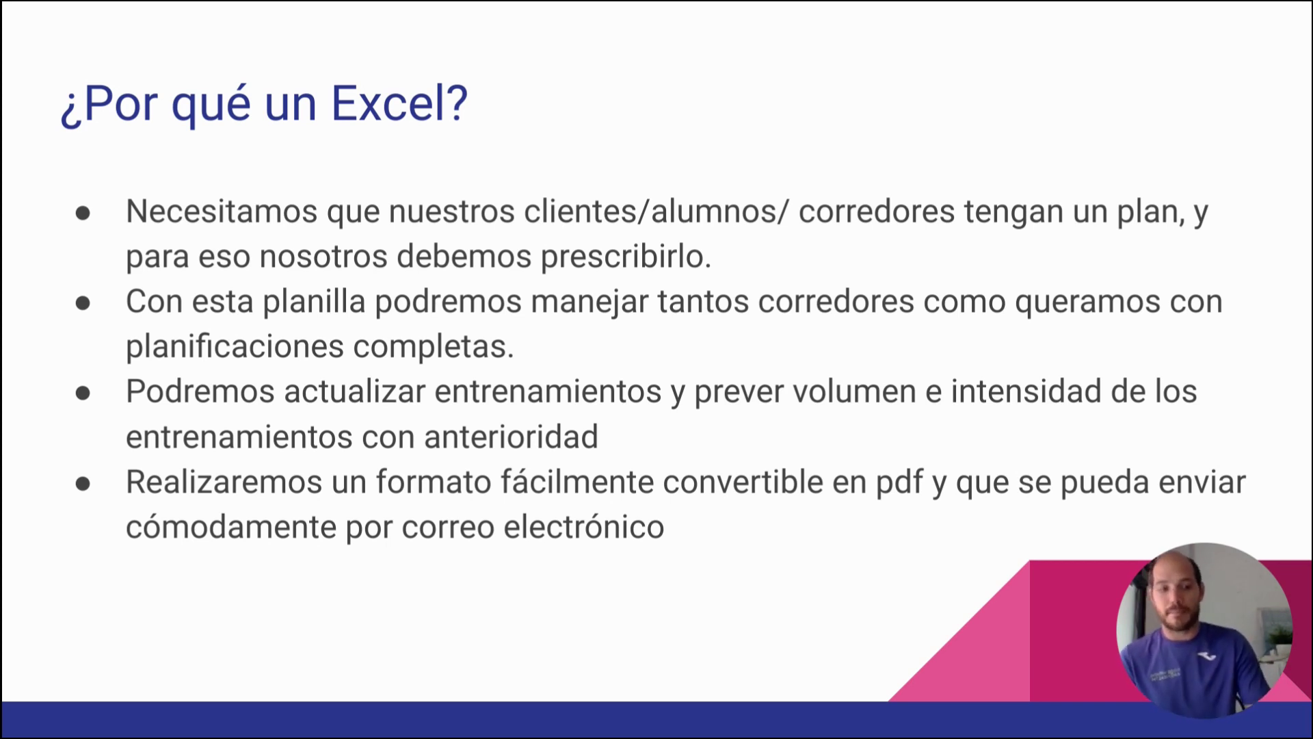
- Advance the presentation to the '¿Para quién NO es este Excel?' slide
key("Right")
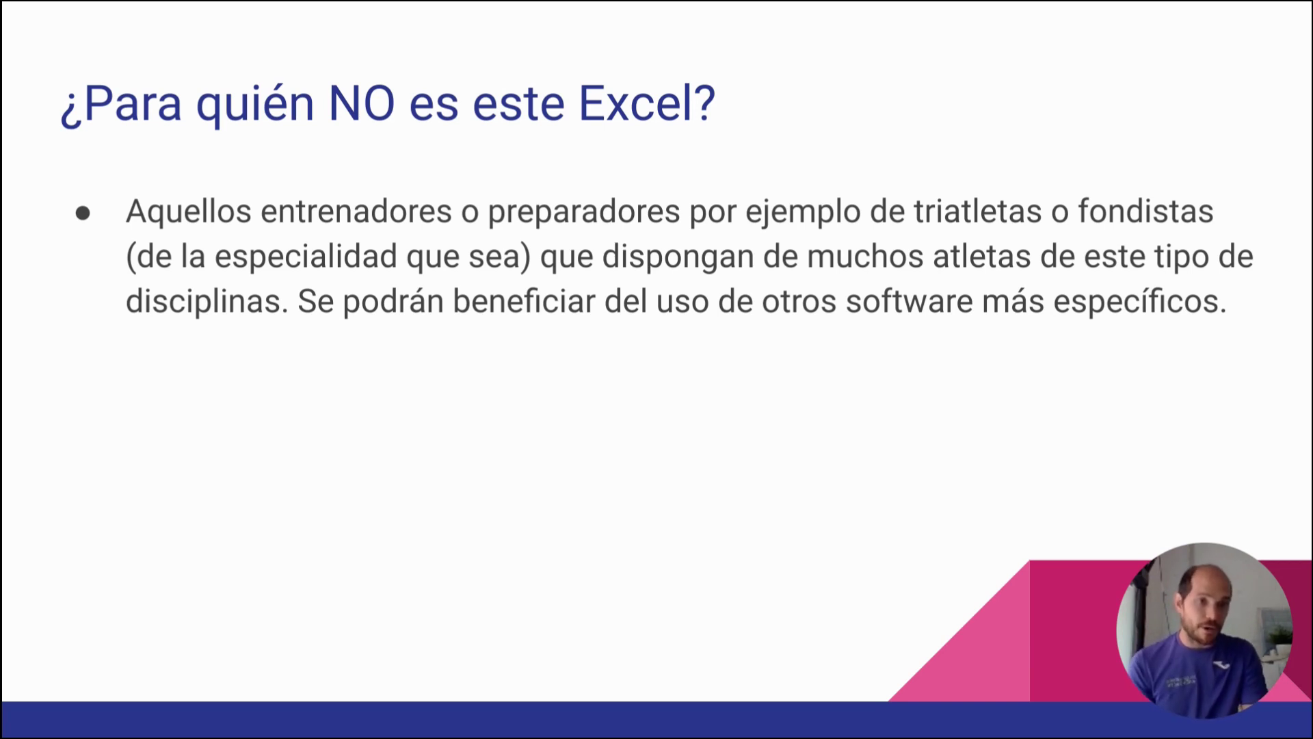
- Go back one slide to '¿Para quién es este Excel?' with its two bullets
key("Left")
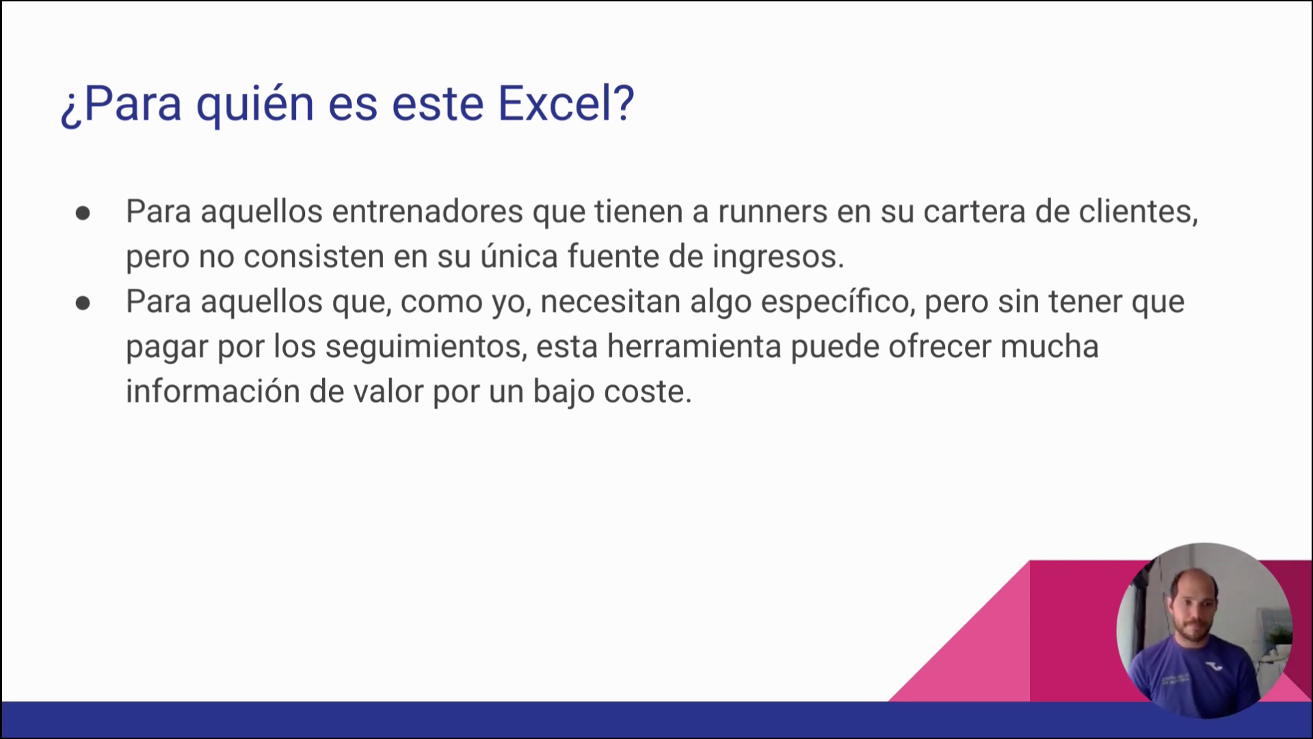
- Advance to the Arquitectura slide listing the eight spreadsheet tabs, Pestaña 1–8
key("Right")
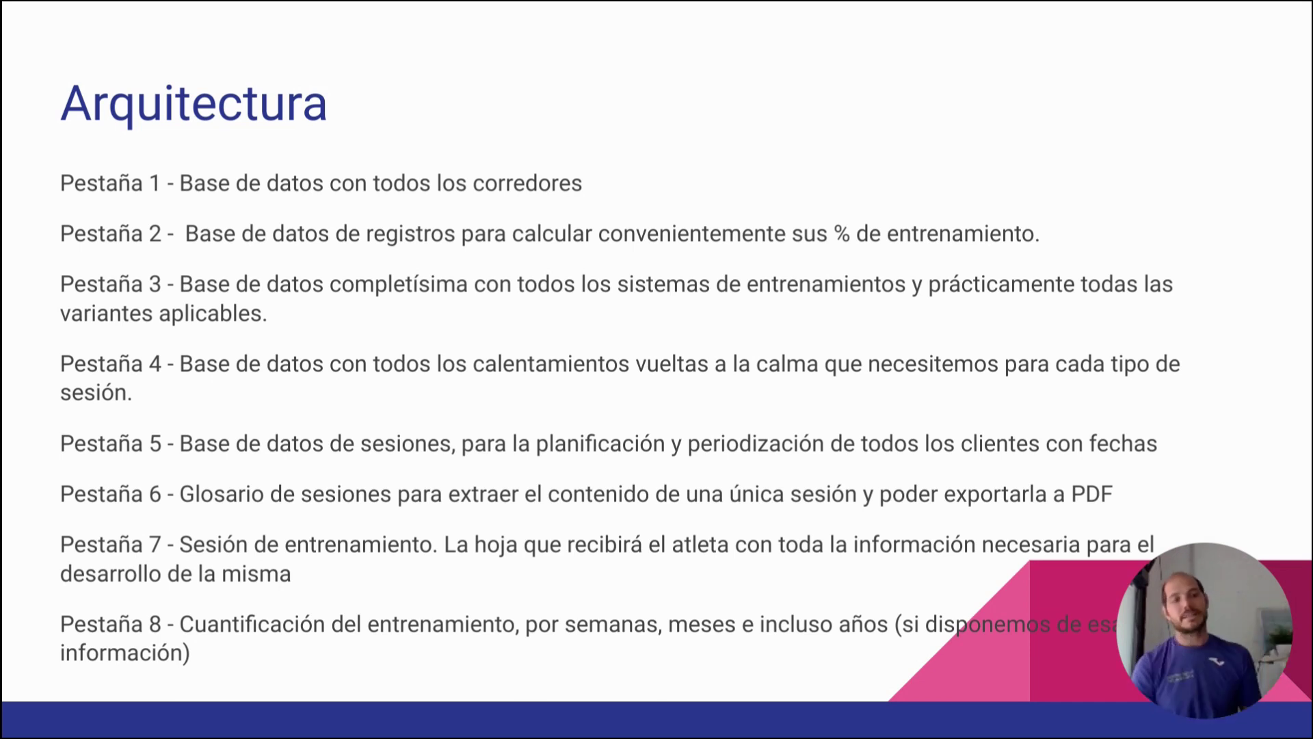
- Move on to the Cálculos slide listing velocidad en km/h and ritmo al 1000
key("Right")
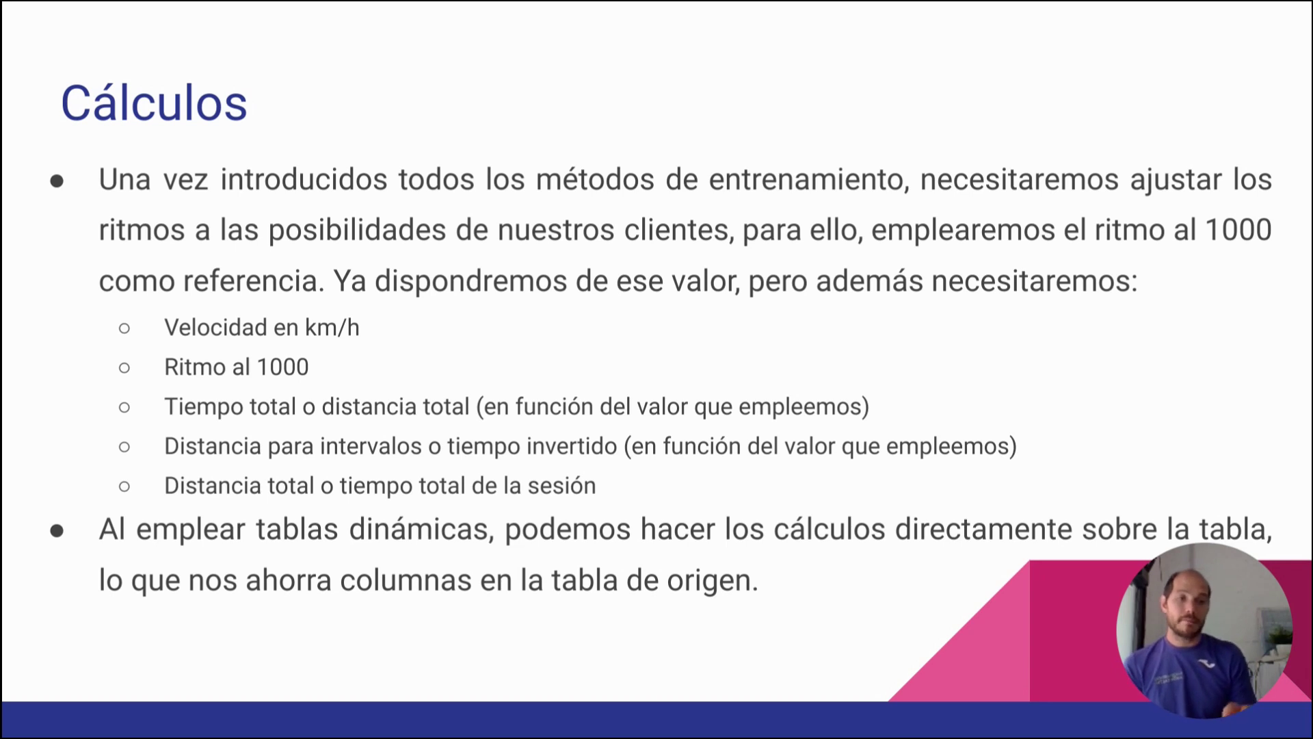
- Advance to the next slide, which shows the training formulas
key("Right")
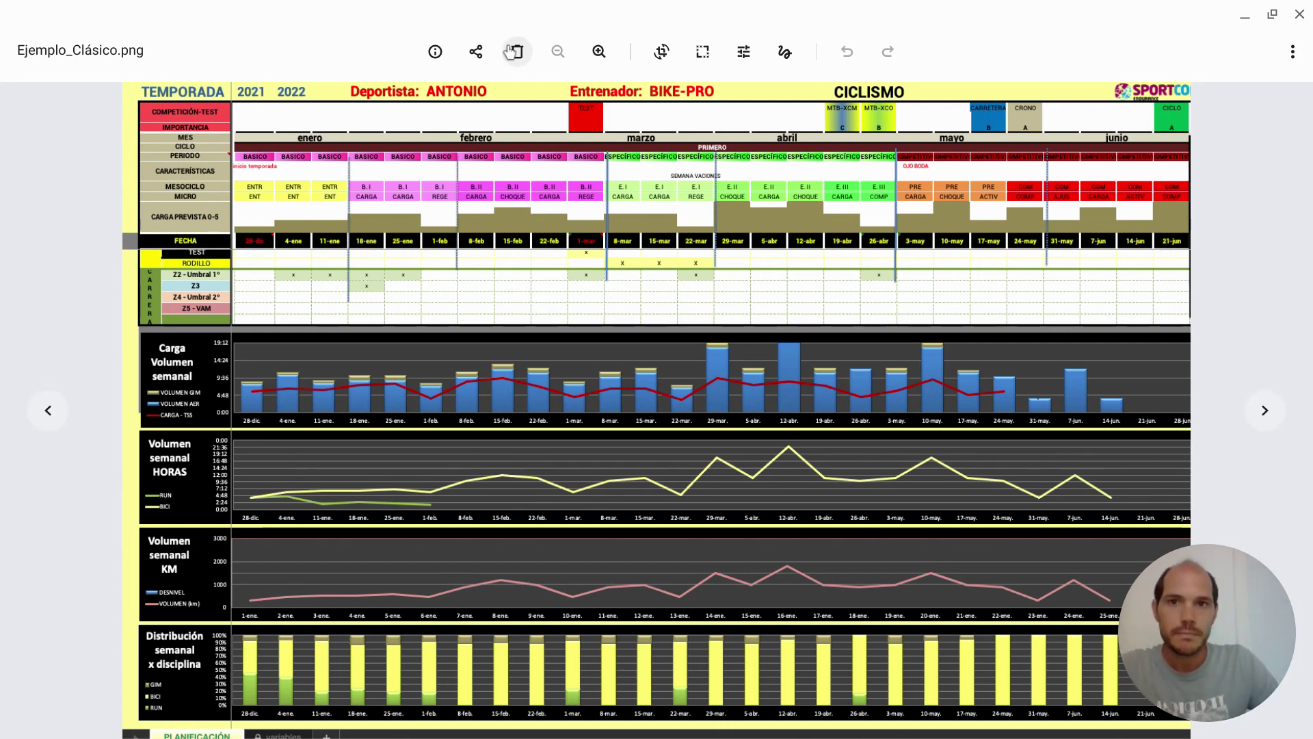
- Close the example planner image and Downloads folder, then bring Chrome's spreadsheet back
left_click(1300, 15)
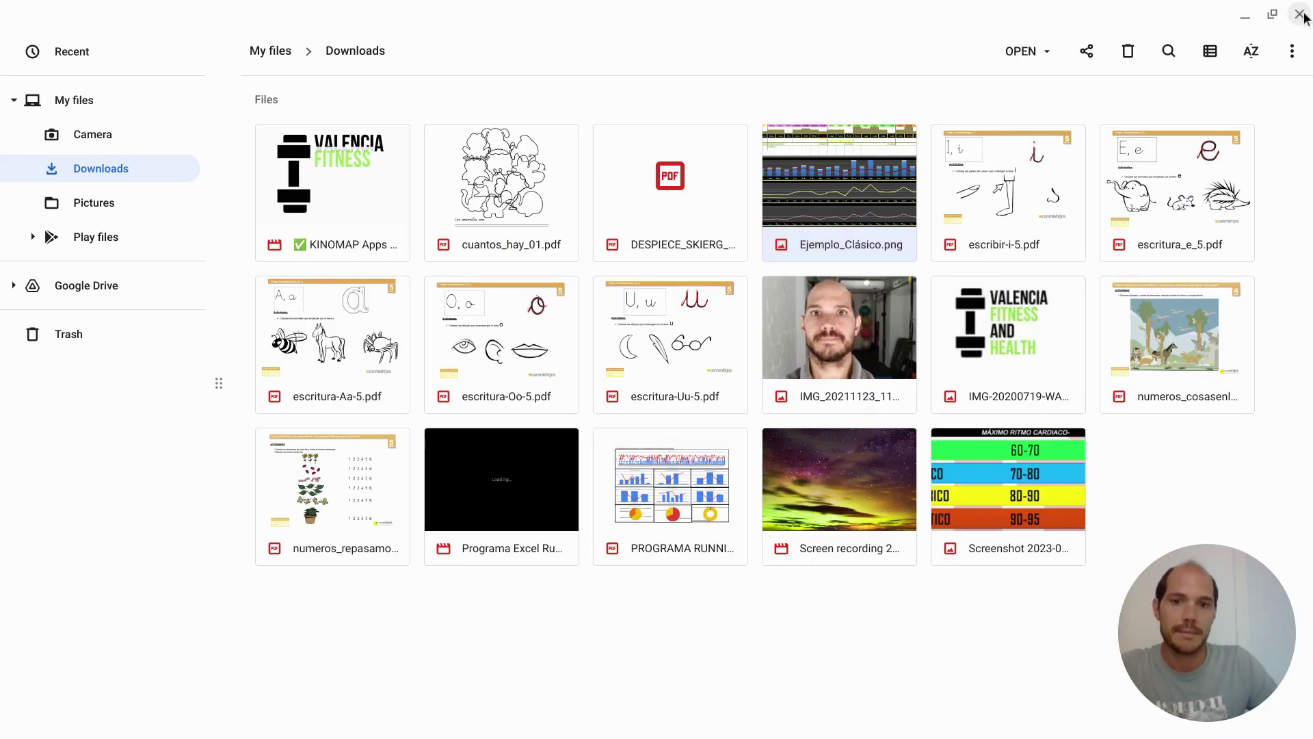
left_click(1299, 14)
left_click(653, 717)
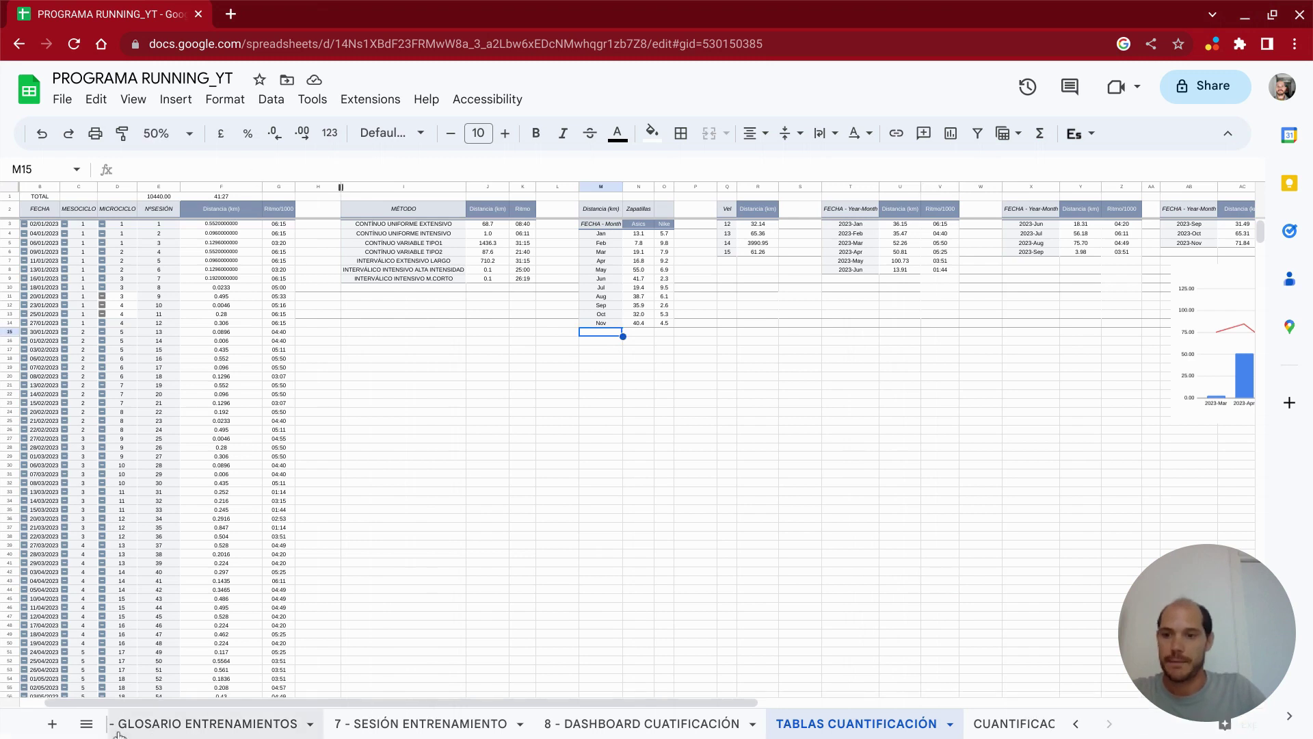
- Open the 1 - BBDD_RUNNERS sheet and set its zoom to 100%
left_click(87, 725)
scroll(145, 635, "up", 2)
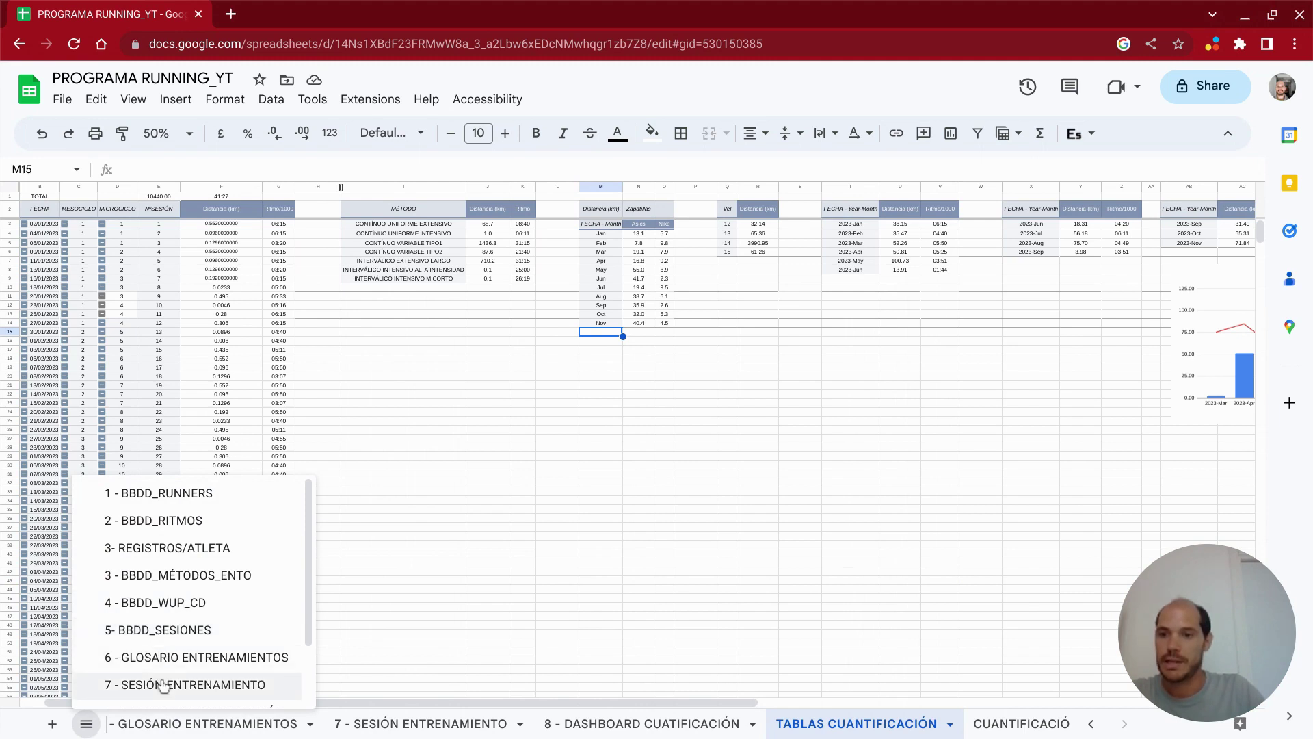
scroll(164, 684, "down", 1)
scroll(169, 677, "down", 1)
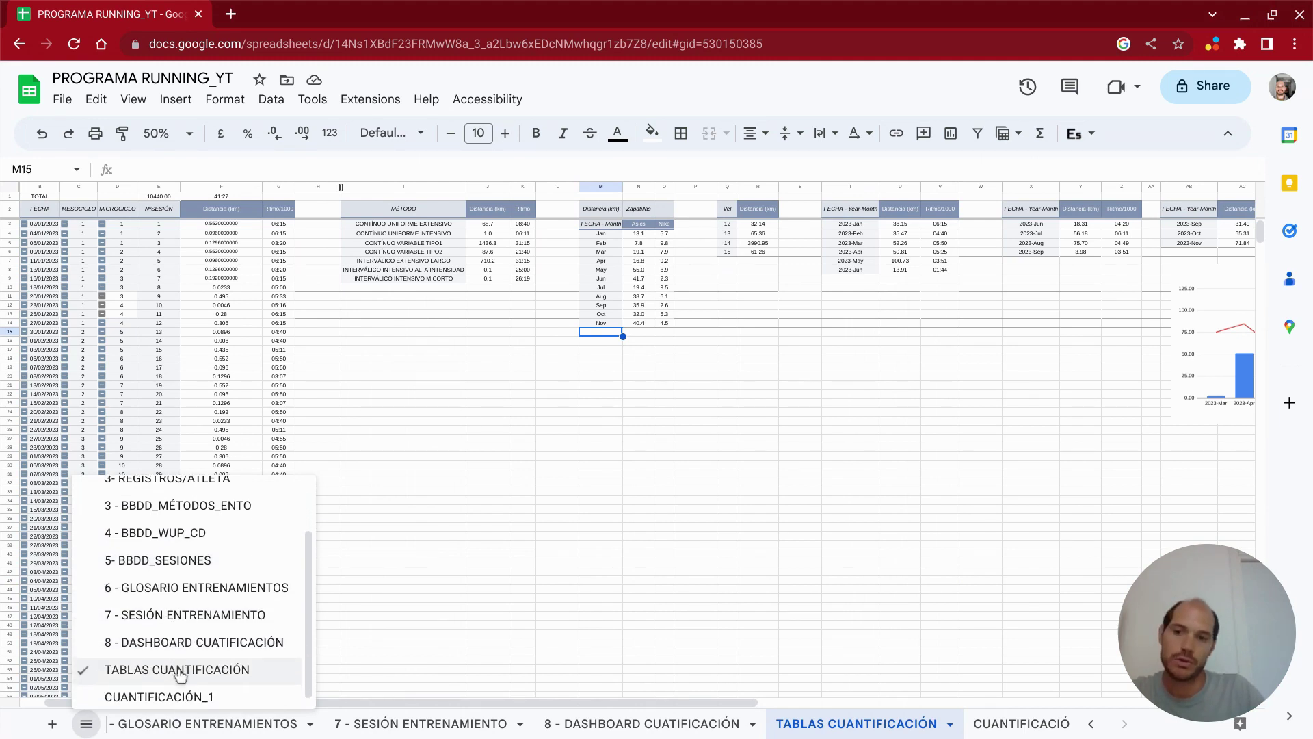
scroll(156, 547, "up", 2)
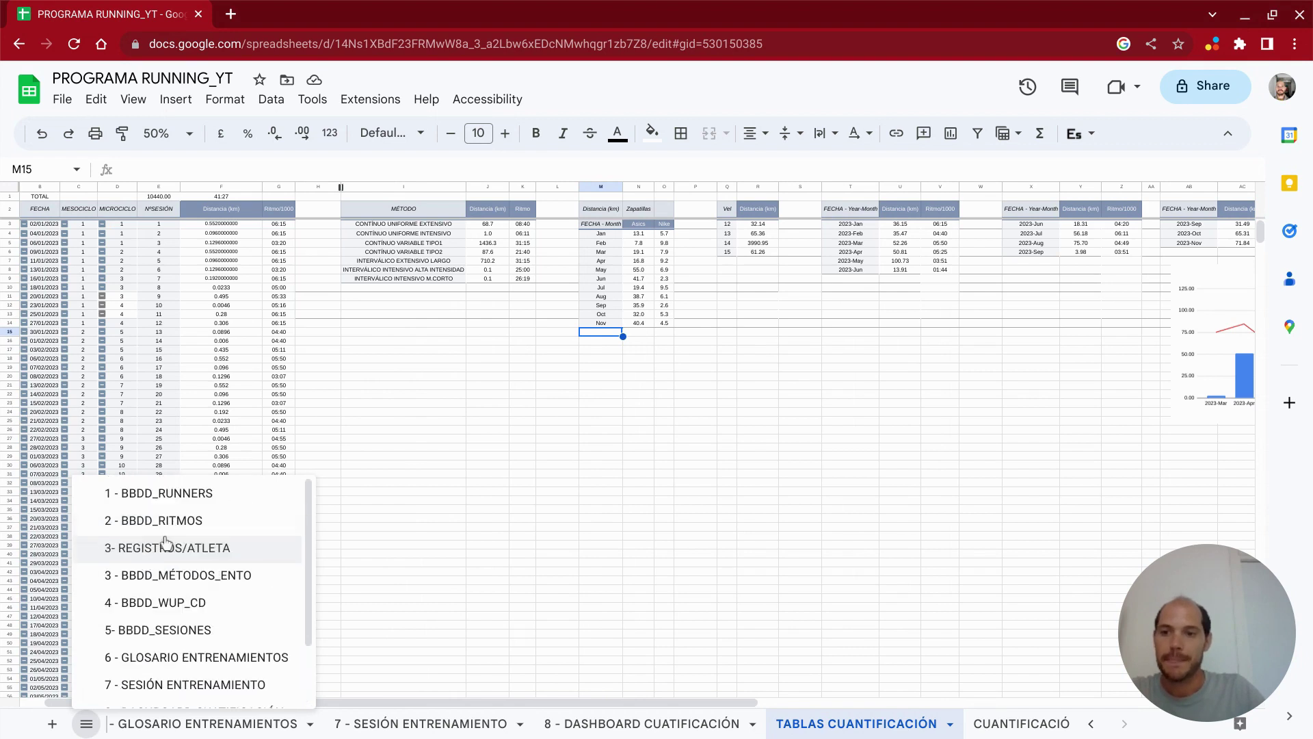
left_click(186, 499)
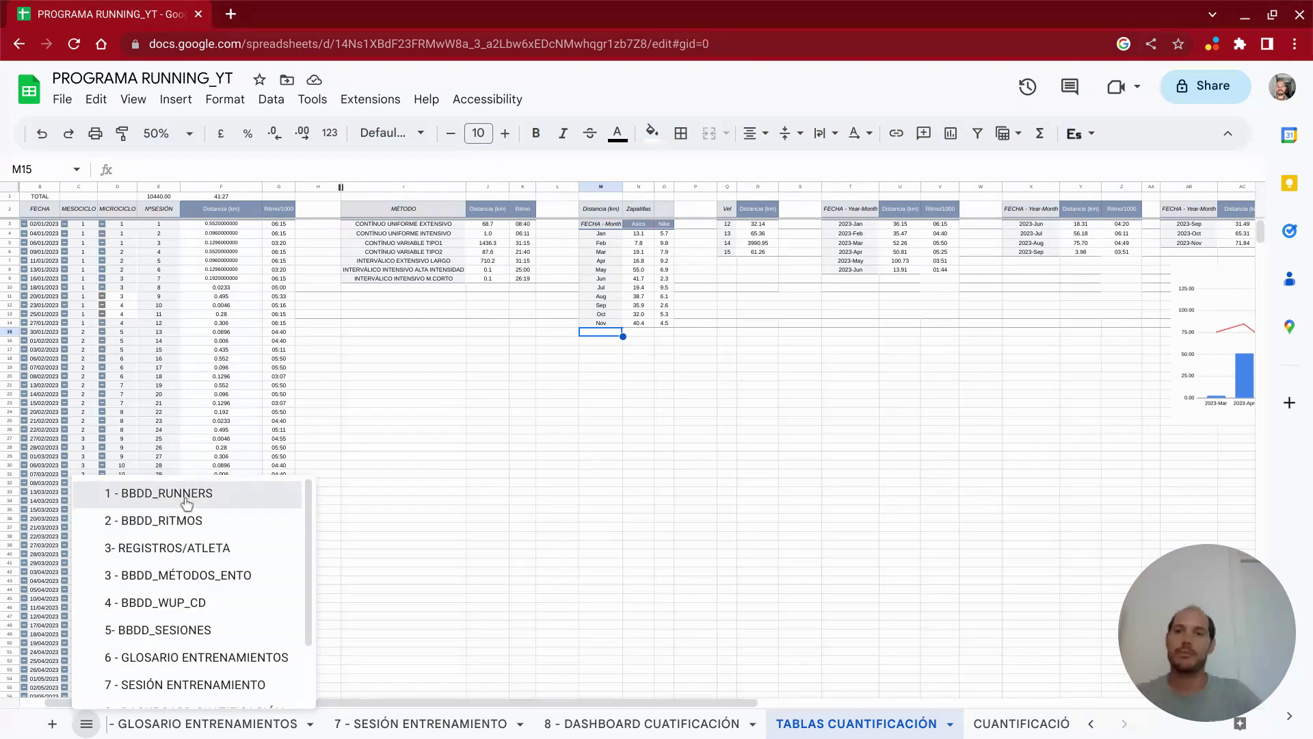
left_click(186, 499)
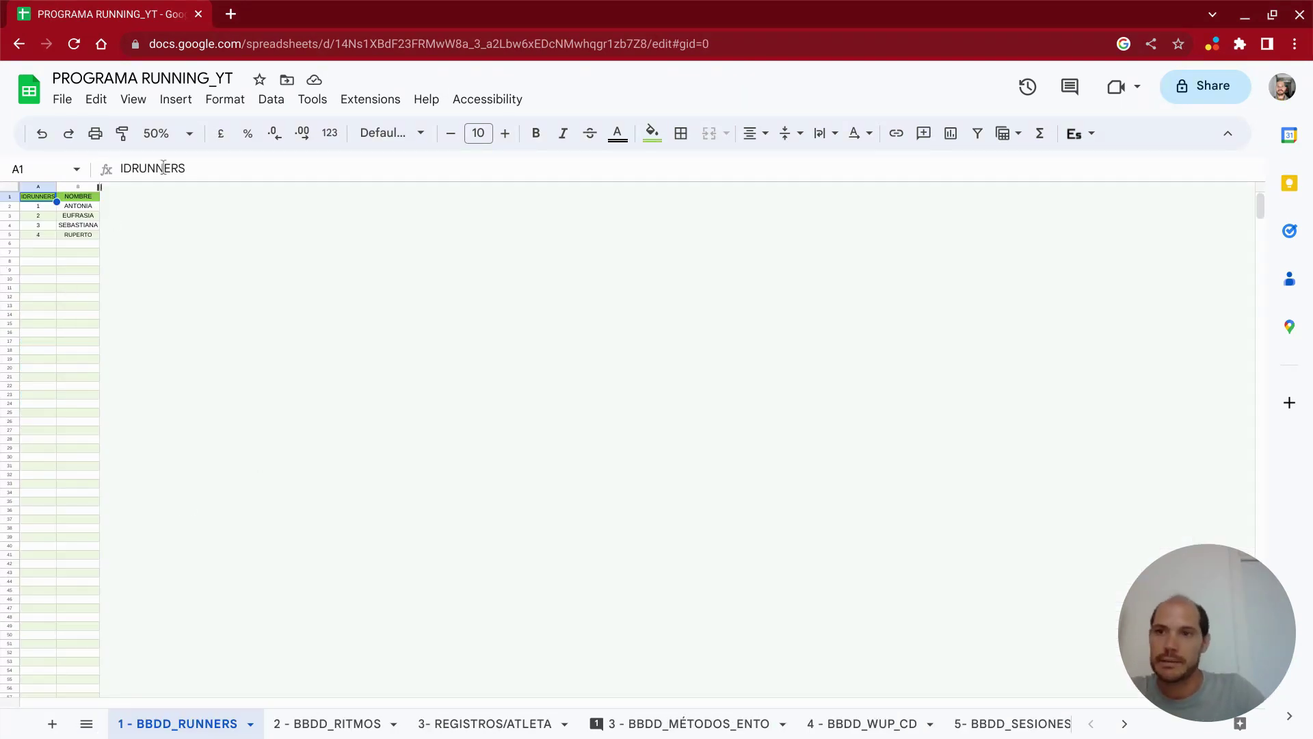
left_click(190, 141)
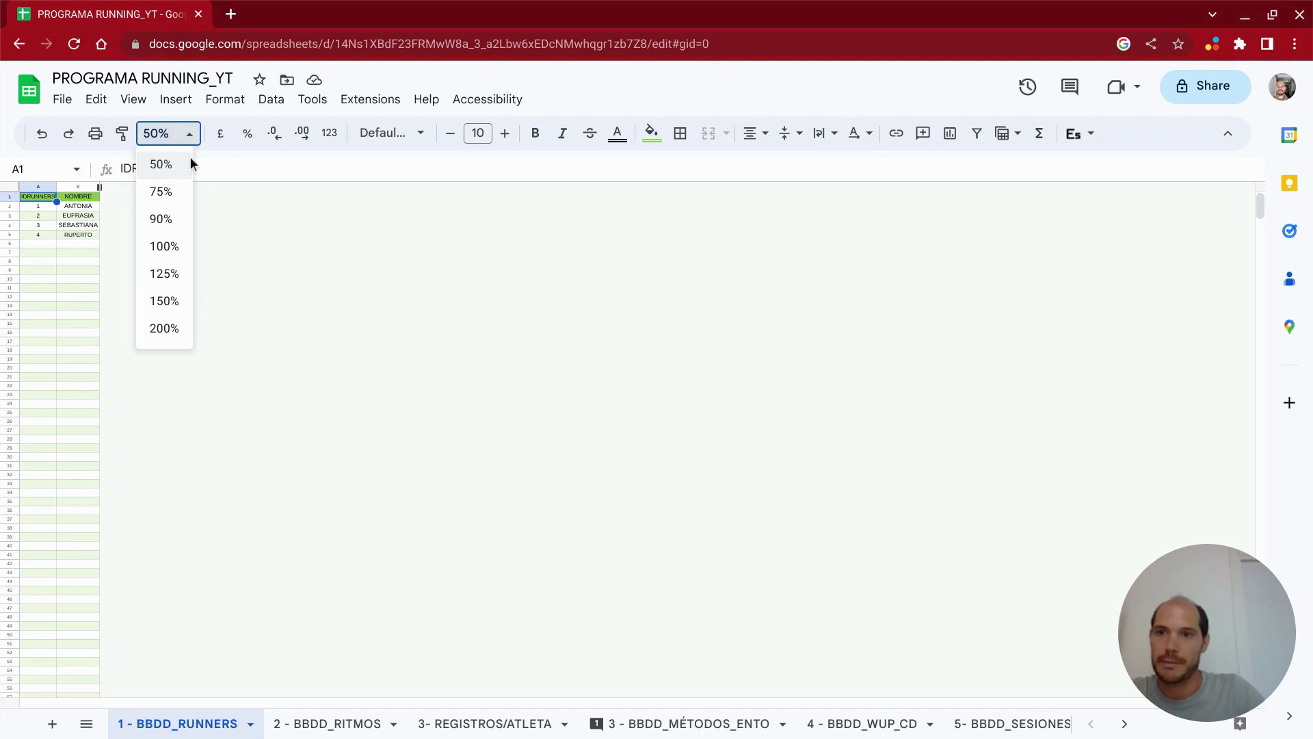
left_click(170, 253)
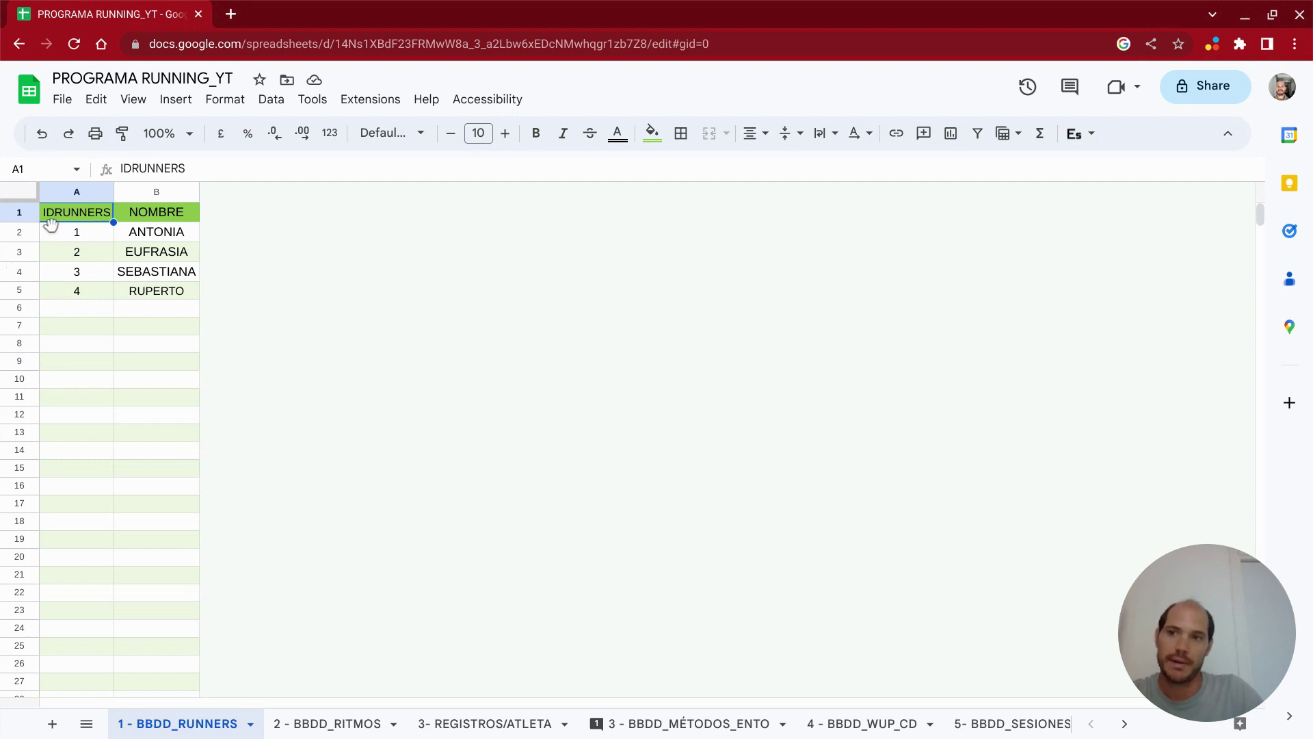
- Highlight the runner IDs and names in A2:B5, then move to 2 - BBDD_RITMOS
left_click(173, 216)
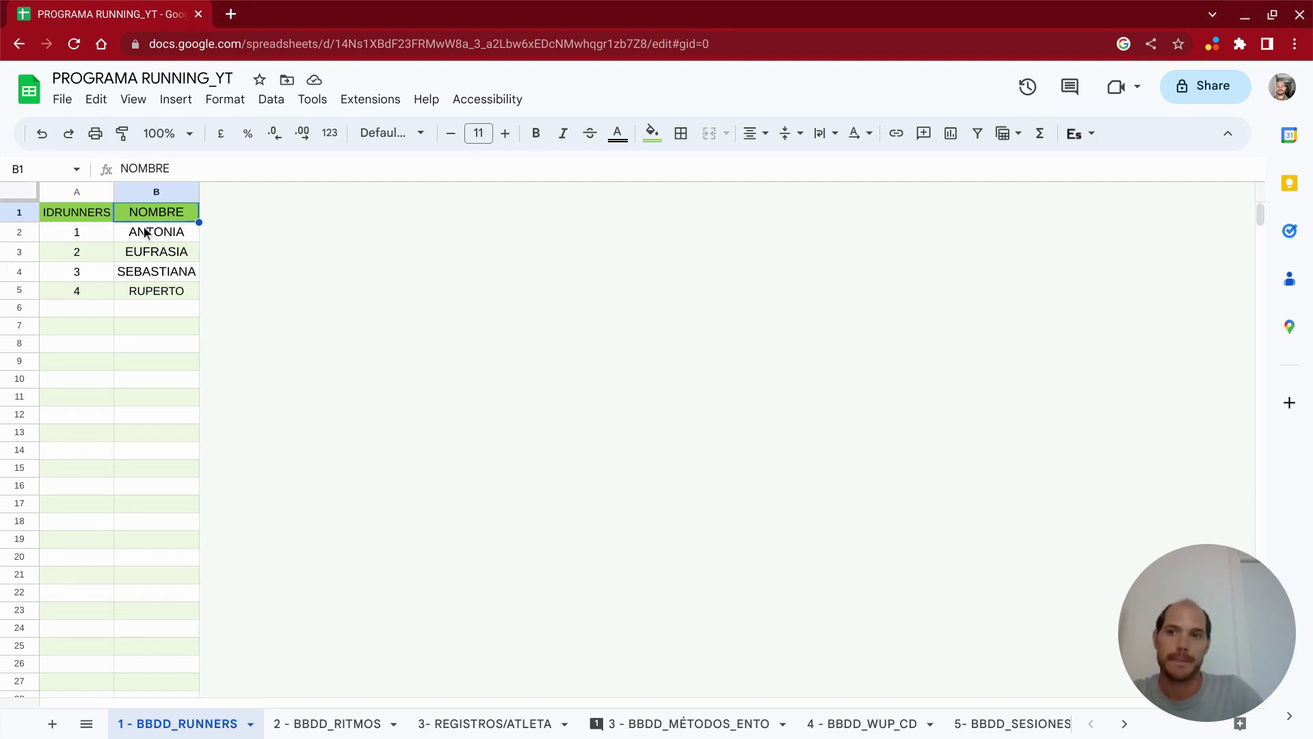
left_click_drag(106, 232, 104, 297)
left_click_drag(163, 236, 170, 298)
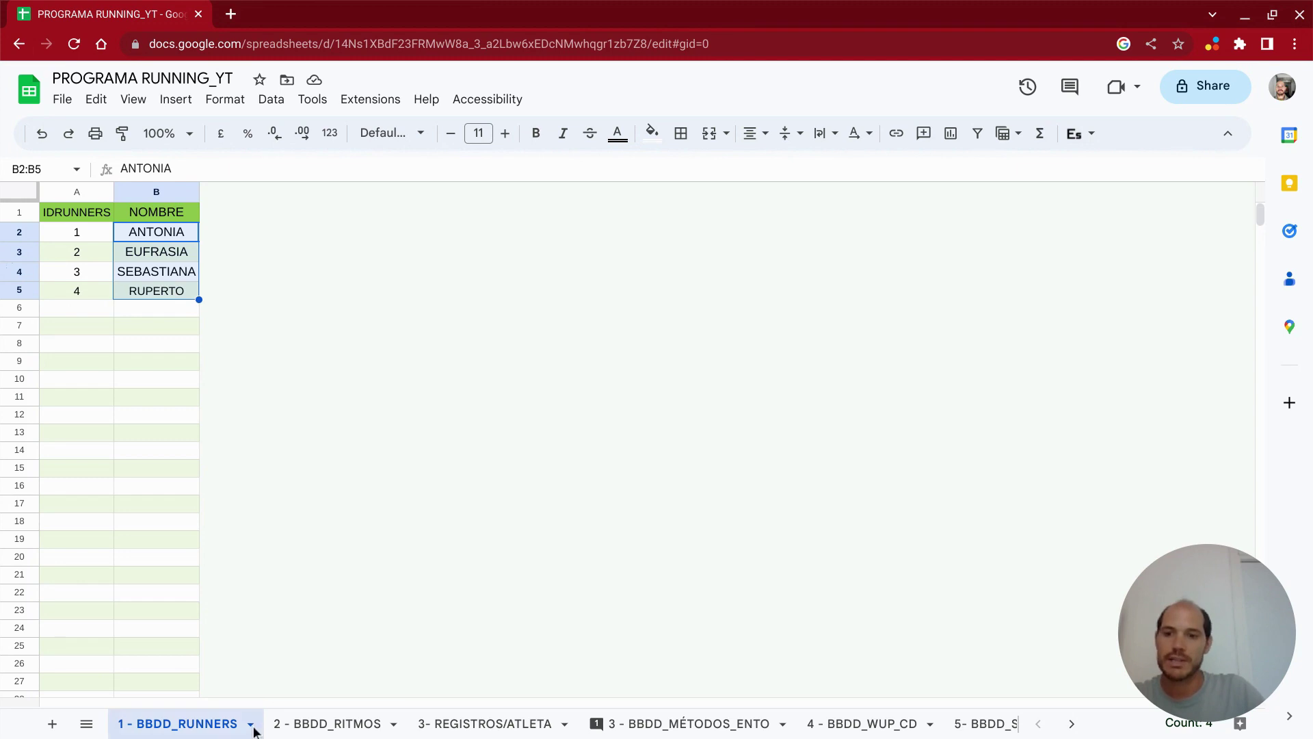
left_click(326, 726)
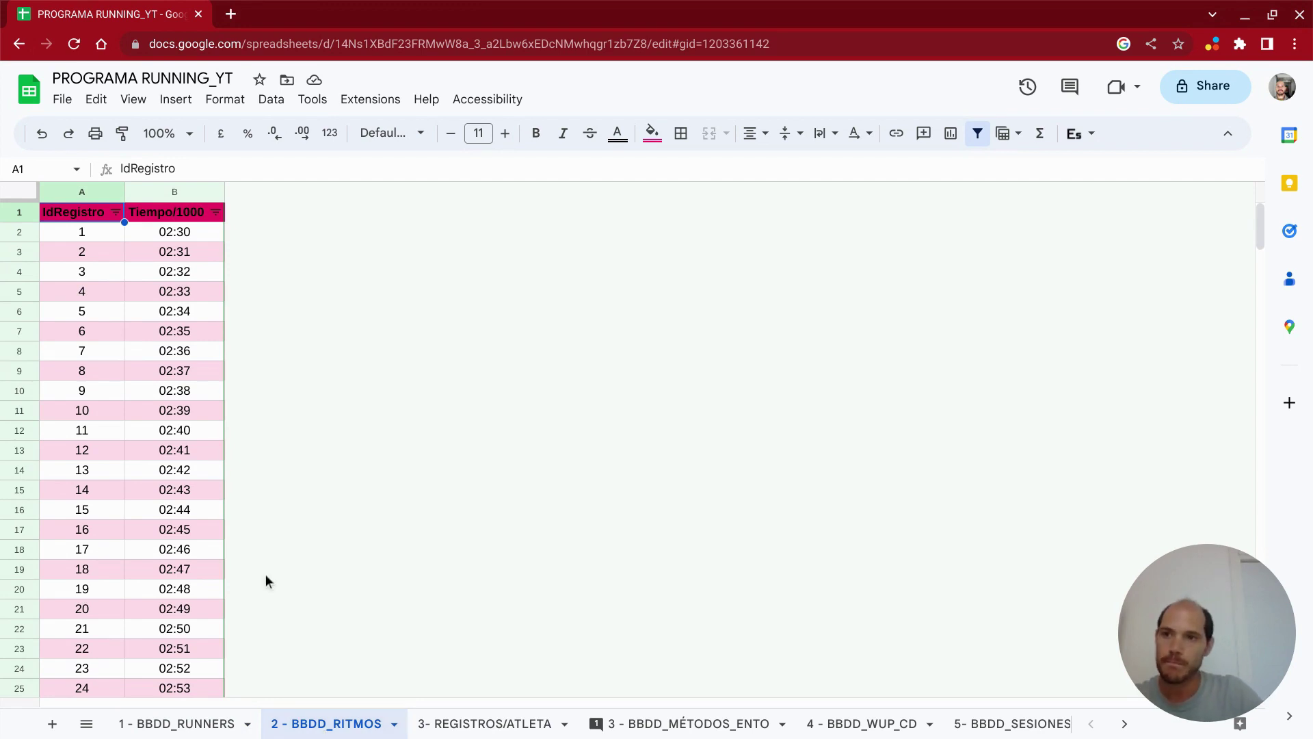
- Select the first fifteen IdRegistro values, then the first pace time in B2
left_click_drag(95, 233, 92, 510)
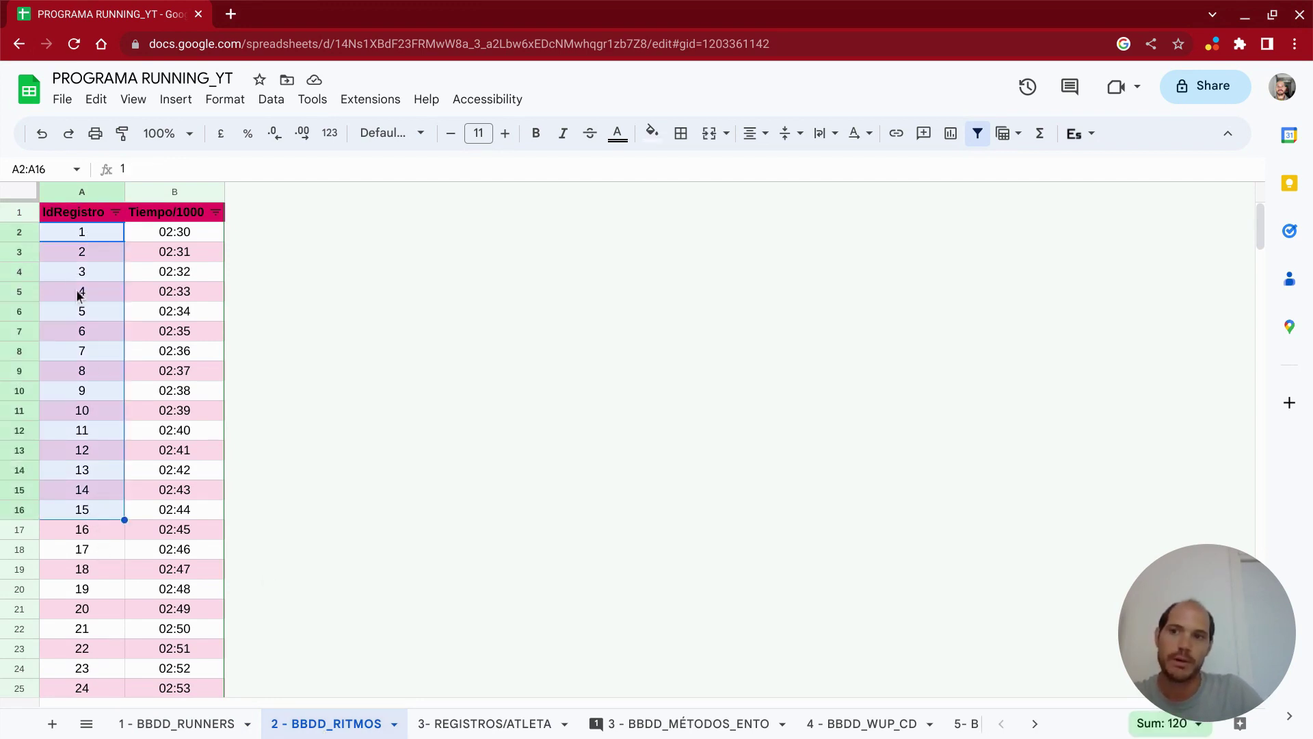
scroll(96, 328, "down", 5)
scroll(93, 335, "down", 13)
scroll(93, 335, "down", 20)
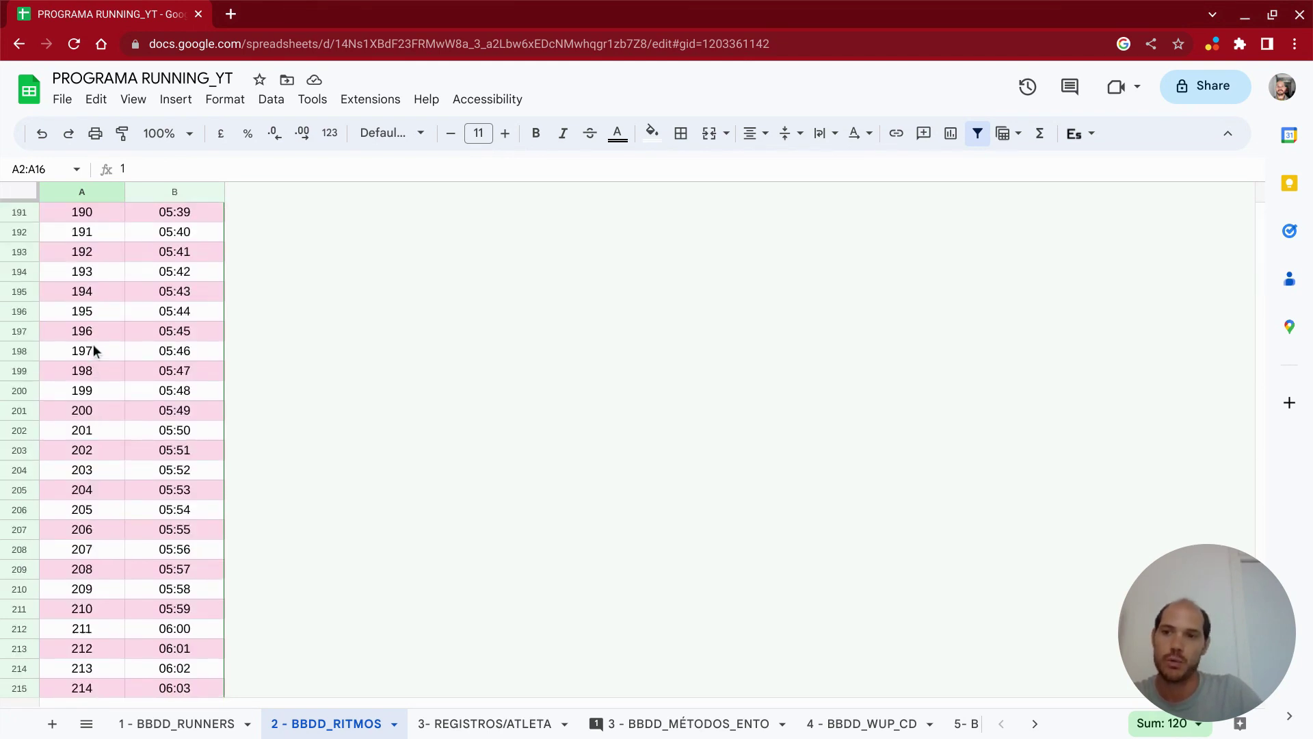
scroll(93, 344, "down", 8)
scroll(76, 528, "up", 20)
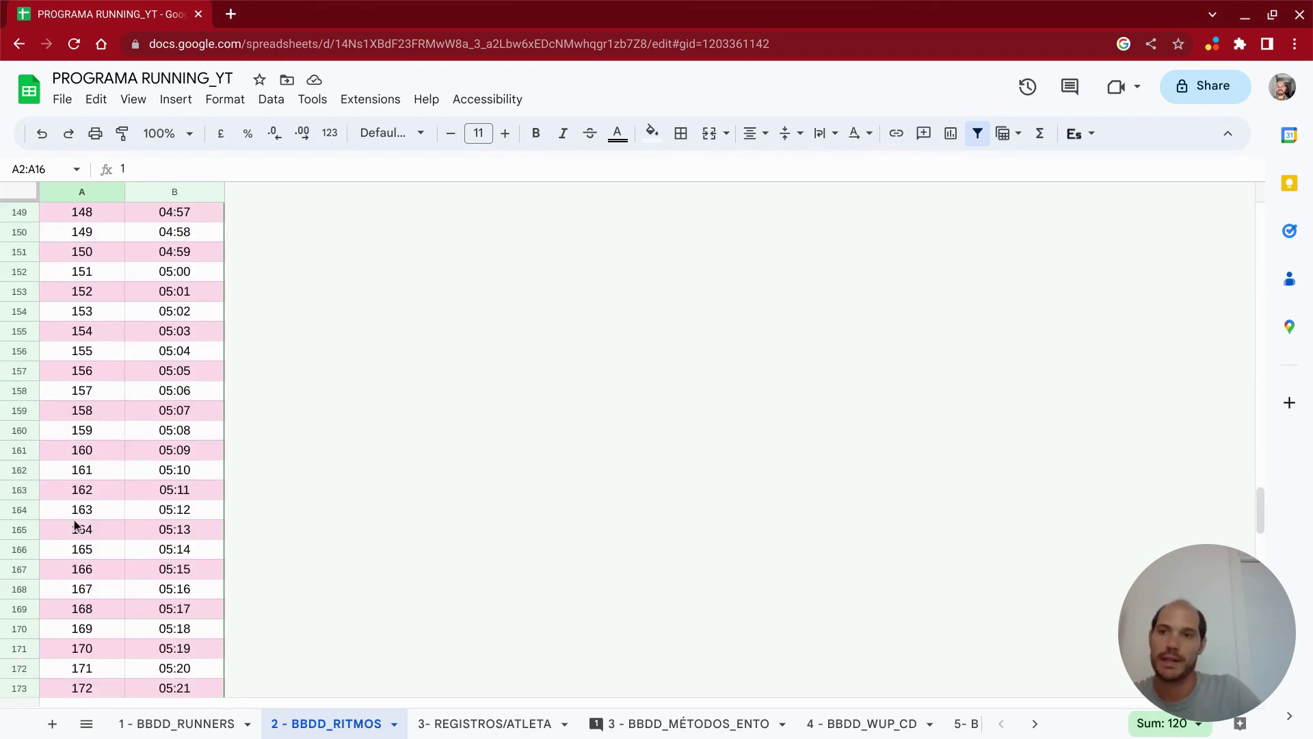
scroll(72, 506, "up", 20)
scroll(89, 486, "up", 3)
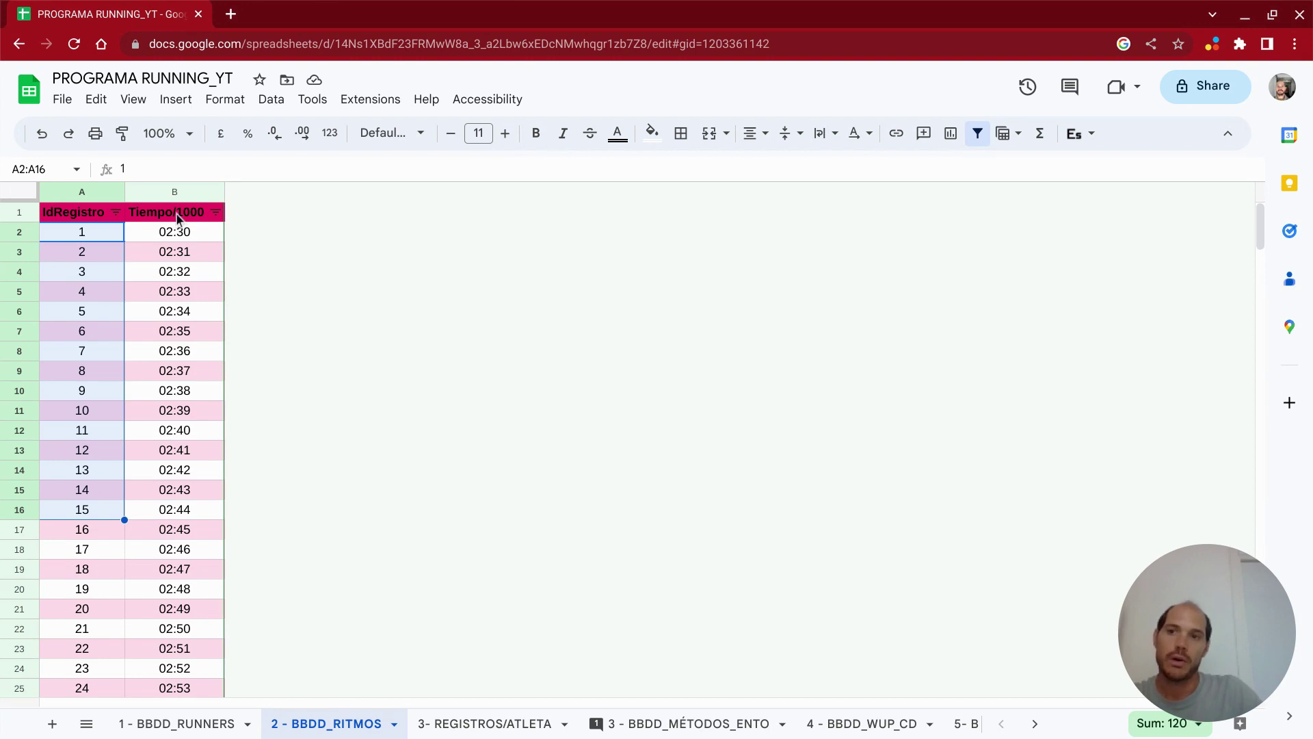
left_click(83, 236)
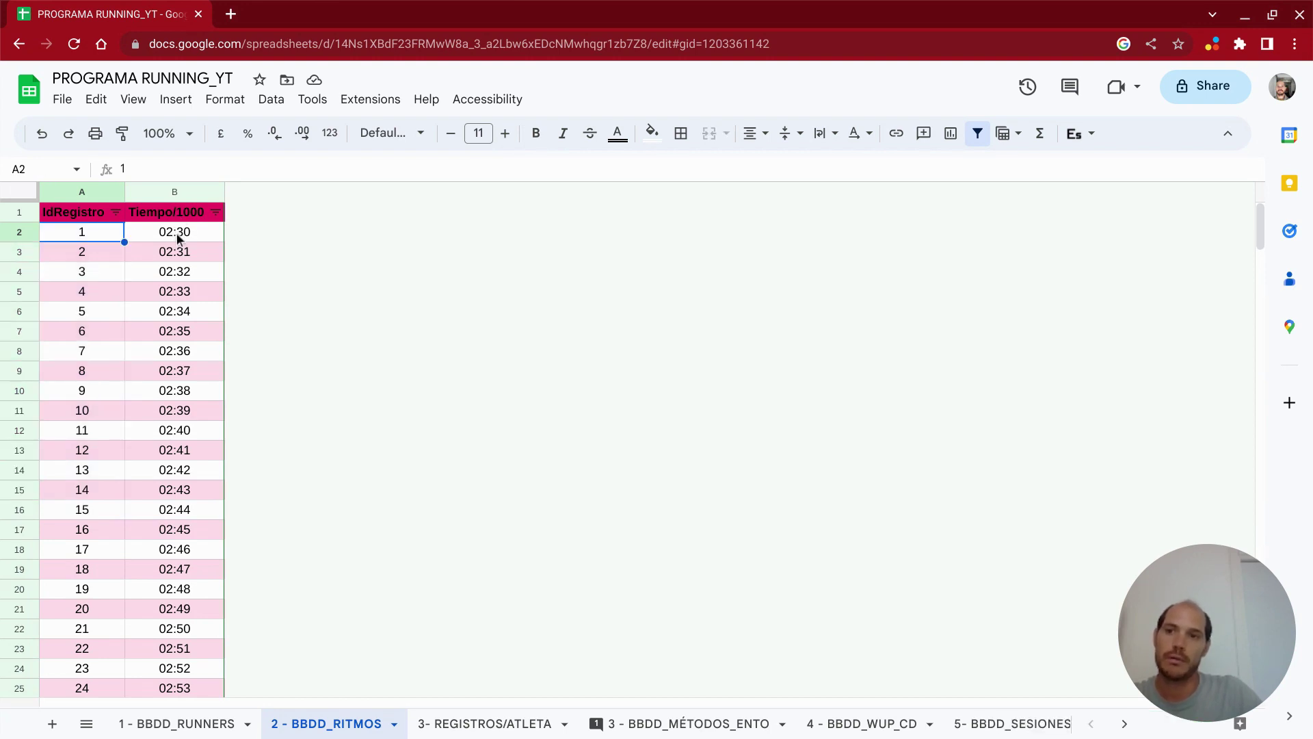
left_click(176, 232)
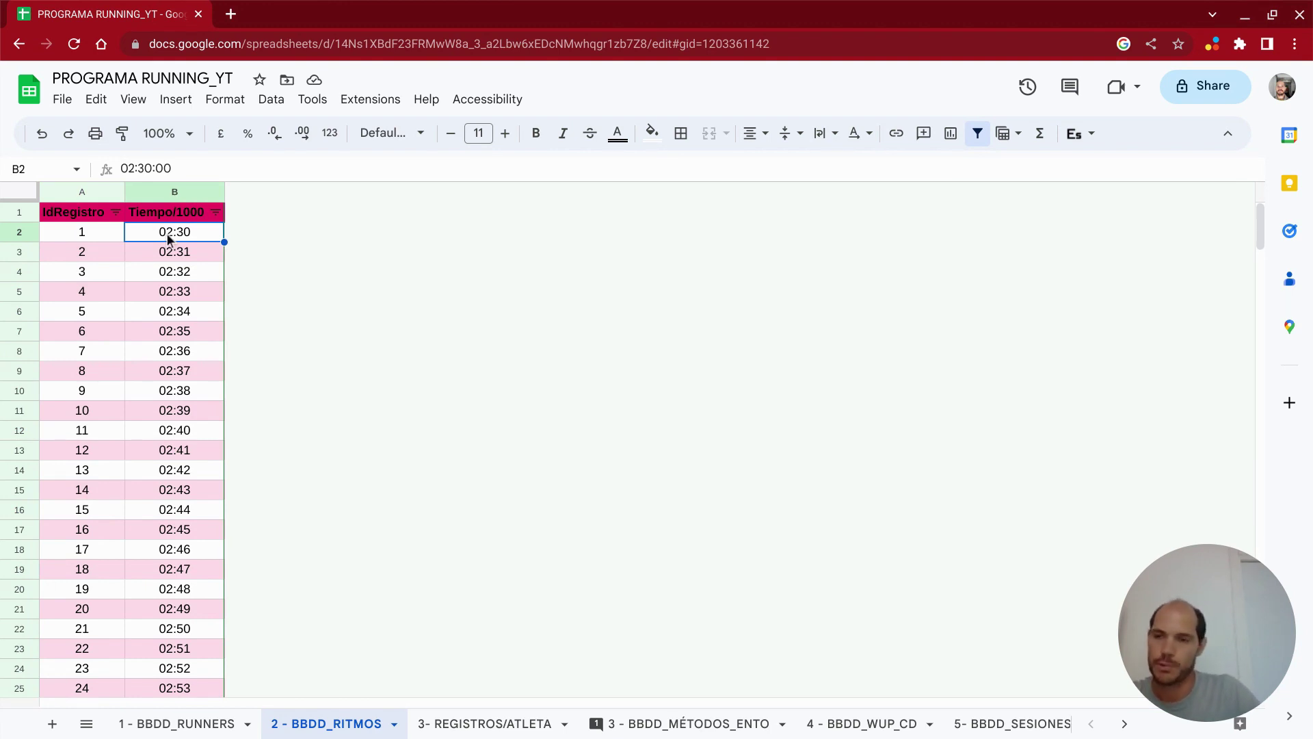
- Review the rest of the pace list, then switch to the 3- REGISTROS/ATLETA sheet
scroll(167, 232, "down", 15)
scroll(176, 288, "down", 20)
scroll(175, 288, "down", 20)
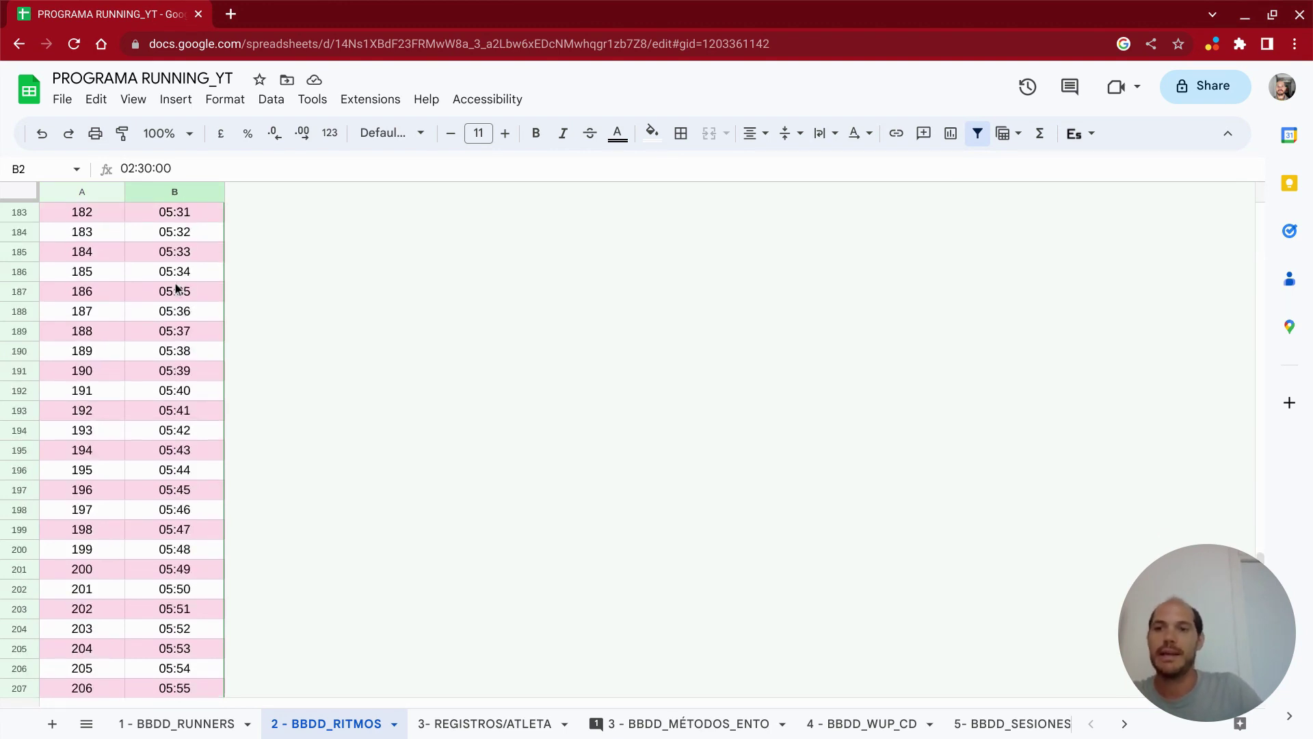
scroll(176, 288, "up", 20)
scroll(176, 291, "up", 20)
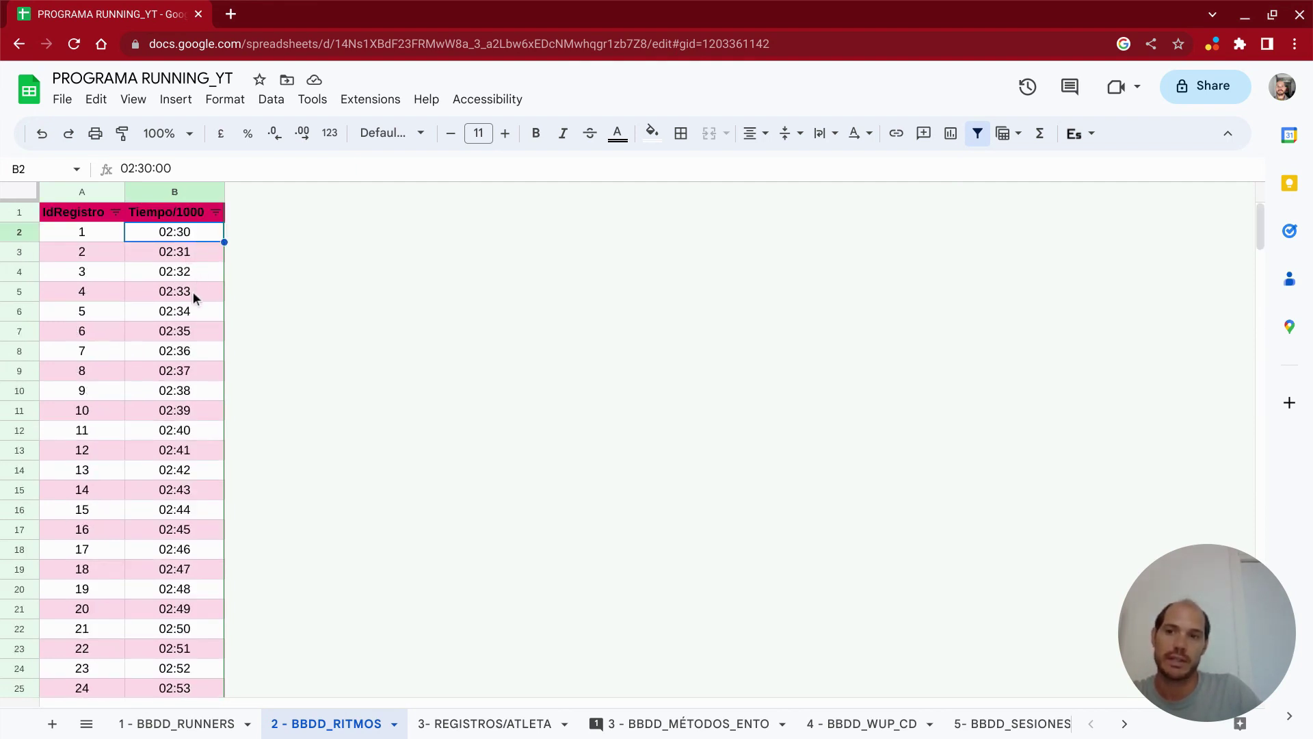
scroll(208, 348, "down", 20)
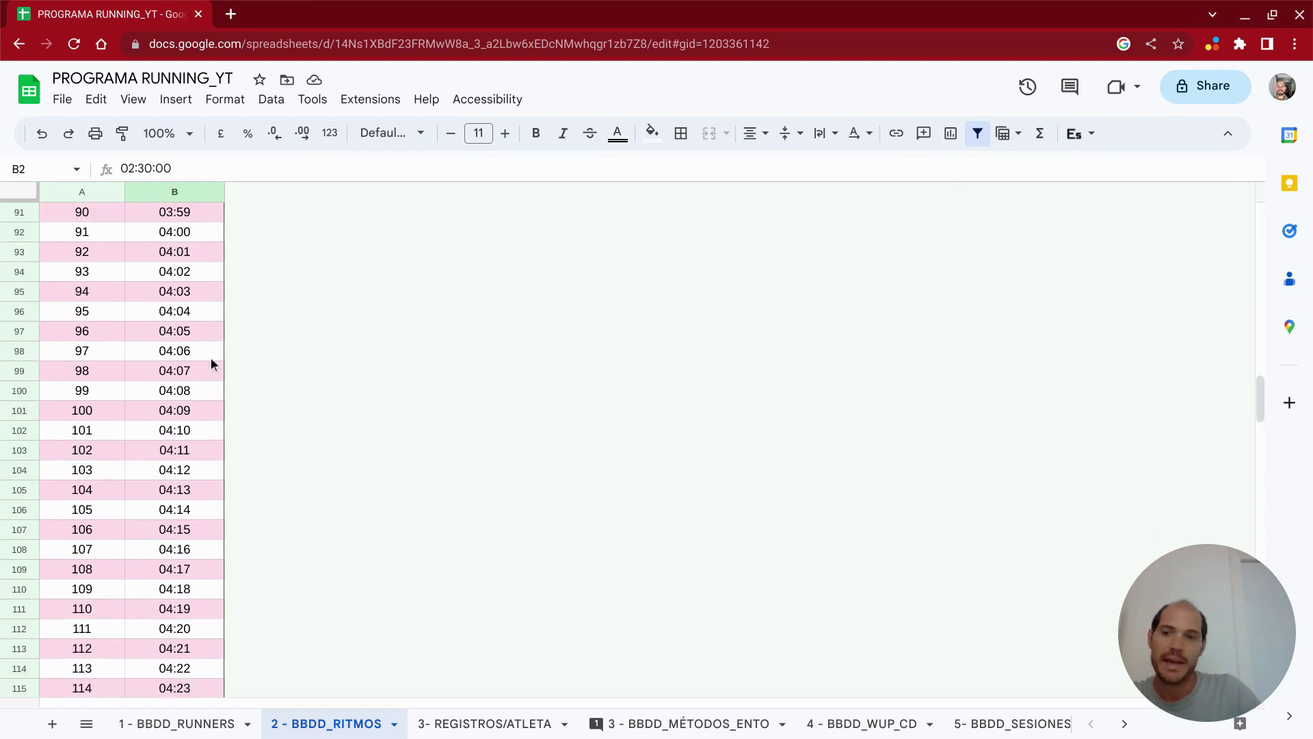
scroll(211, 359, "down", 20)
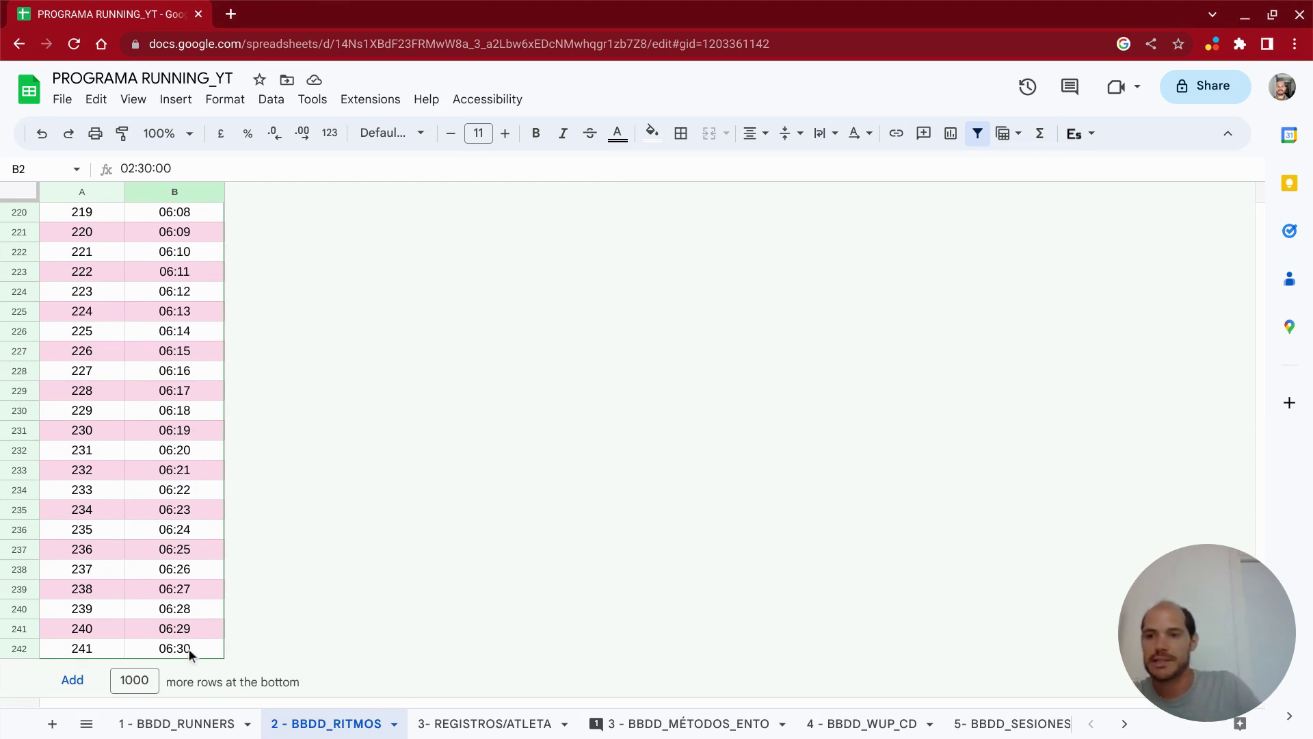
scroll(124, 320, "up", 10)
scroll(124, 320, "up", 20)
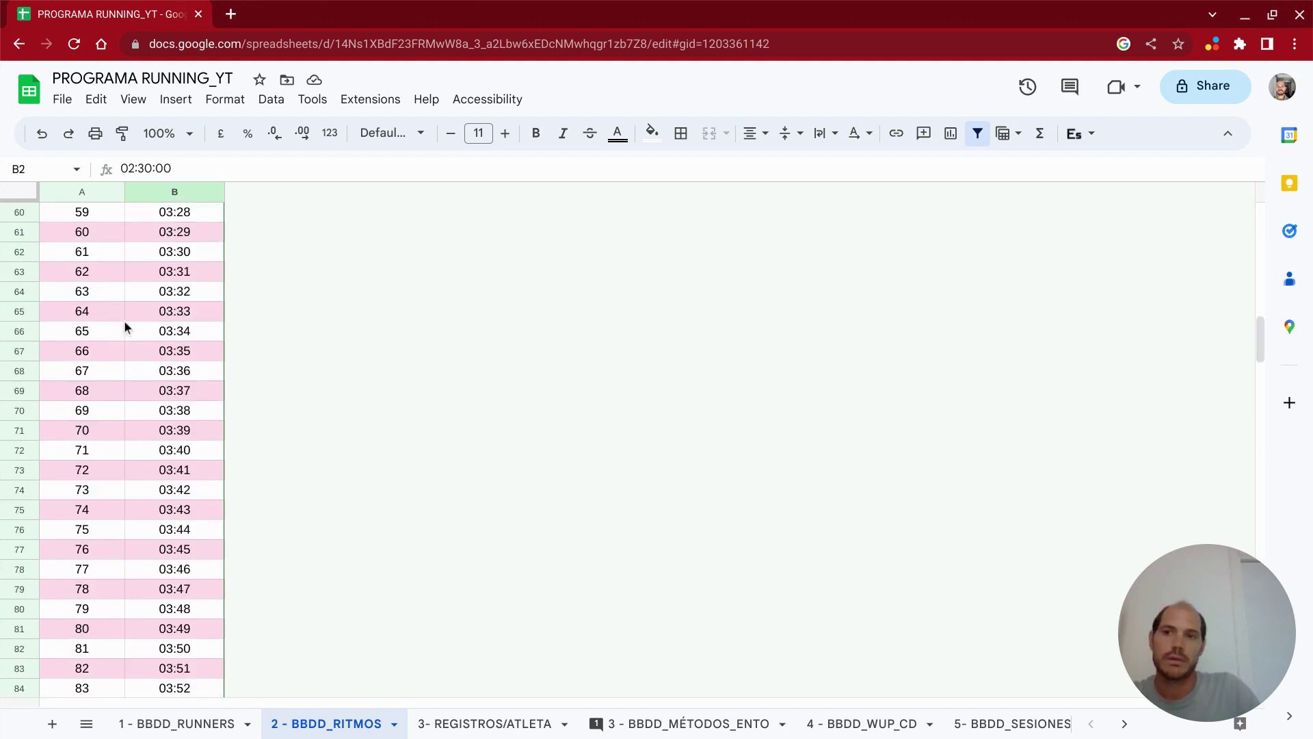
scroll(125, 321, "up", 20)
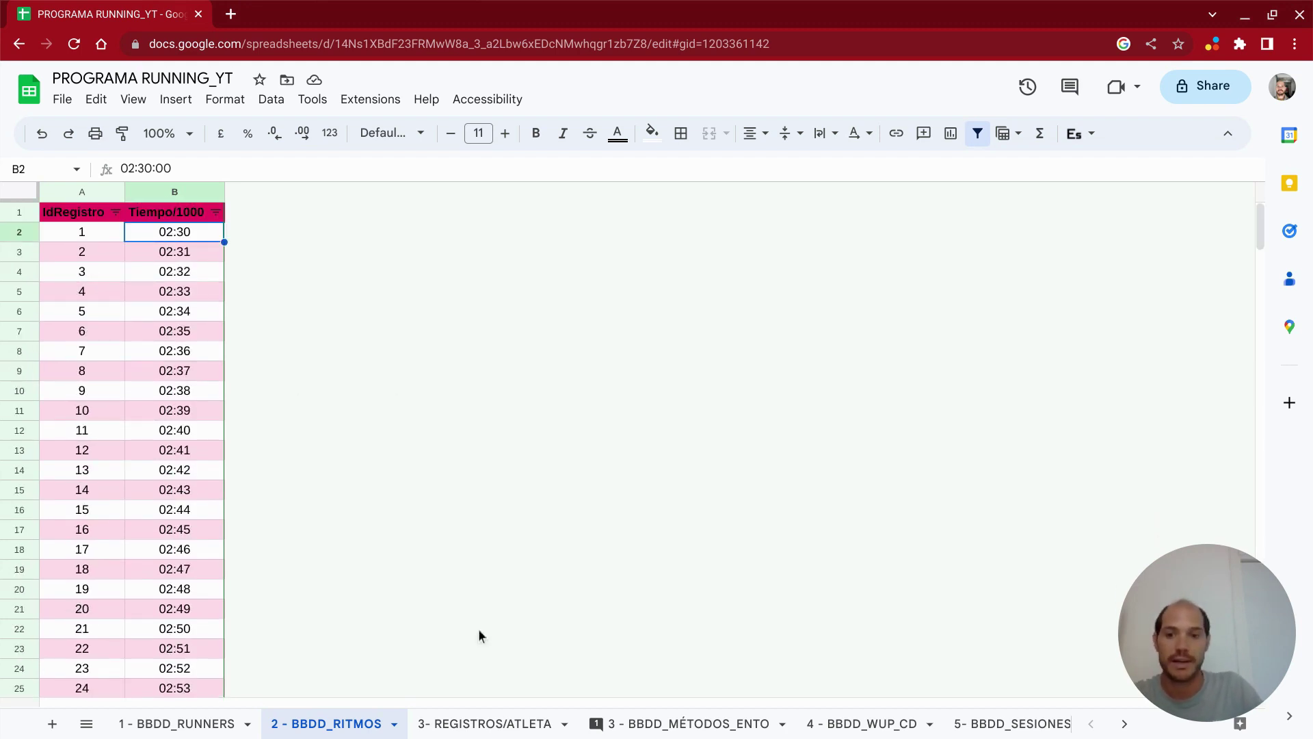
left_click(477, 734)
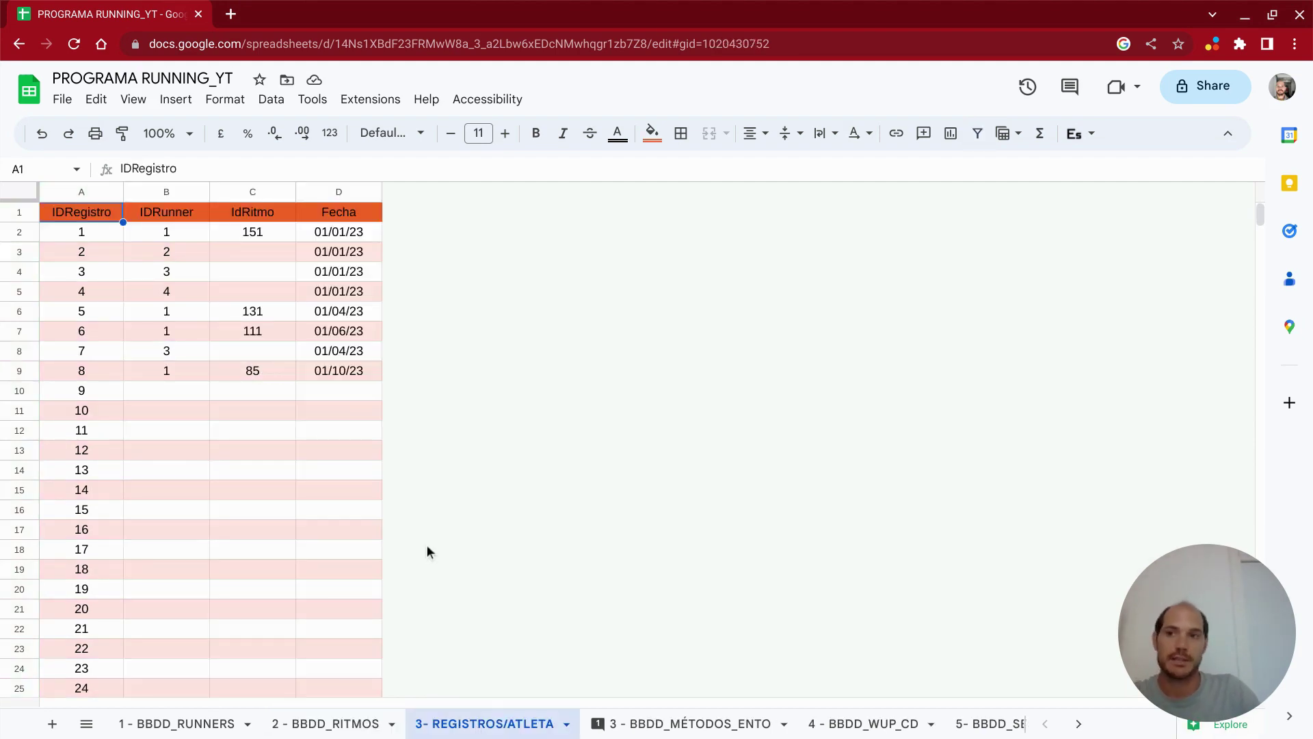
left_click(83, 235)
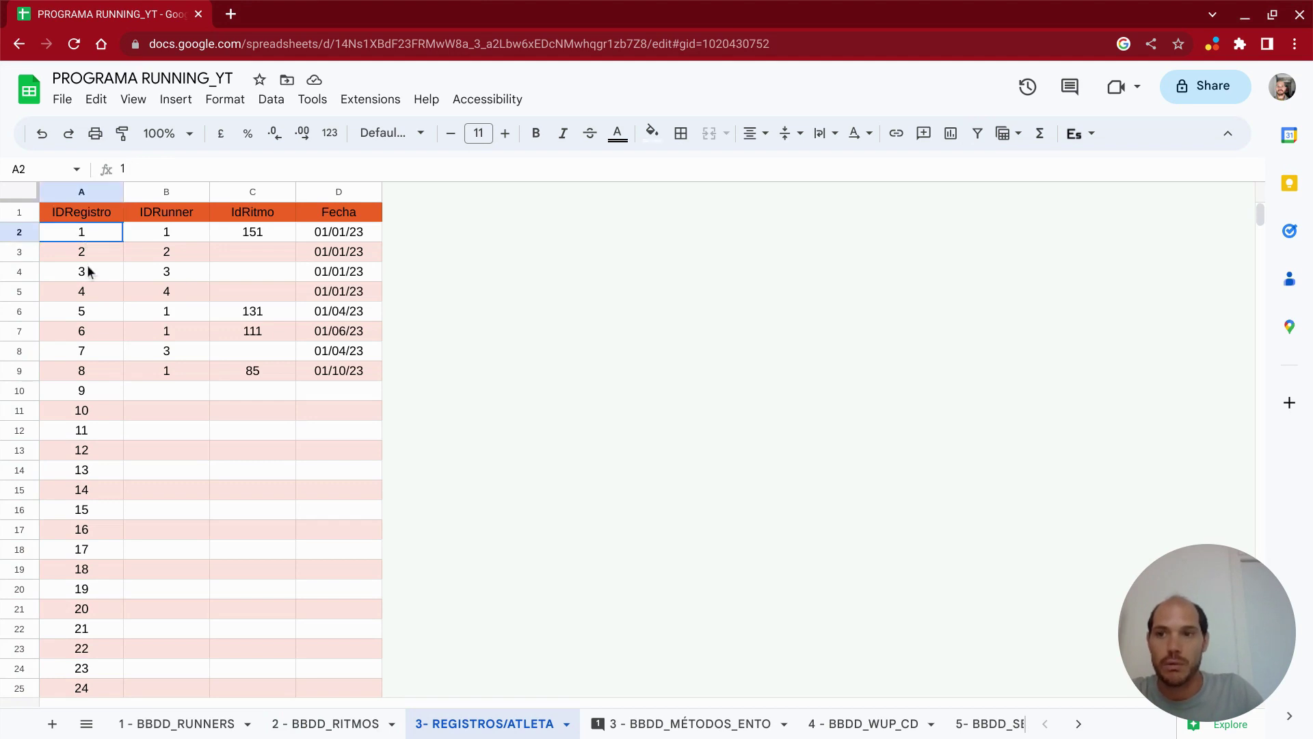
left_click(83, 370, "shift")
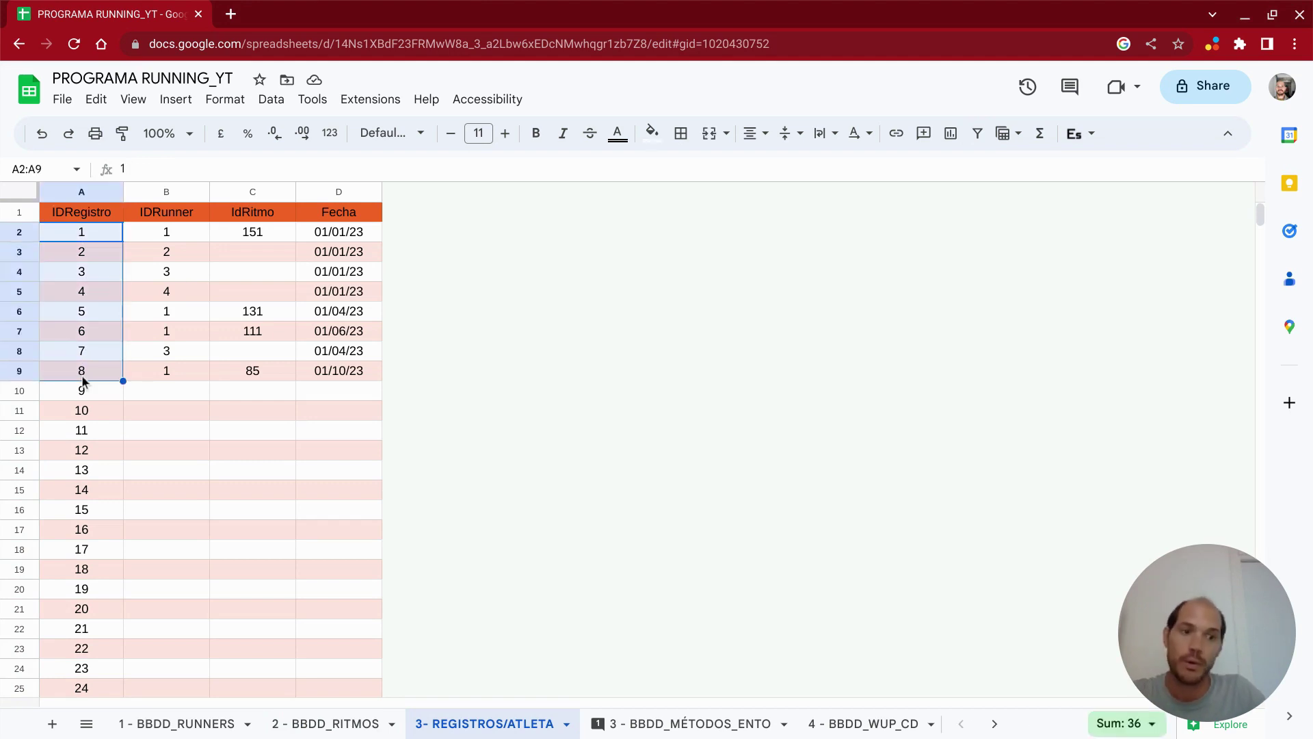
scroll(126, 382, "down", 4)
scroll(126, 382, "down", 20)
scroll(119, 383, "up", 5)
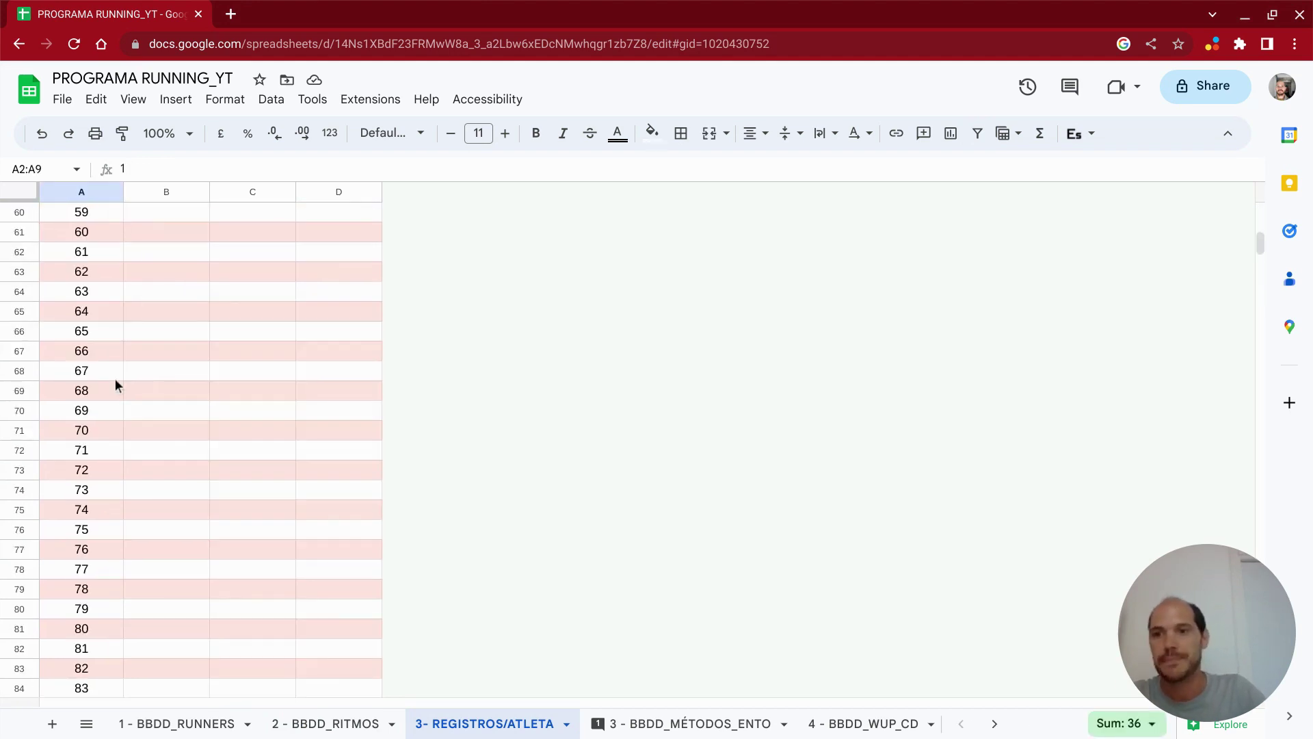
scroll(115, 379, "up", 20)
scroll(115, 376, "up", 1)
left_click(199, 231)
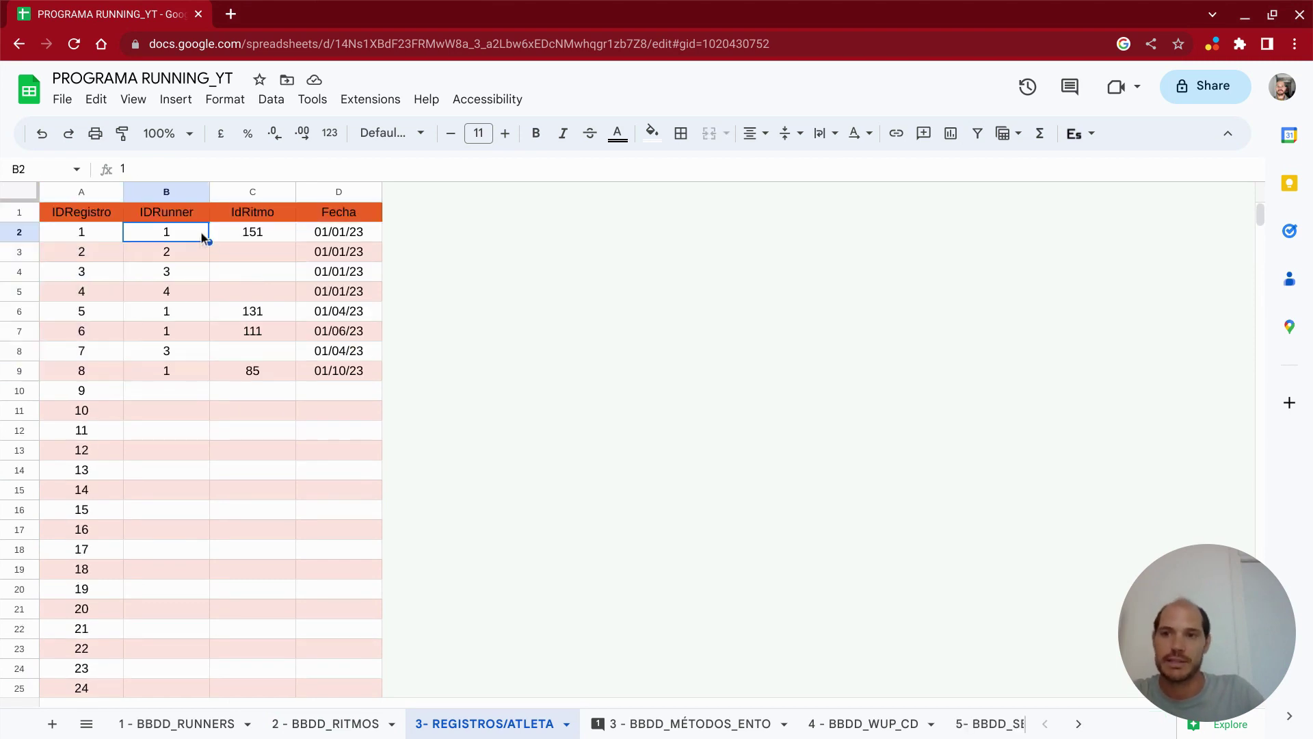
left_click(175, 722)
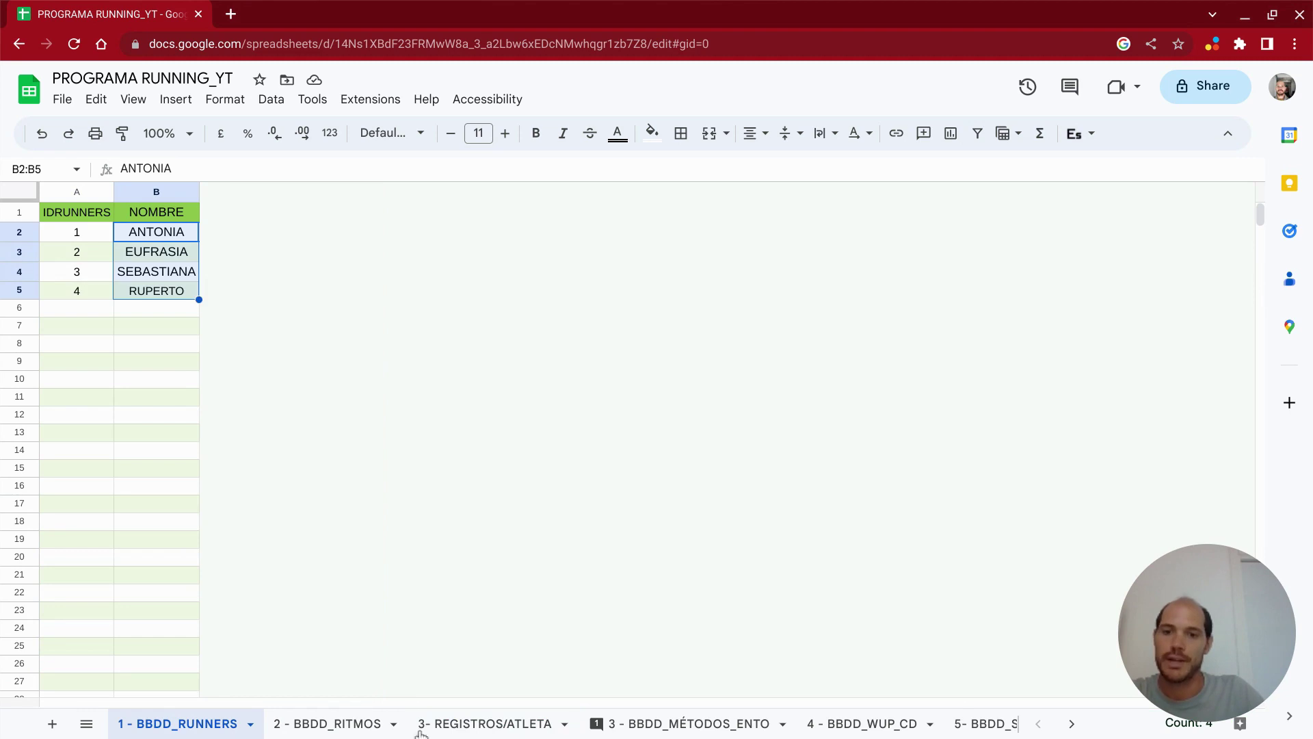
left_click(490, 705)
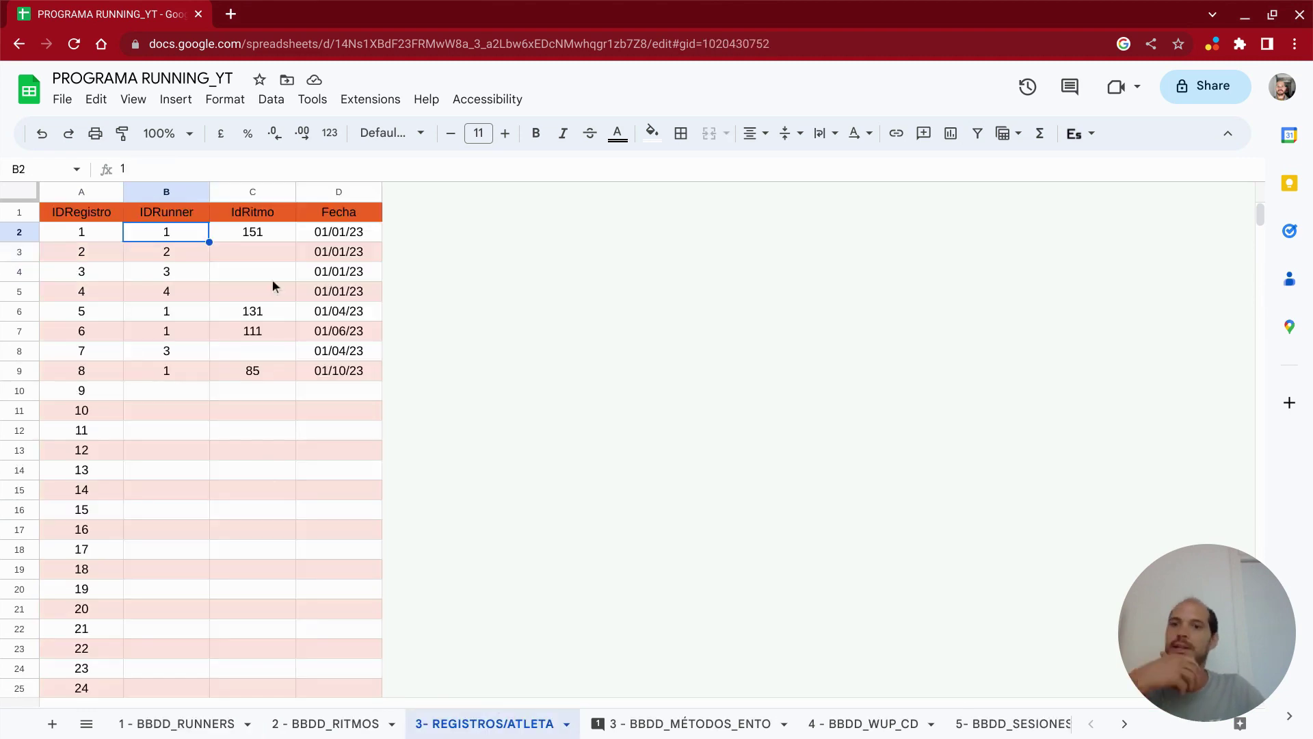
left_click(361, 234)
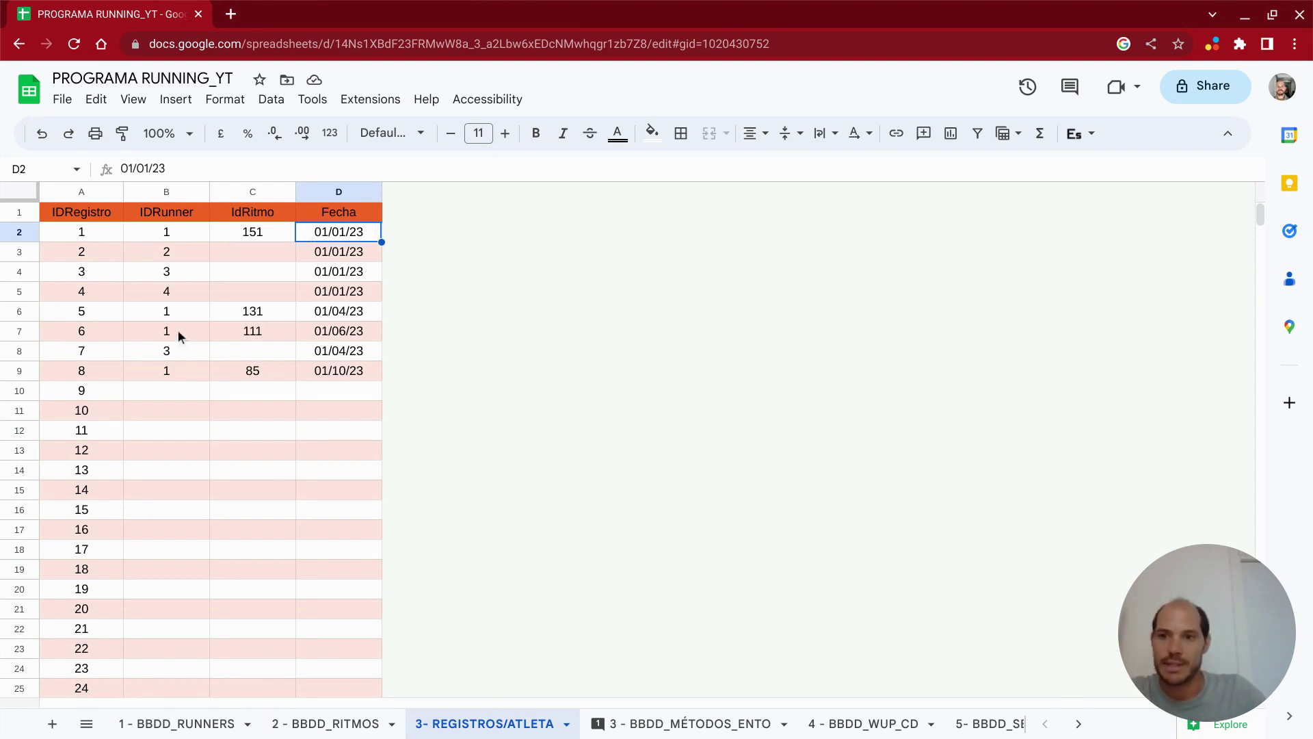
left_click(263, 235)
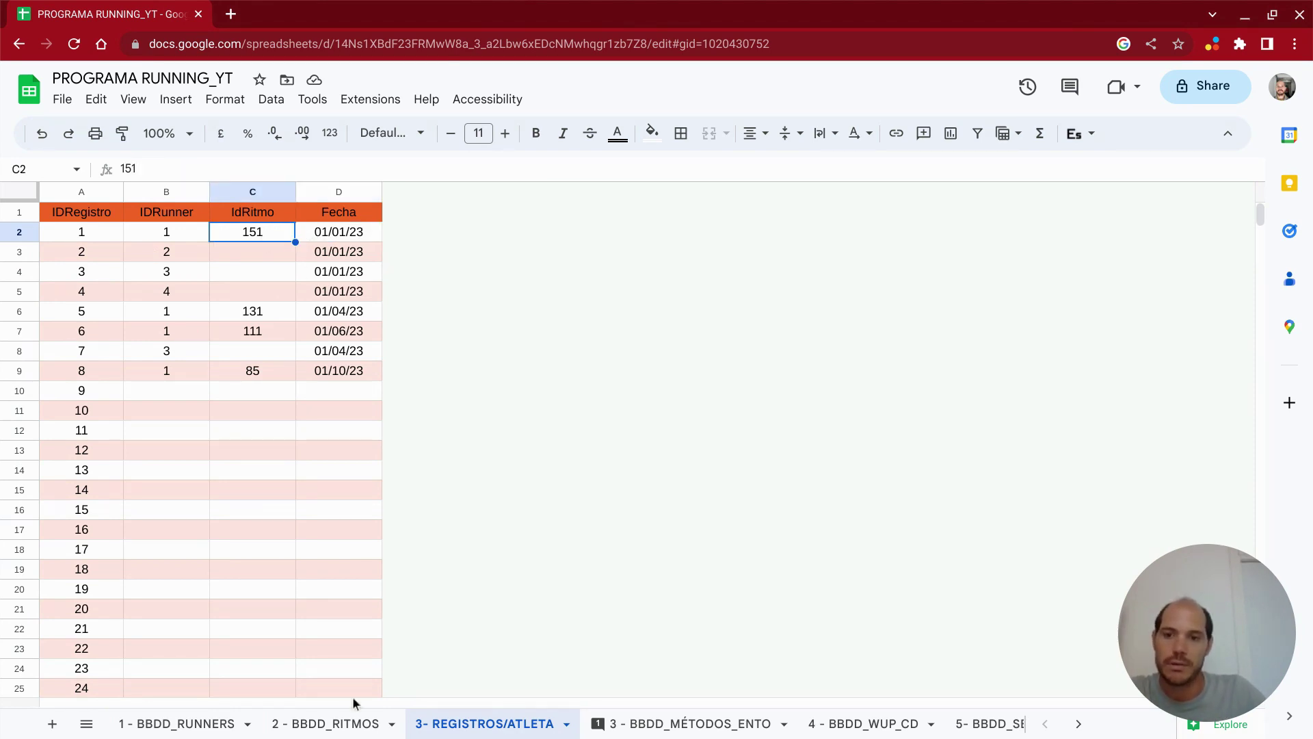
left_click(335, 725)
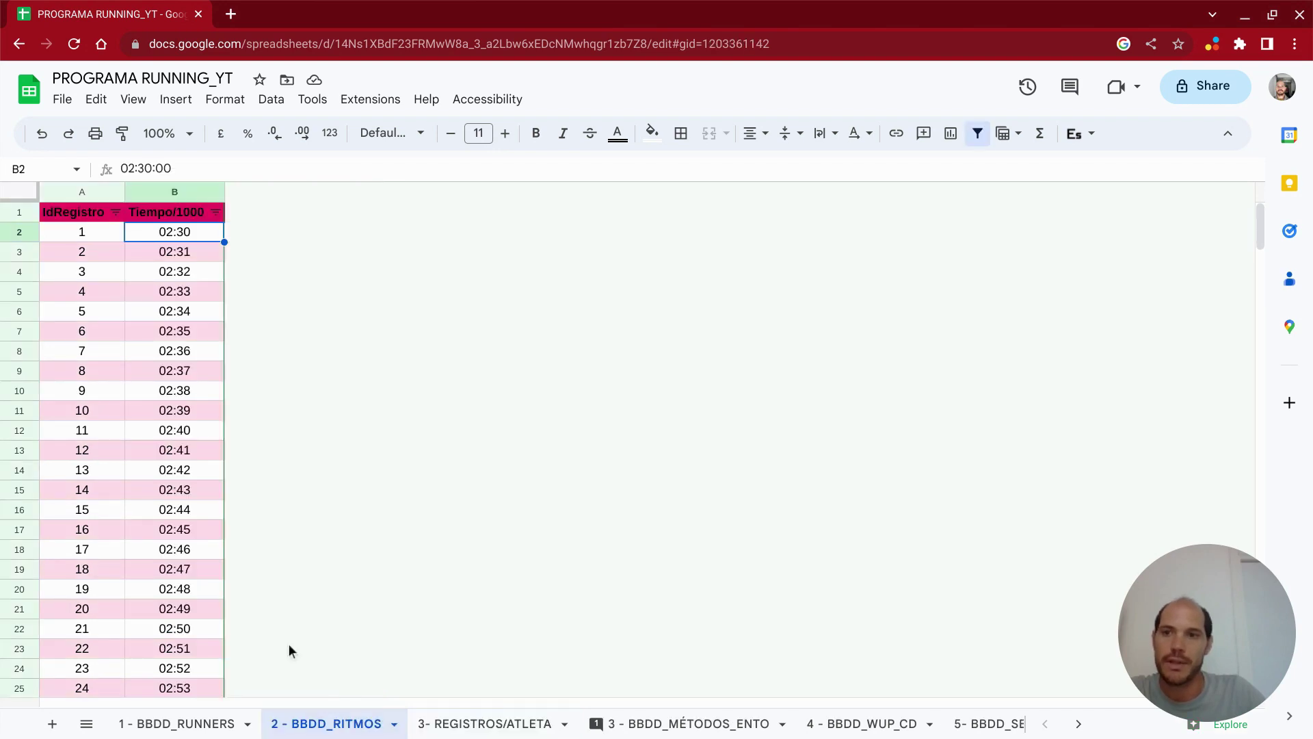
scroll(142, 597, "down", 1)
scroll(124, 576, "down", 10)
scroll(125, 576, "down", 20)
scroll(125, 576, "down", 4)
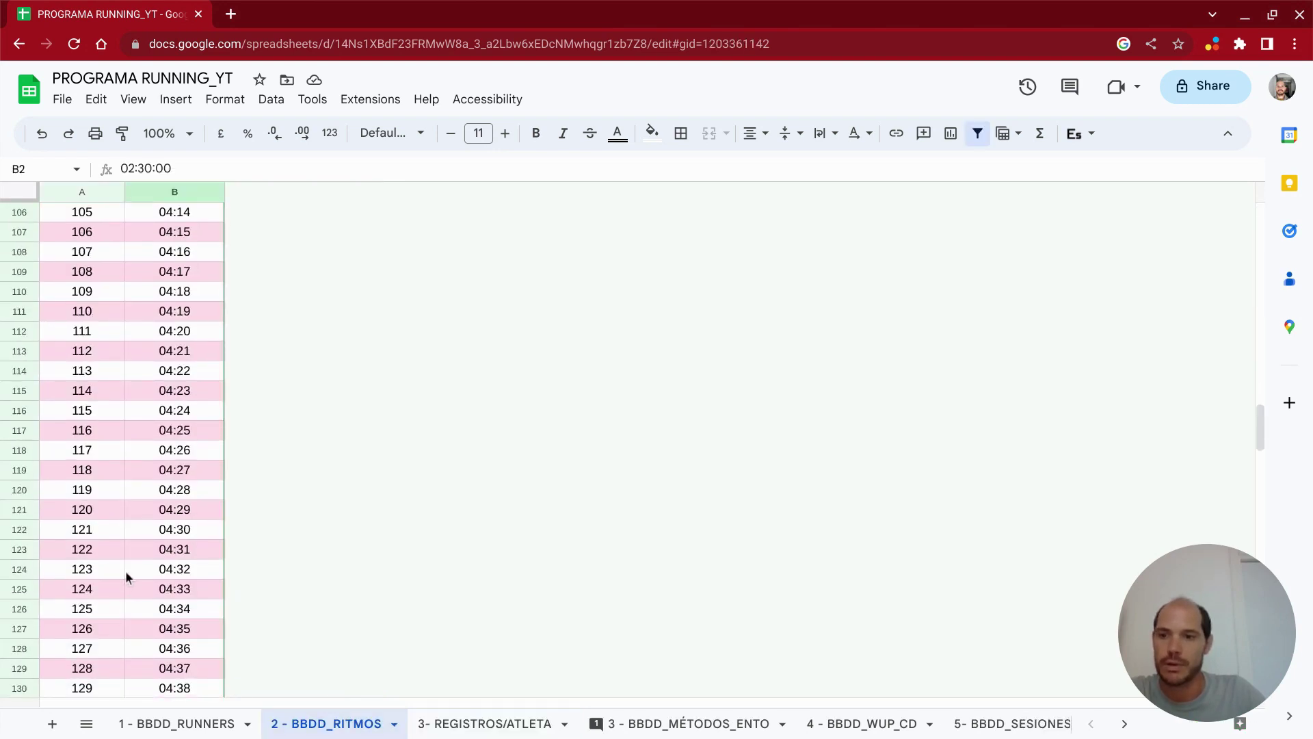
scroll(126, 570, "down", 15)
scroll(165, 293, "up", 1)
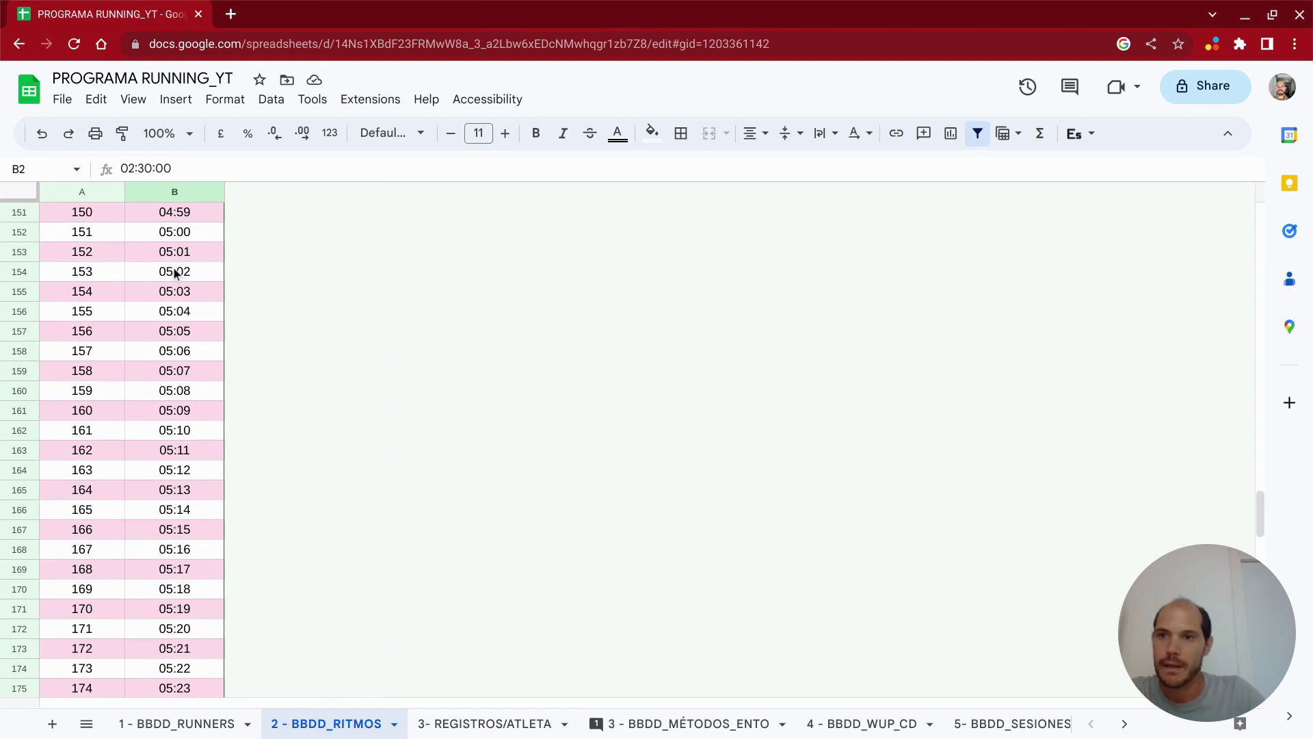
left_click(191, 239)
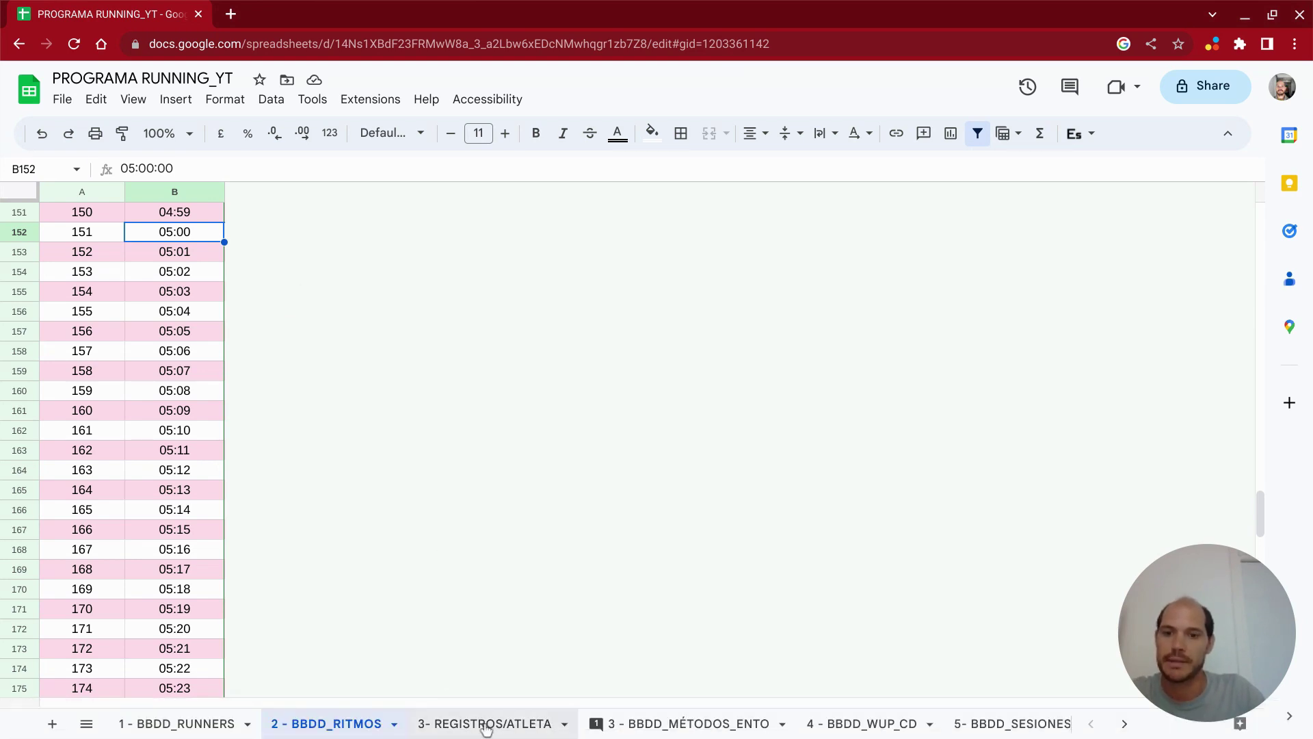
left_click(483, 718)
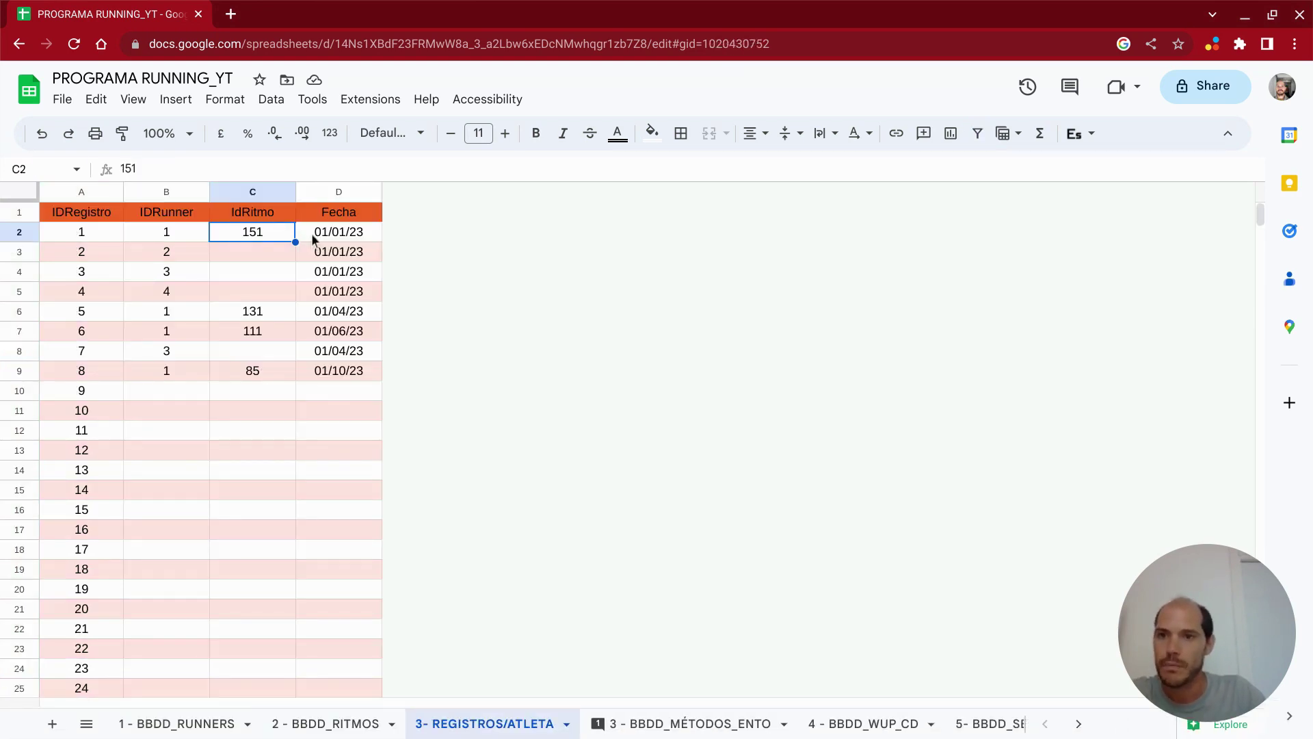
left_click(262, 311)
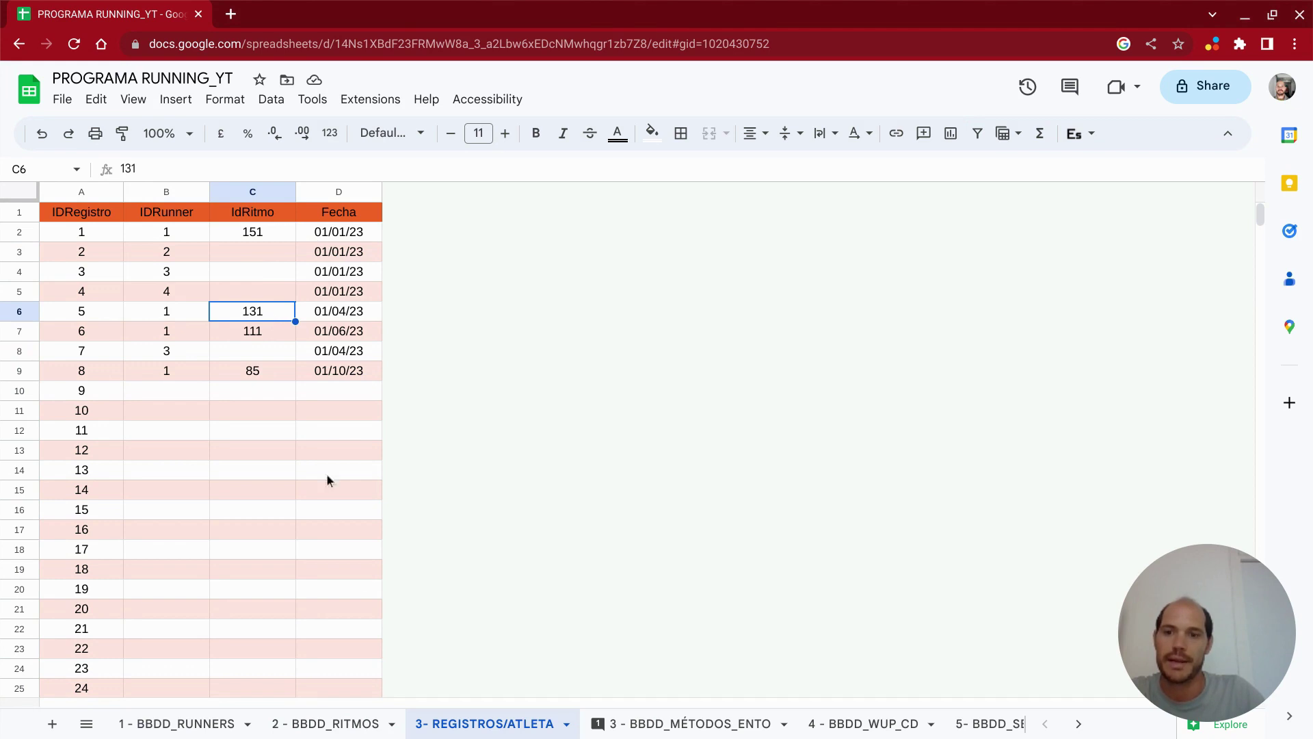
left_click(350, 730)
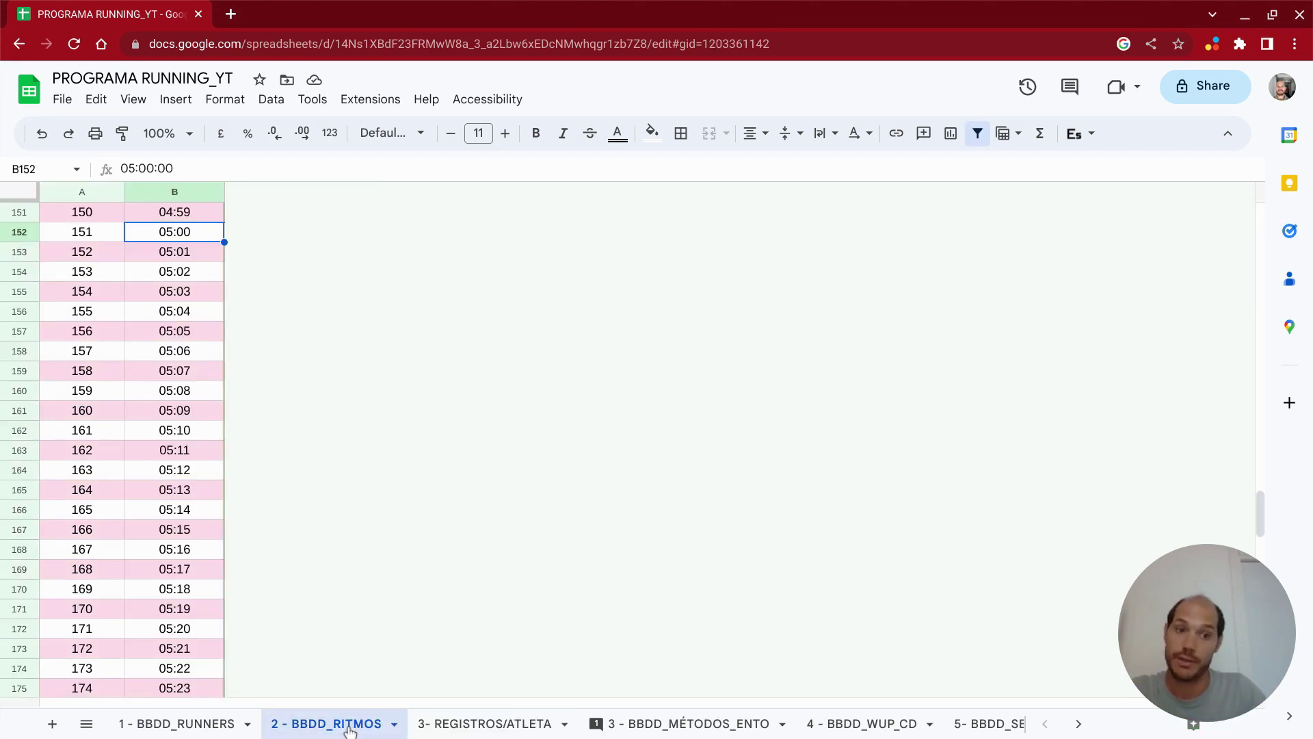
scroll(182, 492, "up", 4)
scroll(182, 491, "up", 4)
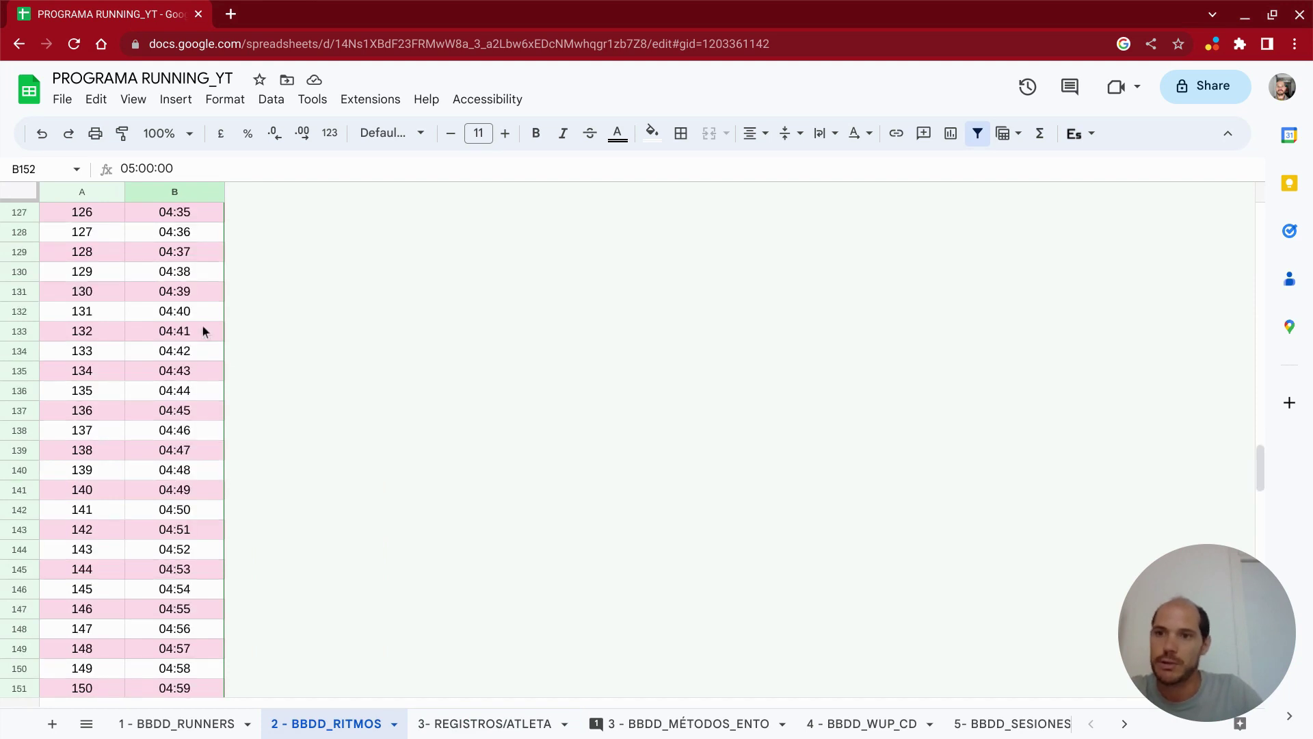
left_click(188, 310)
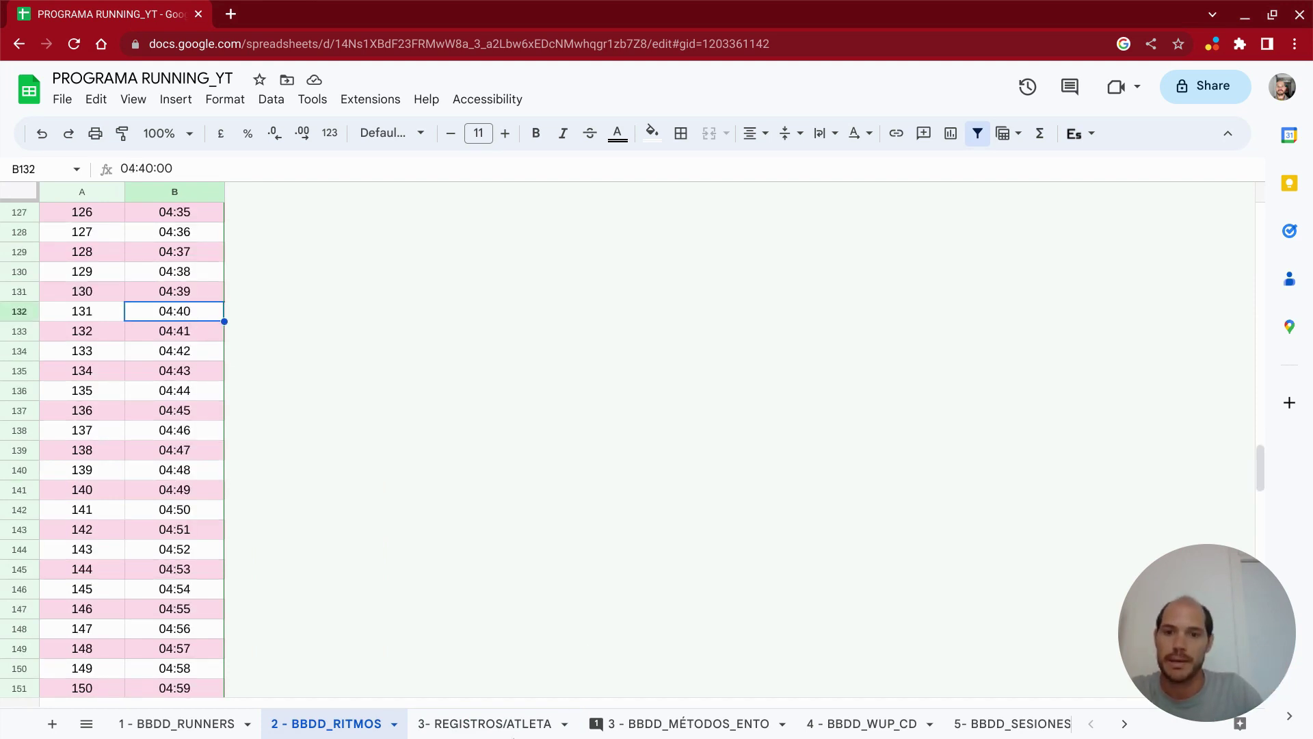
left_click(484, 723)
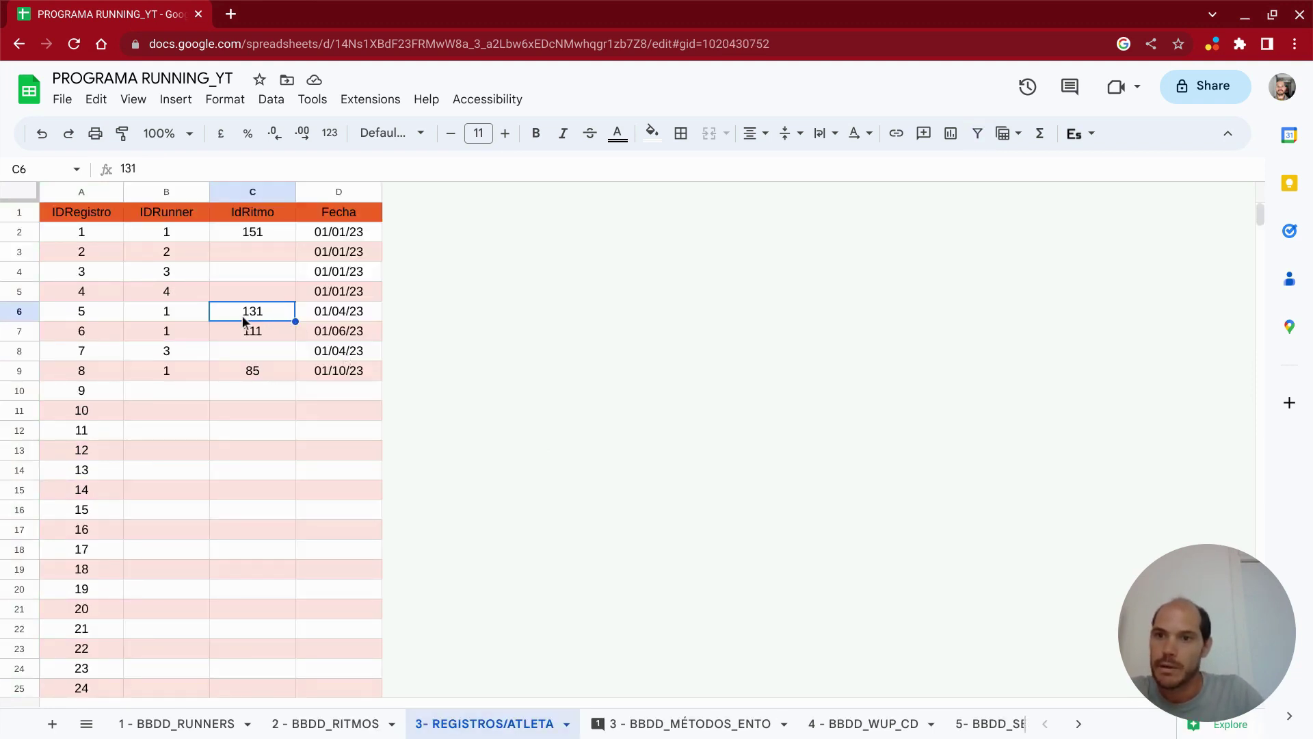
left_click(262, 331)
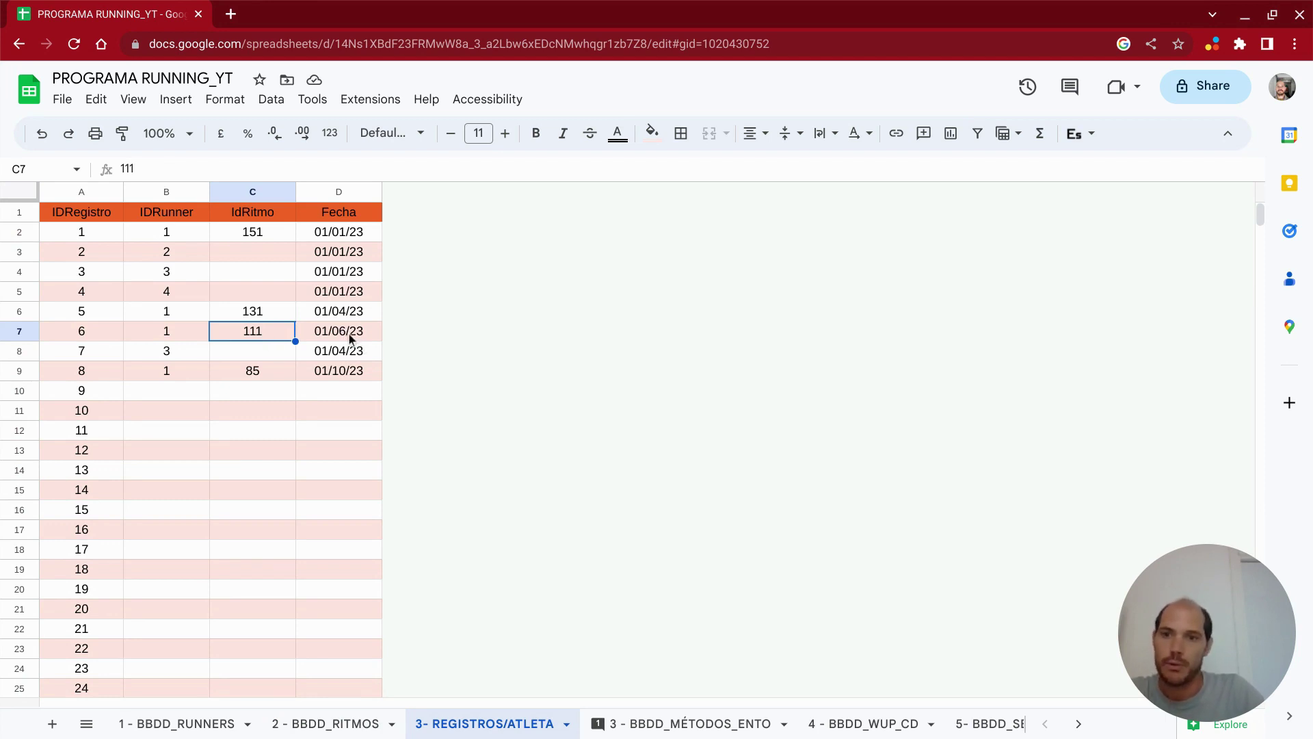
left_click(332, 721)
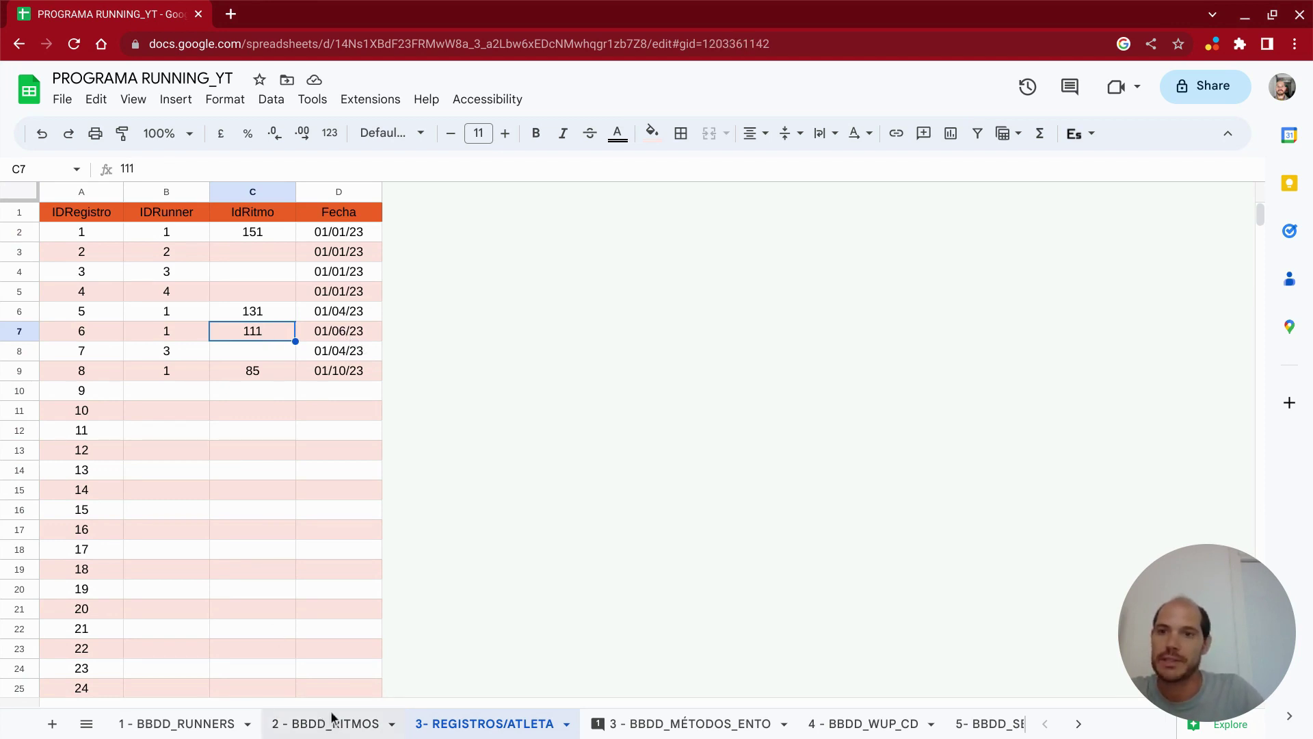
- Select the 04:20 pace for ID 111 in the pace table
scroll(195, 393, "up", 2)
scroll(190, 380, "up", 1)
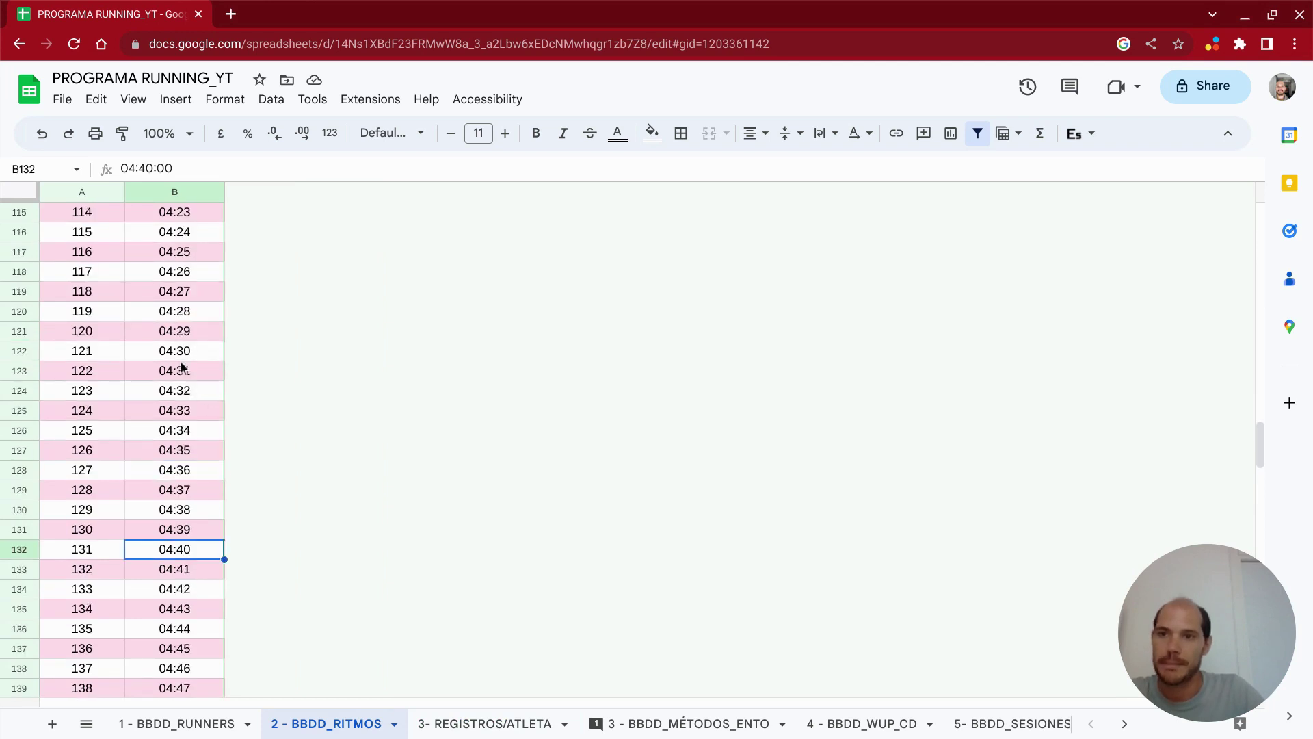
scroll(173, 312, "up", 3)
left_click(173, 212)
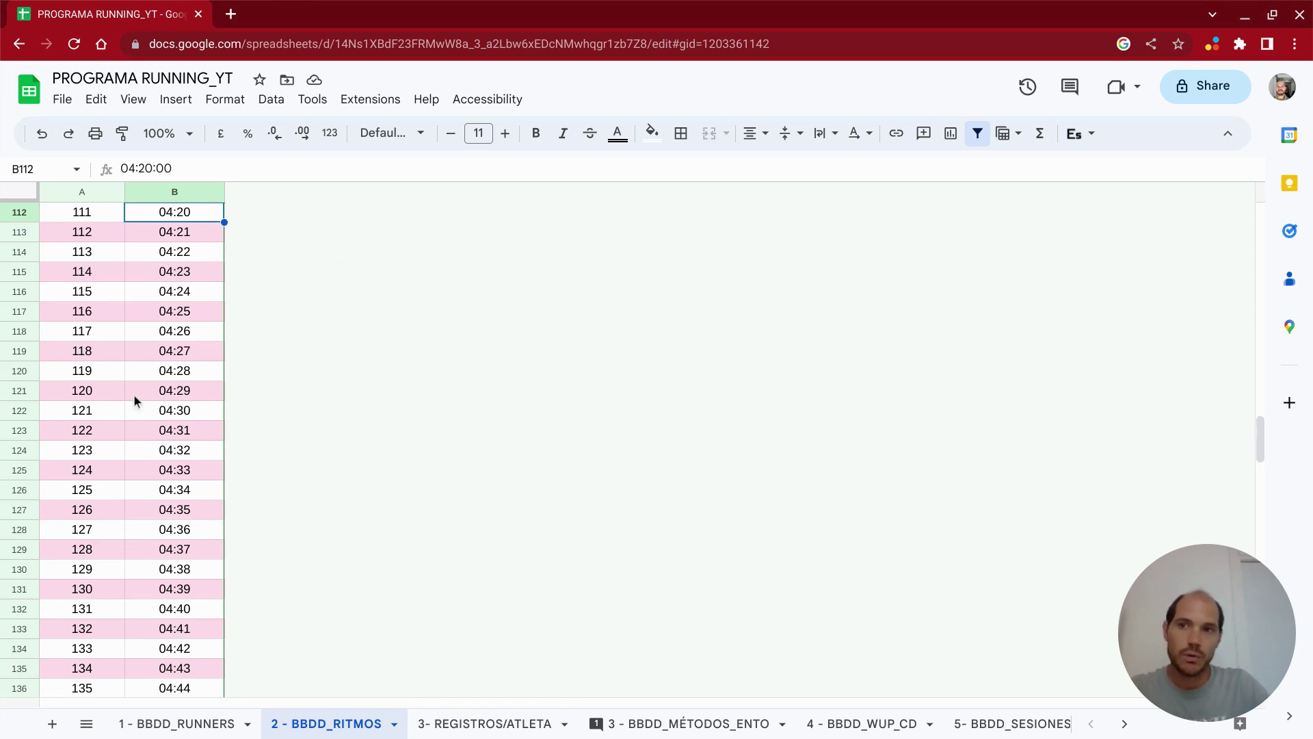
- Freeze the header row and IdRegistro column, then return to 3- REGISTROS/ATLETA
scroll(133, 394, "up", 10)
scroll(150, 392, "up", 20)
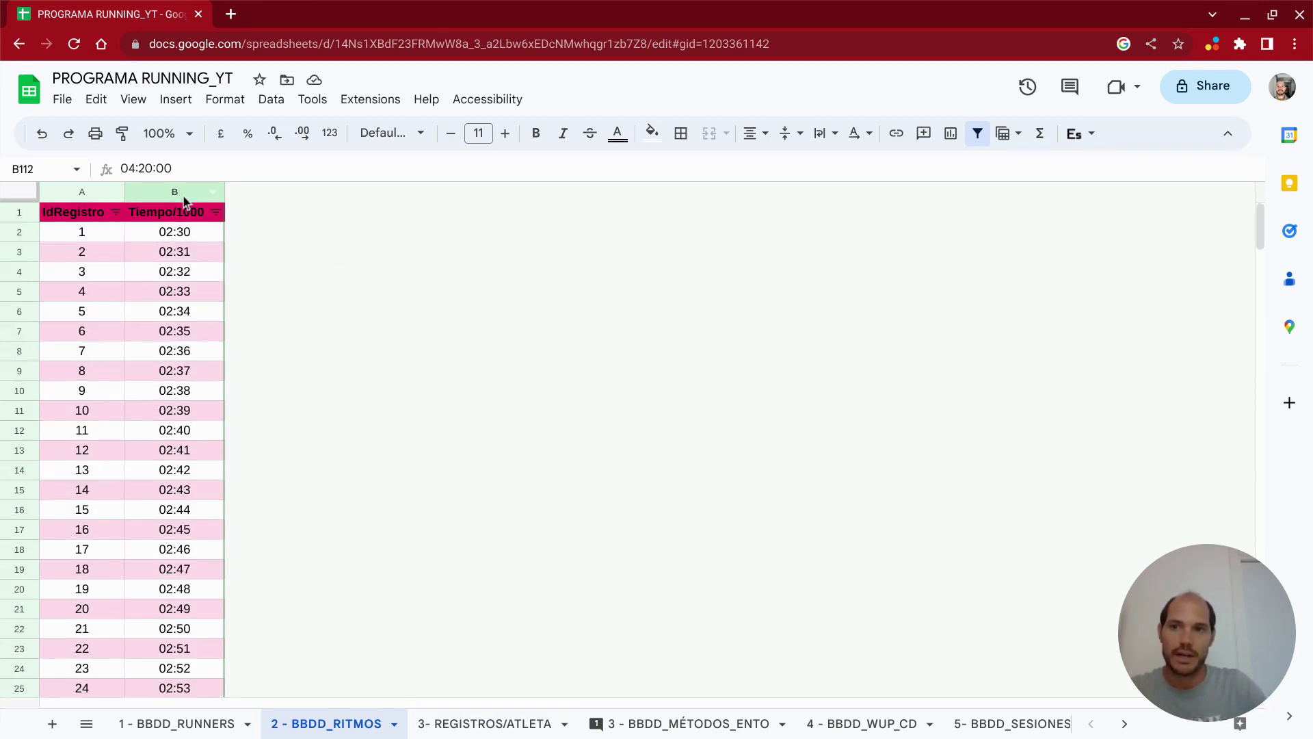
left_click_drag(183, 199, 165, 224)
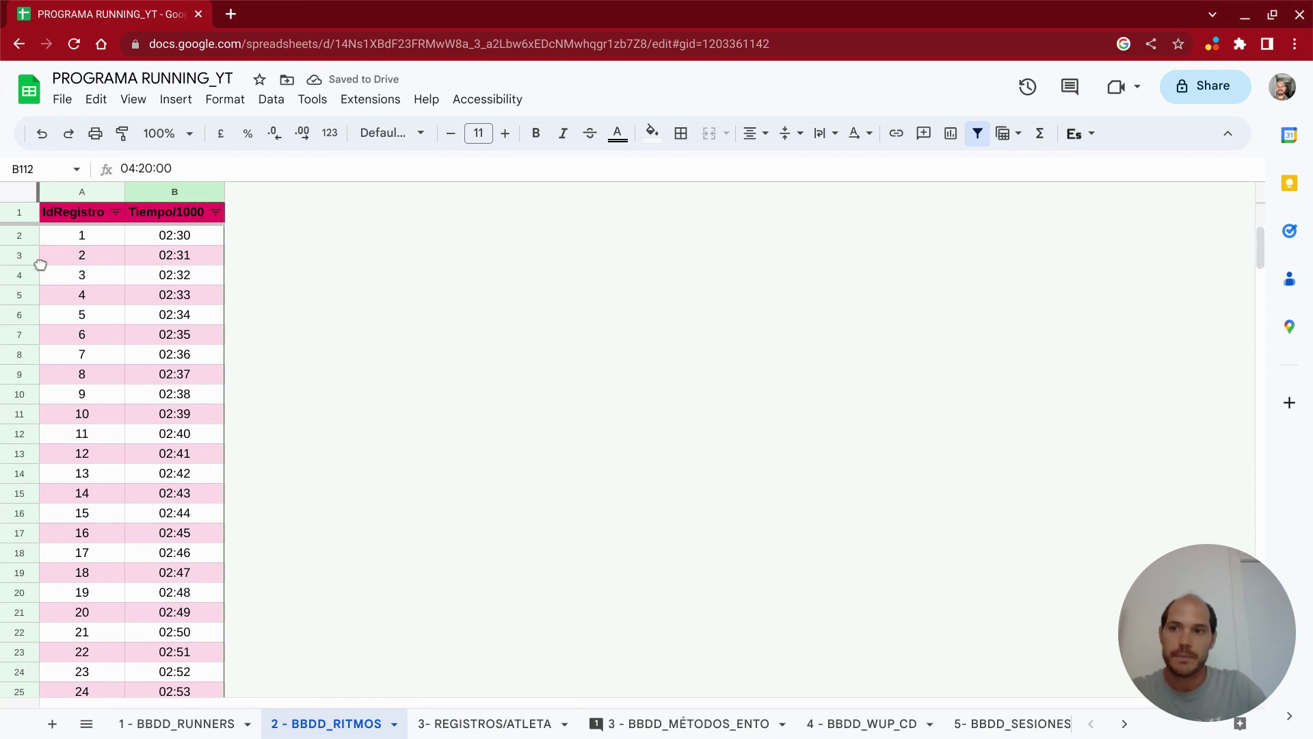
mouse_move(38, 263)
left_mouse_down()
mouse_move(128, 267)
mouse_move(173, 294)
mouse_move(170, 354)
left_mouse_up()
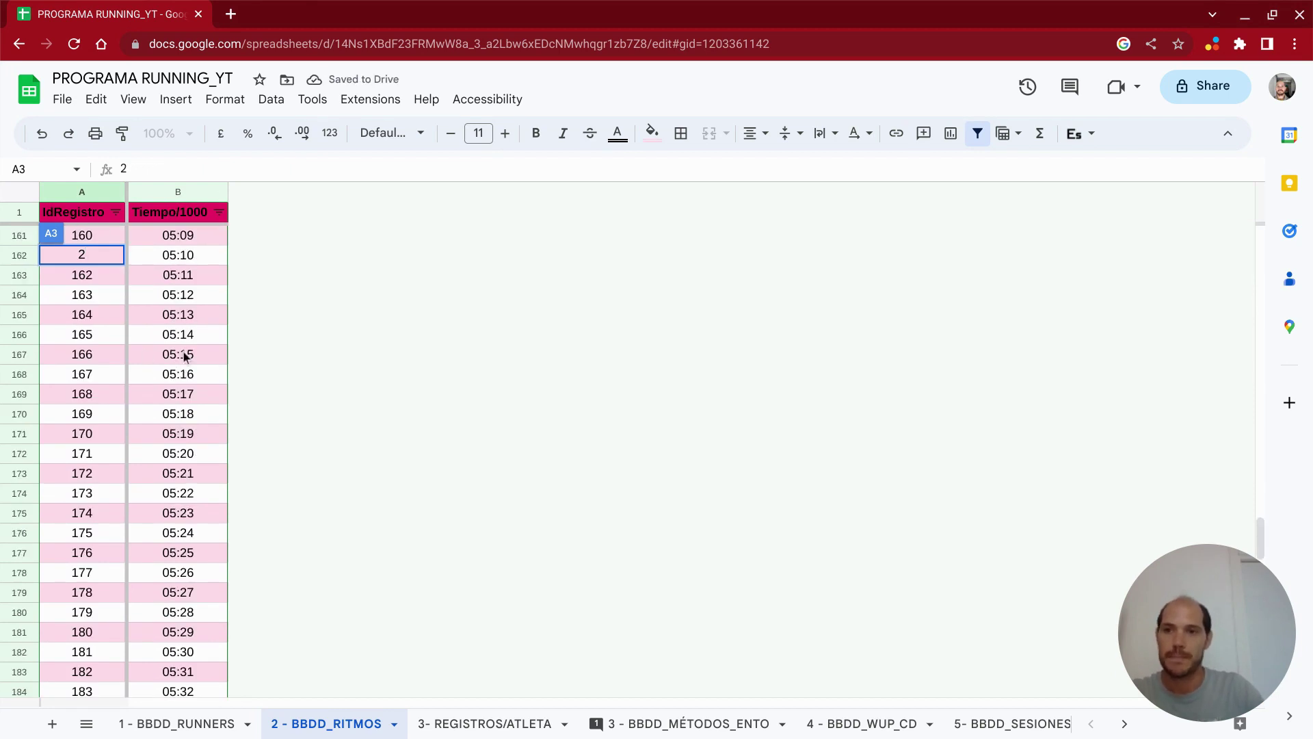
key("Escape")
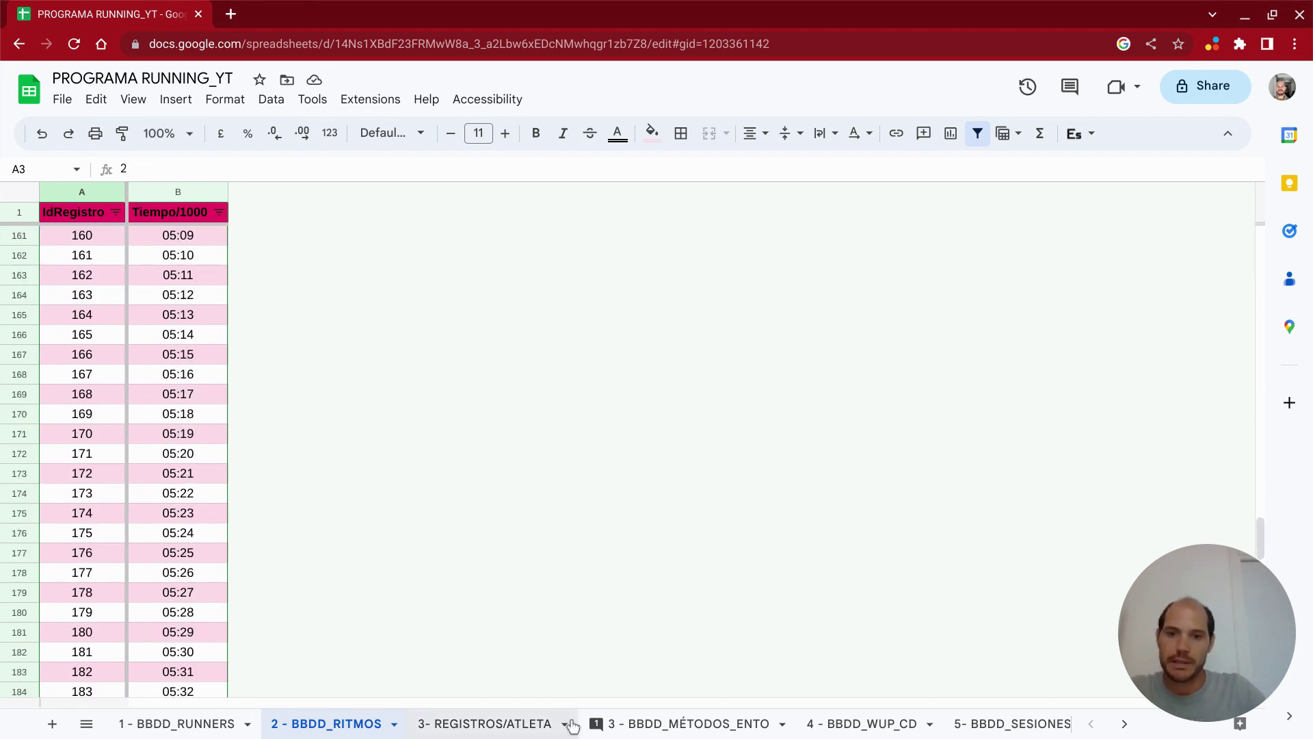
left_click(487, 726)
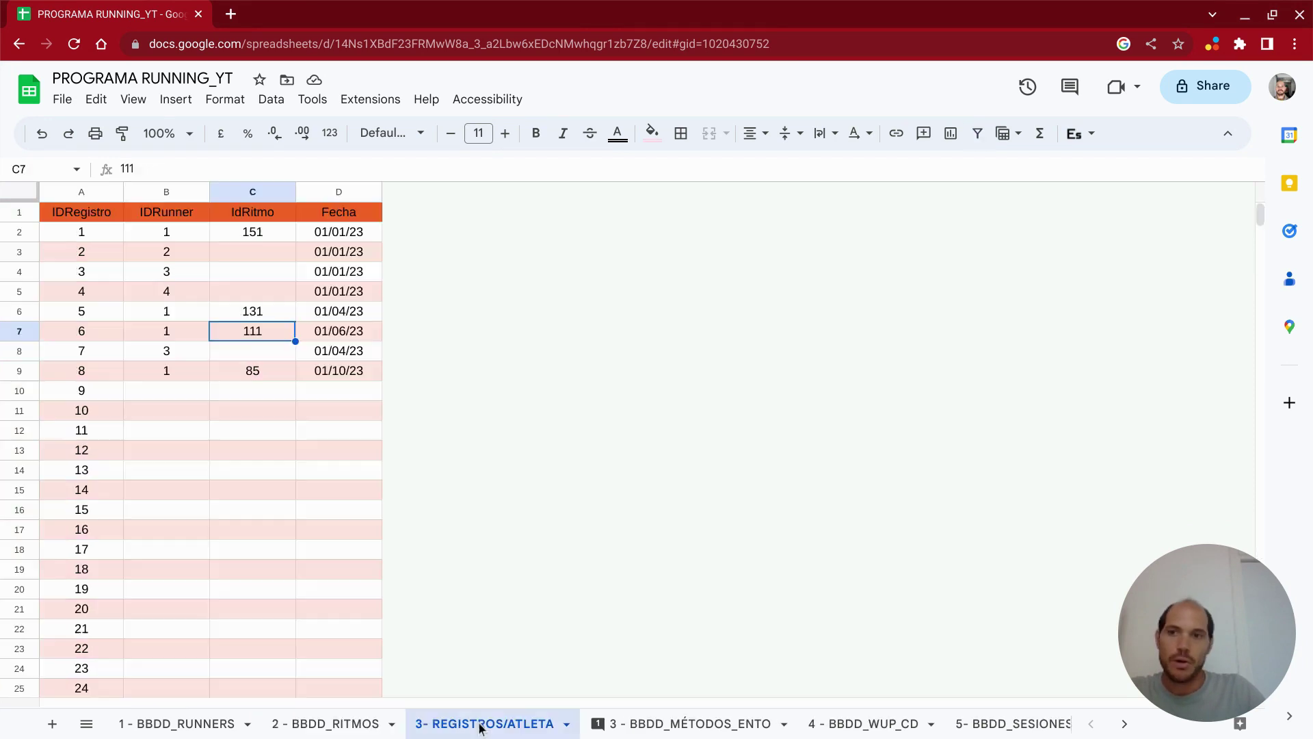
left_click(651, 729)
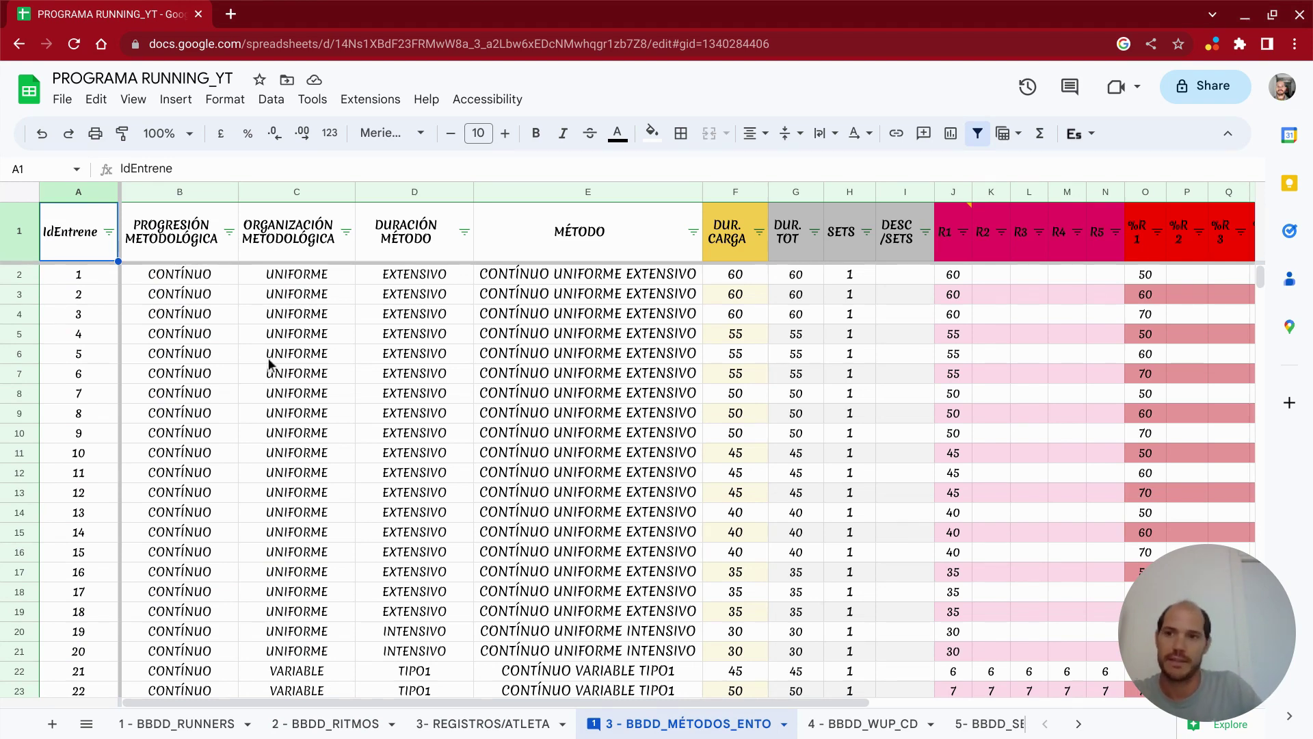
left_click(108, 280)
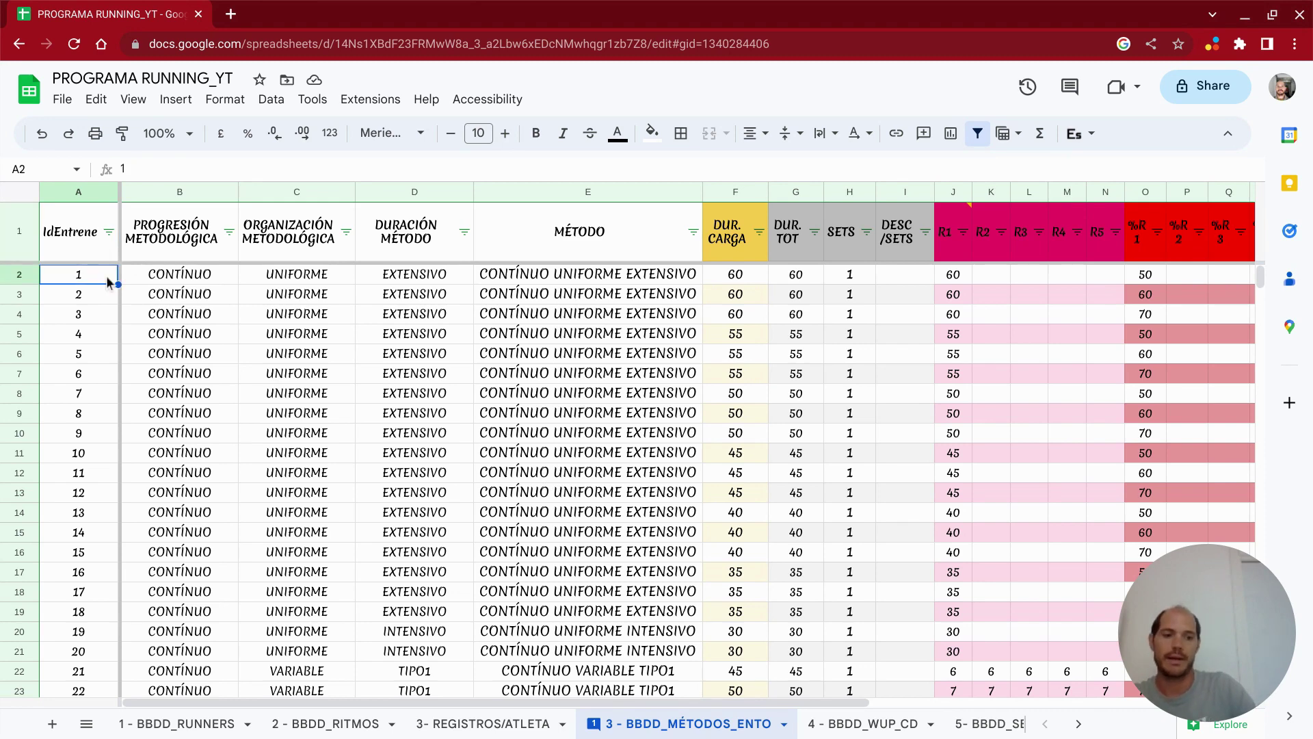
key("ctrl+Down")
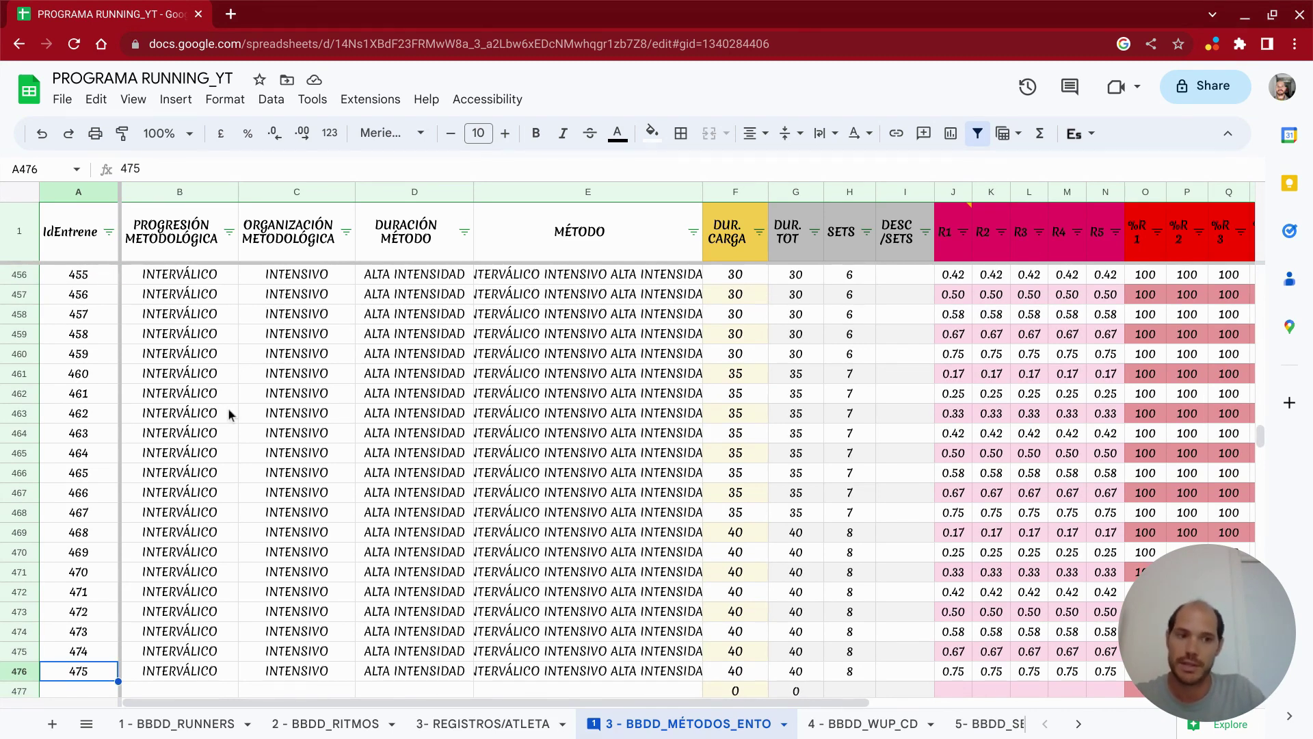
scroll(397, 451, "up", 20)
scroll(396, 452, "up", 20)
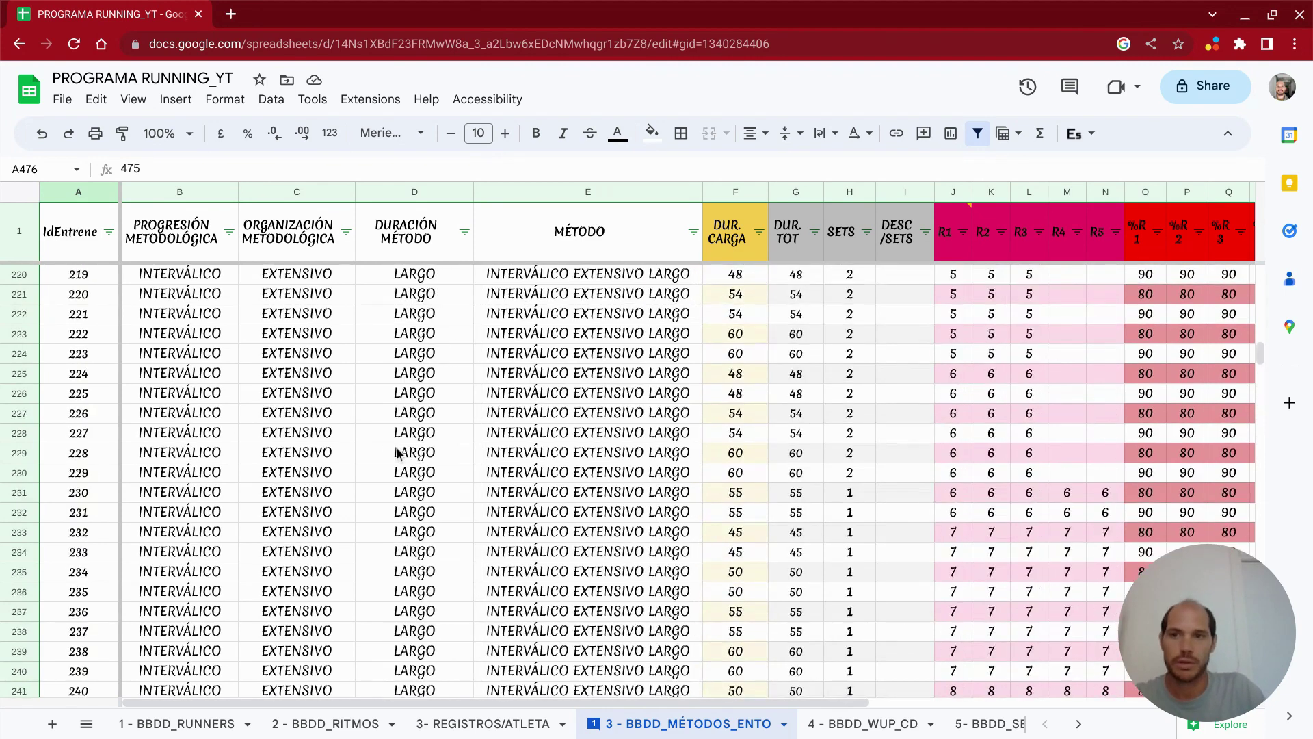
scroll(397, 452, "up", 20)
scroll(397, 451, "up", 16)
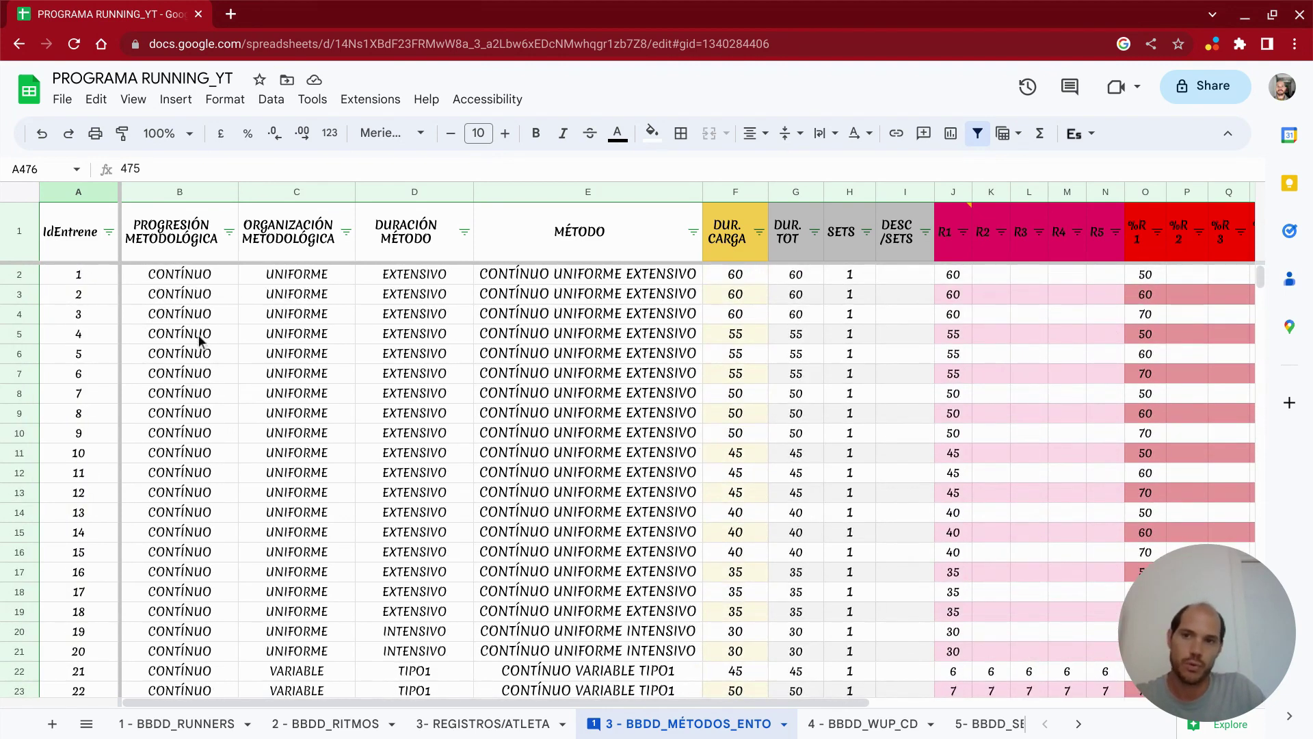
left_click(195, 274)
left_click(301, 280)
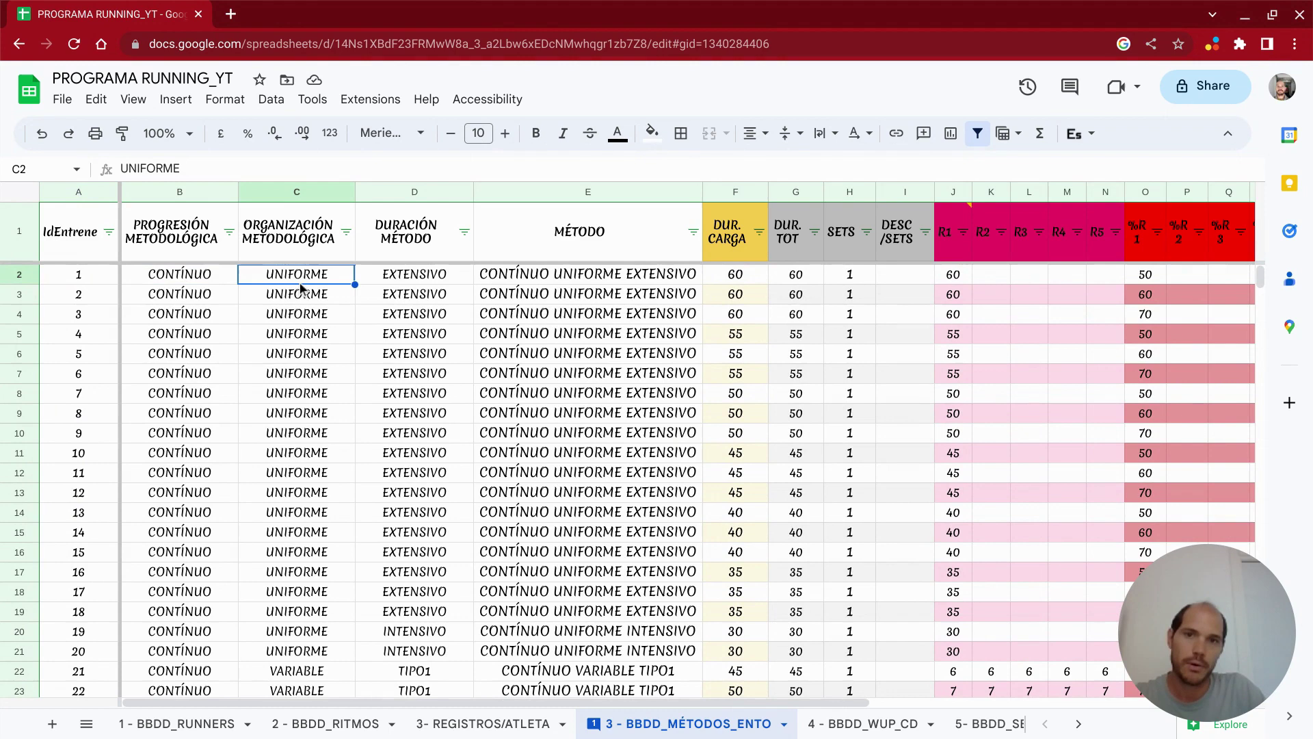
left_click(392, 278)
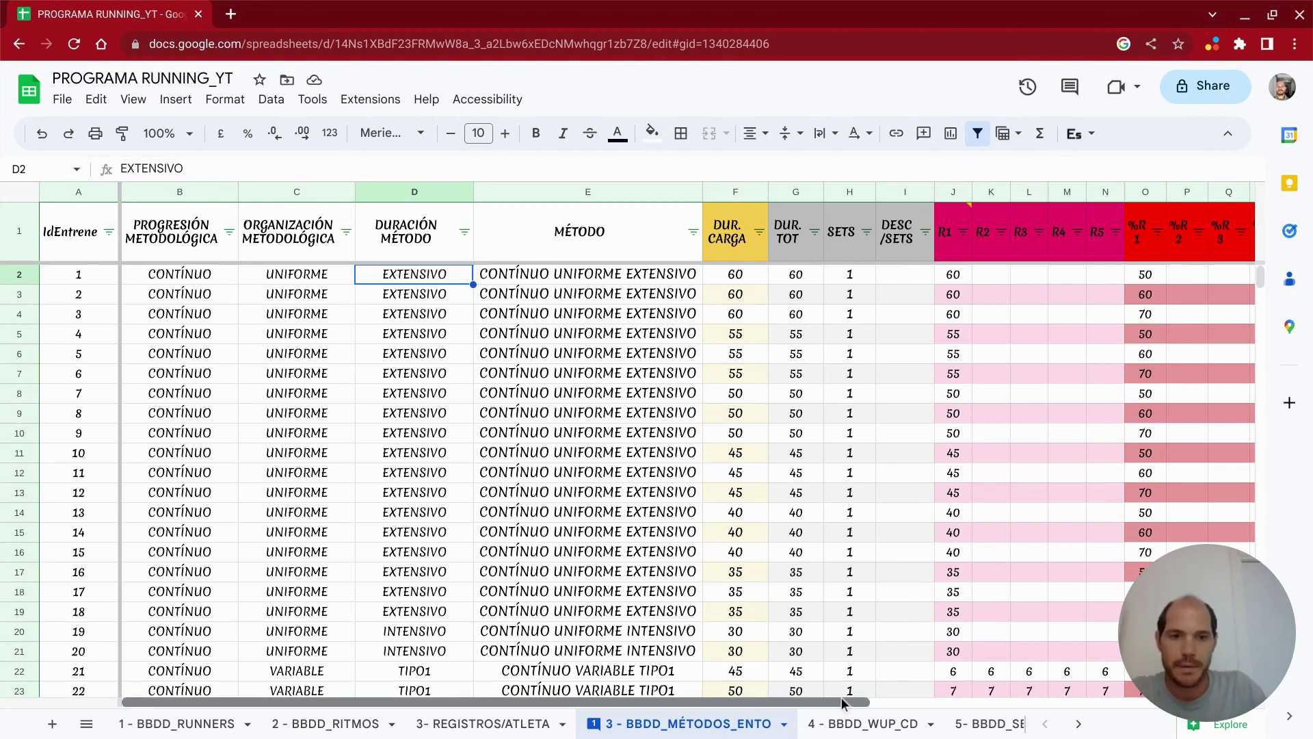
- Scroll right, check the first method's SETS and rest in H2 and I2, and open J1's R1 comment
left_click_drag(856, 704, 1139, 707)
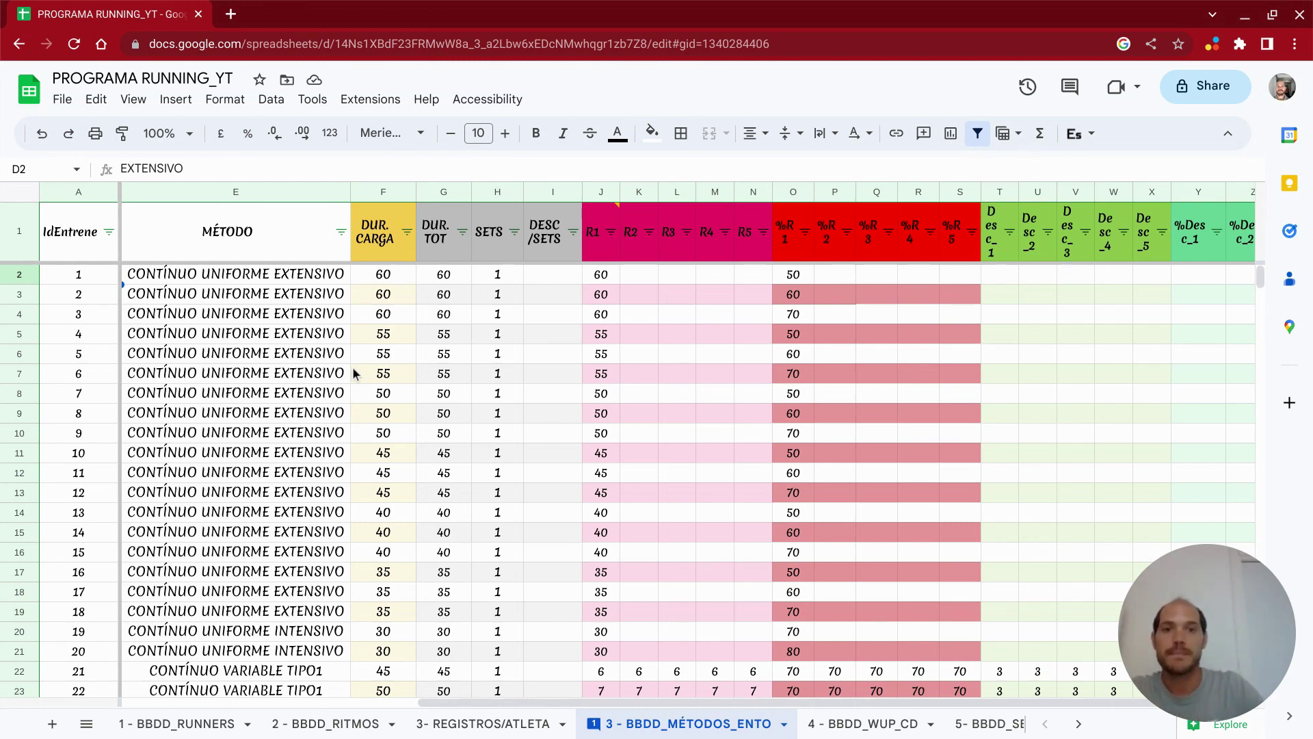
left_click(505, 284)
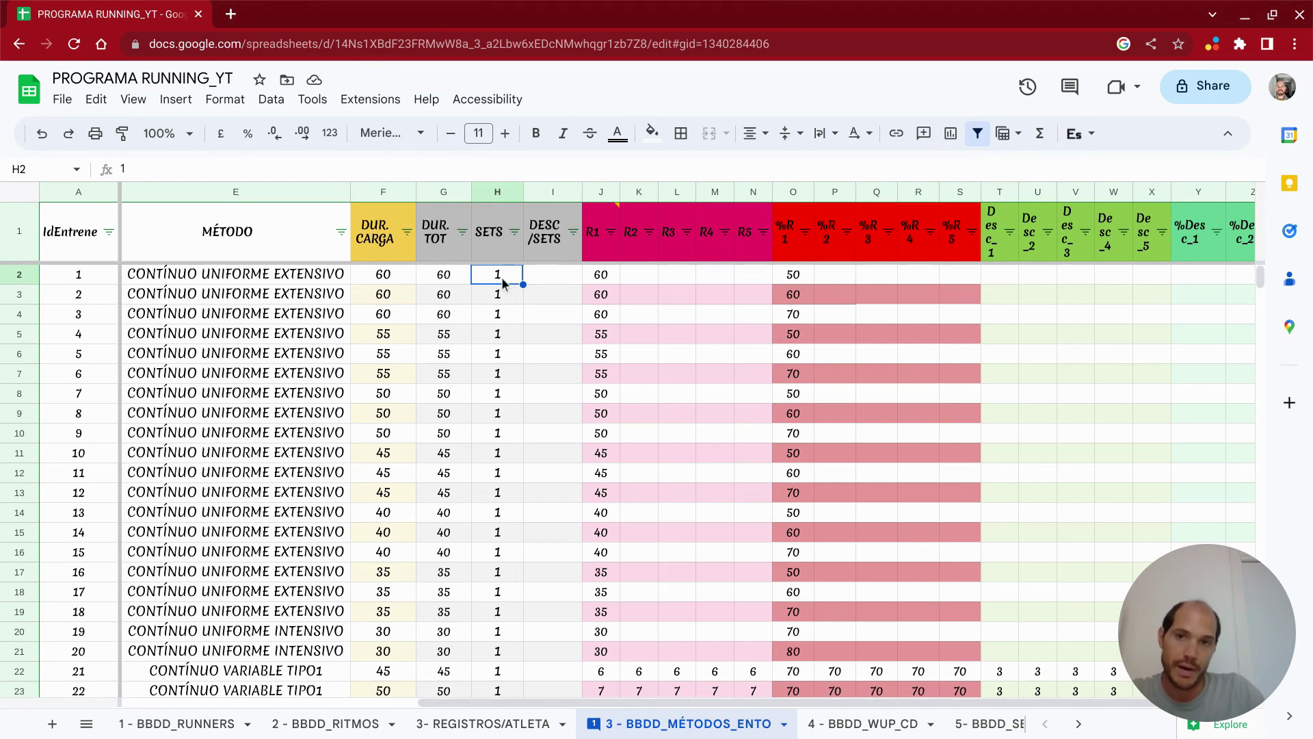
left_click(565, 277)
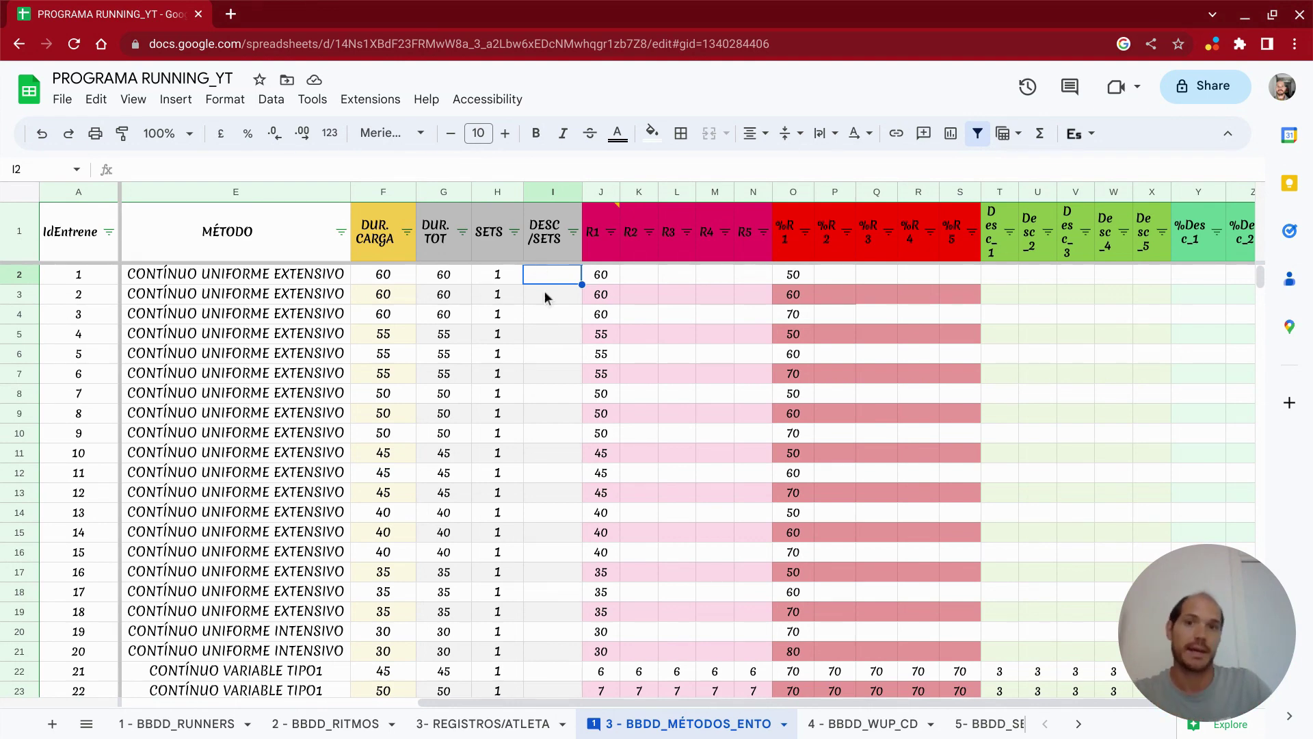
key("Right")
key("Right")
key("Down")
key("Down")
key("Down")
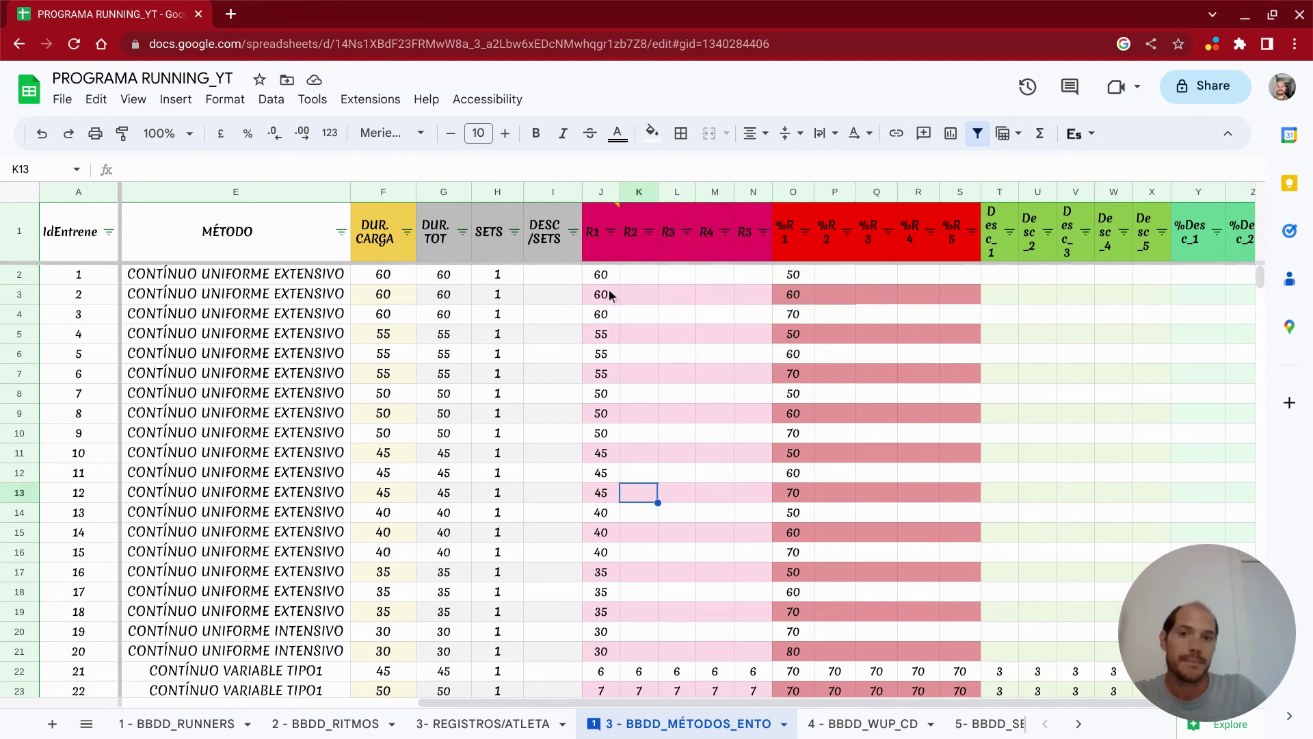
left_click(601, 257)
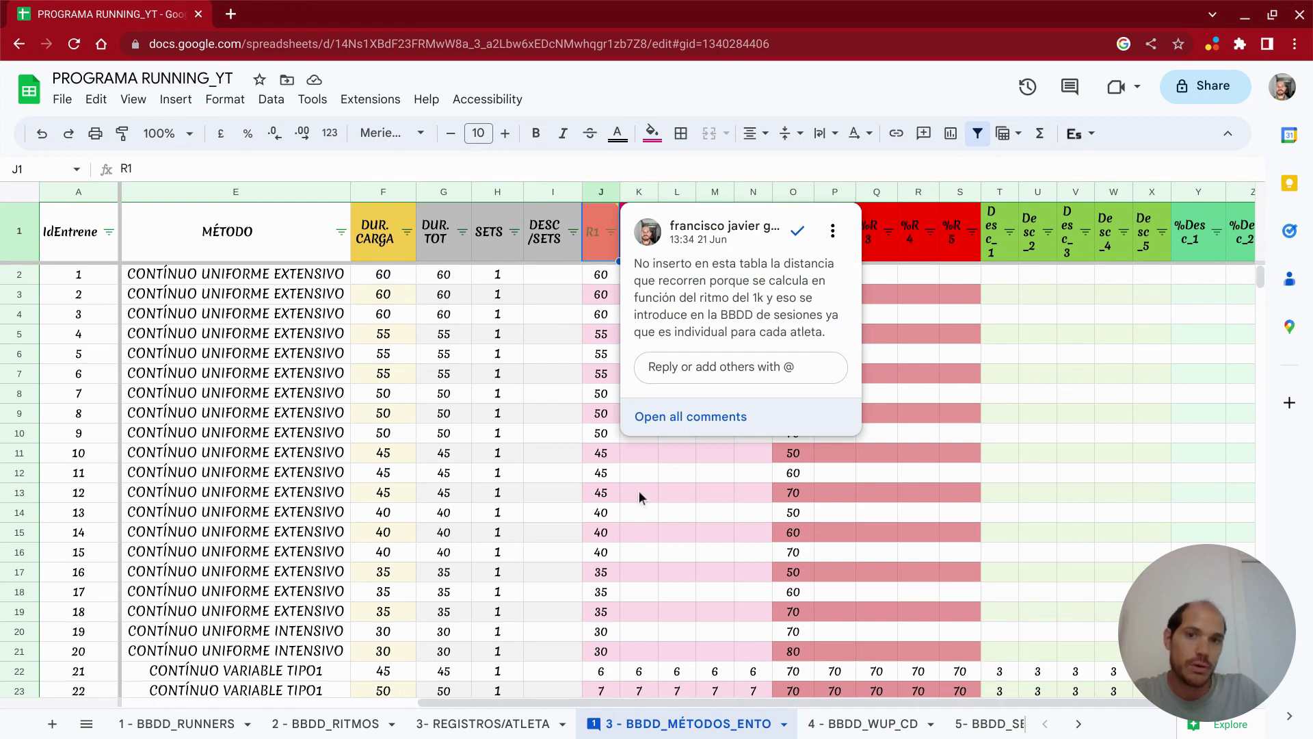
- Close the R1 comment and review the first methods' sets and R1 values of 60
left_click(647, 510)
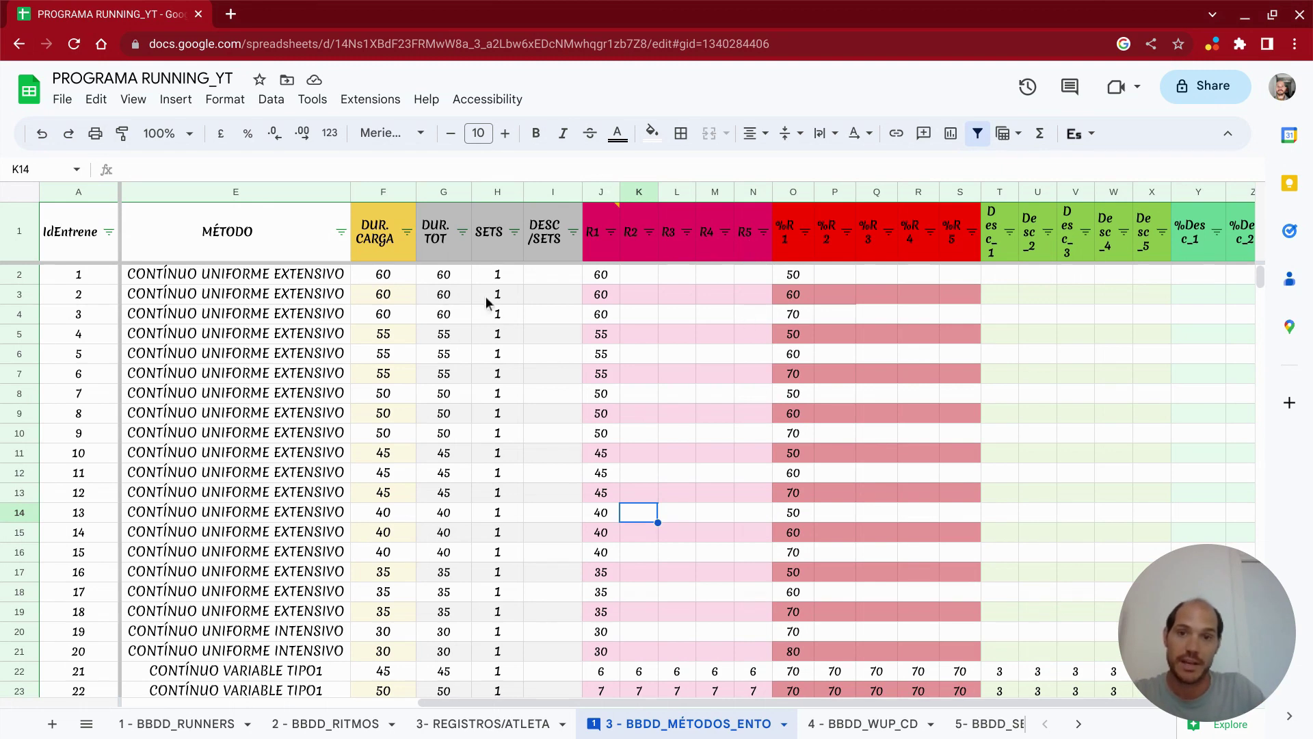
left_click(504, 279)
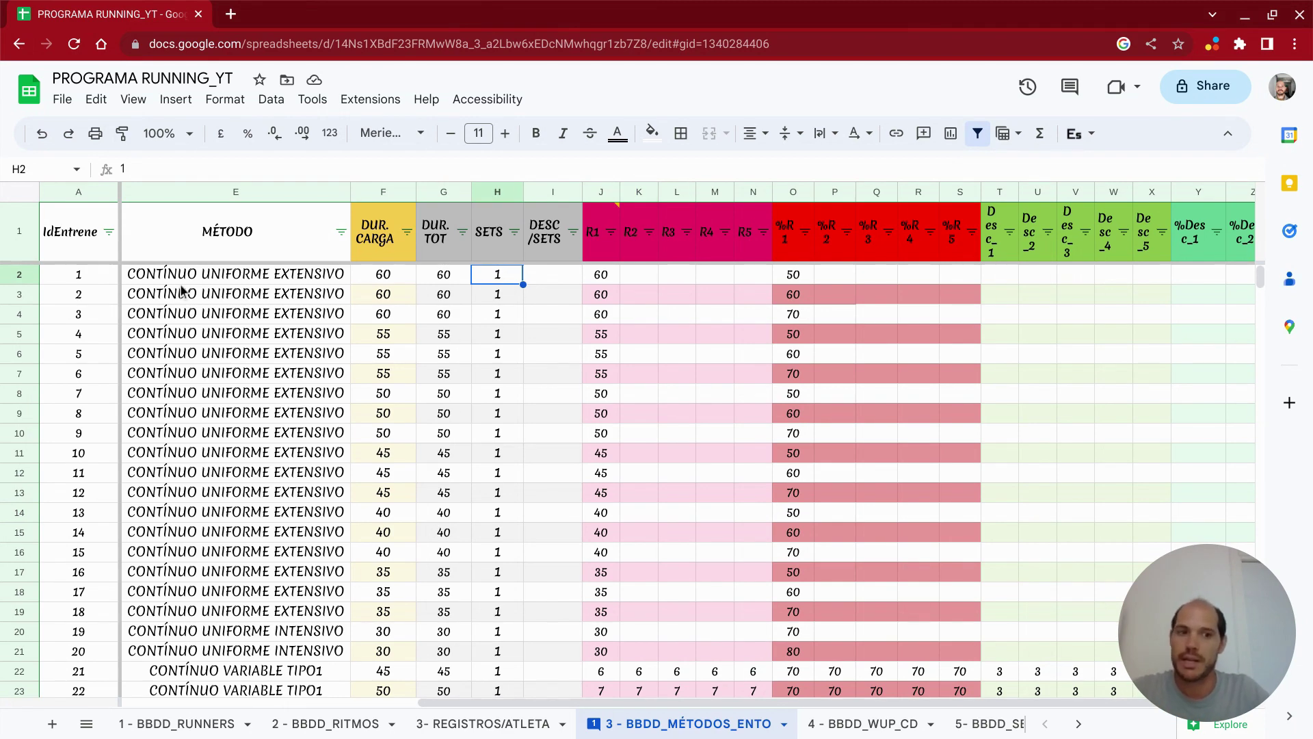
left_click(606, 280)
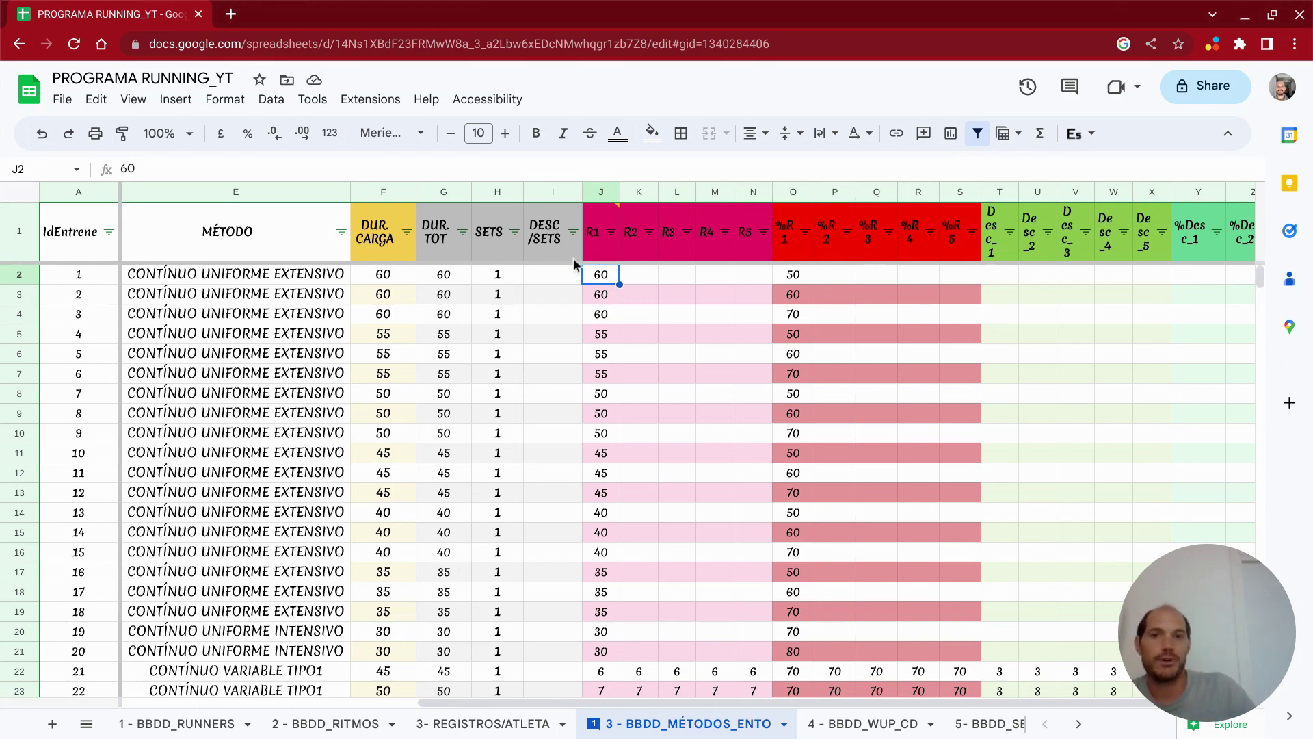
key("Down")
key("Down")
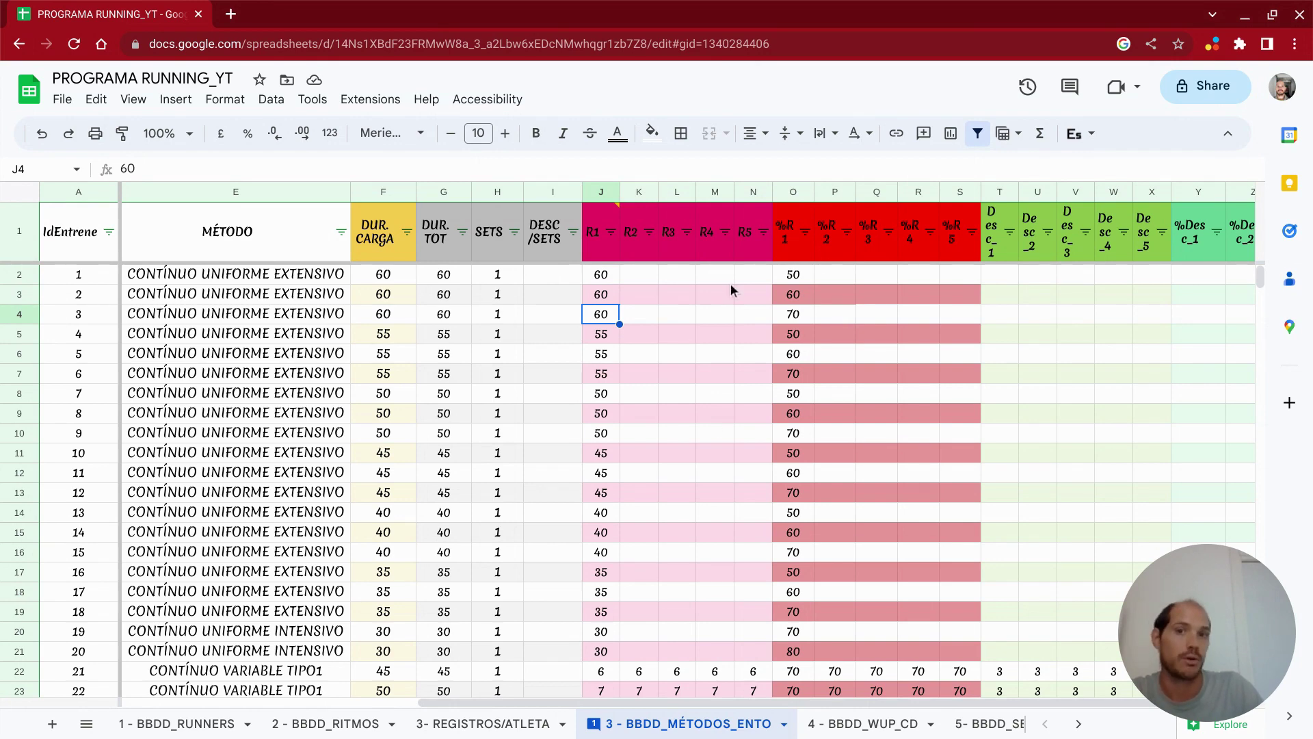
key("Up")
key("Up")
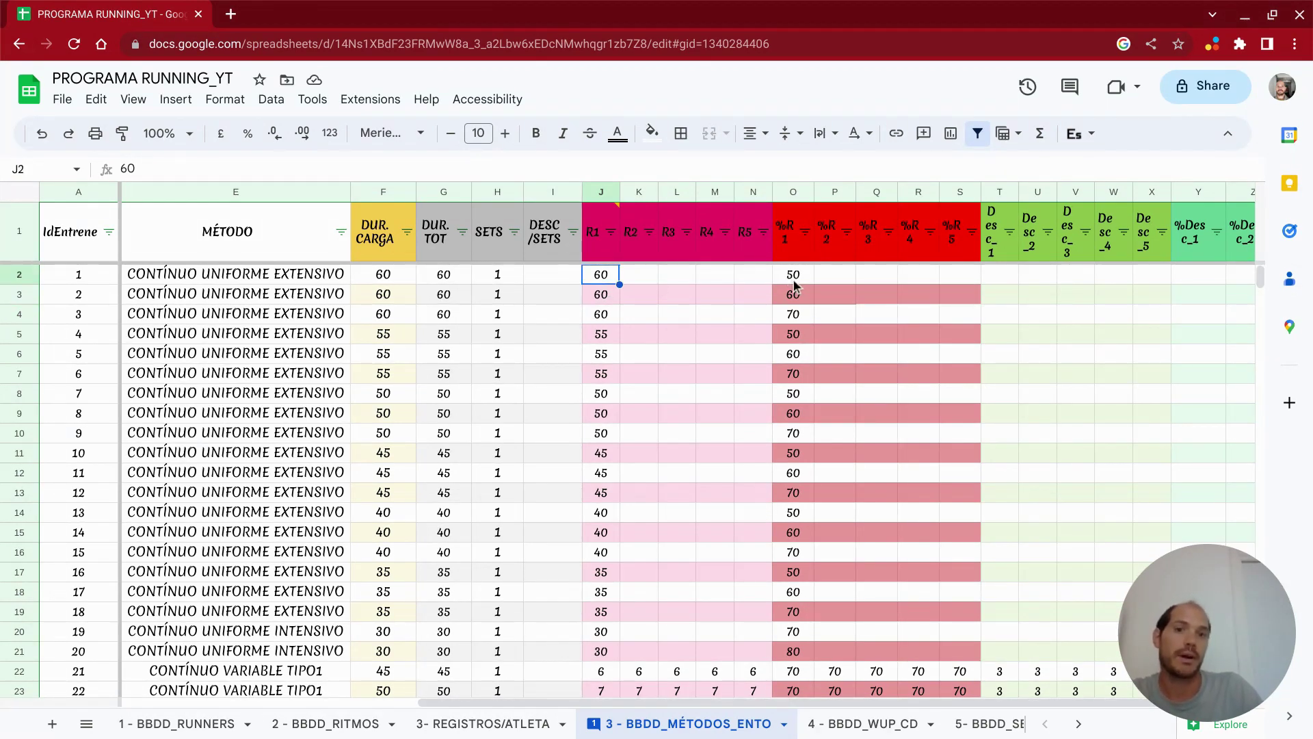
- Widen columns O through X together so the %R1–%R5 and Desc headers fit on one line
left_click(802, 281)
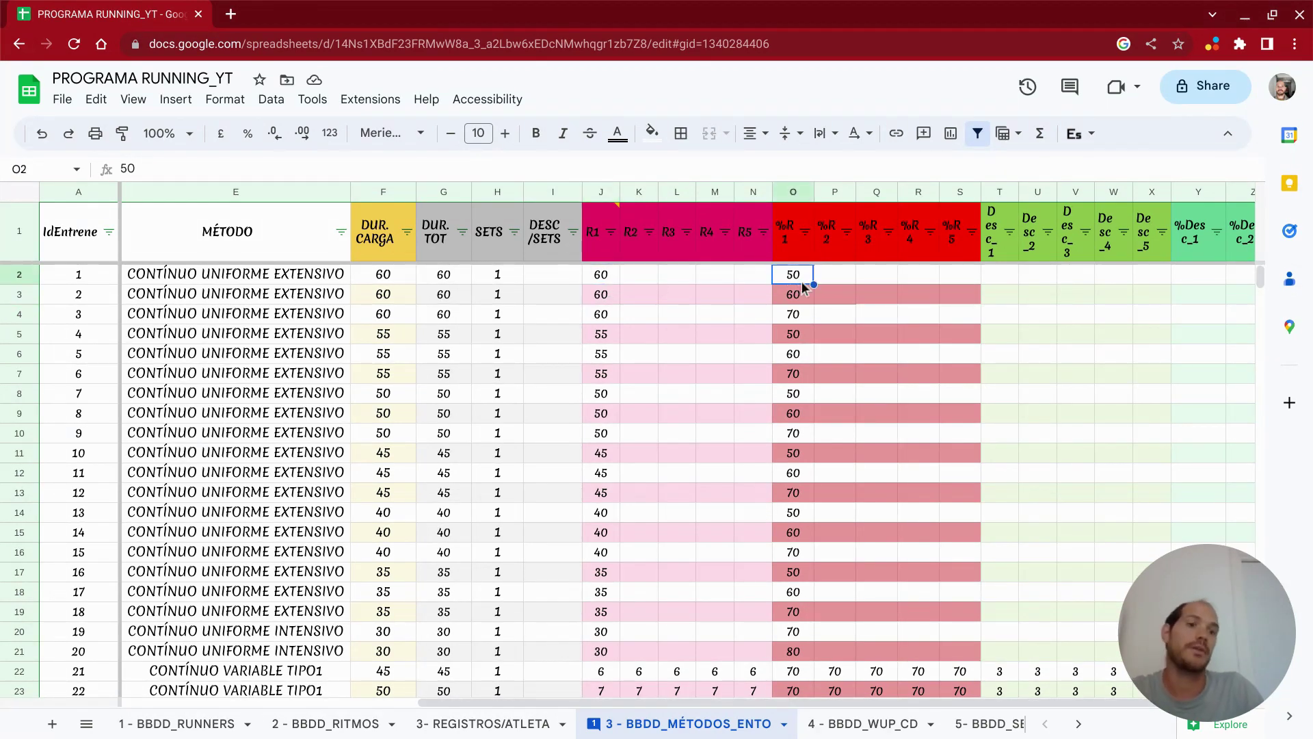
left_click(801, 192)
right_click(801, 193)
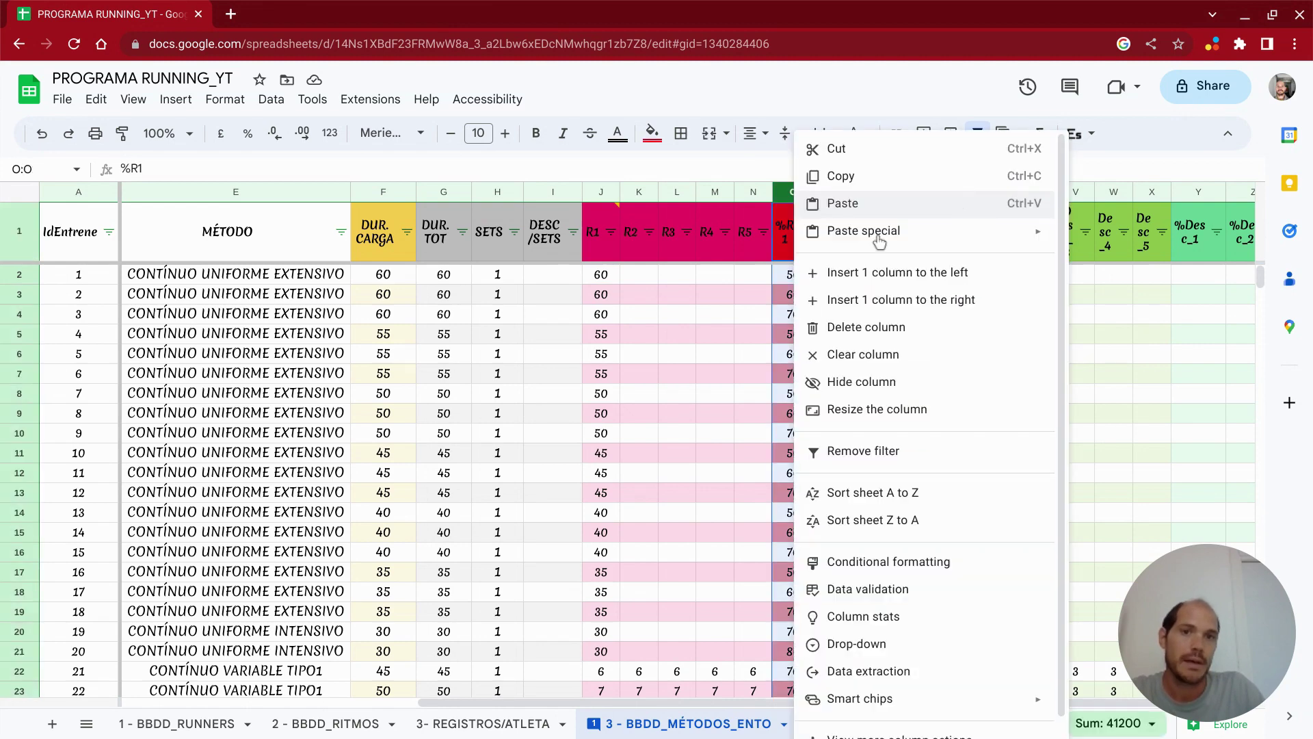
left_click(714, 354)
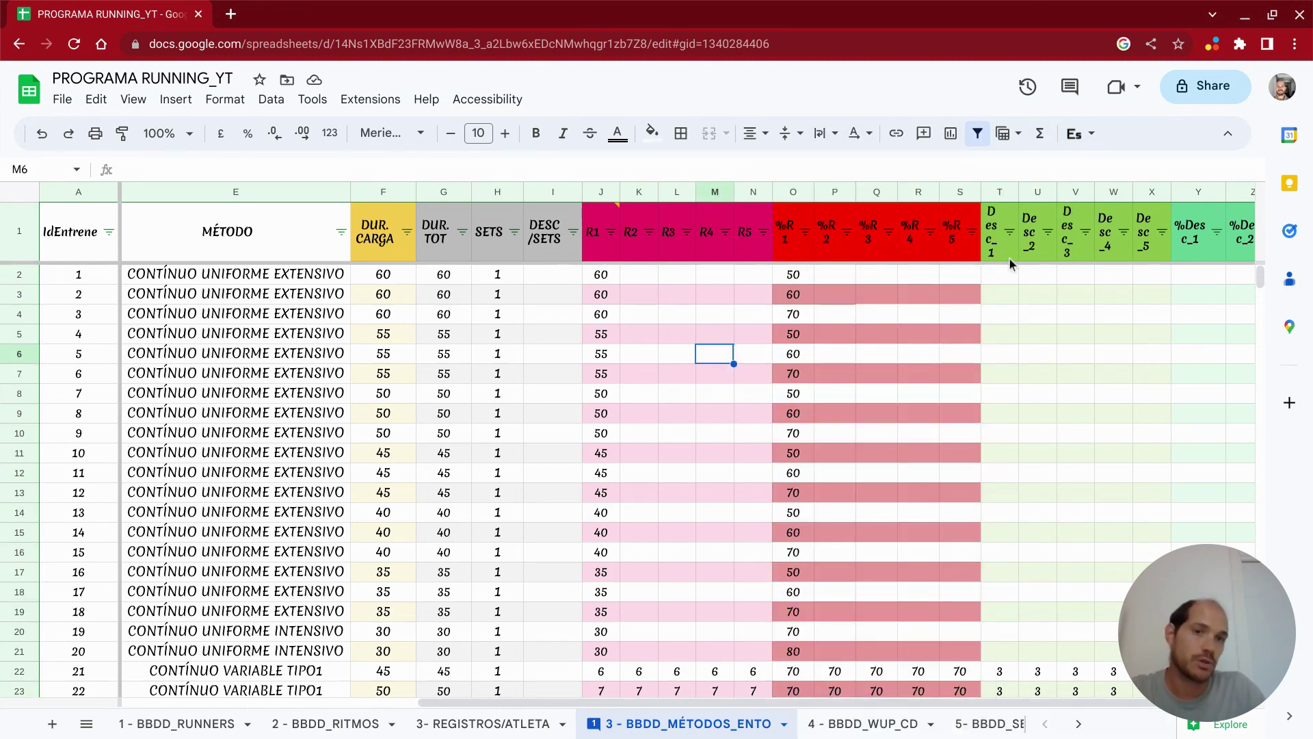
right_click(797, 194)
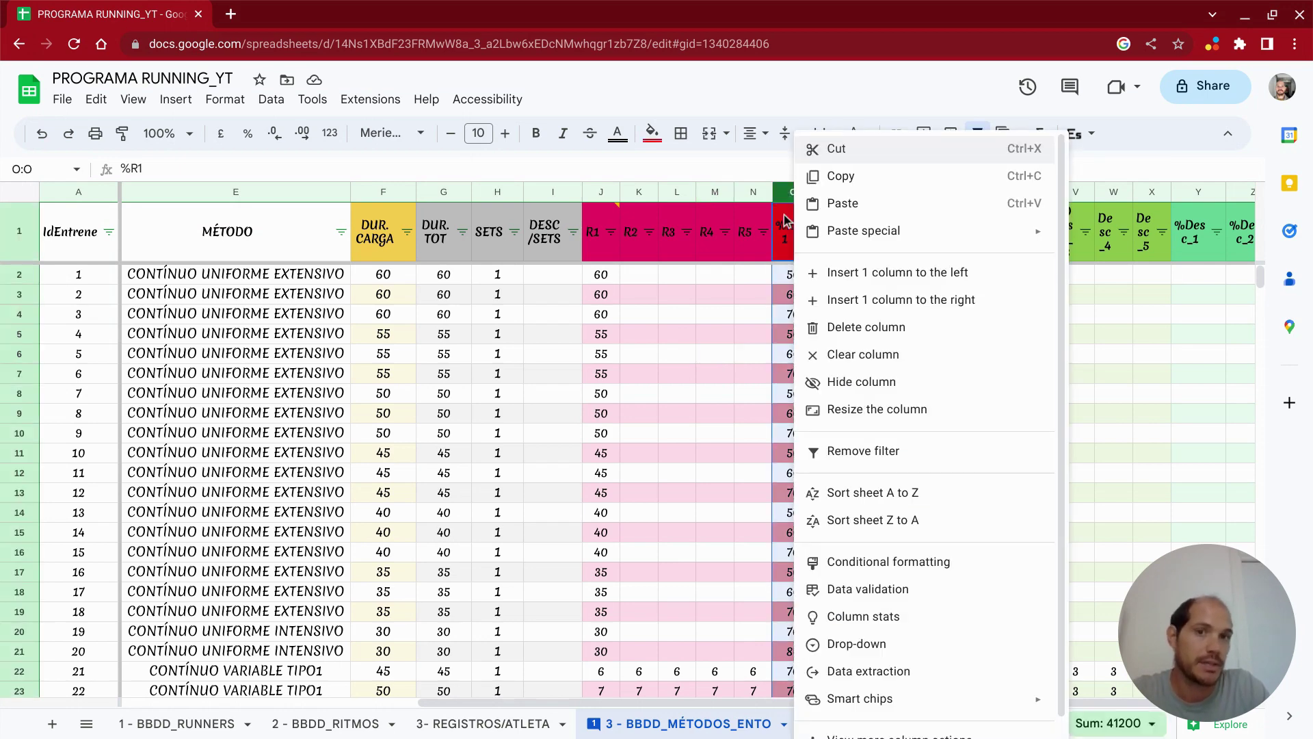
left_click(786, 225)
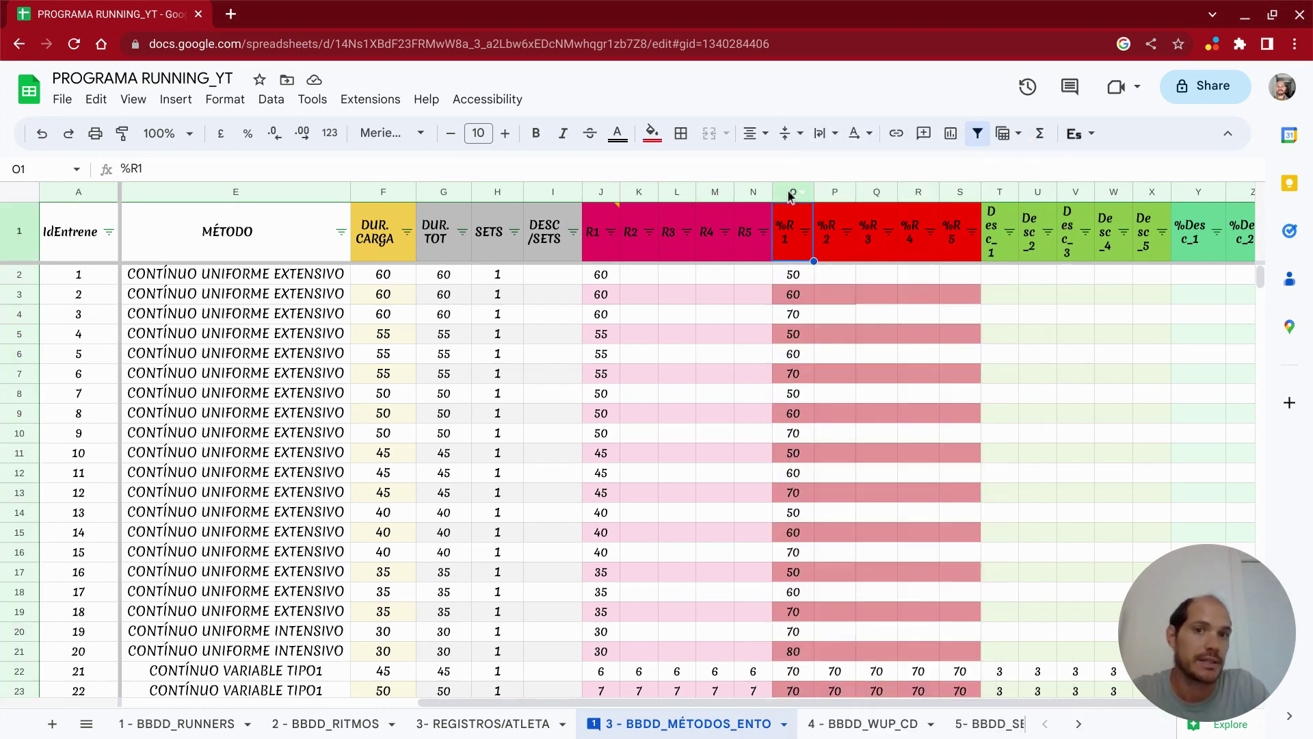
left_click_drag(790, 194, 1122, 191)
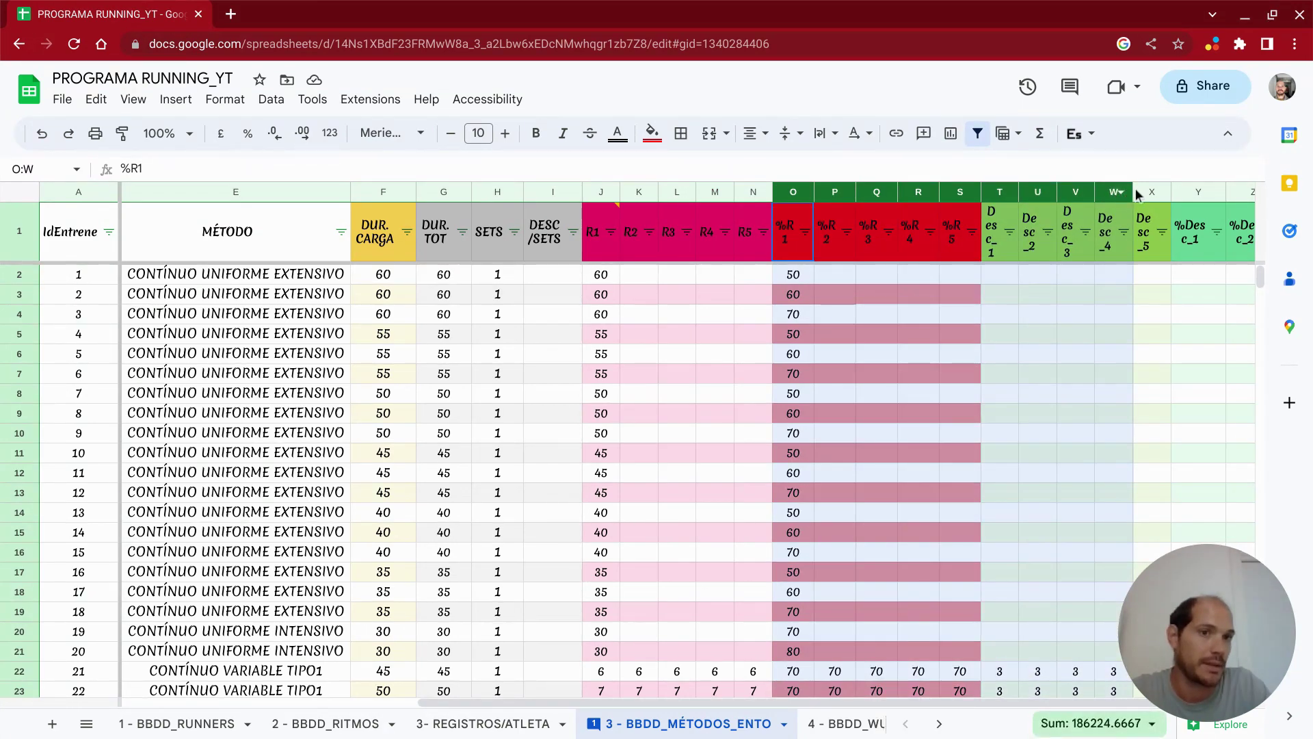
left_click_drag(981, 192, 995, 192)
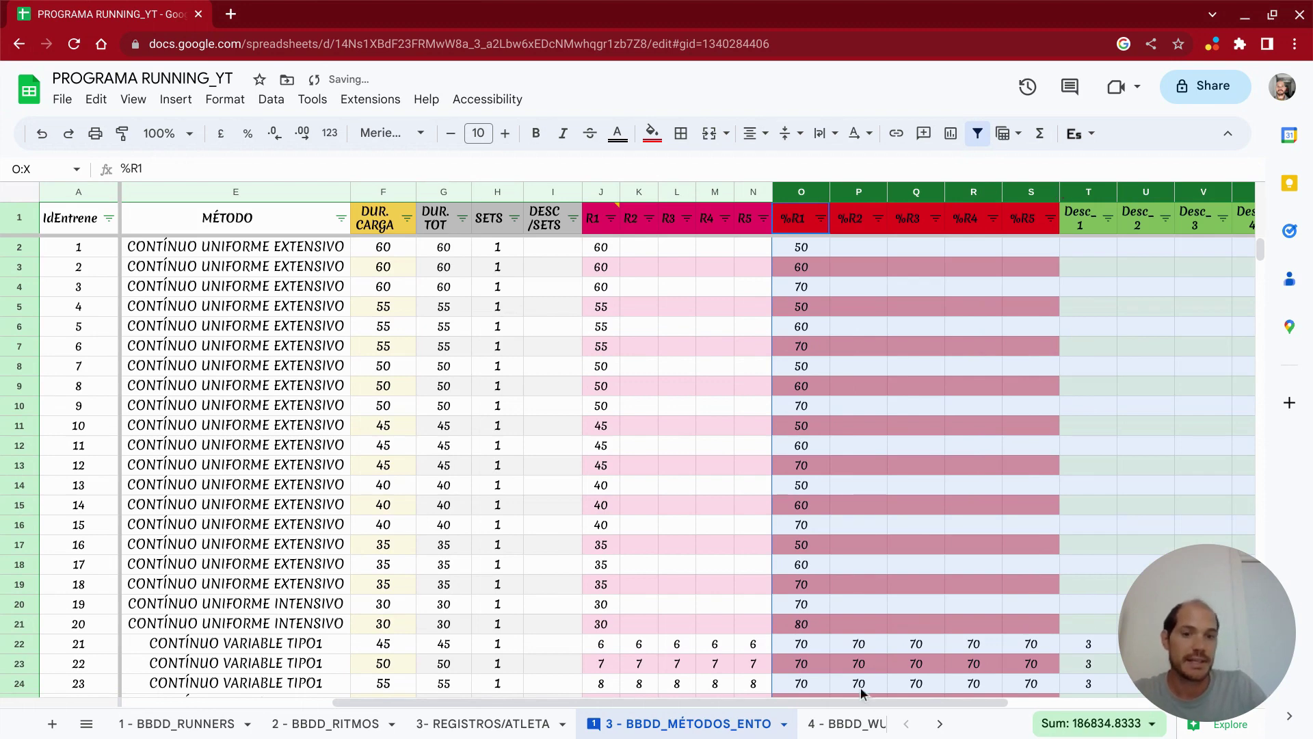
scroll(861, 690, "right", 5)
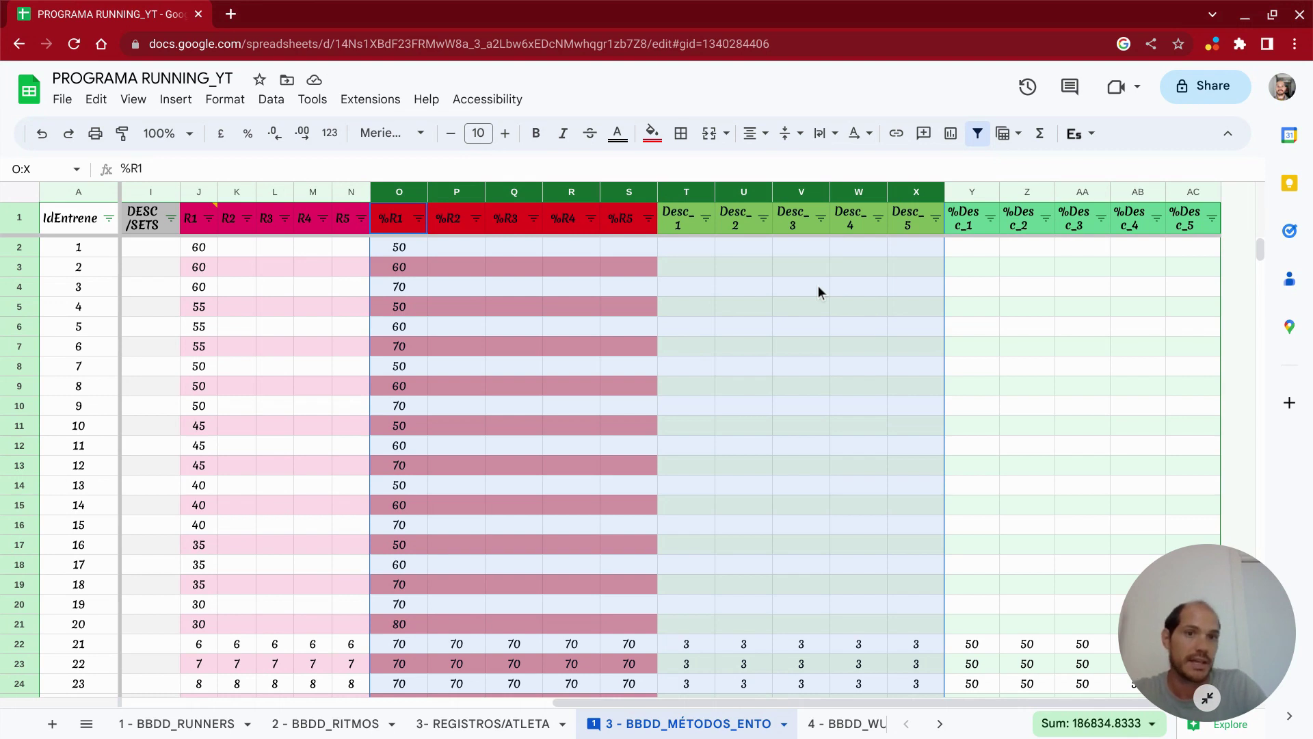
left_click(968, 251)
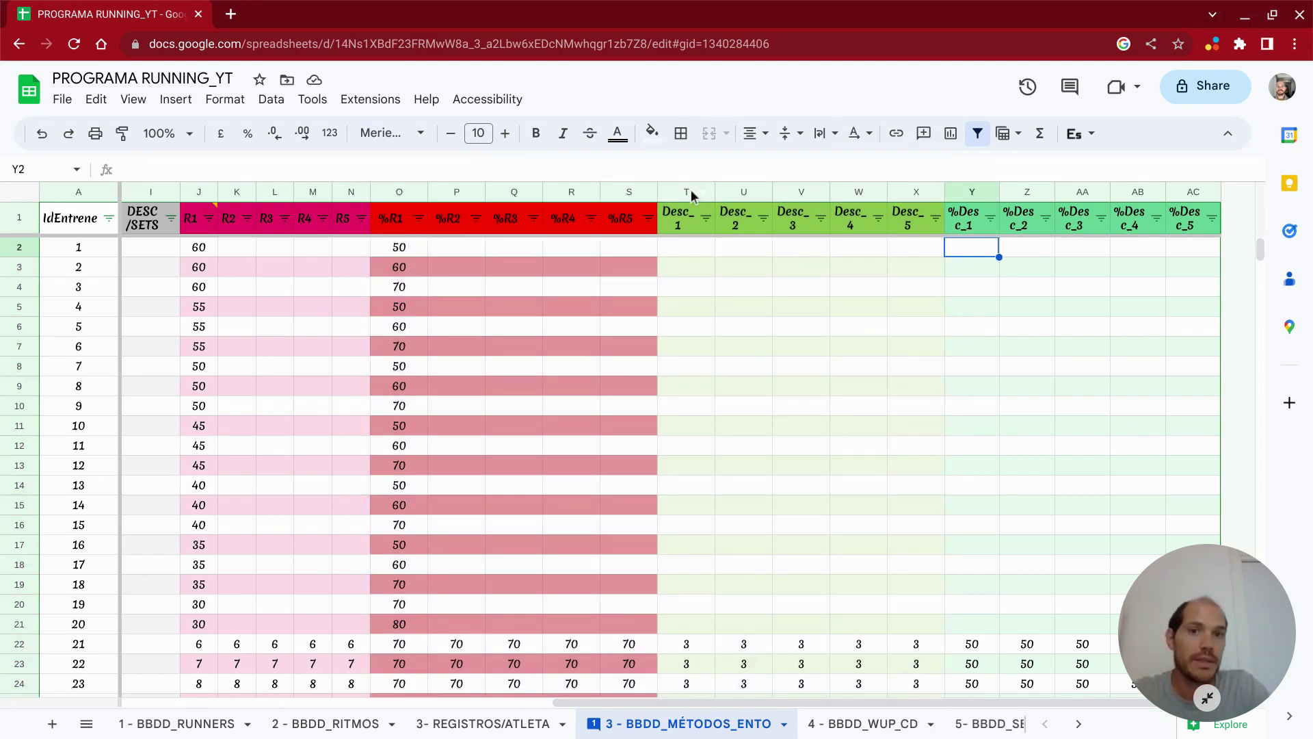
left_click_drag(690, 196, 1191, 191)
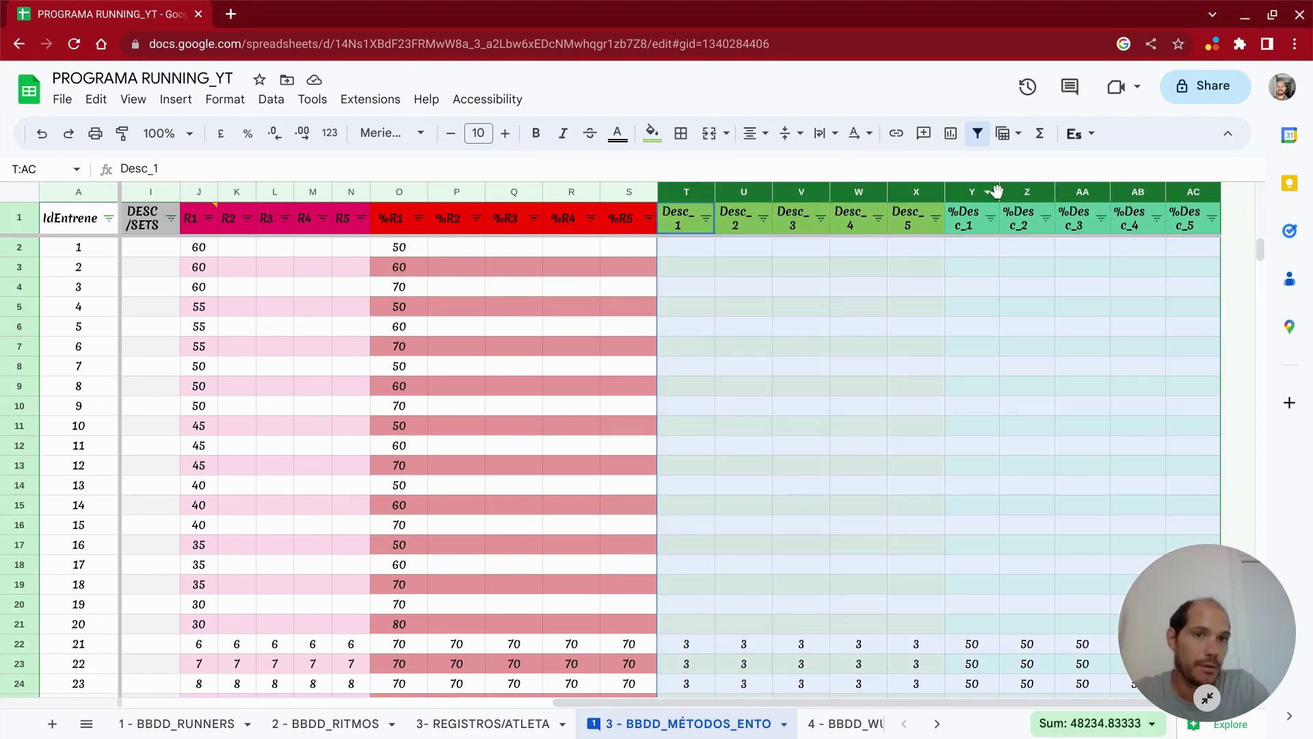
left_click_drag(999, 189, 1013, 190)
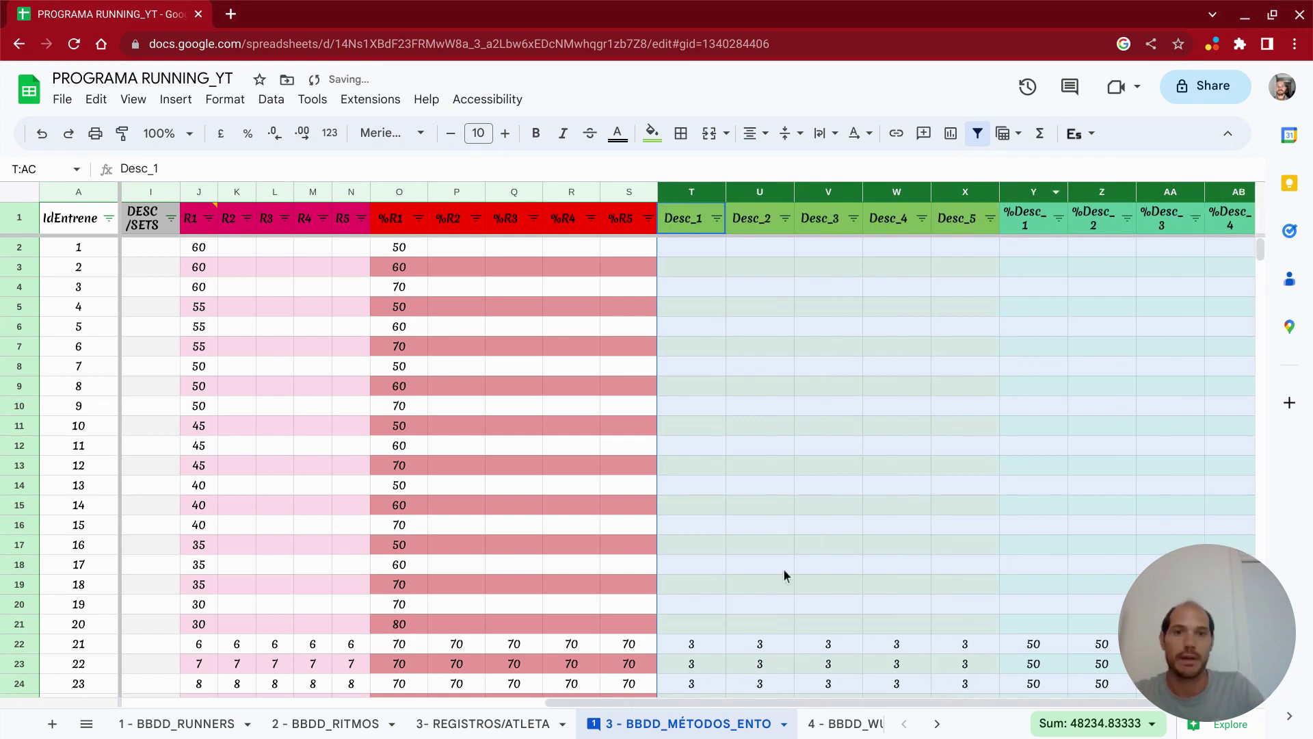
left_click(762, 565)
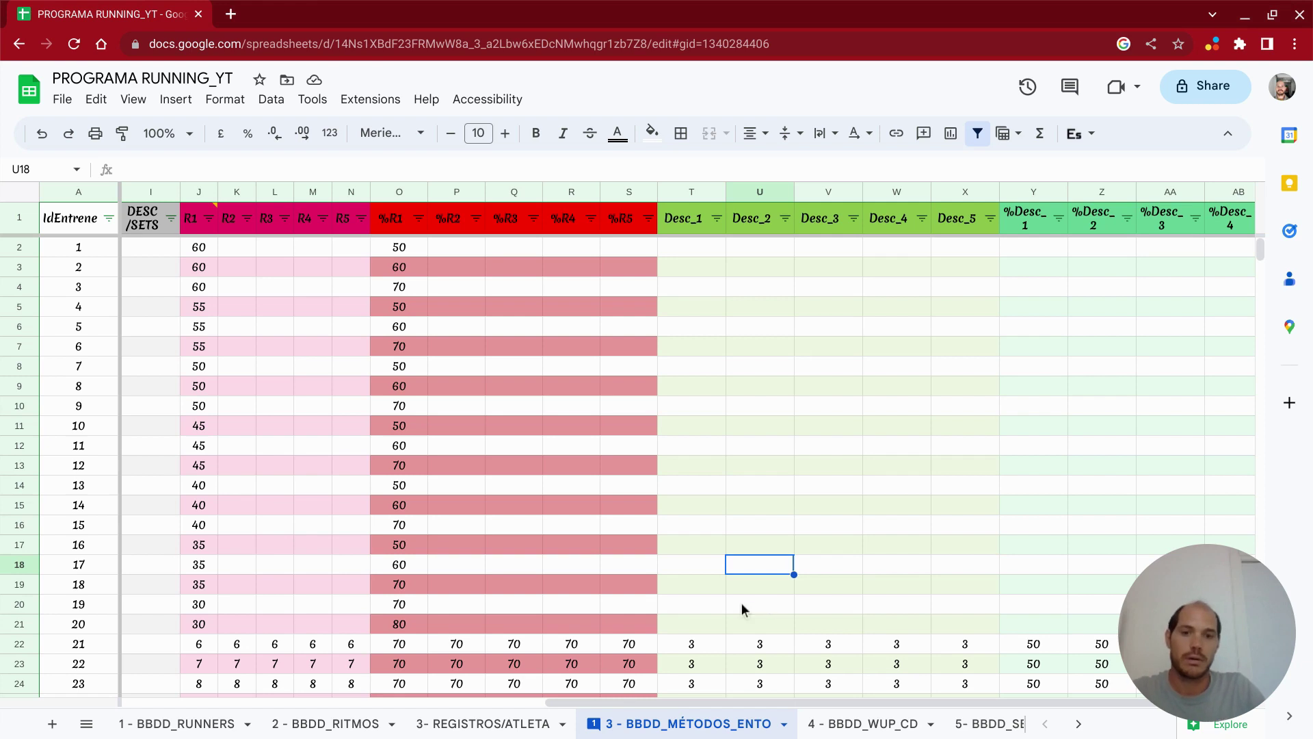
left_click(714, 624)
scroll(748, 548, "down", 2)
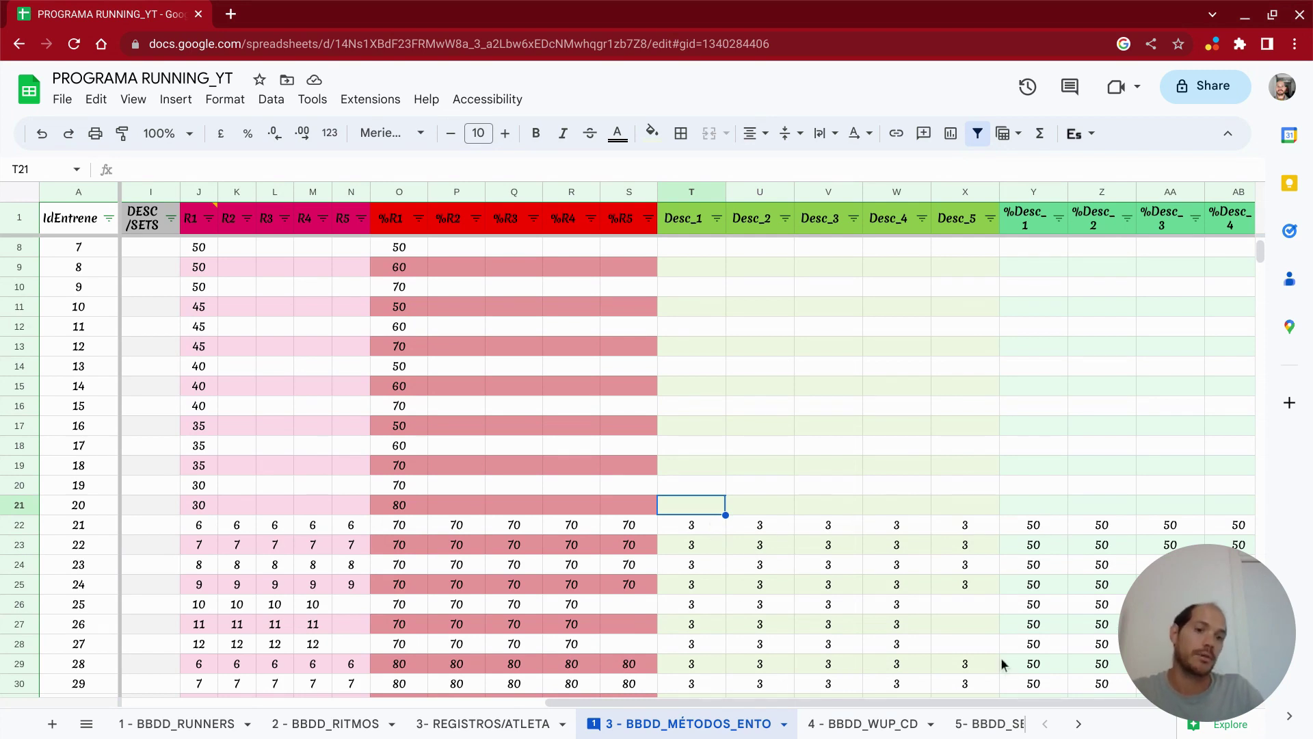
scroll(1008, 699, "right", 2)
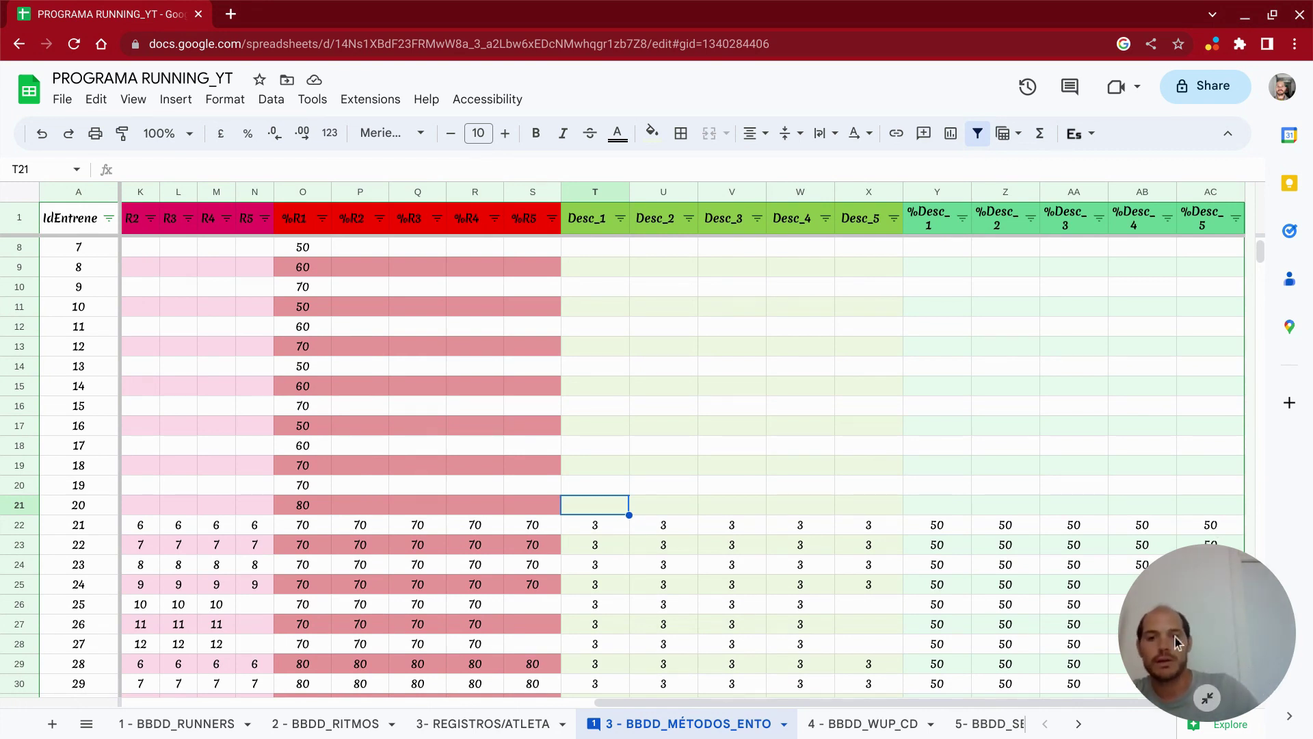
- Rename the training-methods sheet to '4 - BBDD_MÉTODOS_ENTO'
double_click(622, 729)
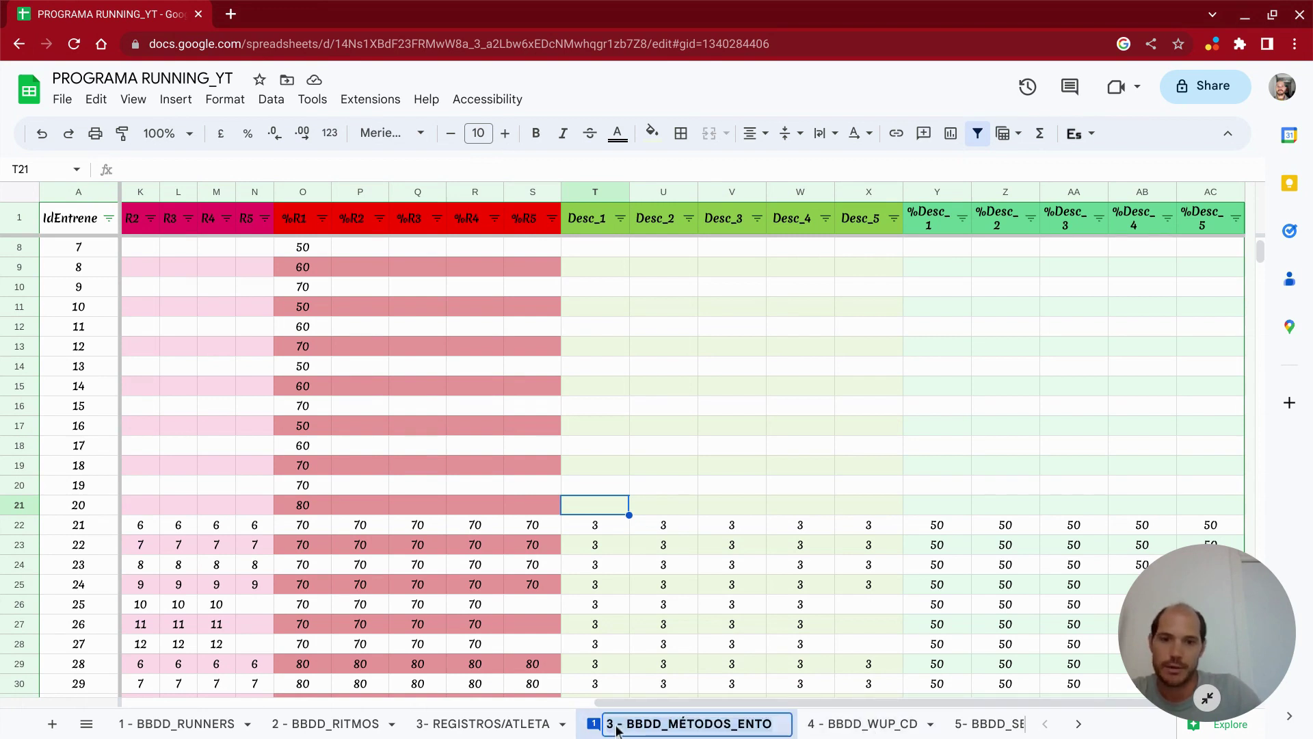
left_click(616, 729)
key("BackSpace")
type("4")
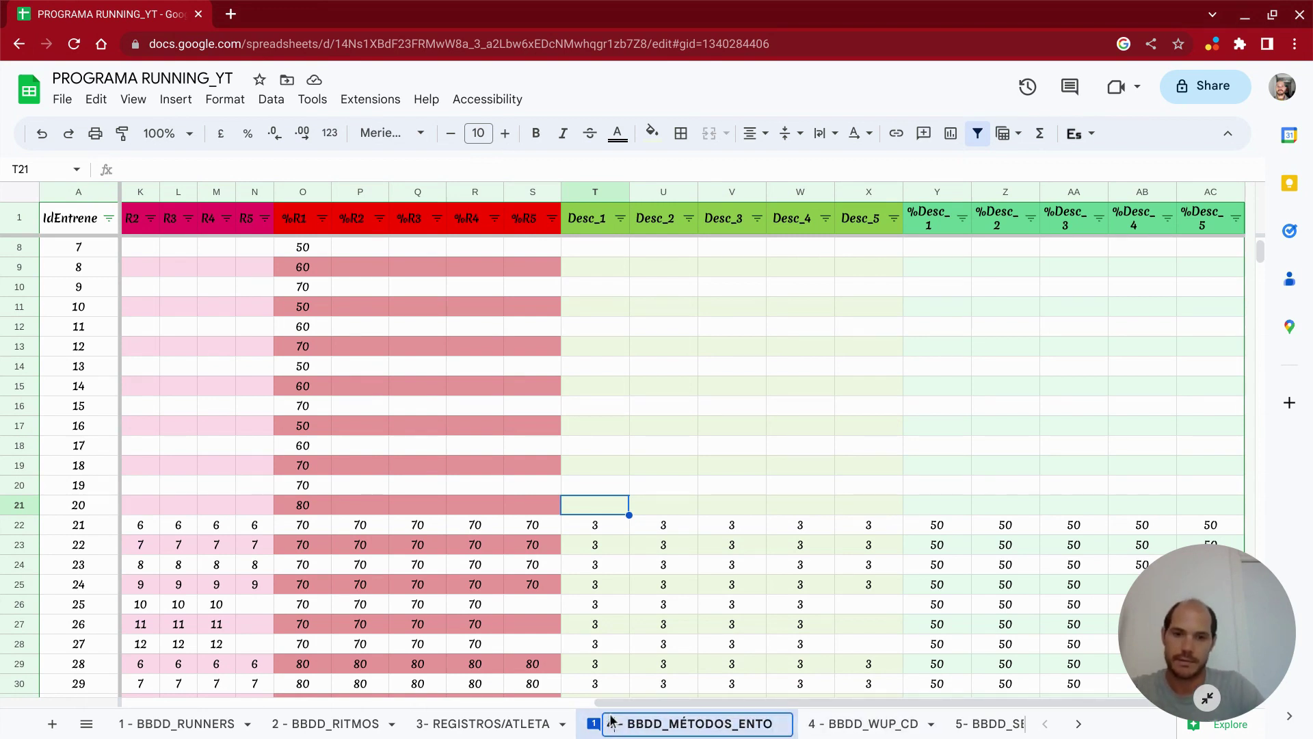
key("Return")
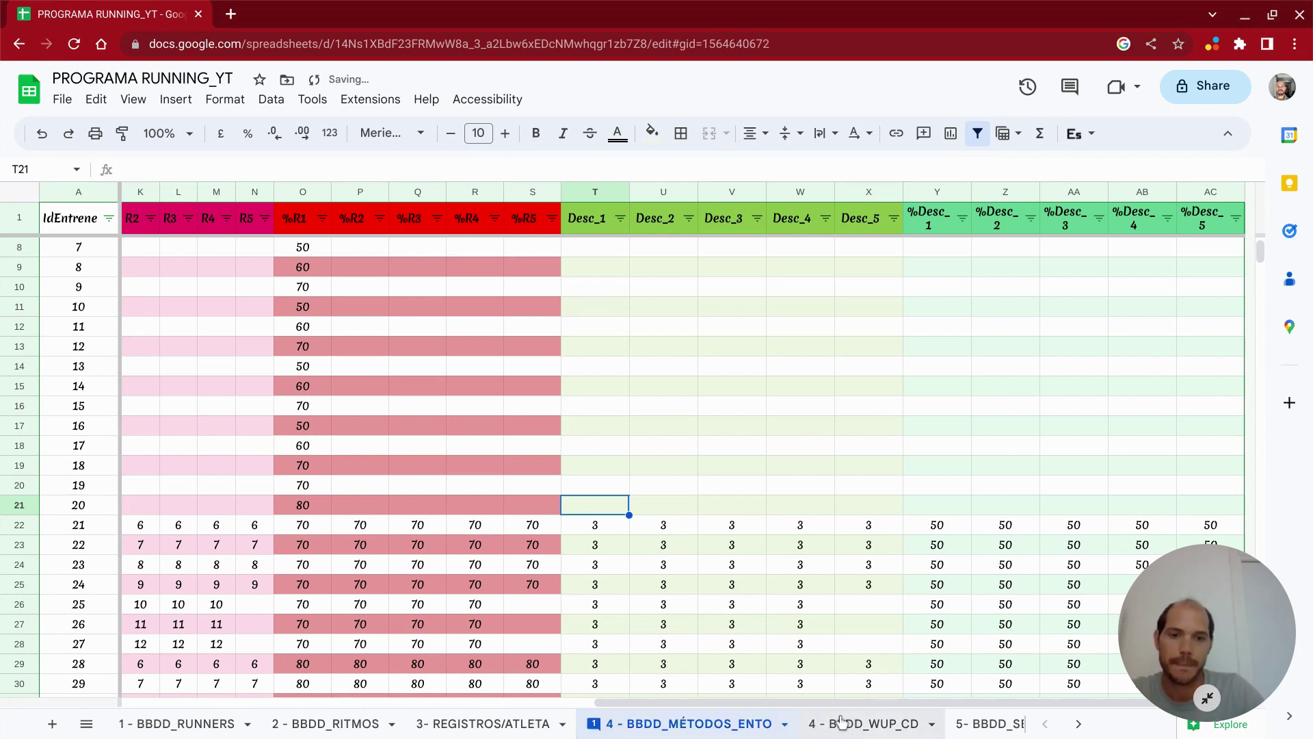
- Rename the warm-up/cool-down sheet to '5 - BBDD_WUP_CD'
left_click(820, 731)
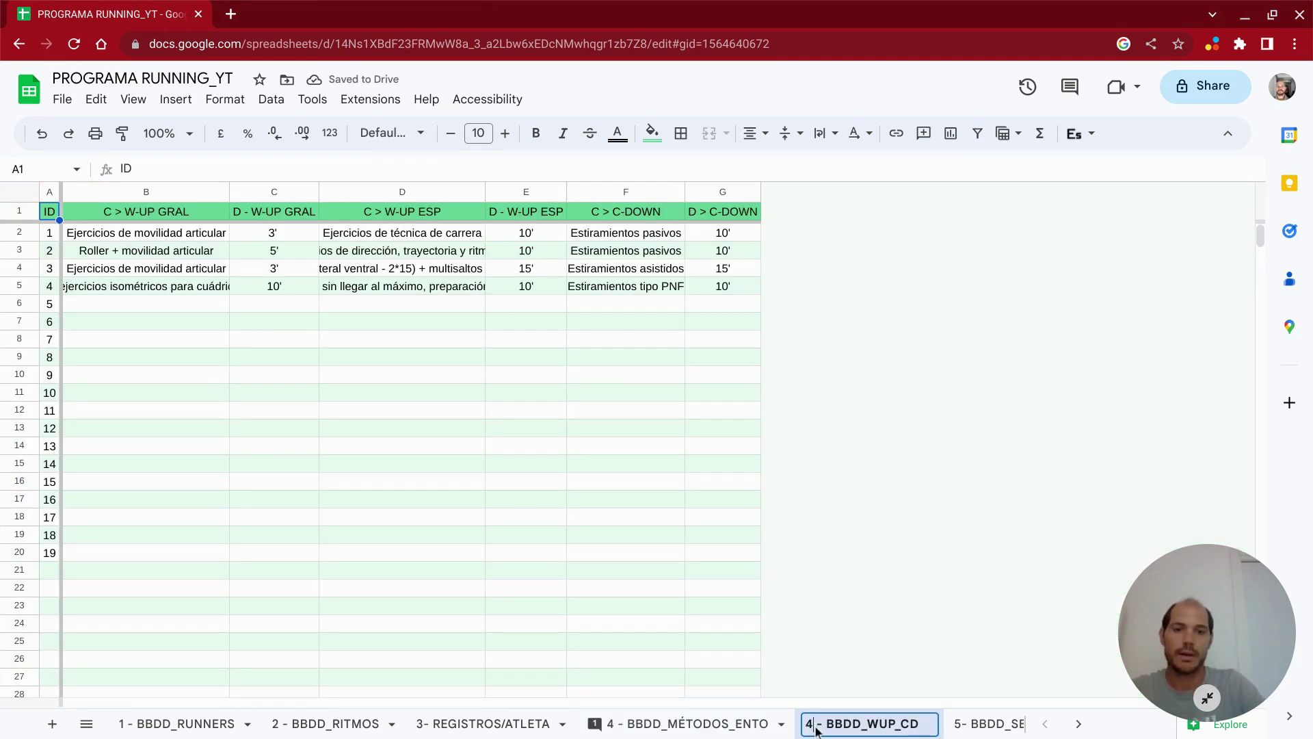
key("BackSpace")
type("5")
key("Return")
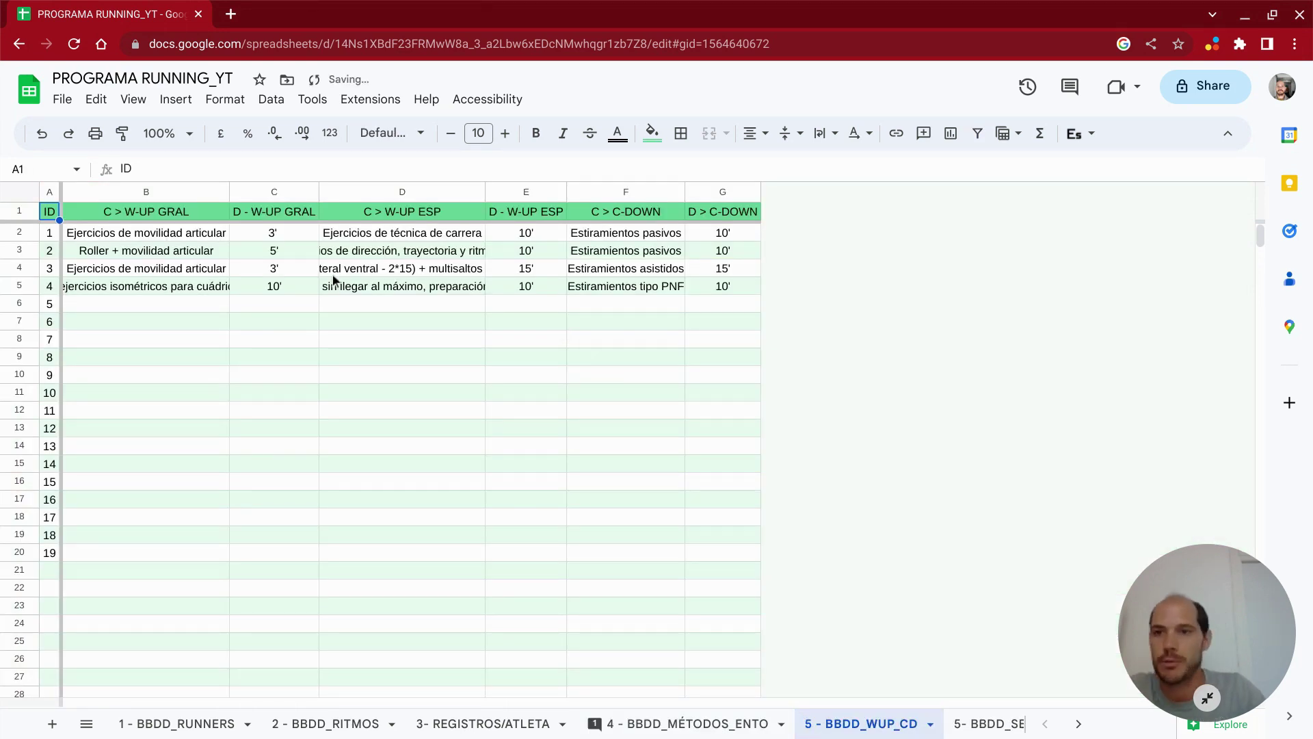
- Review the Roller + movilidad articular, técnica de carrera and Estiramientos asistidos entries
left_click(134, 250)
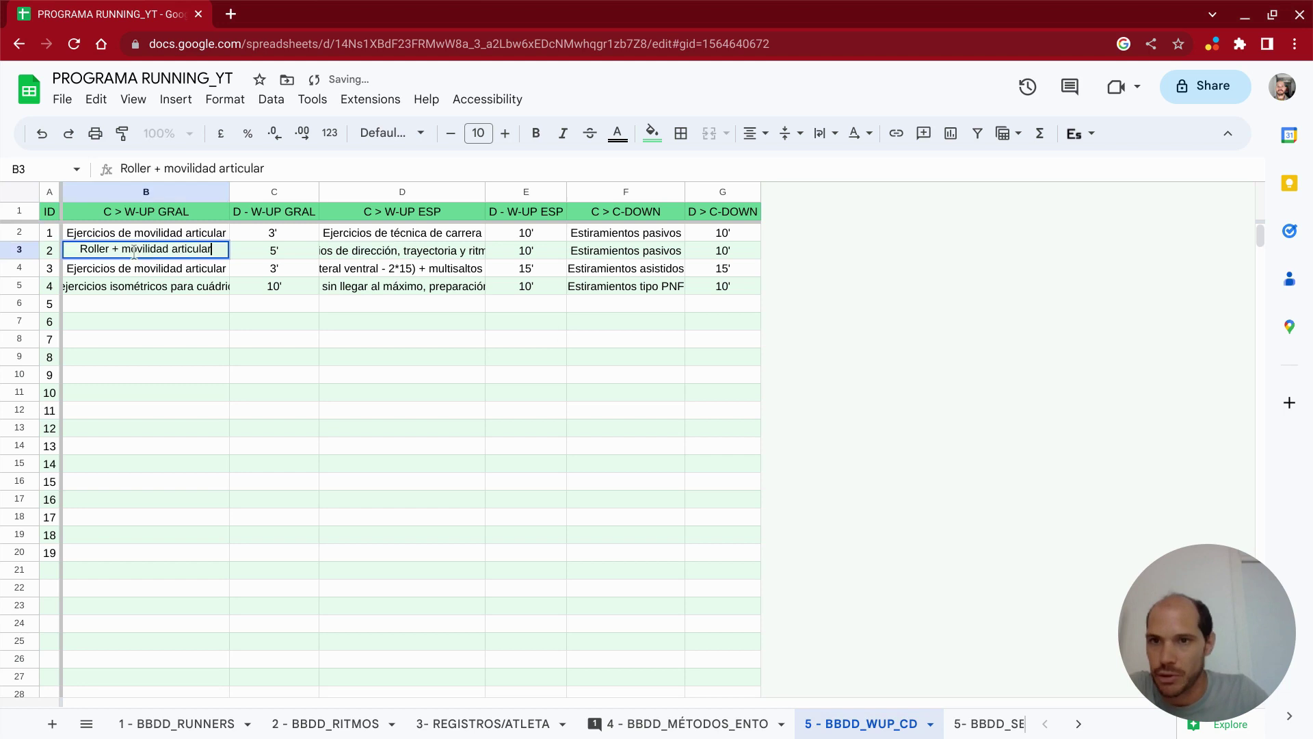
left_click(403, 234)
left_click(663, 267)
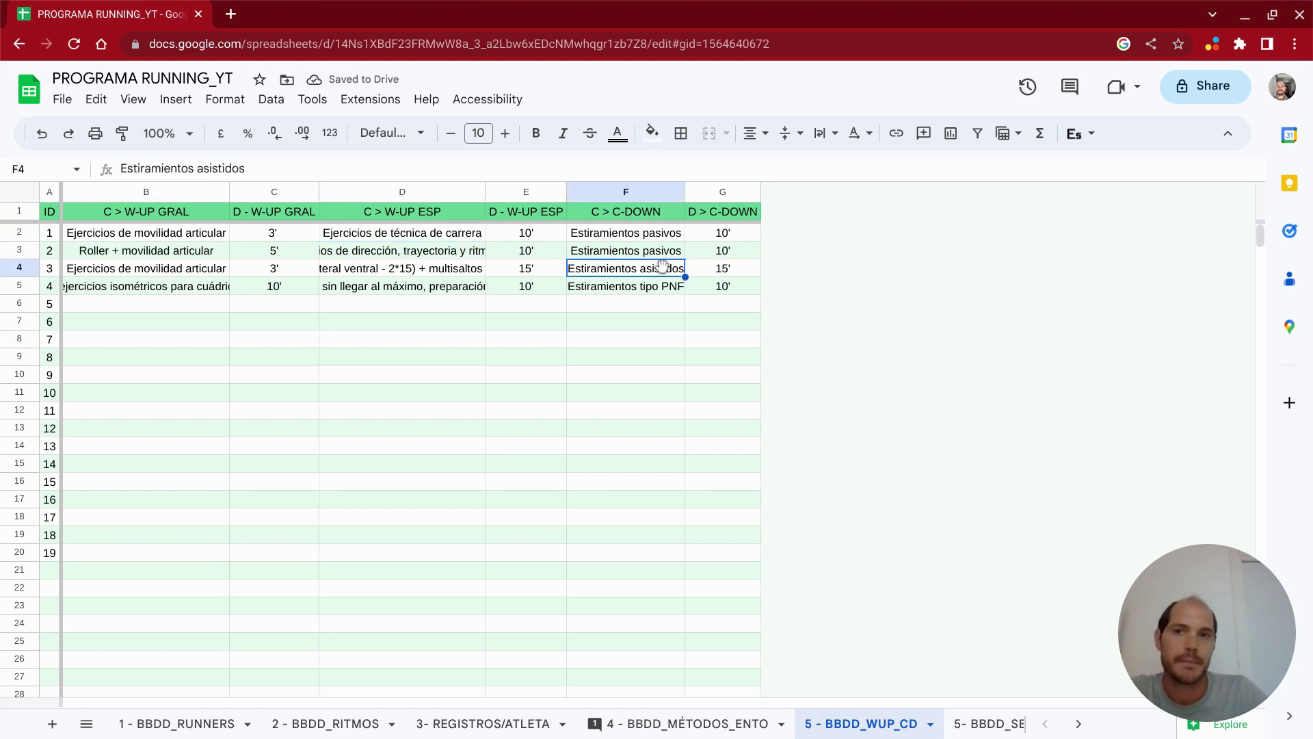
left_click(597, 507)
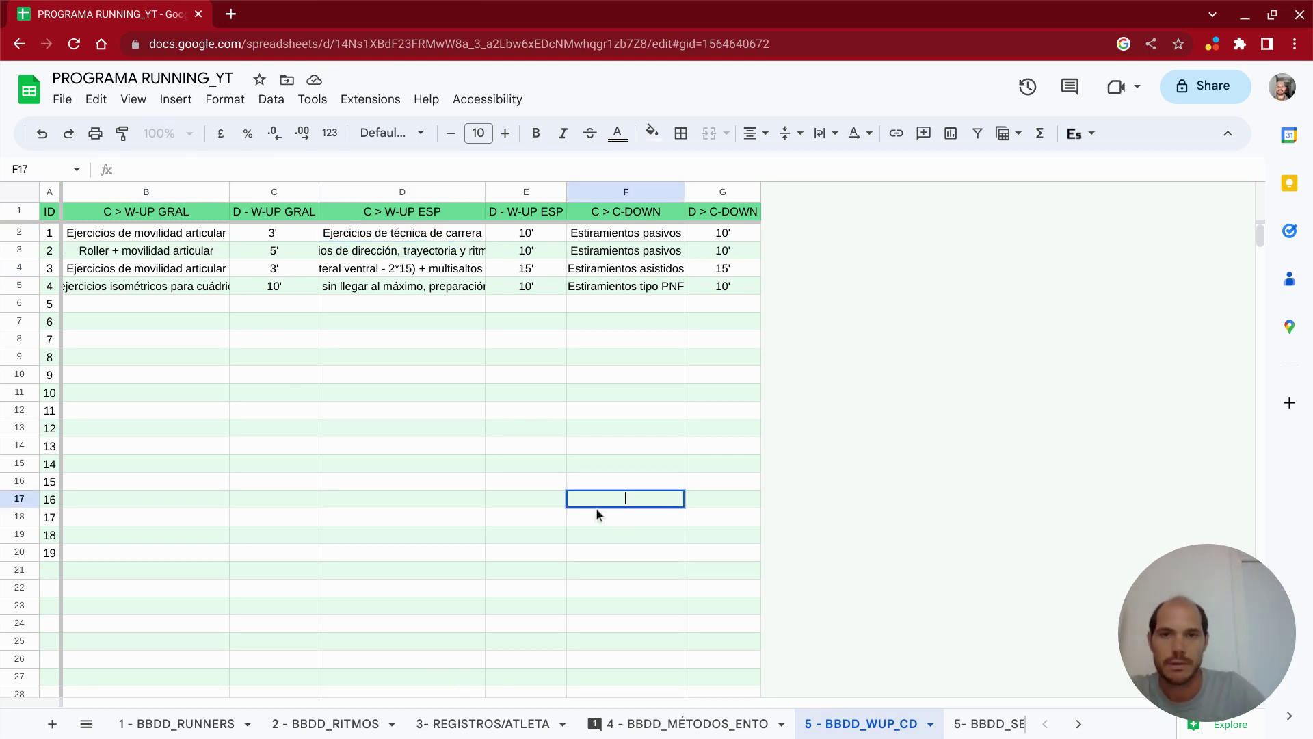
left_click(158, 250)
- Go over the W-UP GRAL, W-UP ESP and C-DOWN headers of the table
left_click(132, 216)
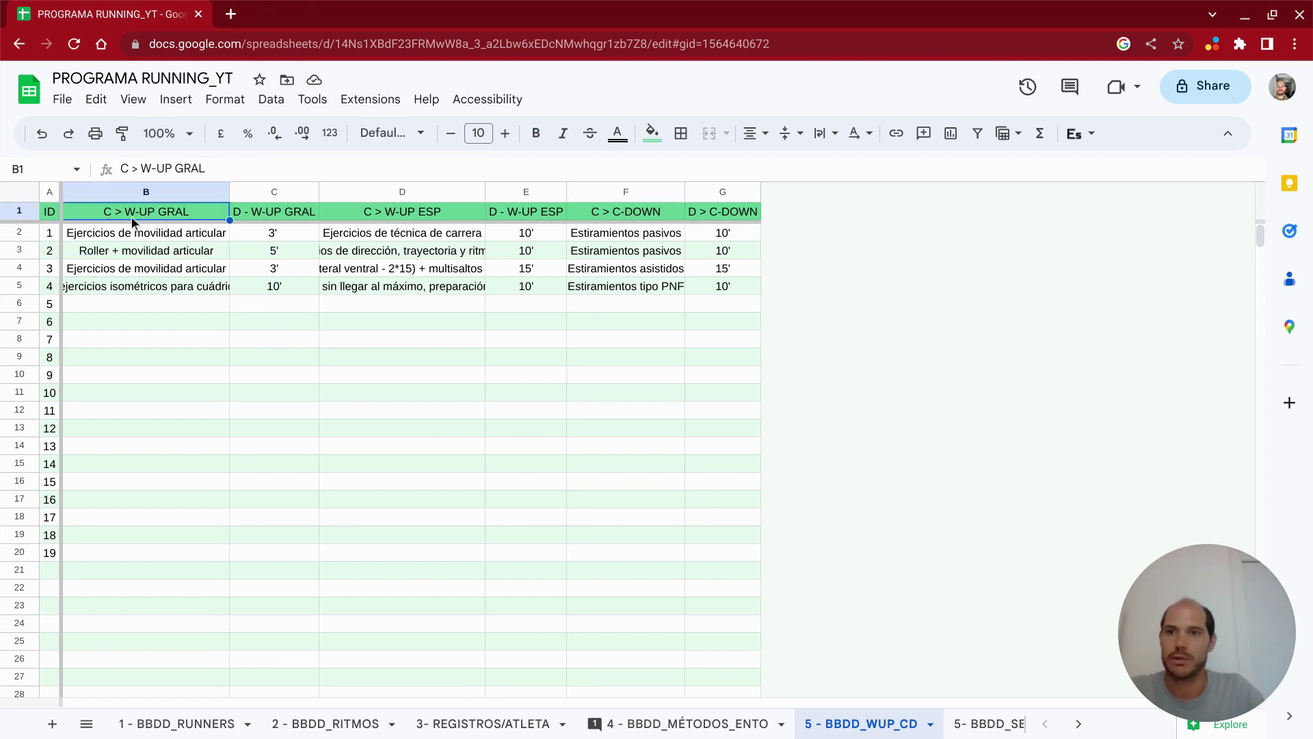
left_click(236, 215)
left_click(435, 214)
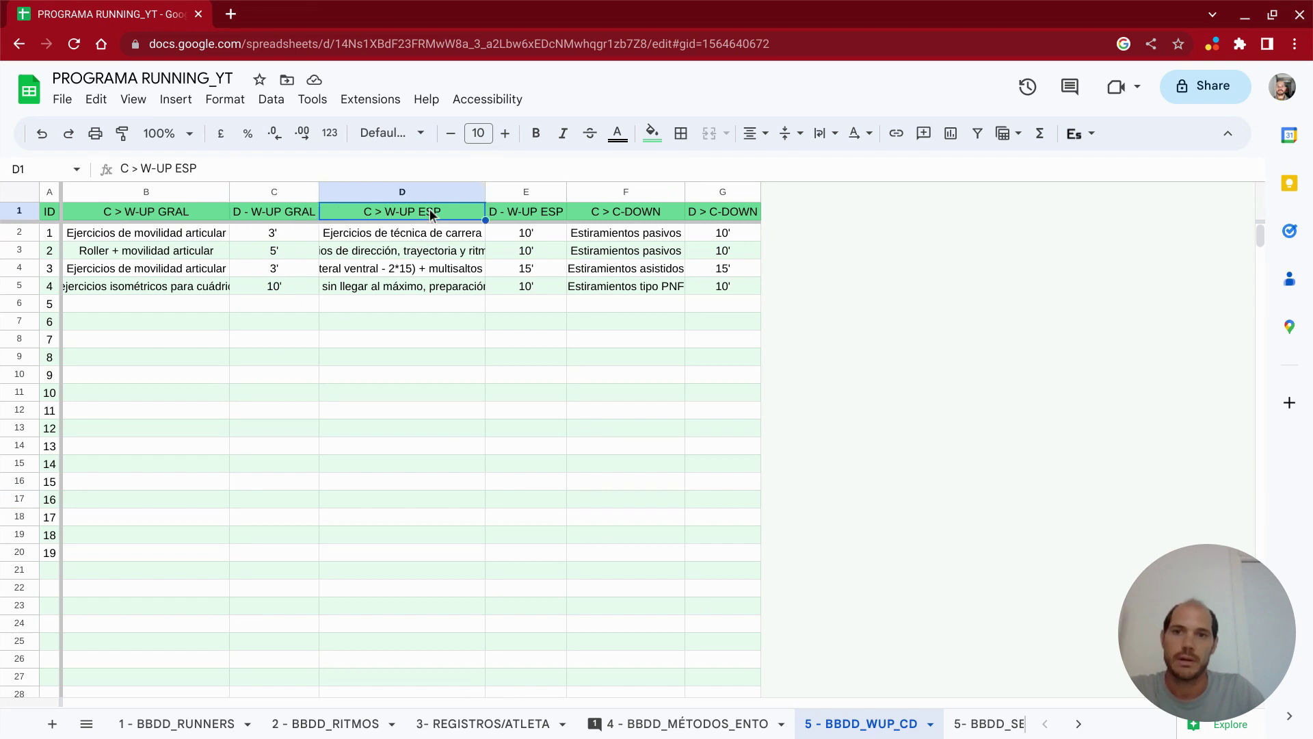
left_click(521, 218)
left_click(611, 213)
left_click(741, 215)
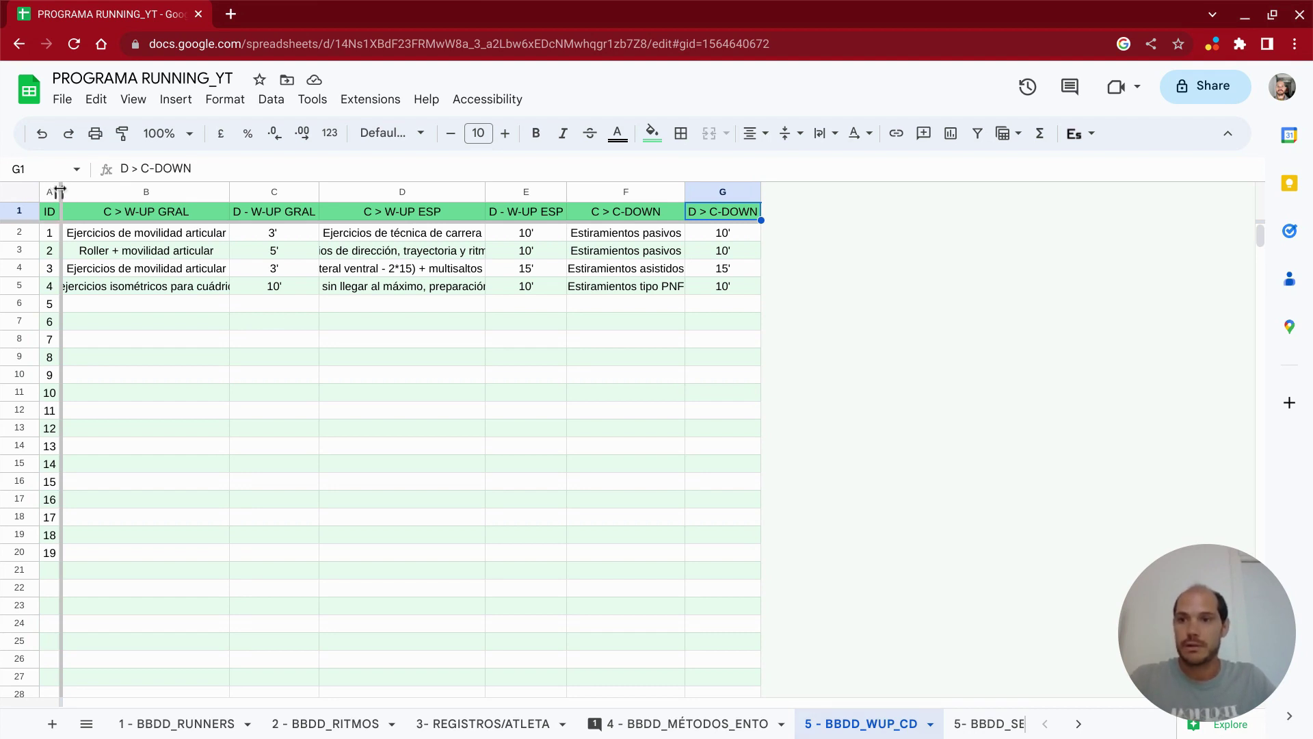
- Widen column A slightly, select the ID 2 cell in A3, then go to the sessions sheet
left_click_drag(63, 193, 71, 193)
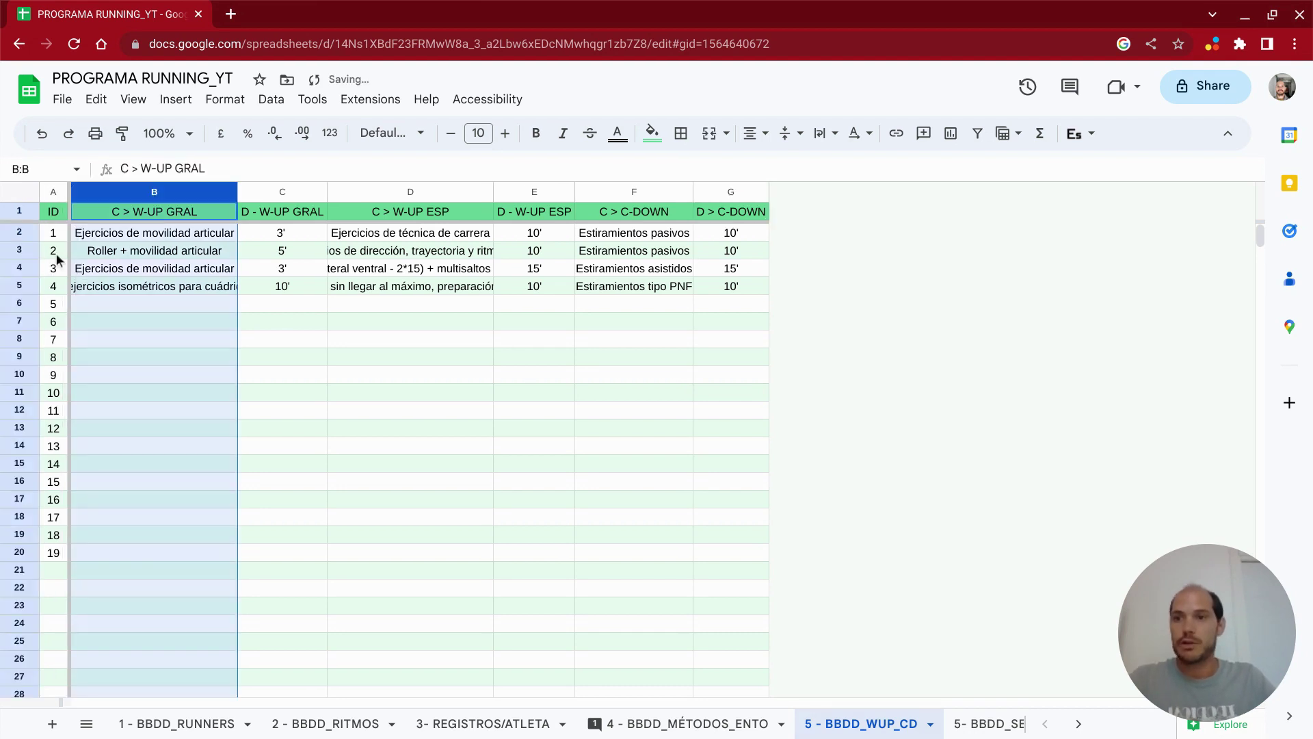
left_click(56, 253)
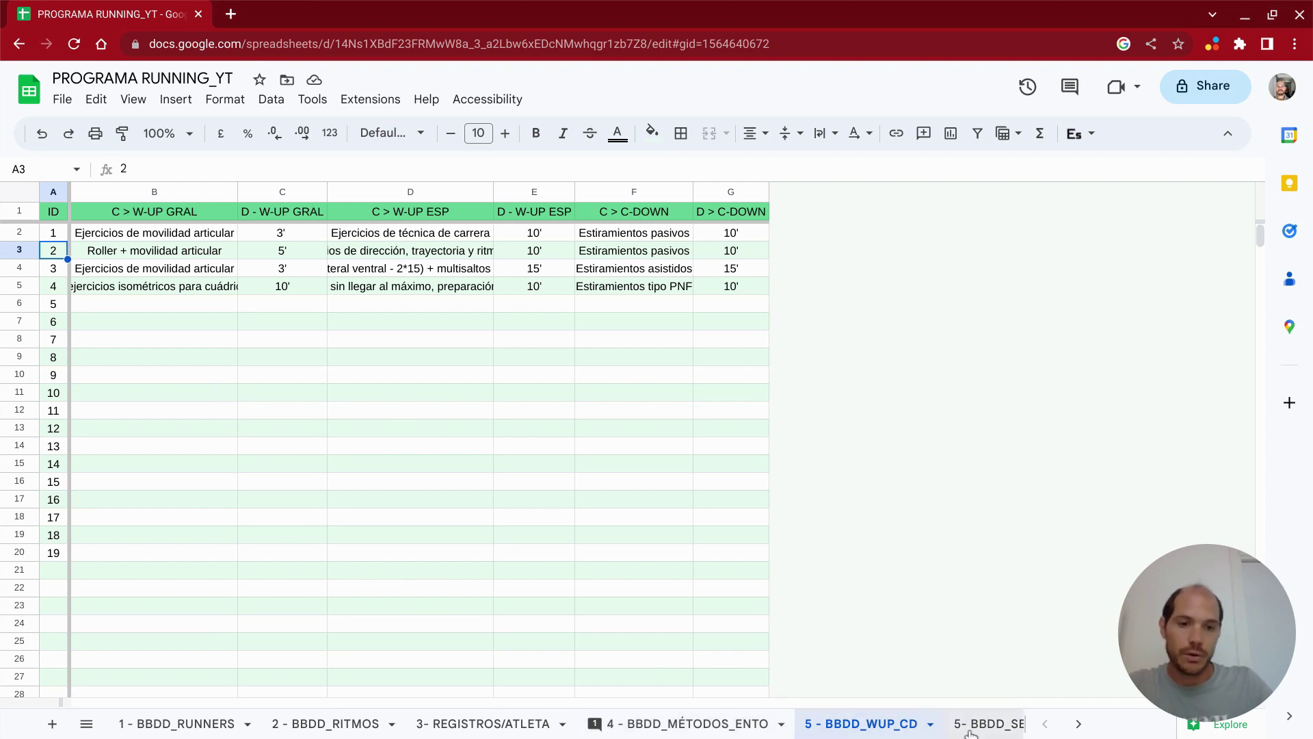
left_click(974, 730)
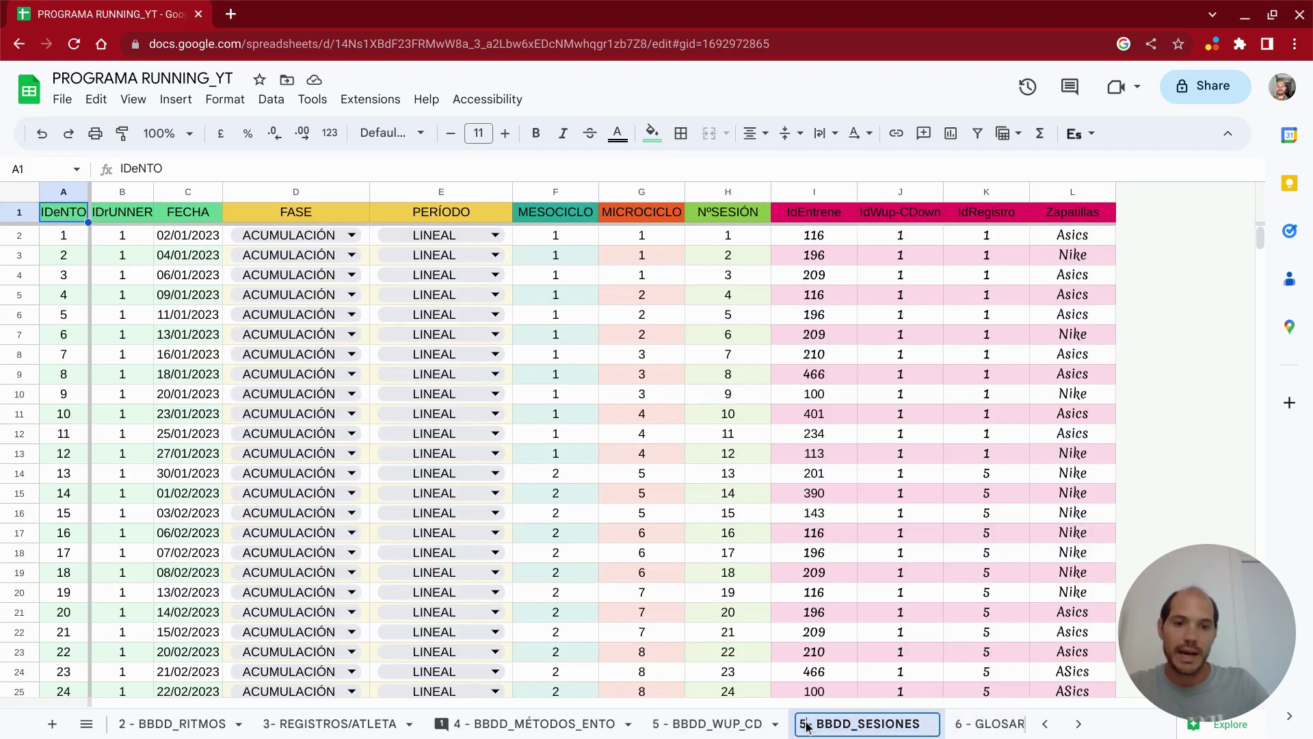
key("BackSpace")
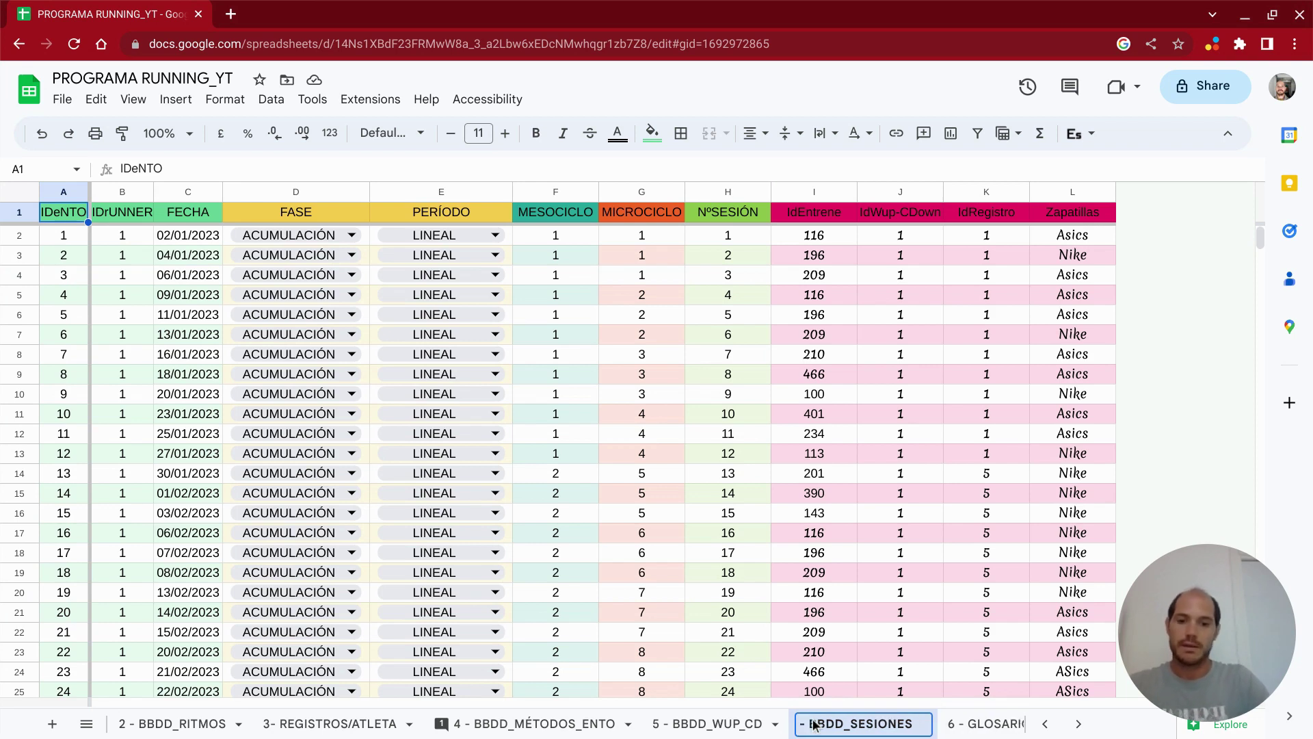
type("6")
key("Return")
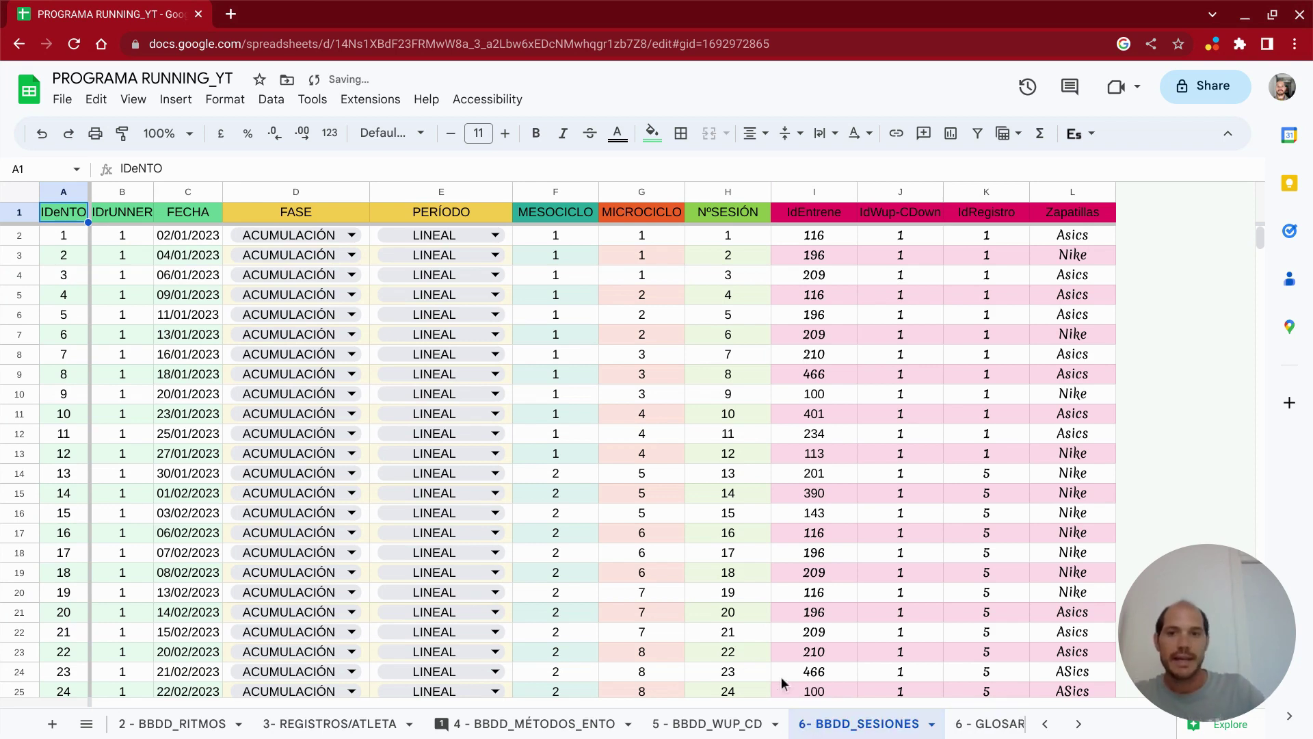
left_click(57, 240)
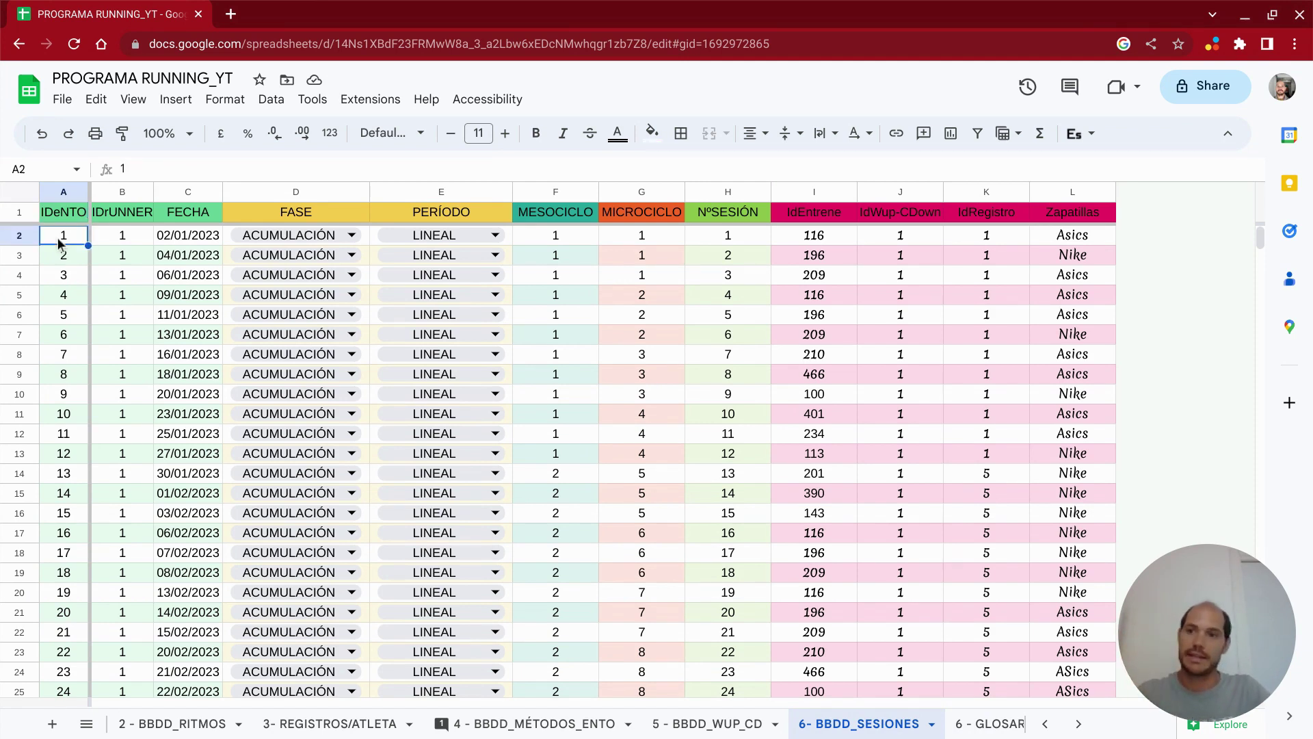
left_click(142, 234)
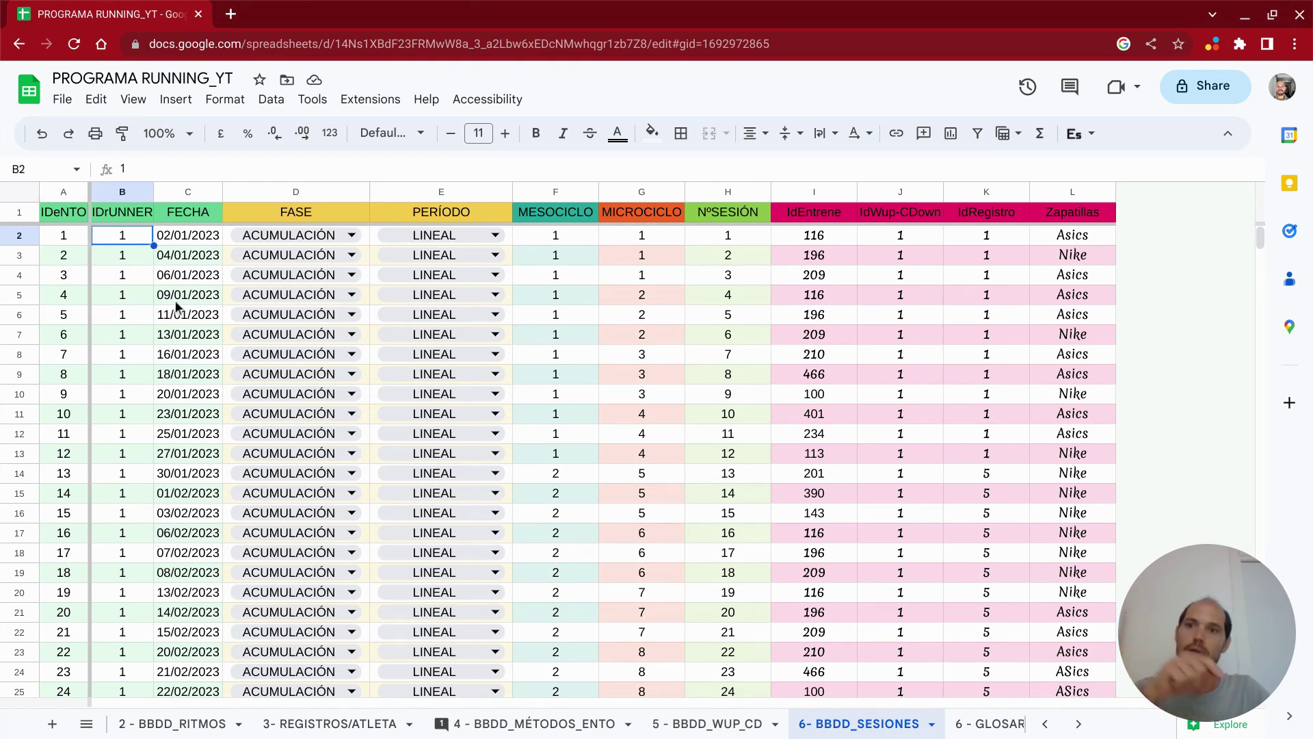
left_click(183, 236)
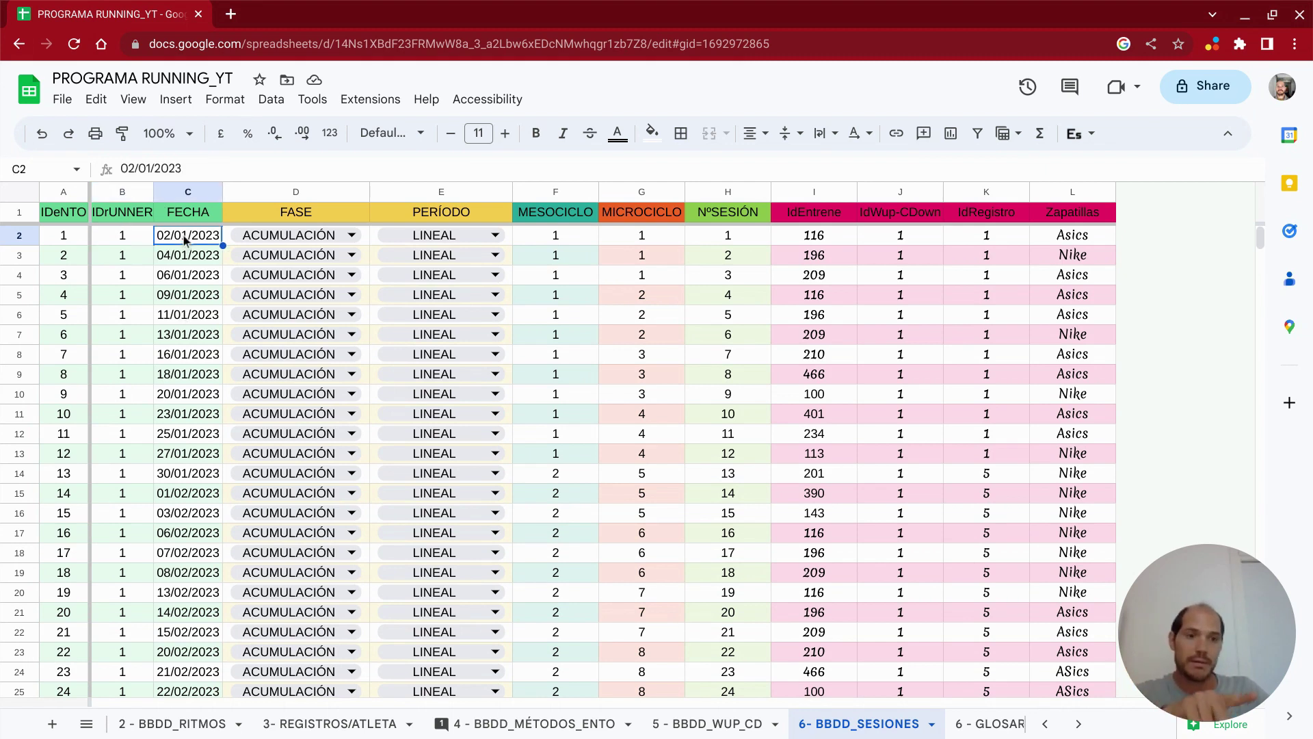
left_click(284, 236)
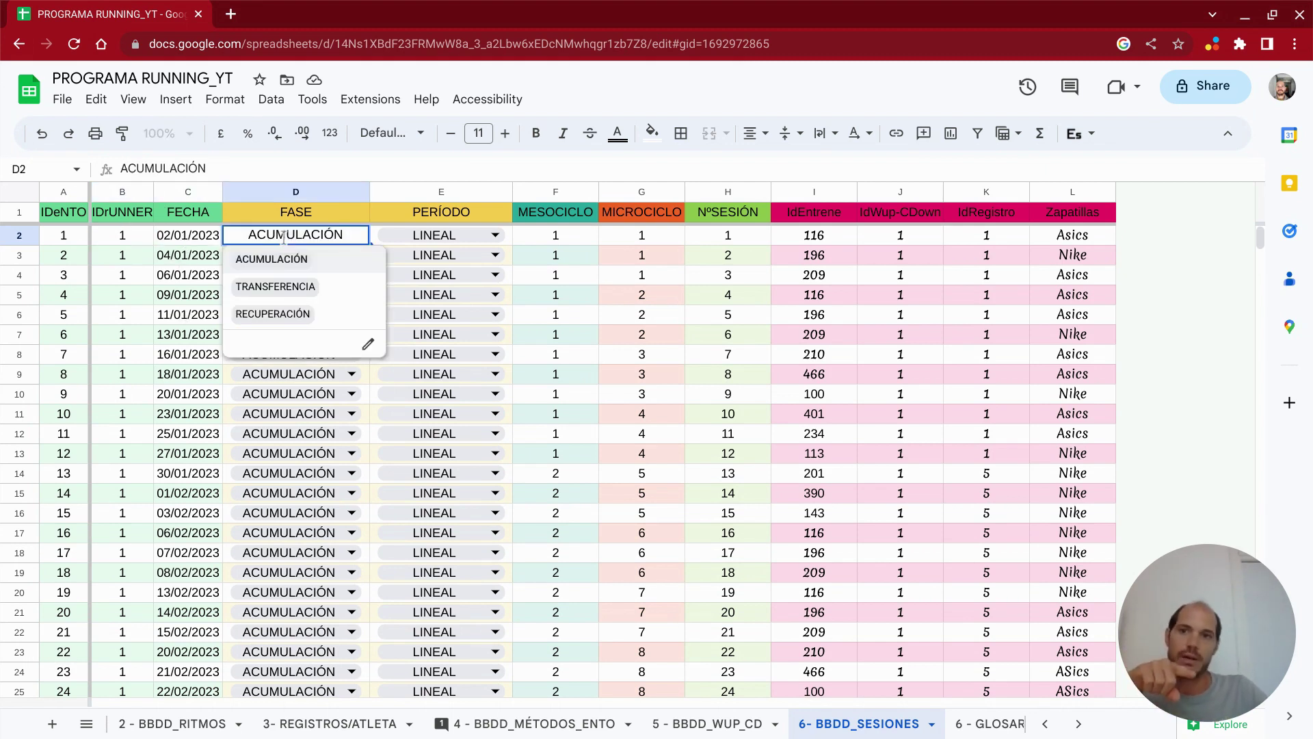
left_click(450, 236)
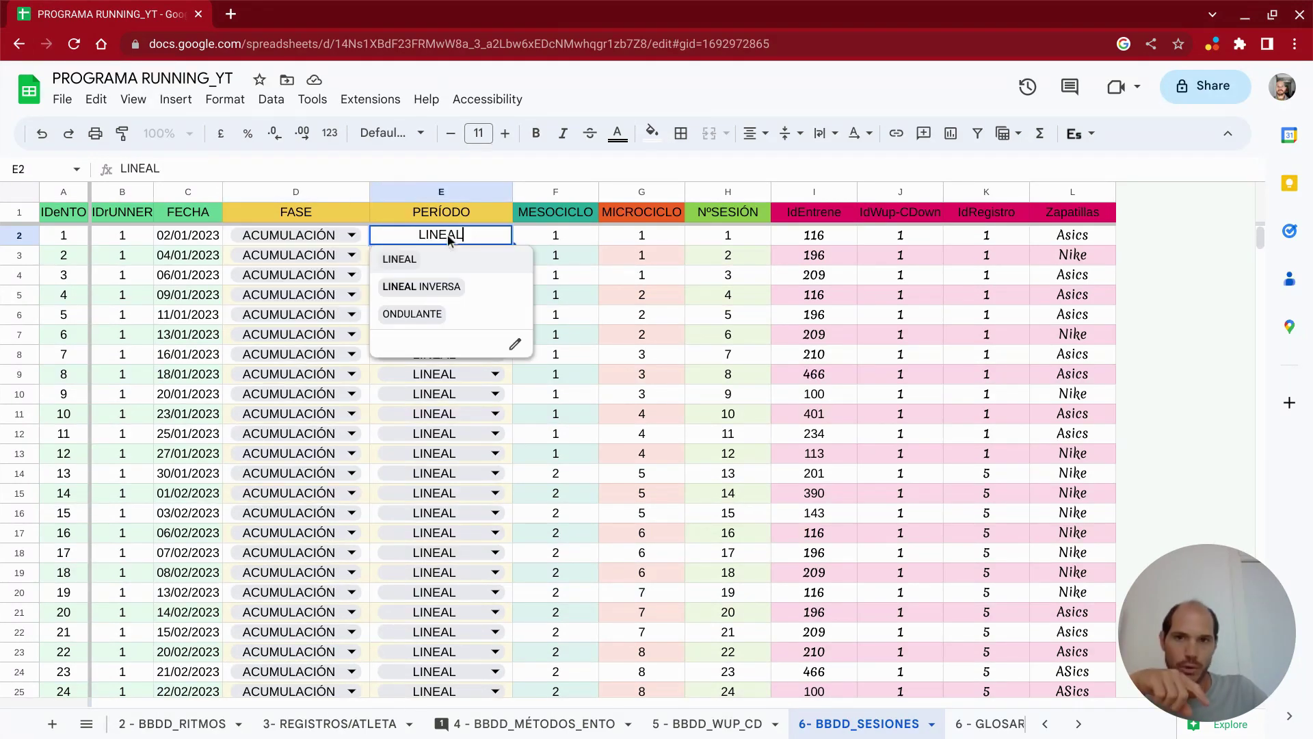
left_click(573, 238)
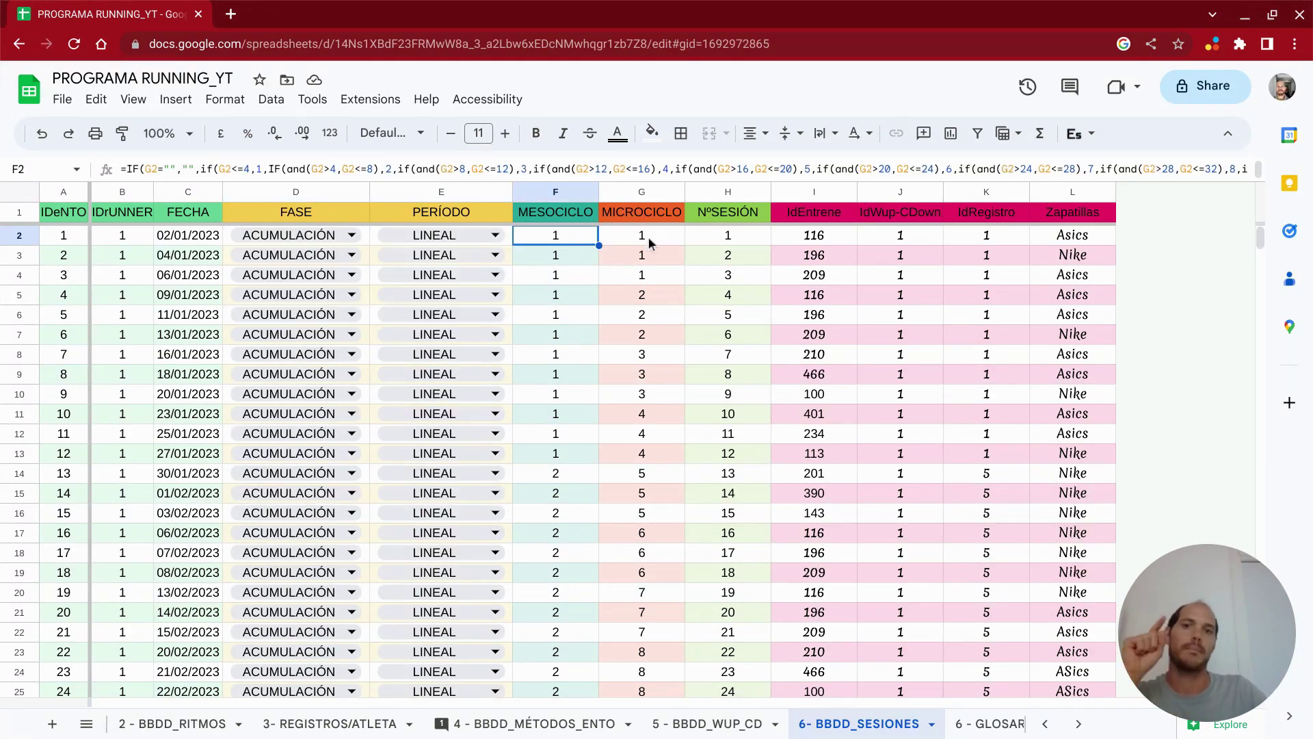
left_click(650, 243)
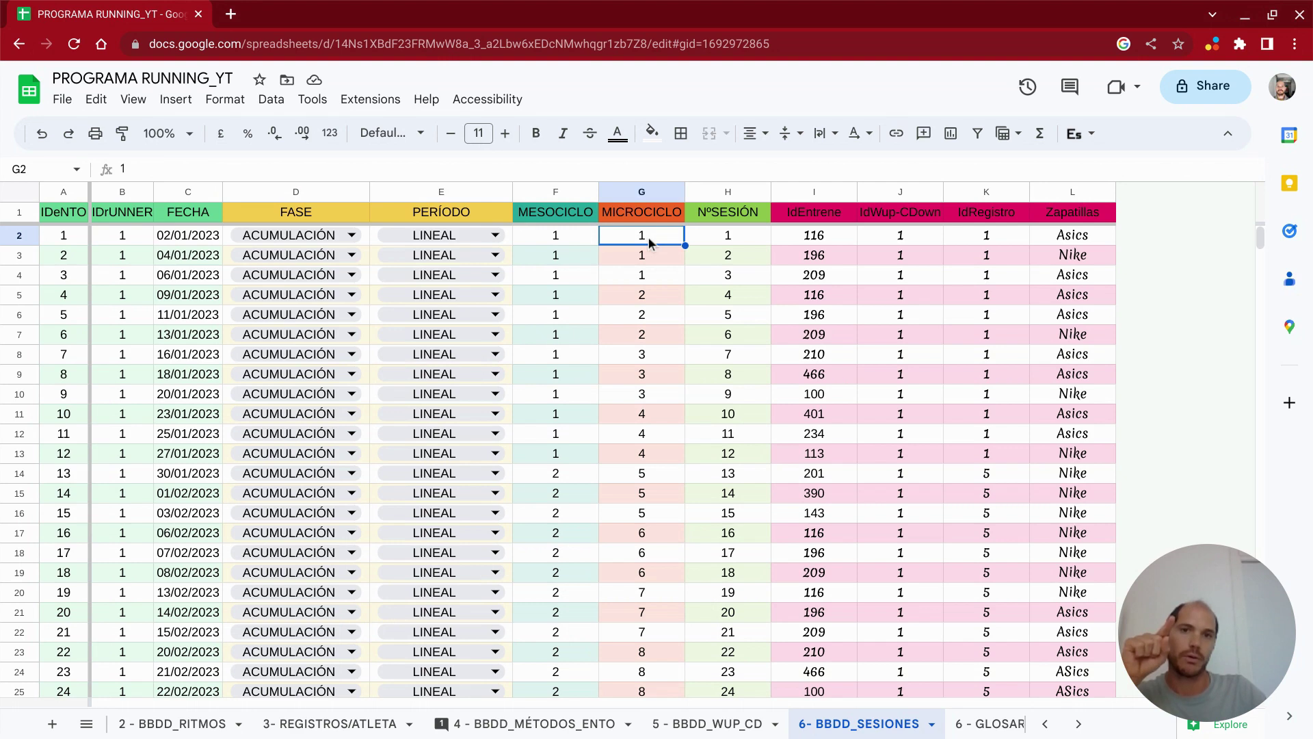
left_click(742, 239)
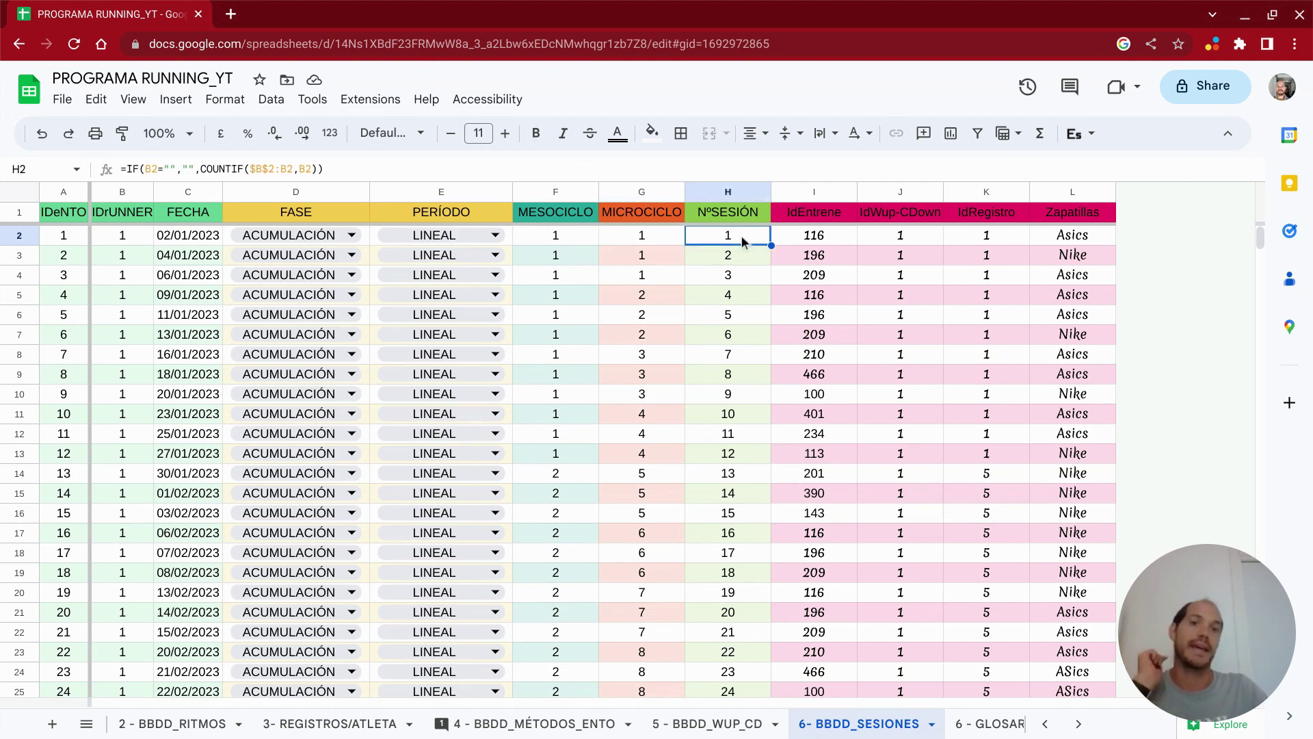
left_click(837, 234)
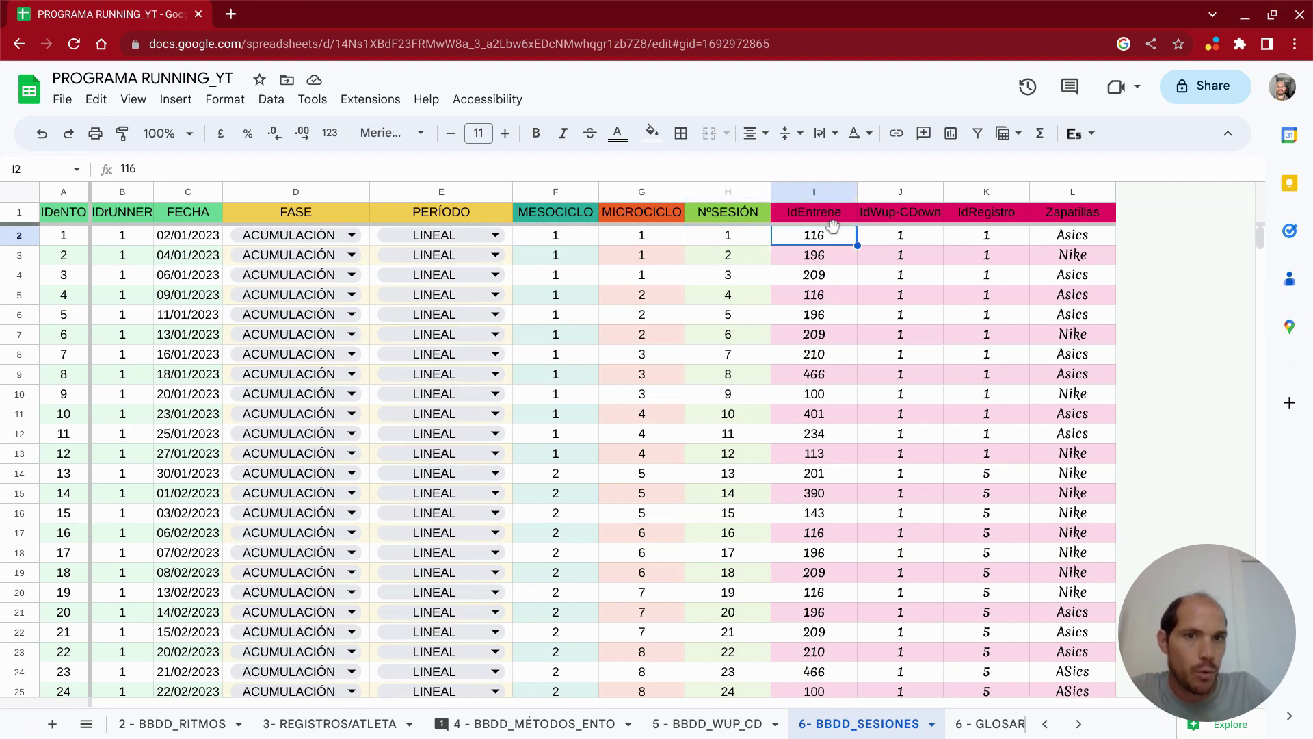
left_click(911, 239)
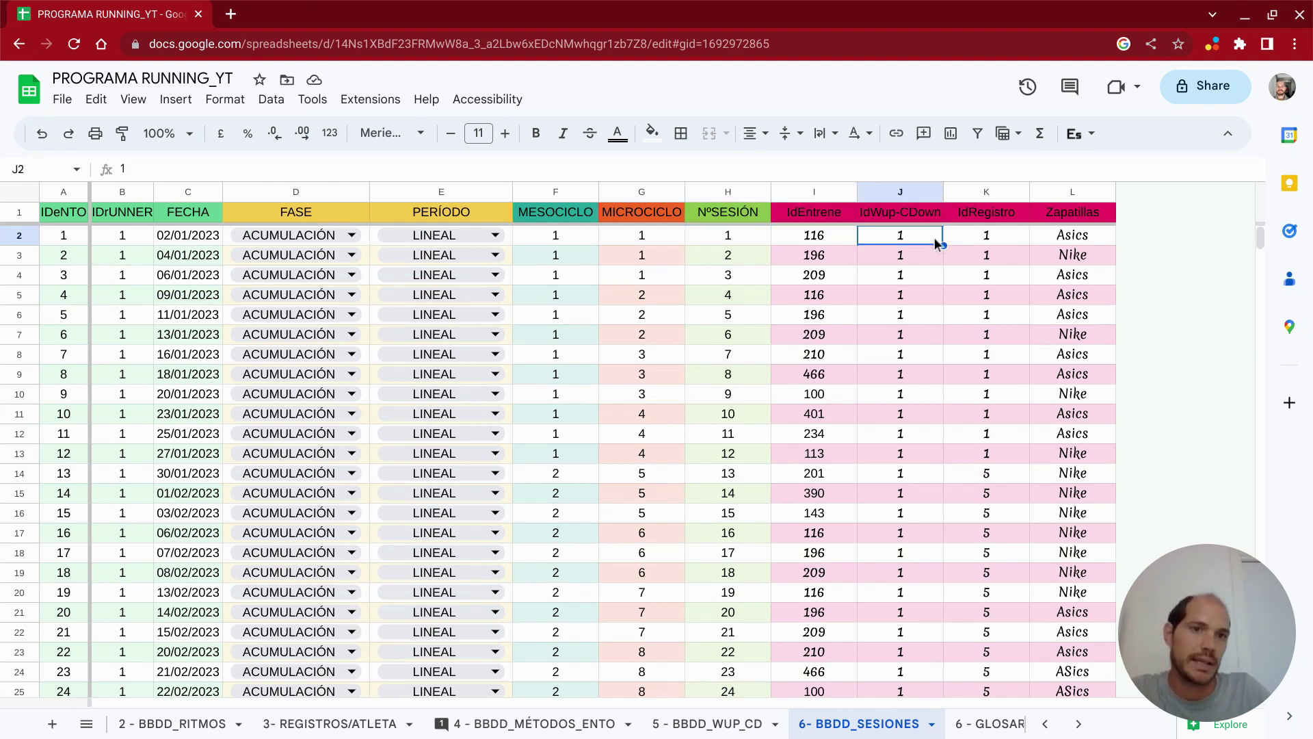
left_click(997, 244)
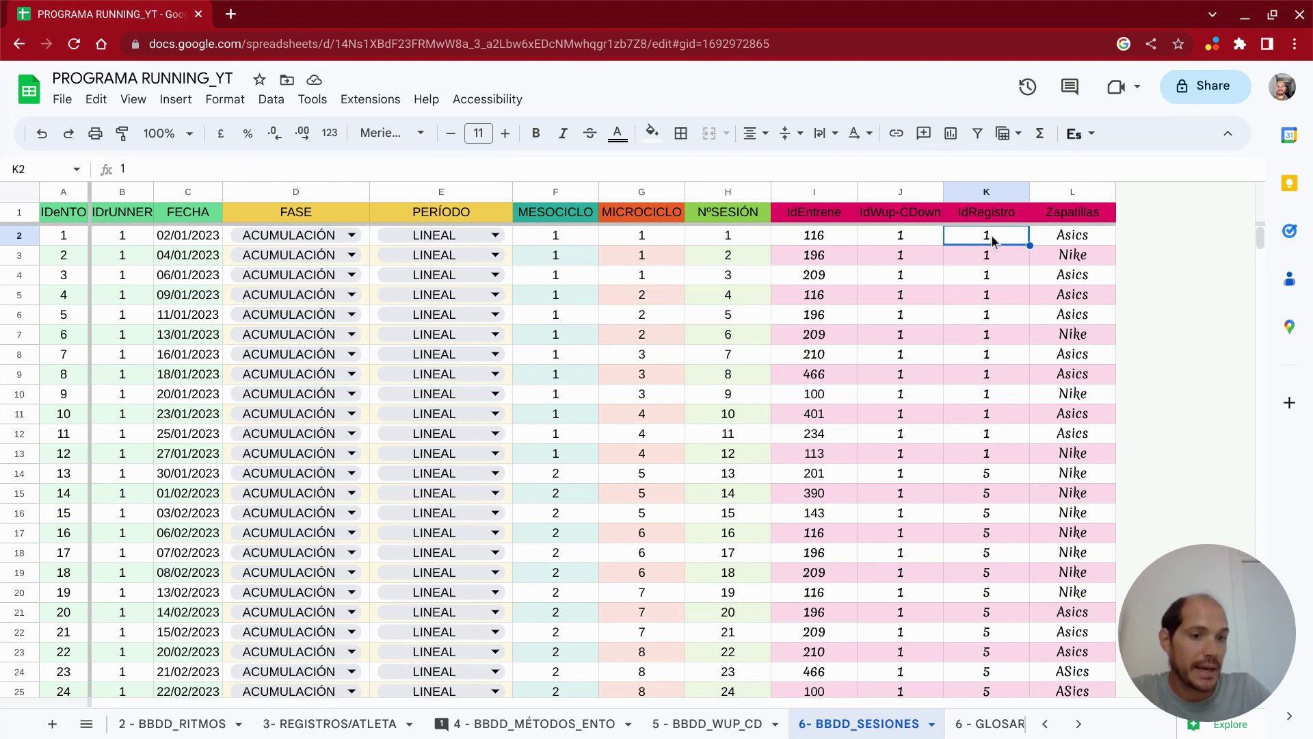
left_click(122, 234)
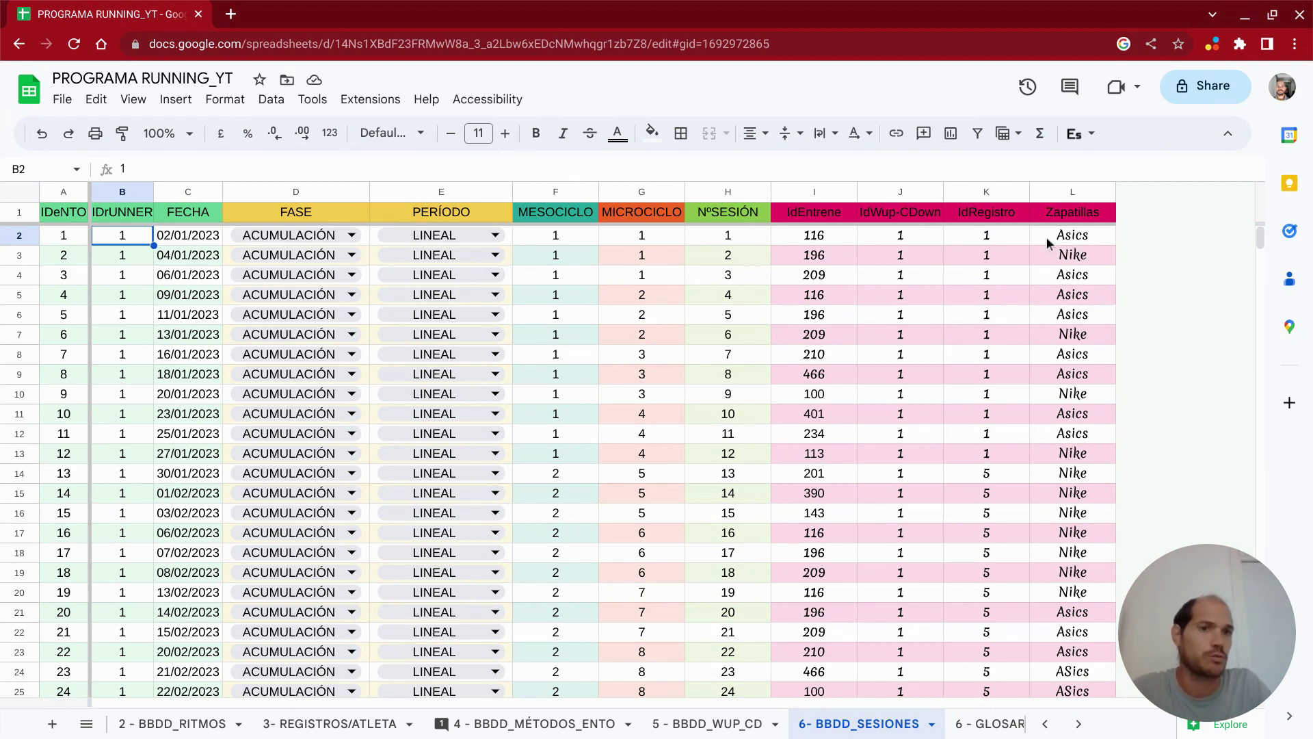
left_click(1068, 239)
left_click(1071, 254)
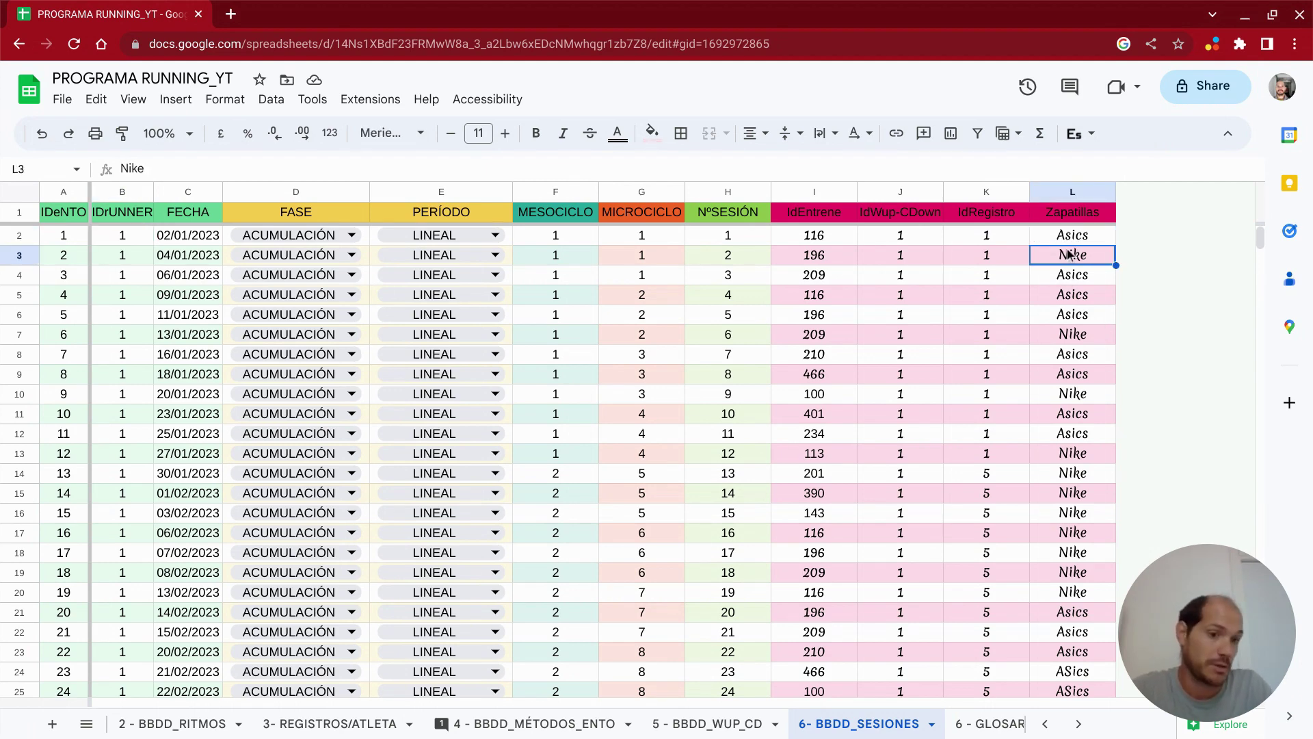
left_click(1051, 237)
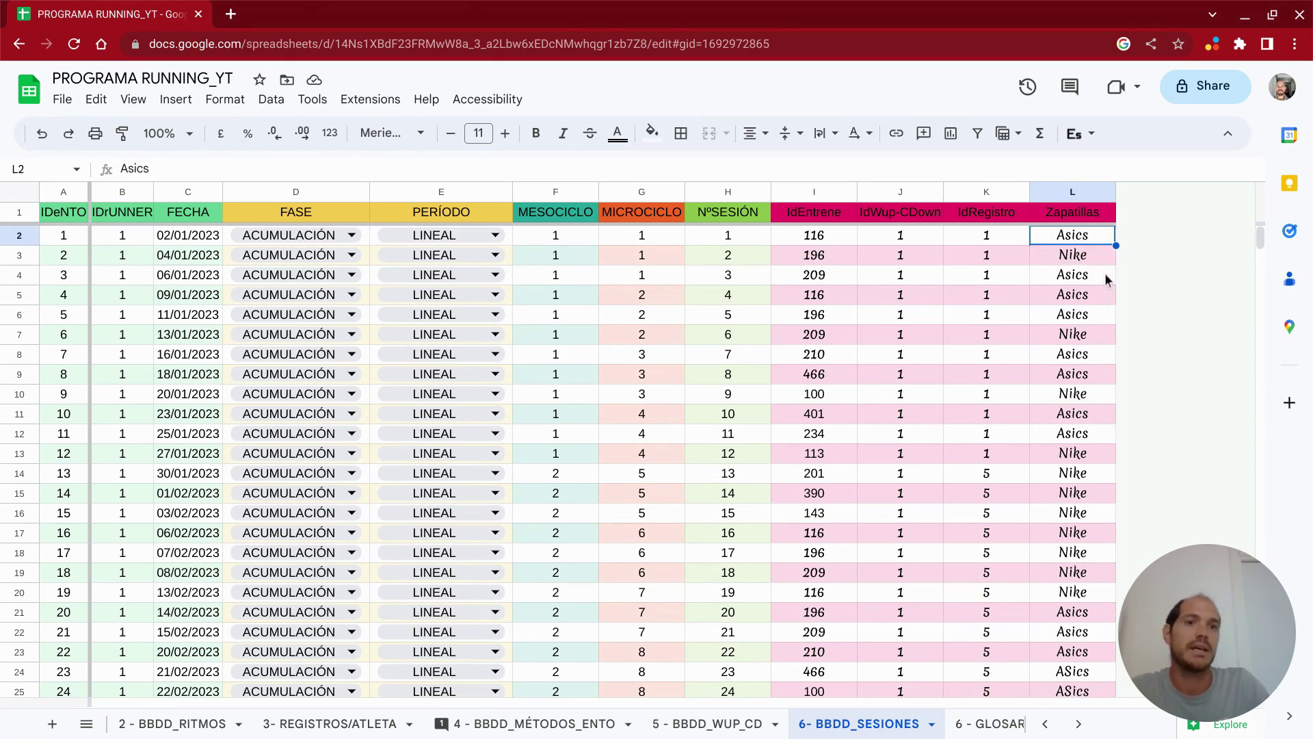
left_click(1090, 260)
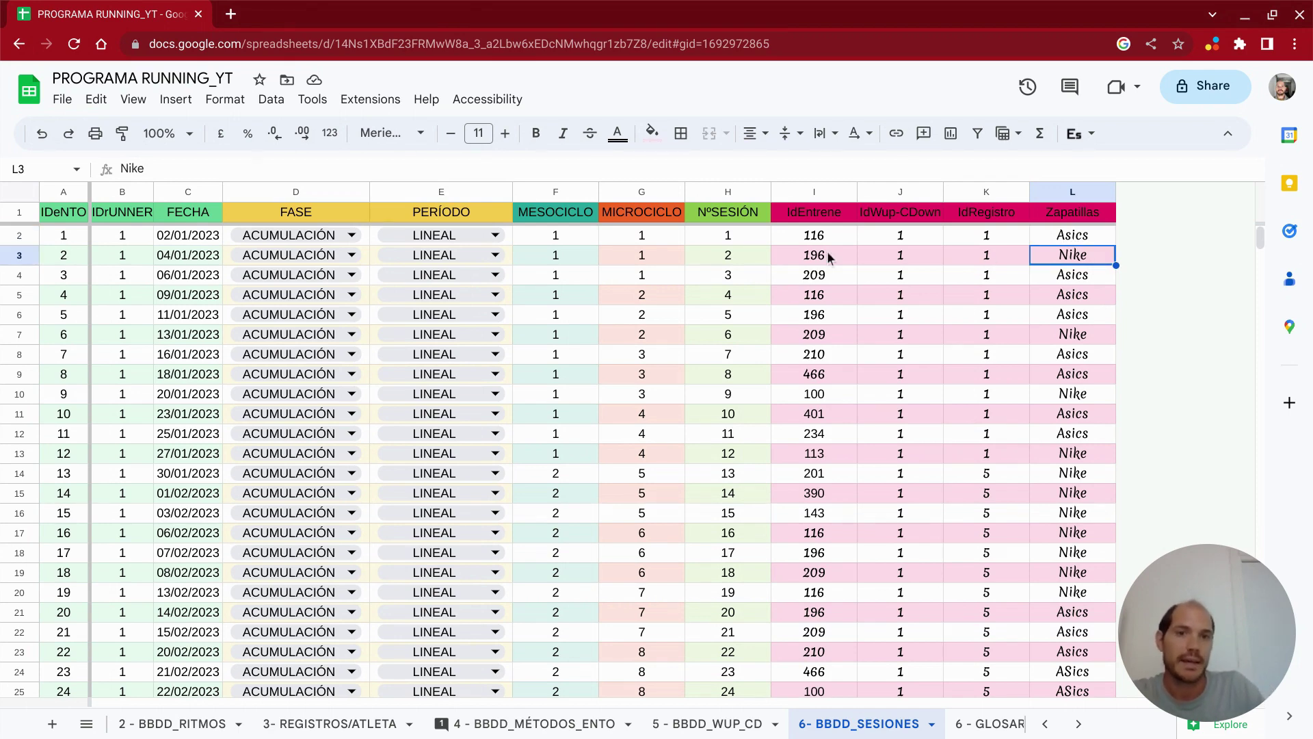
scroll(827, 252, "down", 1)
scroll(829, 262, "down", 5)
scroll(831, 281, "down", 2)
scroll(836, 299, "down", 3)
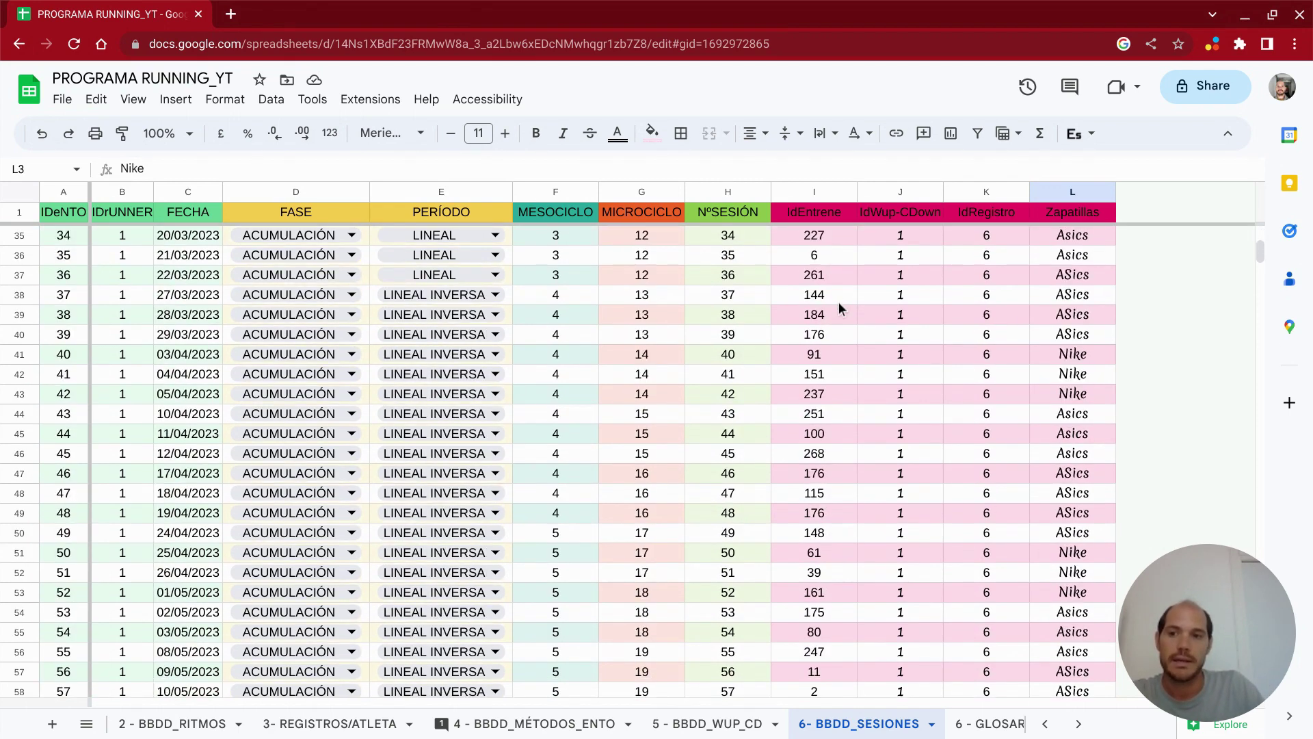
scroll(839, 305, "down", 2)
scroll(122, 349, "down", 2)
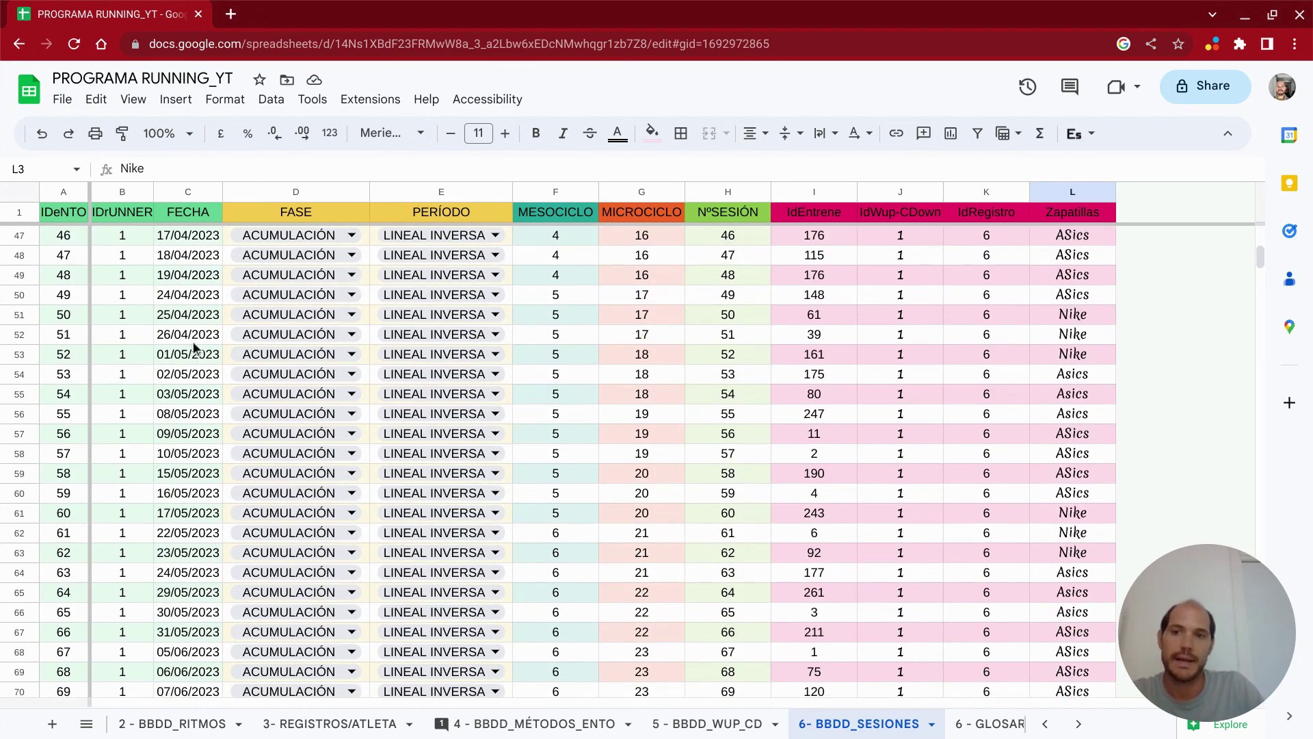
left_click(196, 335)
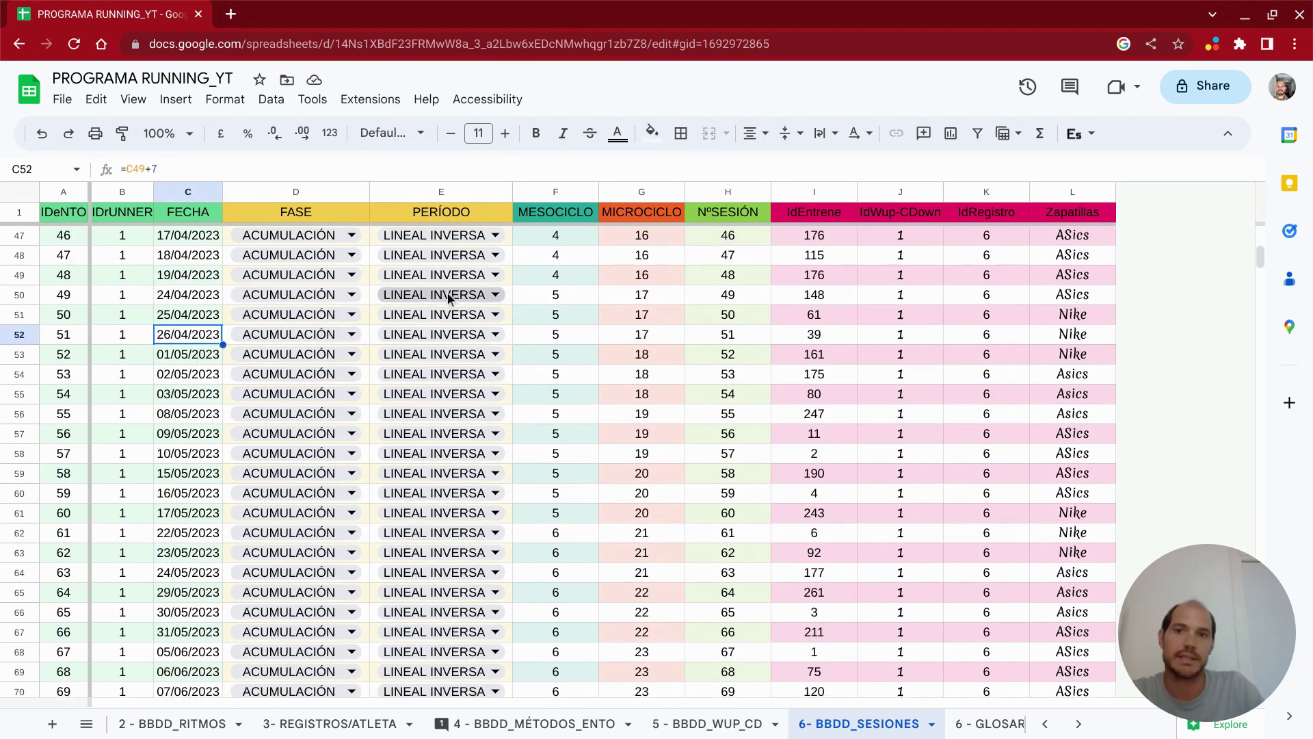
scroll(559, 314, "down", 18)
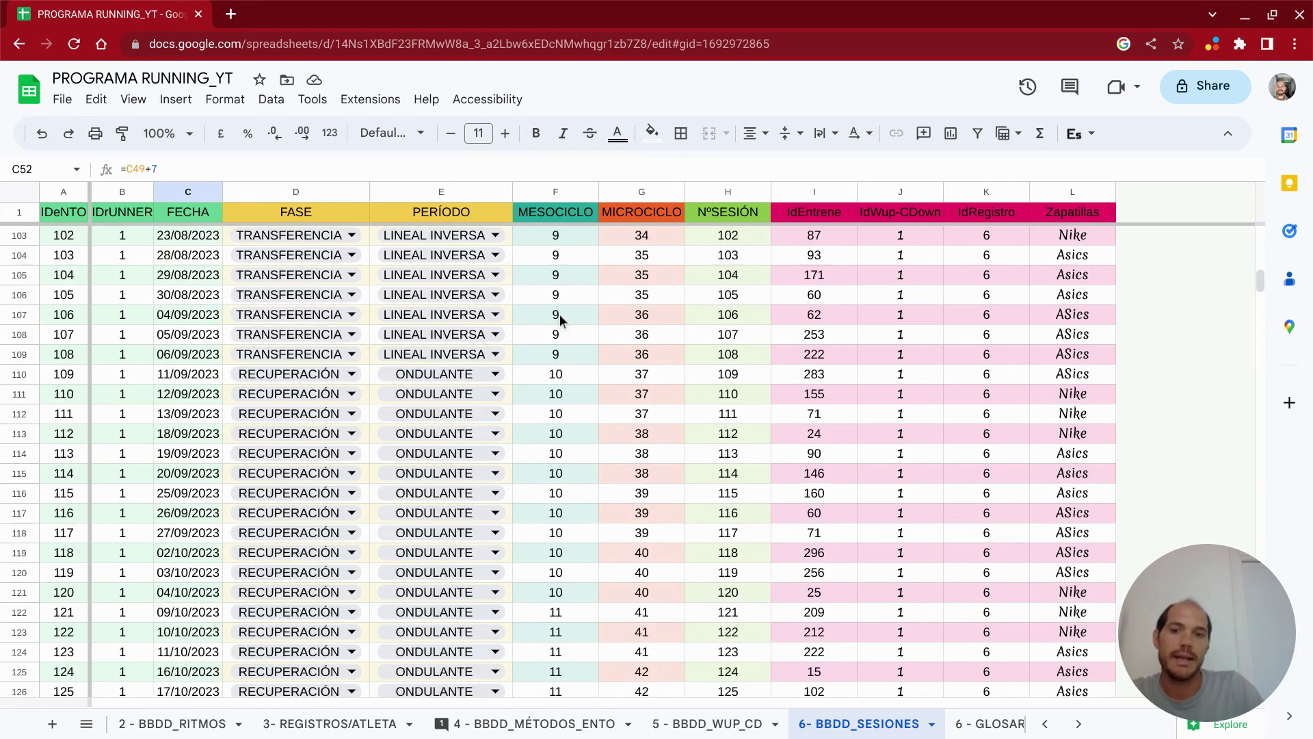
scroll(560, 314, "down", 5)
scroll(560, 314, "down", 10)
scroll(578, 364, "up", 6)
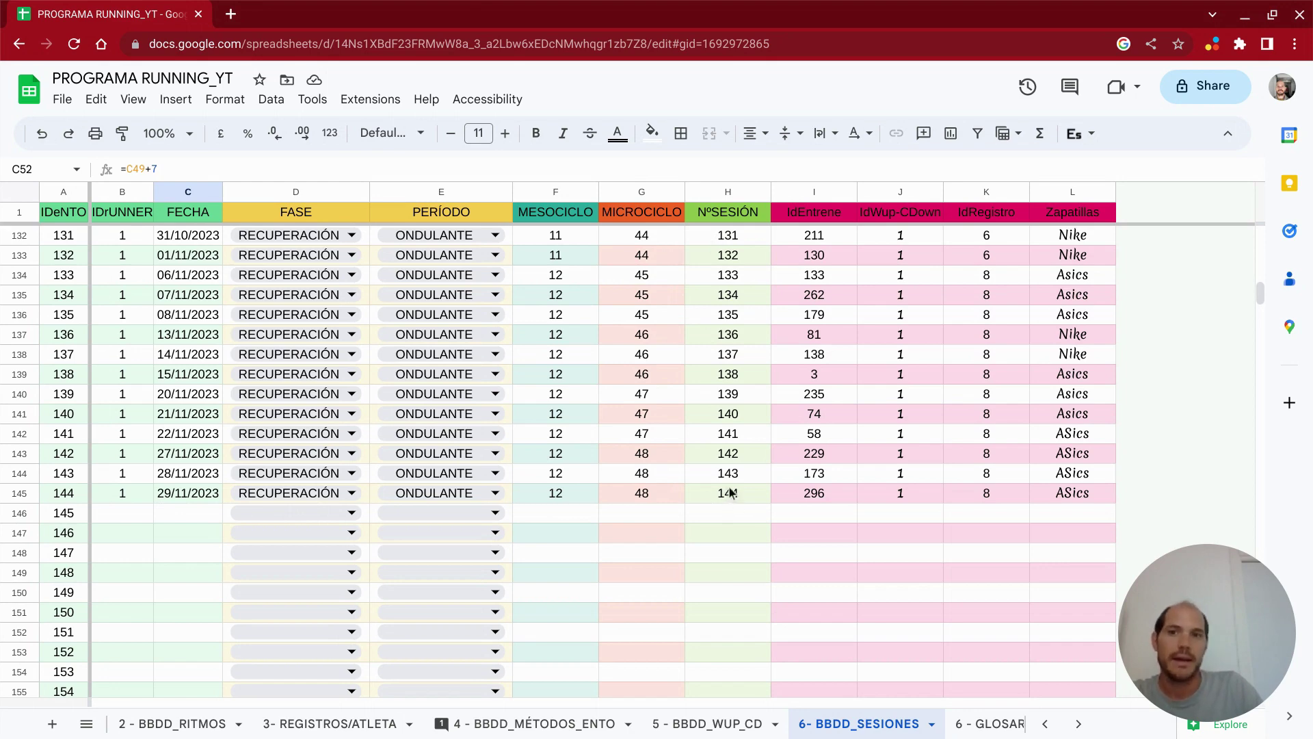
scroll(731, 489, "up", 20)
scroll(737, 462, "up", 2)
scroll(737, 462, "up", 15)
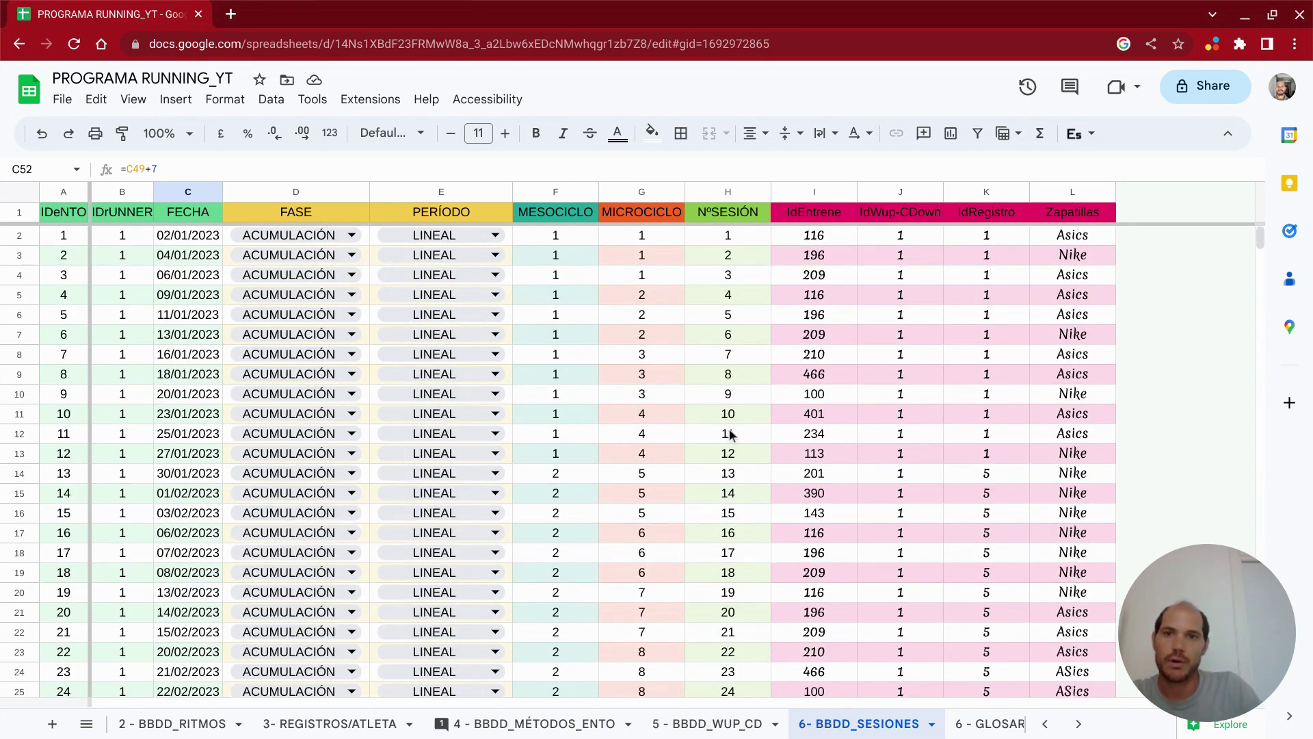
left_click(130, 240)
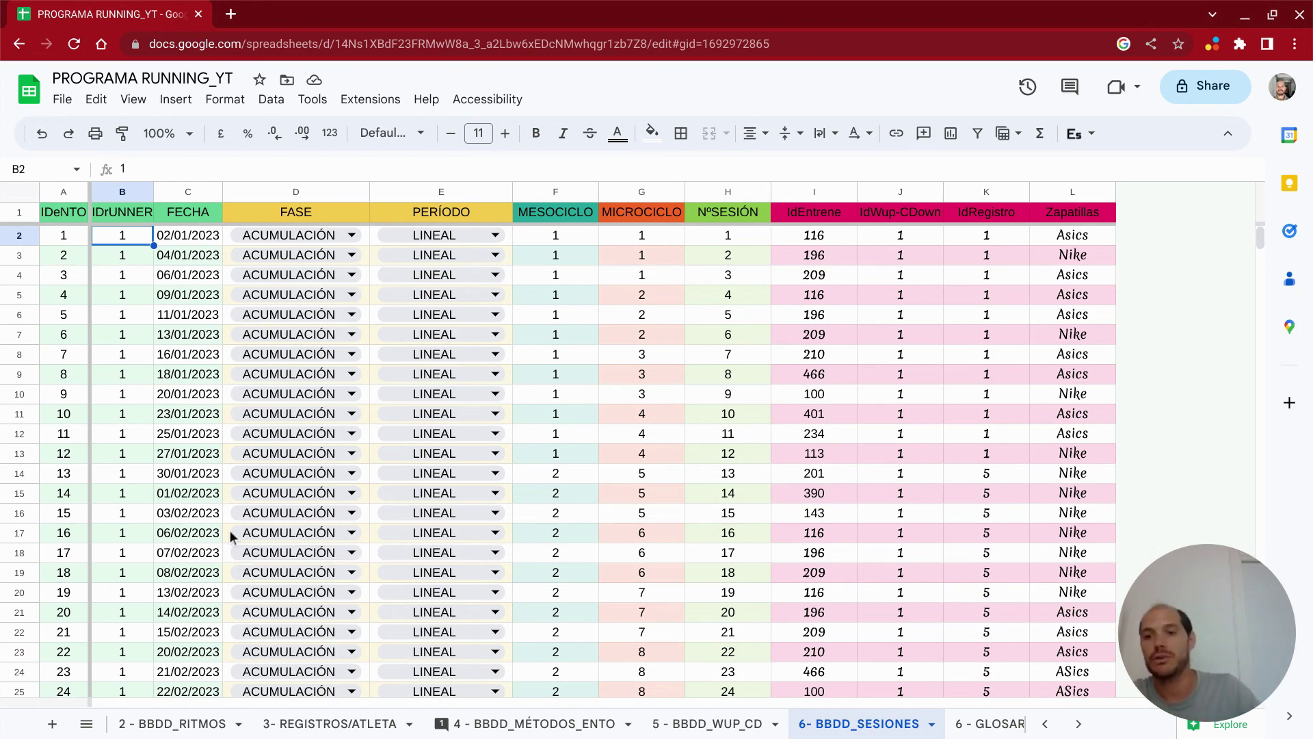
scroll(243, 564, "down", 15)
scroll(215, 477, "down", 10)
scroll(208, 473, "down", 15)
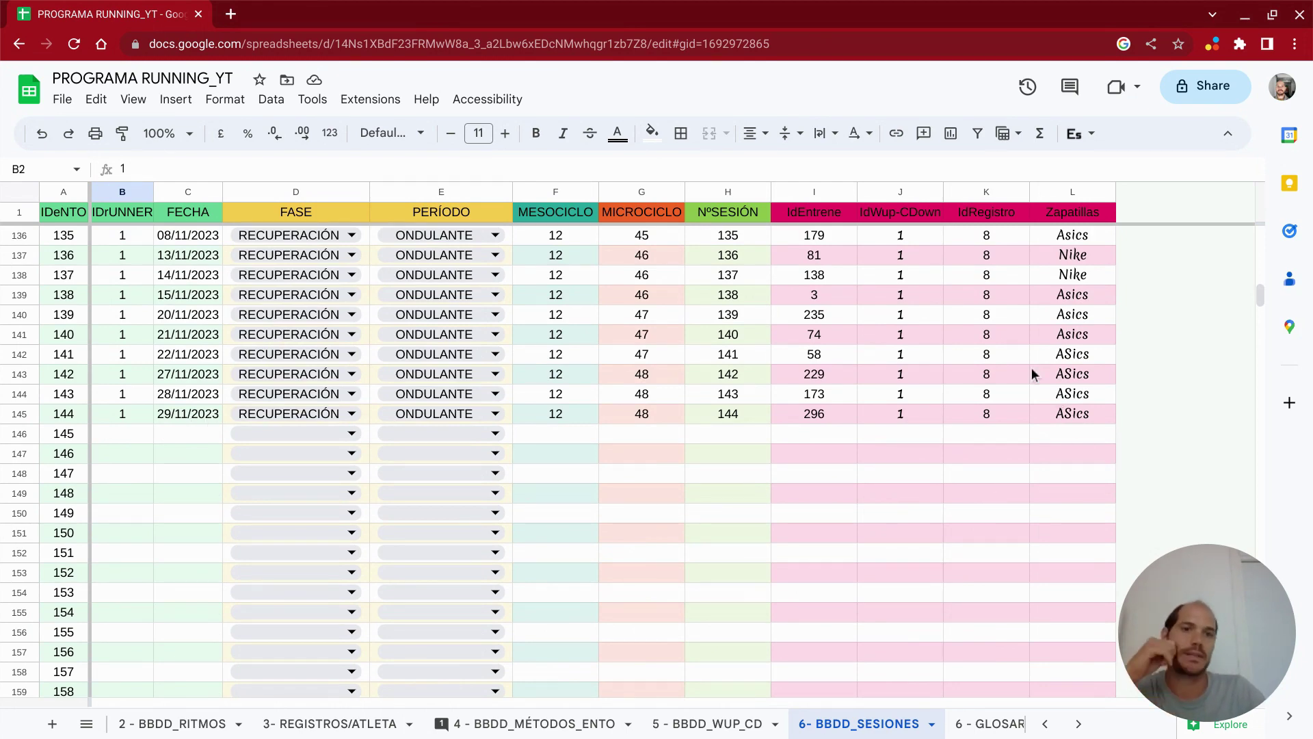
scroll(1000, 410, "up", 5)
scroll(998, 375, "up", 5)
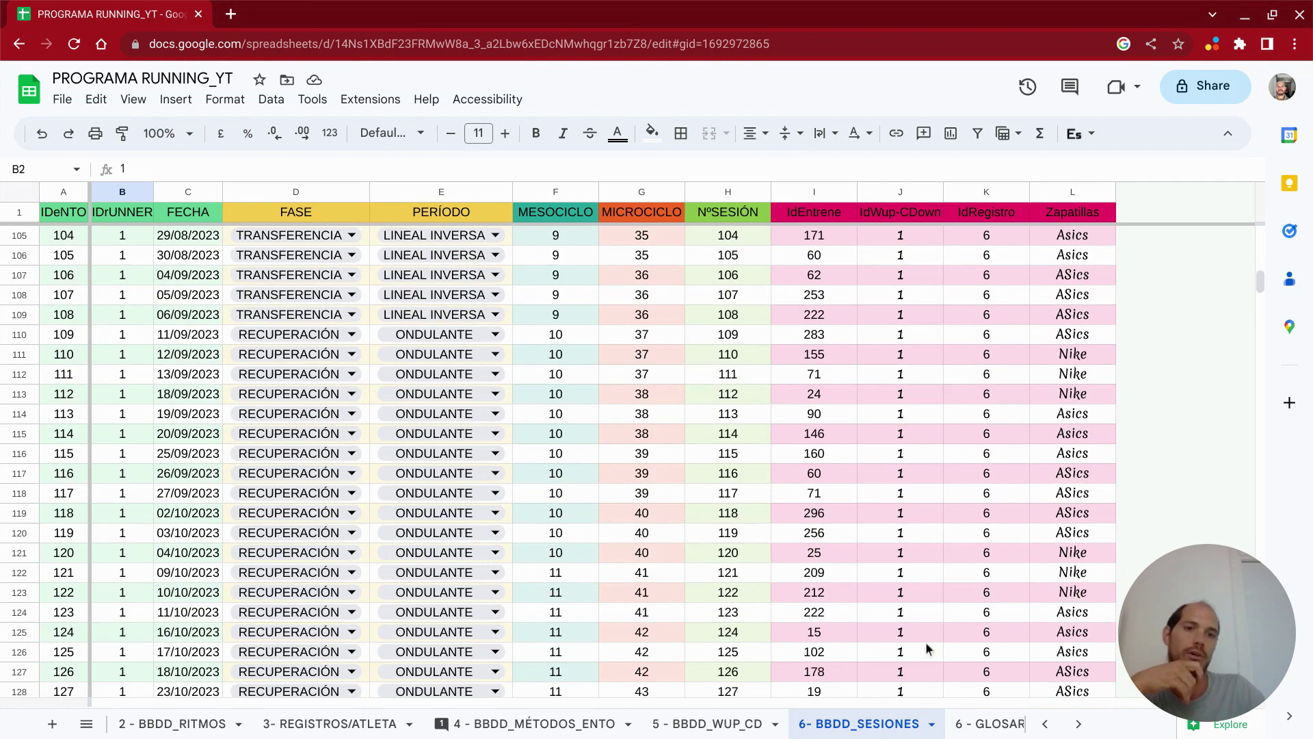
scroll(921, 359, "up", 7)
scroll(950, 384, "up", 7)
scroll(953, 390, "up", 10)
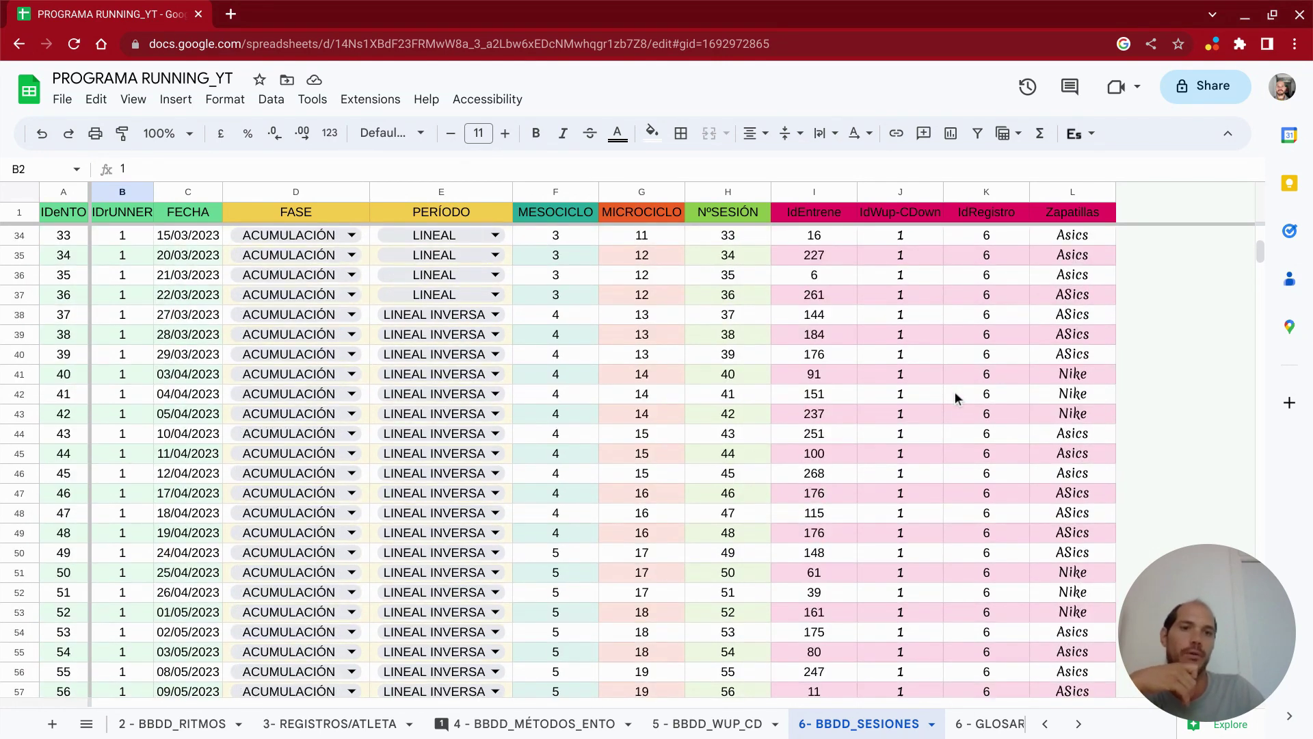
scroll(954, 393, "up", 10)
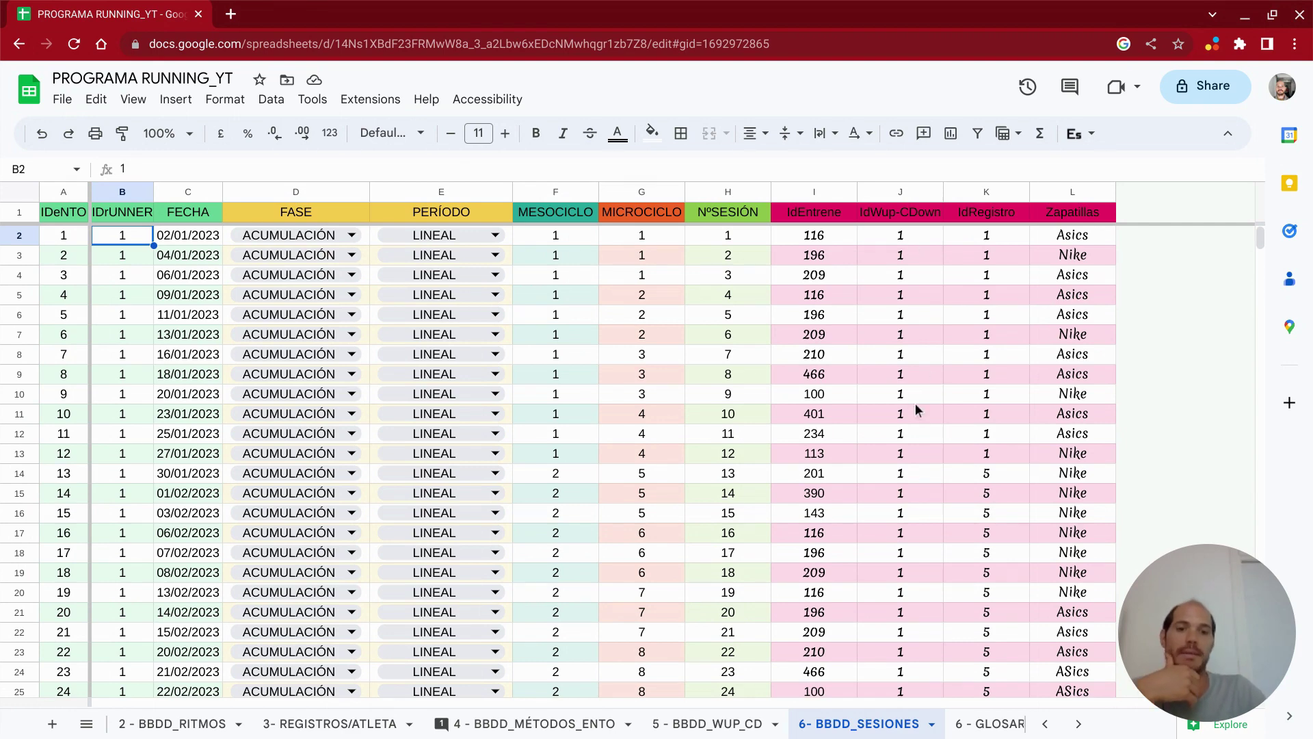
scroll(916, 409, "down", 8)
scroll(916, 421, "down", 8)
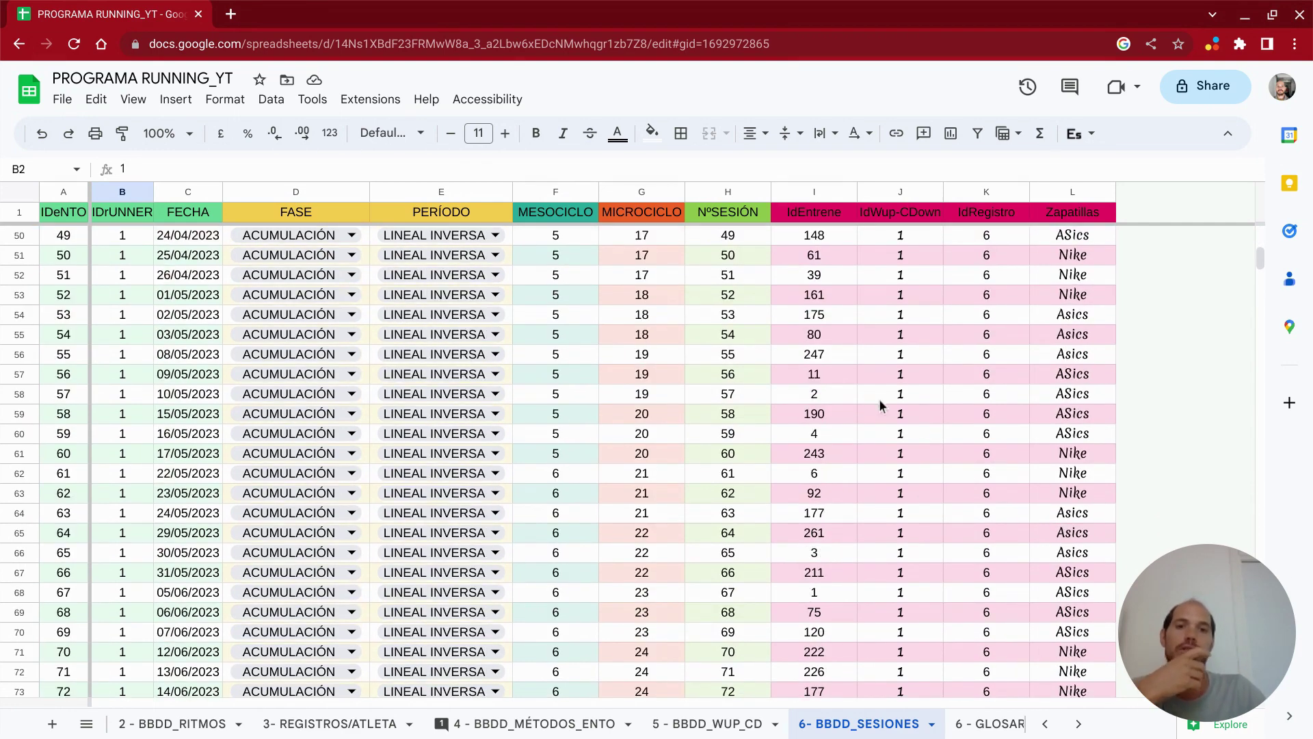
double_click(821, 295)
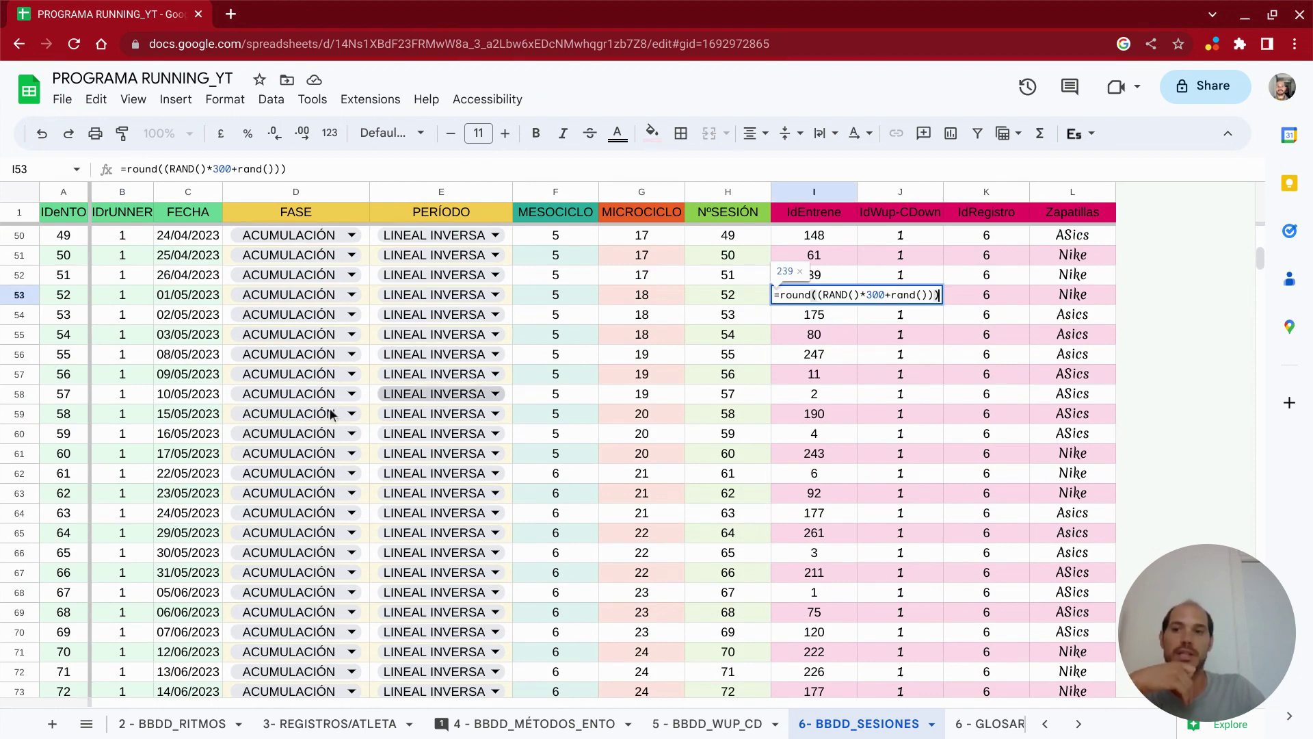
scroll(139, 450, "down", 9)
scroll(141, 451, "down", 11)
scroll(141, 450, "down", 9)
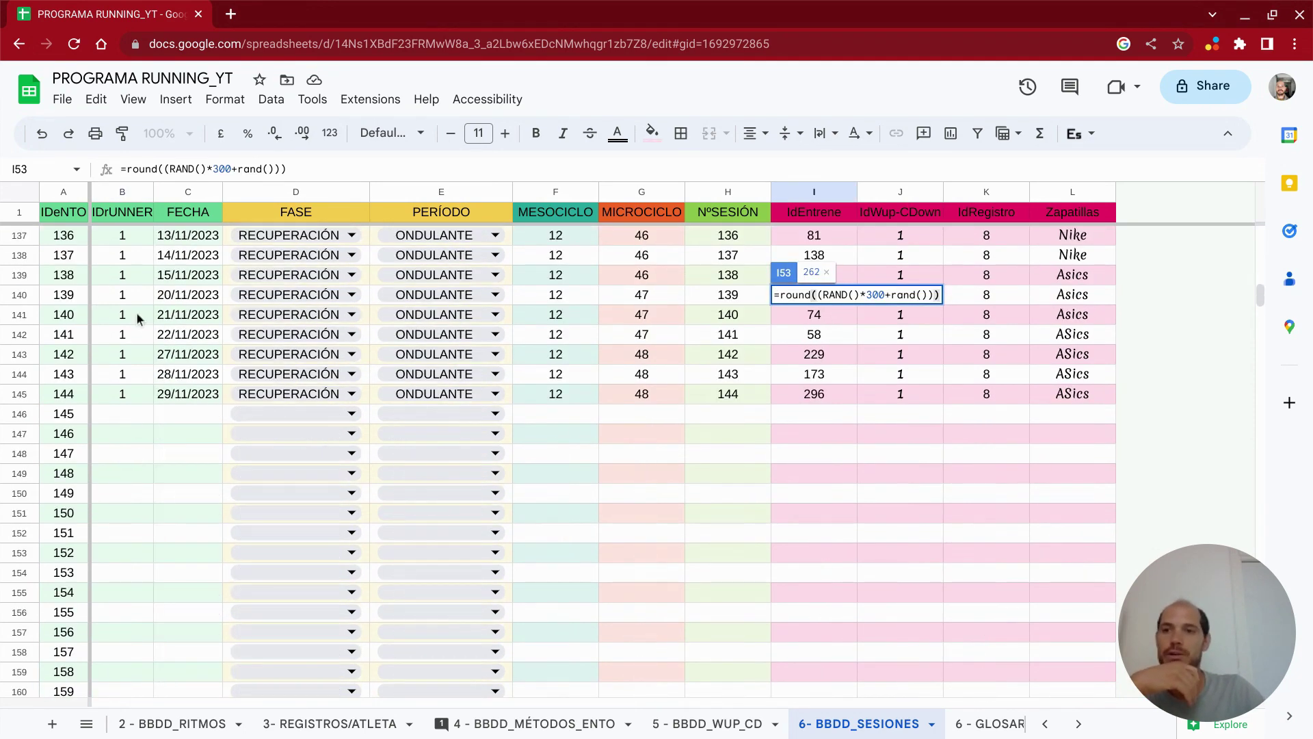
left_click(86, 723)
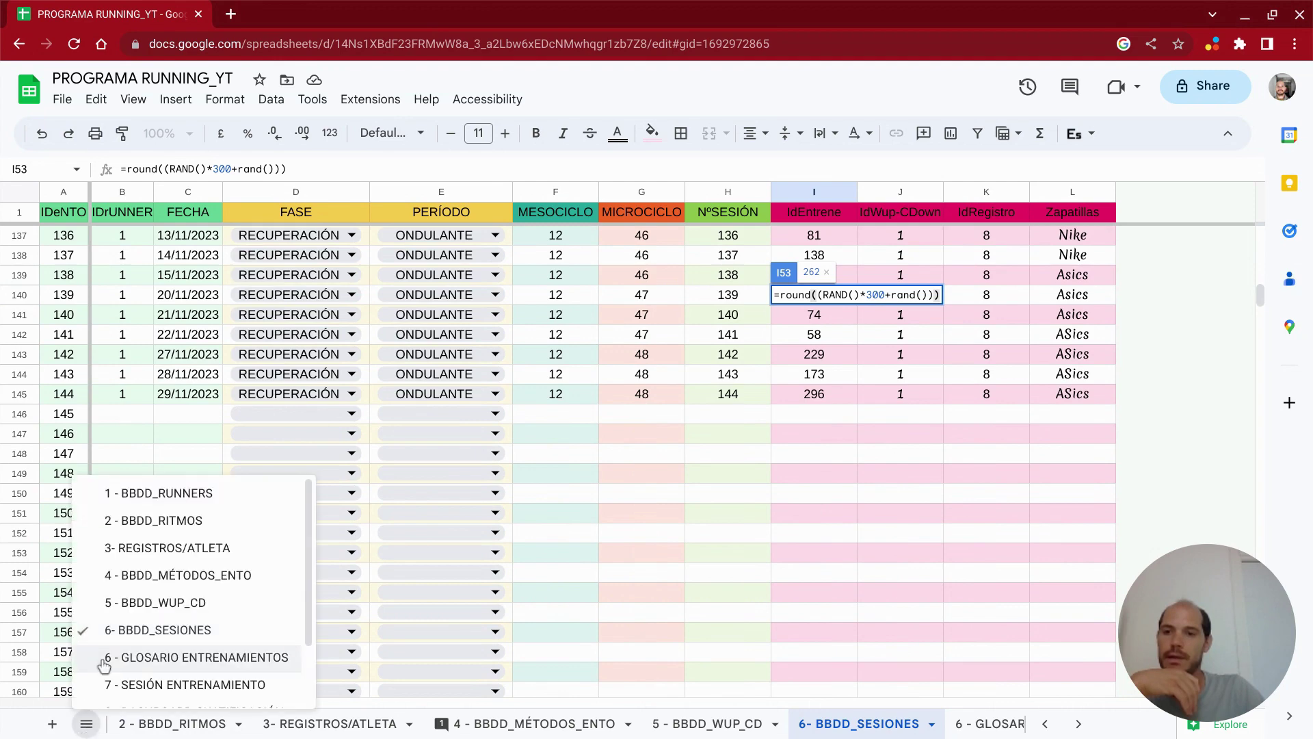
left_click(189, 505)
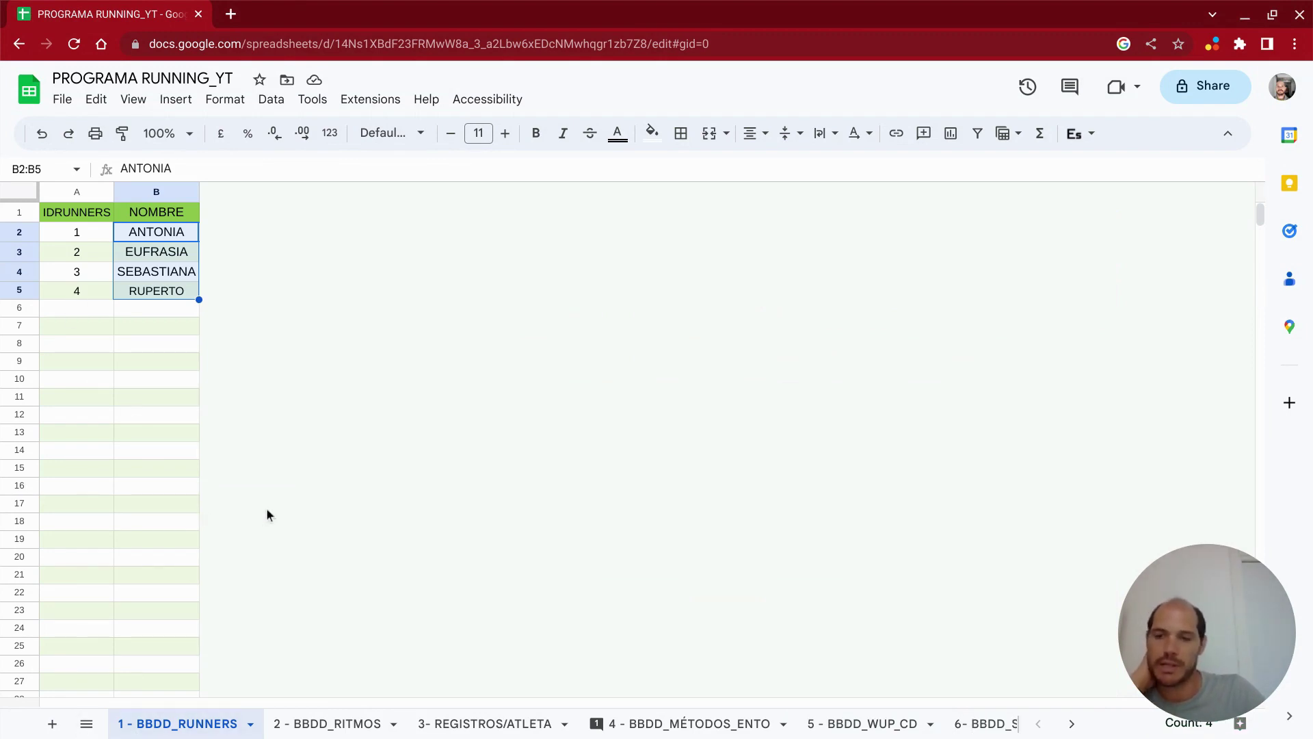
left_click(980, 722)
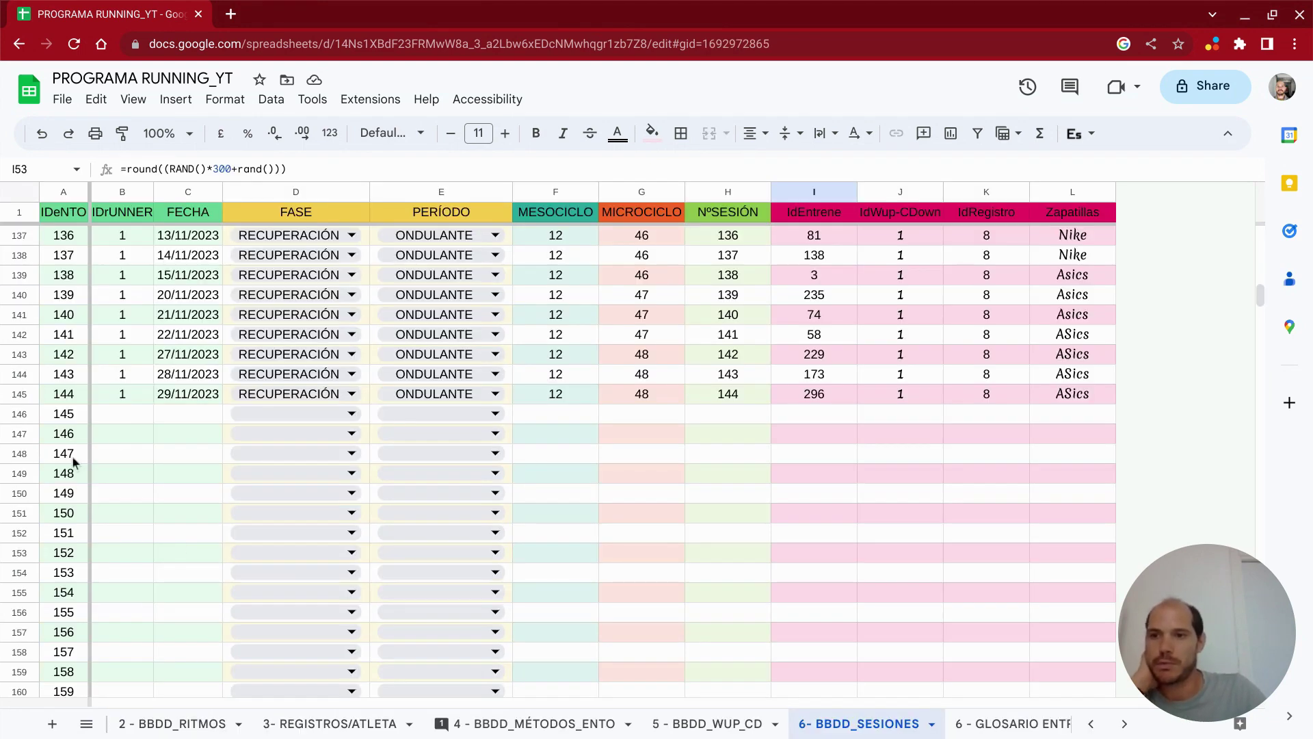
- Enter runner ID 4 in the IdRUNNER cells starting at row 146
left_click(126, 421)
type("4")
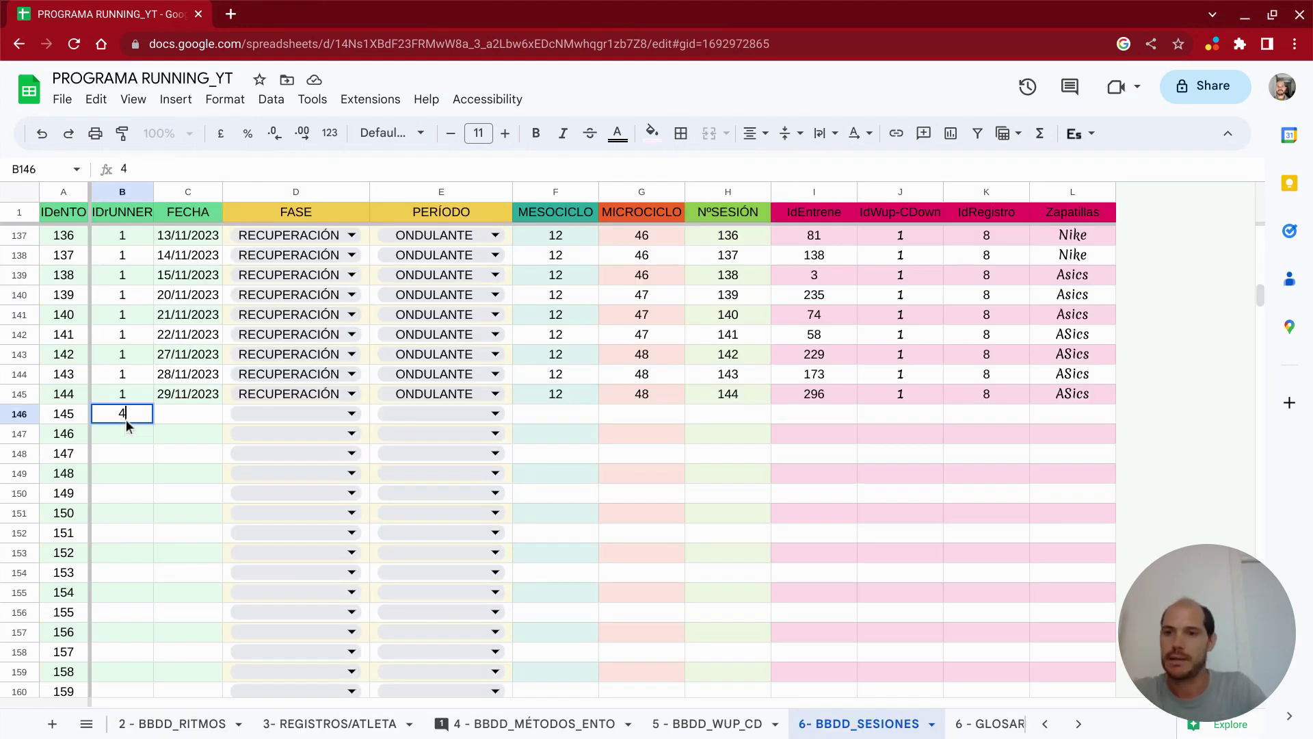
key("Return")
type("4")
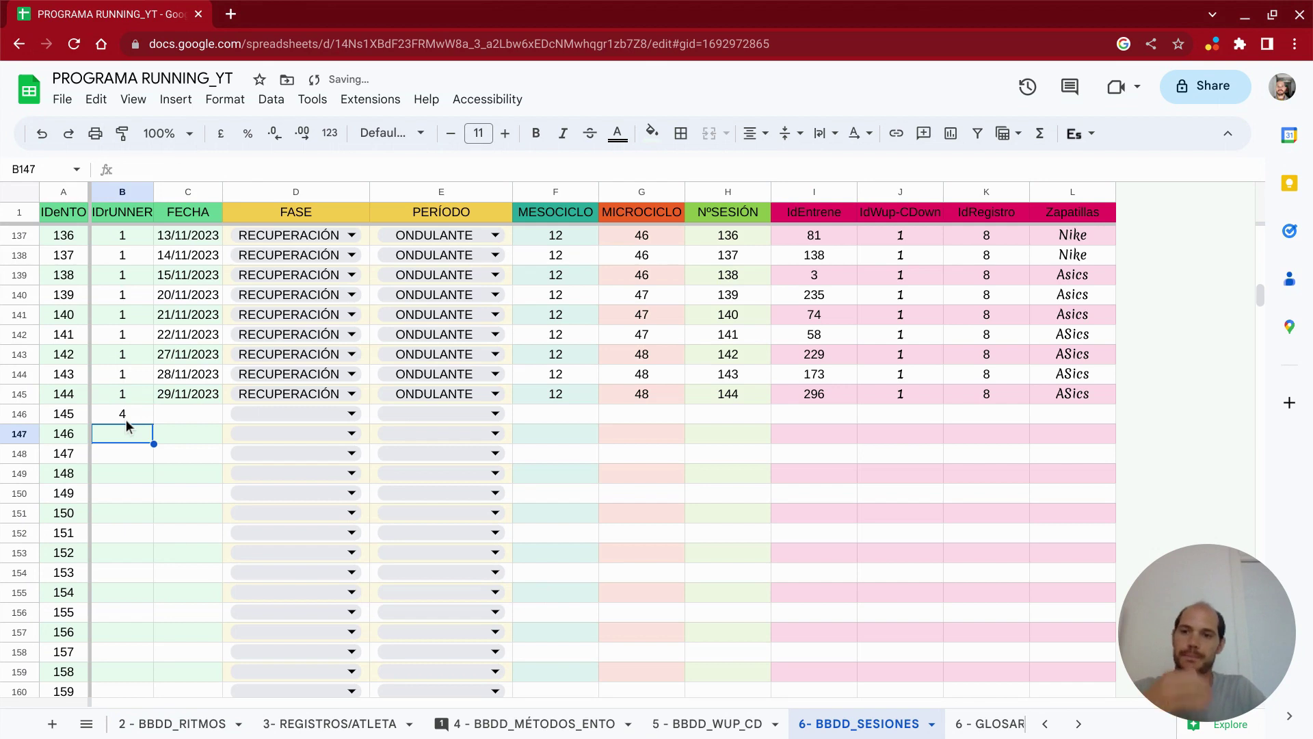
key("Return")
type("4")
key("Return")
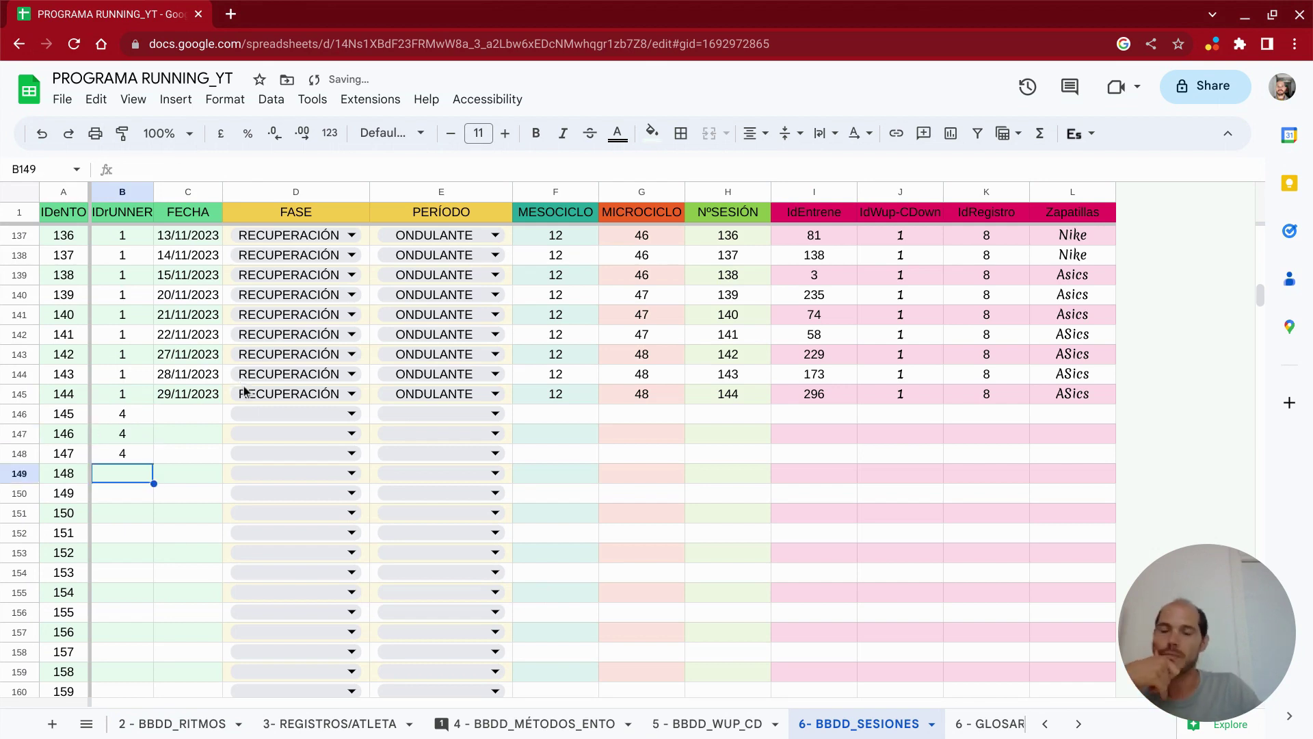
type("4")
key("Return")
type("4")
key("Return")
type("4")
key("Return")
- Copy the FECHA column dates into C146, then undo that paste
left_click(184, 400)
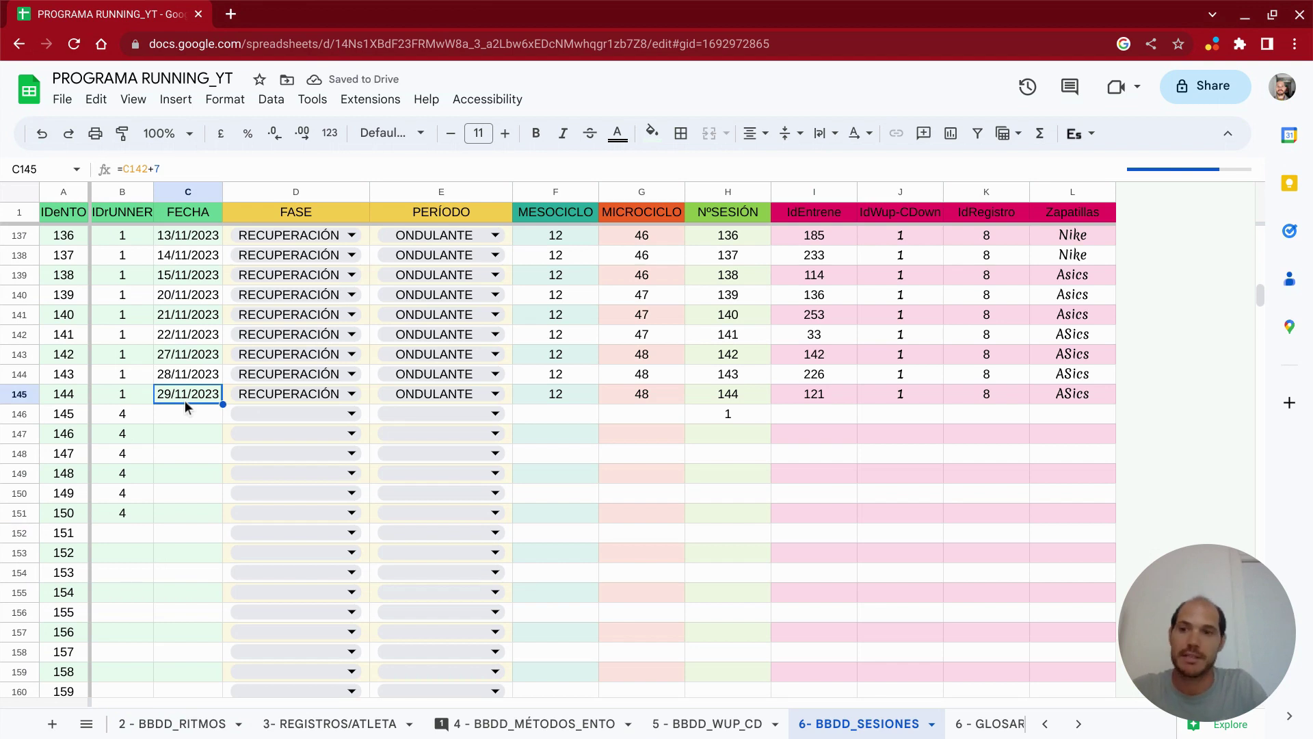
key("ctrl+shift+Up")
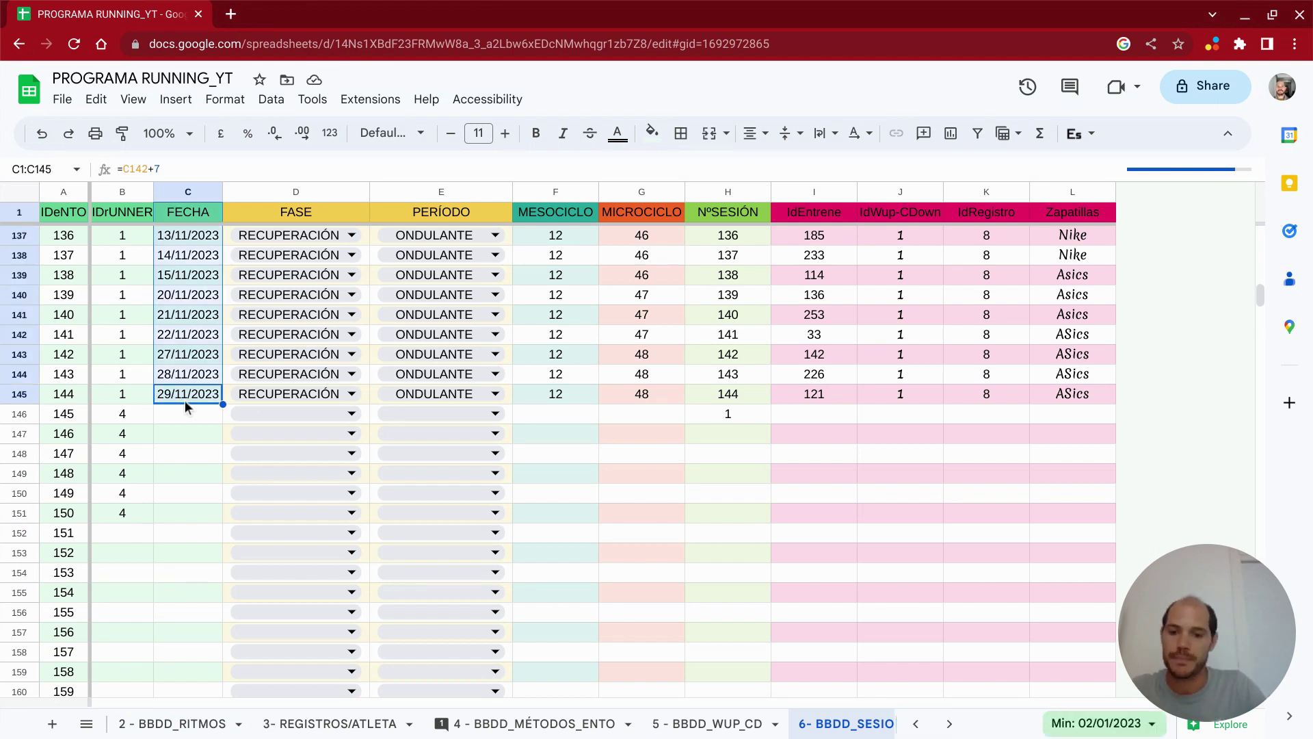
key("ctrl+c")
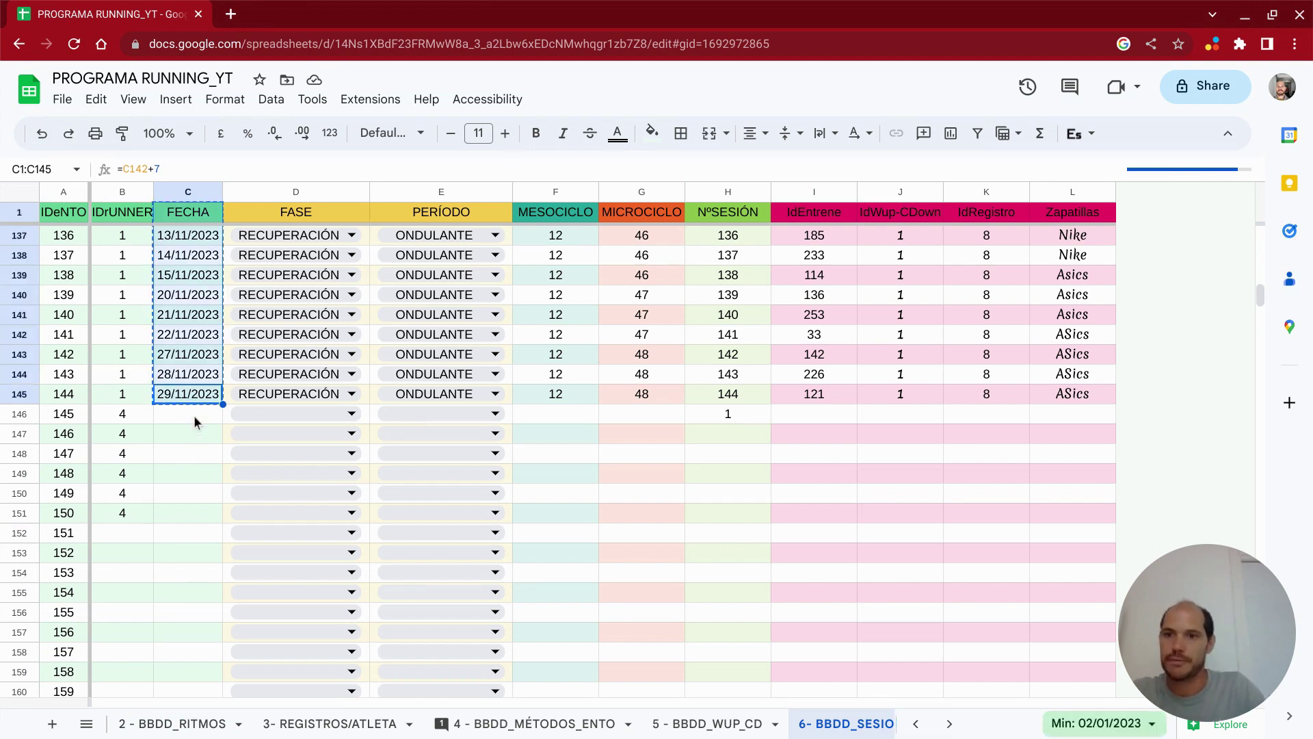
left_click(194, 416)
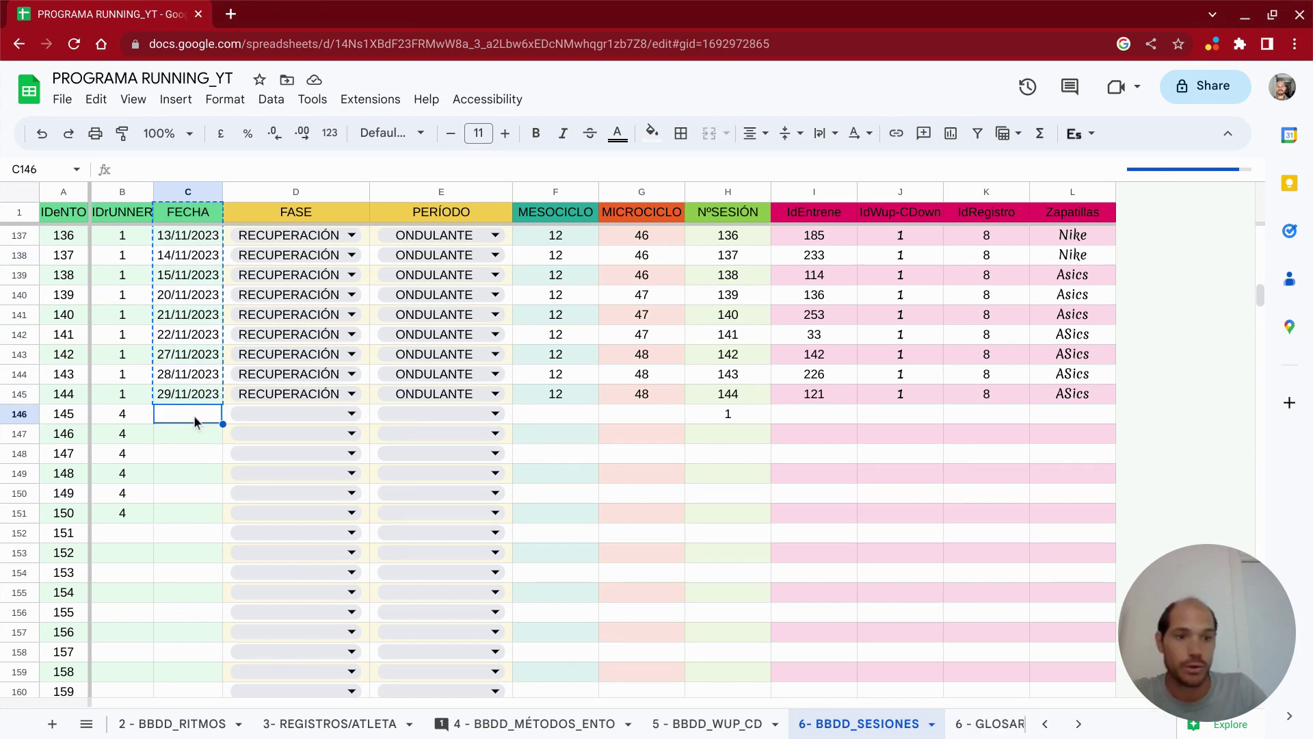
key("ctrl+v")
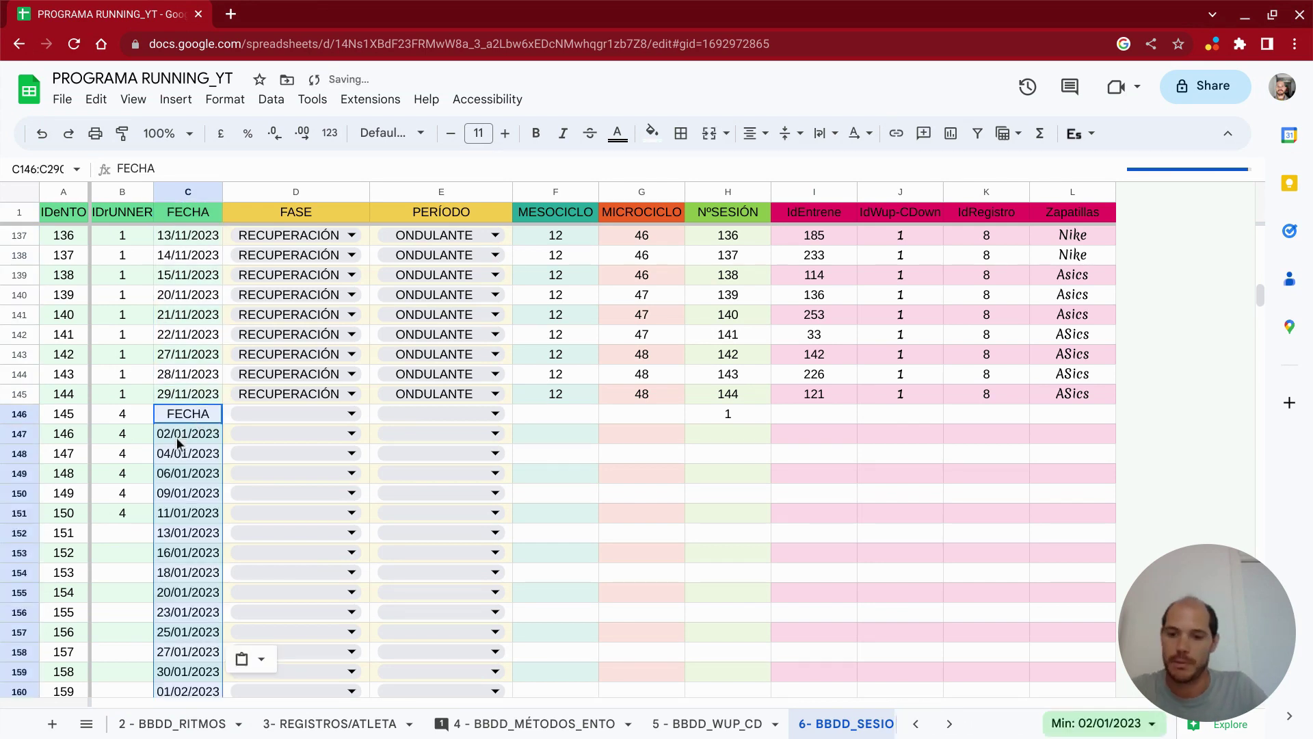
key("ctrl+z")
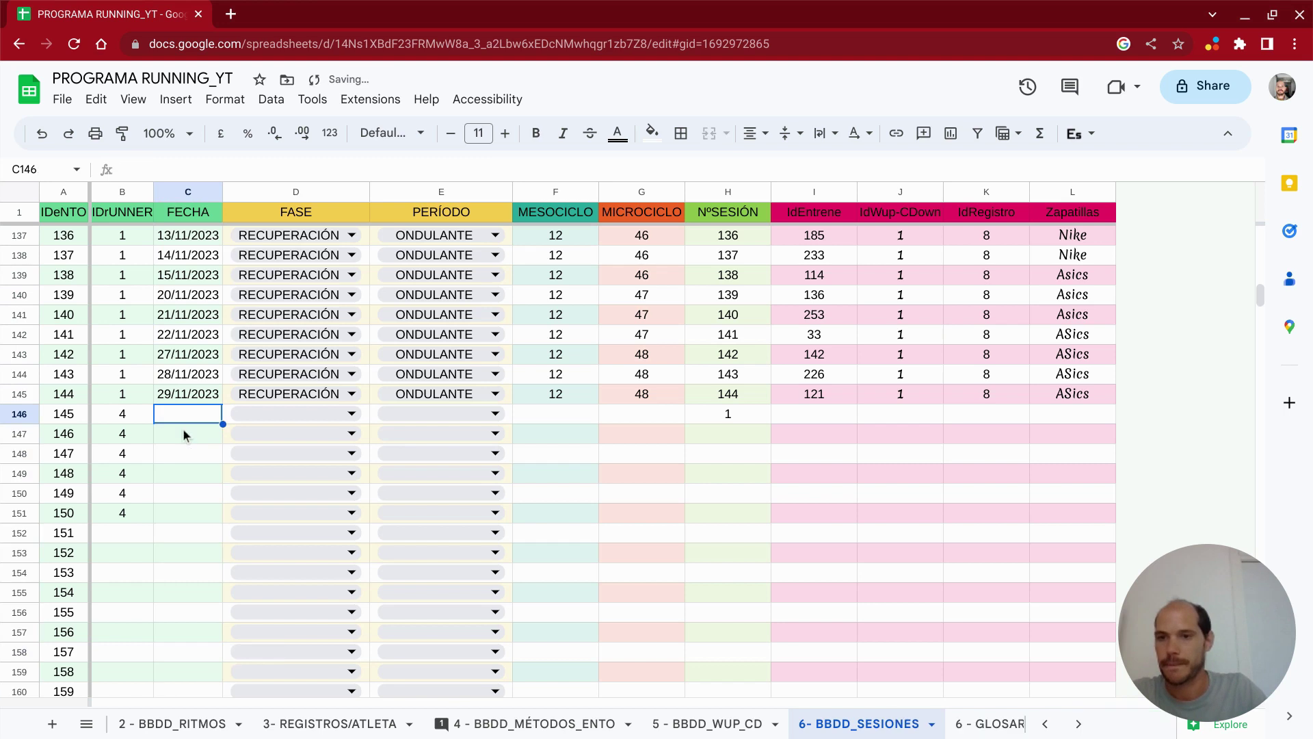
key("Up")
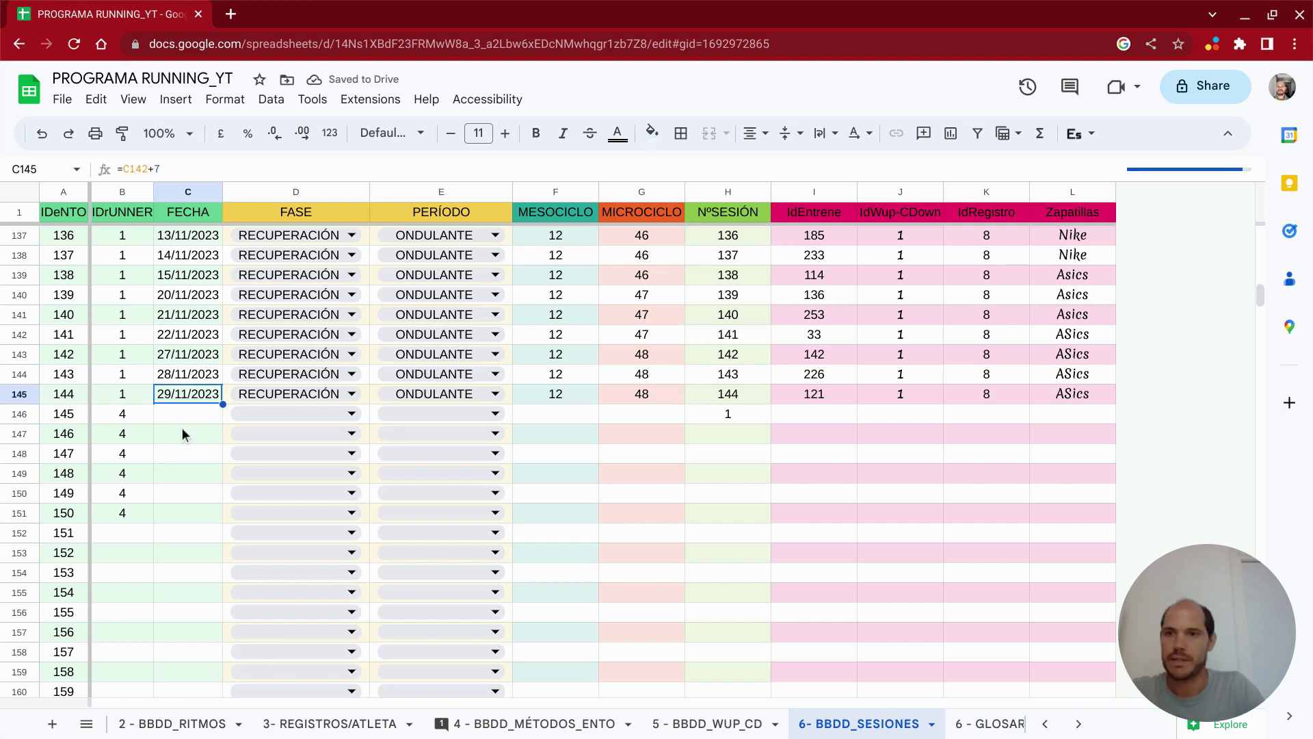
key("ctrl+shift+Up")
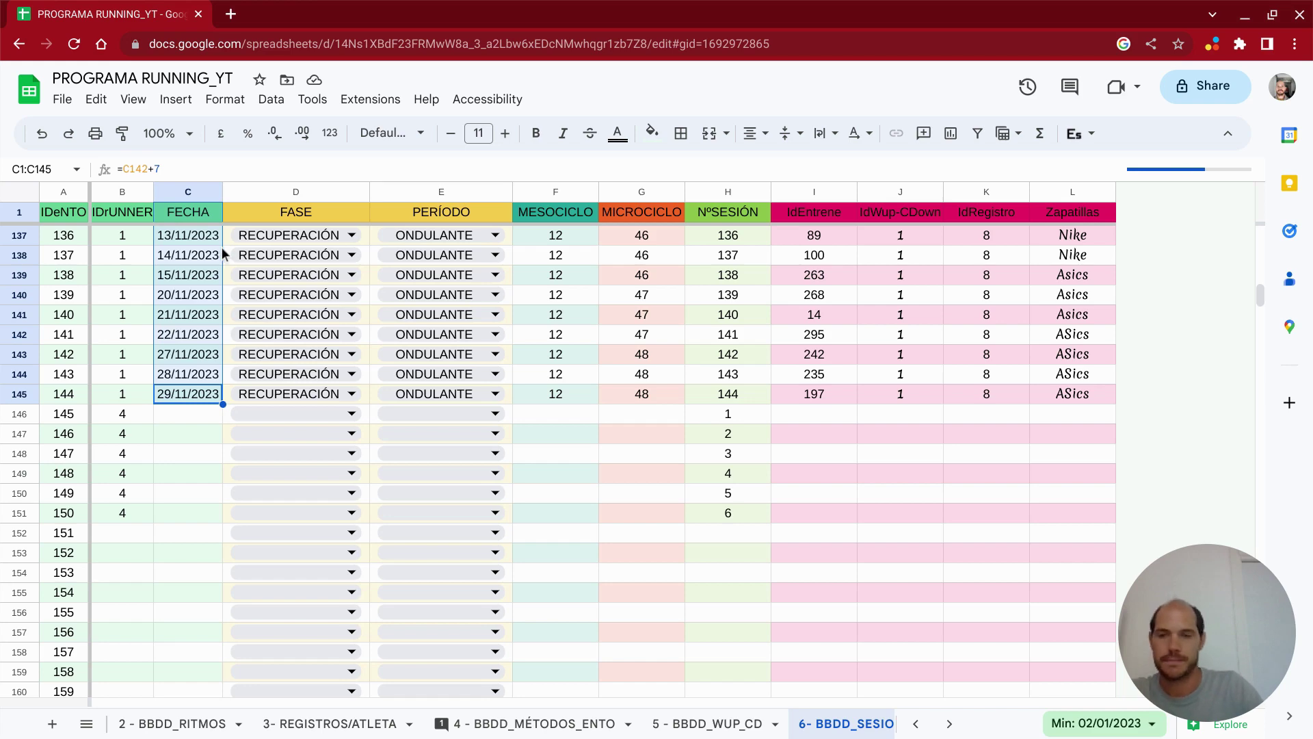
- Copy runner 1's dates C2:C145 and paste them starting at C146
left_click(246, 210)
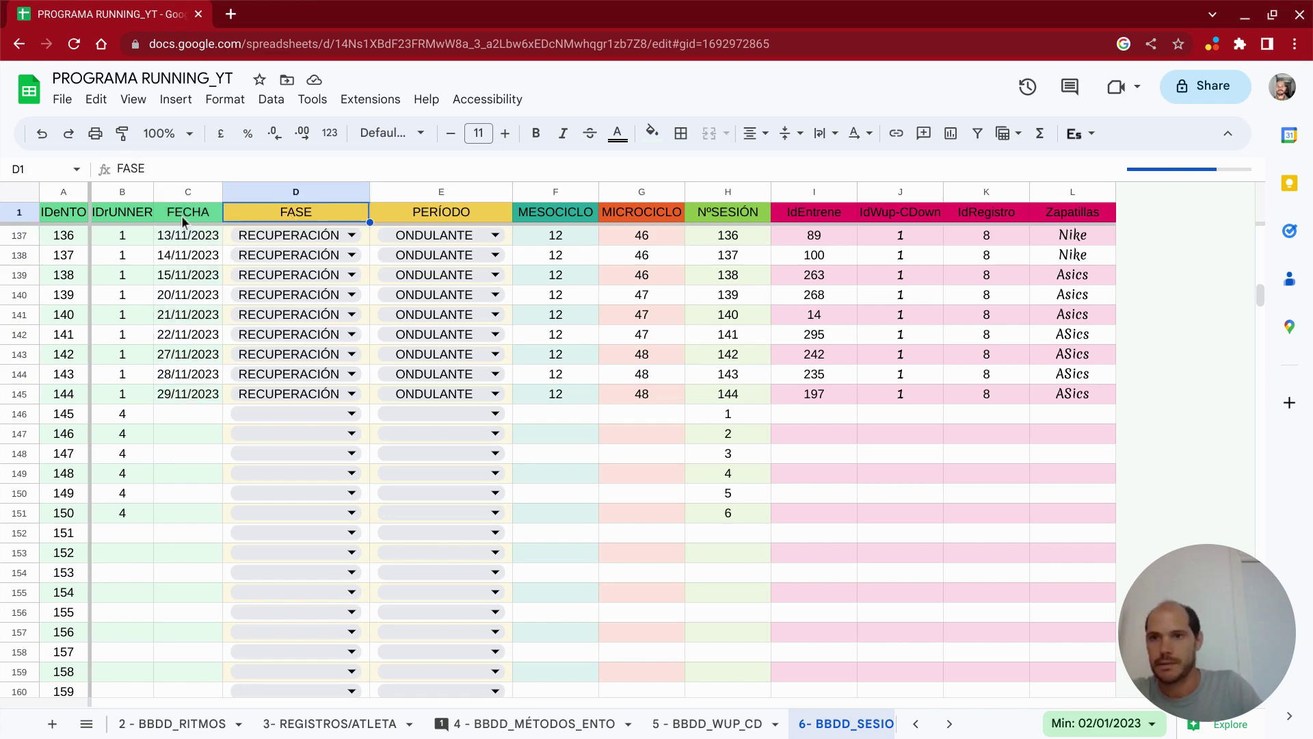
left_click(182, 215)
key("Down")
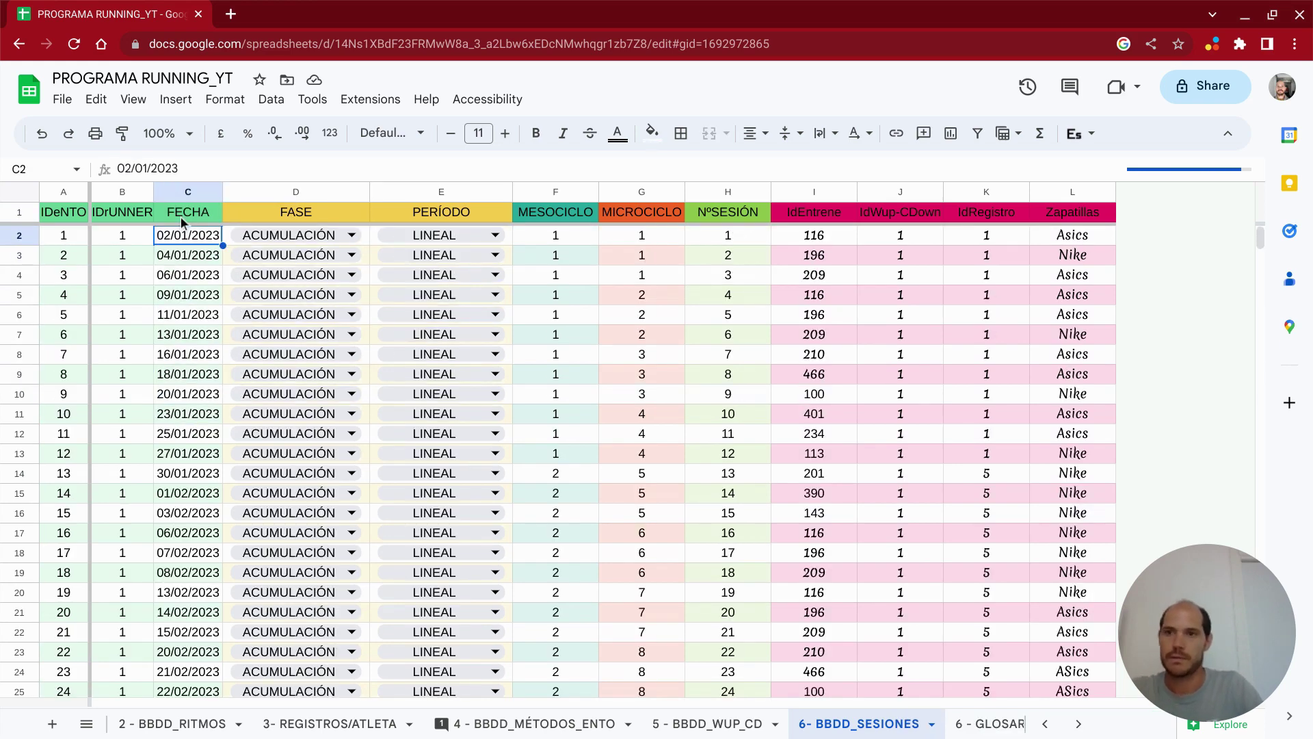
key("ctrl+shift+Down")
key("ctrl+c")
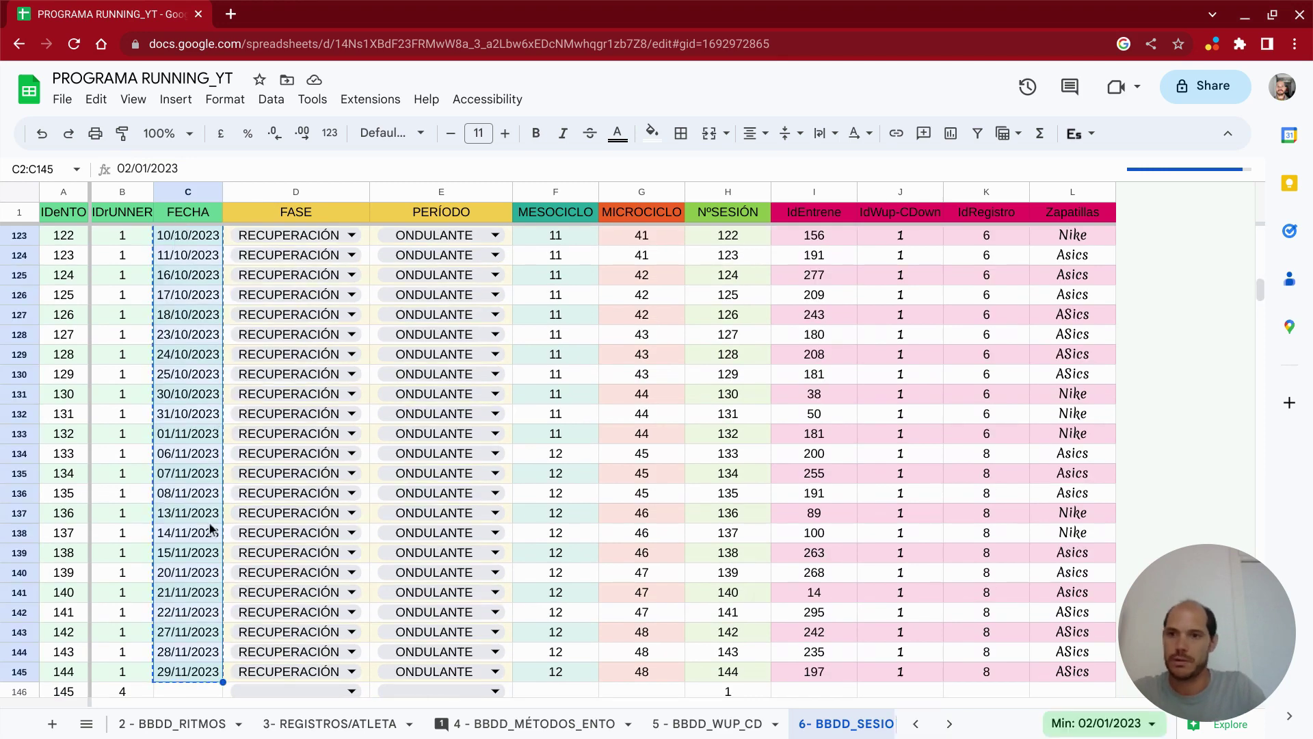
scroll(199, 631, "down", 3)
scroll(195, 429, "down", 3)
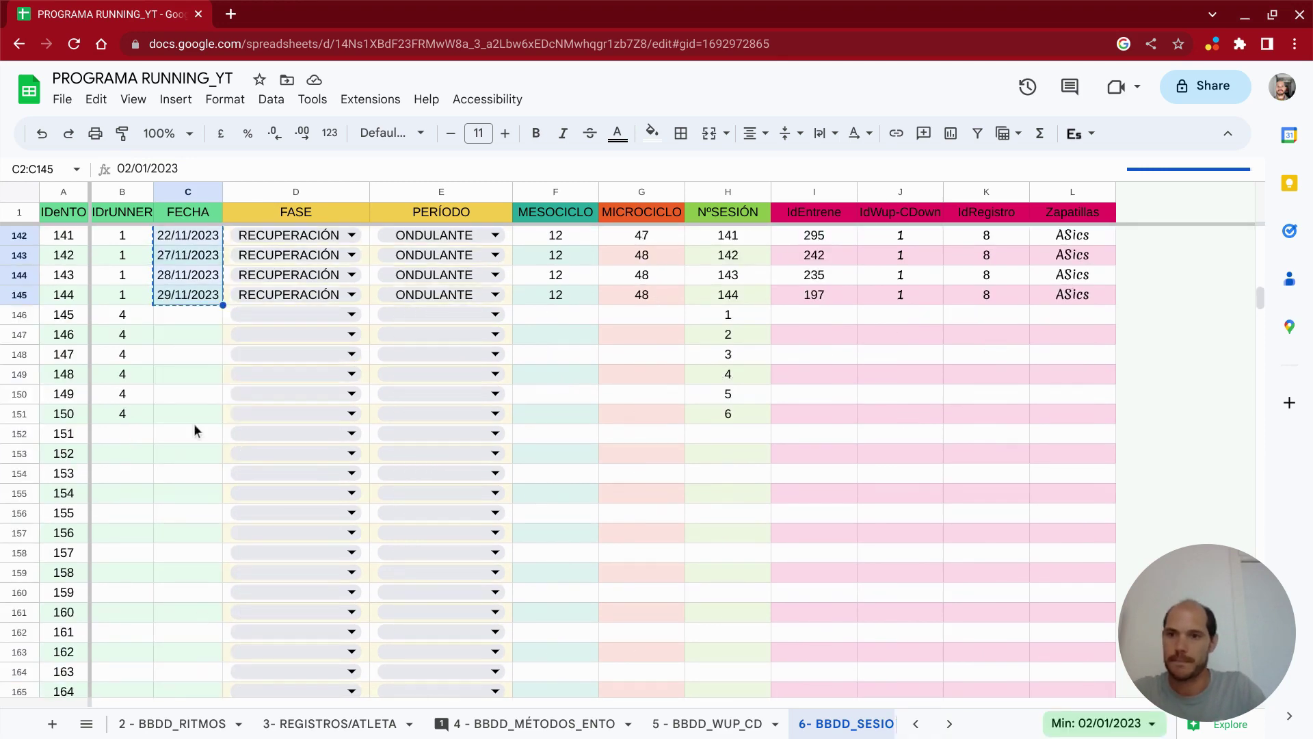
left_click(192, 315)
key("ctrl+v")
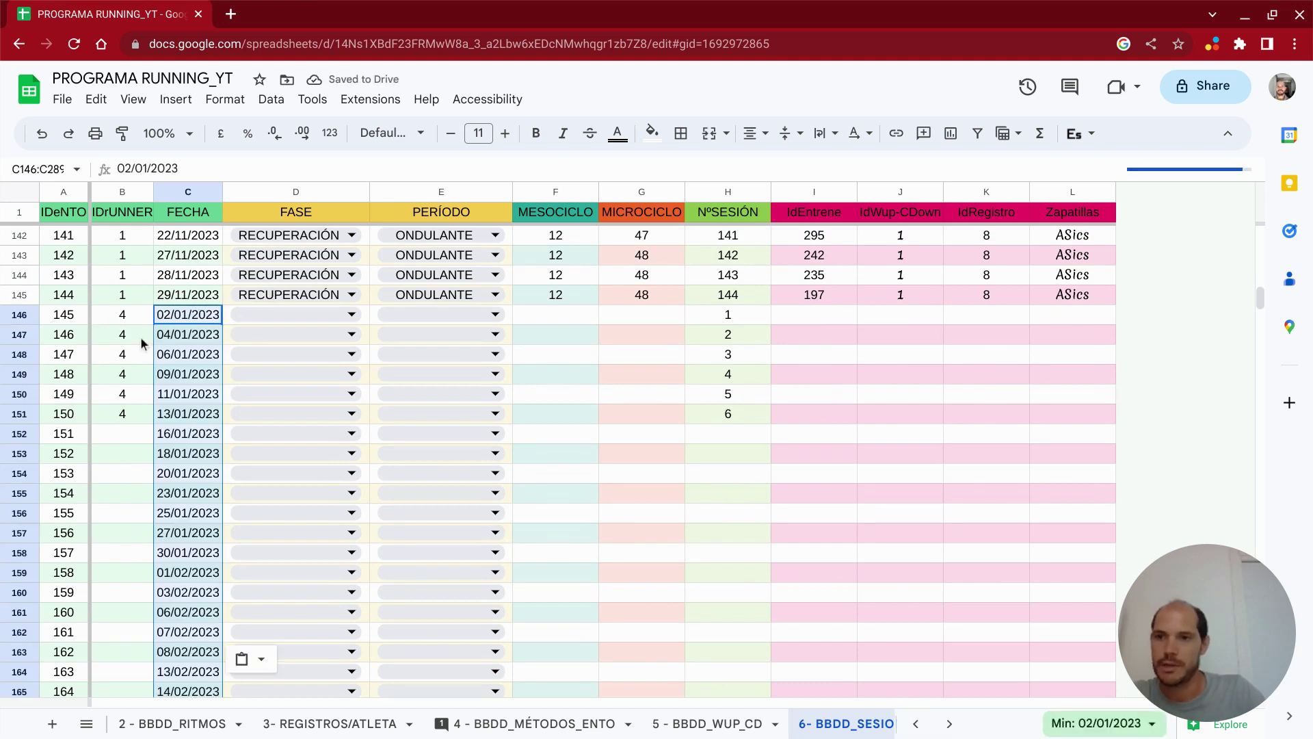
- Fill runner ID 4 down column B from B147:B151
left_click_drag(123, 334, 137, 414)
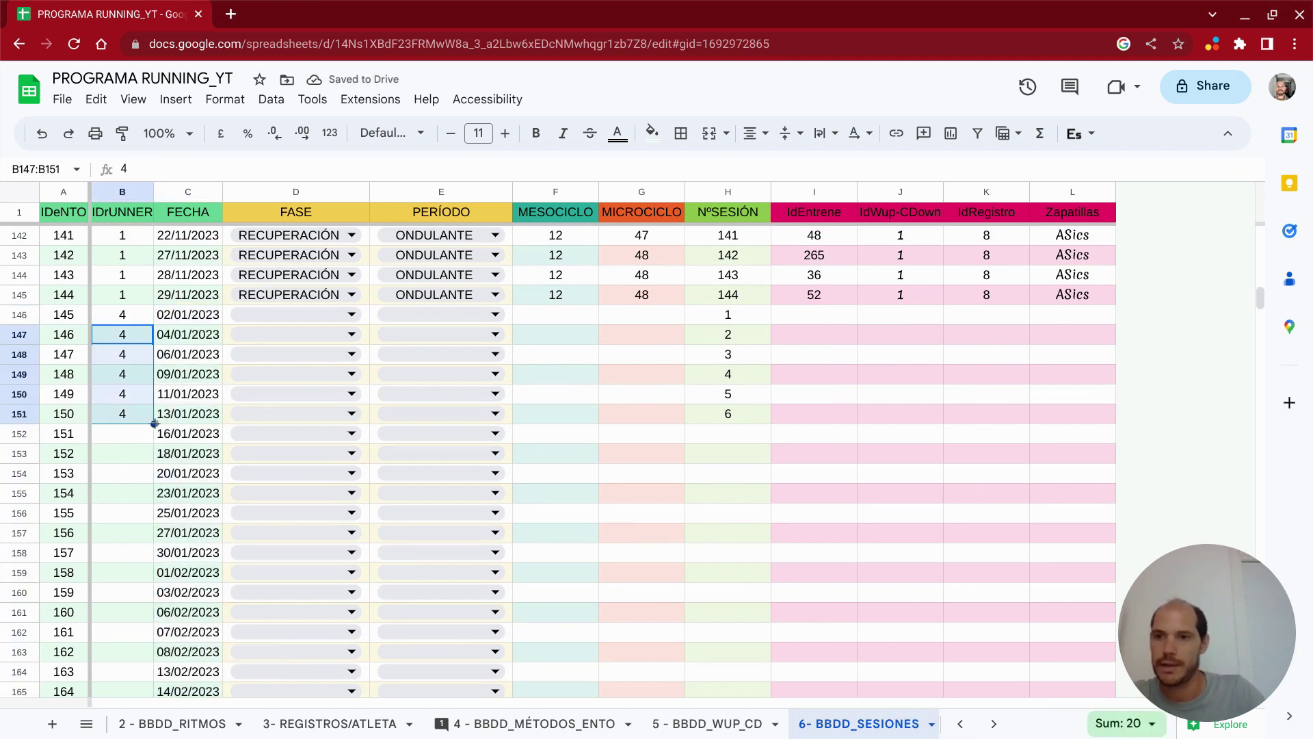
double_click(155, 424)
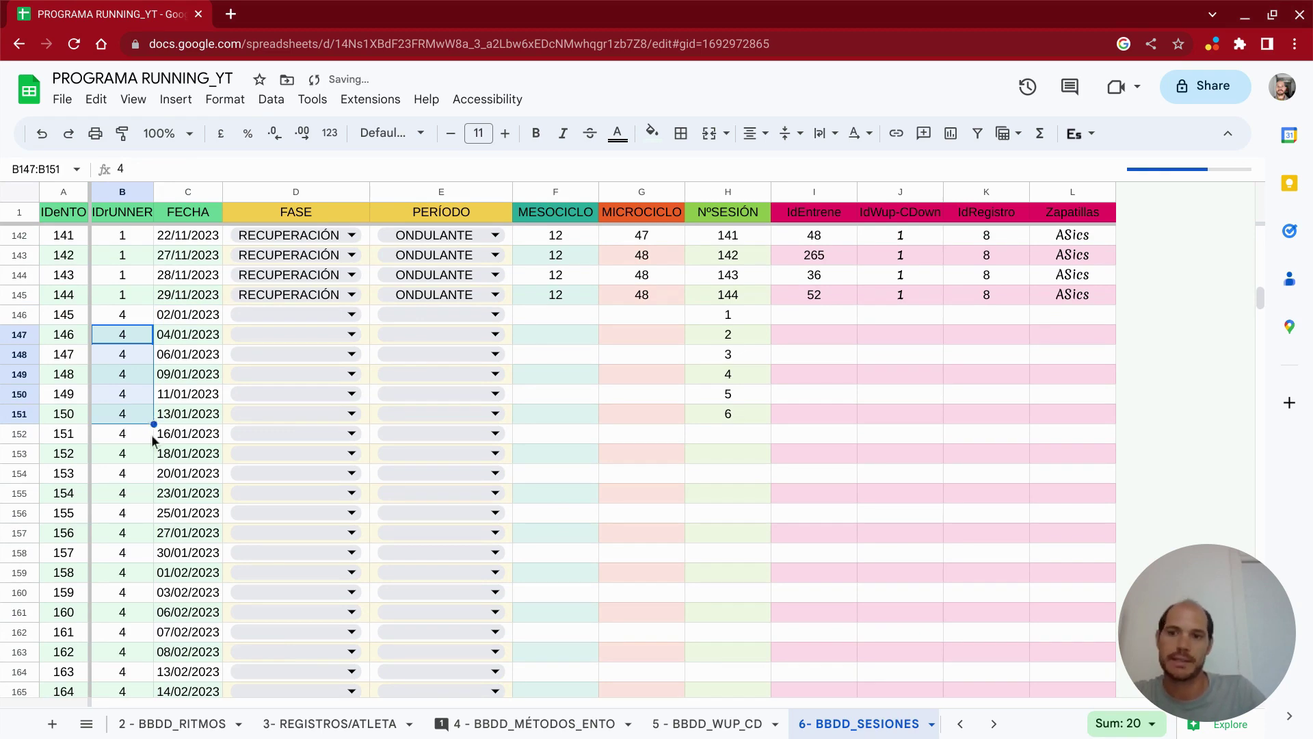
scroll(155, 438, "down", 5)
scroll(154, 445, "down", 13)
scroll(165, 434, "down", 1)
scroll(177, 421, "down", 10)
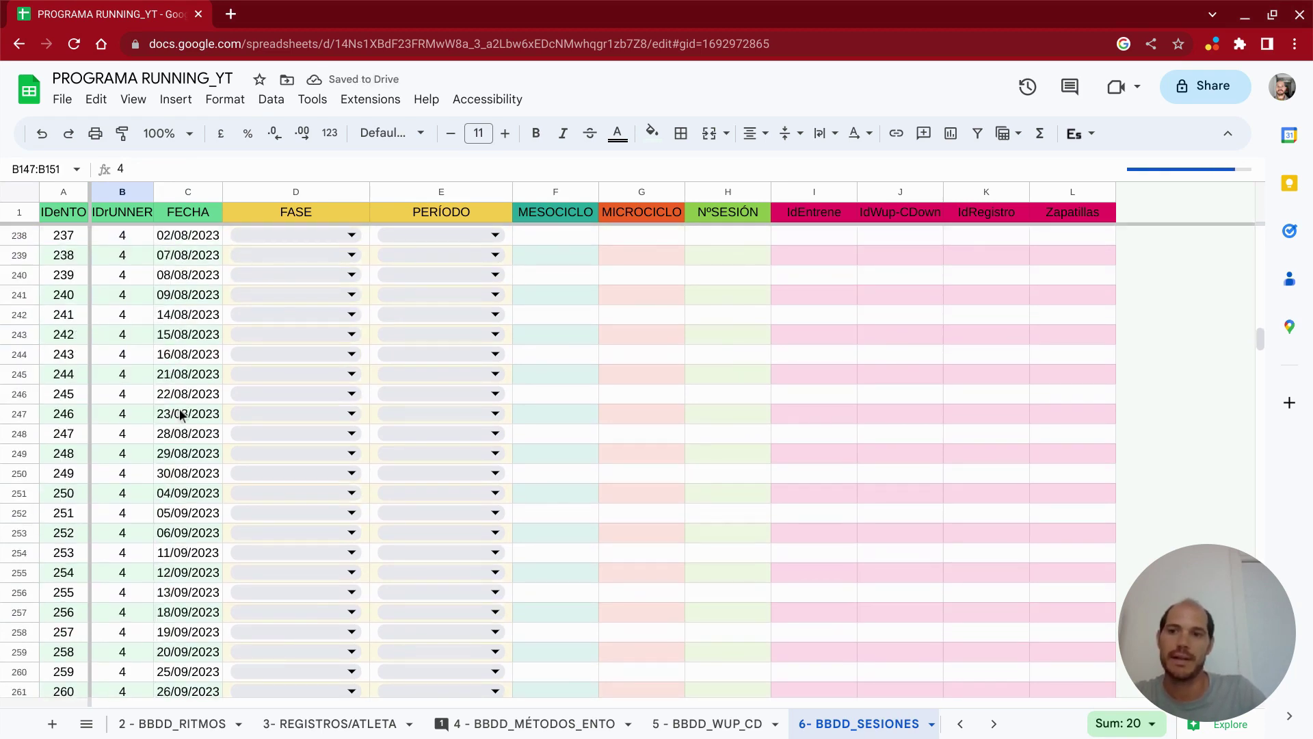
scroll(182, 419, "down", 13)
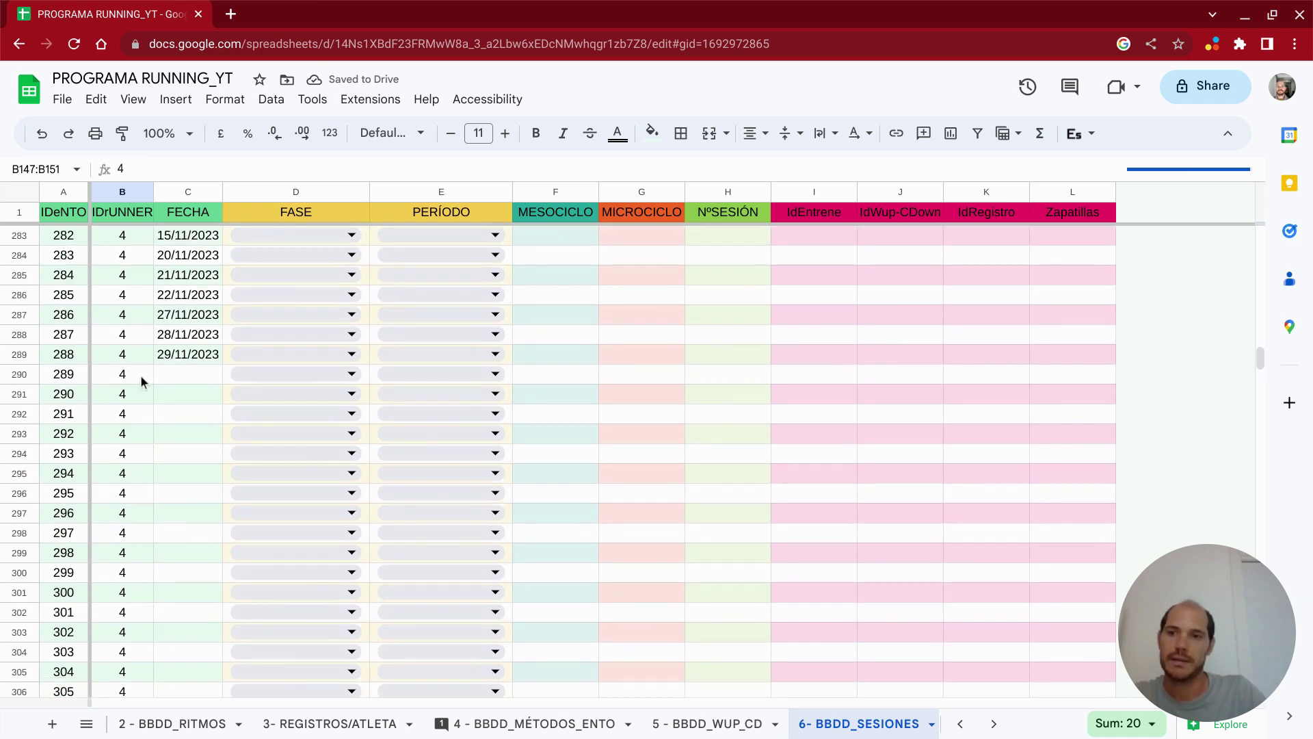
- Clear the runner IDs from B290 to the bottom of column B, then return to the top
left_click(140, 376)
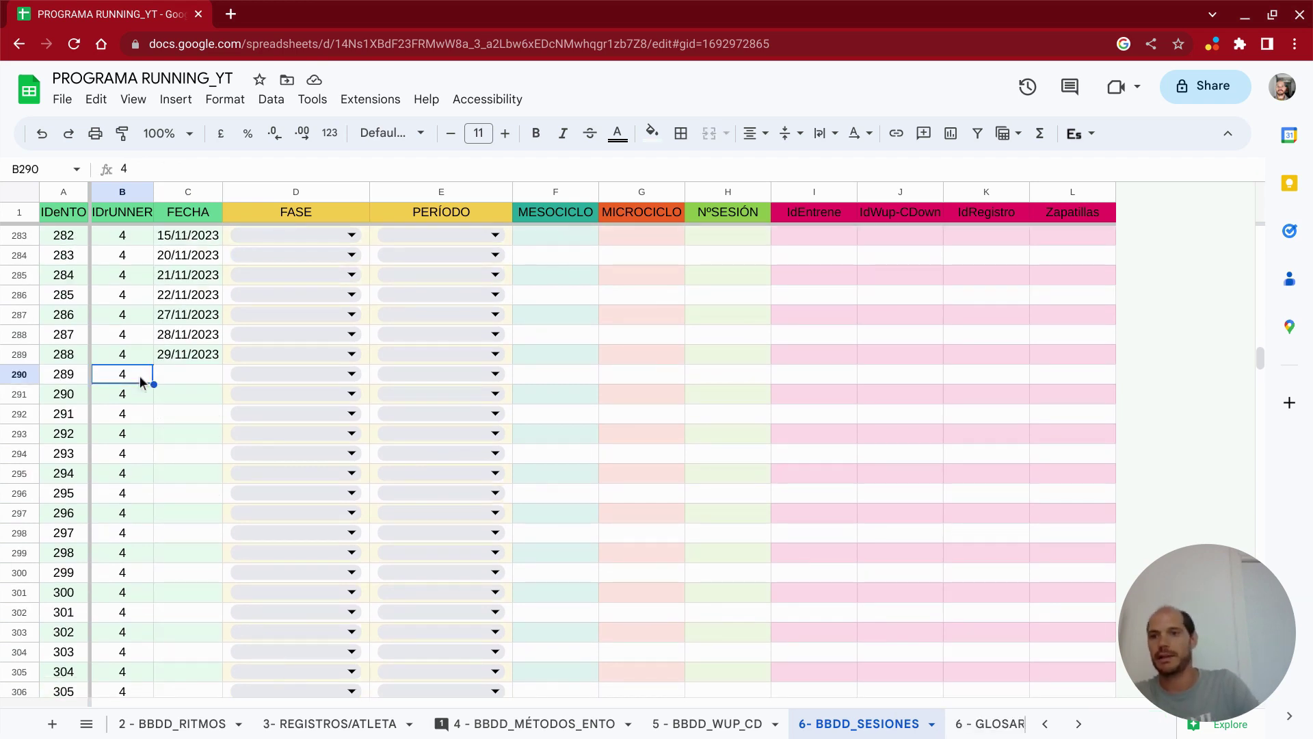
key("ctrl+shift+Down")
key("Delete")
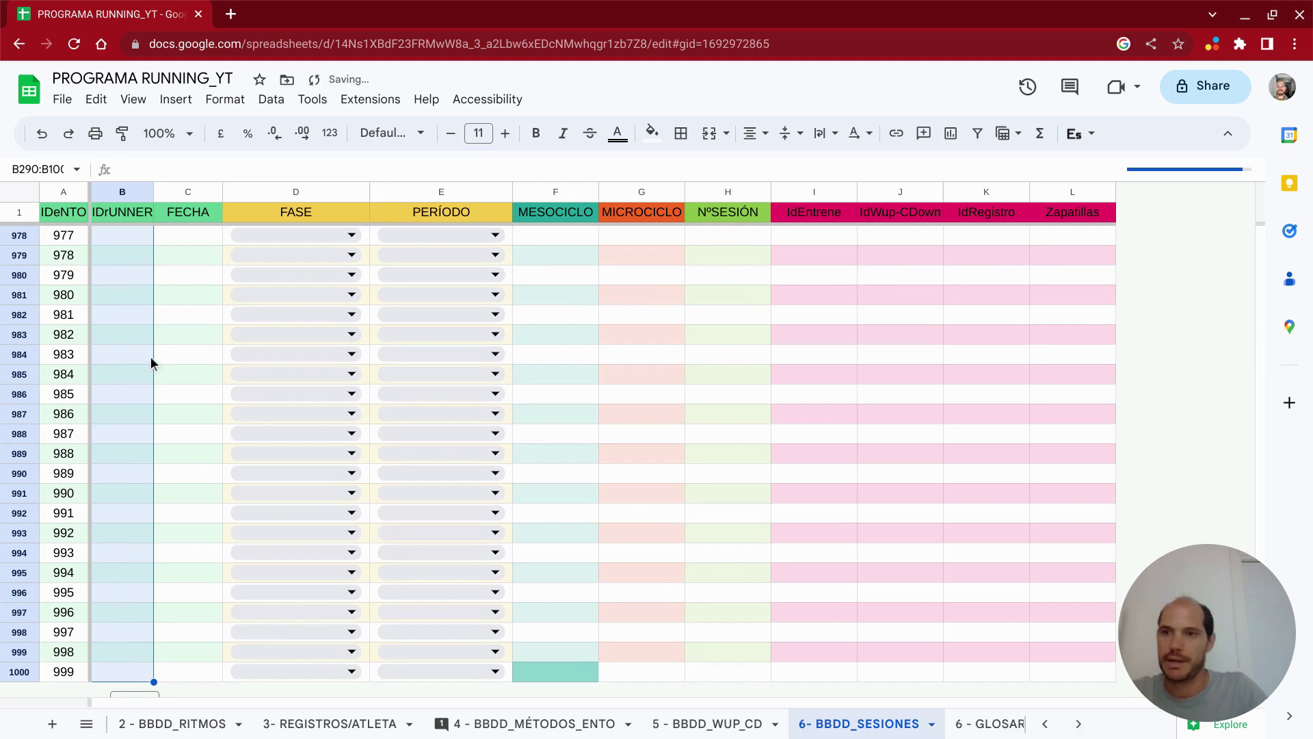
scroll(176, 334, "up", 7)
scroll(175, 334, "up", 14)
scroll(175, 334, "up", 20)
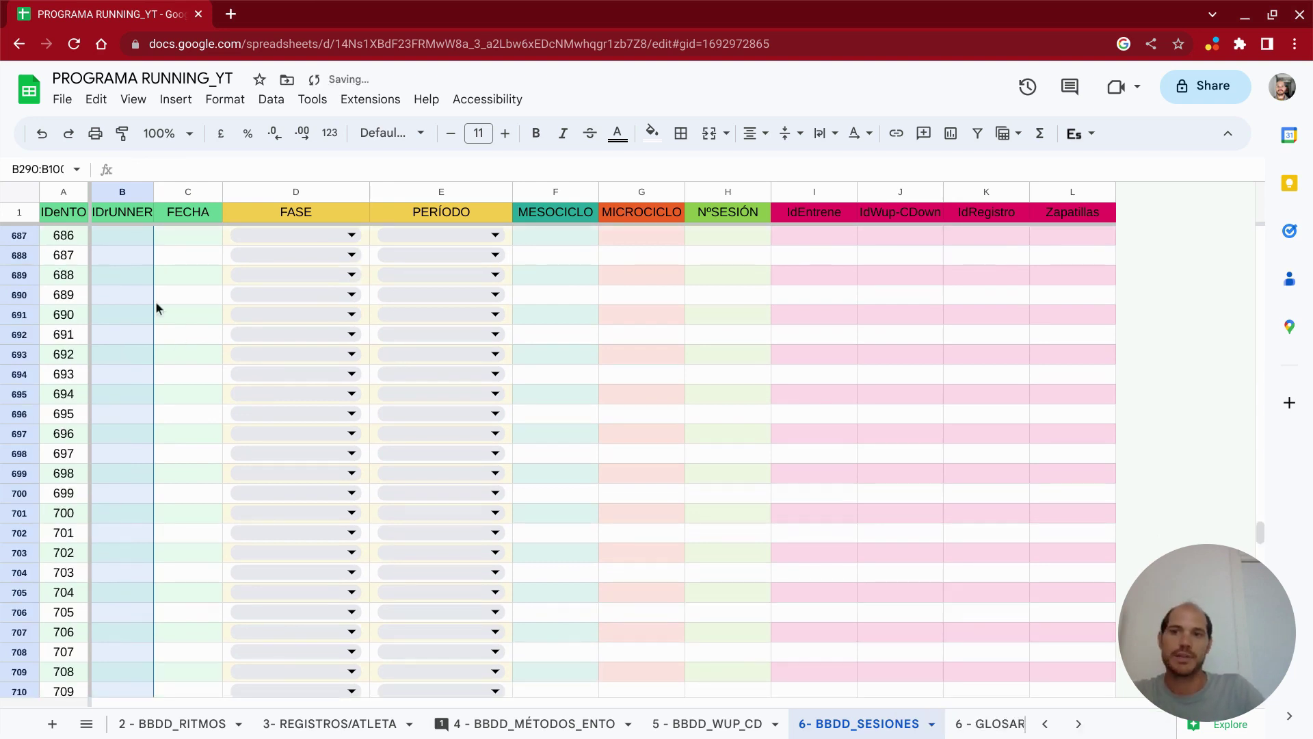
scroll(155, 301, "up", 12)
scroll(160, 294, "up", 13)
scroll(158, 349, "up", 16)
scroll(161, 287, "up", 20)
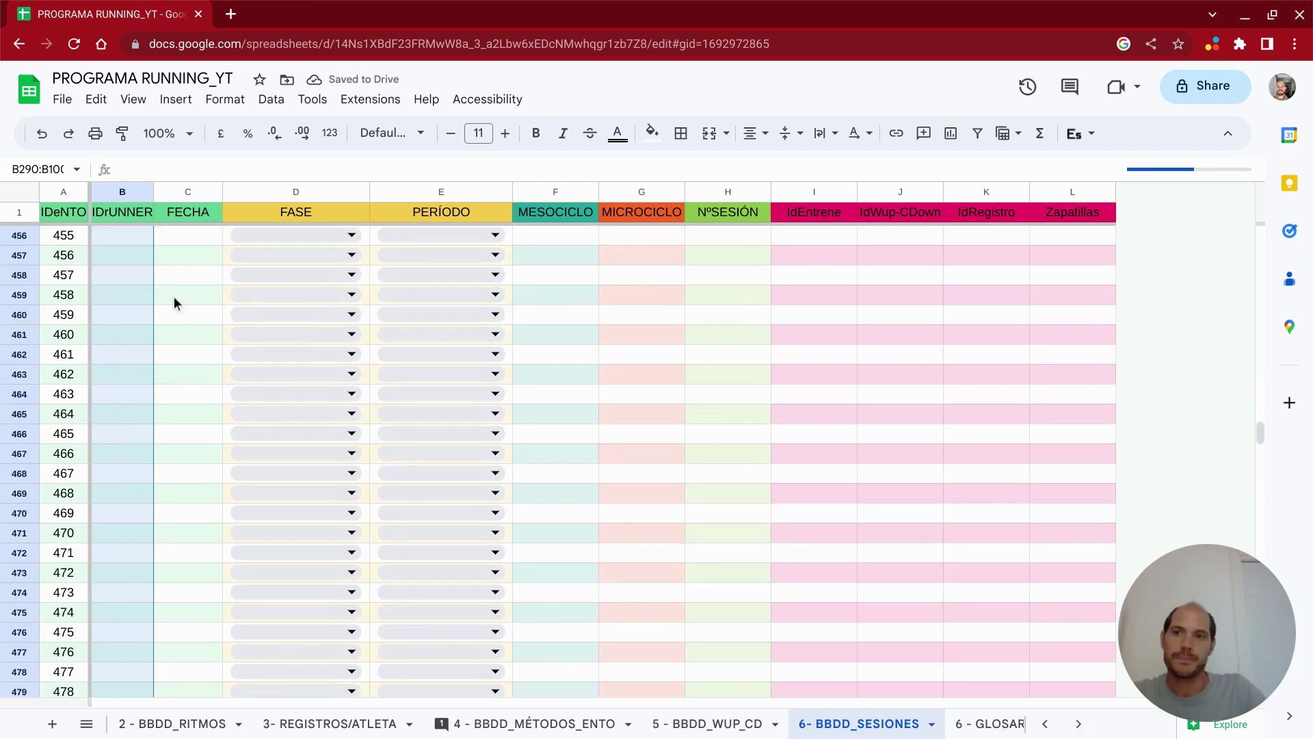
scroll(174, 300, "up", 12)
scroll(174, 300, "up", 20)
scroll(174, 299, "up", 12)
scroll(174, 297, "up", 9)
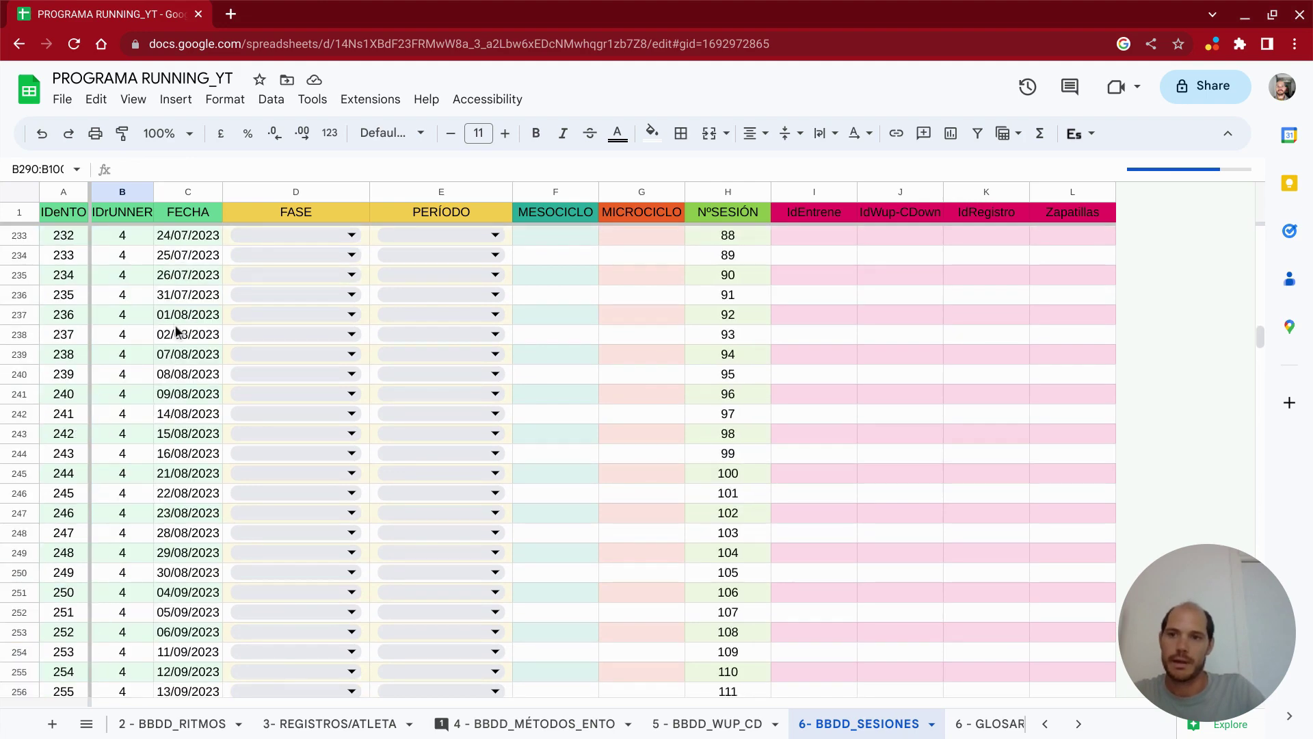
scroll(129, 383, "down", 2)
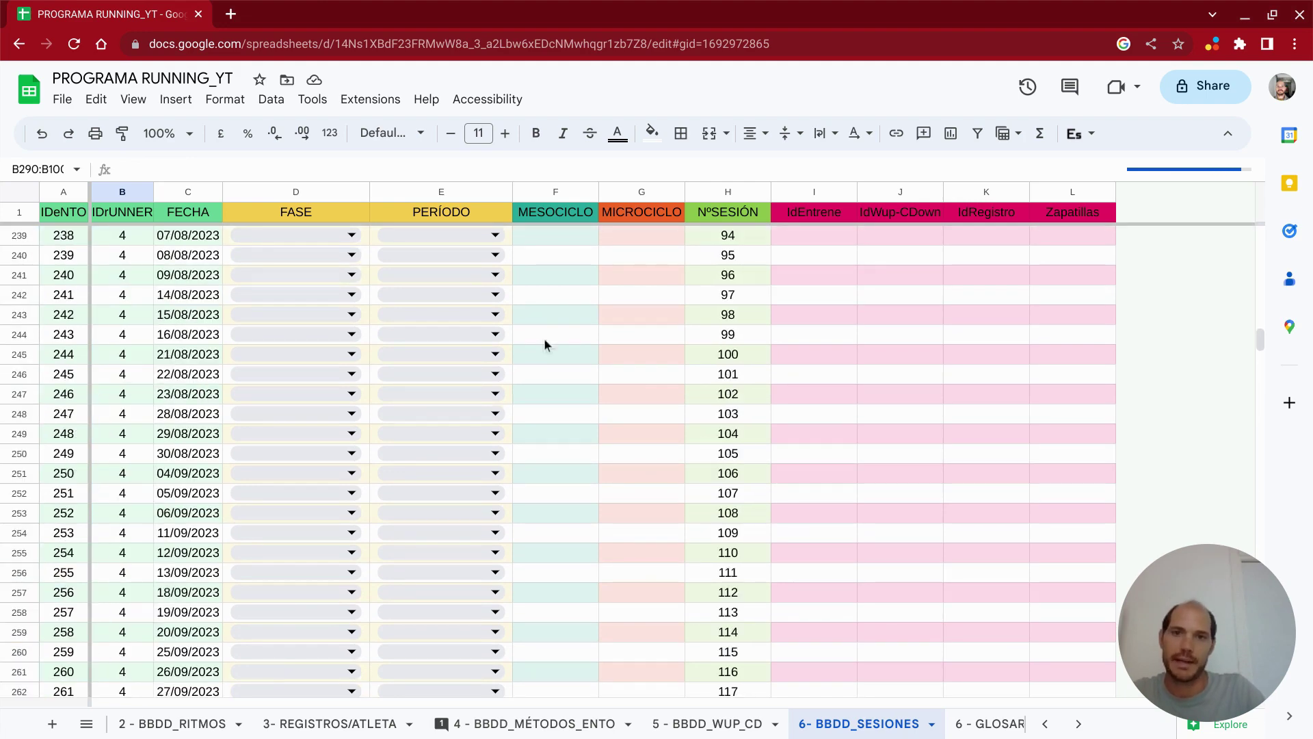
scroll(680, 323, "up", 4)
scroll(683, 319, "up", 6)
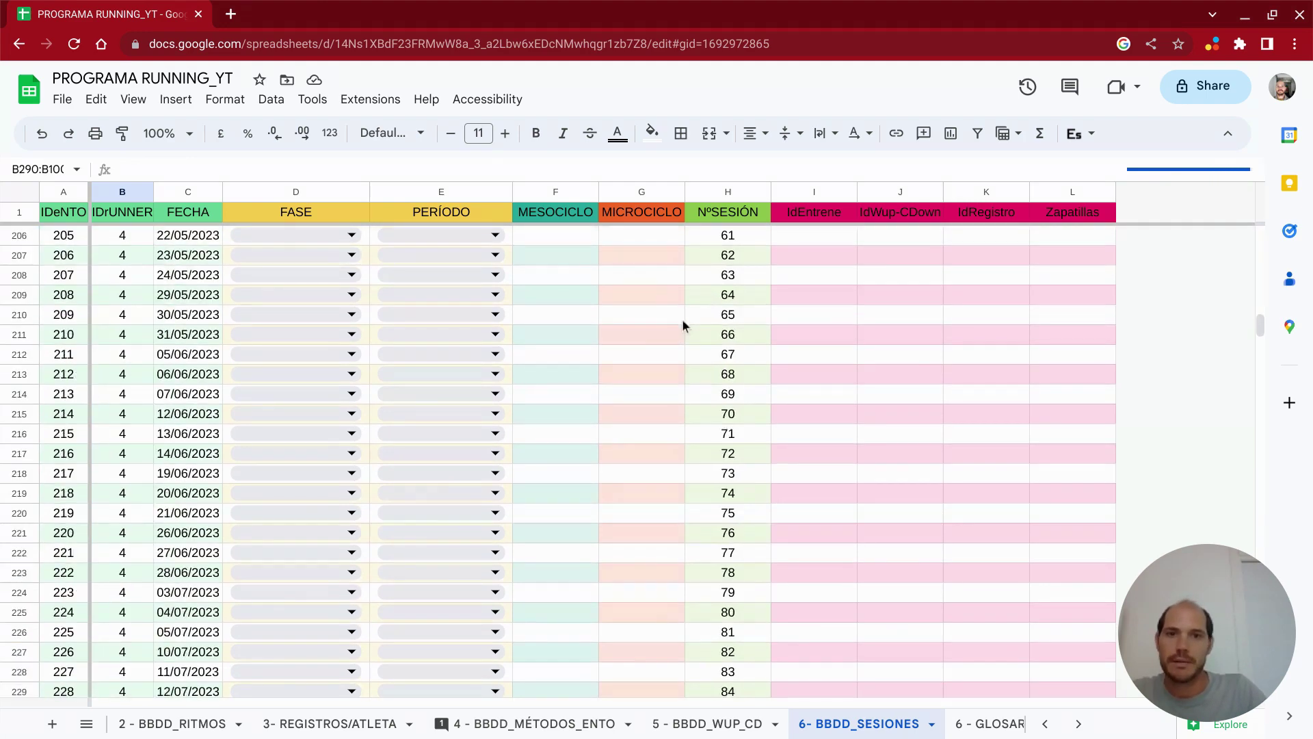
scroll(681, 319, "up", 9)
scroll(683, 319, "up", 3)
scroll(730, 281, "up", 6)
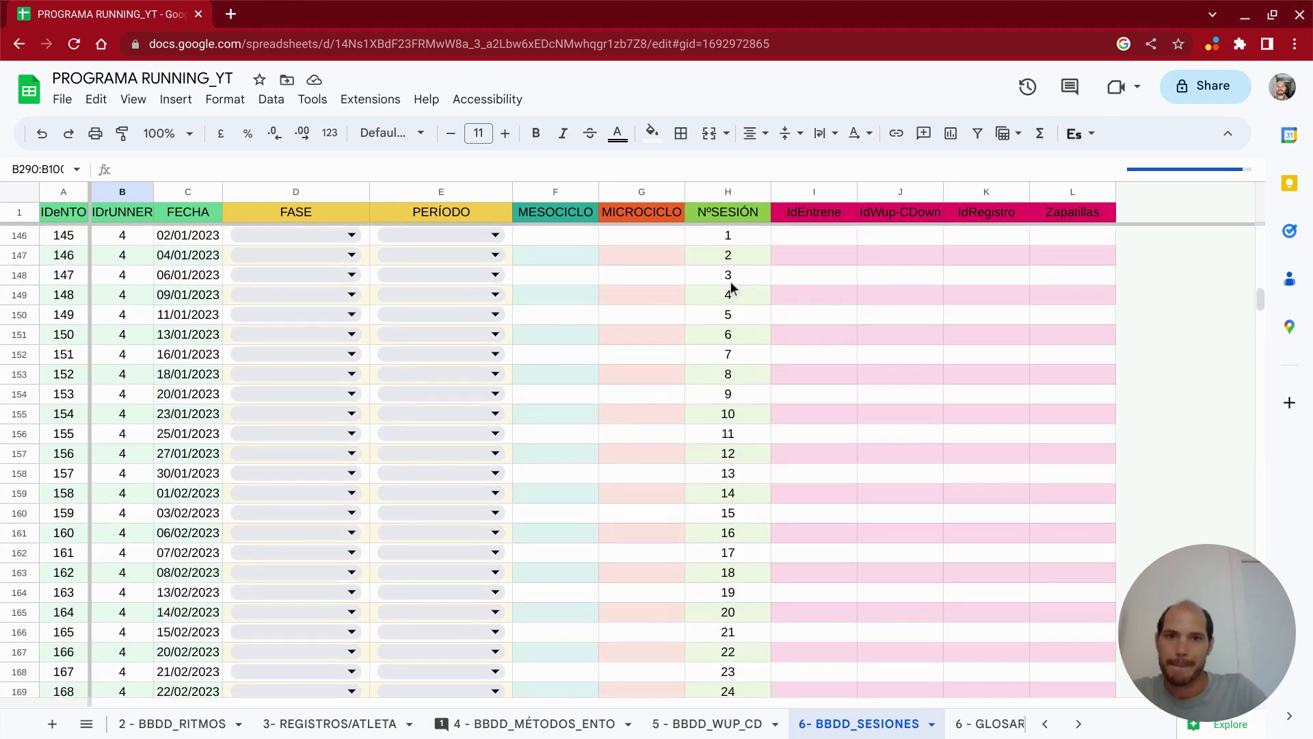
scroll(731, 281, "up", 1)
- Inspect the session-number formula in H146 without changing it
left_click(733, 298)
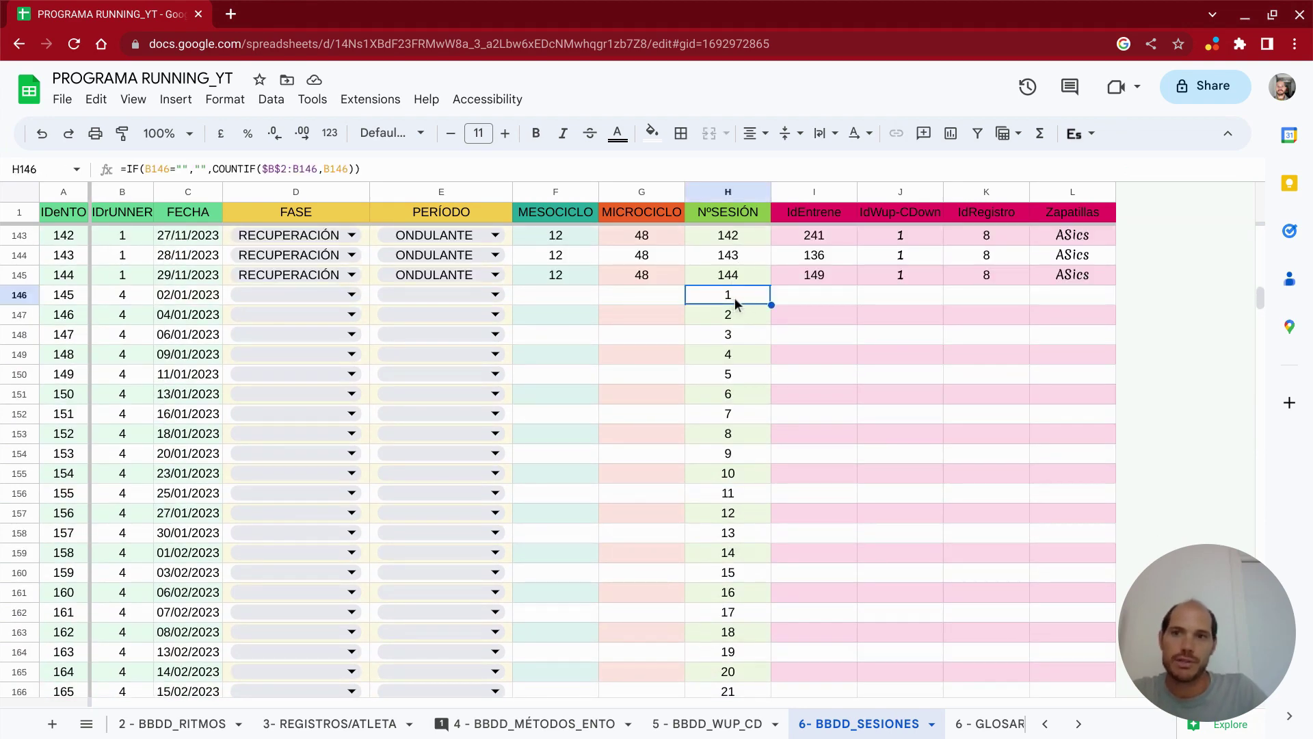
left_click(477, 166)
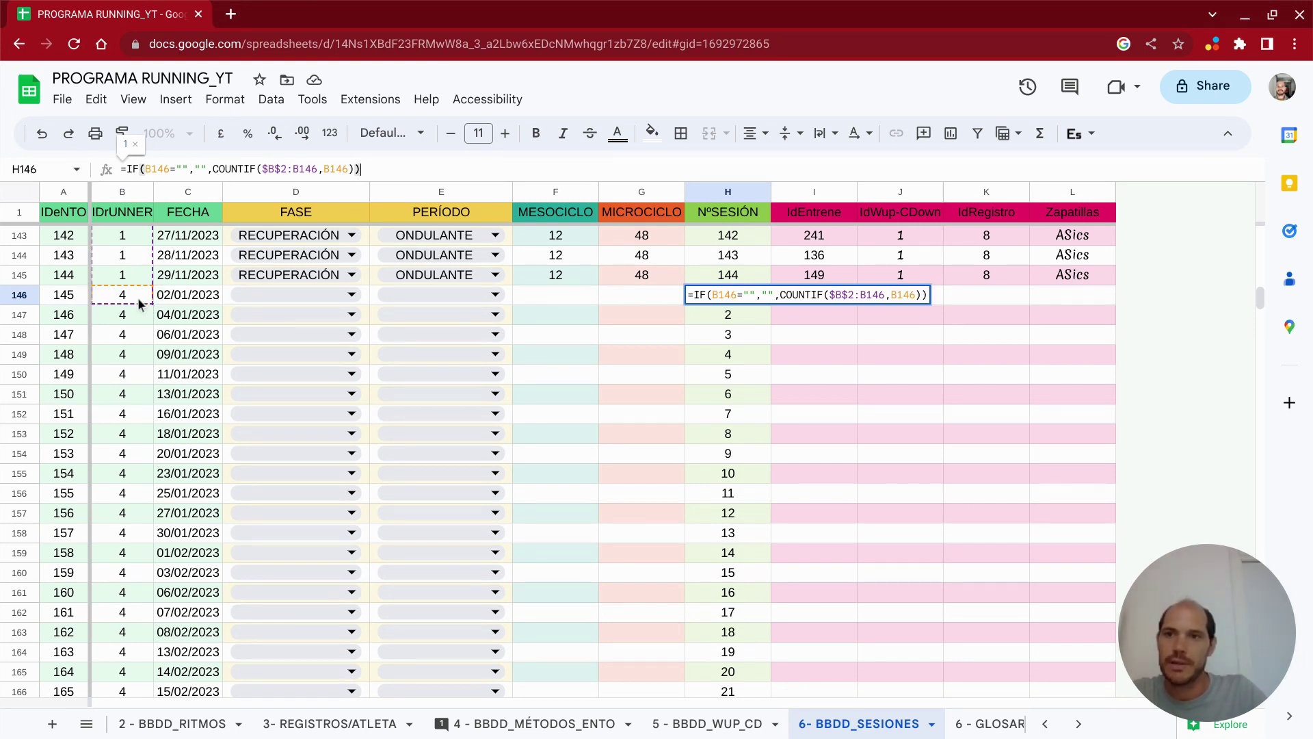
left_click(725, 411)
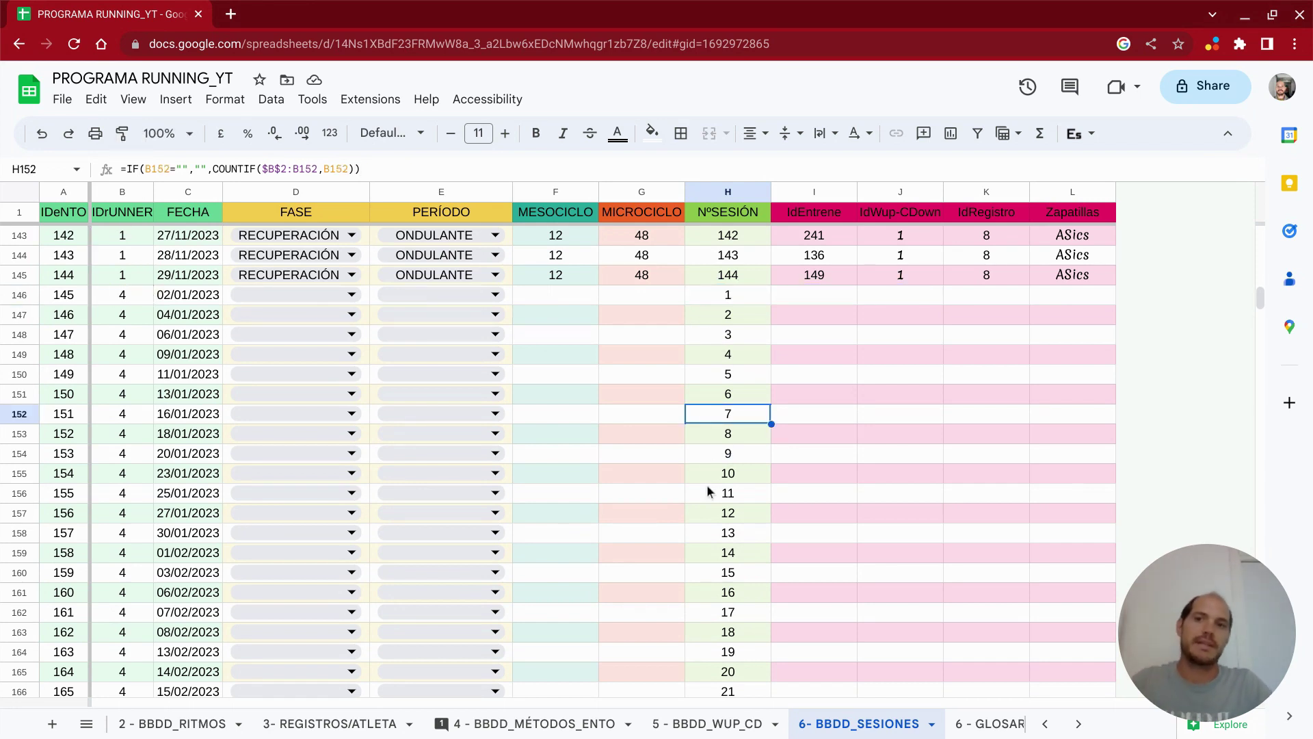
- Test B149 as runner 3 to see H149's session count reset, then restore it to 4
left_click(123, 354)
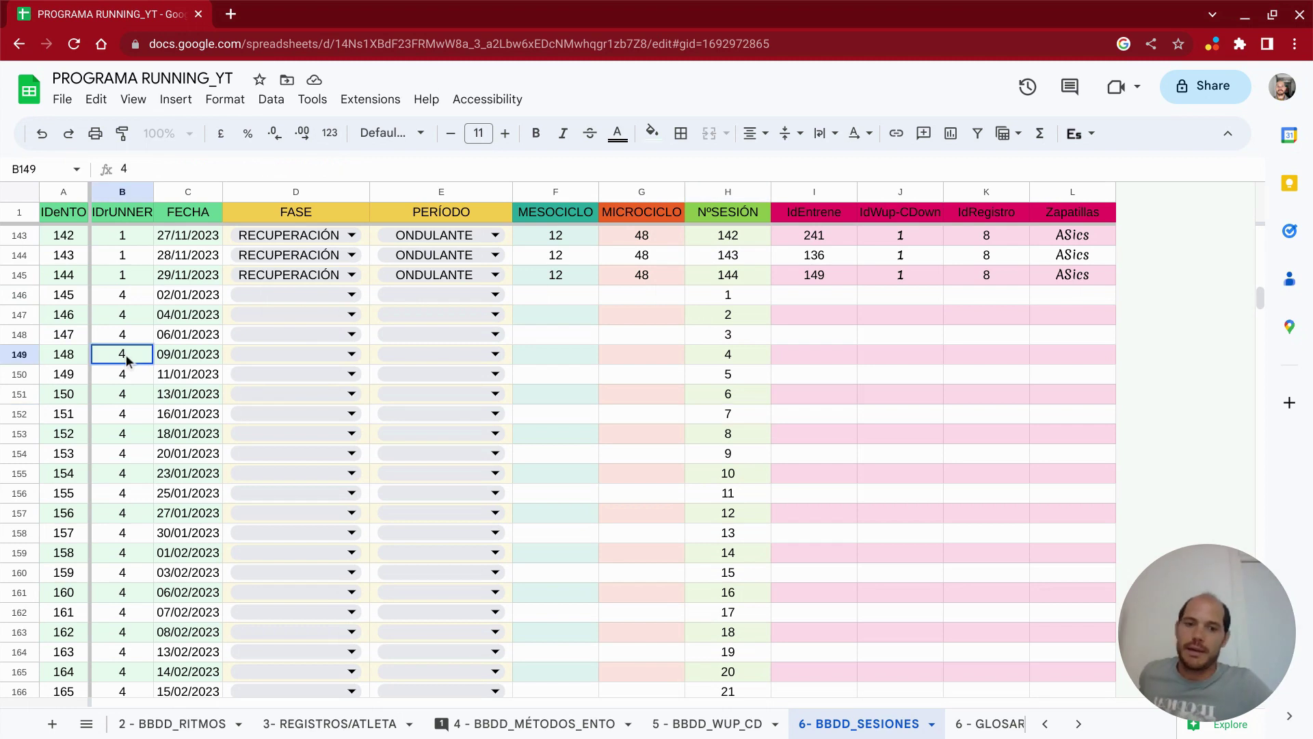
key("BackSpace")
type("3")
key("Return")
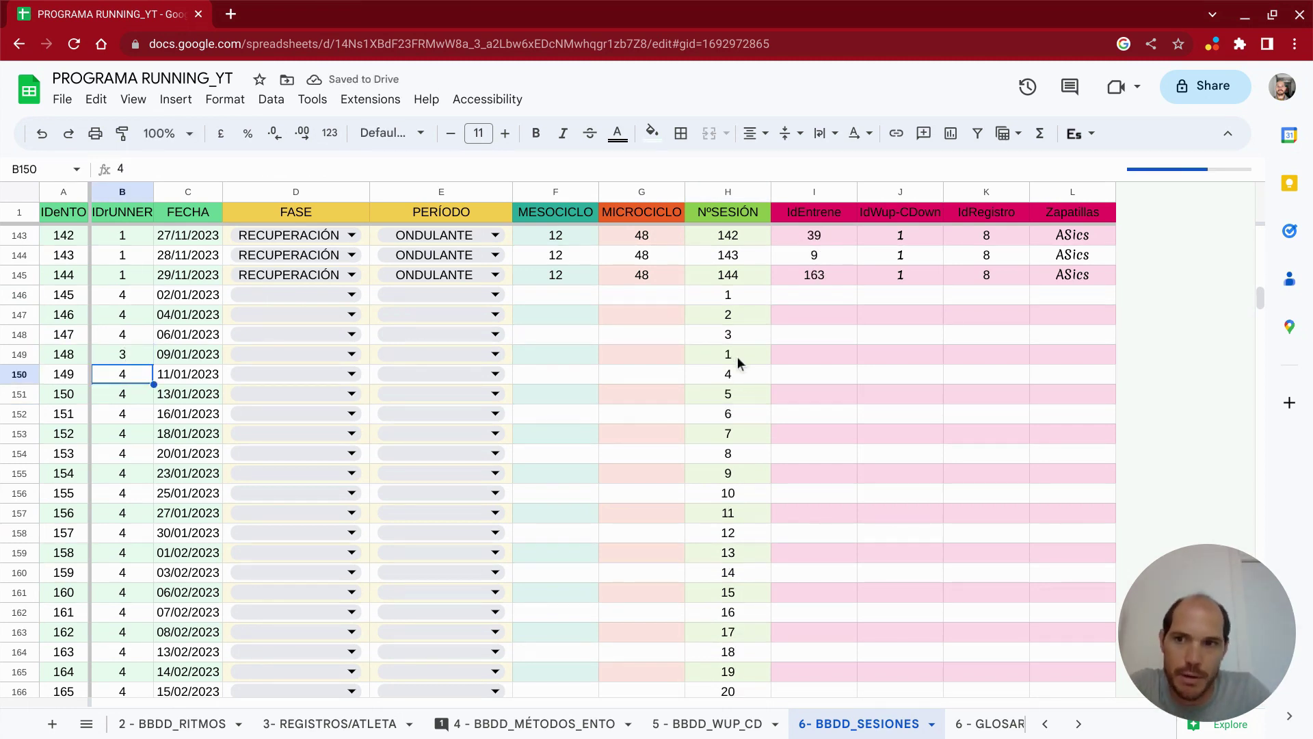
left_click(737, 356)
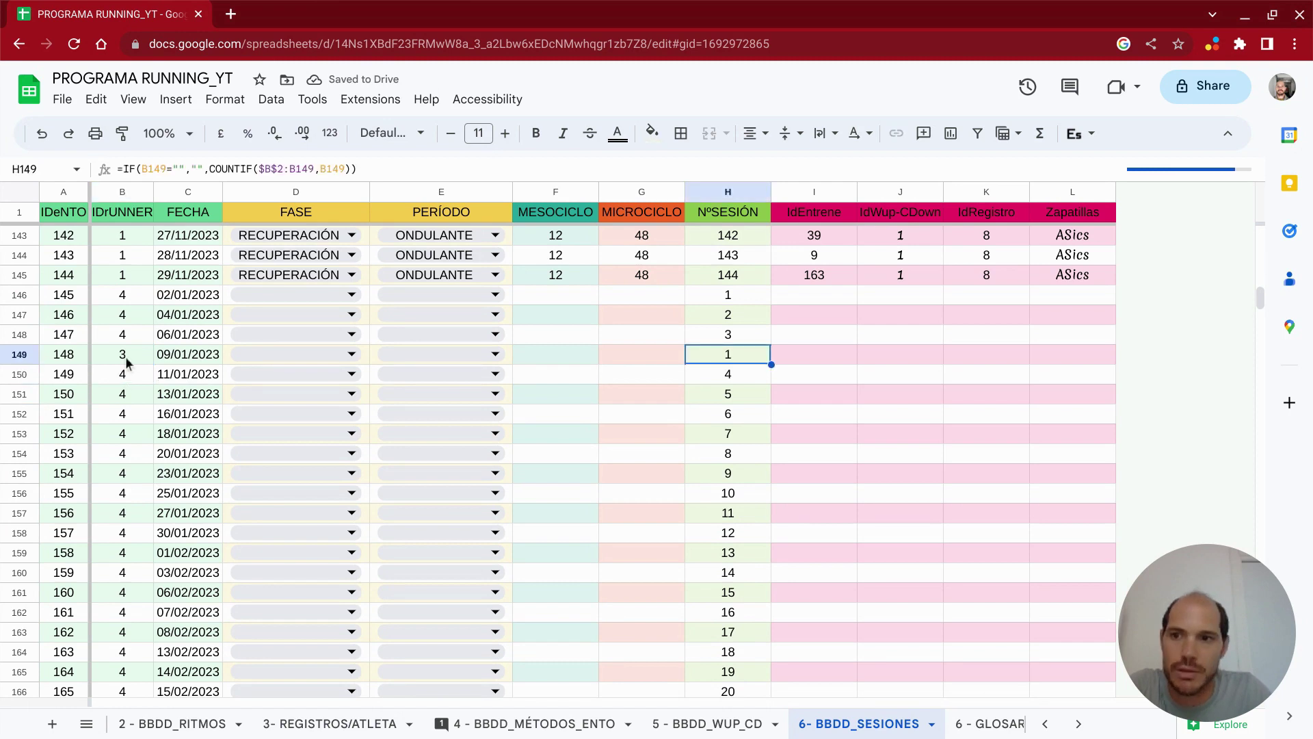
left_click(728, 380)
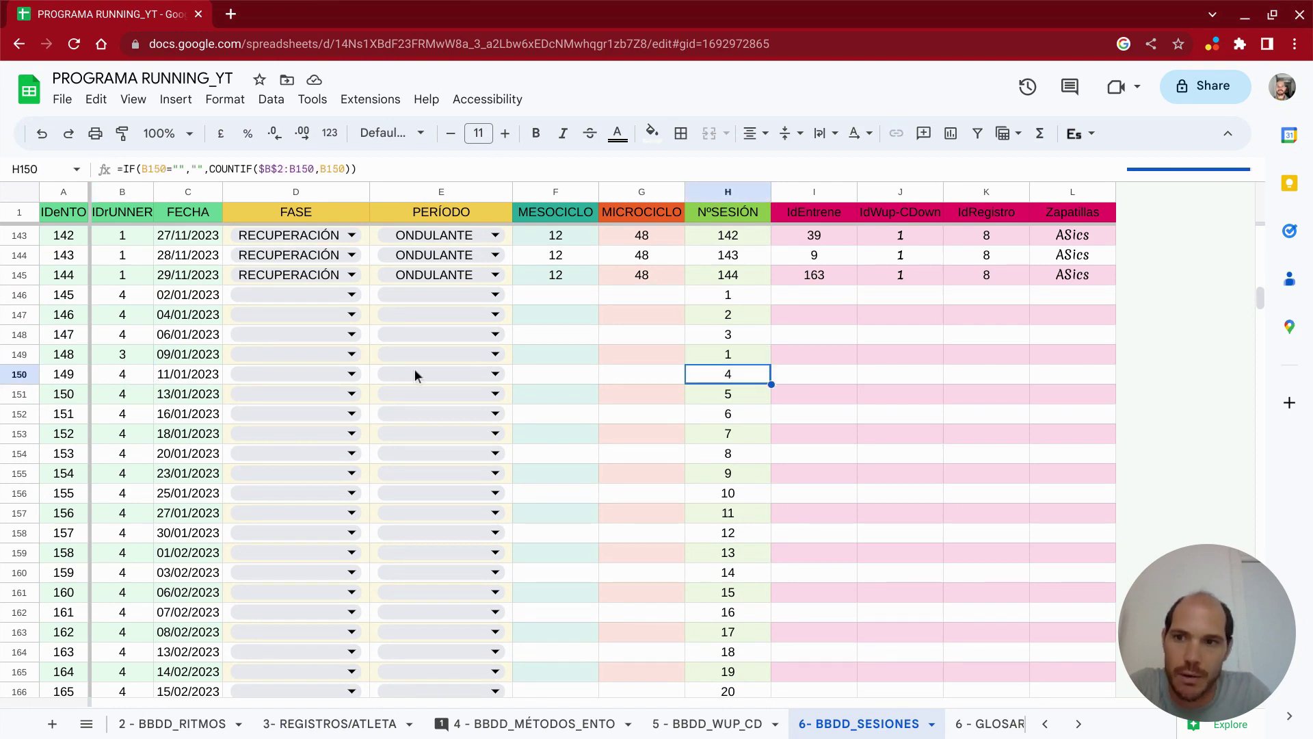
left_click(129, 362)
type("4")
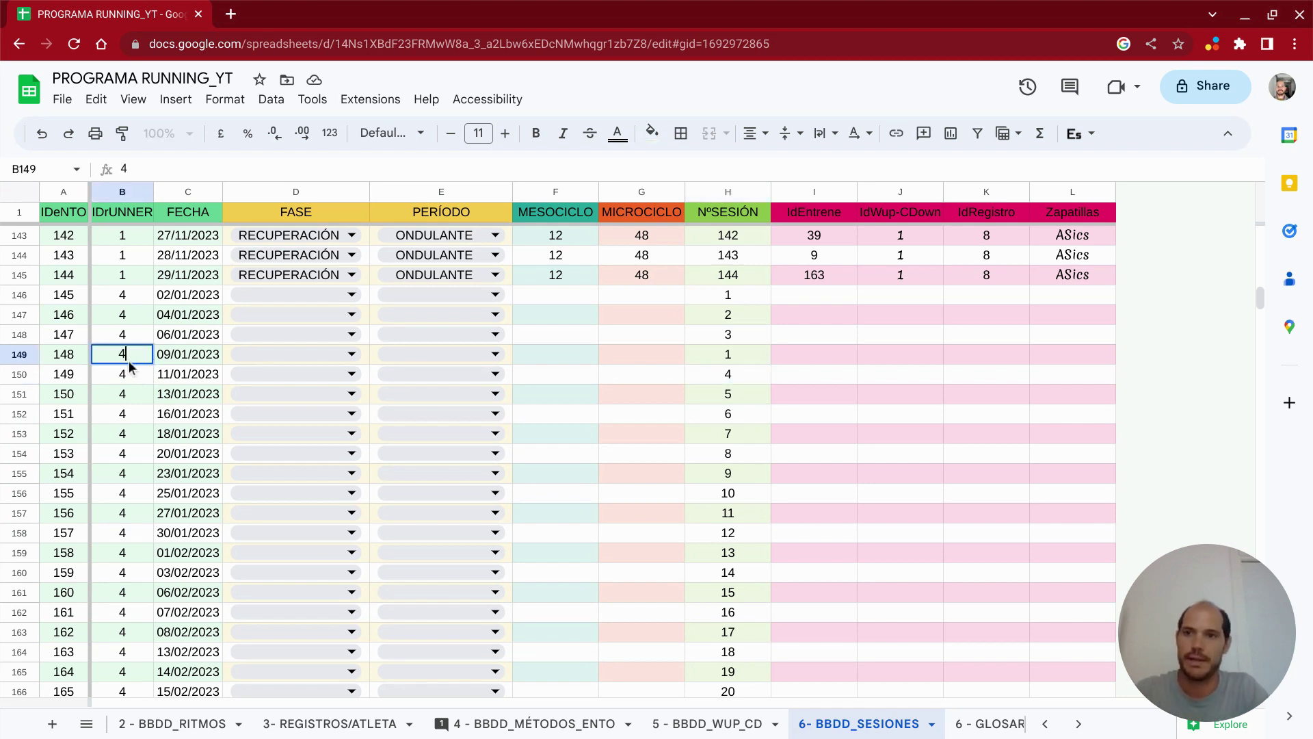
key("Return")
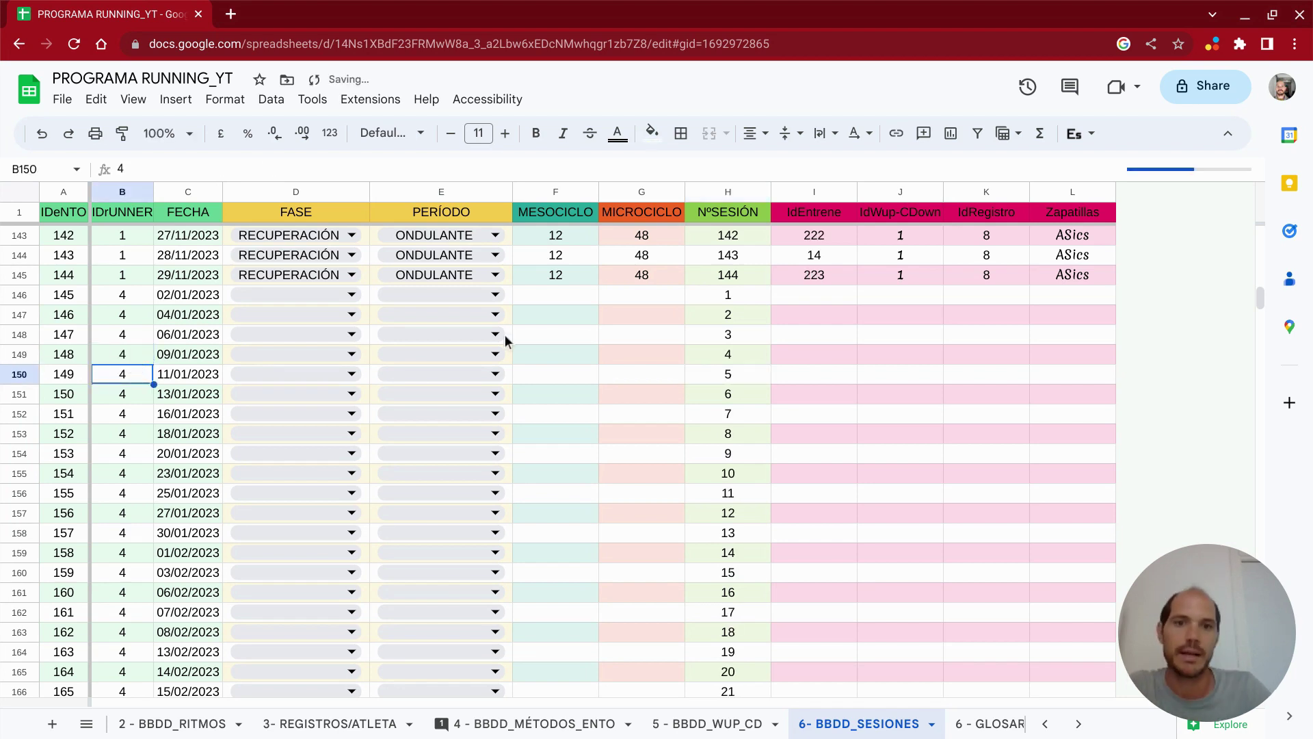
- Check the NºSESIÓN column from H146 down to the sheet's end and back to the top
left_click(726, 295)
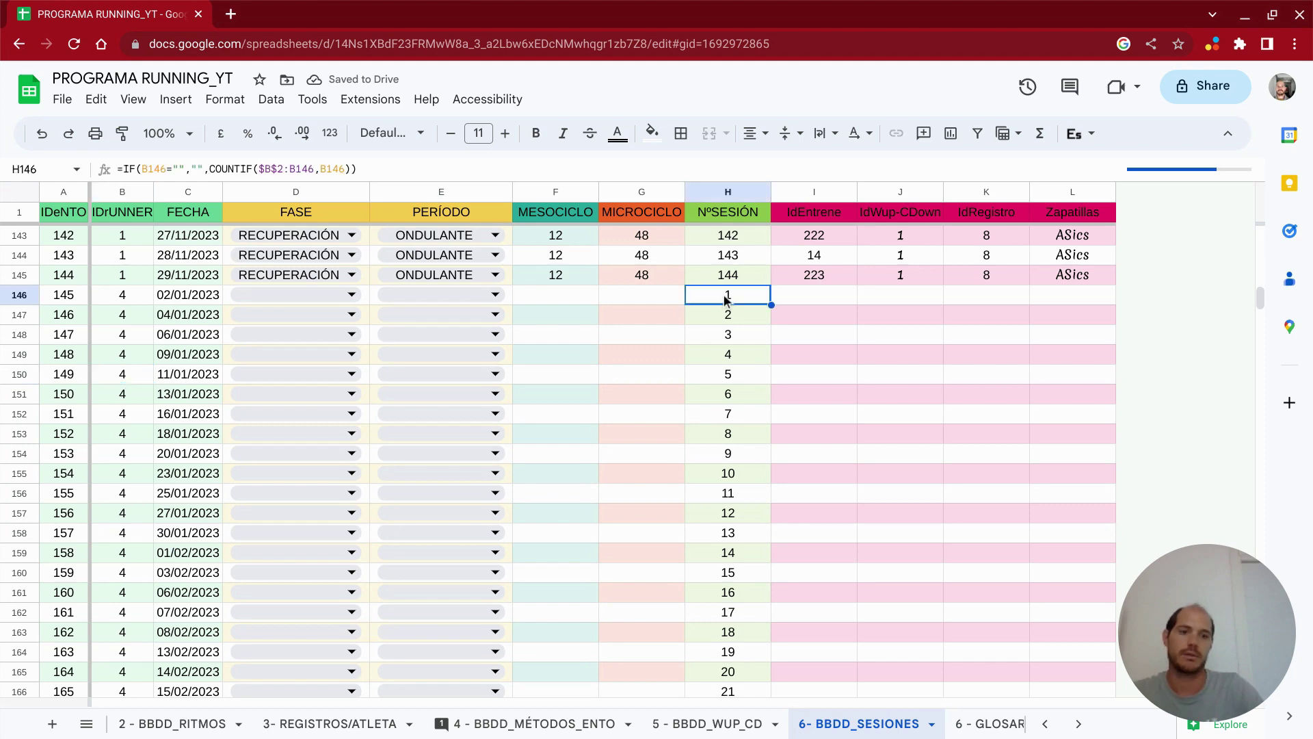
key("ctrl+Down")
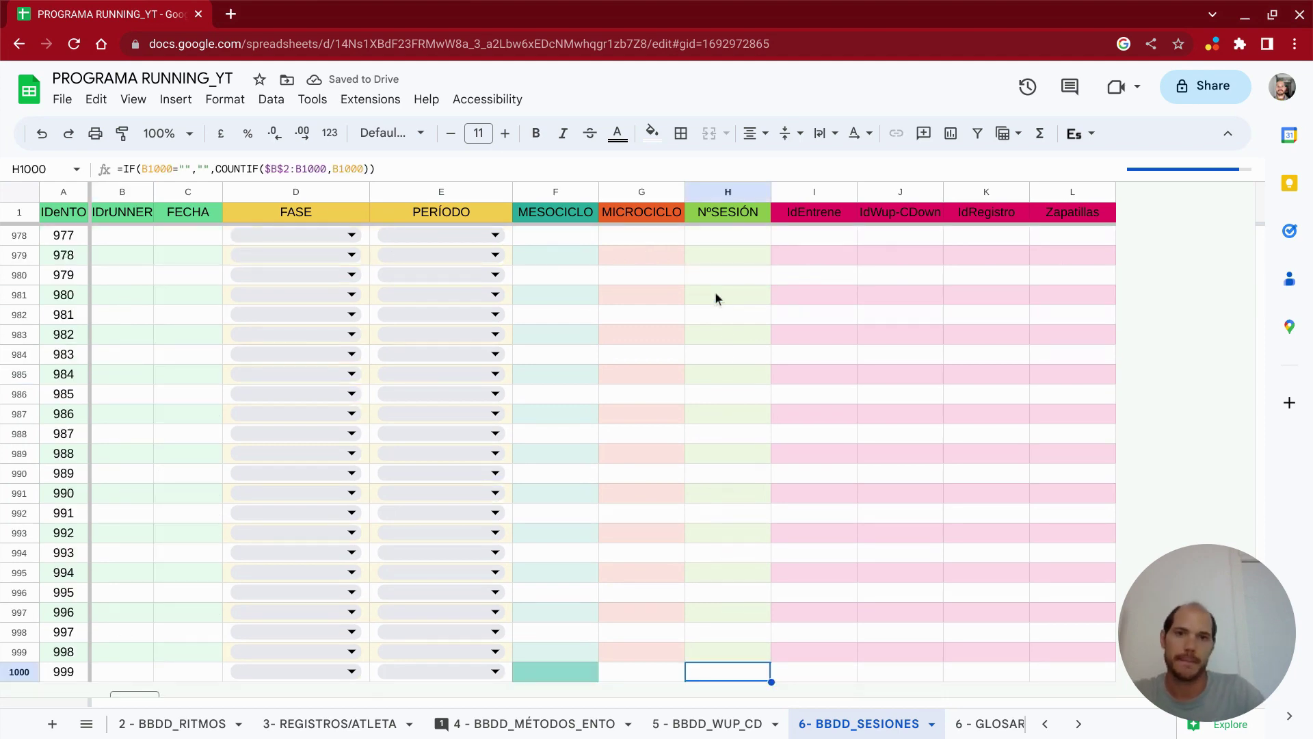
key("ctrl+Up")
key("Down")
- Inspect runner 1's session numbers and microcycle values, ending at microcycle 48 in row 145
left_click(716, 294)
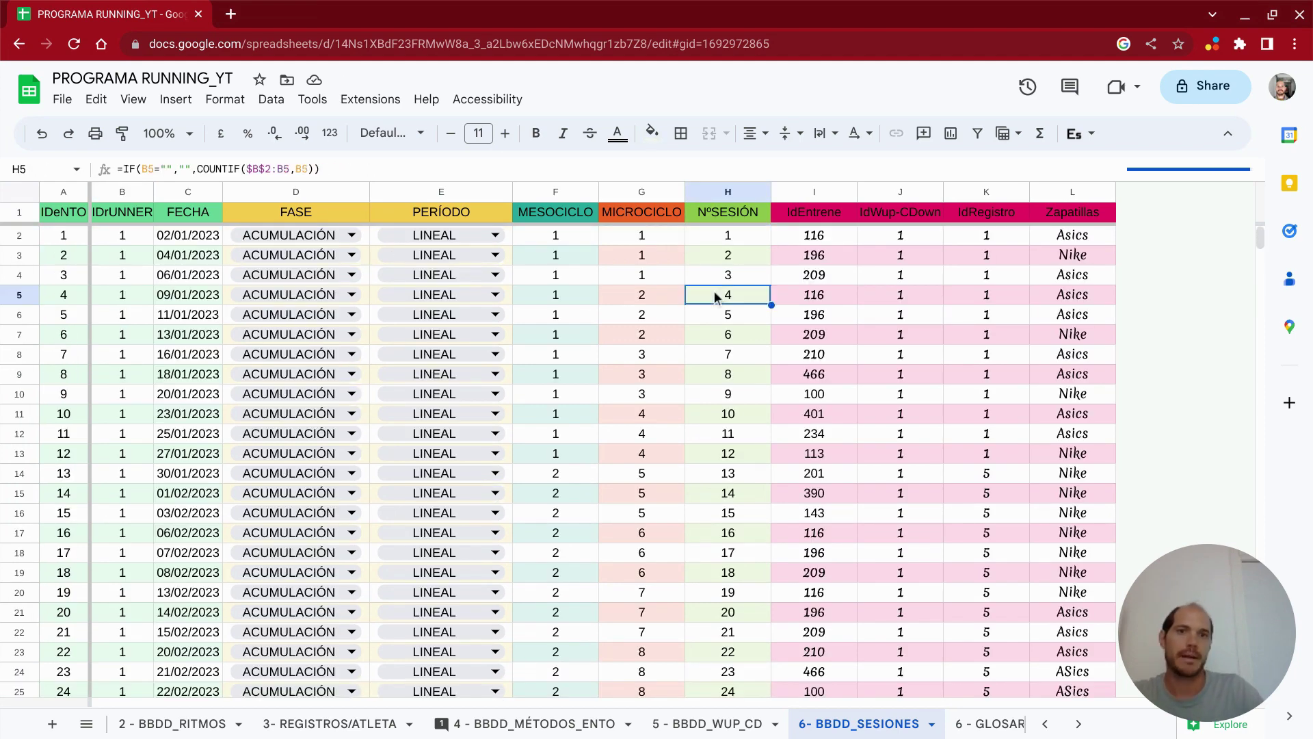
key("Left")
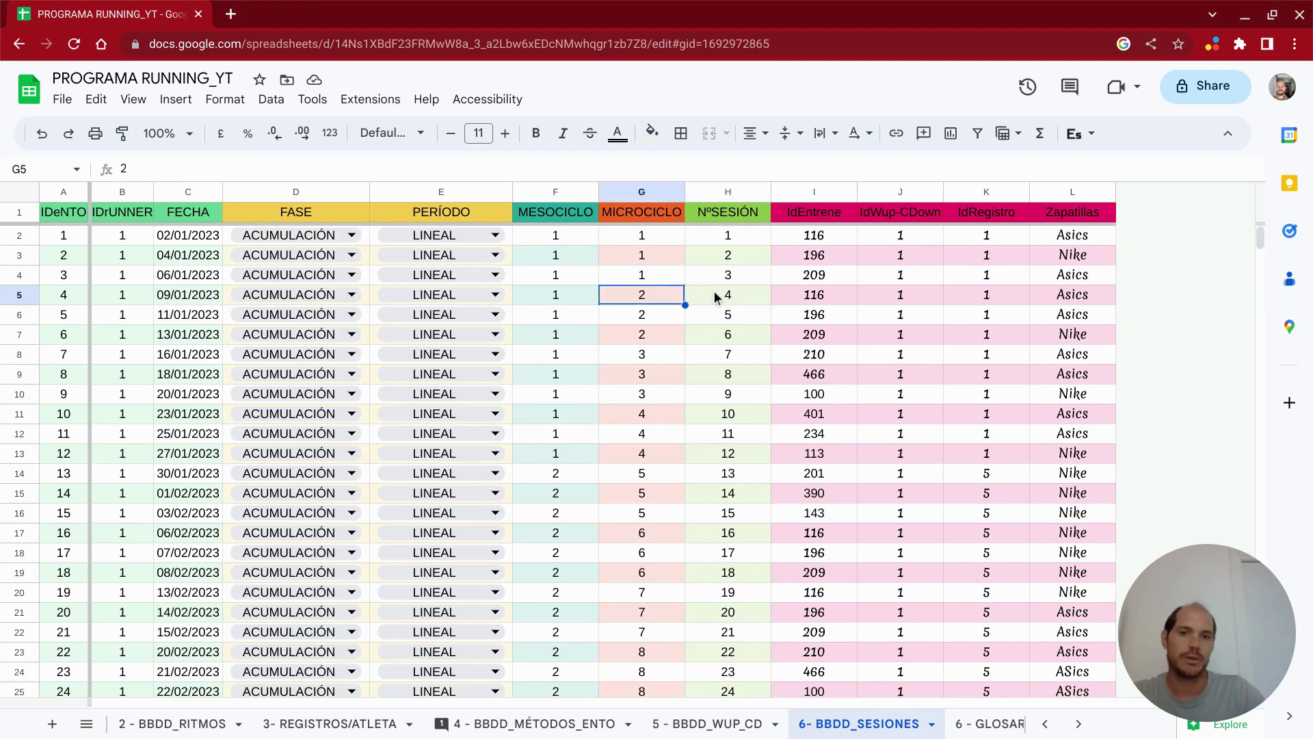
key("Down")
scroll(728, 410, "down", 20)
scroll(728, 451, "down", 20)
scroll(728, 452, "down", 20)
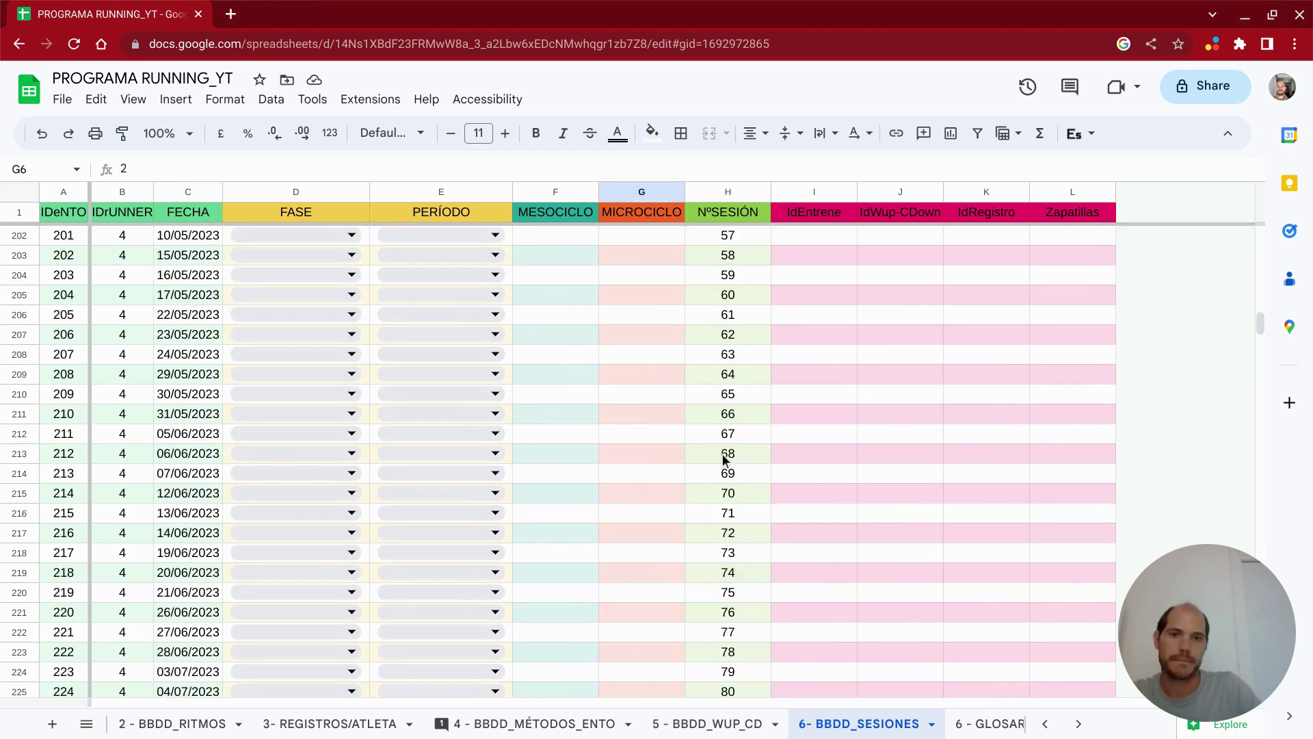
scroll(728, 457, "up", 5)
scroll(728, 455, "up", 7)
scroll(728, 455, "up", 10)
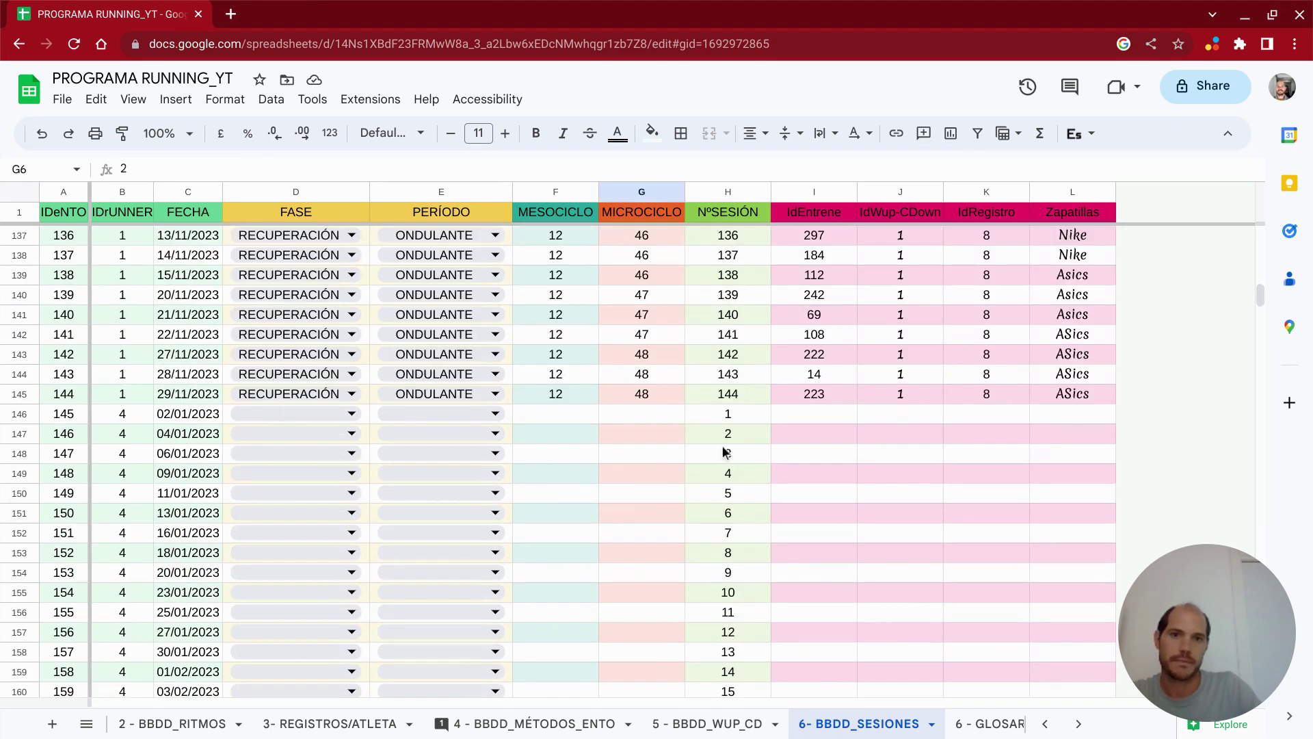
left_click(735, 396)
left_click(660, 392)
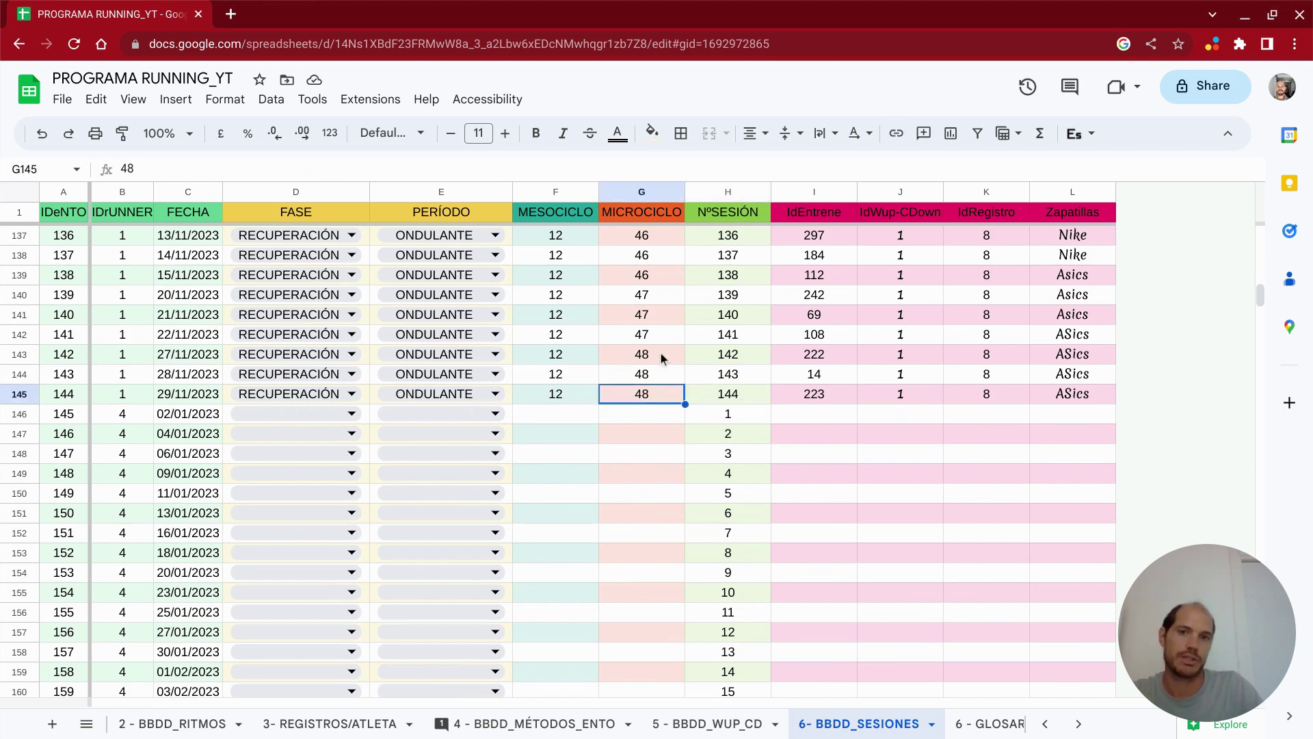
left_click(660, 351)
left_click(662, 395, "shift")
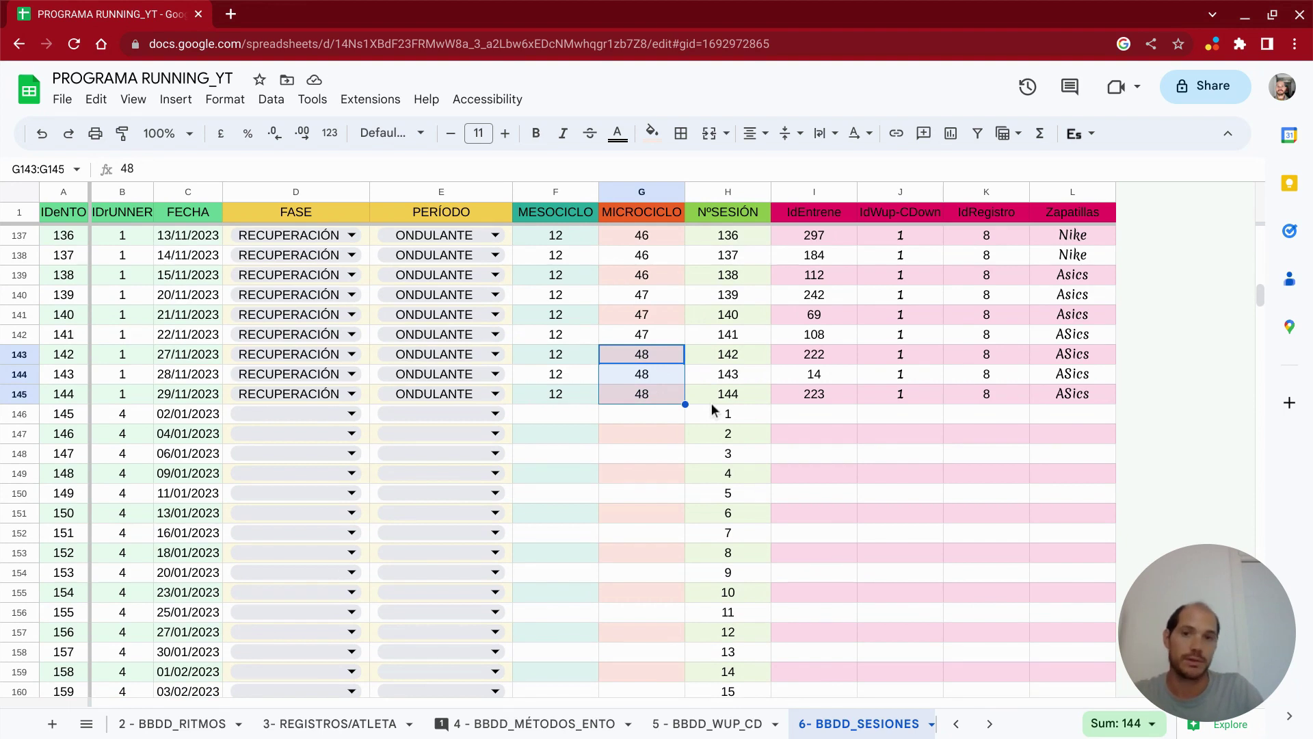
left_click(737, 295)
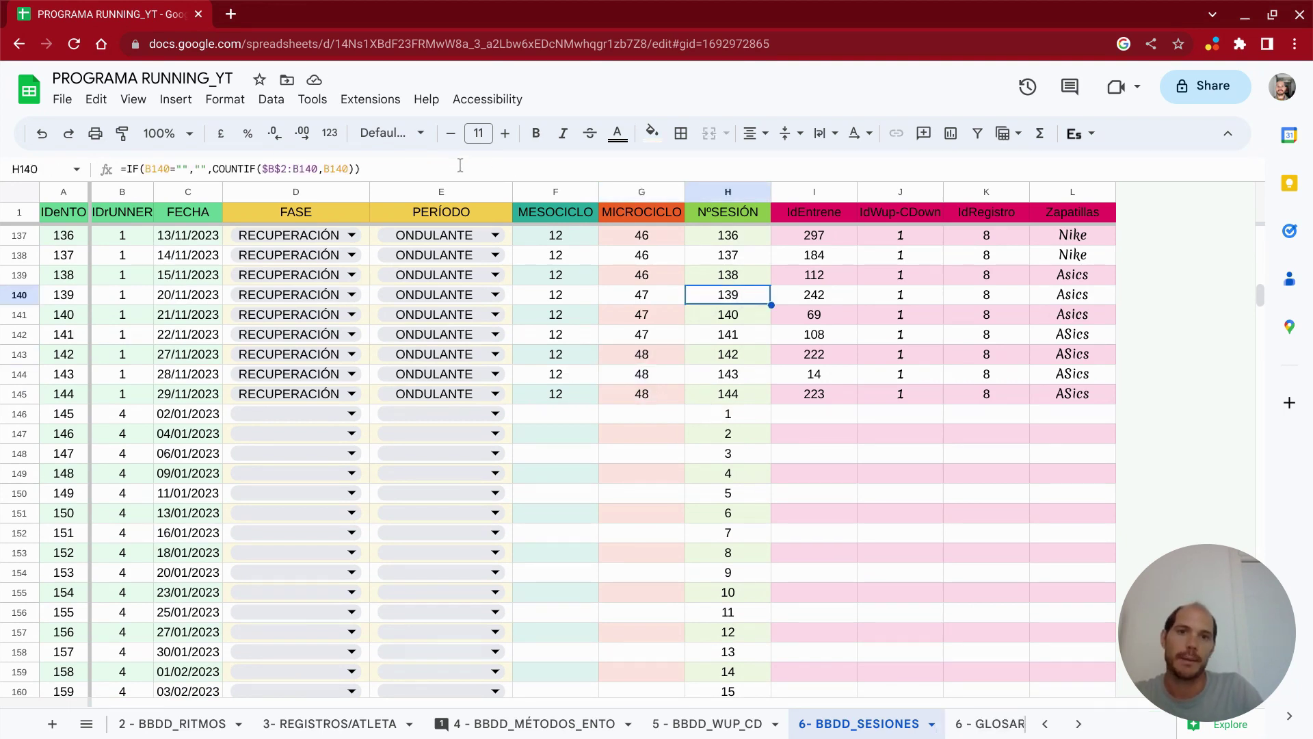
- Expand the formula bar to read F145's full nested IF mesocycle formula, leaving it unchanged
left_click(565, 394)
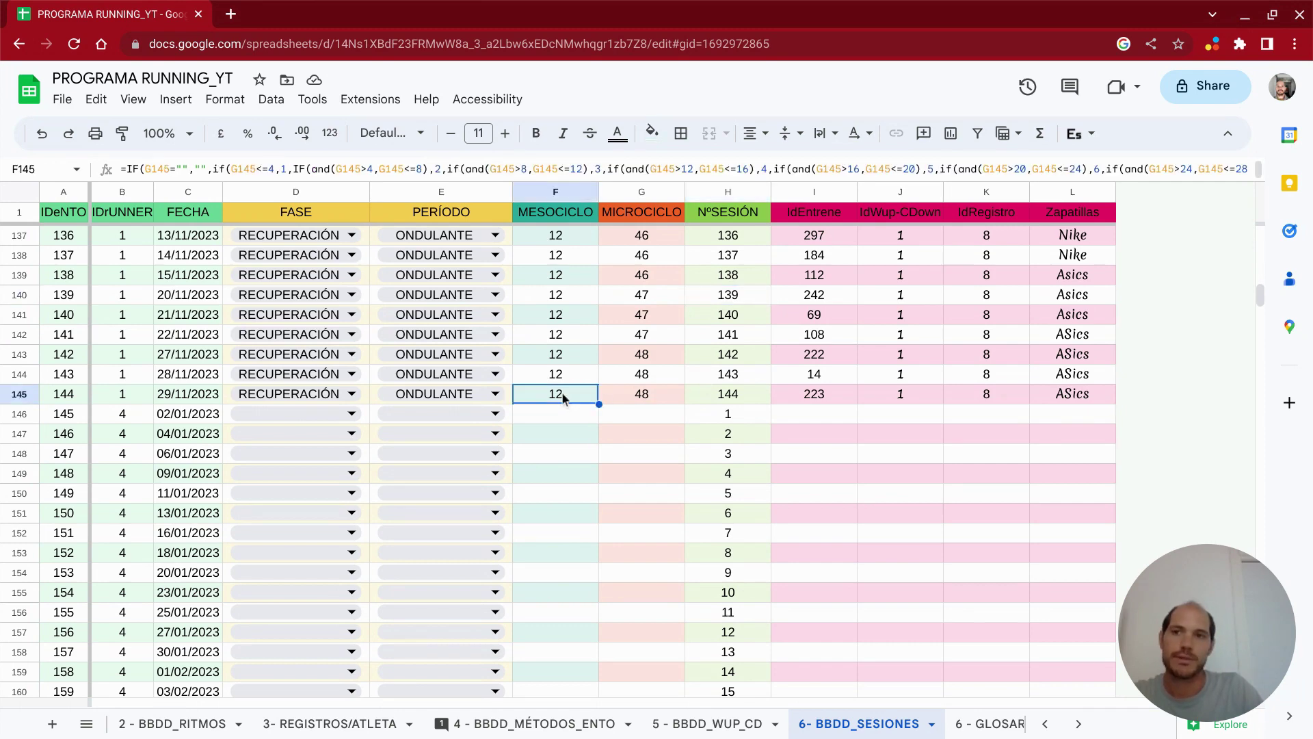
left_click(336, 169)
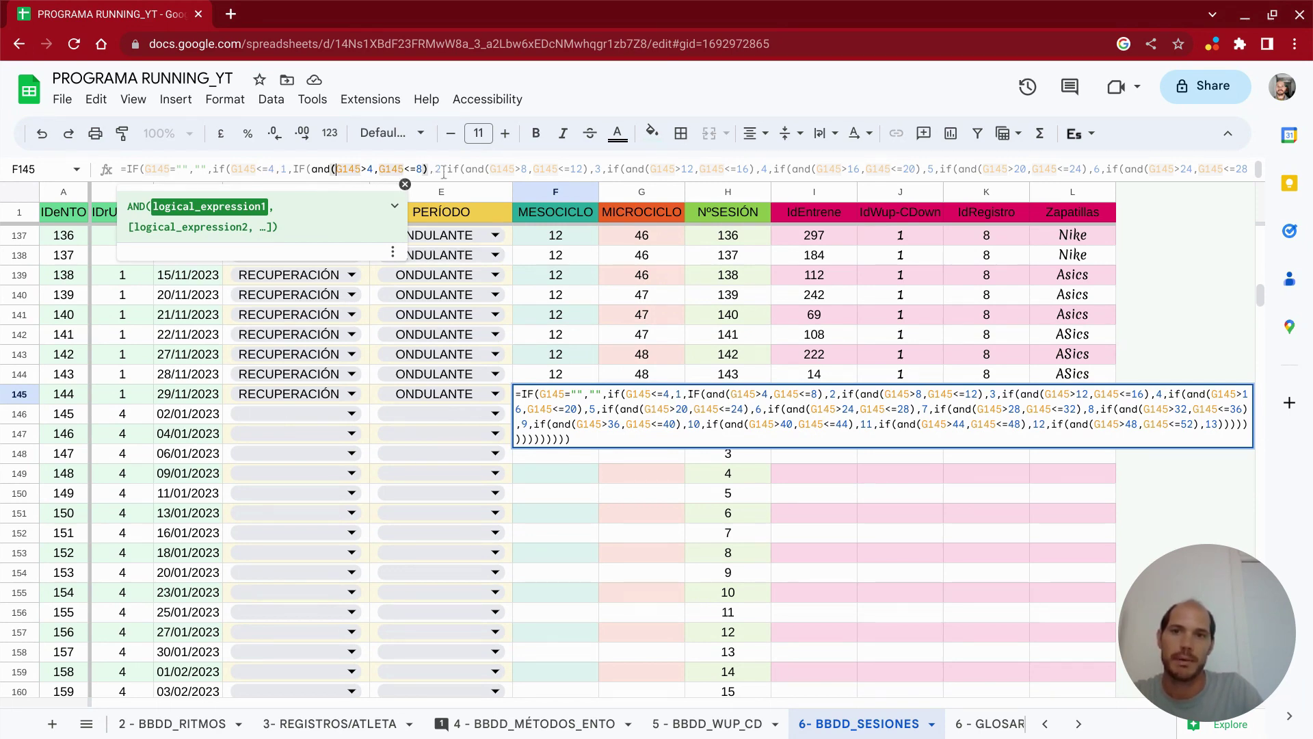
left_click_drag(455, 181, 463, 252)
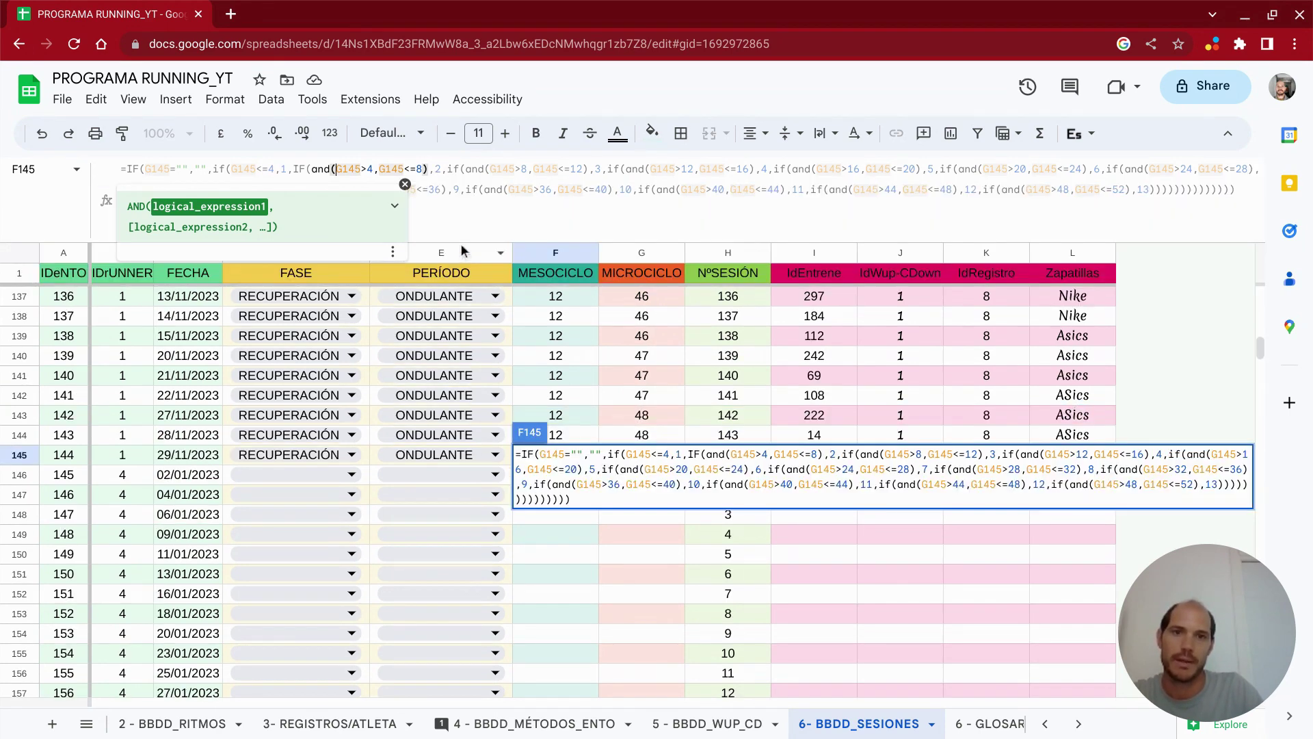
left_click(472, 224)
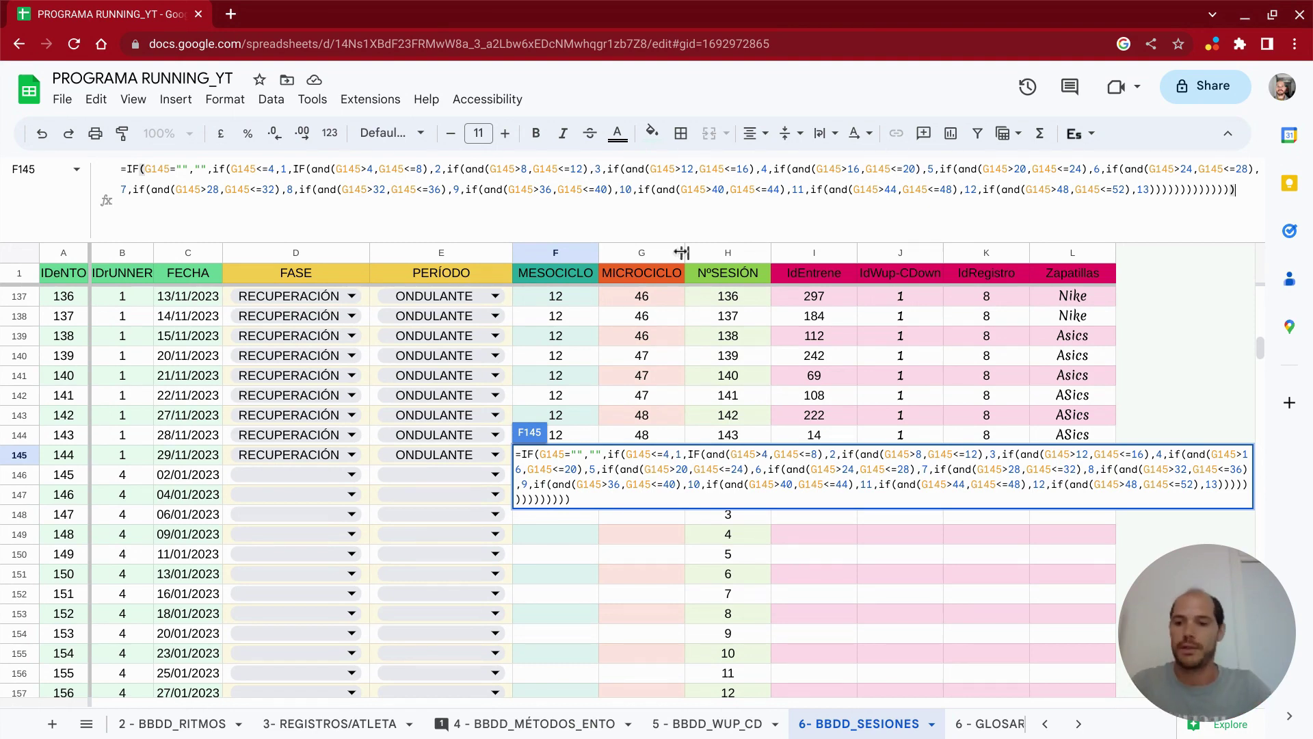
key("Escape")
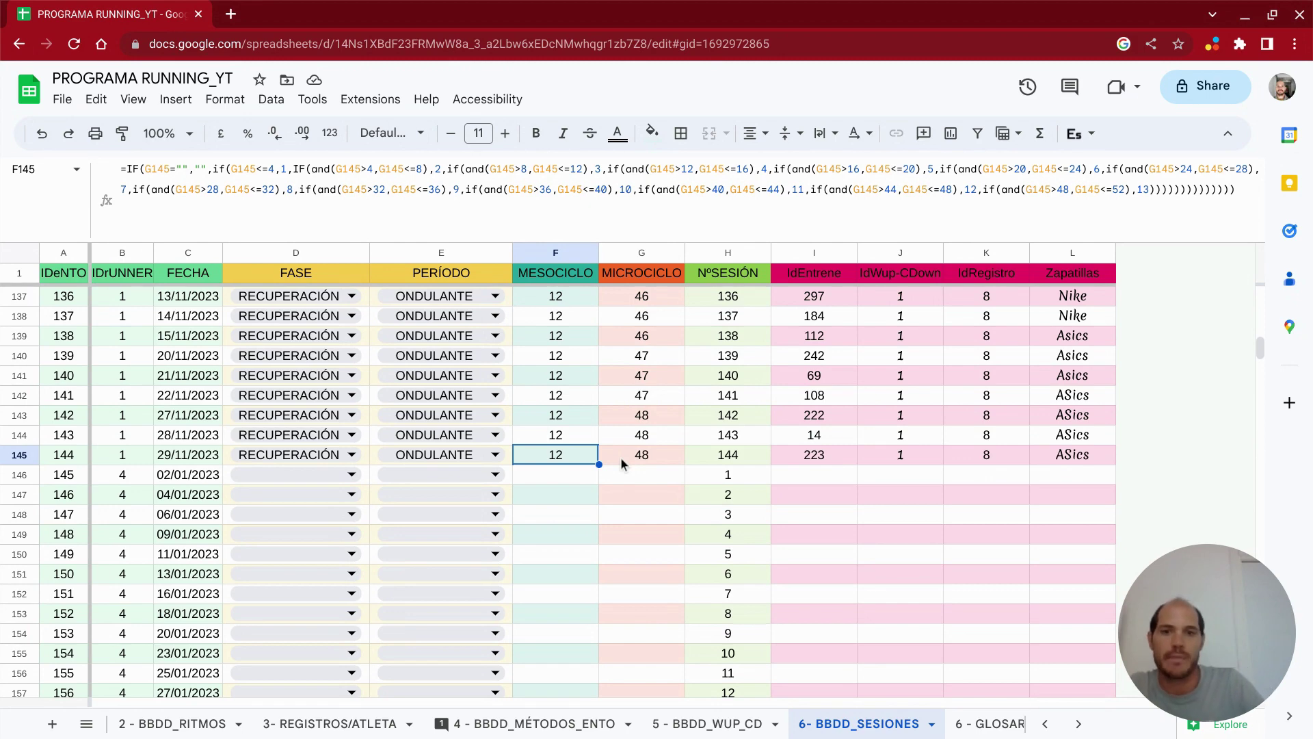
- Select runner 4's empty mesocycle cell F146 and look over the surrounding rows
left_click(564, 482)
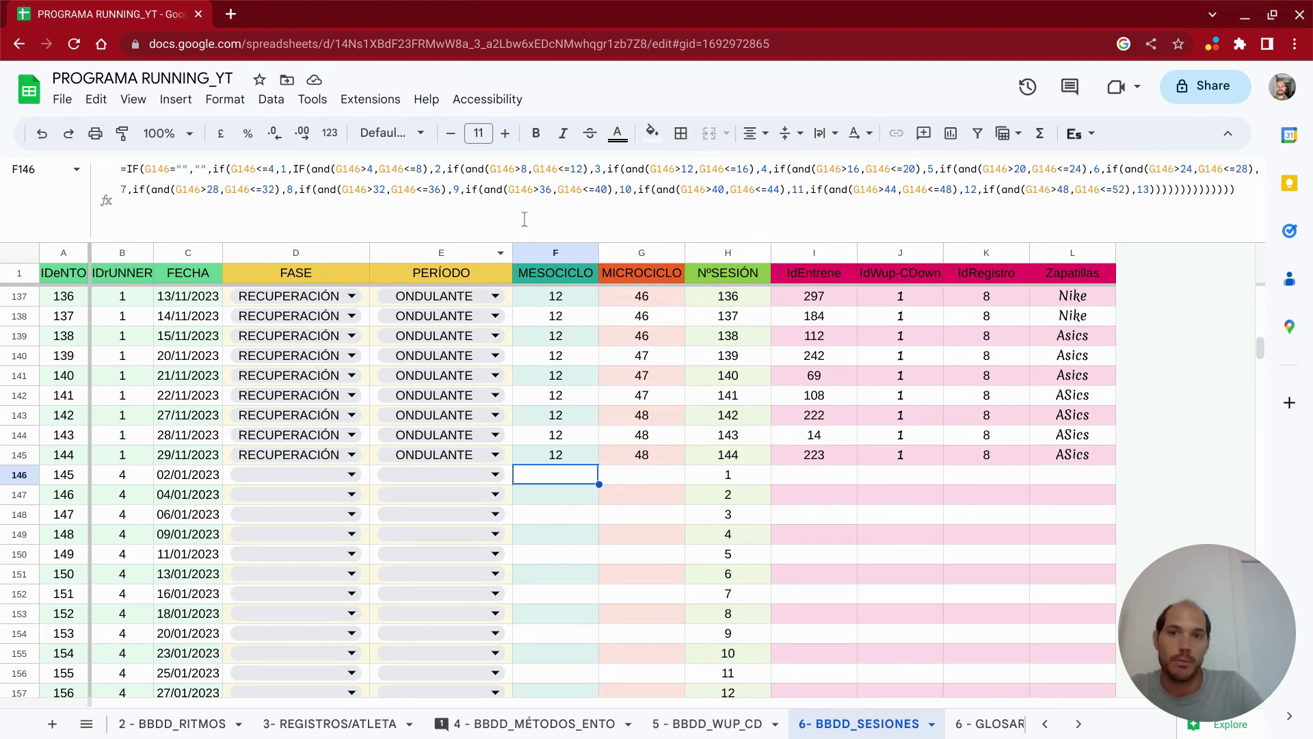
scroll(544, 547, "down", 10)
scroll(575, 536, "down", 20)
scroll(561, 516, "up", 10)
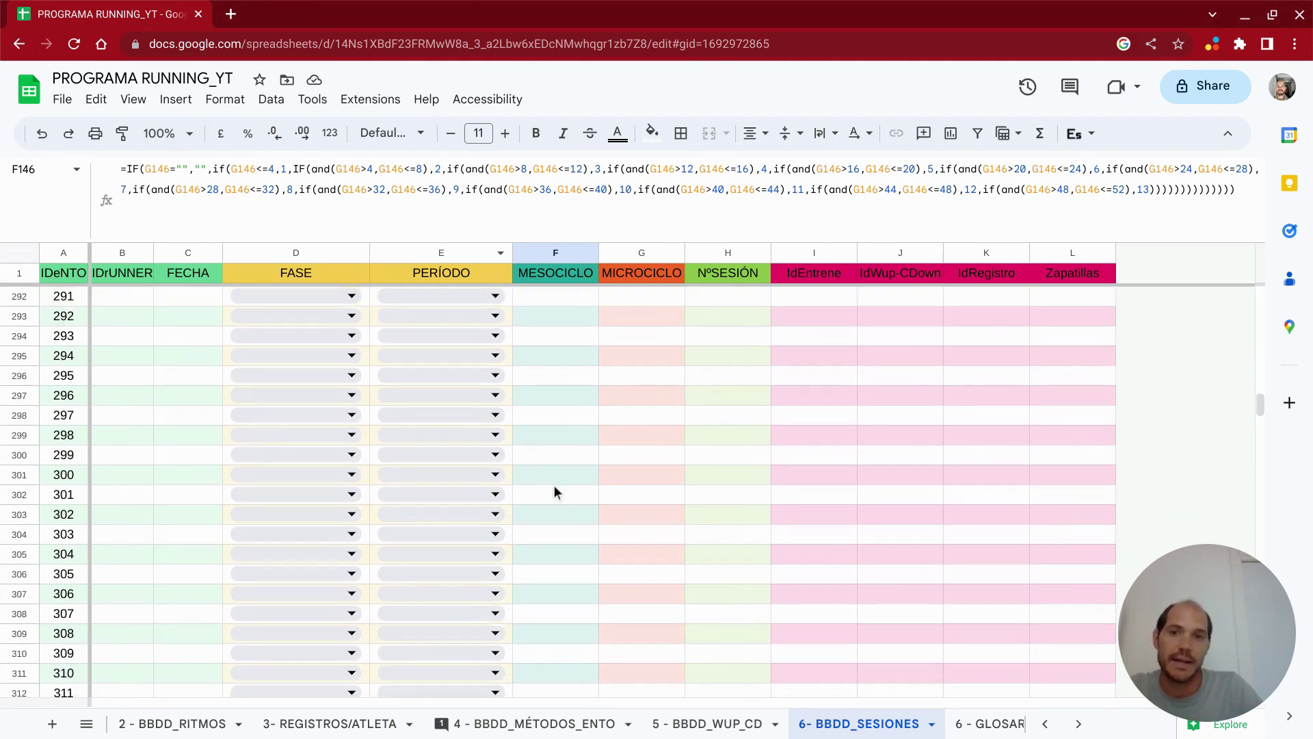
scroll(555, 493, "up", 10)
scroll(548, 459, "up", 16)
scroll(553, 452, "up", 13)
scroll(559, 455, "up", 2)
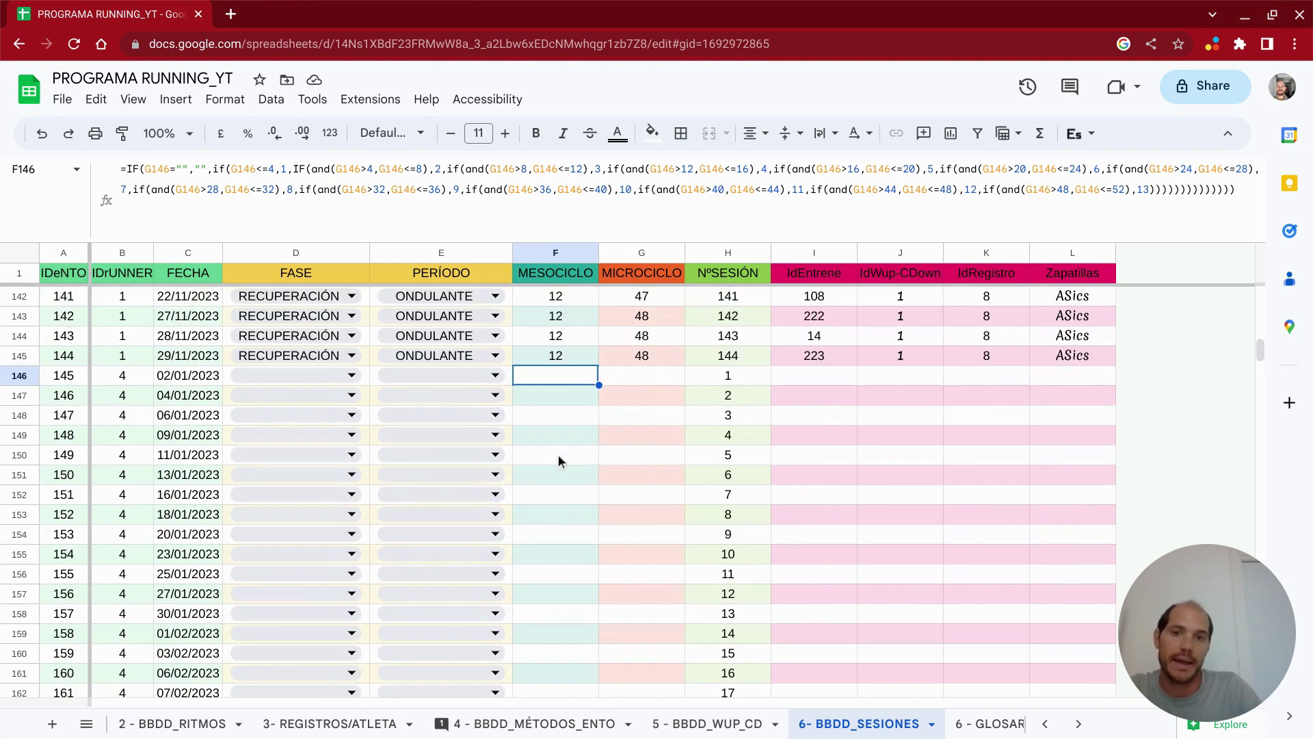
scroll(568, 479, "up", 10)
scroll(578, 486, "down", 9)
scroll(608, 469, "down", 5)
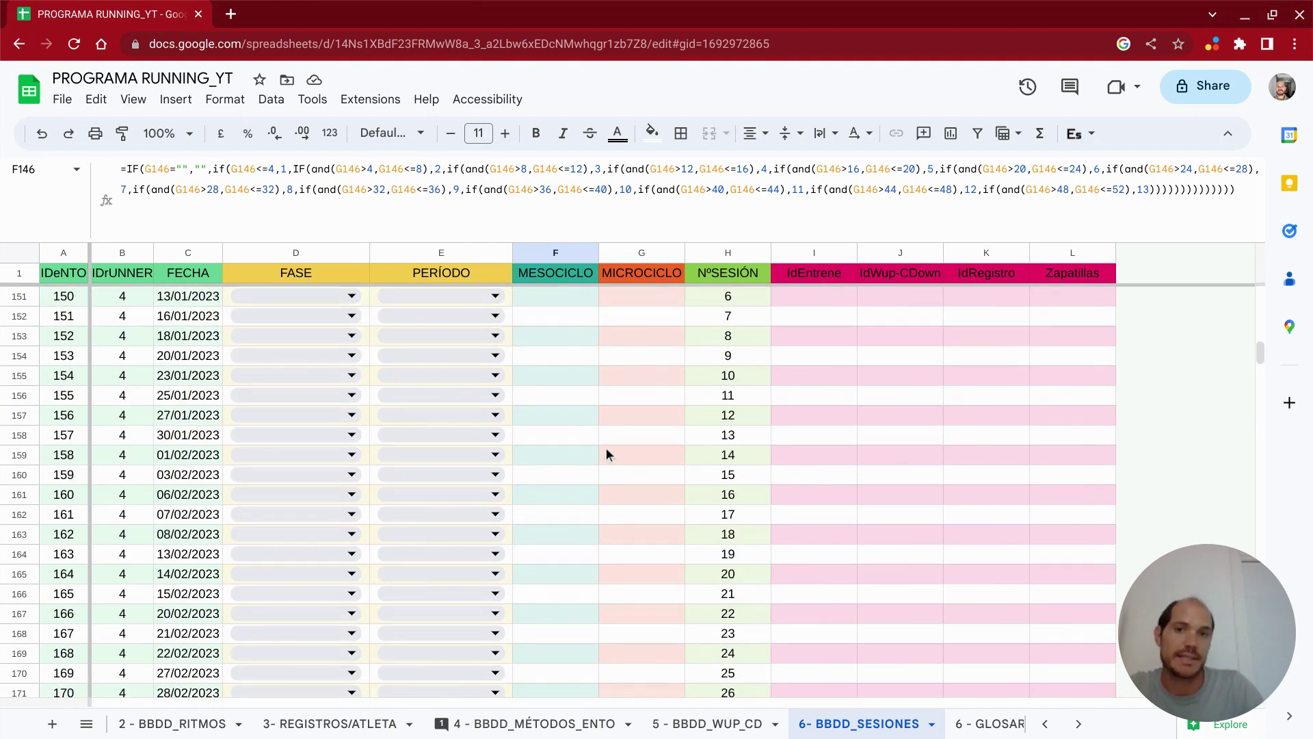
scroll(612, 434, "up", 3)
- Enter runner 4's microcycles 1, 1, 2, 2 in G146–G149, correcting G148 to 2
left_click(633, 396)
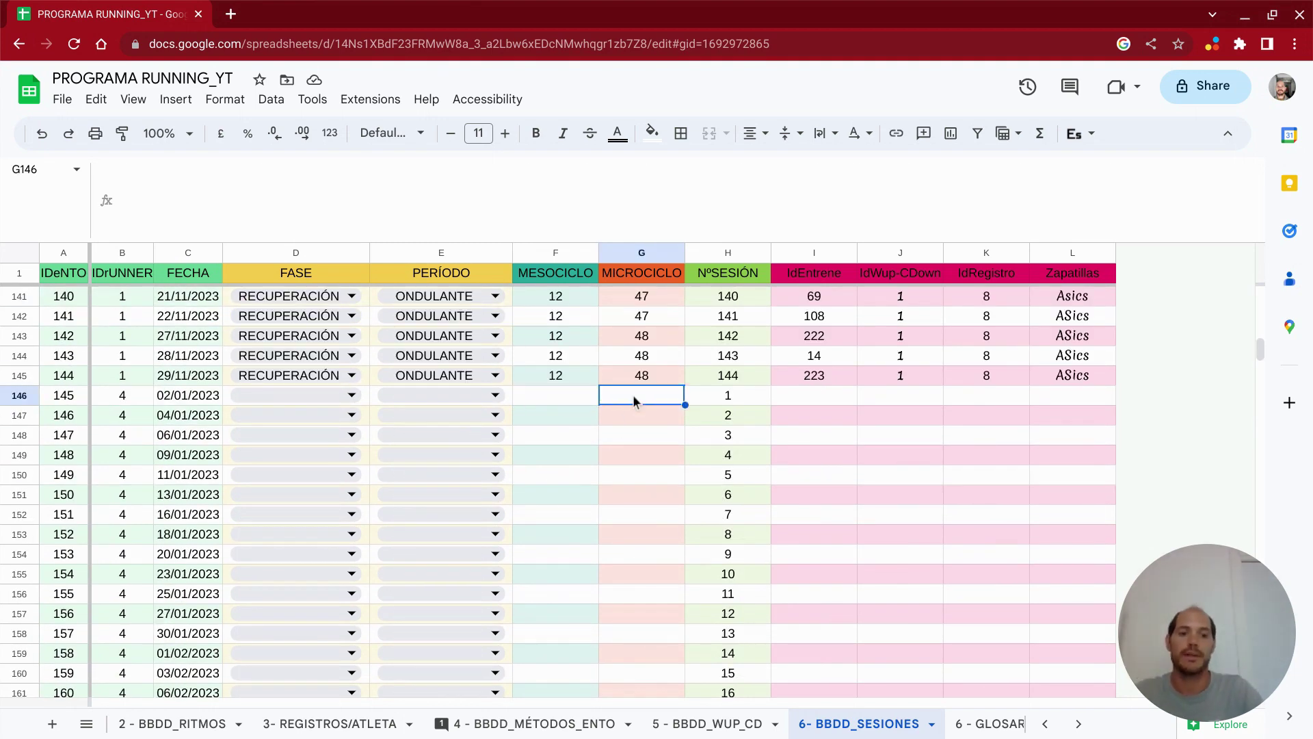
type("1")
key("Return")
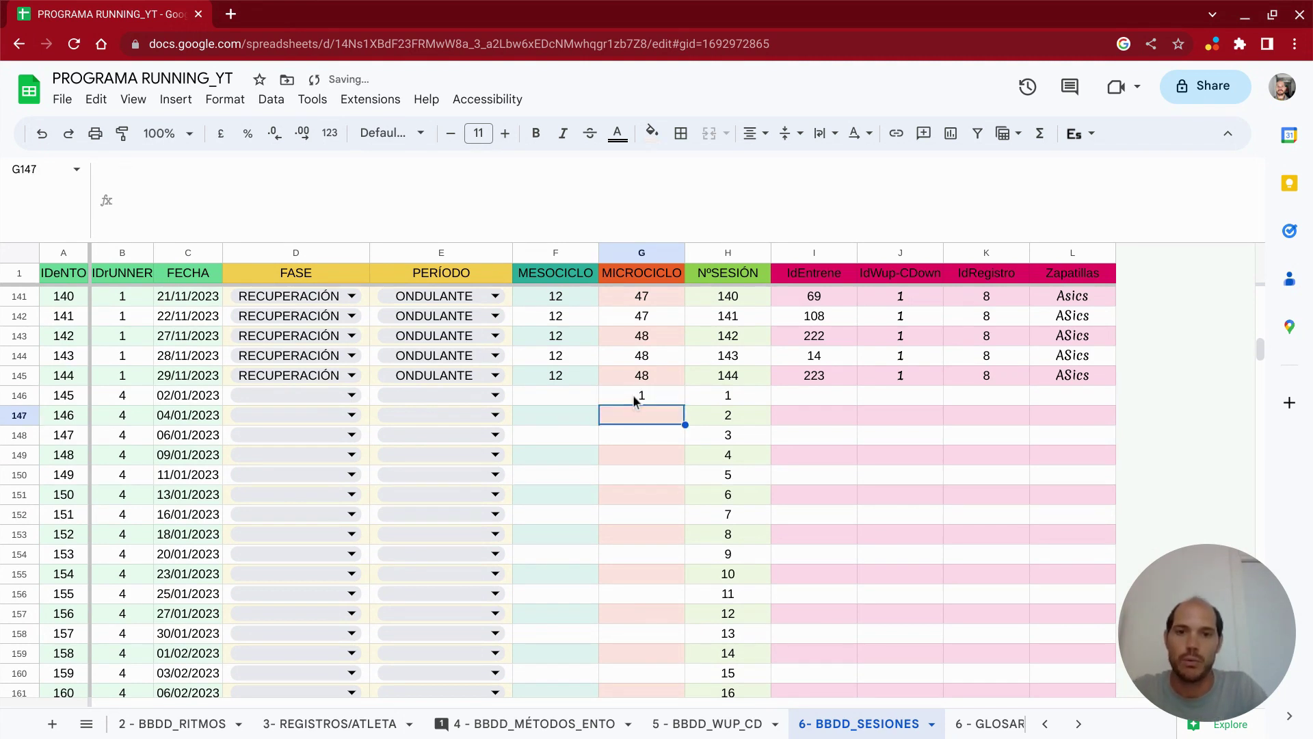
type("1")
key("Return")
type("1")
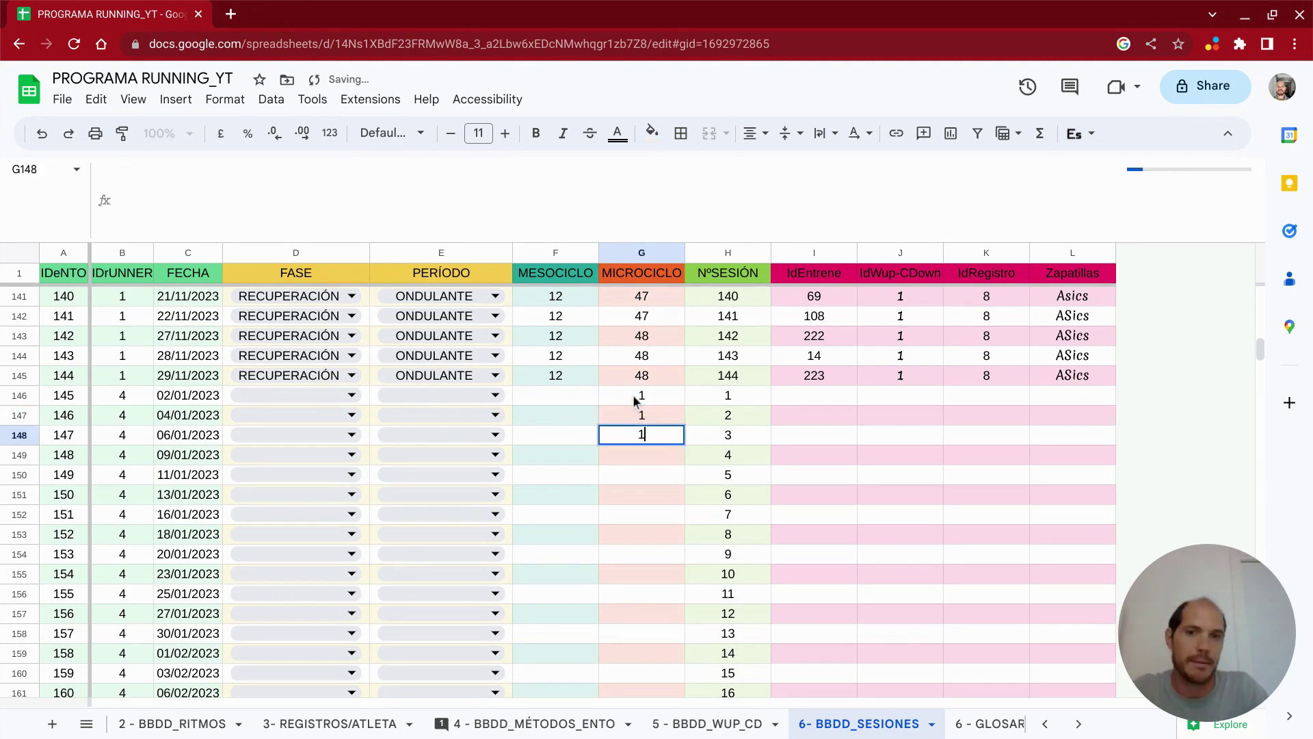
key("Return")
key("Up")
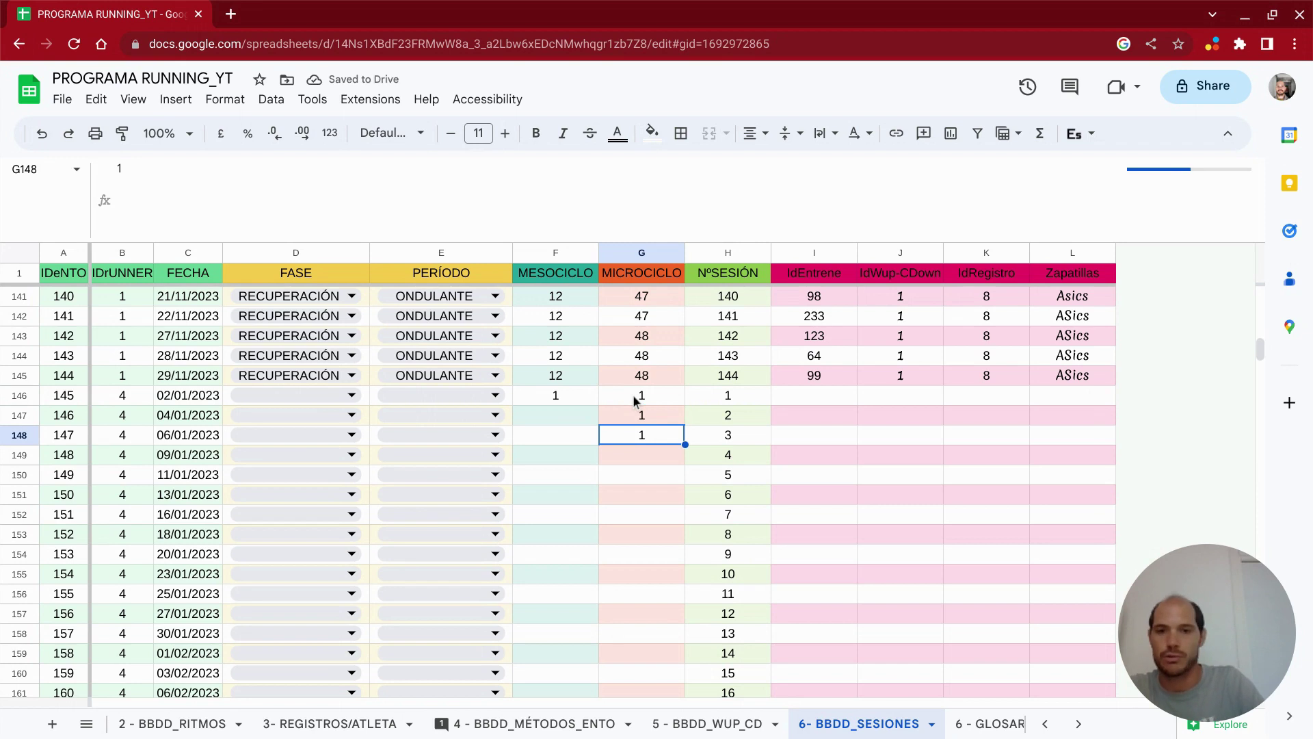
type("2")
key("Return")
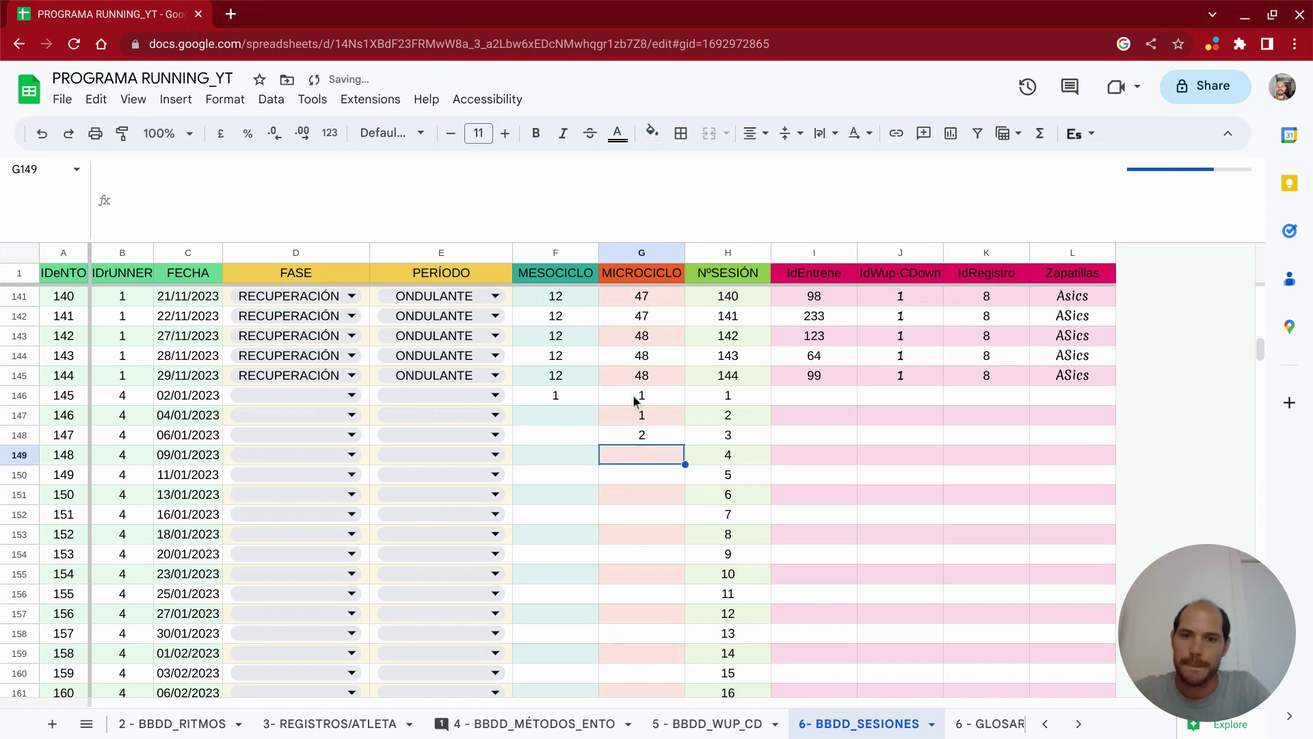
type("2")
key("Return")
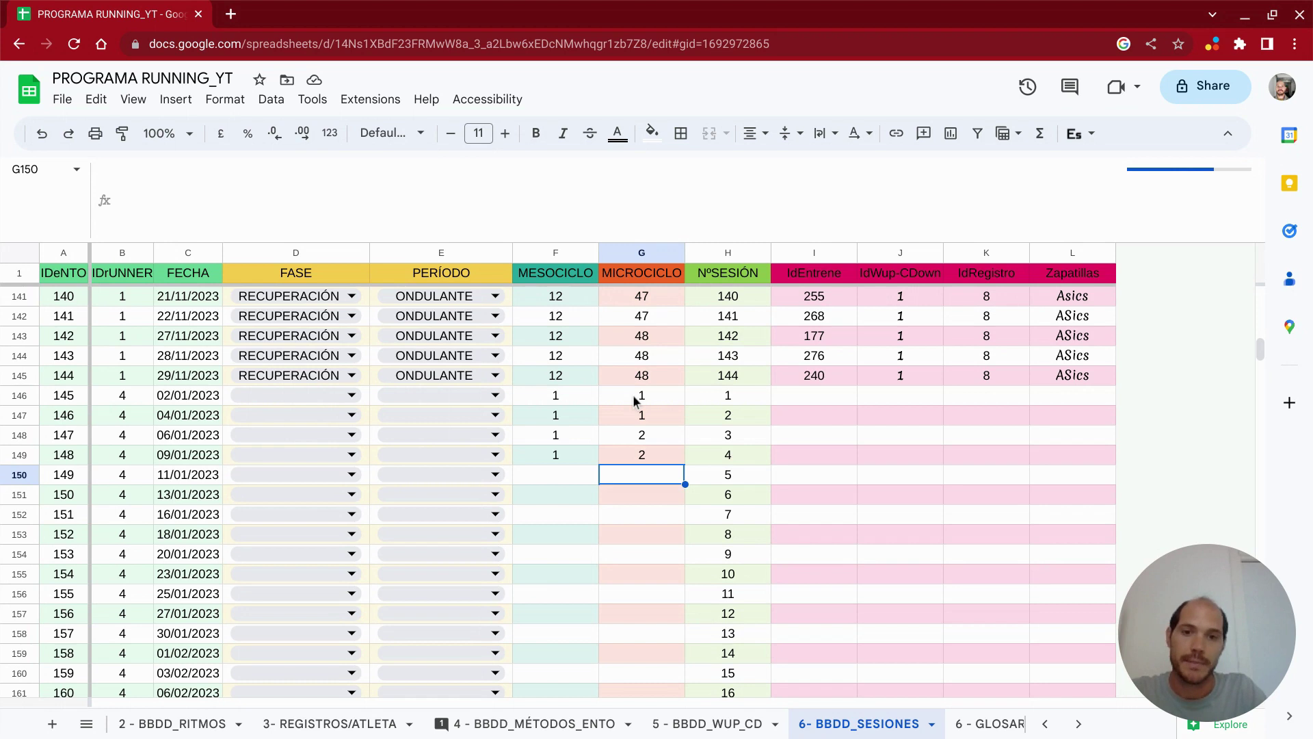
- Continue microcycles 3 through 12 down column G, fixing G167 to 11
type("3")
key("Return")
type("3")
key("Return")
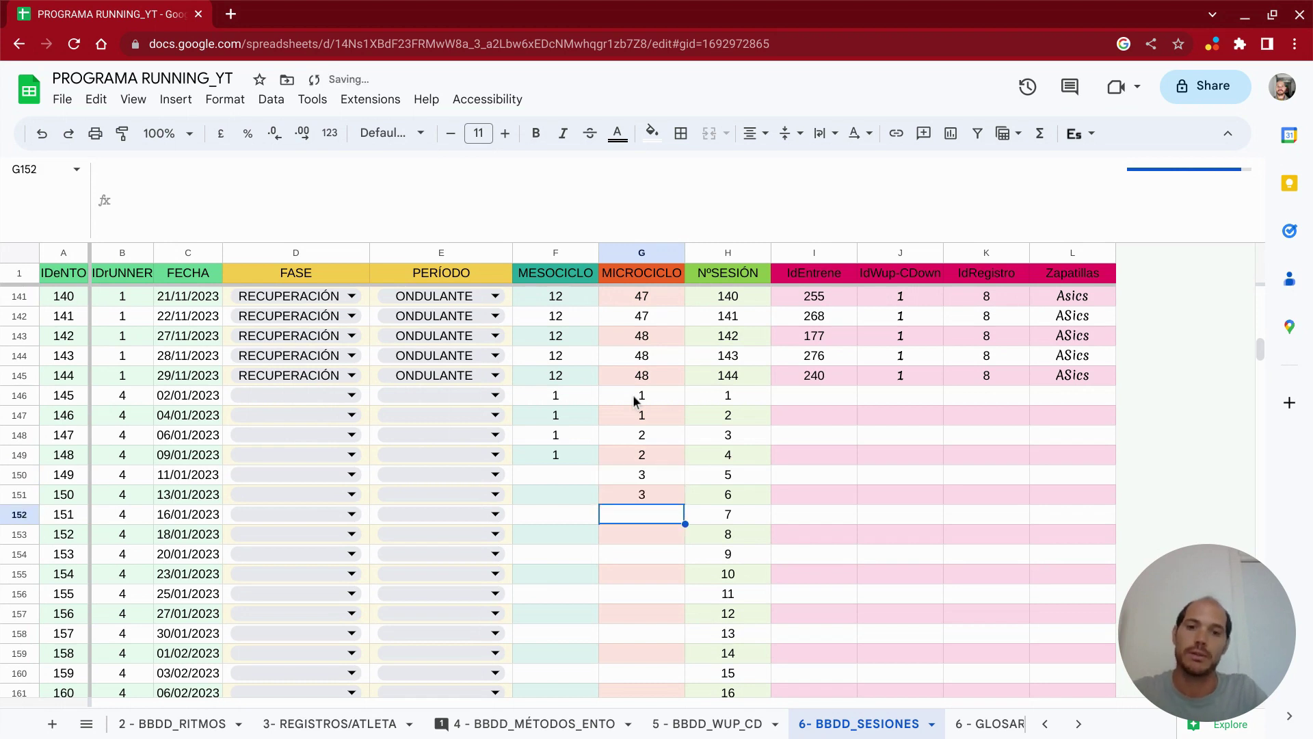
type("4")
key("Return")
type("4")
key("Return")
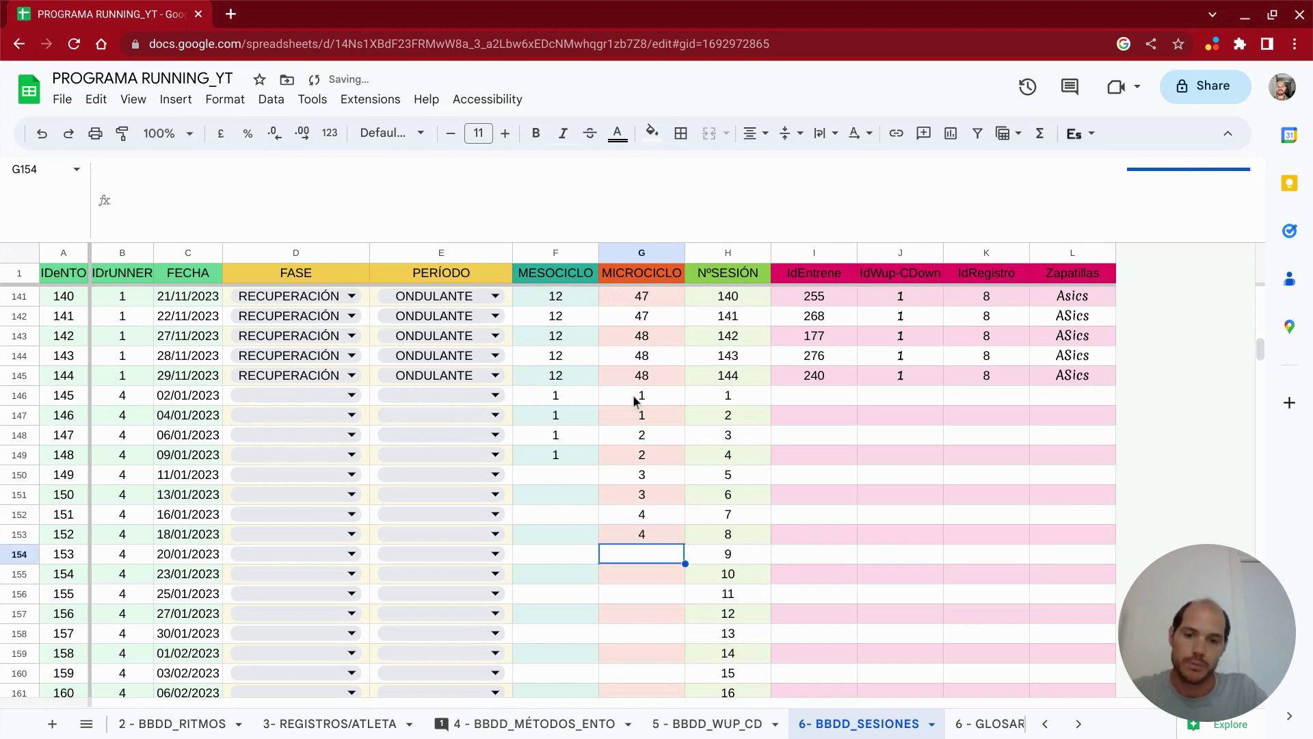
type("5")
key("Return")
type("5")
key("Return")
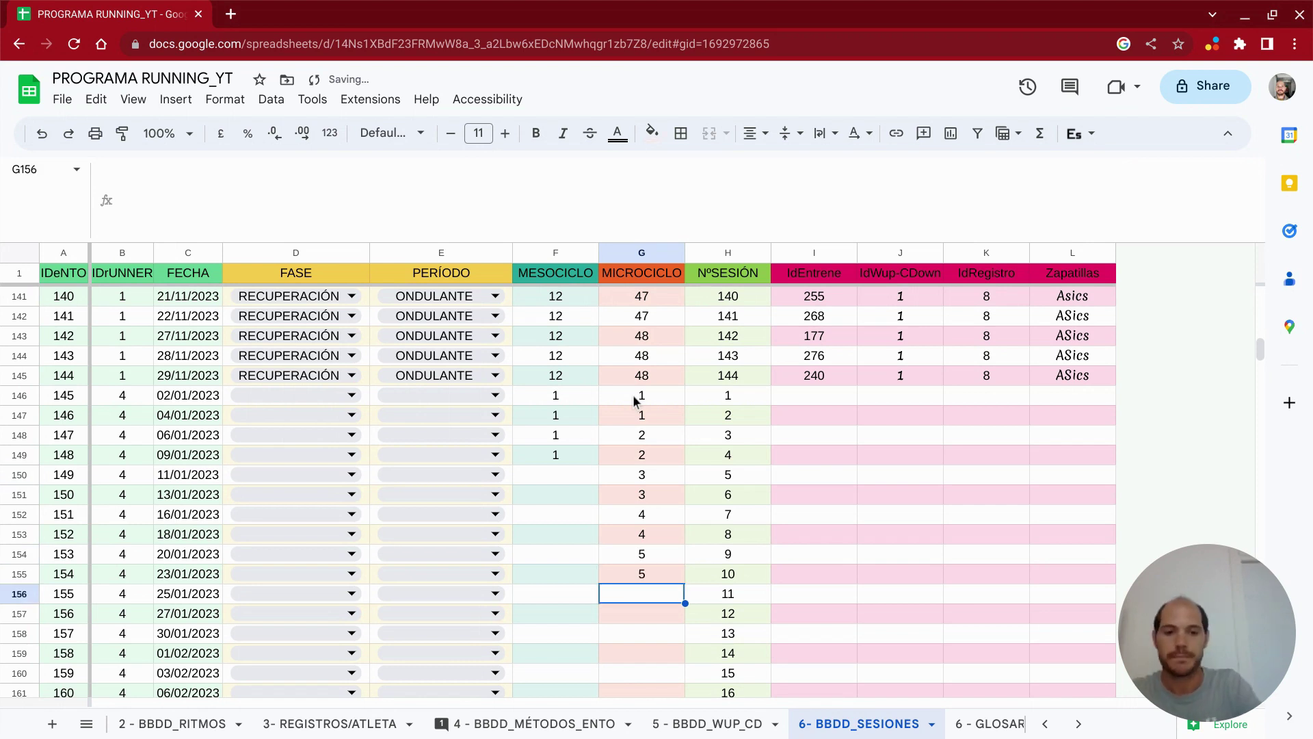
type("6 6 7 7 8 8 9 9 10 10 11 12")
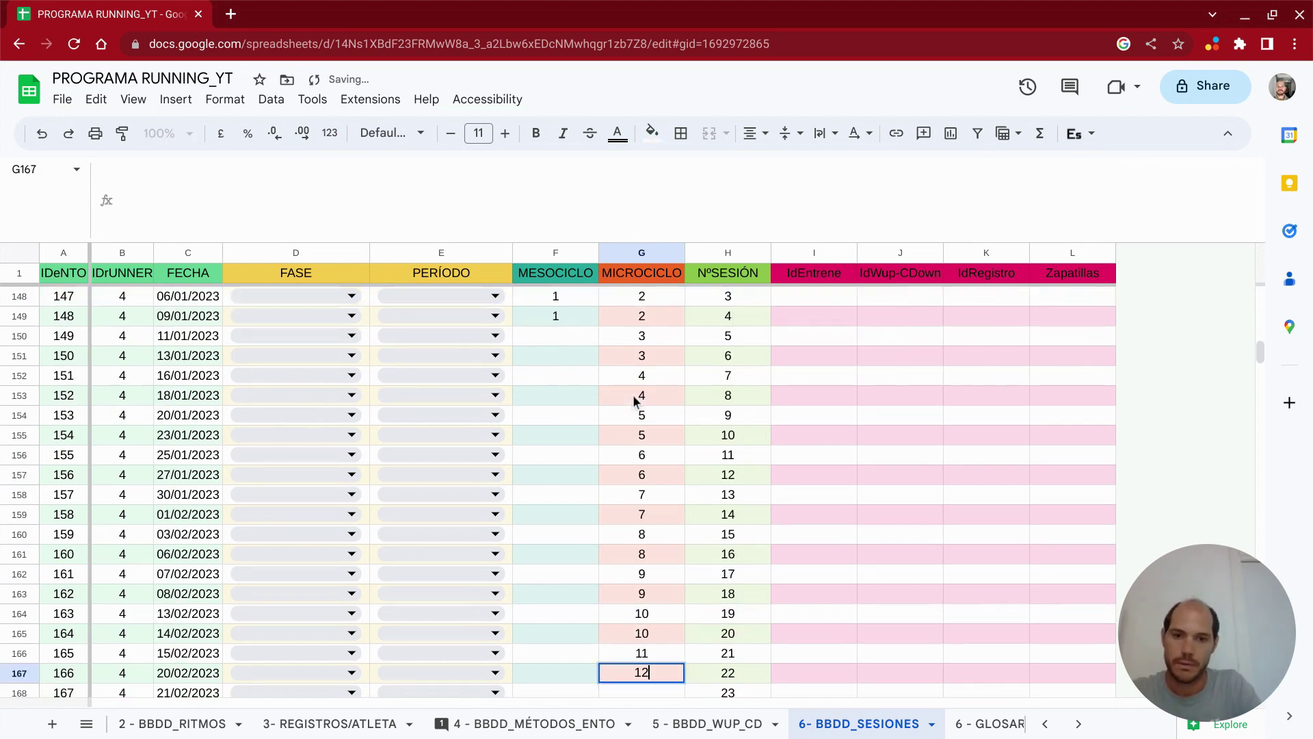
key("Return")
key("Up")
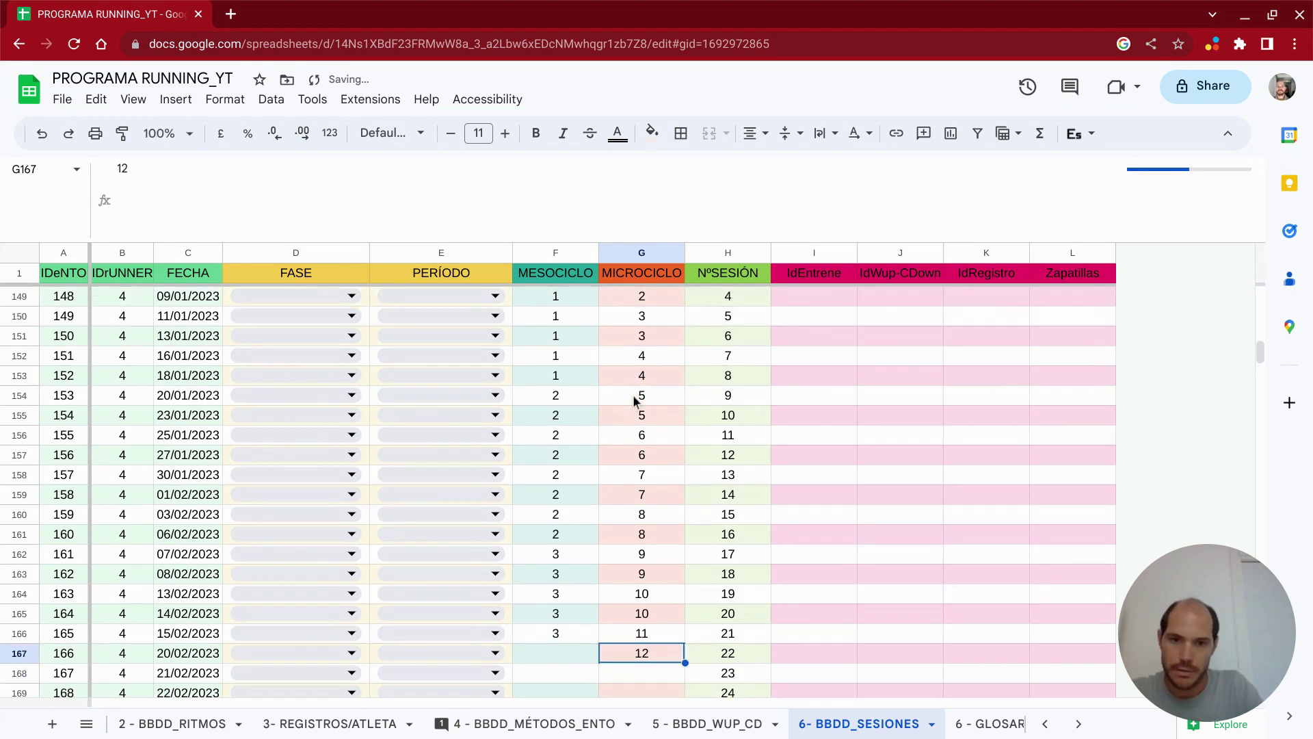
type("11")
key("Return")
type("12")
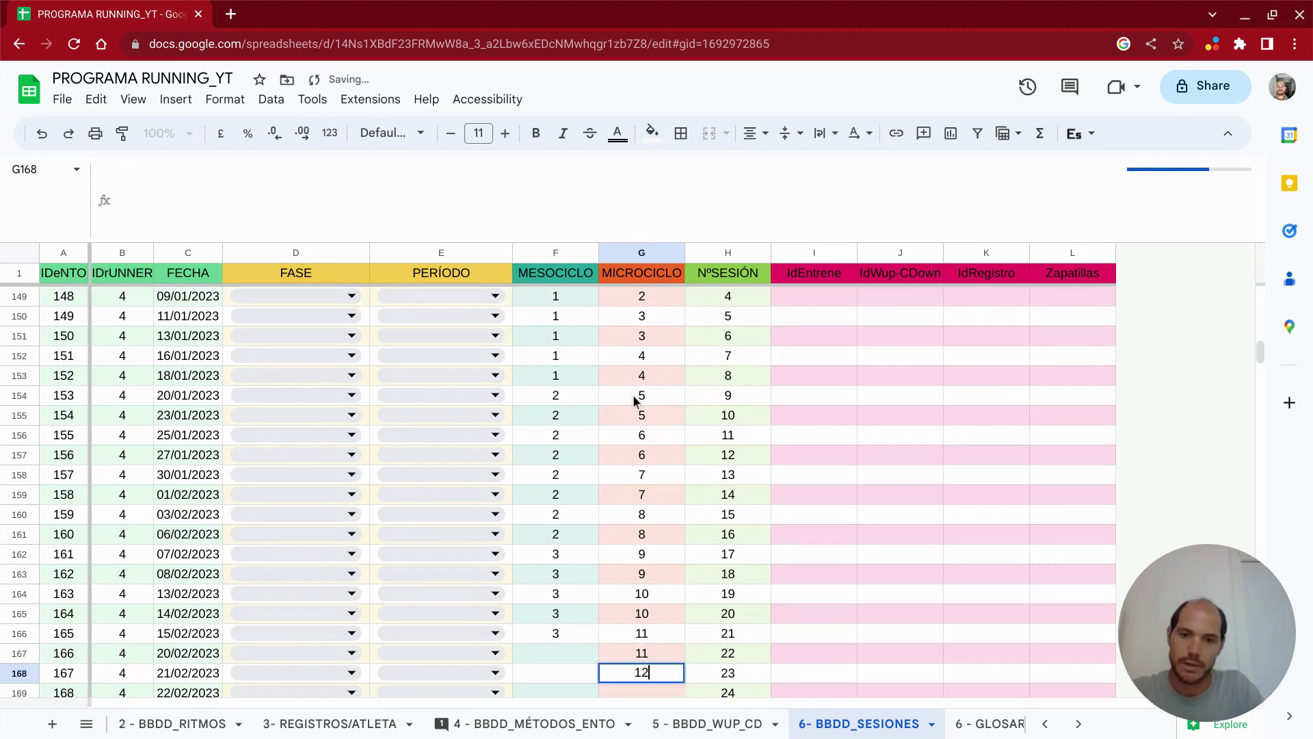
key("Return")
- Enter microcycles 12 through 20, two rows each, down to G184
type("12")
key("Return")
type("13")
key("Return")
type("13")
key("Return")
type("14")
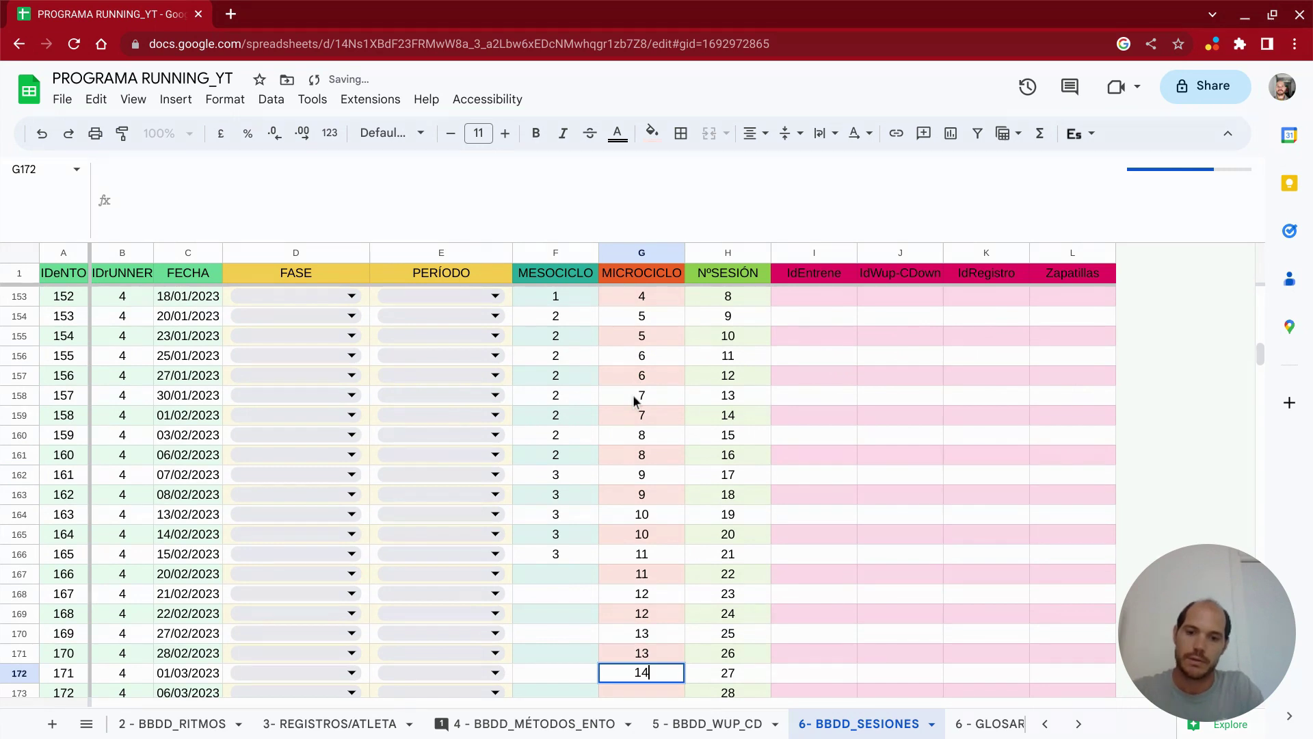
key("Return")
type("14")
key("Return")
type("15")
key("Return")
type("1")
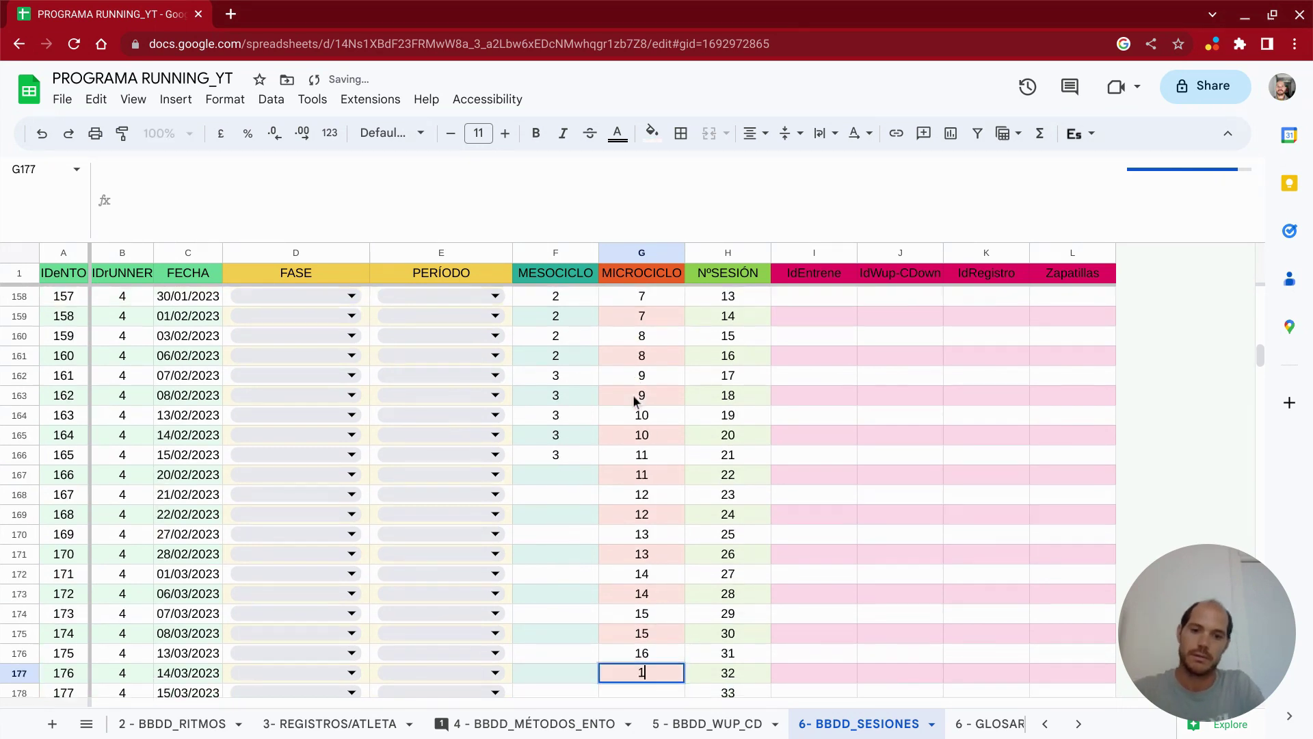
type("5 16 16 17")
key("Return")
type("17")
key("Return")
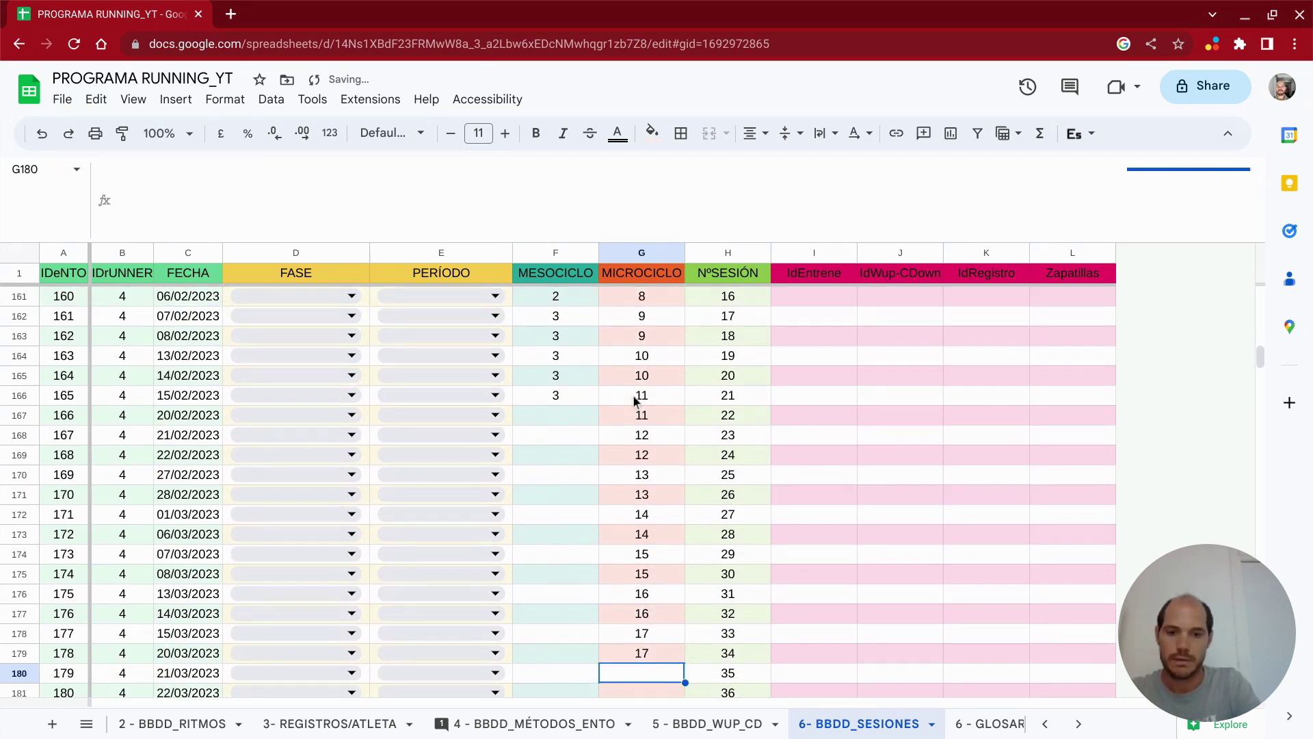
type("18")
key("Return")
type("18")
key("Return")
type("19")
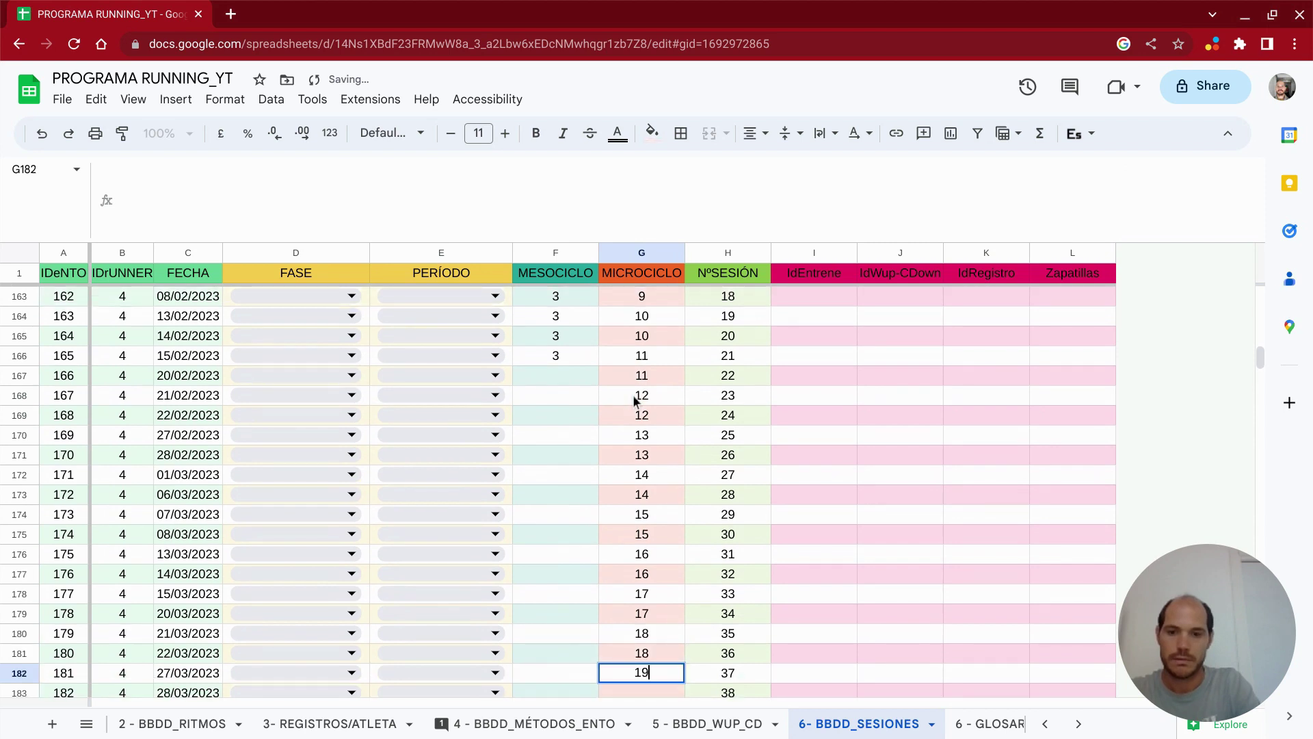
key("Return")
type("19")
key("Return")
type("2")
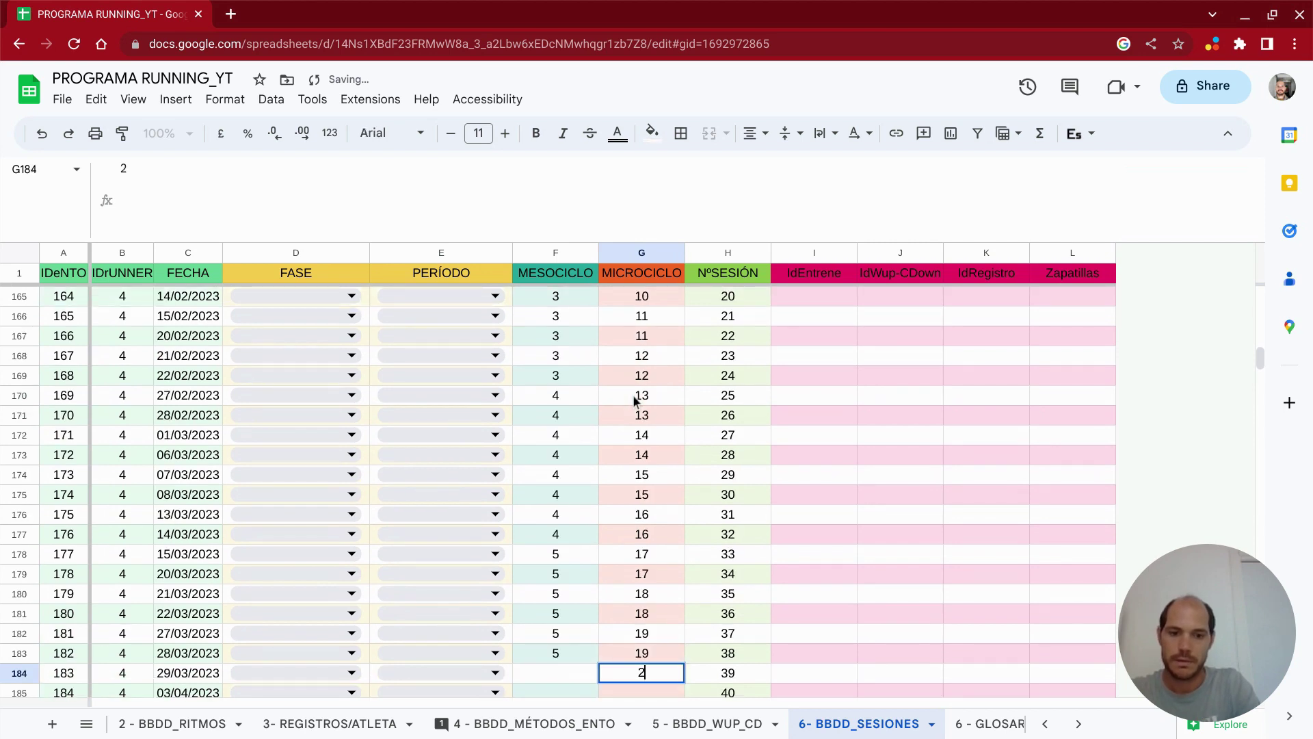
type("0")
key("Return")
type("20")
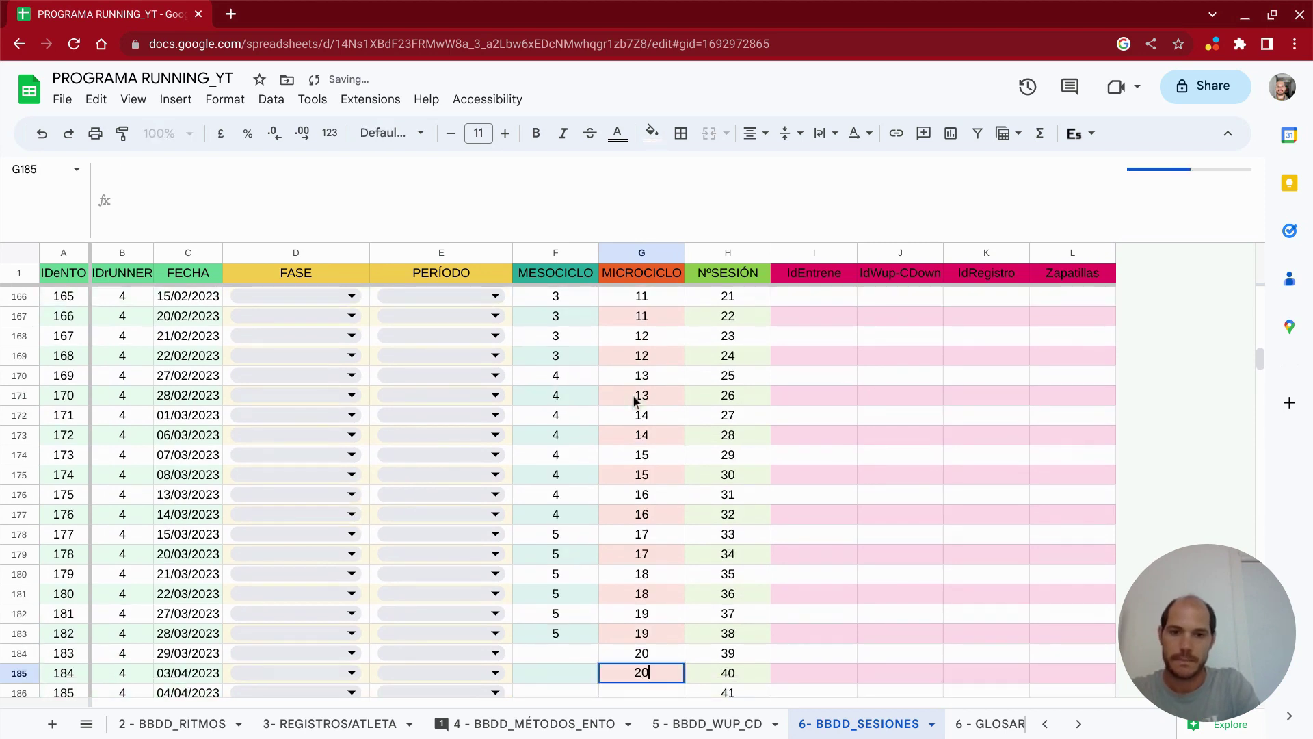
- Enter microcycles 21 through 24 down to G192
key("Return")
type("21")
key("Return")
type("21")
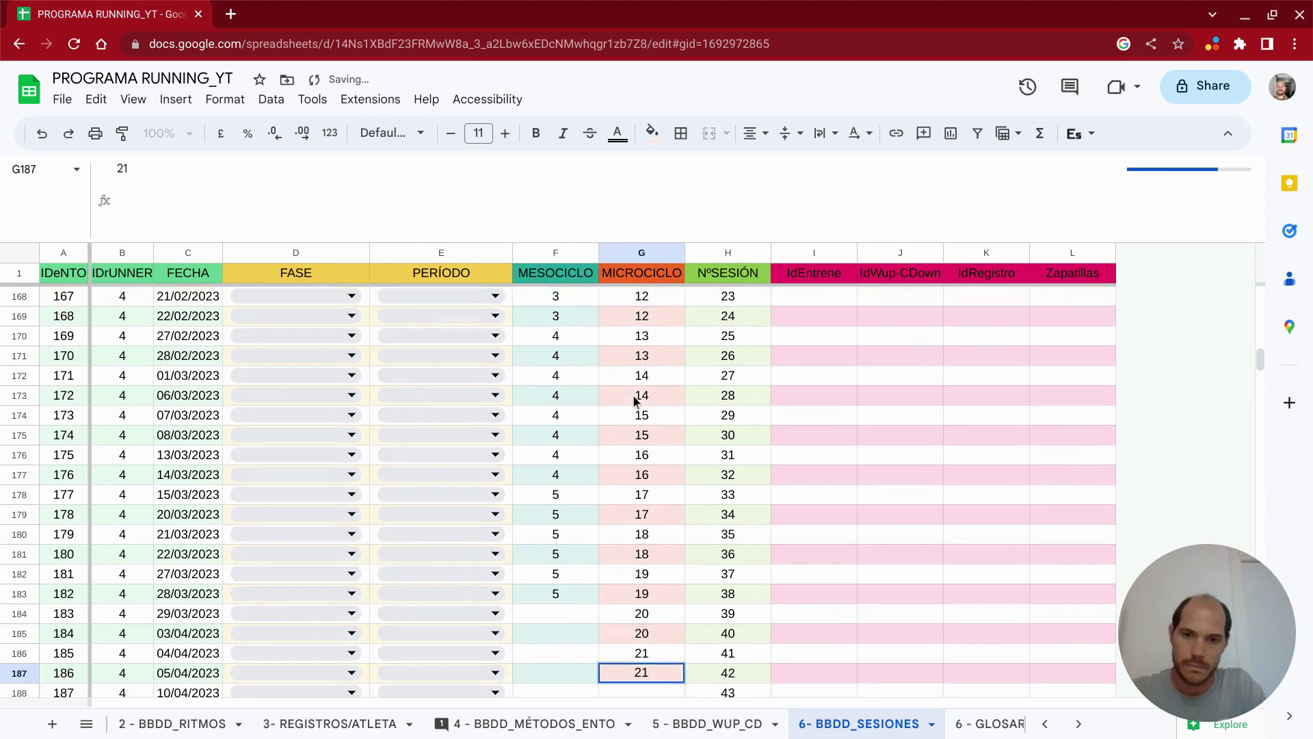
key("Return")
type("22")
key("Return")
type("22")
key("Return")
type("23")
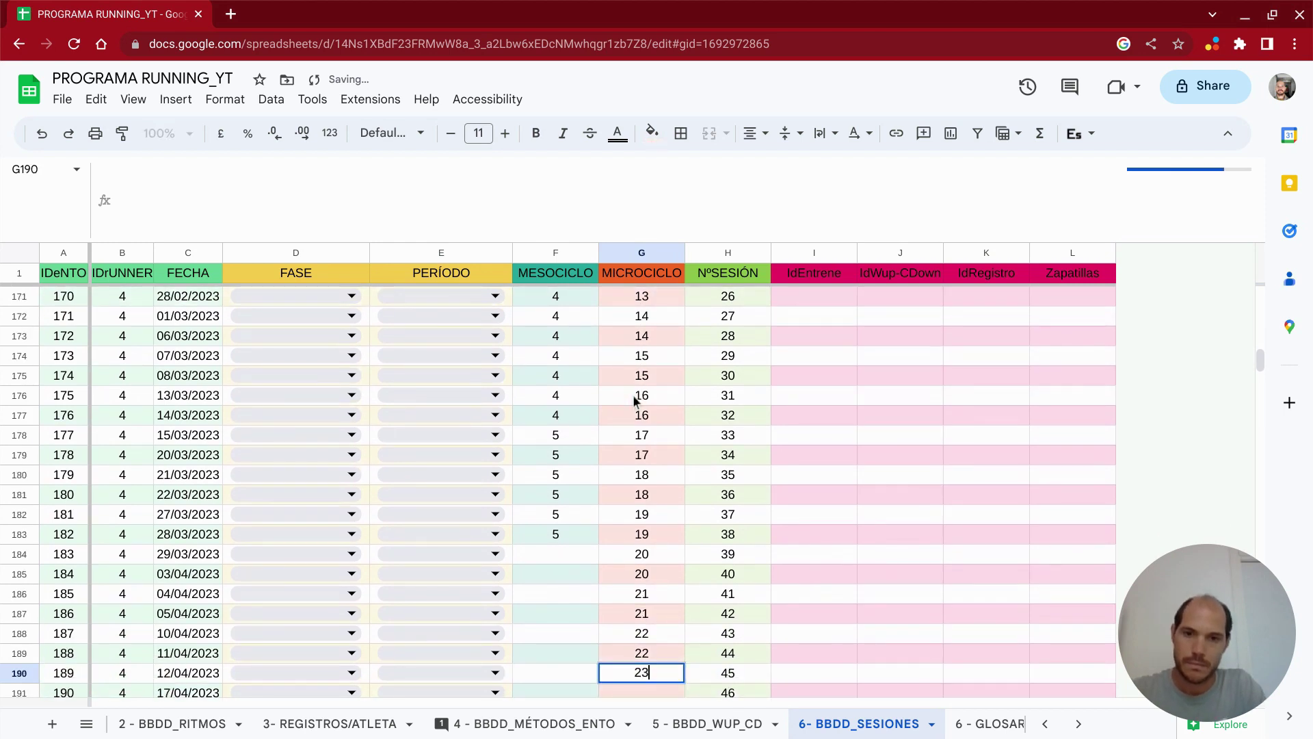
key("Return")
type("23")
key("Return")
type("24")
key("Return")
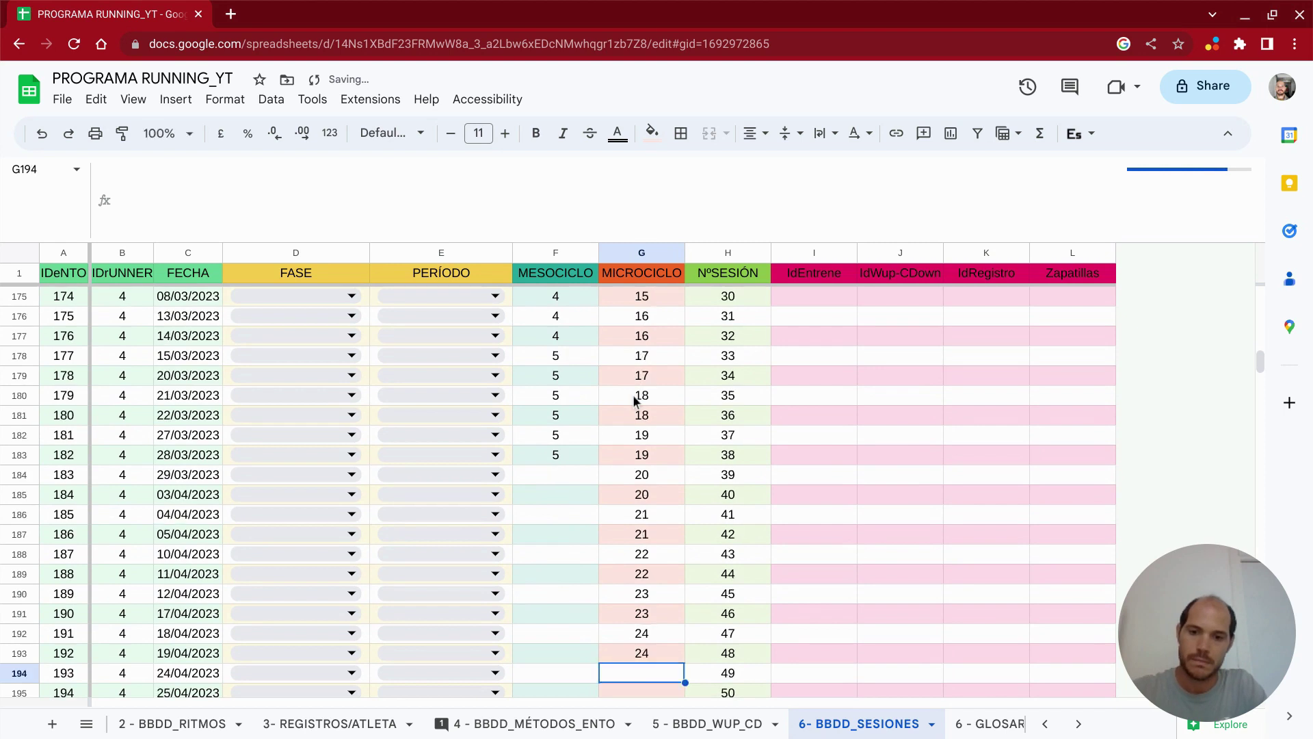
type("25")
key("Return")
type("25")
type("26")
- Enter microcycles 26 through 31 down to G207
key("Return")
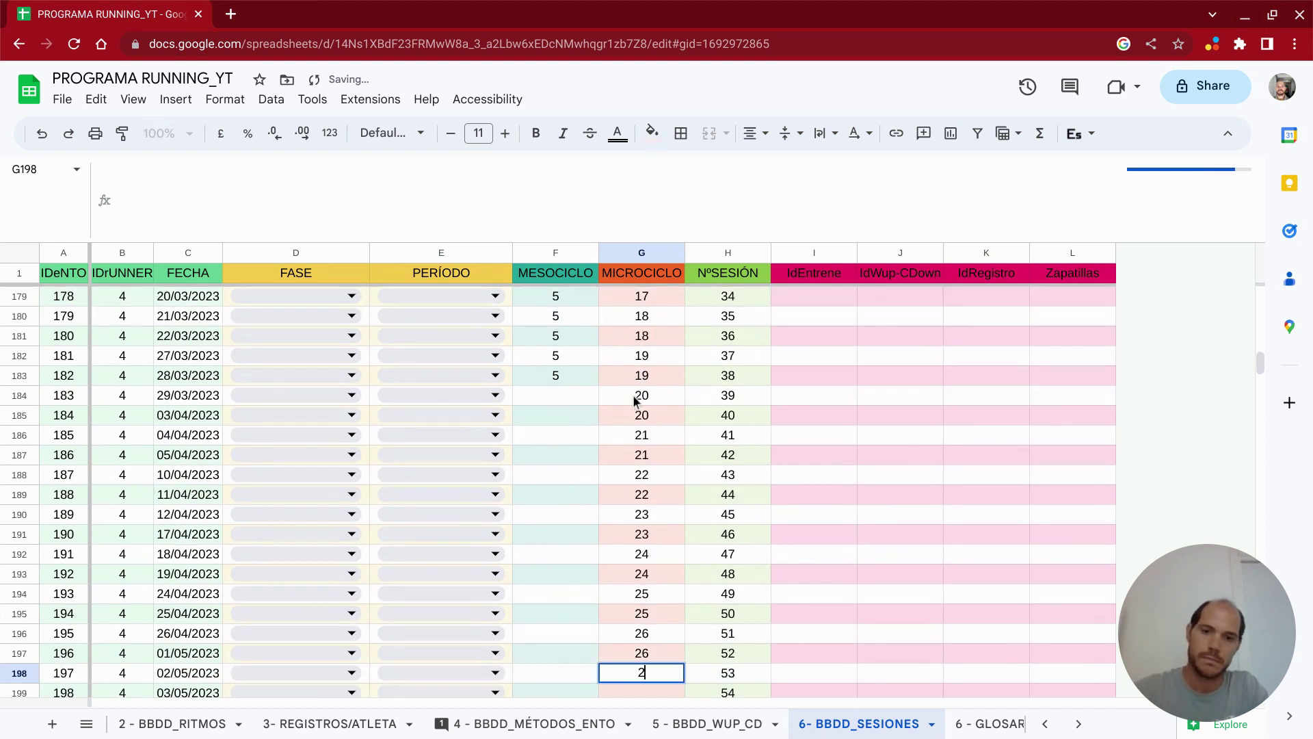
type("27")
key("Return")
type("27")
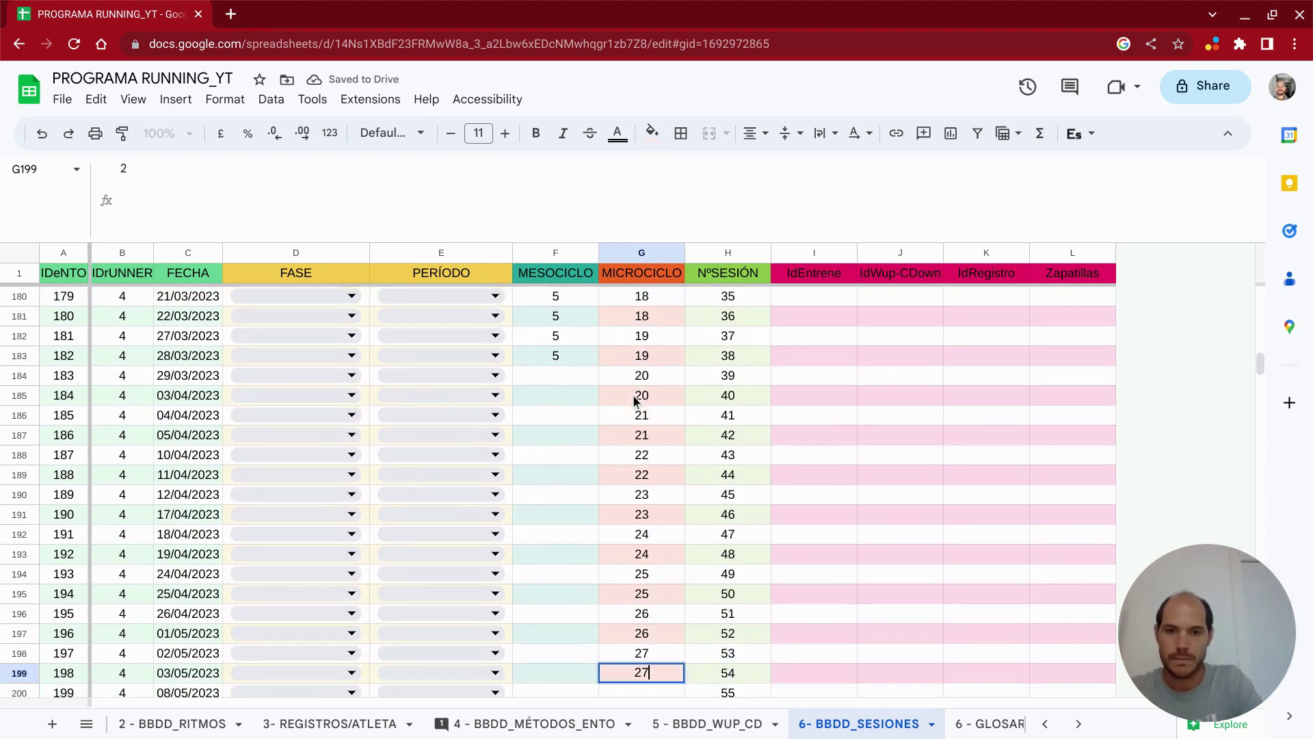
key("Return")
type("28")
key("Return")
type("28")
key("Return")
key("Return")
type("29")
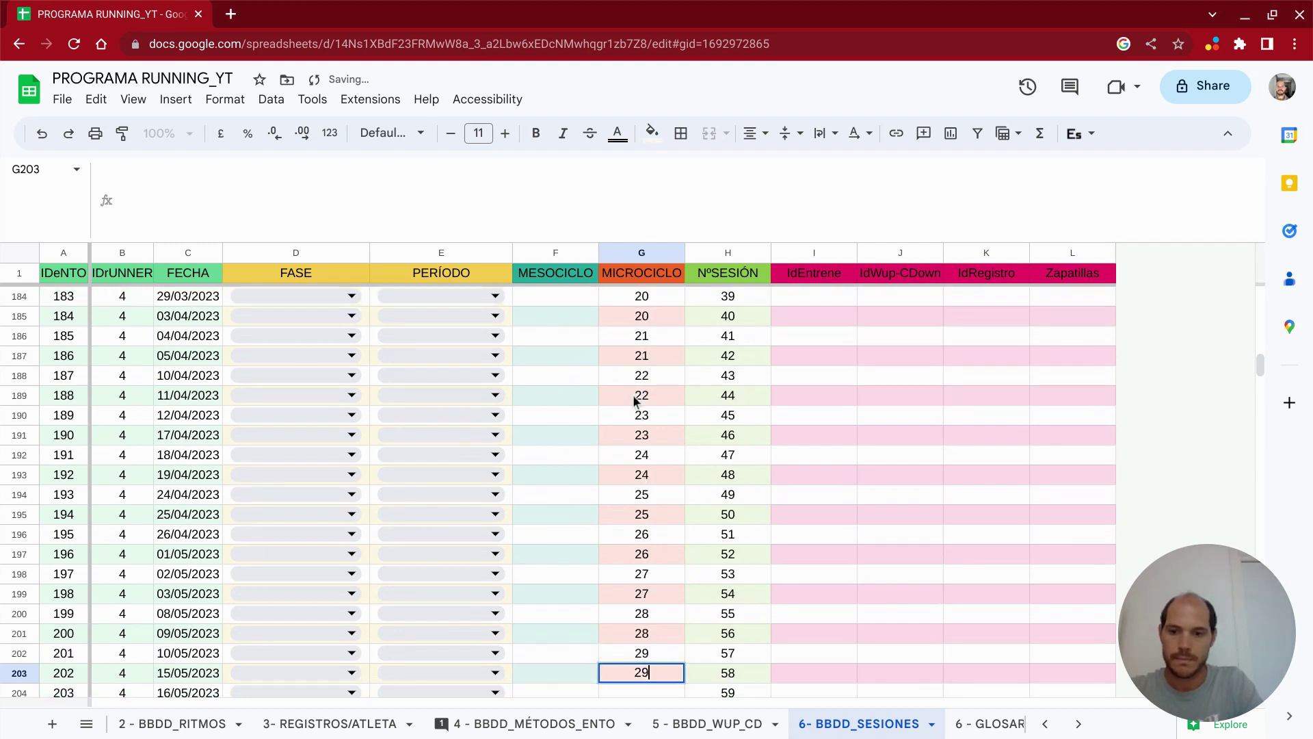
key("Return")
type("30")
key("Return")
type("30")
key("Return")
type("31")
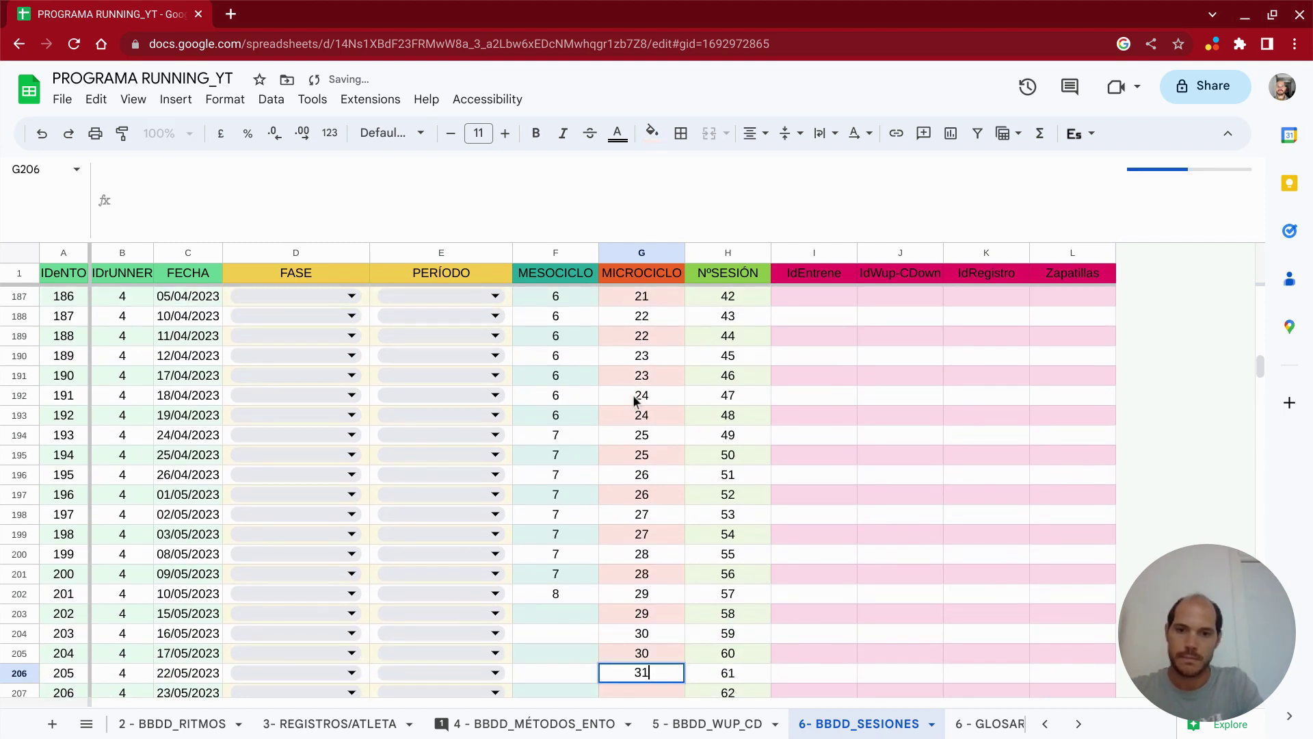
key("Return")
type("31")
type("32")
- Enter microcycles 32 through 39 down to G222, correcting G213 to 34
key("Return")
type("32")
key("Return")
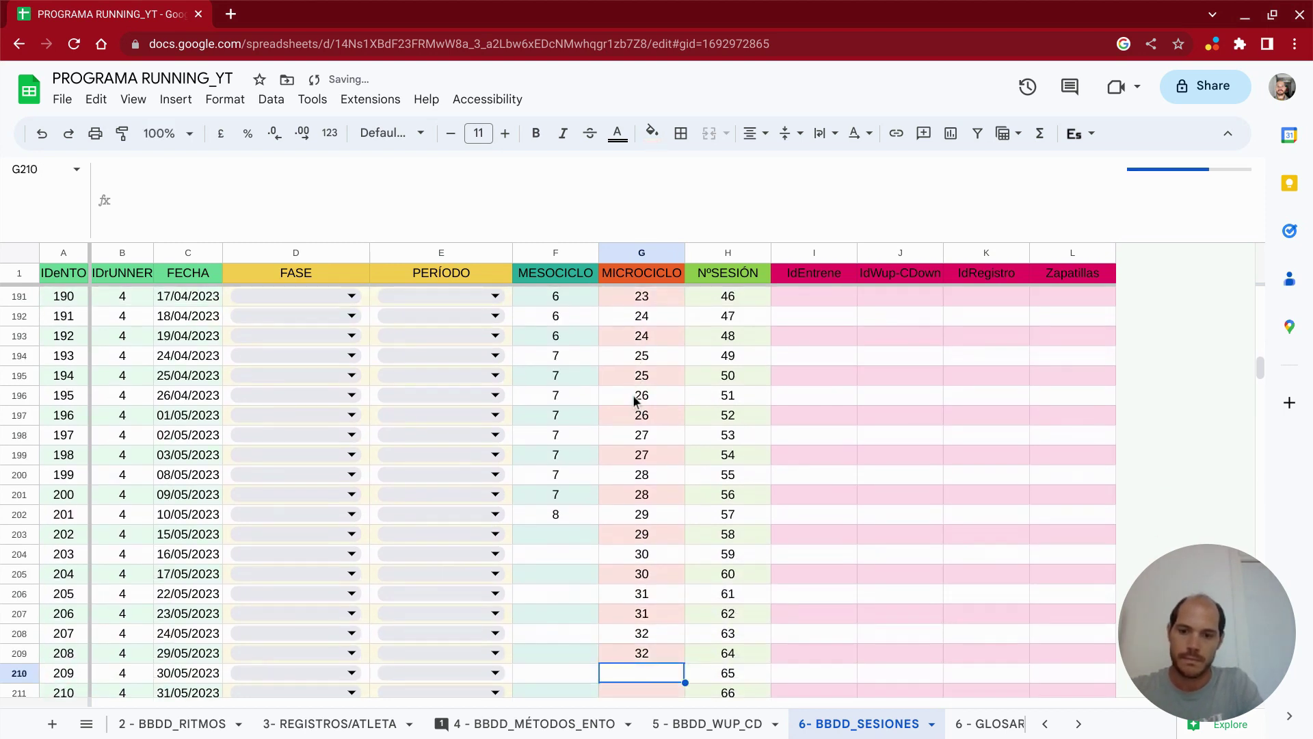
type("33")
key("Return")
type("33")
key("Return")
type("34")
key("Return")
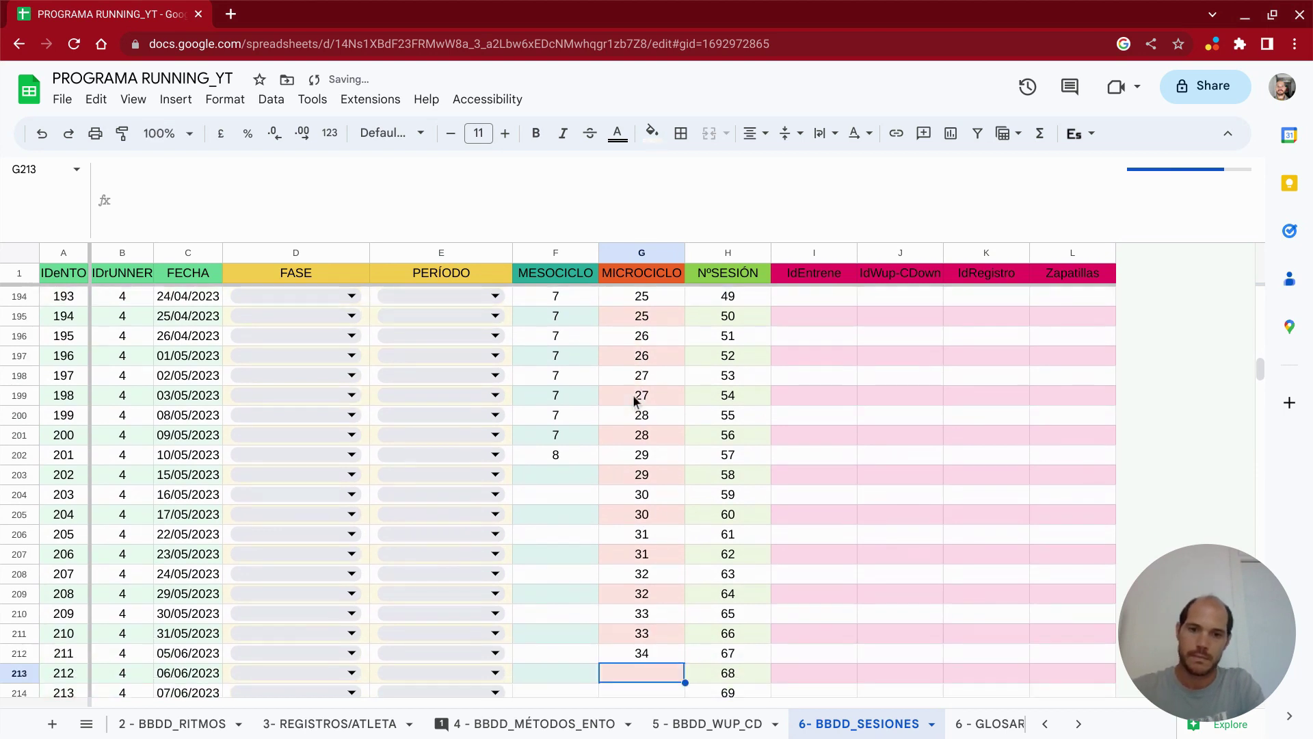
type("35")
key("BackSpace")
type("4")
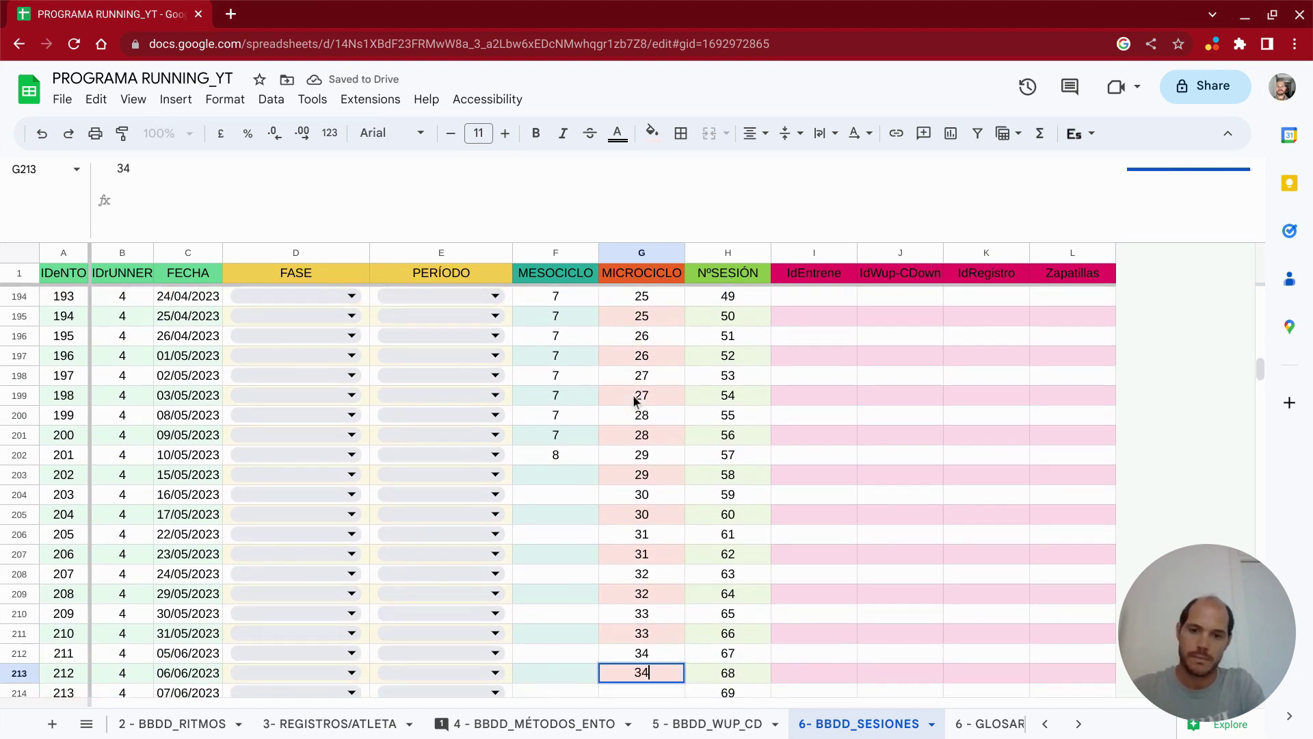
key("Return")
type("35")
key("Return")
type("35")
key("Return")
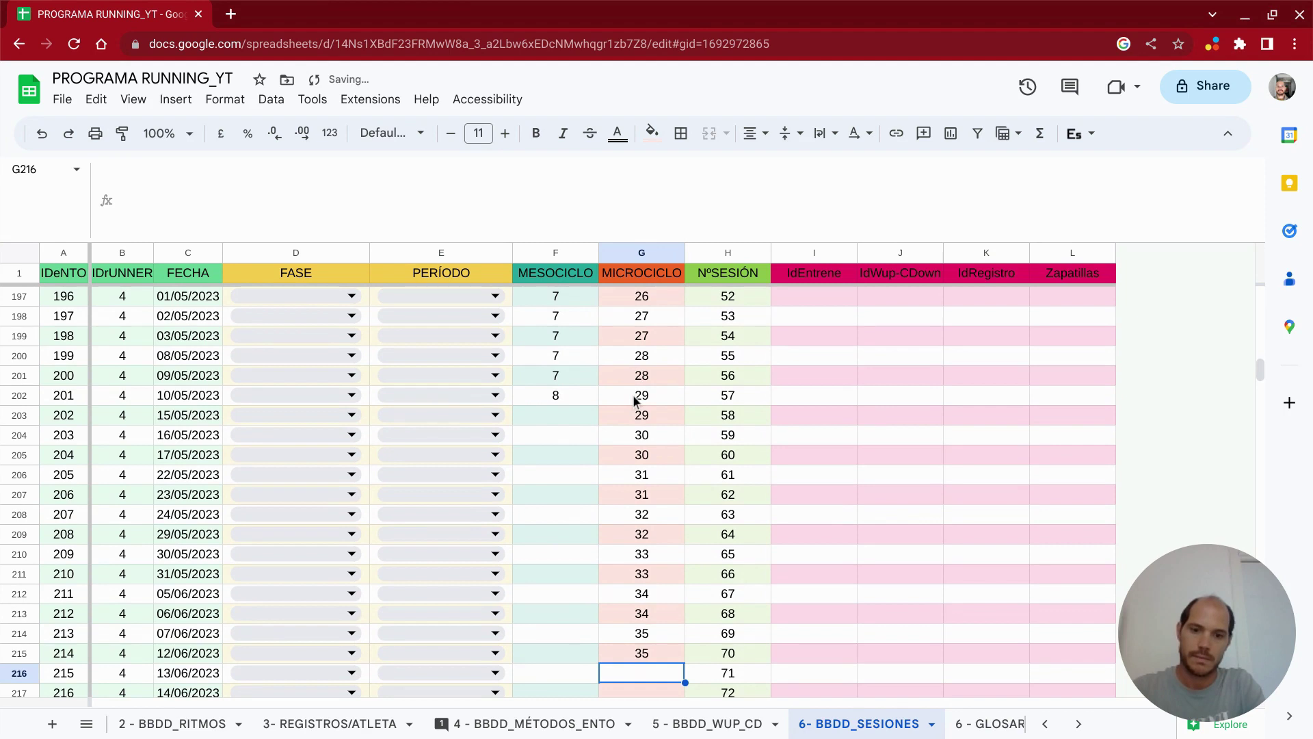
type("36")
key("Return")
type("36")
key("Return")
type("37")
key("Return")
type("37")
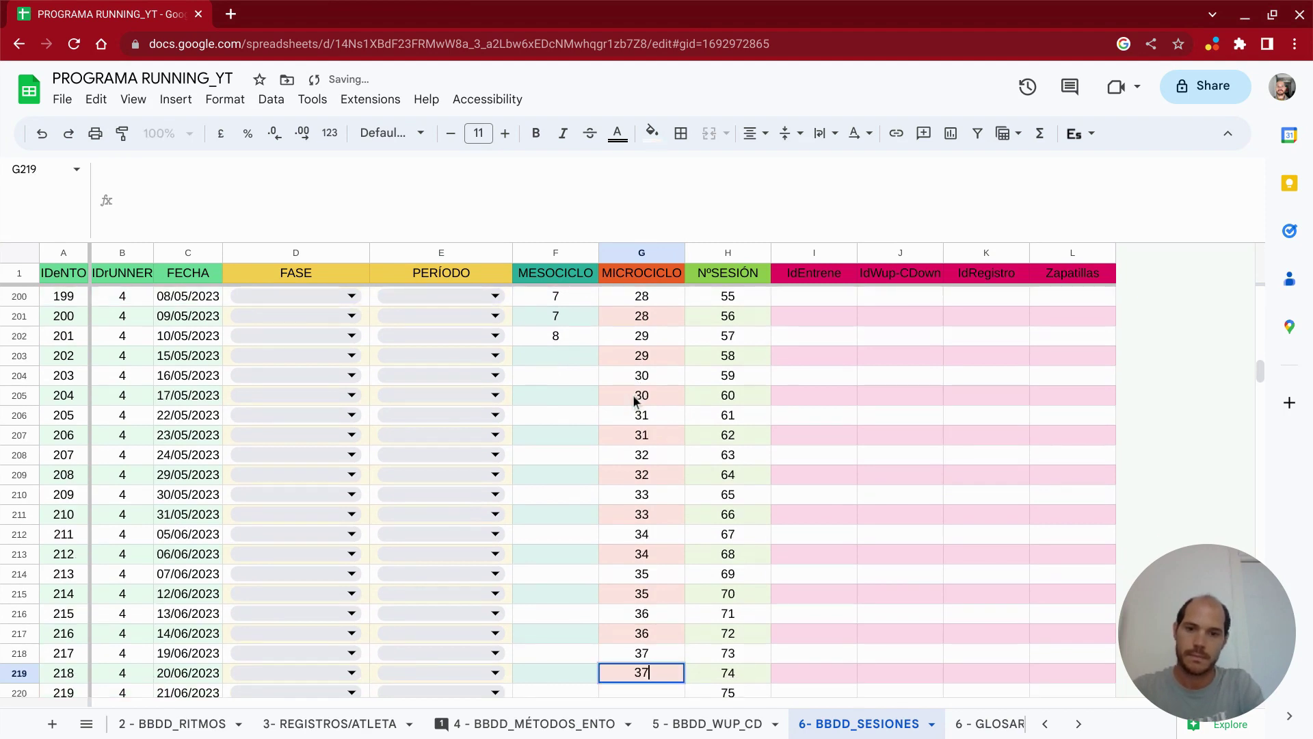
key("Return")
type("38")
key("Return")
type("38")
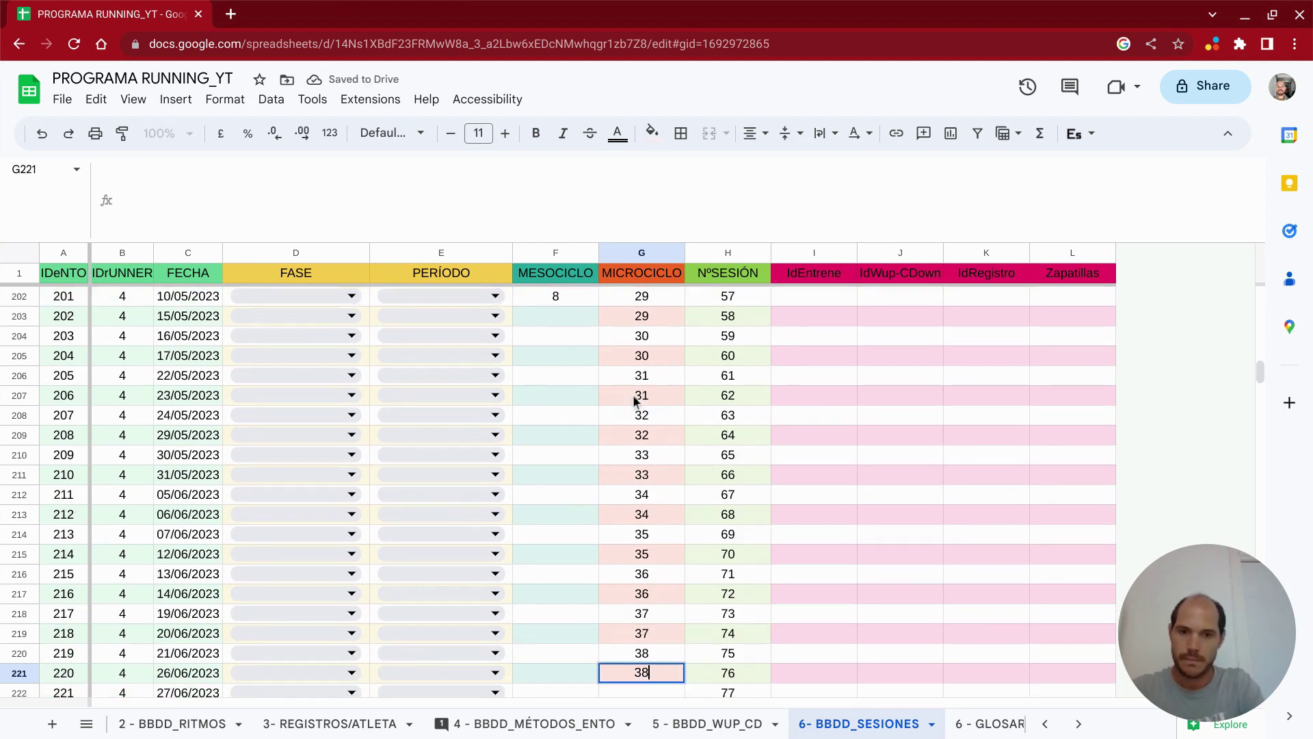
key("Return")
type("39")
key("Return")
- Enter microcycles 39 through 45 down to G235
type("39")
key("Return")
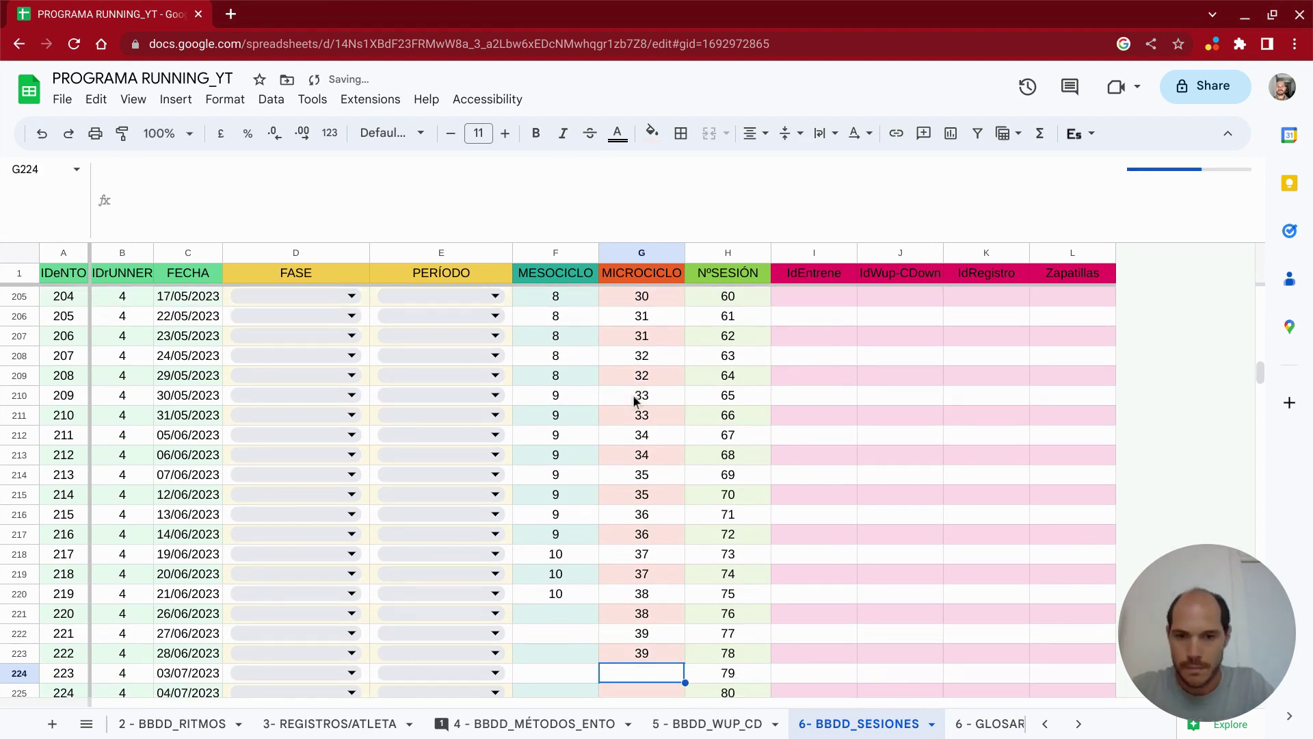
type("40 40 41 41 ")
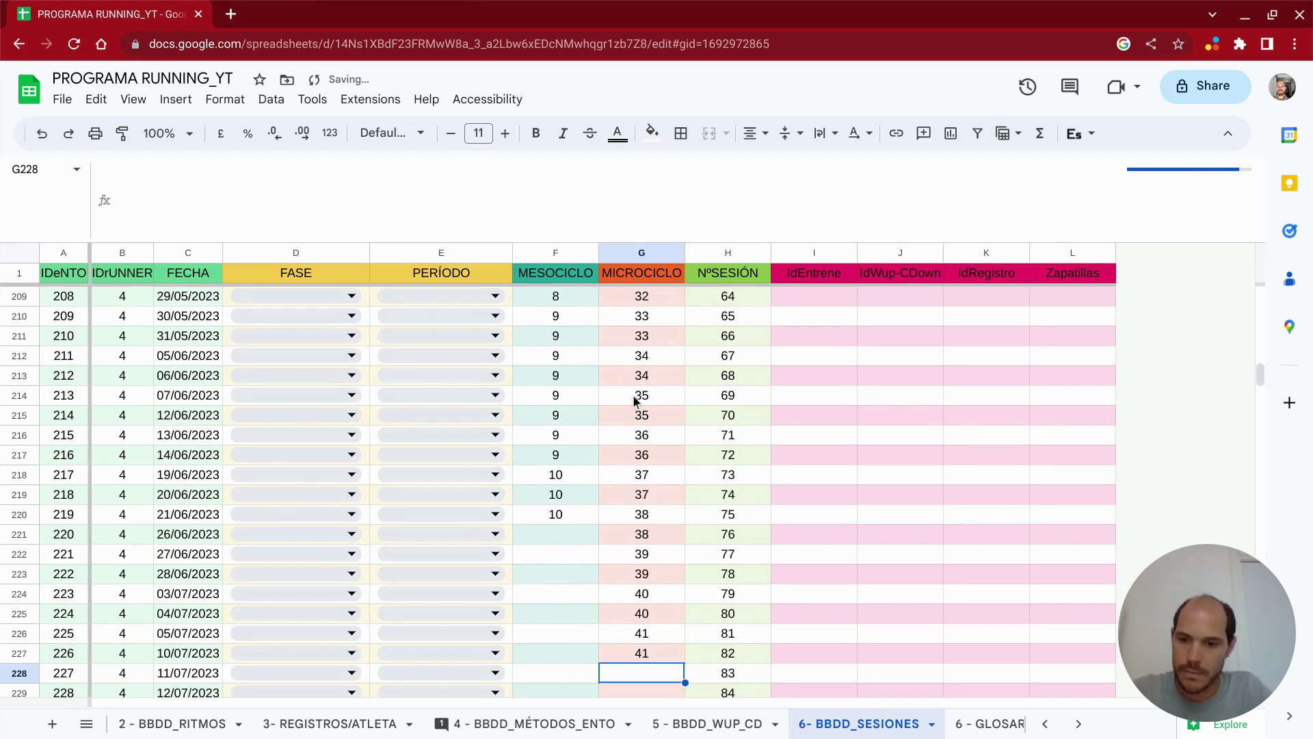
type("42")
key("Return")
type("42")
key("Return")
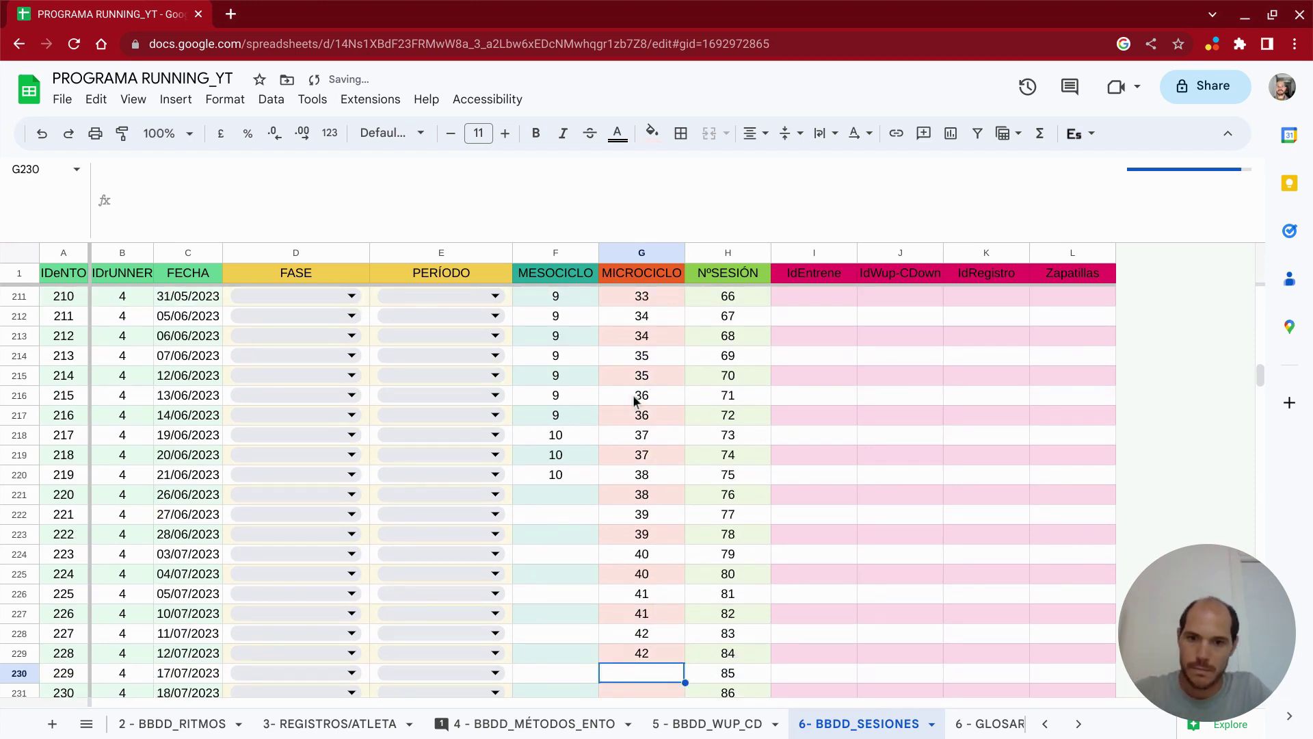
type("43")
key("Return")
type("43")
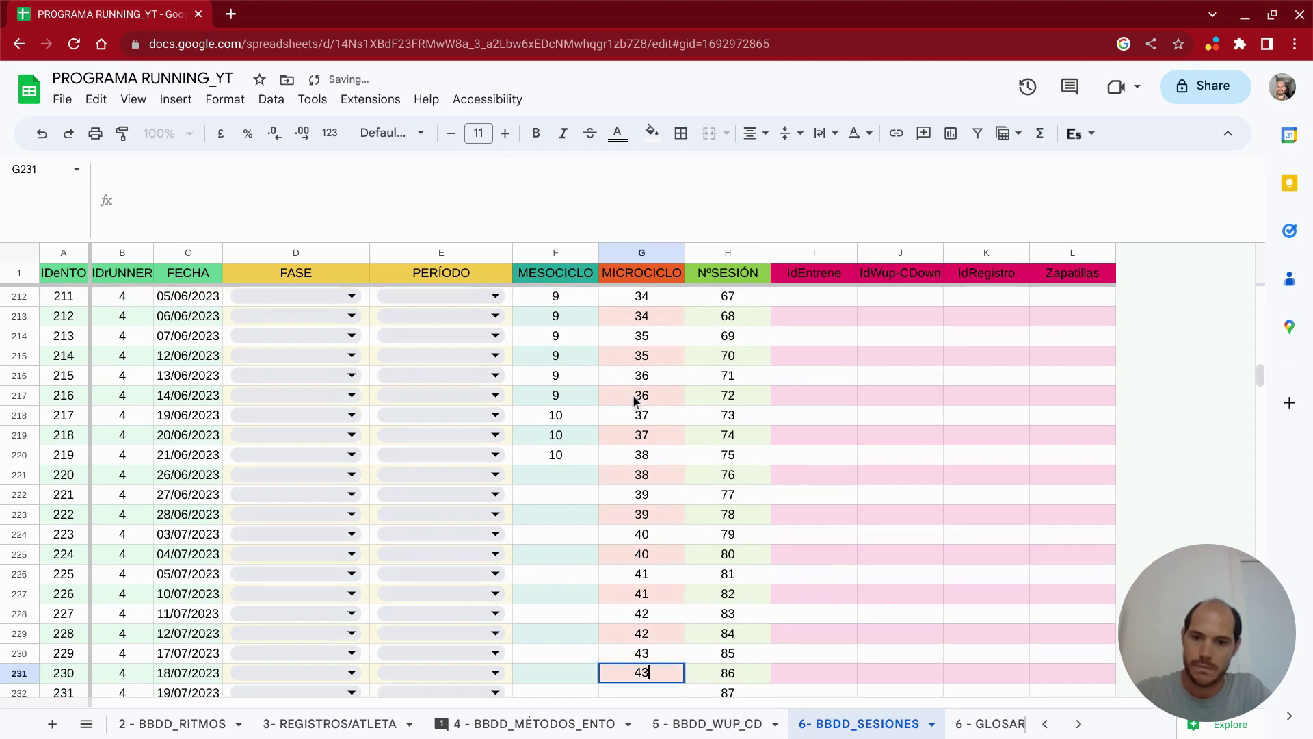
key("Return")
type("44")
key("Return")
type("44")
key("Return")
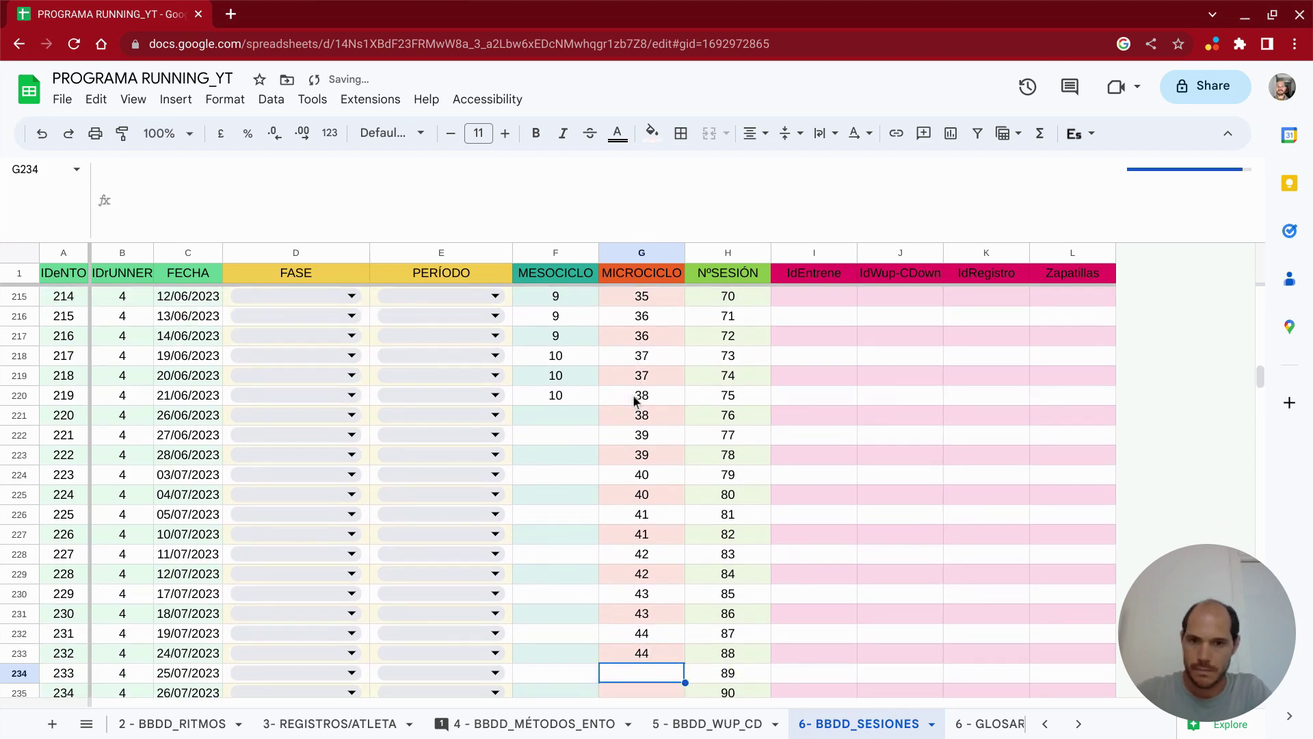
type("45")
key("Return")
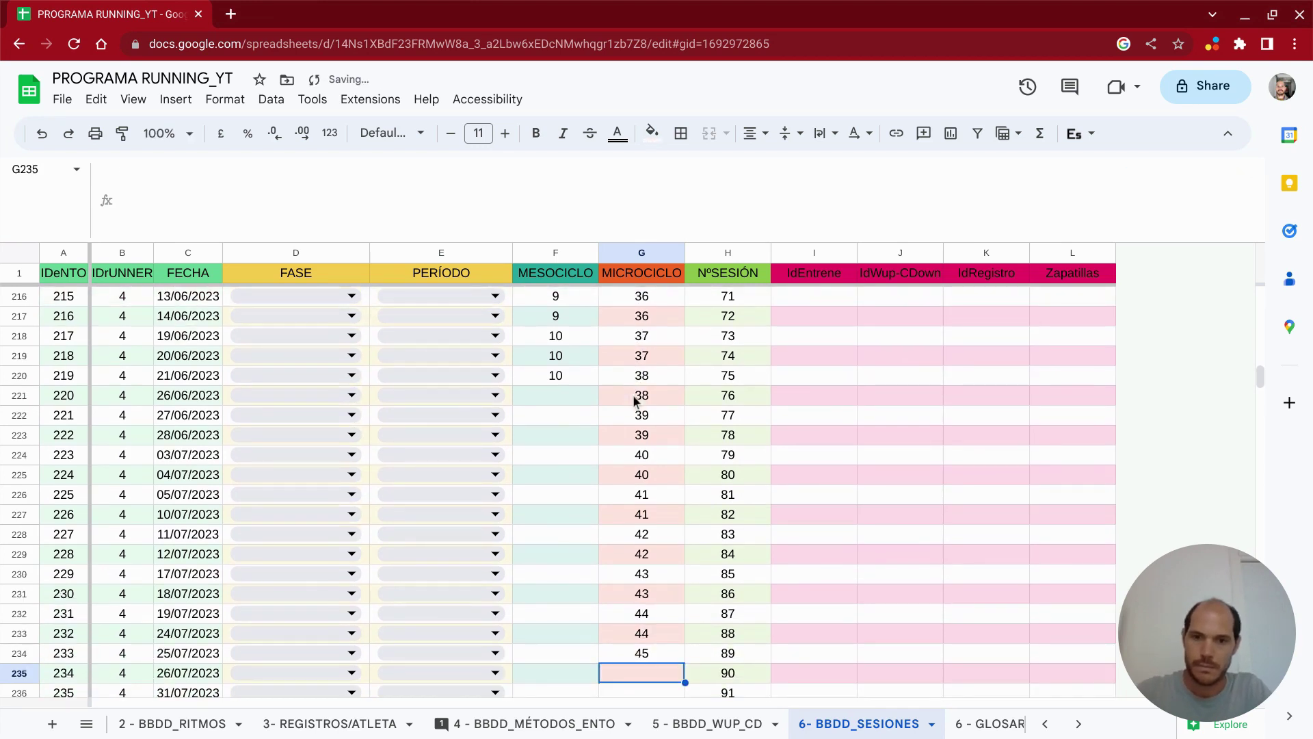
type("45")
key("Return")
- Enter microcycles 46 through 52 down to G245
type("46")
key("Return")
type("46")
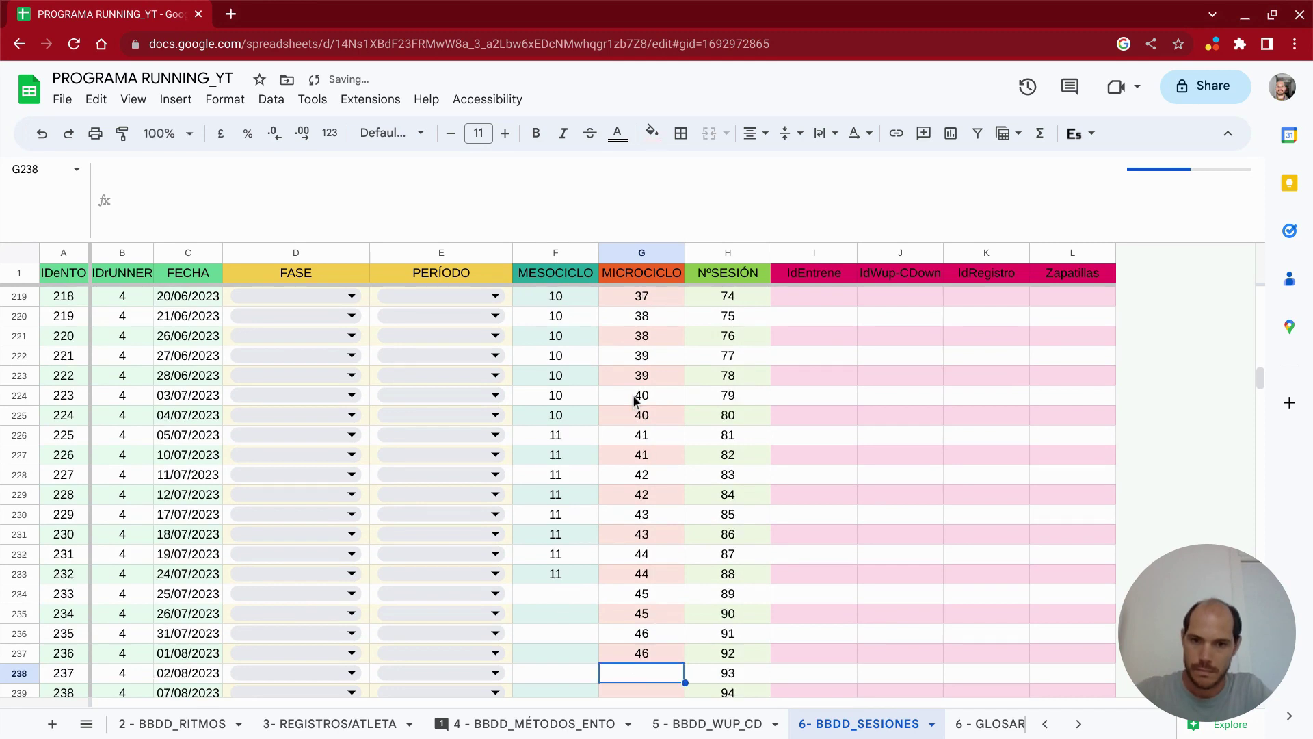
key("Return")
type("47")
key("Return")
type("47")
key("Return")
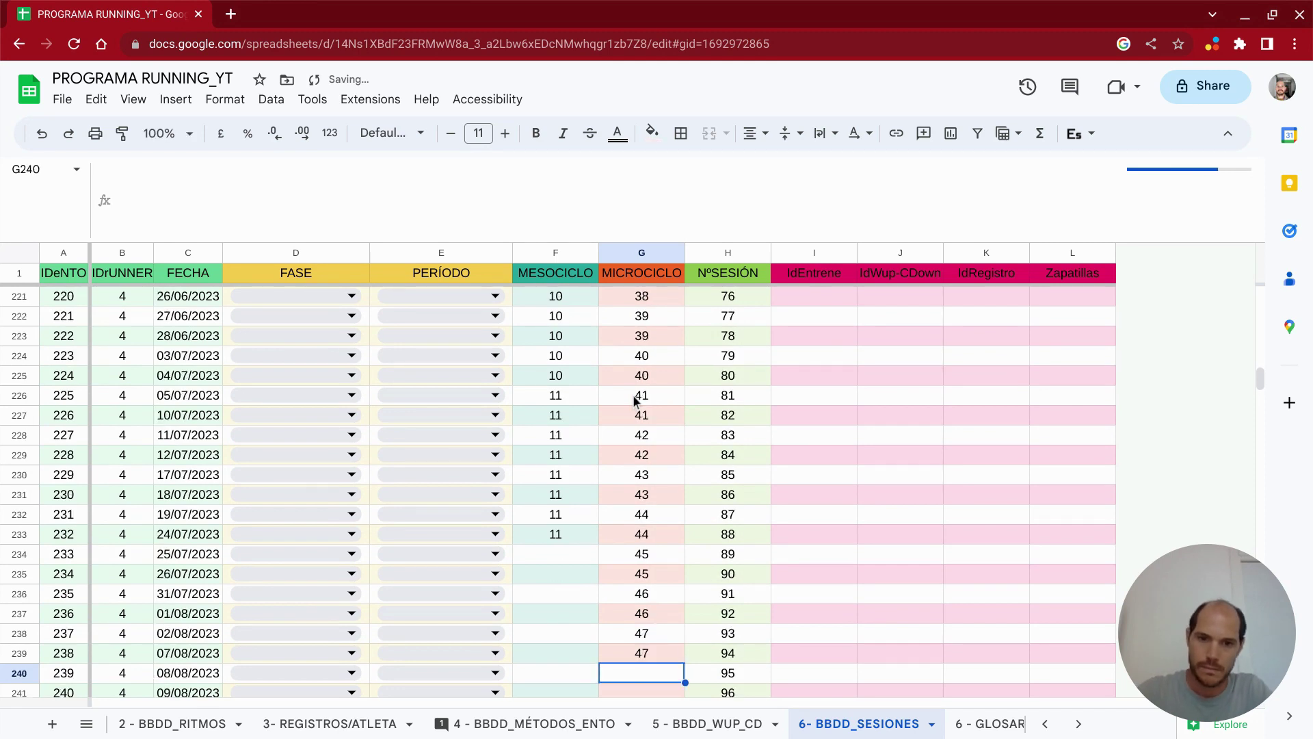
type("48")
key("Return")
type("48")
key("Return")
type("49")
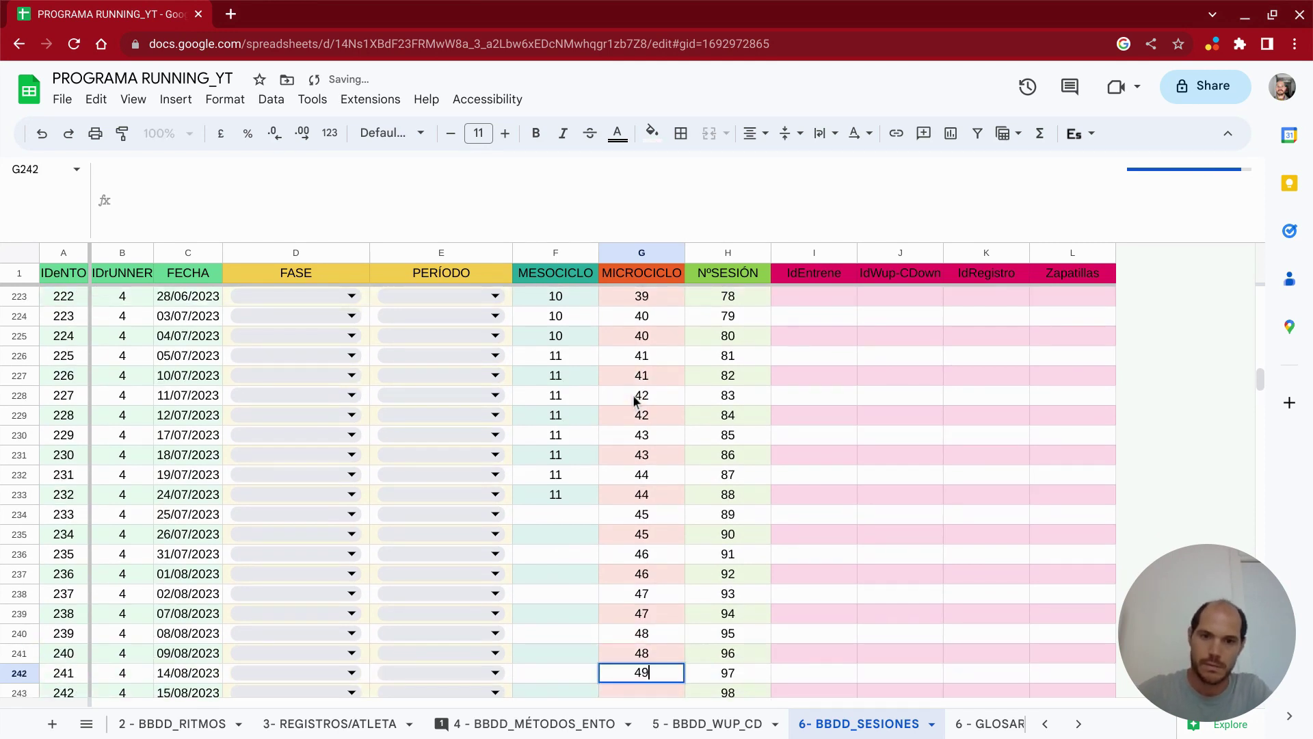
key("Return")
key("Return")
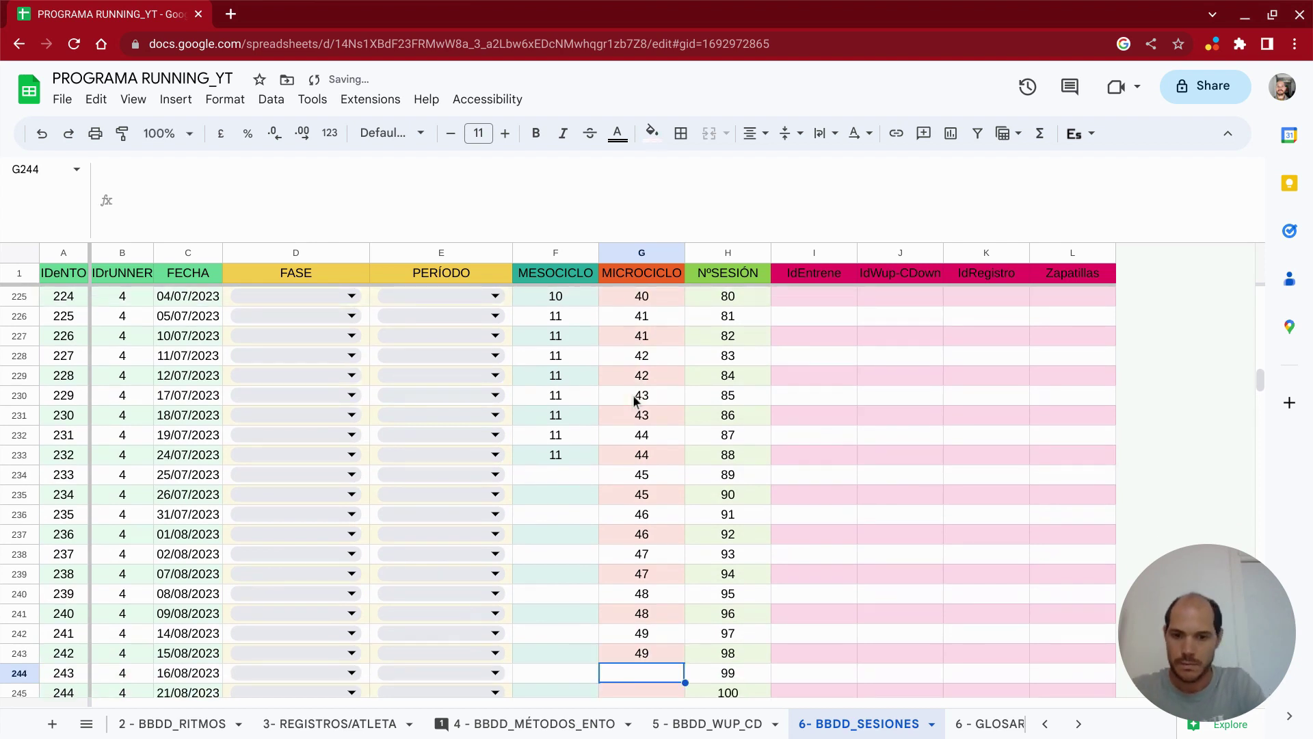
type("50")
key("Return")
type("50")
key("Return")
type("52 ")
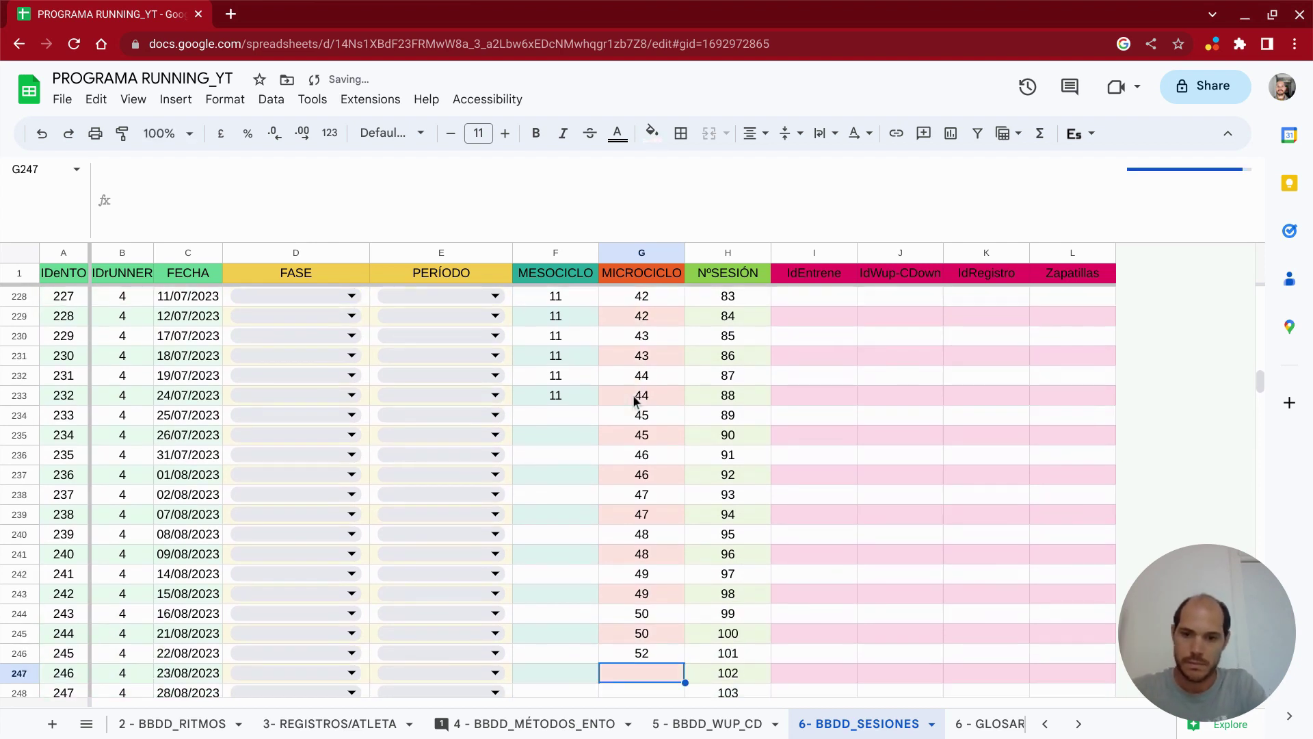
type("52")
key("Return")
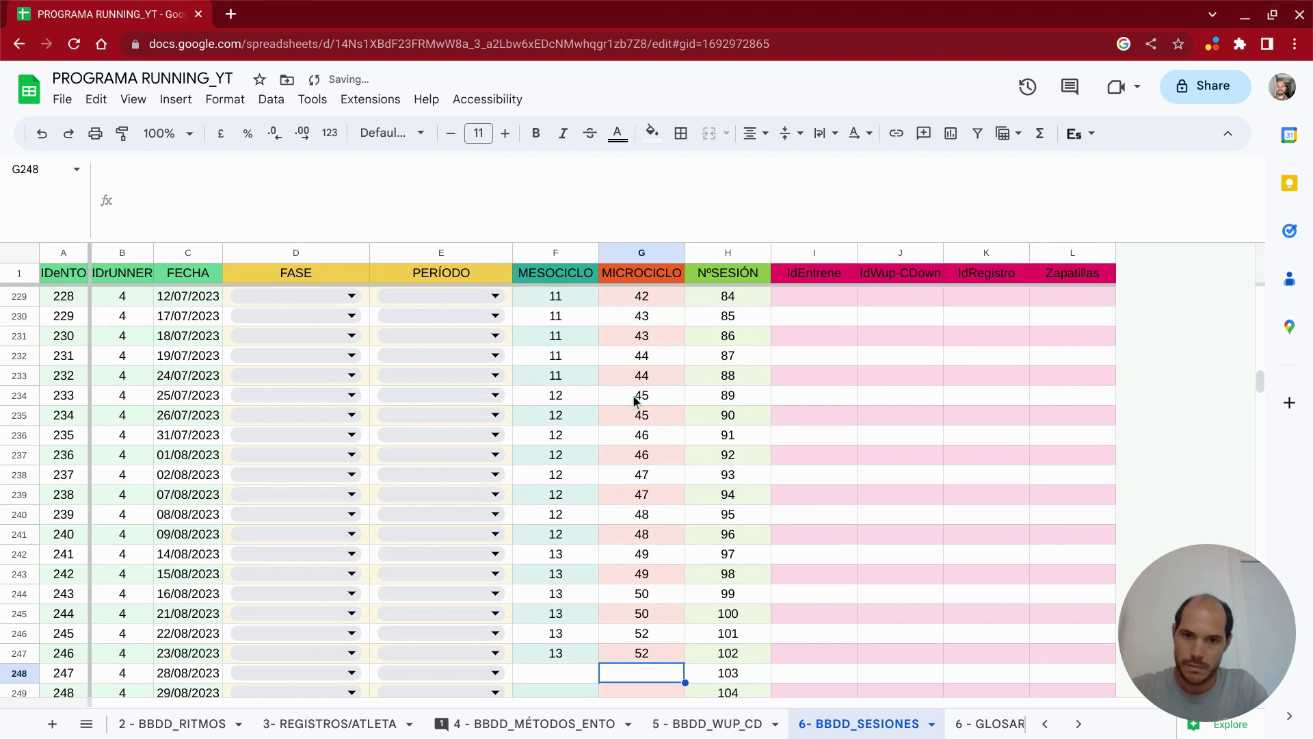
- Correct G246 to 51, replace the 532 typo in G249 with 53, and enter 53 in G250
key("Up")
key("Up")
type("51")
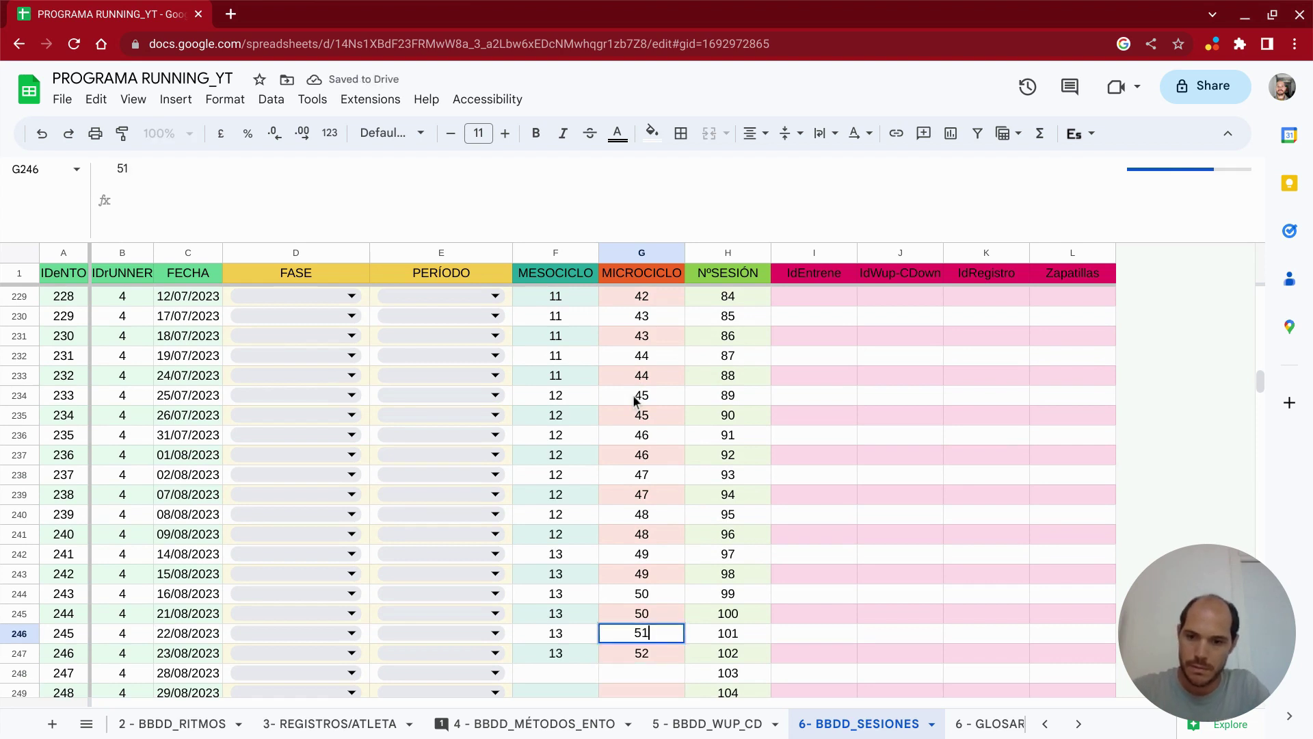
key("Return")
type("51")
key("Return")
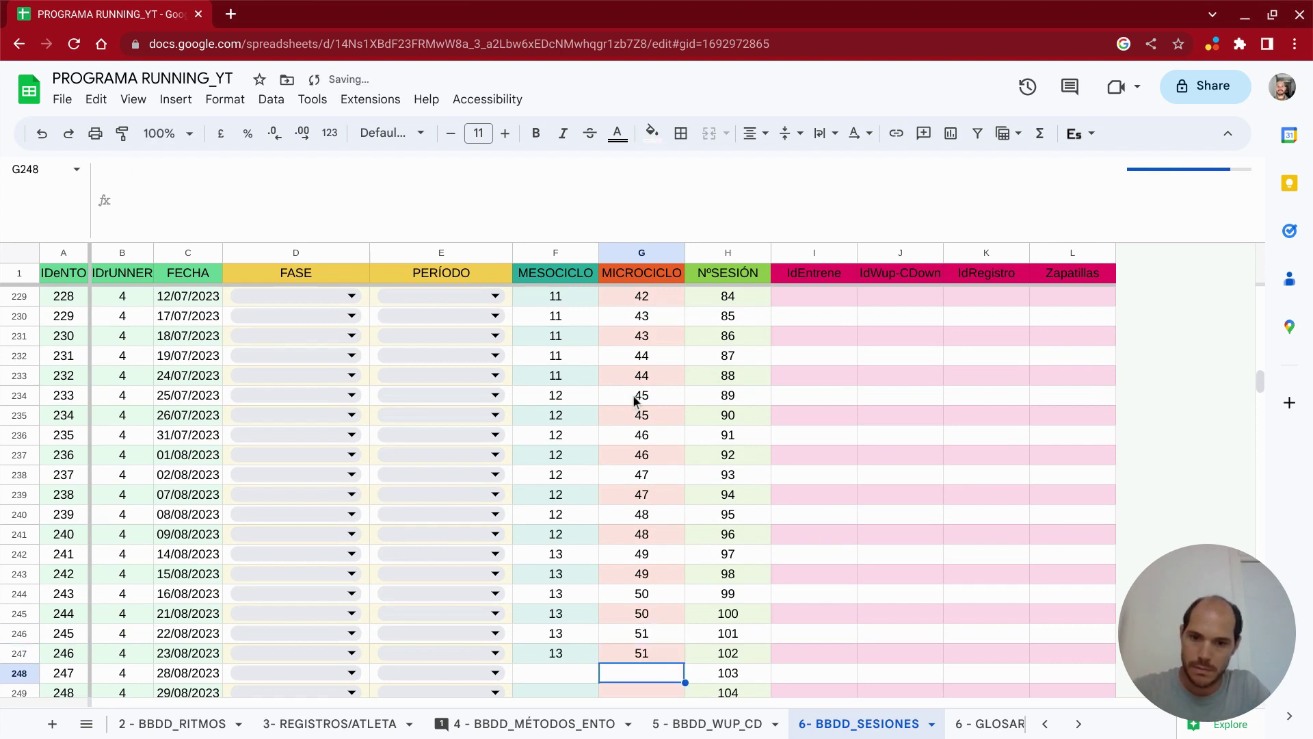
type("52")
key("Return")
type("532")
key("Return")
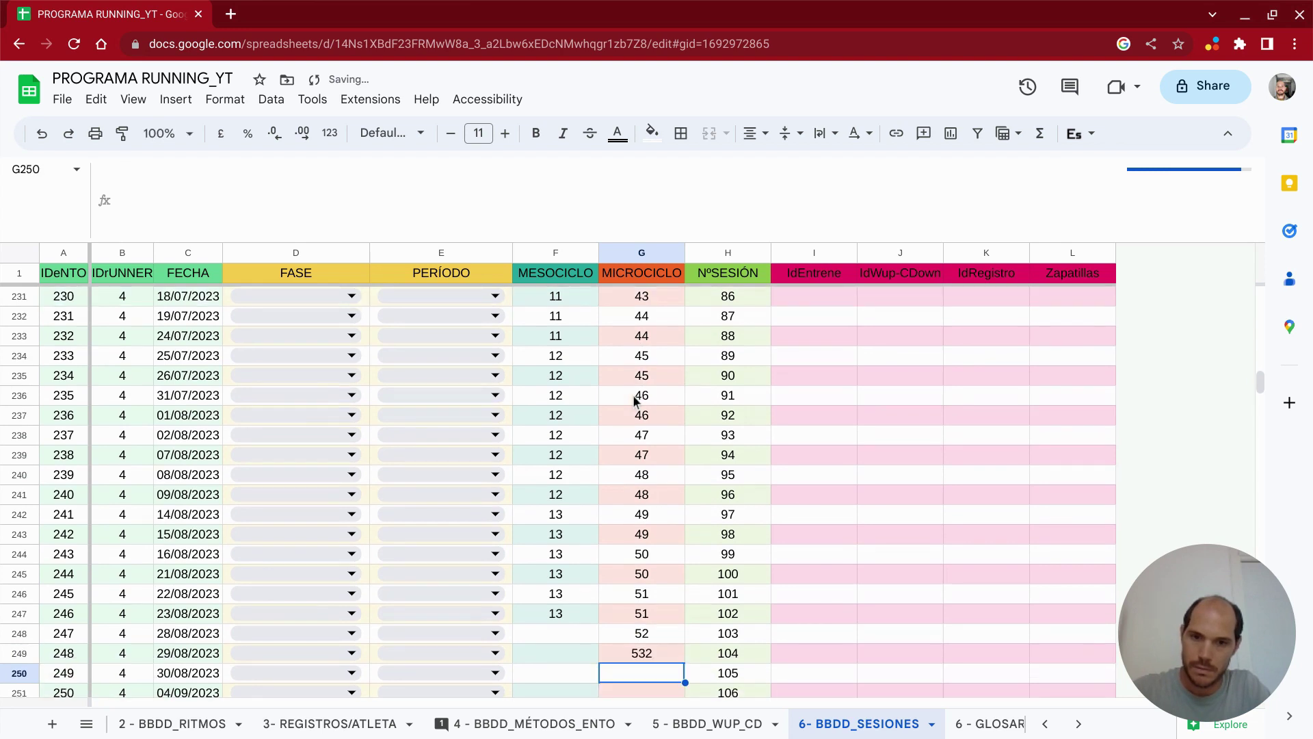
key("Up")
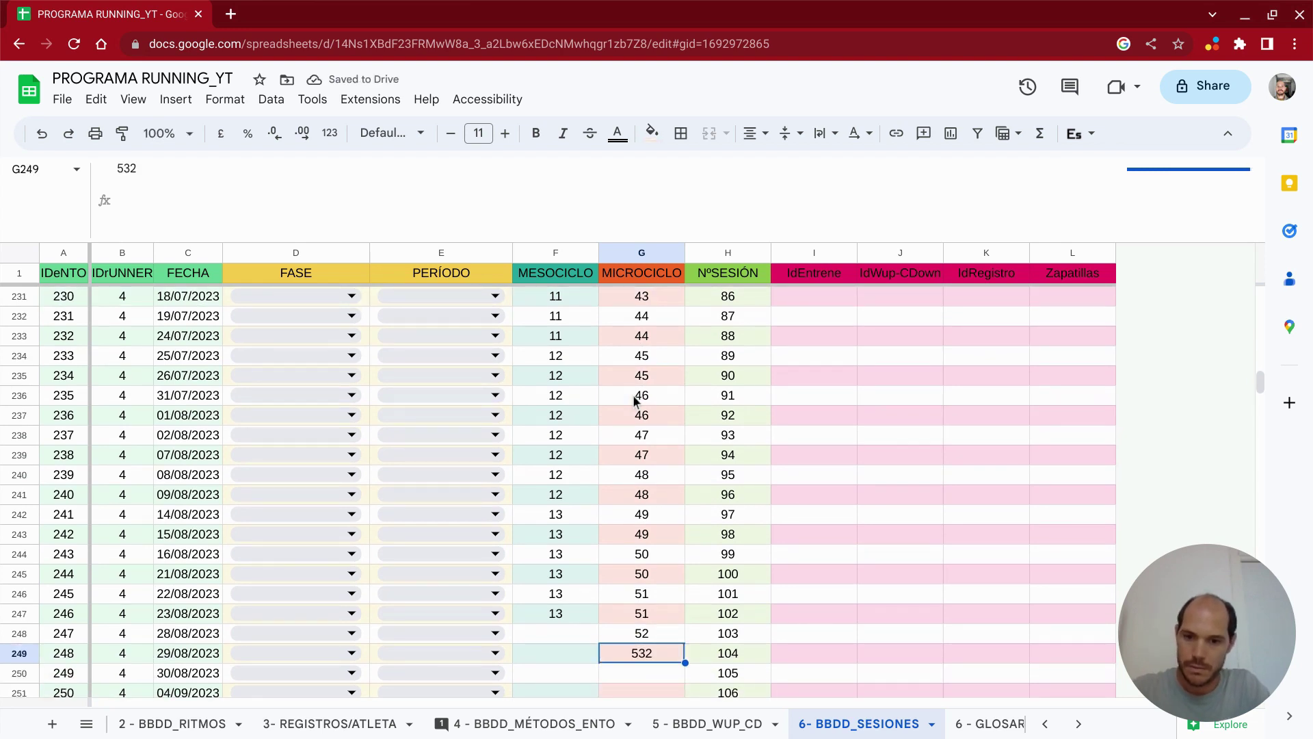
type("53")
key("Return")
type("53")
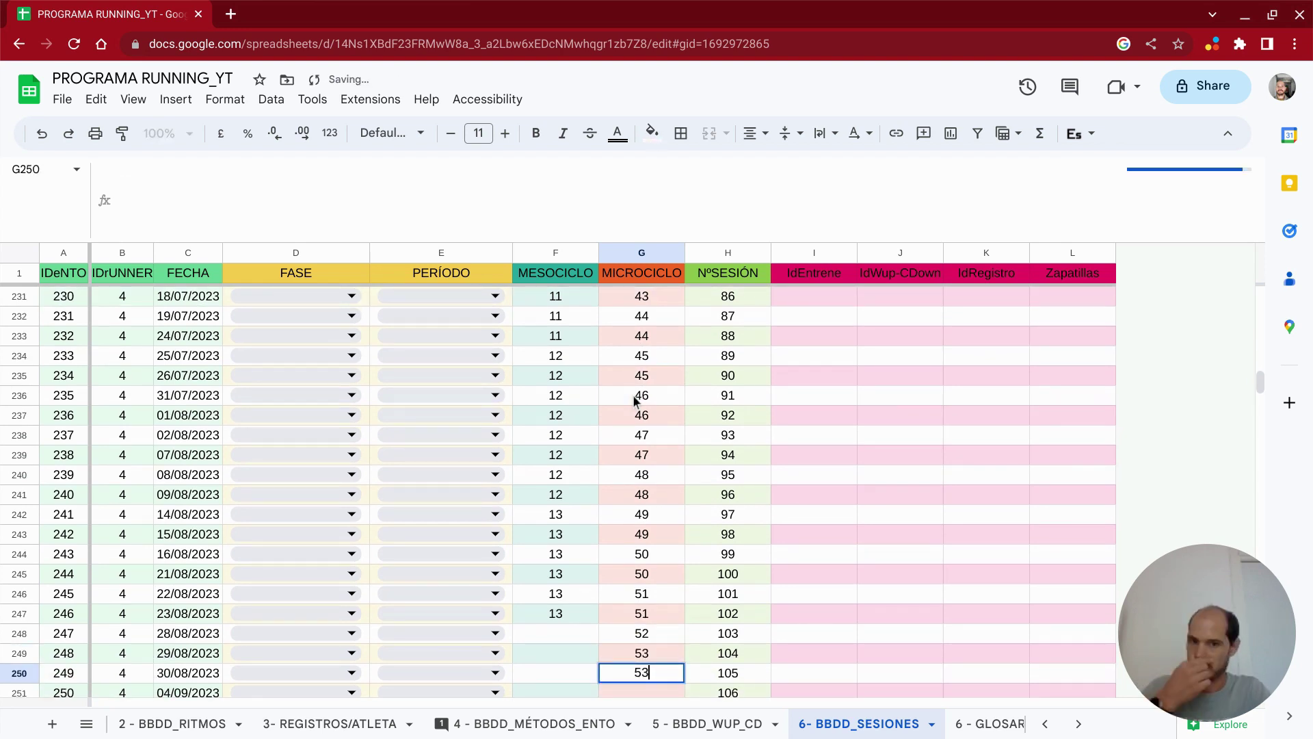
key("Return")
key("Up")
key("Right")
key("Right")
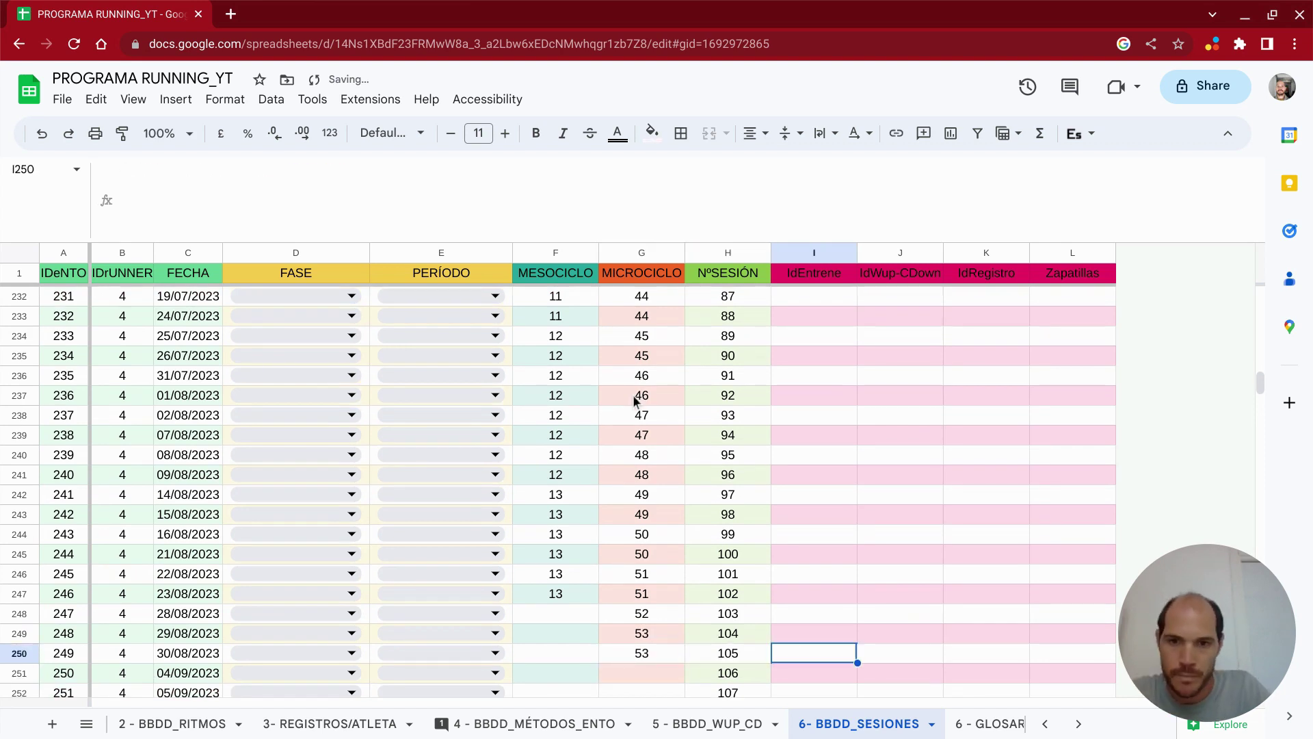
- Clear the stray 53 from G250 and enter 52 in G249, so row 249's MESOCICLO reads 13
key("Left")
key("Left")
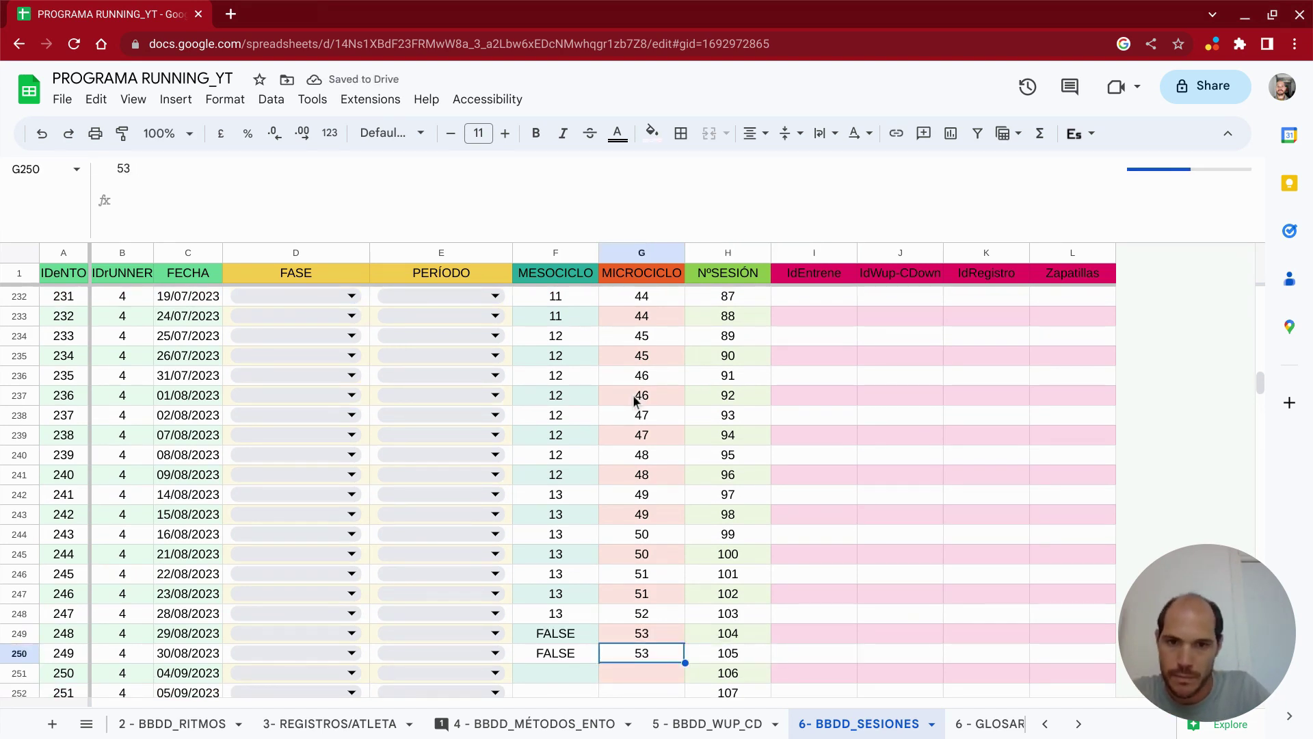
key("Delete")
key("Up")
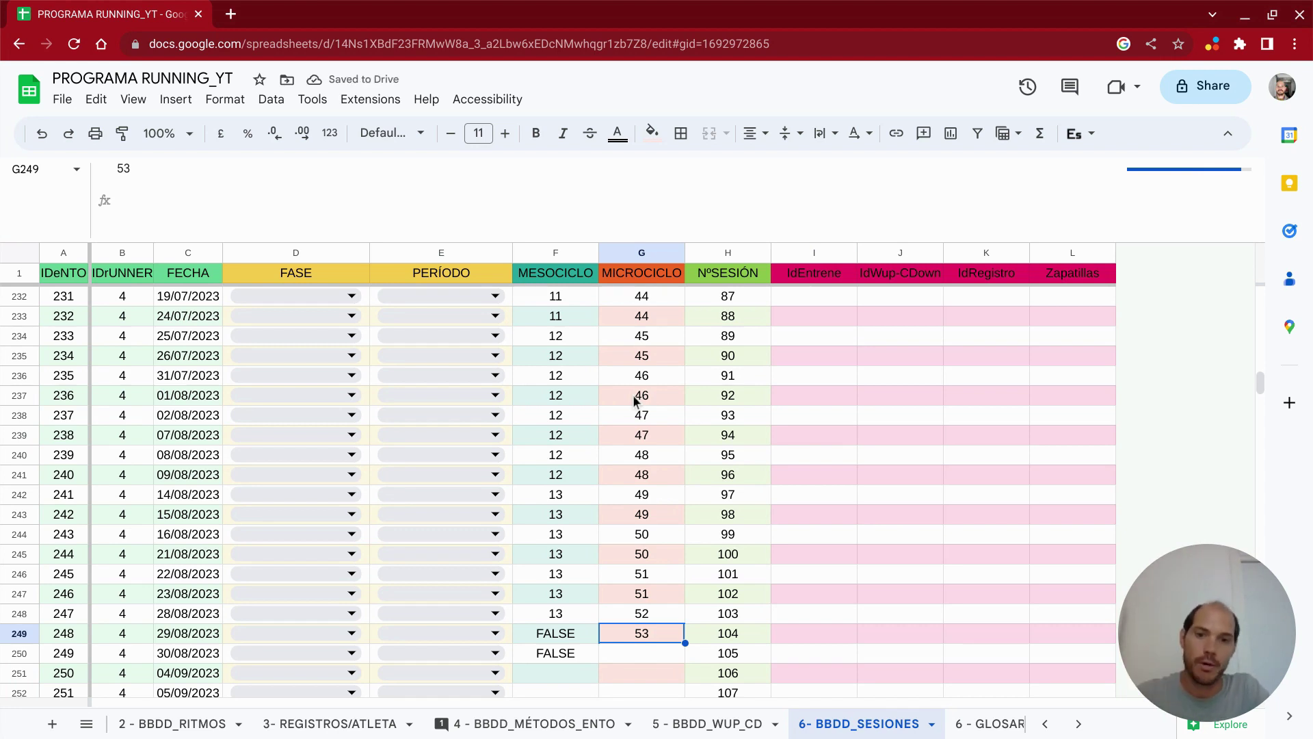
type("52")
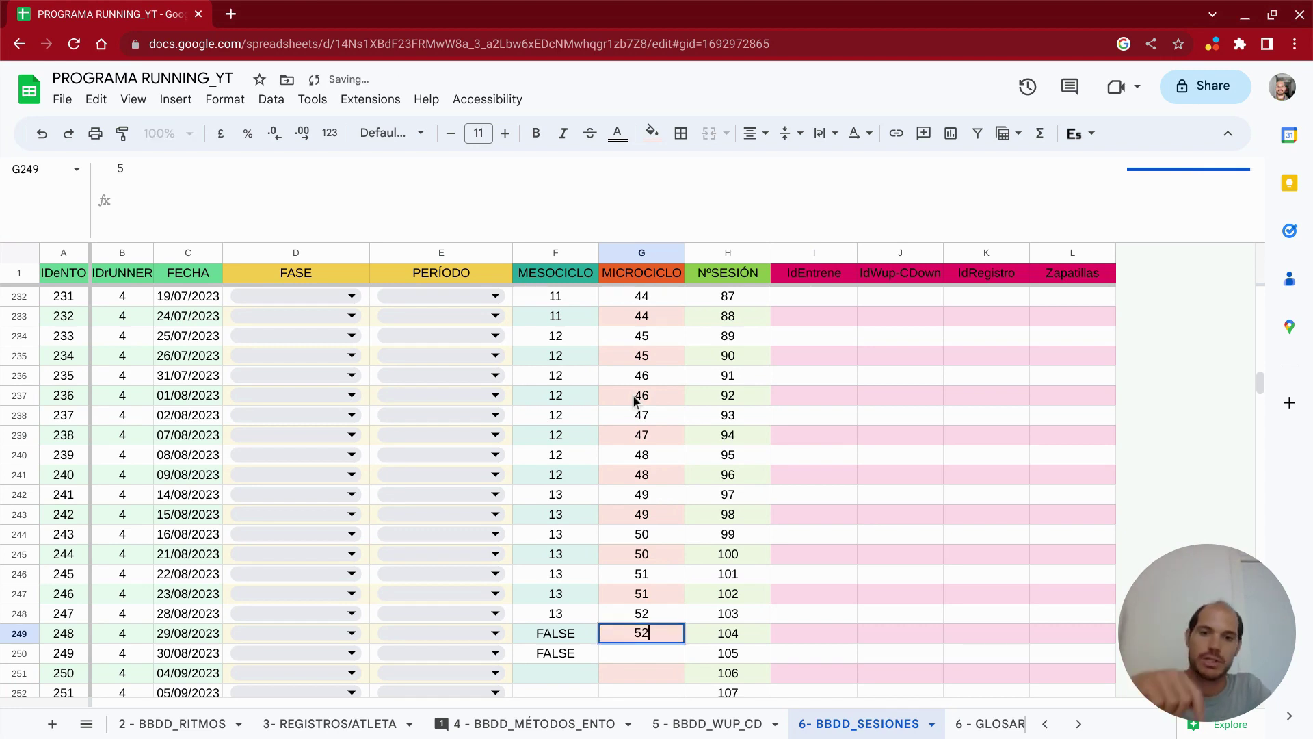
key("Return")
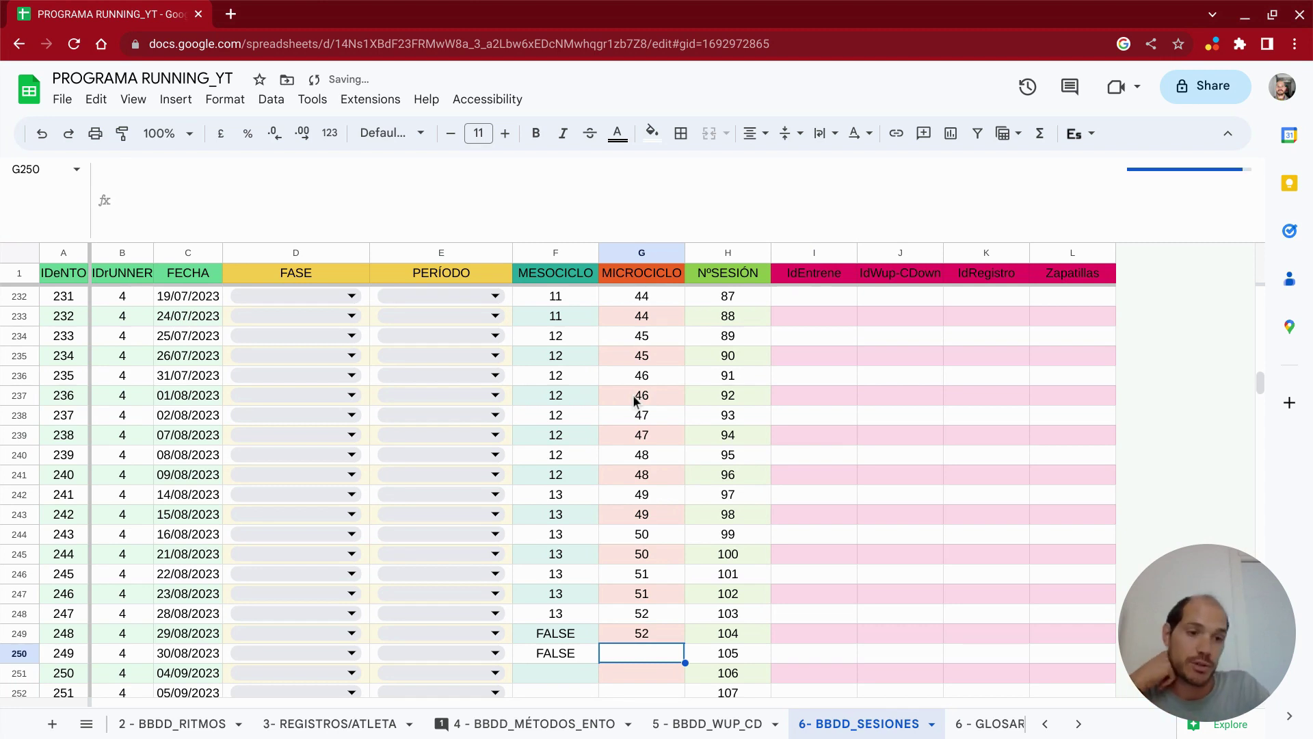
key("Up")
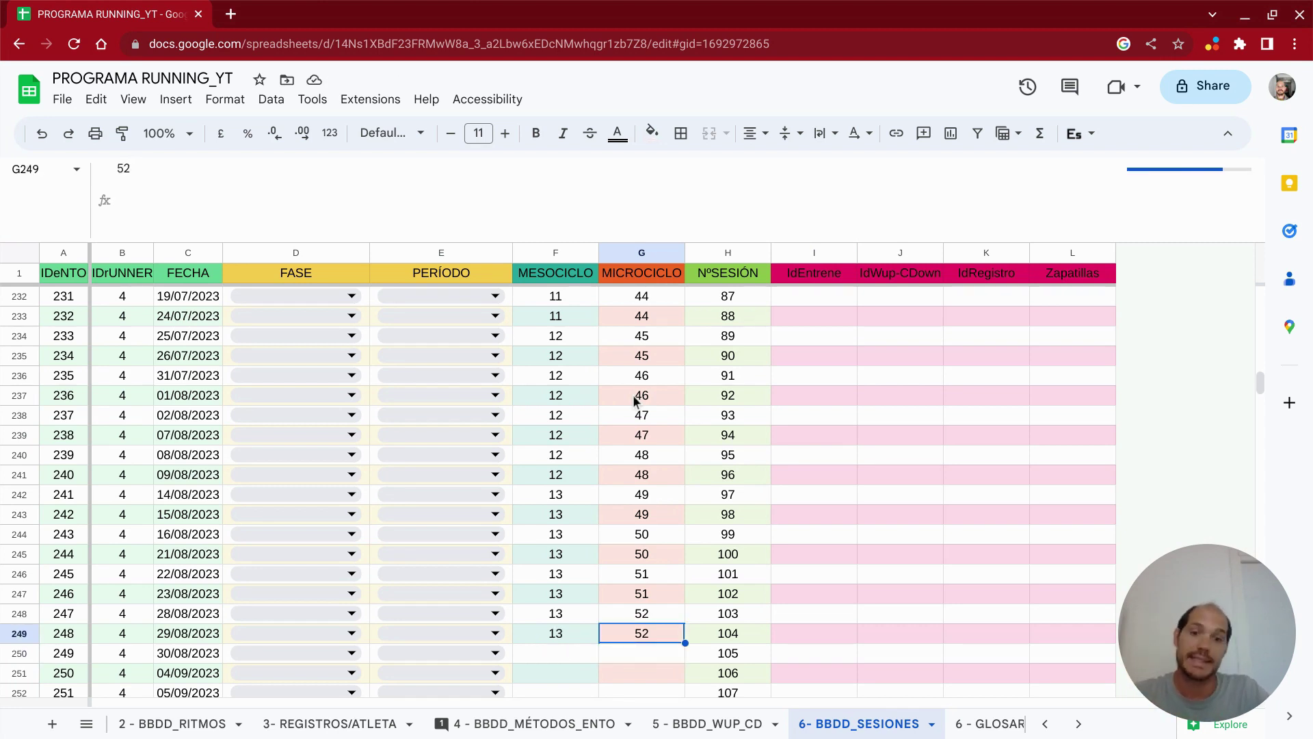
key("Right")
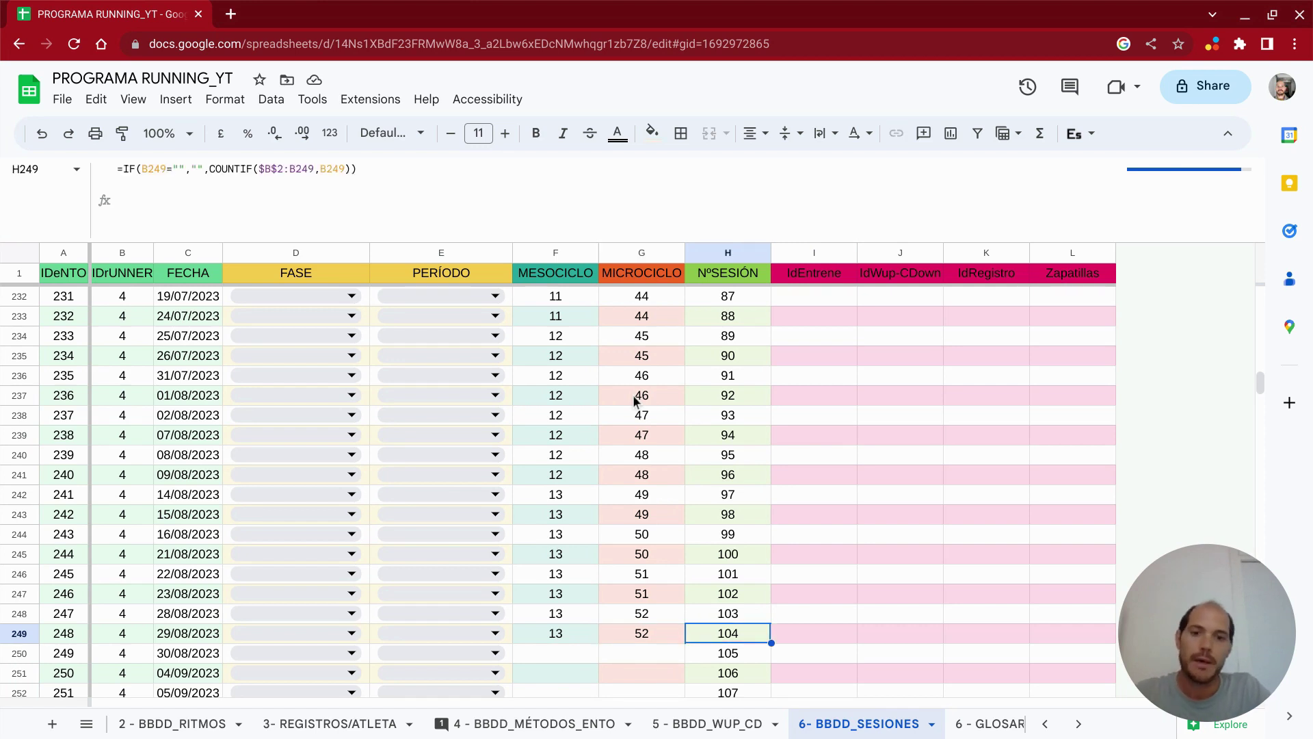
key("Down")
- Delete the NºSESIÓN values in H250:H1000 so numbering stops at 104, then return to row 232
key("ctrl+shift+Down")
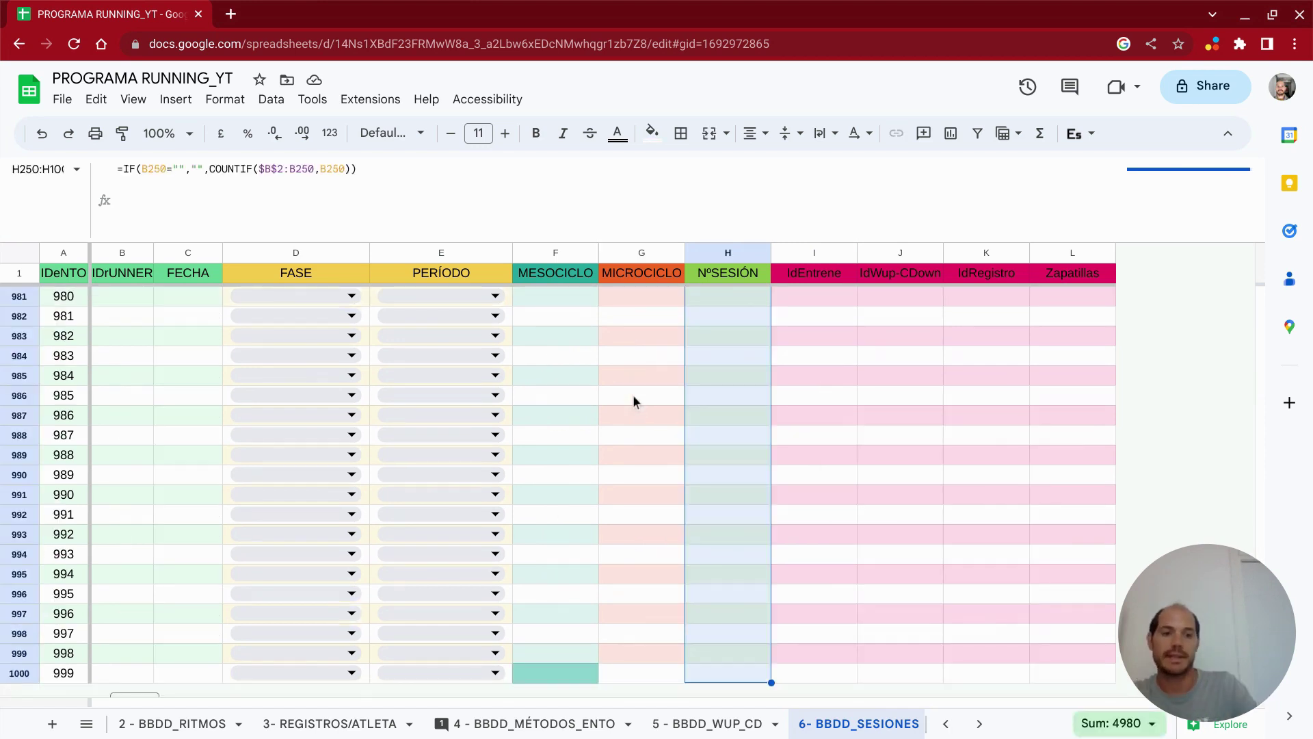
key("Delete")
scroll(617, 404, "up", 6)
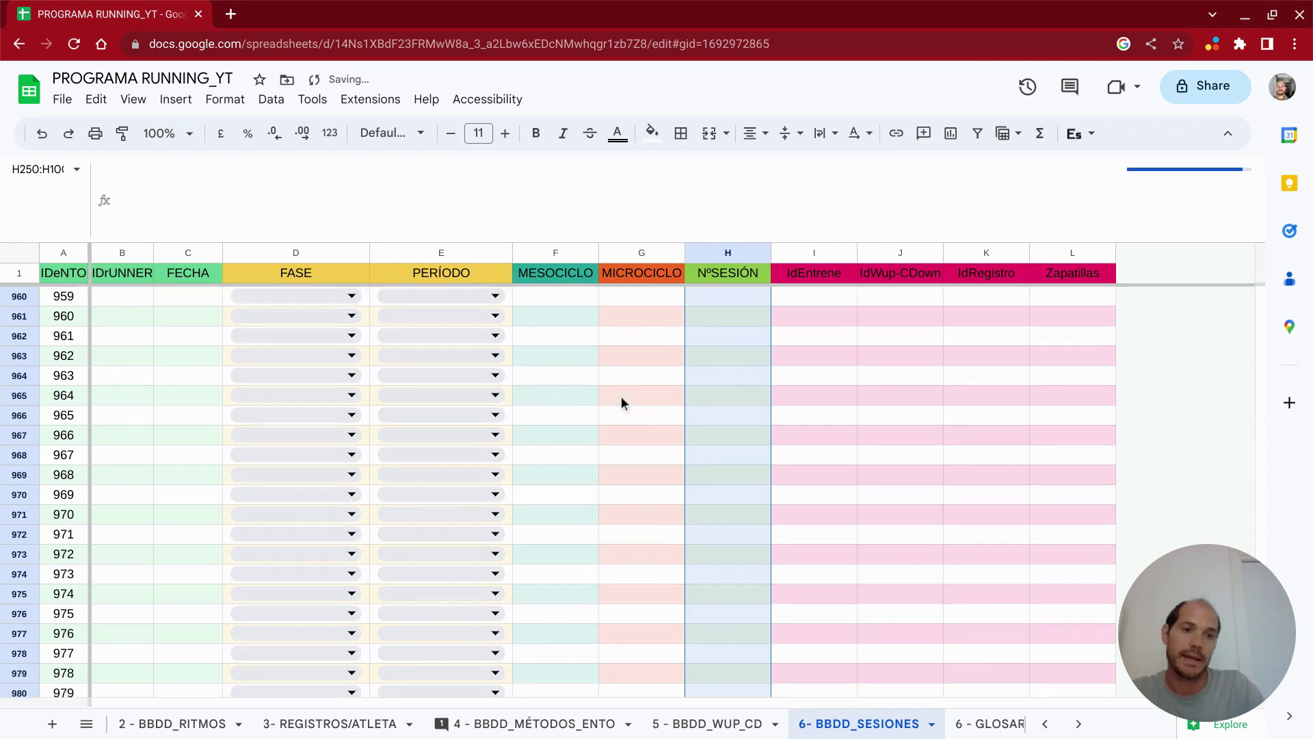
scroll(621, 396, "up", 5)
scroll(621, 397, "up", 10)
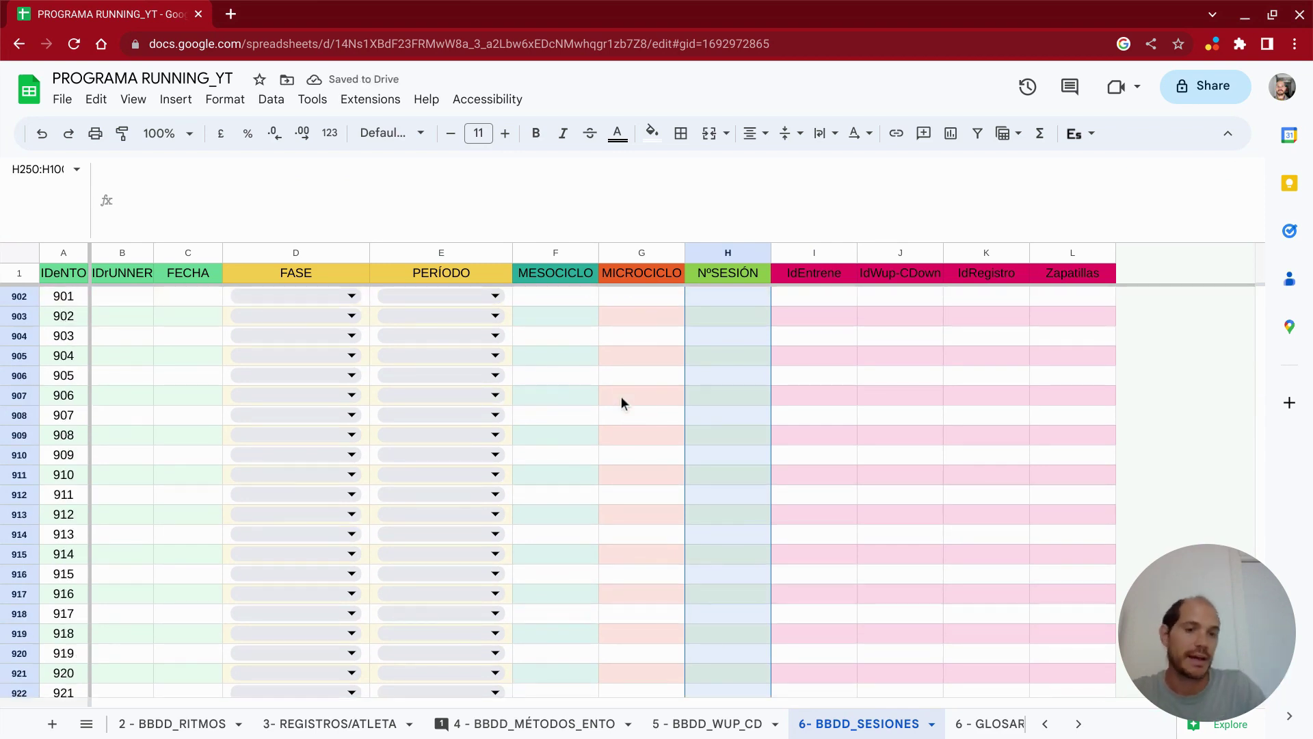
scroll(621, 396, "up", 12)
scroll(621, 396, "up", 10)
scroll(622, 399, "up", 1)
scroll(620, 397, "up", 15)
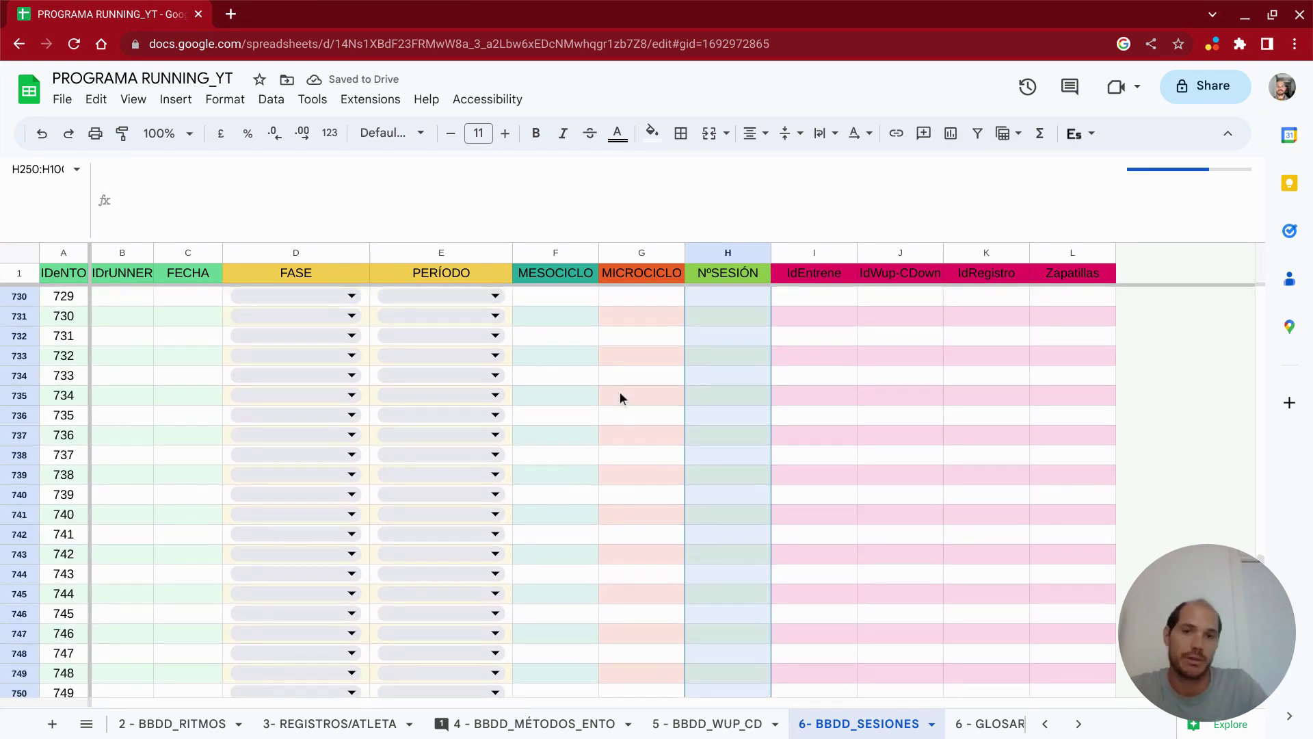
scroll(621, 398, "up", 20)
scroll(621, 398, "up", 7)
scroll(621, 398, "up", 15)
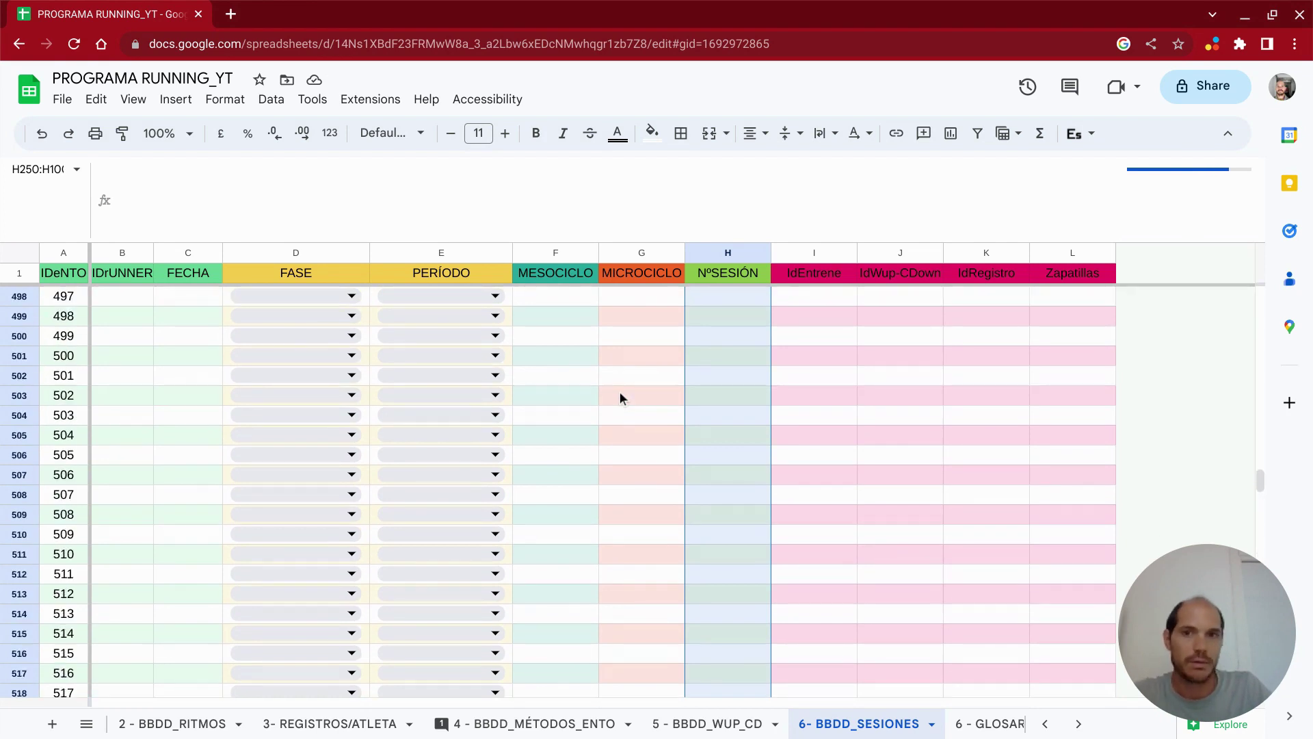
scroll(621, 398, "up", 20)
scroll(620, 397, "up", 8)
scroll(621, 398, "up", 9)
scroll(620, 397, "up", 11)
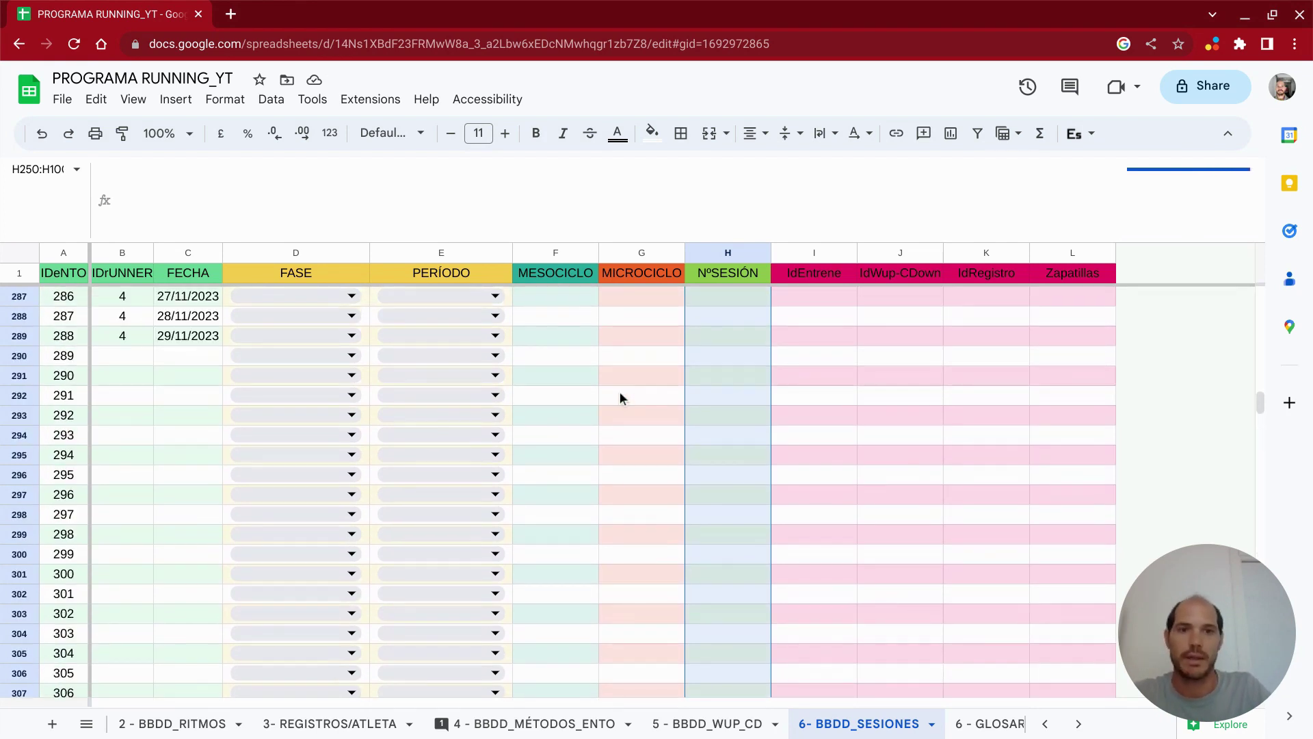
scroll(621, 397, "up", 8)
scroll(620, 397, "up", 5)
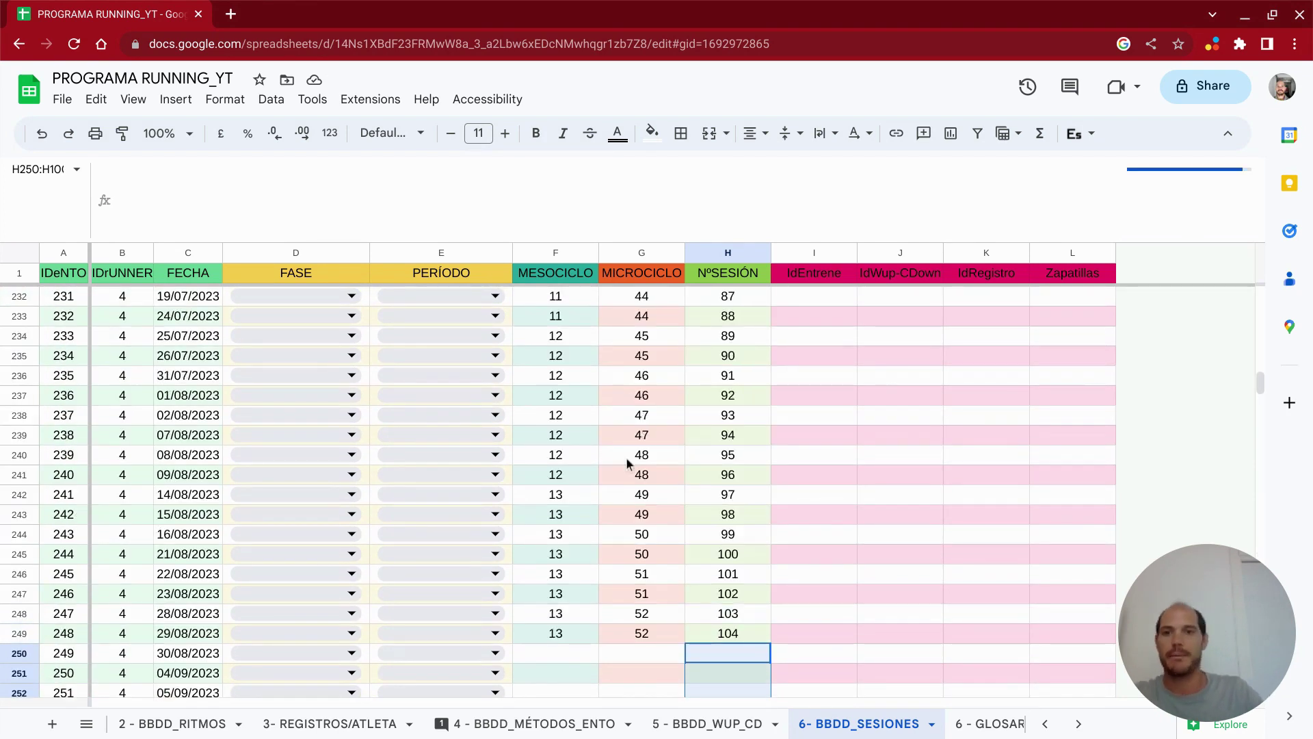
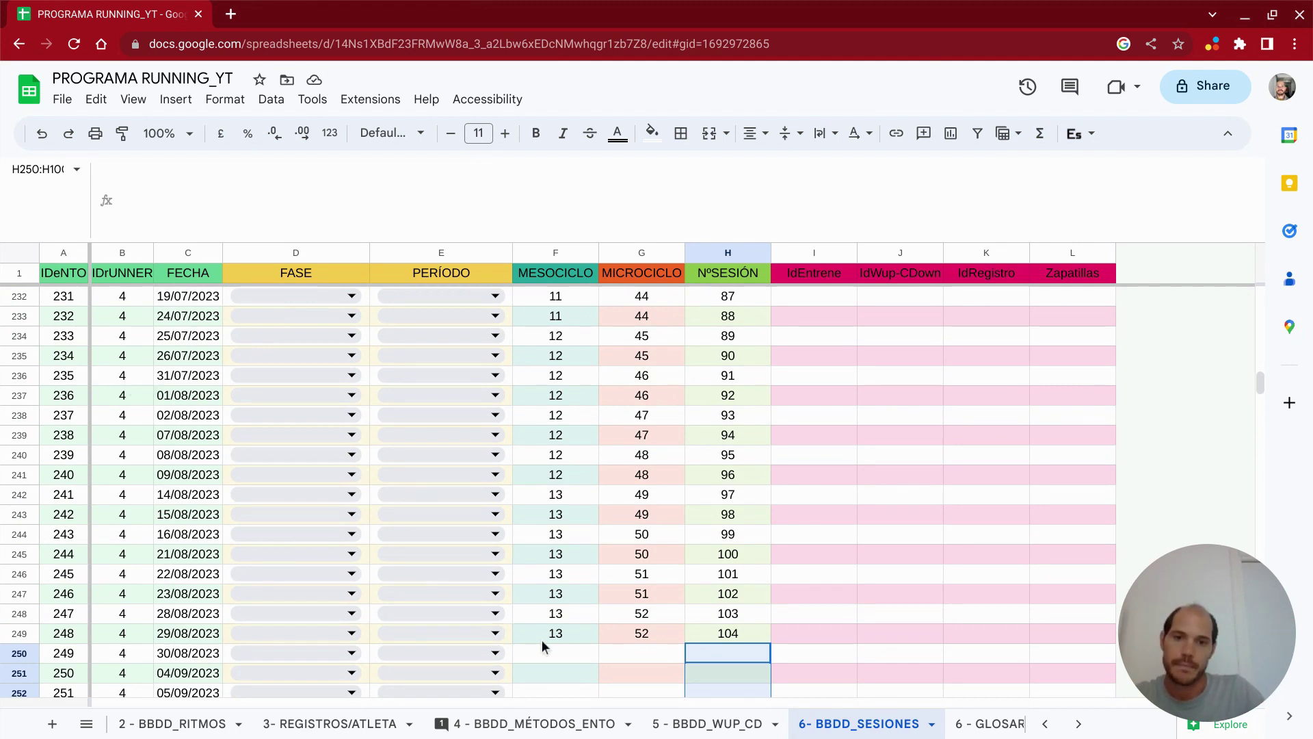
- Check the microcycle and session-number formulas of the last session in G249 and H249
left_click_drag(556, 636, 692, 634)
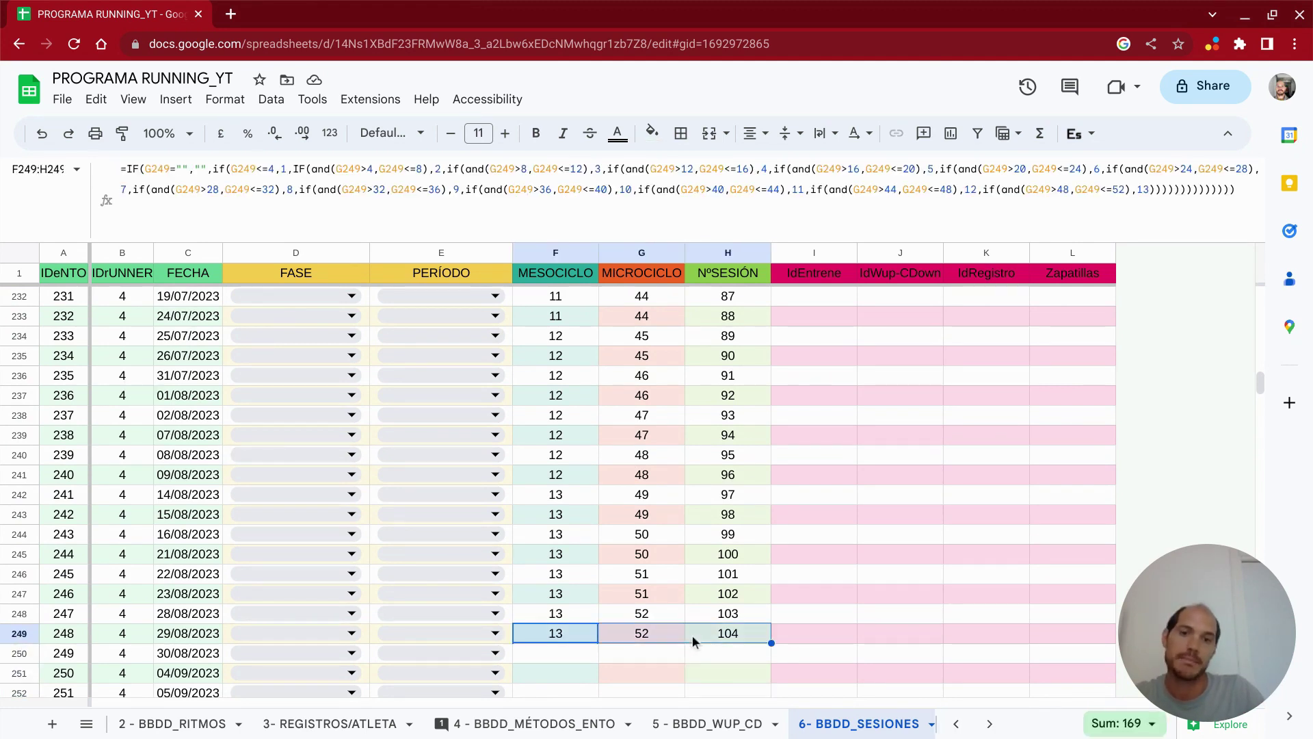
left_click(647, 636)
left_click(729, 637)
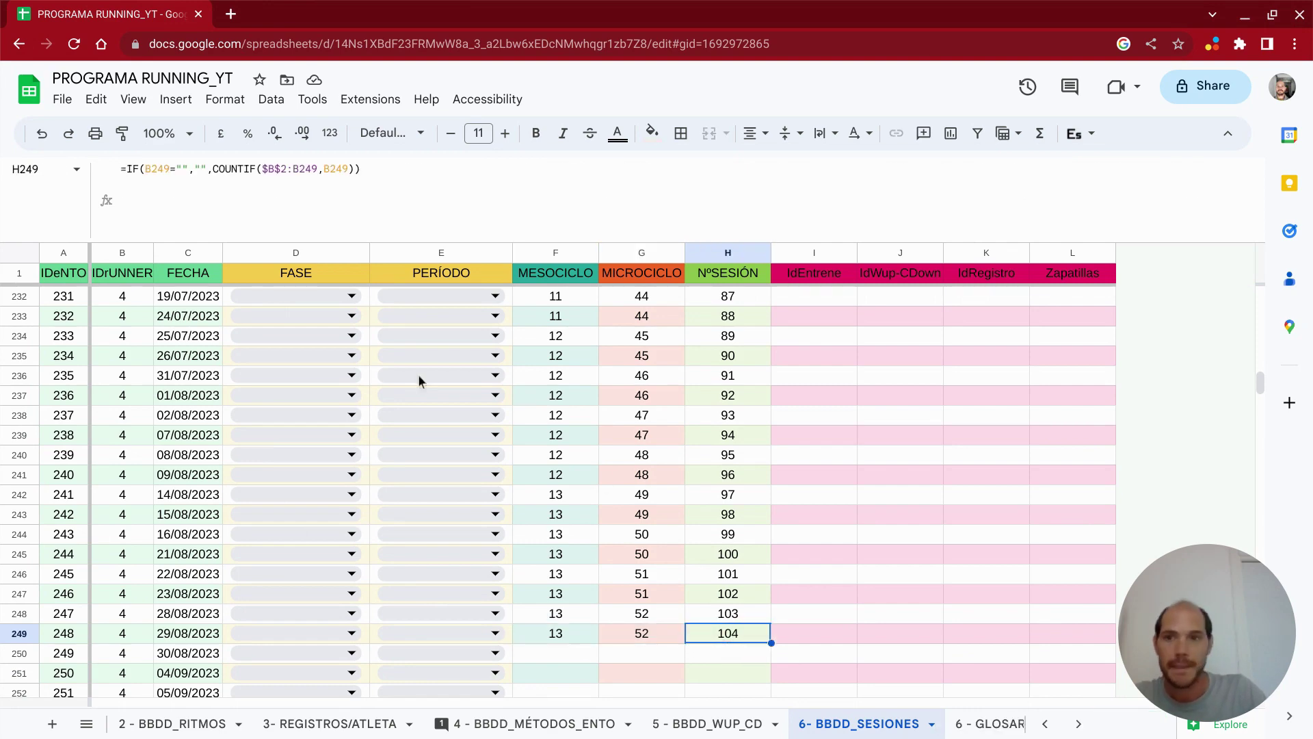
- Set D146 to ACUMULACIÓN and fill it down through session 32
scroll(346, 383, "up", 2)
scroll(345, 383, "up", 5)
scroll(346, 380, "up", 20)
scroll(345, 380, "up", 2)
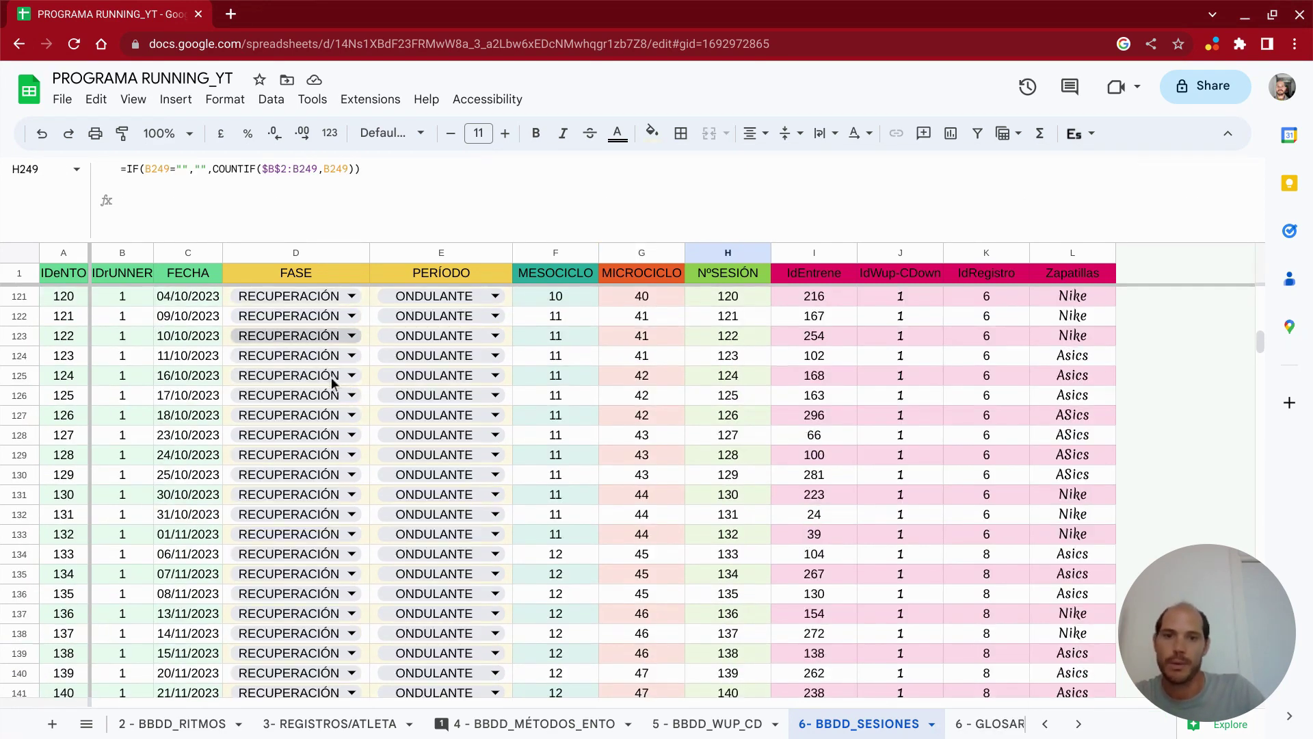
scroll(335, 383, "down", 8)
left_click(352, 336)
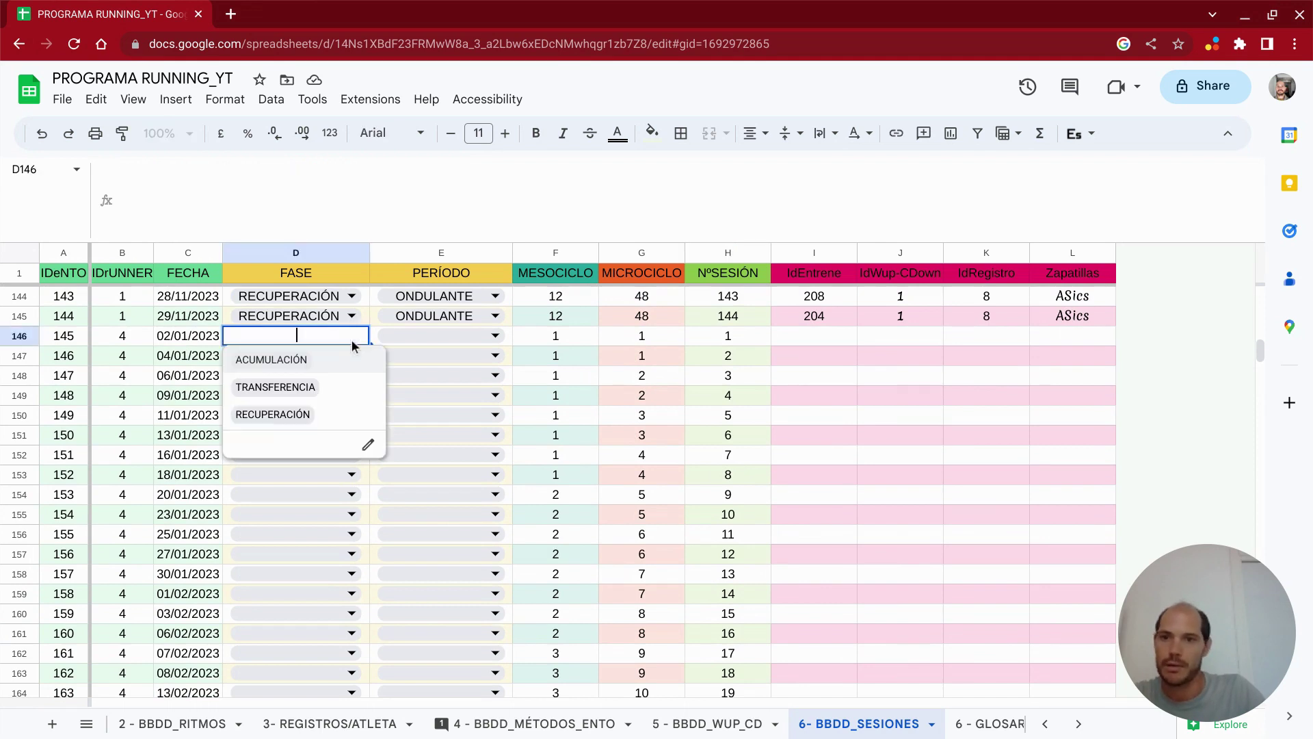
left_click(297, 363)
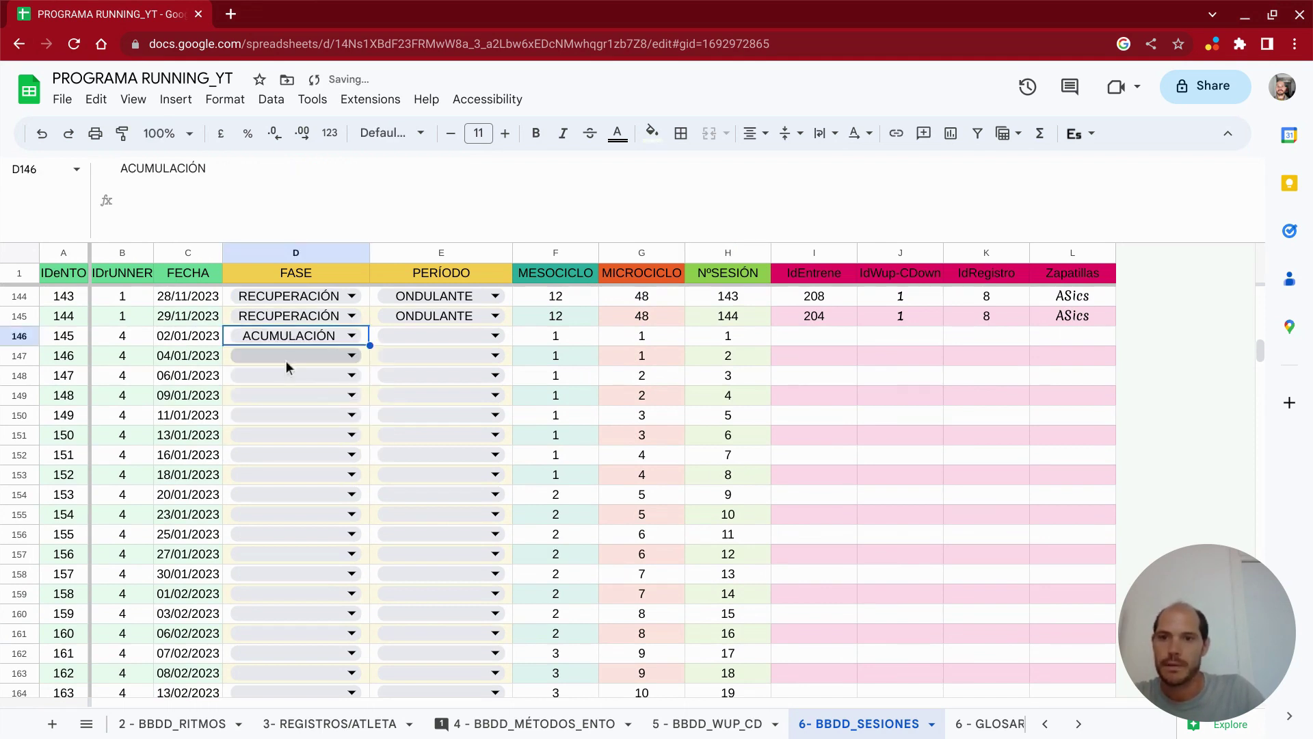
left_click_drag(370, 344, 350, 614)
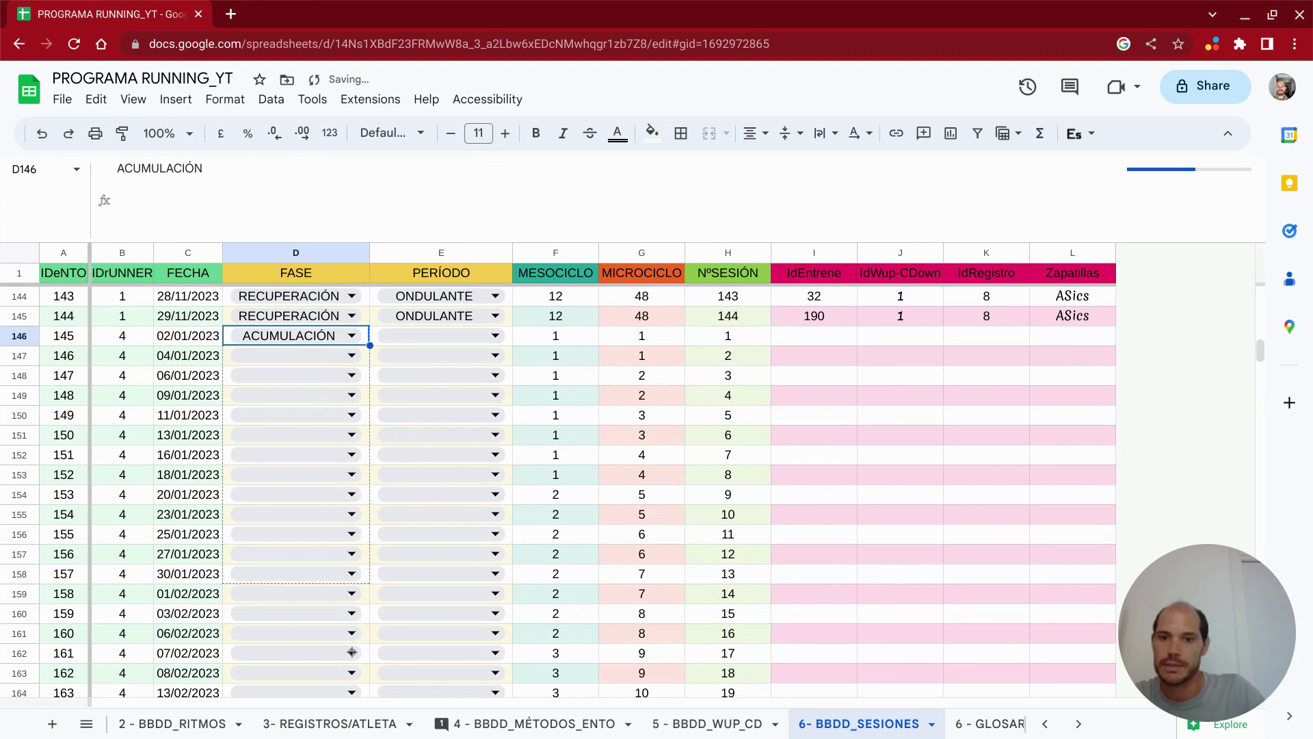
left_click_drag(331, 549, 329, 540)
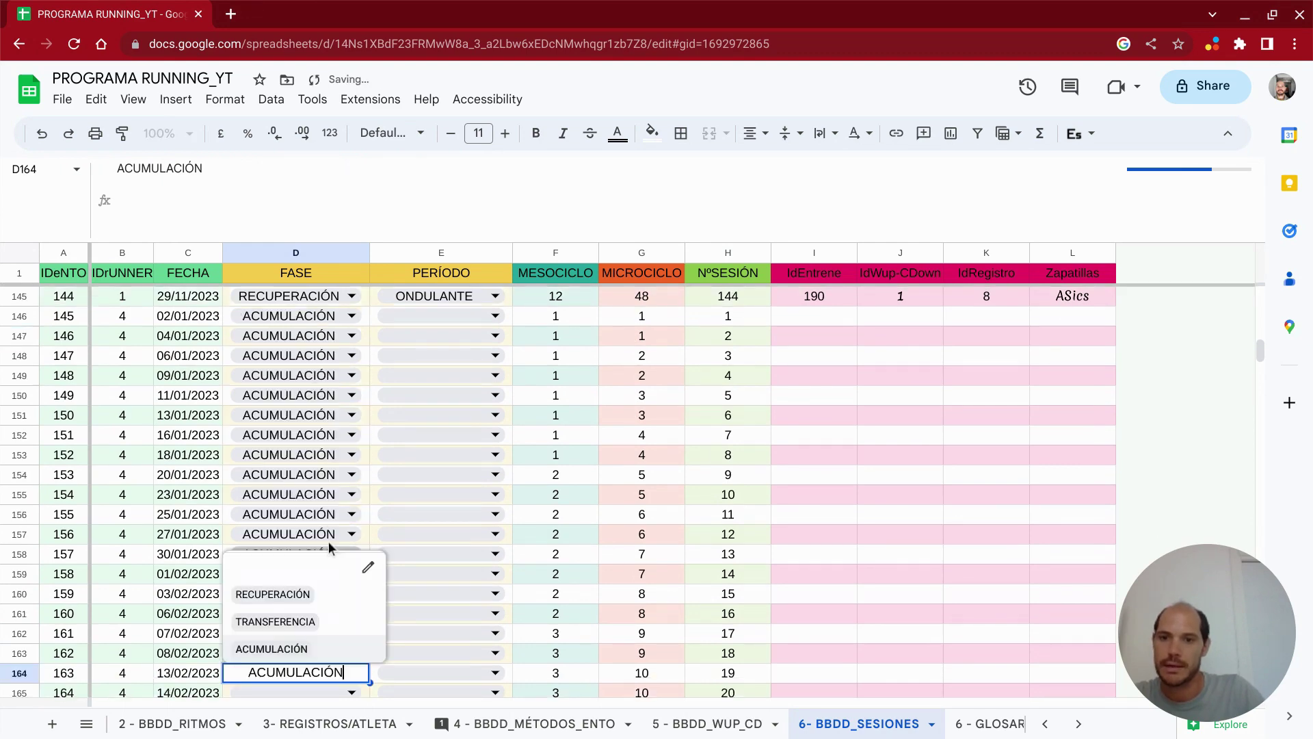
scroll(328, 541, "down", 2)
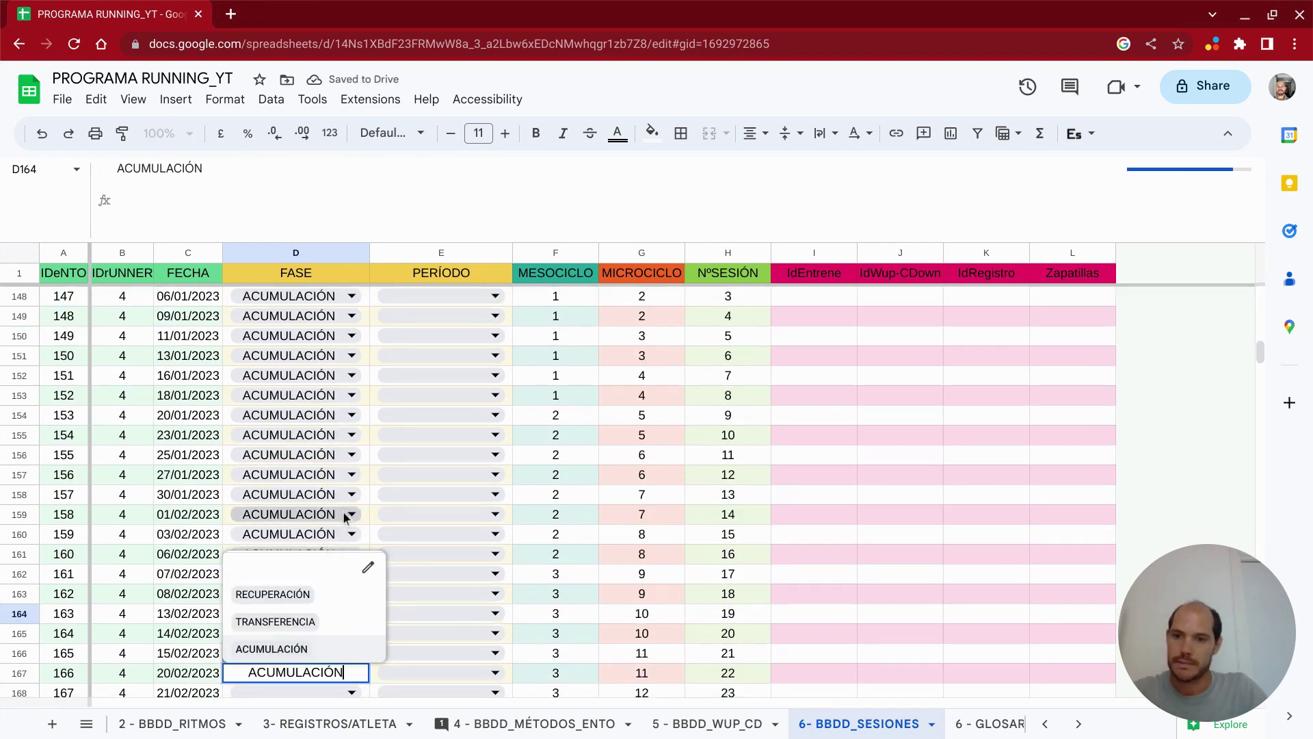
scroll(368, 515, "down", 3)
scroll(367, 530, "down", 3)
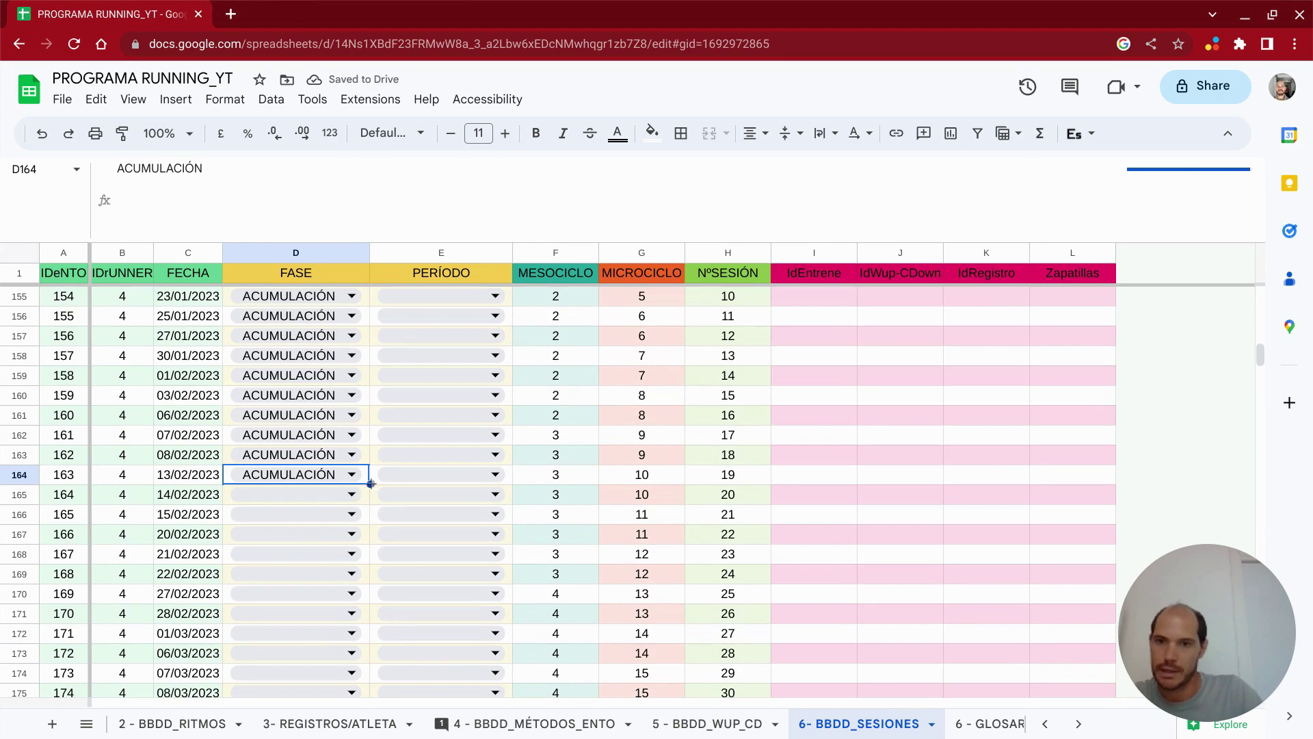
left_click_drag(370, 483, 353, 553)
scroll(353, 568, "down", 2)
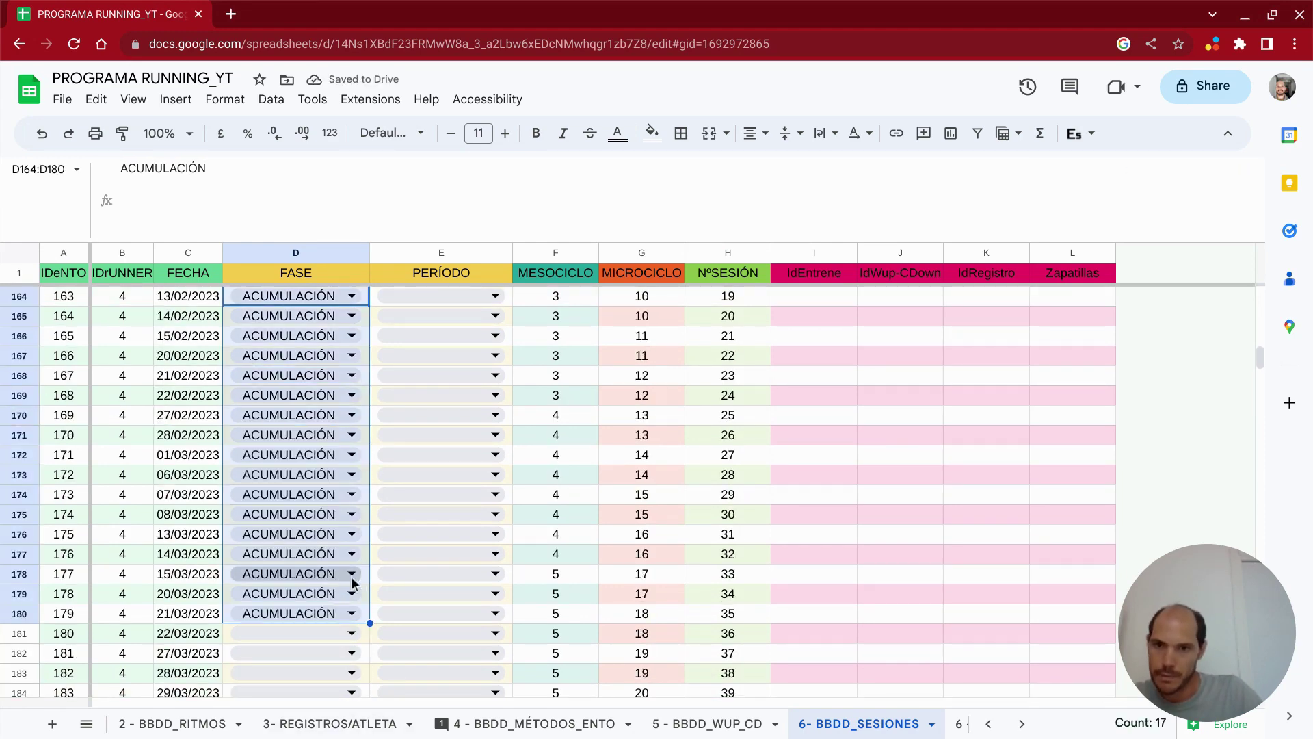
- Set D178 to TRANSFERENCIA and copy it down through session 64 in row 209
left_click(352, 578)
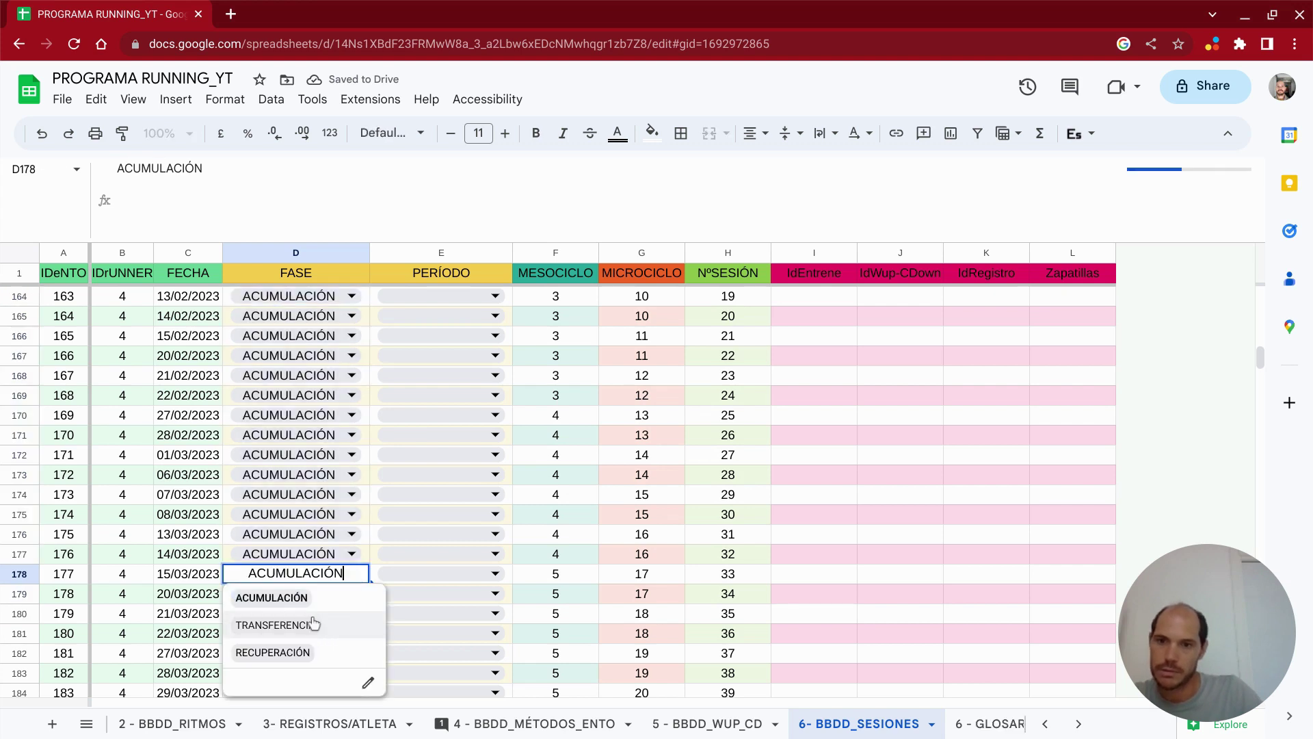
left_click(334, 619)
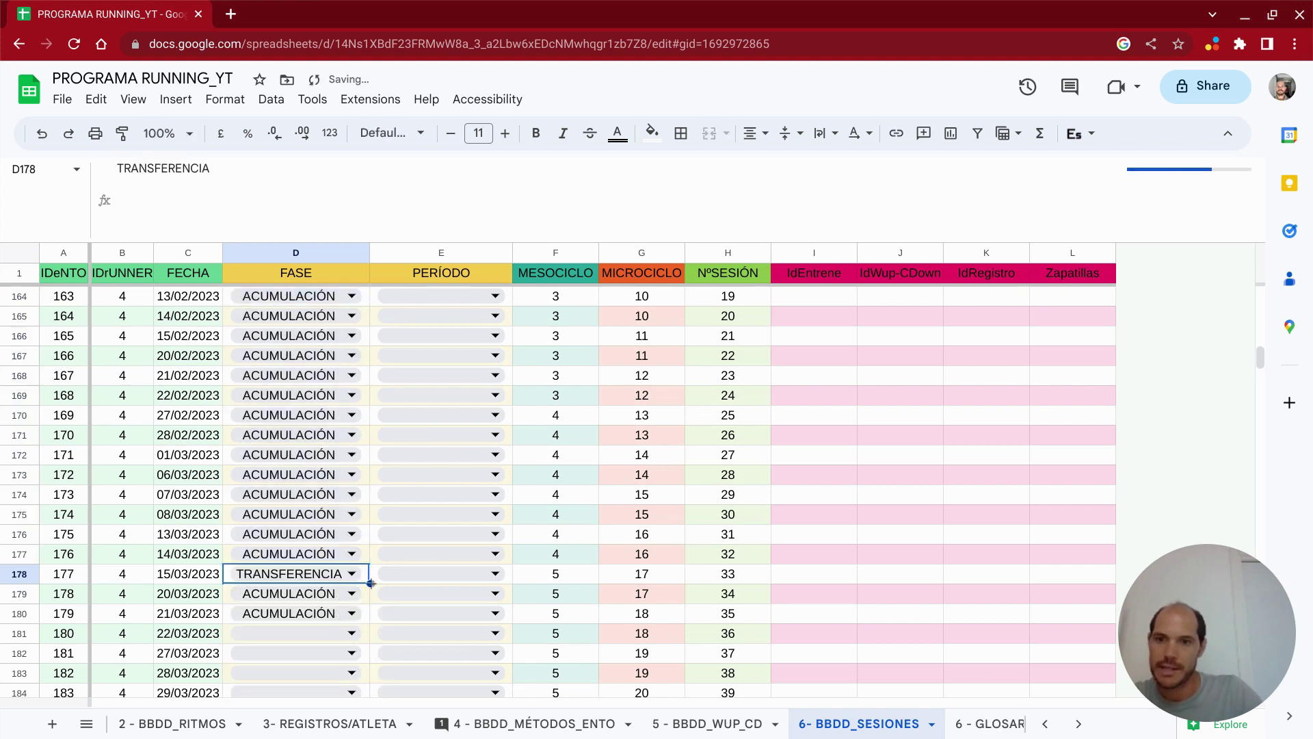
mouse_move(371, 592)
left_mouse_down()
mouse_move(369, 730)
mouse_move(336, 621)
left_mouse_up()
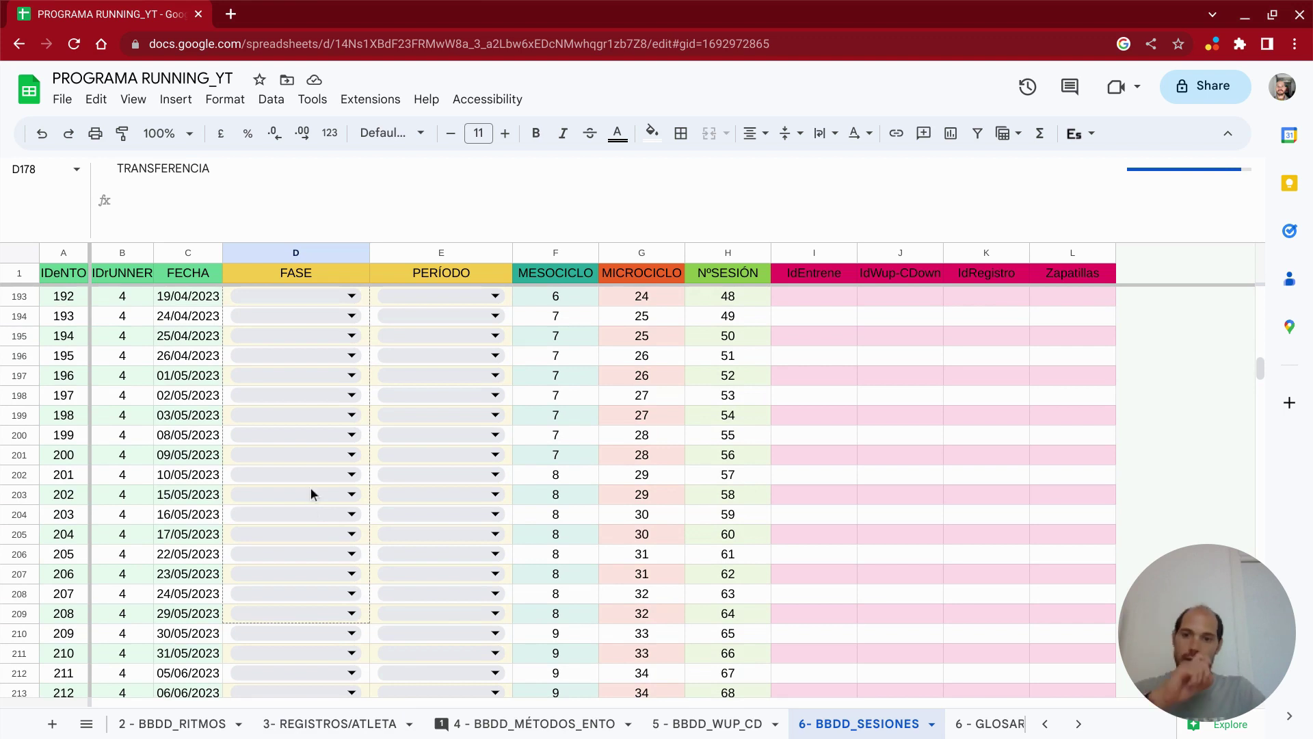
left_click_drag(308, 471, 308, 470)
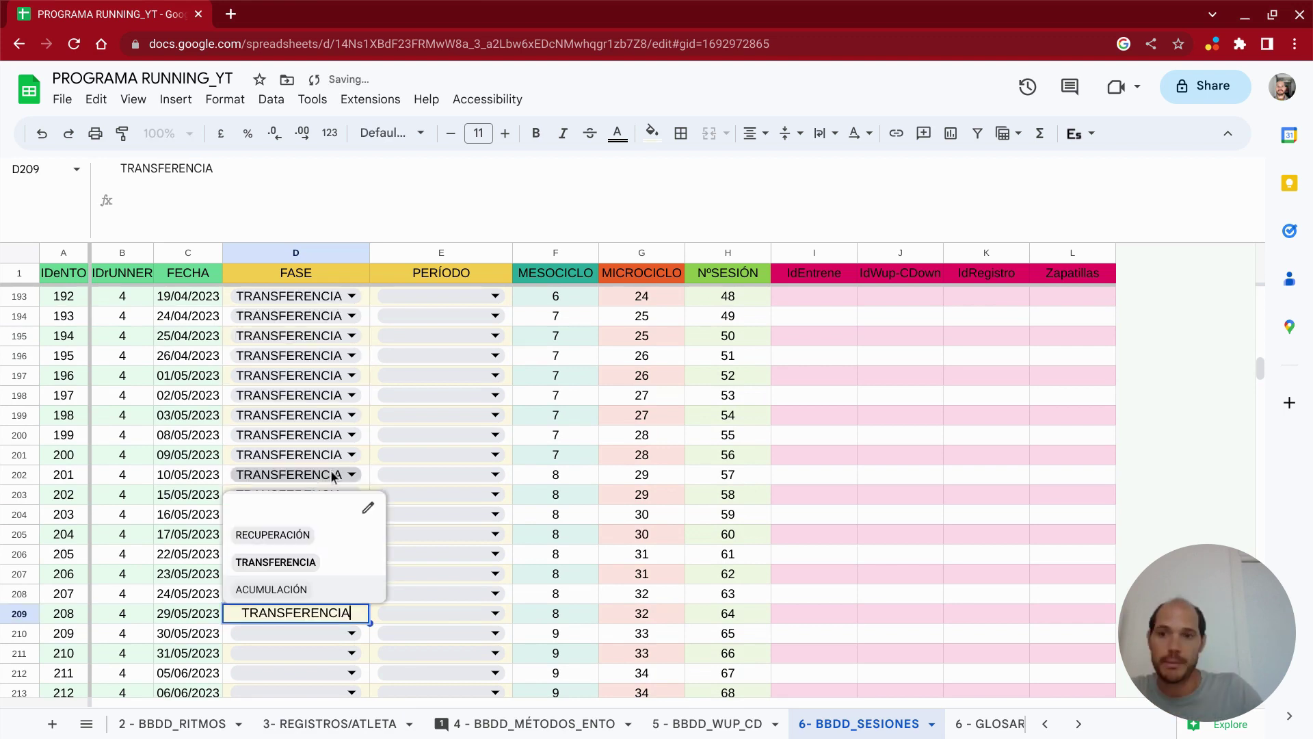
scroll(352, 658, "down", 2)
key("Escape")
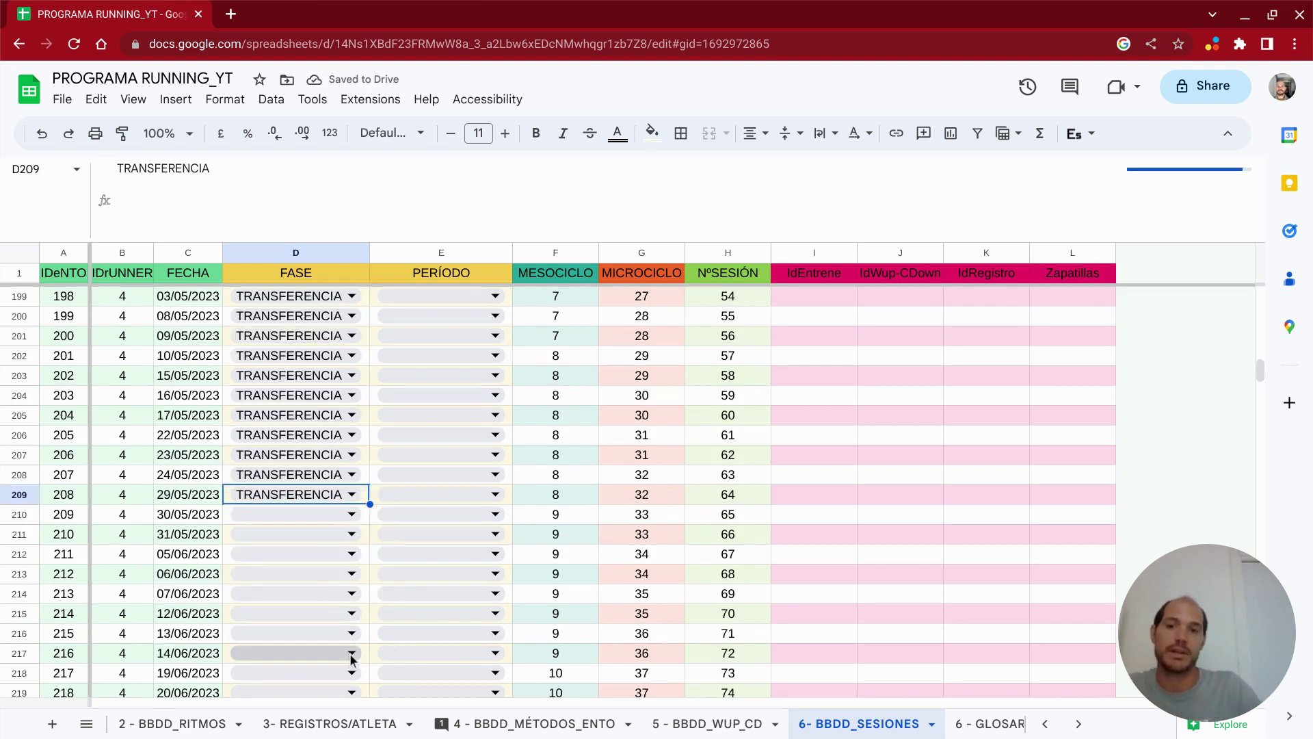
- Set D210 to RECUPERACIÓN and fill it down to row 249
left_click(349, 514)
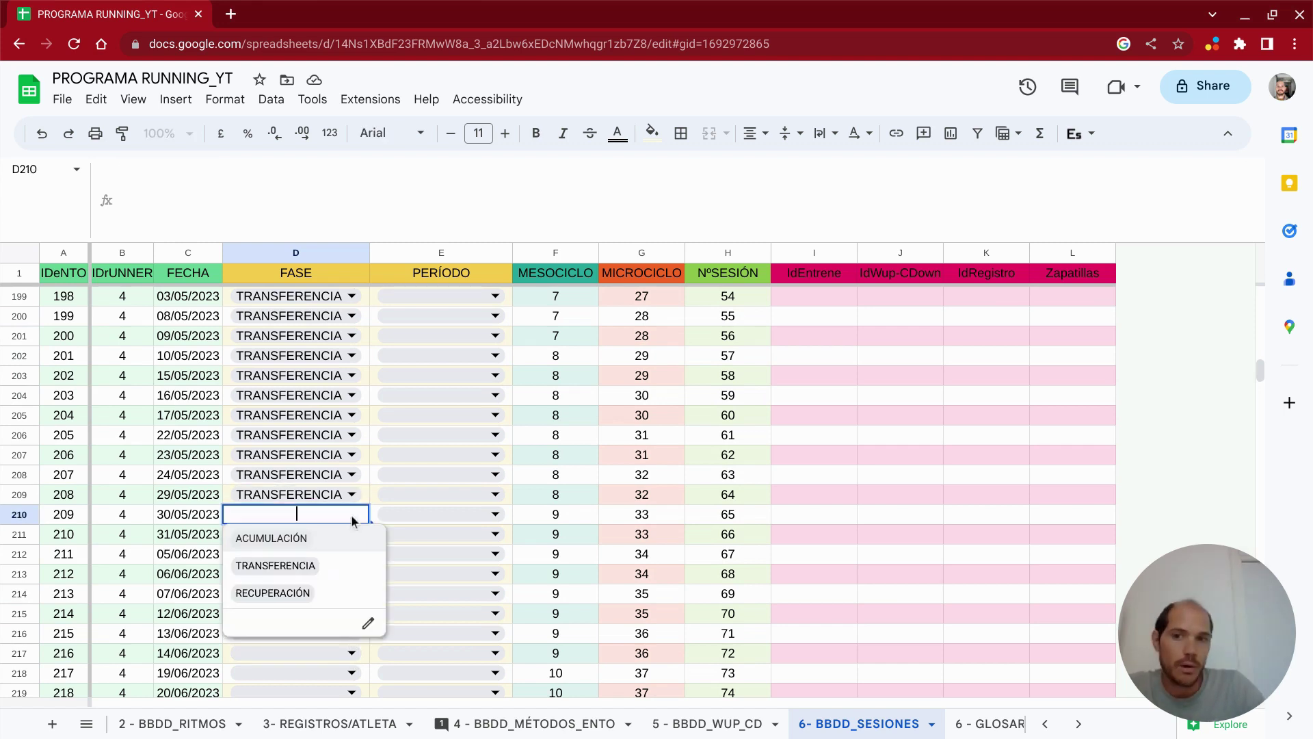
left_click(300, 593)
mouse_move(370, 522)
left_mouse_down()
mouse_move(356, 638)
mouse_move(343, 565)
left_mouse_up()
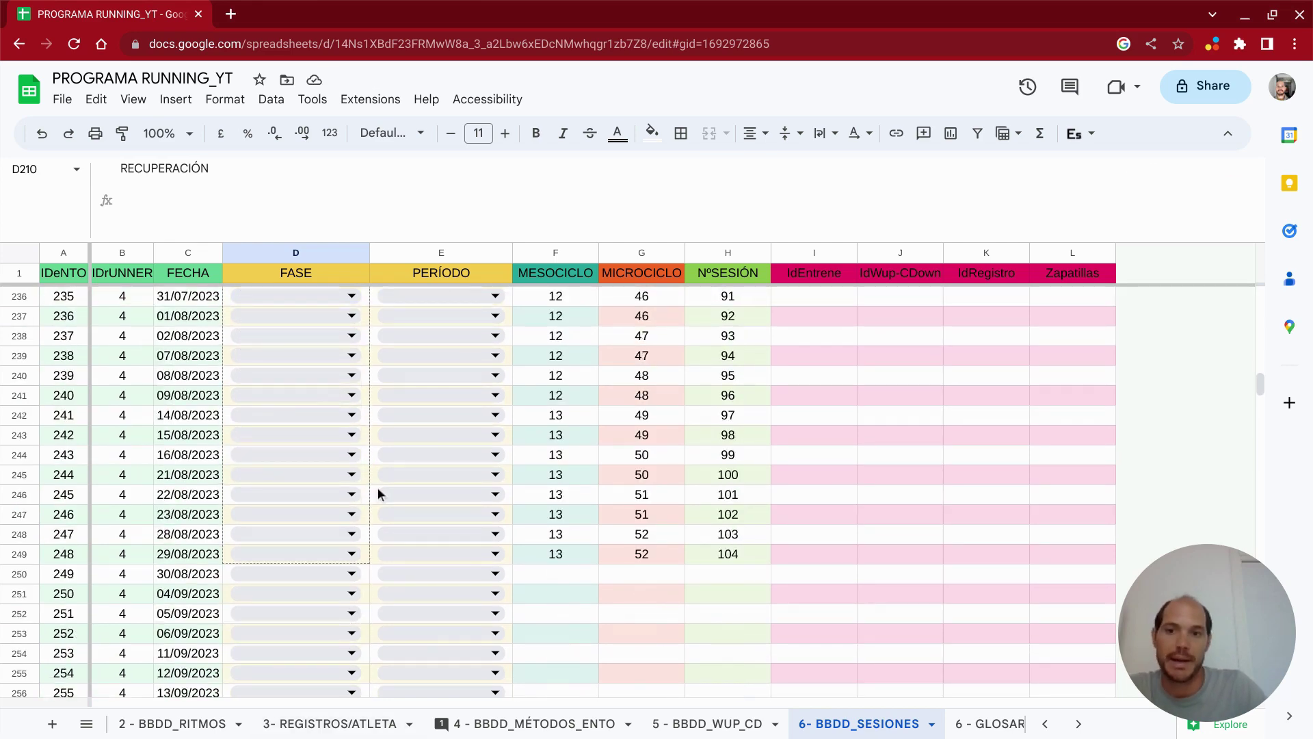
left_click_drag(377, 487, 383, 470)
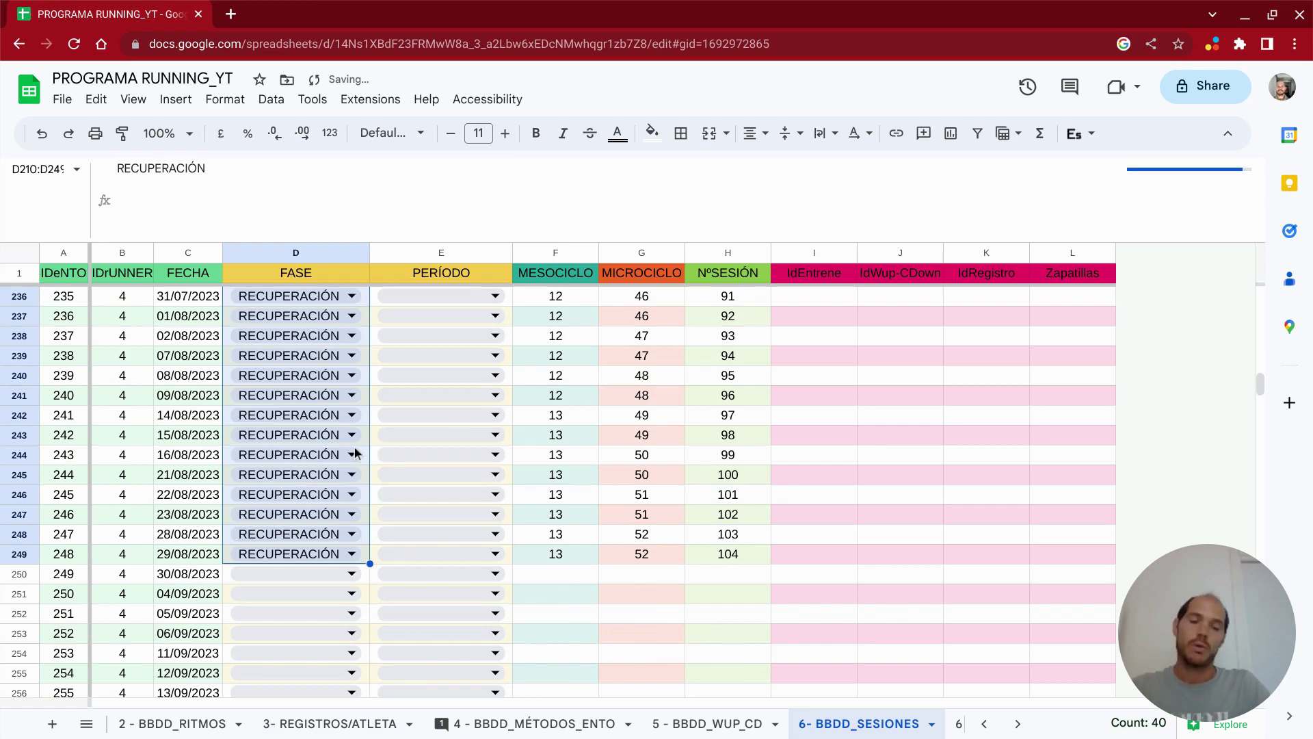
scroll(438, 423, "up", 9)
- Set runner 4's first PERÍODO cell to LINEAL and copy it down the accumulation sessions
scroll(433, 413, "up", 5)
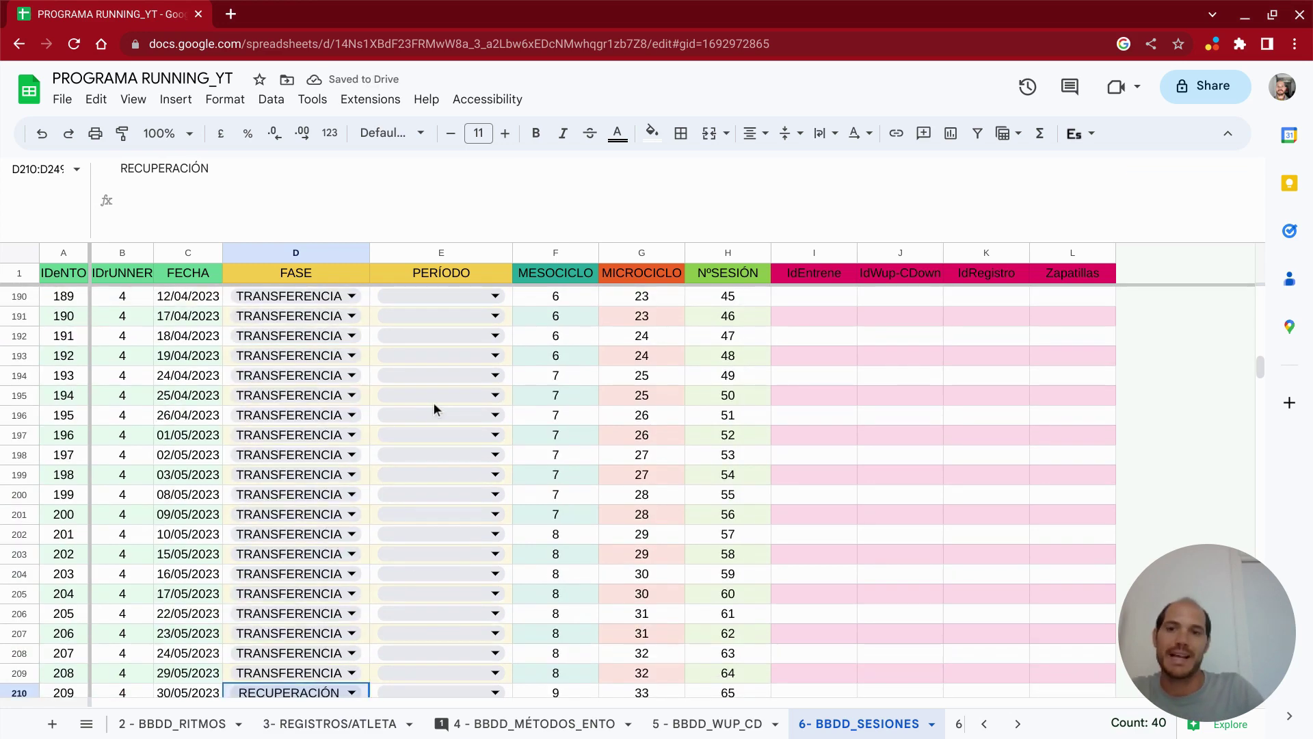
scroll(434, 409, "up", 4)
scroll(425, 400, "up", 5)
scroll(425, 400, "up", 4)
scroll(427, 408, "up", 8)
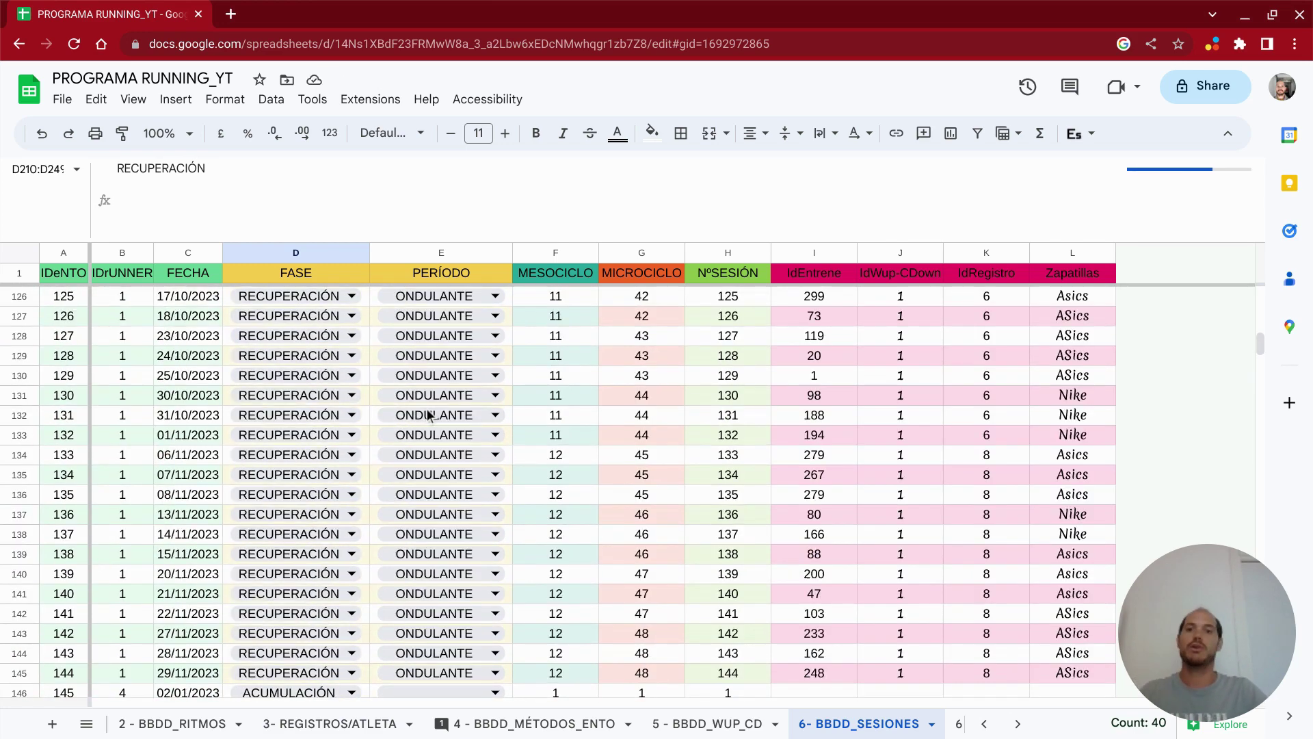
scroll(428, 413, "down", 2)
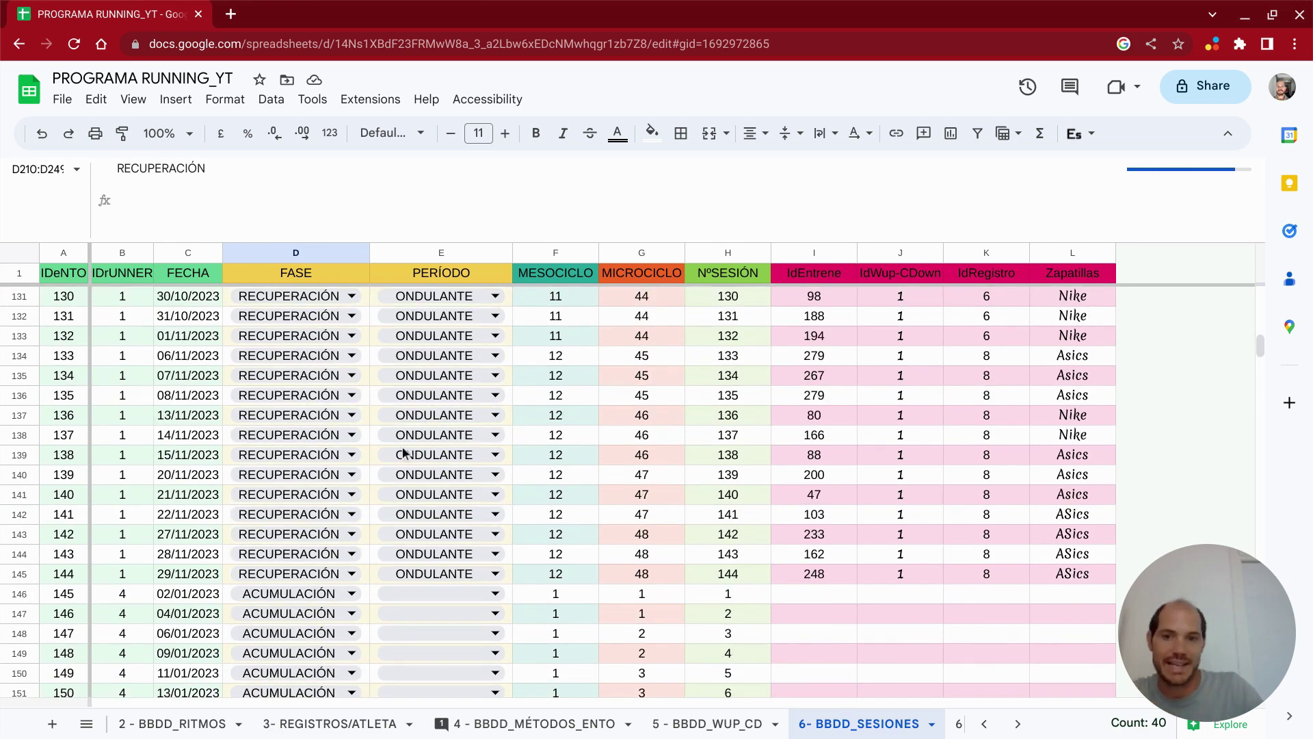
scroll(403, 453, "down", 2)
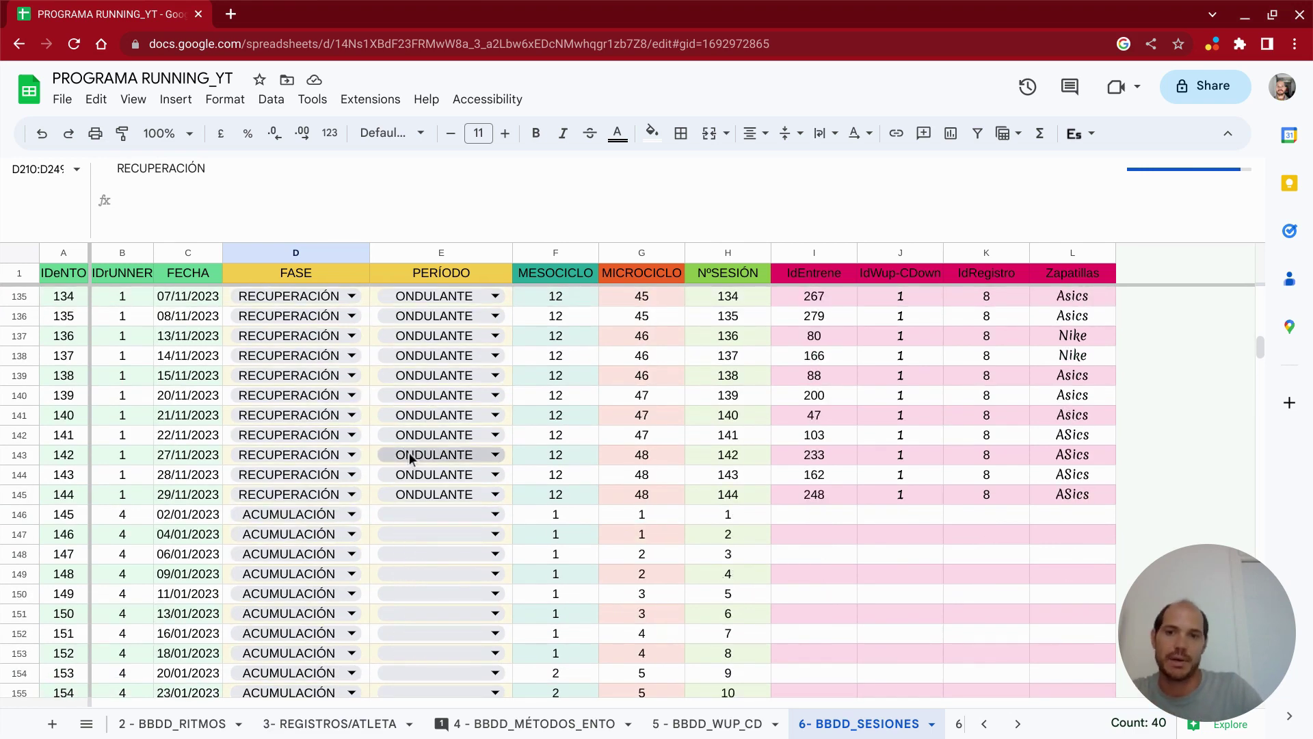
left_click(496, 515)
scroll(463, 539, "down", 1)
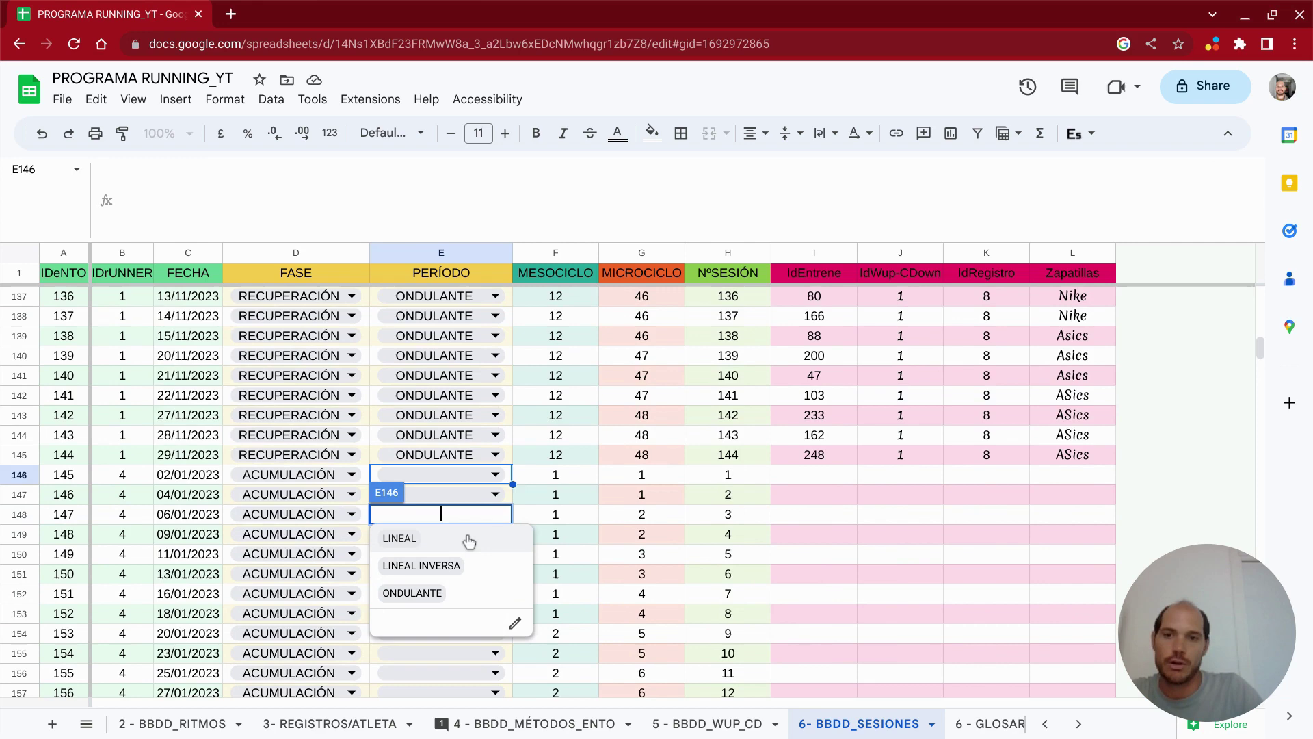
left_click(432, 541)
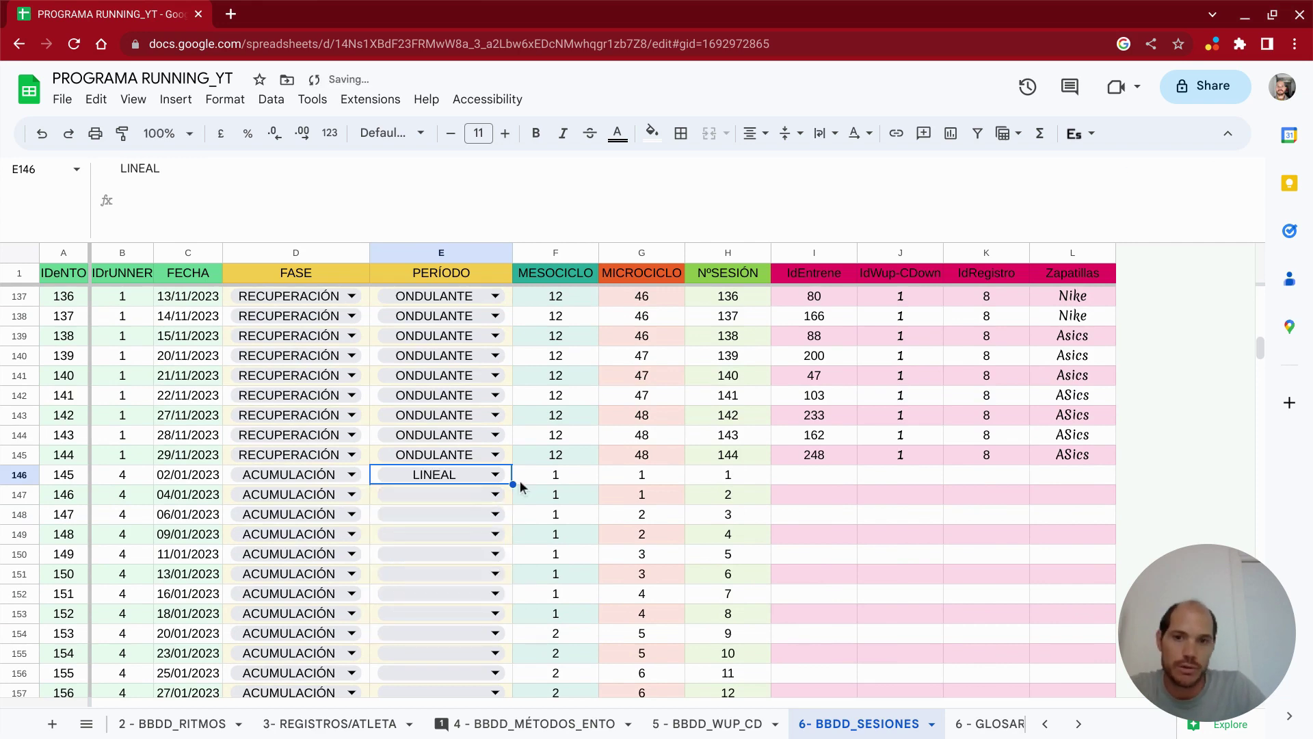
mouse_move(513, 485)
left_mouse_down()
mouse_move(483, 737)
mouse_move(475, 598)
left_mouse_up()
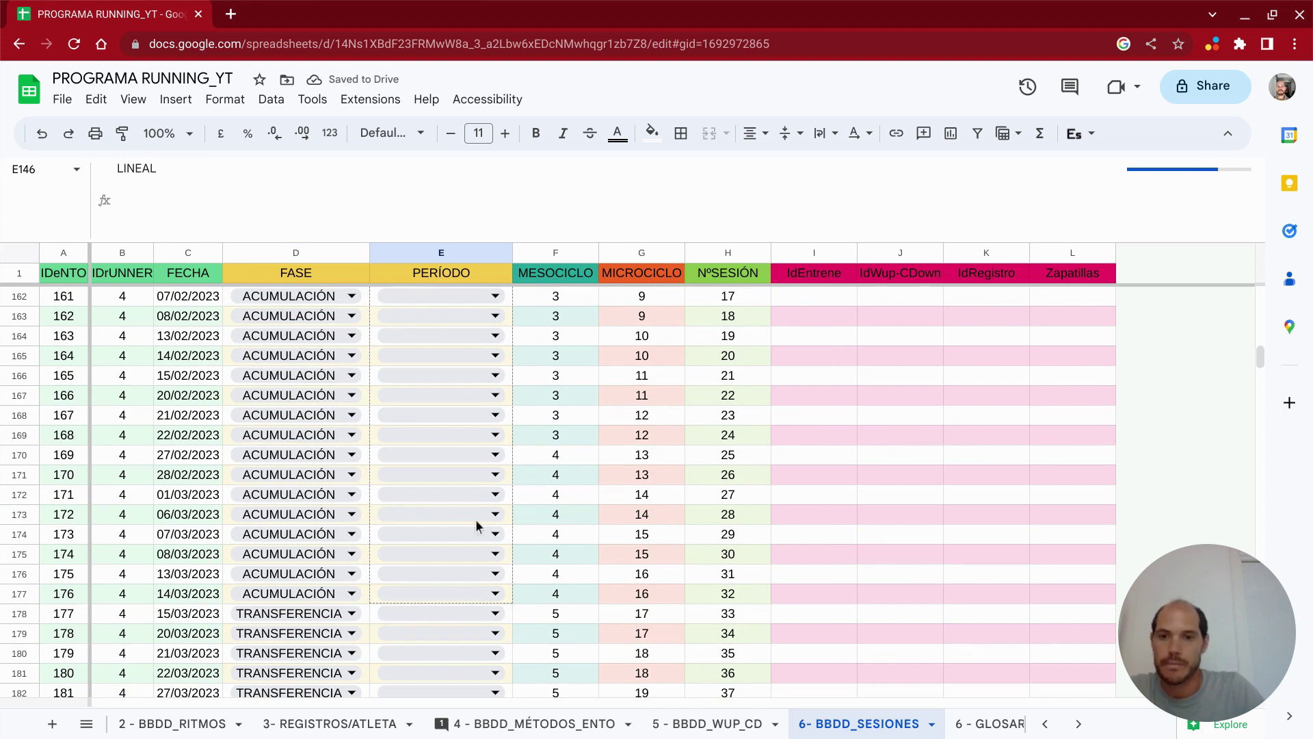
left_click(448, 646)
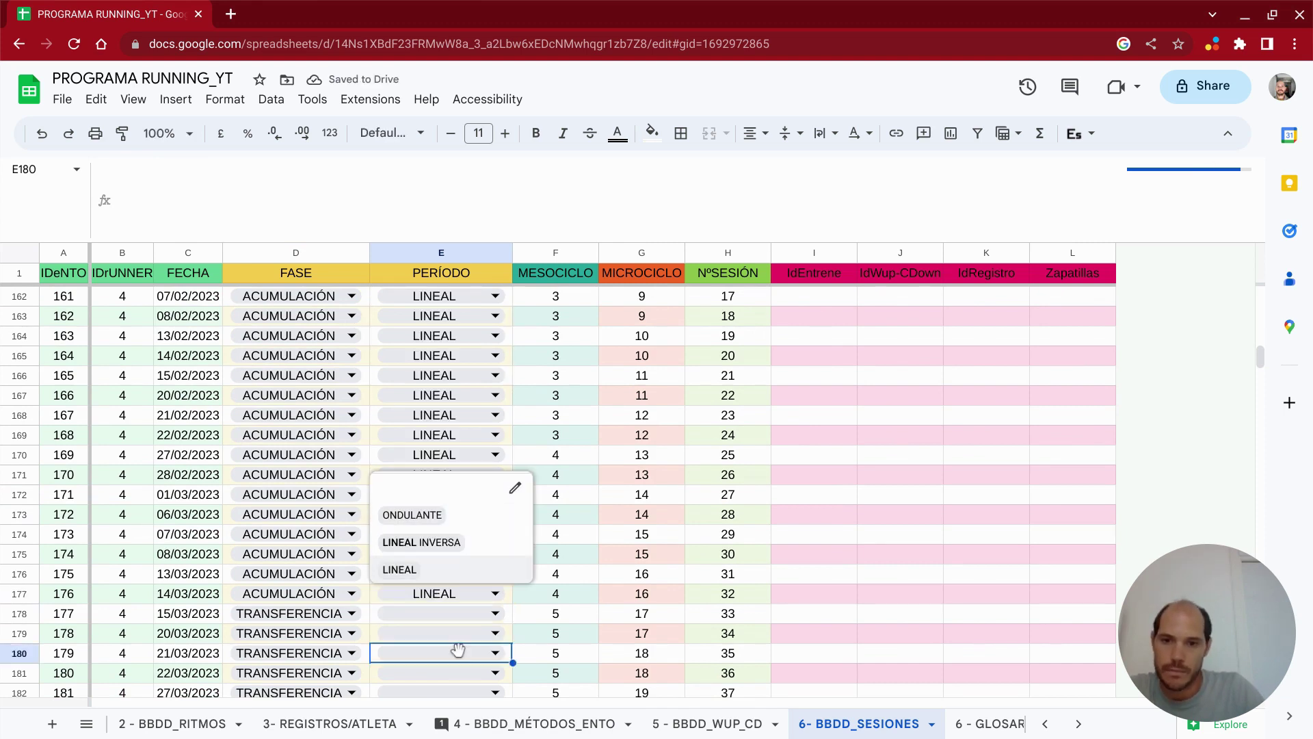
- Set session 33's period to ONDULANTE and fill it down the transfer sessions
left_click(498, 615)
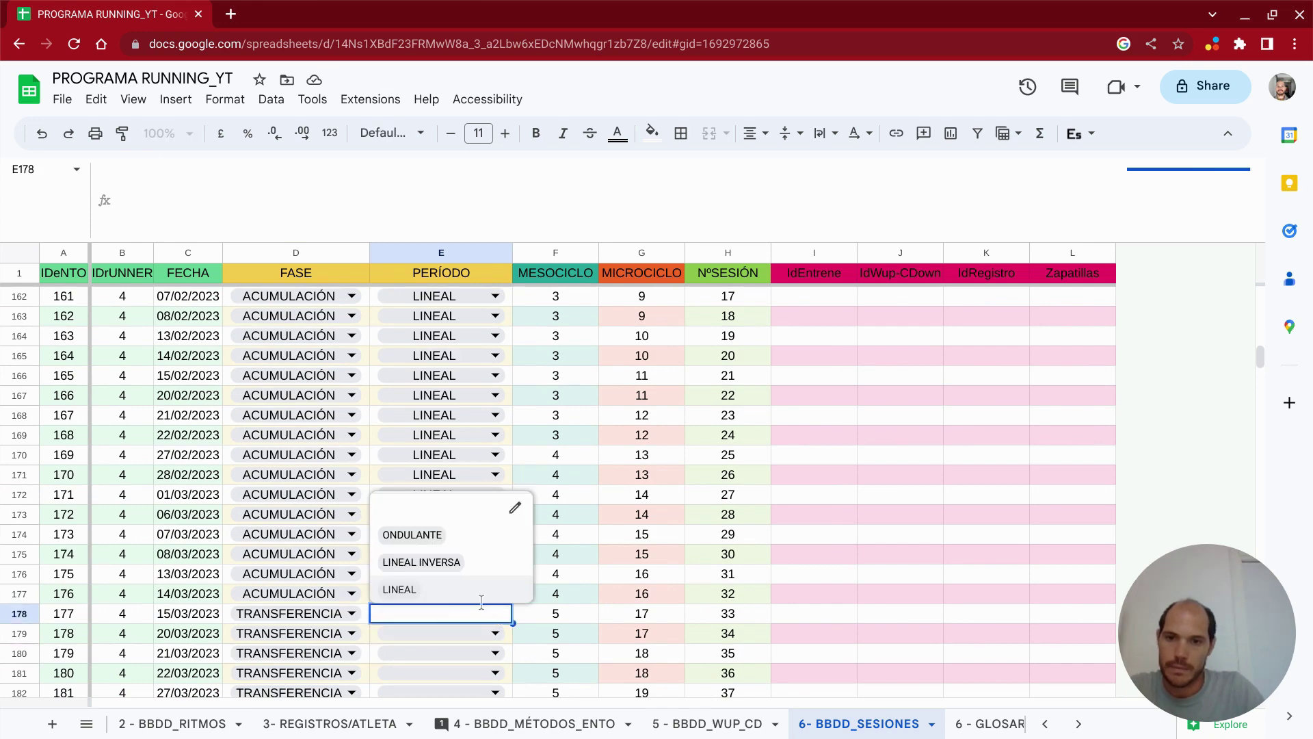
left_click(413, 535)
scroll(498, 492, "down", 2)
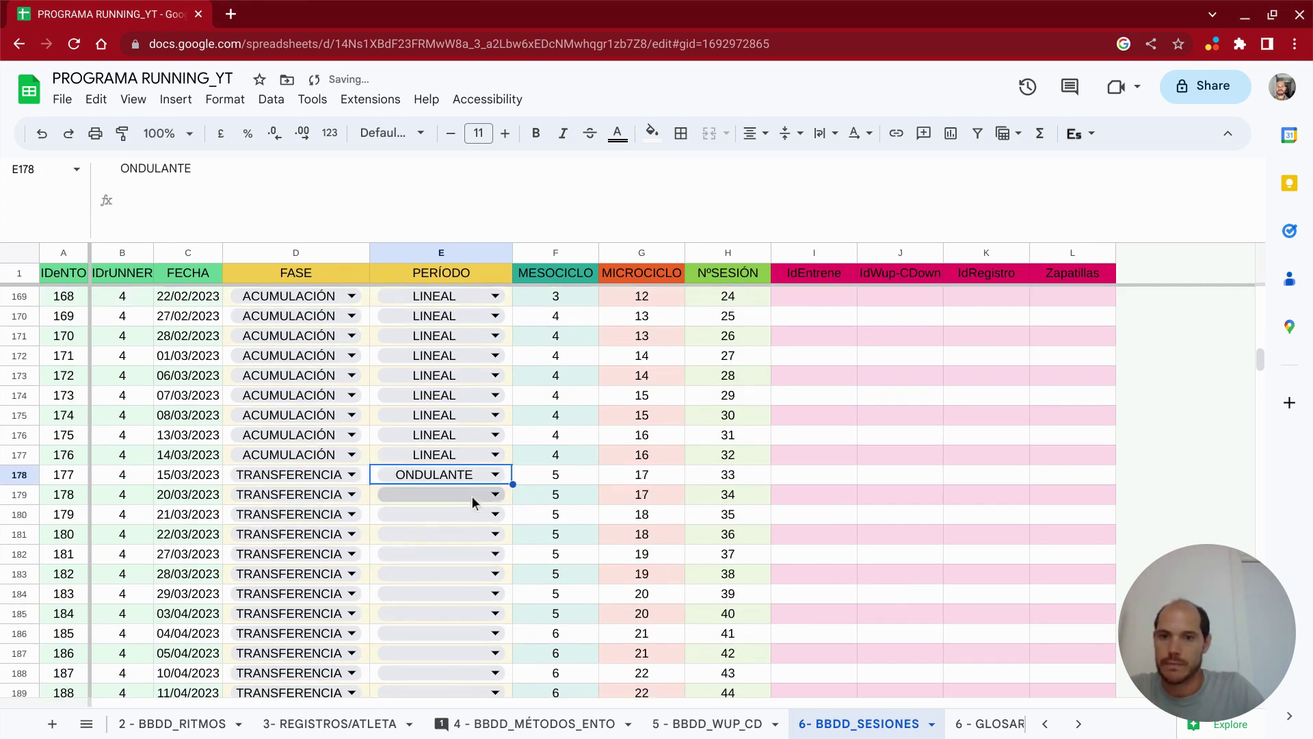
scroll(509, 413, "down", 2)
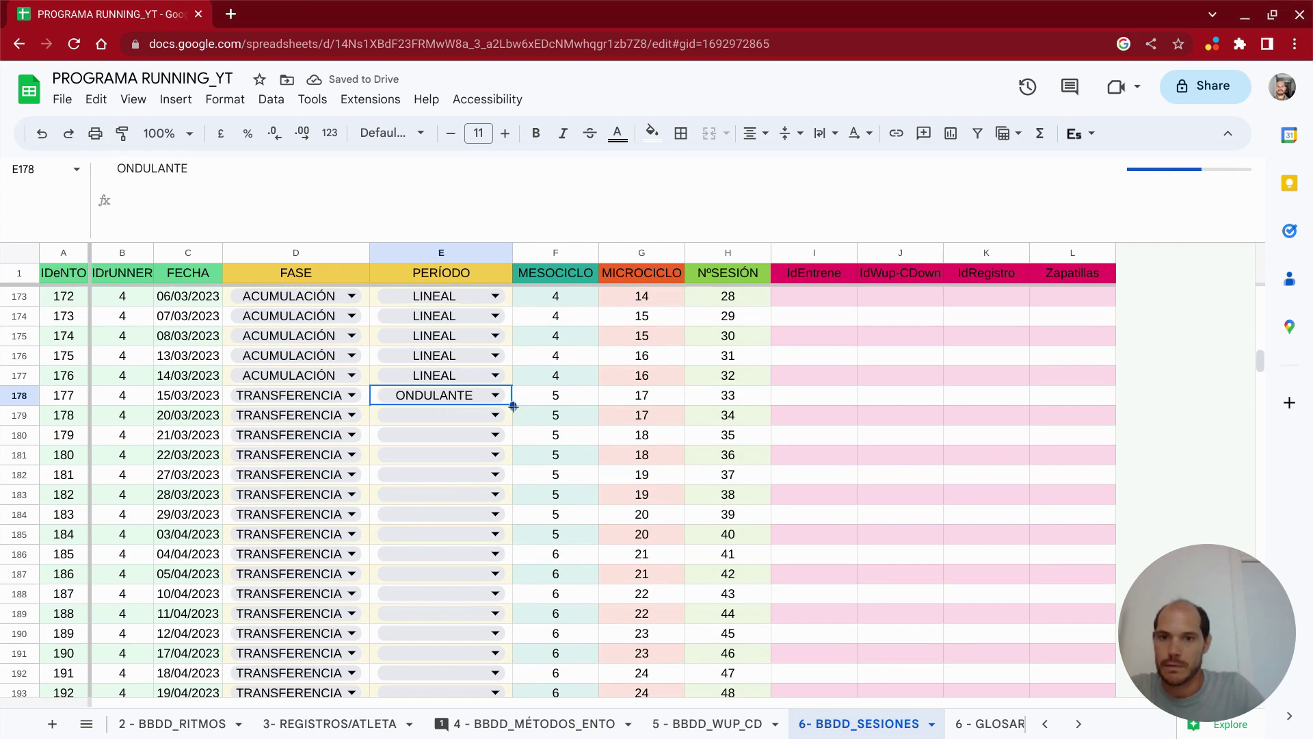
left_click_drag(513, 406, 481, 733)
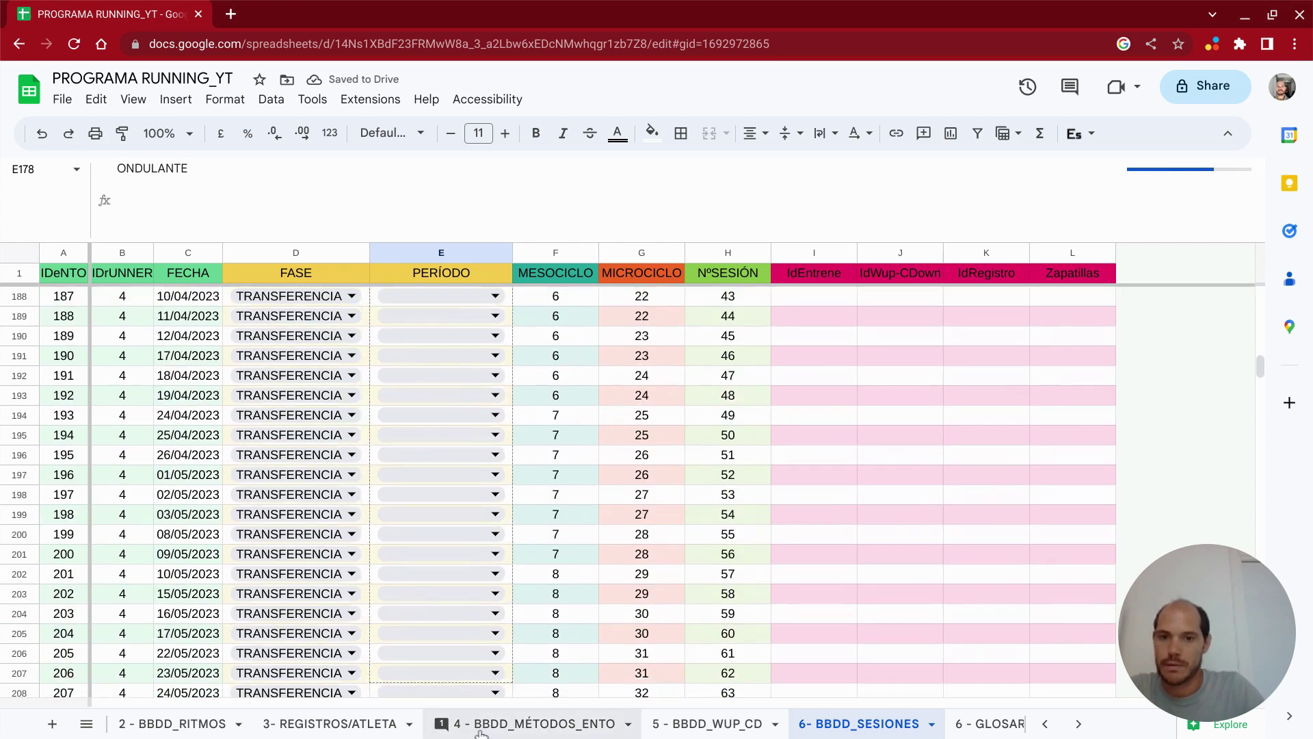
left_click_drag(481, 734, 470, 579)
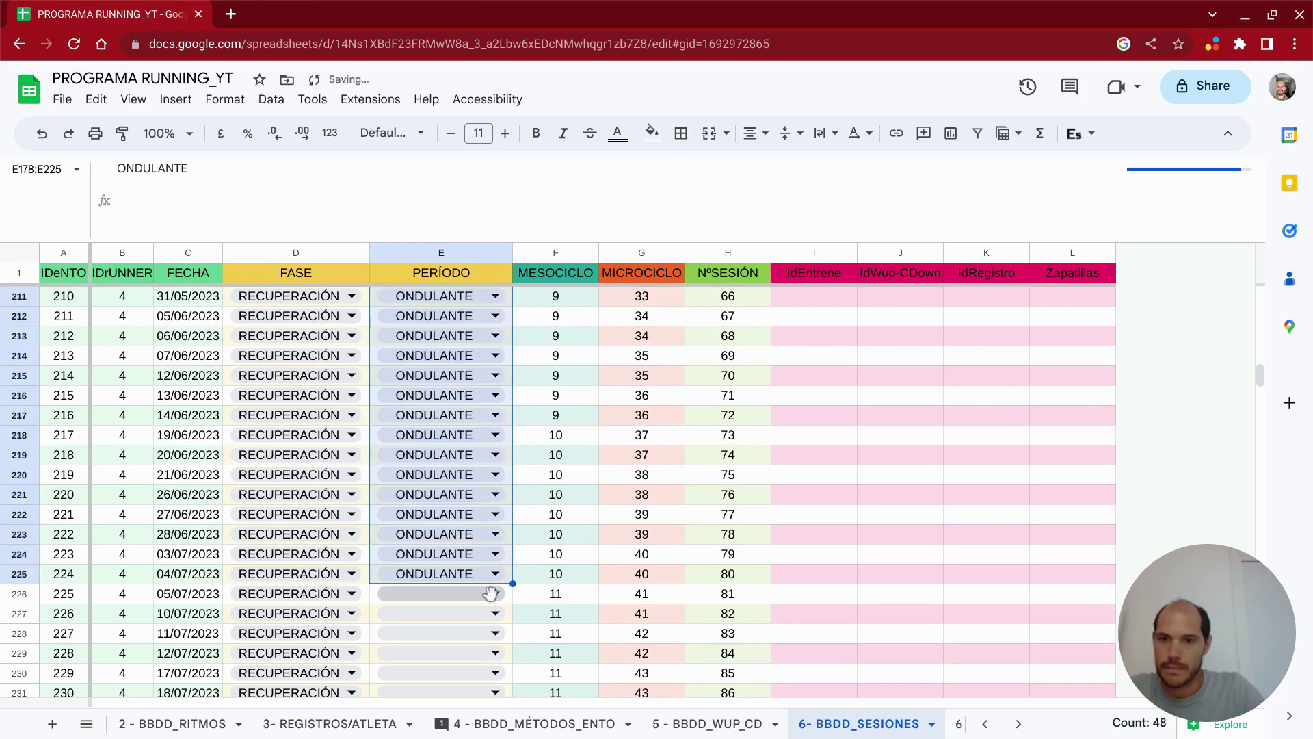
- Choose LINEAL INVERSA in E226 and paste it into E227
left_click(495, 593)
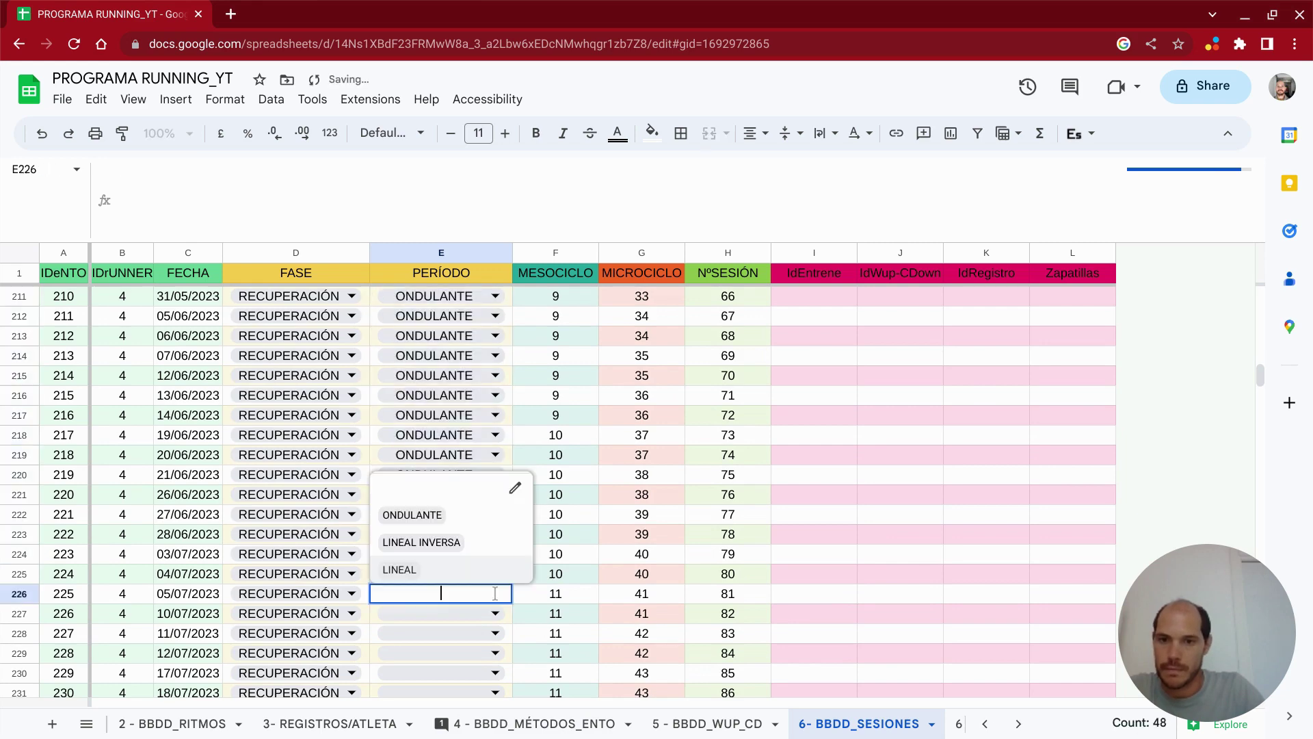
left_click(431, 543)
scroll(479, 513, "down", 3)
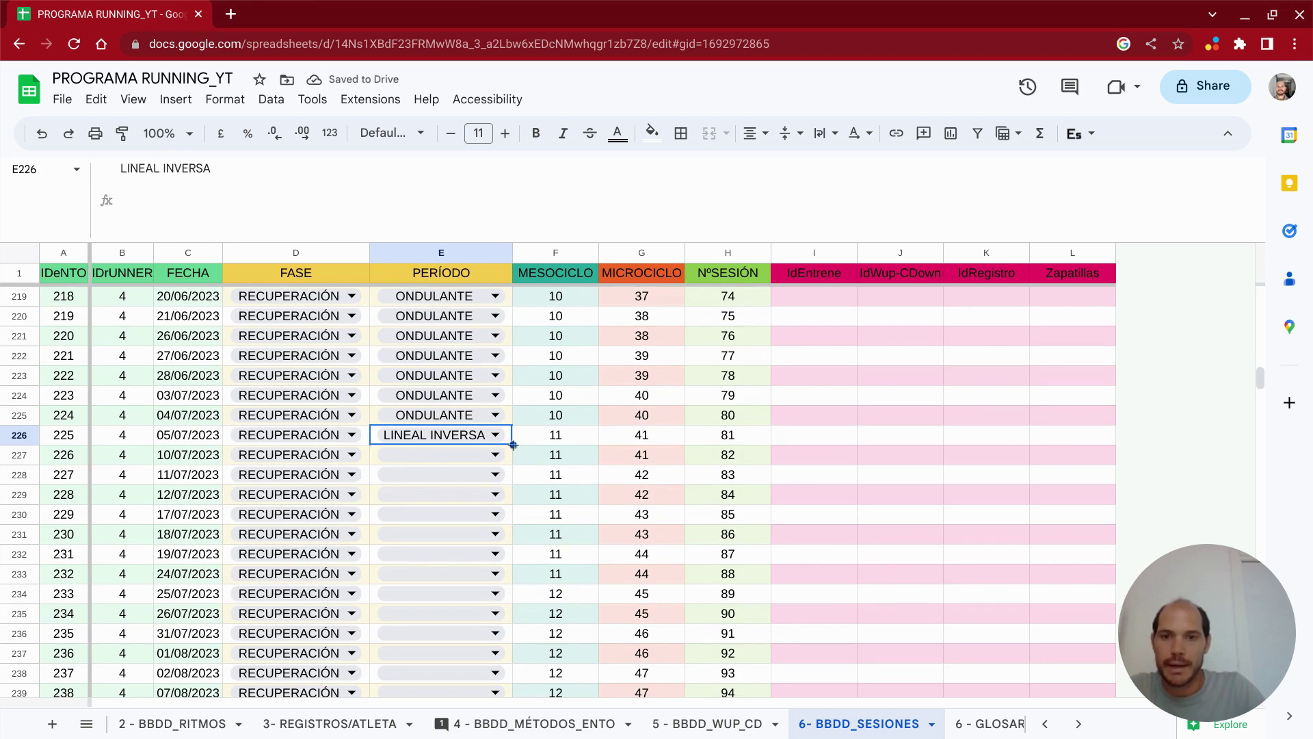
left_click_drag(441, 455, 441, 692)
type("LINEAL INVERSA")
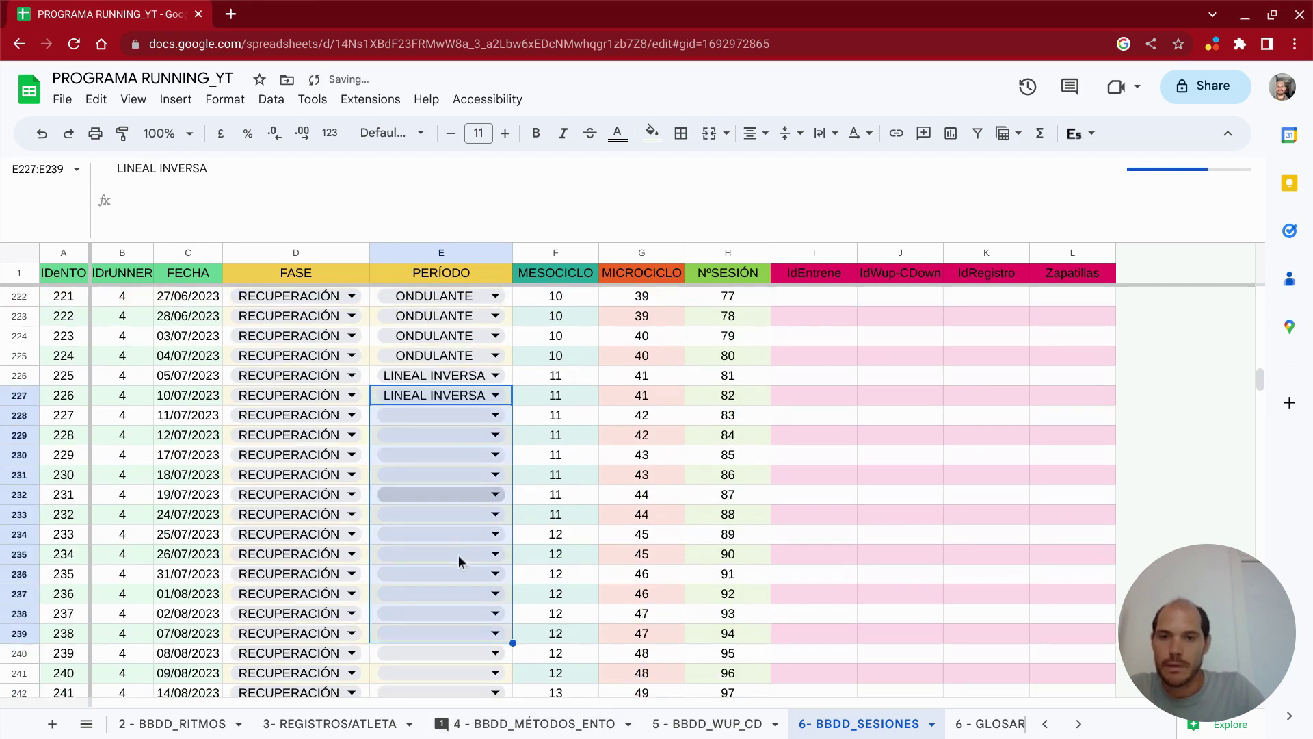
scroll(459, 556, "down", 2)
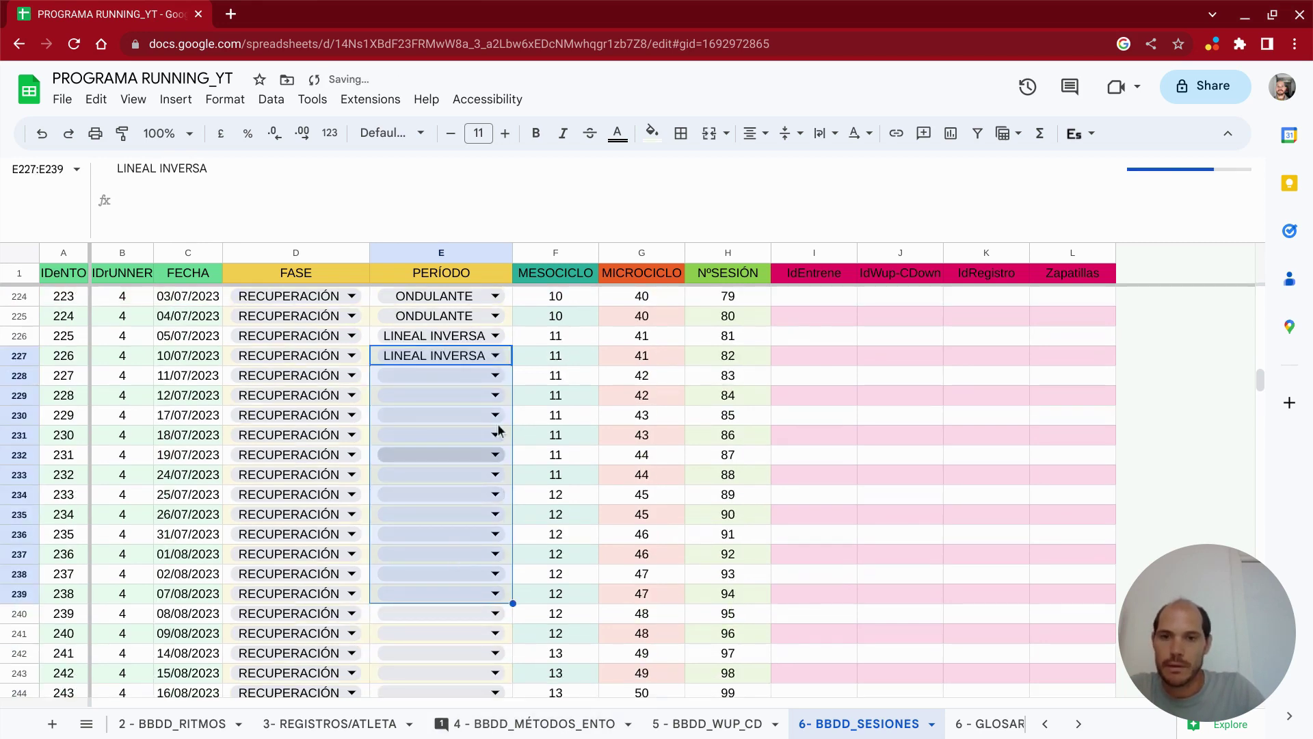
- Fill LINEAL INVERSA from E227 down to row 249
left_click(493, 357)
left_click(548, 376)
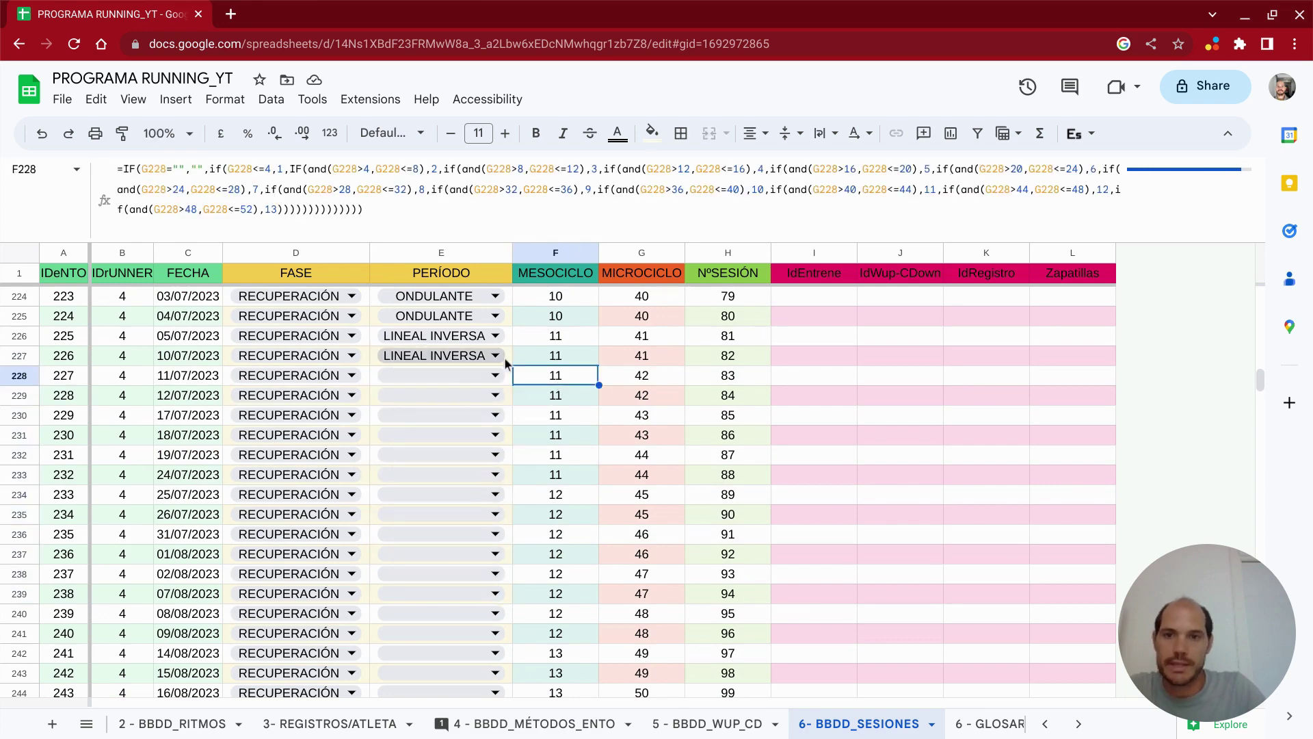
left_click(510, 364)
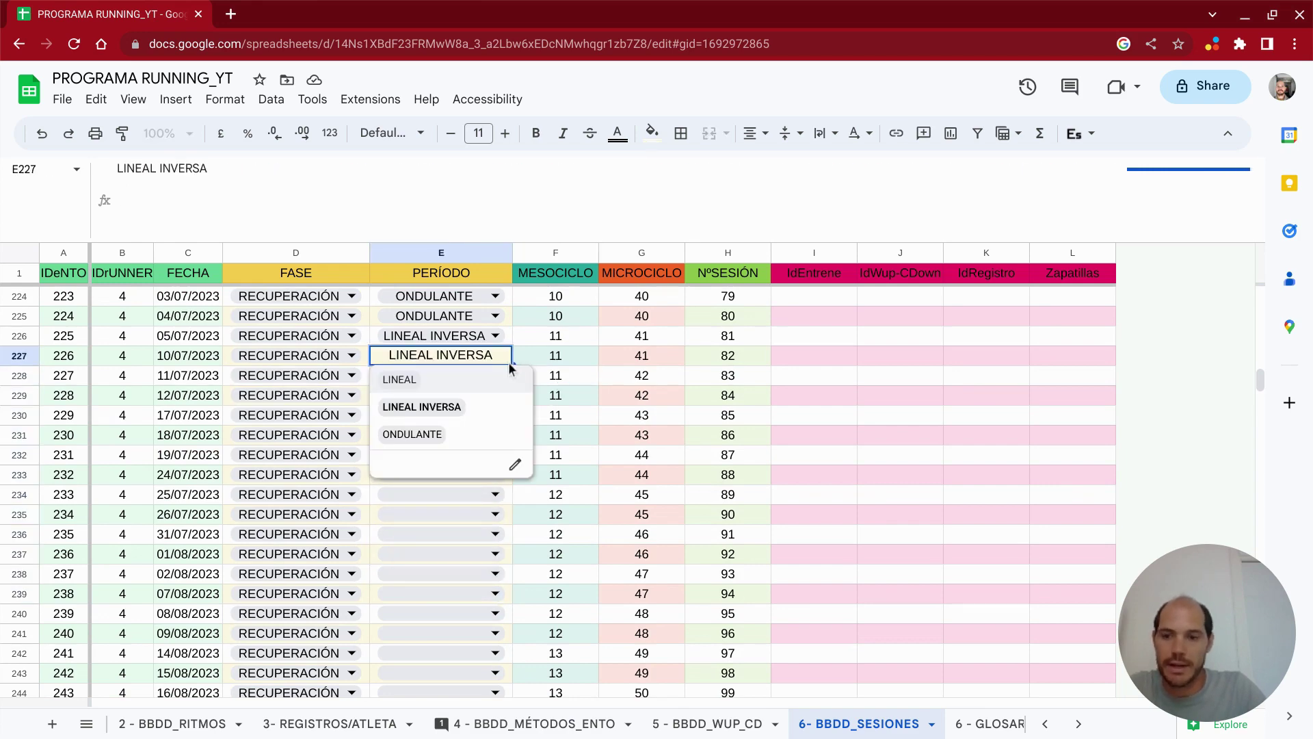
mouse_move(512, 366)
left_mouse_down()
mouse_move(482, 707)
mouse_move(483, 623)
left_mouse_up()
left_click_drag(478, 620, 466, 545)
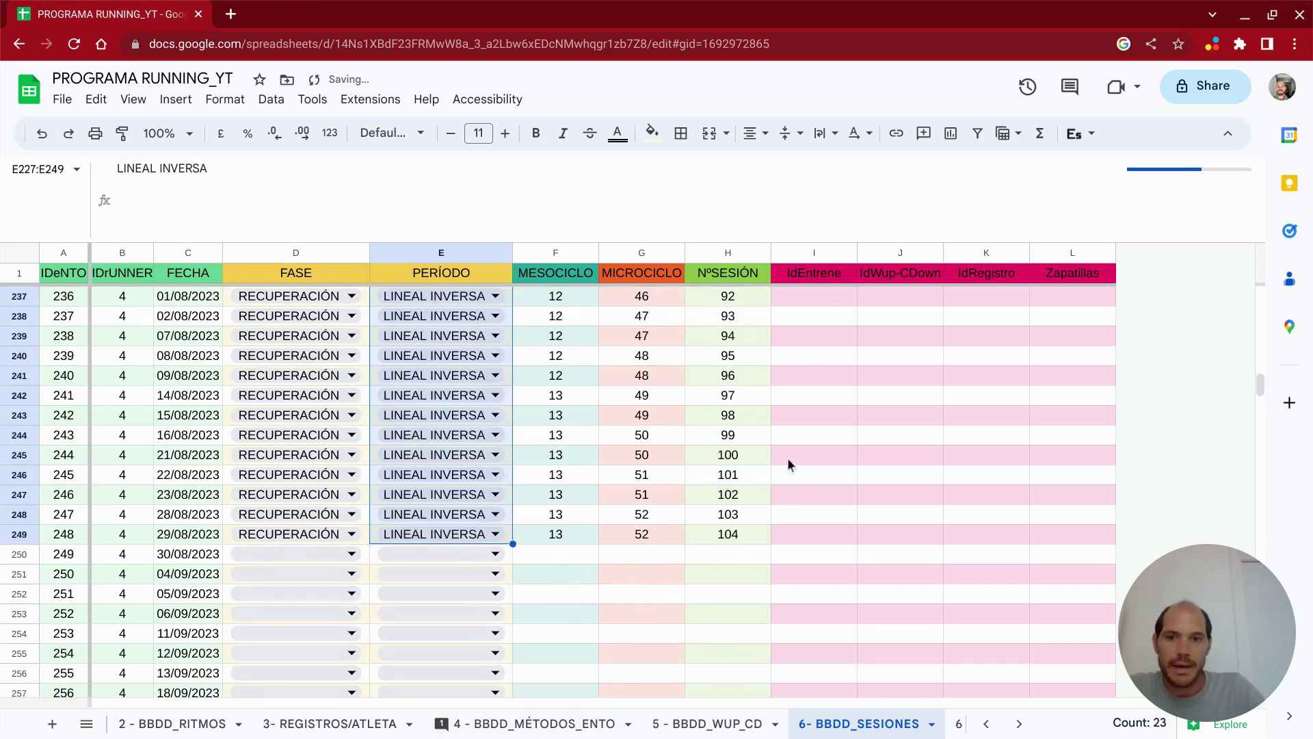
scroll(794, 424, "up", 5)
scroll(794, 390, "up", 6)
scroll(791, 384, "up", 4)
scroll(791, 384, "up", 6)
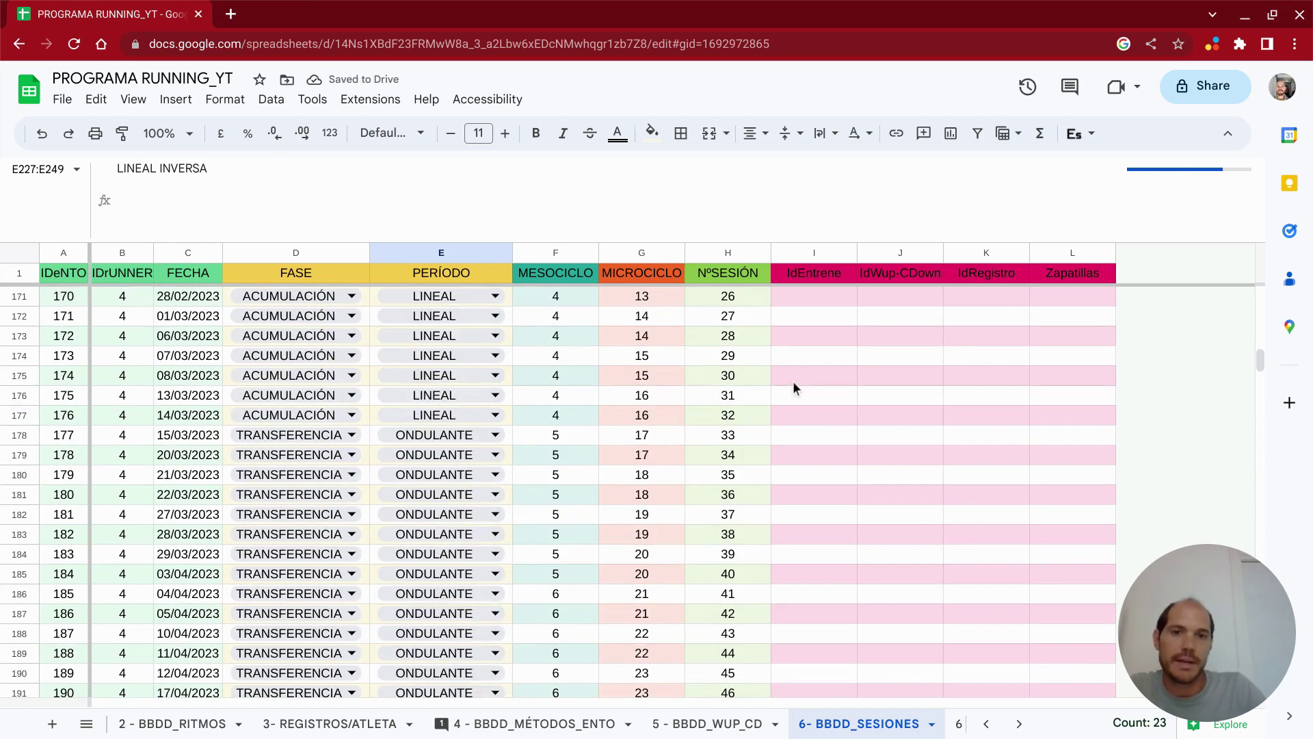
scroll(800, 376, "up", 13)
scroll(805, 390, "up", 2)
- Copy the RAND IdEntrene formula from I144:I145 down column I to row 249
left_click(822, 415)
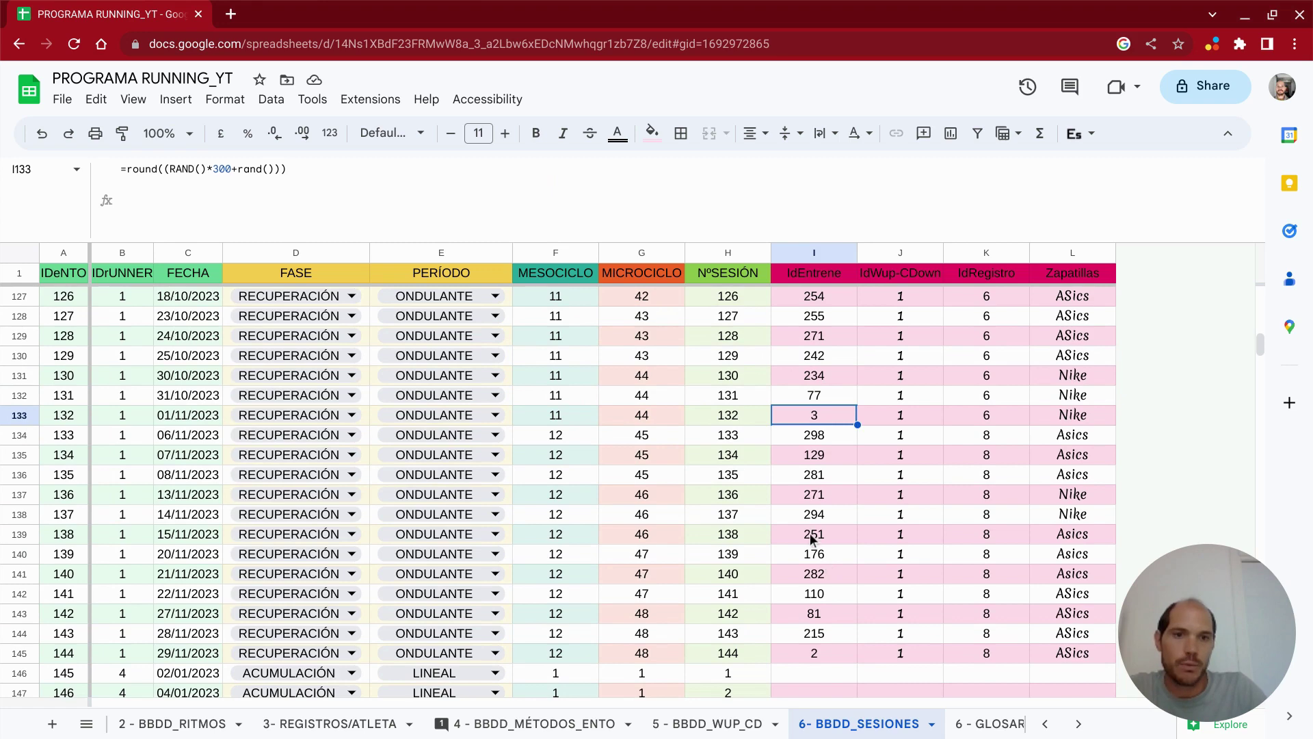
scroll(817, 513, "down", 3)
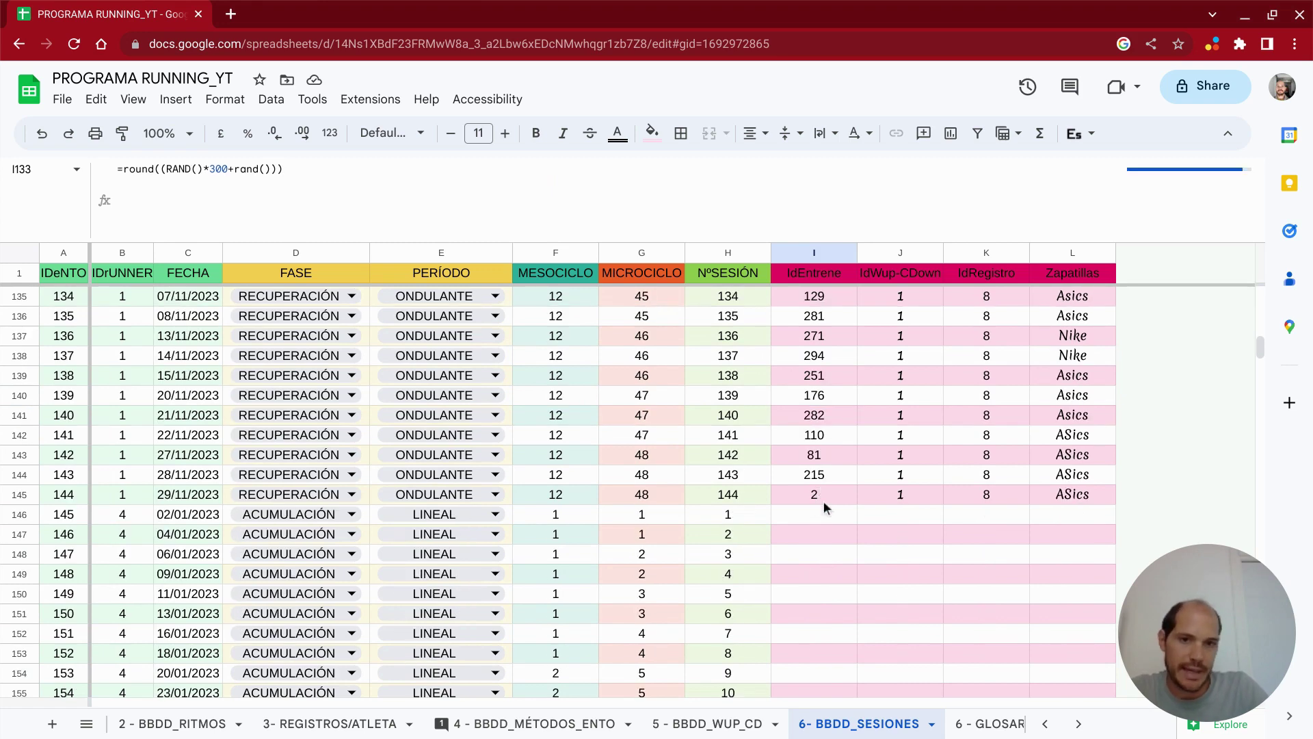
left_click_drag(824, 506, 835, 475)
scroll(862, 409, "down", 2)
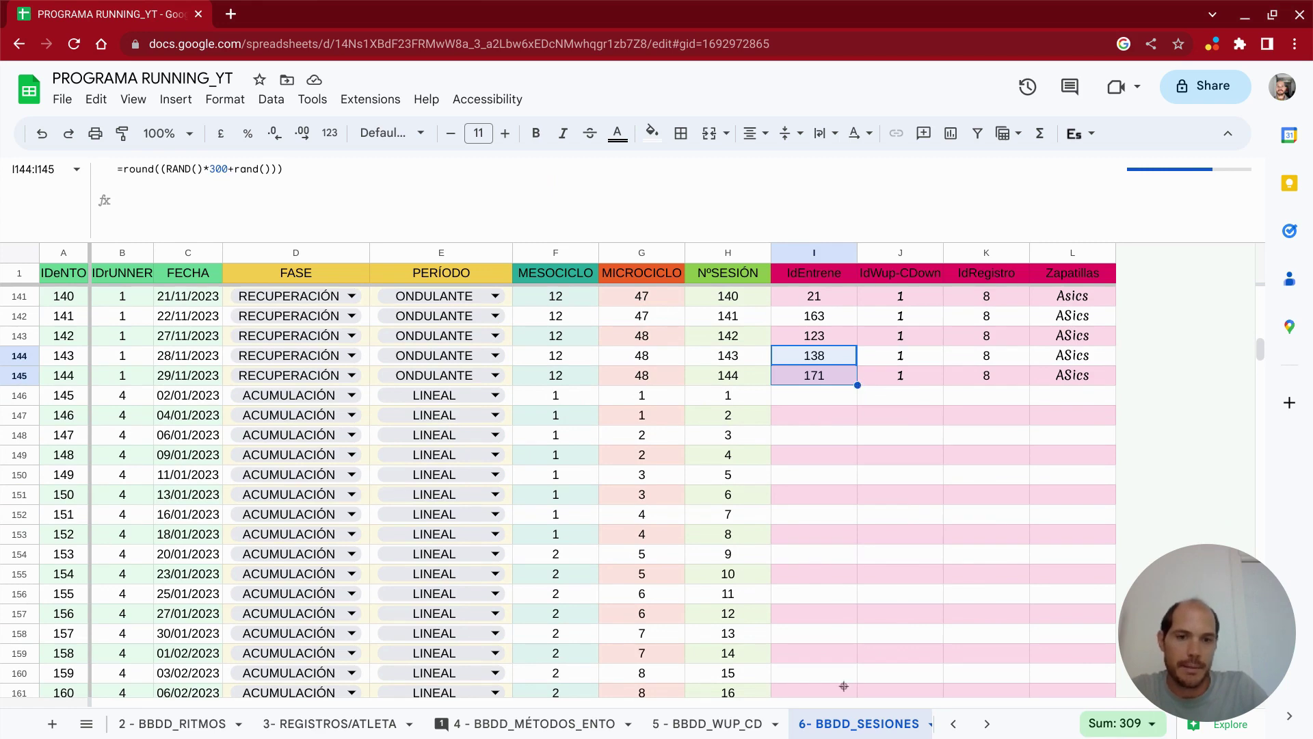
left_click_drag(844, 686, 851, 736)
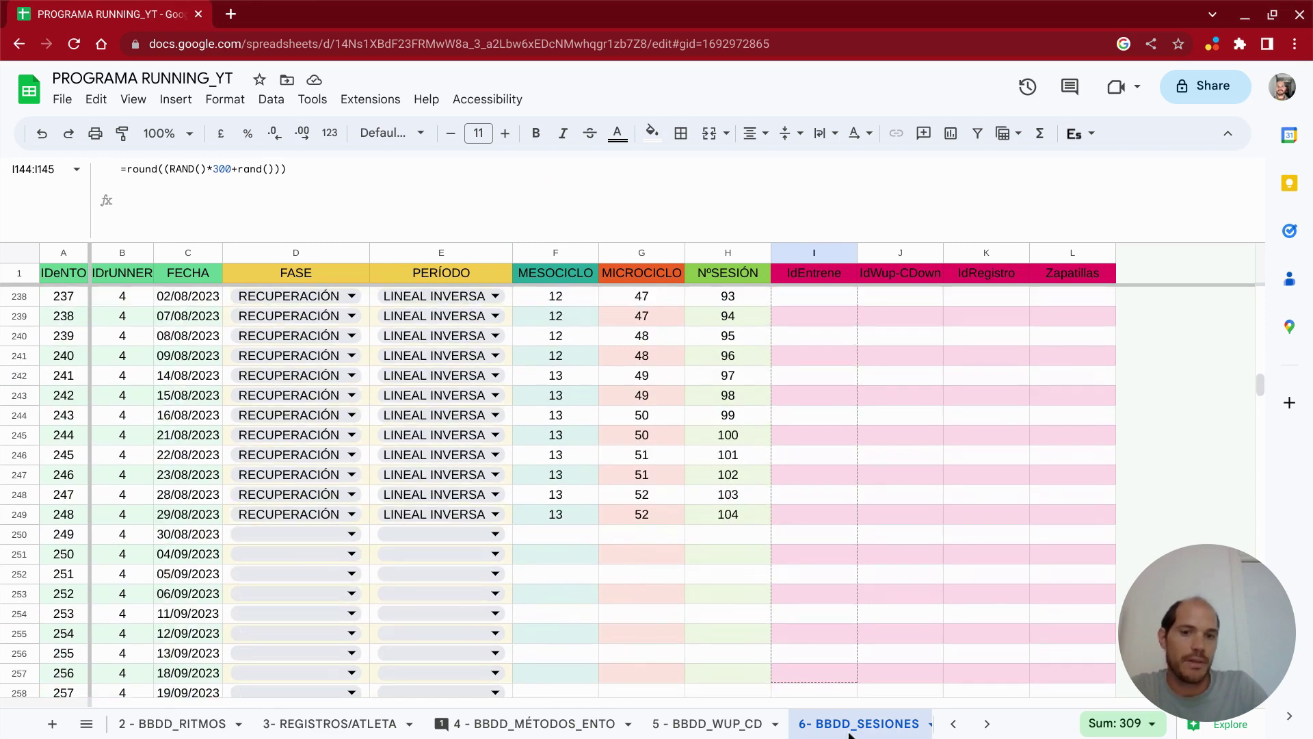
left_click_drag(851, 736, 815, 482)
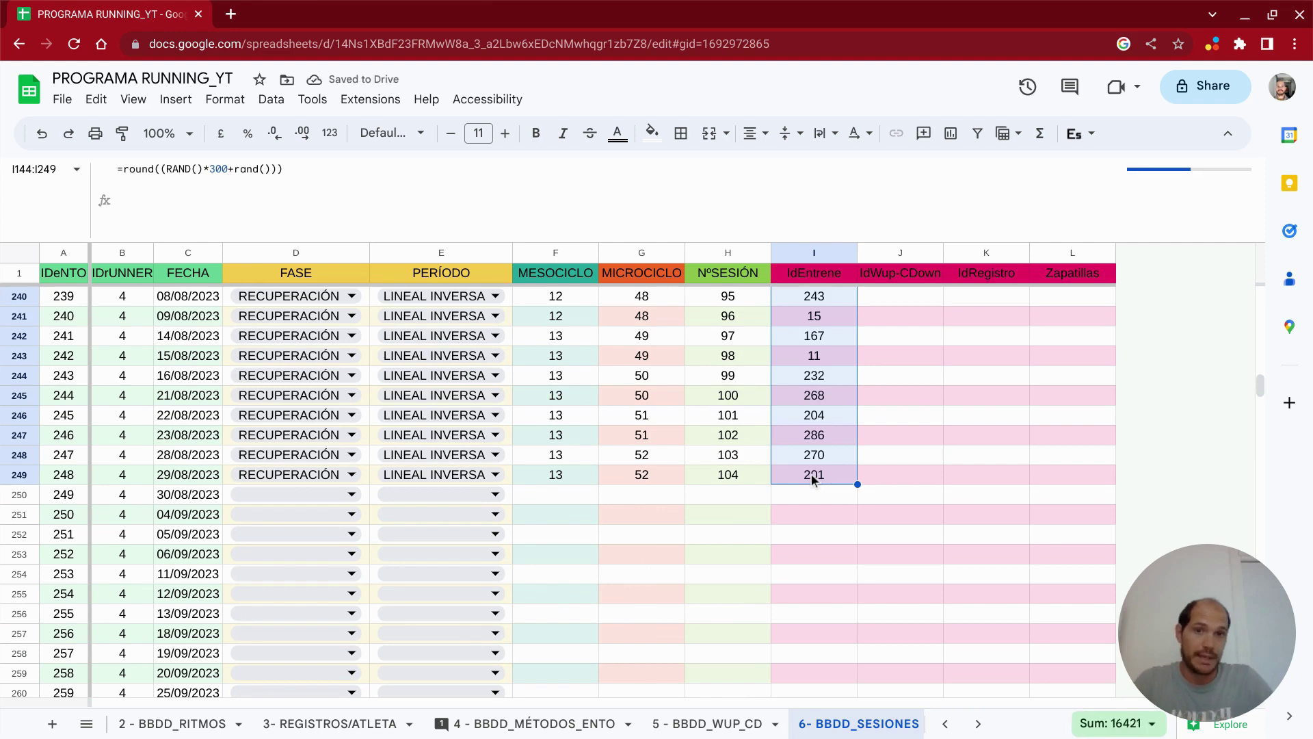
scroll(890, 383, "up", 5)
scroll(925, 359, "up", 10)
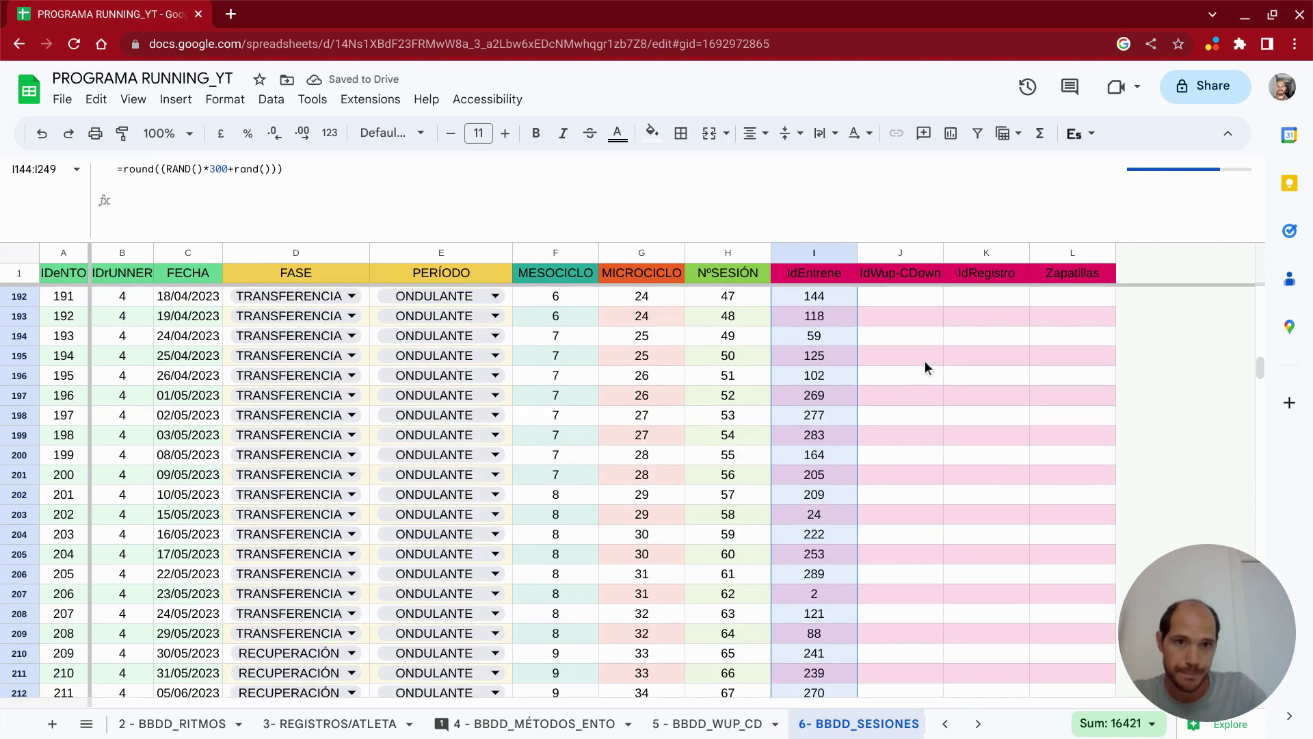
scroll(912, 351, "up", 4)
scroll(913, 351, "up", 3)
- Select the 1s in J144:J145 and fill them down column J to row 249
scroll(892, 367, "up", 2)
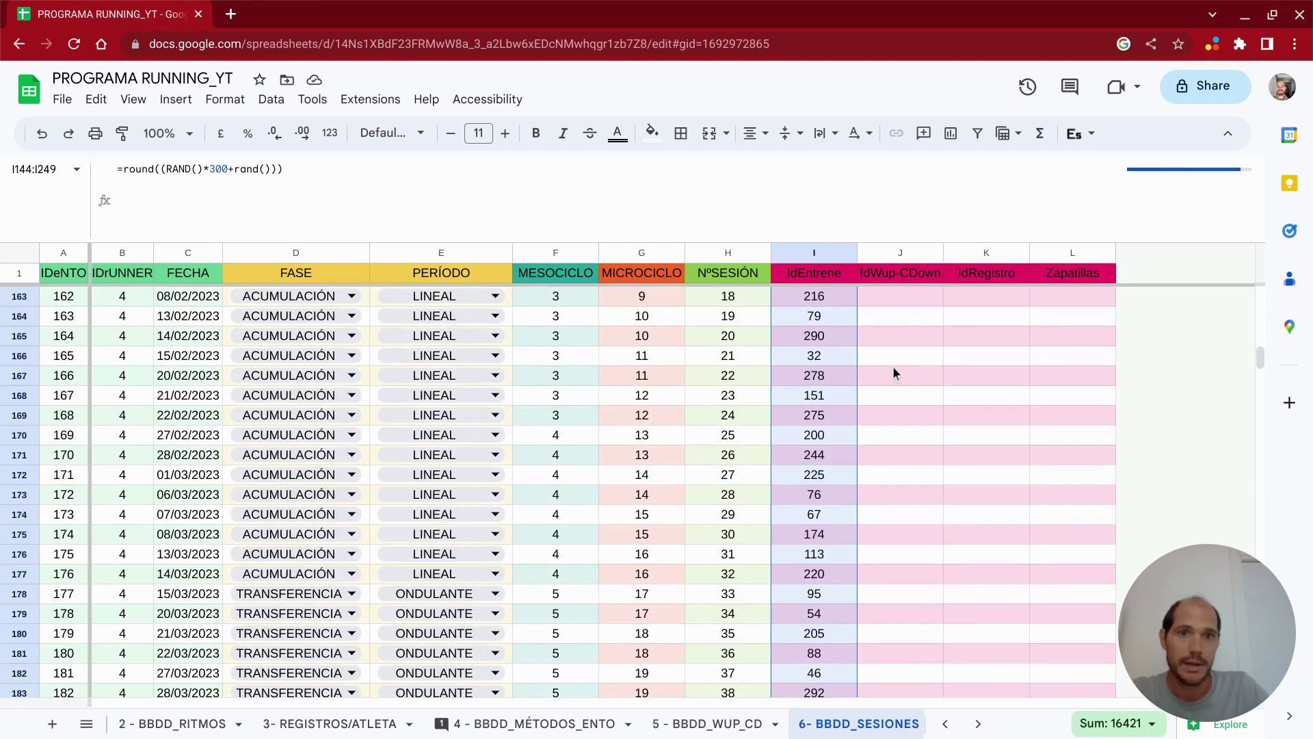
scroll(896, 367, "up", 4)
scroll(897, 367, "up", 2)
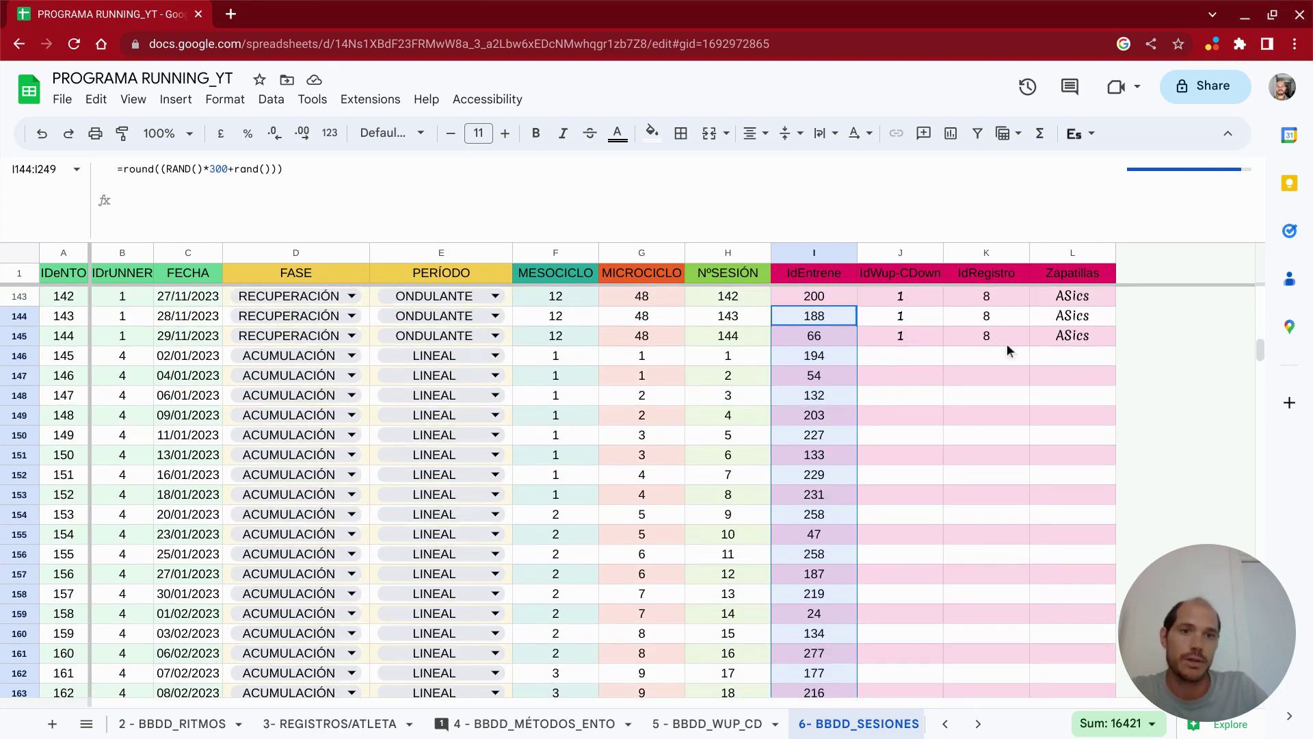
left_click_drag(900, 315, 987, 335)
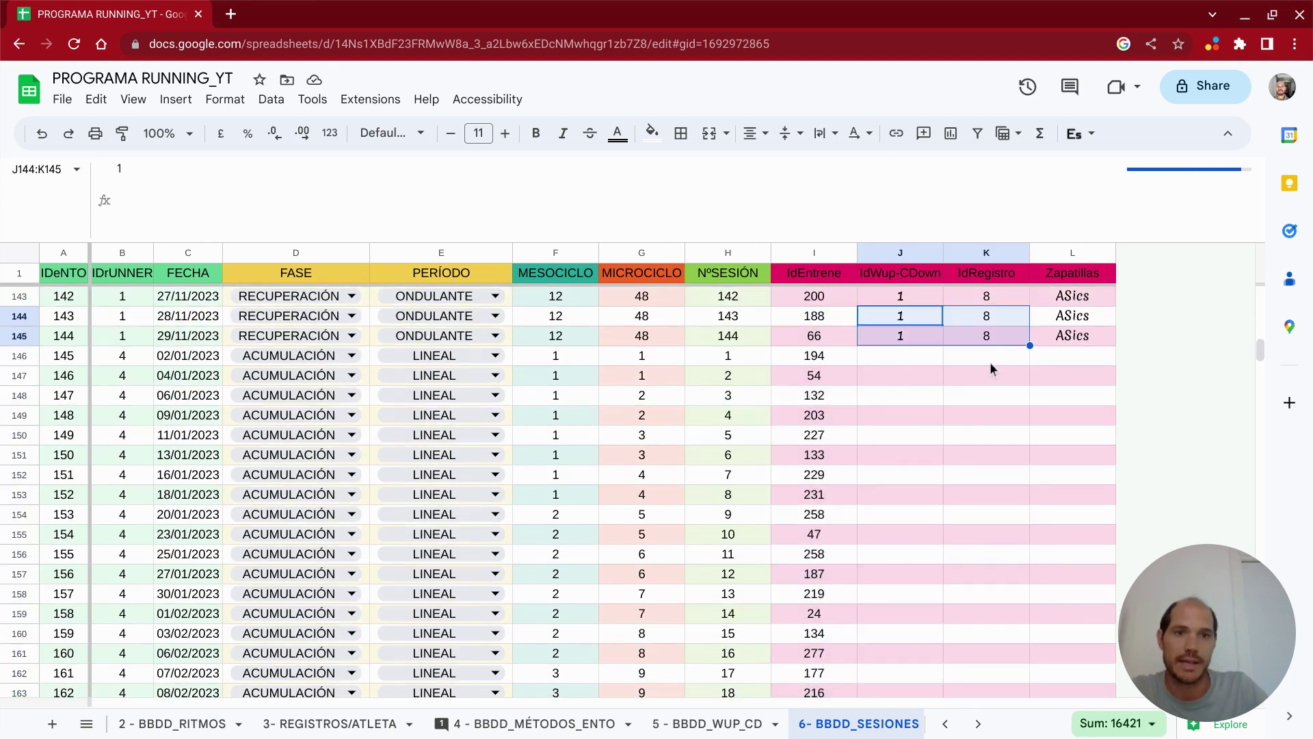
left_click(918, 318)
left_click(911, 362)
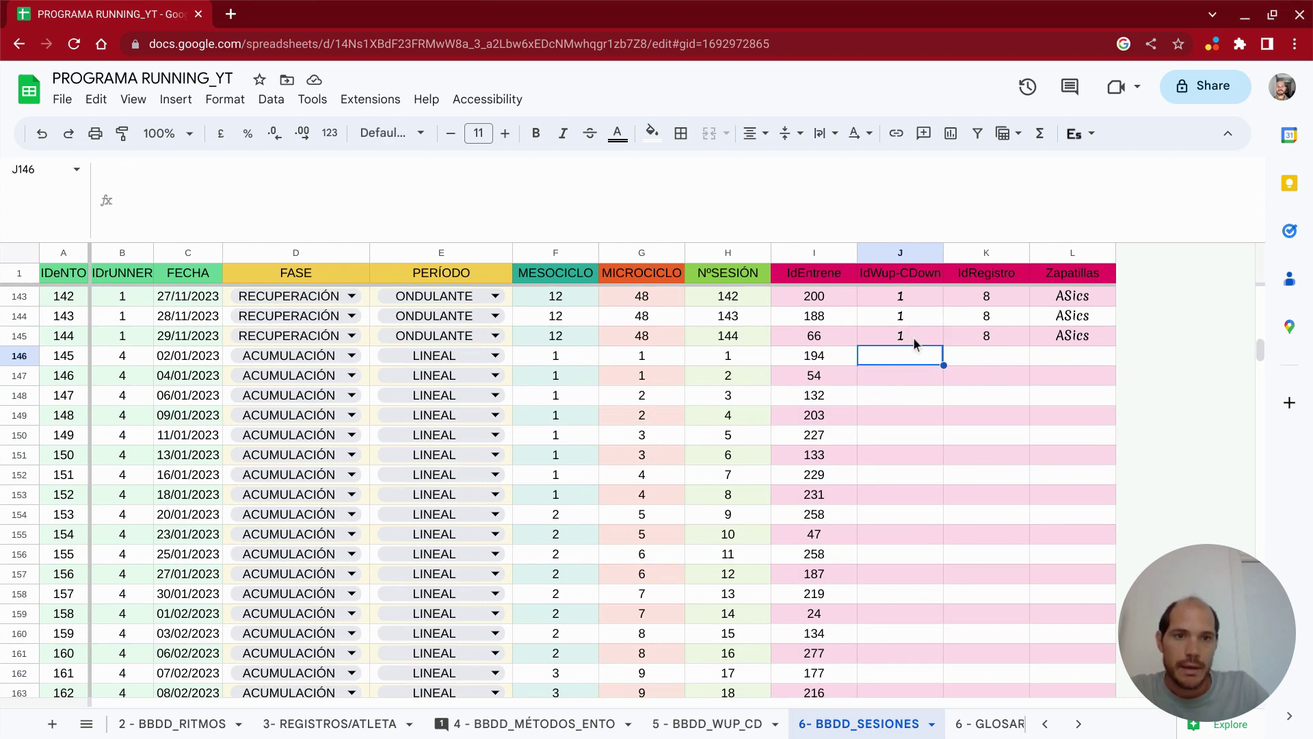
left_click_drag(906, 316, 913, 338)
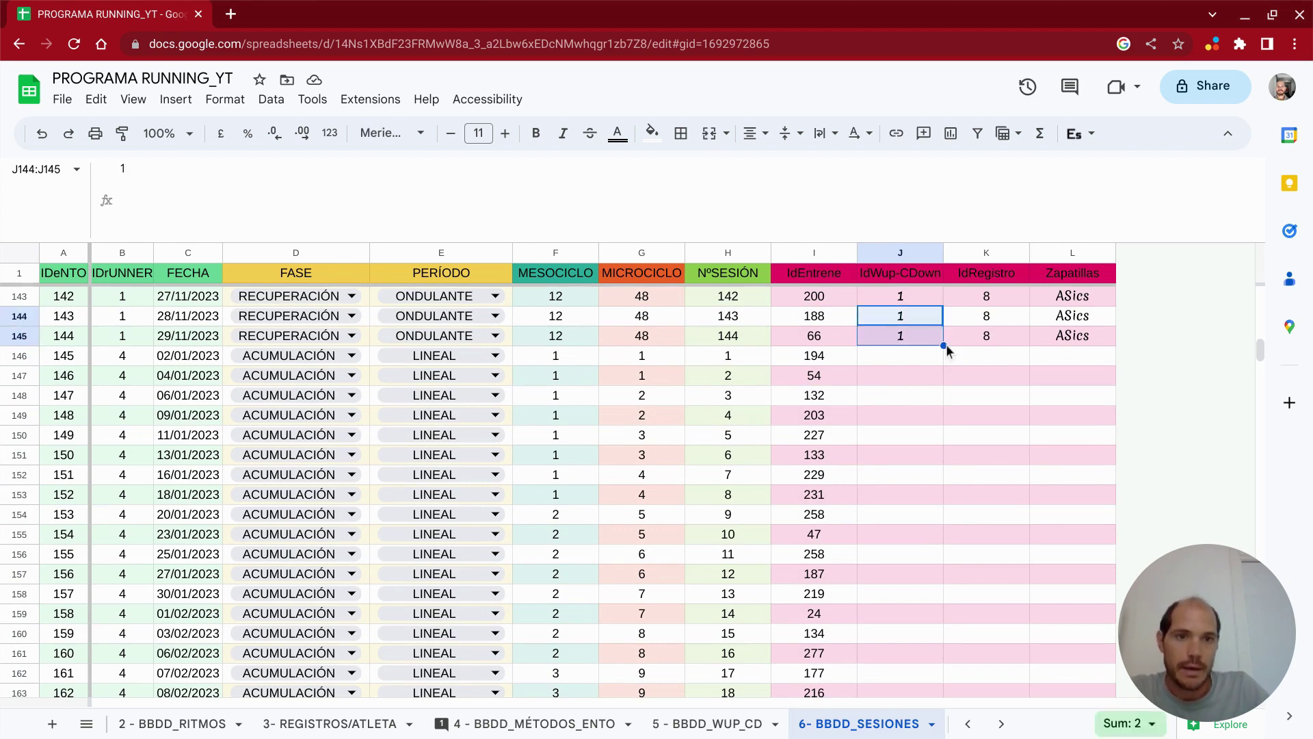
left_click_drag(945, 347, 925, 735)
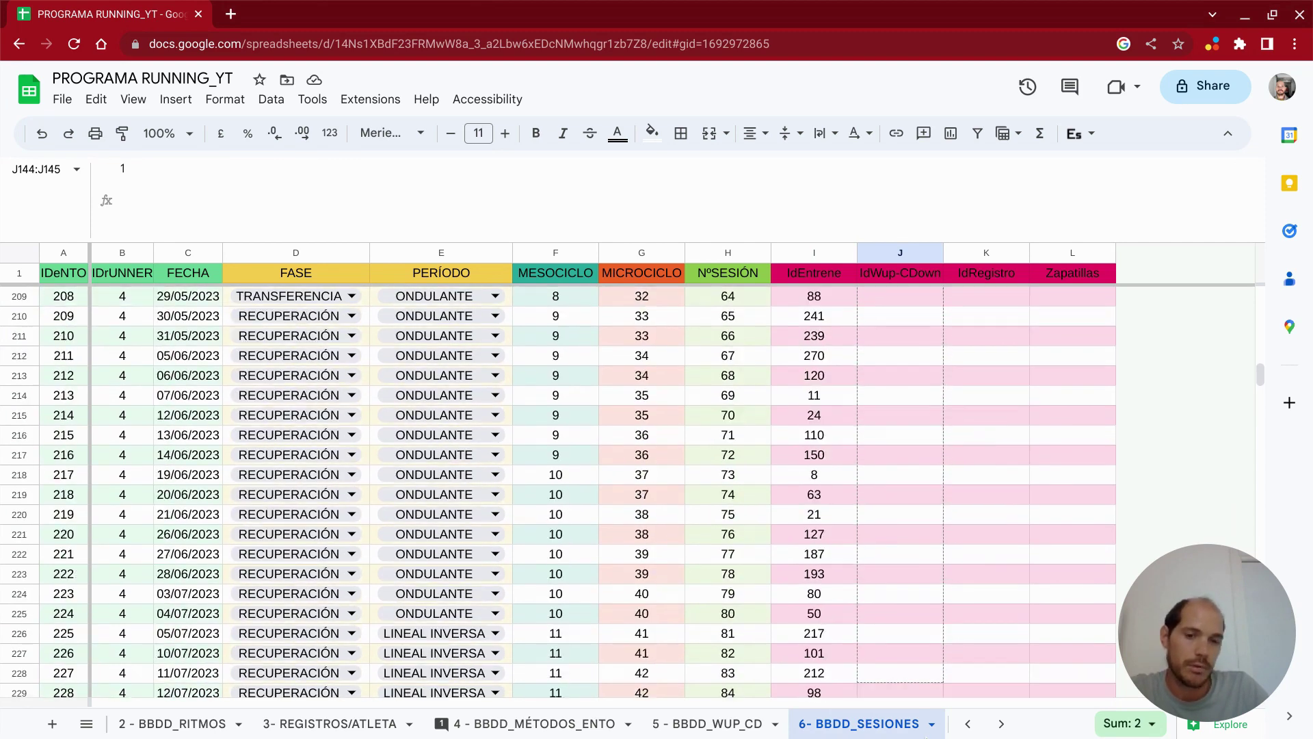
left_click_drag(925, 736, 911, 585)
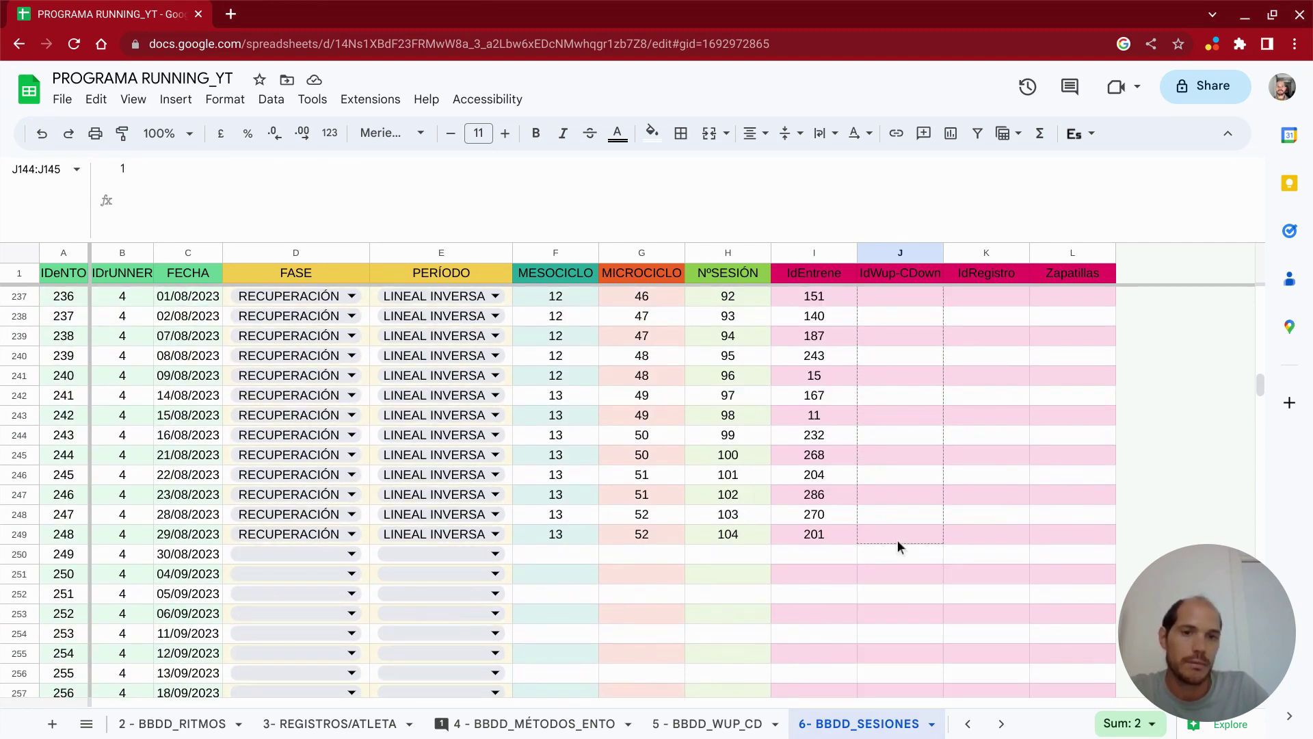
left_click_drag(897, 540, 898, 539)
scroll(895, 416, "up", 5)
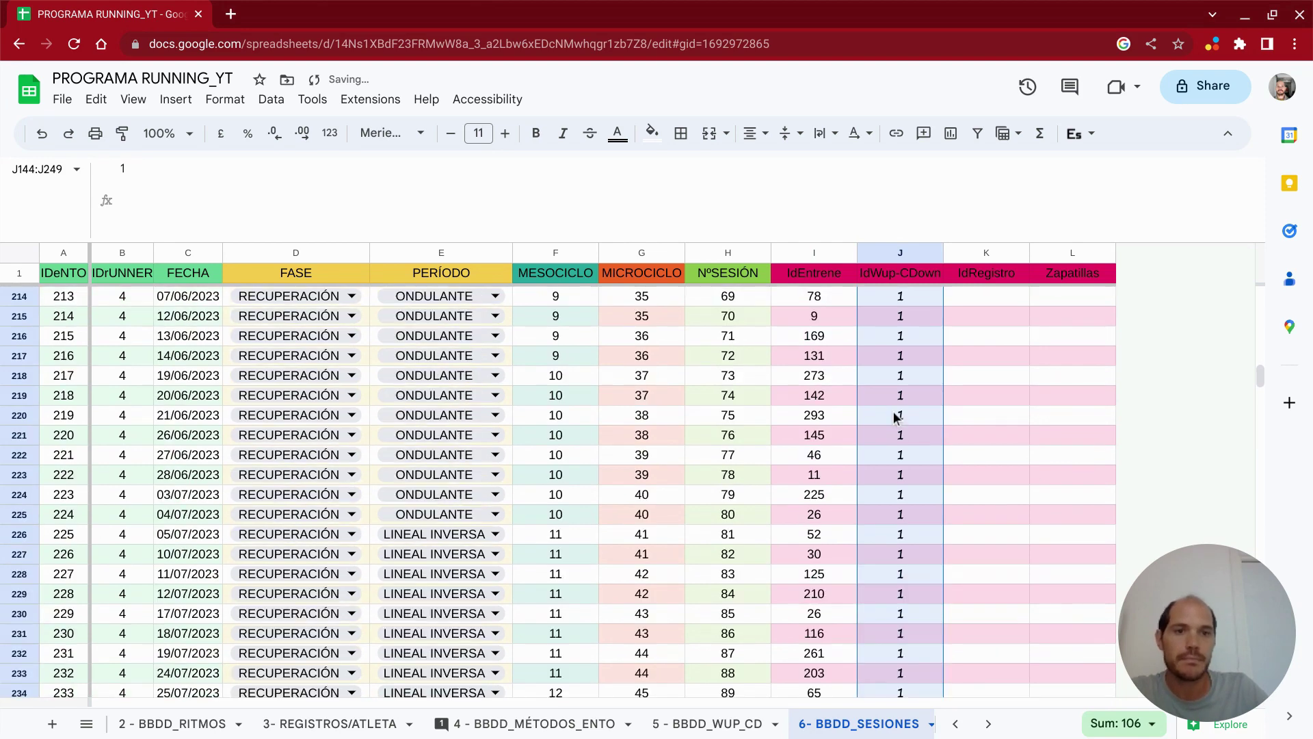
scroll(896, 414, "up", 4)
scroll(930, 369, "up", 7)
scroll(967, 328, "up", 5)
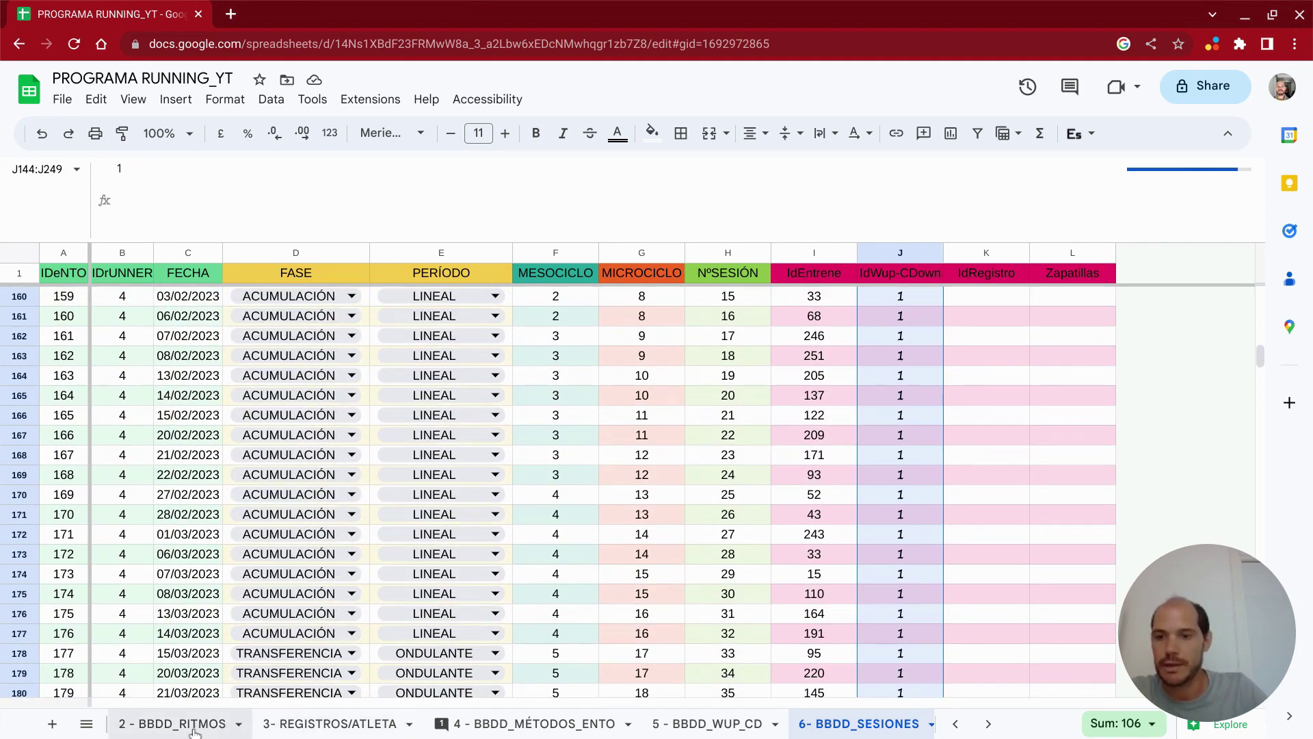
- On the 3- REGISTROS/ATLETA sheet, set the runner ID in B8 to 4
left_click(357, 728)
left_click(200, 351)
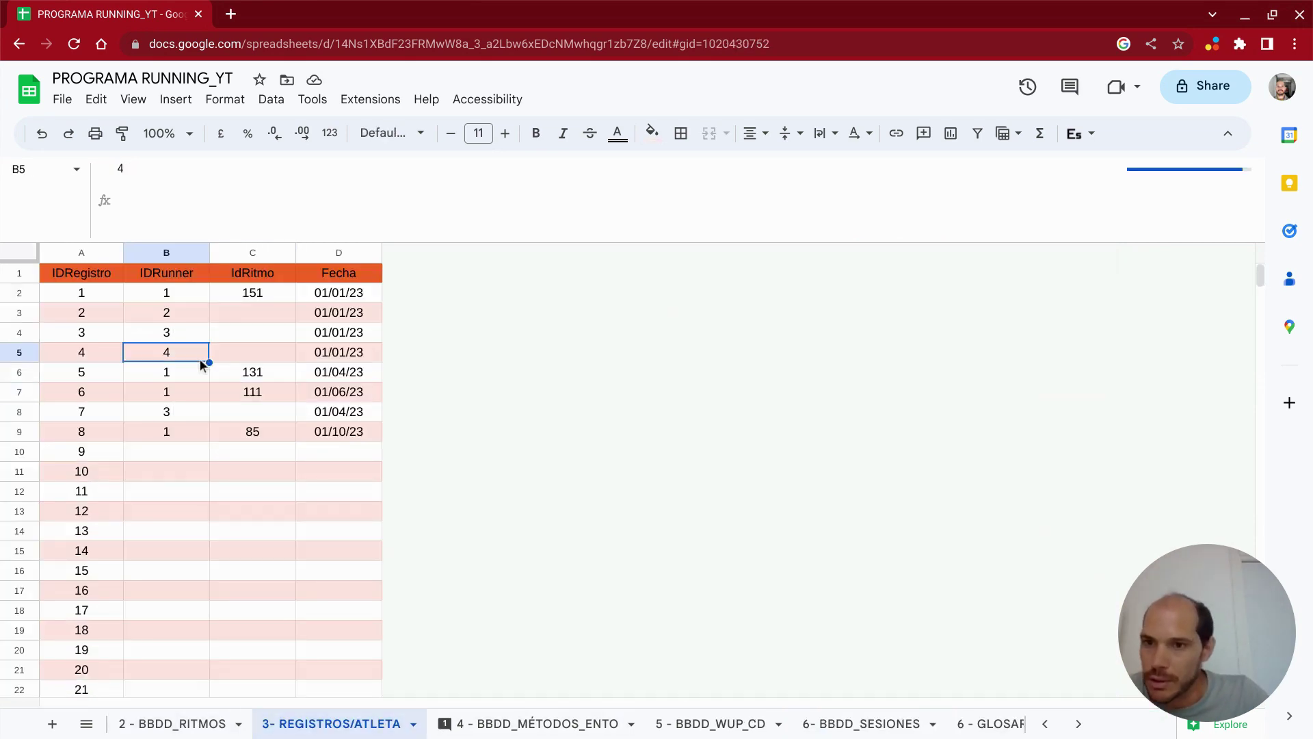
left_click(192, 453)
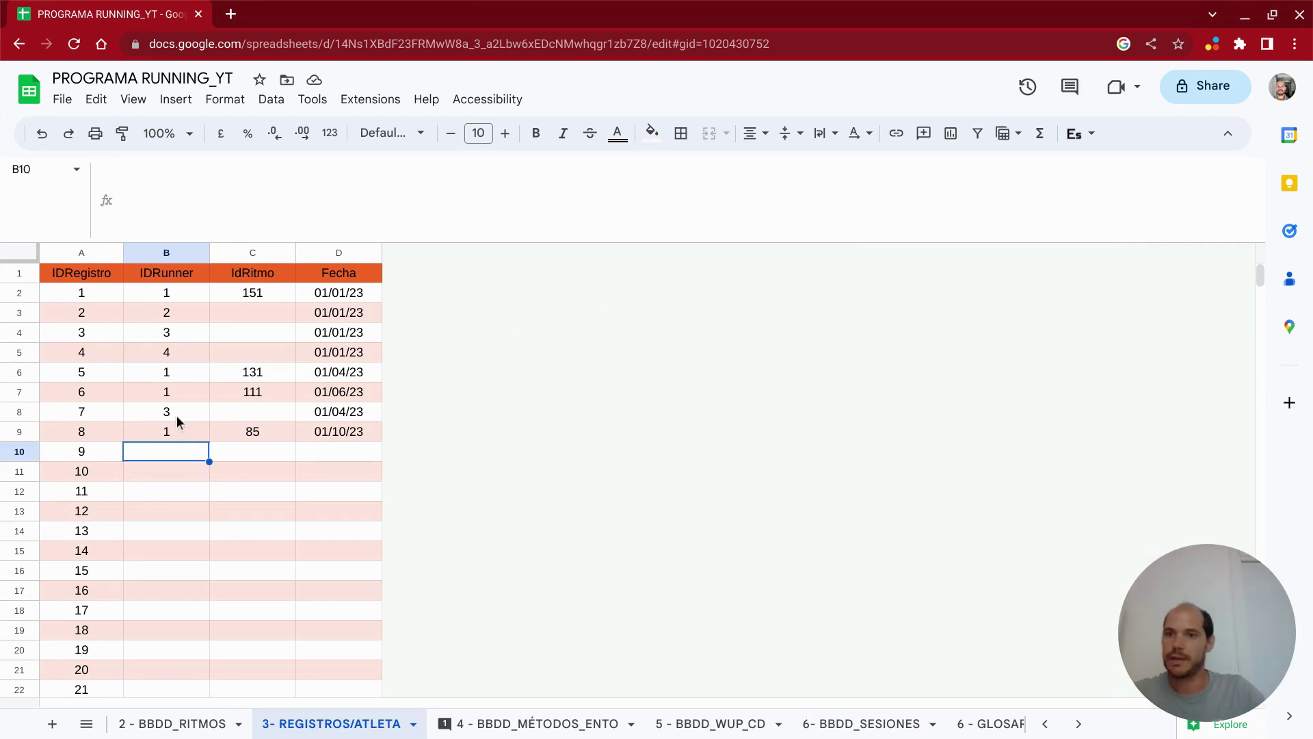
left_click(182, 410)
type("4")
key("Return")
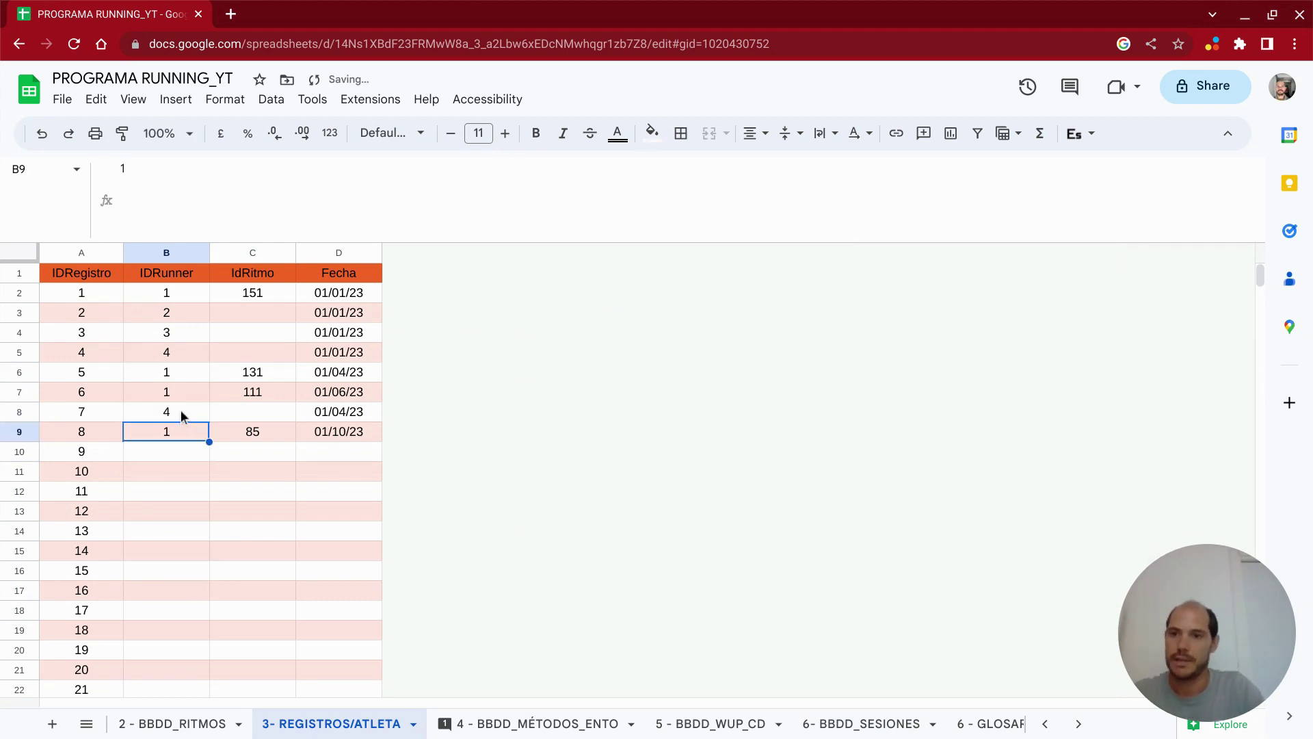
key("Right")
- Enter IdRitmo 111 in C5 and 99 in C8
key("Up")
key("Up")
key("Up")
key("Up")
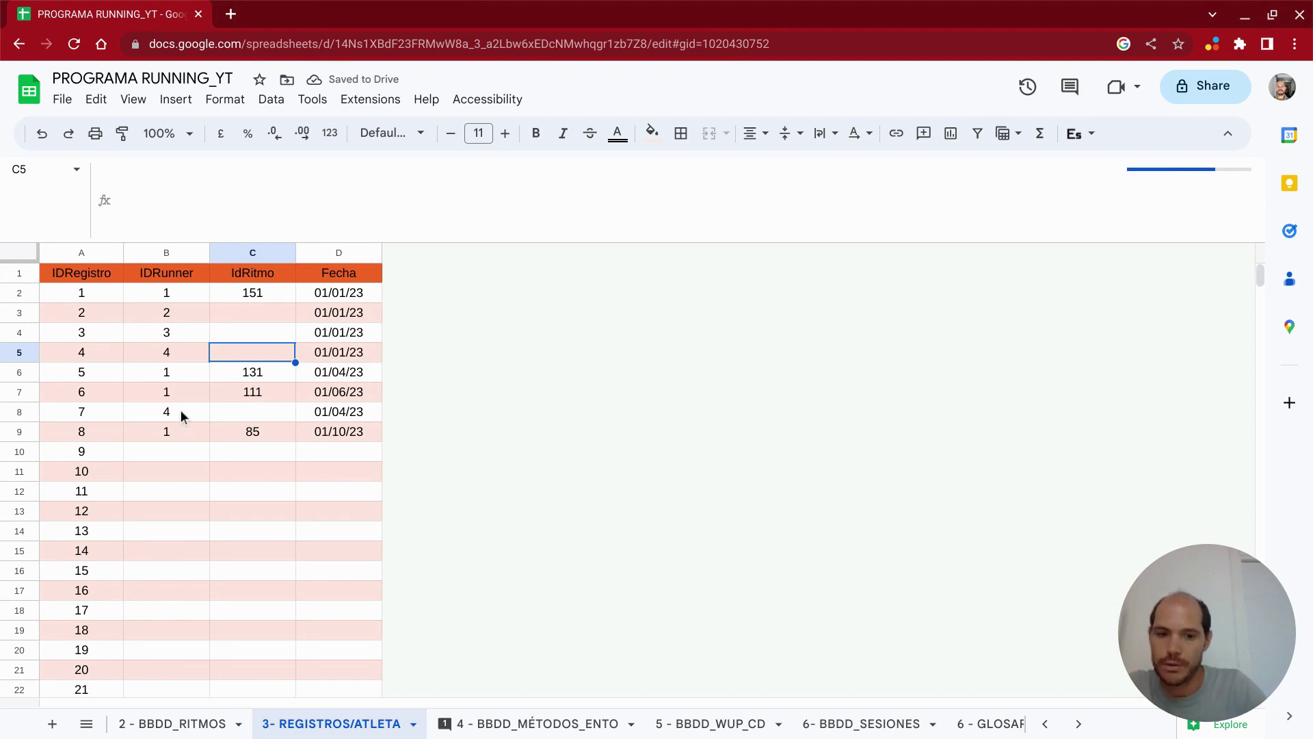
type("111")
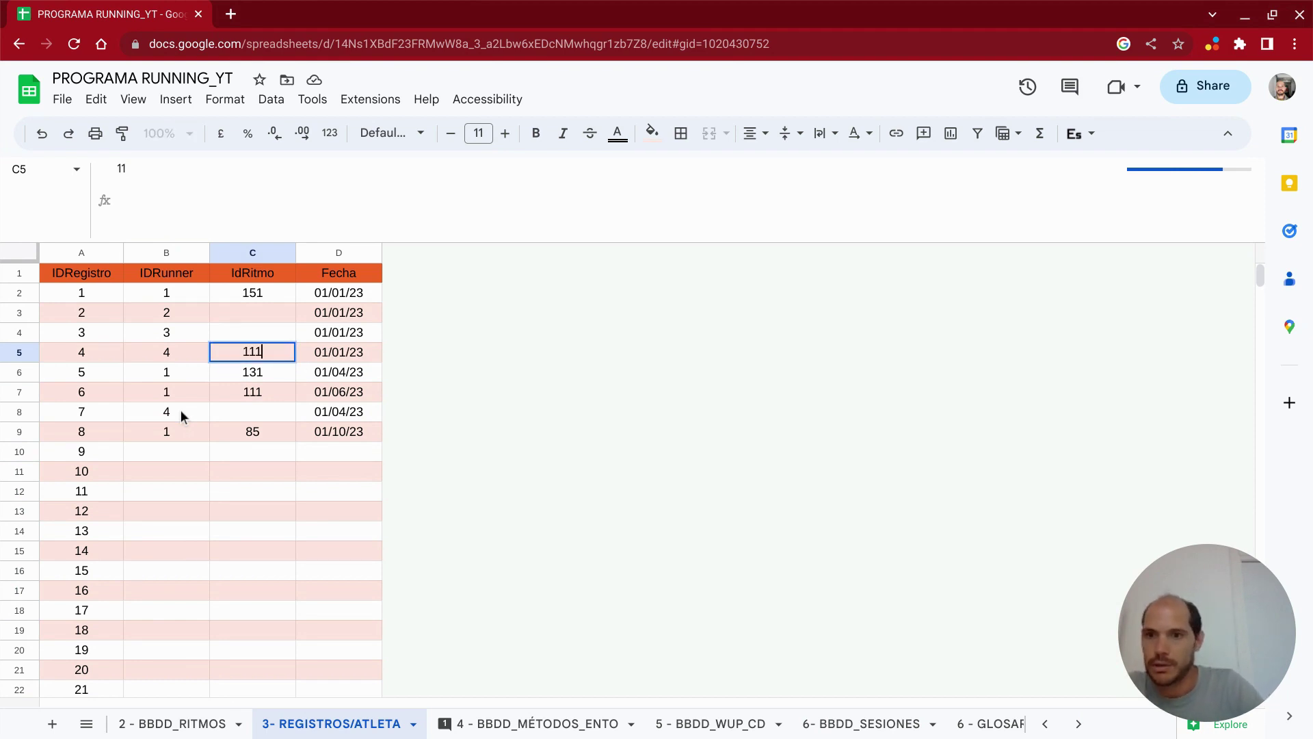
key("Return")
key("Down")
key("Down")
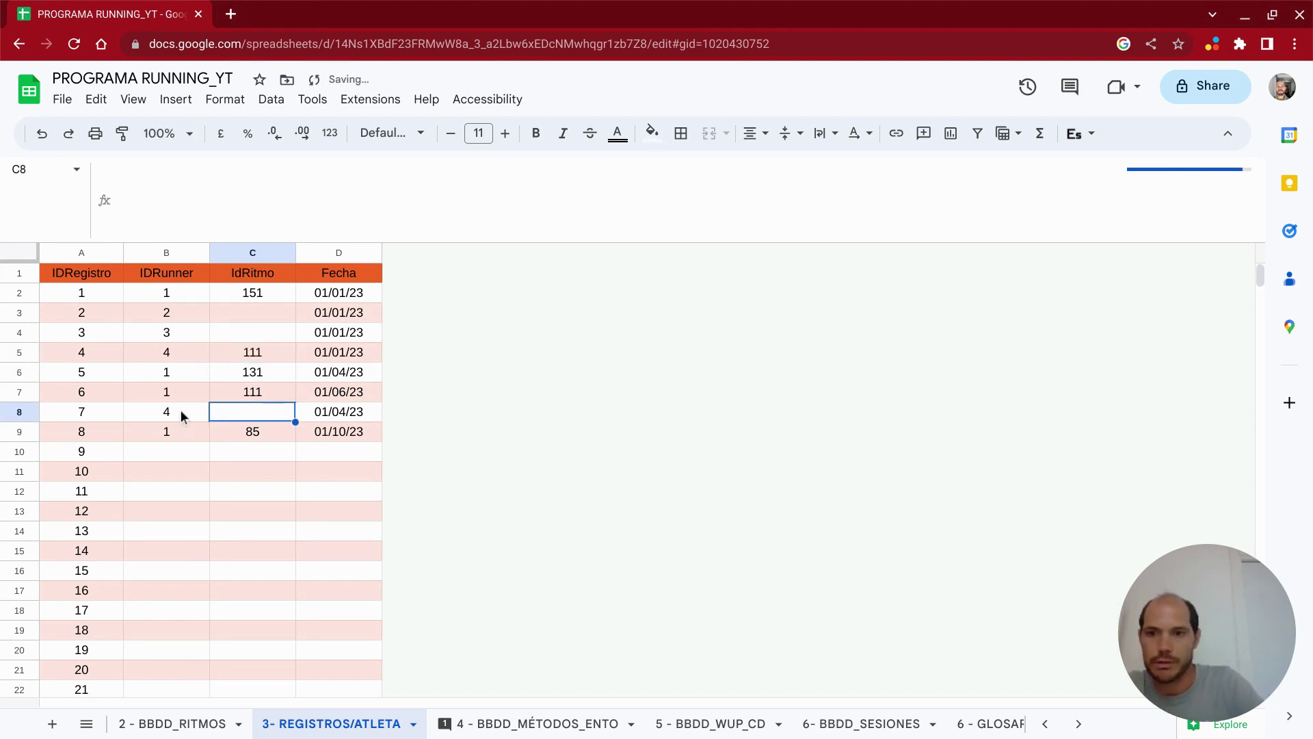
type("99")
key("Return")
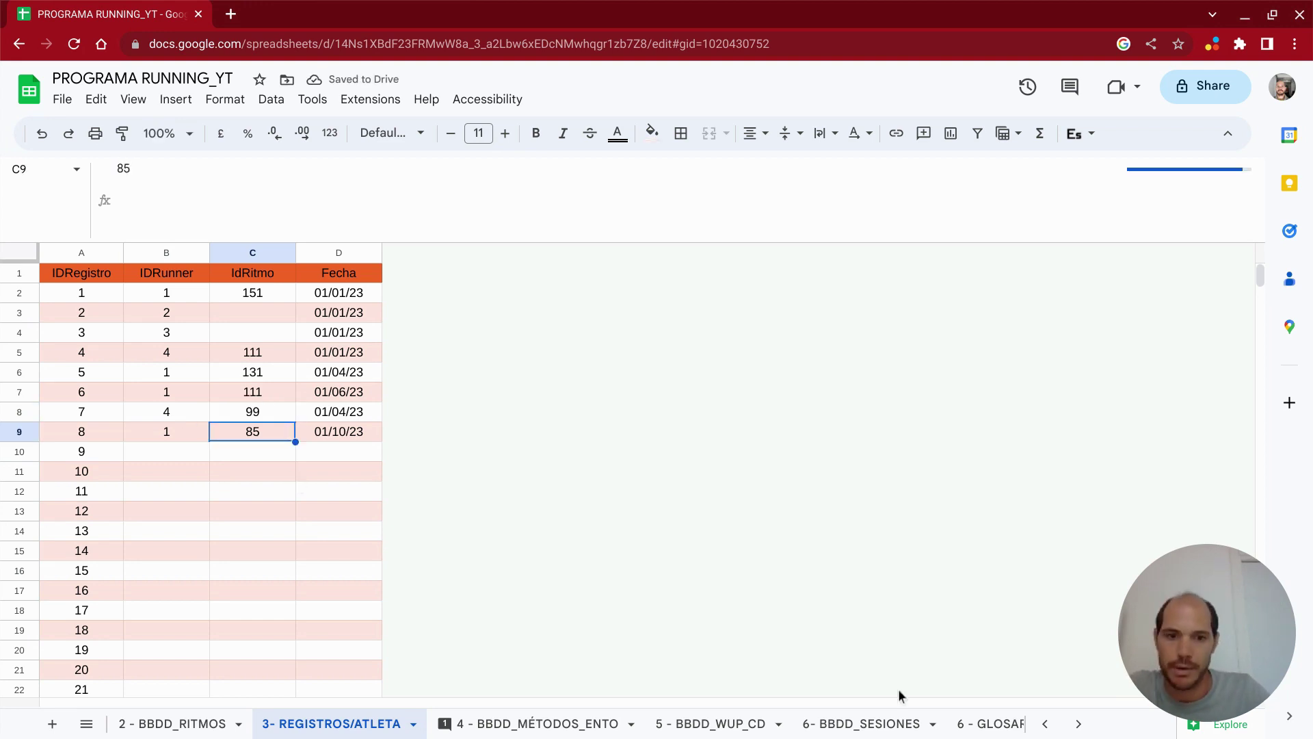
left_click(231, 352)
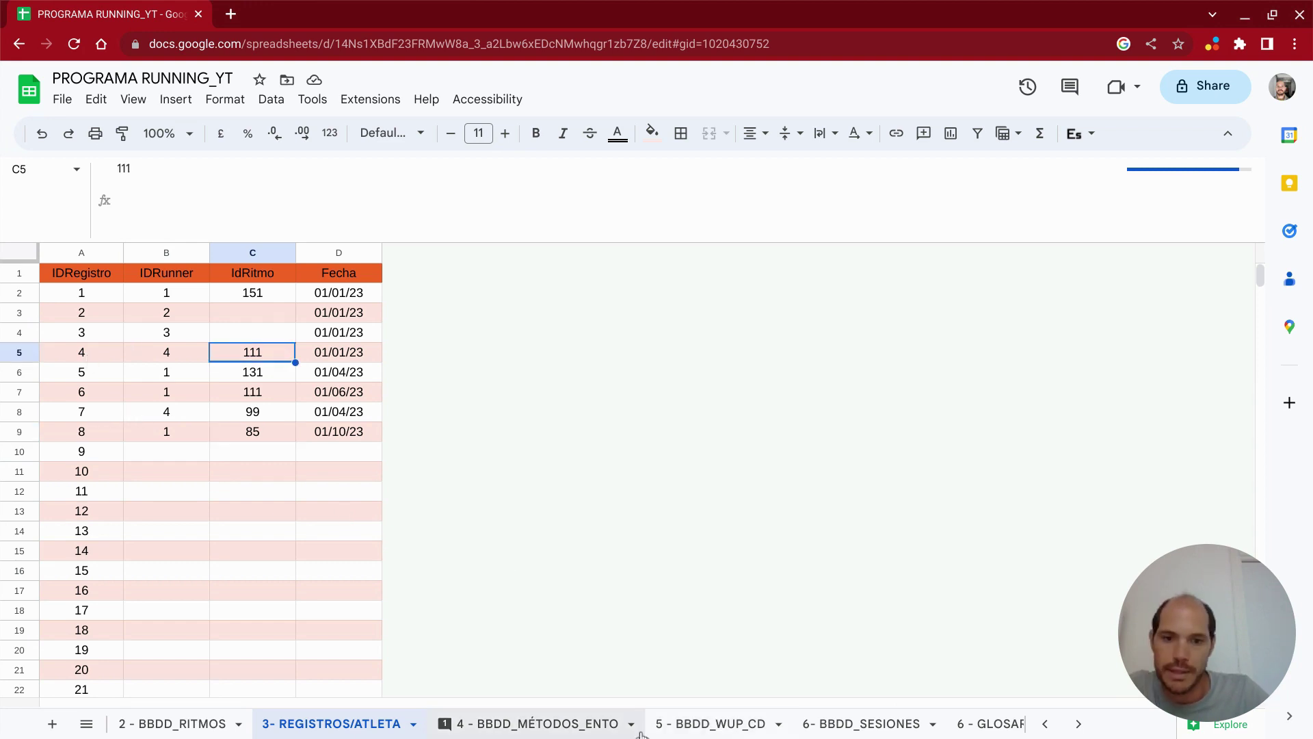
- On BBDD_SESIONES, enter IdRegistro 4 in K146 and fill it down to K197
left_click(883, 731)
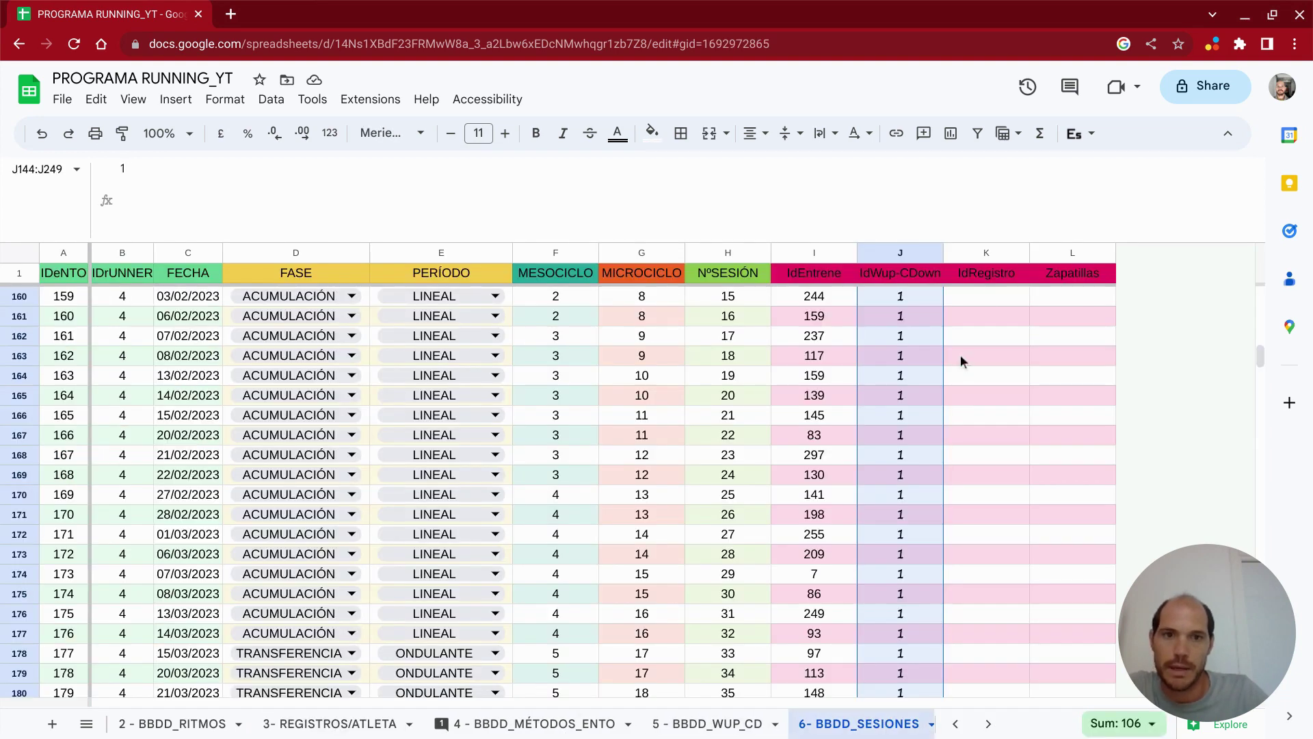
left_click(985, 301)
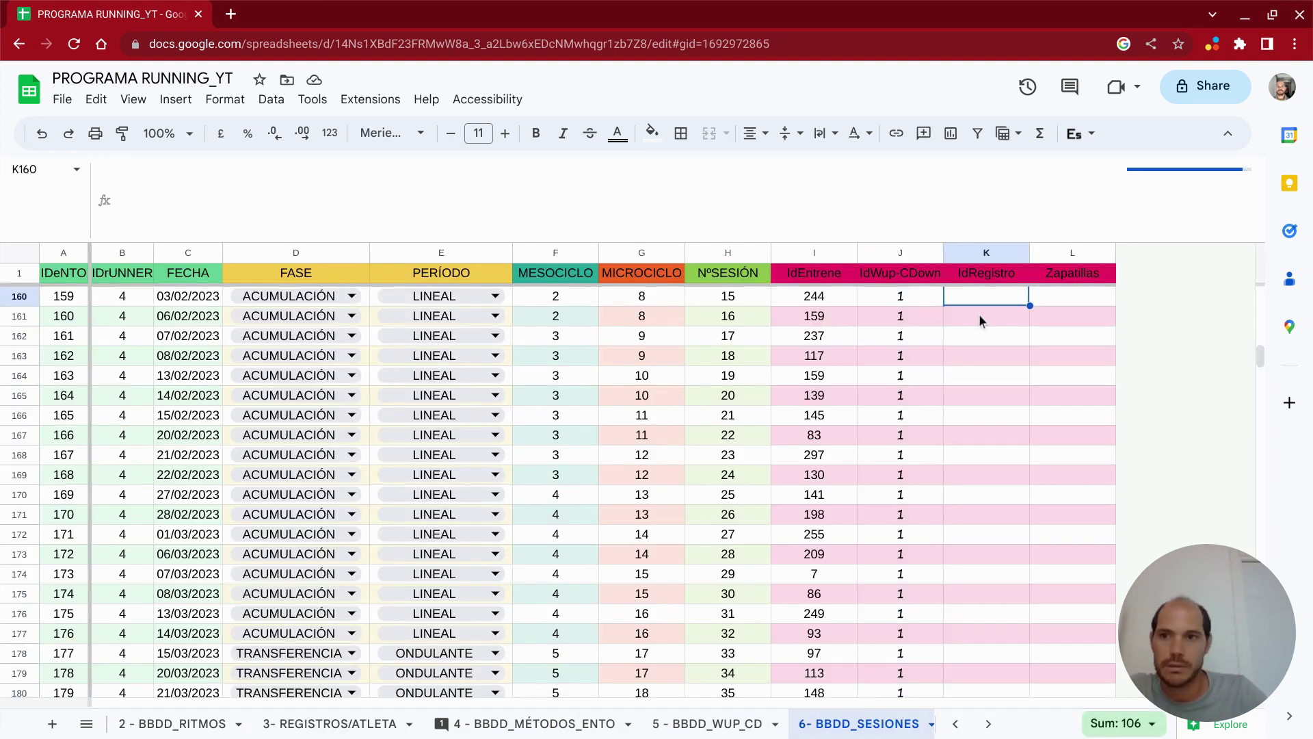
scroll(992, 332, "up", 1)
scroll(993, 334, "up", 6)
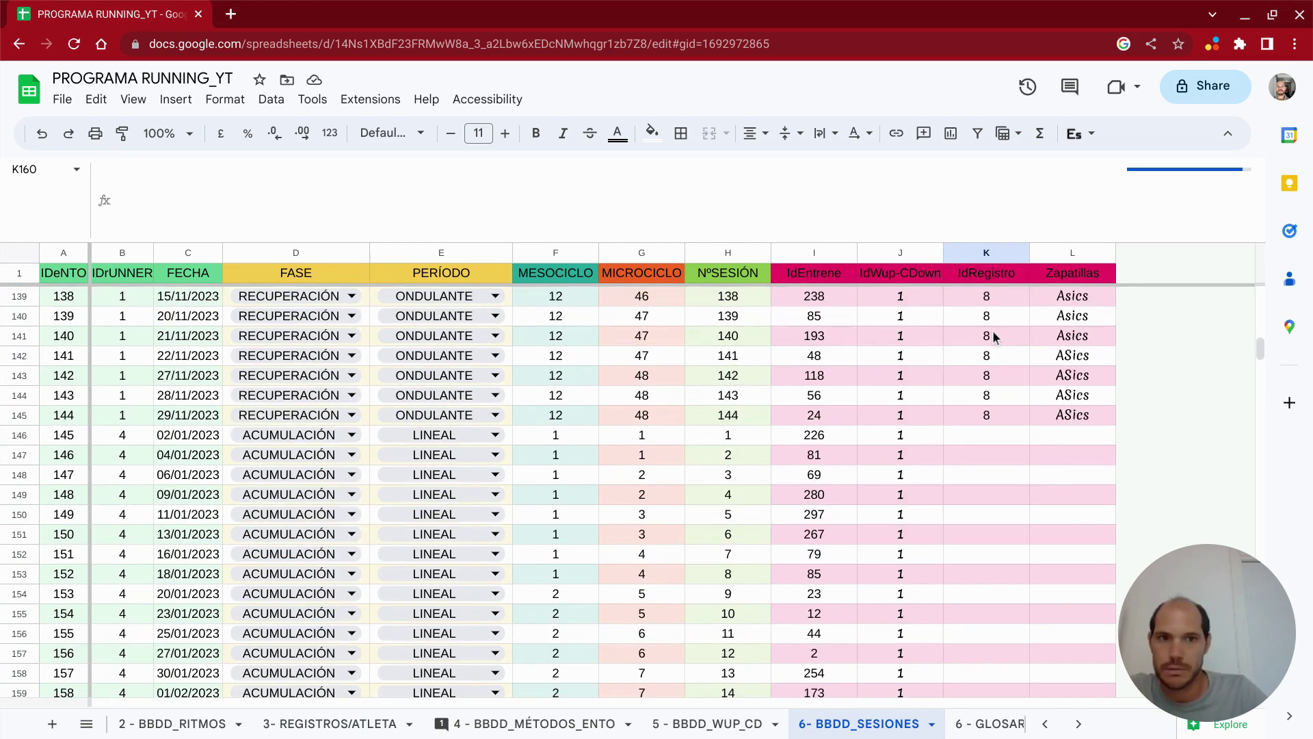
left_click(989, 437)
type("4")
key("Return")
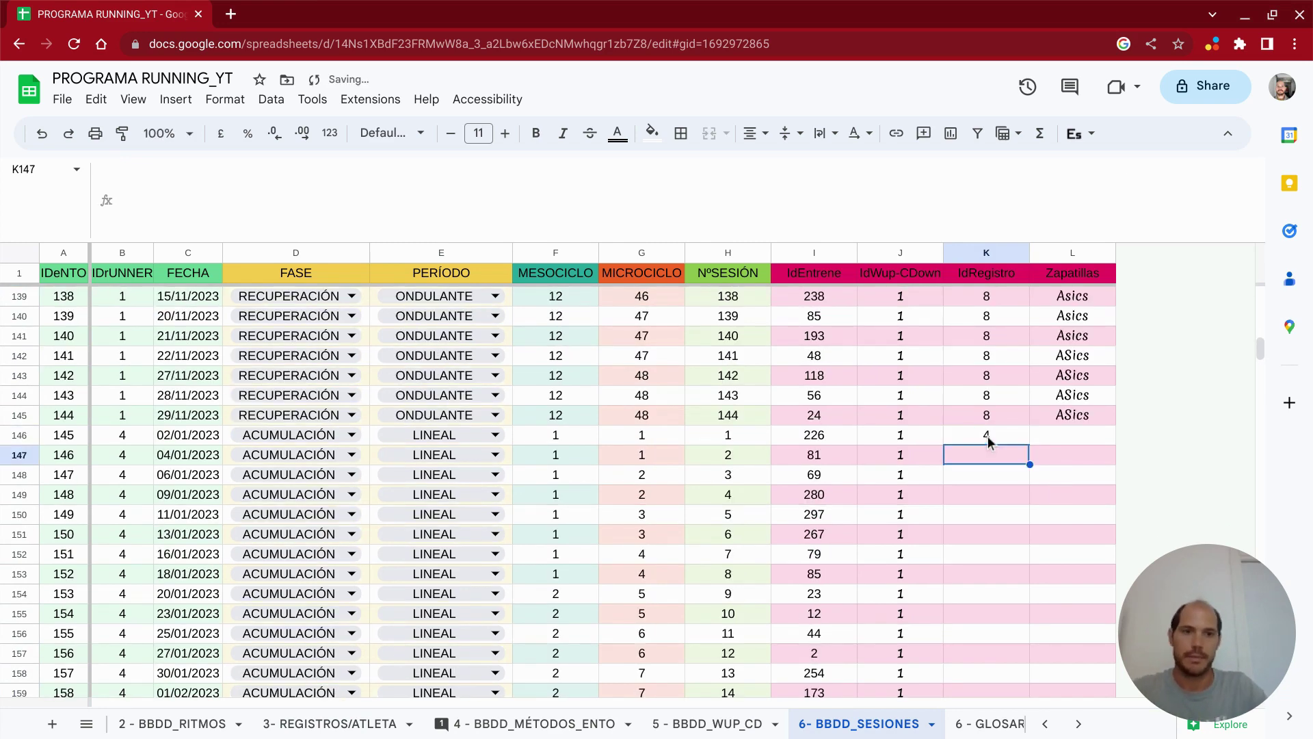
left_click(1020, 438)
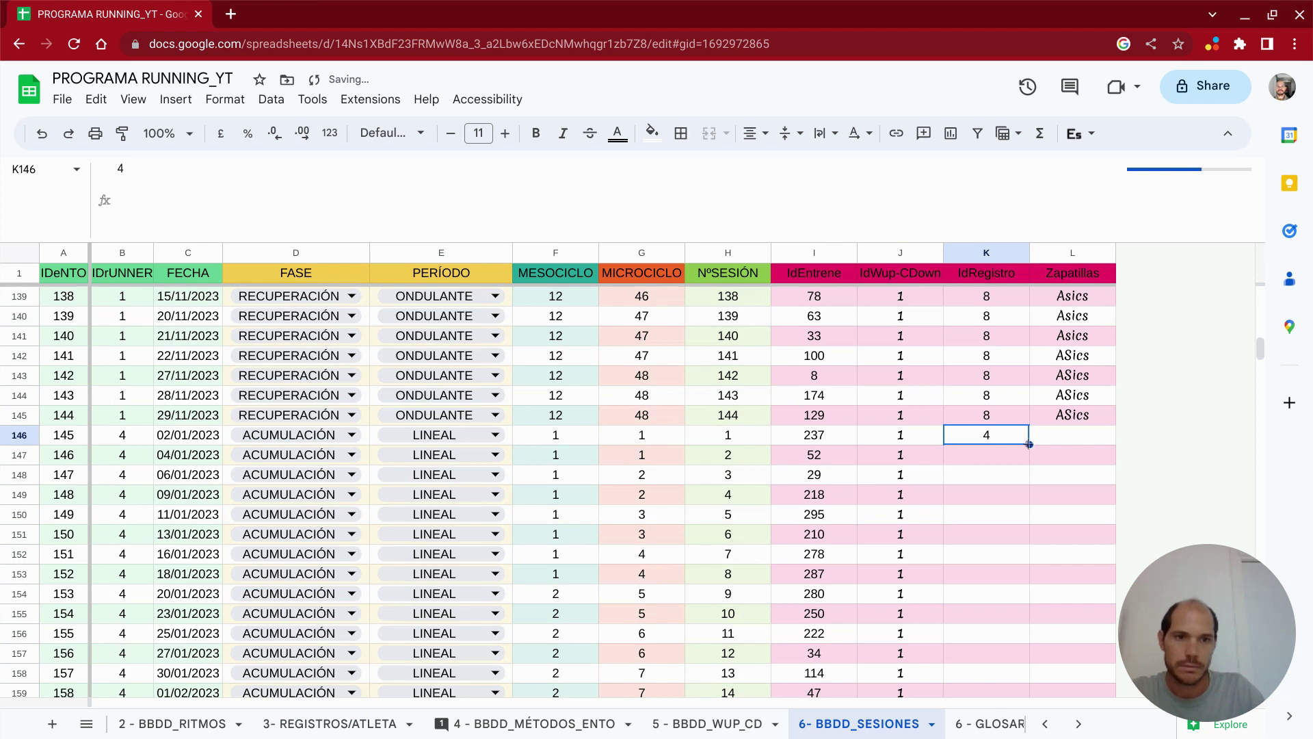
mouse_move(1029, 445)
left_mouse_down()
mouse_move(988, 736)
mouse_move(973, 558)
left_mouse_up()
- Enter IdRegistro 7 in K198 and fill it down to K249
scroll(974, 547, "down", 2)
left_click(983, 531)
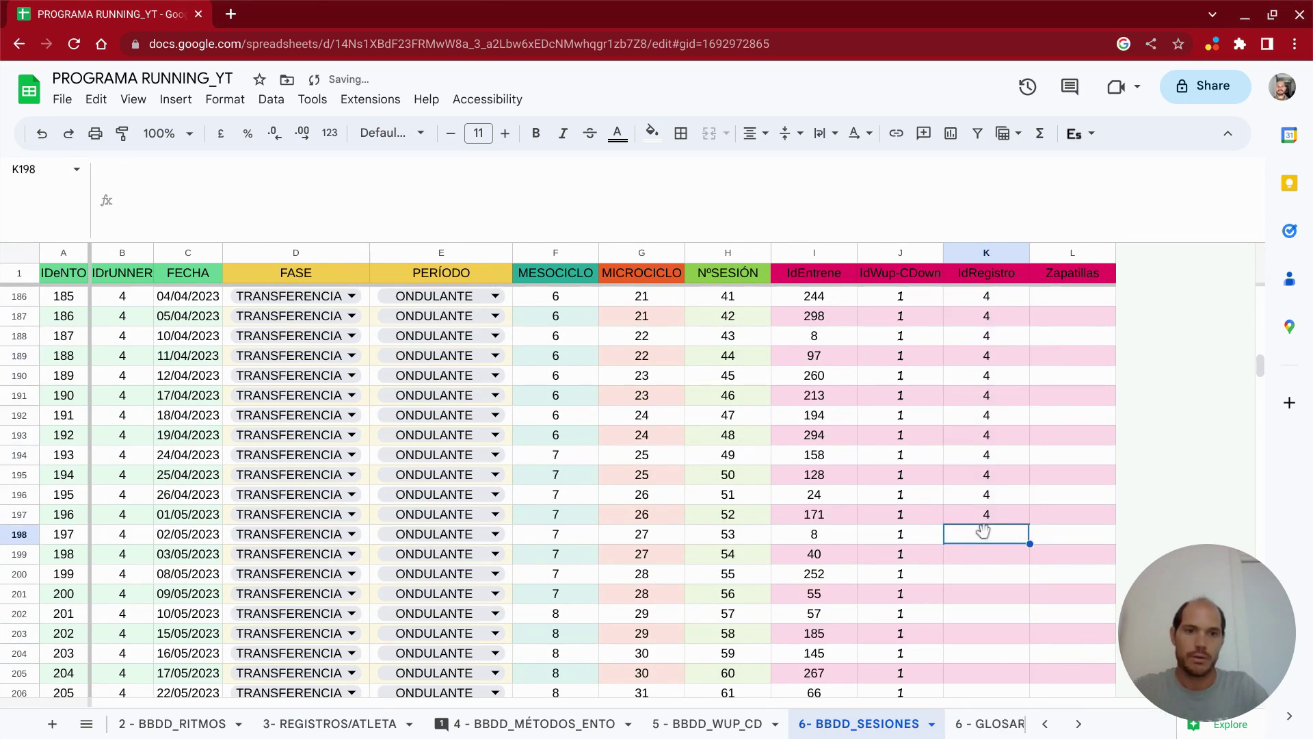
type("7")
key("Return")
scroll(1003, 342, "down", 3)
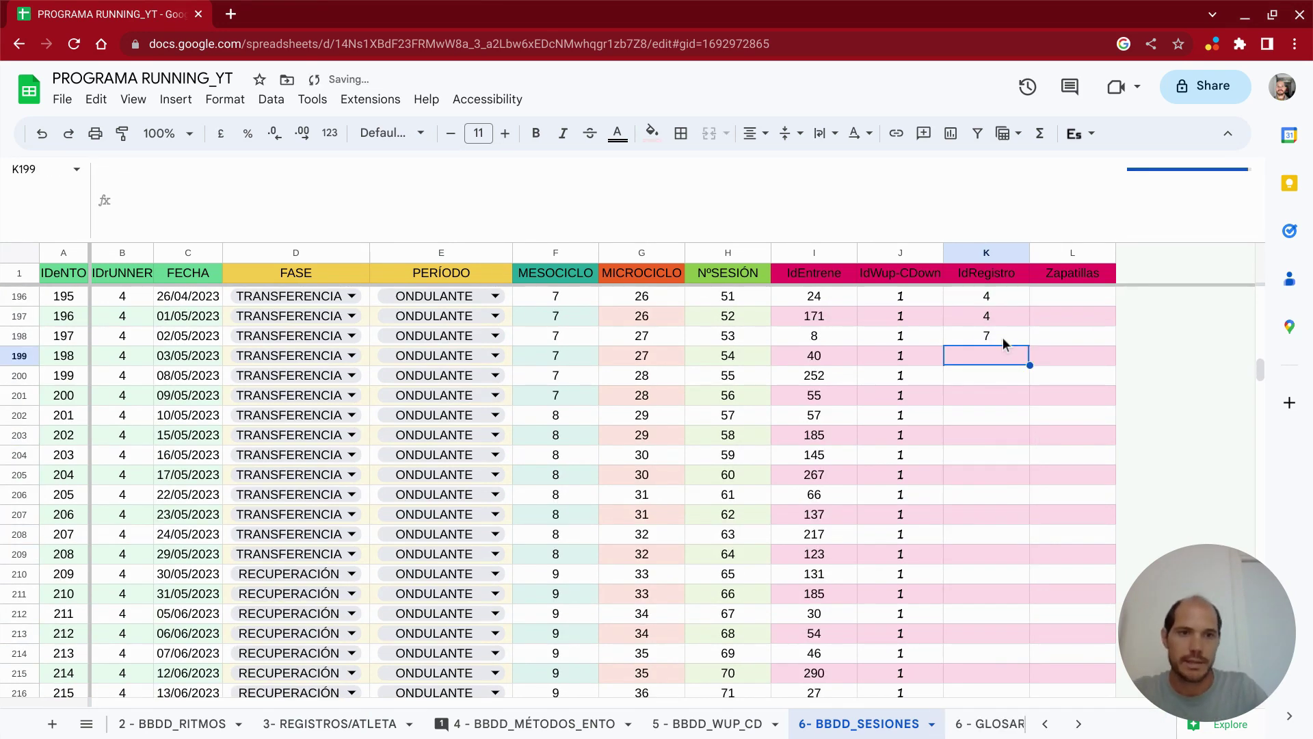
left_click(1003, 330)
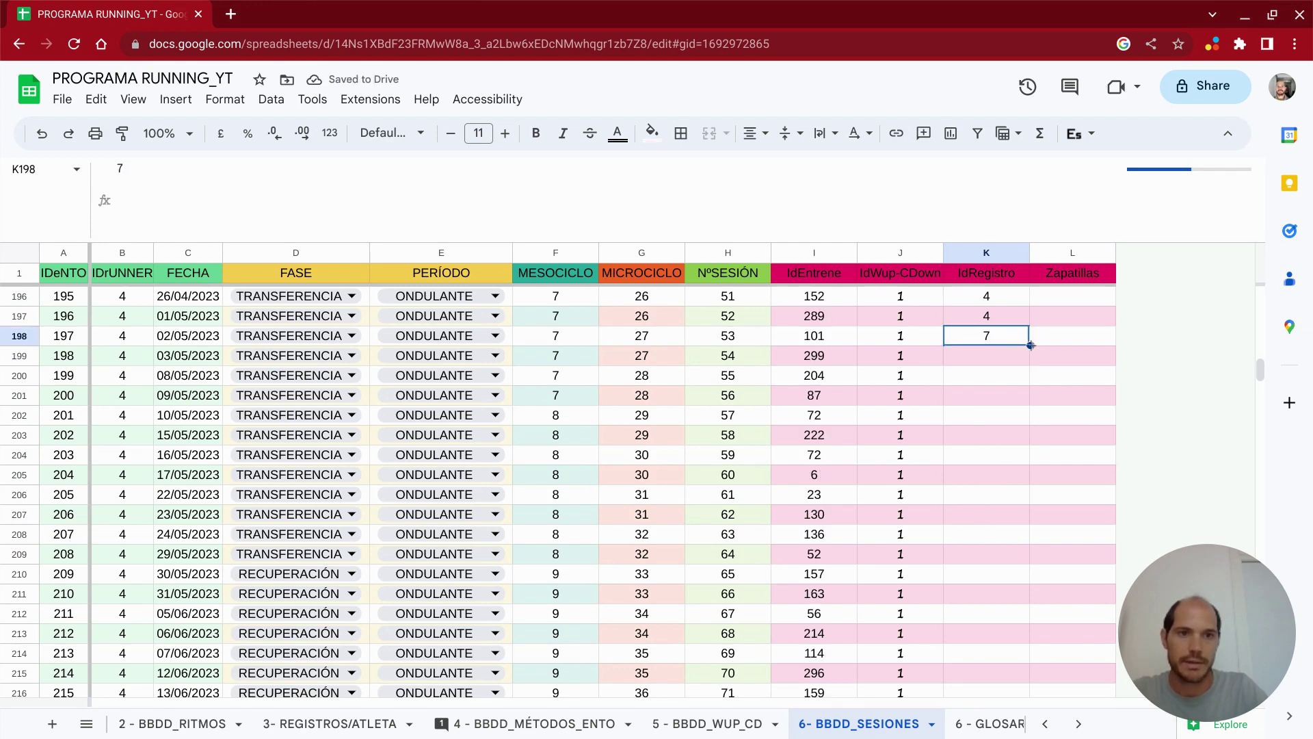
left_click_drag(1031, 345, 980, 728)
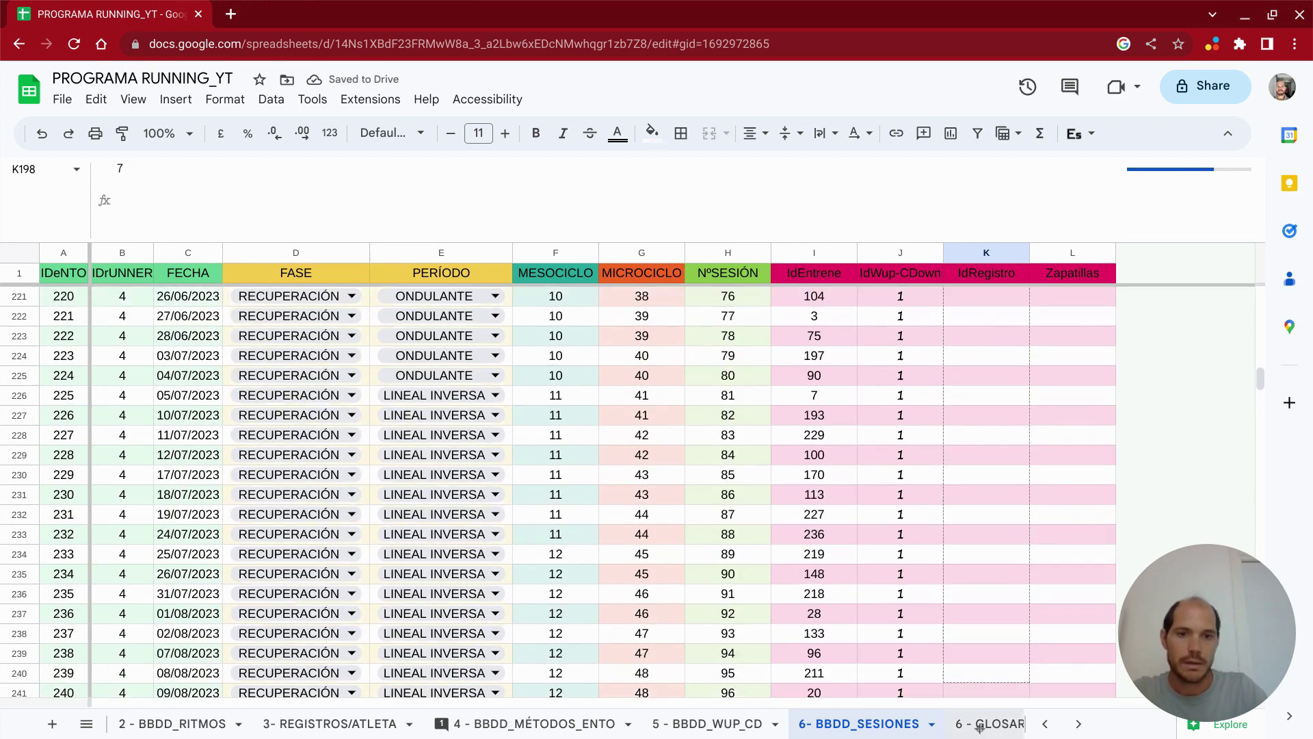
left_click_drag(980, 728, 951, 533)
- Copy the Nike/Asics block L29:L41 and paste it at L146, L159, L172 and L185
scroll(1012, 458, "up", 10)
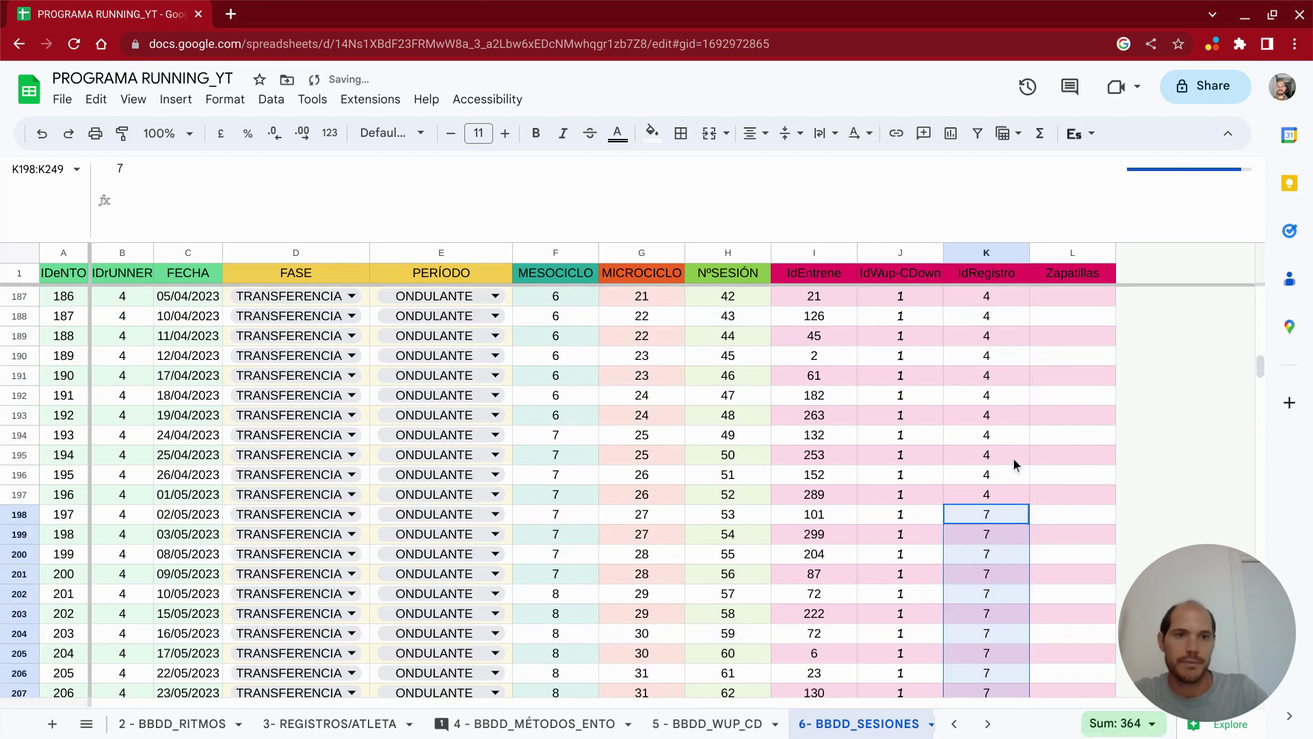
scroll(1012, 457, "up", 20)
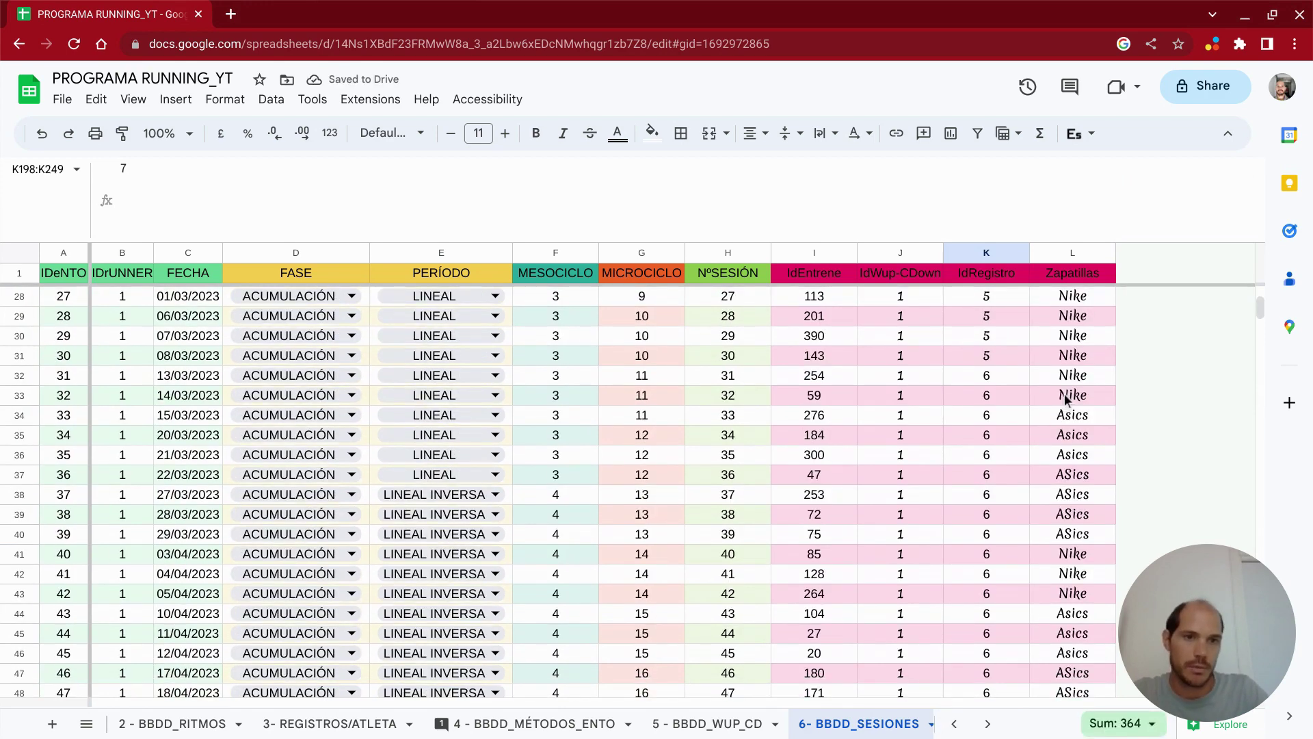
left_click_drag(1071, 318, 1071, 558)
key("ctrl+c")
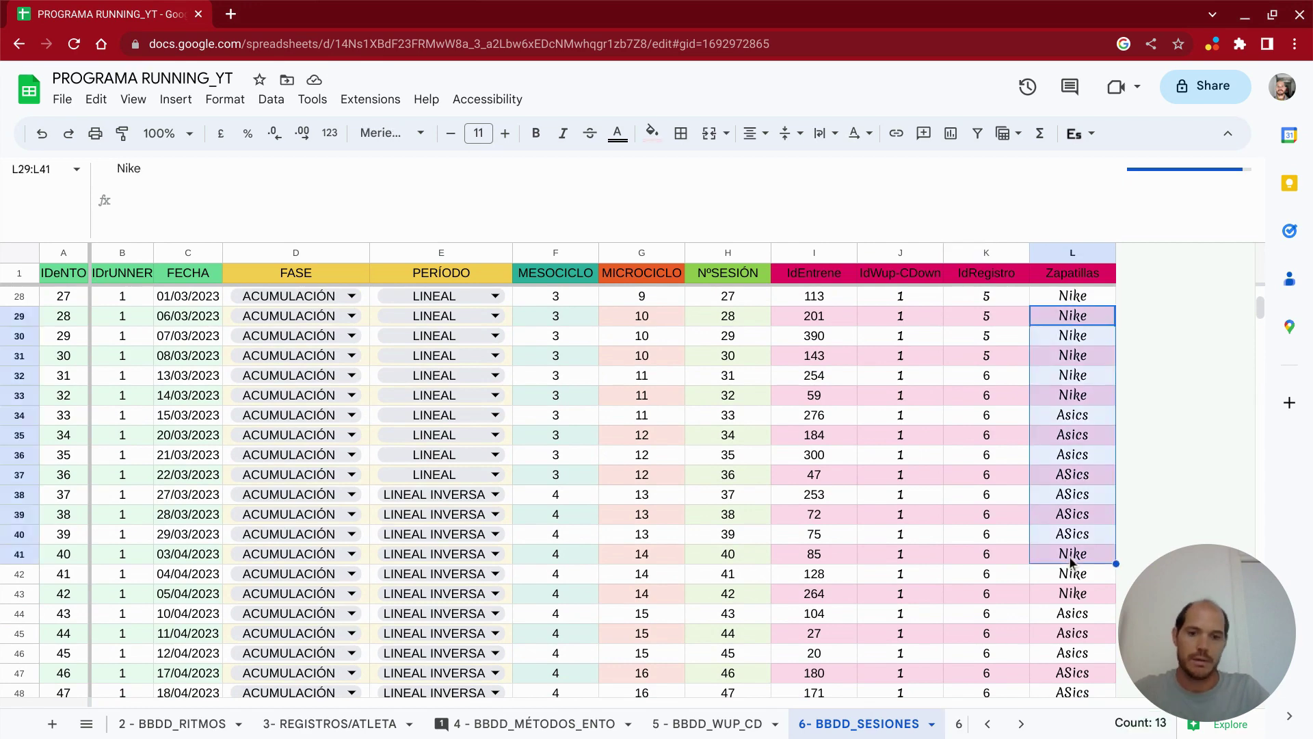
scroll(1046, 545, "down", 7)
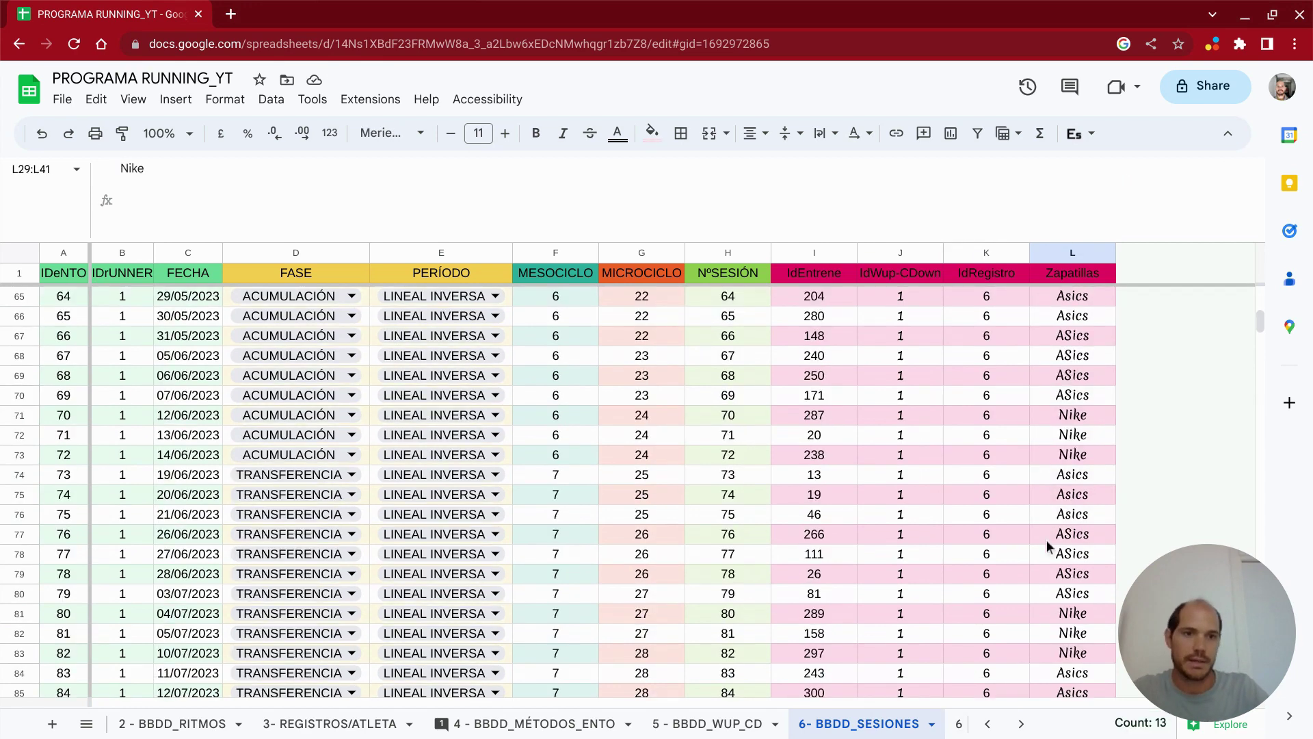
scroll(1047, 540, "down", 3)
scroll(1040, 523, "down", 5)
scroll(1022, 521, "down", 3)
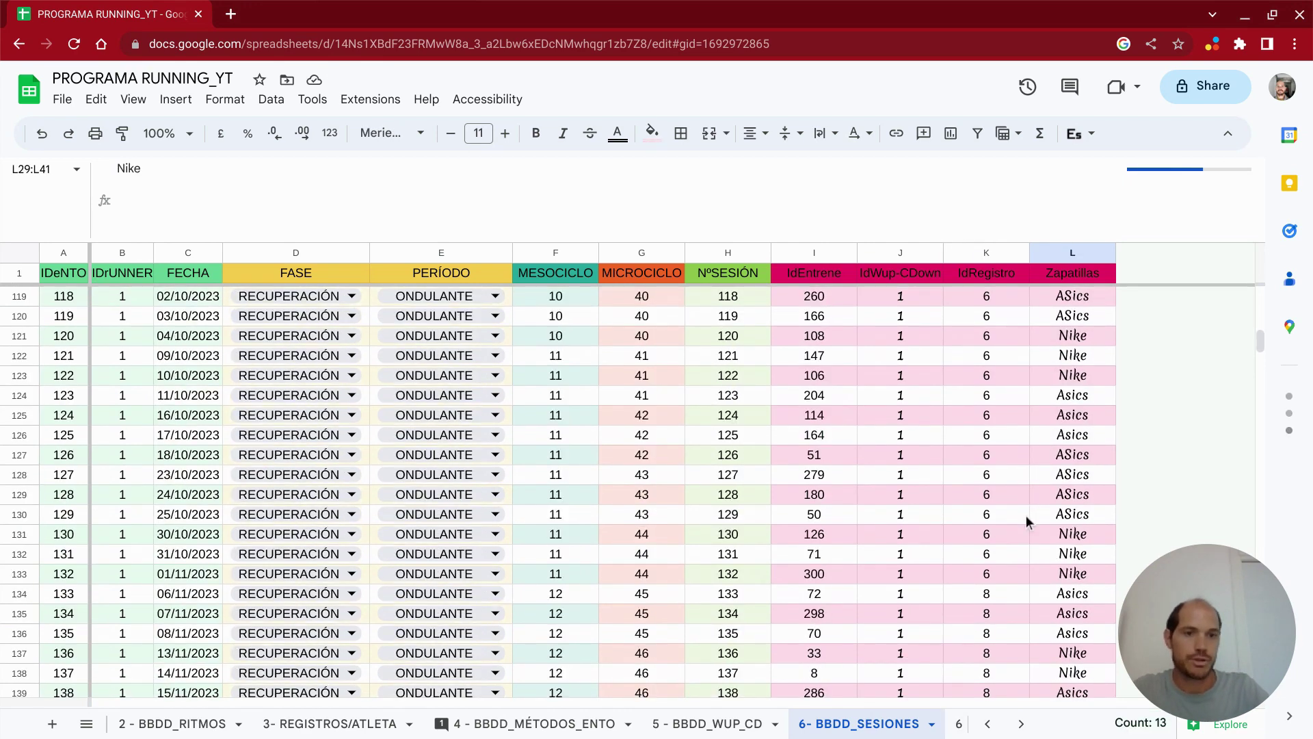
scroll(1026, 521, "down", 5)
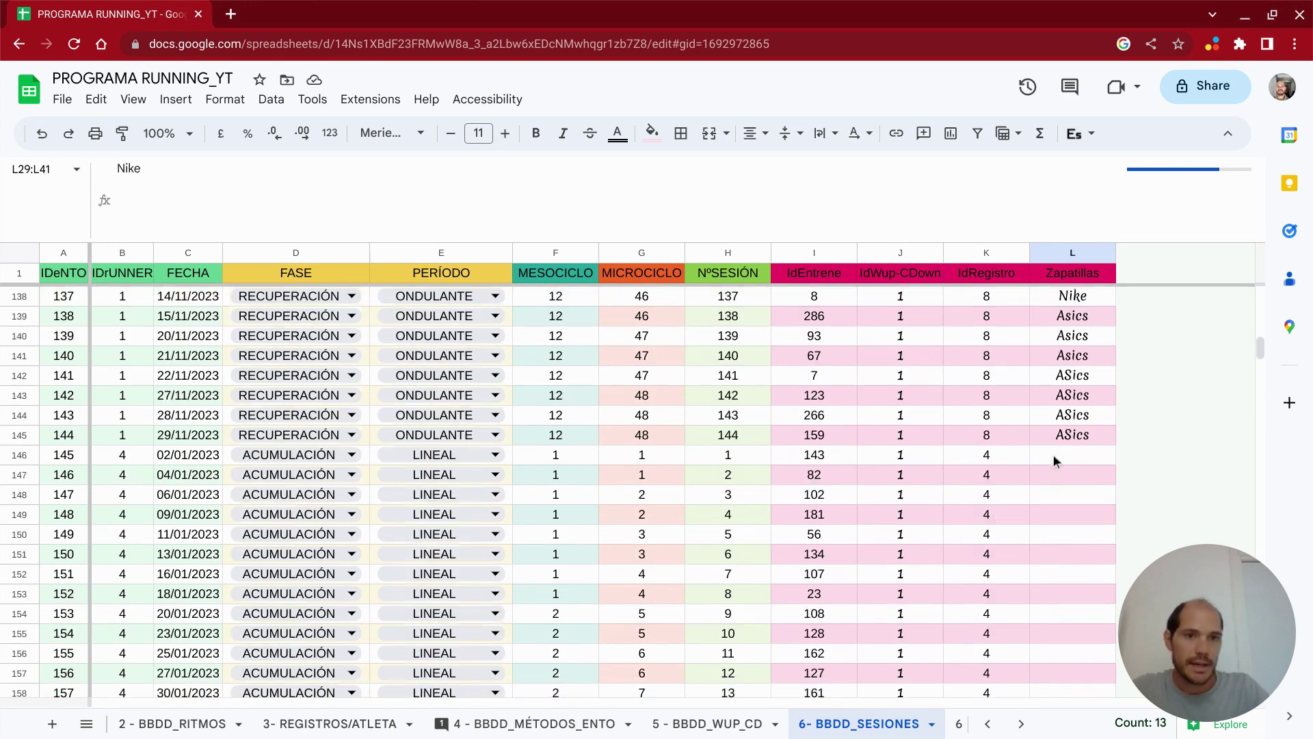
left_click(1054, 454)
key("ctrl+v")
scroll(1090, 506, "down", 3)
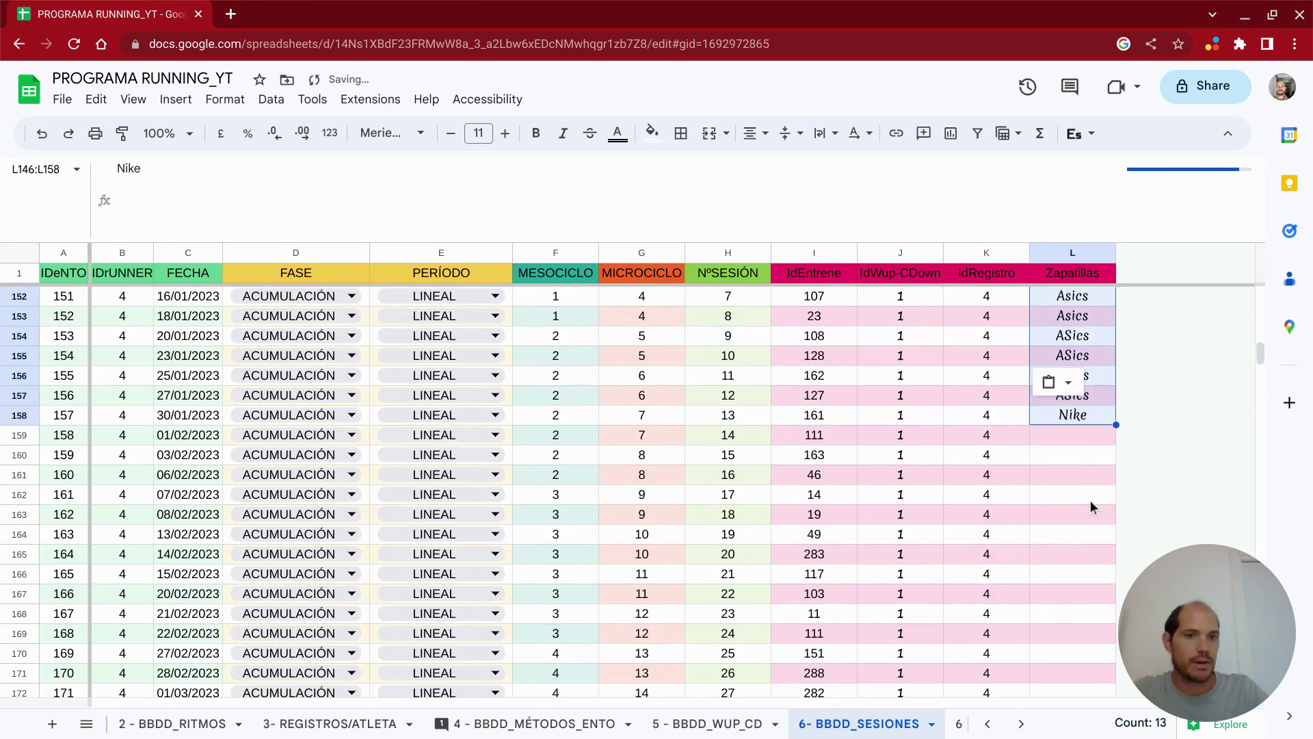
scroll(1091, 503, "down", 1)
left_click(1073, 394)
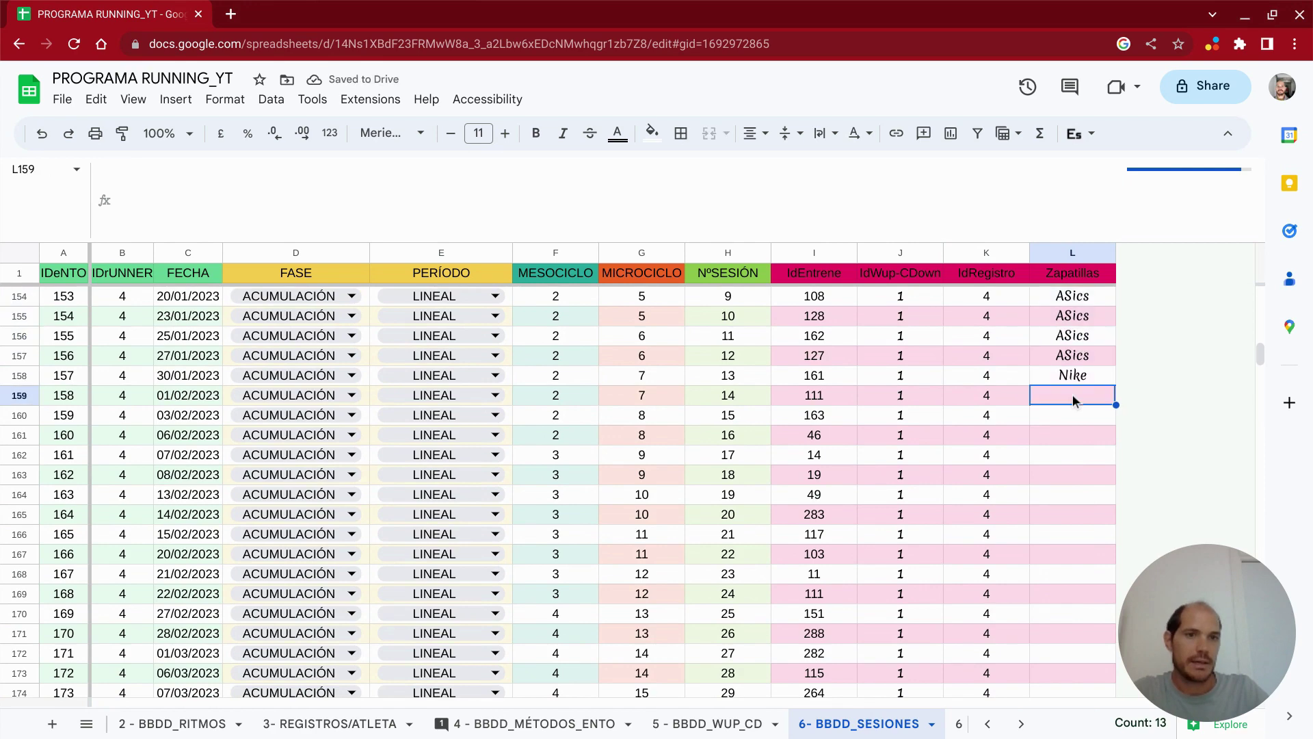
key("ctrl+v")
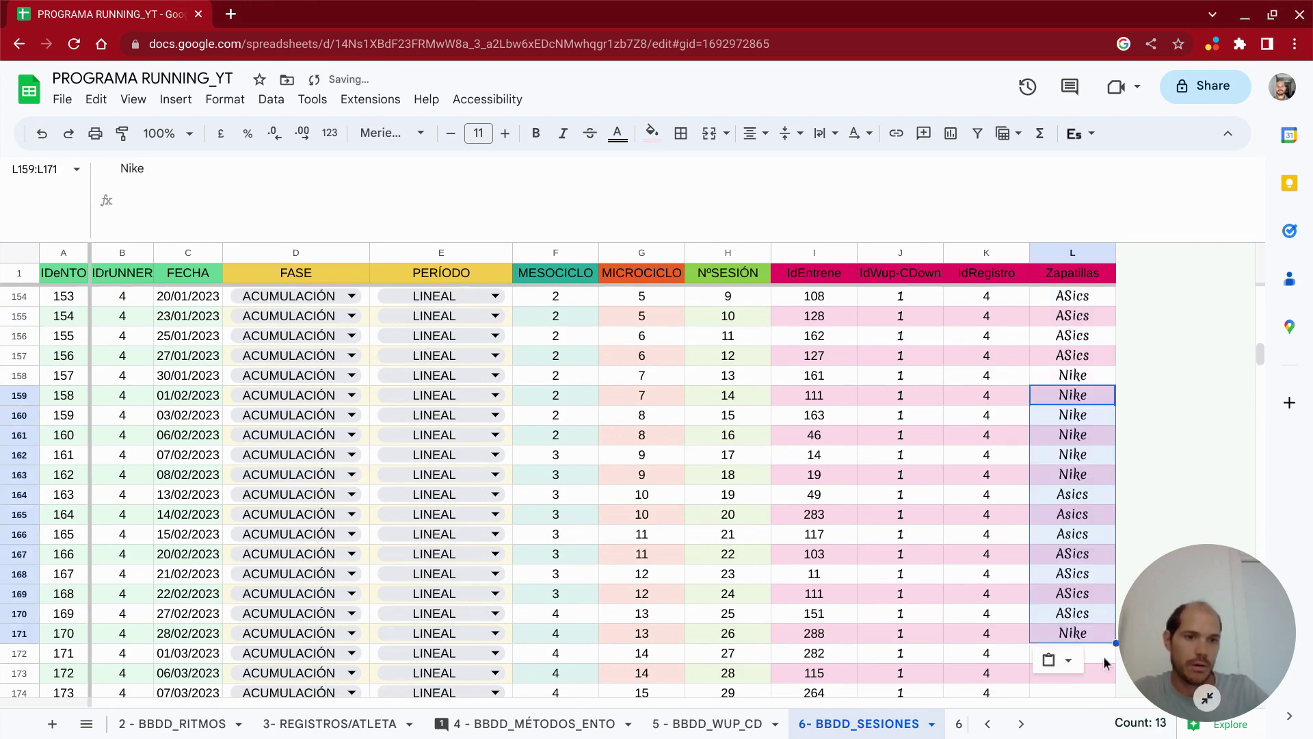
left_click(1103, 655)
scroll(1034, 484, "down", 5)
key("ctrl+v")
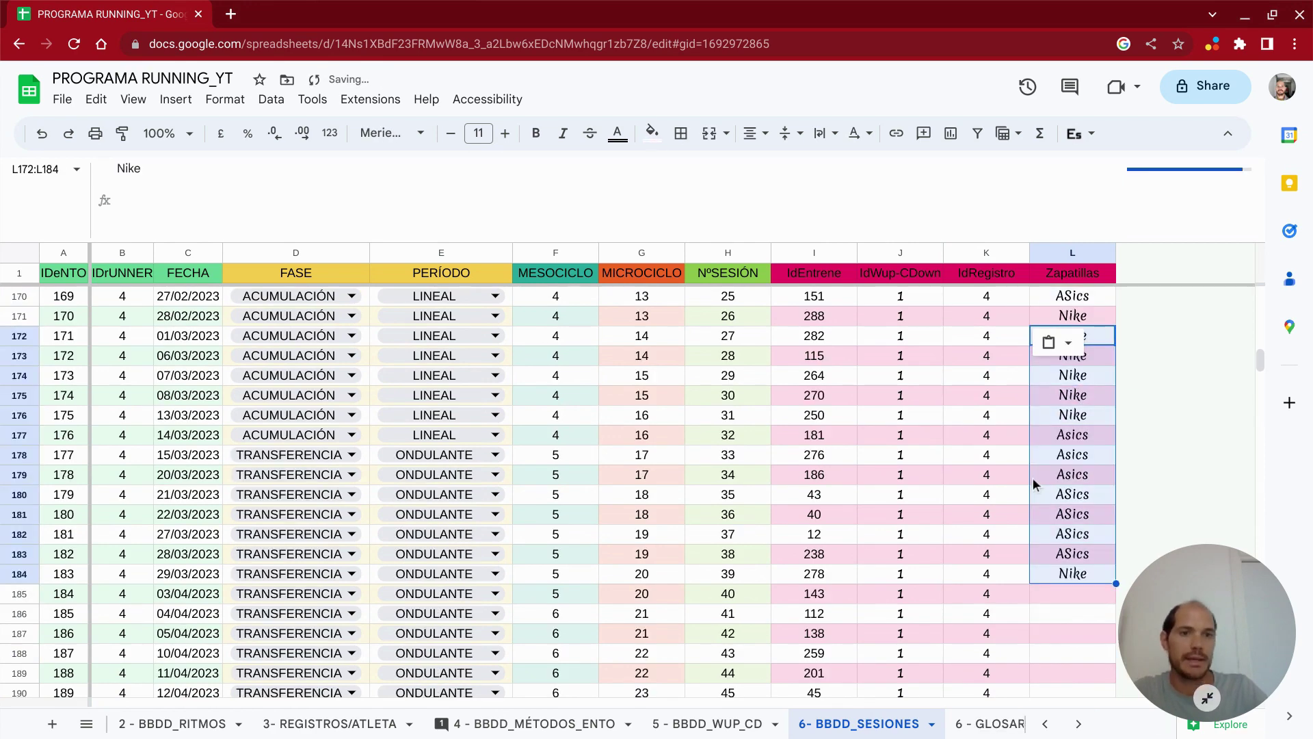
scroll(1034, 483, "down", 3)
left_click(1046, 398)
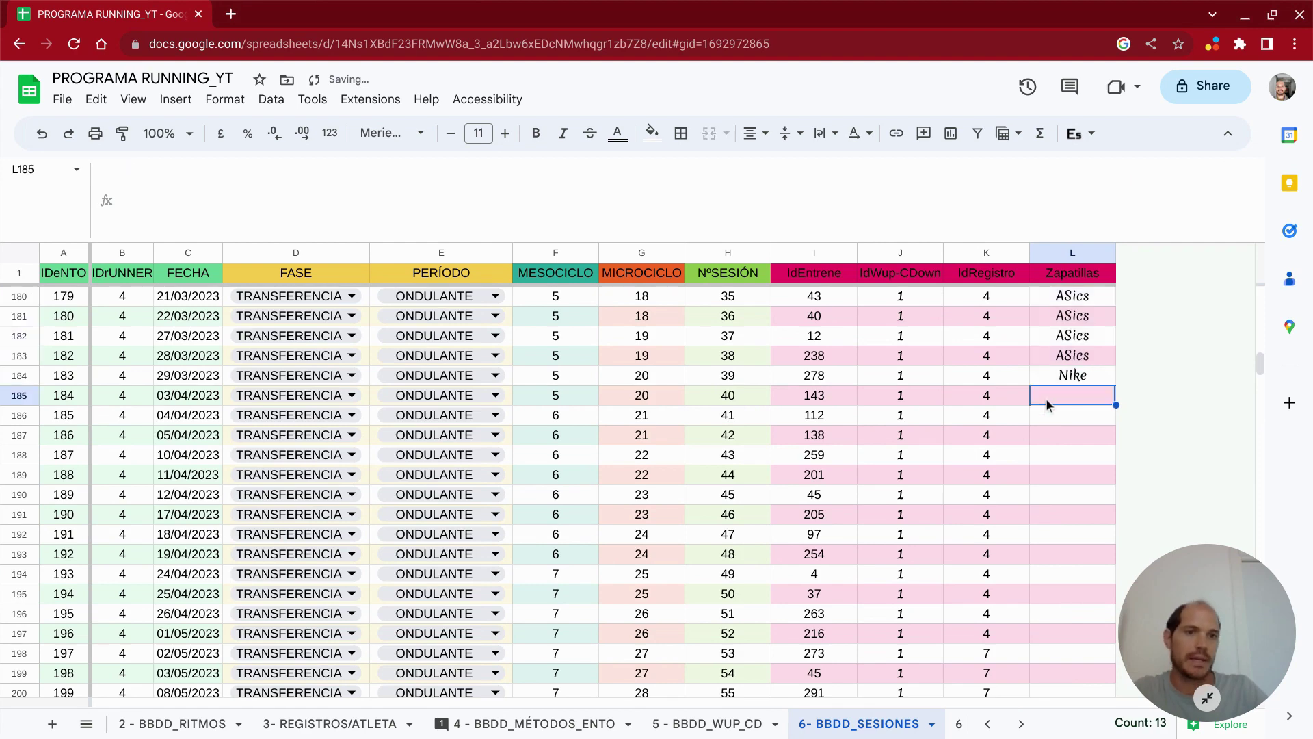
key("ctrl+v")
- Paste the same Nike/Asics pattern at L198, L211, L224 and L237, filling through row 249
scroll(1072, 527, "down", 3)
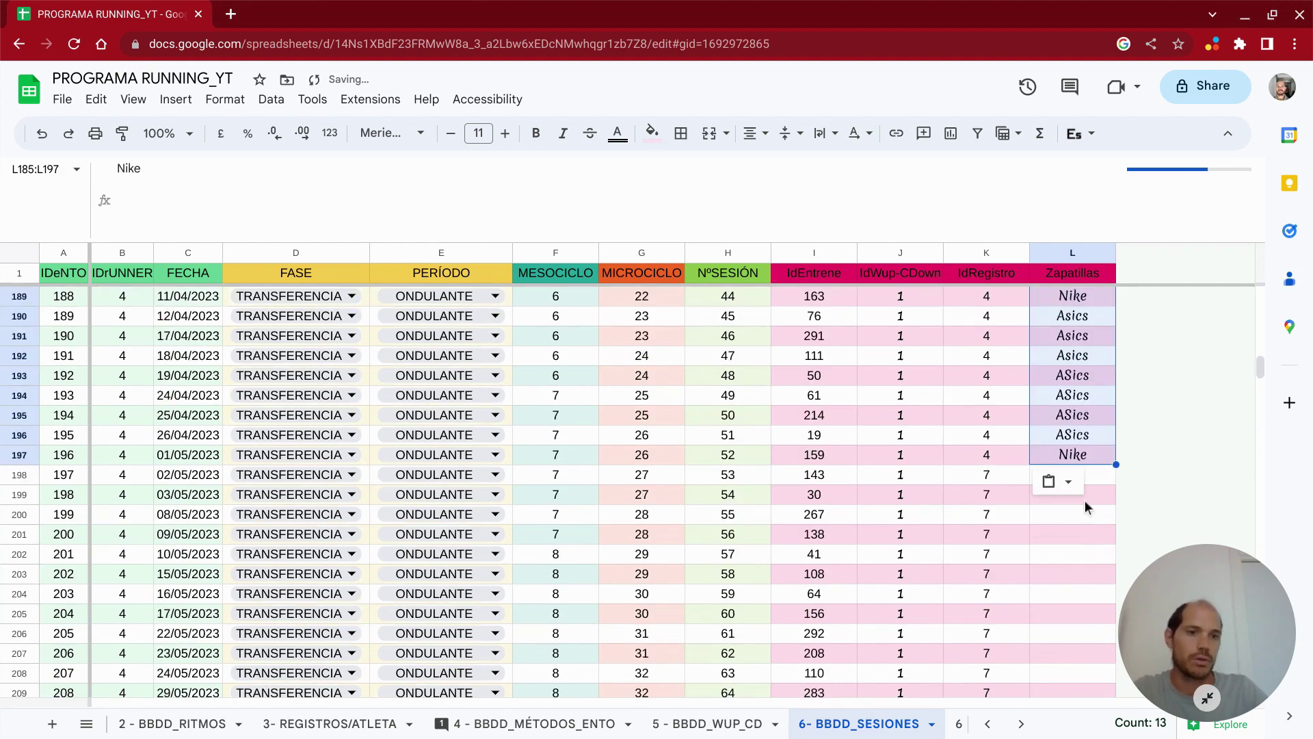
left_click(1108, 479)
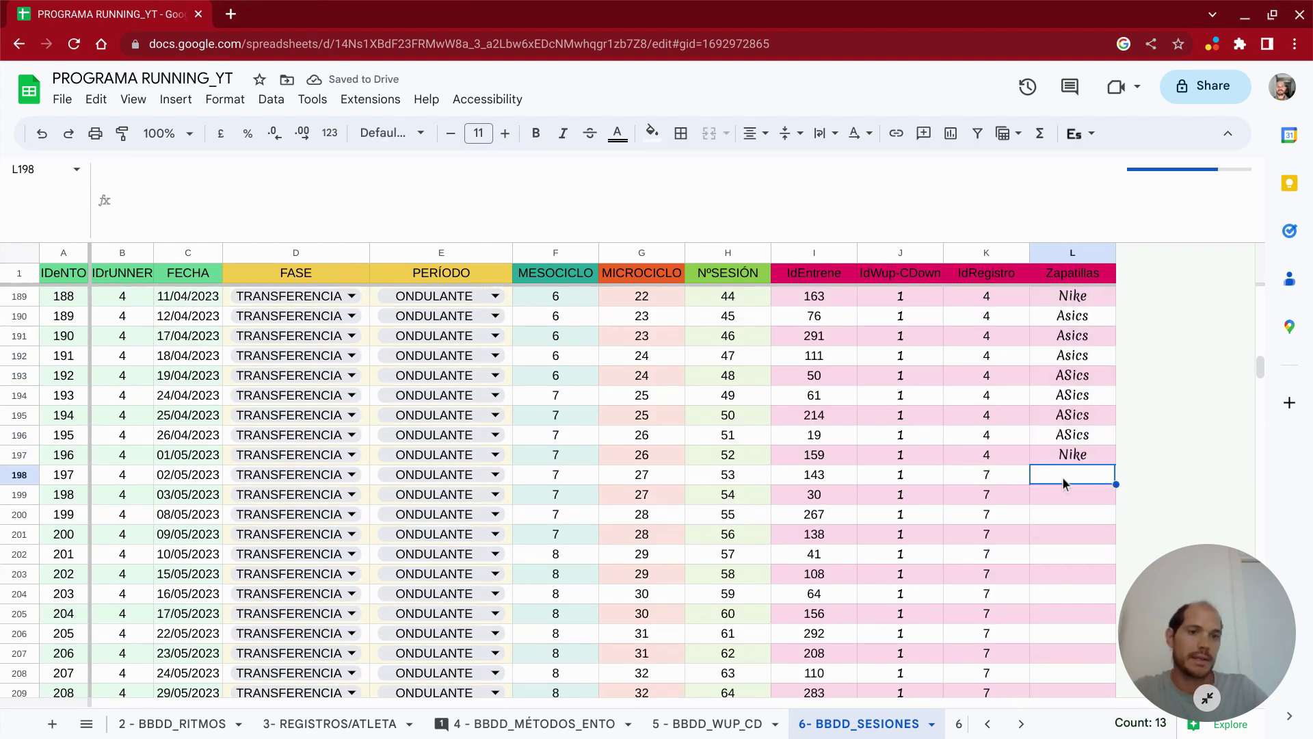
key("ctrl+v")
scroll(1045, 436, "down", 2)
scroll(1053, 479, "down", 2)
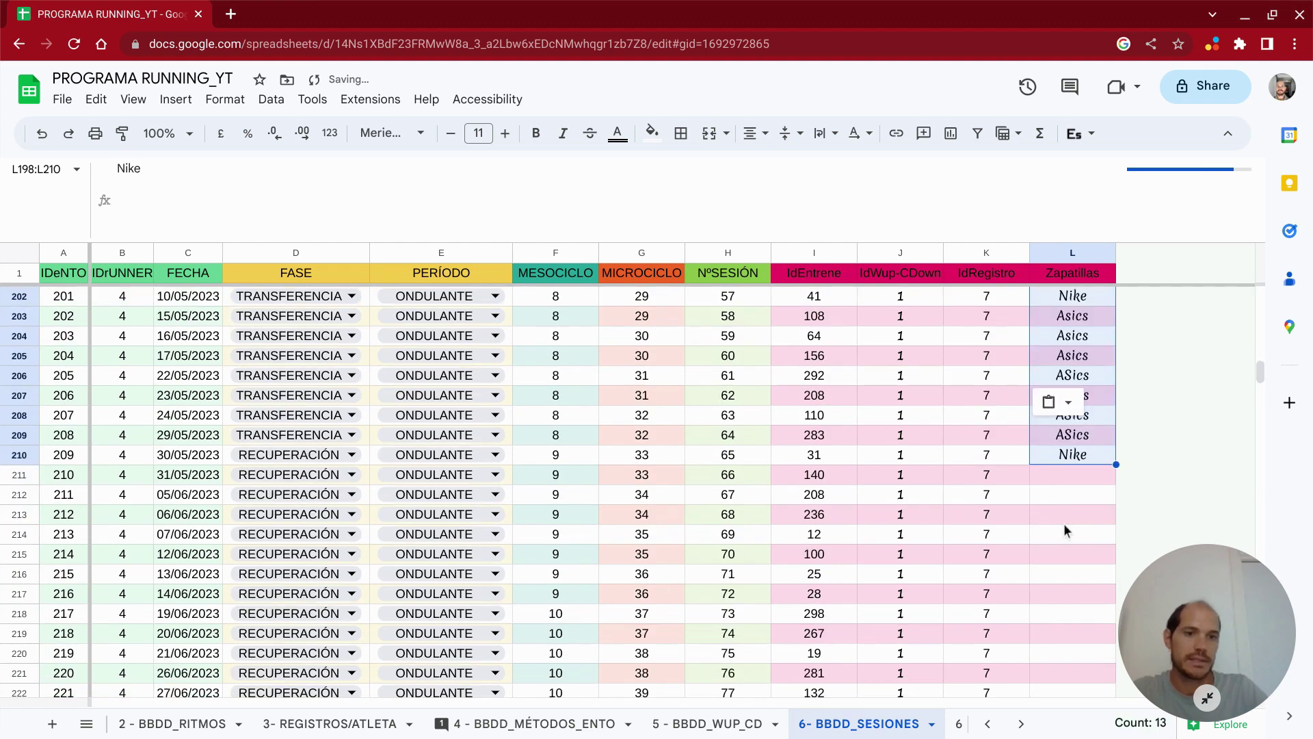
left_click(1051, 475)
key("ctrl+v")
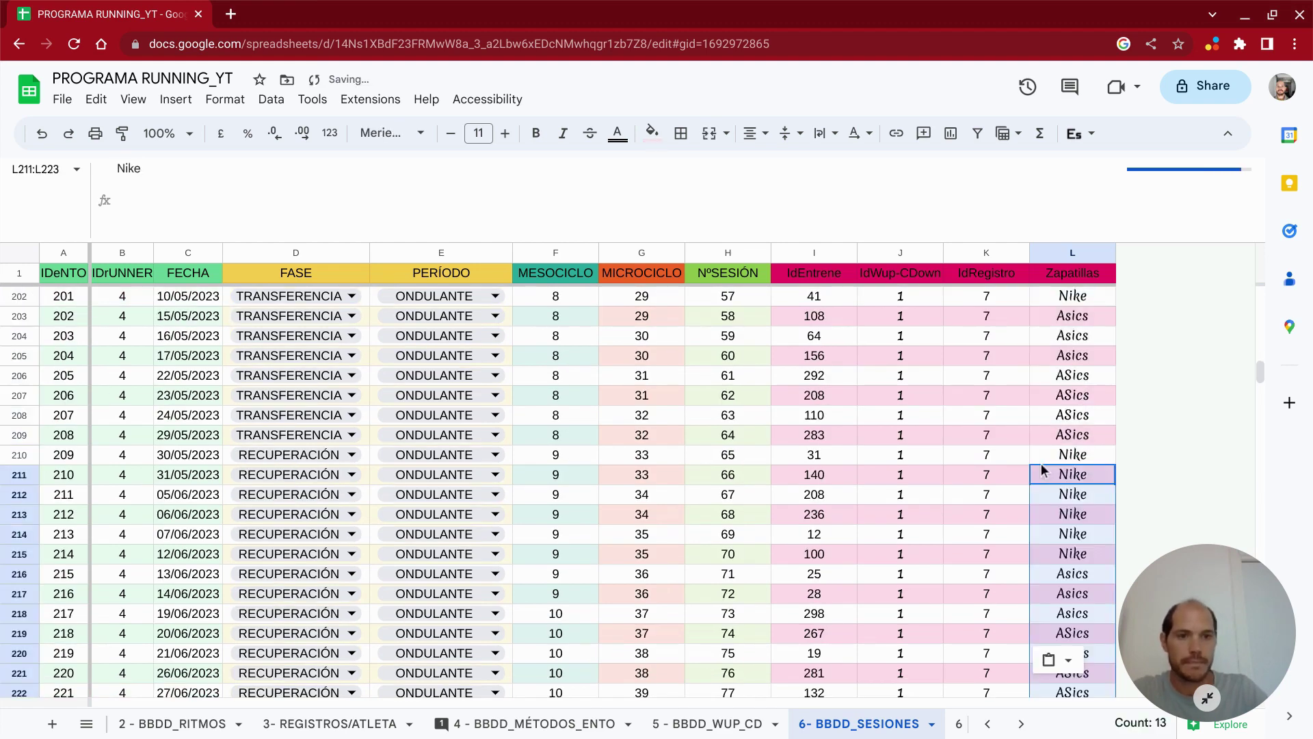
scroll(1041, 462, "down", 5)
left_click(1064, 373)
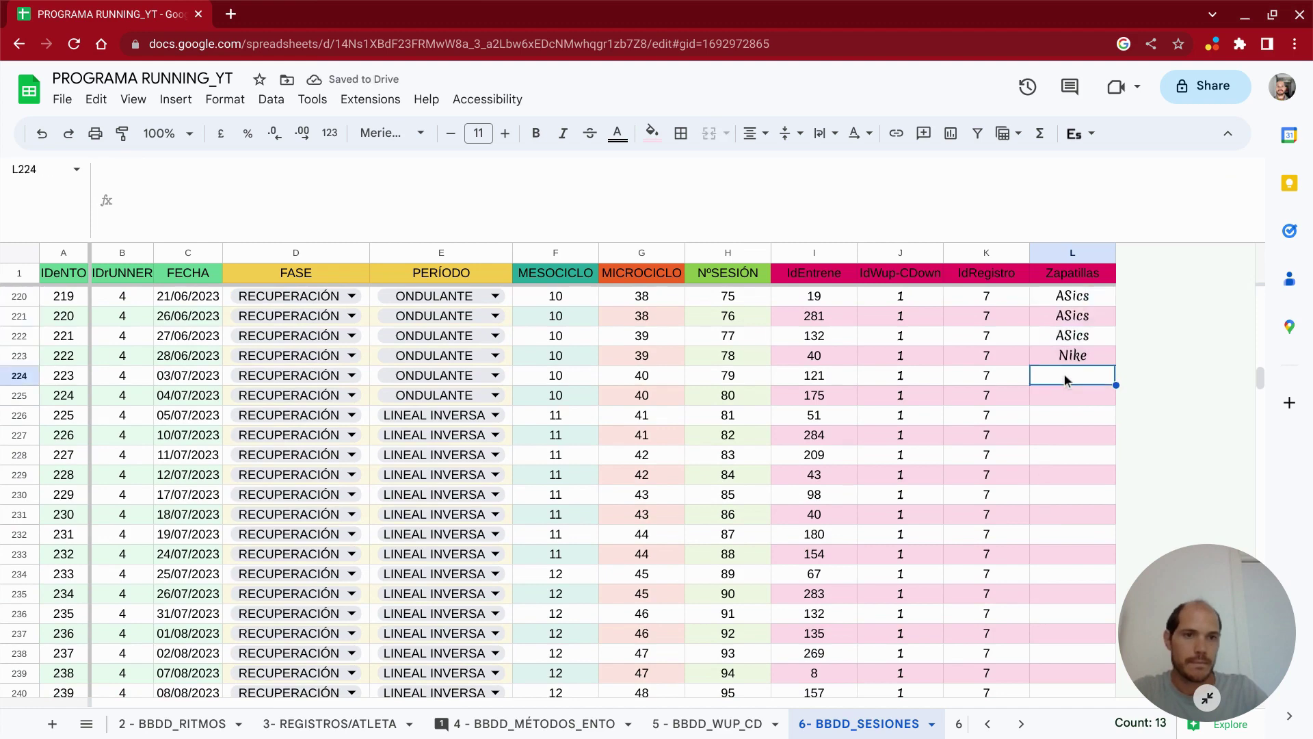
type("Nike Nike Nike Nike Nike Asics Asics Asics ASics ASics ASics ASics Nike")
scroll(902, 440, "down", 1)
scroll(901, 440, "down", 3)
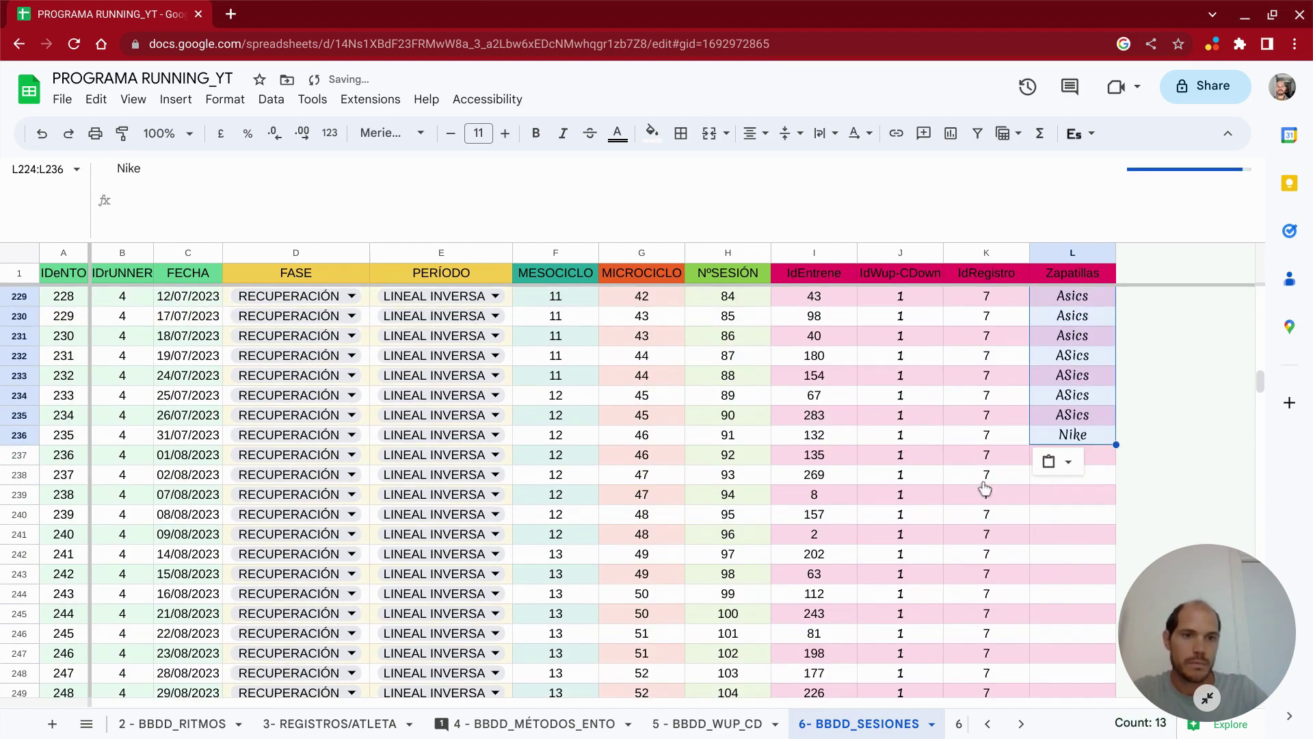
scroll(1118, 422, "down", 1)
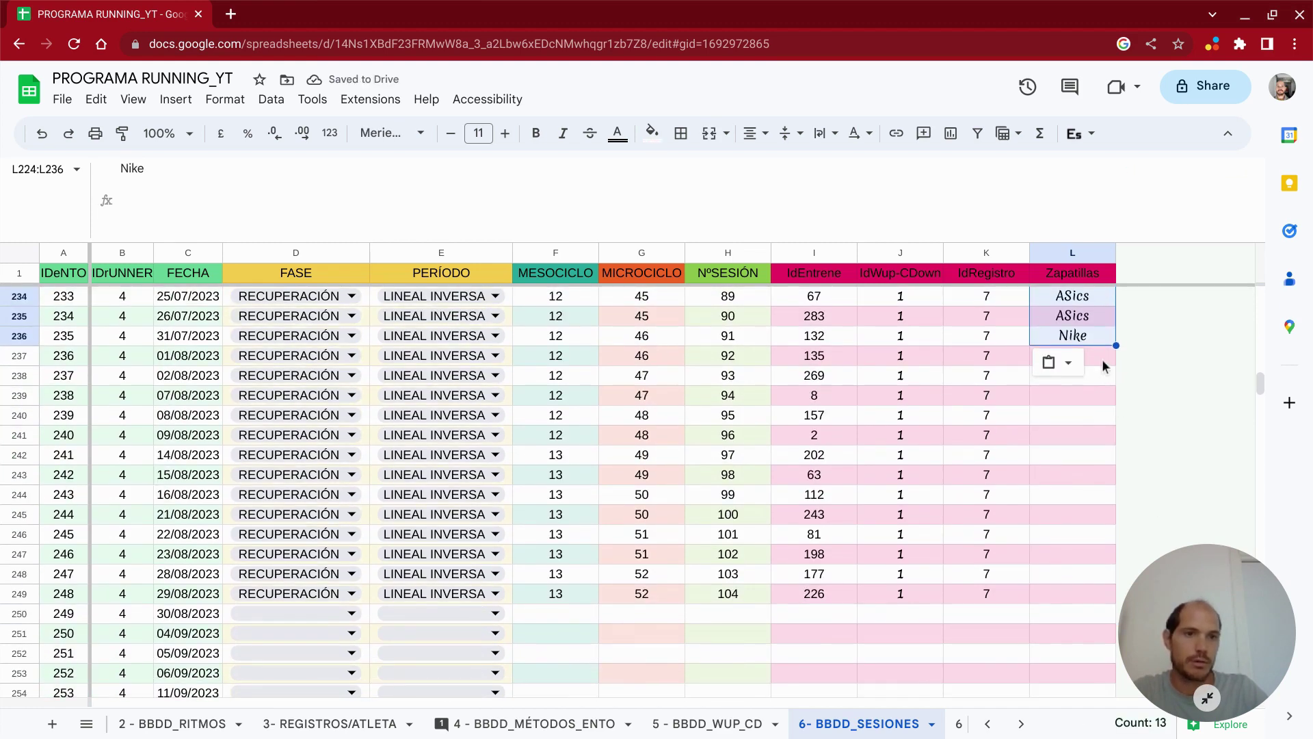
left_click(1102, 361)
type("Nike Nike Nike Nike Nike Asics Asics Asics ASics ASics ASics ASics Nike")
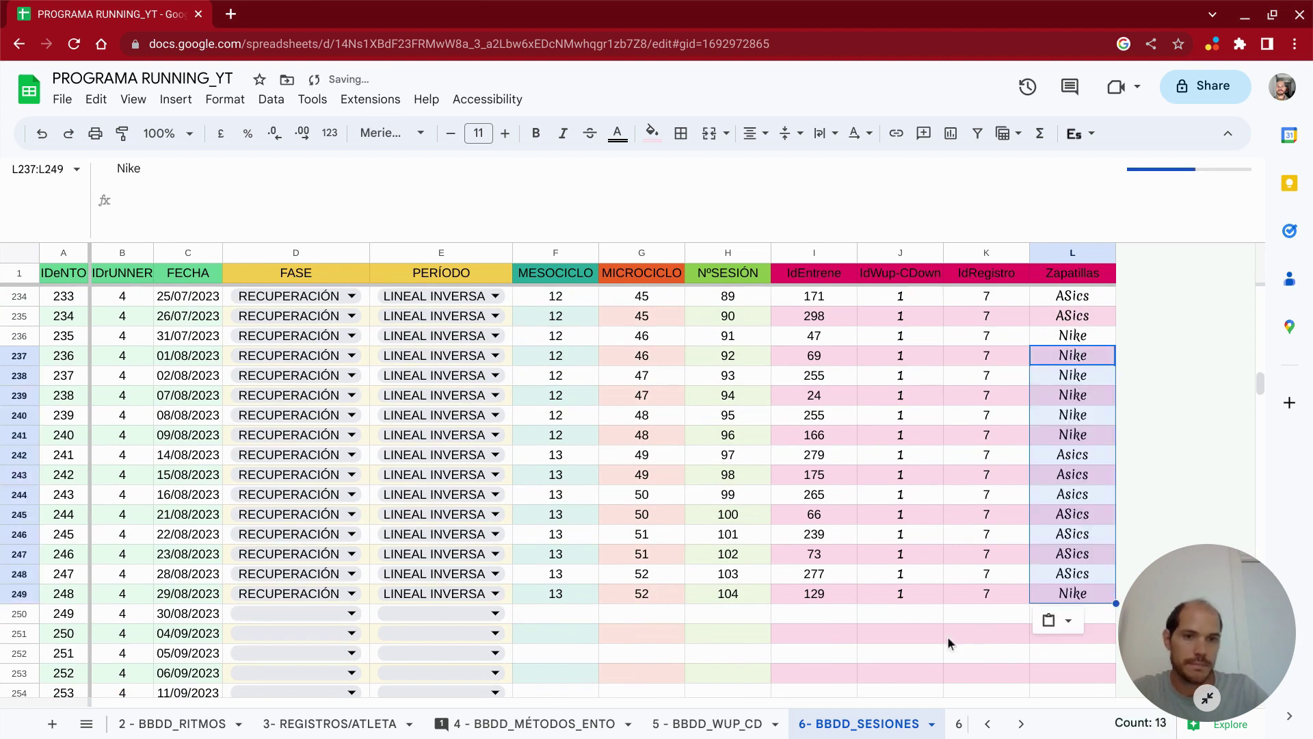
left_click(948, 634)
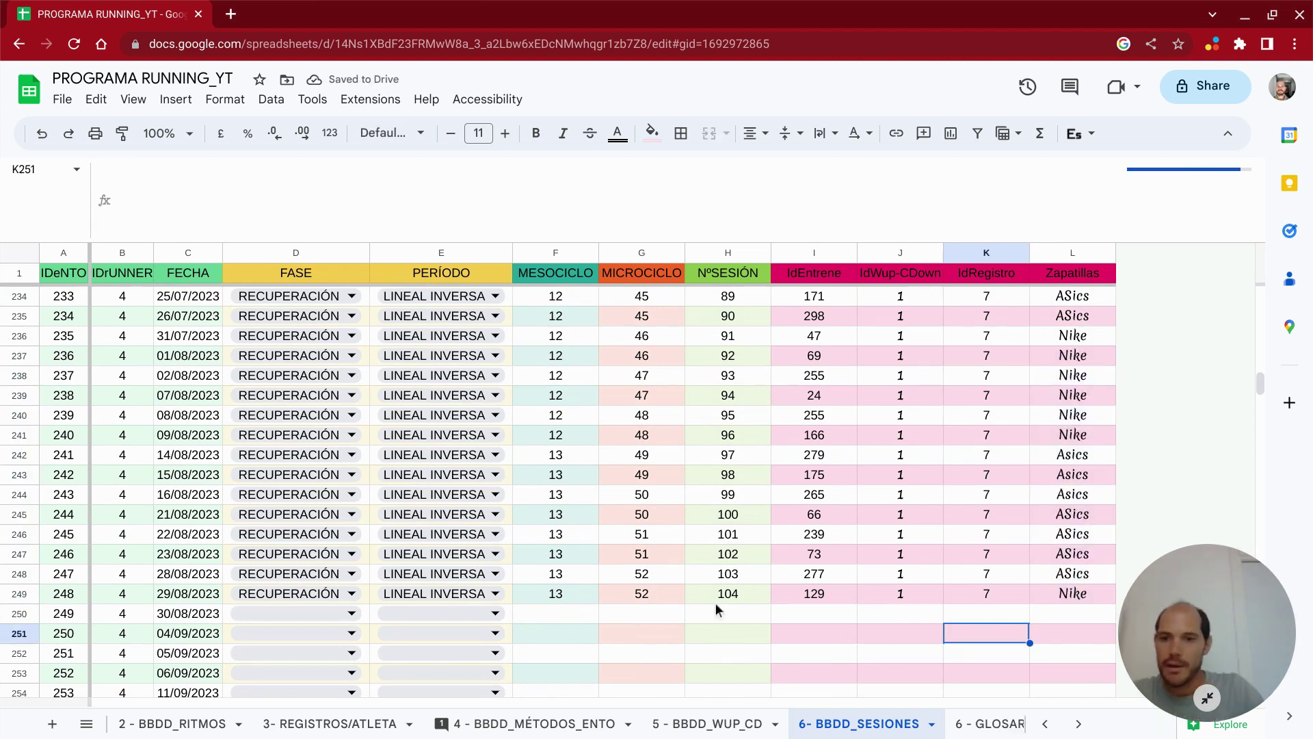
- Check runner 4's session range in BBDD_SESIONES, starting at session id 145
left_click(125, 594)
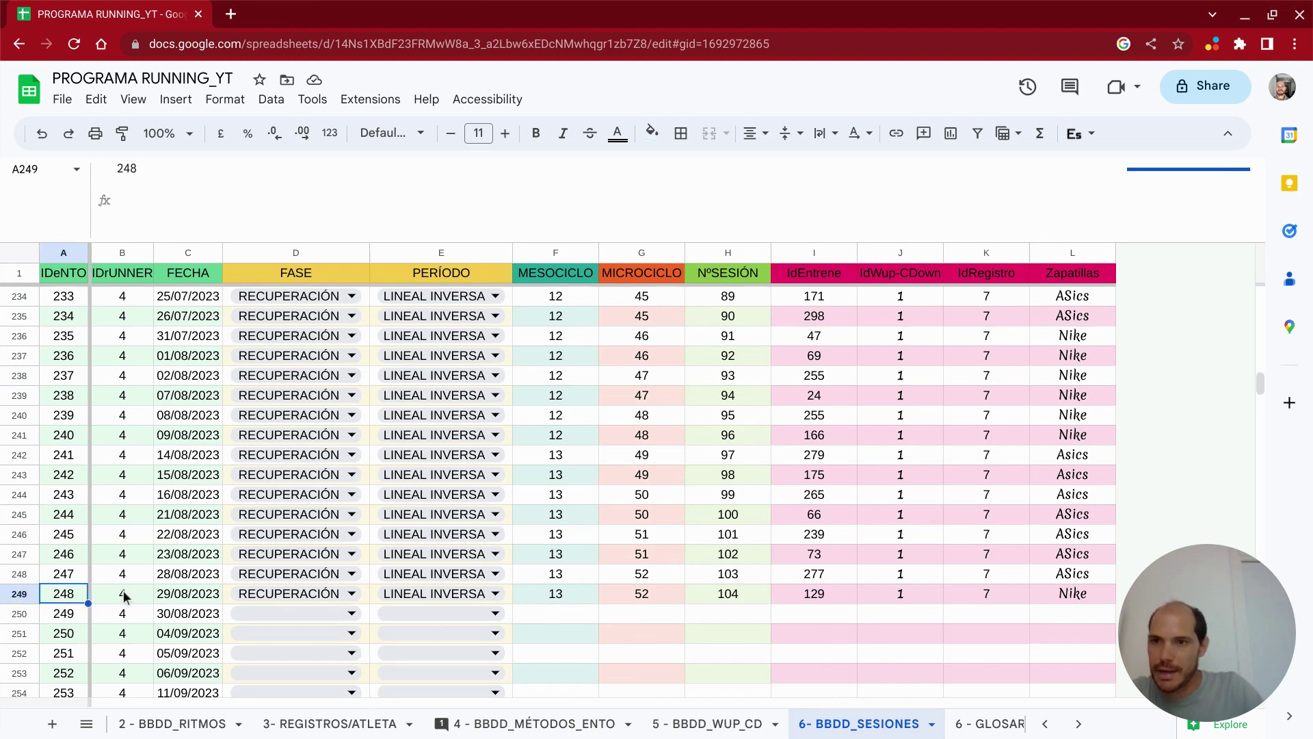
left_click(125, 601)
scroll(125, 601, "up", 1)
scroll(125, 600, "up", 17)
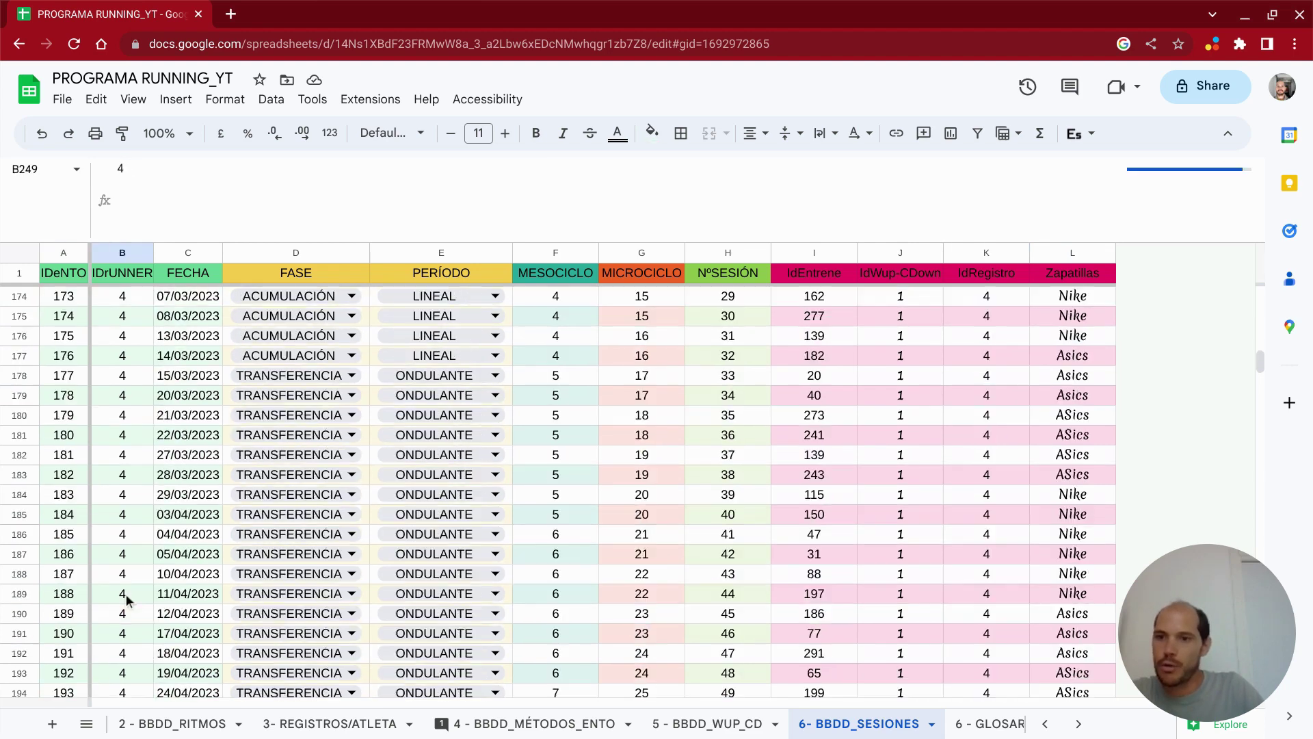
scroll(126, 600, "up", 6)
scroll(126, 600, "up", 5)
scroll(127, 588, "up", 1)
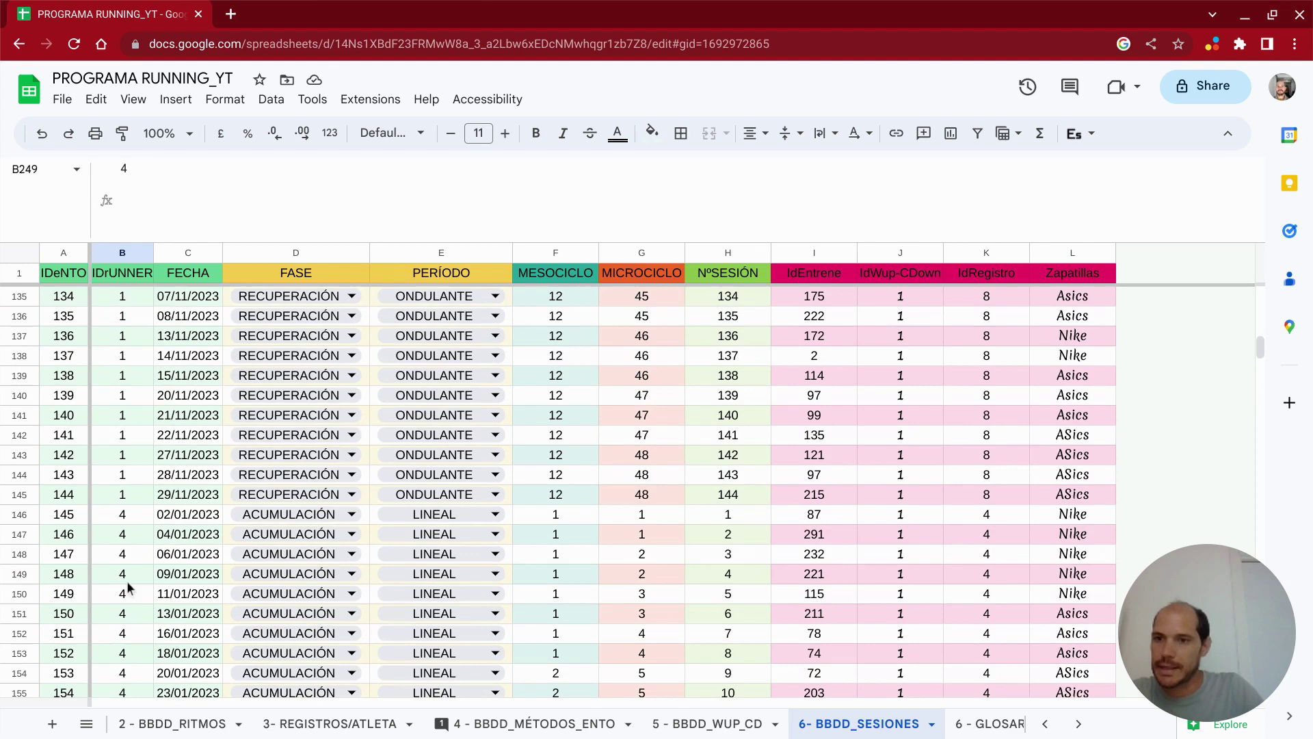
left_click(130, 518)
left_click(58, 522)
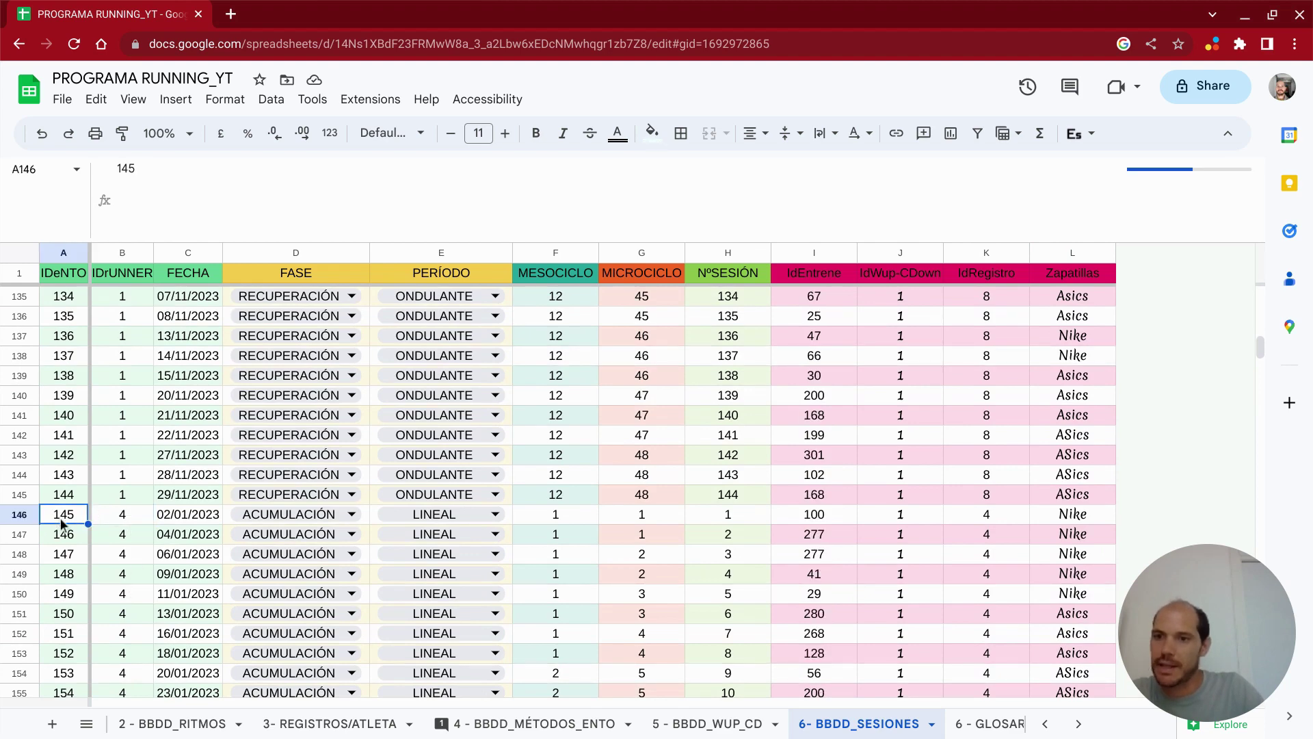
- Confirm session 248 is the last filled row, then go to 6 - GLOSARIO ENTRENAMIENTOS
scroll(86, 534, "down", 5)
scroll(89, 527, "down", 4)
scroll(89, 527, "down", 2)
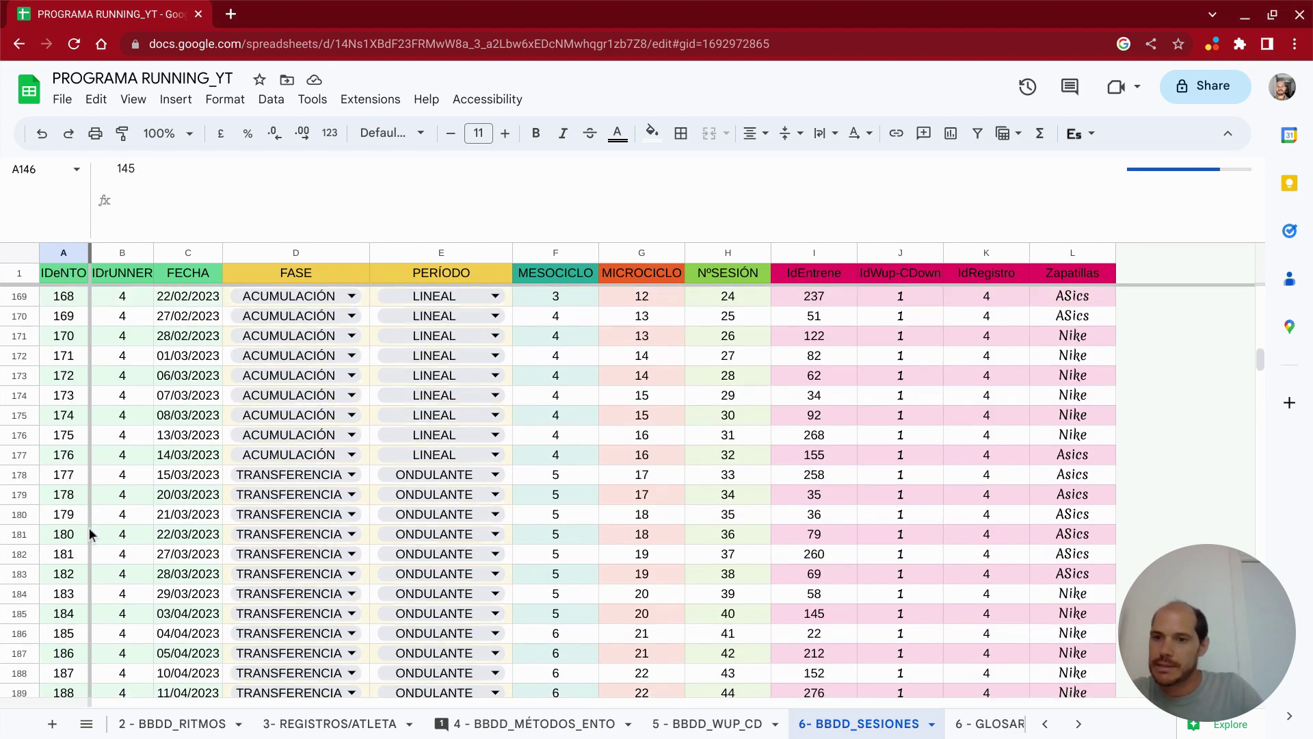
scroll(89, 527, "down", 3)
scroll(89, 527, "down", 4)
scroll(89, 528, "down", 3)
scroll(89, 528, "down", 9)
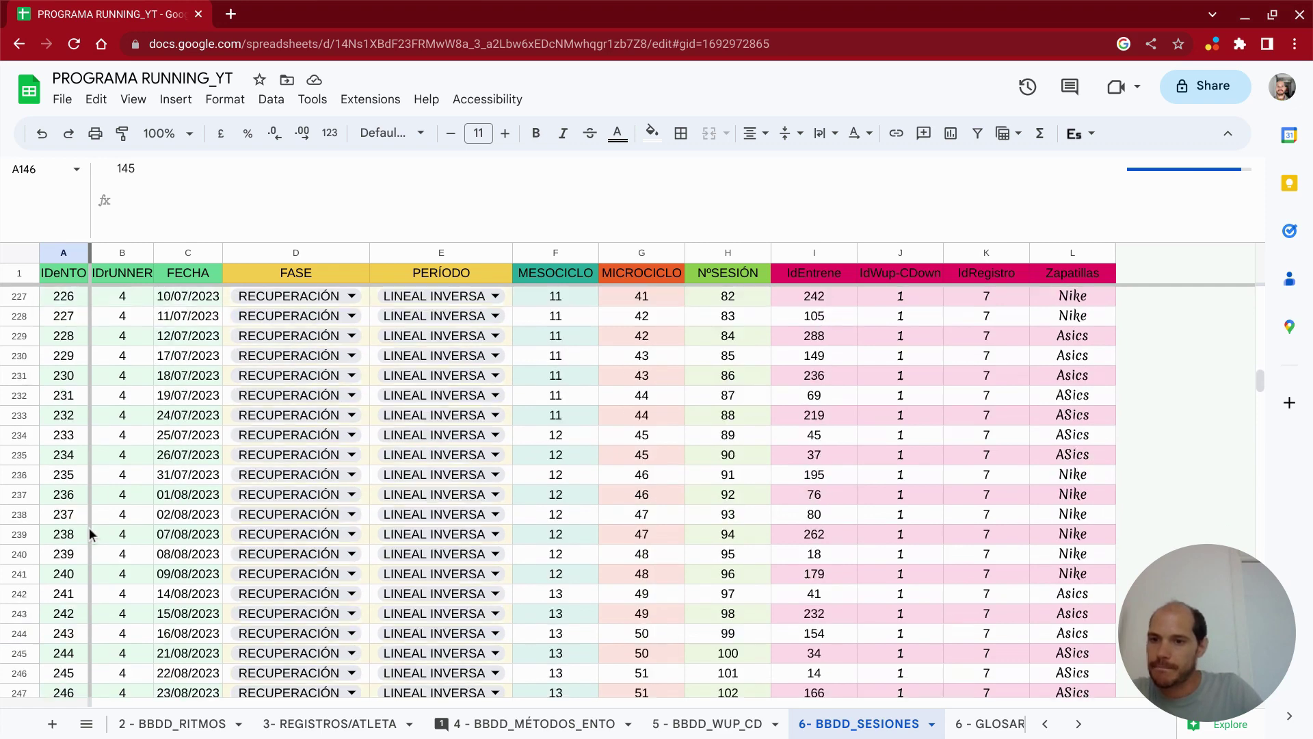
scroll(89, 528, "down", 6)
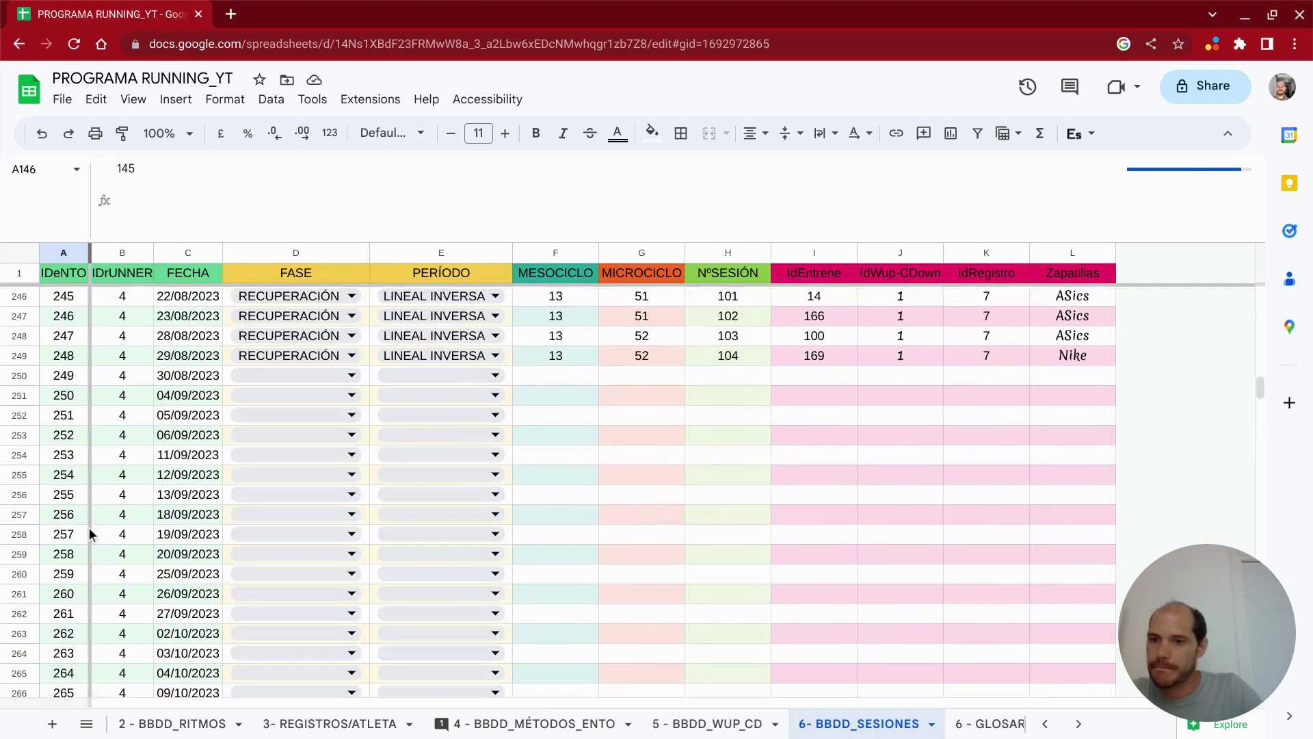
left_click(80, 359)
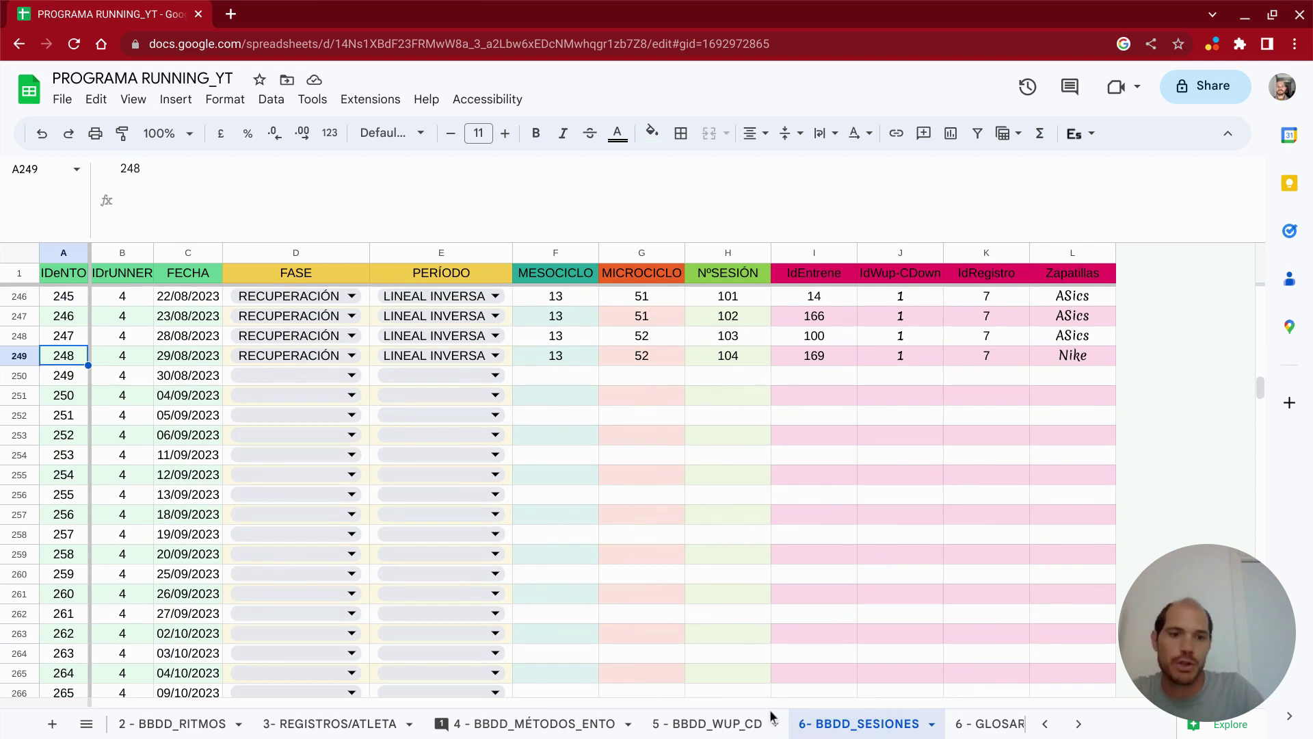
left_click(996, 725)
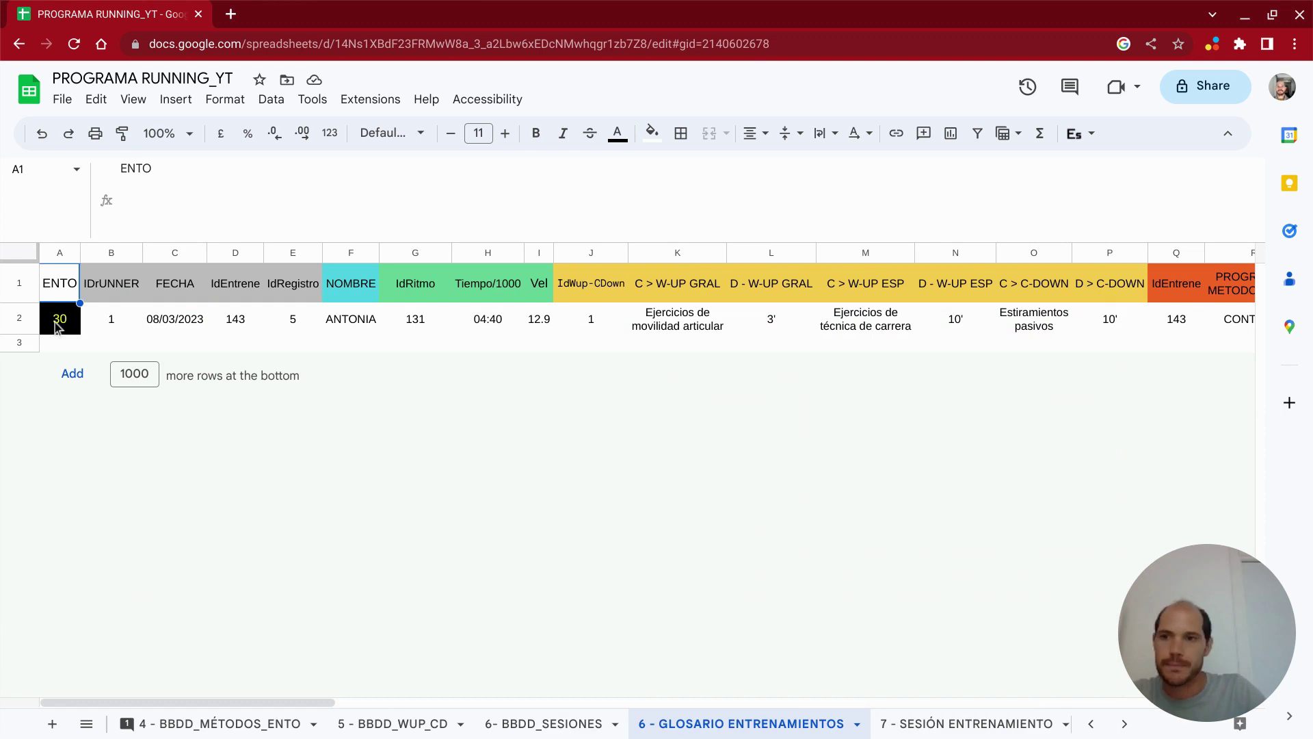
- Enter session id 248 in A2 of the GLOSARIO ENTRENAMIENTOS sheet
left_click(61, 284)
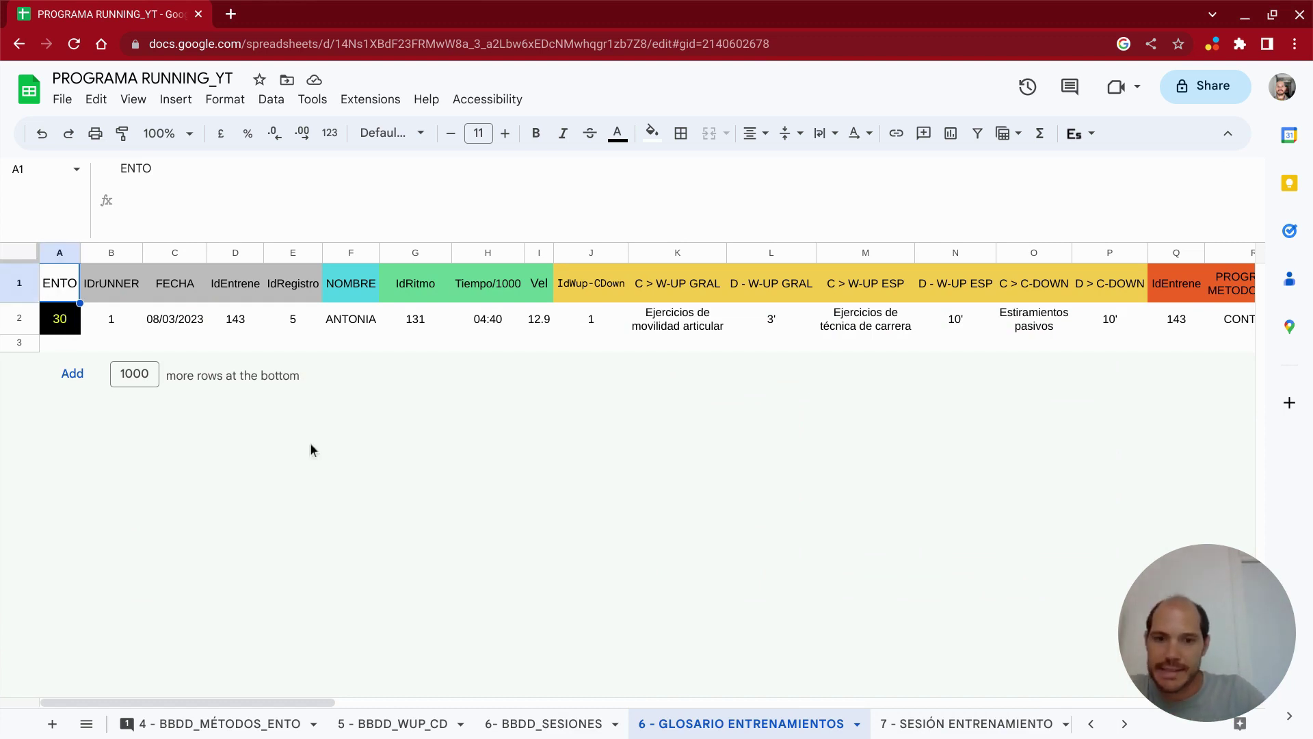
left_click(616, 724)
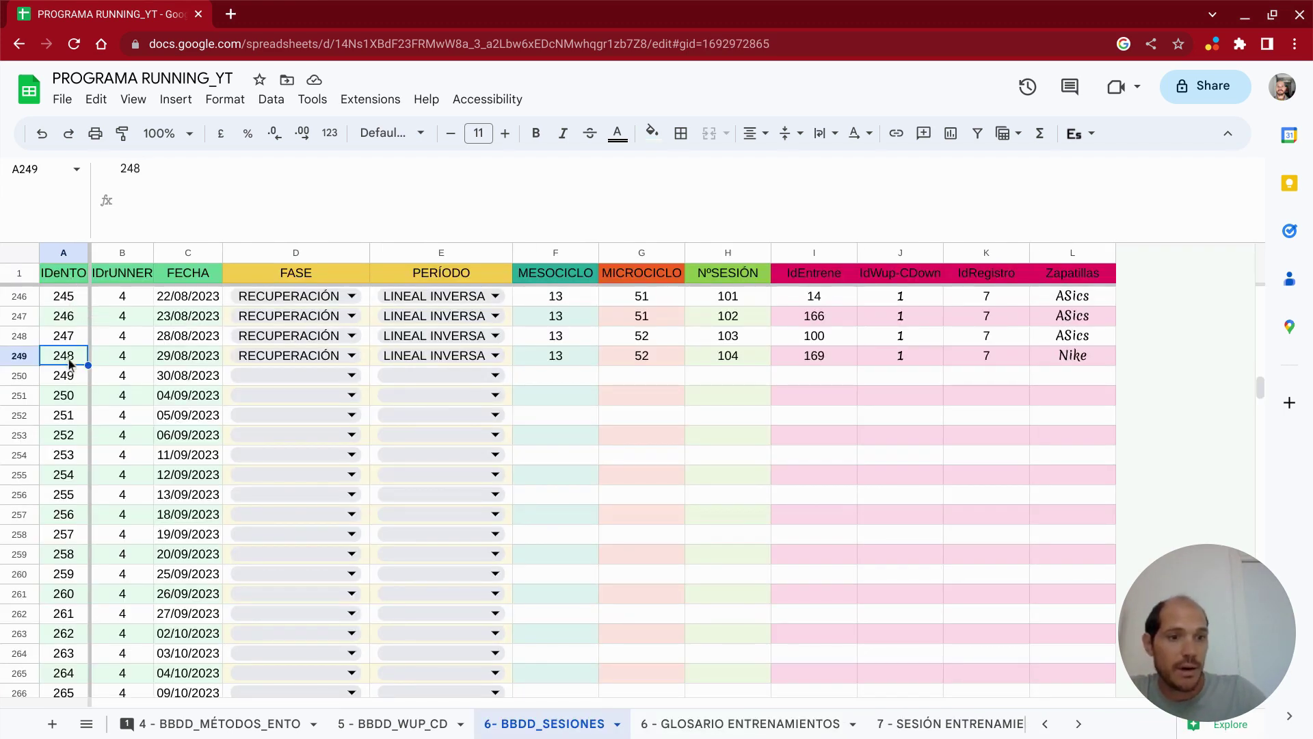
left_click(718, 729)
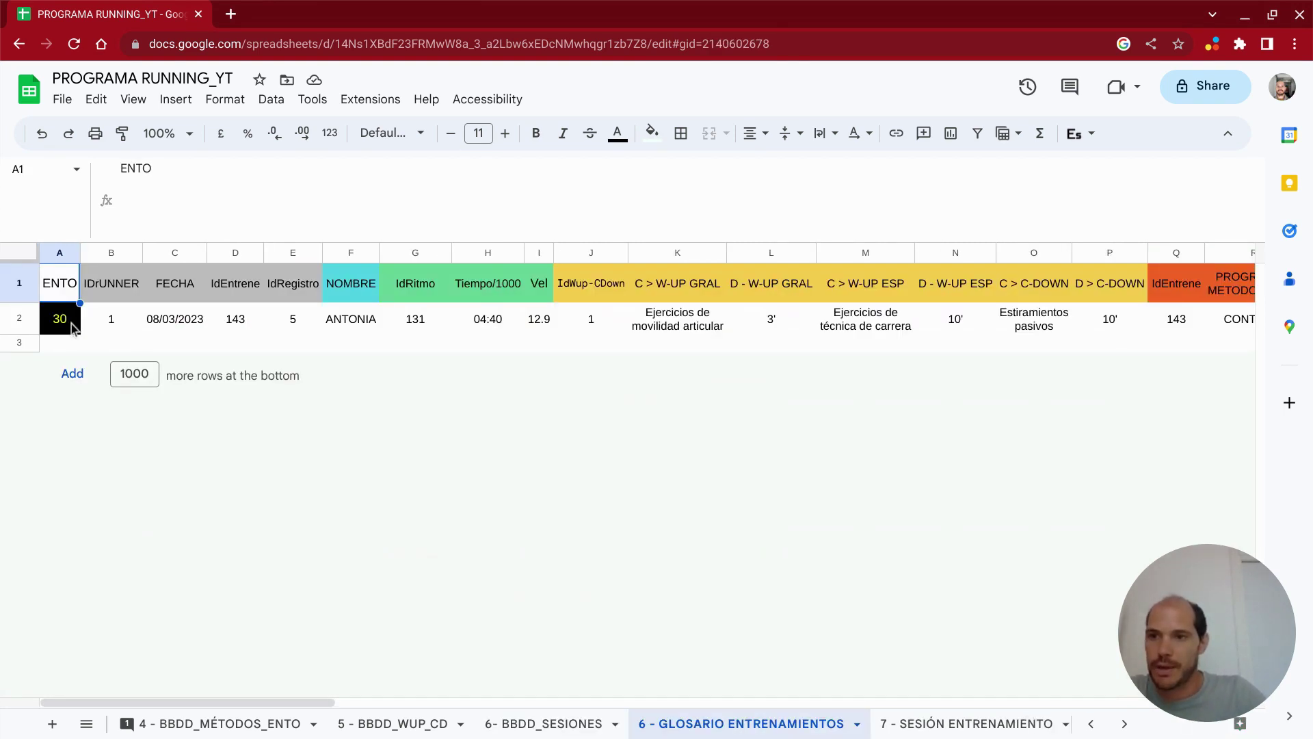
left_click(68, 328)
type("24")
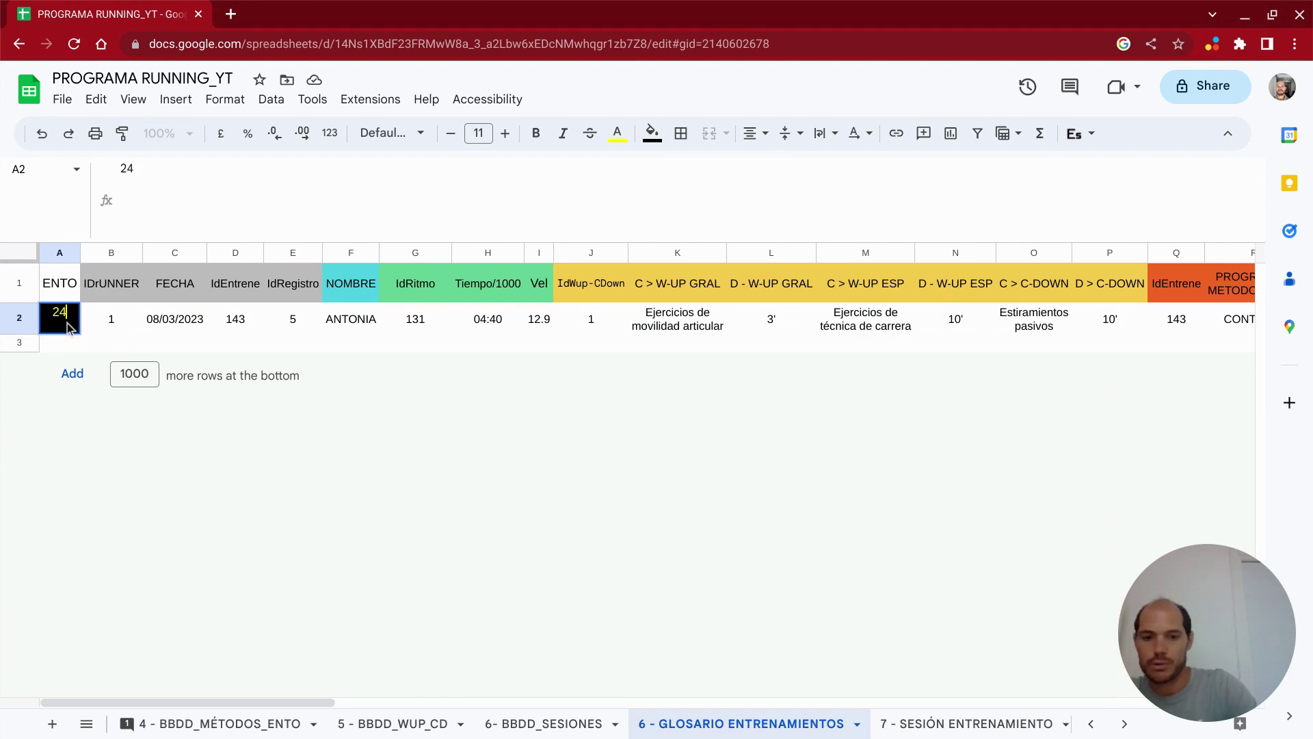
type("8")
key("Return")
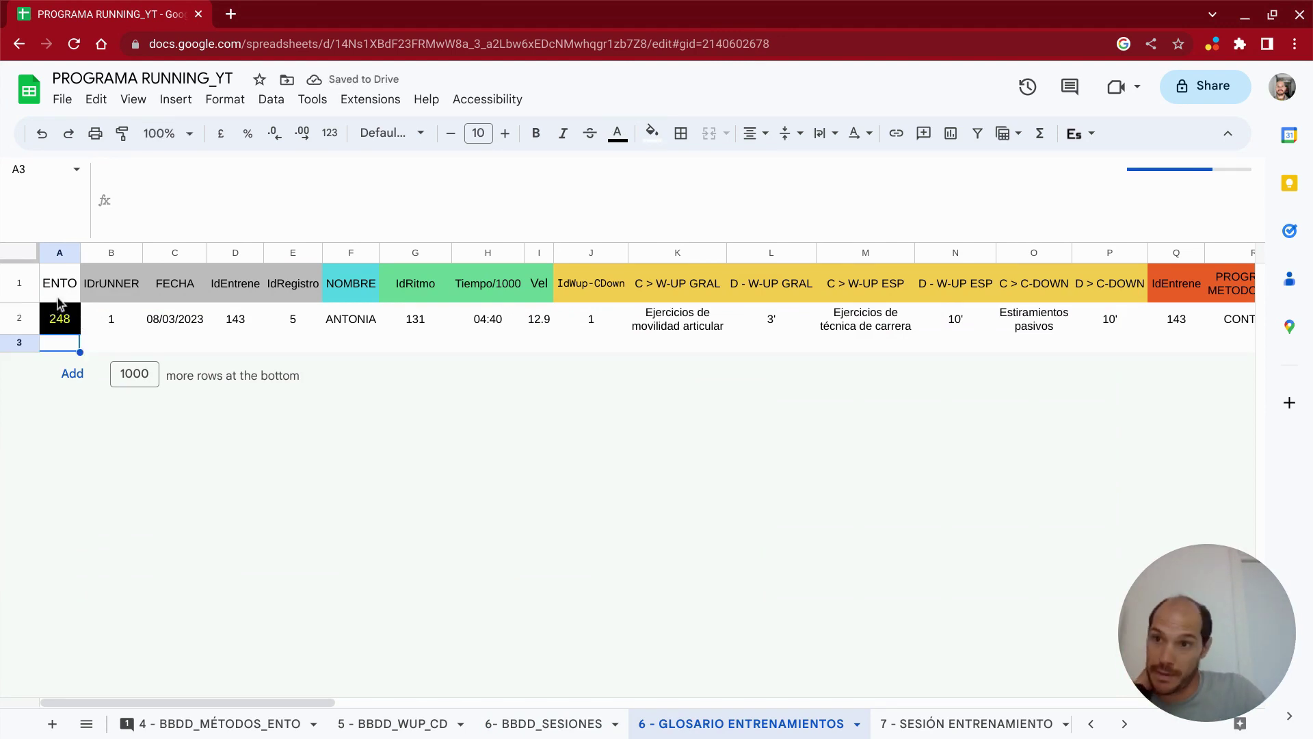
- Widen the NOMBRE column F and check the runner id and B1 QUERY formula
left_click(112, 320)
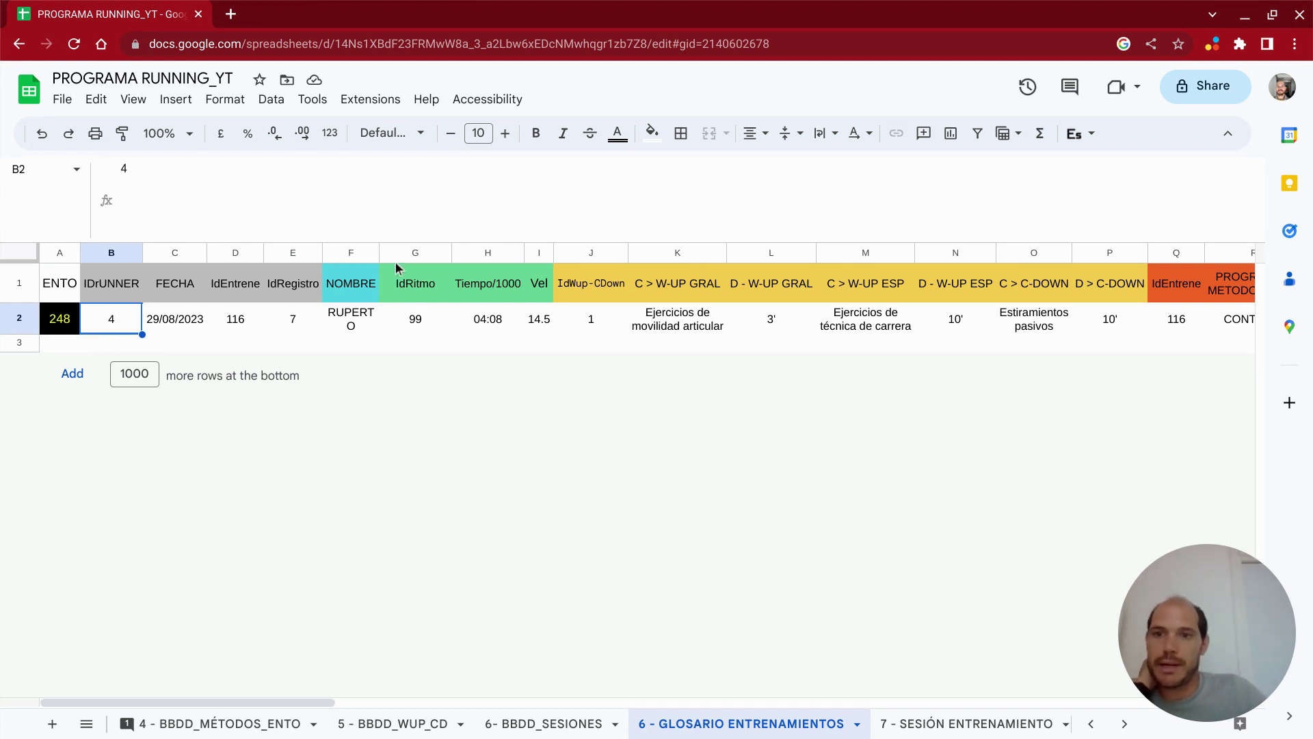
left_click_drag(378, 252, 389, 253)
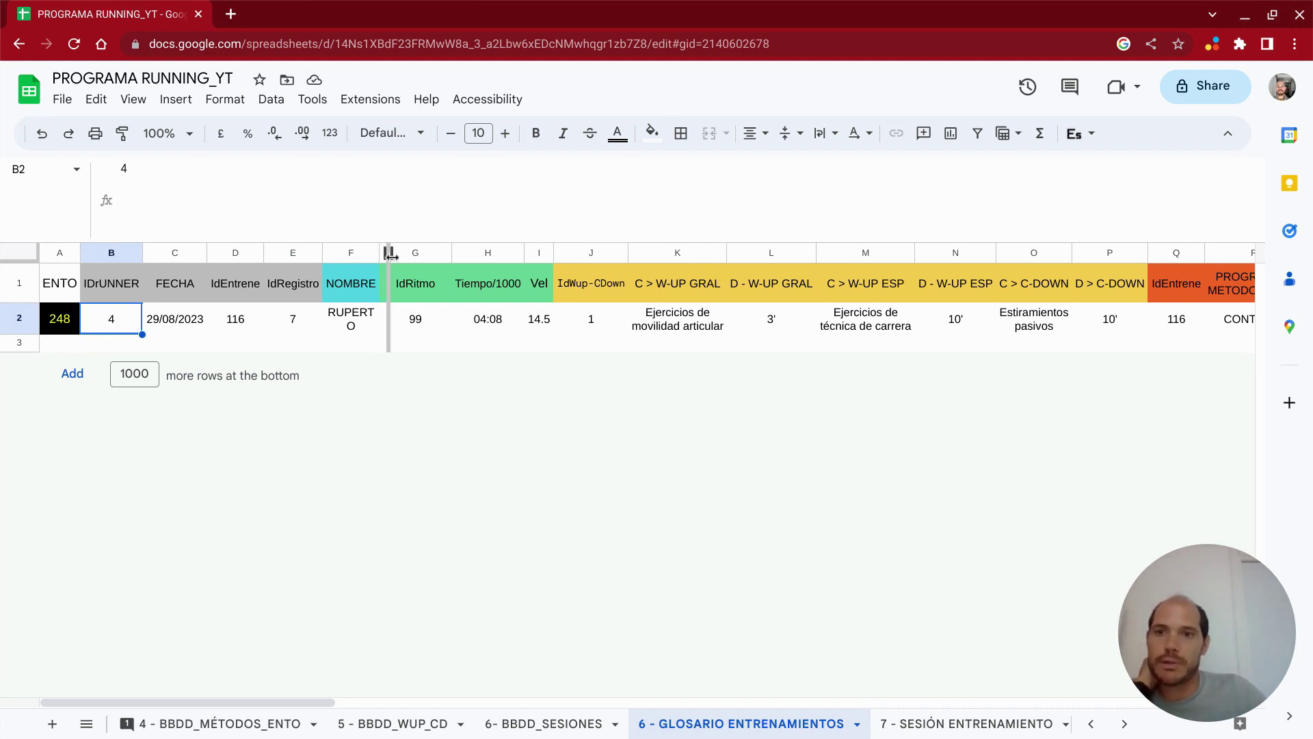
left_click(103, 282)
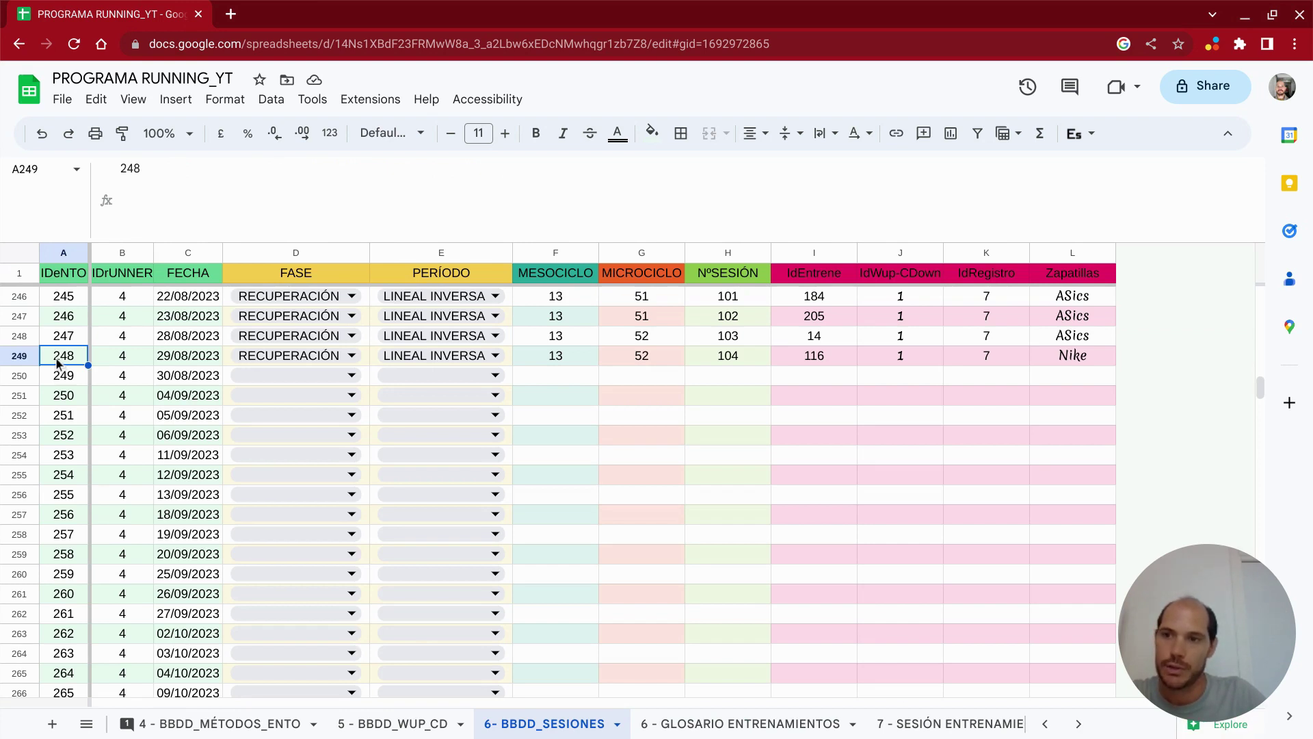
left_click(676, 725)
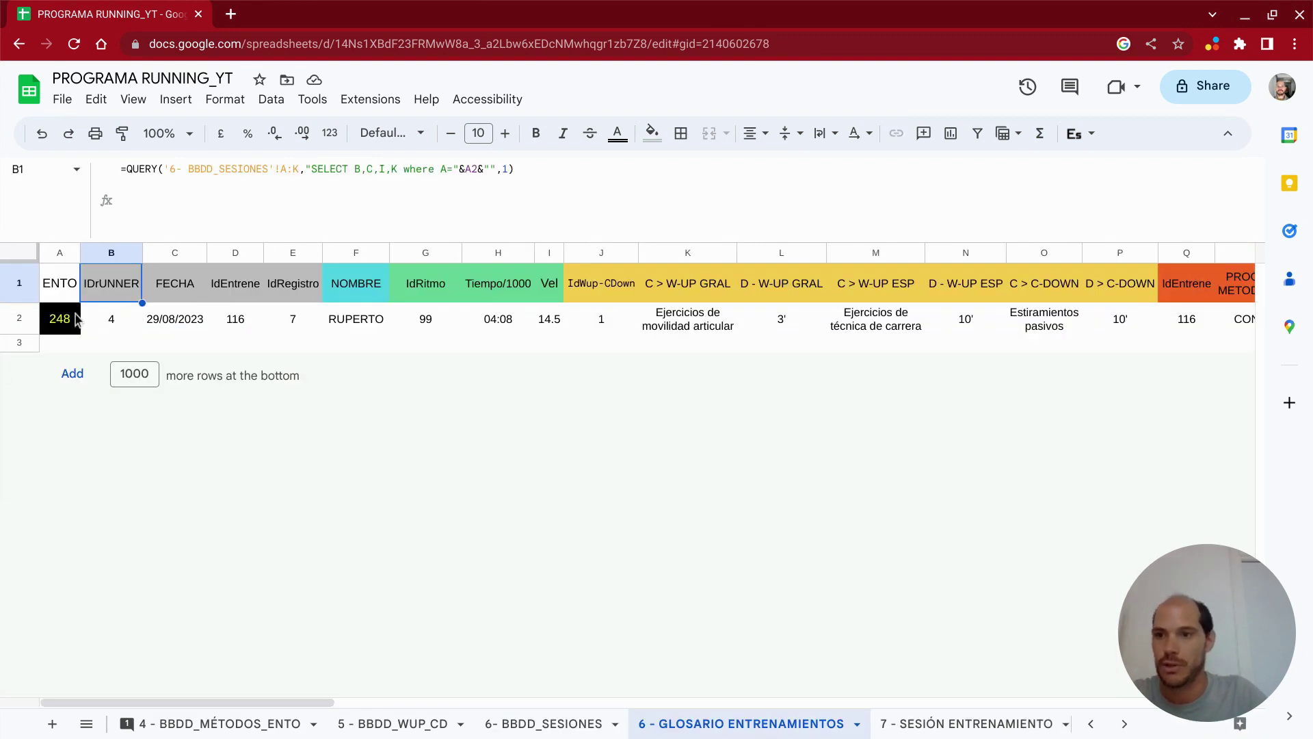
left_click(60, 327)
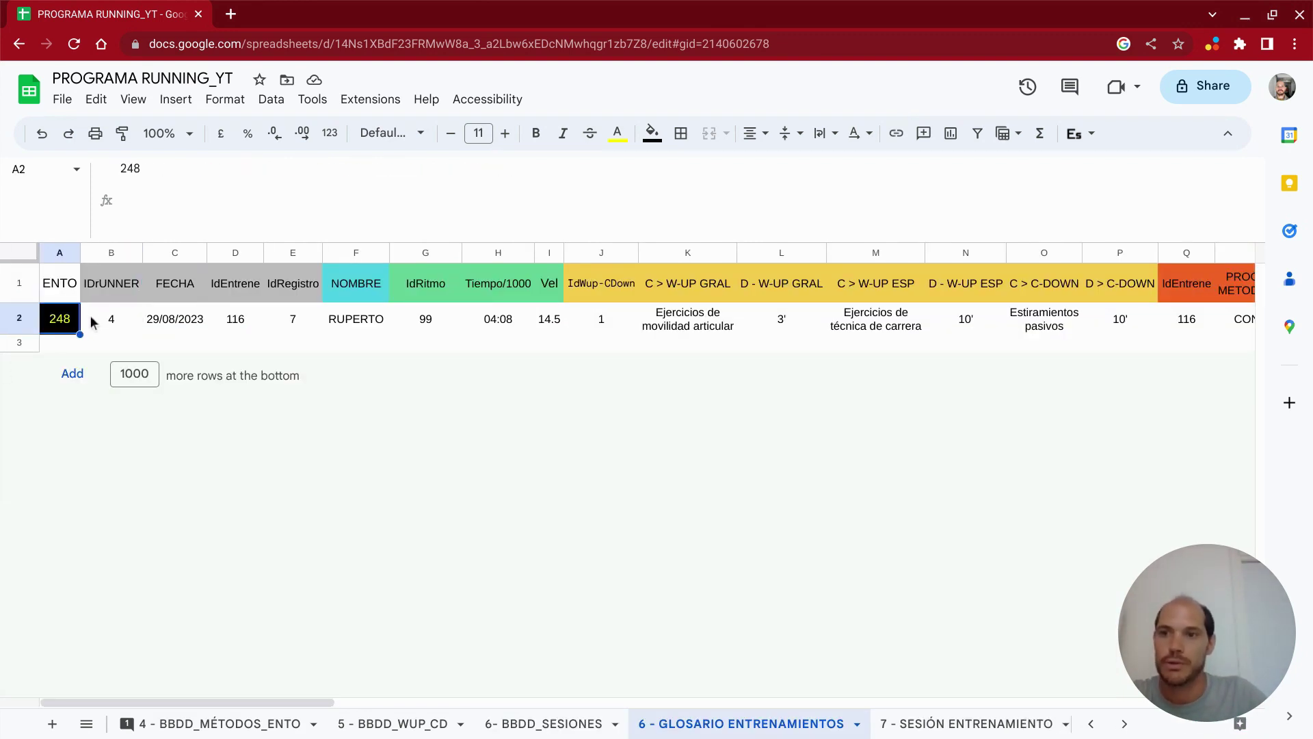
left_click(109, 285)
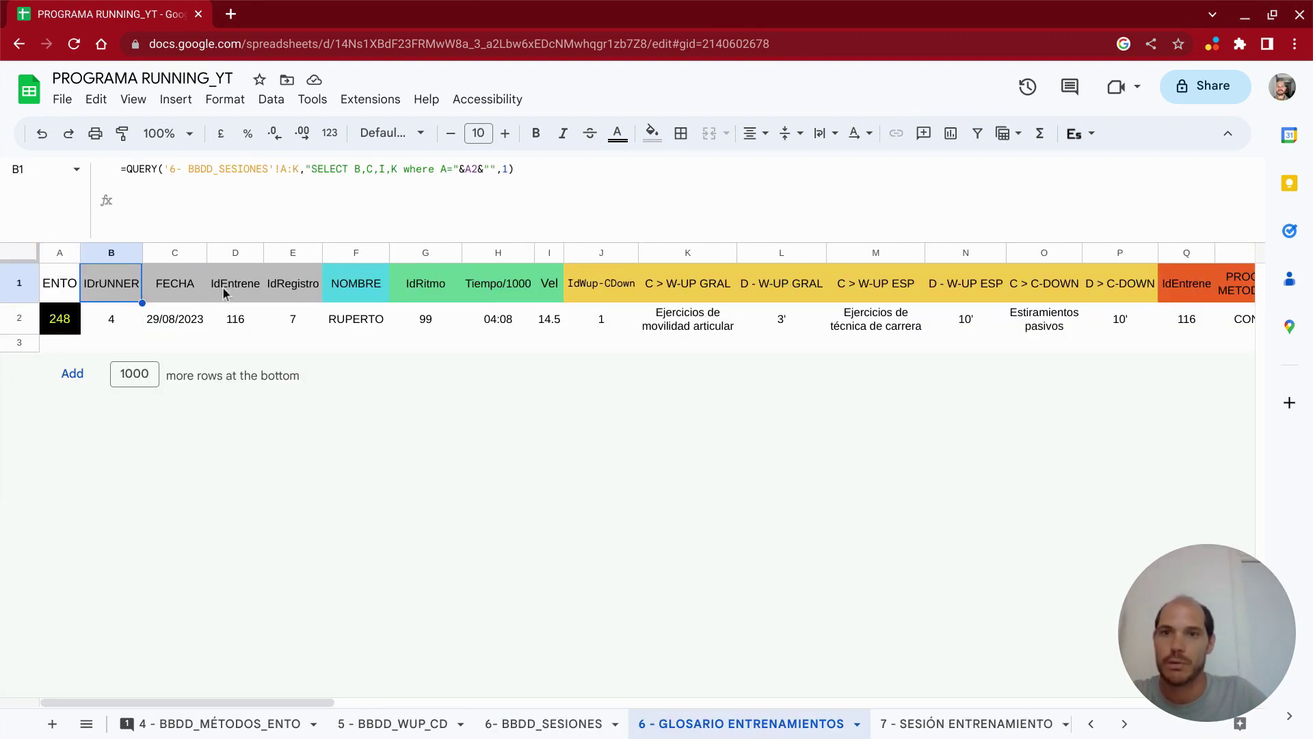
left_click(56, 326)
left_click(174, 175)
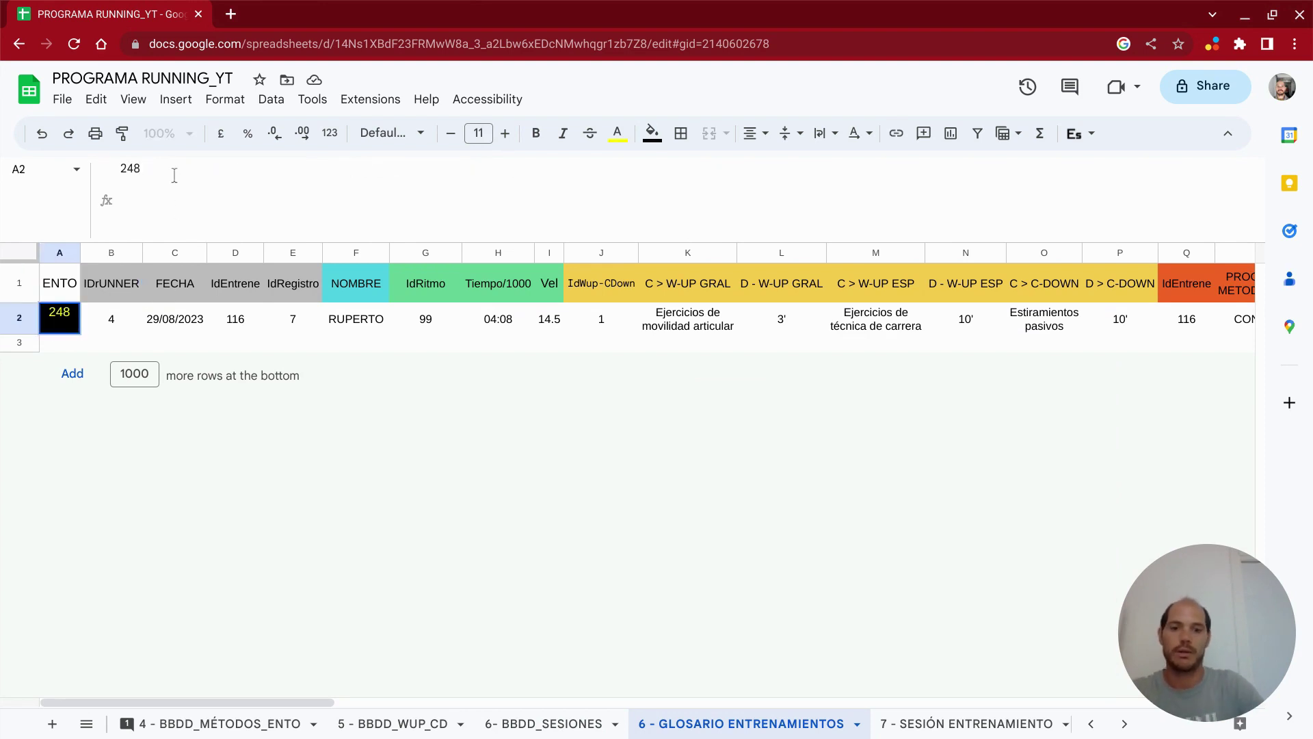
key("BackSpace")
type("7")
key("Return")
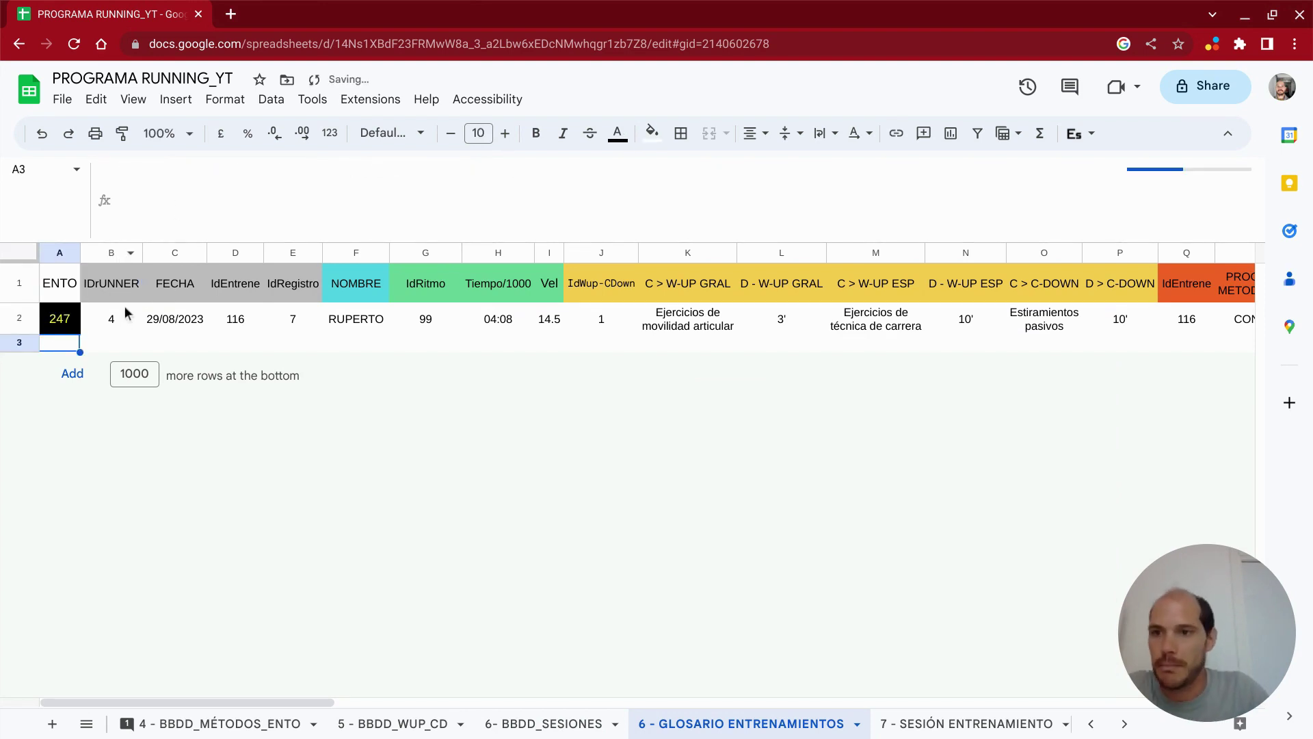
left_click(125, 312)
key("Up")
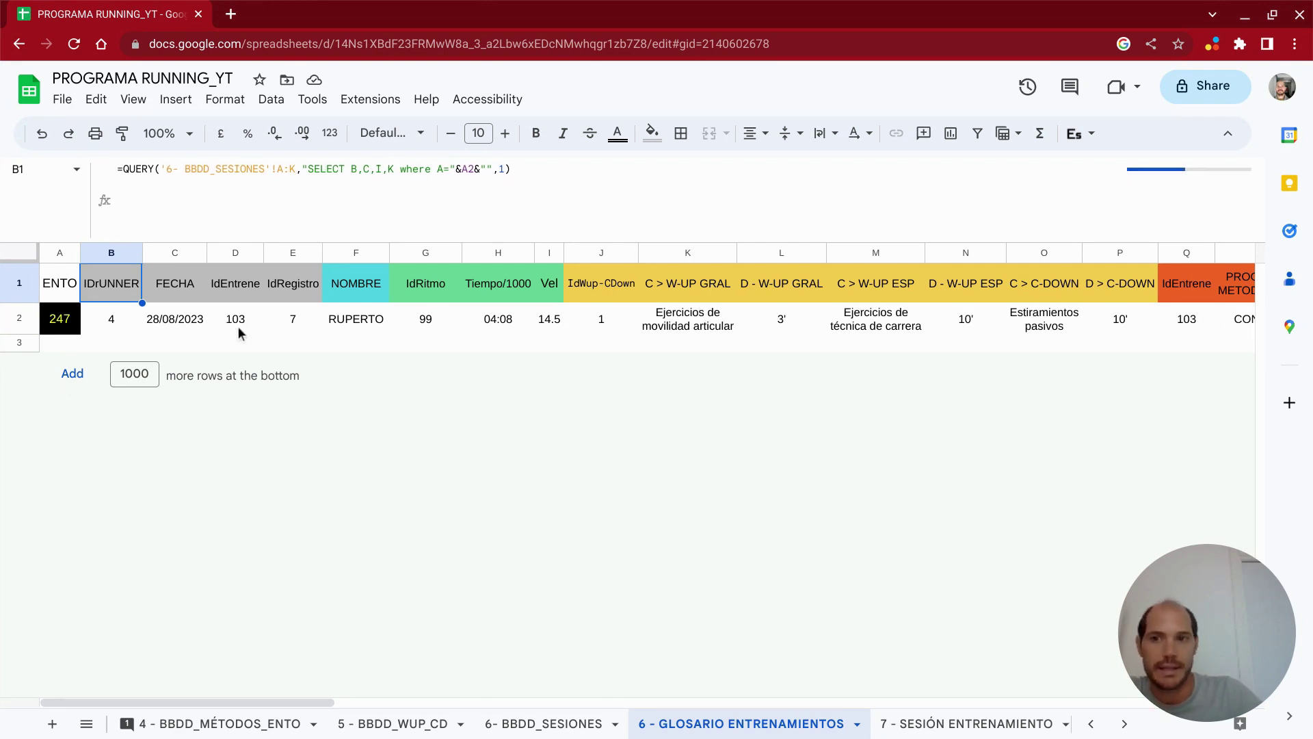
left_click(298, 326)
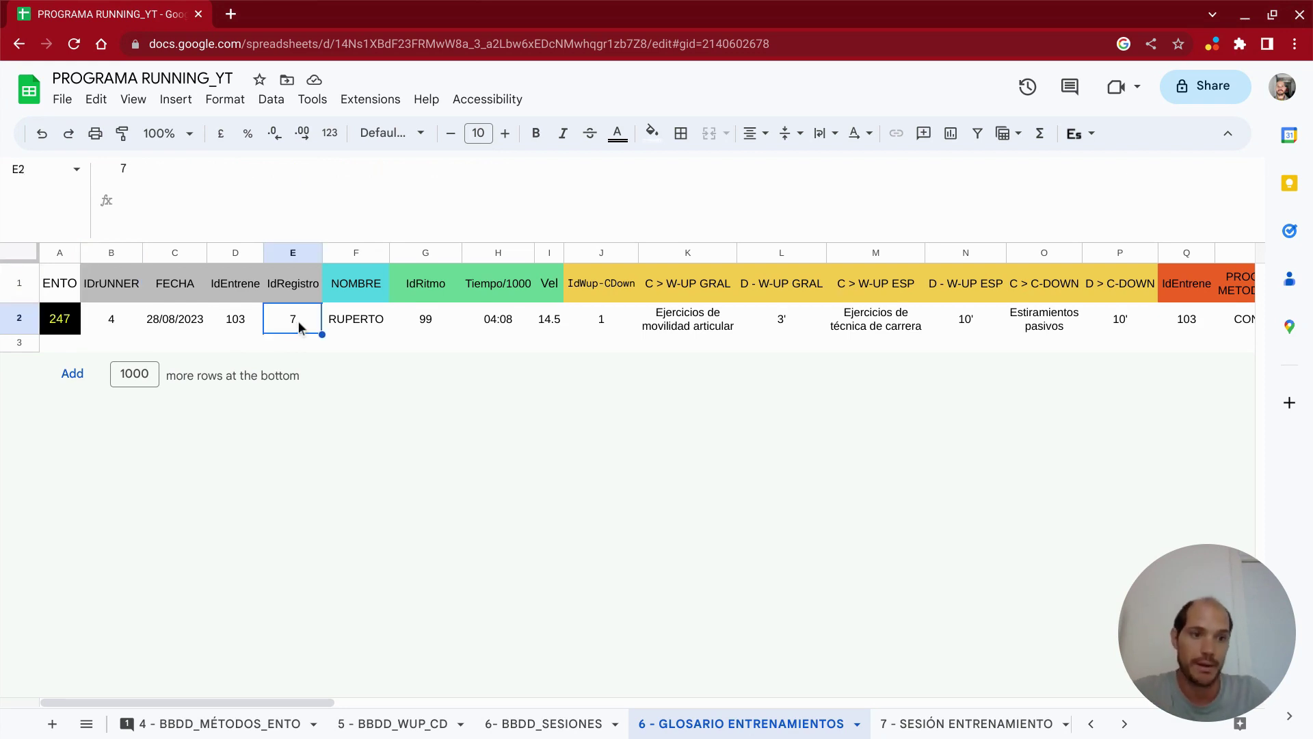
left_click(354, 325)
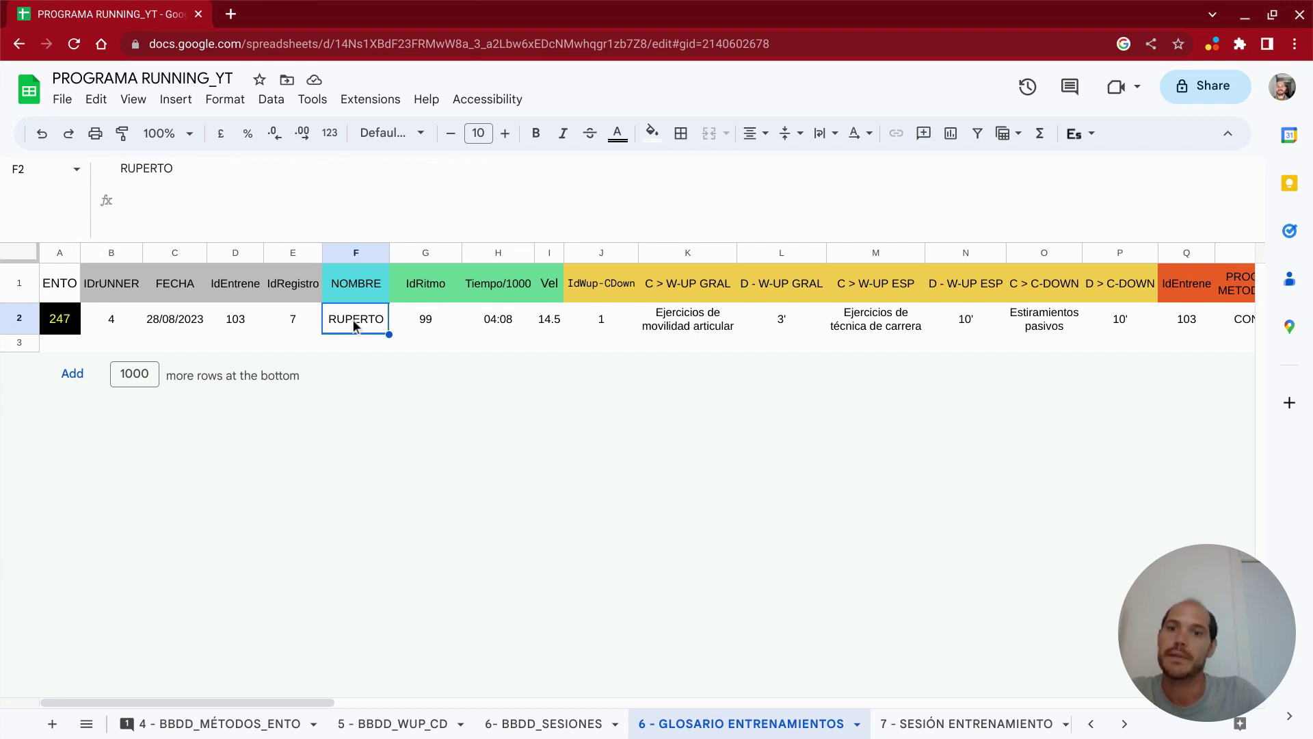
left_click(432, 323)
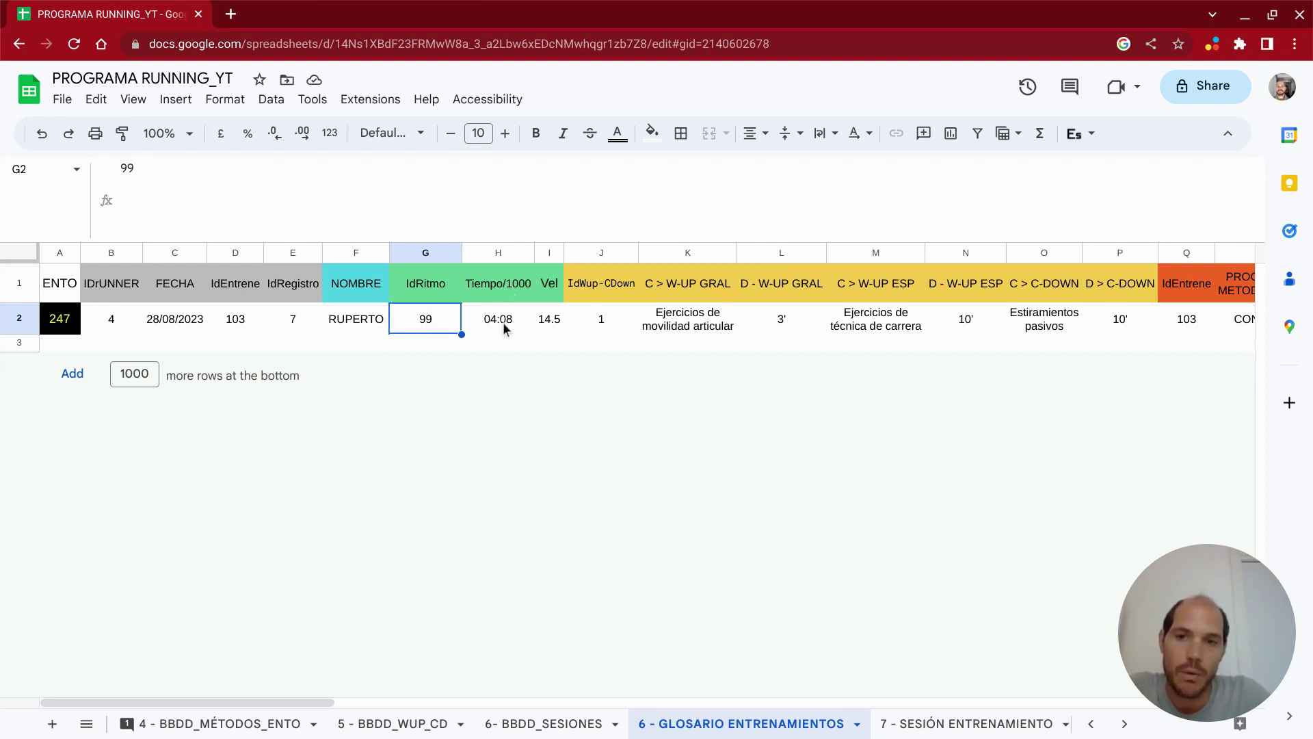
left_click(382, 285)
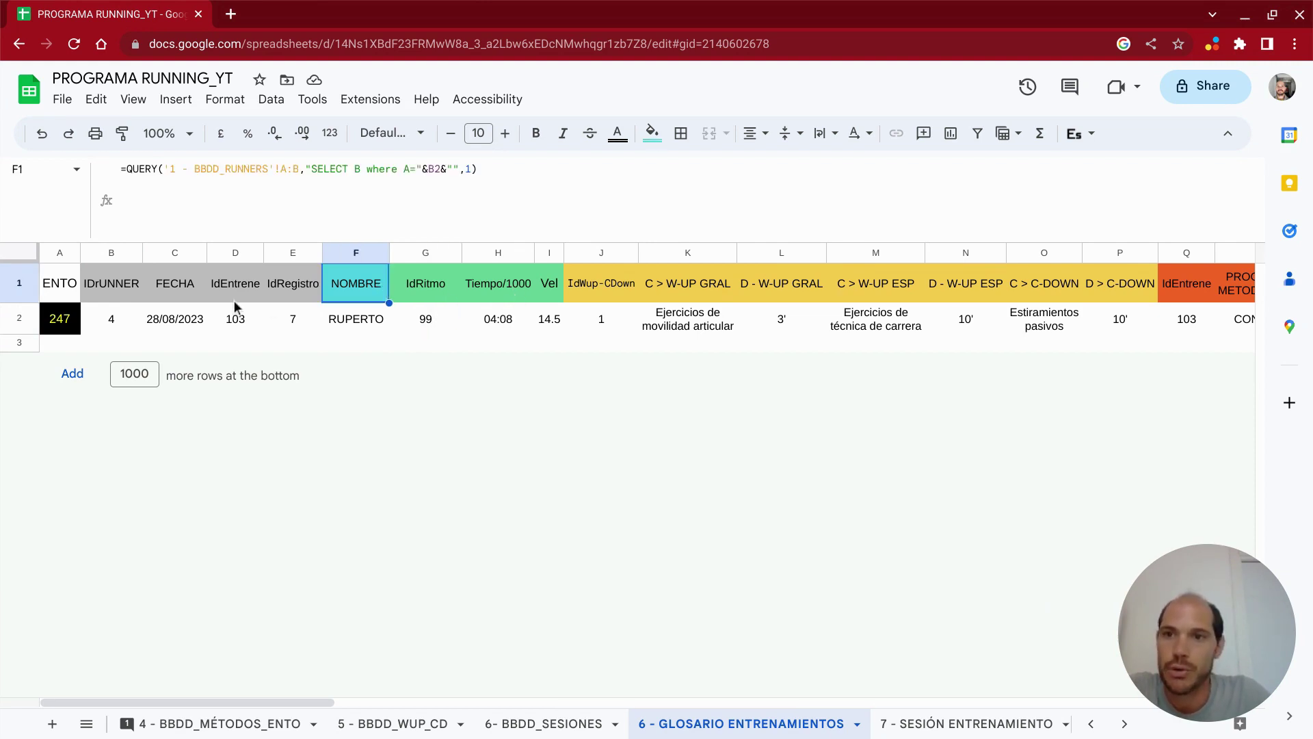
left_click(112, 296)
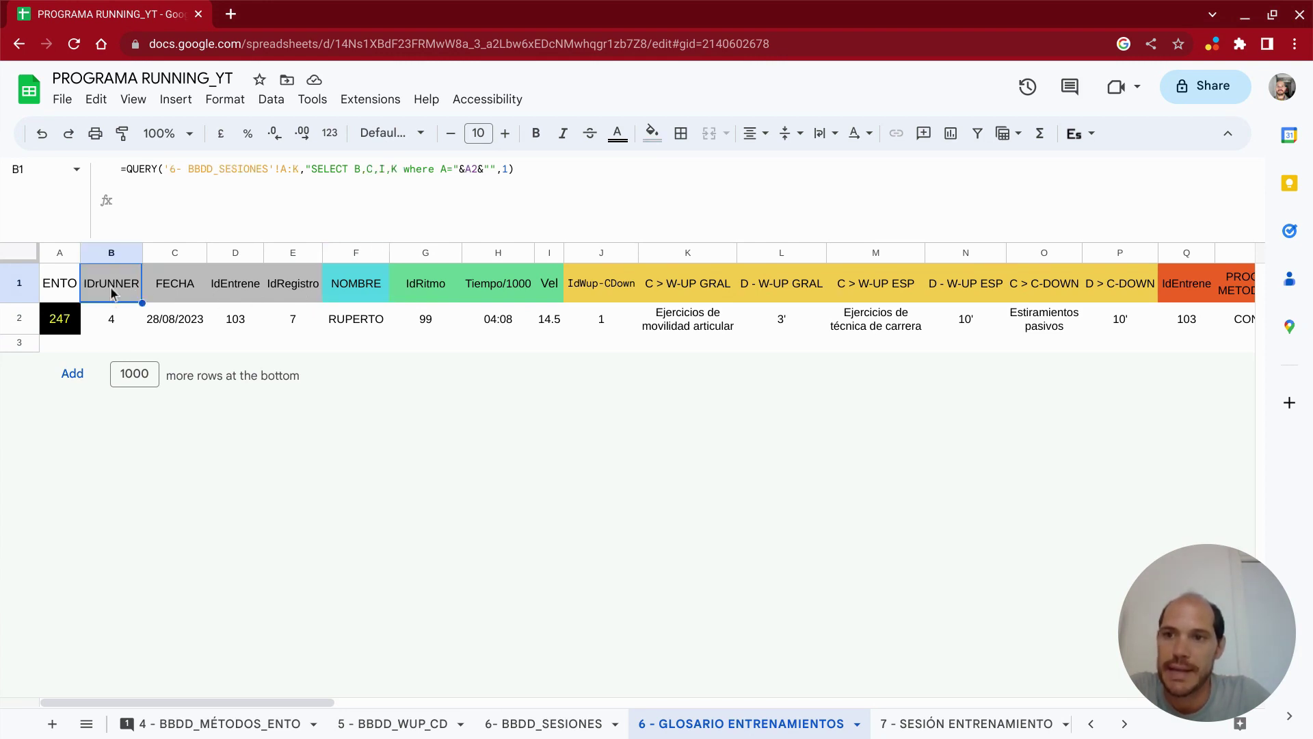
left_click(290, 292)
left_click(355, 291)
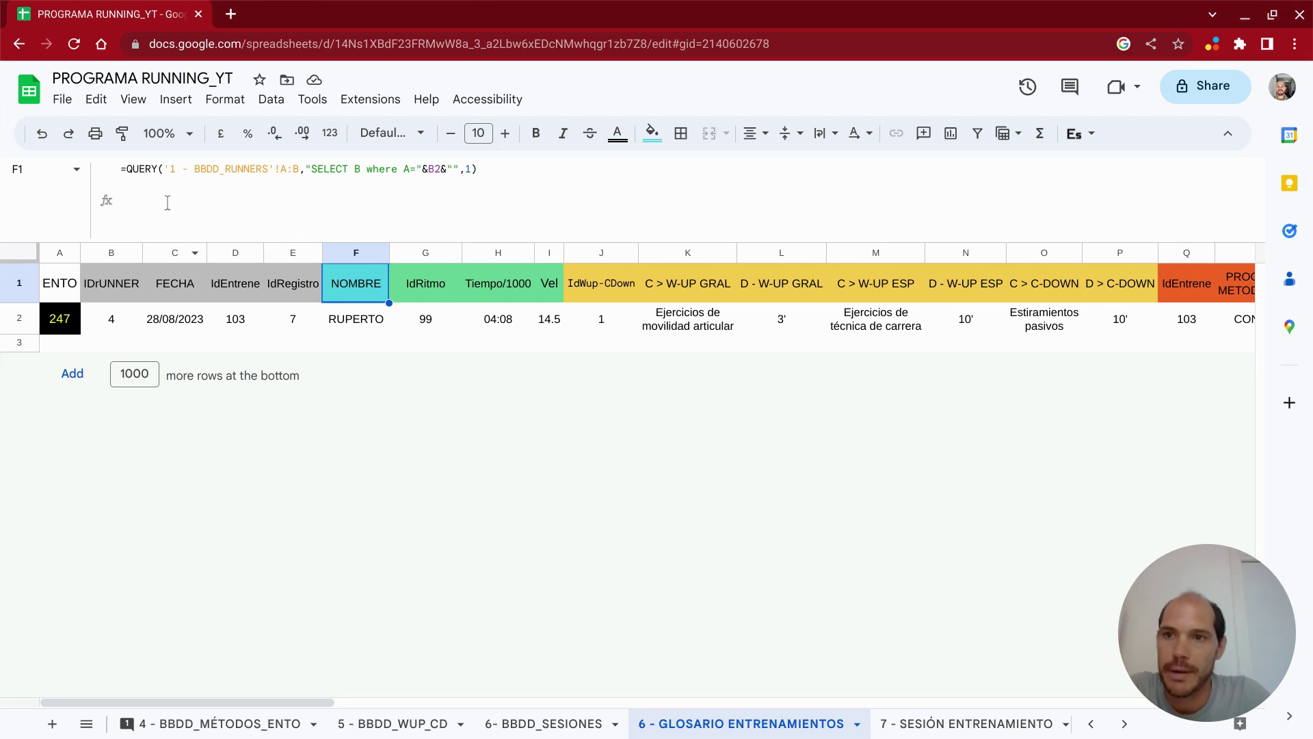
left_click(219, 168)
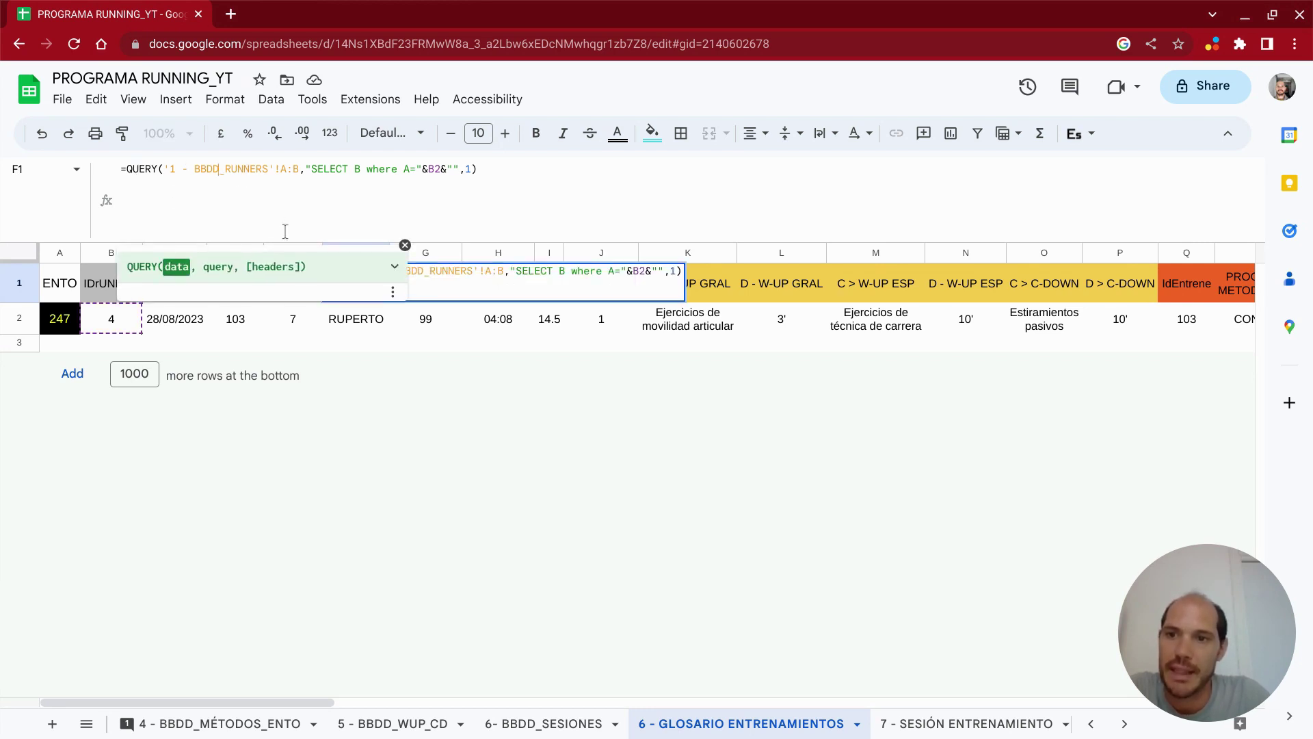
left_click(108, 279)
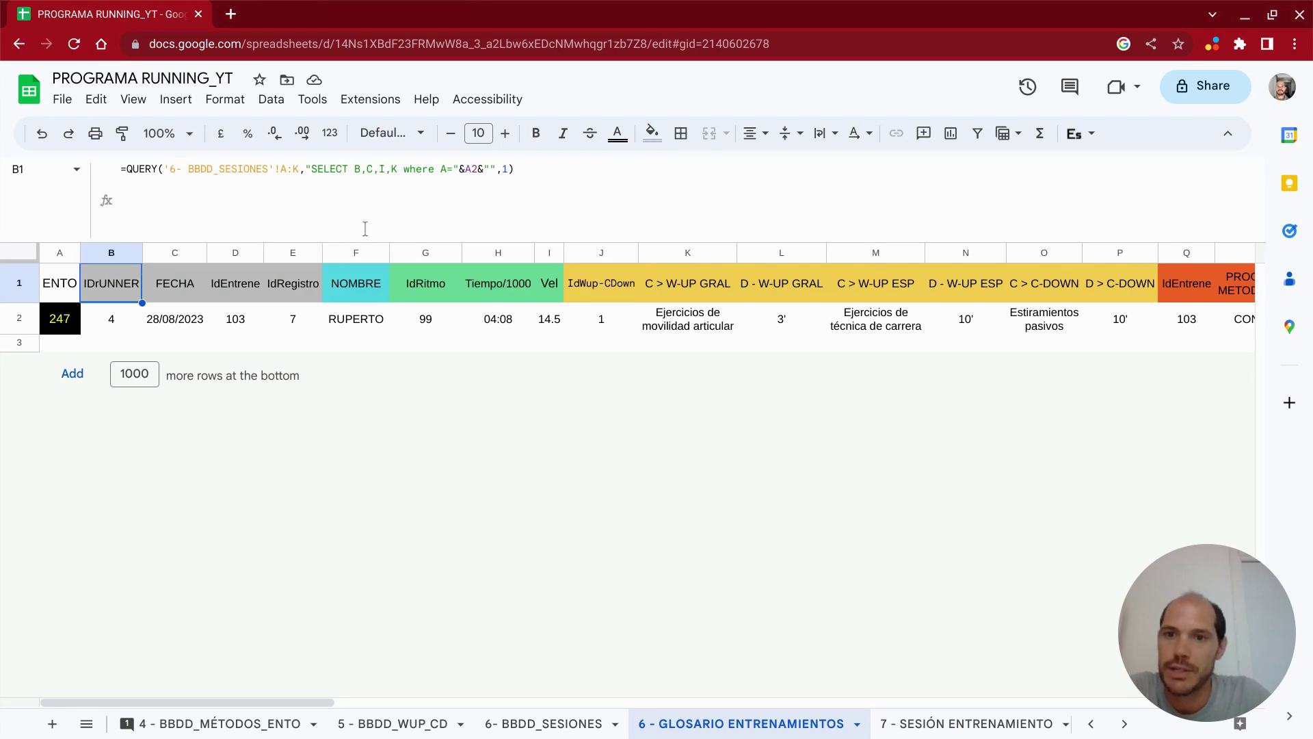
left_click(365, 290)
left_click(219, 169)
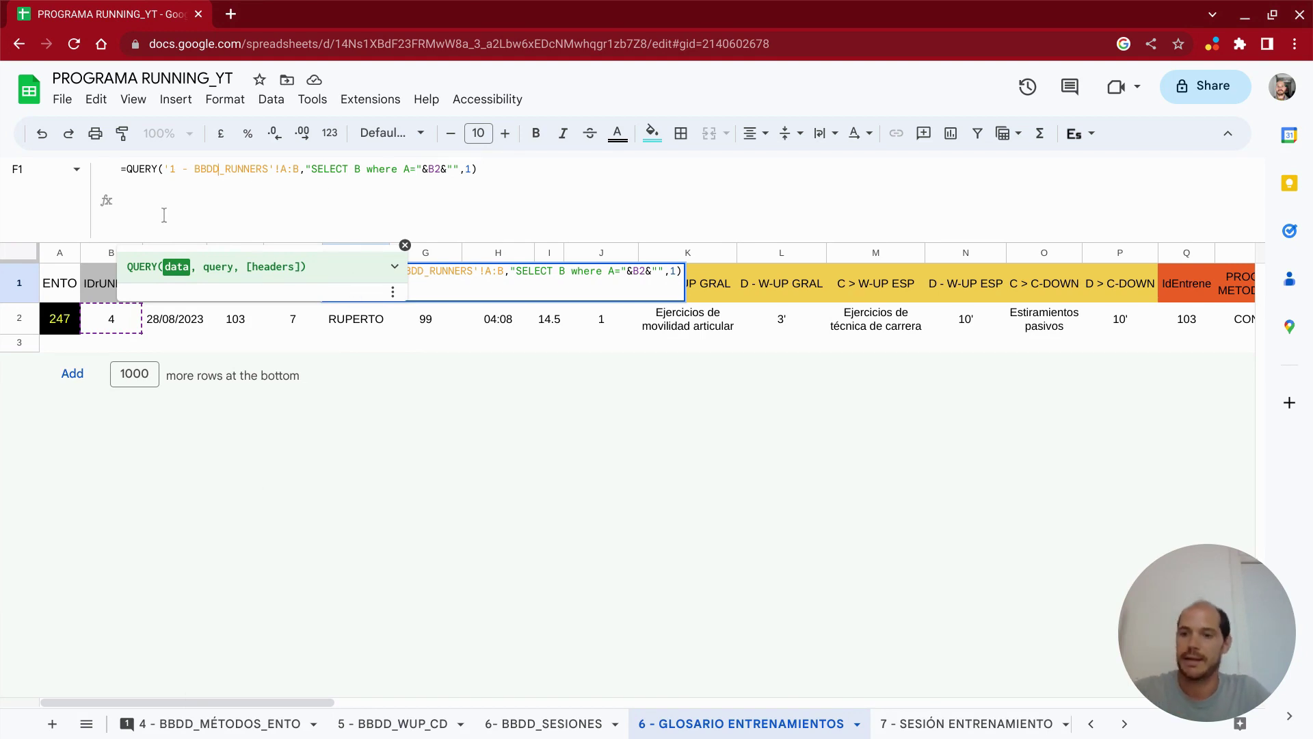
key("Escape")
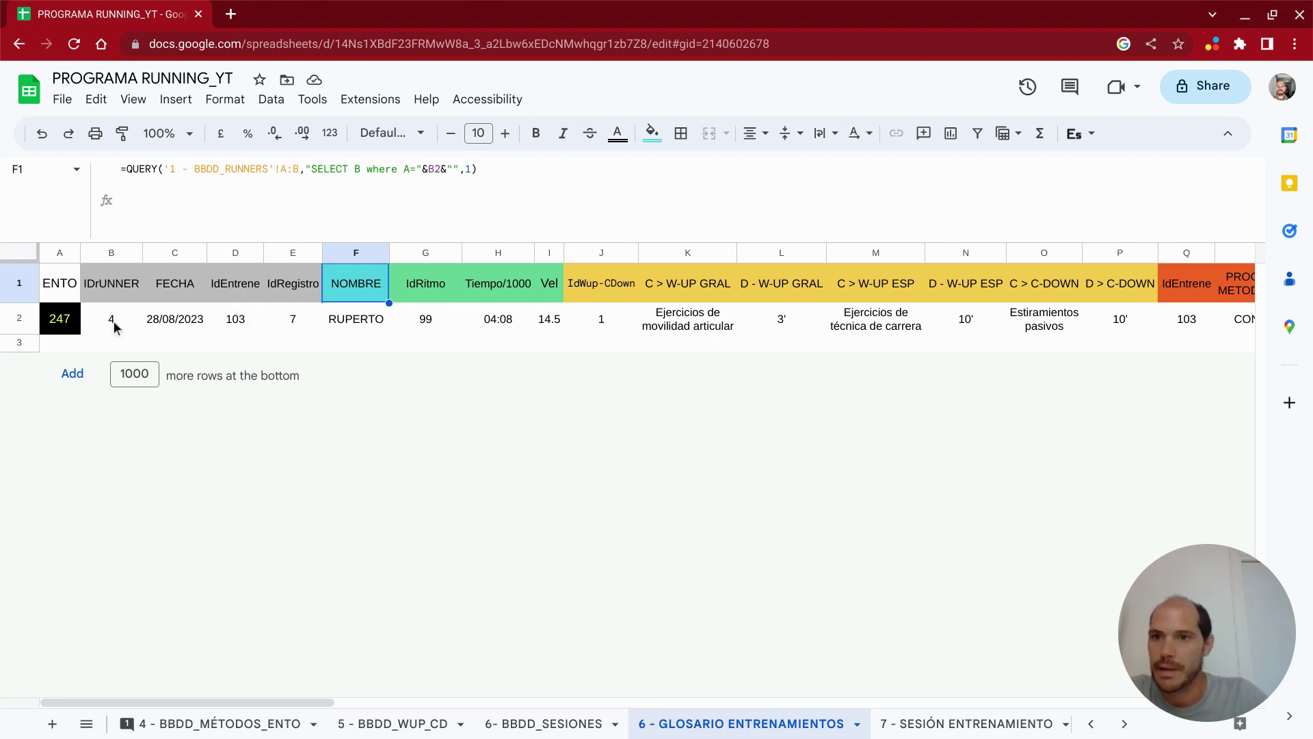
left_click(437, 286)
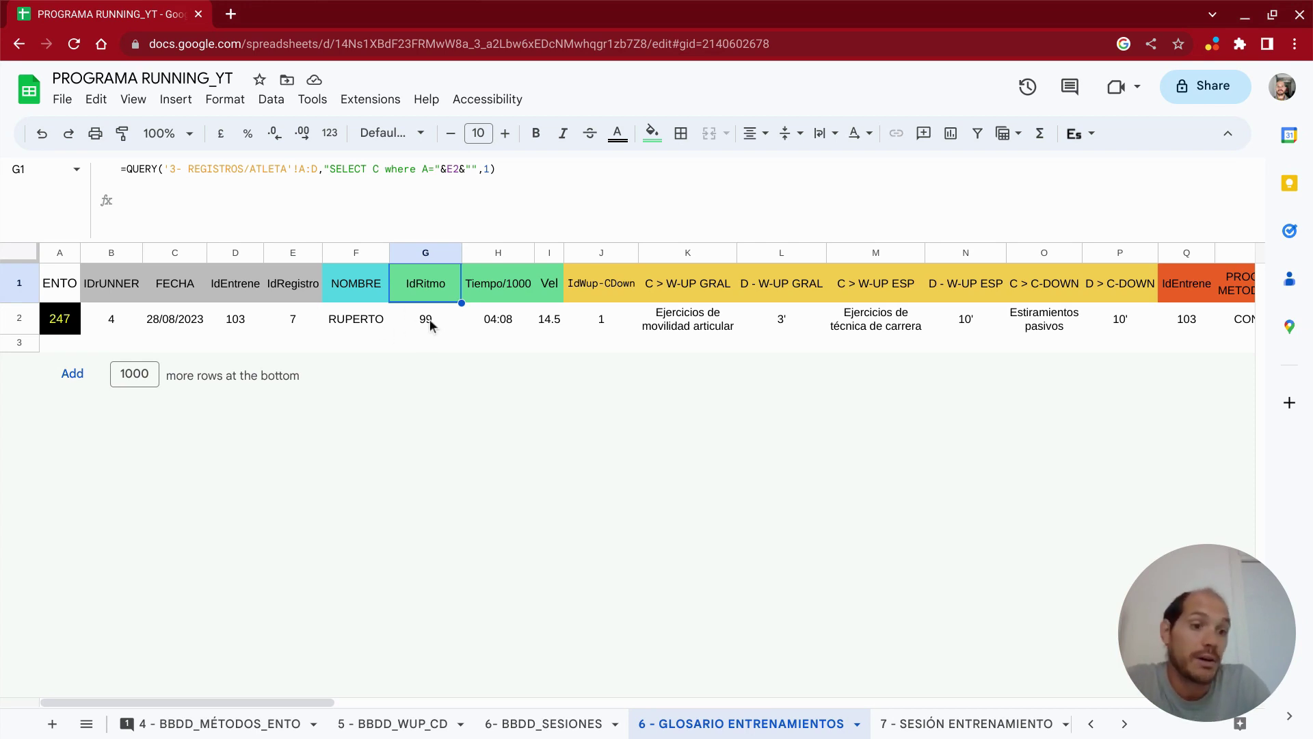
left_click(493, 286)
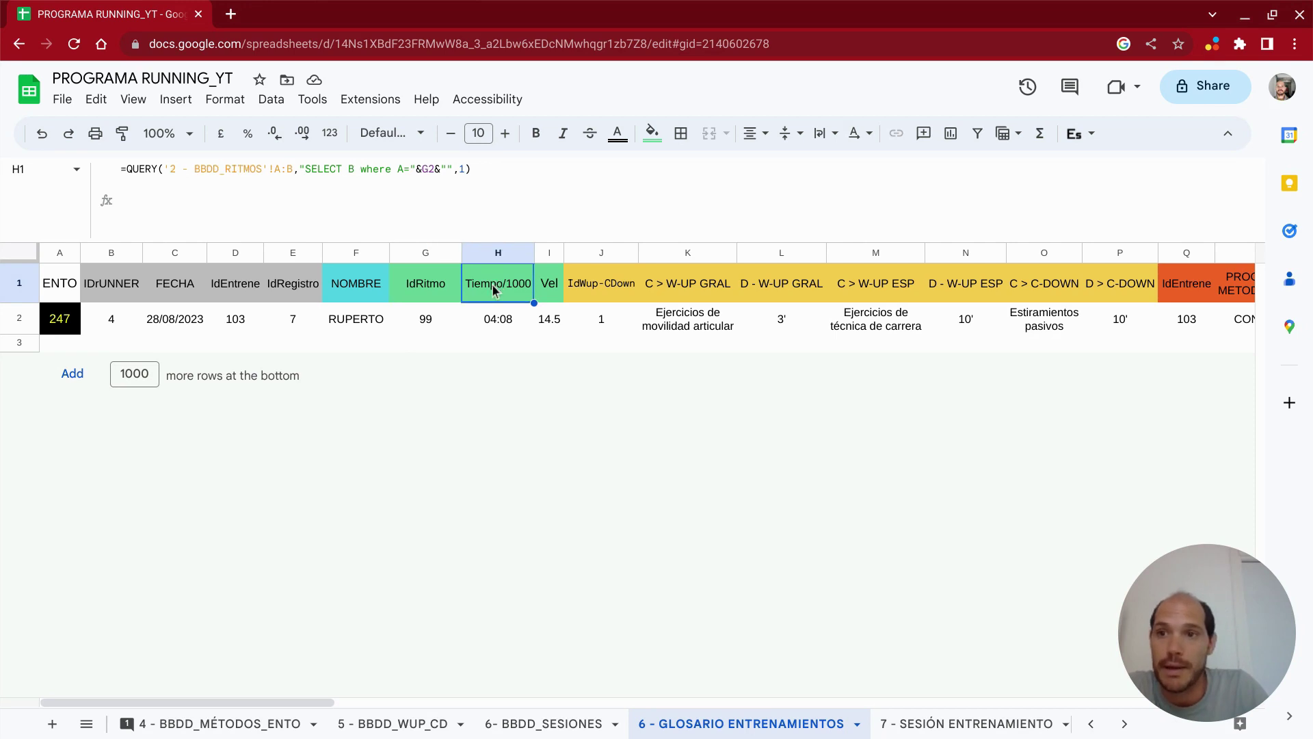
left_click(219, 170)
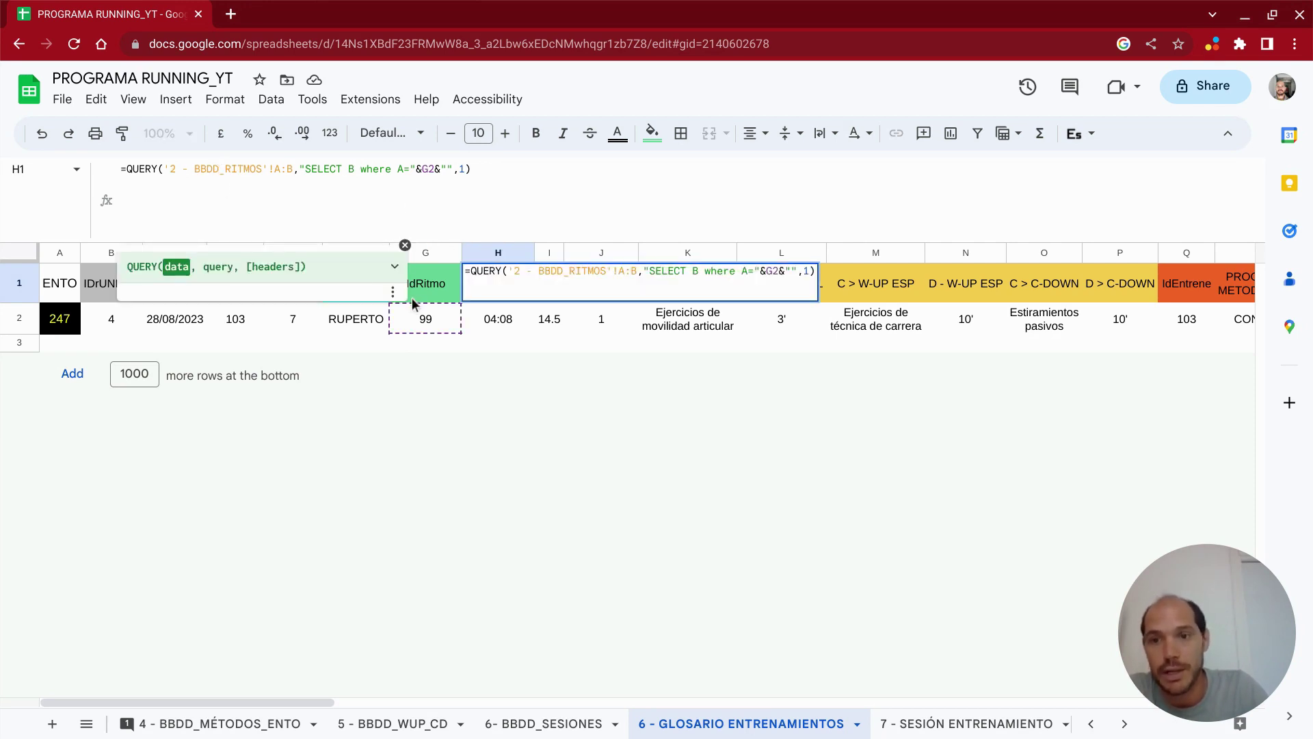
key("Escape")
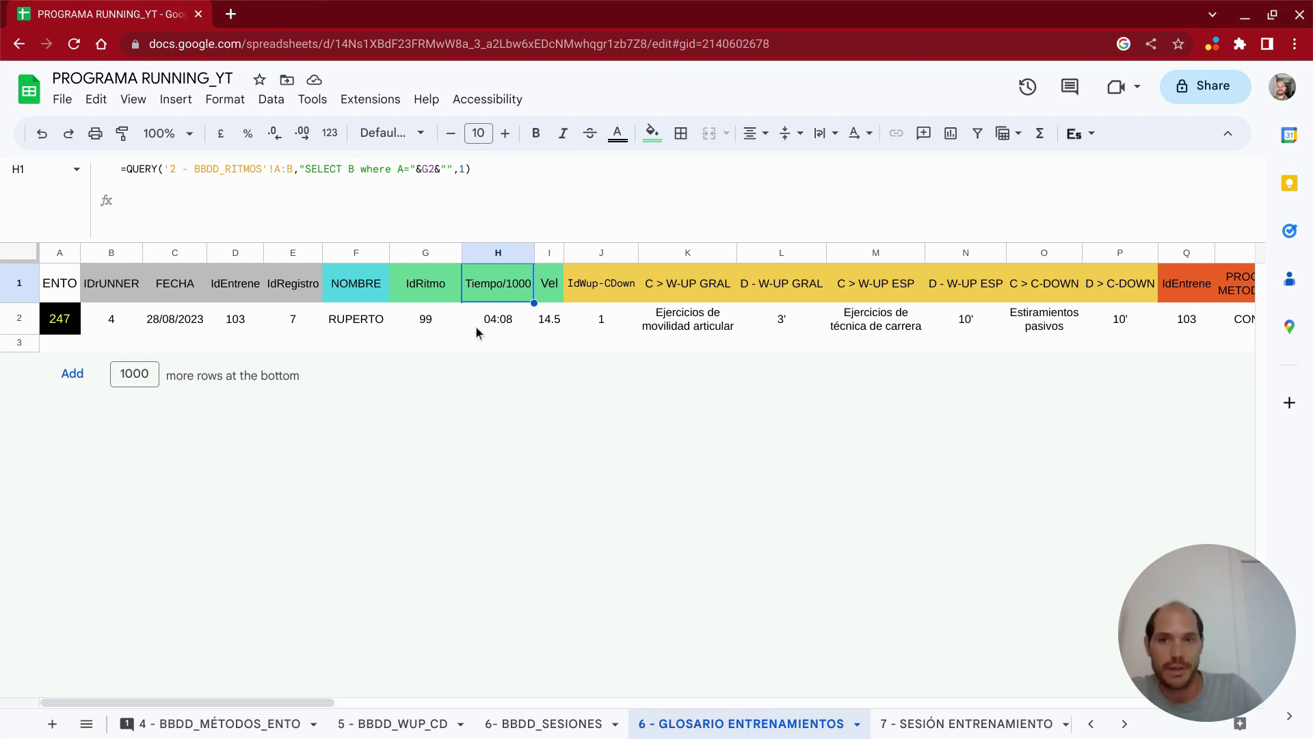
left_click(558, 291)
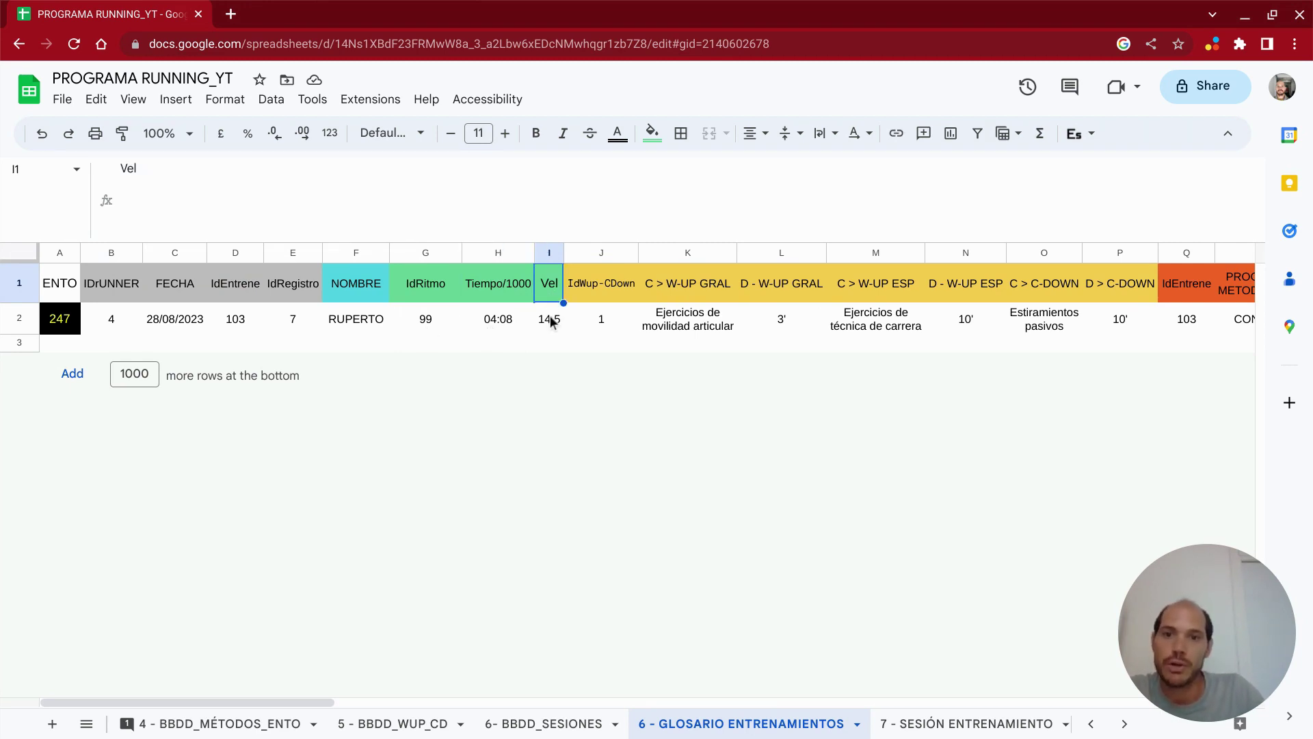
left_click(550, 316)
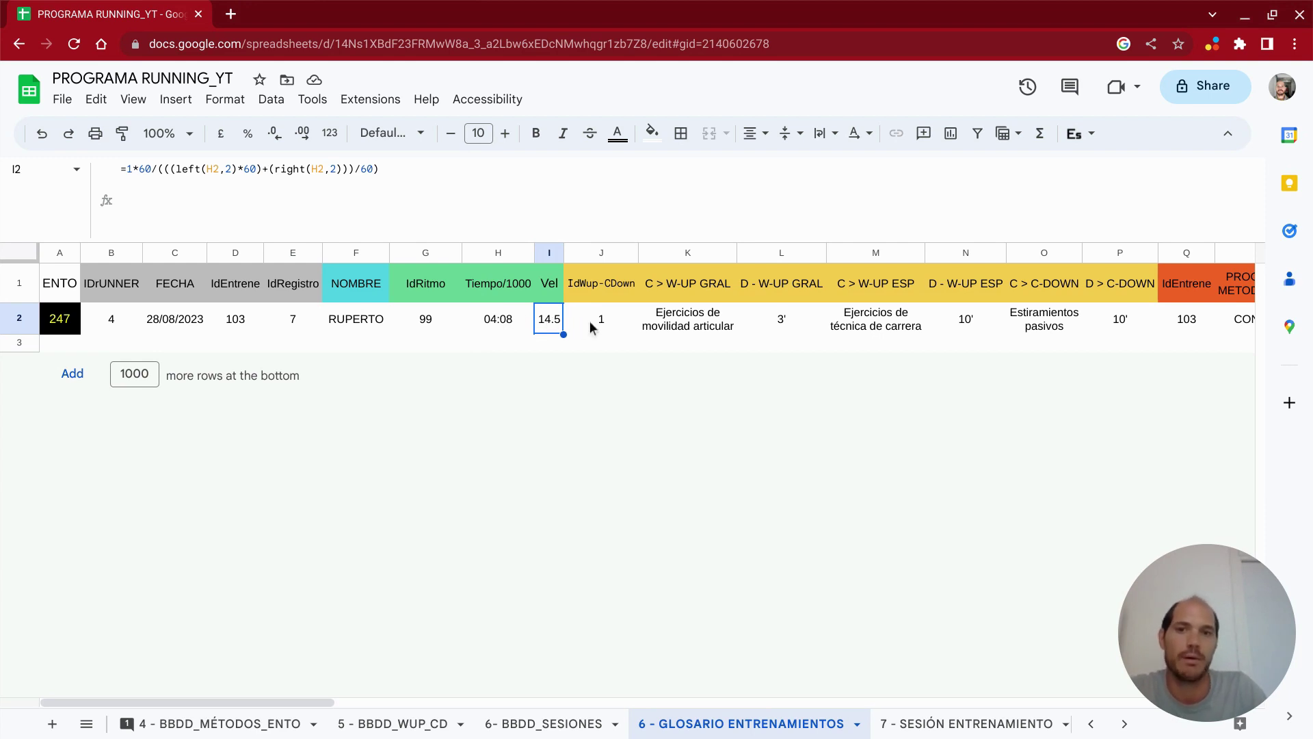
left_click(595, 285)
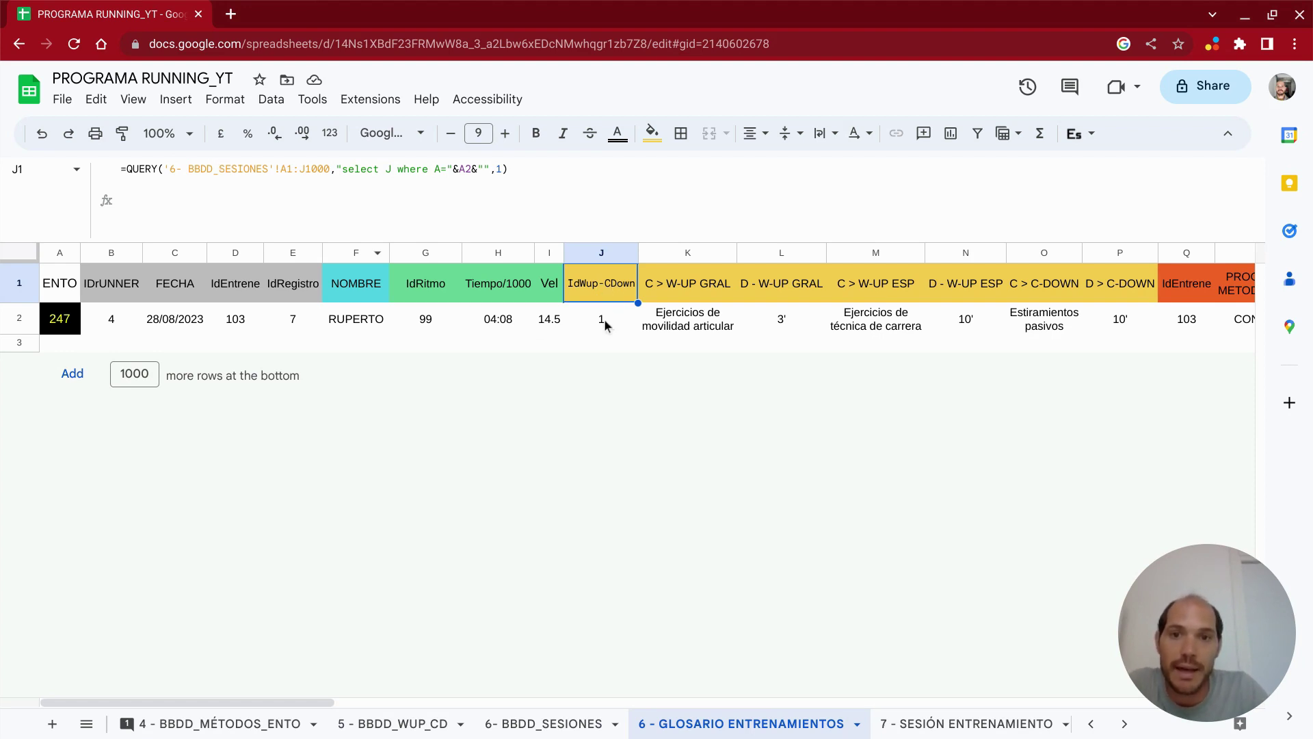
left_click(701, 281)
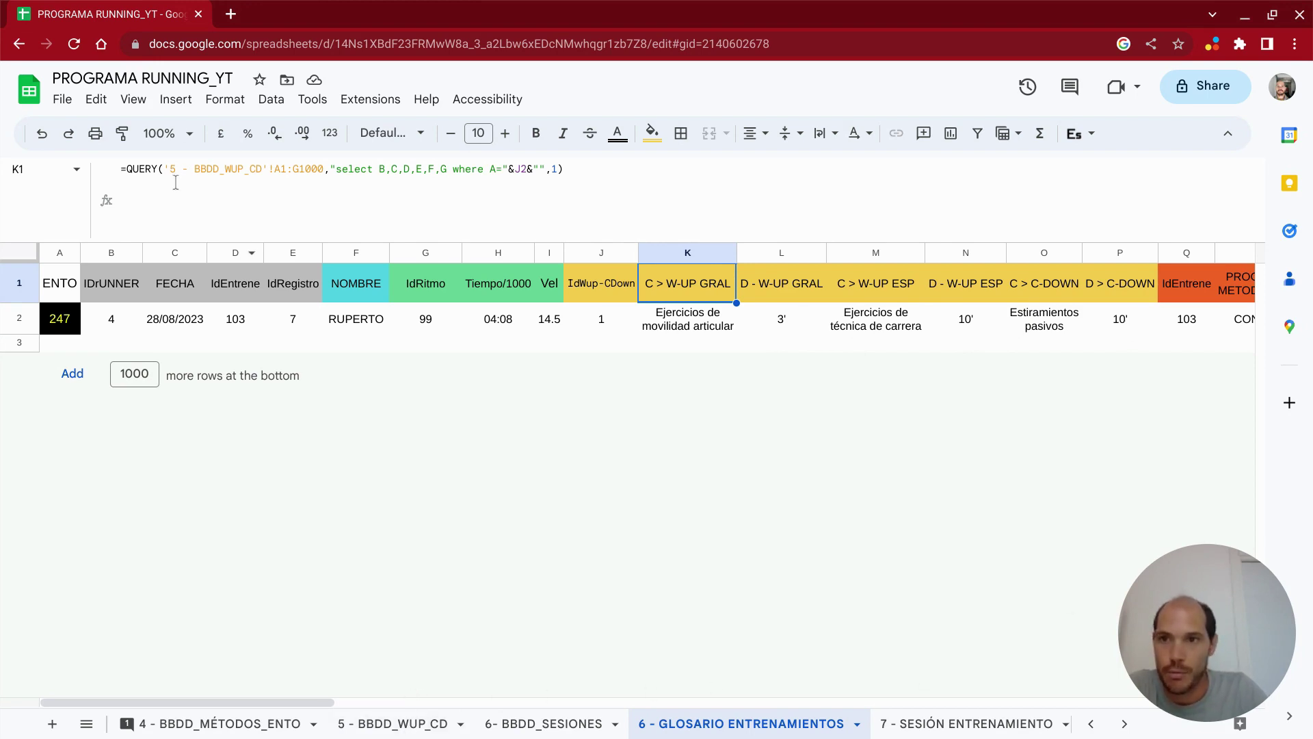
left_click(386, 724)
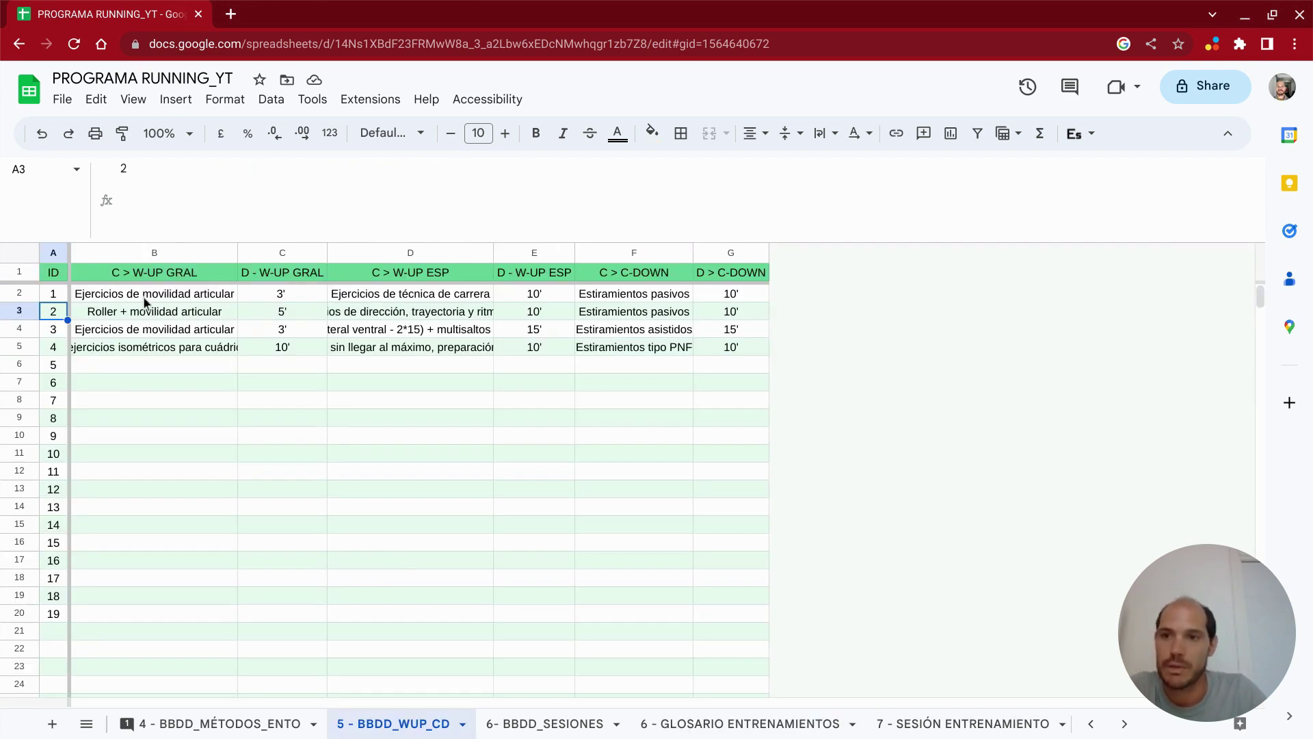
left_click(145, 295)
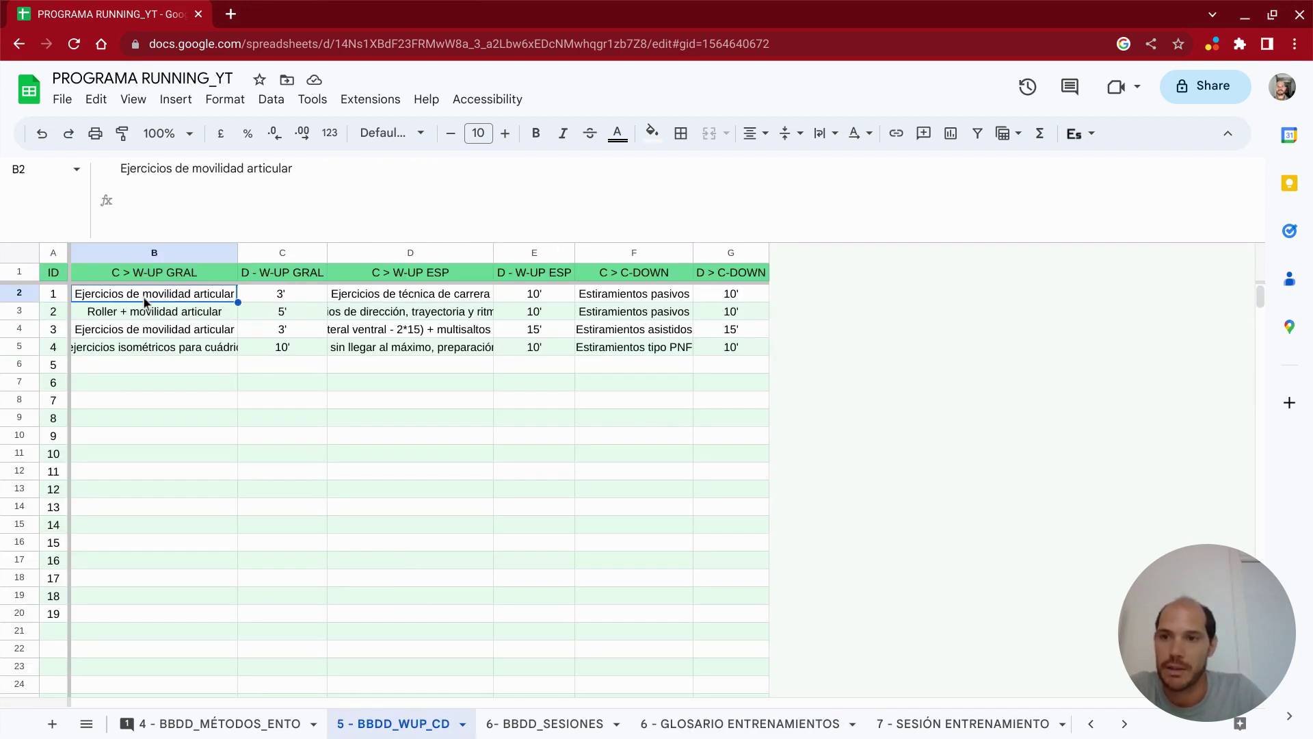
left_click(393, 300)
left_click(535, 298)
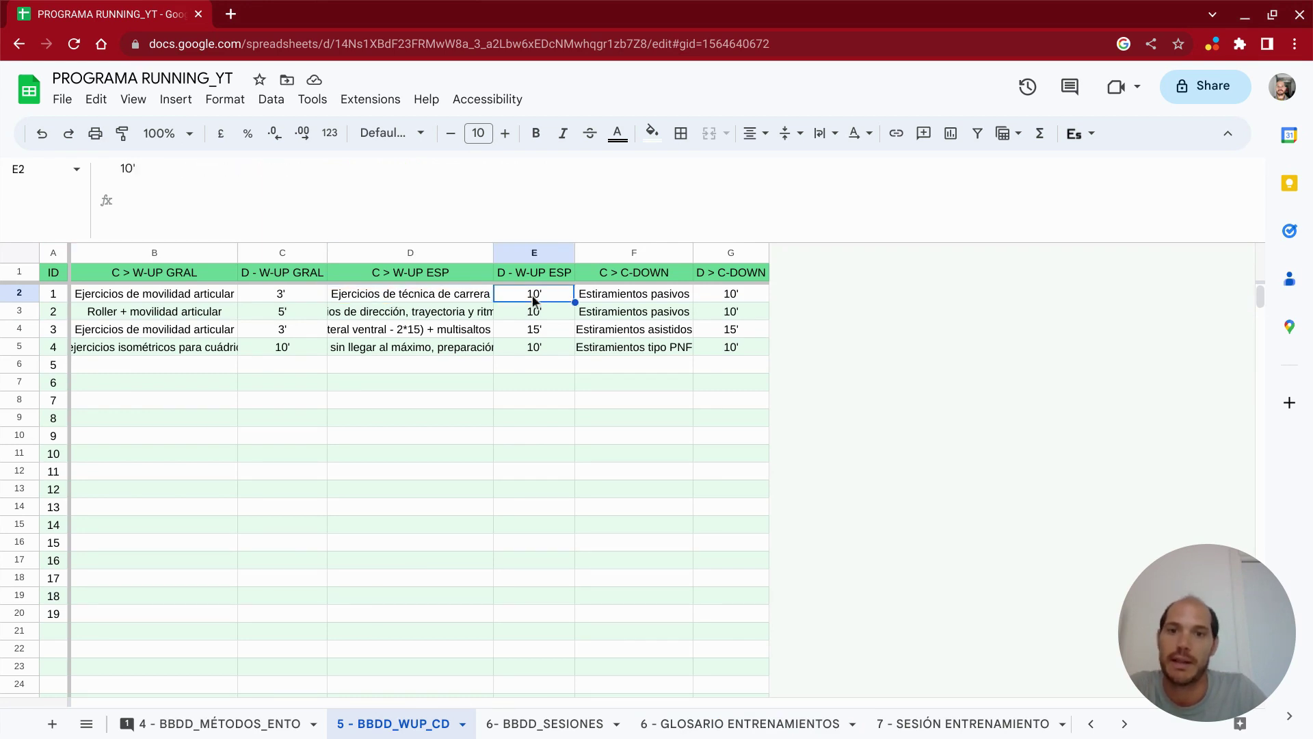
left_click(627, 299)
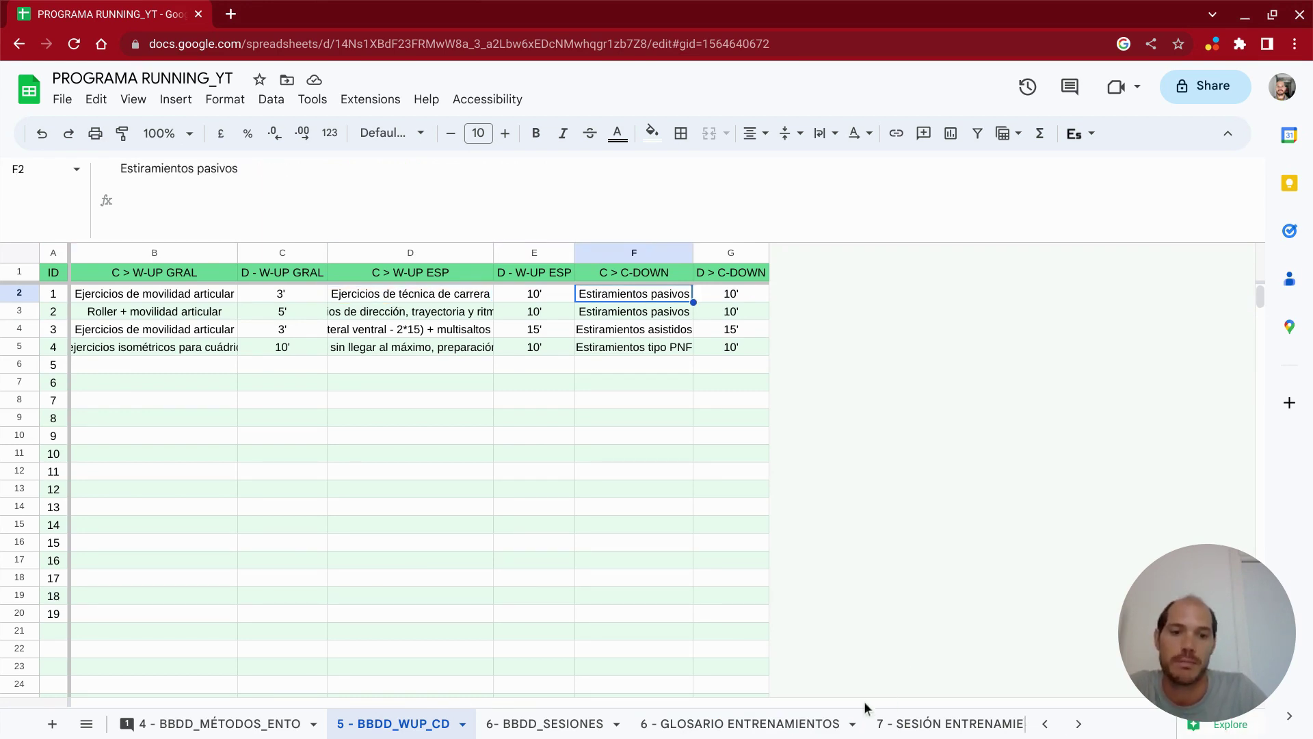
left_click(821, 712)
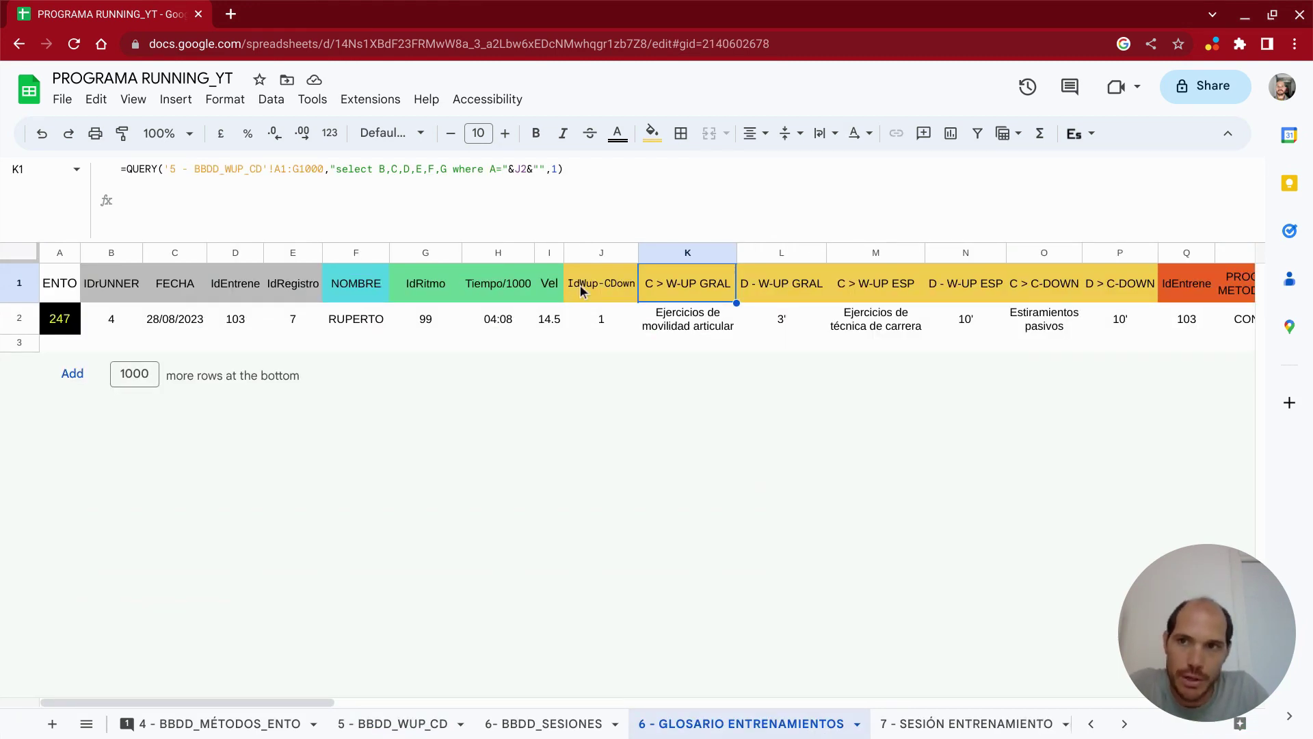
left_click(581, 284)
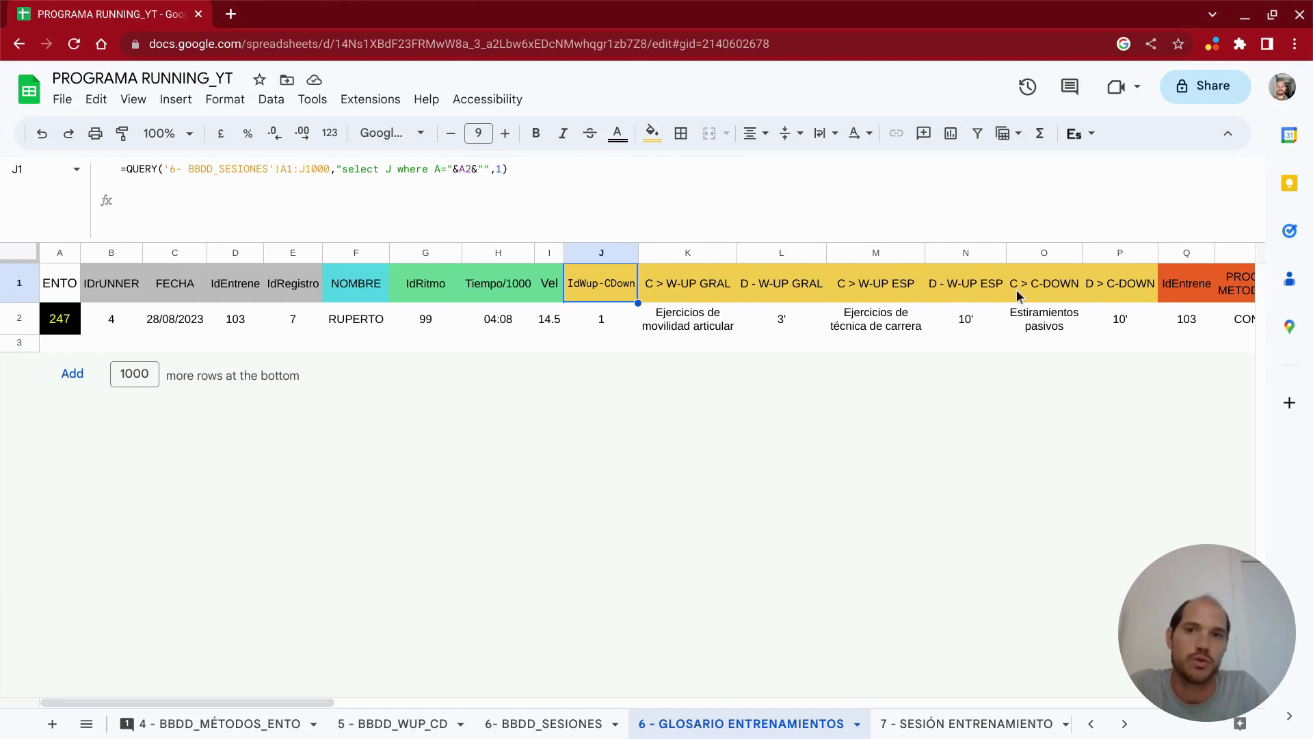
left_click(1173, 290)
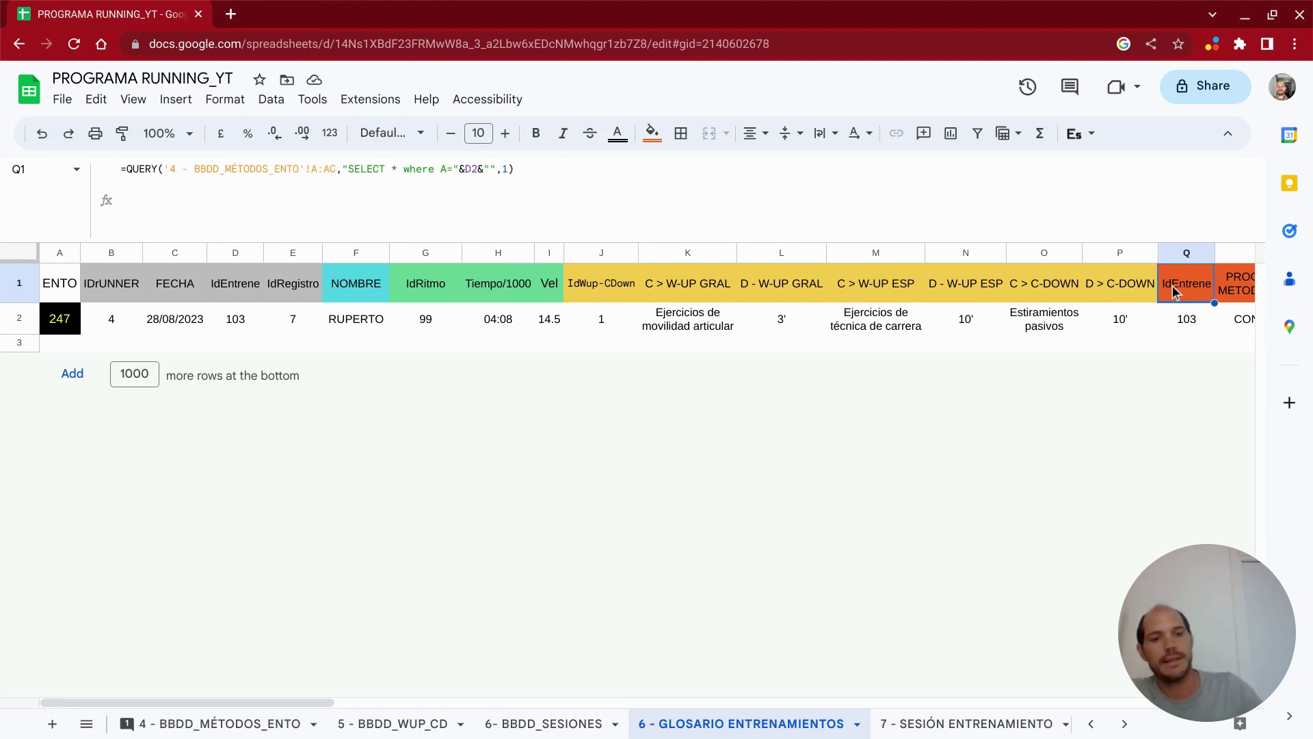
key("Right")
key("Right")
key("Right")
key("Right")
key("Right")
key("Right")
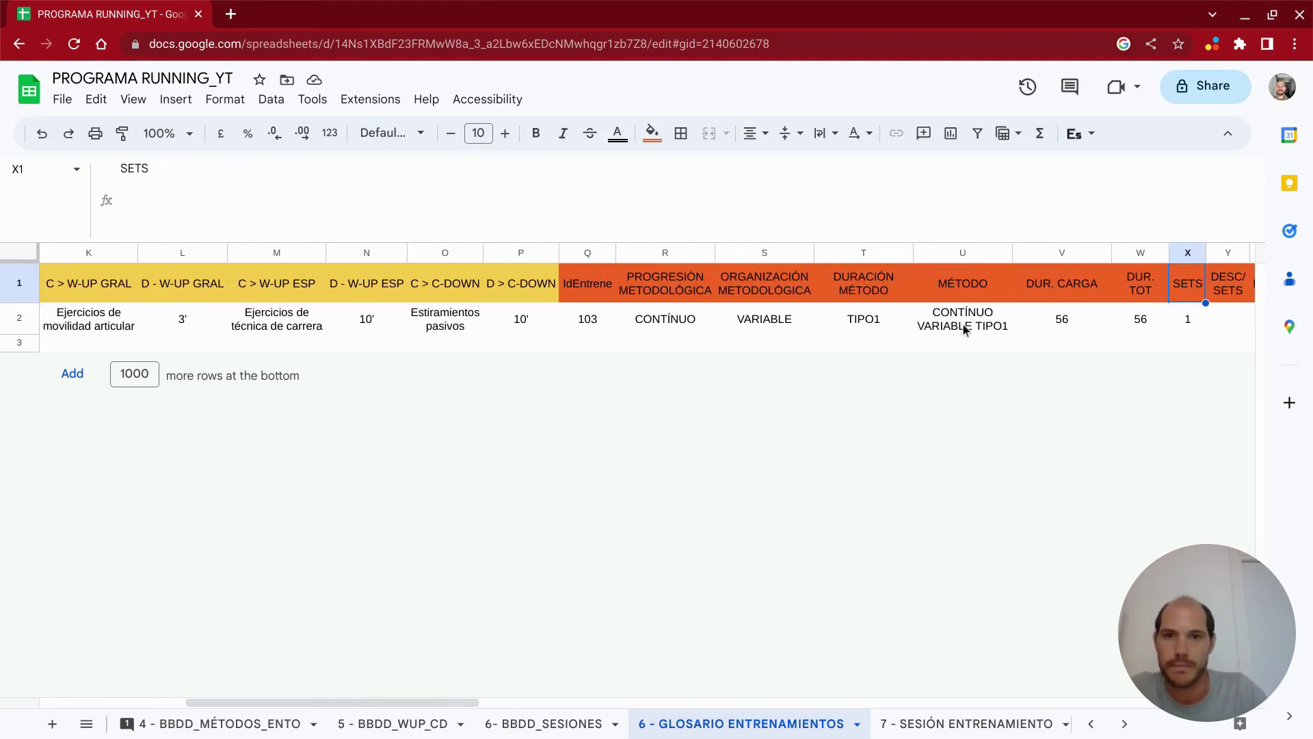
left_click(576, 294)
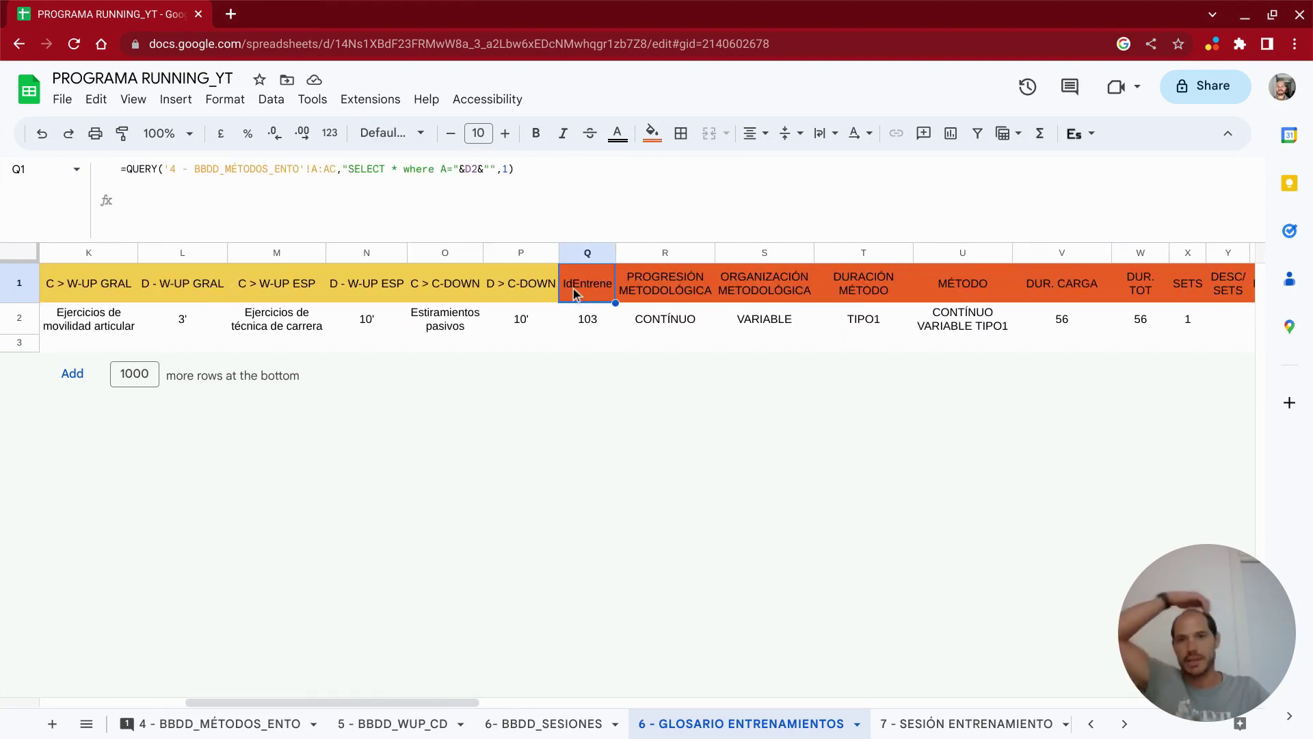
left_click(587, 318)
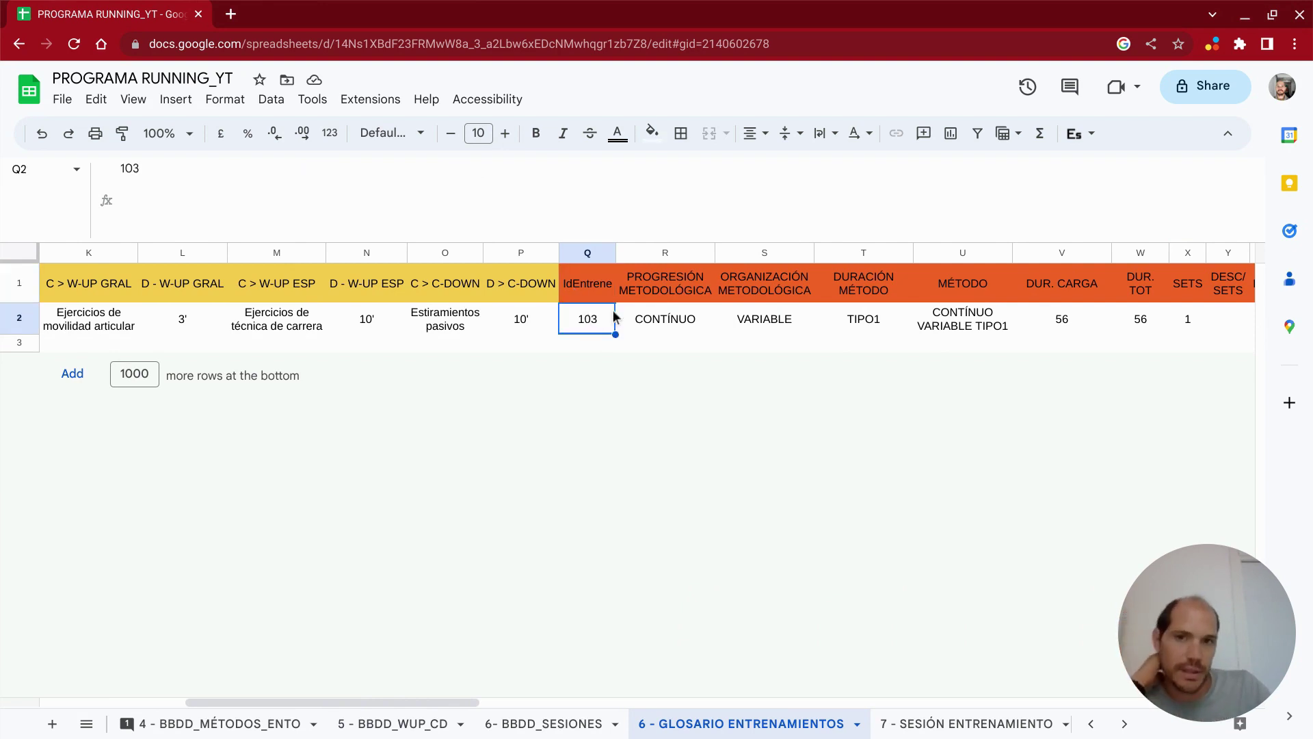
left_click(647, 321)
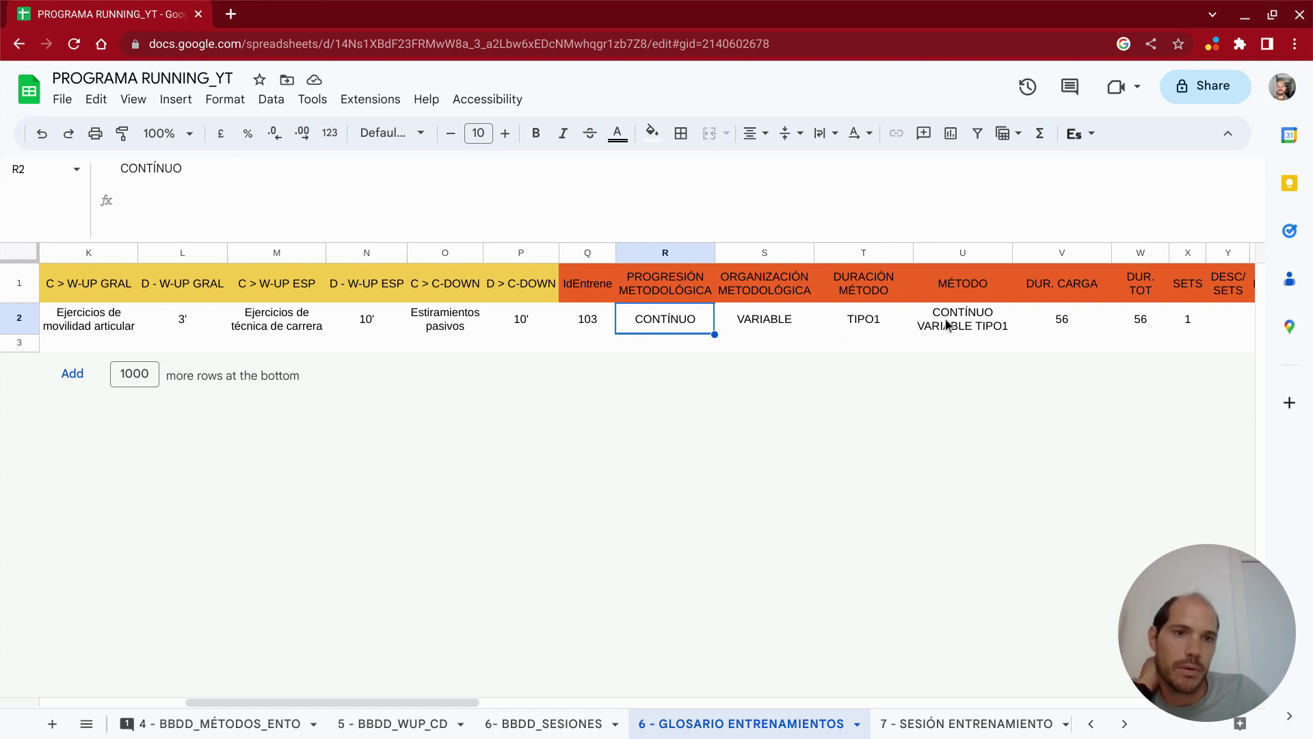
left_click(1072, 324)
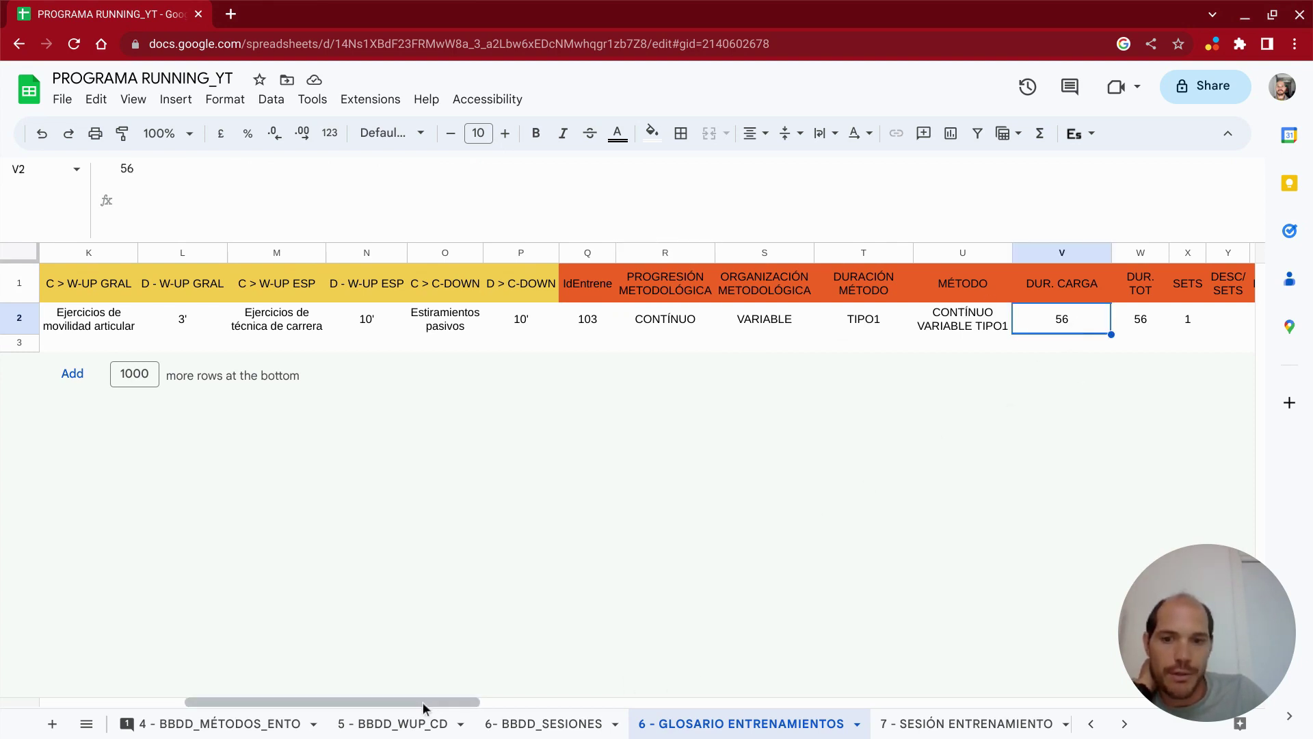
left_click_drag(423, 702, 549, 703)
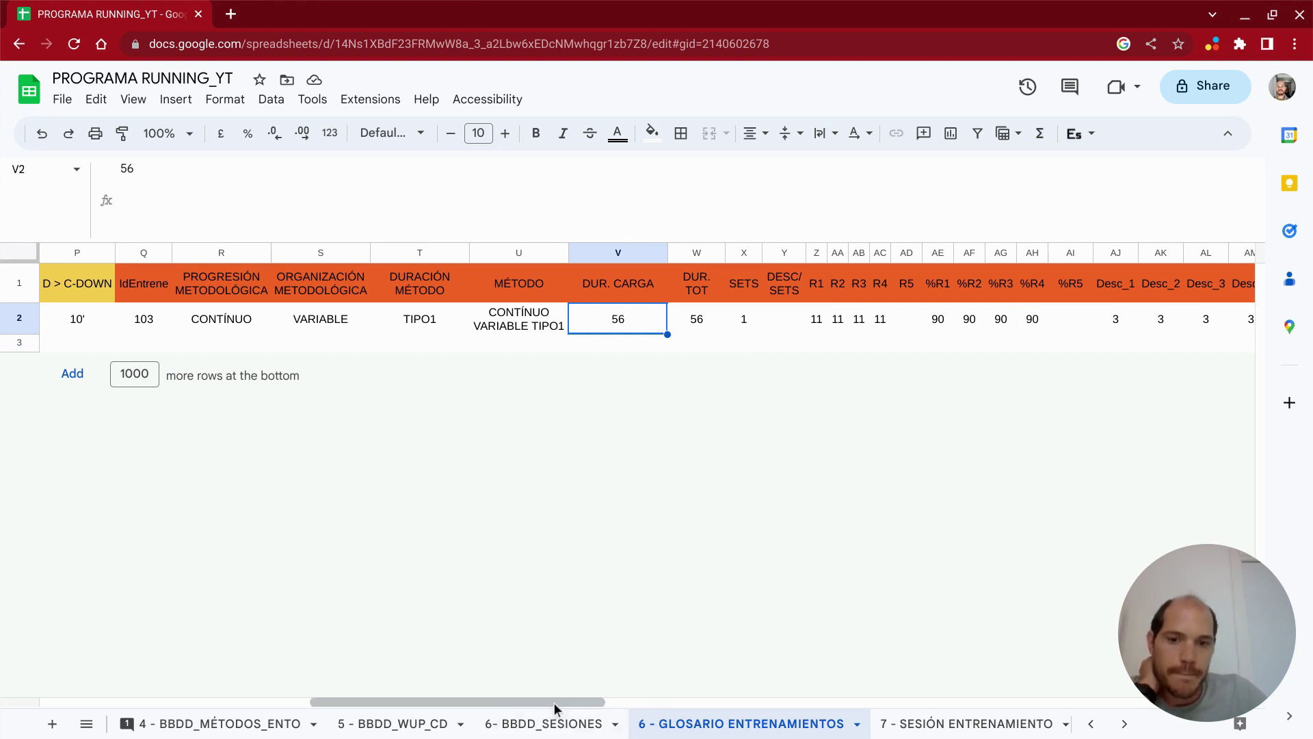
left_click_drag(557, 704, 319, 704)
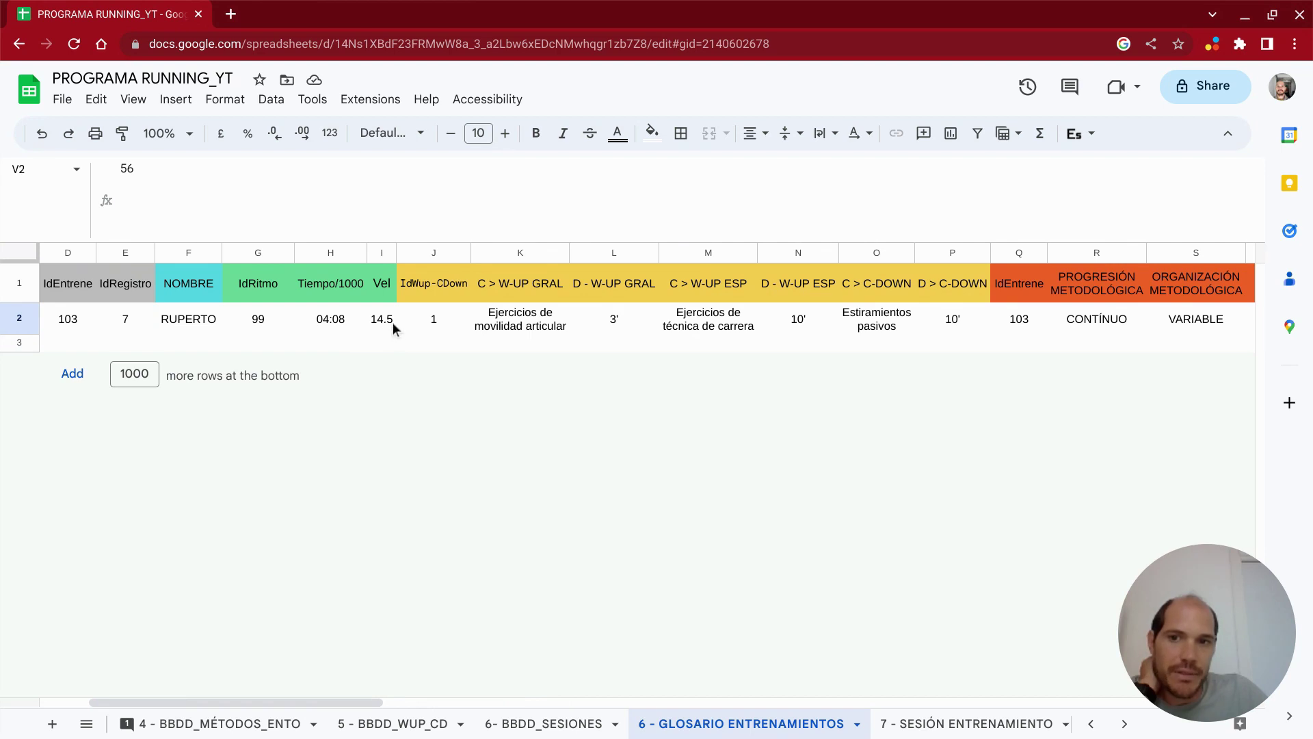
left_click_drag(322, 703, 578, 704)
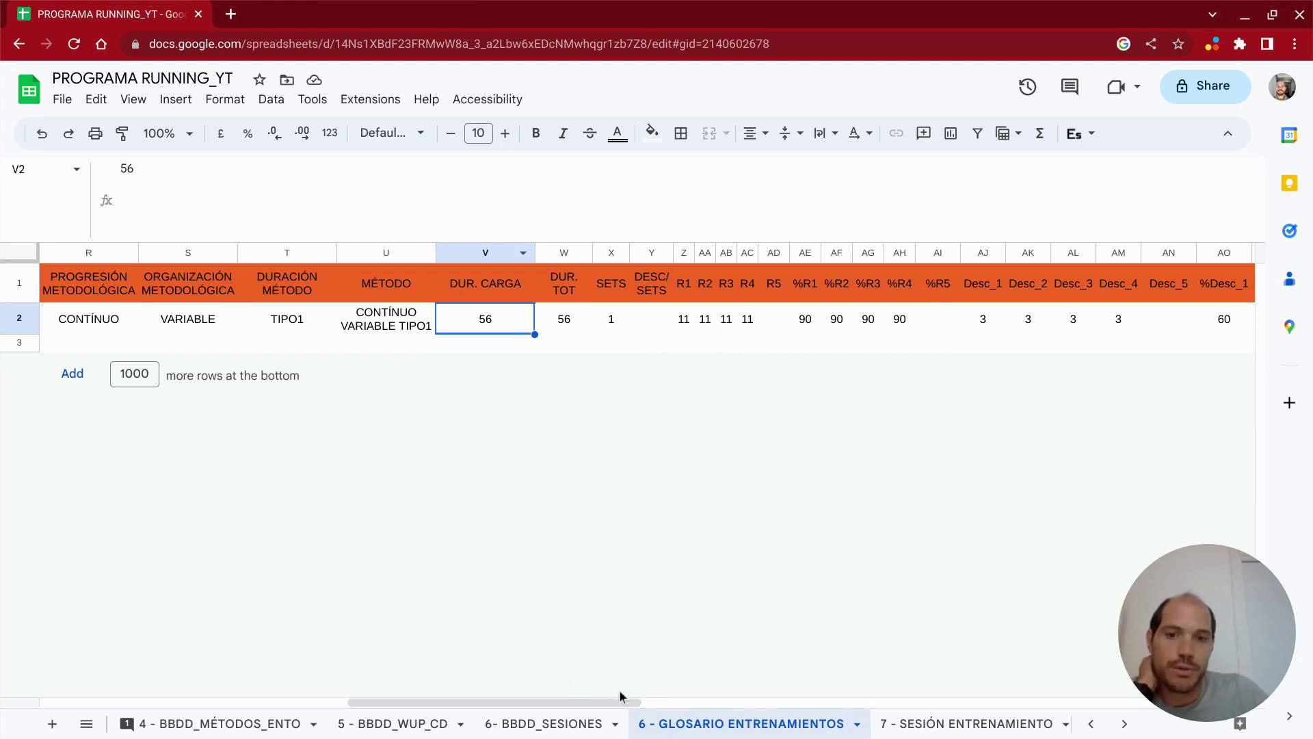
left_click_drag(620, 701, 721, 703)
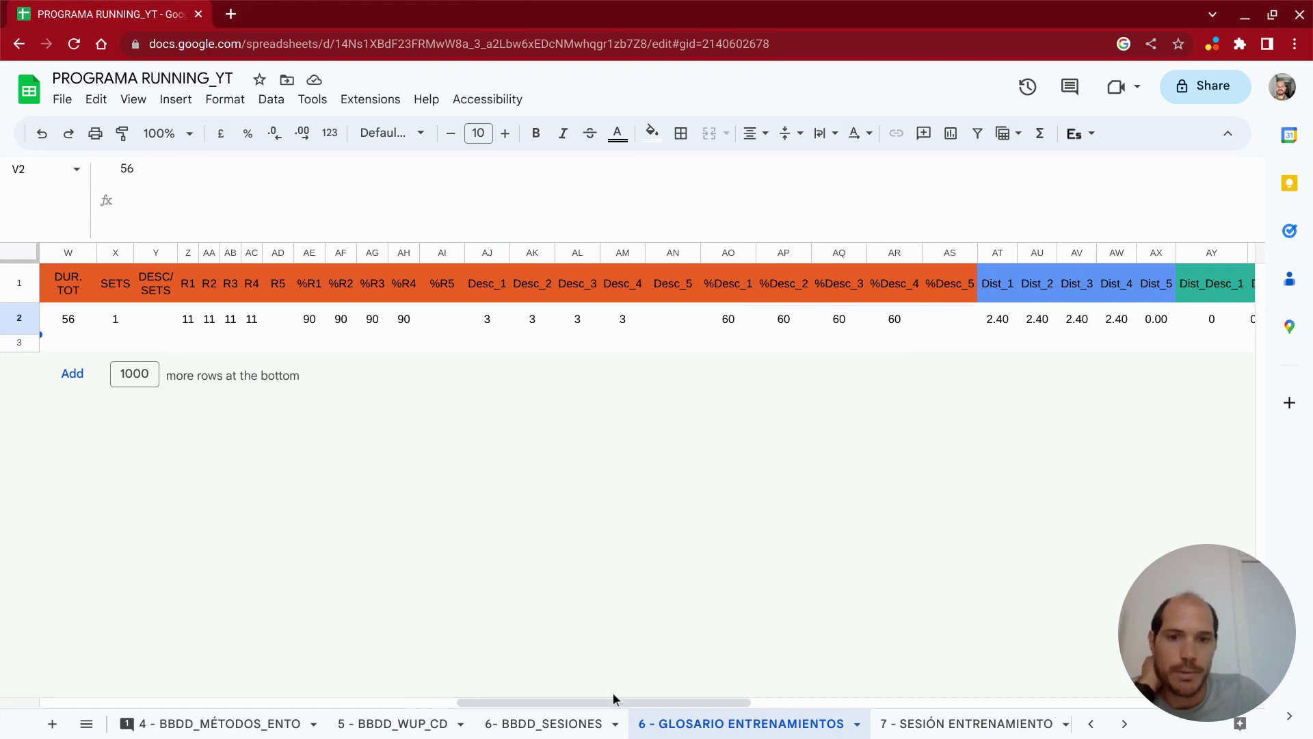
left_click_drag(613, 703, 683, 699)
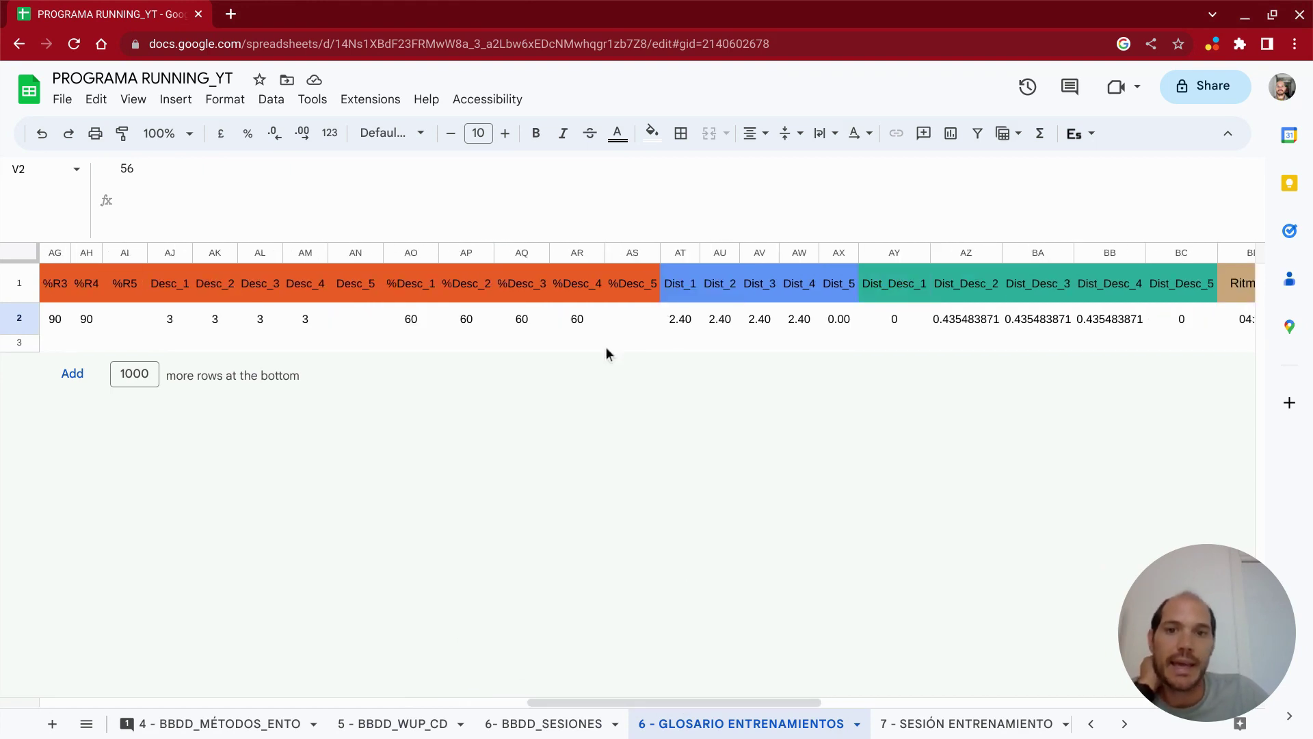
- Review the Dist_1 formula without changing it and copy its 2.40 format with Paint format
left_click(628, 290)
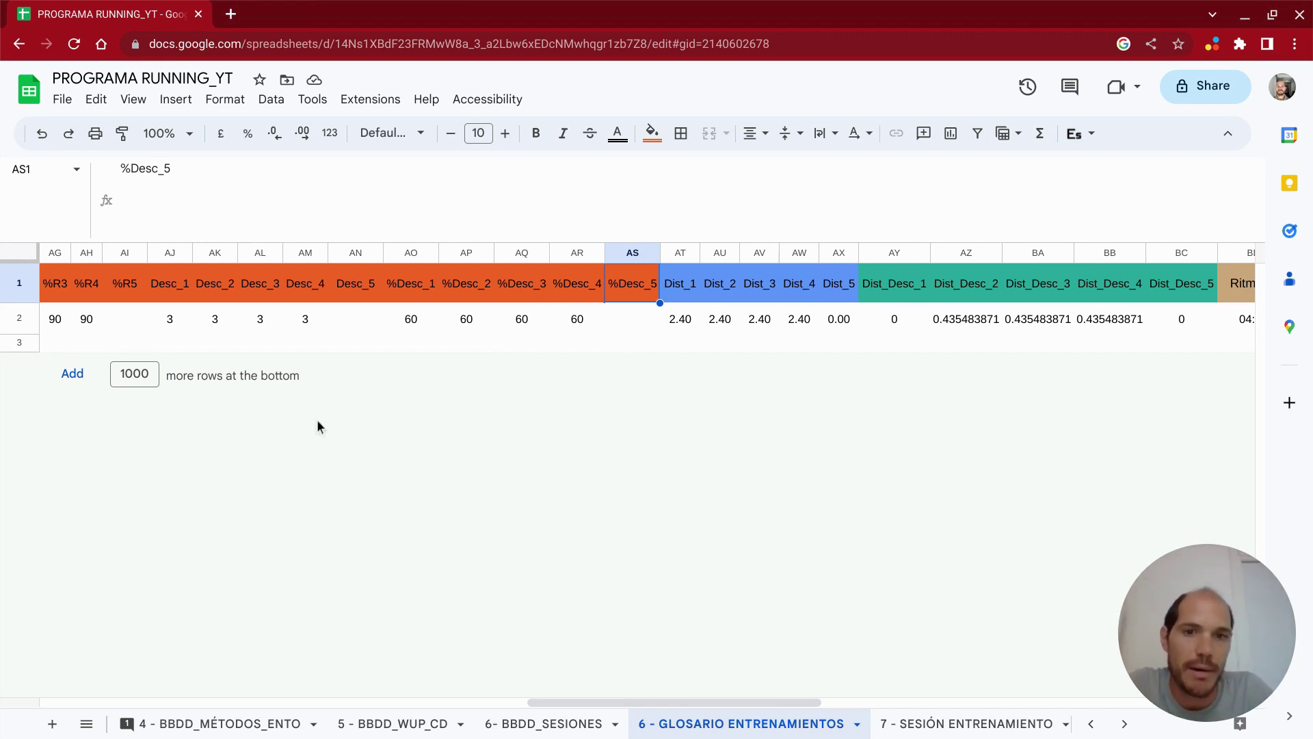
left_click(673, 327)
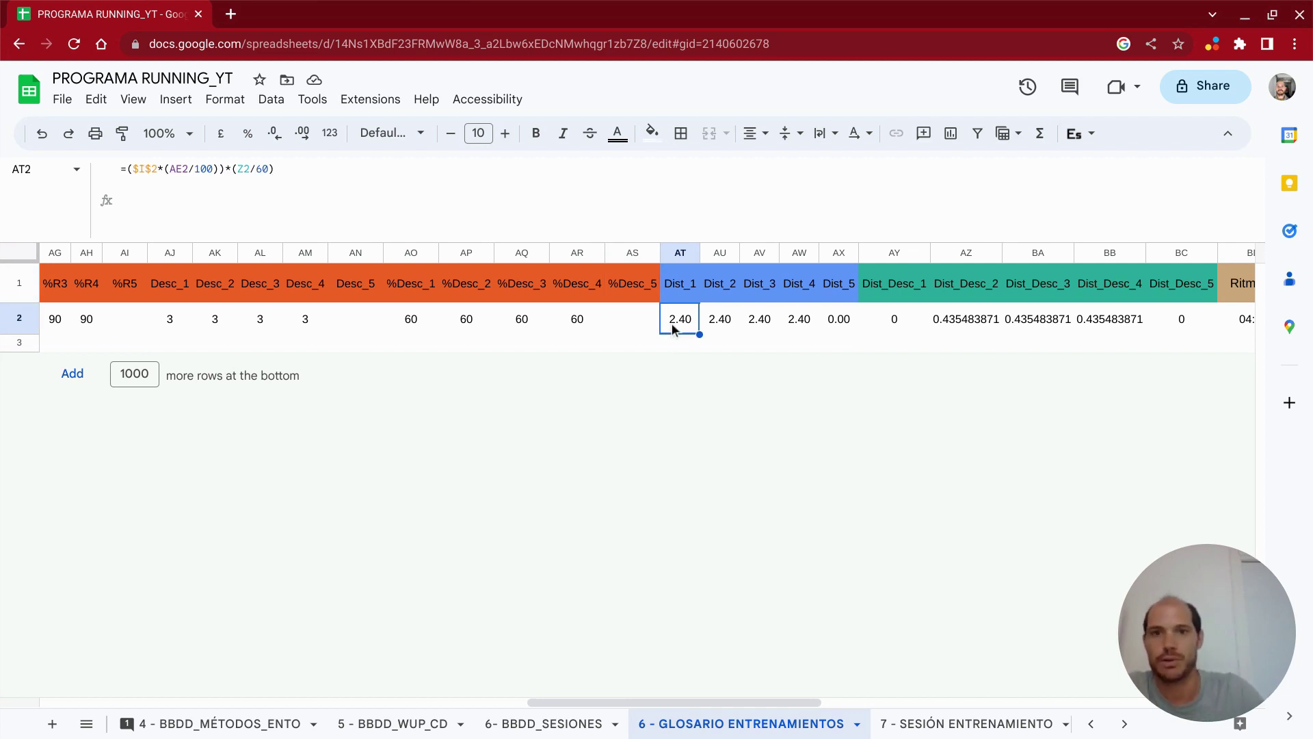
left_click(148, 169)
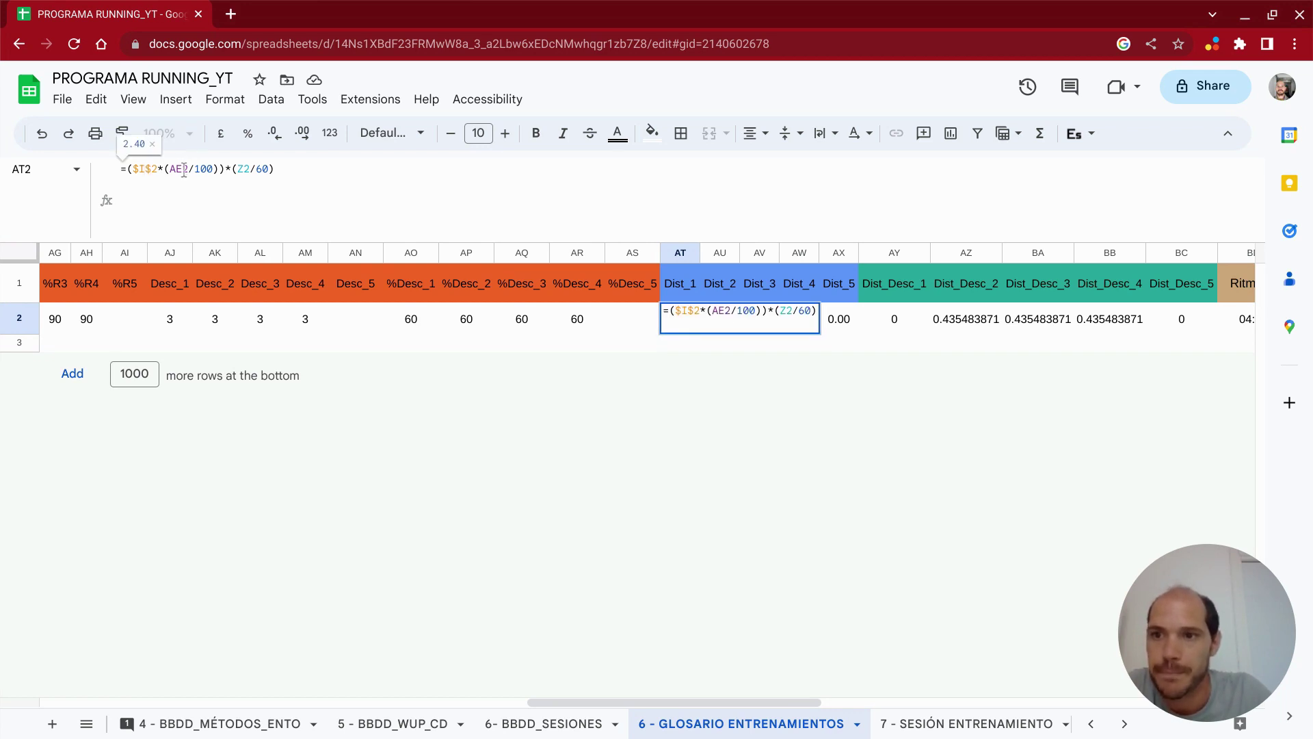
left_click_drag(614, 703, 565, 714)
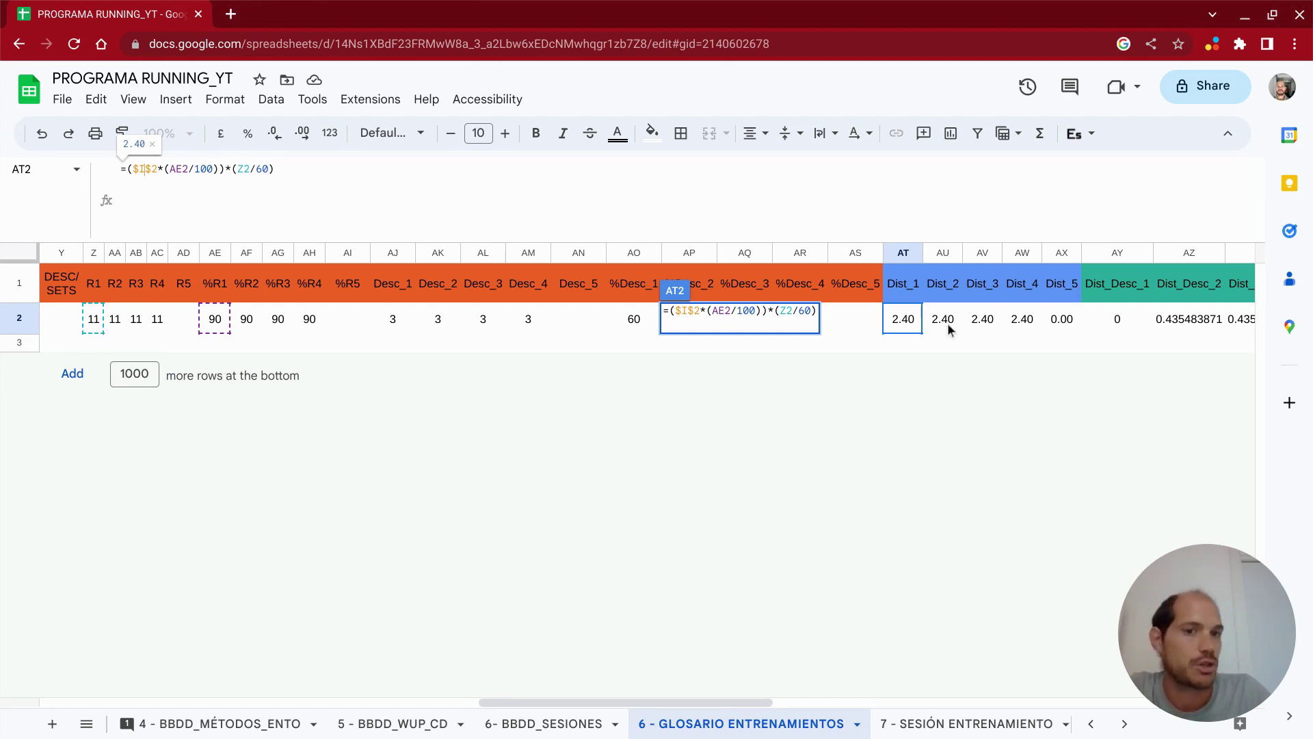
key("Escape")
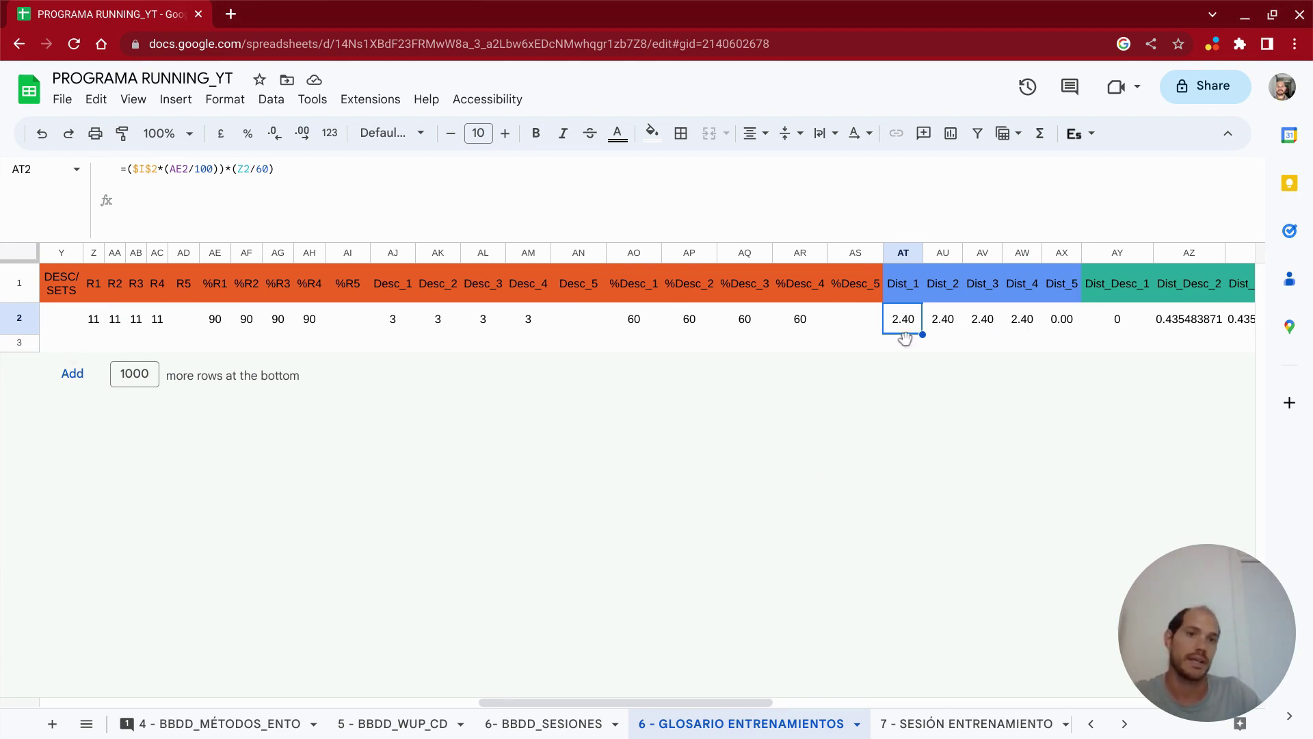
left_click_drag(704, 704, 778, 700)
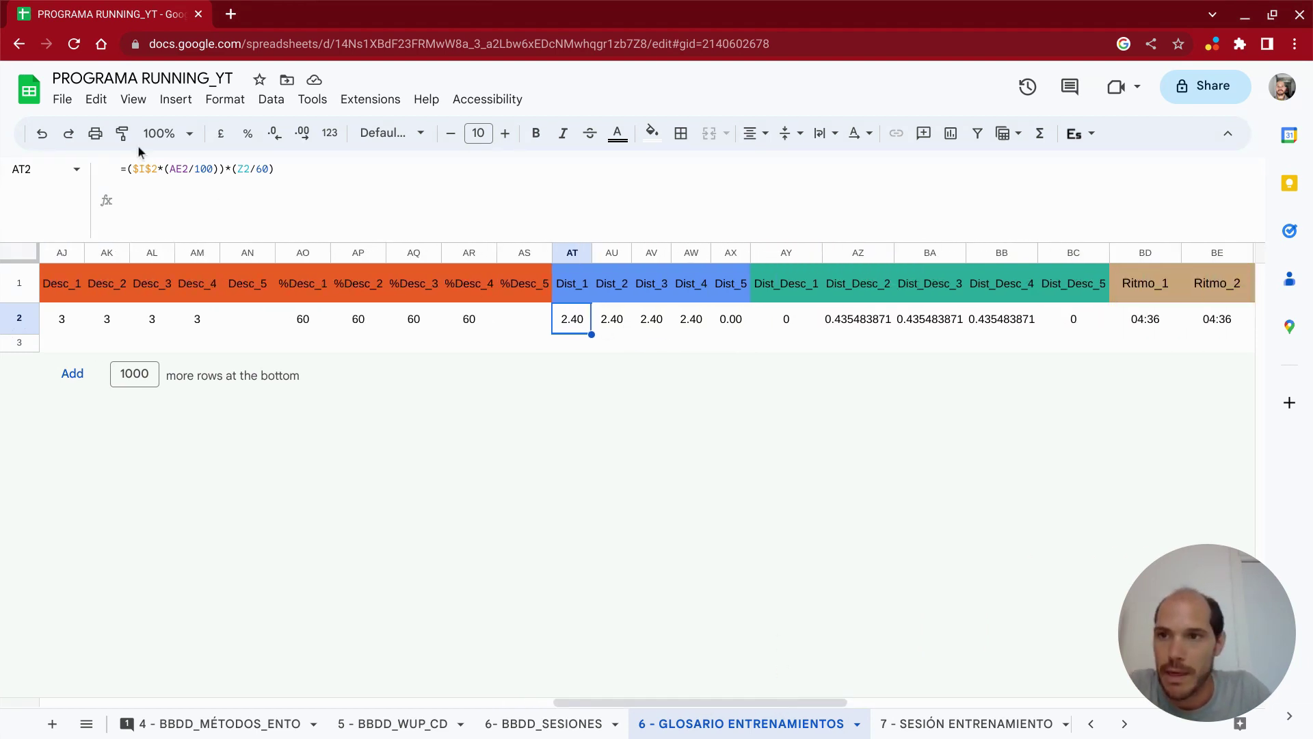
left_click(122, 133)
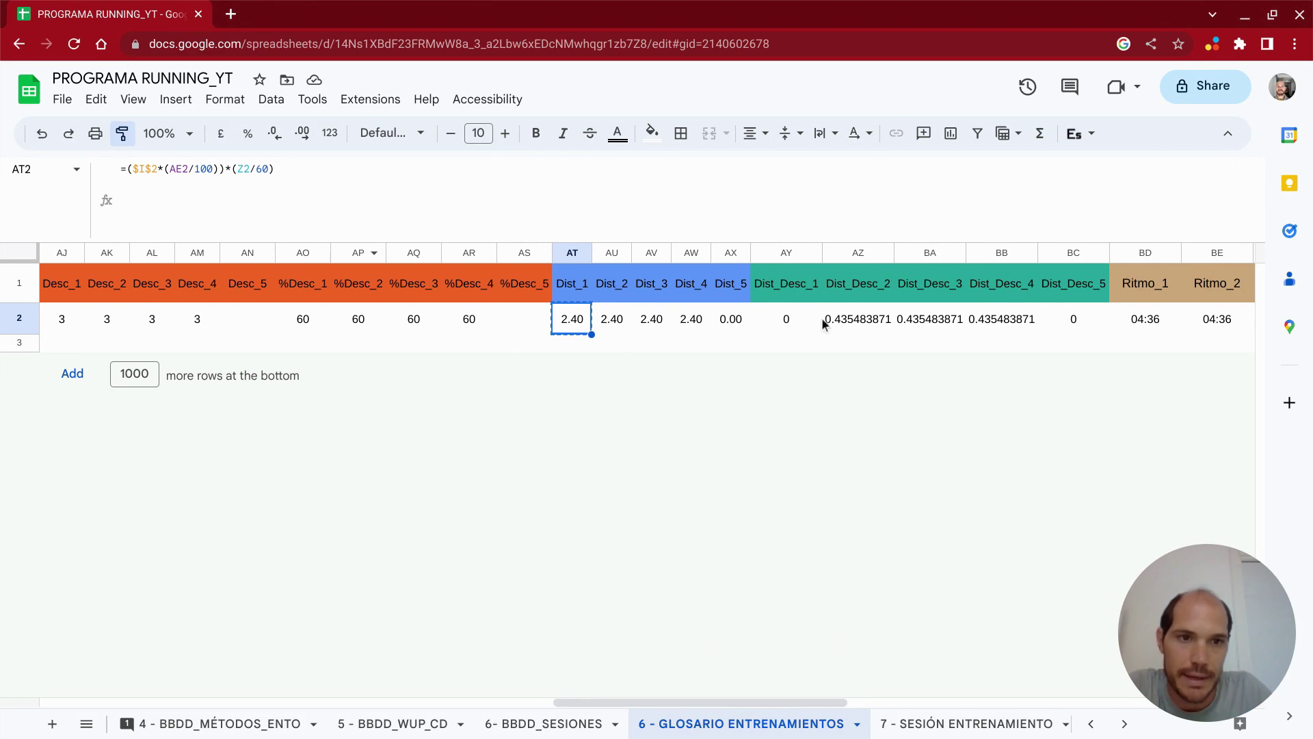
- Paint the two-decimal format onto Dist_Desc_1–5 (AY2:BC2) and check the Dist_Desc_2, Ritmo_1 and Dist_1 formulas
left_click_drag(821, 317, 1053, 317)
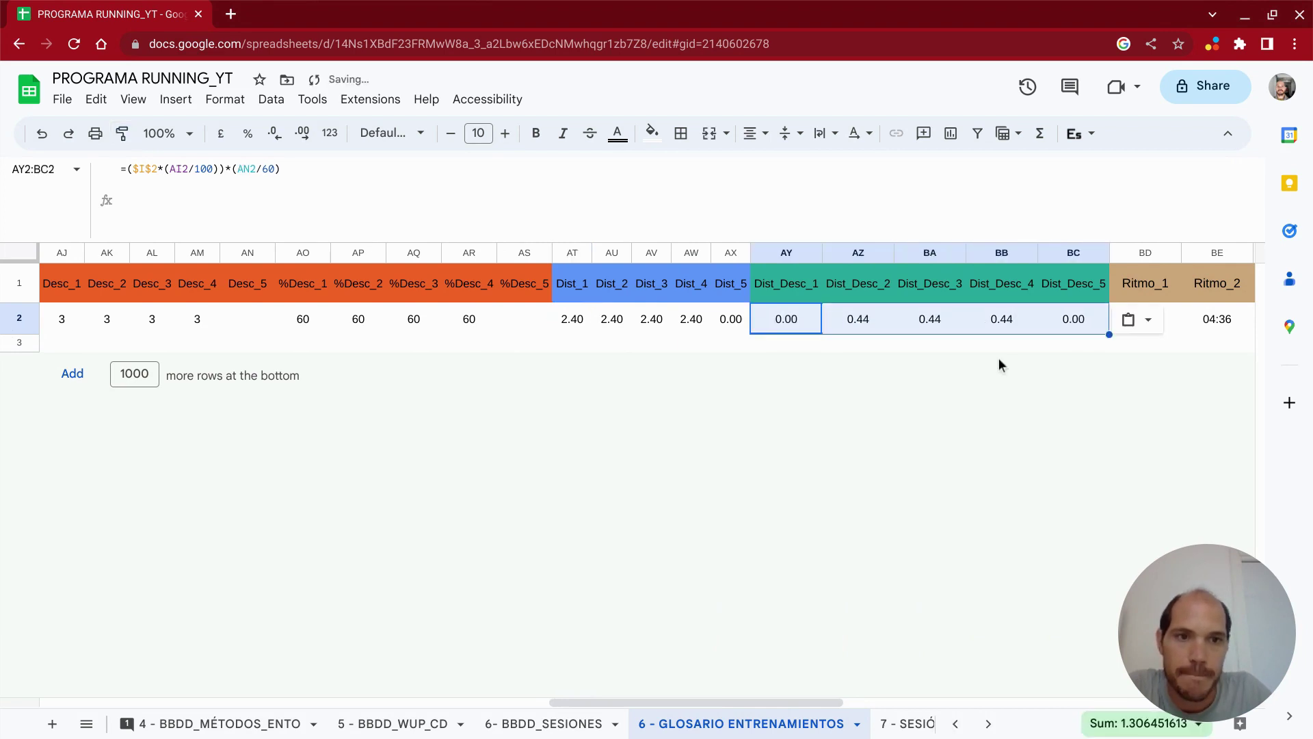
left_click(807, 327)
left_click(856, 328)
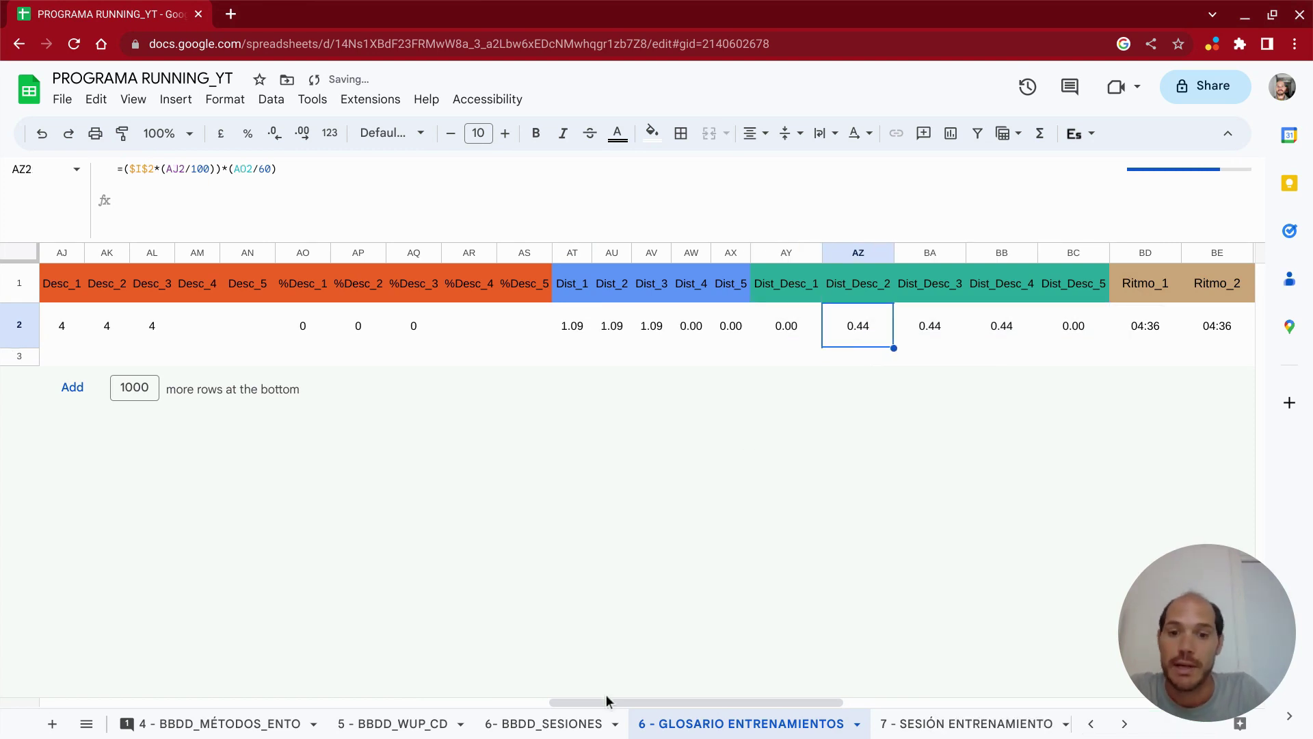
left_click_drag(607, 699, 521, 691)
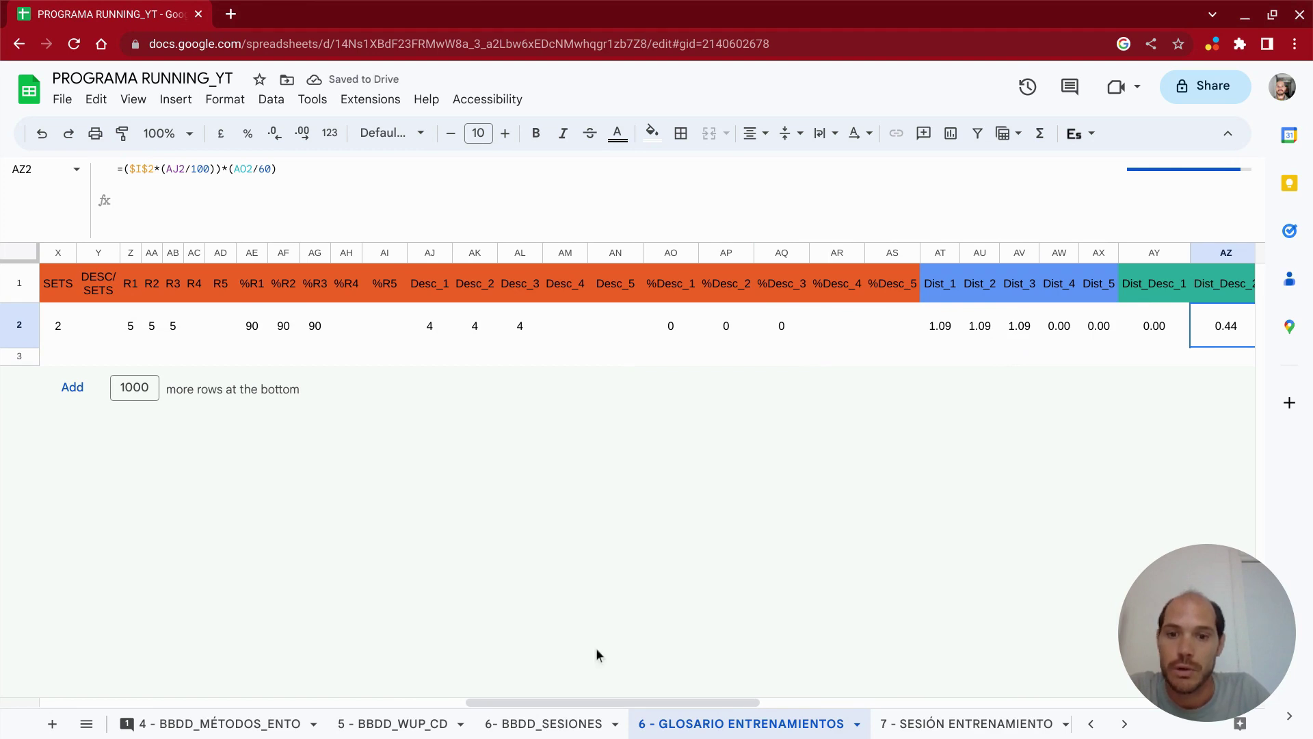
left_click_drag(595, 699, 584, 701)
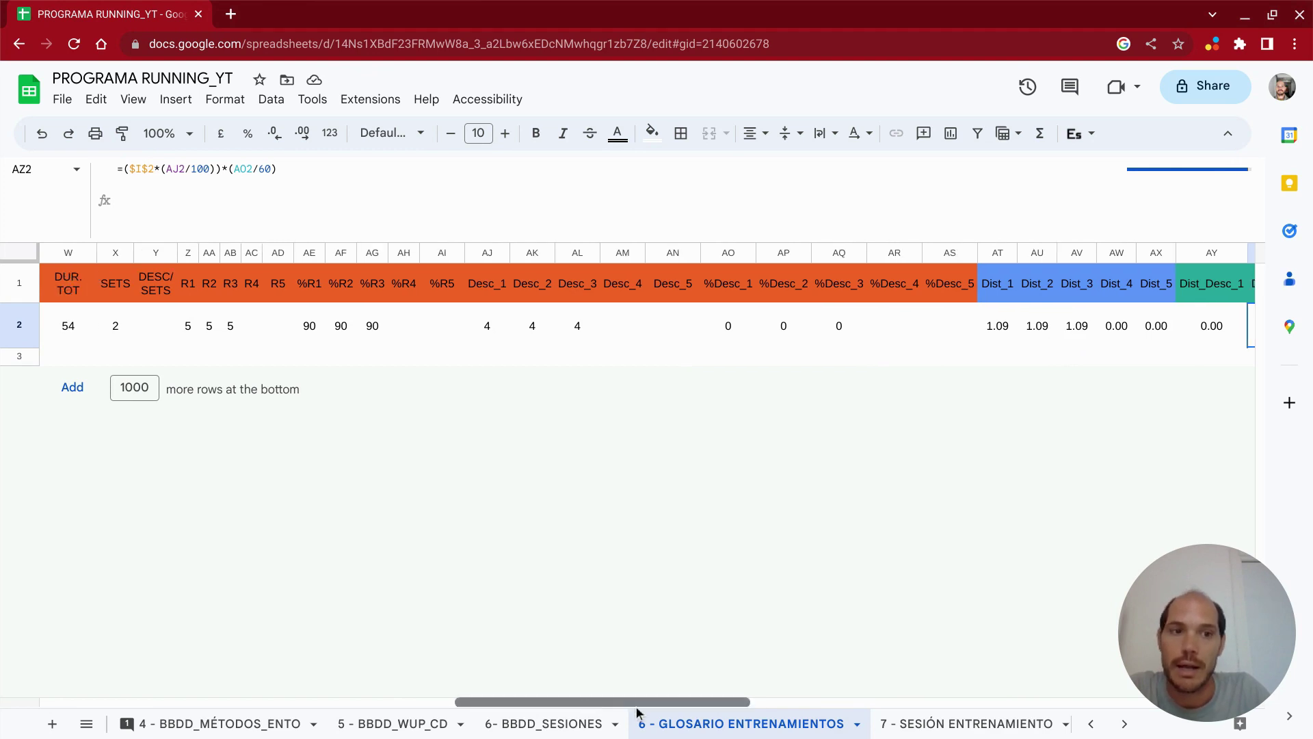
scroll(636, 706, "right", 3)
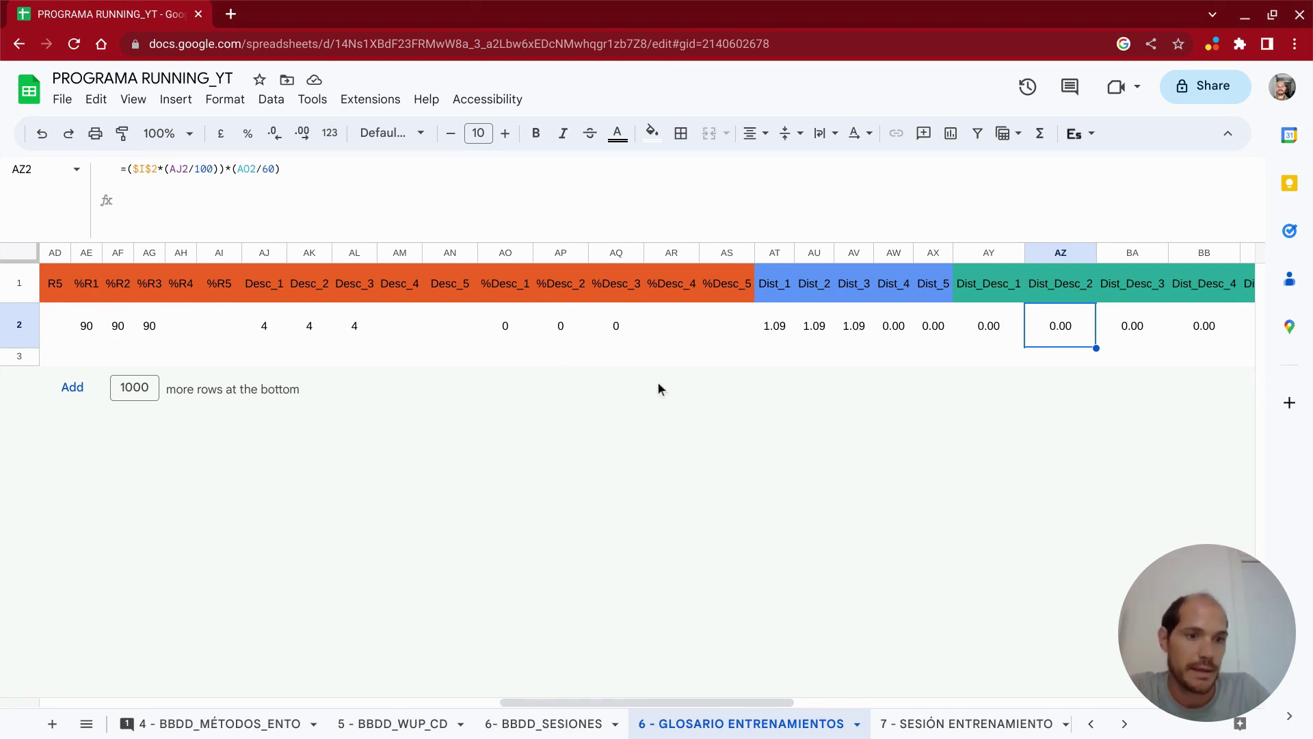
left_click_drag(730, 699, 896, 703)
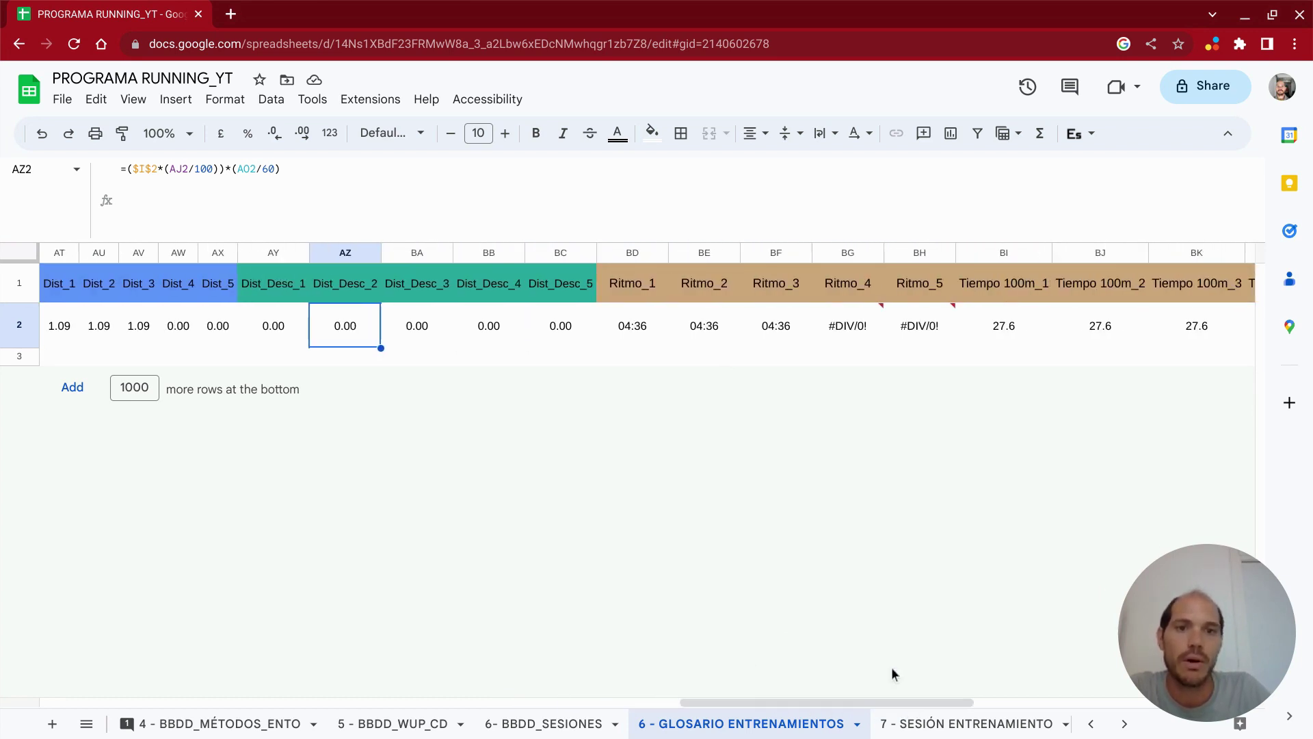
left_click(635, 328)
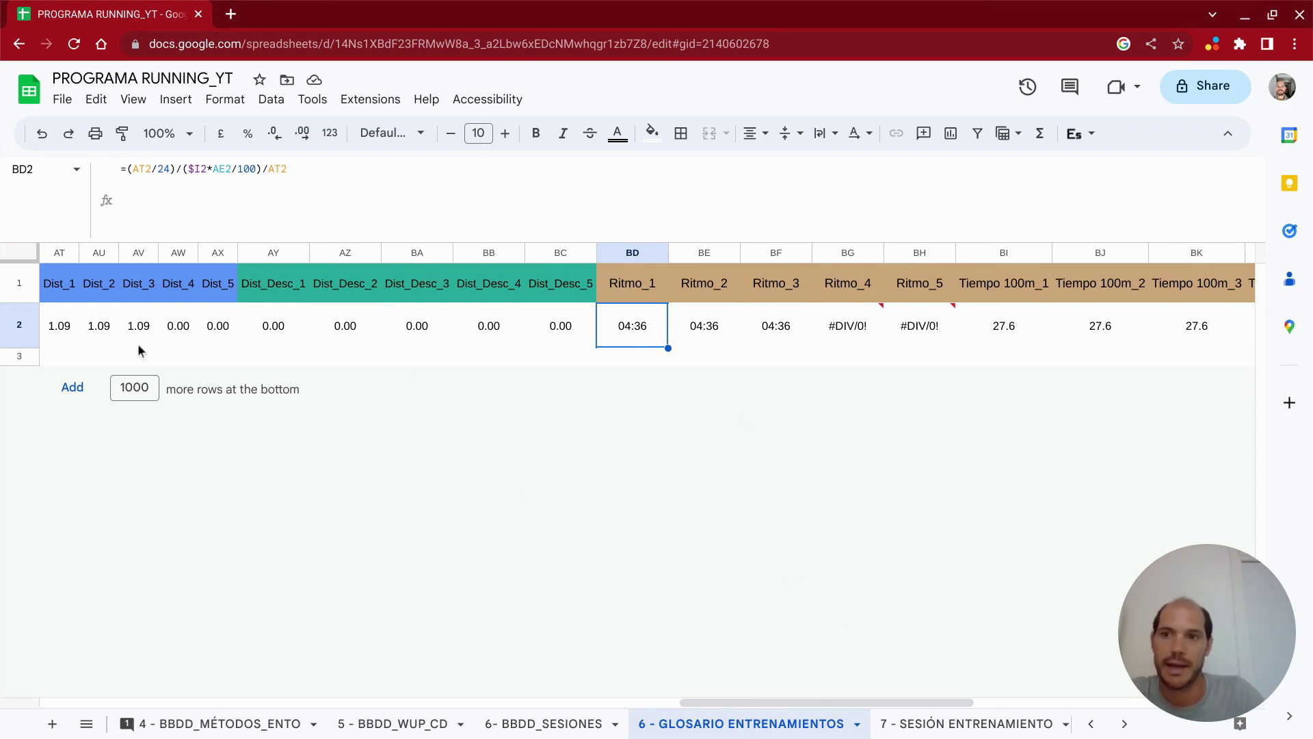
left_click(61, 329)
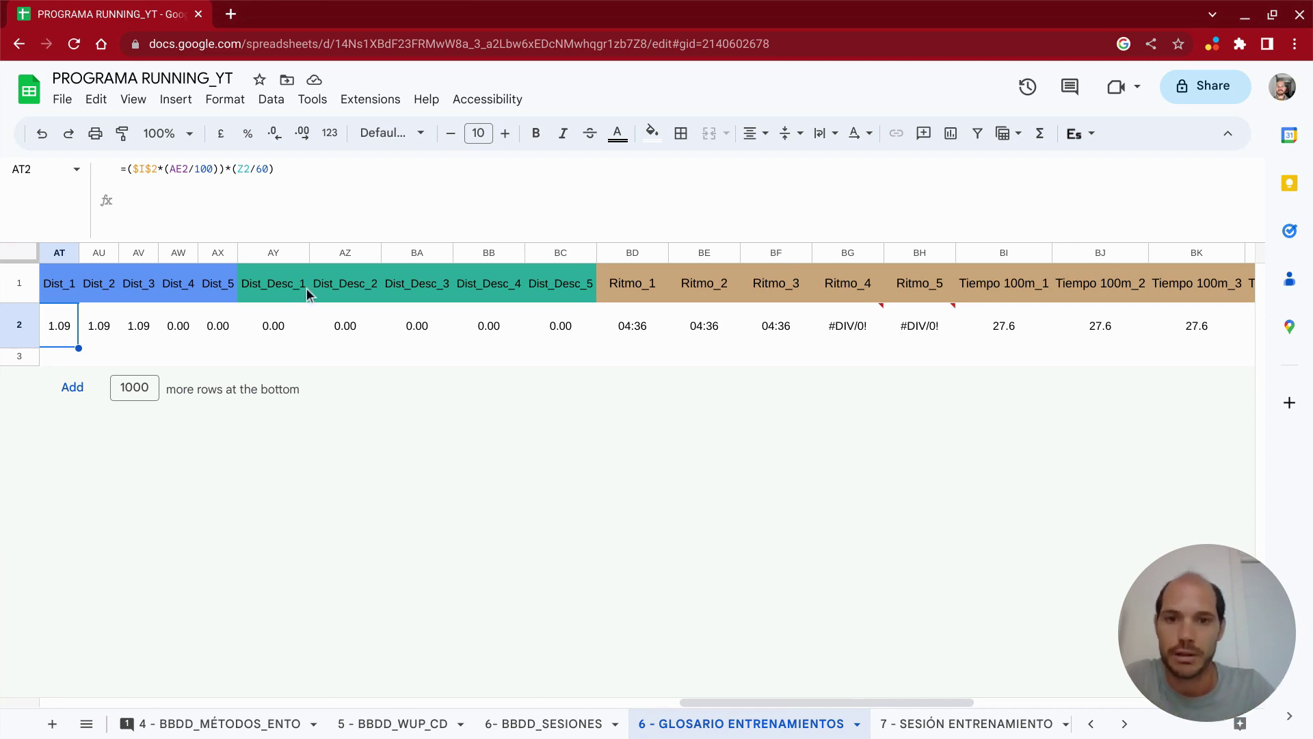
- Re-enter the Ritmo_1 formula in BD2 and format it as mm:ss, showing 04:36
left_click(636, 328)
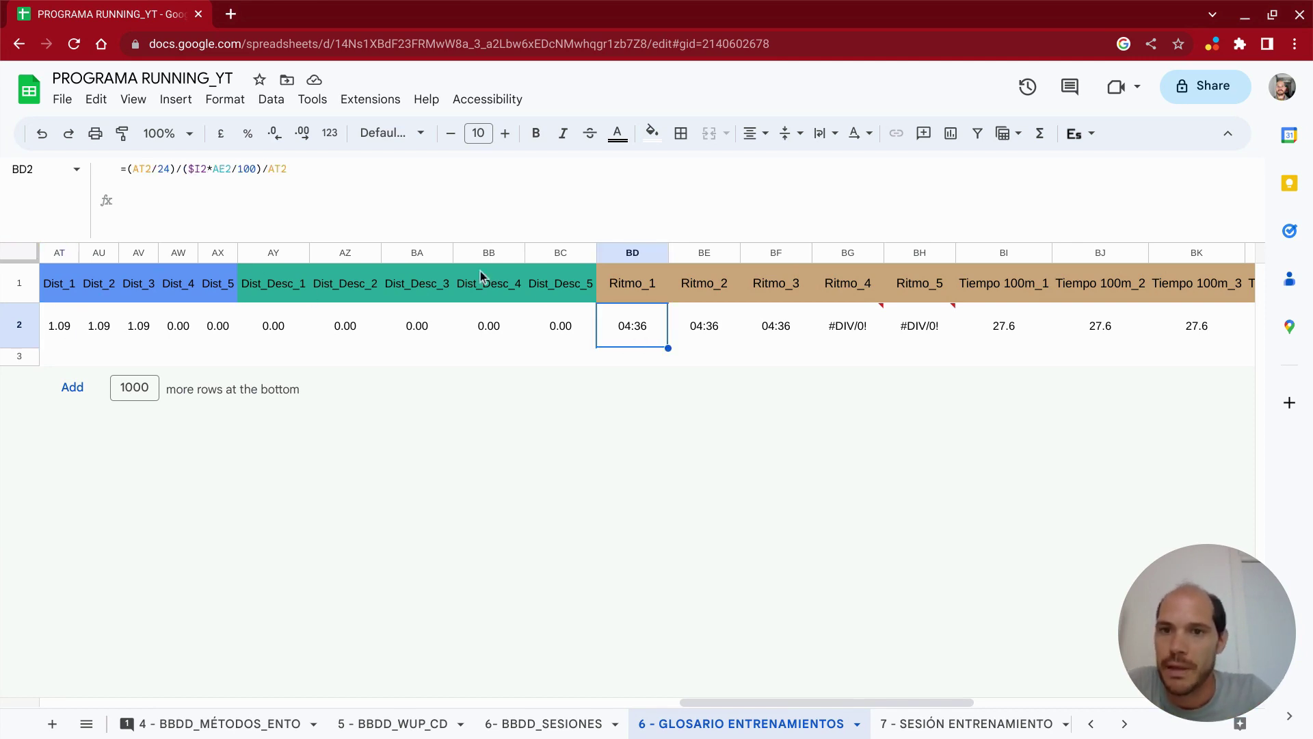
left_click(461, 172)
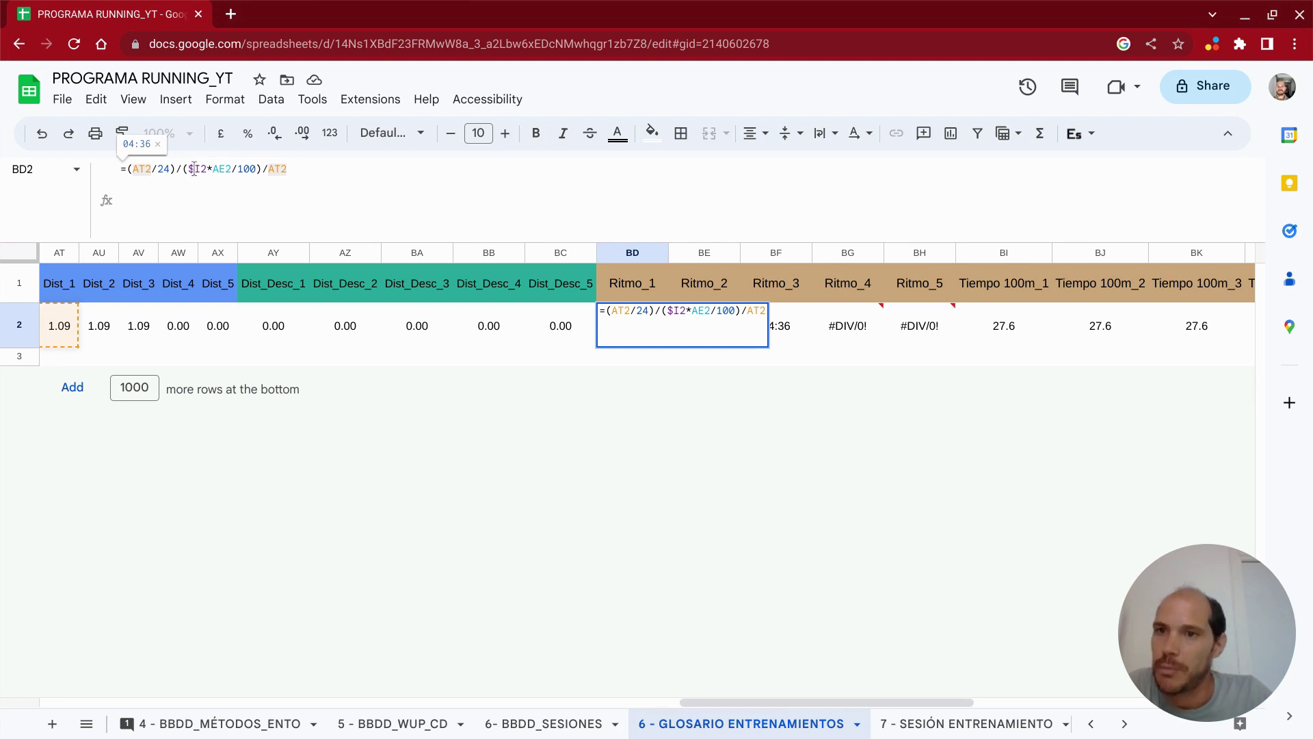
left_click(194, 169)
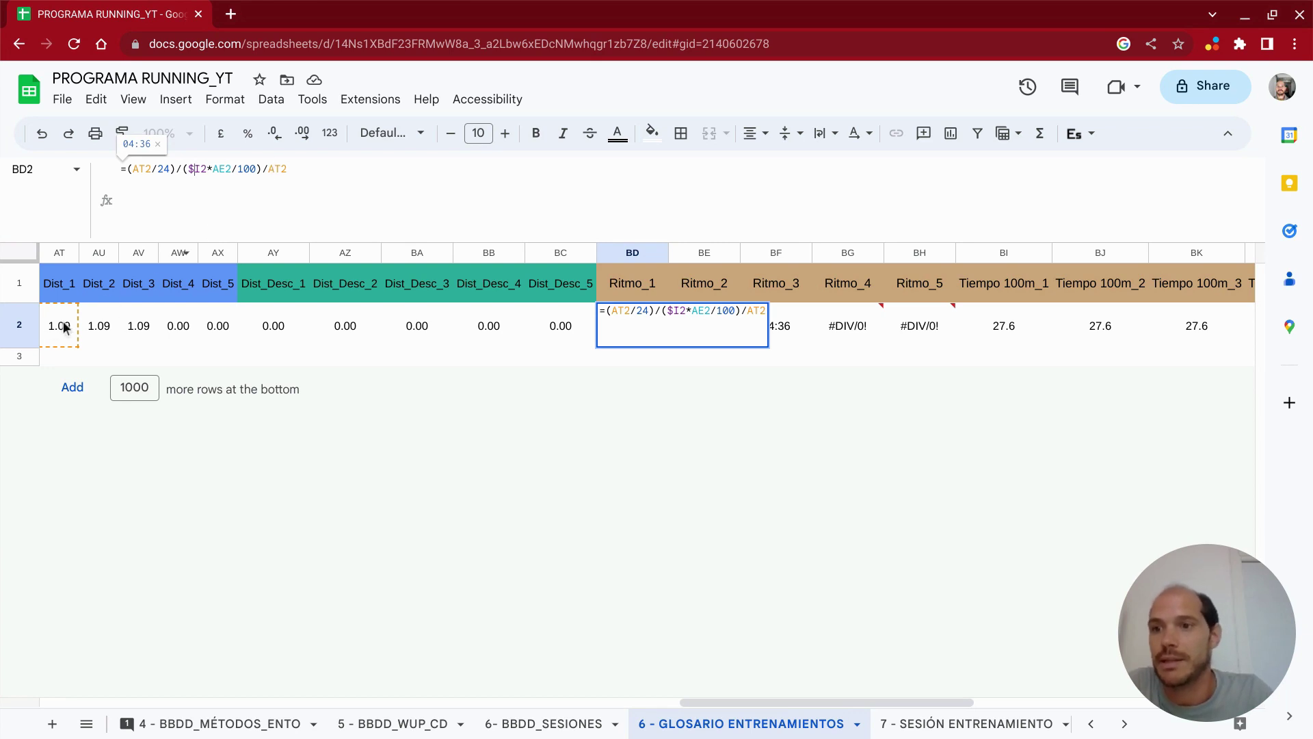
left_click(554, 330)
left_click(634, 329)
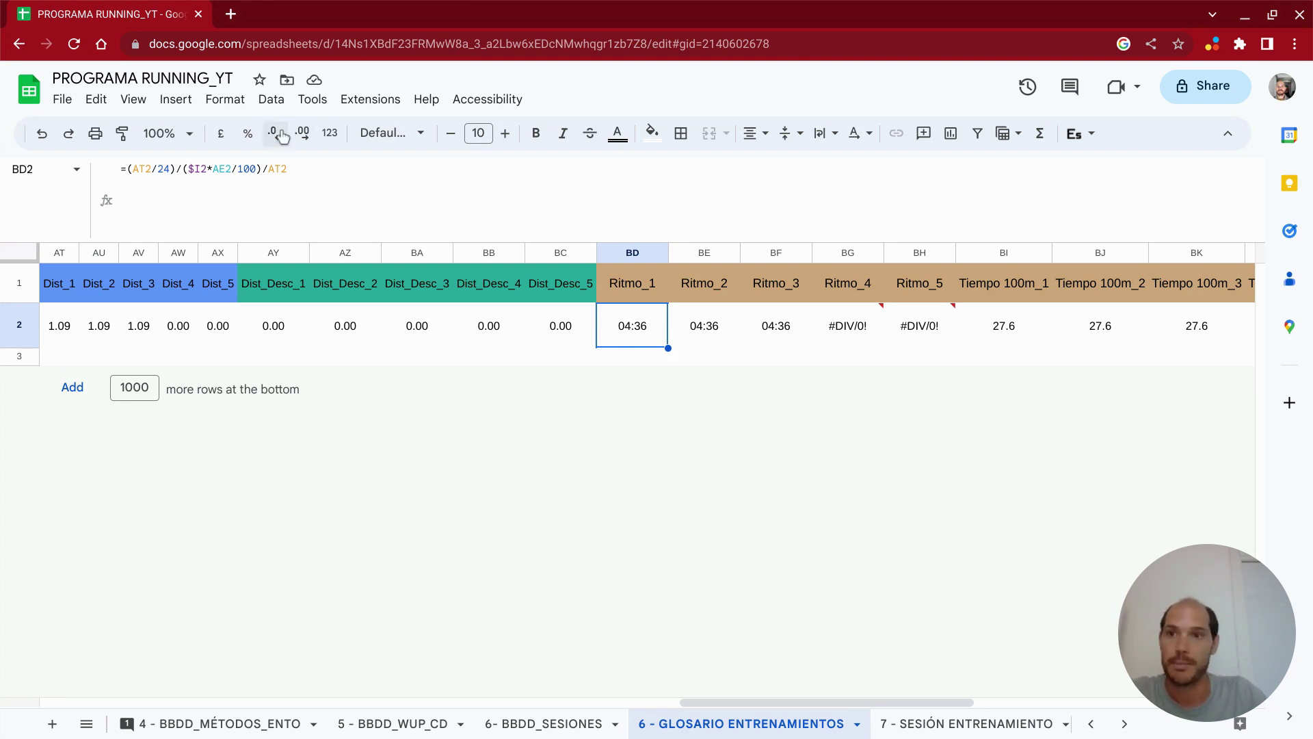
left_click(225, 99)
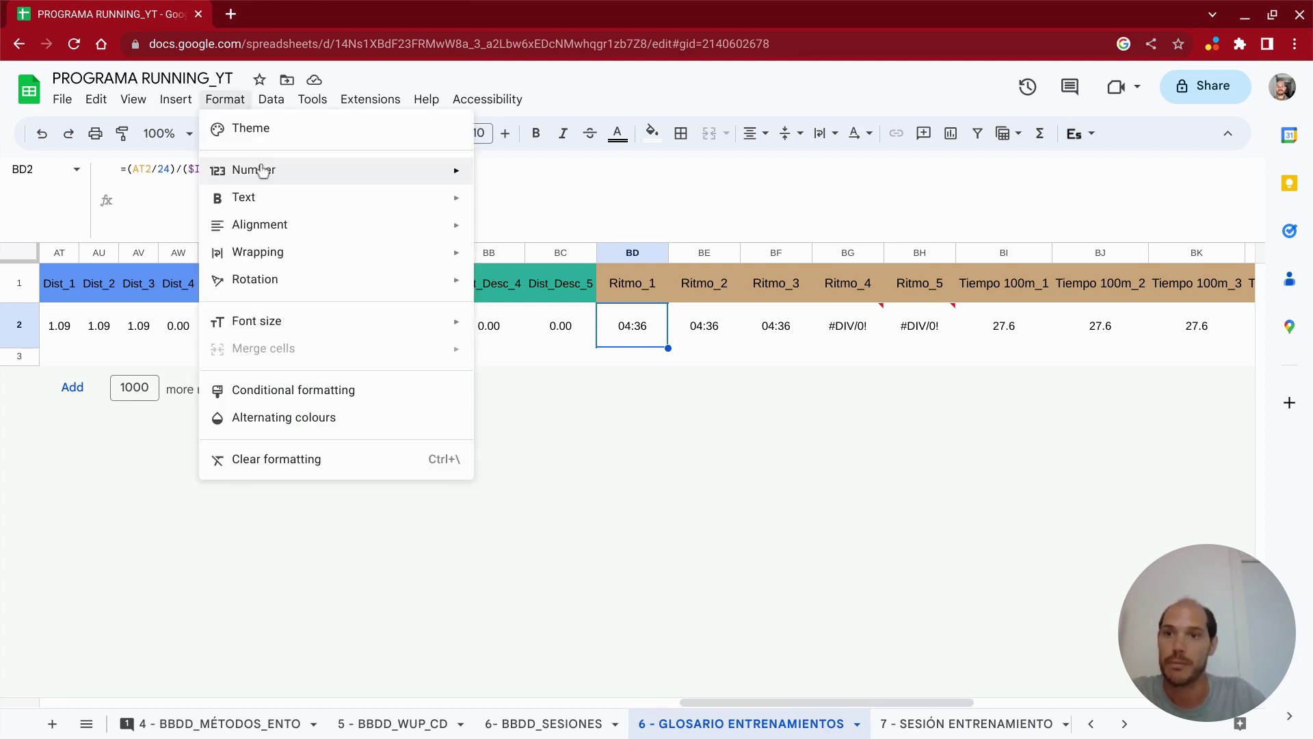
mouse_move(253, 170)
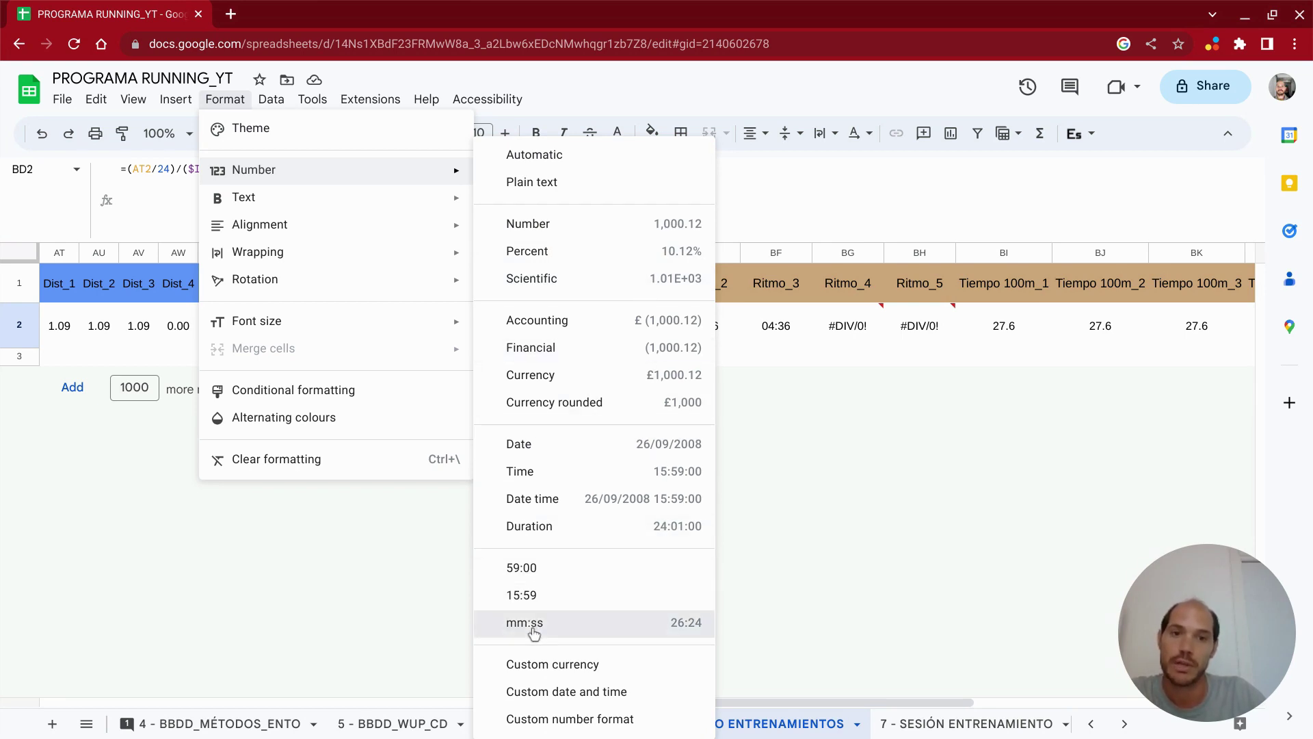
left_click(535, 630)
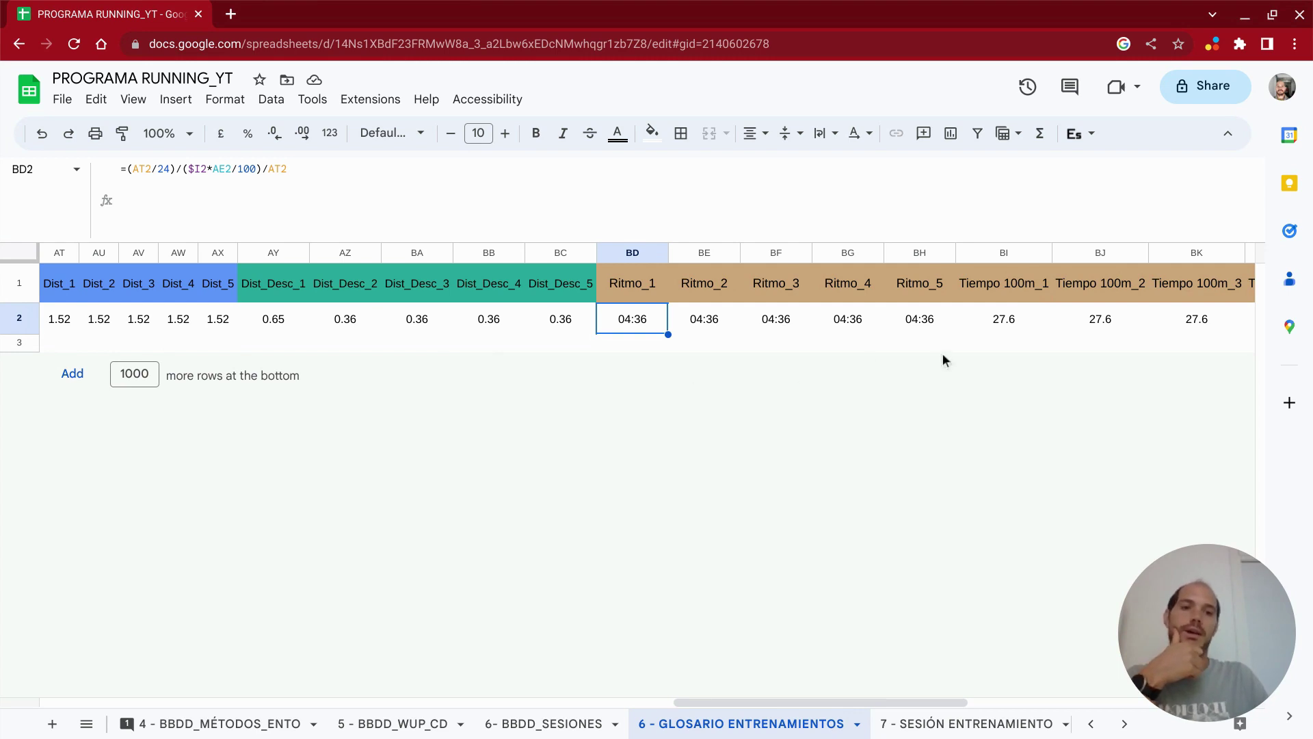
left_click(1008, 331)
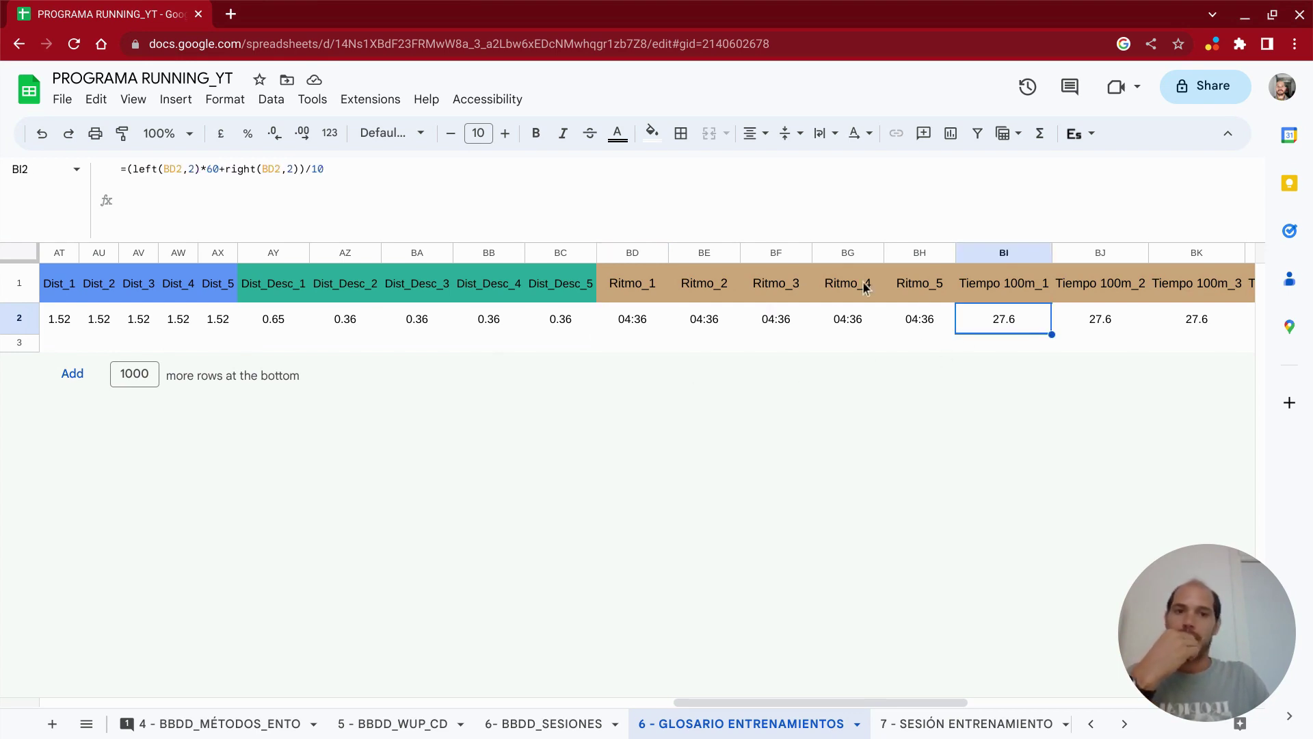
left_click(467, 180)
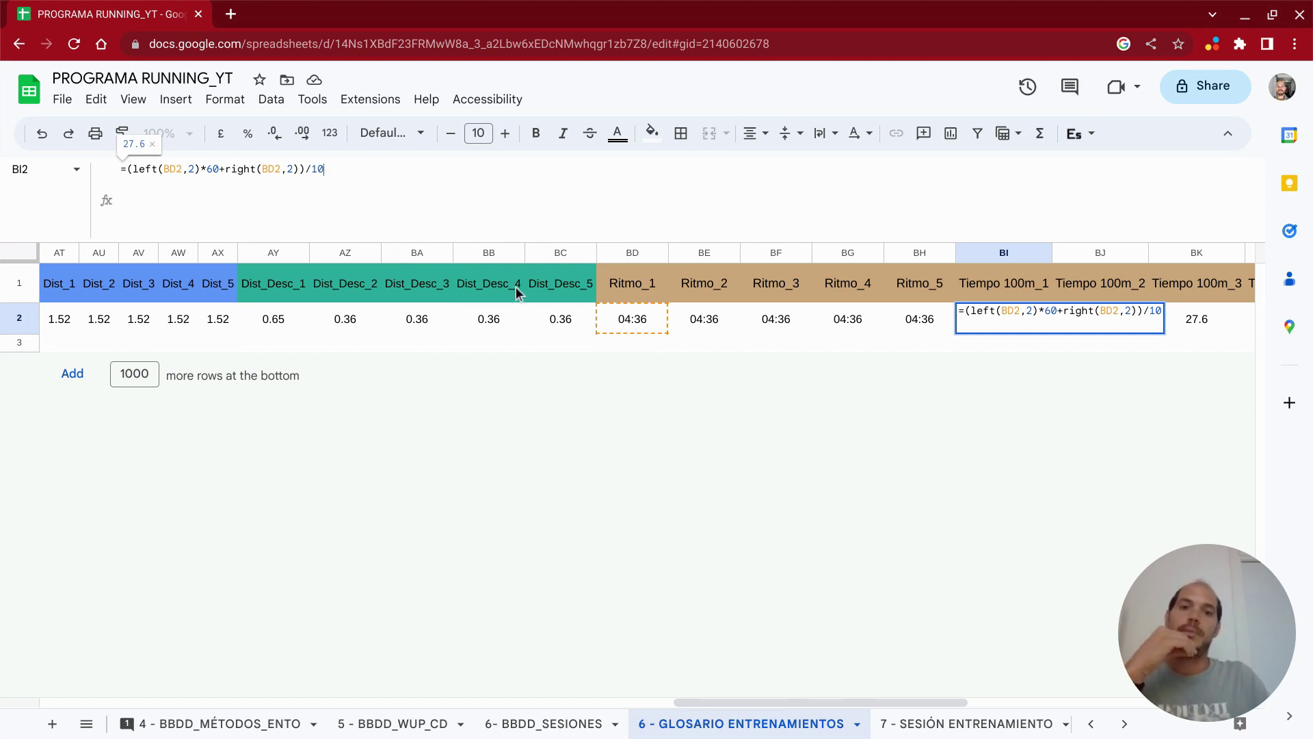
key("Return")
left_click(994, 327)
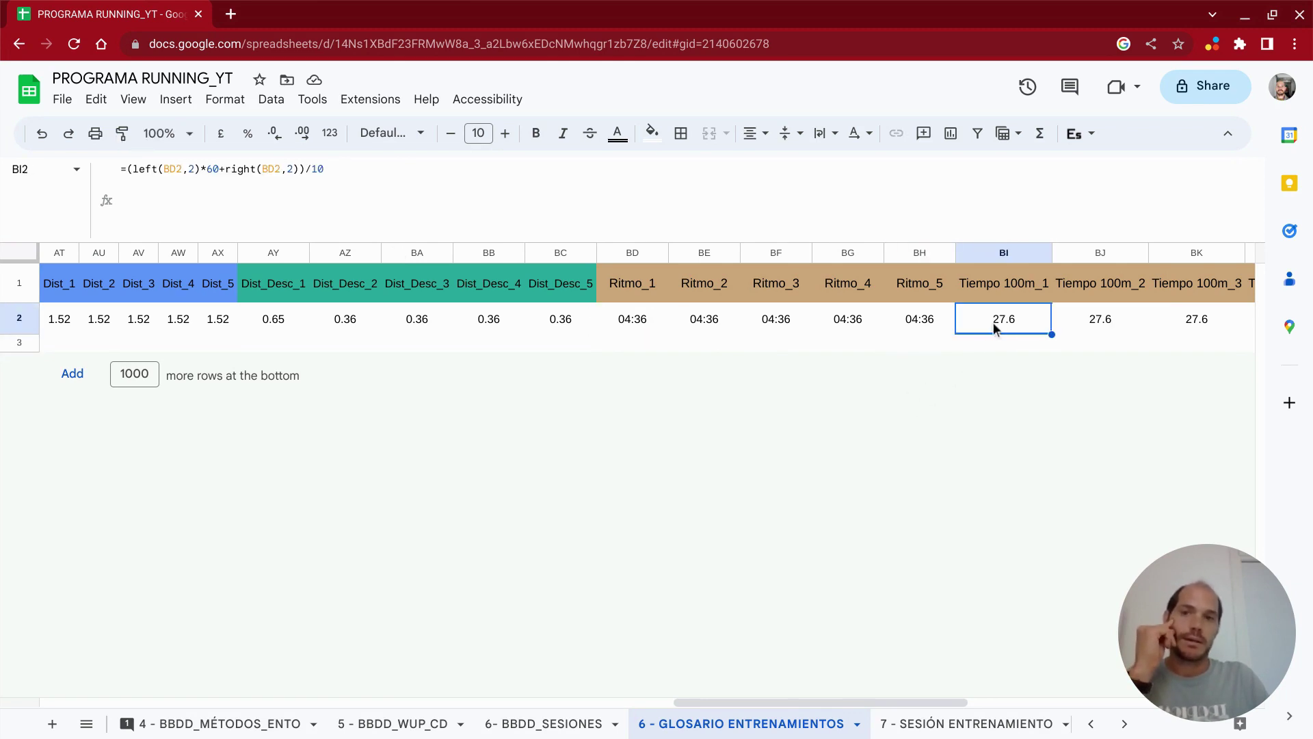
left_click_drag(306, 169, 326, 169)
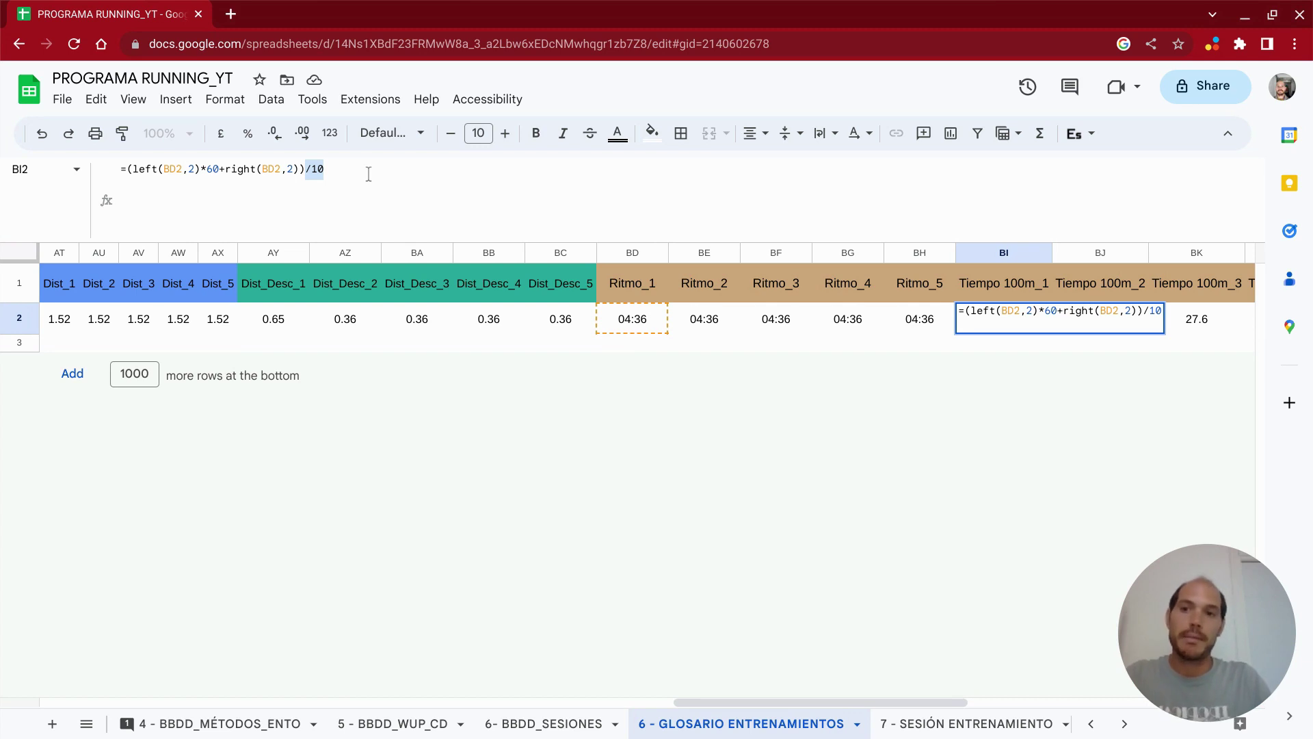
key("Escape")
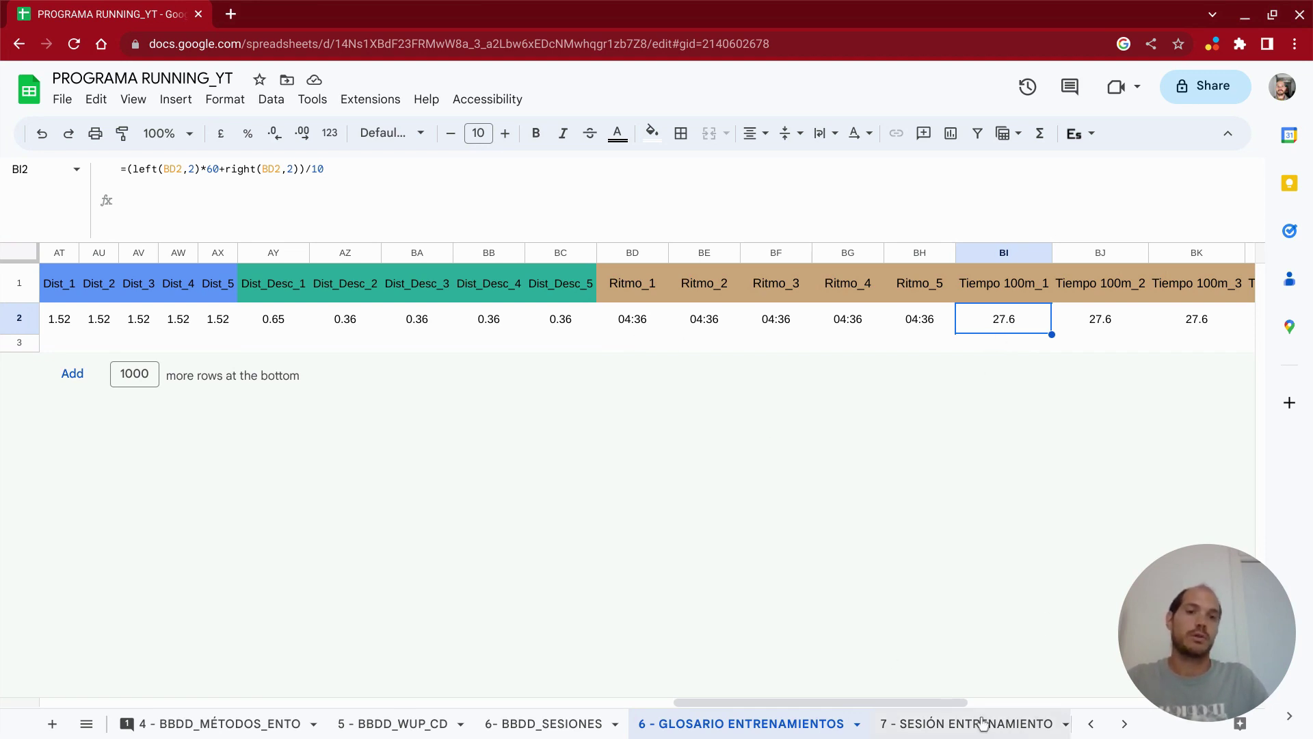
left_click_drag(932, 700, 1136, 701)
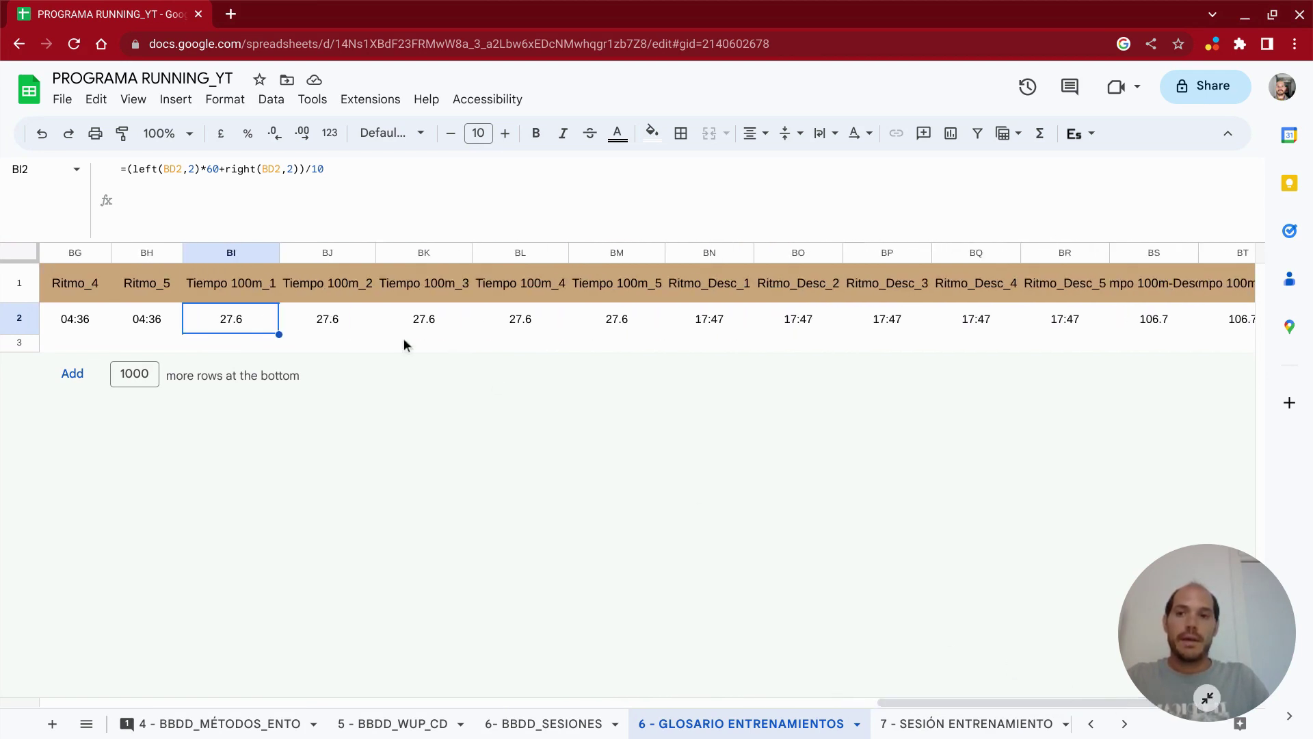
left_click(722, 319)
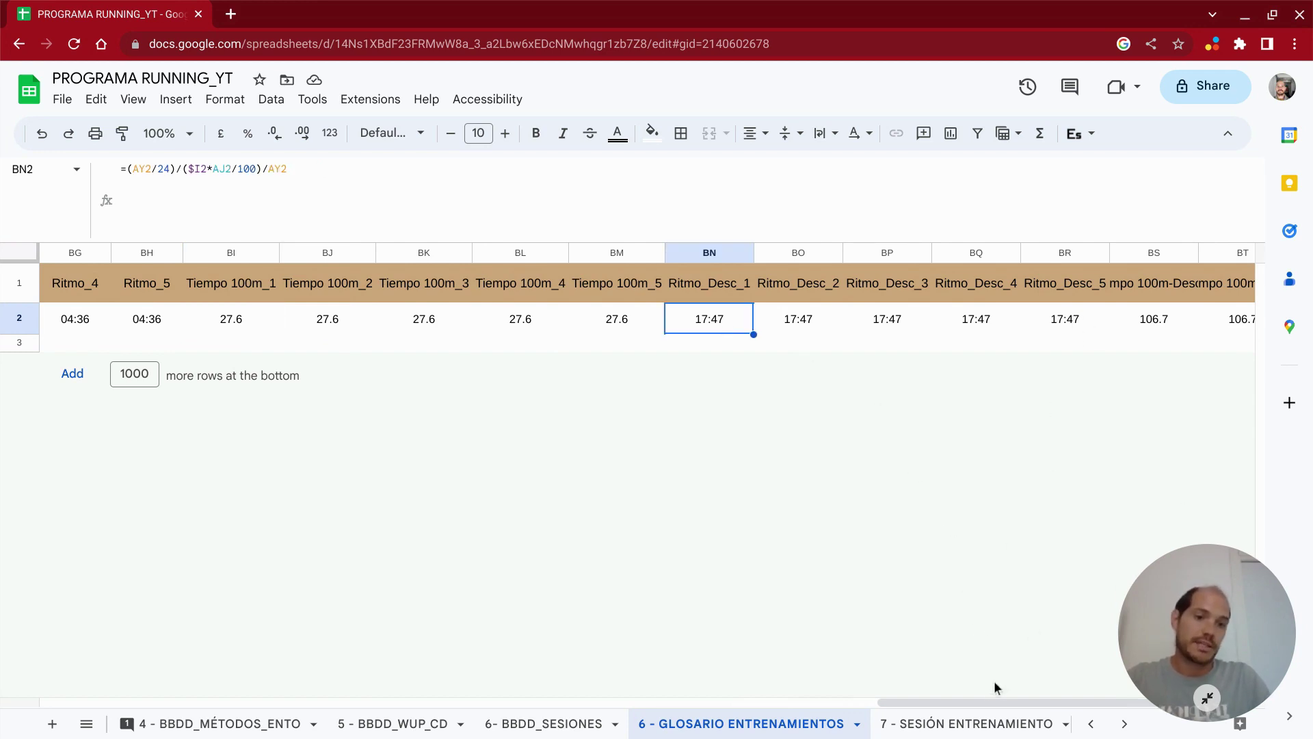
left_click_drag(962, 700, 1019, 700)
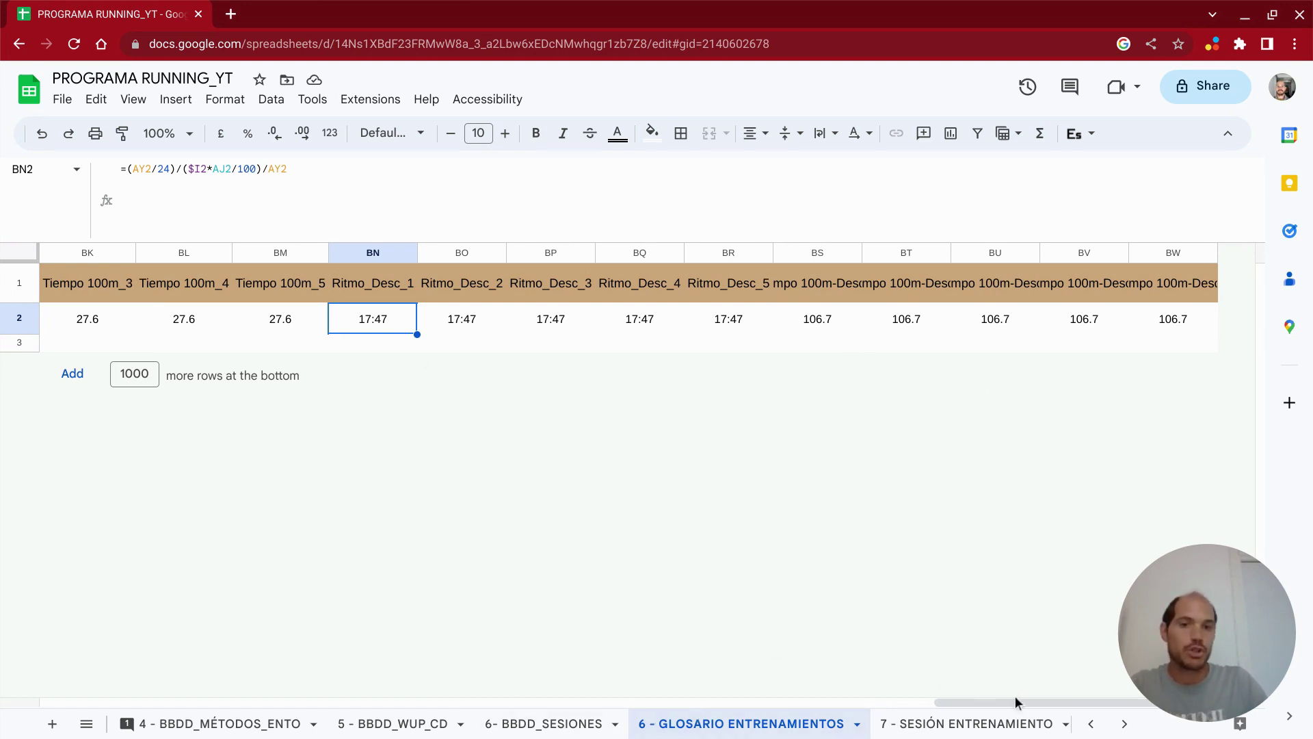
left_click_drag(1014, 700, 32, 673)
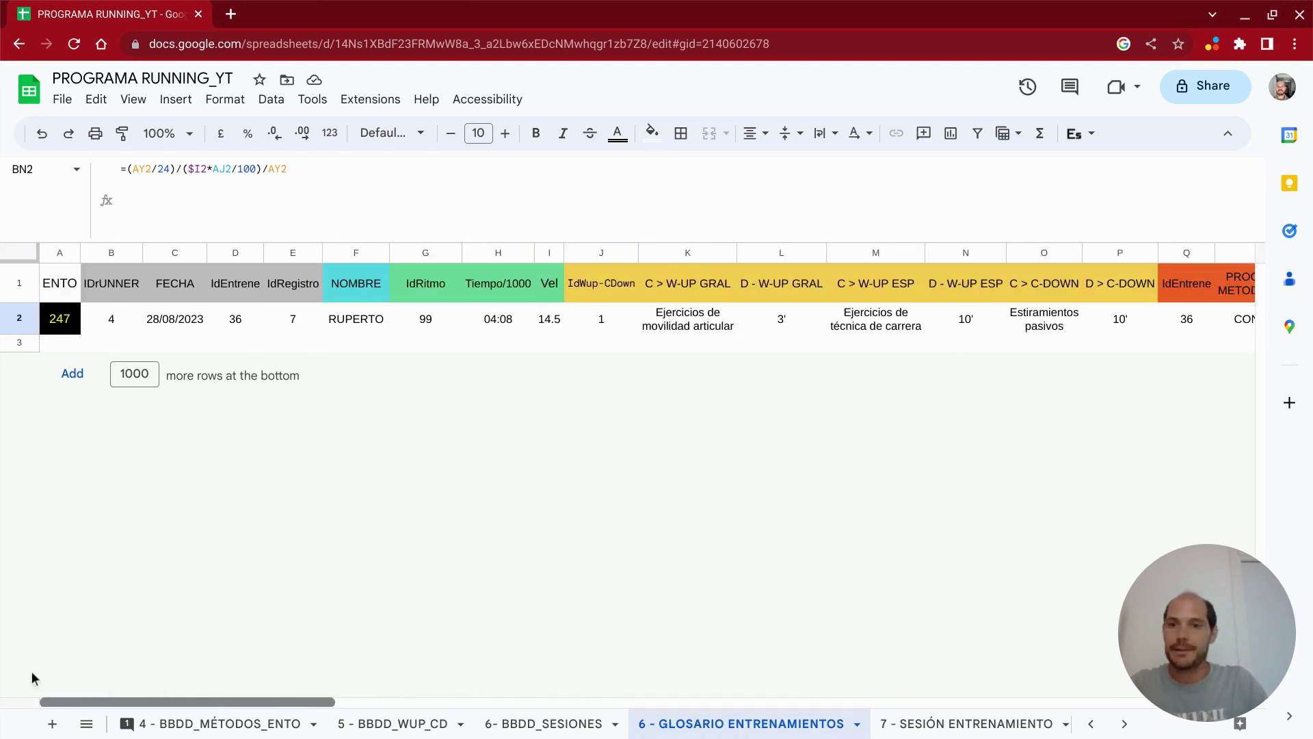
left_click(961, 731)
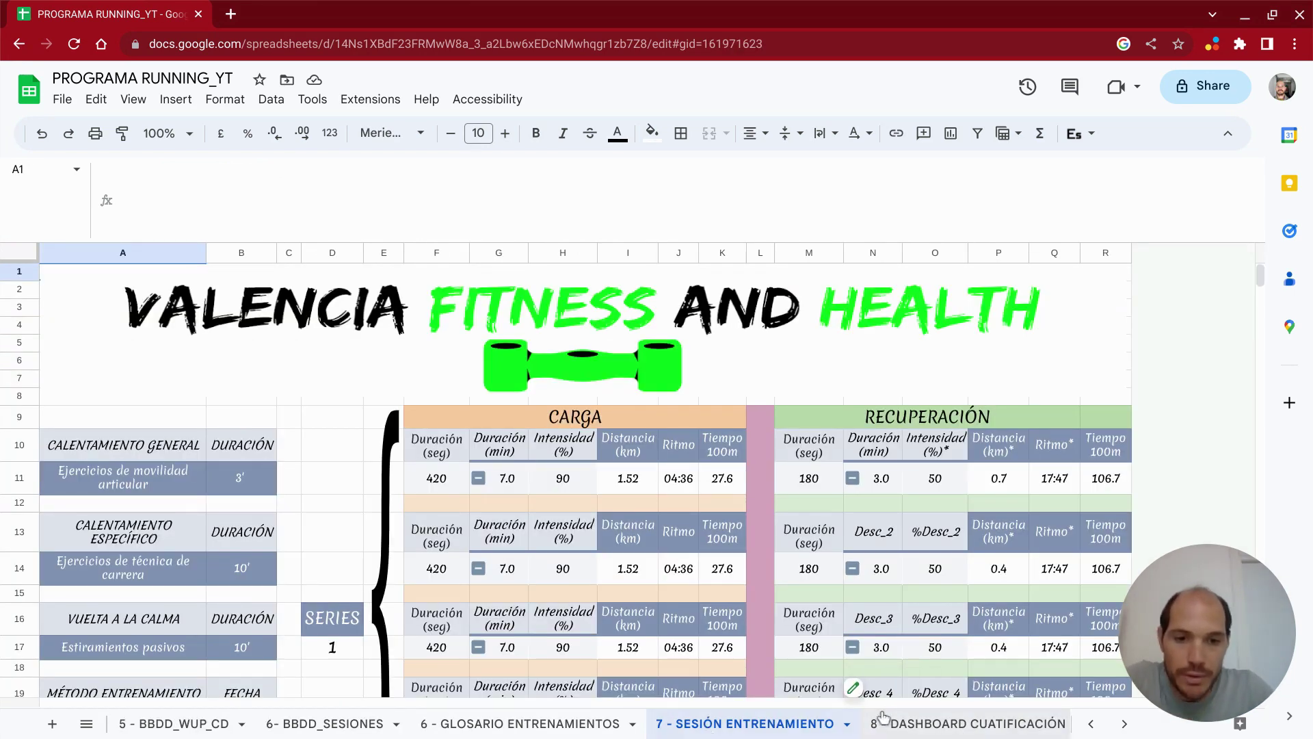
scroll(479, 595, "down", 2)
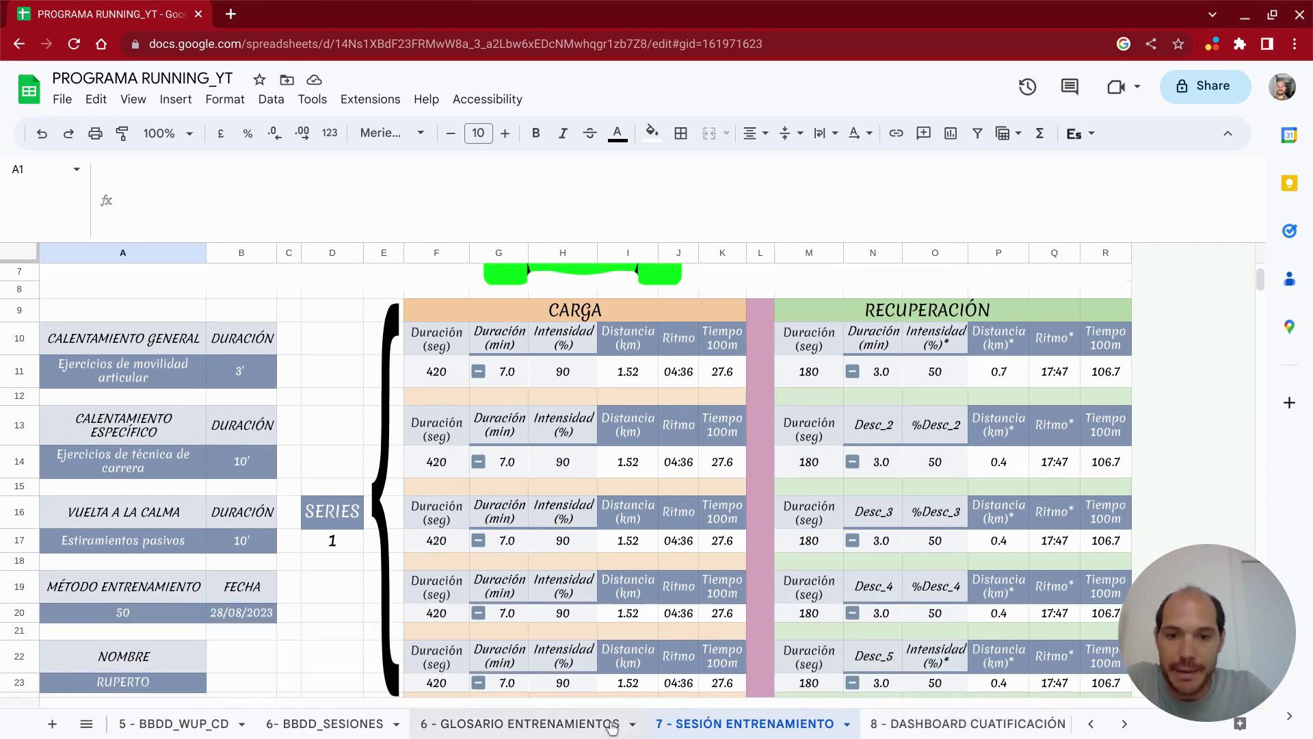
left_click(567, 728)
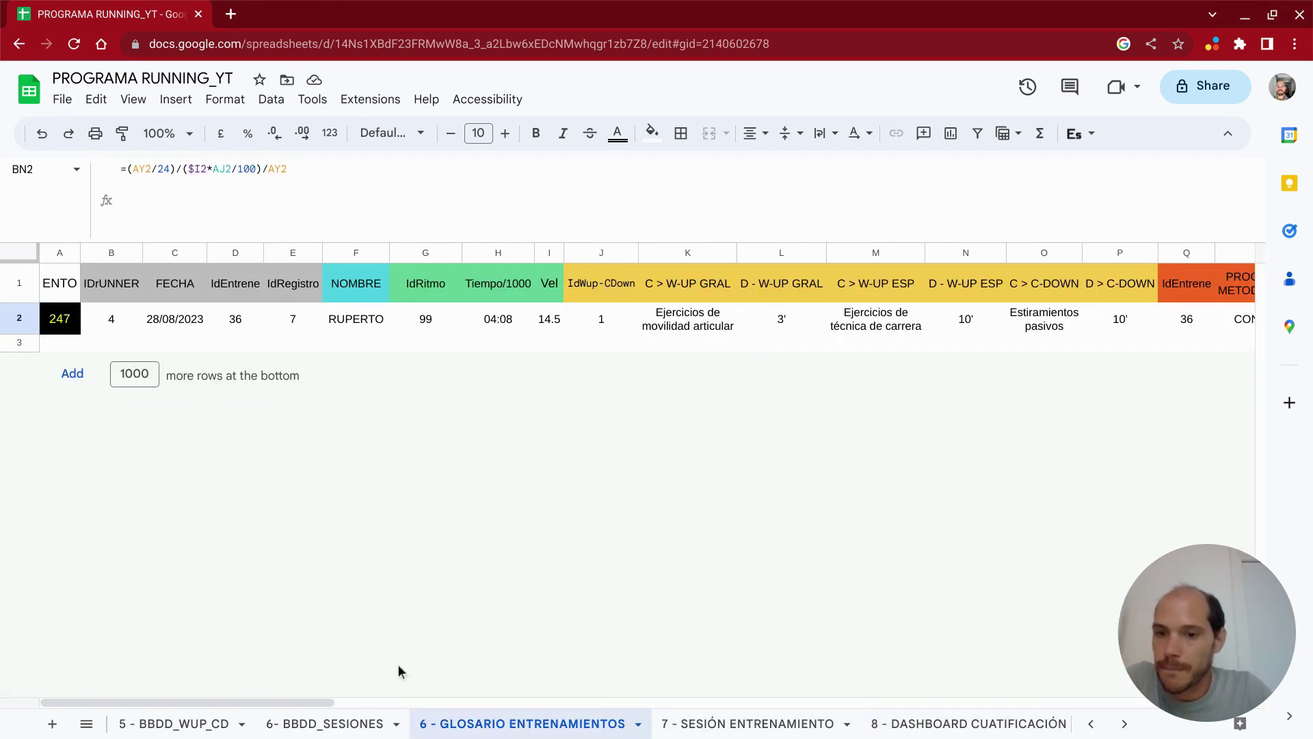
left_click(62, 290)
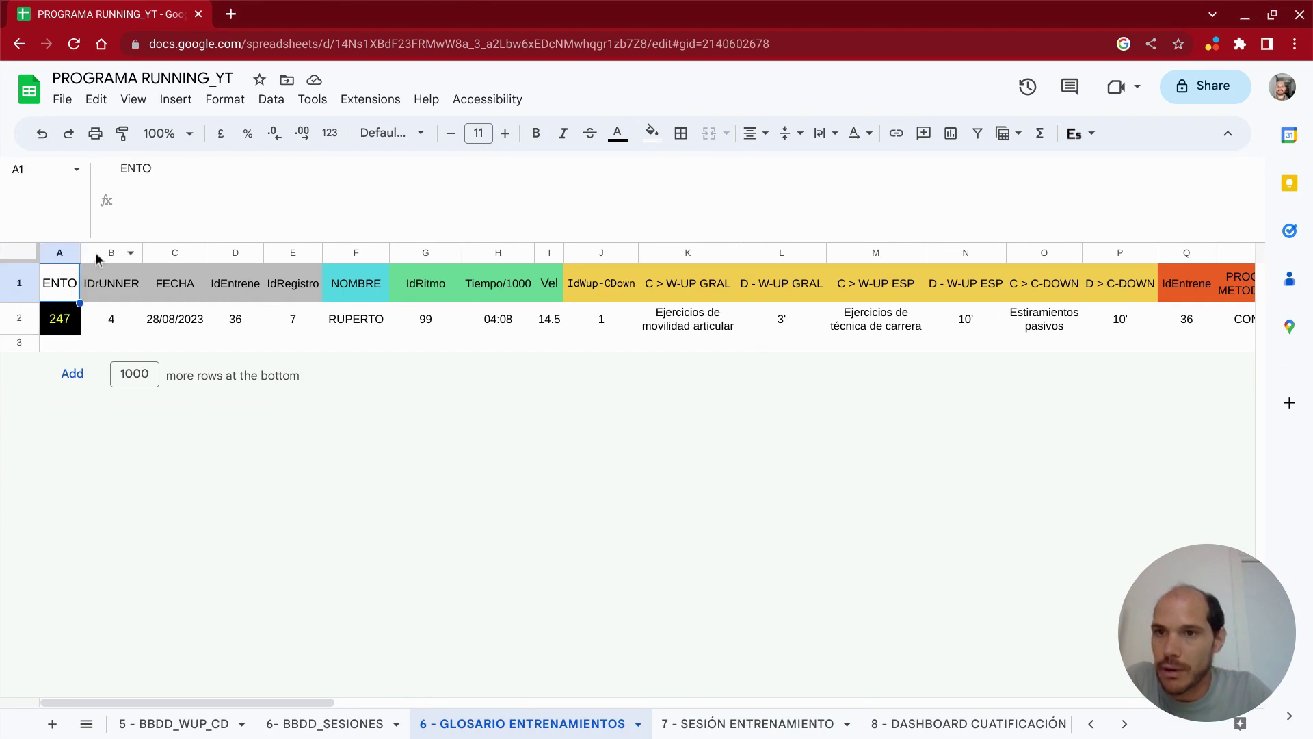
left_click(281, 103)
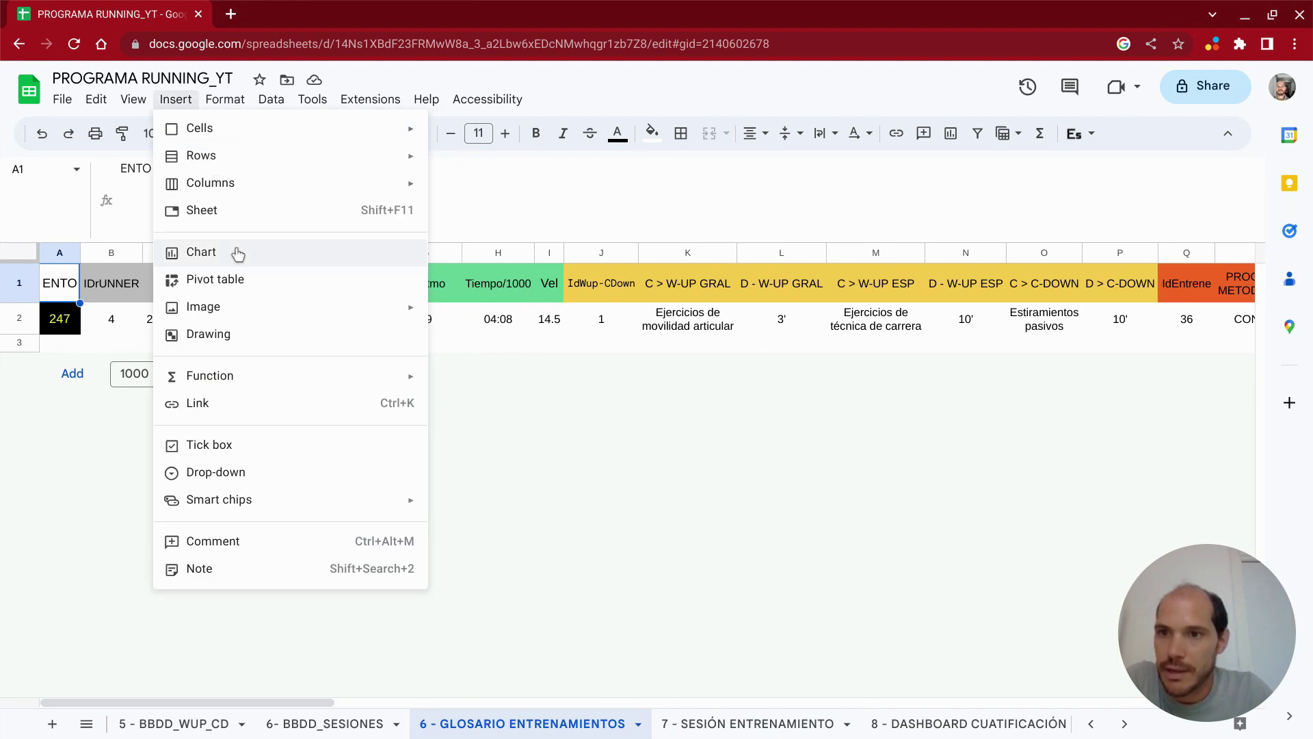
- Create a pivot table from the GLOSARIO ENTRENAMIENTOS data on a new sheet, then view 7 - SESIÓN ENTRENAMIENTO
left_click(281, 287)
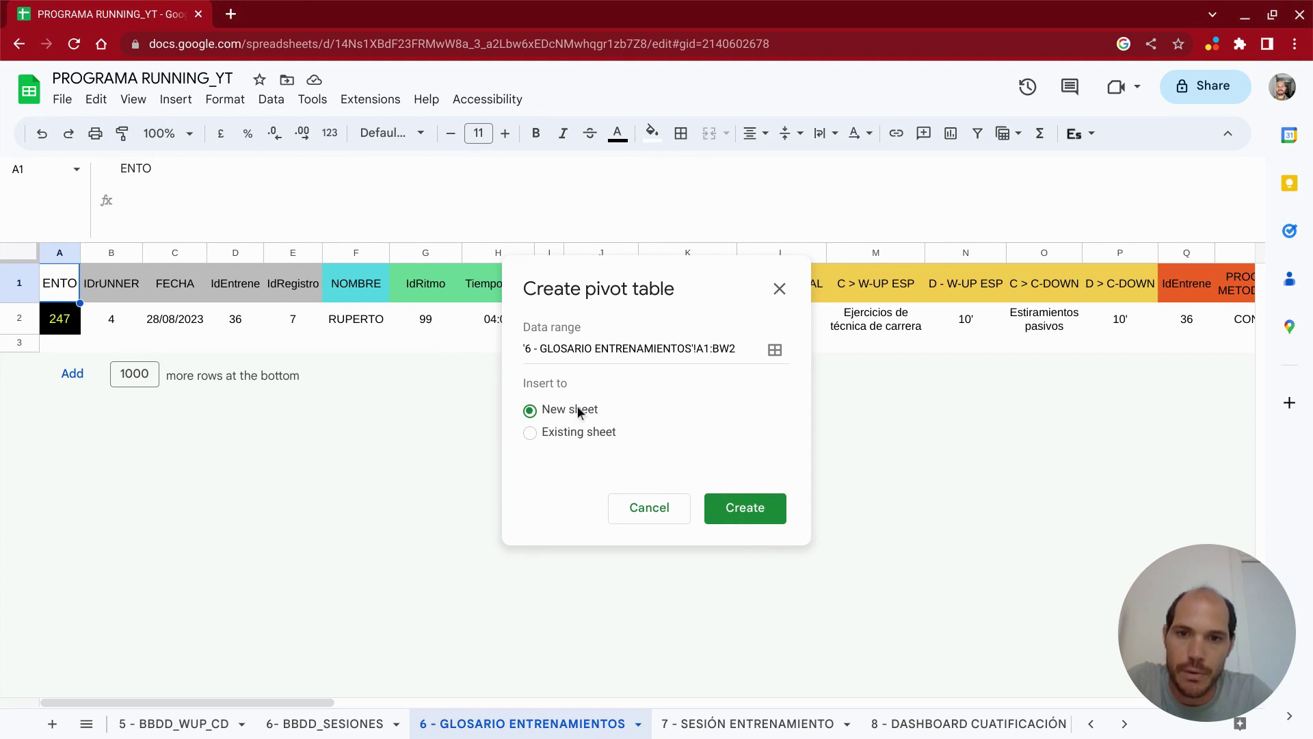
left_click(752, 507)
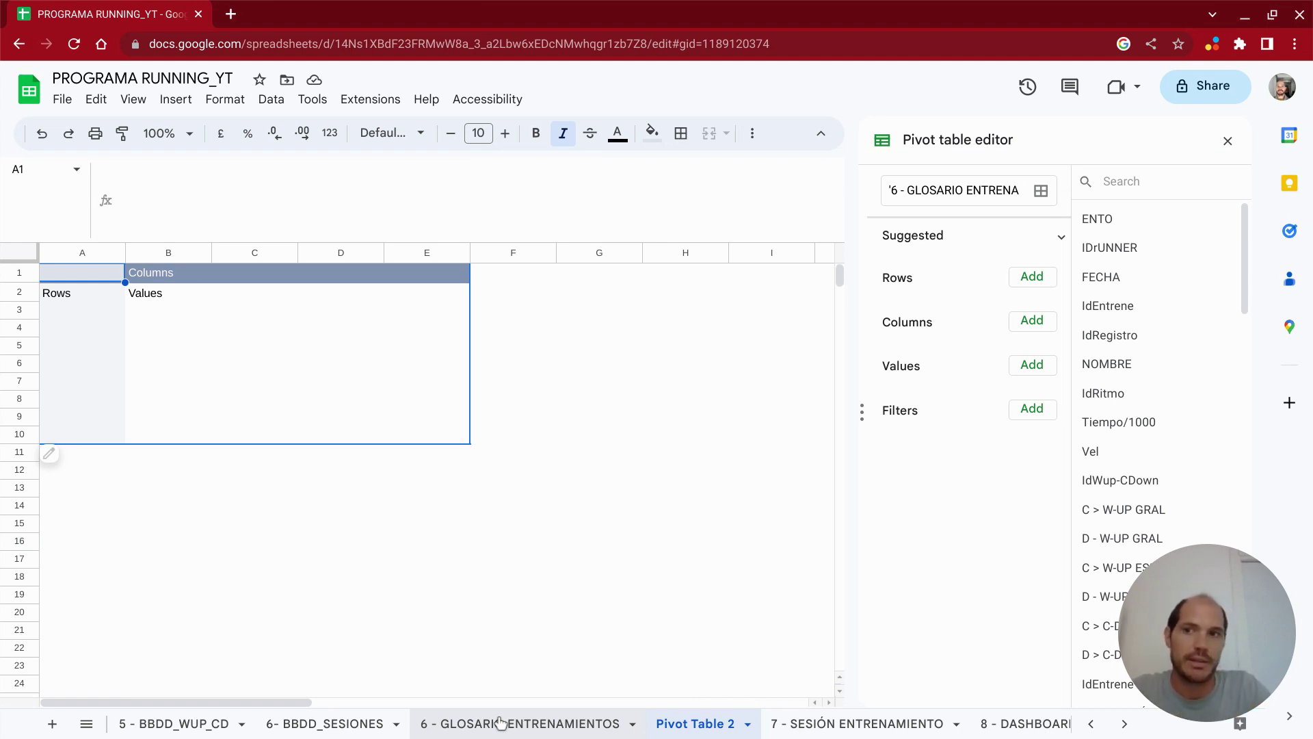
left_click(836, 733)
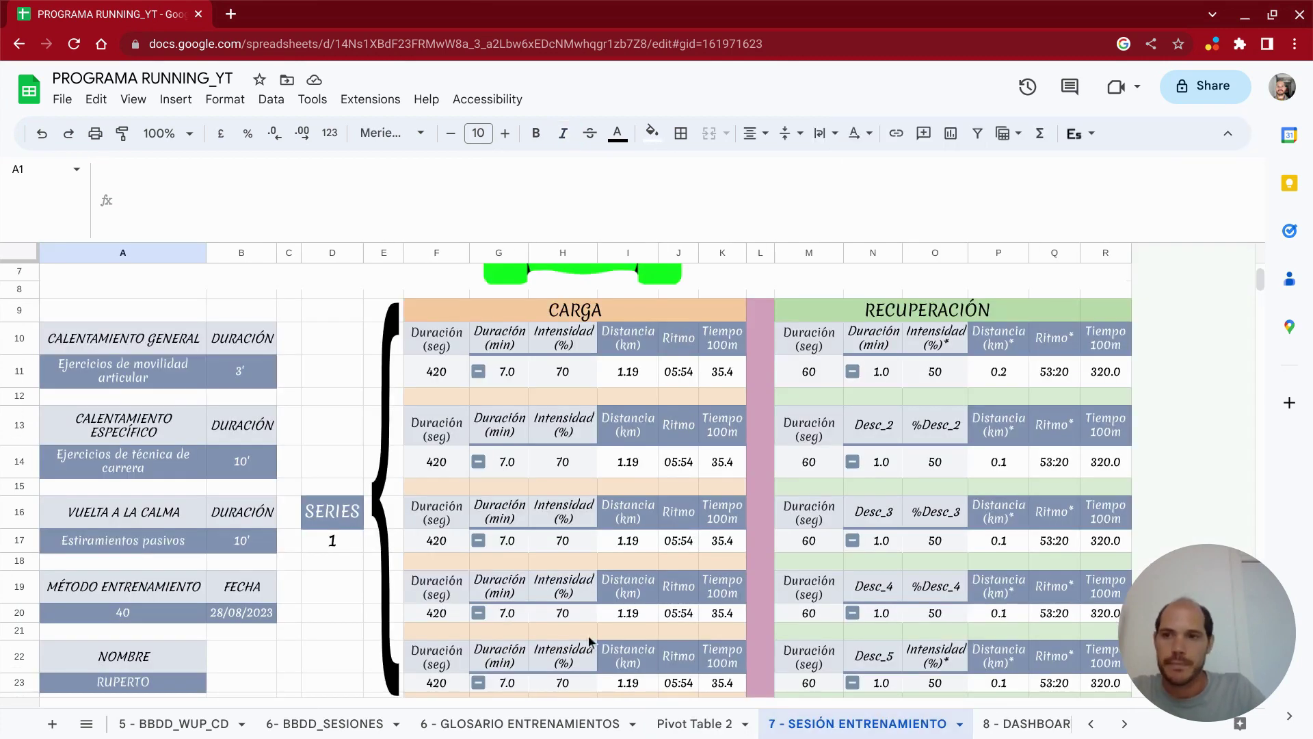
scroll(166, 331, "up", 2)
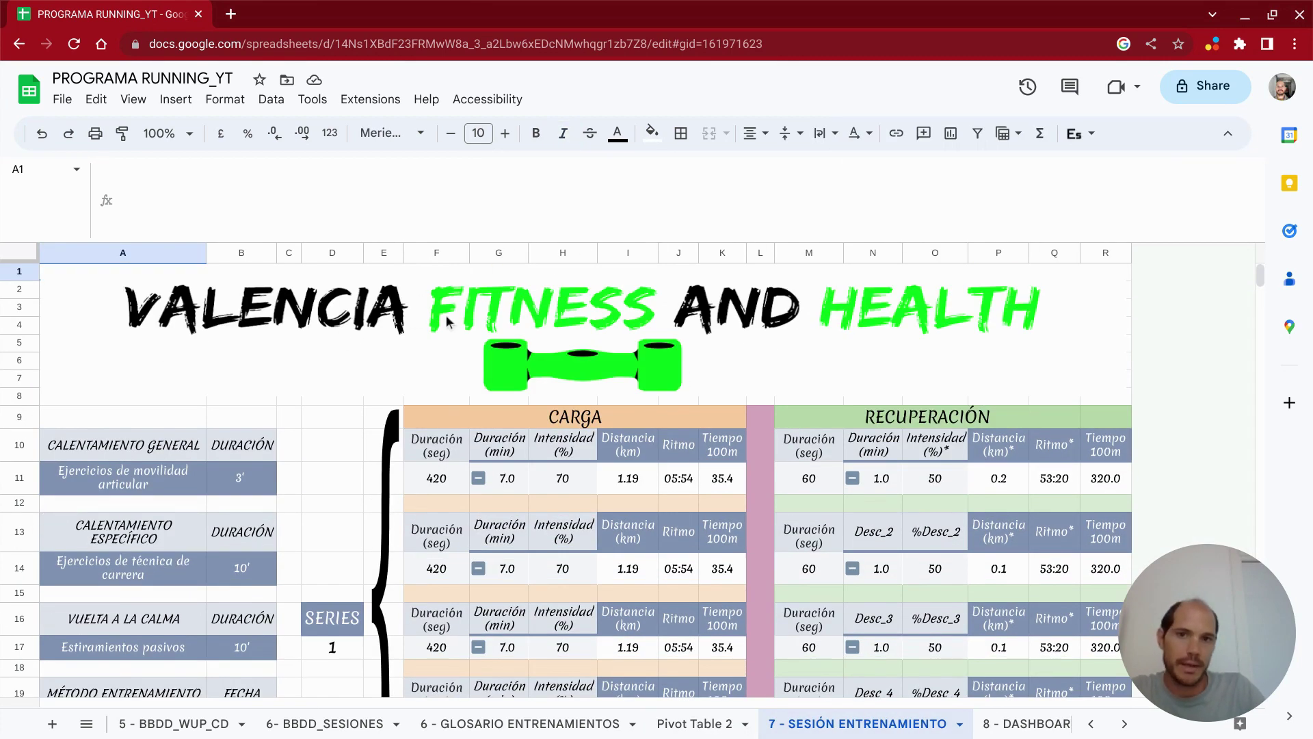
scroll(399, 330, "down", 1)
scroll(414, 338, "down", 1)
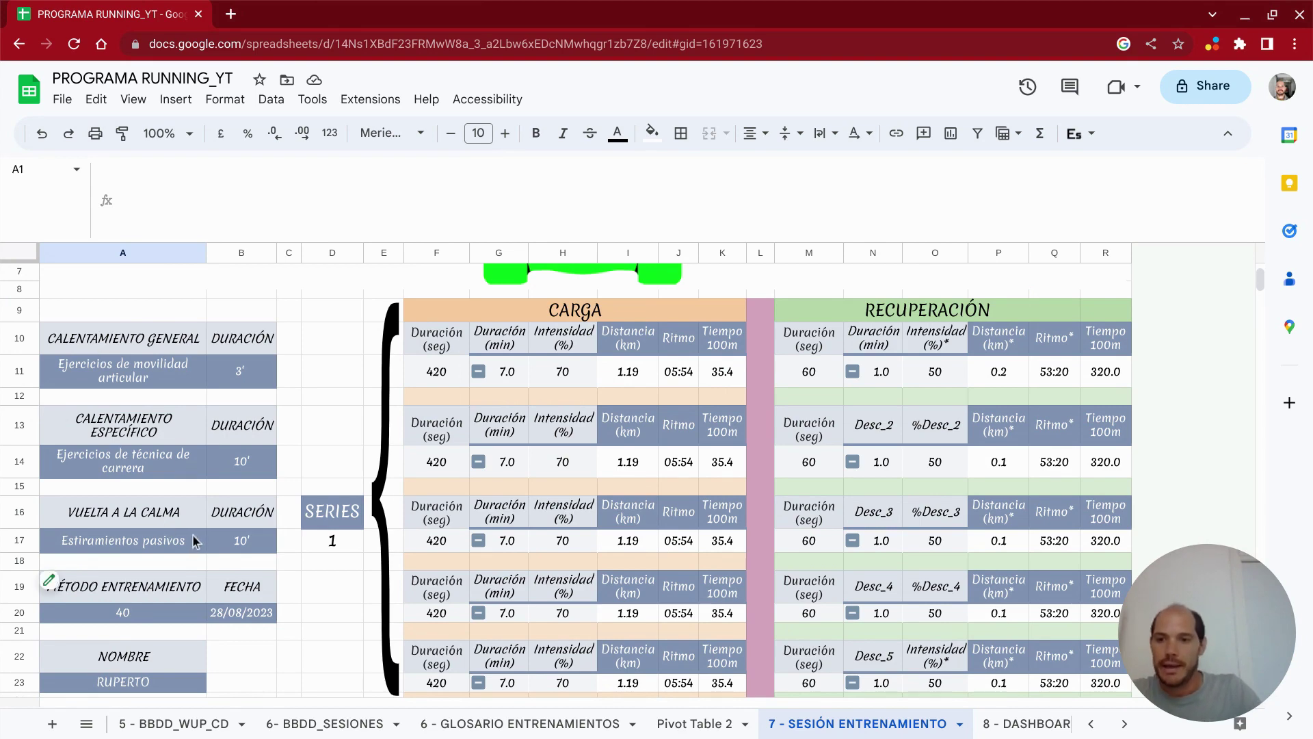
scroll(192, 535, "down", 2)
scroll(191, 535, "down", 2)
scroll(152, 559, "down", 1)
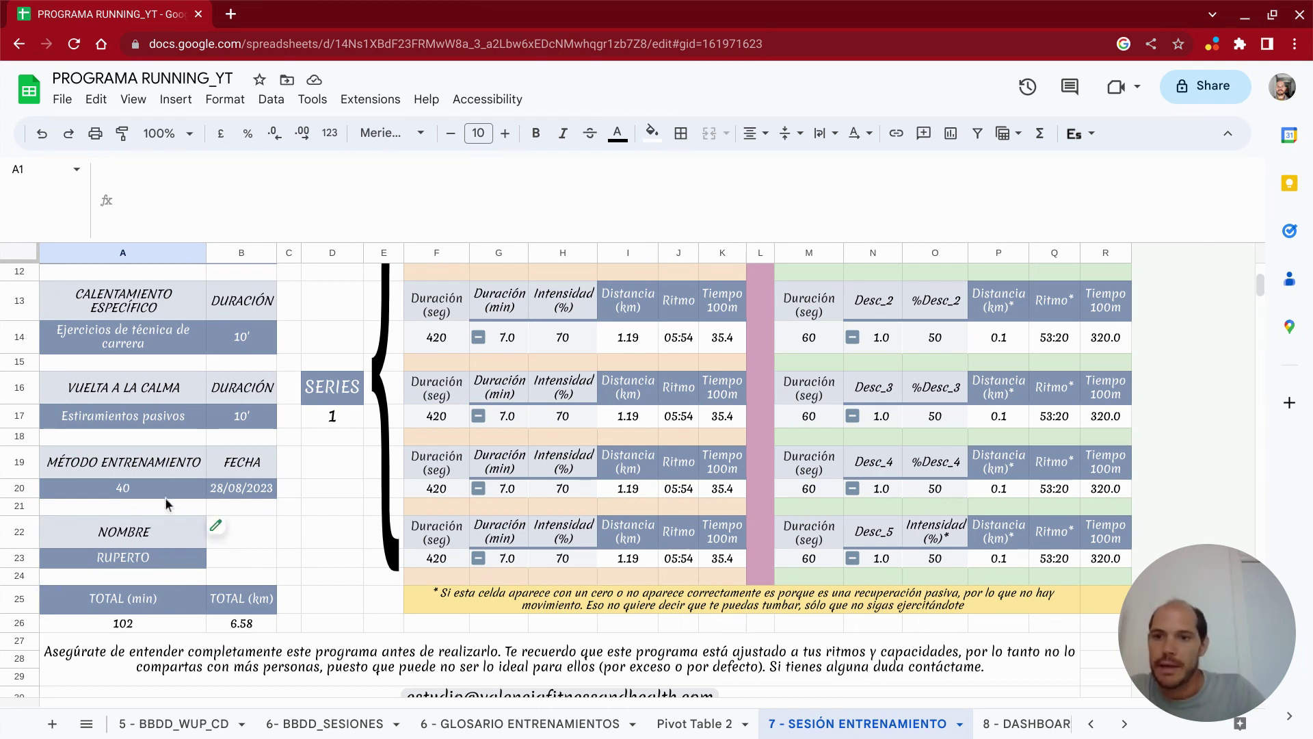
left_click(124, 464)
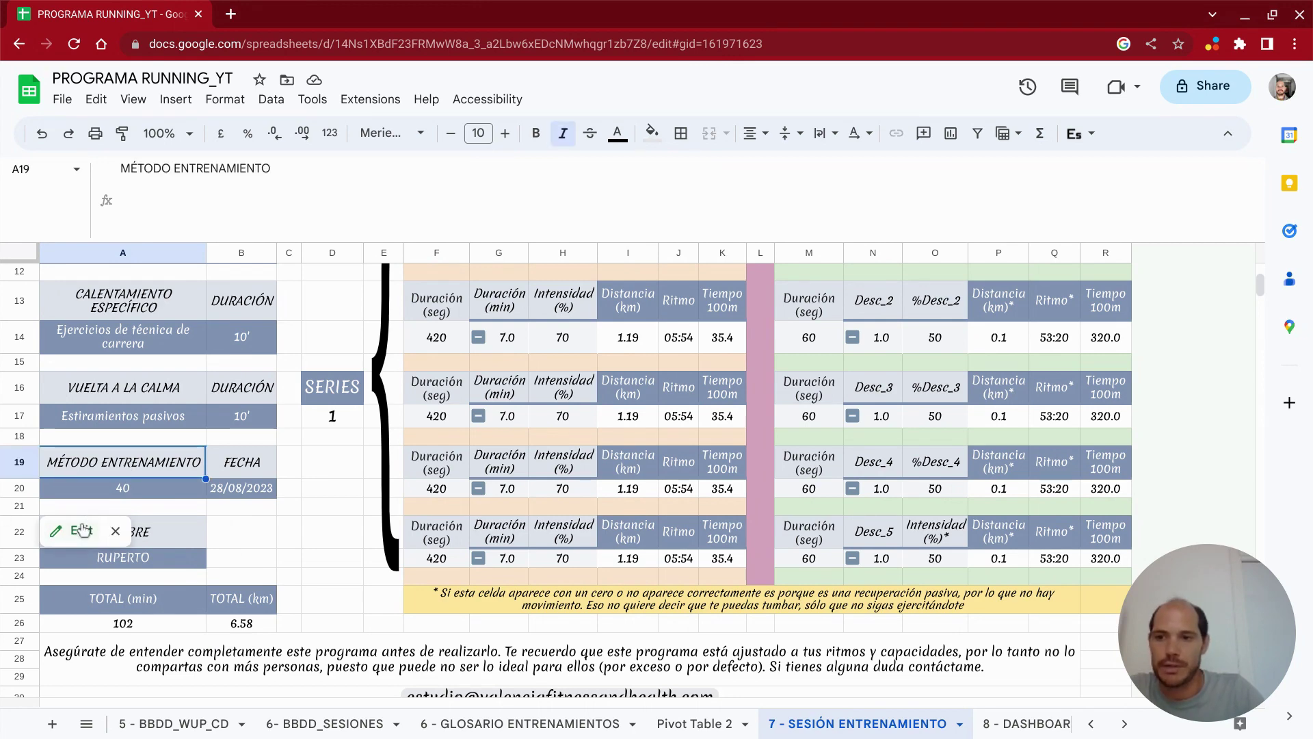
- Make MÉTODO the A19 pivot's column field in place of DUR. CARGA, with totals hidden
left_click(82, 530)
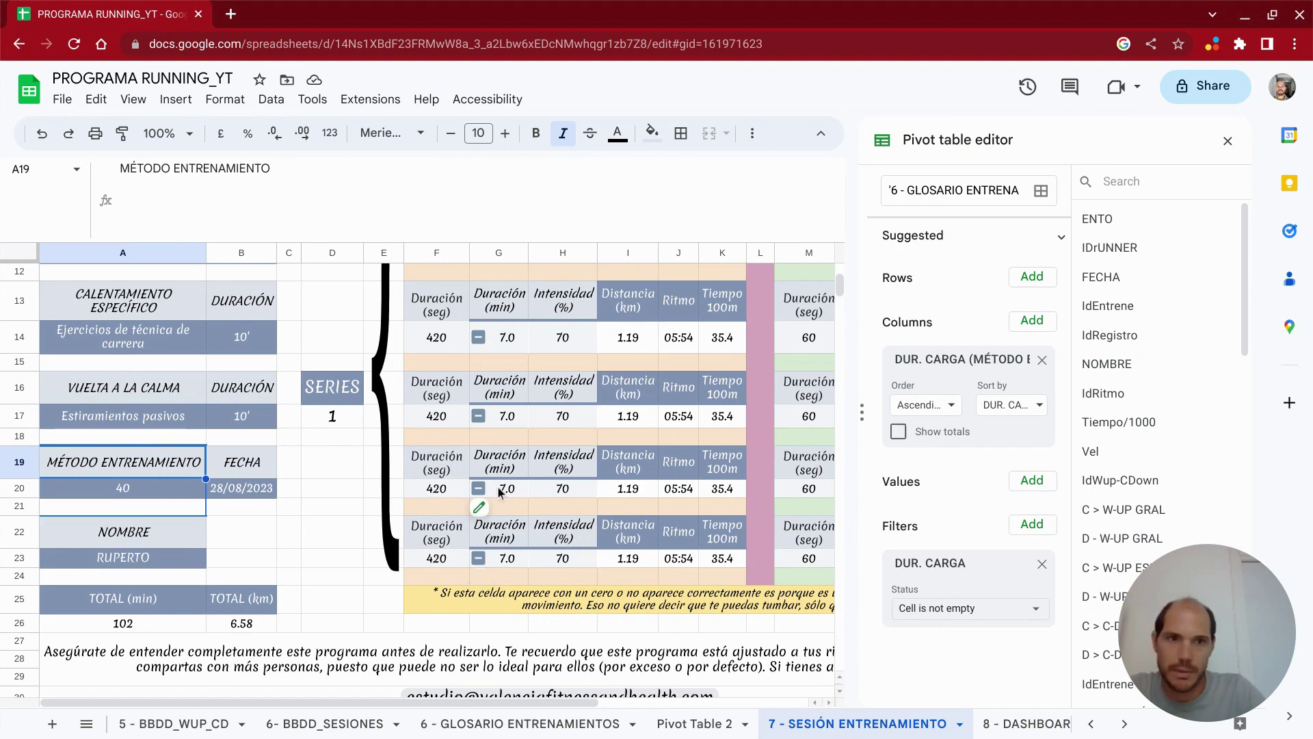
scroll(1147, 411, "down", 3)
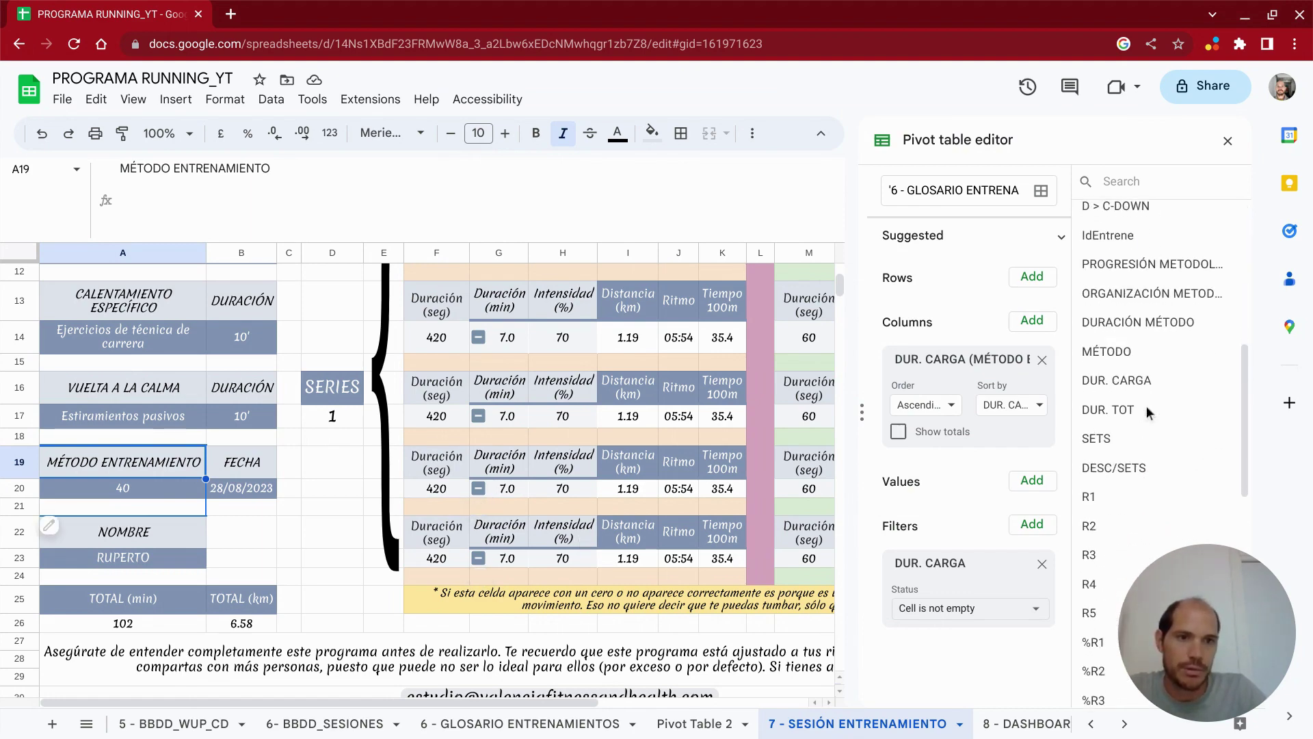
left_click_drag(1106, 352, 979, 374)
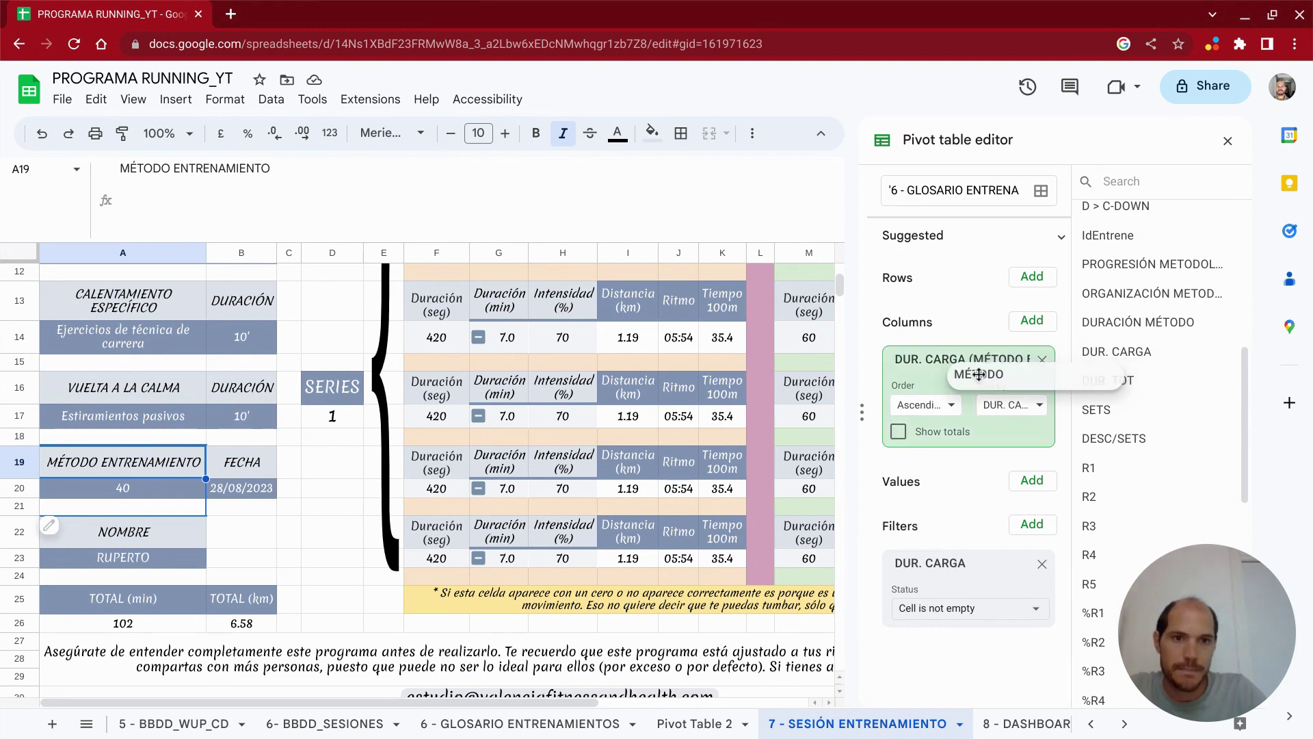
left_click_drag(978, 374, 979, 374)
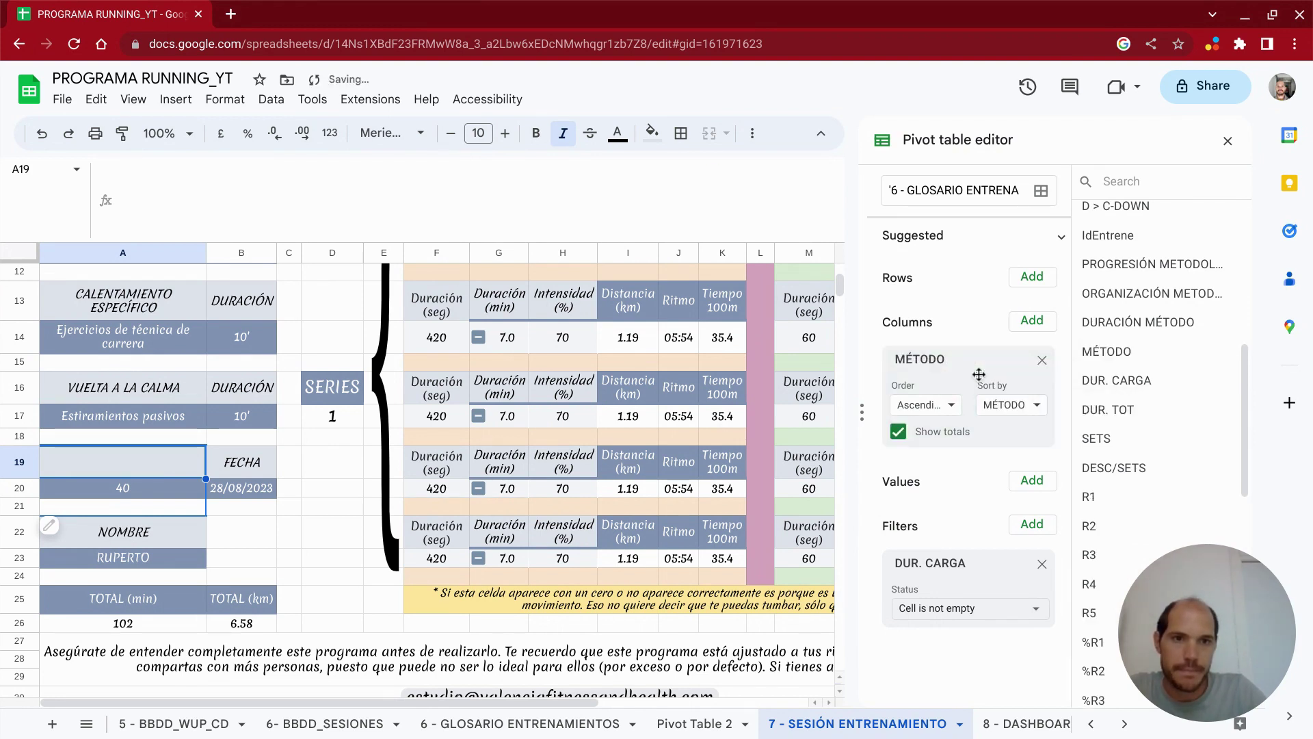
left_click(899, 433)
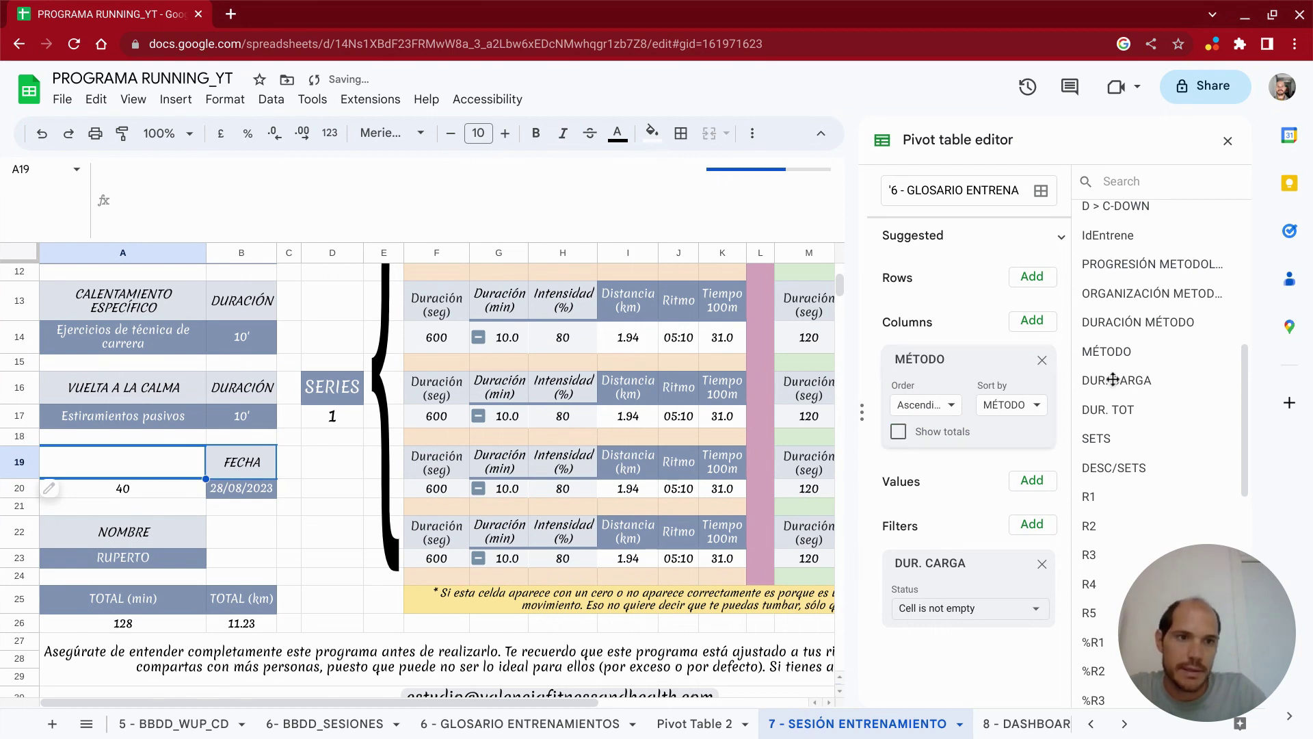
- Add MÉTODO as the pivot filter with the condition Is not empty
mouse_move(1107, 351)
left_mouse_down()
mouse_move(976, 578)
mouse_move(959, 579)
left_mouse_up()
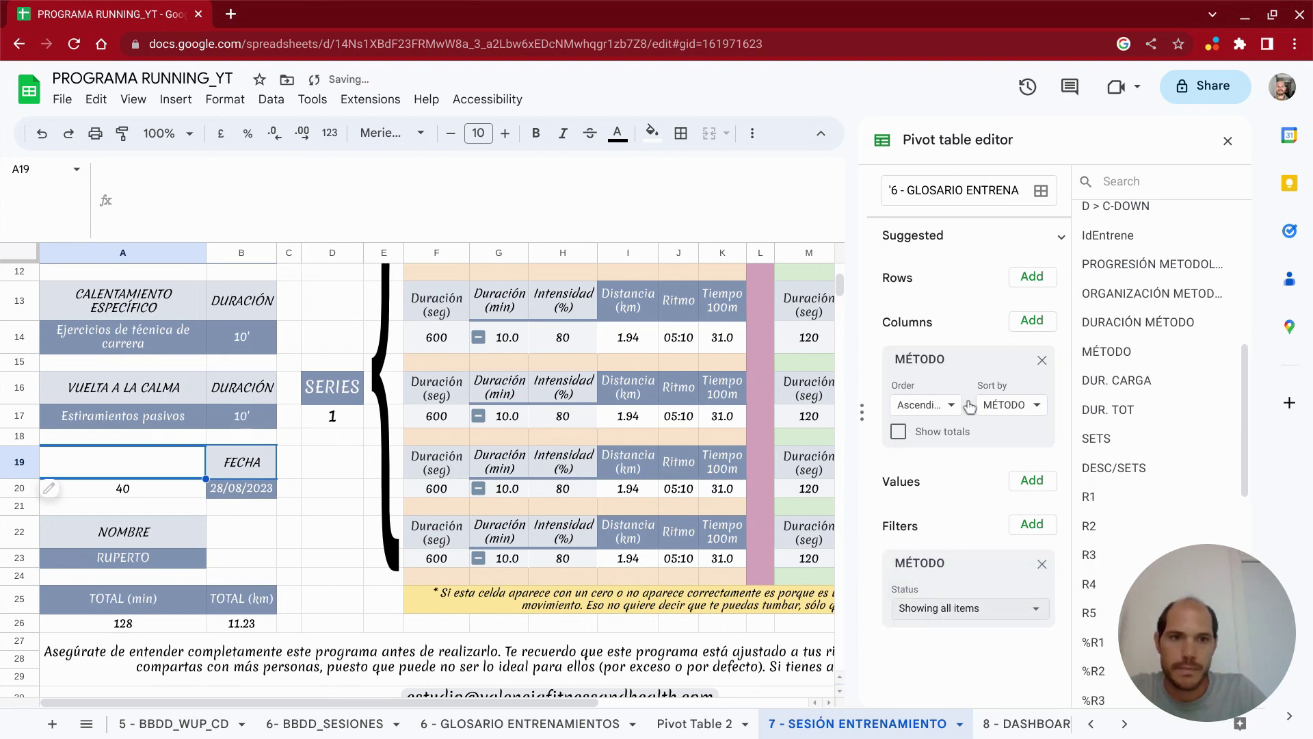
left_click(968, 608)
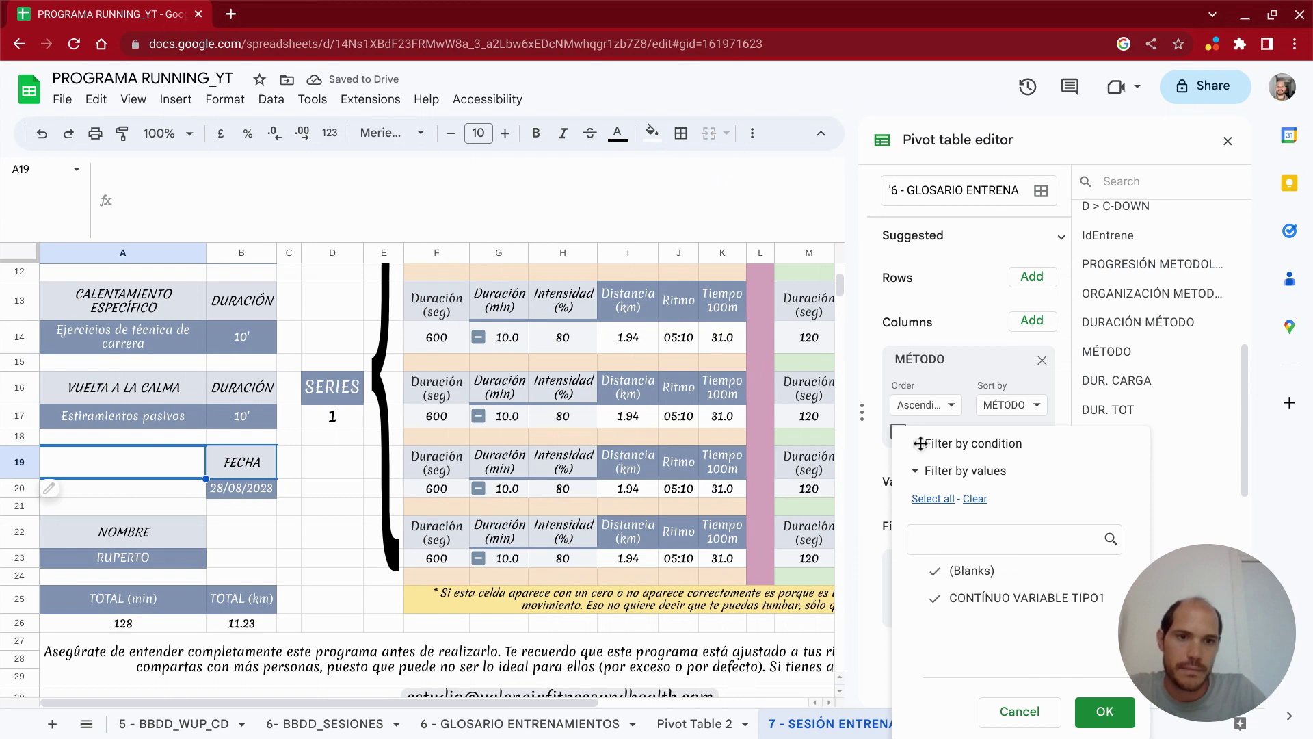
left_click(941, 444)
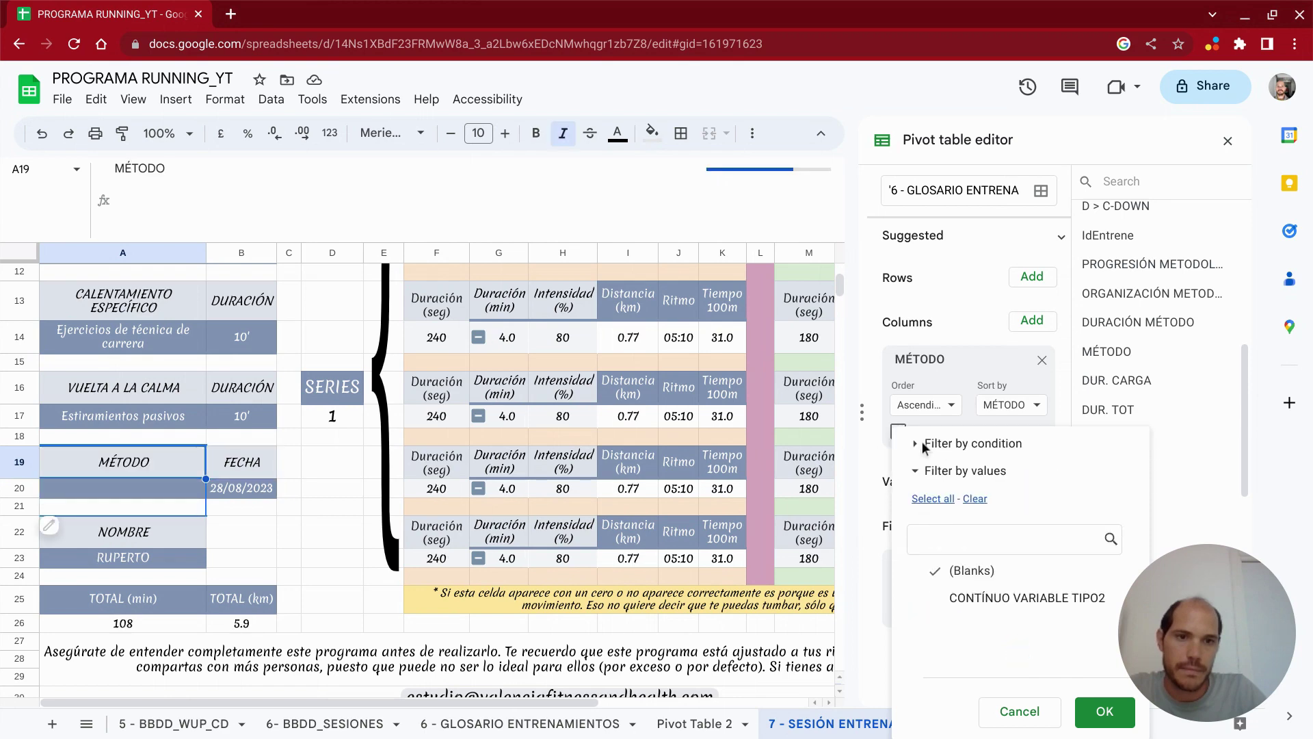
left_click(933, 434)
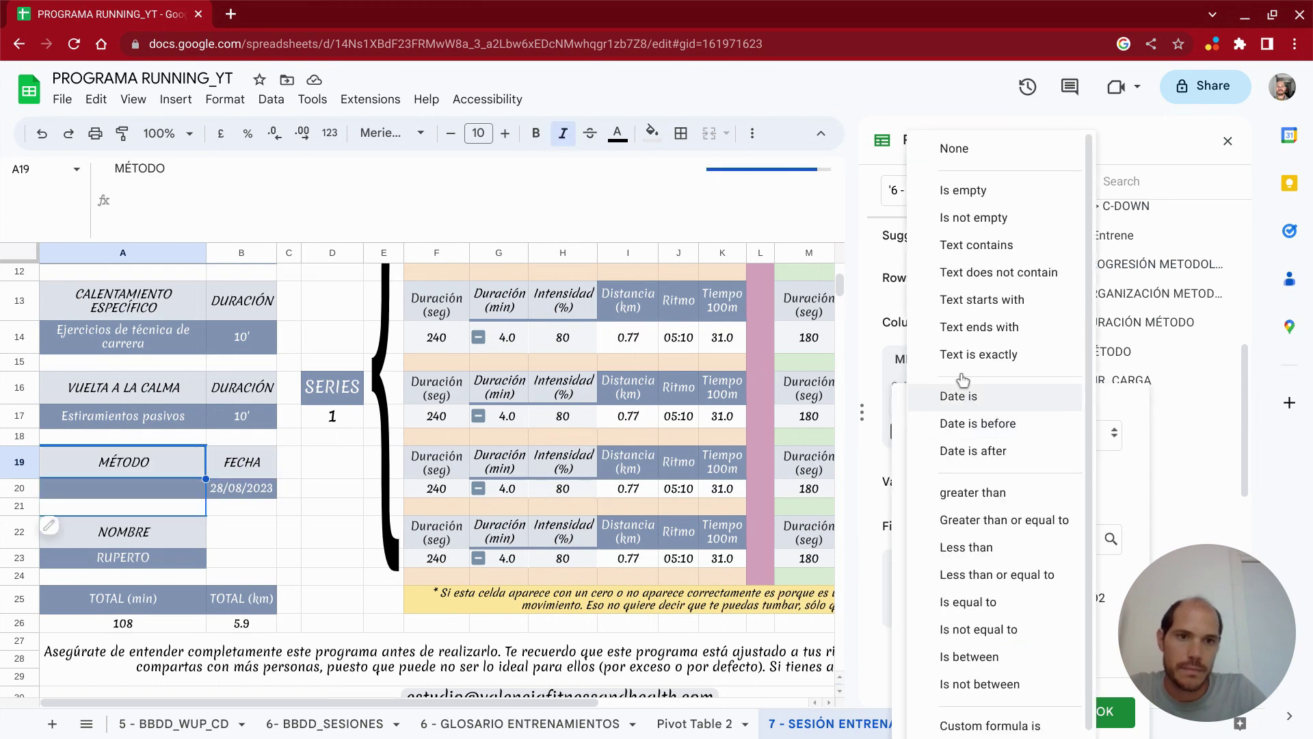
left_click(999, 219)
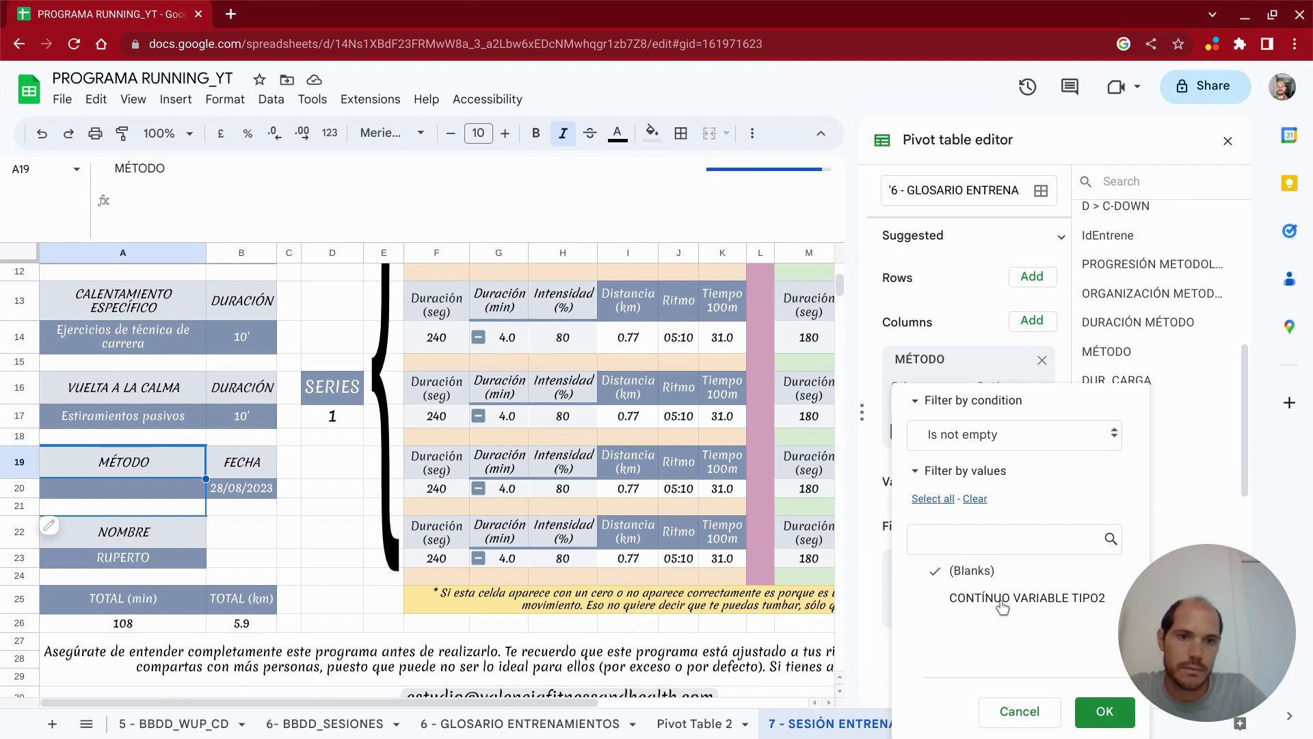
left_click(1085, 713)
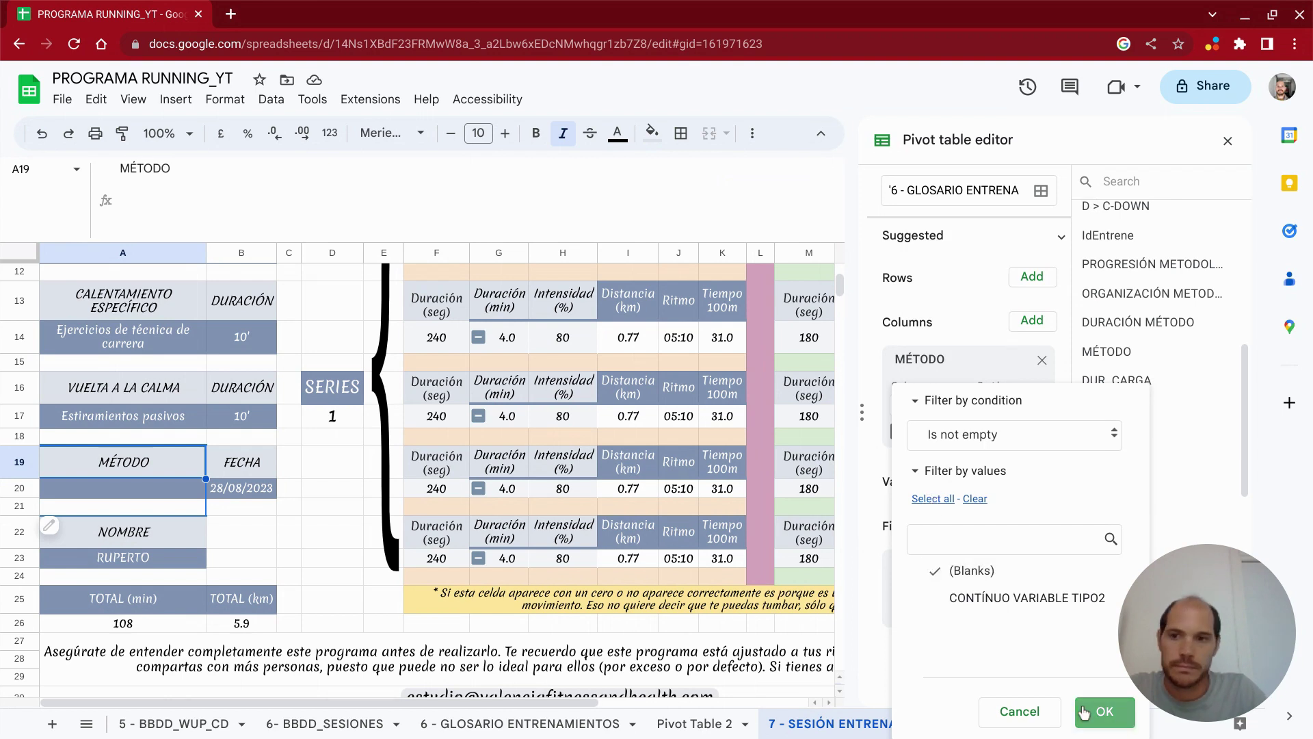
left_click(1085, 713)
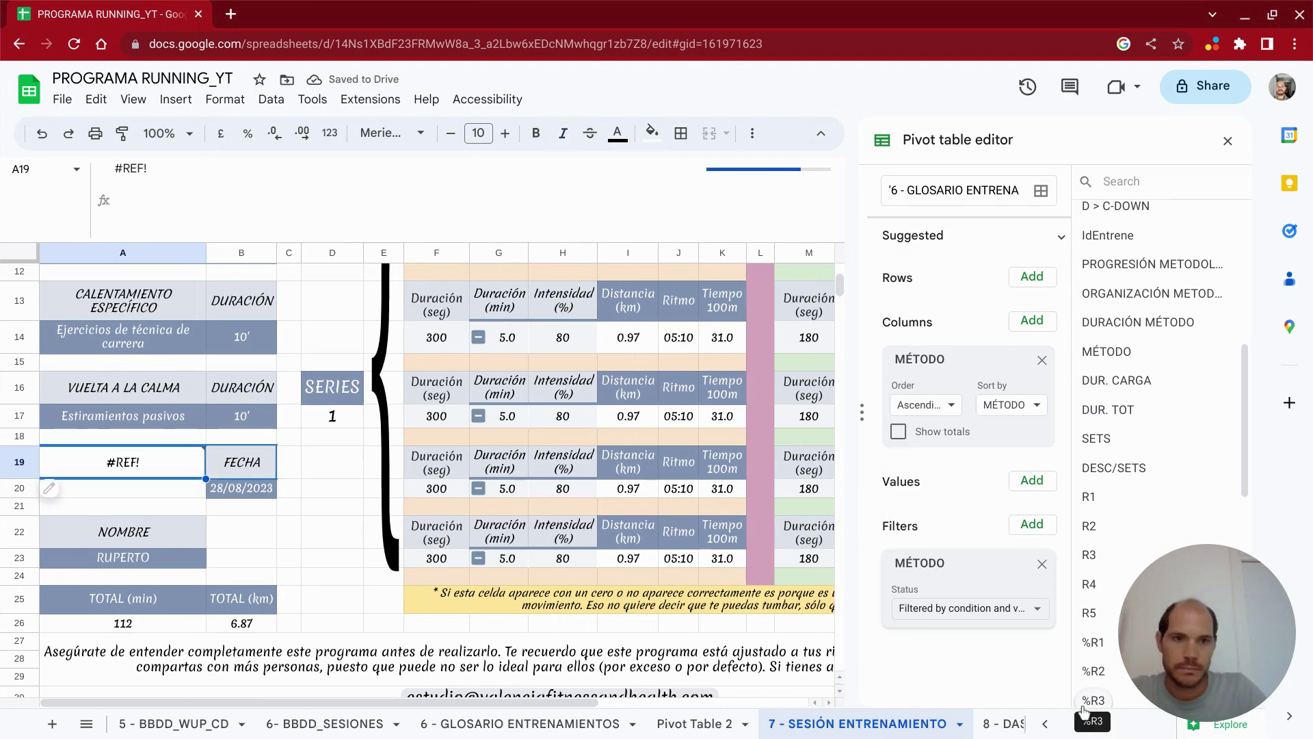
- Include all MÉTODO values in the filter, refresh the pivot and close the editor
left_click(1019, 608)
left_click(965, 656)
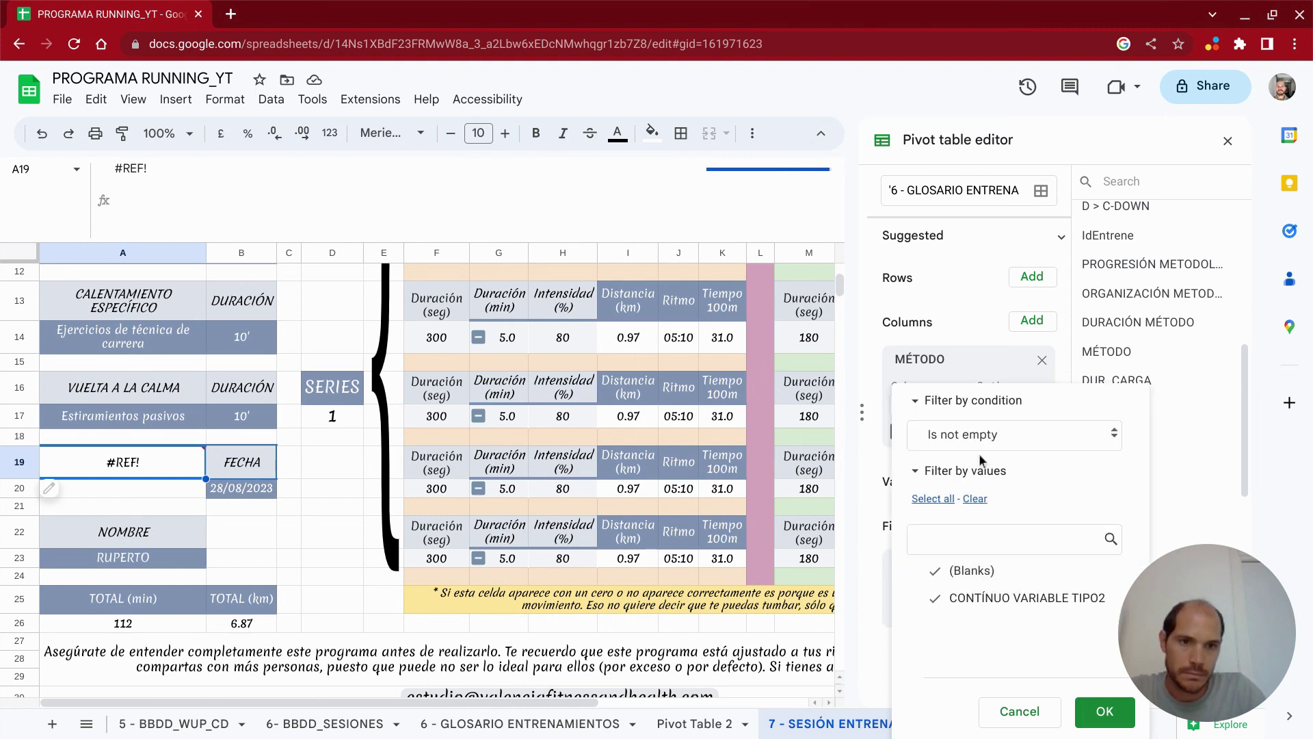
left_click(1101, 715)
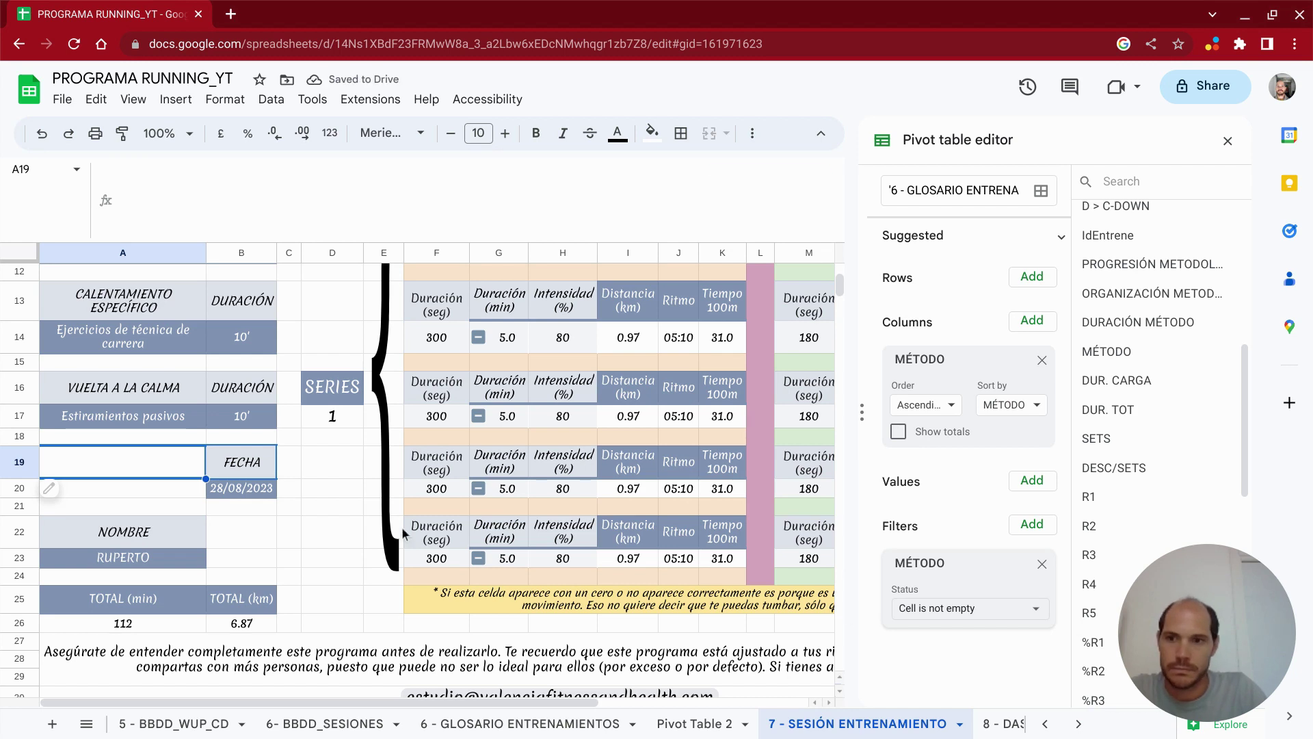
key("ctrl+z")
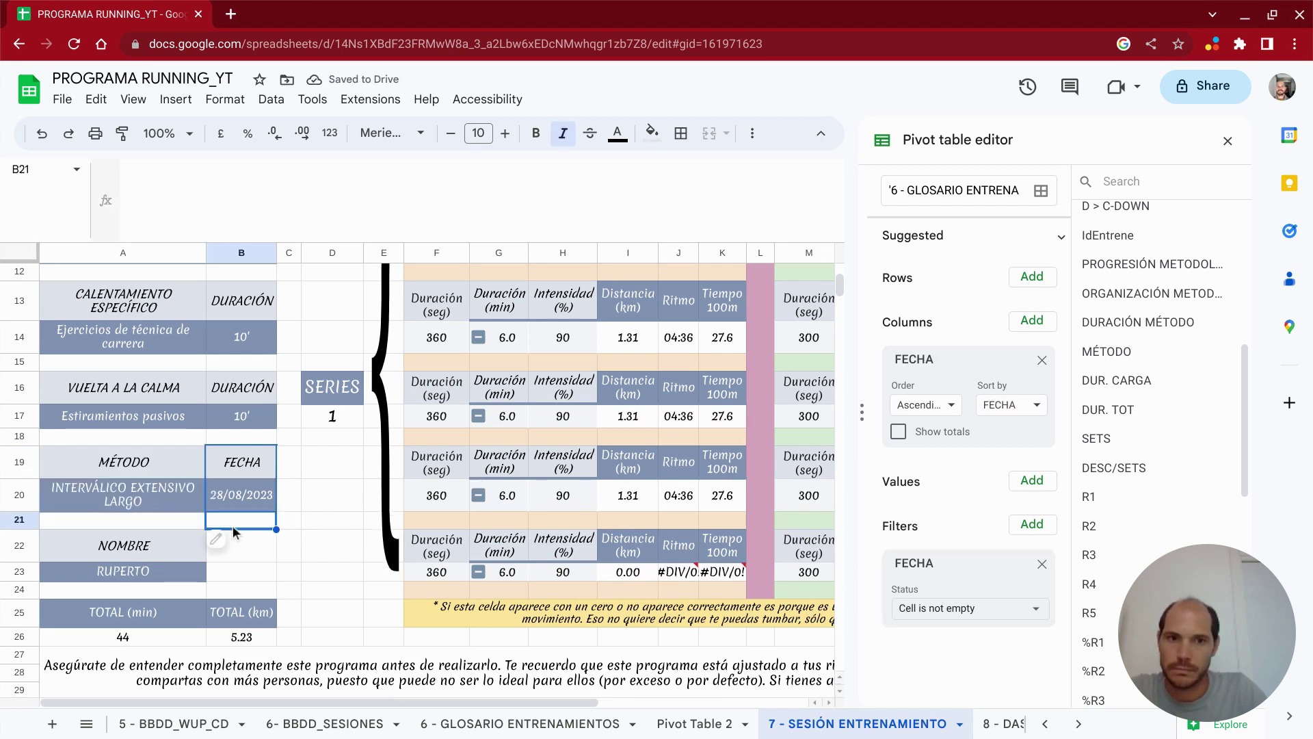
left_click(288, 521)
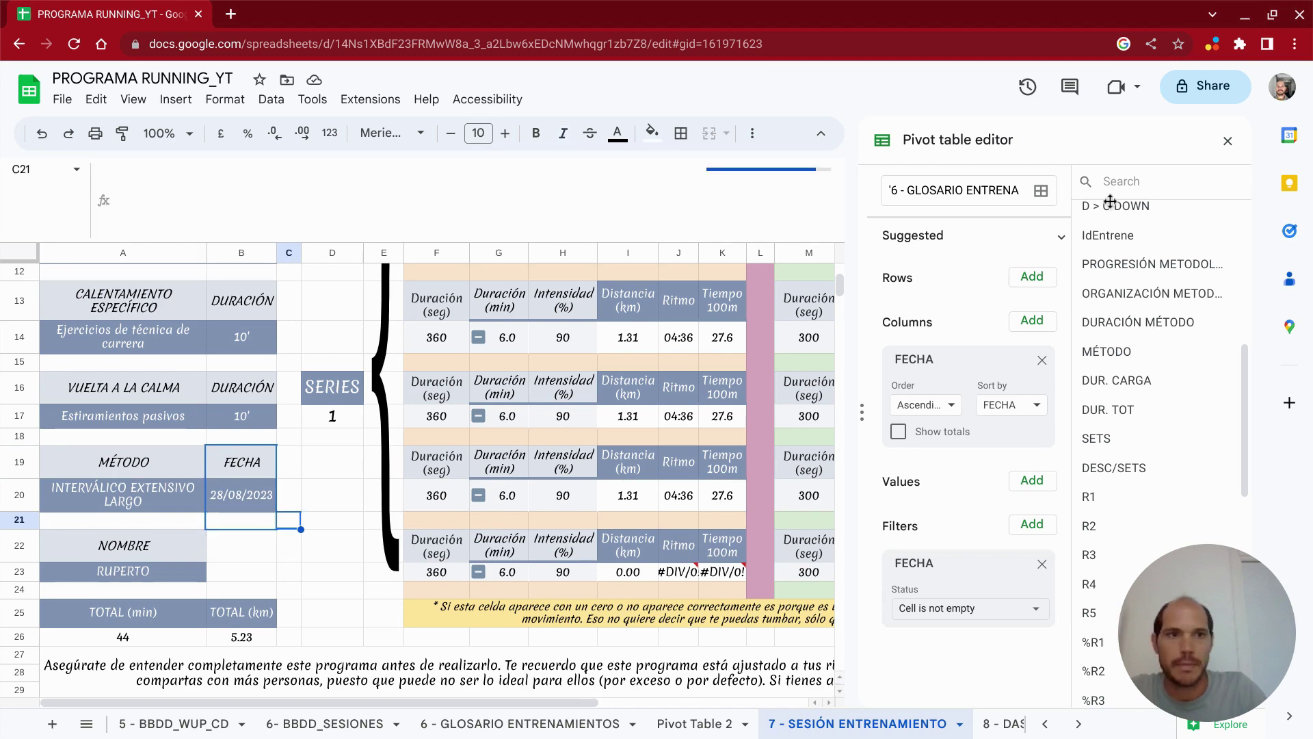
left_click(1227, 142)
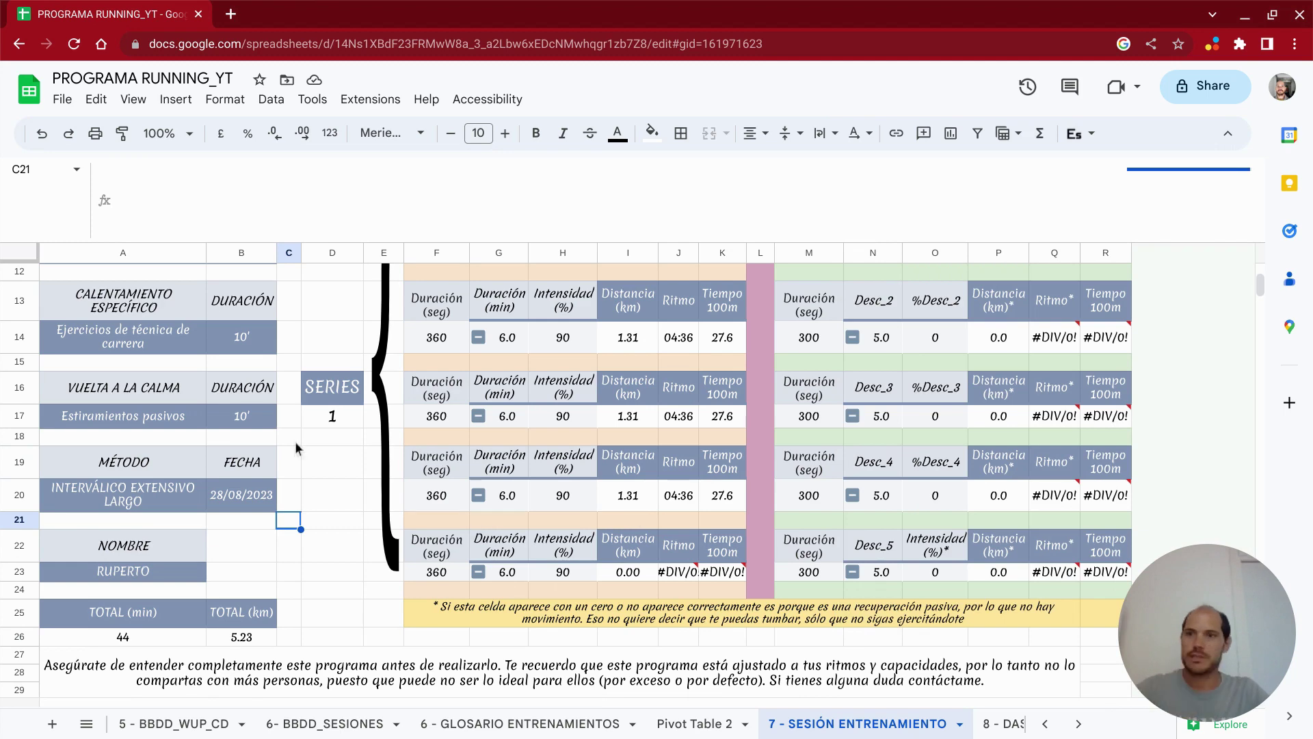
- Inspect the load duration formula in F11 and load minutes in G11, then list all sheets
scroll(291, 448, "up", 3)
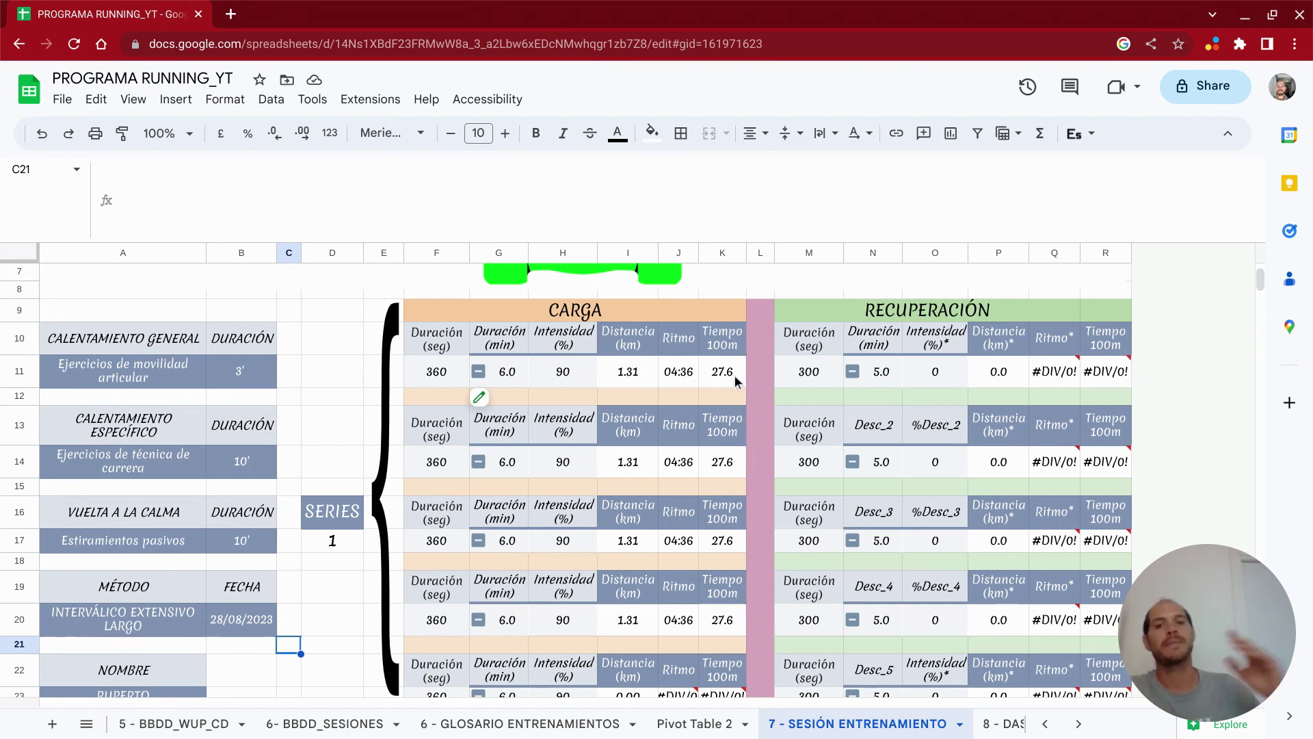
left_click(445, 373)
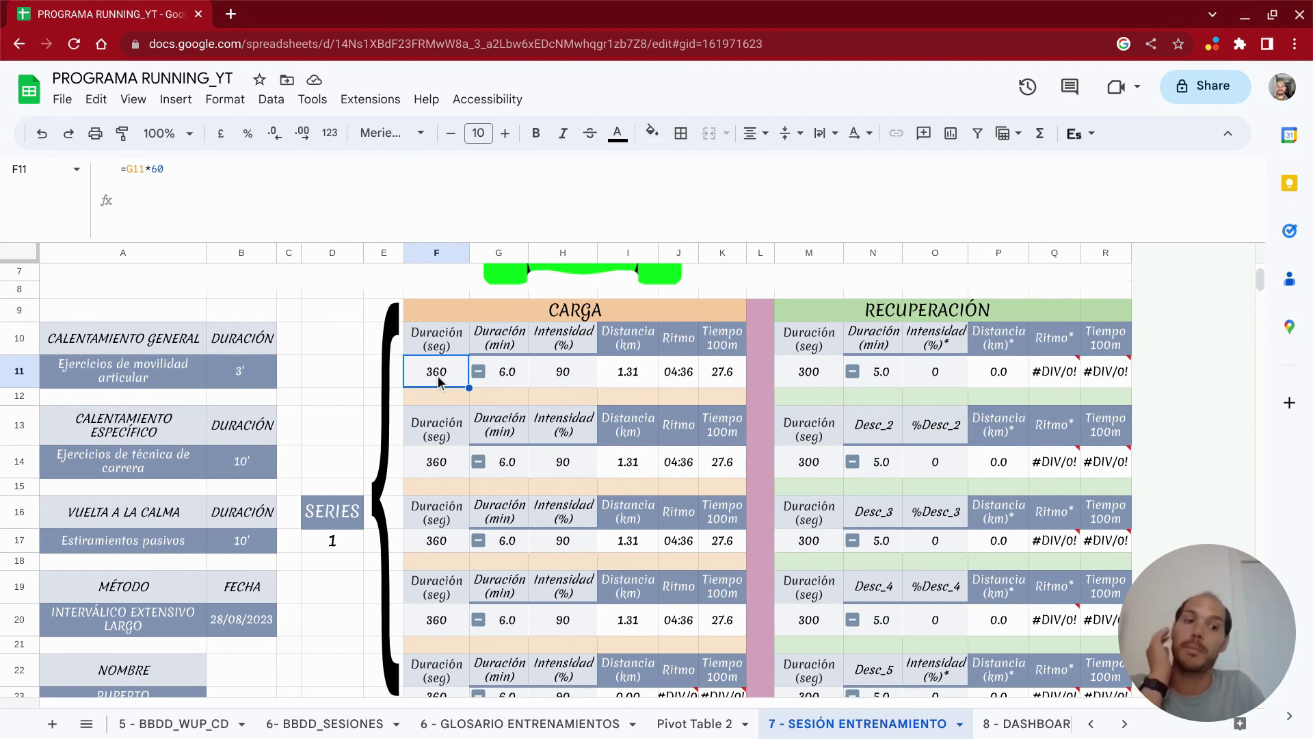
mouse_move(505, 381)
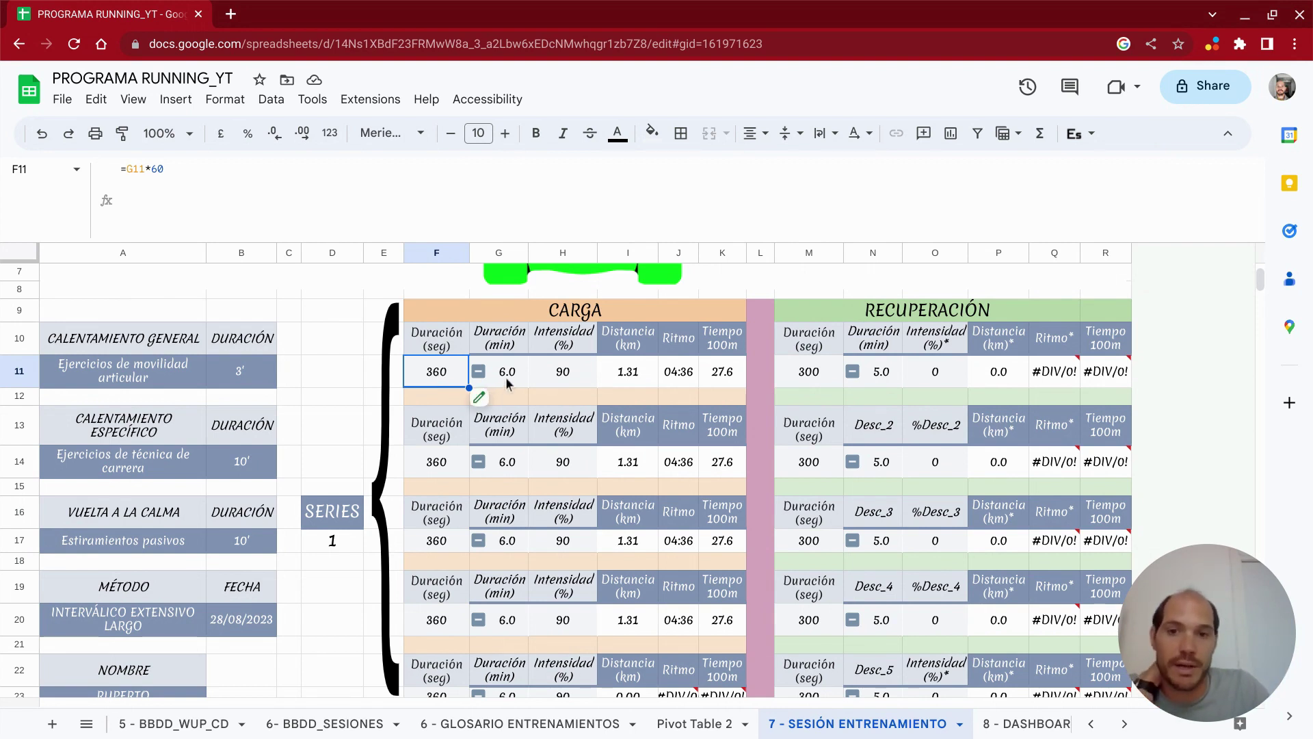
left_click(507, 373)
left_click(445, 381)
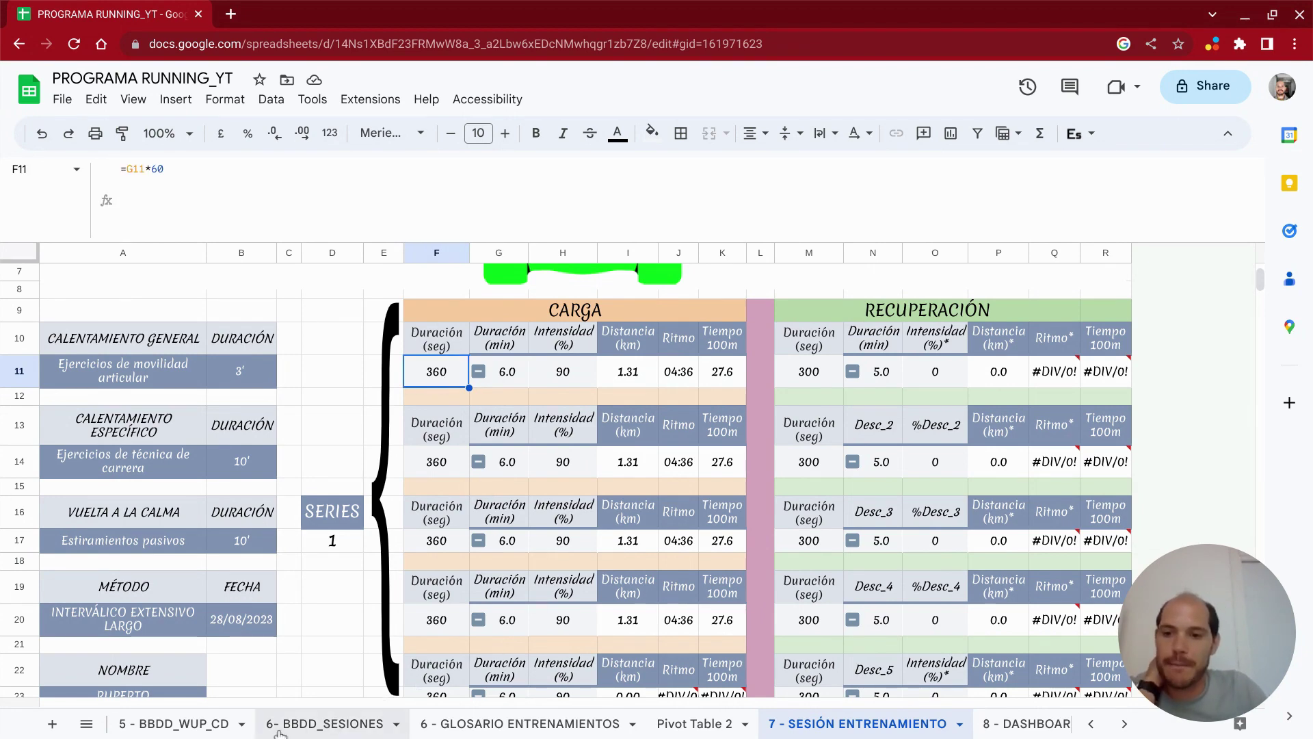
left_click(86, 723)
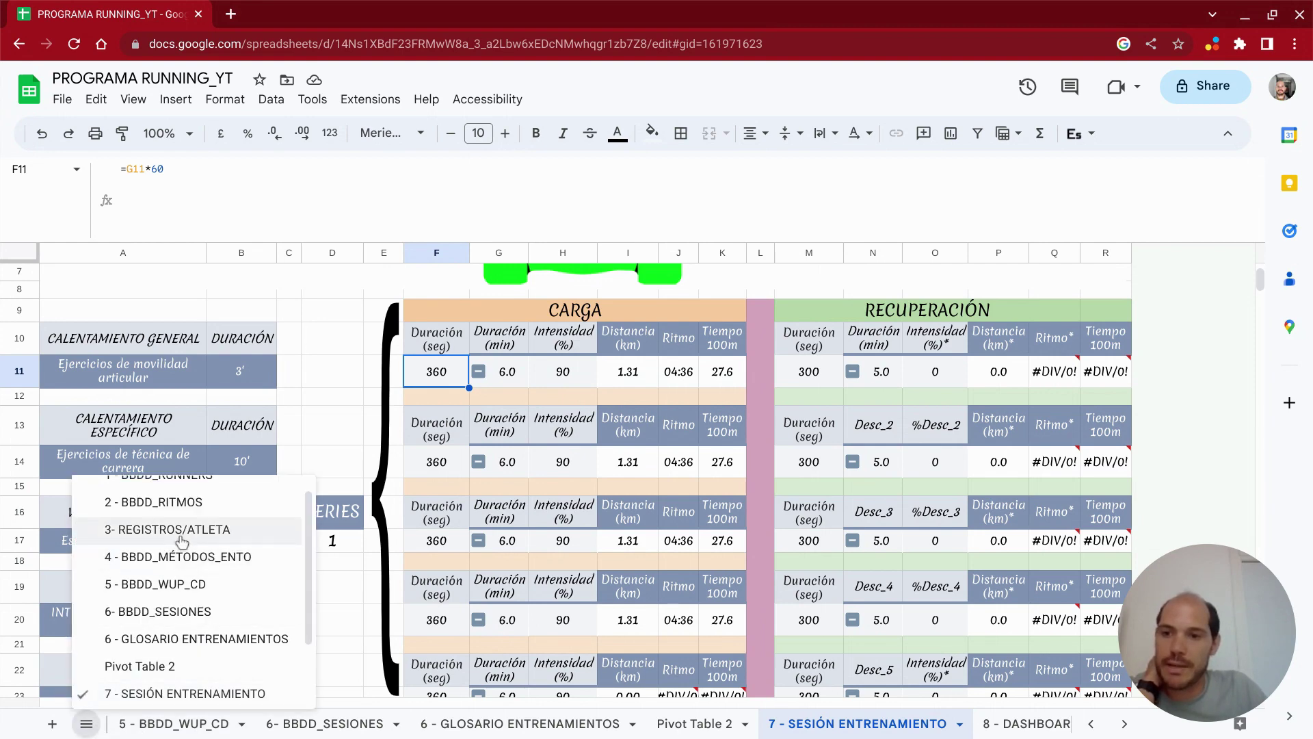
- Open 4 - BBDD_MÉTODOS_ENTO and inspect the formula in J440
left_click(188, 558)
left_click(187, 558)
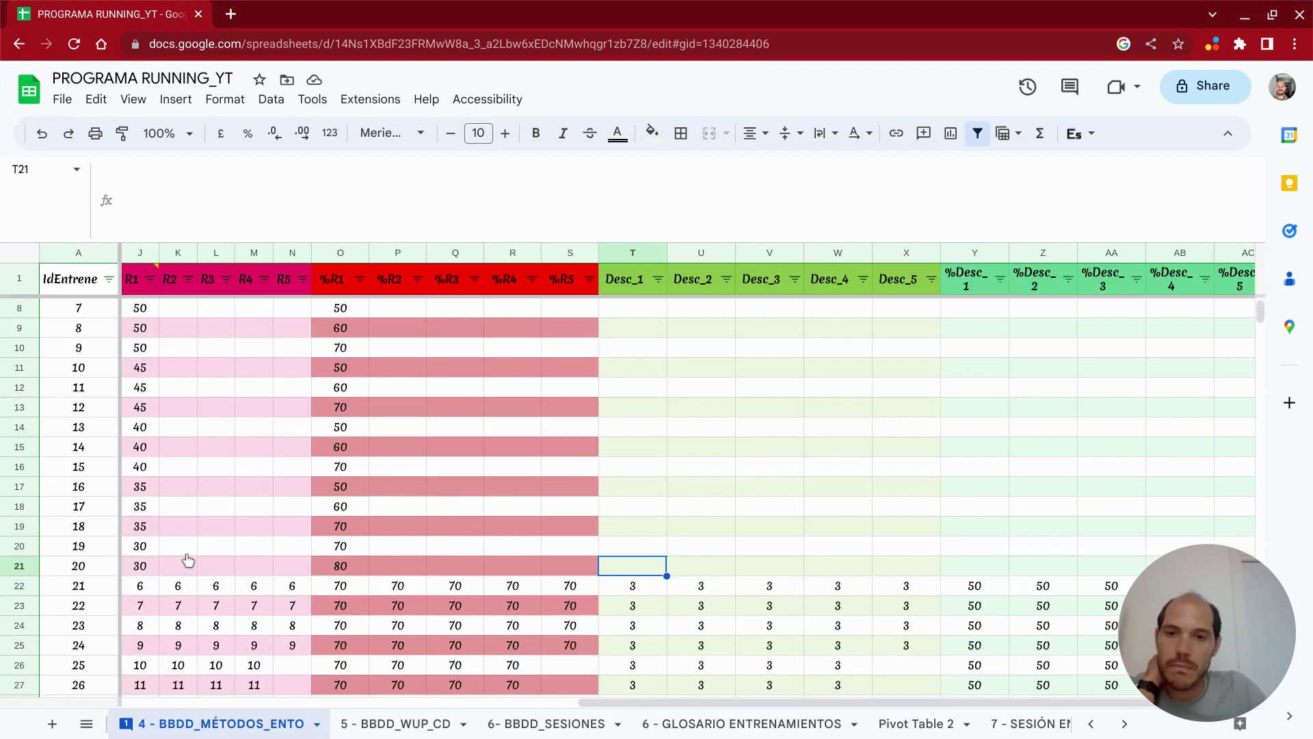
scroll(643, 539, "down", 5)
scroll(404, 542, "down", 20)
scroll(404, 542, "down", 15)
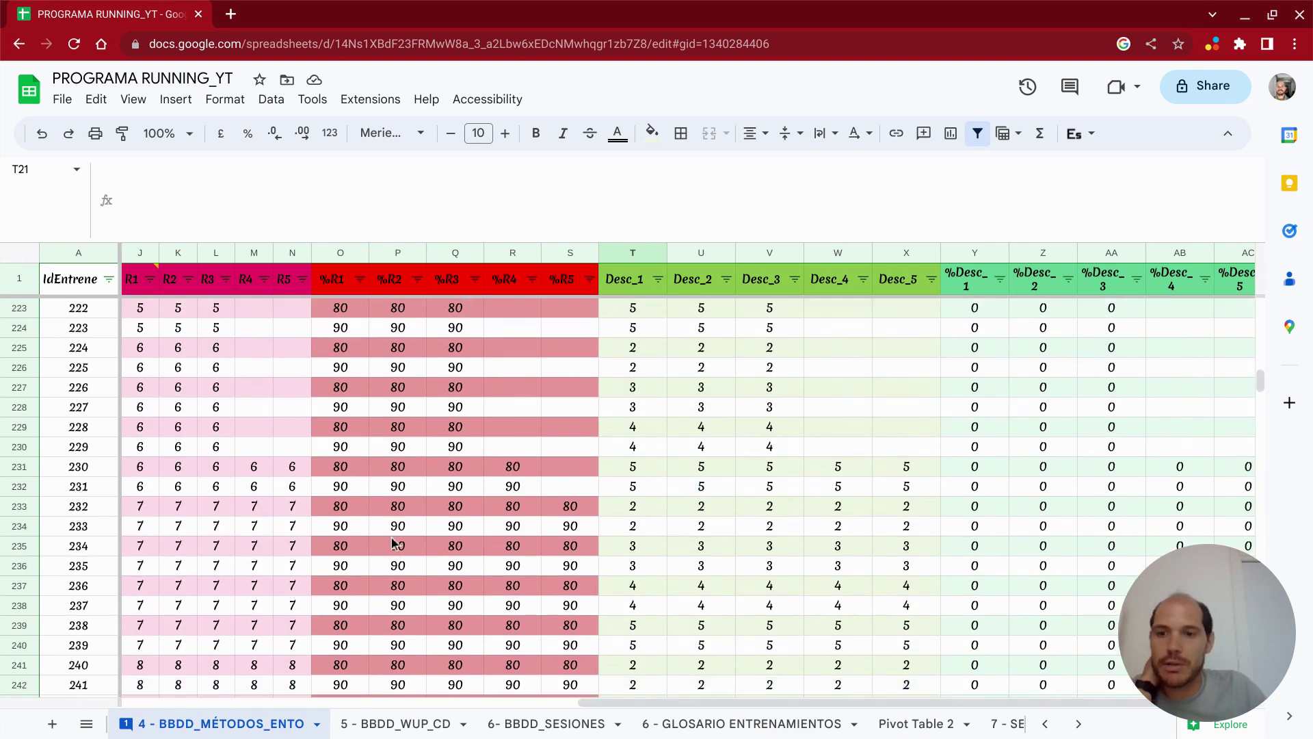
scroll(405, 543, "down", 20)
scroll(404, 542, "down", 15)
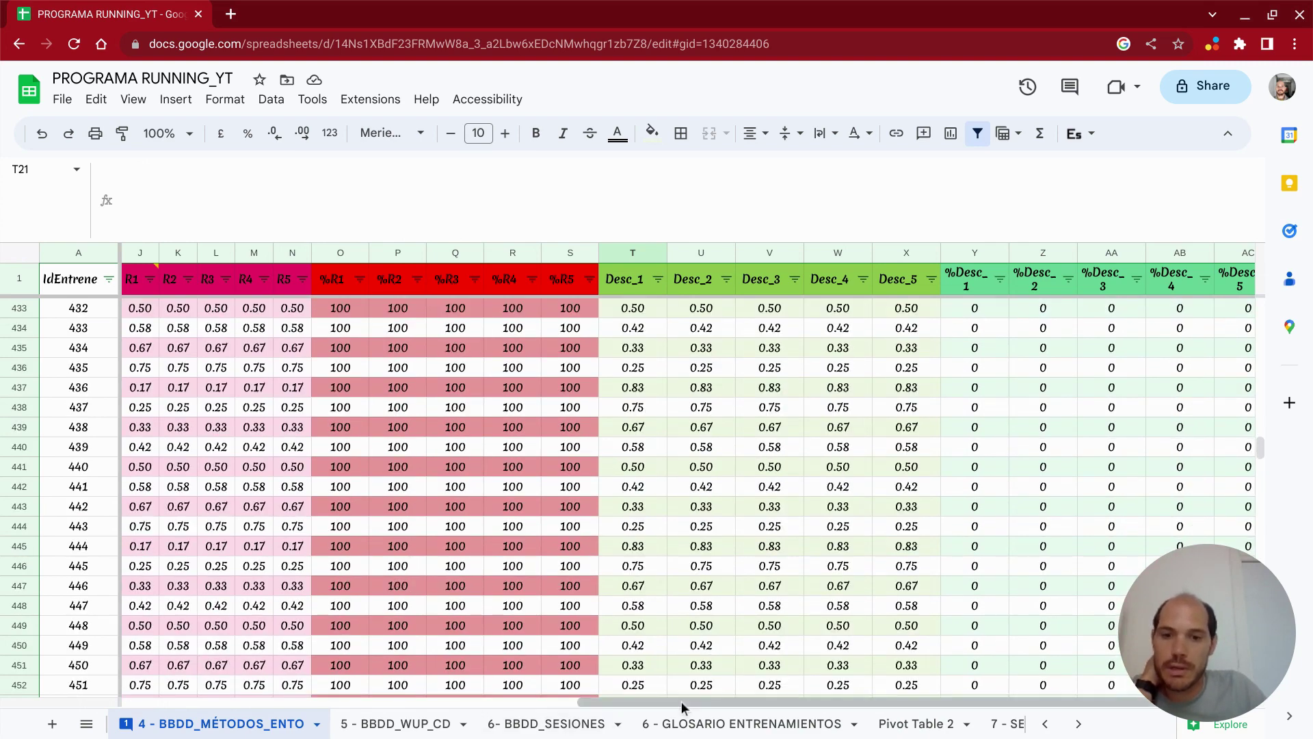
scroll(477, 701, "left", 3)
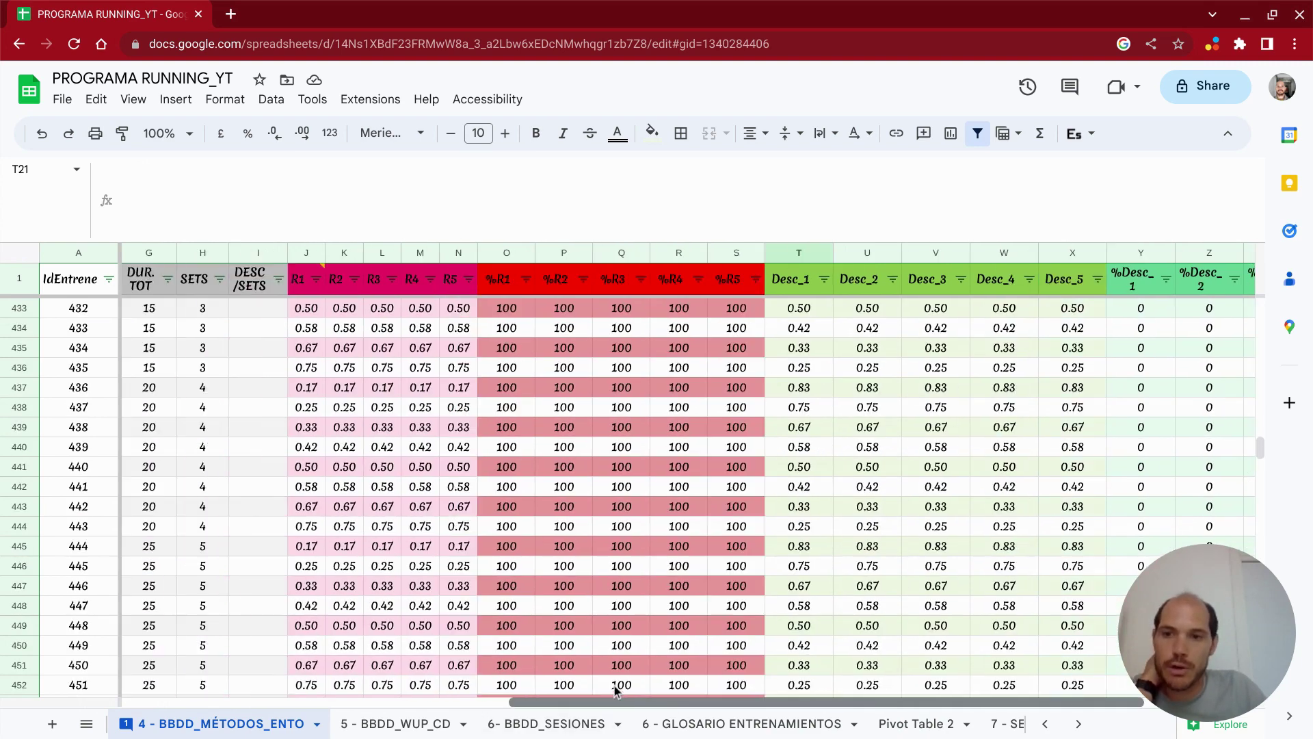
left_click(309, 450)
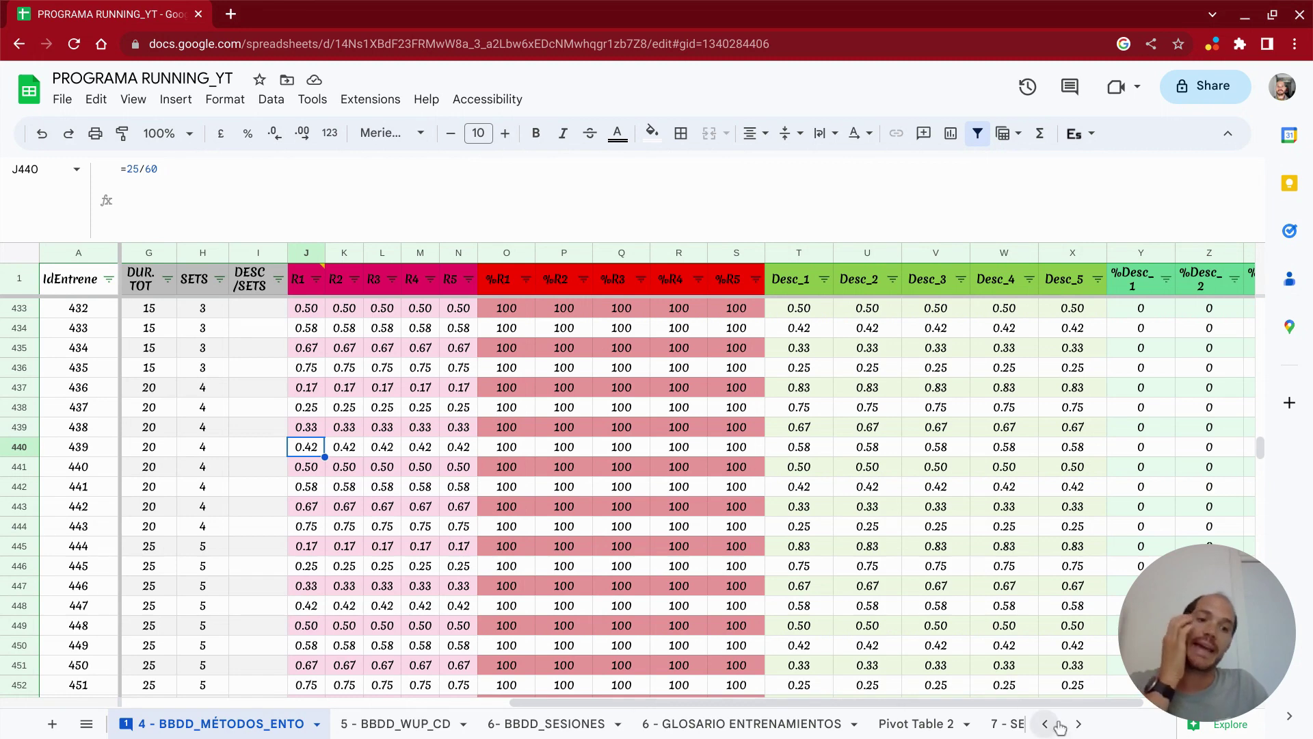
- Switch to 7 - SESIÓN ENTRENAMIENTO and scroll through its CARGA and RECUPERACIÓN tables
left_click(1006, 727)
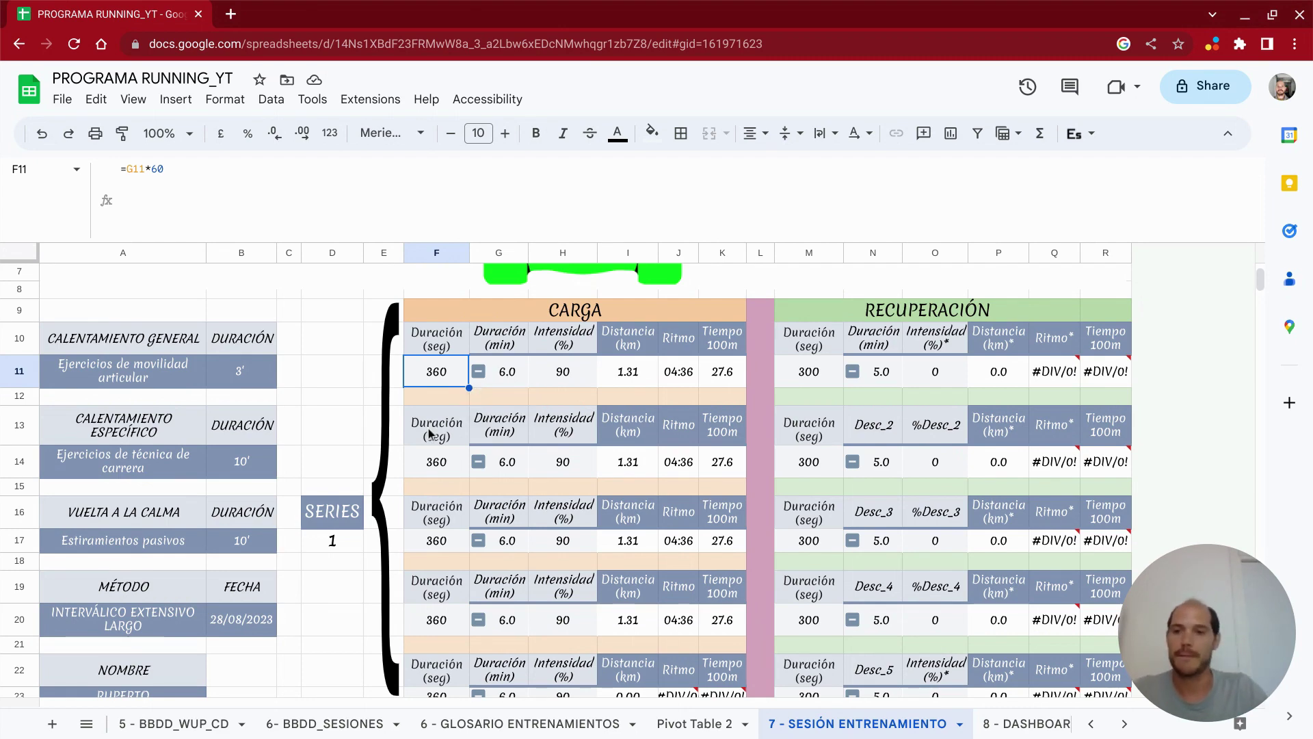
scroll(353, 438, "down", 2)
scroll(353, 434, "down", 1)
scroll(508, 470, "up", 1)
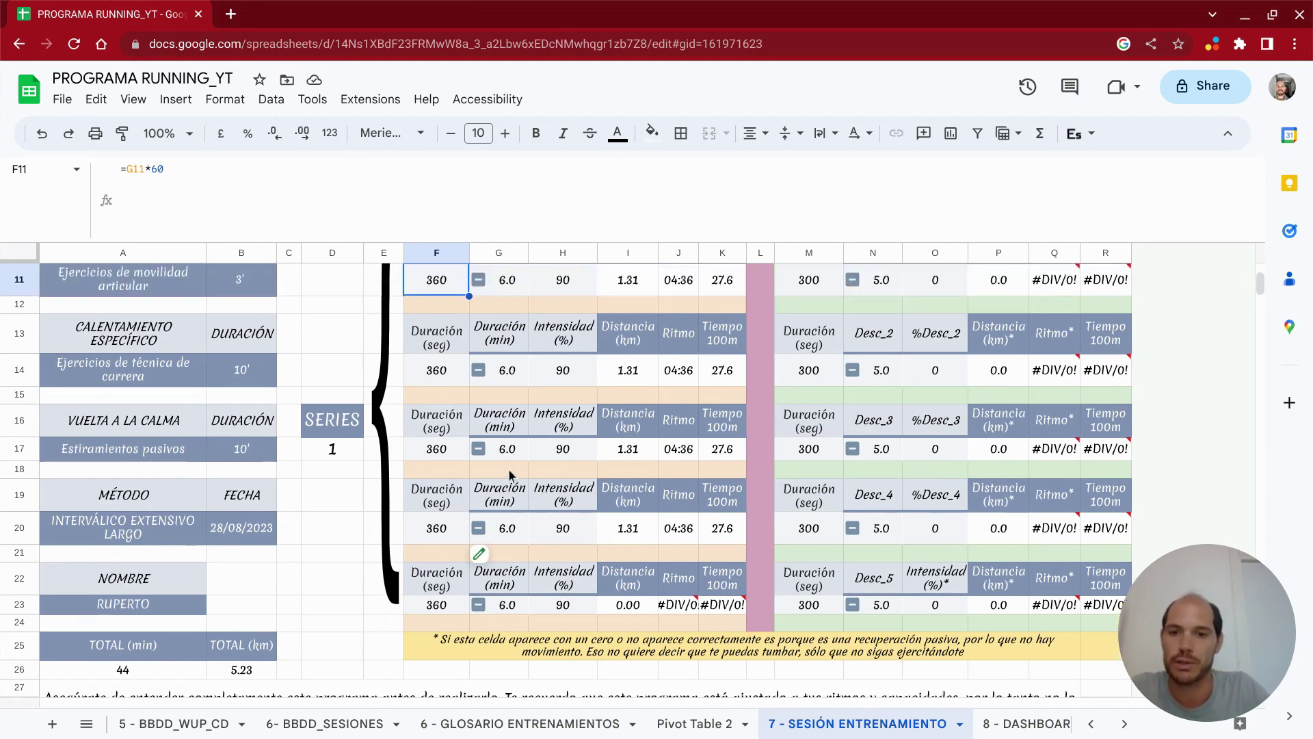
scroll(507, 469, "up", 2)
- On Pivot Table 2, add C > W-UP GRAL as the column field and hide totals
left_click(695, 723)
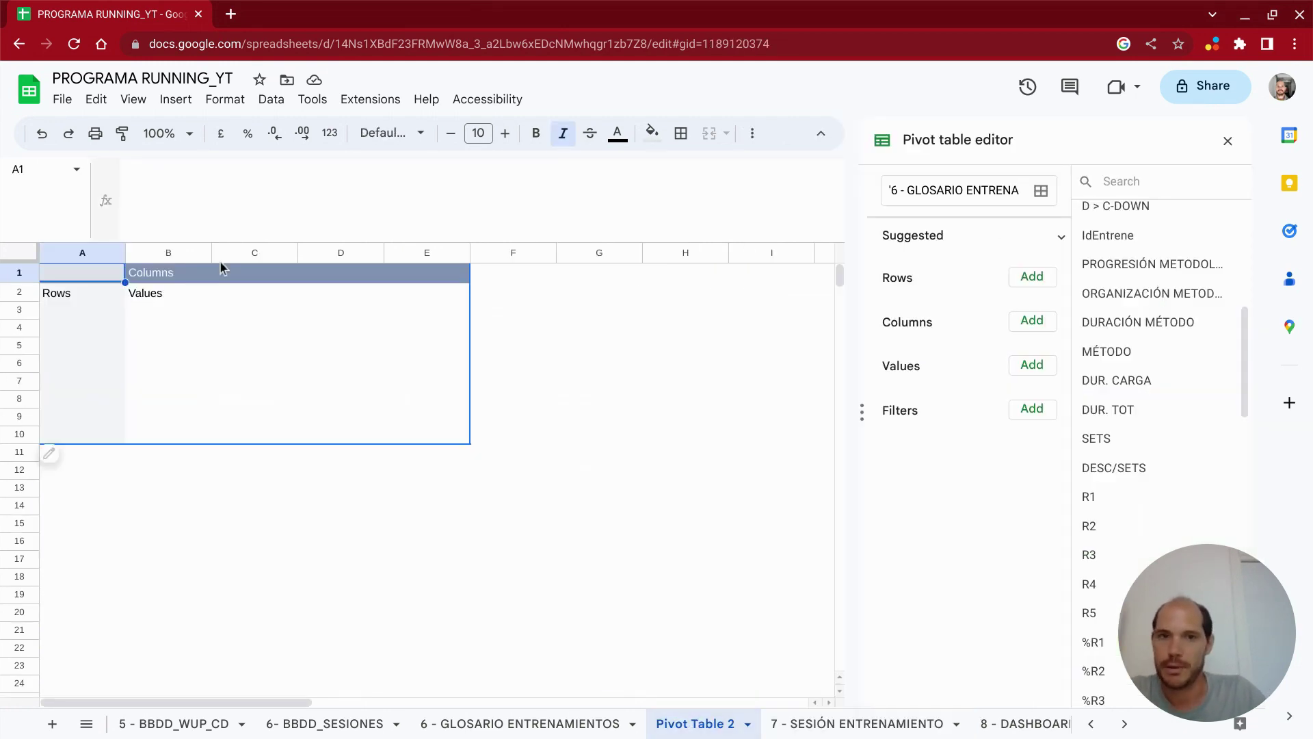
scroll(1189, 311, "up", 5)
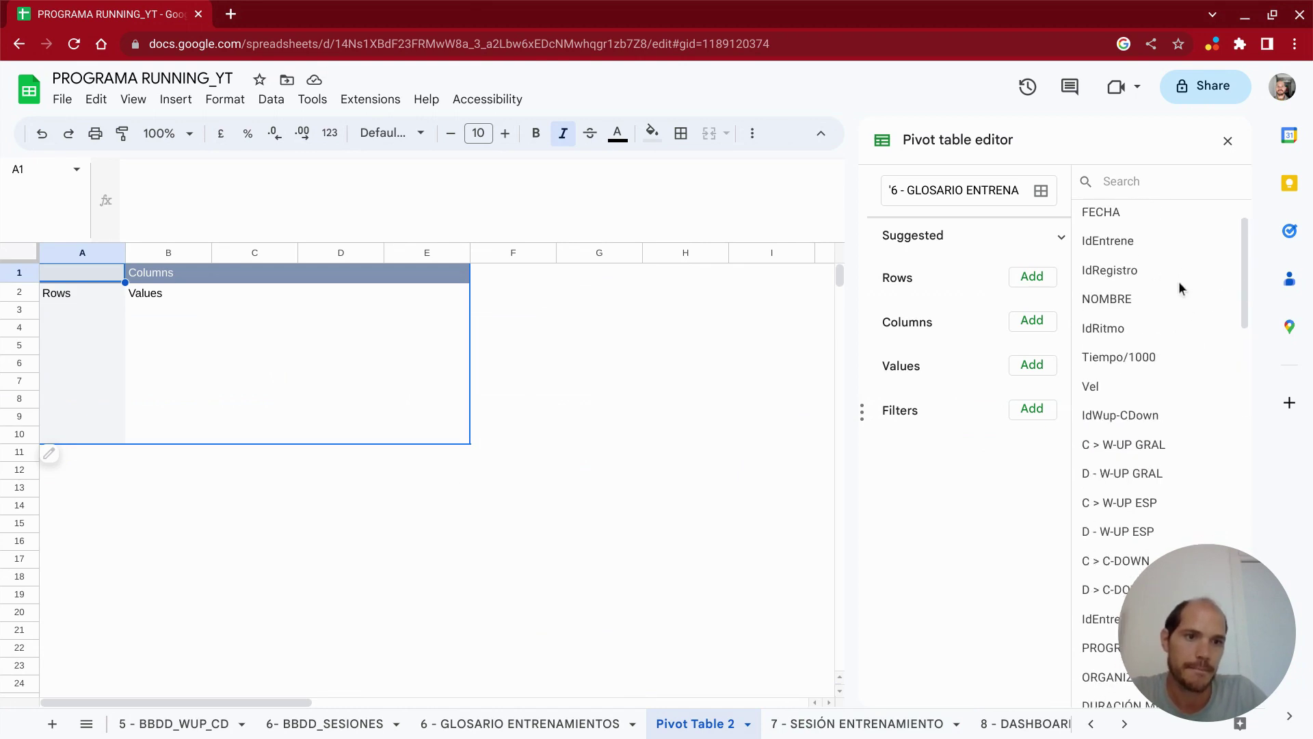
scroll(1178, 286, "down", 1)
mouse_move(1114, 376)
left_mouse_down()
mouse_move(917, 342)
mouse_move(898, 361)
left_mouse_up()
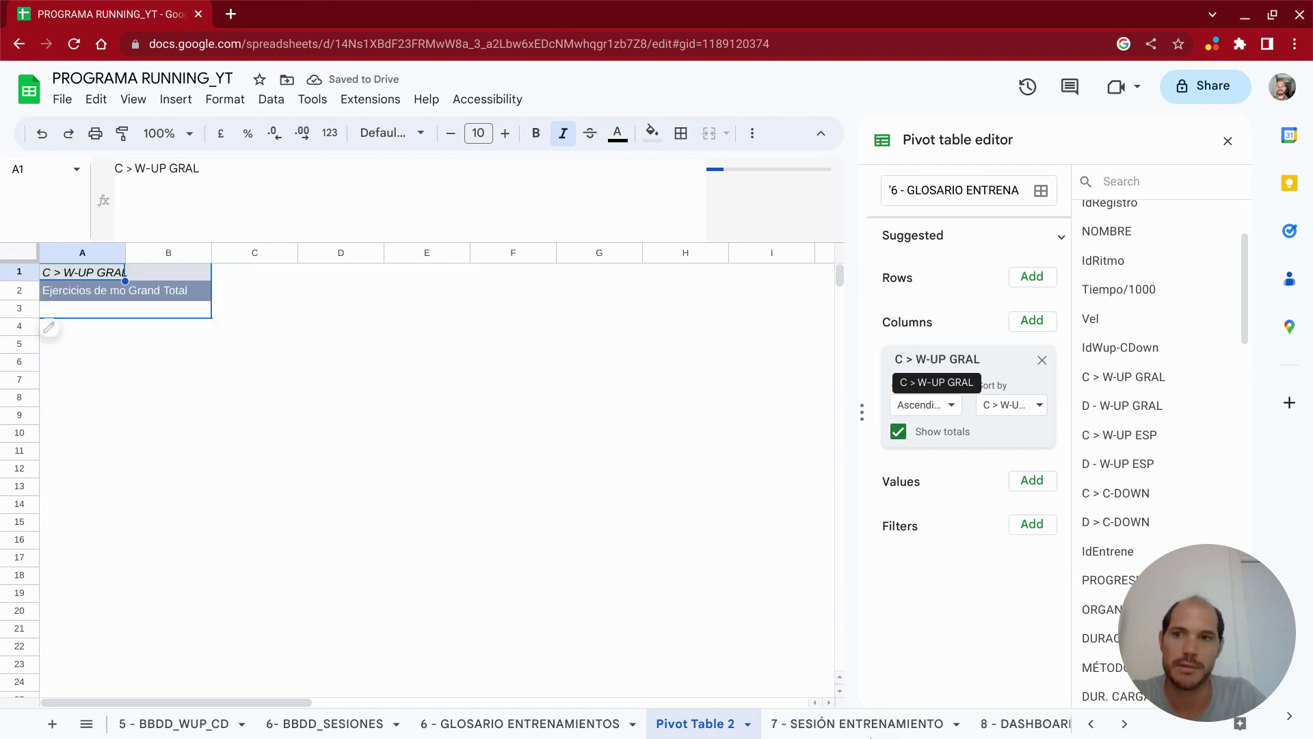
left_click(899, 433)
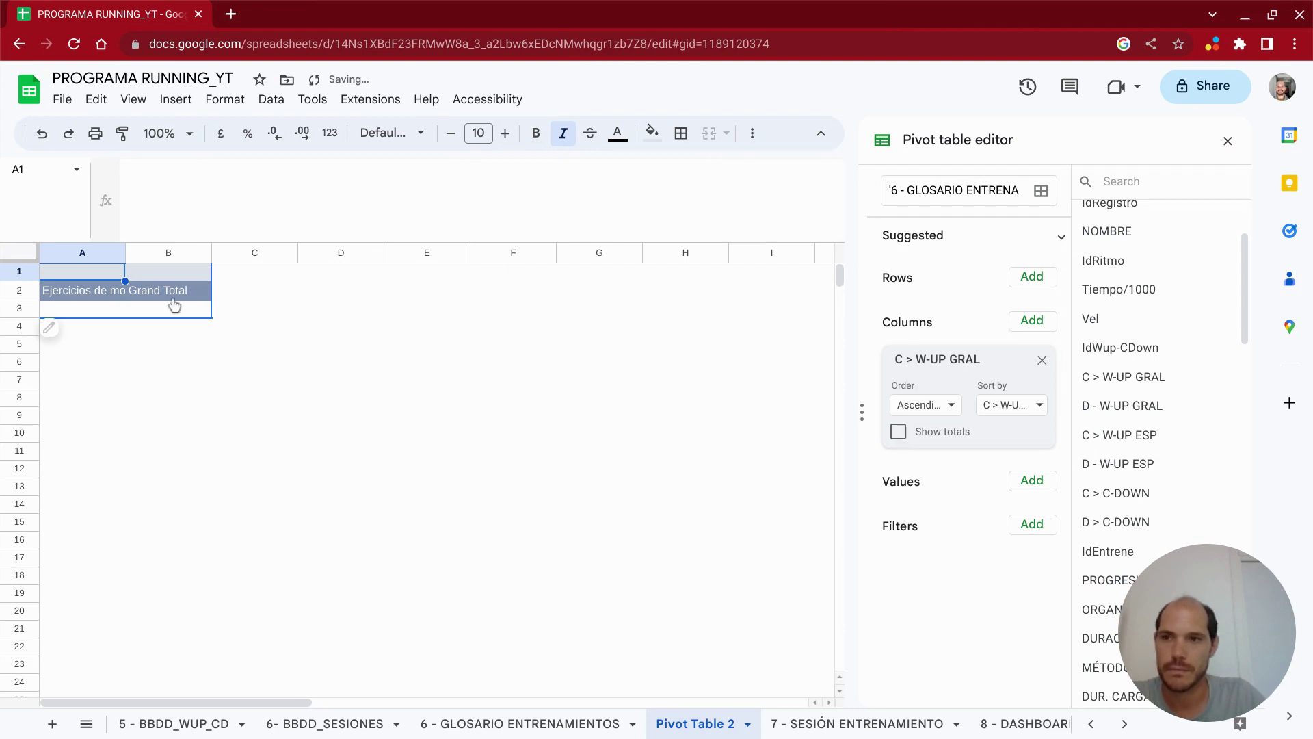
- Make row 2 taller, widen column A, and wrap the exercise text in A2
left_click(91, 295)
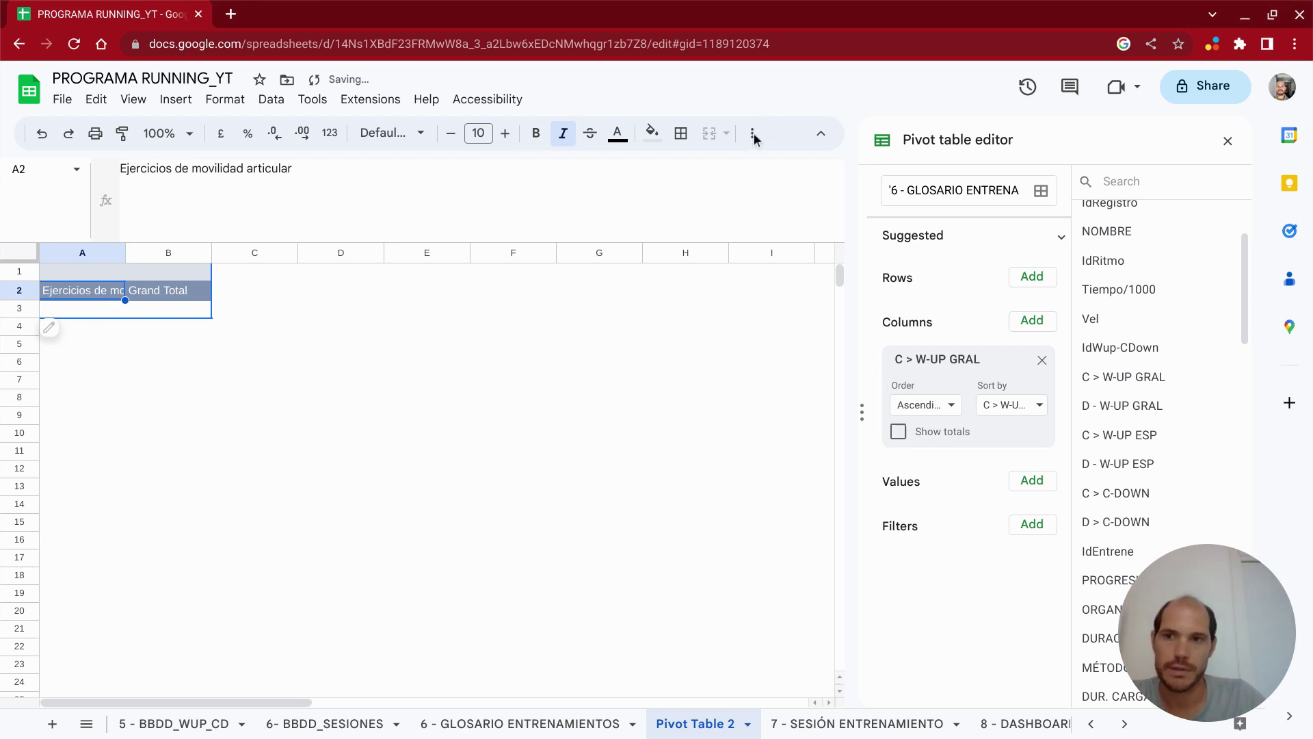
left_click(752, 135)
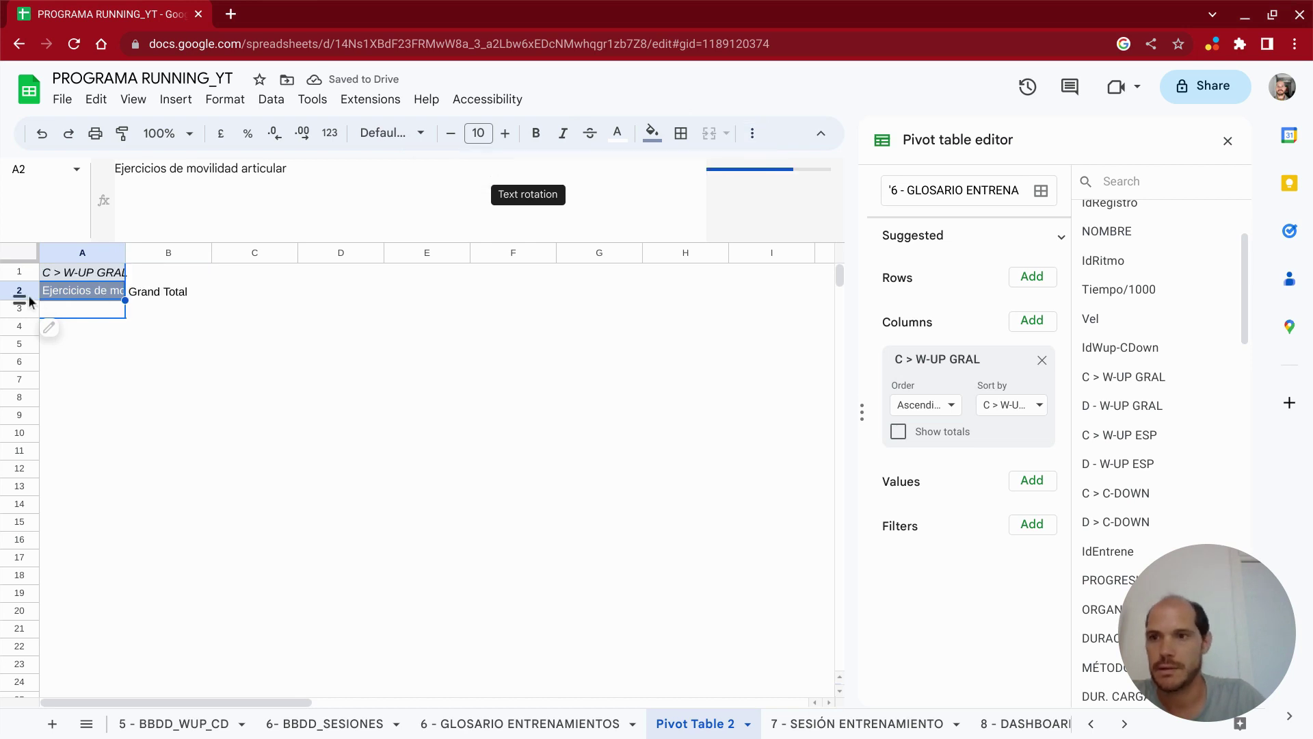
left_click_drag(20, 300, 20, 320)
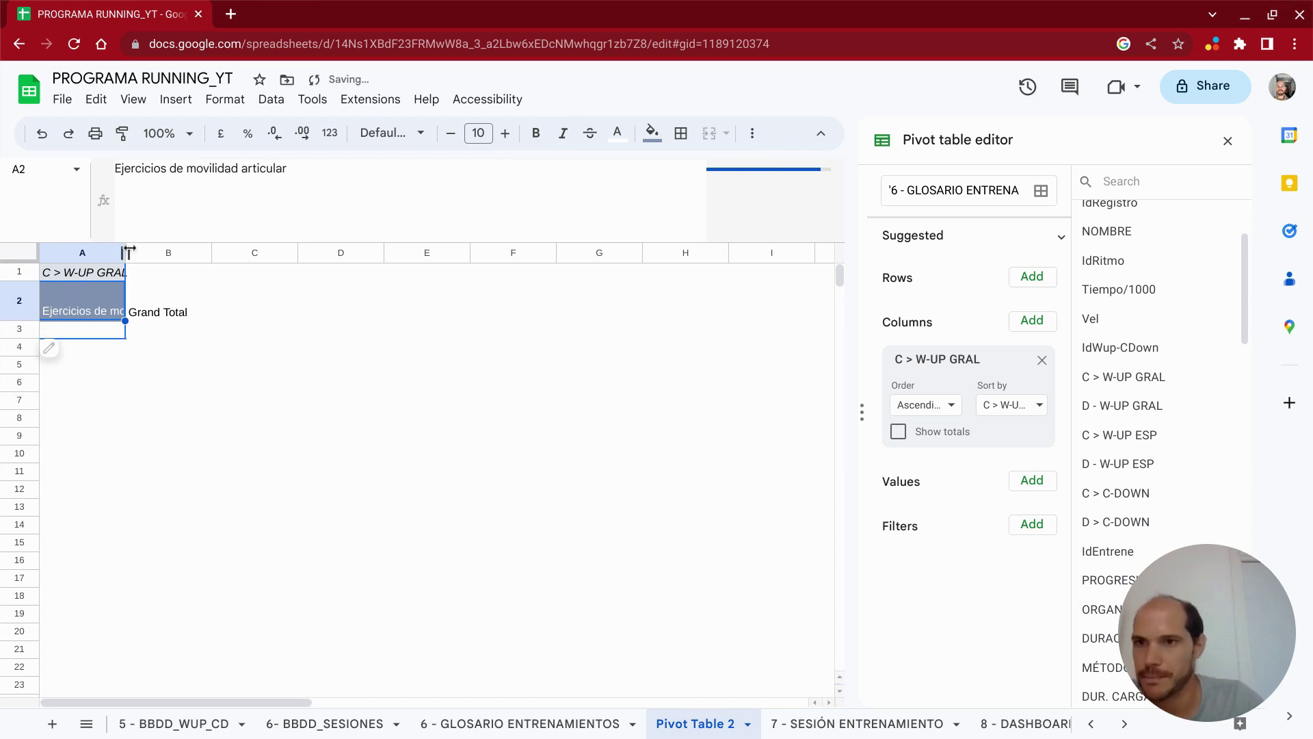
mouse_move(129, 251)
left_mouse_down()
mouse_move(155, 247)
mouse_move(188, 354)
mouse_move(182, 335)
left_mouse_up()
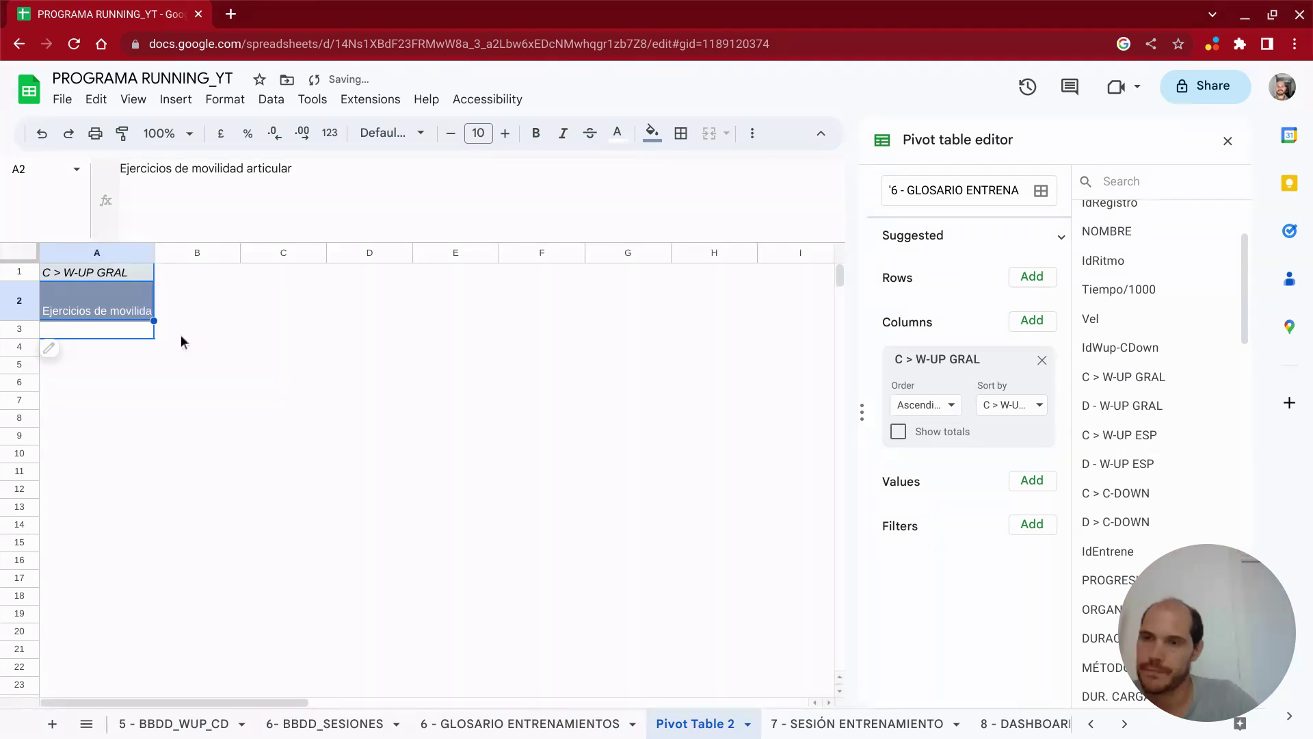
left_click(752, 135)
left_click(492, 177)
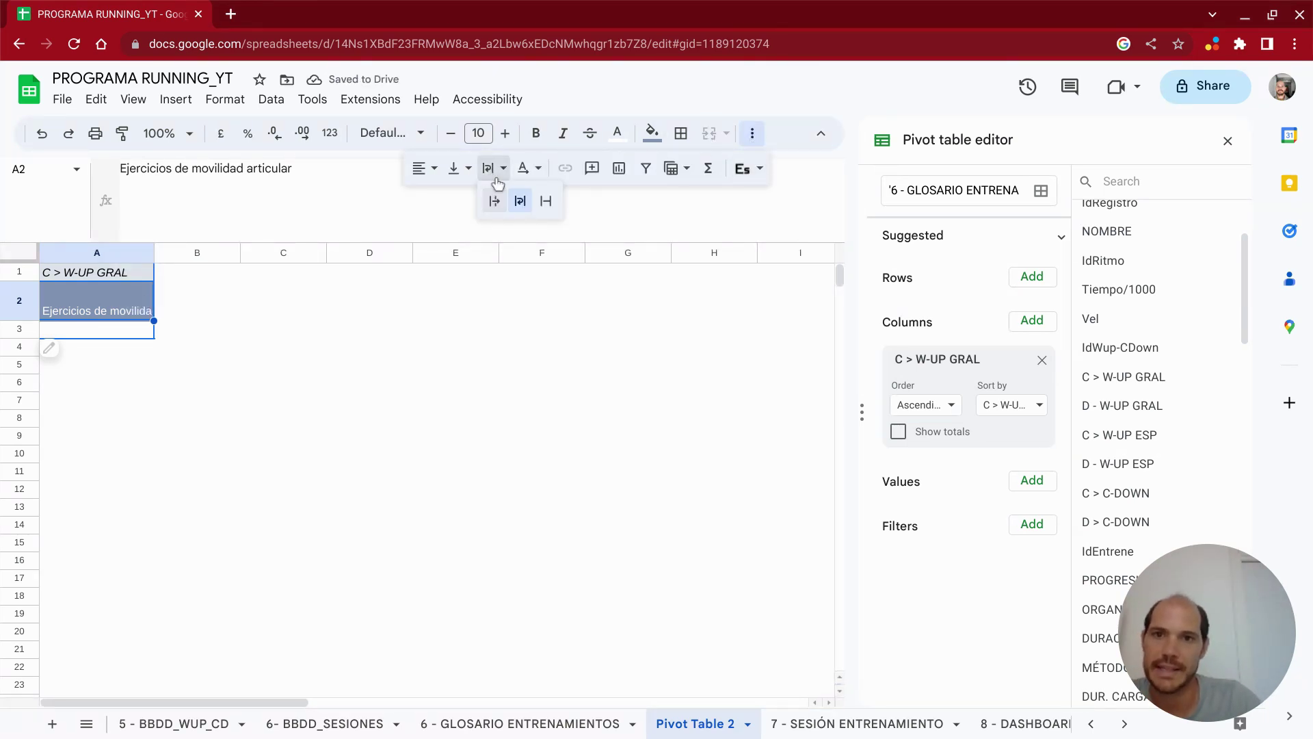
left_click(524, 207)
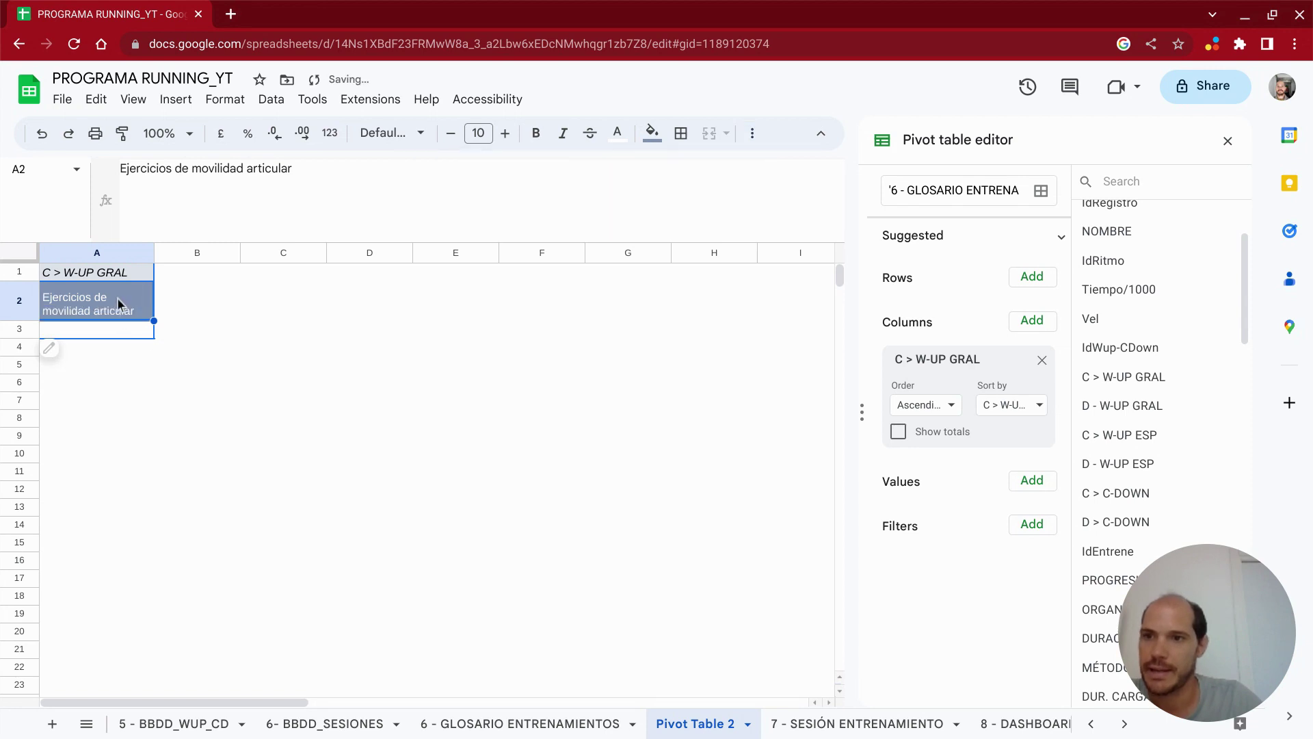
- Centre the A2 text both horizontally and vertically
left_click(753, 134)
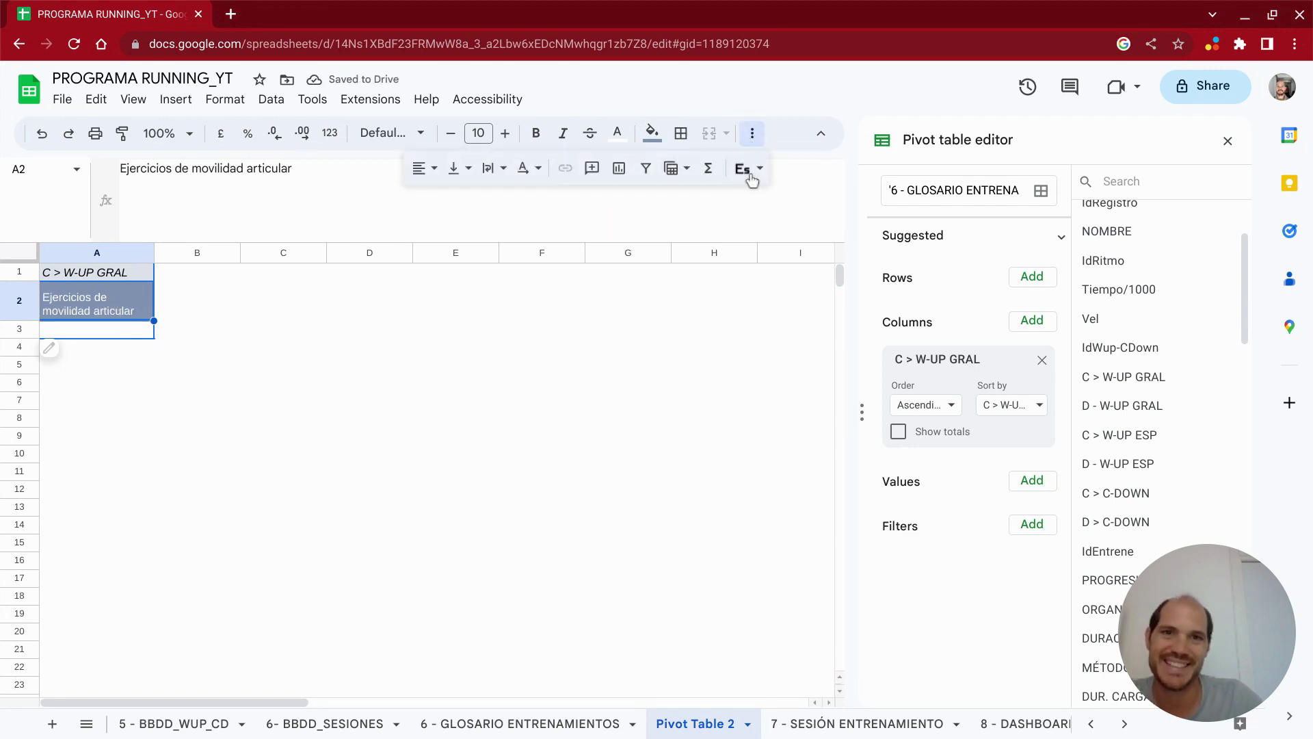
left_click(424, 168)
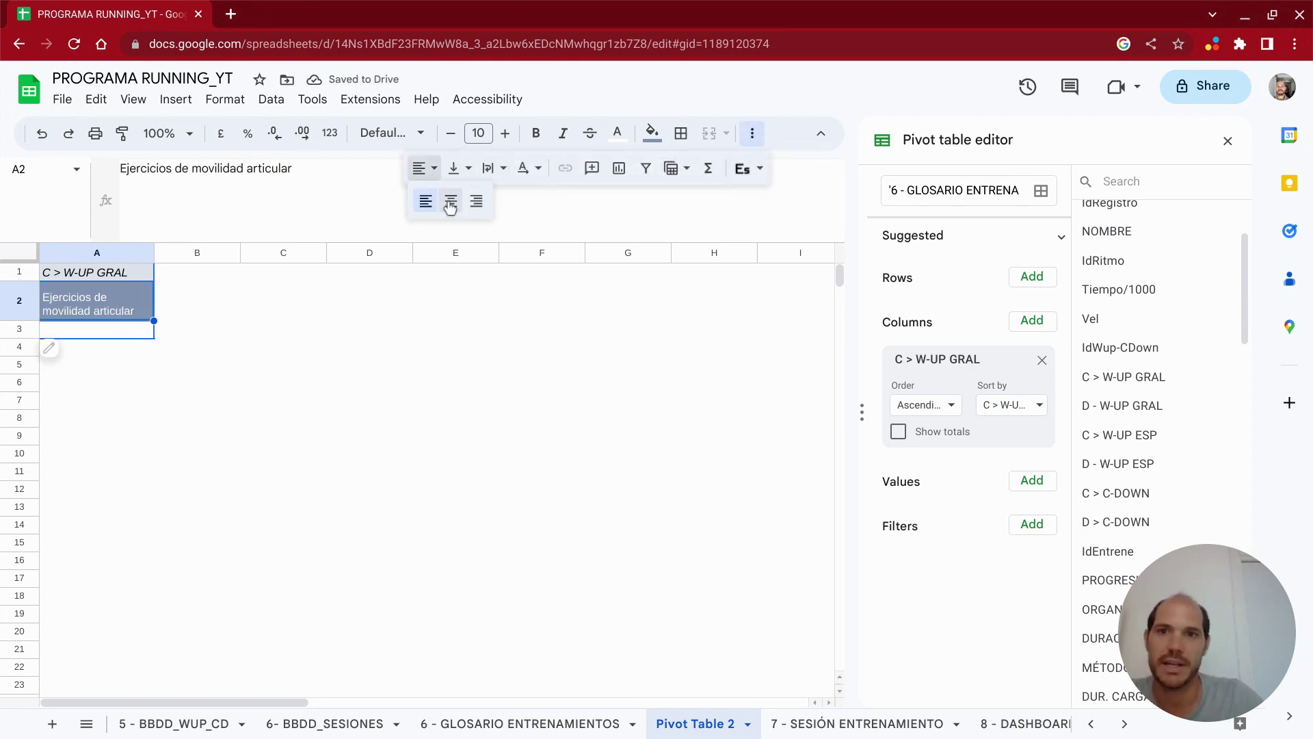
left_click(450, 203)
left_click(753, 134)
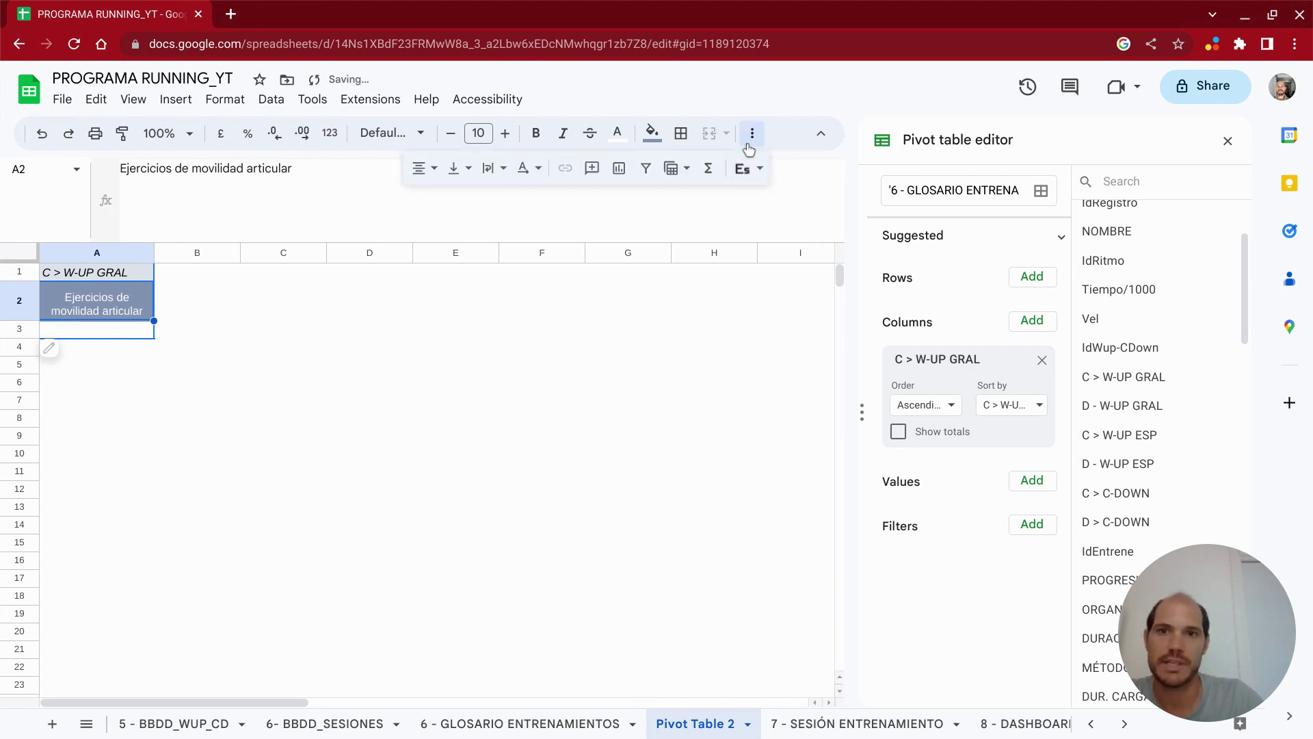
left_click(458, 168)
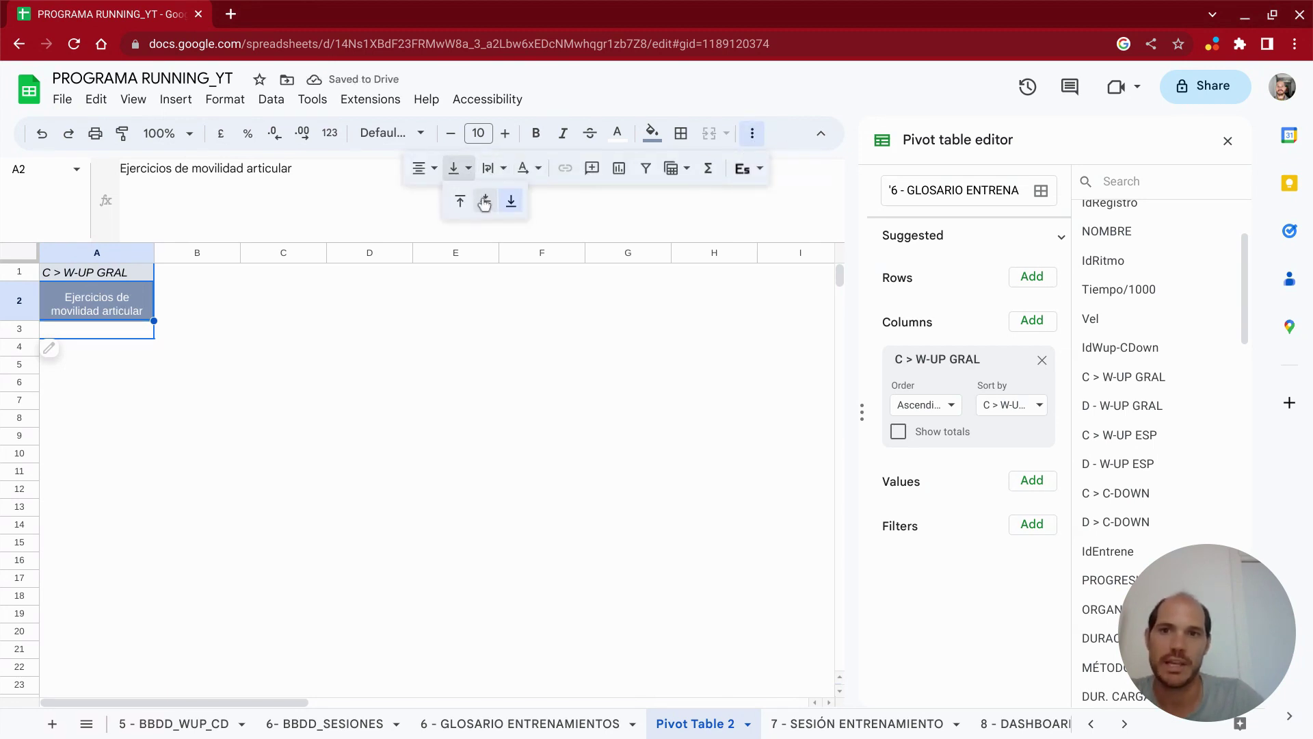
left_click(484, 202)
- Close the pivot editor and select the pivot cells A1:A2
left_click(140, 275)
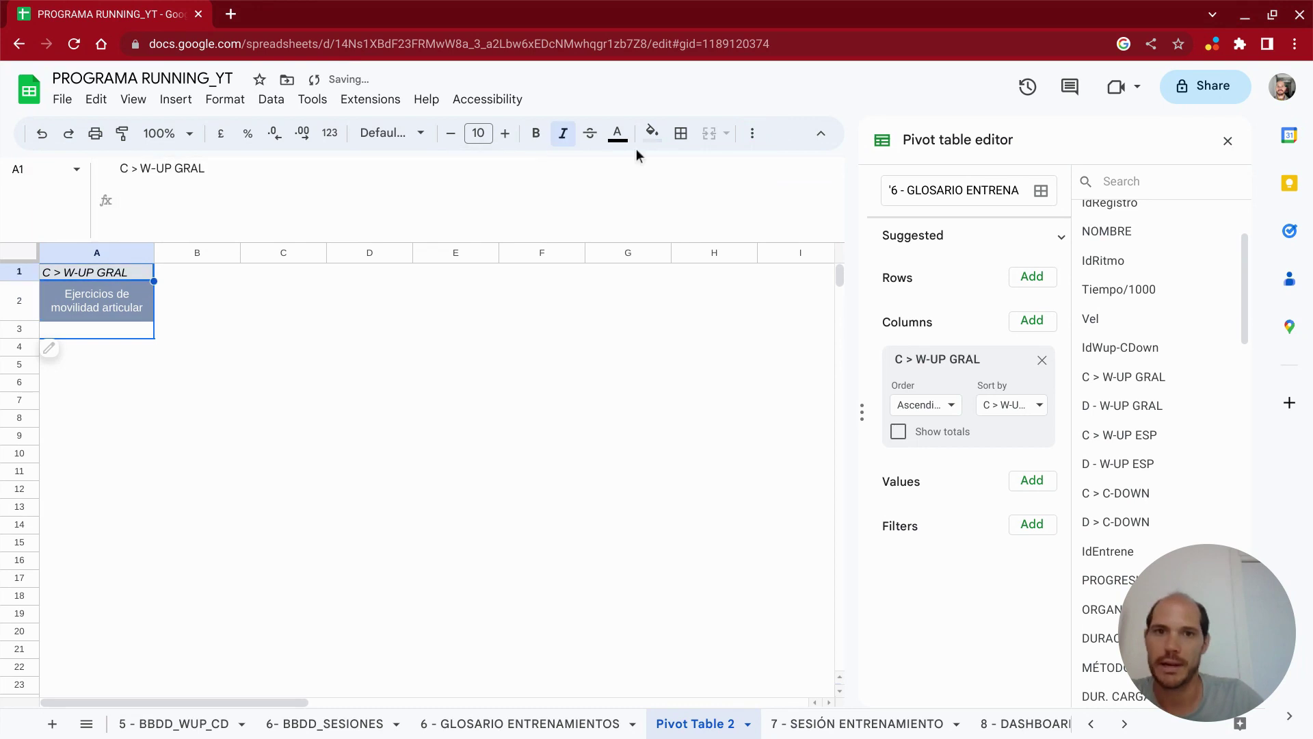
left_click(301, 389)
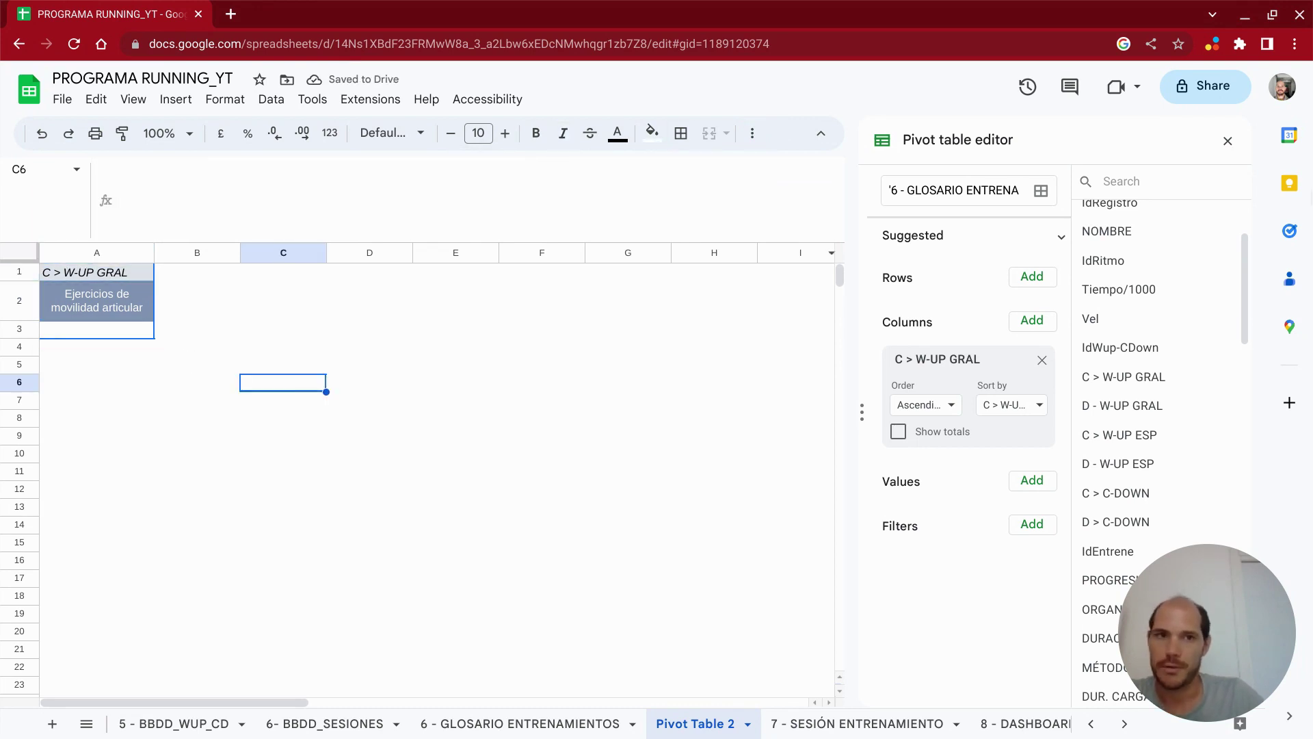
left_click(1228, 140)
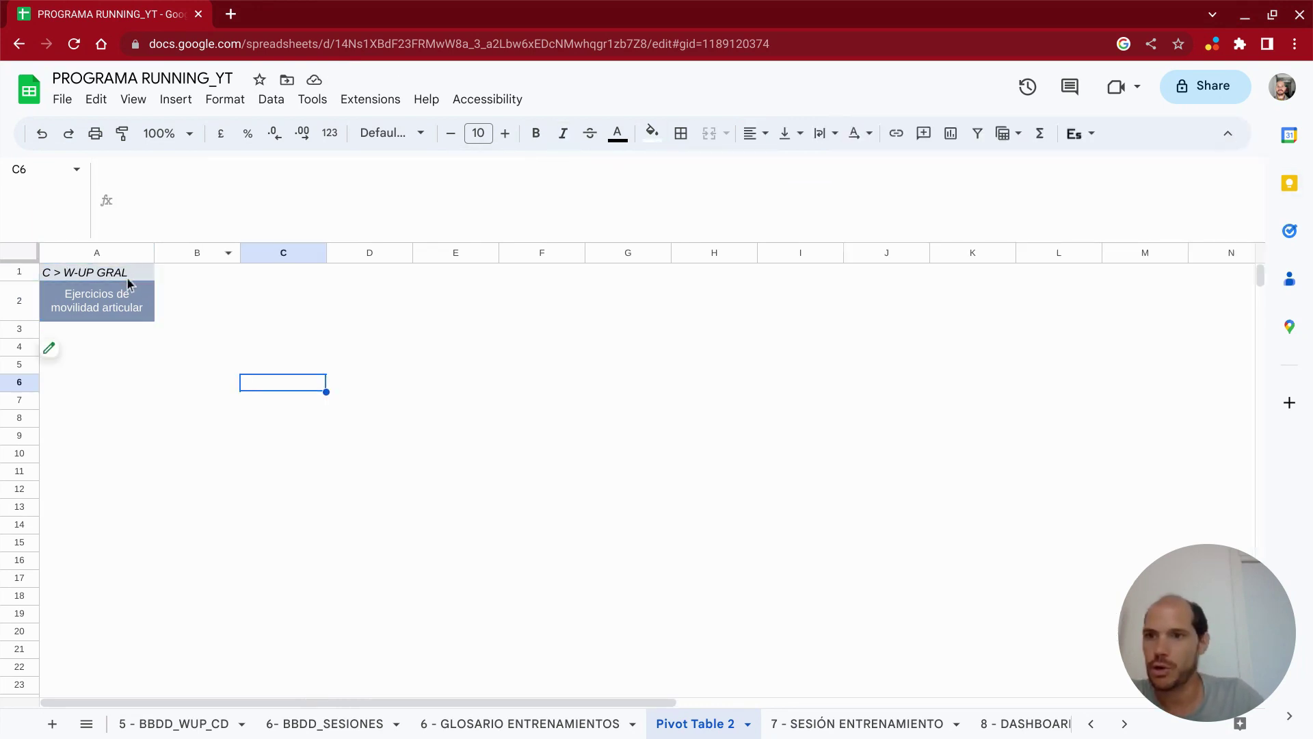
left_click_drag(126, 277, 125, 310)
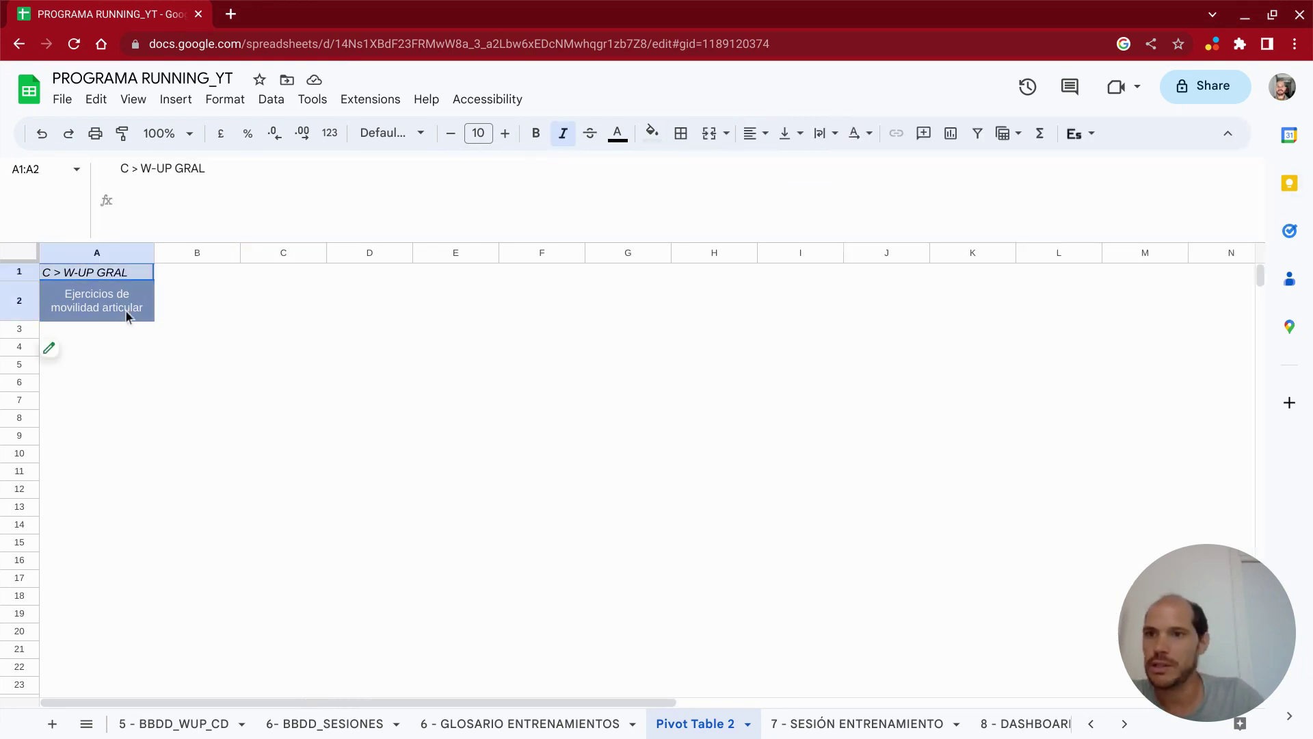
- Copy the A1:A2 pivot and paste it into B1:B2
key("ctrl+c")
left_click(182, 277)
key("ctrl+v")
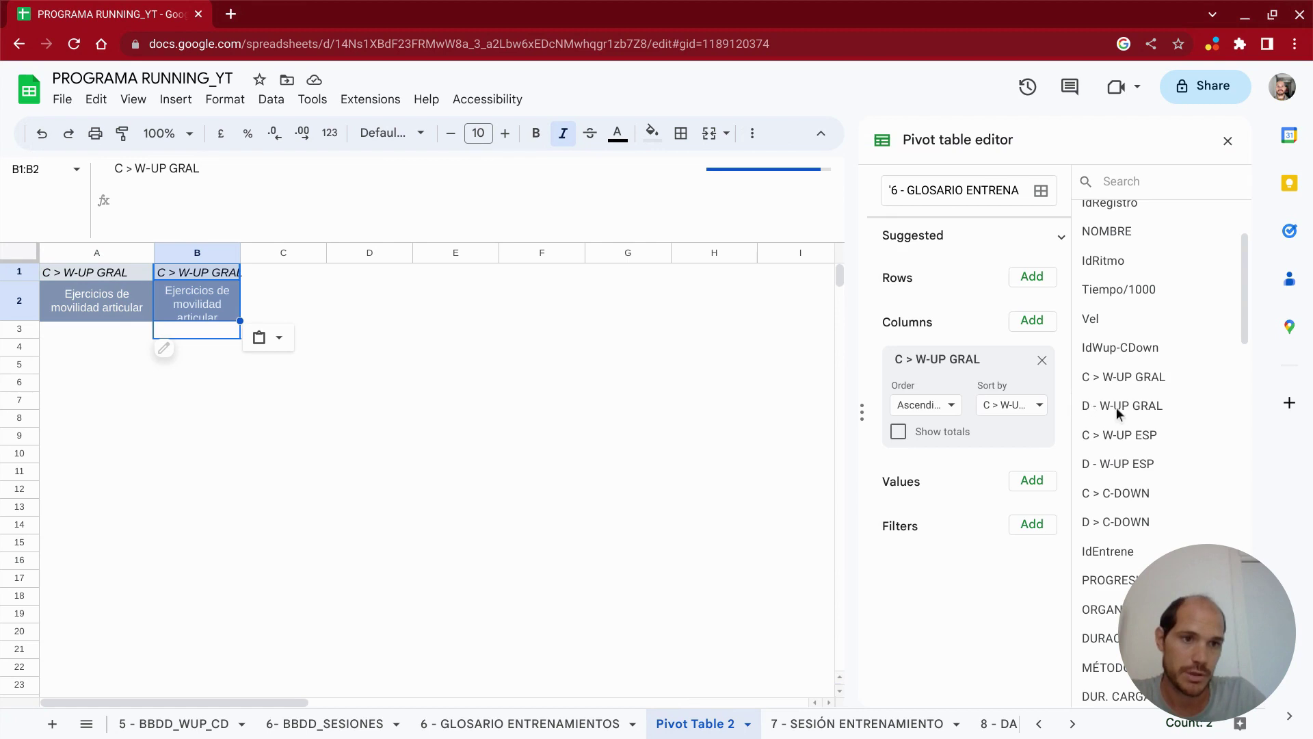
- Replace the copied pivot's column field with D - W-UP GRAL and hide its totals
left_click_drag(1117, 406, 968, 390)
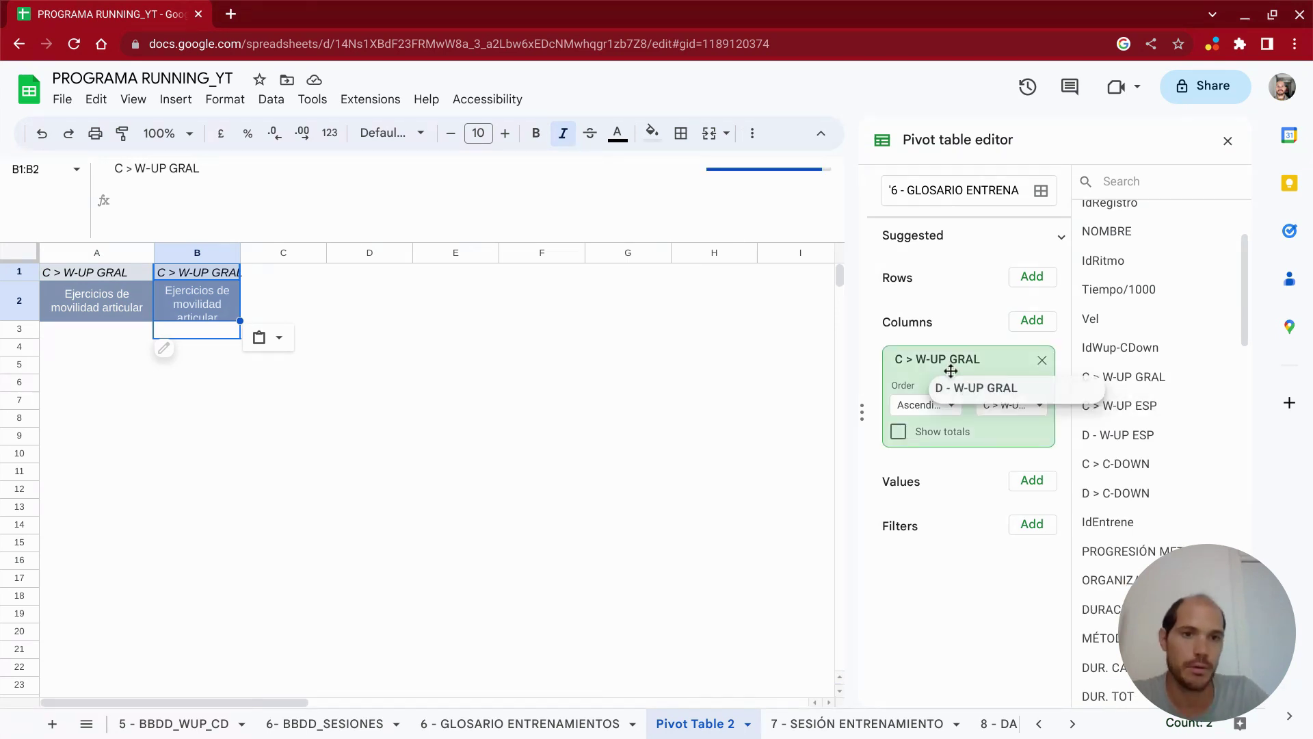
left_click_drag(968, 390, 958, 376)
left_click(899, 431)
left_click(899, 432)
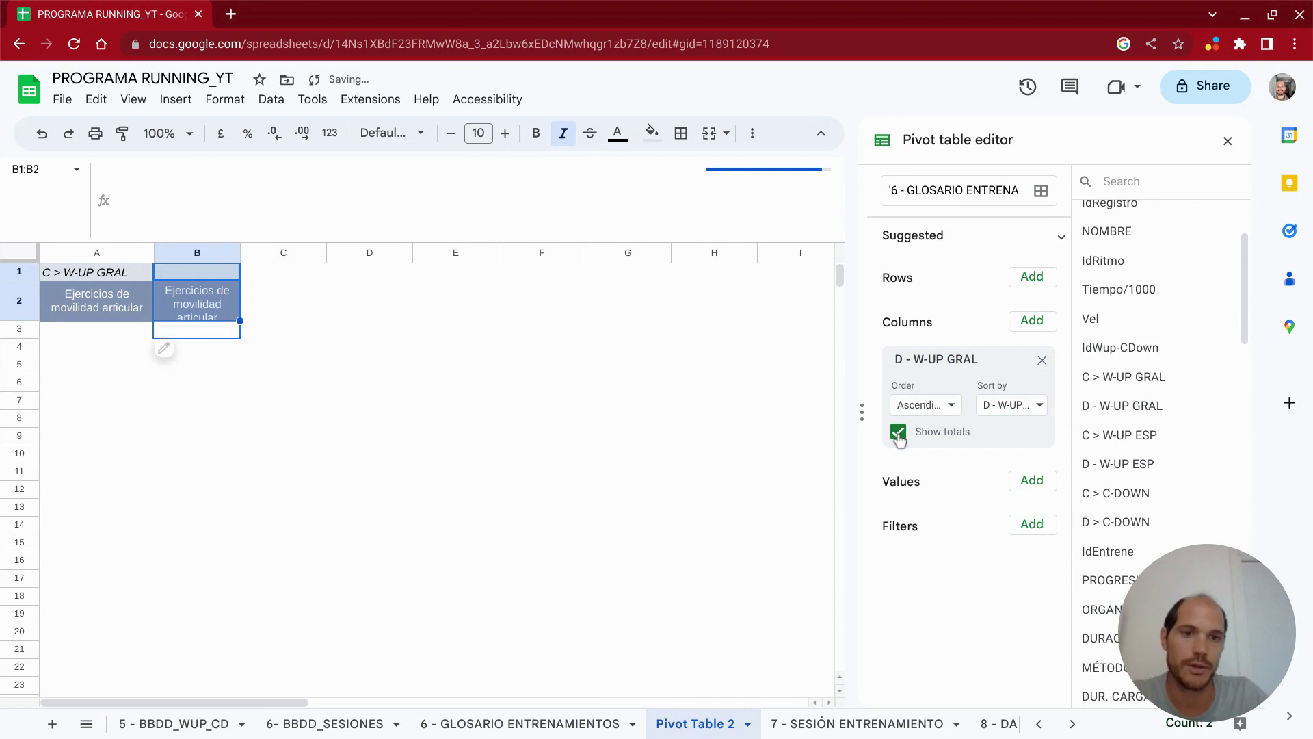
left_click(898, 432)
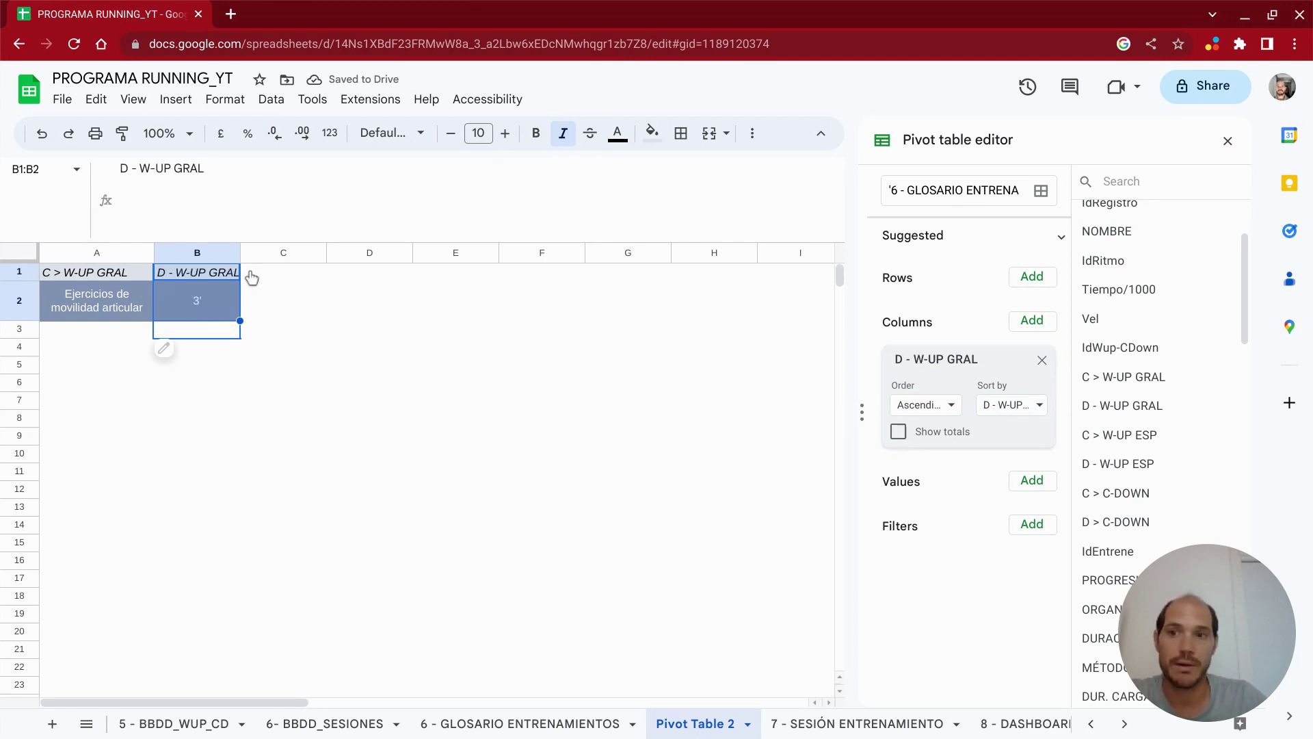
left_click(482, 727)
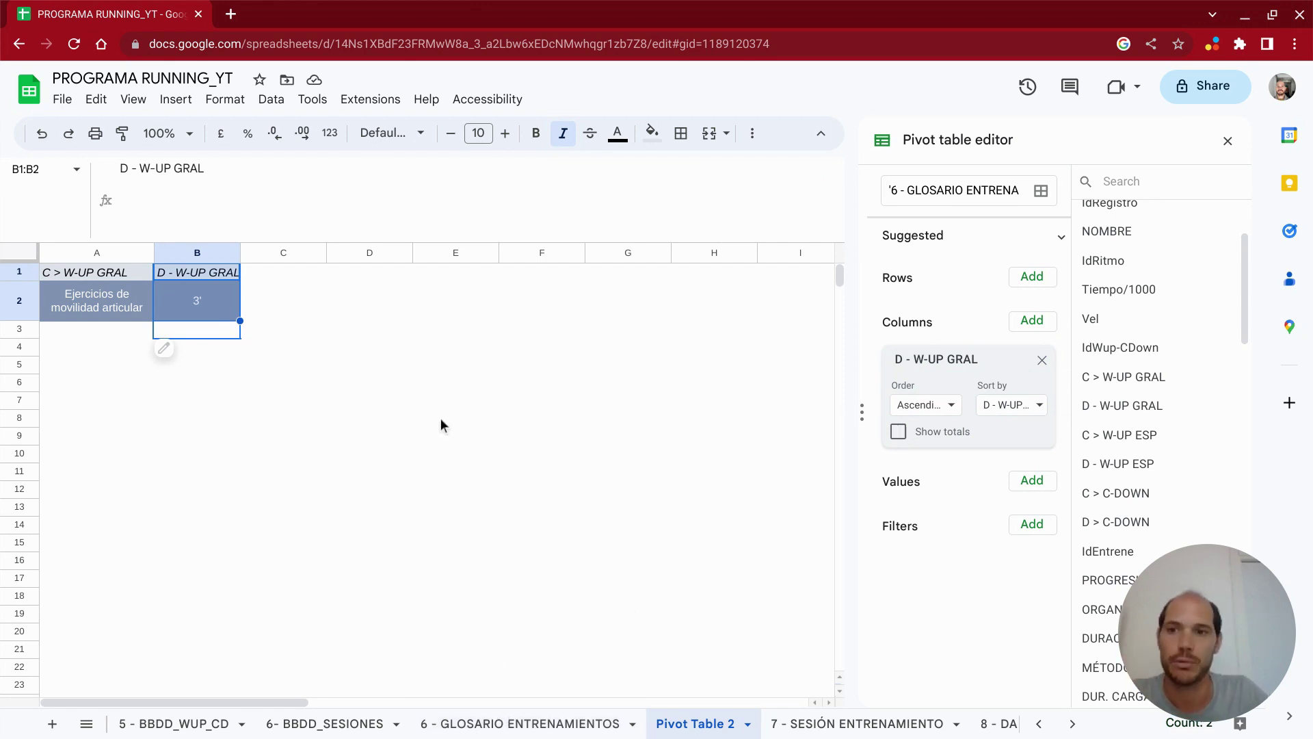
- Add a D - W-UP GRAL filter to the B1 pivot
left_click(338, 368)
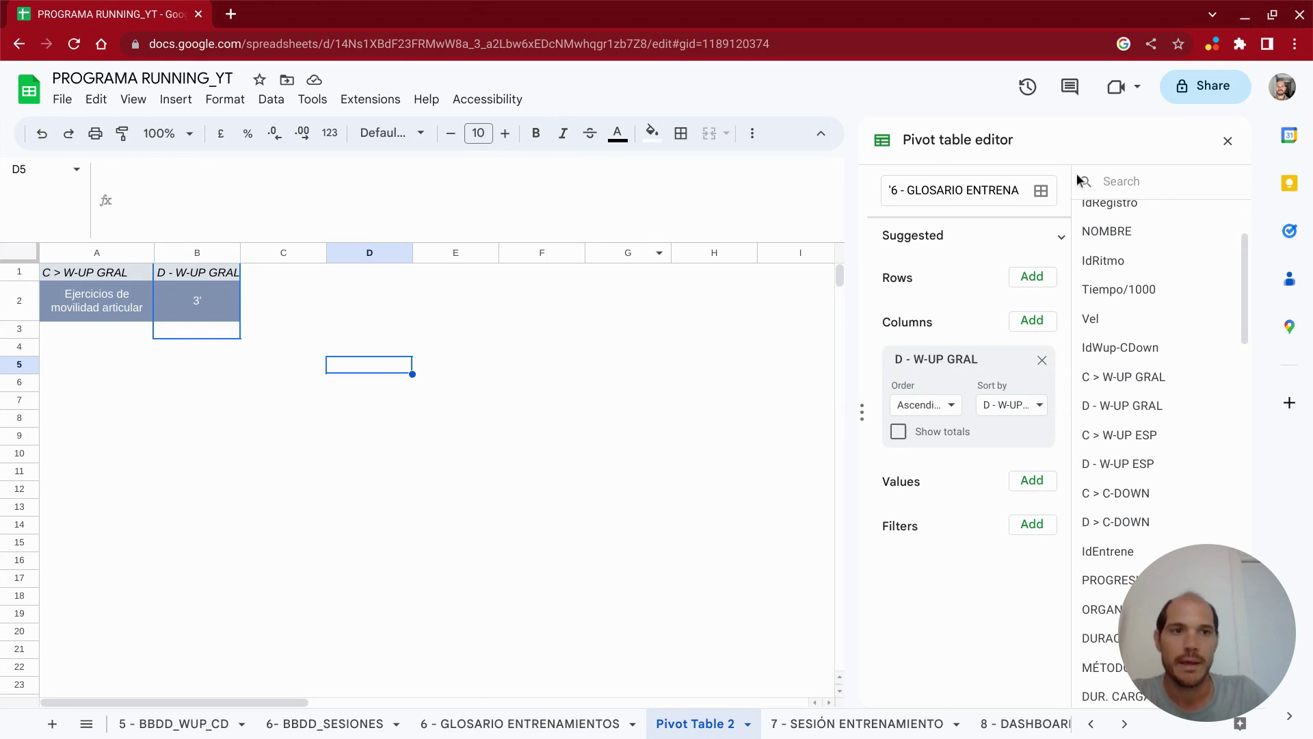
left_click(222, 279)
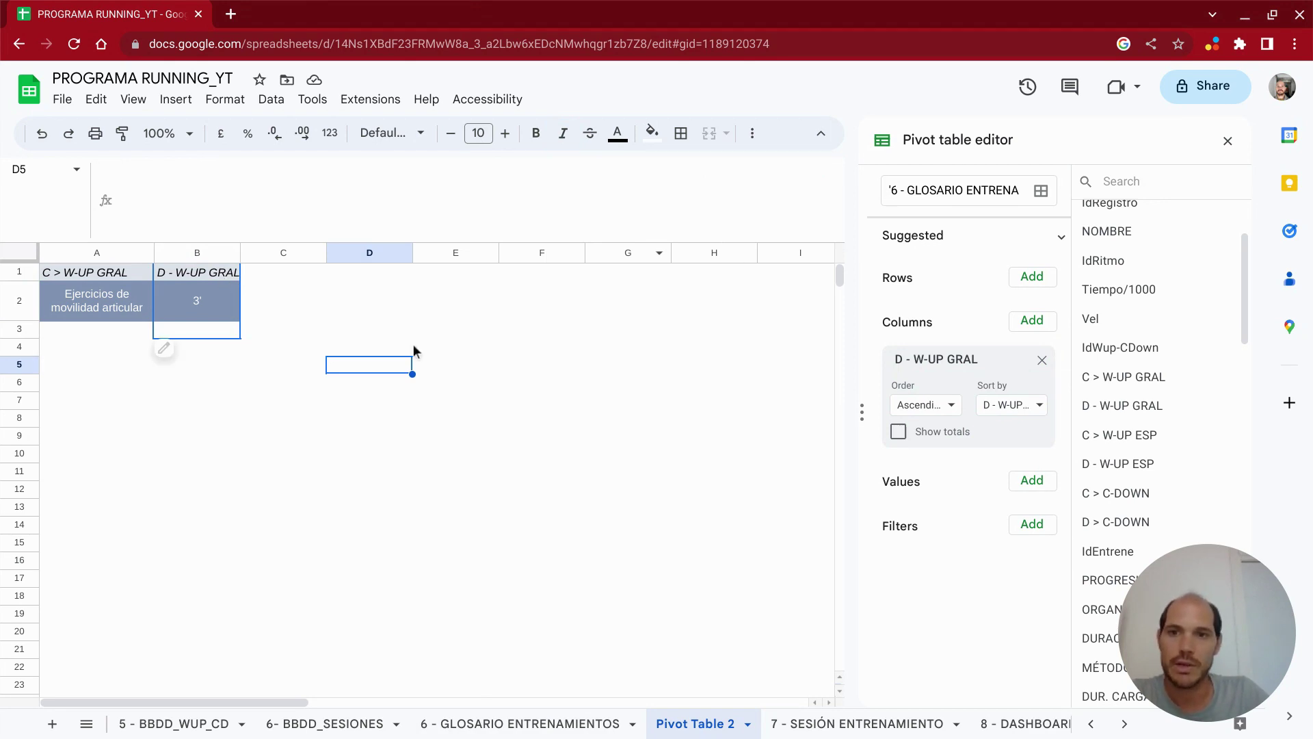
left_click(1030, 524)
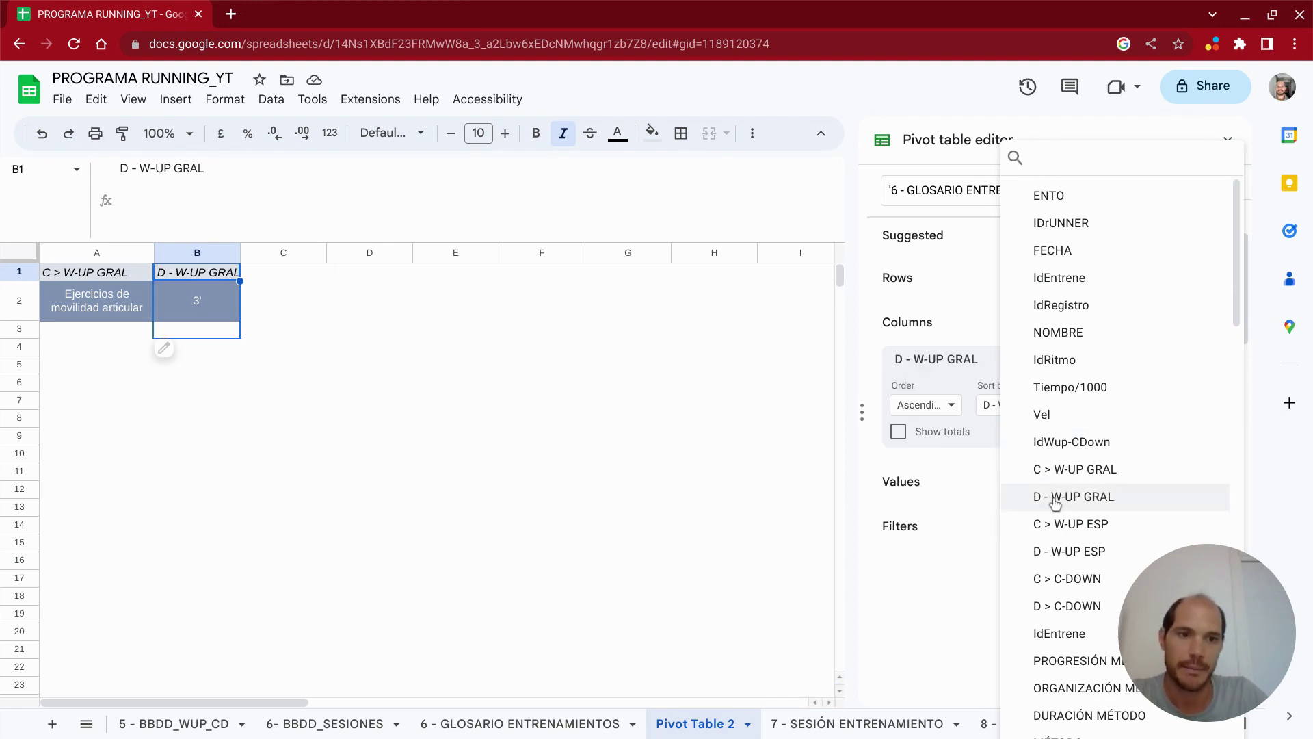
left_click(926, 585)
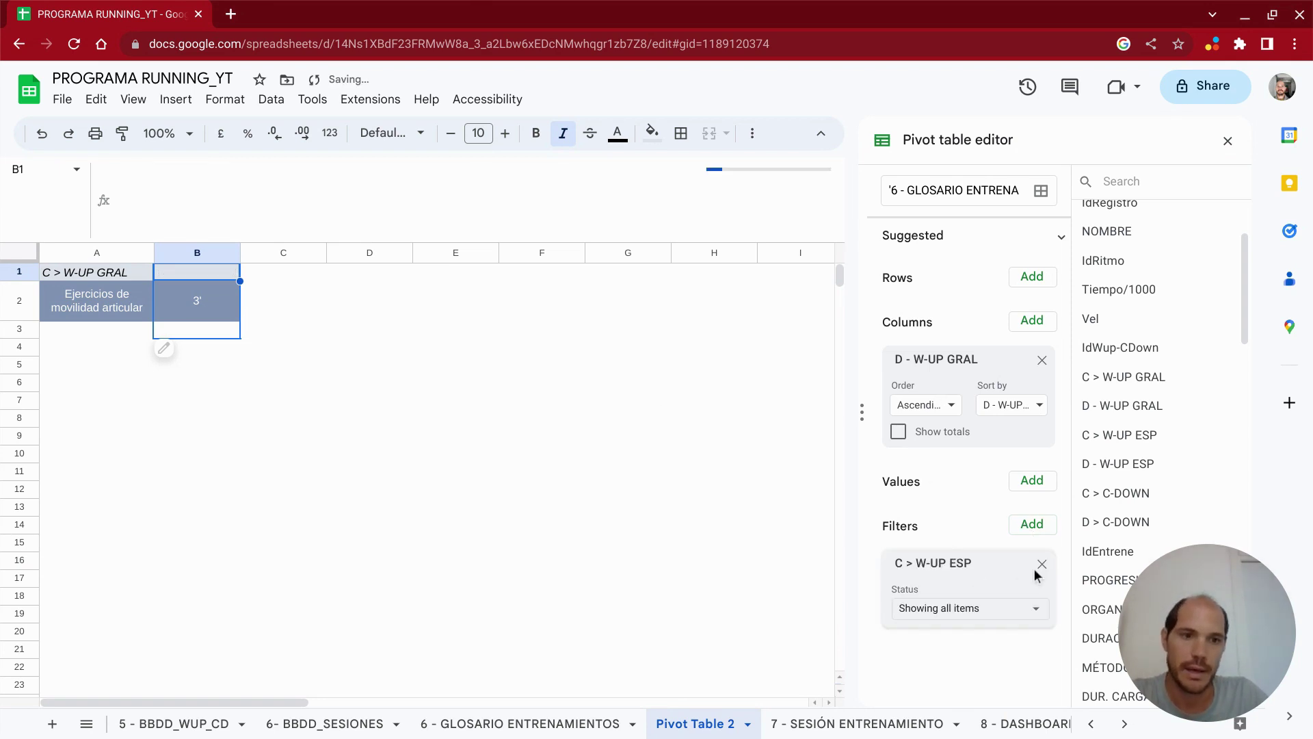
left_click(1036, 532)
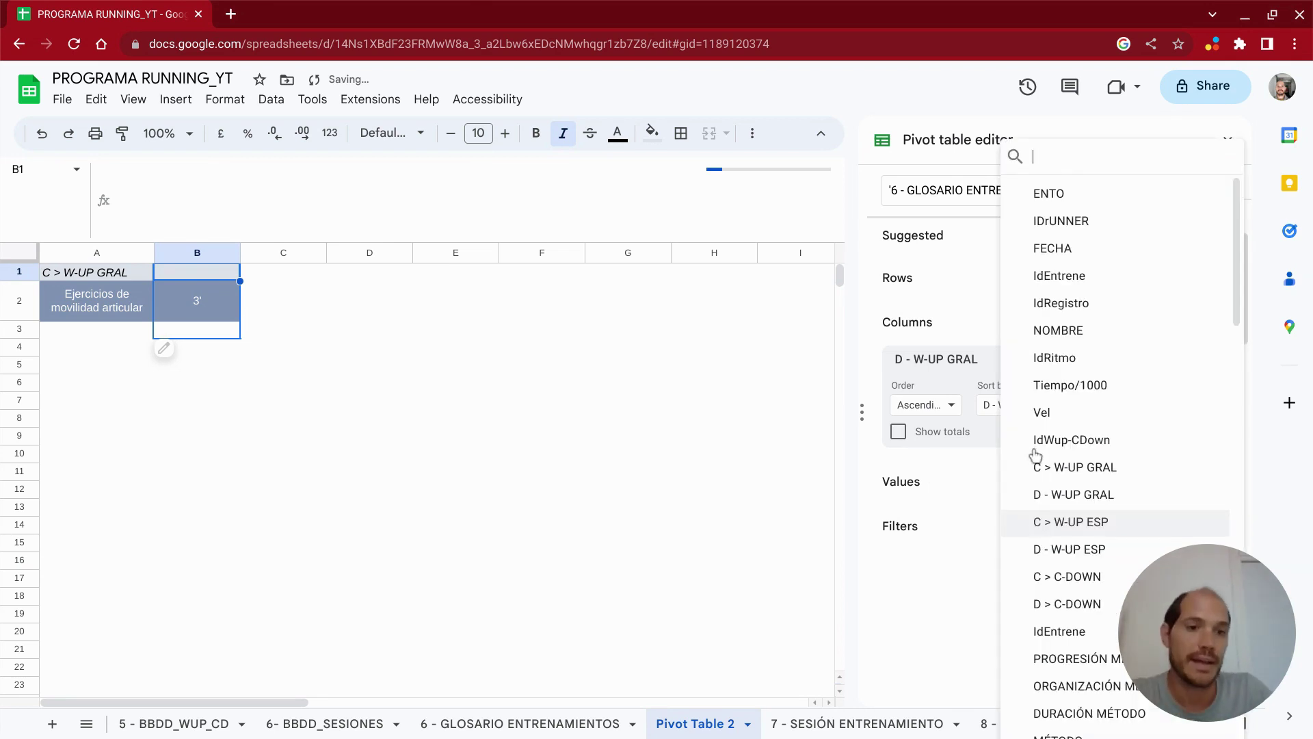
left_click(1064, 495)
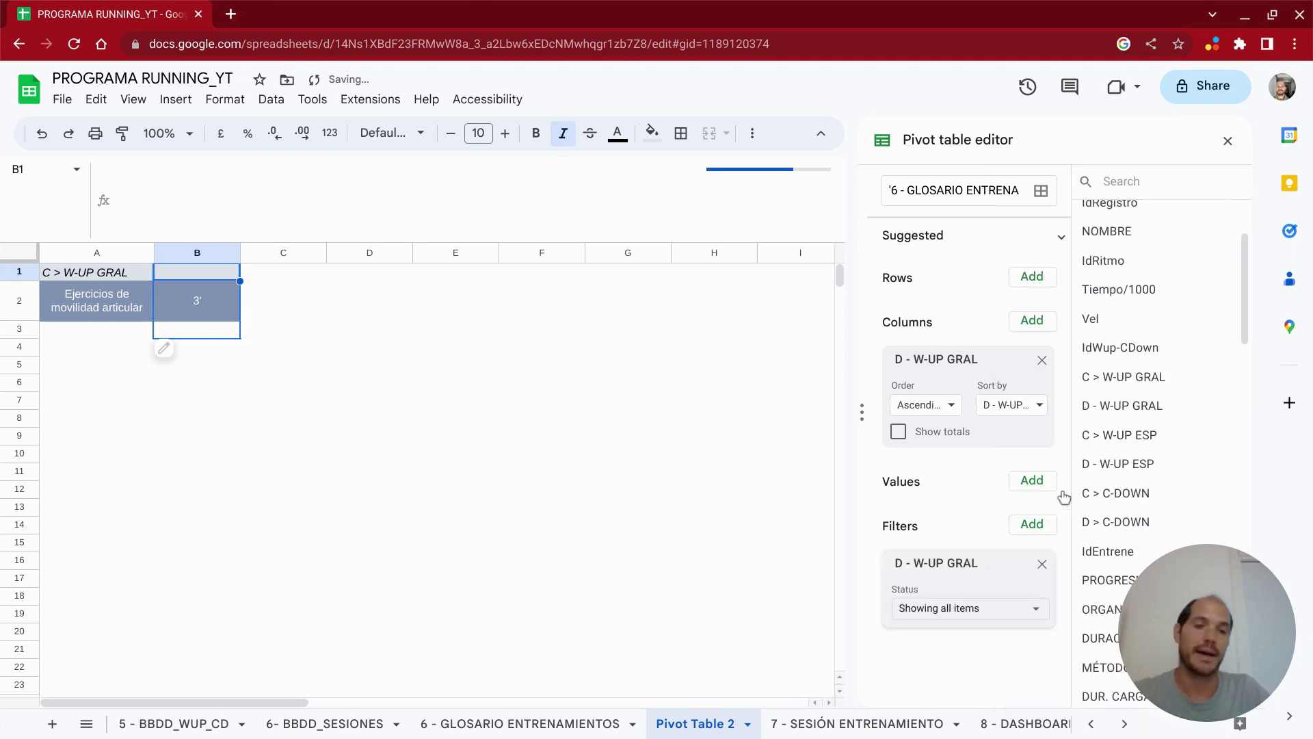
- Set that filter to 'Is not empty', apply it, then undo the pivot changes
left_click(979, 617)
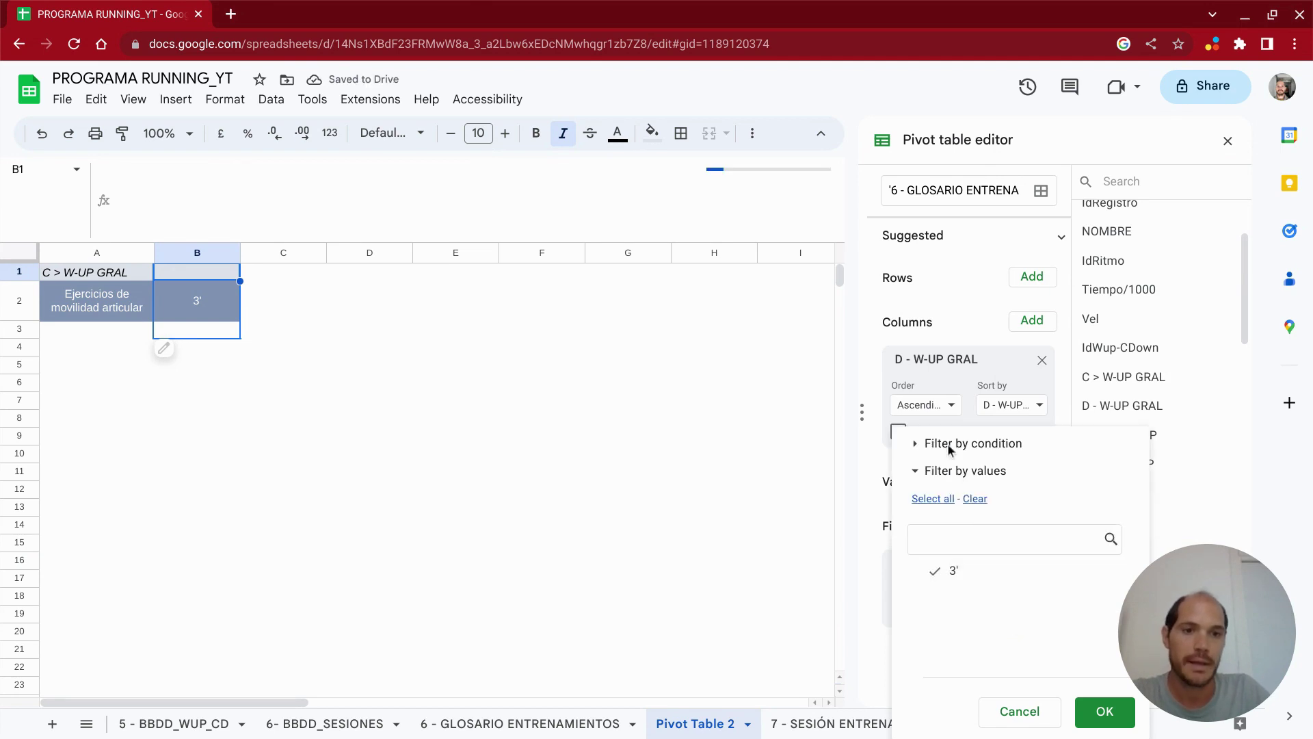
left_click(949, 445)
left_click(943, 438)
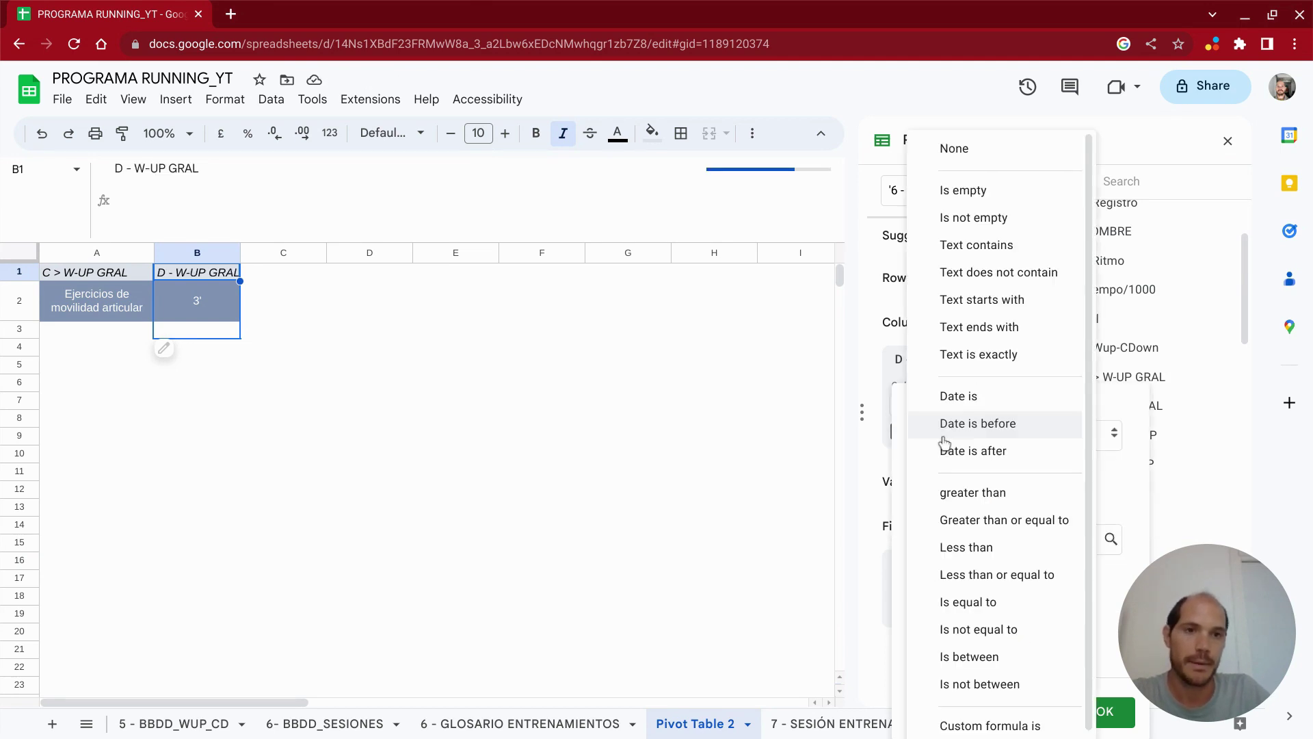
left_click(976, 217)
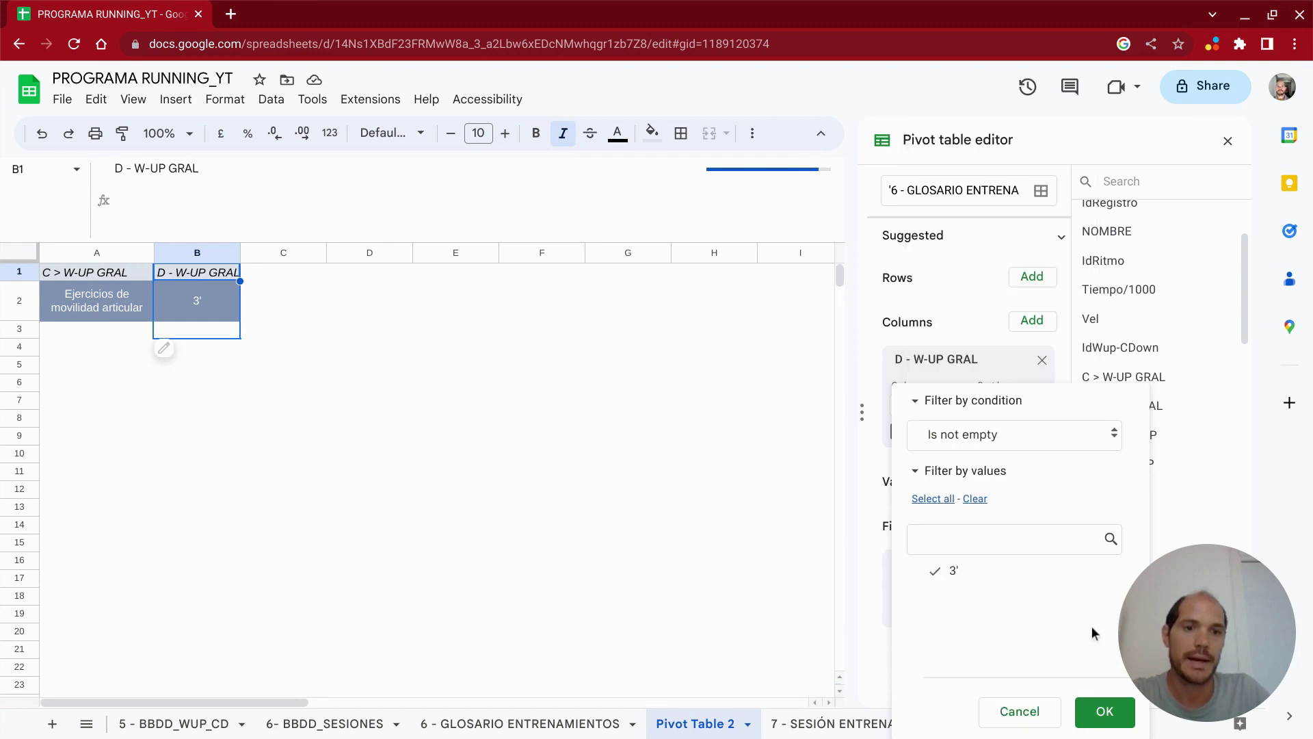
left_click(1103, 710)
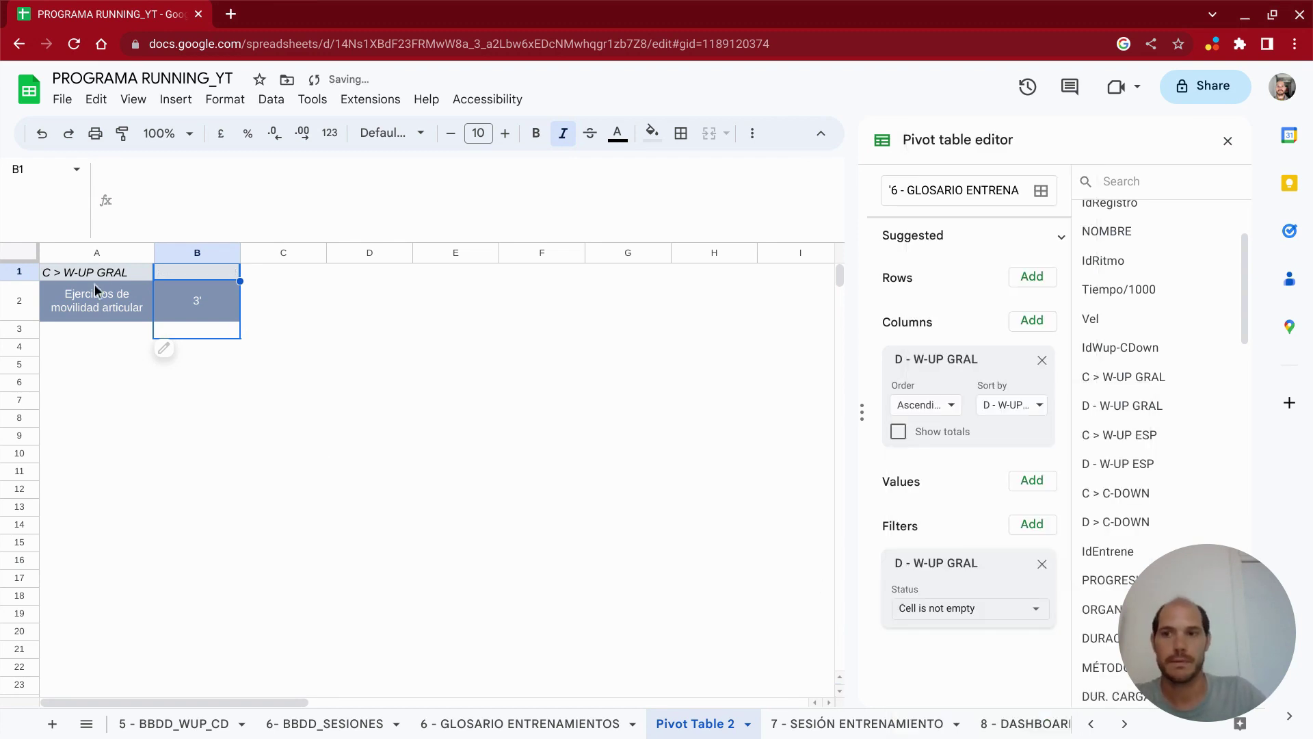
key("ctrl+z")
key("ctrl+z")
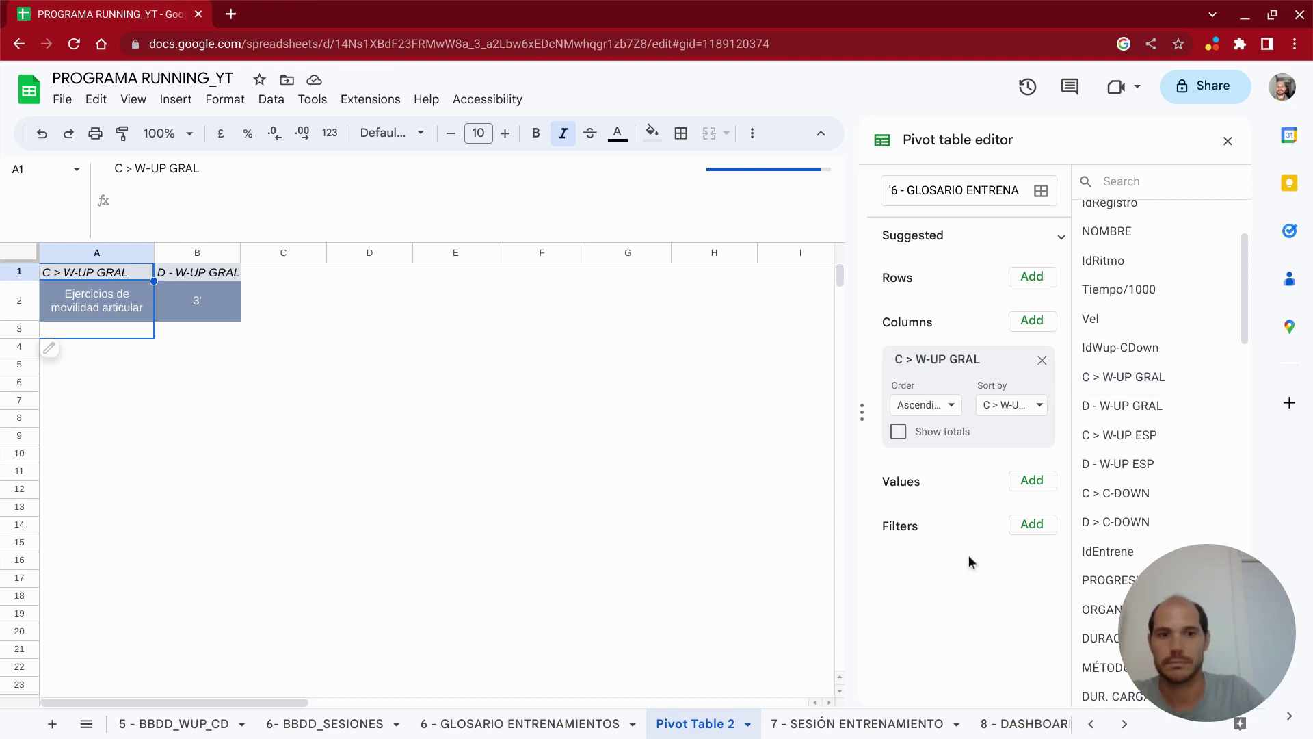
- Add a C > W-UP GRAL filter with the condition 'Is not empty' and apply it
left_click(1029, 525)
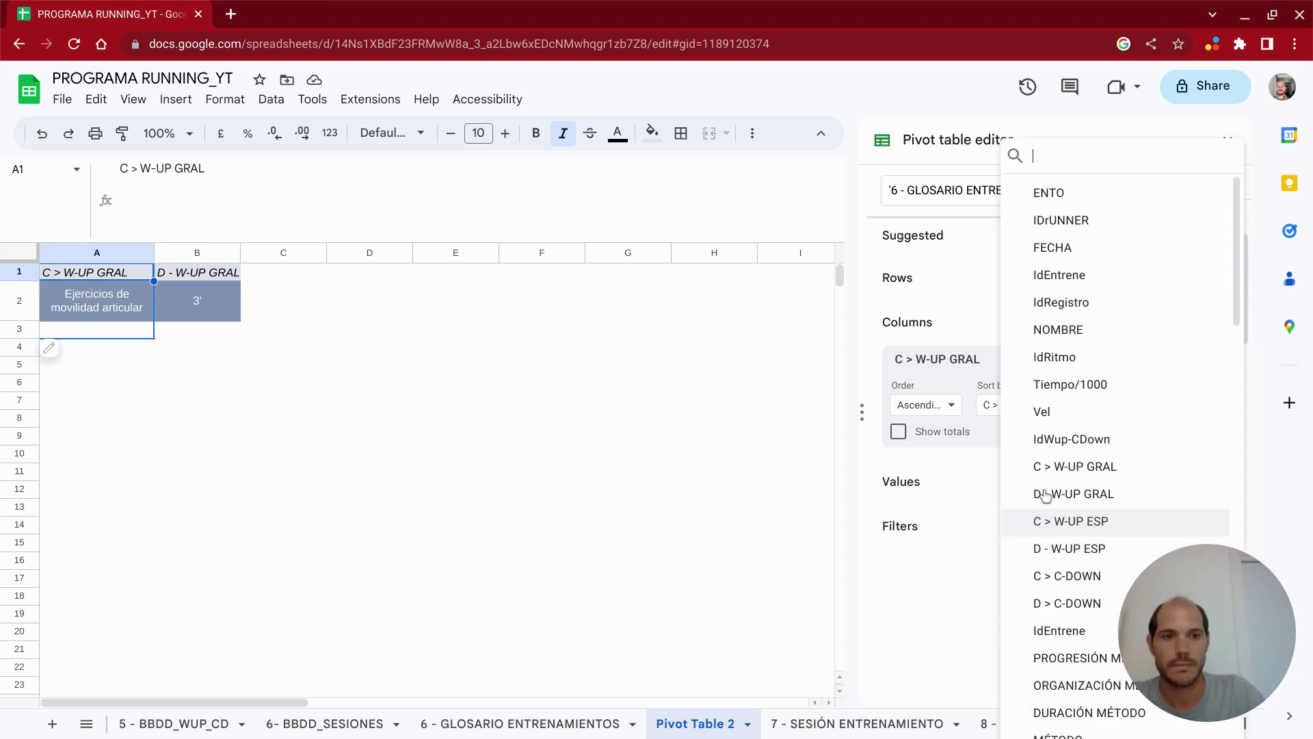
left_click(1058, 468)
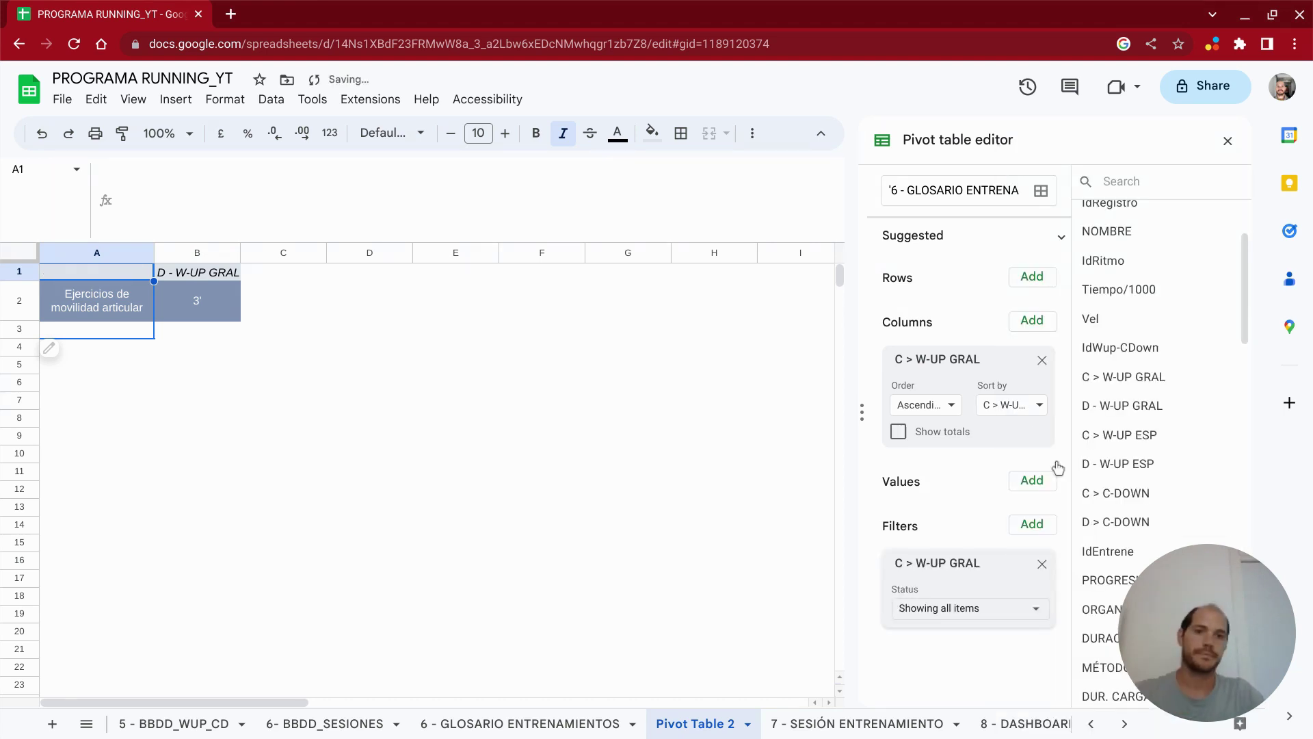
left_click(1029, 602)
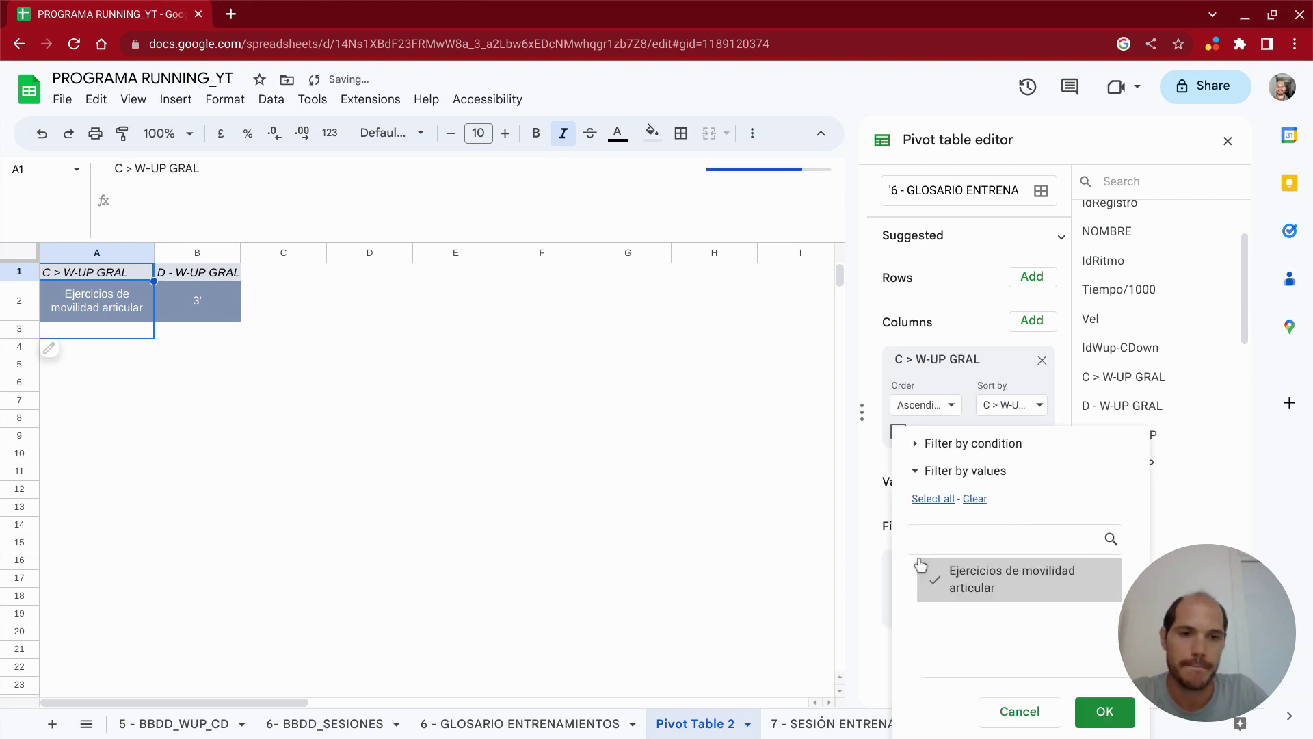
left_click(917, 444)
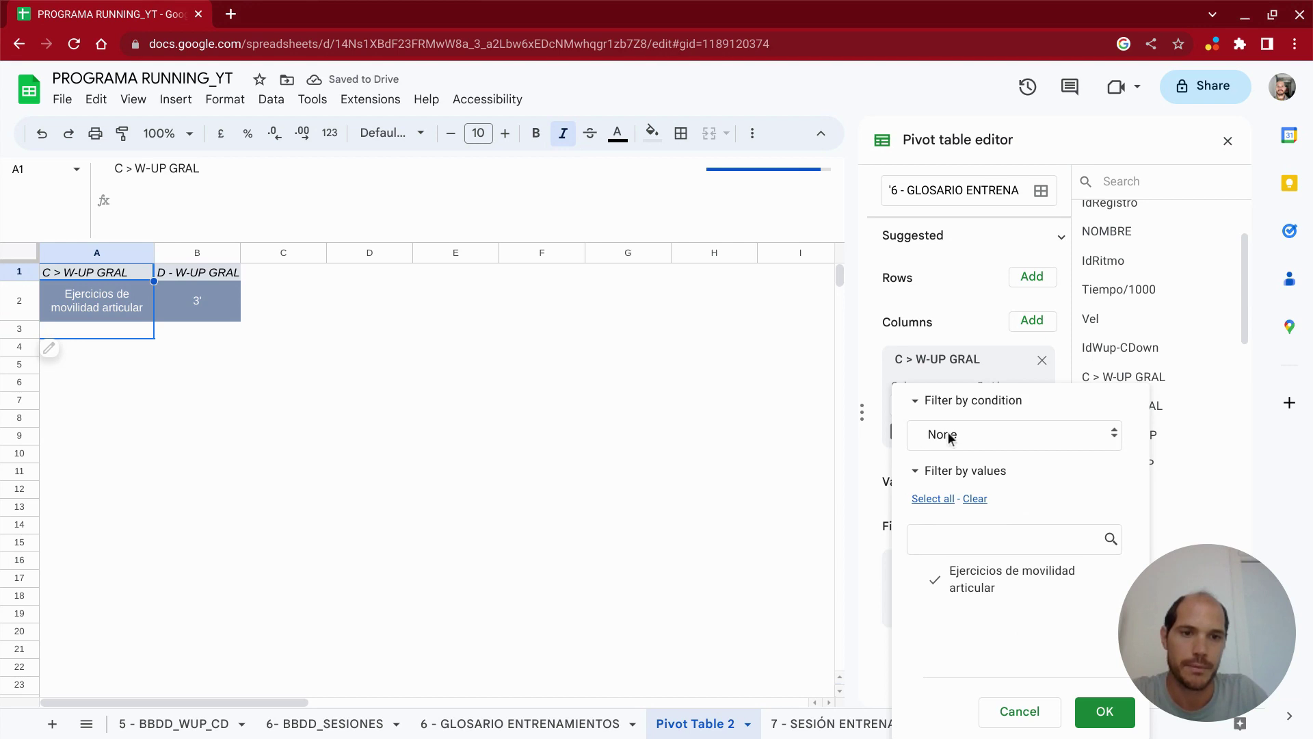
left_click(1015, 434)
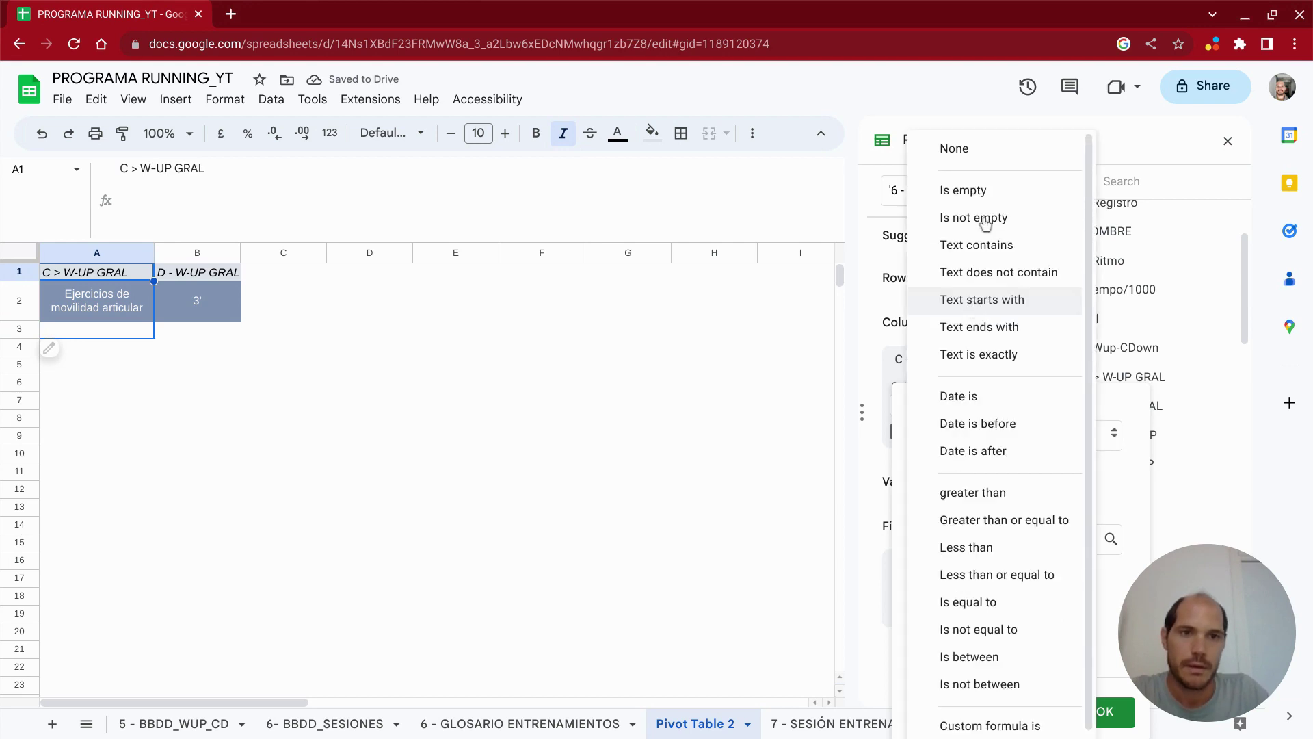
left_click(985, 219)
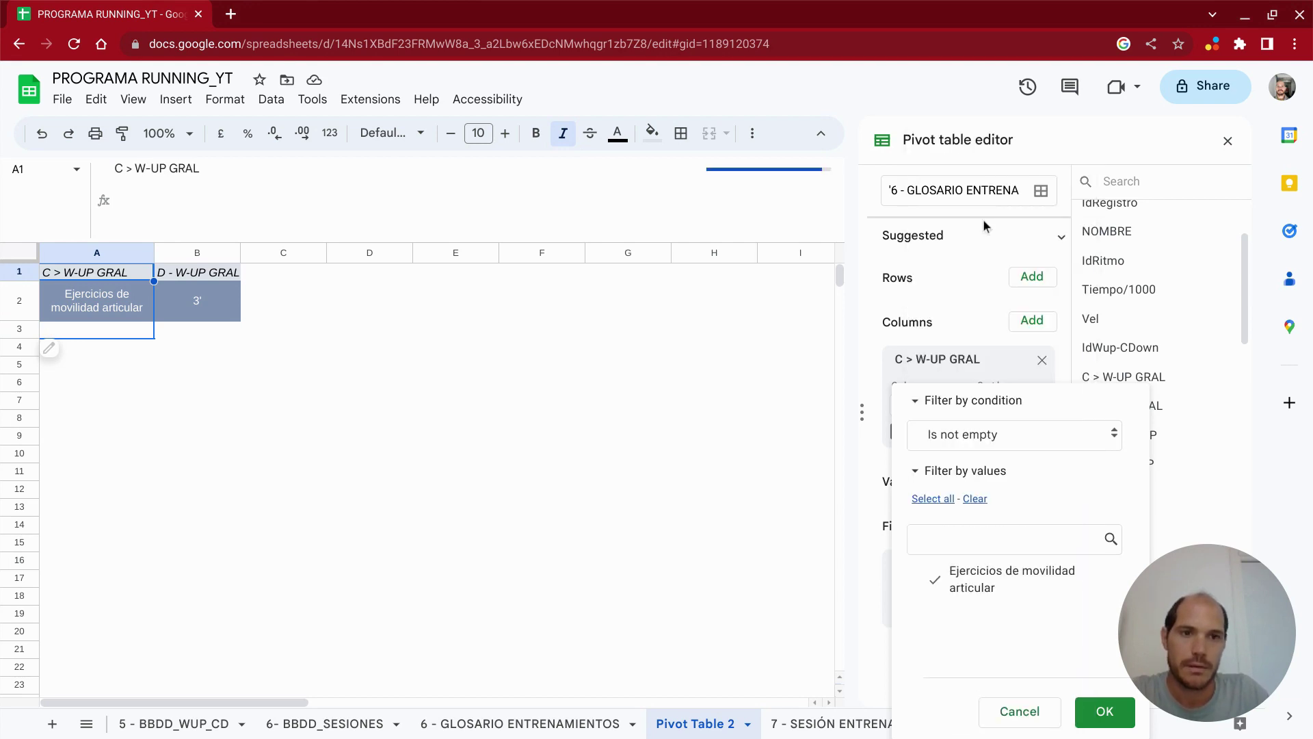
left_click(1109, 713)
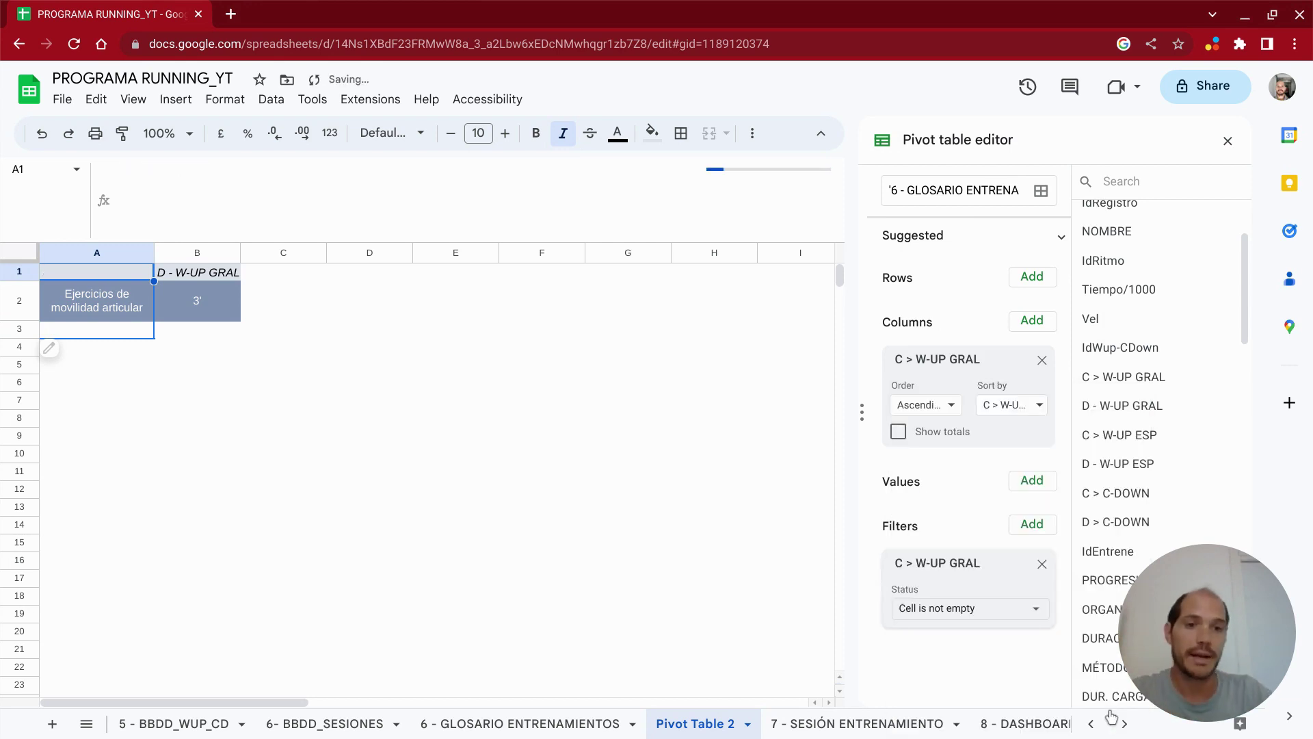
left_click(224, 425)
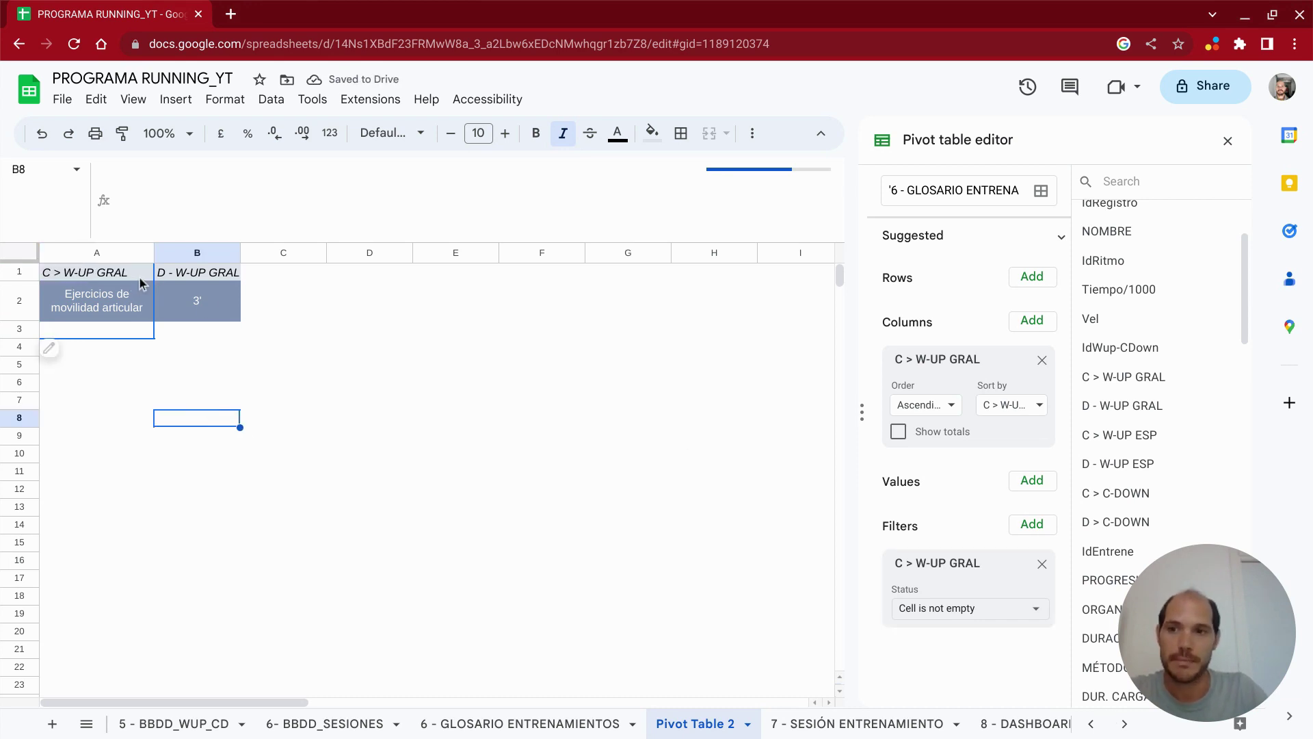
- Move the pivots from A1:B2 to A10:B11 and paste a duplicate at A13
left_click_drag(140, 283, 210, 306)
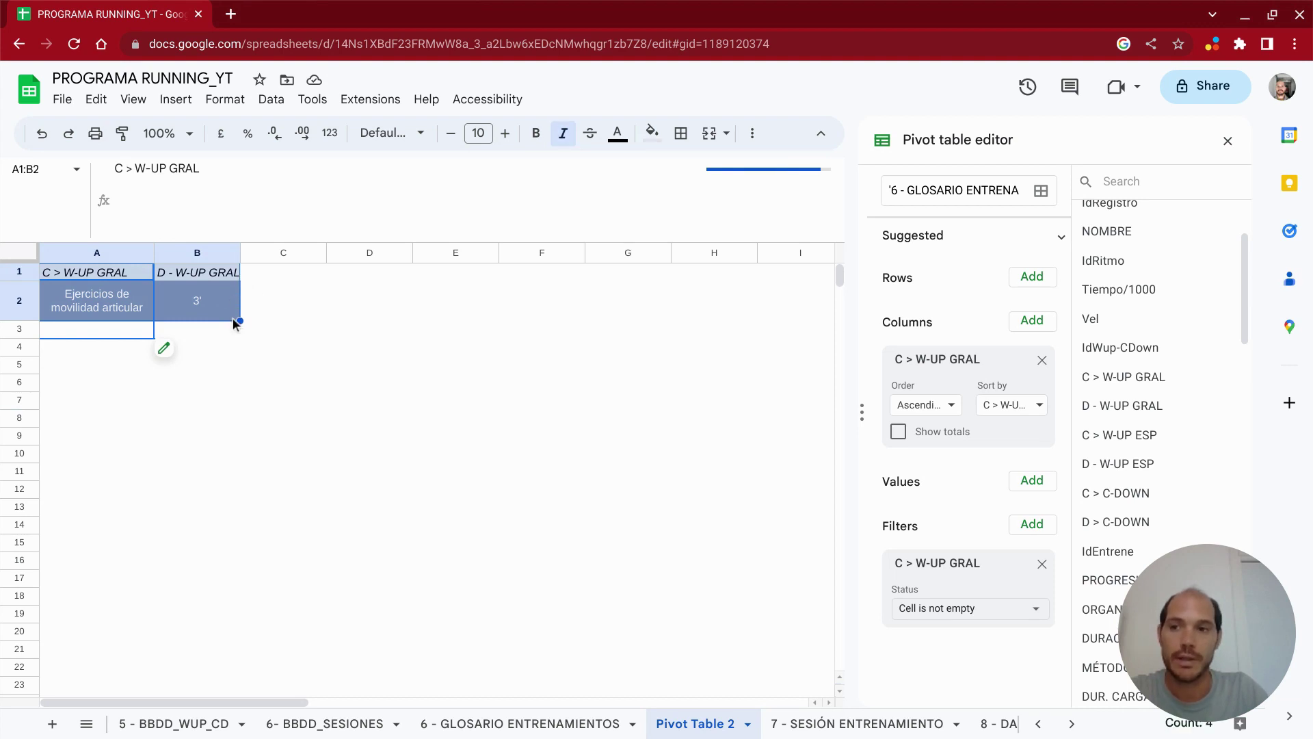
mouse_move(233, 321)
left_mouse_down()
mouse_move(220, 466)
mouse_move(1175, 179)
left_mouse_up()
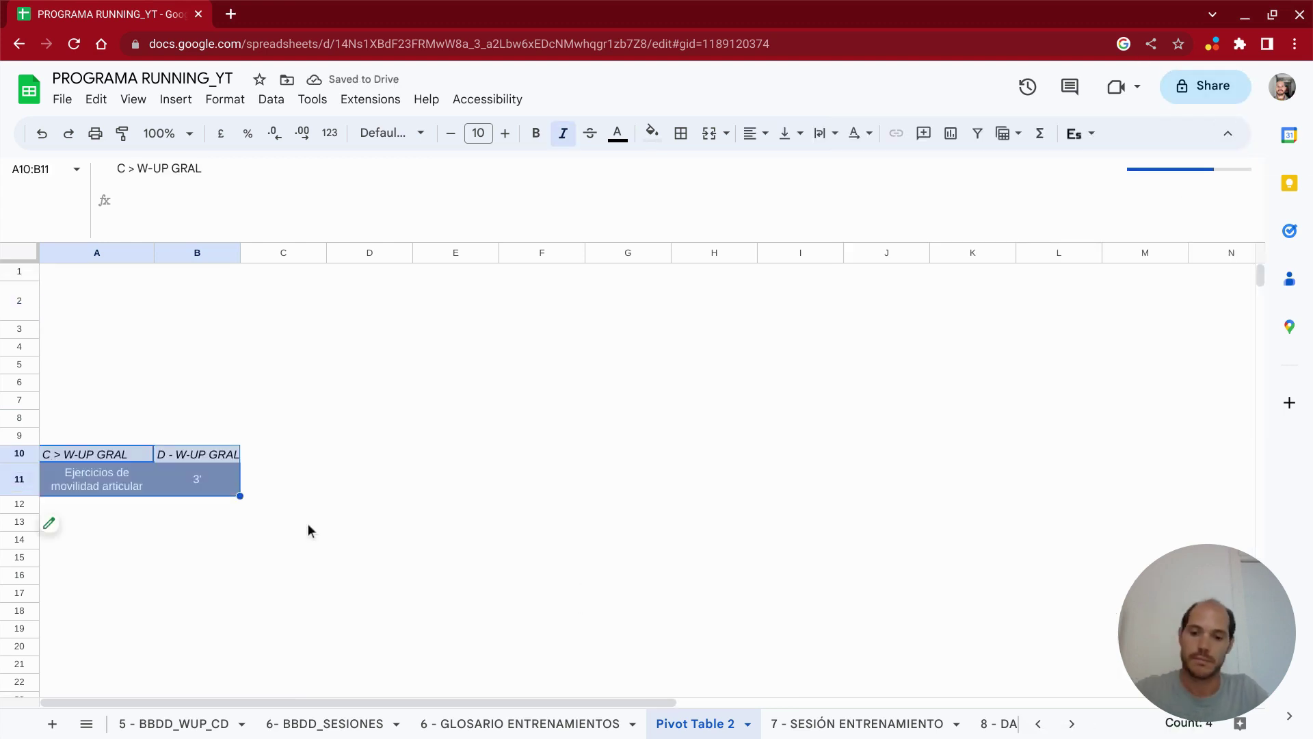
key("ctrl+c")
left_click(176, 543)
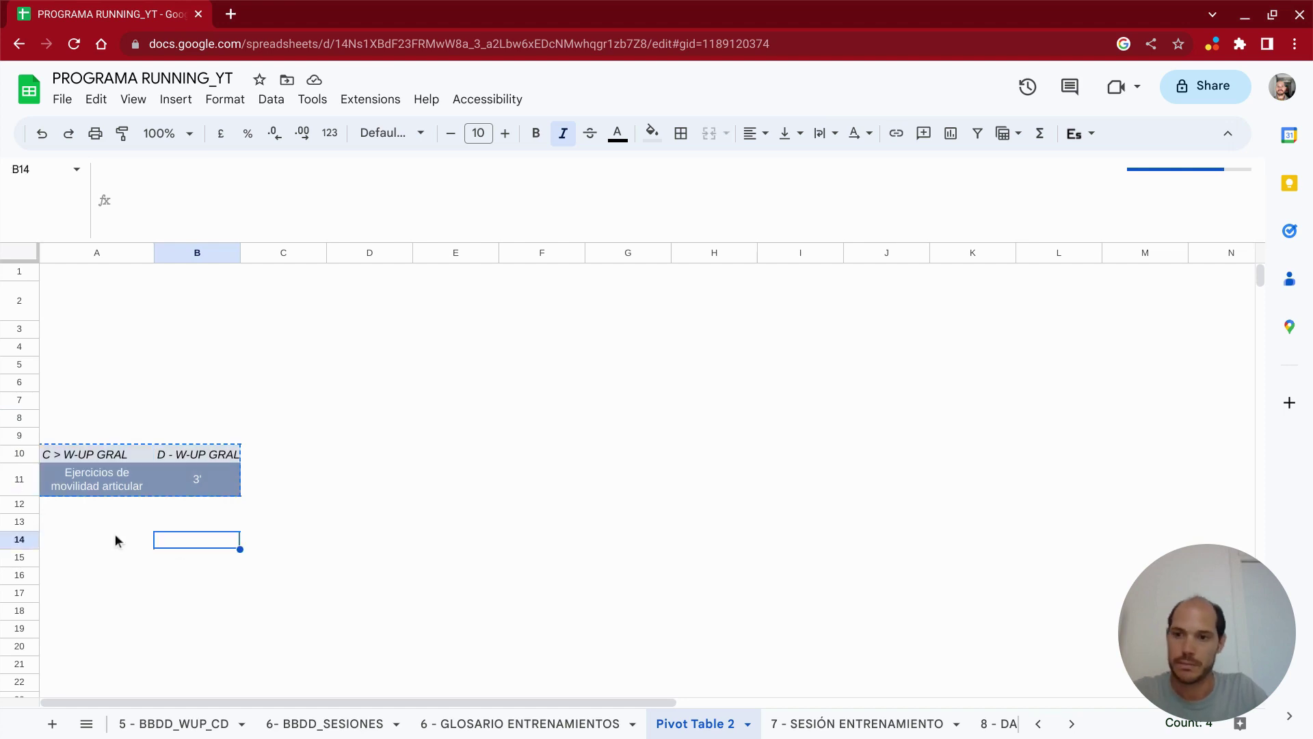
left_click(90, 527)
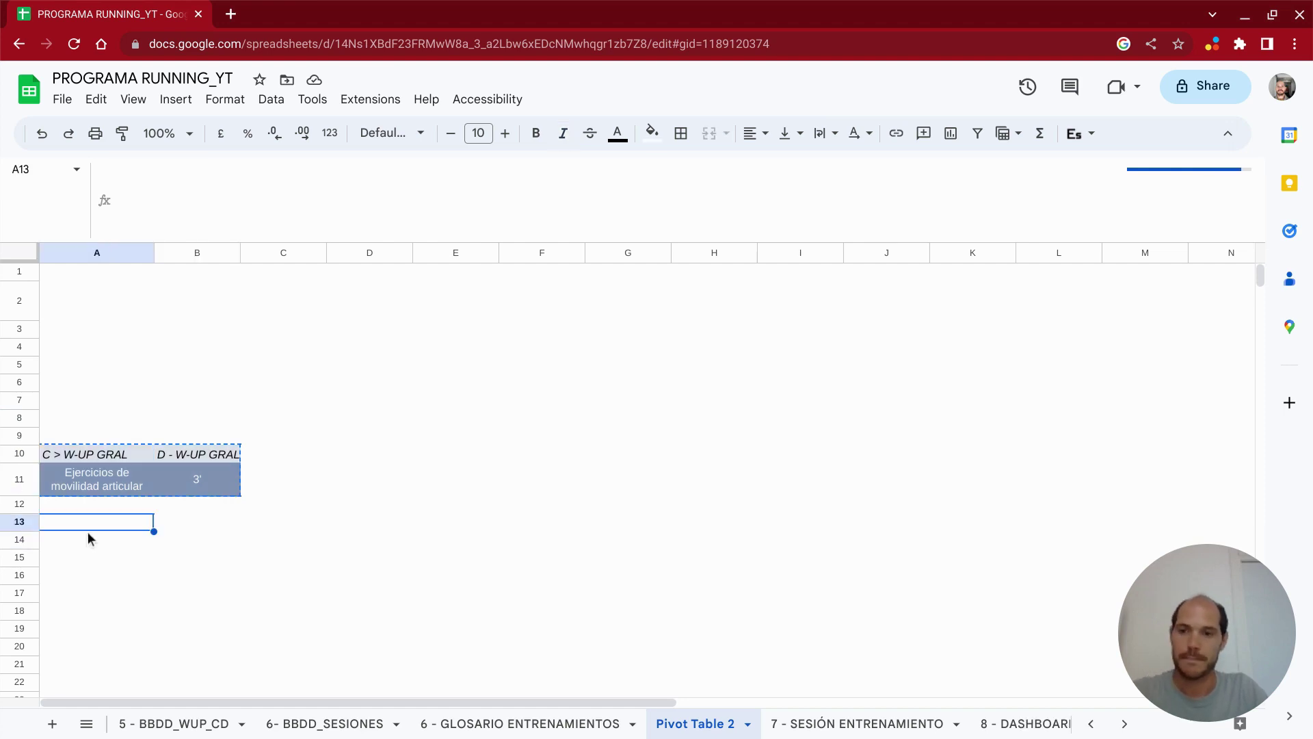
key("ctrl+v")
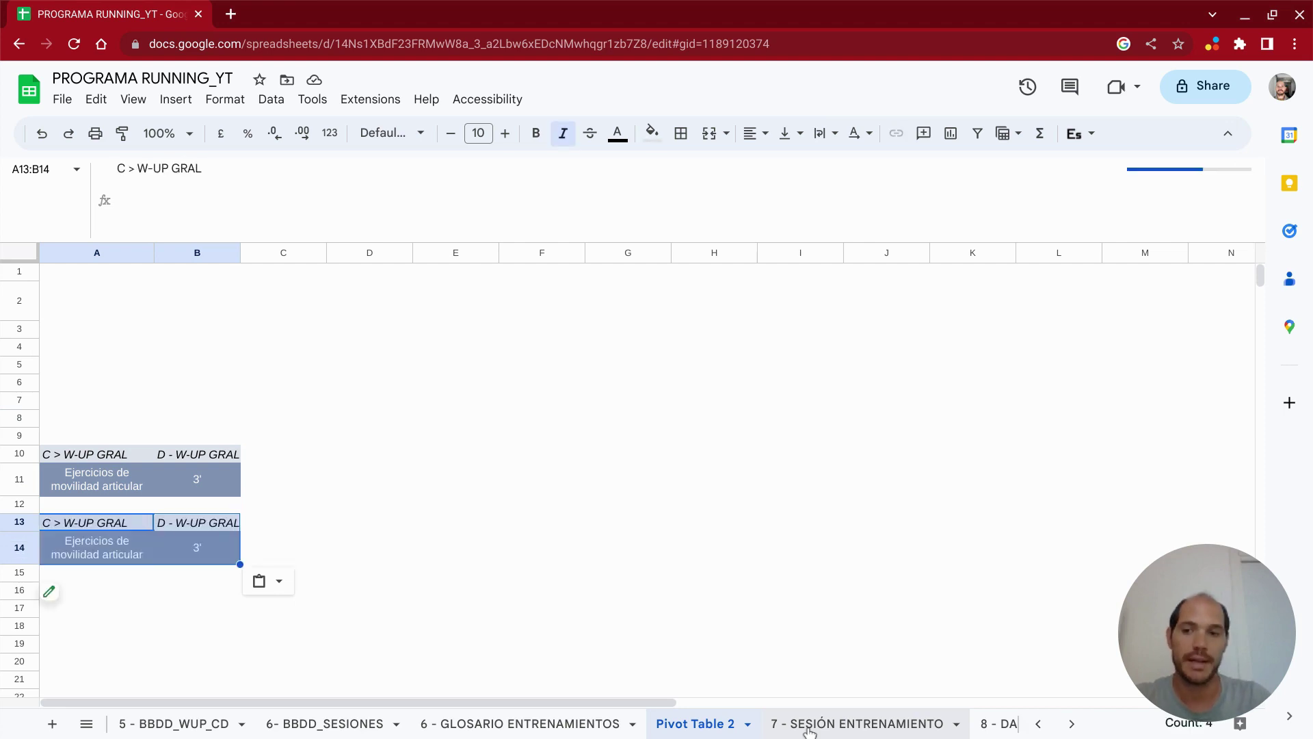
- In the A13 copy, remove the D - W-UP GRAL column and C > W-UP GRAL filter, then add C > W-UP ESP
left_click(50, 594)
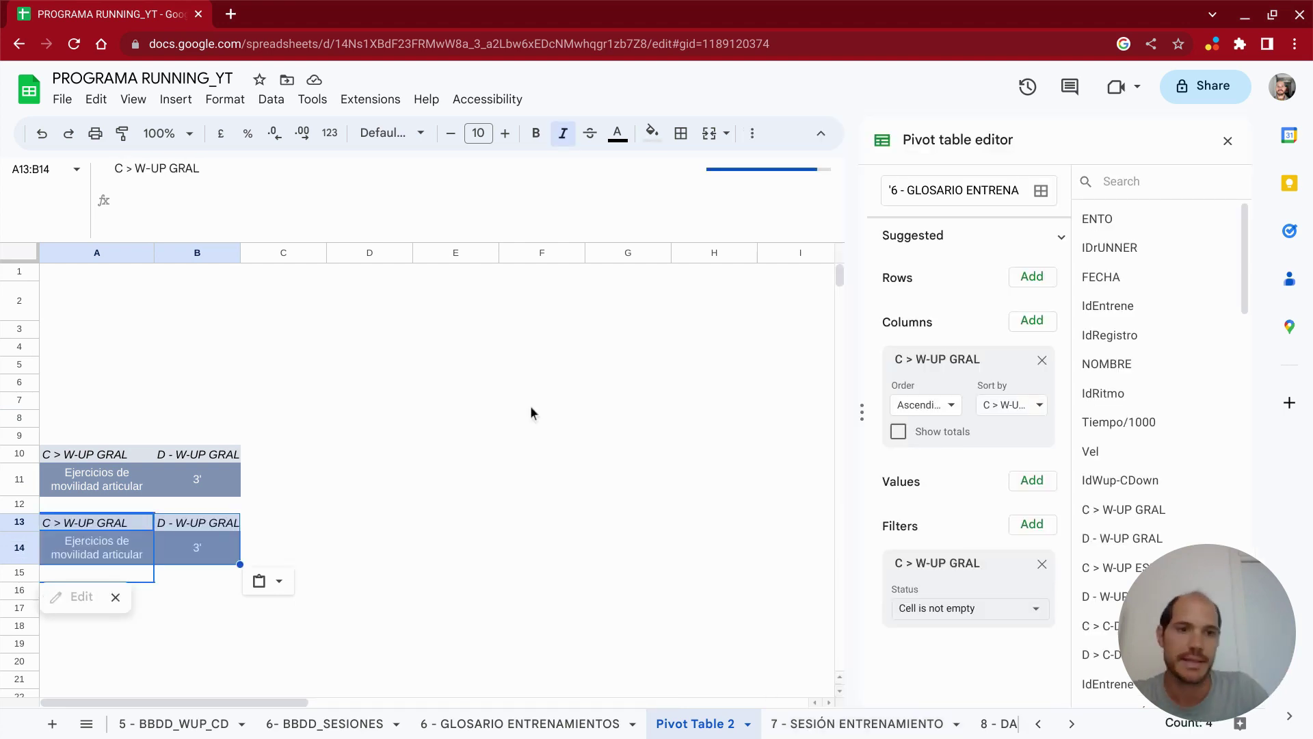
scroll(1134, 429, "down", 2)
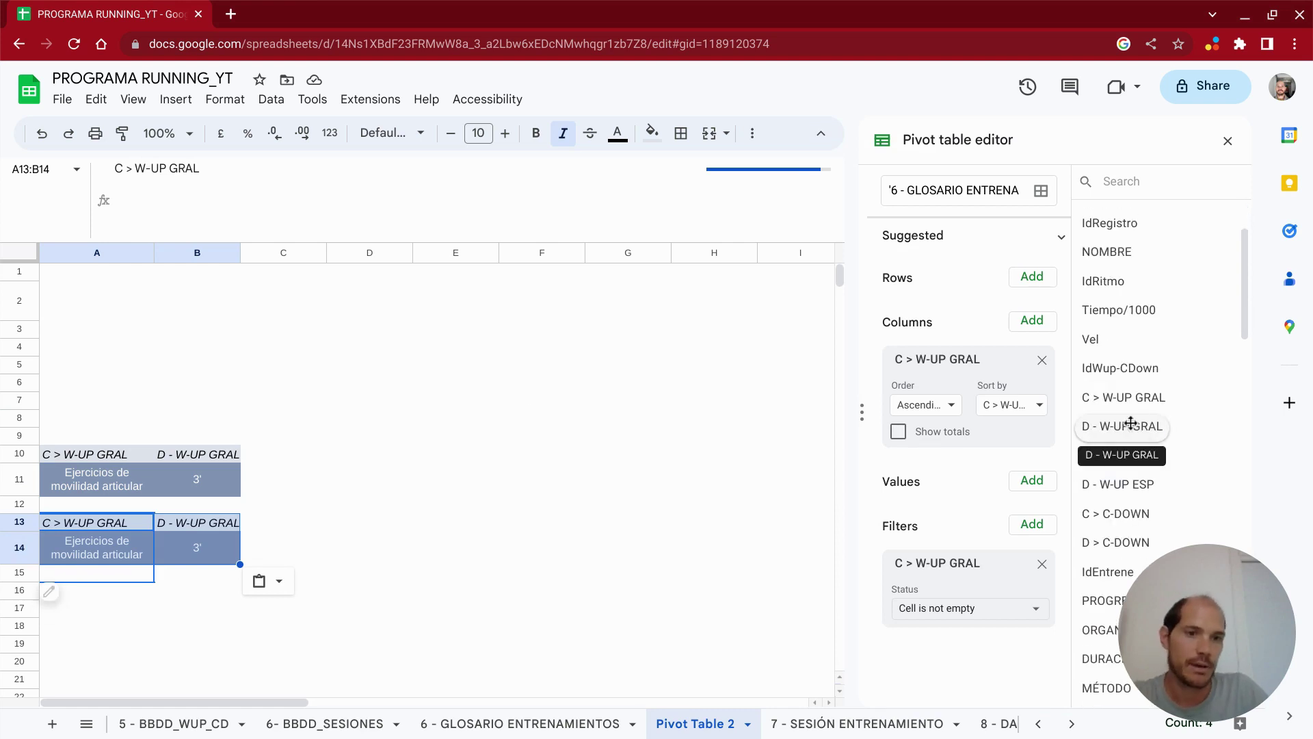
left_click_drag(1005, 386, 989, 388)
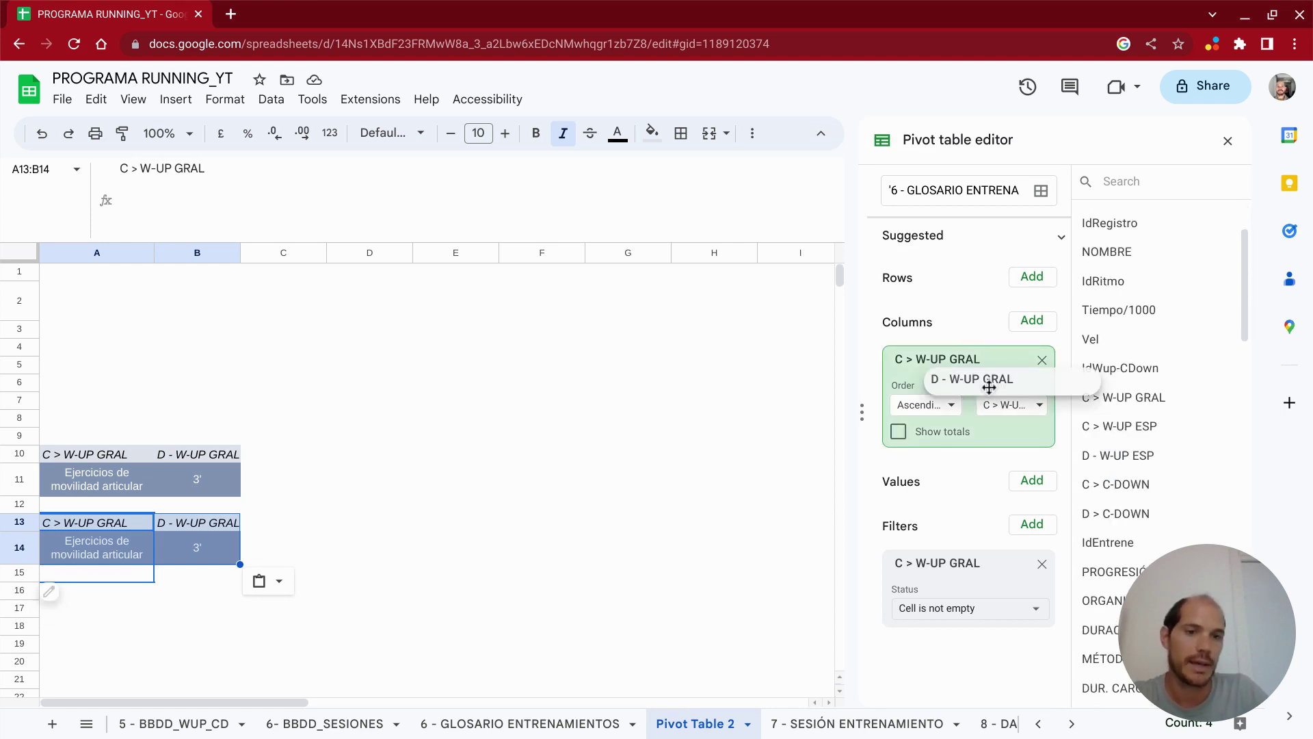
left_click_drag(990, 387, 990, 387)
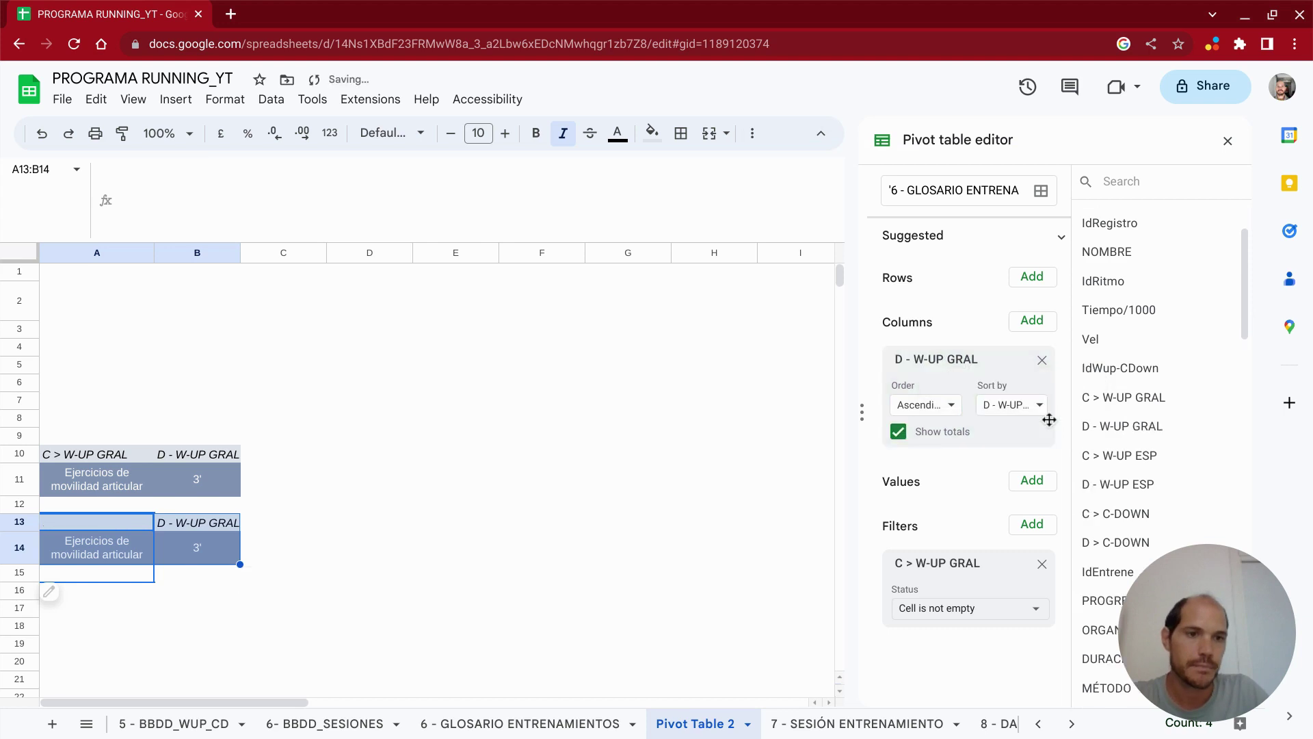
left_click(1042, 361)
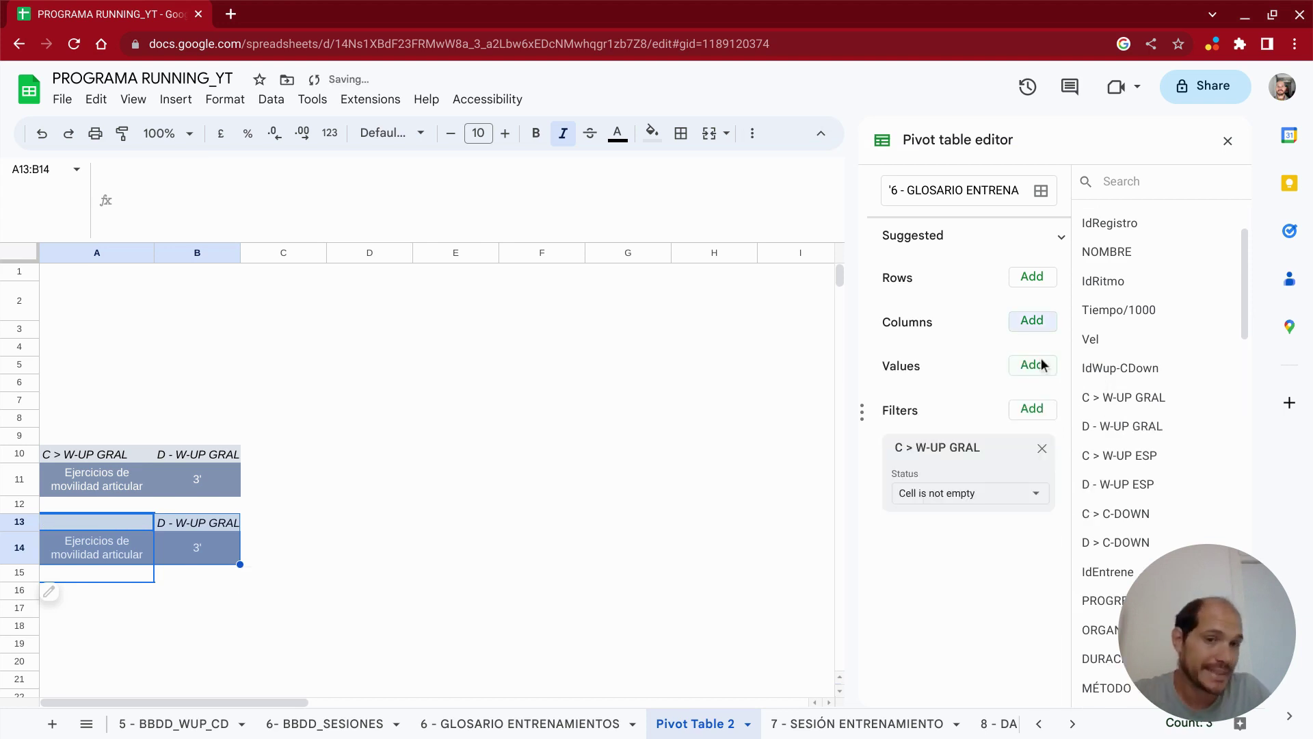
left_click(1042, 450)
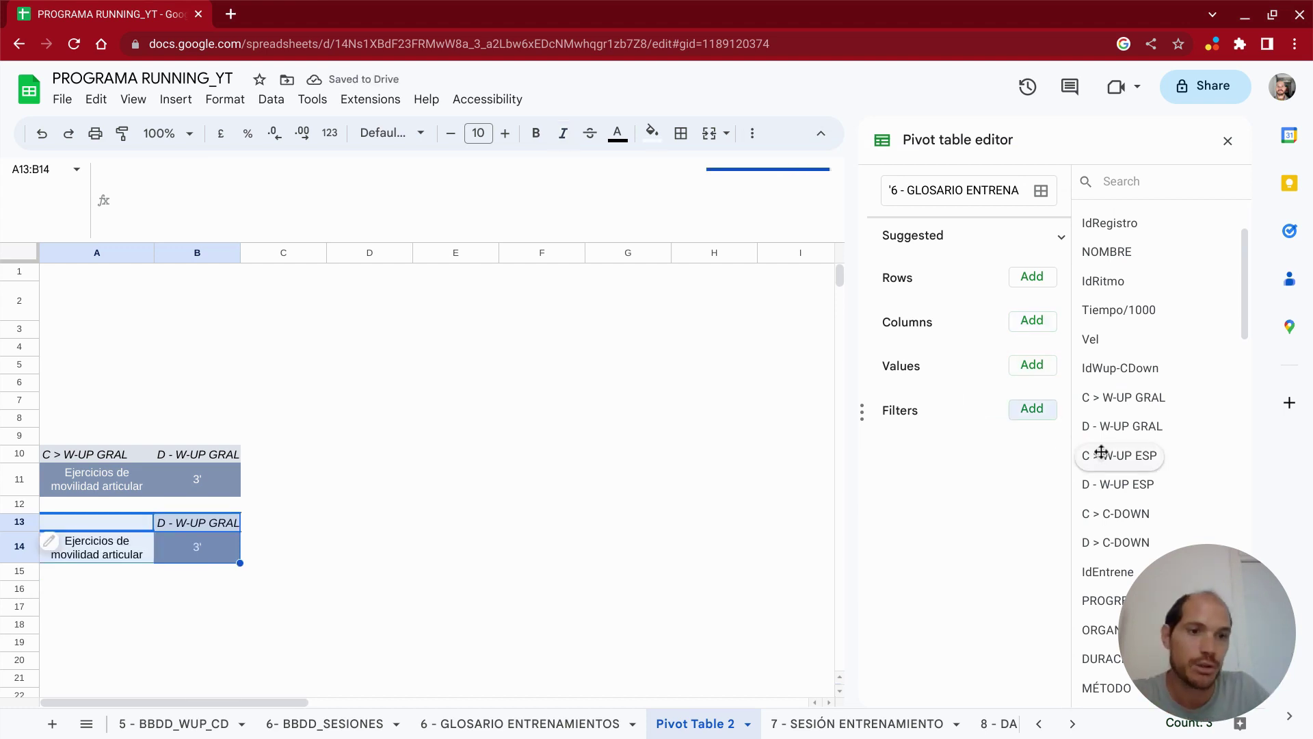
left_click_drag(1091, 451, 925, 398)
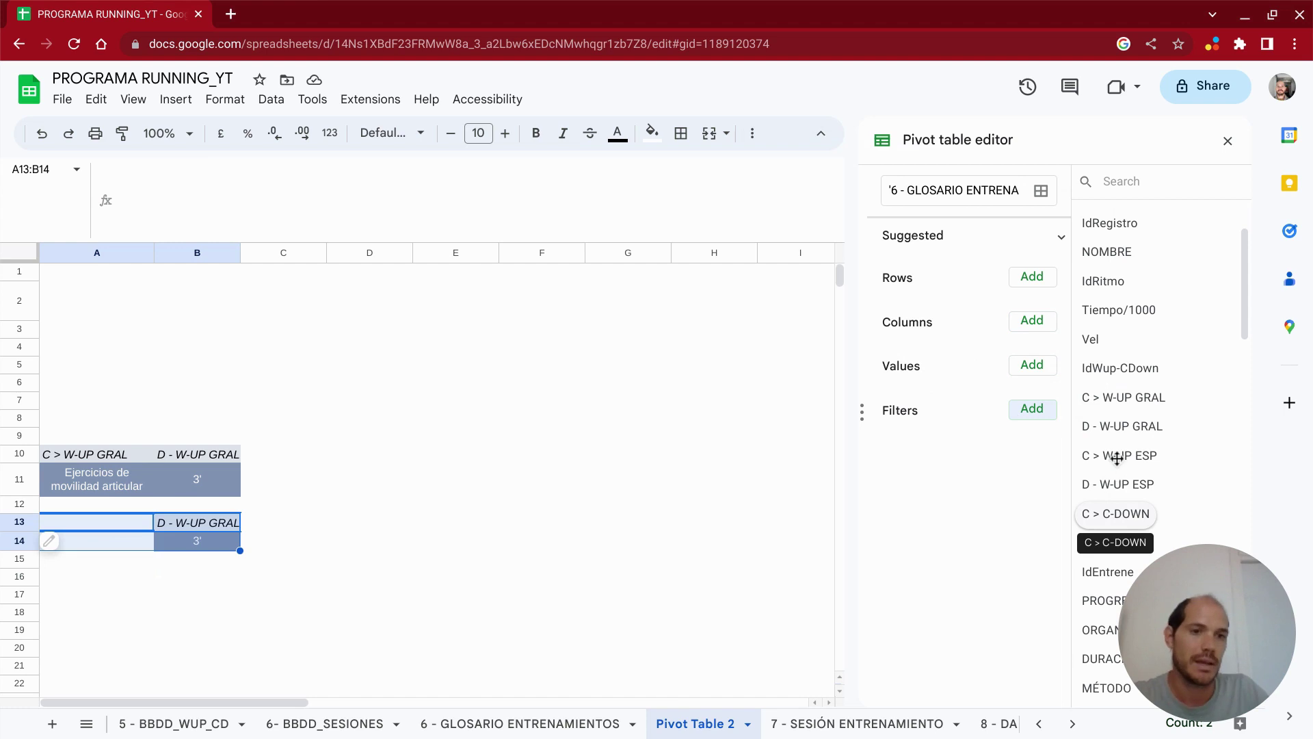
left_click_drag(1117, 459, 947, 512)
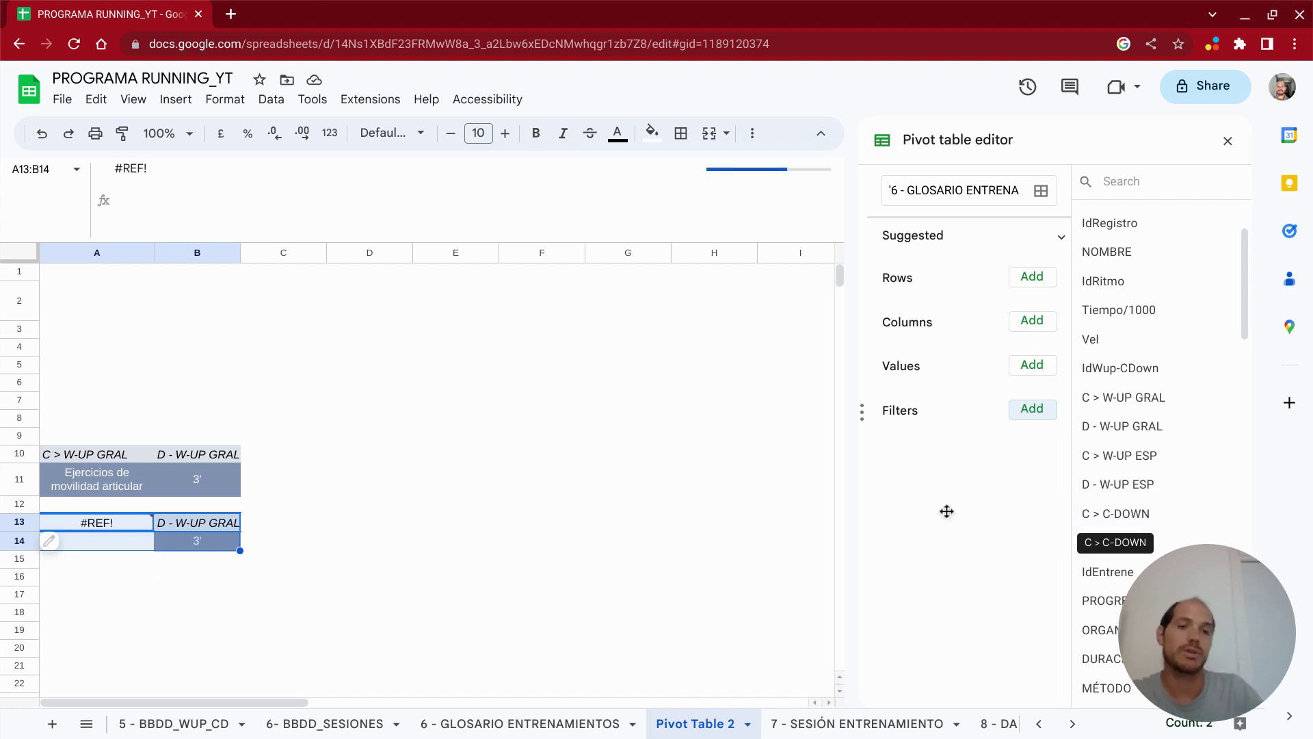
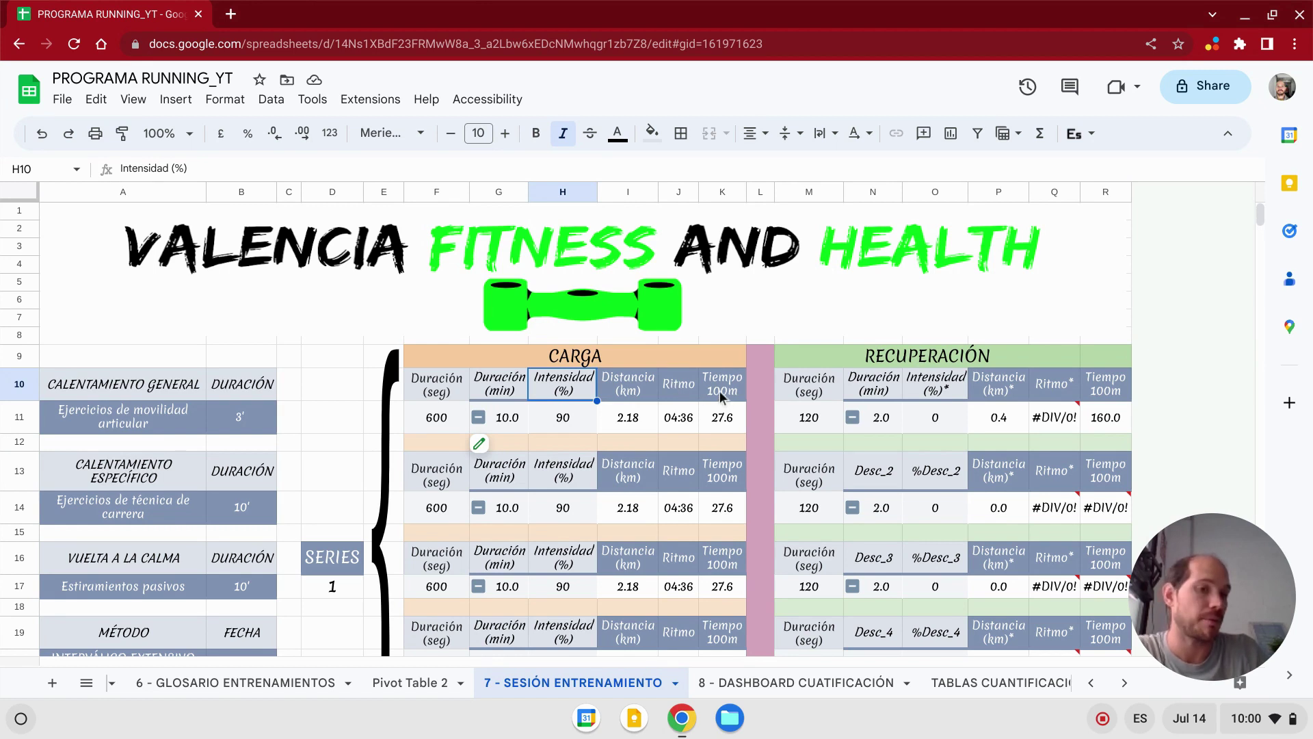
- On Pivot Table 2, rename the R1 and %R1 headers to DURACIÓN and % INTENSIDAD
left_click(408, 686)
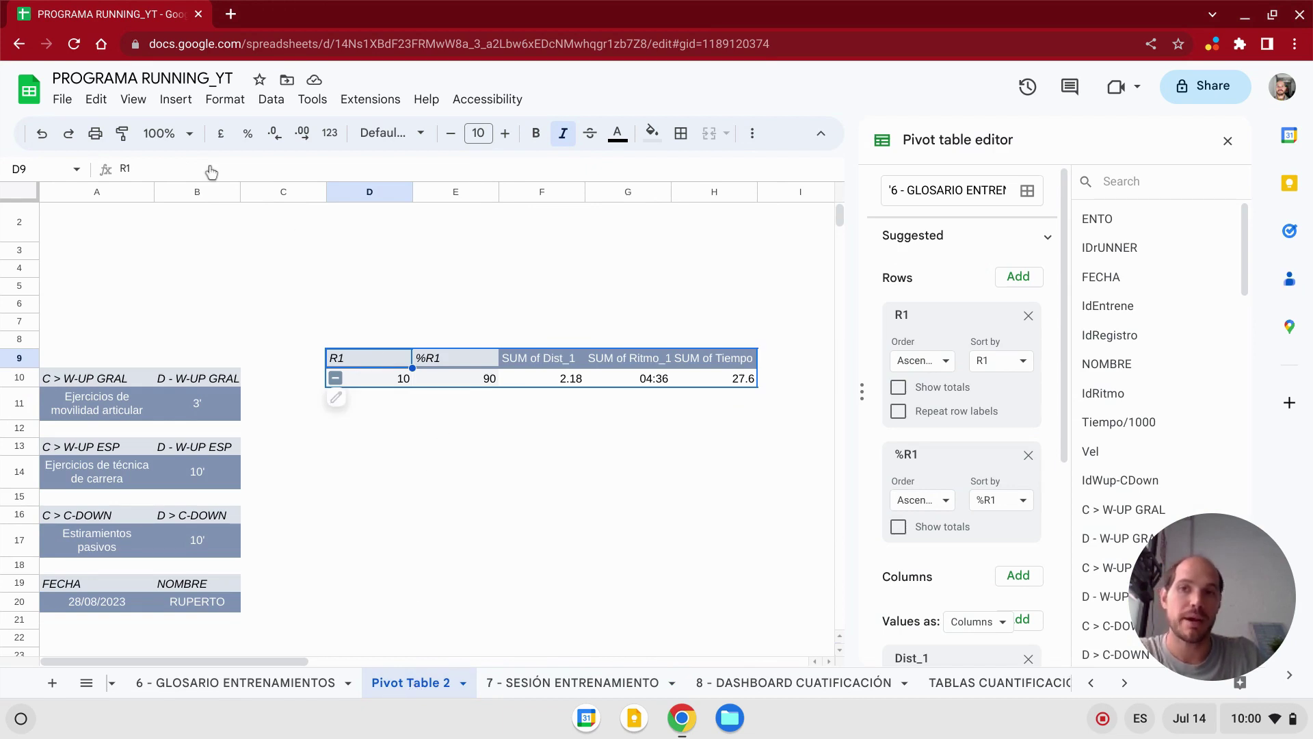
double_click(125, 169)
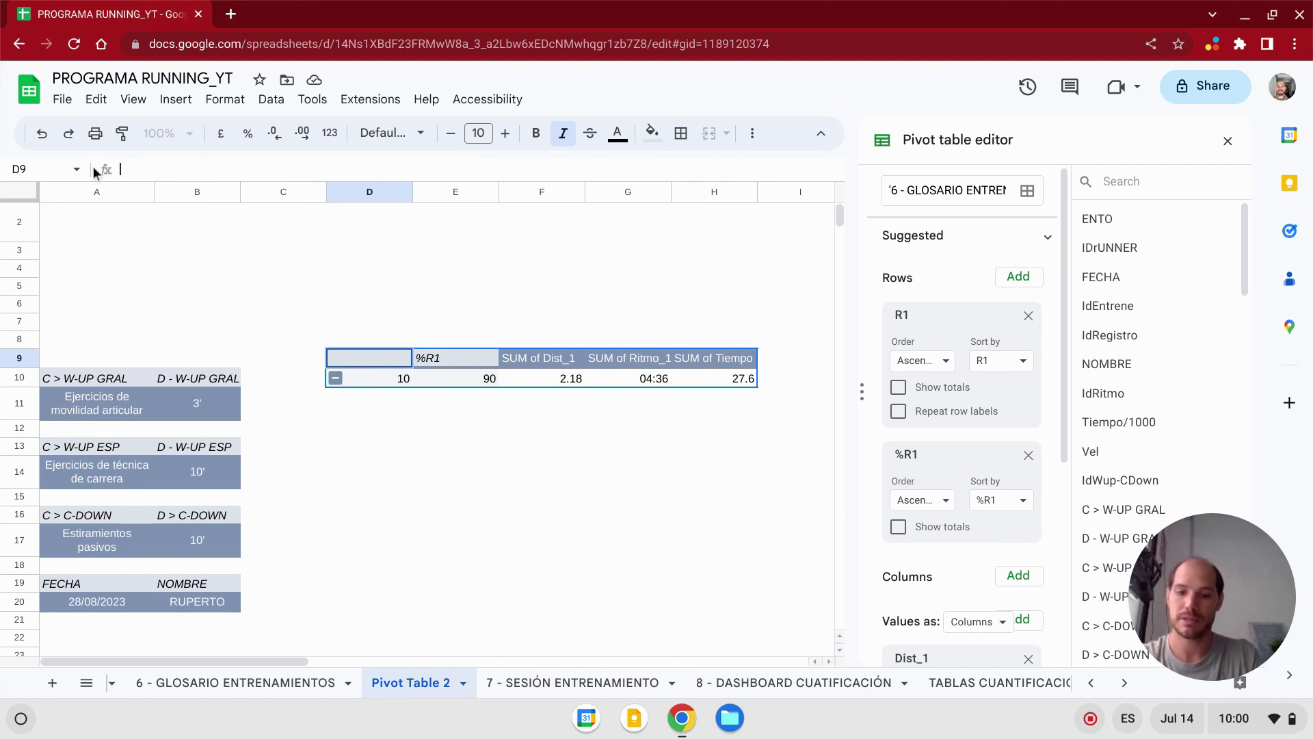
type("DURACIÓN")
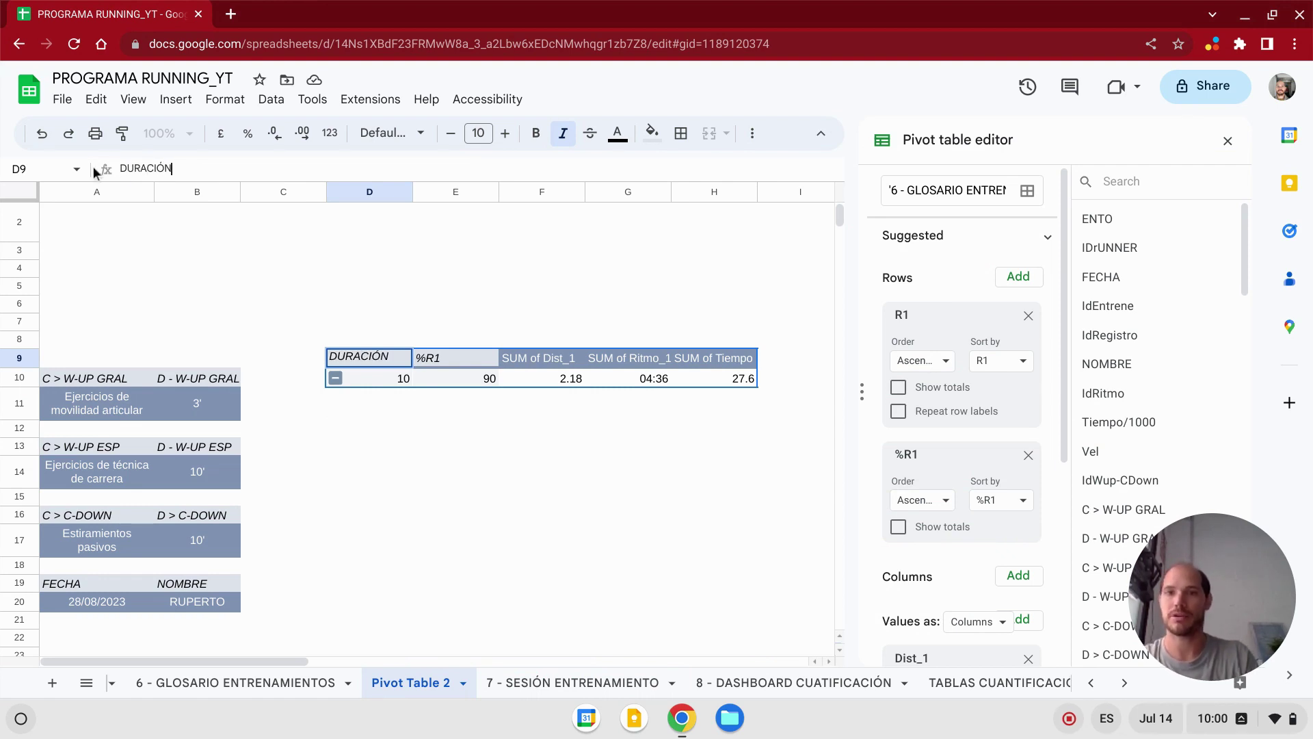
key("Return")
key("Up")
key("Right")
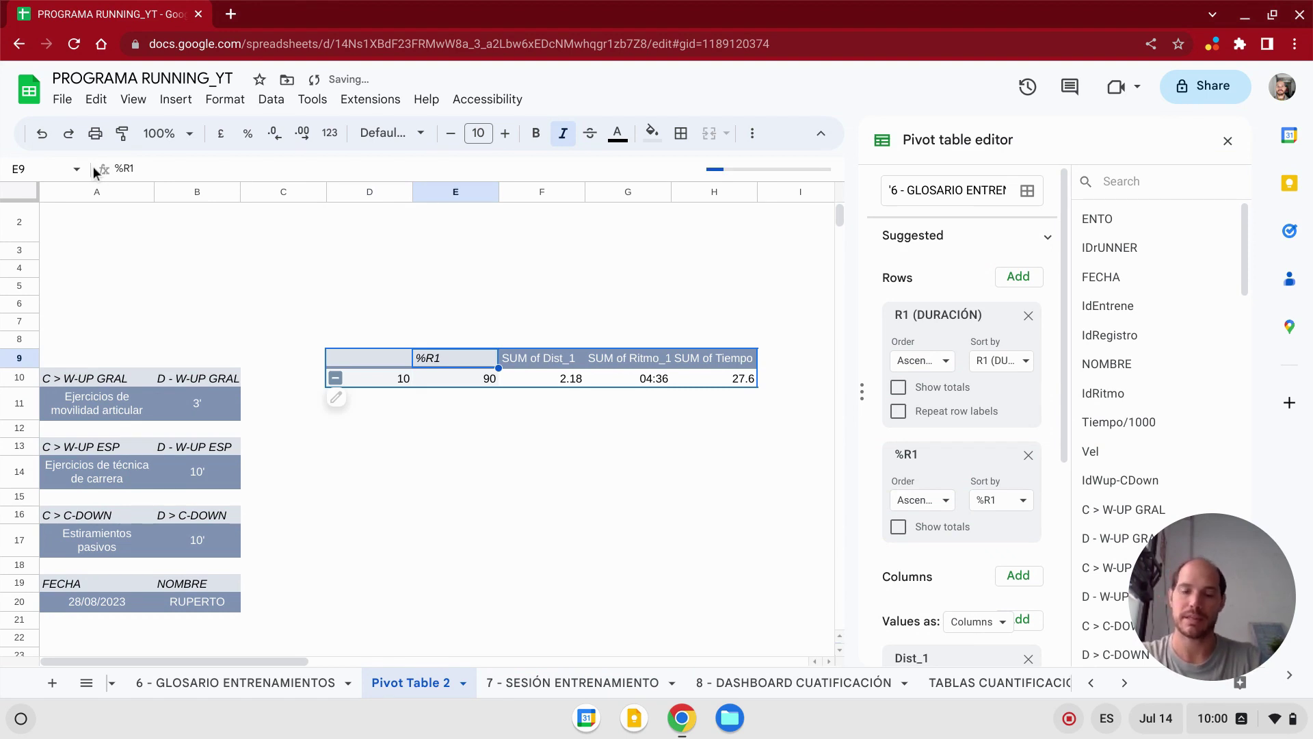
type("% INTENSIDAD")
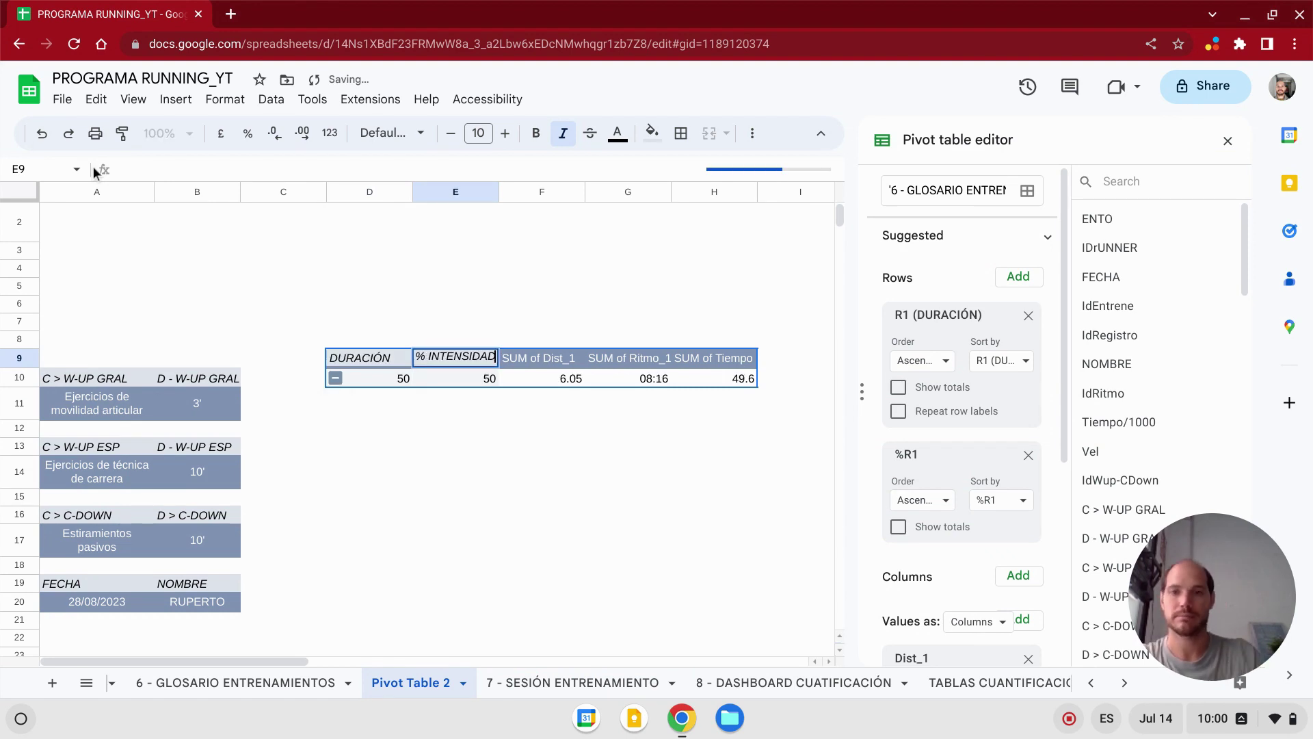
key("Return")
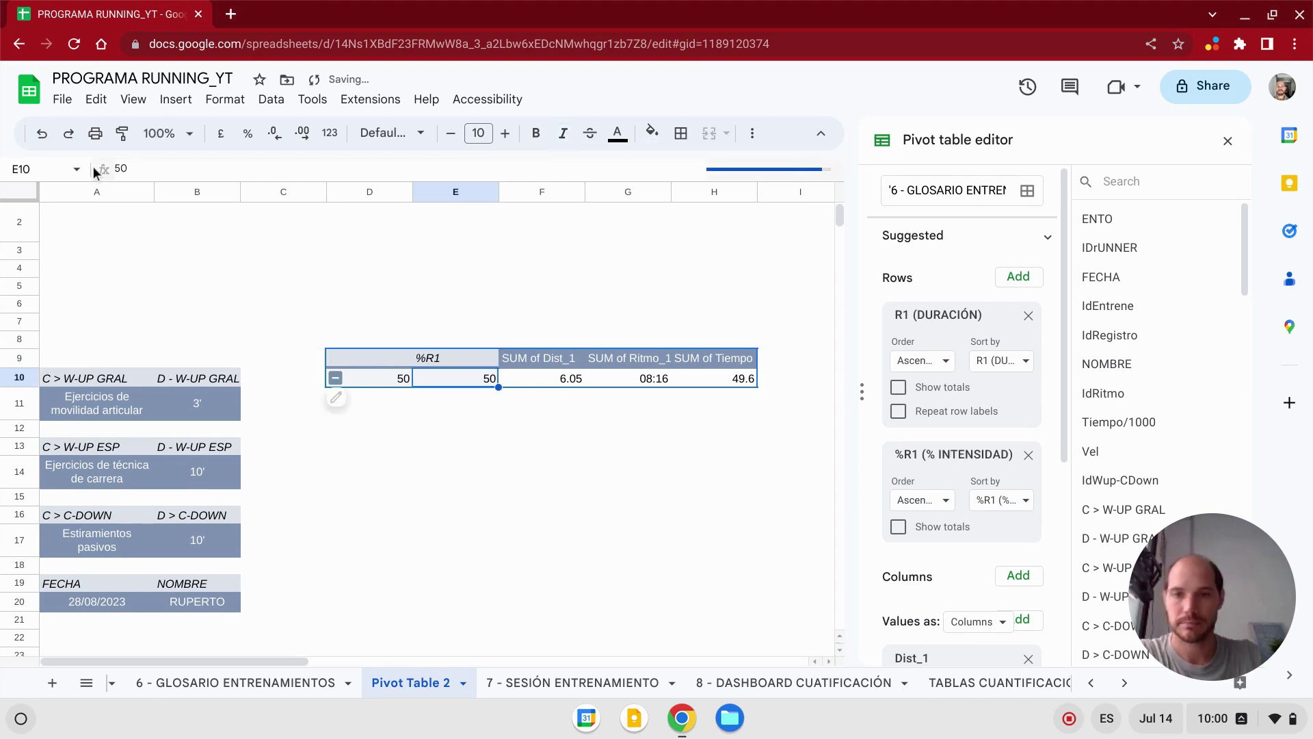
- Check the renamed headers, then shorten SUM of Dist_1 to Dist
left_click(575, 457)
left_click(467, 357)
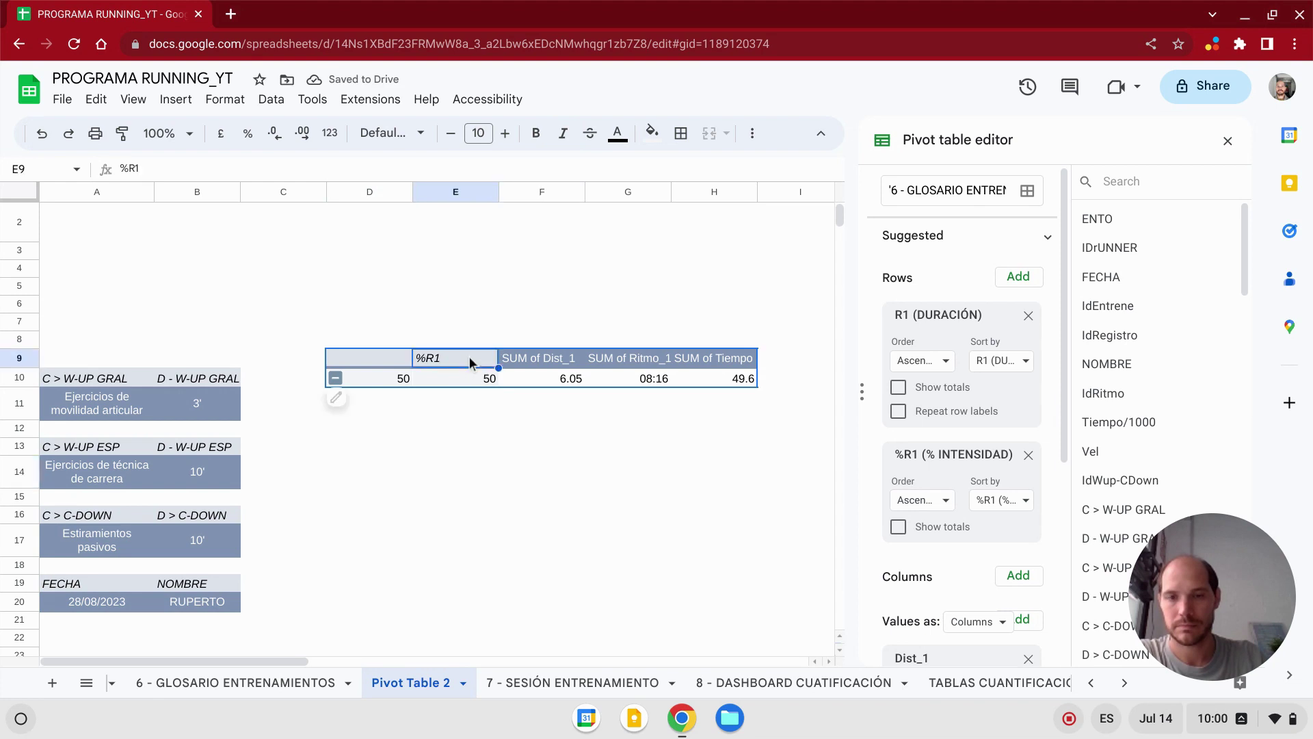
left_click(388, 357)
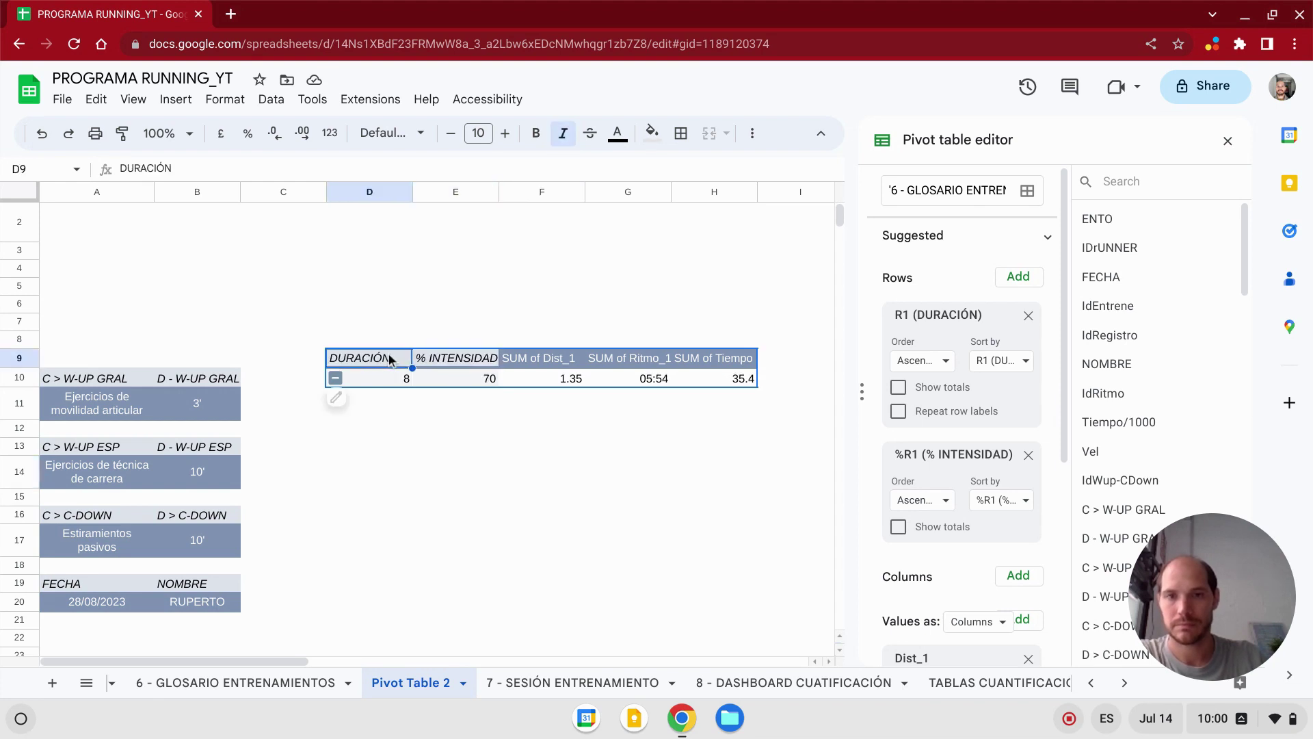
left_click(548, 361)
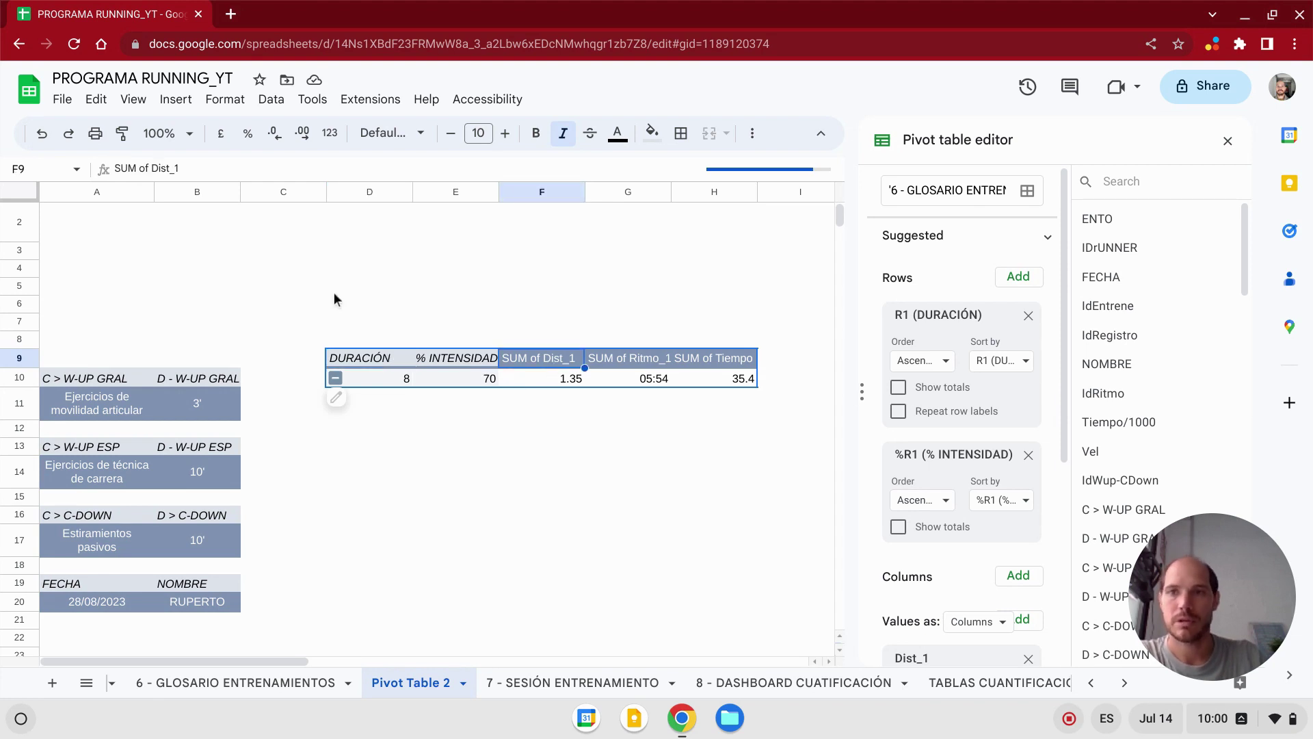
left_click(172, 168)
key("BackSpace")
key("BackSpace")
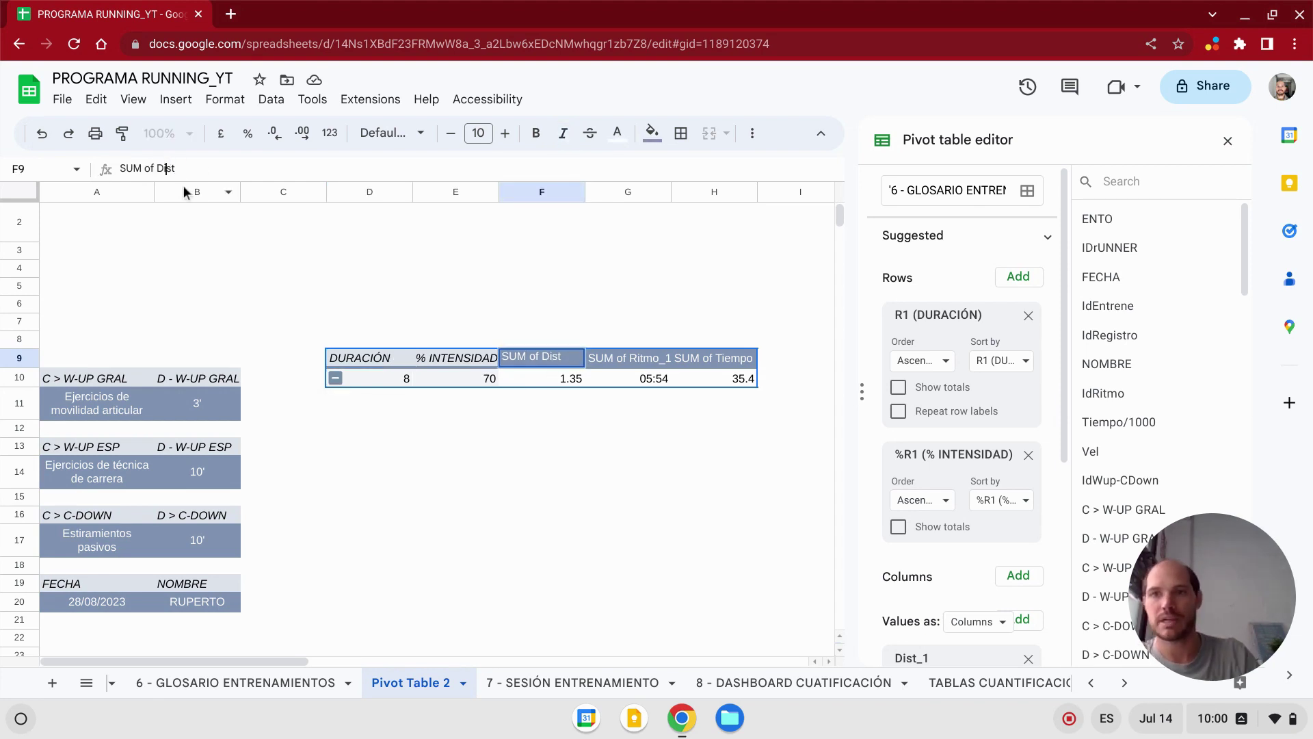
key("Left")
key("Left")
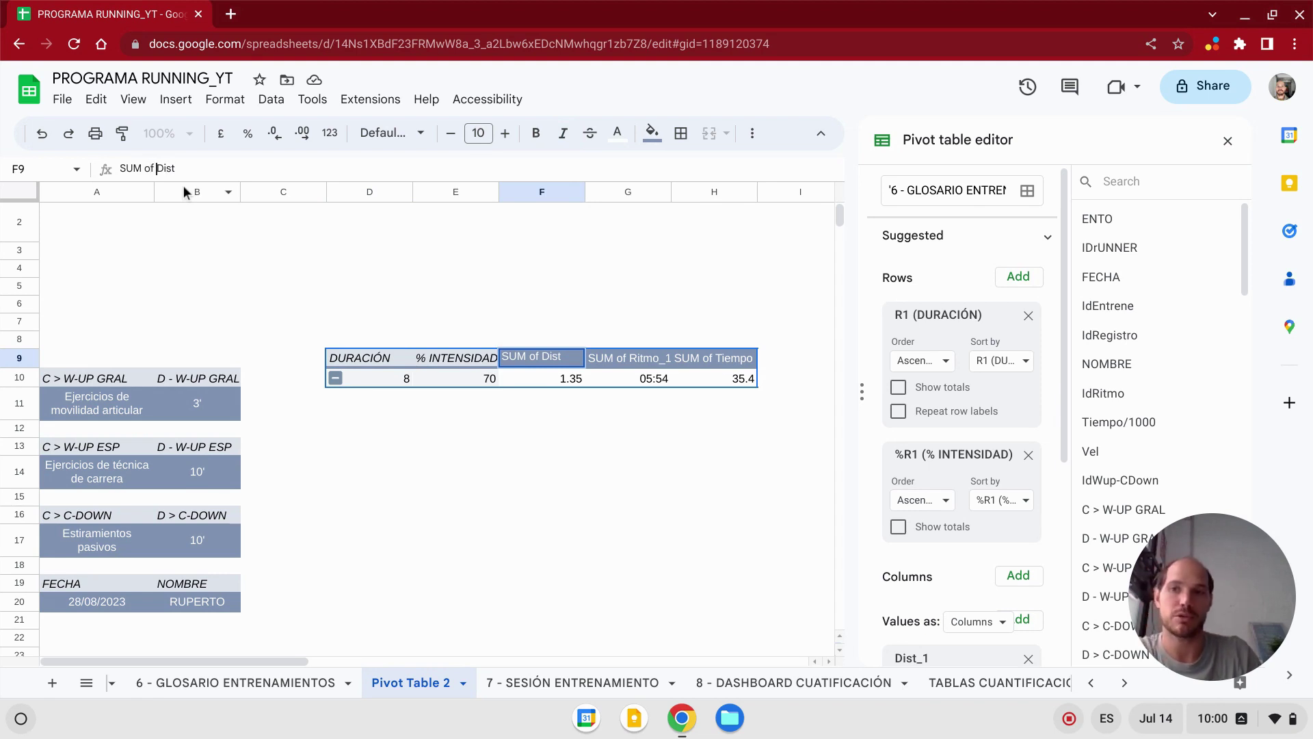
key("BackSpace")
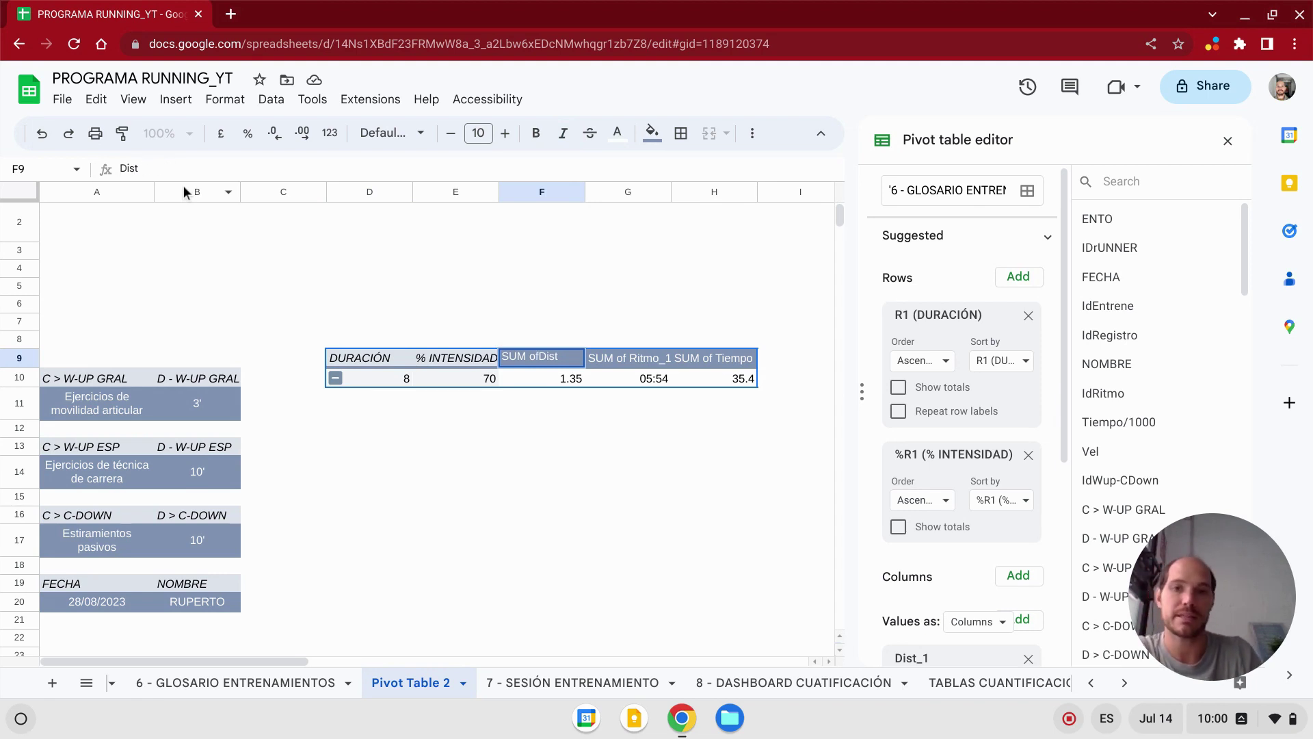
key("Return")
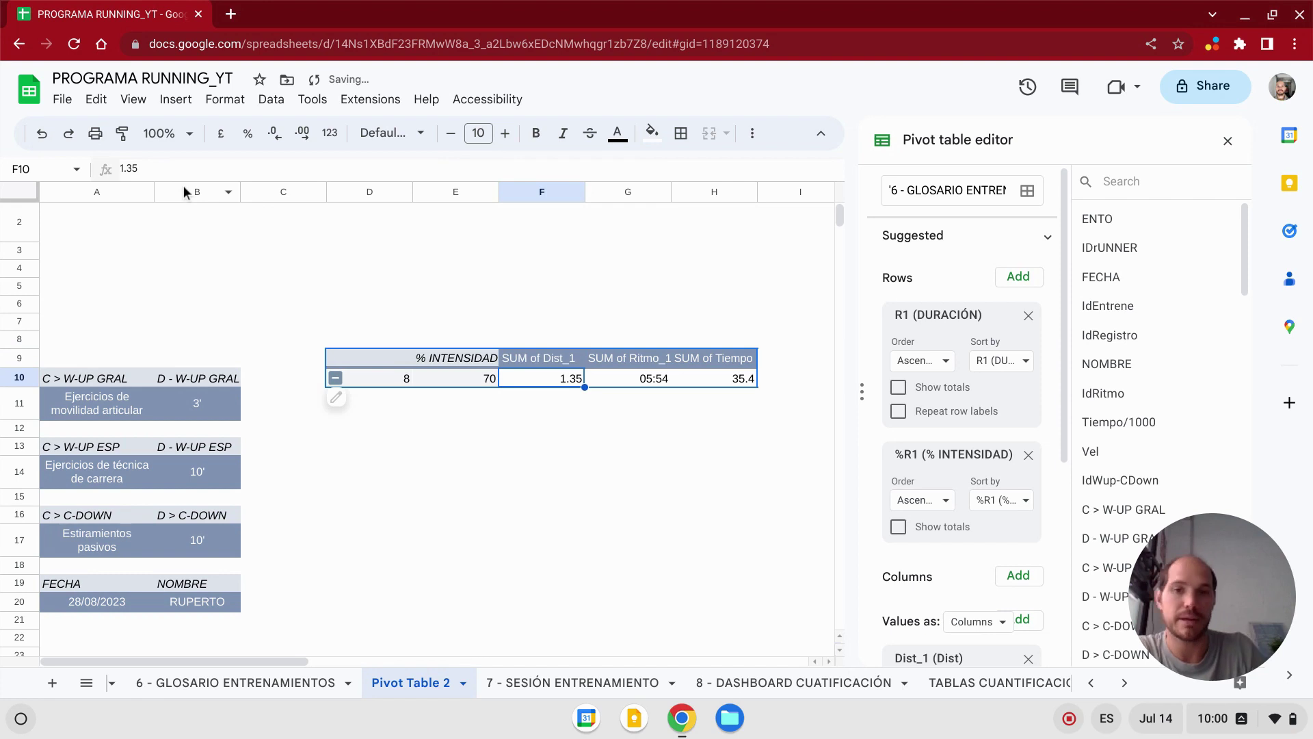
- Rename the SUM of Ritmo_1 header to Ritmo/ 1000
left_click(615, 357)
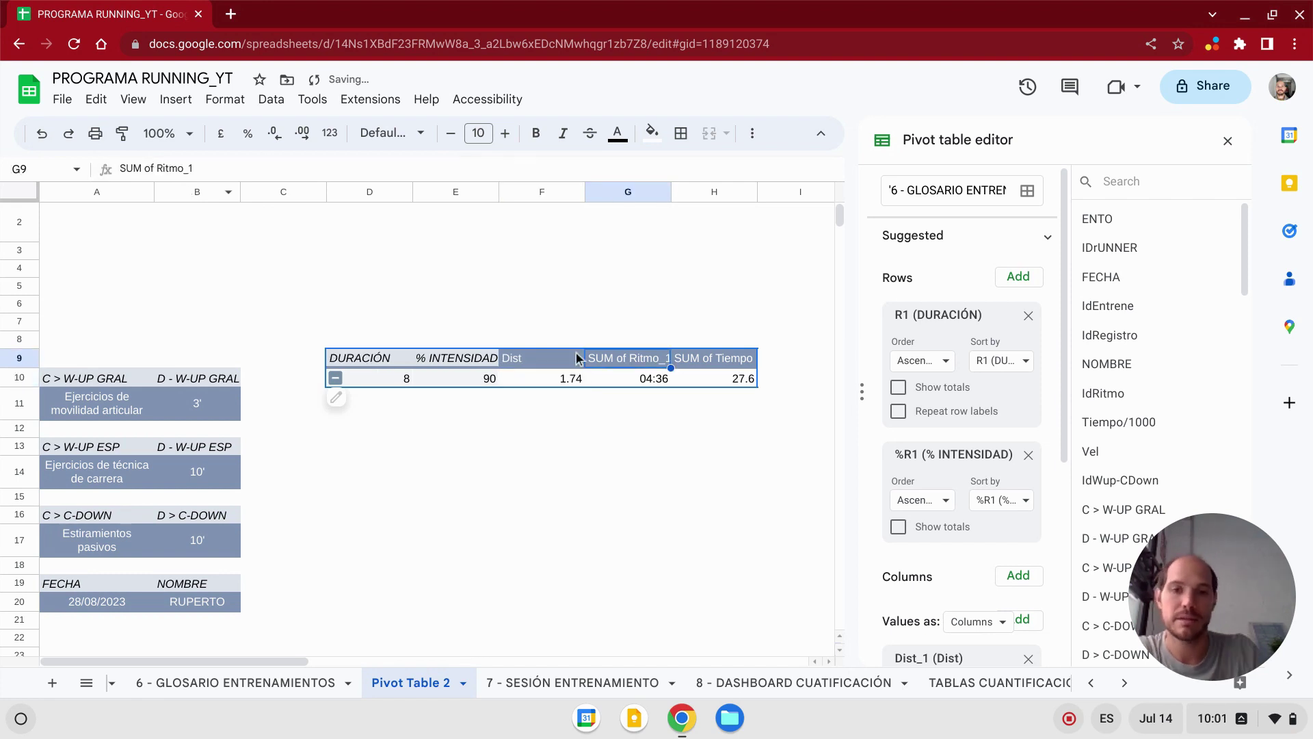
left_click(181, 169)
key("BackSpace")
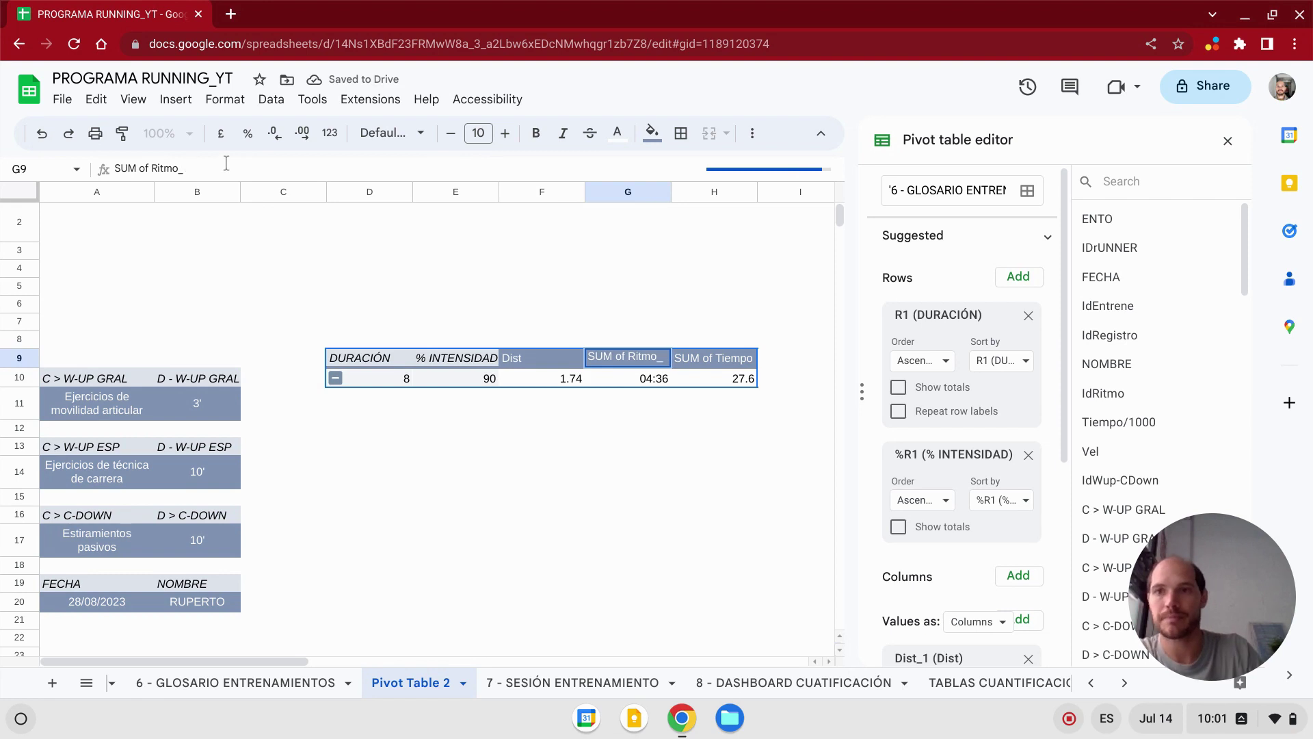
key("BackSpace")
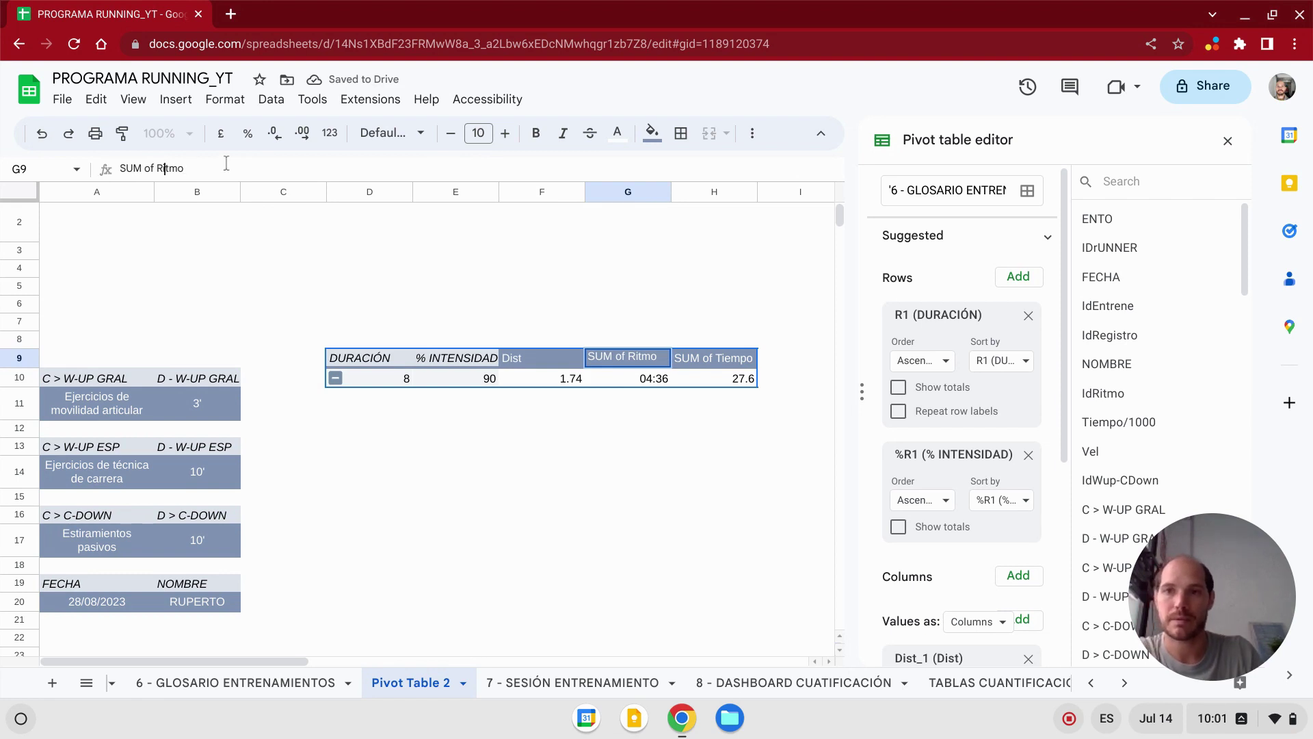
key("Home")
key("Delete")
key("Delete")
key("Delete")
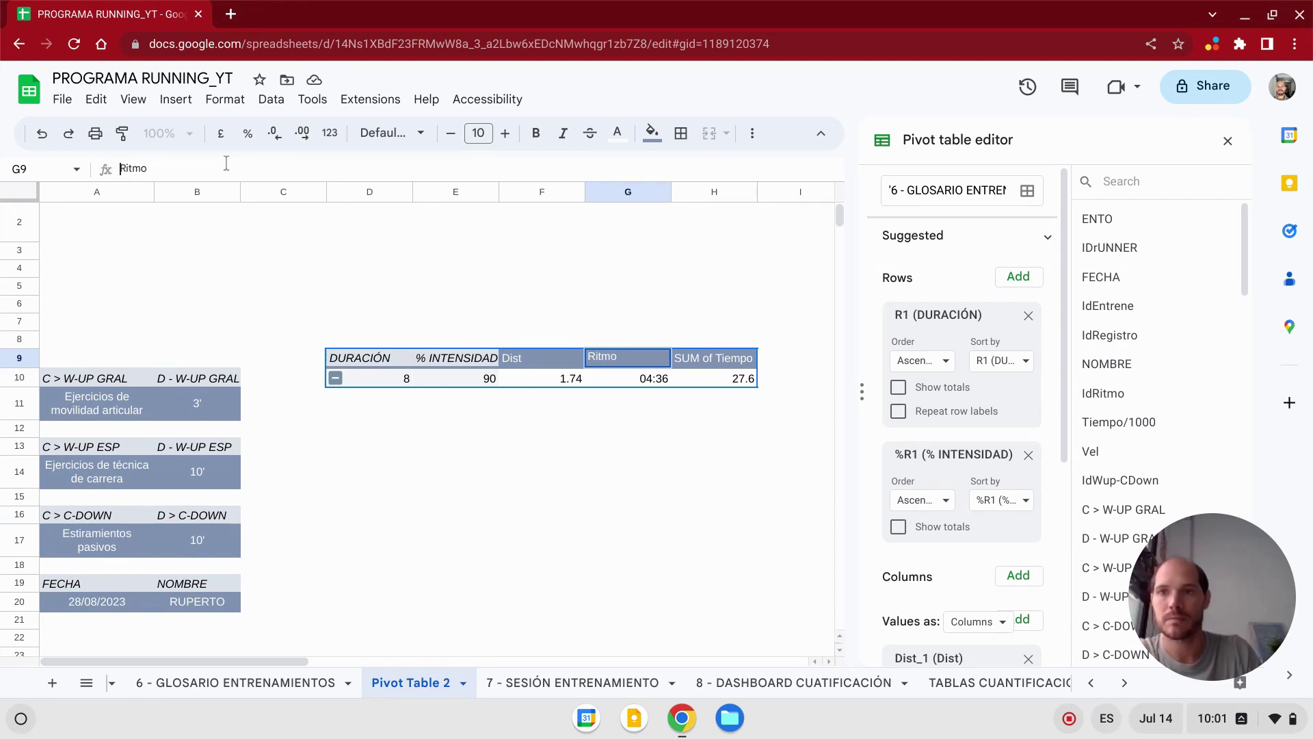
key("Right")
key("Right")
type("/ 1")
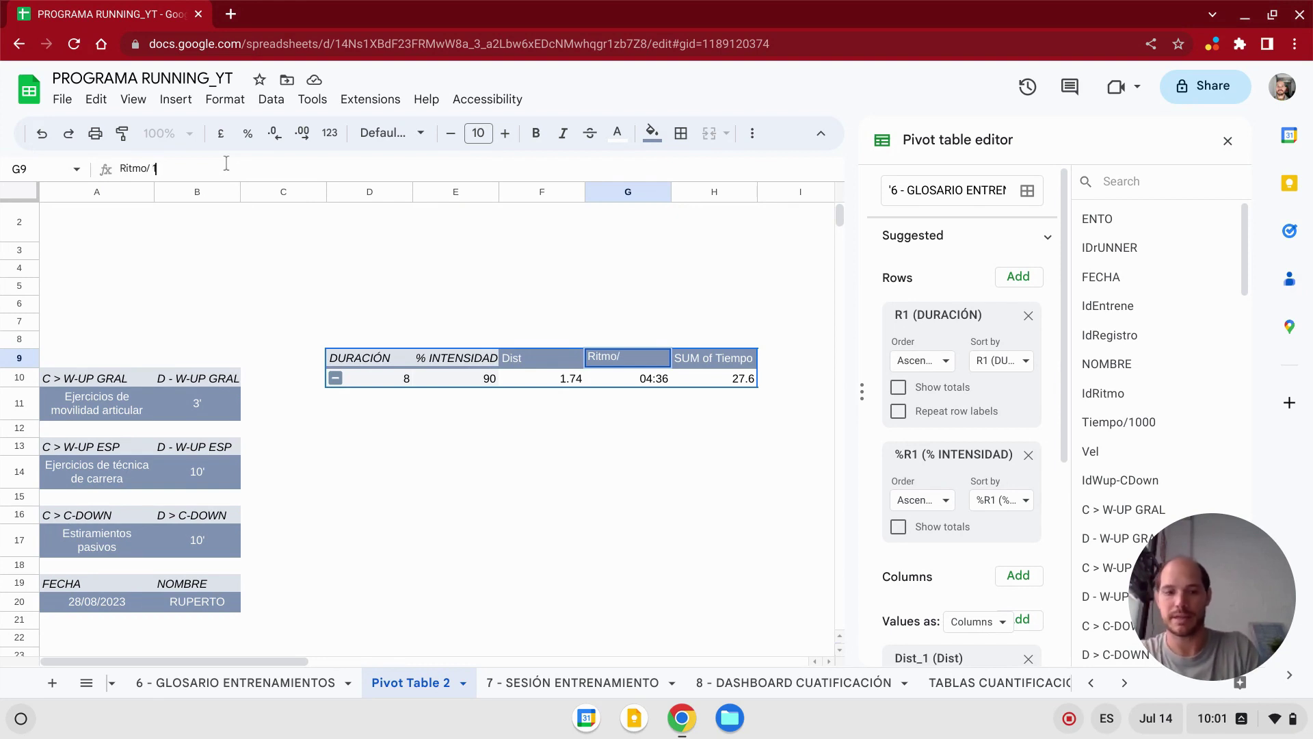
type("000")
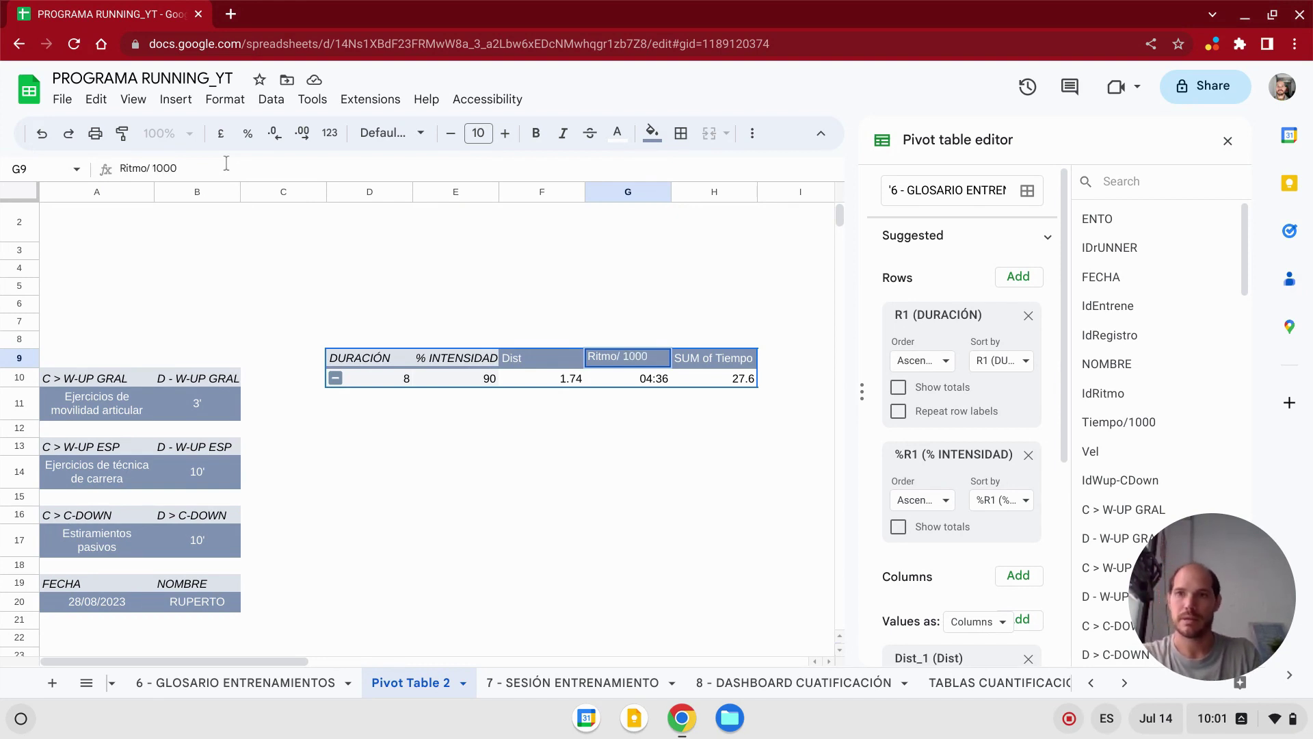
key("Tab")
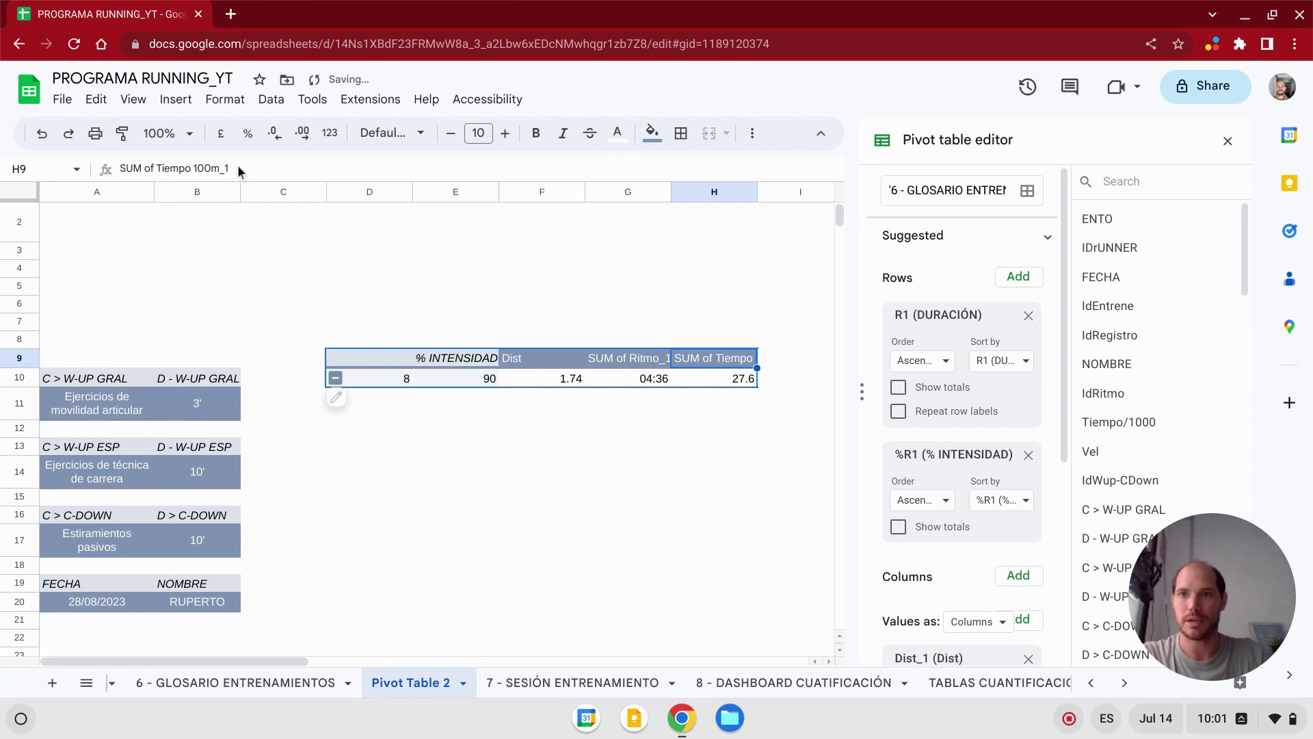
- Rename the SUM of Tiempo 100m_1 header to Tiempo 100m
left_click(244, 167)
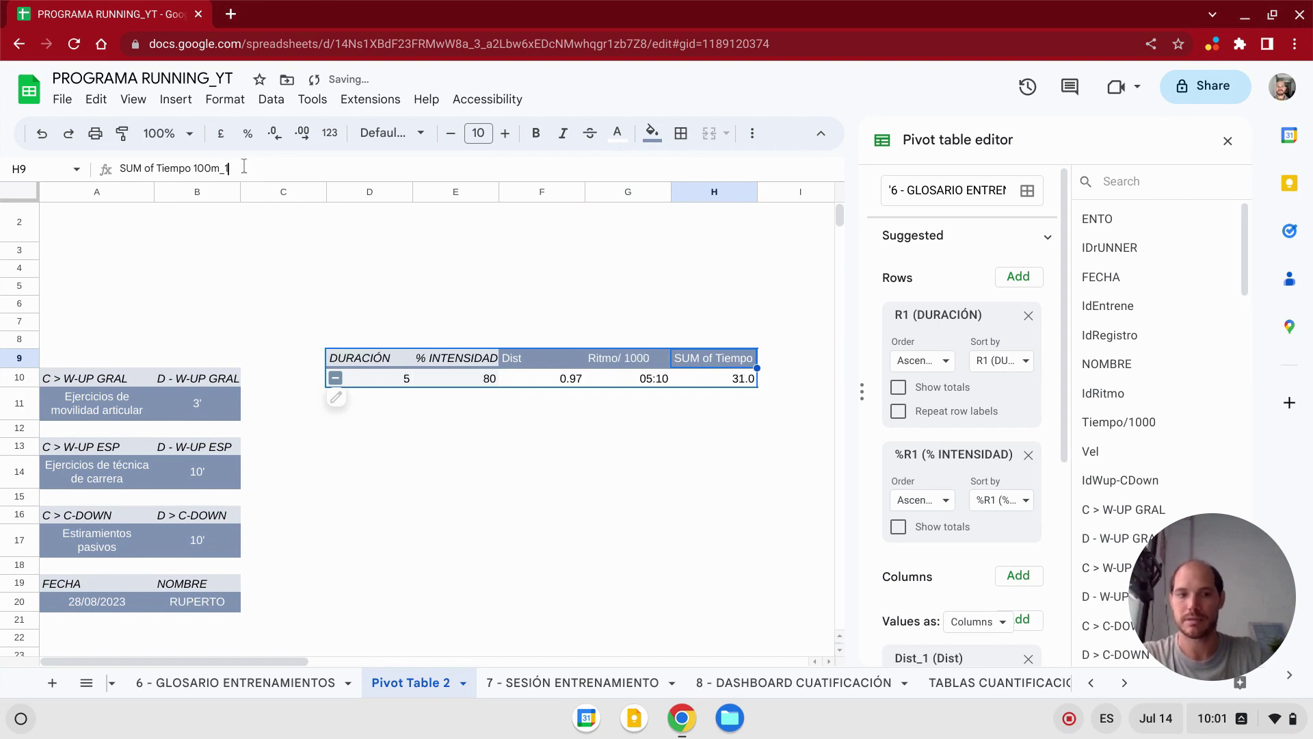
key("ctrl+a")
key("BackSpace")
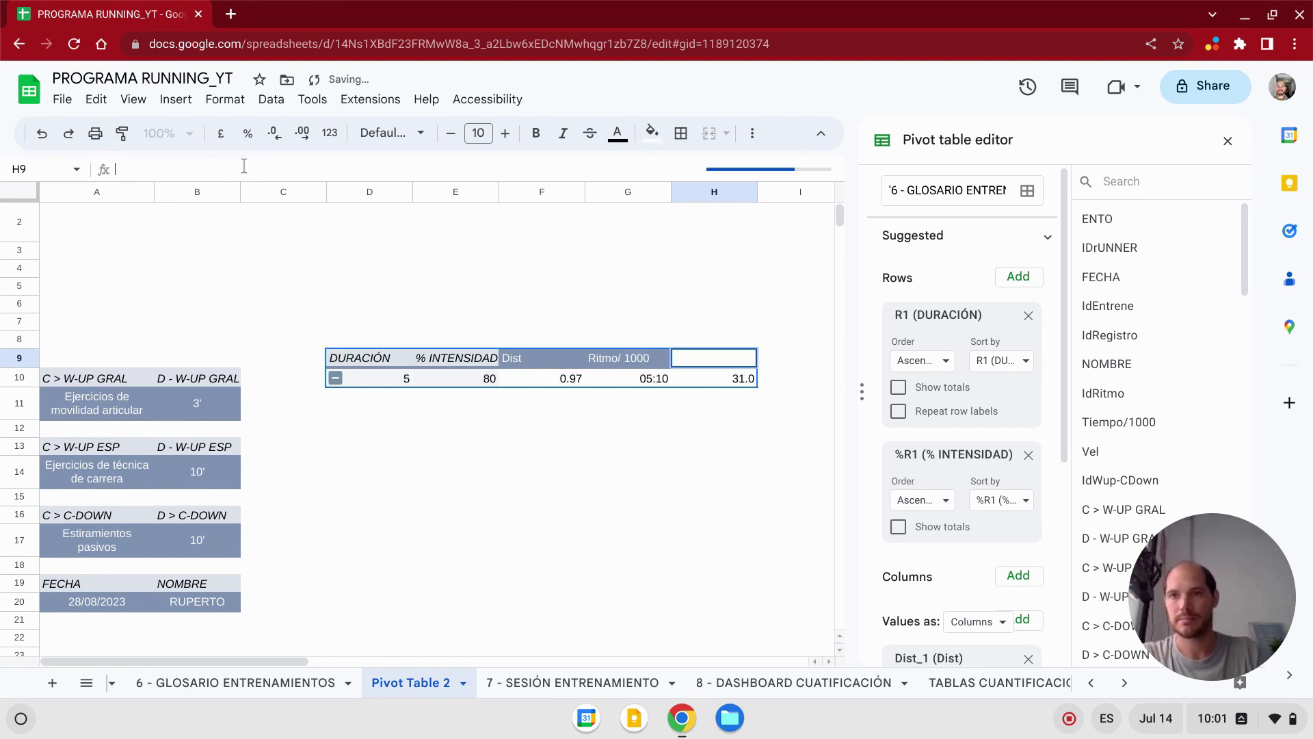
key("Return")
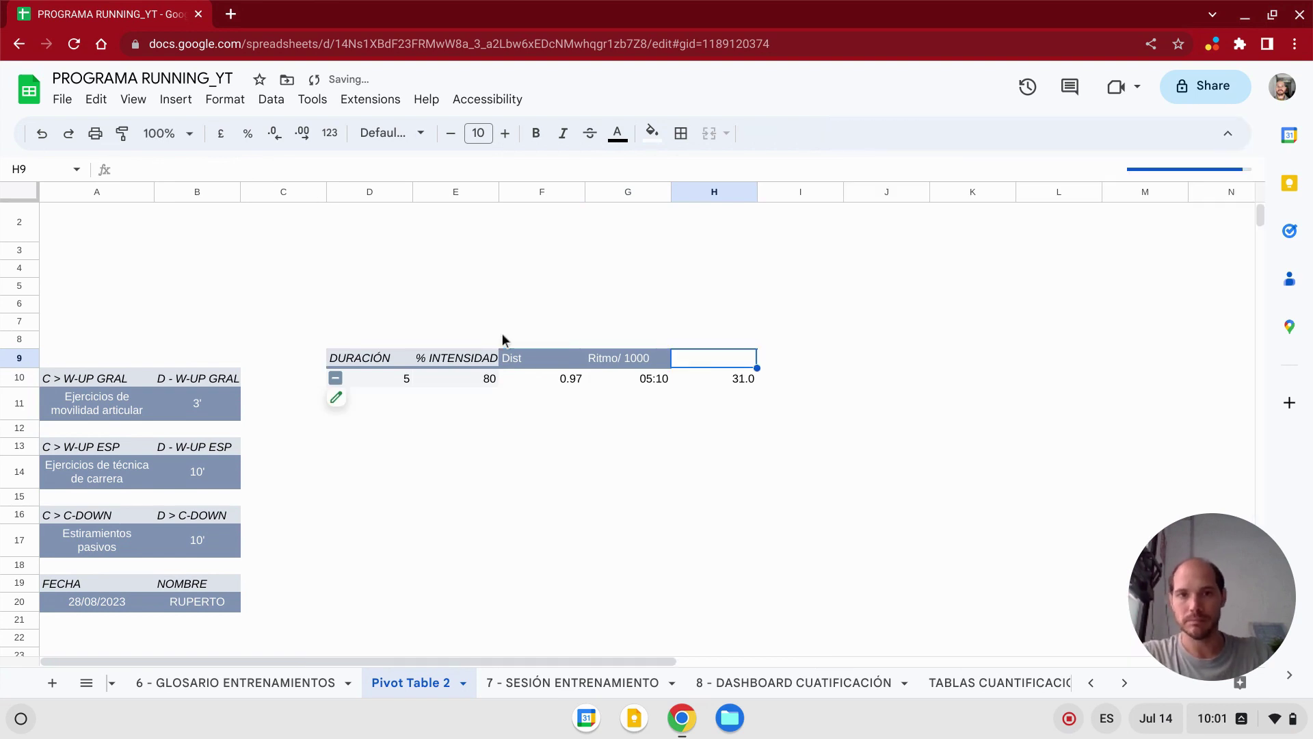
left_click(720, 396)
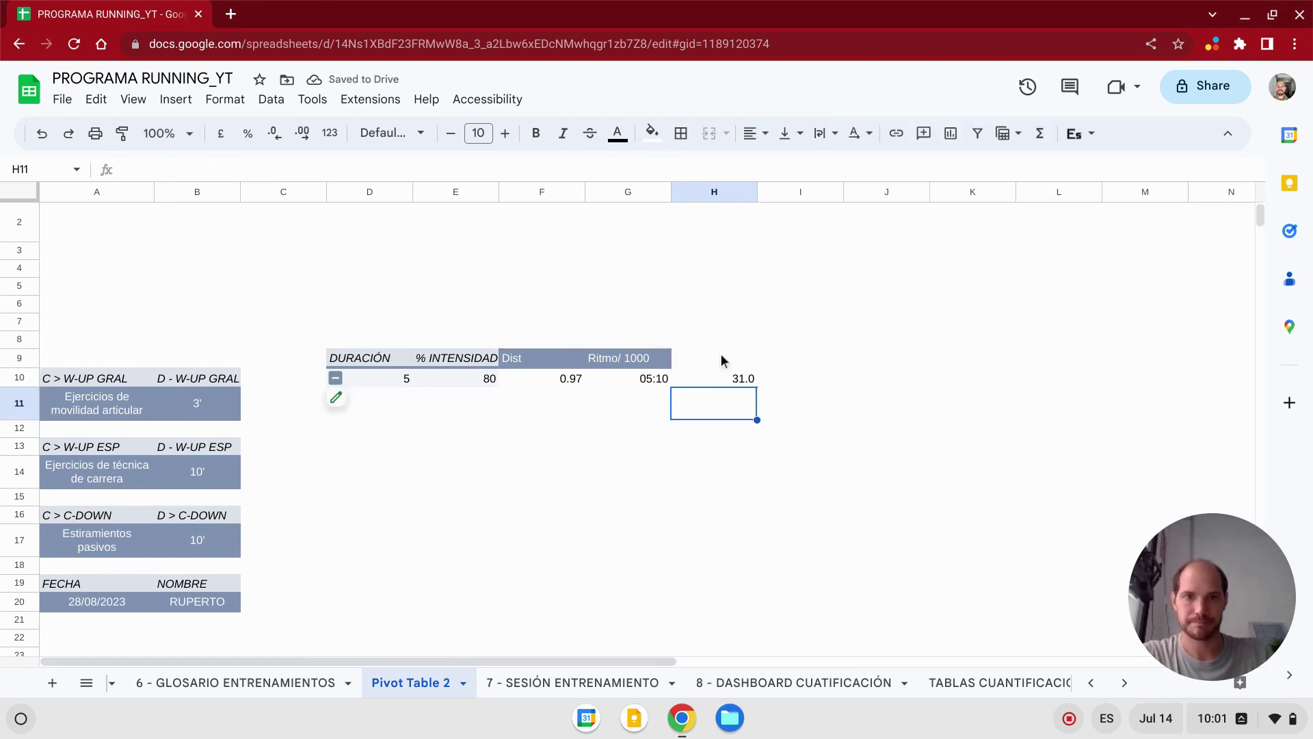
left_click(721, 354)
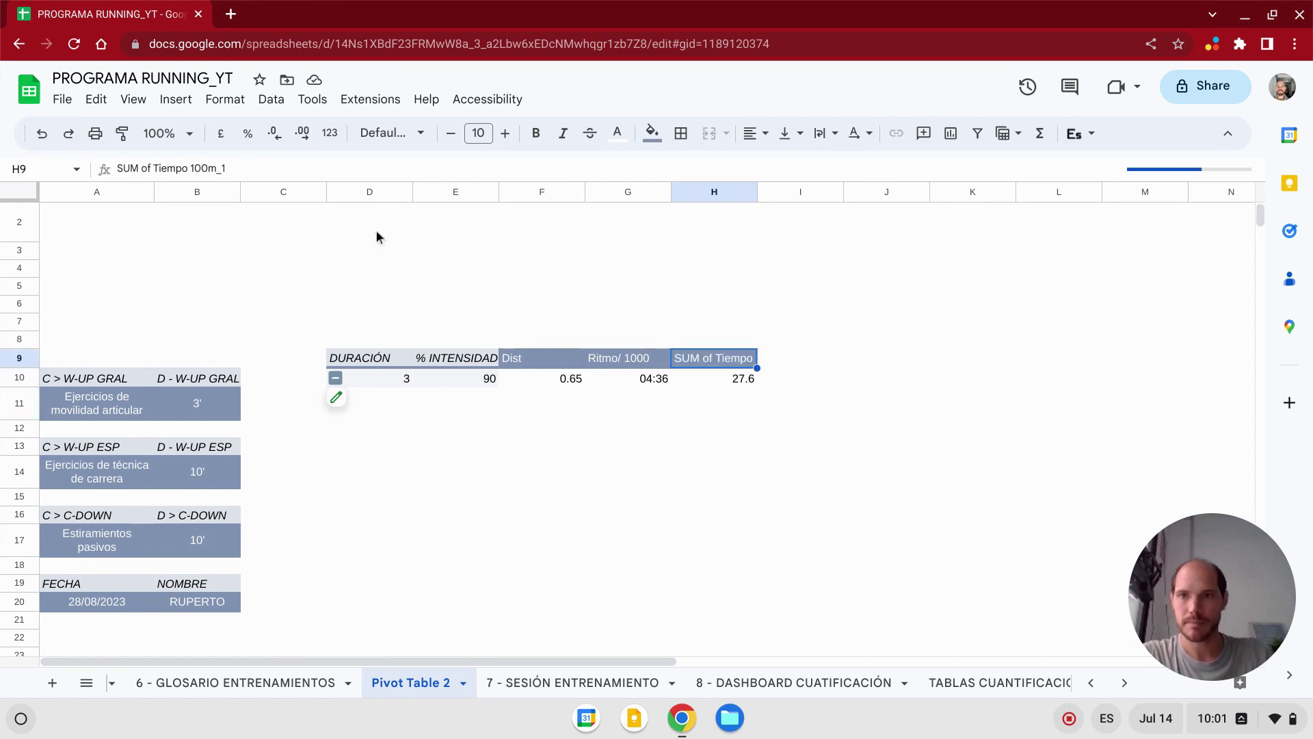
left_click(152, 167)
key("BackSpace")
key("BackSpace")
key("BackSpace")
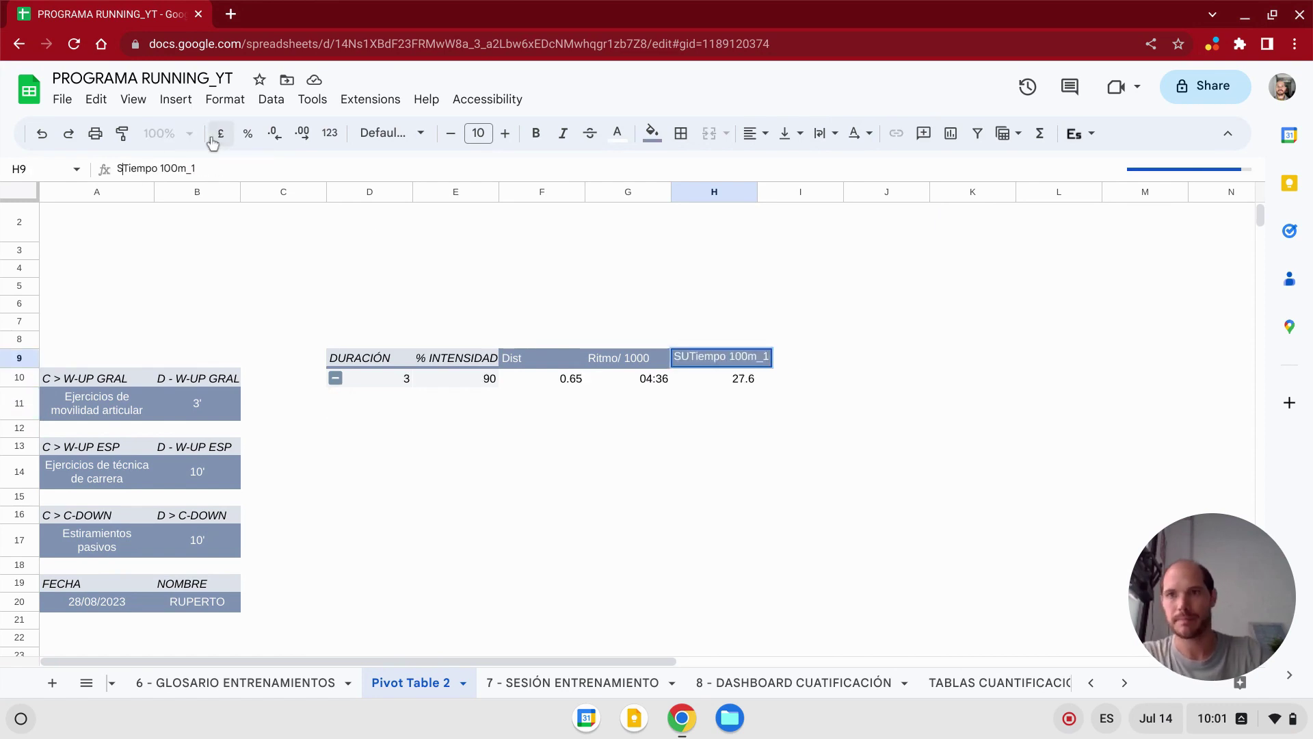
key("Right")
key("Right")
key("Right")
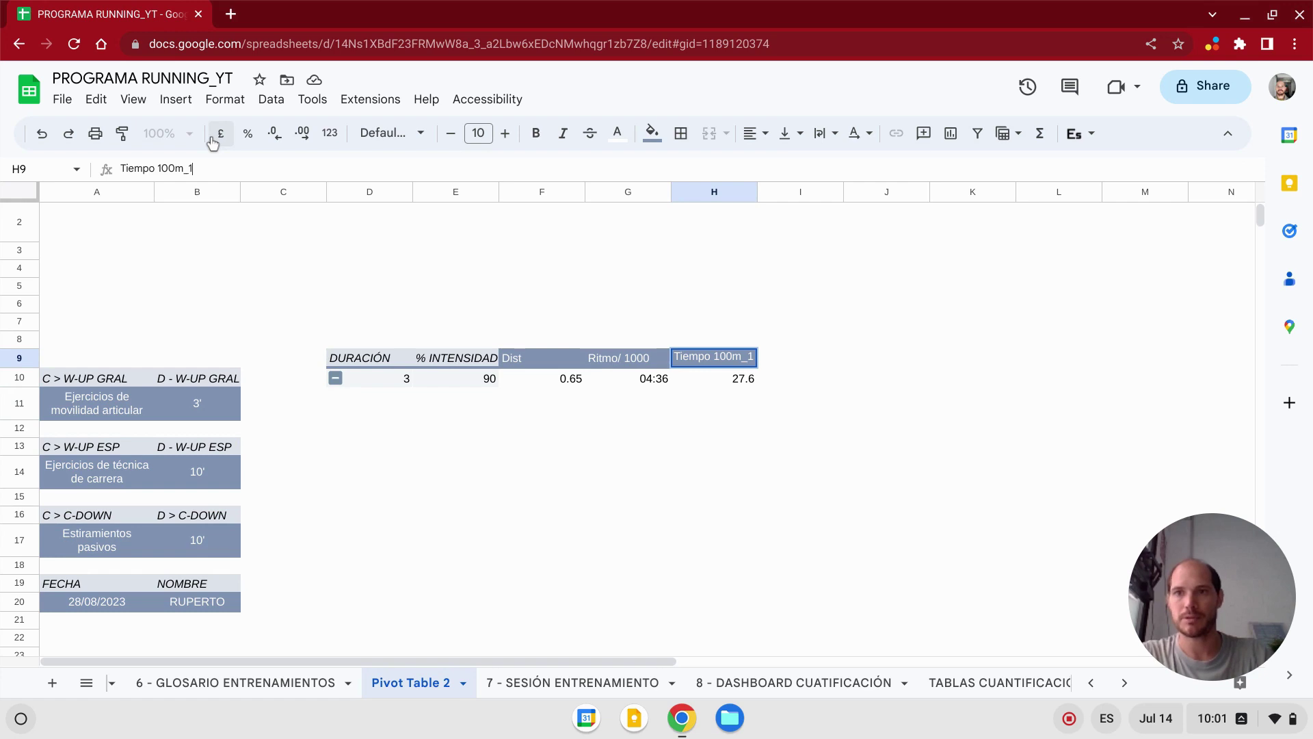
key("BackSpace")
key("Return")
key("Return")
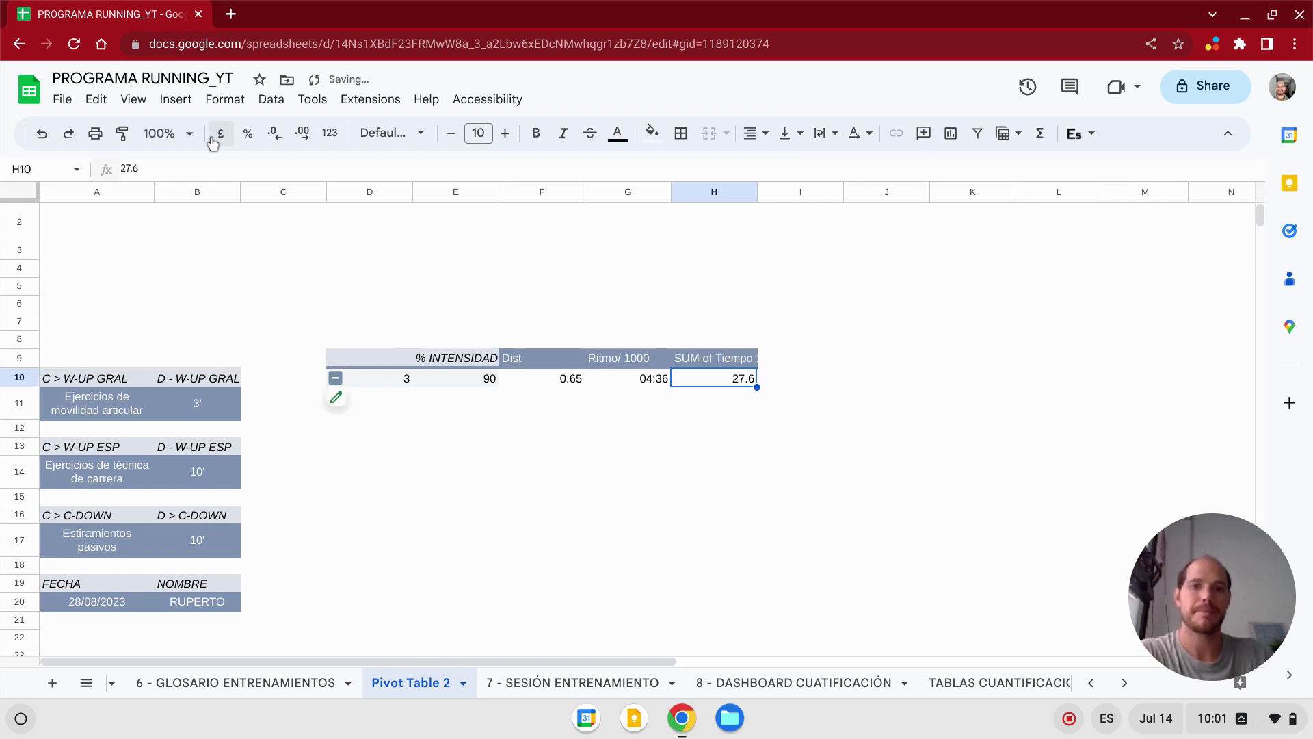
- Review the finished pivot table D9:H10 and return to the 7 - SESIÓN ENTRENAMIENTO sheet
left_click_drag(386, 371, 697, 383)
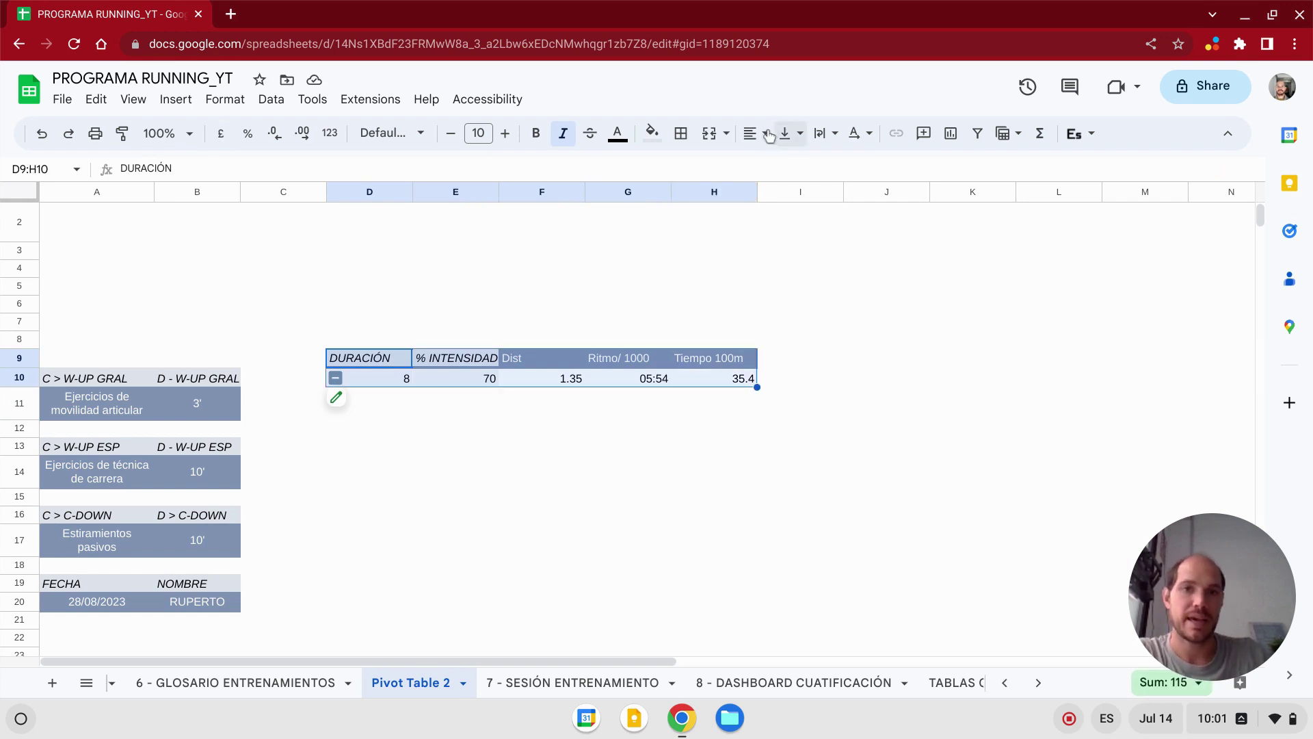
left_click(498, 449)
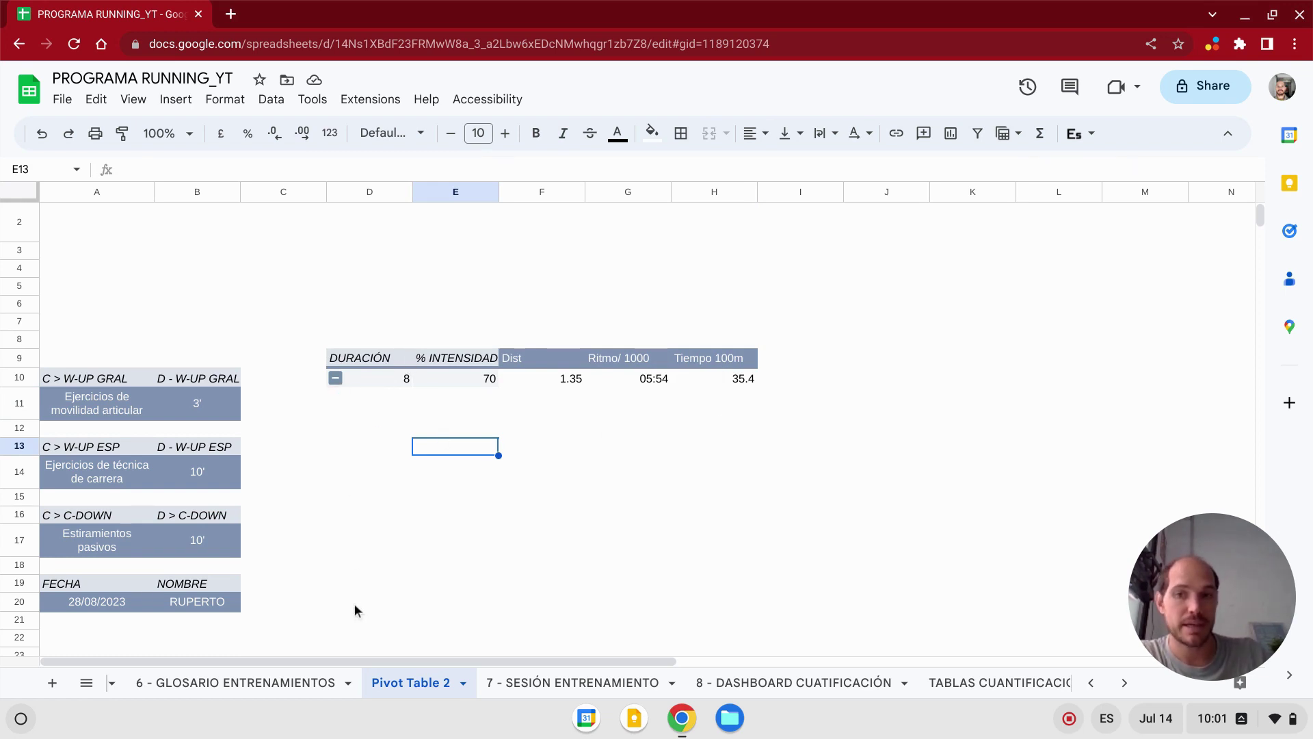
left_click(600, 693)
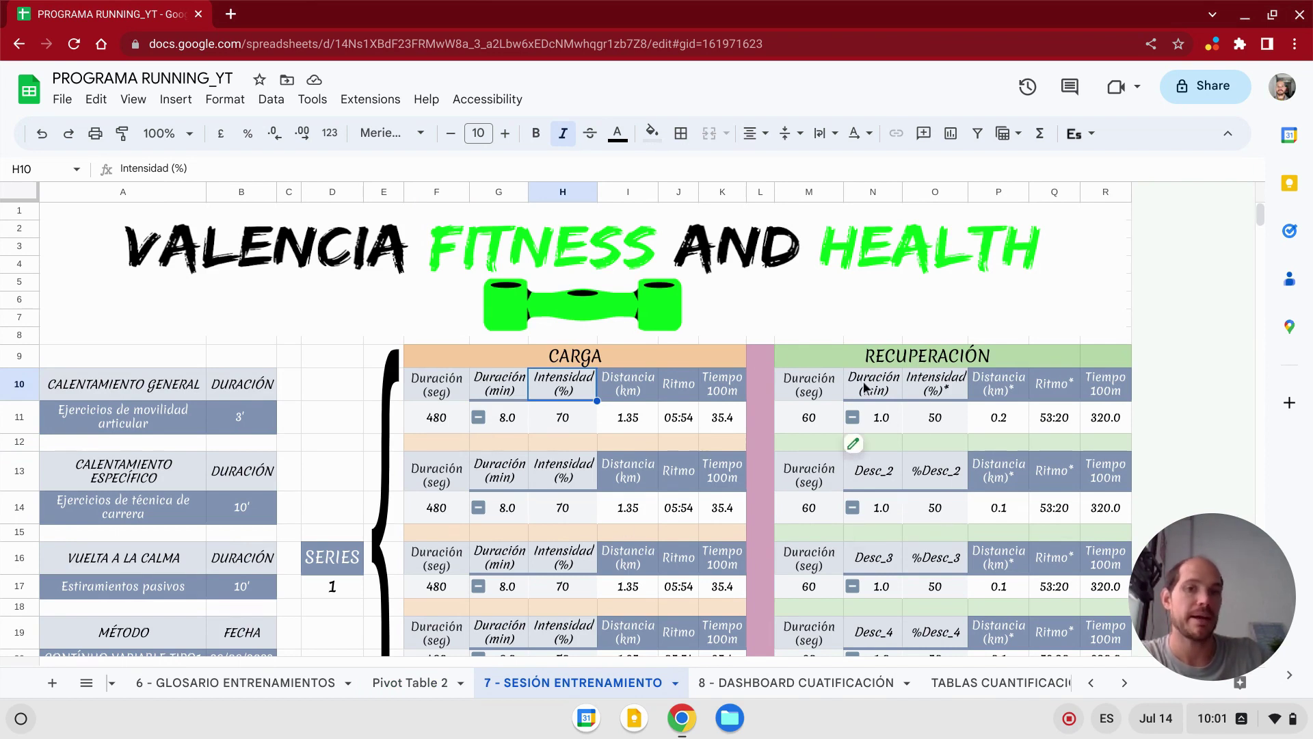
scroll(908, 460, "down", 2)
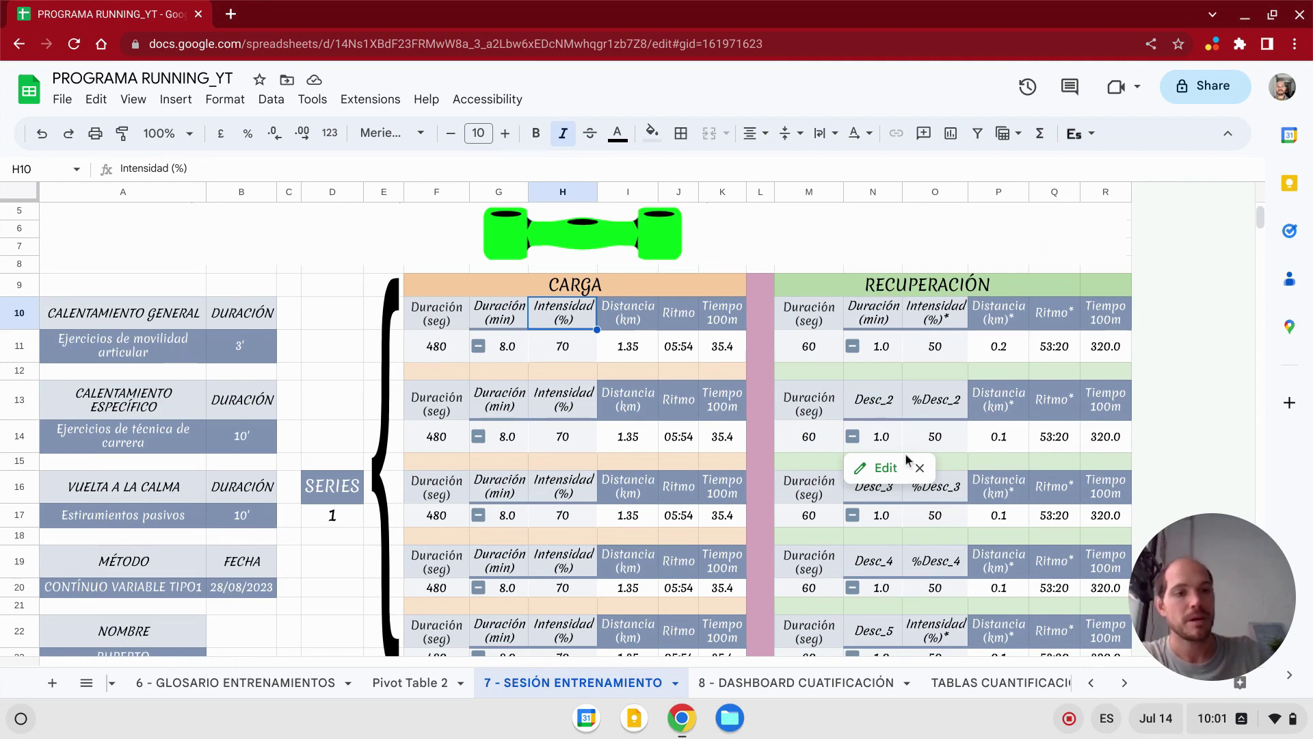
scroll(909, 462, "down", 2)
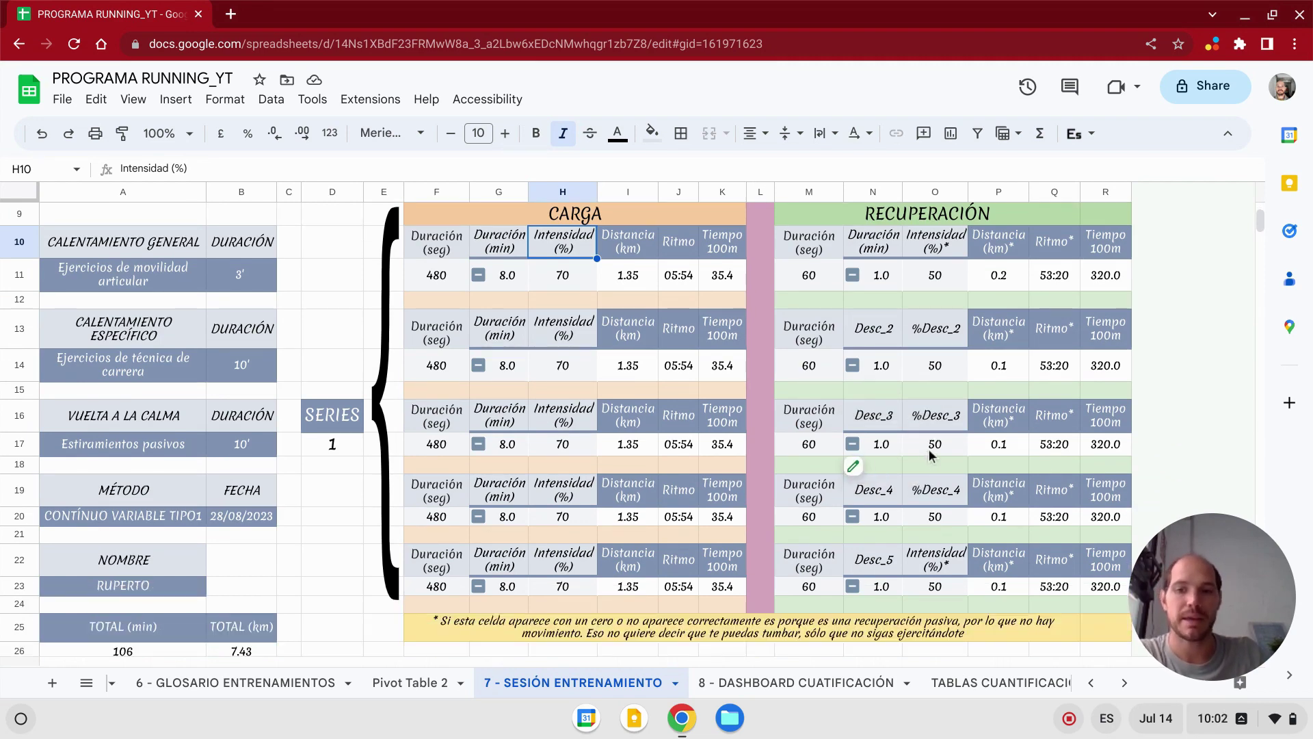
- On Pivot Table 2, set column K to wrap text and narrow it
left_click(445, 684)
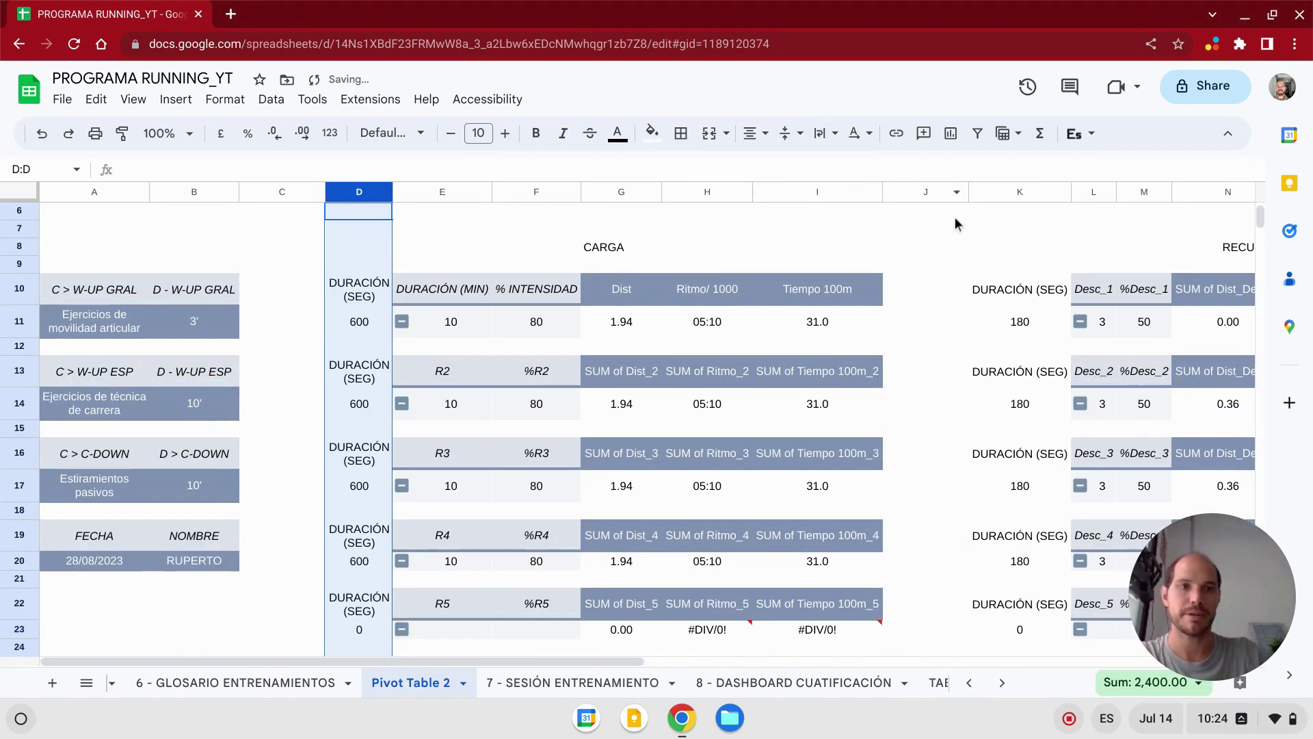
left_click(1037, 192)
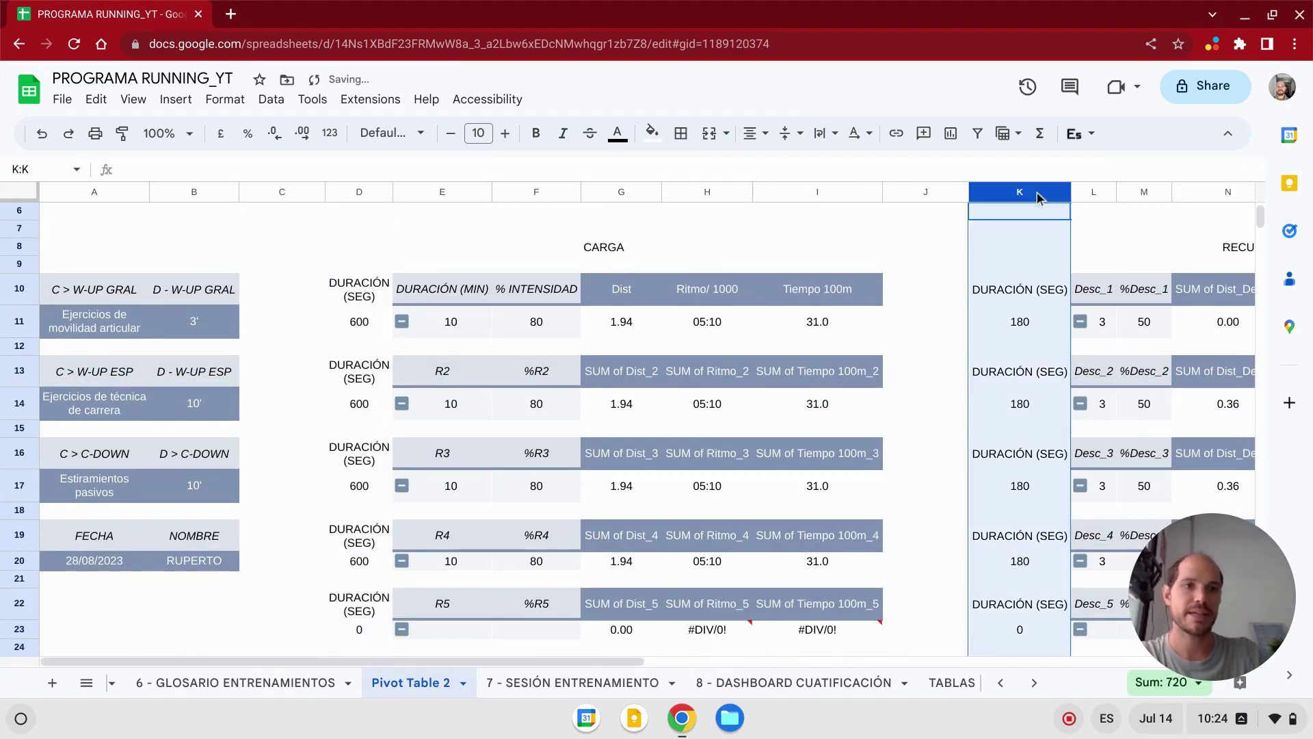
left_click(825, 133)
left_click(852, 167)
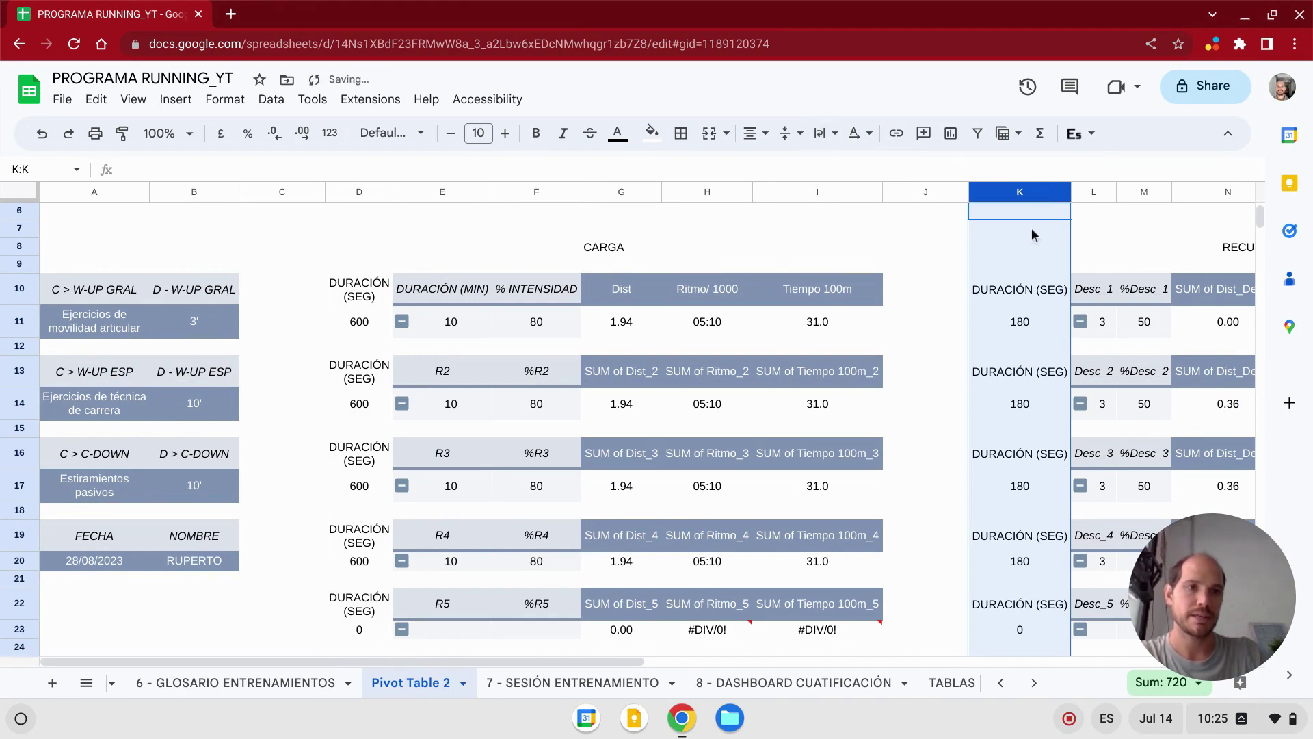
left_click_drag(1070, 193, 1042, 193)
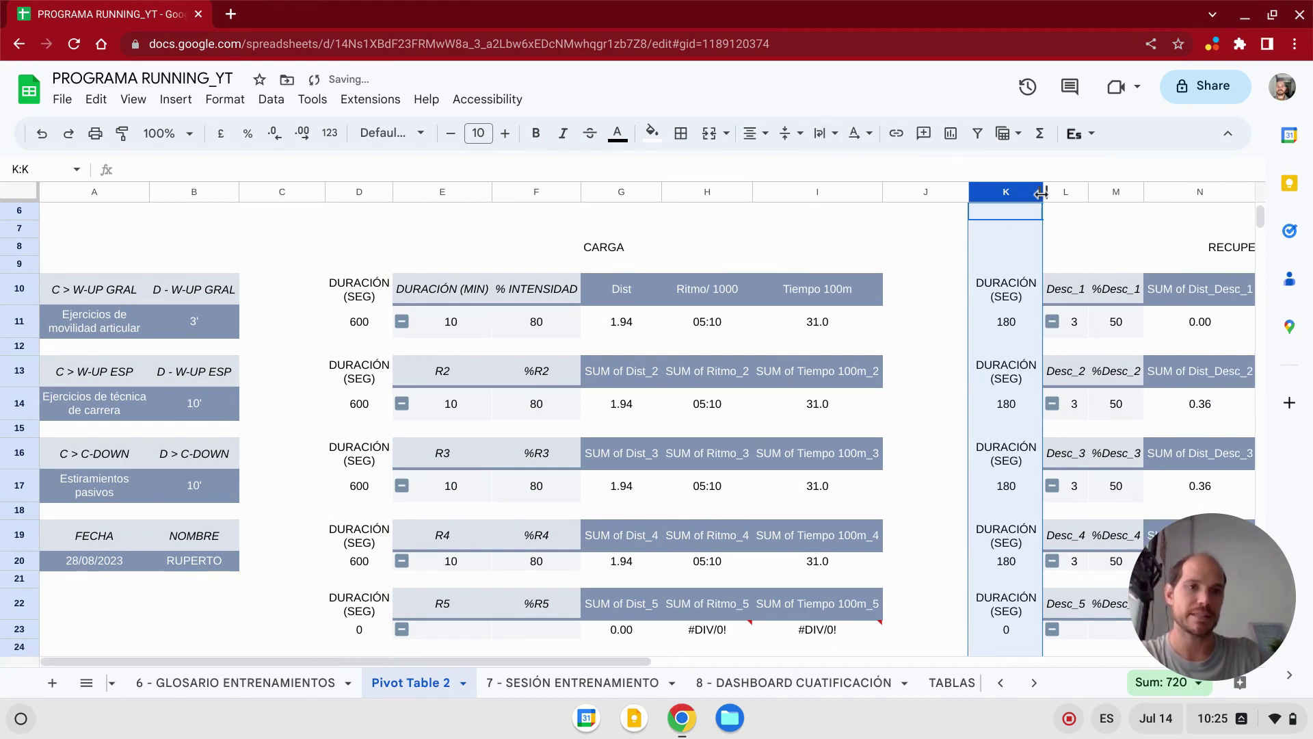
scroll(924, 272, "down", 2)
scroll(922, 268, "down", 2)
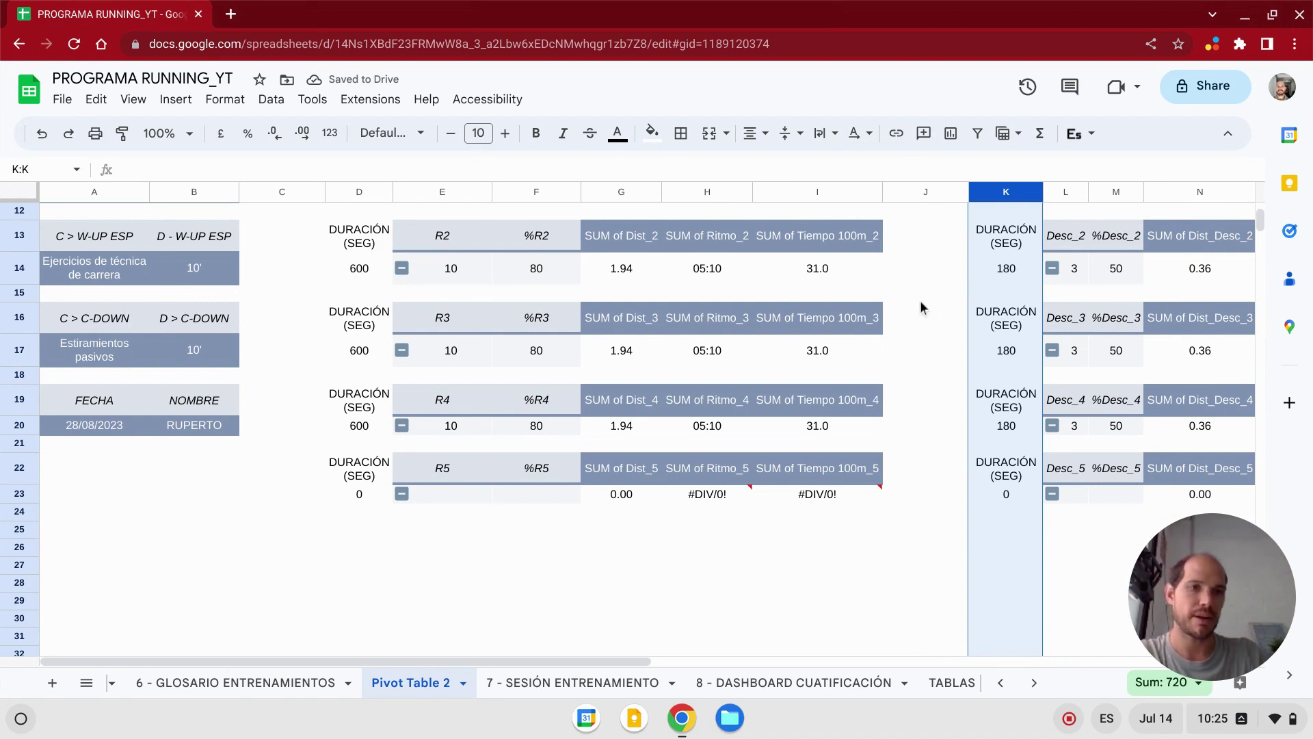
left_click(919, 299)
scroll(919, 294, "up", 5)
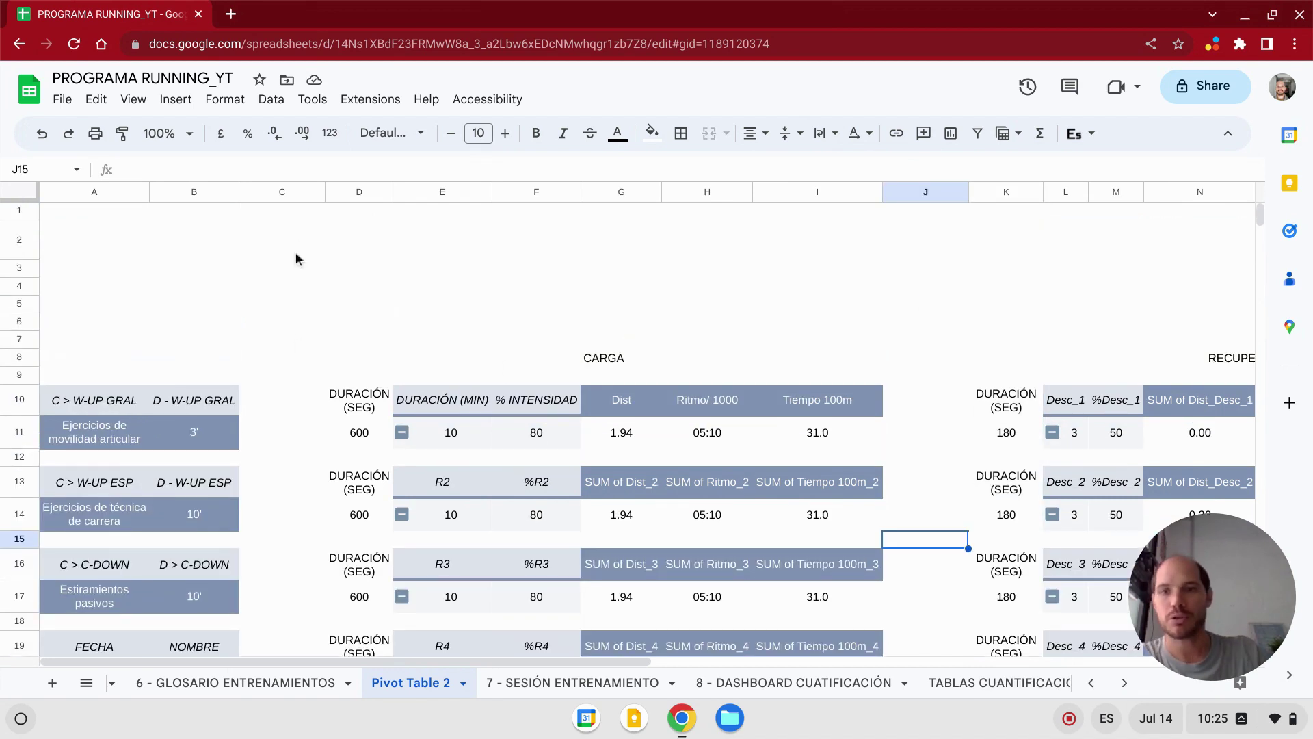
- Narrow the empty columns C and J, then return to the 7 - SESIÓN ENTRENAMIENTO sheet
left_click(286, 192)
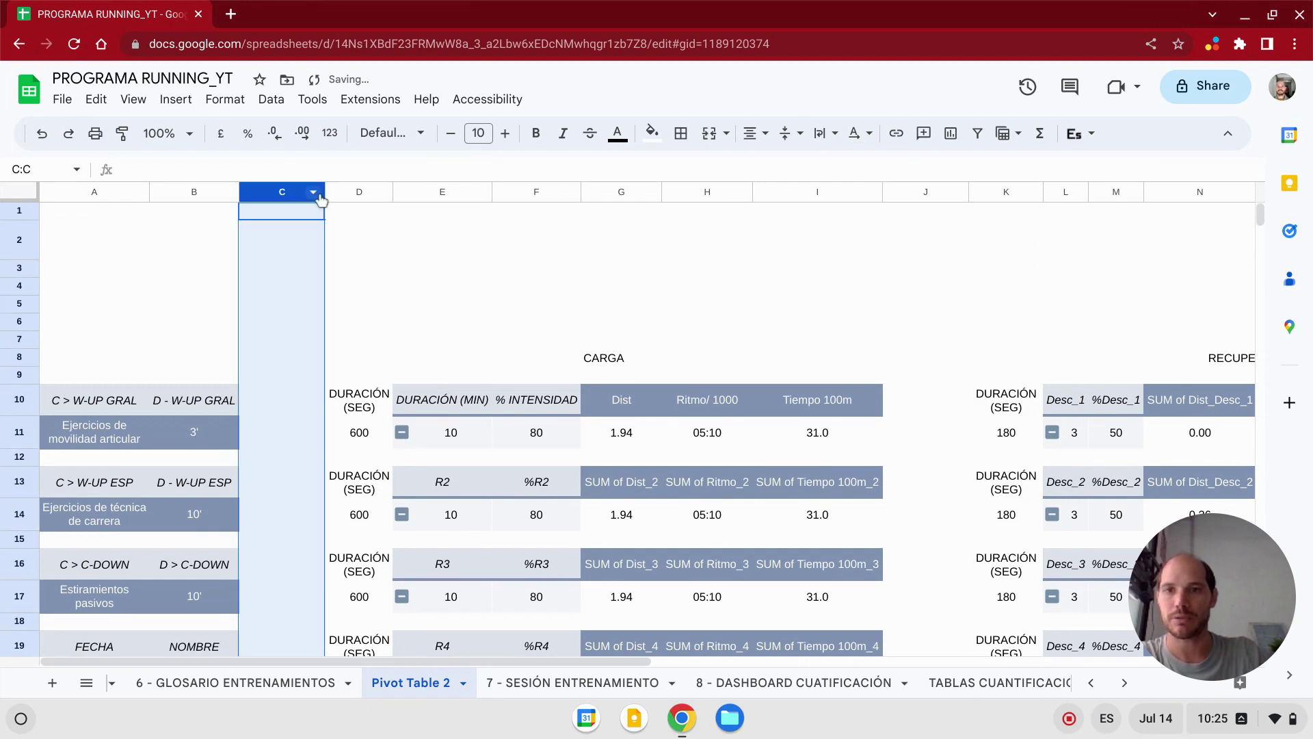
left_click_drag(324, 191, 280, 191)
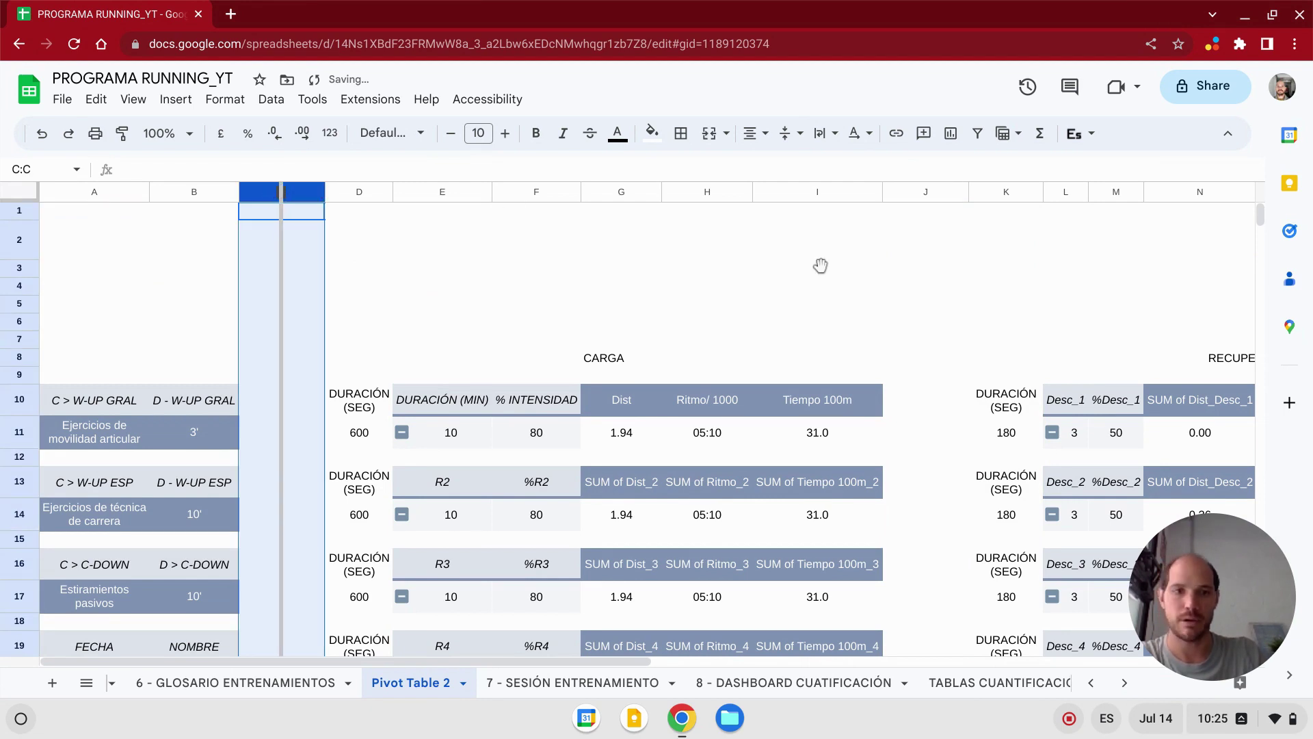
left_click(882, 192)
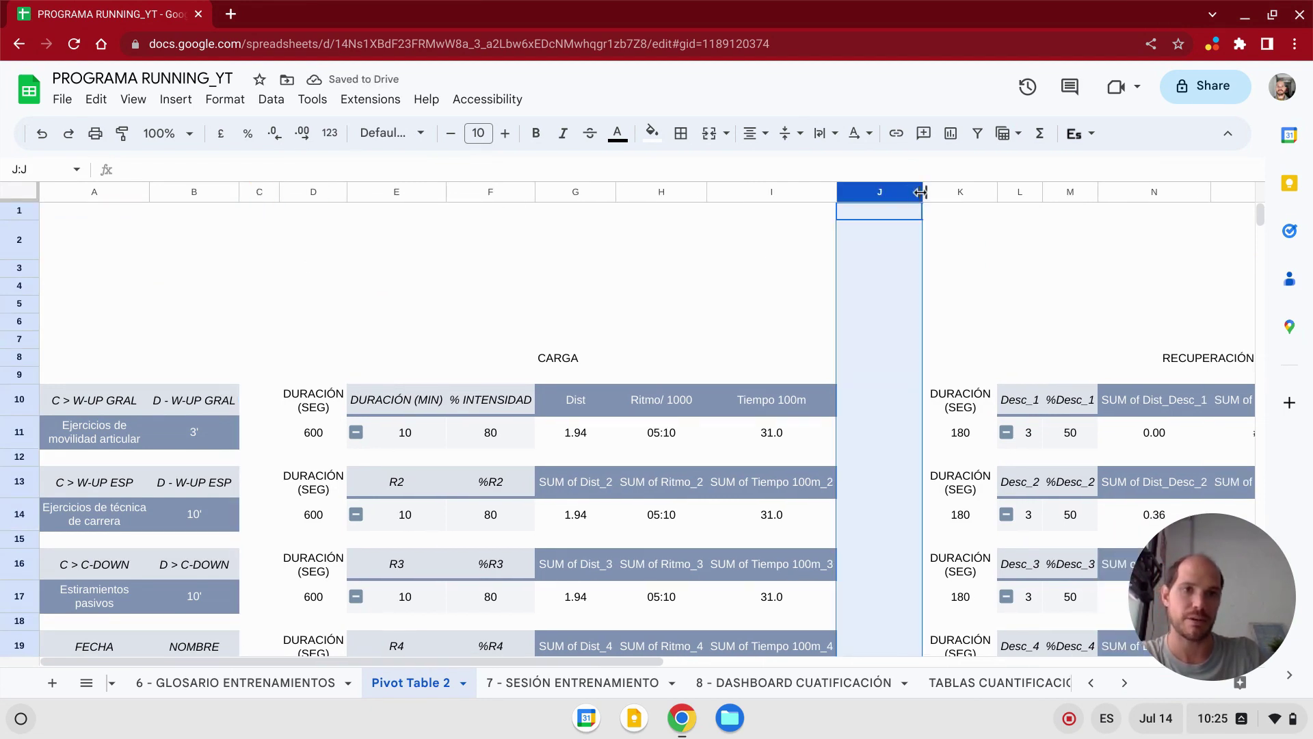
left_click_drag(921, 192, 881, 196)
left_click_drag(937, 274, 883, 314)
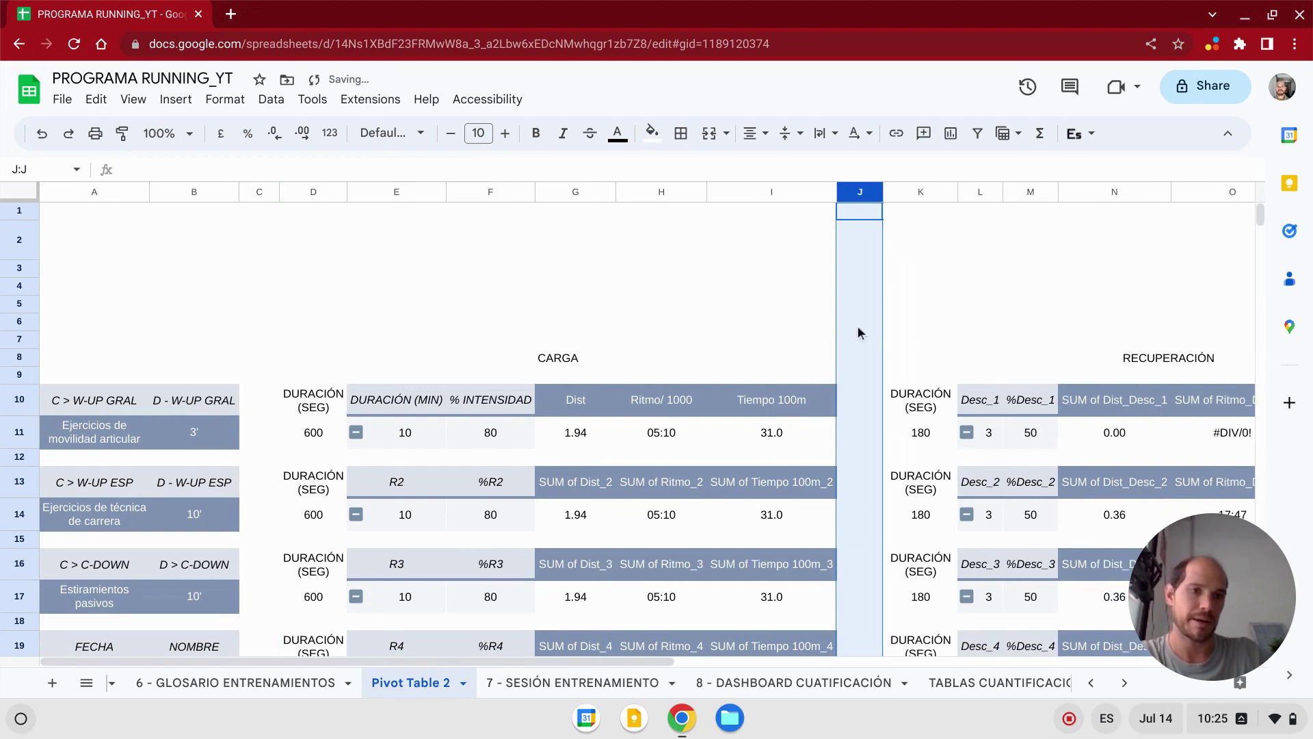
scroll(874, 325, "down", 3)
scroll(869, 304, "up", 3)
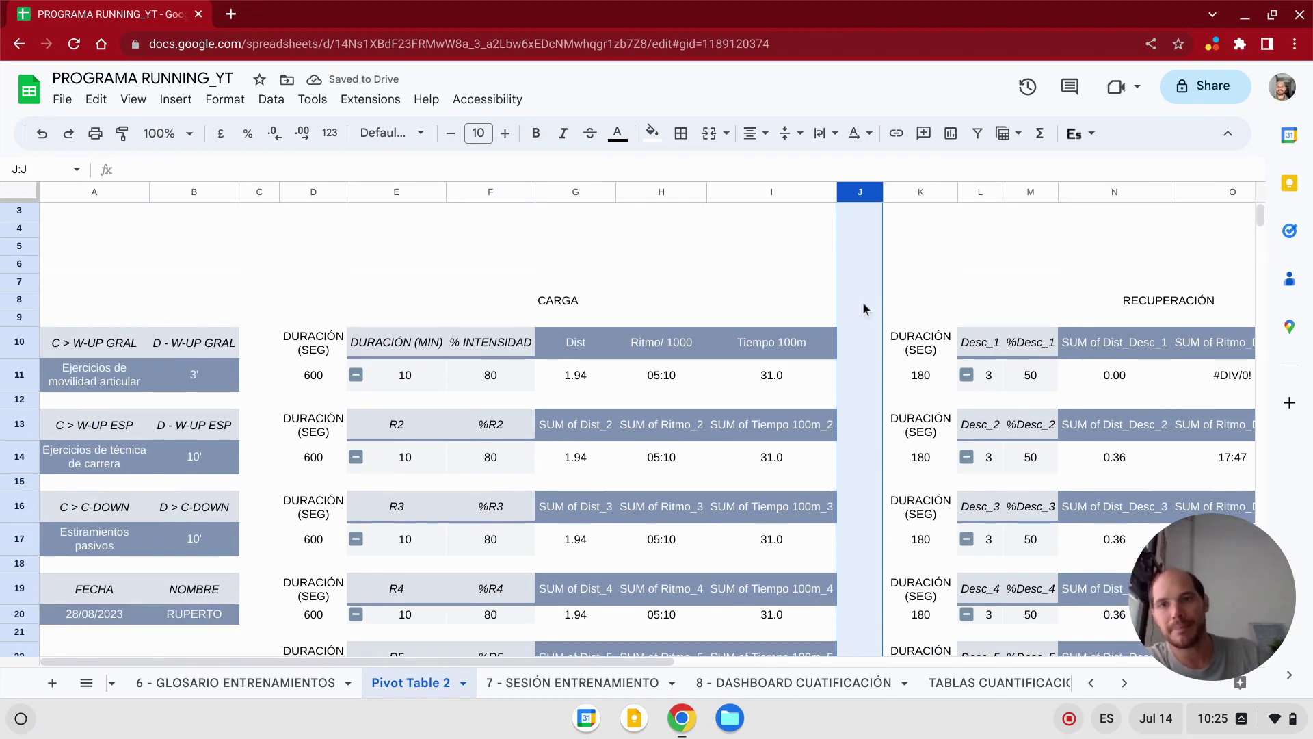
scroll(885, 337, "down", 2)
scroll(849, 383, "down", 3)
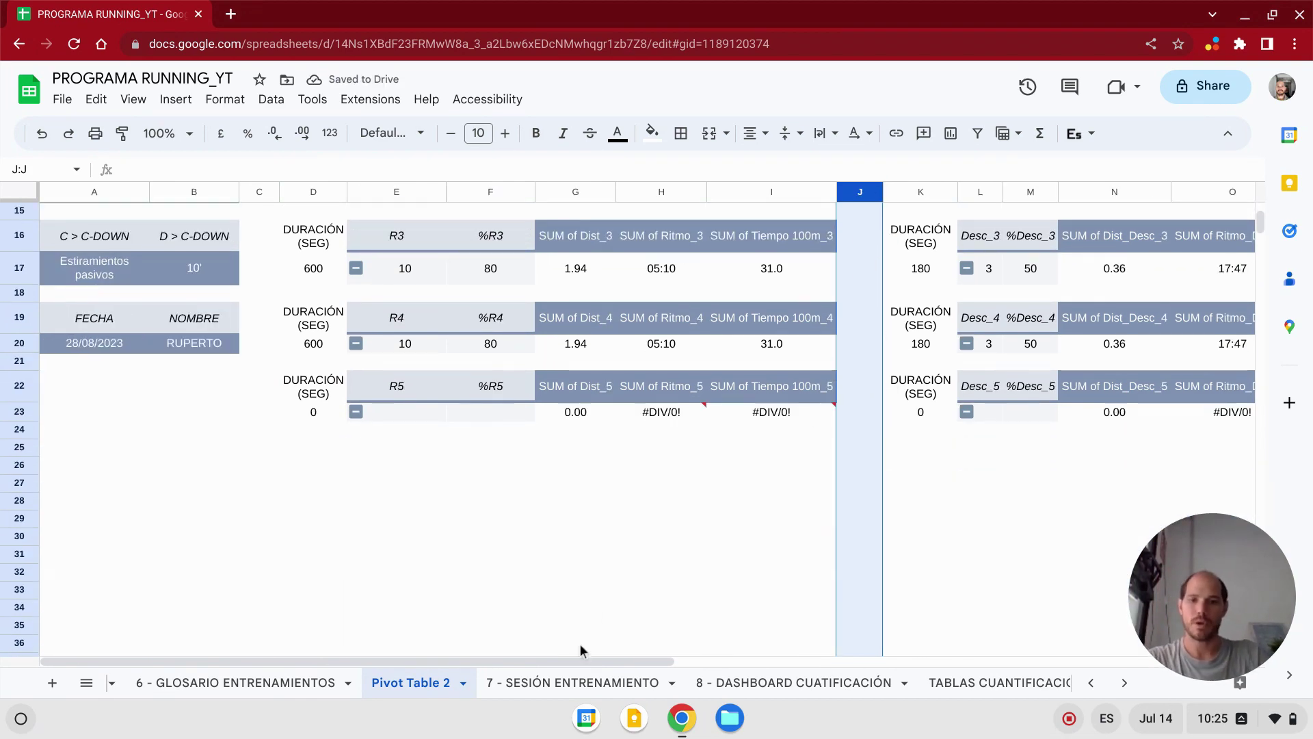
left_click(571, 677)
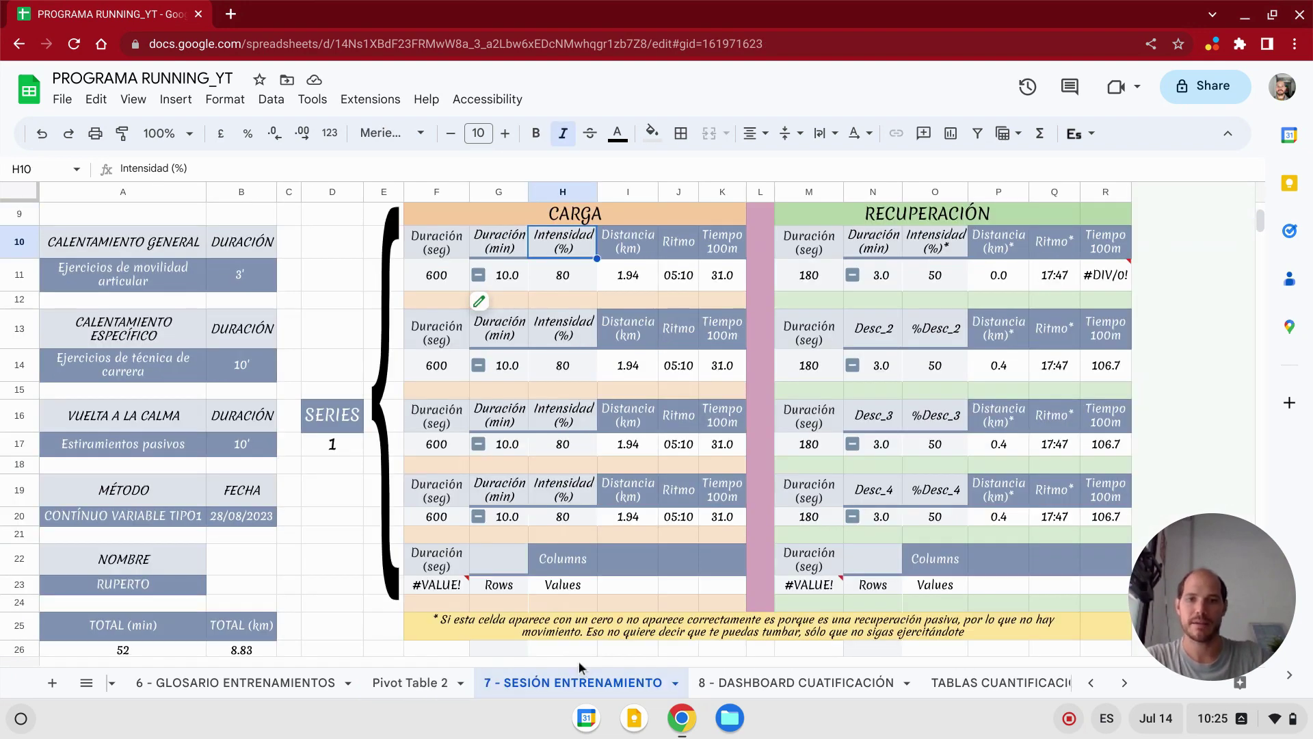
scroll(577, 515, "down", 3)
scroll(979, 408, "up", 3)
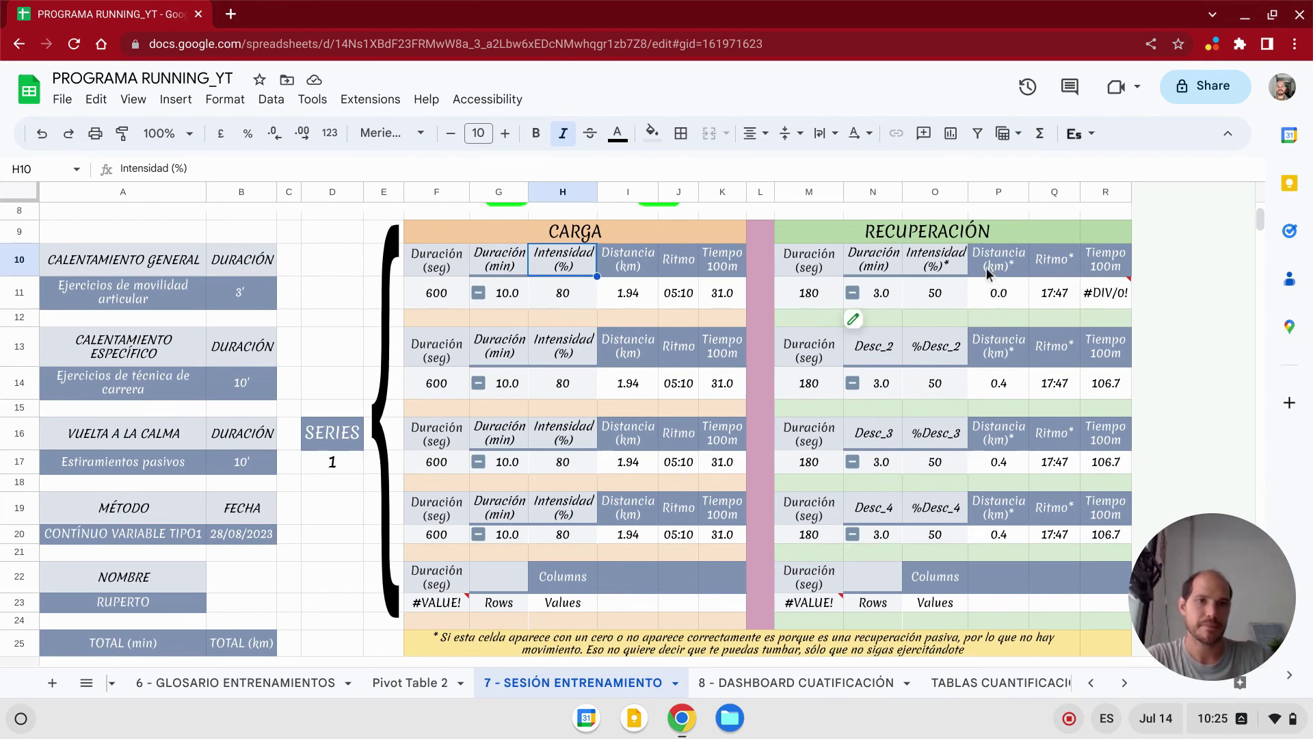
scroll(875, 616, "down", 3)
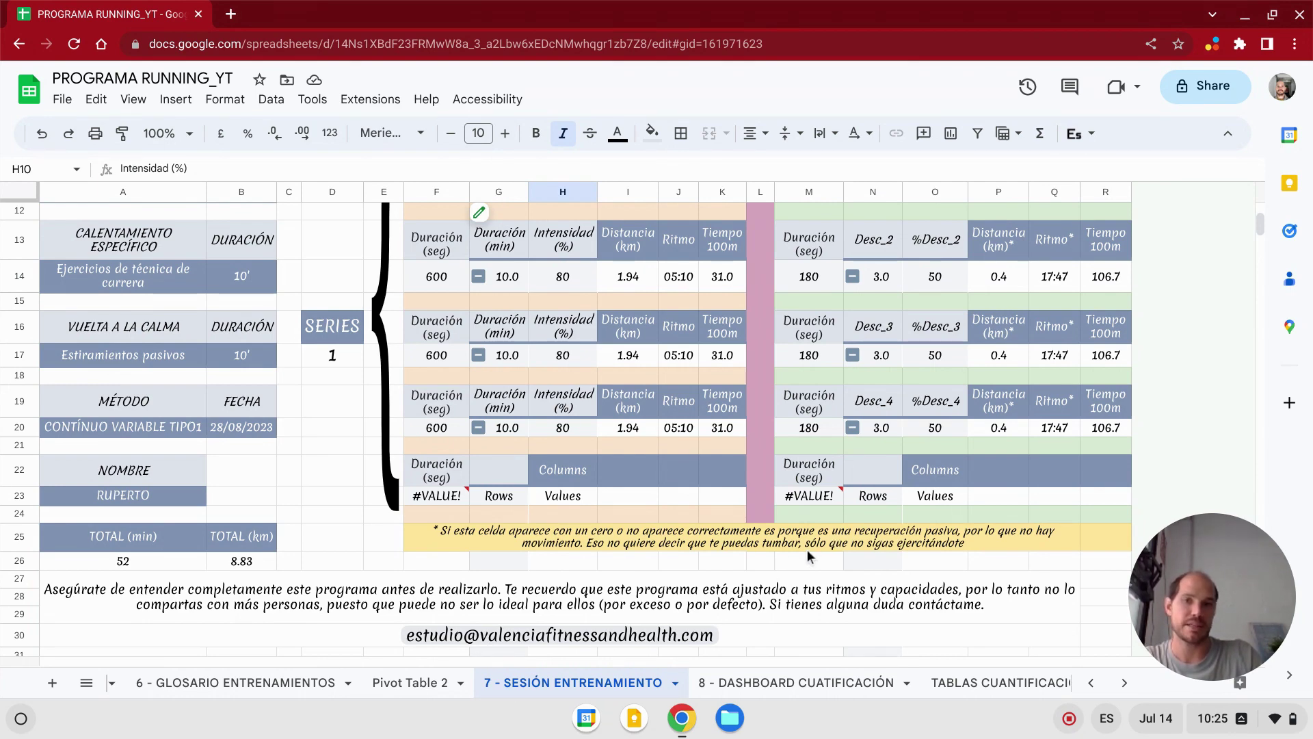
scroll(807, 545, "up", 3)
scroll(807, 545, "up", 3)
scroll(807, 544, "up", 1)
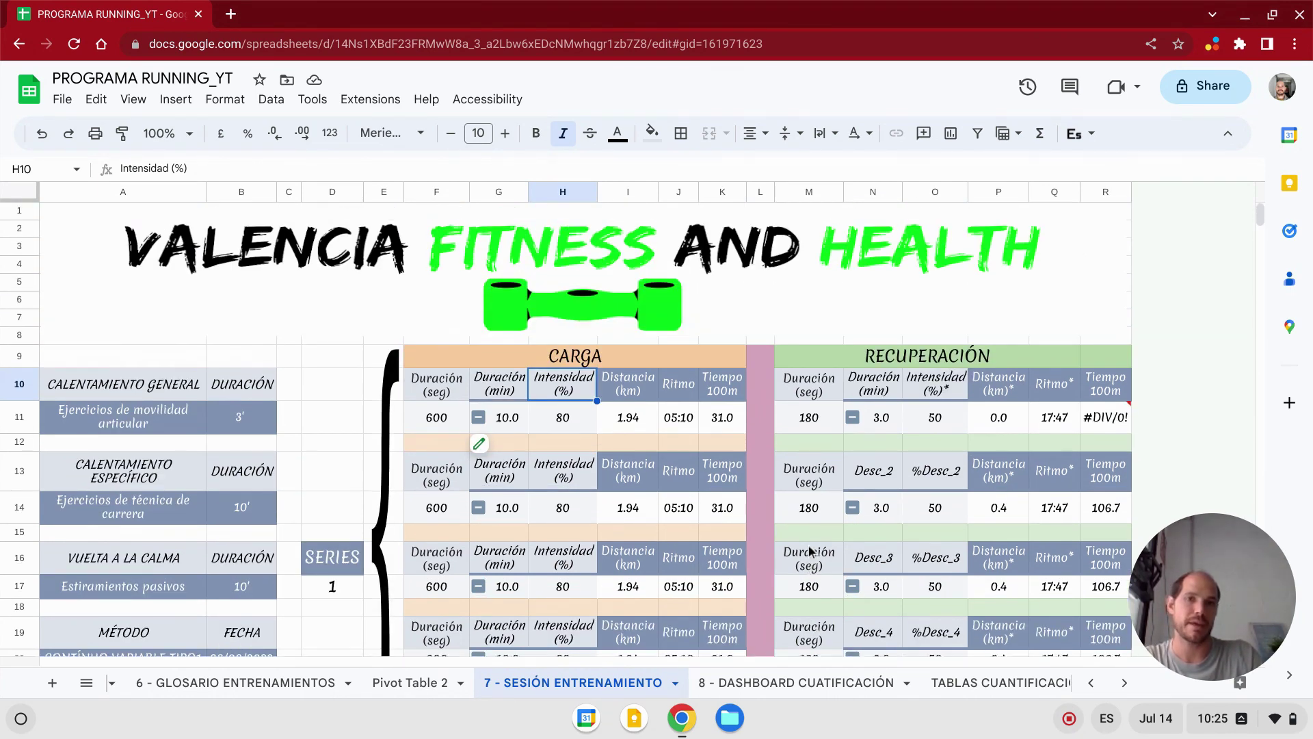
scroll(813, 552, "down", 10)
scroll(813, 553, "down", 1)
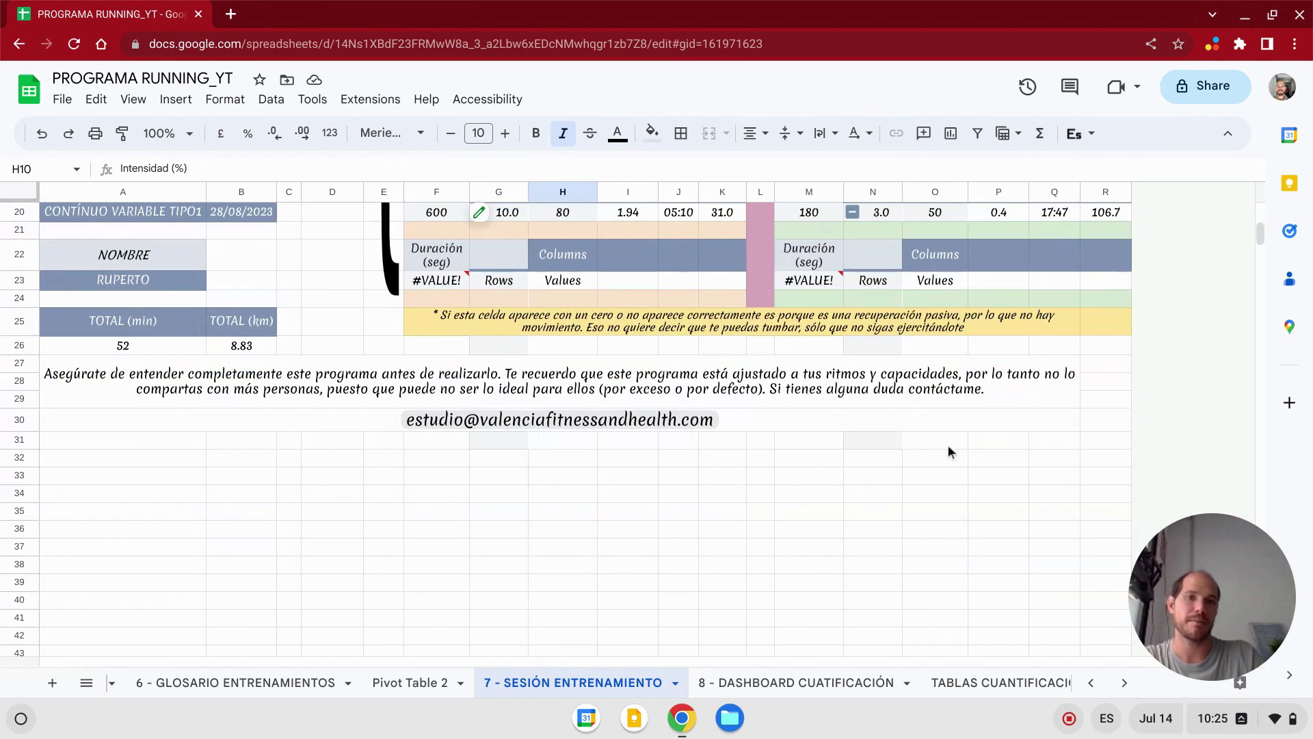
- Unmerge the closing note, shrinking the selection to A27:Q29 after pivot table merge errors
left_click(1089, 365)
left_click(1019, 383)
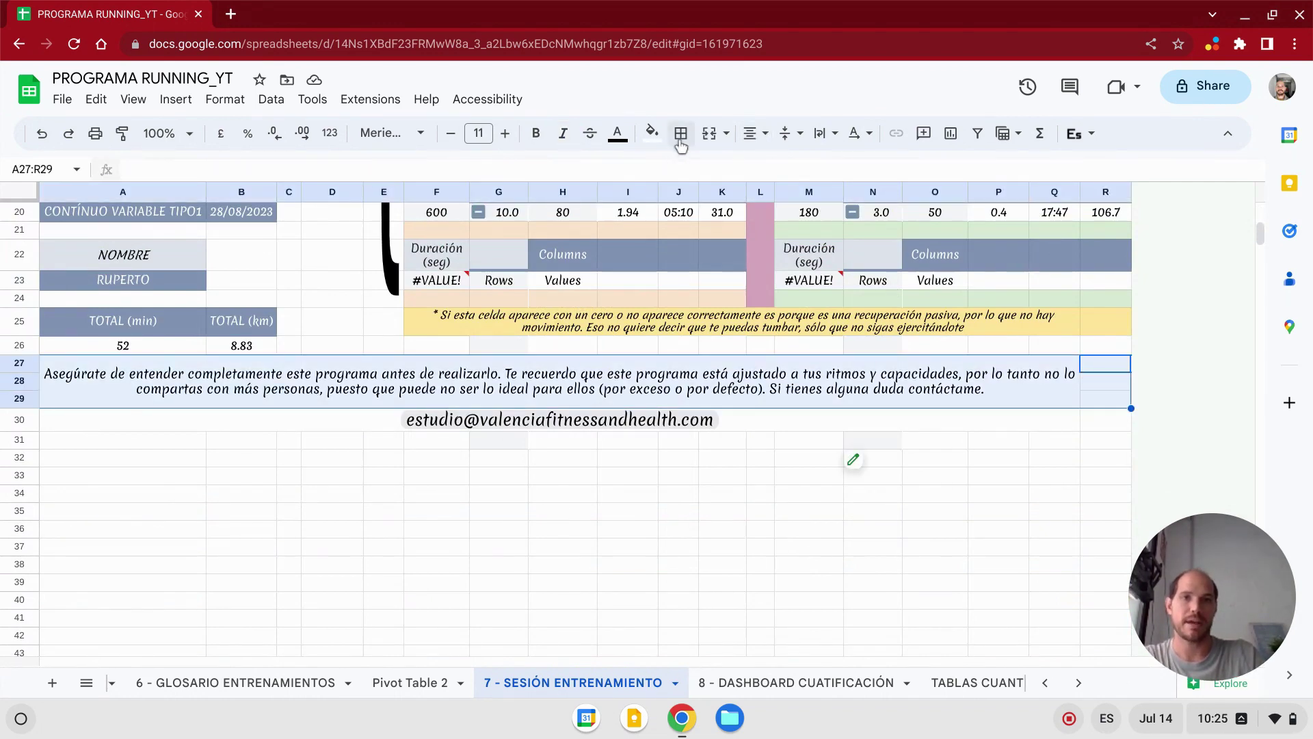
left_click(712, 137)
left_click(841, 416)
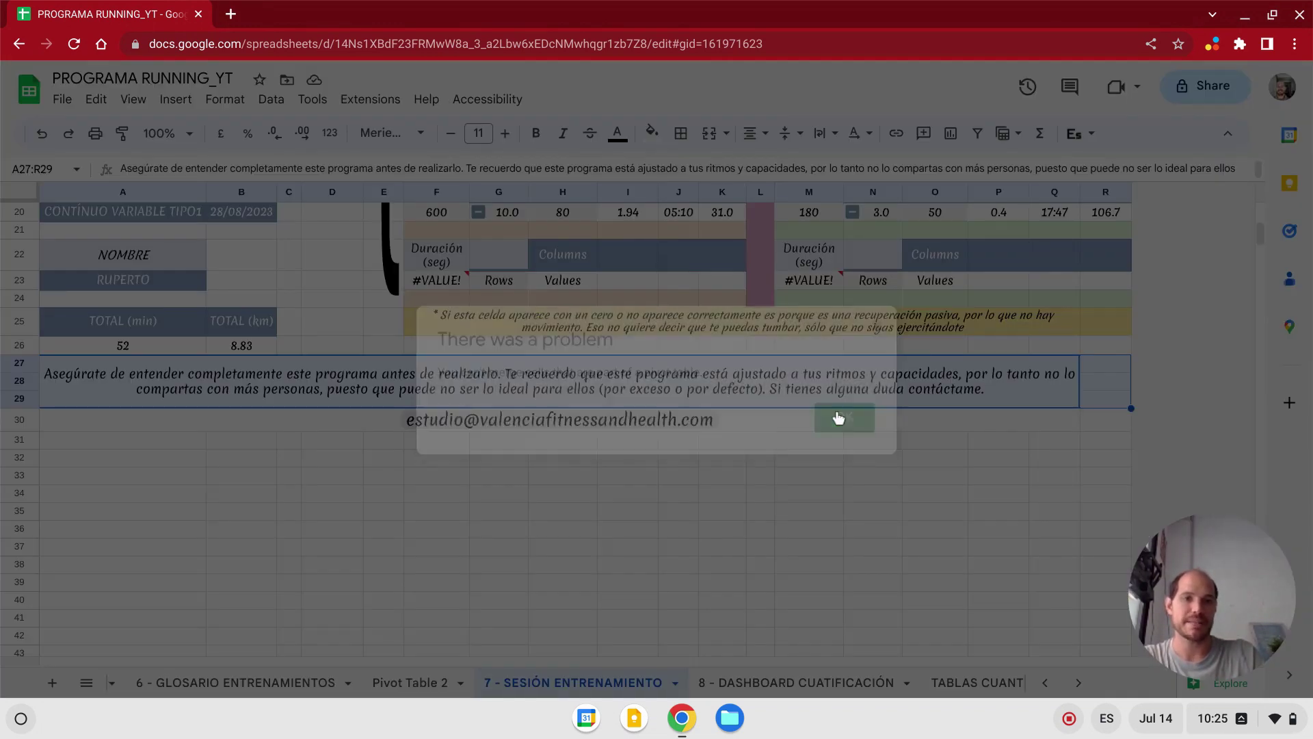
key("Return")
key("Return")
key("Return")
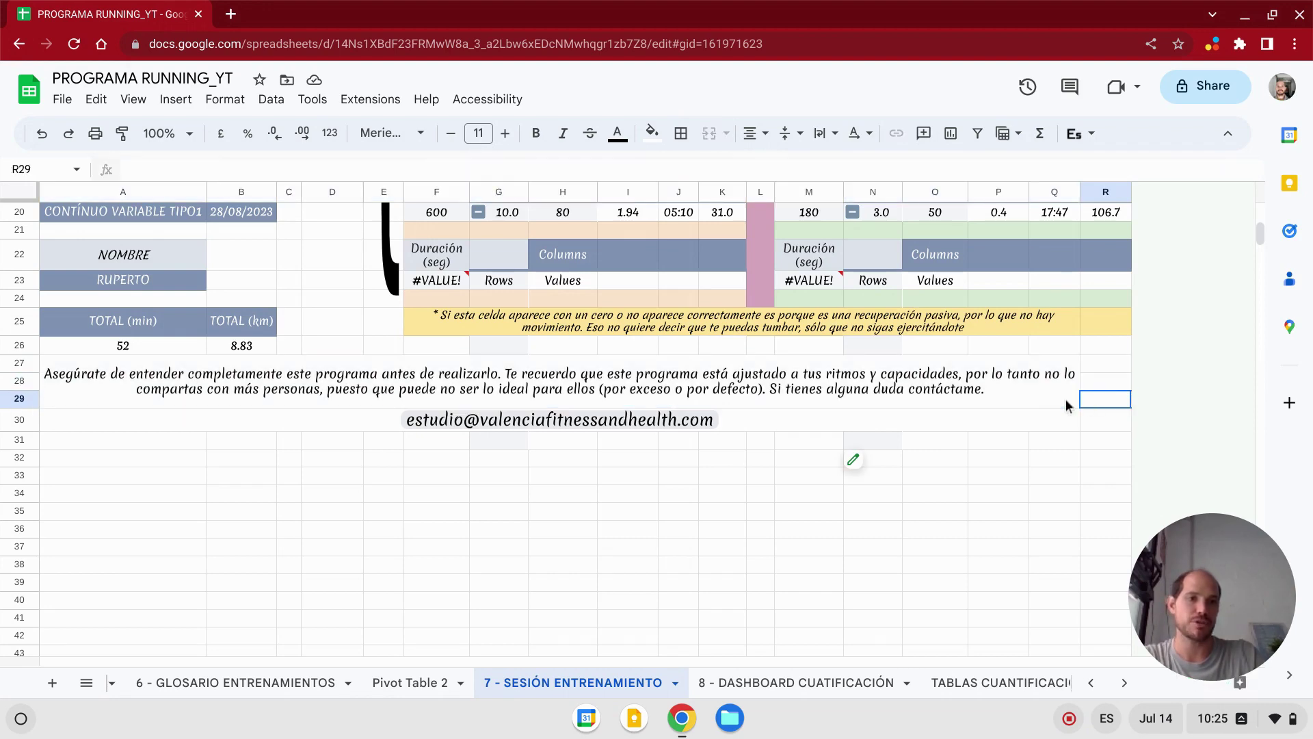
left_click(708, 133)
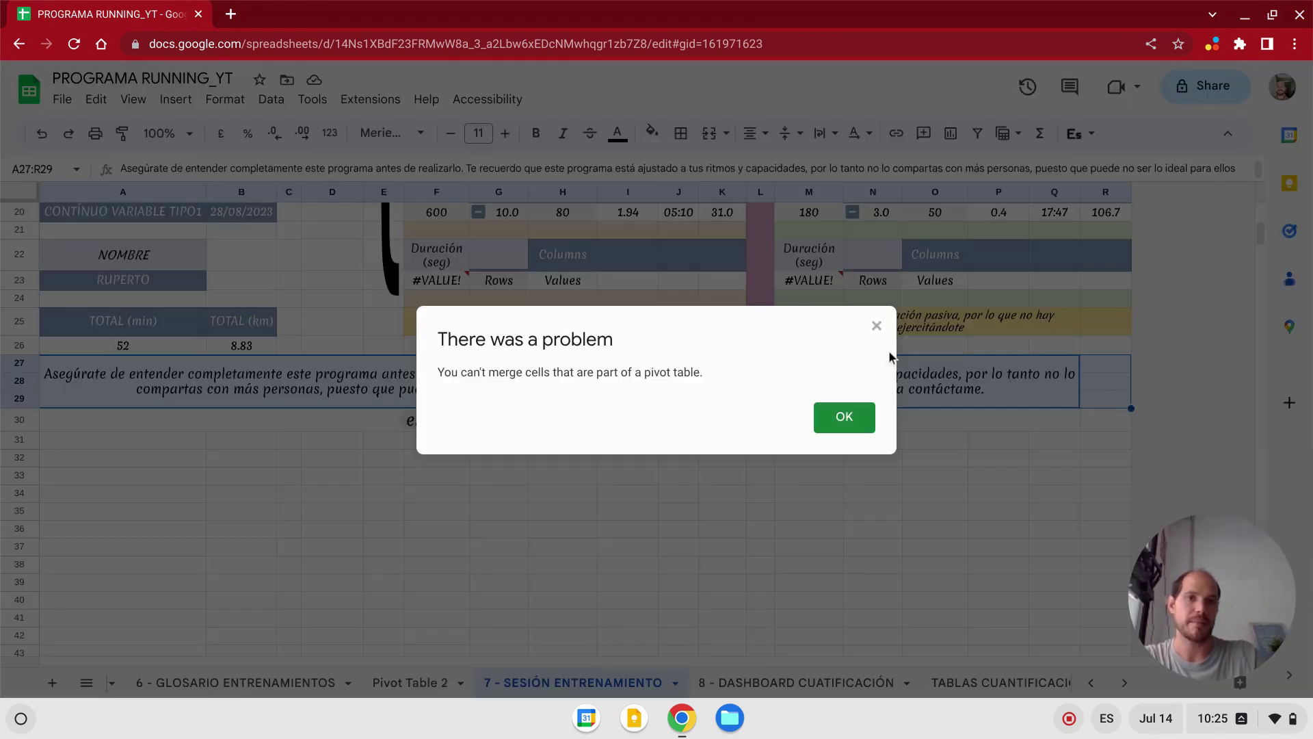
left_click(867, 413)
key("shift+Left")
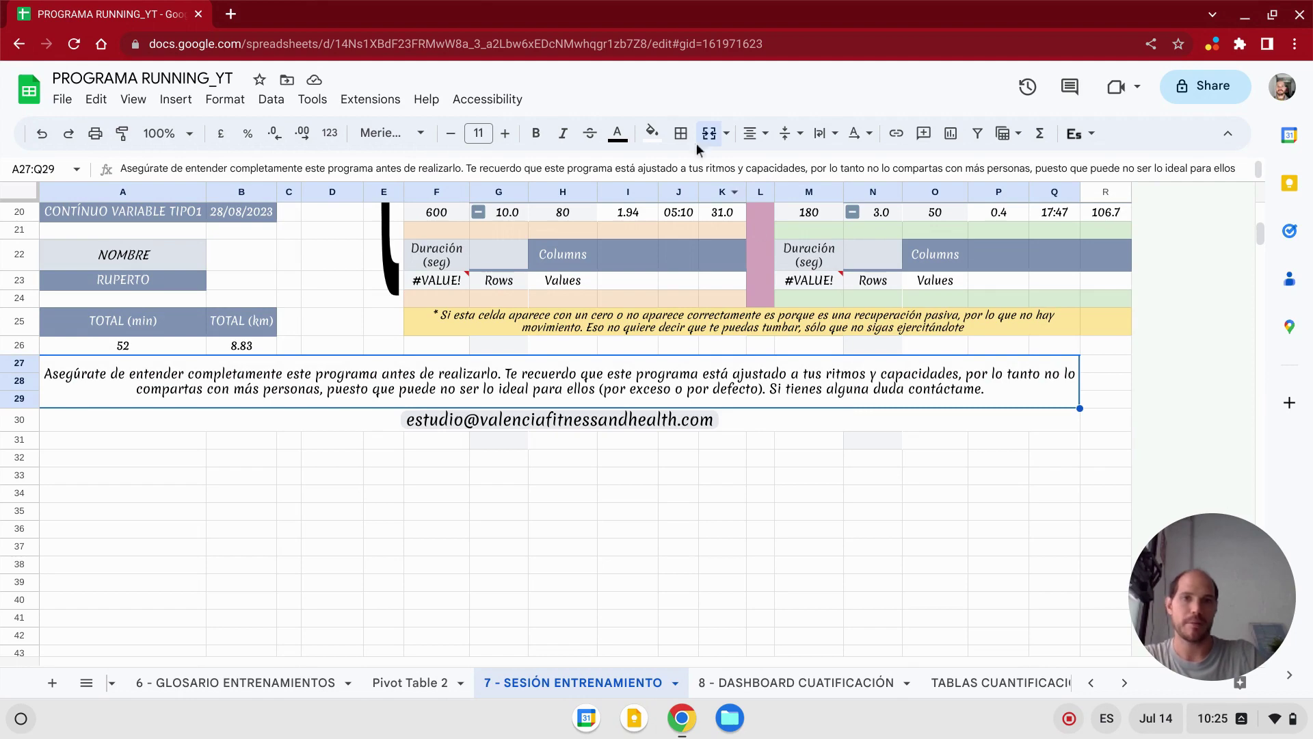
left_click(709, 134)
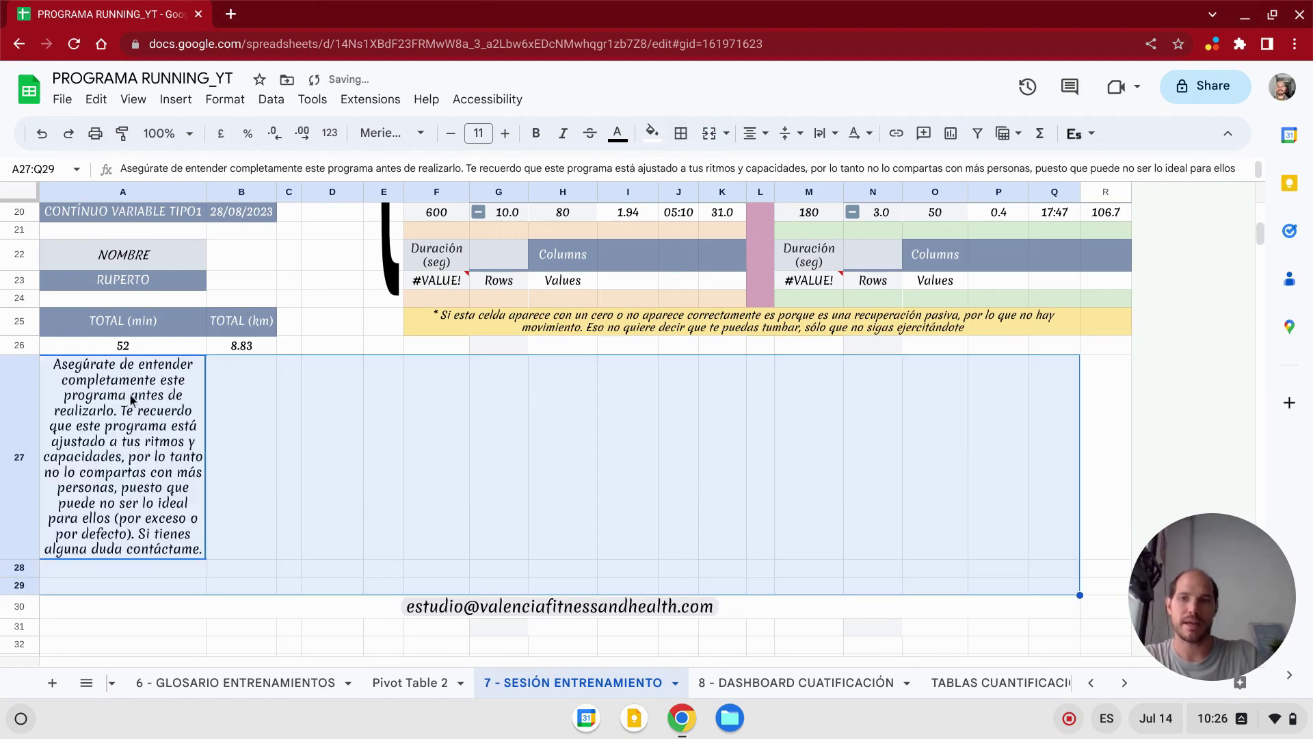
left_click(1111, 564, "shift")
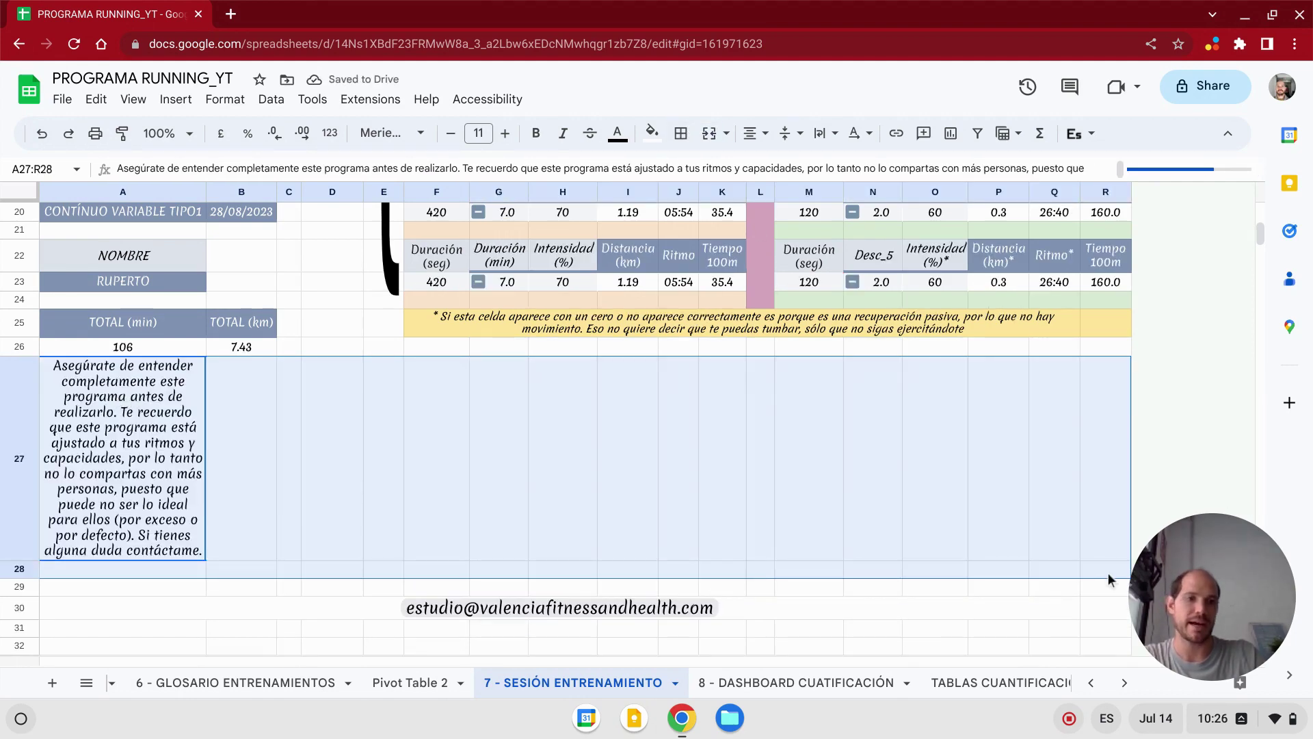
- Merge the closing note back across A27:R29
left_click_drag(260, 483, 154, 455)
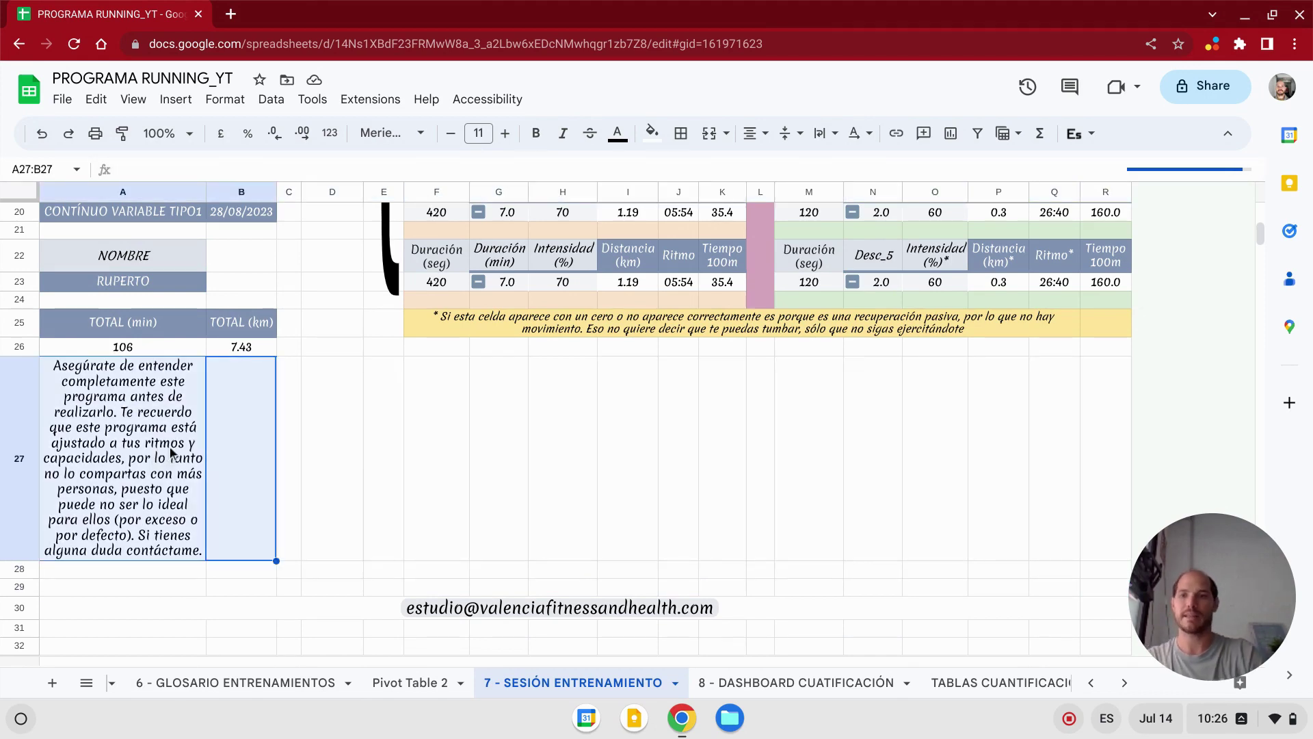
left_click_drag(192, 438, 1108, 593)
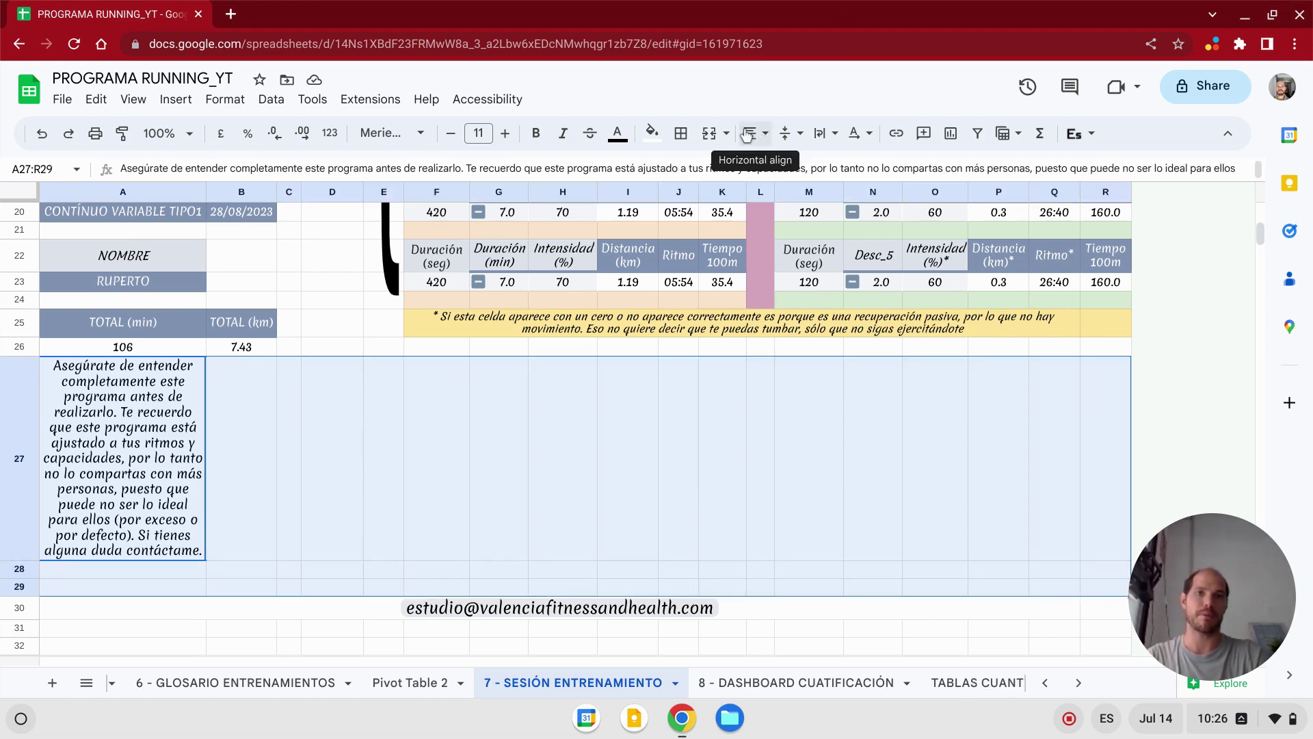
left_click(710, 137)
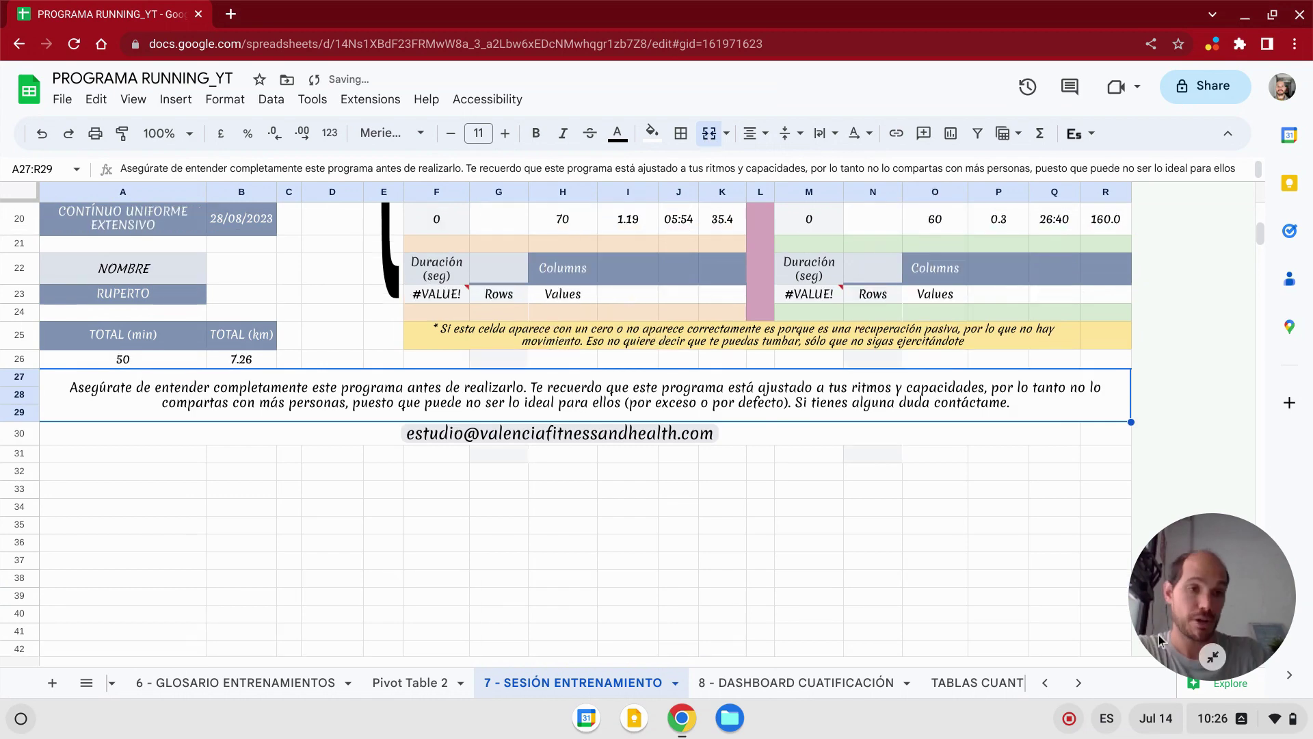
scroll(994, 454, "up", 5)
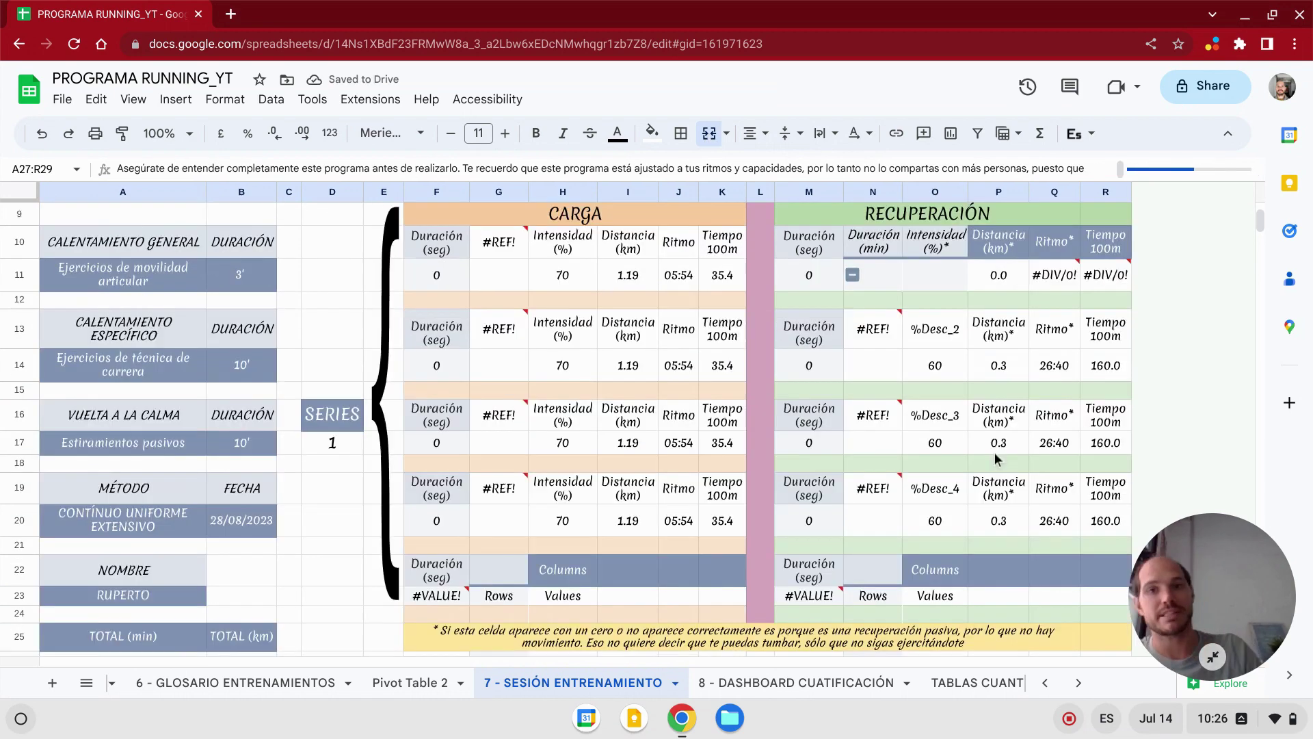
scroll(995, 453, "up", 3)
scroll(991, 450, "down", 1)
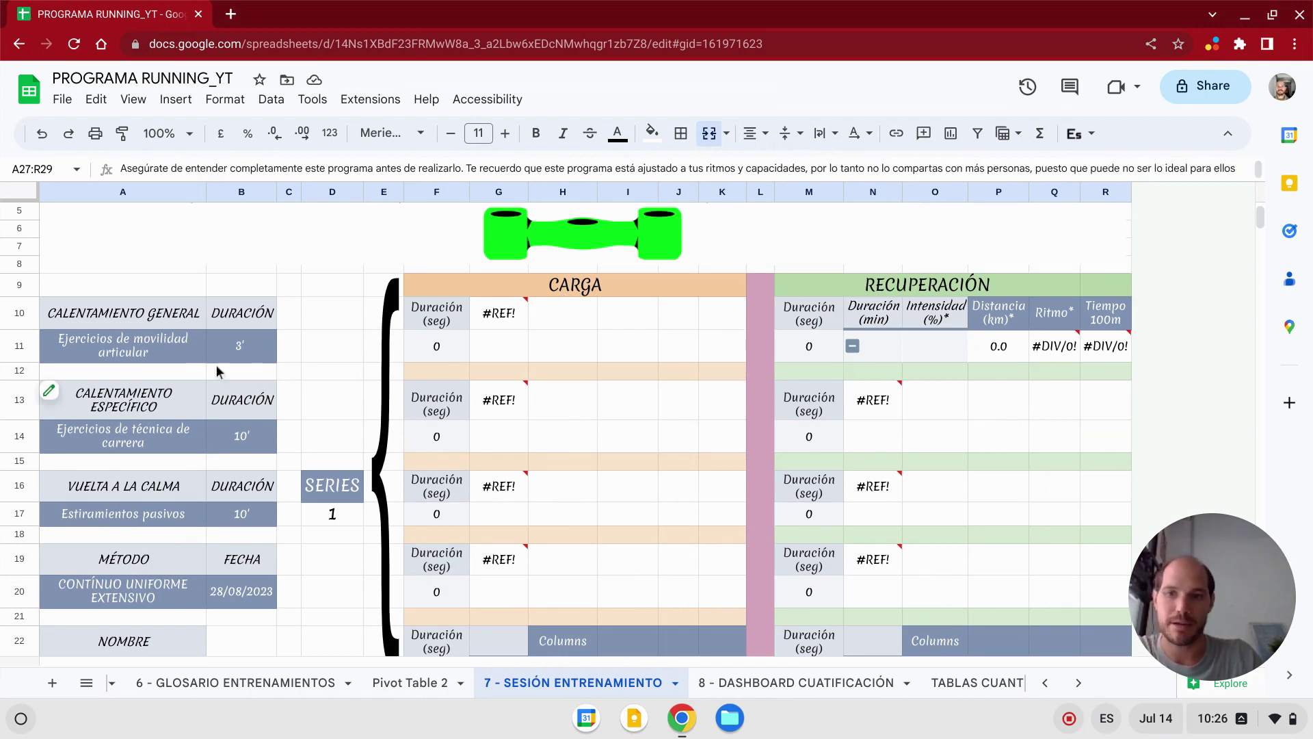
left_click(414, 684)
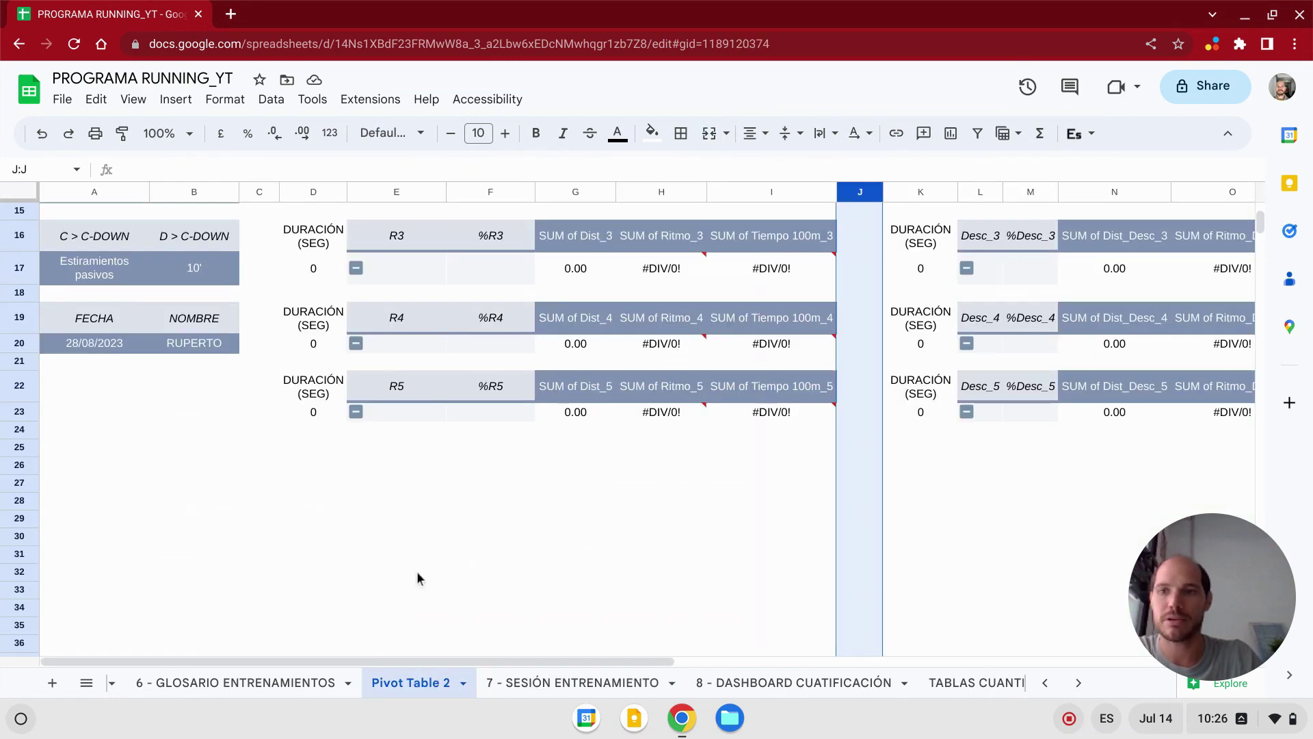
scroll(148, 308, "up", 4)
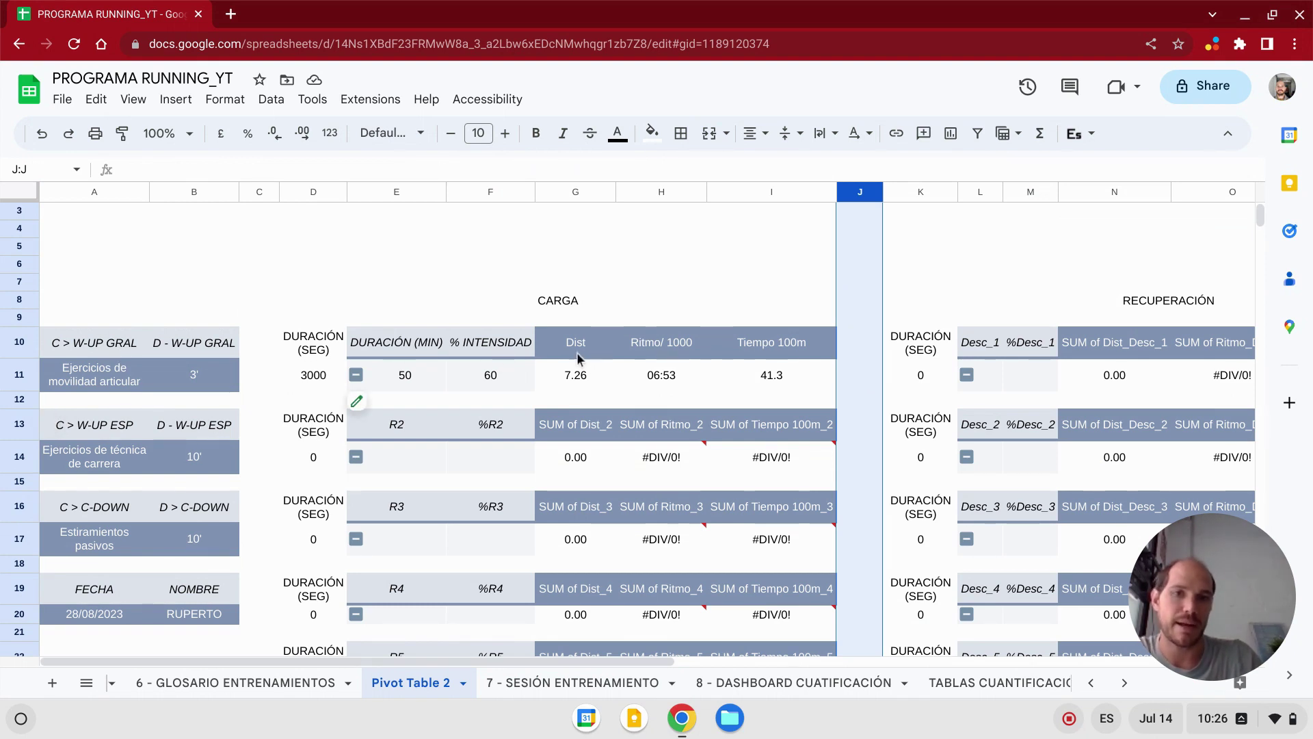
mouse_move(575, 424)
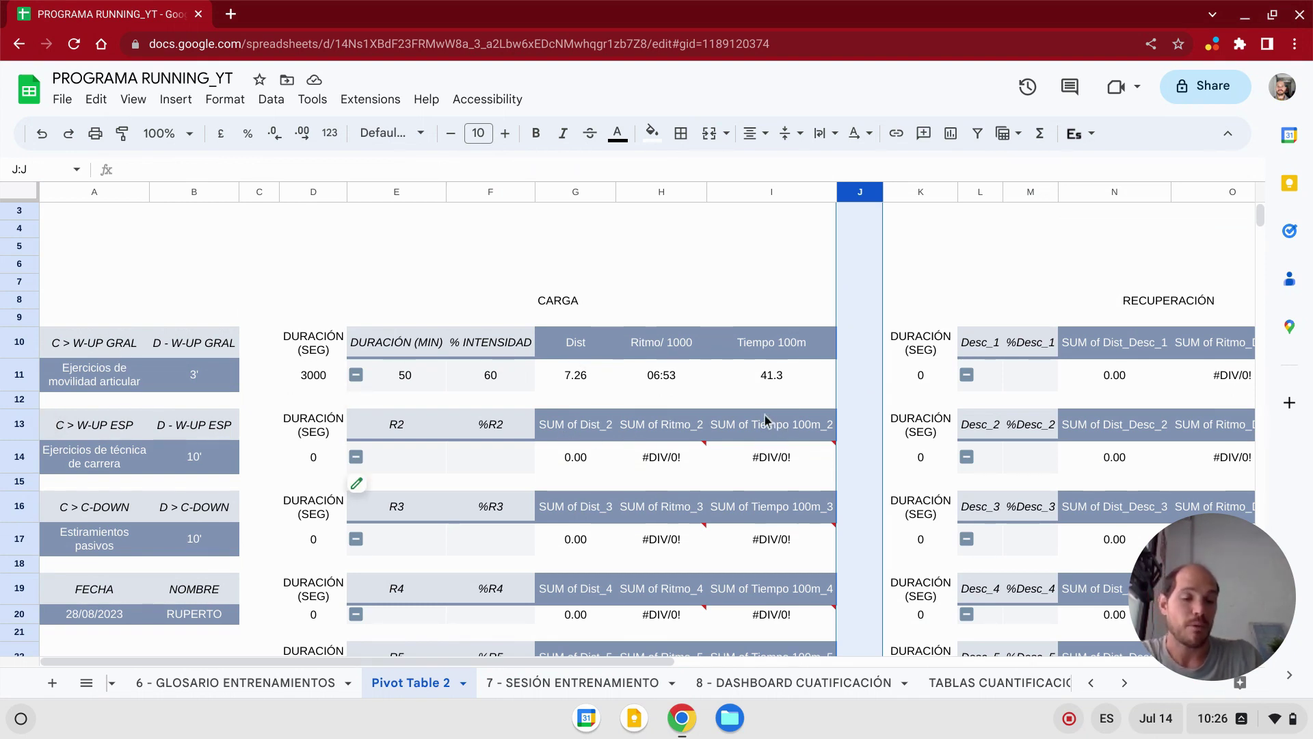
left_click(585, 347)
left_click(587, 429)
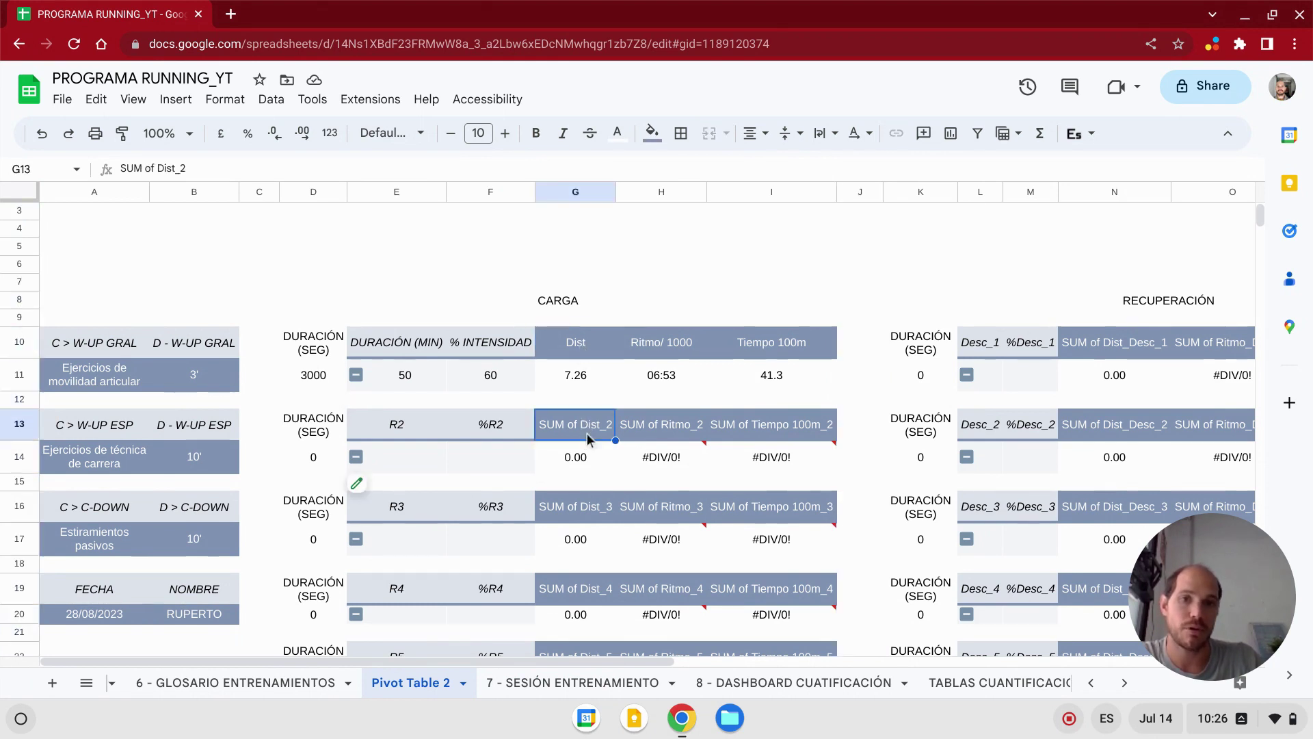
left_click(611, 512)
left_click(599, 580)
scroll(601, 549, "down", 2)
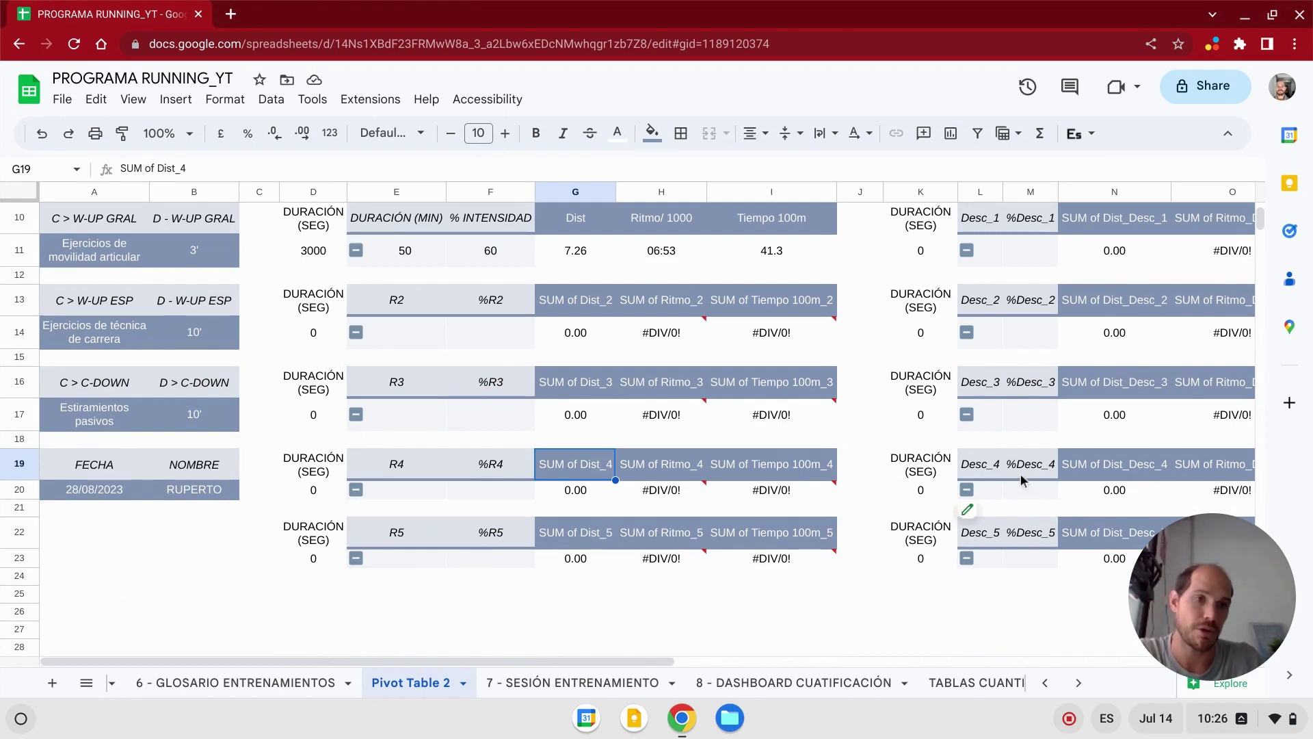
scroll(1013, 333, "up", 1)
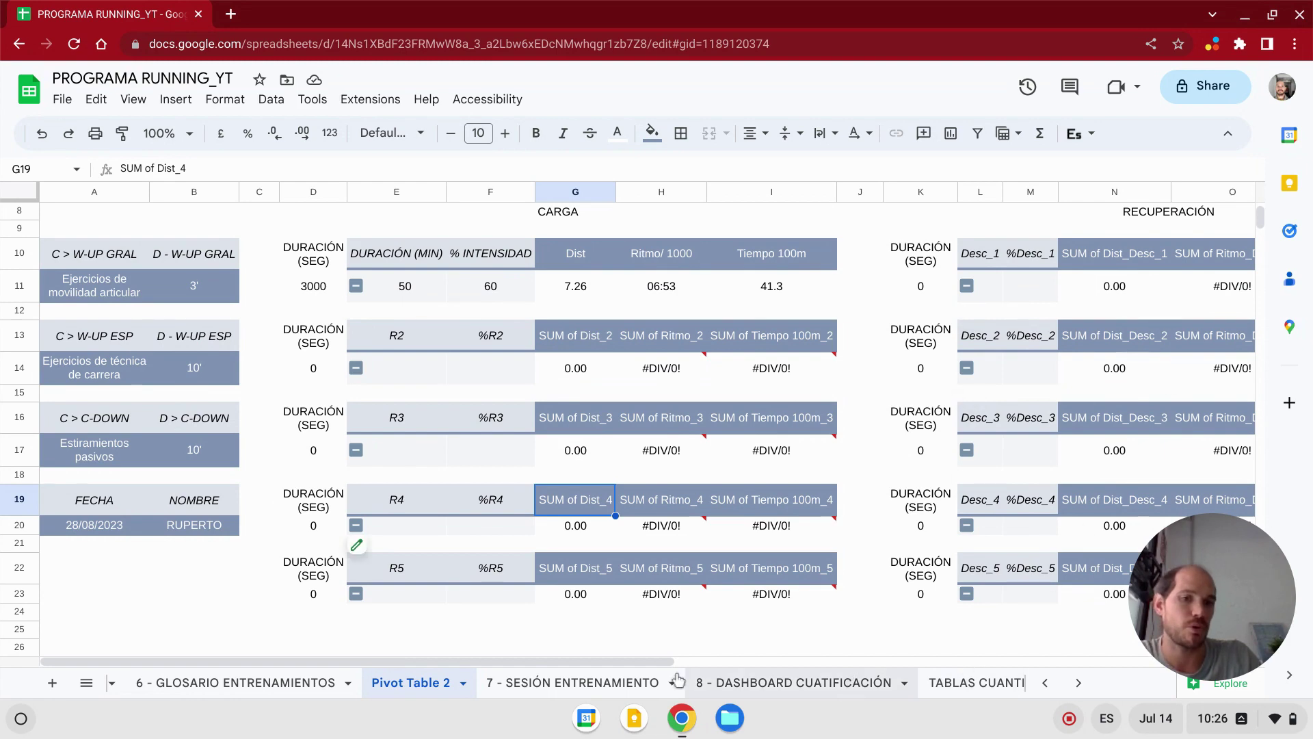
mouse_move(660, 662)
left_mouse_down()
mouse_move(786, 660)
mouse_move(745, 663)
left_mouse_up()
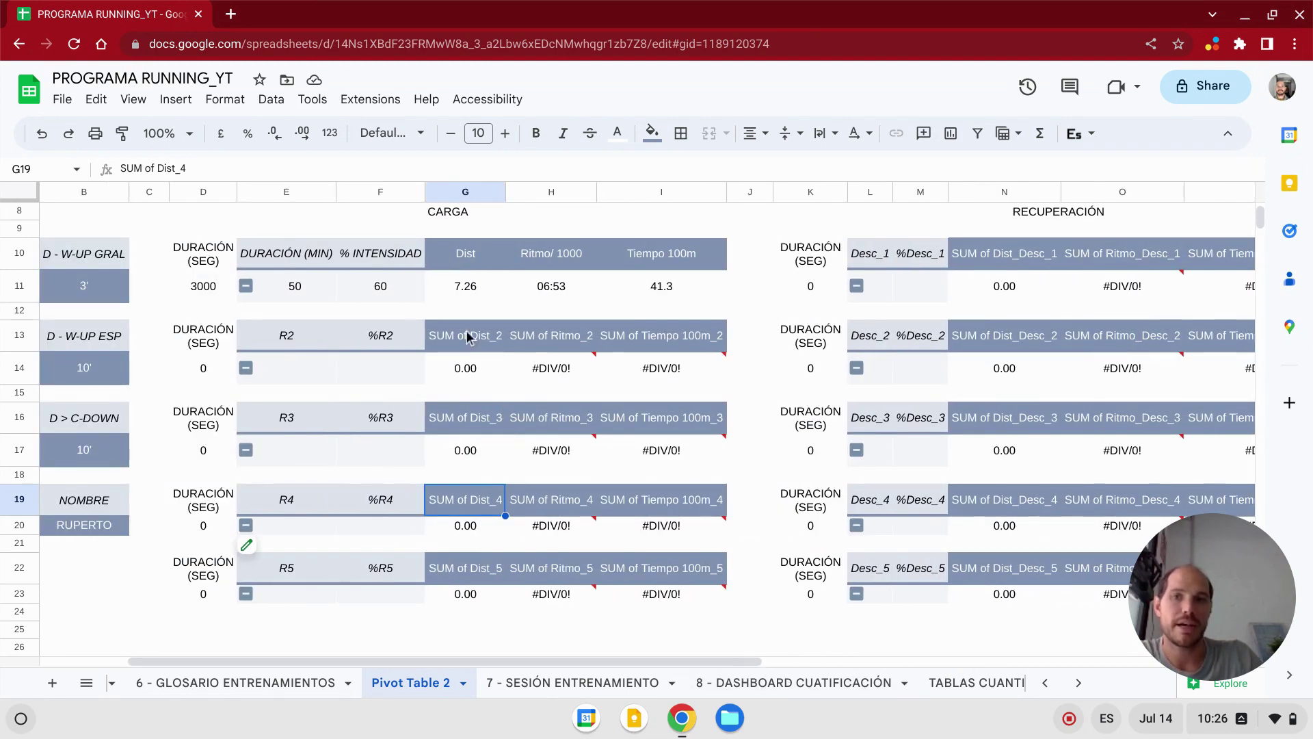
left_click(307, 286)
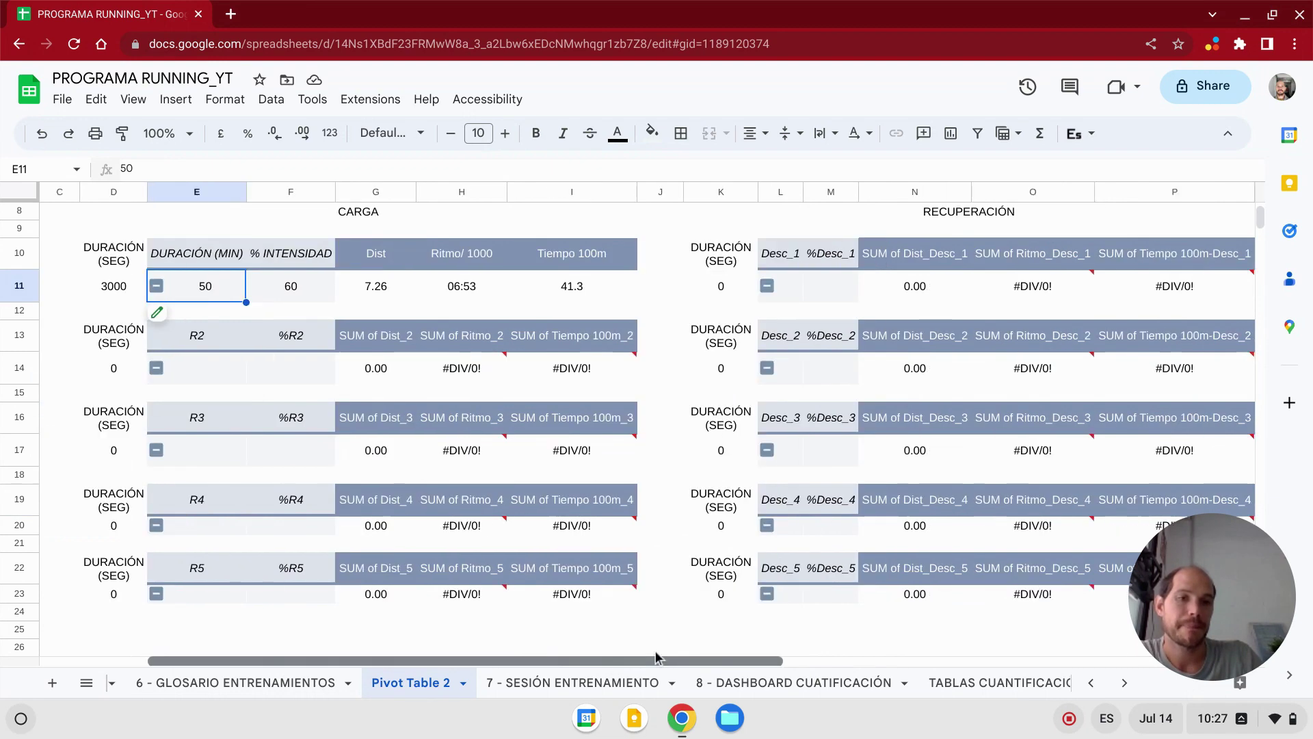
left_click_drag(611, 659, 731, 659)
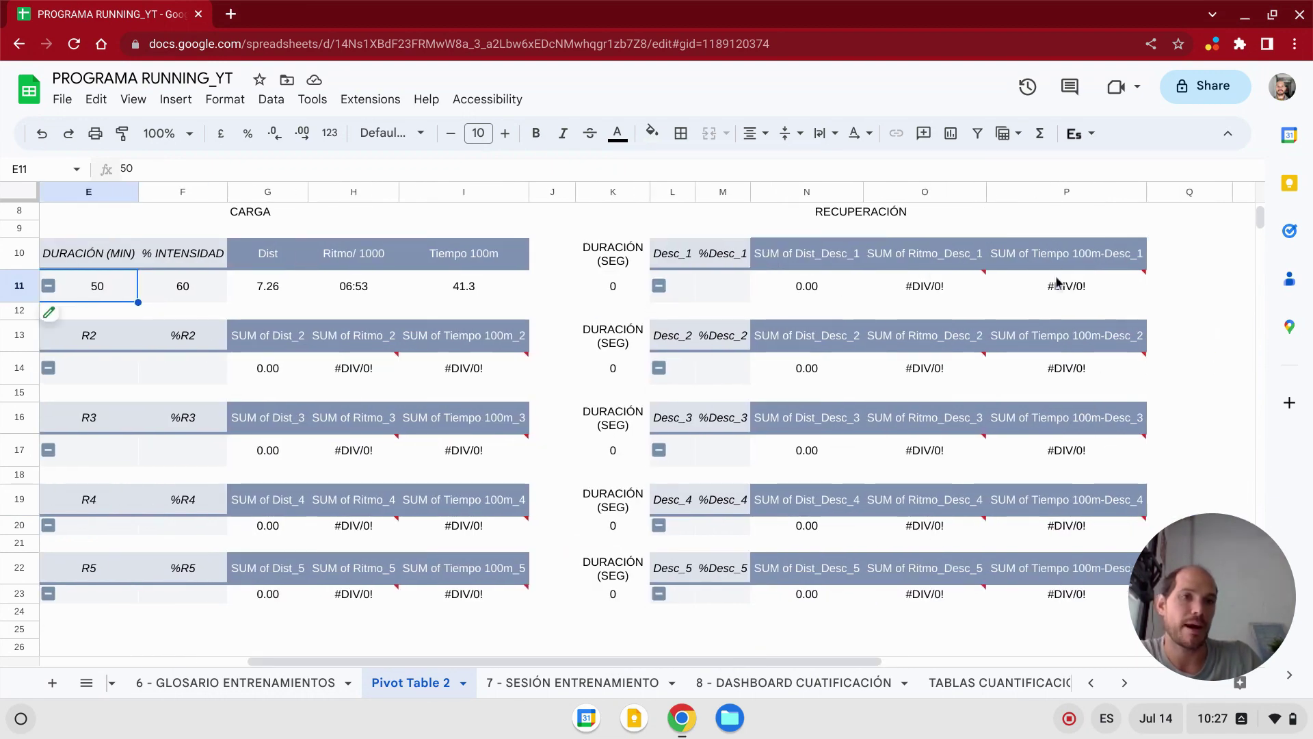
scroll(616, 445, "down", 3)
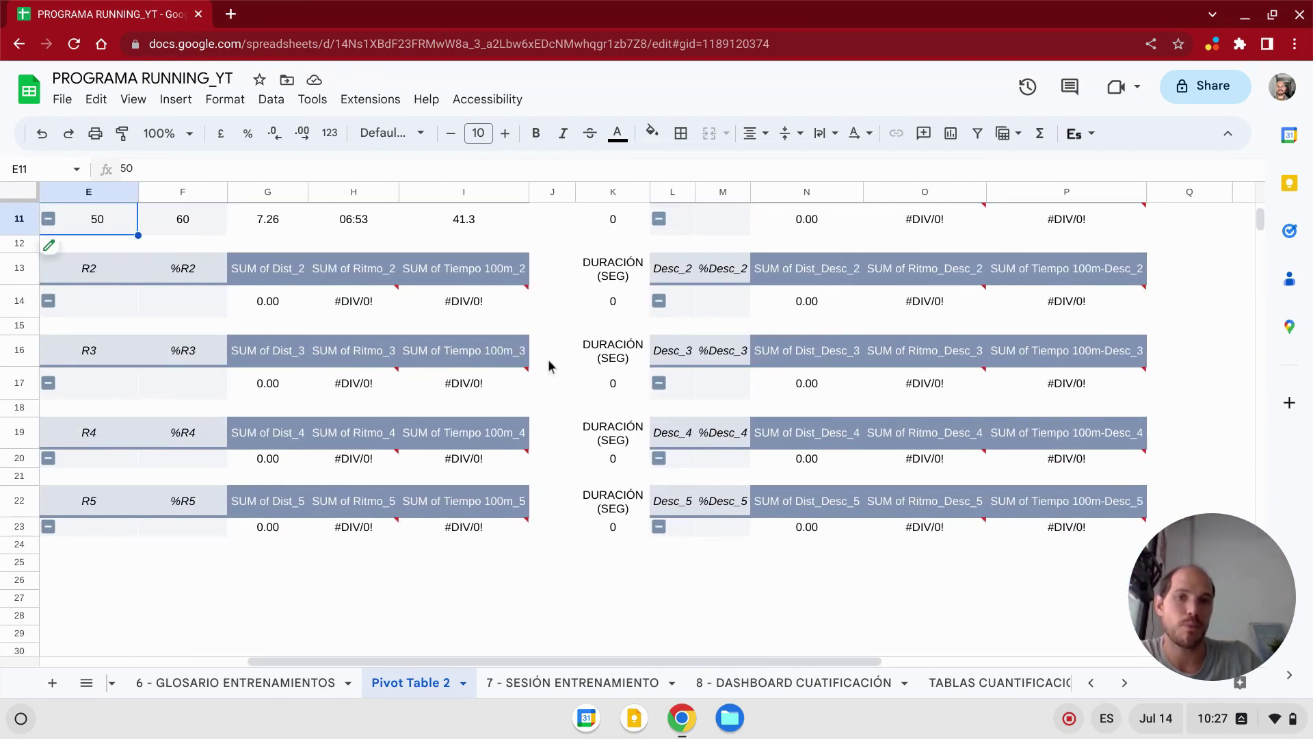
scroll(548, 424, "up", 1)
scroll(561, 410, "up", 2)
scroll(526, 294, "up", 2)
- Fill the CARGA header magenta, the RECUPERACIÓN header green, and J8:J23 grey
left_click(480, 248)
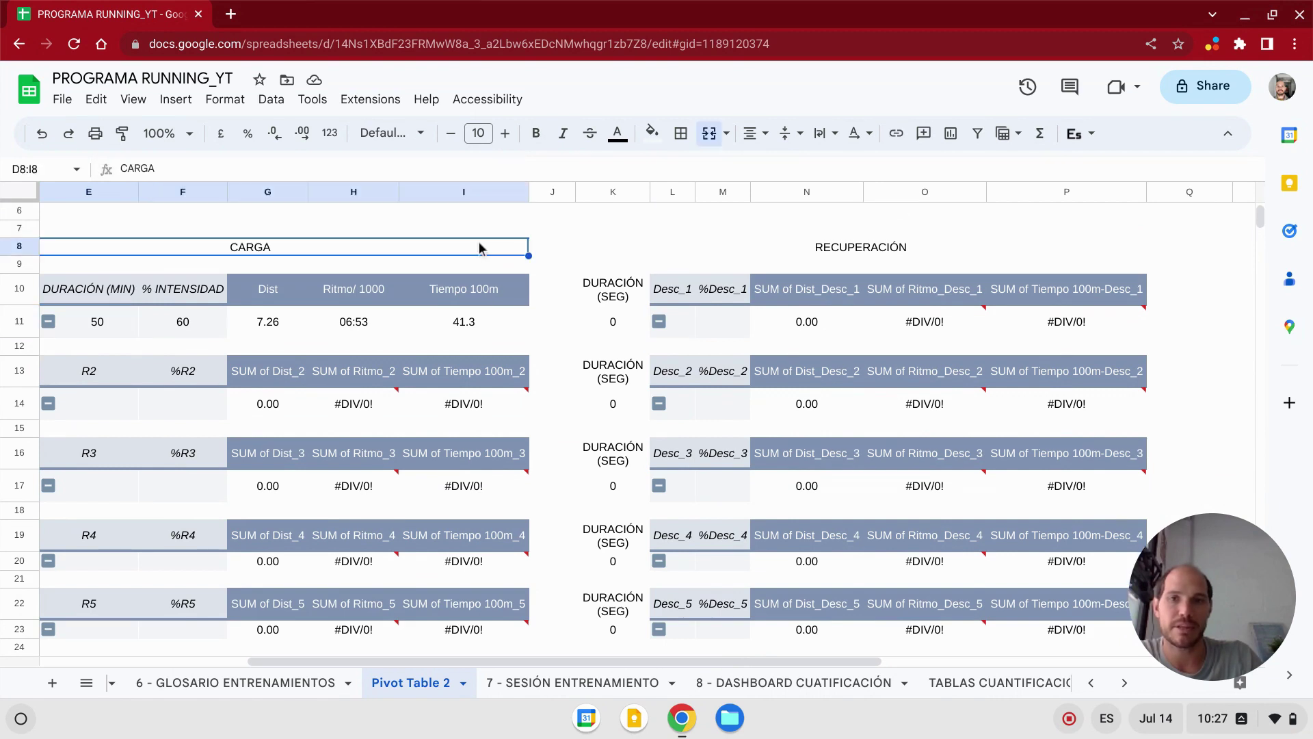
left_click(650, 134)
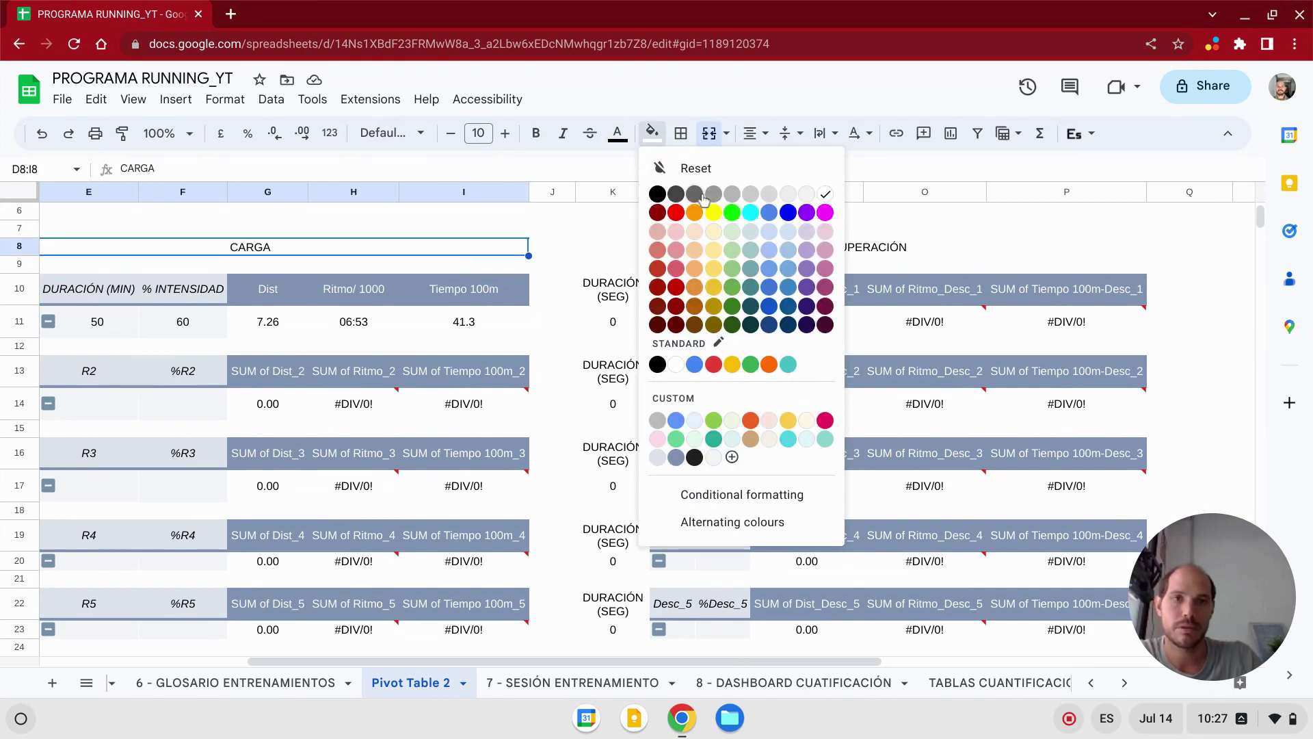
left_click(825, 214)
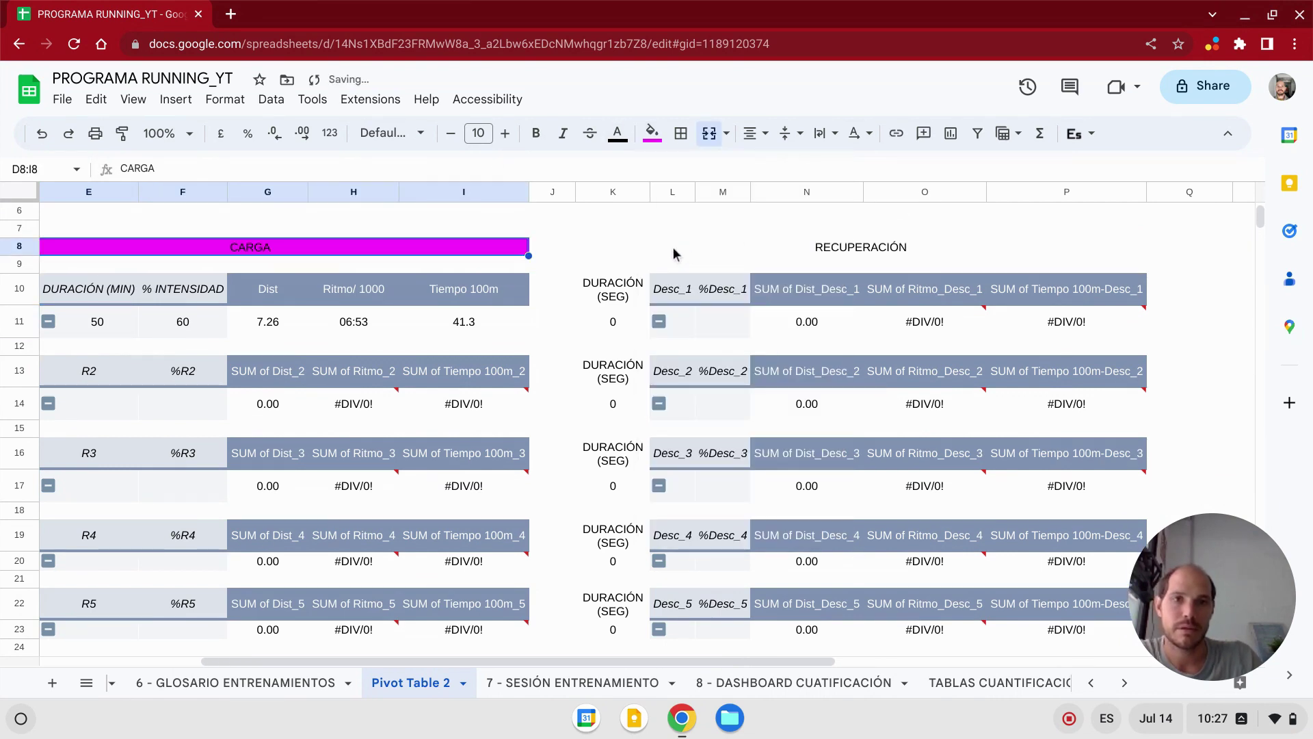
left_click(672, 253)
left_click(652, 133)
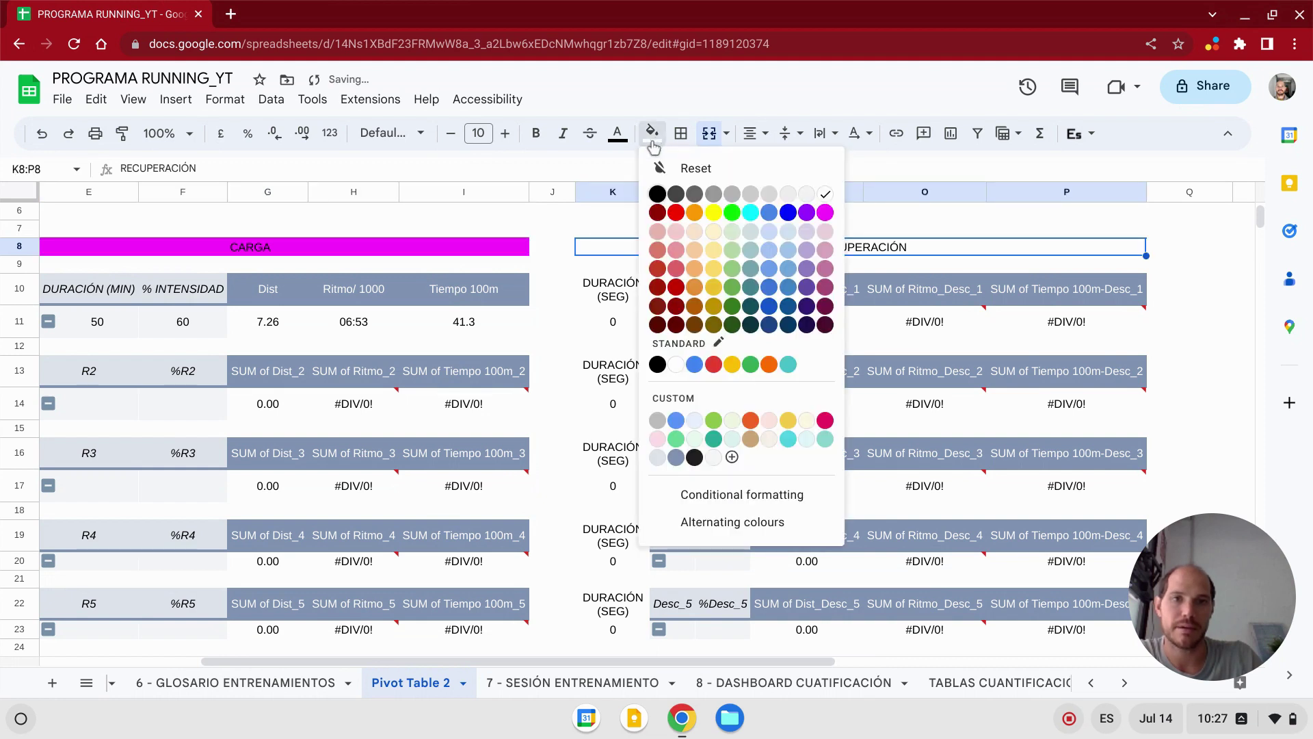
left_click(732, 213)
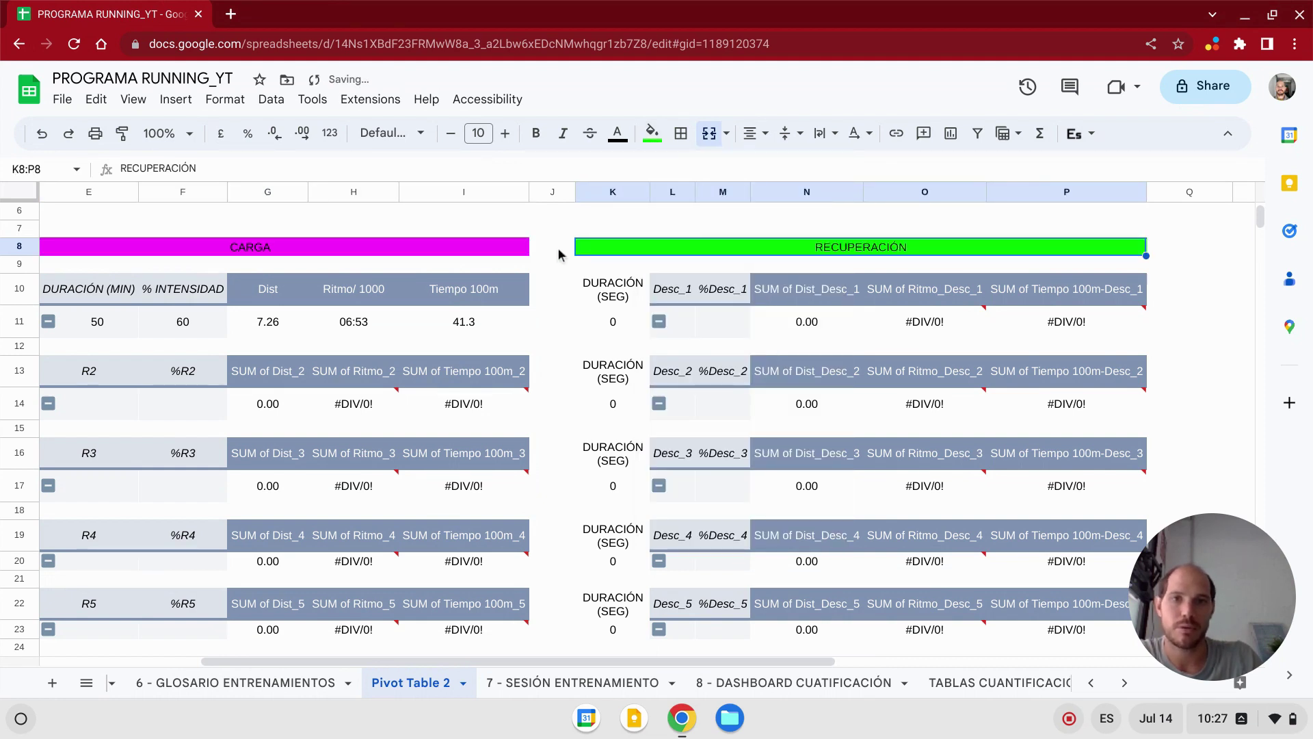
left_click_drag(558, 249, 548, 636)
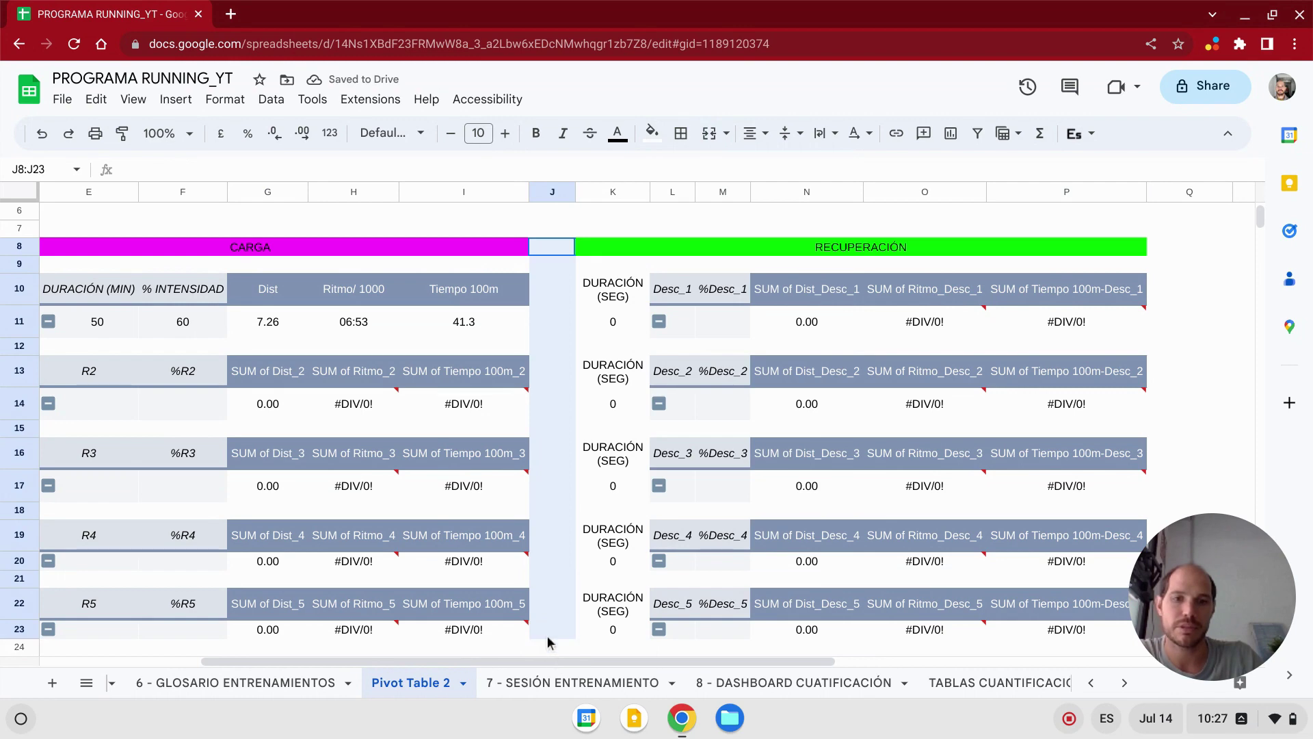
left_click(652, 133)
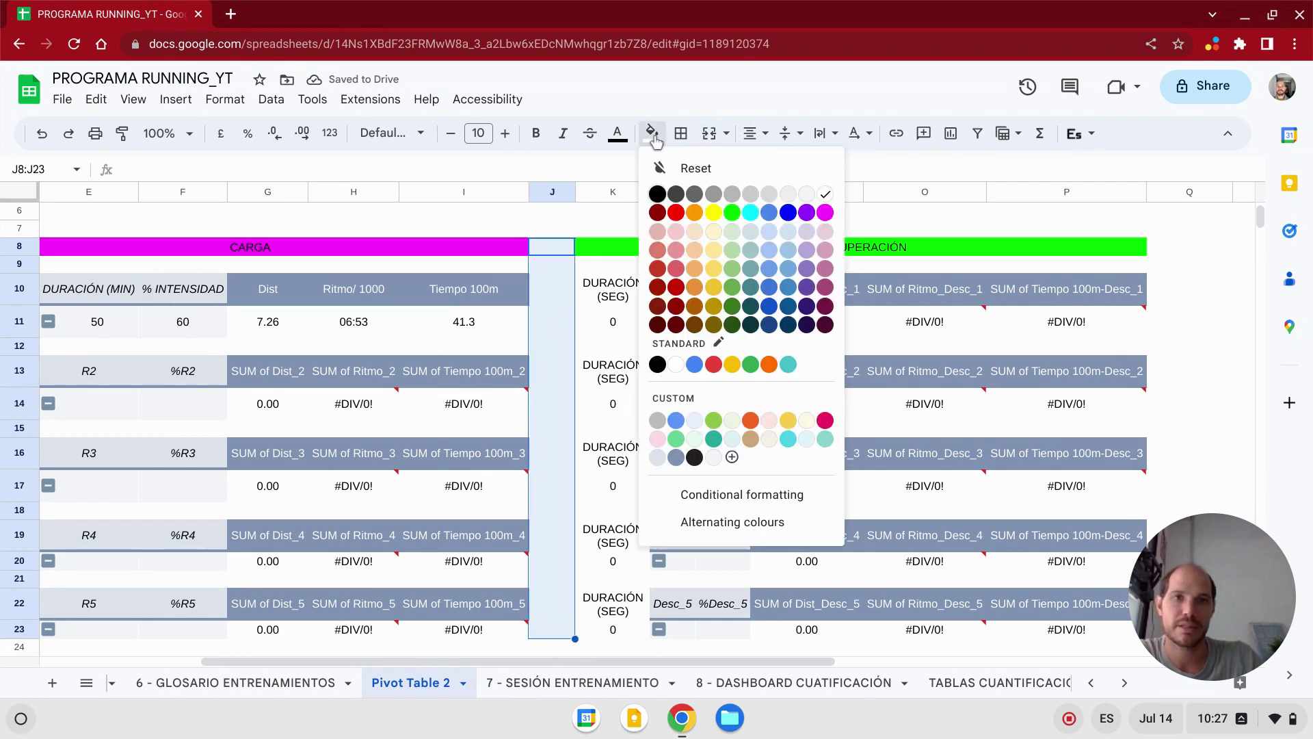
left_click(732, 200)
- Merge K24:P25 into one note cell and begin typing 'Cuando'
scroll(793, 376, "down", 2)
scroll(786, 388, "down", 2)
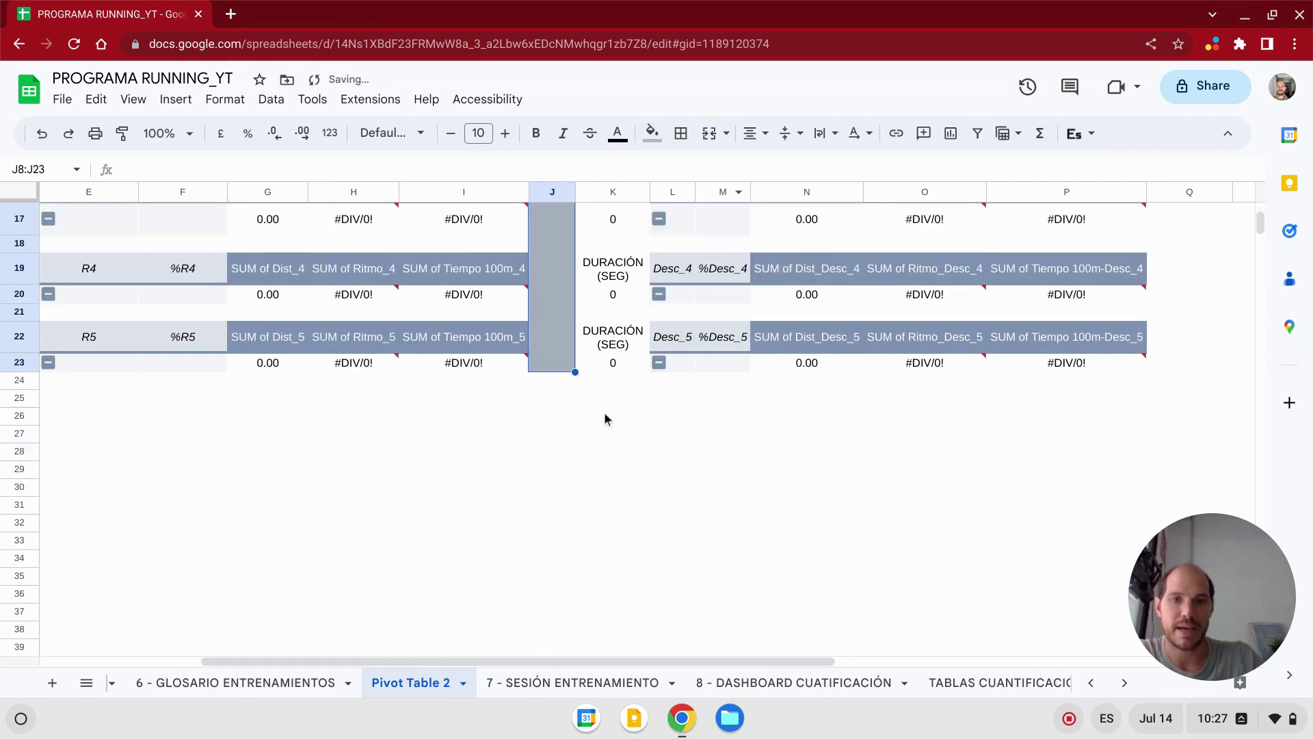
left_click(595, 383)
left_click_drag(646, 409, 1076, 402)
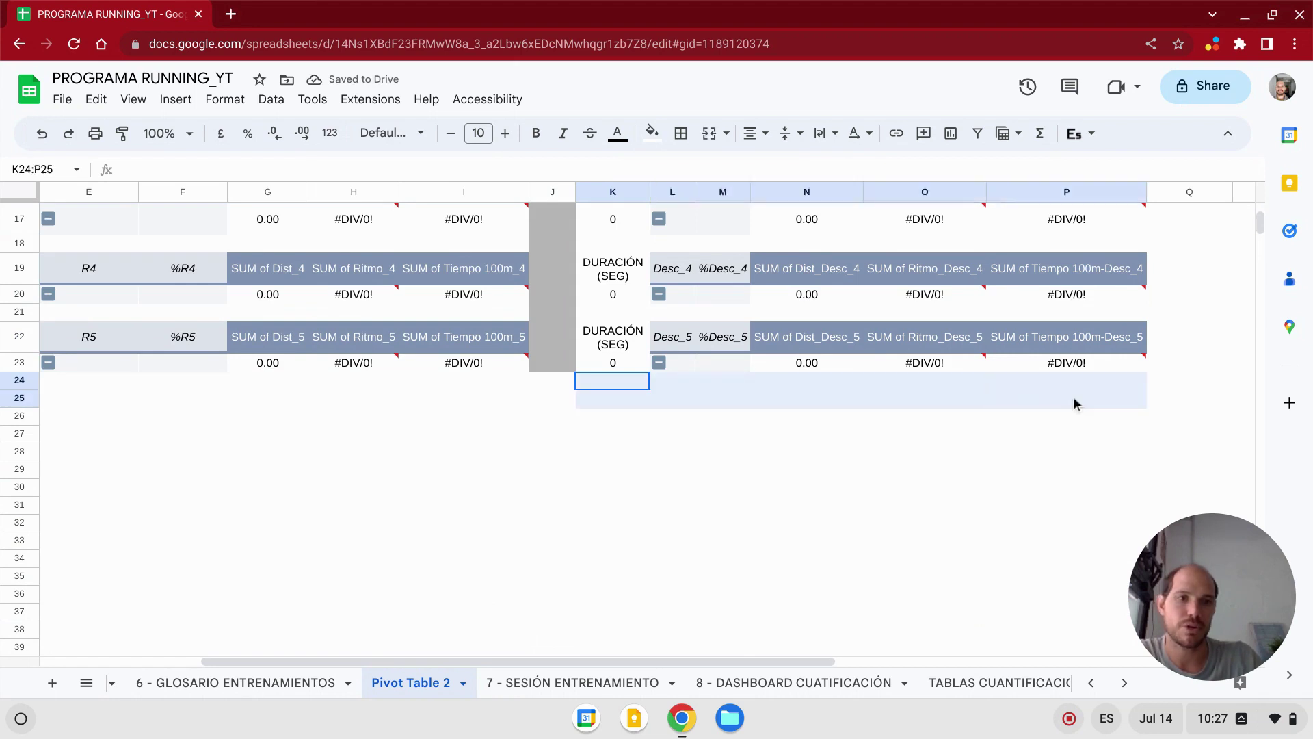
left_click(709, 133)
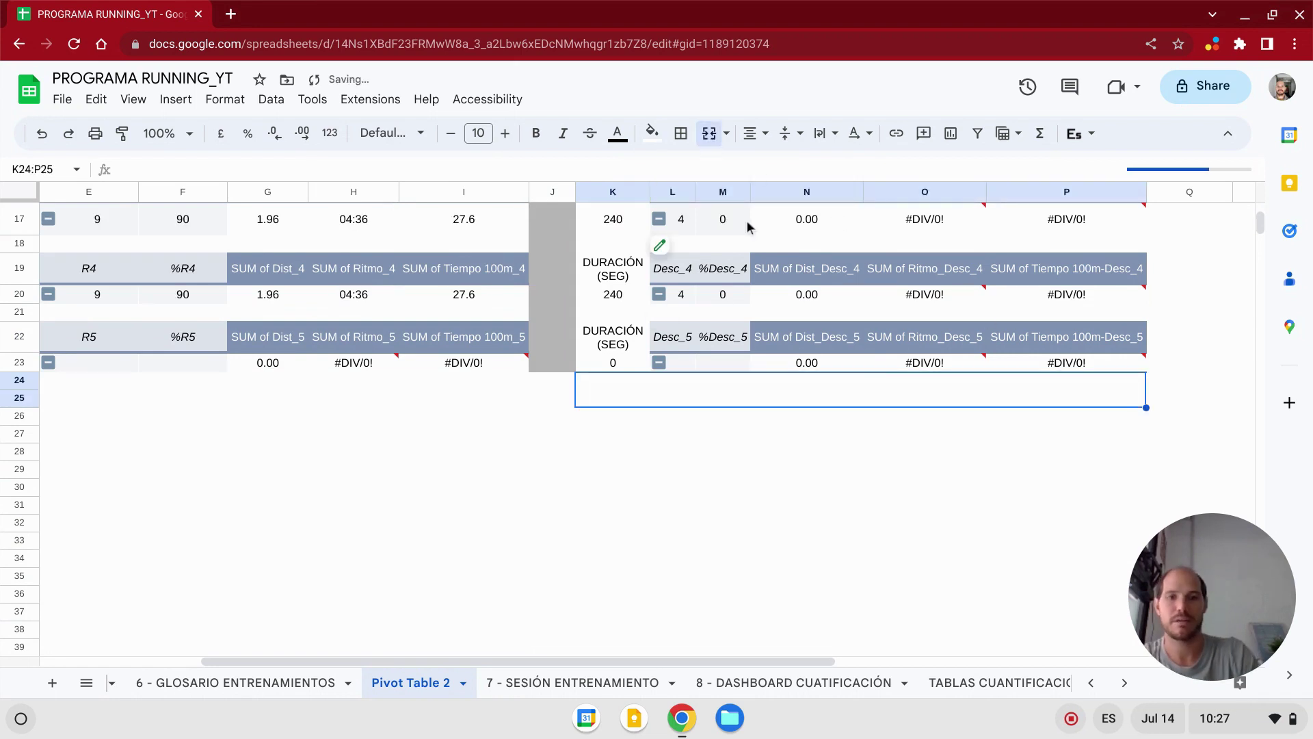
type("c")
key("BackSpace")
- Write the K24:P25 note on blank/error cells meaning passive recovery, ending '...series de alta intensidad.'
type("C")
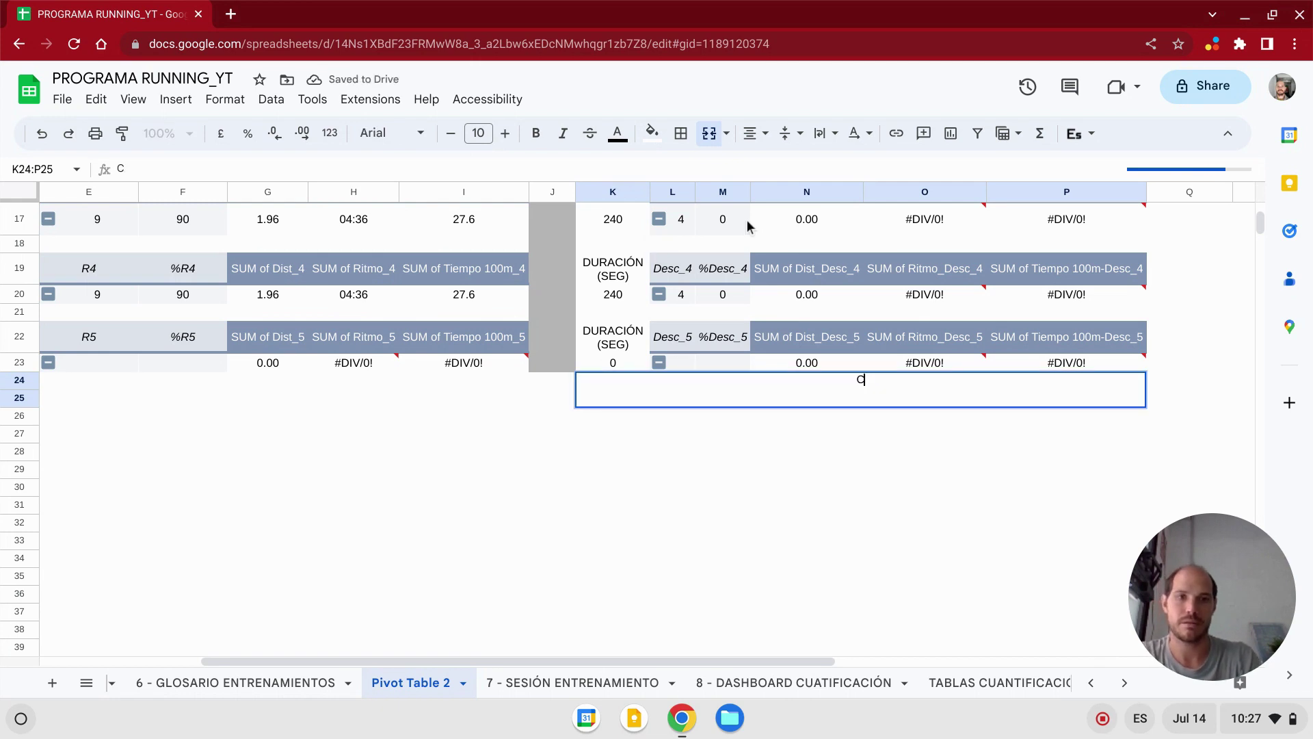
type("uando las cel")
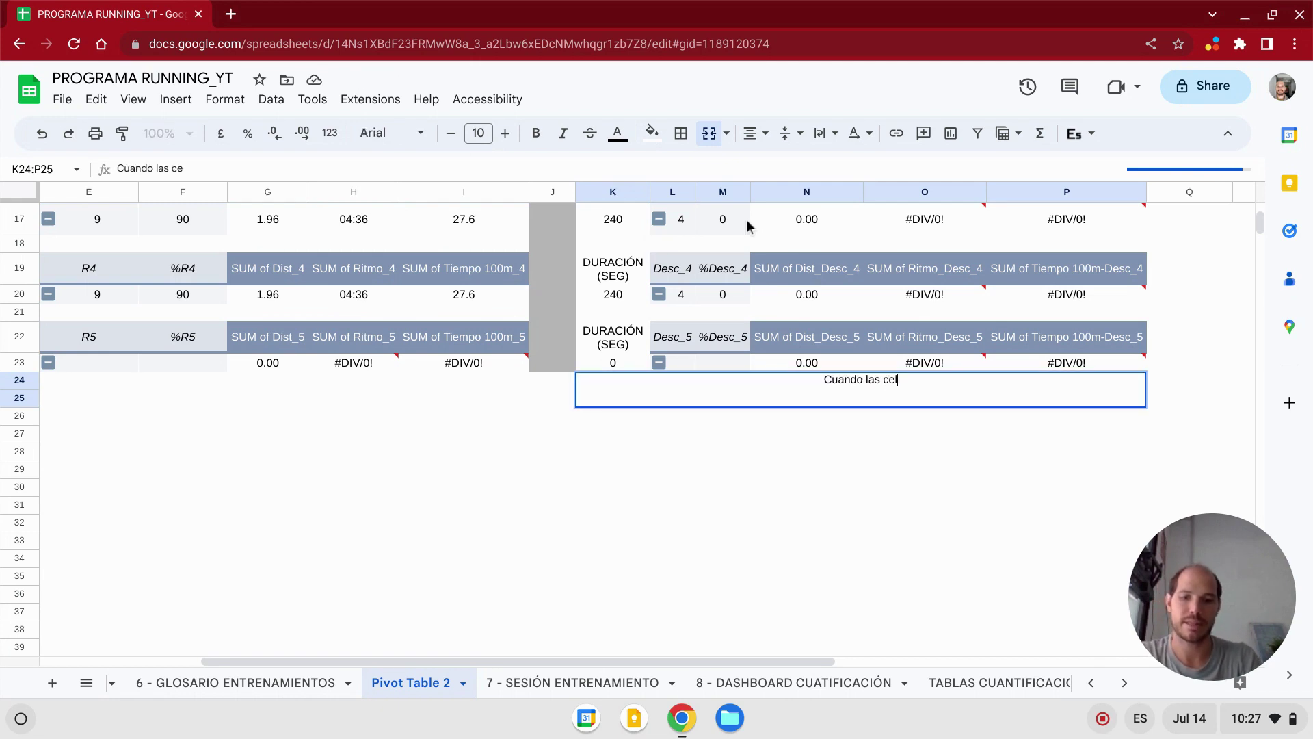
type("das aparezcan en")
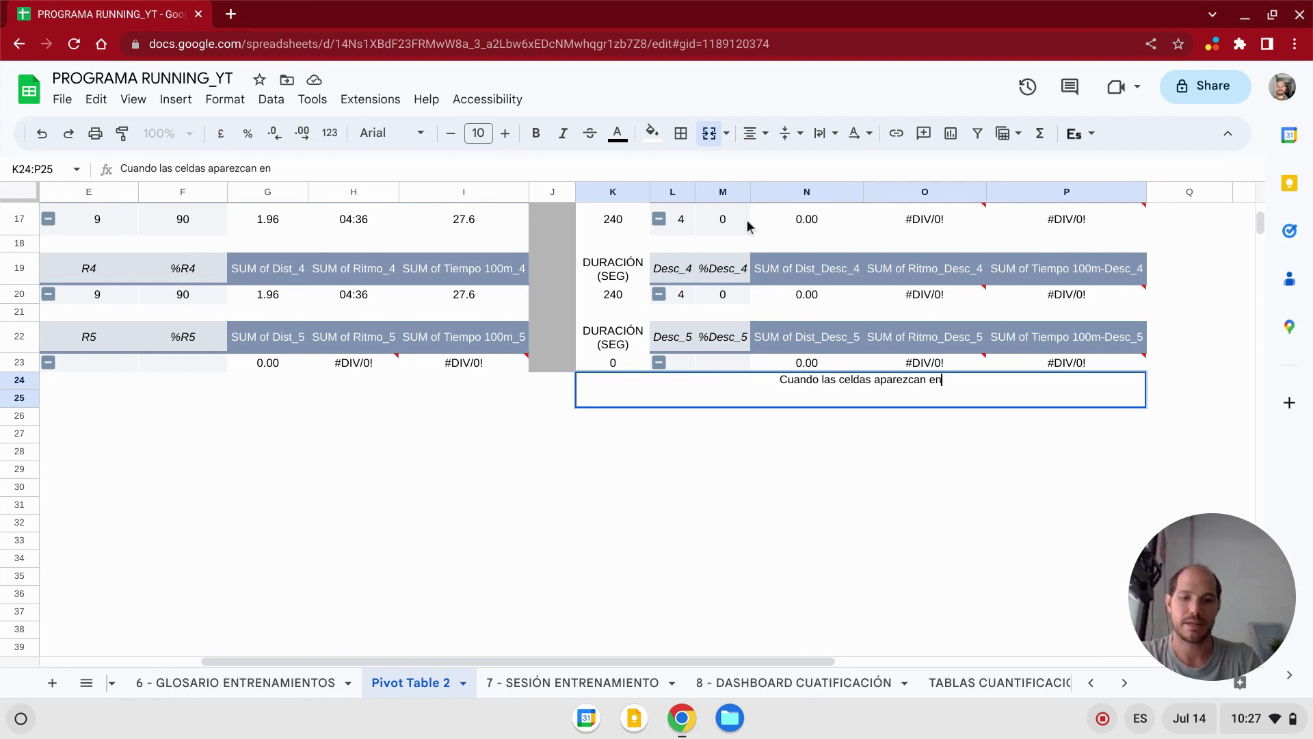
key("BackSpace")
key("BackSpace")
type("vacías o con erro")
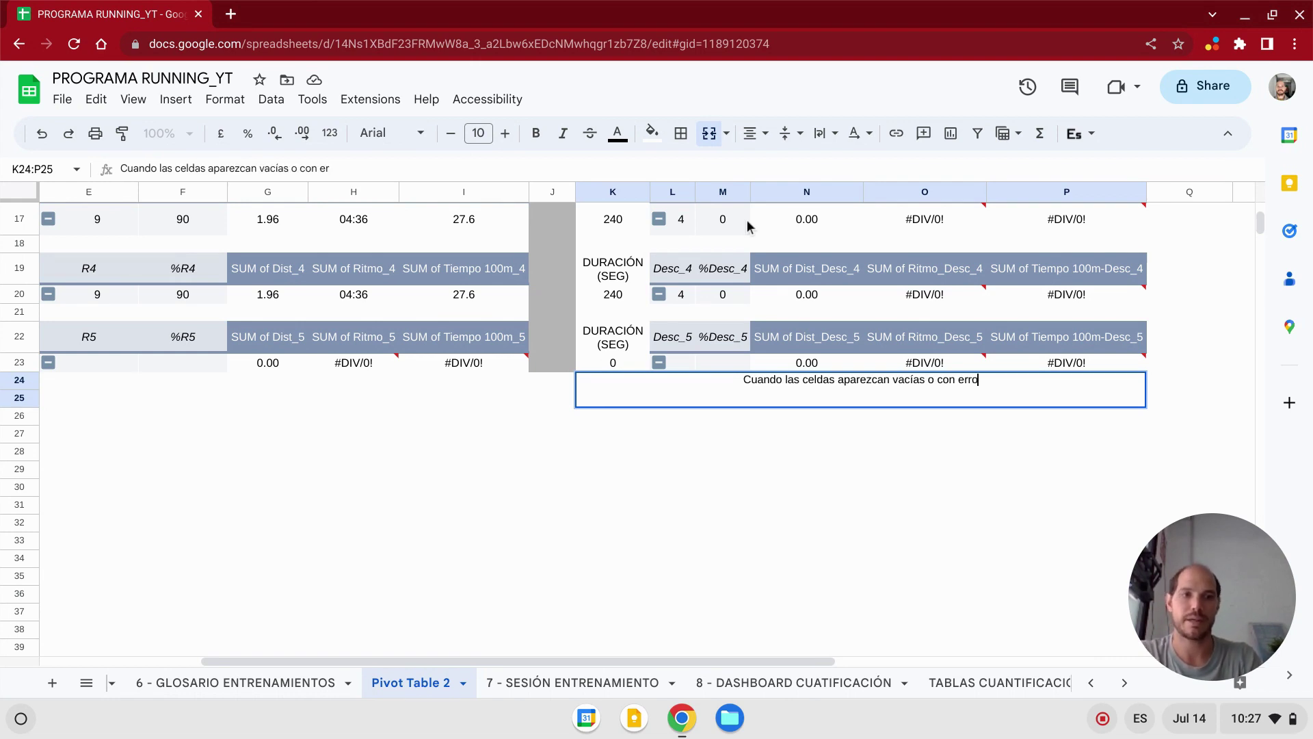
type("res es porque la recu")
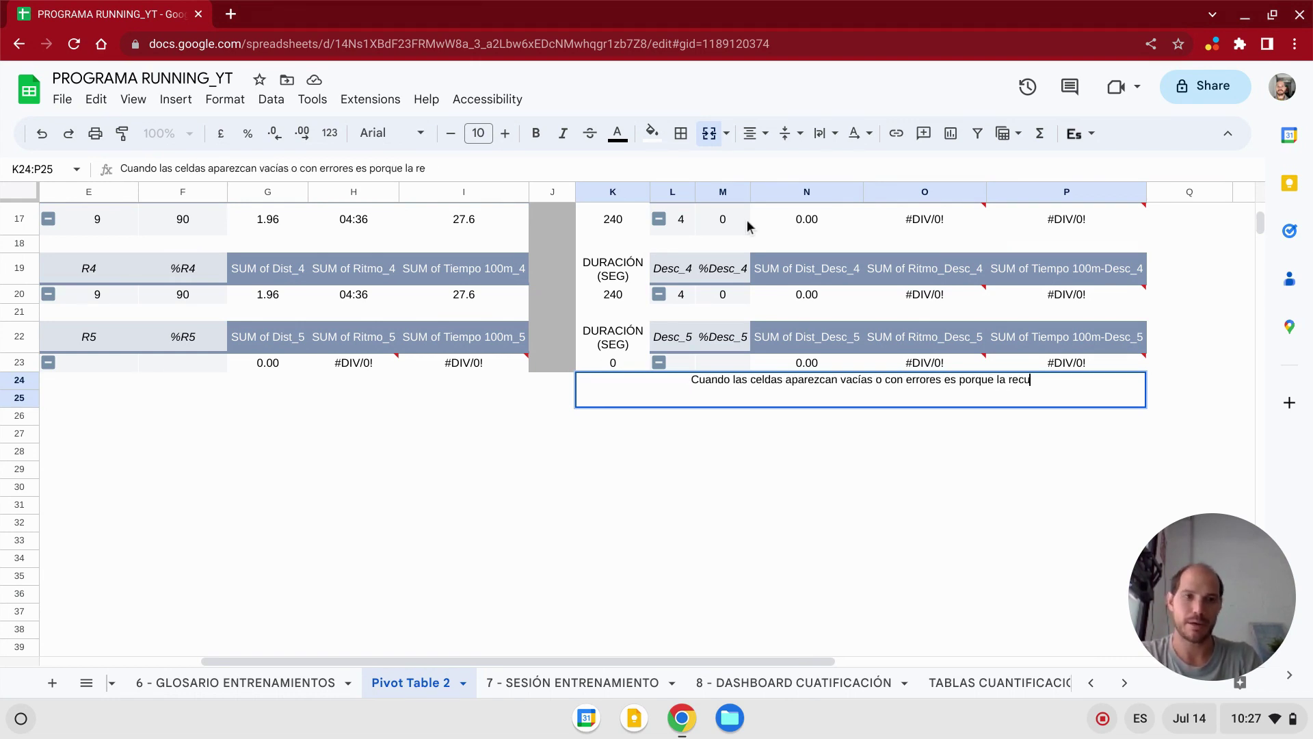
type("peración es pa")
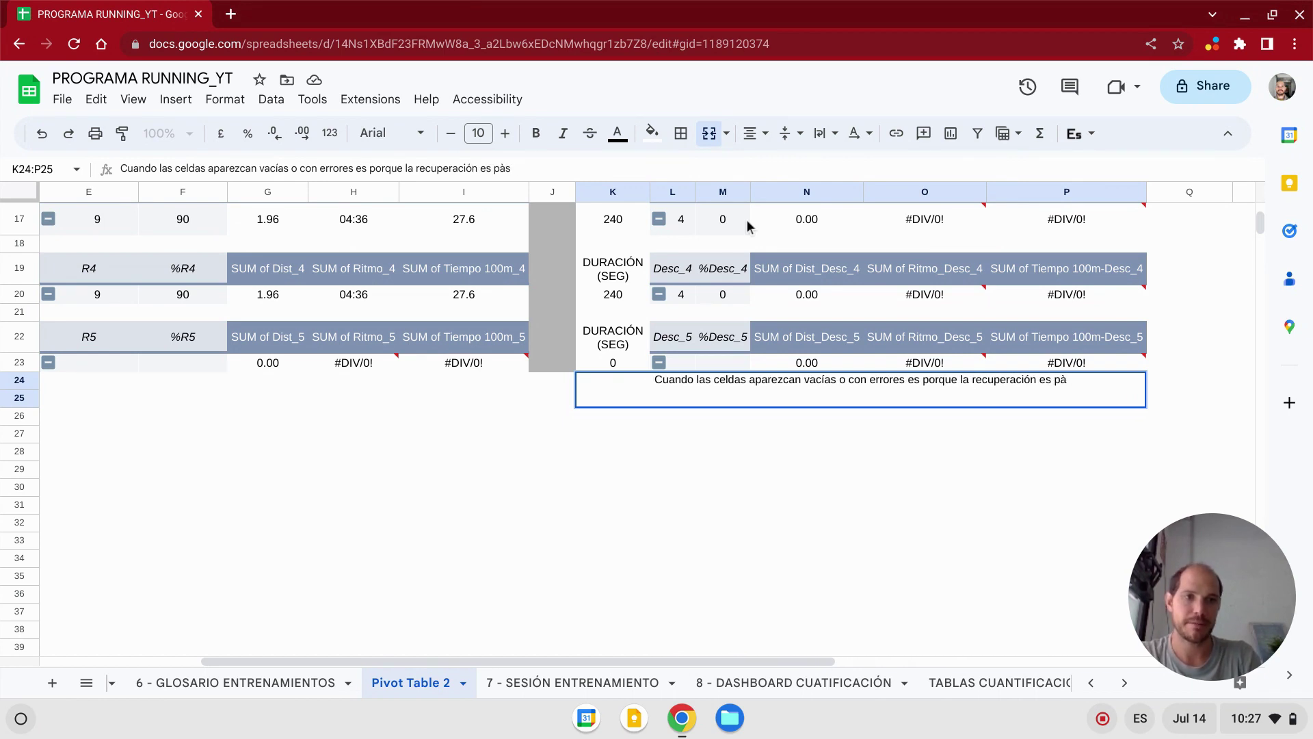
type("siva y pror")
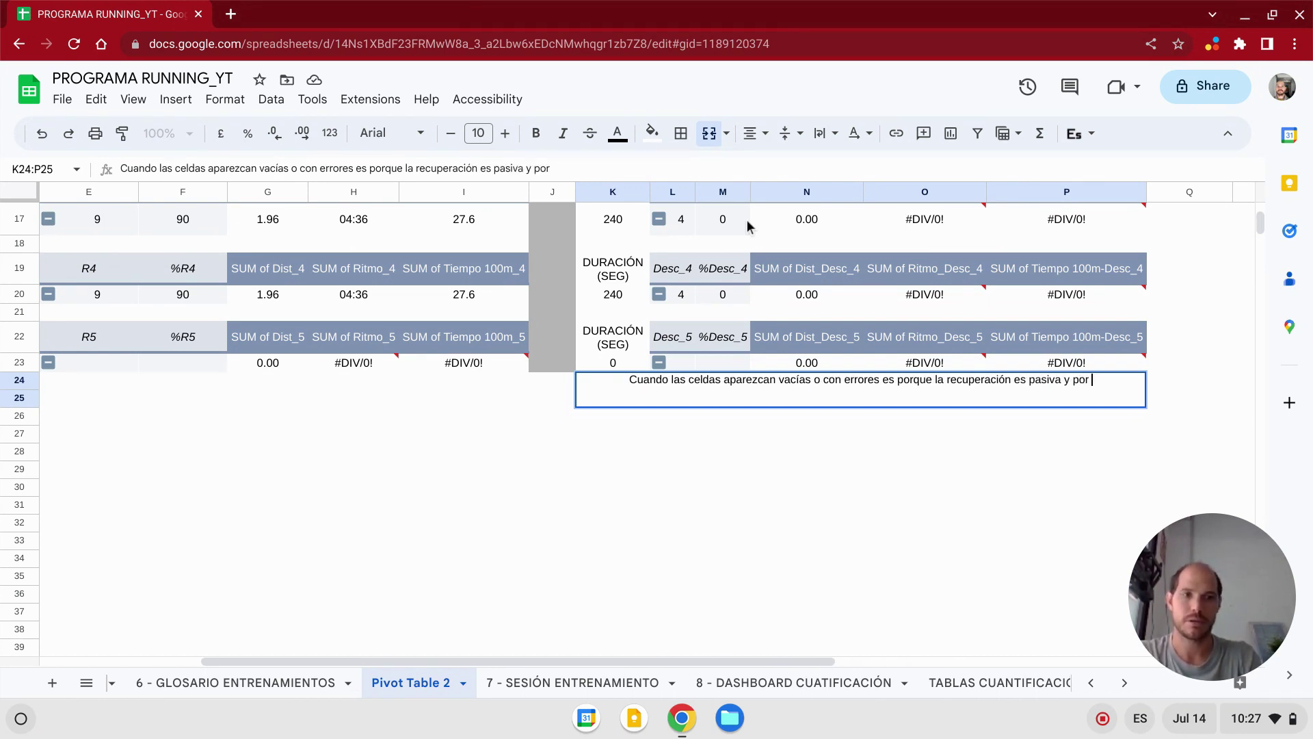
type(" lo tanto no incl")
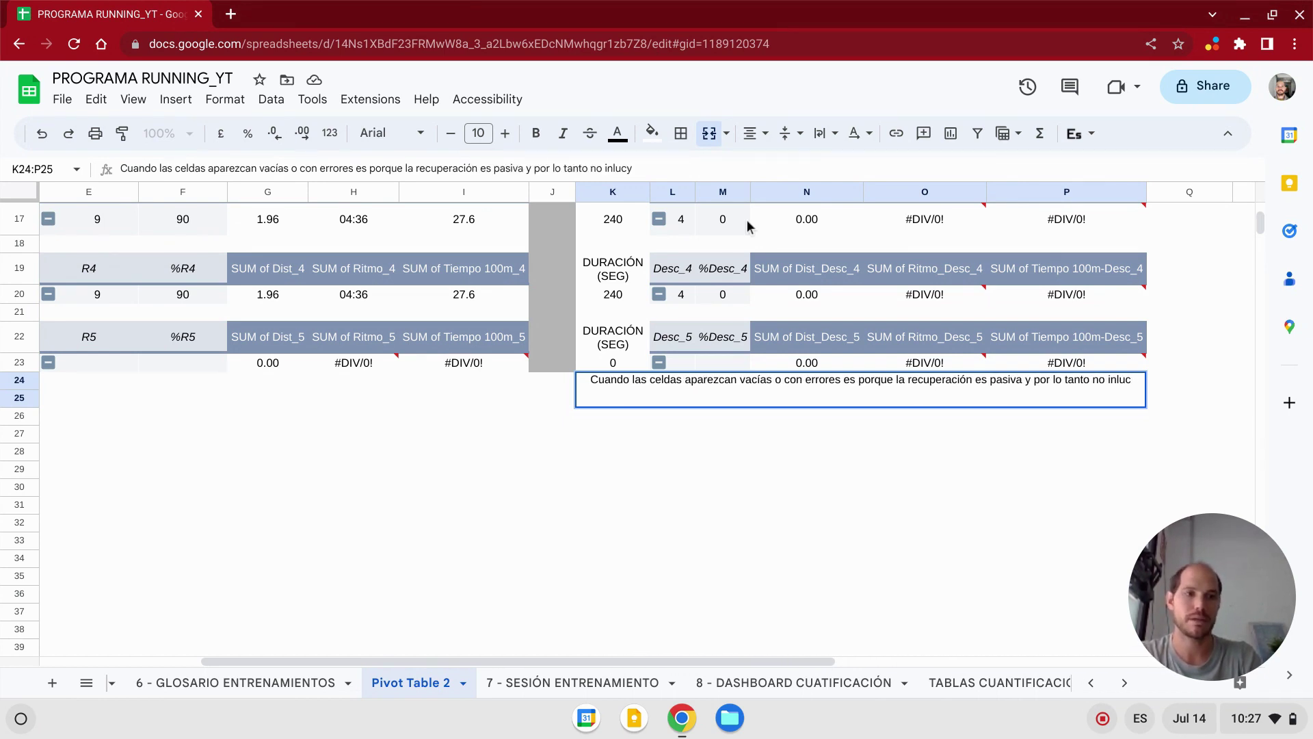
type("uye movimiento. ")
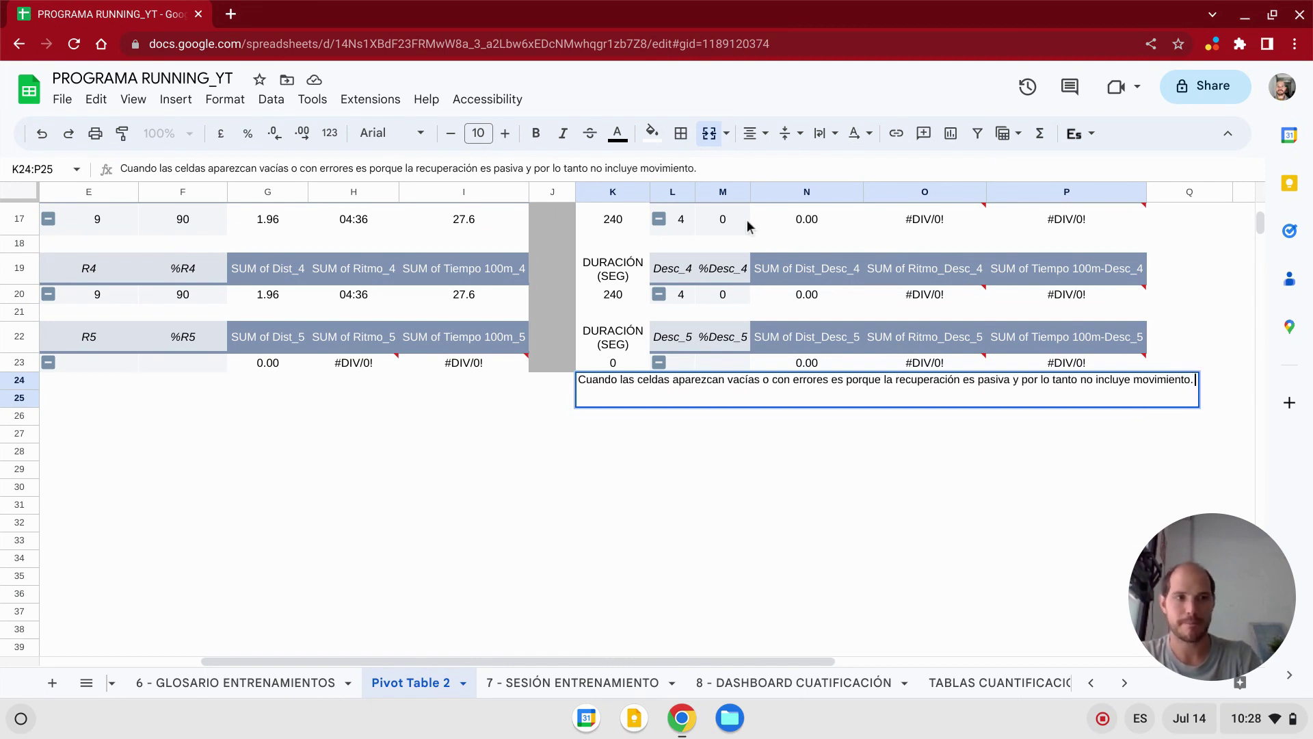
type("Esoi no quiere decir que")
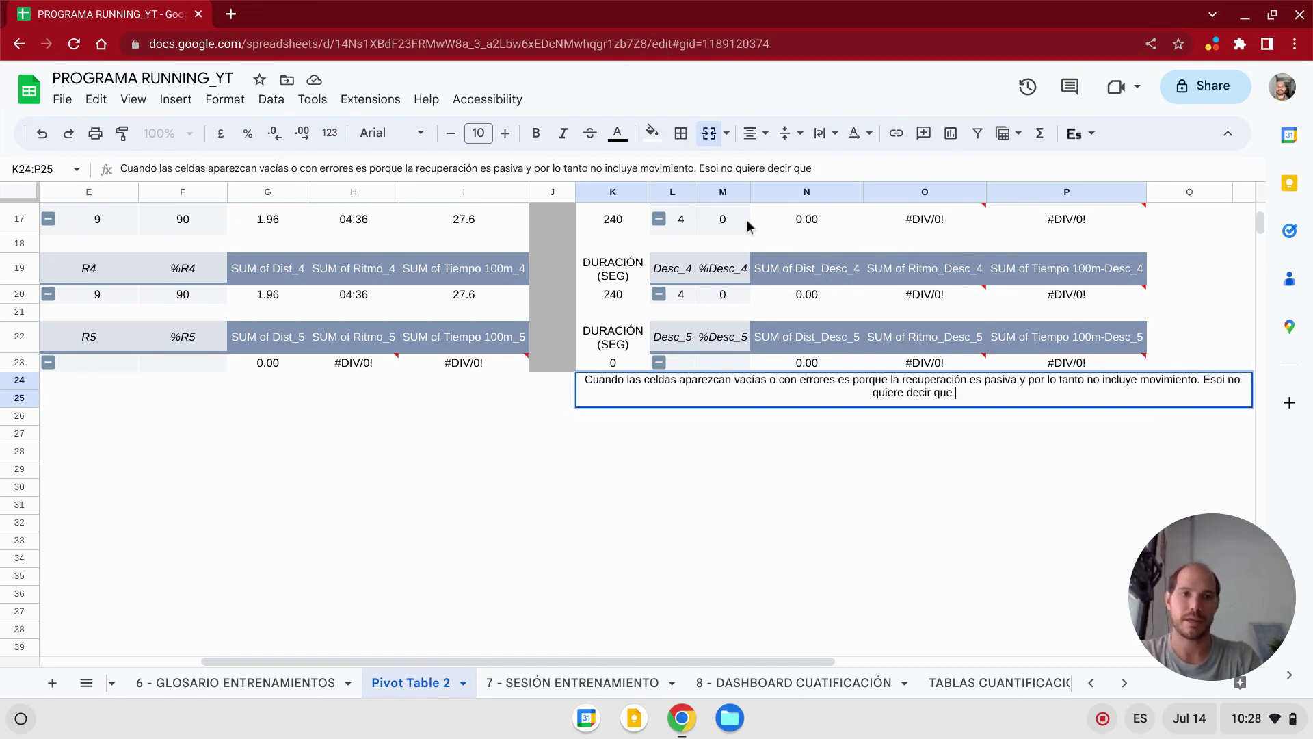
type(" te tumbes, sobre todo")
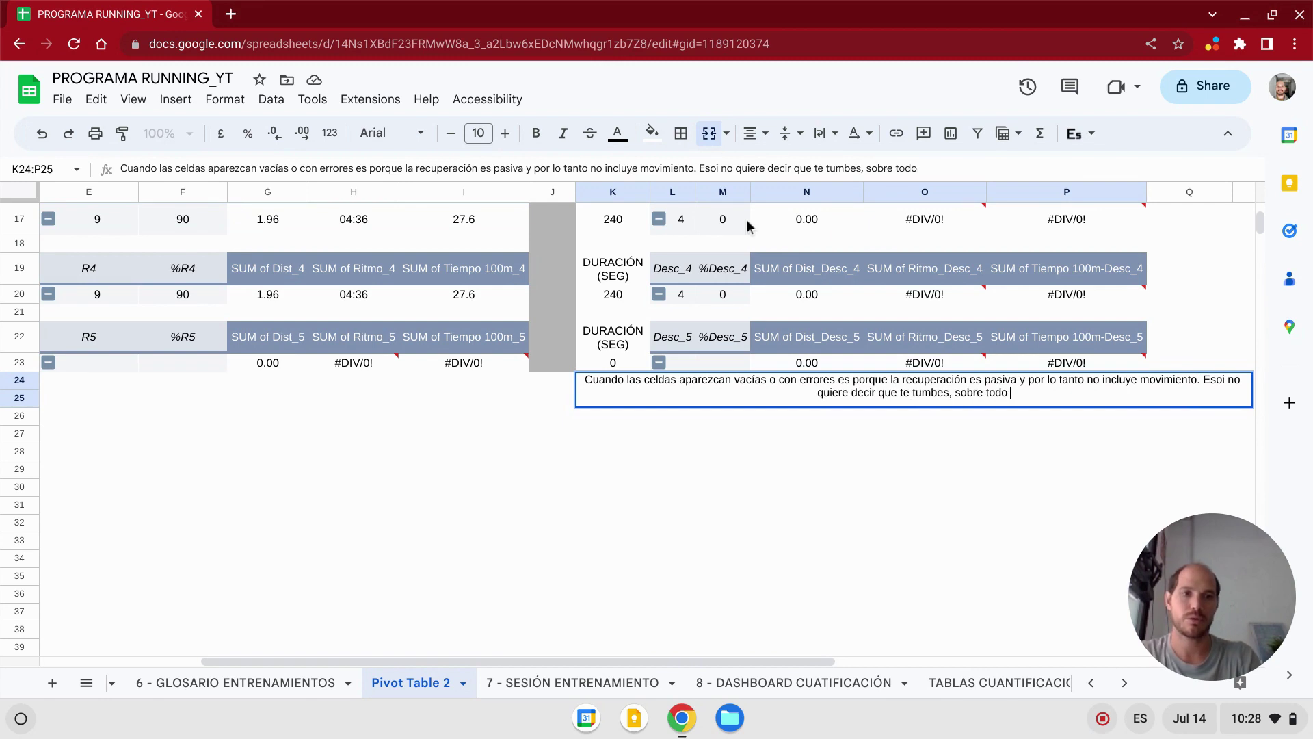
type(" cuando")
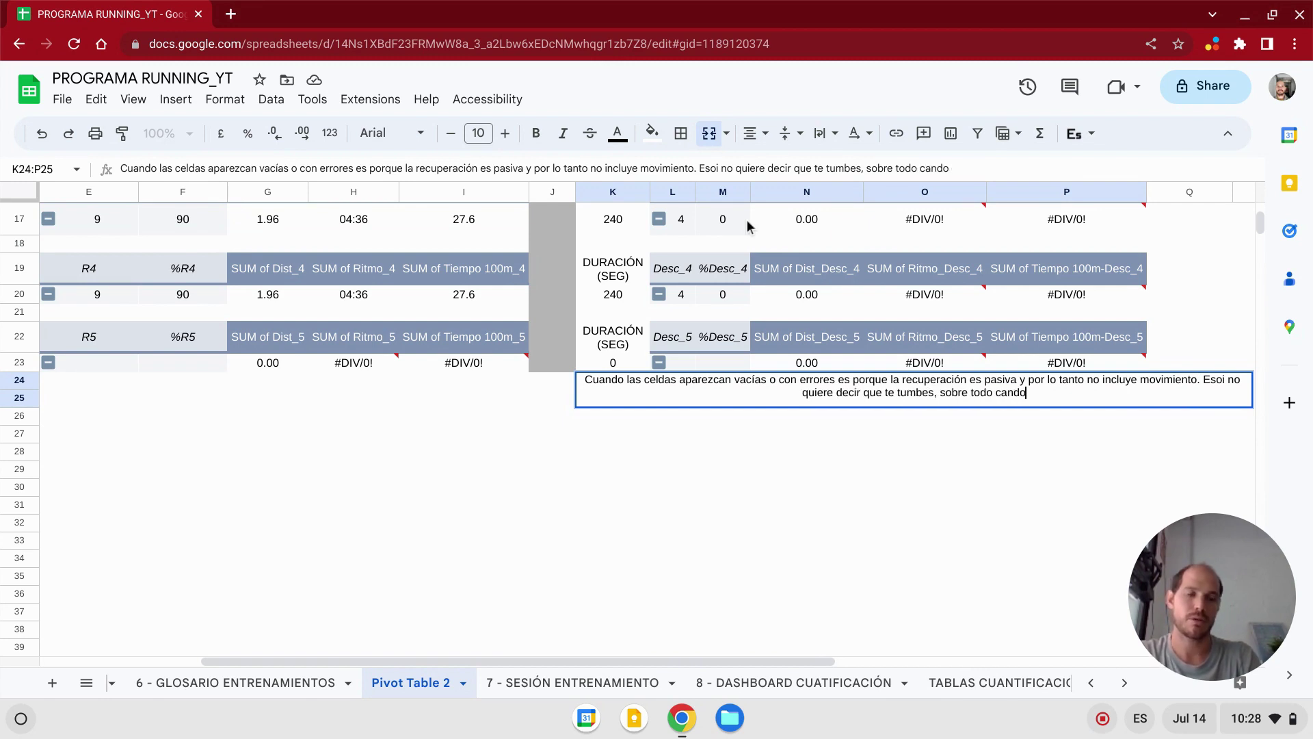
key("BackSpace")
key("BackSpace")
key("BackSpace")
key("BackSpace")
key("BackSpace")
type("uando se")
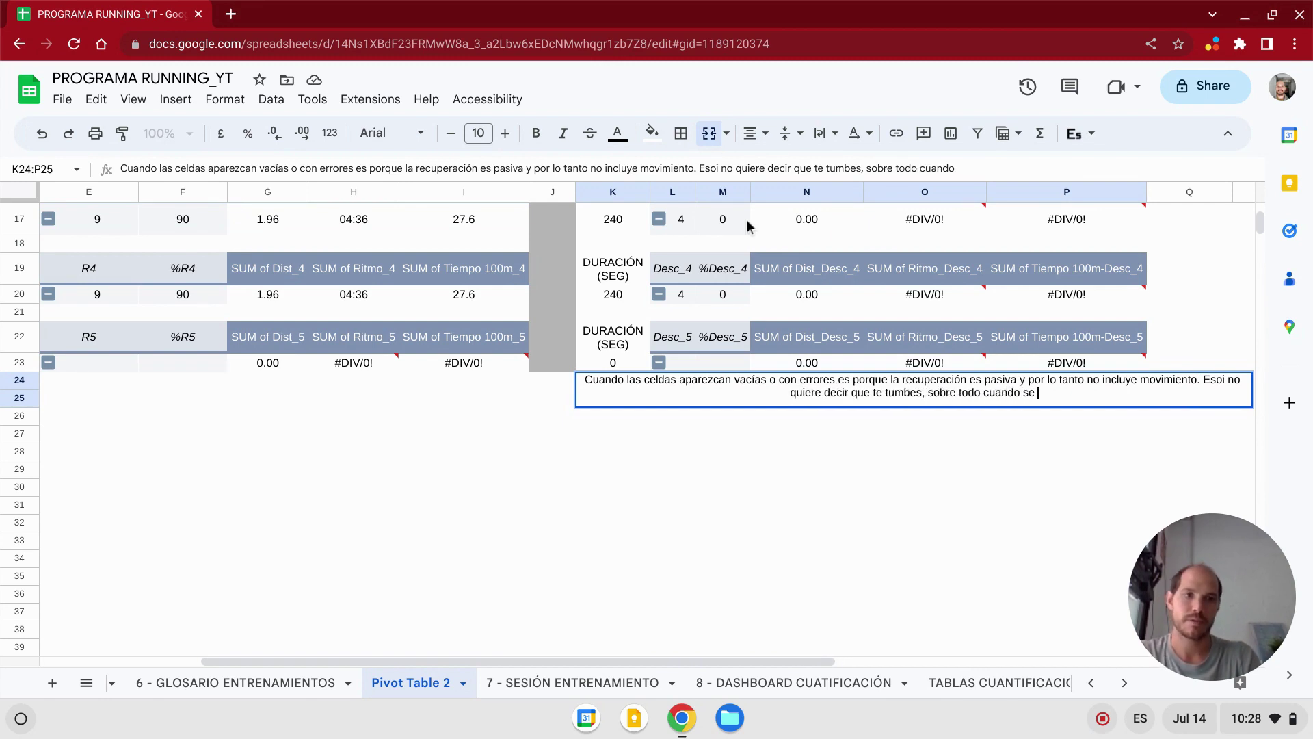
type(" trate de")
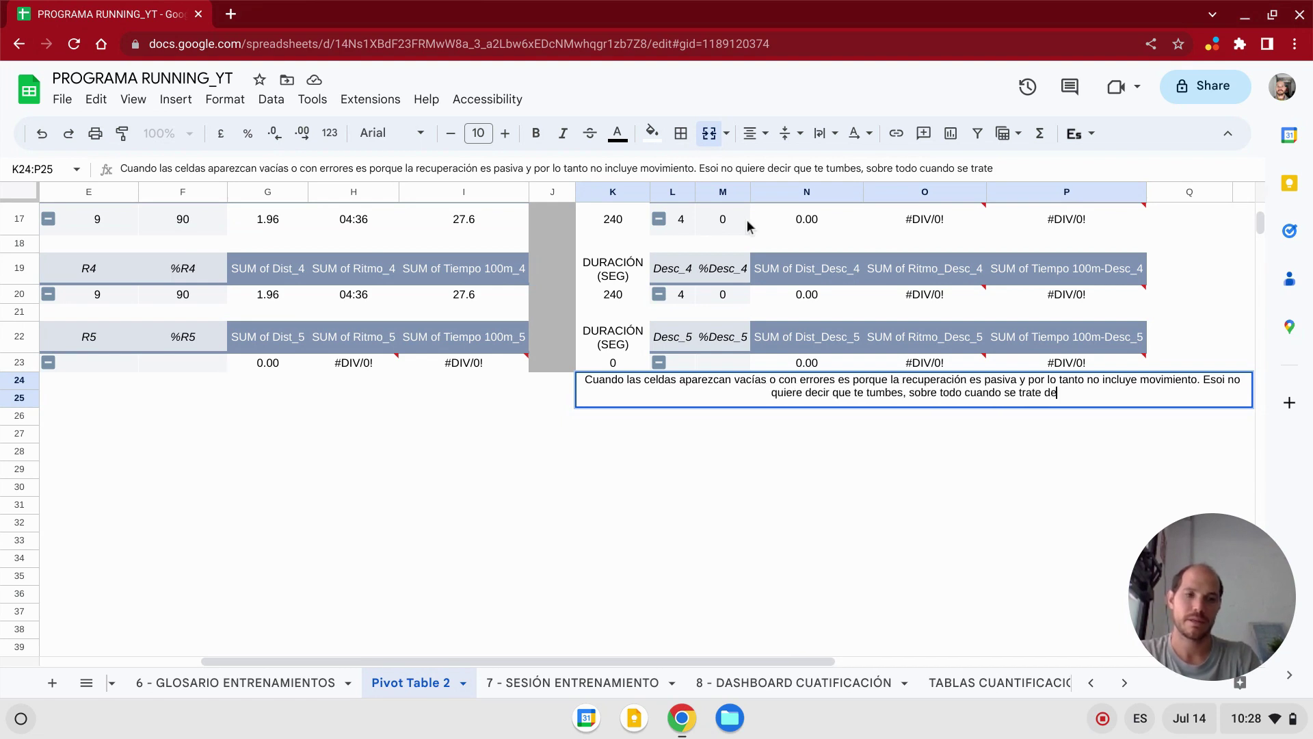
type(" series de alta")
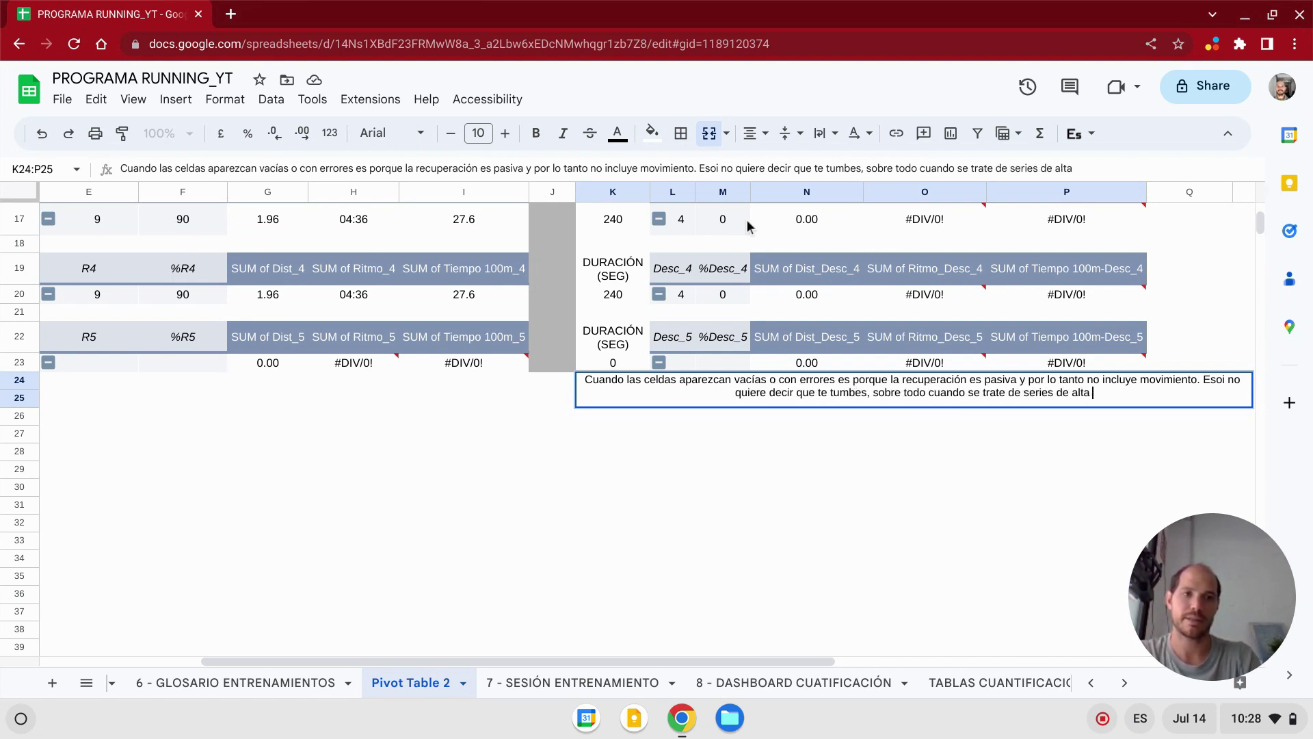
type(" intensidad.")
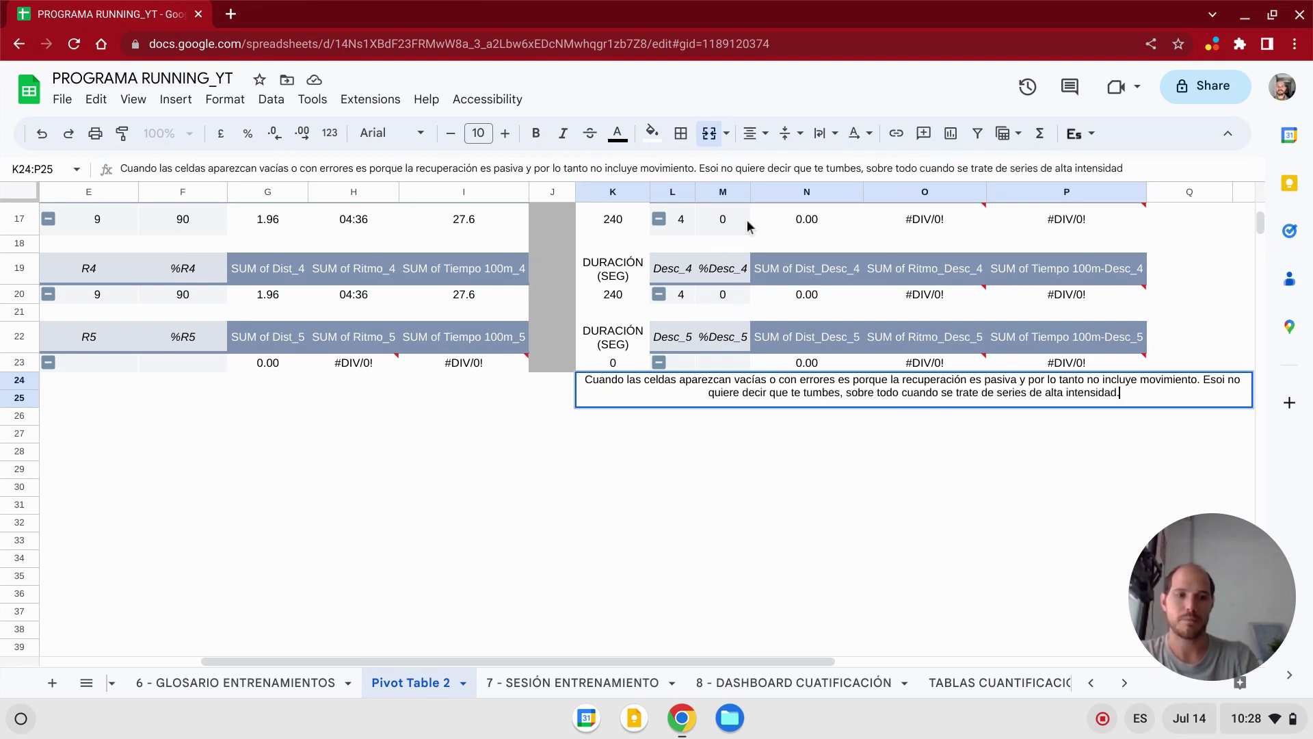
key("Return")
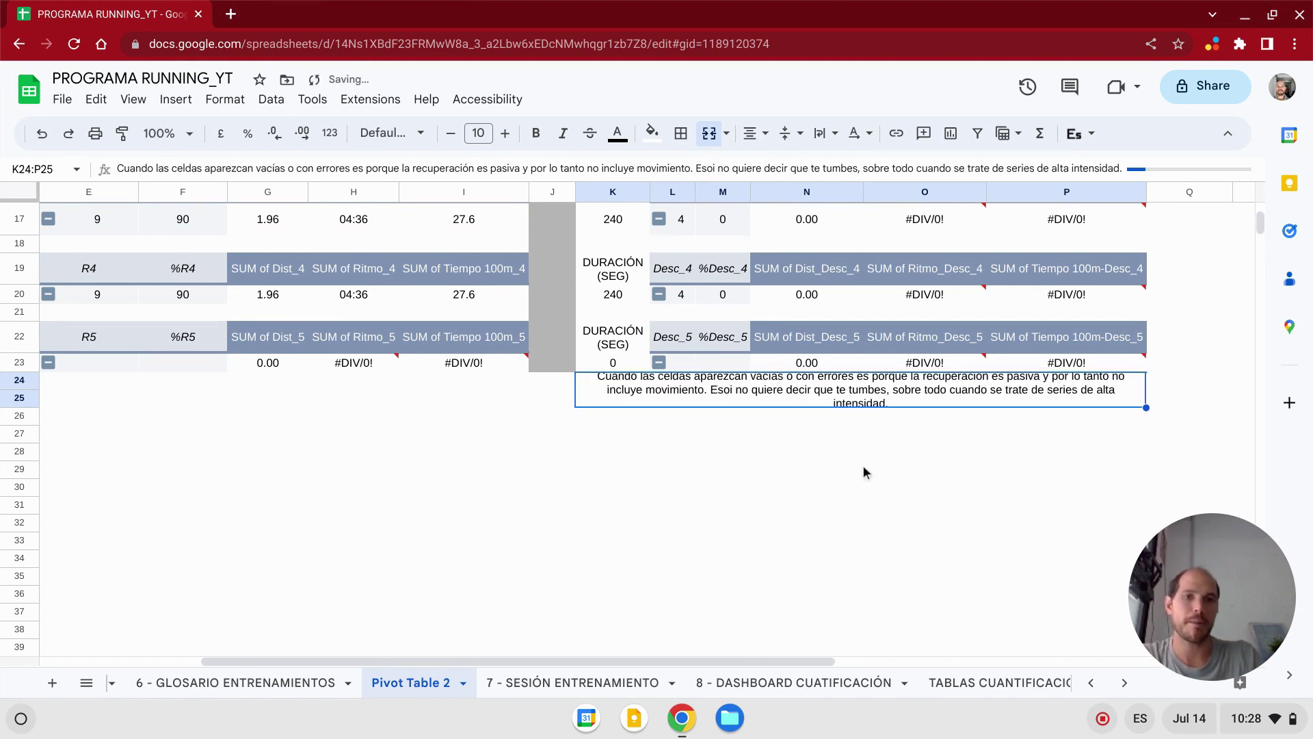
- Unmerge the note cell and re-merge it across K24:P26 so it wraps over three rows
left_click(601, 415)
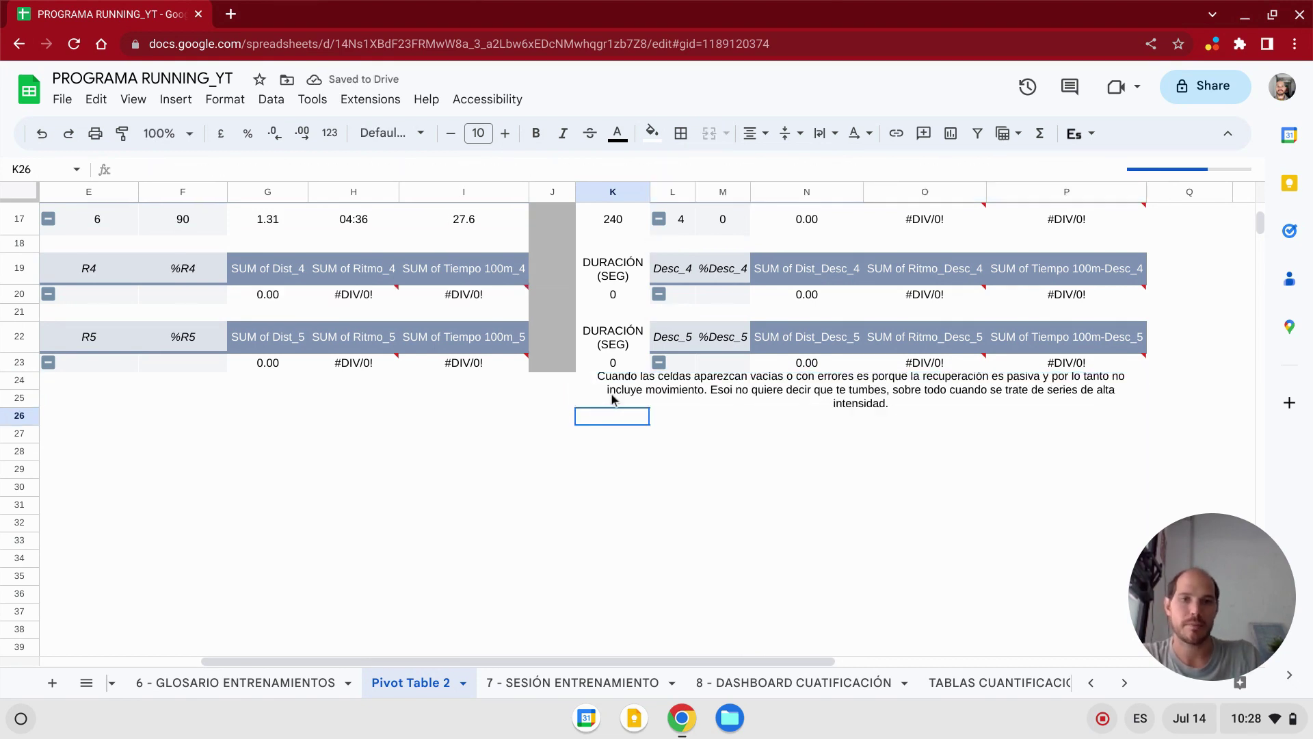
left_click(617, 389)
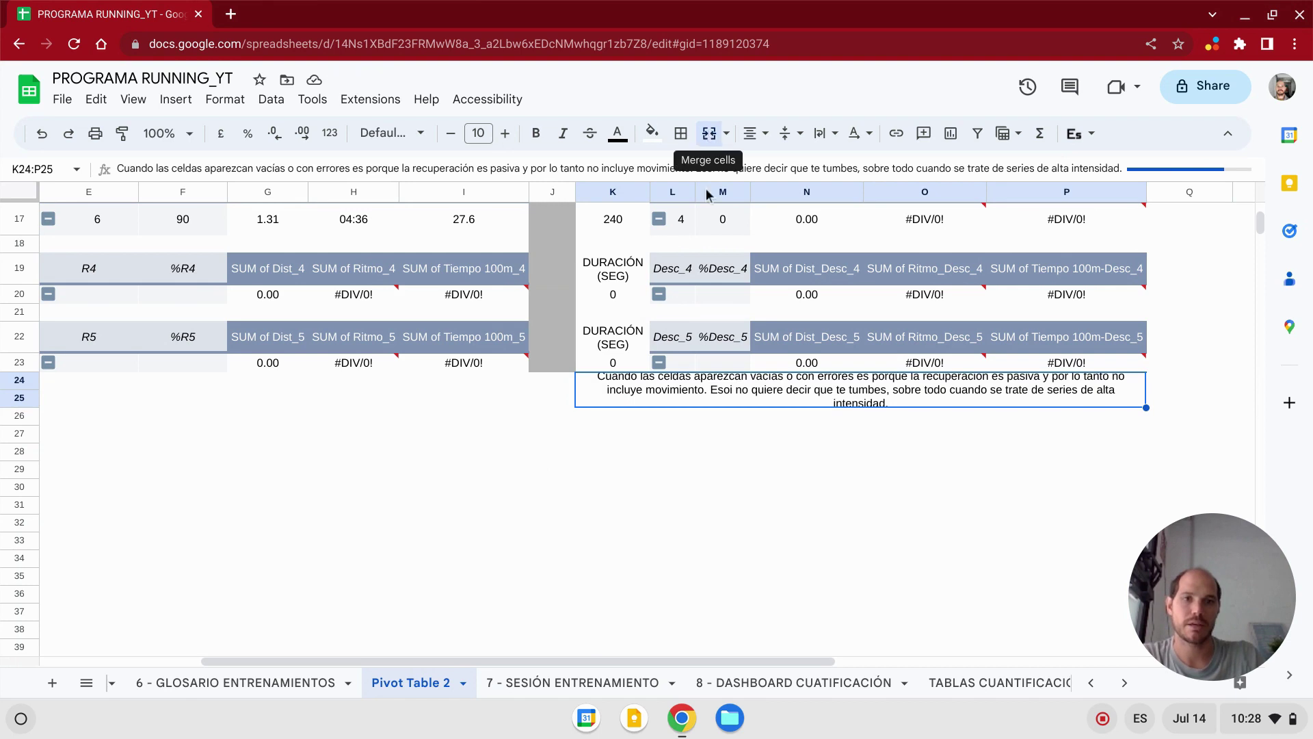
key("ctrl+z")
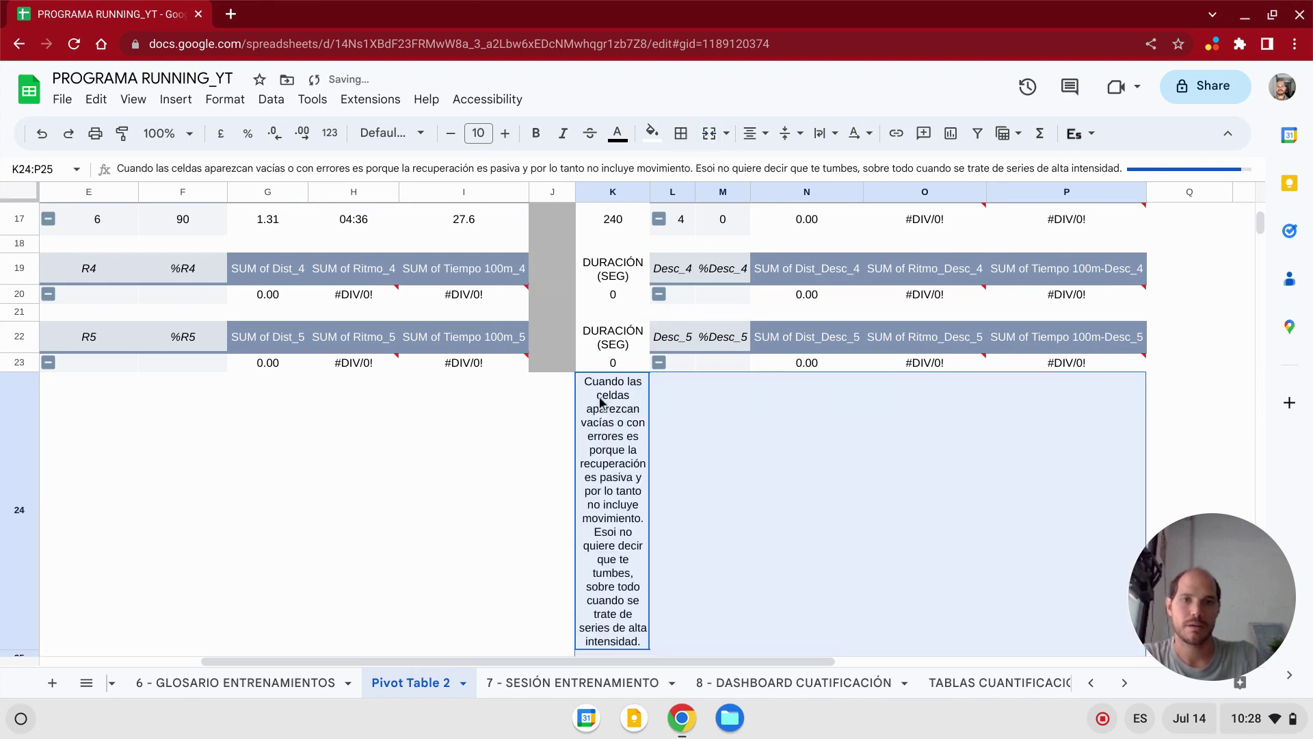
scroll(650, 438, "down", 2)
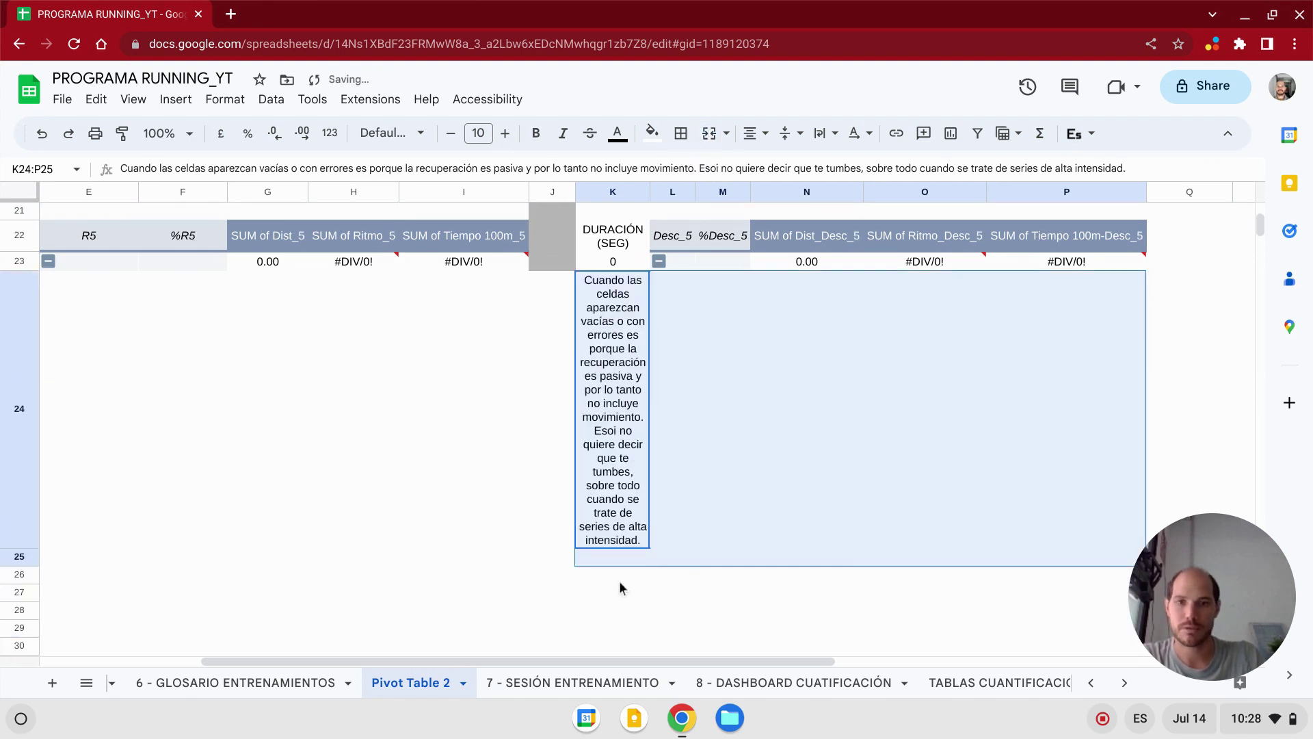
left_click(710, 134)
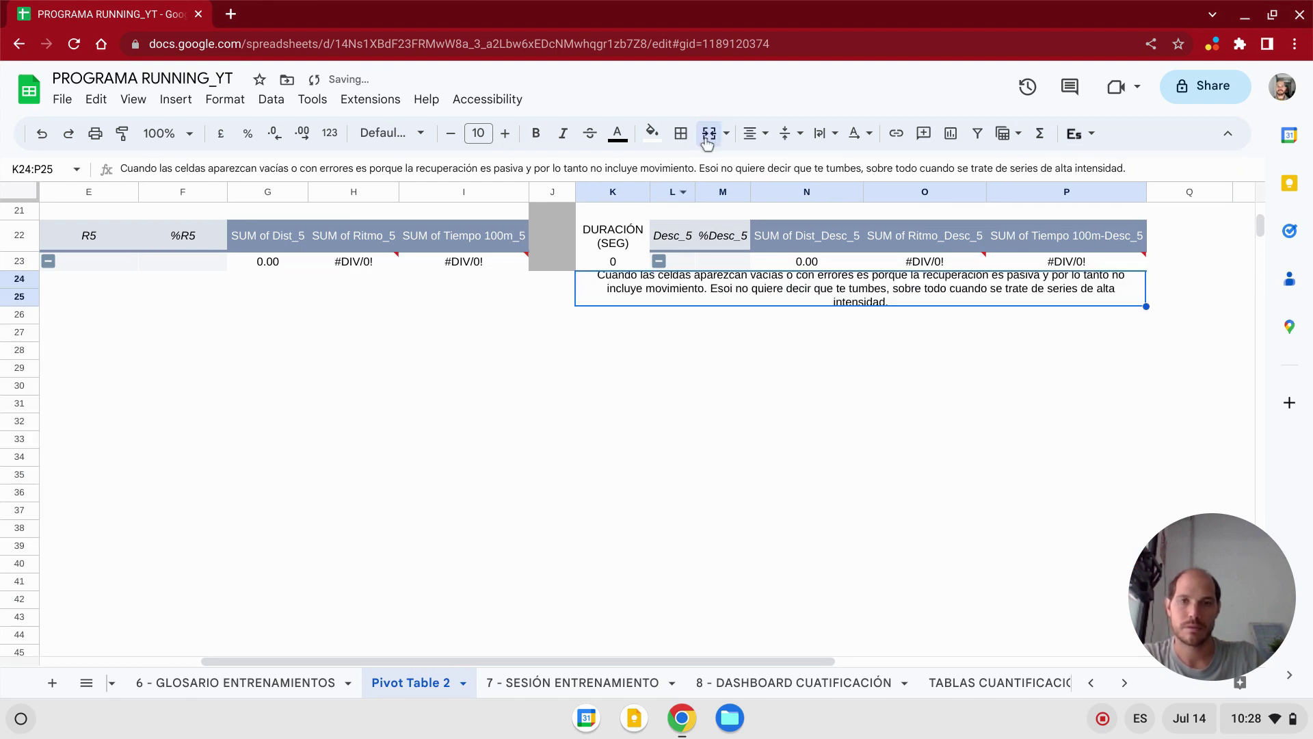
left_click(708, 135)
left_click(608, 577)
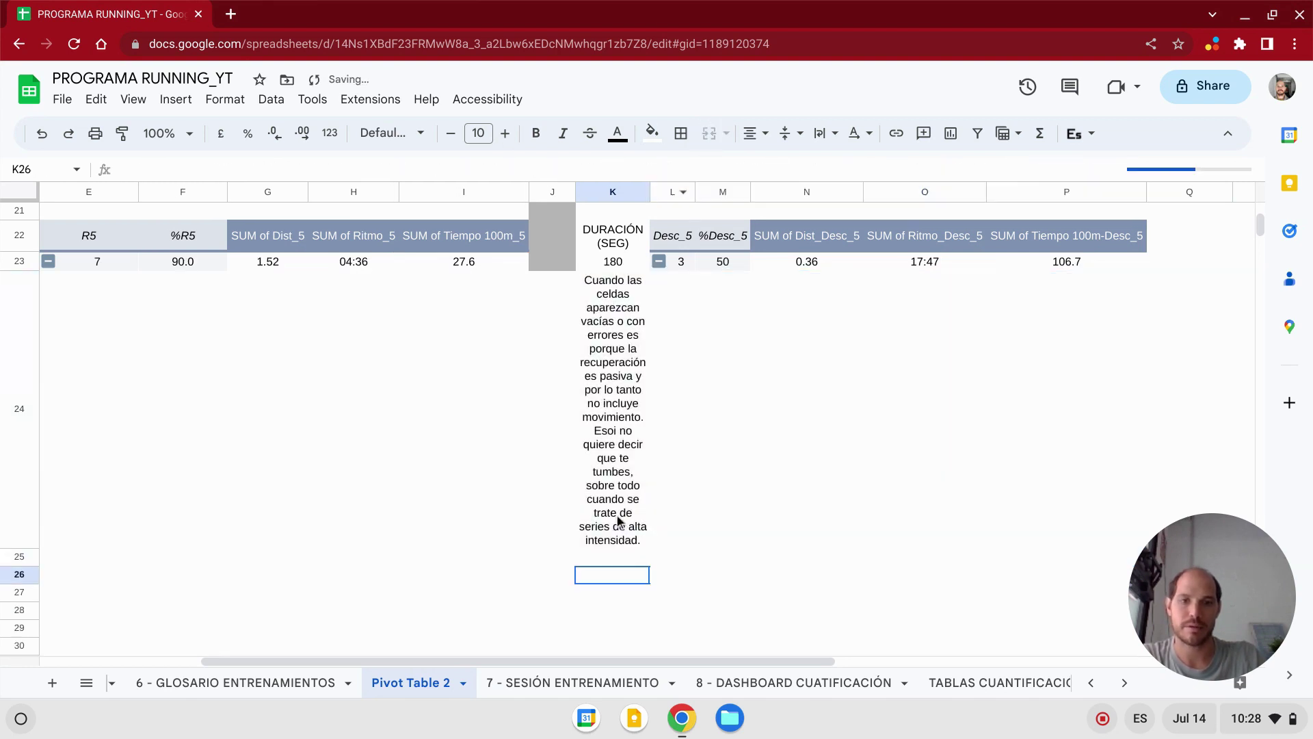
left_click_drag(619, 522, 1094, 358)
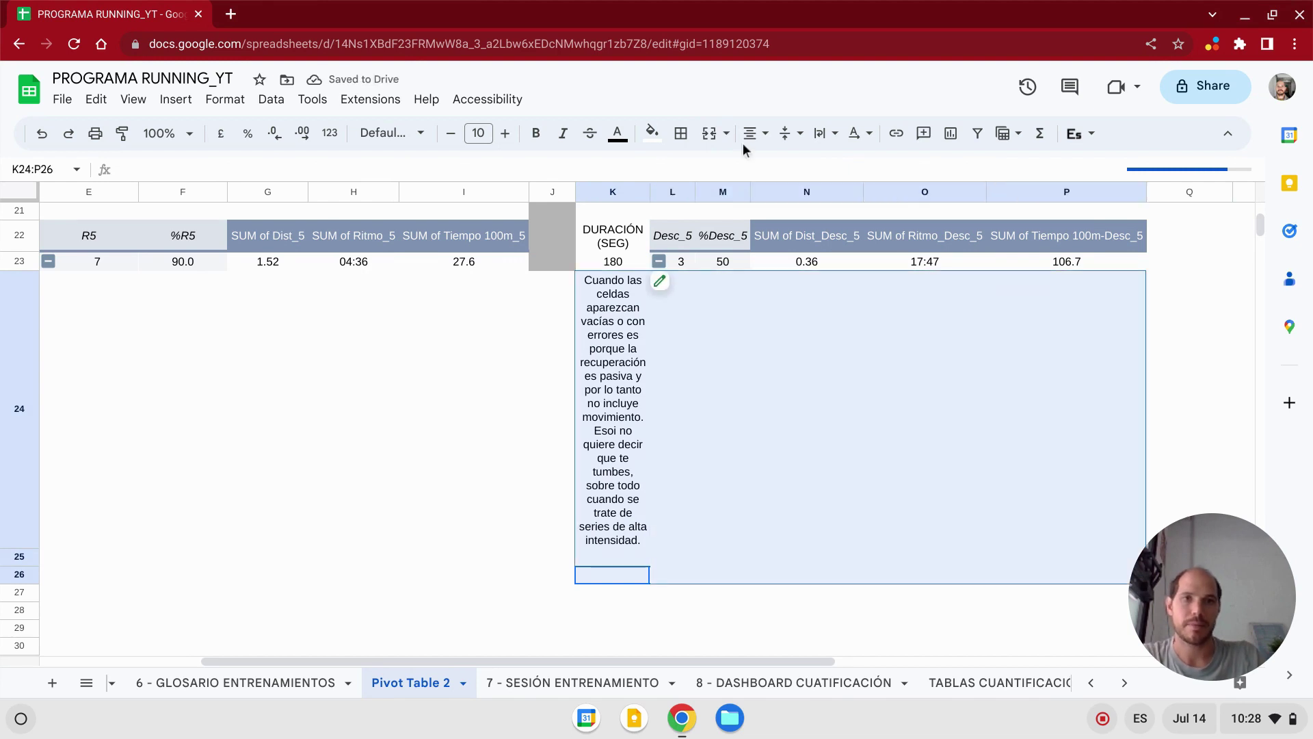
left_click(709, 134)
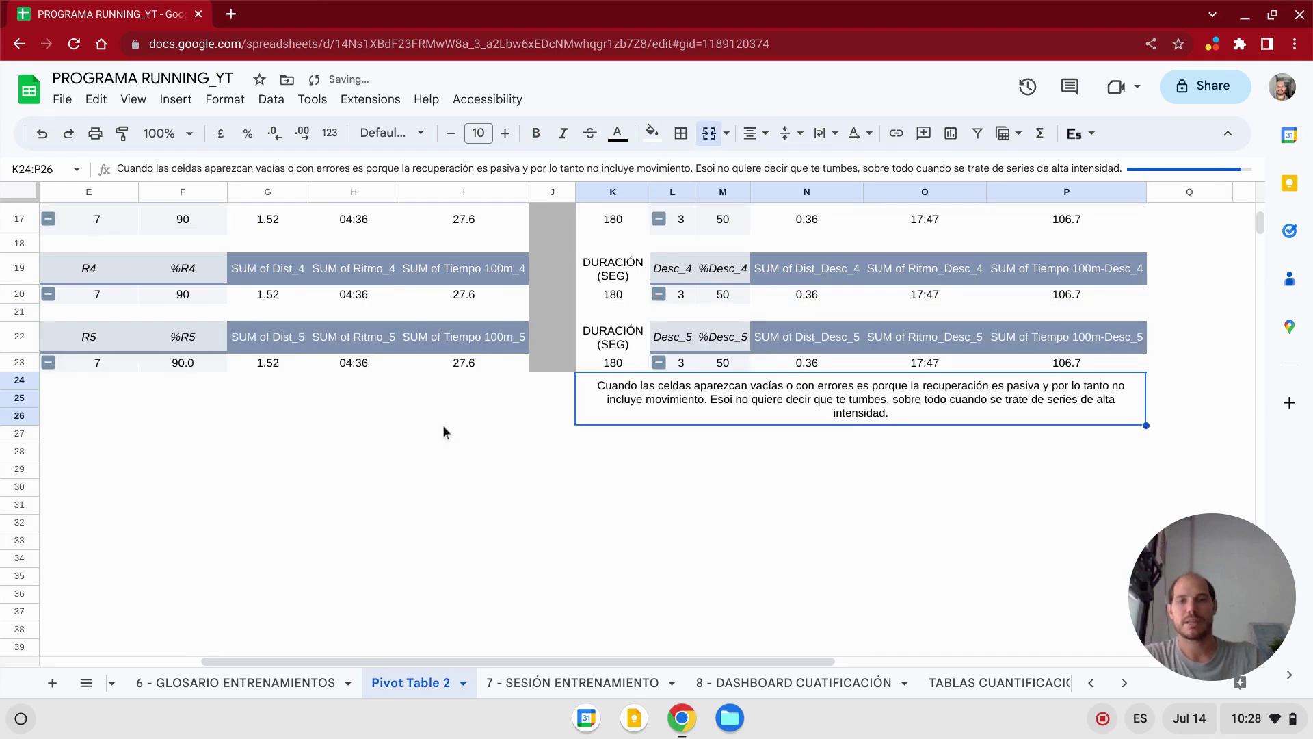
scroll(449, 414, "up", 3)
scroll(602, 637, "up", 2)
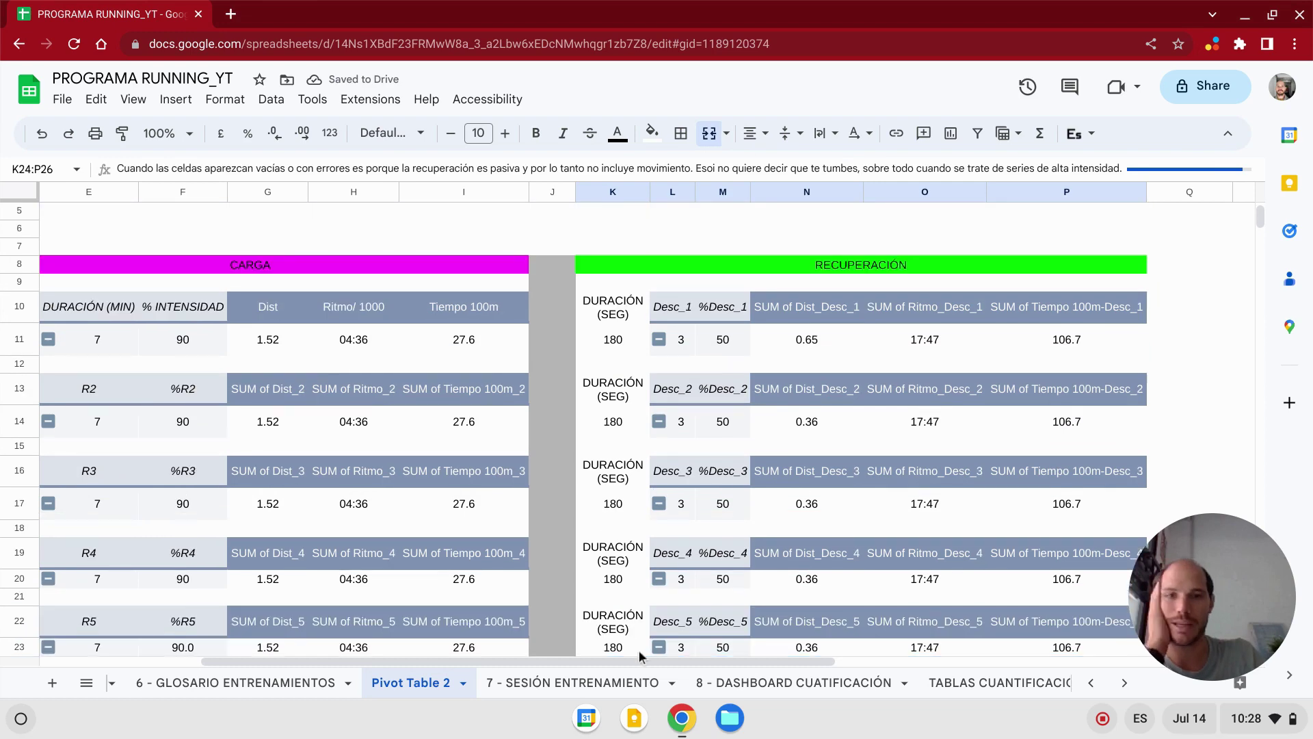
scroll(624, 474, "down", 2)
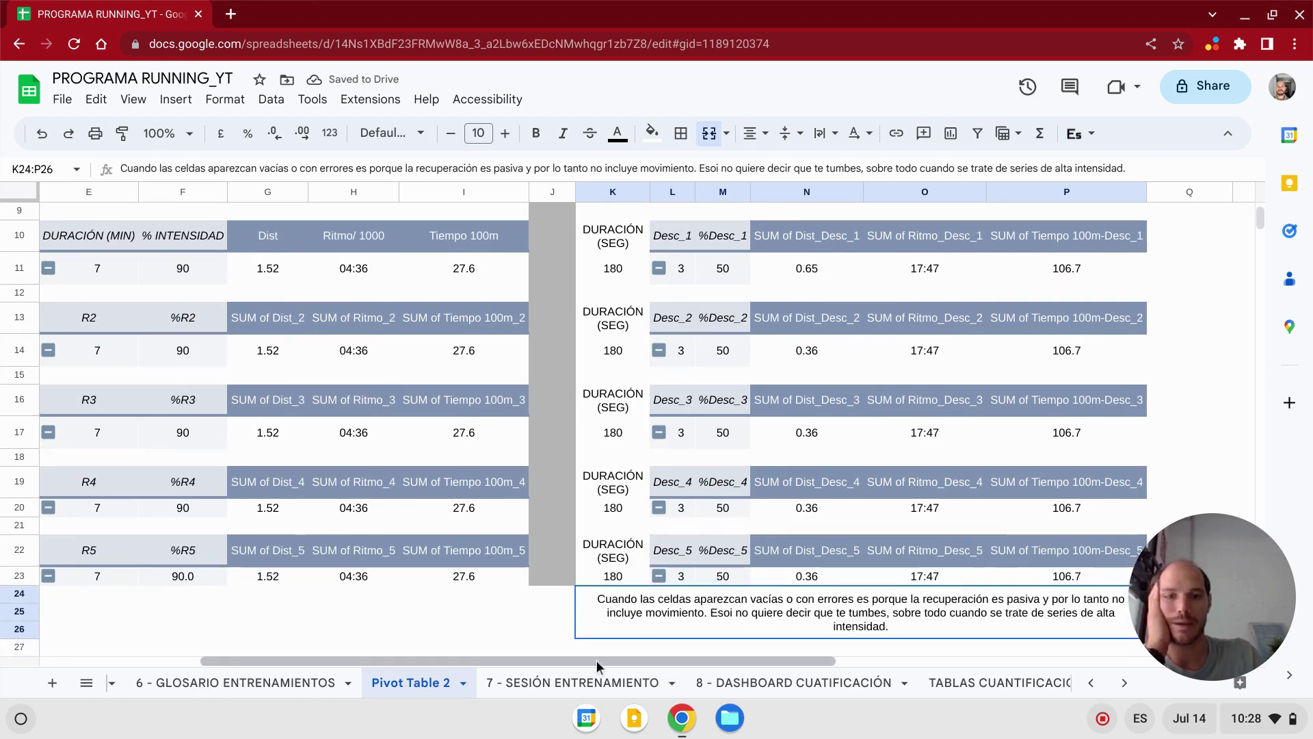
left_click_drag(596, 660, 437, 659)
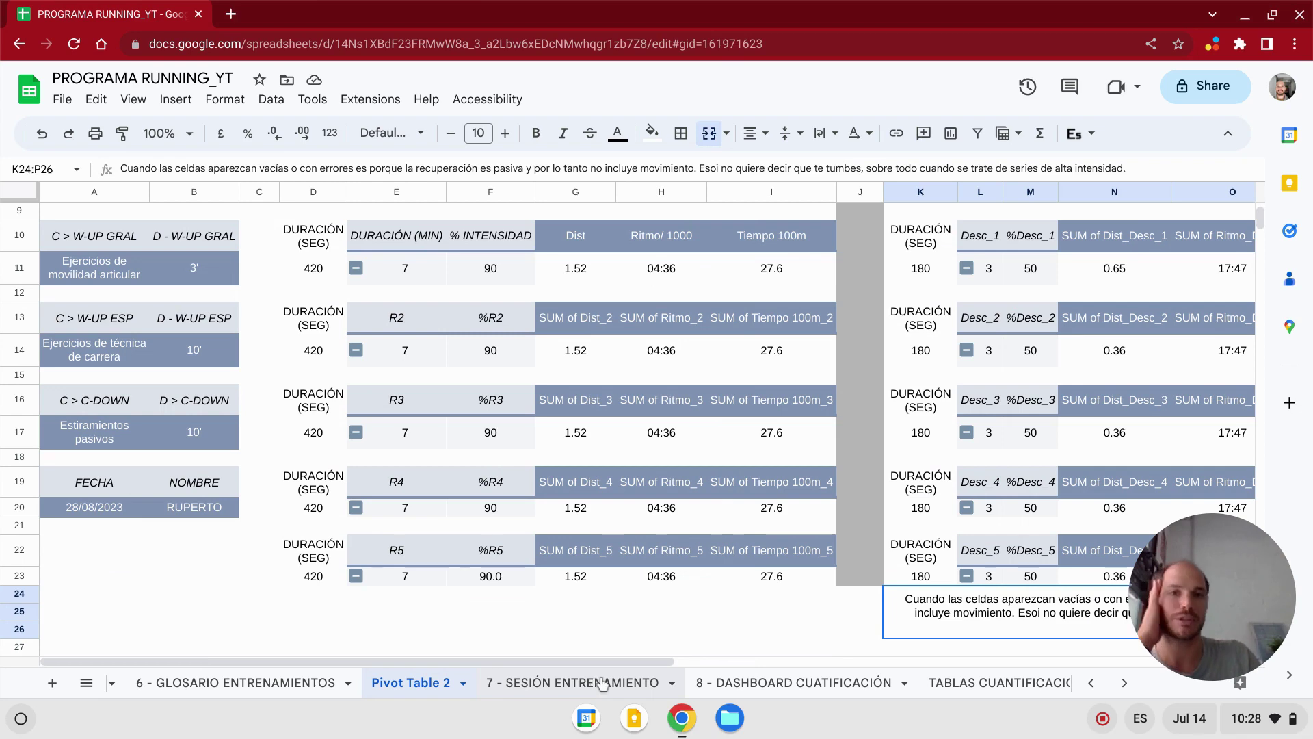
- Inspect the TOTAL (min) and TOTAL (km) results on the training sheet
scroll(487, 400, "down", 3)
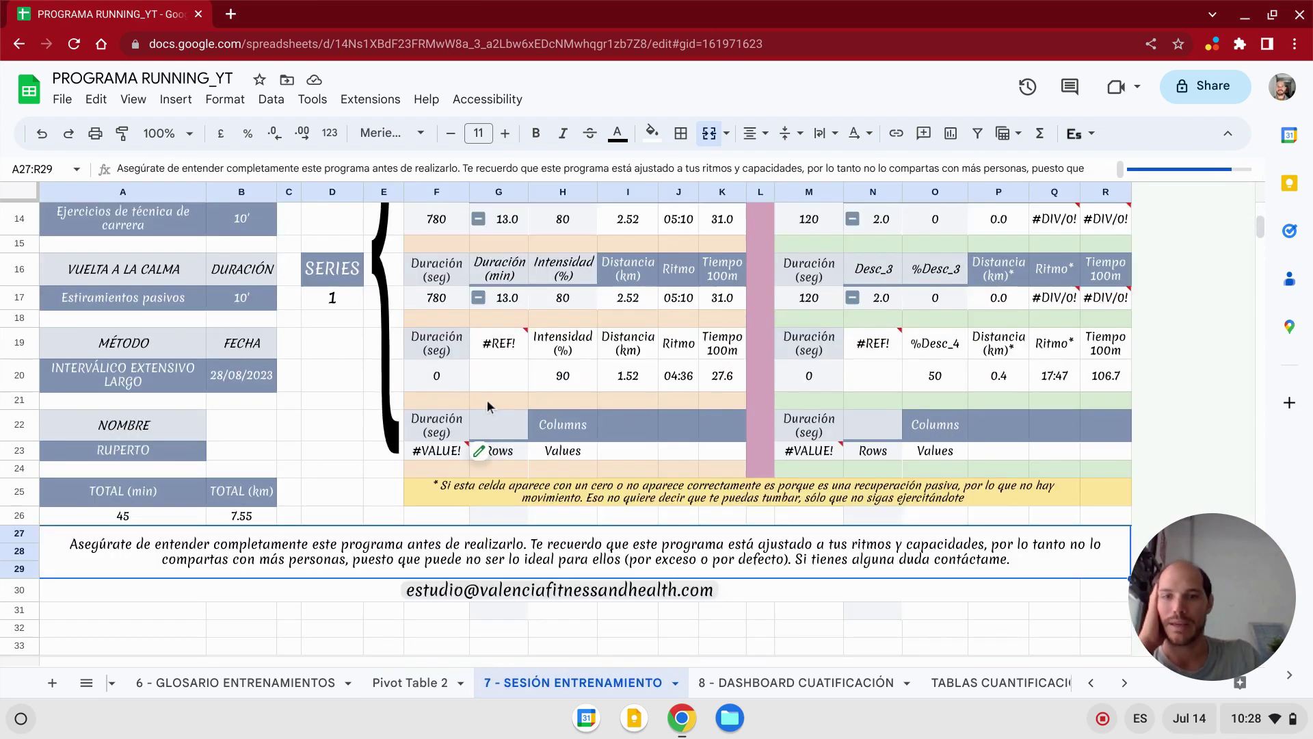
scroll(487, 400, "down", 1)
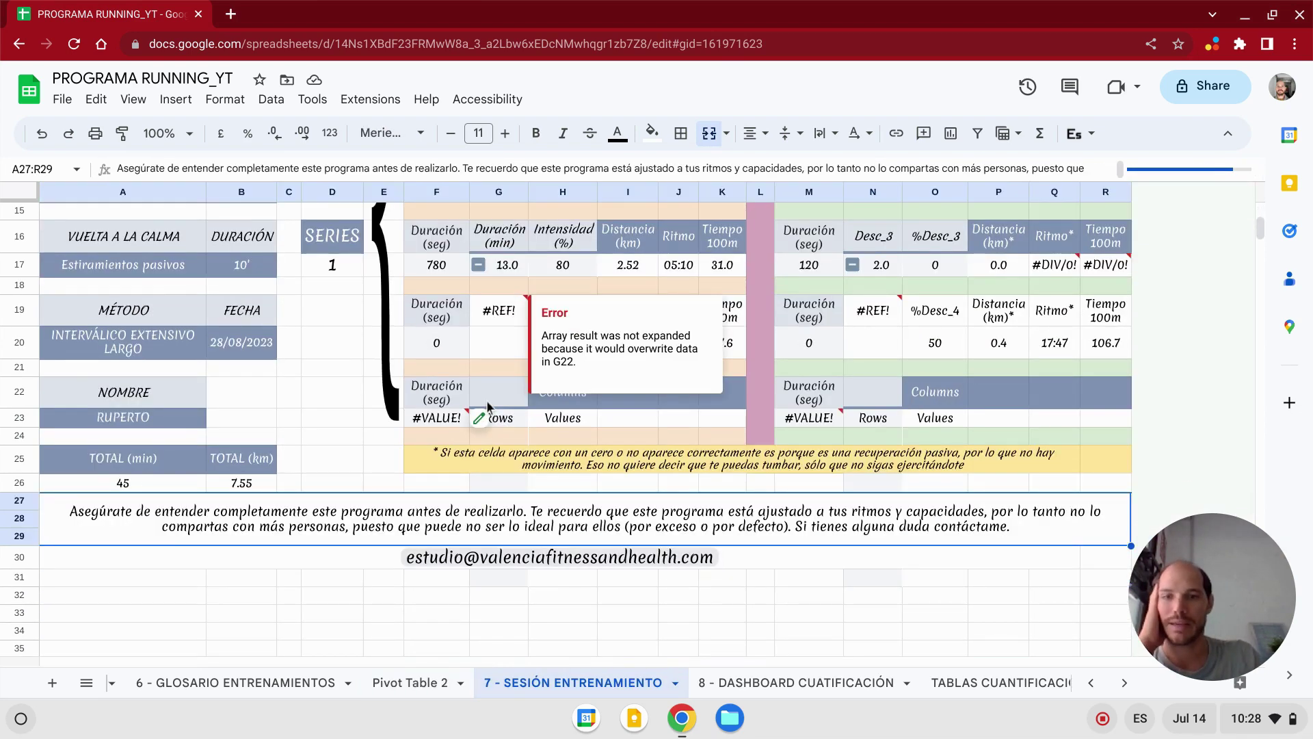
left_click(91, 459)
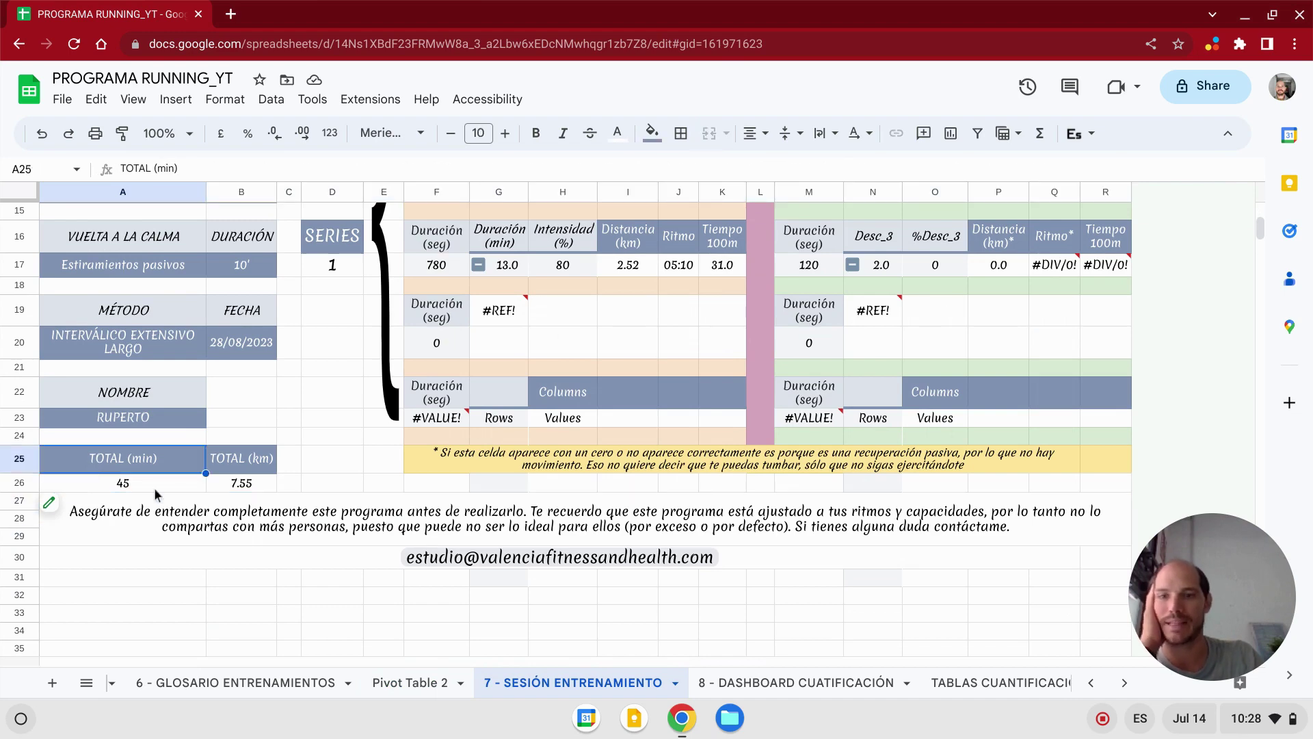
left_click(251, 468)
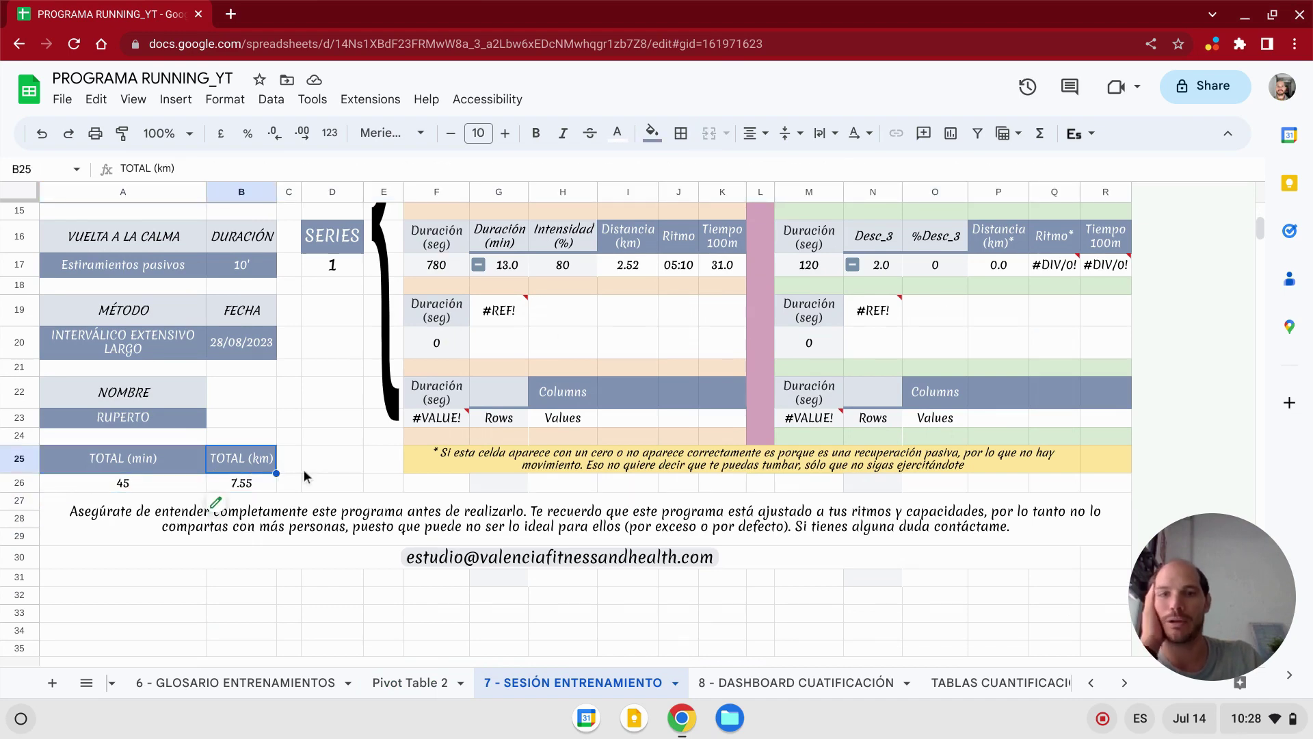
scroll(526, 496, "up", 3)
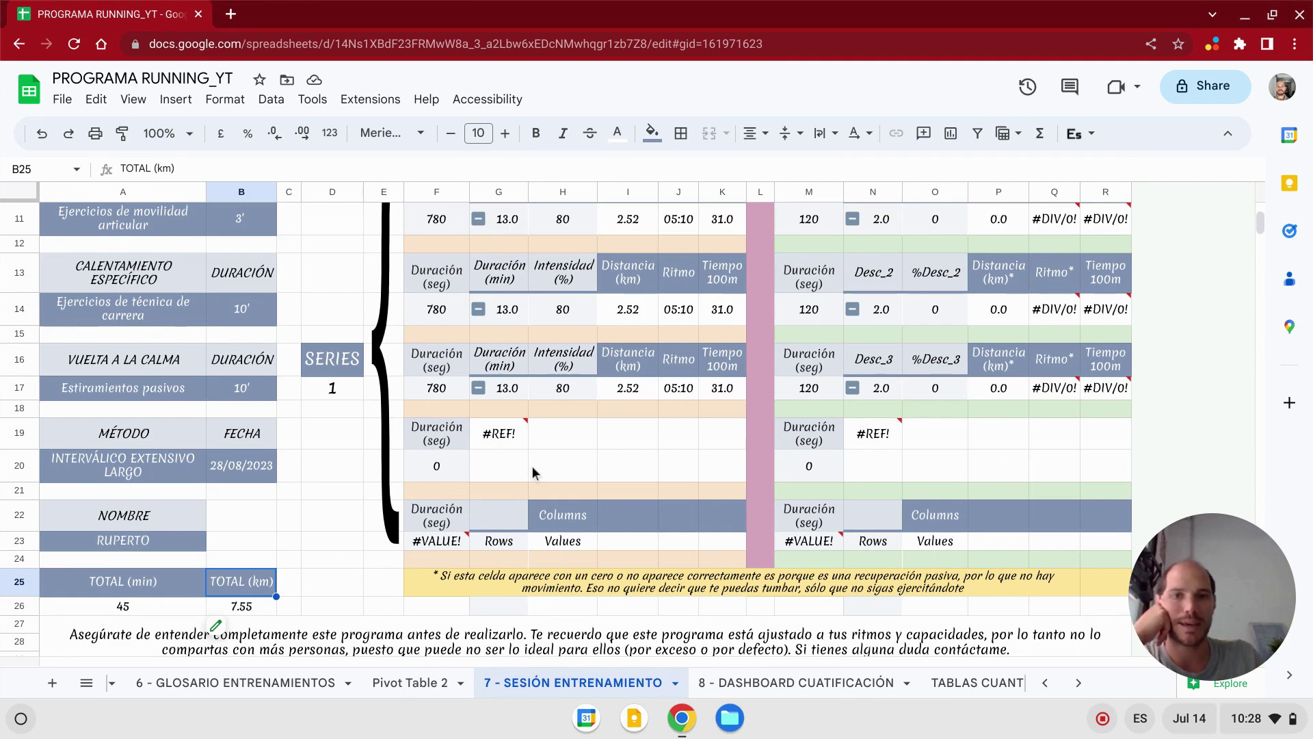
scroll(534, 472, "up", 3)
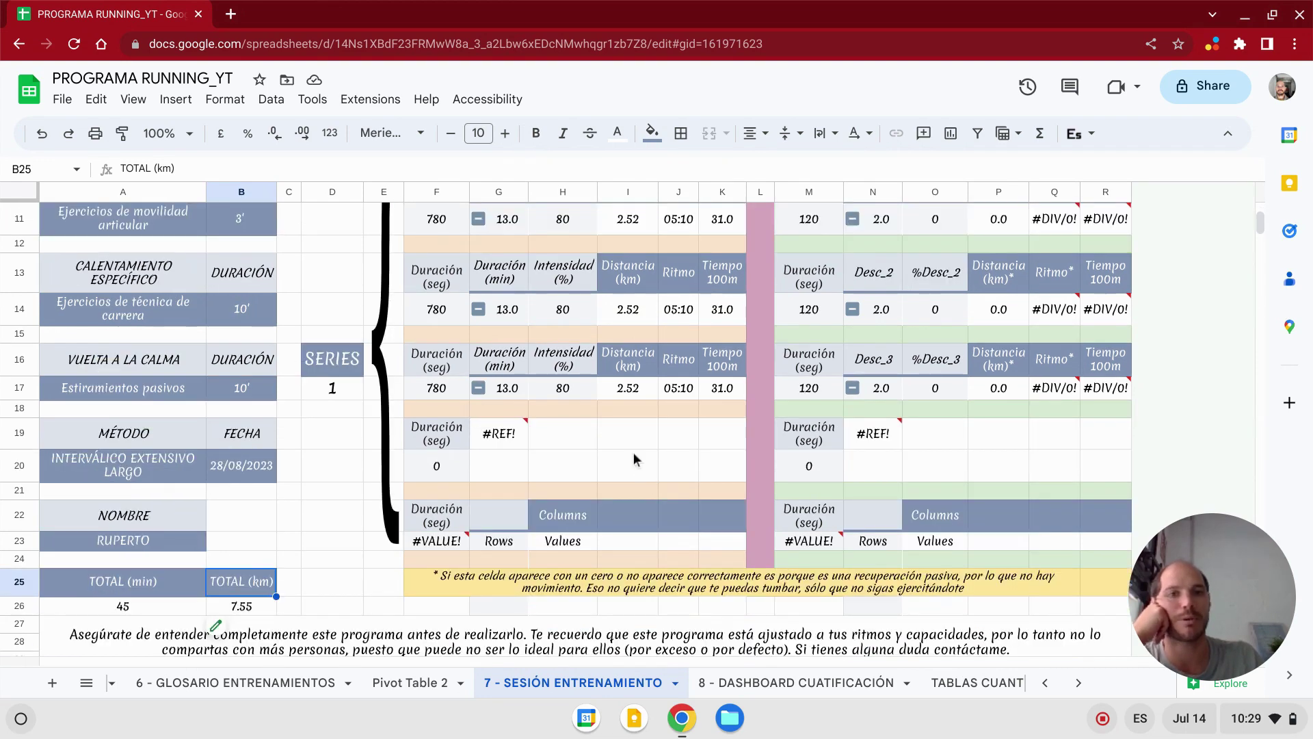
scroll(632, 451, "up", 1)
scroll(631, 446, "down", 2)
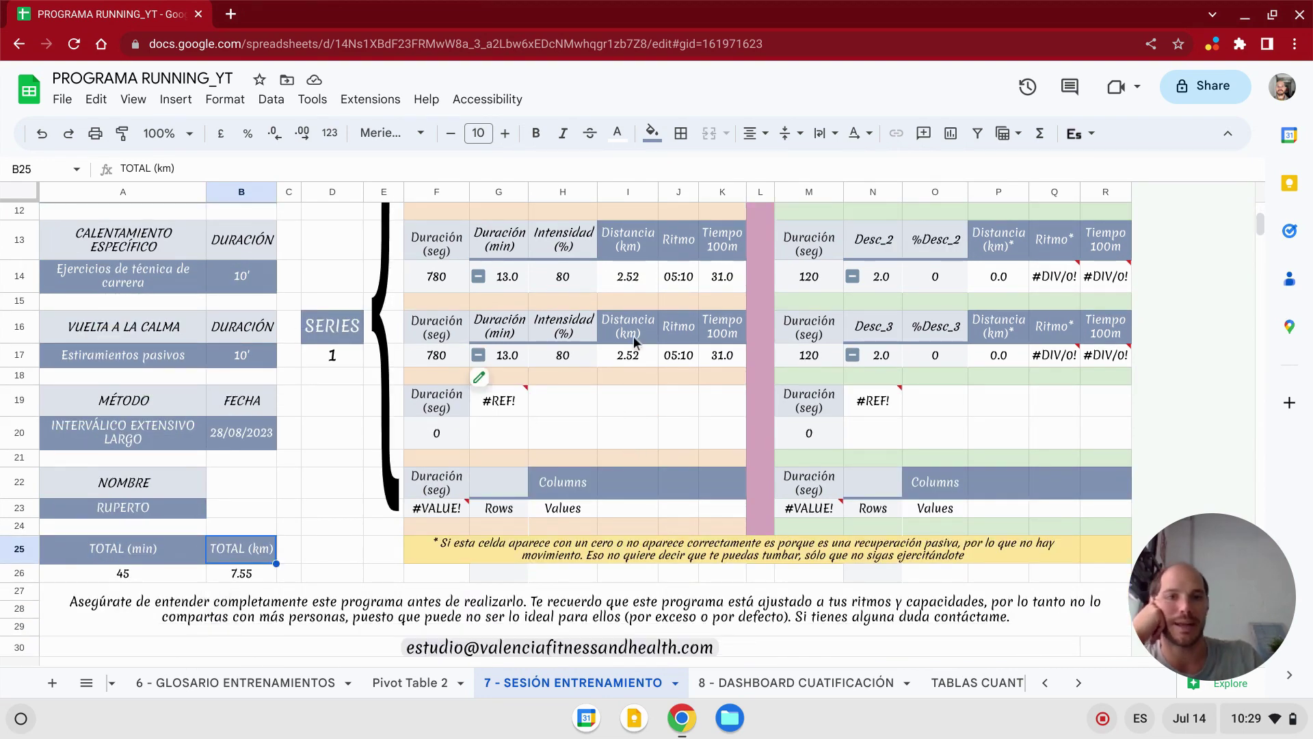
scroll(635, 342, "up", 2)
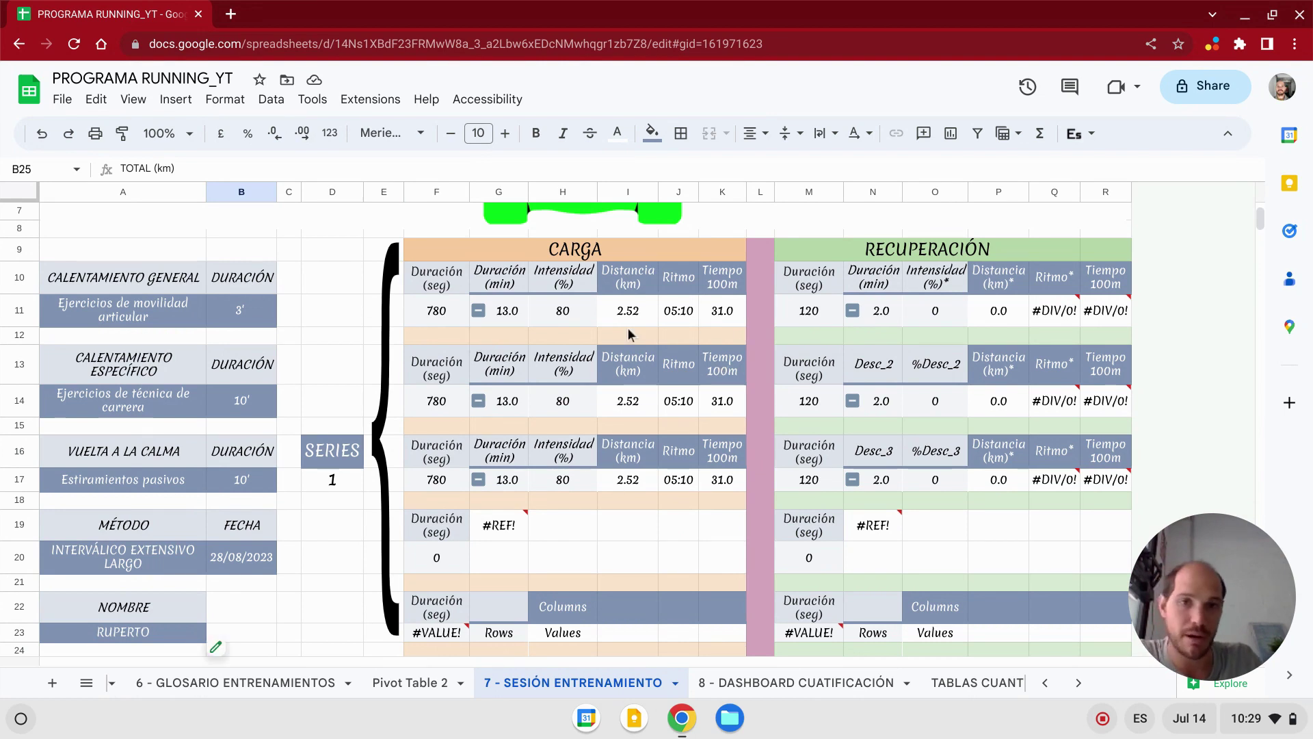
scroll(687, 346, "down", 1)
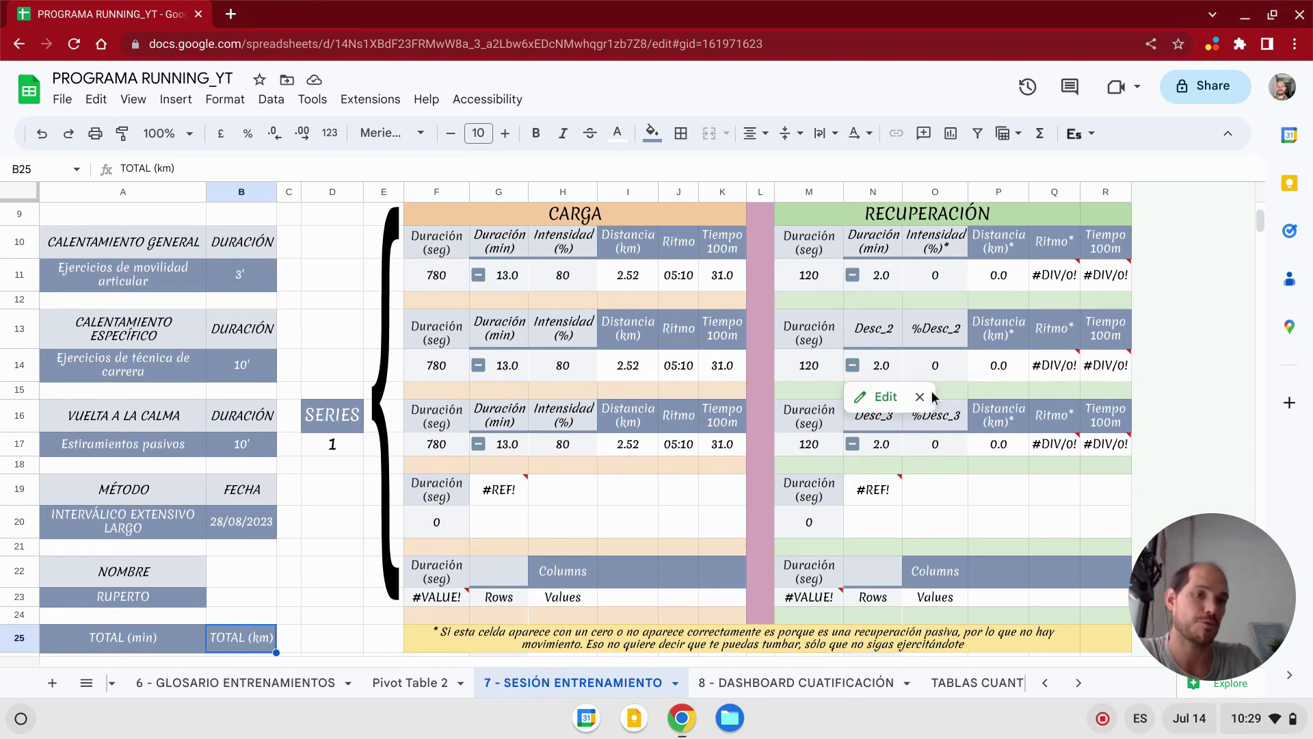
mouse_move(1053, 310)
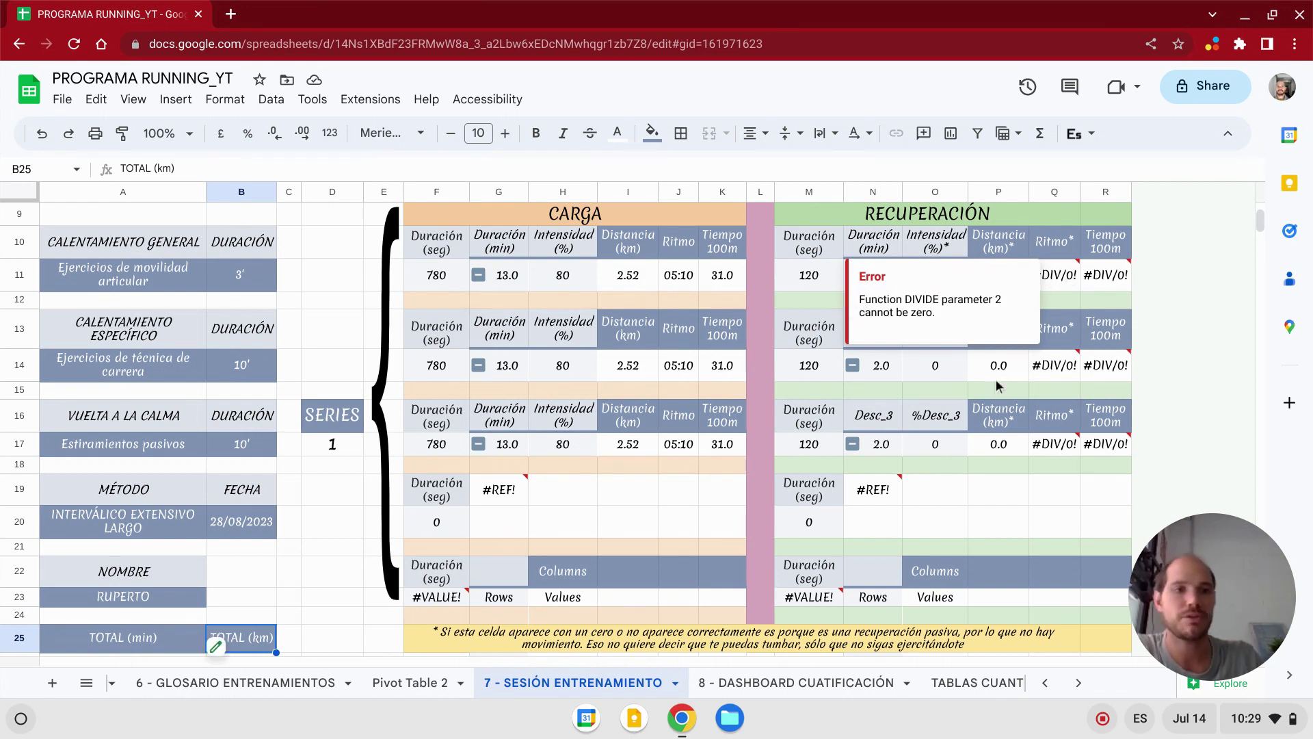
scroll(754, 428, "down", 3)
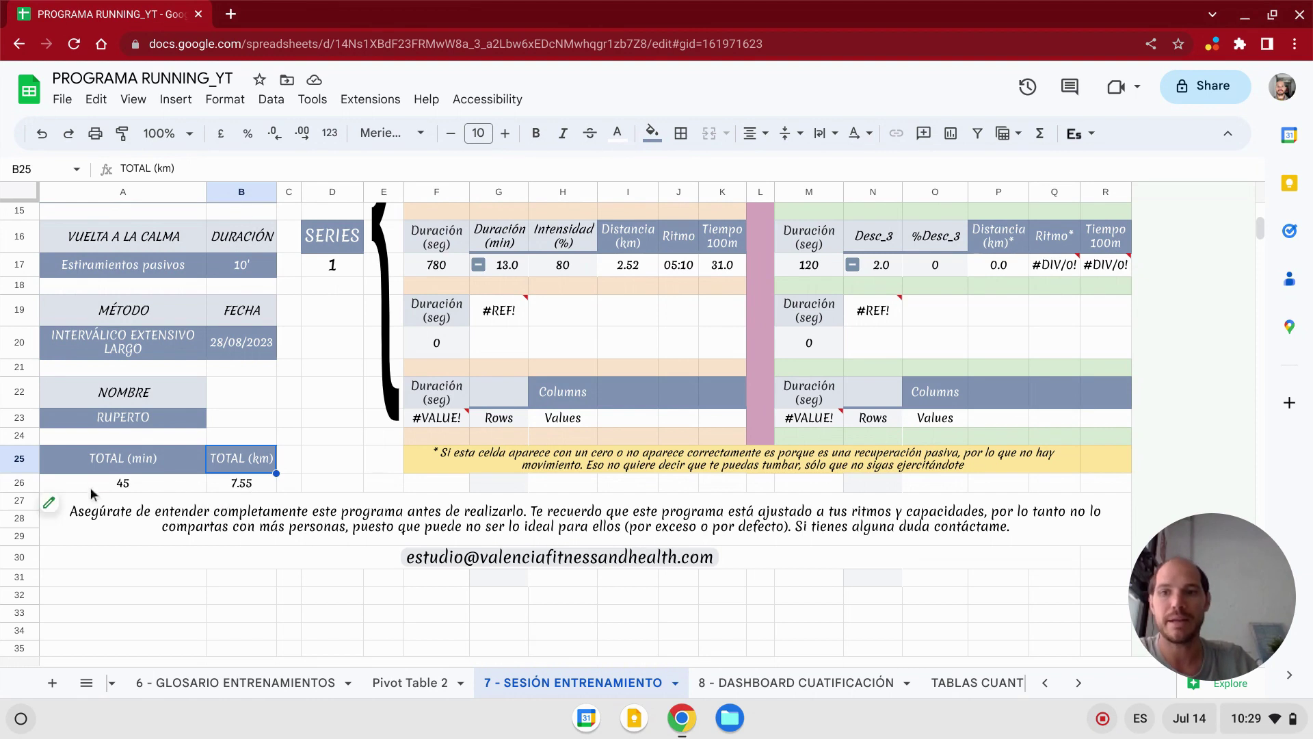
- Open and close the TOTAL (min) pivot editor, select SERIES cell D16, then go to Pivot Table 2
left_click(126, 483)
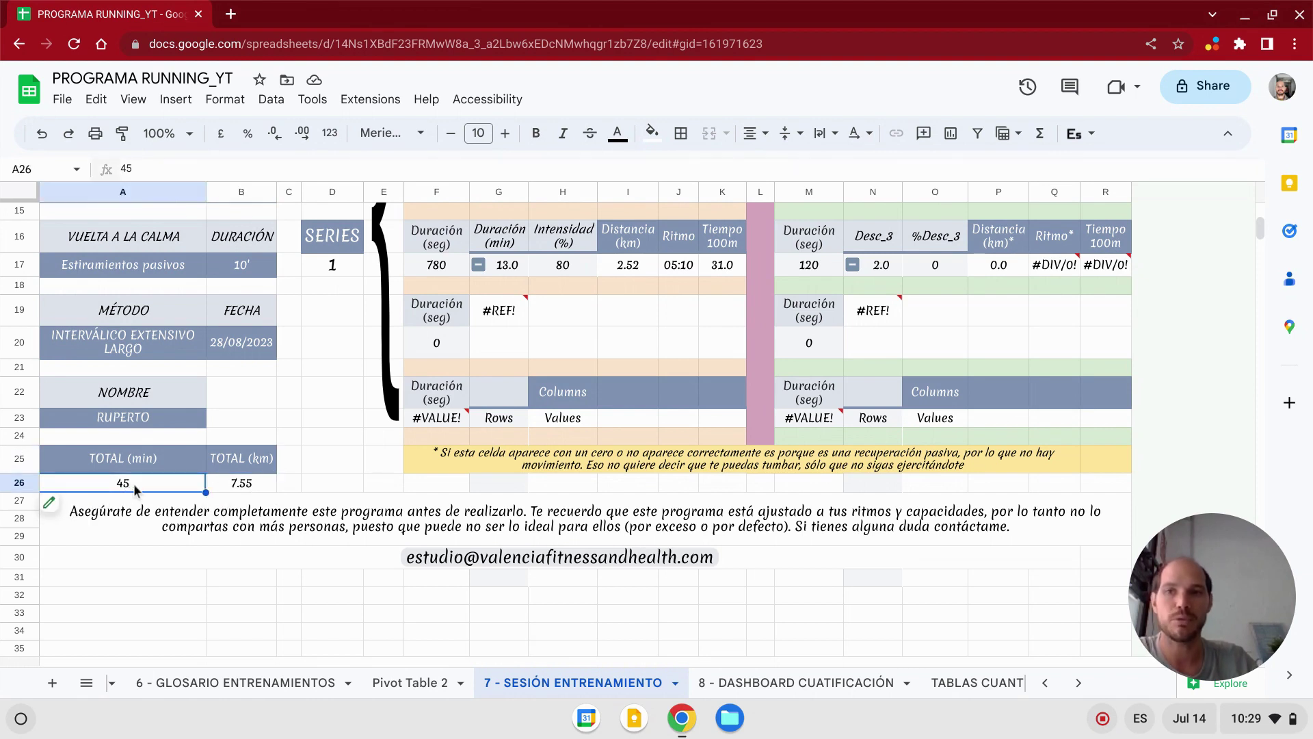
left_click(80, 508)
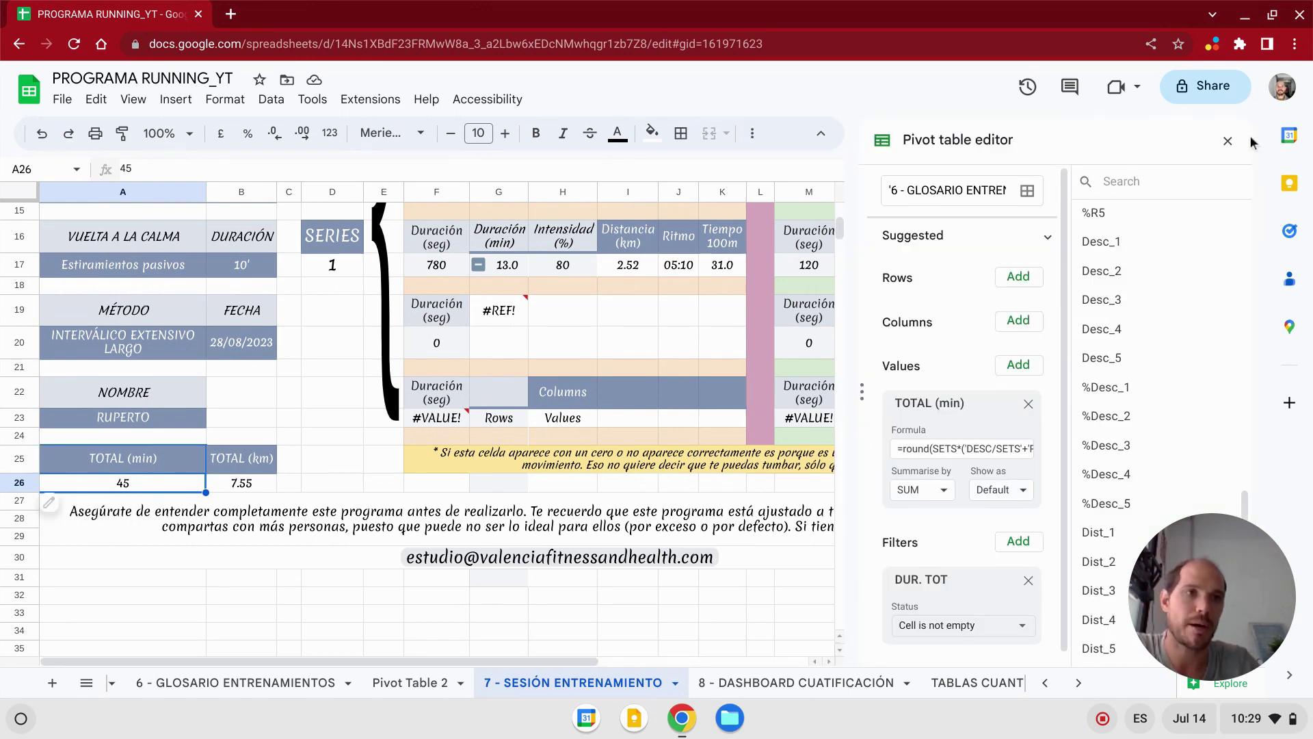
left_click(1228, 141)
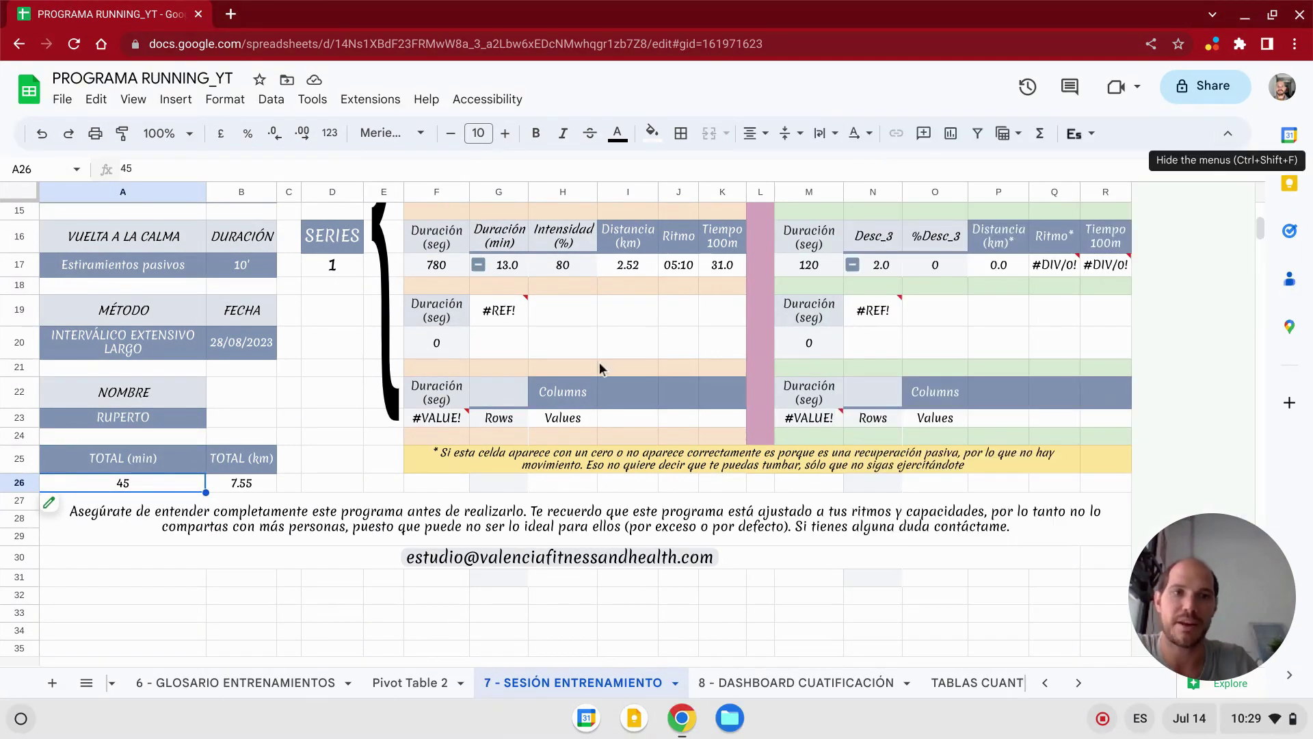
scroll(341, 414, "up", 2)
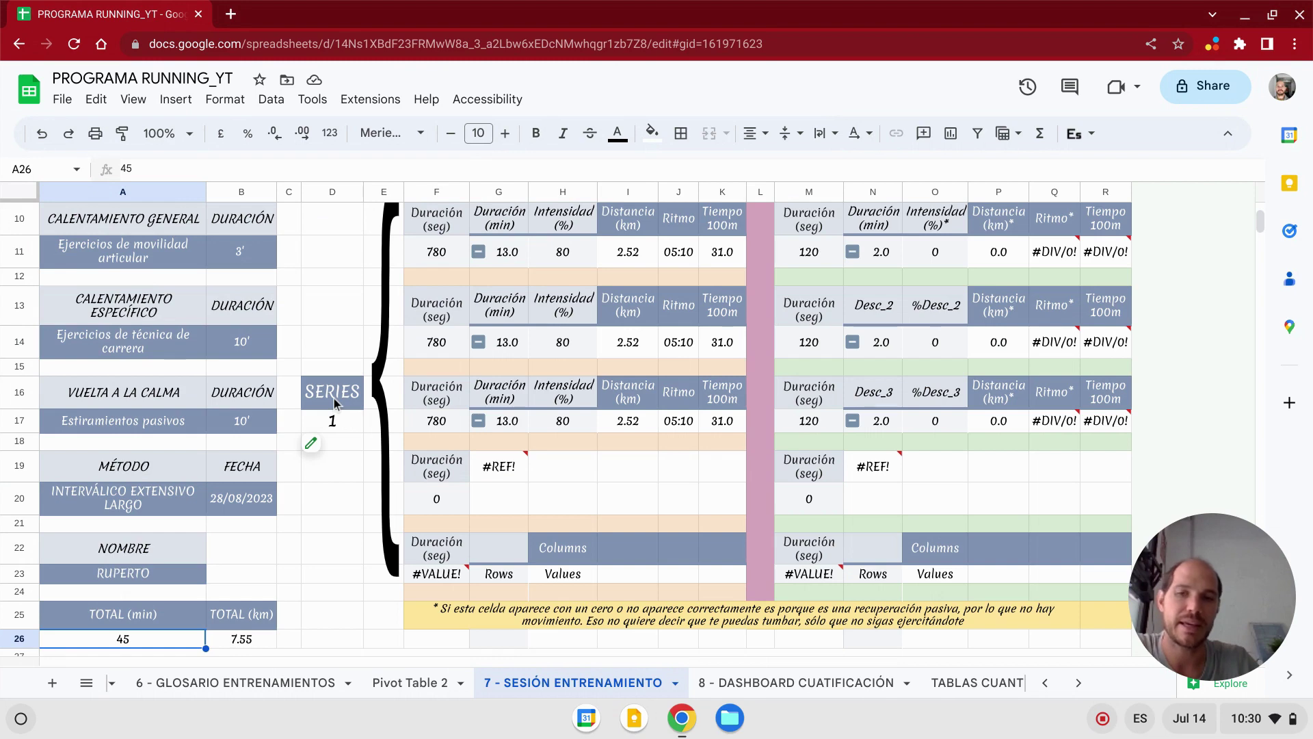
left_click(334, 398)
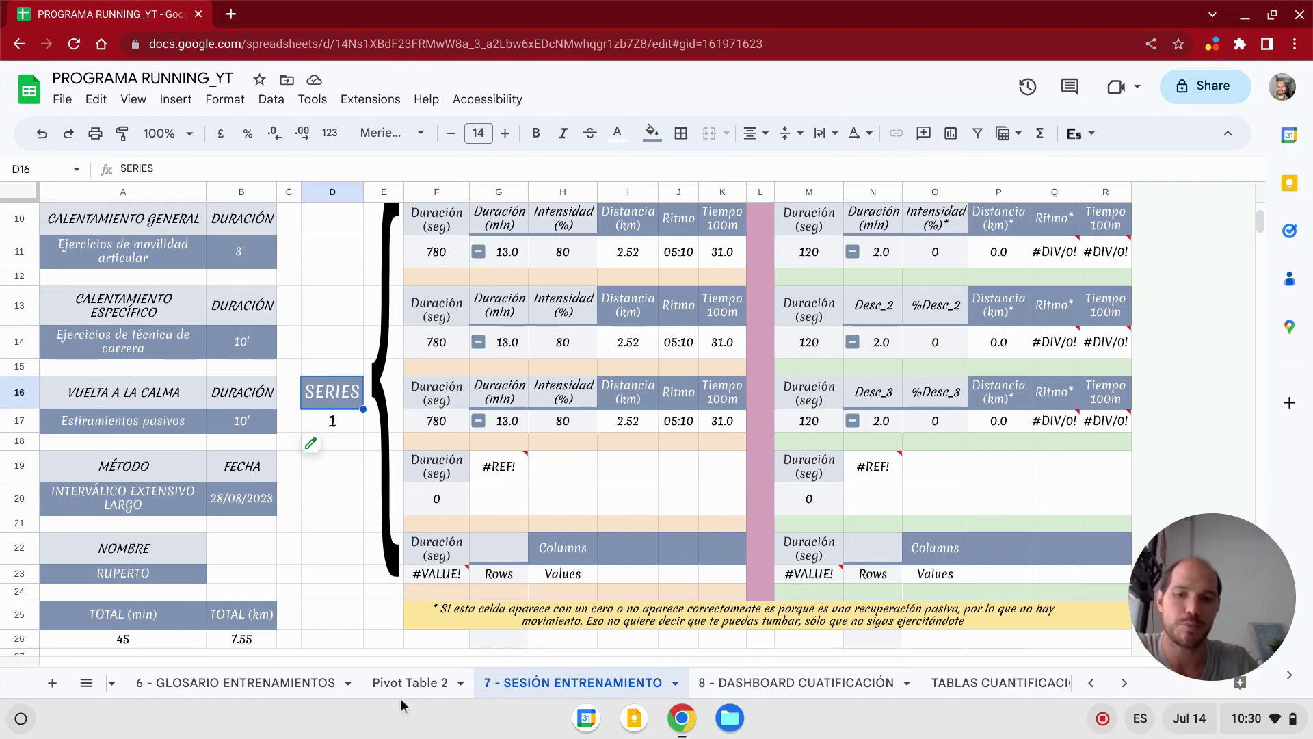
left_click(424, 681)
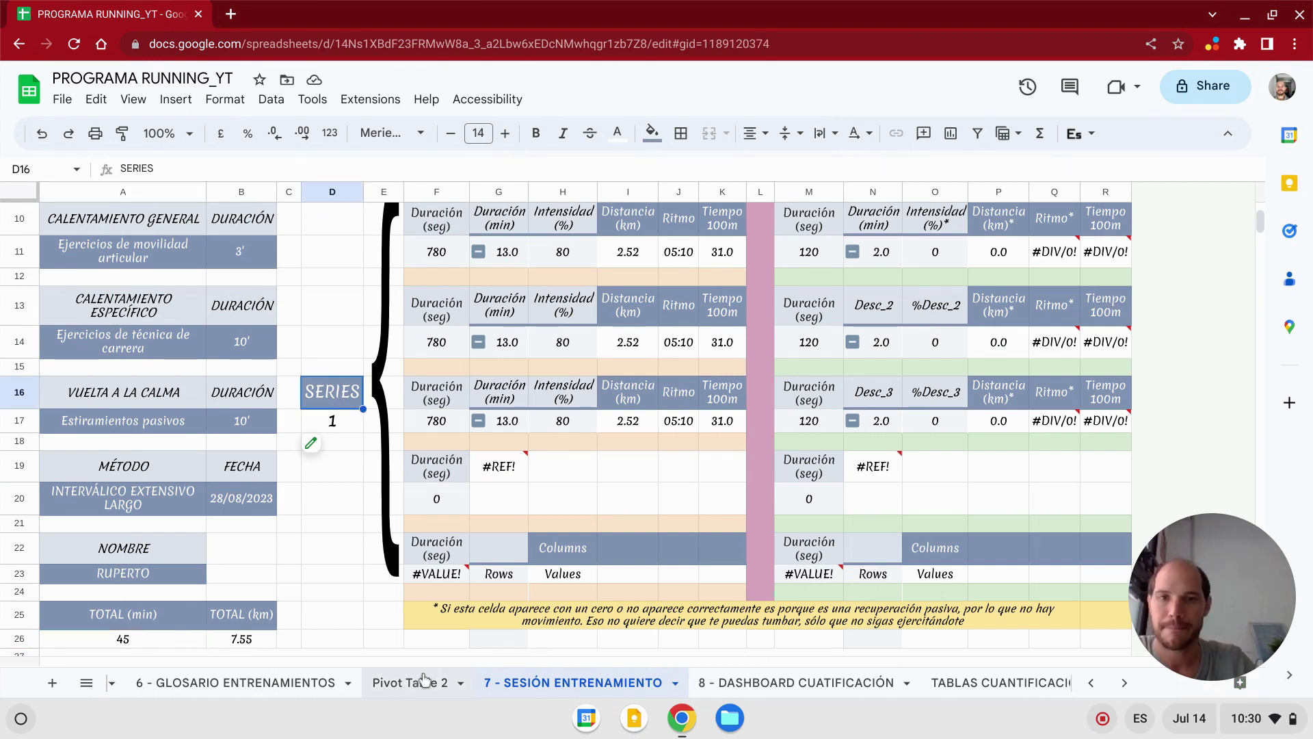
- Insert a blank column to the left of column C
scroll(431, 523, "up", 3)
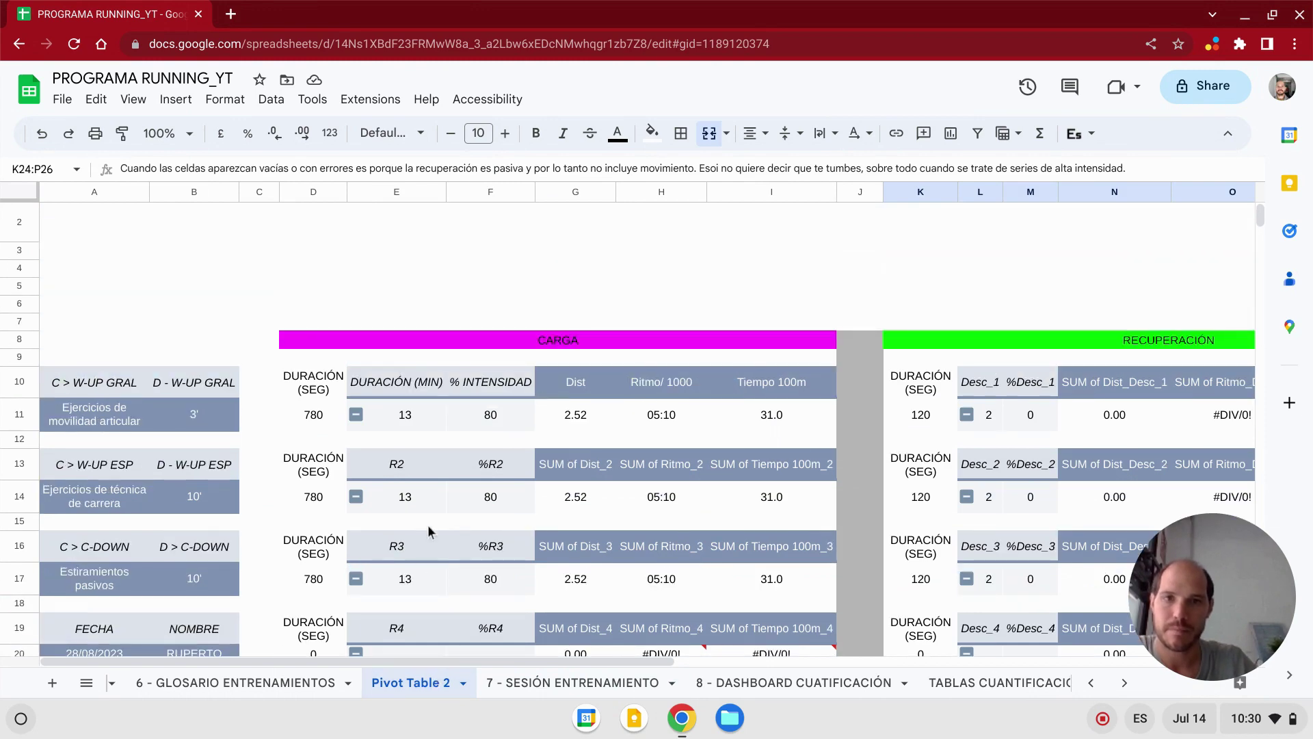
scroll(445, 465, "down", 2)
scroll(343, 445, "down", 1)
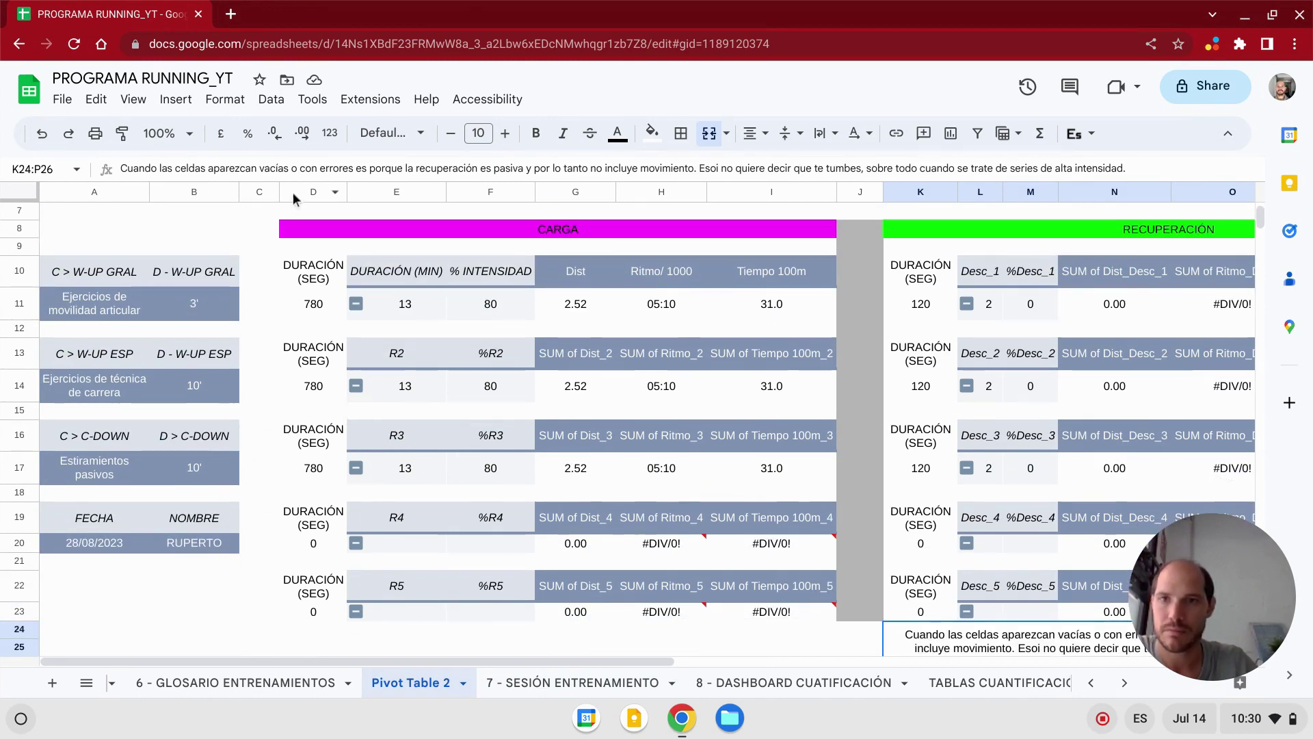
right_click(264, 201)
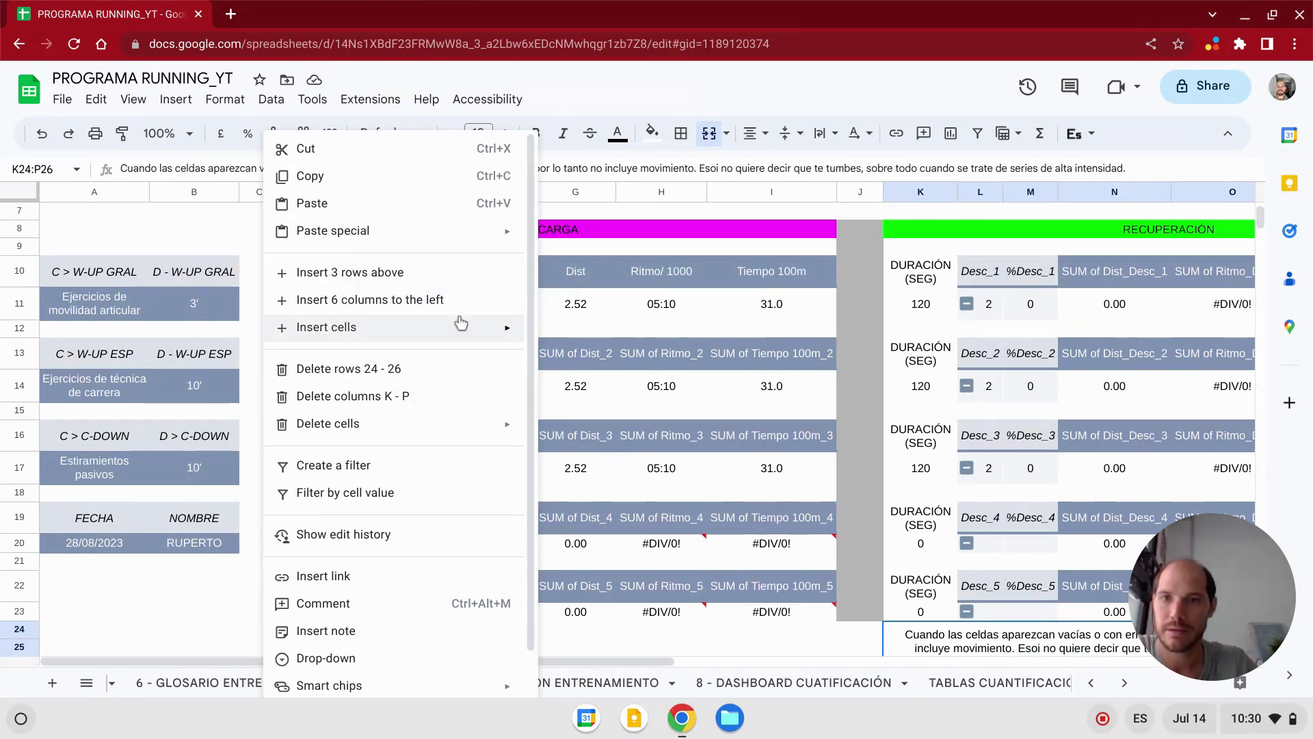
left_click(250, 356)
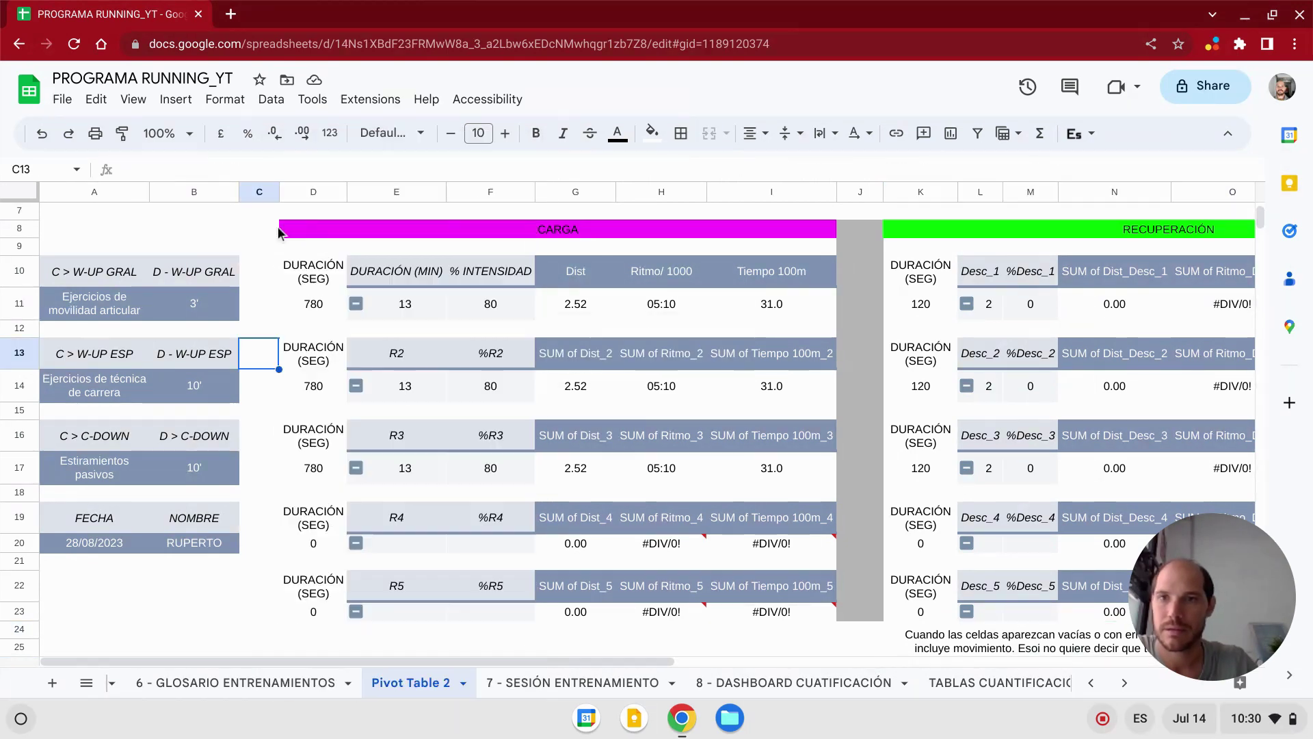
left_click(268, 193)
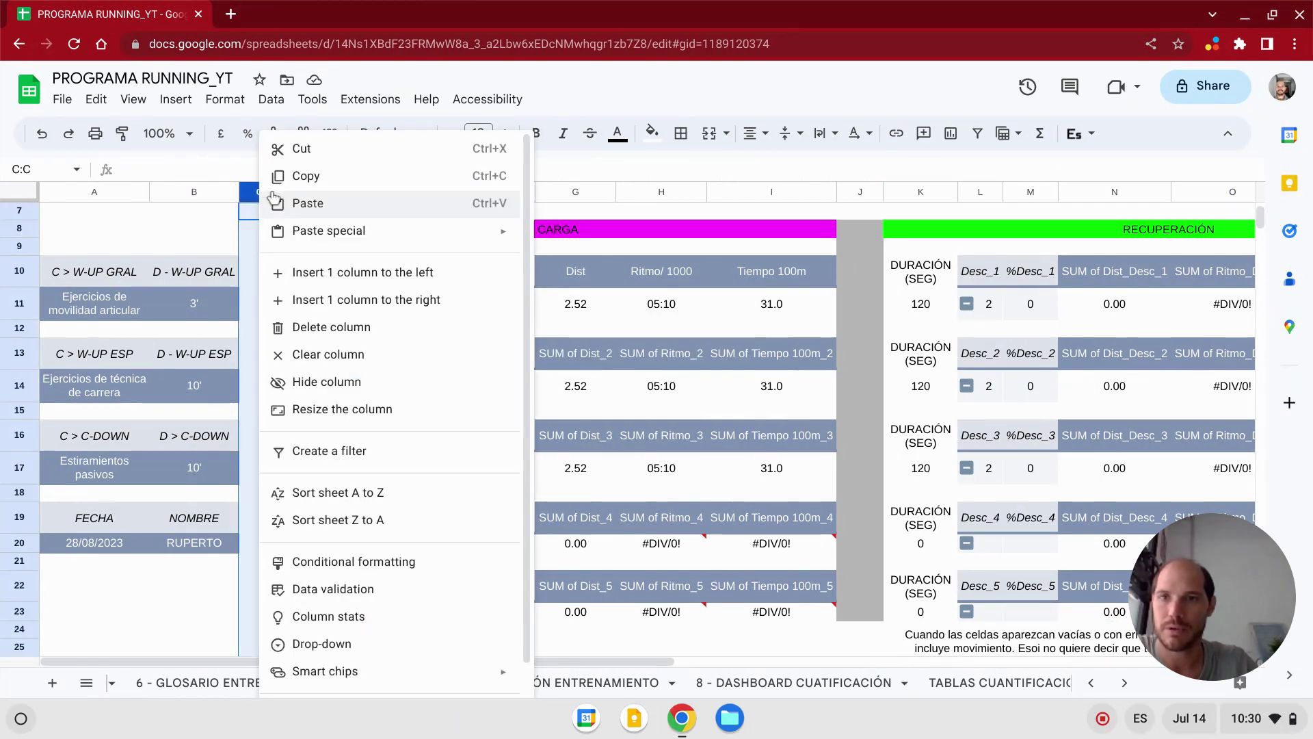
left_click(326, 273)
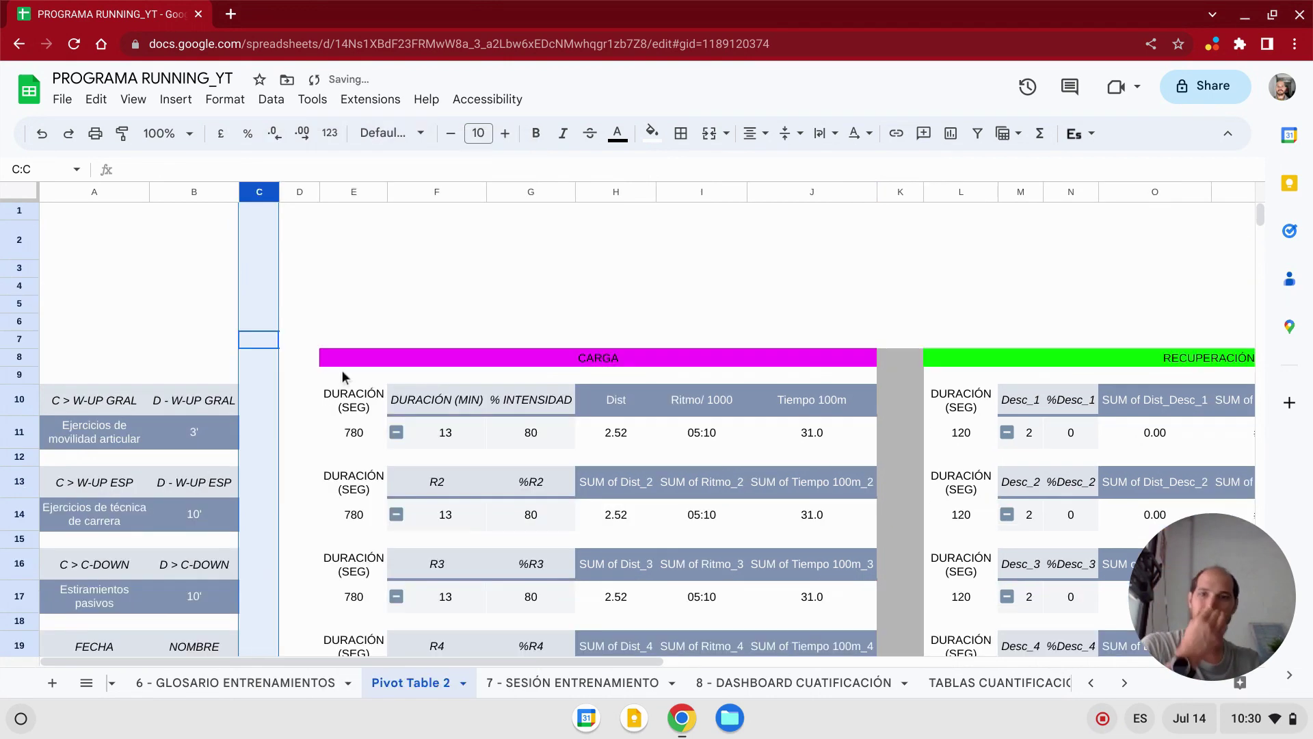
- Insert a second blank column to the left of column D, before the pivot
scroll(294, 505, "down", 1)
left_click(293, 491)
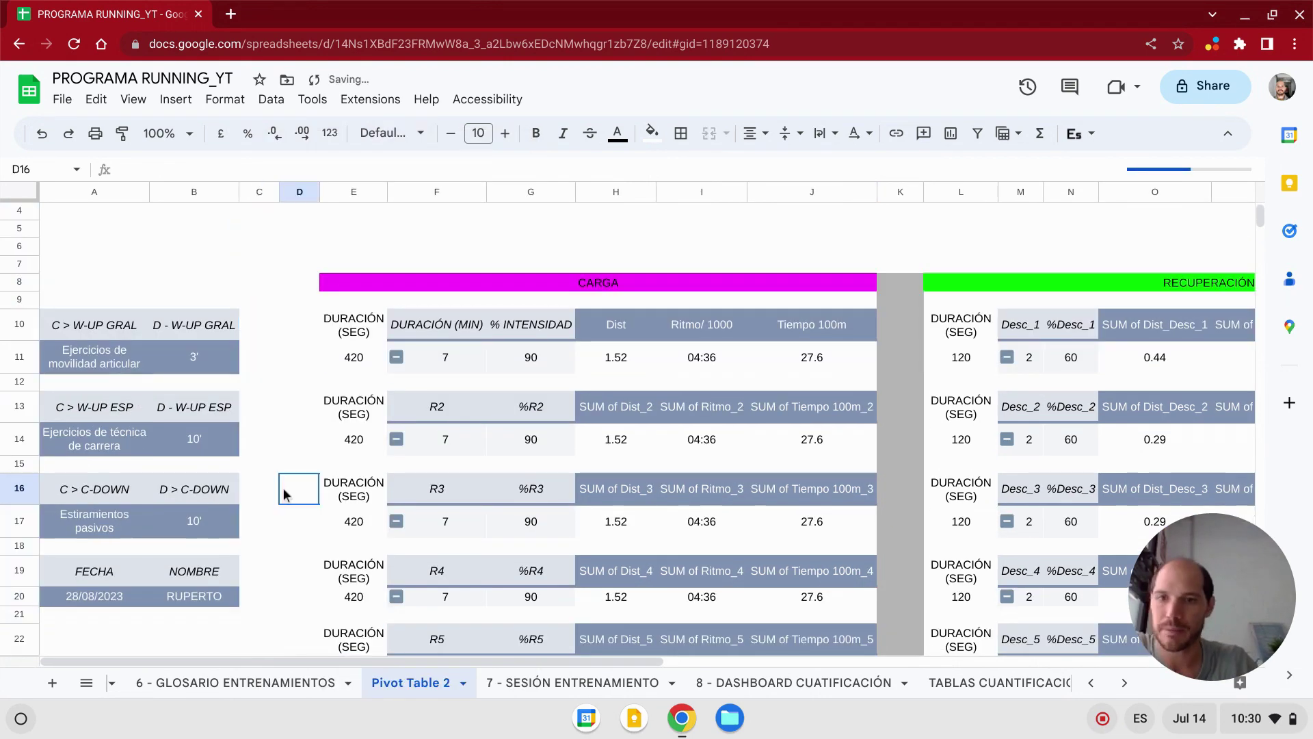
left_click(304, 193)
right_click(303, 256)
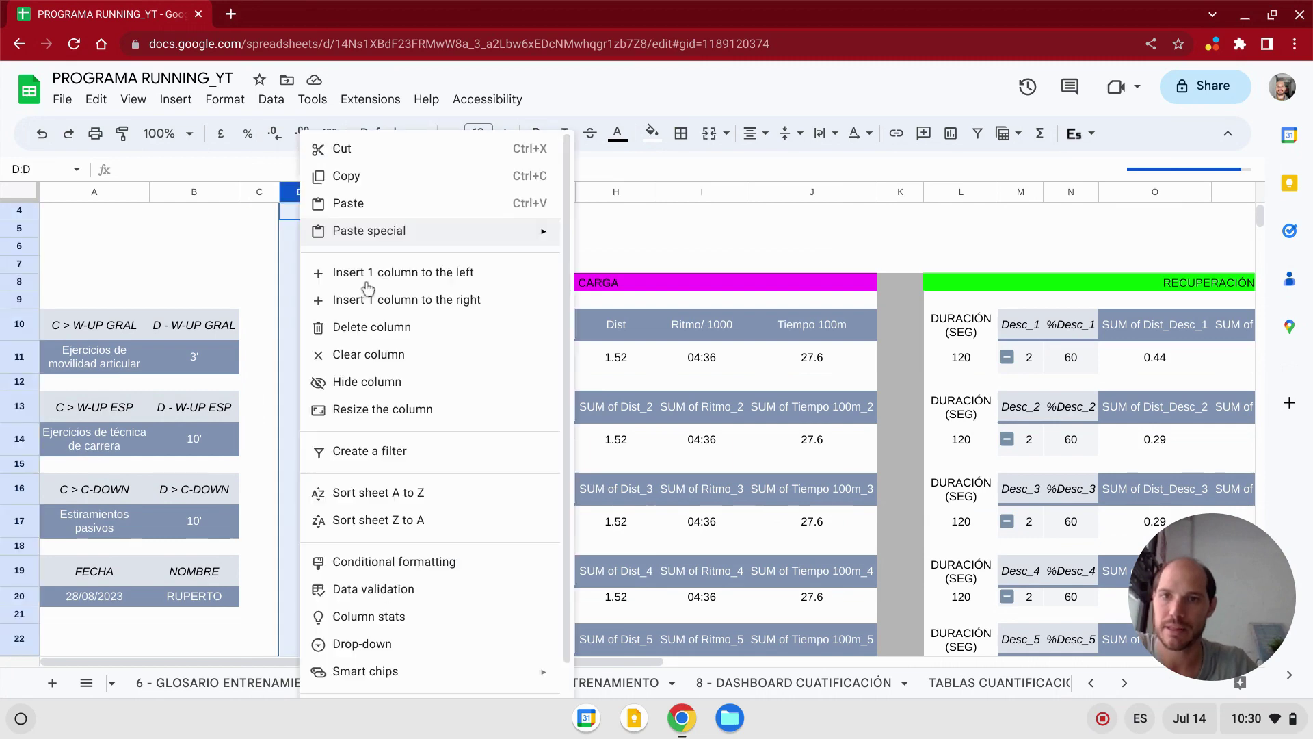
left_click(384, 273)
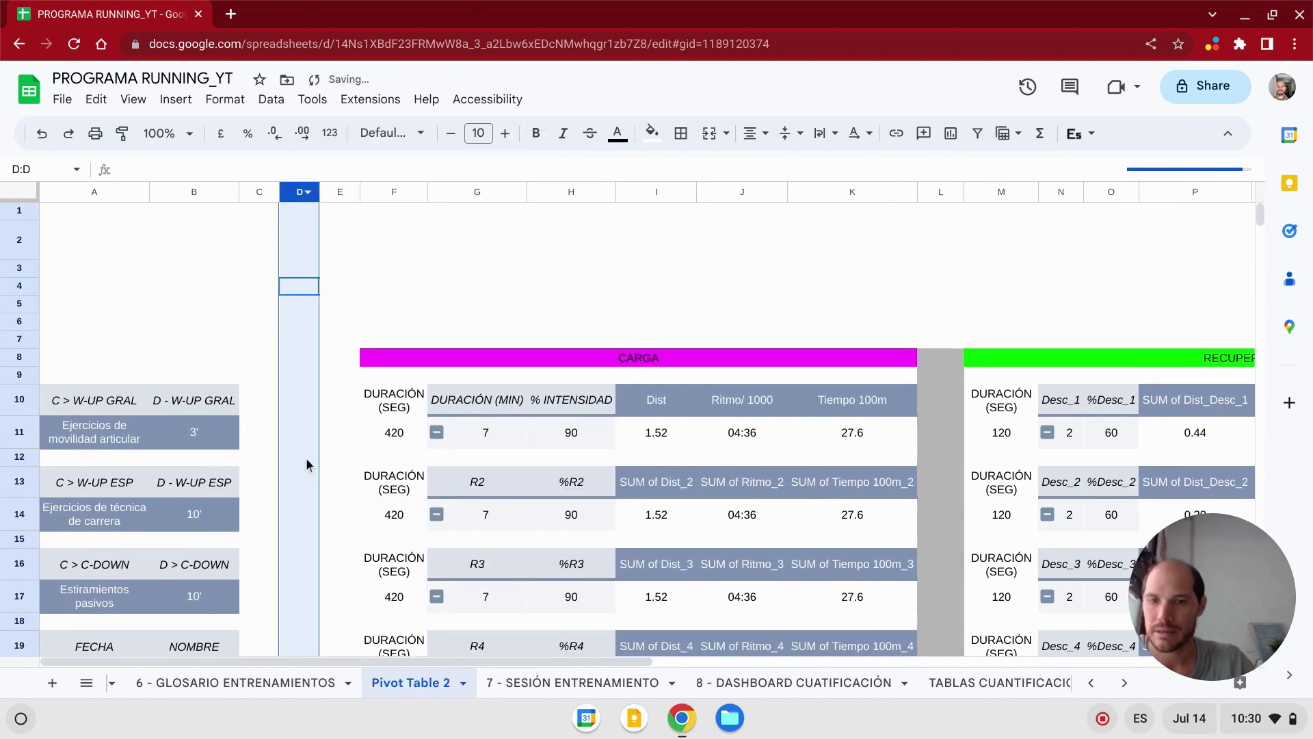
scroll(306, 457, "down", 3)
- Select the D - W-UP GRAL mini pivot in B10:B11
left_click(301, 395)
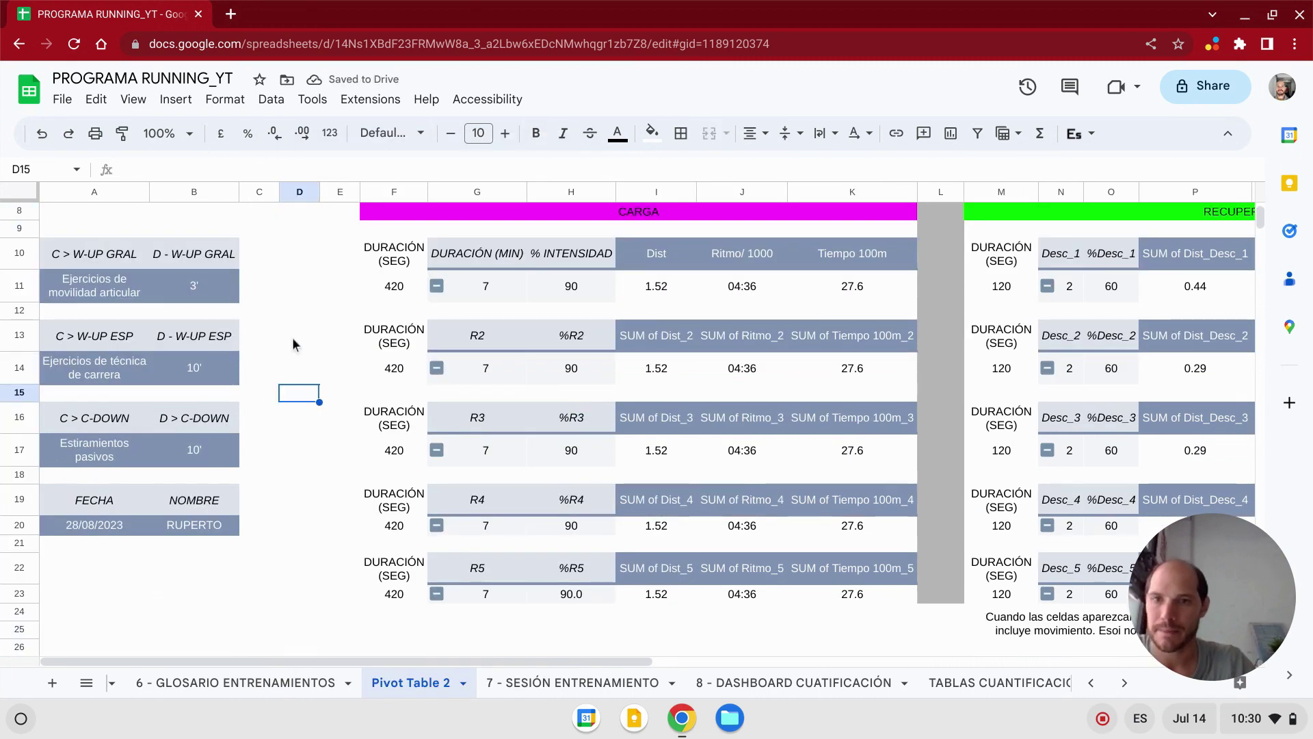
left_click(288, 335)
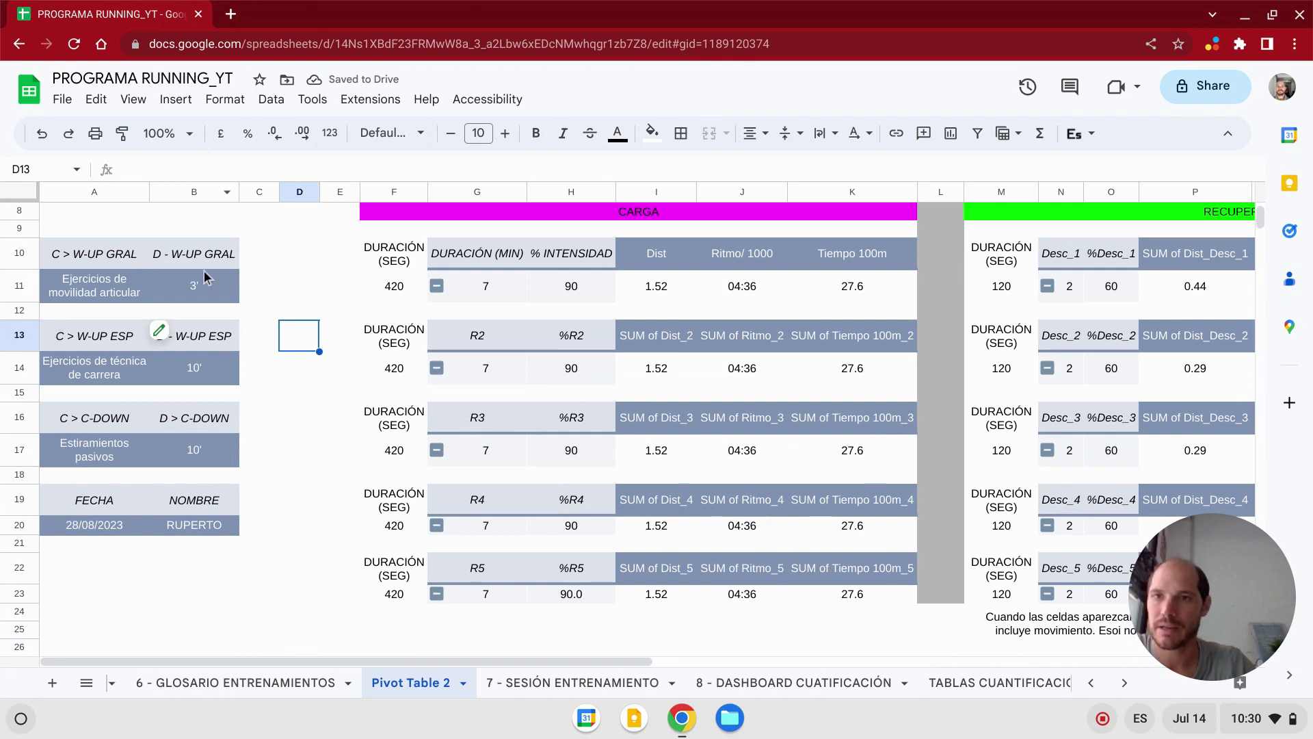
left_click_drag(198, 254, 208, 295)
- Copy the B10:B11 mini pivot into D13 and widen column D
key("ctrl+c")
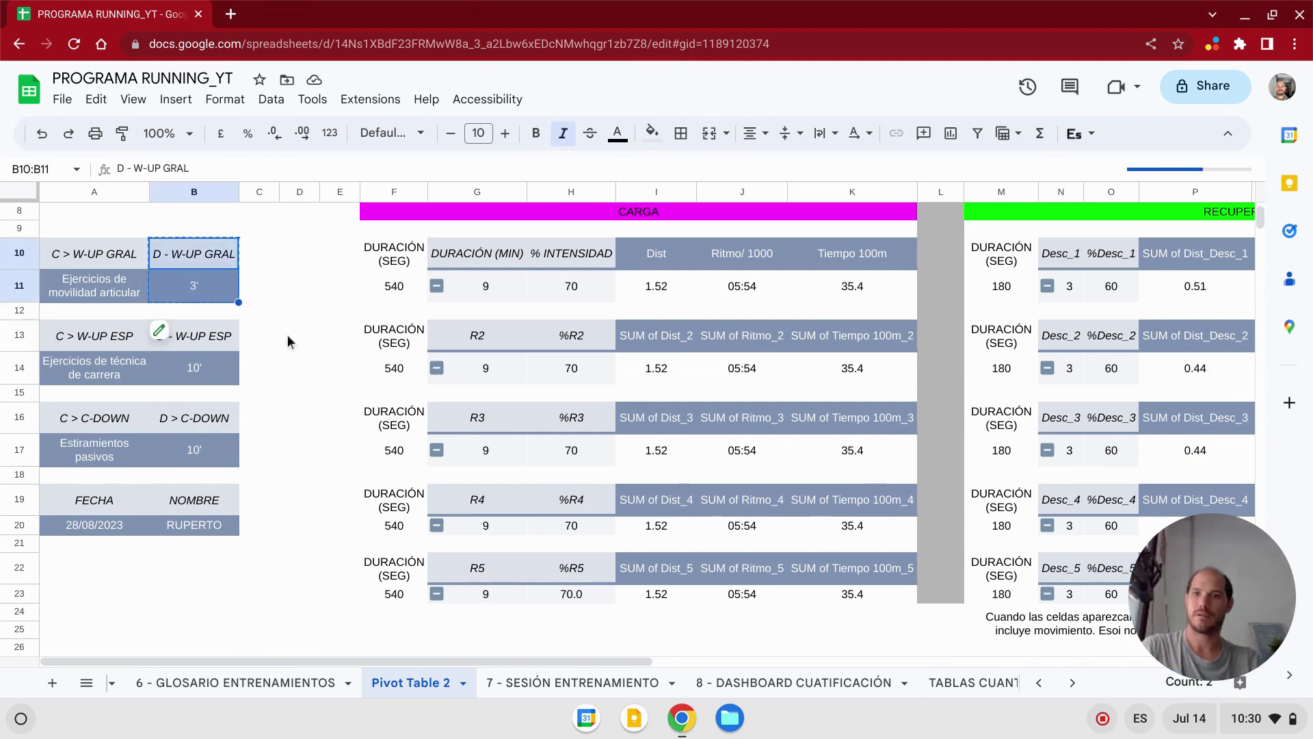
left_click(288, 340)
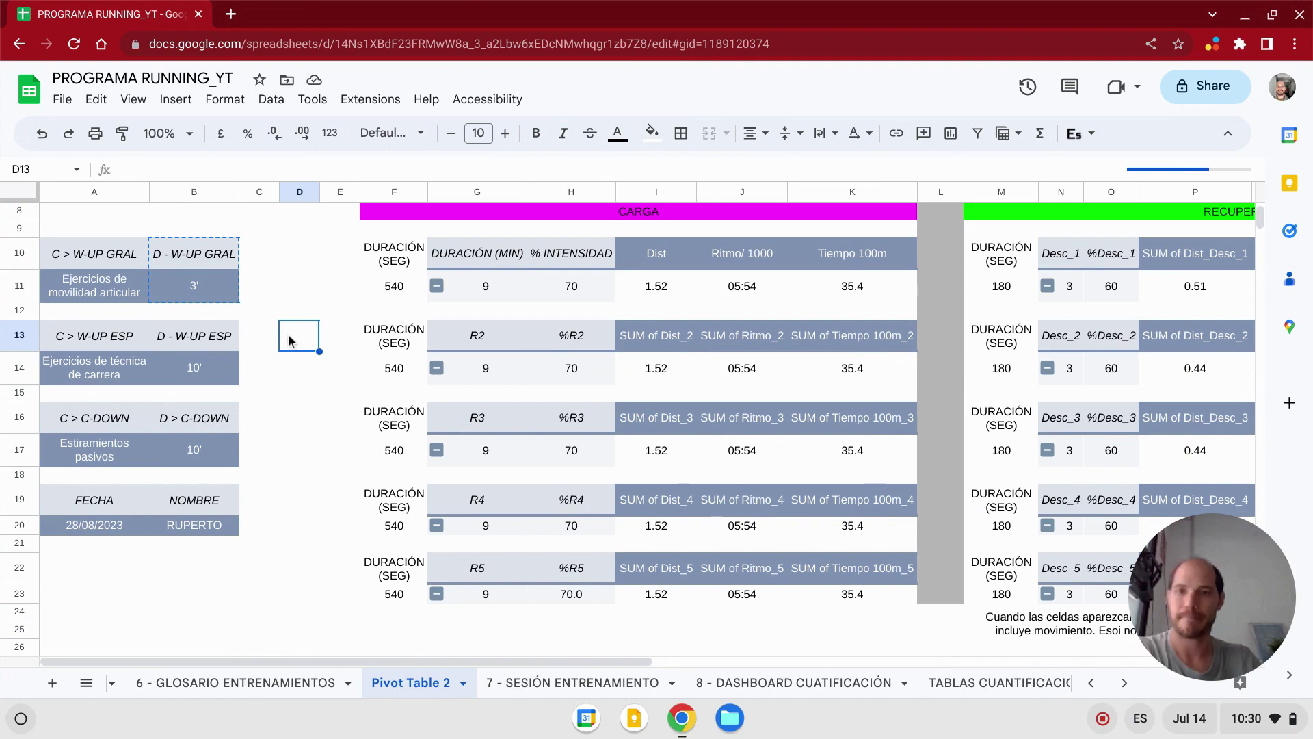
key("ctrl+v")
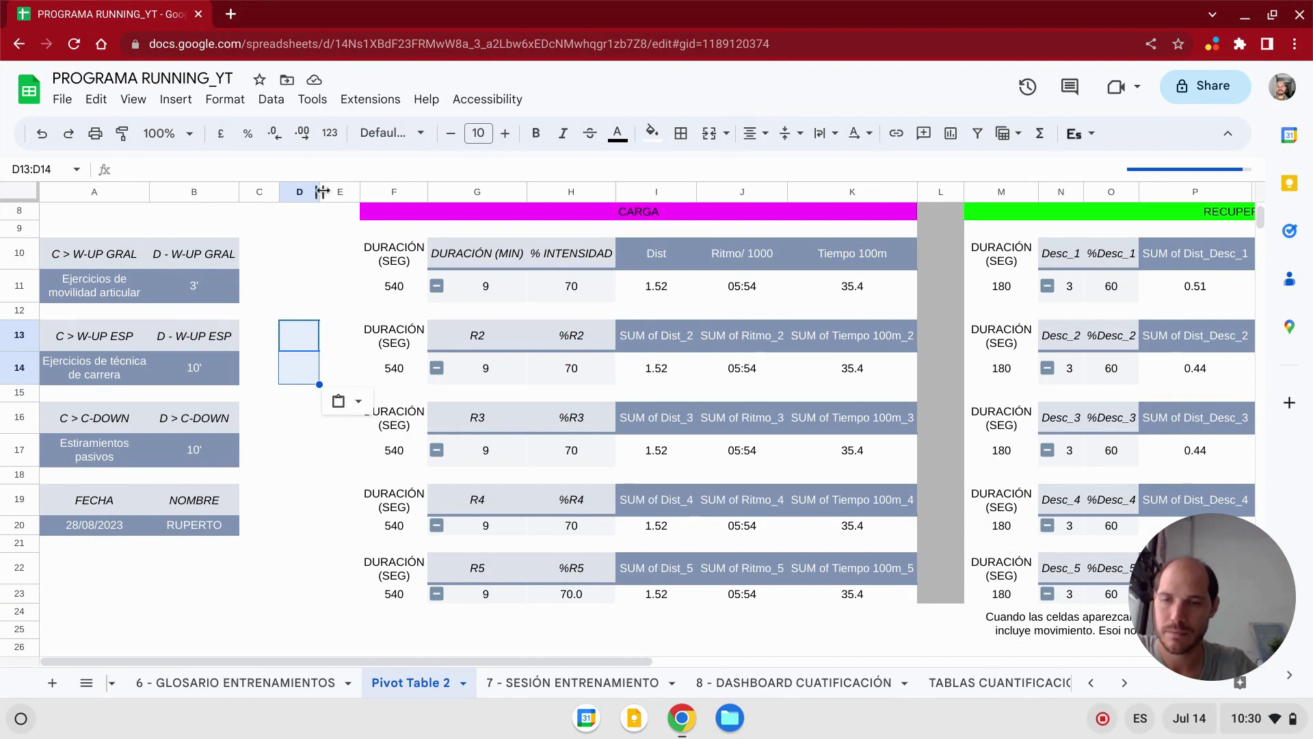
left_click_drag(322, 192, 334, 193)
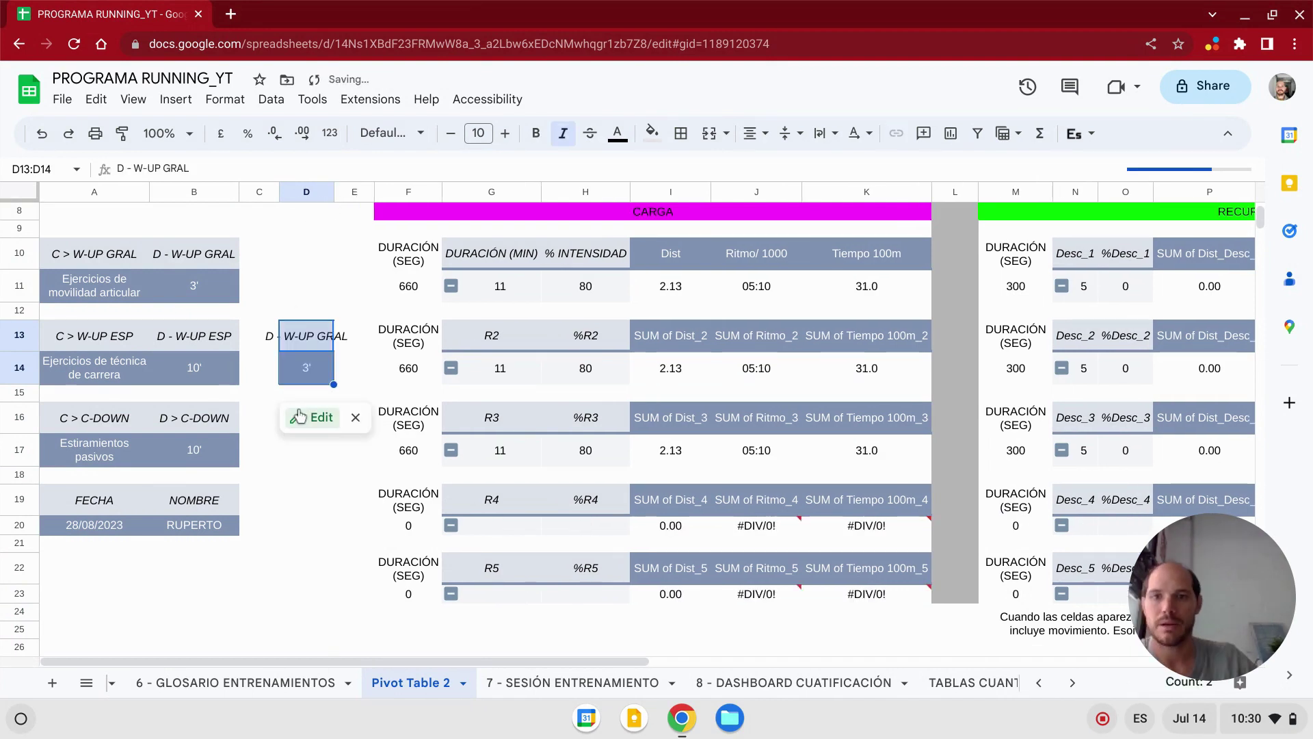
- In the pasted pivot's editor, remove the D - W-UP GRAL column field
left_click(304, 417)
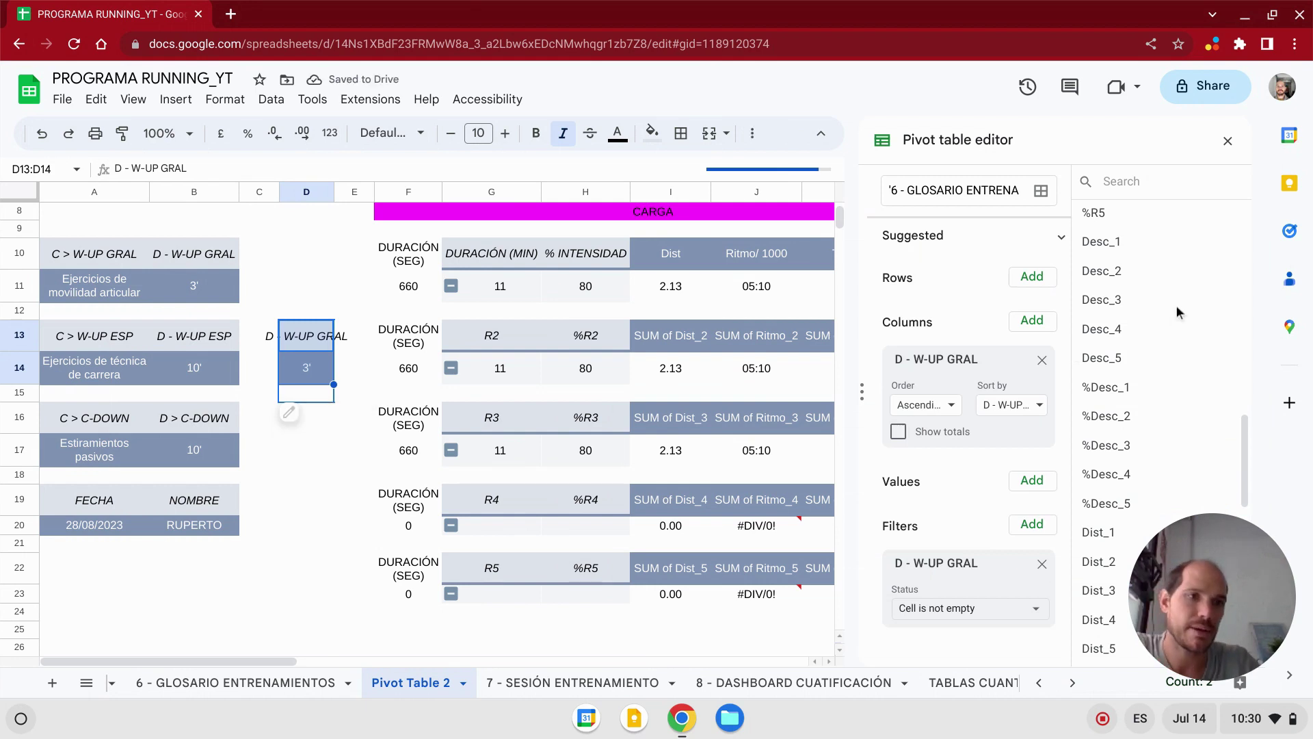
scroll(1177, 308, "up", 3)
scroll(1186, 302, "up", 2)
scroll(1186, 301, "up", 2)
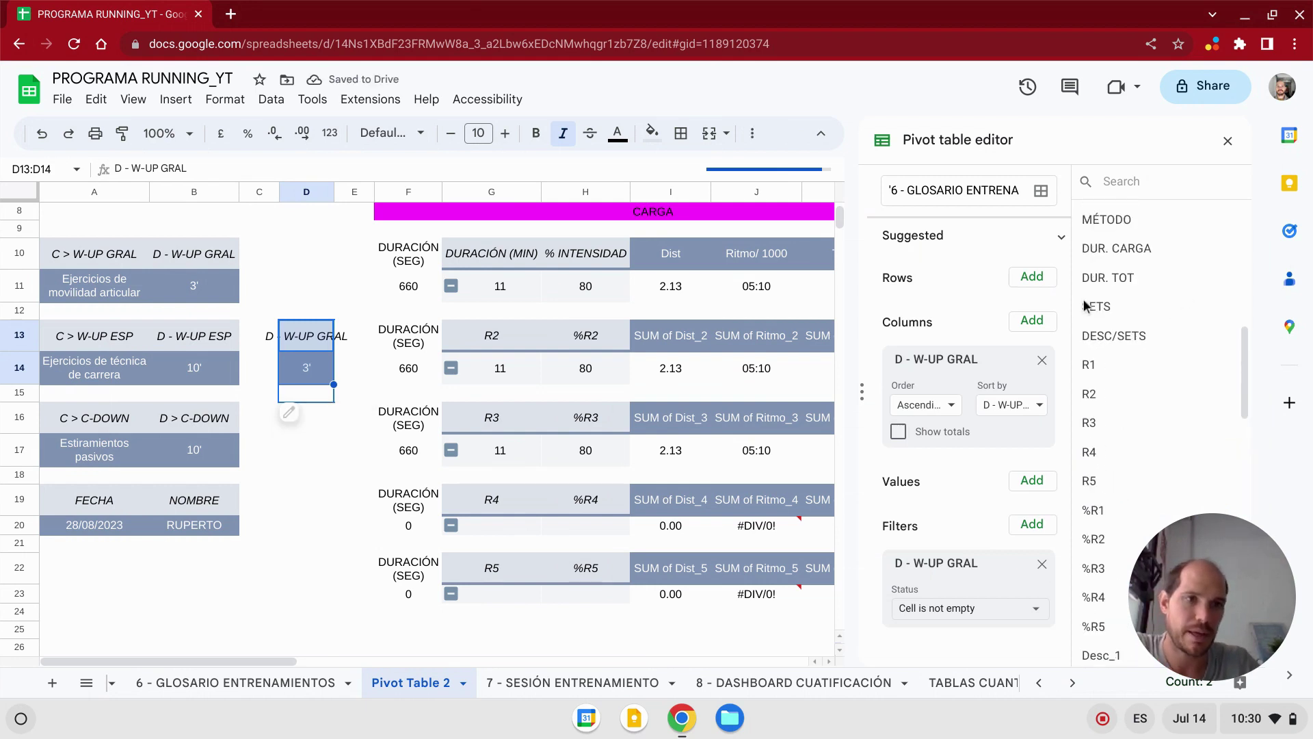
left_click_drag(1098, 310, 954, 382)
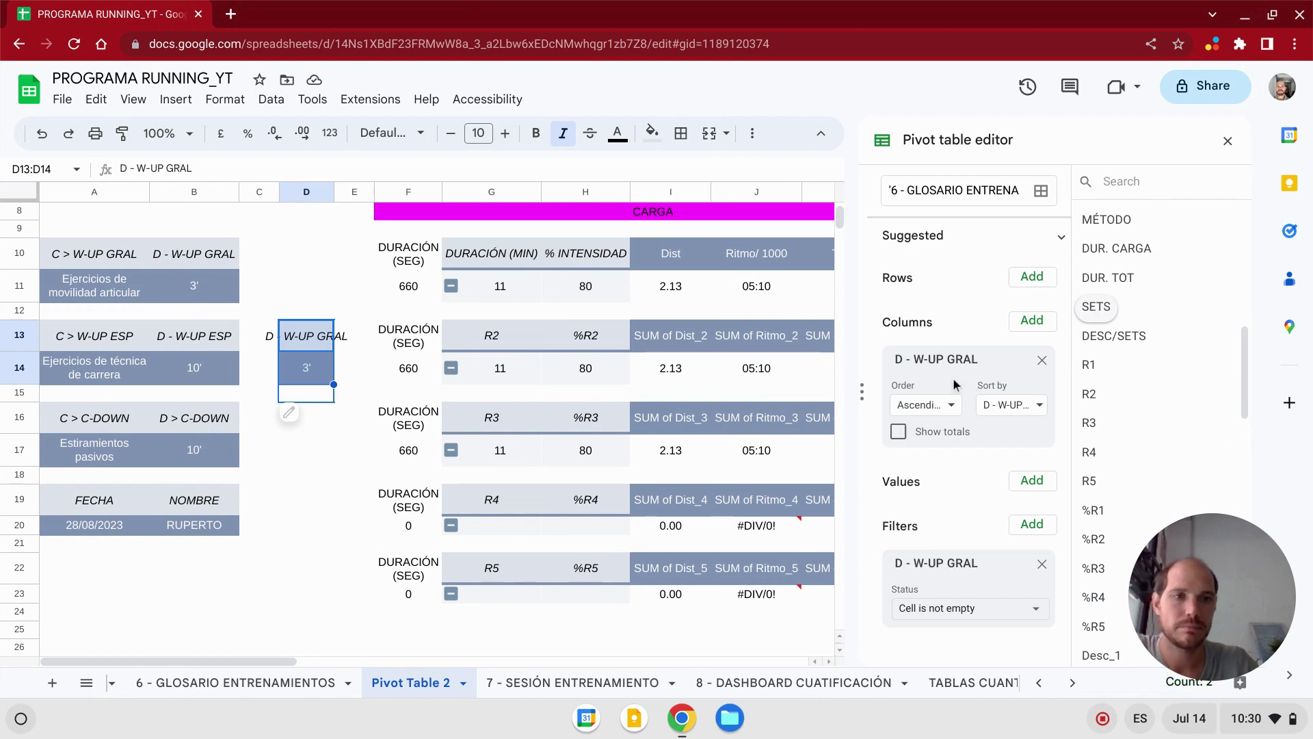
left_click(1043, 360)
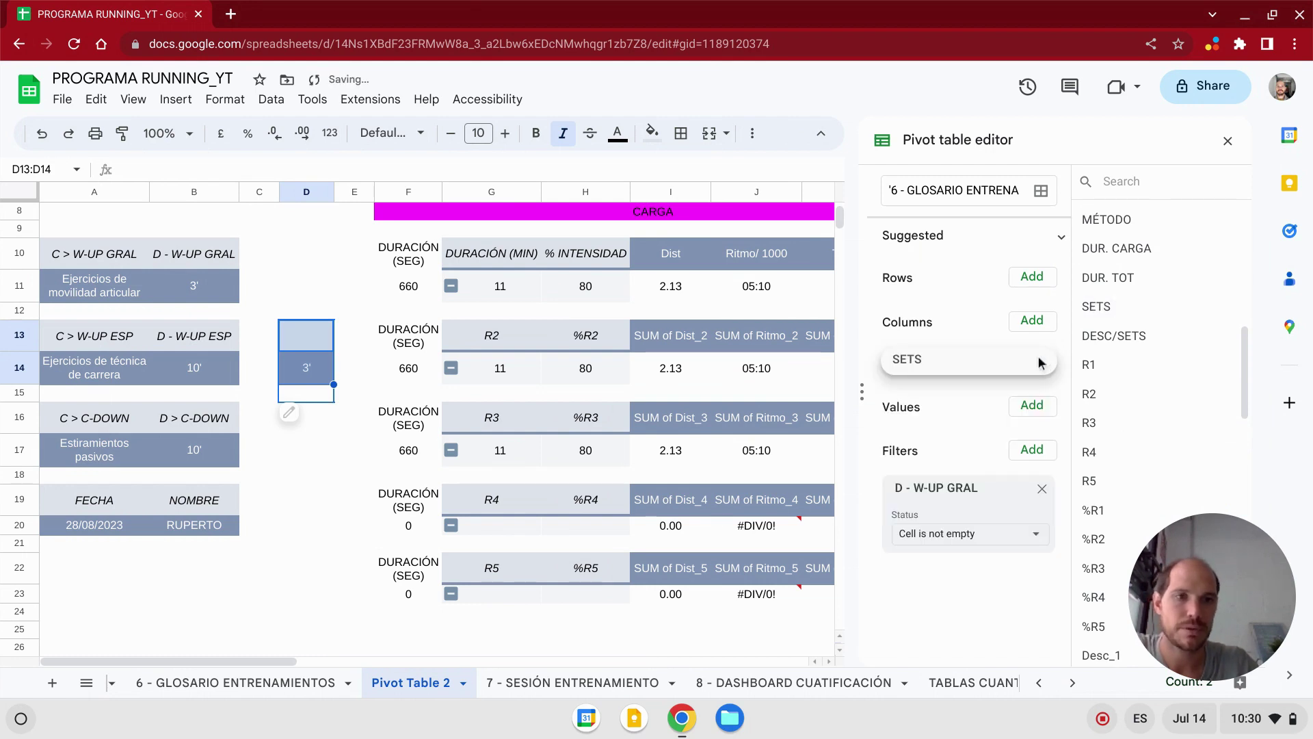
- Add SETS as the D13 pivot's column field with totals turned off
left_click(1032, 321)
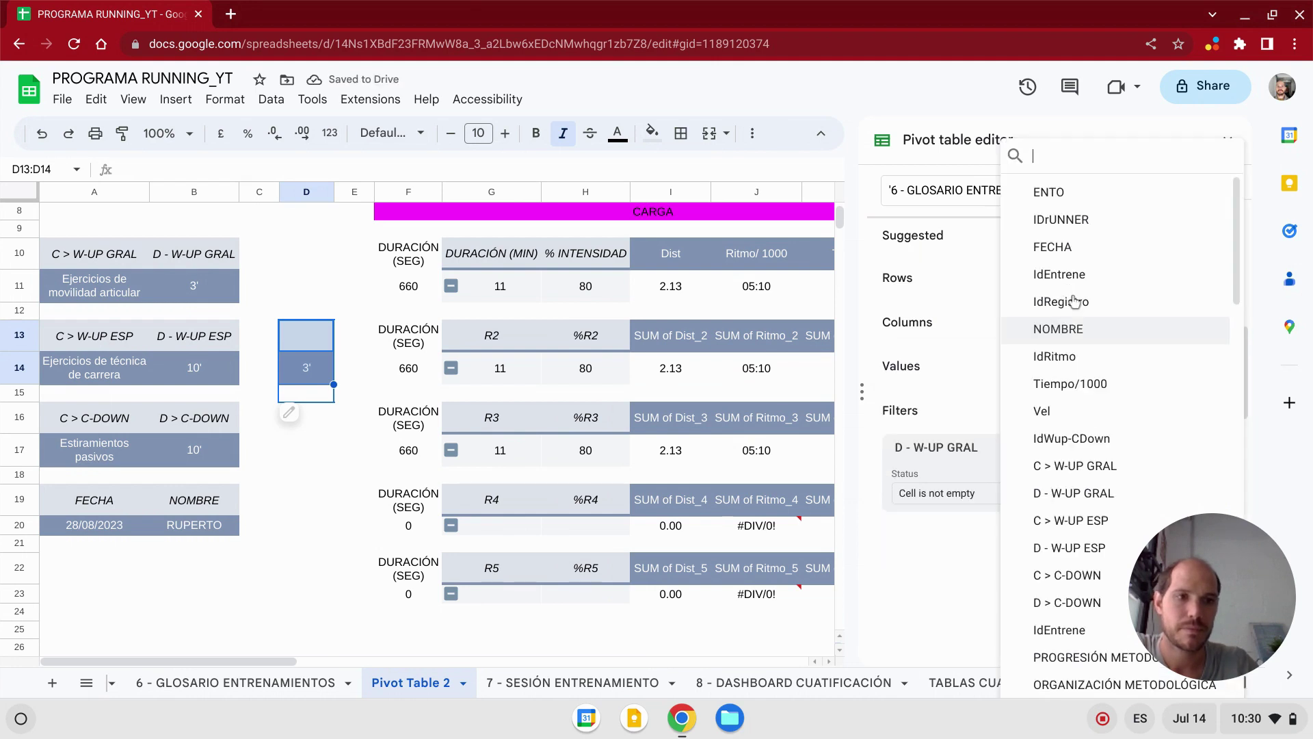
scroll(1076, 342, "down", 2)
scroll(1079, 383, "down", 4)
left_click(1065, 425)
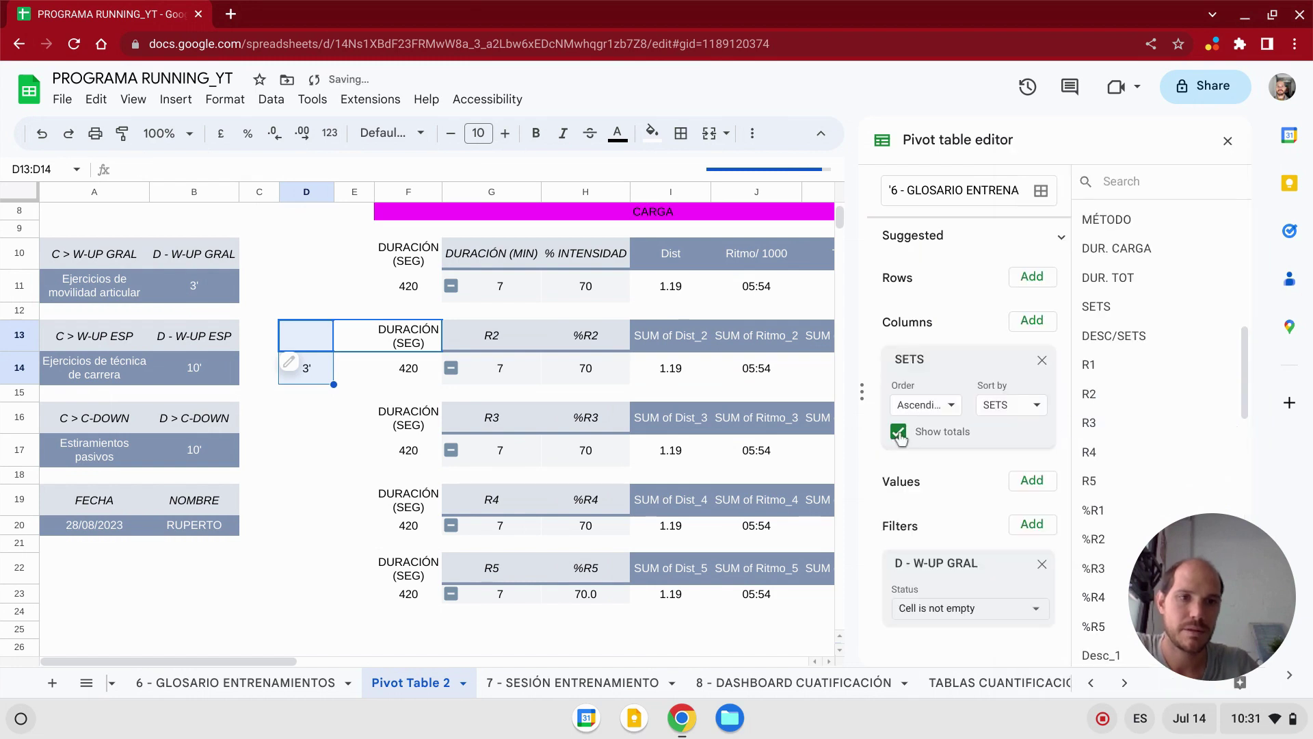
left_click(910, 444)
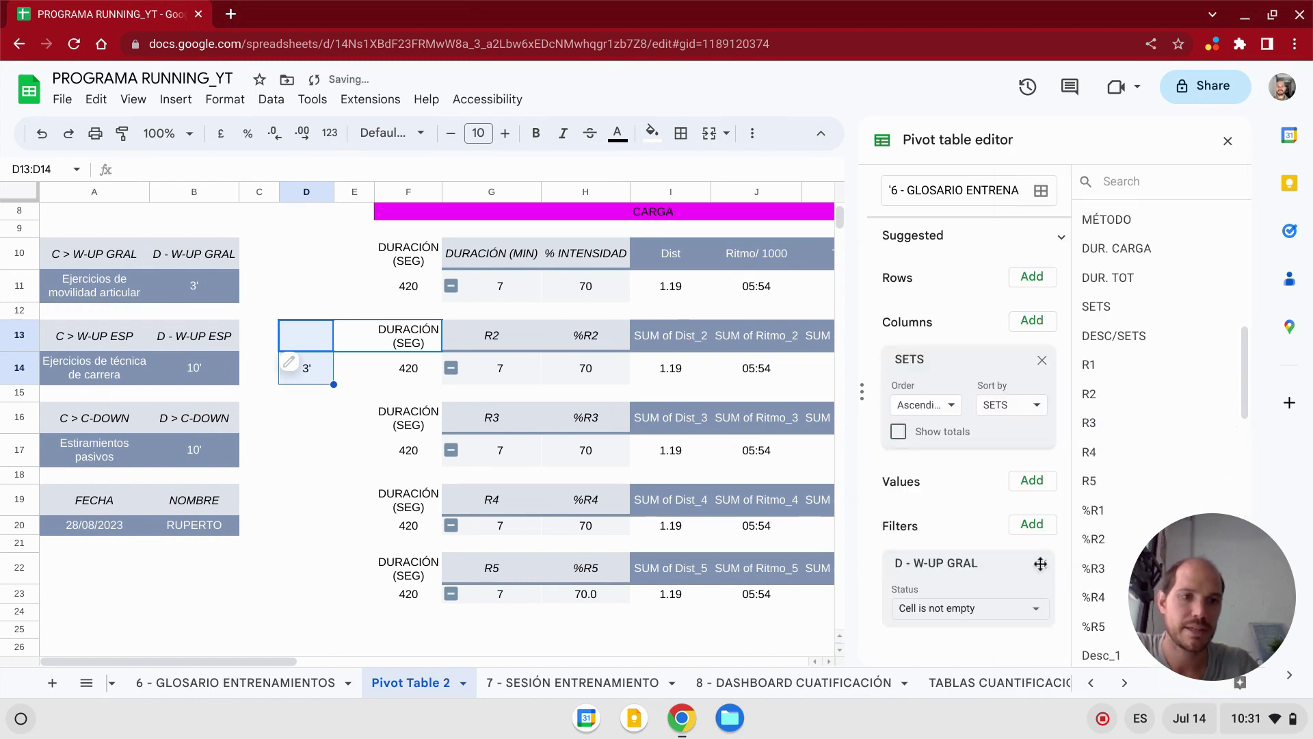
- Filter SETS by condition Is not empty and remove the D - W-UP GRAL filter
left_click(1032, 524)
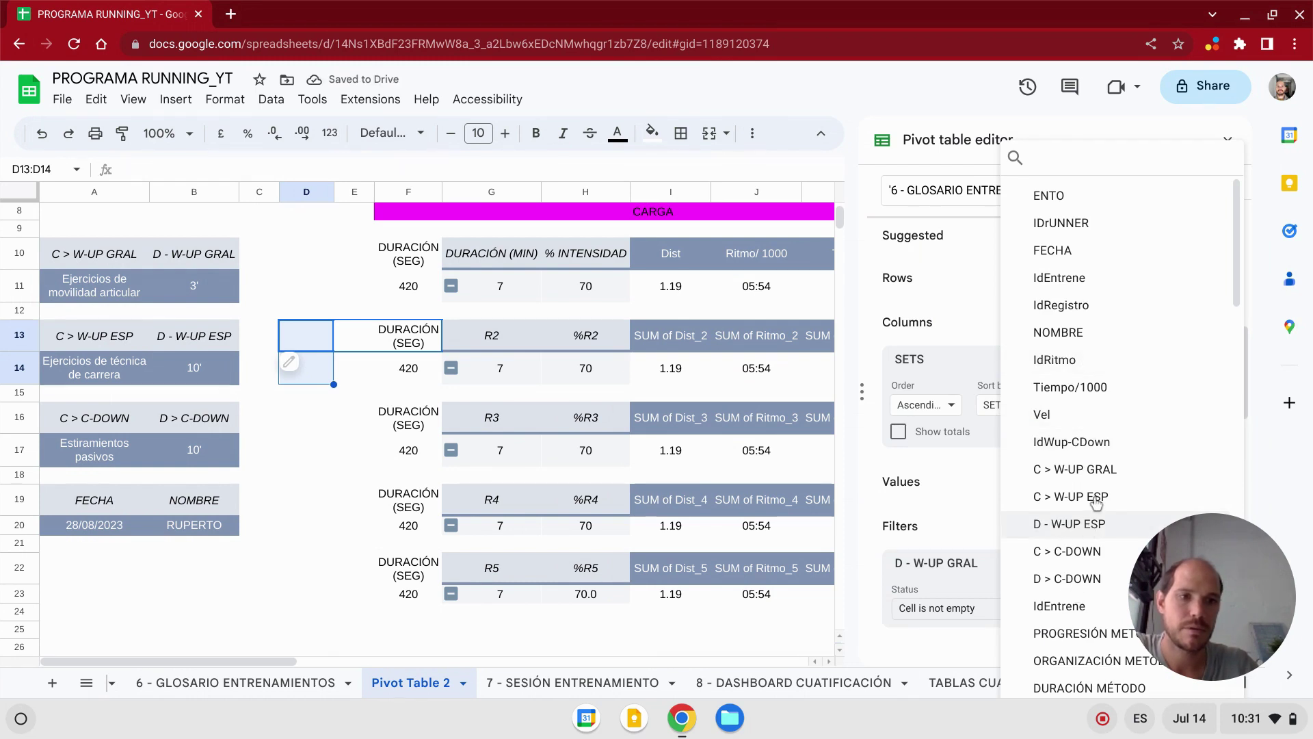
scroll(1093, 490, "down", 4)
scroll(1090, 469, "down", 1)
scroll(1090, 455, "down", 2)
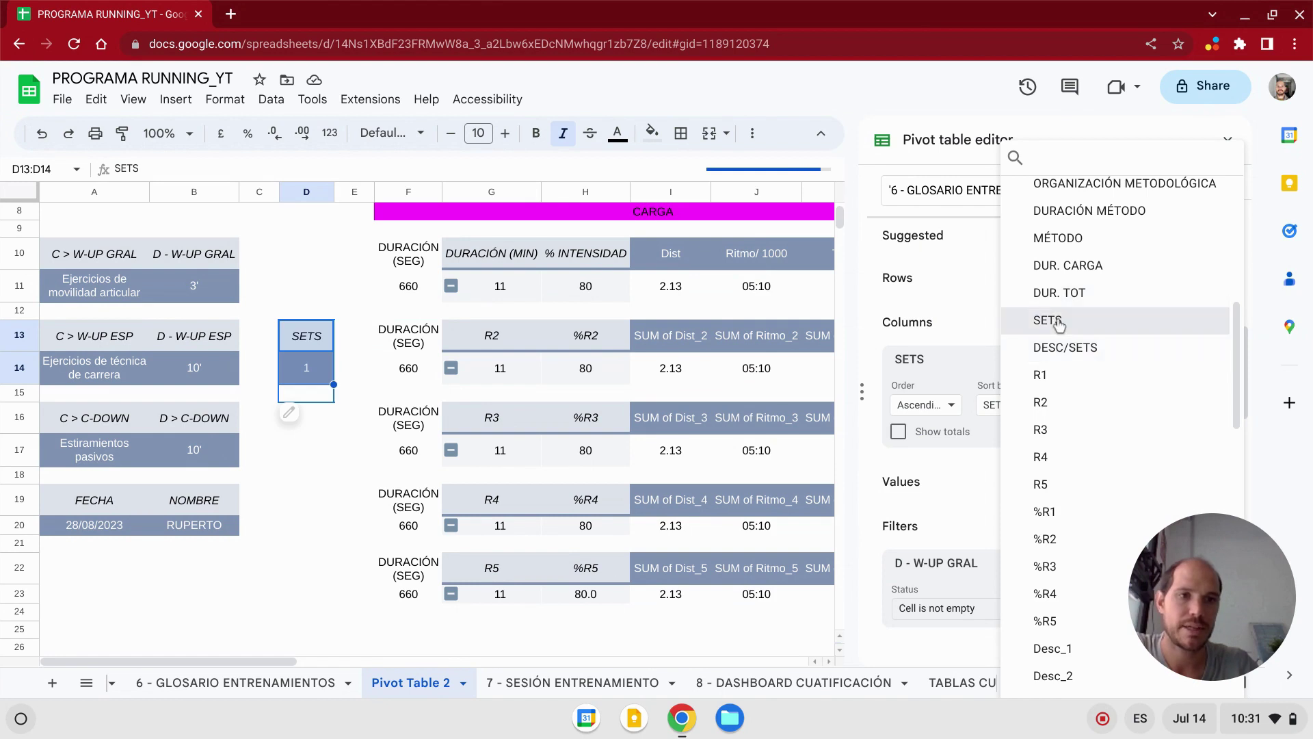
left_click(1066, 327)
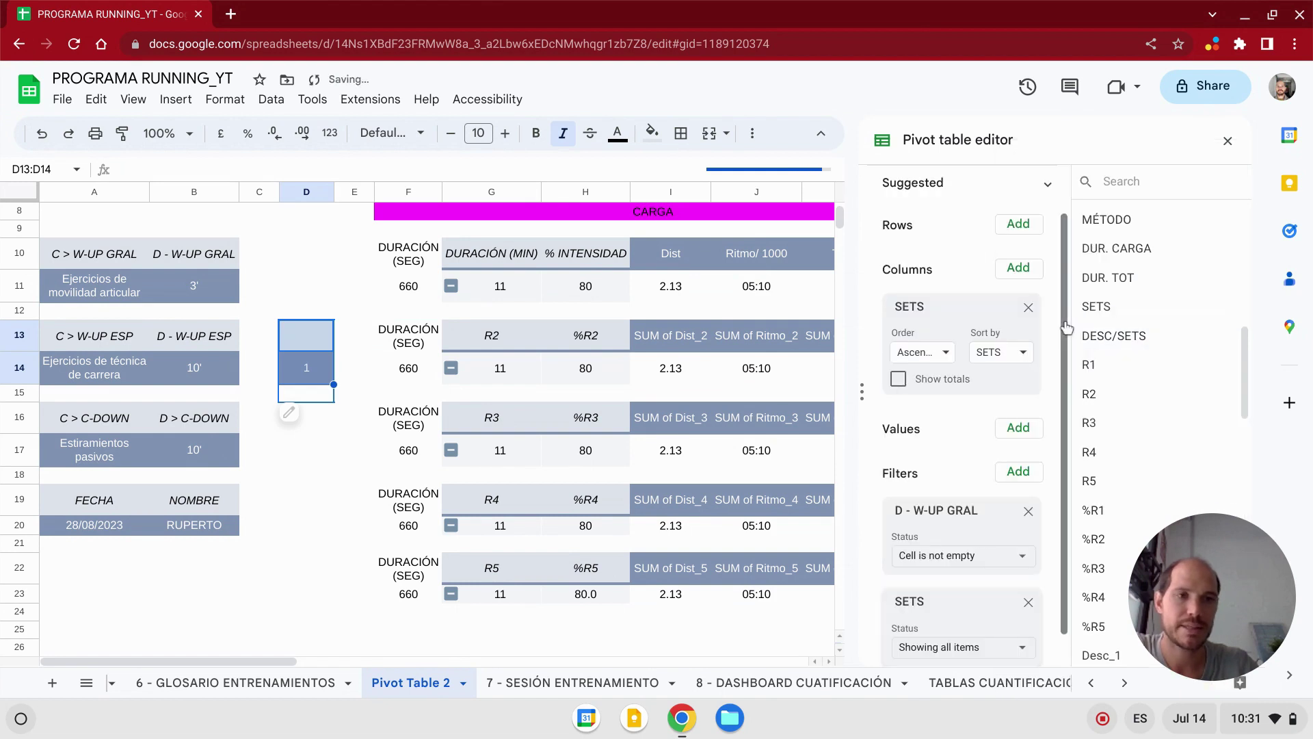
left_click(937, 654)
left_click(972, 402)
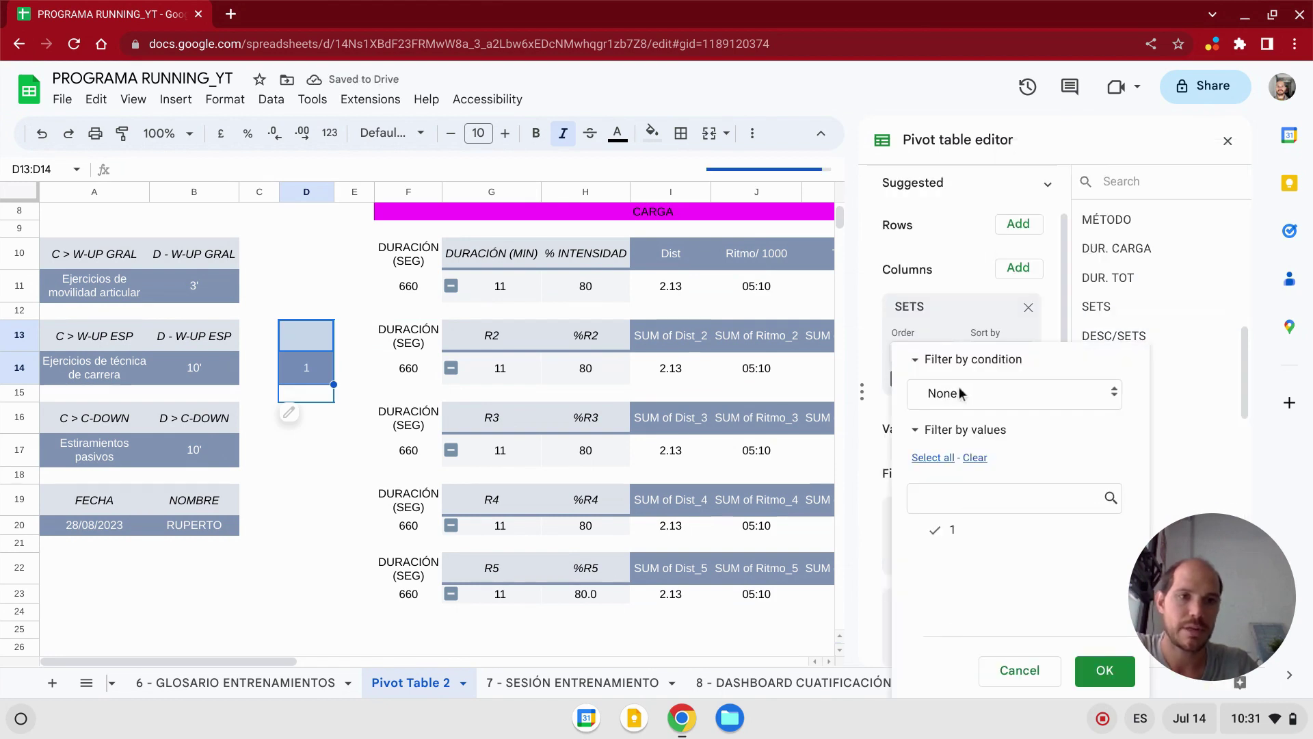
left_click(982, 392)
left_click(970, 220)
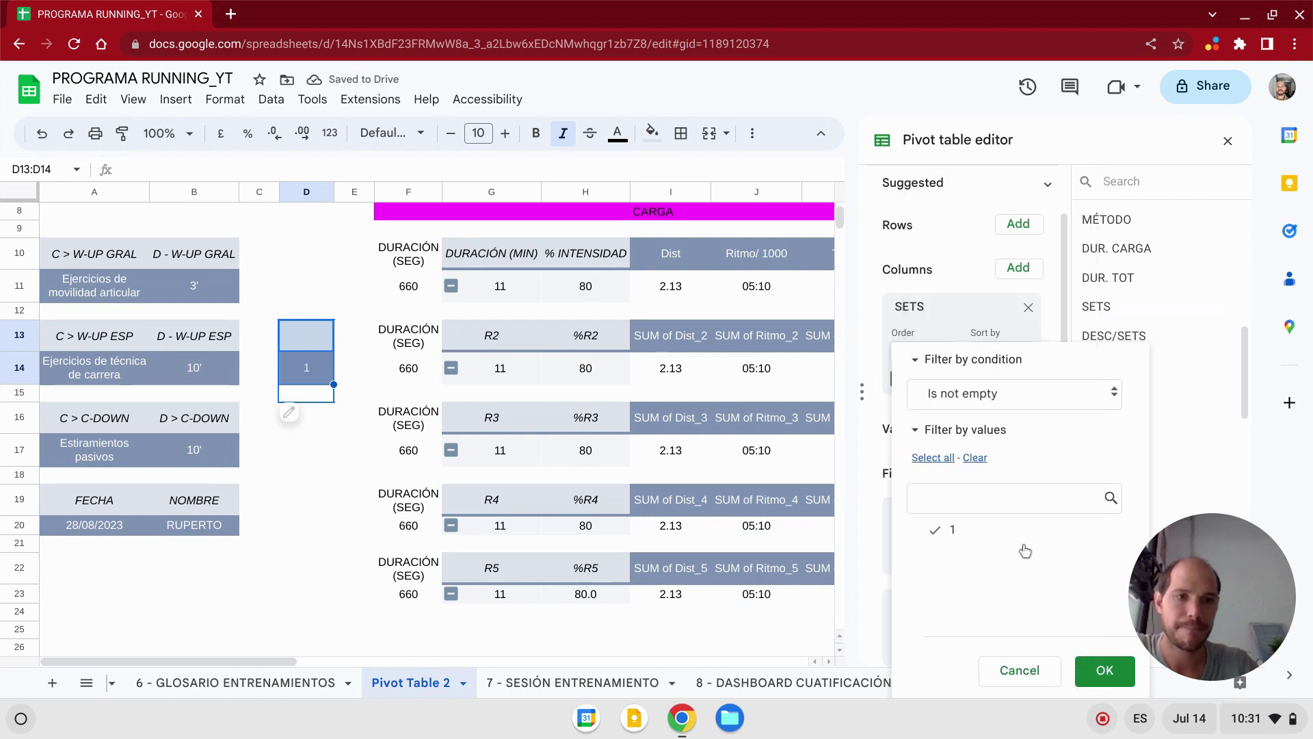
key("Return")
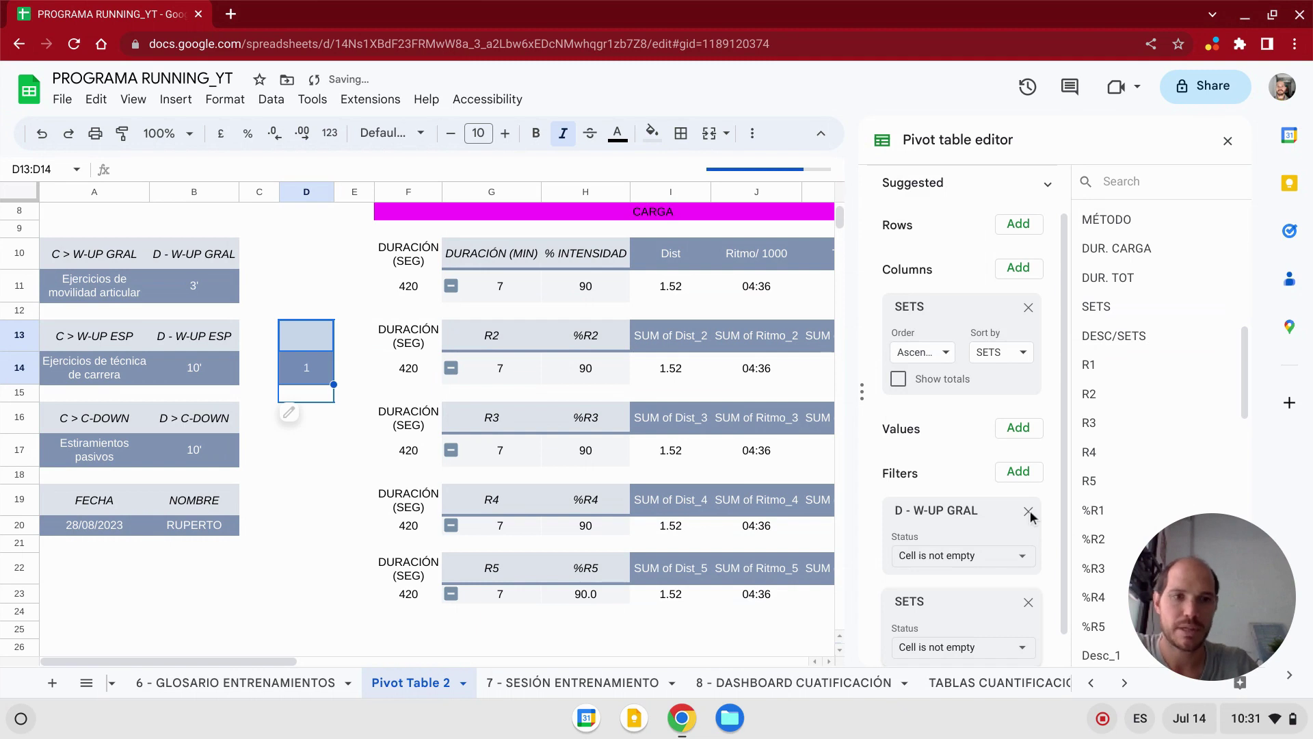
left_click(1029, 513)
left_click(534, 255)
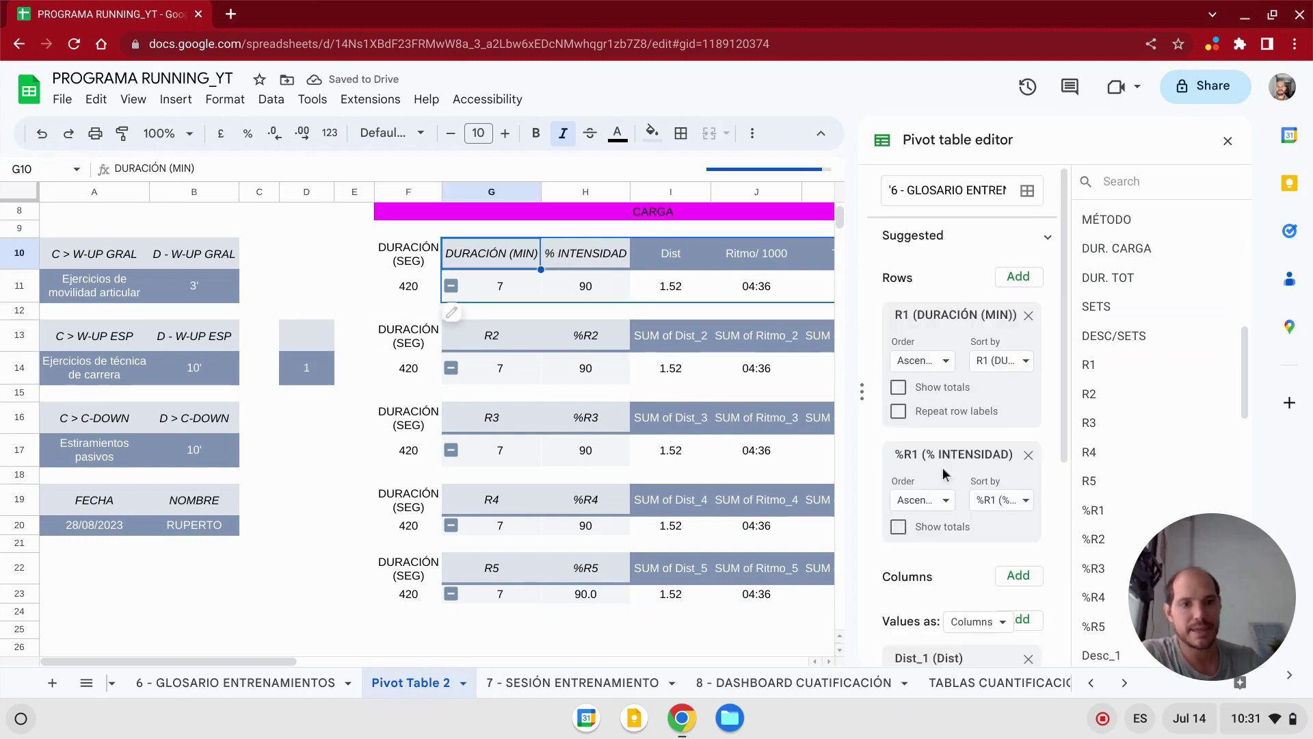
- Add an R1 filter to the main pivot with condition Is not empty
scroll(950, 479, "down", 5)
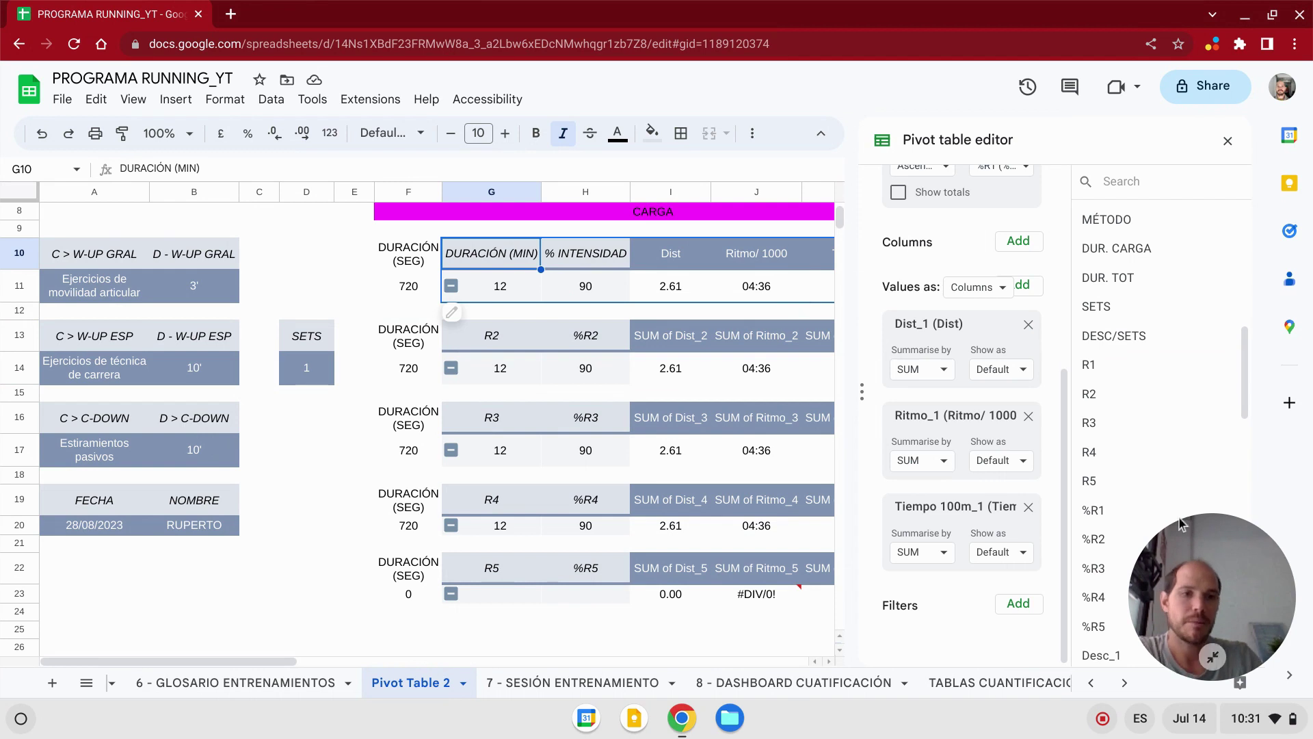
scroll(951, 267, "up", 3)
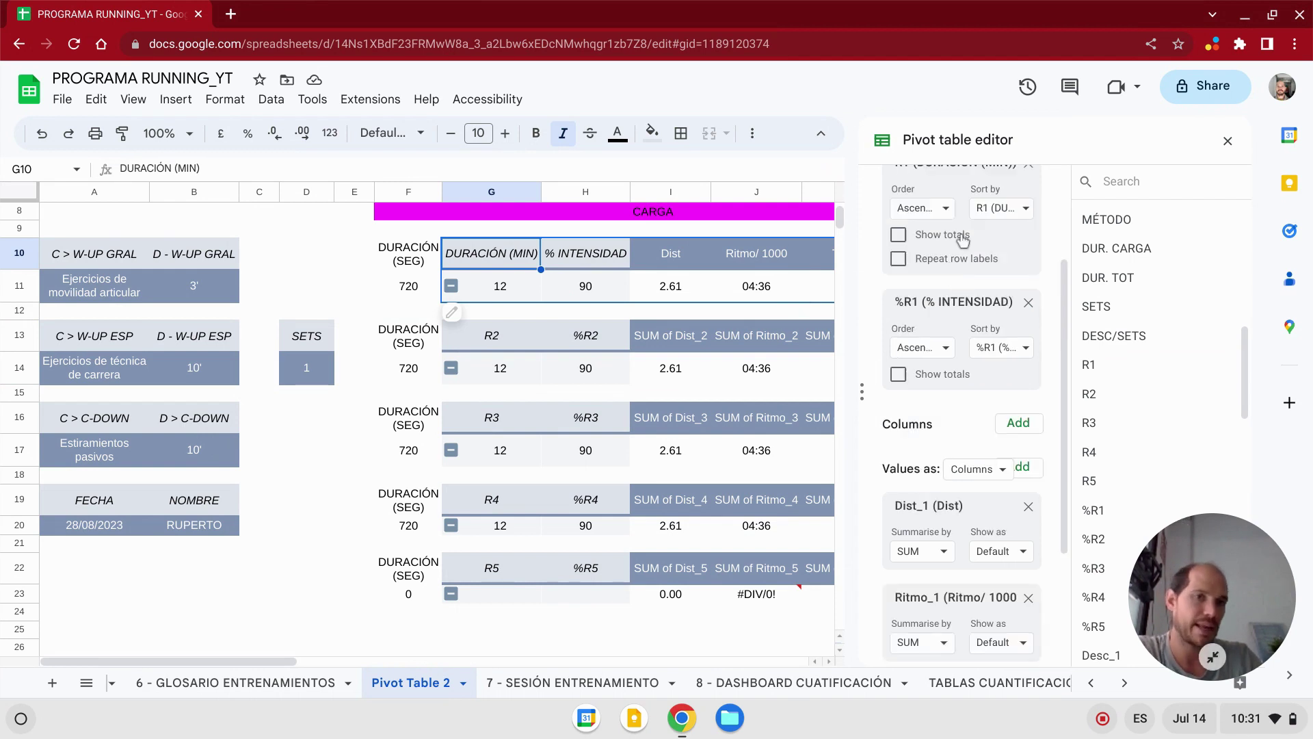
scroll(963, 240, "up", 1)
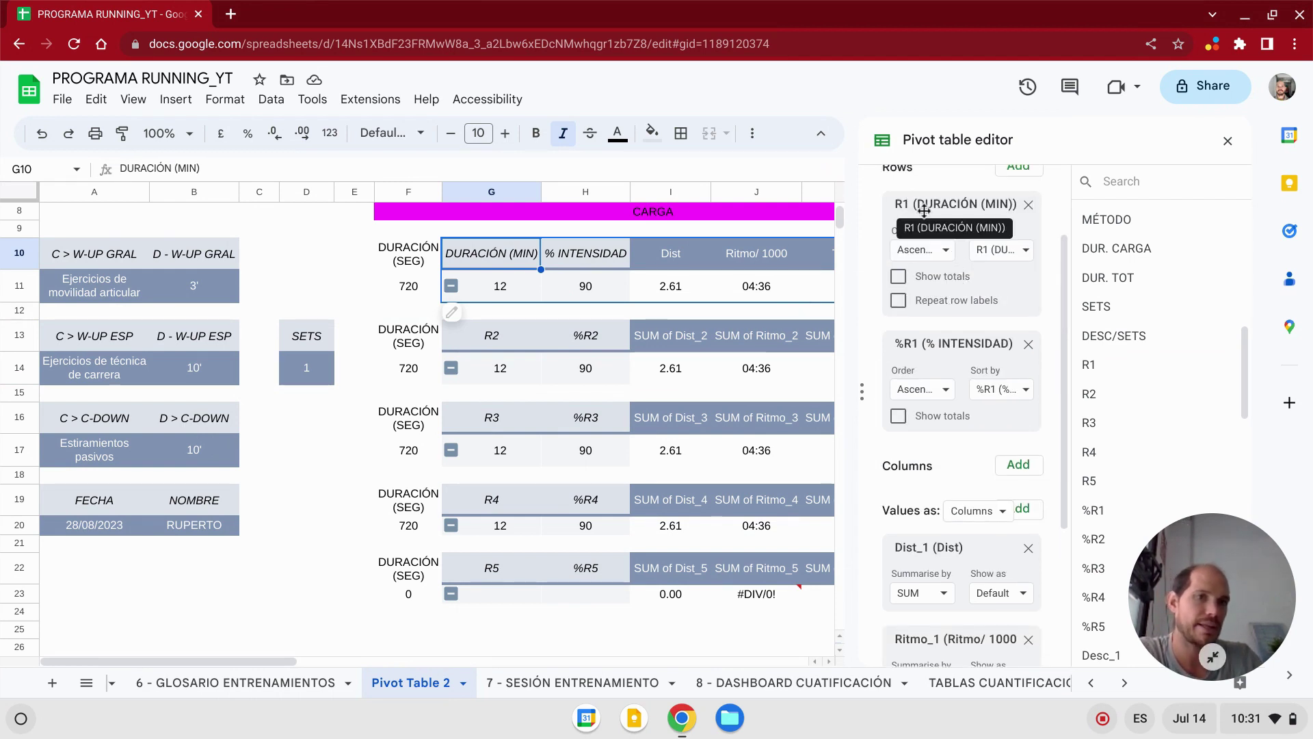
scroll(958, 396, "down", 1)
scroll(994, 586, "down", 2)
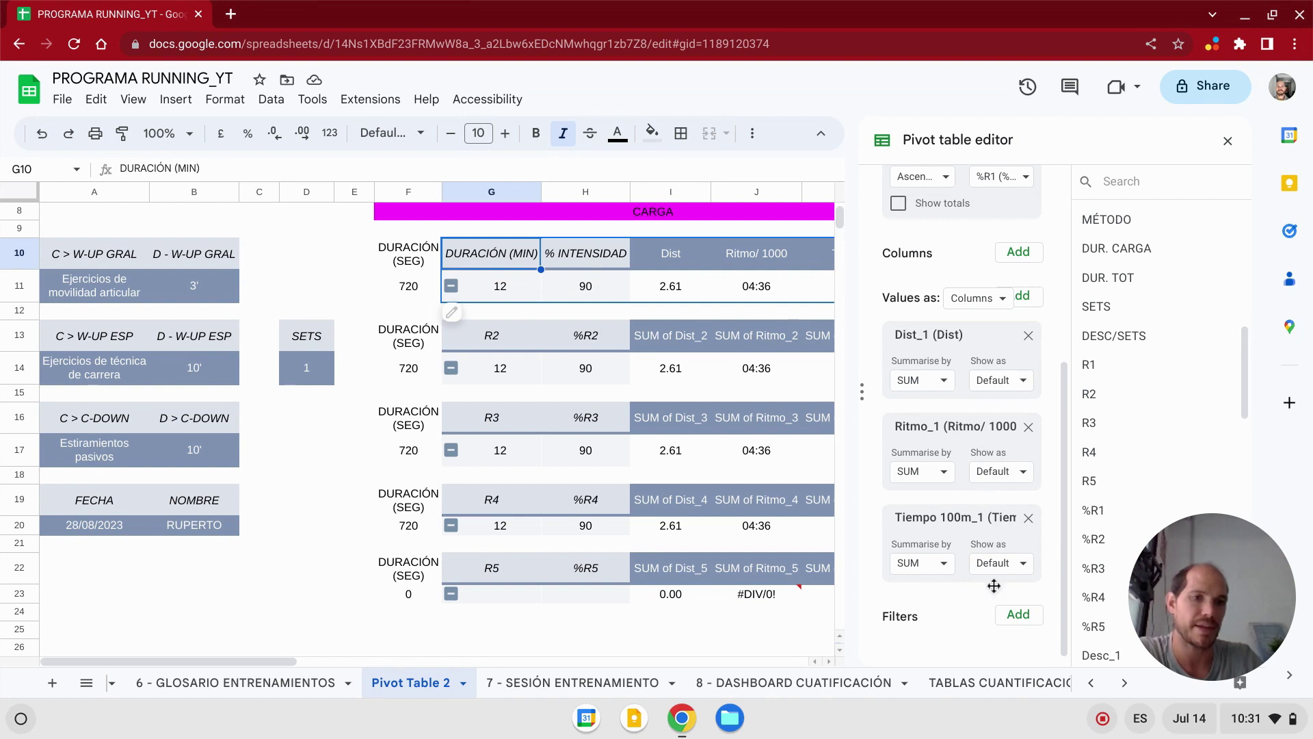
left_click(1019, 619)
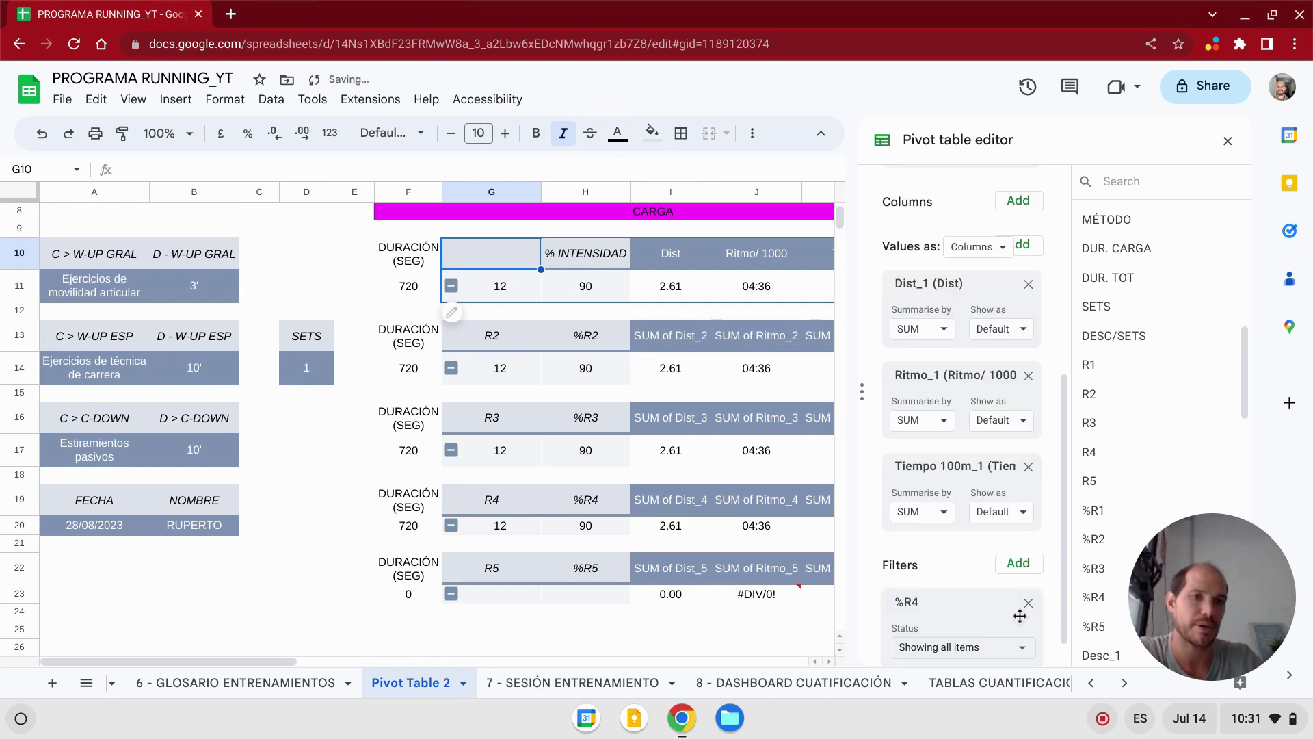
left_click(1019, 564)
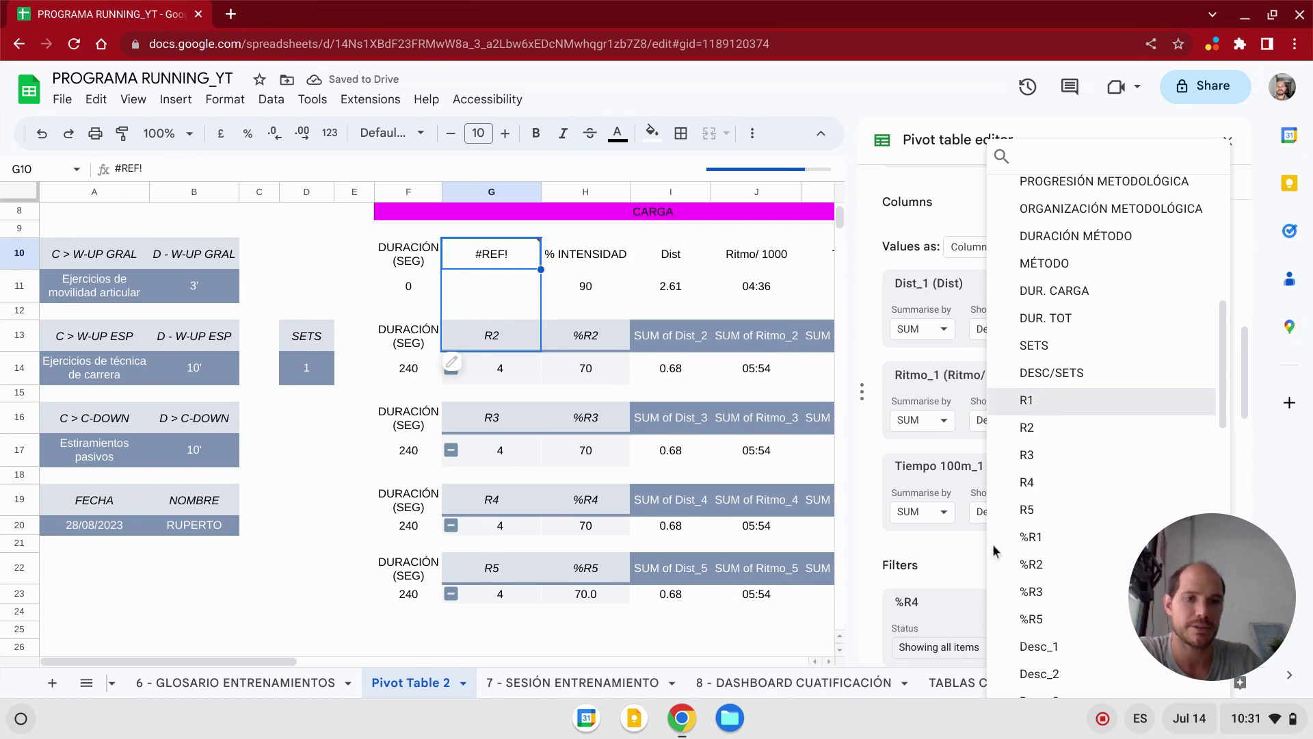
left_click(1041, 404)
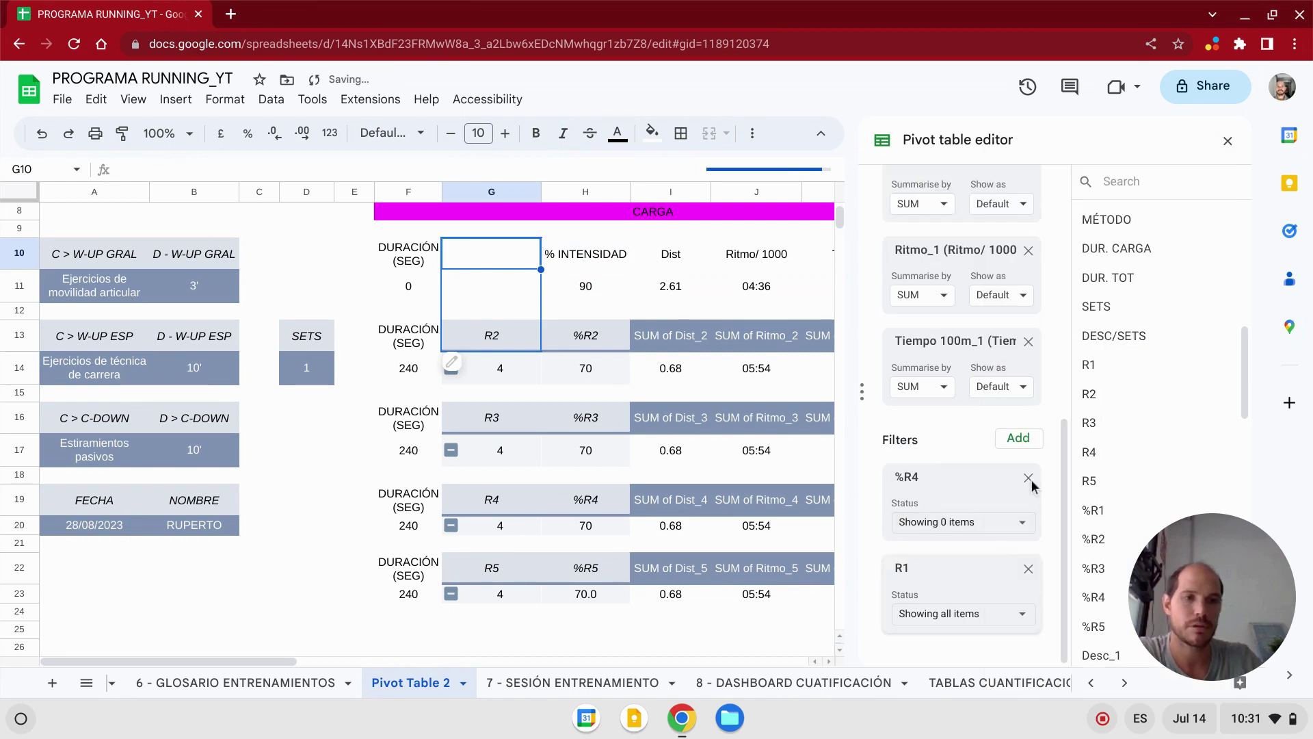
left_click(933, 616)
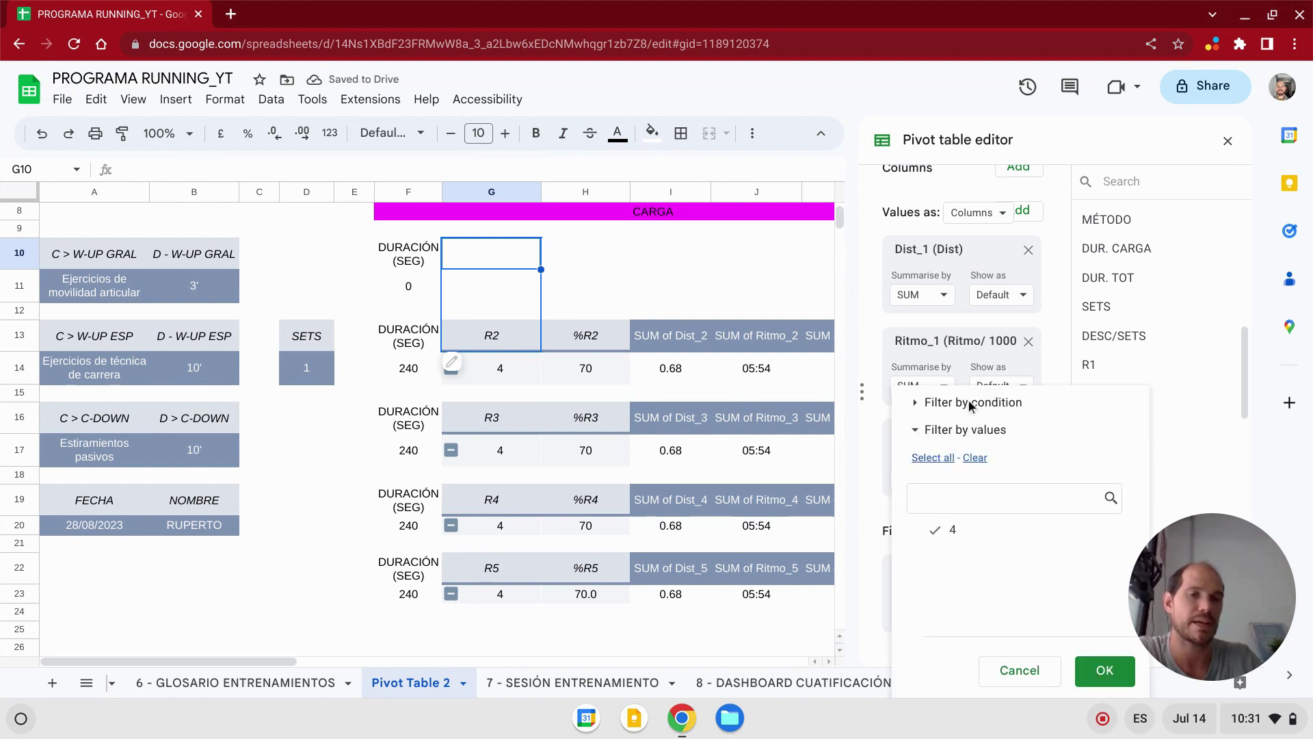
left_click(971, 404)
left_click(923, 407)
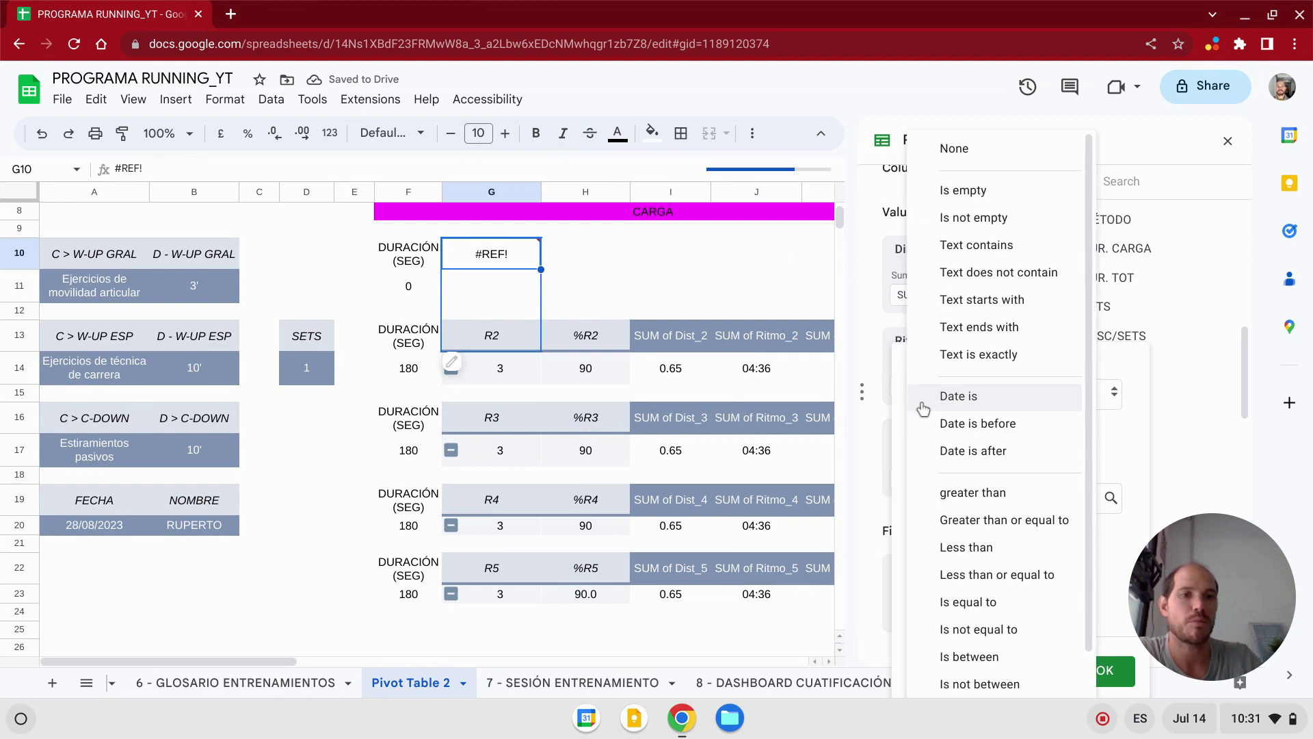
left_click(968, 217)
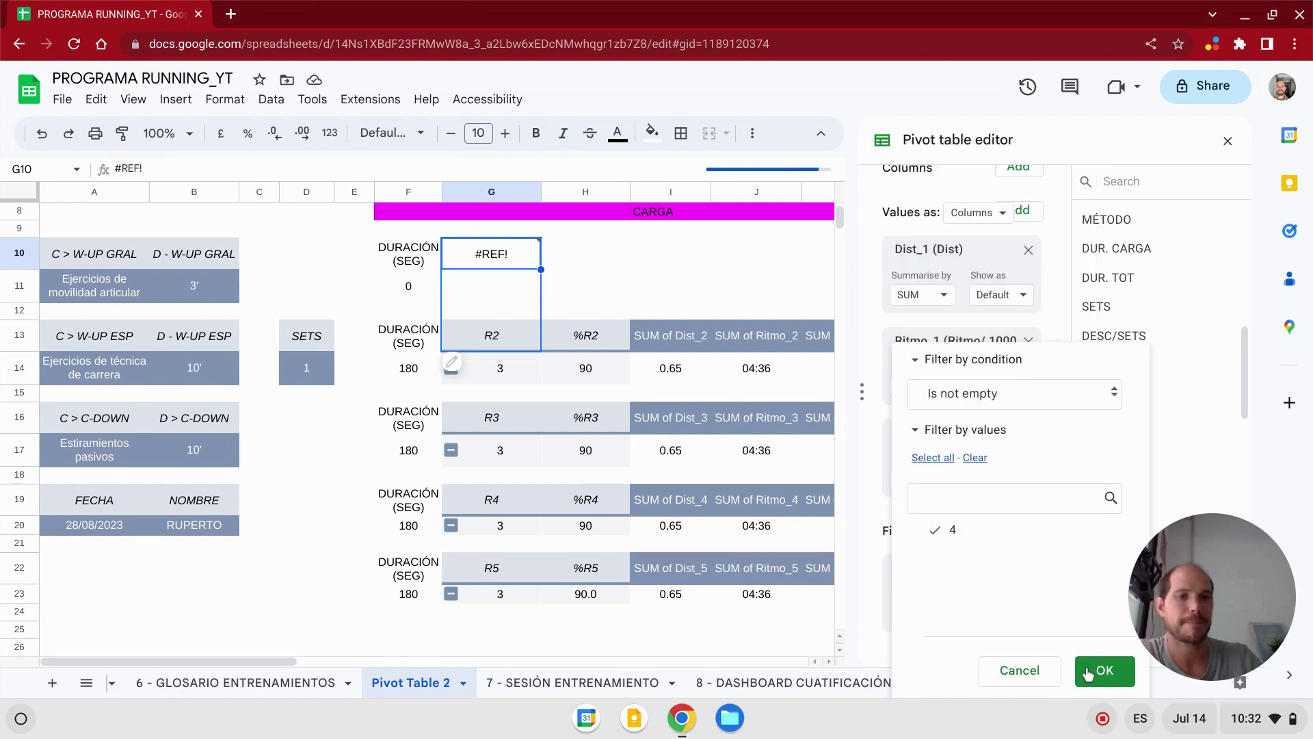
left_click(1092, 671)
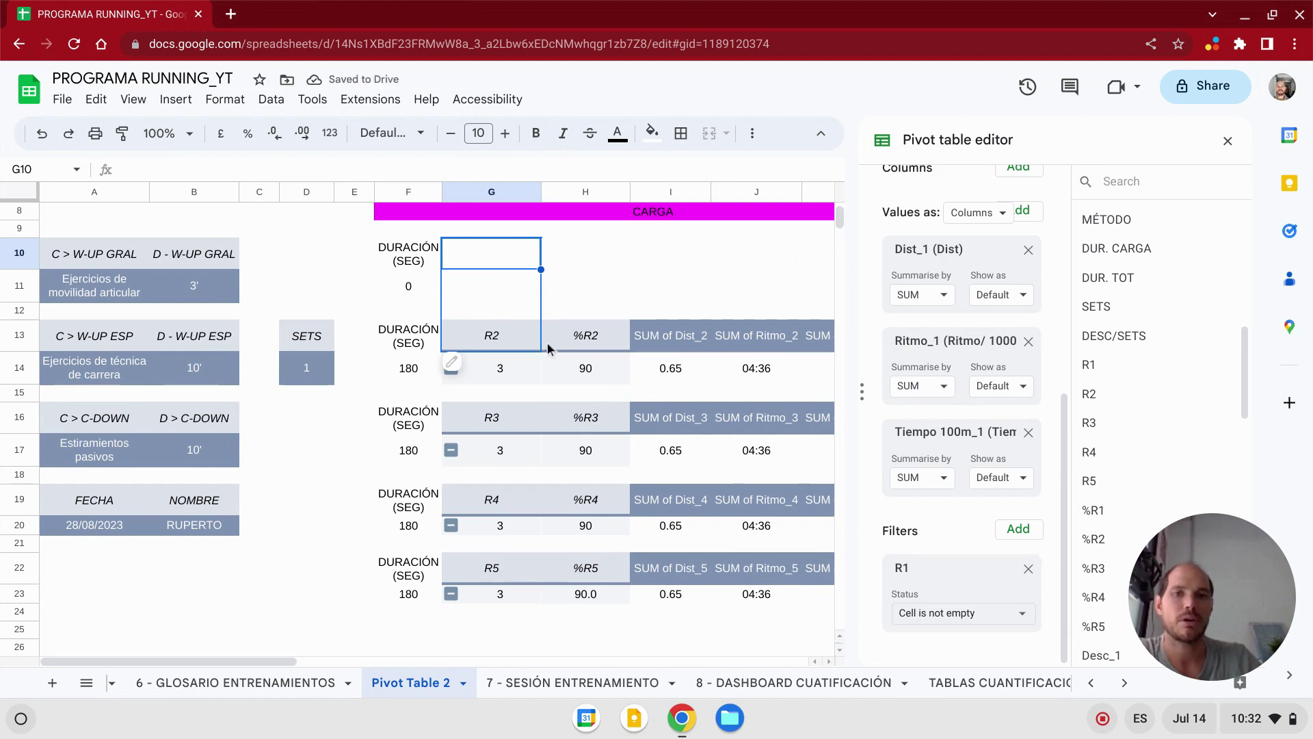
key("Down")
key("Down")
key("Down")
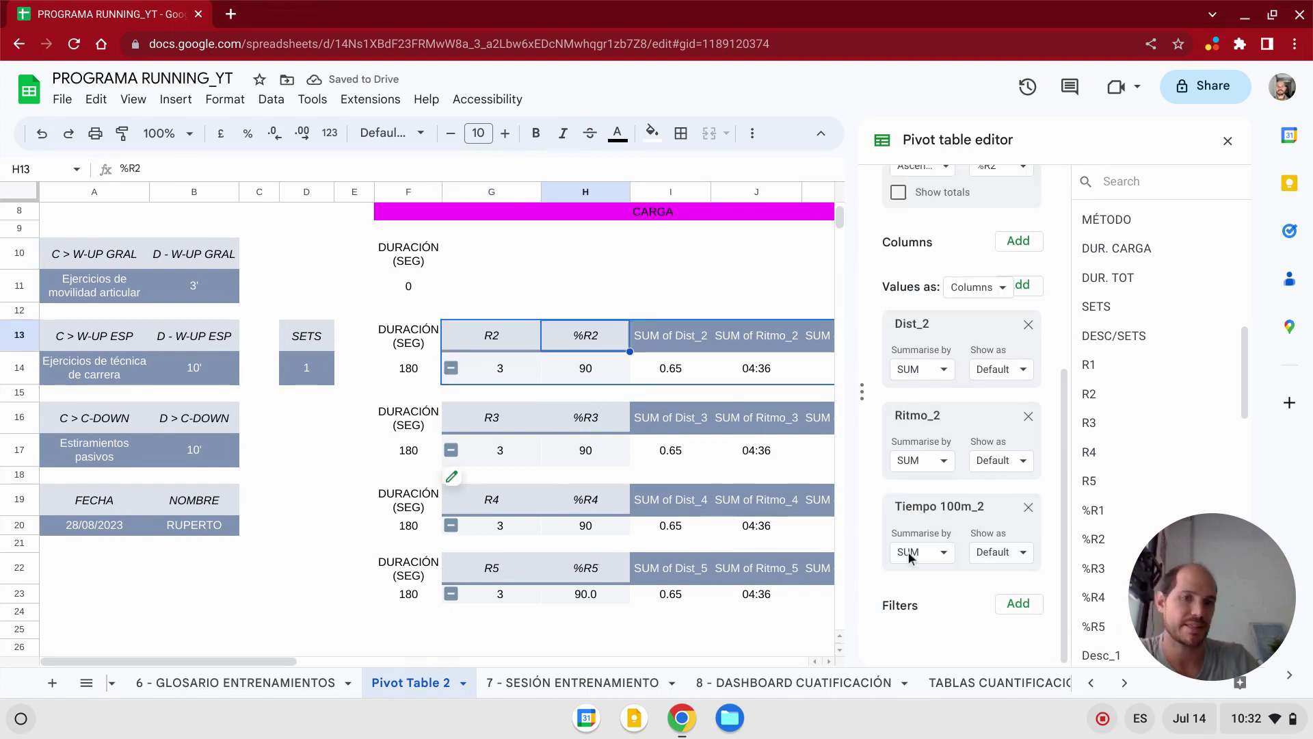
key("Down")
key("Down")
key("Down")
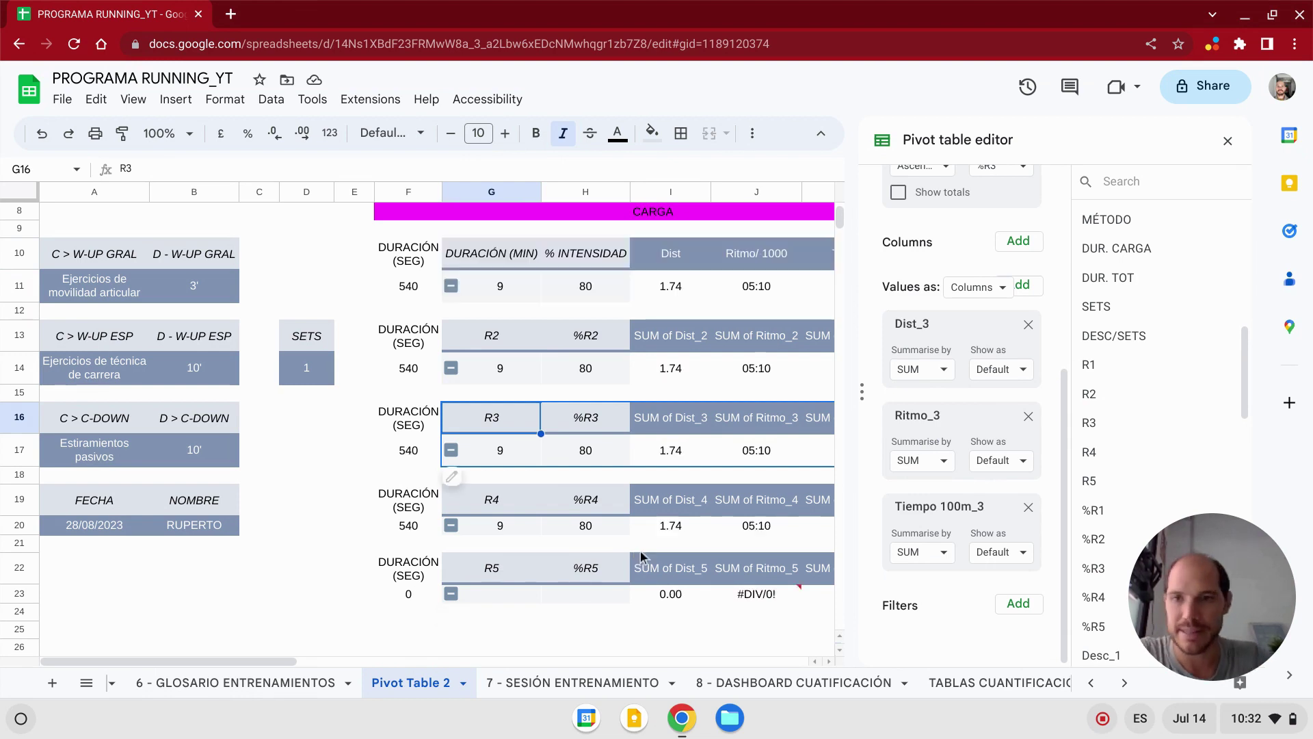
- Copy the SETS pivot from D13:D14 into cell A22
left_click(96, 564)
left_click_drag(306, 335, 312, 372)
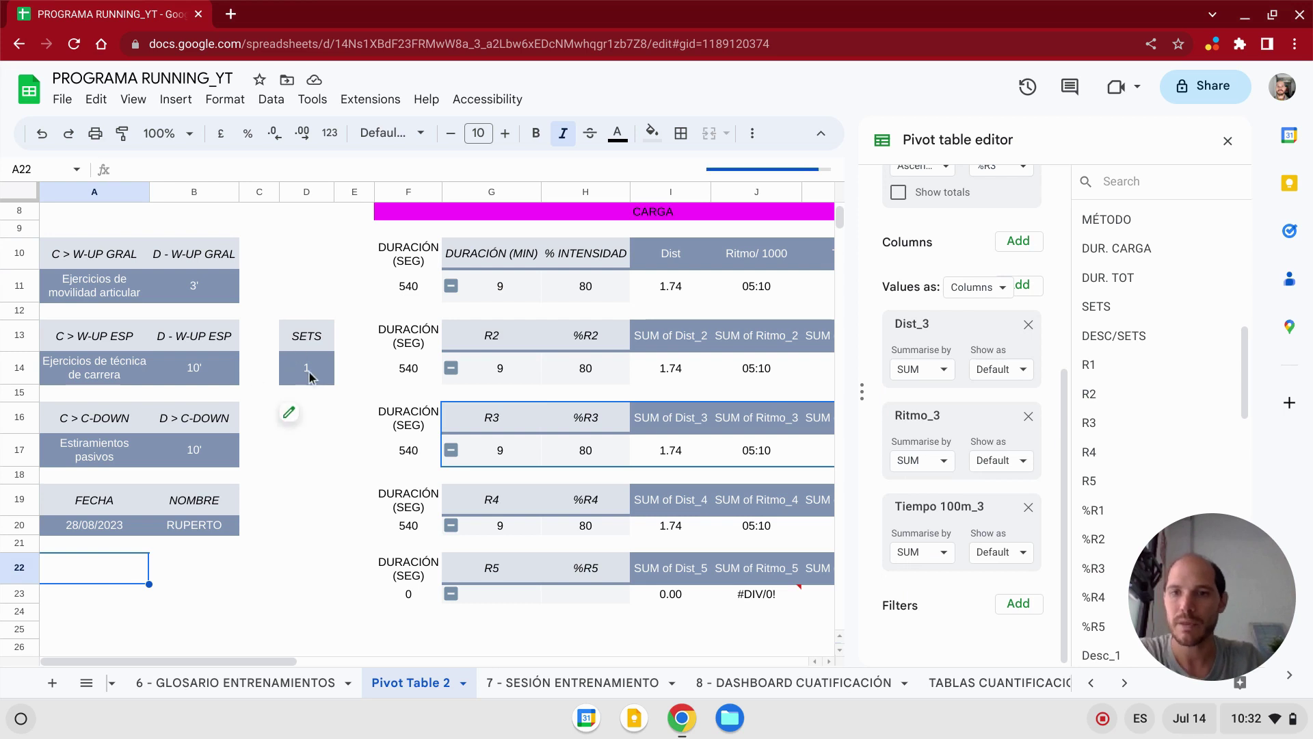
key("ctrl+c")
left_click(80, 568)
key("ctrl+v")
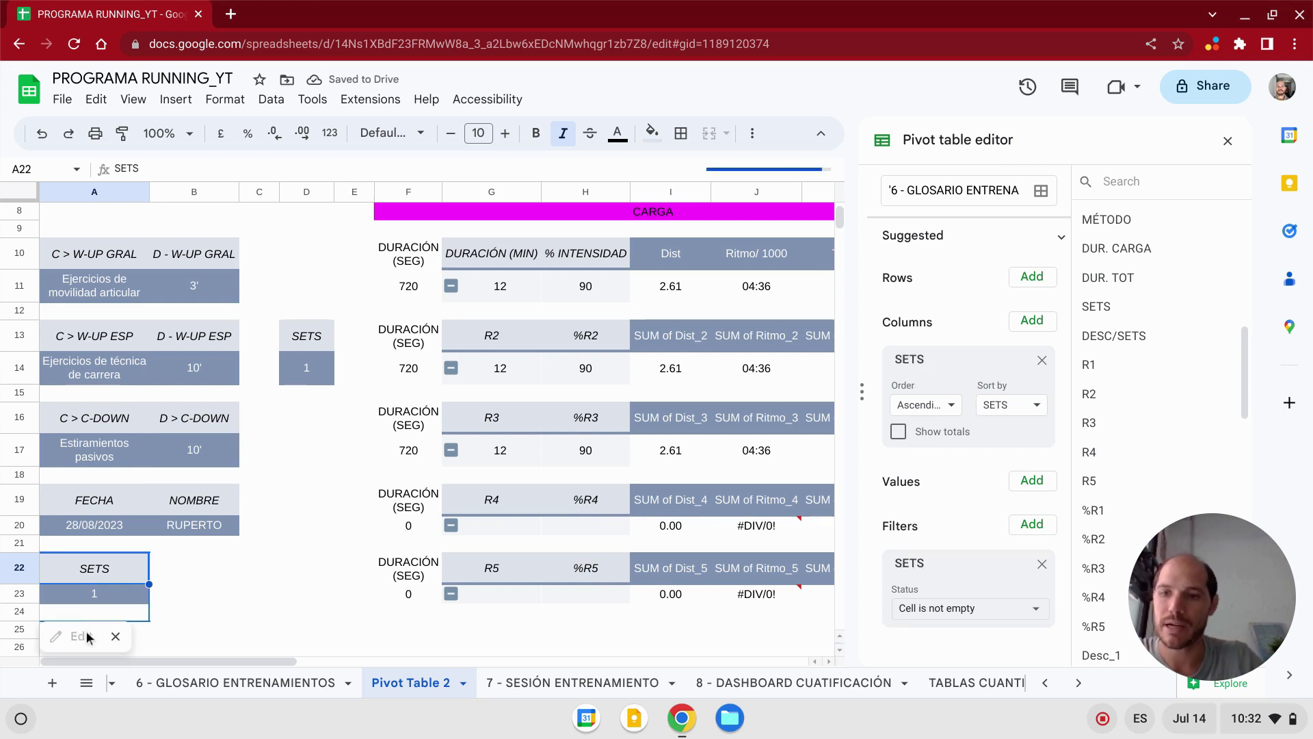
- Remove SETS from the copied pivot's Columns and Filters
left_click(1228, 142)
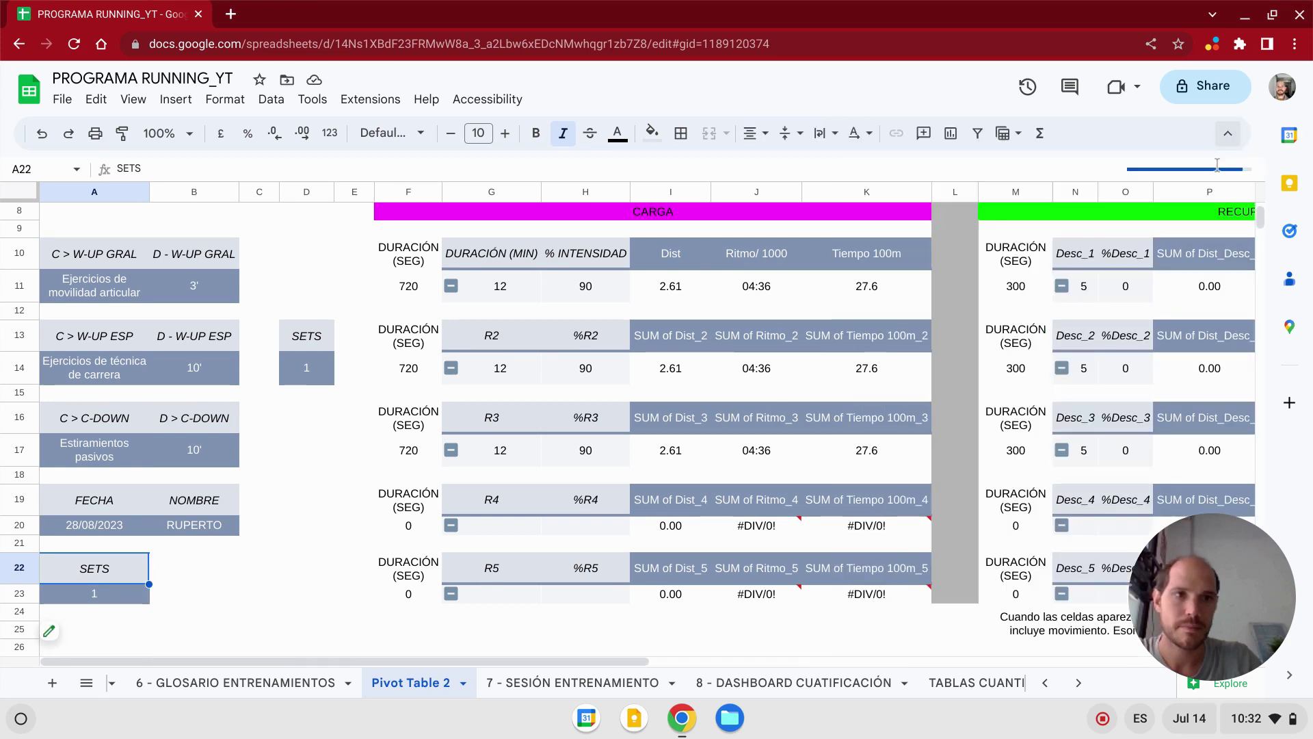
left_click(55, 640)
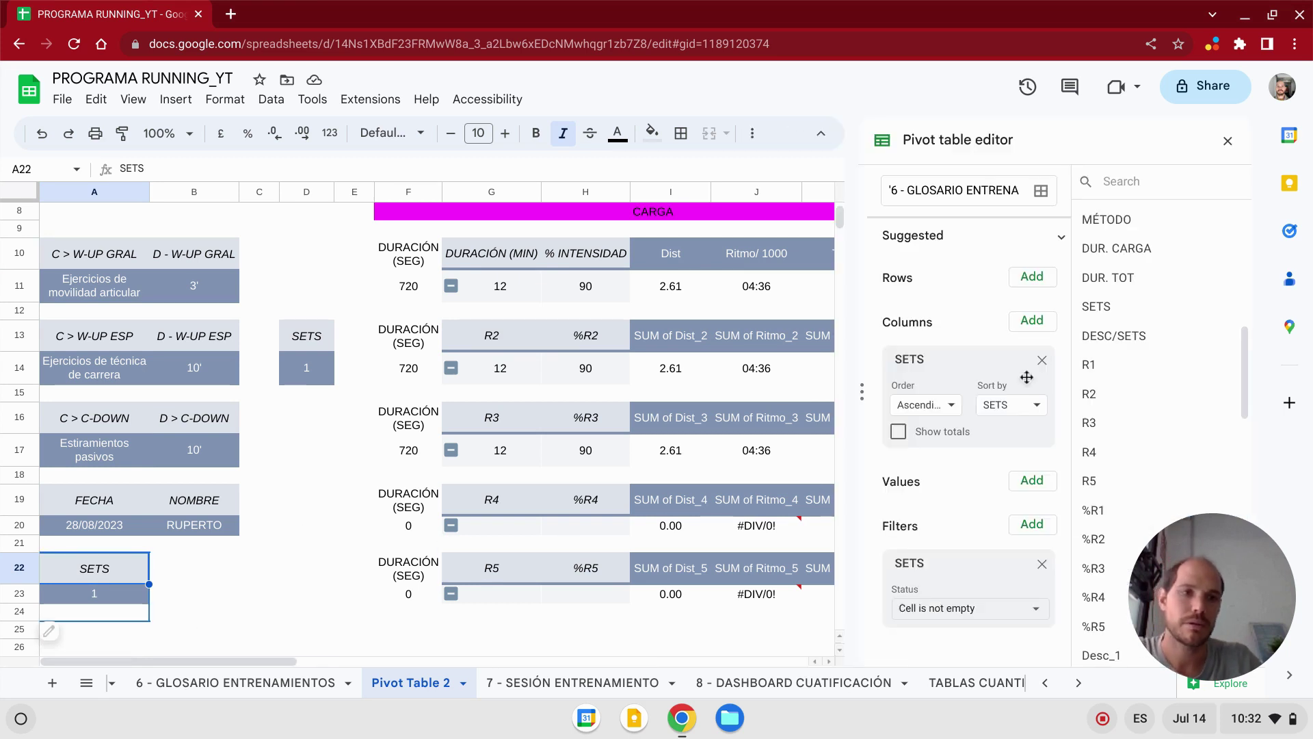
left_click(1042, 360)
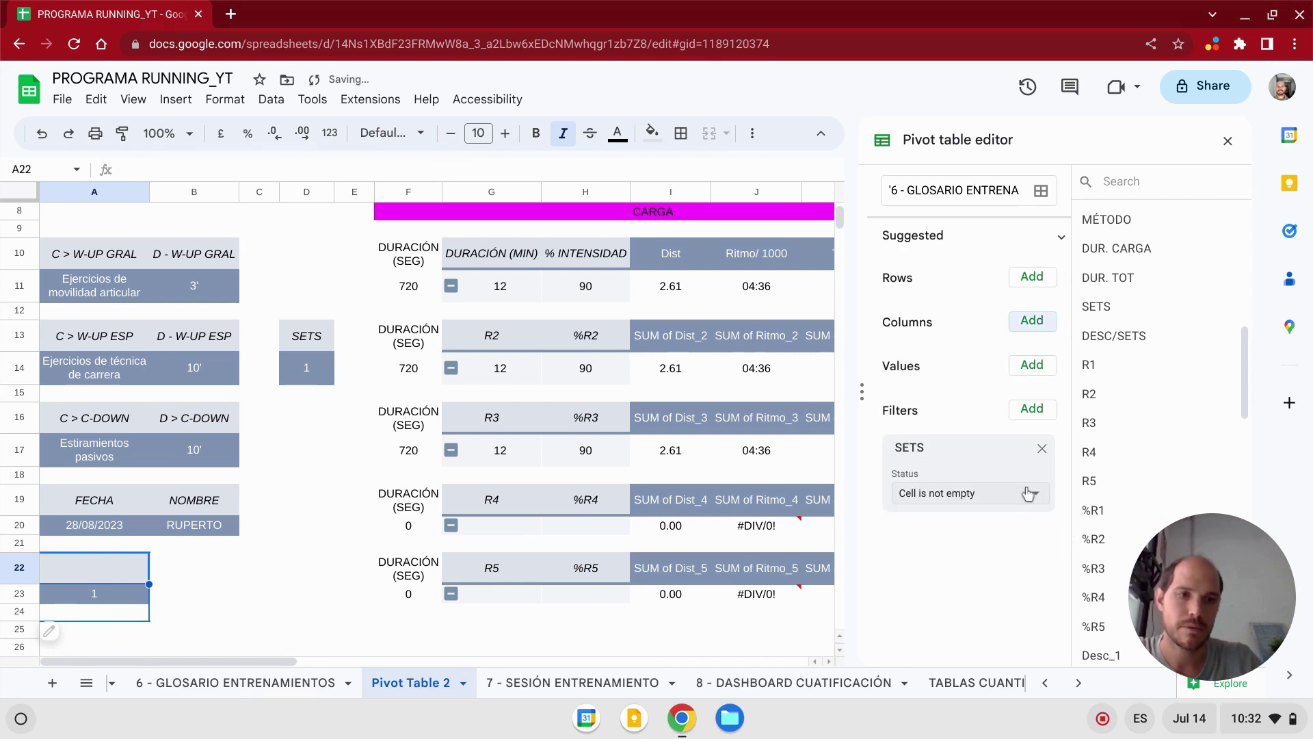
left_click(1041, 451)
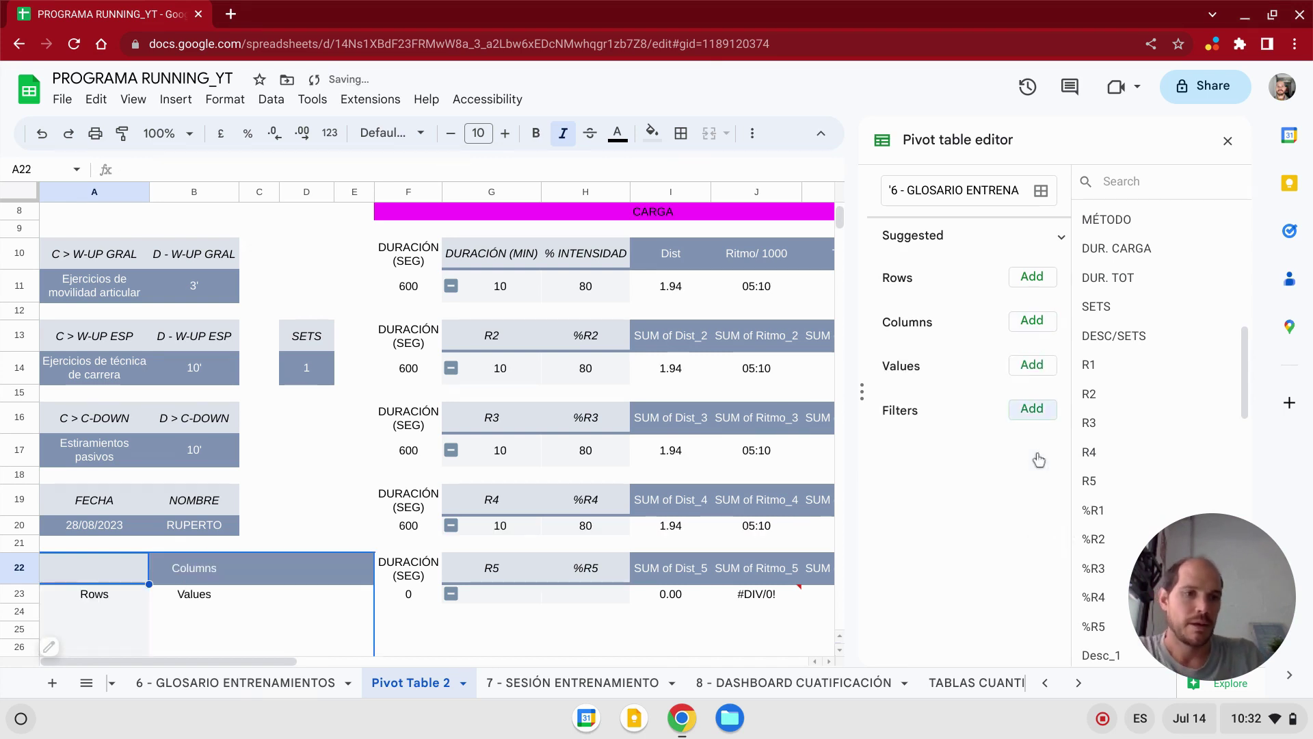
- Add a calculated field to the A22 pivot's Values
left_click(1033, 368)
scroll(1102, 343, "up", 5)
scroll(1102, 242, "up", 5)
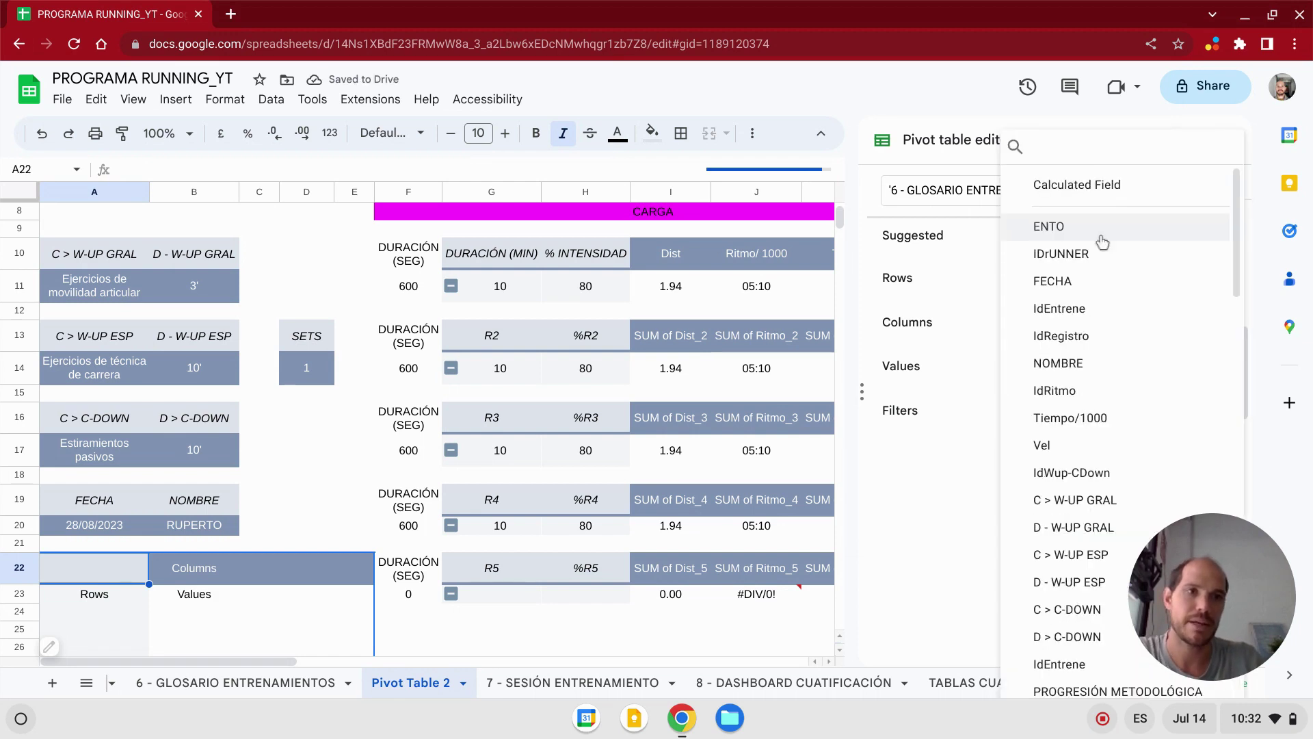
left_click(1095, 191)
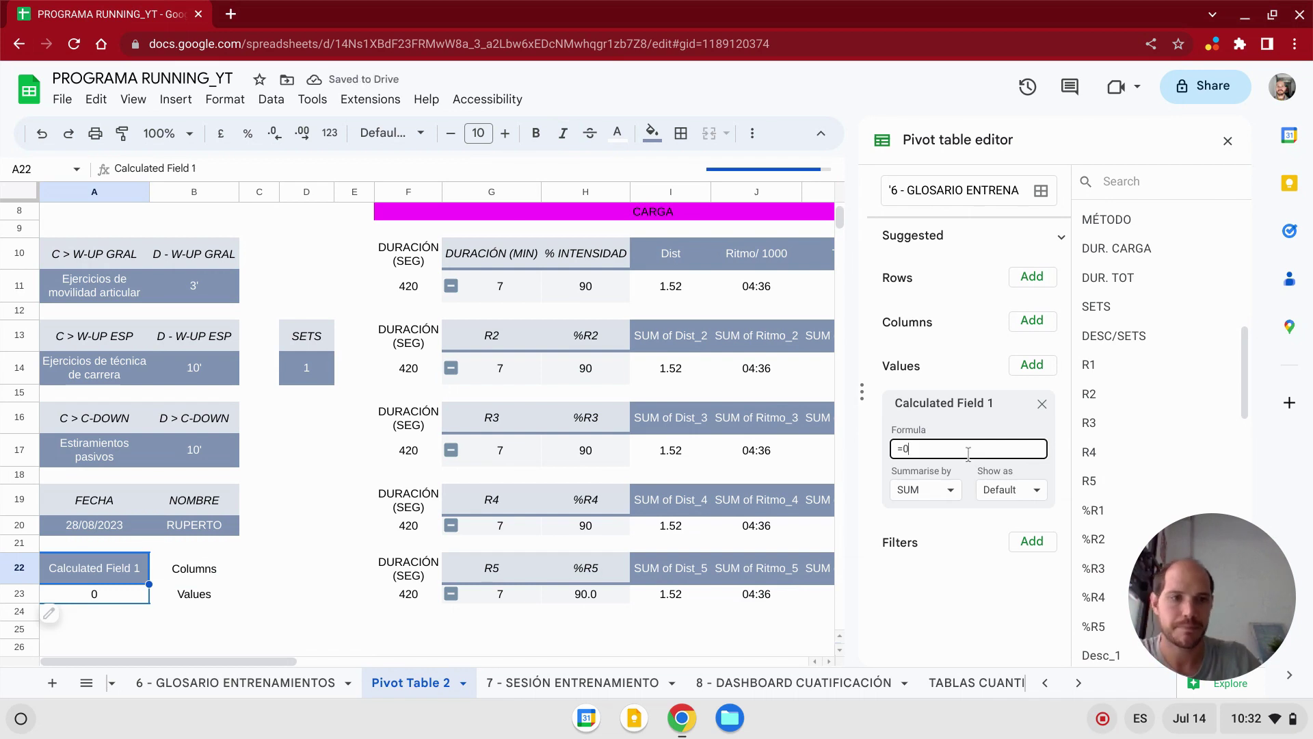
- Enter the formula =SETS*(Dist_1+Dist_2+Dist_3+Dist_4+Dist_5) for Calculated Field 1
key("BackSpace")
type("0")
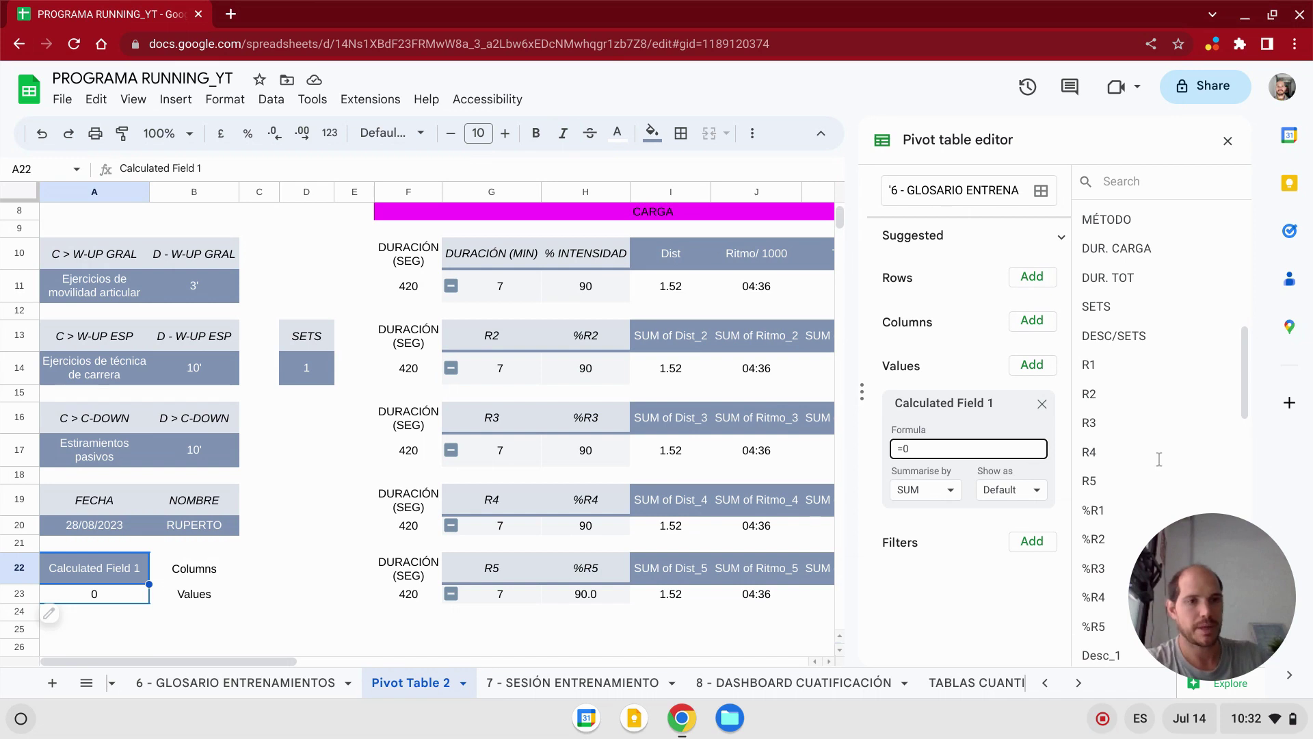
scroll(1159, 454, "down", 2)
scroll(1159, 454, "down", 3)
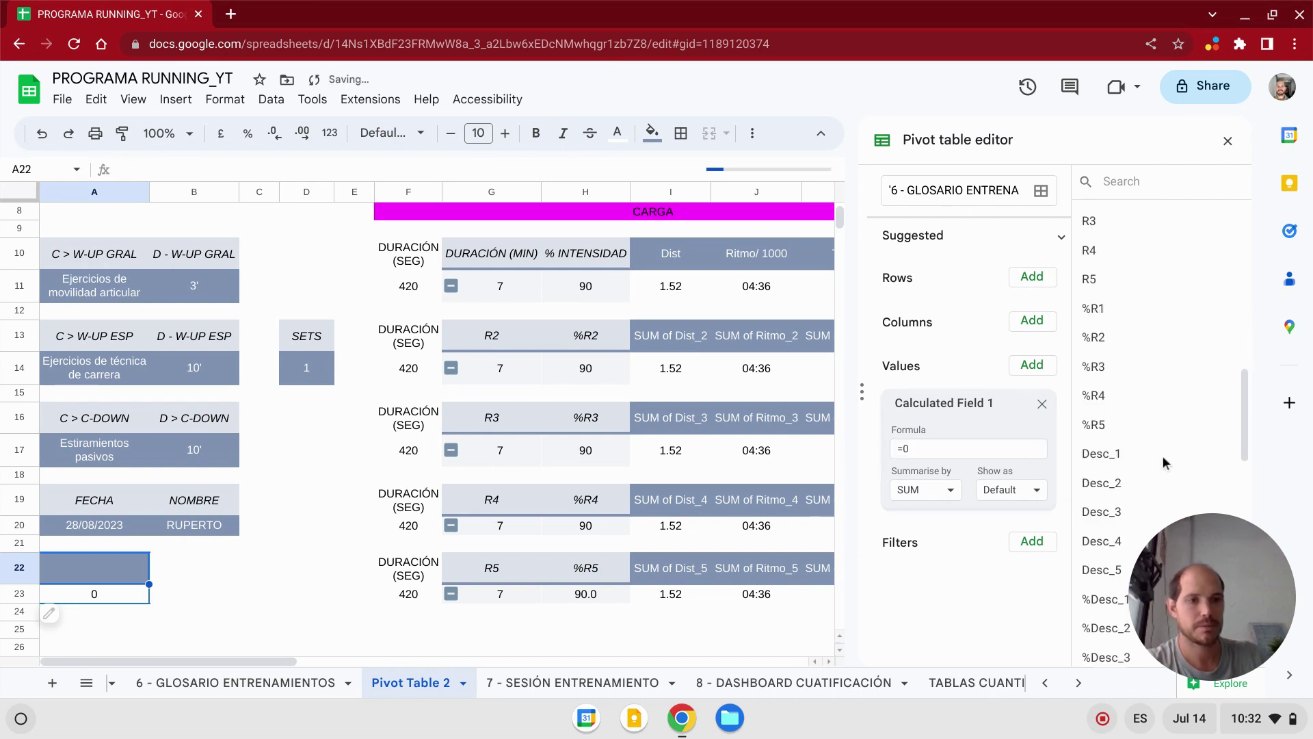
scroll(1176, 411, "down", 3)
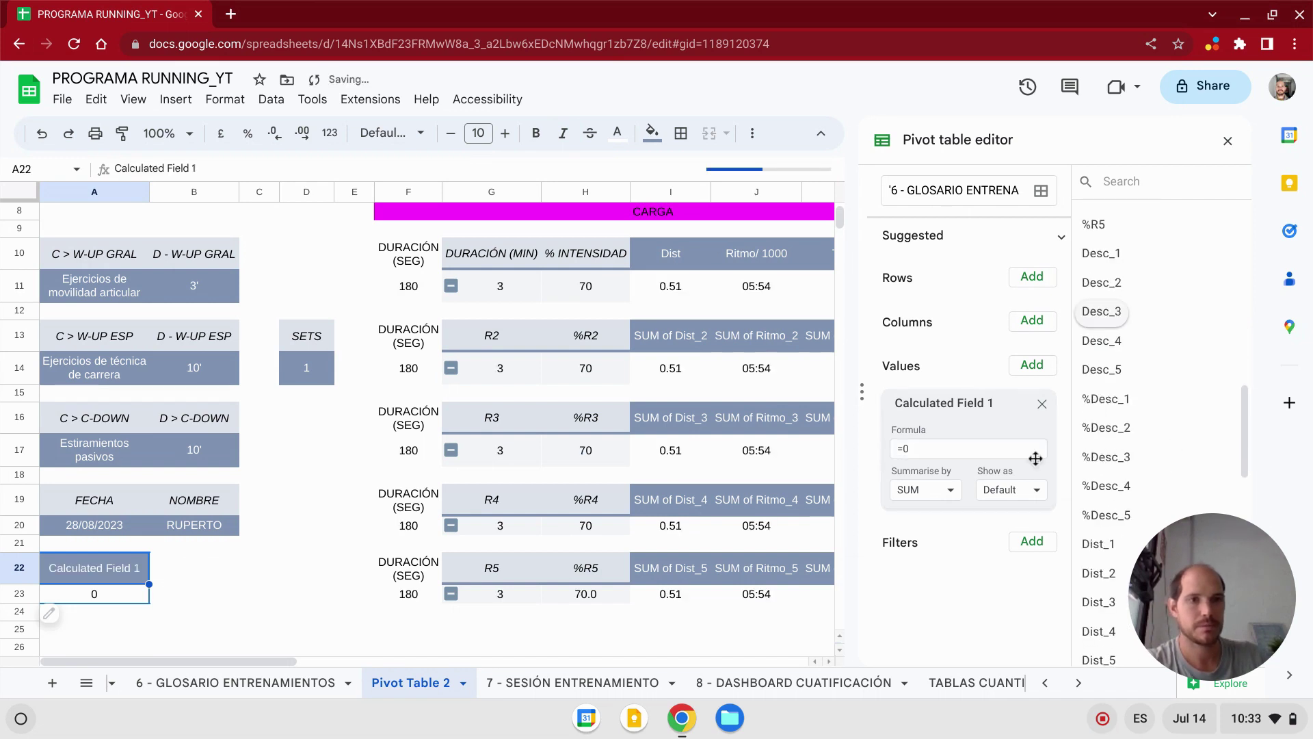
scroll(1114, 418, "down", 3)
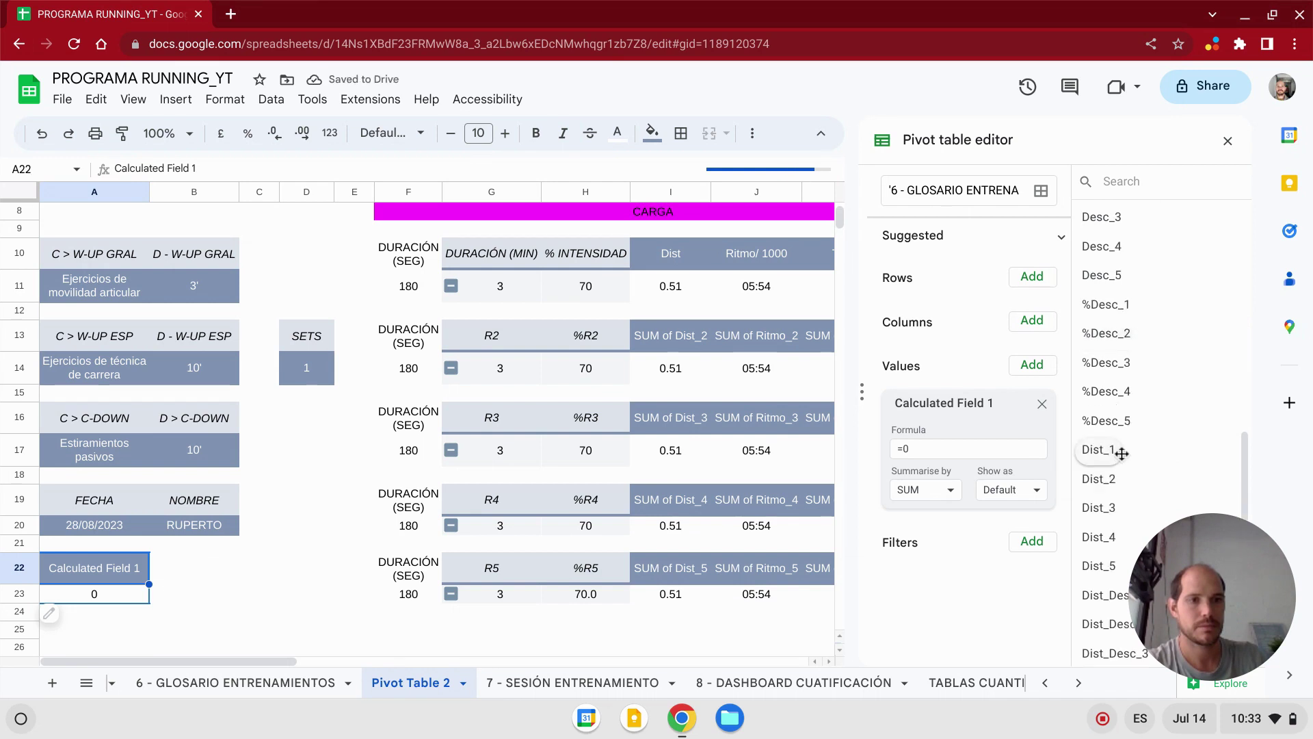
left_click(953, 449)
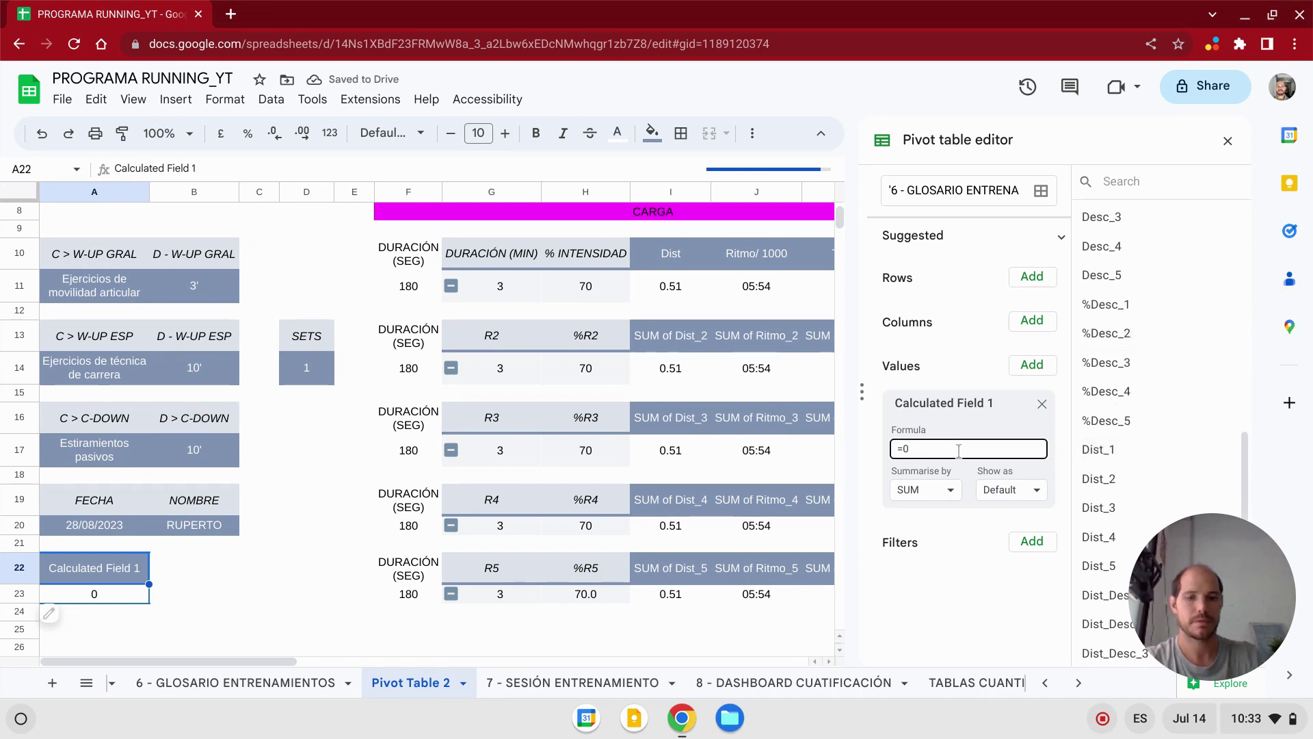
key("BackSpace")
type("0se")
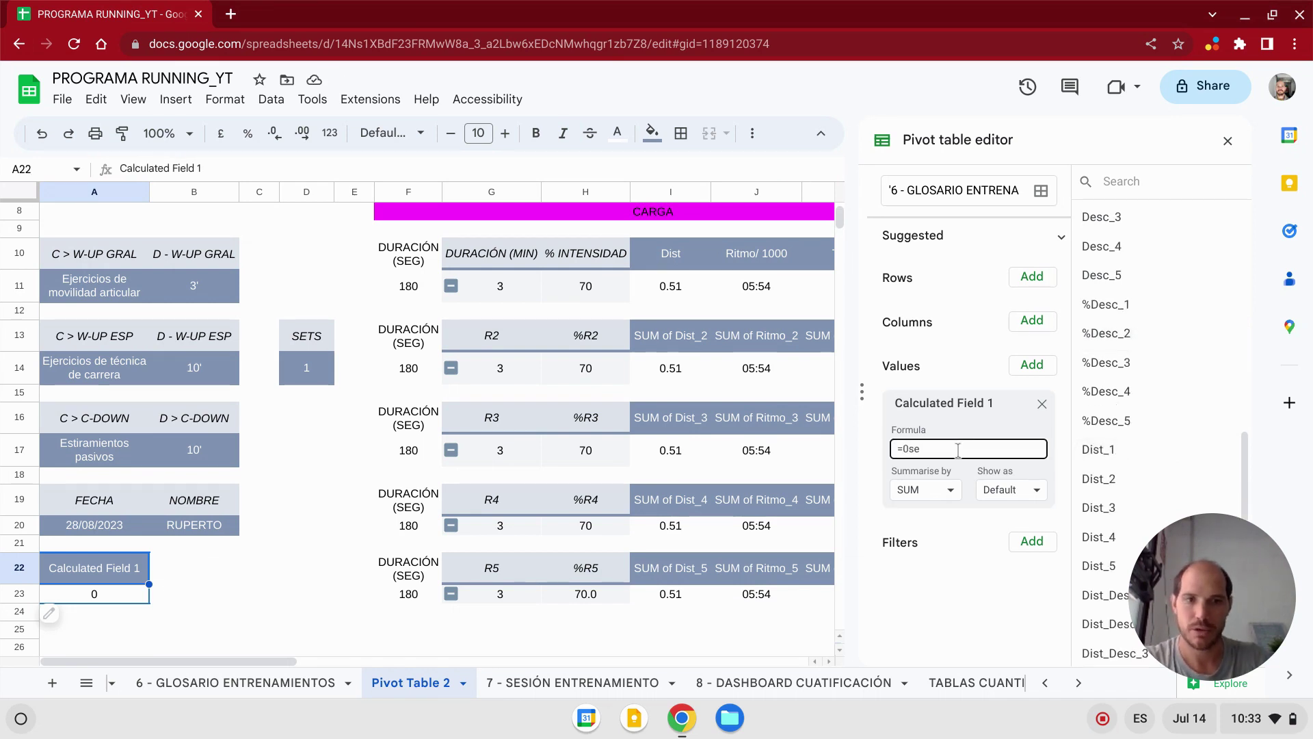
key("BackSpace")
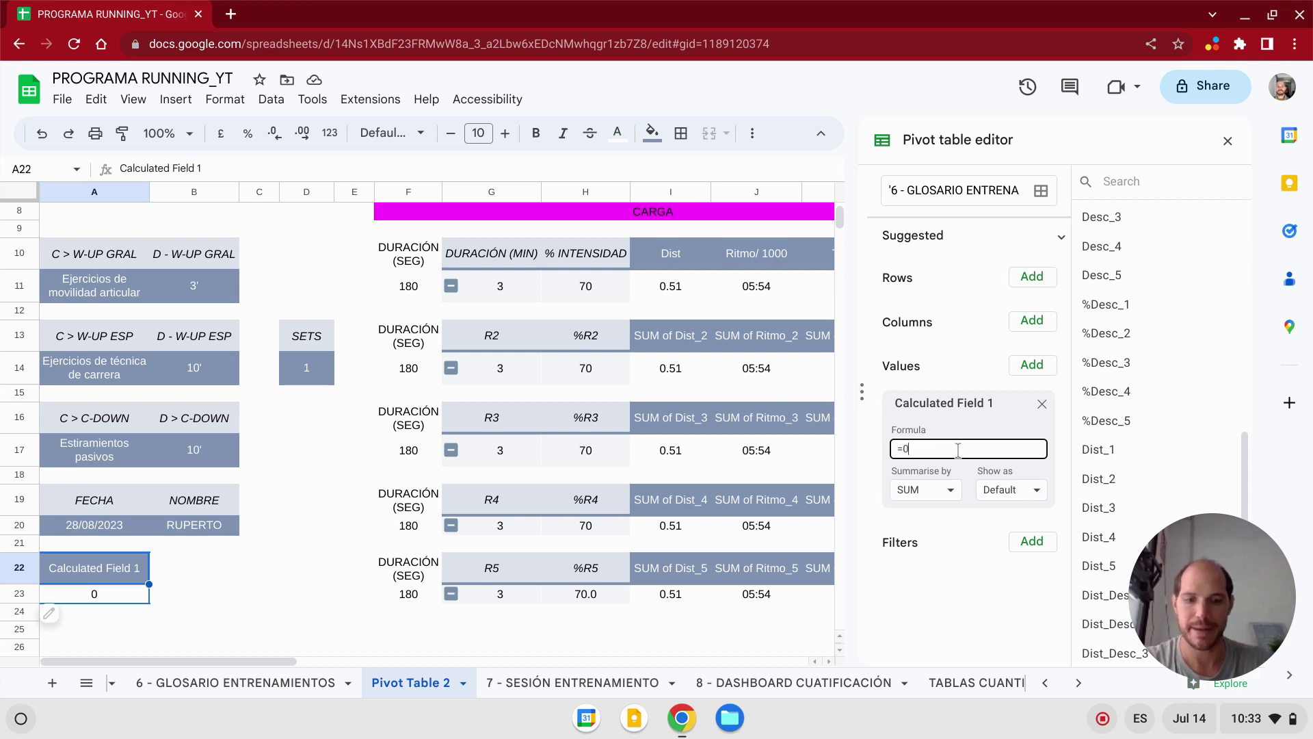
type("=SETS")
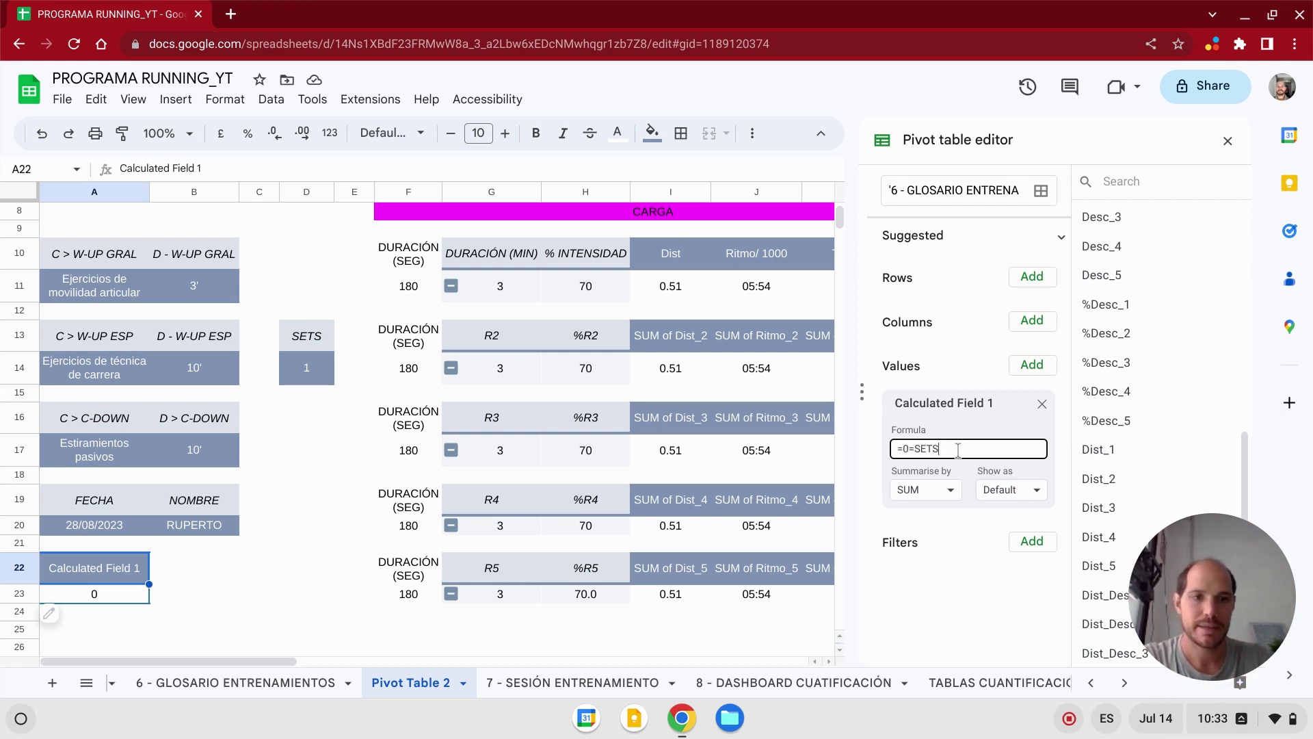
type("E")
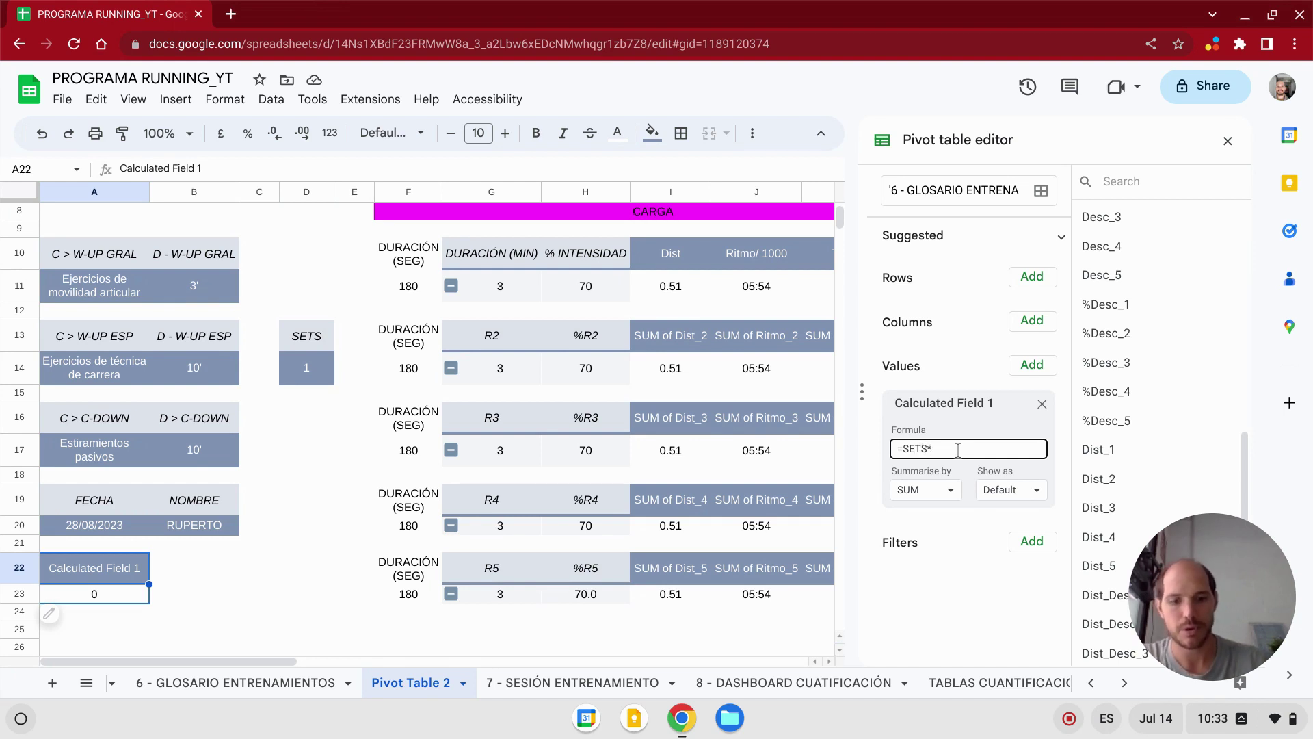
type("(")
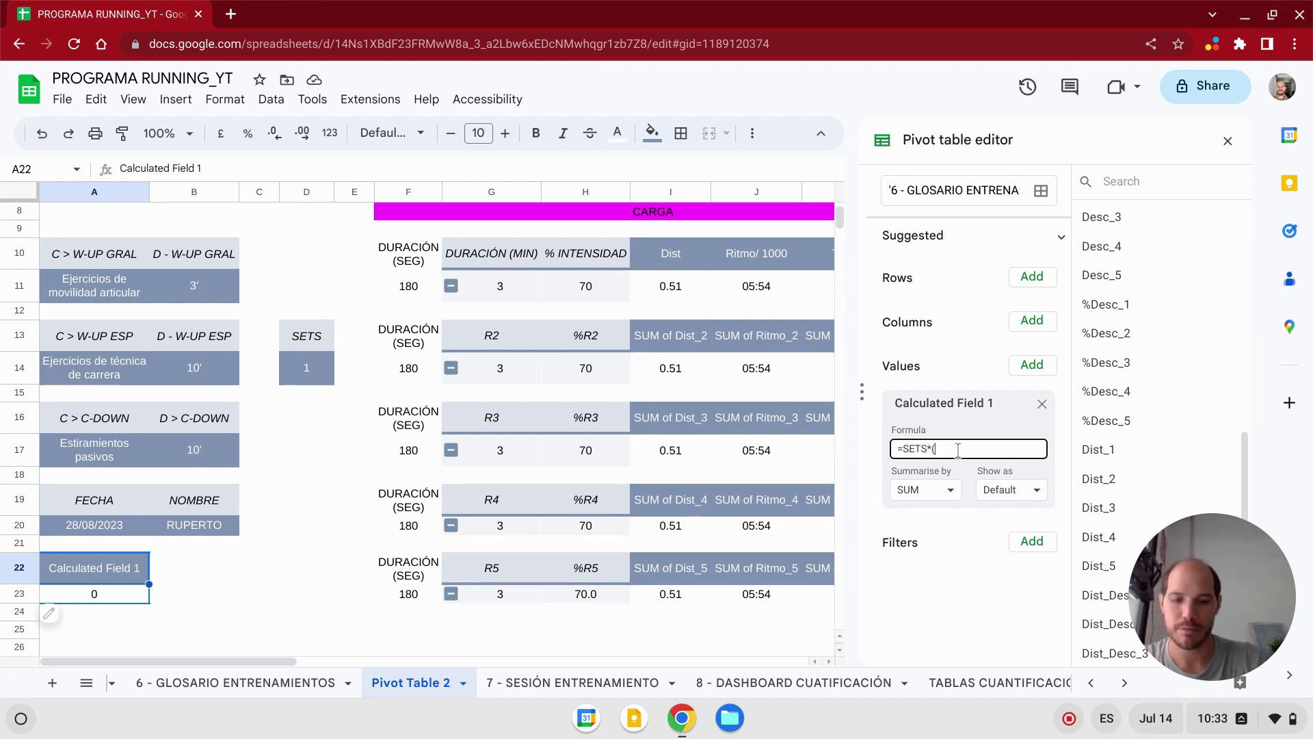
type("Dist_1")
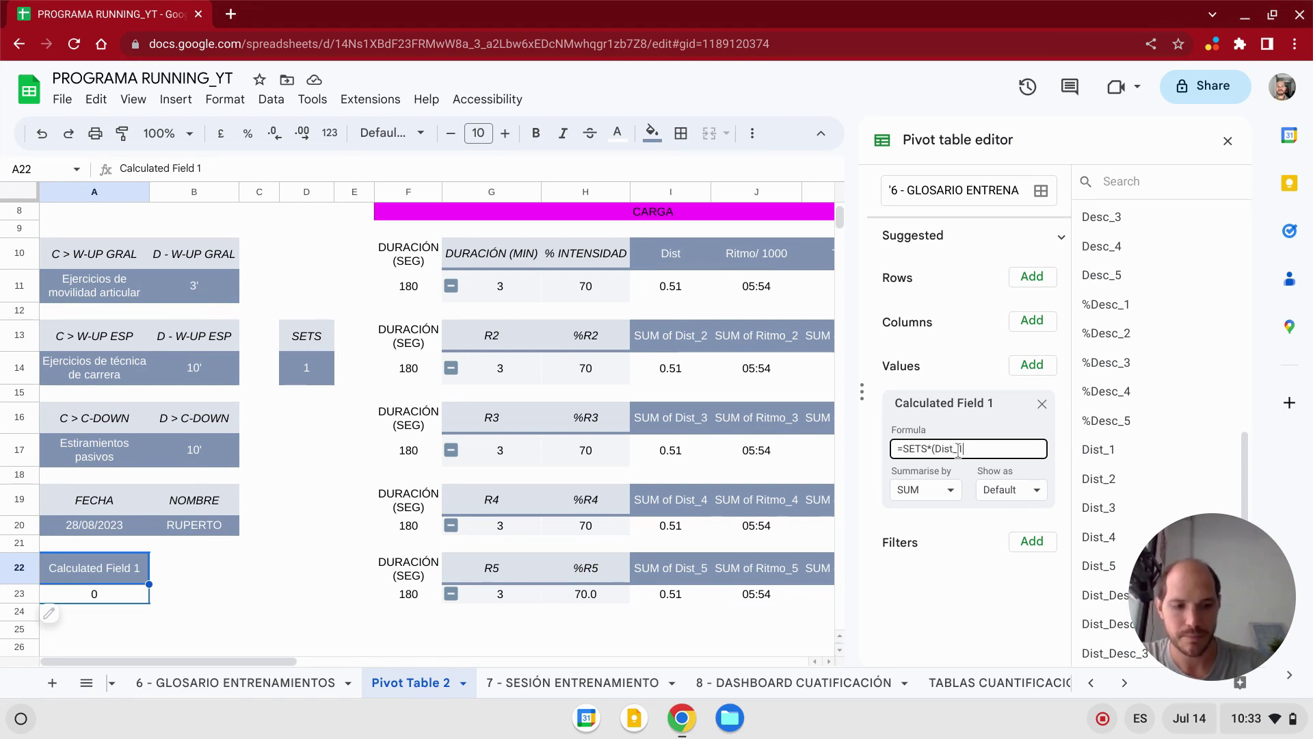
type("+Dist_2+D")
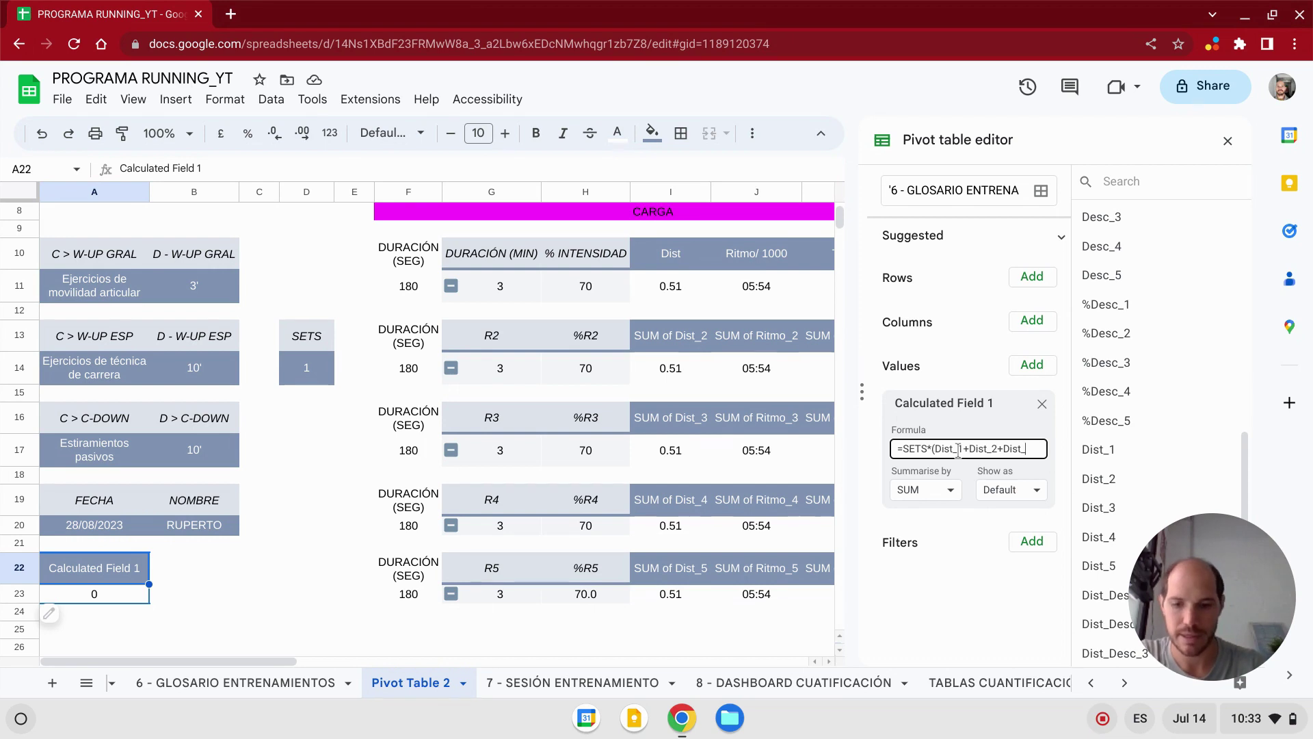
type("ist")
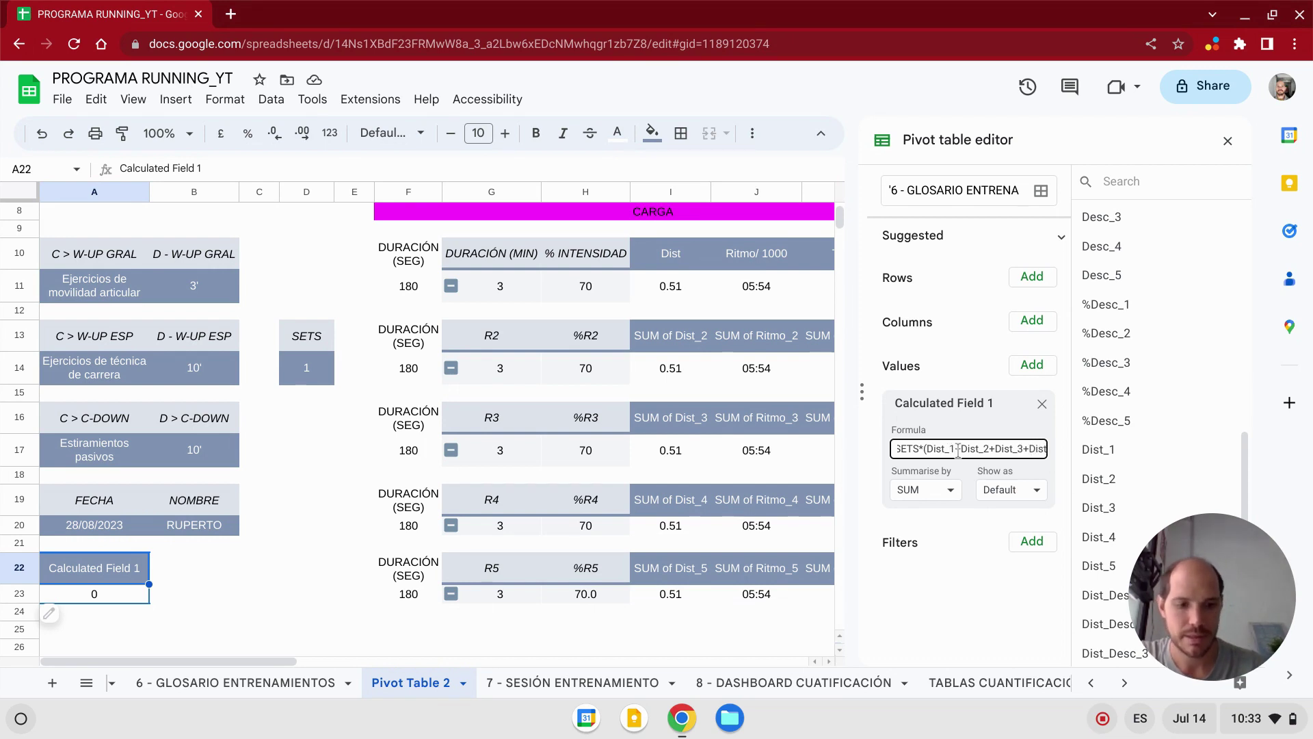
type("_")
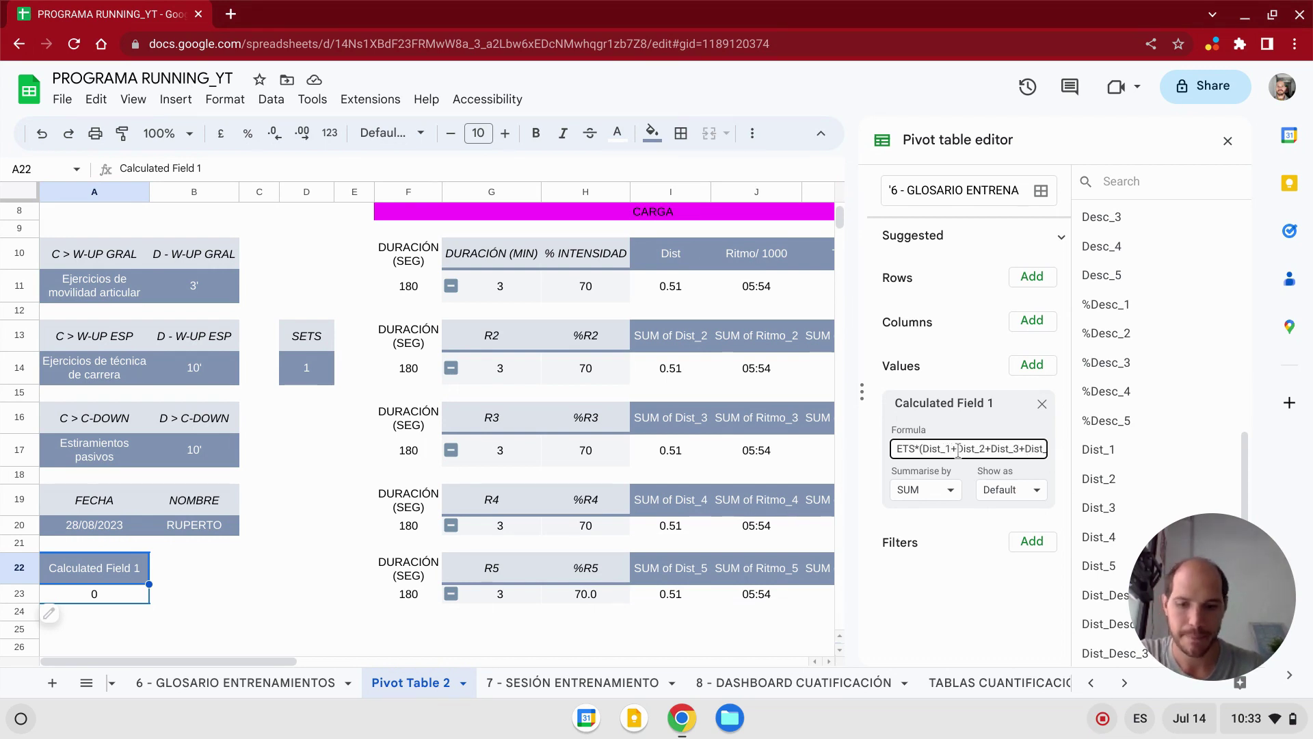
type("4+Dis")
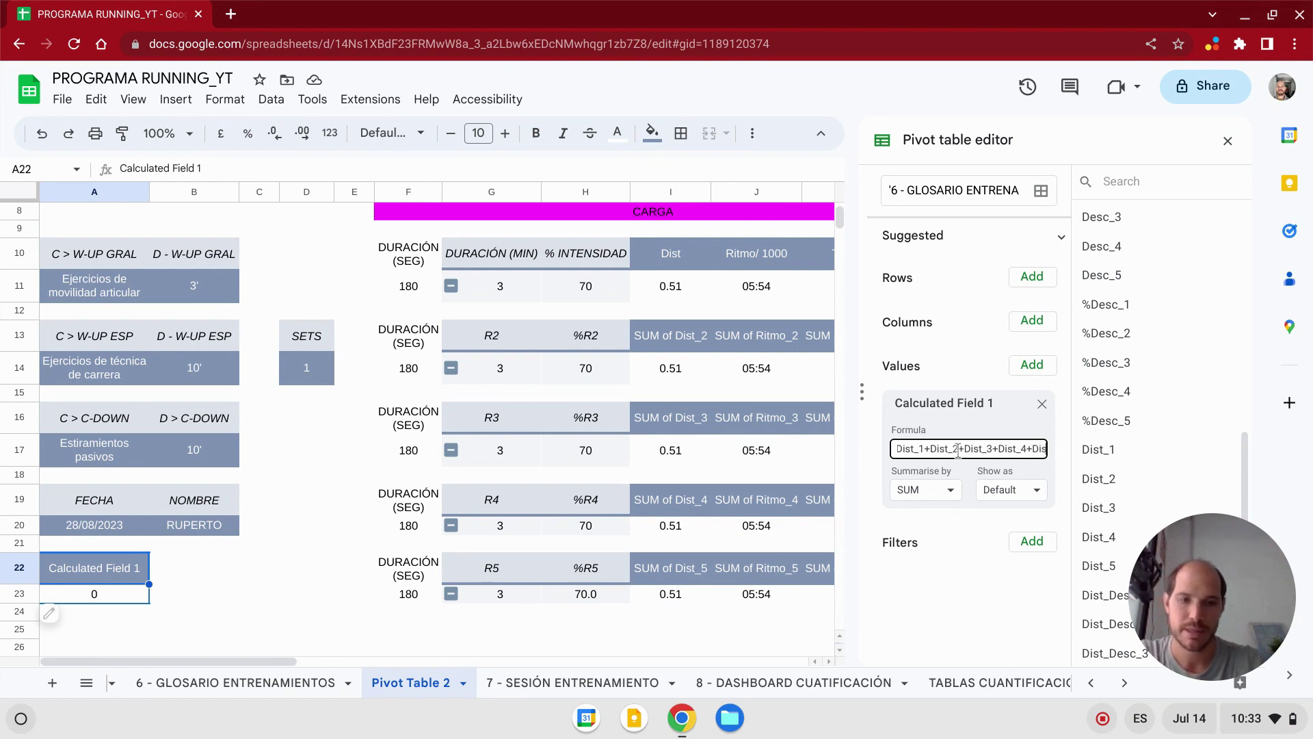
type("t_5")
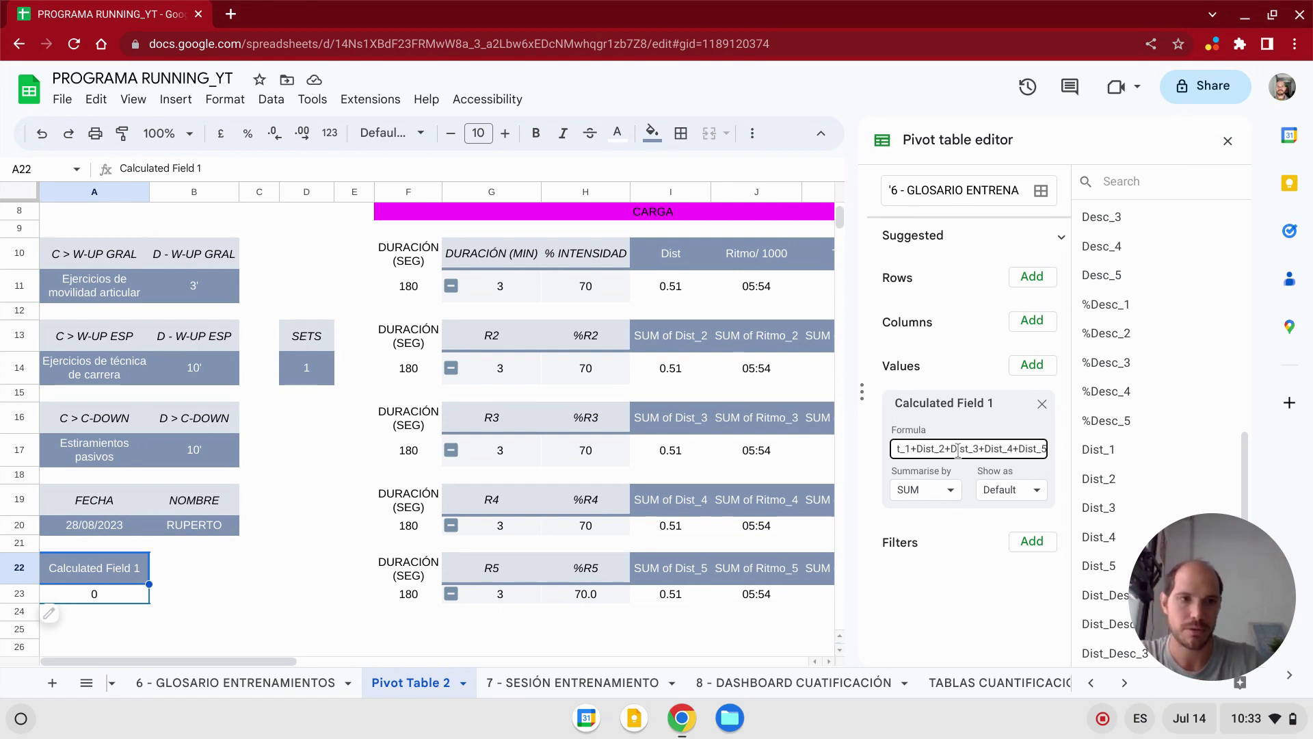
type(")")
key("Return")
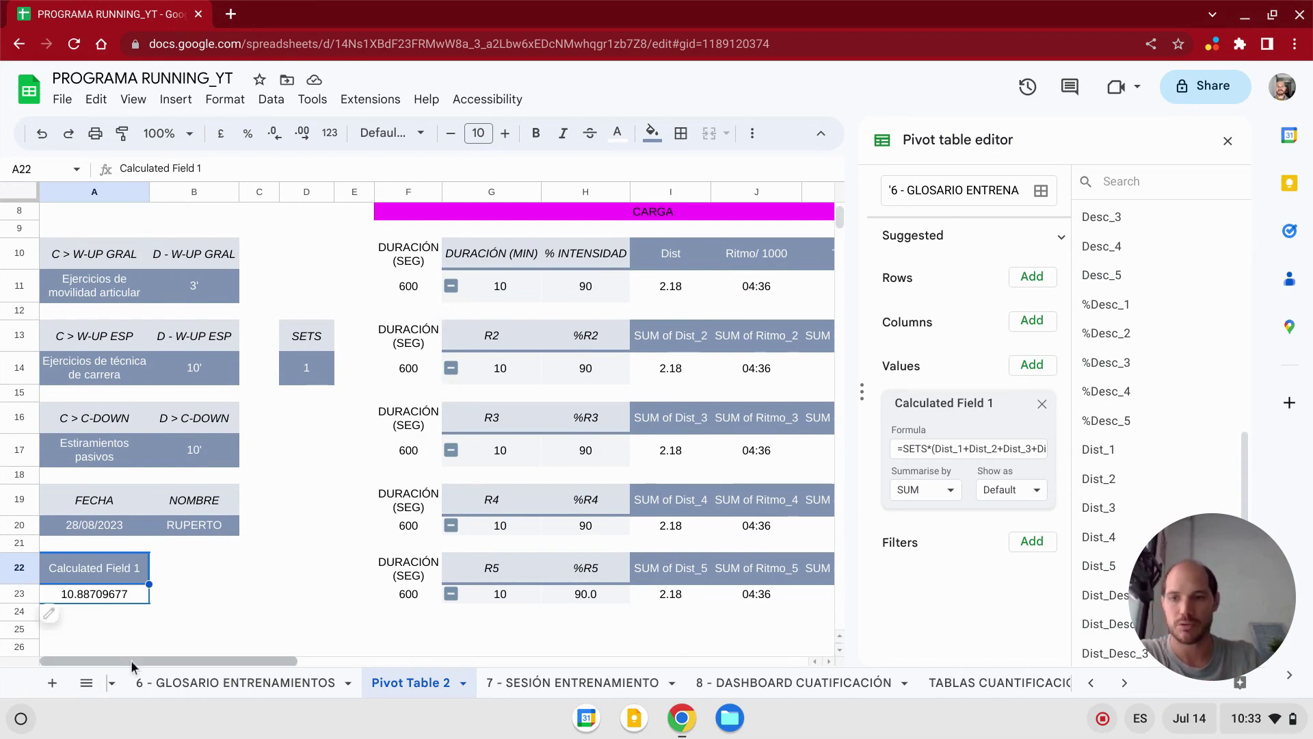
- Add a Dist_Desc_1 term to the Calculated Field 1 formula
left_click_drag(130, 659, 396, 649)
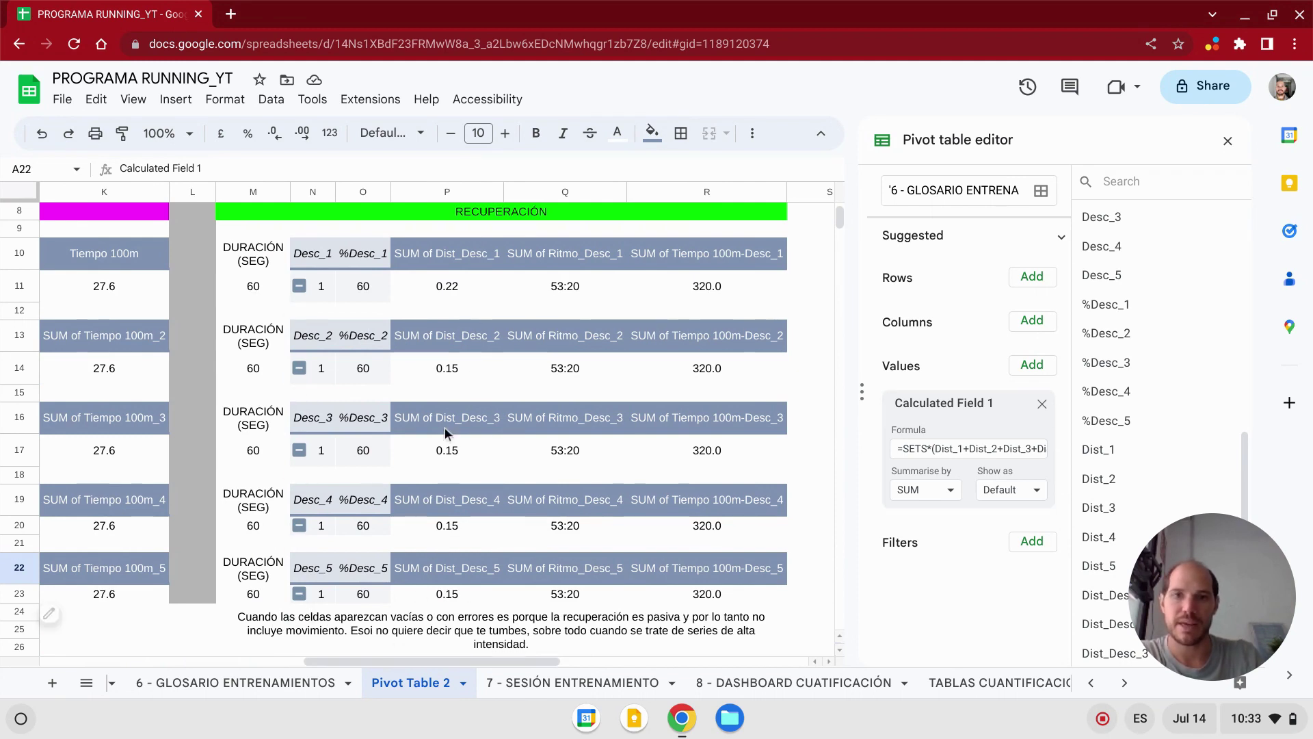
left_click(958, 448)
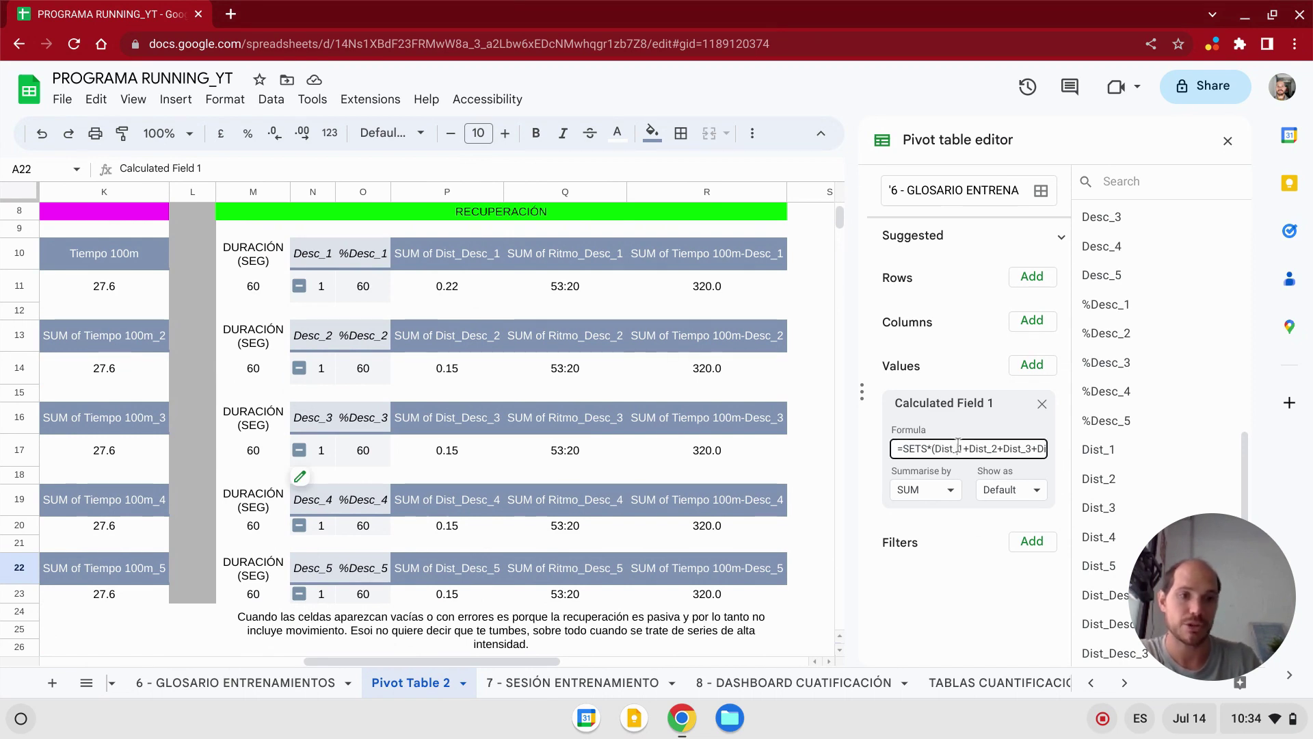
key("Right")
key("Right")
key("Right")
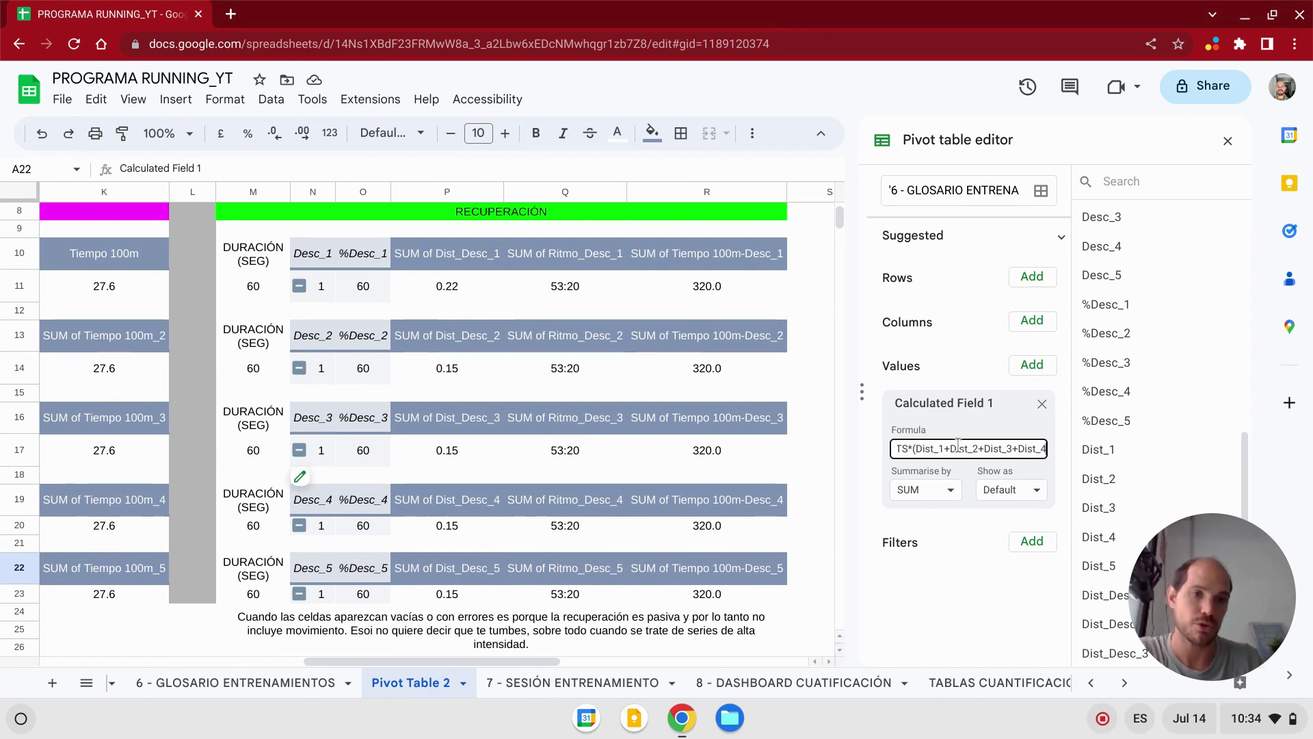
key("Right")
key("Right")
key("Right")
key("Right")
key("Right")
key("Right")
key("Right")
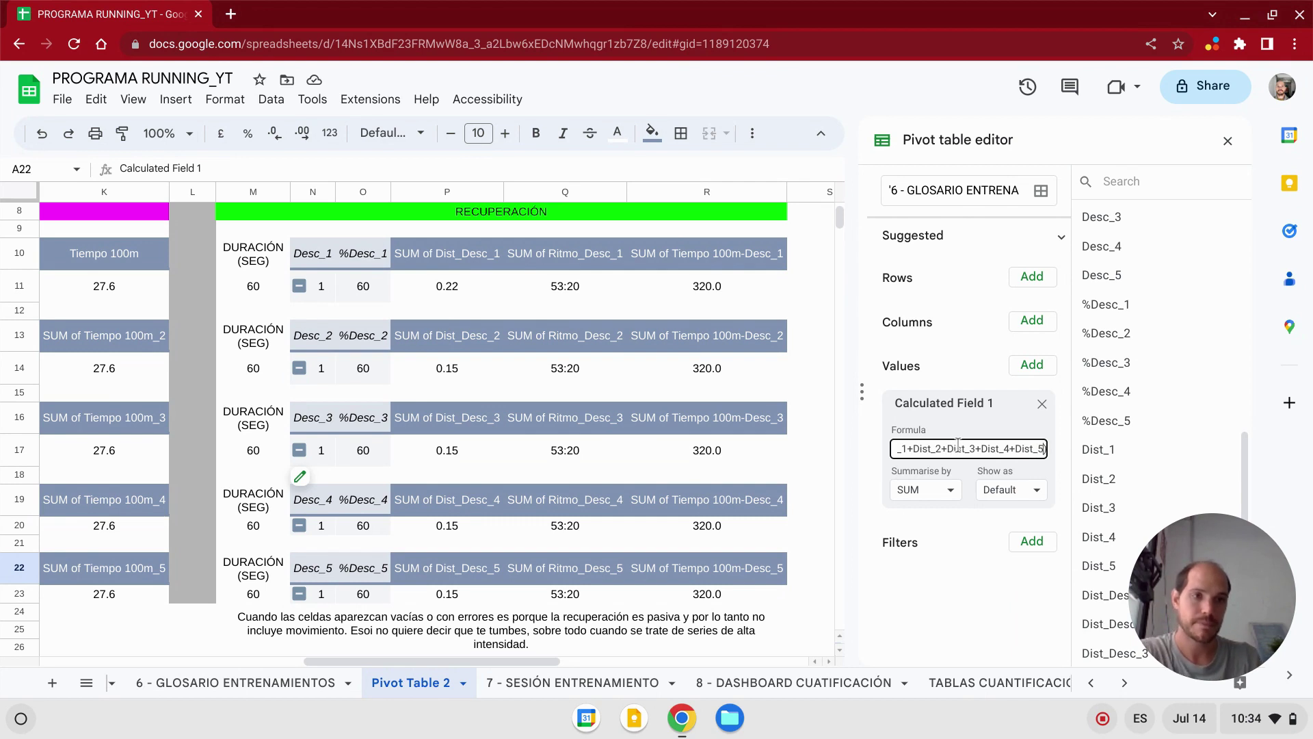
key("Right")
key("Right")
key("Right")
key("Right")
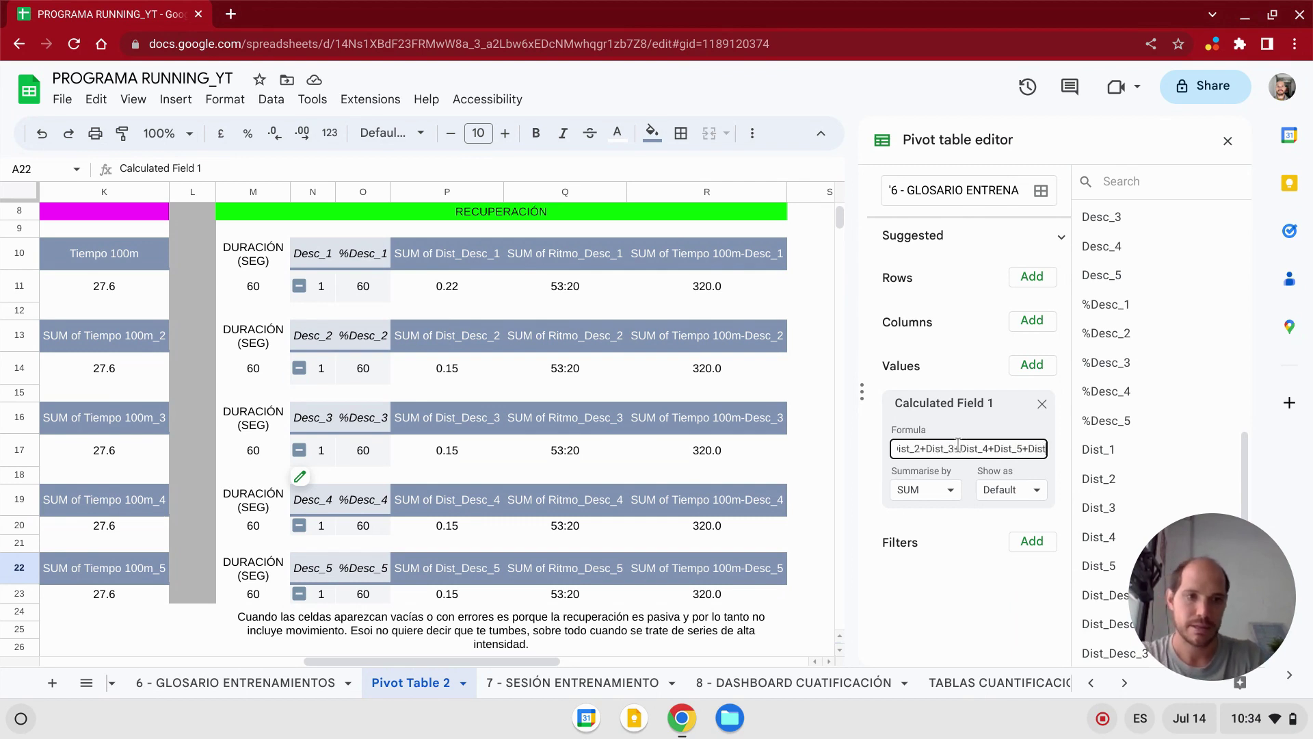
key("Right")
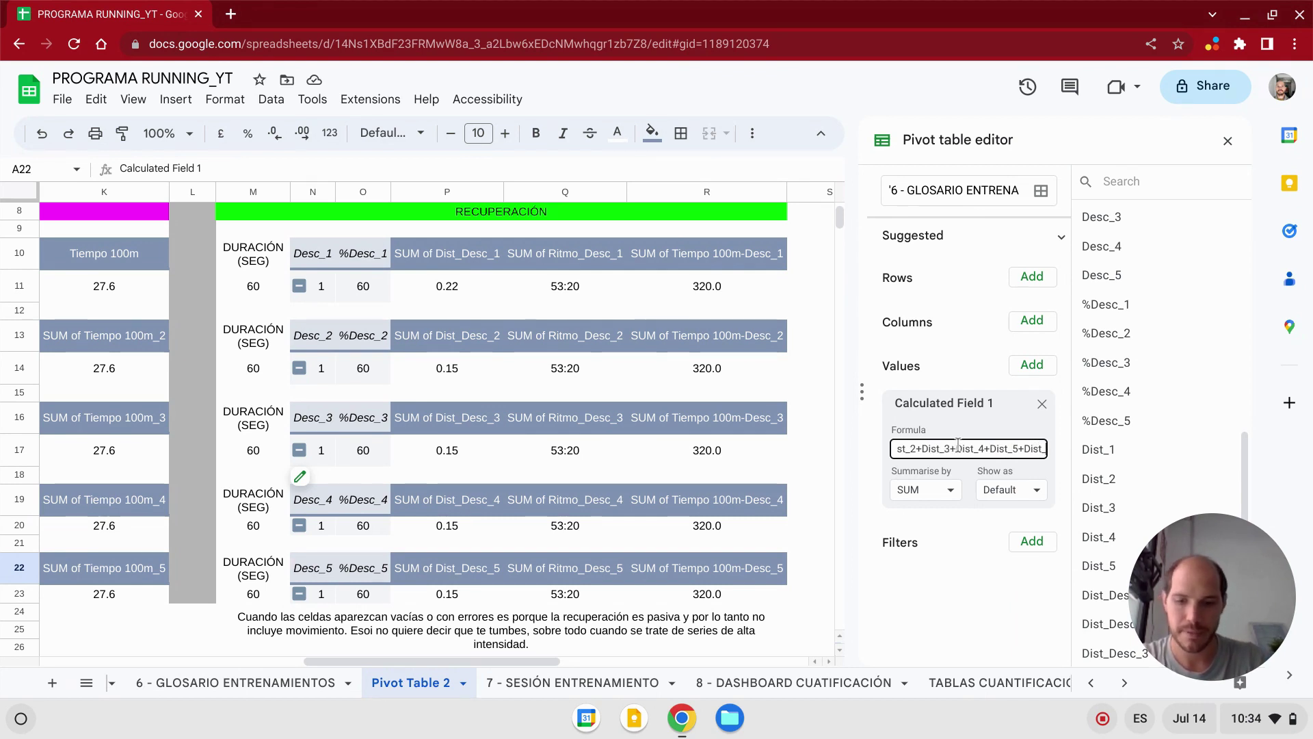
key("Right")
key("Right")
key("Right")
key("Right")
key("Right")
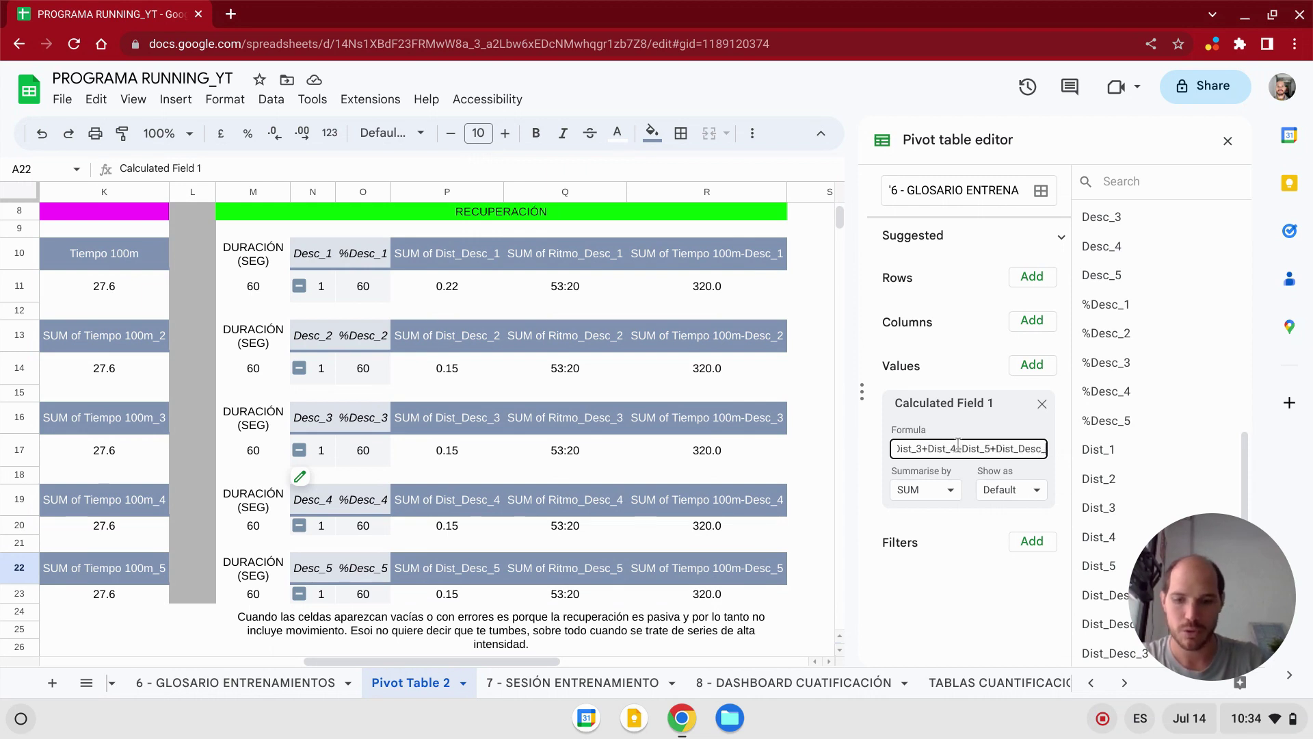
key("Right")
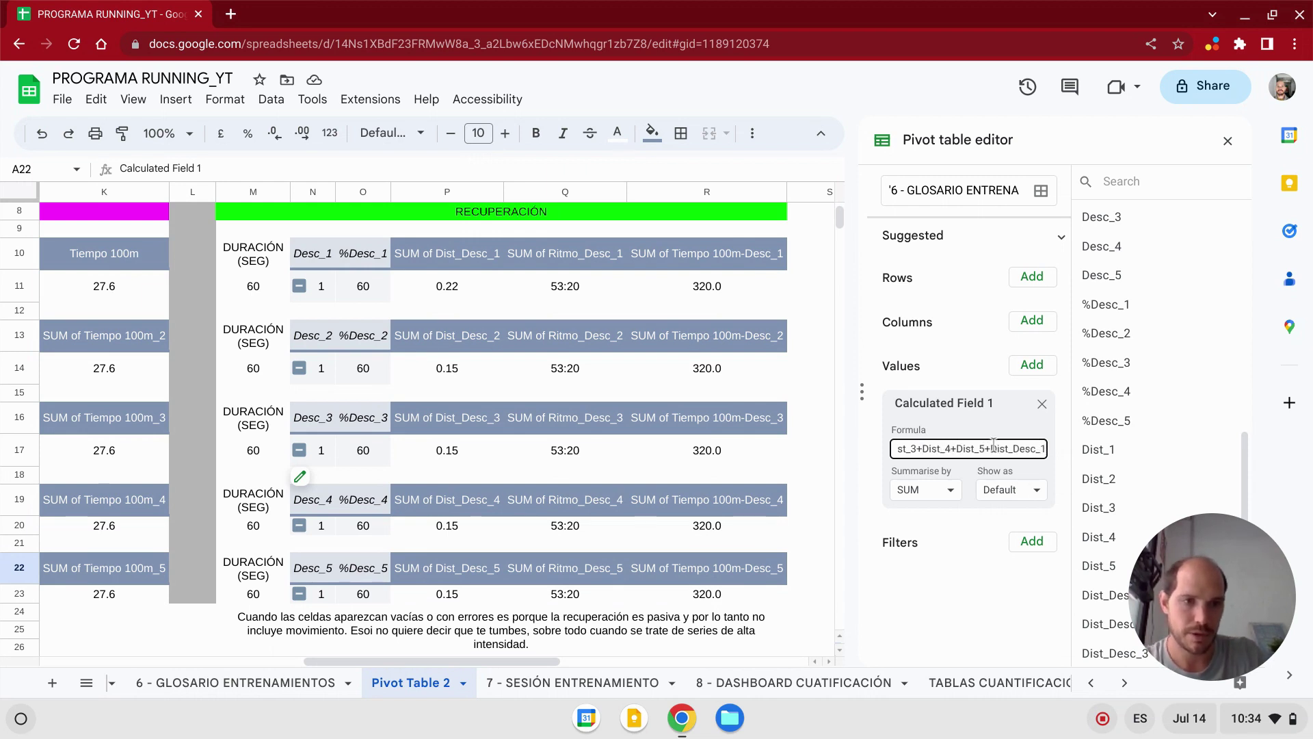
left_click_drag(986, 446, 1041, 448)
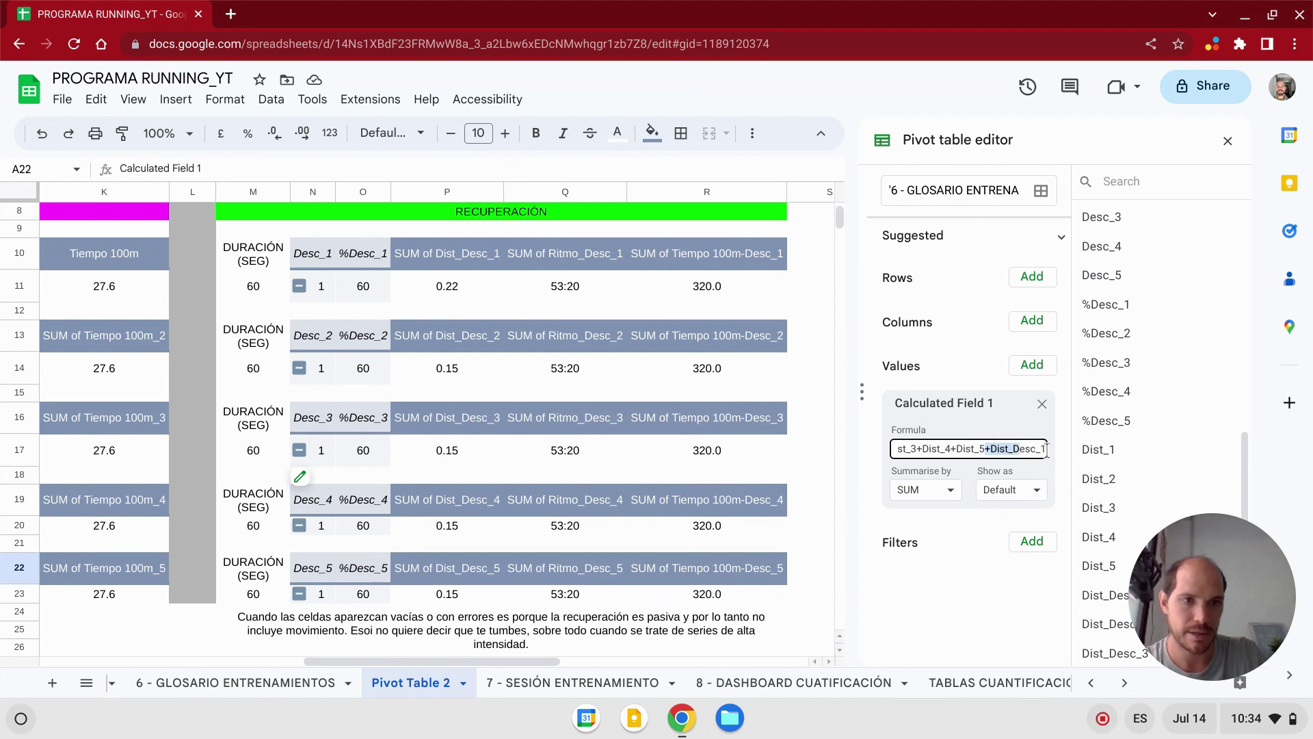
key("Return")
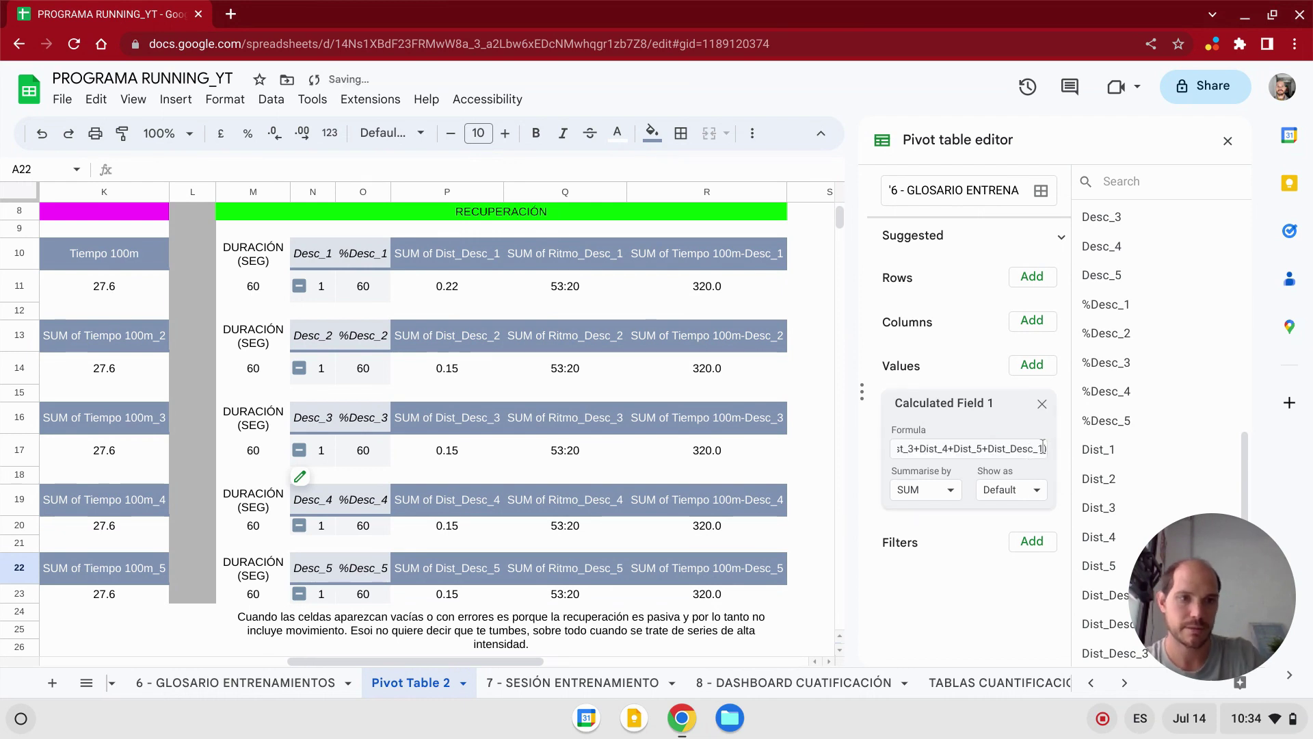
- Append another +Dist_Desc_1 term to the end of the formula
mouse_move(1035, 451)
left_mouse_down()
mouse_move(982, 448)
mouse_move(1011, 444)
left_mouse_up()
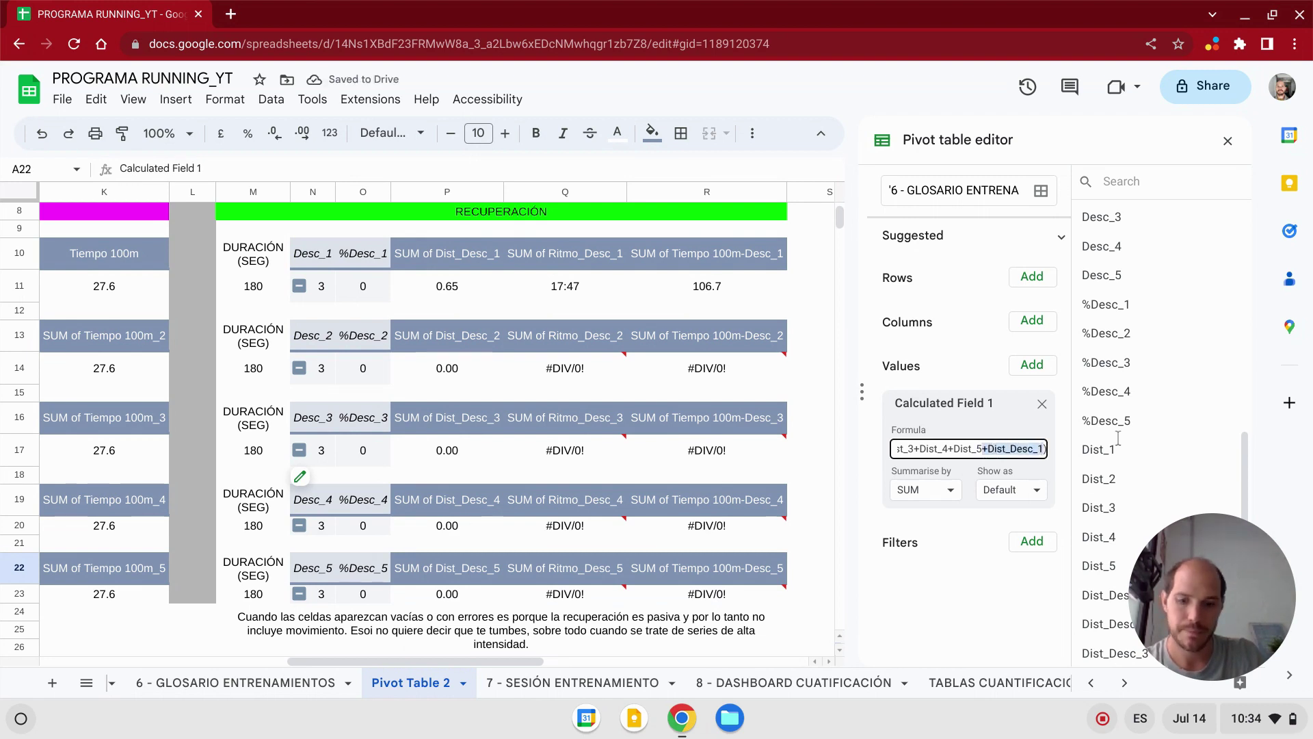
key("Return")
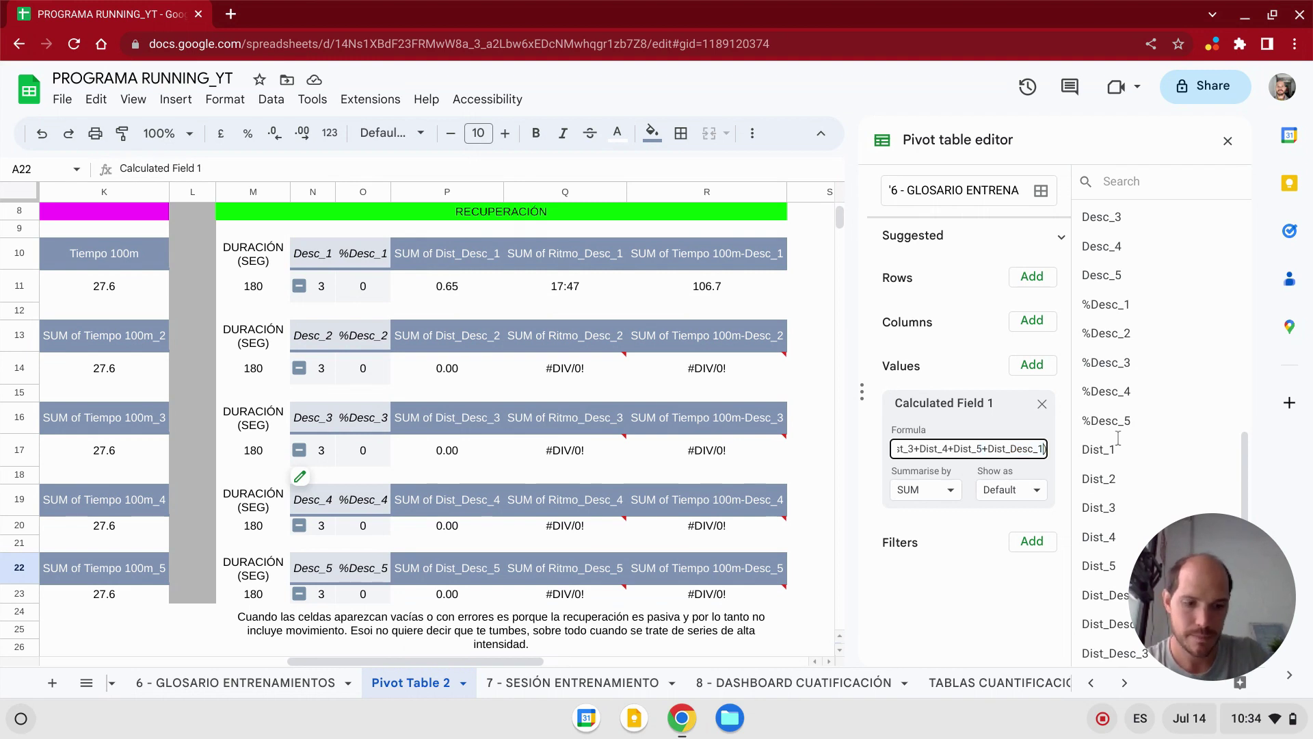
type("+Dist_Desc_1")
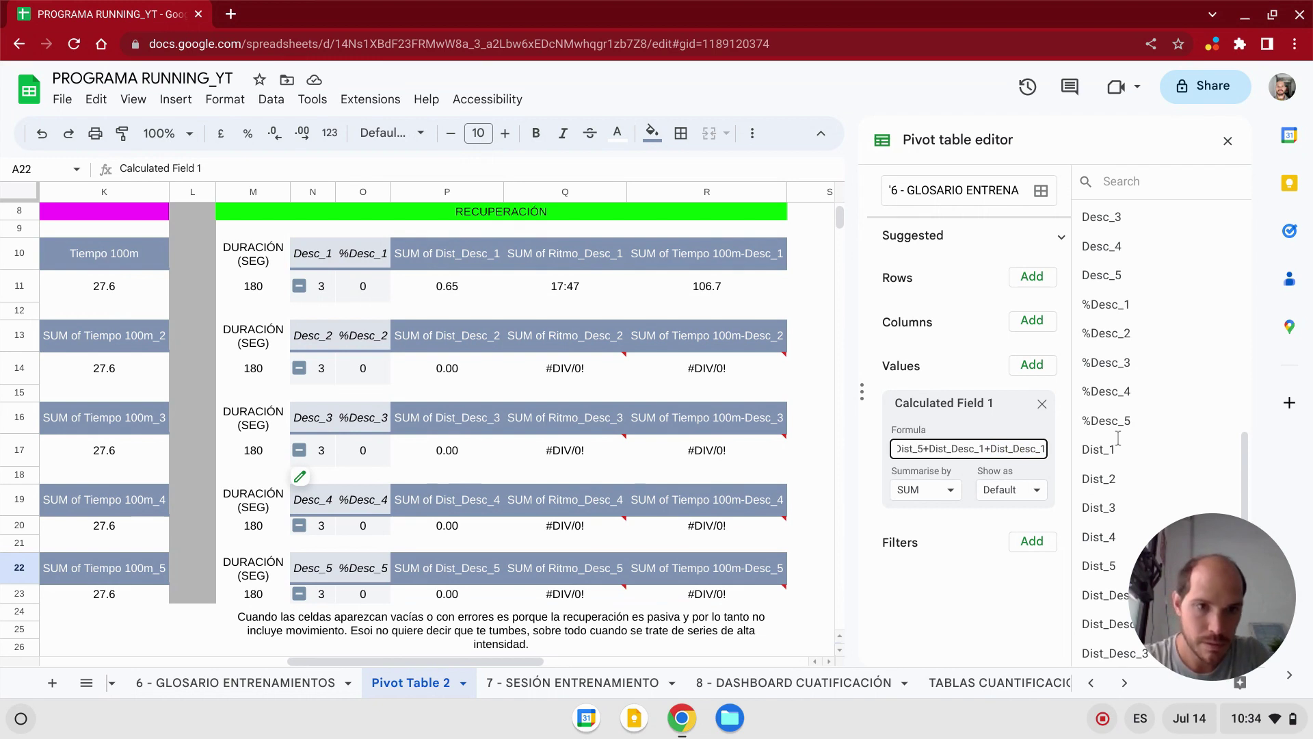
key("Return")
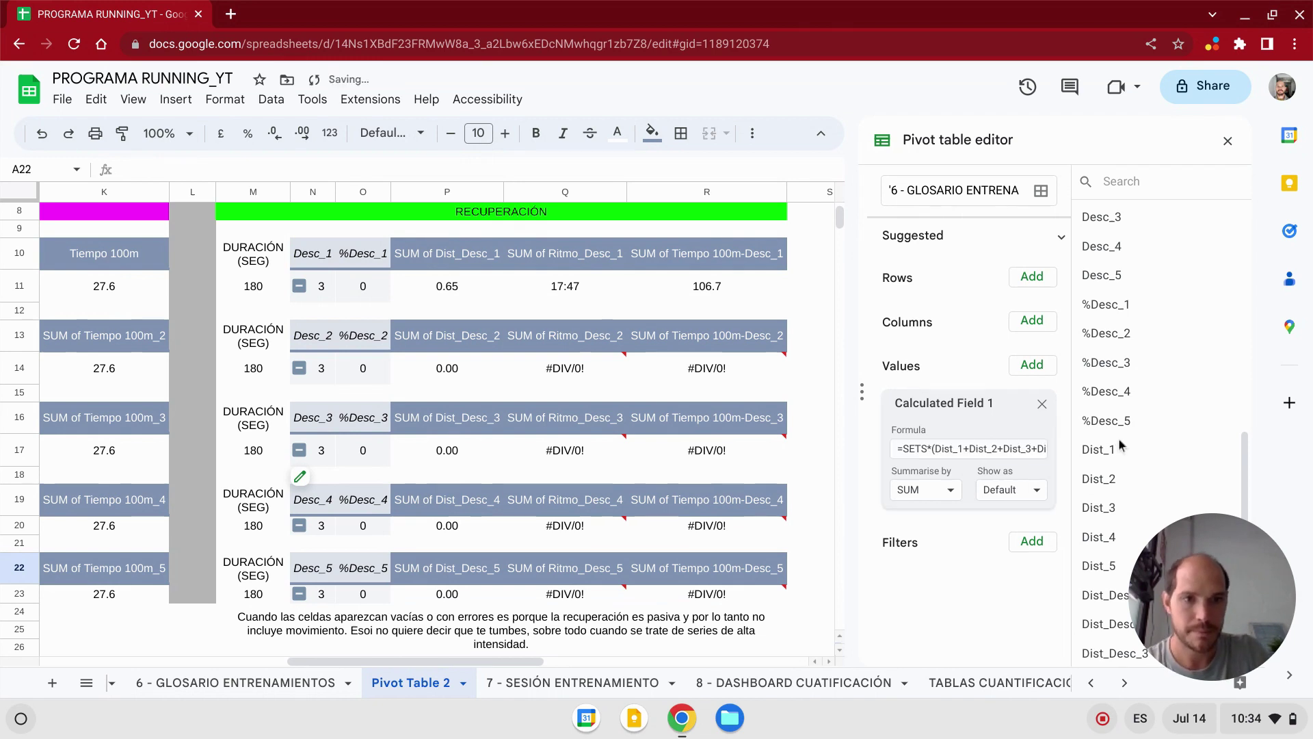
- Renumber the added terms so the formula includes Dist_Desc_2 and Dist_Desc_3
left_click(1029, 448)
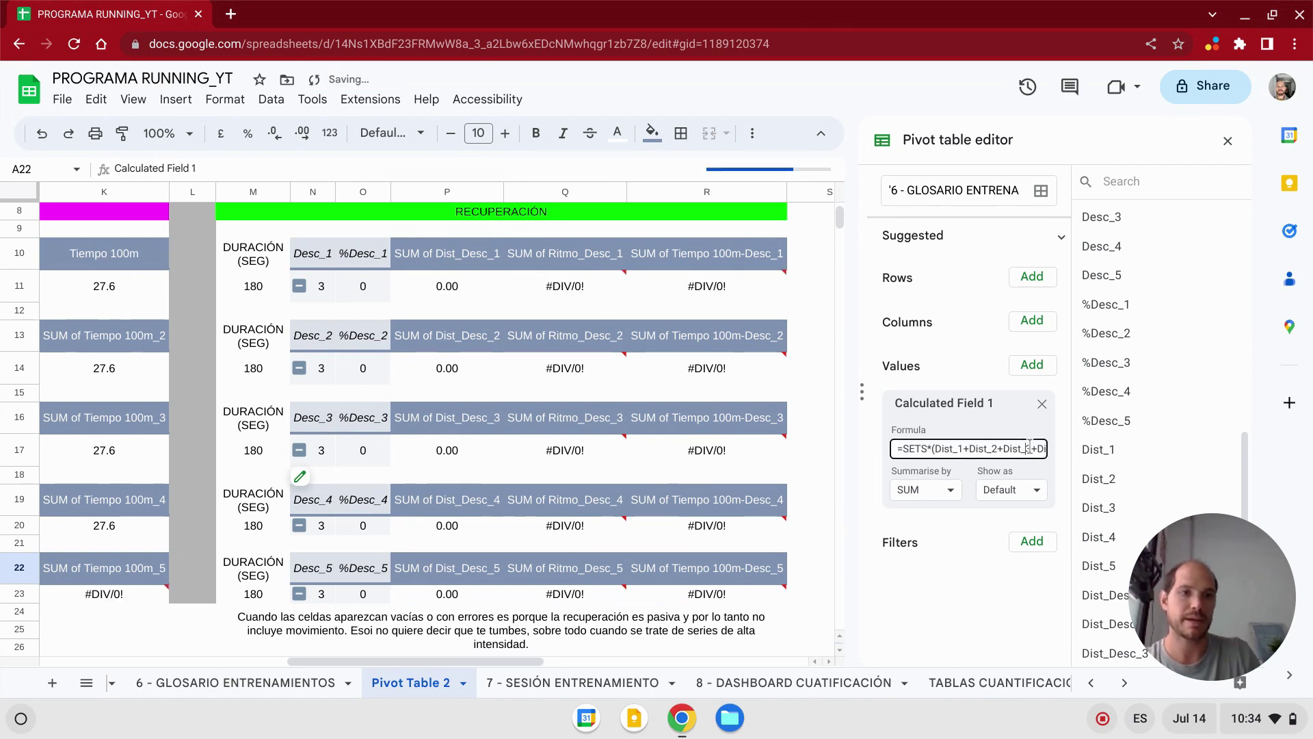
key("Right")
key("Right")
key("Right")
key("Right")
key("Right")
key("Right")
key("Right")
key("Right")
key("Right")
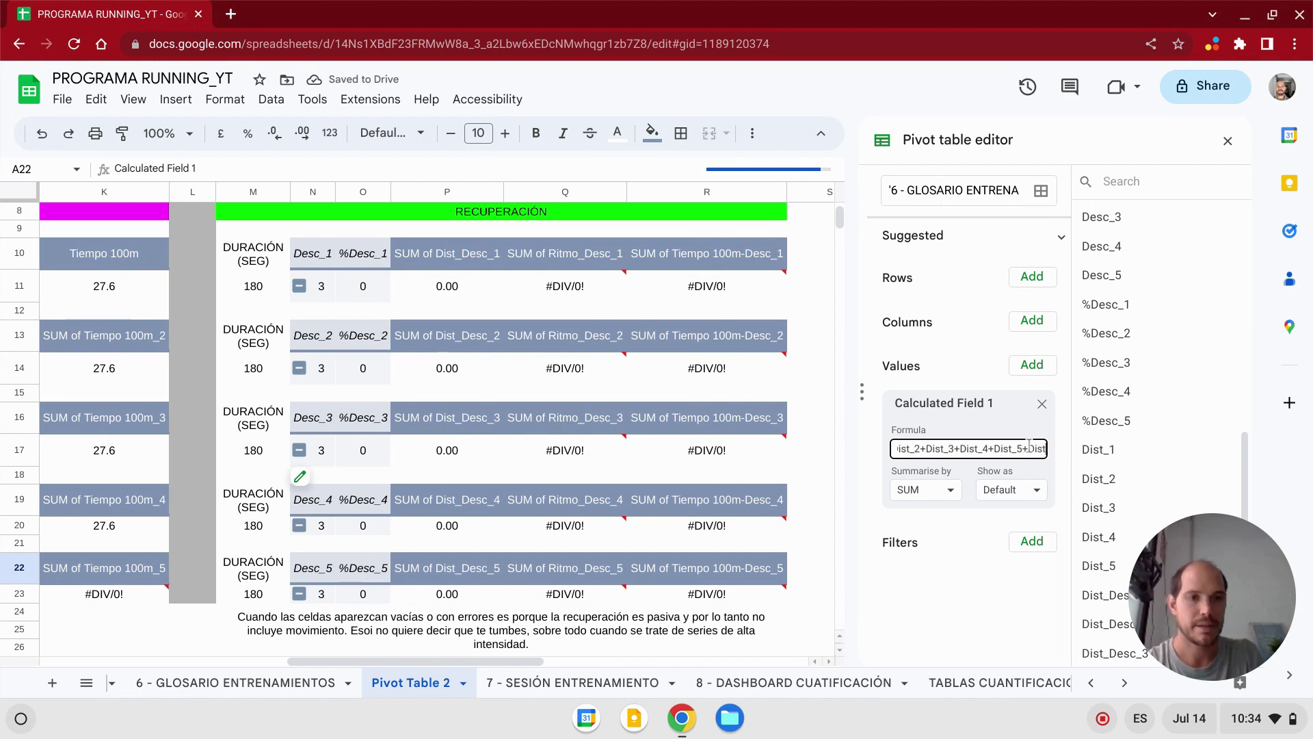
key("Right")
key("Right")
key("Right")
key("Right")
key("Right")
key("Right")
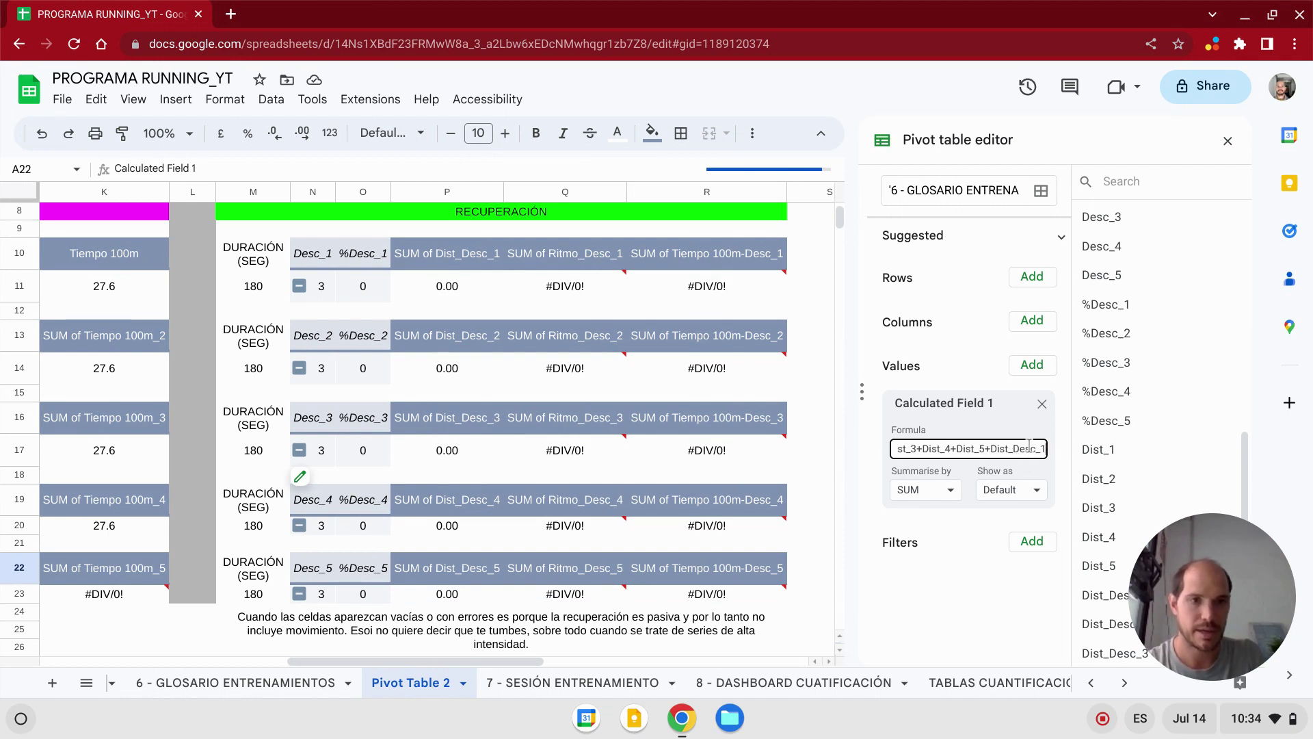
key("Right")
key("Right")
key("Right")
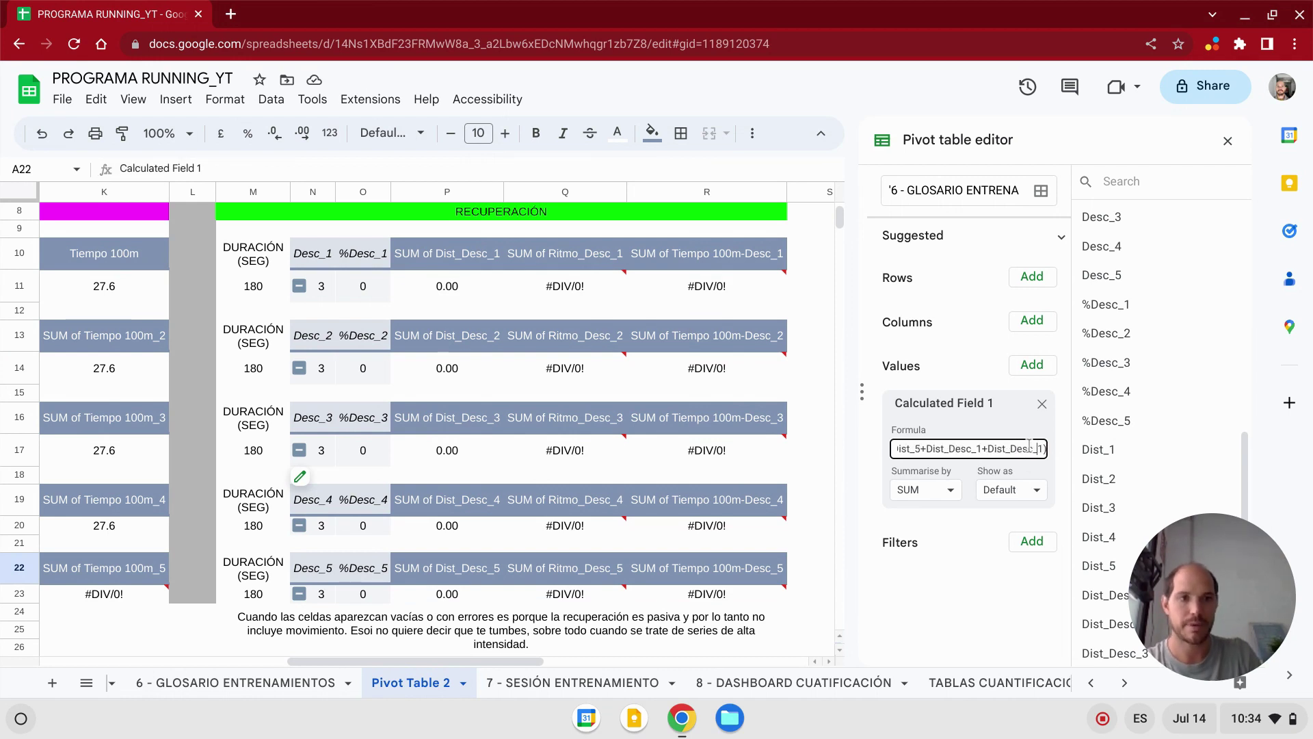
key("BackSpace")
key("BackSpace")
type("2+Dist_Desc_")
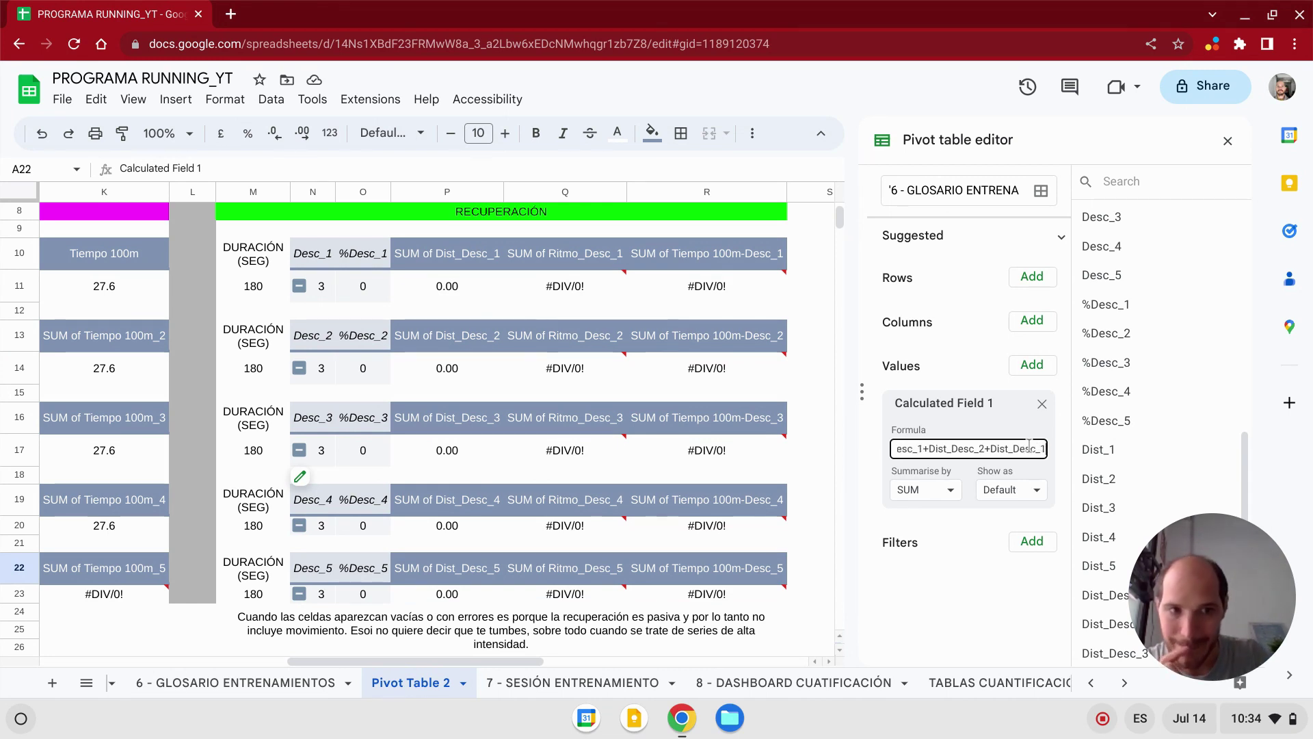
key("End")
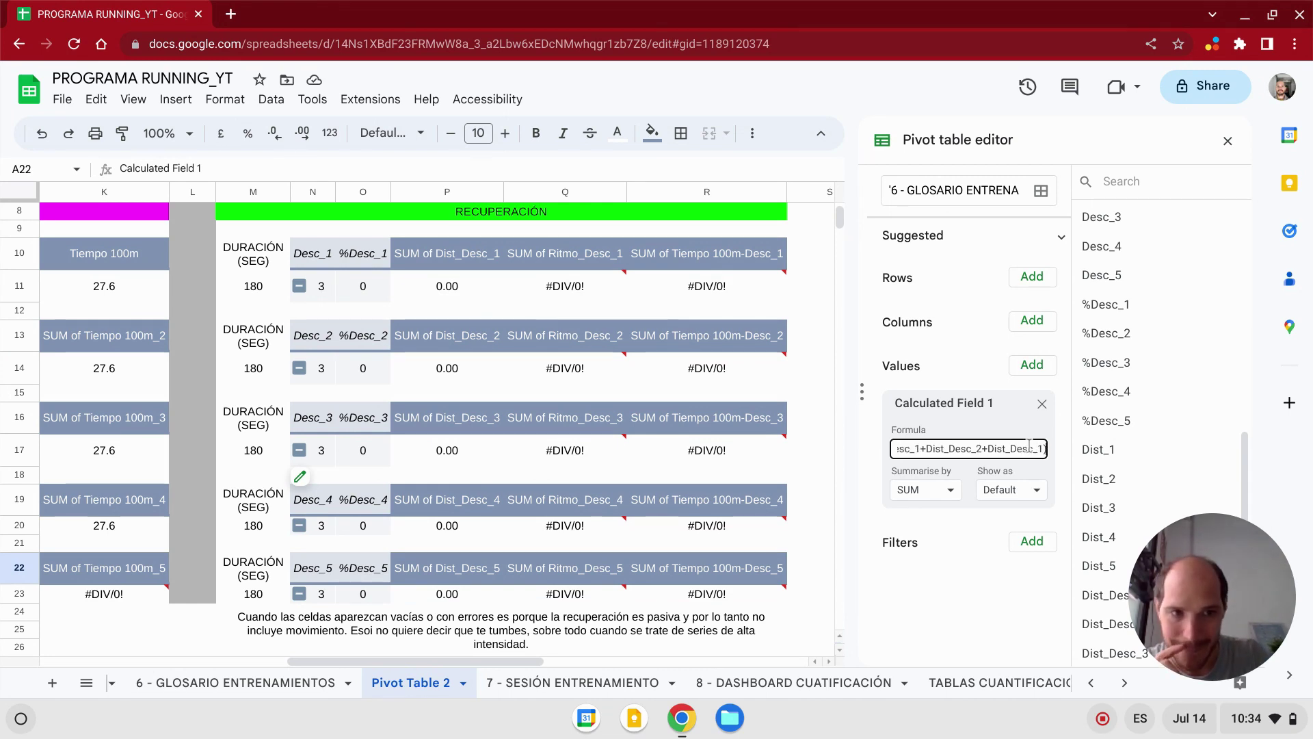
key("BackSpace")
key("BackSpace")
type("3+Dist_Desc_")
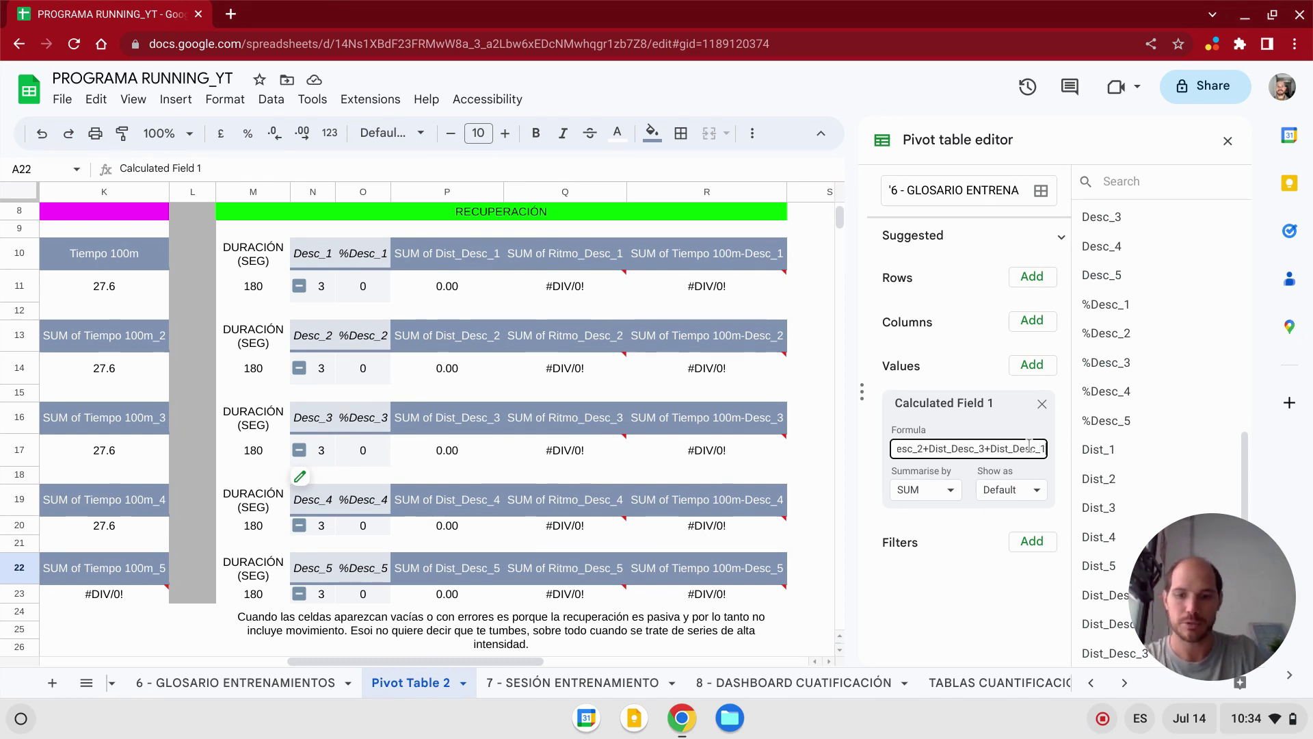
key("Return")
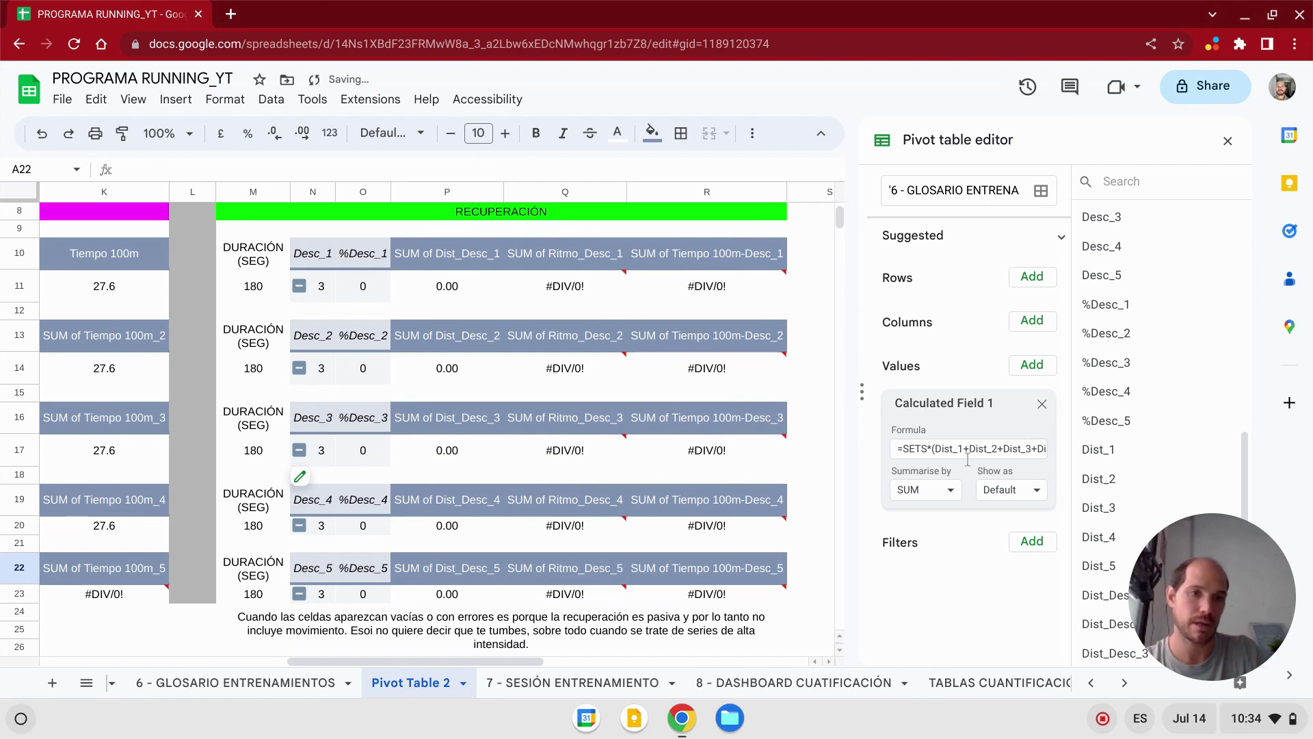
- Paste in more Dist_Desc terms and change the minus before Dist_Desc_1 to a plus
left_click(969, 448)
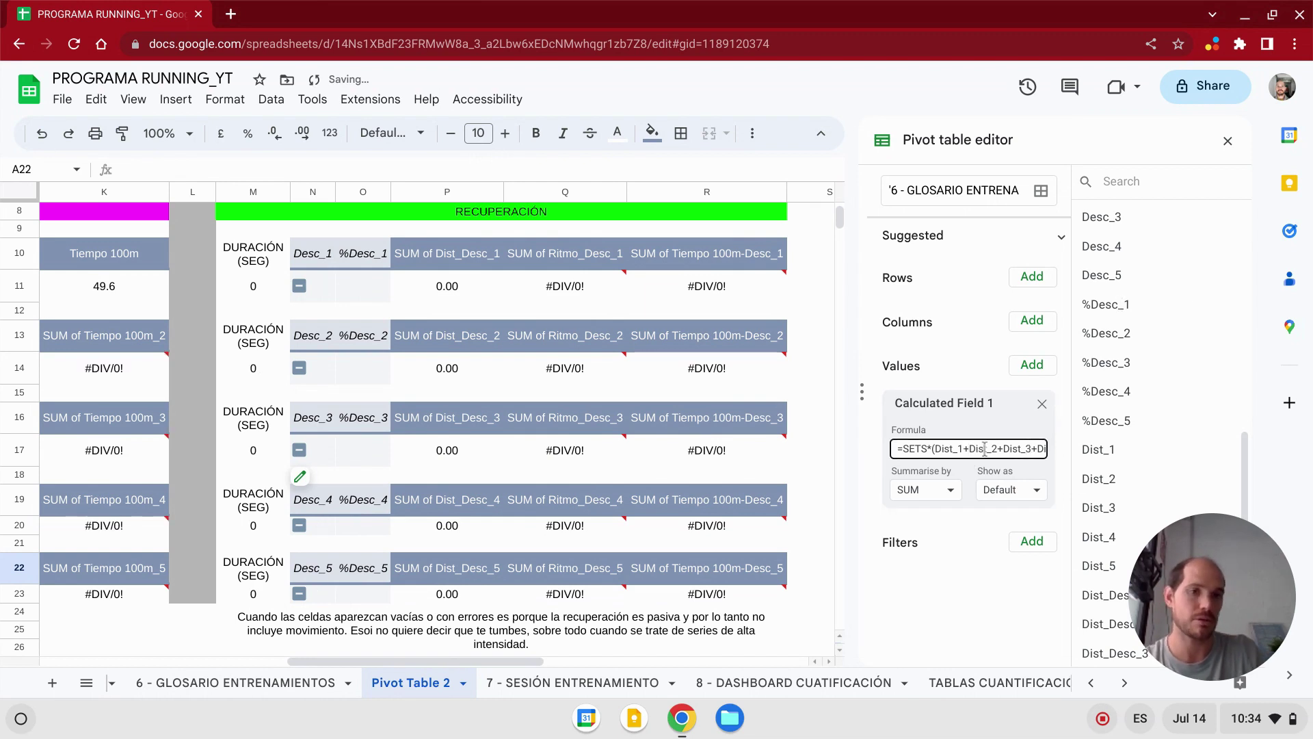
key("ctrl+a")
key("ctrl+v")
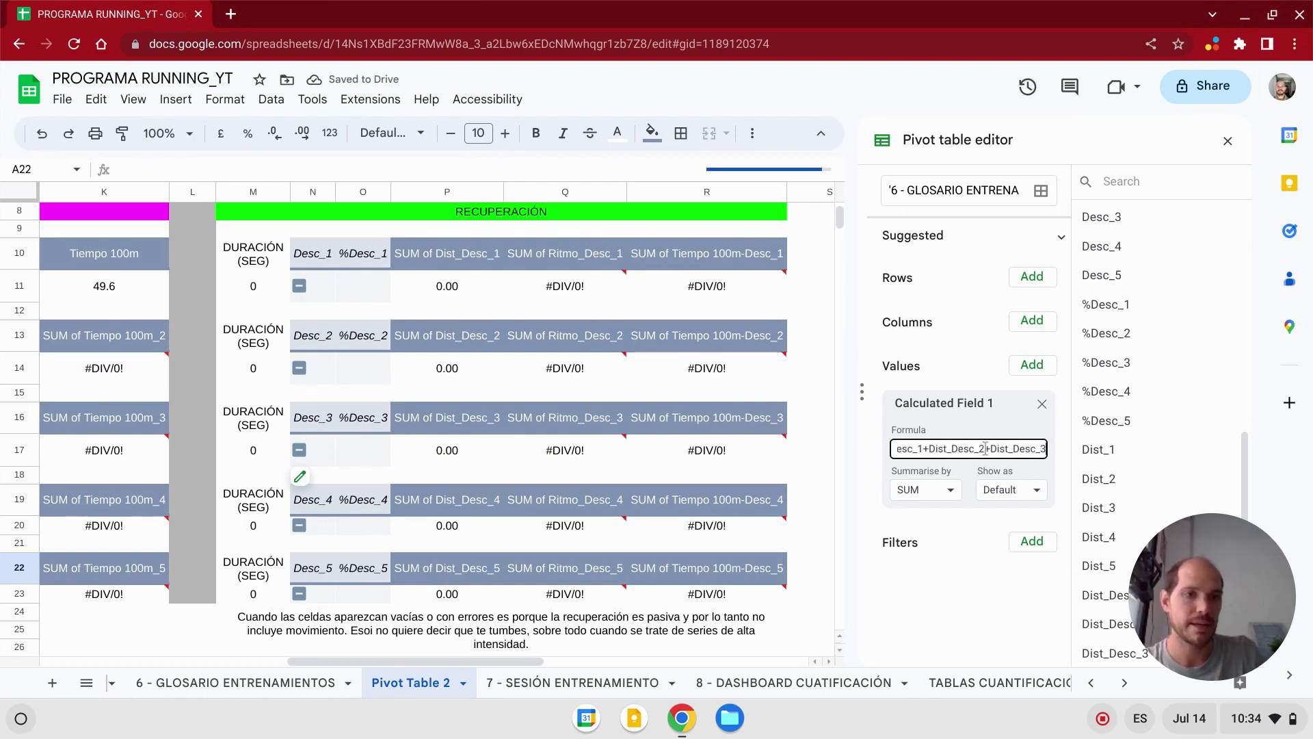
key("End")
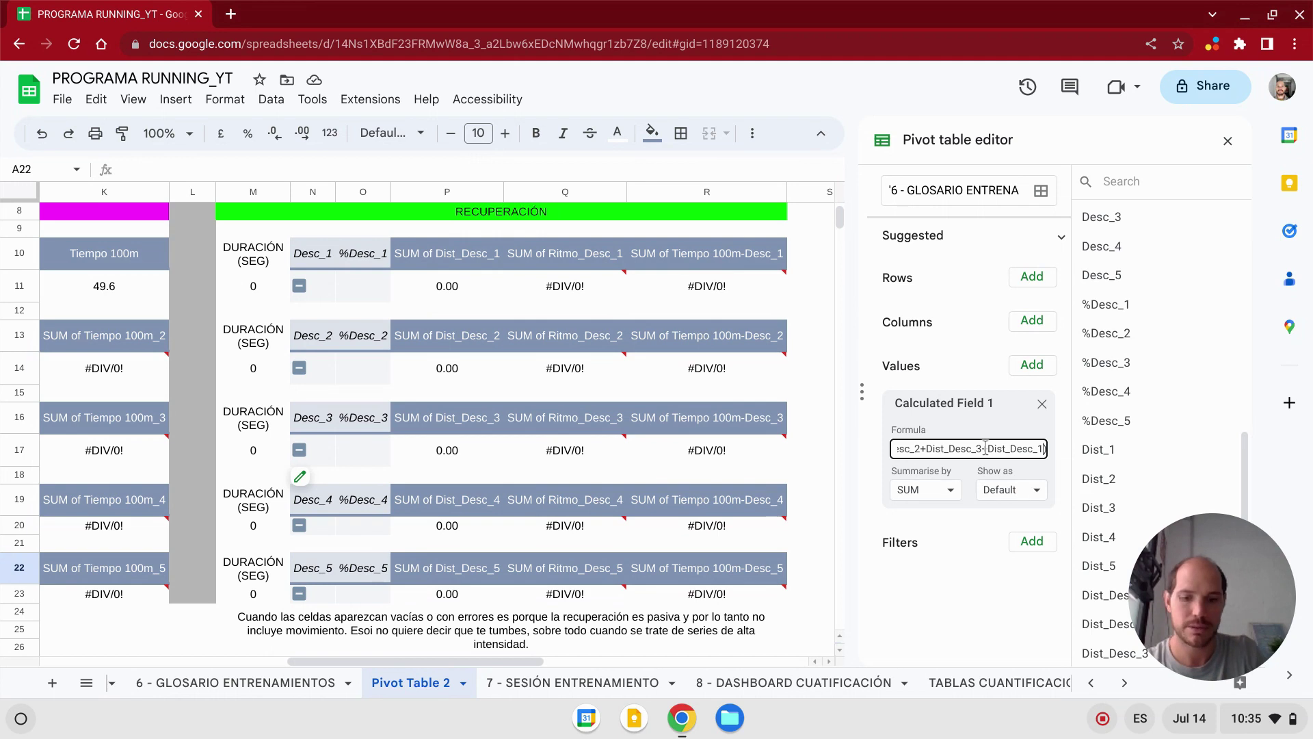
left_click(986, 448)
key("BackSpace")
type("+")
key("Return")
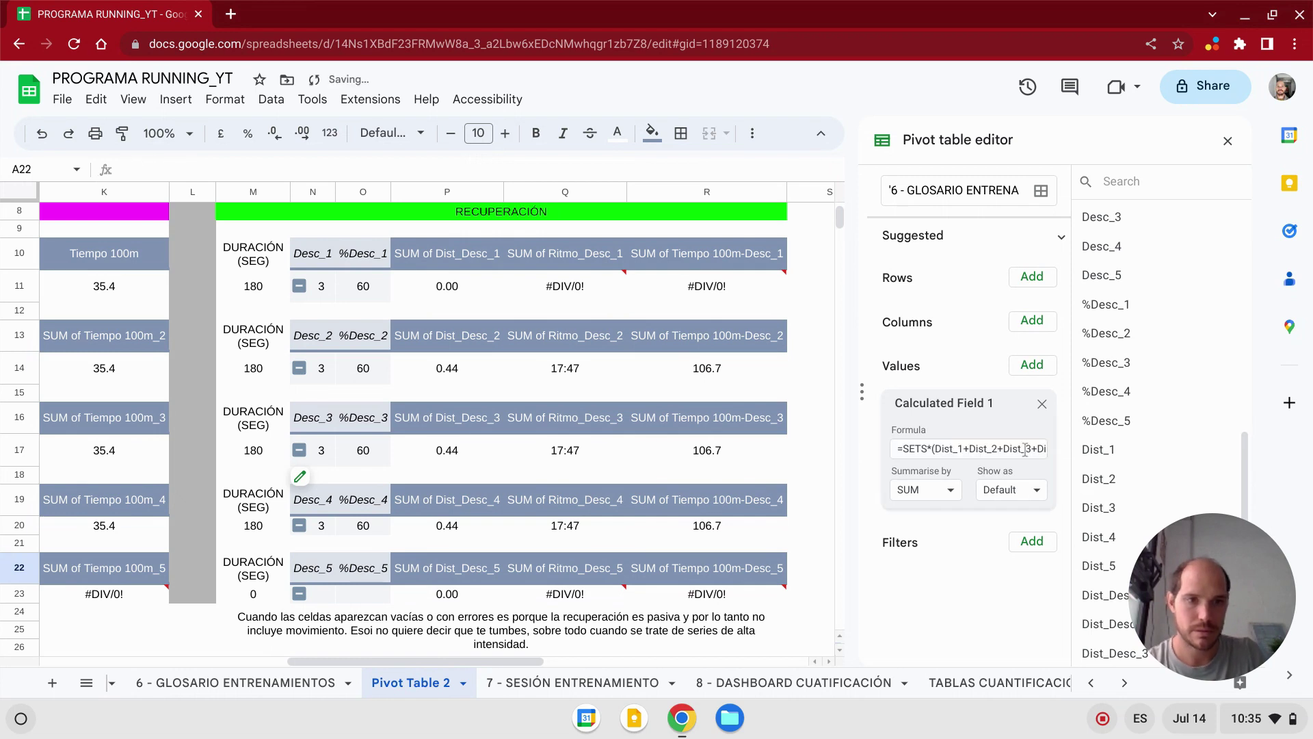
- Correct the wrongly numbered term to Dist_Desc_4 and commit the formula
left_click(1015, 450)
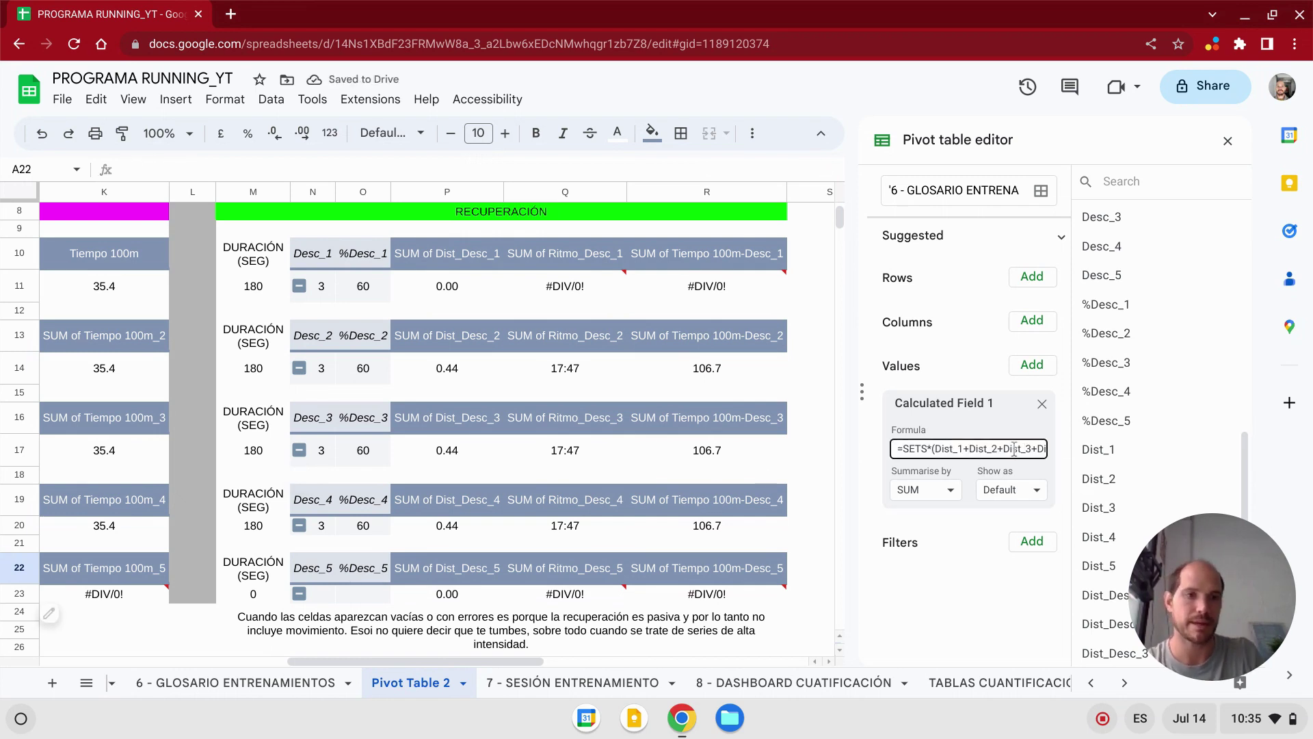
key("Right")
key("Right")
key("Right")
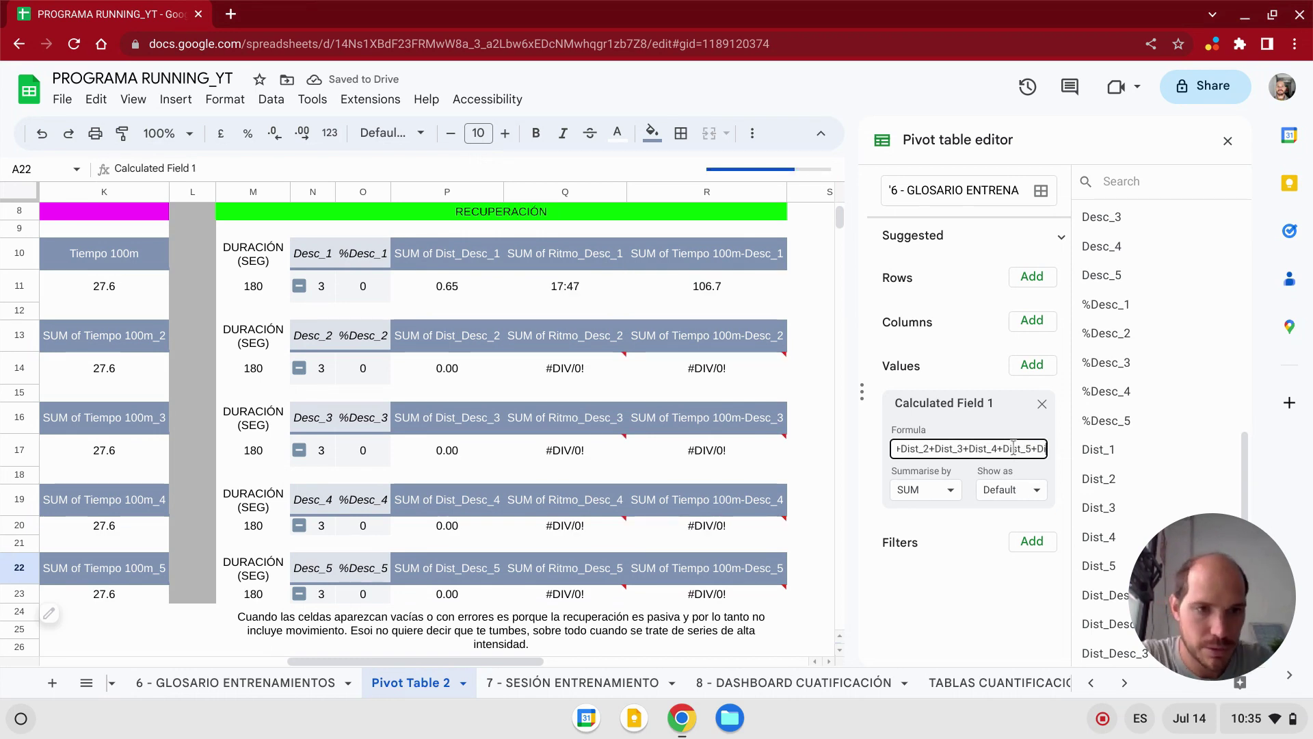
key("Right")
key("Right")
key("Right")
key("Right")
key("Right")
key("Right")
key("Right")
key("Right")
key("Right")
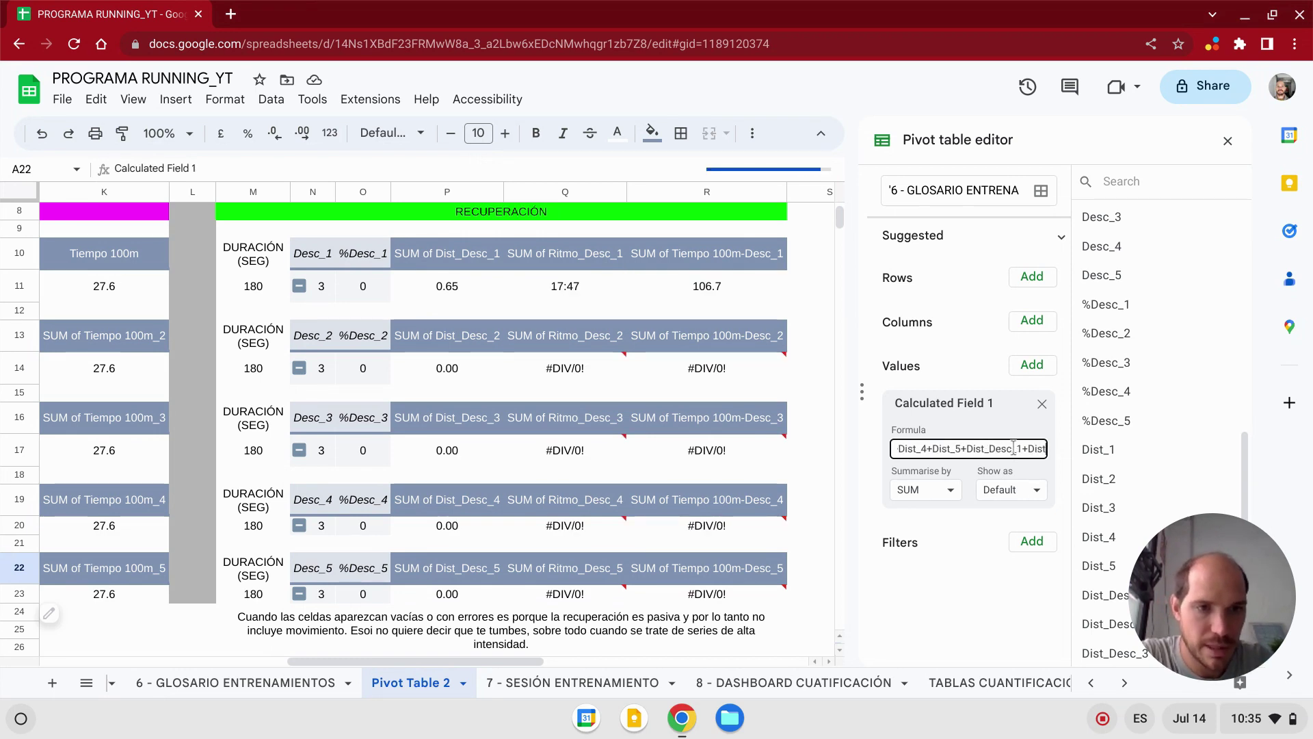
key("Right")
key("Right")
key("Right")
key("Right")
key("Right")
key("Right")
key("Right")
key("Right")
key("Right")
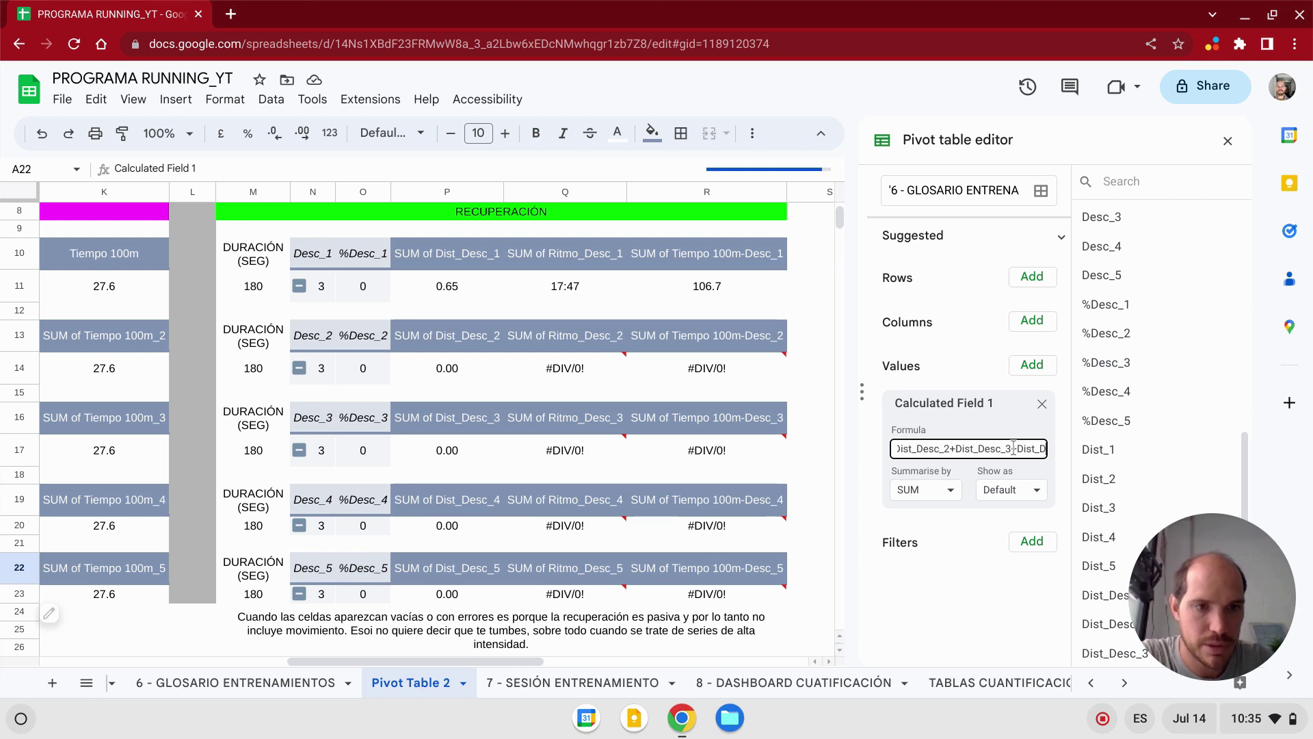
key("Right")
key("Right")
key("Right")
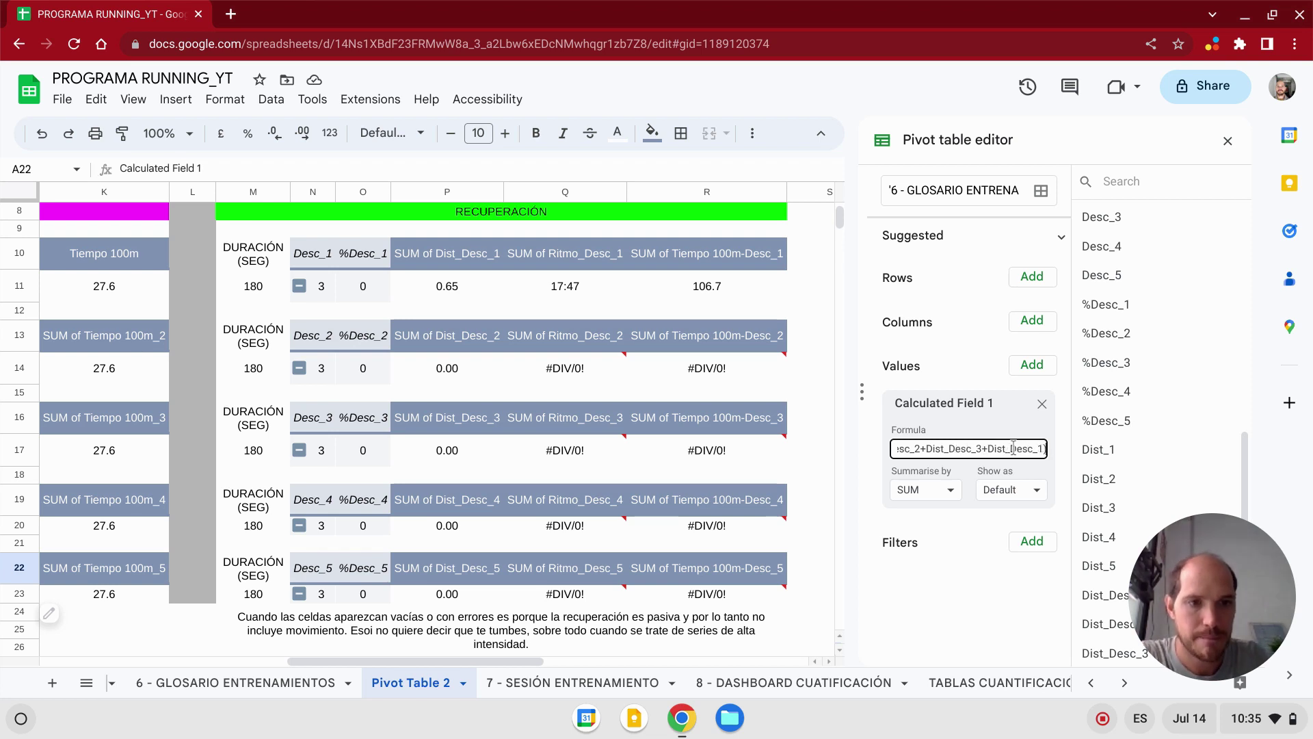
key("BackSpace")
key("BackSpace")
type("4+Dist_Desc_")
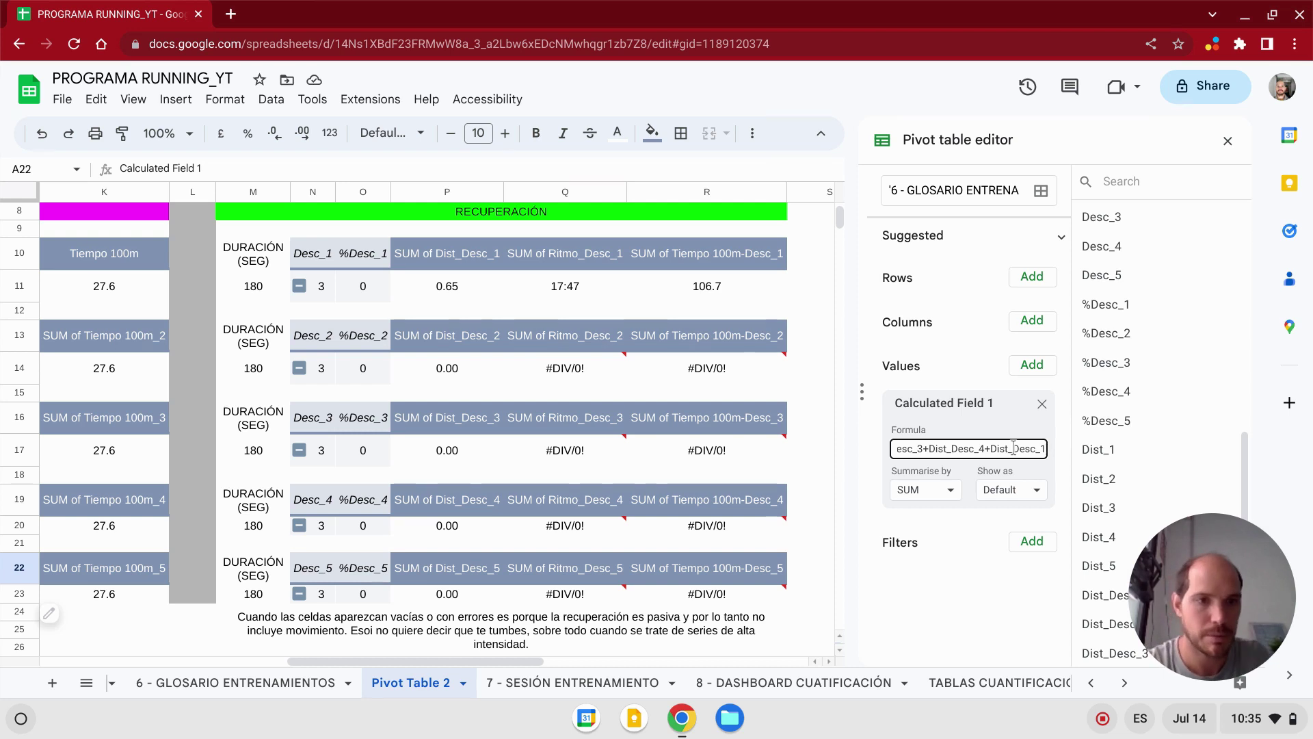
key("End")
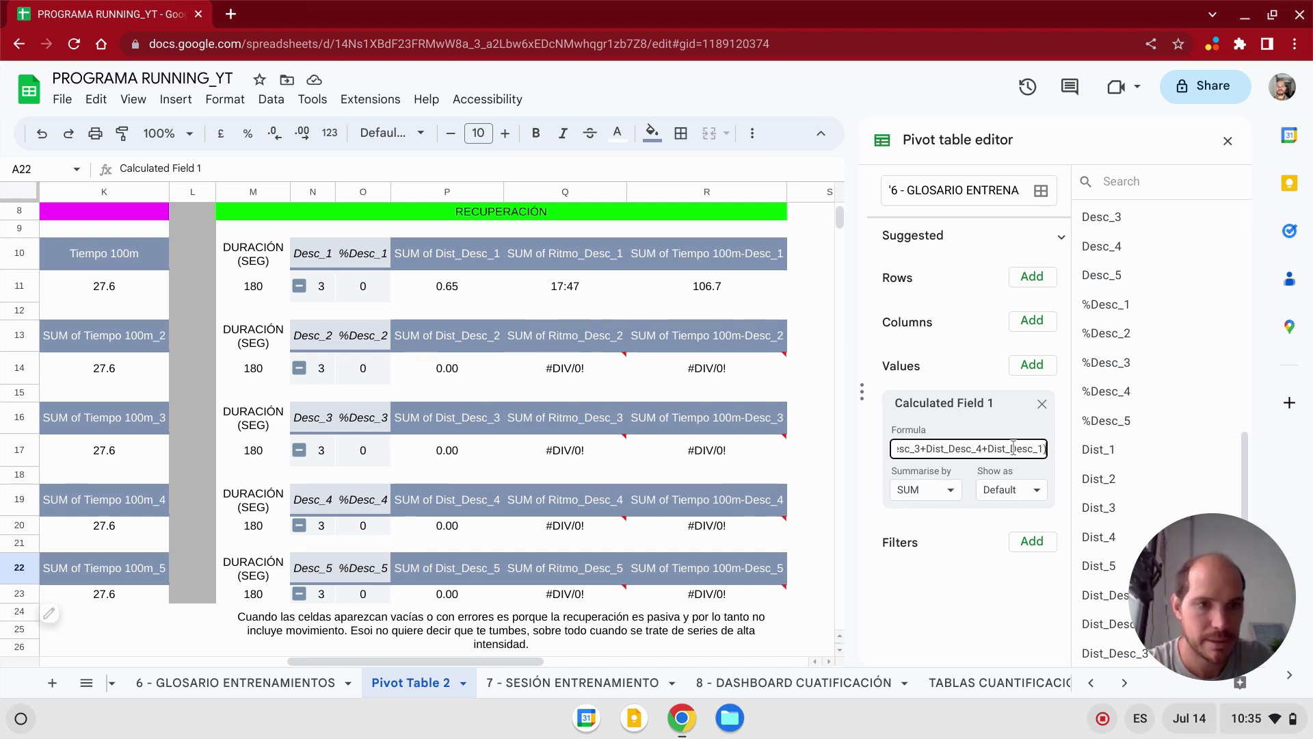
key("Return")
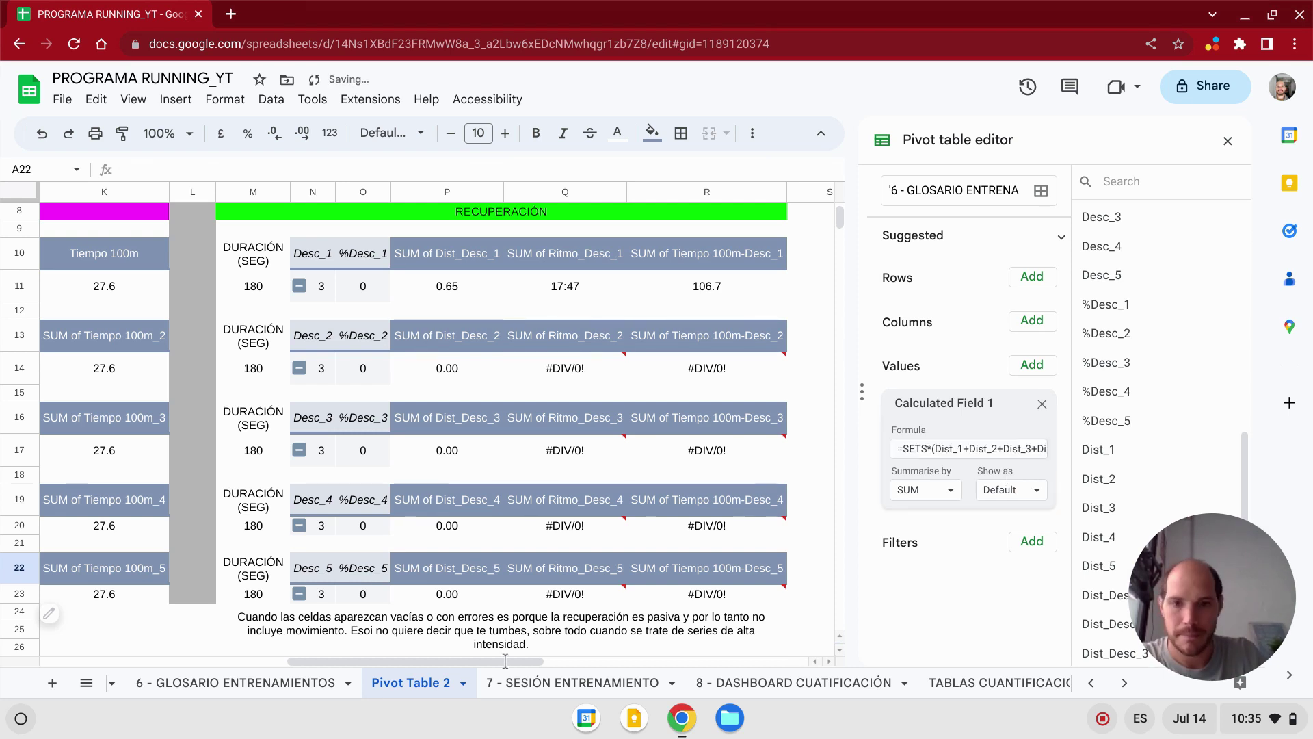
- Insert 'round(' after the equals sign in the Calculated Field 1 formula
left_click_drag(404, 663, 245, 659)
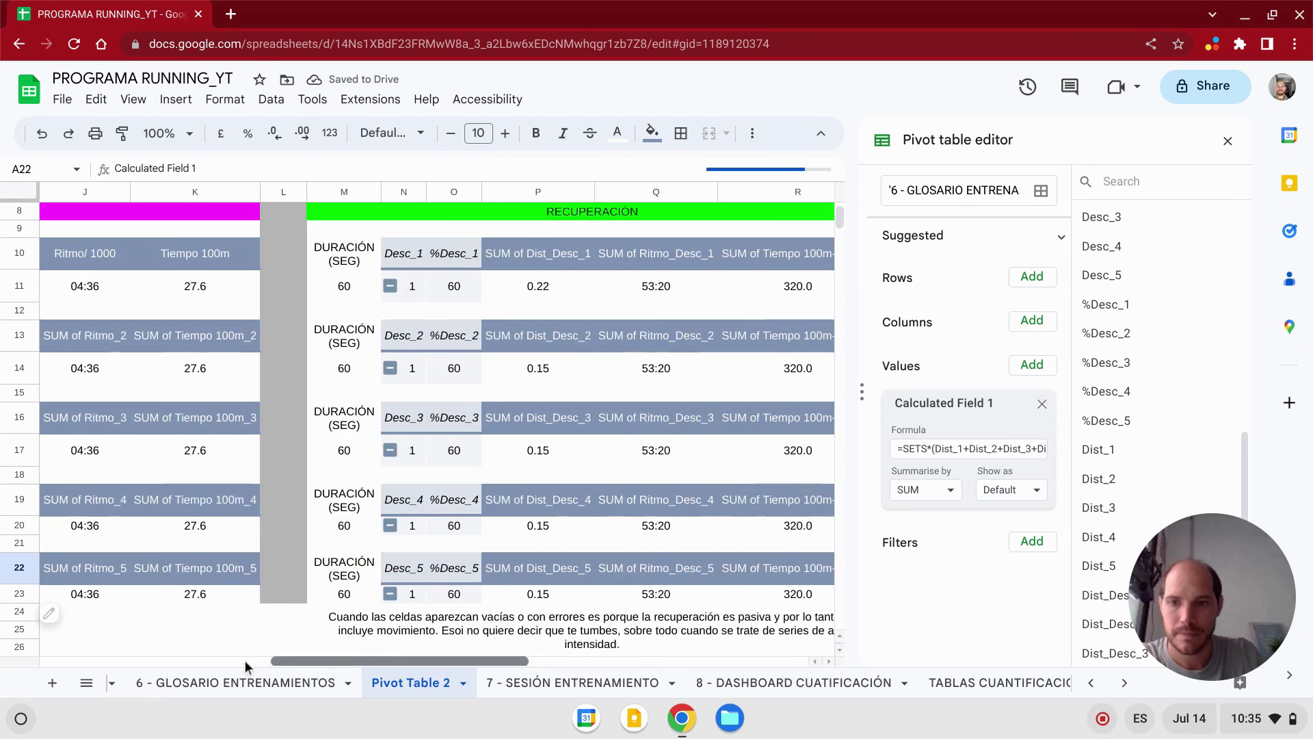
left_click(245, 660)
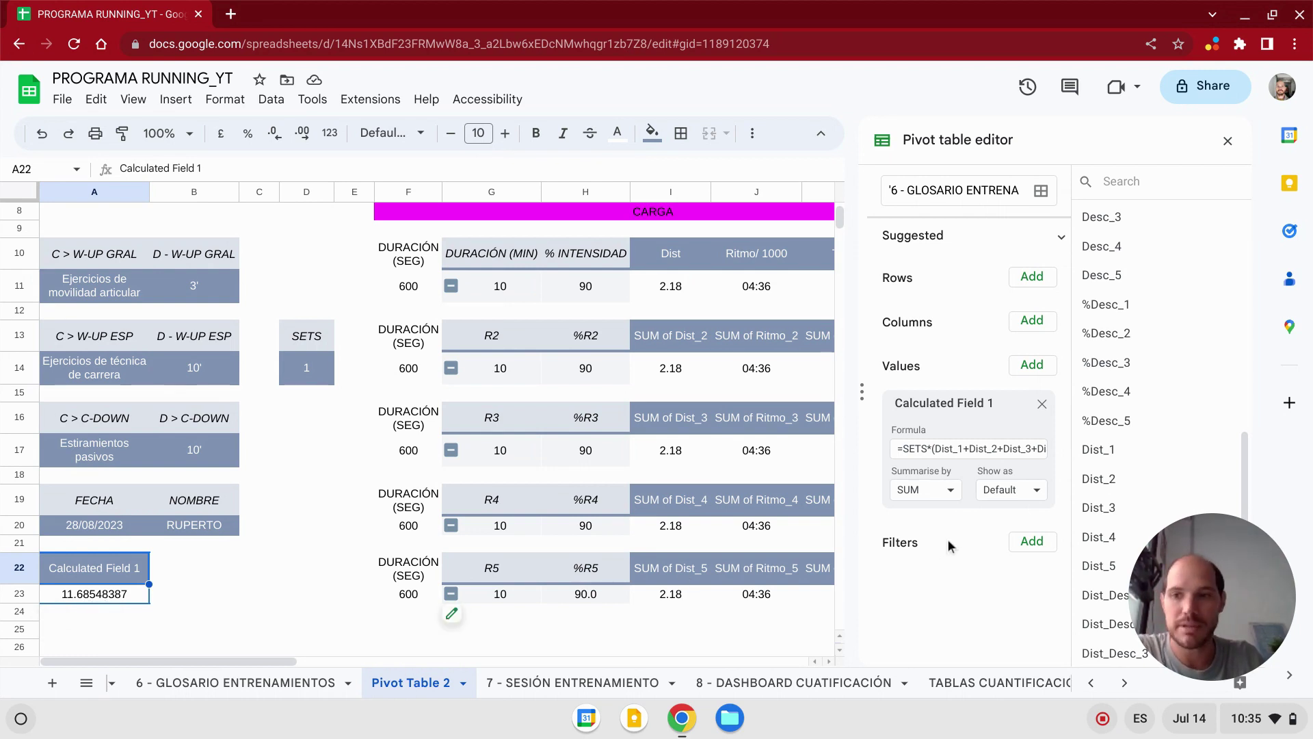
left_click(903, 444)
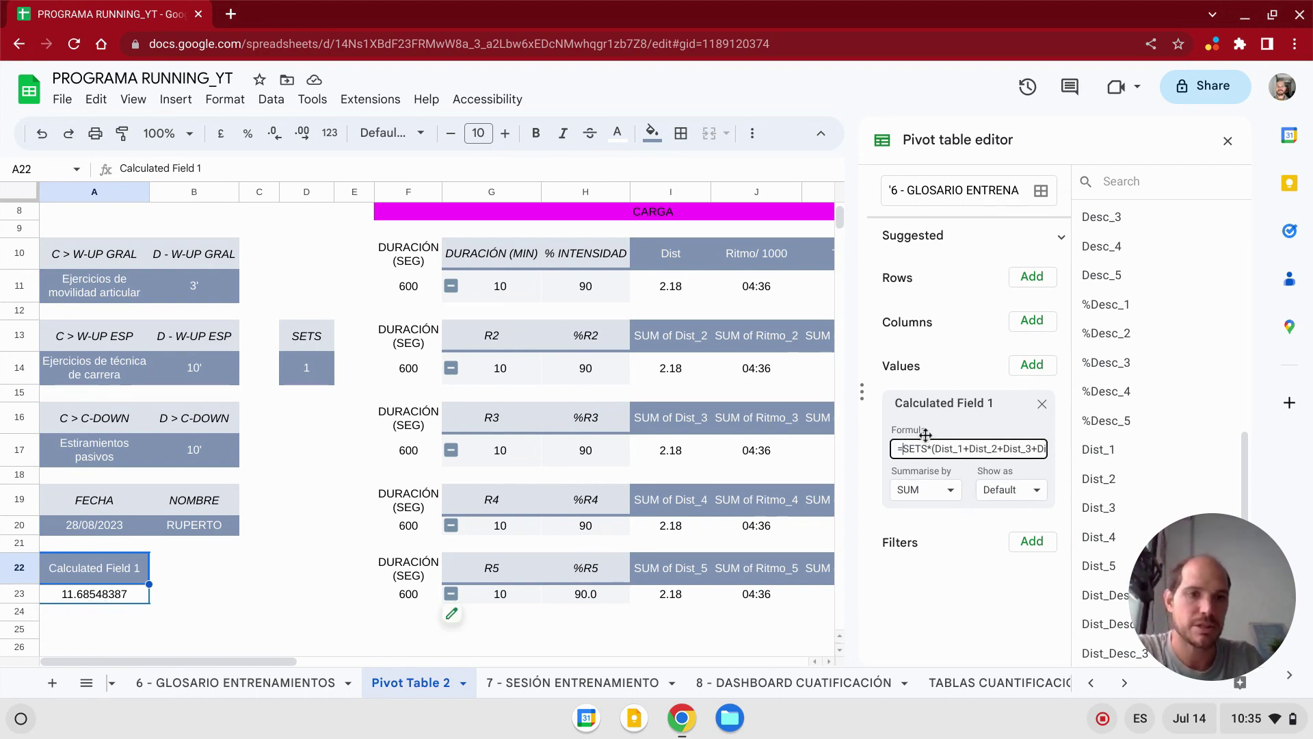
type("round")
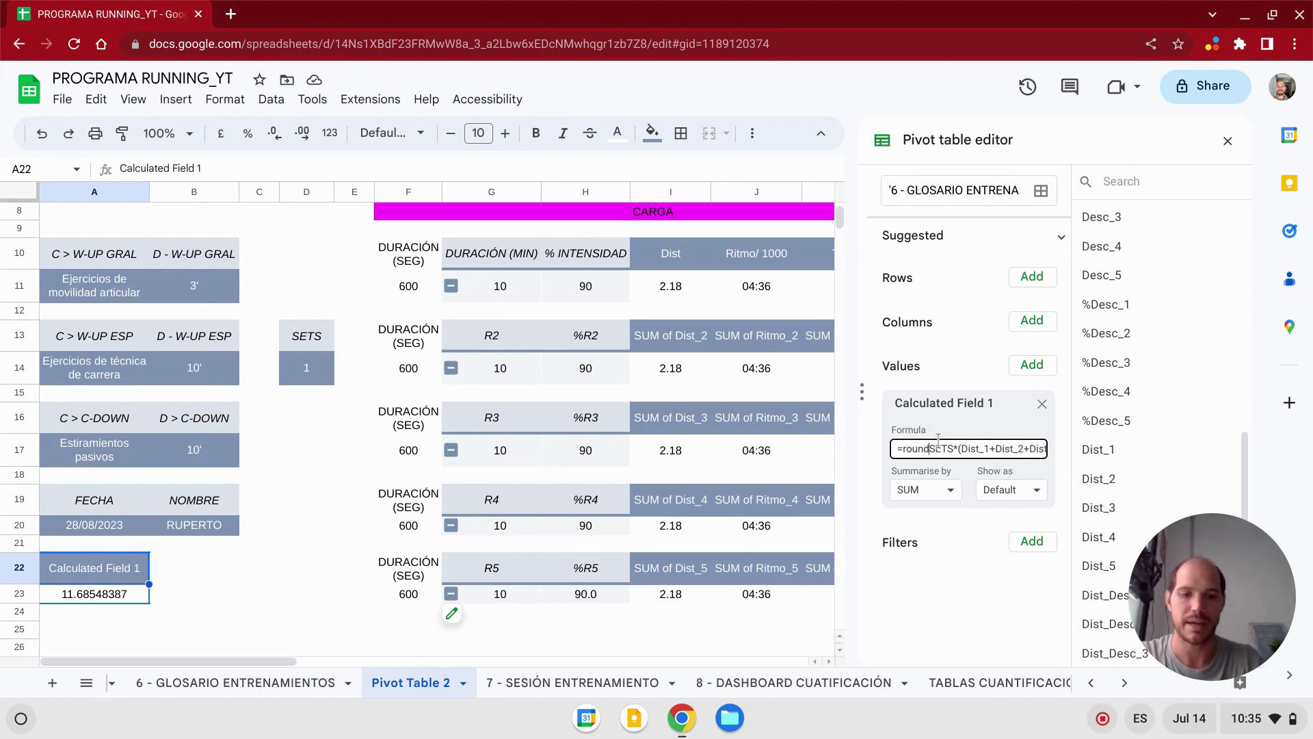
type("(")
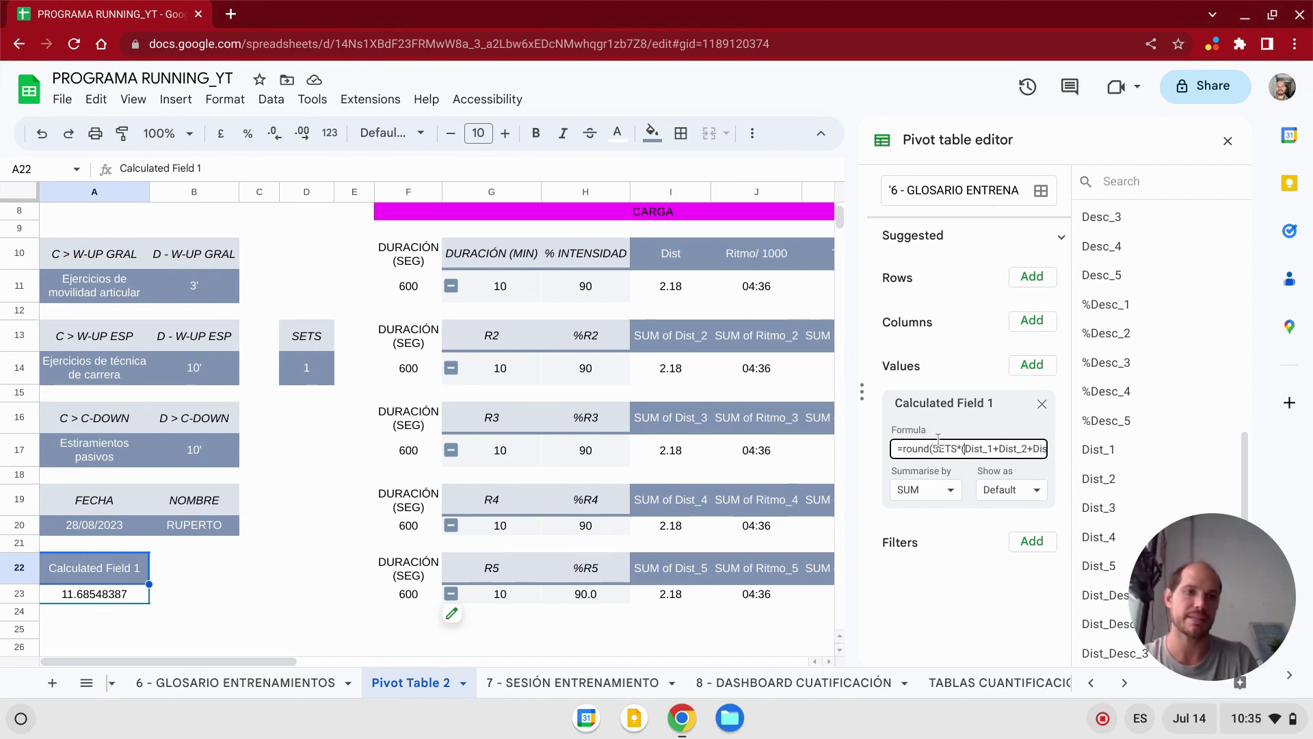
key("End")
type(")")
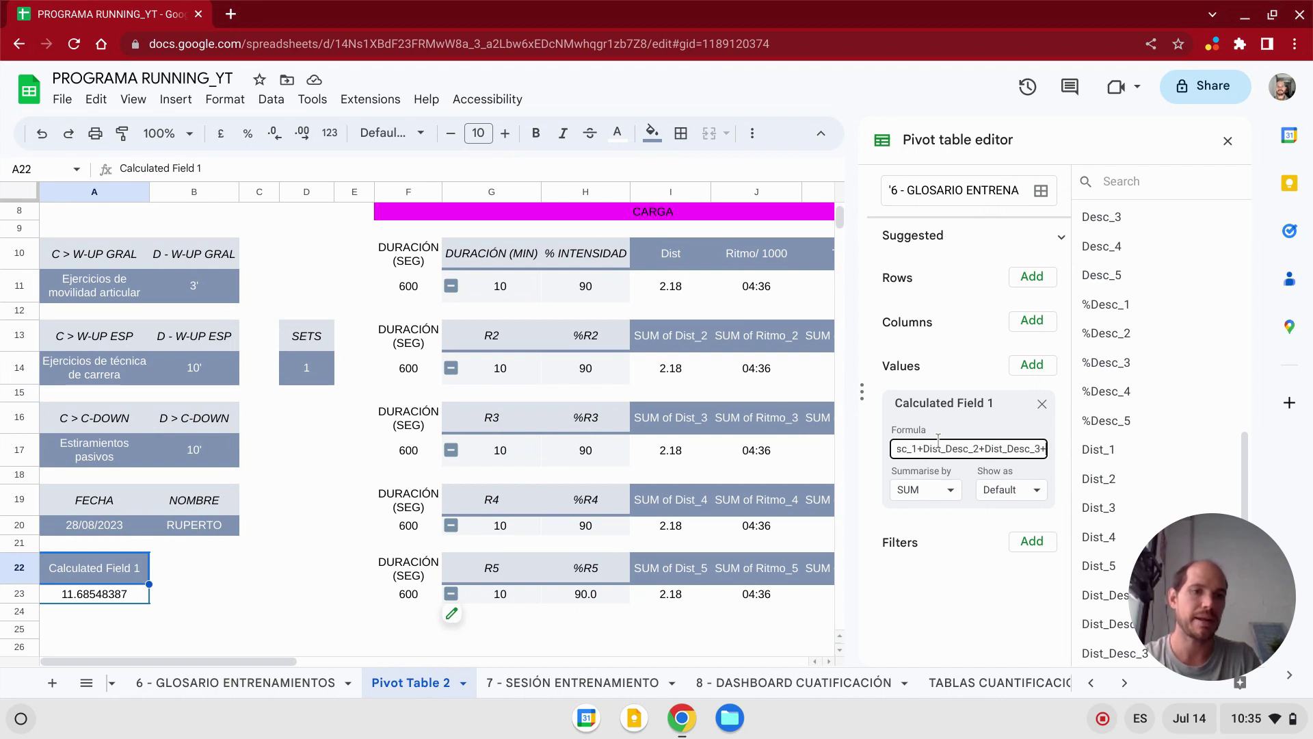
key("Return")
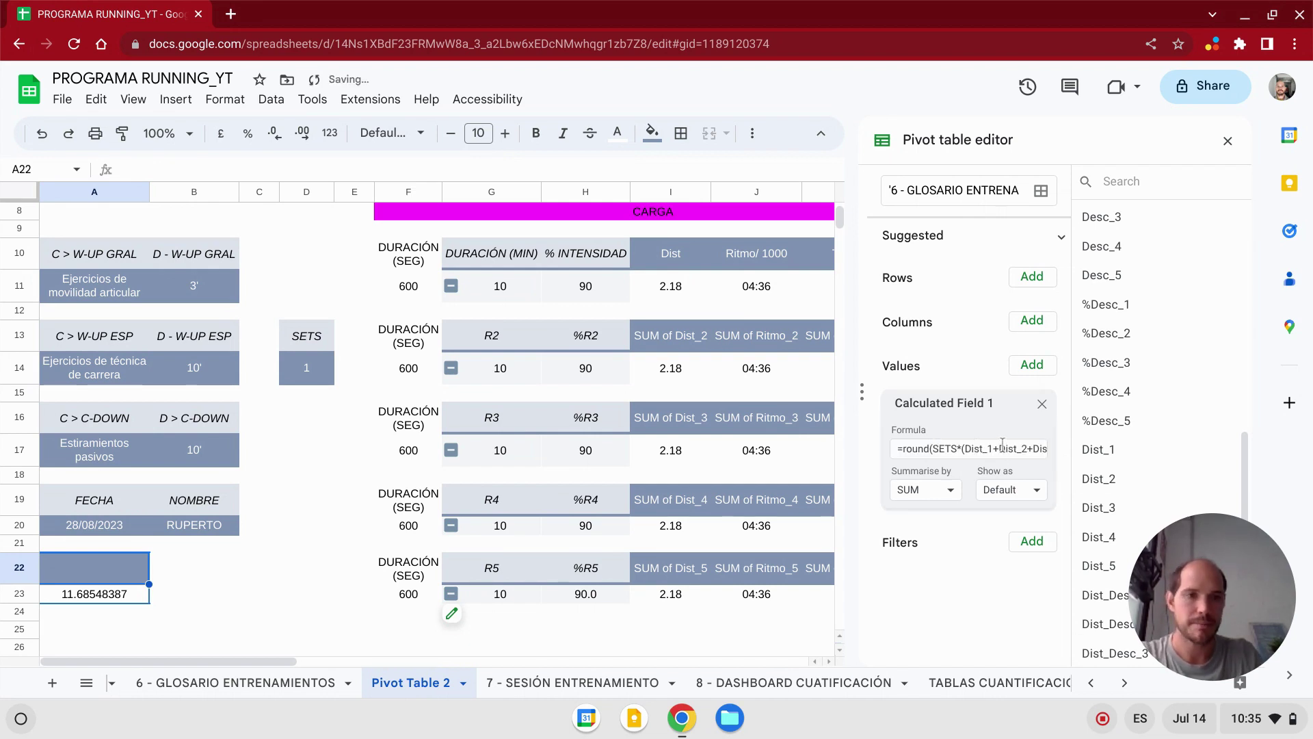
- Append ',2)' so the formula rounds the result to two decimals
left_click(1002, 446)
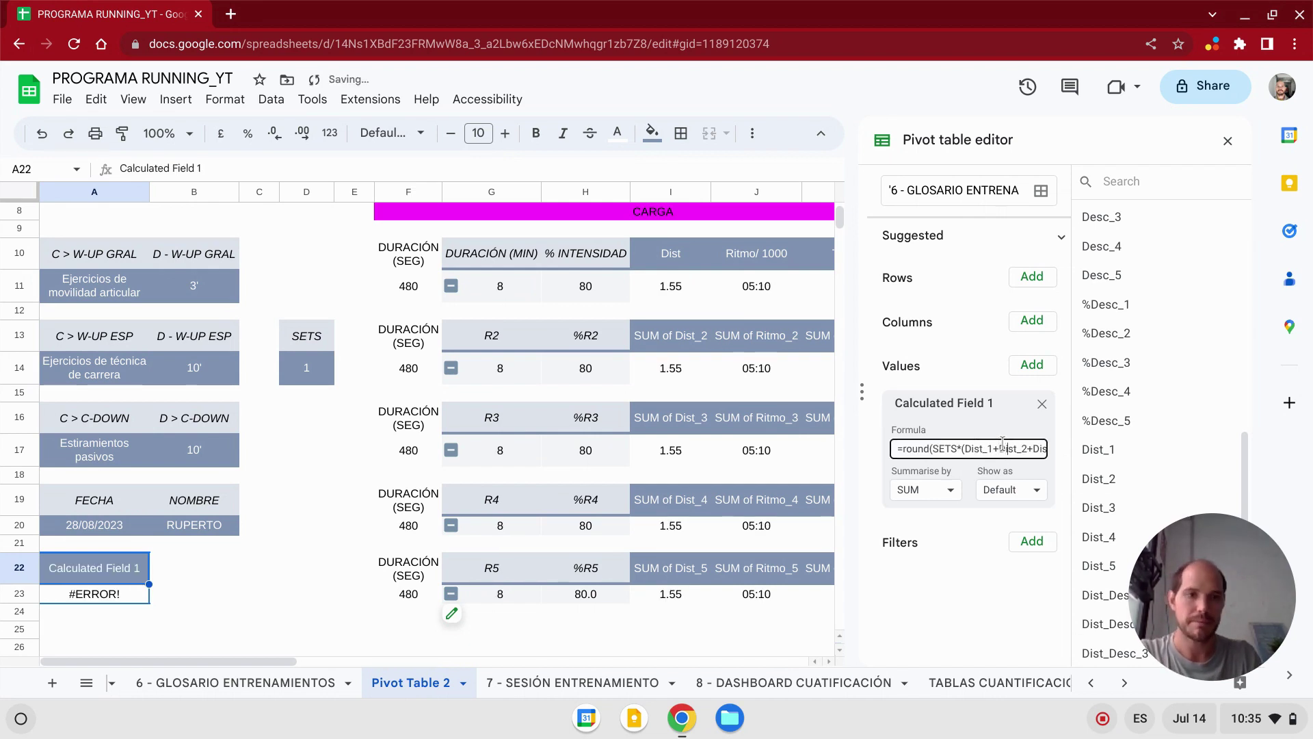
key("Right")
key("Right")
key("Right")
key("Right")
key("Right")
key("Right")
key("Right")
key("Right")
key("Right")
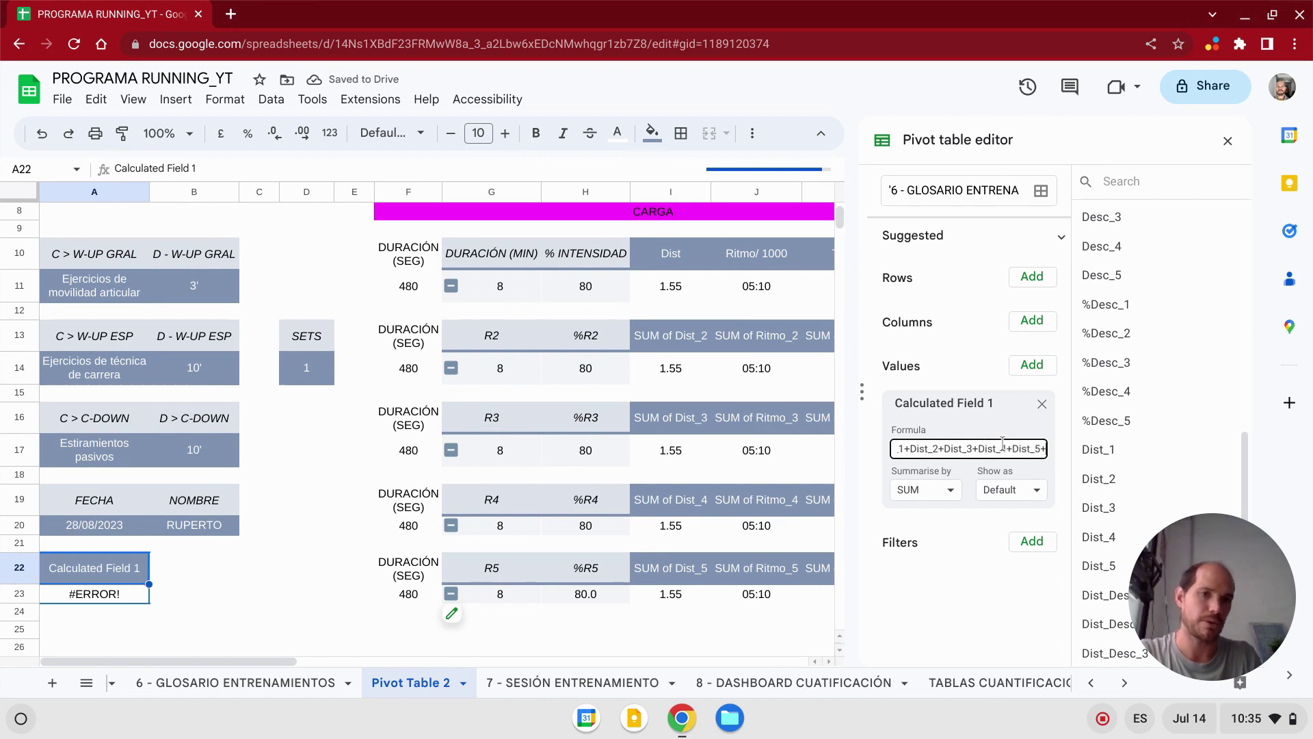
key("Right")
key("Right")
key("Right")
key("Right")
key("Right")
key("Right")
key("Right")
key("Right")
key("Right")
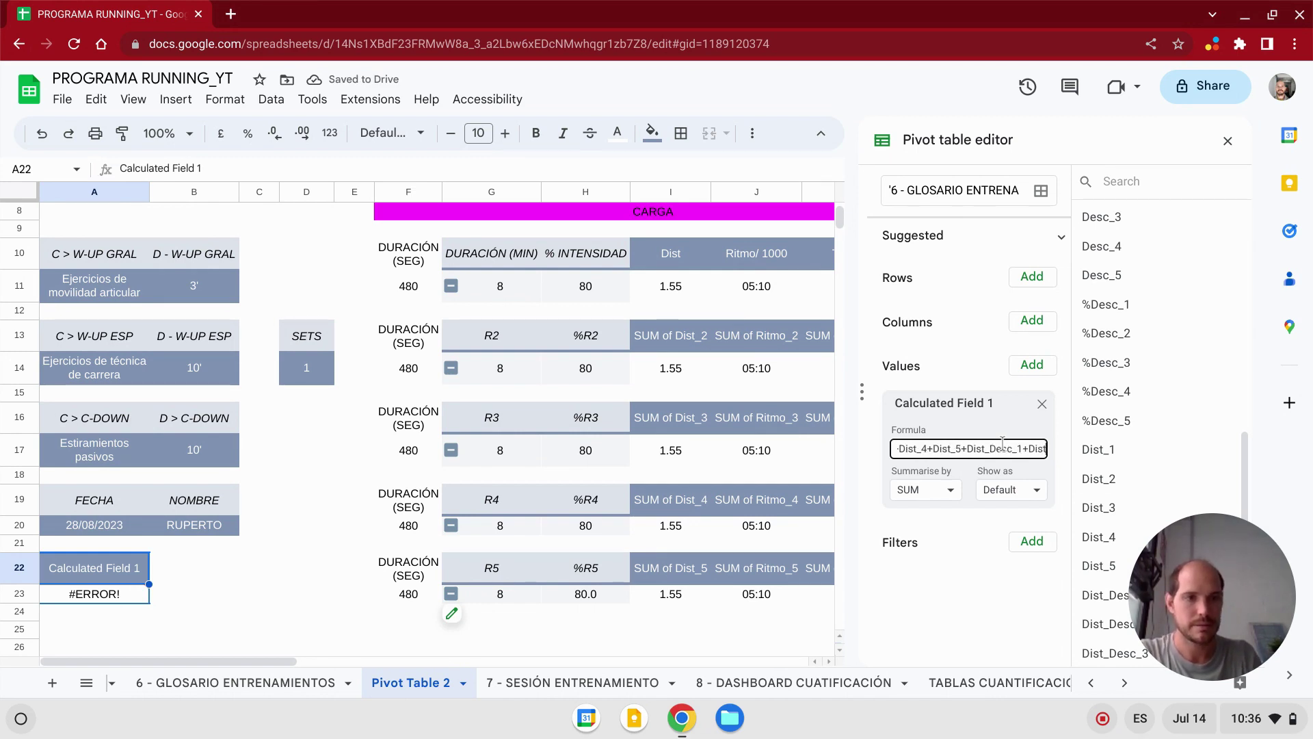
key("Right")
key("Right")
key("Right")
key("Right")
key("Right")
key("Right")
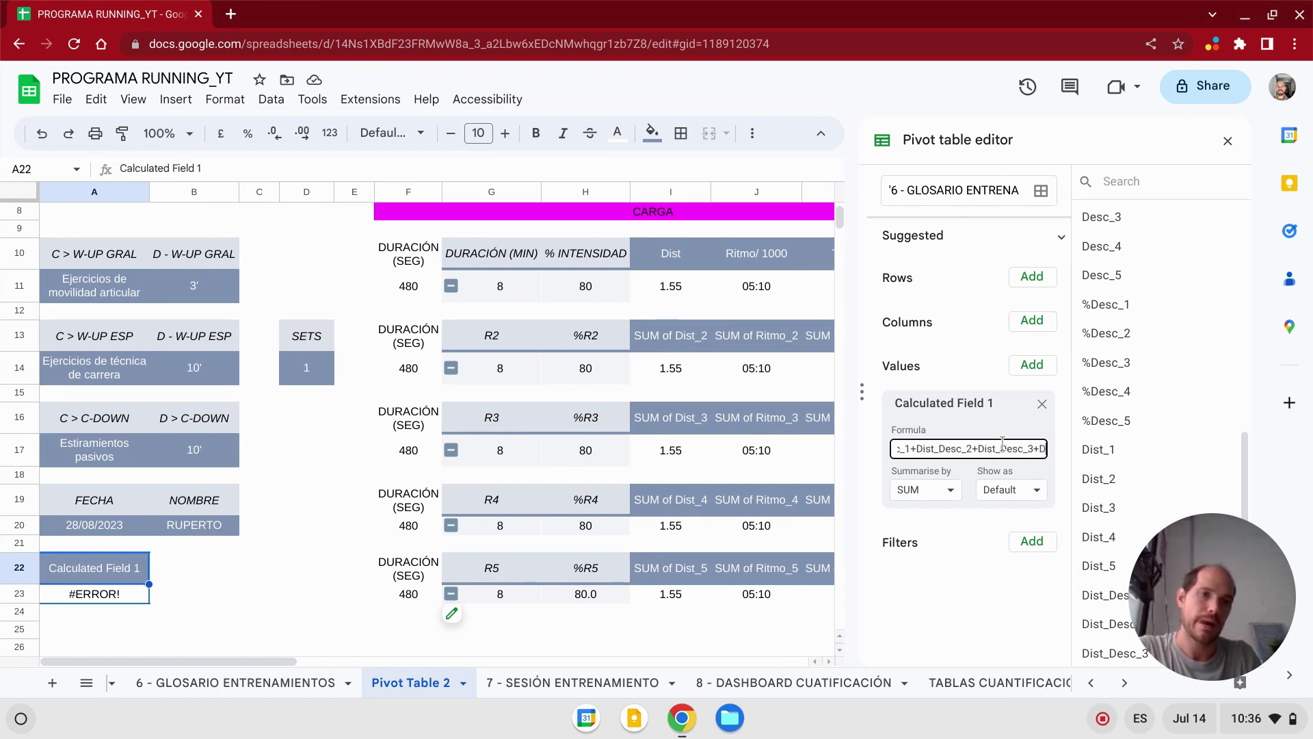
key("Right")
key("Right")
key("Right")
key("Right")
key("Right")
key("Right")
key("Right")
key("Right")
key("Right")
key("Right")
key("Right")
key("Right")
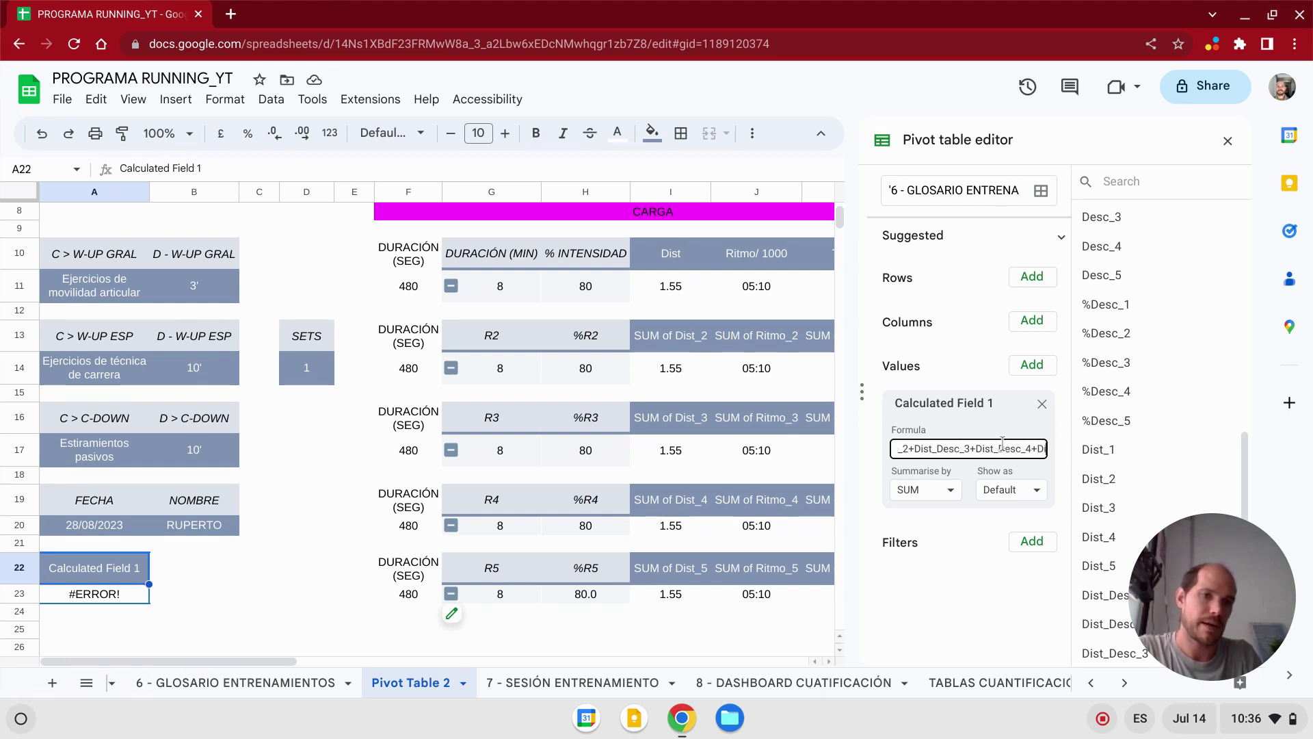
key("Right")
key("Right")
key("Right")
key("Right")
key("Right")
key("Right")
key("Right")
key("Right")
key("Right")
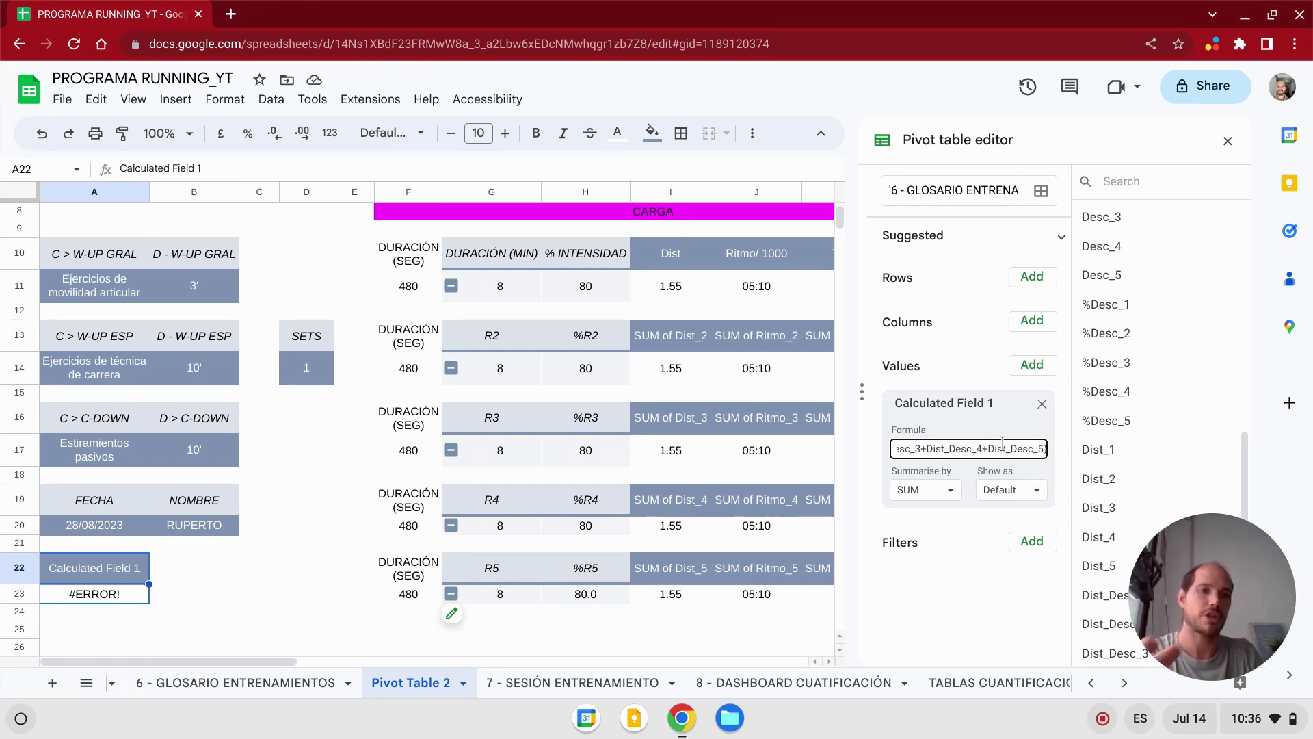
type(",2)")
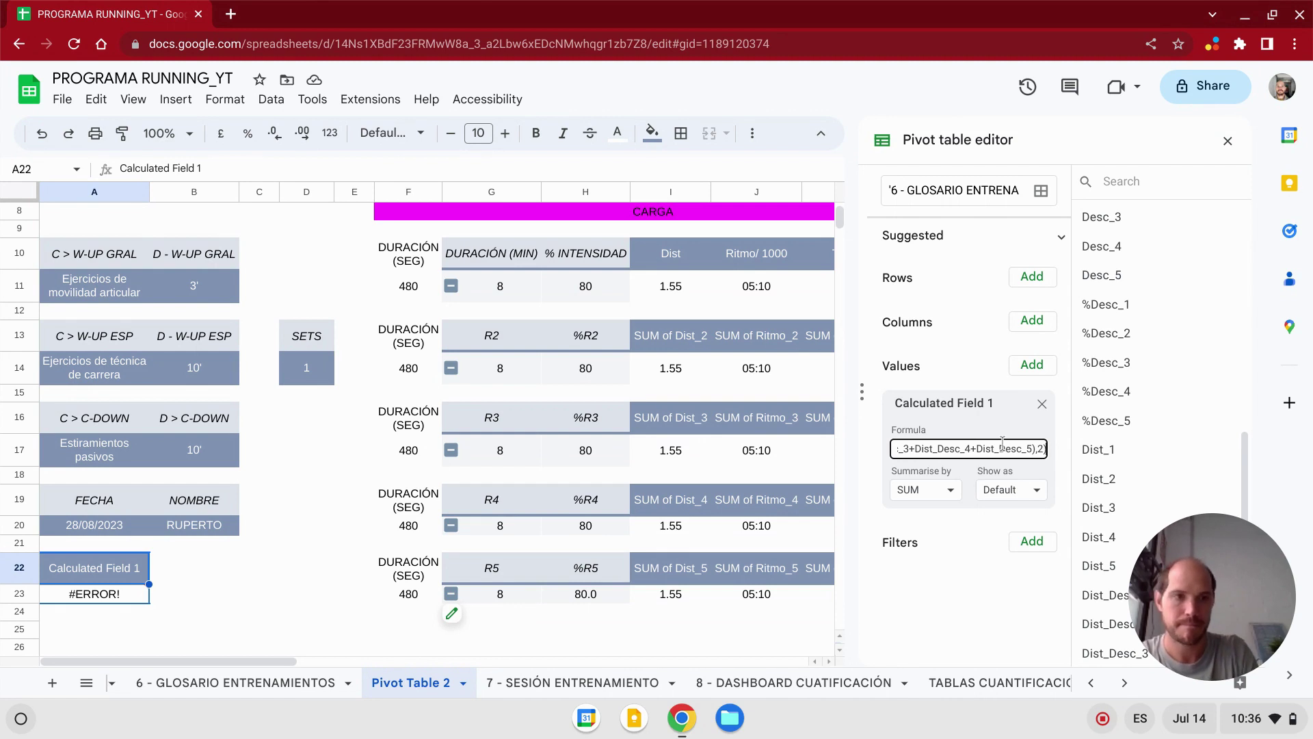
key("Return")
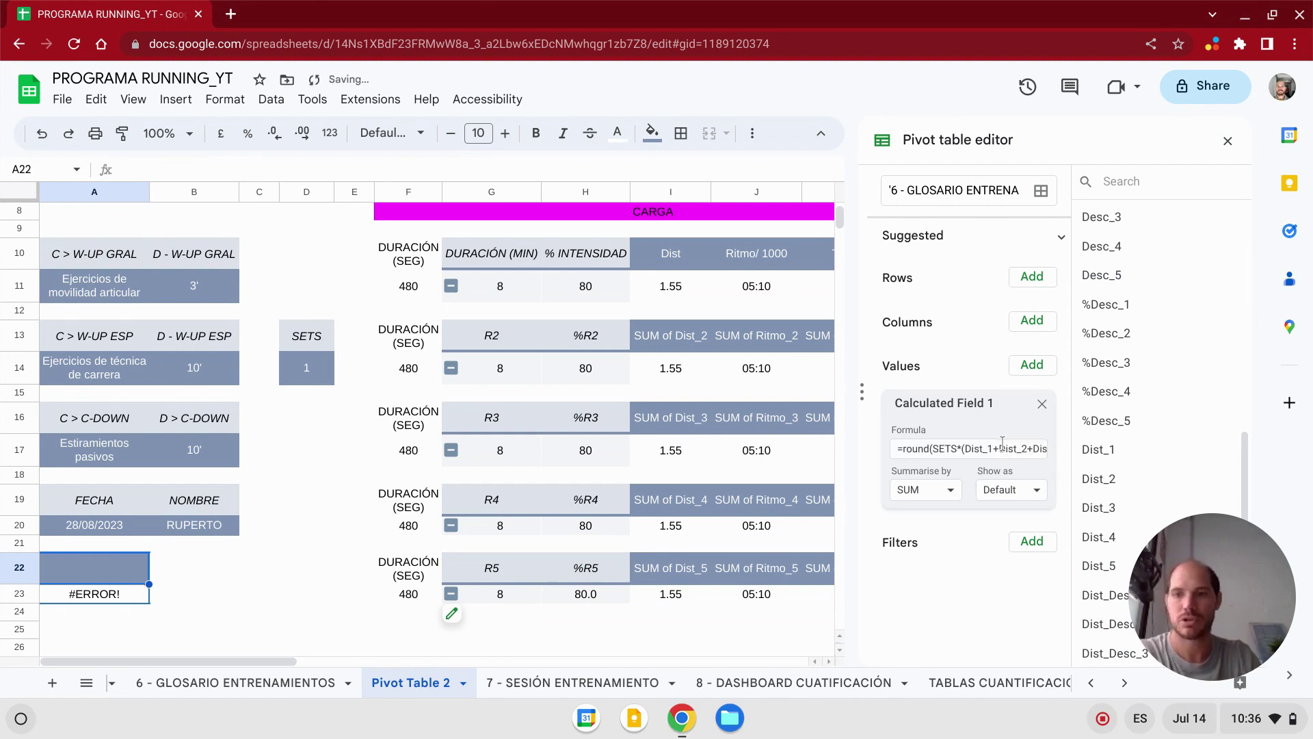
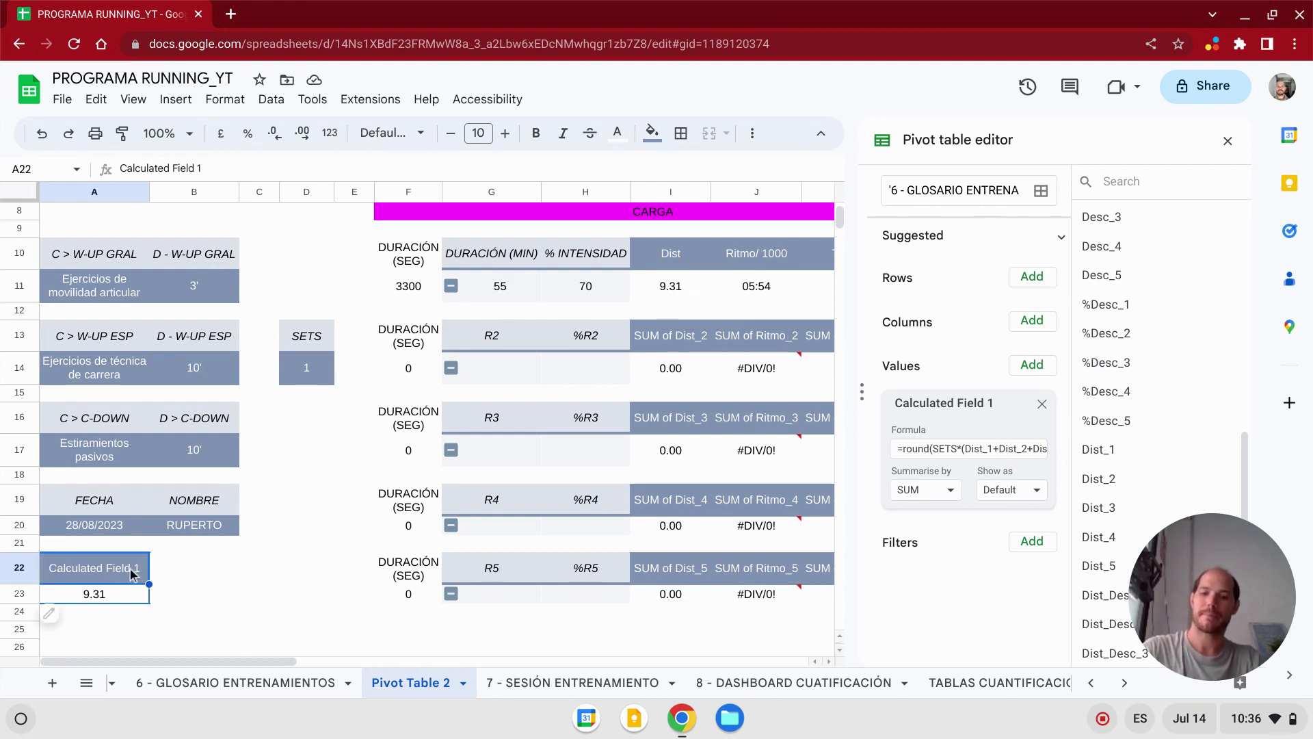
- Paste the Dist_Desc_1 reference into B22 and inspect the resulting #NAME? error
left_click(189, 574)
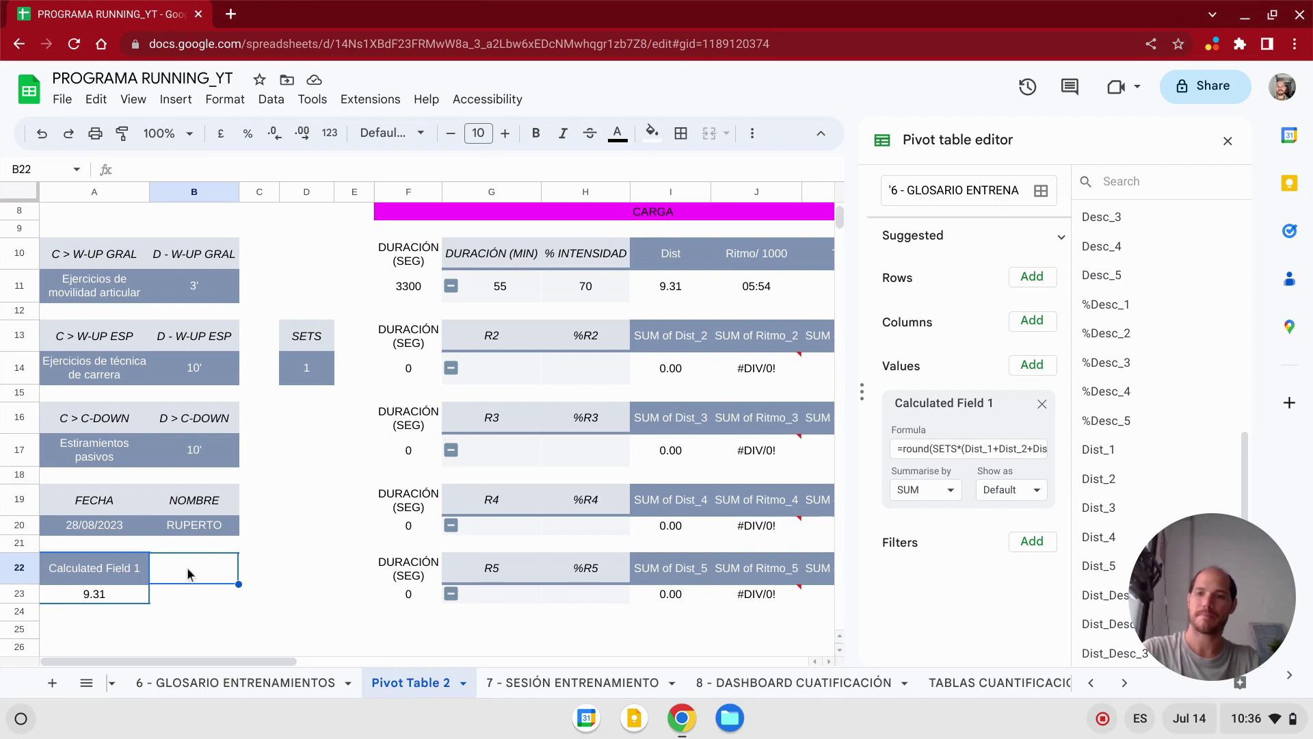
type("=Dist_Desc_1")
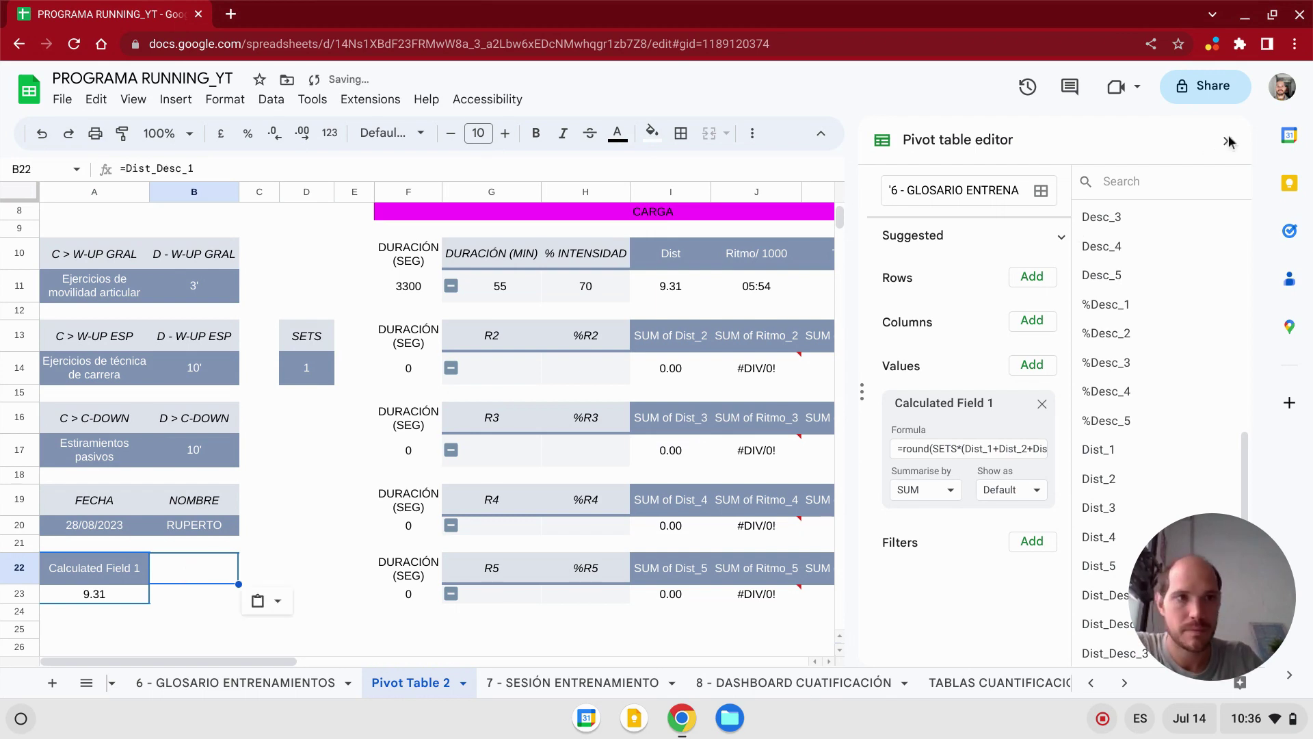
left_click(1230, 143)
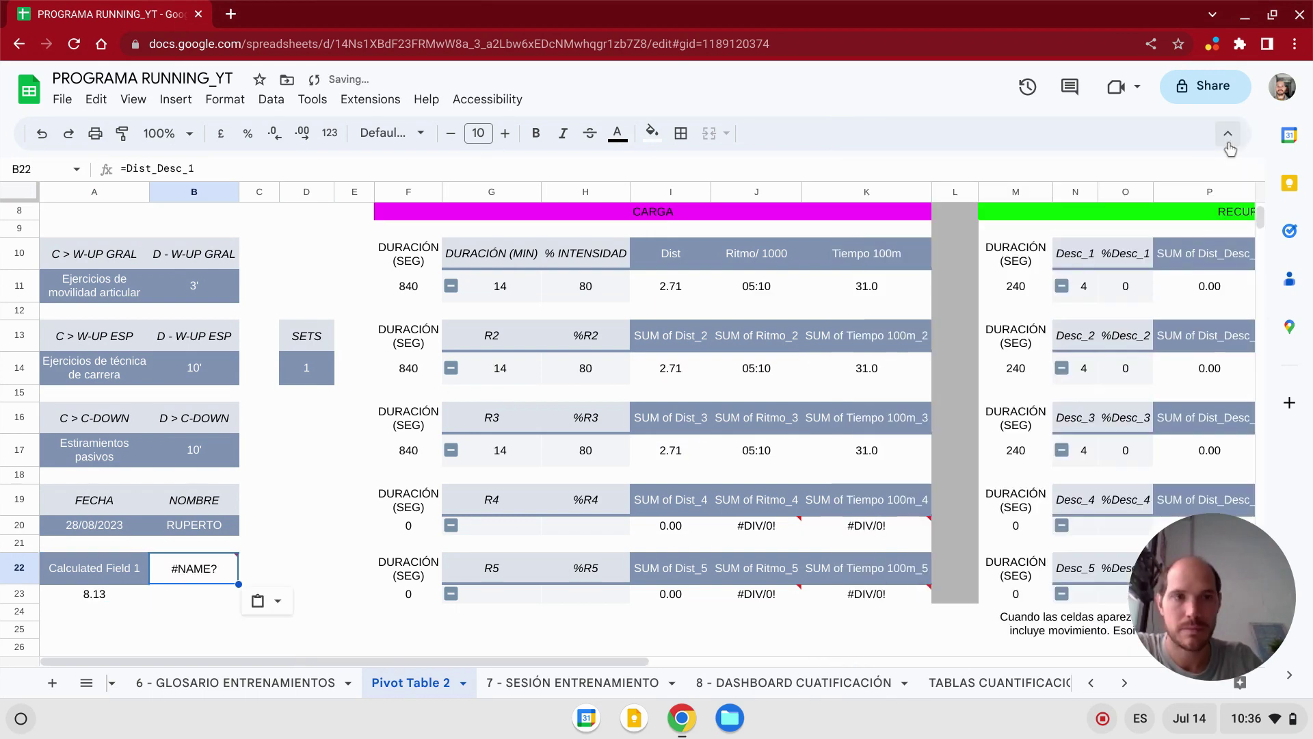
left_click(193, 599)
key("ctrl+shift+f")
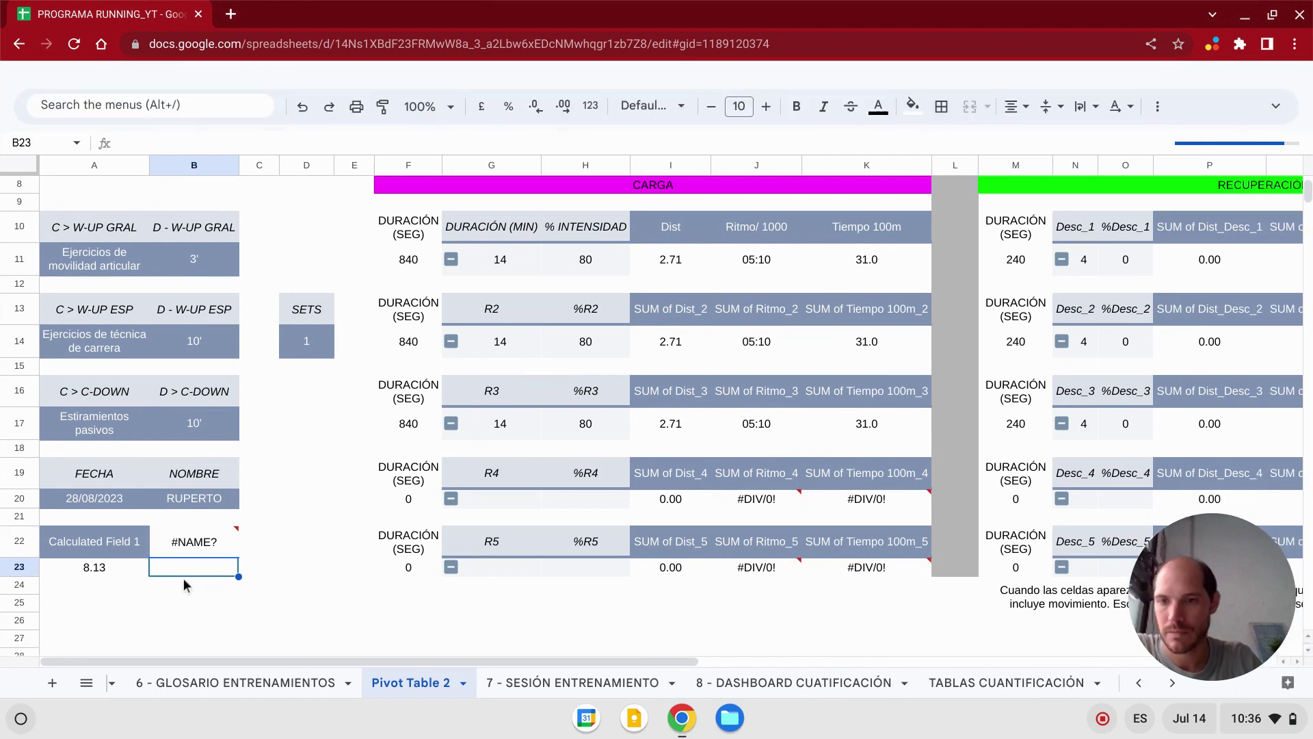
left_click(202, 527)
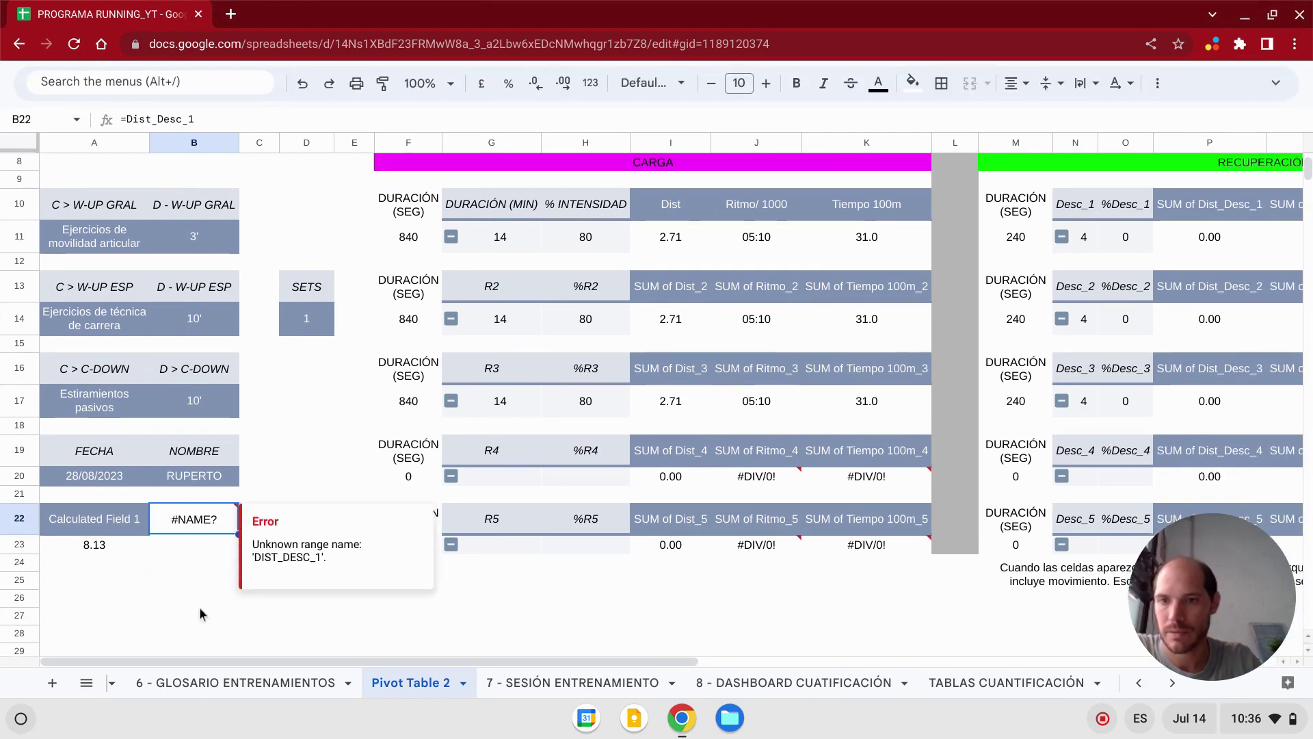
left_click(194, 580)
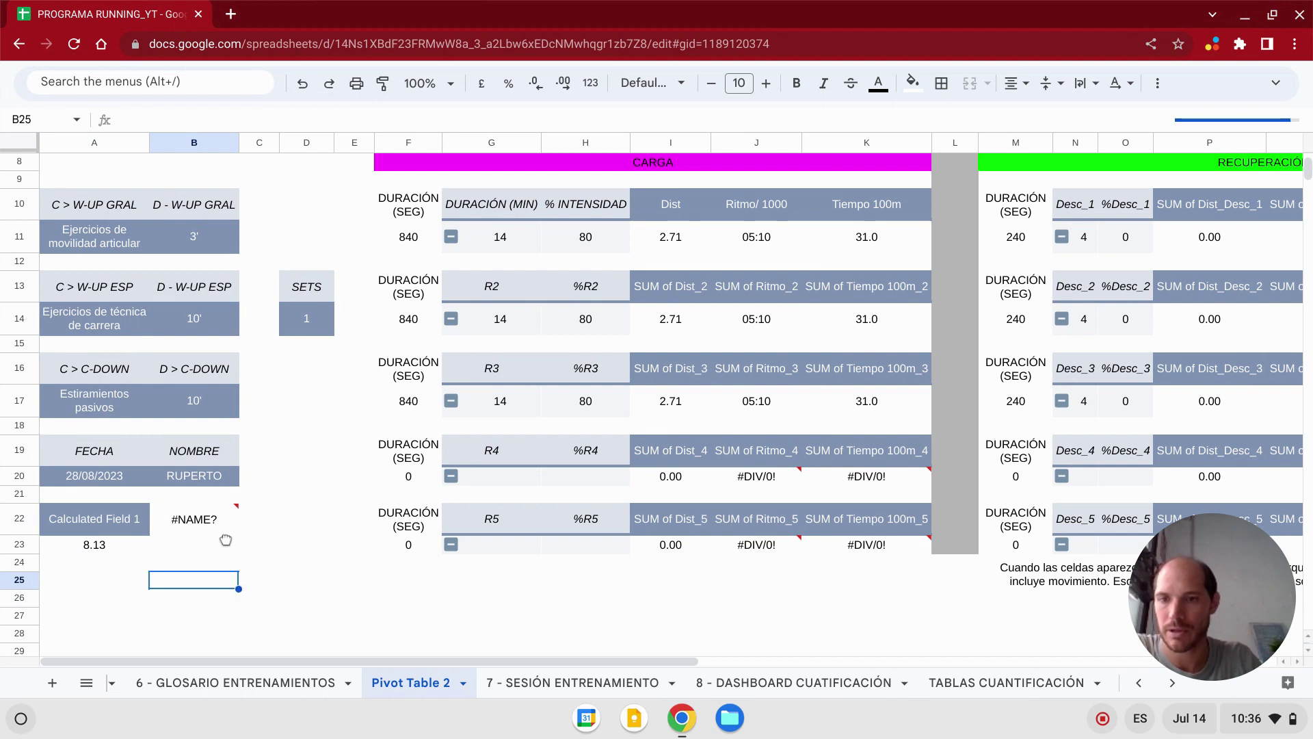
- Clear the failed #NAME? entry from B22:C23
left_click_drag(226, 540, 212, 520)
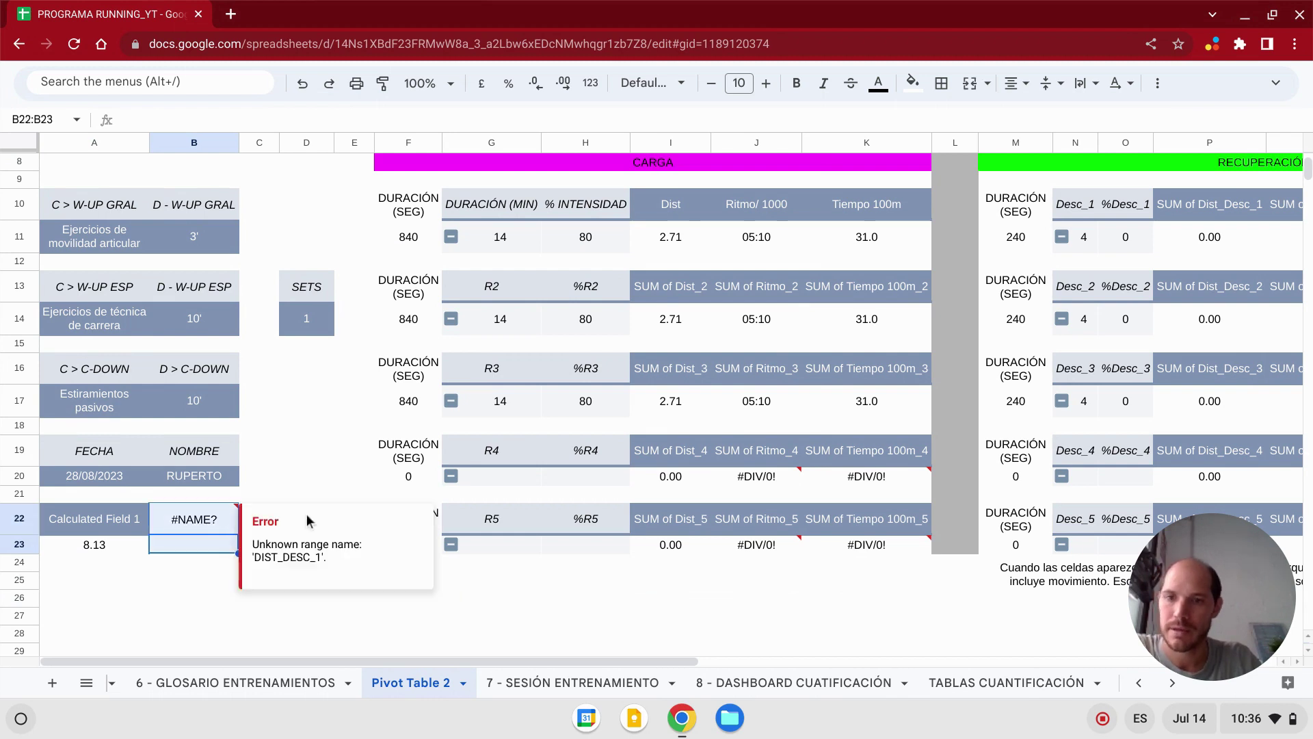
left_click(301, 466)
left_click(260, 519)
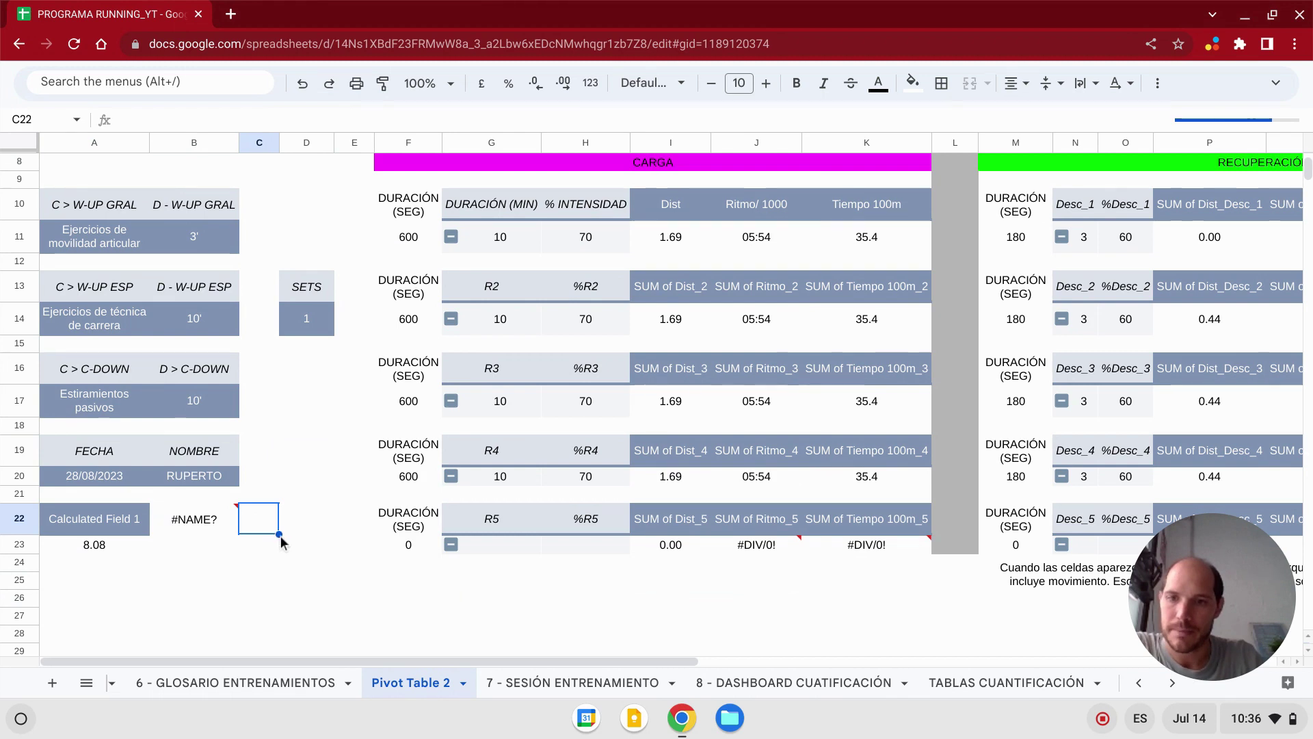
mouse_move(242, 535)
left_mouse_down()
mouse_move(198, 523)
mouse_move(268, 553)
left_mouse_up()
left_click(277, 482)
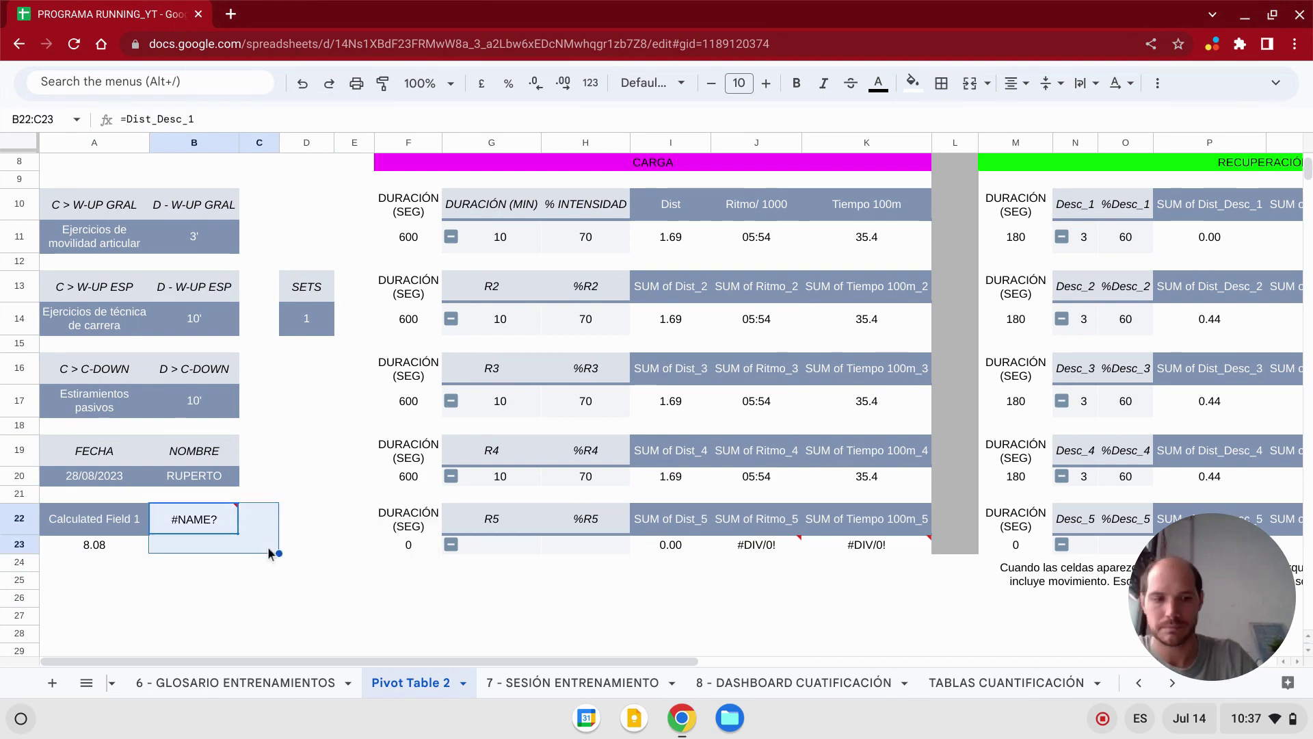
key("Delete")
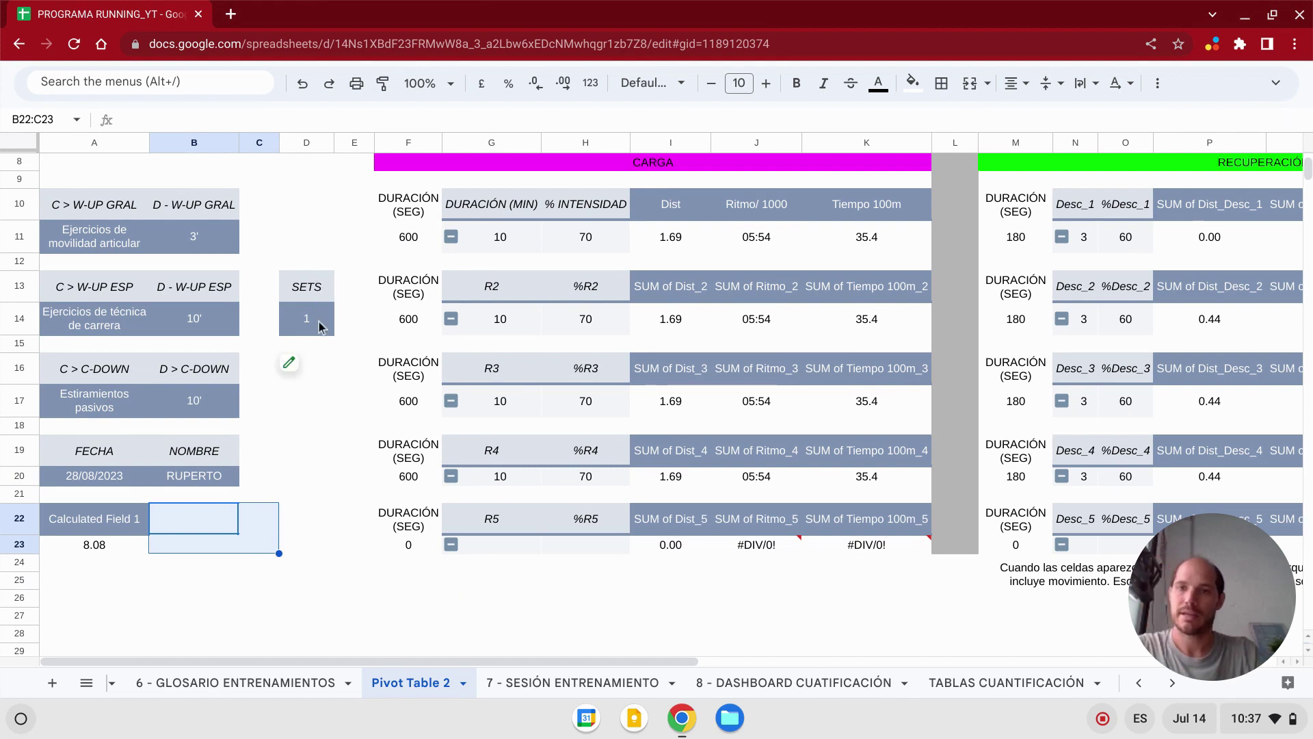
- Copy the SETS header and its value 1 from D13:D14
left_click(319, 326)
key("Return")
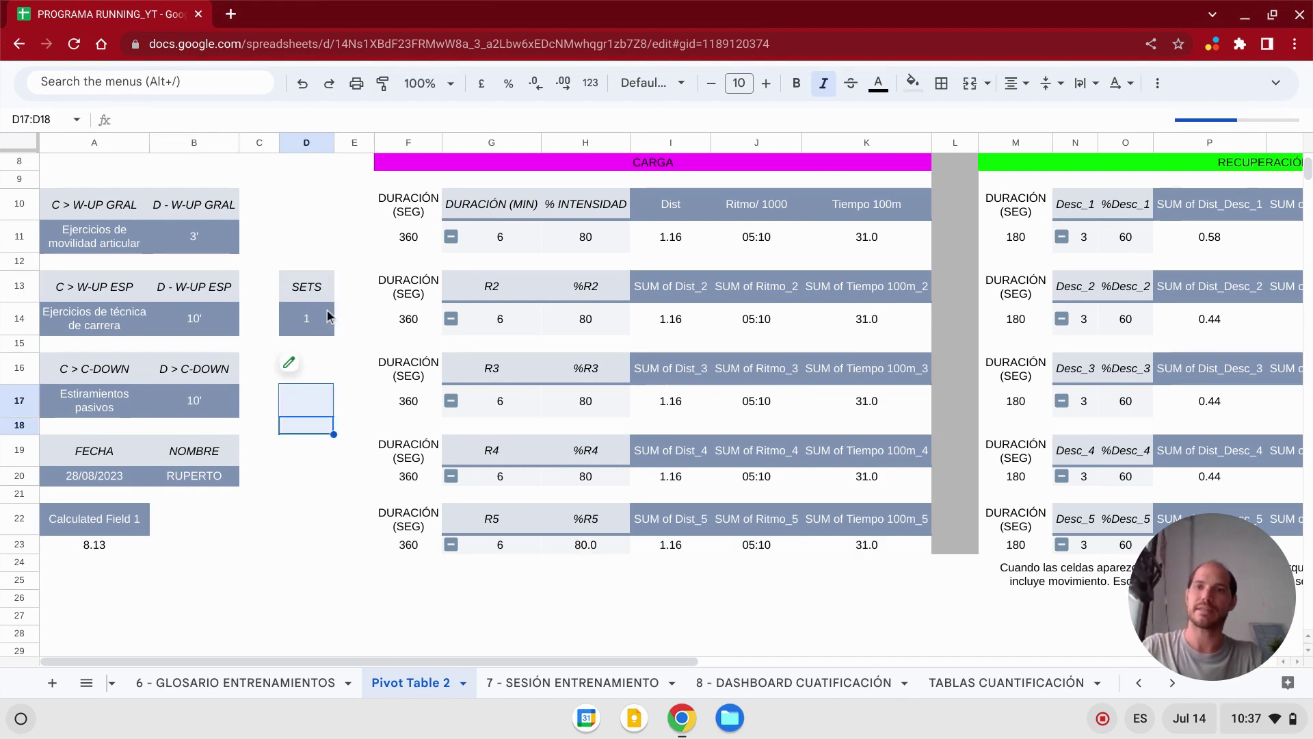
left_click(327, 317)
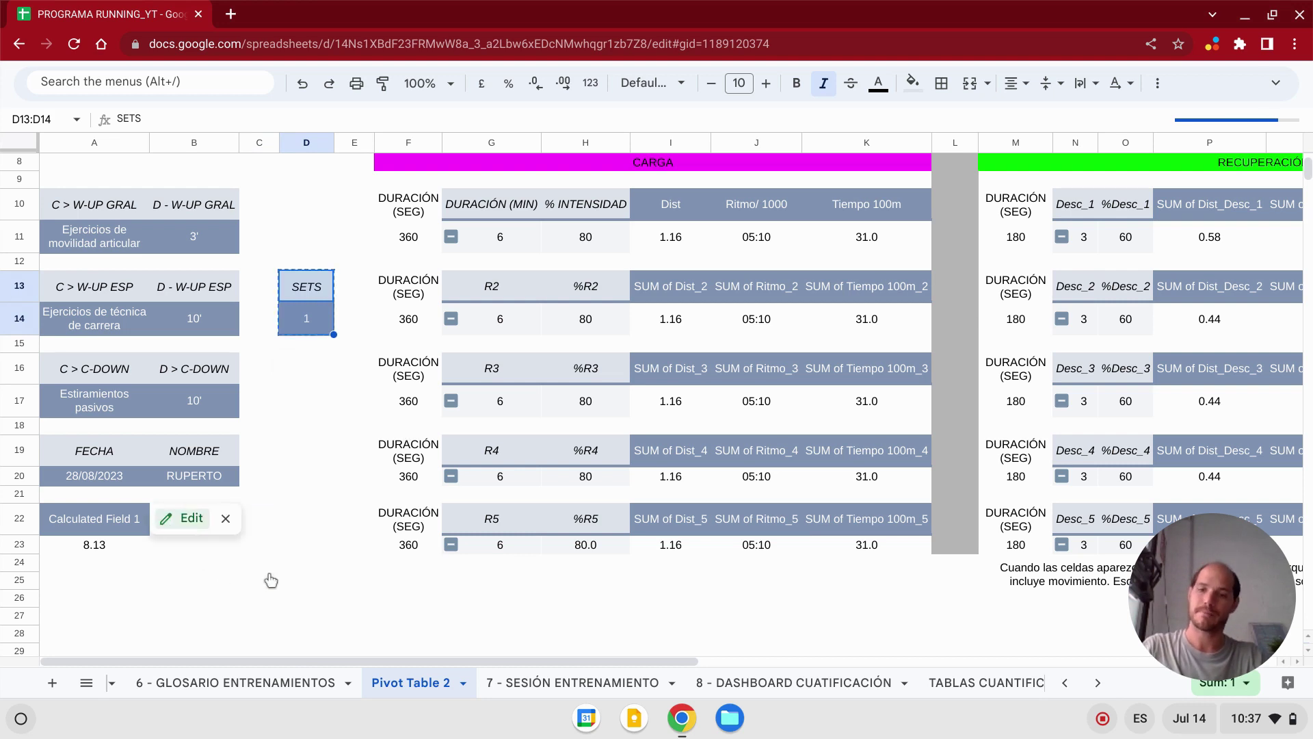
- Paste the copied SETS header and value into B22
left_click(220, 531)
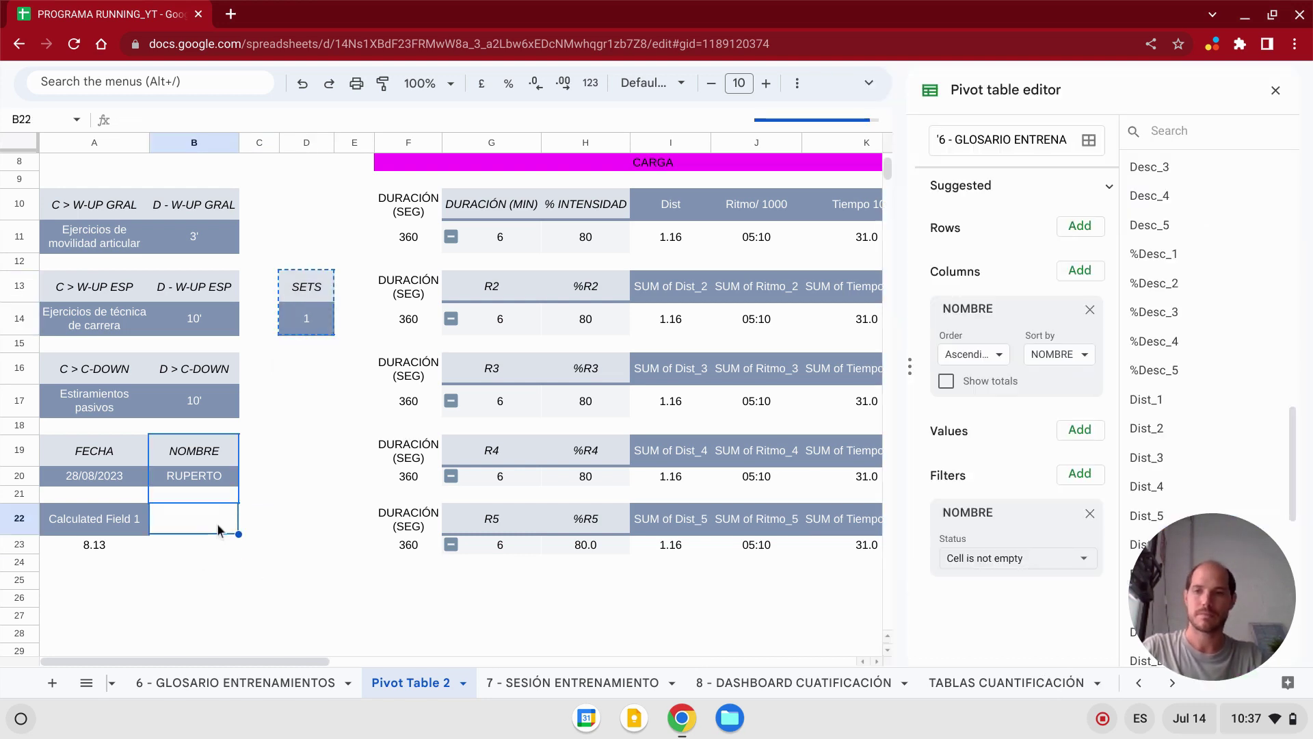
left_click(1276, 90)
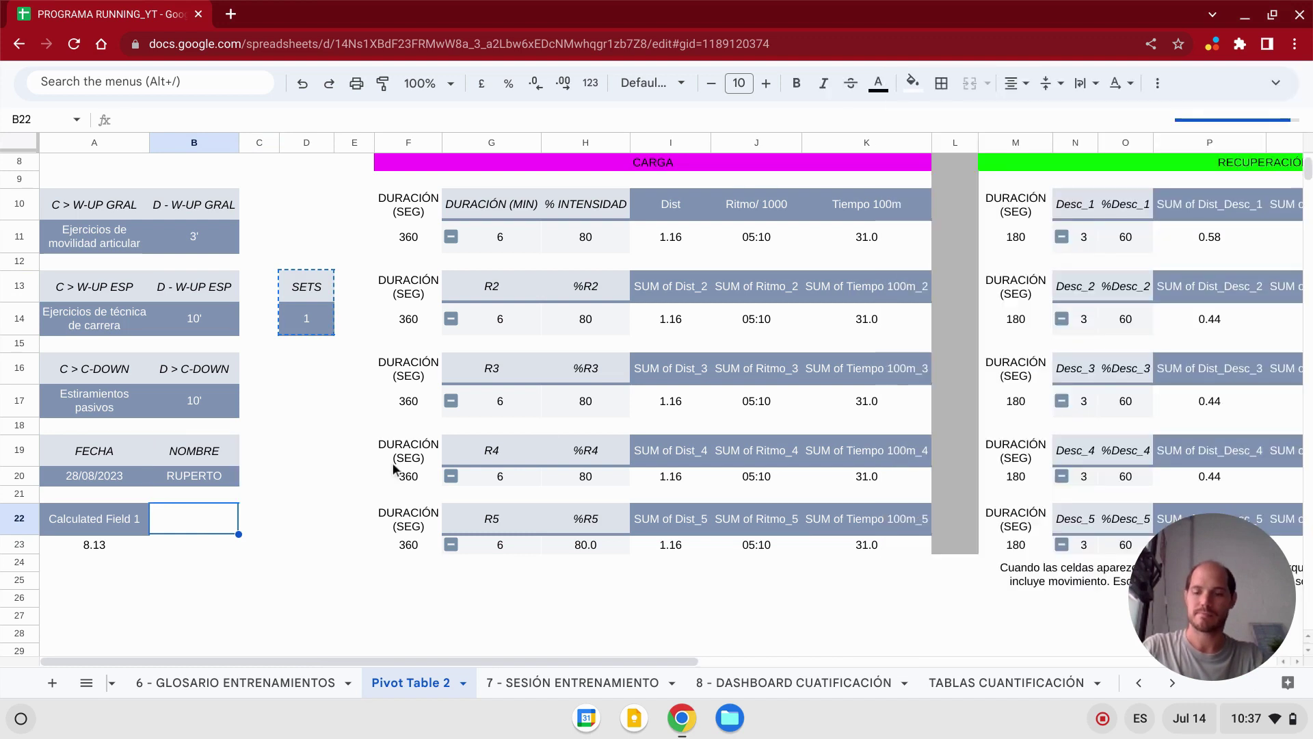
type("SETS 1")
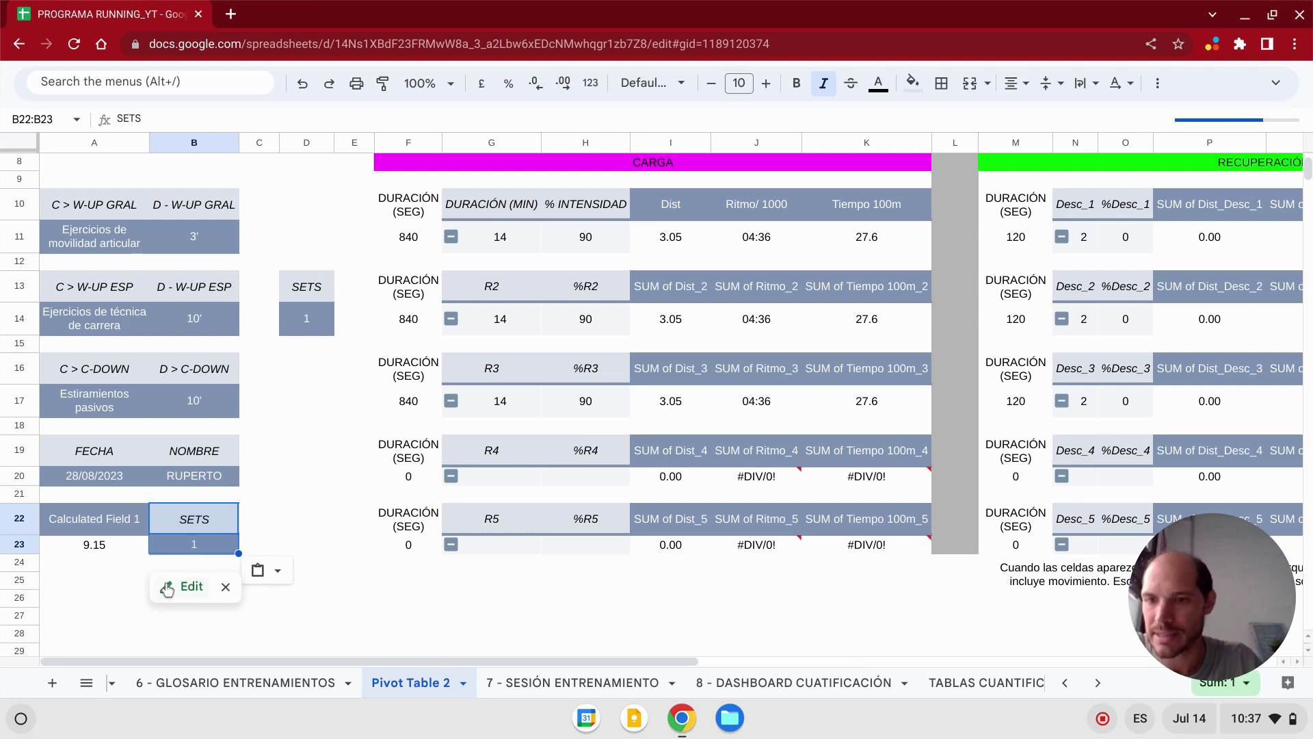
- Remove SETS from the pivot's Columns and Filters, briefly adding then removing IdEntrene as a value
left_click(179, 587)
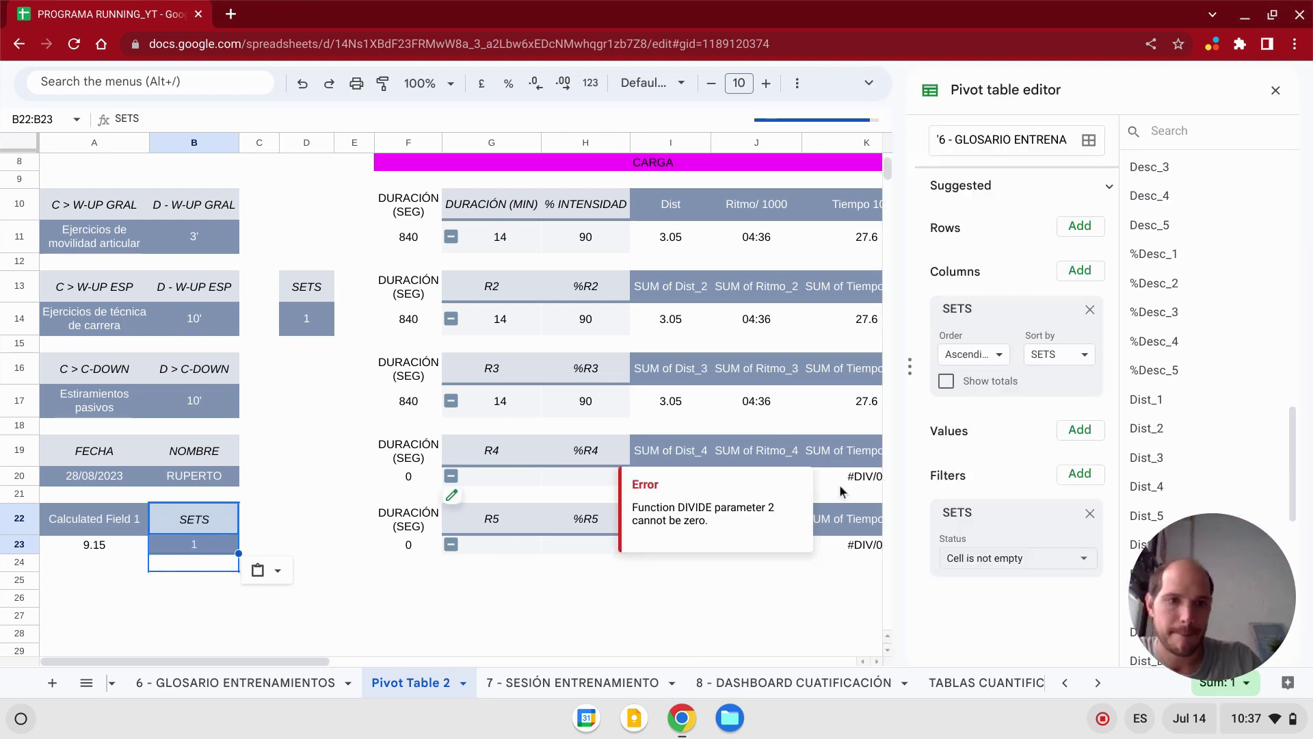
mouse_move(757, 544)
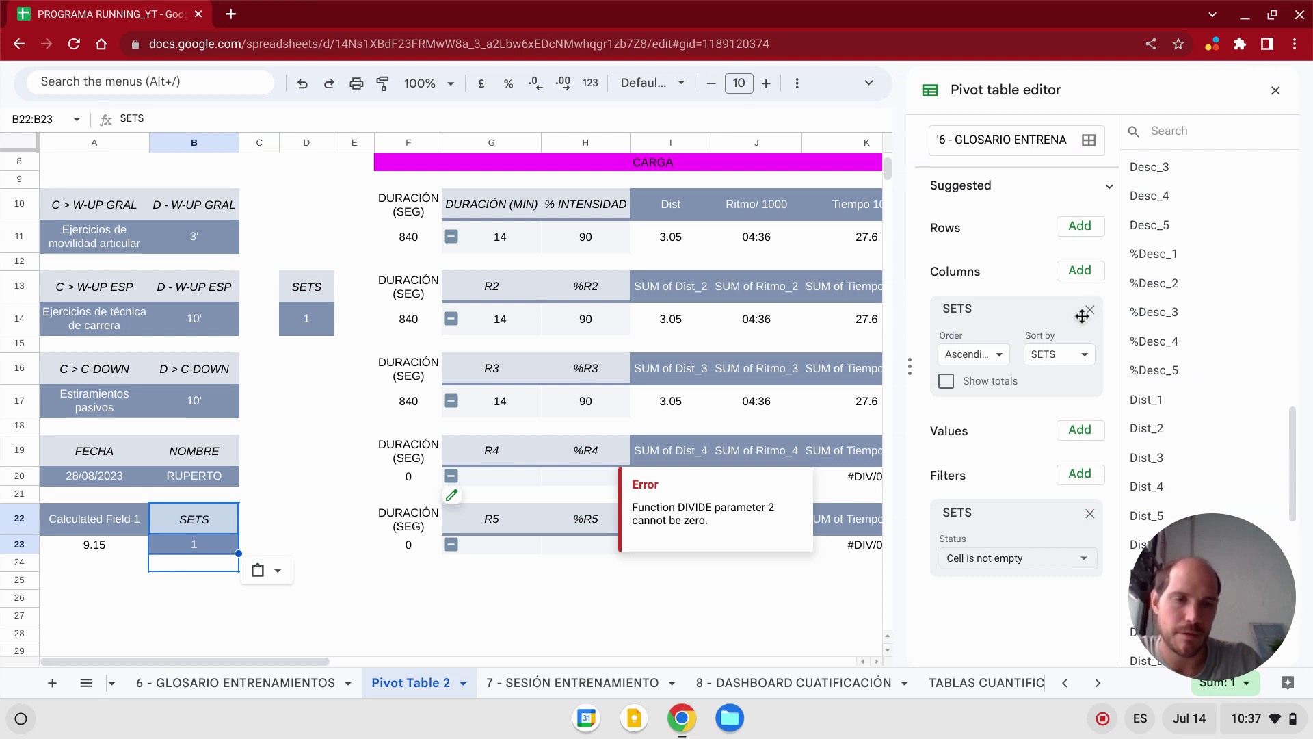
left_click(1090, 311)
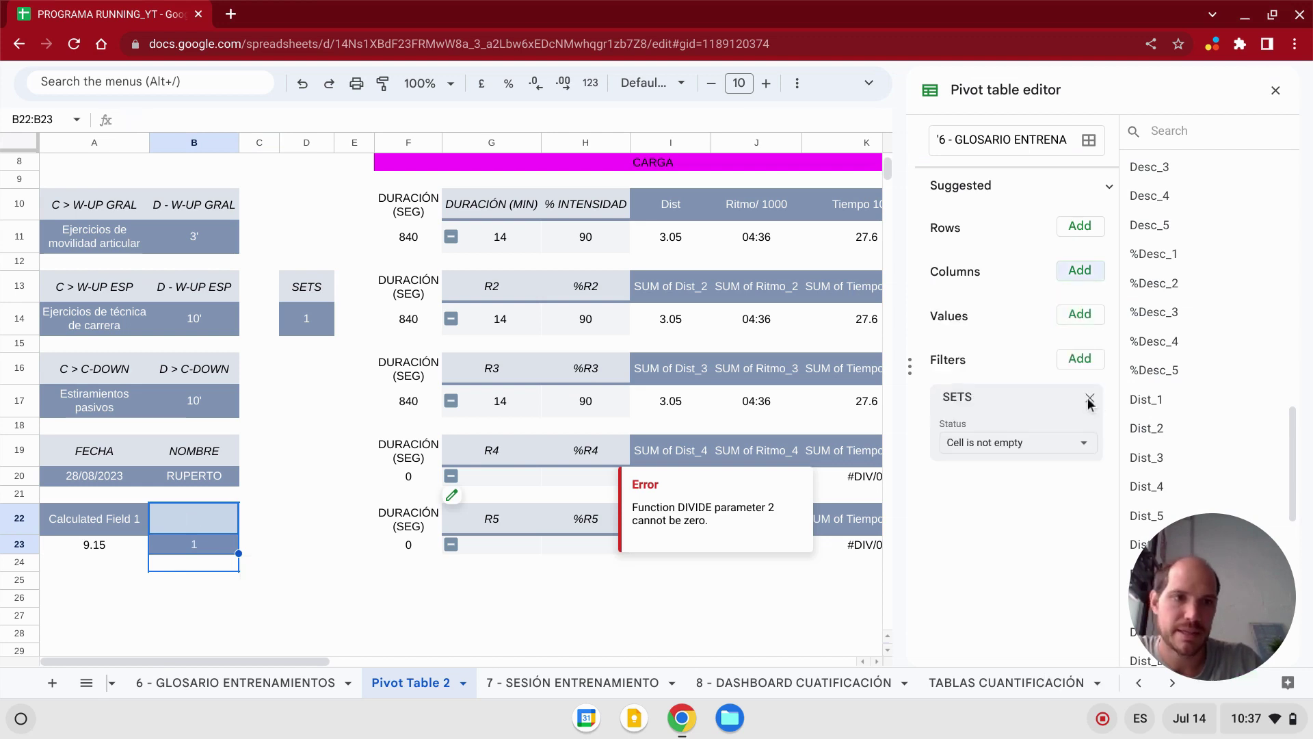
left_click(1090, 399)
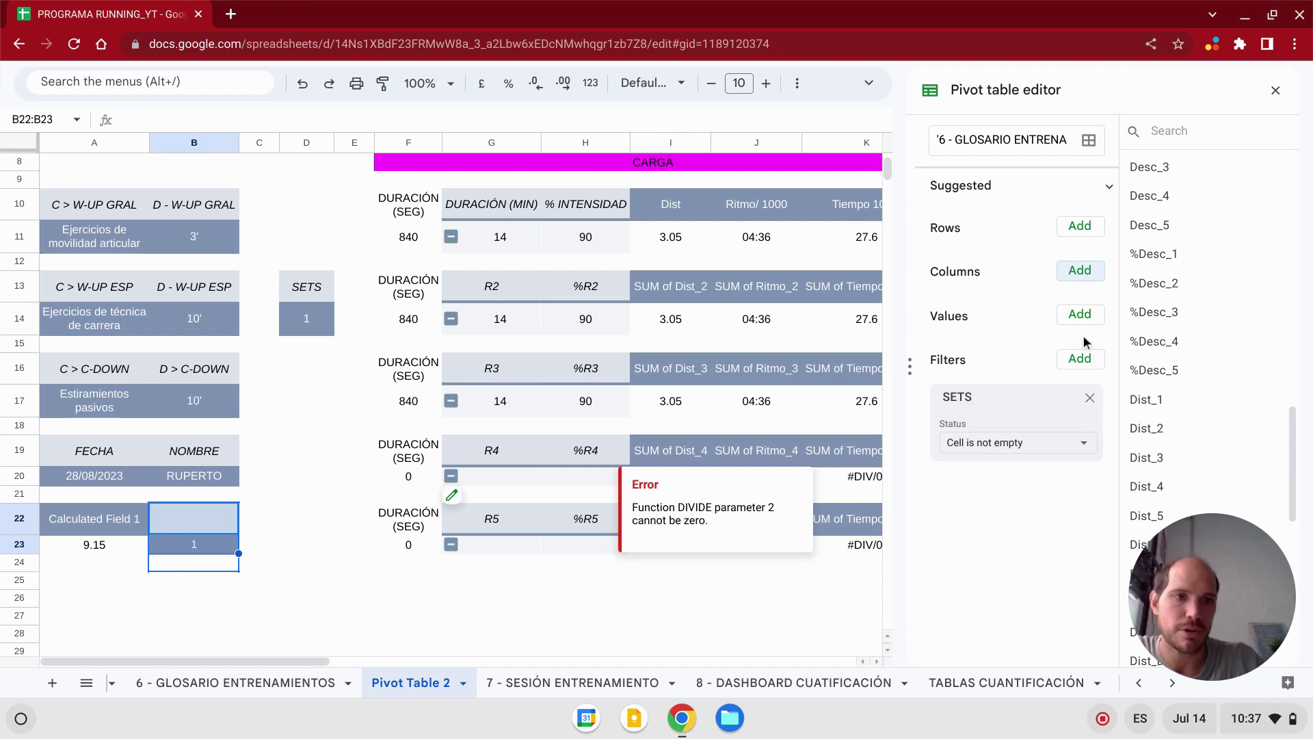
left_click(1081, 315)
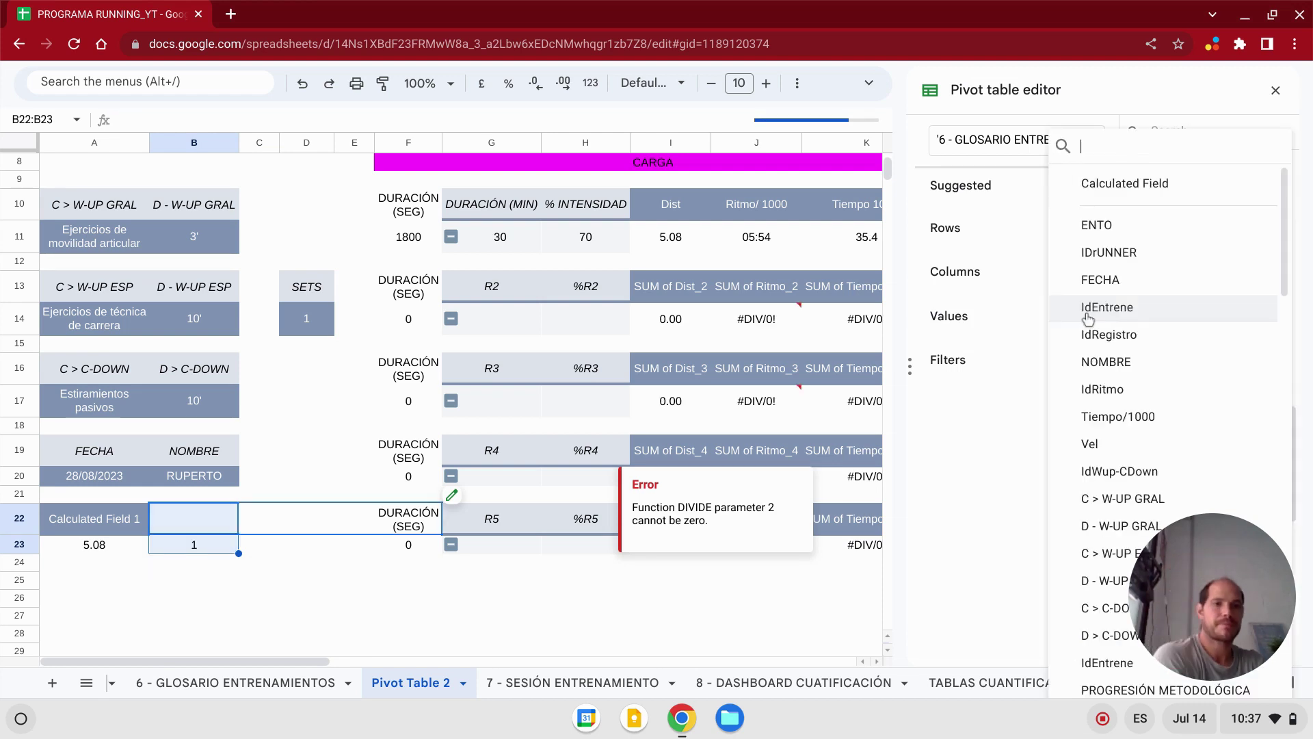
left_click(1111, 302)
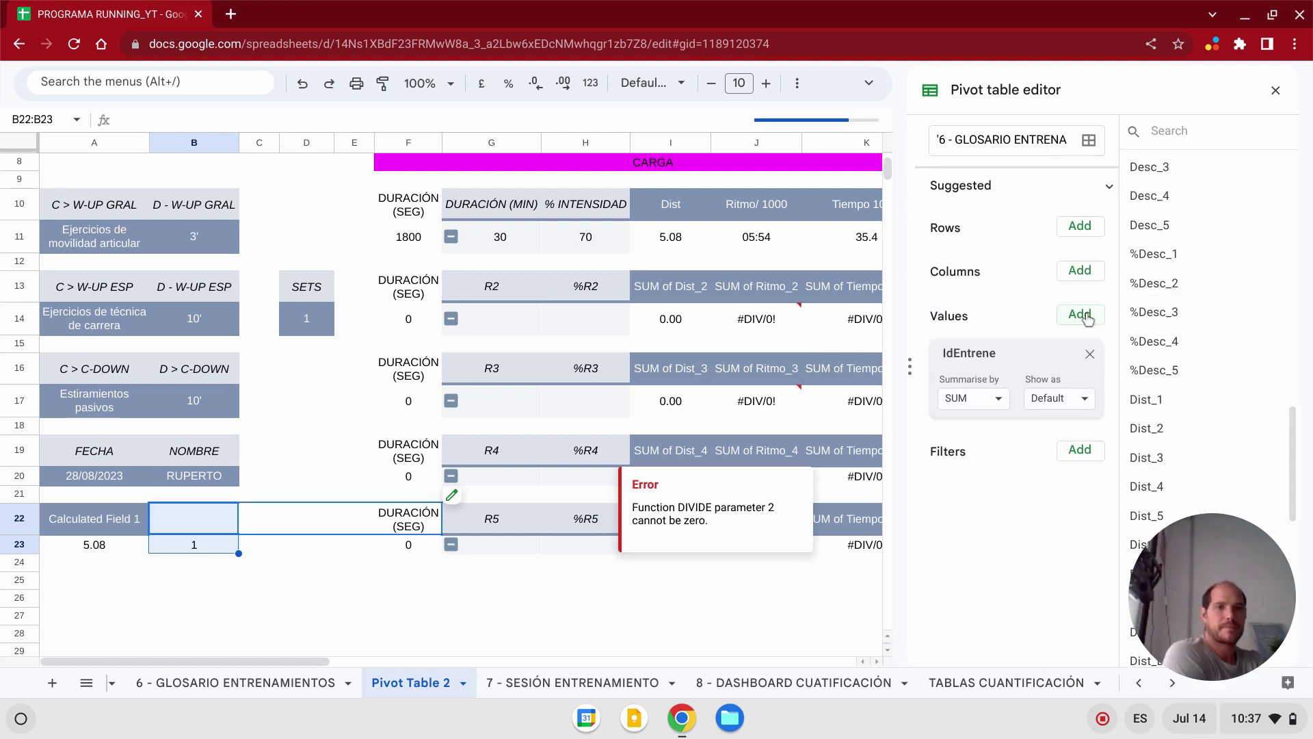
left_click(1090, 354)
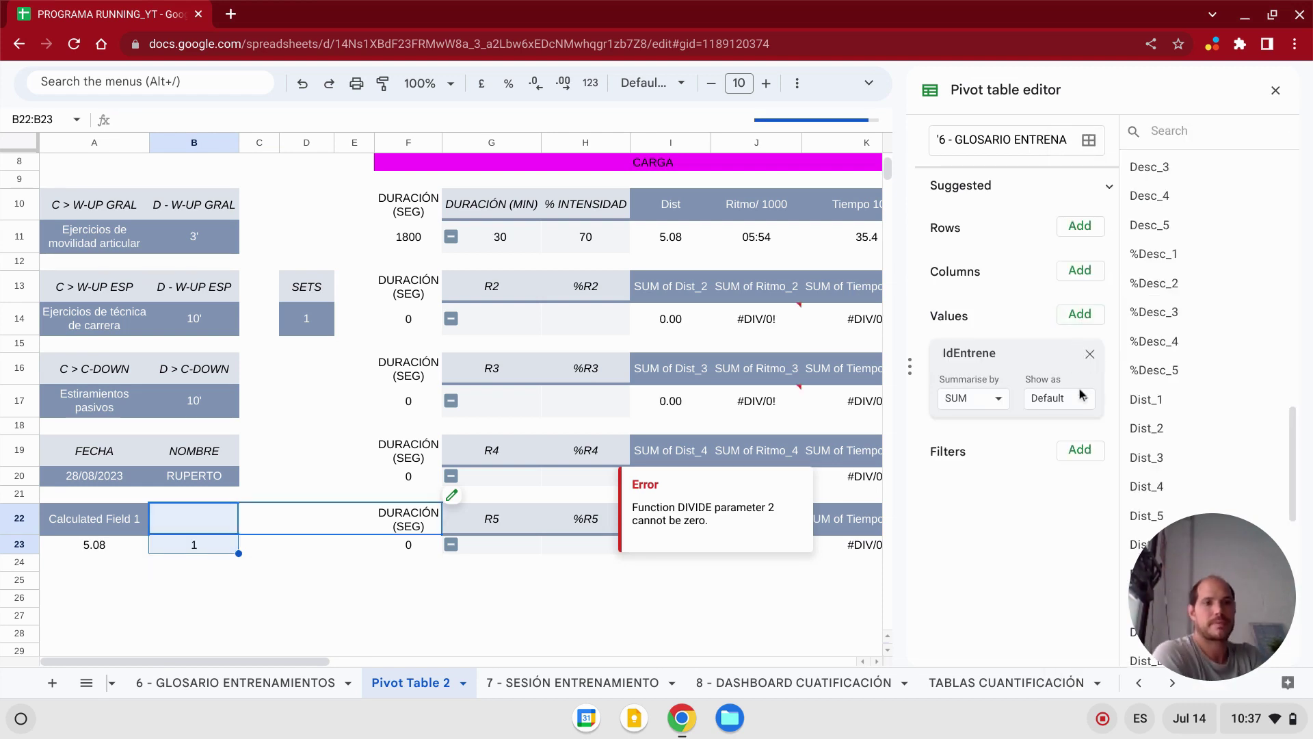
left_click(1081, 316)
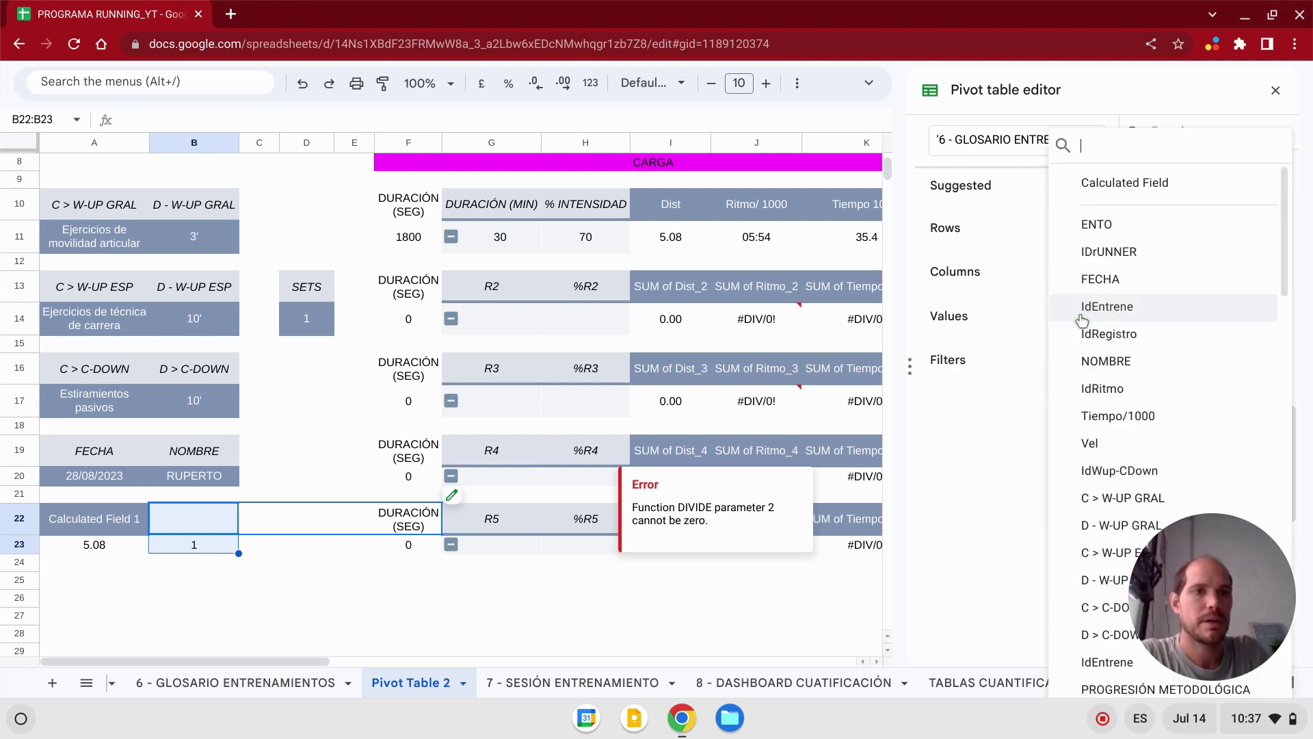
- Add a second calculated field and begin its formula as =sum(R1,R2,R3,R4,R5,
left_click(1106, 183)
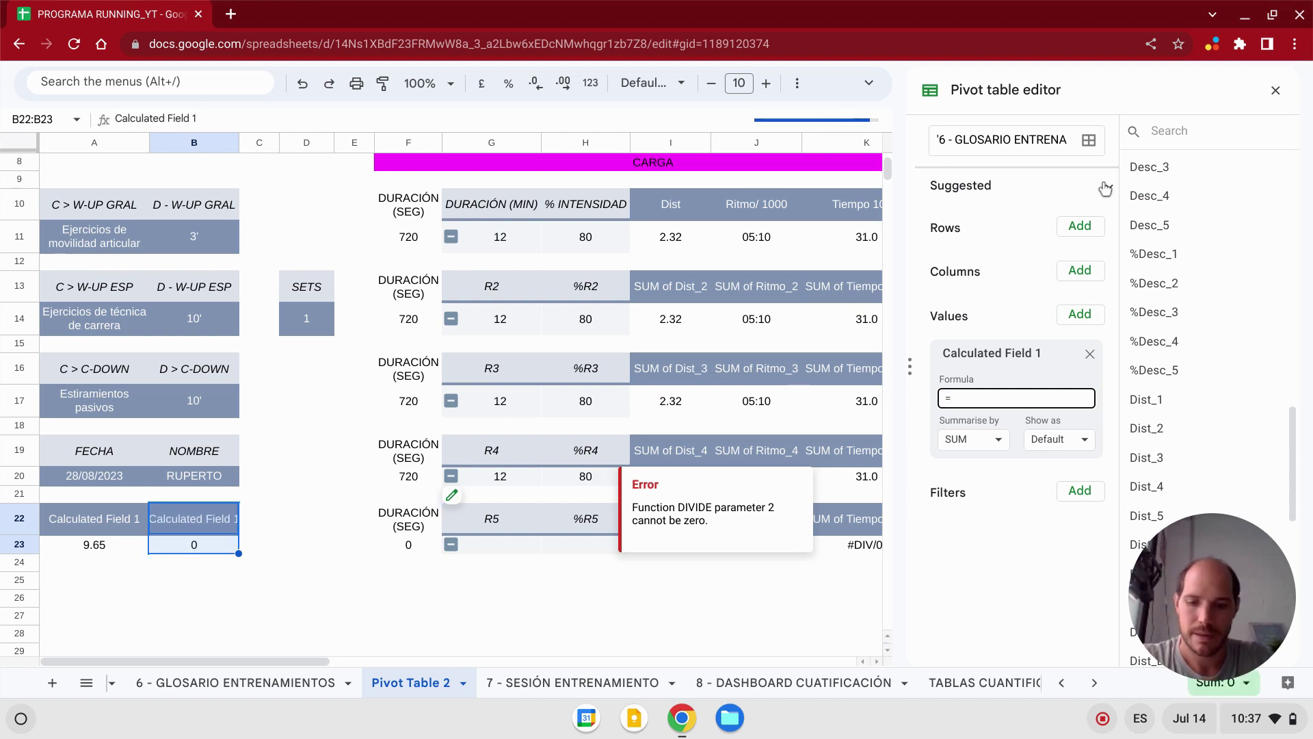
type("0sum")
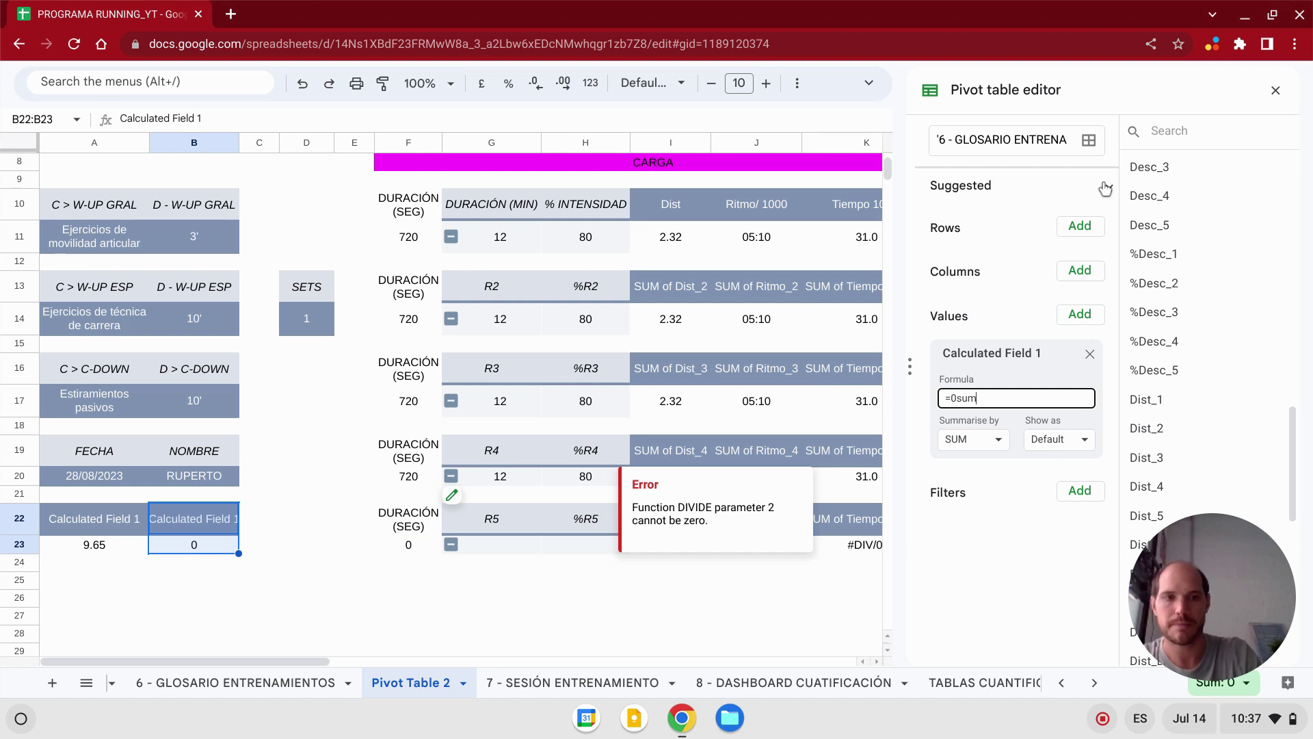
key("BackSpace")
key("BackSpace")
key("BackSpace")
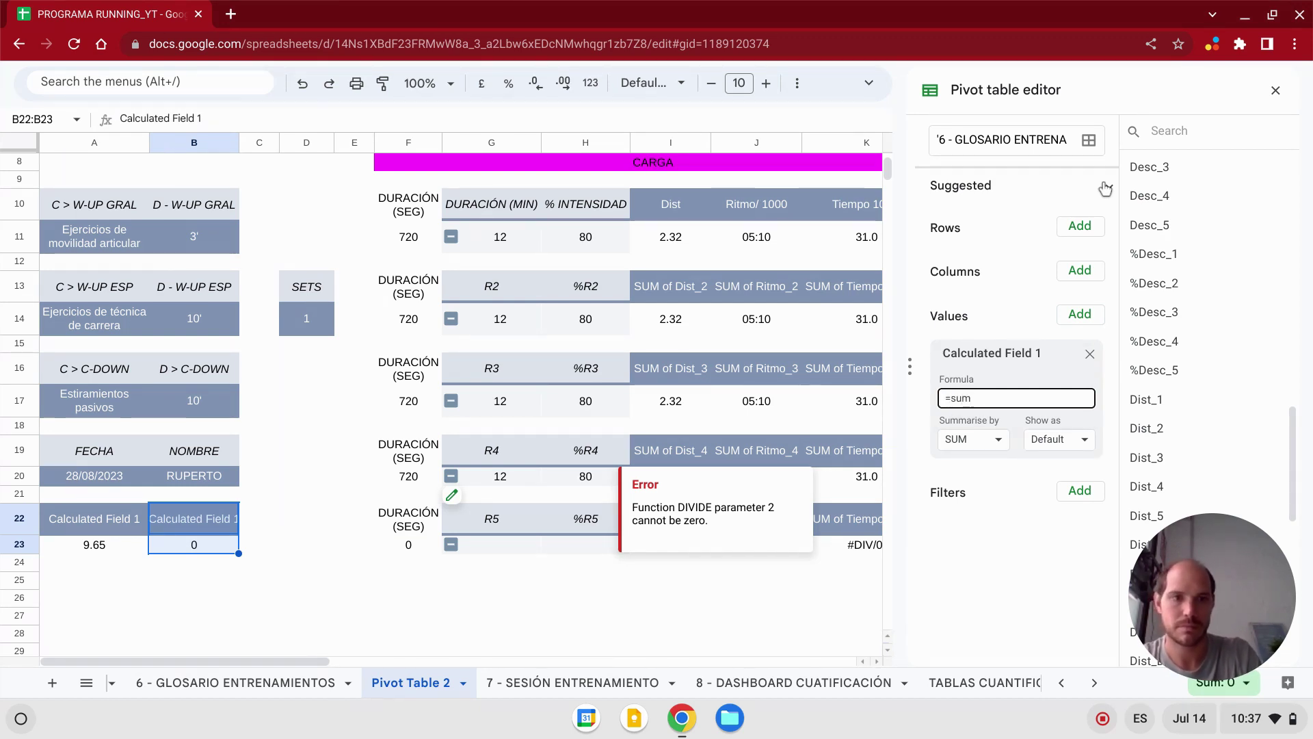
type("(")
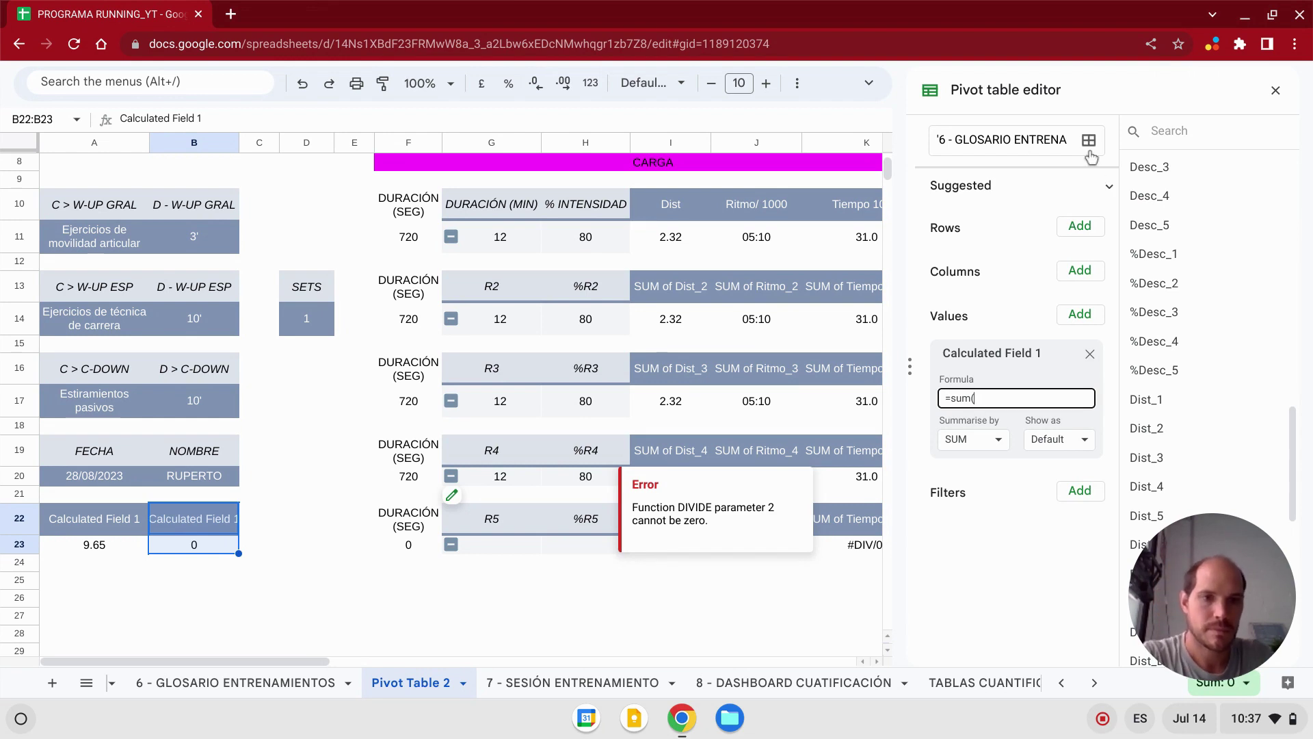
key("Return")
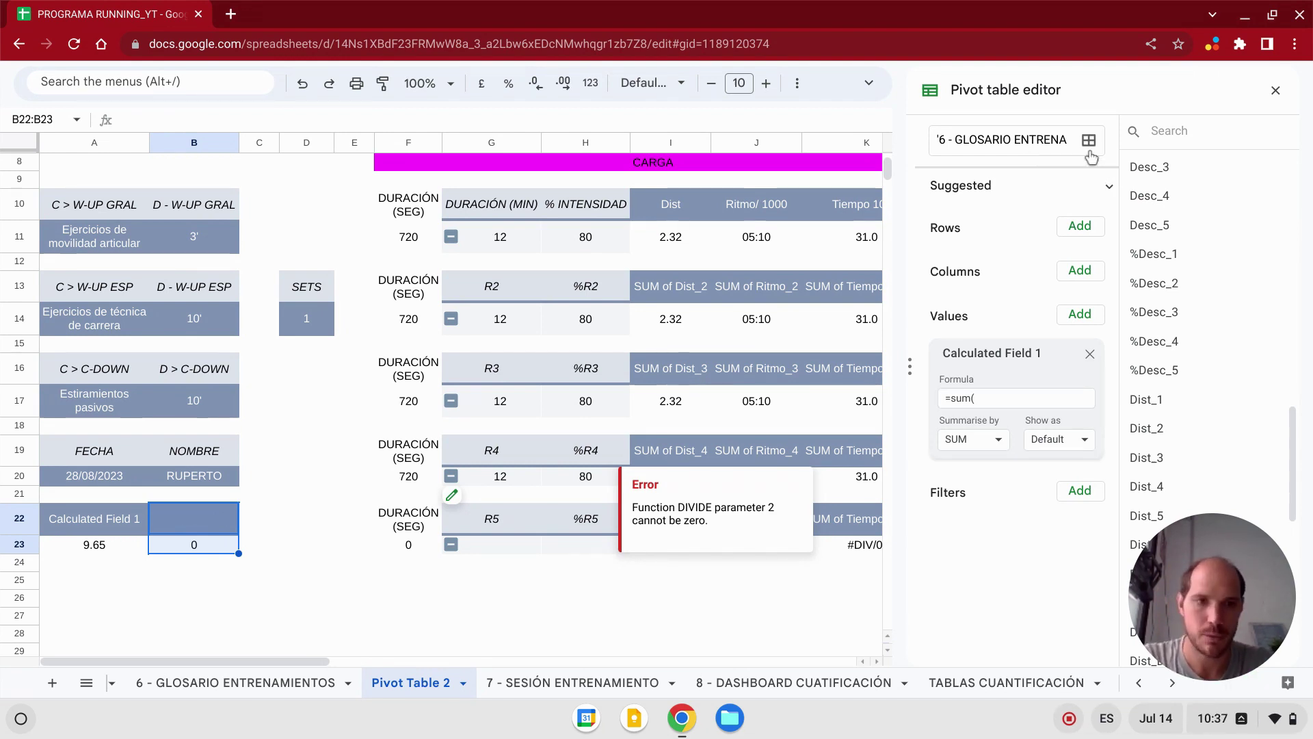
left_click(1044, 398)
type("R1")
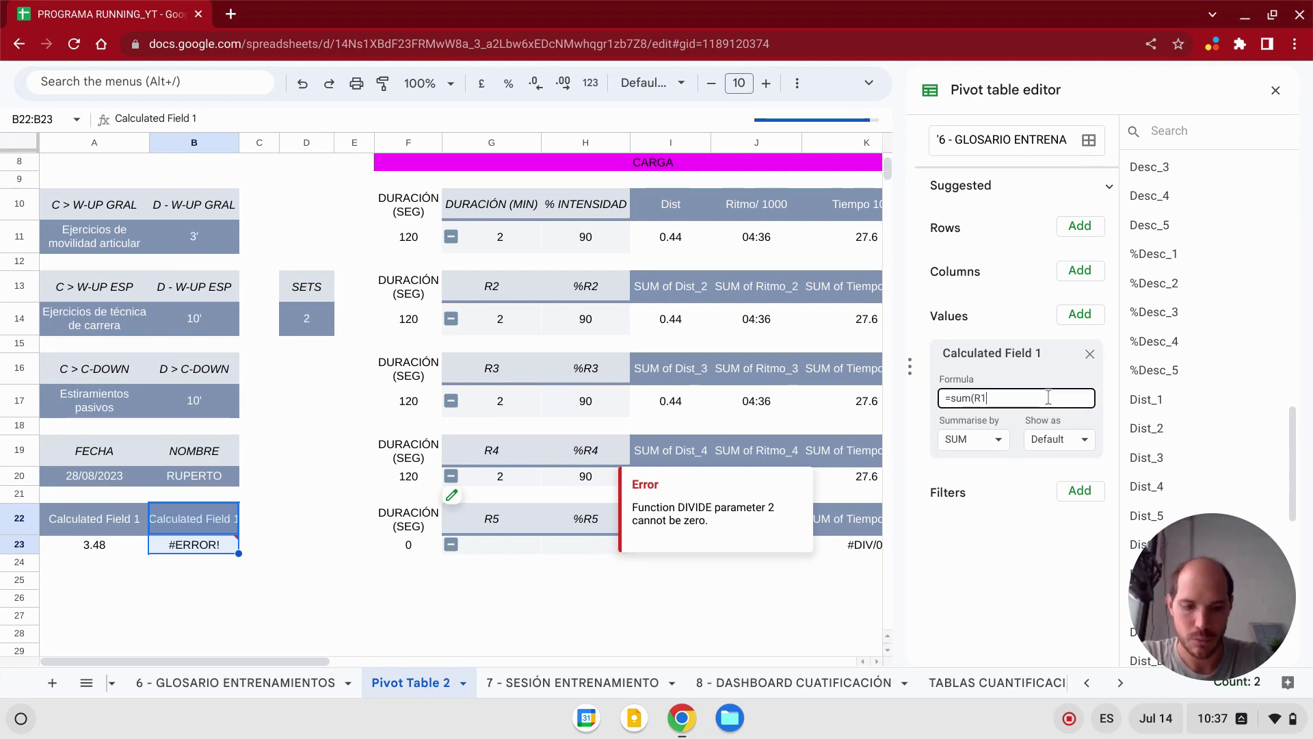
key("BackSpace")
key("BackSpace")
type(",R")
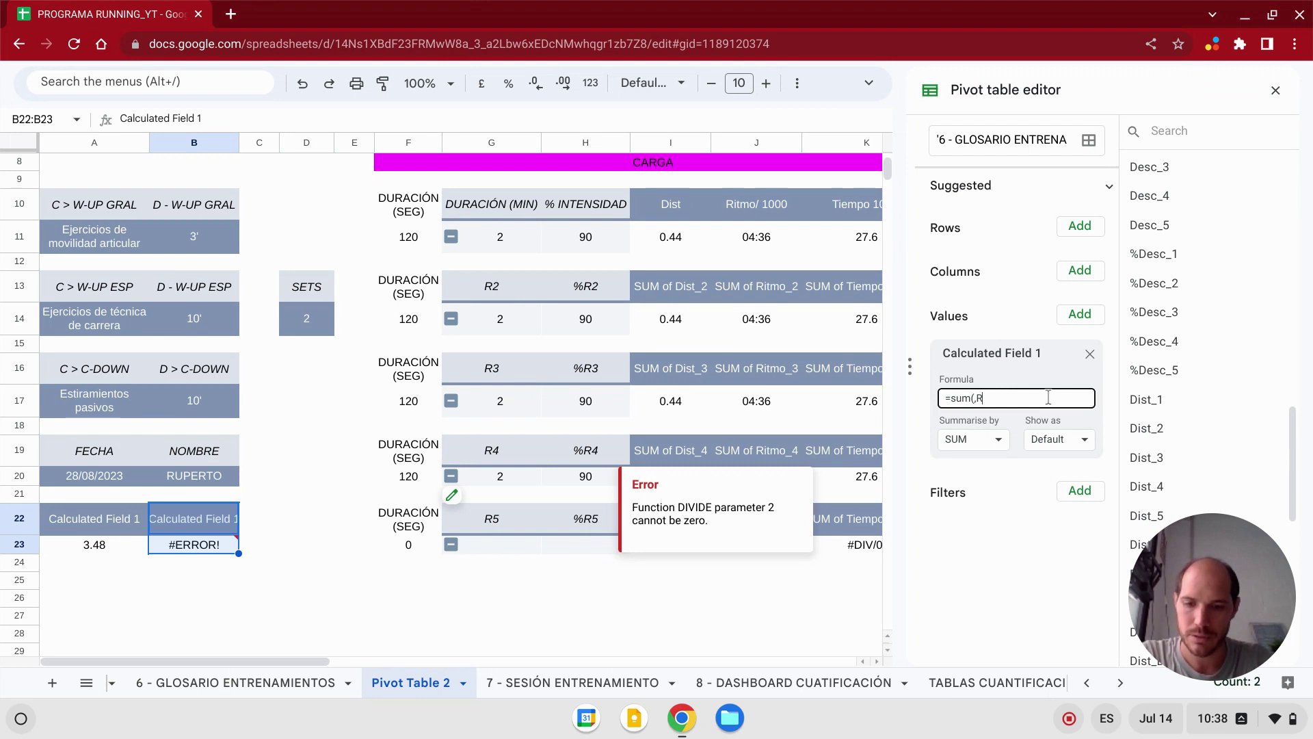
type("3,R4")
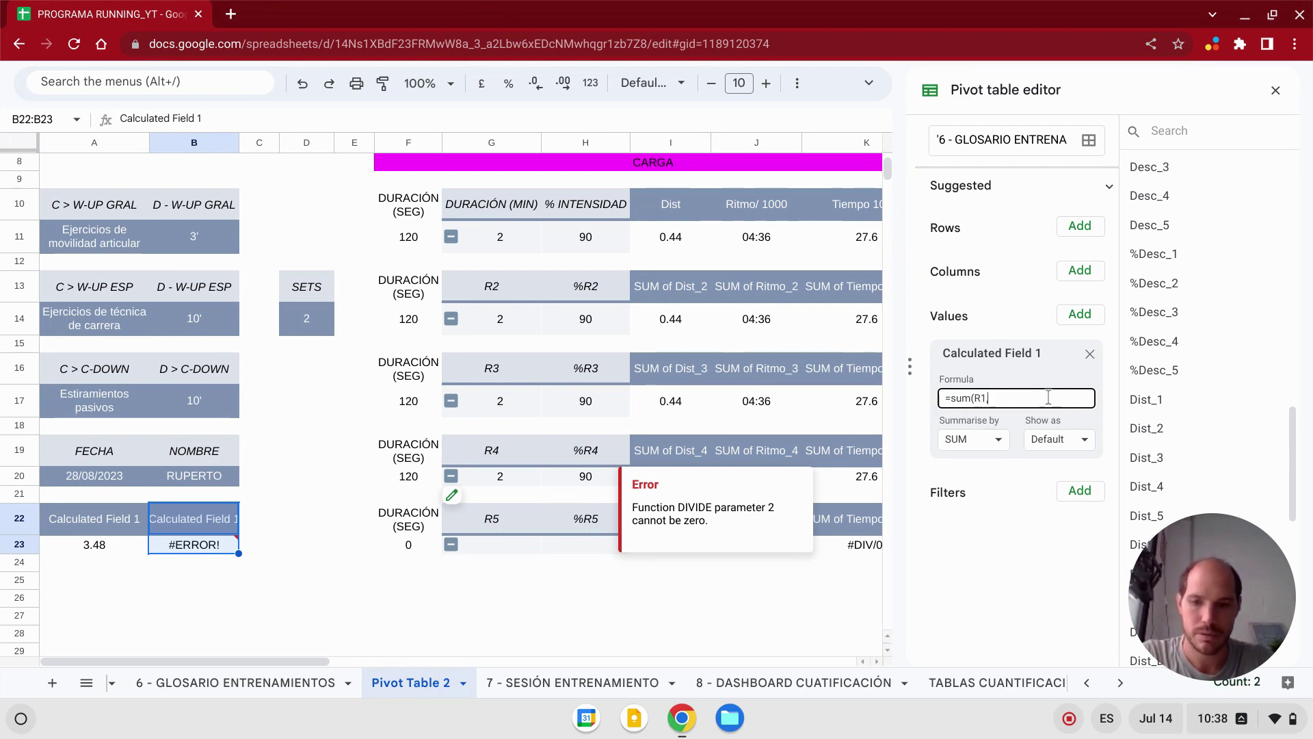
type("R2,R3,R4,R5,")
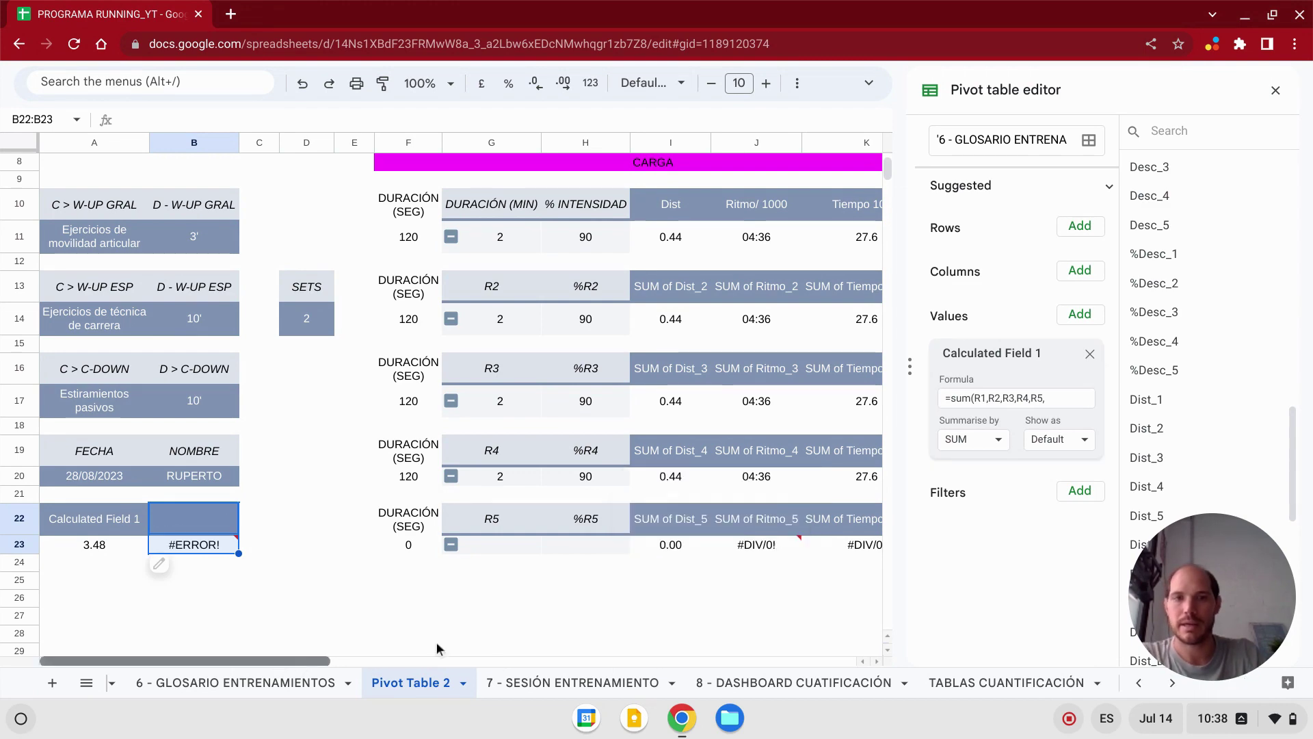
- Finish the sum formula with Desc_1 through Desc_5 and a closing parenthesis, giving 45
left_click_drag(322, 661, 526, 661)
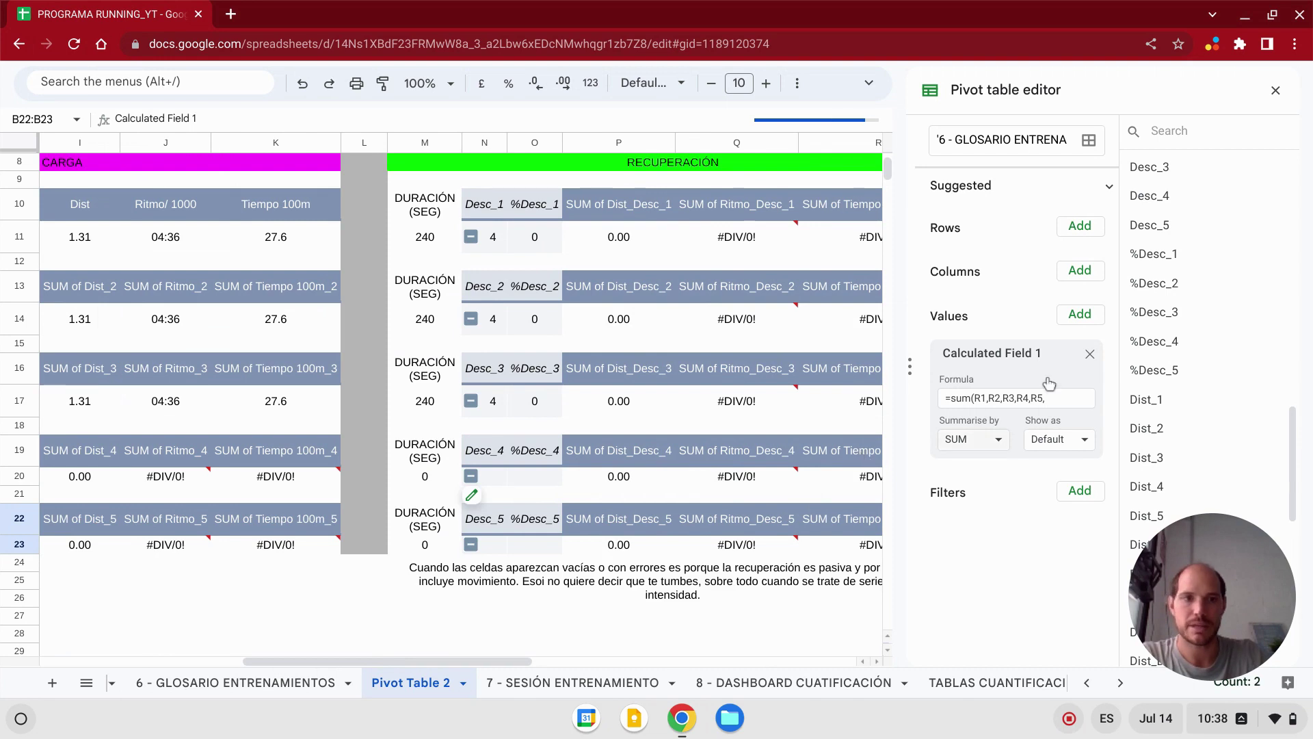
left_click(1067, 401)
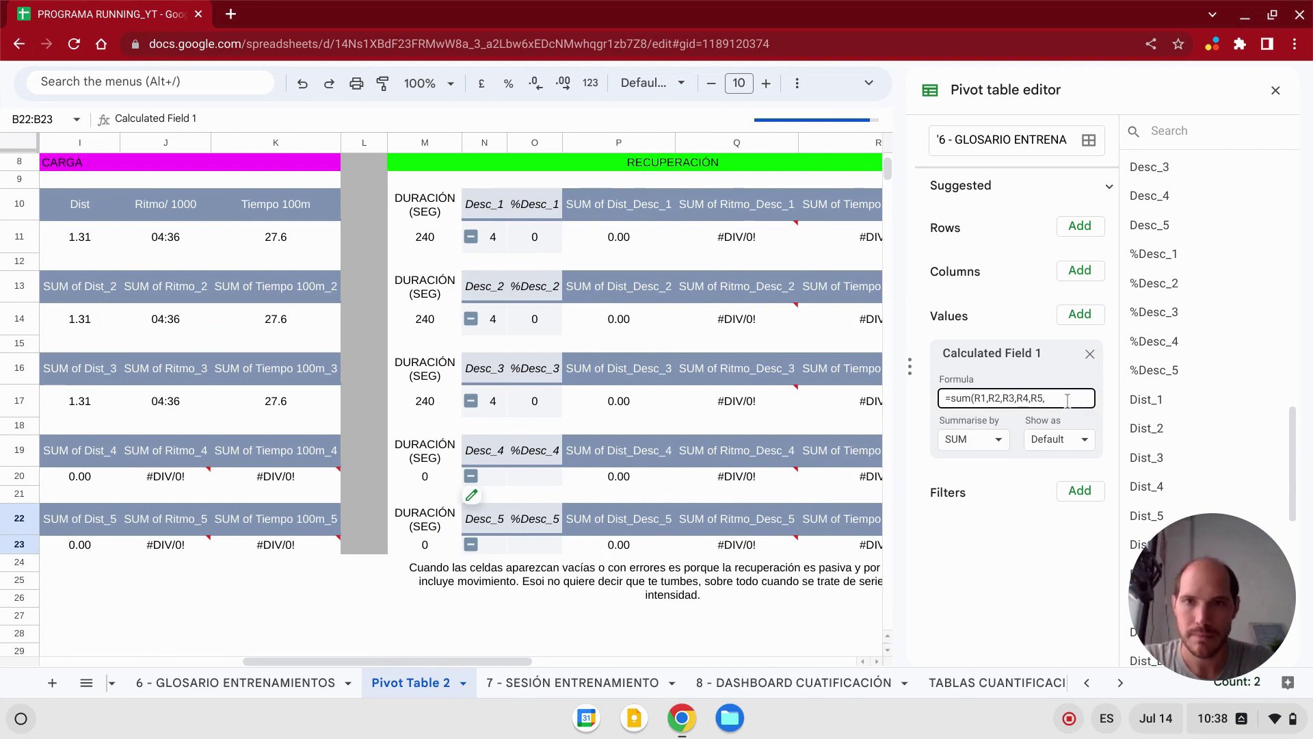
type("dES")
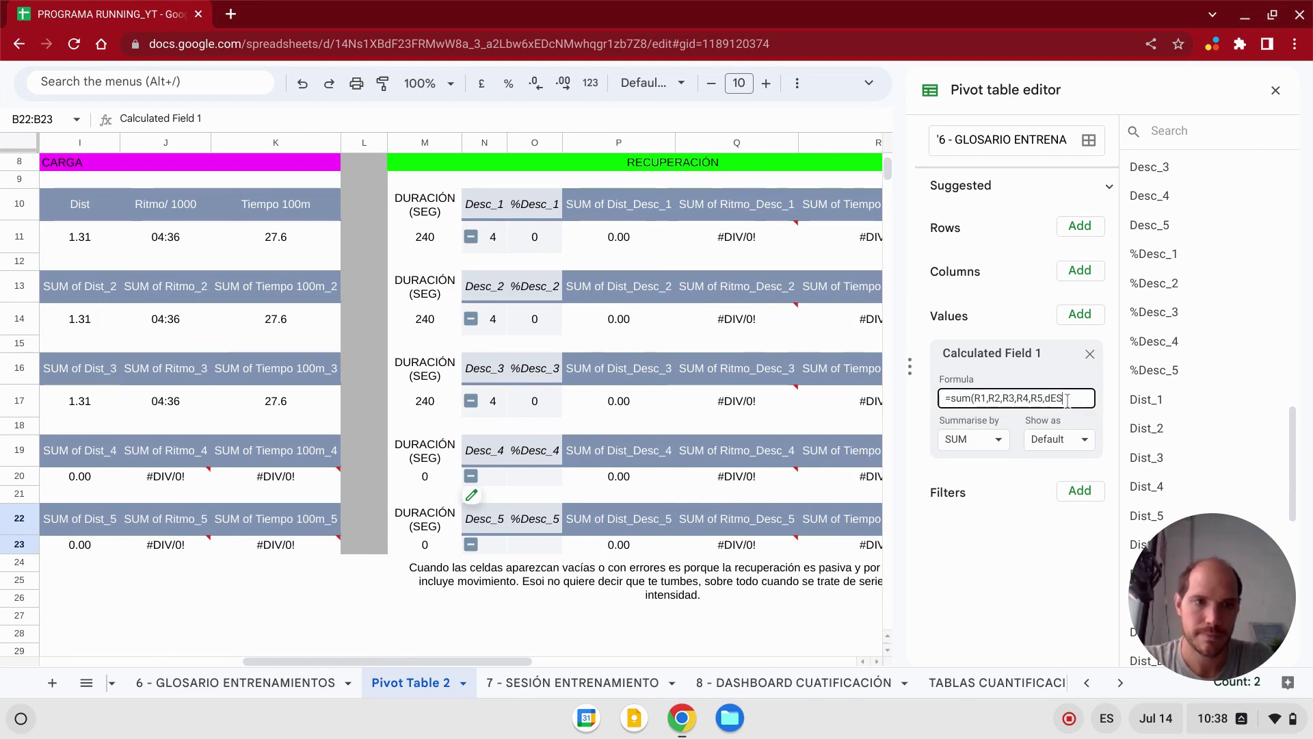
type("5,")
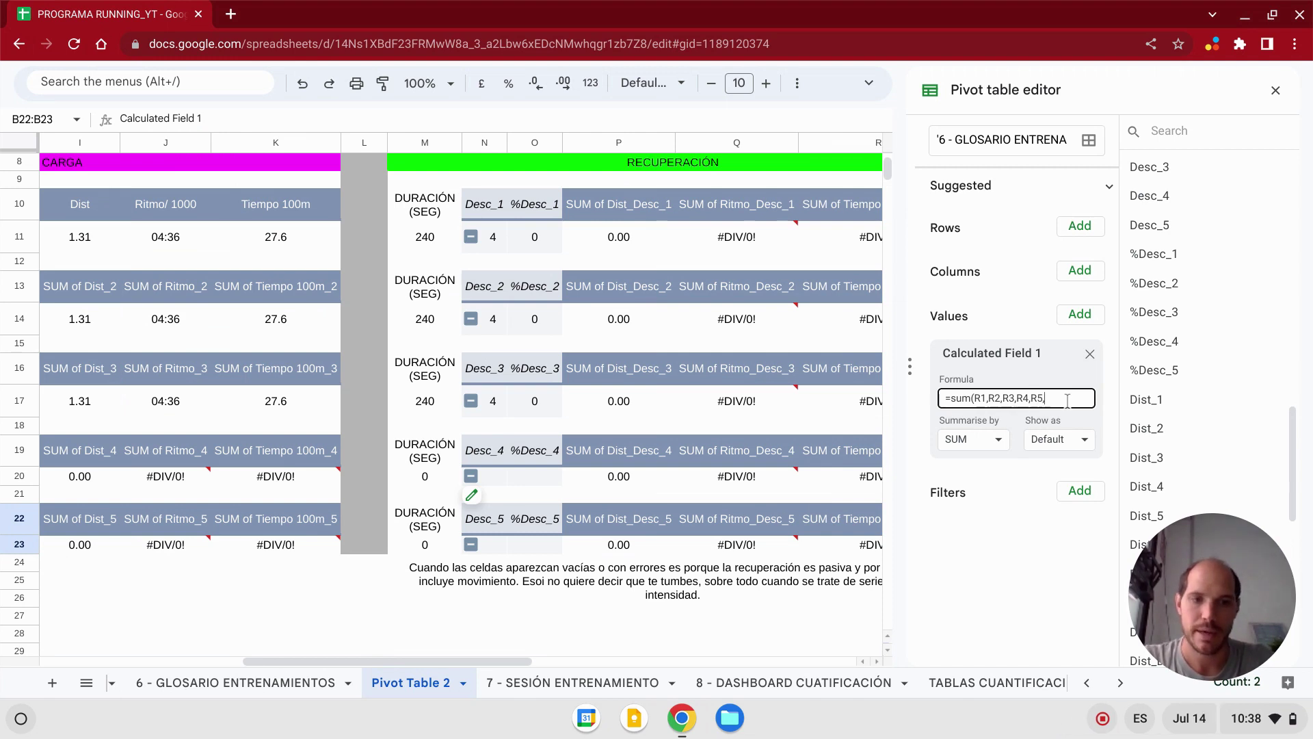
type("Desc_2")
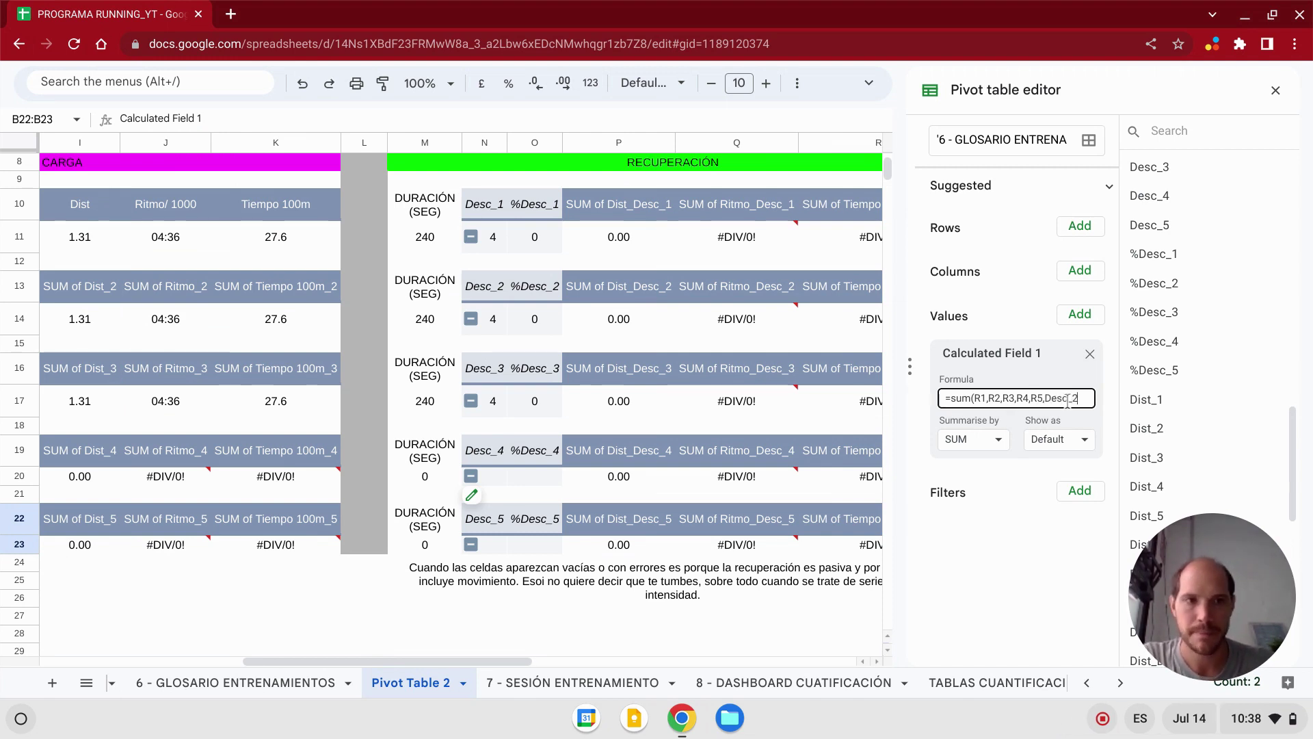
key("BackSpace")
type("1,")
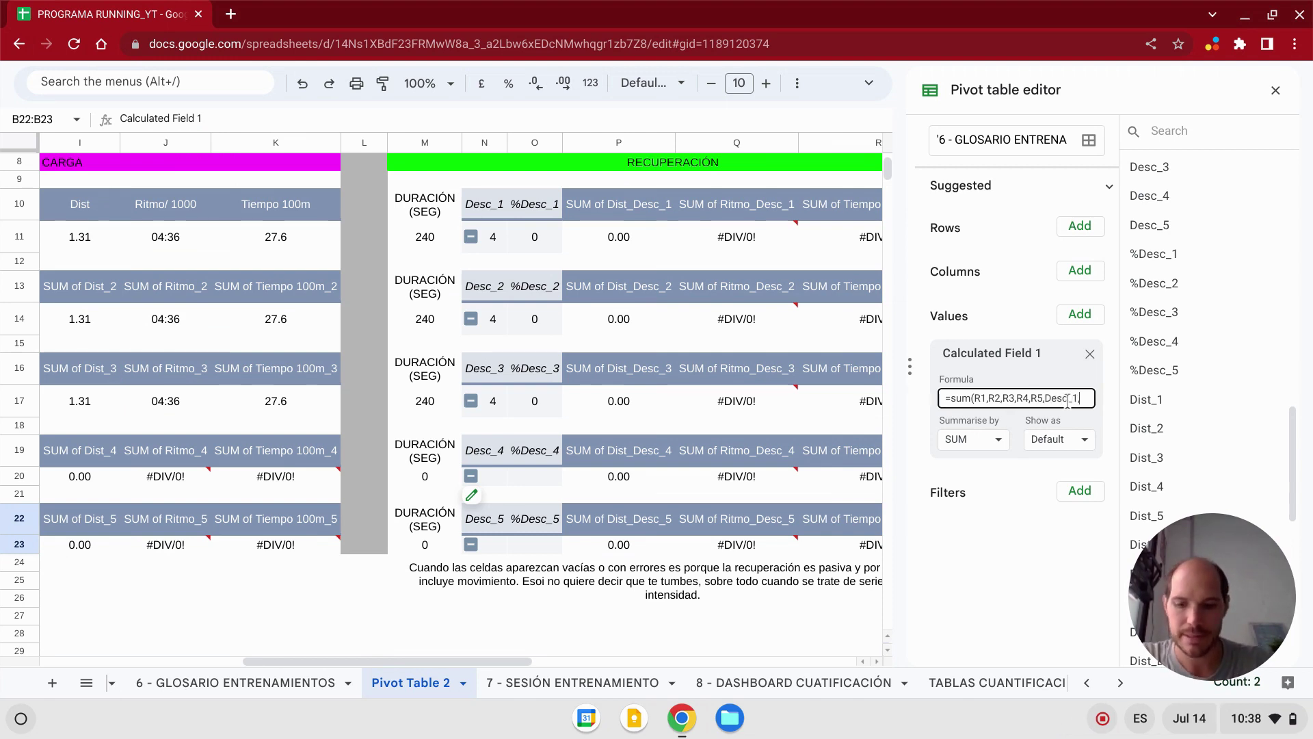
type("Desc_2")
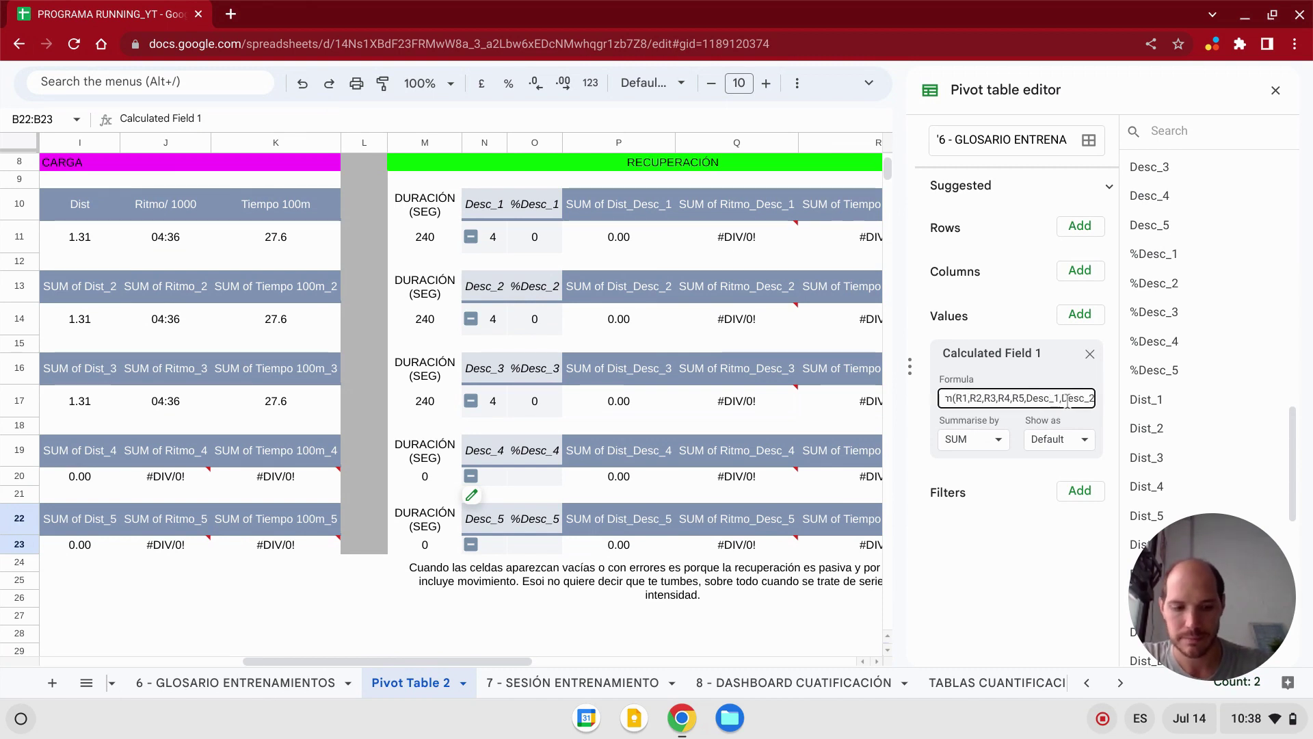
type(",Desc")
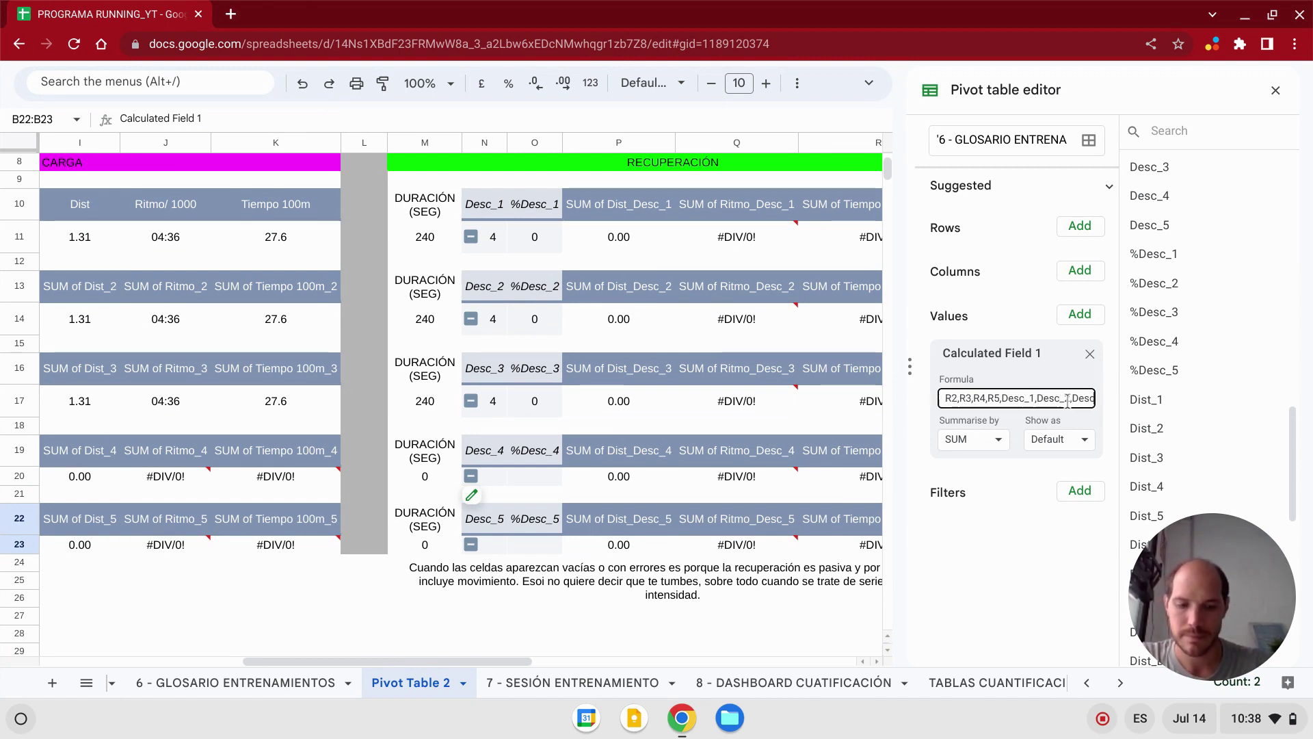
type("_3")
type(",")
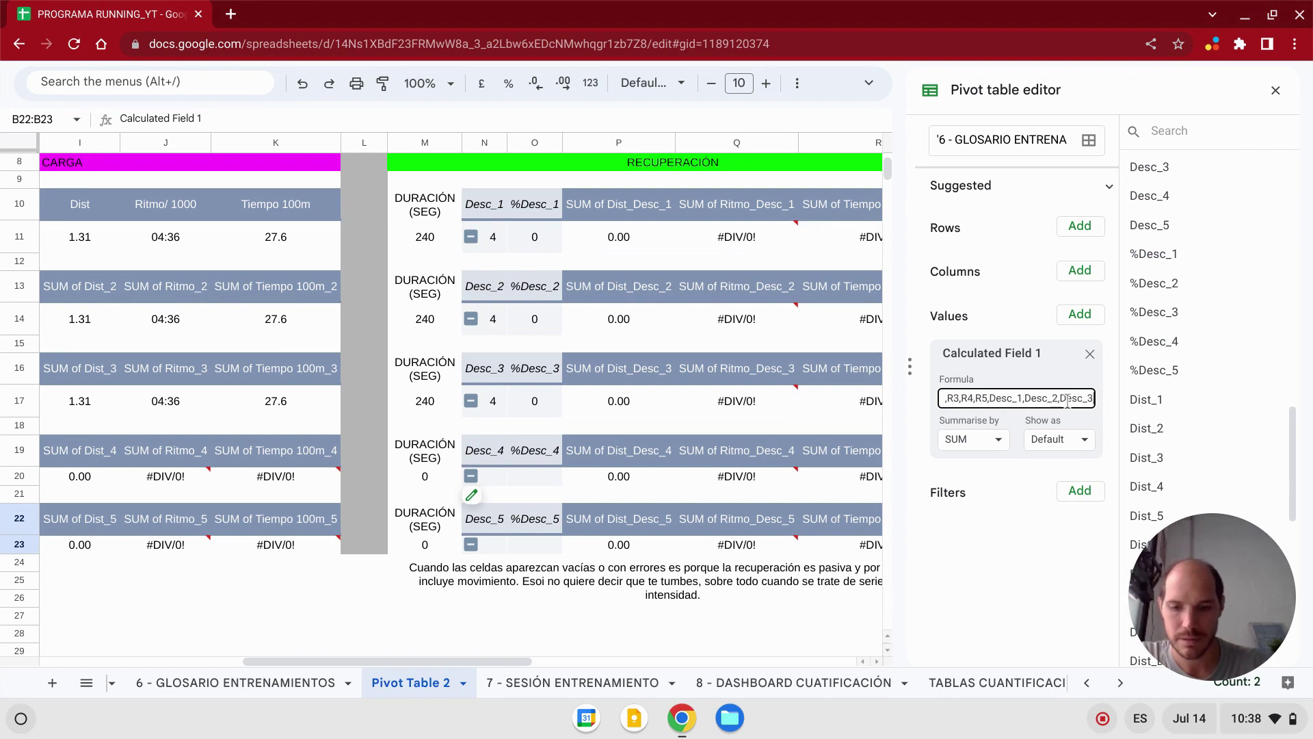
type("Desc")
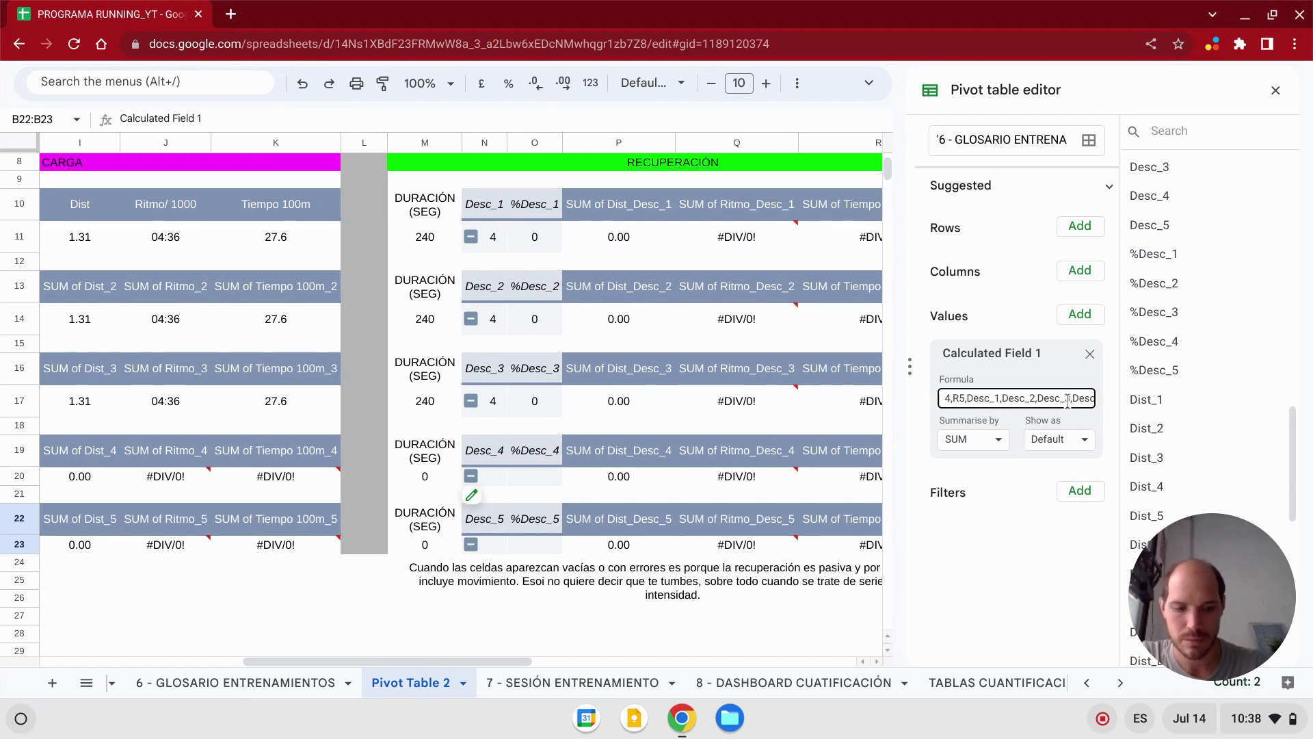
type("_4,Des")
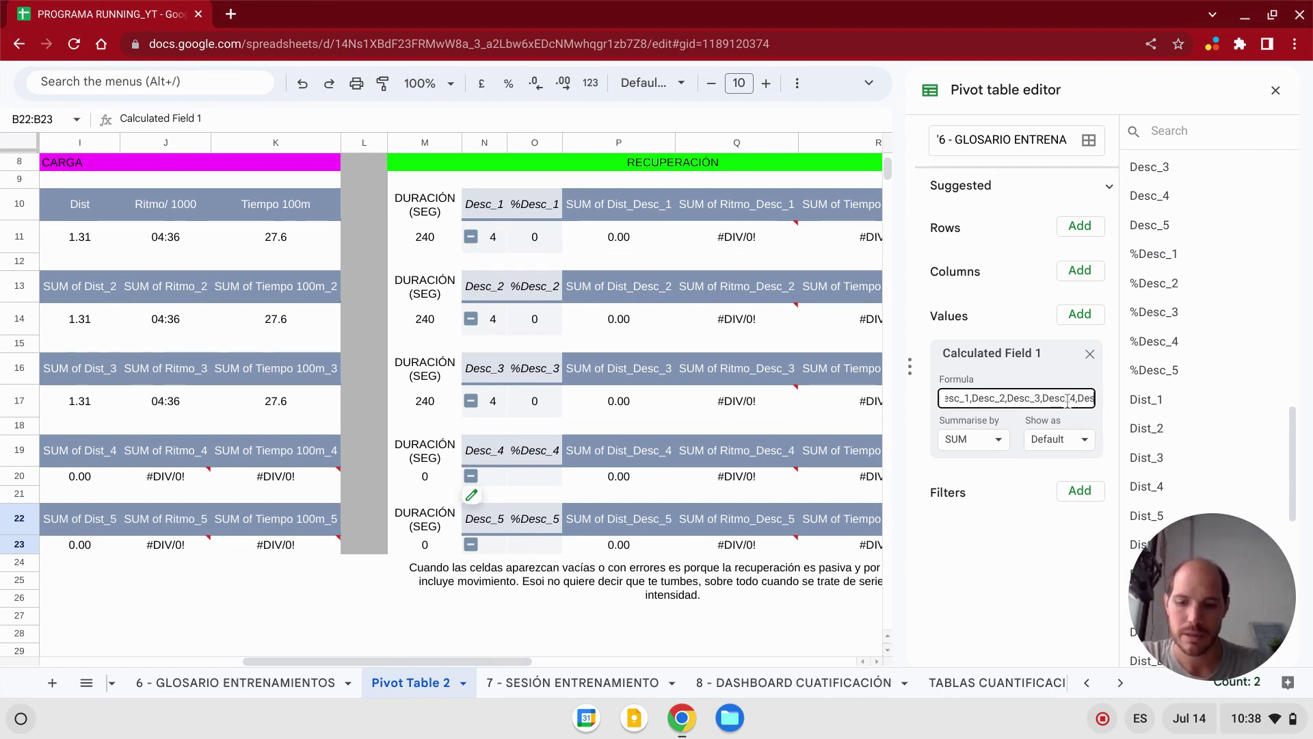
type("c_5)")
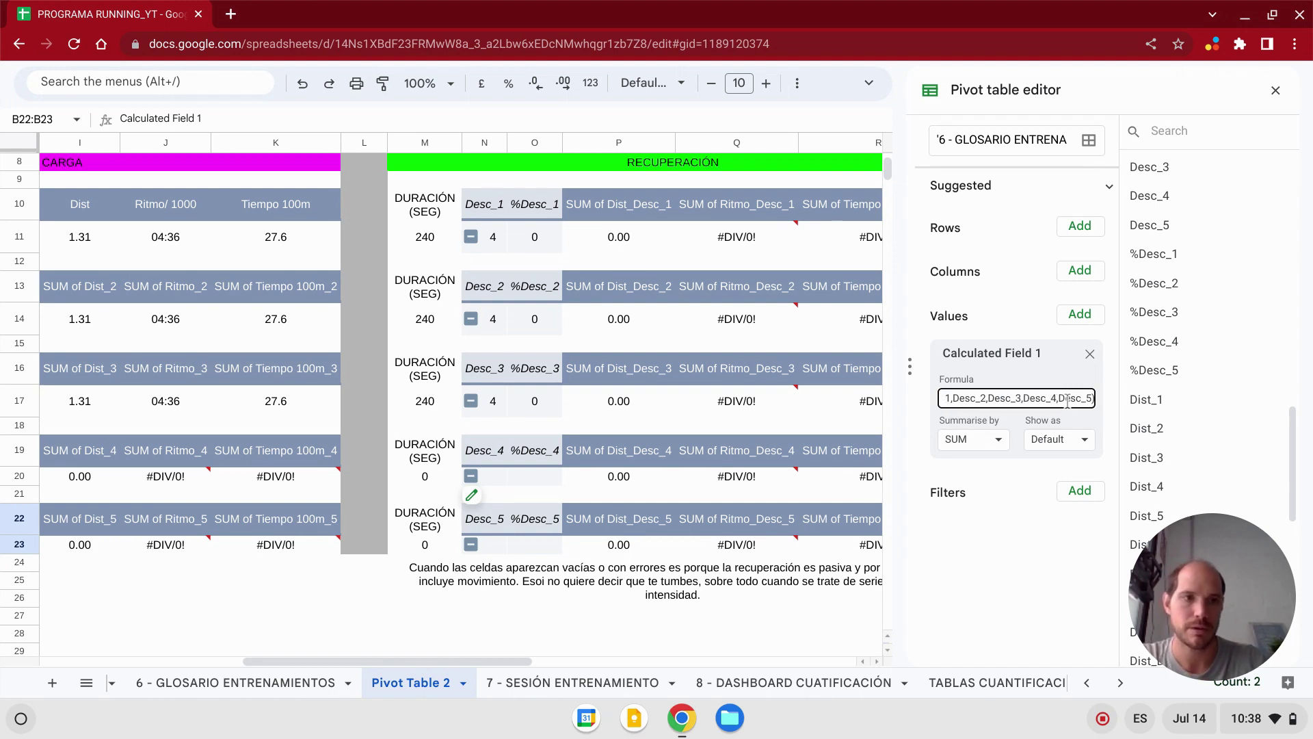
key("Return")
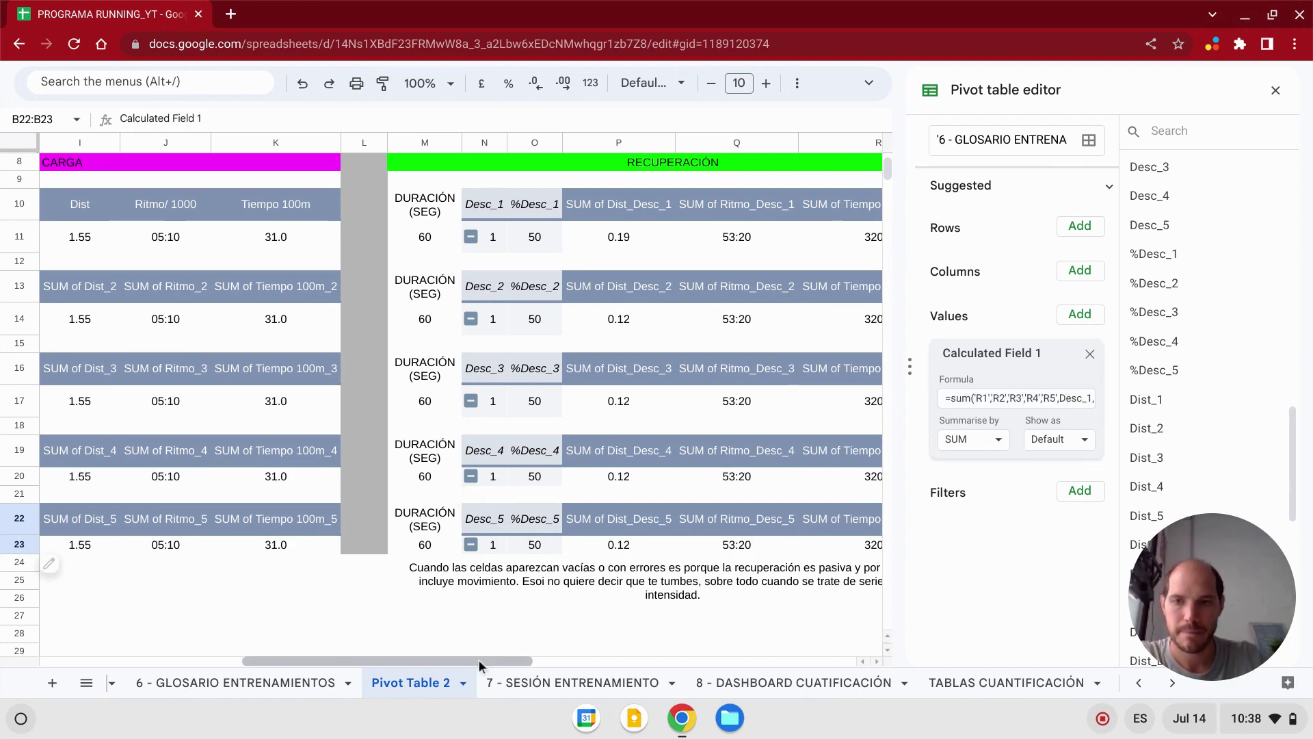
- Bring columns A–K back into view and inspect the first calculated field's formula in A22
left_click(126, 663)
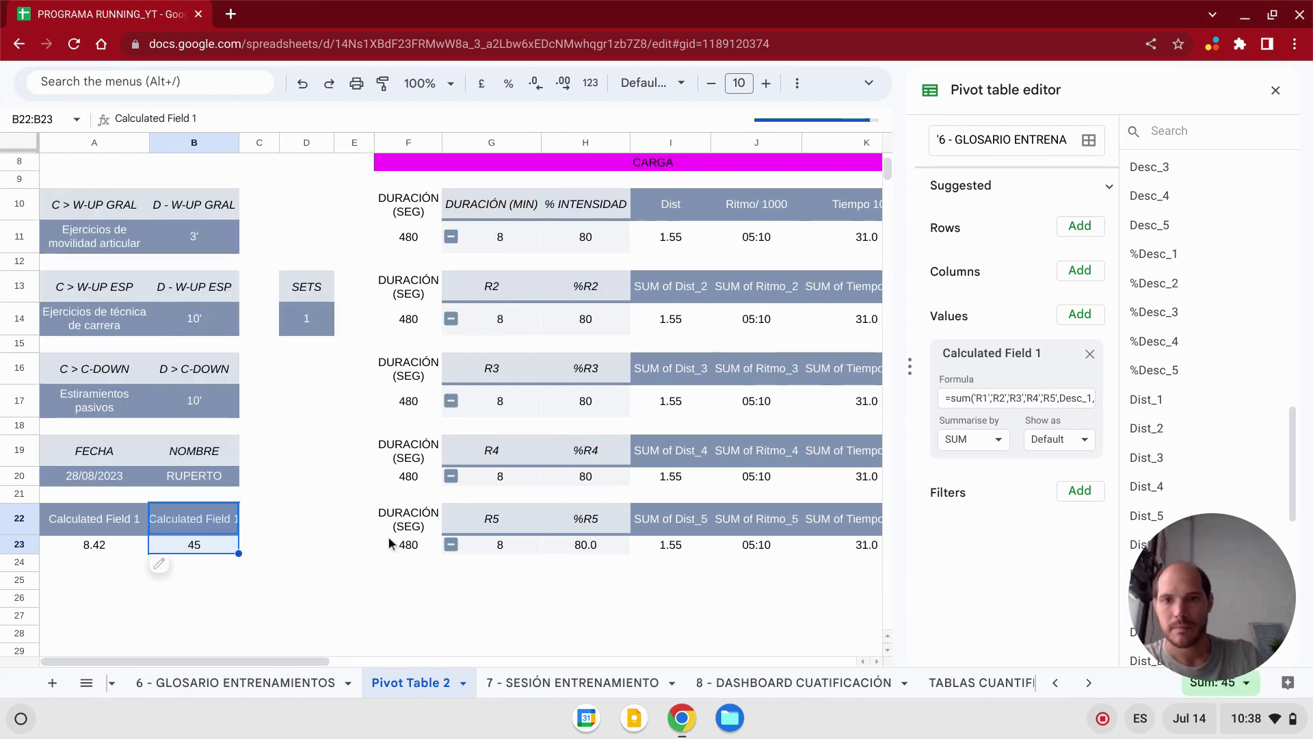
mouse_move(491, 319)
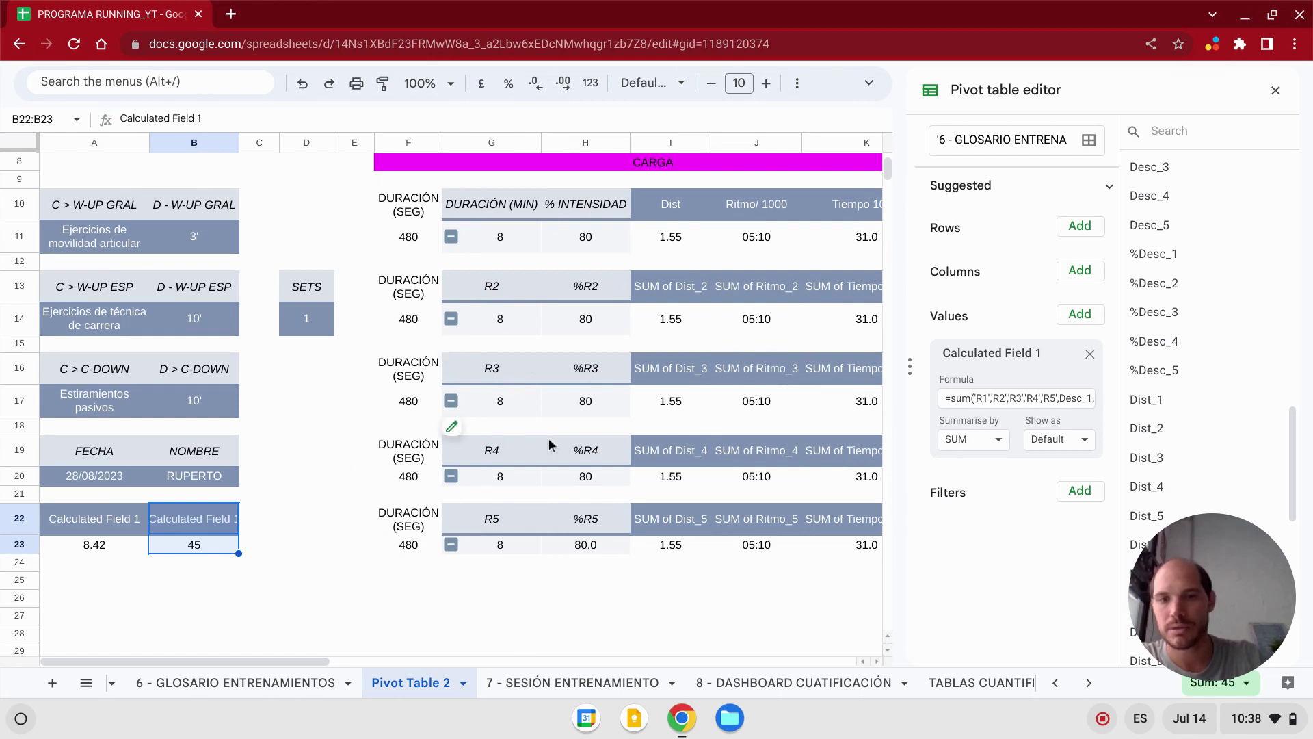
left_click_drag(313, 660, 483, 661)
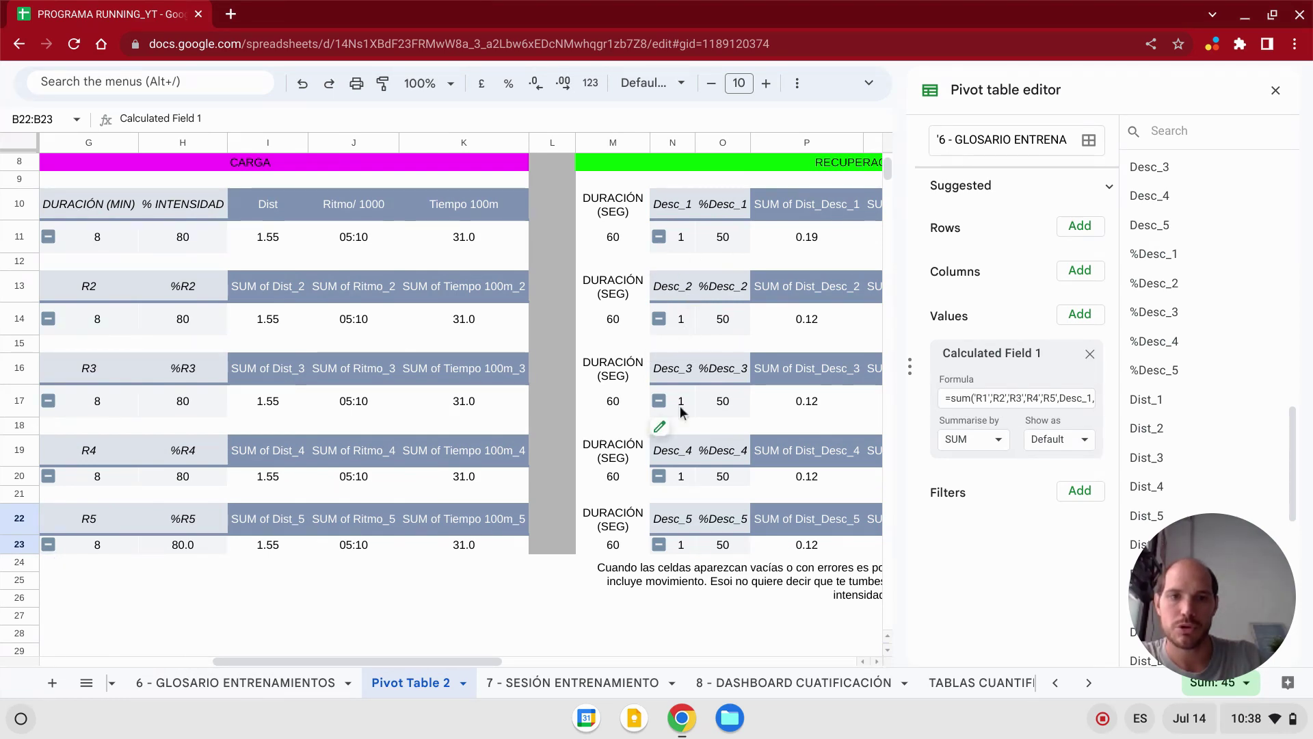
left_click_drag(416, 660, 246, 660)
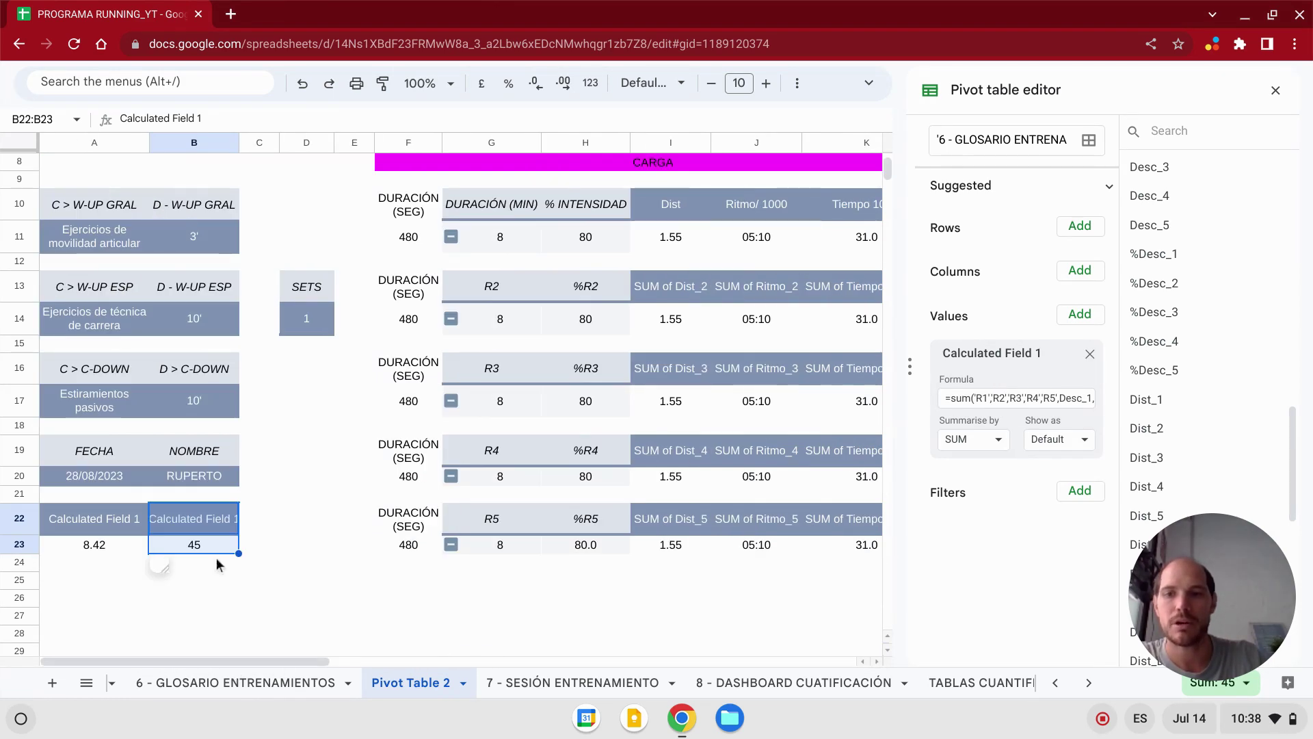
left_click(102, 510)
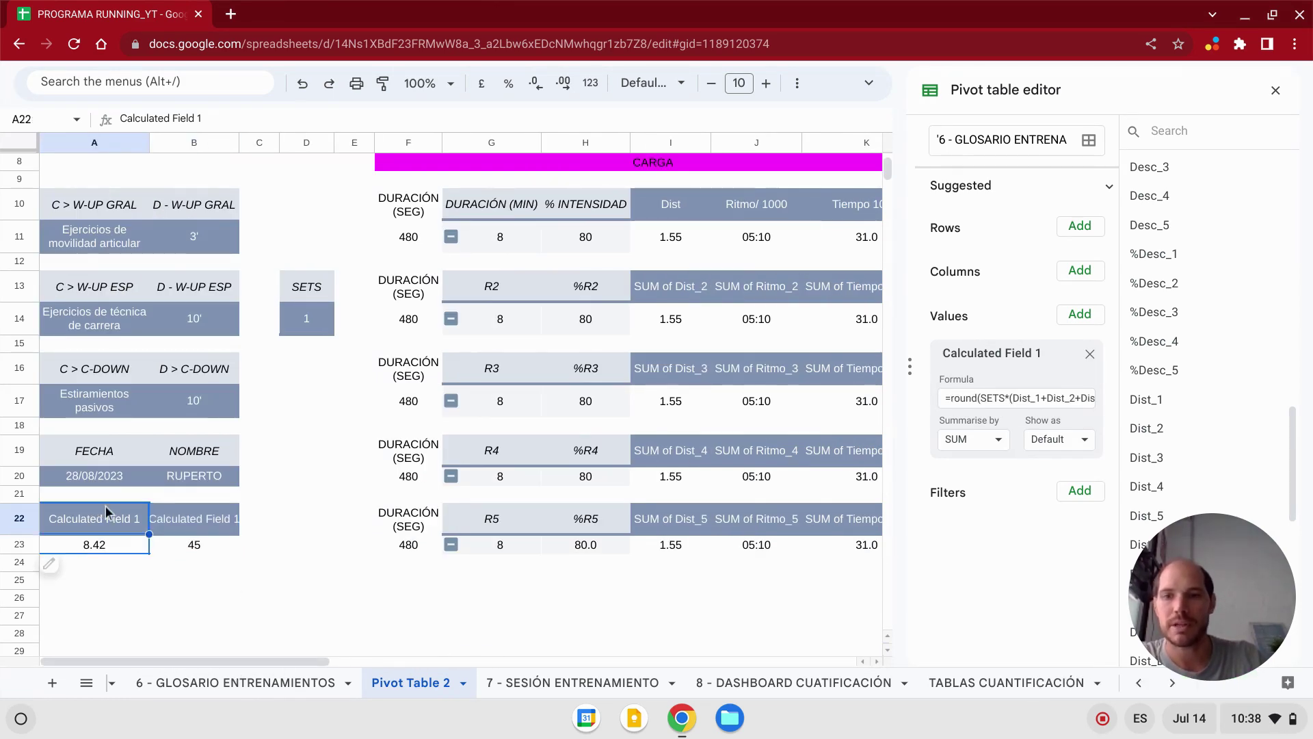
- Relabel the A22 and B22 calculated-field headers as Distancia Total and Duración Total
left_click(1274, 94)
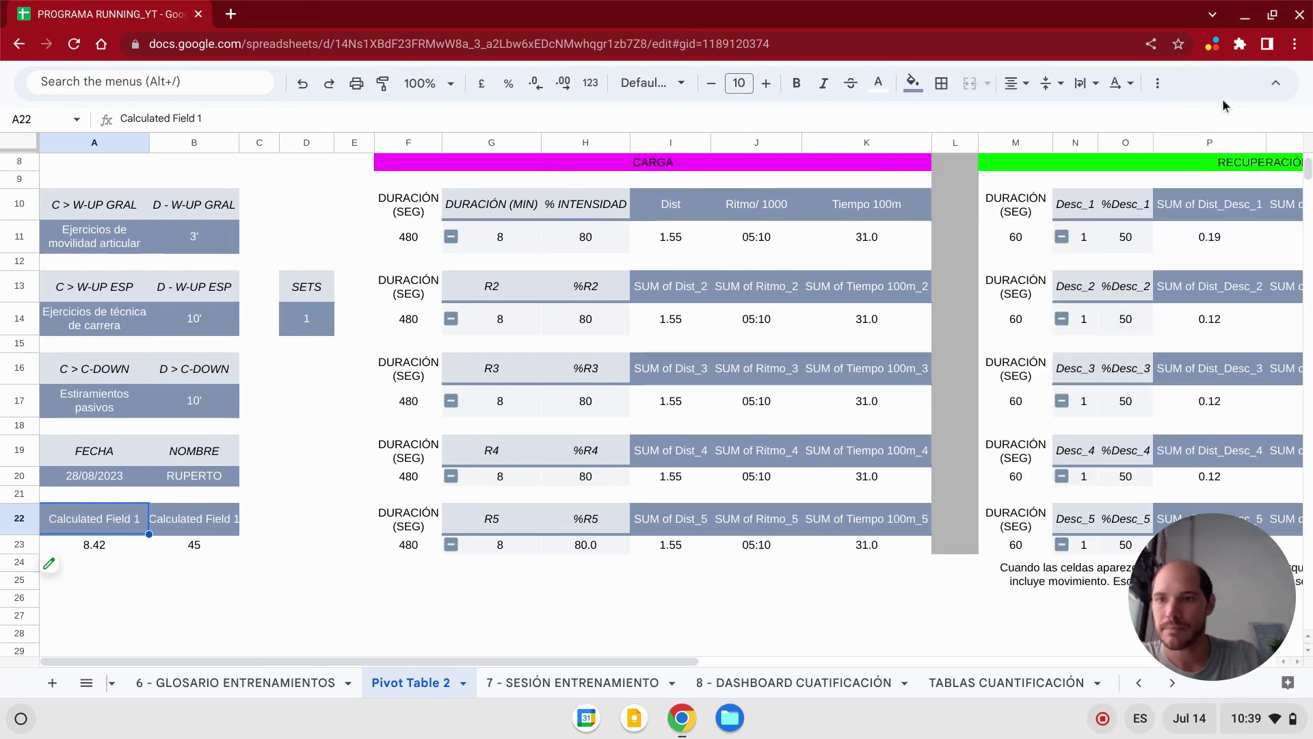
key("ctrl+shift+f")
left_click_drag(234, 168, 120, 171)
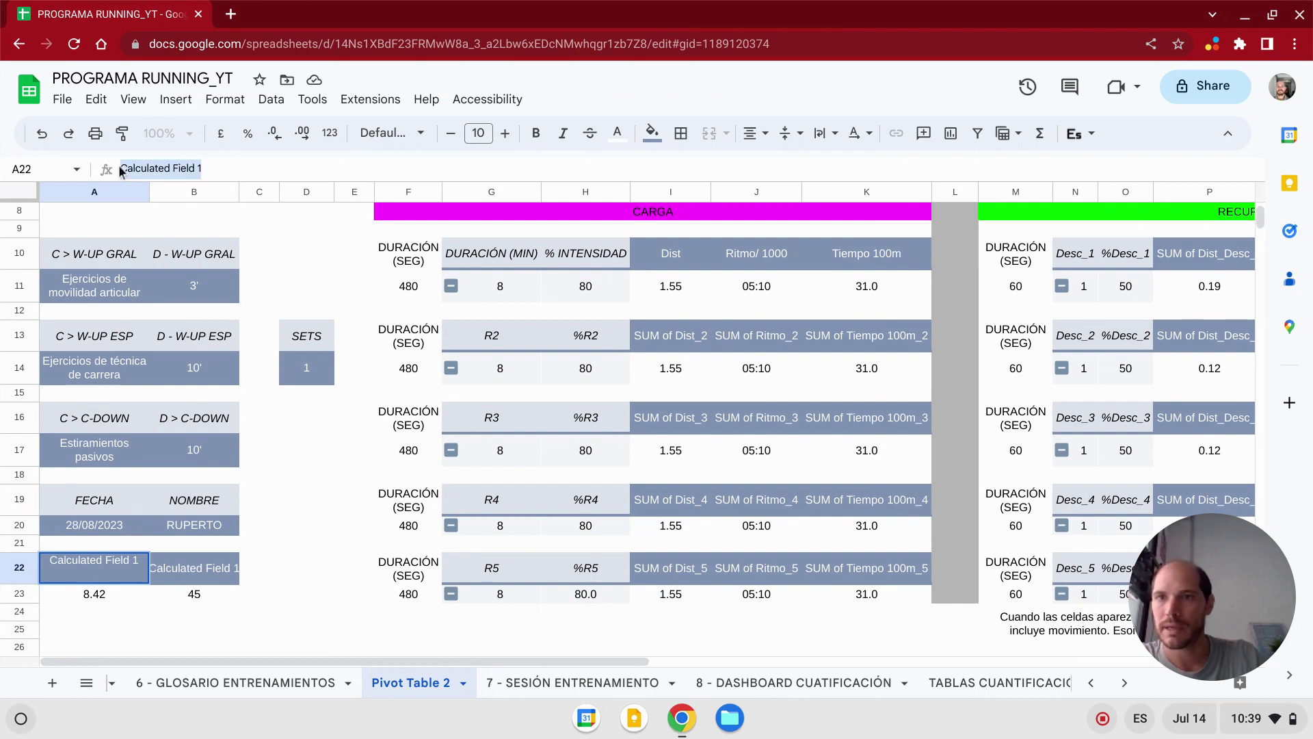
key("BackSpace")
type("d")
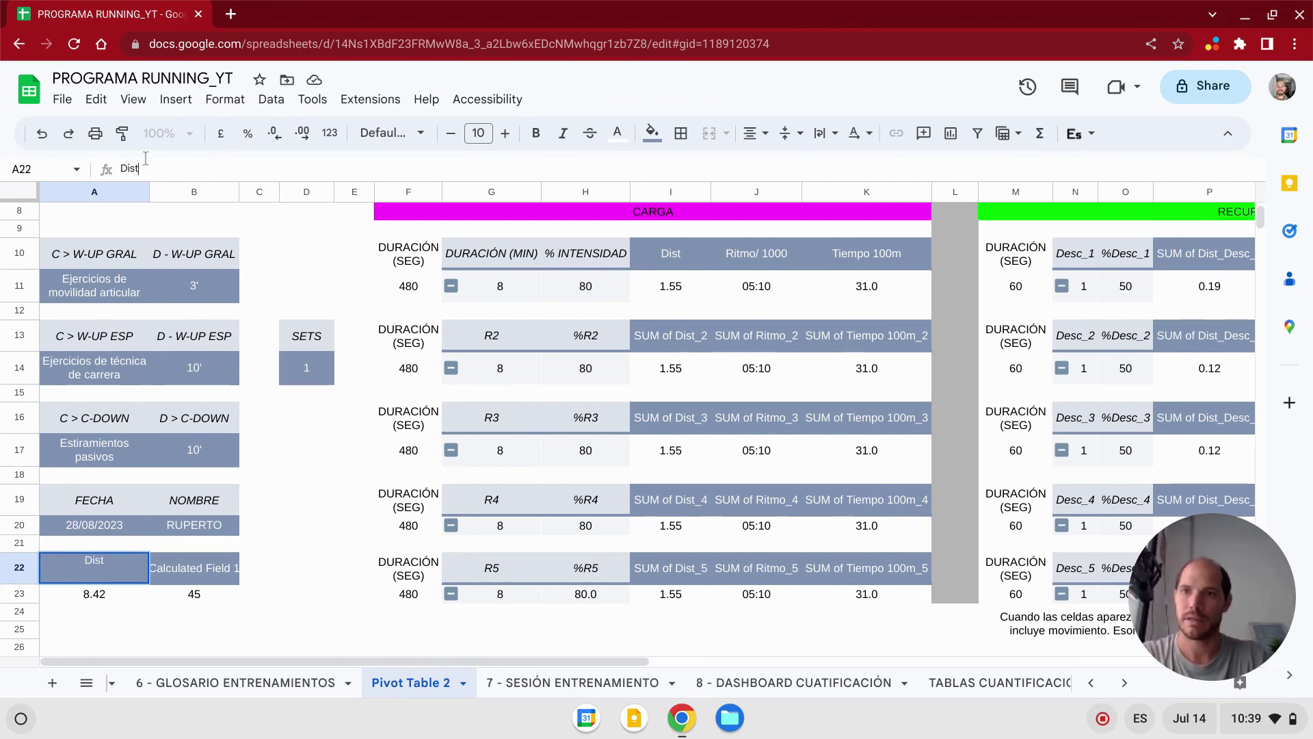
type("cia Tot")
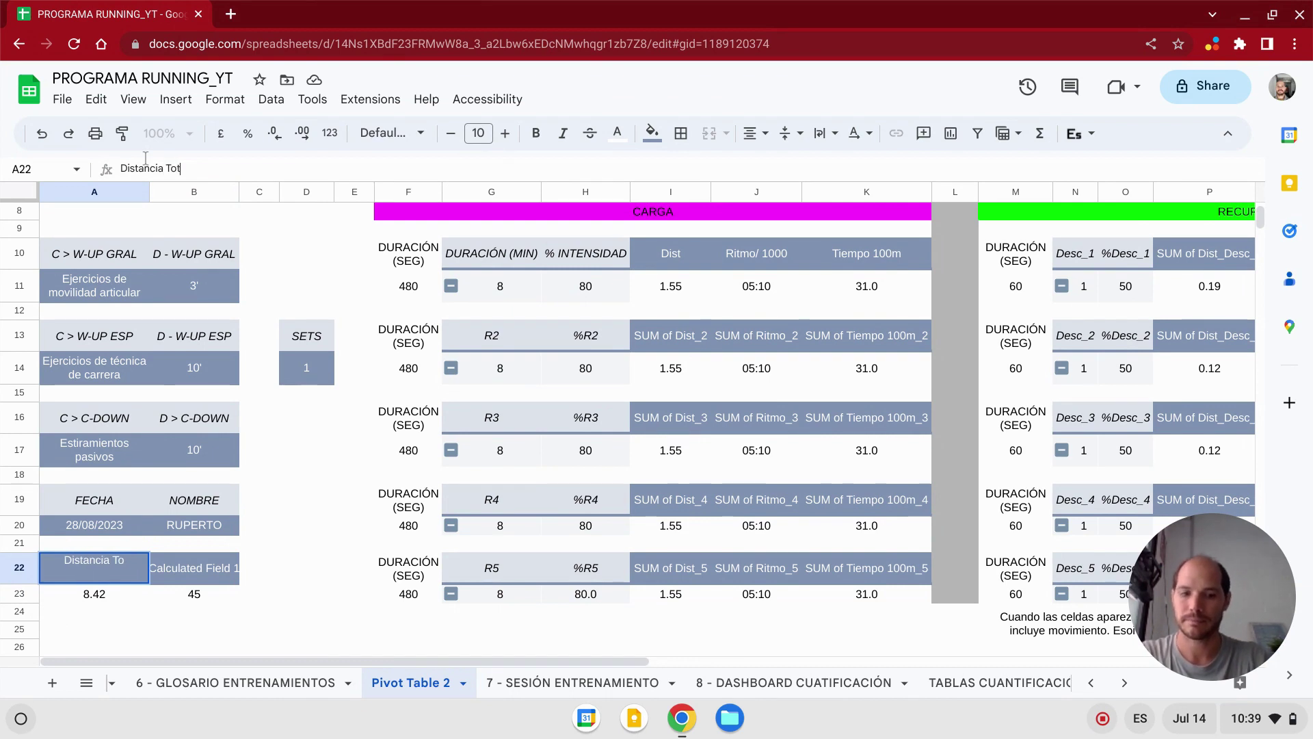
type("al")
key("Tab")
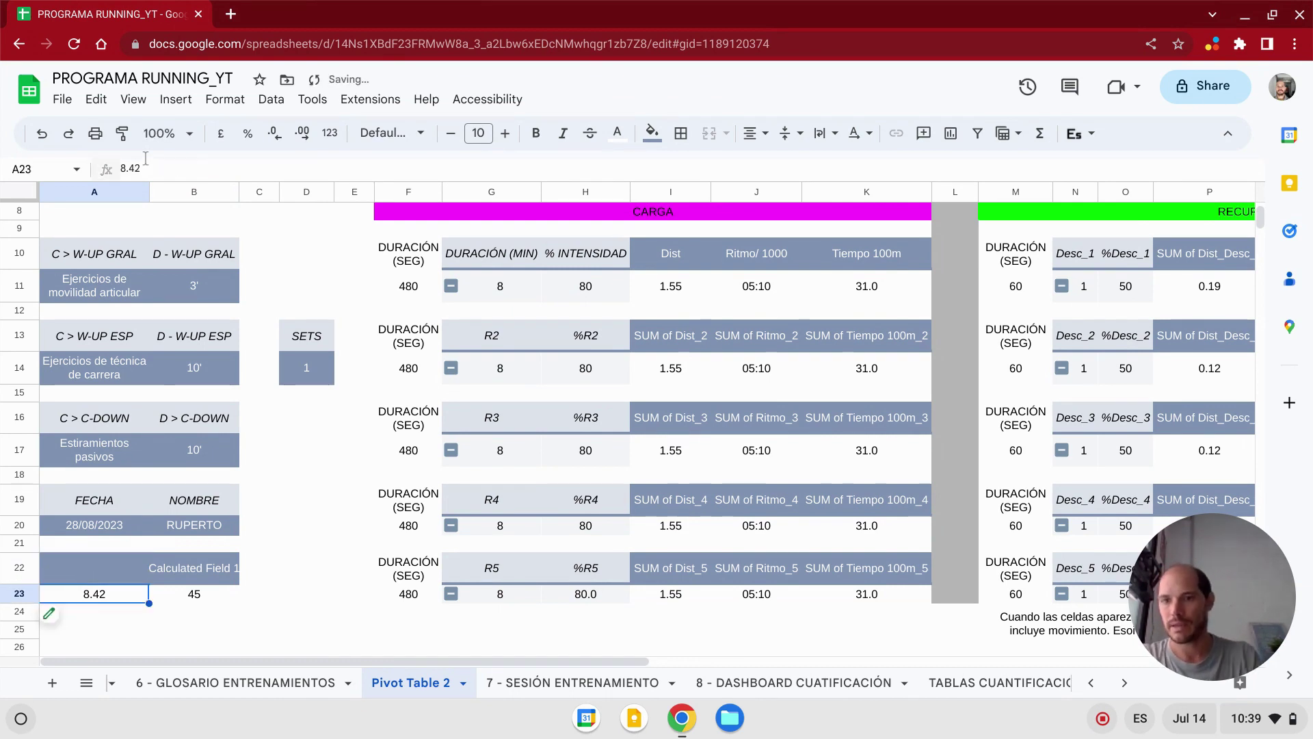
type("Tiempo")
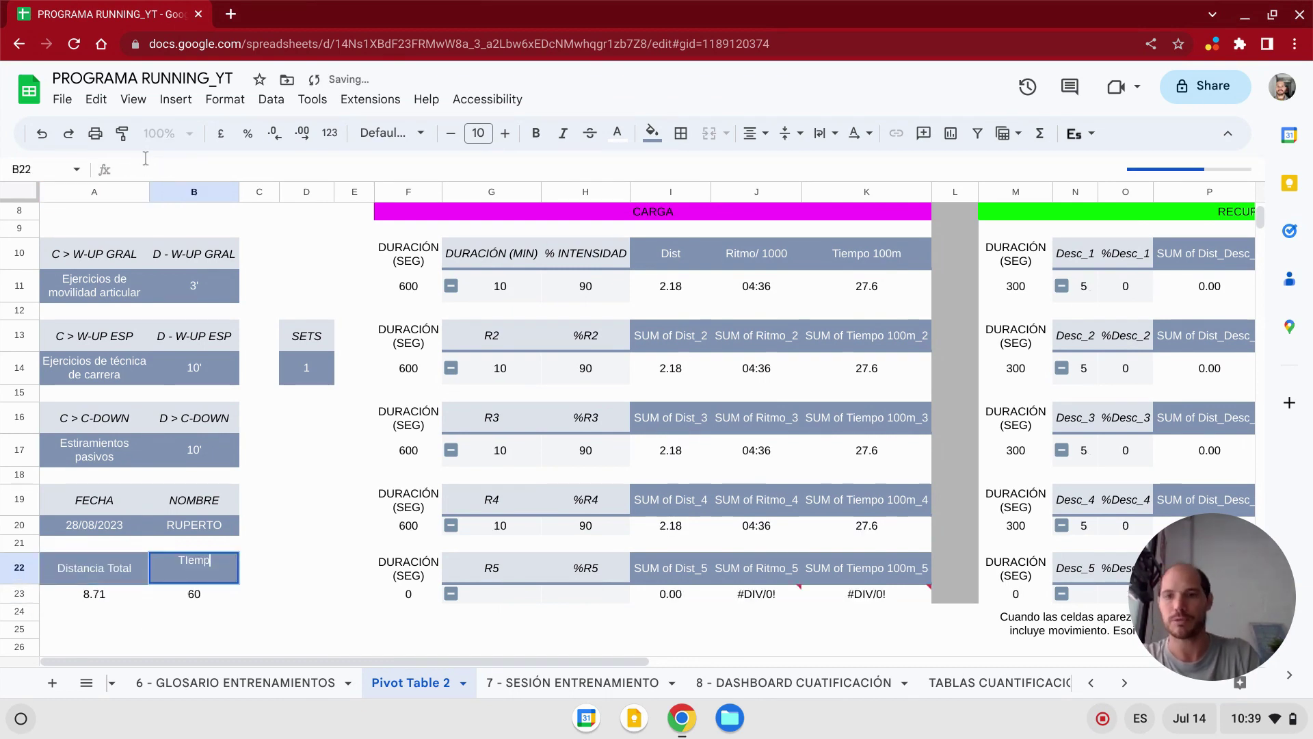
key("BackSpace")
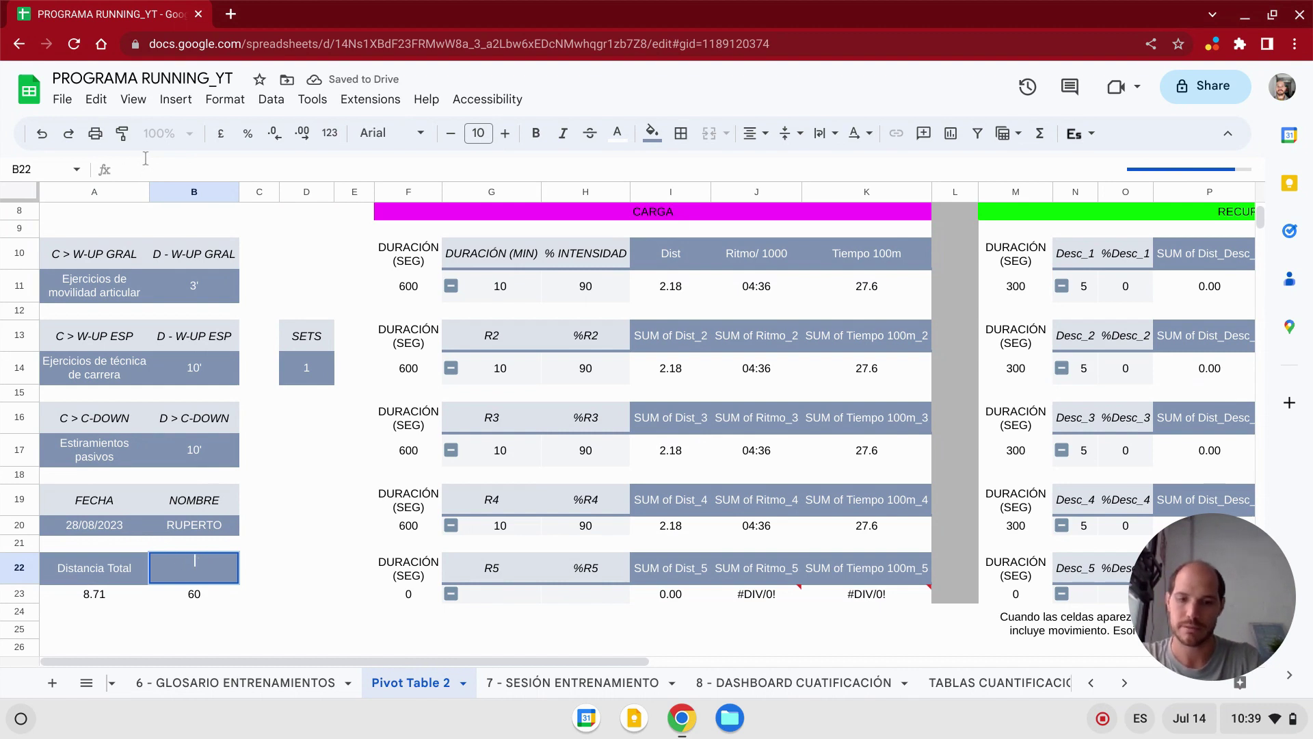
type("Duración T")
type("otal")
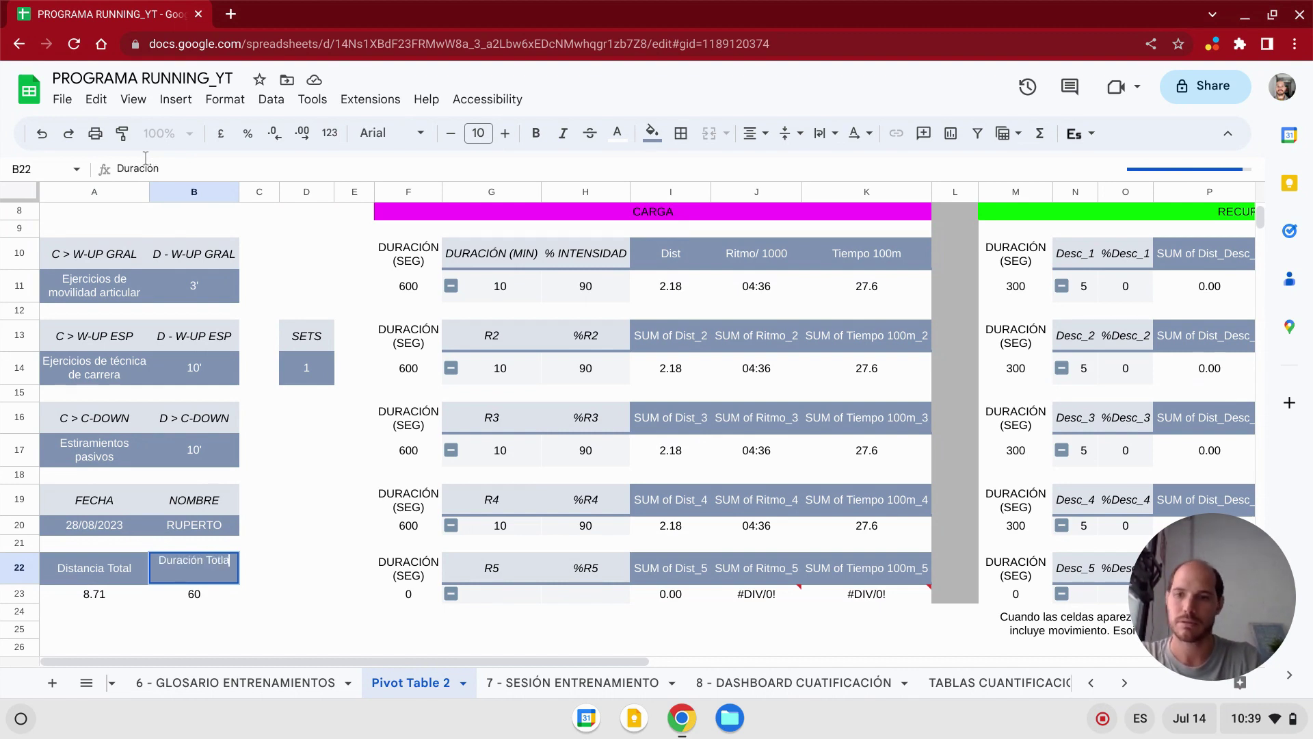
key("Return")
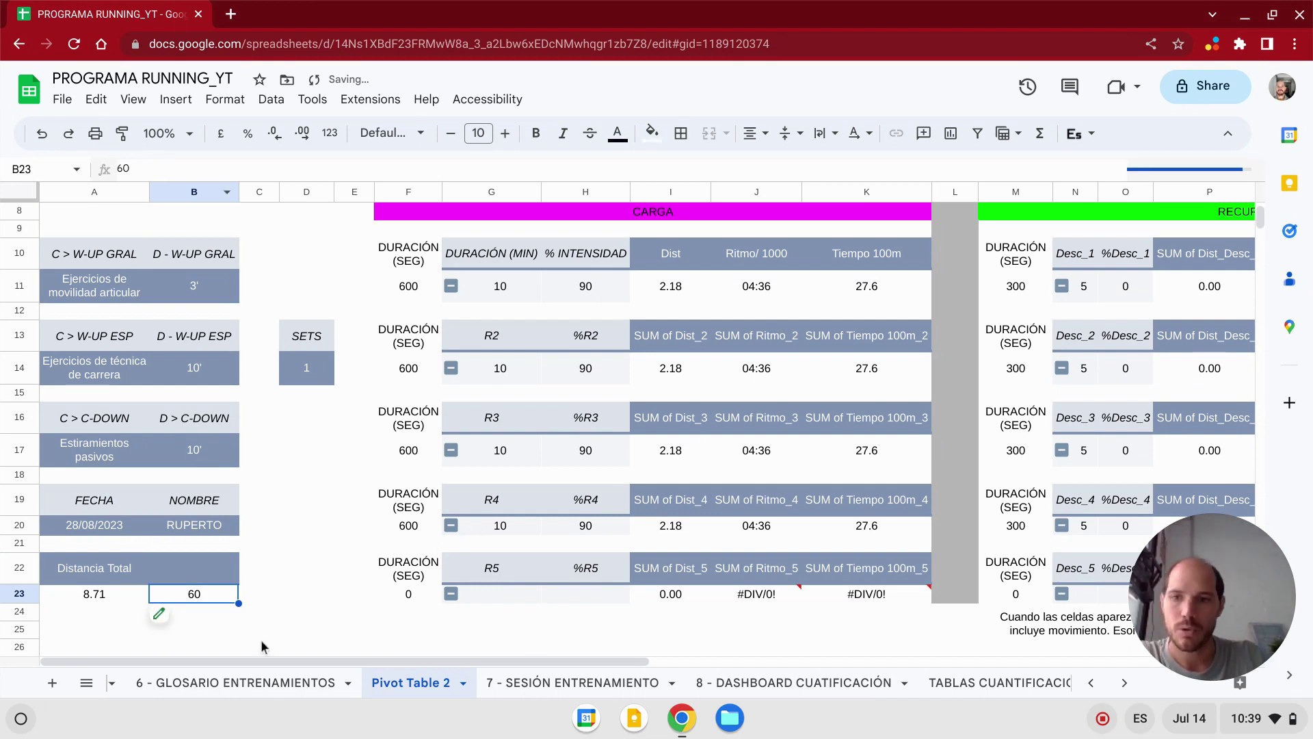
left_click(125, 601)
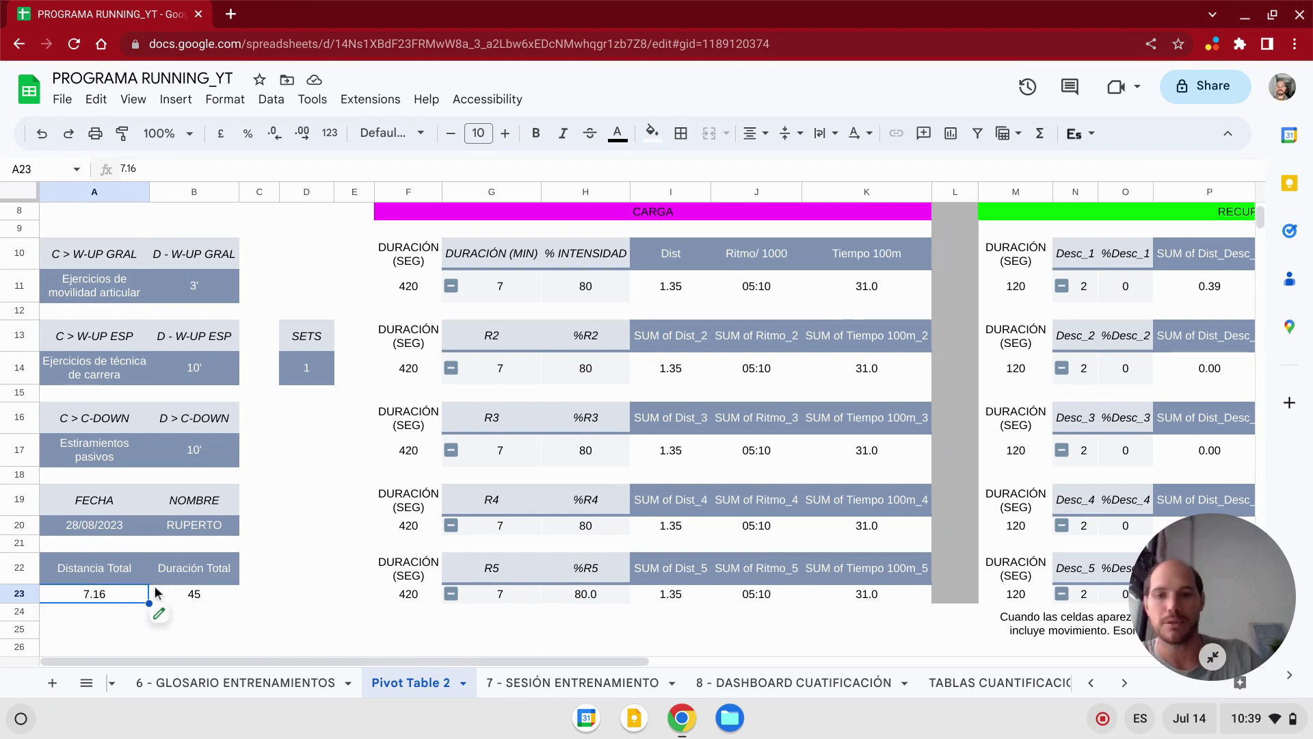
- Look over cell A2 on 6 - GLOSARIO ENTRENAMIENTOS and the session list on 6- BBDD_SESIONES
scroll(411, 445, "up", 2)
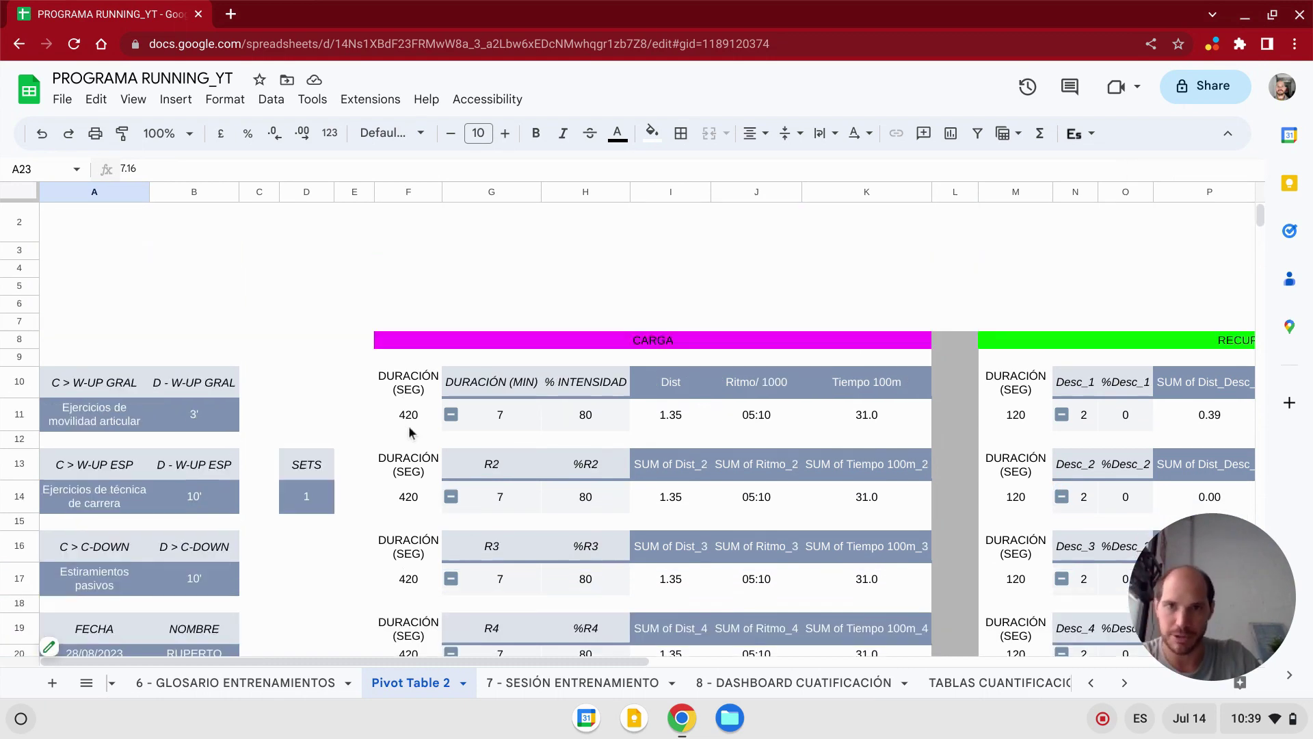
scroll(417, 431, "down", 2)
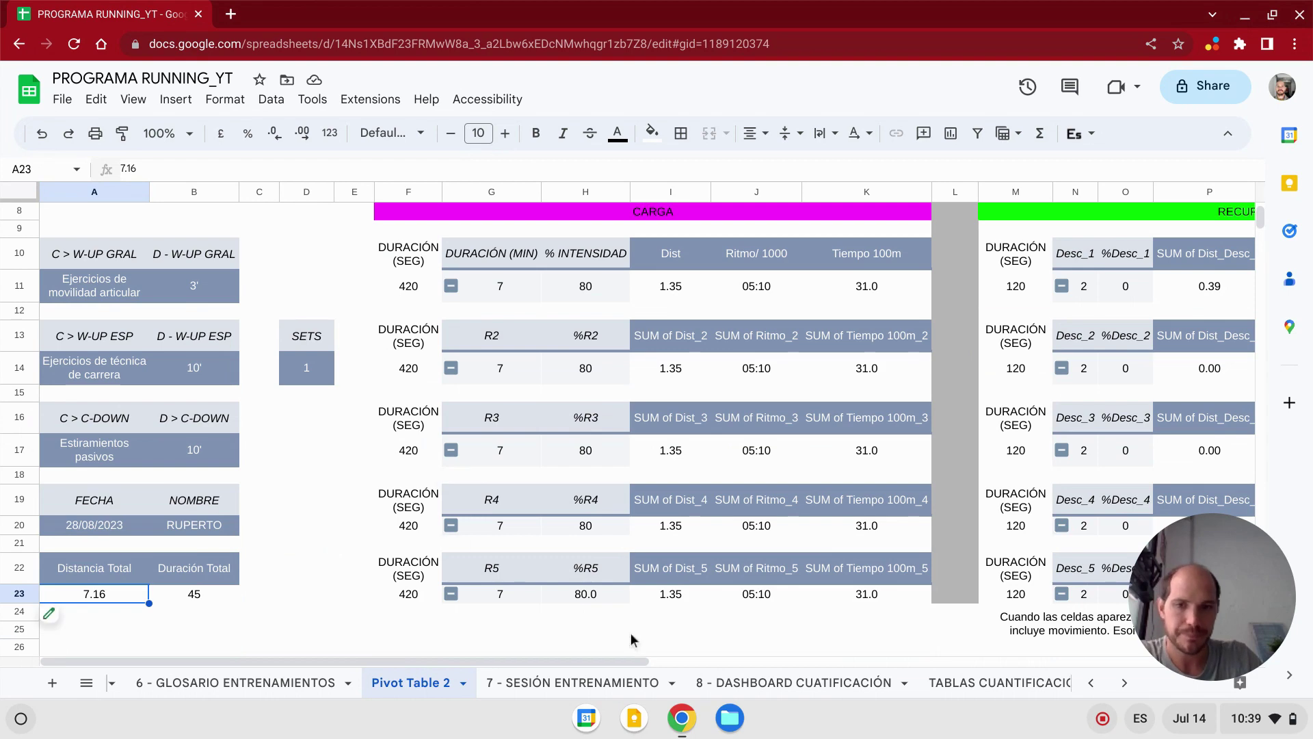
left_click(236, 698)
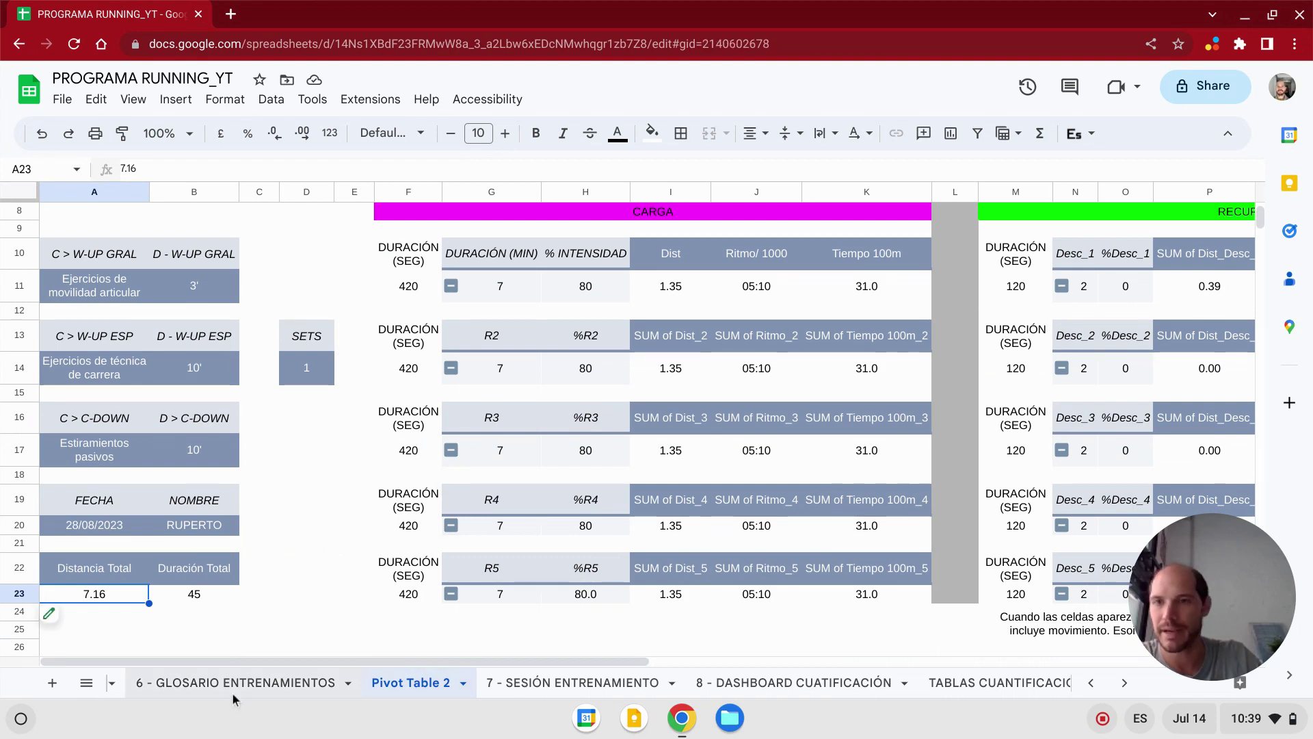
left_click(232, 684)
left_click(63, 273)
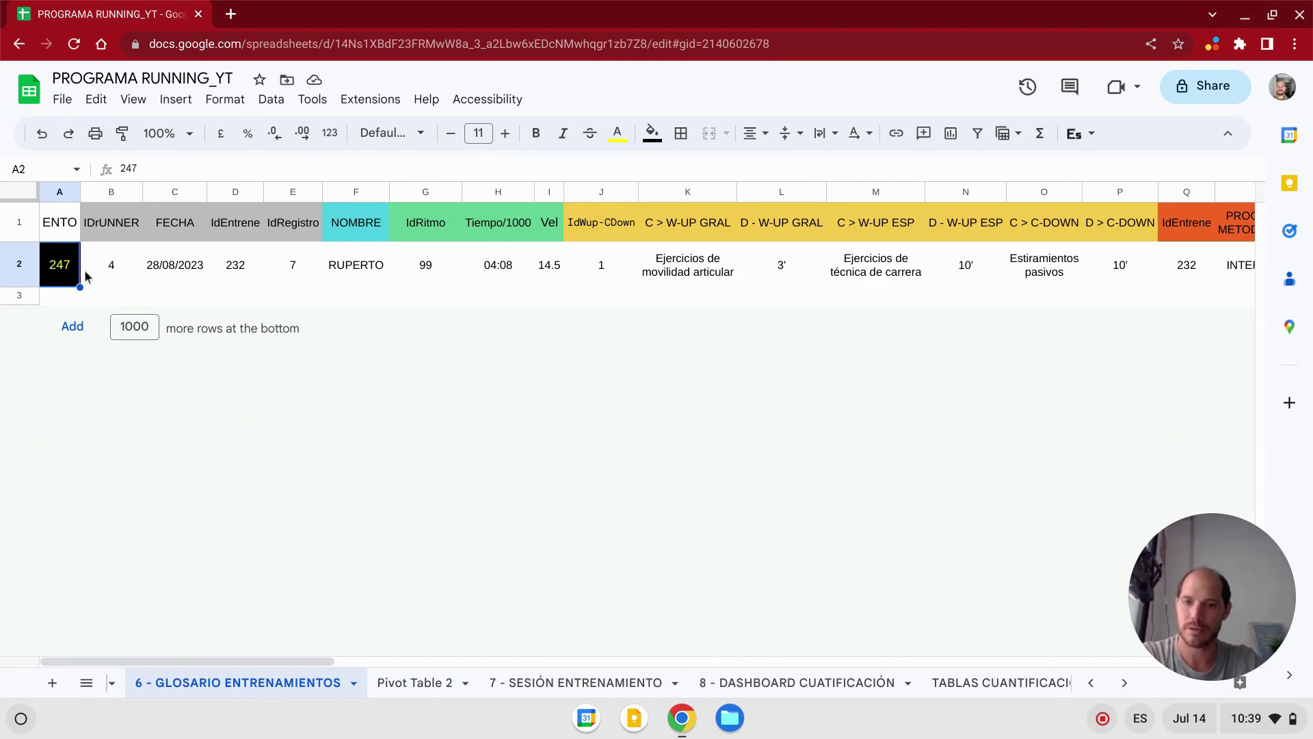
left_click(113, 684)
scroll(204, 497, "down", 2)
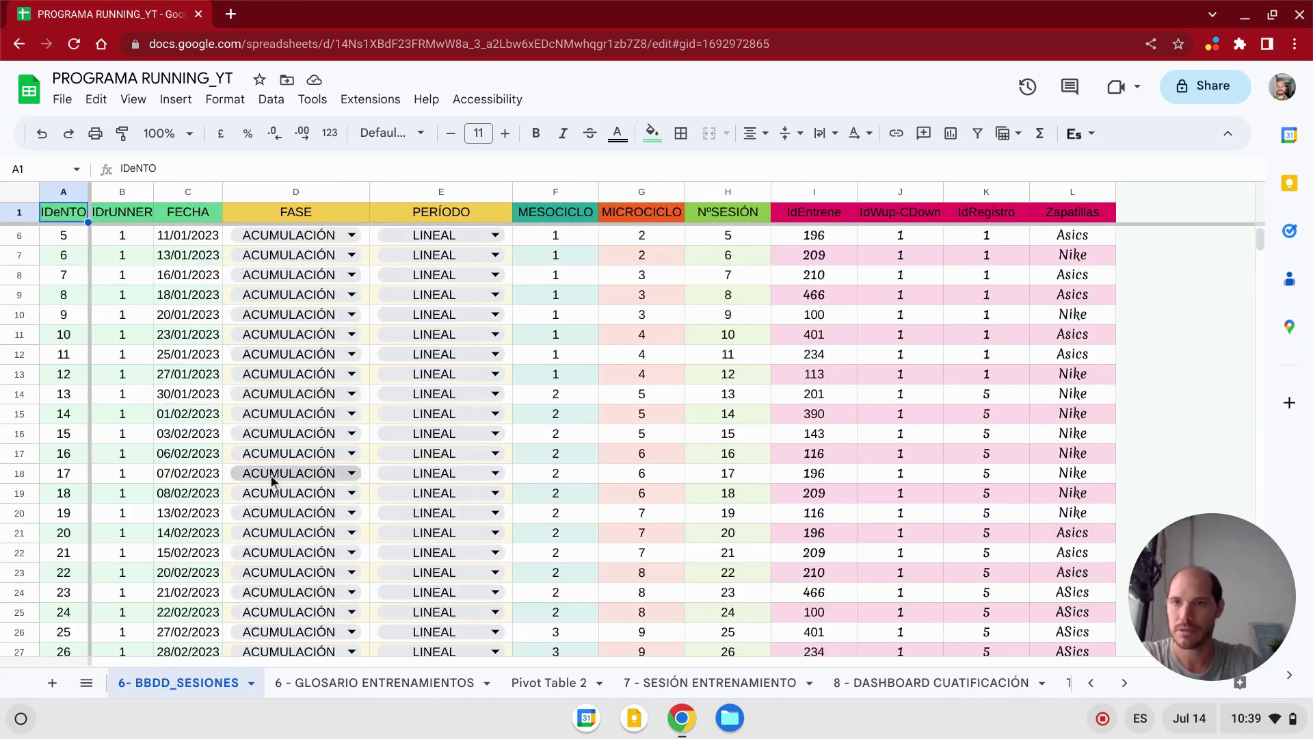
scroll(204, 498, "down", 20)
scroll(204, 498, "down", 20)
scroll(154, 503, "down", 20)
scroll(174, 431, "up", 17)
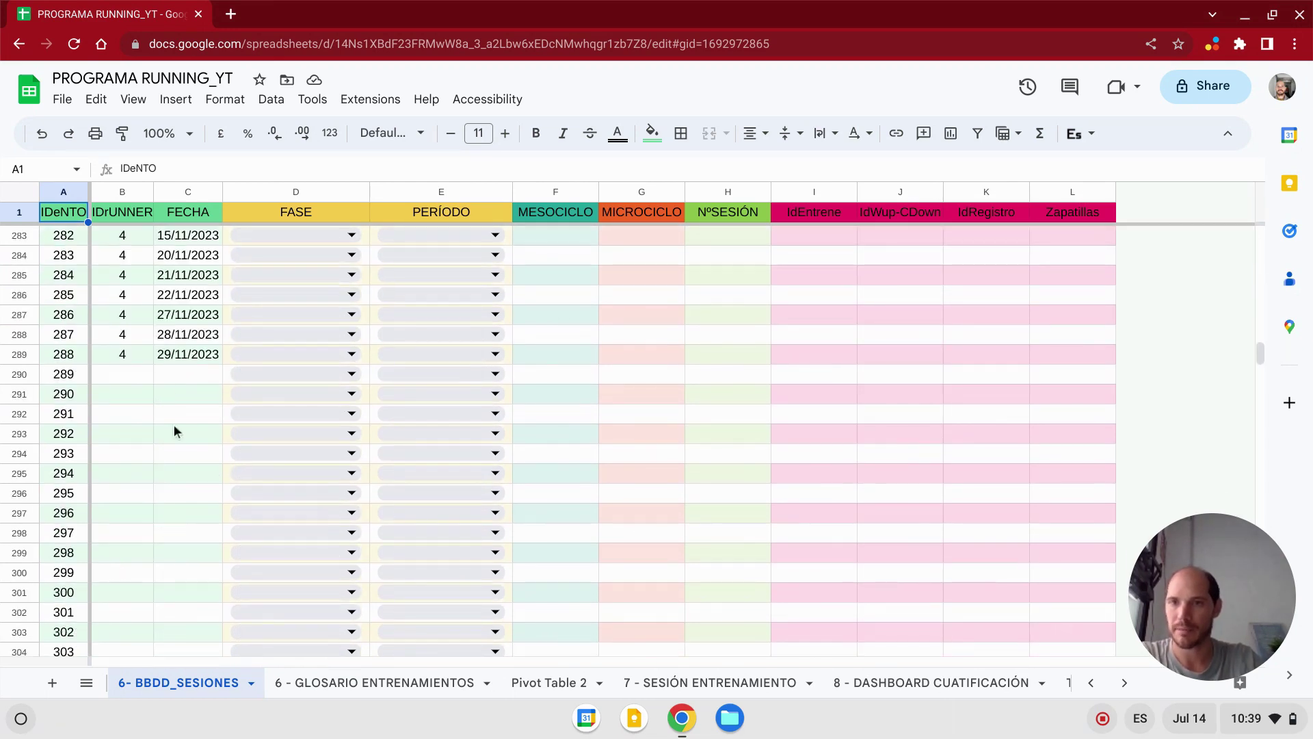
scroll(161, 355, "up", 1)
scroll(317, 335, "up", 11)
scroll(316, 335, "up", 6)
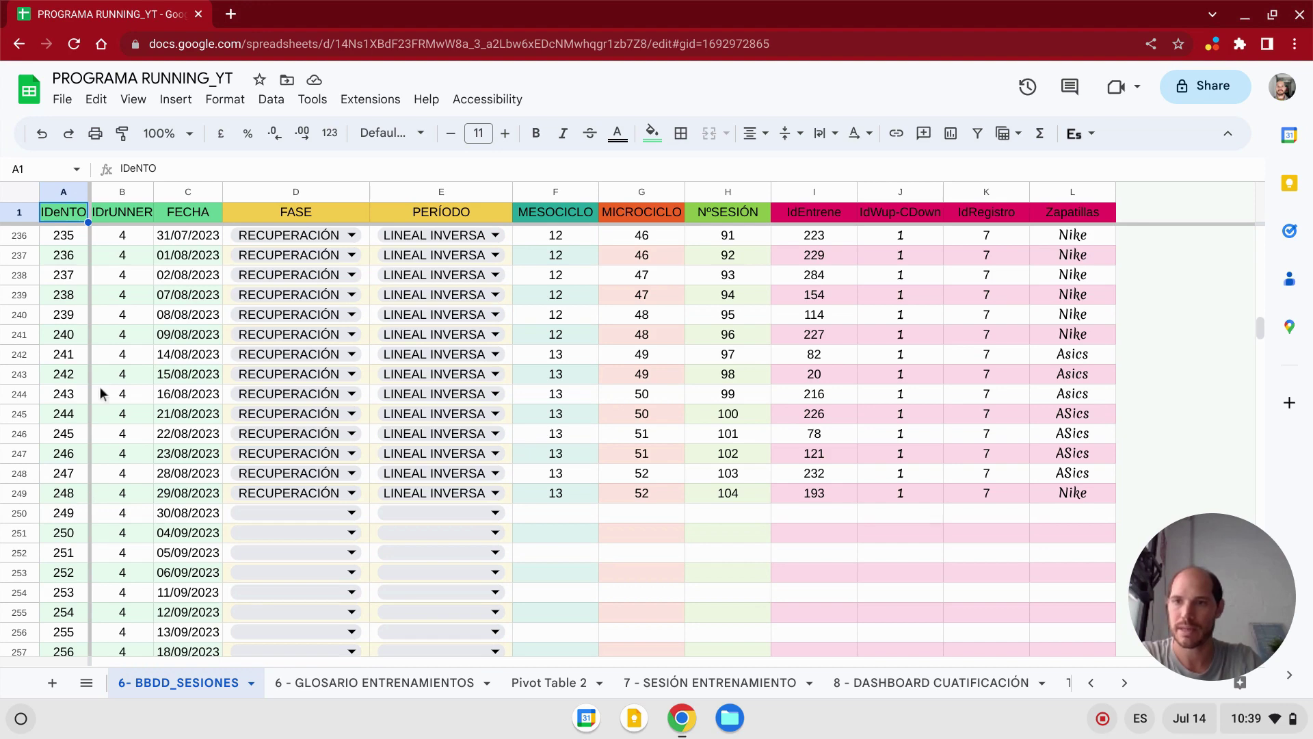
- Change the glossary session number in A2 from 247 to 240
left_click(452, 683)
double_click(50, 259)
key("BackSpace")
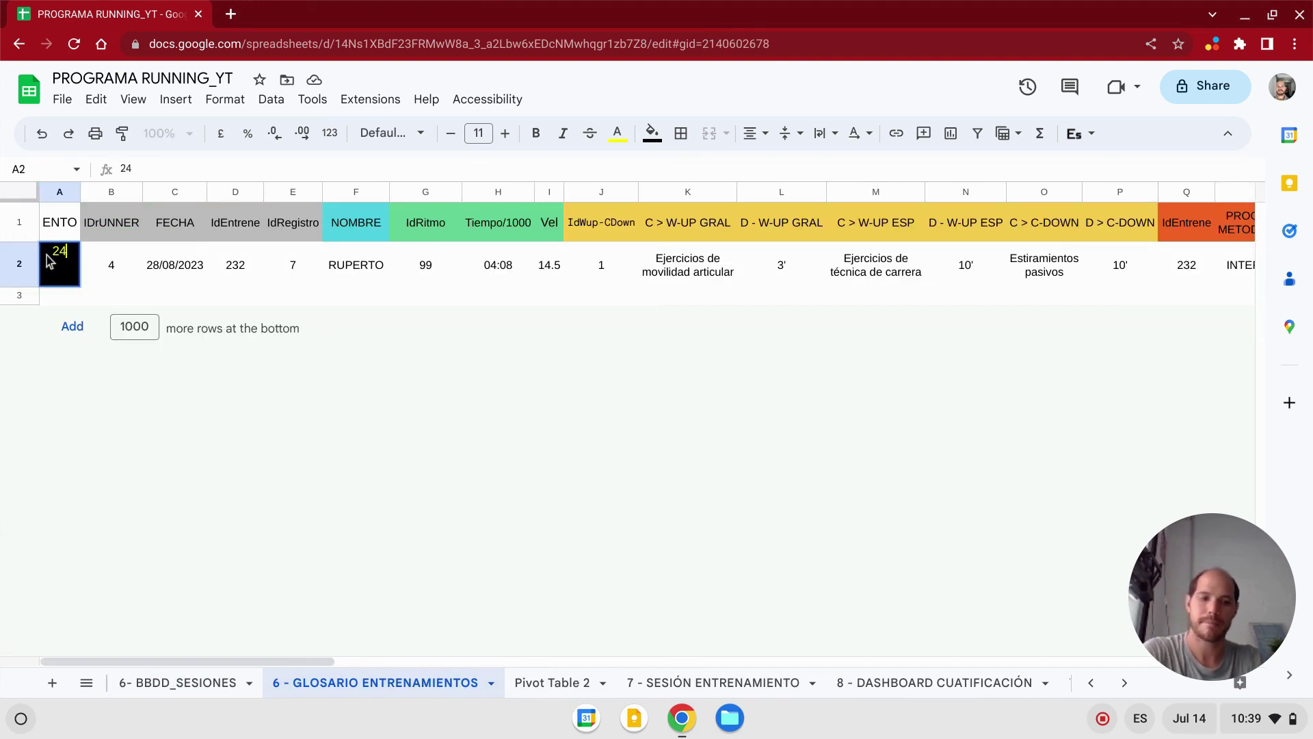
type("0")
key("Return")
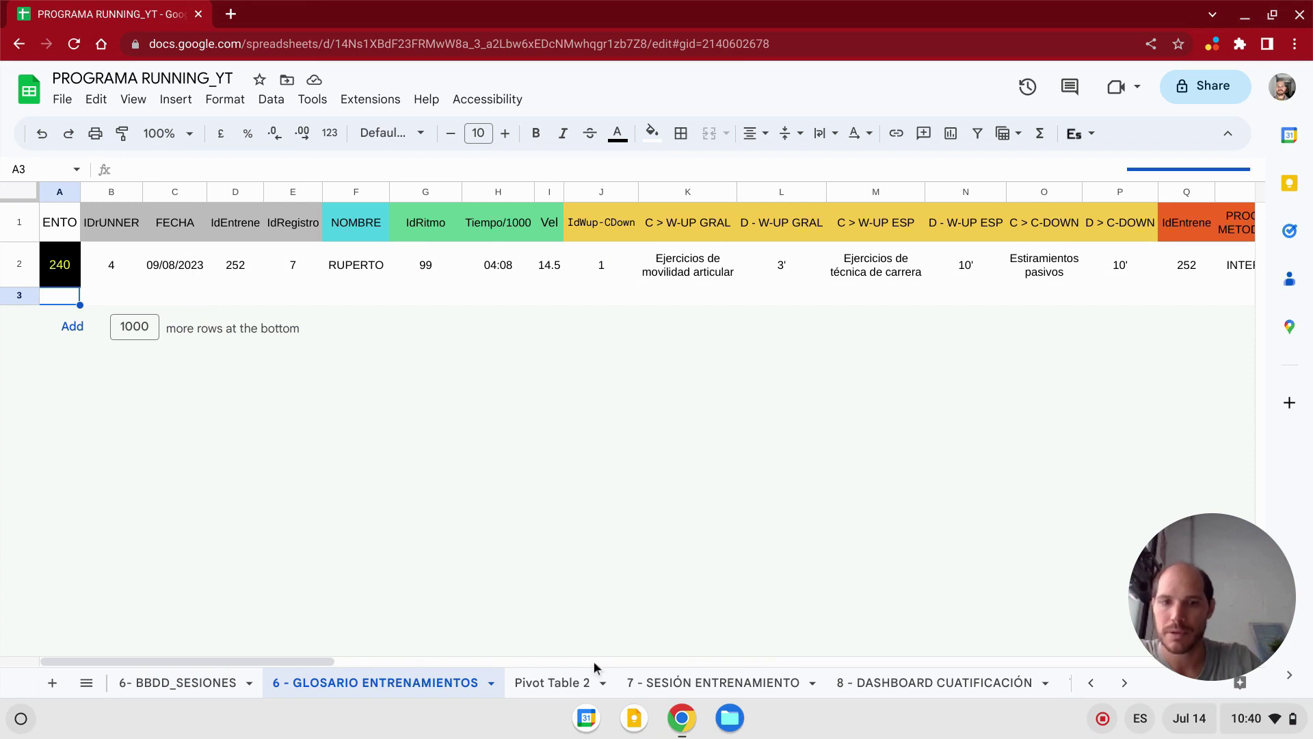
left_click(578, 682)
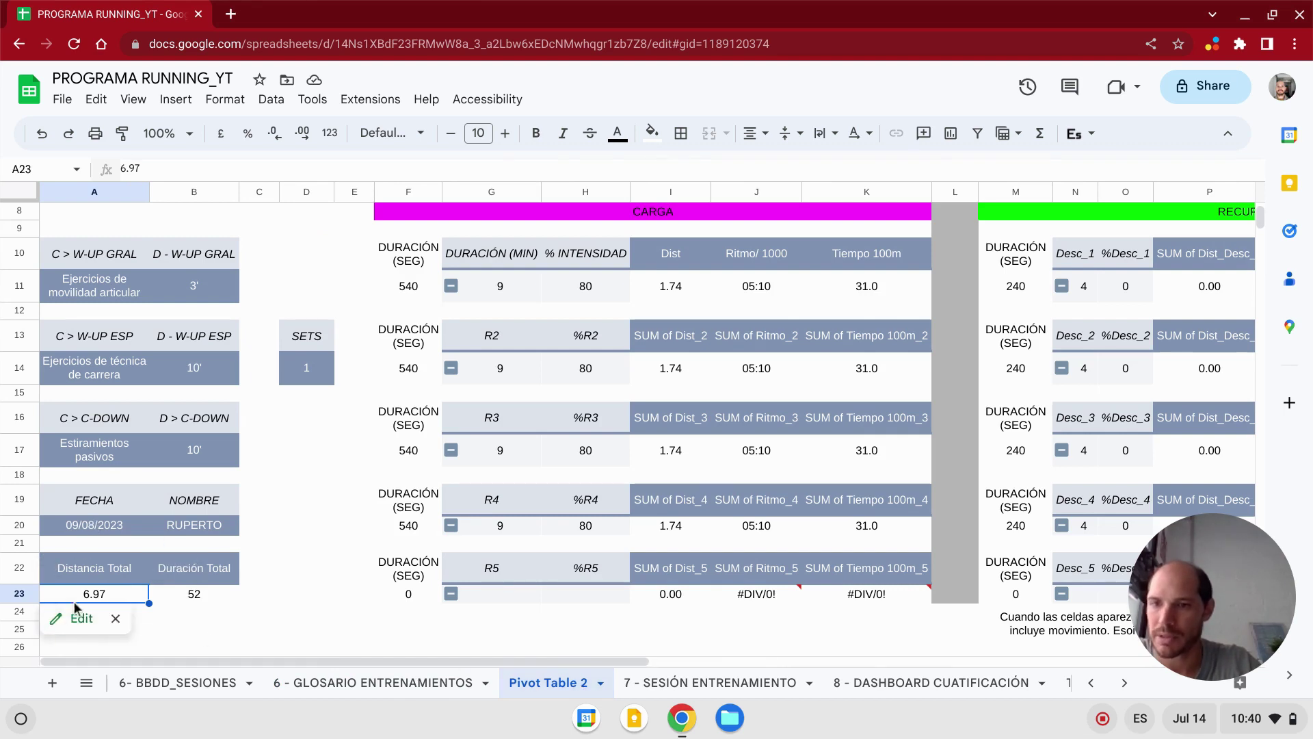
- Check the 7 - SESIÓN ENTRENAMIENTO sheet, then return to cell A1 of Pivot Table 2
left_click(718, 683)
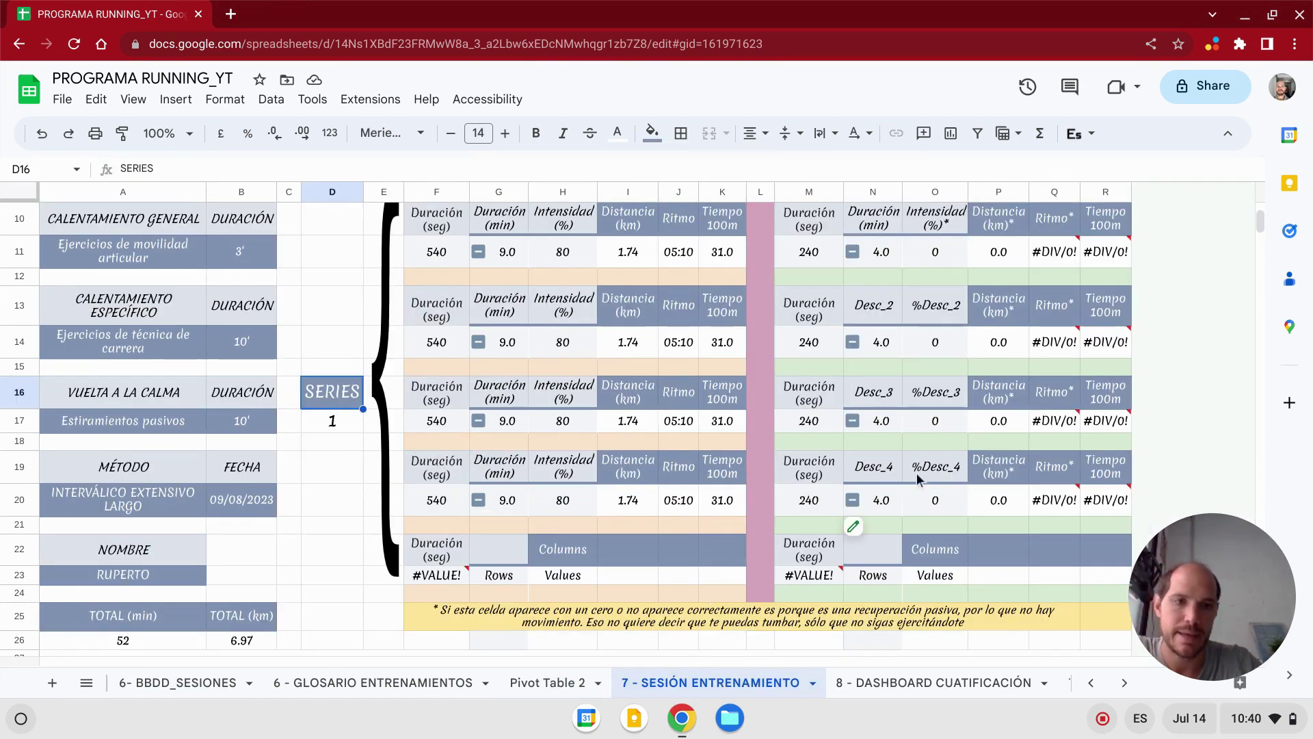
scroll(626, 477, "up", 2)
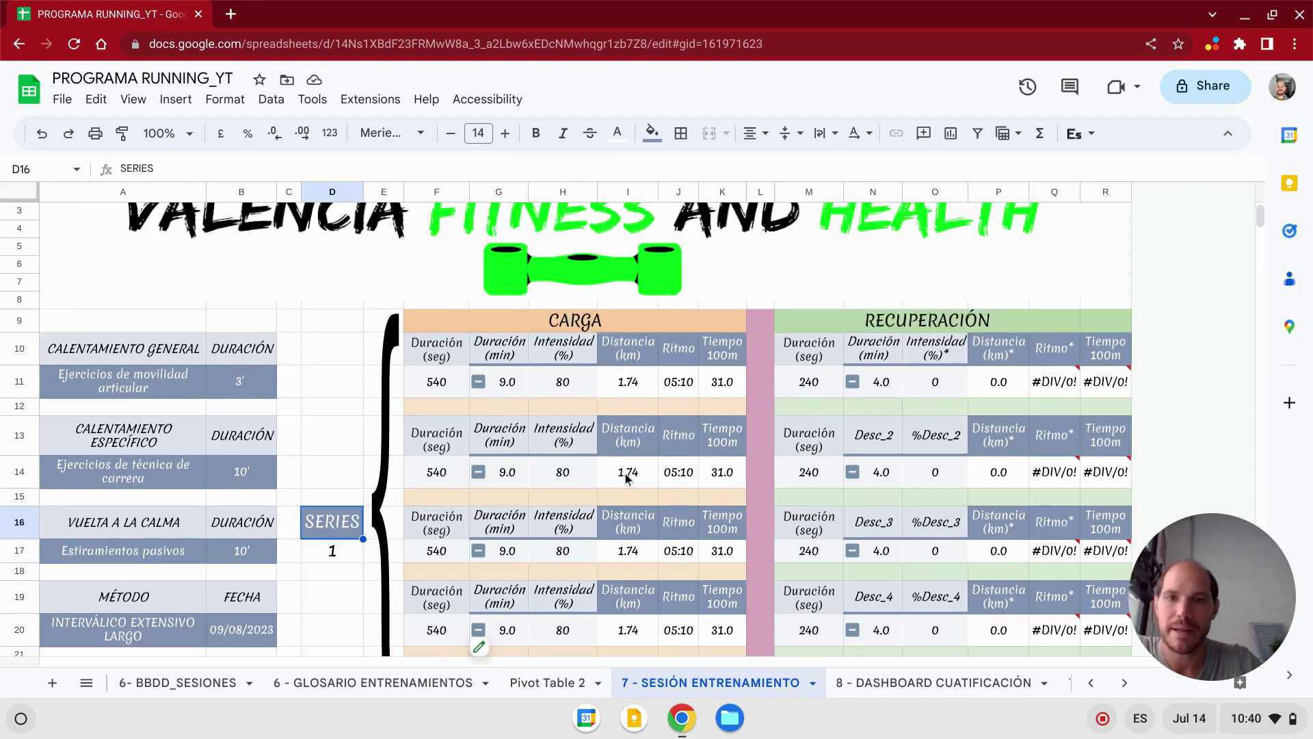
scroll(626, 477, "down", 5)
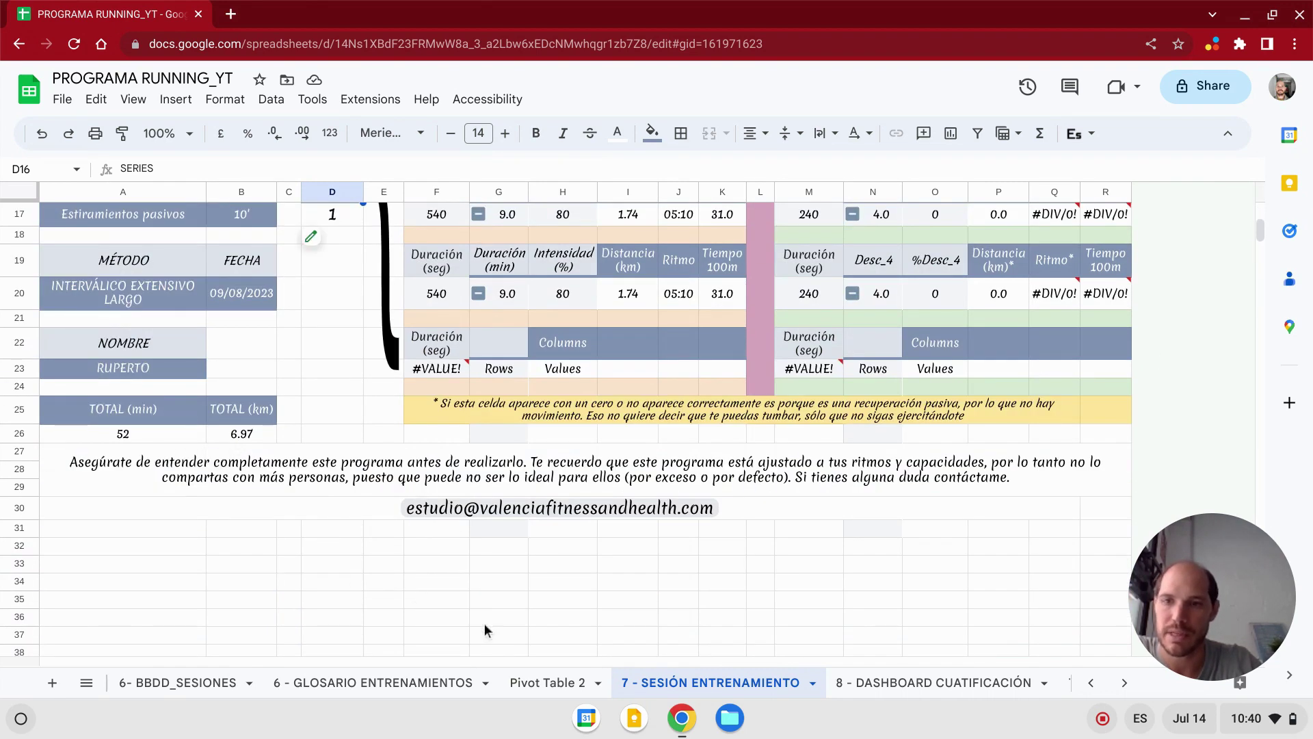
left_click(533, 686)
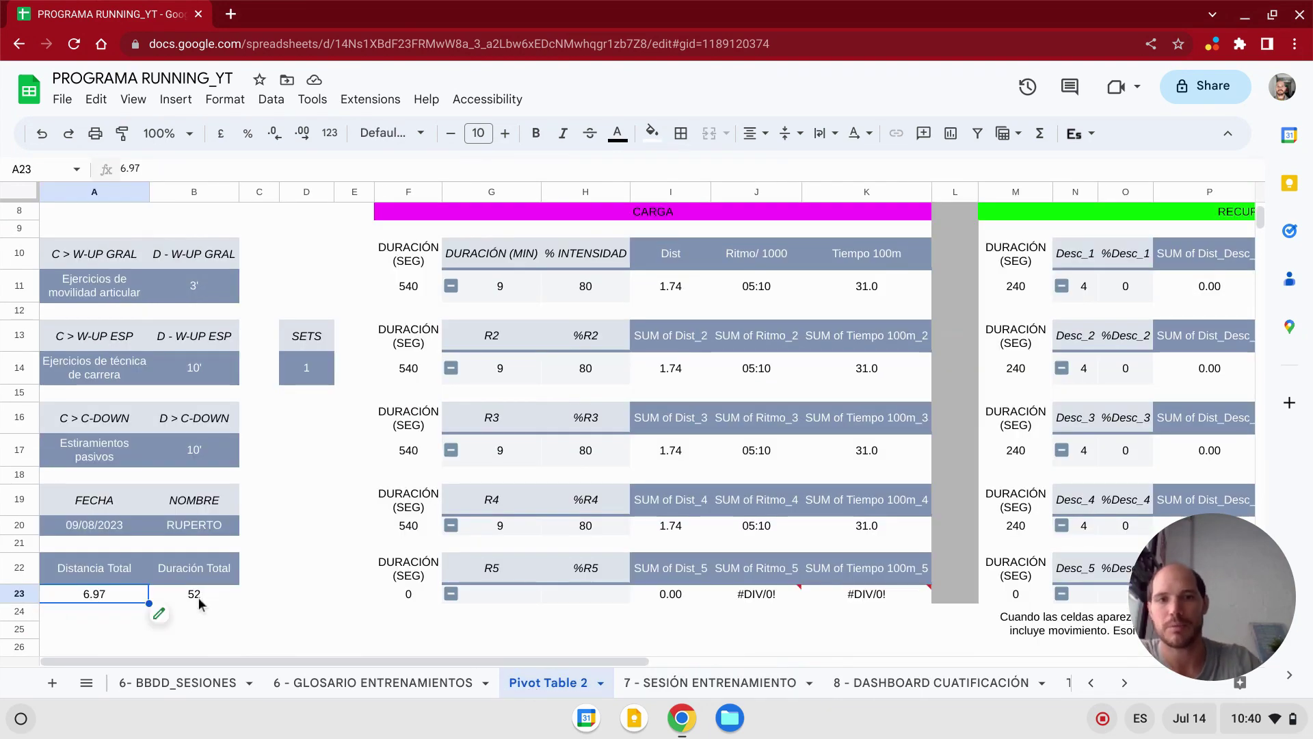
scroll(733, 463, "up", 2)
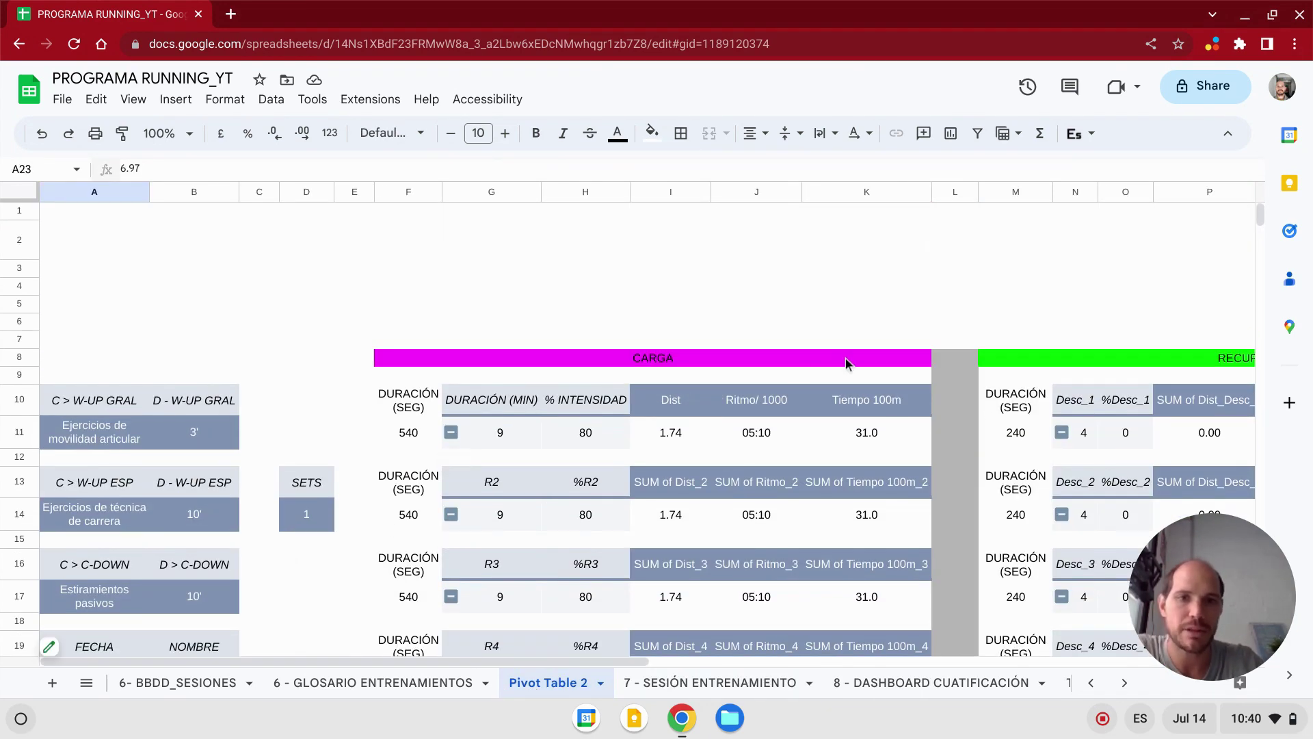
left_click(94, 216)
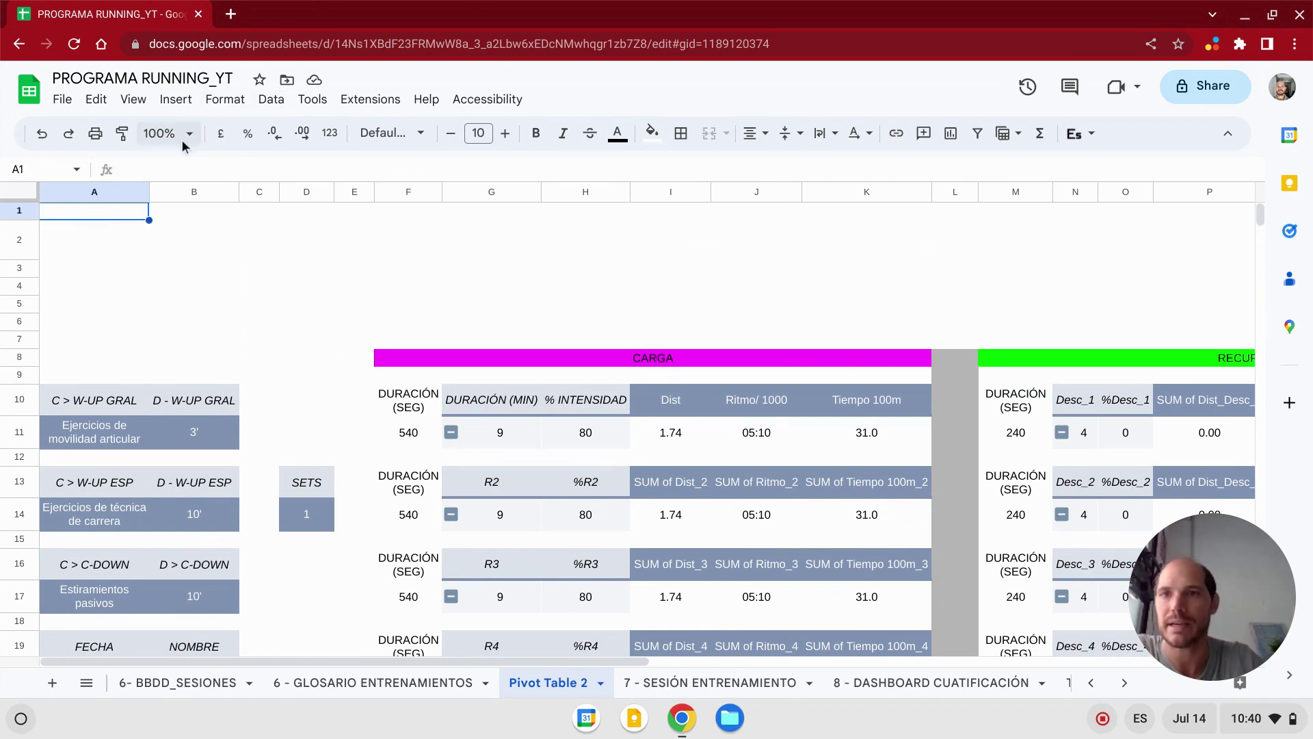
- Insert the Valencia Fitness and Health logo from Google Drive over the cells
left_click(176, 99)
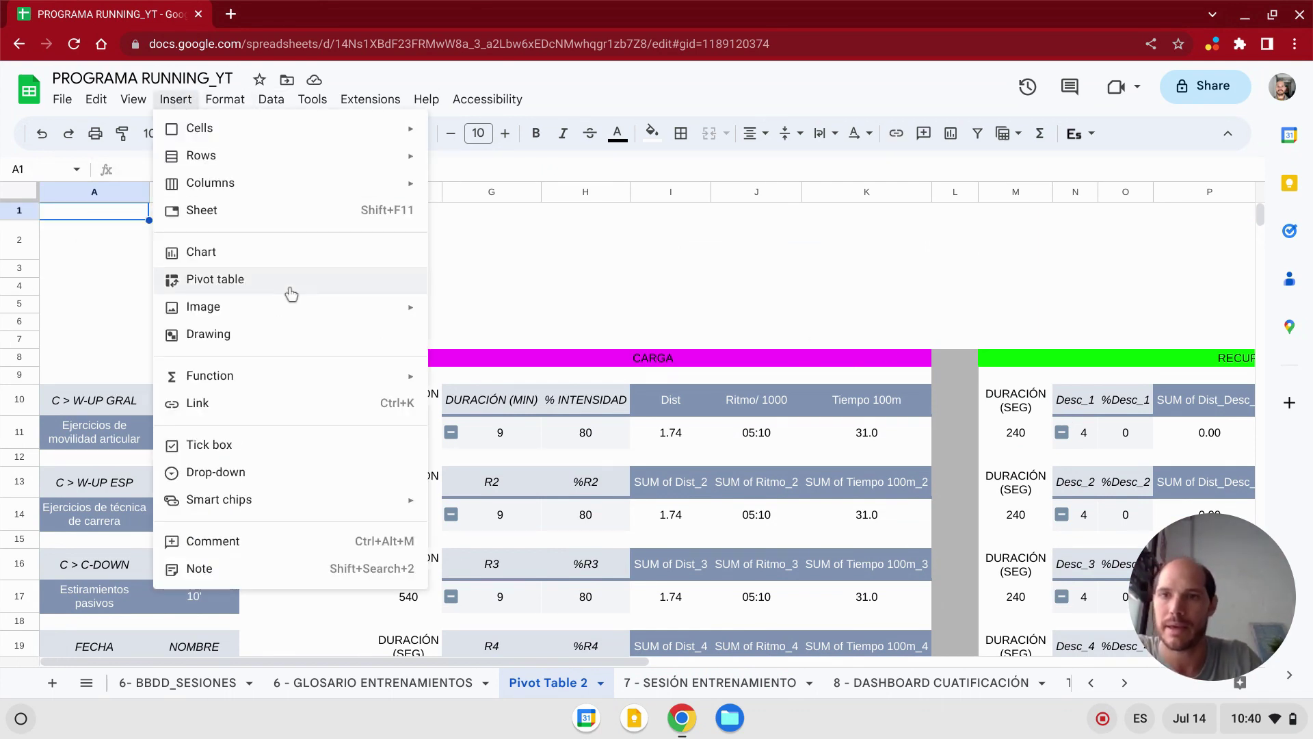
mouse_move(203, 306)
left_click(472, 344)
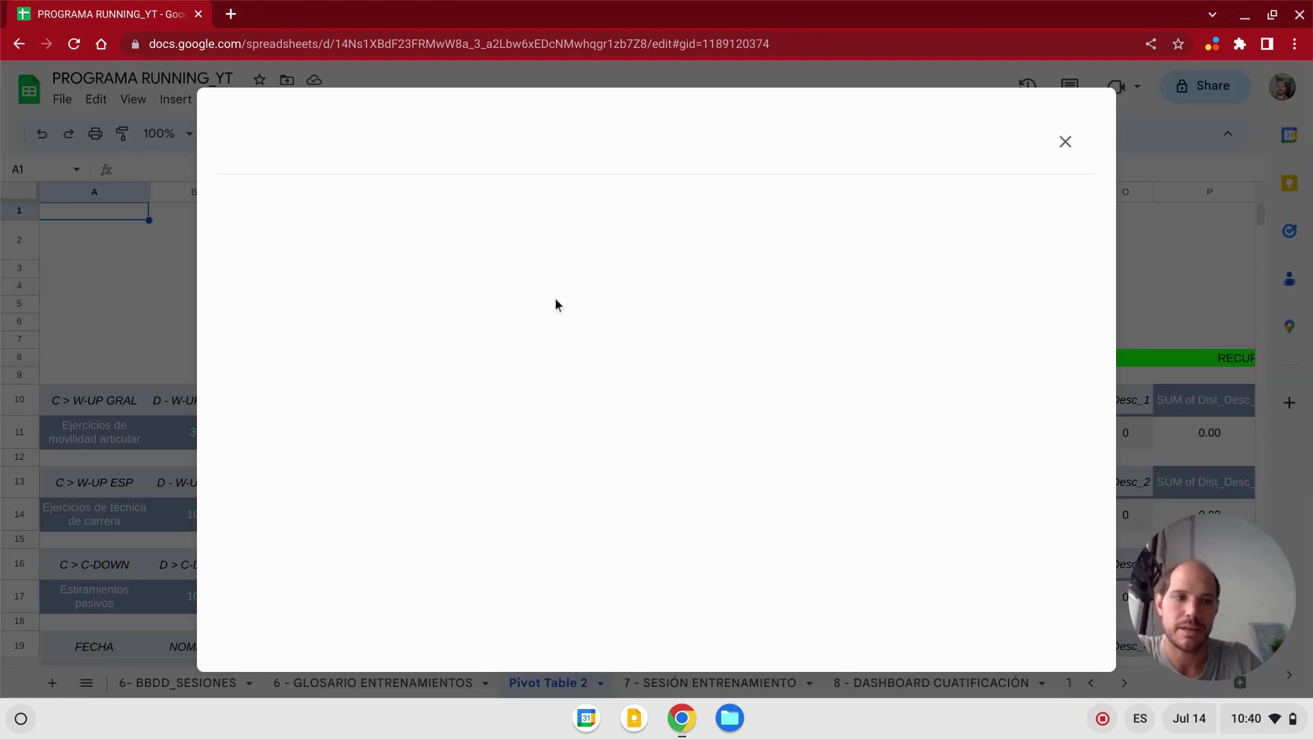
left_click(567, 200)
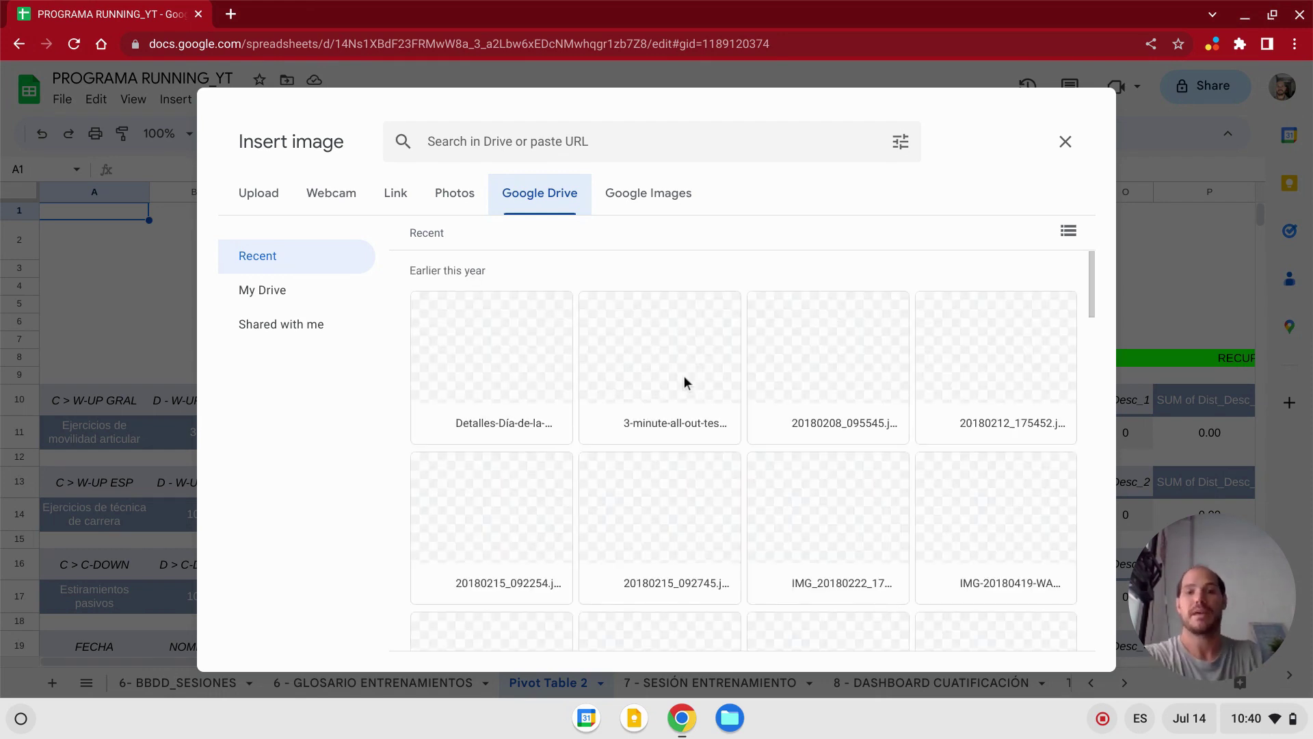
scroll(684, 380, "down", 10)
scroll(691, 417, "down", 10)
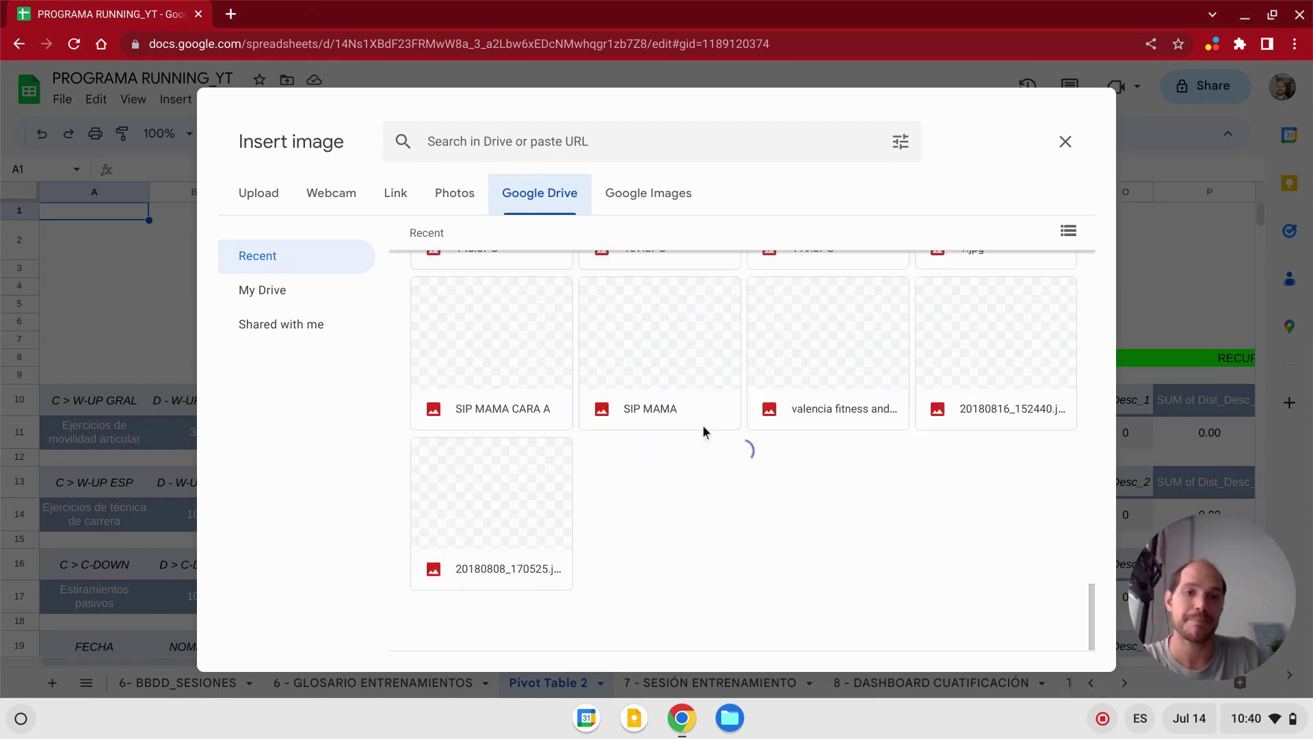
left_click(821, 339)
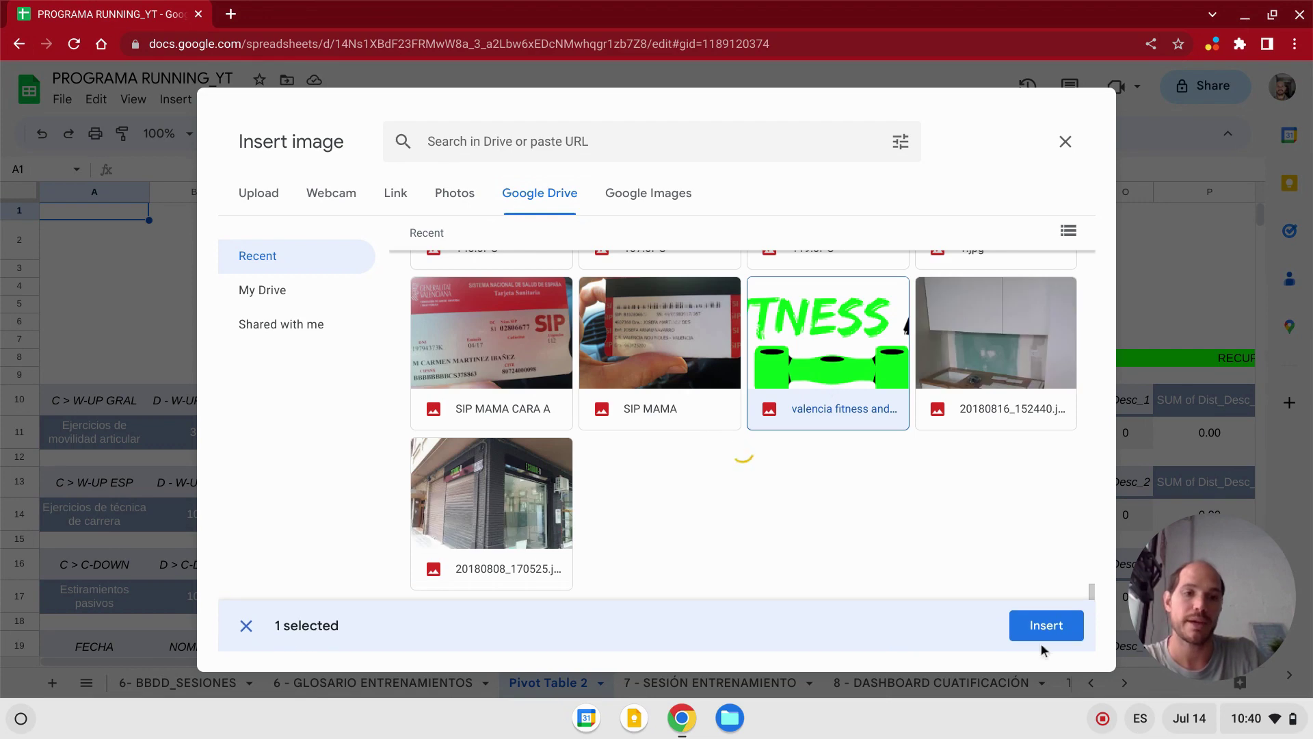
left_click(1044, 633)
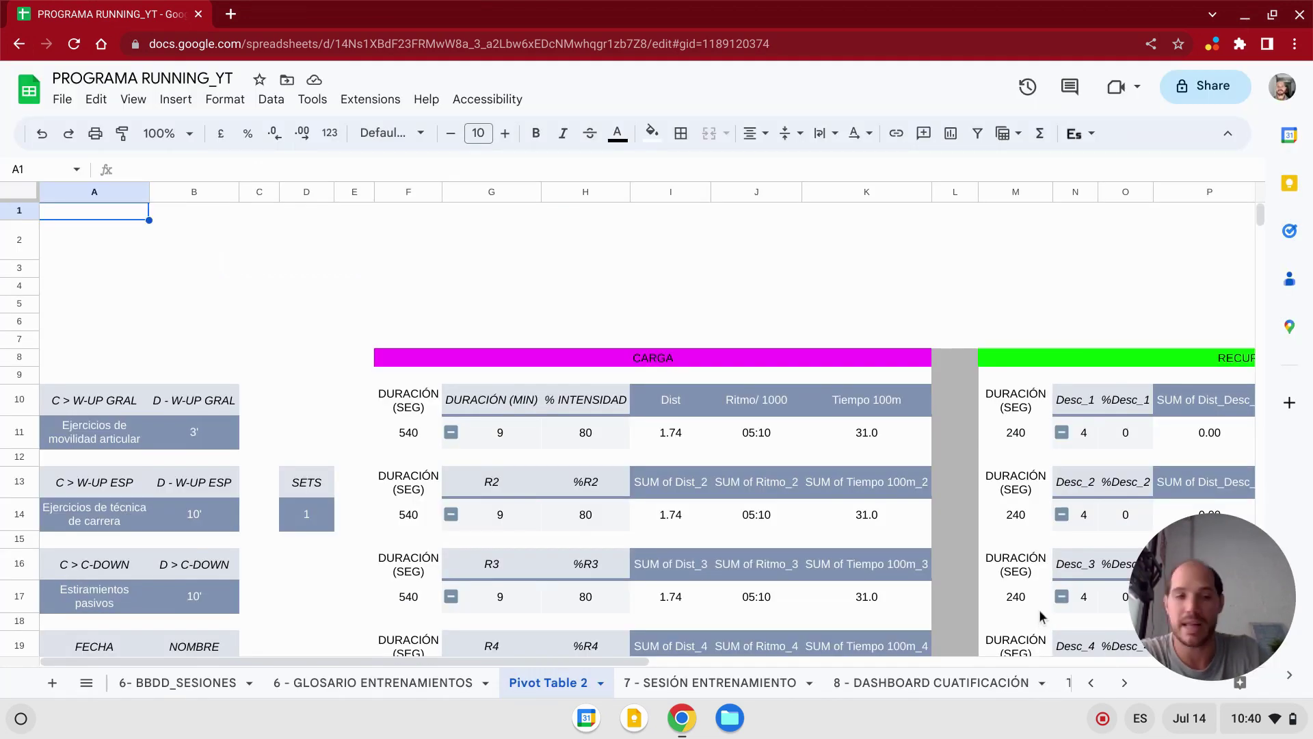
- Zoom to 50%, stretch the logo across the table header, and select unused columns S–AB
left_click(194, 139)
left_click(160, 165)
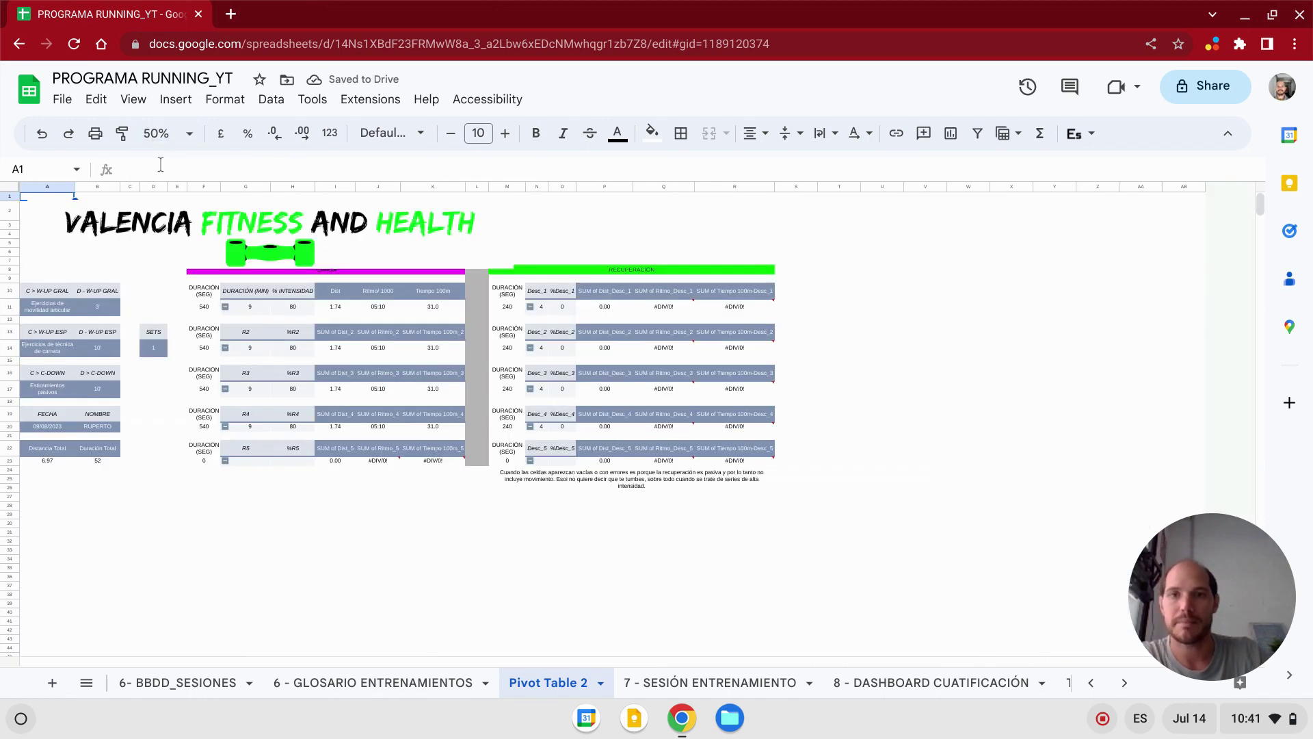
left_click(431, 238)
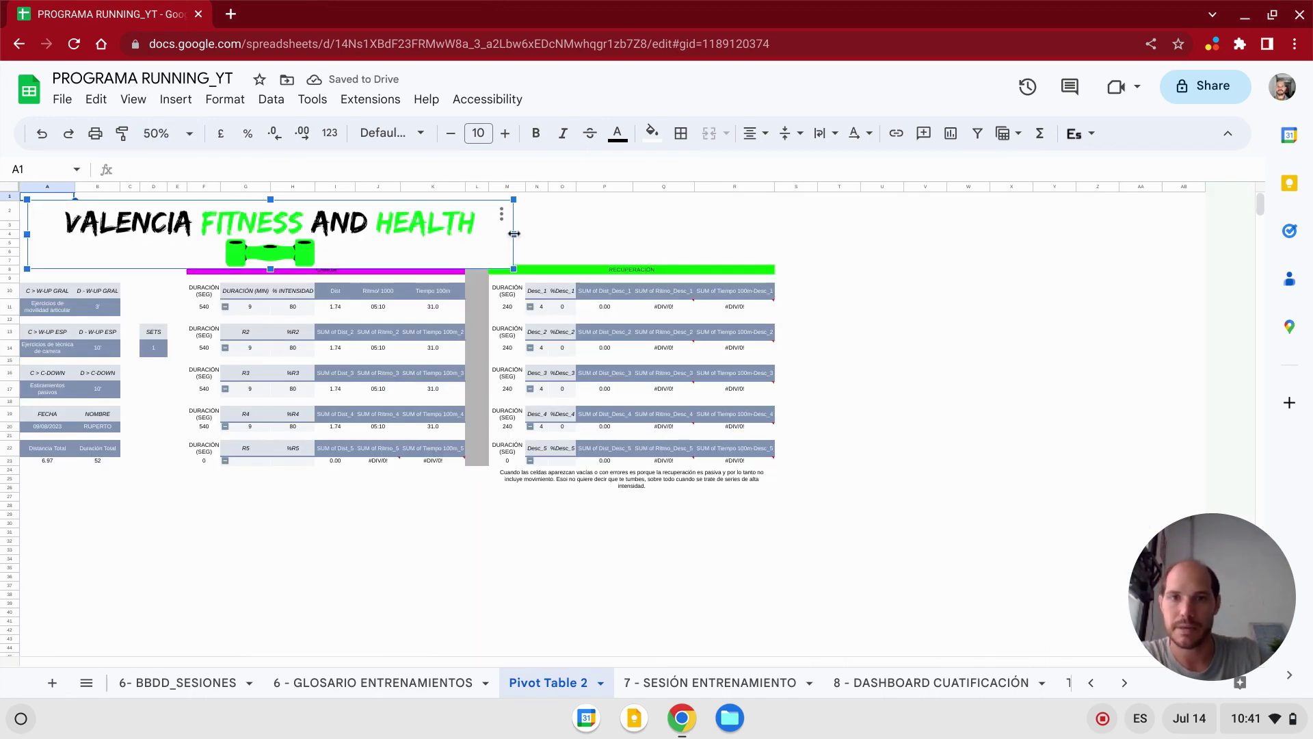
left_click_drag(514, 233, 775, 232)
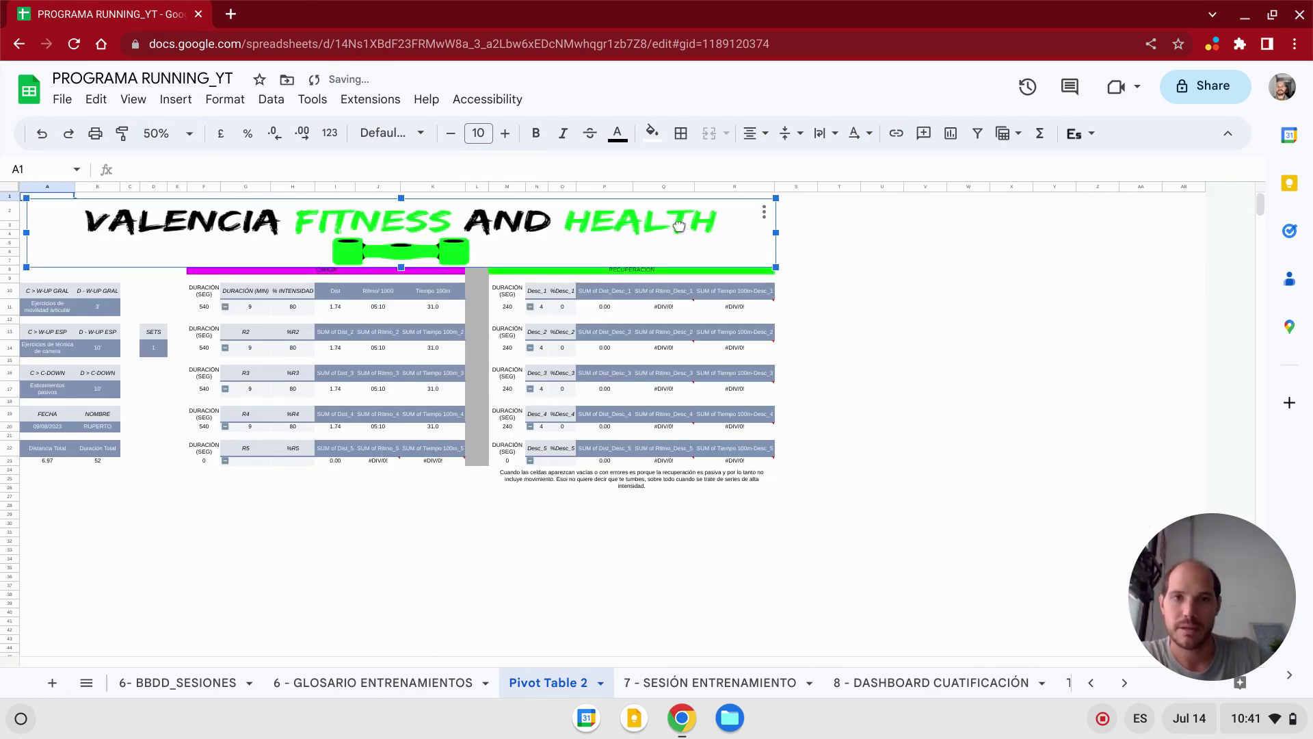
left_click_drag(679, 226, 677, 221)
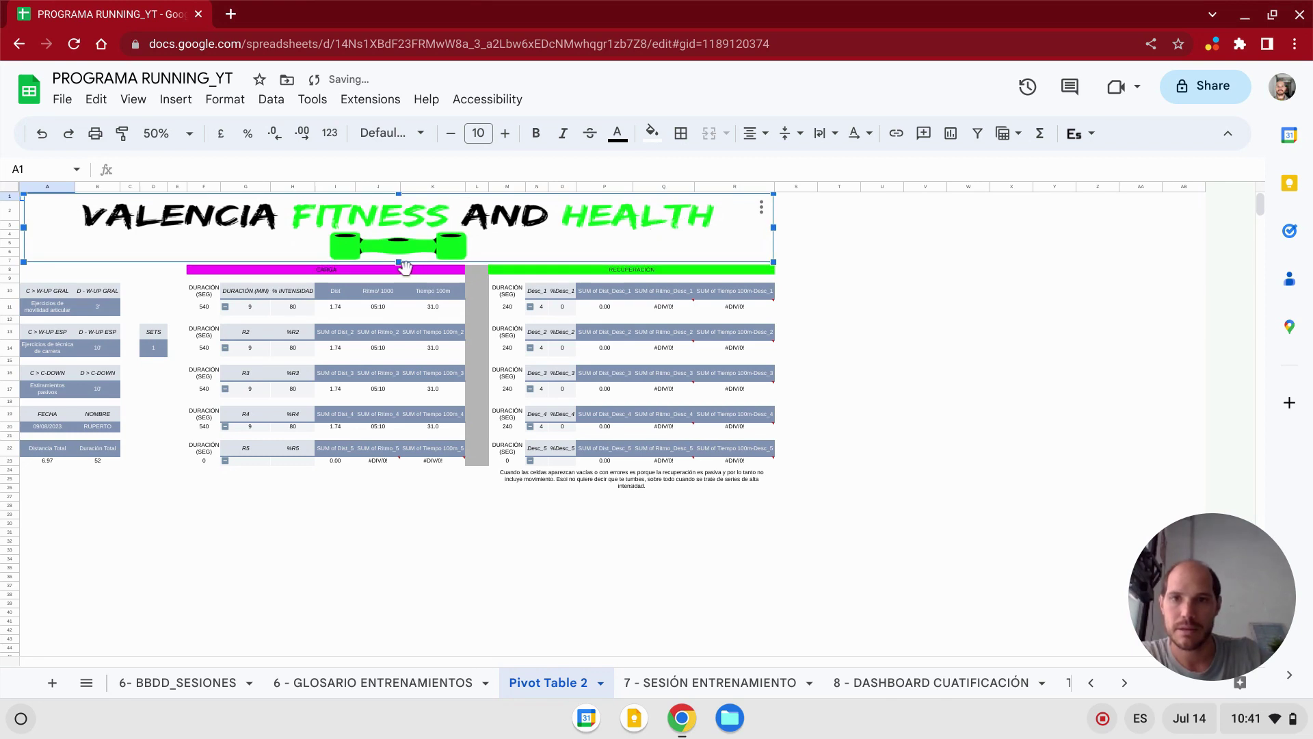
left_click_drag(399, 260, 400, 264)
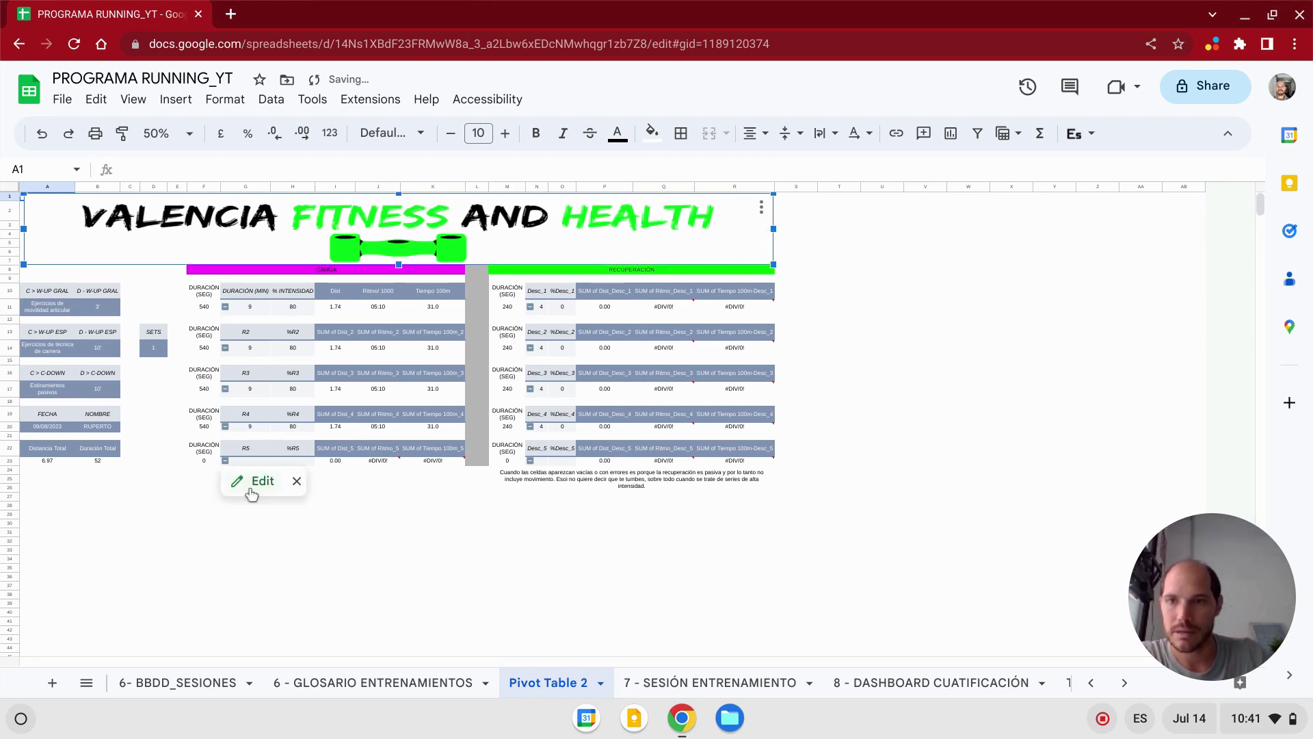
left_click(800, 188)
left_click_drag(802, 191, 1184, 187)
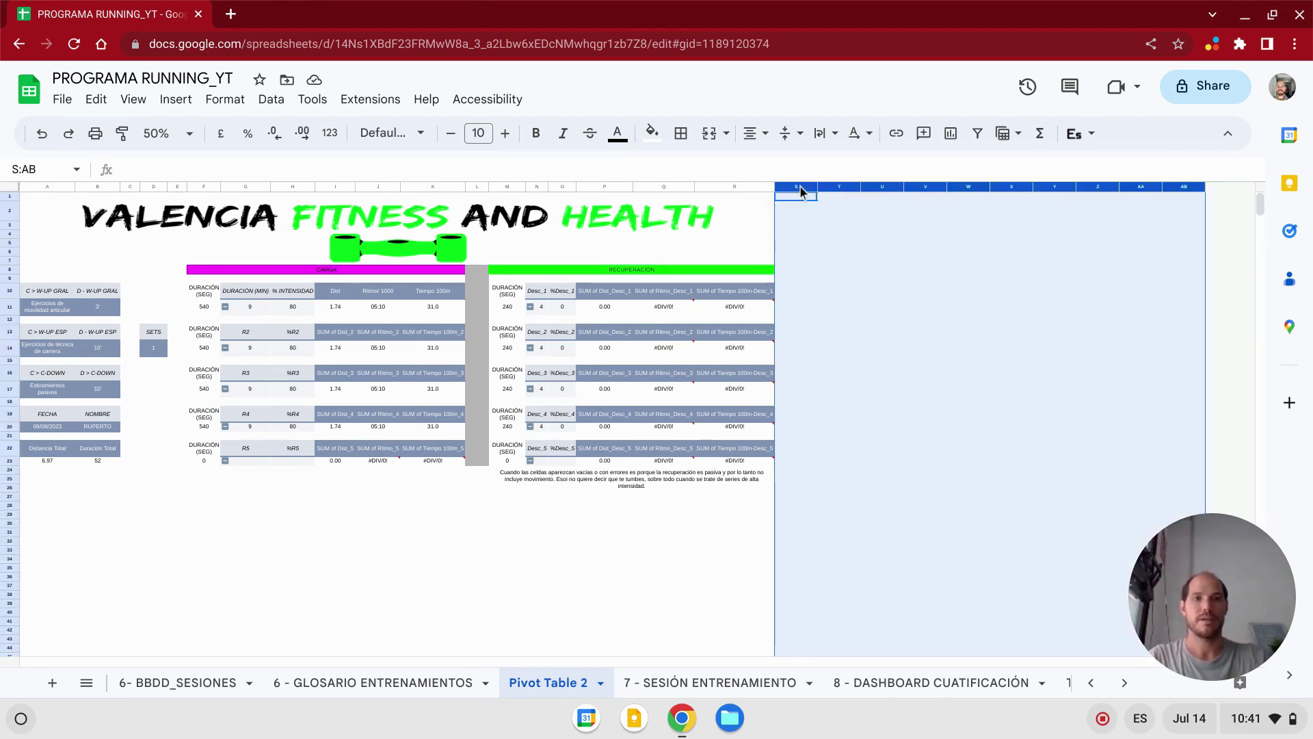
- Delete unused columns S–AB, select rows 29–1000, and preview the sheet as one landscape A4 page
right_click(853, 302)
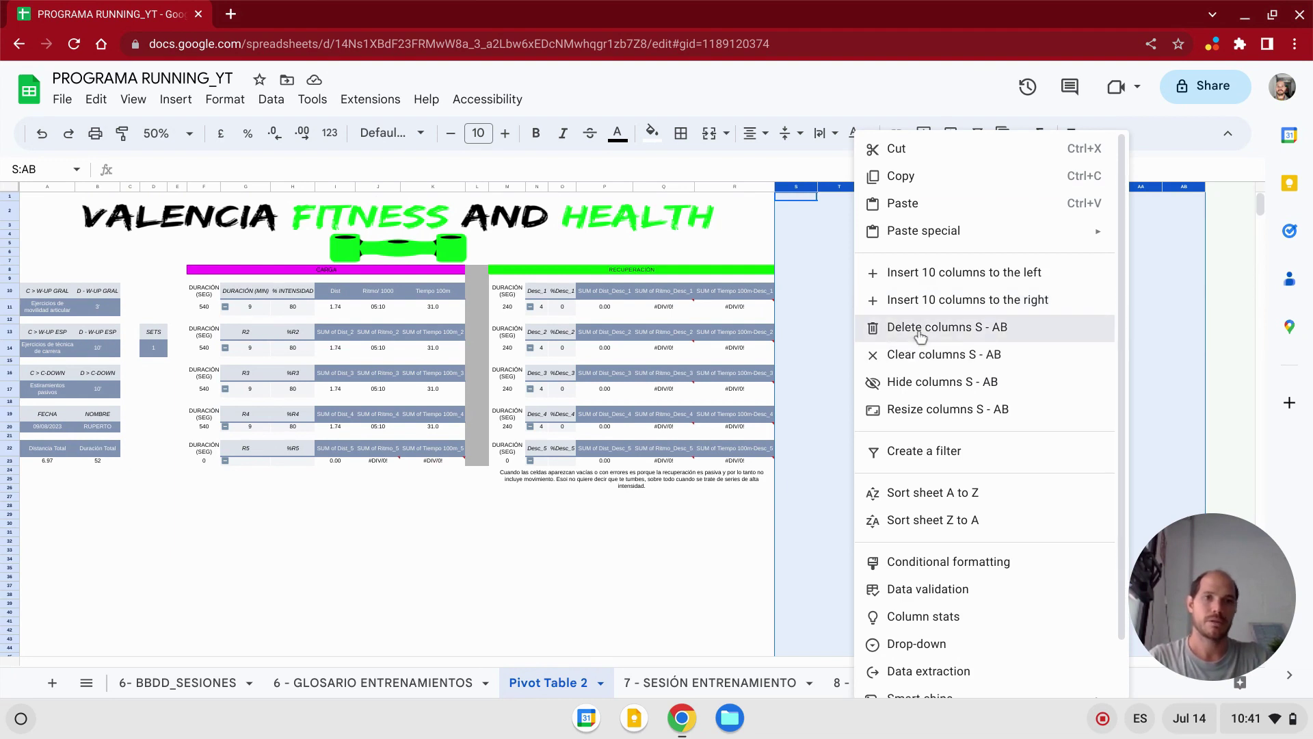
left_click(945, 327)
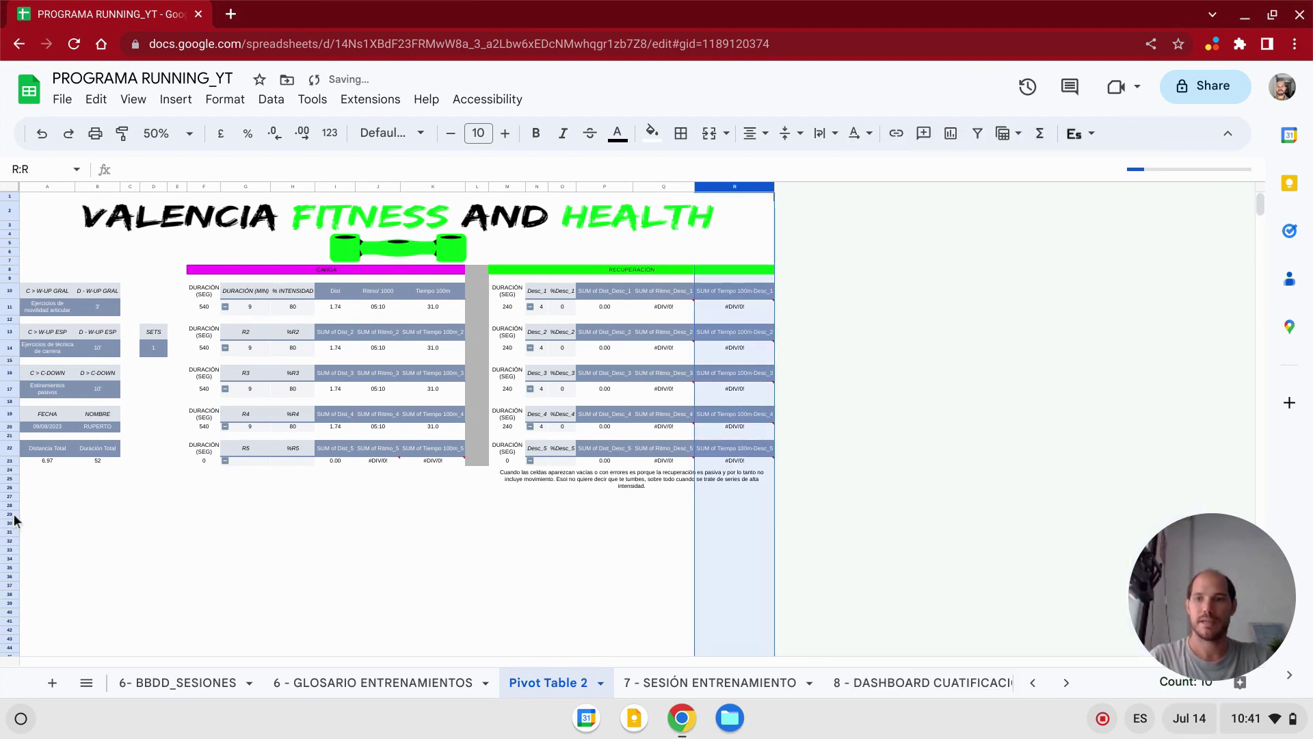
left_click(13, 514)
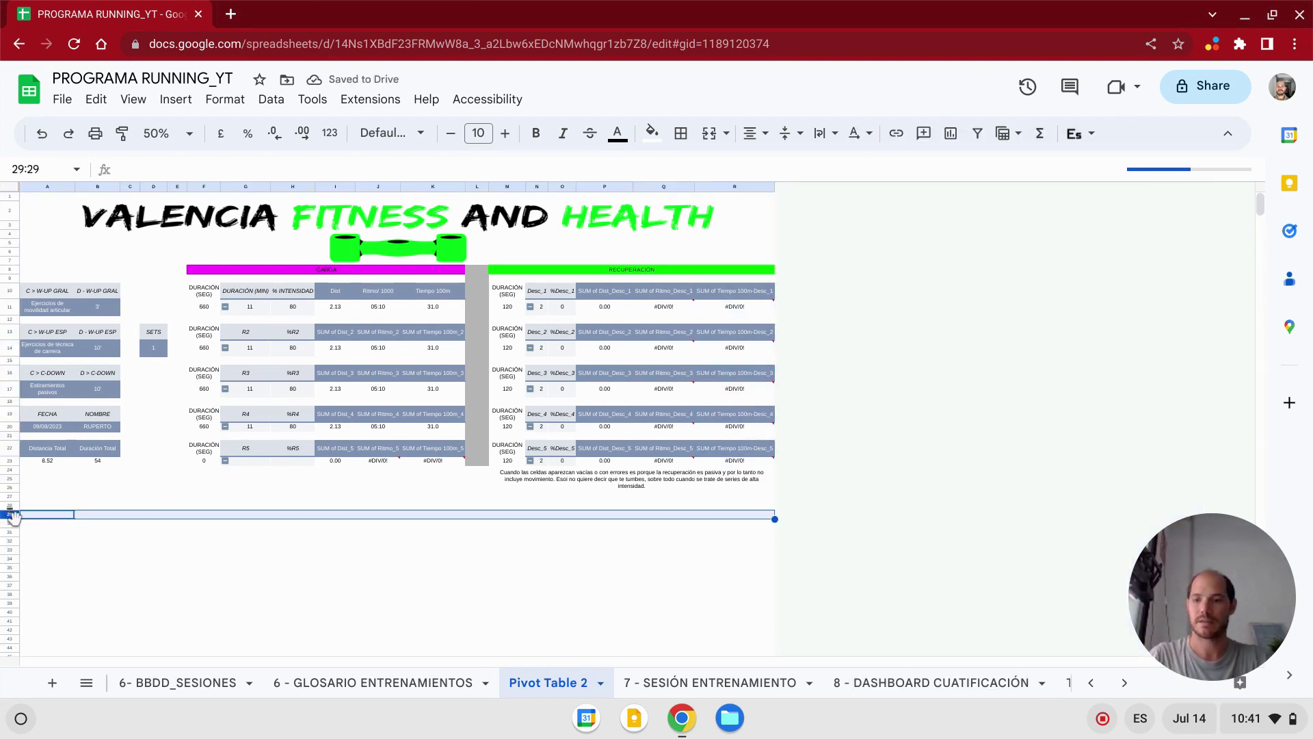
key("ctrl+shift+Down")
right_click(182, 490)
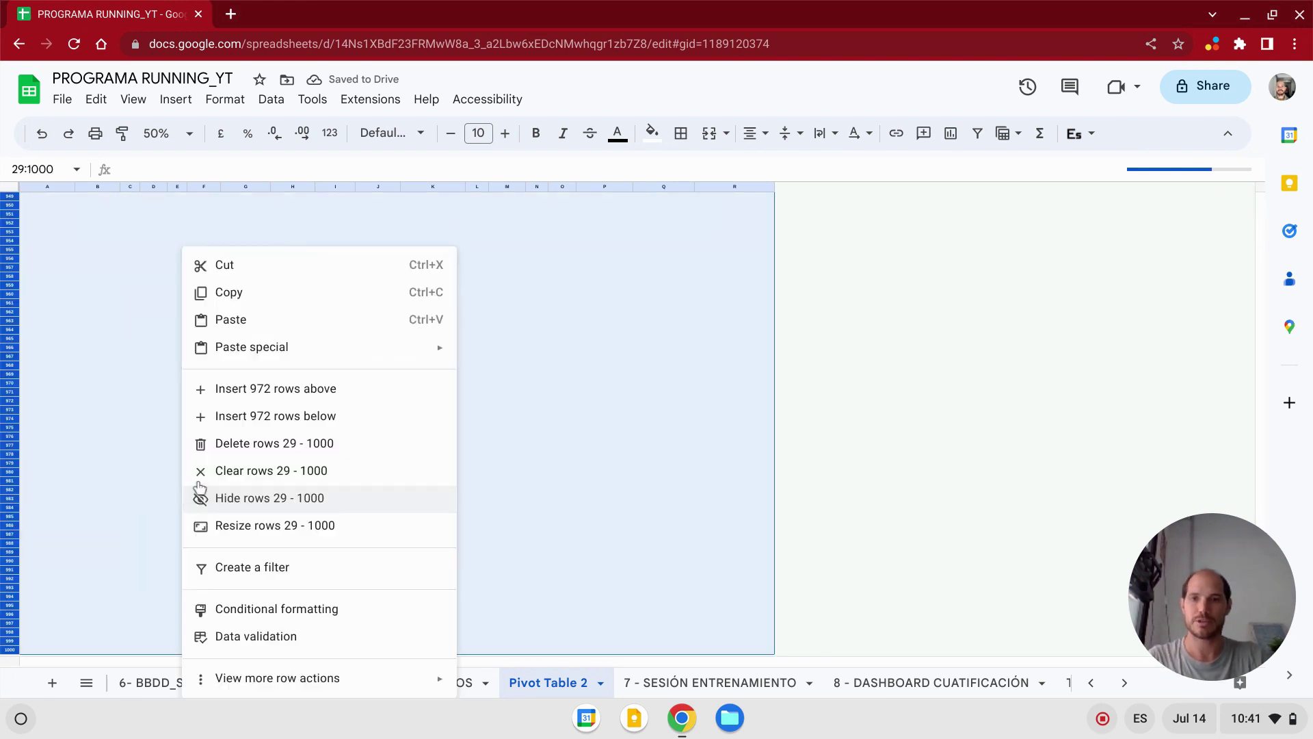
key("ctrl+p")
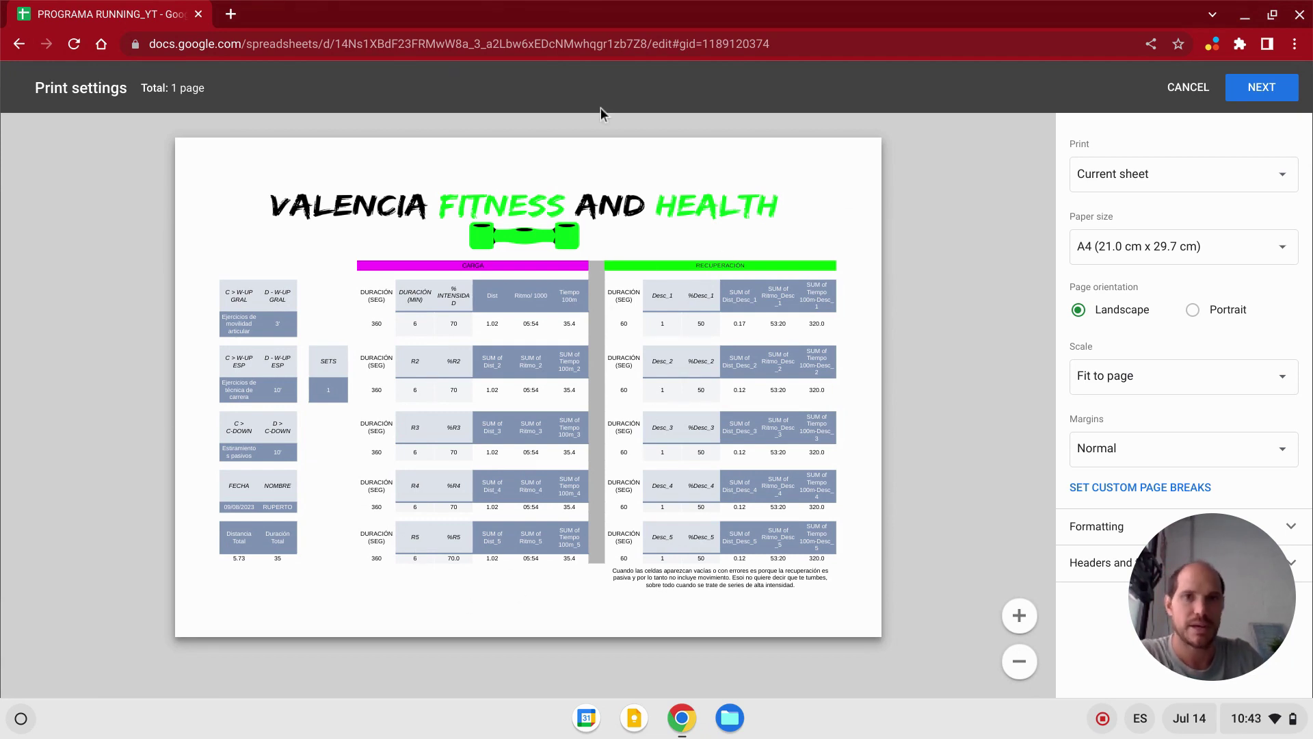
left_click(1174, 93)
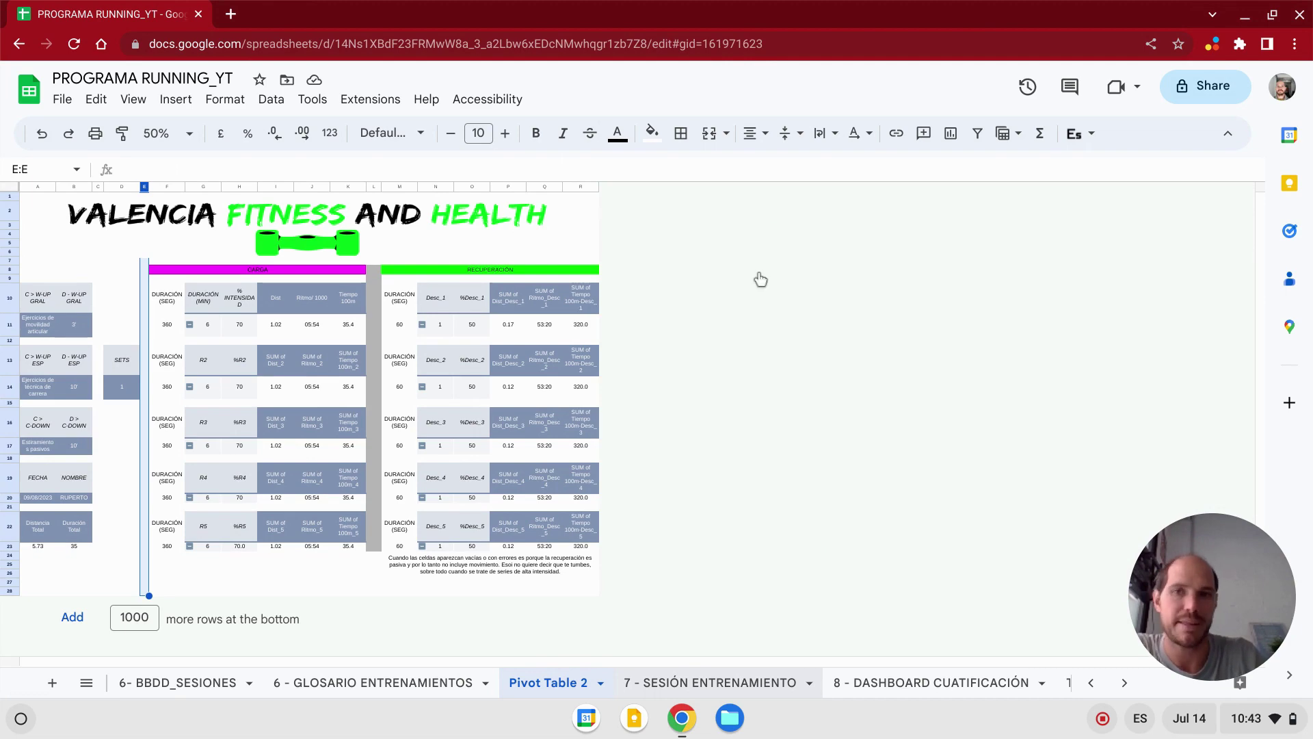
- On 7 - SESIÓN ENTRENAMIENTO, delete the empty rows 32–531
left_click(770, 684)
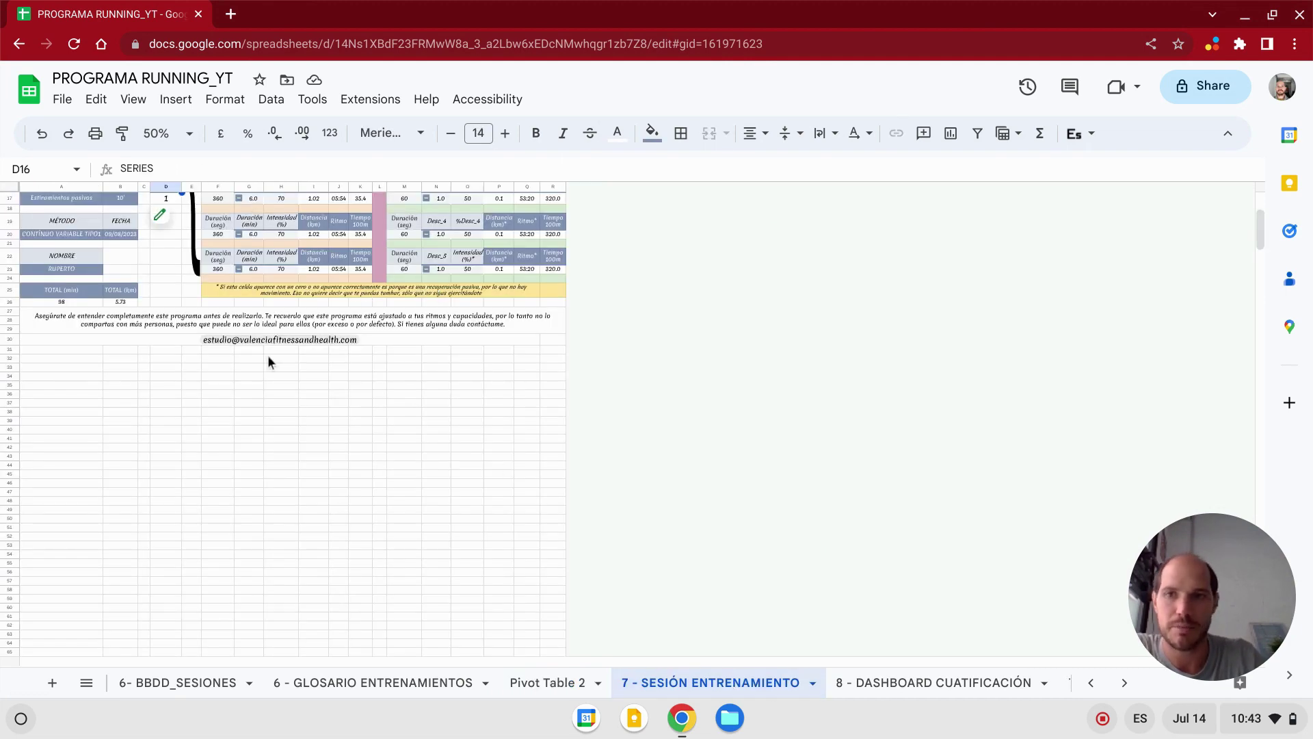
scroll(266, 356, "up", 5)
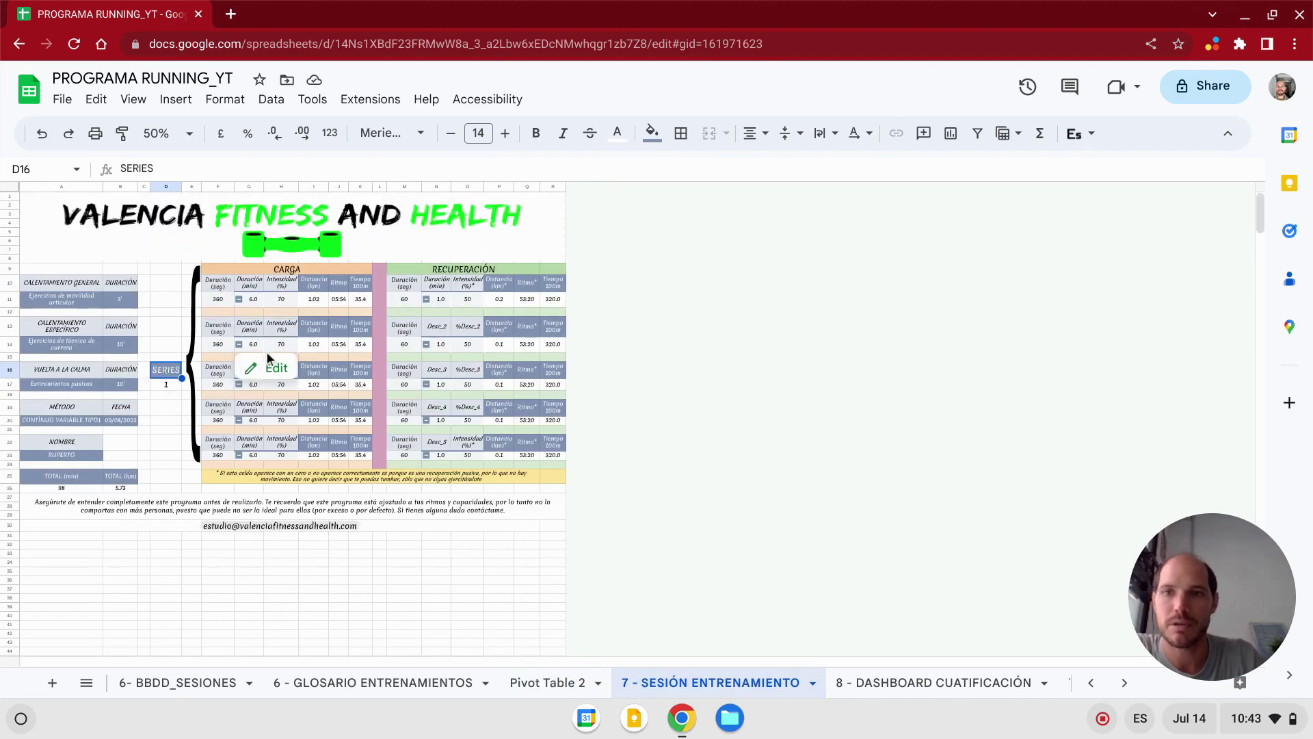
left_click(13, 545)
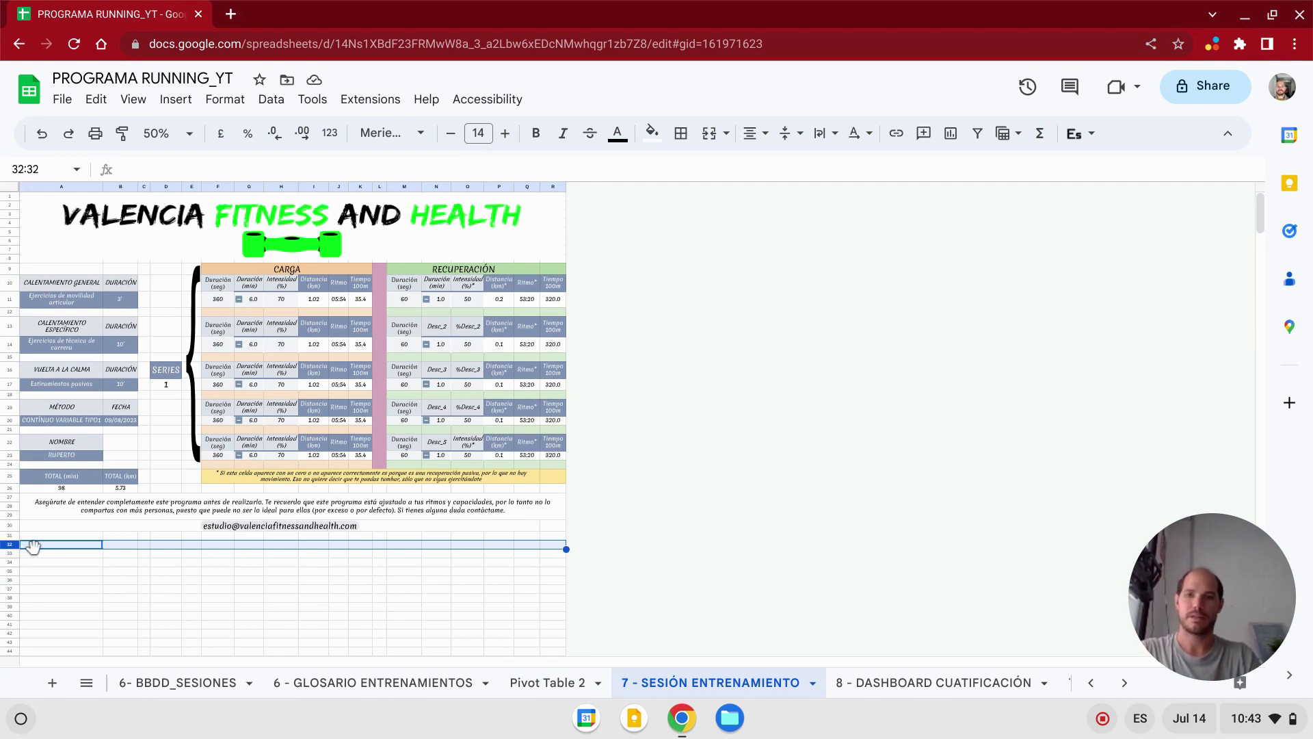
key("ctrl+shift+Down")
right_click(116, 529)
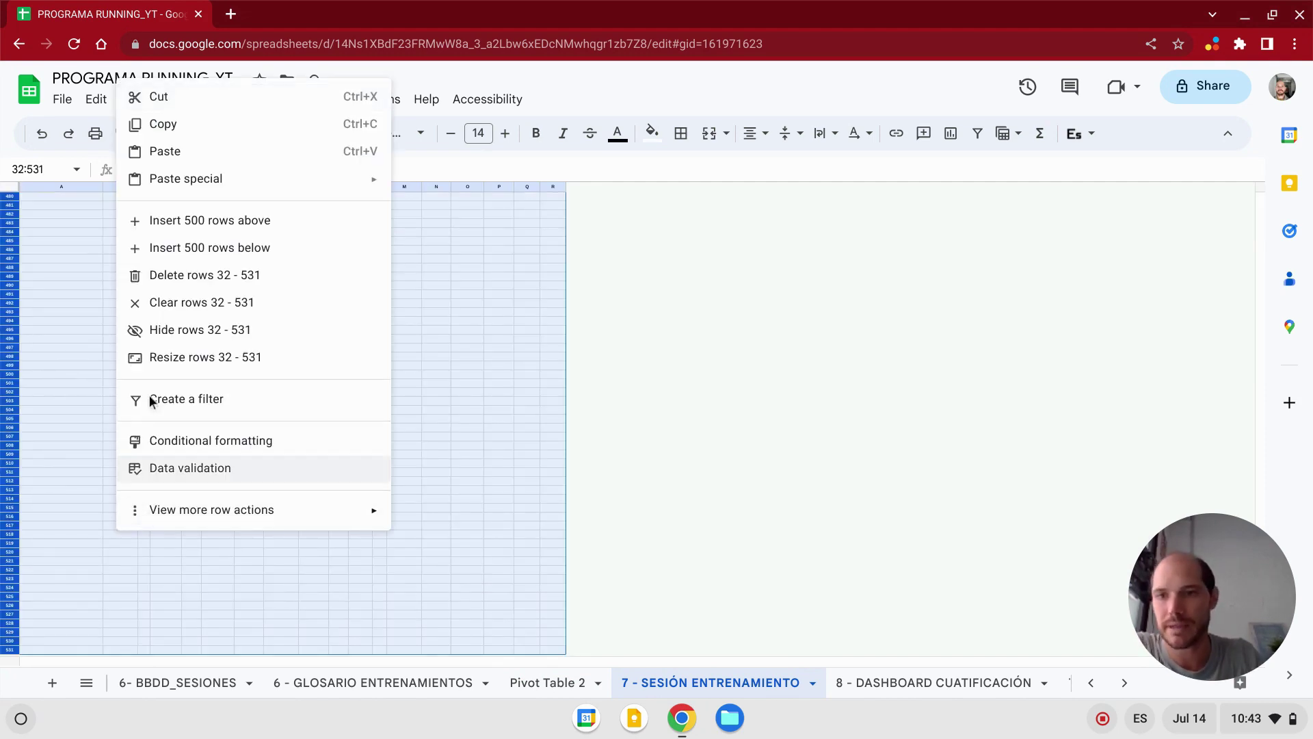
left_click(214, 276)
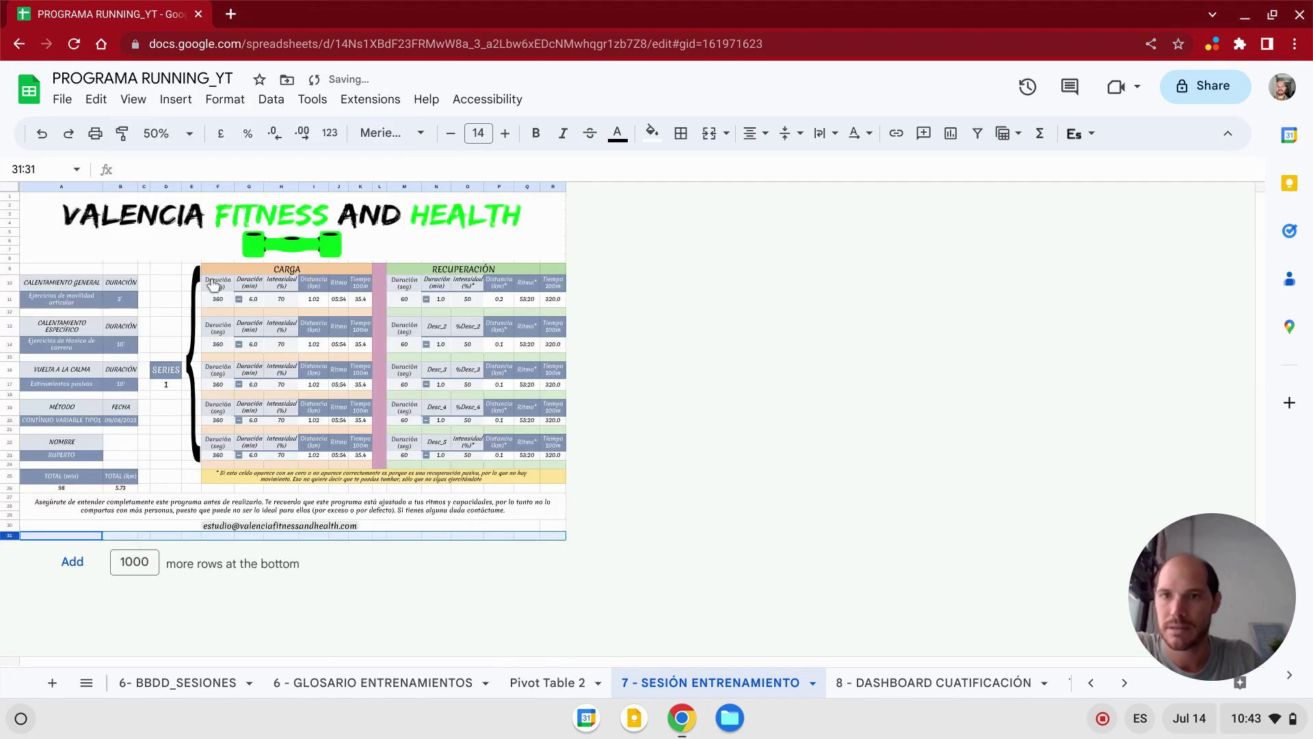
- In print settings, hide gridlines and include notes, then cancel without printing
left_click(95, 134)
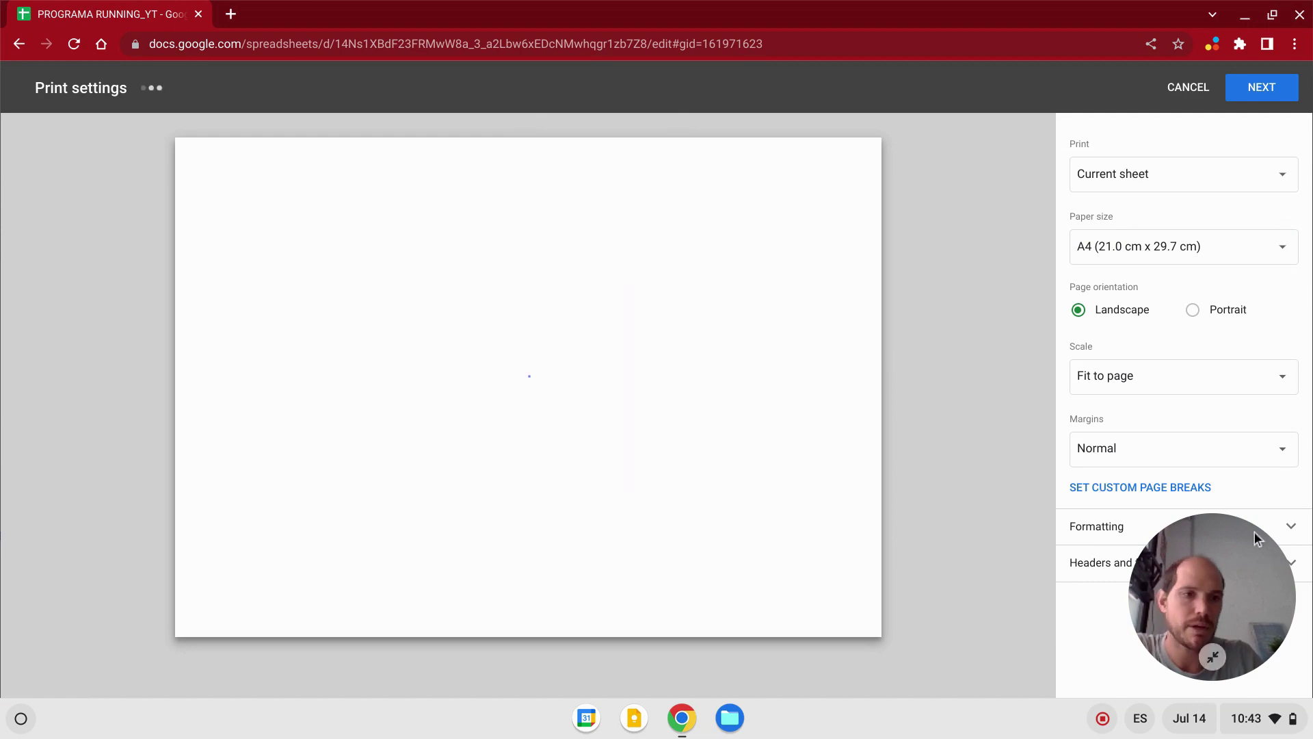
left_click(1114, 532)
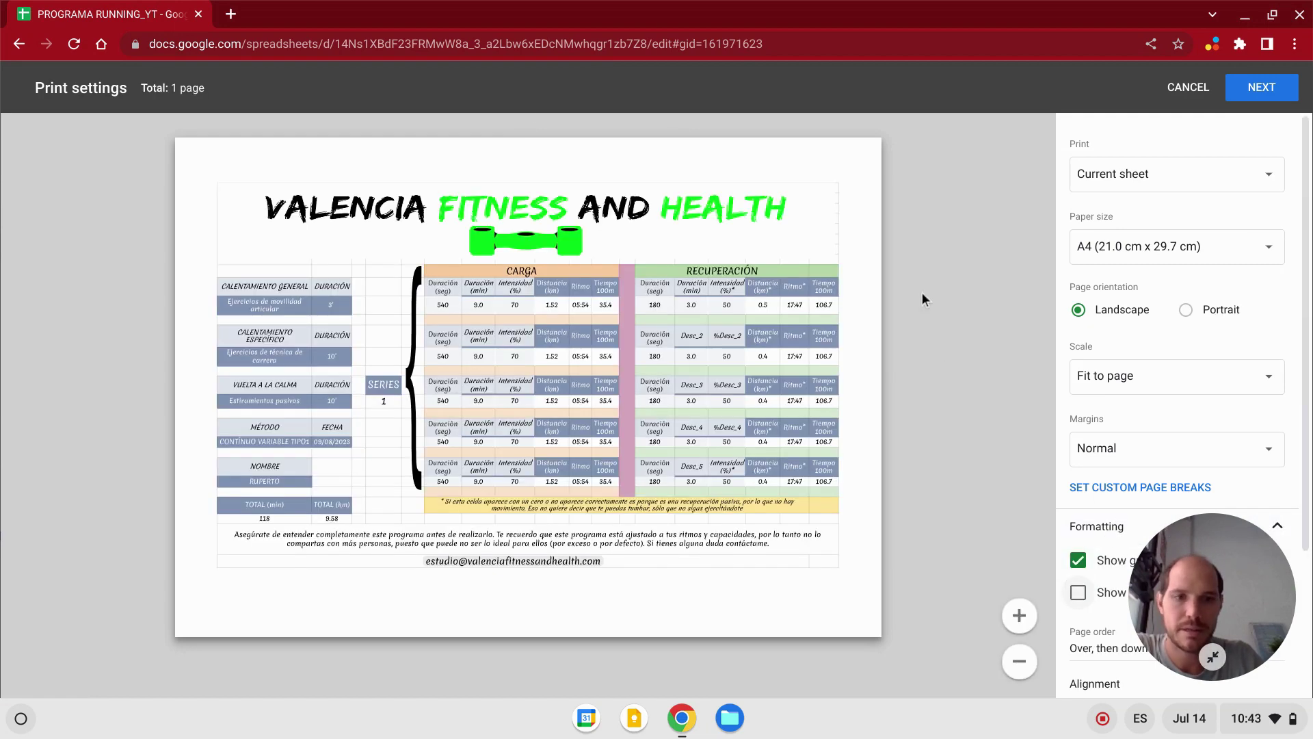
left_click(1078, 560)
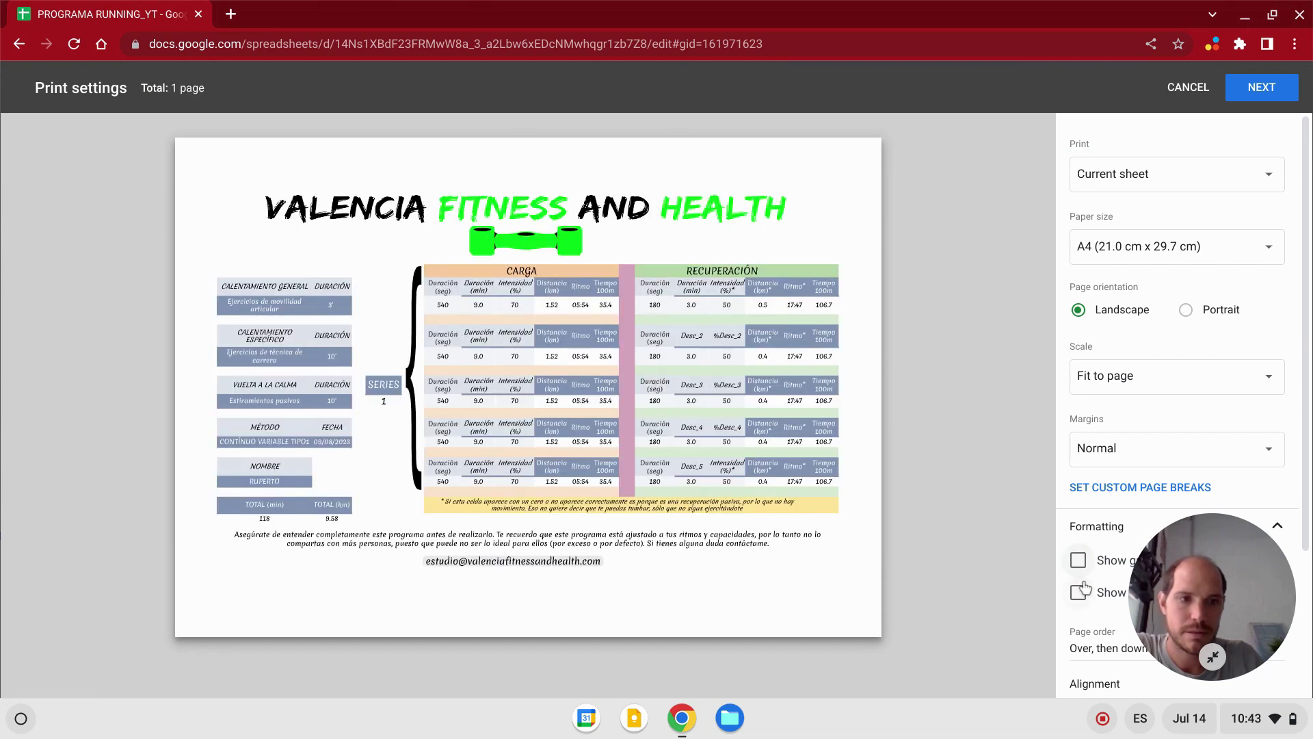
left_click(1079, 592)
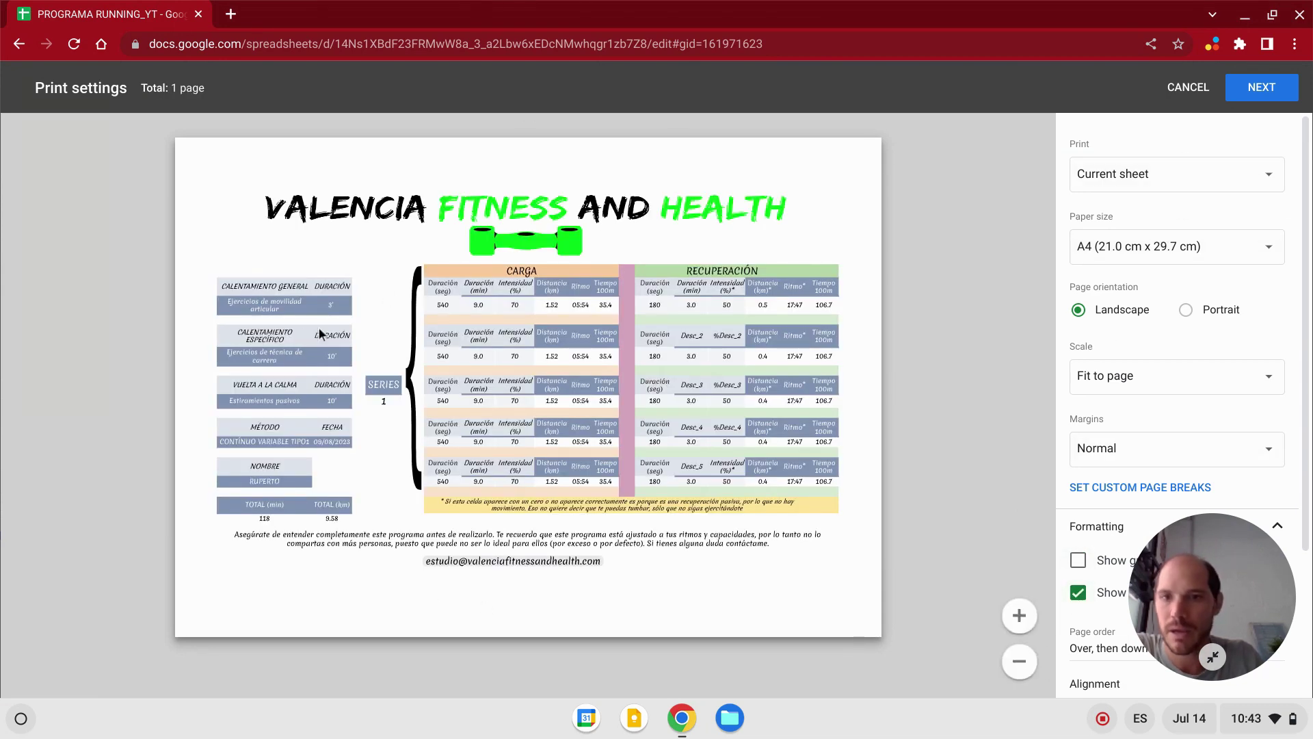
left_click(1189, 87)
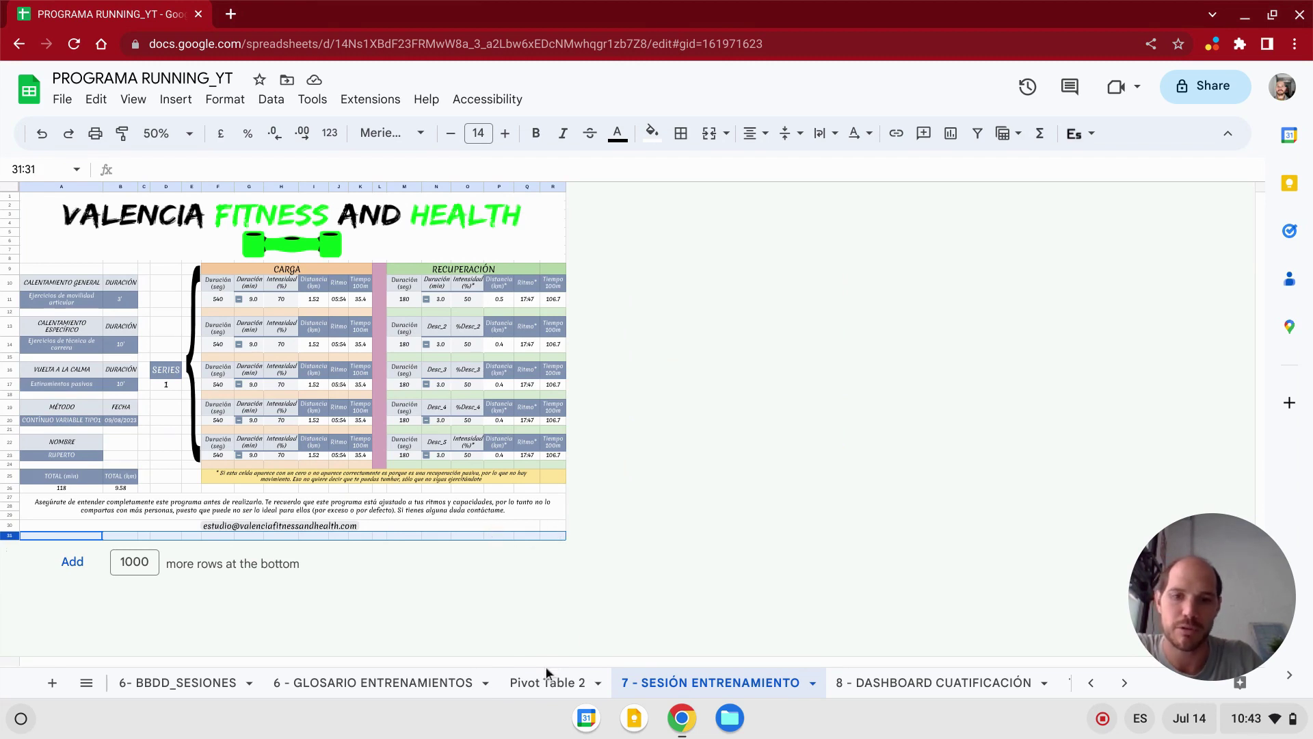
- Delete the Pivot Table 2 sheet
left_click(565, 673)
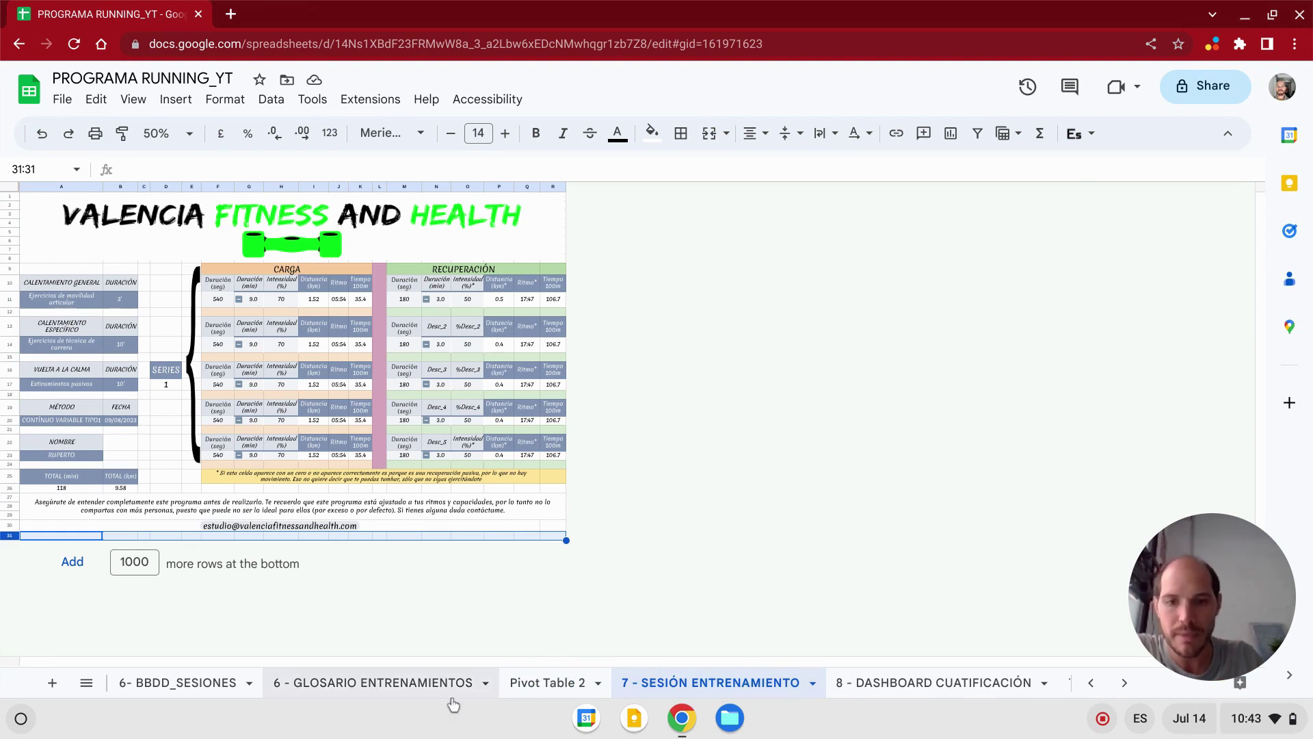
left_click(562, 682)
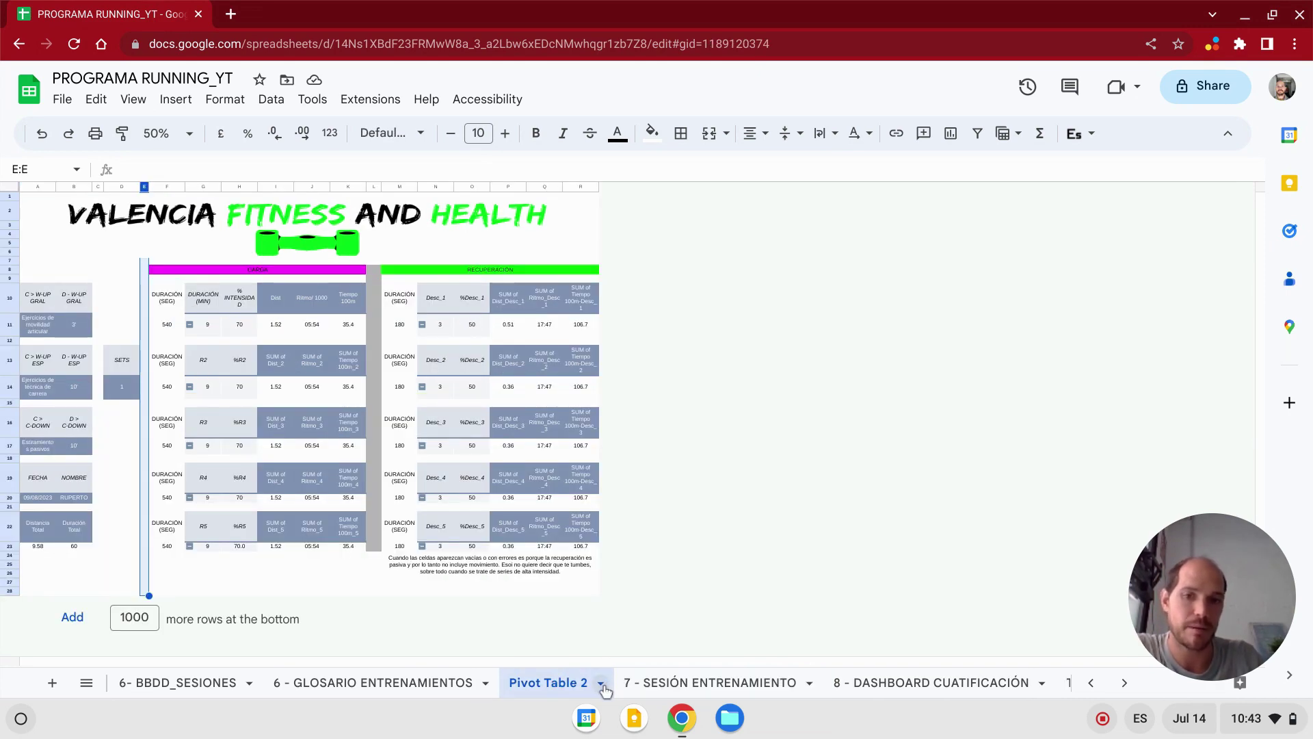
left_click(602, 684)
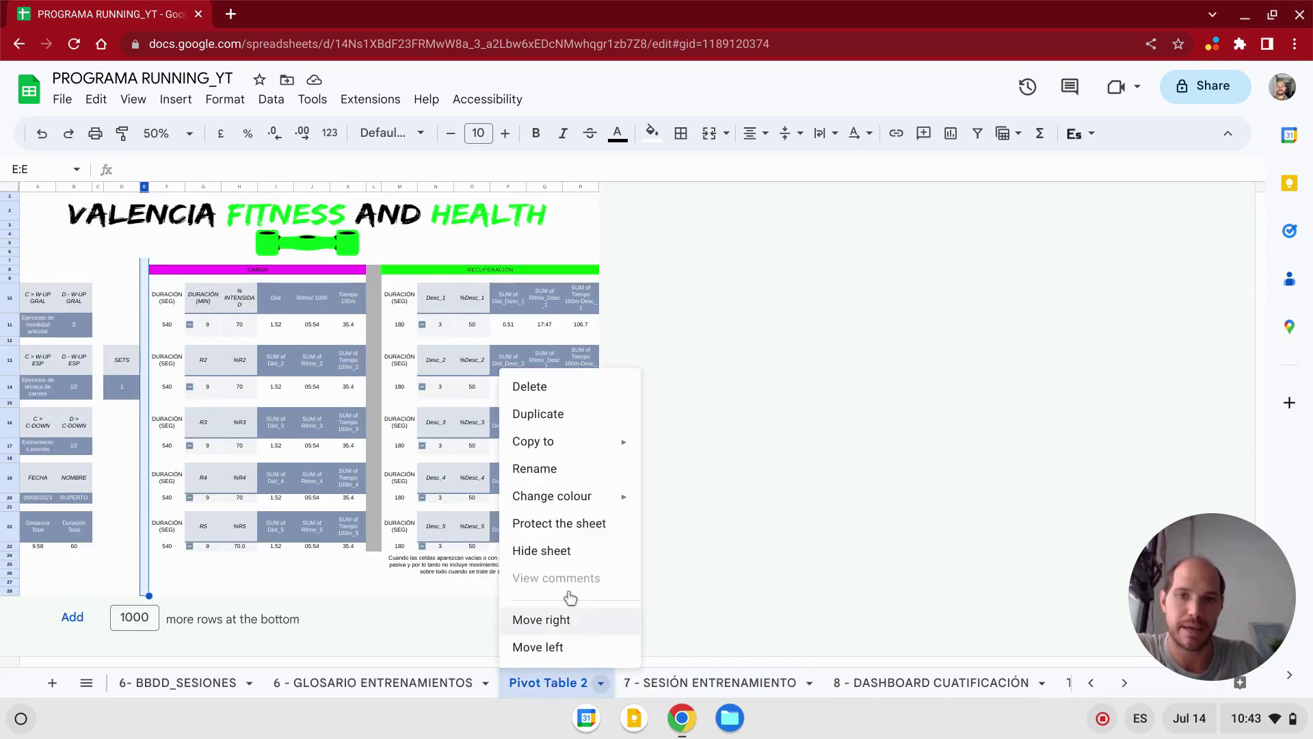
left_click(580, 390)
left_click(844, 420)
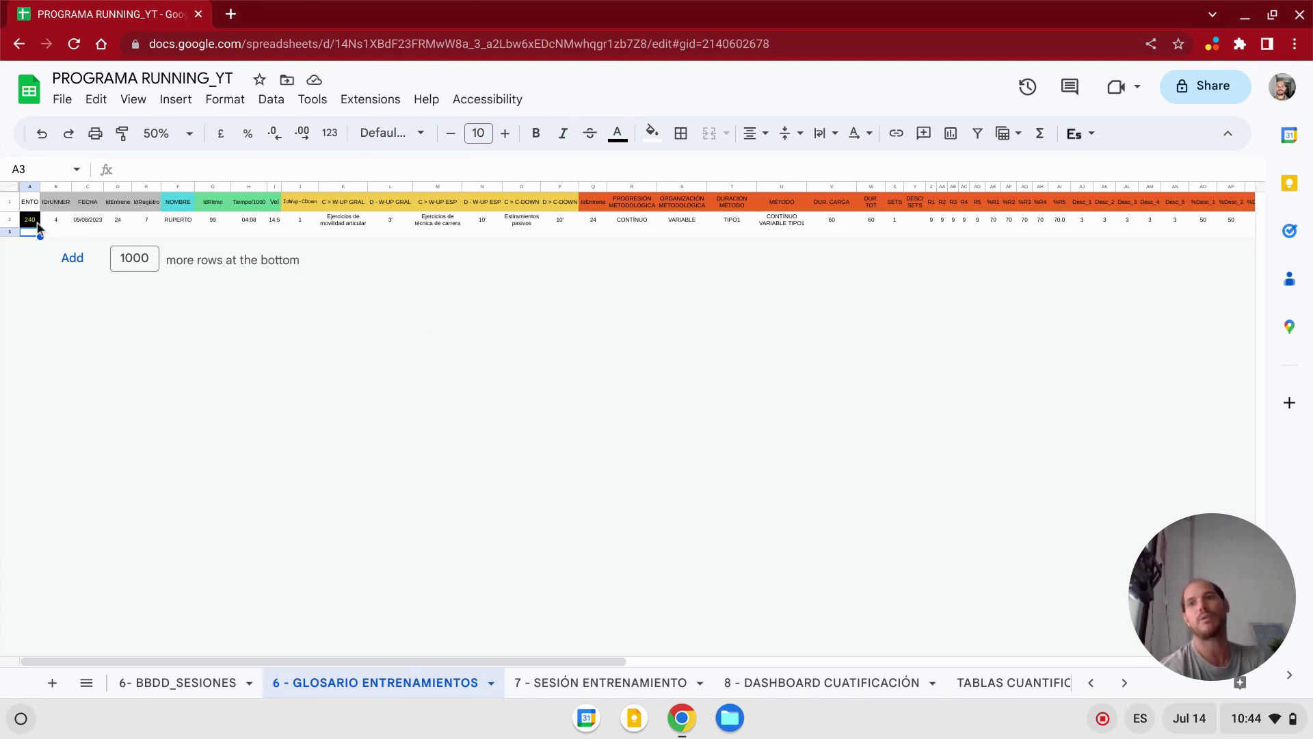
- Switch to the CUANTIFICACIÓN_1 sheet from the tab bar
left_click(37, 221)
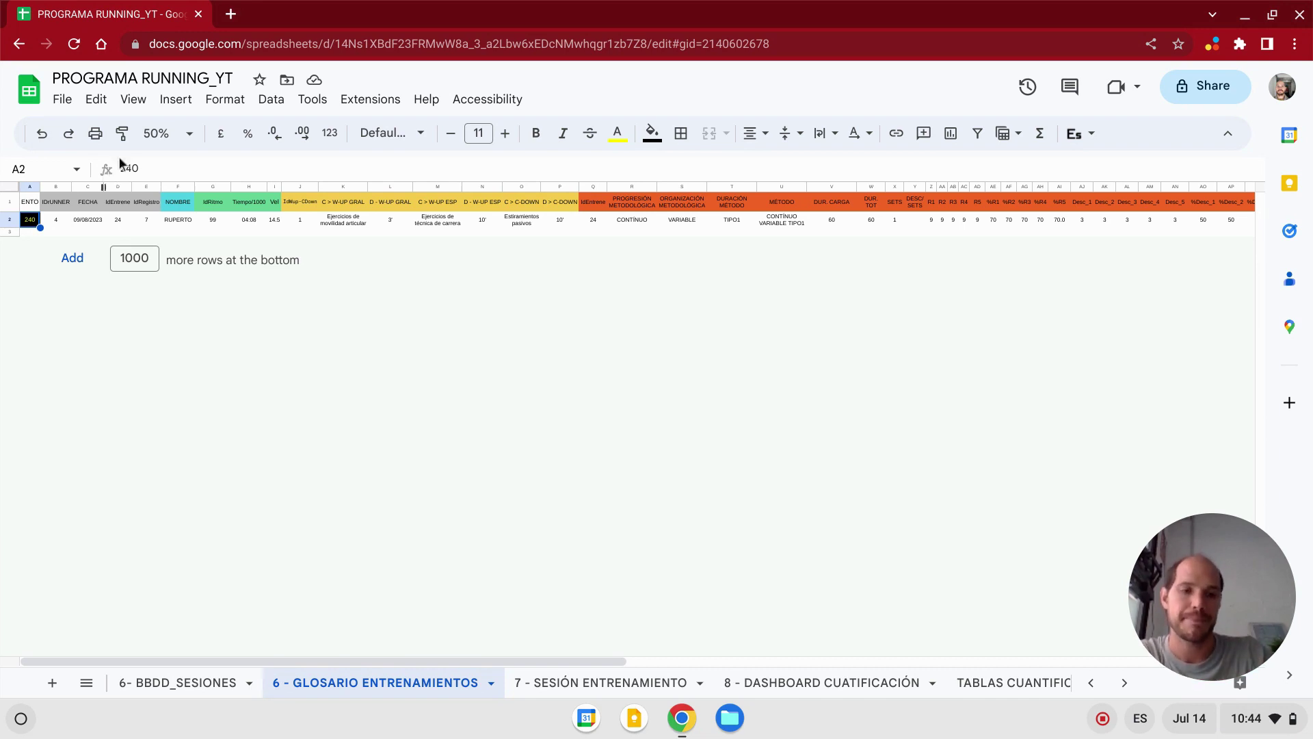
left_click(1124, 682)
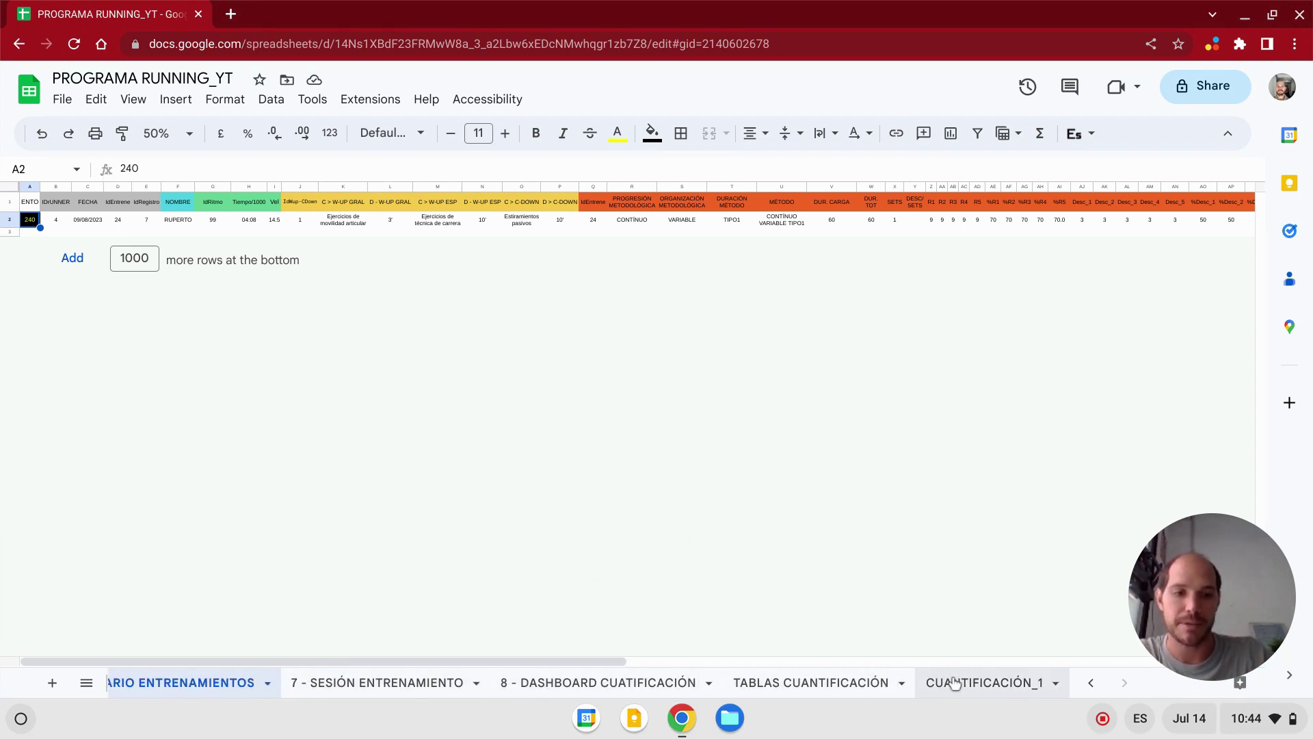
left_click(981, 682)
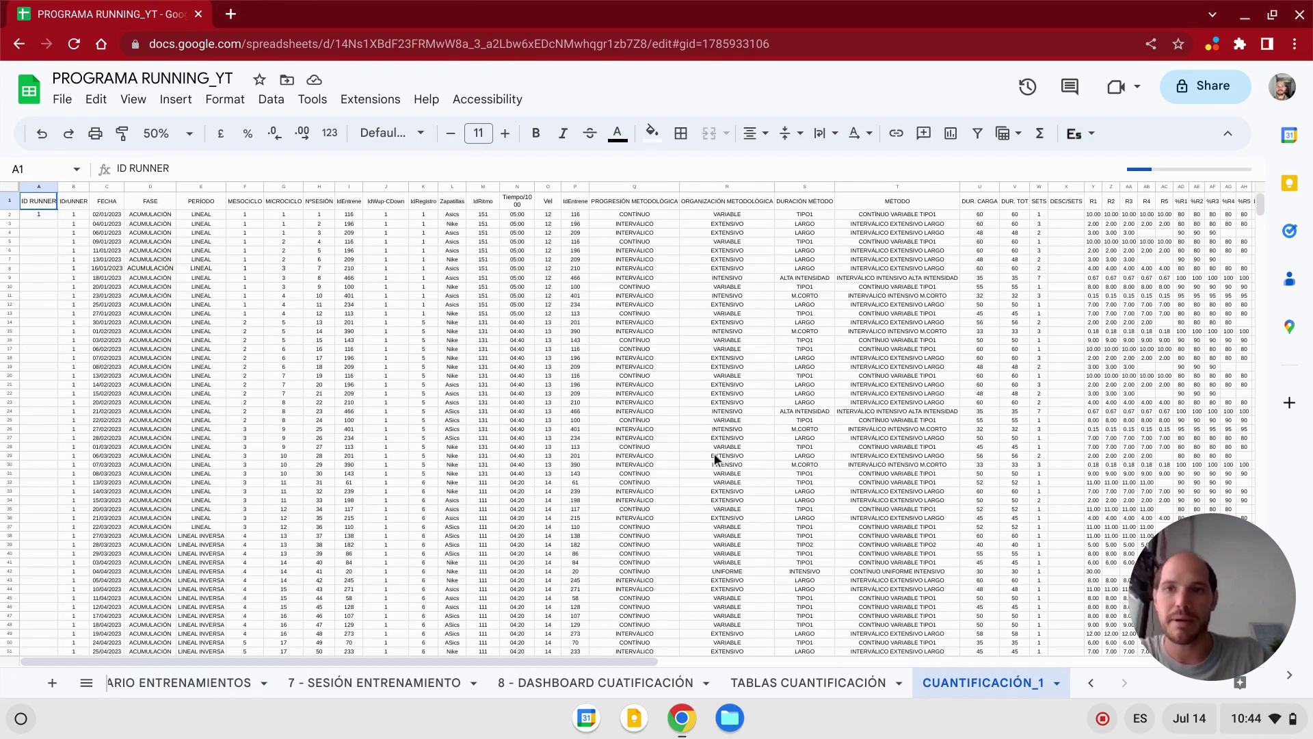
left_click(39, 212)
left_click(47, 198)
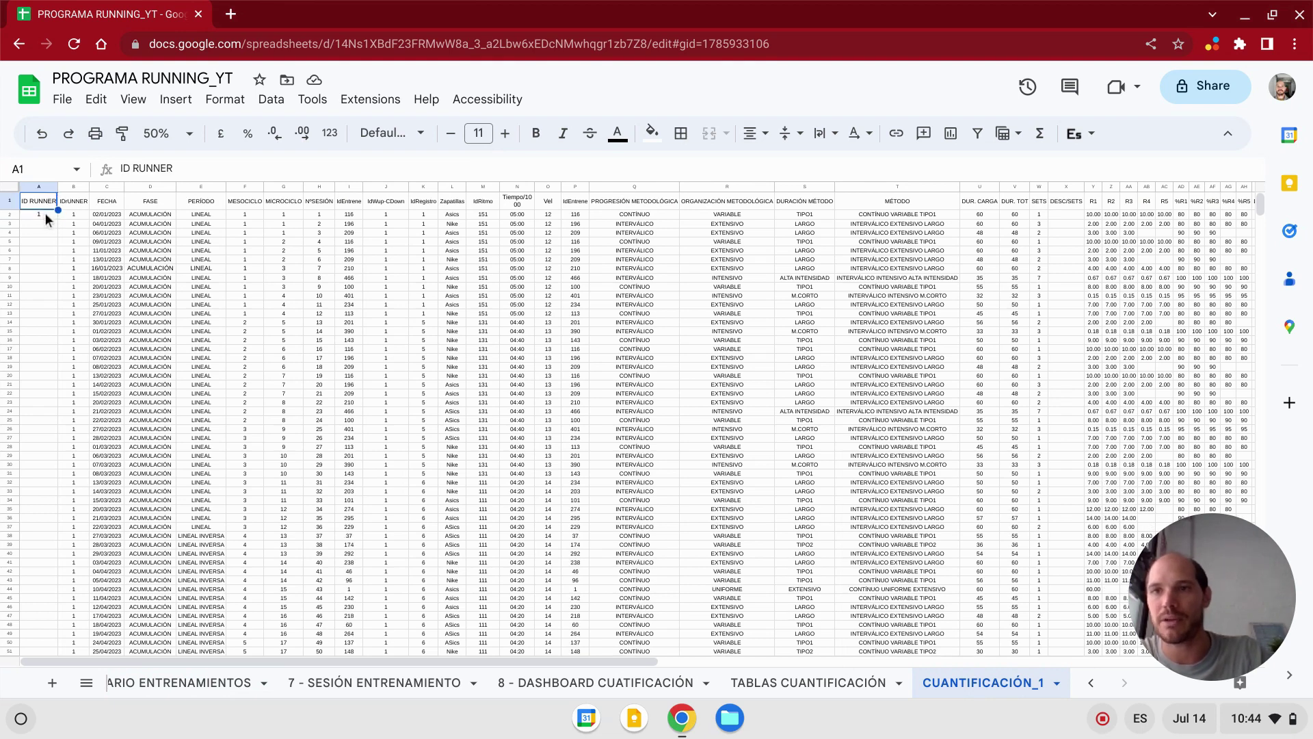
left_click(191, 140)
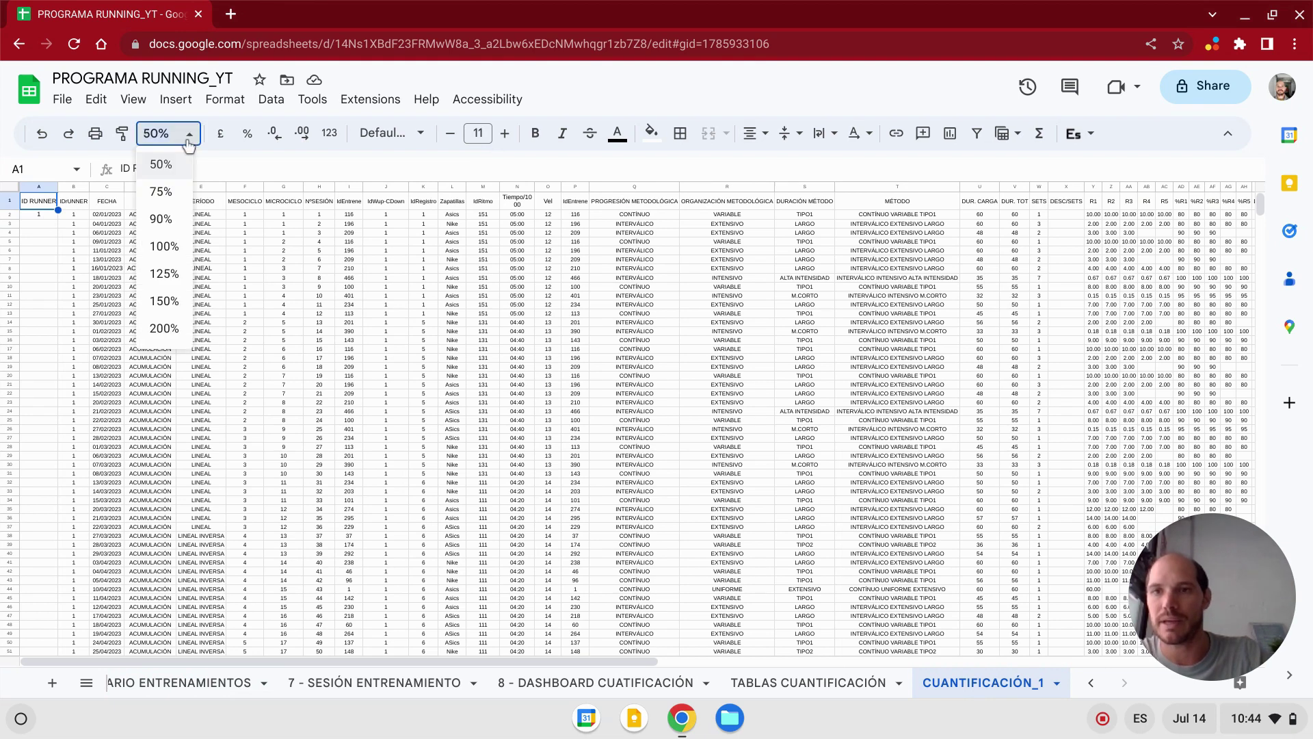
left_click(176, 250)
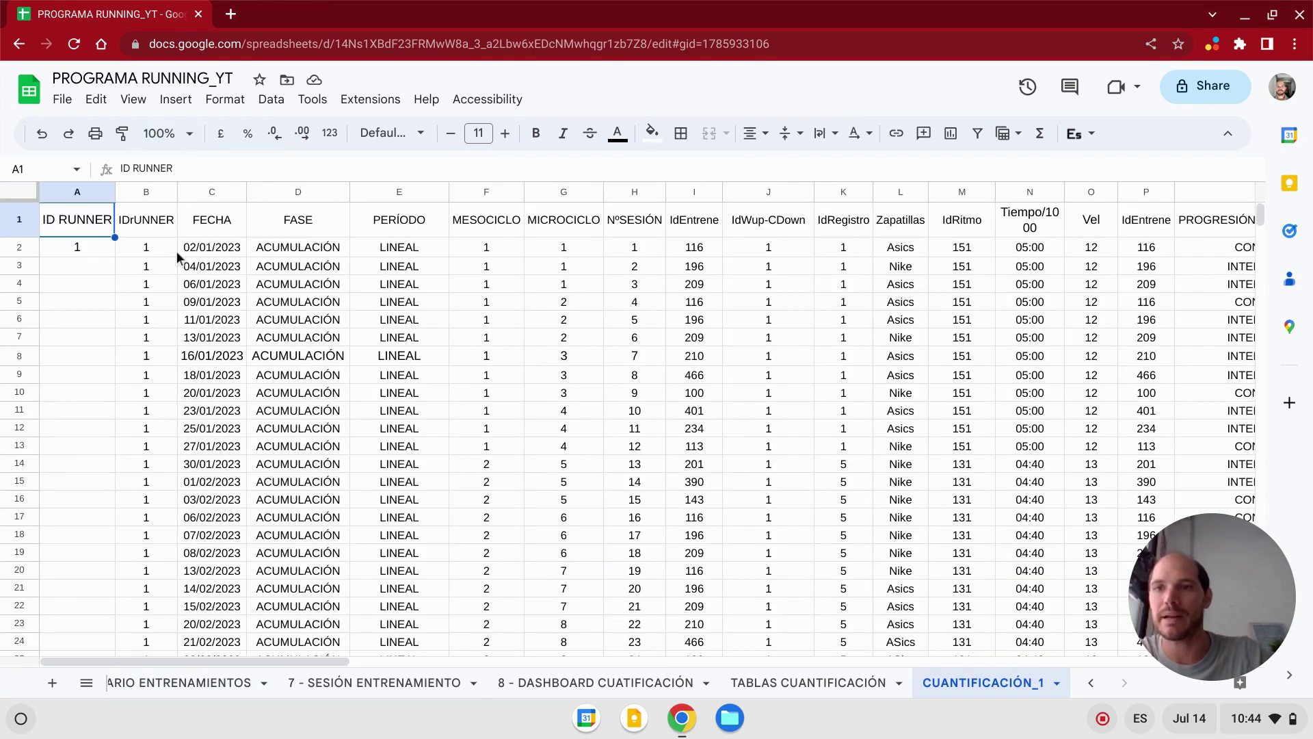
left_click(88, 245)
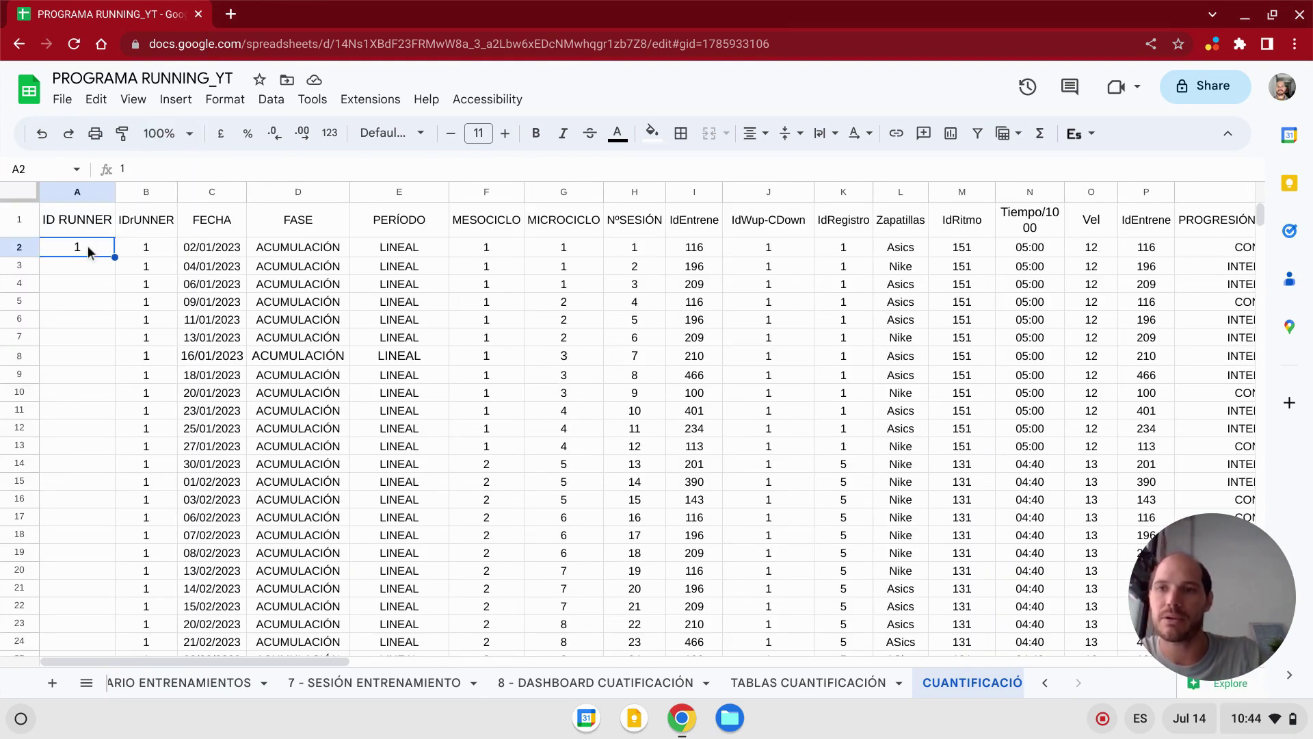
type("4")
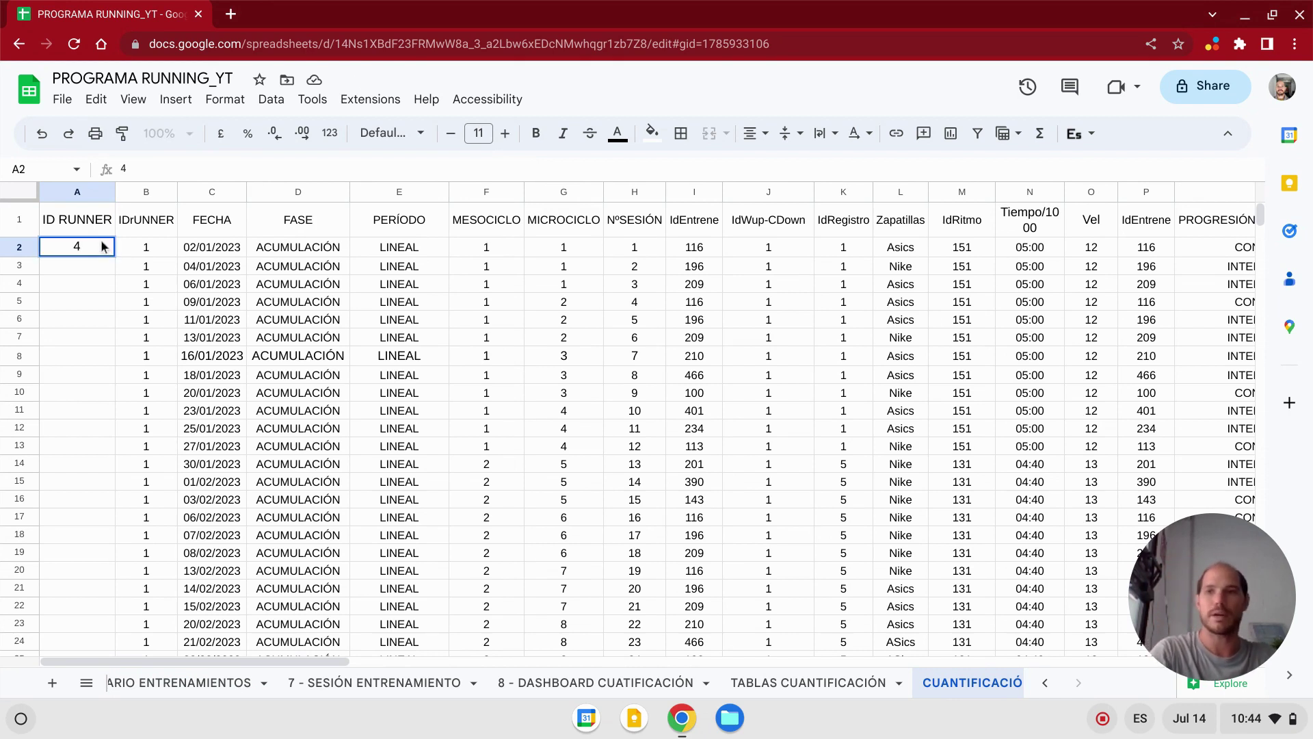
key("Return")
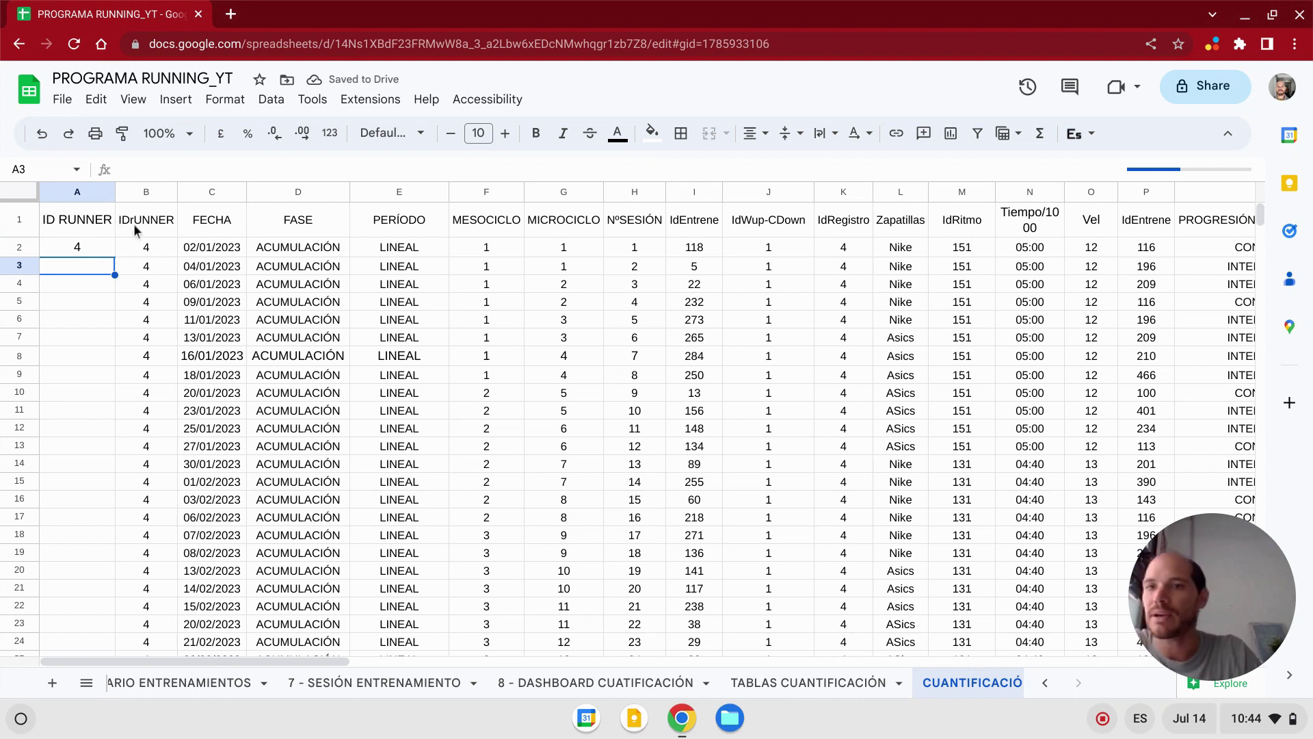
left_click(136, 229)
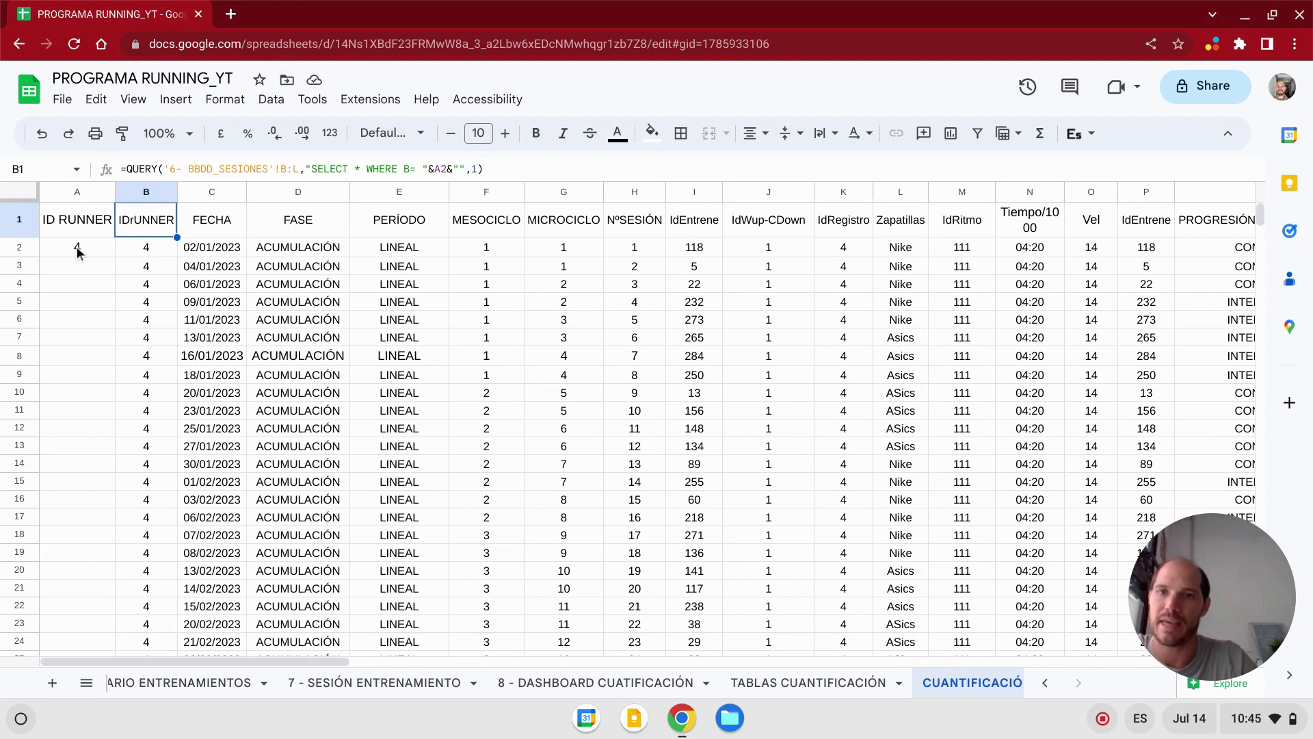
left_click(474, 170)
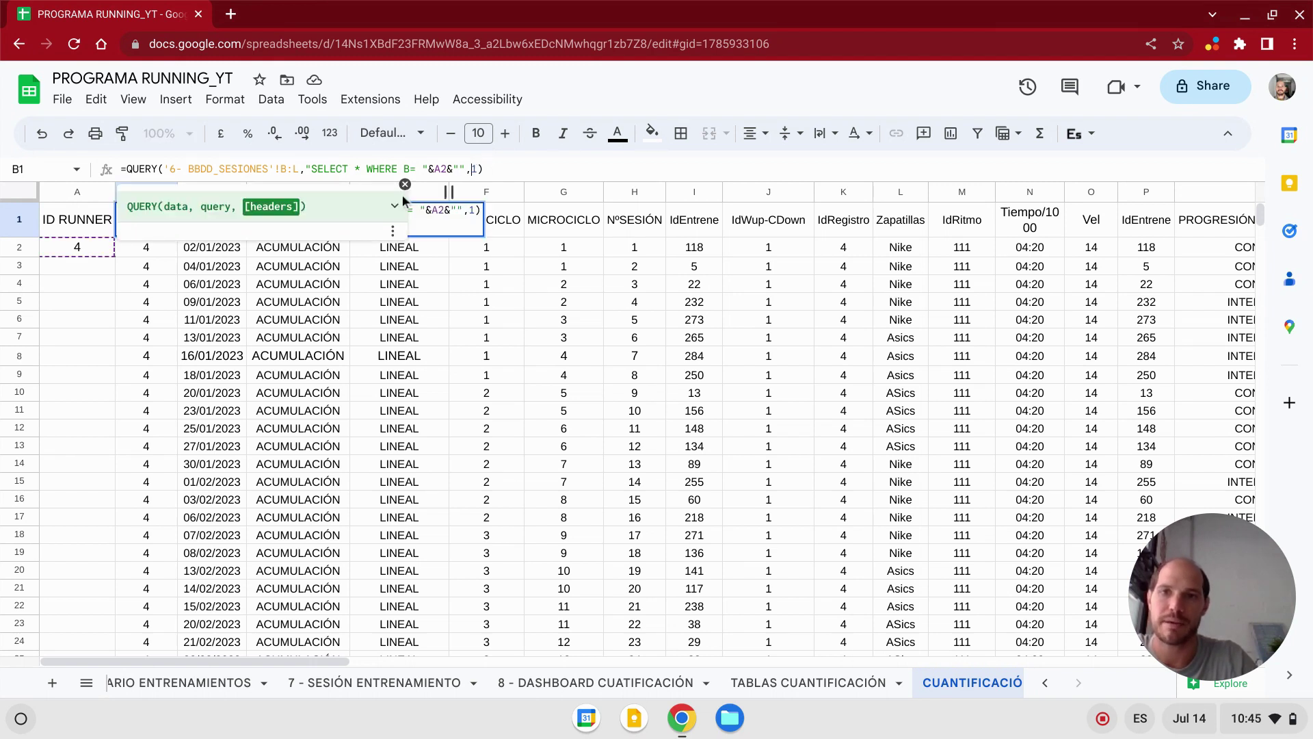
left_click(830, 226)
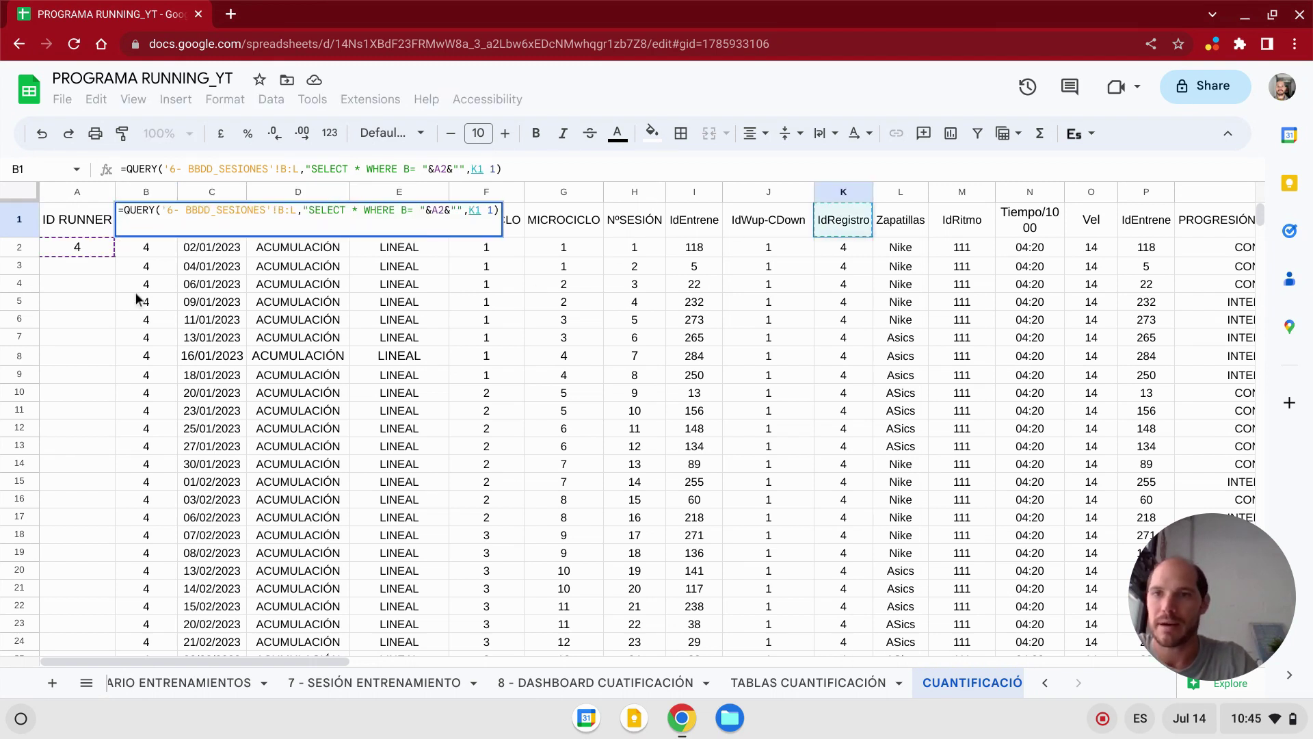
left_click(132, 292)
key("Return")
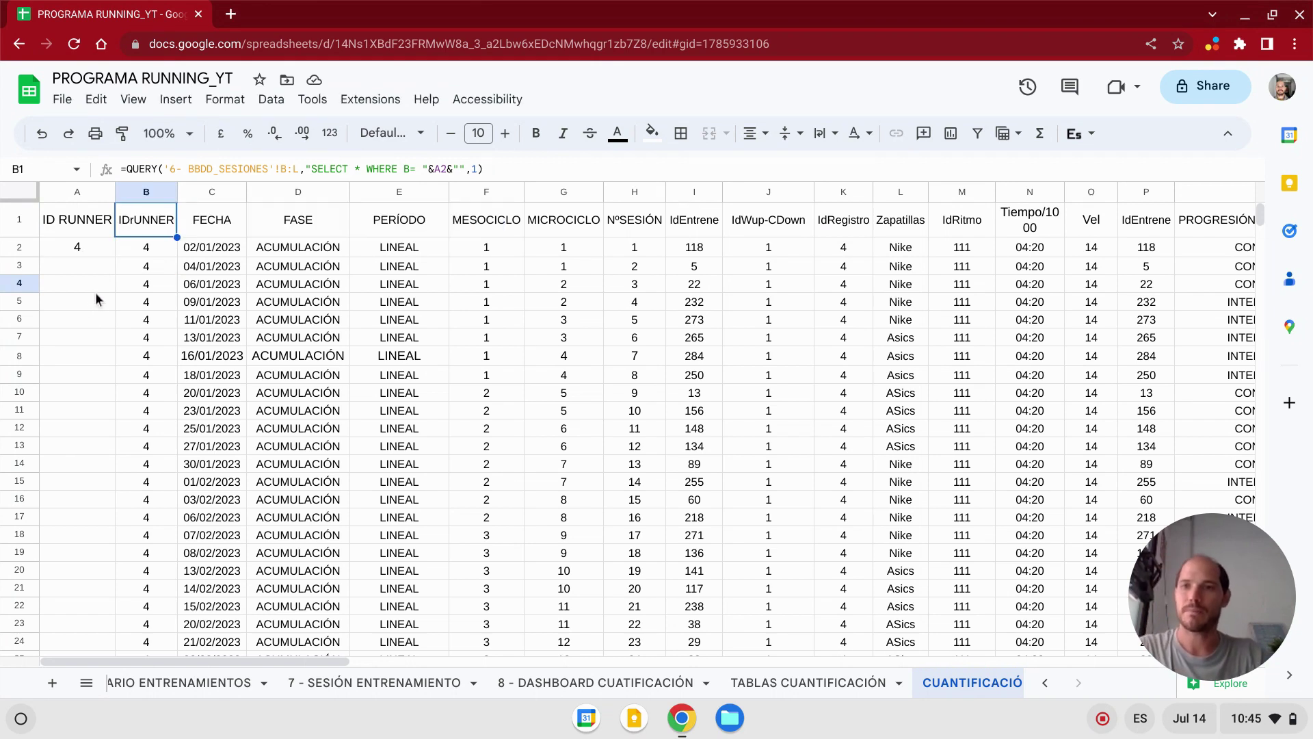
left_click(216, 226)
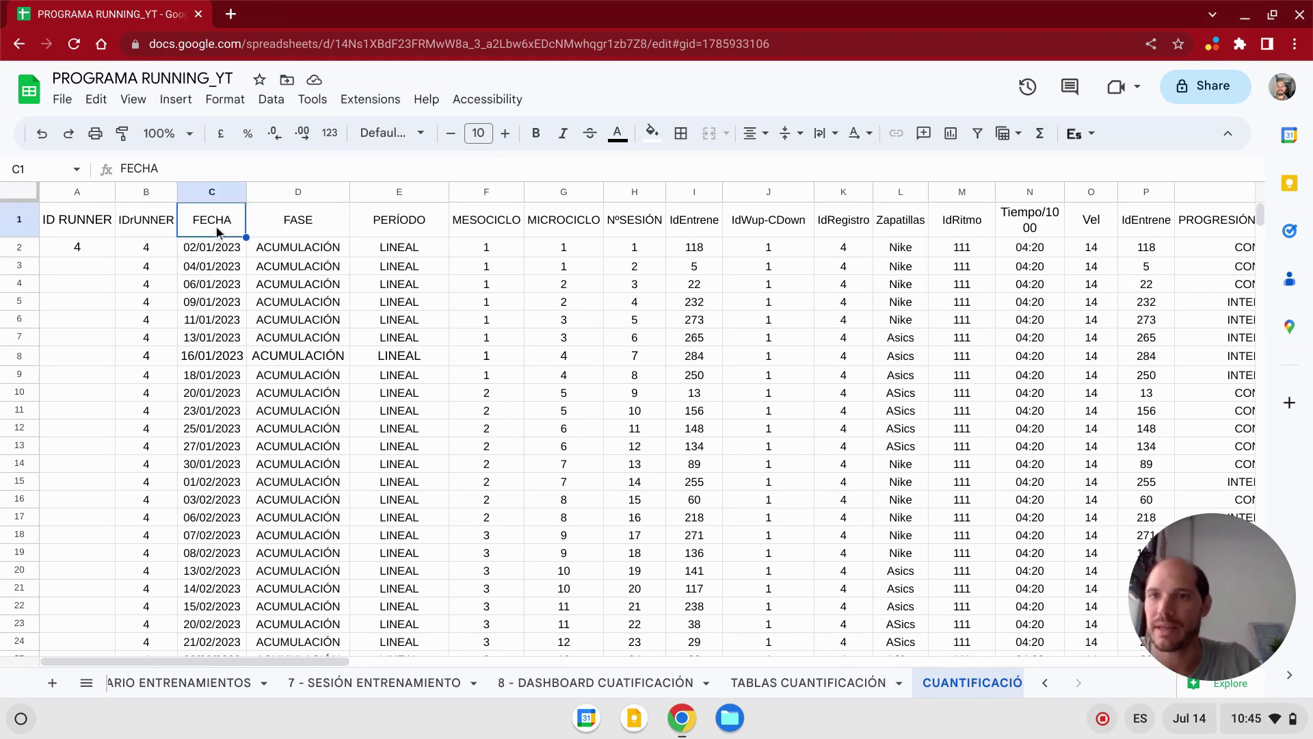
left_click(286, 232)
left_click(413, 235)
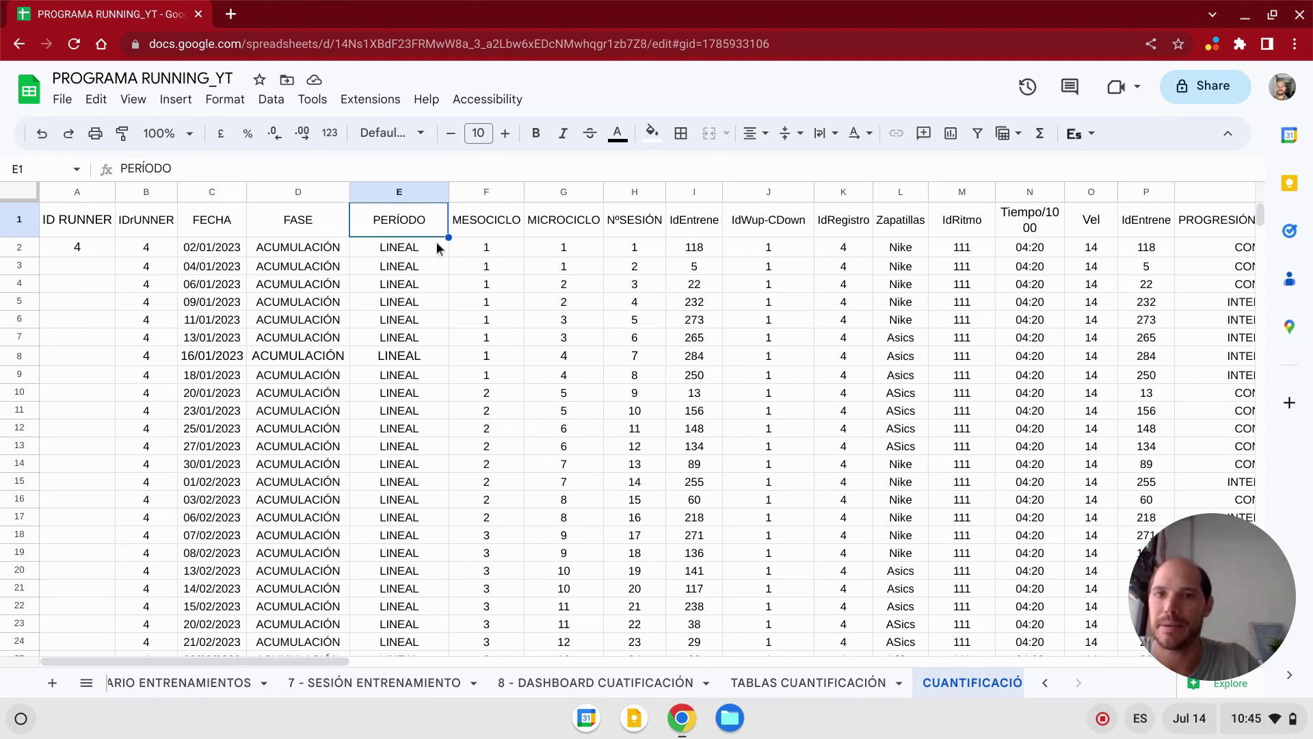
left_click(438, 248)
left_click(318, 249)
left_click(211, 253)
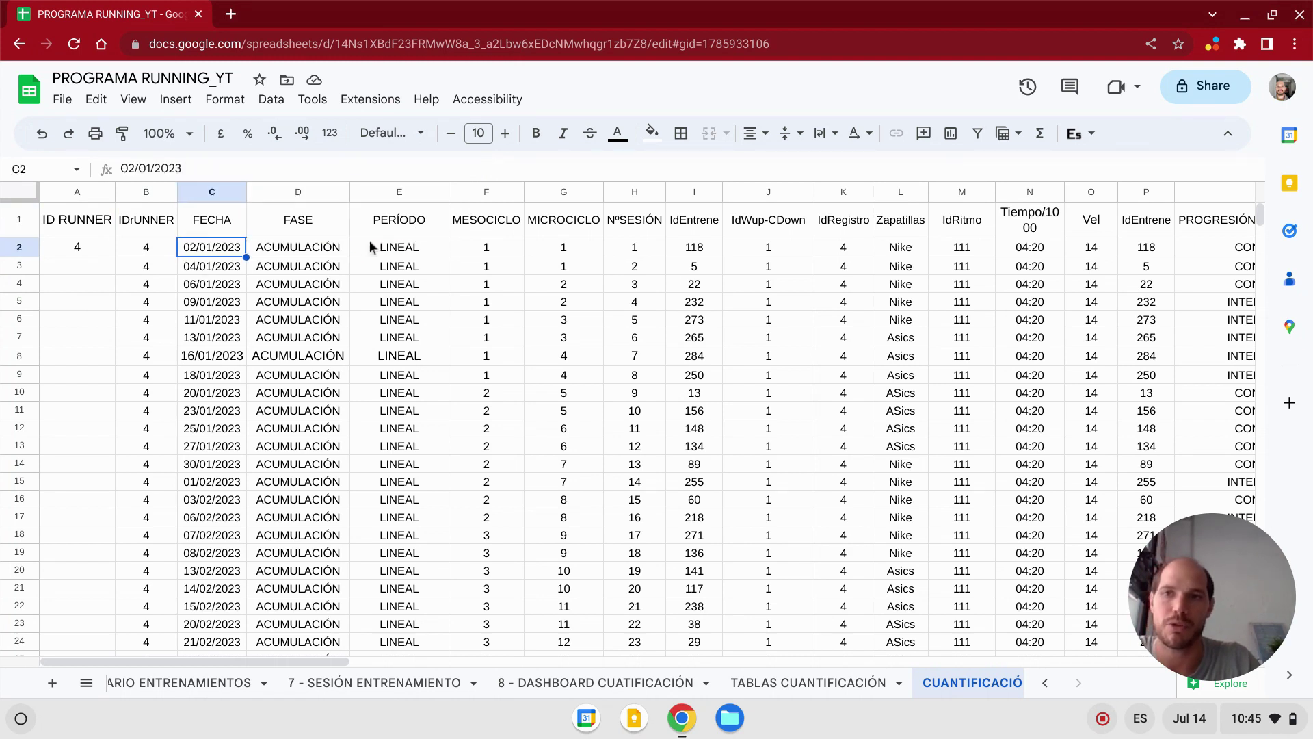
left_click(462, 233)
left_click(483, 251)
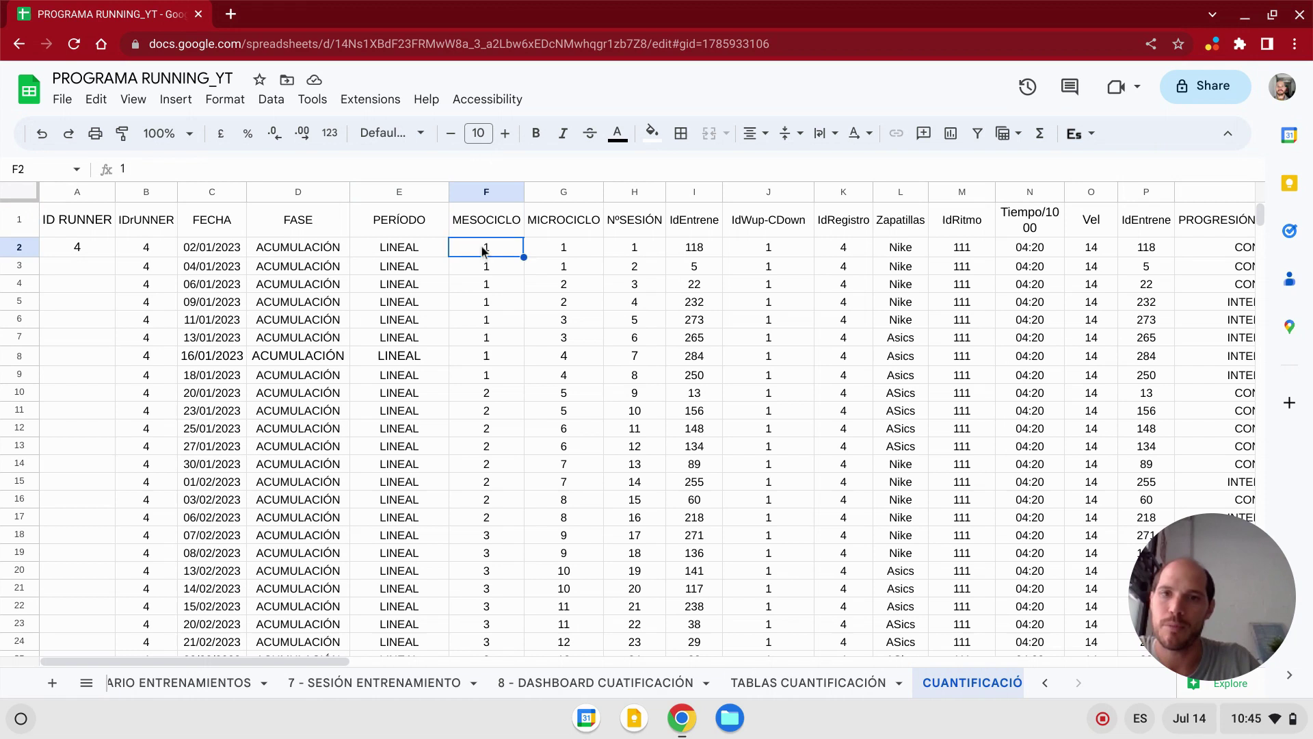
left_click(568, 223)
left_click(577, 248)
left_click(623, 219)
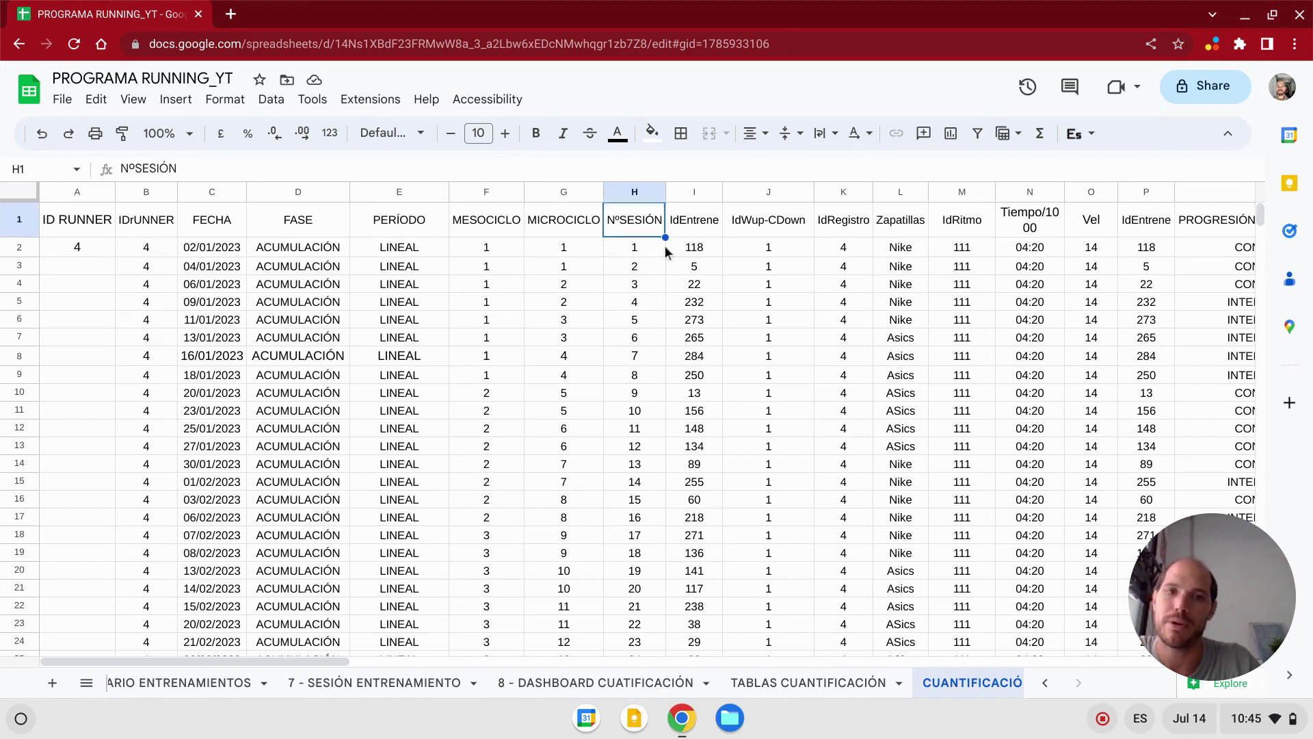
left_click(696, 231)
left_click(696, 248)
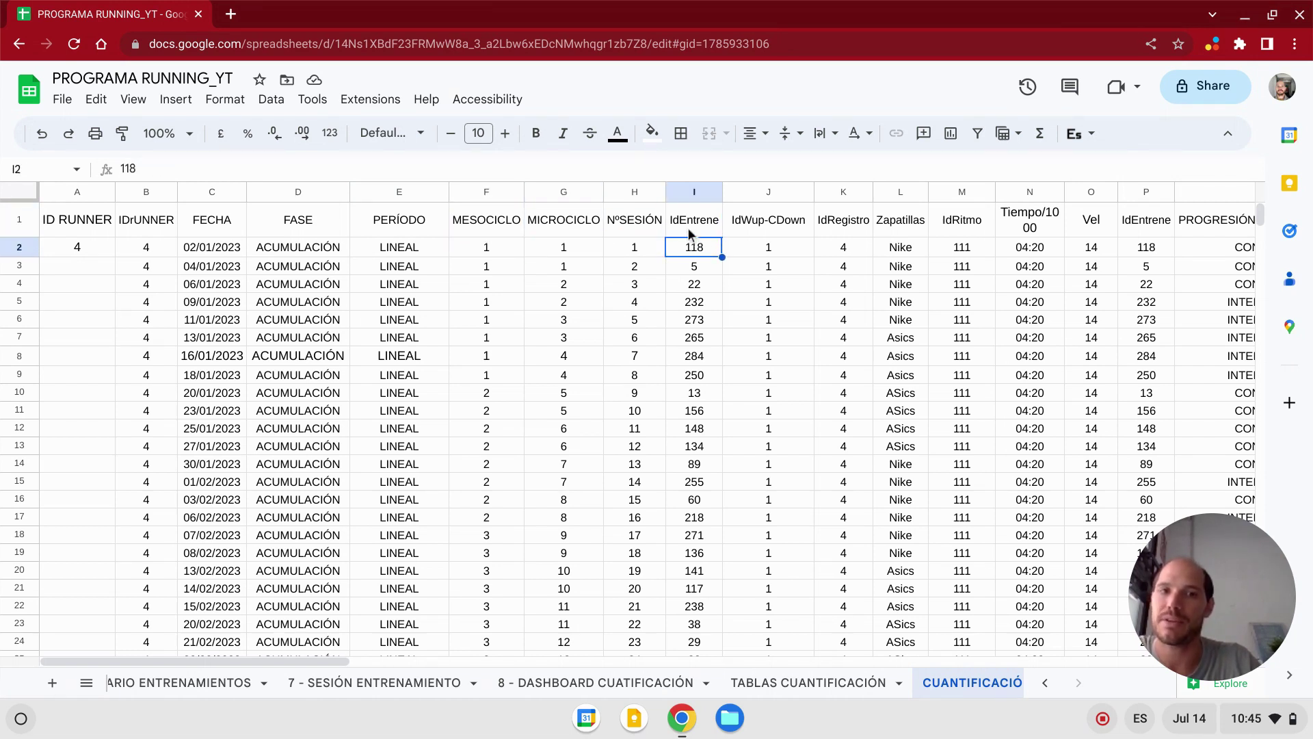
left_click(689, 233)
left_click(739, 230)
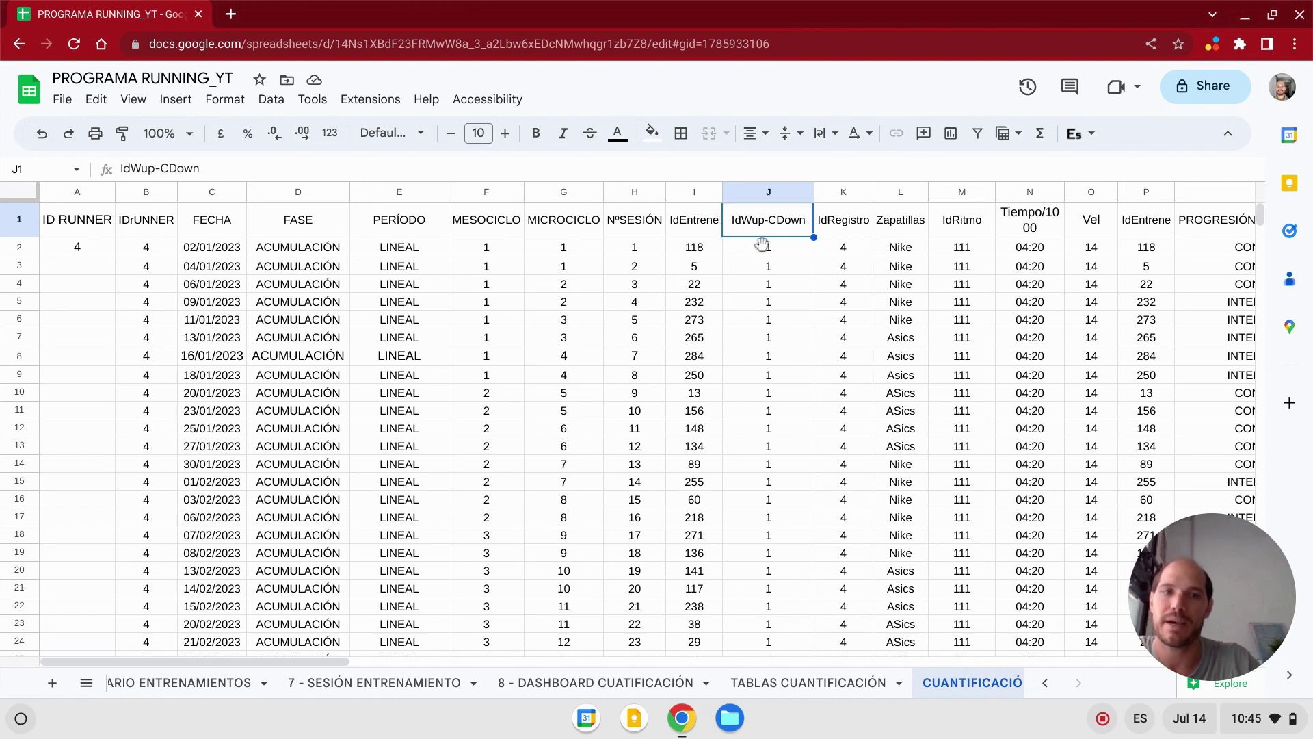
left_click(861, 226)
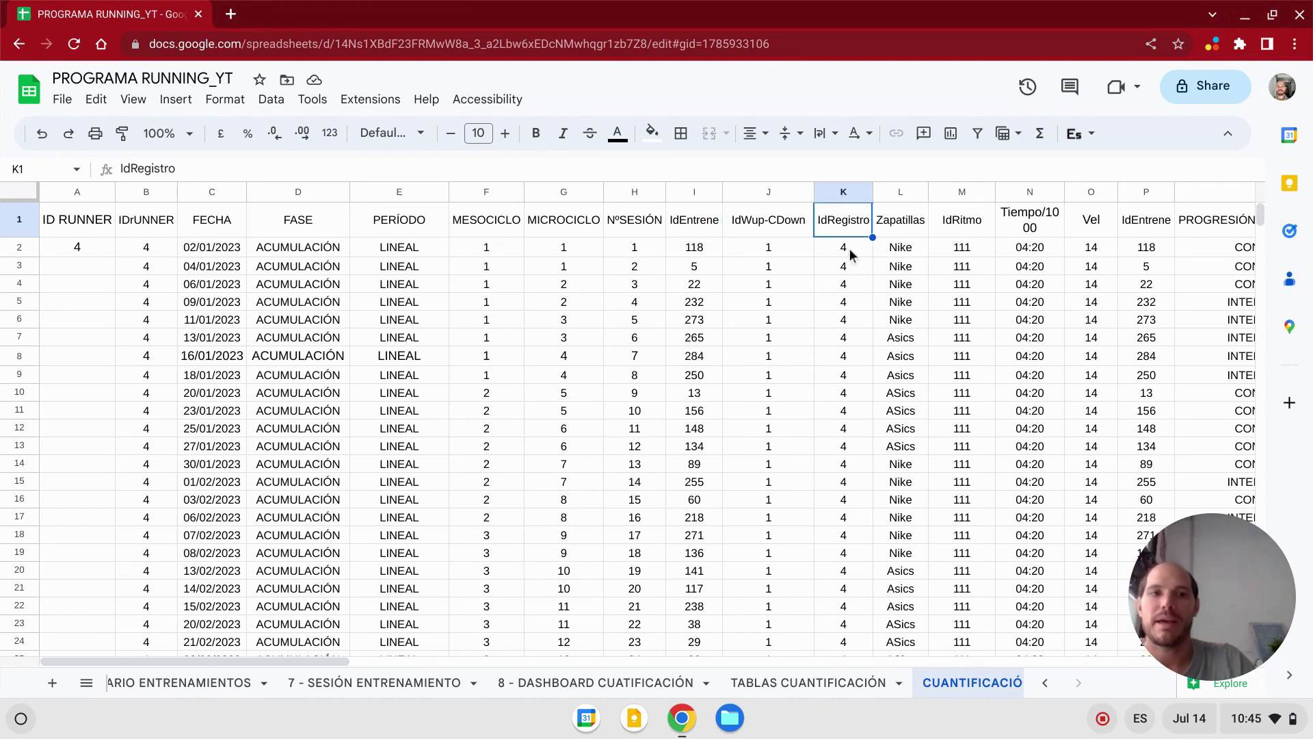
left_click(852, 255)
left_click(849, 228)
left_click(909, 227)
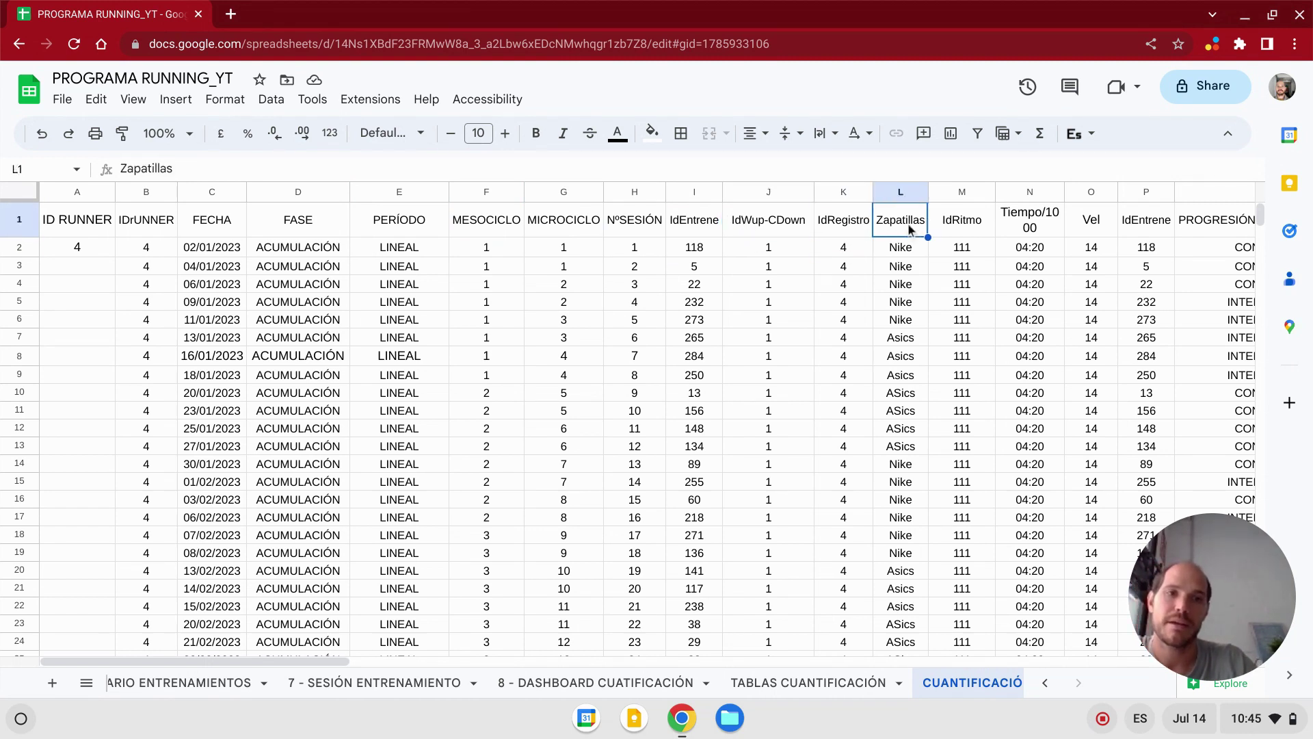
left_click(958, 224)
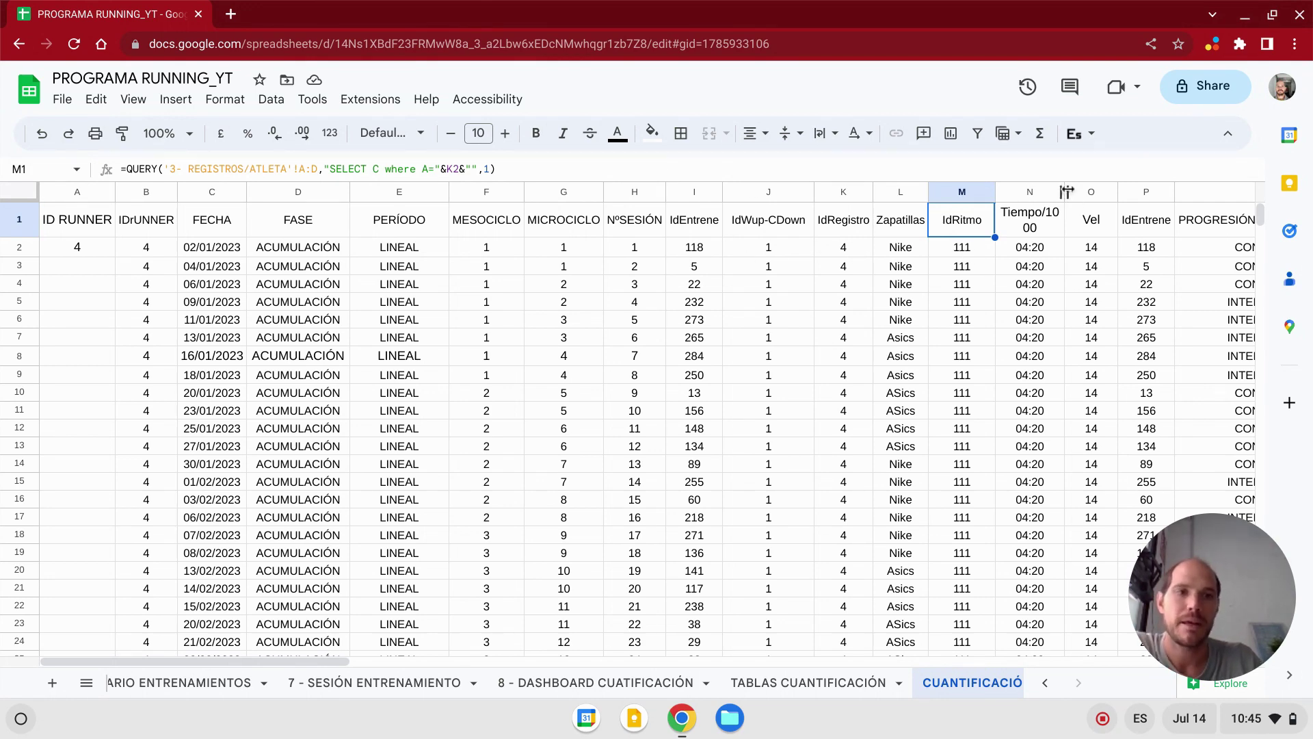
- Widen column N to fit Tiempo/1000, then review the Tiempo/1000, Vel and IdEntrene values
left_click_drag(1074, 193, 1079, 193)
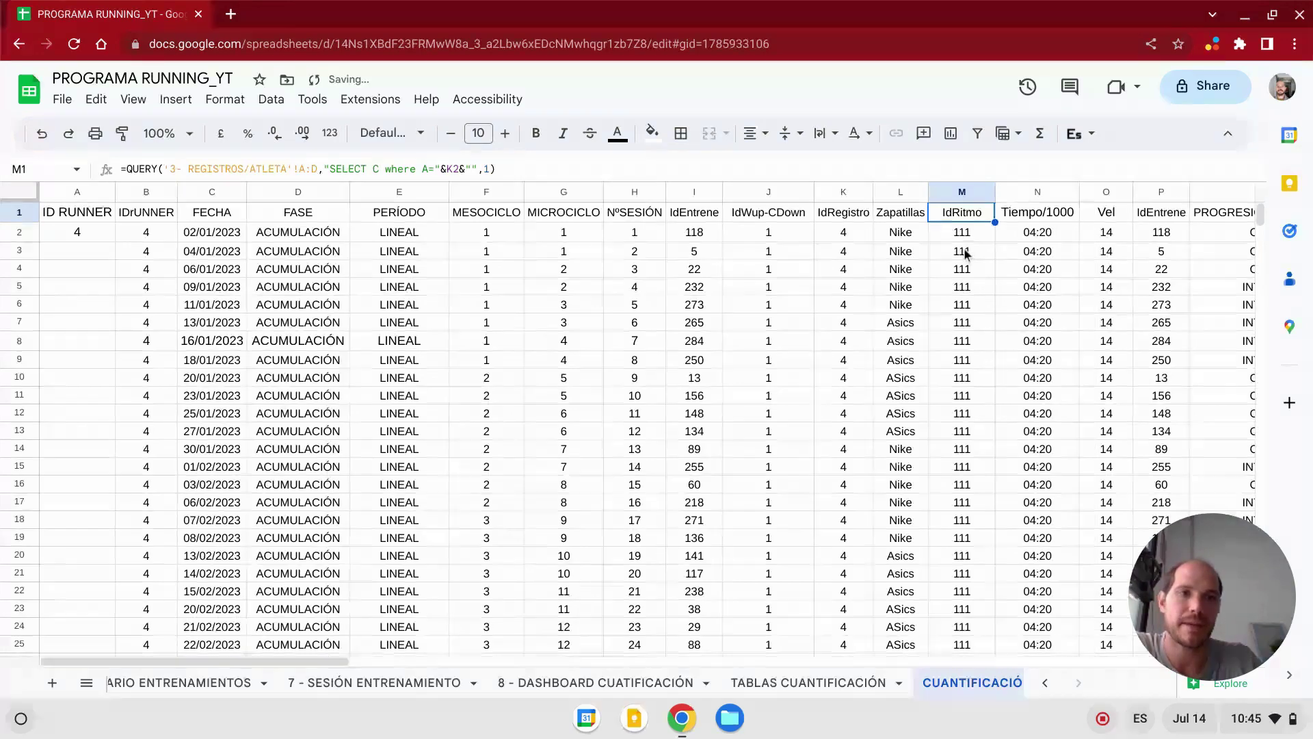
left_click(1031, 220)
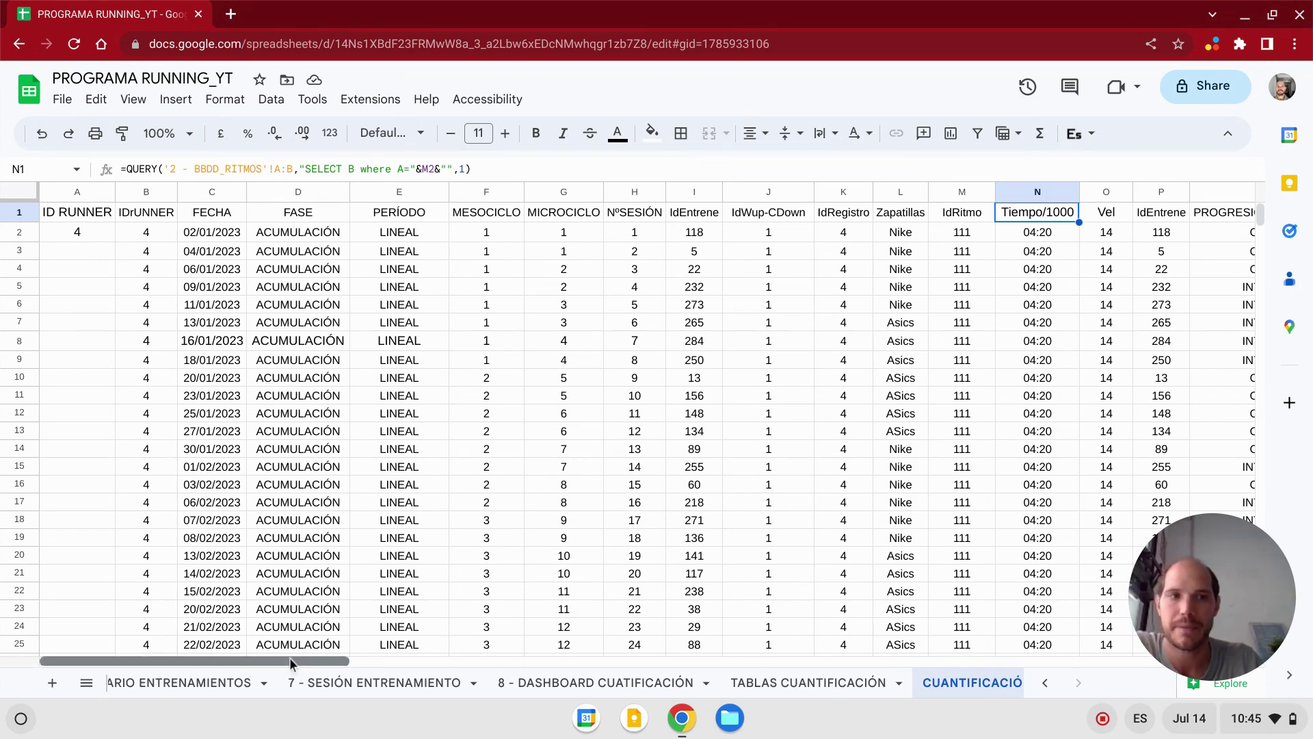
left_click_drag(289, 660, 413, 660)
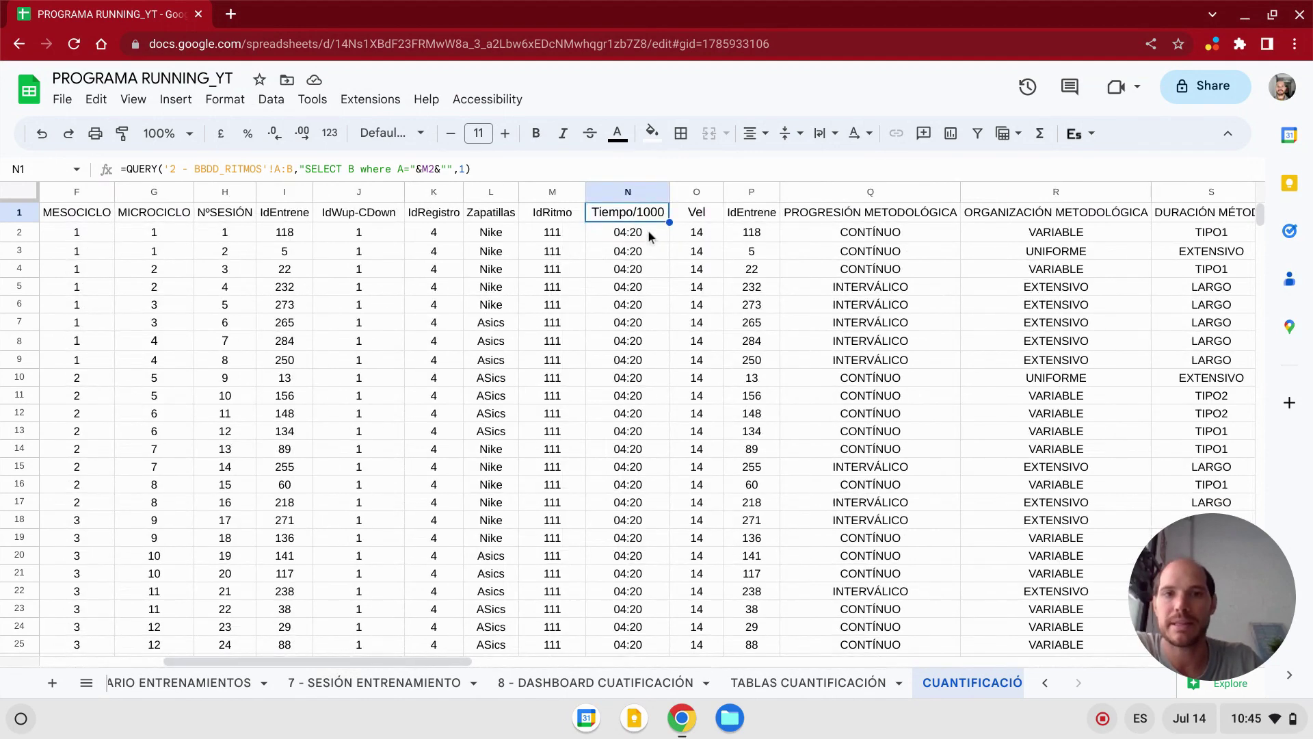
left_click(653, 236)
left_click(694, 217)
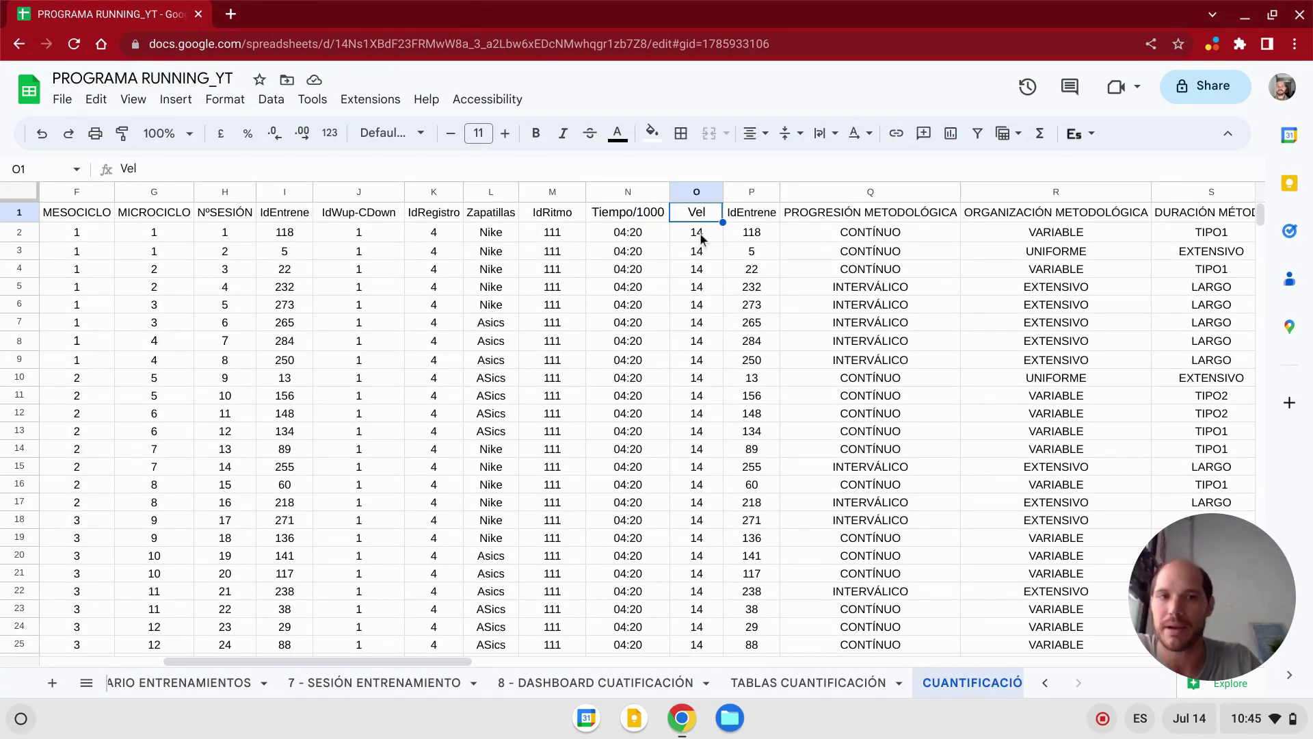
left_click(758, 236)
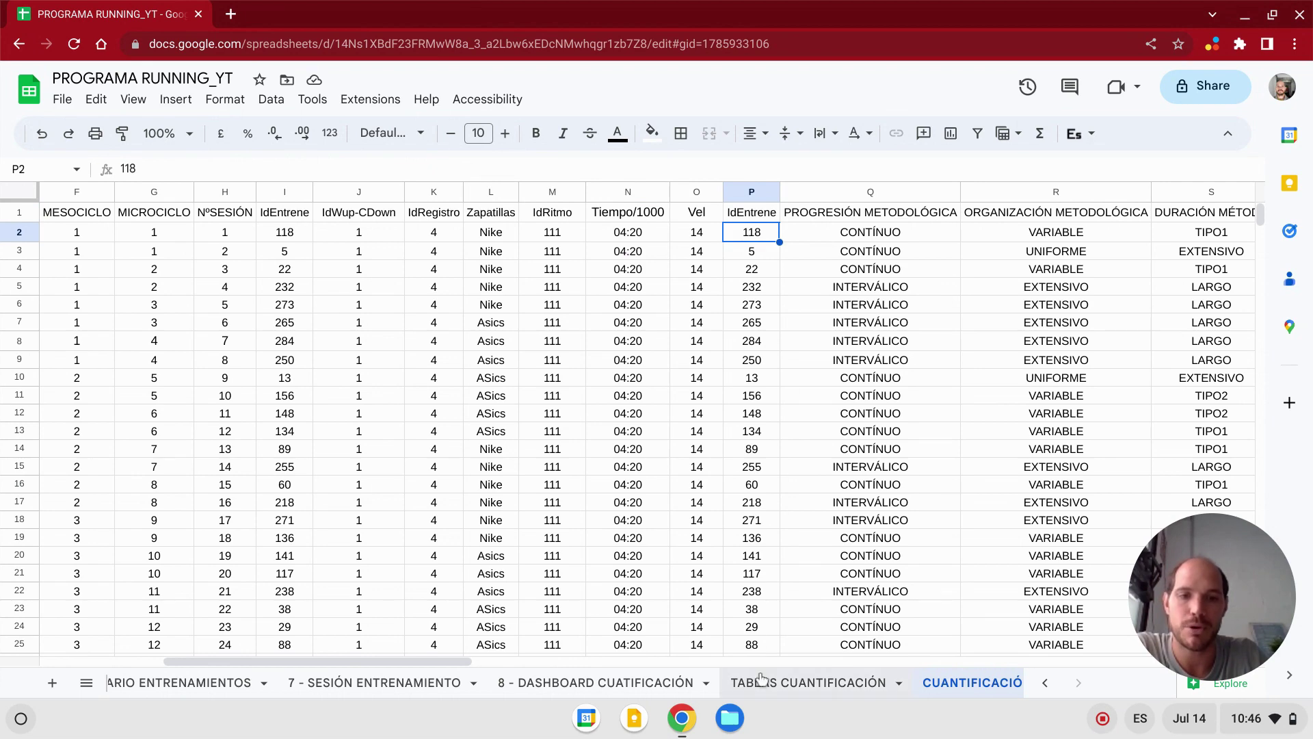
- Scroll across CUANTIFICACIÓN_1 to inspect the Dist_1 distance formula in AS2
left_click_drag(428, 659, 580, 659)
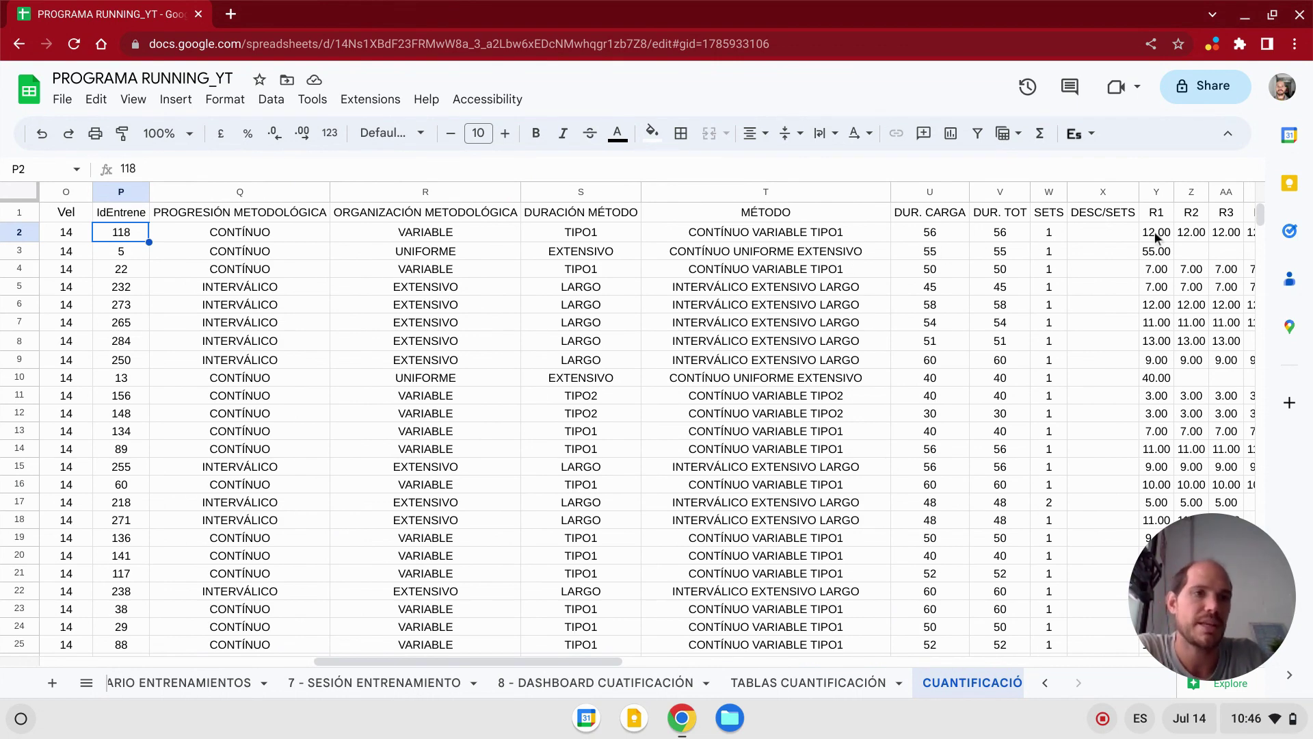
left_click_drag(600, 660, 700, 659)
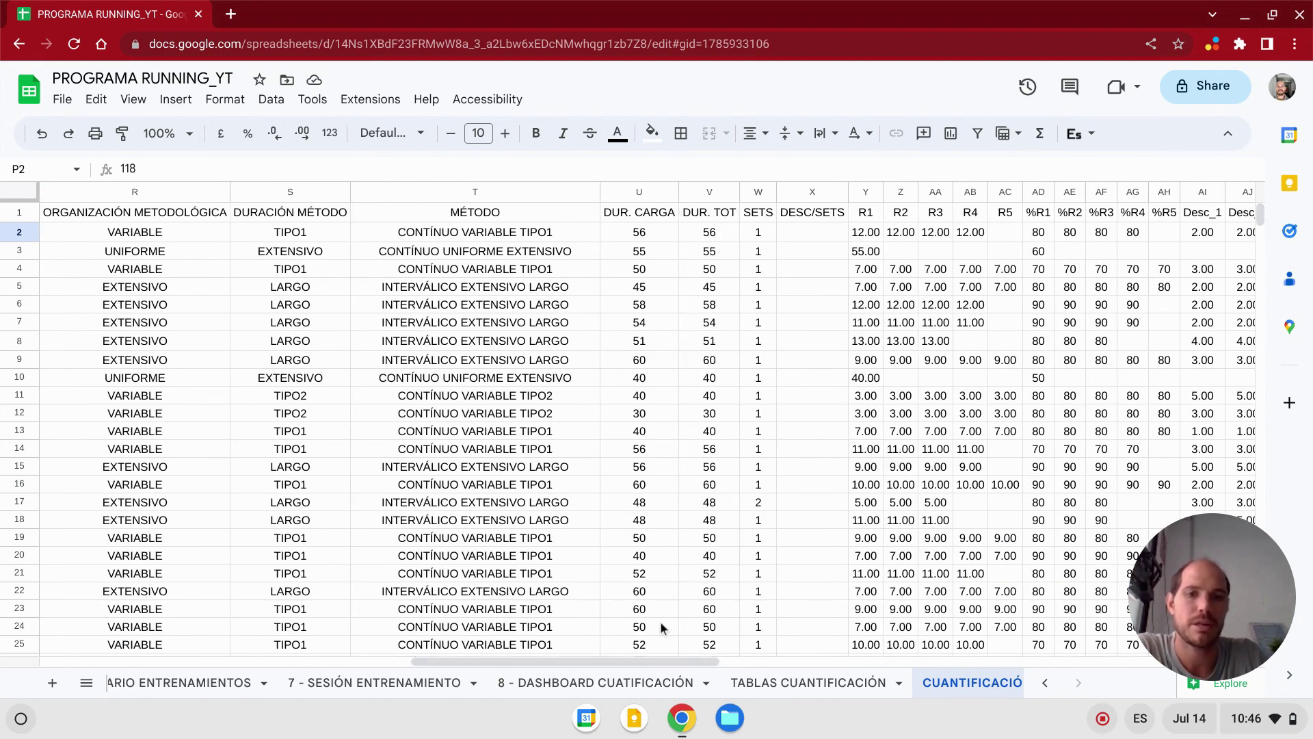
left_click_drag(646, 660, 798, 659)
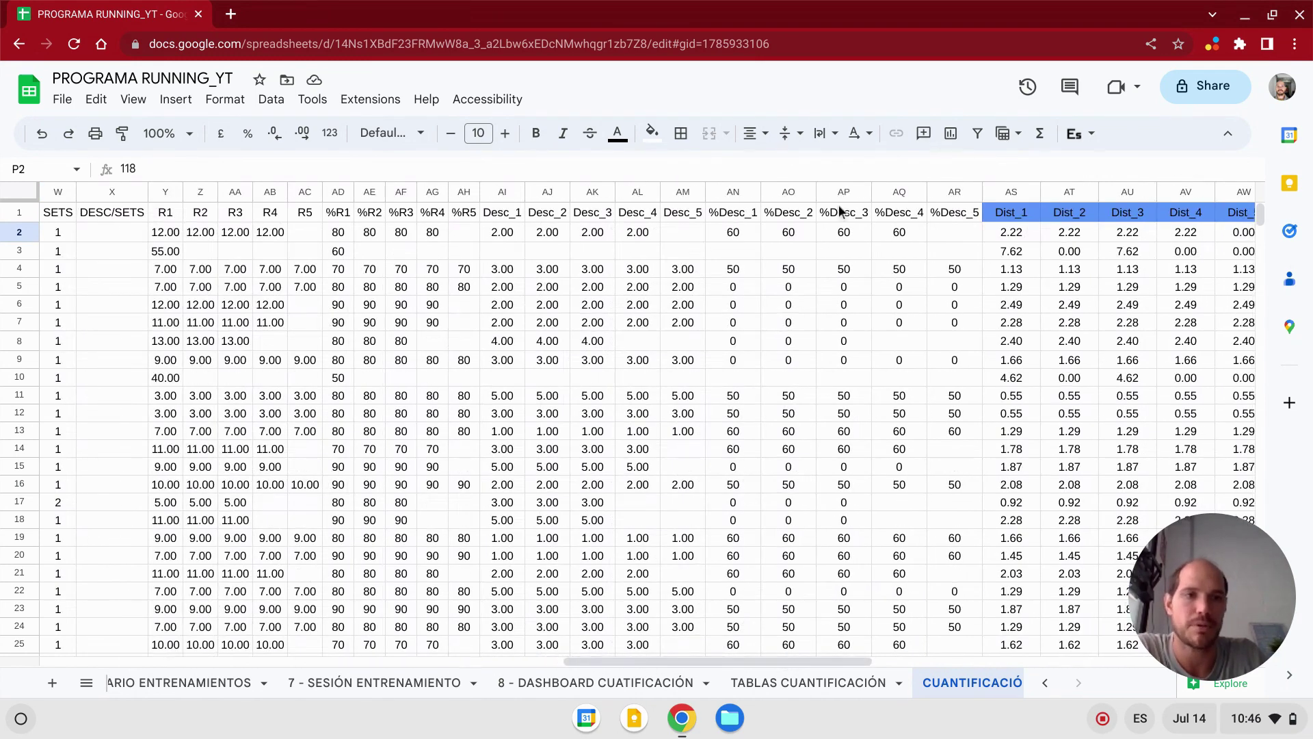
left_click(1011, 234)
mouse_move(681, 661)
left_mouse_down()
mouse_move(910, 658)
mouse_move(664, 609)
left_mouse_up()
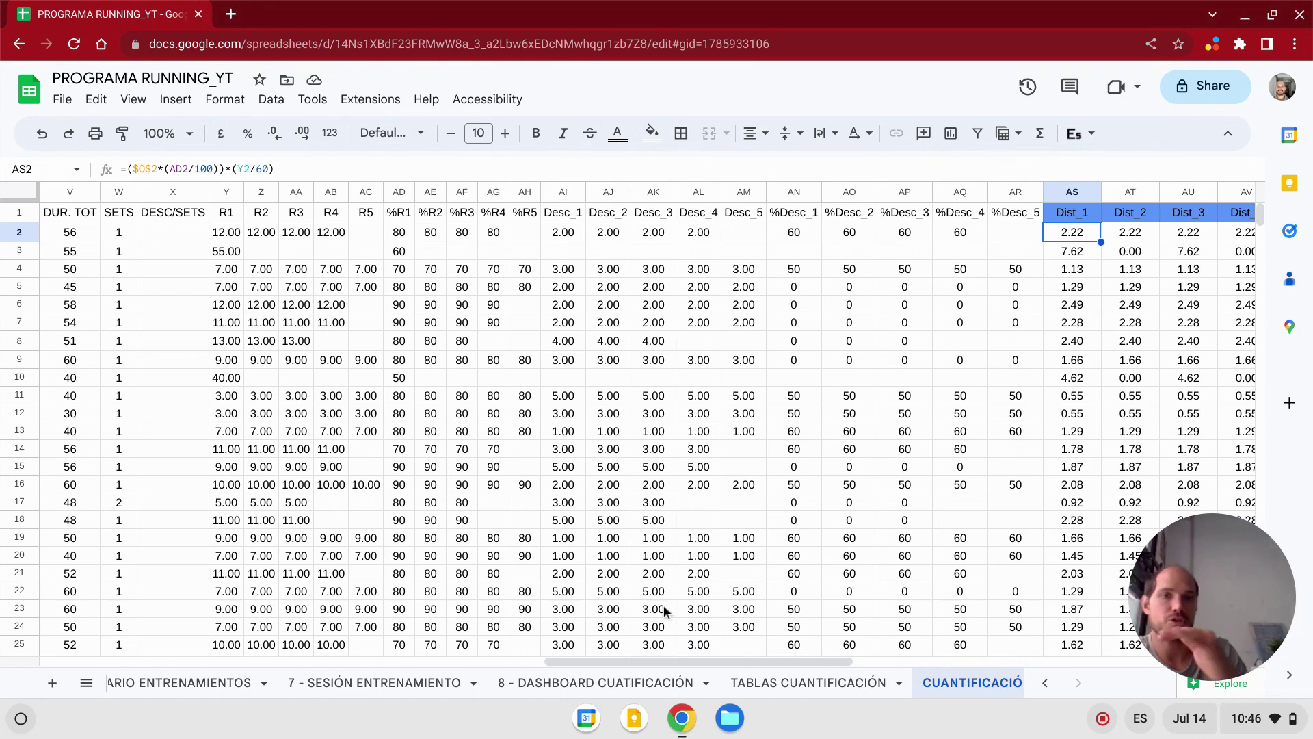
scroll(484, 469, "down", 1)
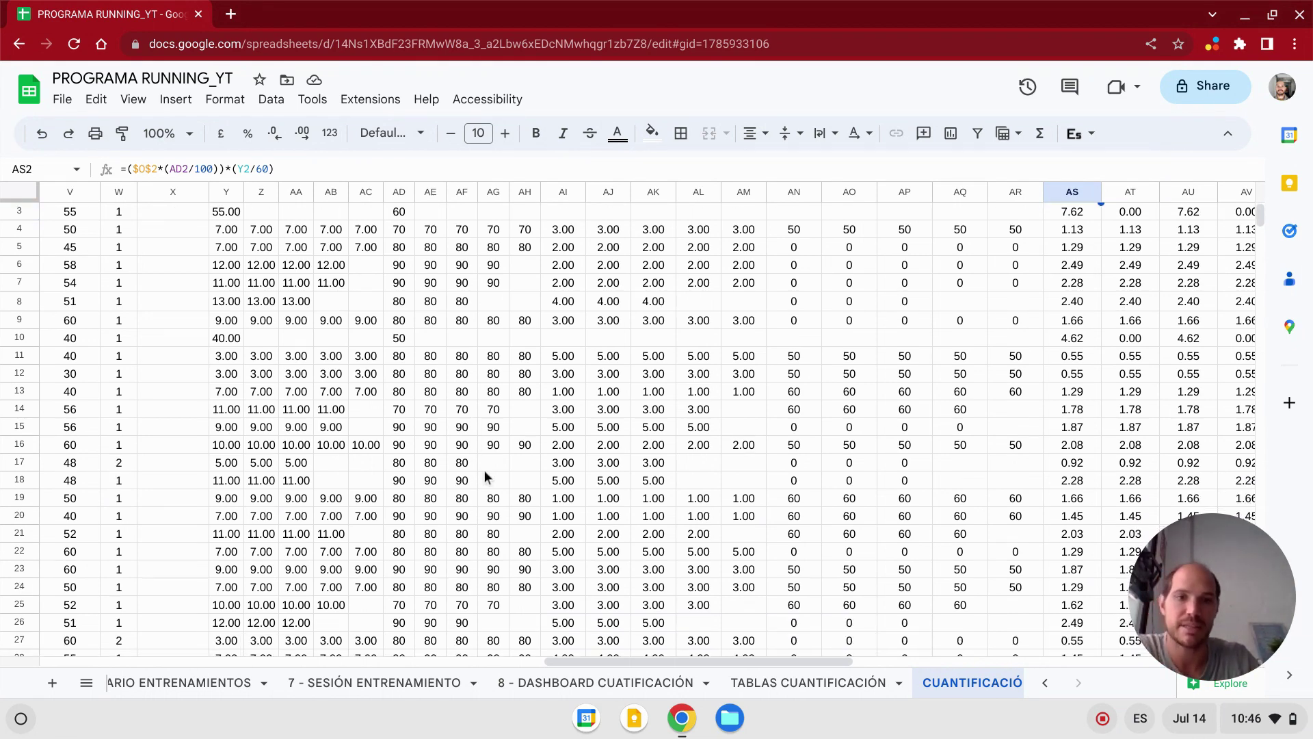
scroll(503, 452, "down", 5)
scroll(503, 452, "down", 9)
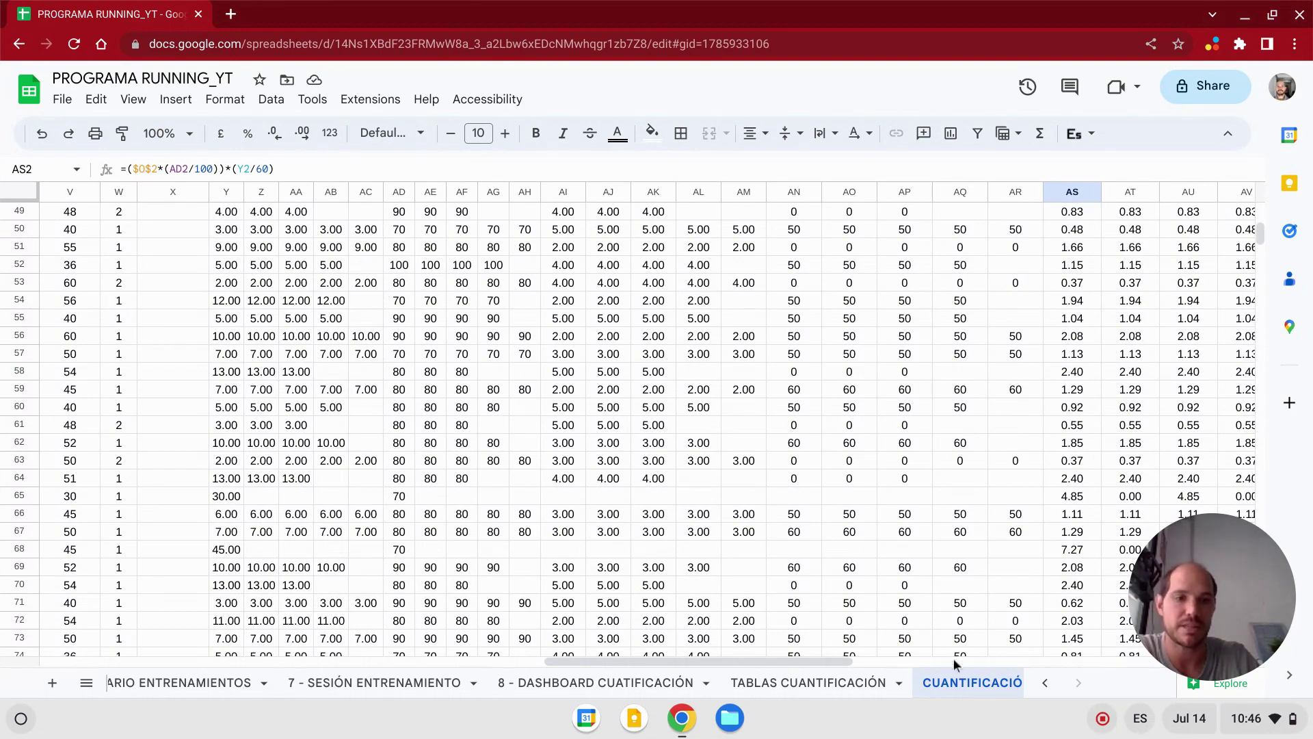
left_click_drag(821, 661, 271, 663)
scroll(445, 397, "down", 20)
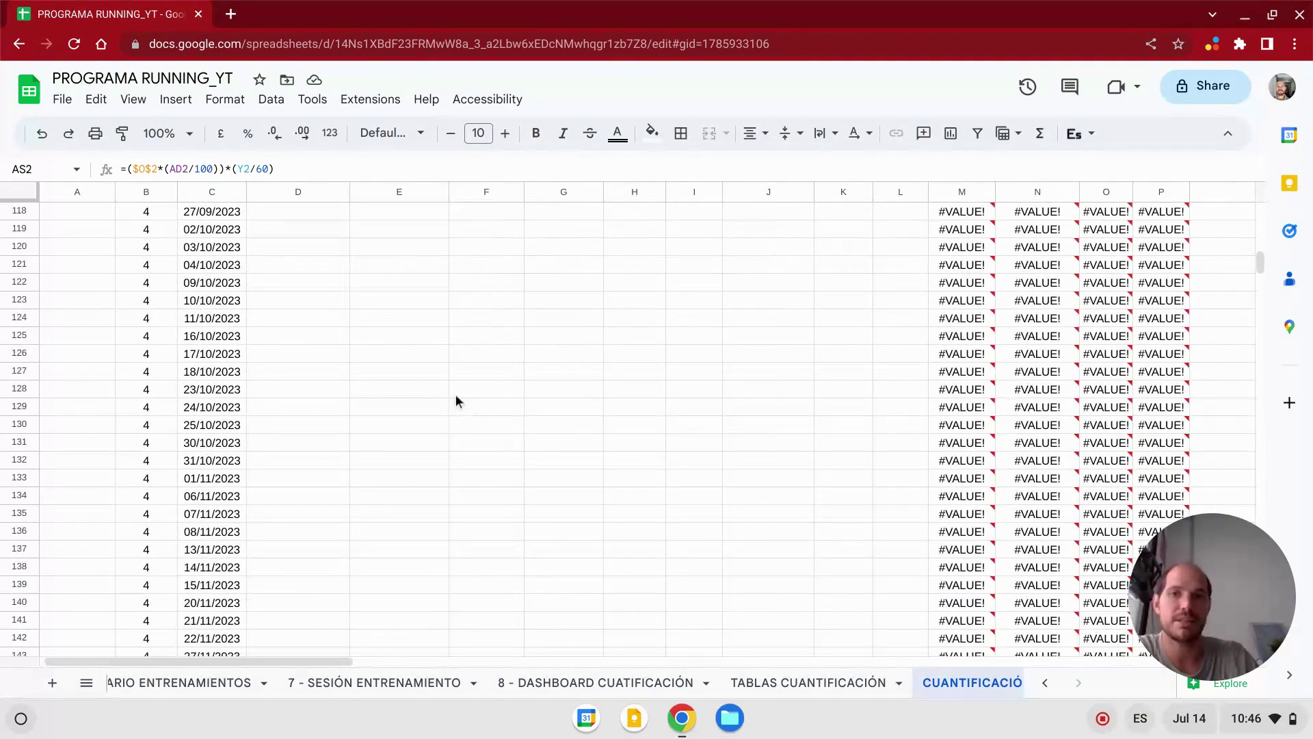
scroll(470, 387, "up", 15)
scroll(472, 387, "up", 15)
scroll(472, 386, "up", 10)
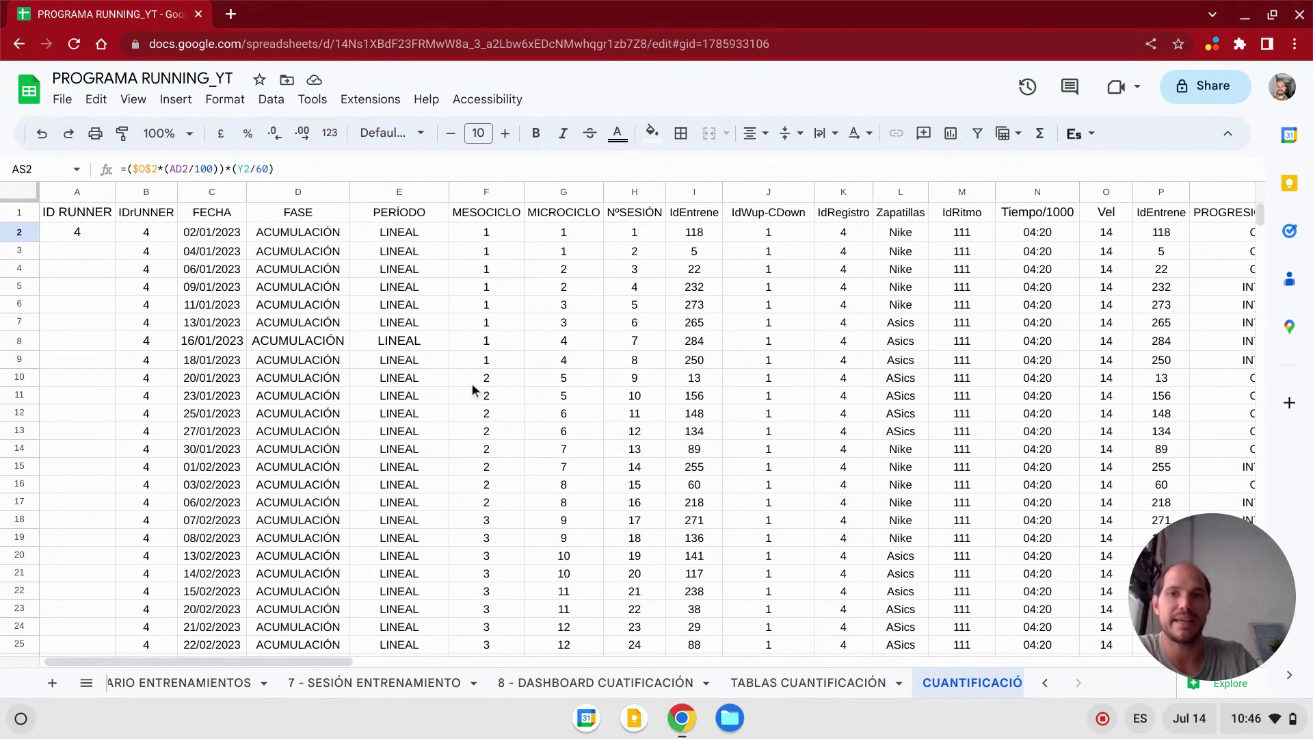
- Zoom the sheet out to 50% and select cell A1
left_click(304, 361)
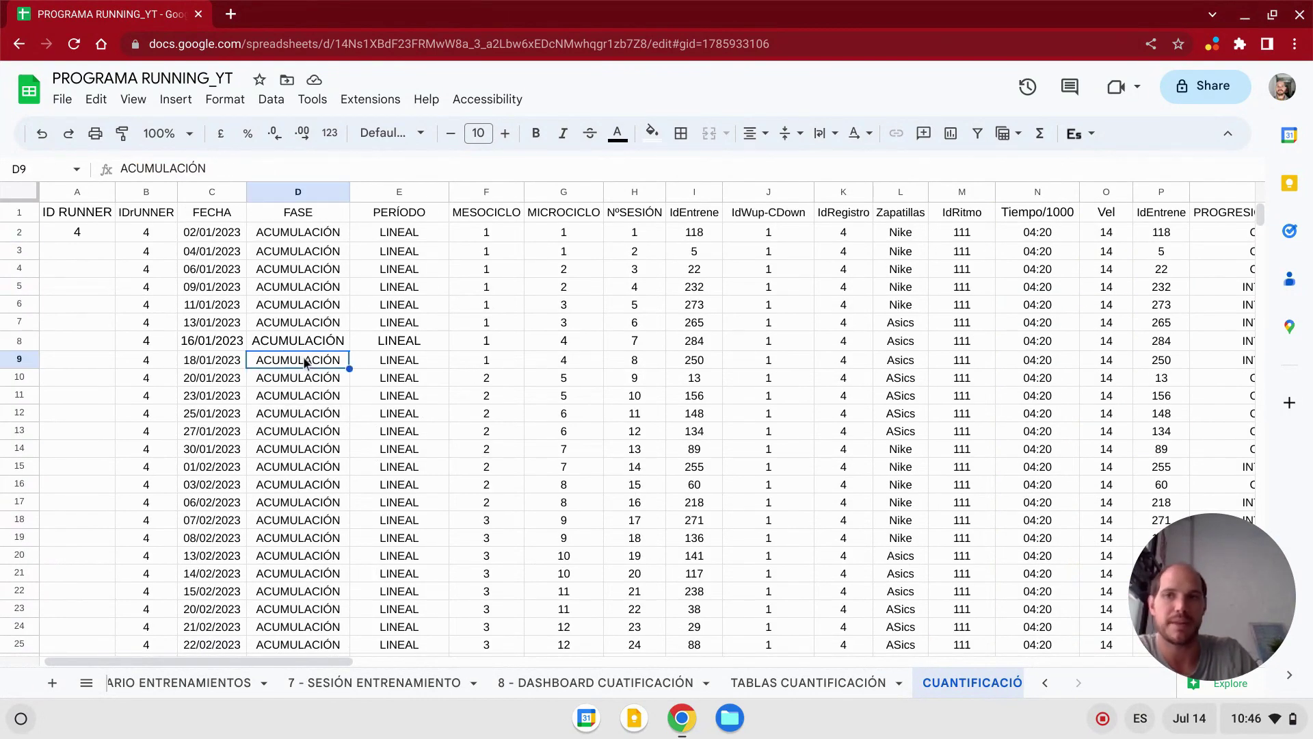
left_click(189, 134)
left_click(165, 169)
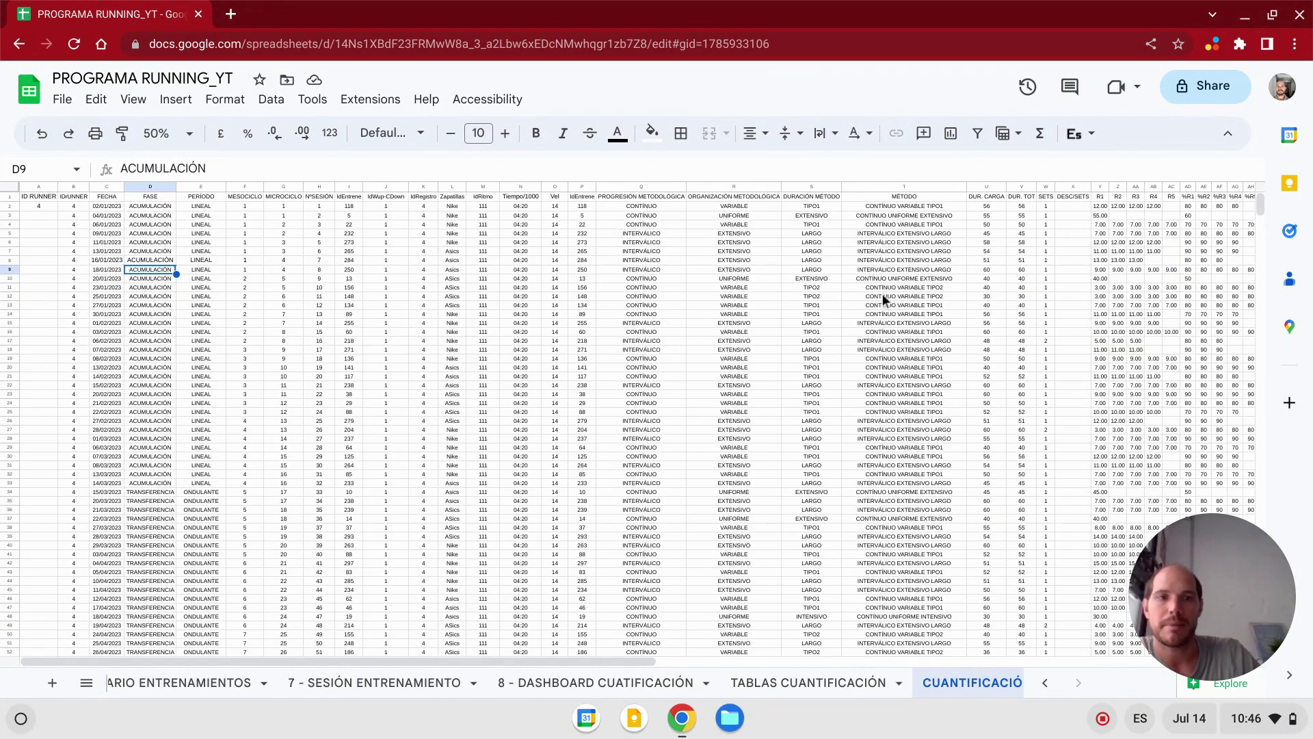
scroll(985, 342, "down", 20)
scroll(991, 346, "down", 1)
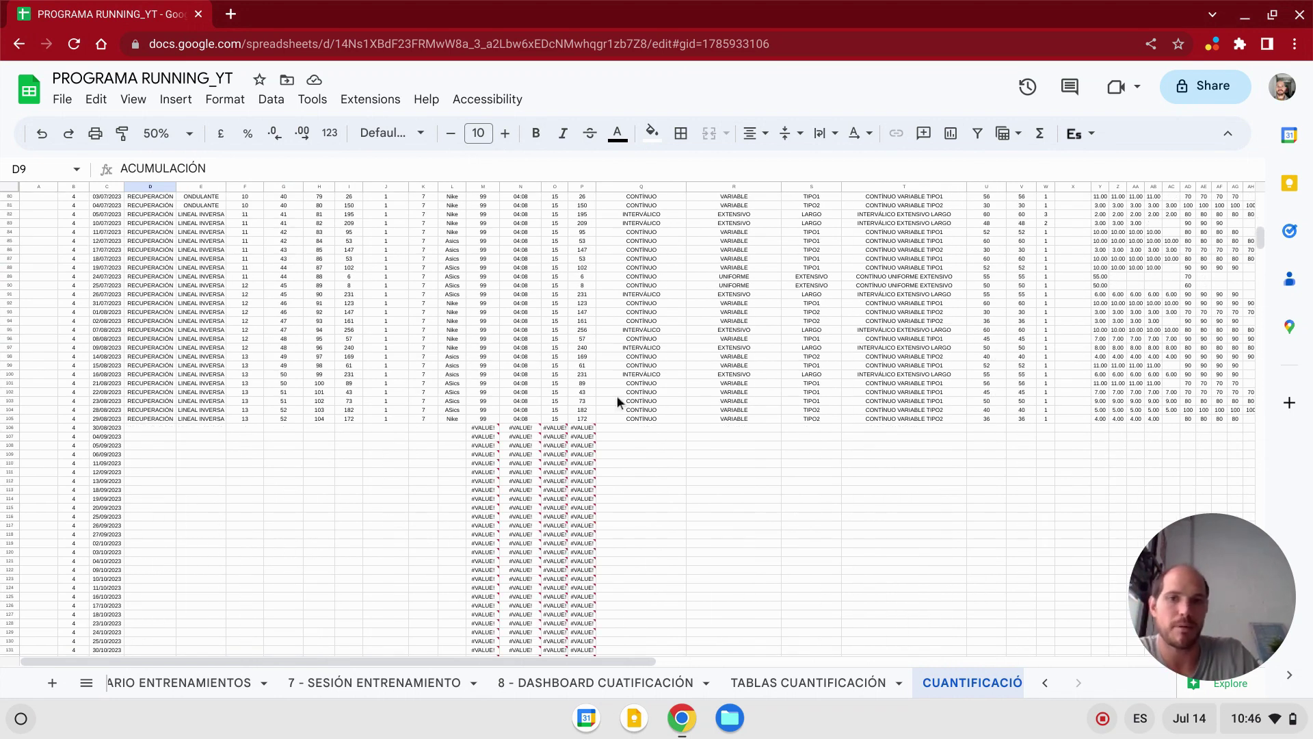
scroll(223, 429, "up", 20)
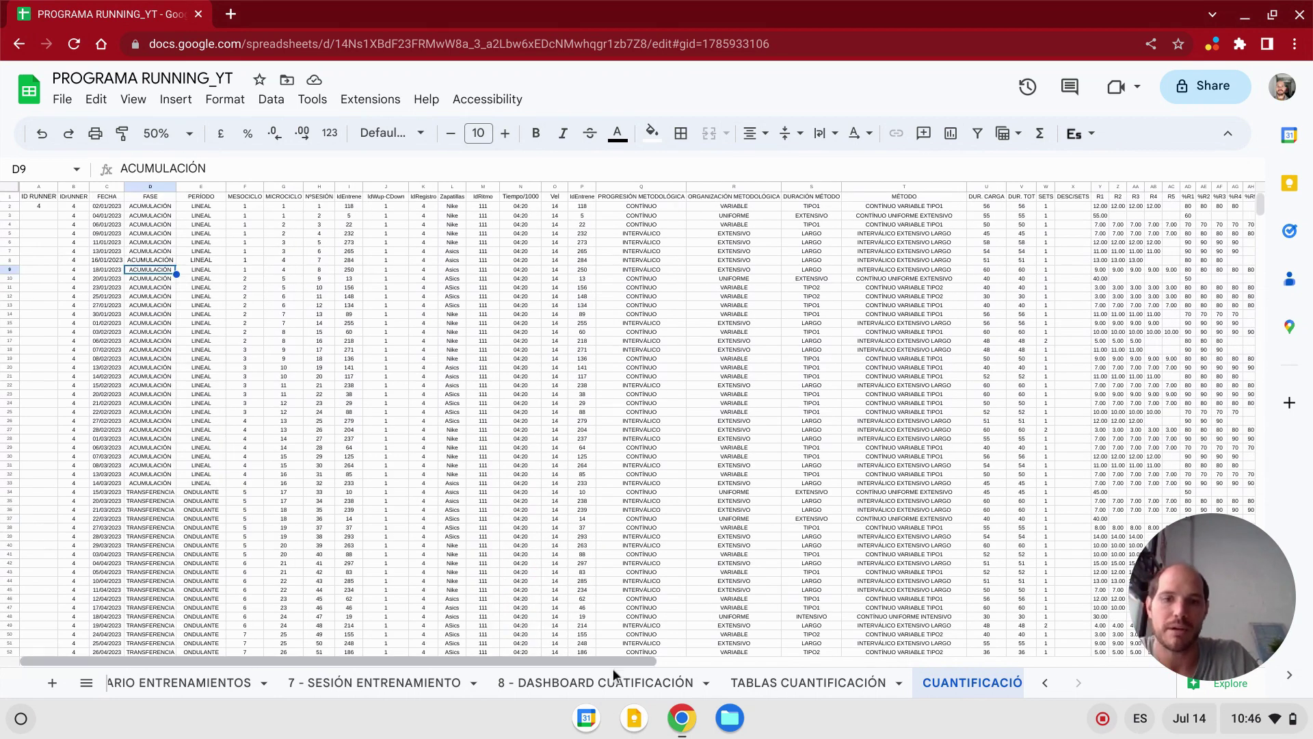
mouse_move(577, 663)
left_mouse_down()
mouse_move(1084, 659)
mouse_move(493, 637)
left_mouse_up()
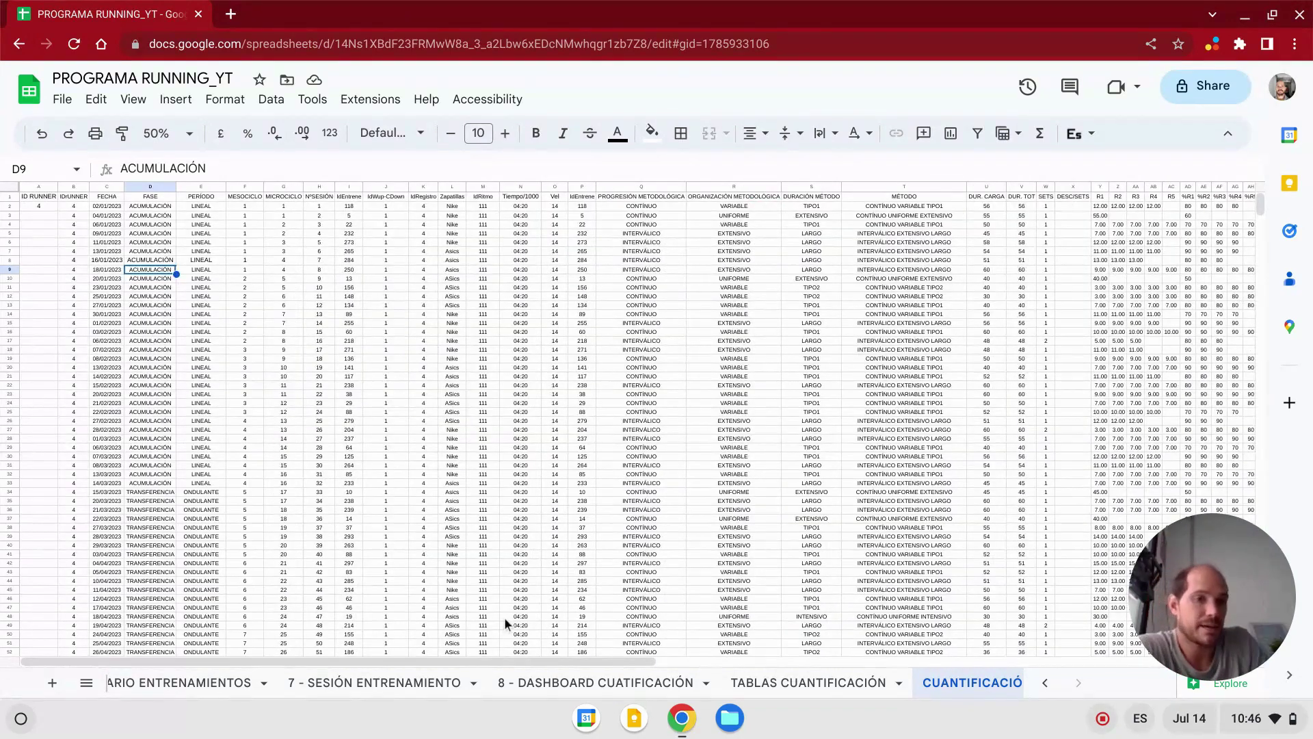
left_click(47, 195)
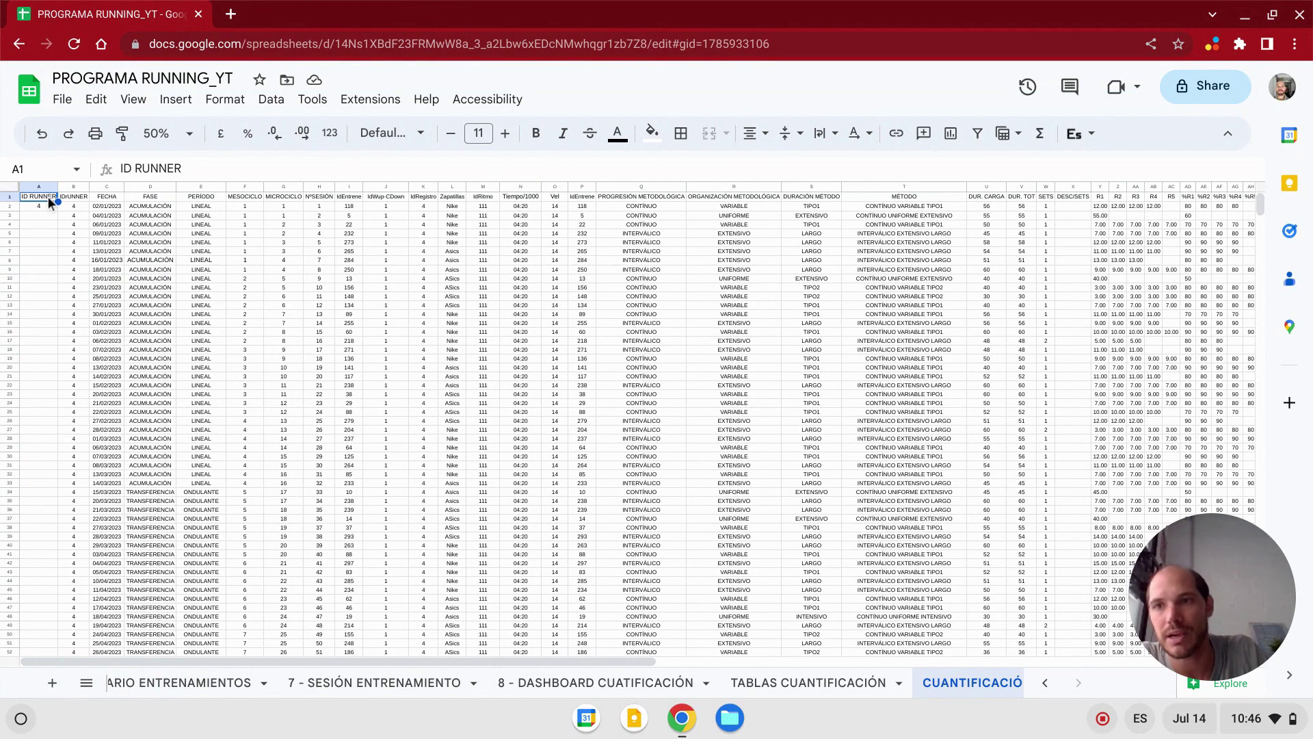
left_click(176, 99)
- Create a pivot table from CUANTIFICACIÓN_1!A1:BL274 on a new sheet
left_click(247, 277)
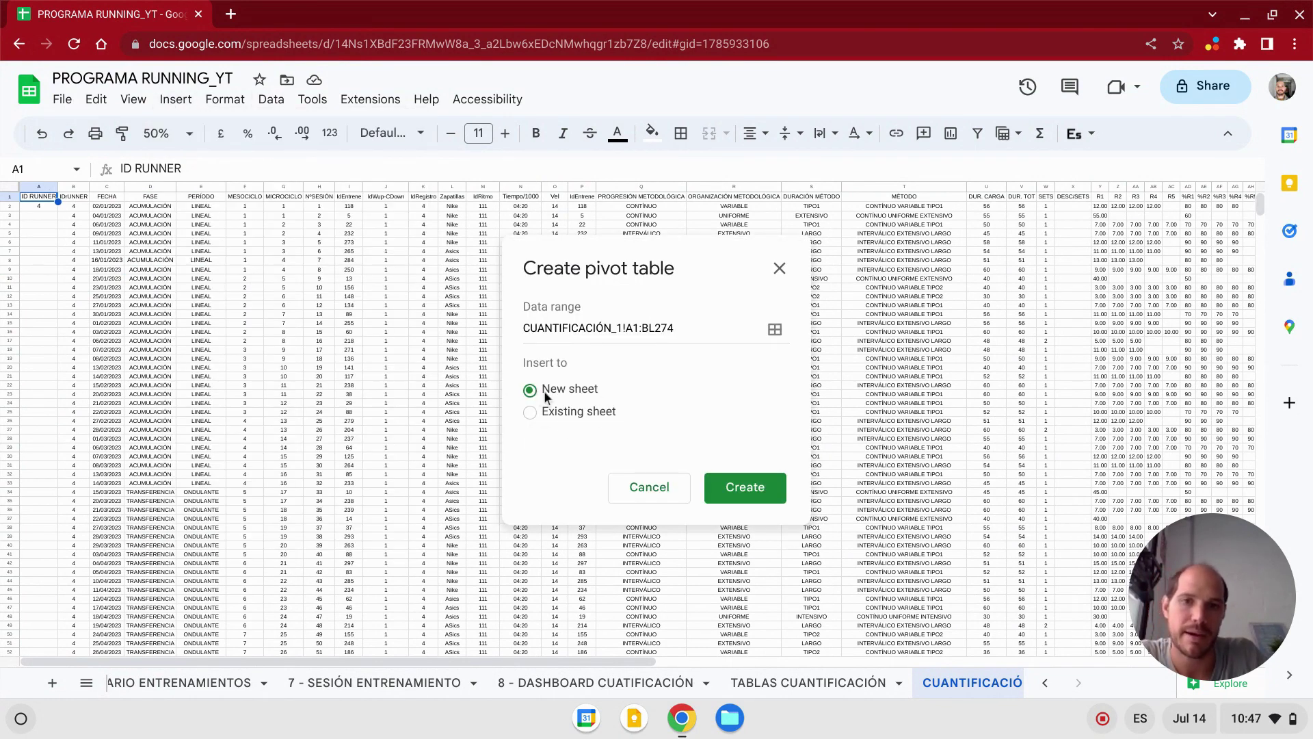
left_click(751, 490)
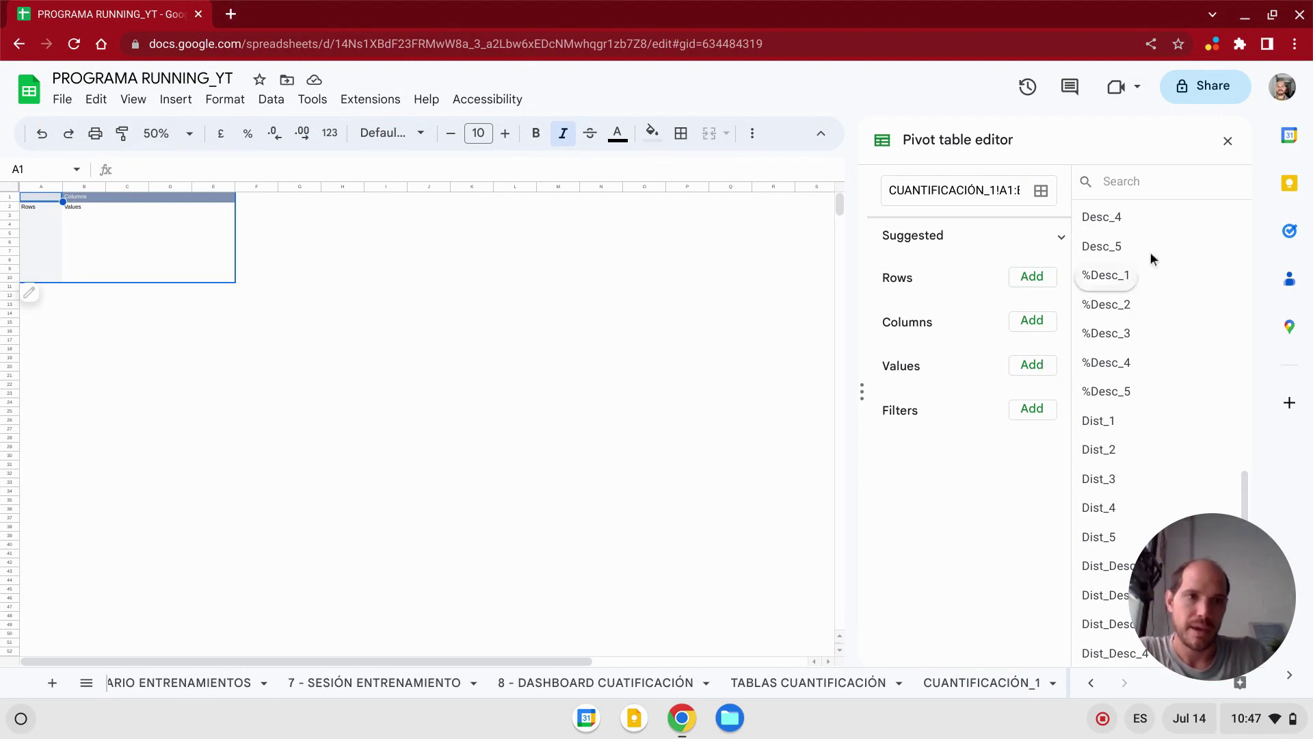
- Add FECHA as the pivot rows, removing the FECHA filter added by mistake
scroll(1152, 250, "up", 10)
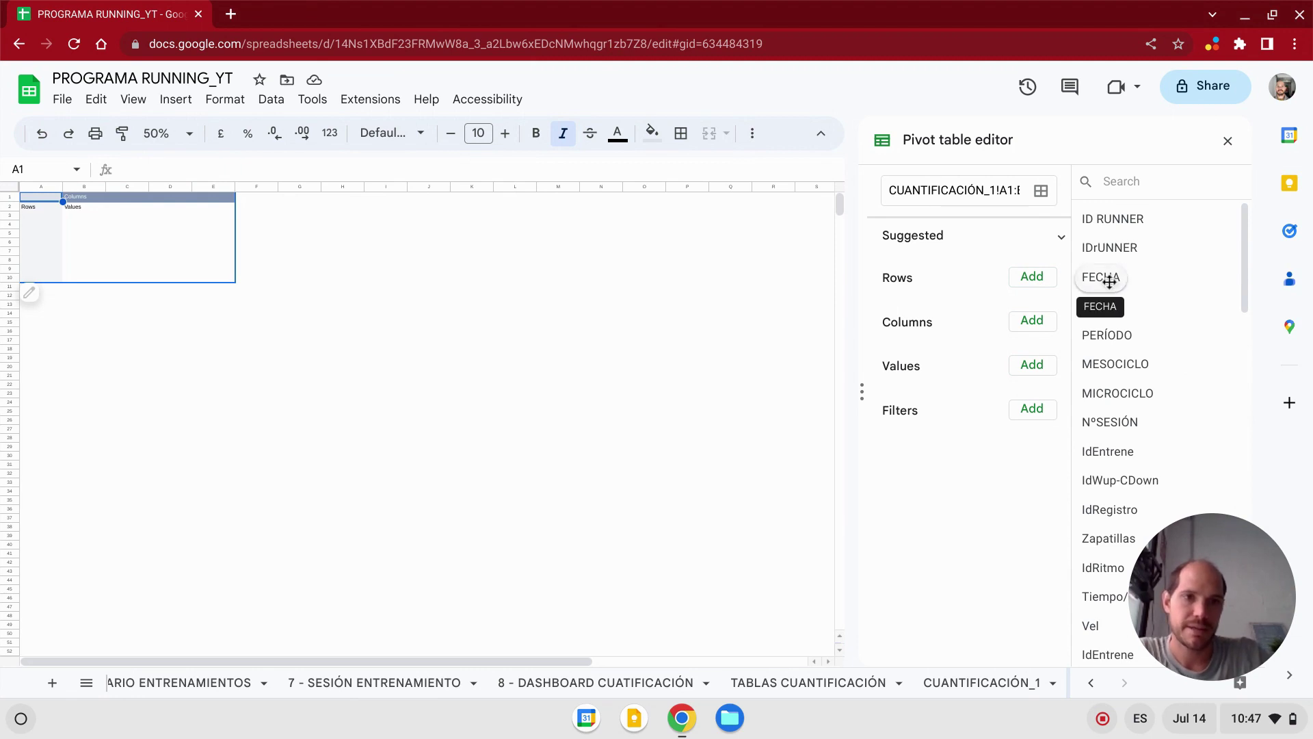
left_click_drag(1103, 278, 912, 300)
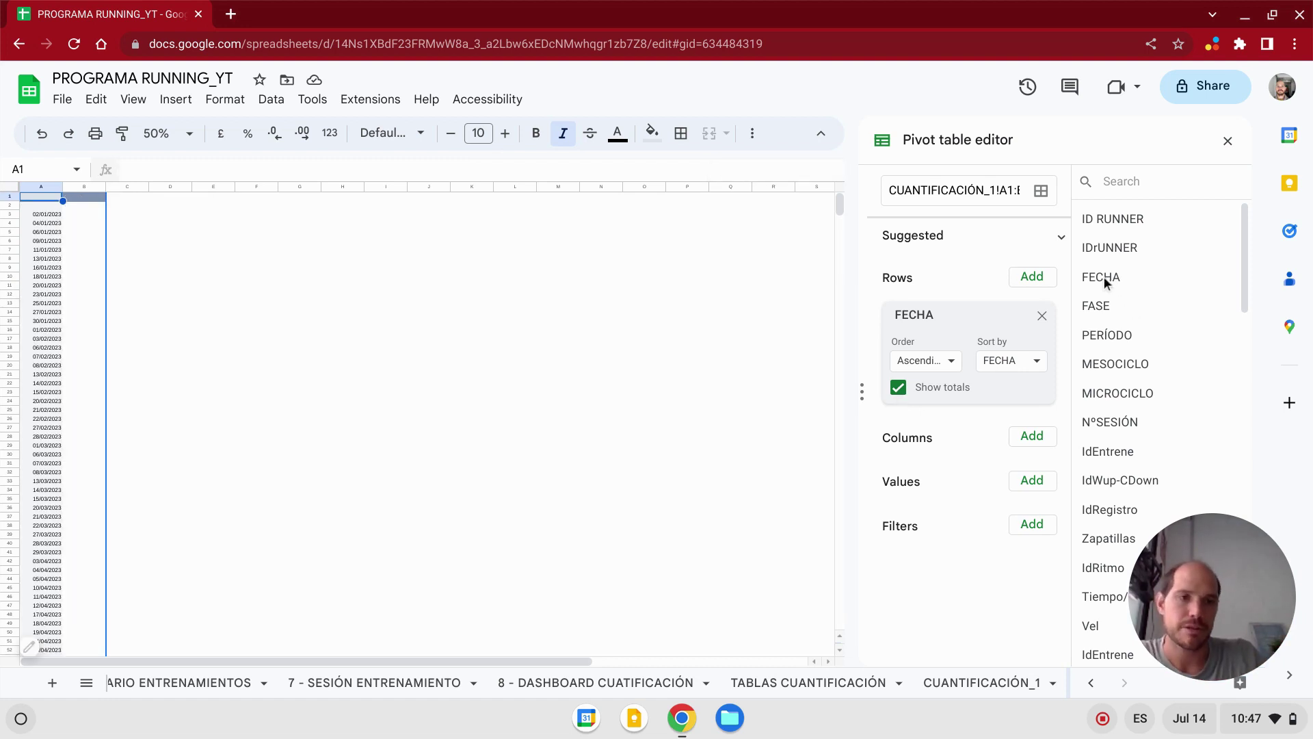
mouse_move(1105, 276)
left_mouse_down()
mouse_move(1005, 513)
mouse_move(928, 579)
left_mouse_up()
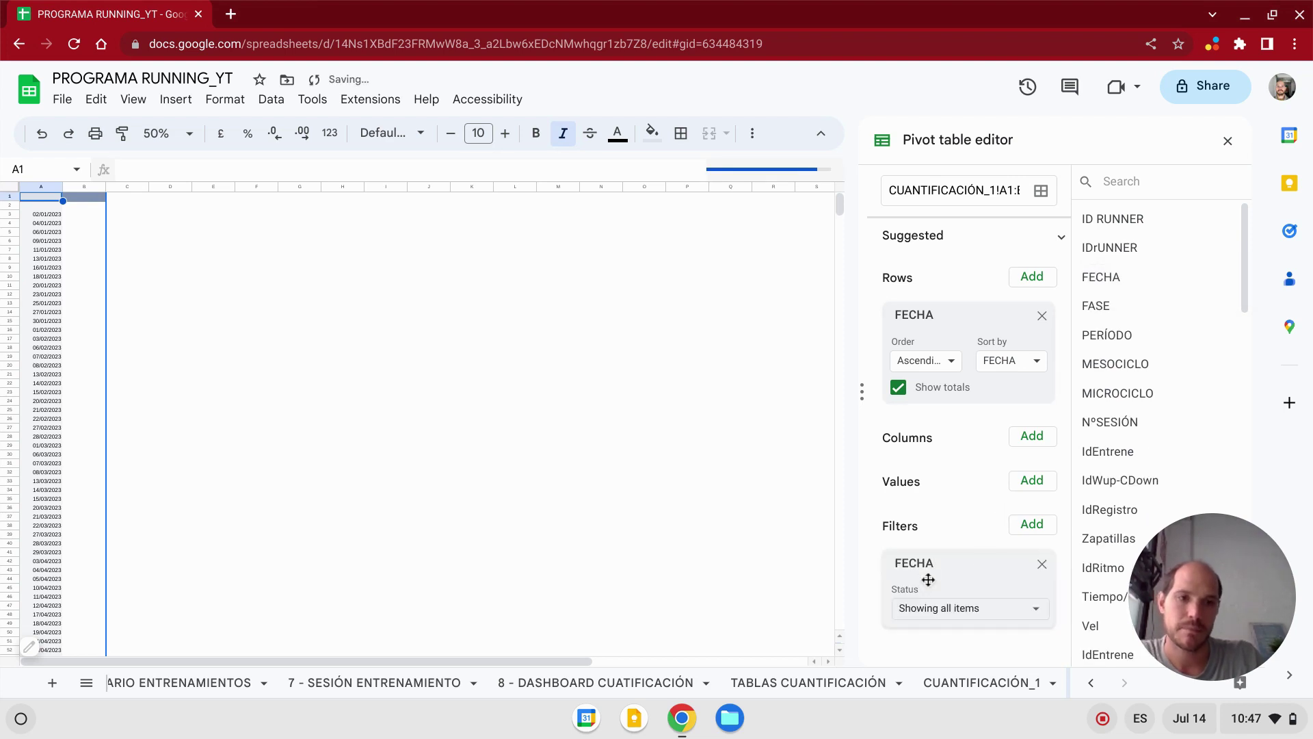
left_click(1043, 567)
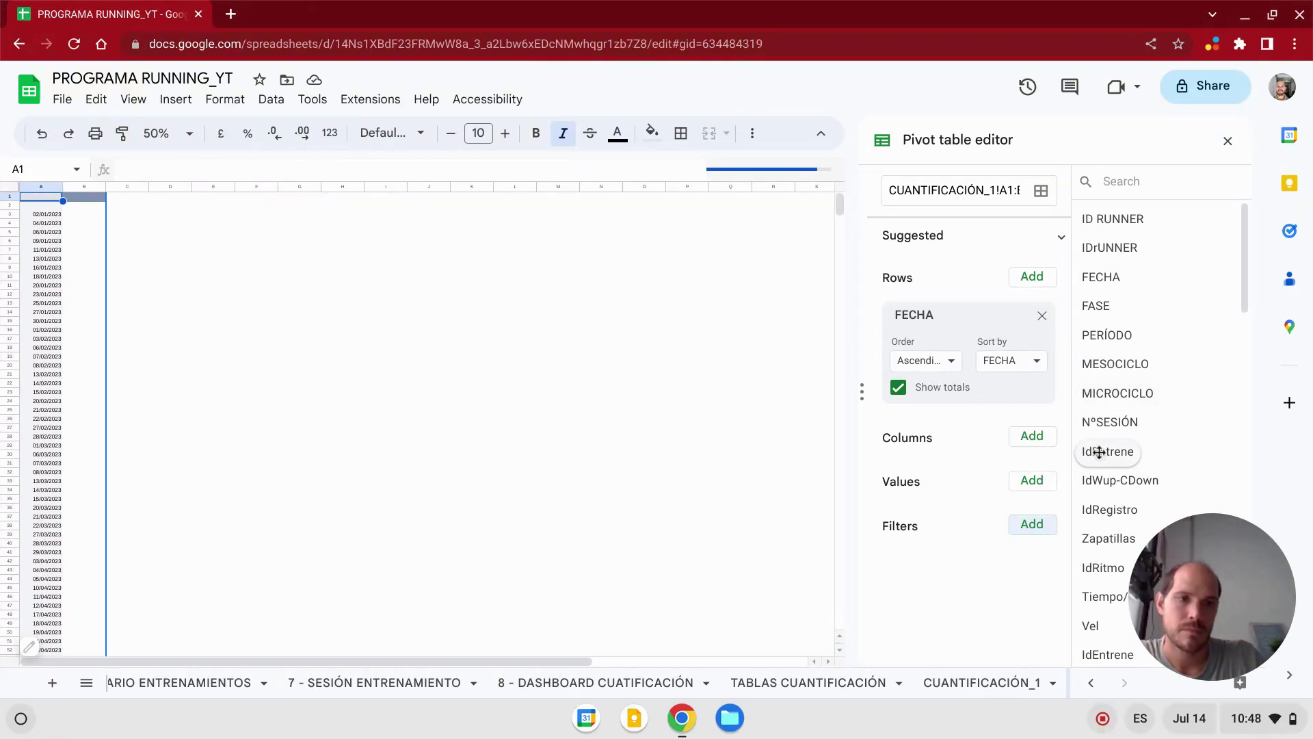
- Add an IdEntrene filter with the condition 'Is not empty'
mouse_move(1101, 450)
left_mouse_down()
mouse_move(952, 585)
mouse_move(944, 575)
left_mouse_up()
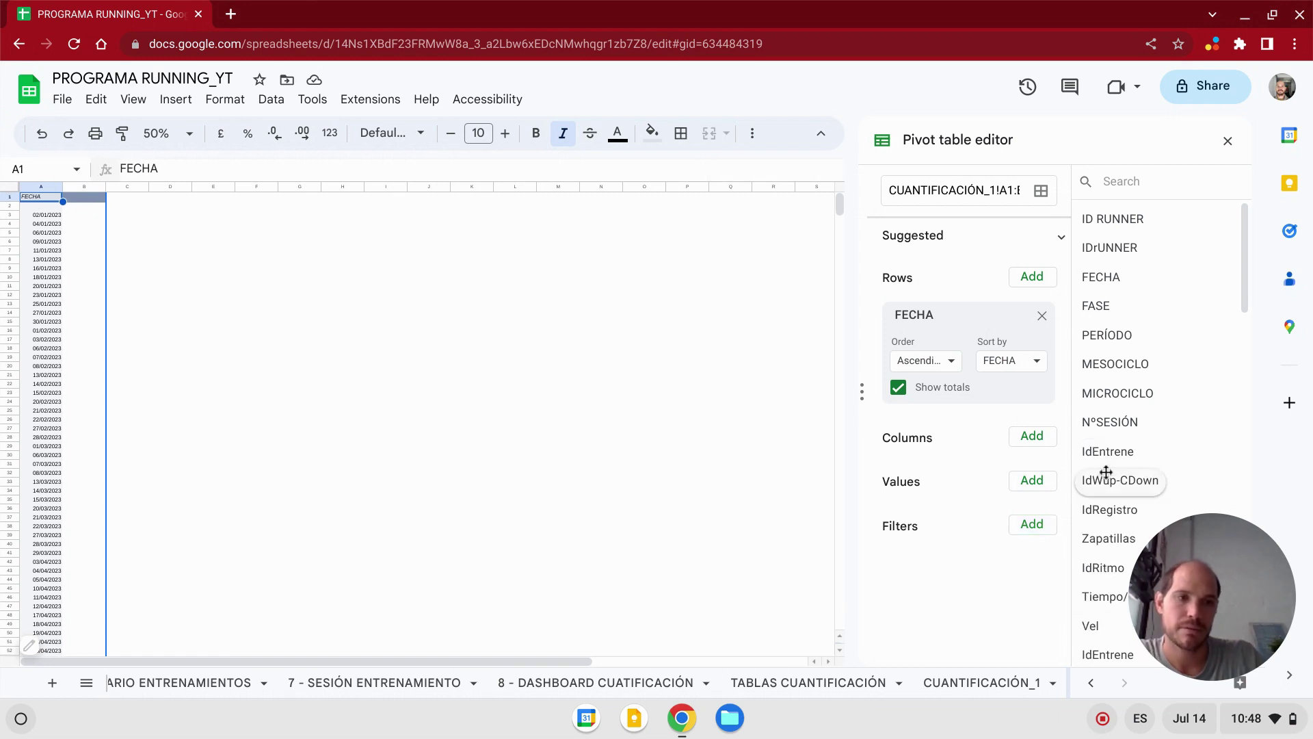
left_click(1033, 524)
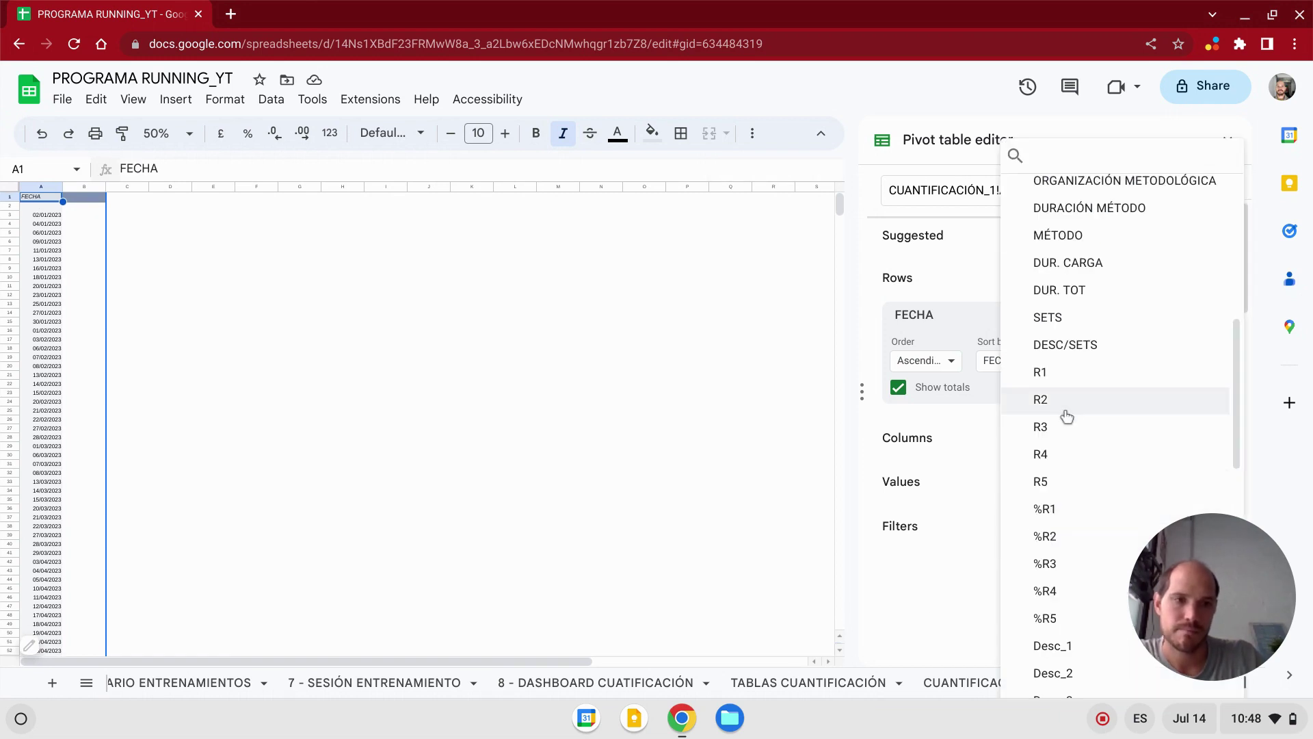
scroll(1095, 349, "up", 5)
scroll(1108, 336, "up", 1)
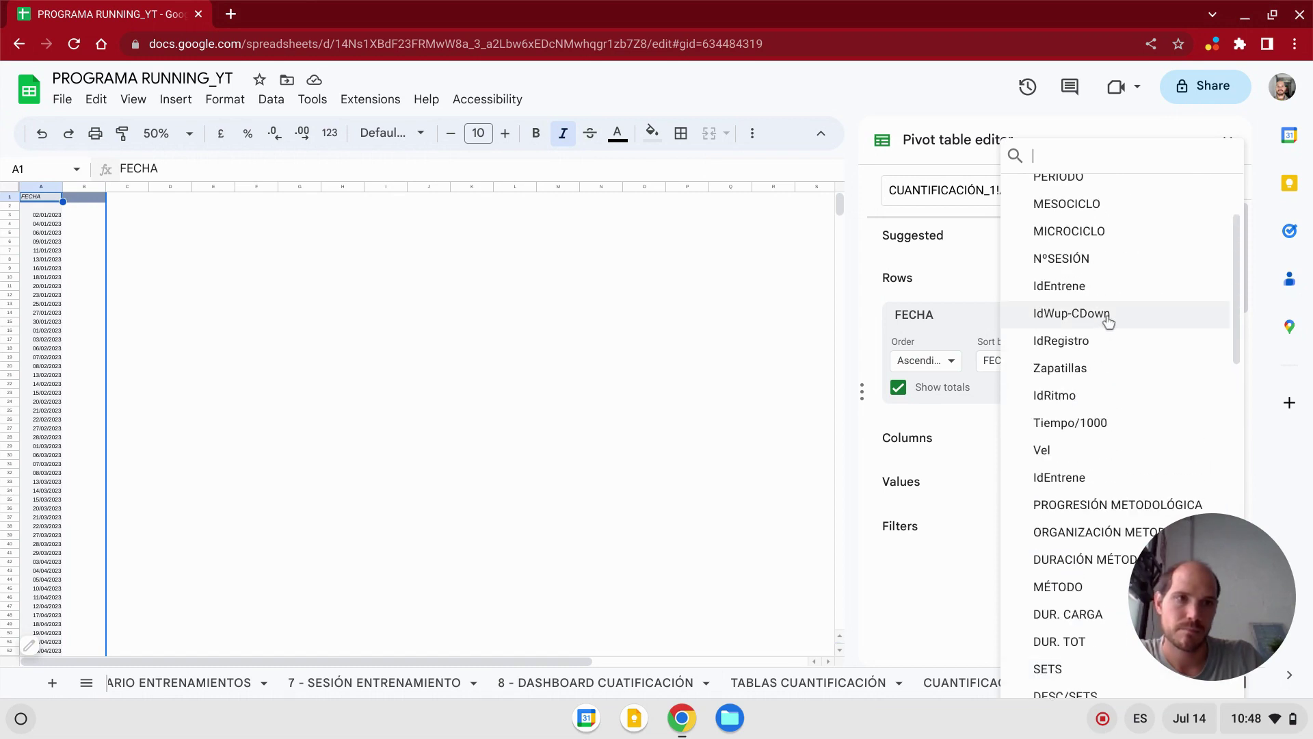
left_click(1072, 285)
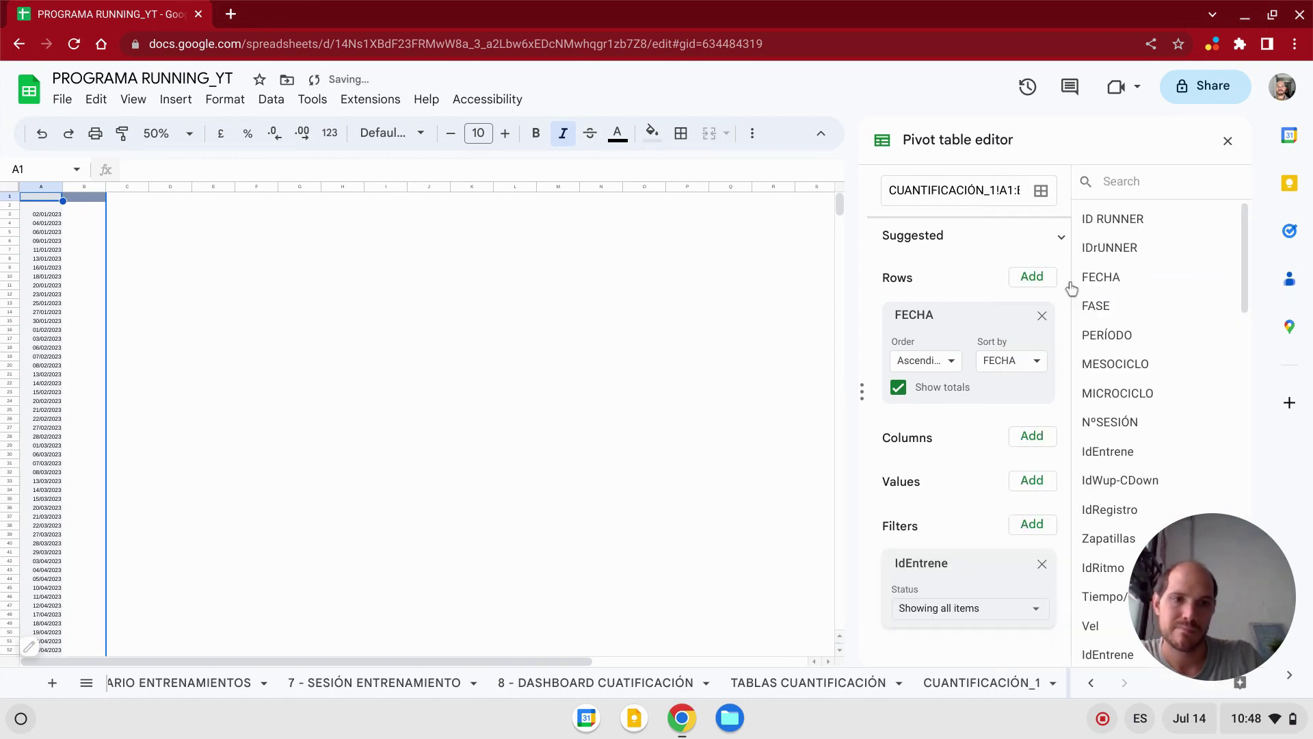
left_click(975, 610)
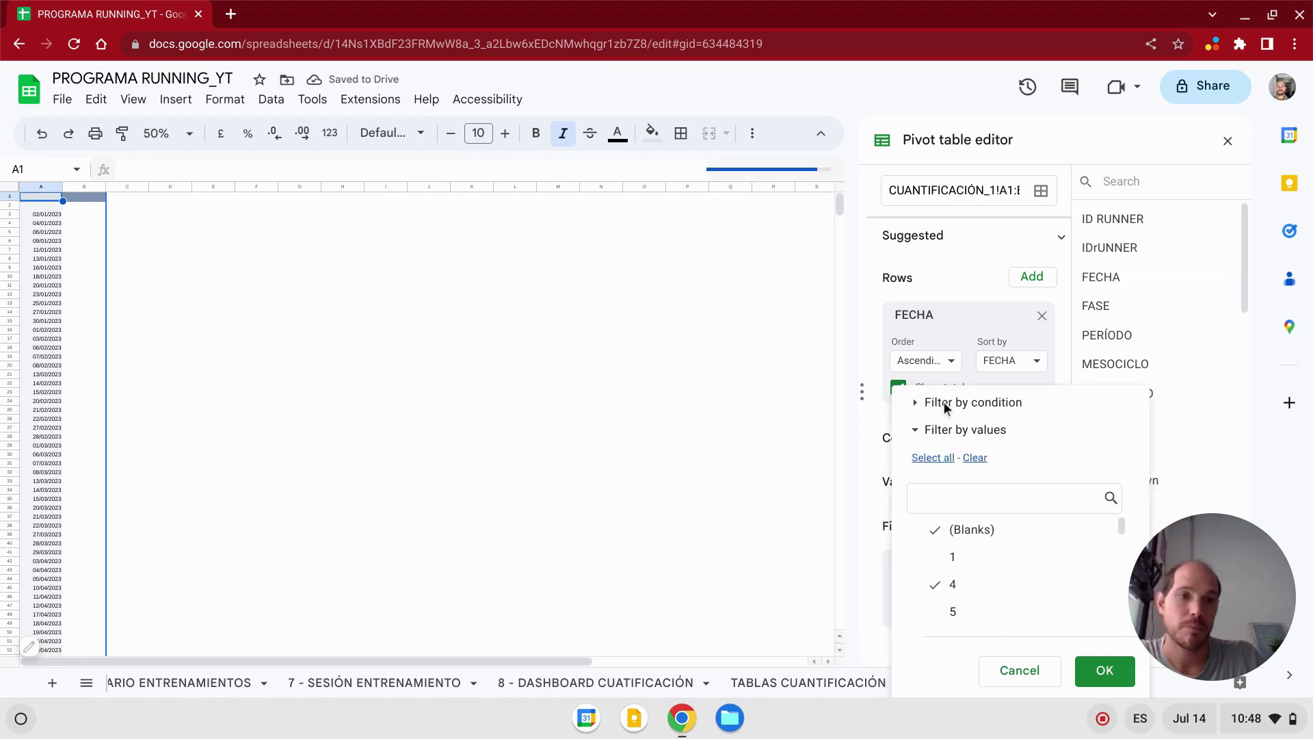
left_click(944, 402)
left_click(947, 395)
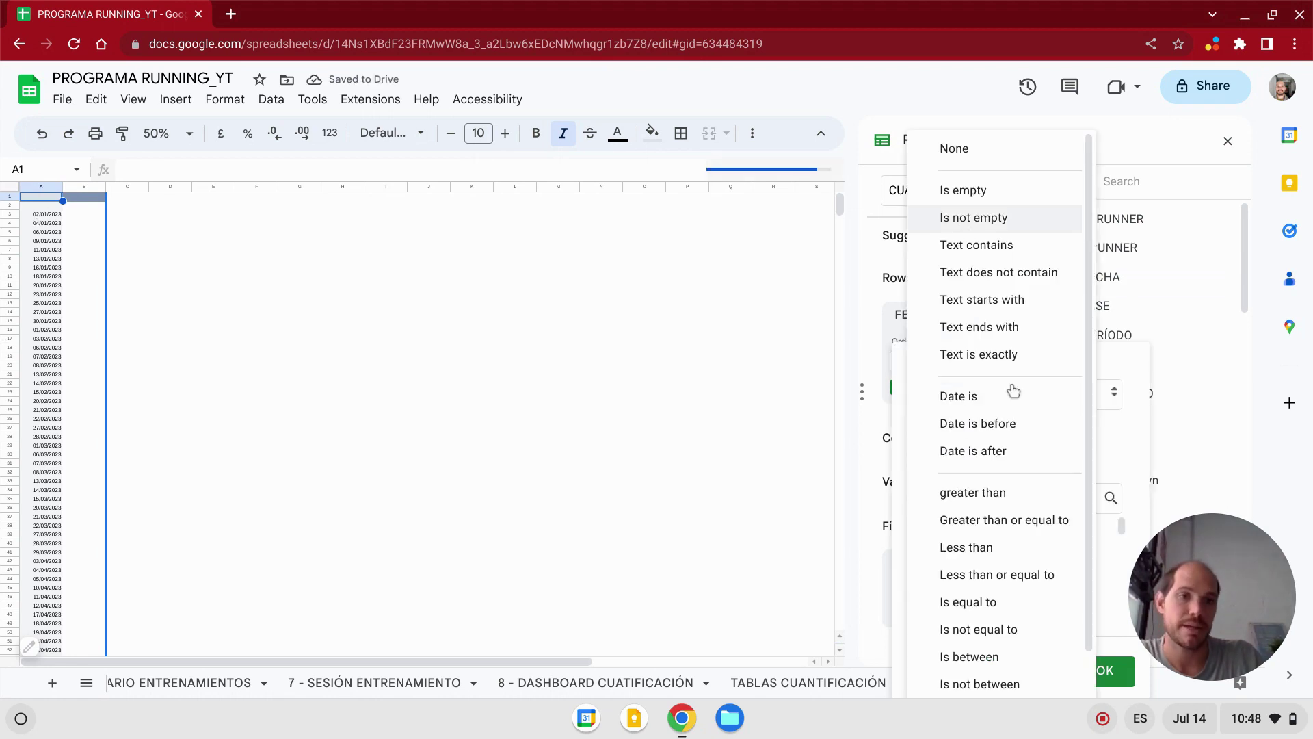
key("Return")
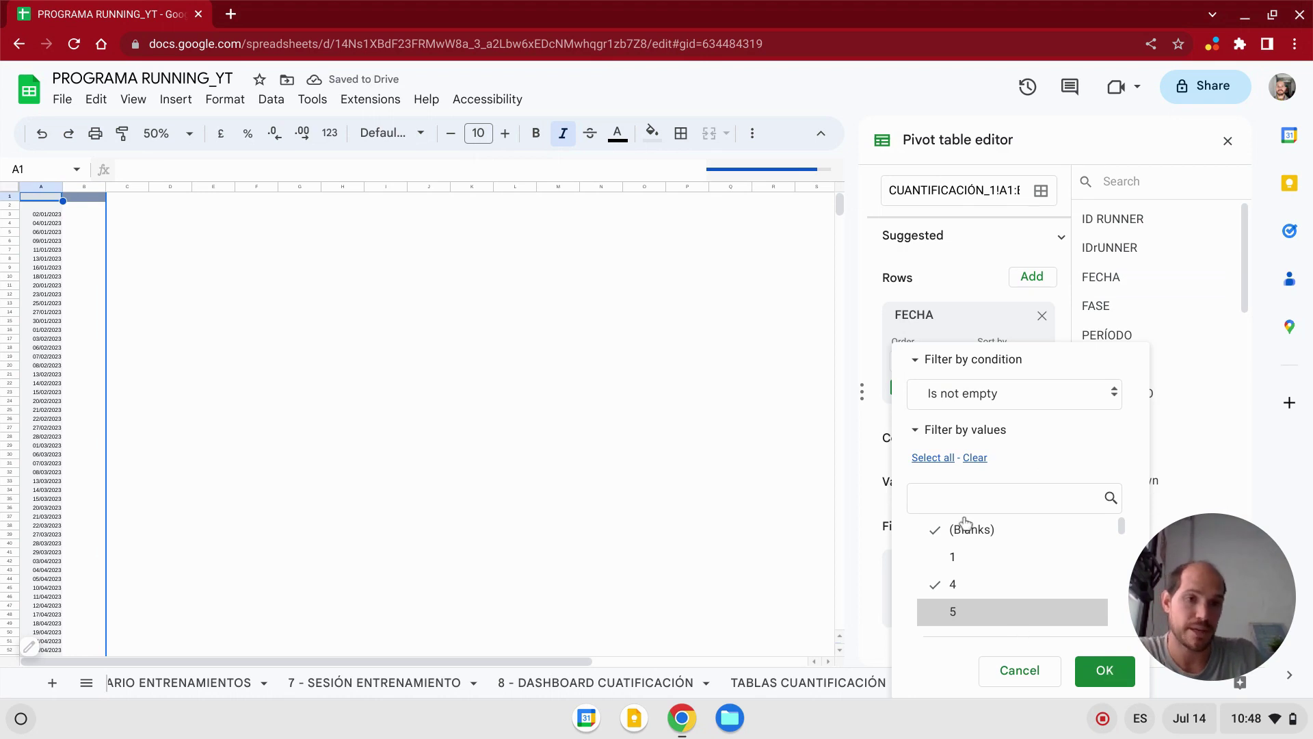
left_click(1107, 670)
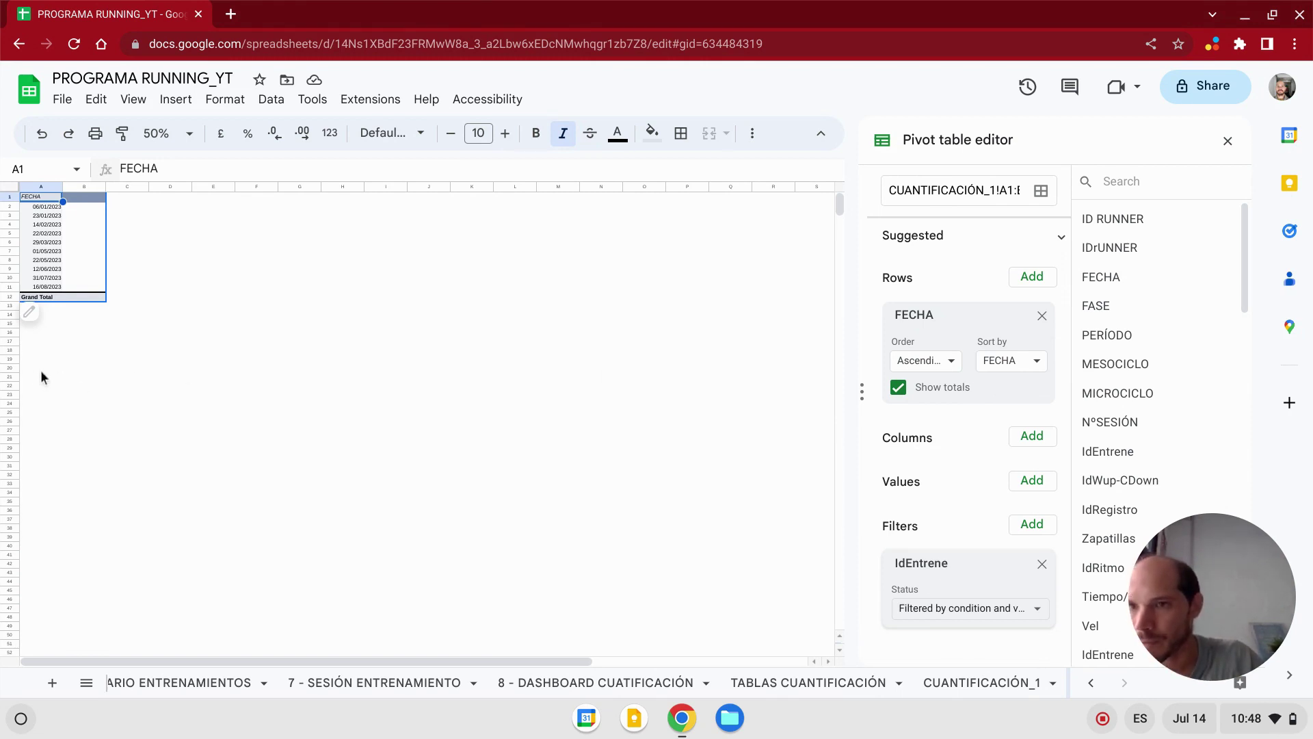
- Turn off Show totals for FECHA and check the FECHA, MESOCICLO and Distancia (km) headers
left_click(898, 388)
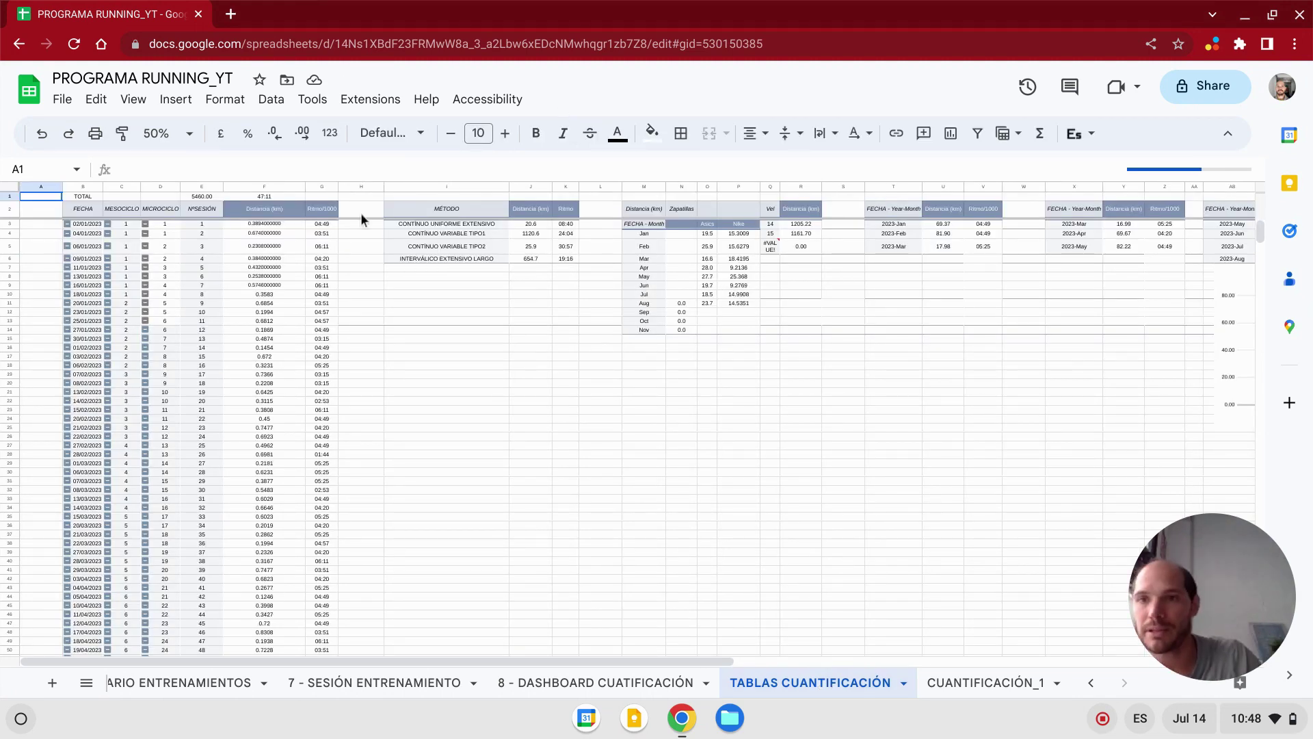
left_click(89, 214)
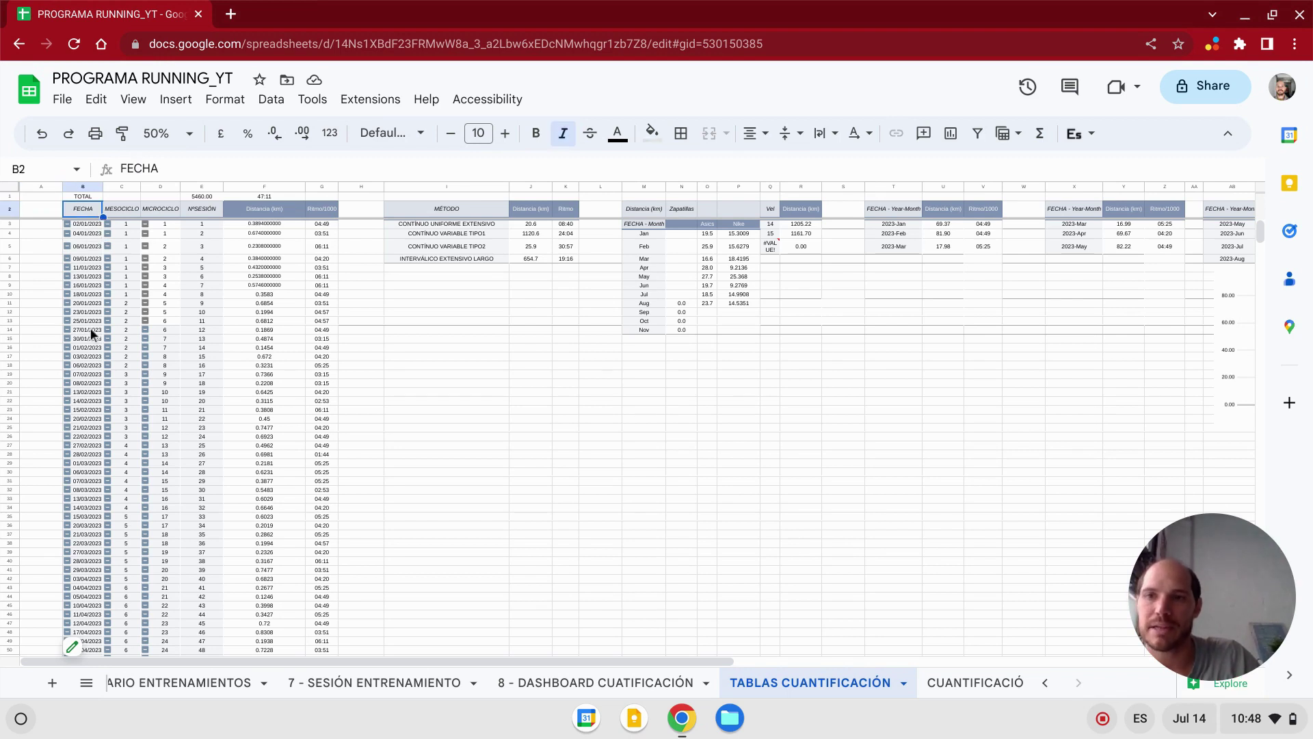
left_click(128, 222)
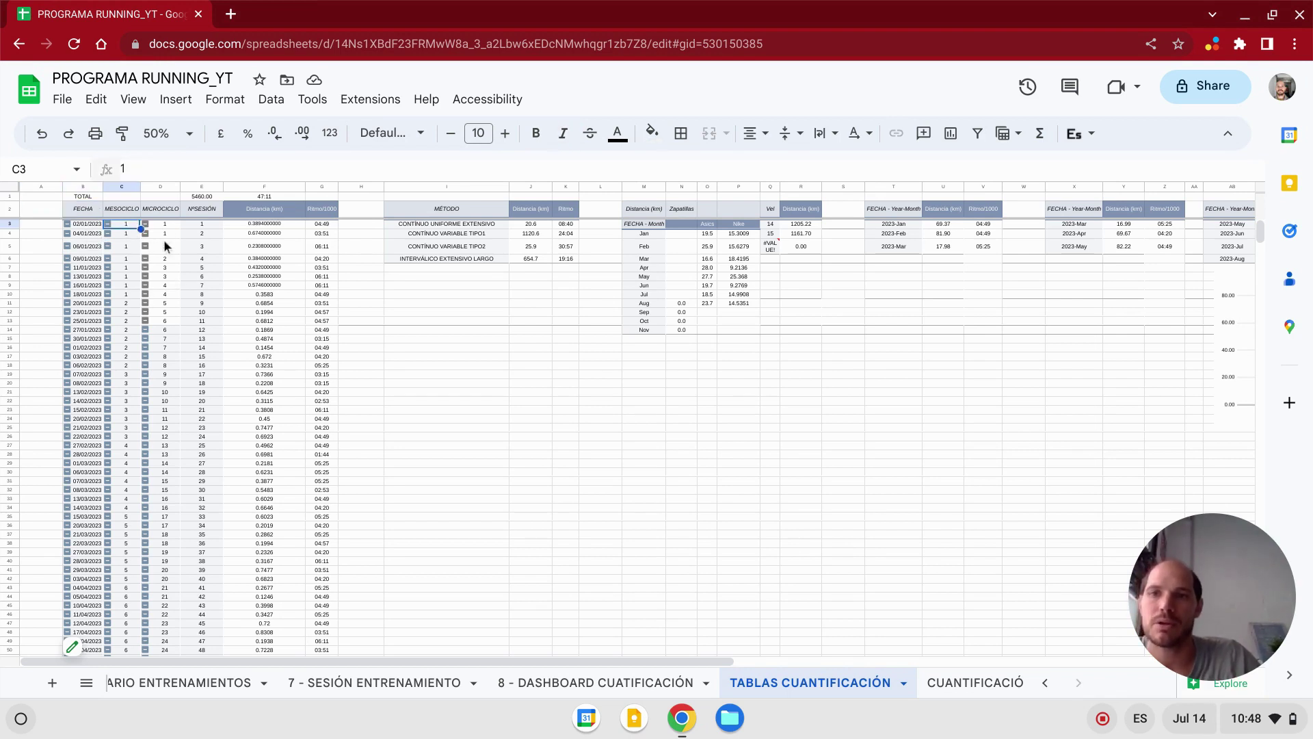
left_click(270, 212)
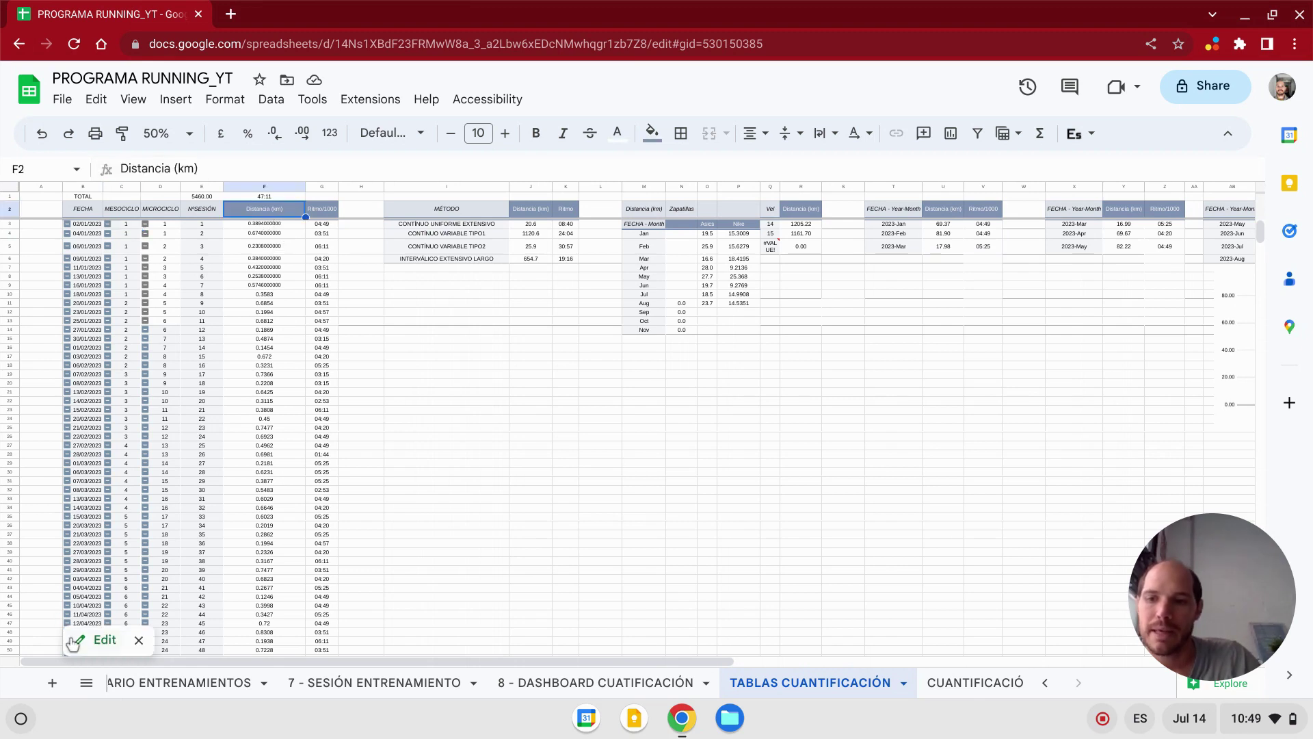
- Review the pivot's Distancia (km) field, then the Pivot Table 3 source data range
left_click(96, 638)
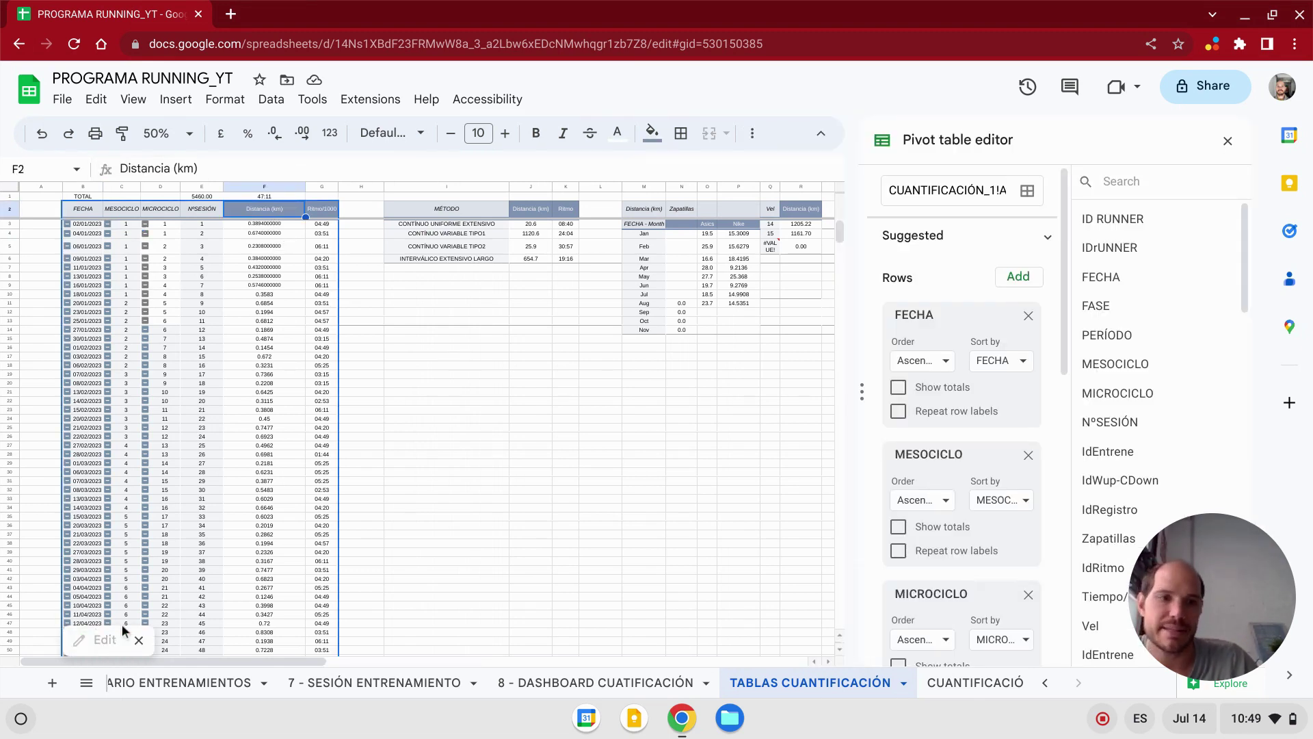
scroll(965, 367, "down", 3)
scroll(965, 348, "down", 6)
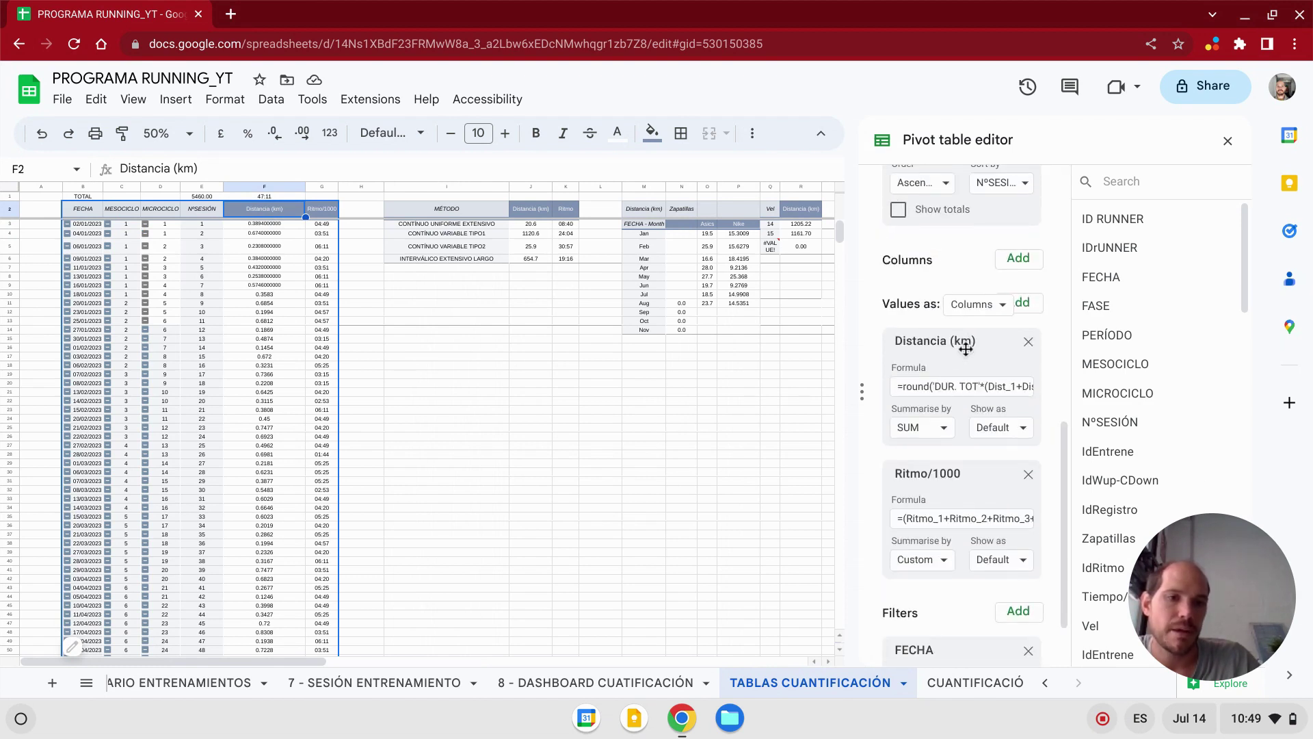
scroll(965, 349, "down", 2)
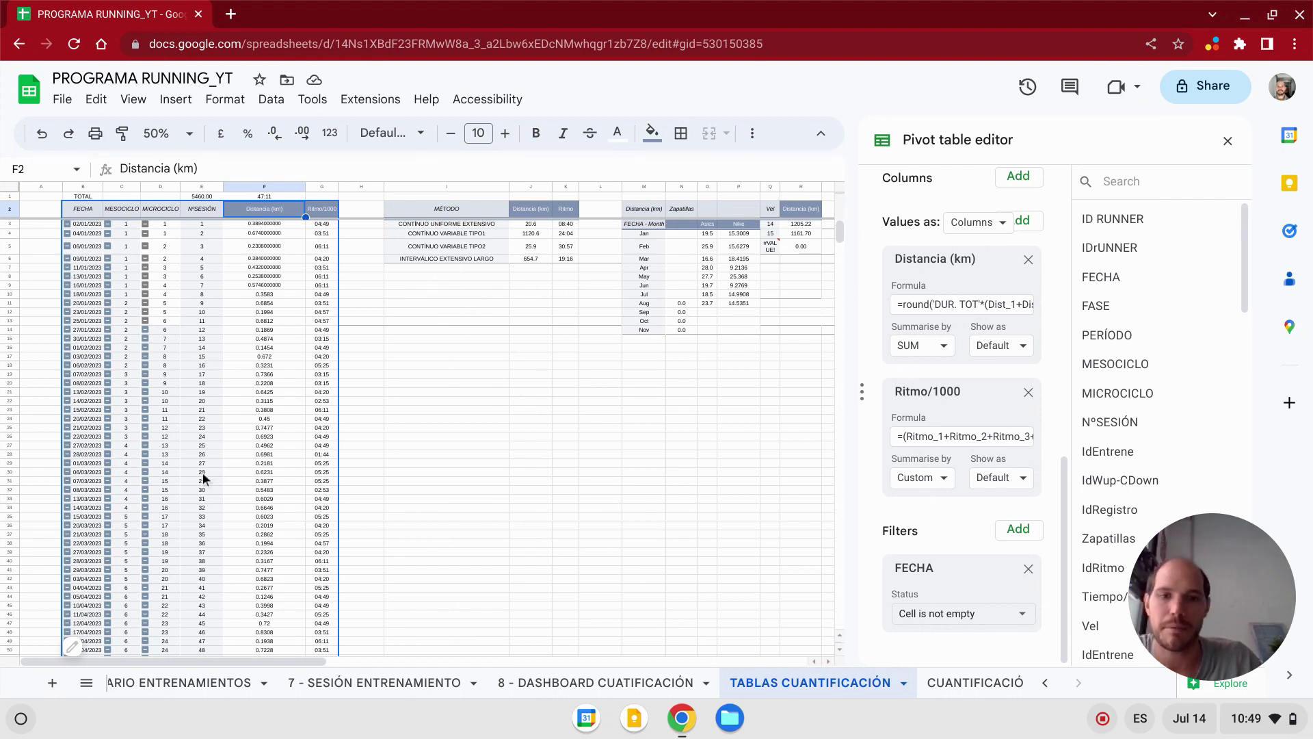
left_click(942, 681)
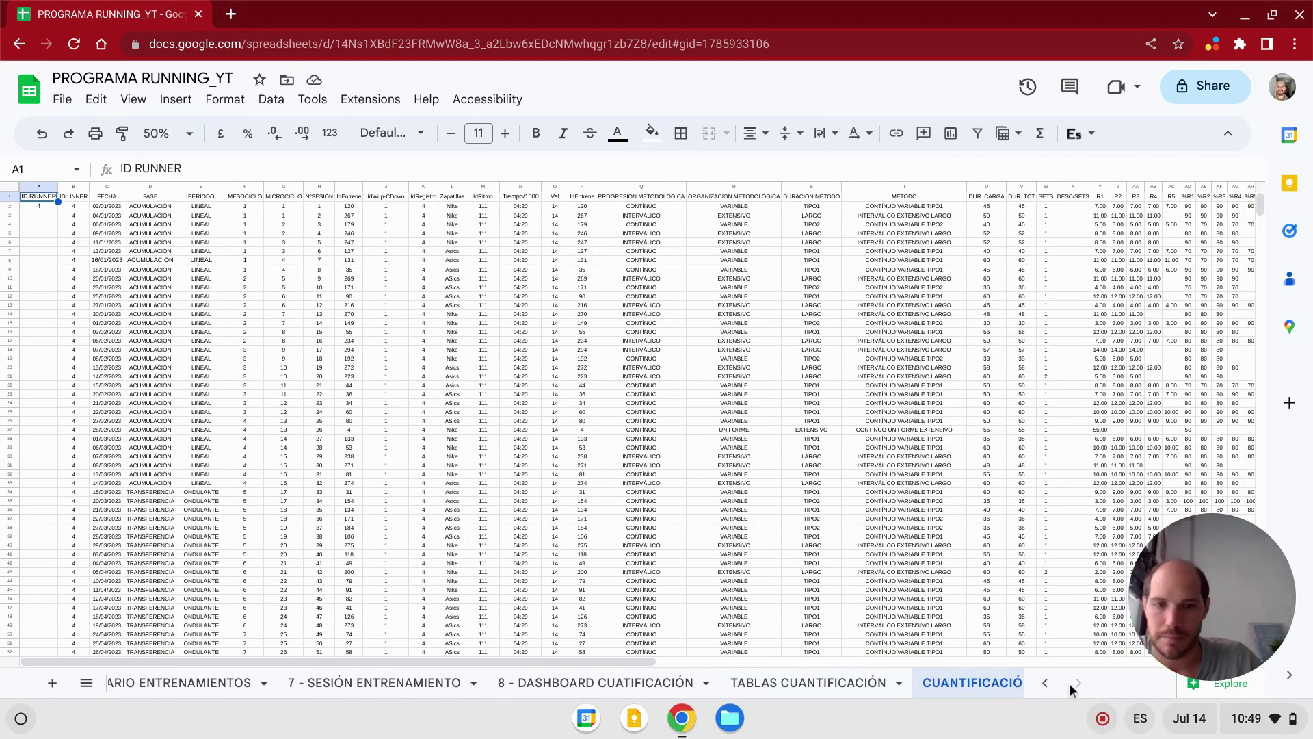
left_click(86, 683)
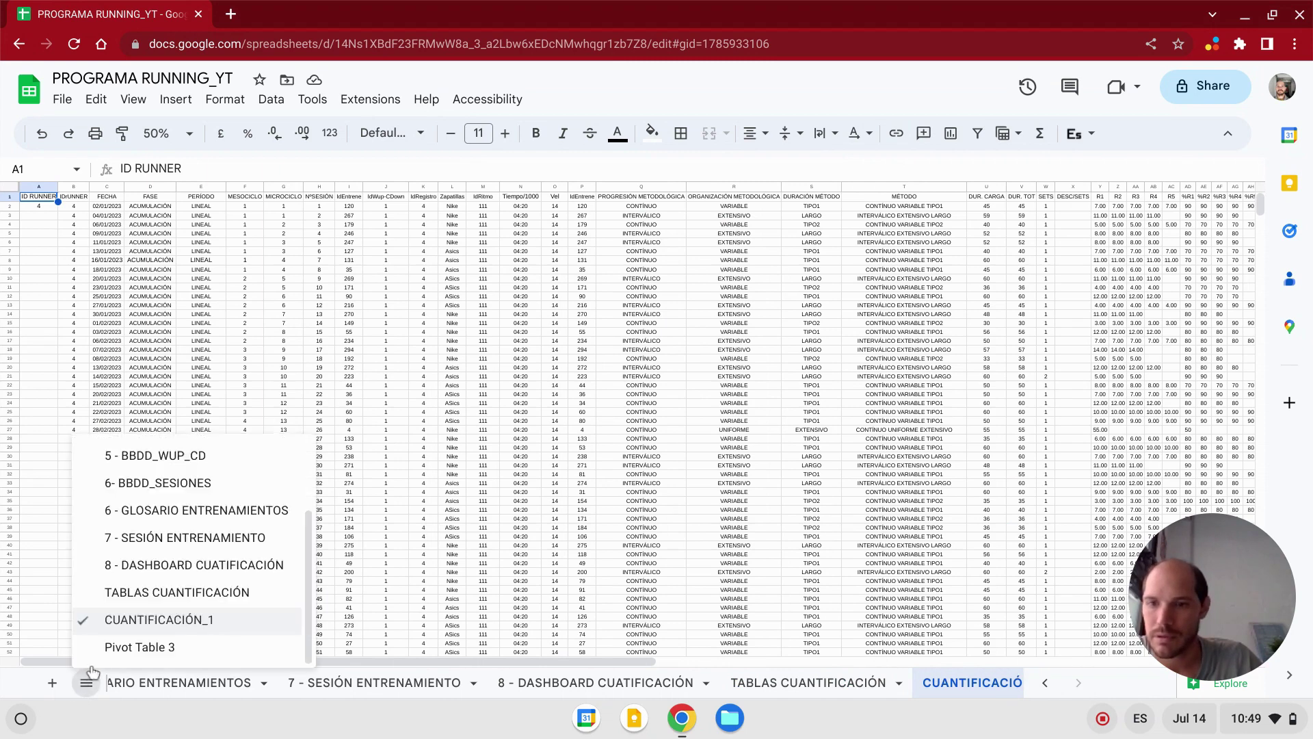
left_click(191, 648)
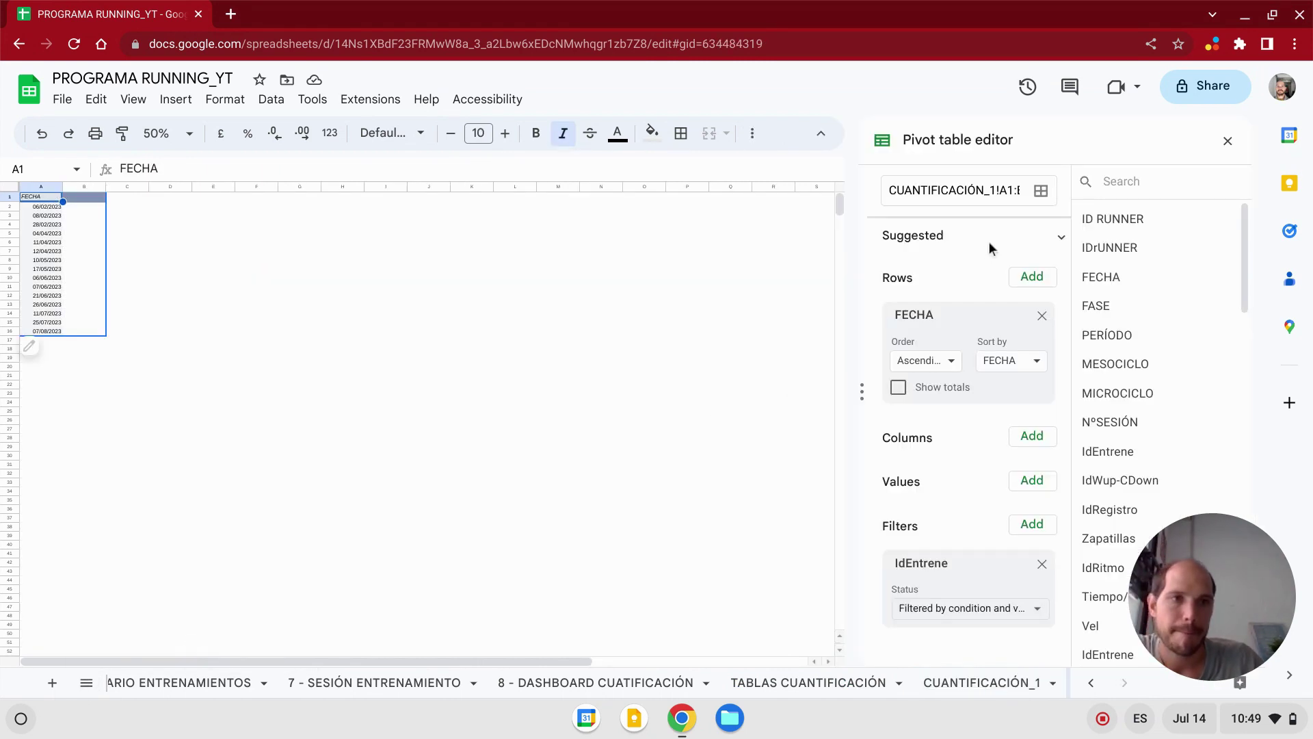
left_click(1040, 192)
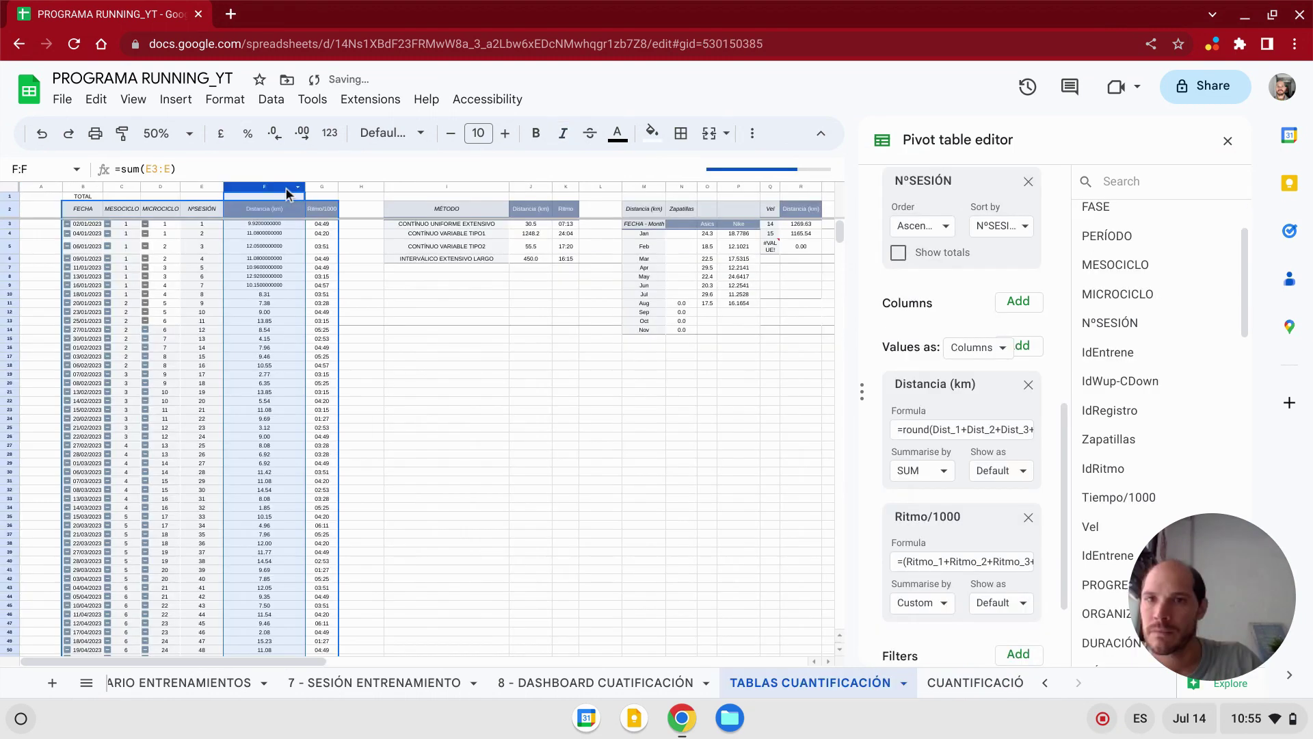
- Cut column F's Distancia (km) values to two decimals and narrow the column
left_click(275, 134)
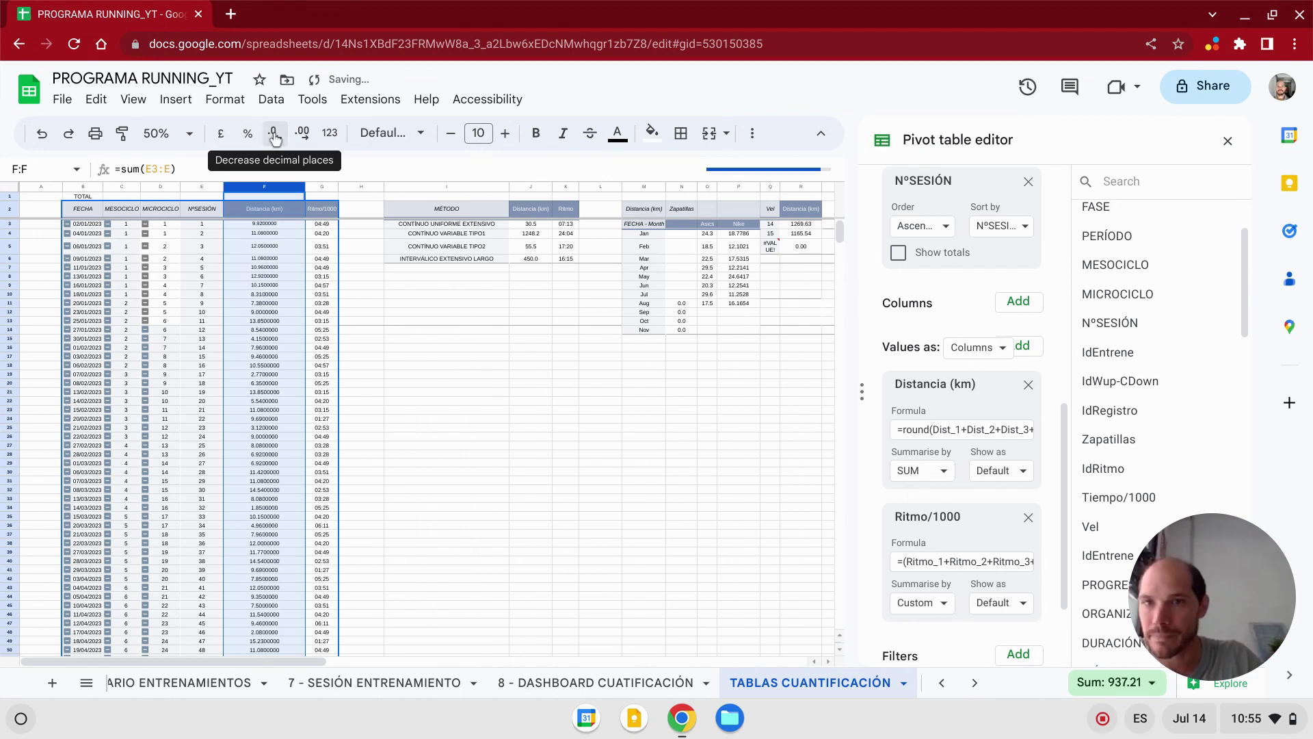
left_click(275, 135)
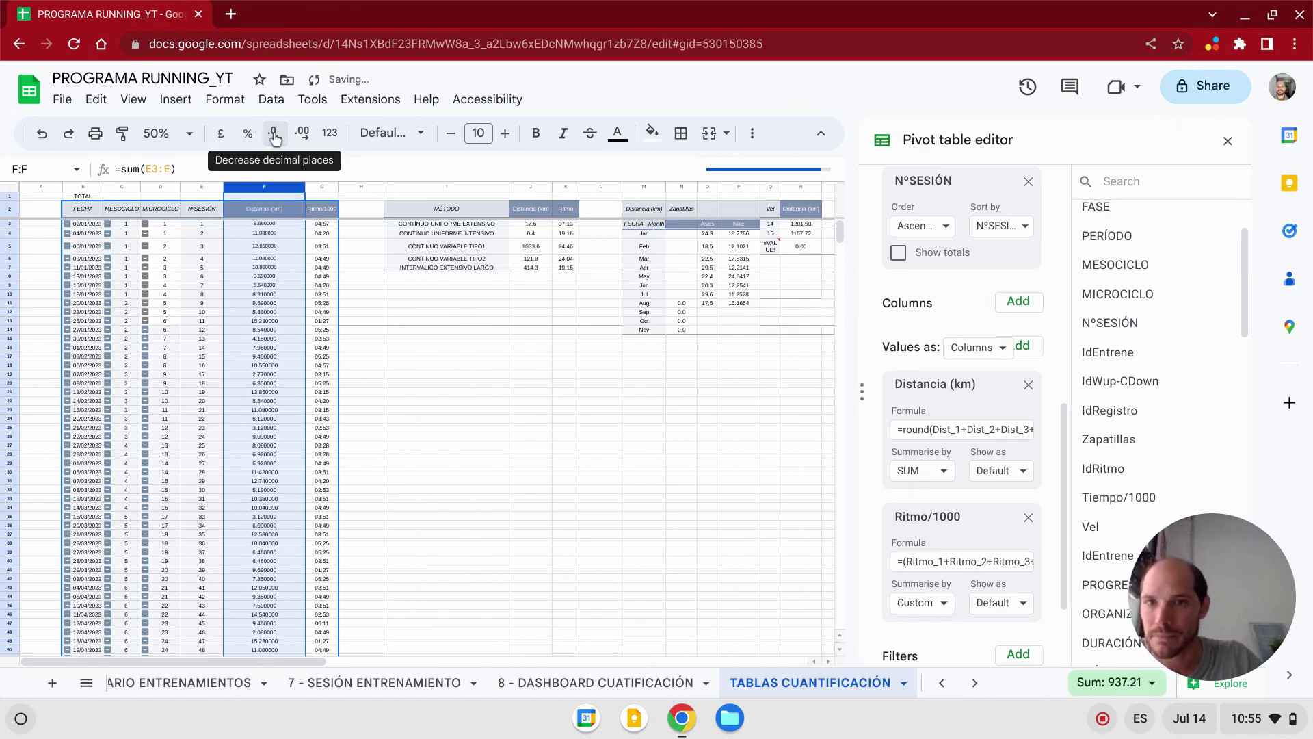
double_click(274, 140)
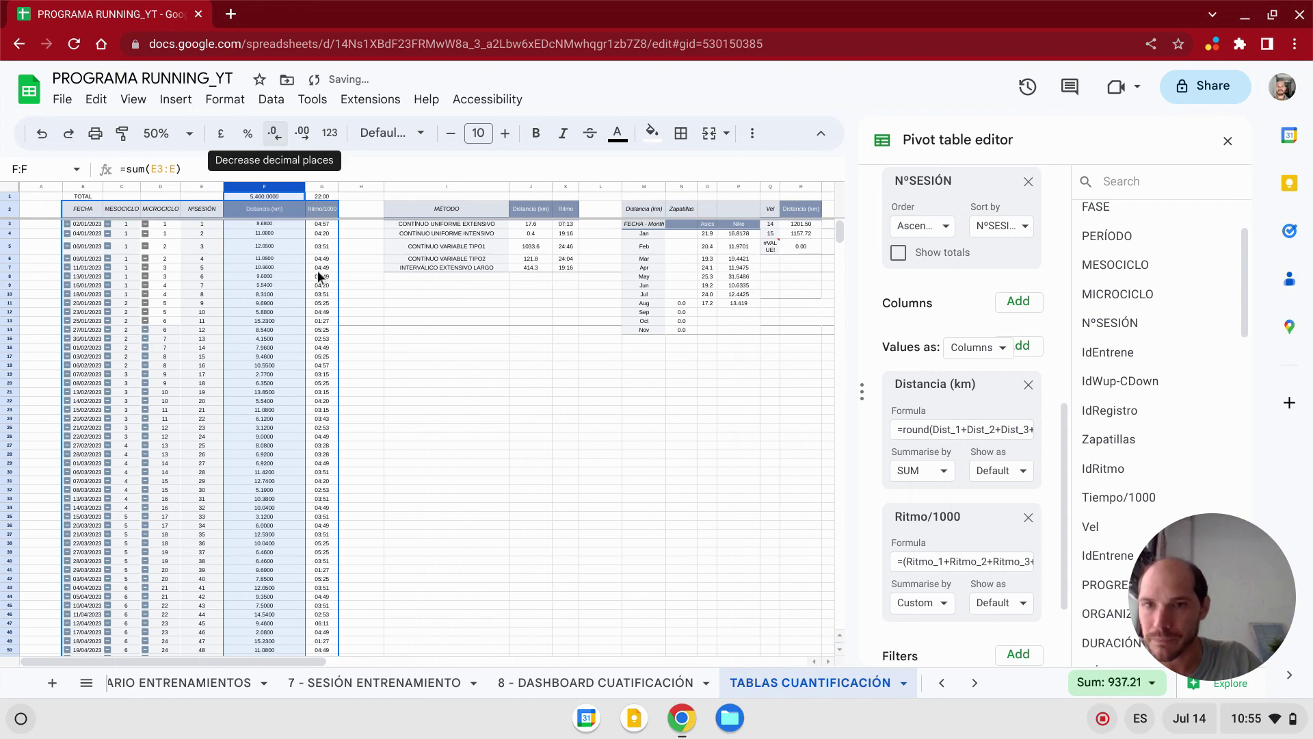
left_click(274, 134)
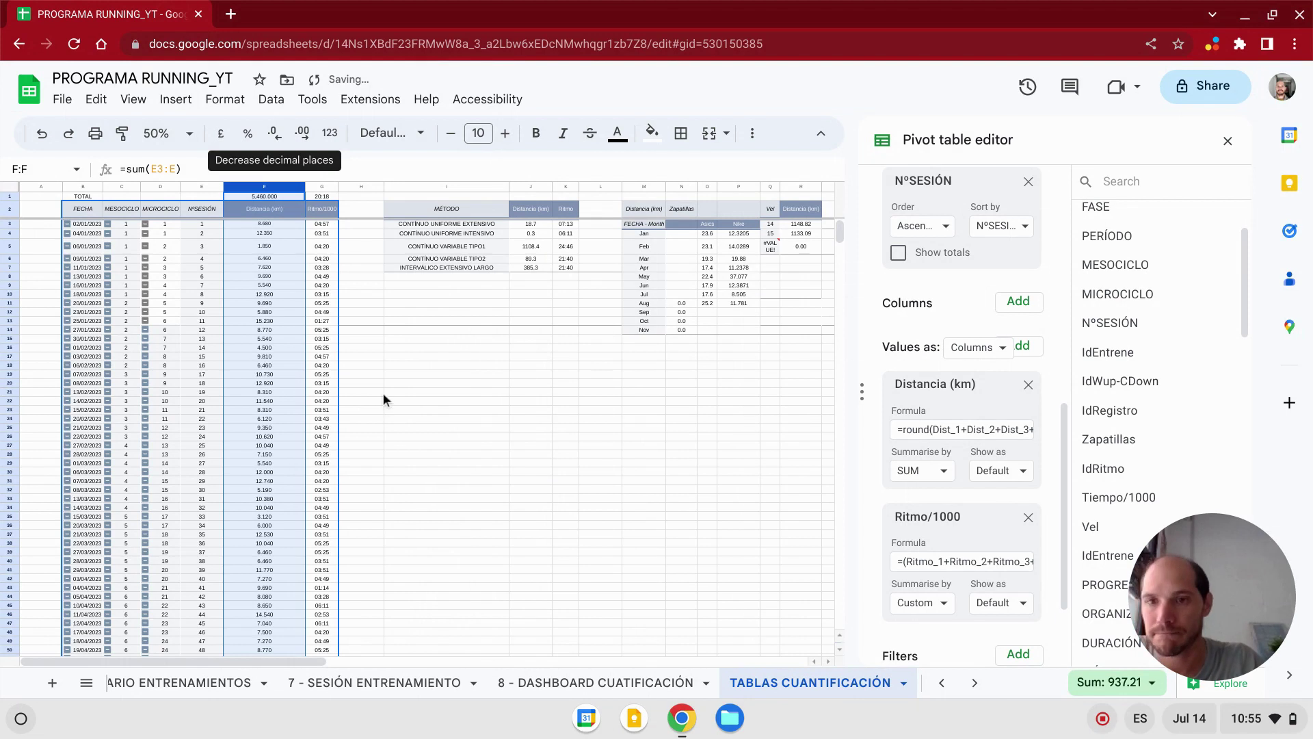
left_click(450, 373)
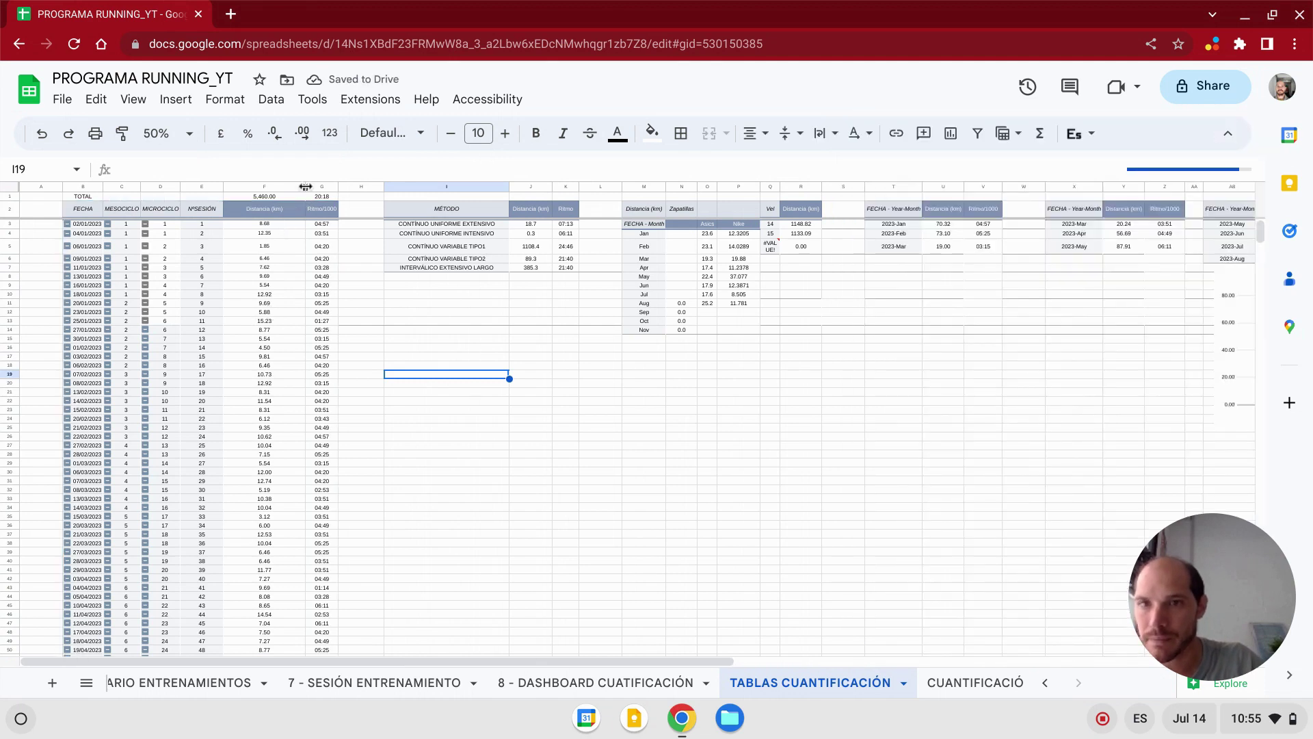
left_click_drag(306, 186, 263, 187)
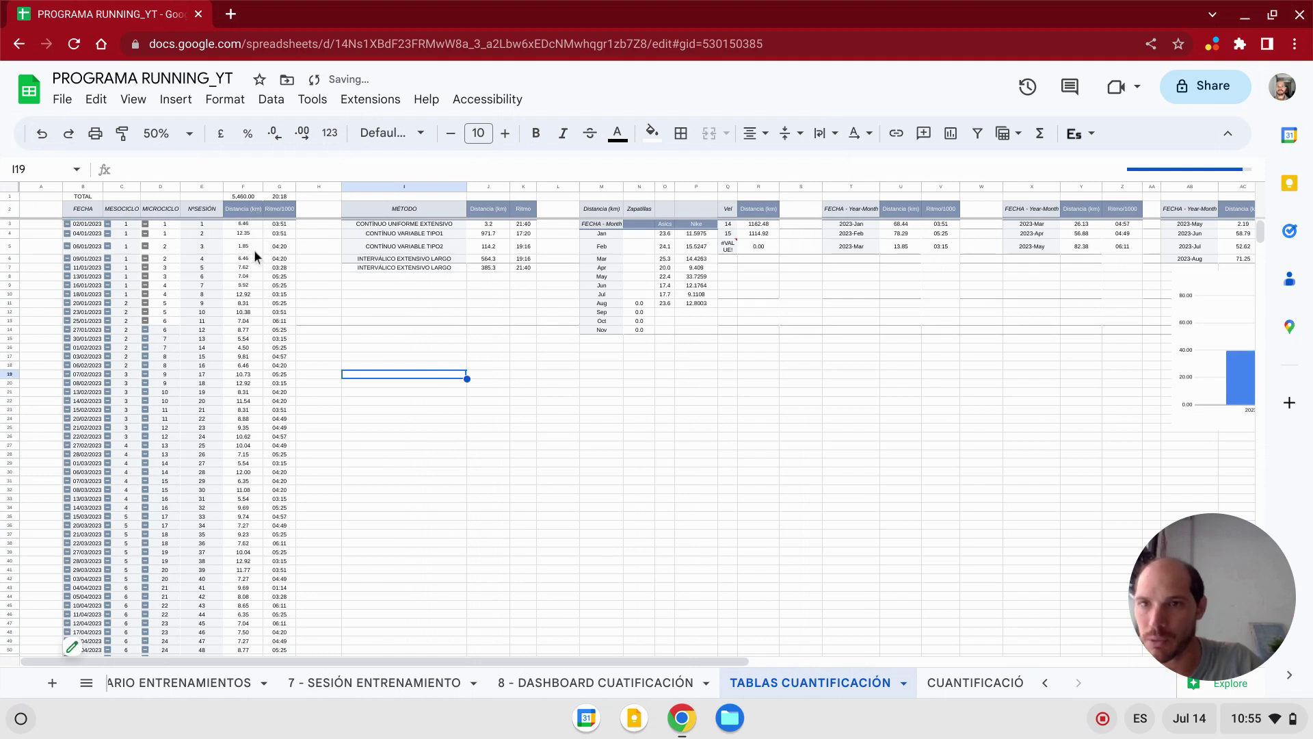
left_click(244, 215)
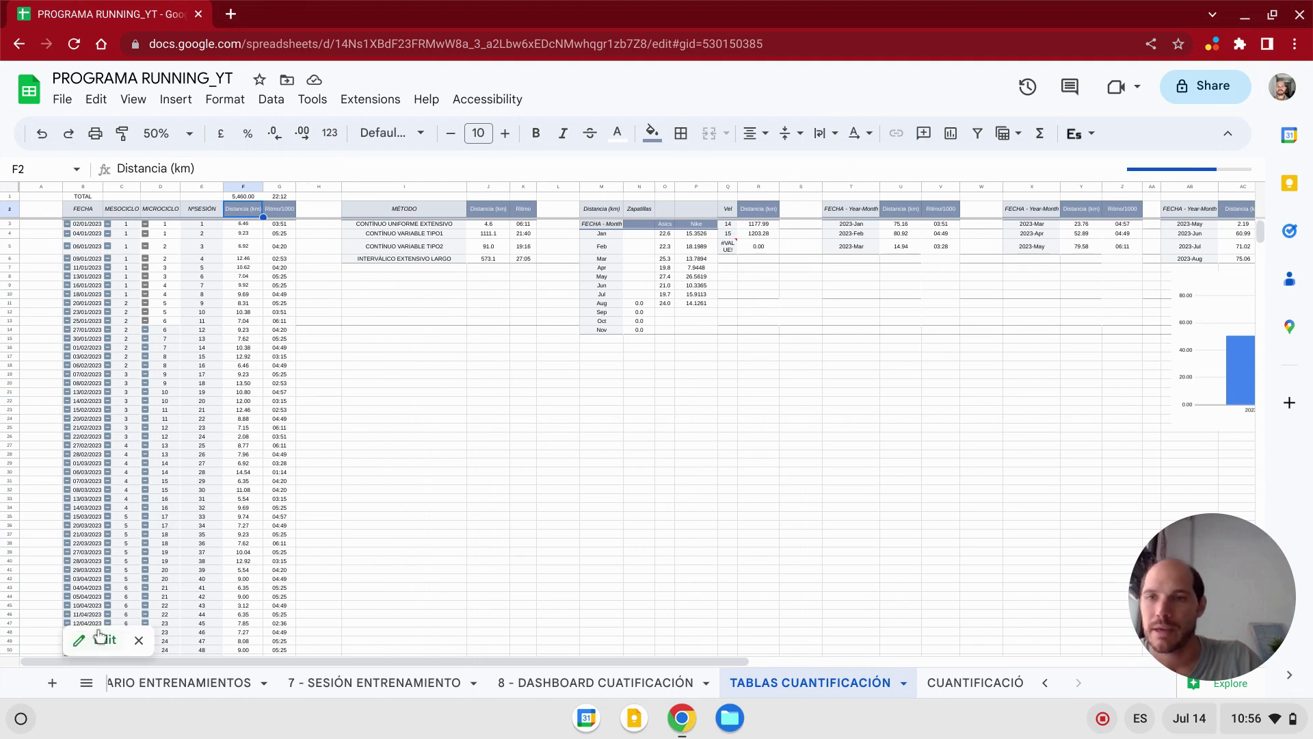
- Copy the session pivot's rounded Distancia (km) formula and apply it to the MÉTODO pivot
left_click(102, 638)
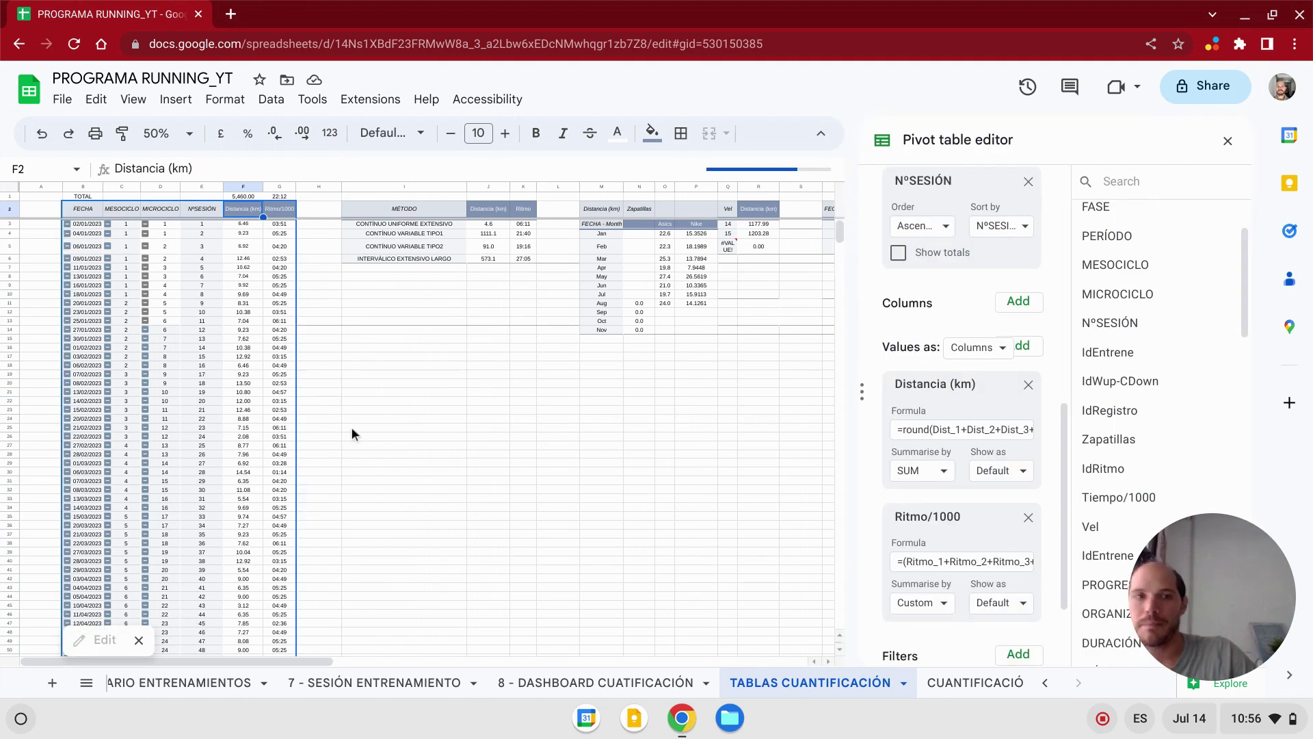
left_click(940, 429)
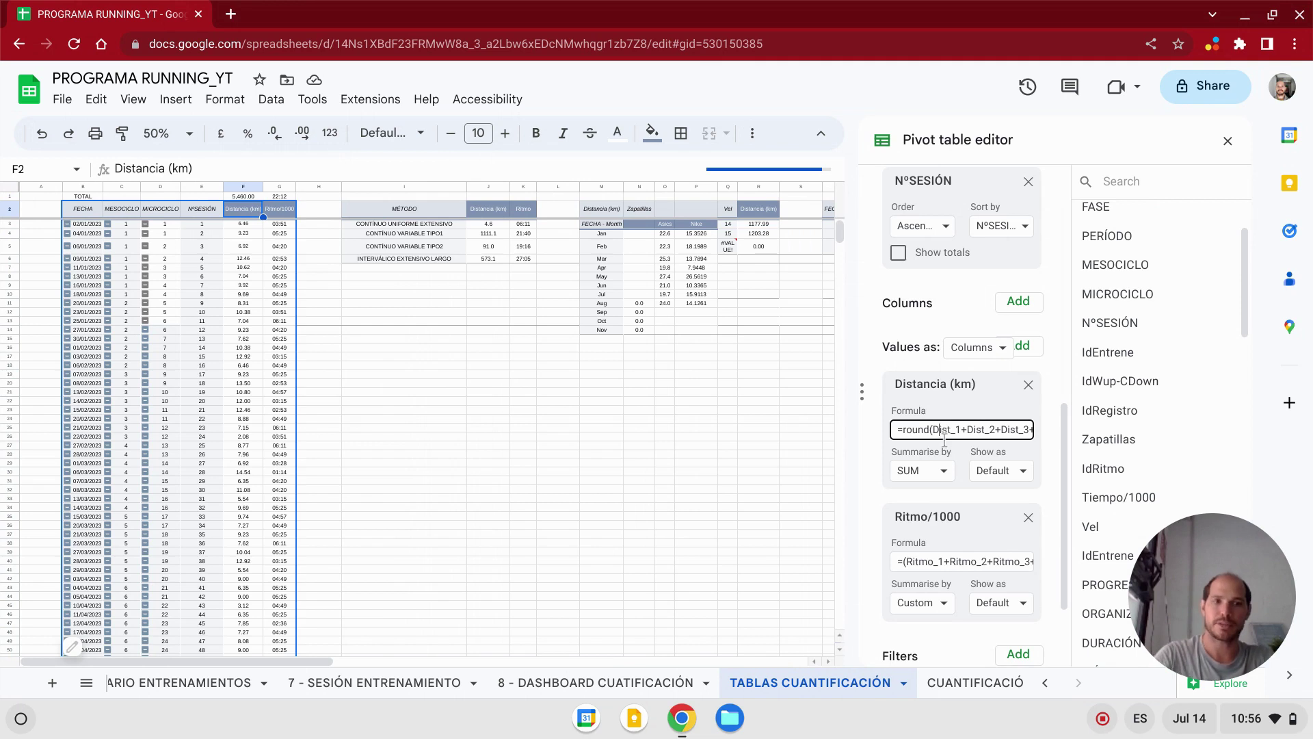
triple_click(944, 434)
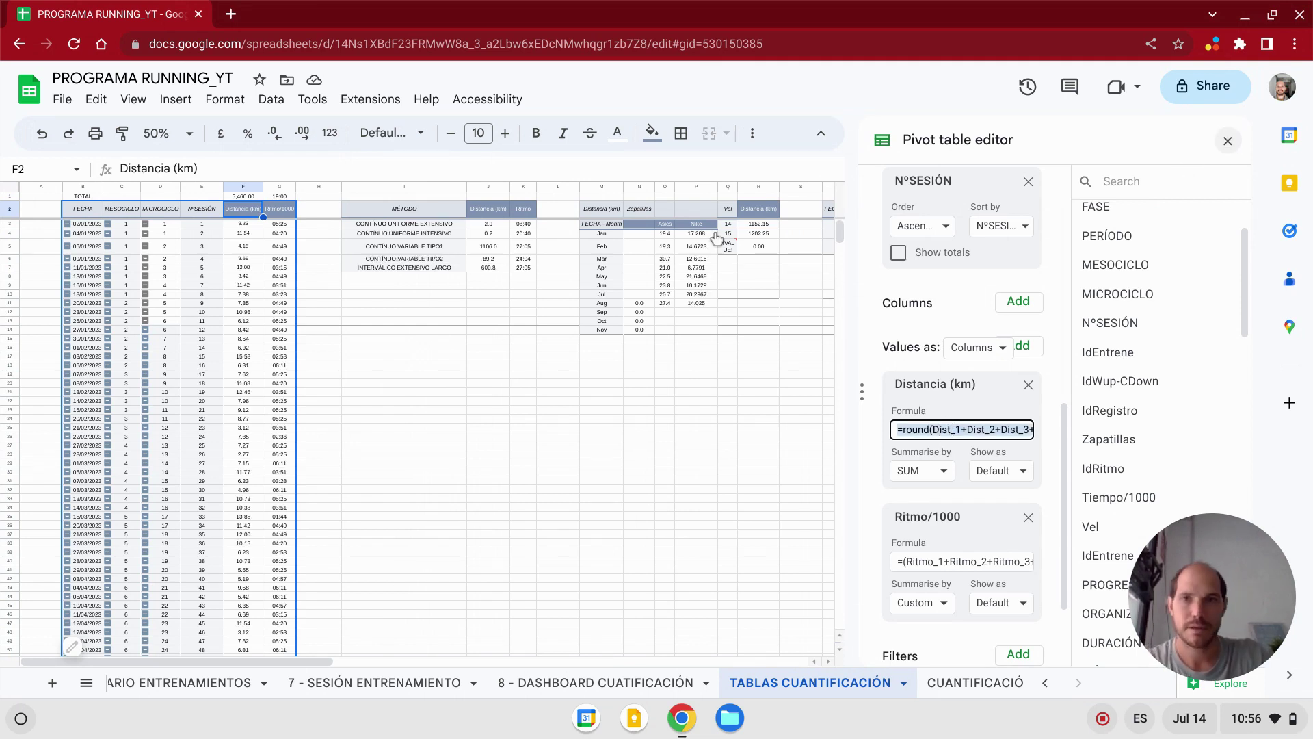
left_click(484, 212)
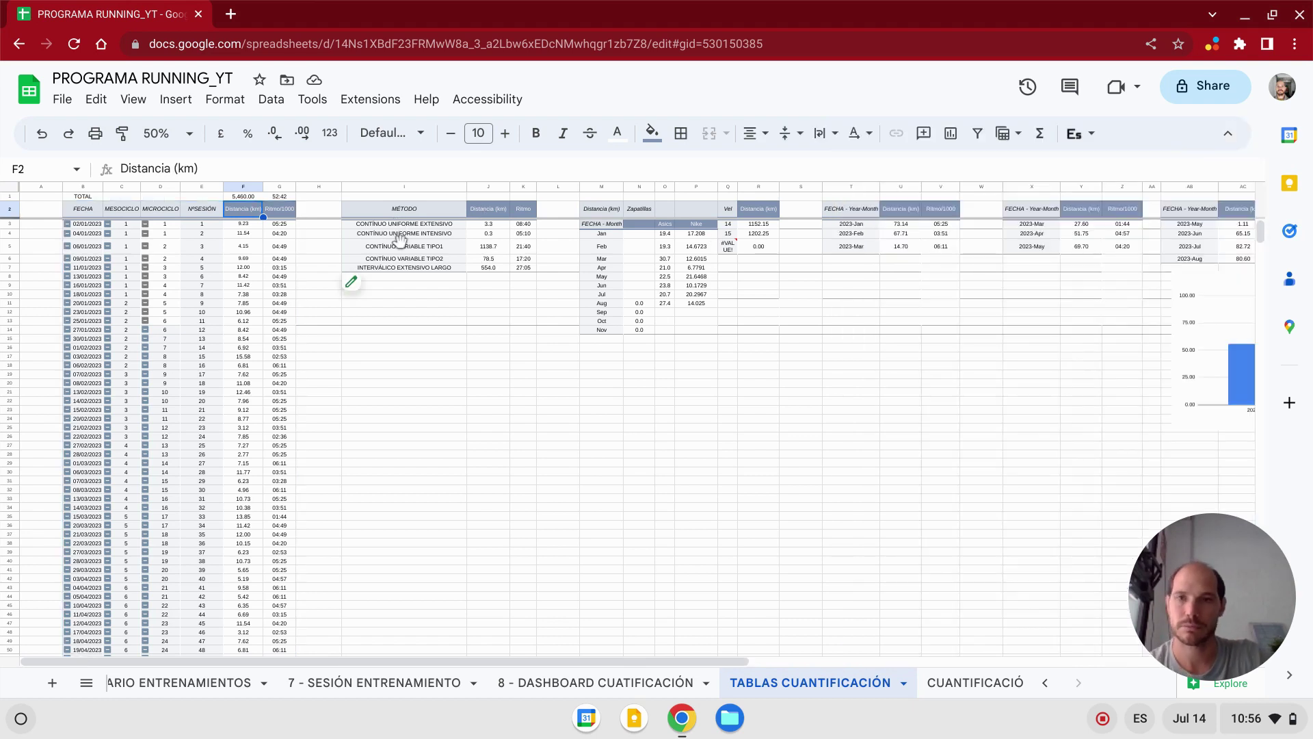
mouse_move(362, 289)
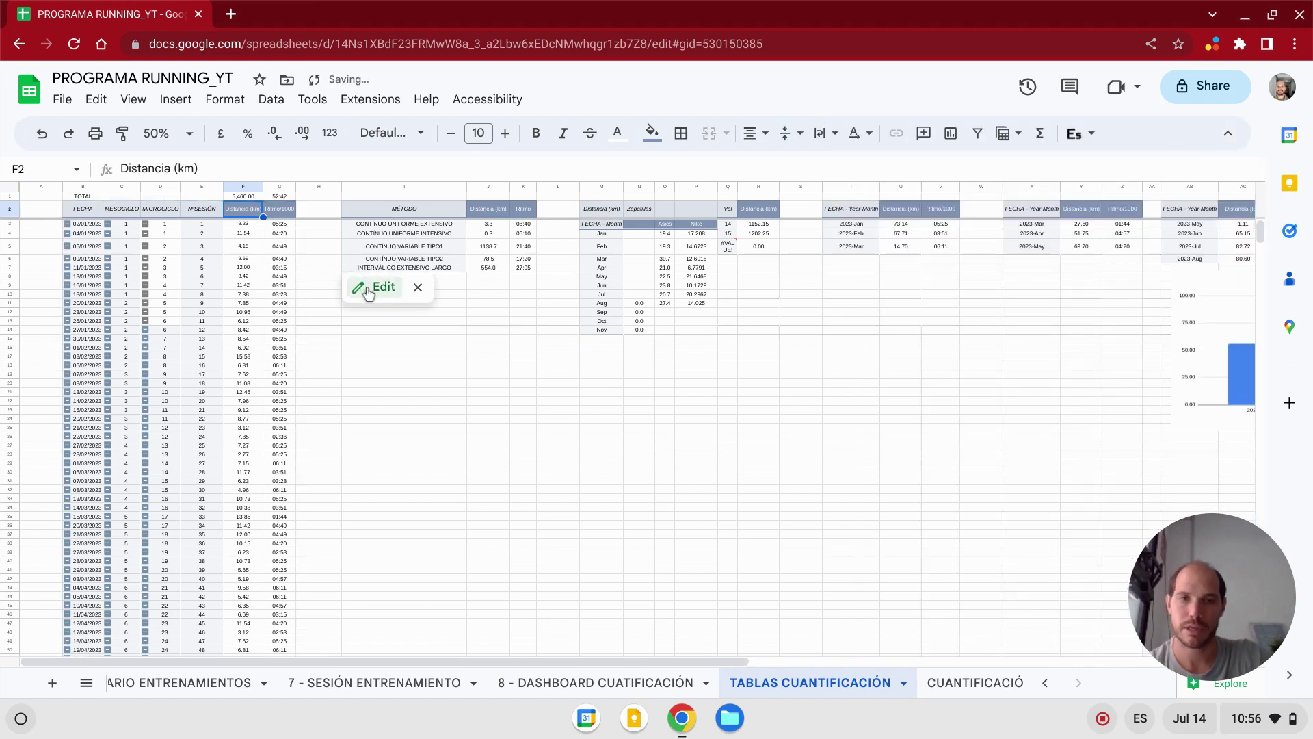
left_click(373, 287)
left_click(965, 305)
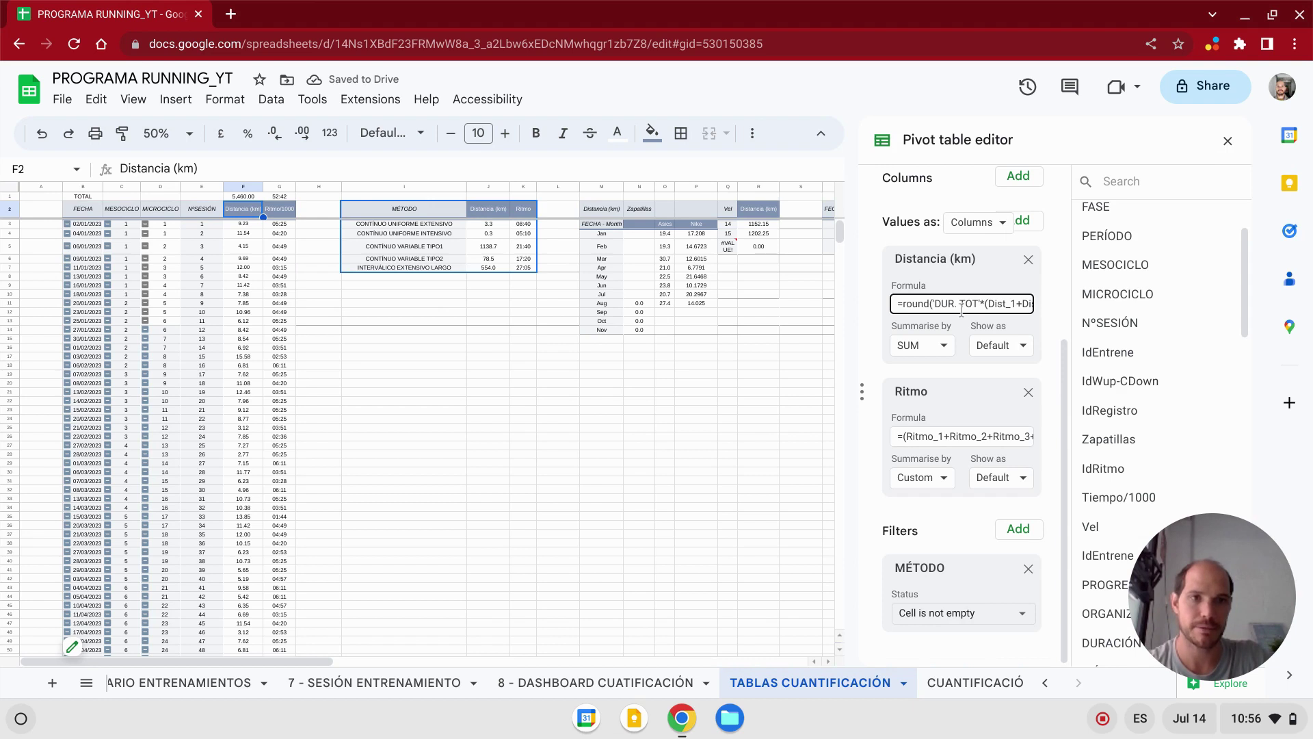
key("ctrl+a")
key("ctrl+v")
key("Return")
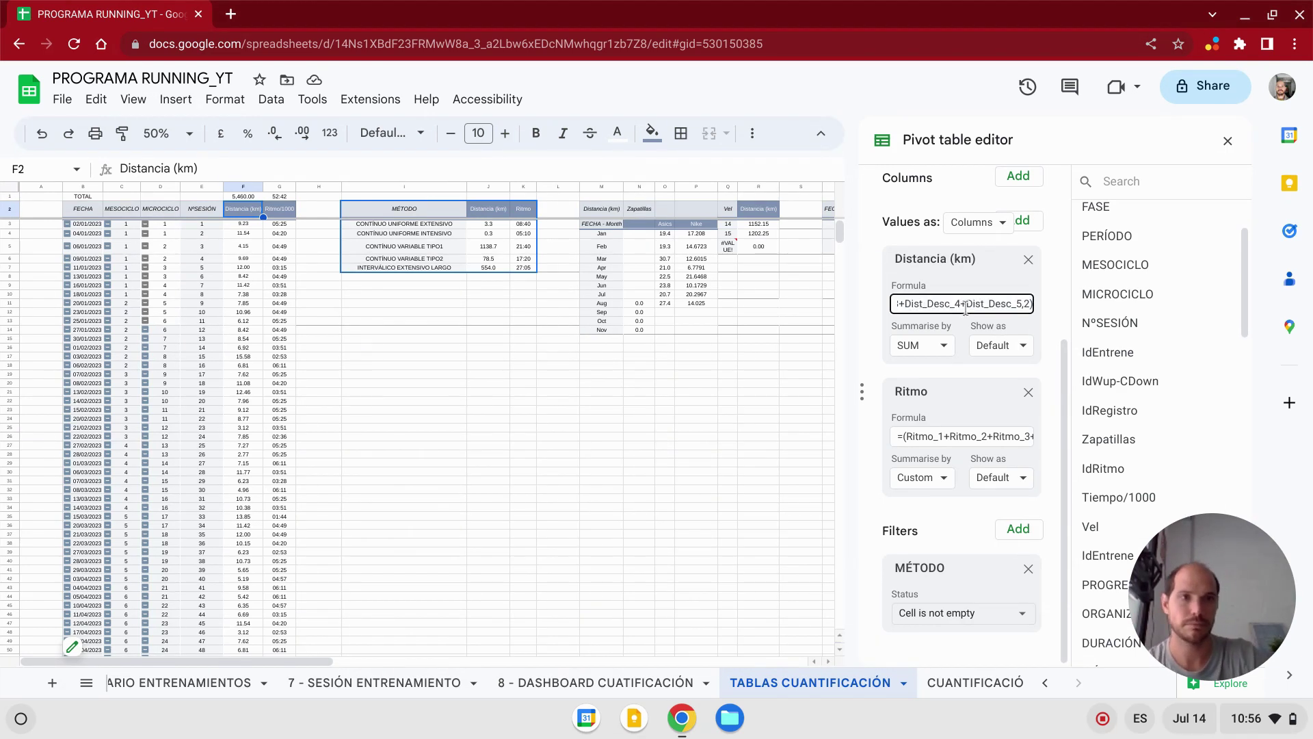
- Paste the rounded Distancia (km) formula into the Zapatillas and Vel pivots
left_click(594, 225)
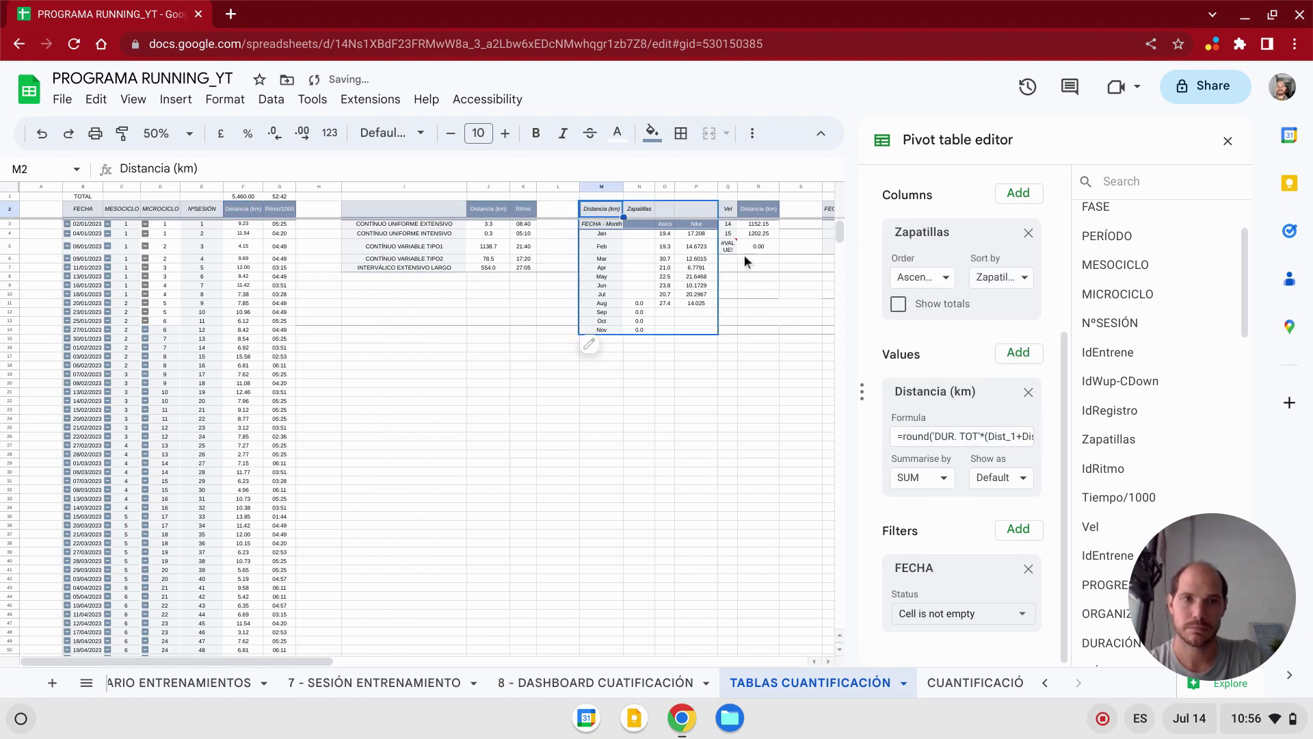
triple_click(949, 436)
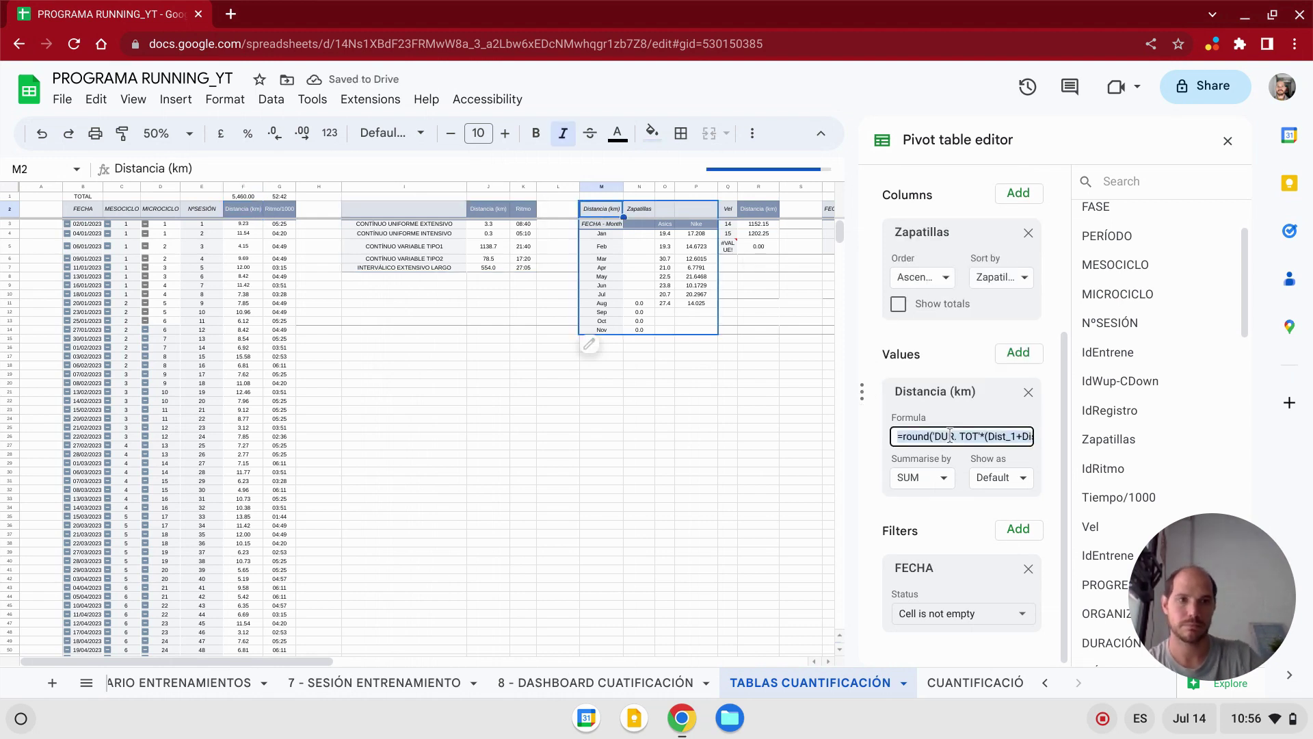
key("ctrl+v")
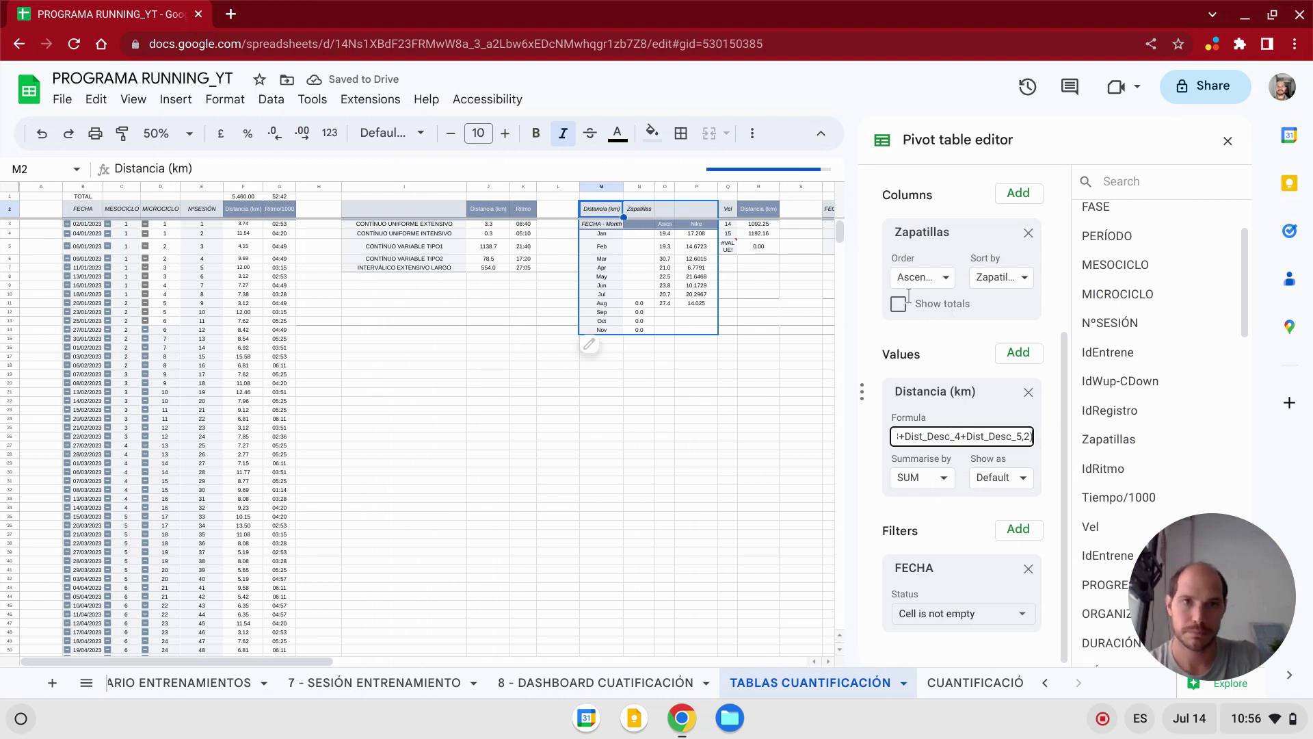
key("Return")
left_click(730, 209)
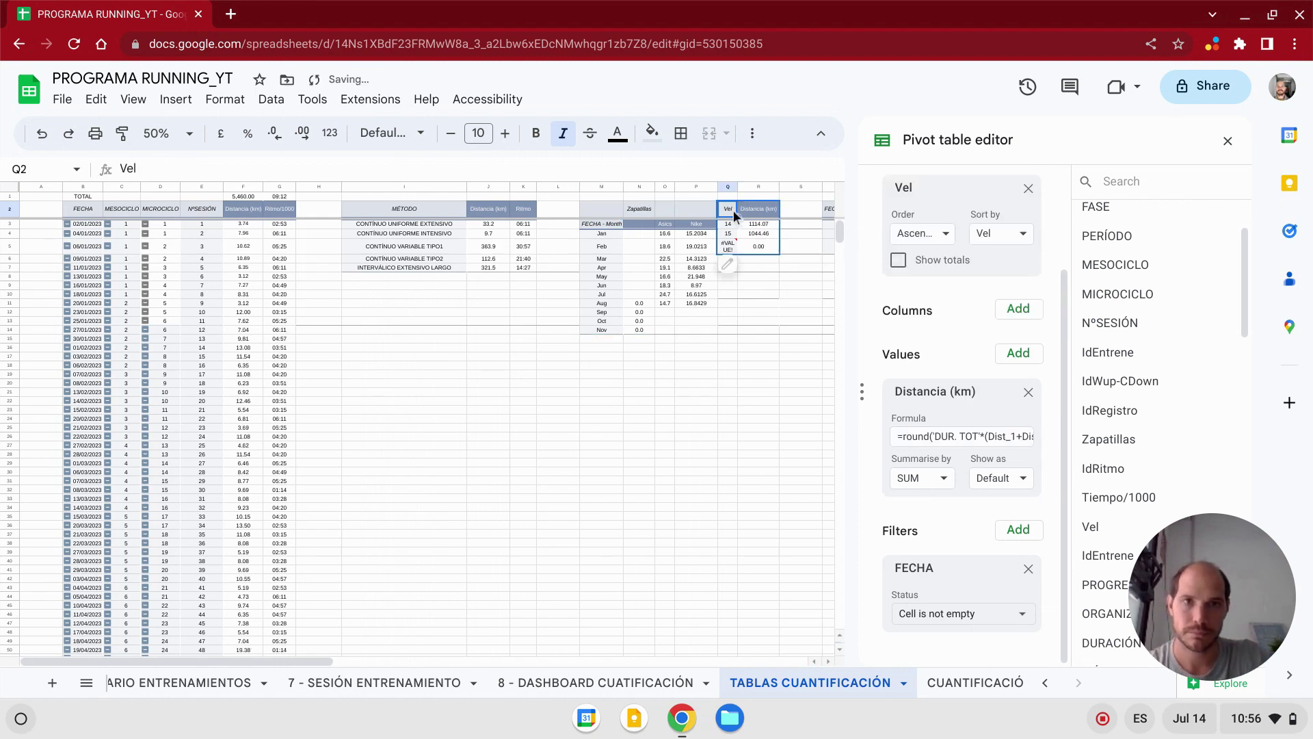
left_click(967, 436)
key("ctrl+a")
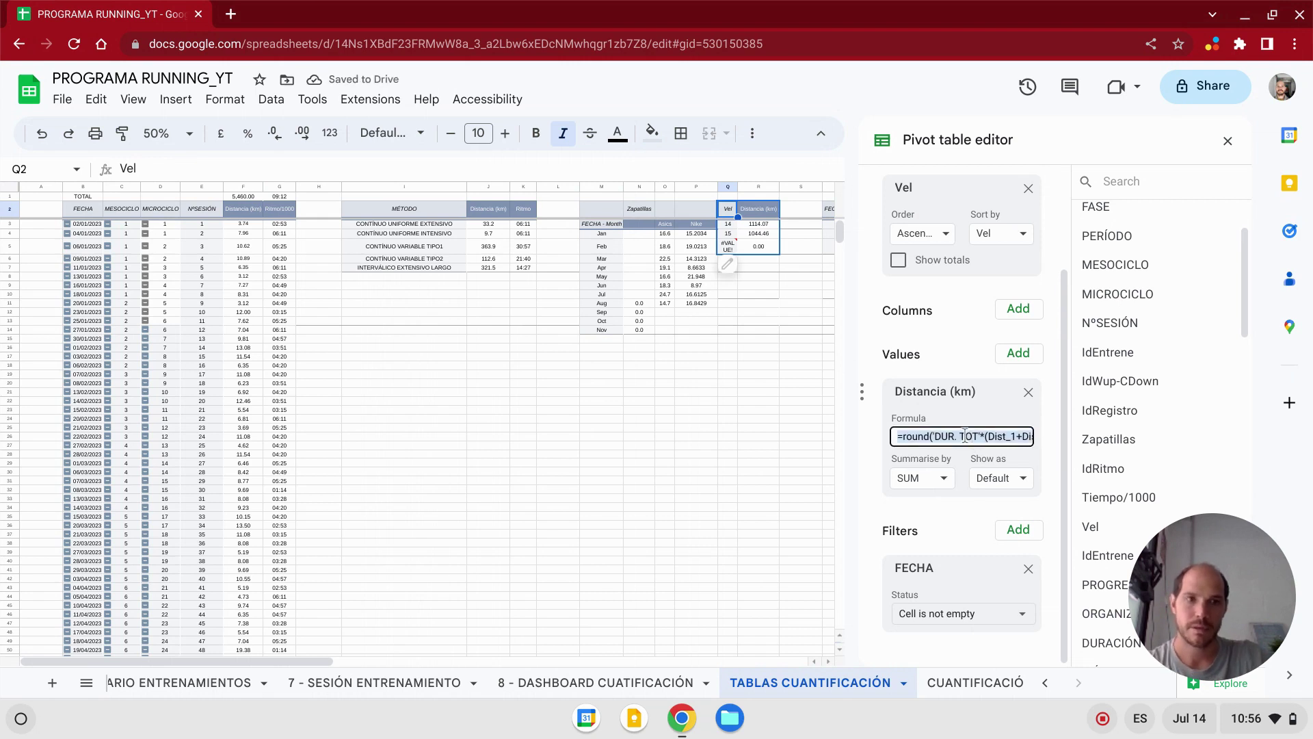
key("ctrl+v")
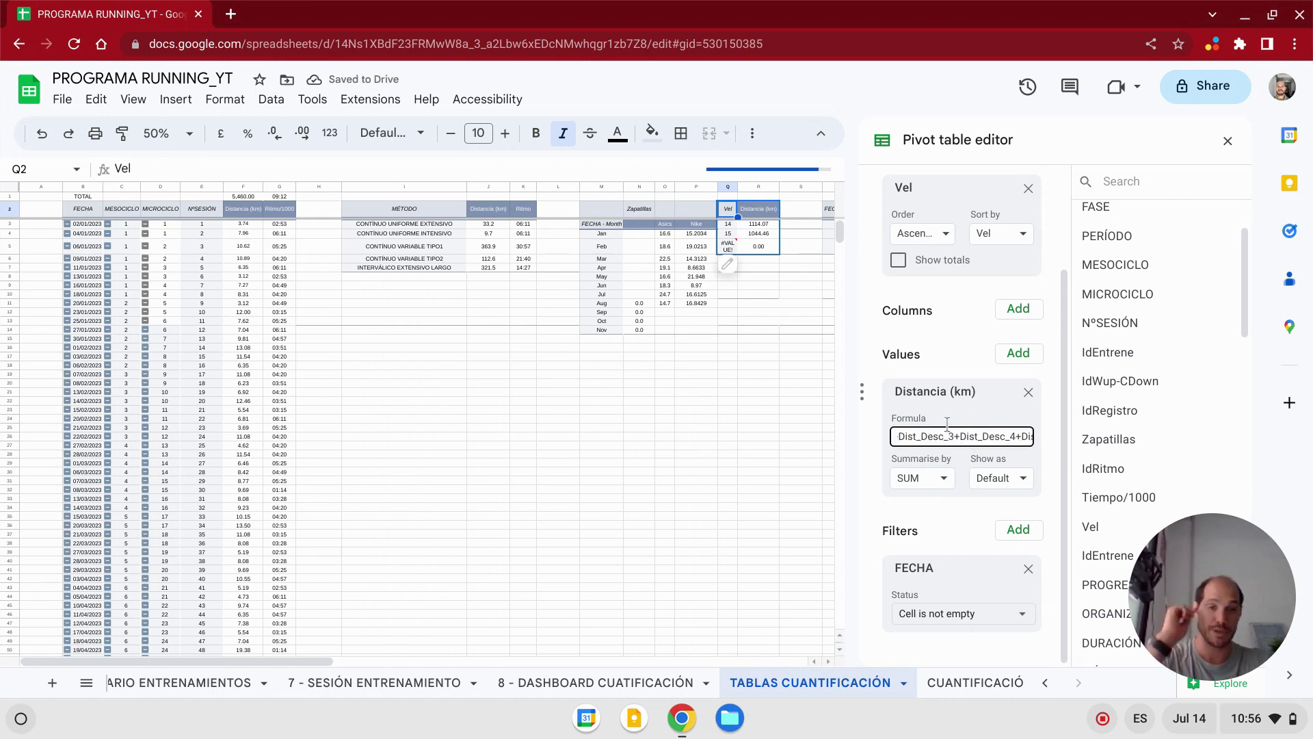
left_click(295, 660)
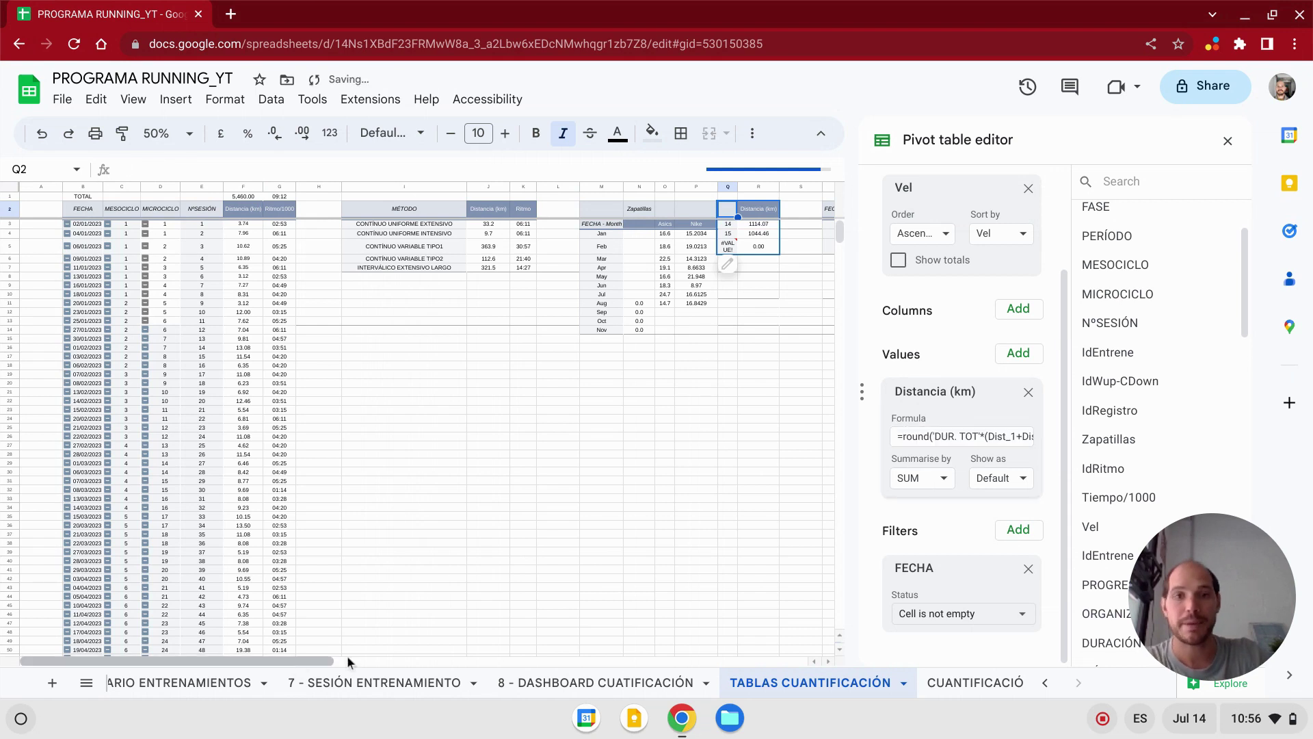
- Replace the Year-Month pivot's Distancia (km) formula with the rounded Dist sum
left_click_drag(296, 659, 363, 658)
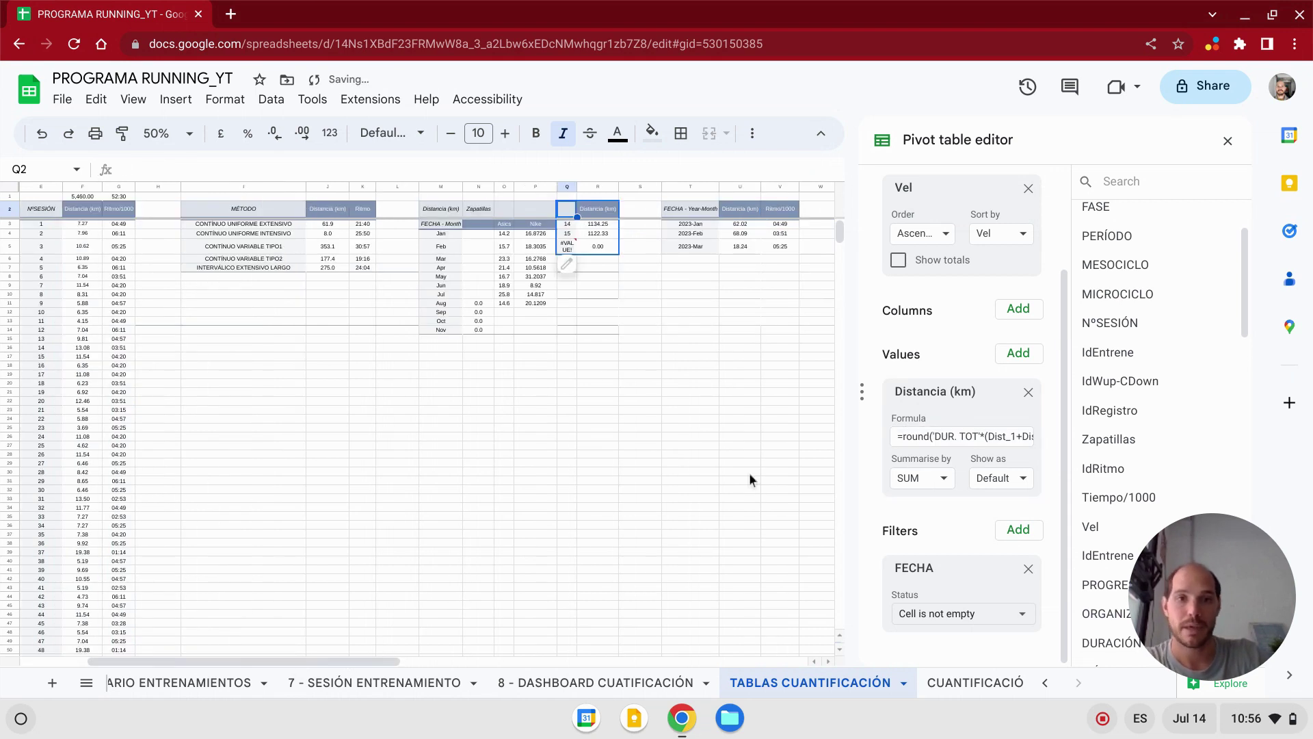
left_click(749, 472)
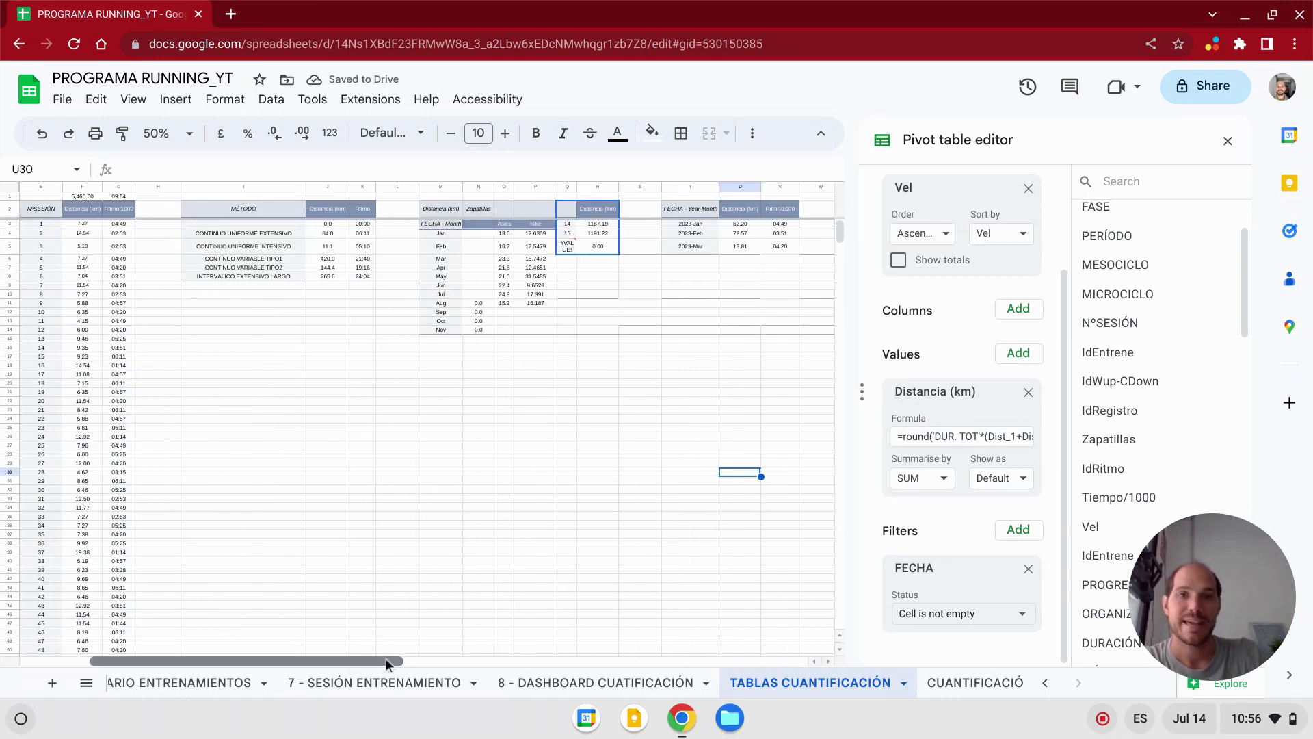
left_click_drag(386, 661, 432, 661)
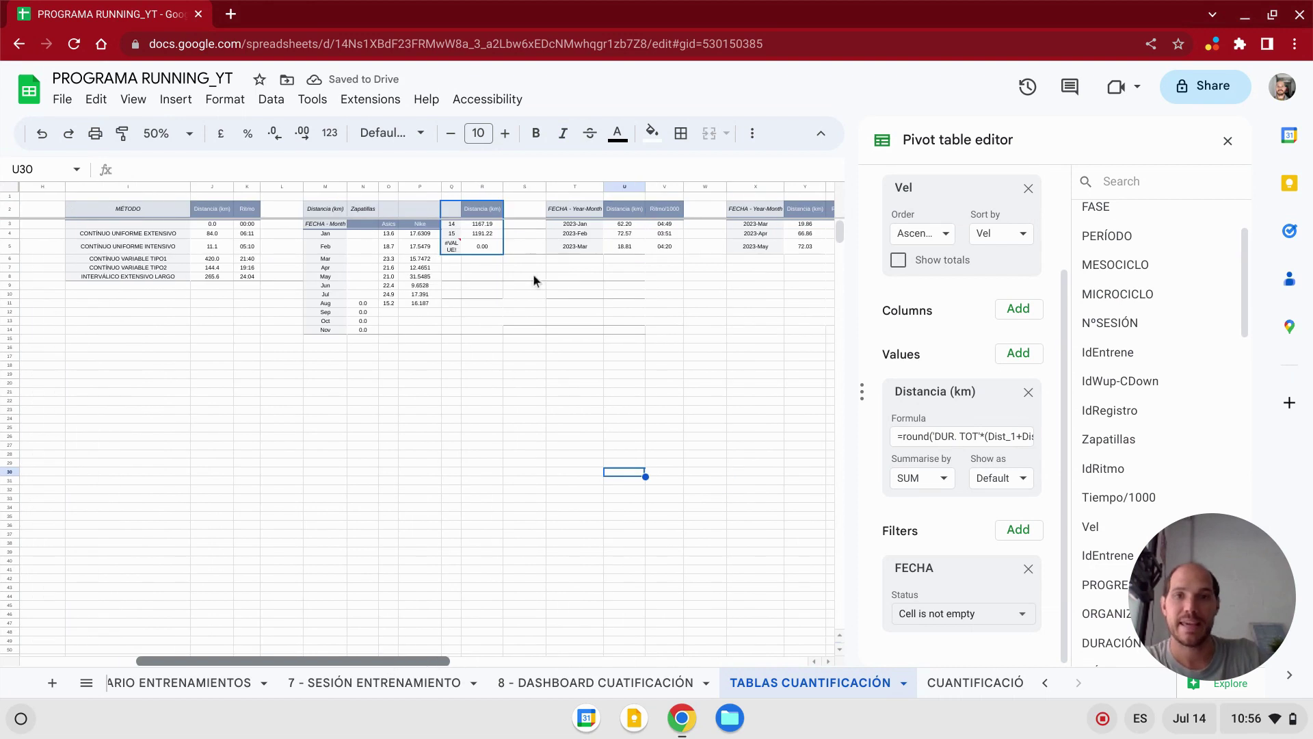
left_click(581, 213)
left_click(974, 435)
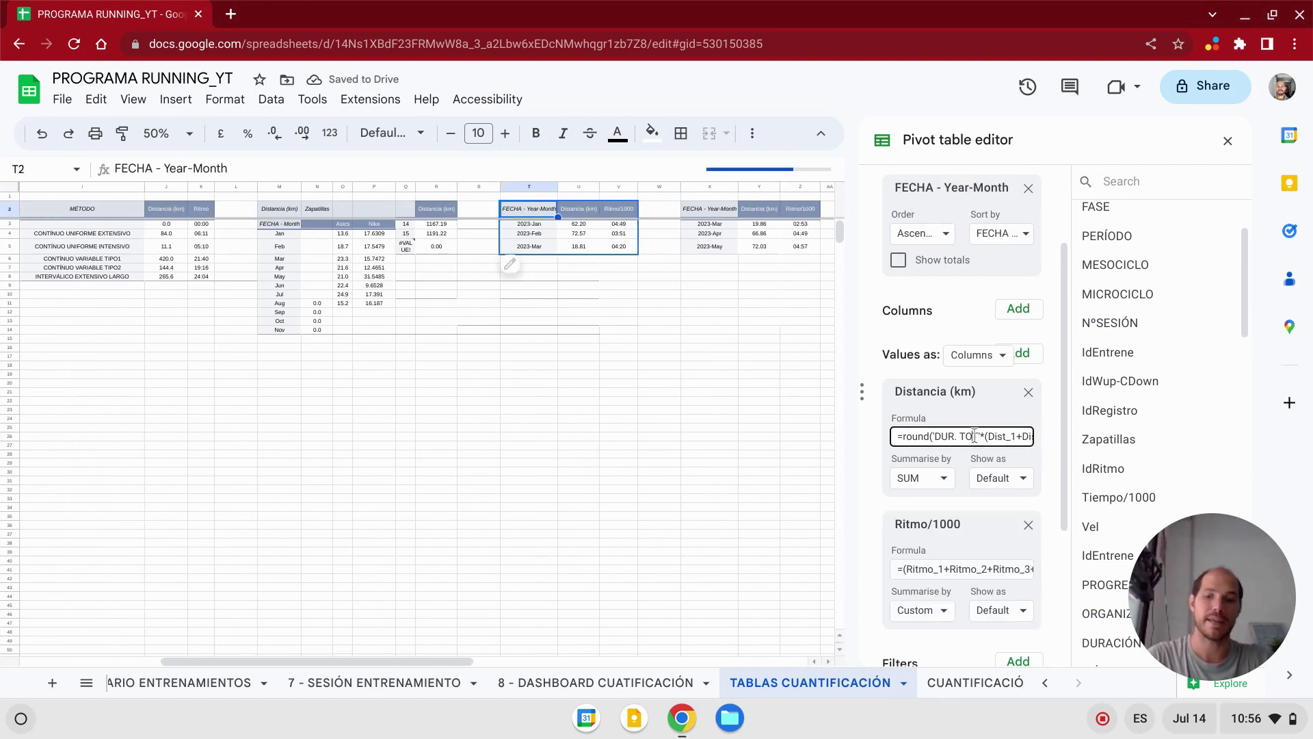
triple_click(978, 435)
key("End")
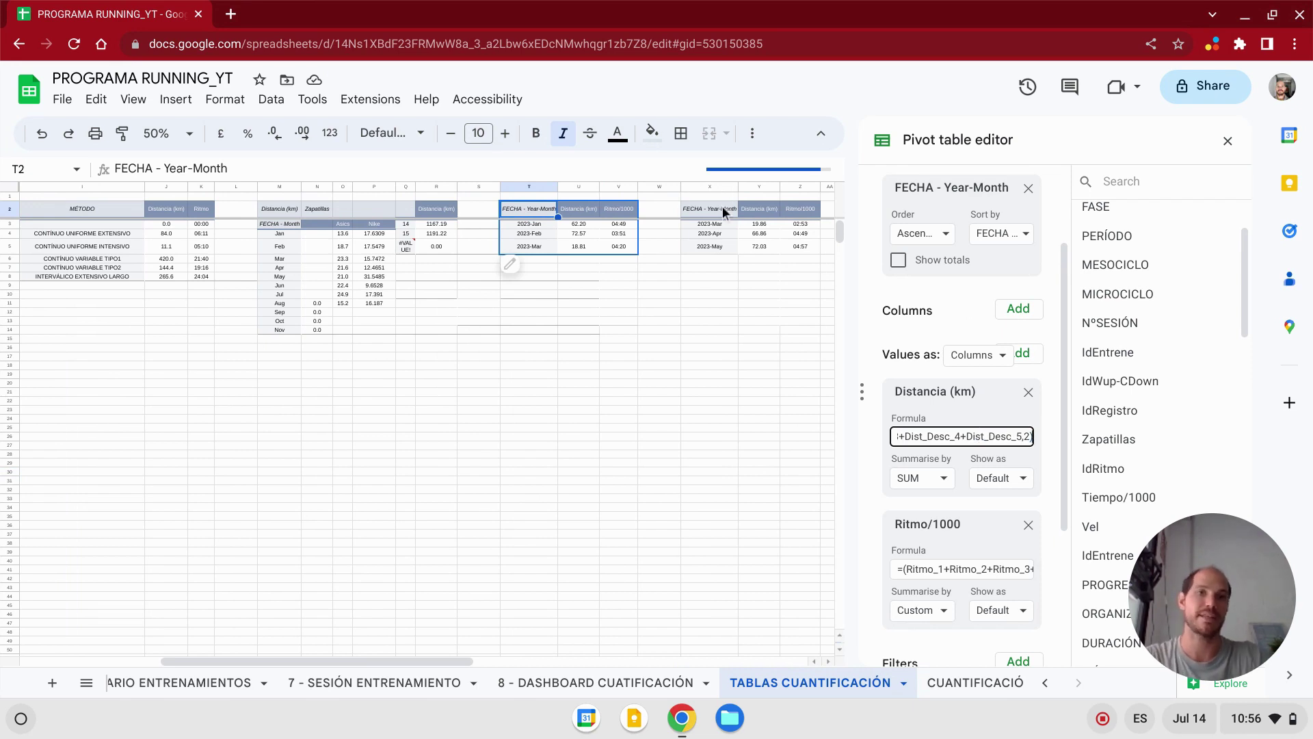
key("Return")
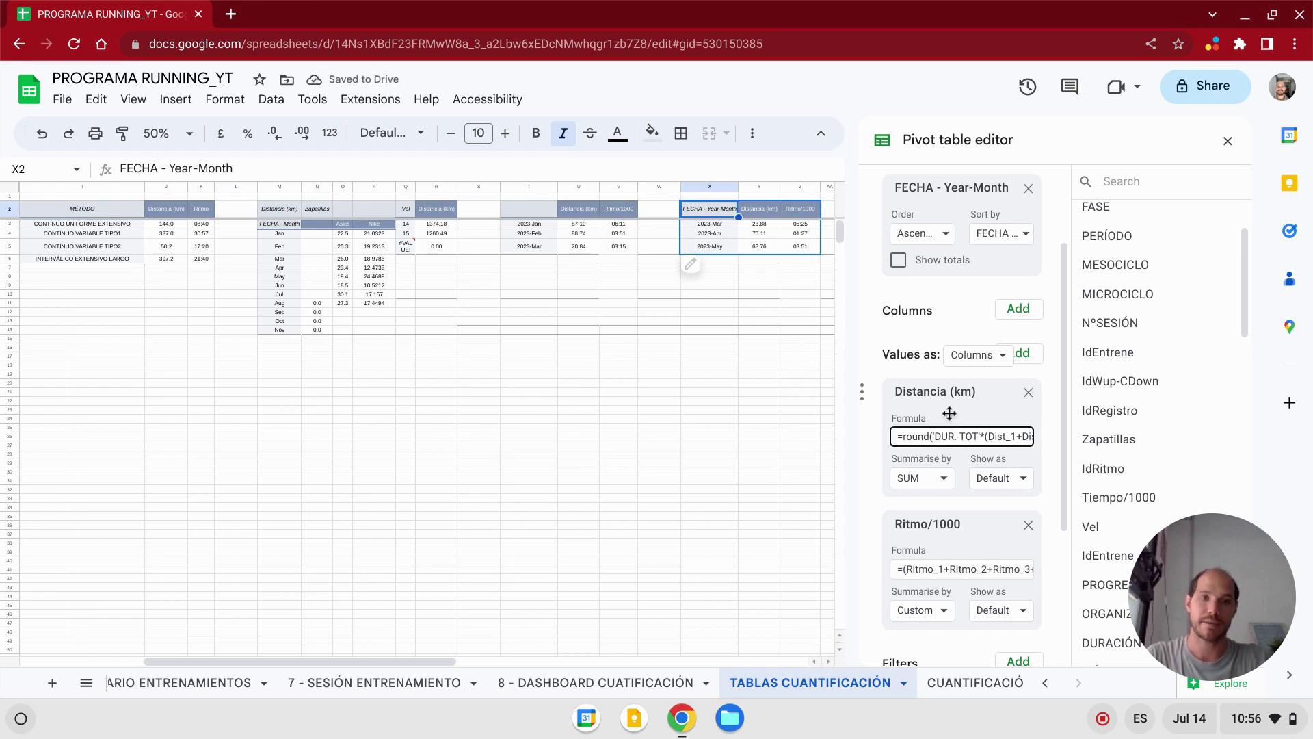
left_click(954, 438)
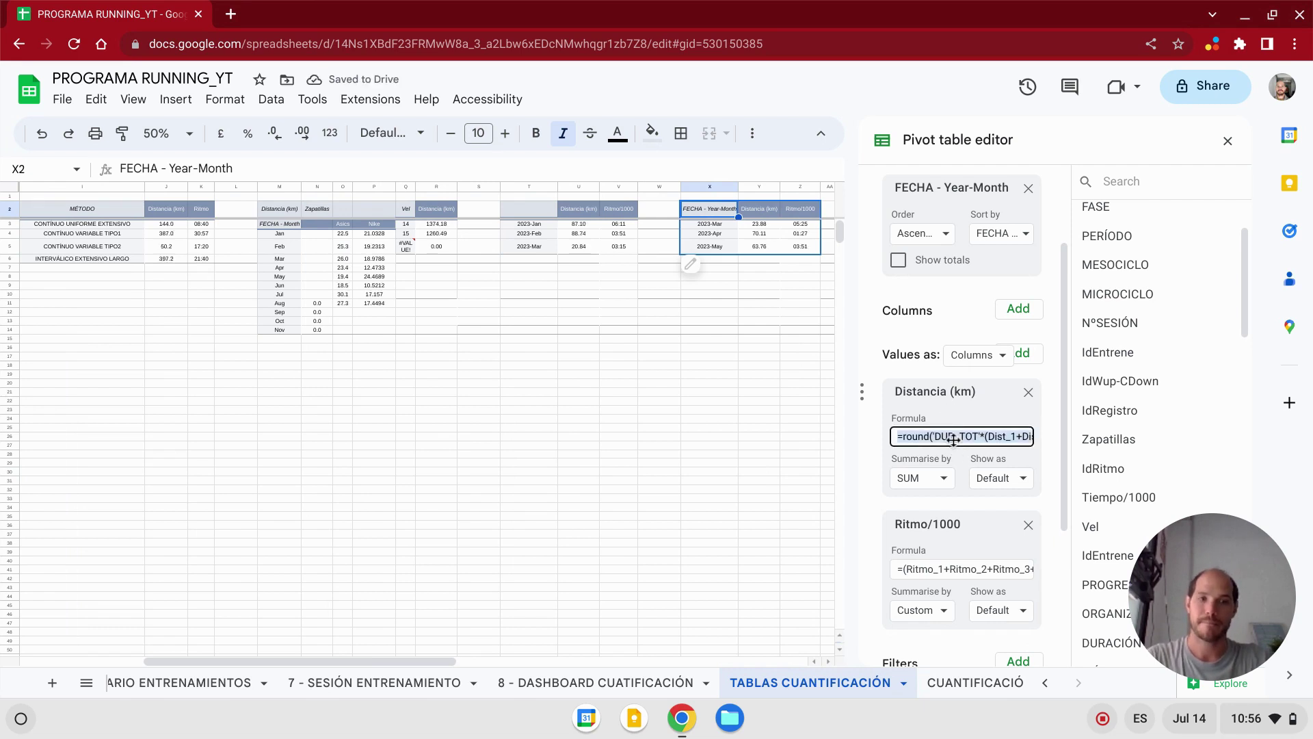
key("ctrl+v")
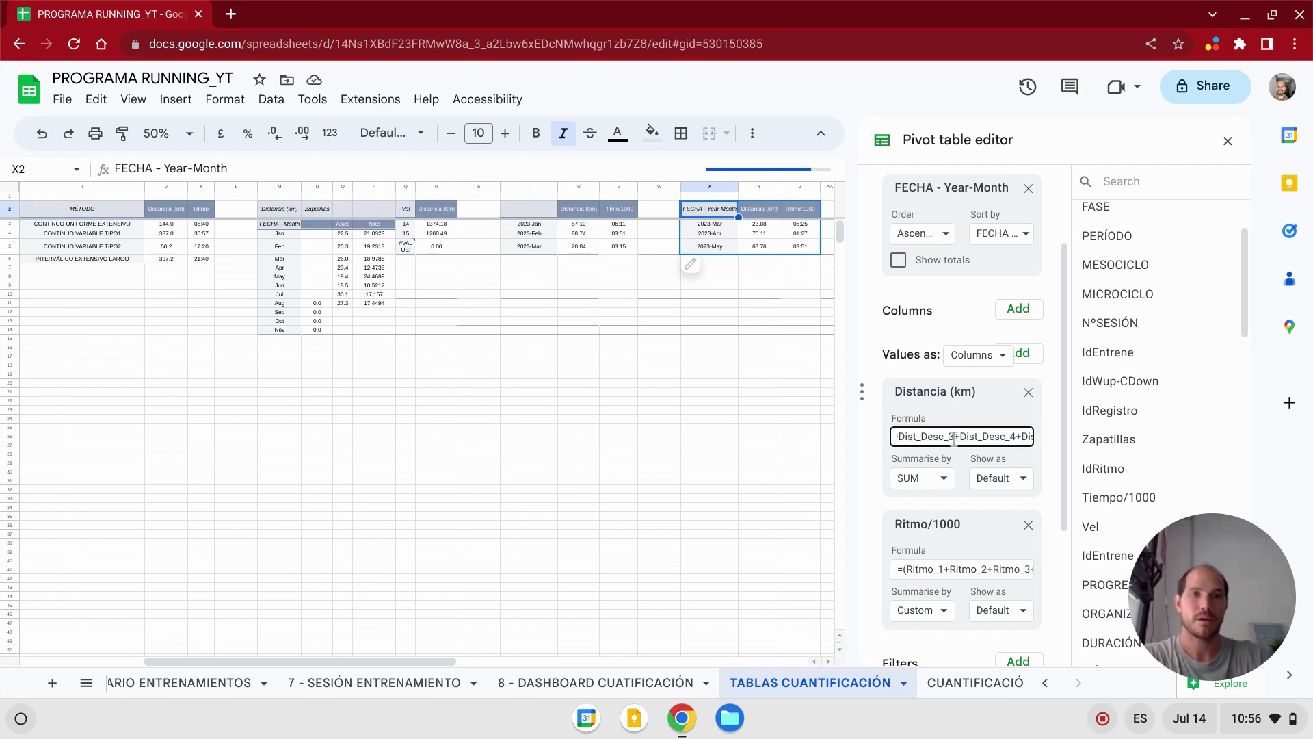
key("Return")
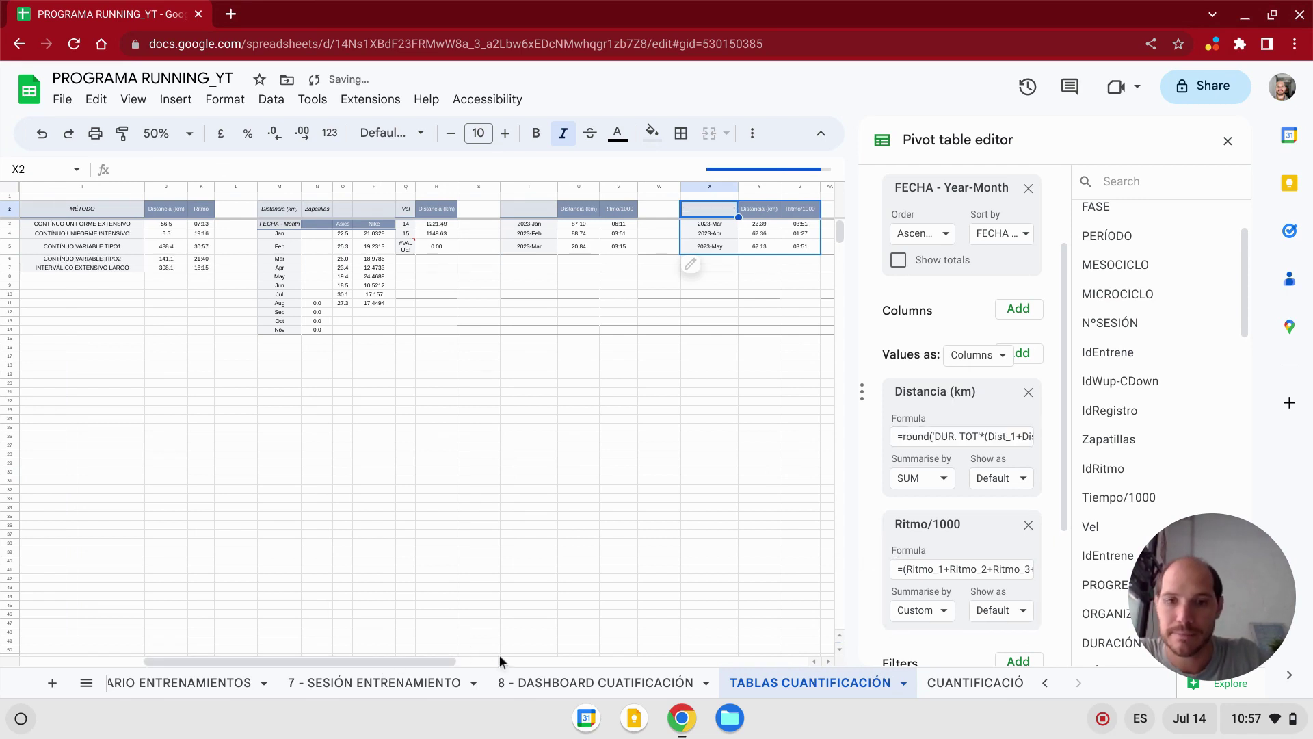
- Apply the rounded Distancia (km) formula to the pivot at AB2
scroll(507, 664, "right", 5)
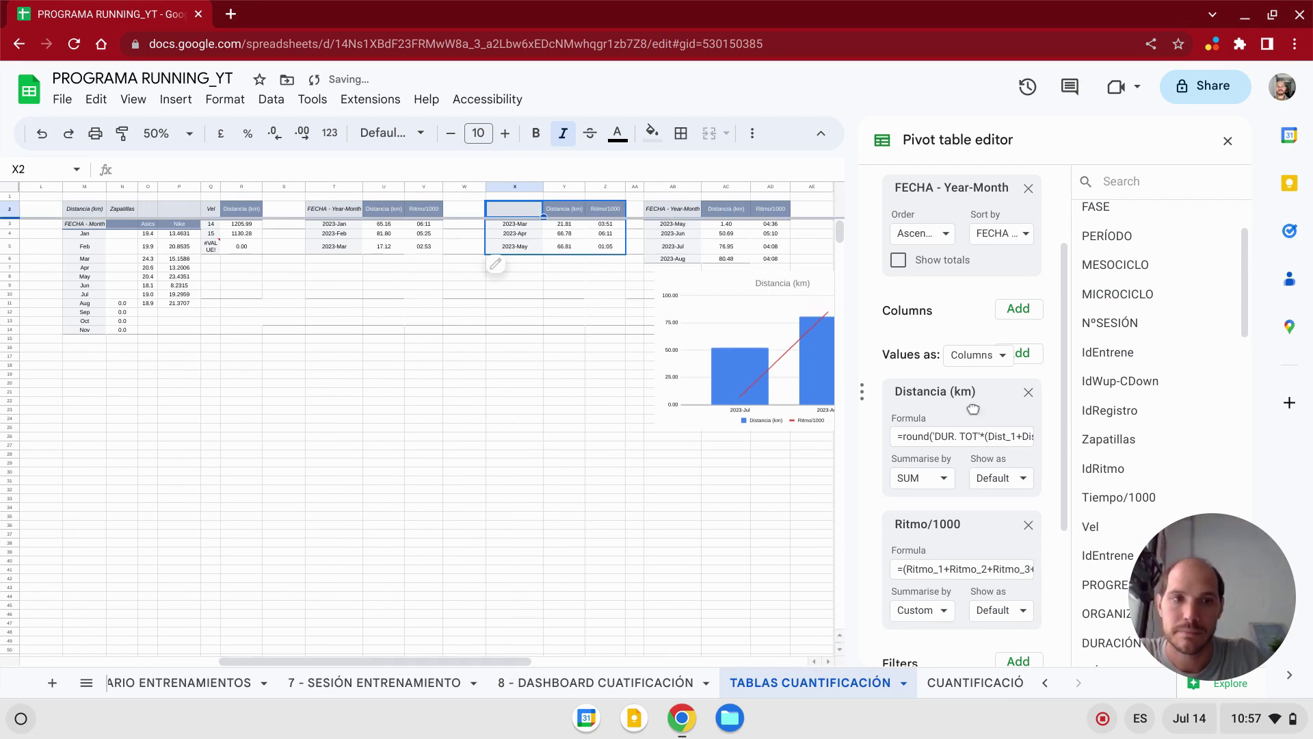
left_click(668, 213)
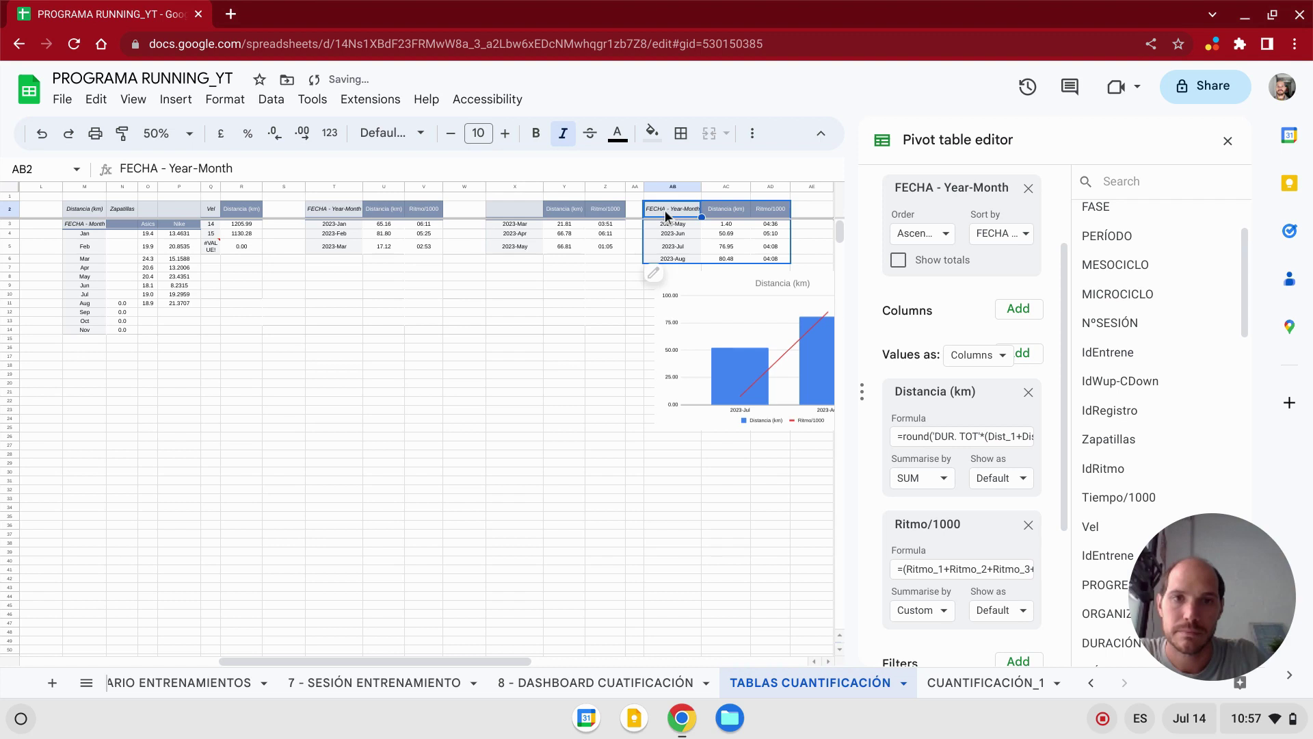
left_click(964, 437)
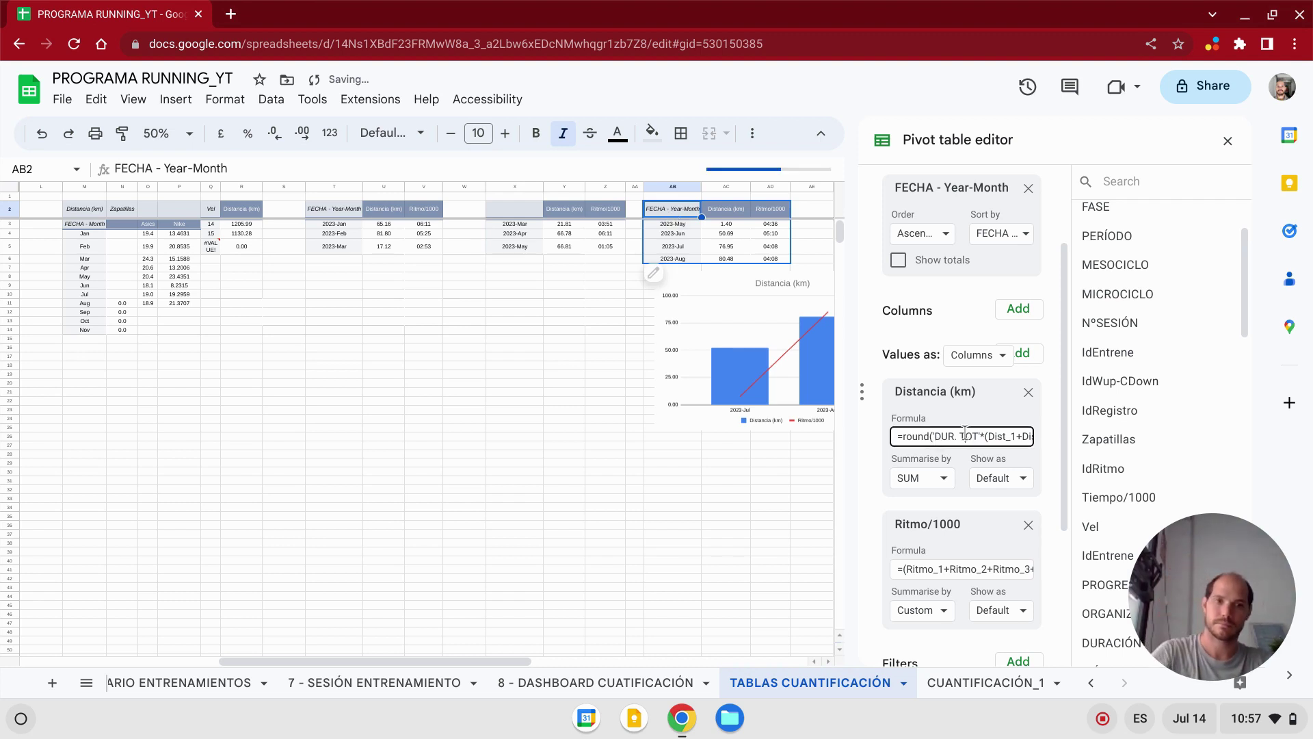
key("End")
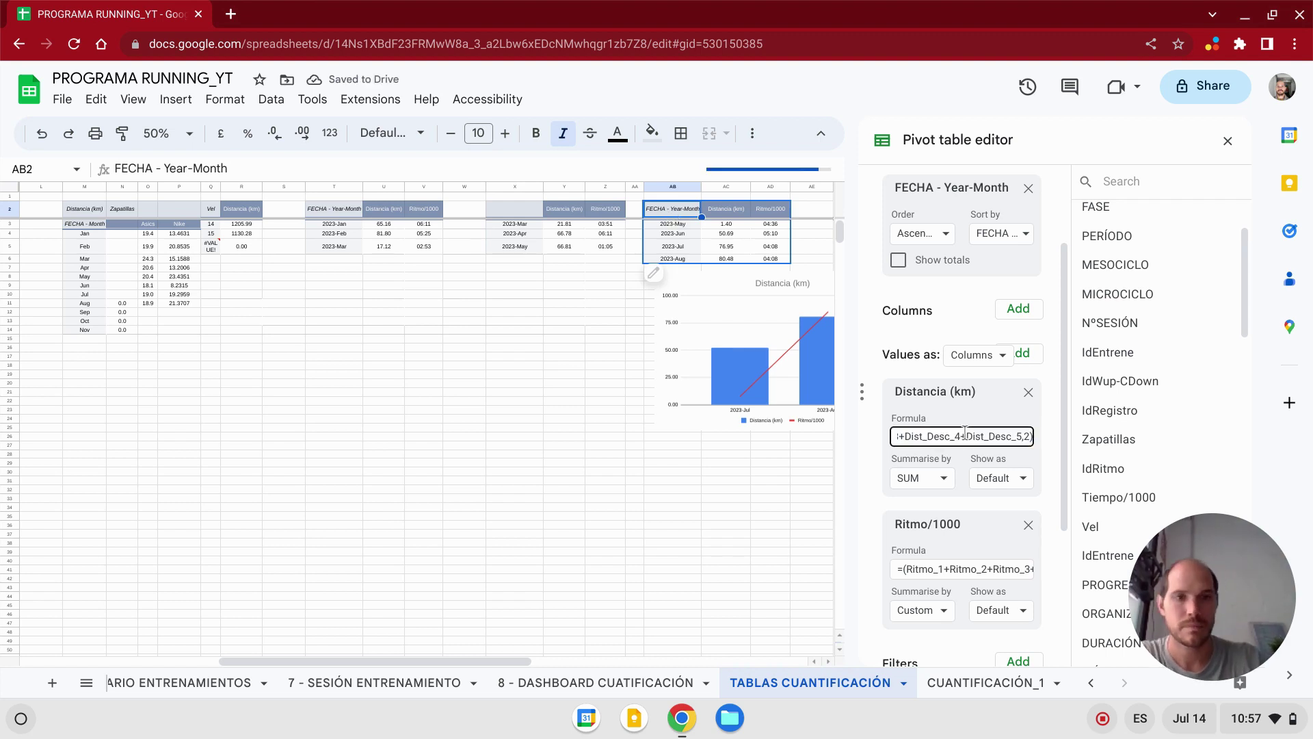
left_click(505, 658)
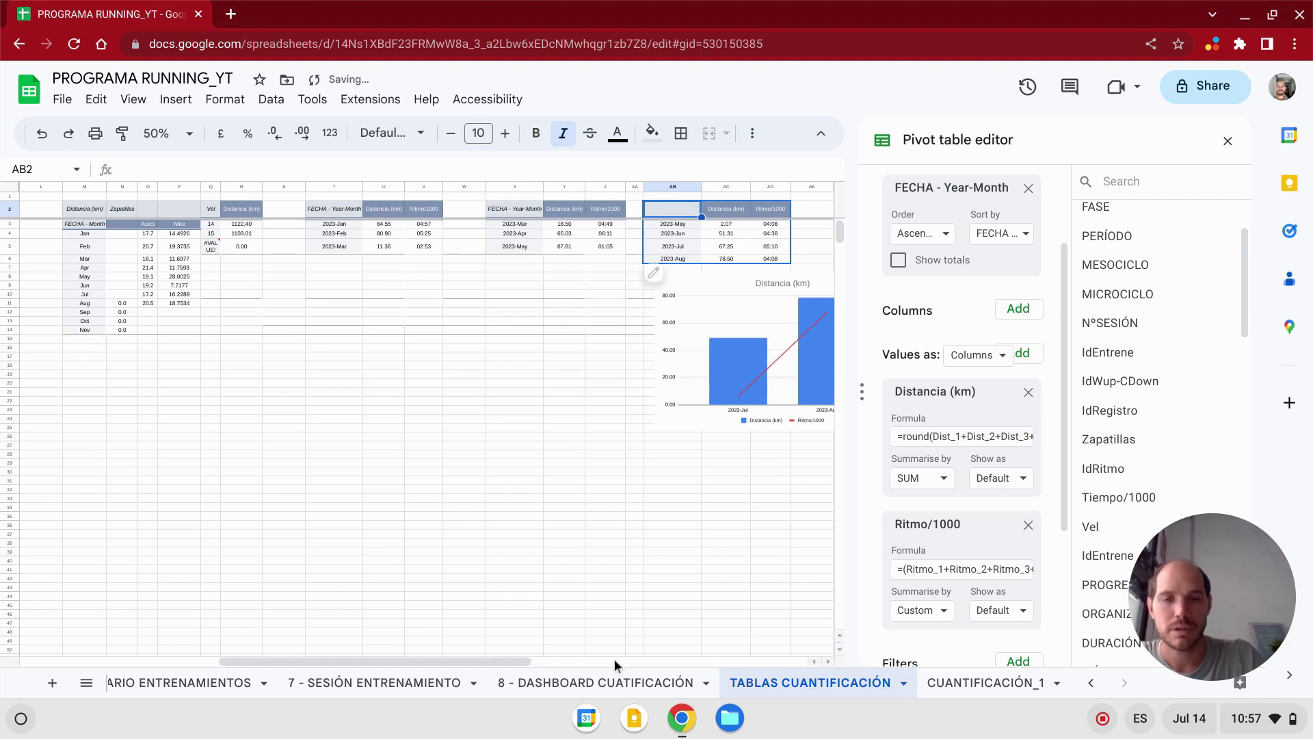
- Apply the rounded Distancia (km) formula to the pivot at AF2
scroll(614, 658, "right", 3)
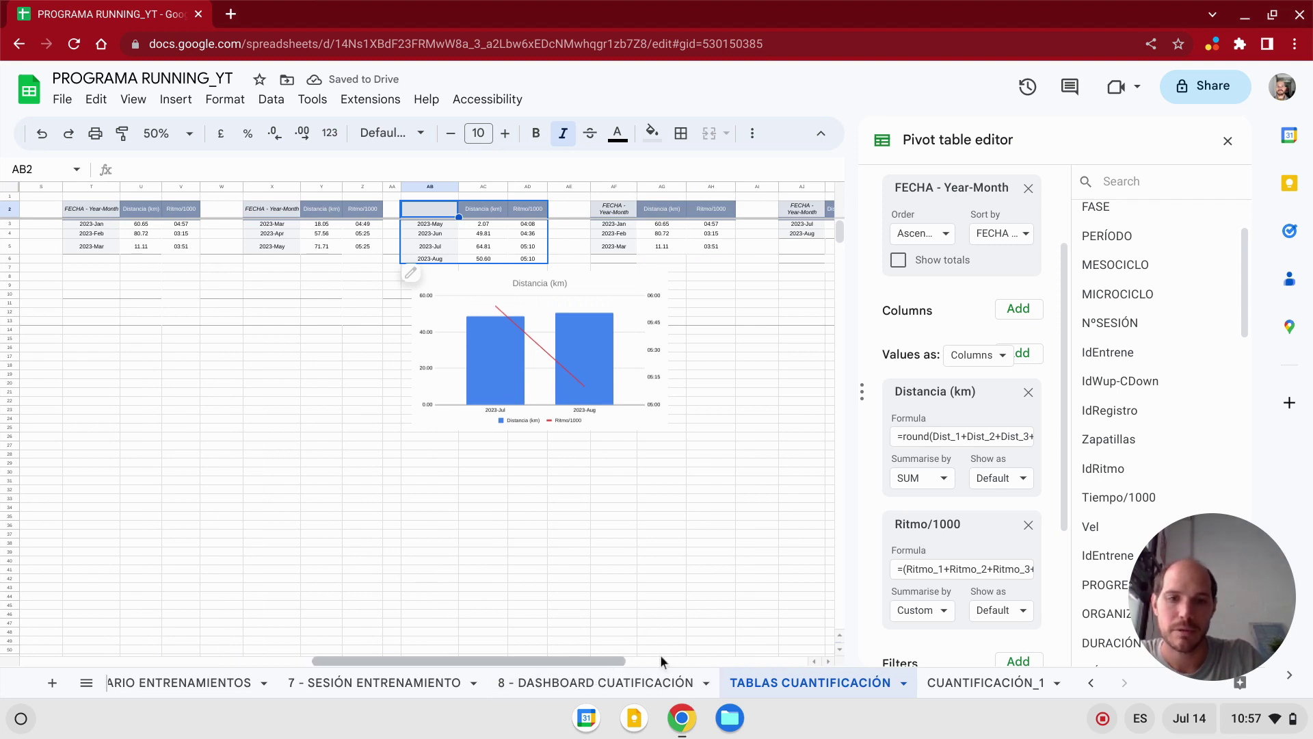
scroll(602, 656, "right", 1)
scroll(596, 260, "right", 3)
left_click(580, 212)
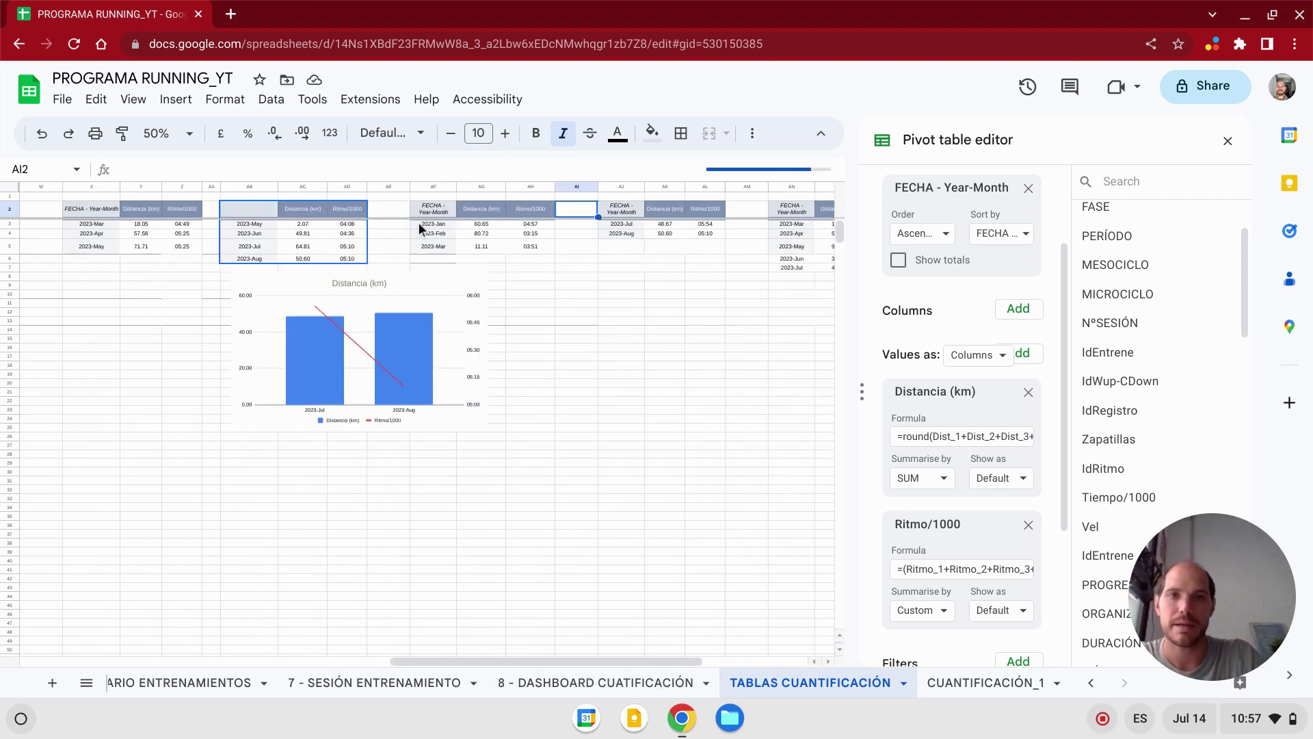
left_click(425, 216)
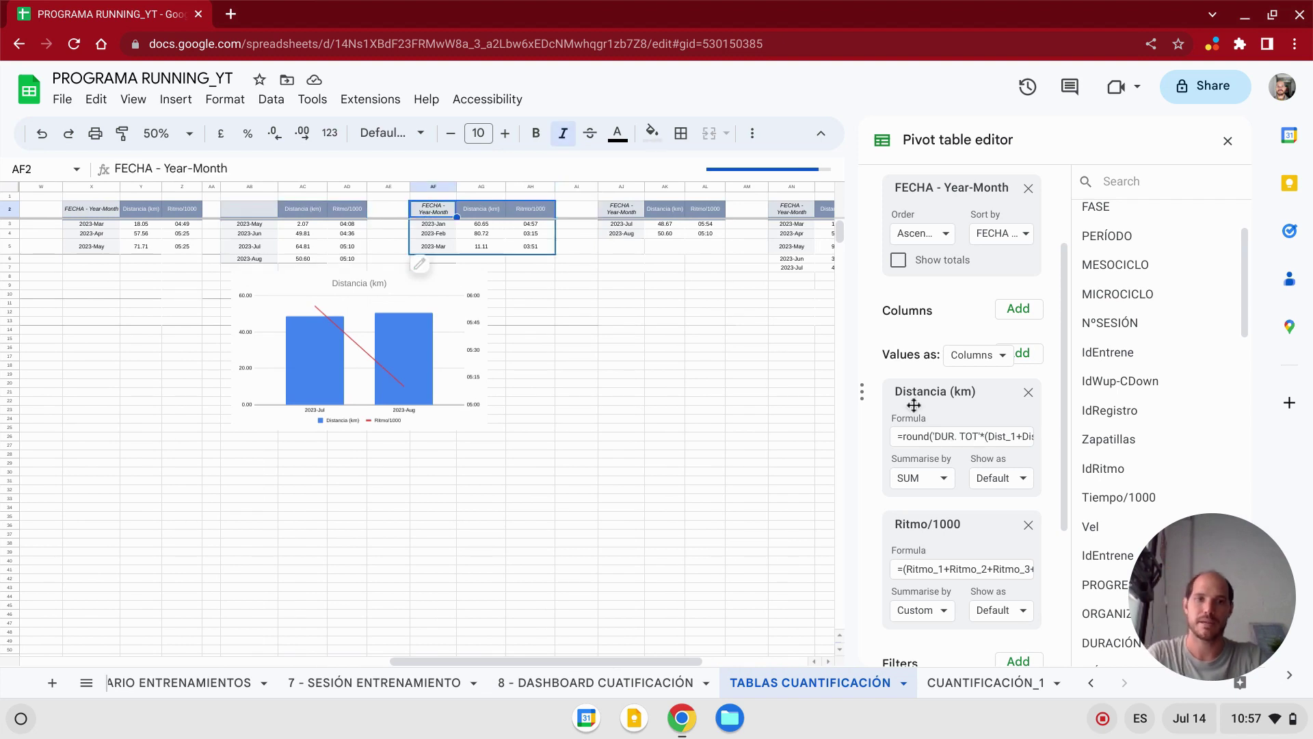
left_click(973, 435)
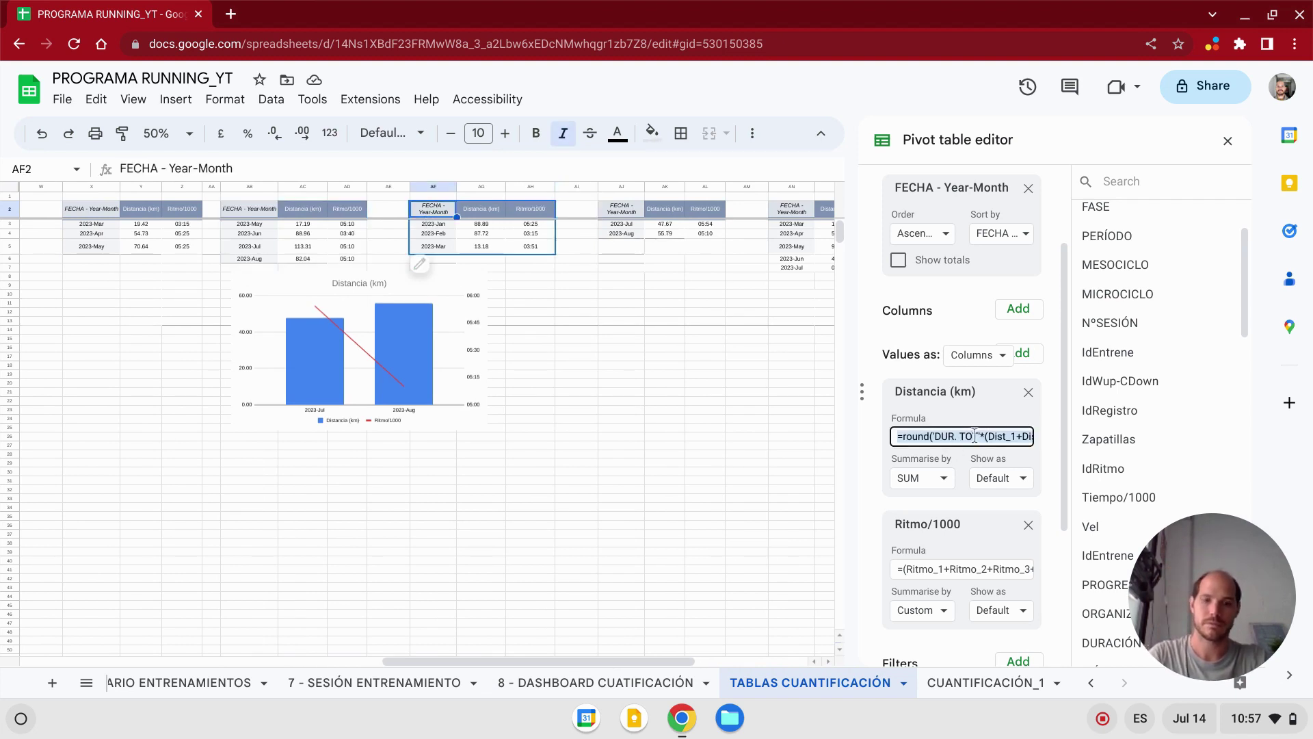
key("Right")
key("Right")
key("Right")
key("Return")
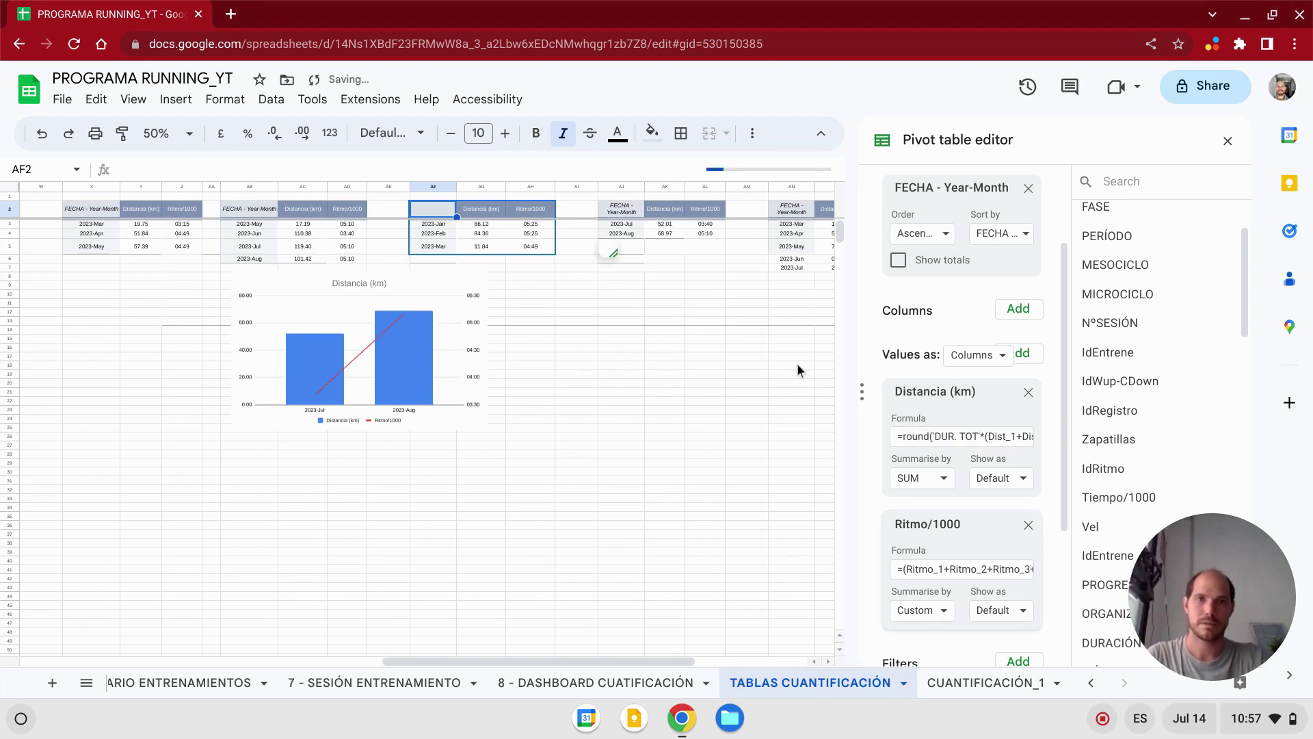
- Apply the rounded Distancia (km) formula to the AJ2 and AN2 pivots
left_click(939, 436)
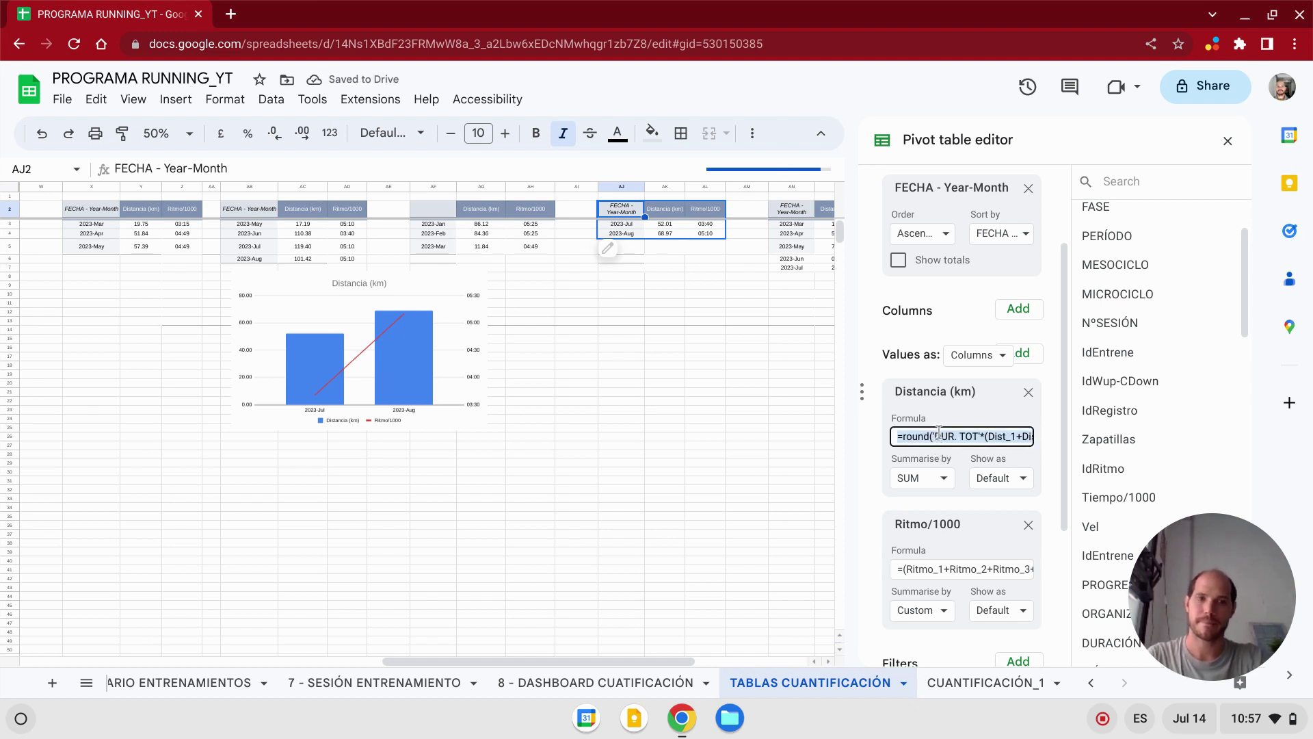
key("Return")
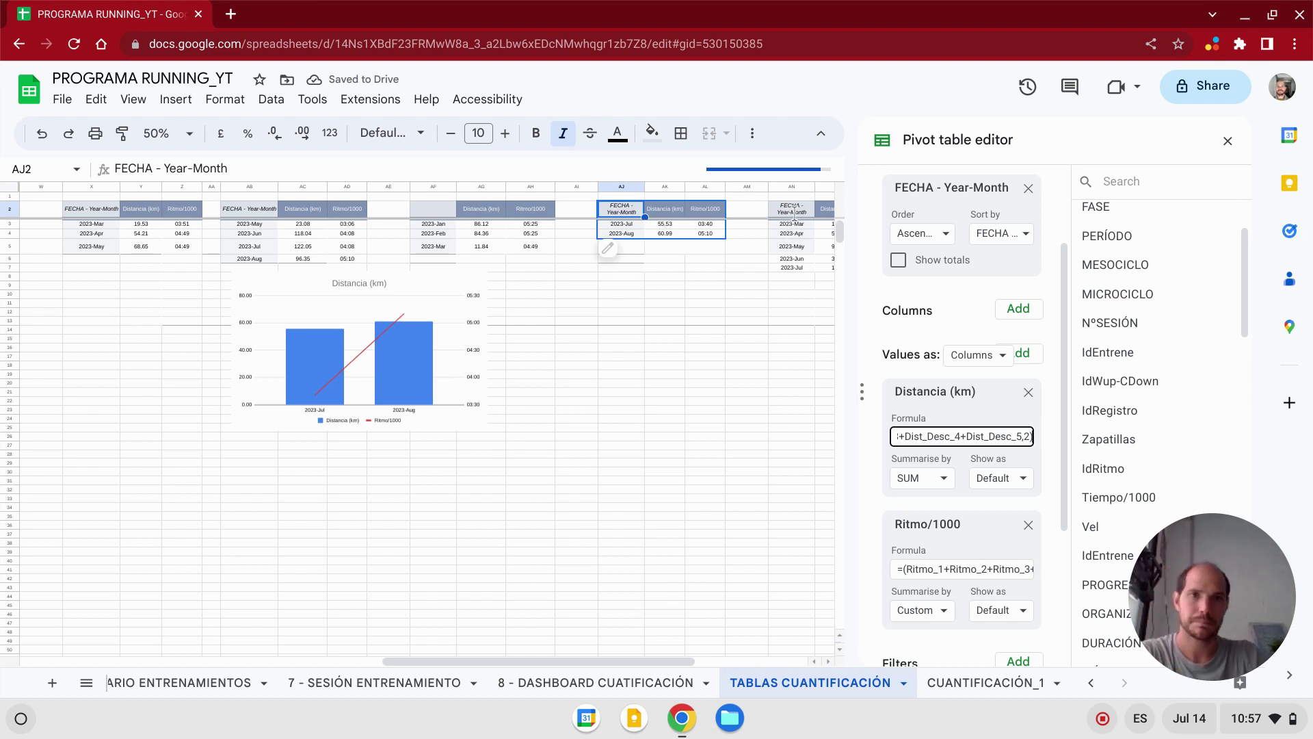
left_click(794, 214)
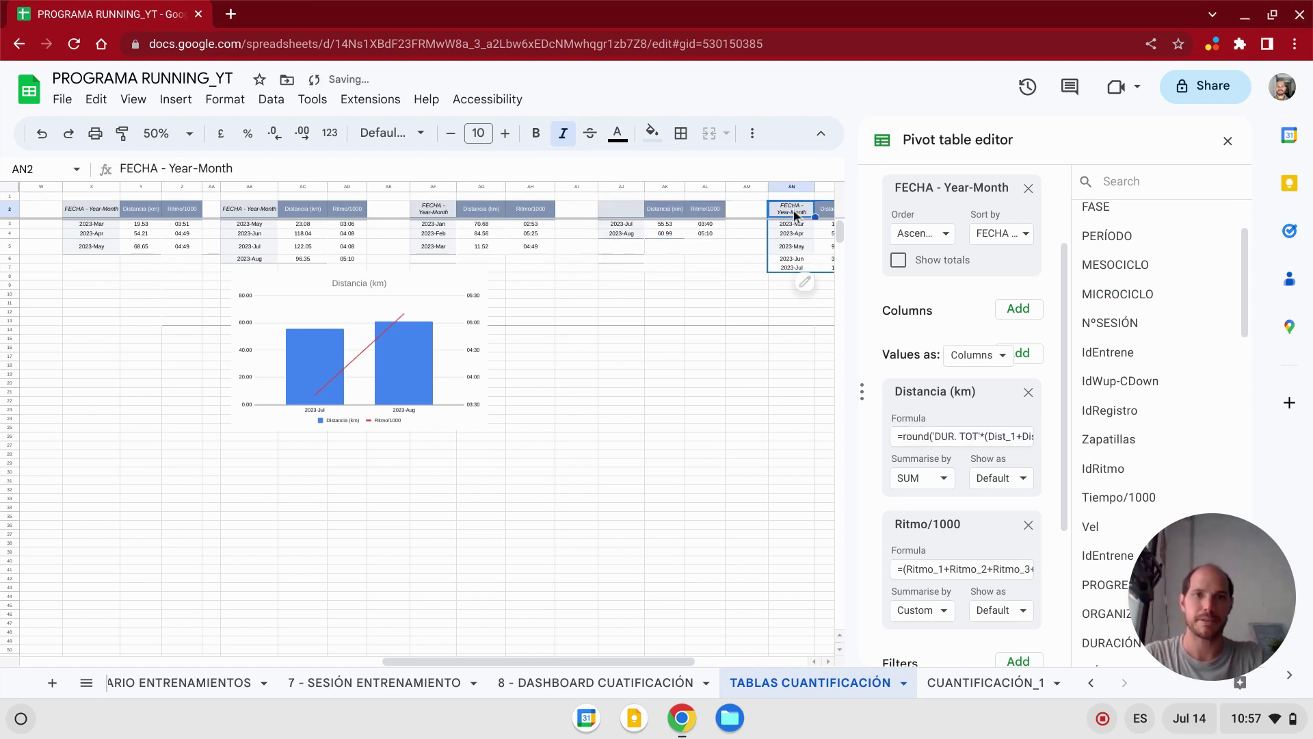
left_click(917, 436)
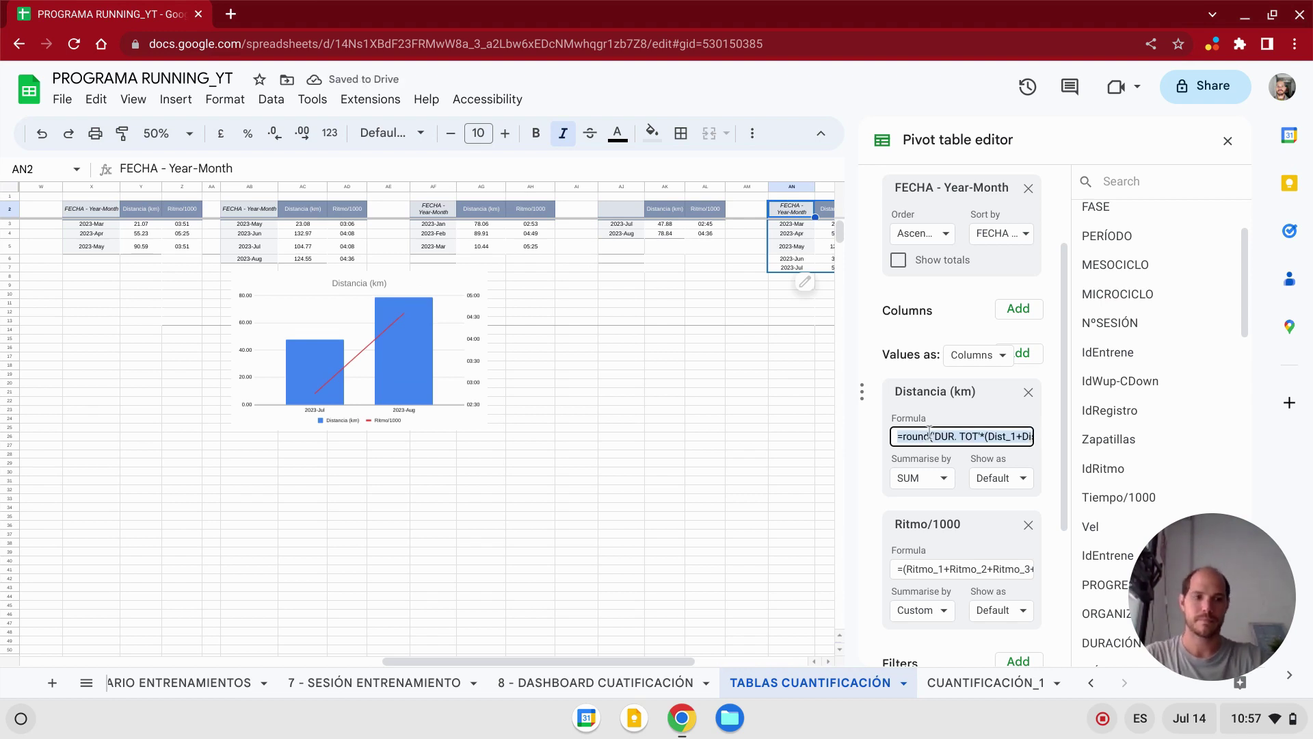
key("ctrl+z")
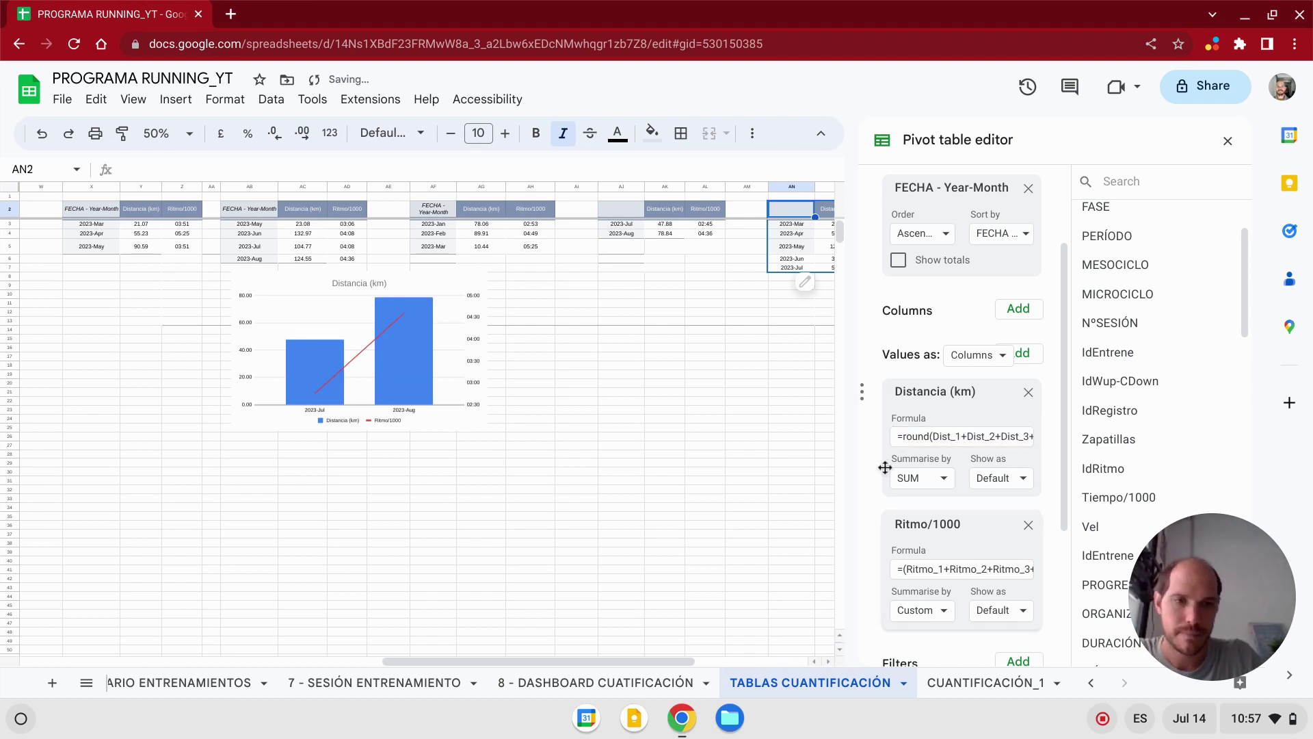
mouse_move(598, 659)
left_mouse_down()
mouse_move(744, 658)
mouse_move(512, 656)
left_mouse_up()
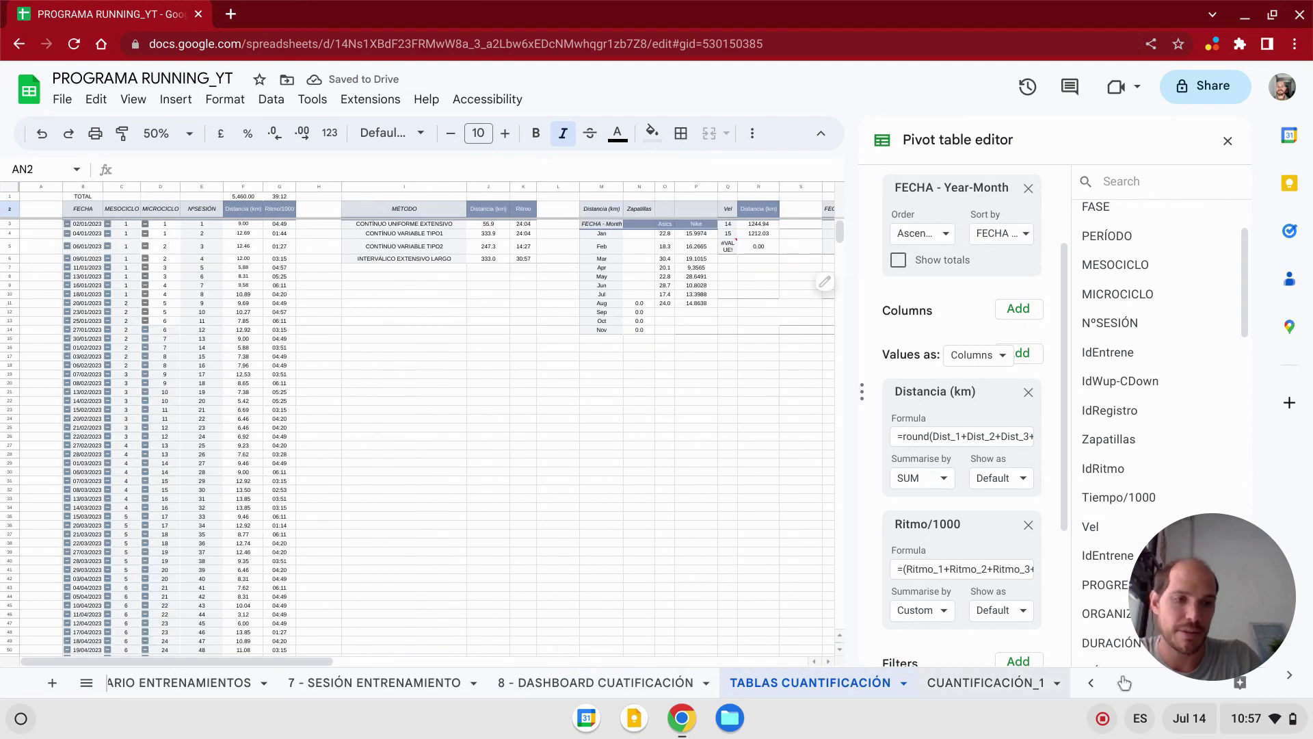
- Switch to the CUANTIFICACIÓN_1 pivot sheet and try pasting the rounded distance formula
left_click(86, 683)
left_click(171, 650)
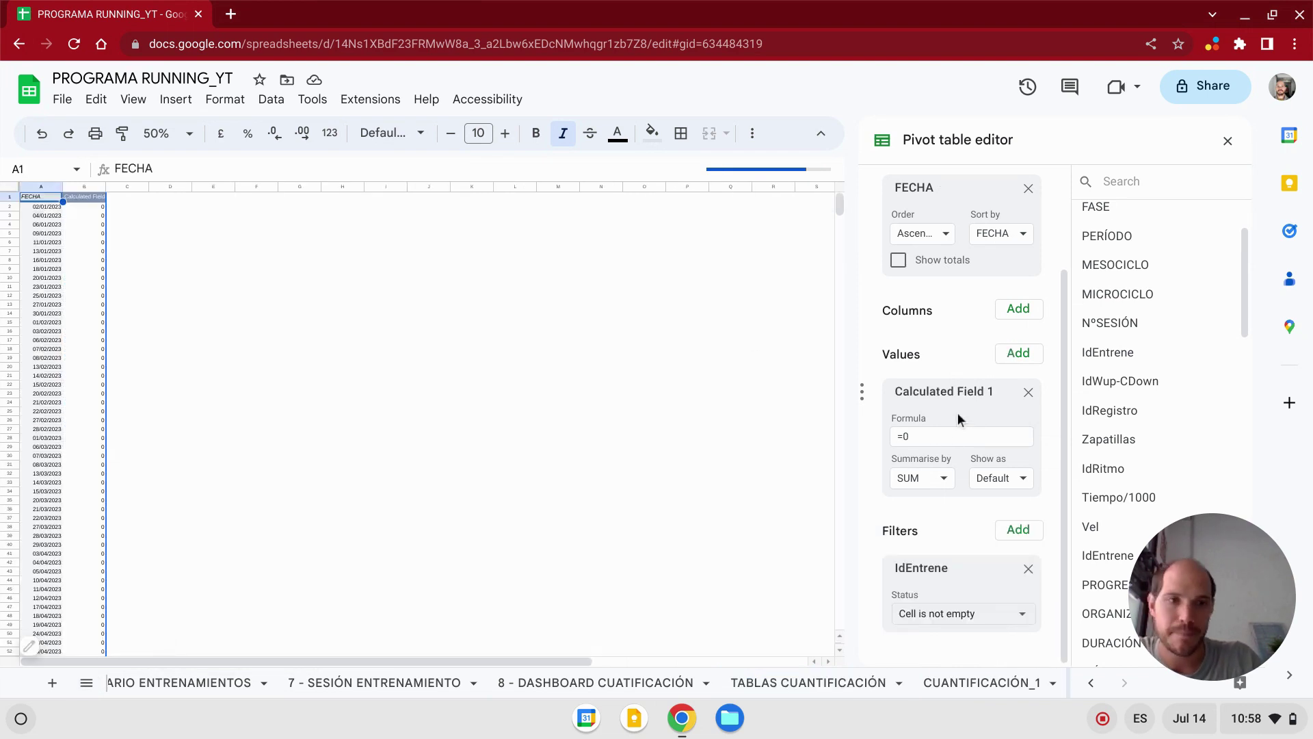
left_click(914, 436)
key("ctrl+v")
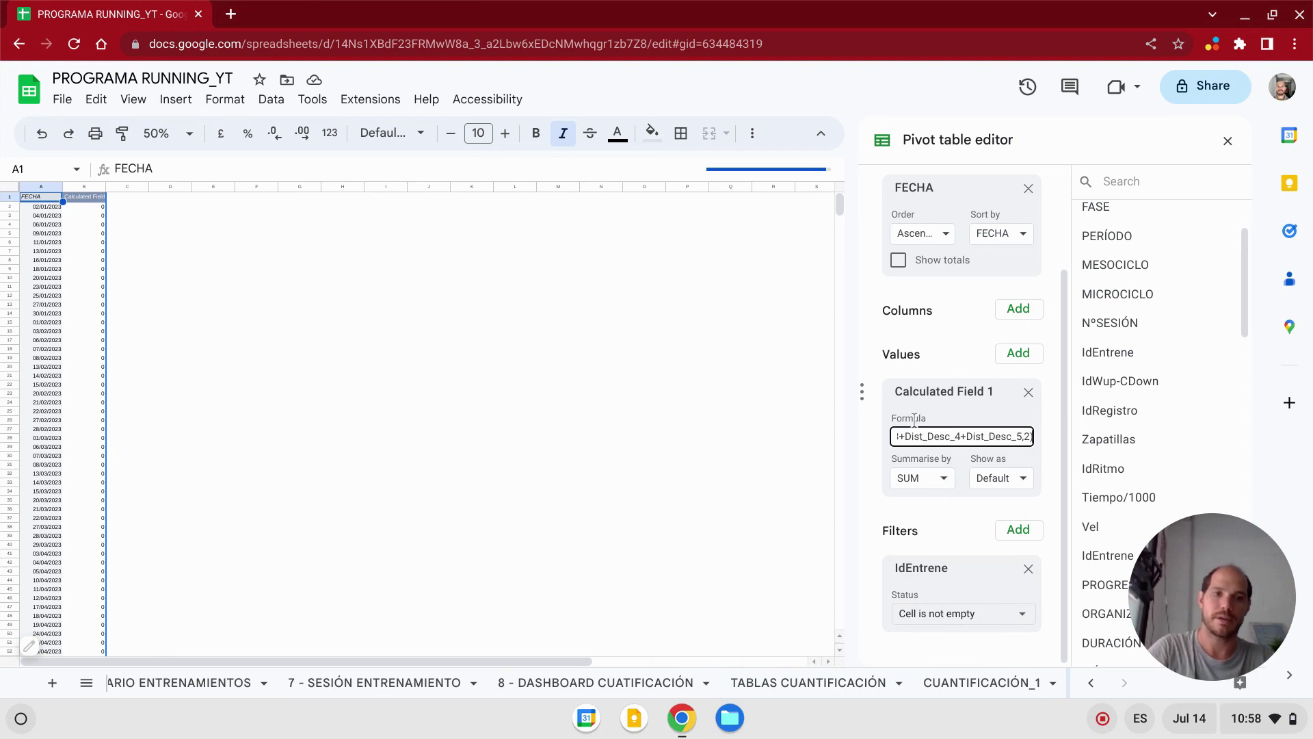
key("ctrl+z")
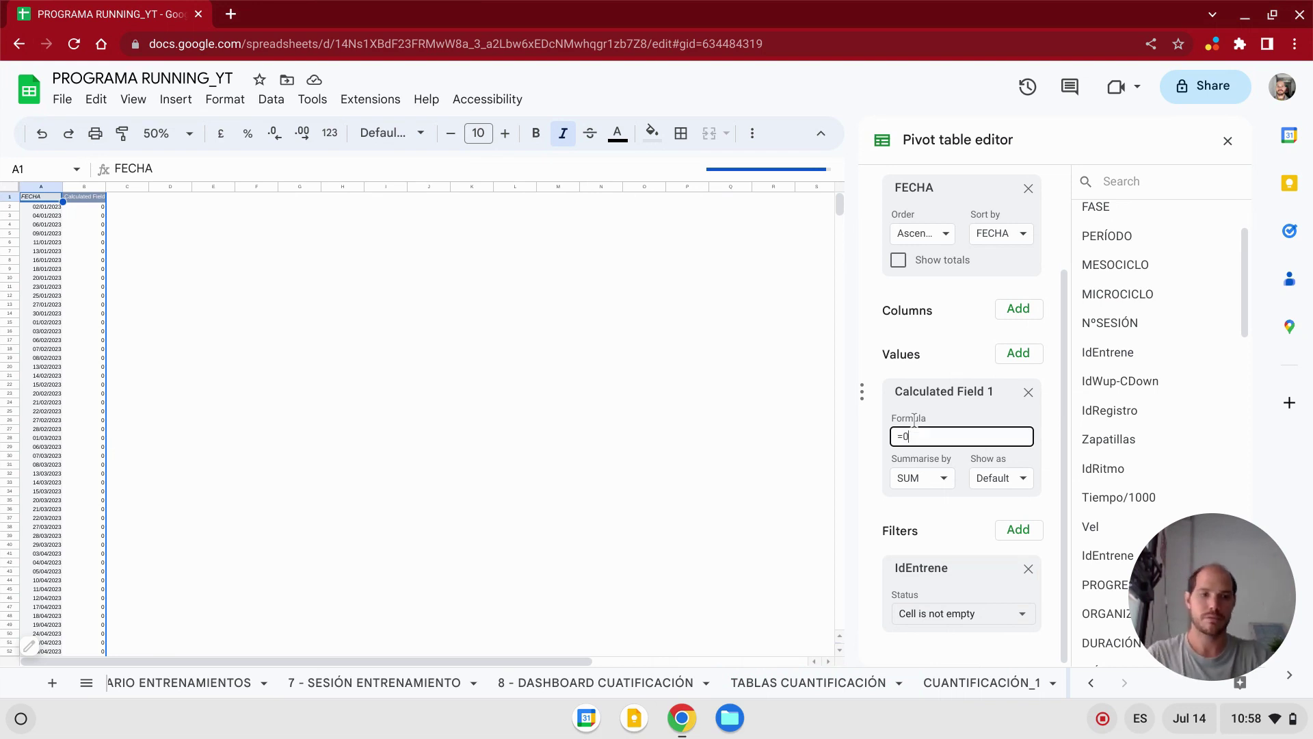
key("Return")
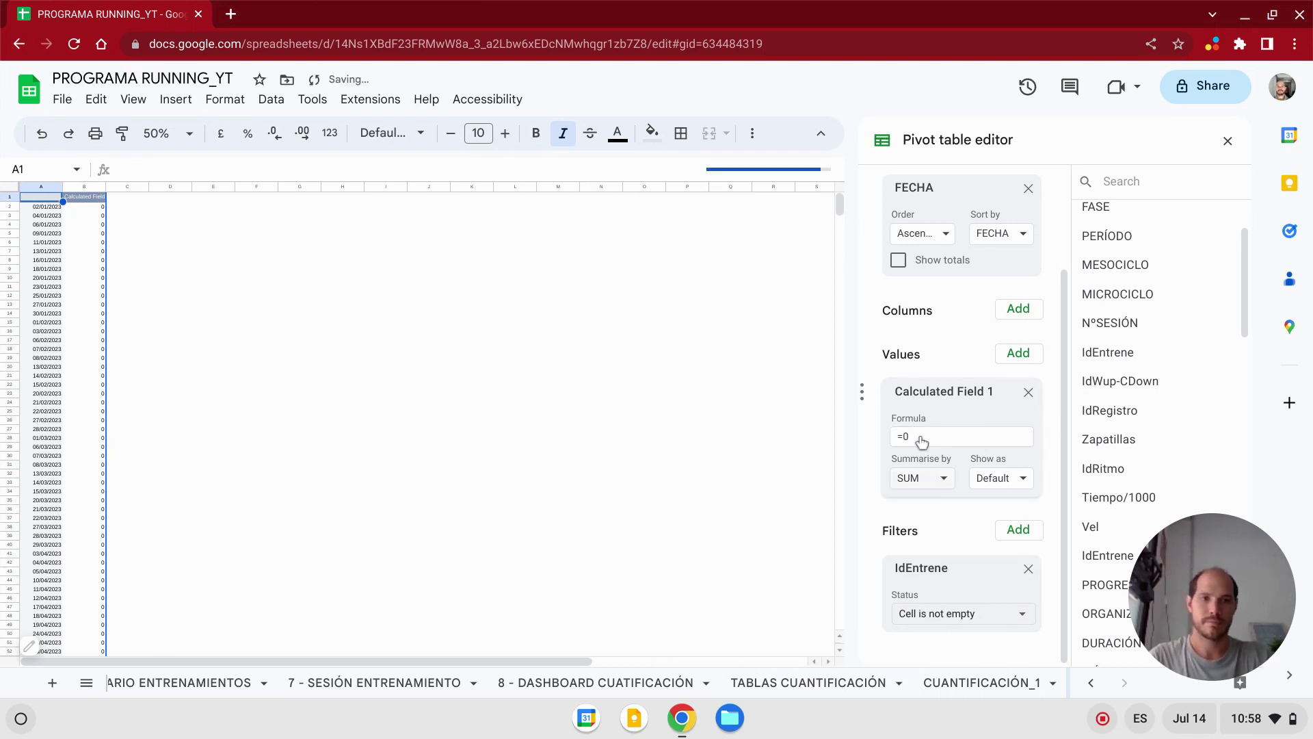
- Replace Calculated Field 1's =0 formula with the pasted =round(Dist_1+…) formula
scroll(930, 432, "up", 2)
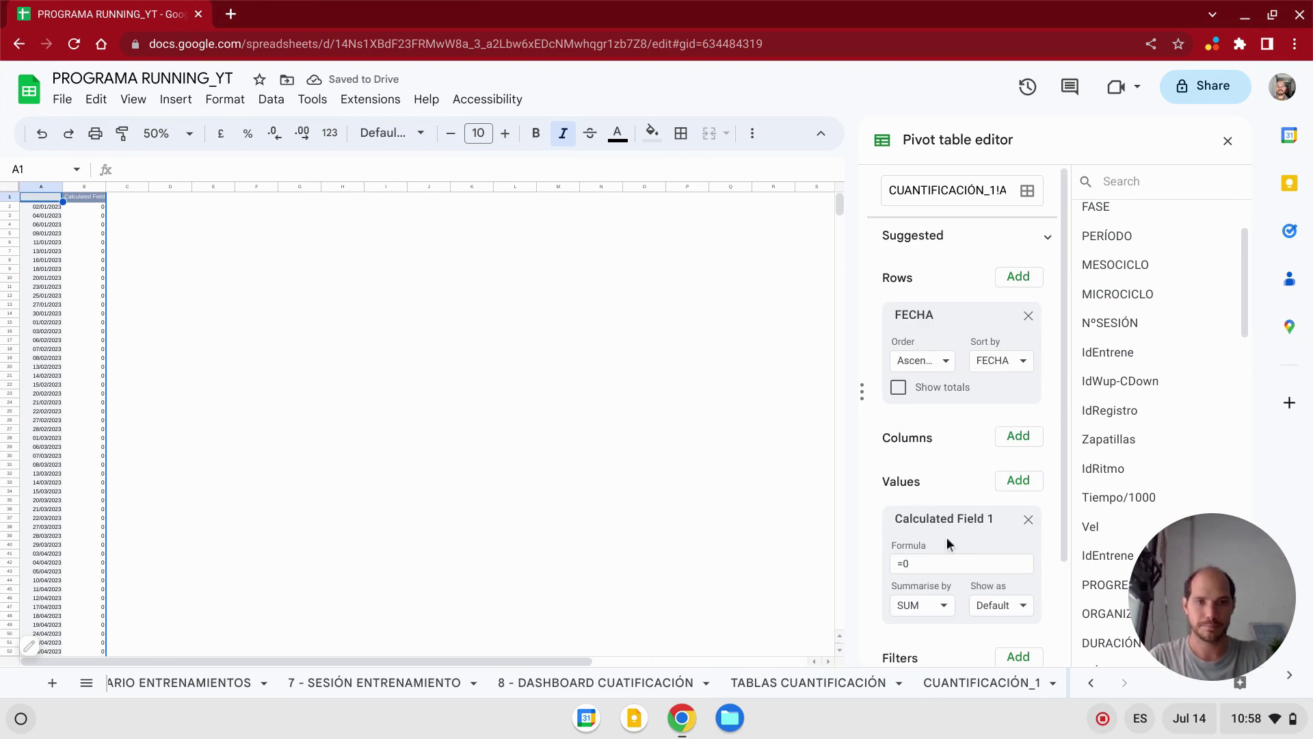
left_click(923, 564)
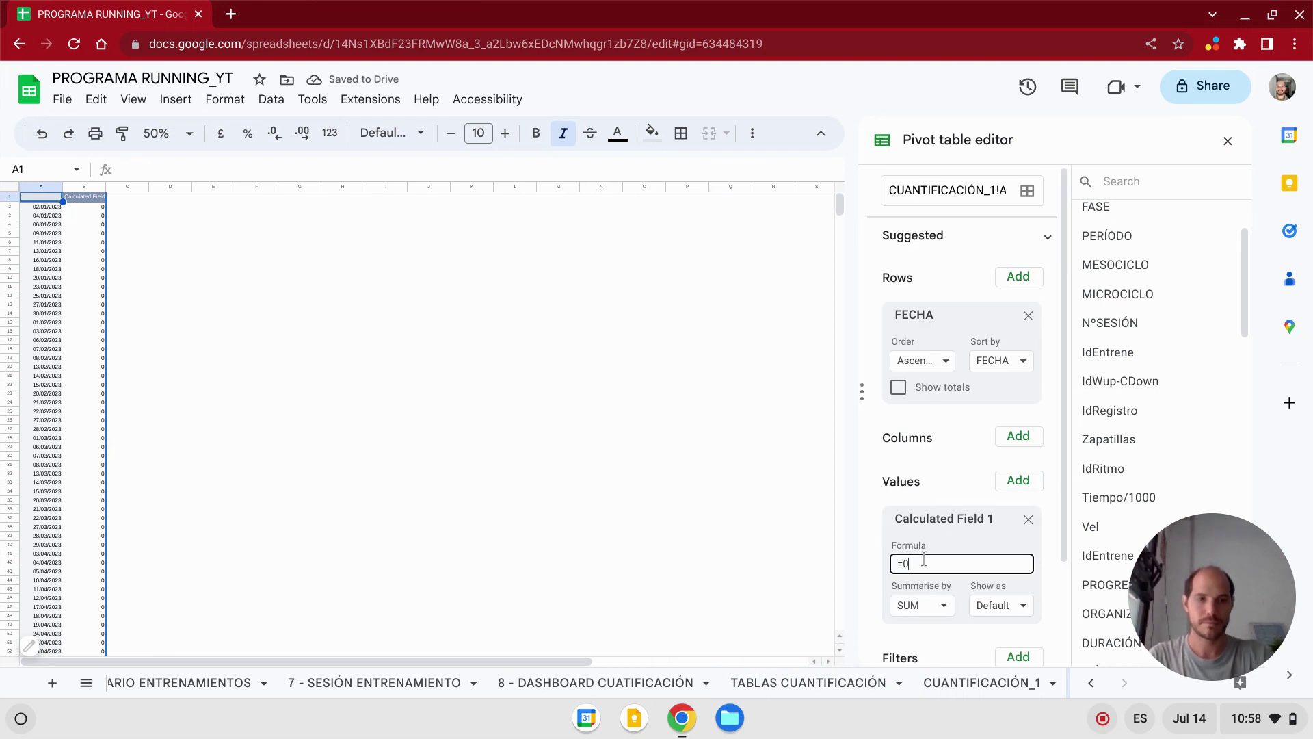
key("ctrl+a")
key("ctrl+v")
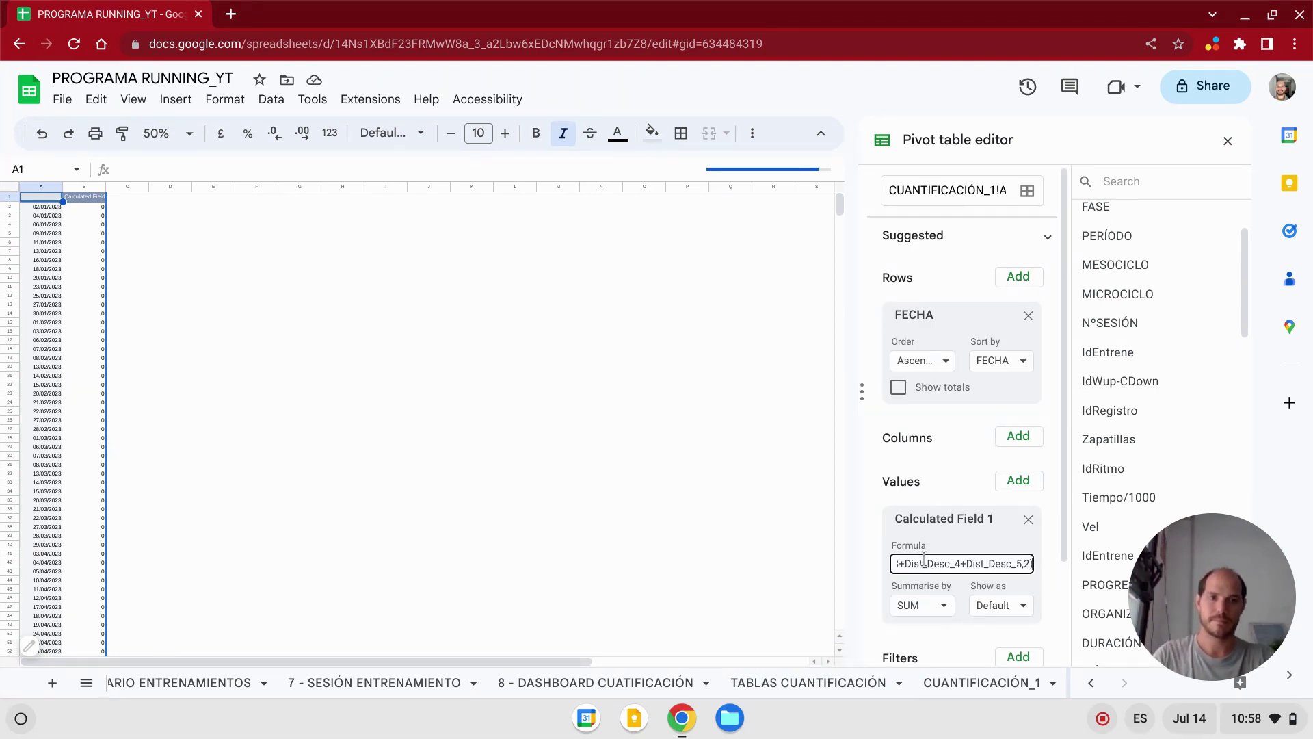
key("Return")
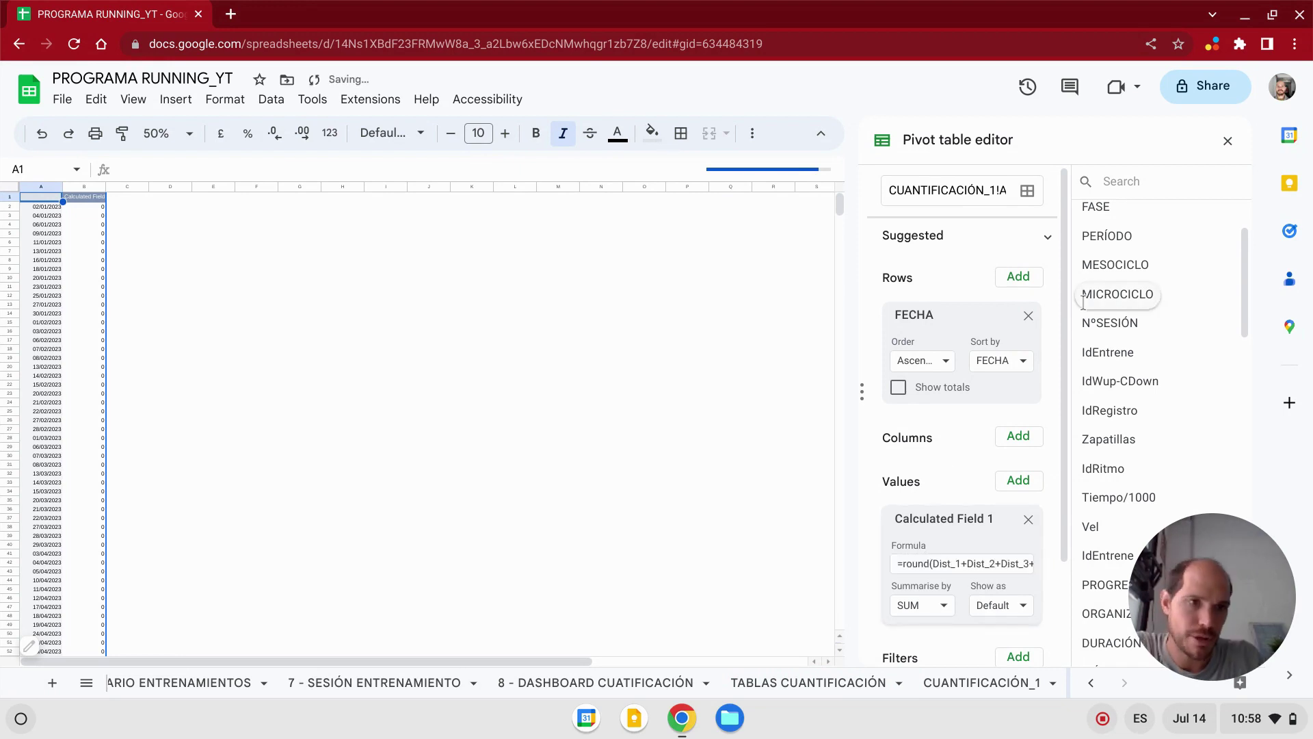
scroll(1120, 294, "up", 2)
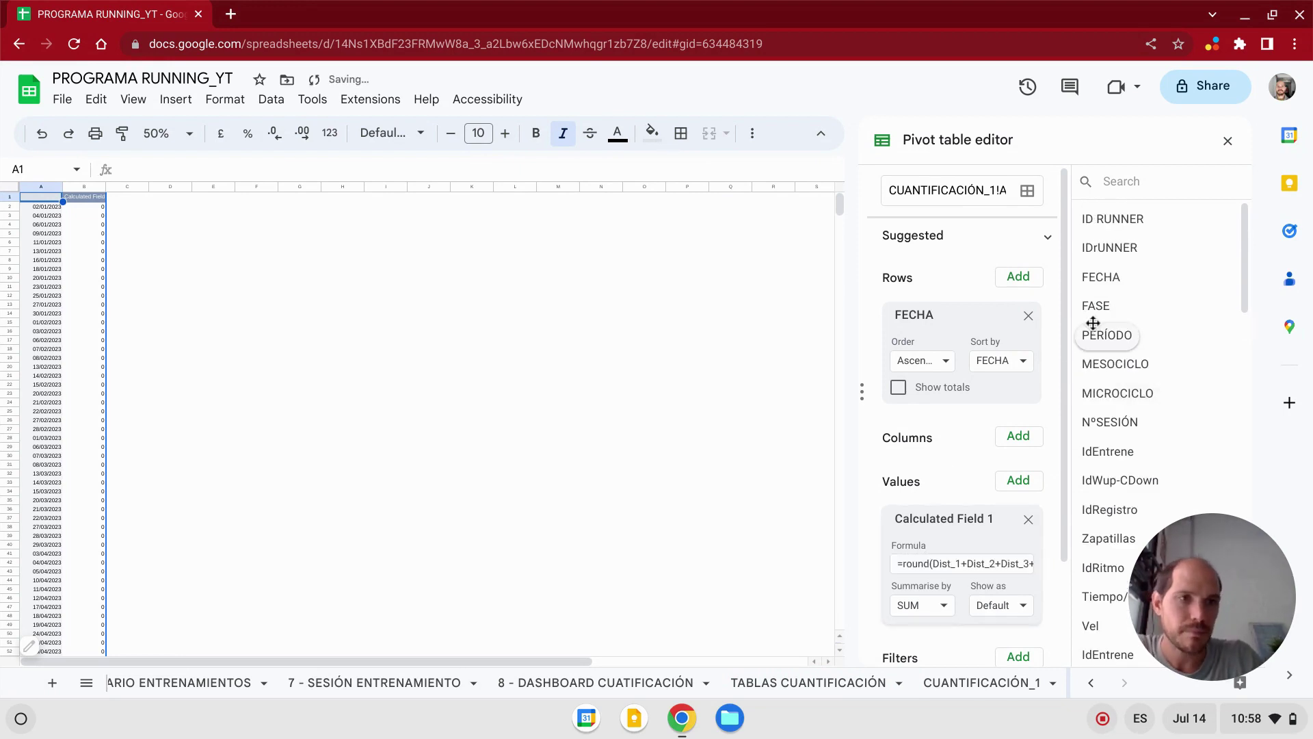
left_click_drag(1116, 366, 942, 416)
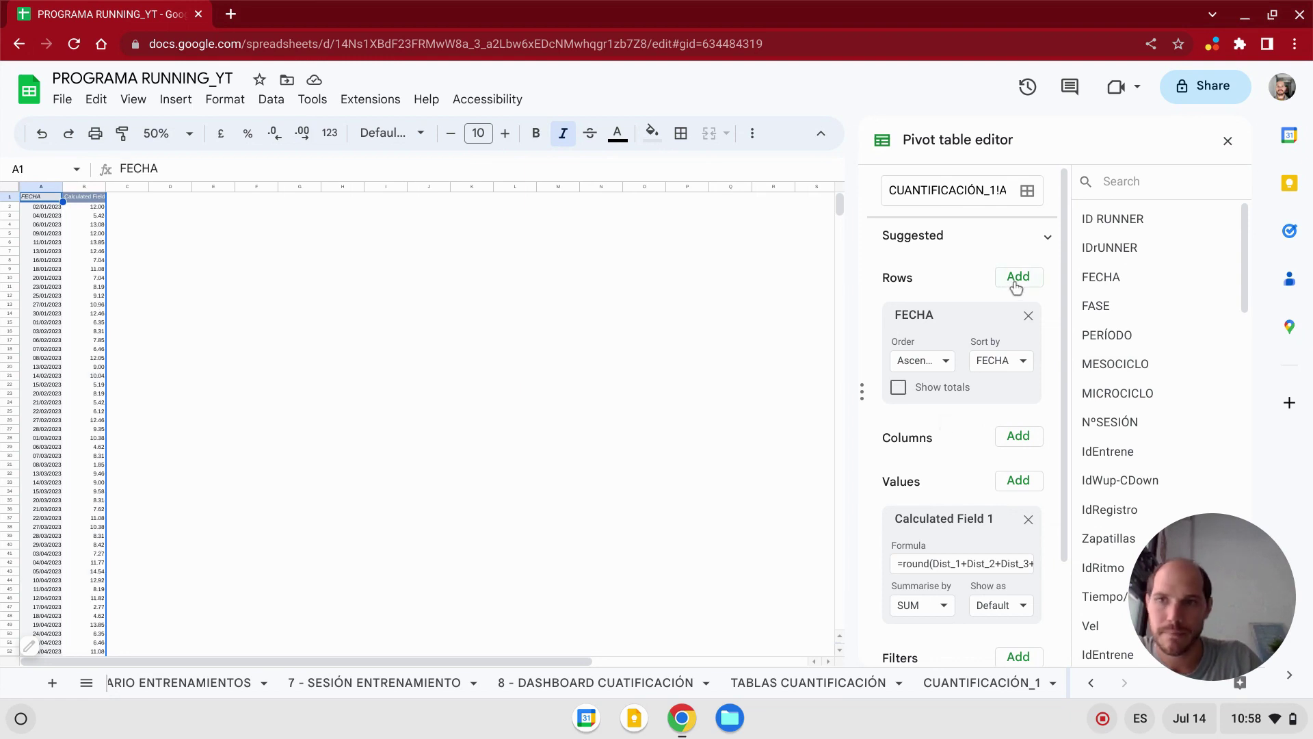
- Add MESOCICLO as a row grouping without totals and remove the Desc_3 grouping
key("ctrl+z")
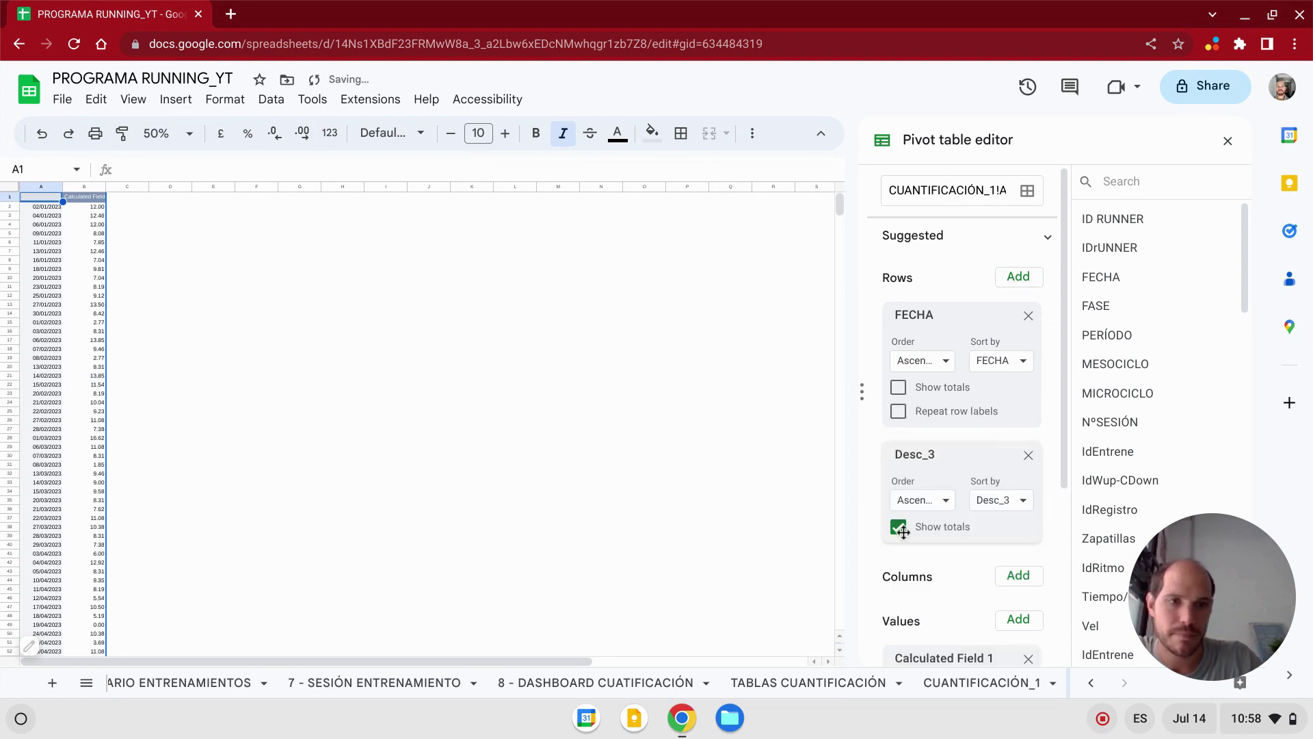
left_click(1016, 286)
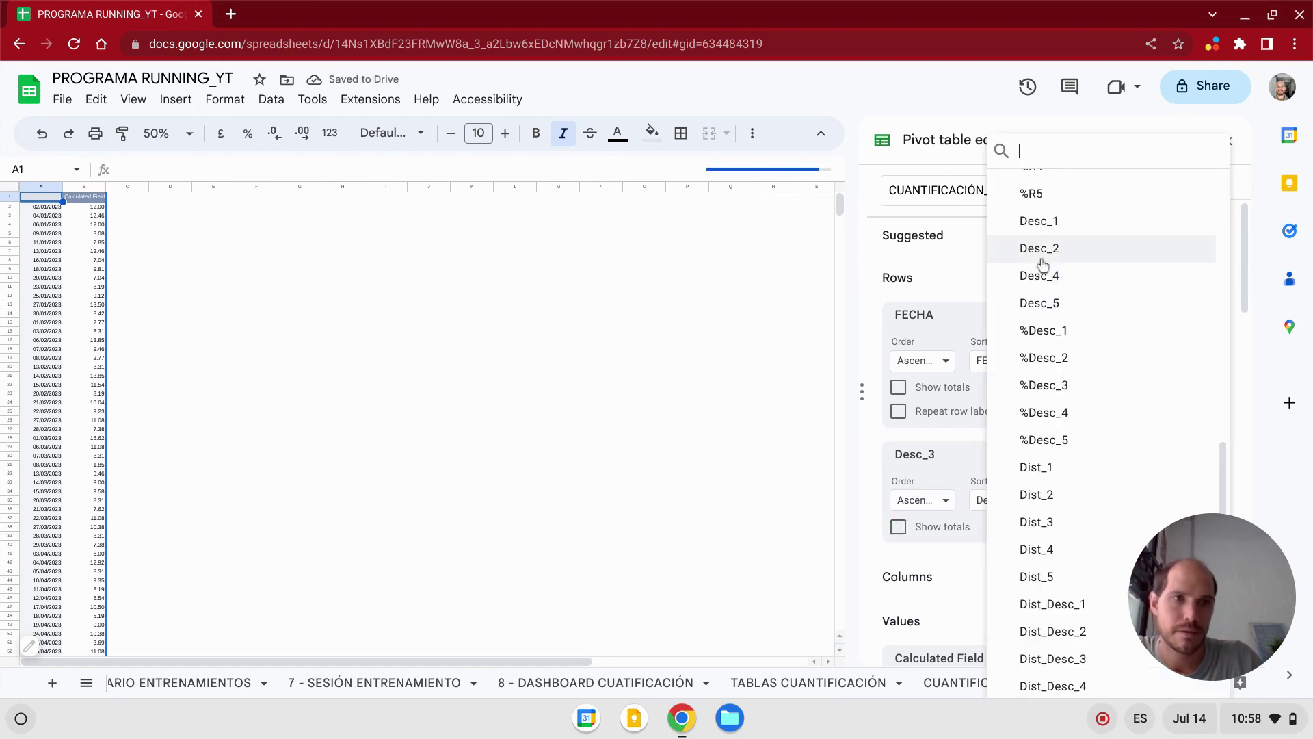
scroll(1041, 264, "up", 10)
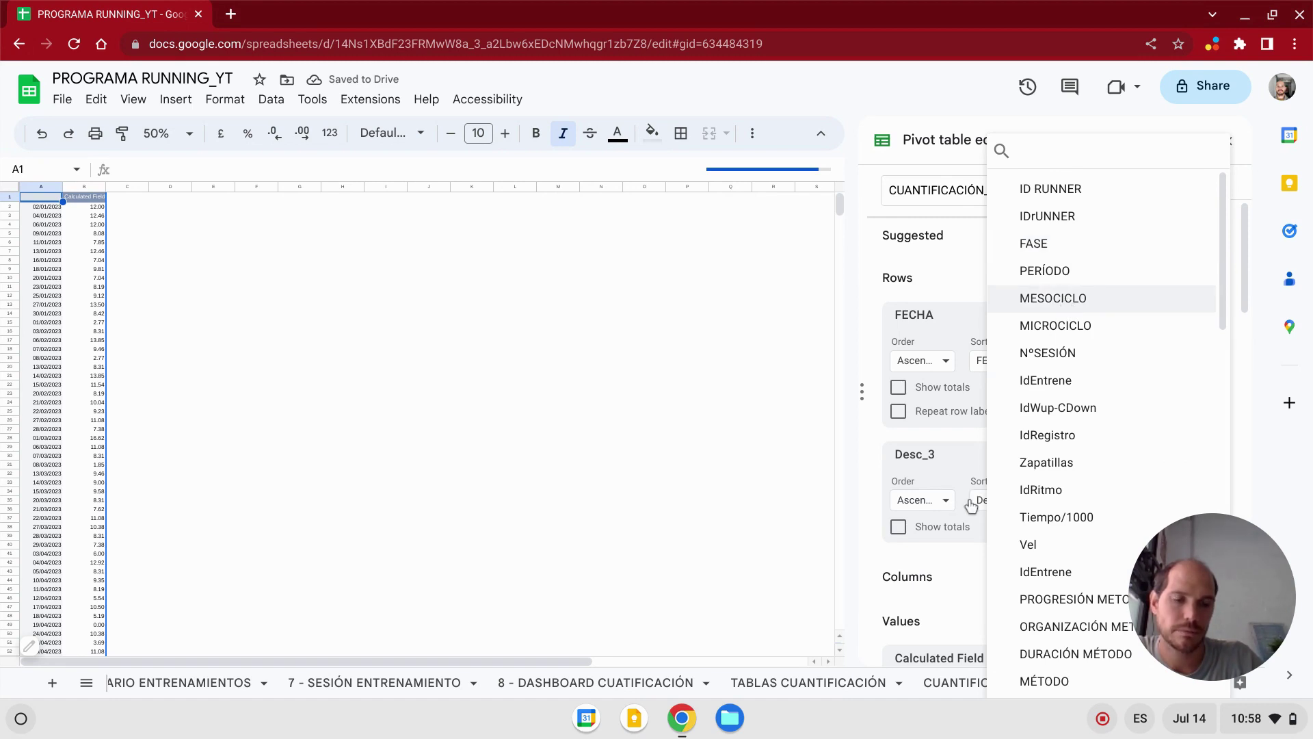
key("Return")
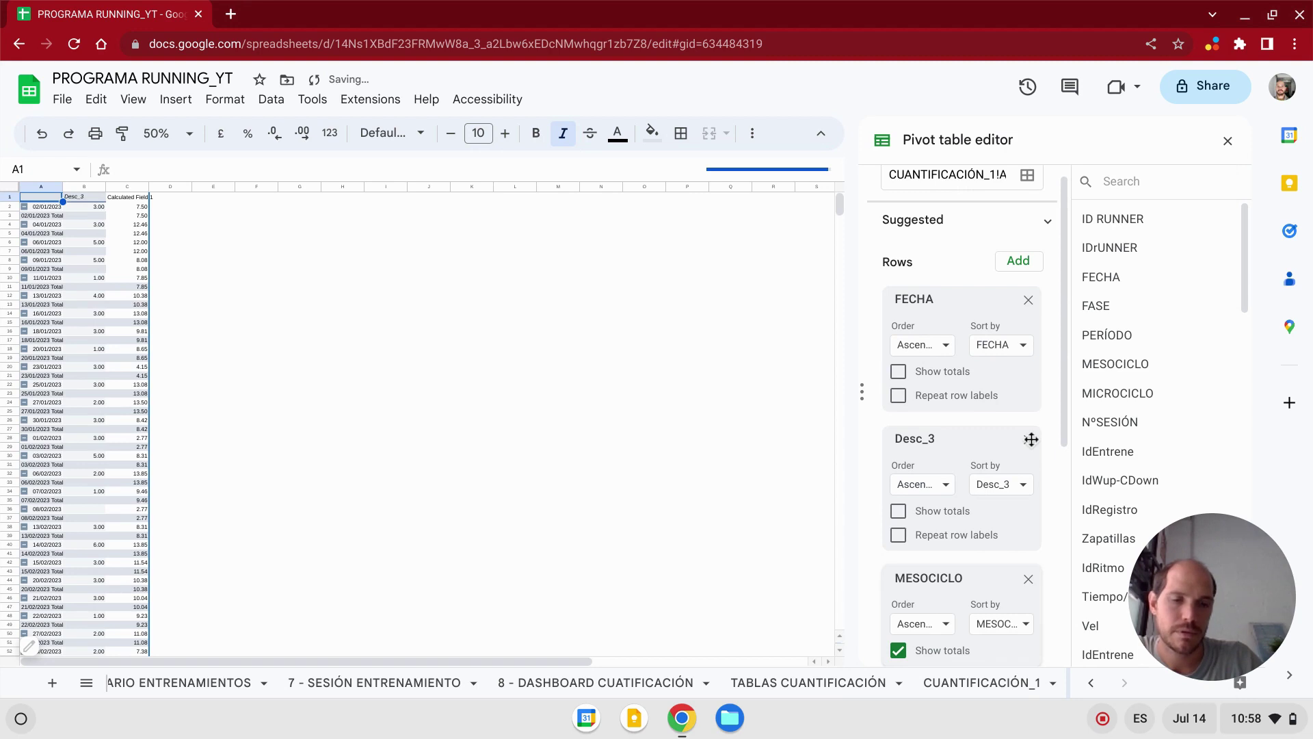
left_click(1030, 439)
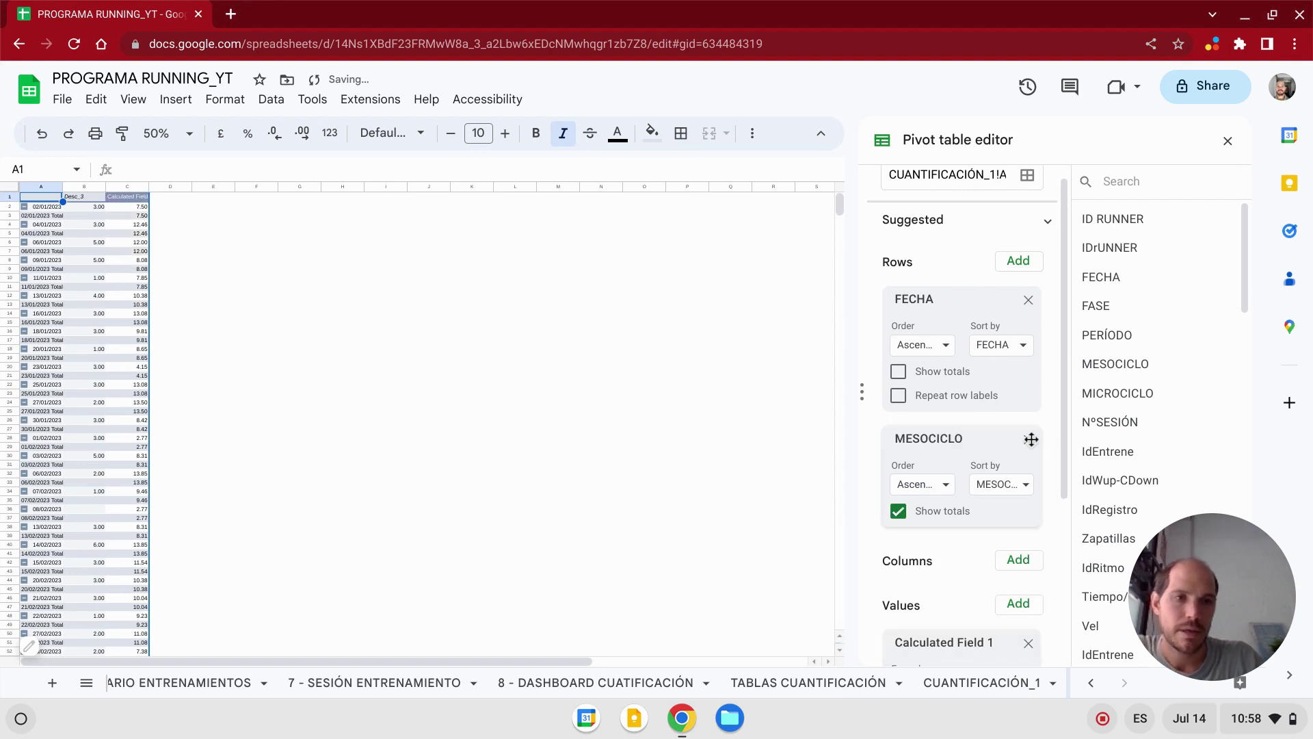
left_click(899, 511)
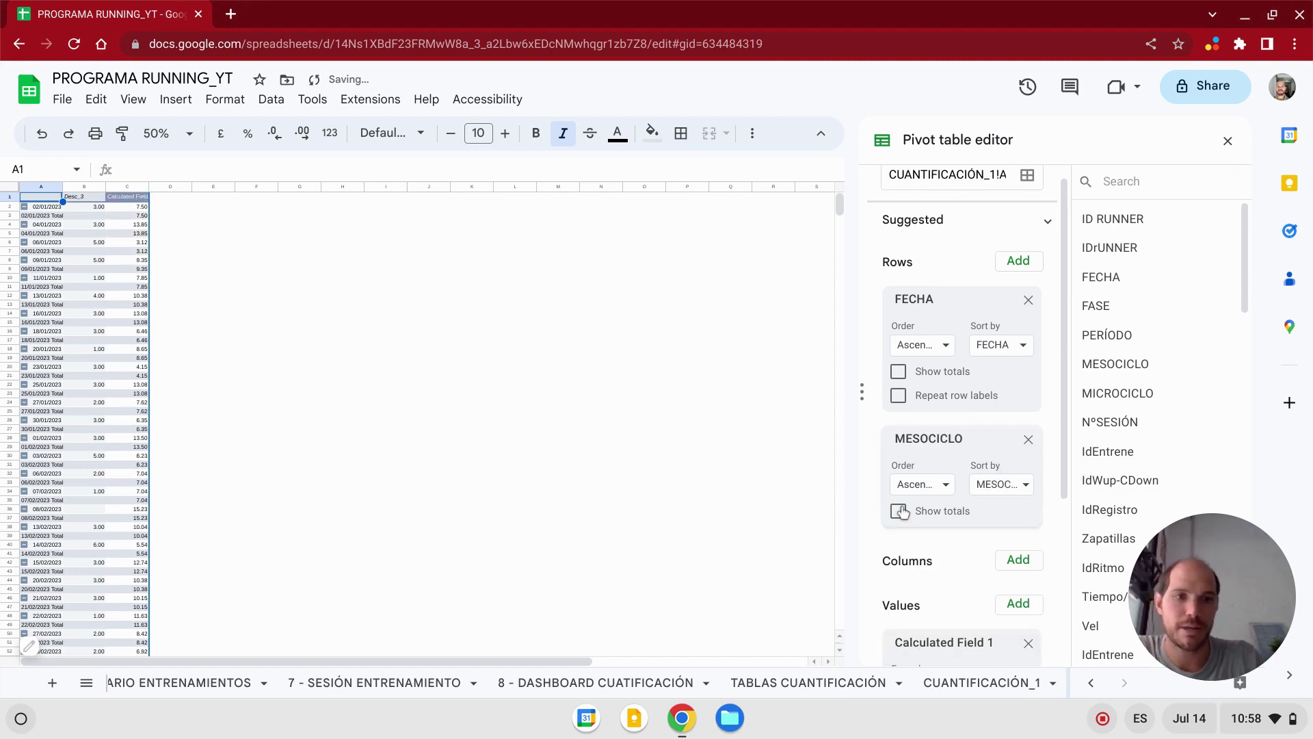
- Add MICROCICLO and N°SESIÓN as row groupings, each with Show totals unchecked
left_click(1019, 264)
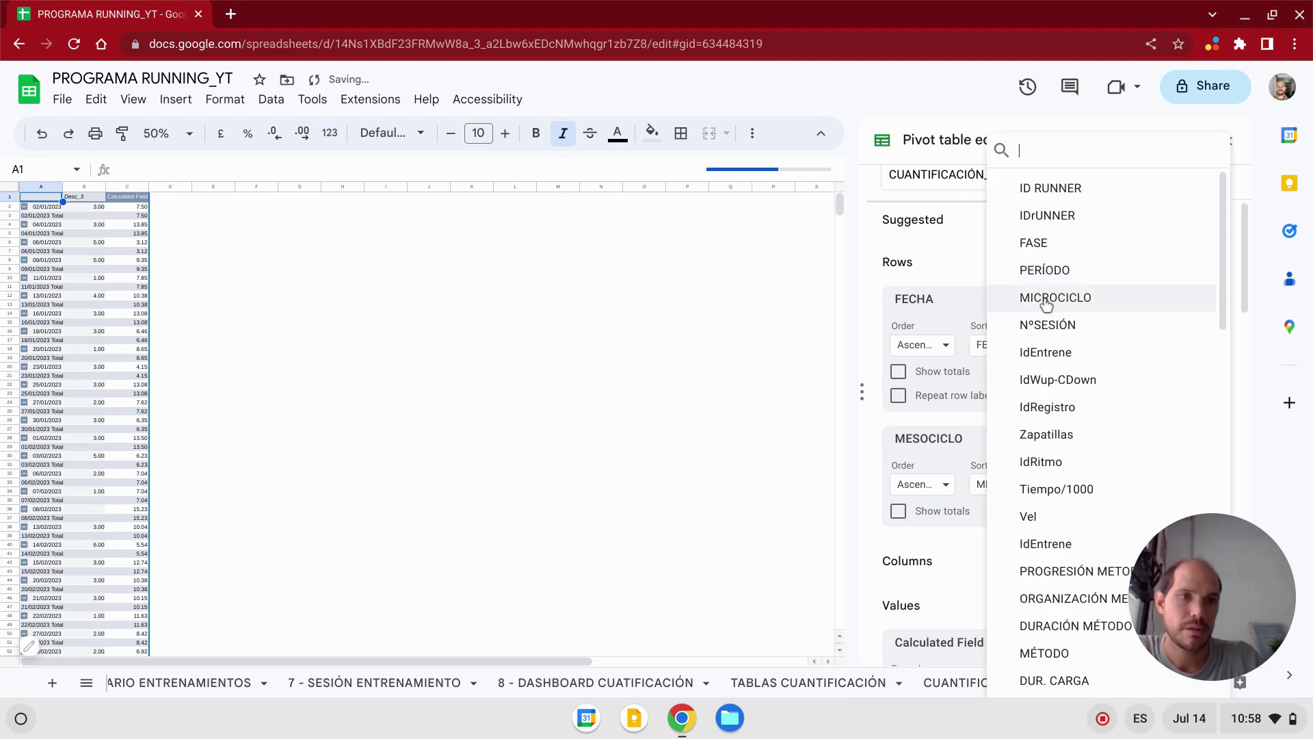
left_click(1047, 304)
scroll(941, 444, "down", 2)
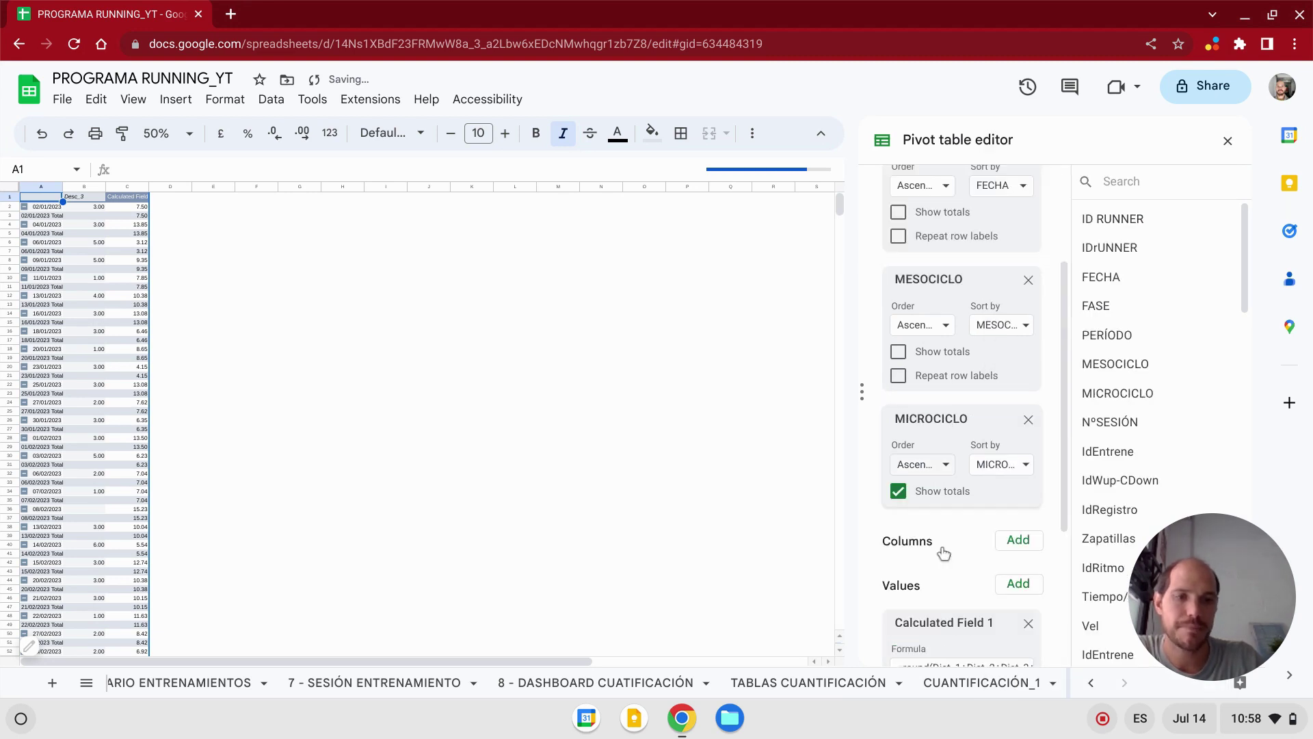
left_click(899, 492)
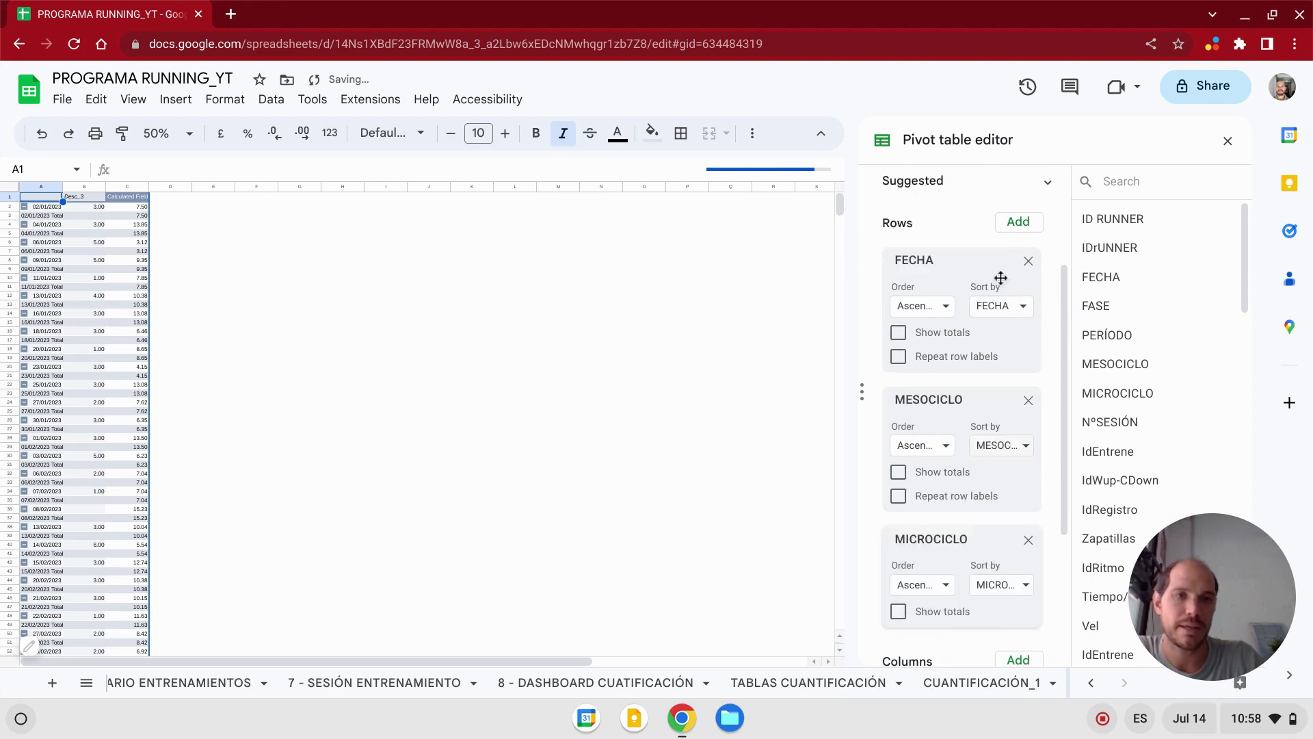
scroll(1013, 274, "up", 3)
left_click(1018, 278)
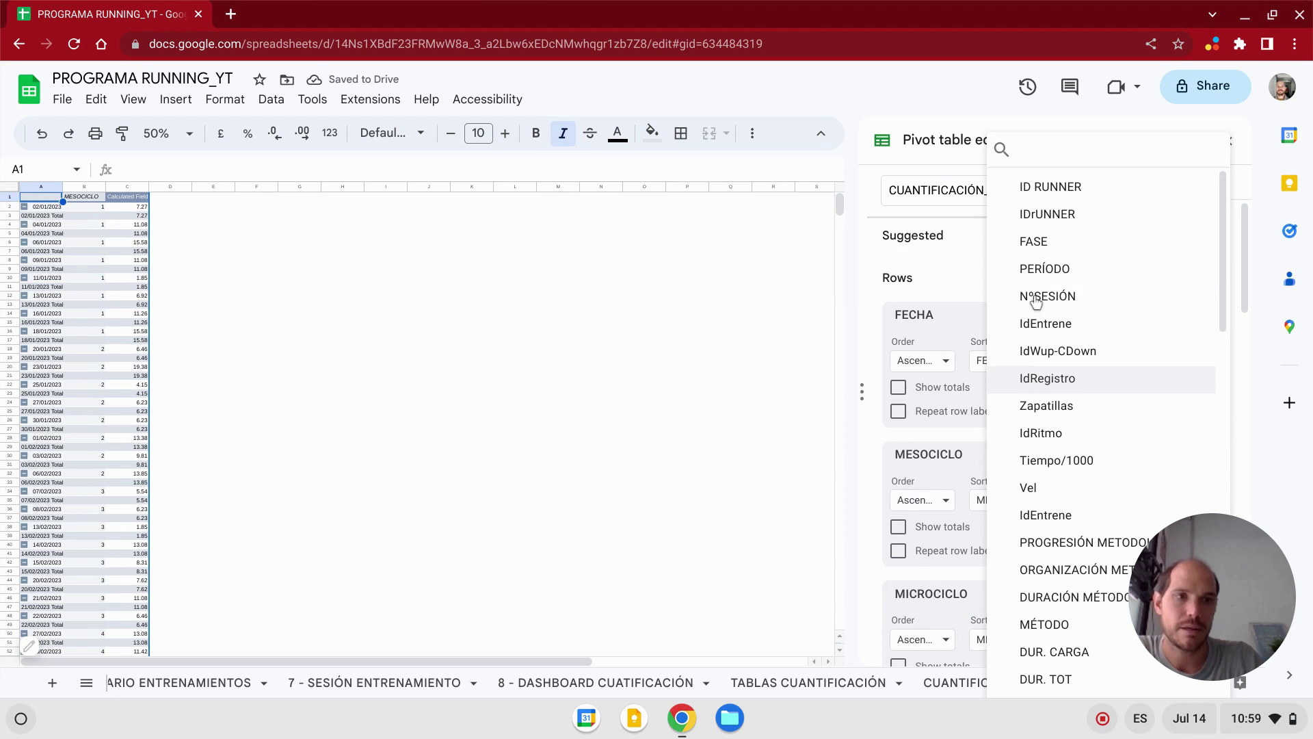
left_click(1036, 301)
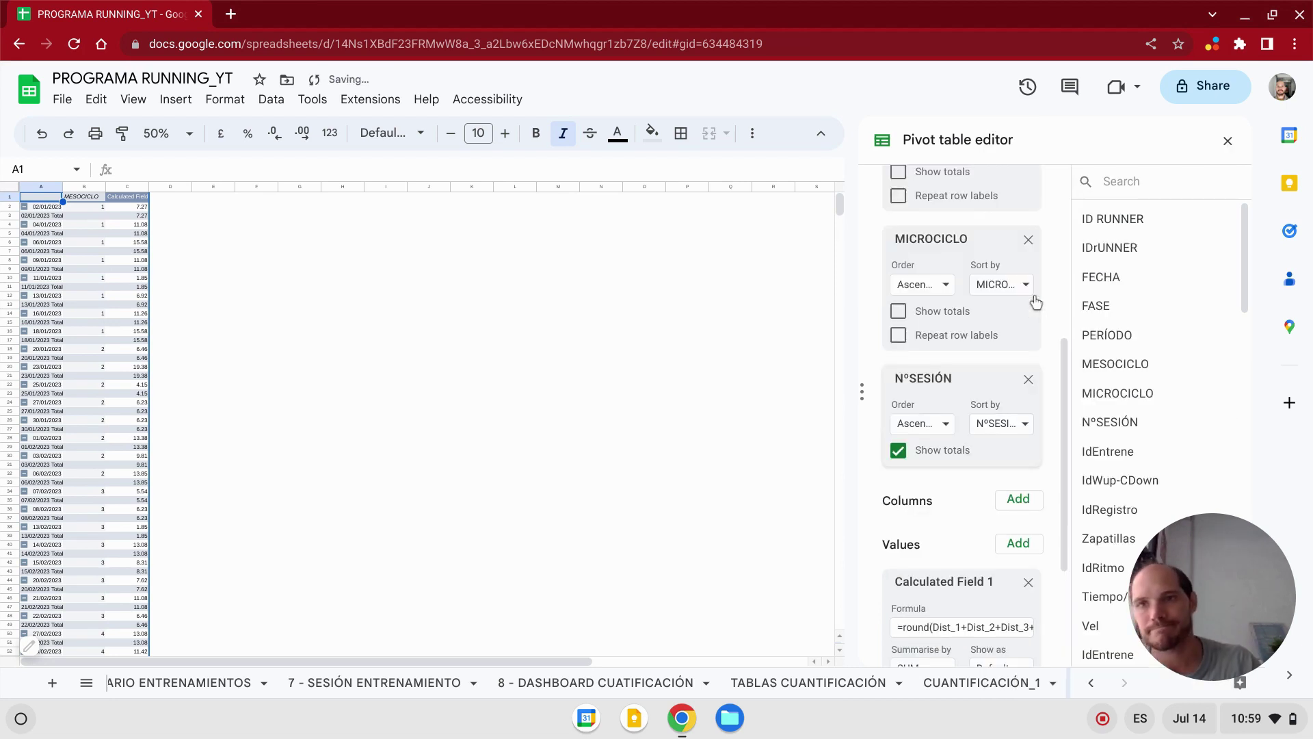
left_click(901, 453)
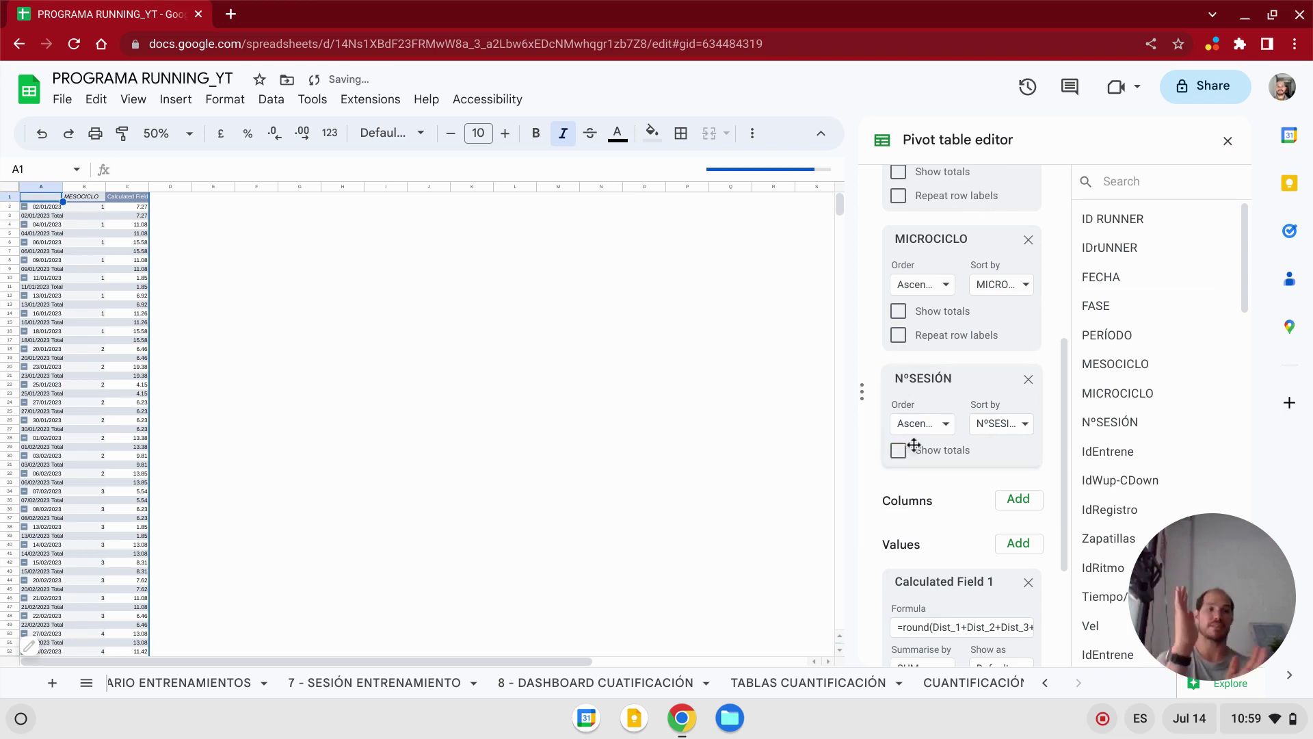
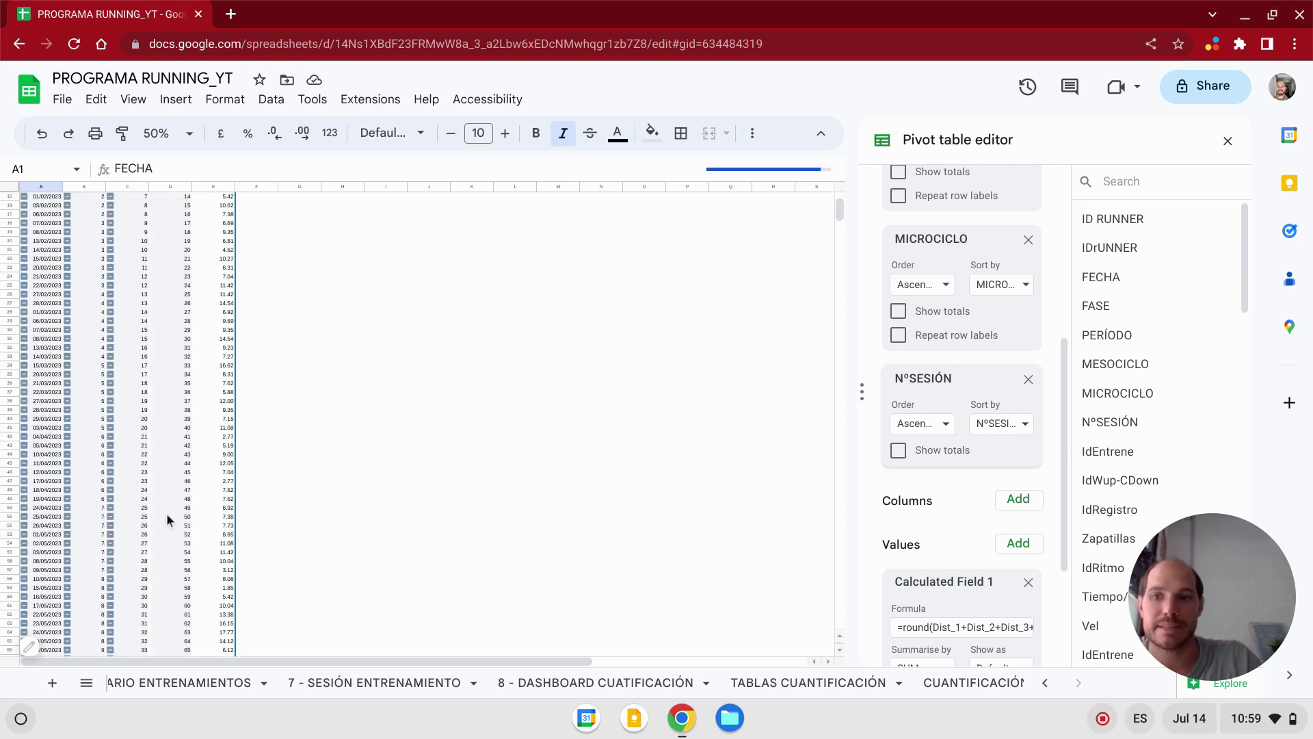
- Close the pivot editor and centre all sheet cells horizontally and vertically (Middle)
scroll(165, 512, "down", 8)
scroll(166, 512, "down", 1)
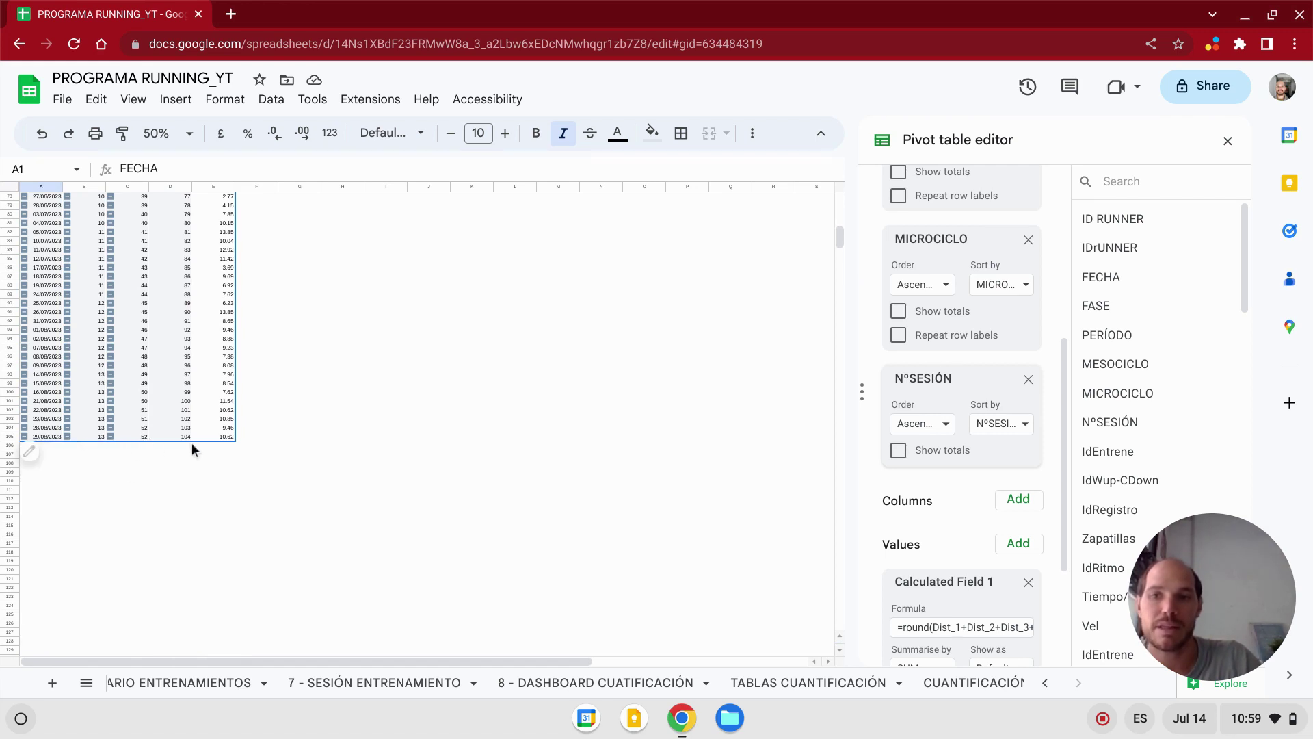
scroll(192, 442, "up", 9)
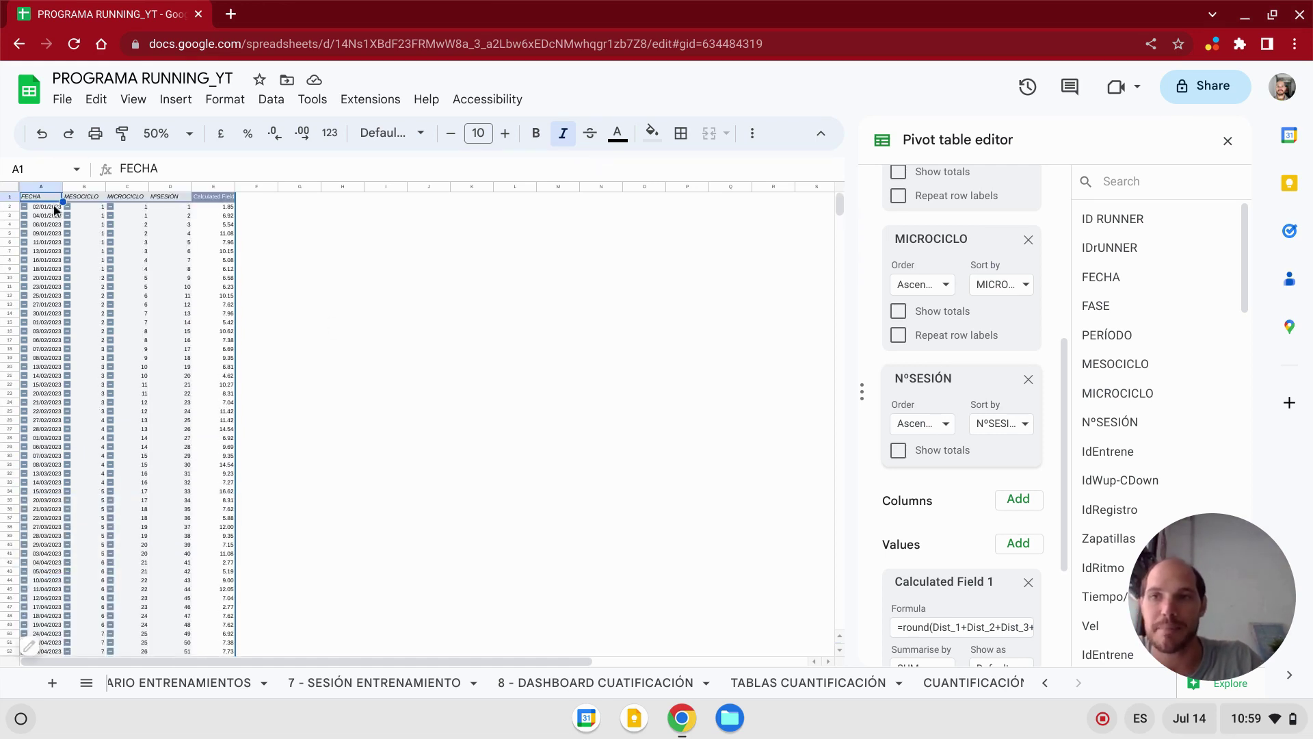
left_click(10, 189)
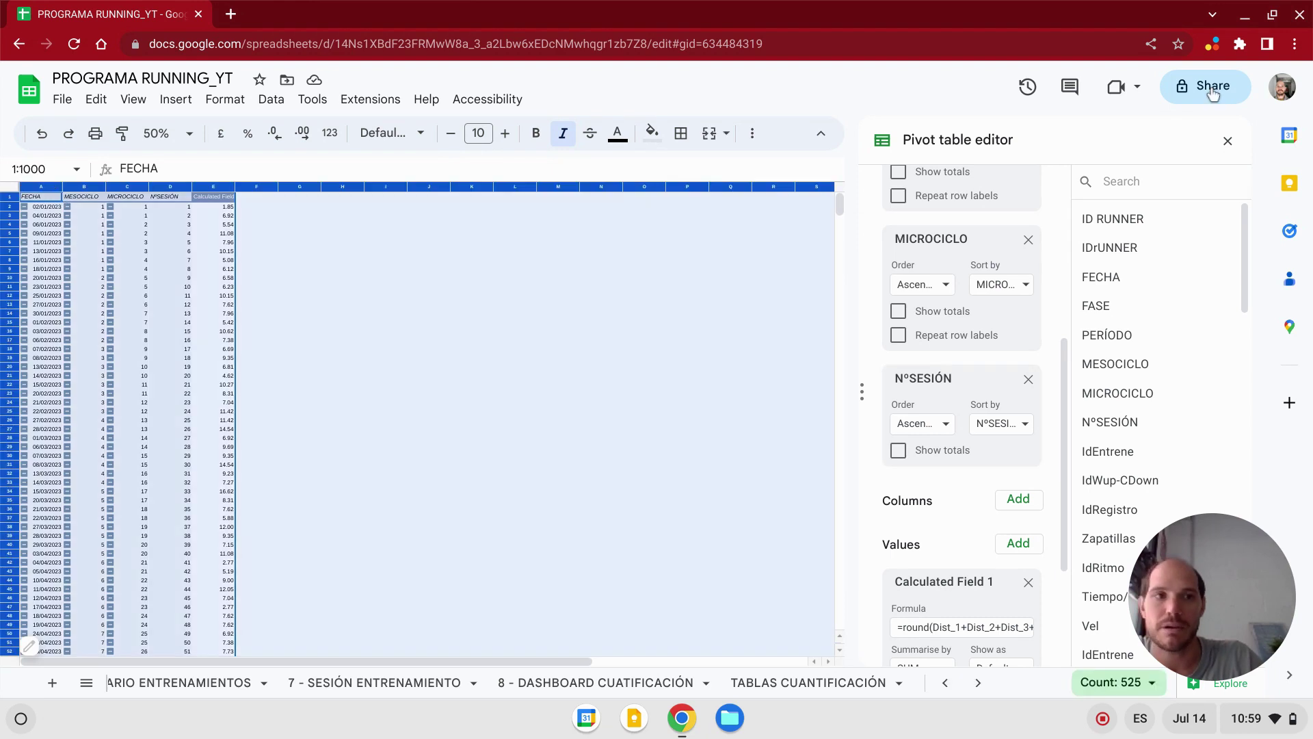
left_click(1230, 143)
left_click(761, 137)
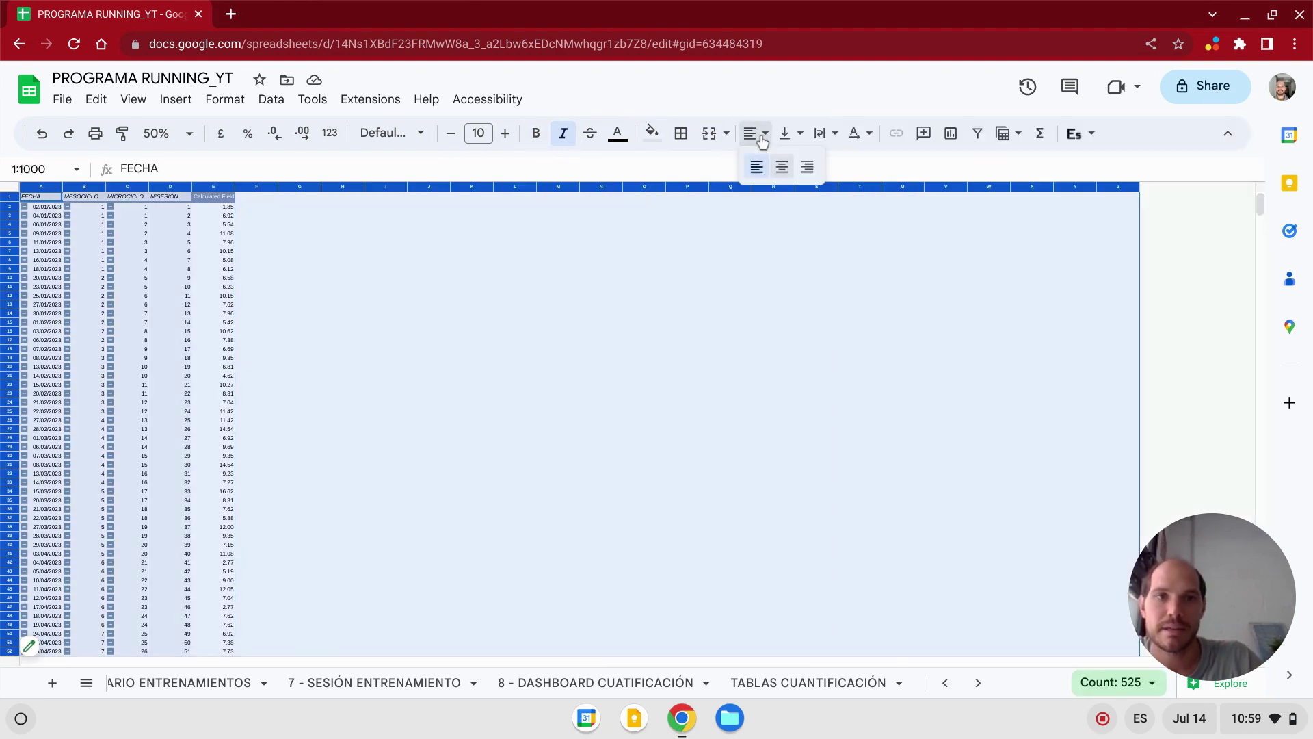
left_click(782, 167)
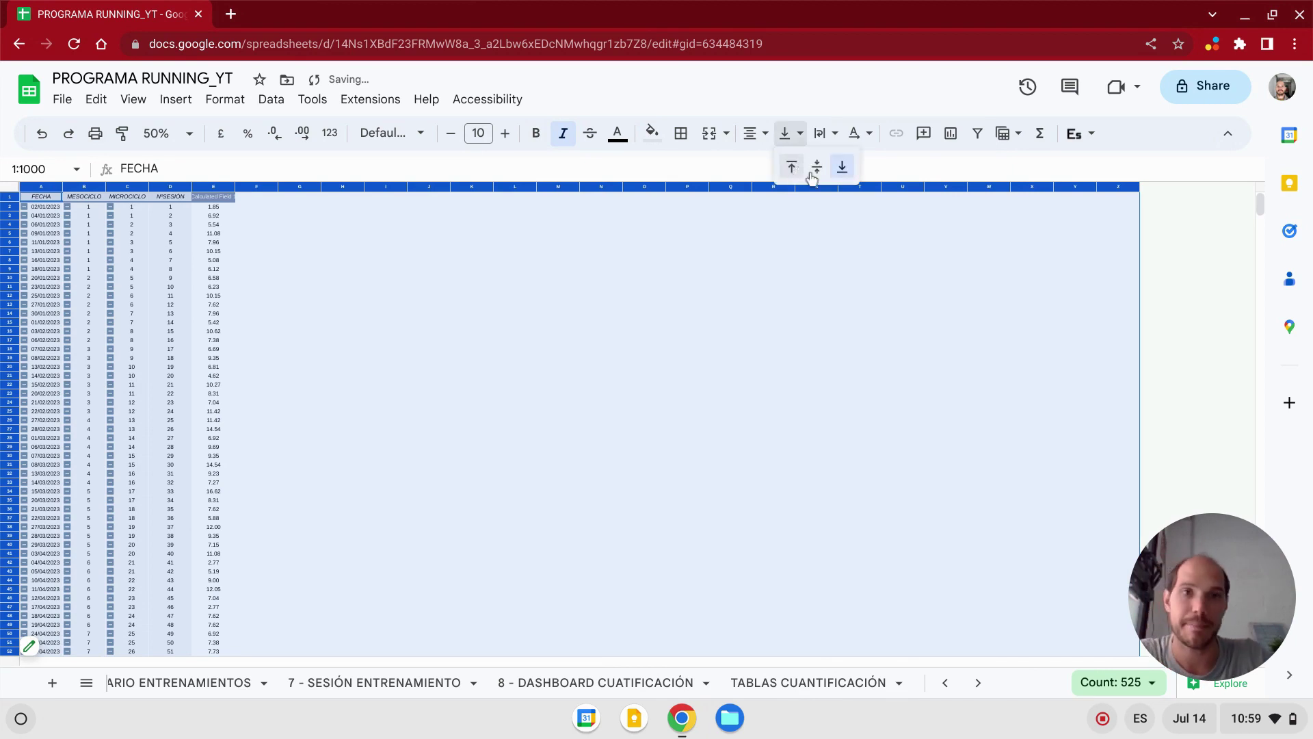
left_click(815, 167)
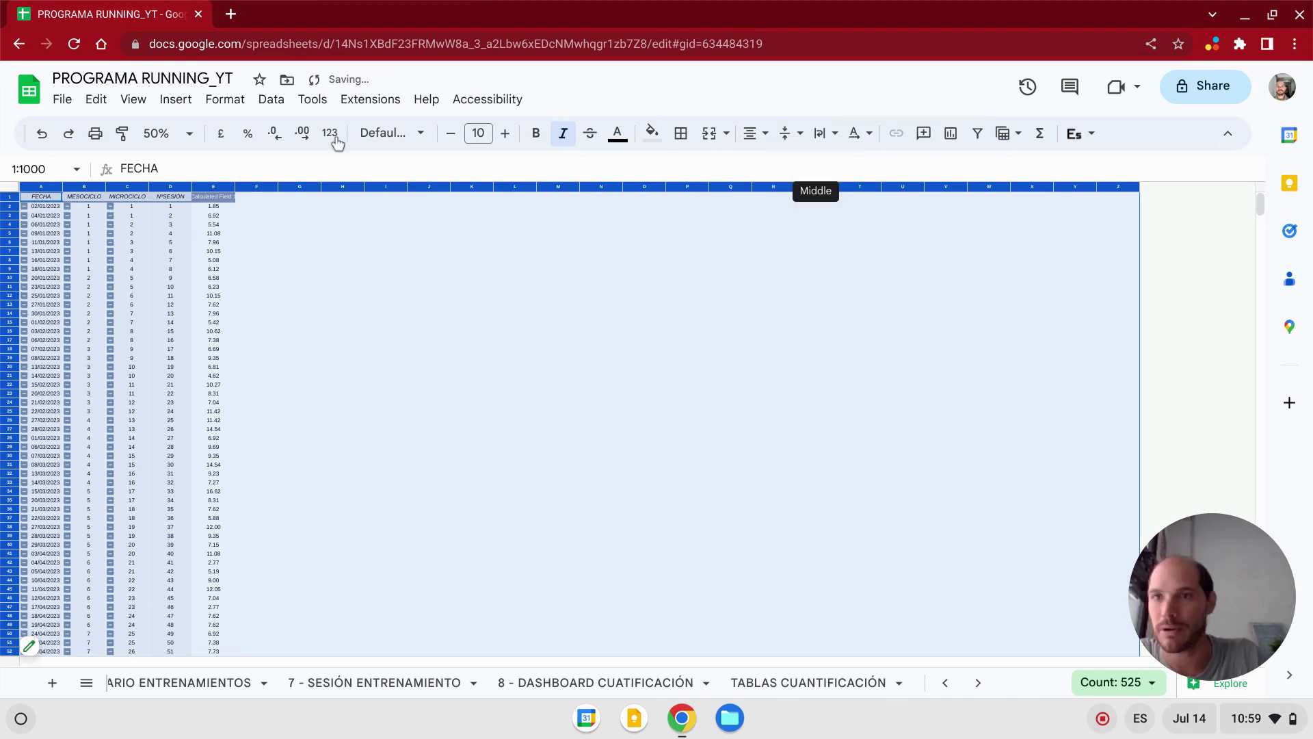
left_click(188, 133)
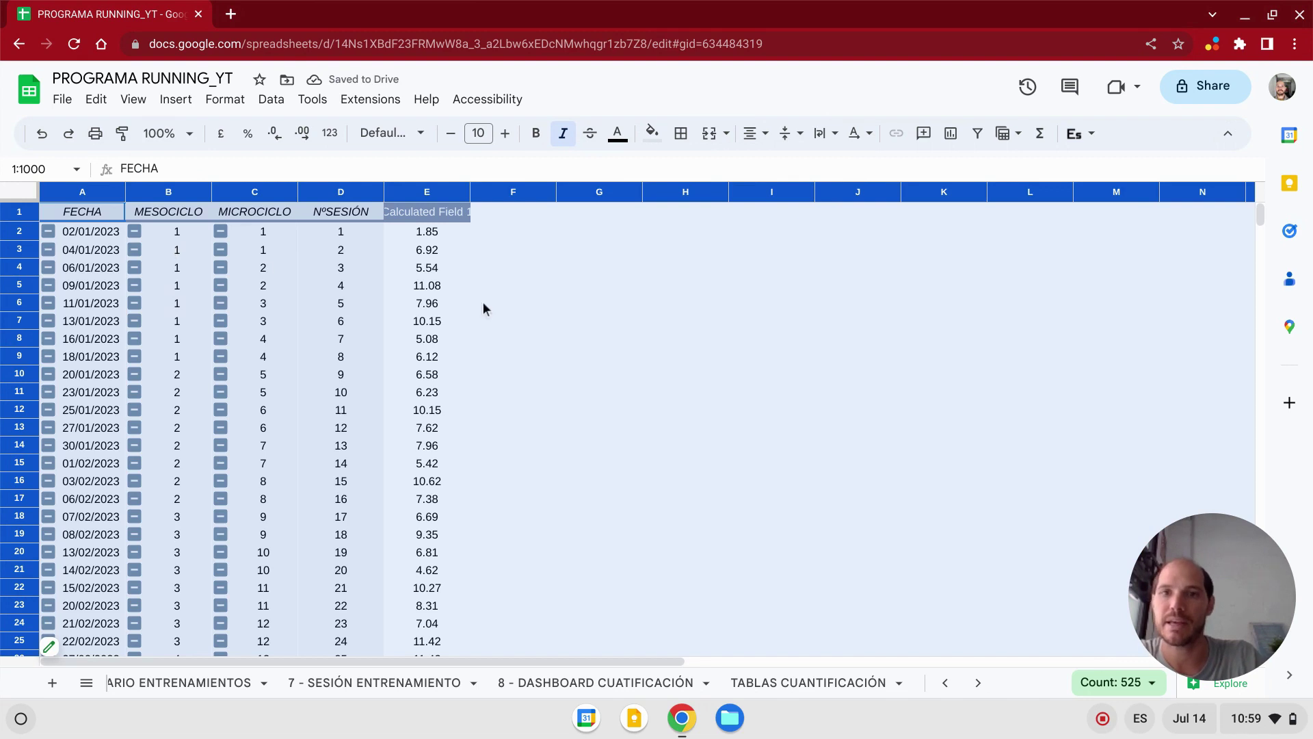
- Auto-fit column E and rename its Calculated Field 1 header to Distancia
left_click(429, 272)
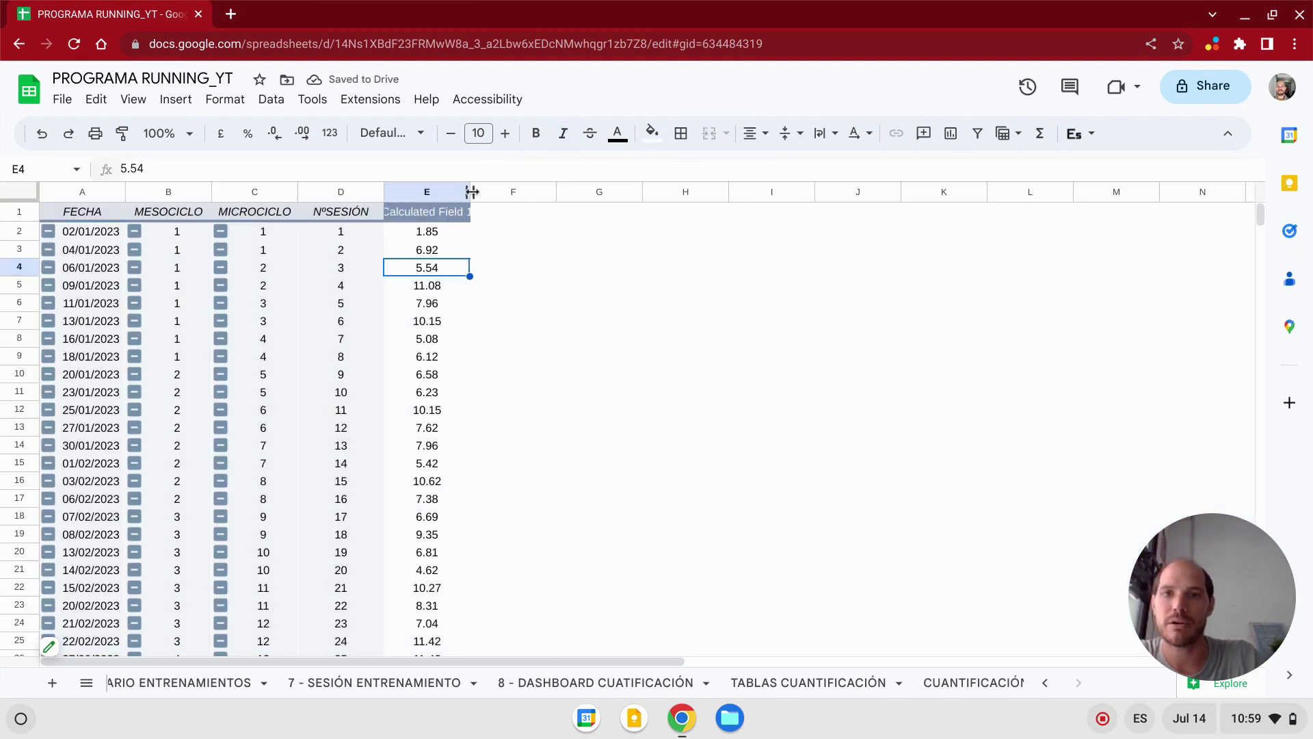
double_click(472, 191)
left_click(451, 215)
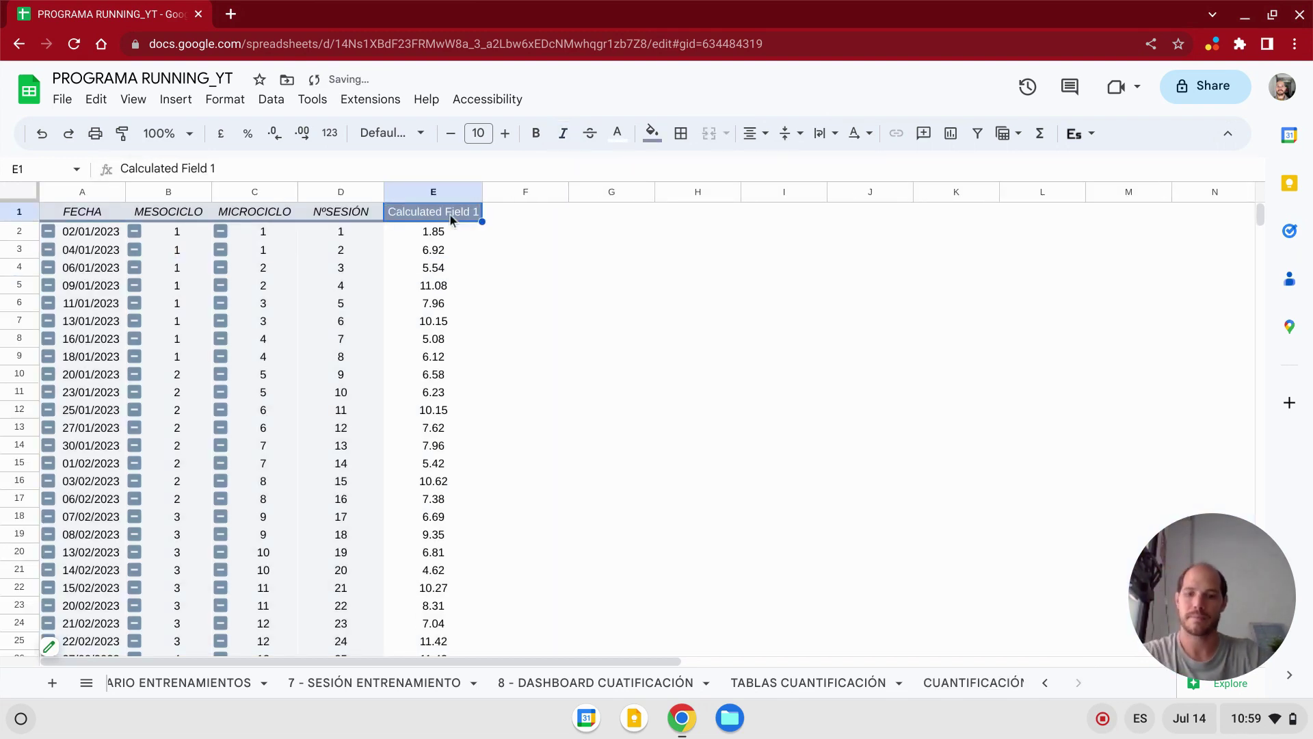
type("Distancia")
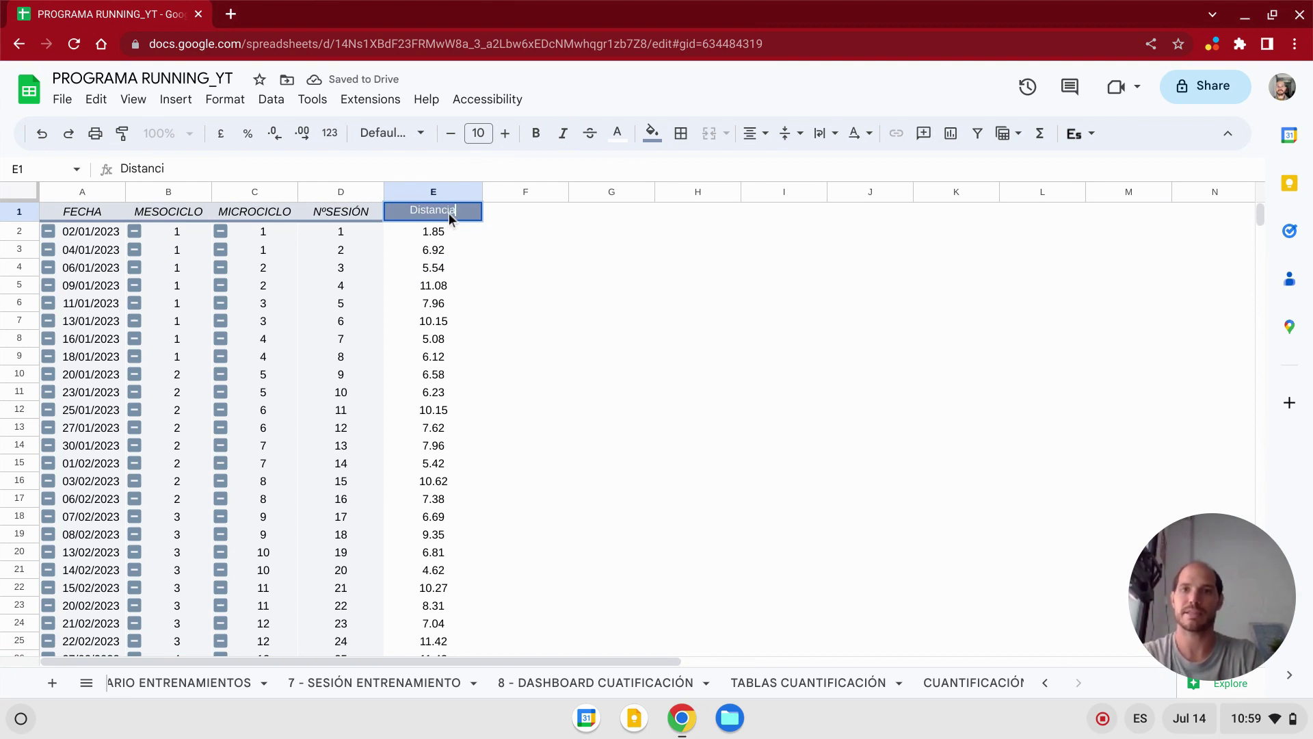
key("Return")
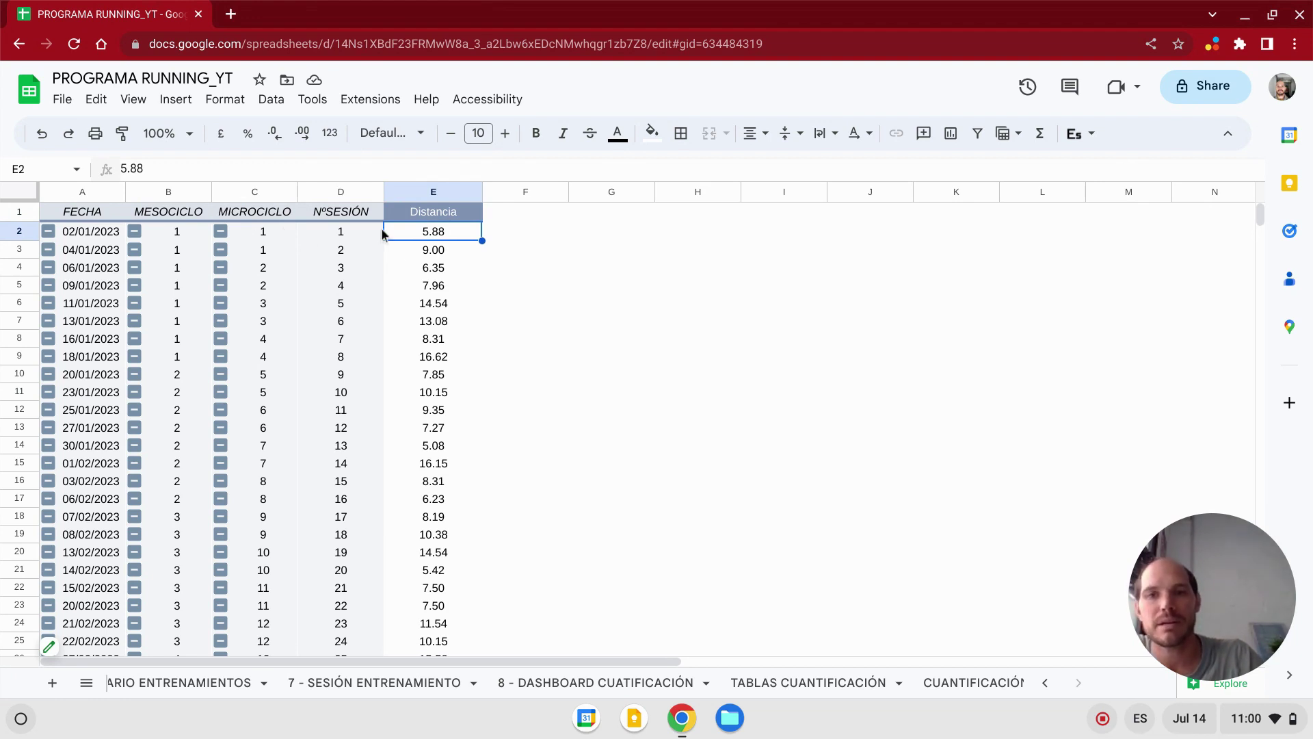
- Collapse all MICROCICLO groups in the pivot table
right_click(240, 237)
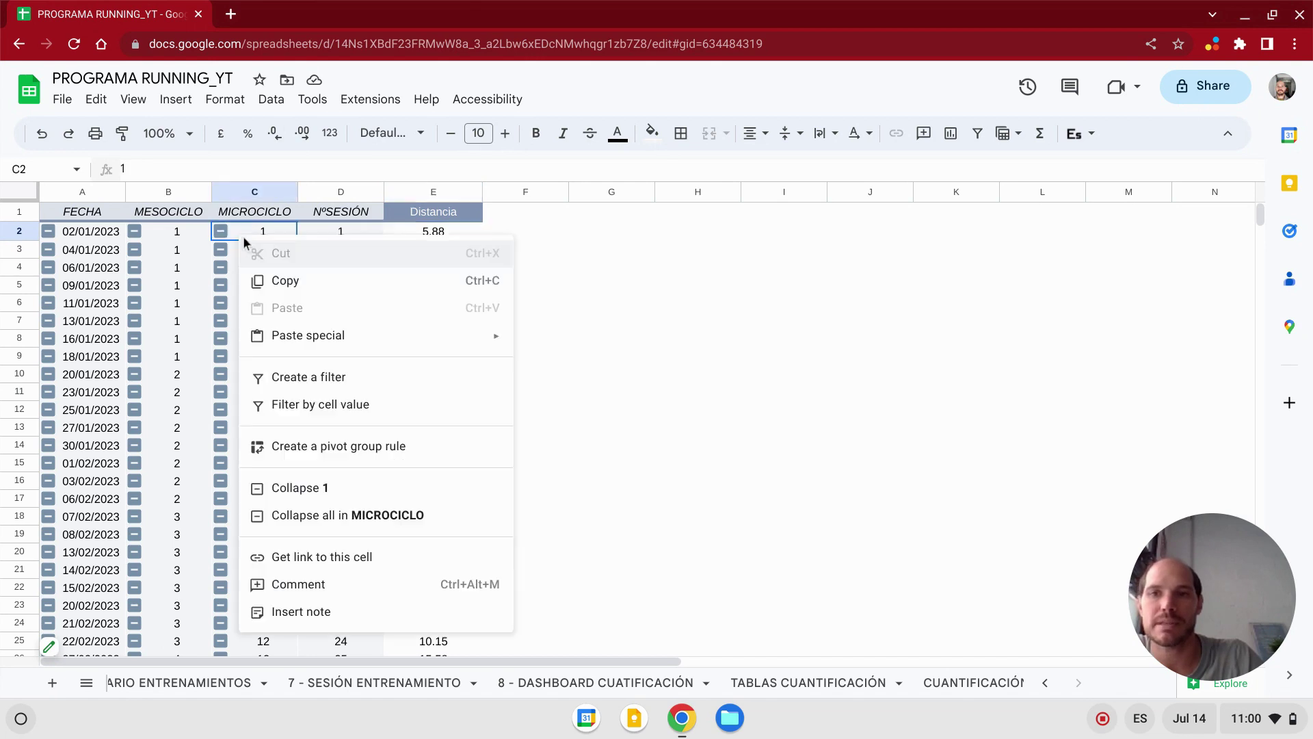
left_click(403, 522)
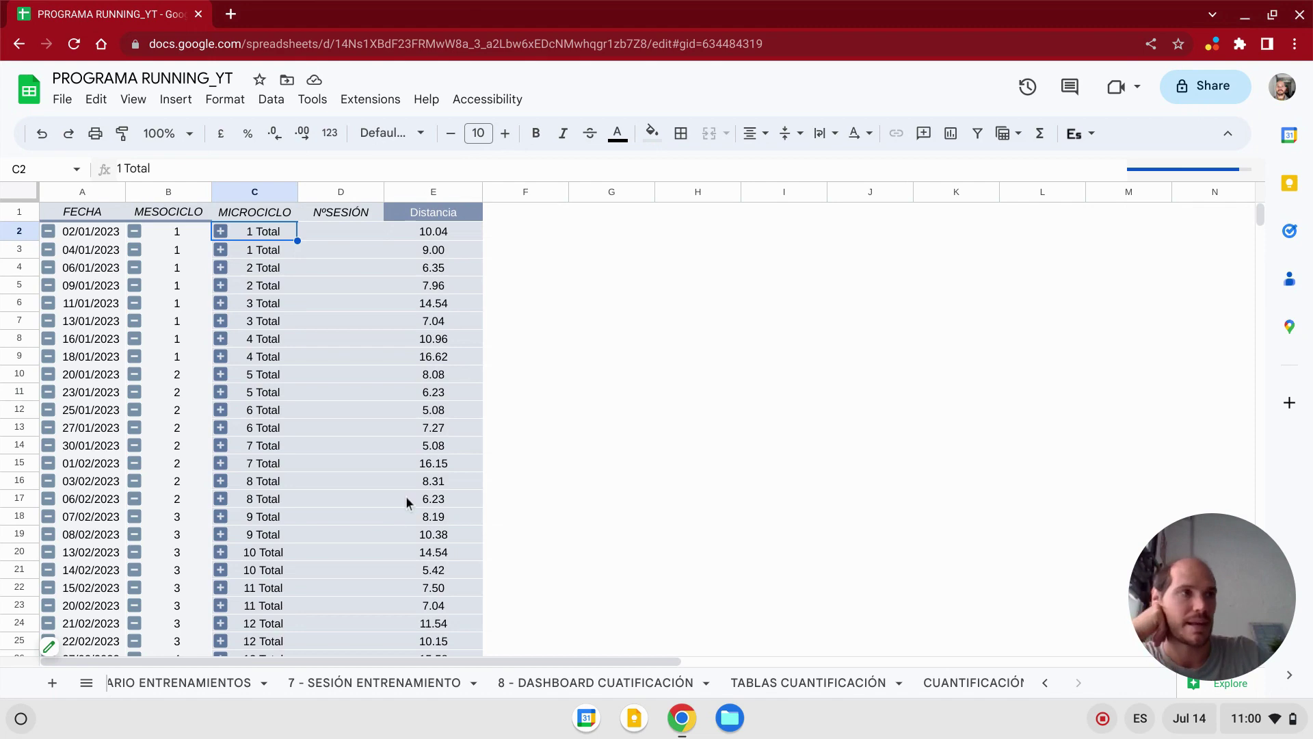
scroll(357, 422, "down", 3)
scroll(357, 422, "down", 8)
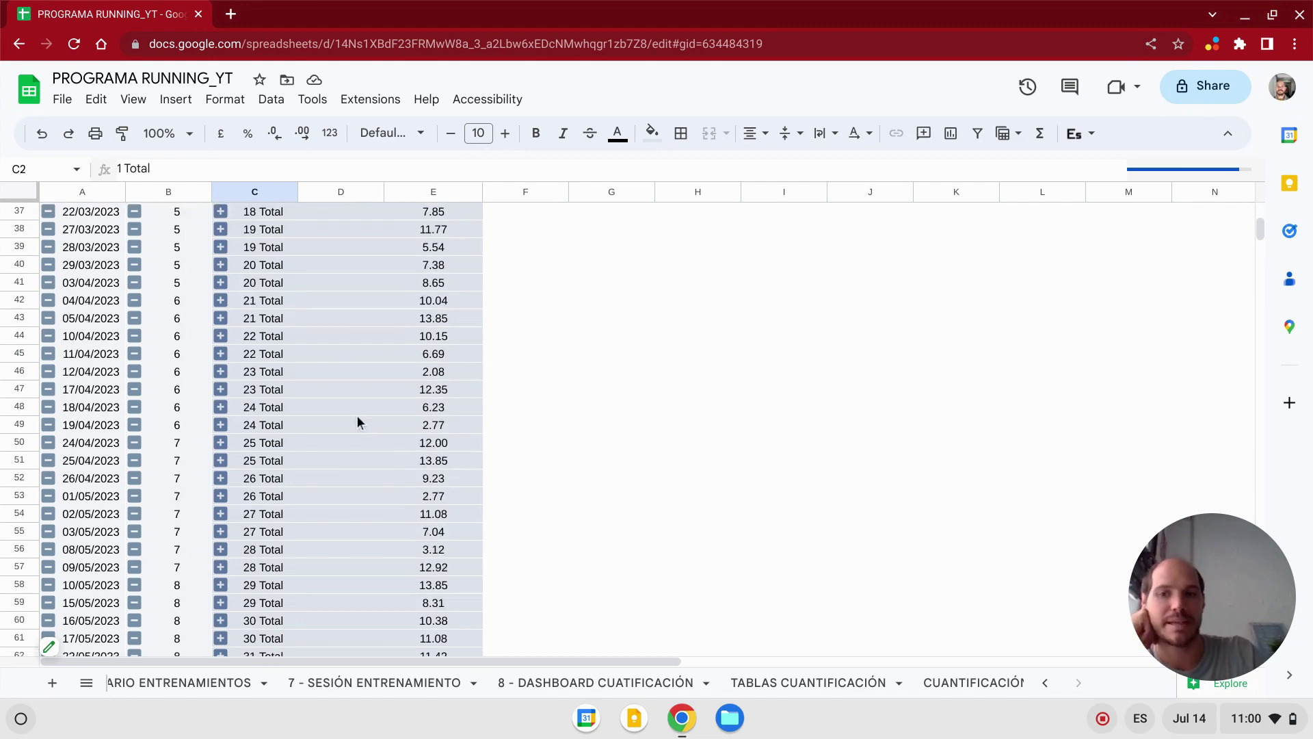
scroll(357, 419, "down", 20)
scroll(302, 301, "up", 4)
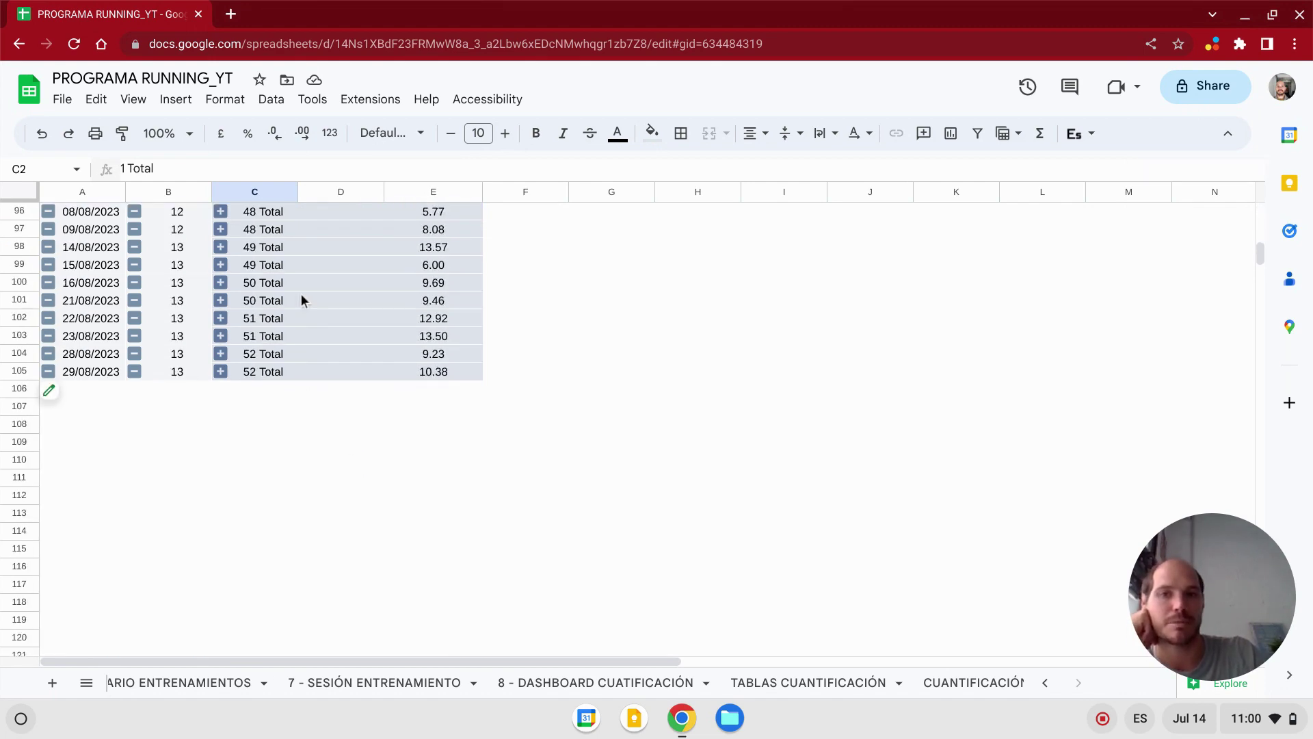
scroll(302, 298, "up", 10)
scroll(303, 296, "up", 17)
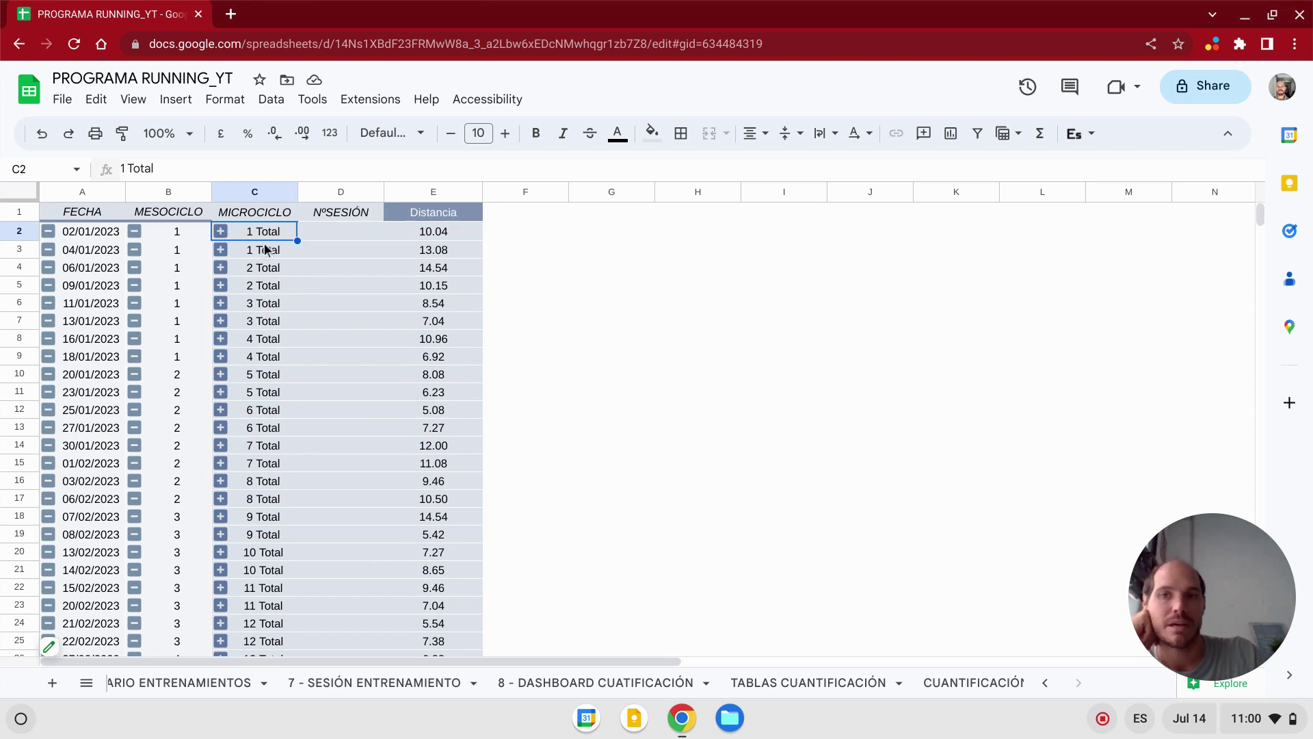
- Collapse all MESOCICLO groups to show totals 1 Total through 13 Total
right_click(204, 233)
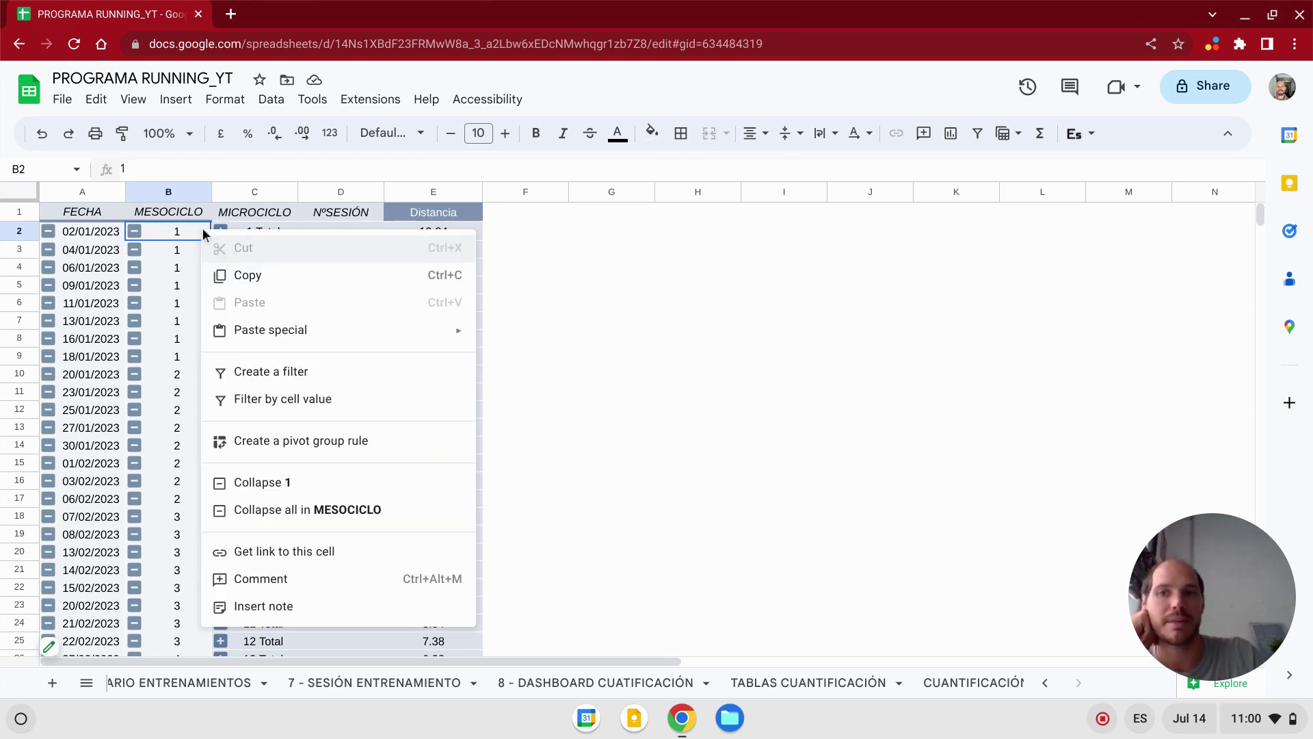
left_click(351, 510)
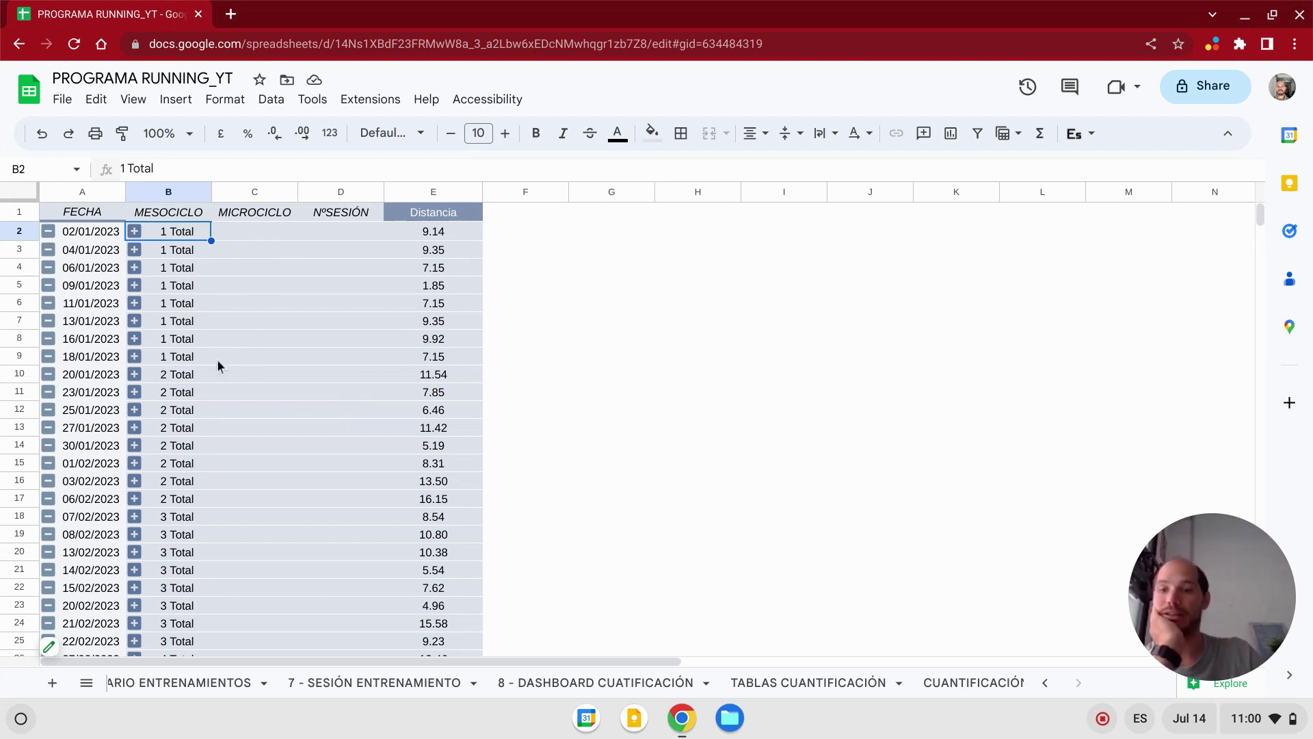
scroll(205, 373, "down", 3)
scroll(200, 389, "down", 5)
scroll(200, 390, "down", 10)
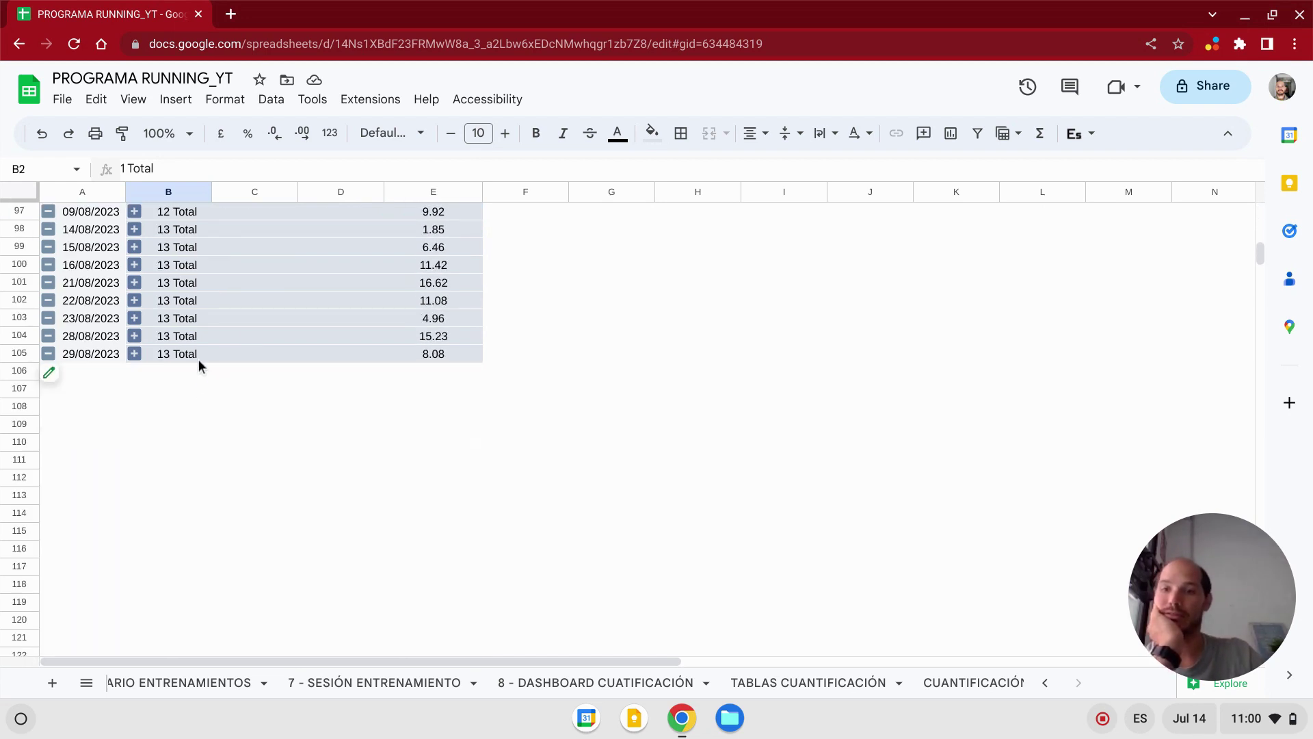
scroll(199, 365, "up", 2)
scroll(200, 436, "up", 1)
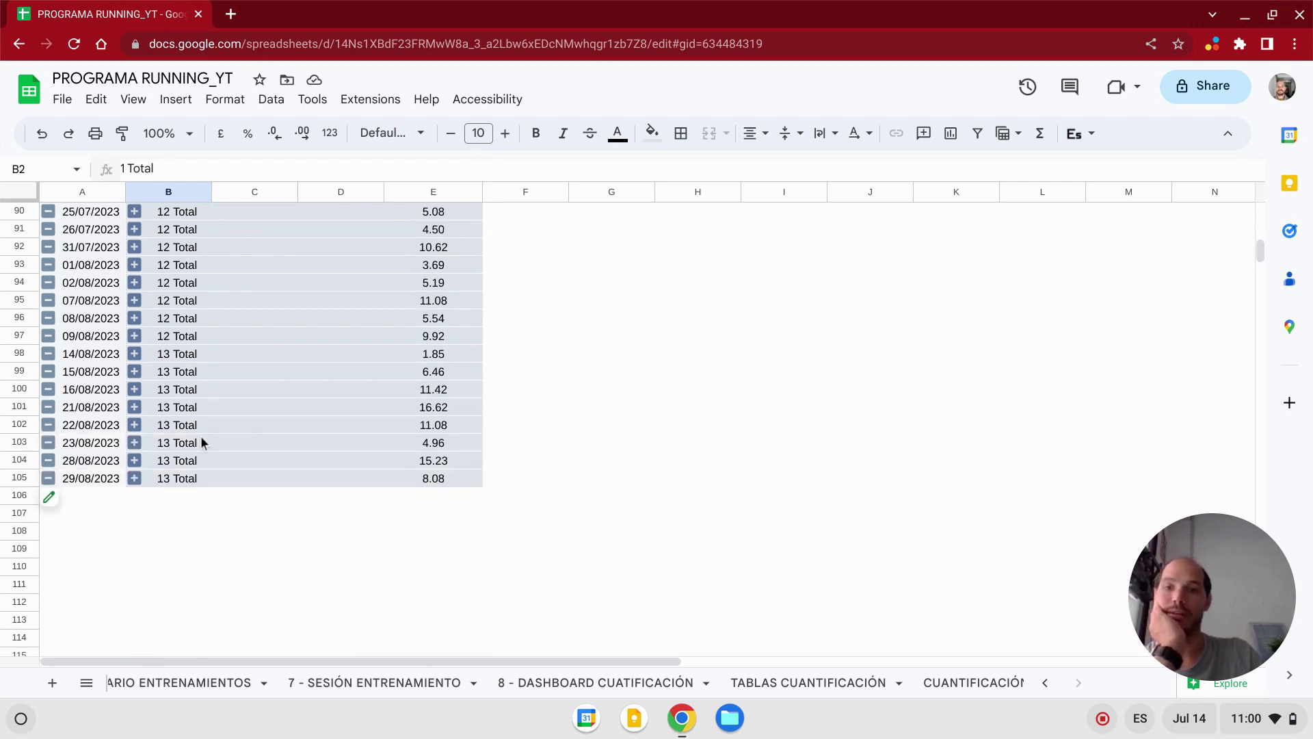
scroll(202, 432, "up", 10)
scroll(201, 429, "up", 15)
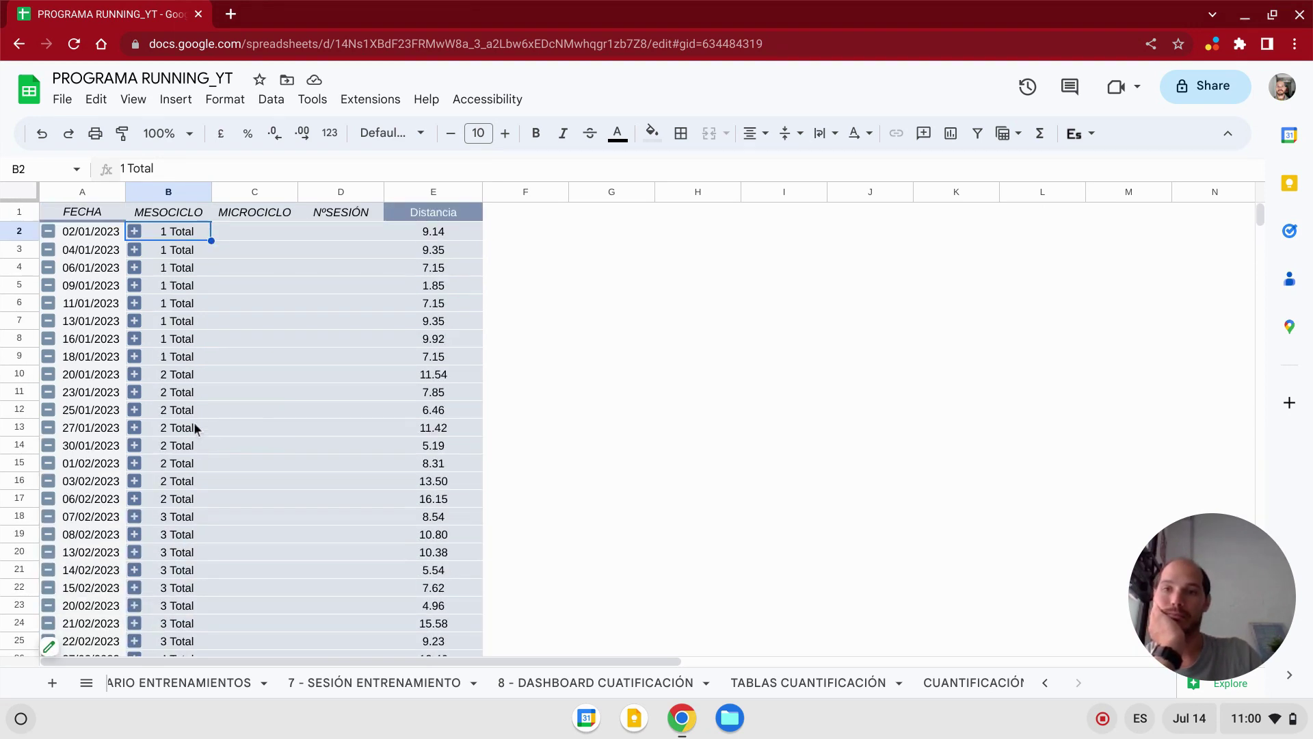
- Collapse all FECHA groups and widen column A to fit the date totals
right_click(100, 236)
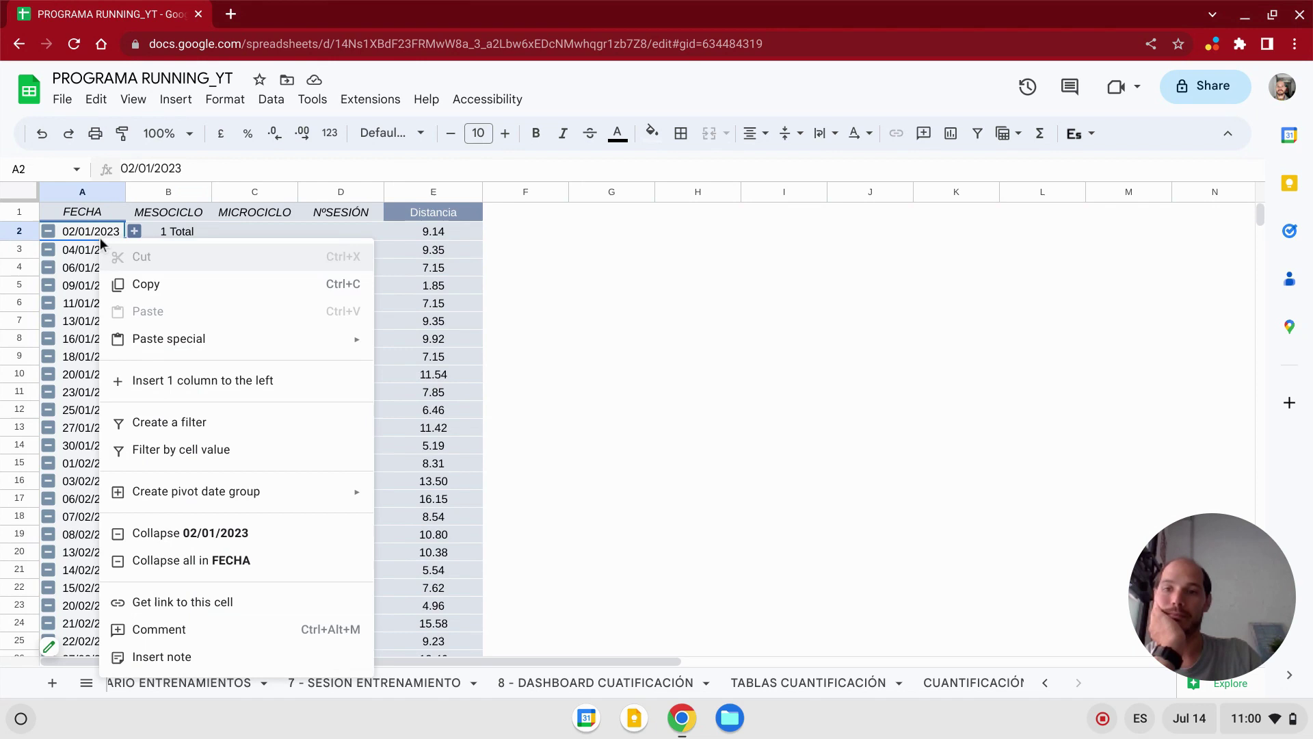
left_click(277, 557)
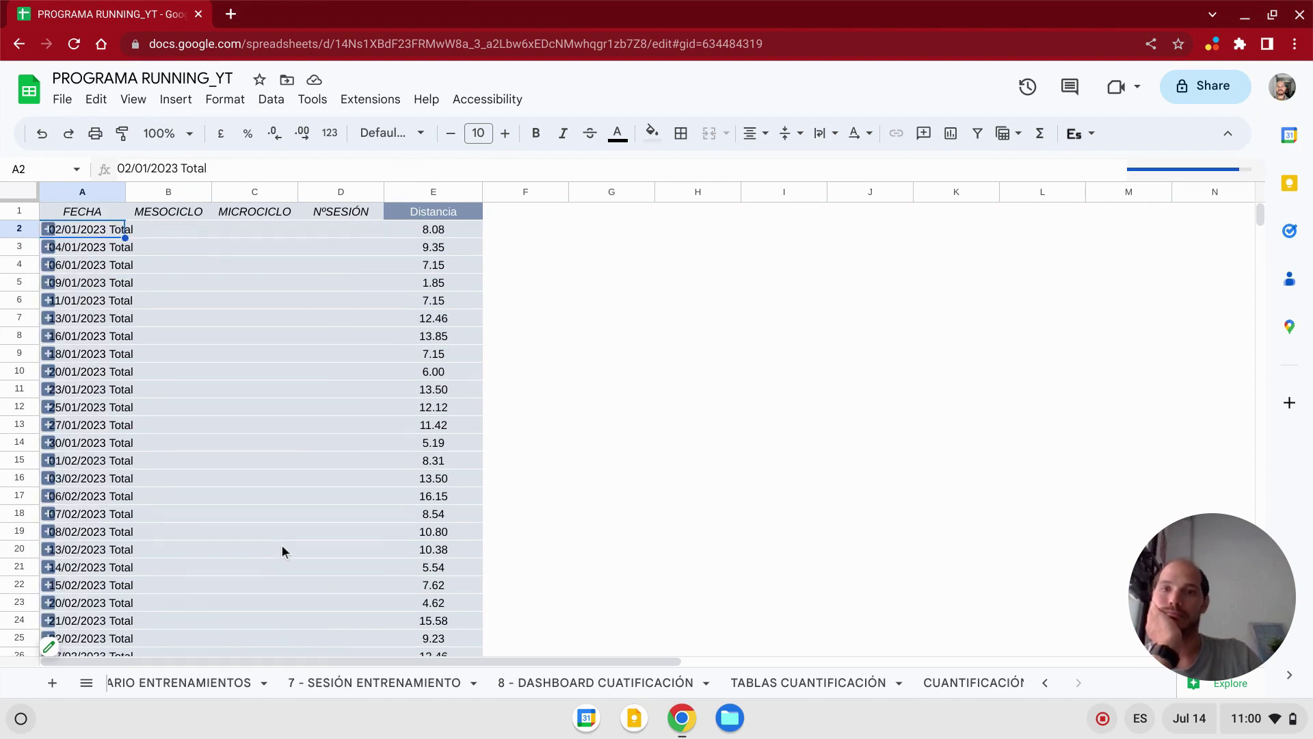
left_click_drag(127, 191, 148, 192)
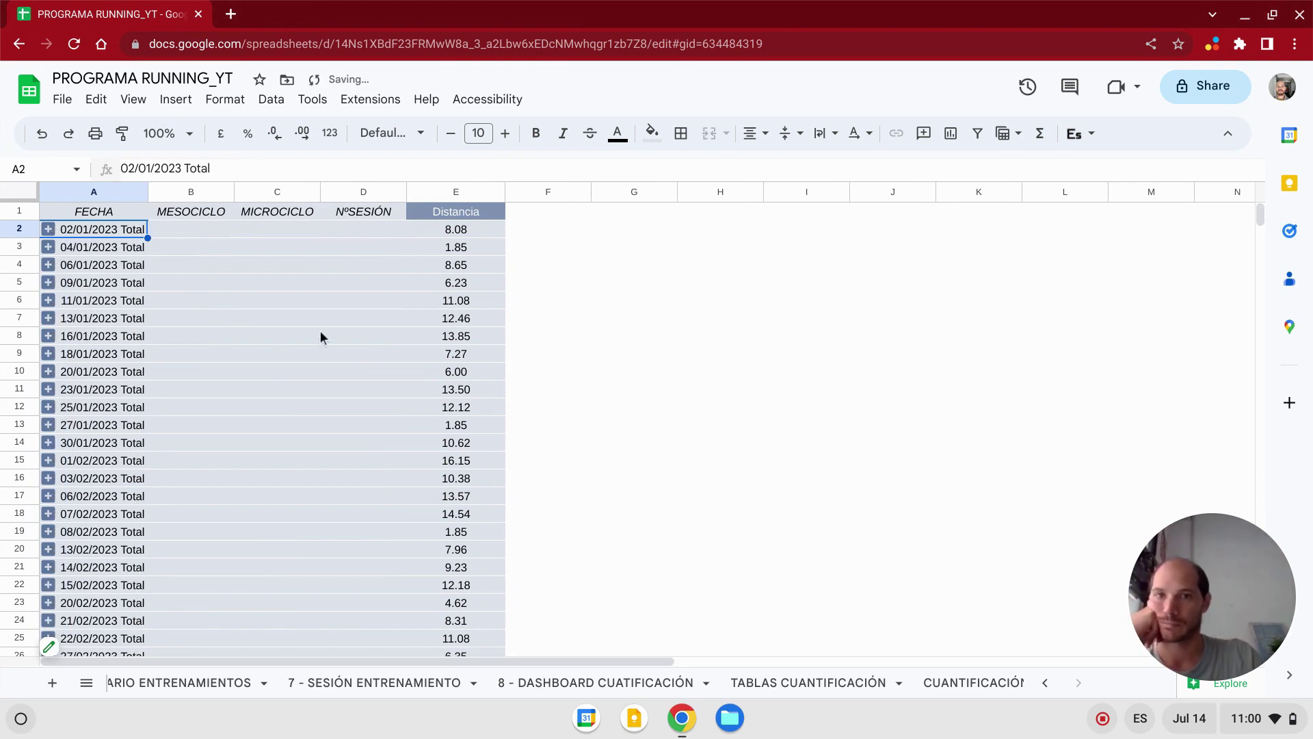
scroll(306, 333, "down", 3)
scroll(306, 333, "down", 9)
scroll(307, 339, "down", 15)
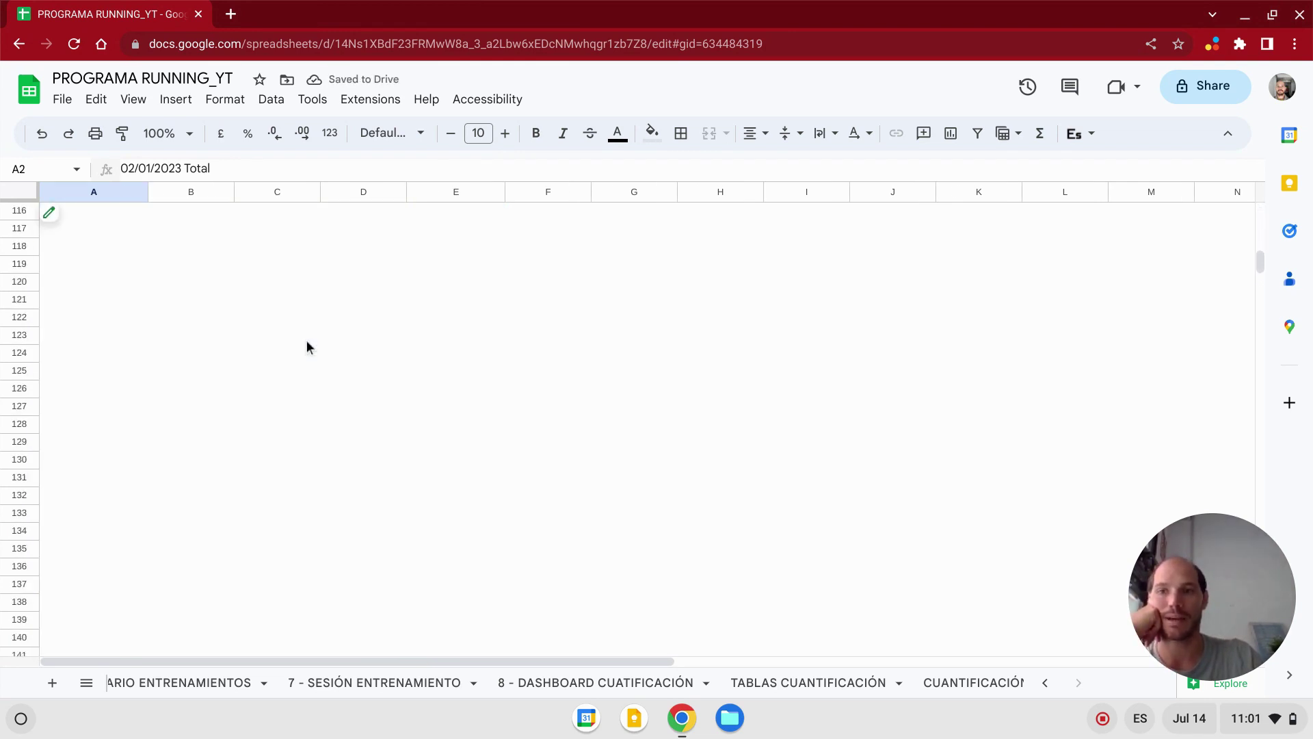
scroll(306, 339, "up", 18)
scroll(306, 339, "up", 9)
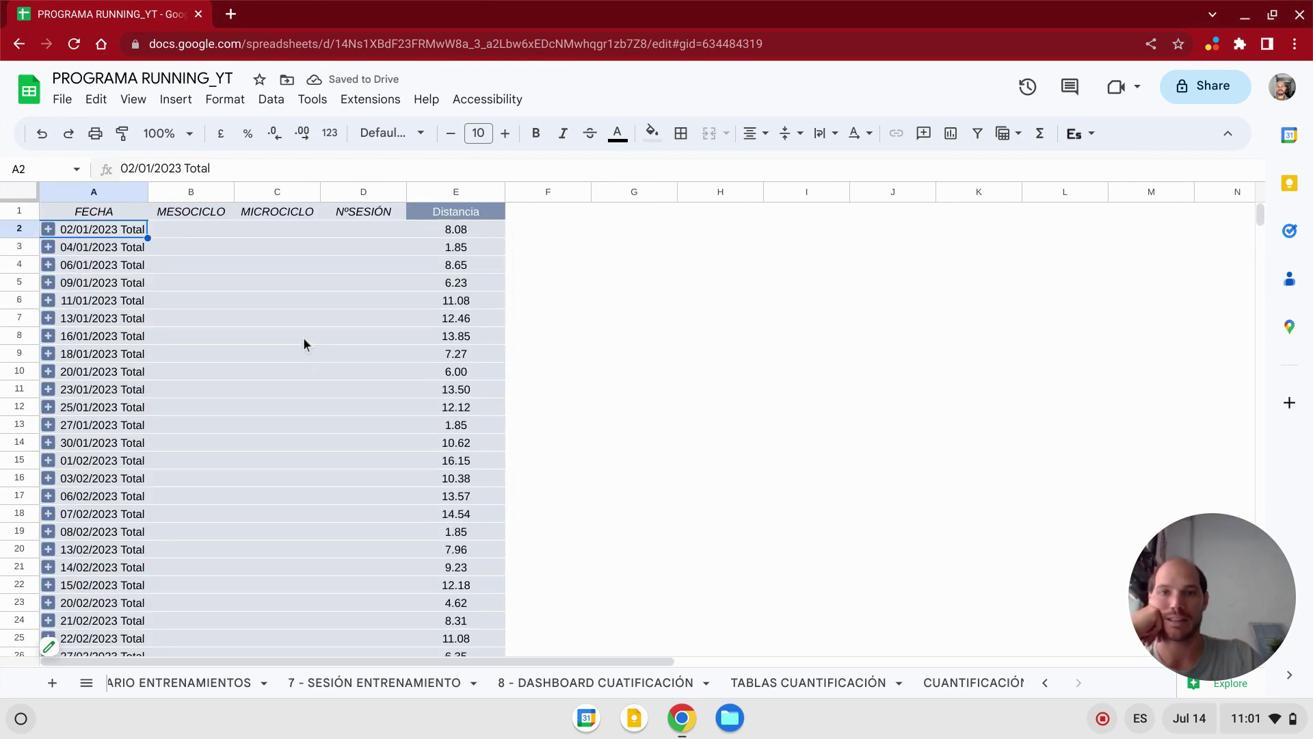
- Expand the FECHA, MESOCICLO and MICROCICLO groups again and select cell A1
right_click(132, 230)
left_click(305, 509)
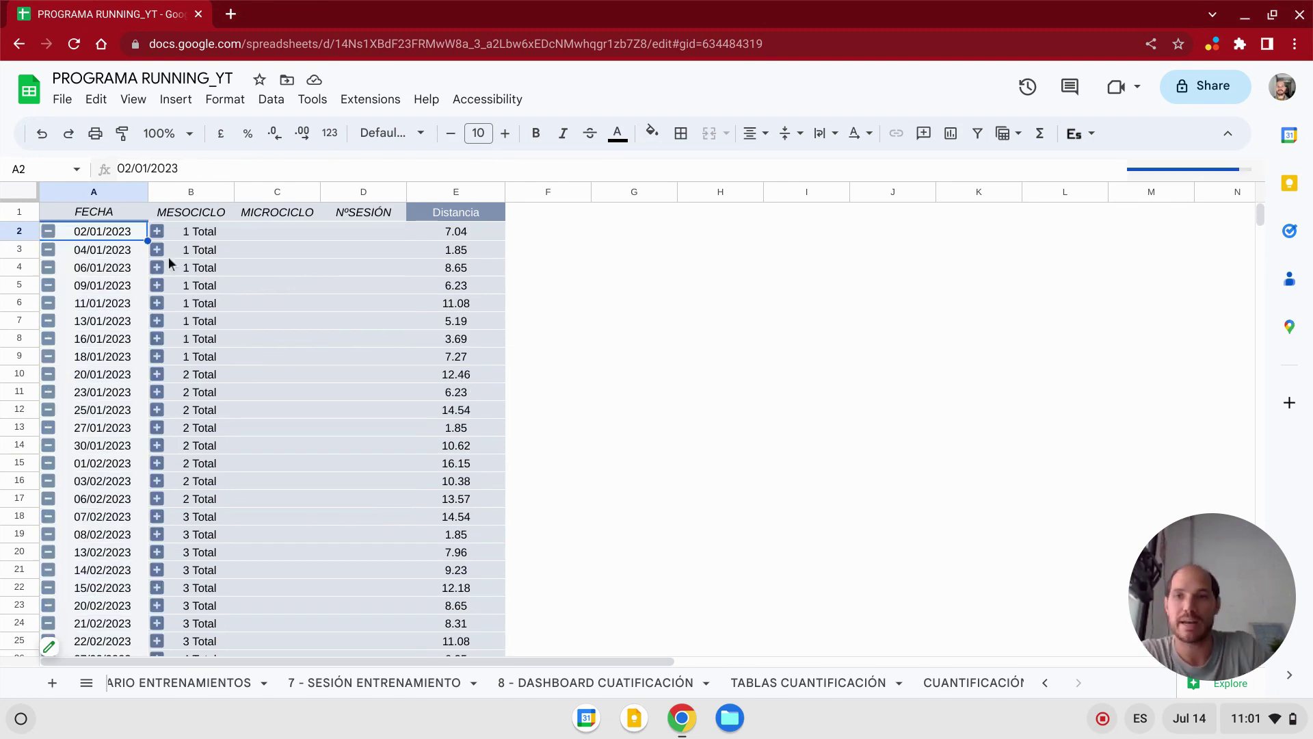
left_click(175, 254)
right_click(175, 255)
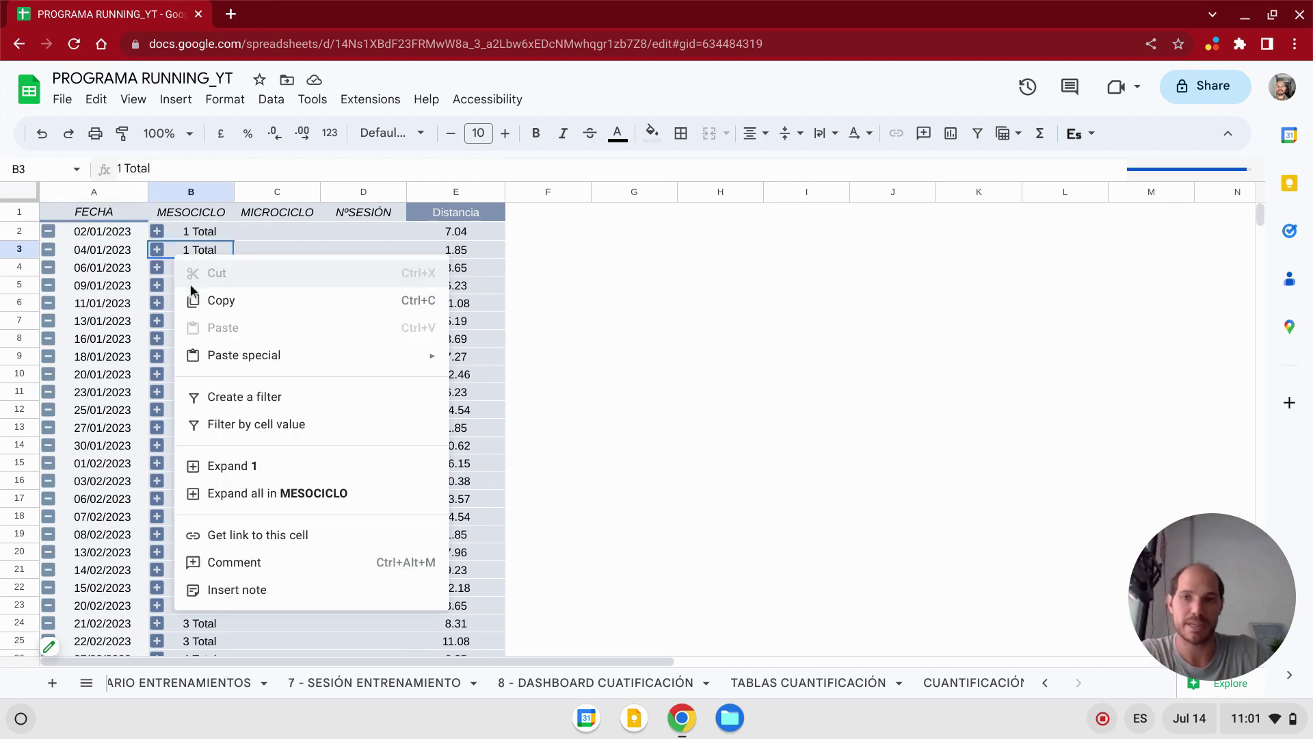
left_click(331, 494)
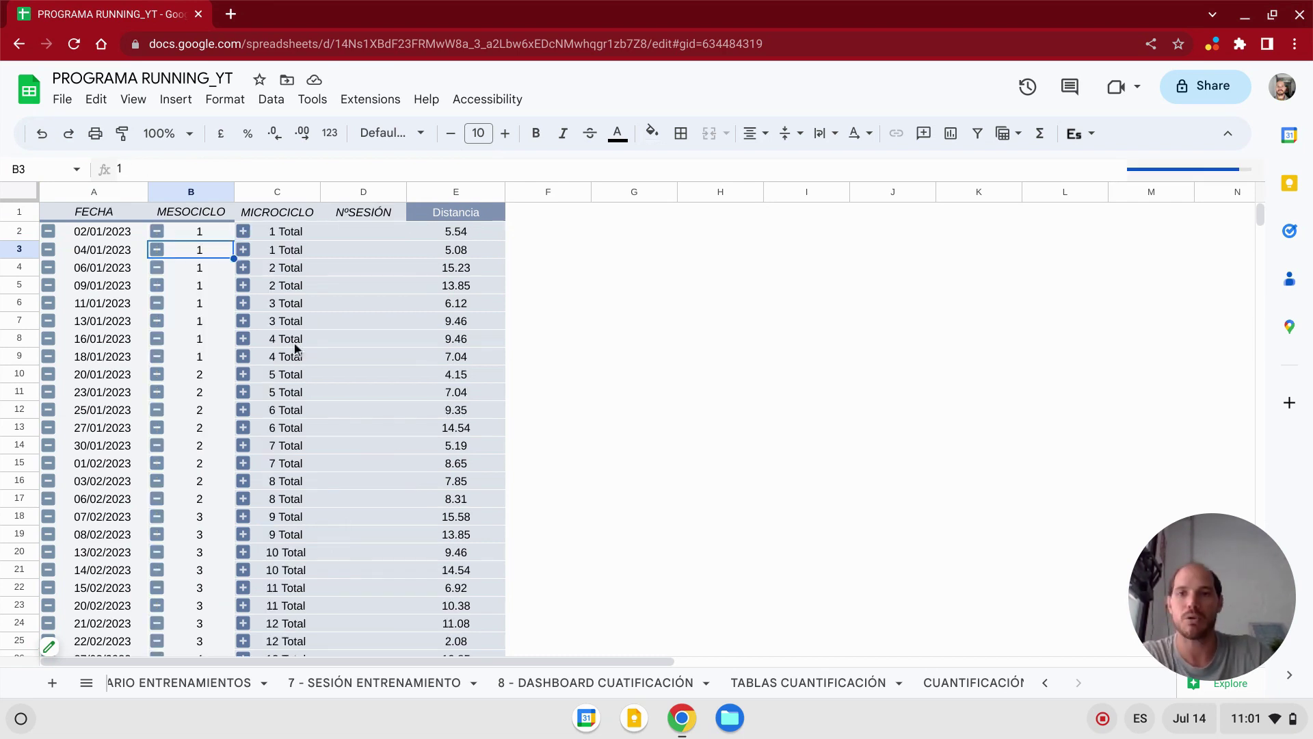
right_click(295, 347)
left_click(415, 578)
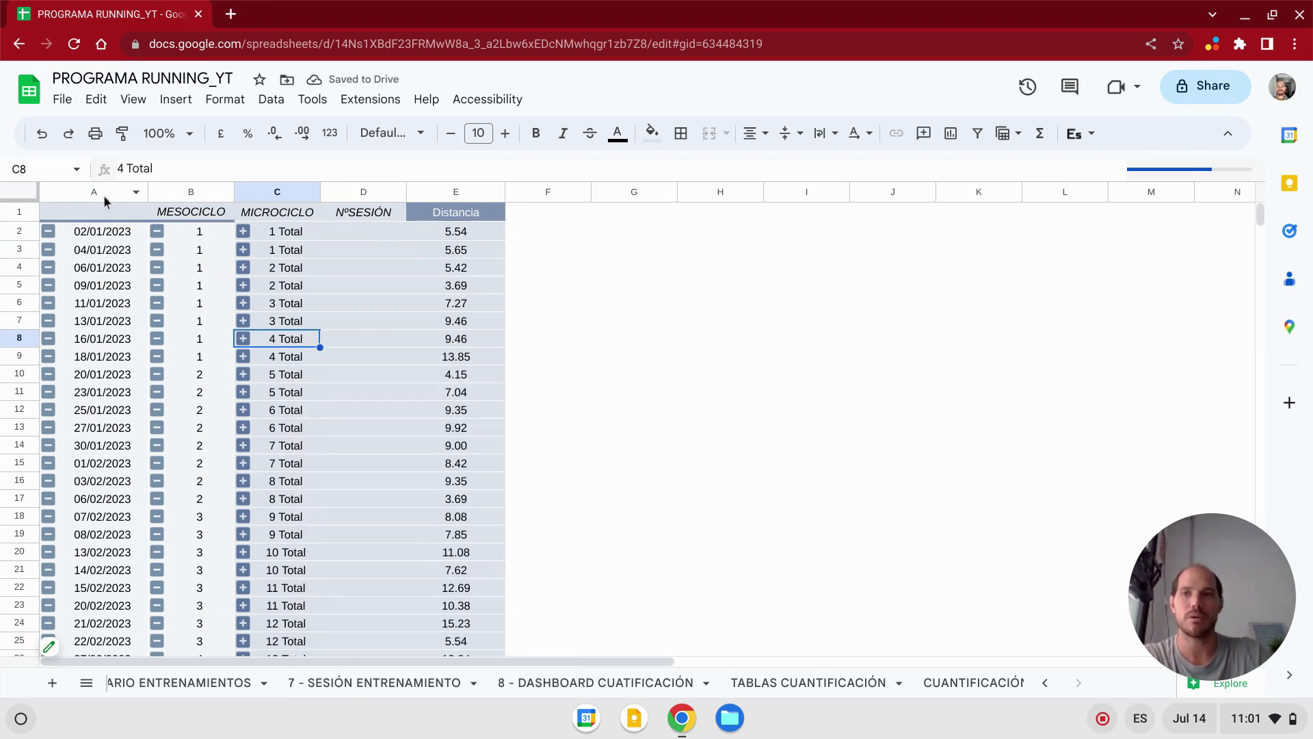
left_click(135, 218)
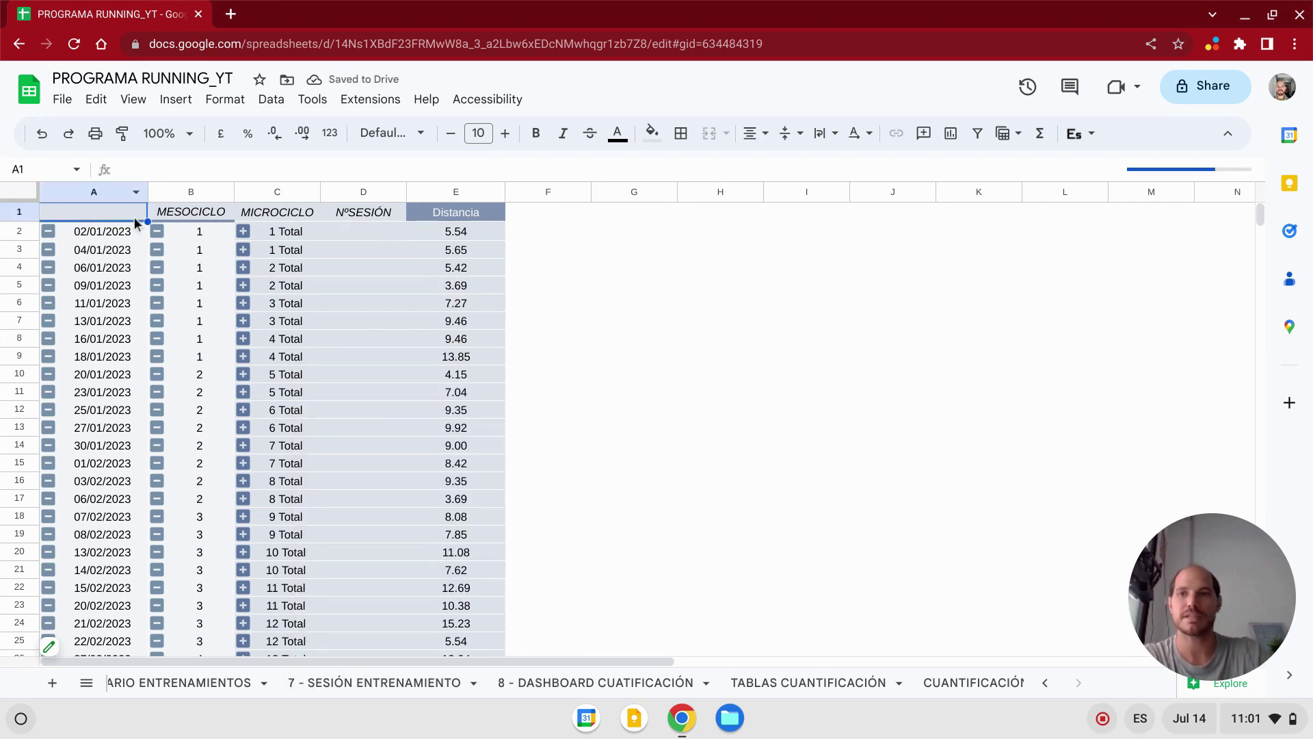
- Insert a combo chart titled 'NºSESIÓN and Distancia' plotting sessions and distance by FECHA
left_click(175, 99)
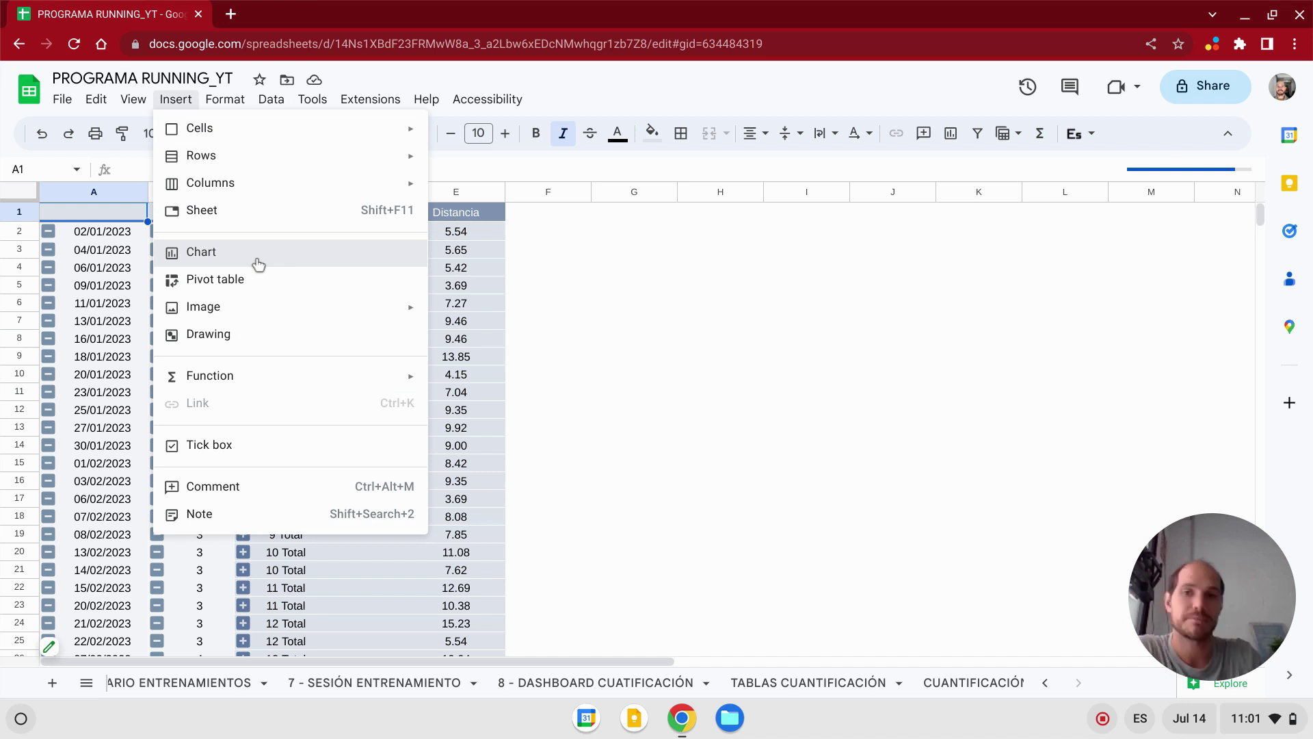
key("Escape")
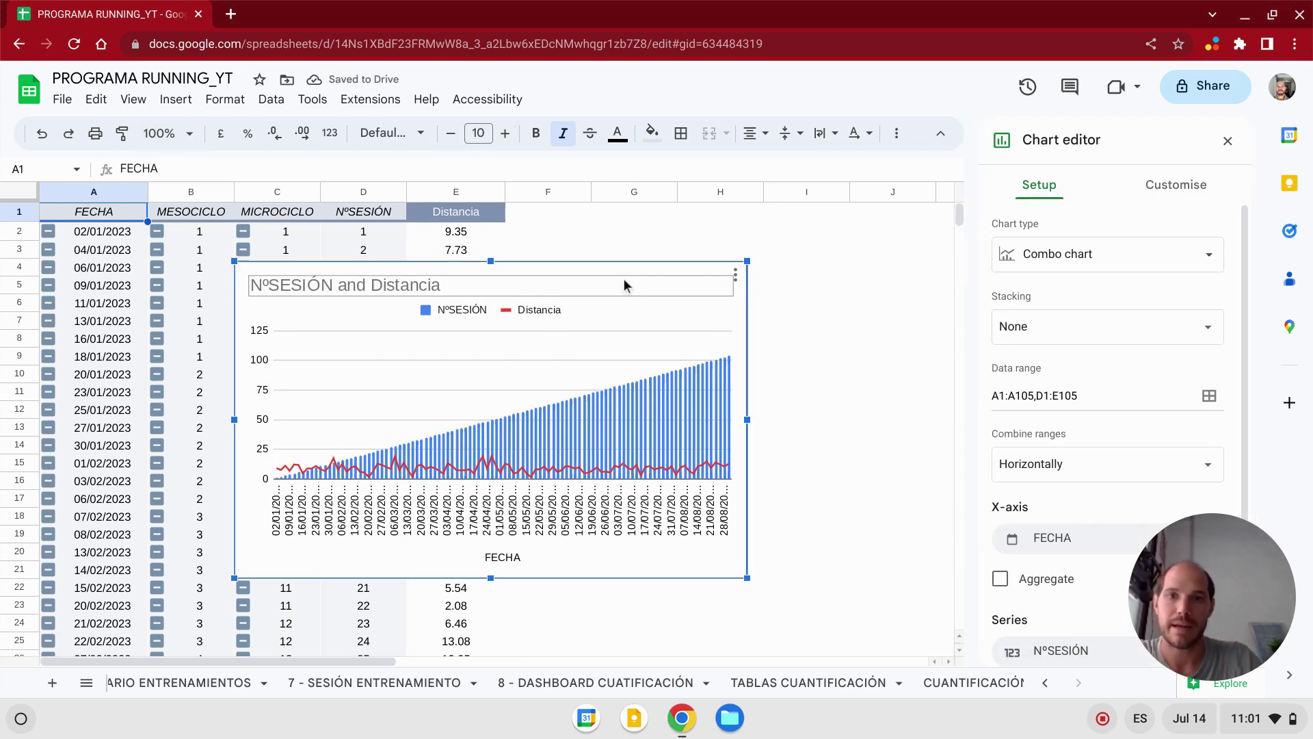
left_click(624, 282)
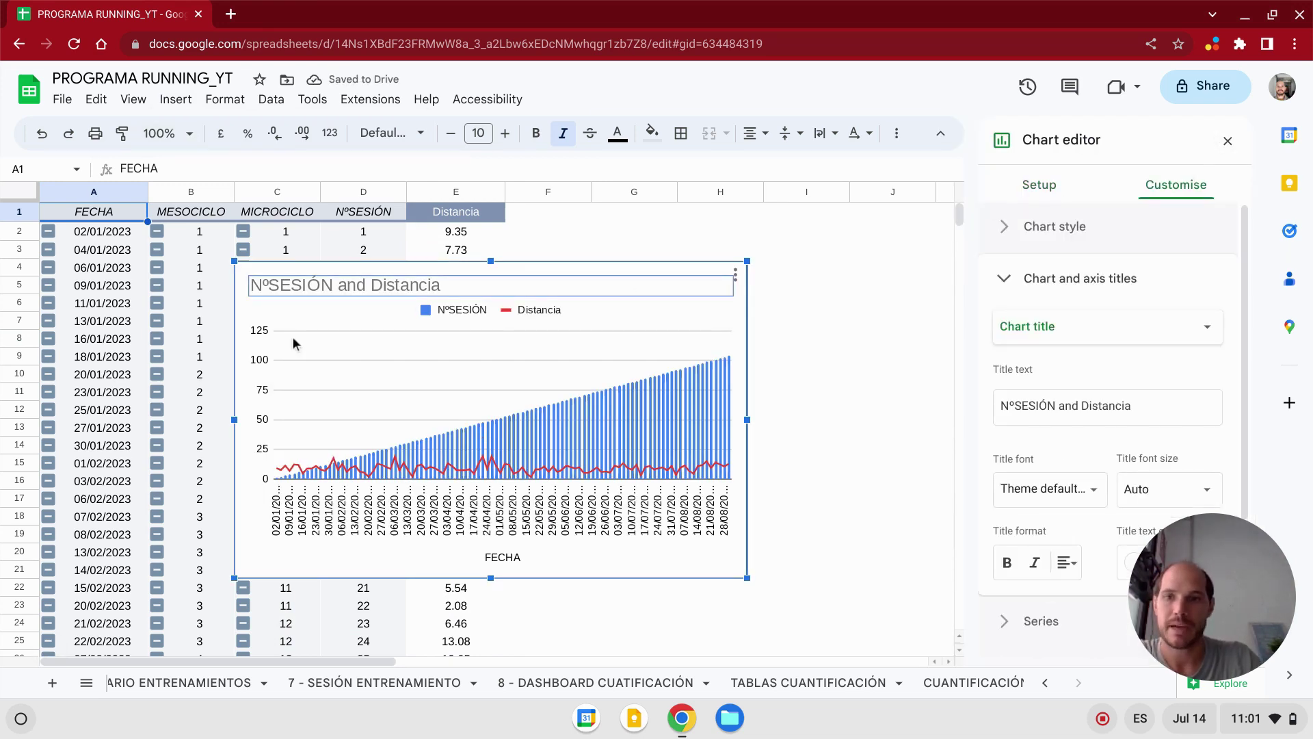
- Move the chart right beside the table, then select the first Distancia value, 9.35
left_click_drag(253, 320, 436, 300)
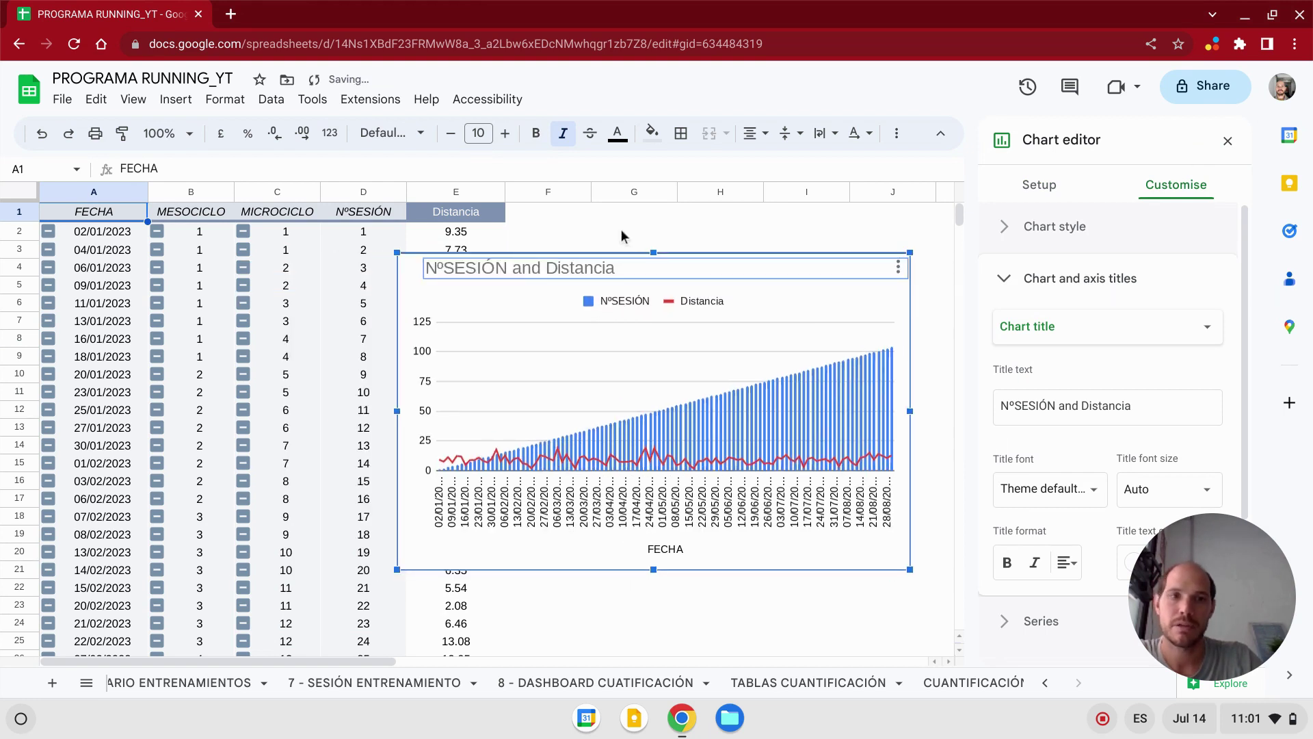
left_click(649, 232)
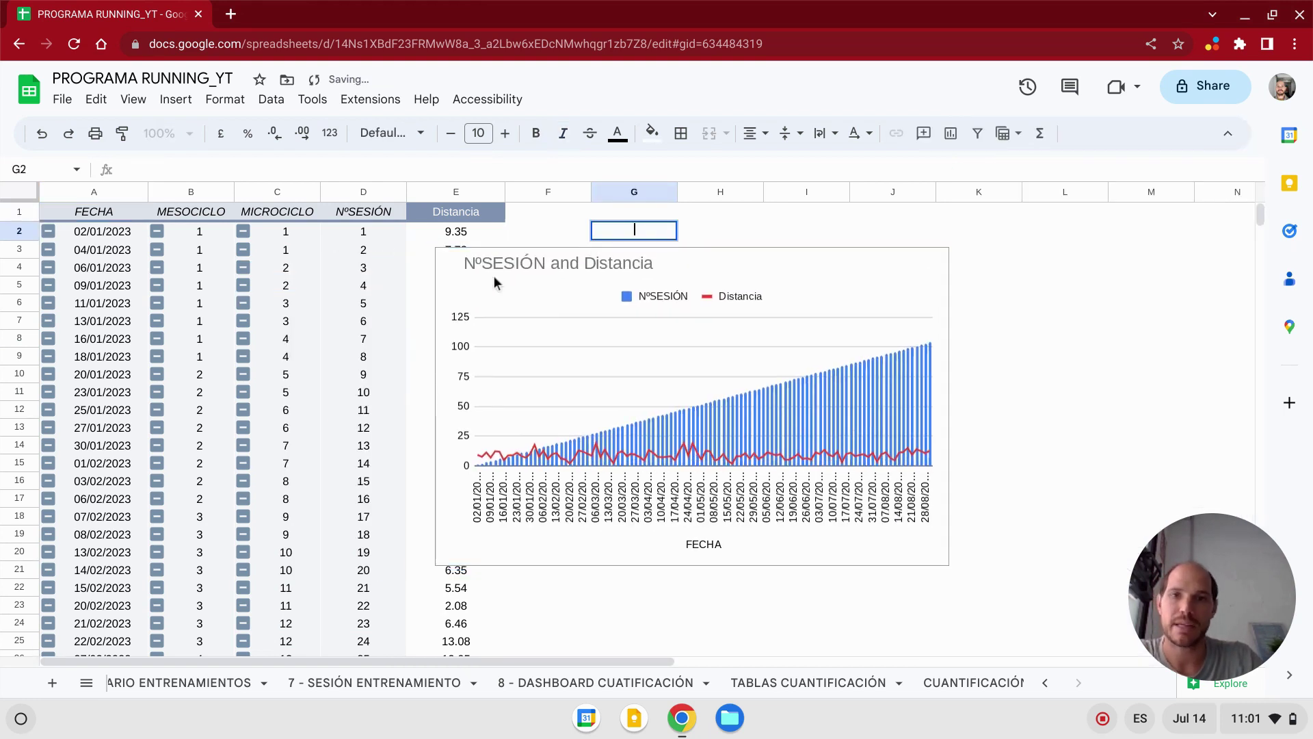
left_click(625, 264)
left_click_drag(745, 260, 836, 221)
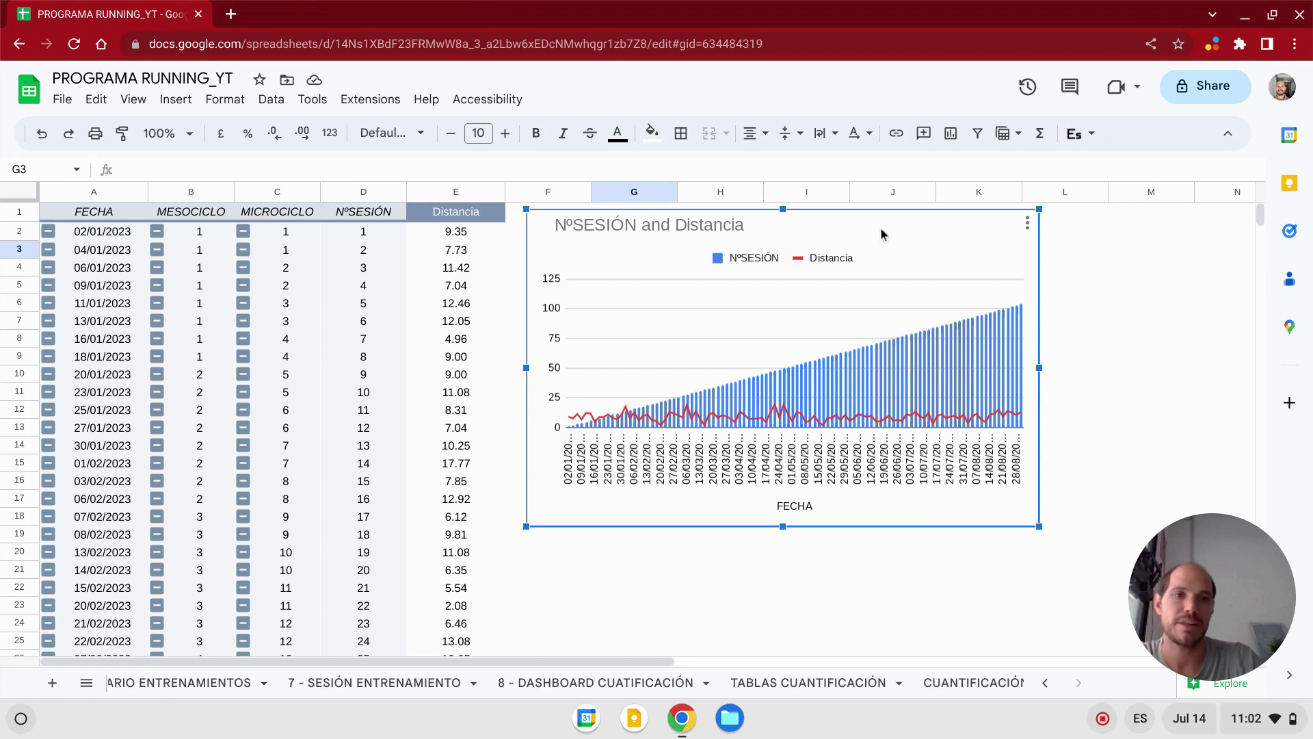
left_click_drag(881, 232, 1113, 226)
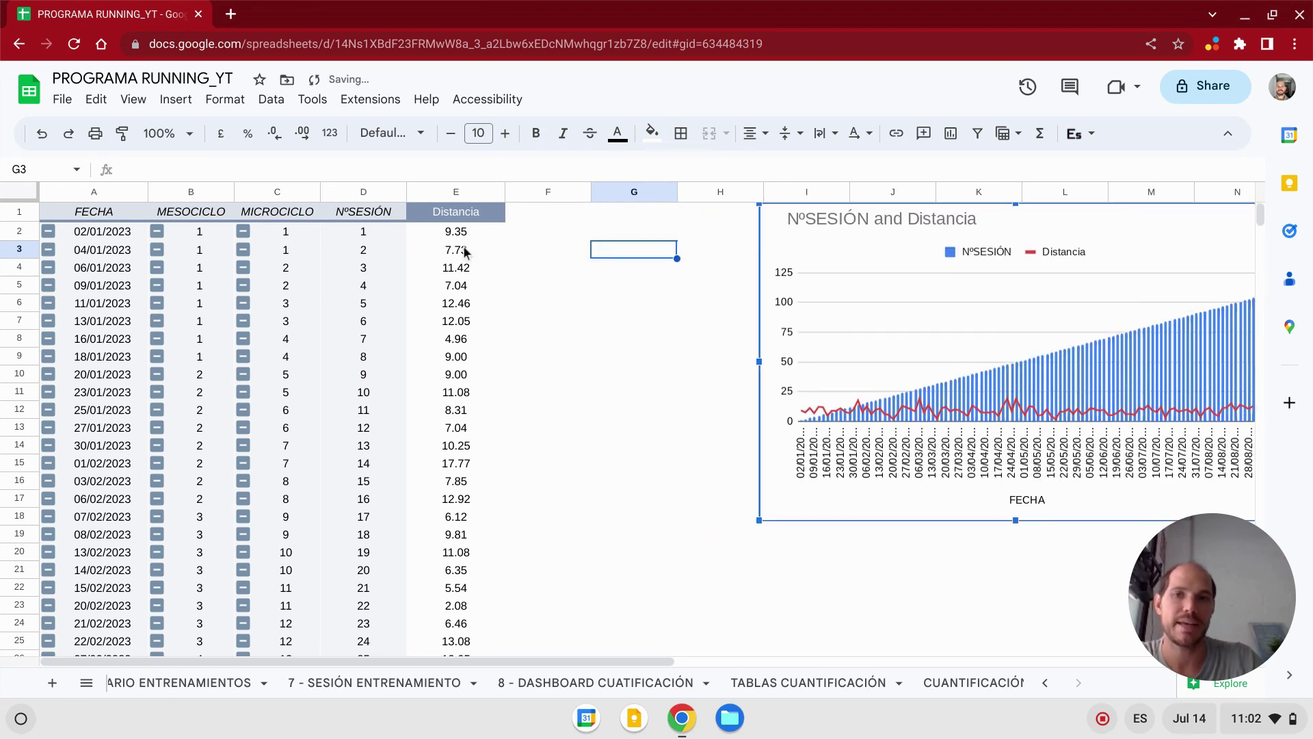
left_click(462, 195)
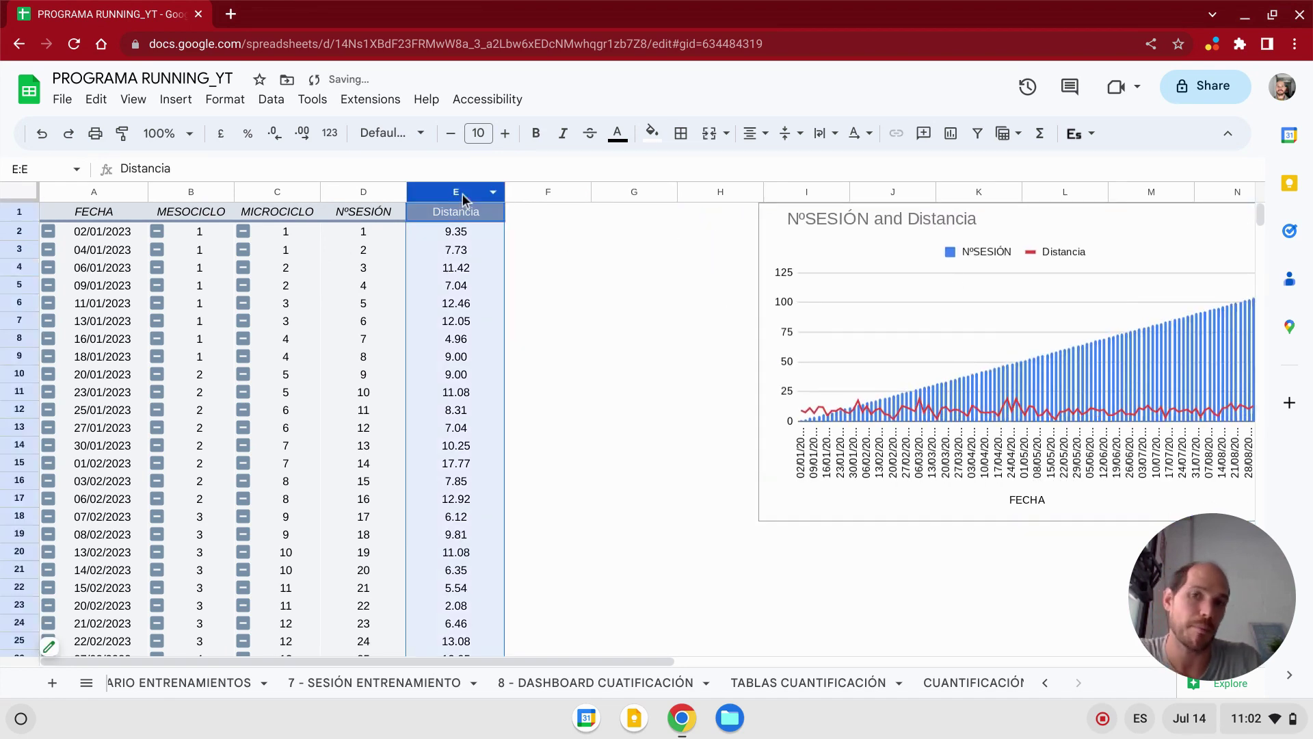
left_click_drag(467, 249, 468, 235)
left_click(470, 232)
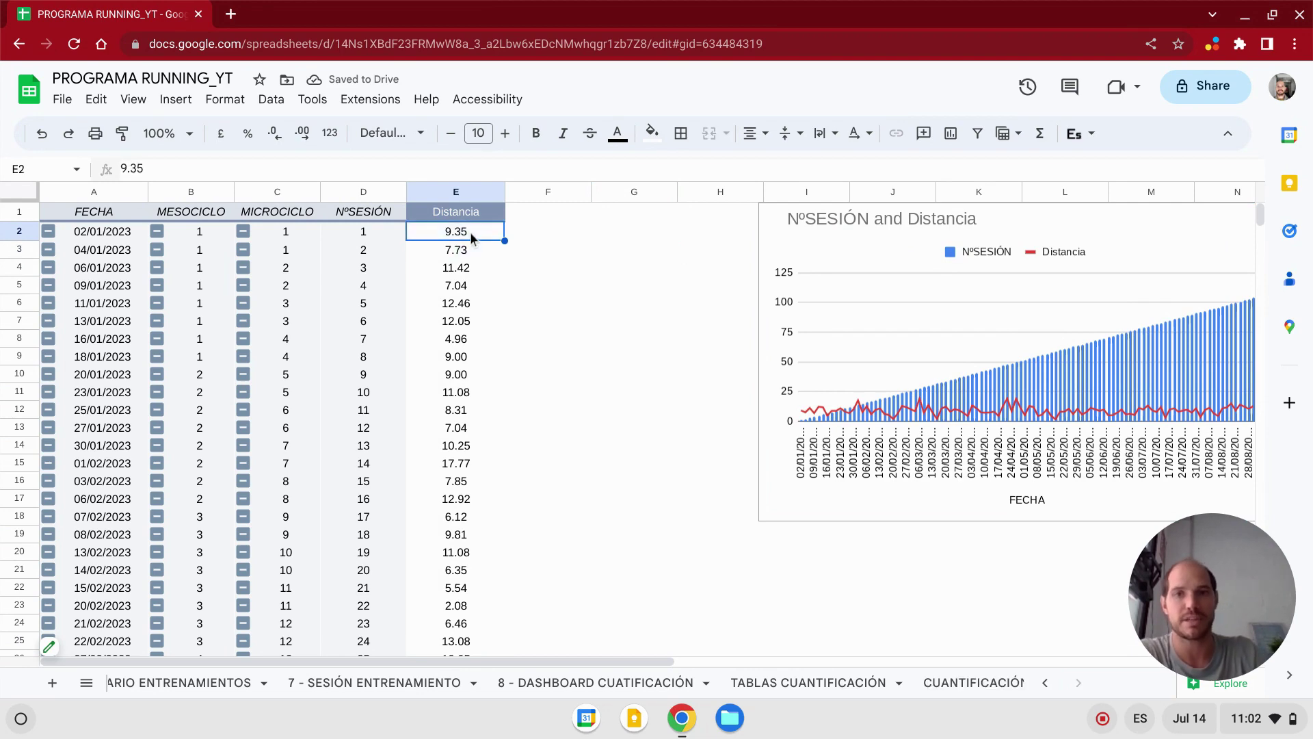
- On TABLAS CUANTIFICACIÓN, select and copy the Ritmo/1000 pace formula from the pivot editor
left_click(986, 684)
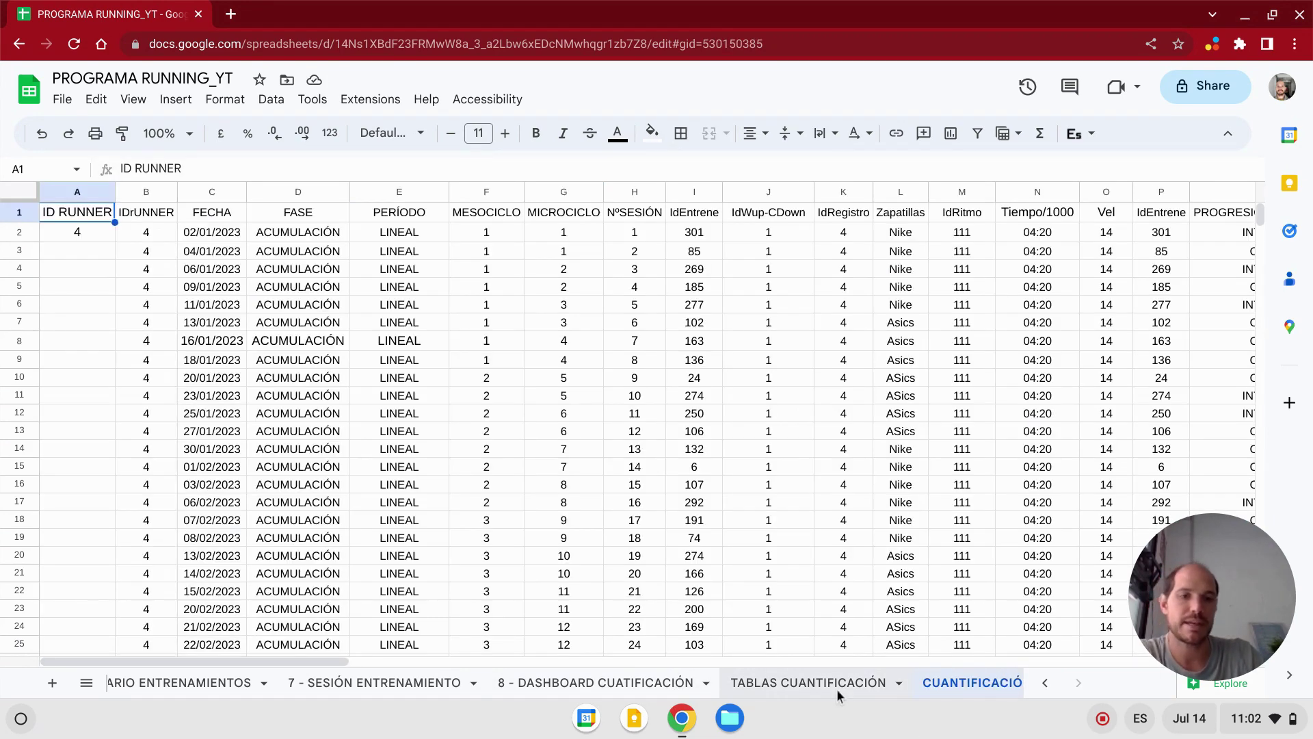
left_click(837, 688)
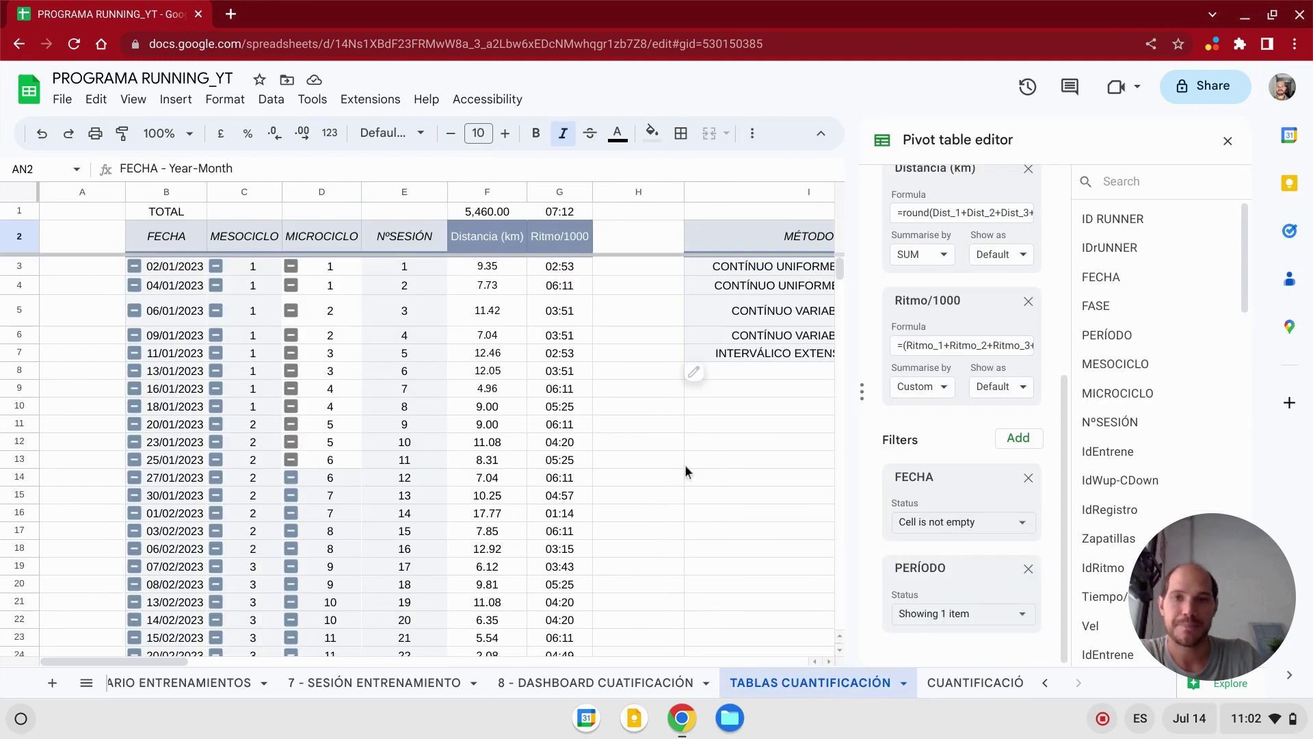
left_click(558, 245)
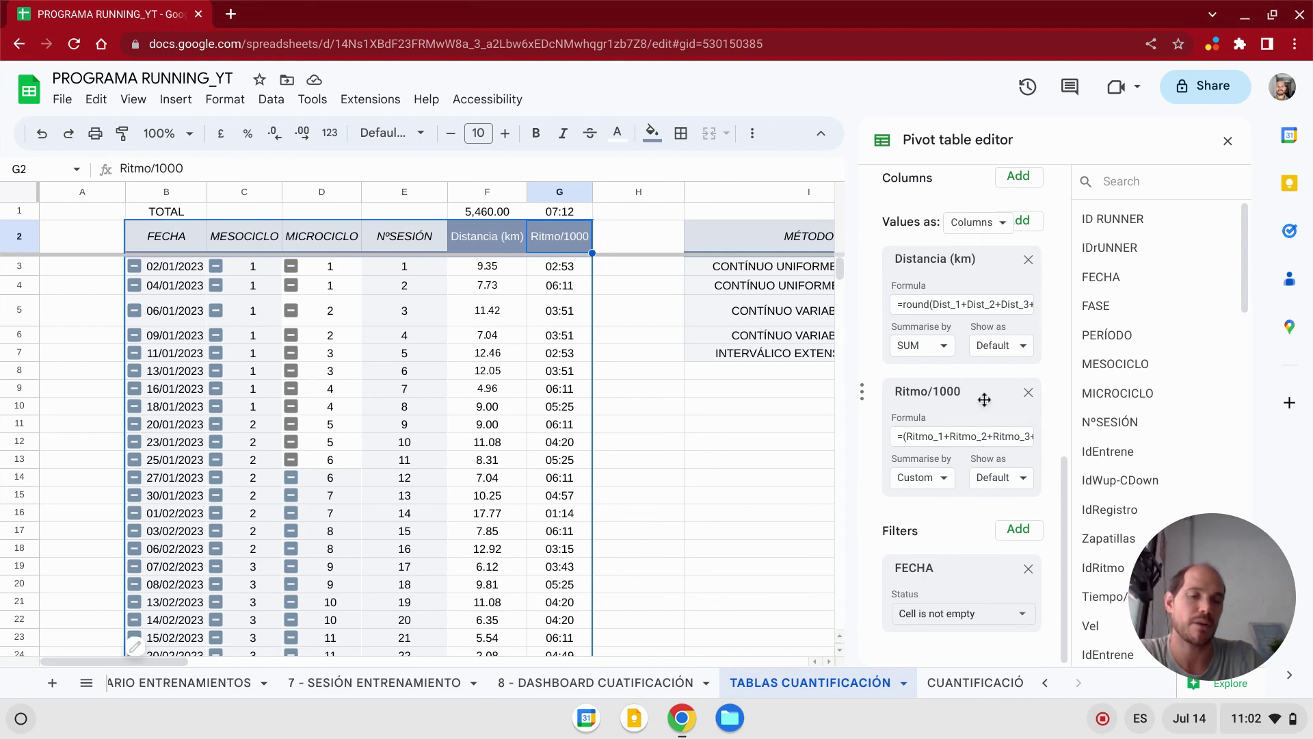
left_click(973, 433)
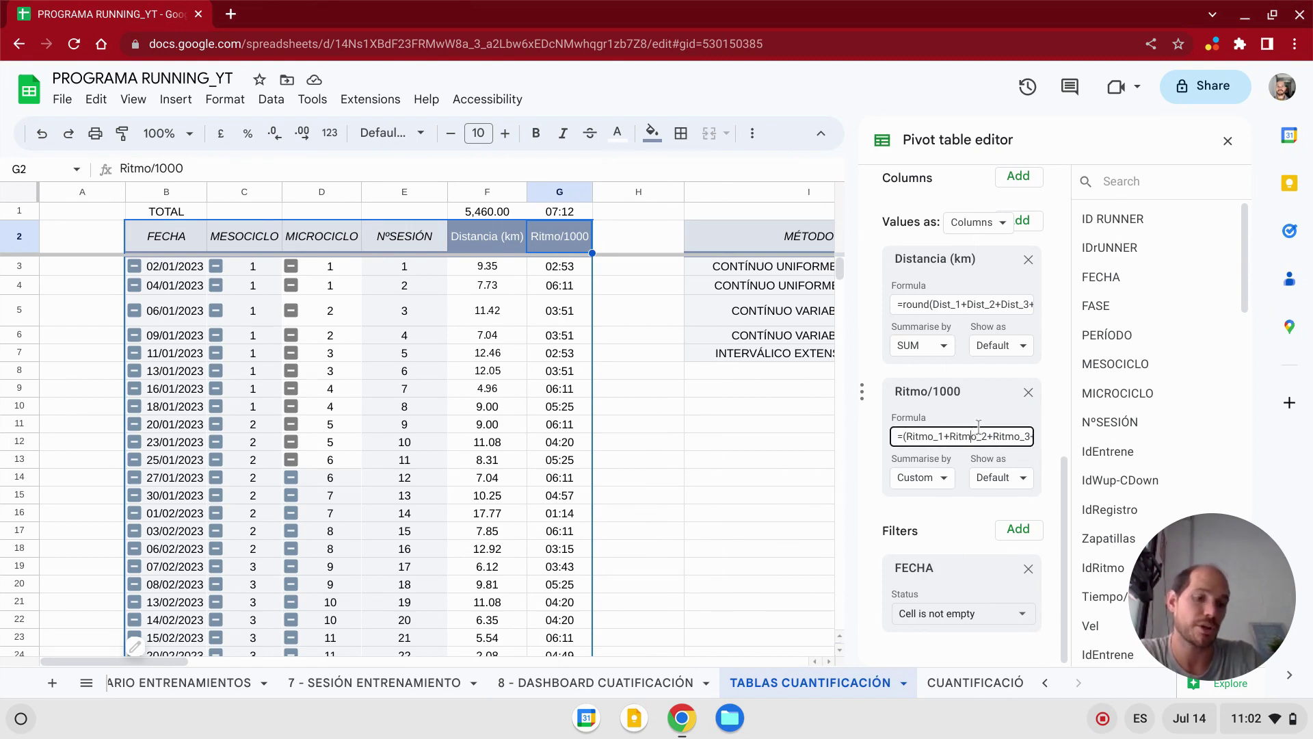
key("Right")
key("Right")
key("Right")
key("Right")
key("Right")
key("Right")
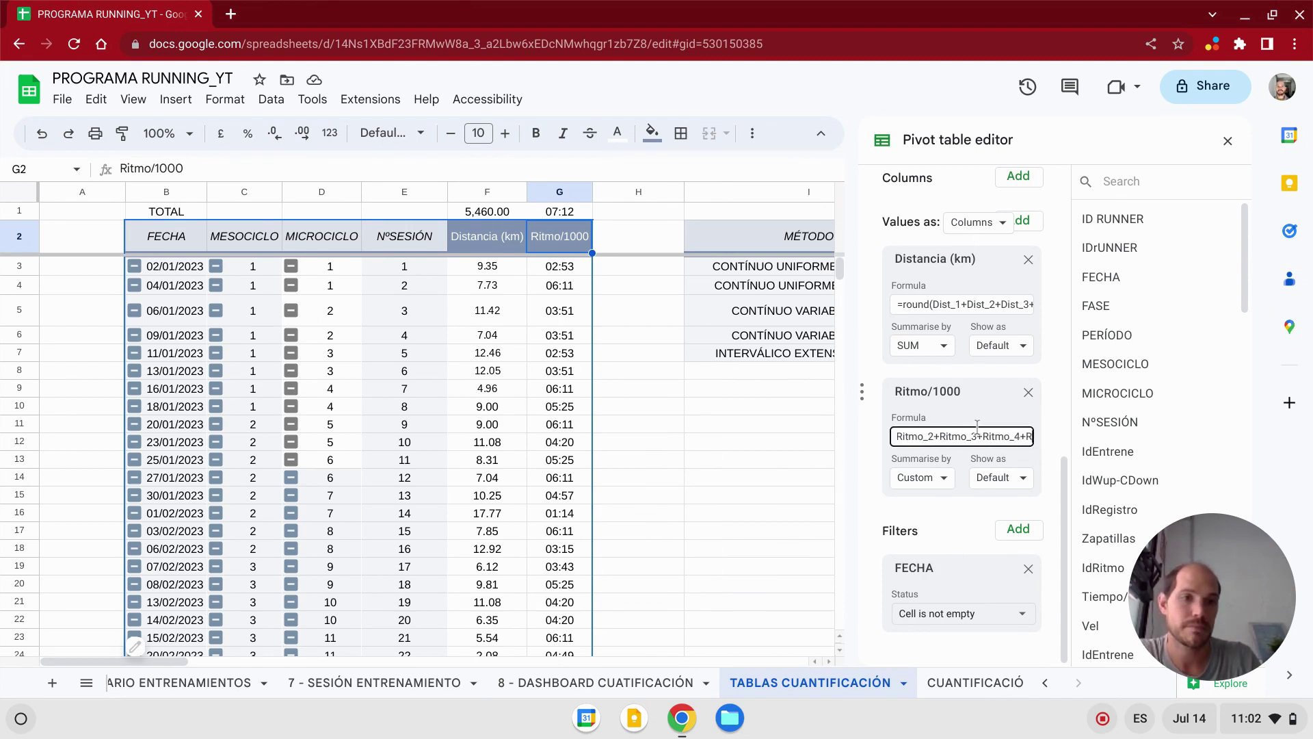
key("Right")
key("Right")
key("Right")
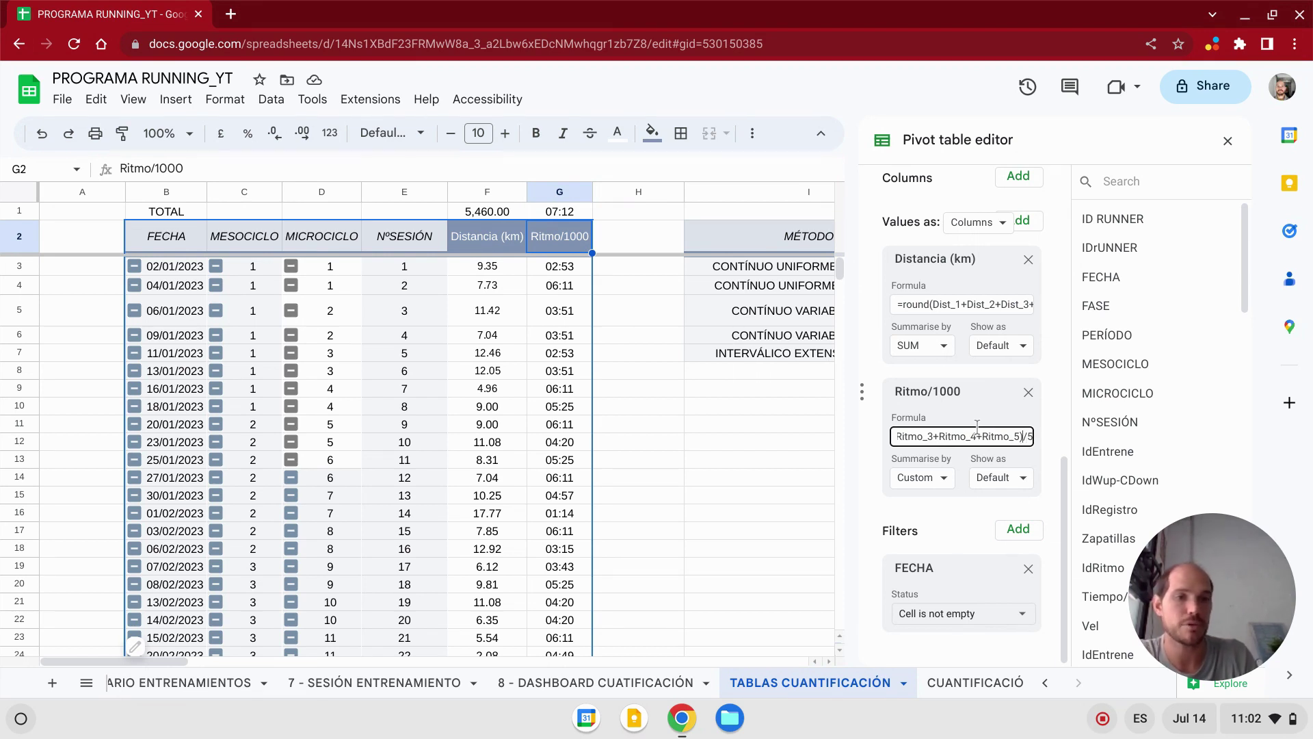
key("Left")
key("Left")
key("Left")
key("Left")
key("Left")
key("Left")
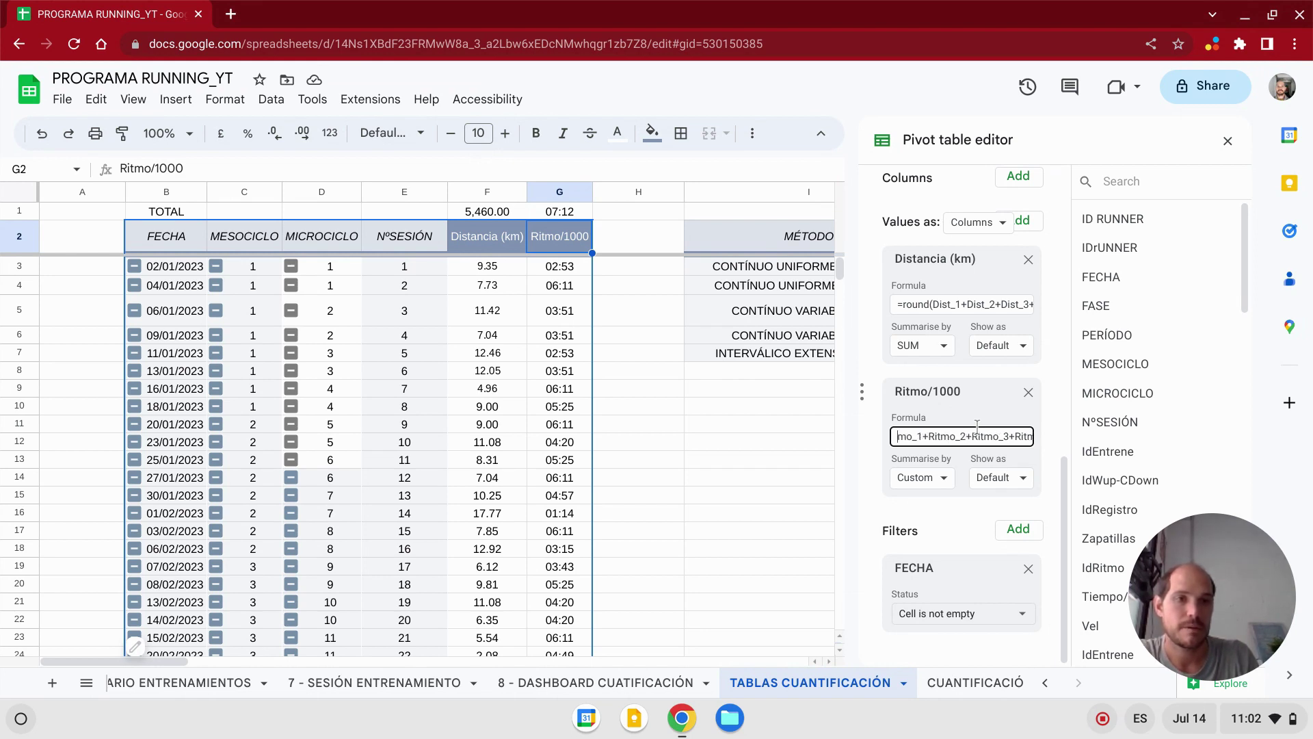
key("Left")
key("Left")
key("Left")
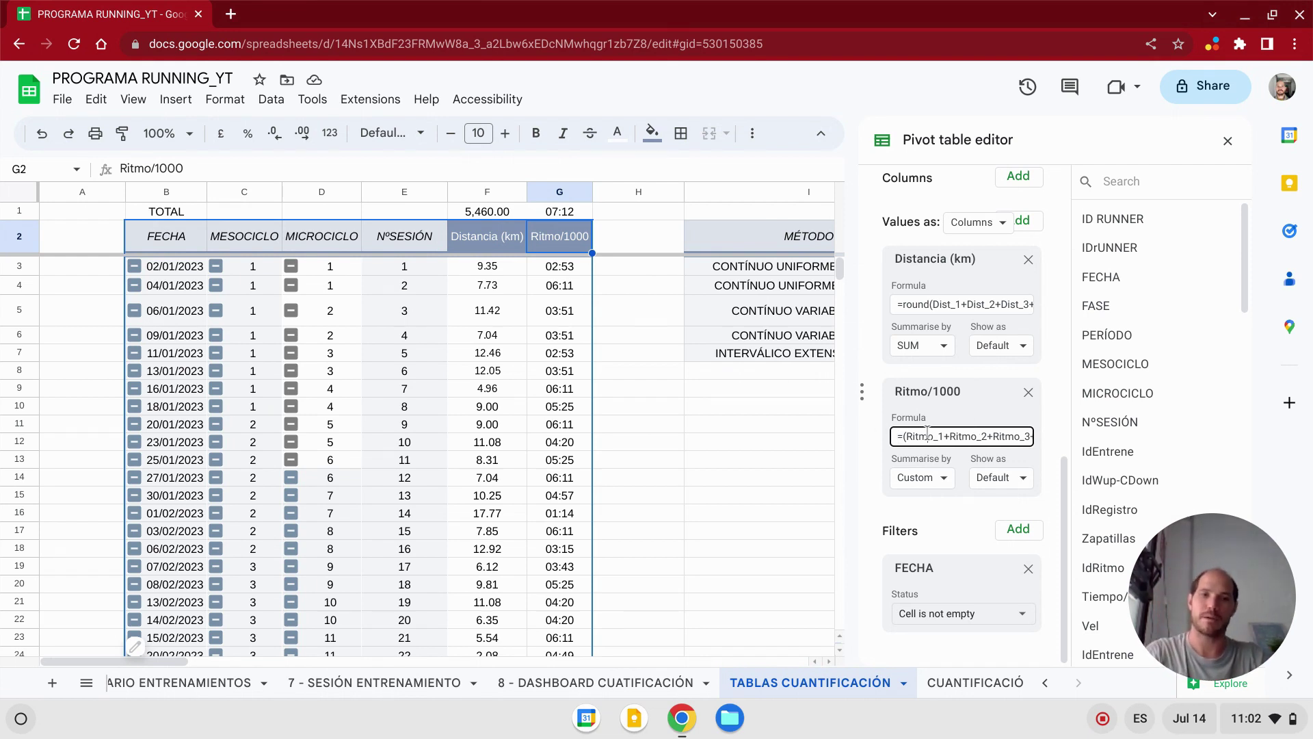
key("ctrl+a")
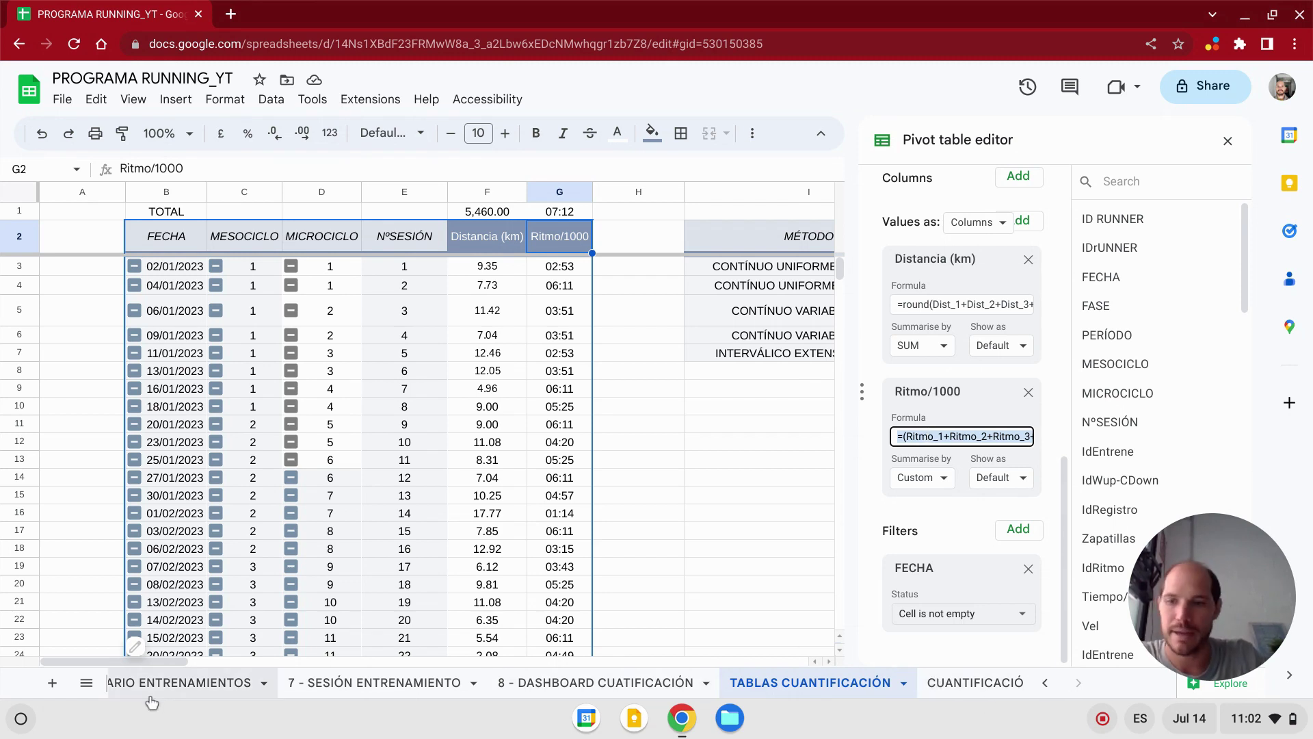
left_click(86, 682)
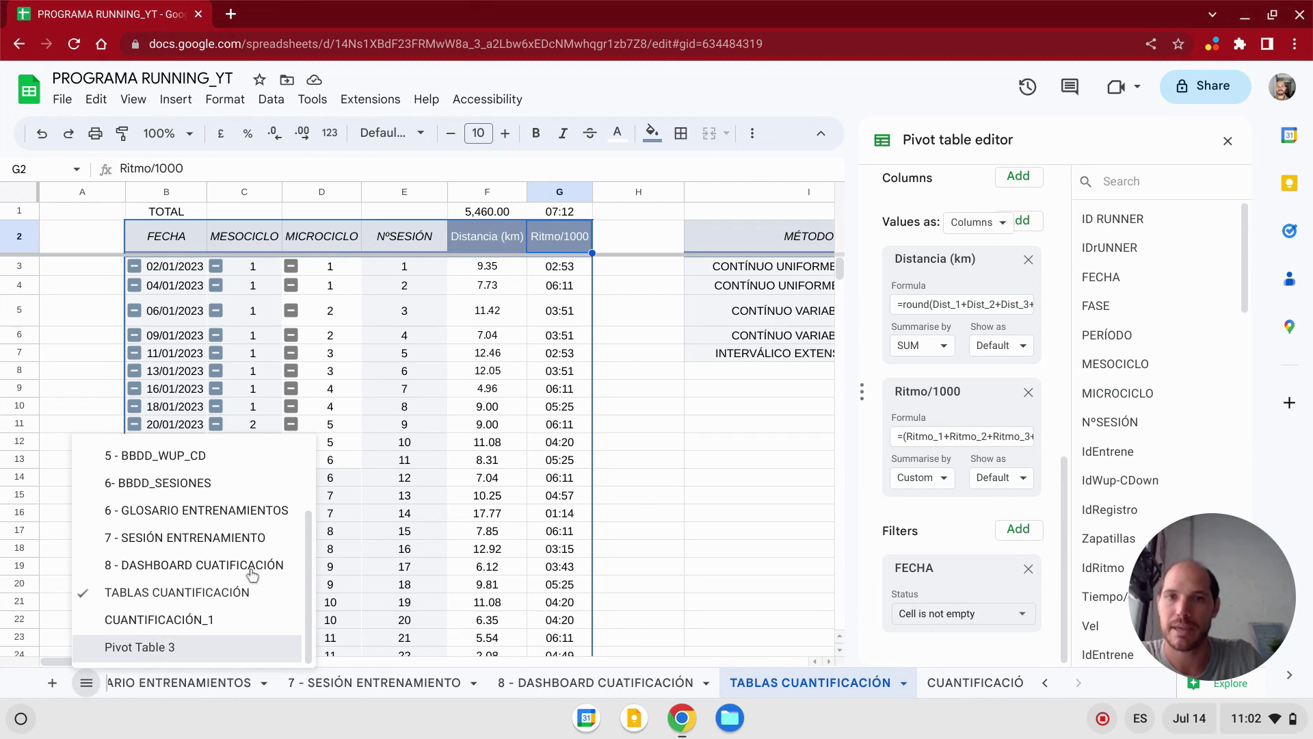
- On the dashboard pivot, add a calculated value field using the pasted pace formula
left_click(281, 543)
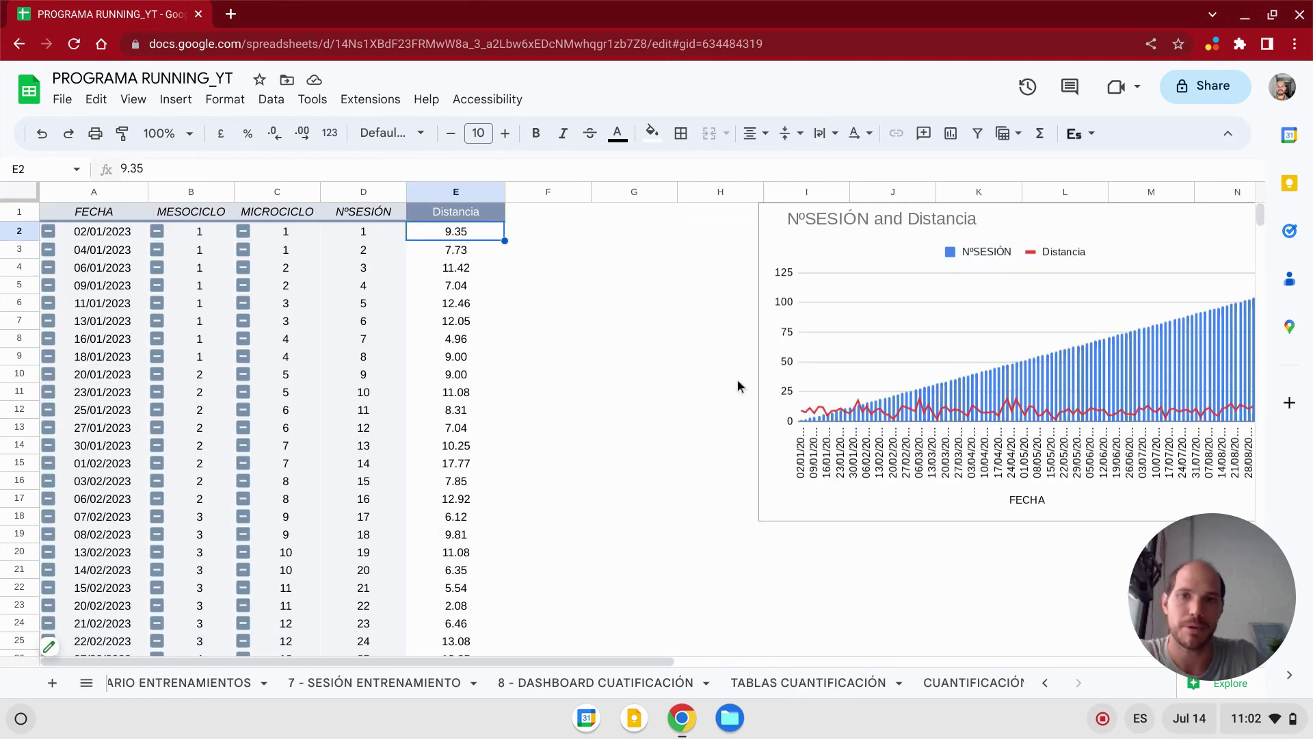
left_click(461, 215)
left_click(74, 641)
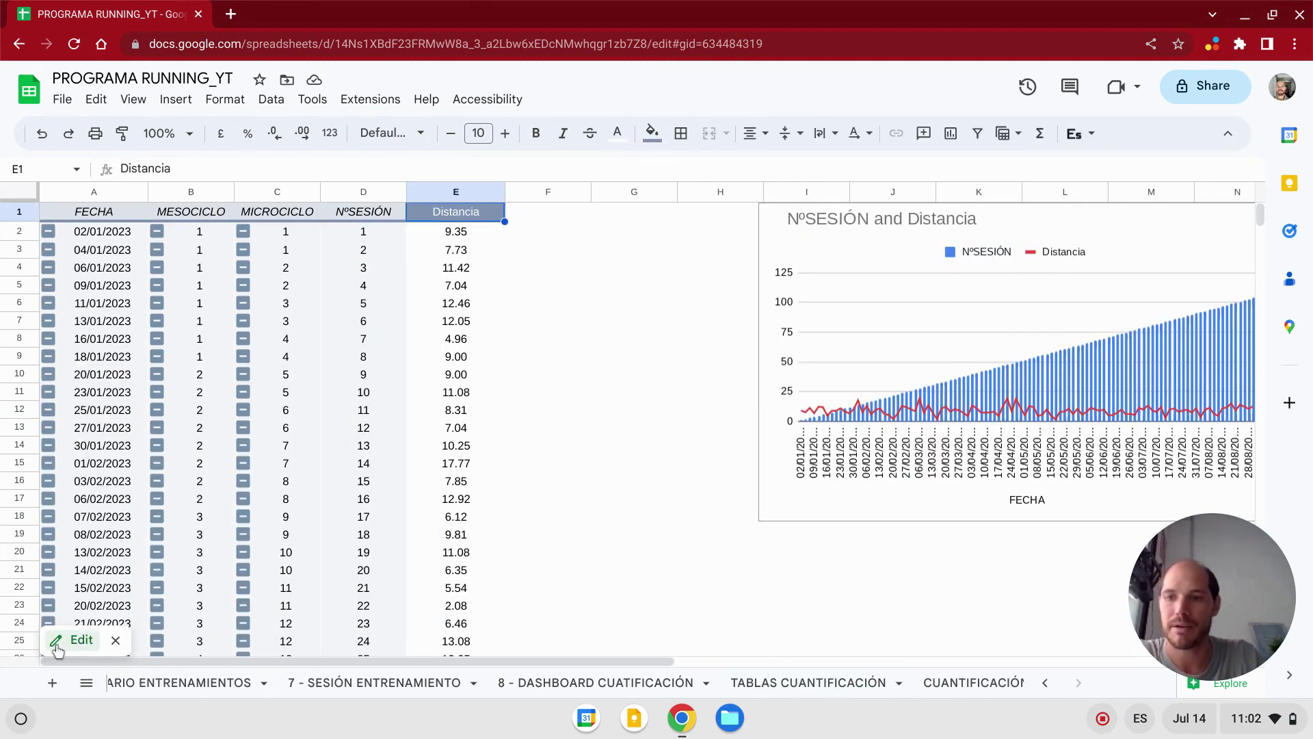
scroll(992, 493, "down", 8)
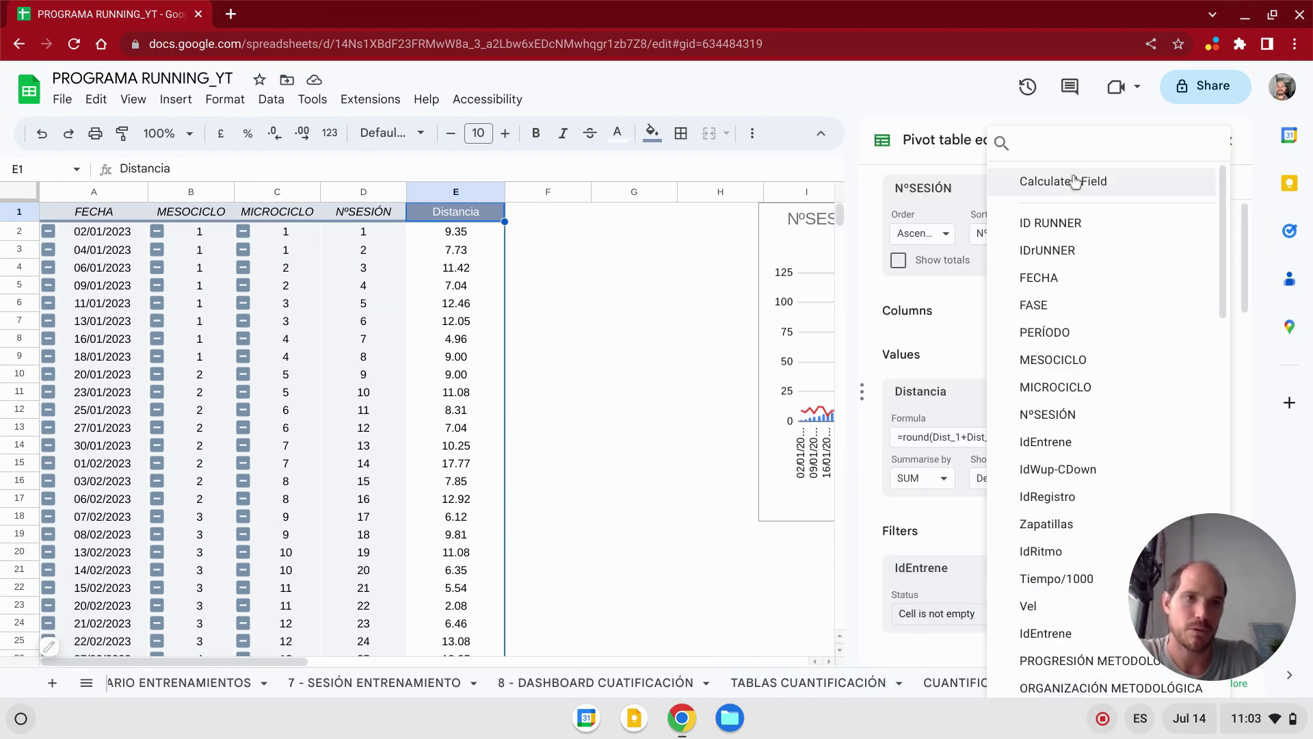
left_click(1082, 181)
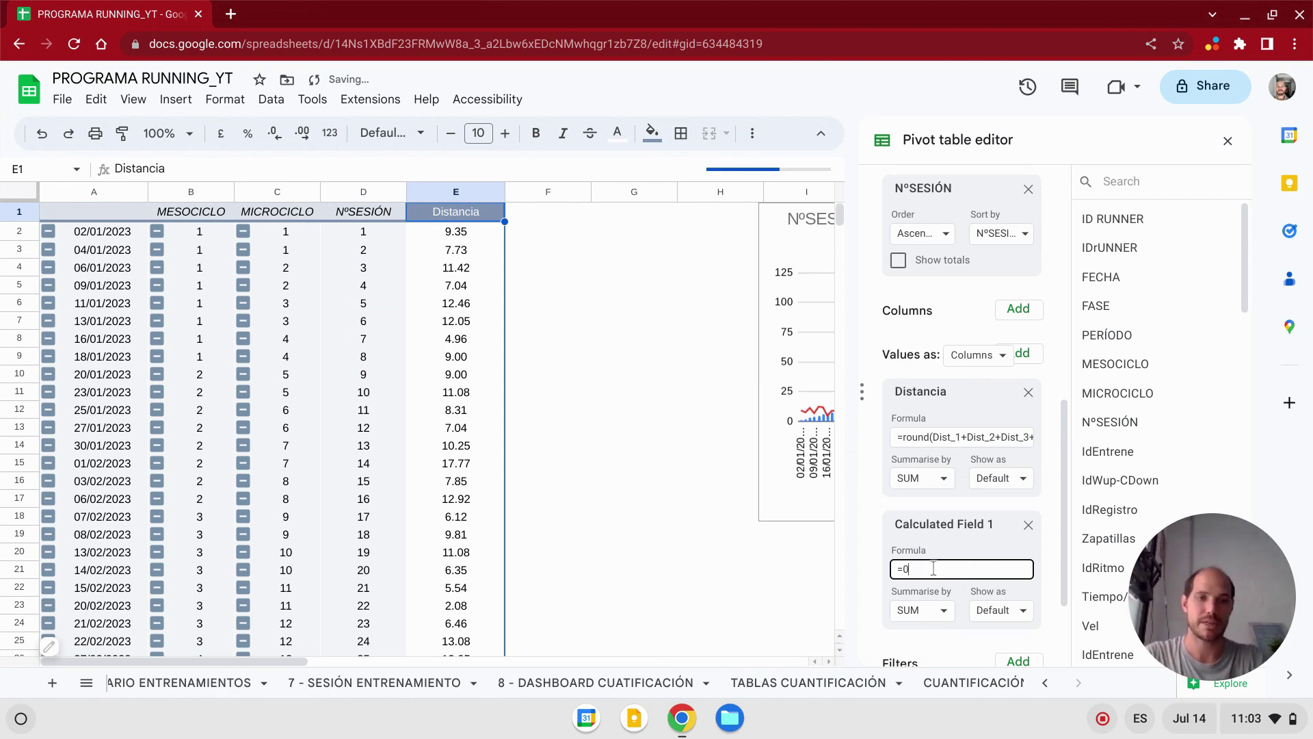
key("BackSpace")
key("BackSpace")
key("ctrl+v")
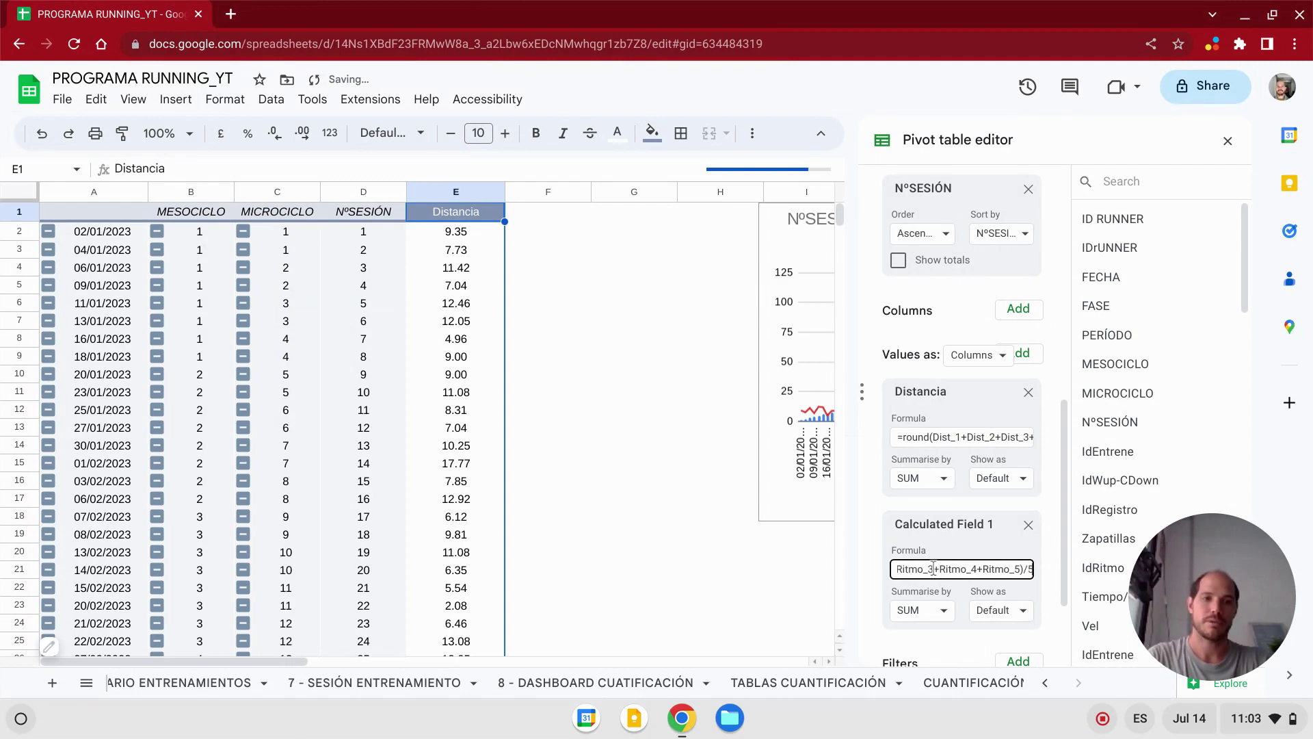
key("Return")
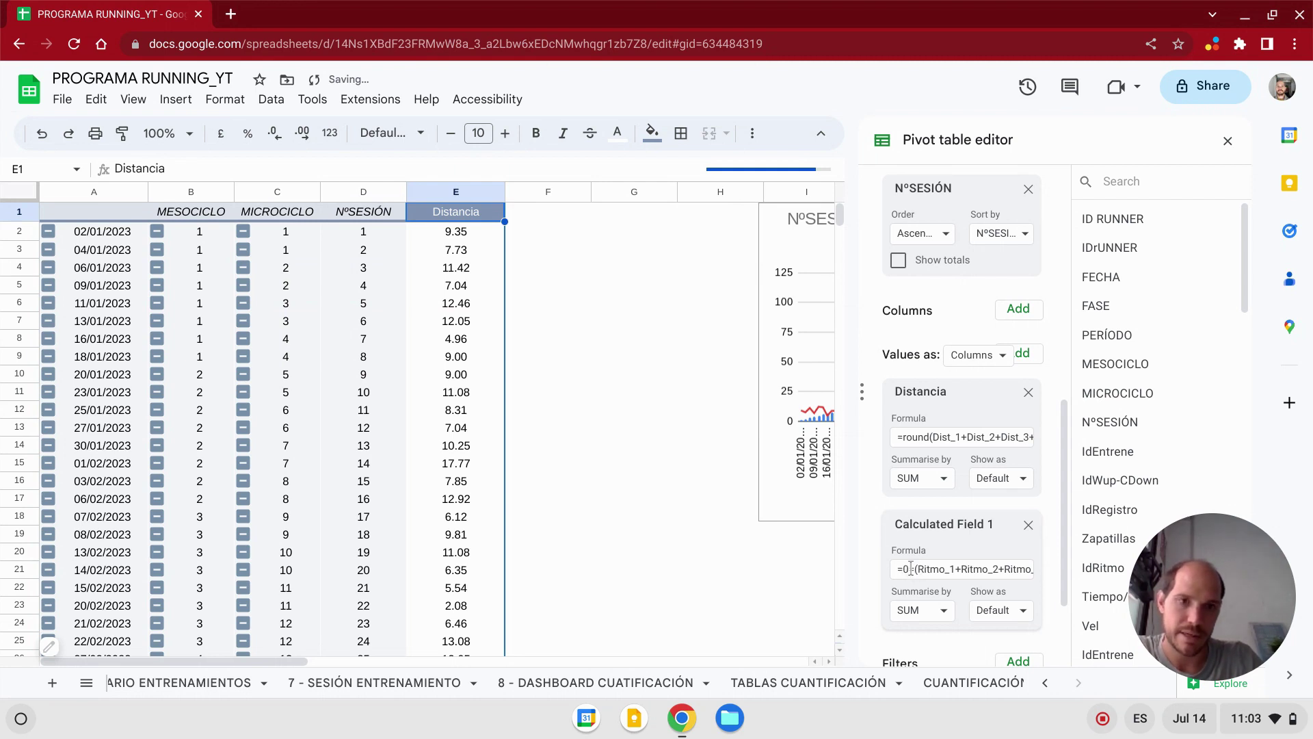
- Correct Calculated Field 1 to =(Ritmo_1+Ritmo_2+Ritmo_3+Ritmo_4+Ritmo_5)/5 so column F shows paces
left_click(917, 570)
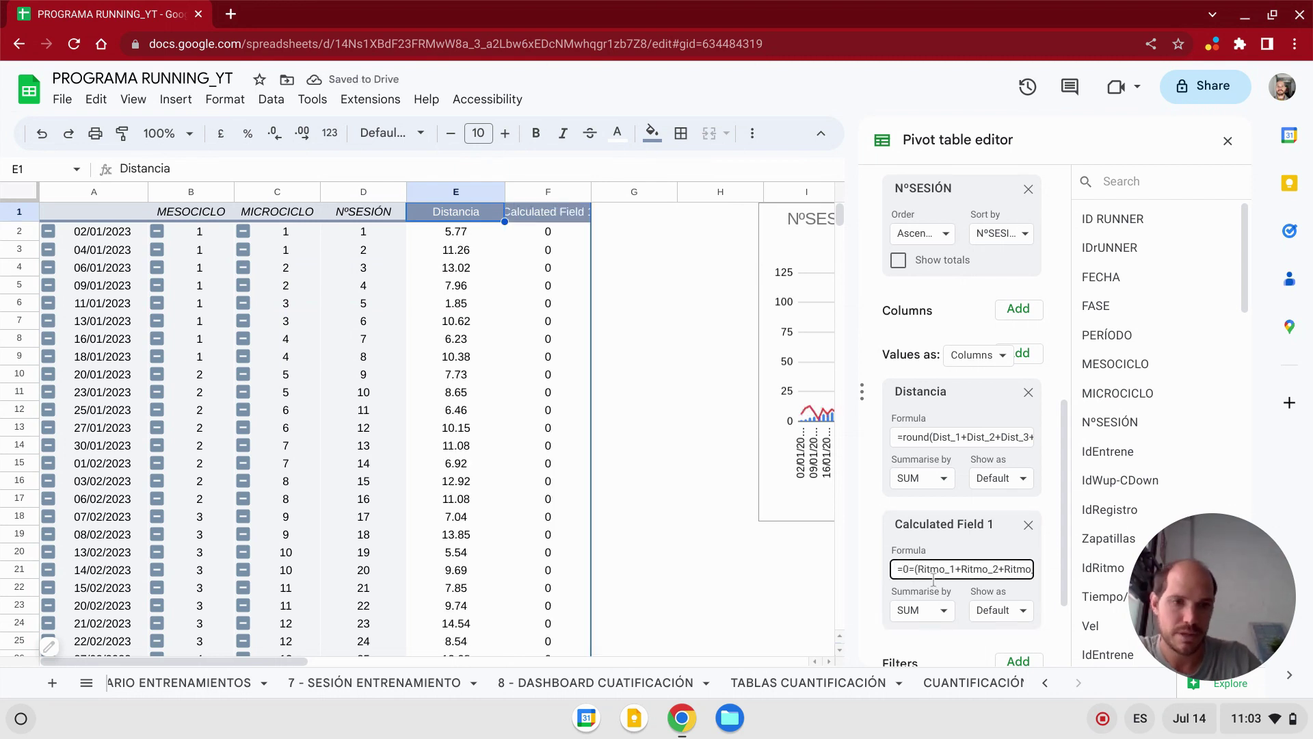
key("BackSpace")
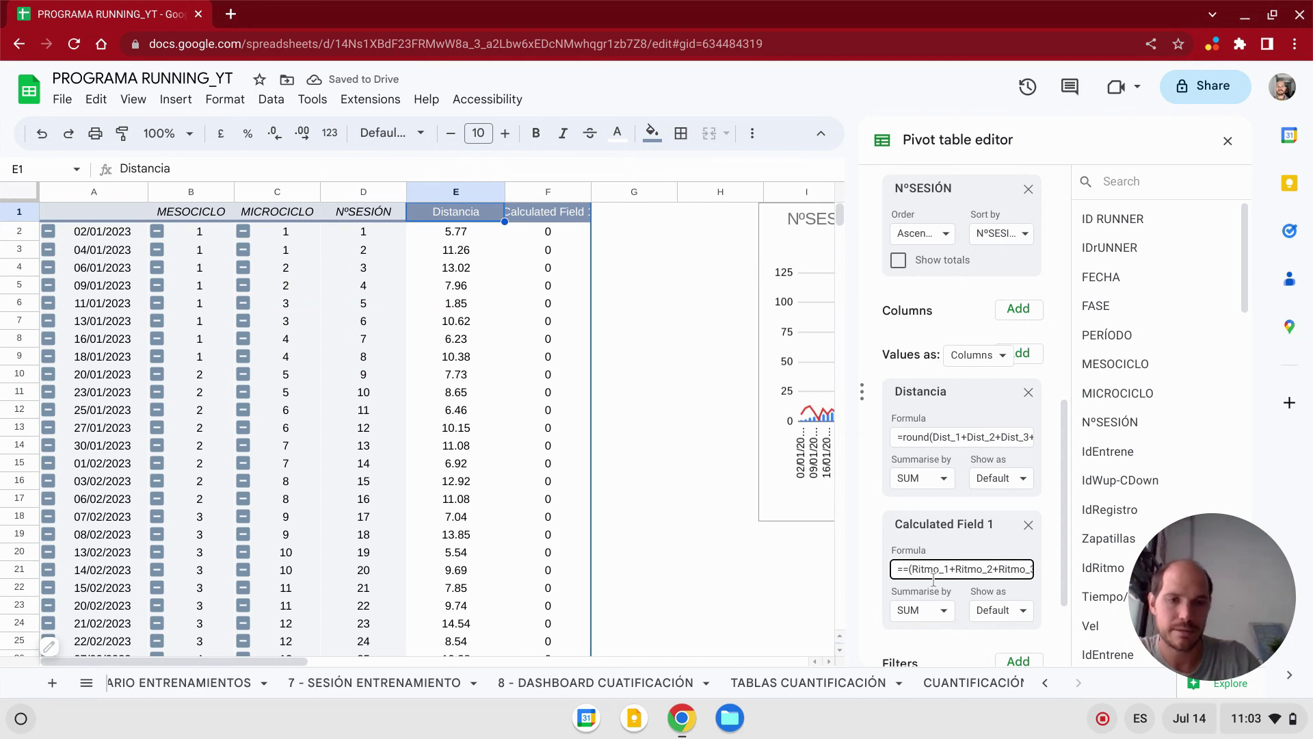
key("End")
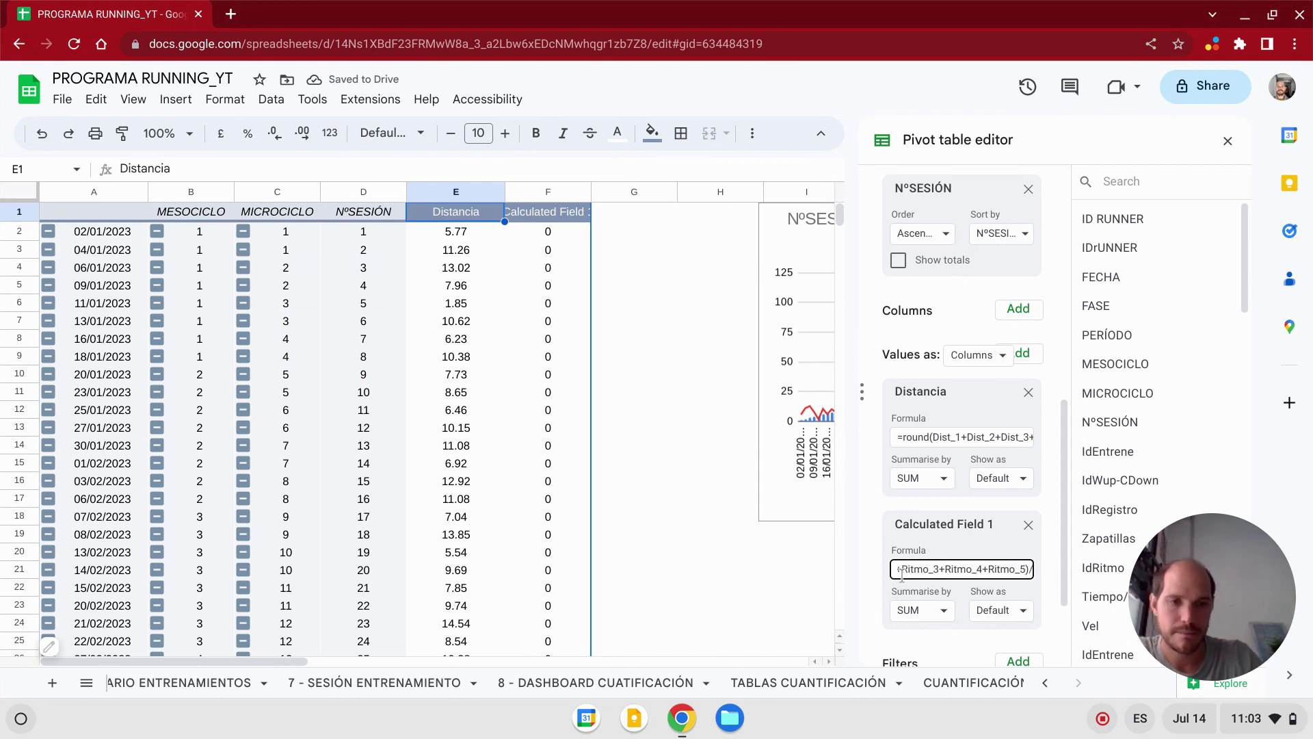
key("Return")
left_click(914, 569)
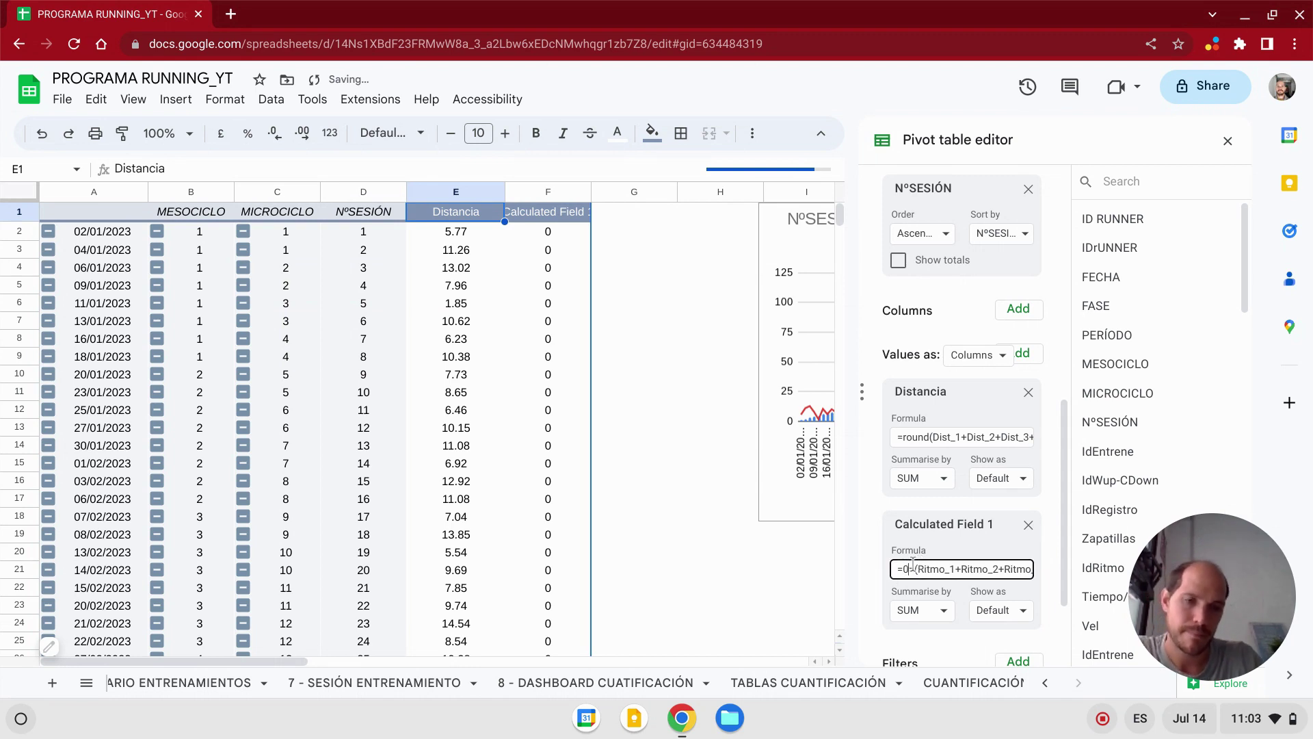
key("BackSpace")
key("BackSpace")
key("Return")
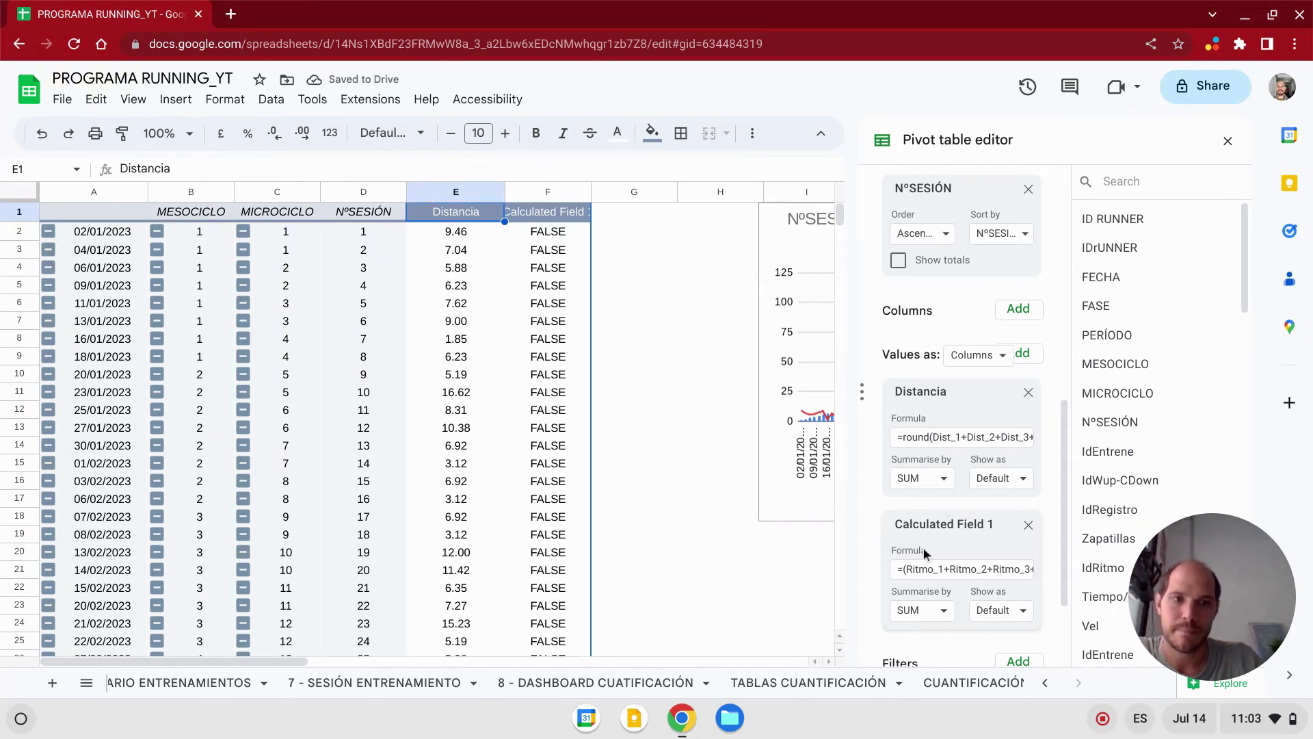
left_click(929, 570)
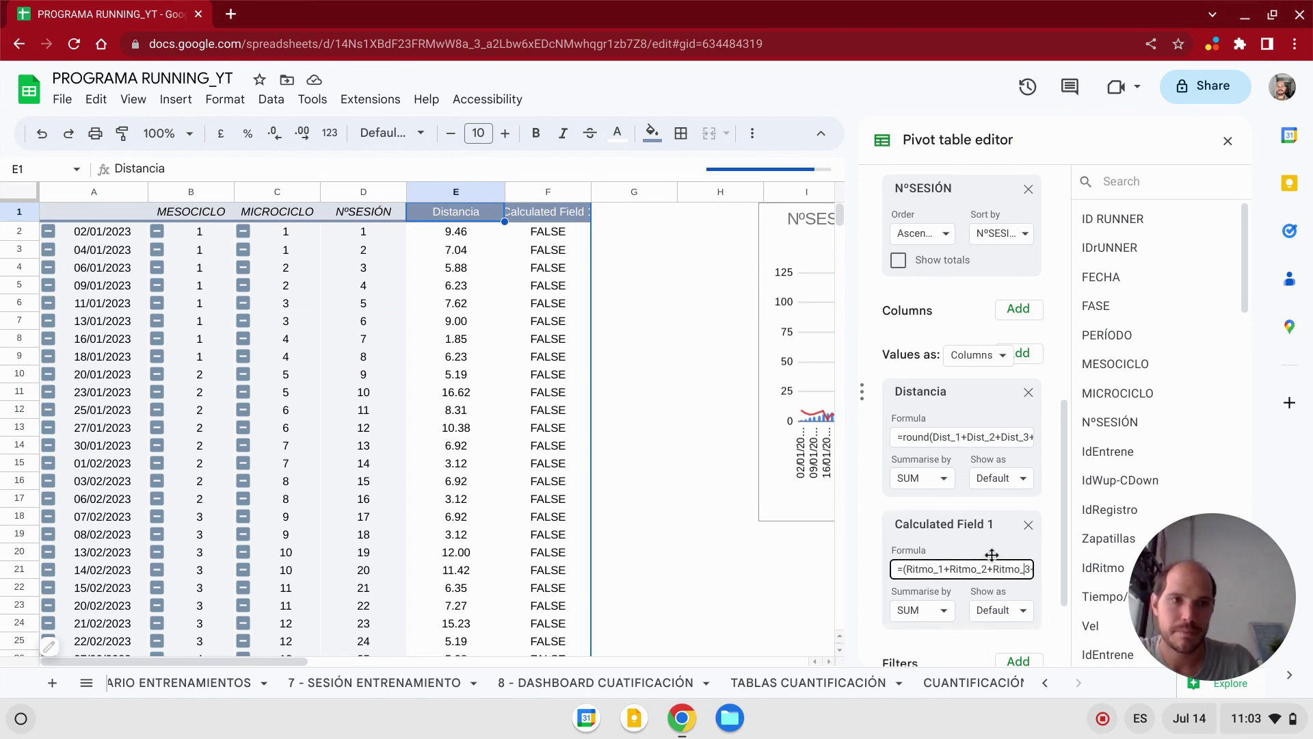
key("Right")
key("Right")
key("Right")
key("End")
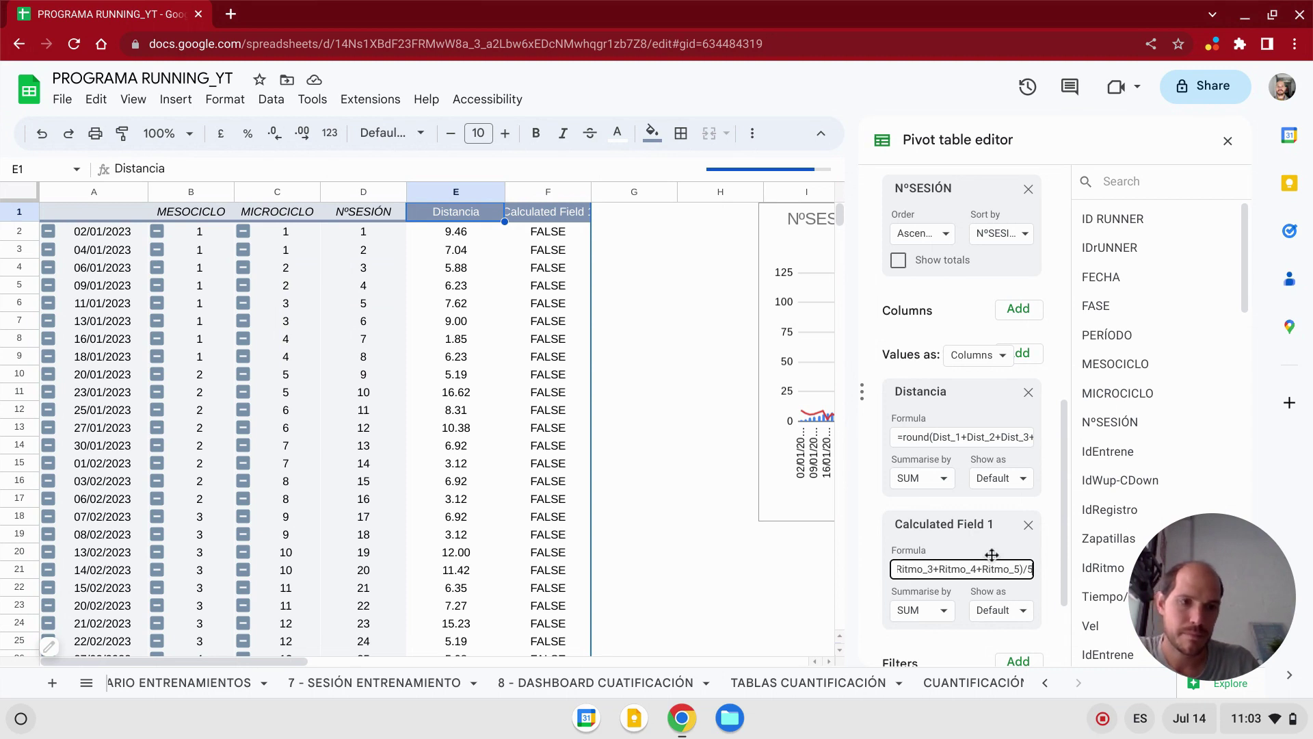
key("Return")
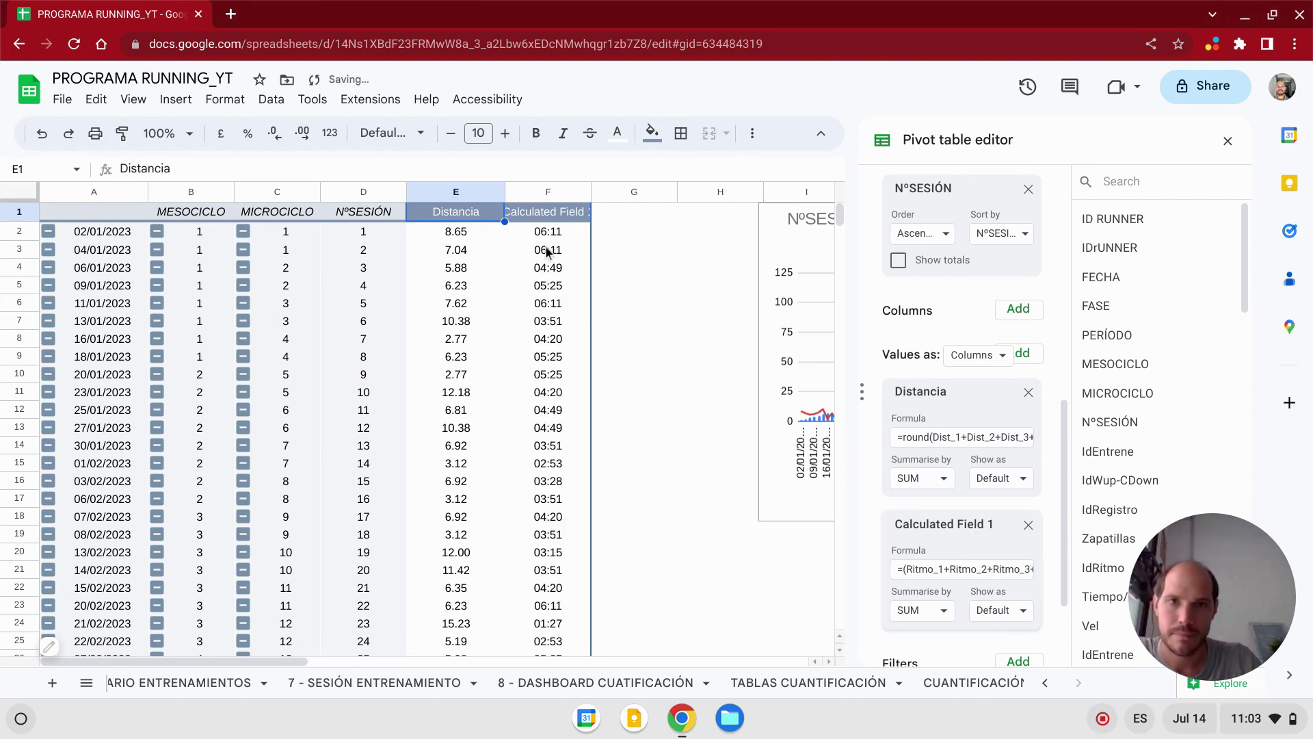
- Type Ritmo/1000 into header cell F1 above the pace values
left_click(547, 252)
left_click(550, 232)
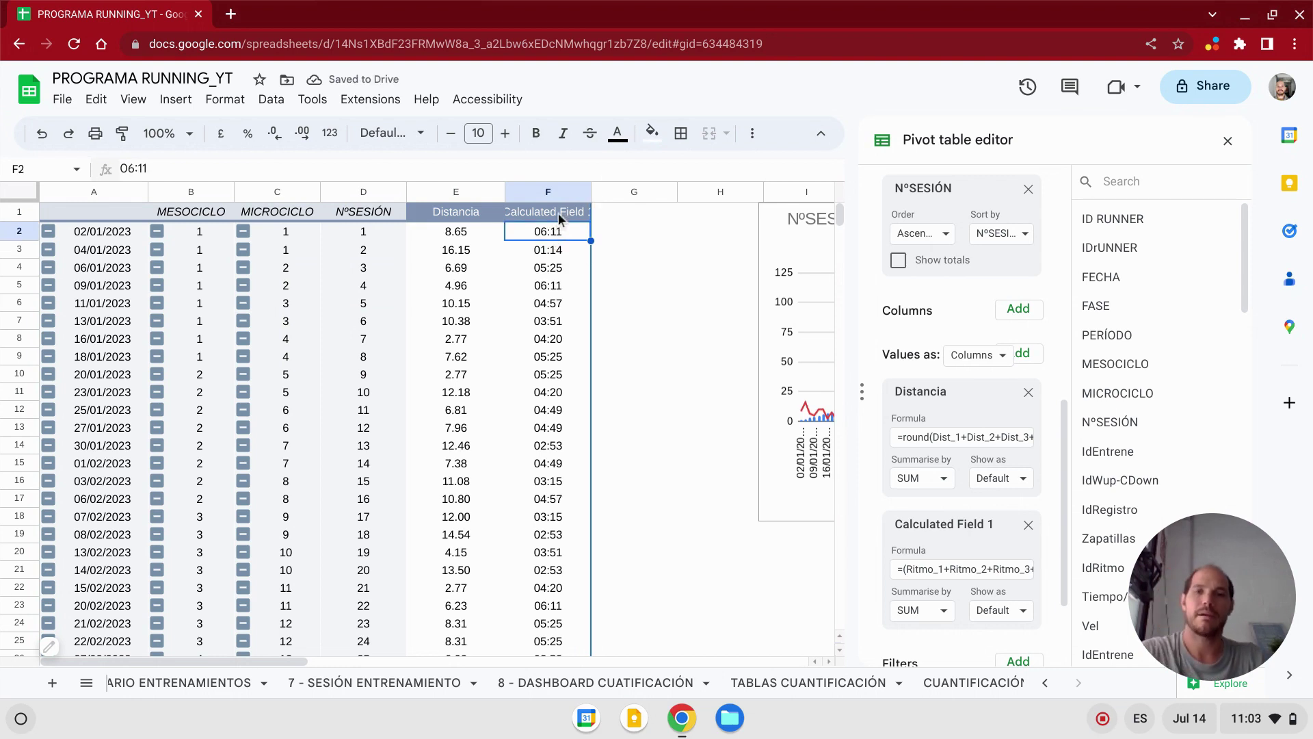
left_click(558, 212)
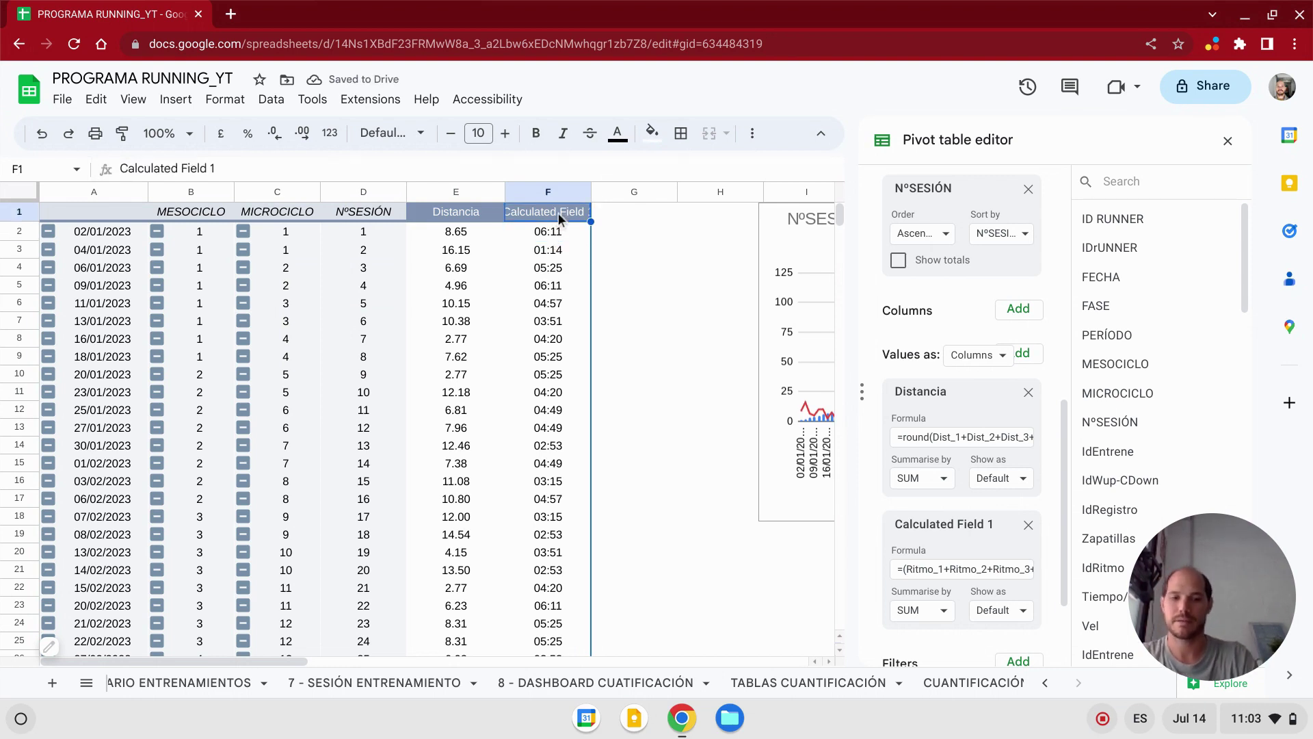
type("Ritmo/")
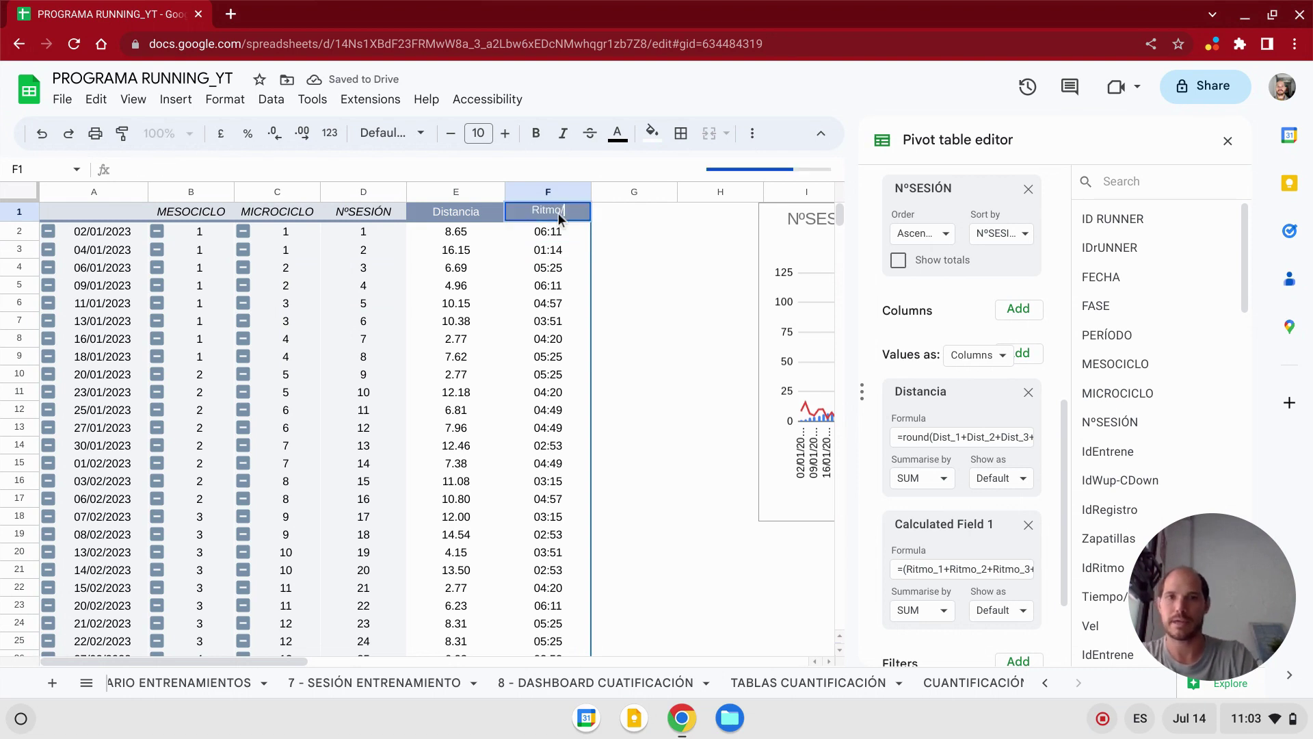
type("1000")
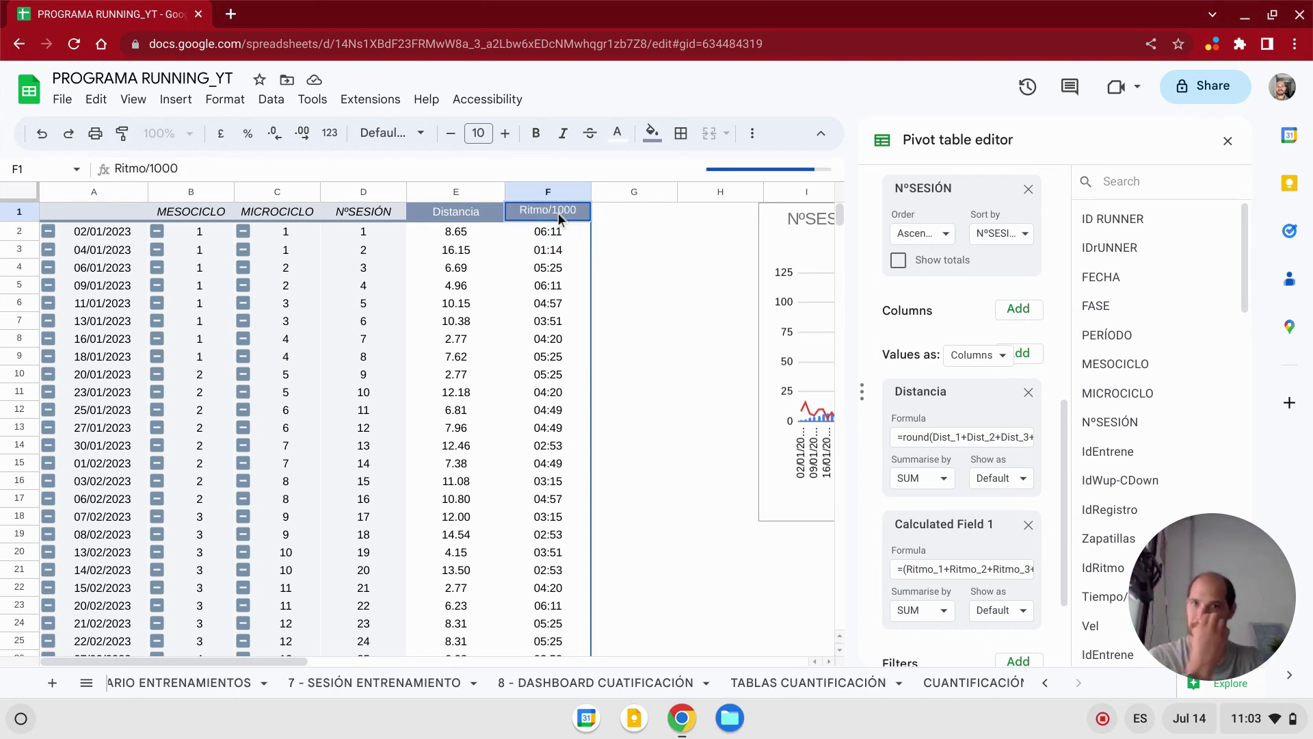
key("Return")
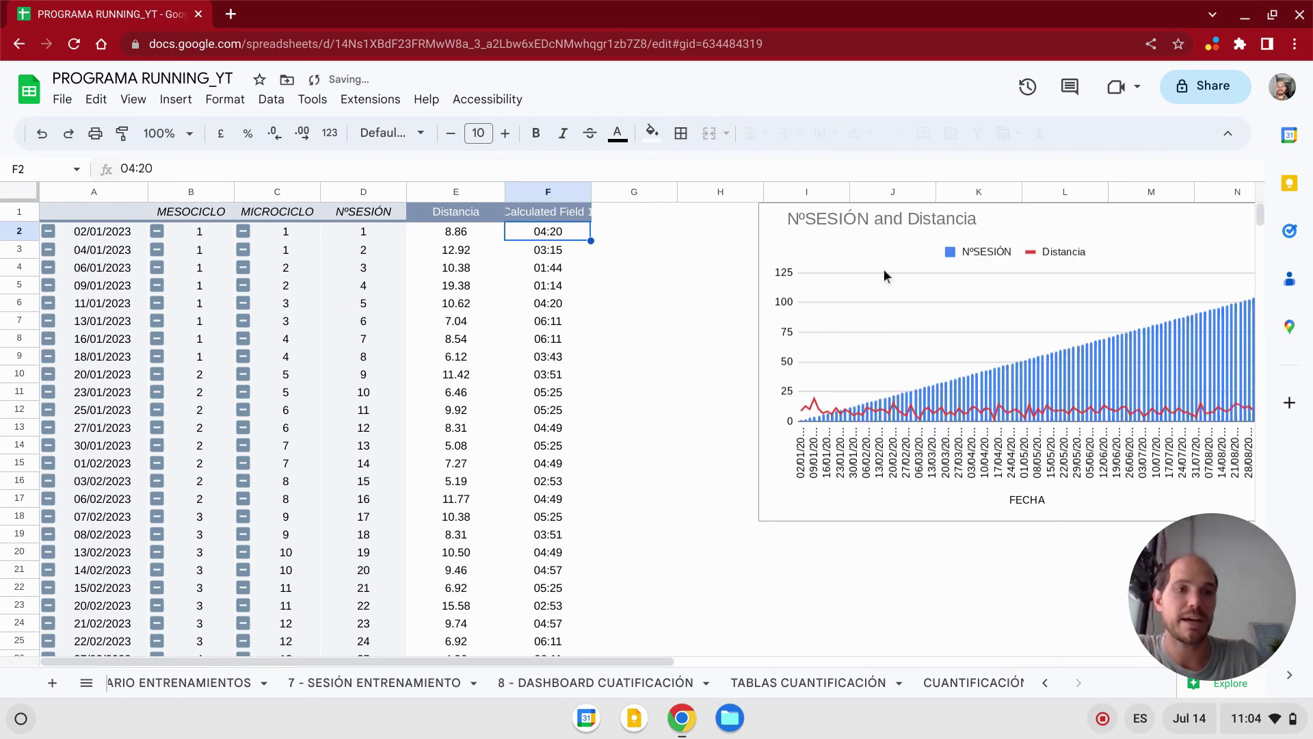
- Move the chart left beside the table and widen its data range to A1:F1000
left_click(850, 239)
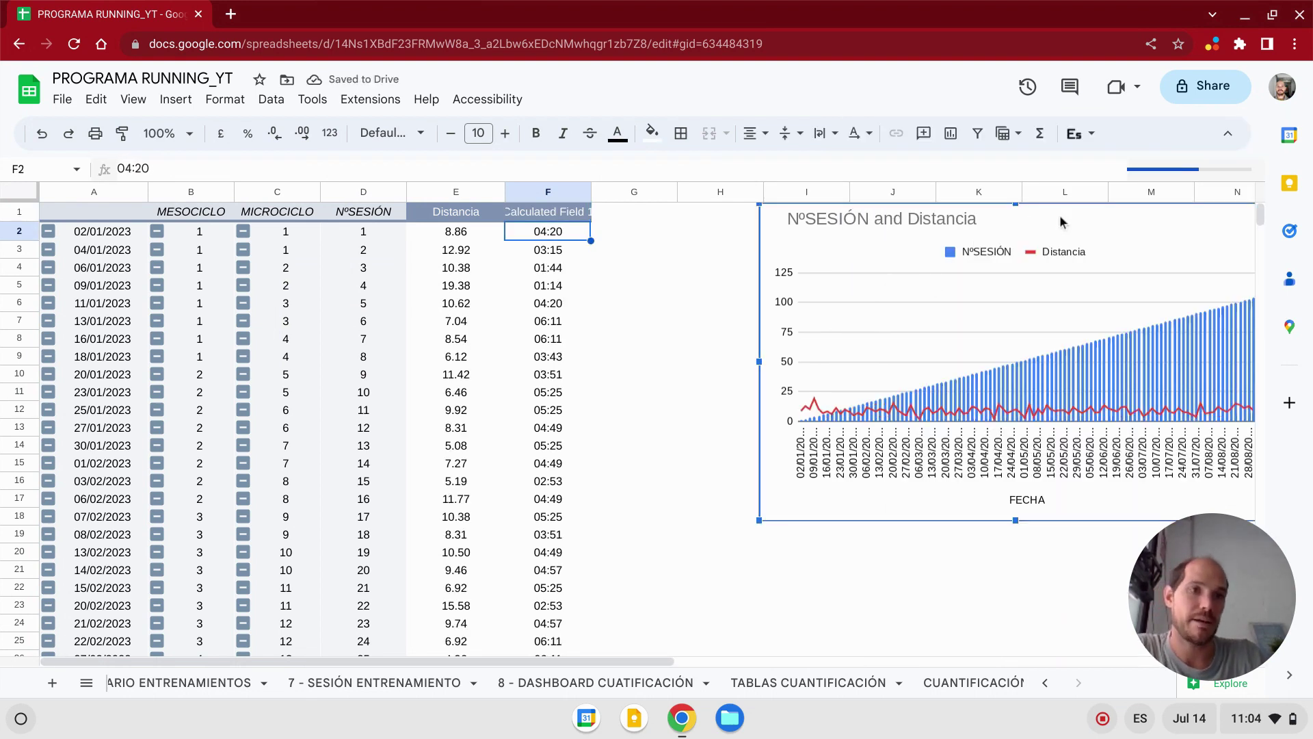
left_click_drag(1073, 223, 926, 243)
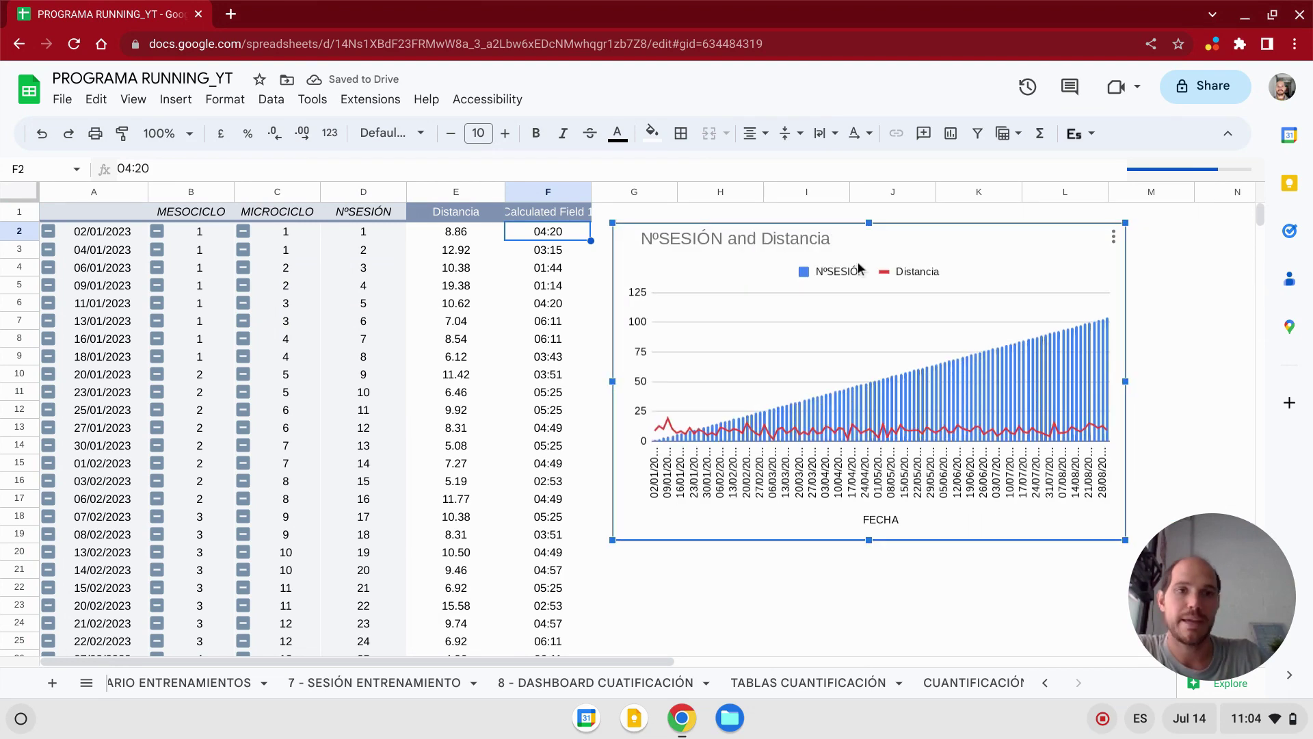
left_click(1113, 239)
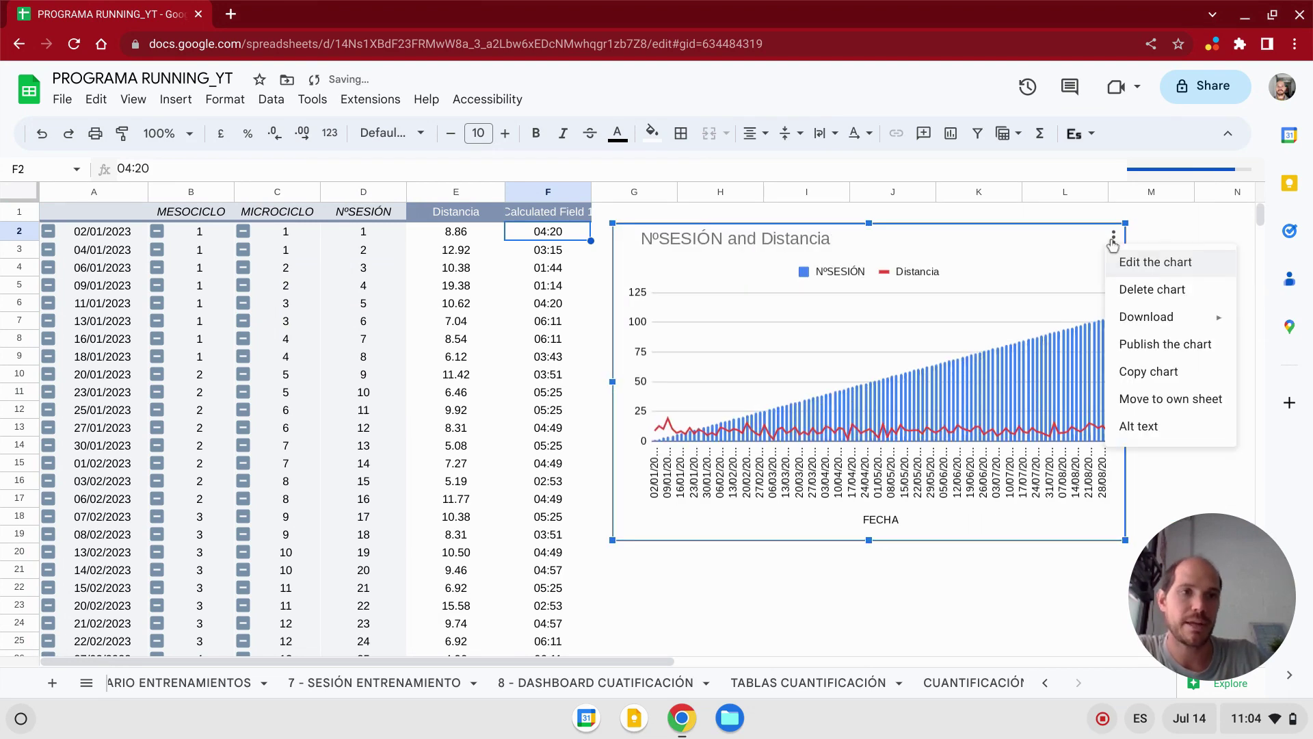
left_click(1132, 263)
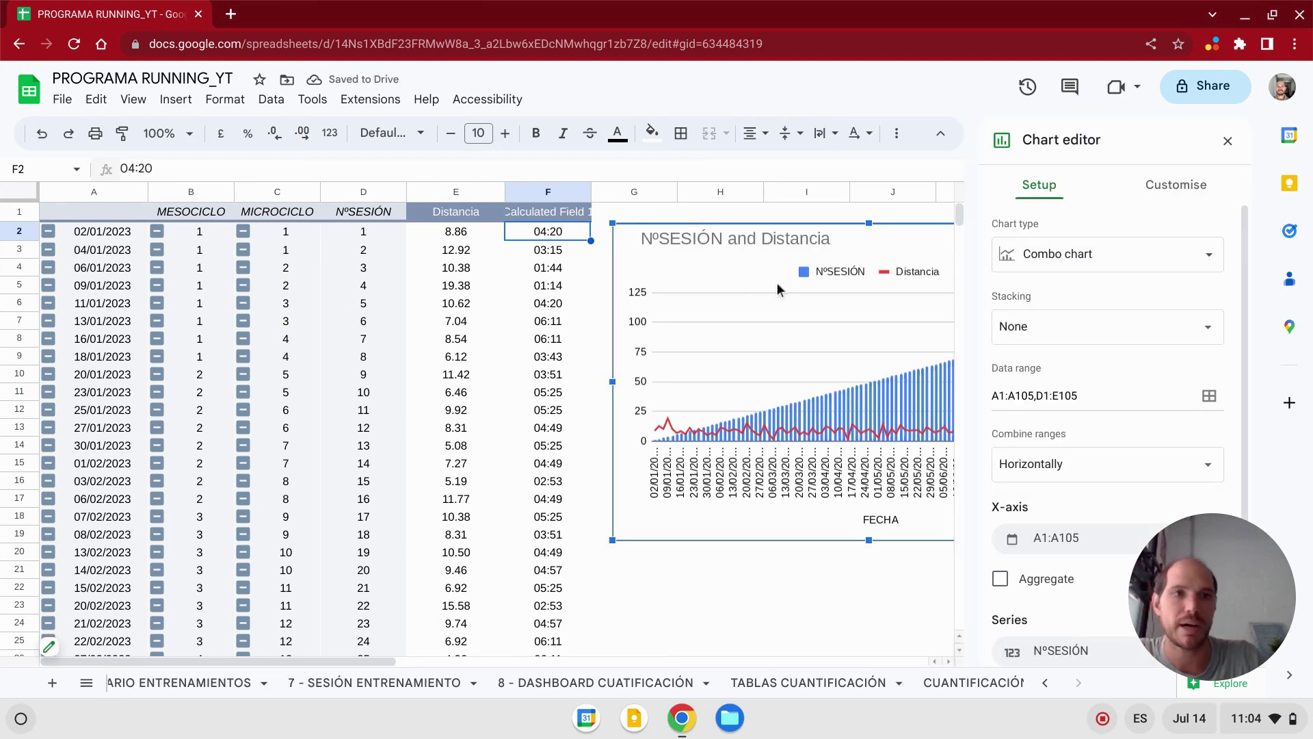
left_click(1209, 395)
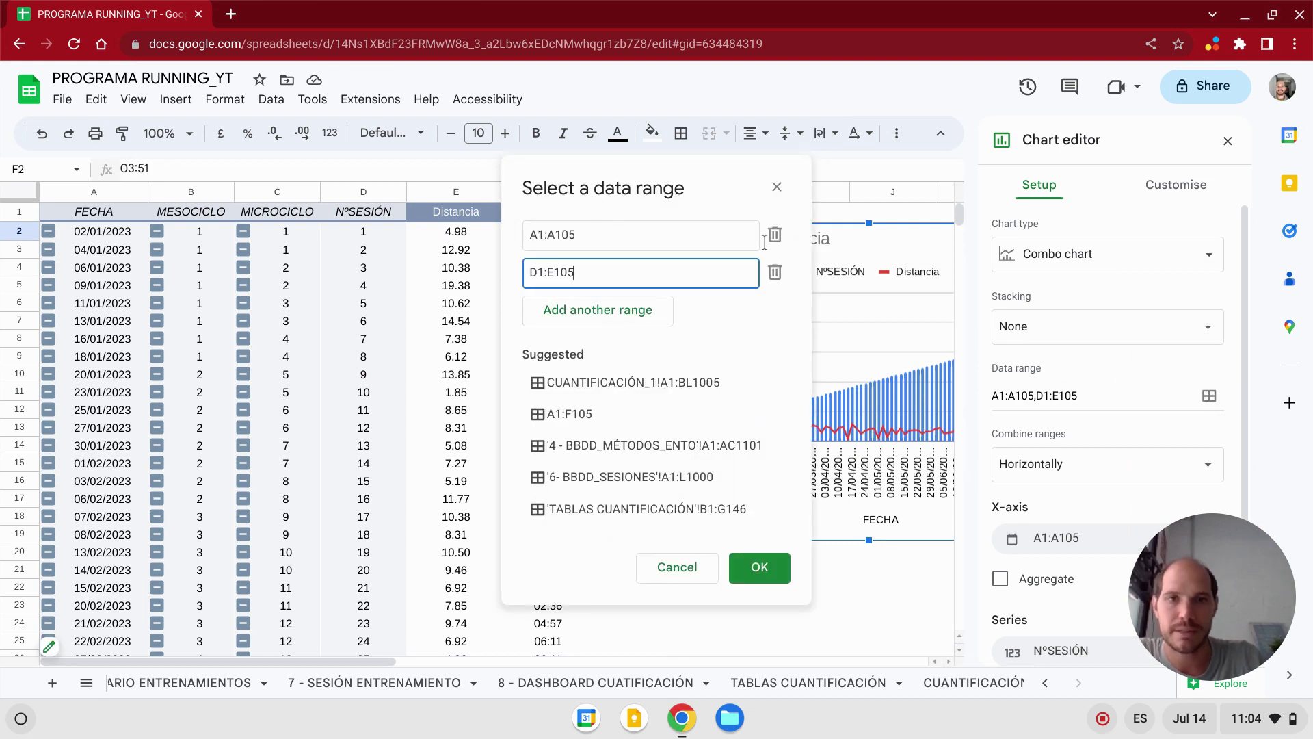
left_click(775, 272)
key("BackSpace")
key("BackSpace")
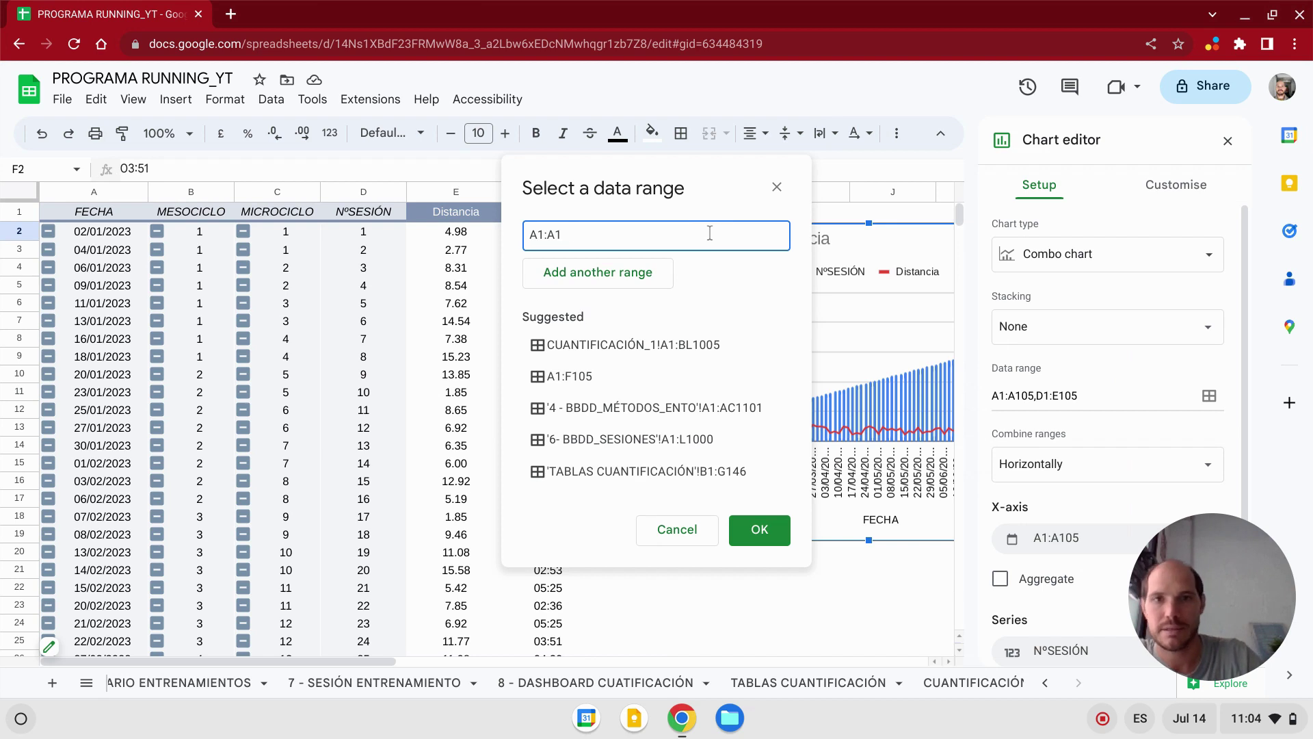
key("BackSpace")
key("BackSpace")
key("BackSpace")
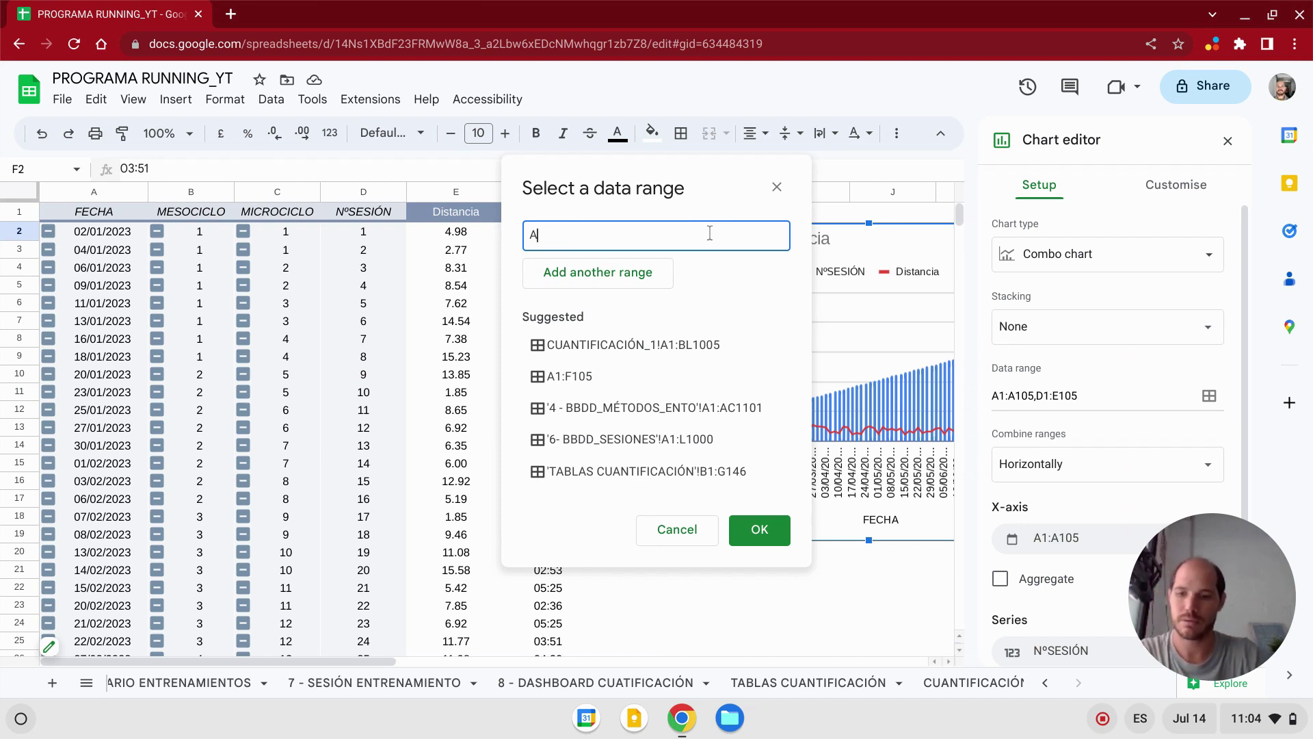
type("1:F")
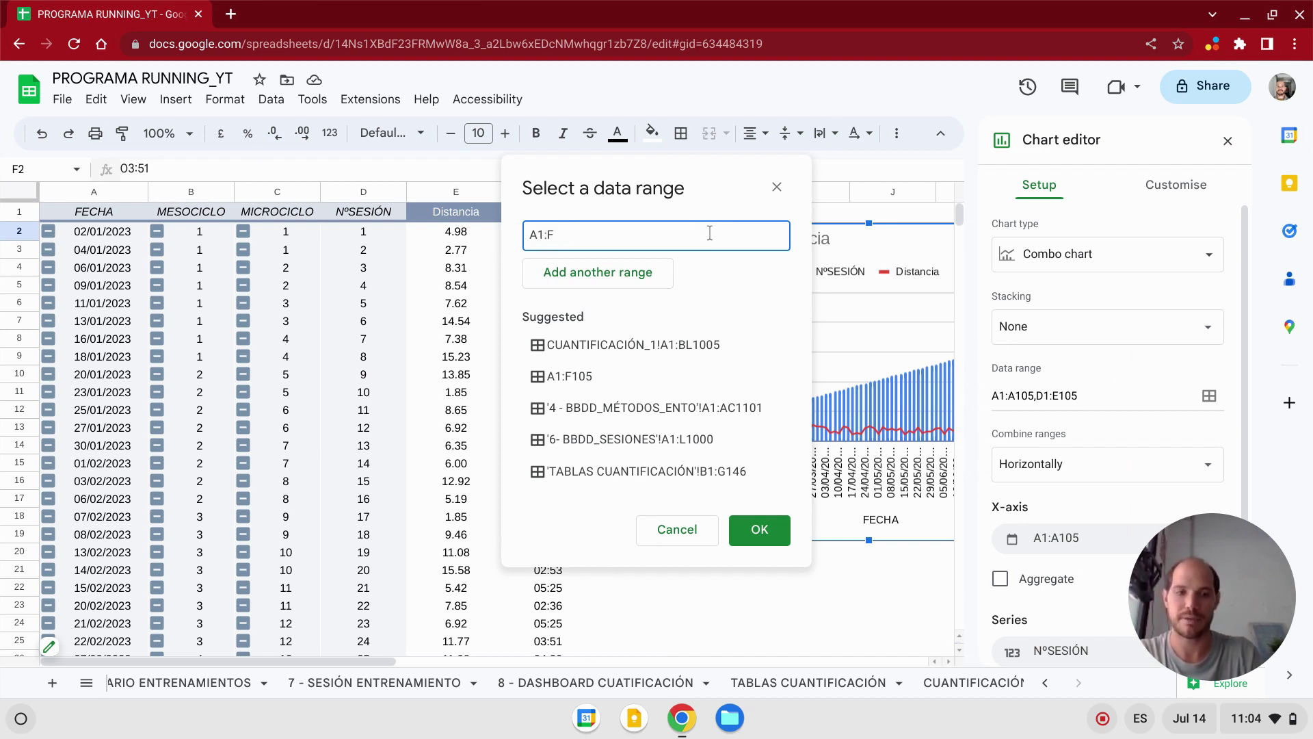
key("Return")
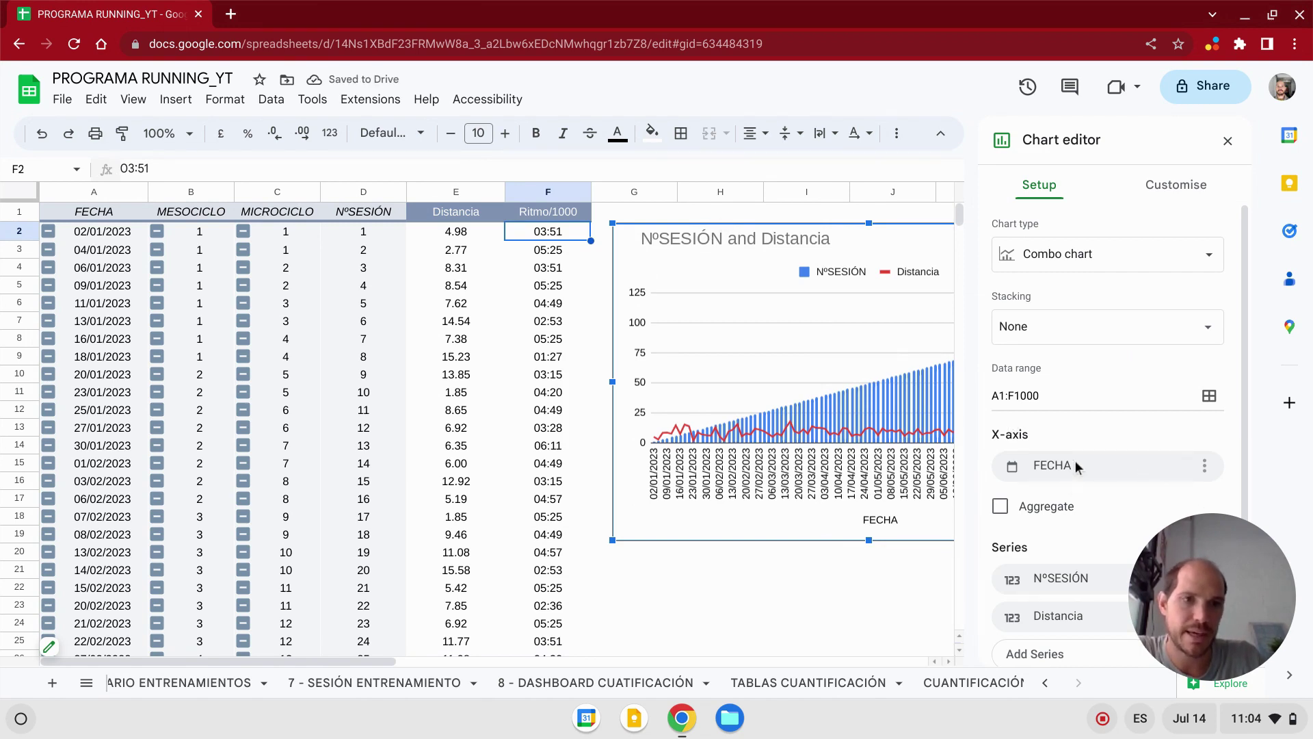
- Remove all chart series, then add Distancia and Ritmo/1000 as series
scroll(1088, 457, "down", 2)
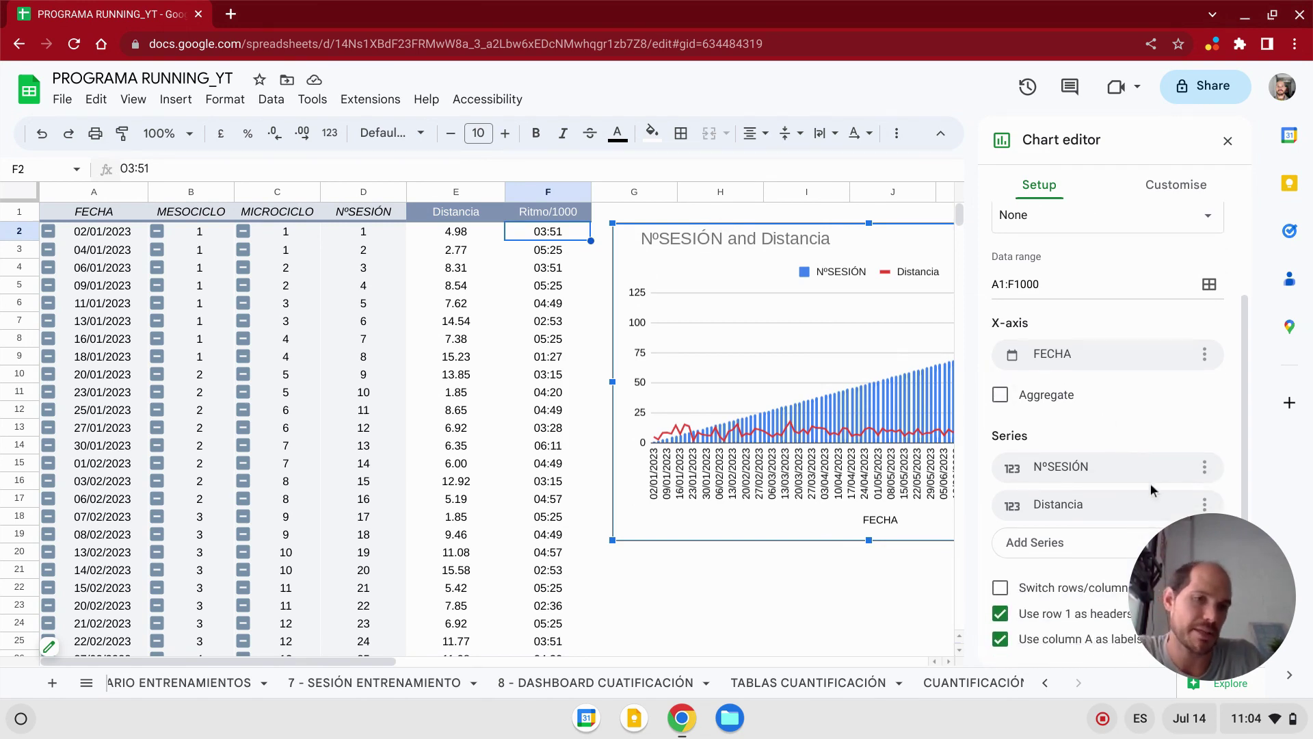
left_click(1205, 467)
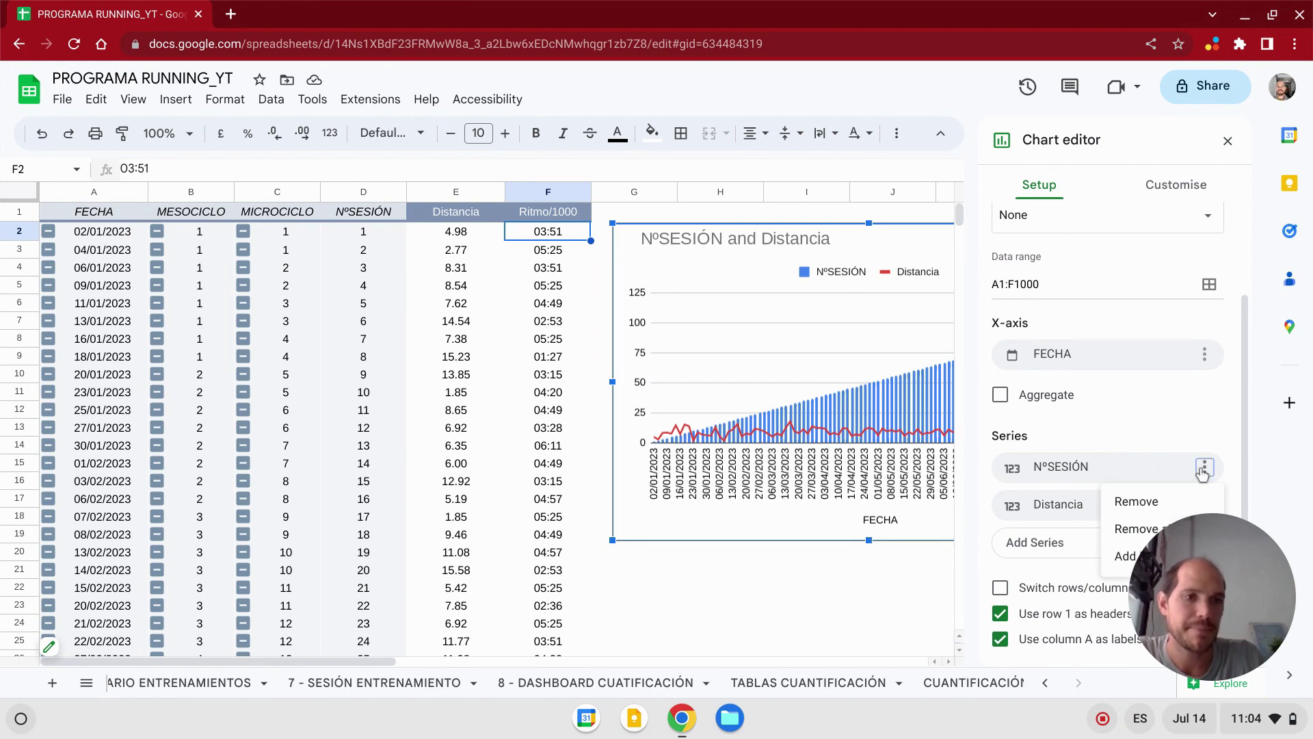
left_click(1156, 530)
left_click(1048, 547)
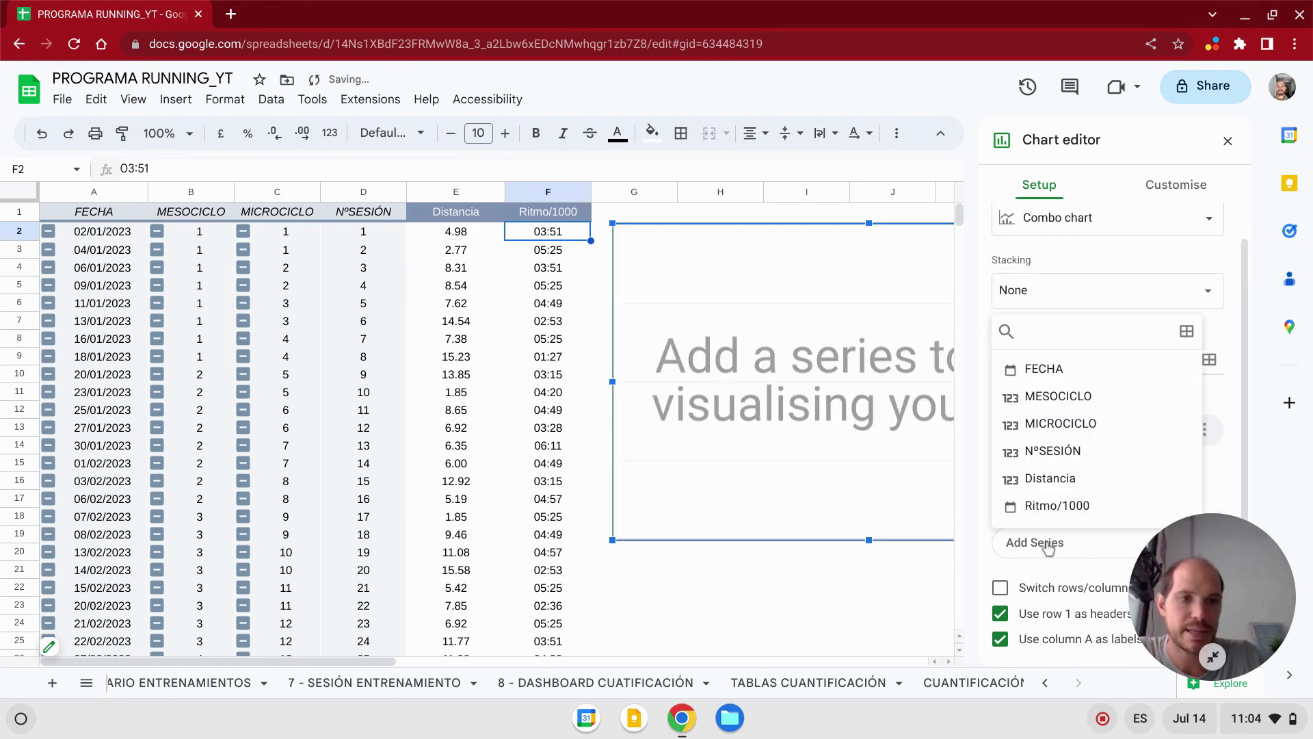
left_click(1051, 478)
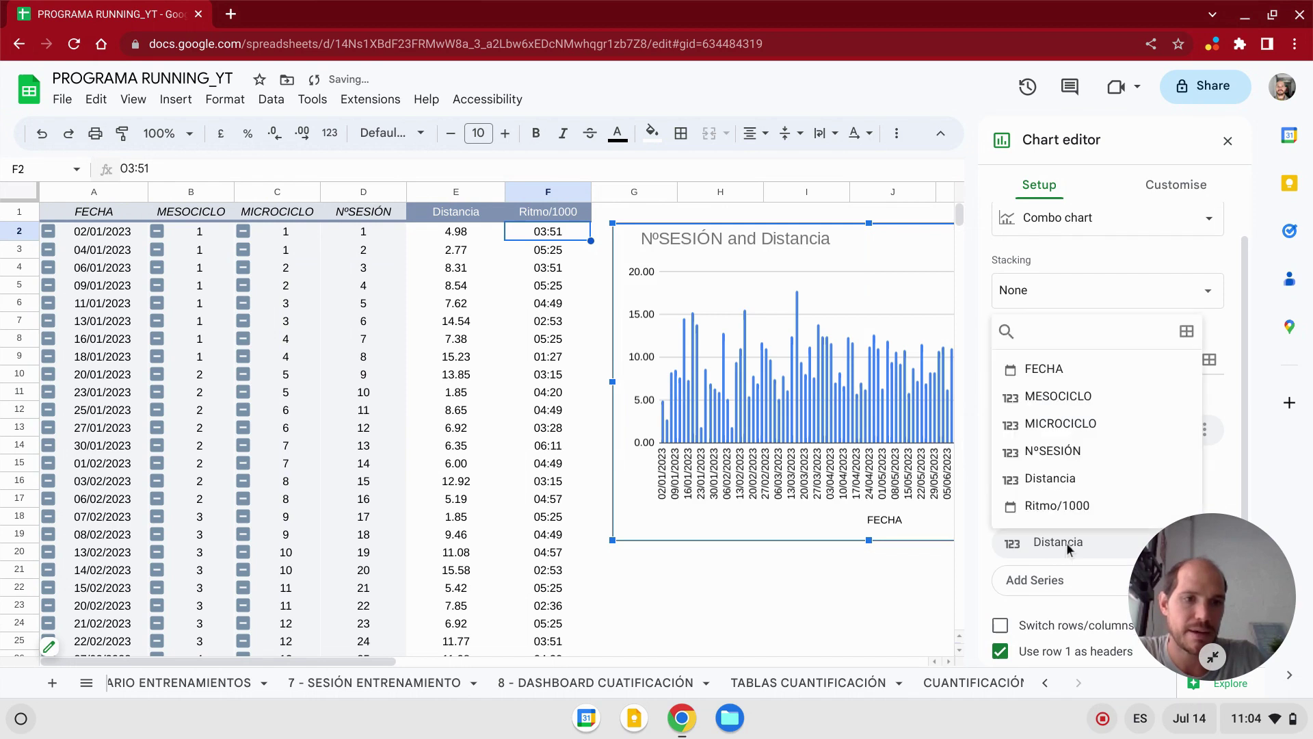
left_click(1051, 543)
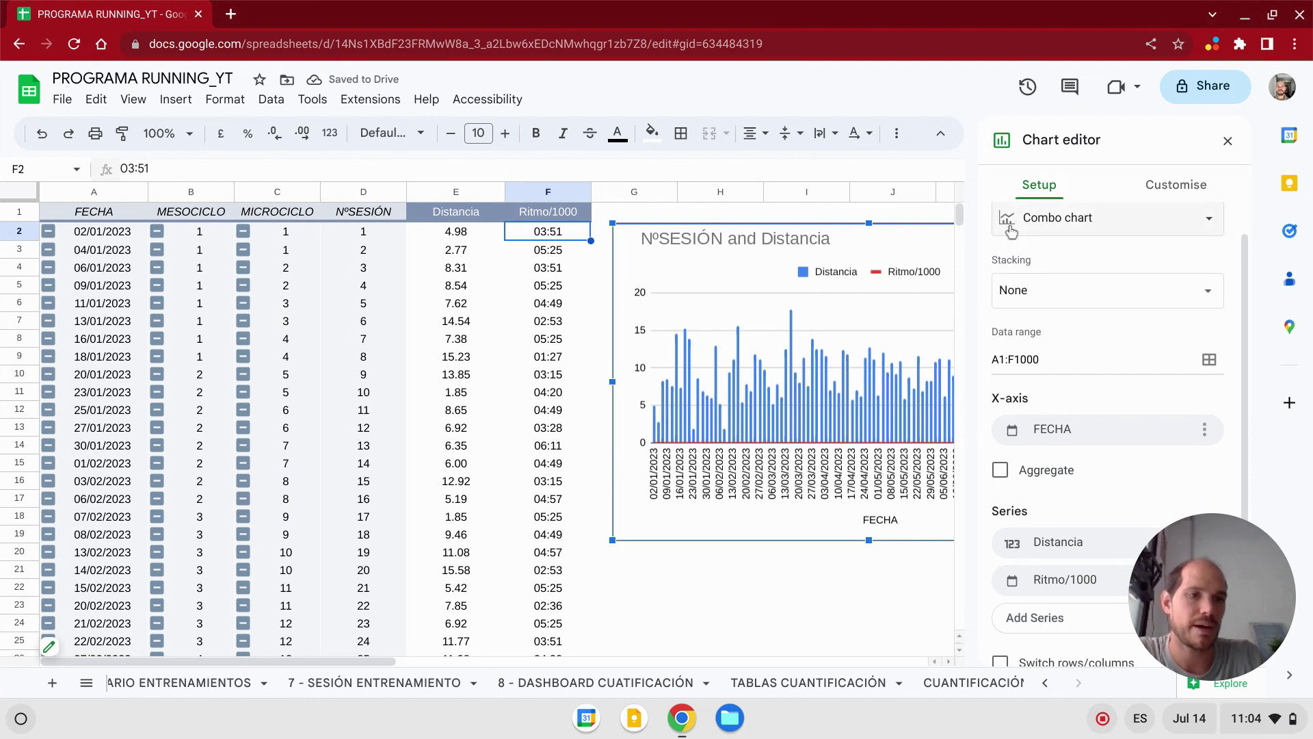
scroll(1127, 252, "down", 1)
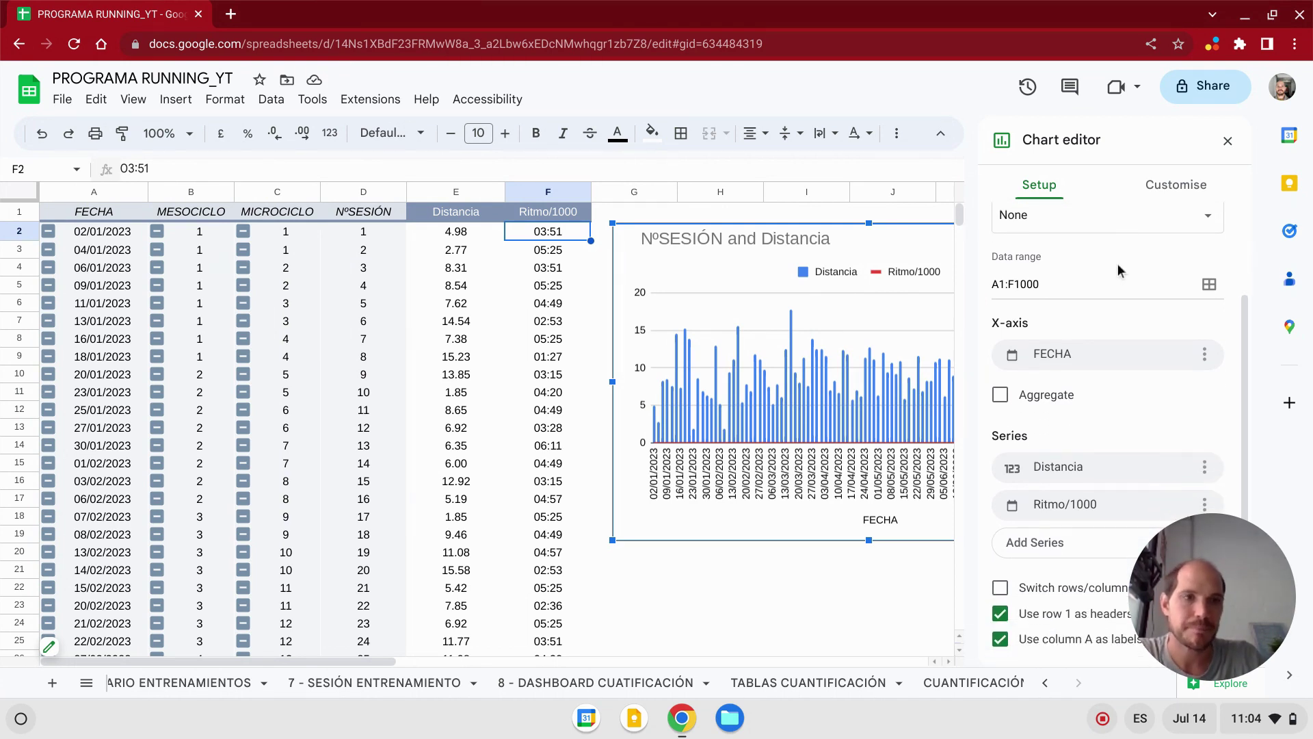
- In Customise > Series, put the Ritmo/1000 series on the right axis
left_click(1212, 183)
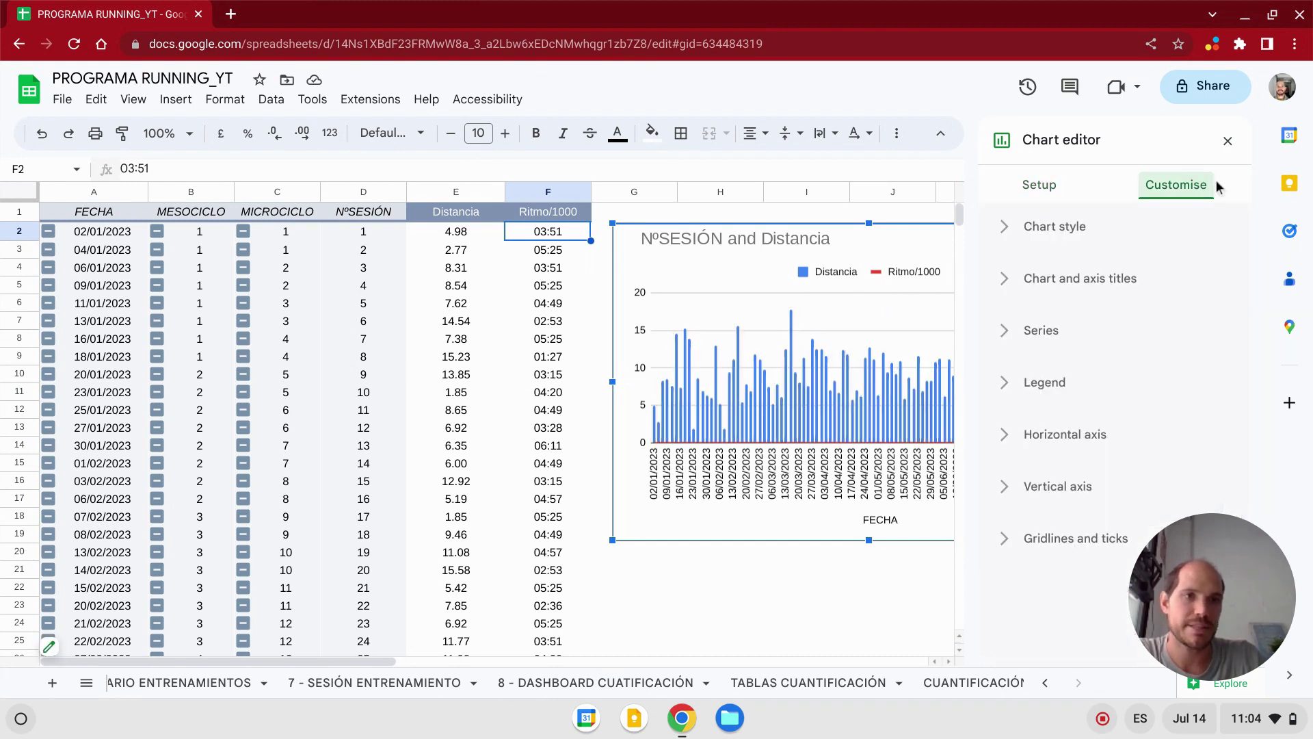
left_click(1050, 340)
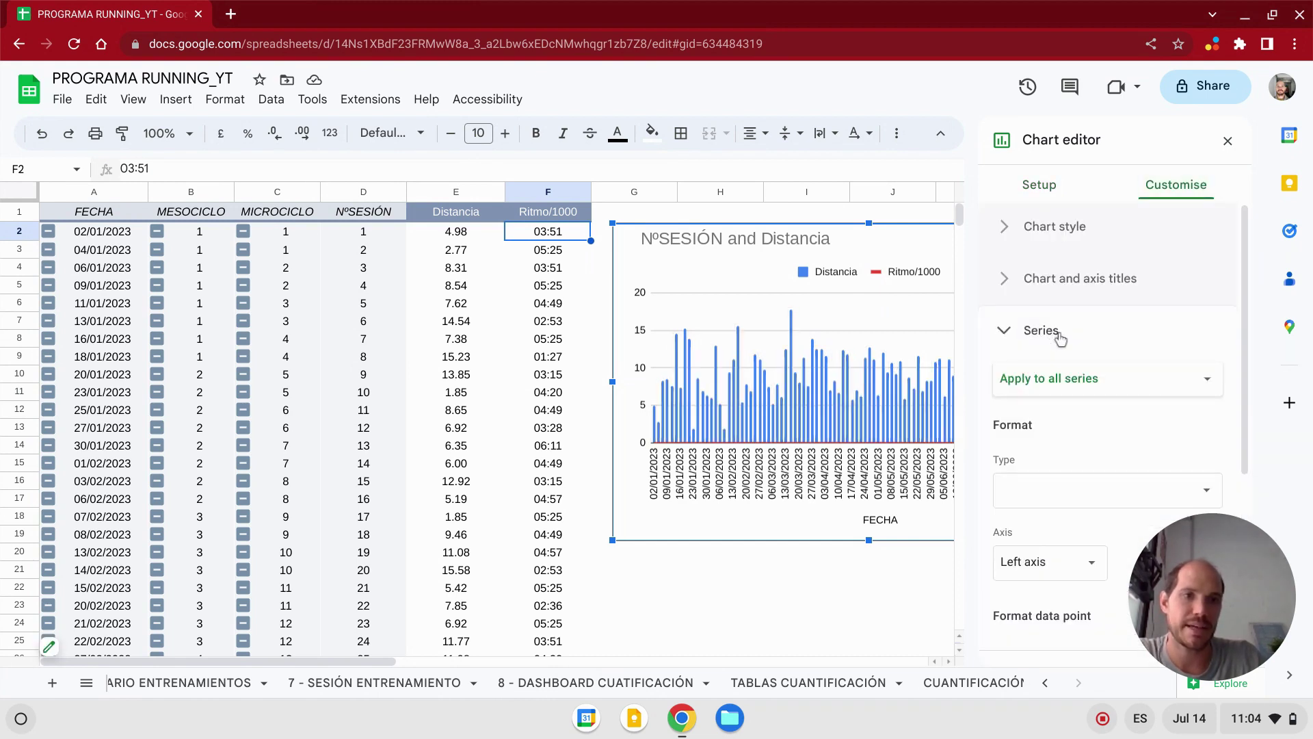
left_click(1070, 384)
left_click(1080, 401)
scroll(1070, 491, "down", 5)
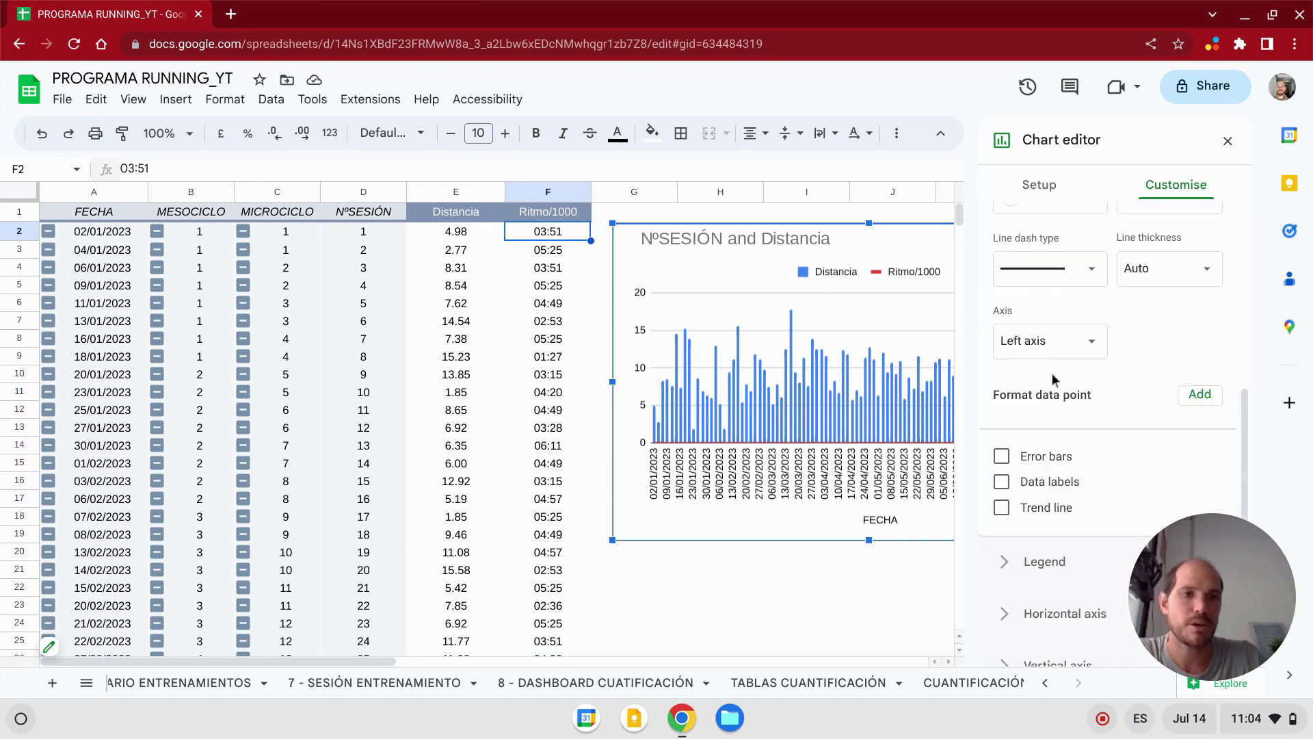
scroll(1080, 215, "up", 2)
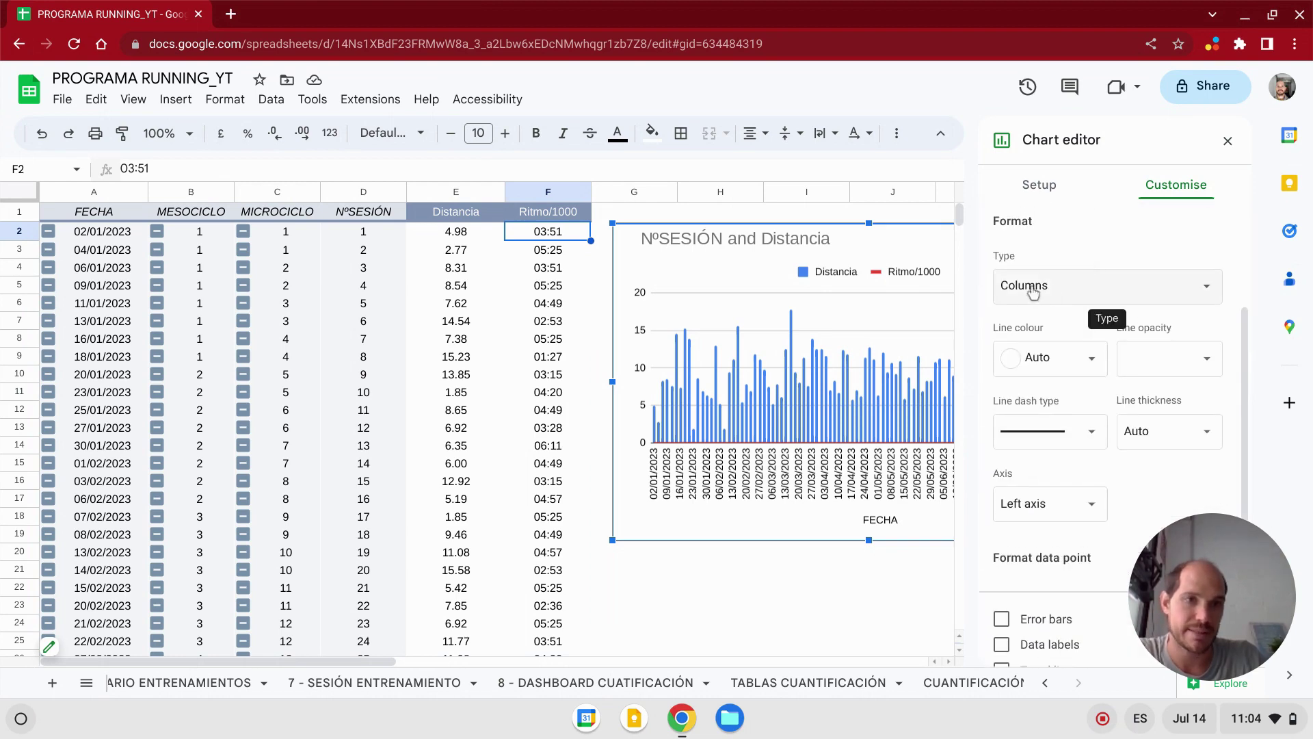
scroll(1067, 363, "up", 2)
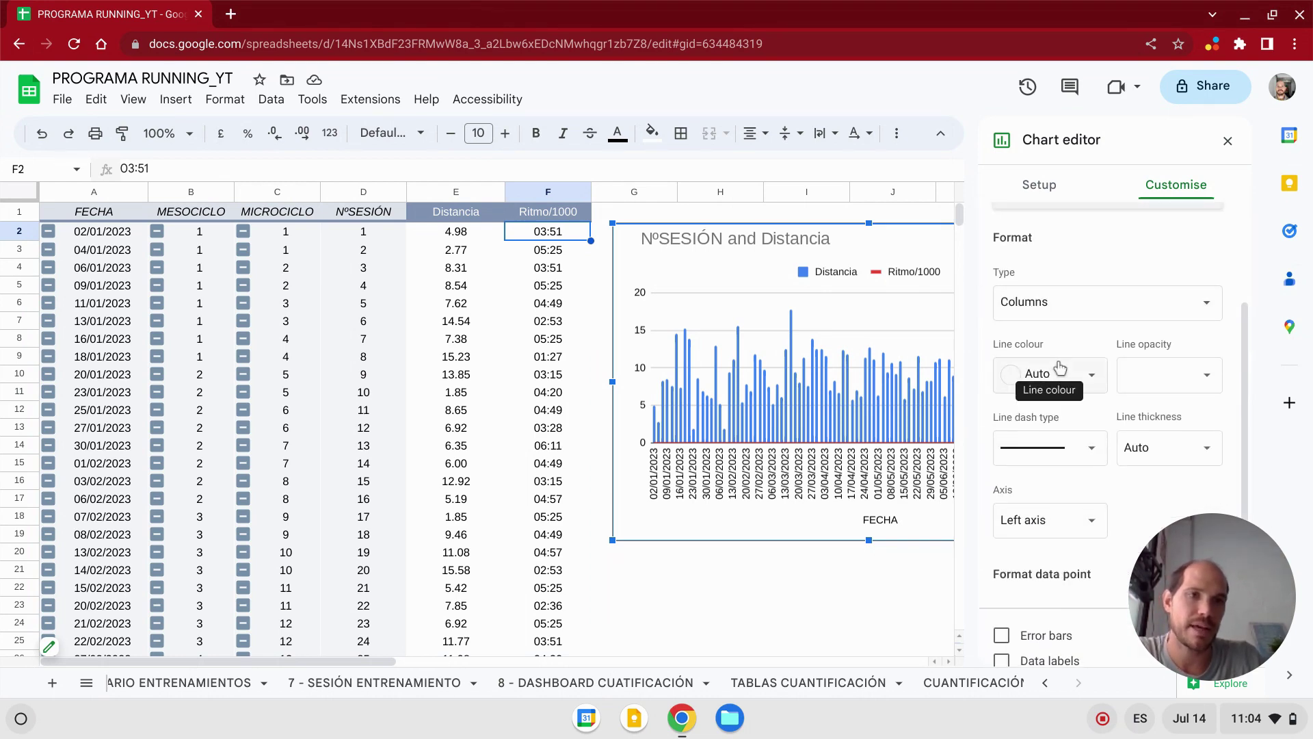
left_click(1074, 296)
left_click(1066, 320)
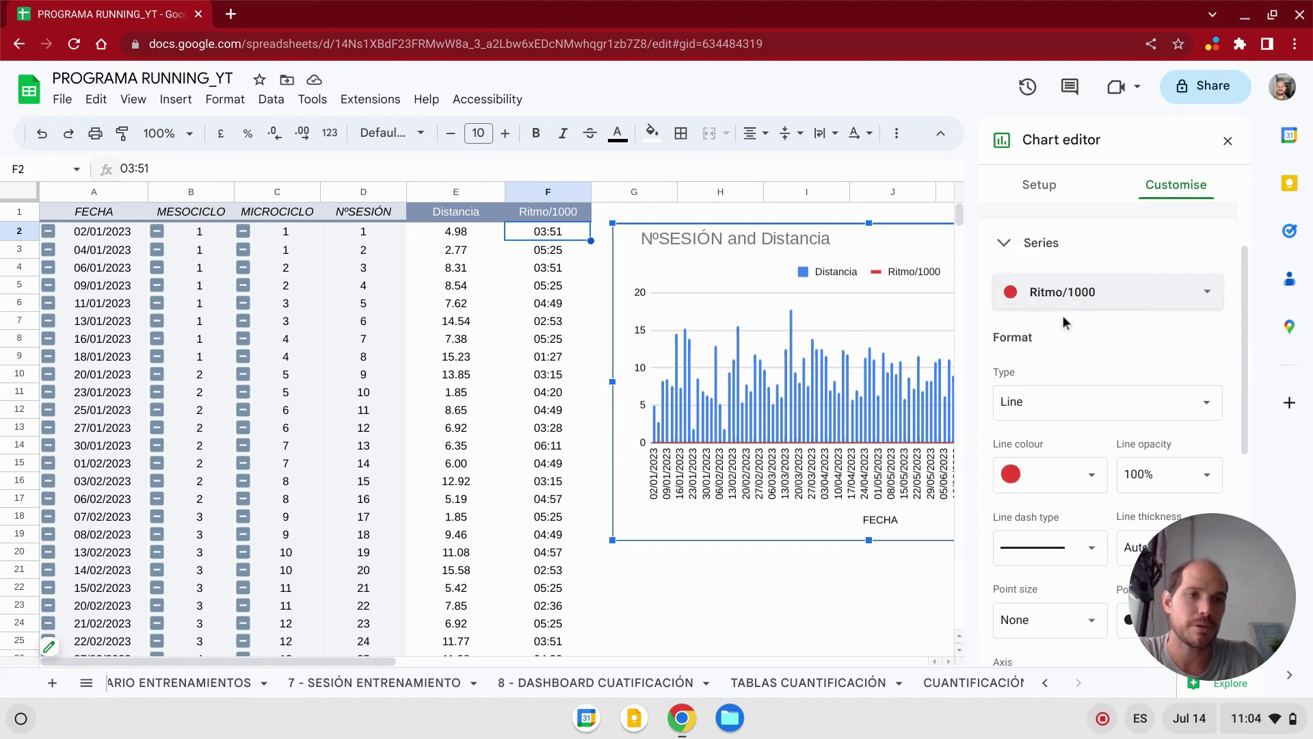
scroll(1053, 311, "down", 2)
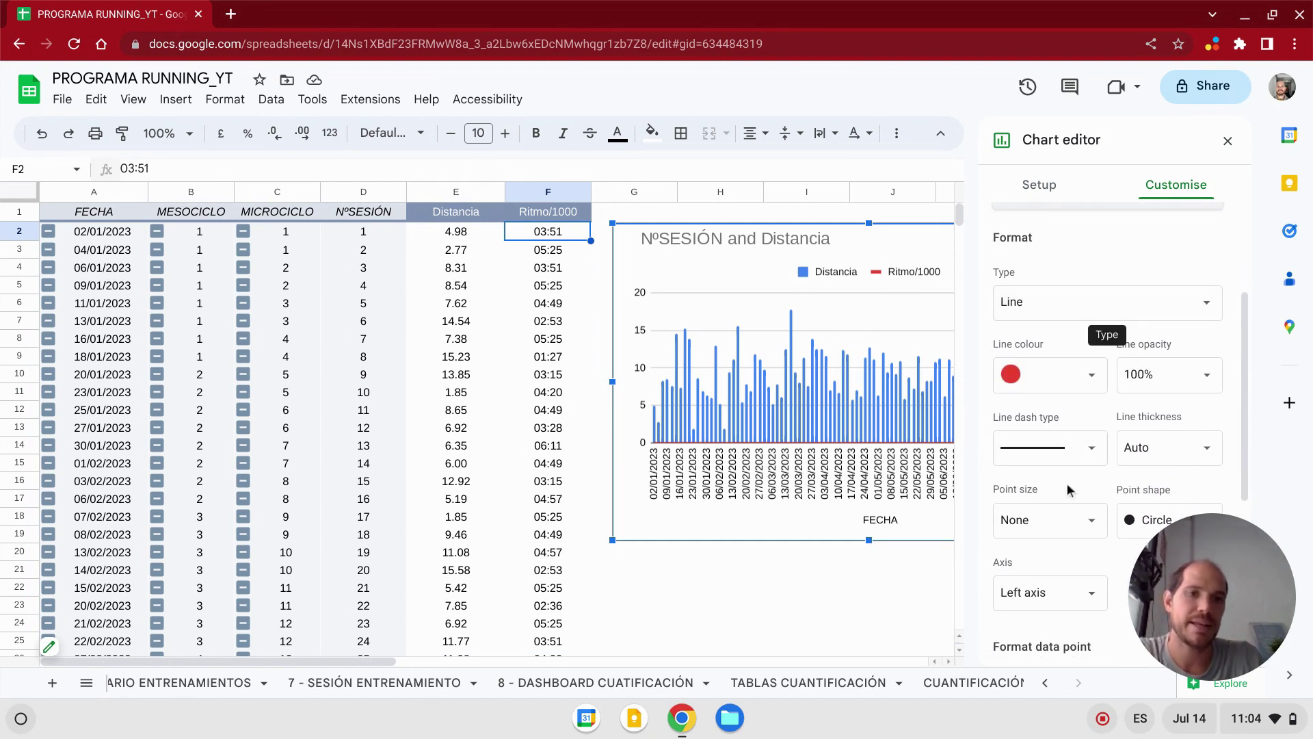
scroll(1071, 488, "down", 3)
left_click(1047, 428)
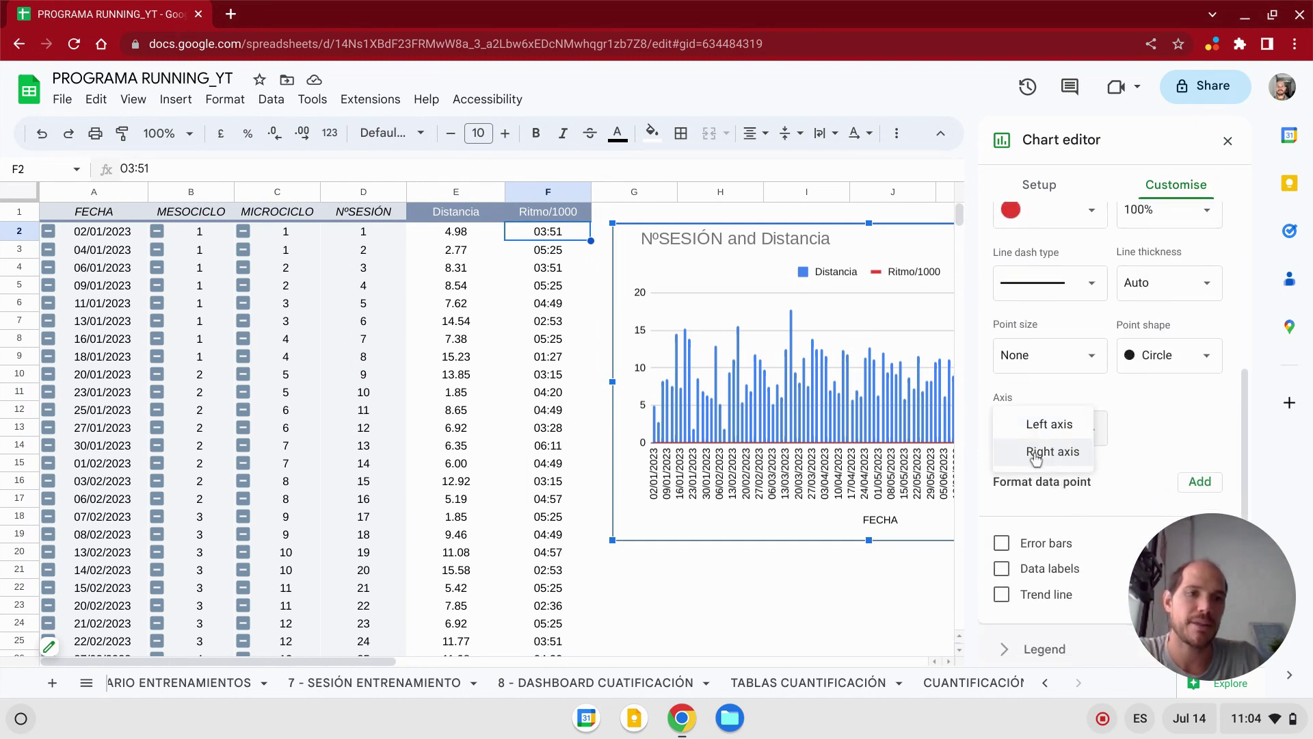
left_click(1037, 452)
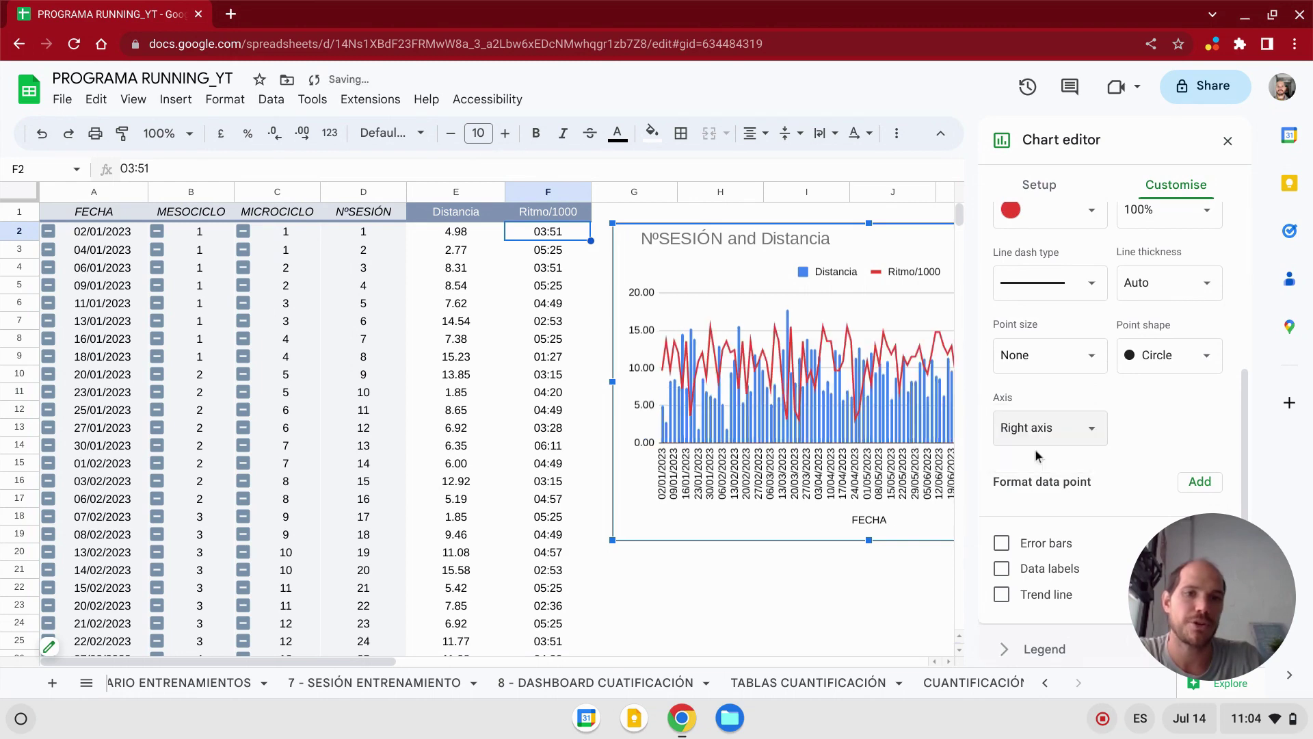
- Close the chart editor to check the 00:00–08:00 right axis, then reopen it
left_click(1229, 143)
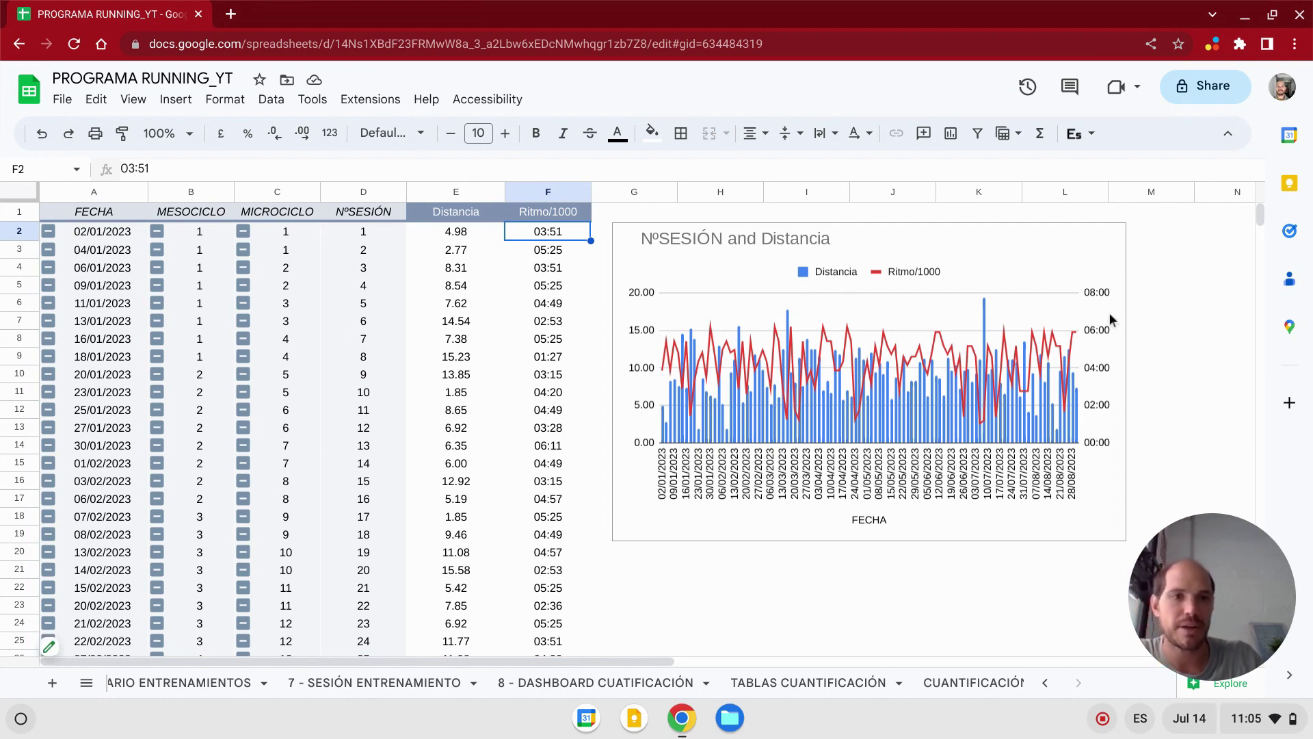
left_click(1088, 236)
left_click(1115, 239)
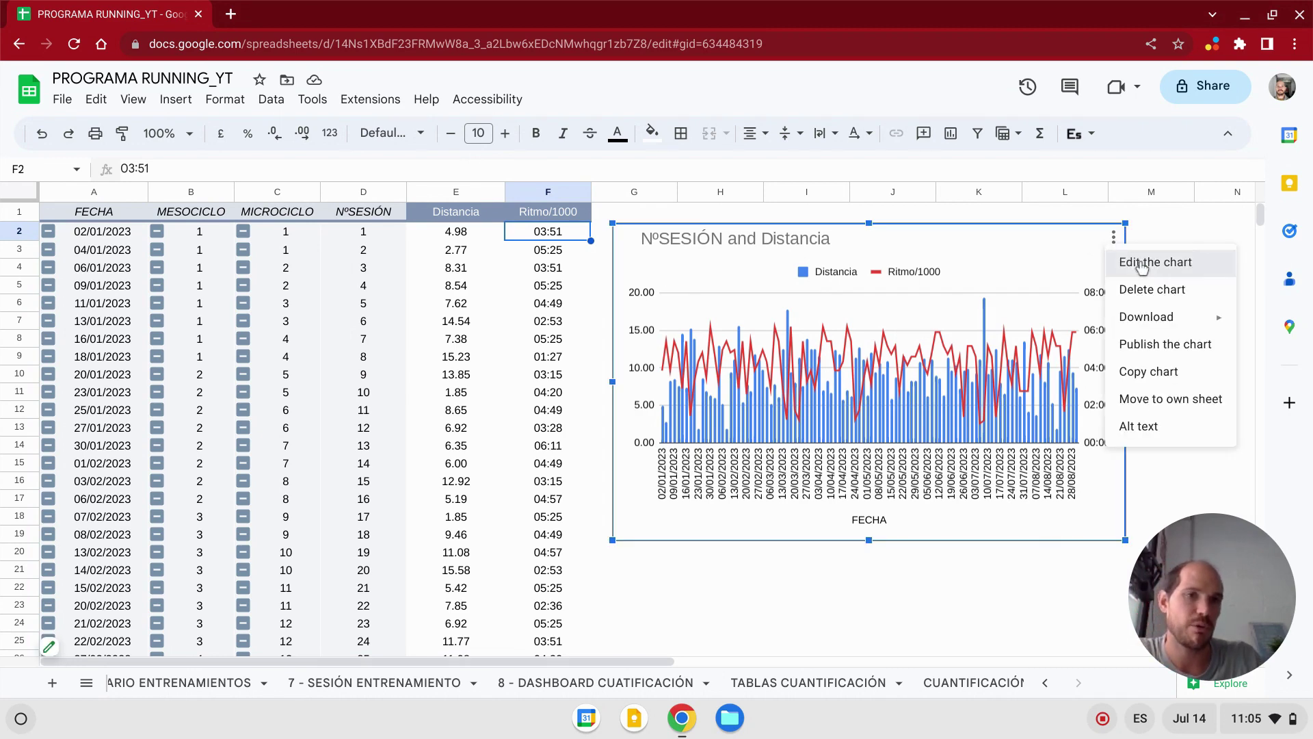
left_click(1138, 260)
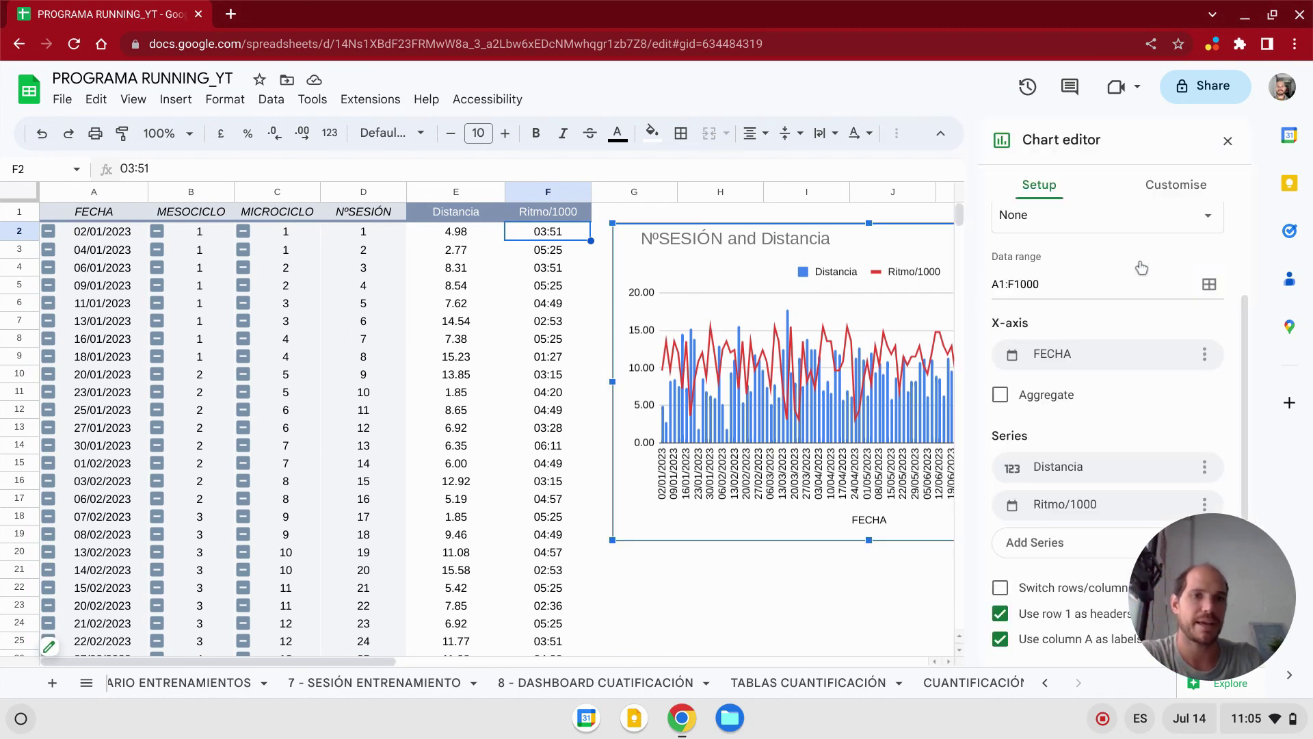
- Title the combo chart's left vertical axis "Distancia (km)"
left_click(1175, 185)
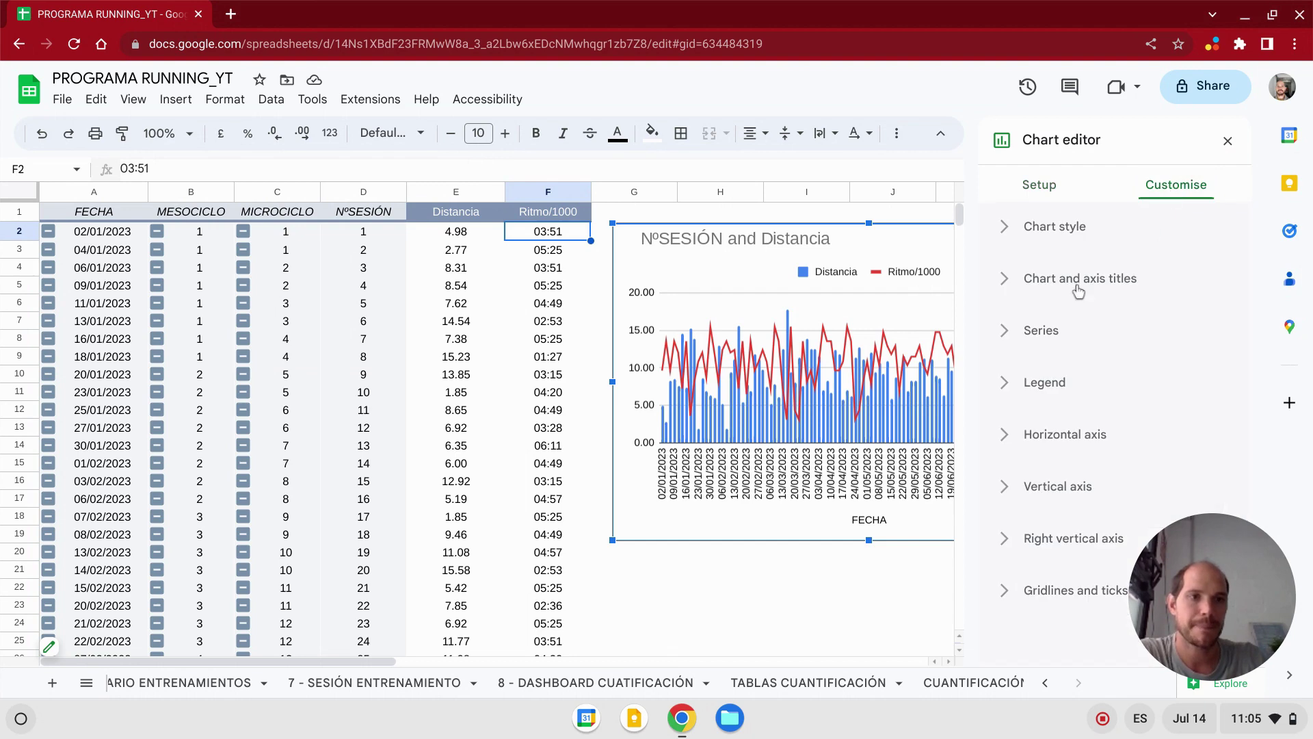
left_click(1041, 488)
scroll(1122, 383, "down", 5)
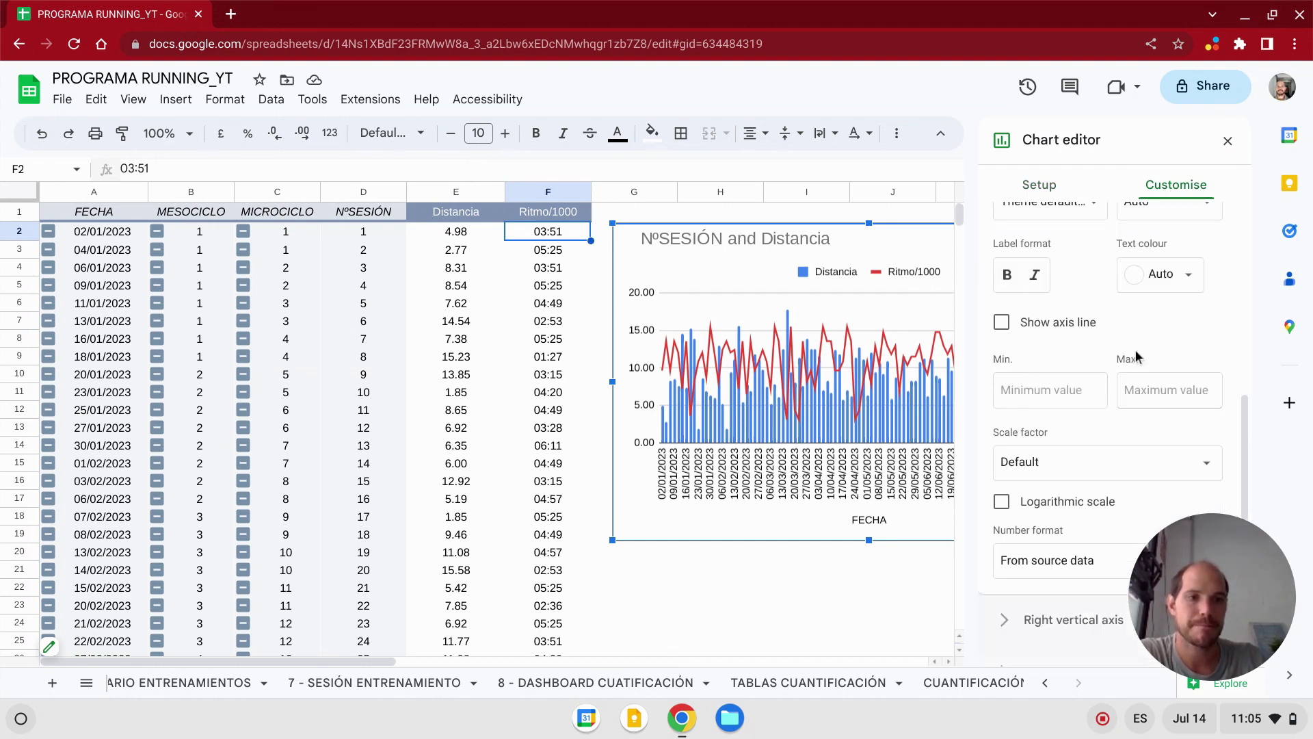
scroll(1136, 397, "down", 2)
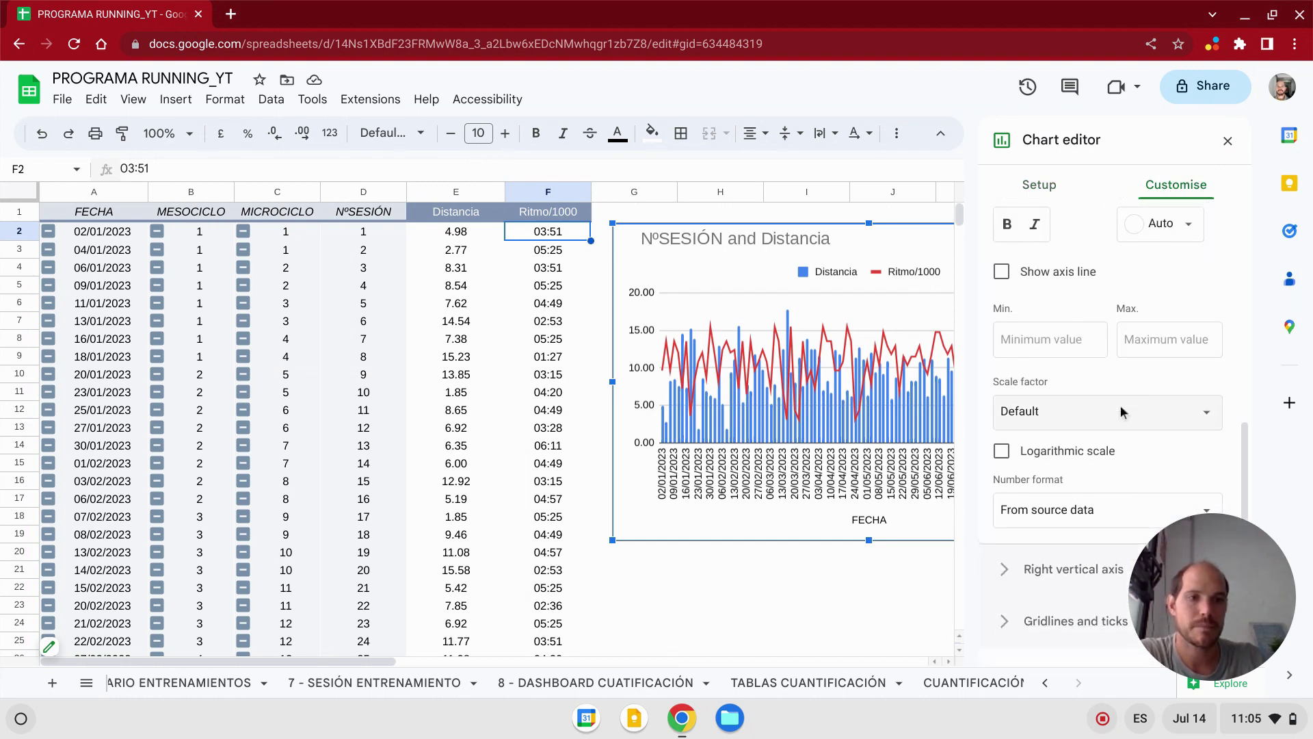
left_click(1041, 570)
scroll(1054, 287, "up", 5)
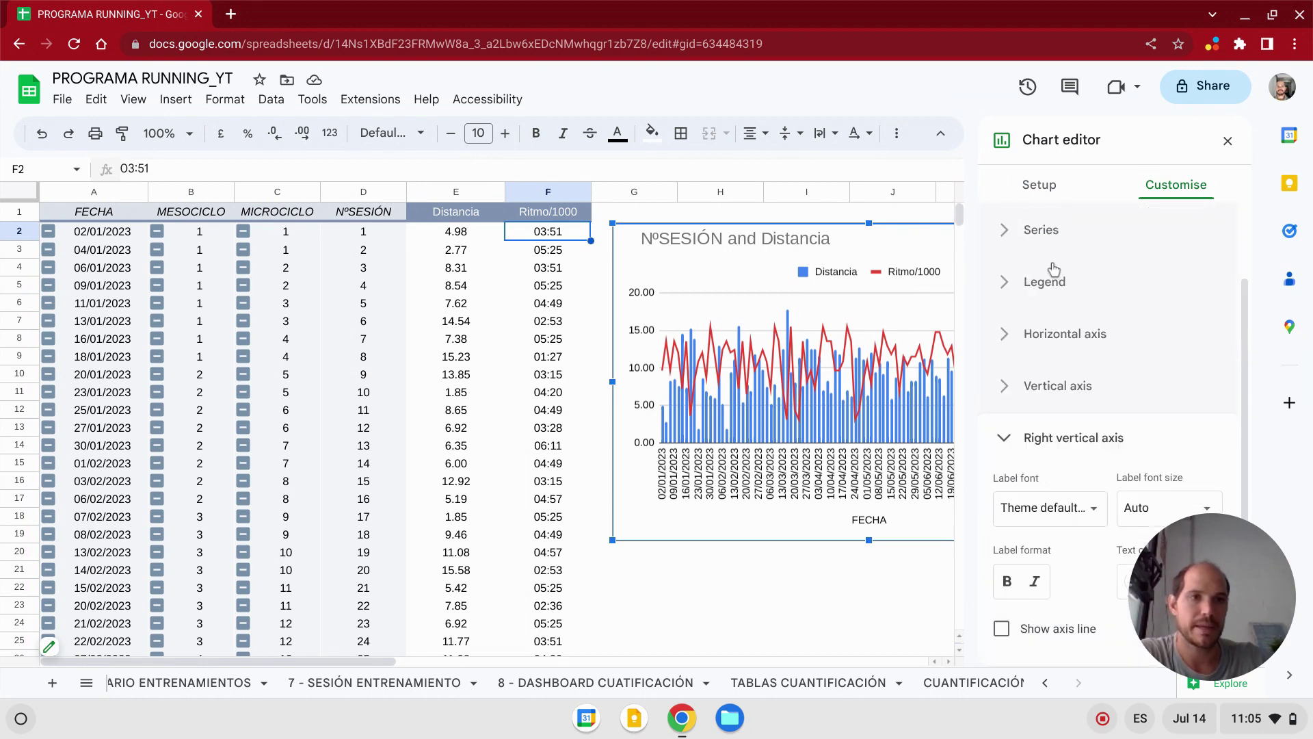
left_click(1041, 279)
left_click(1072, 336)
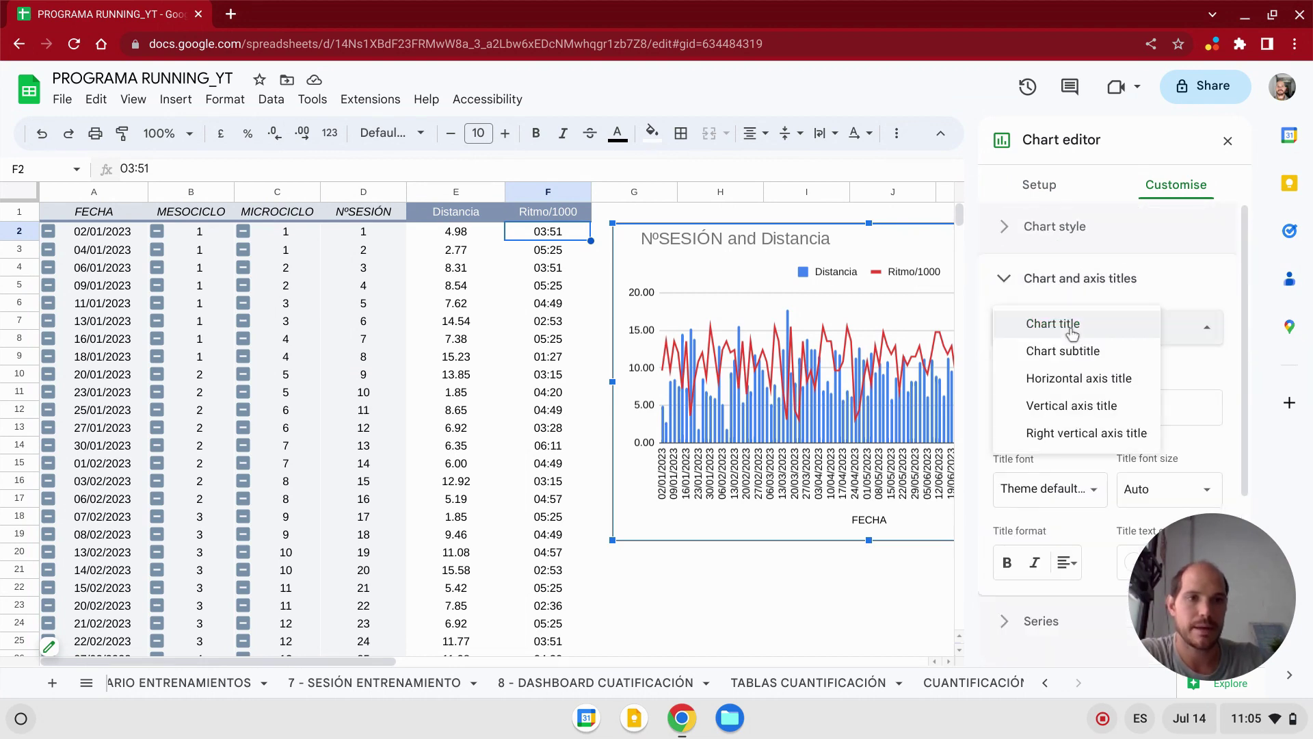
left_click(1109, 411)
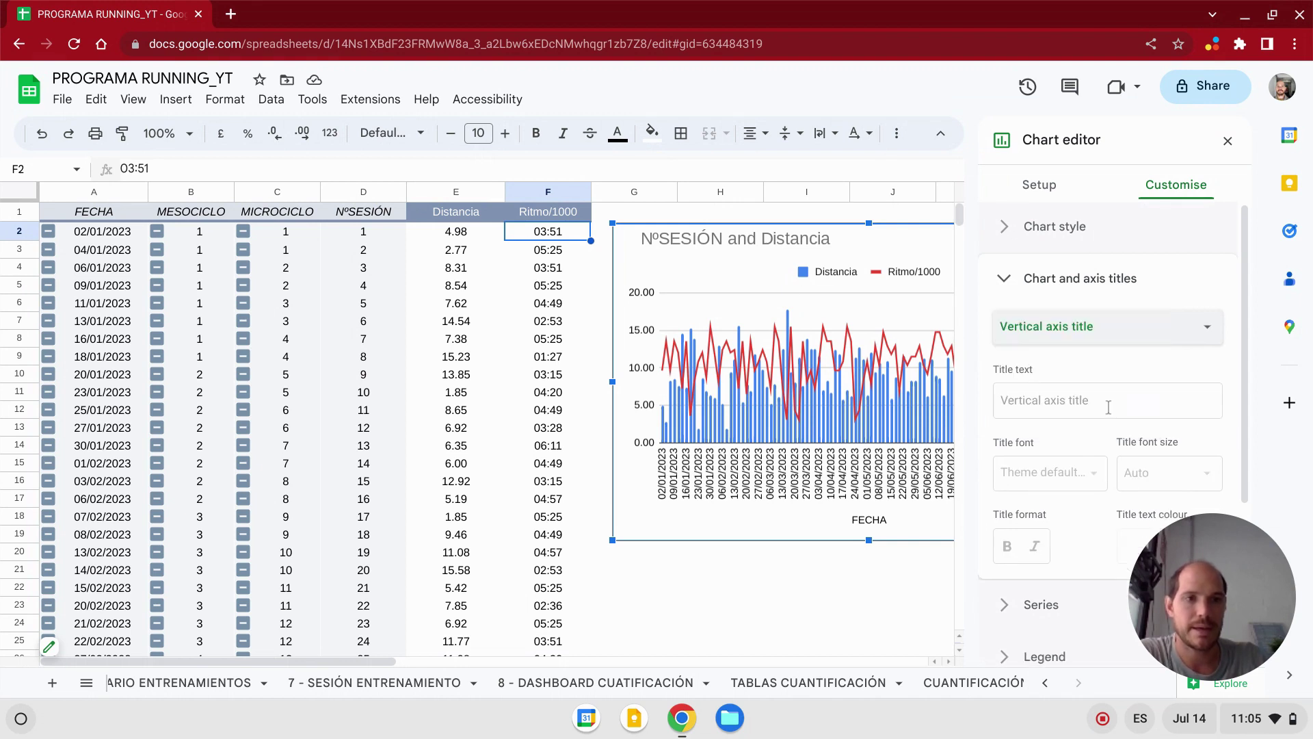
left_click(1088, 400)
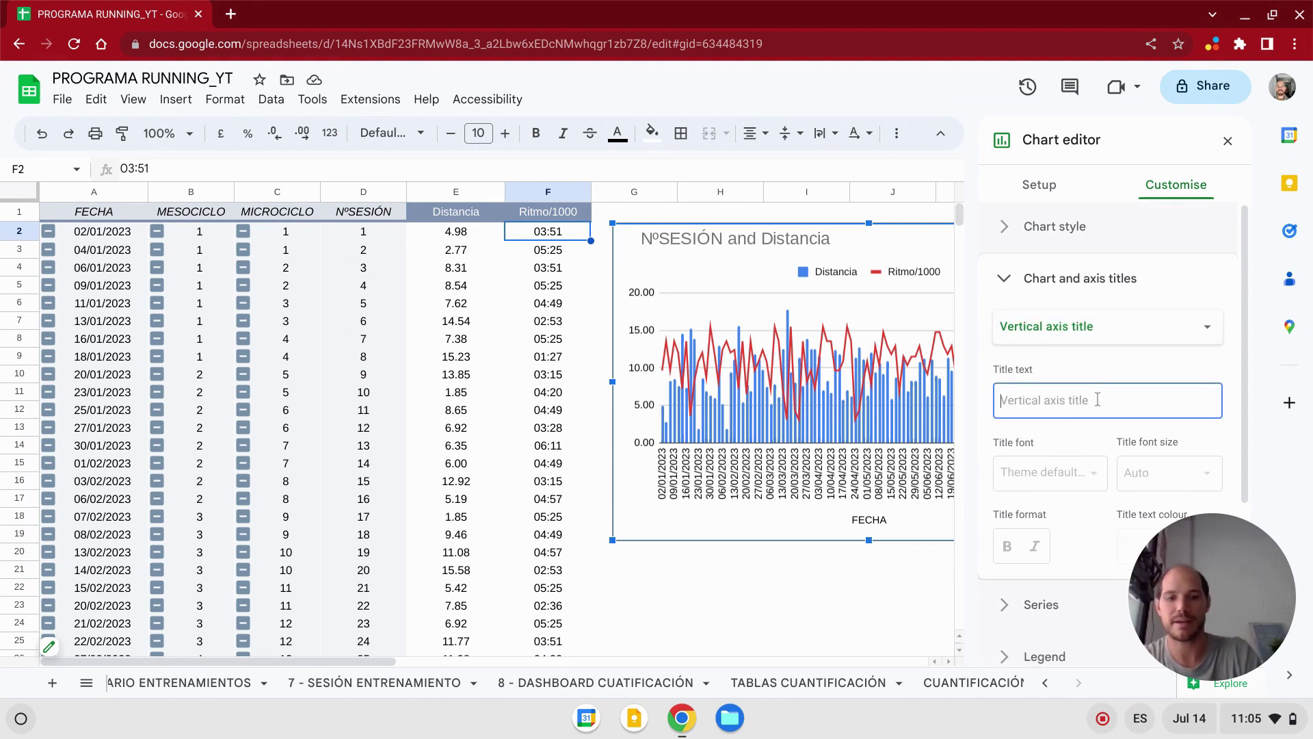
type("Dist")
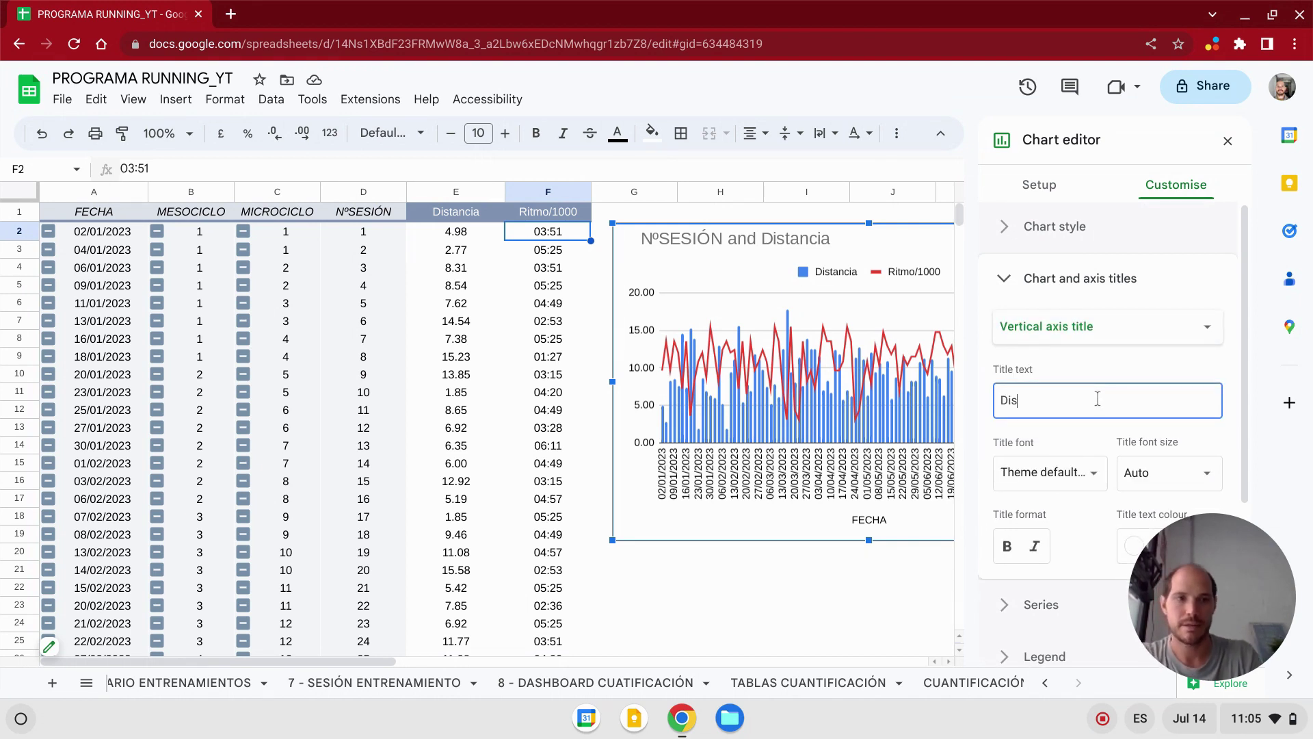
type("acia en")
key("BackSpace")
key("BackSpace")
key("BackSpace")
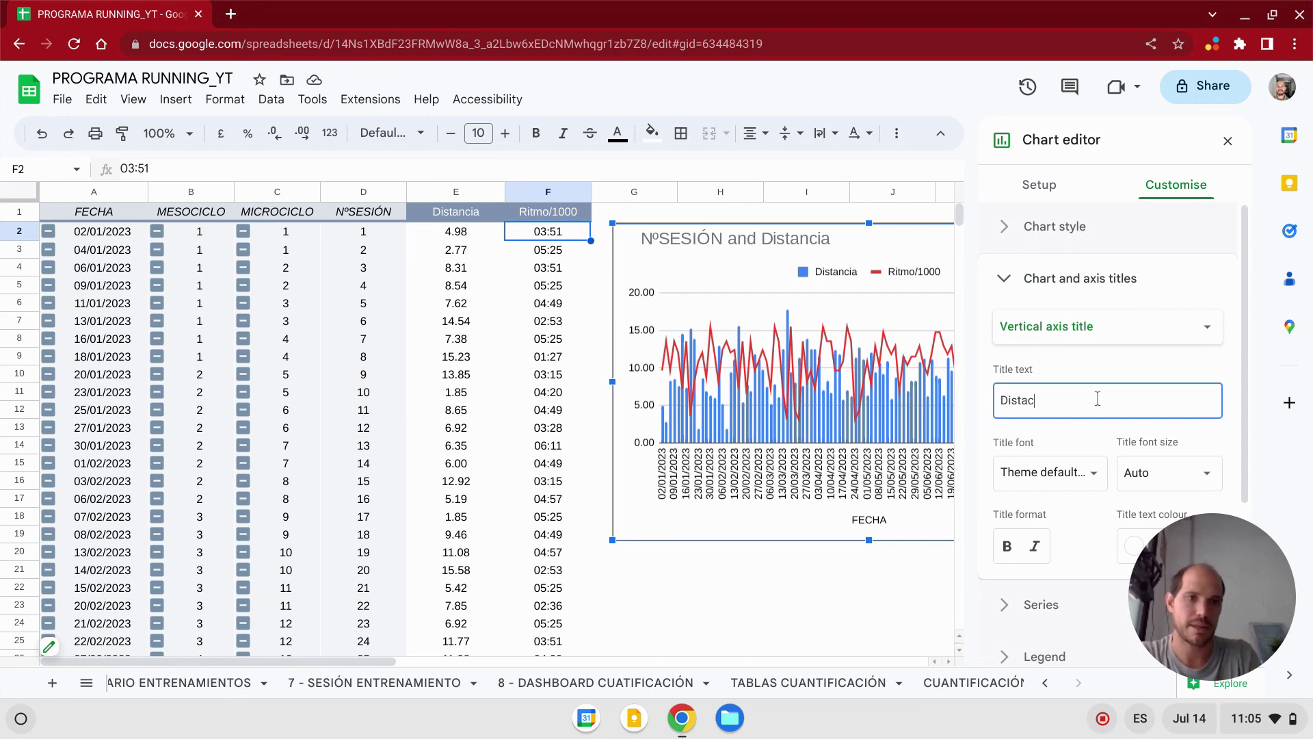
type("ncia (km)")
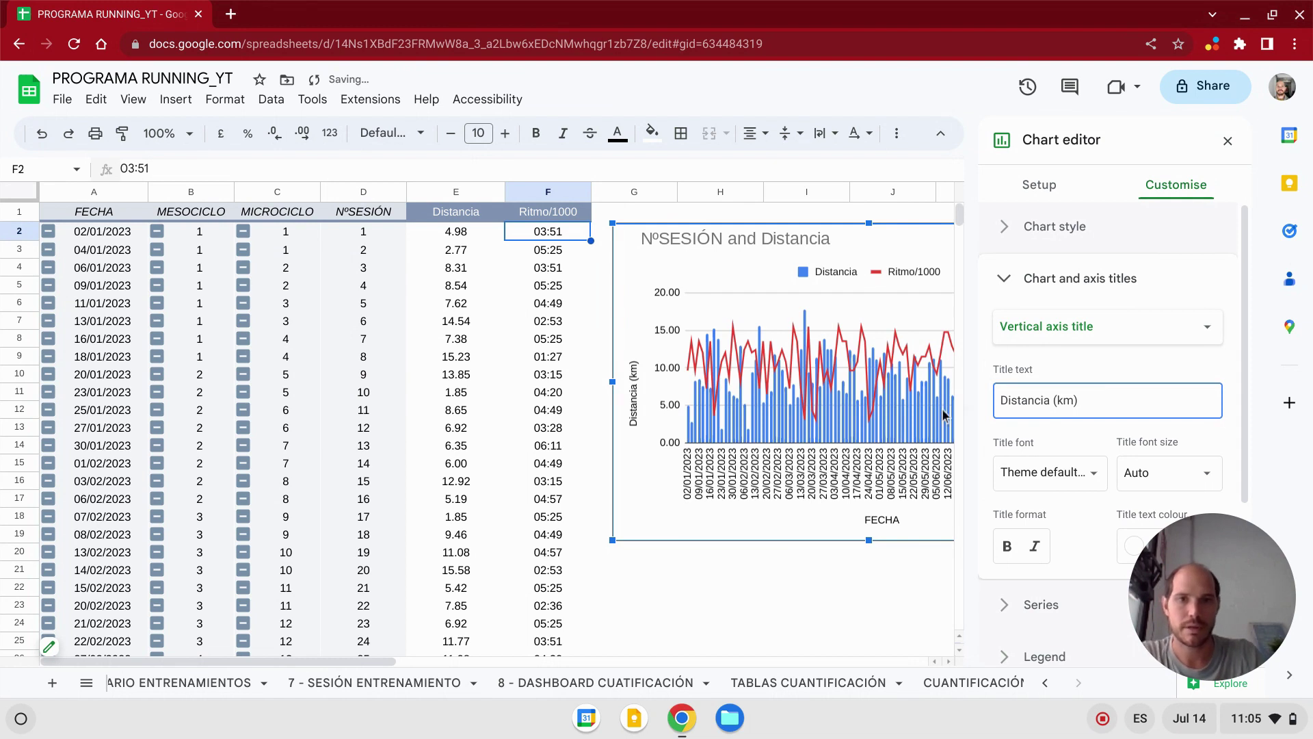
- Title the combo chart's right vertical axis "Ritmo min/km"
left_click(1019, 333)
left_click(1054, 353)
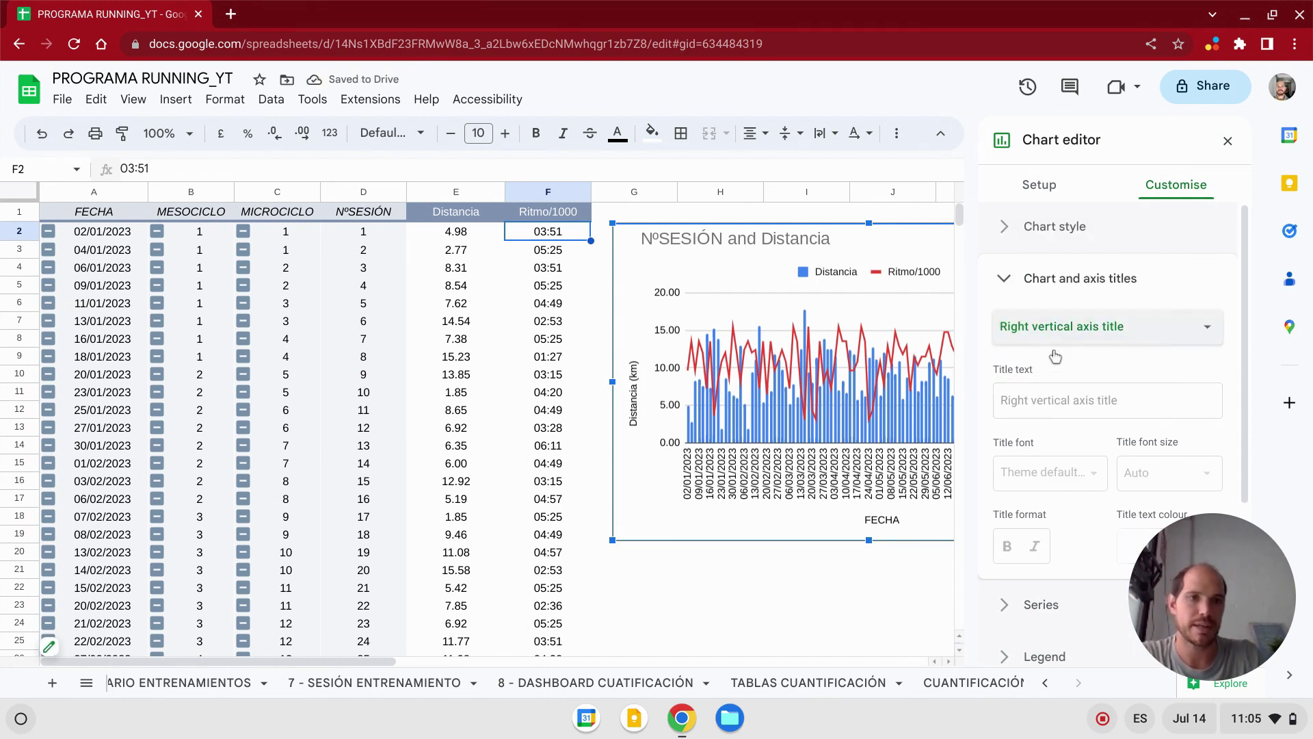
left_click(1068, 399)
type("Min/km")
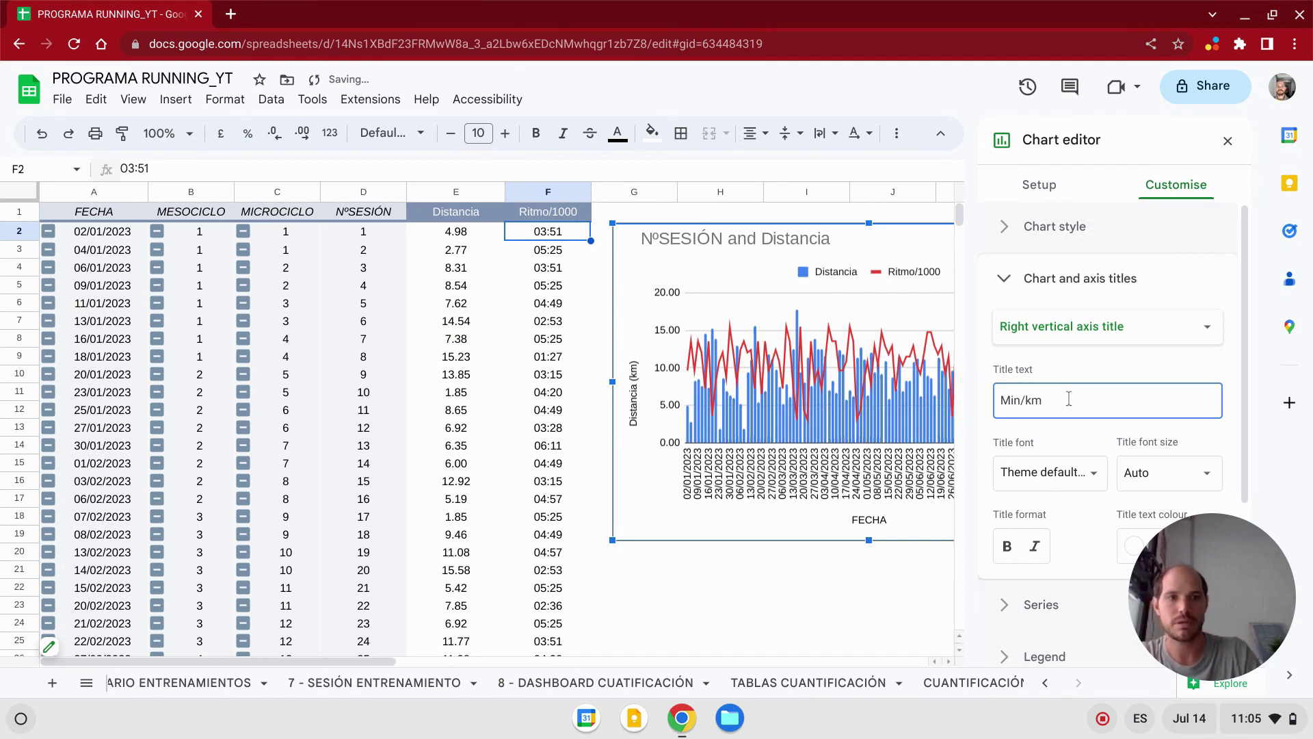
key("Home")
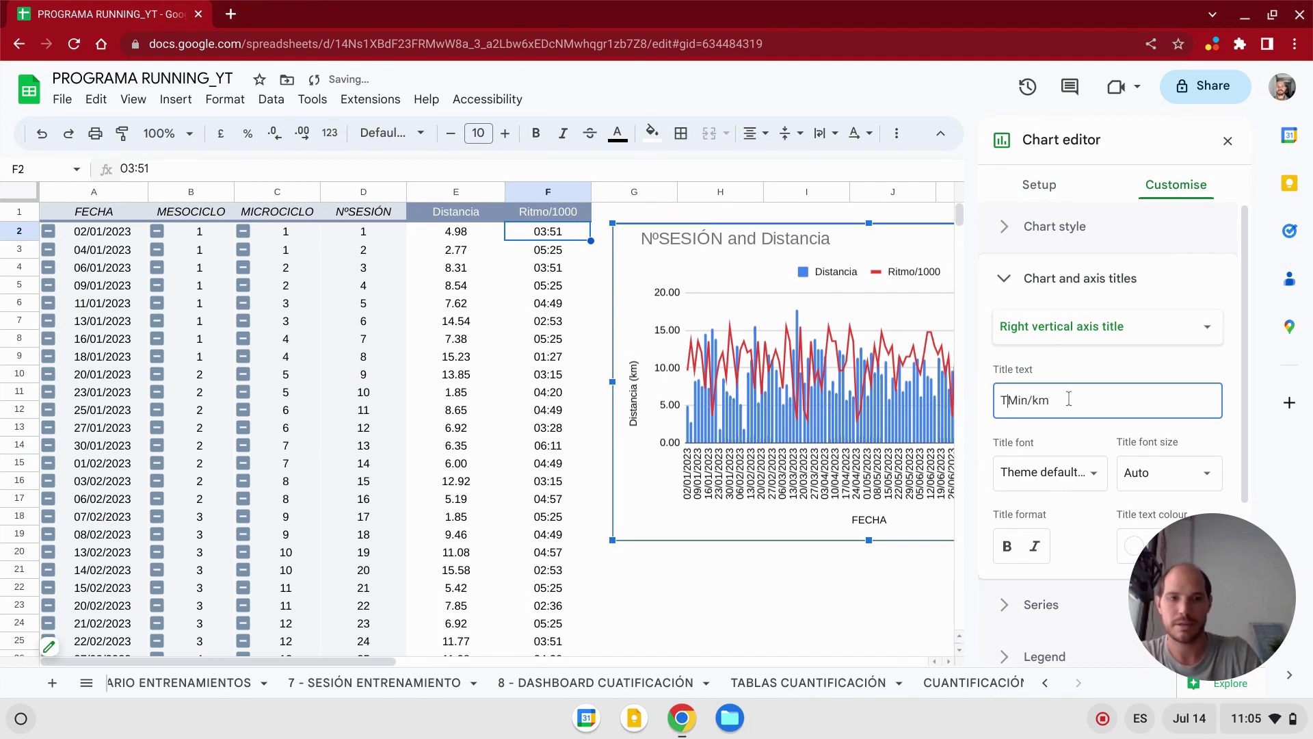
type("Ritmo ")
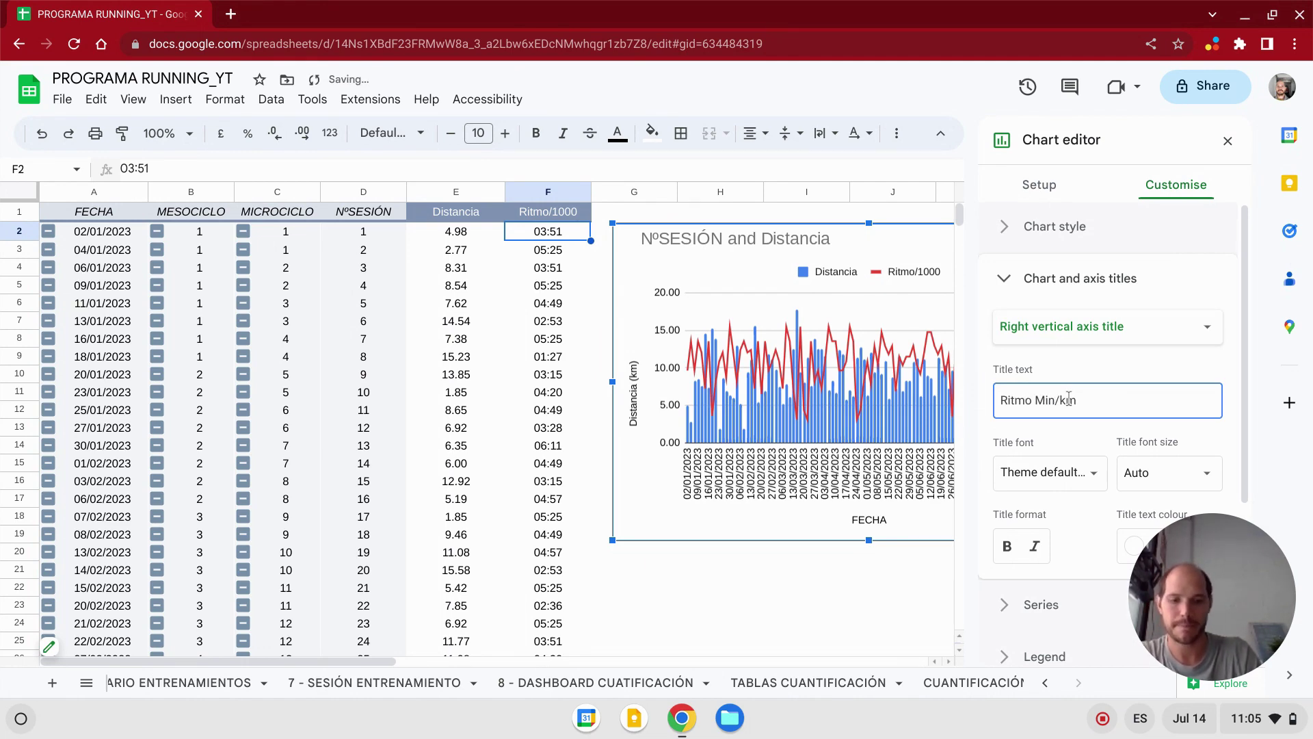
type("m")
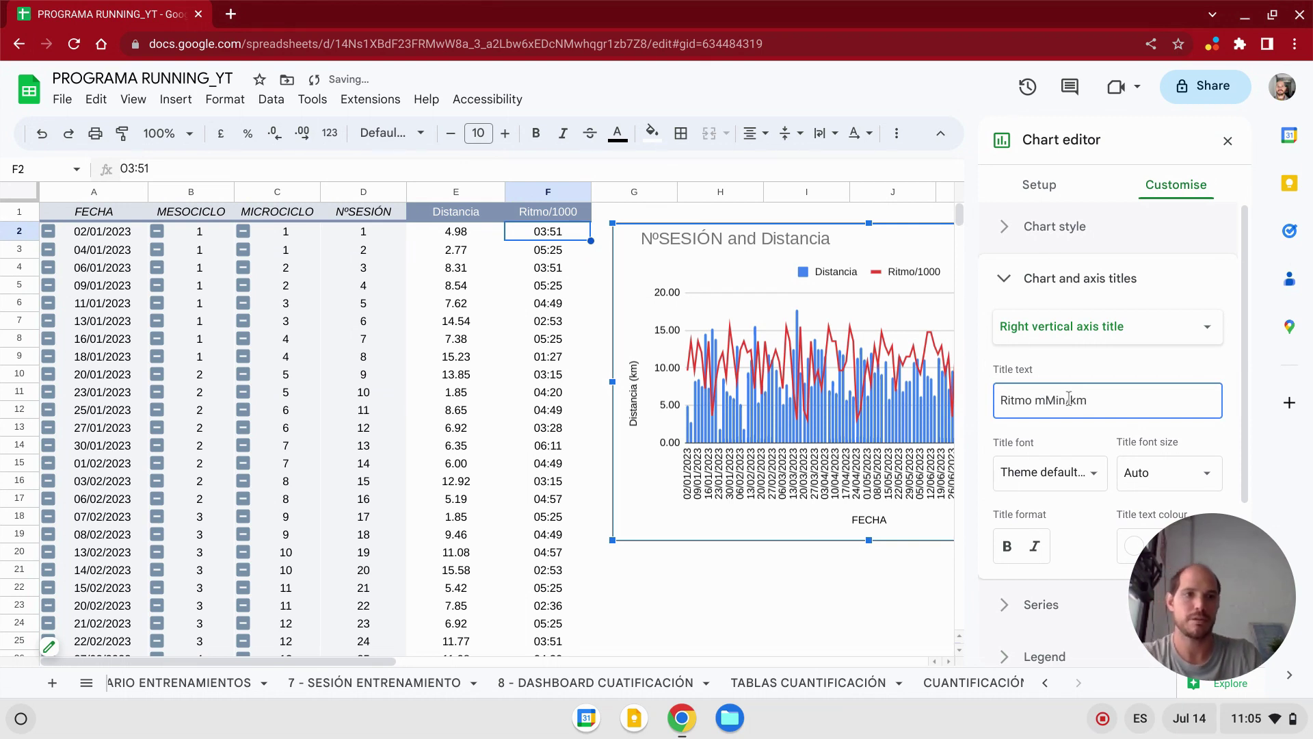
key("Delete")
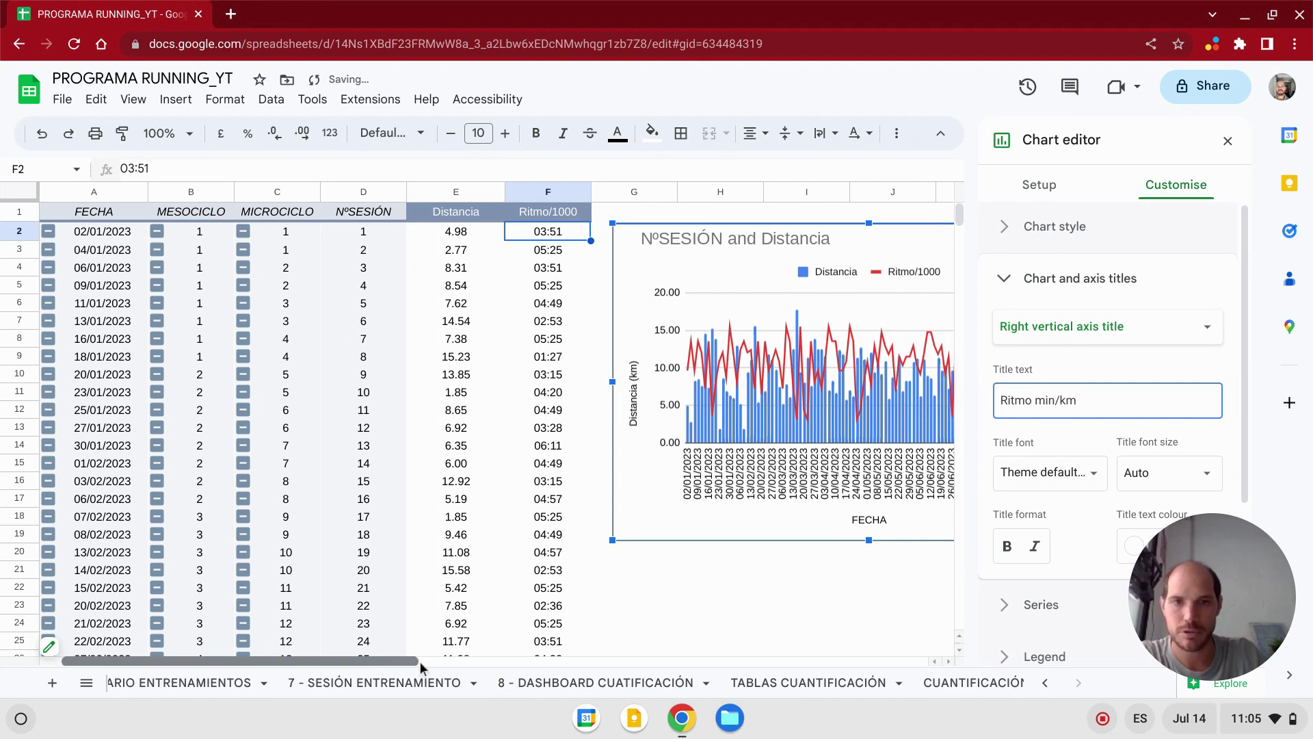
left_click_drag(393, 660, 518, 659)
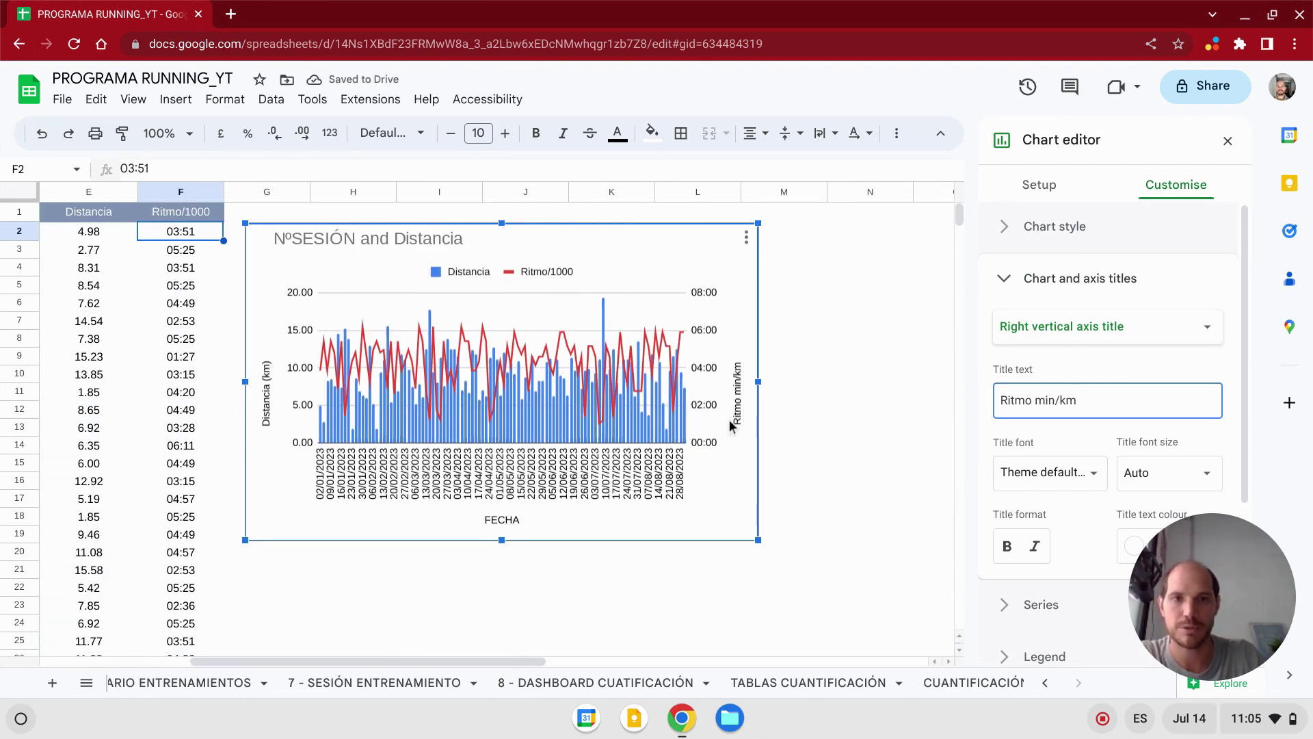
- Move the combo chart's legend to the bottom
left_click(812, 394)
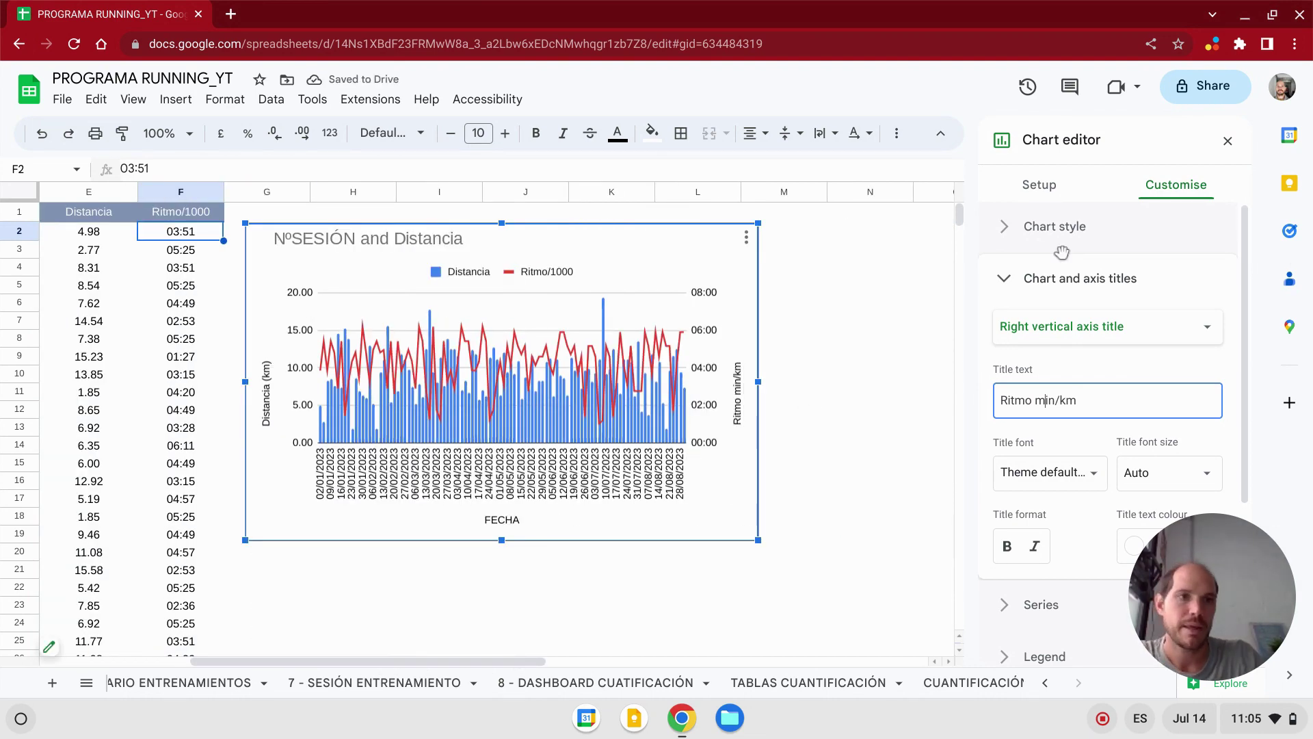
left_click(1006, 285)
left_click(626, 290)
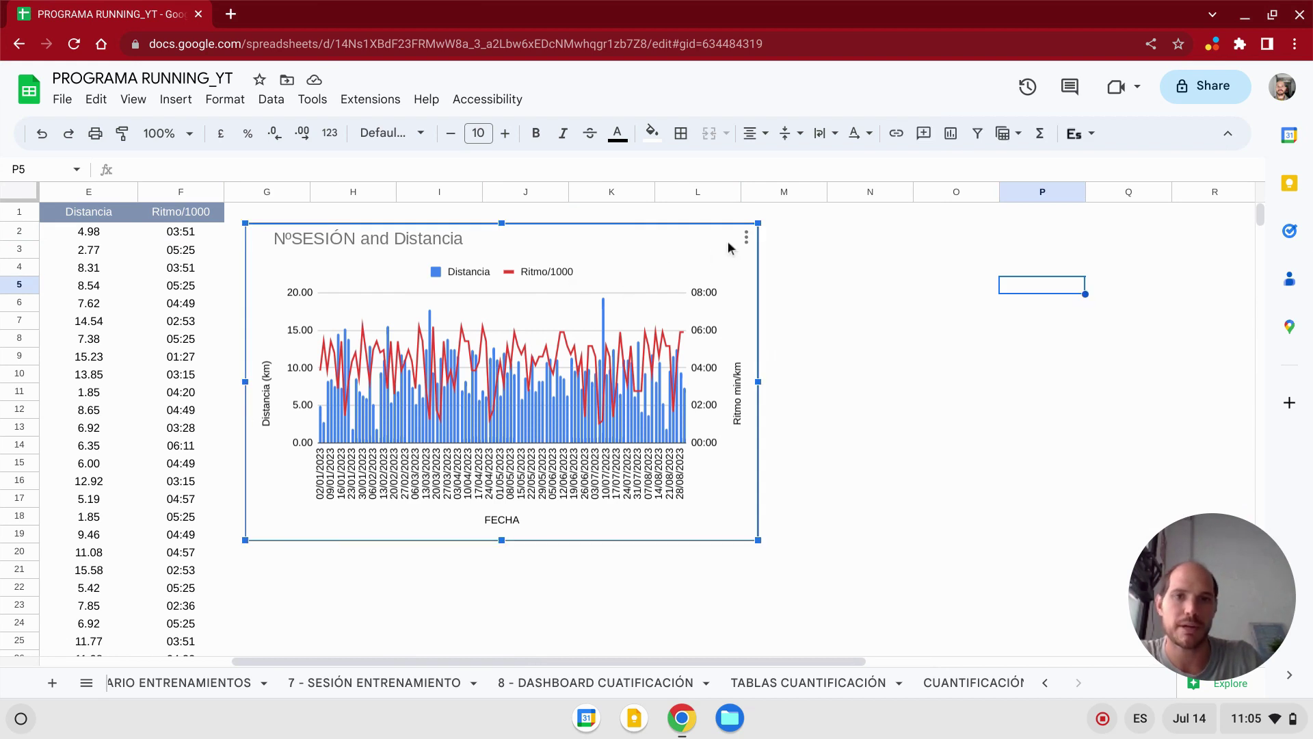
left_click(746, 237)
left_click(766, 262)
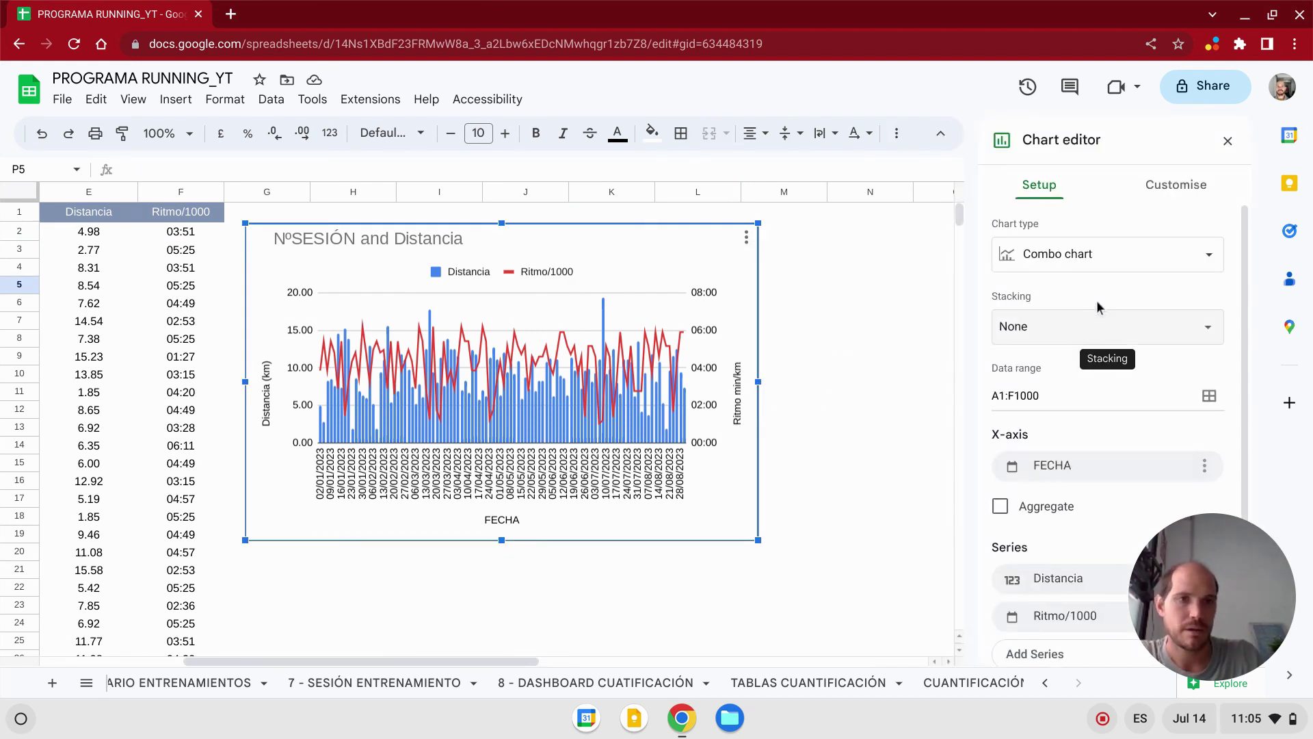
left_click(1179, 198)
left_click(1044, 387)
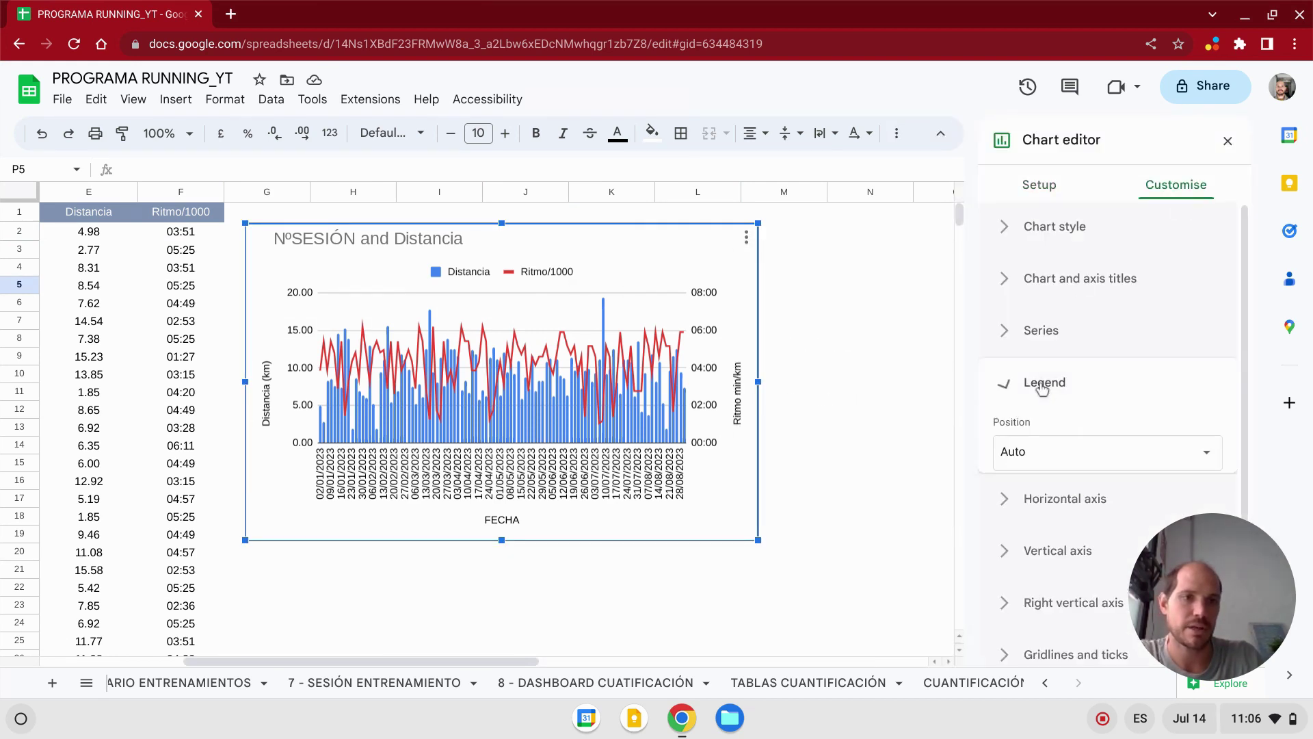
left_click(1057, 445)
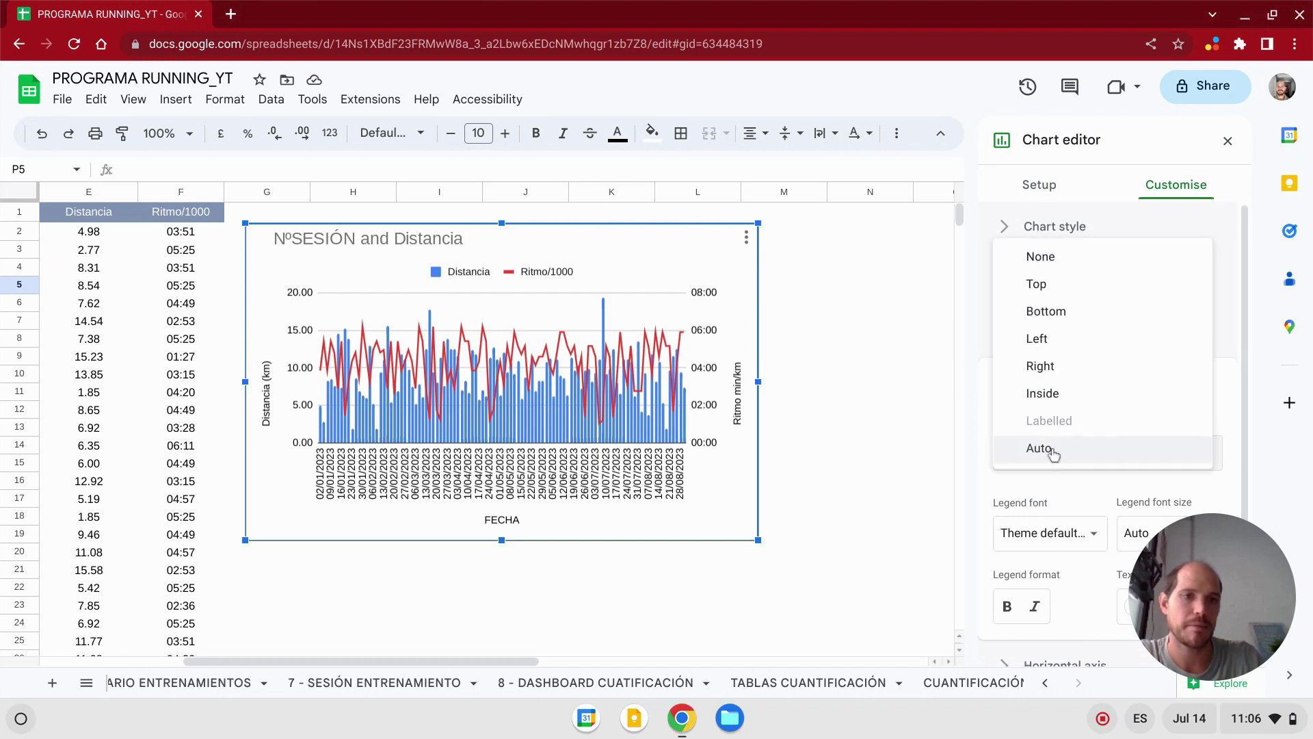
left_click(1035, 311)
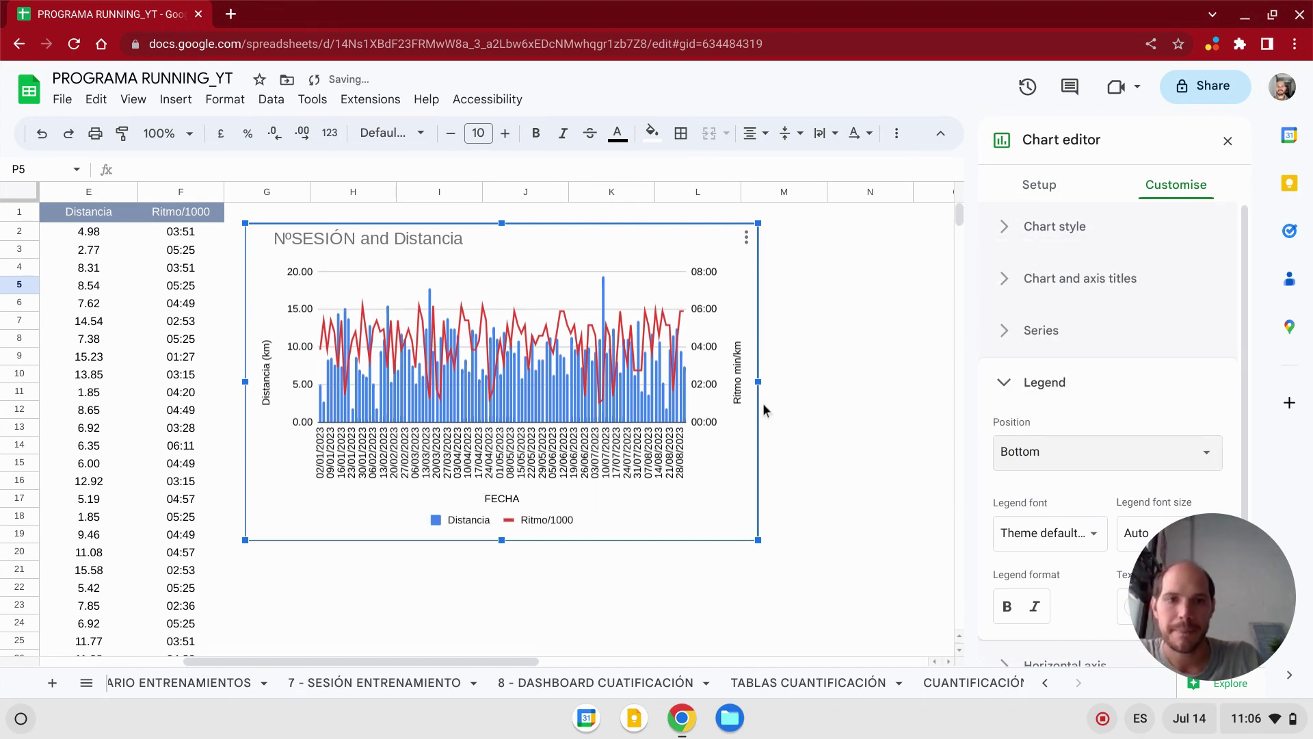
- Widen the combo chart to span roughly columns G through Q
left_click_drag(759, 383, 917, 382)
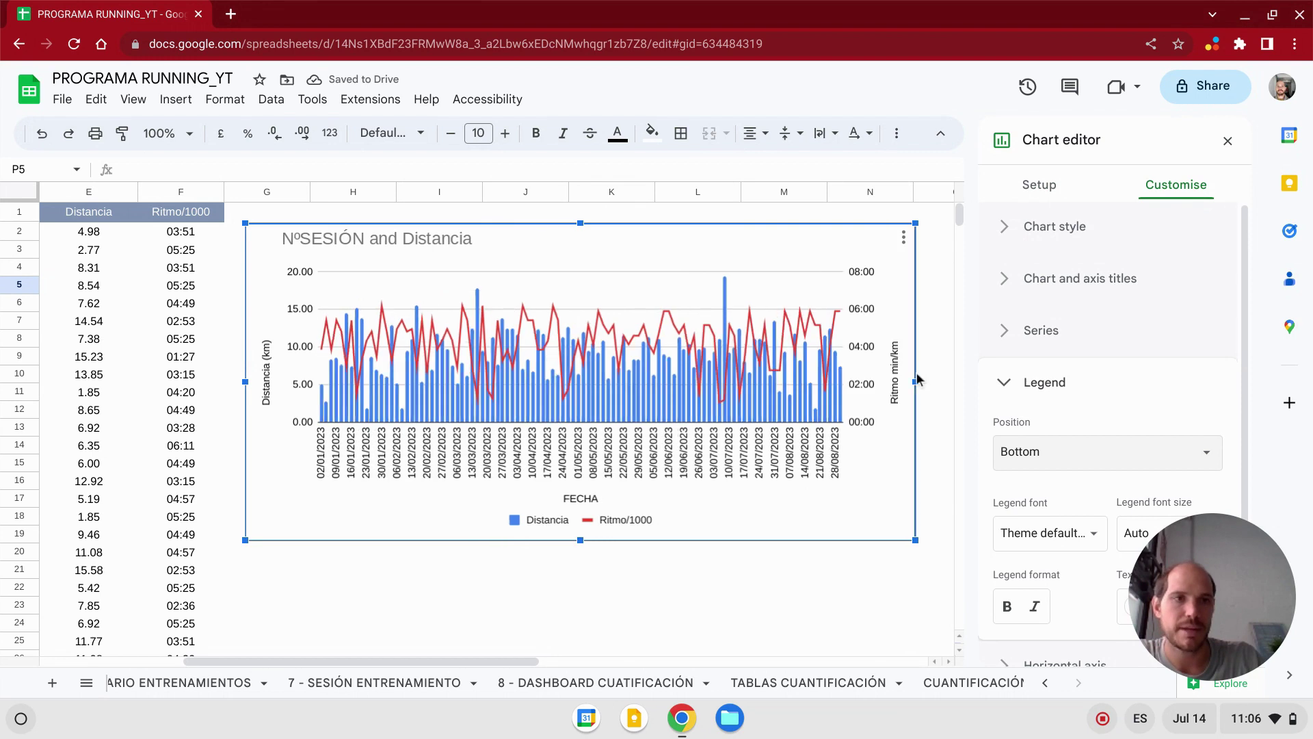
left_click(1228, 141)
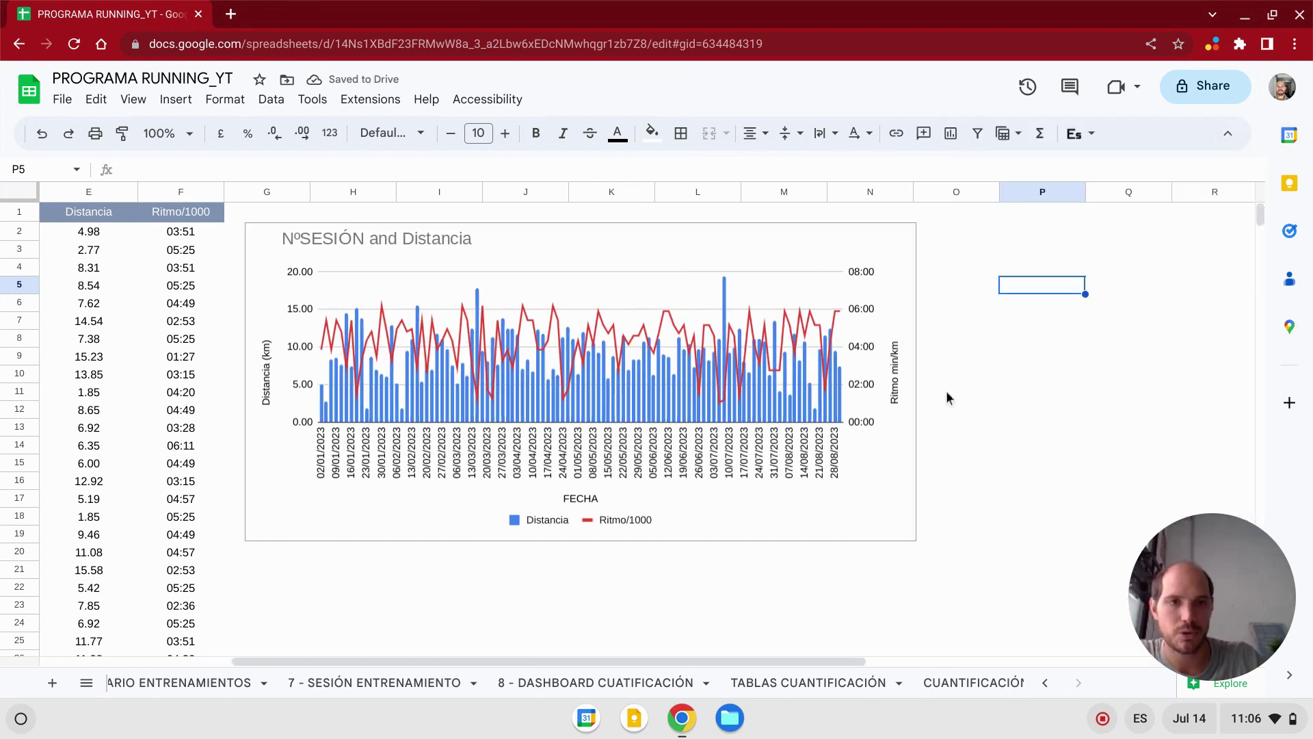
left_click(914, 372)
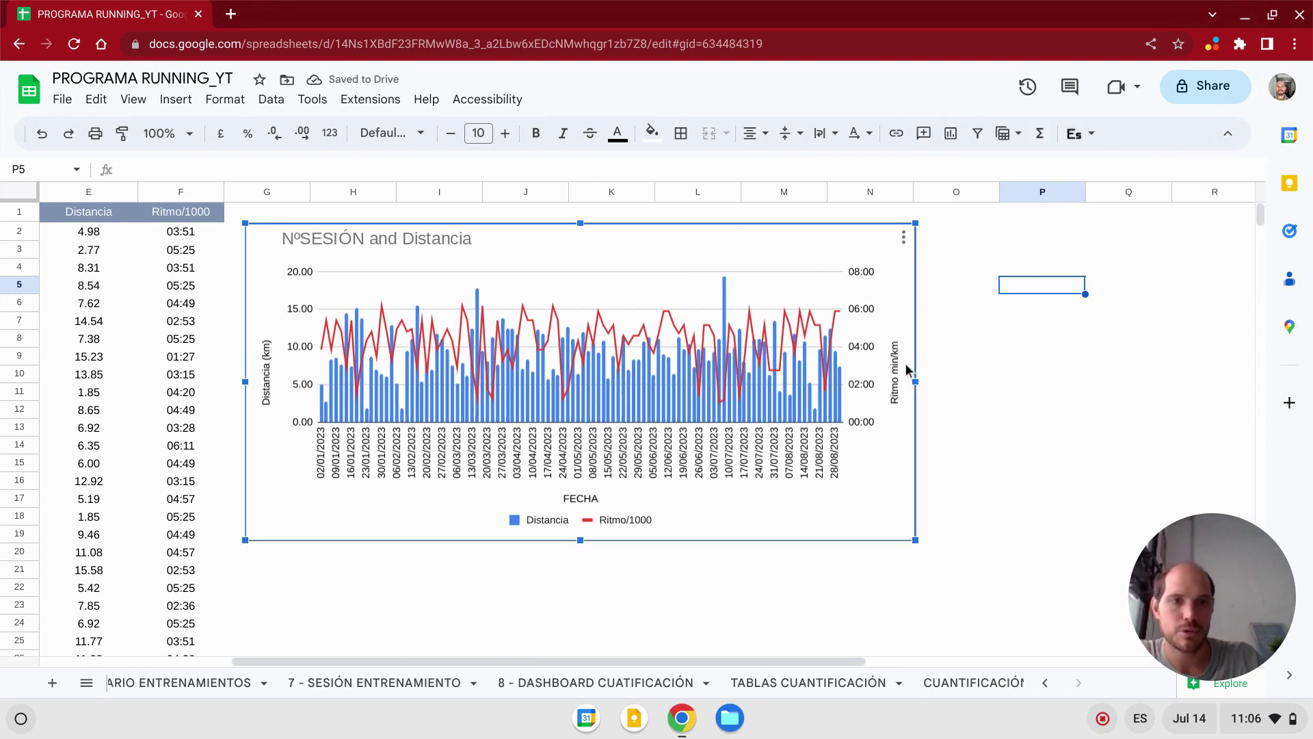
left_click_drag(1049, 381, 1214, 382)
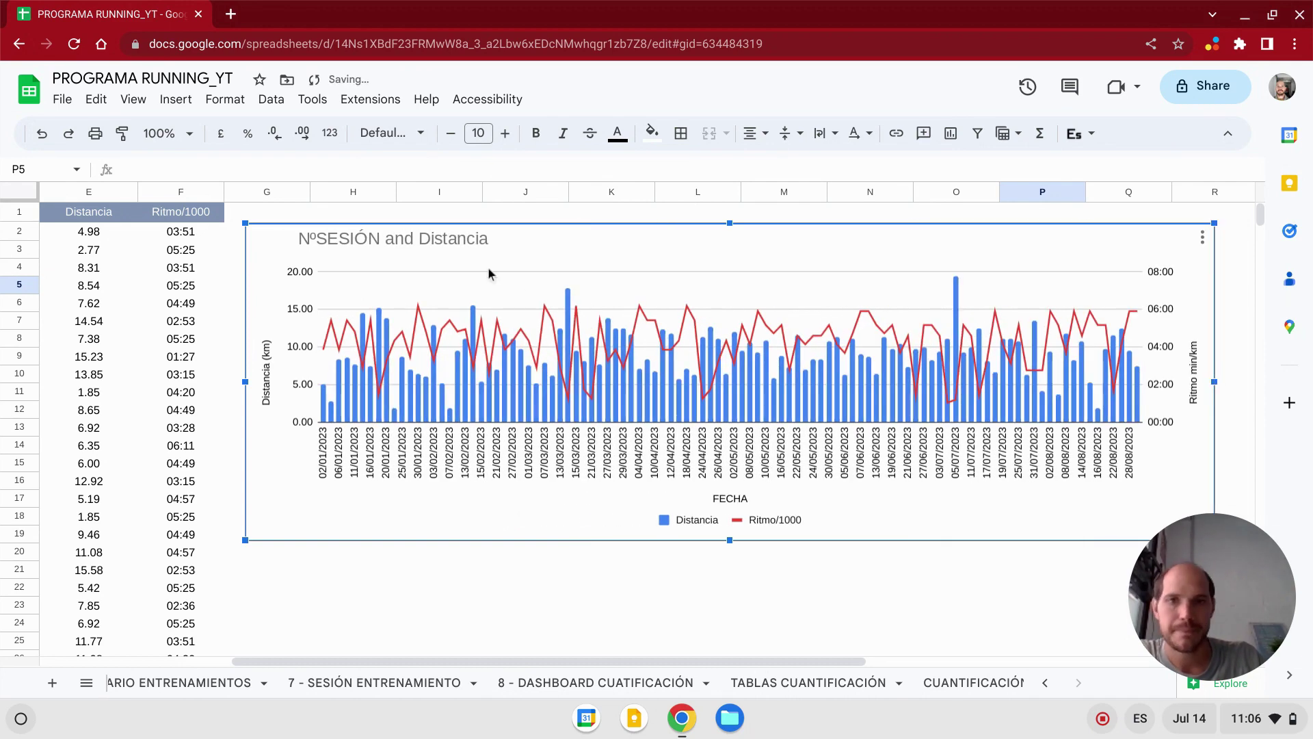
- Replace the combo chart's title with "VOLUMEN E INTENSIDAD"
double_click(454, 238)
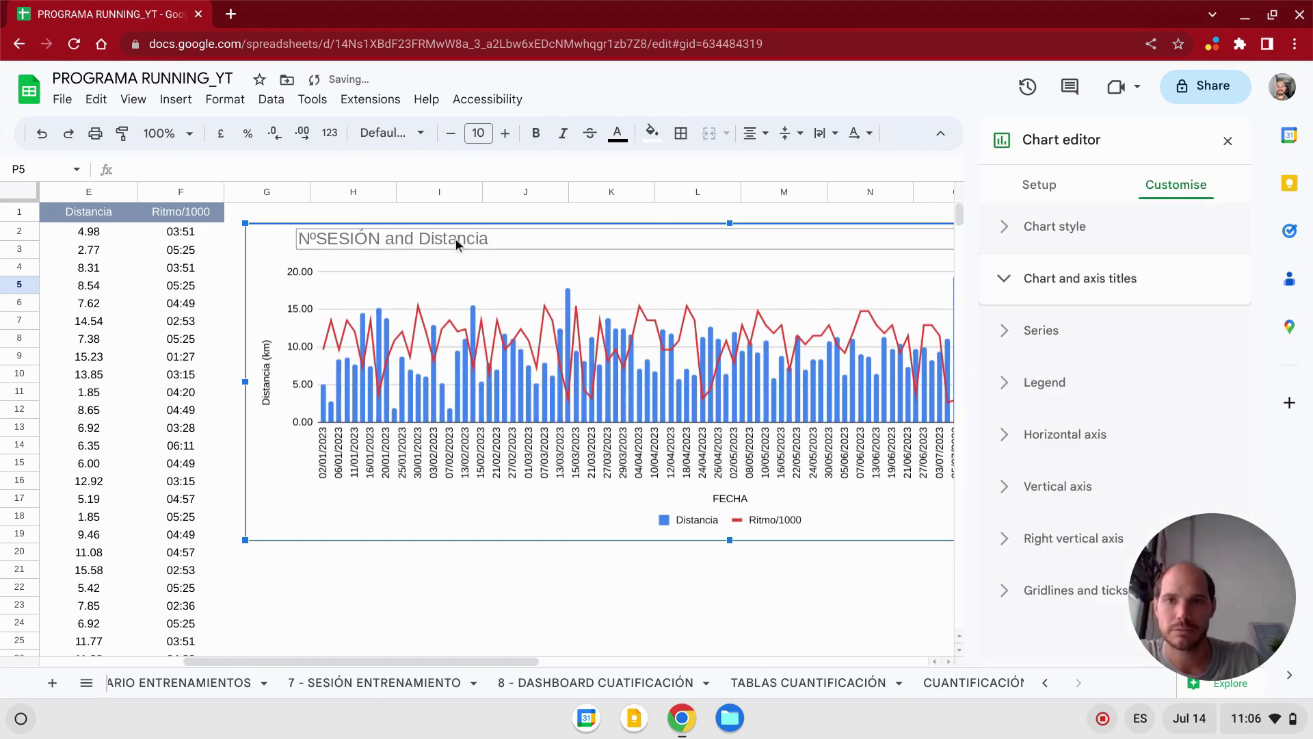
key("ctrl+a")
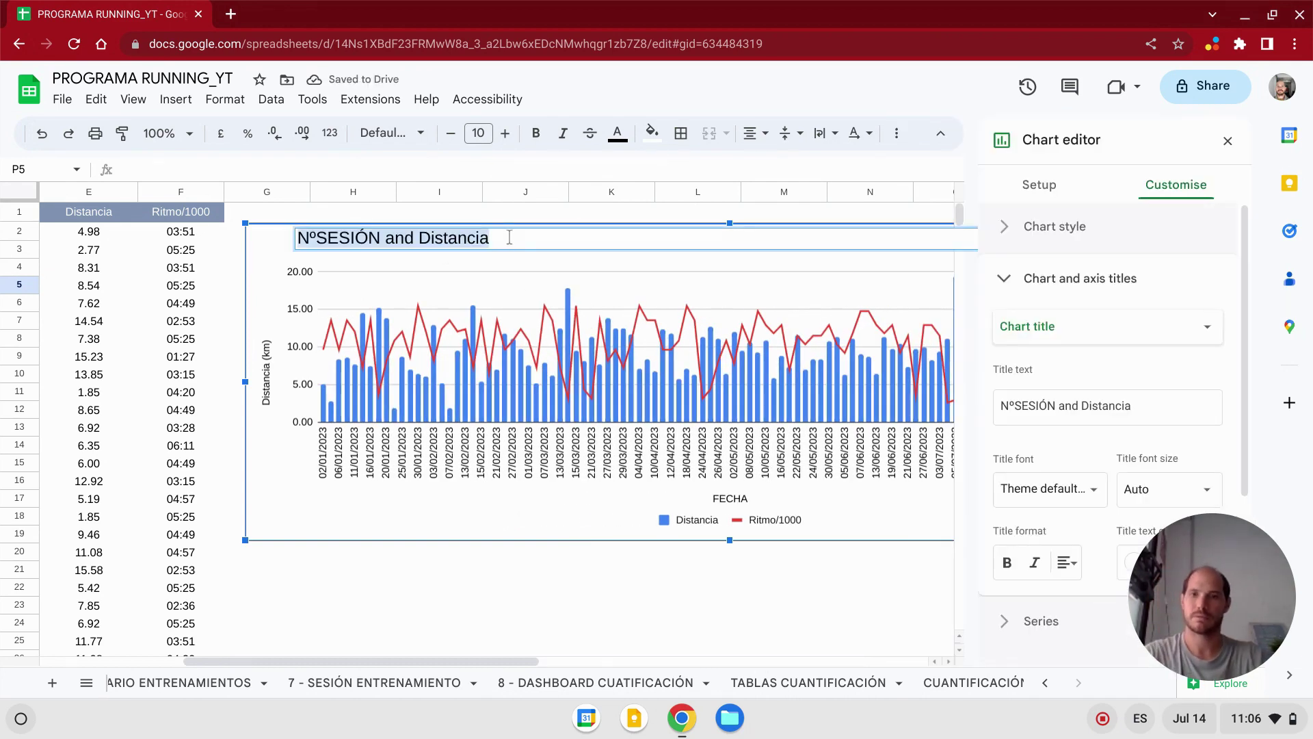
key("BackSpace")
type("VOL")
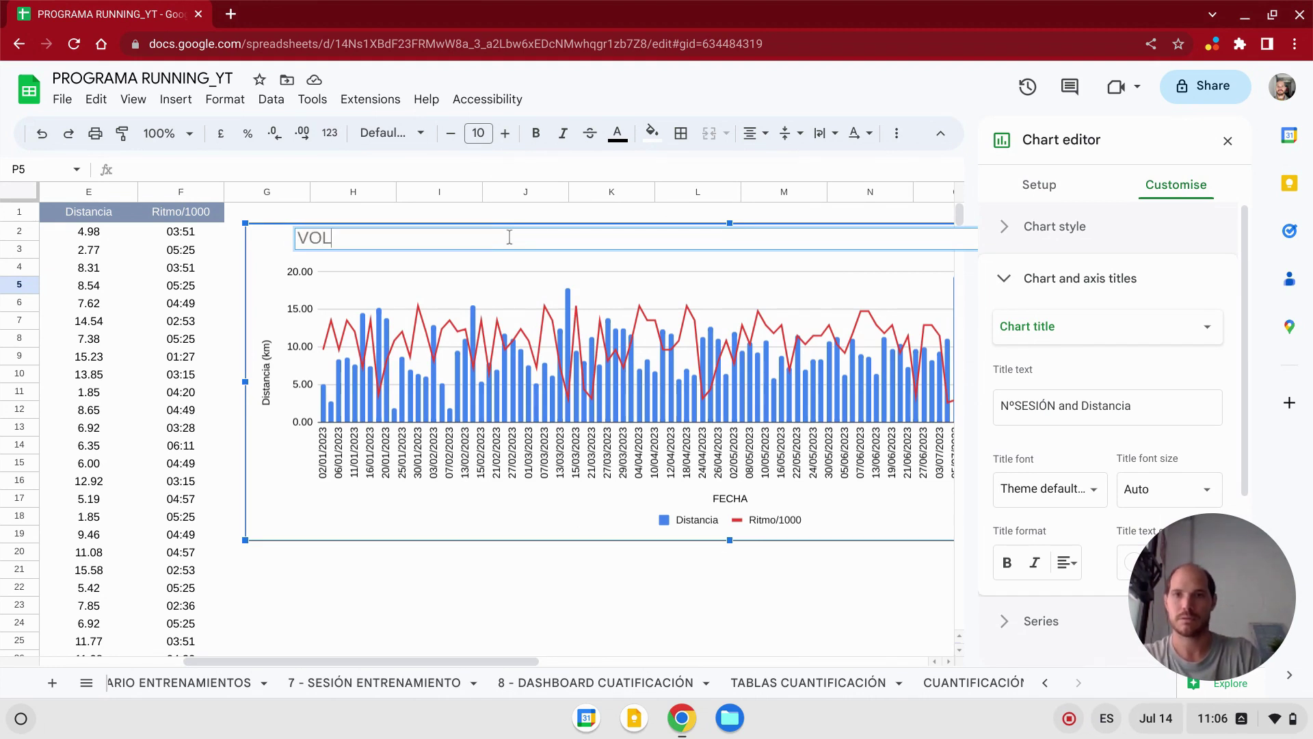
type("UMEN E ")
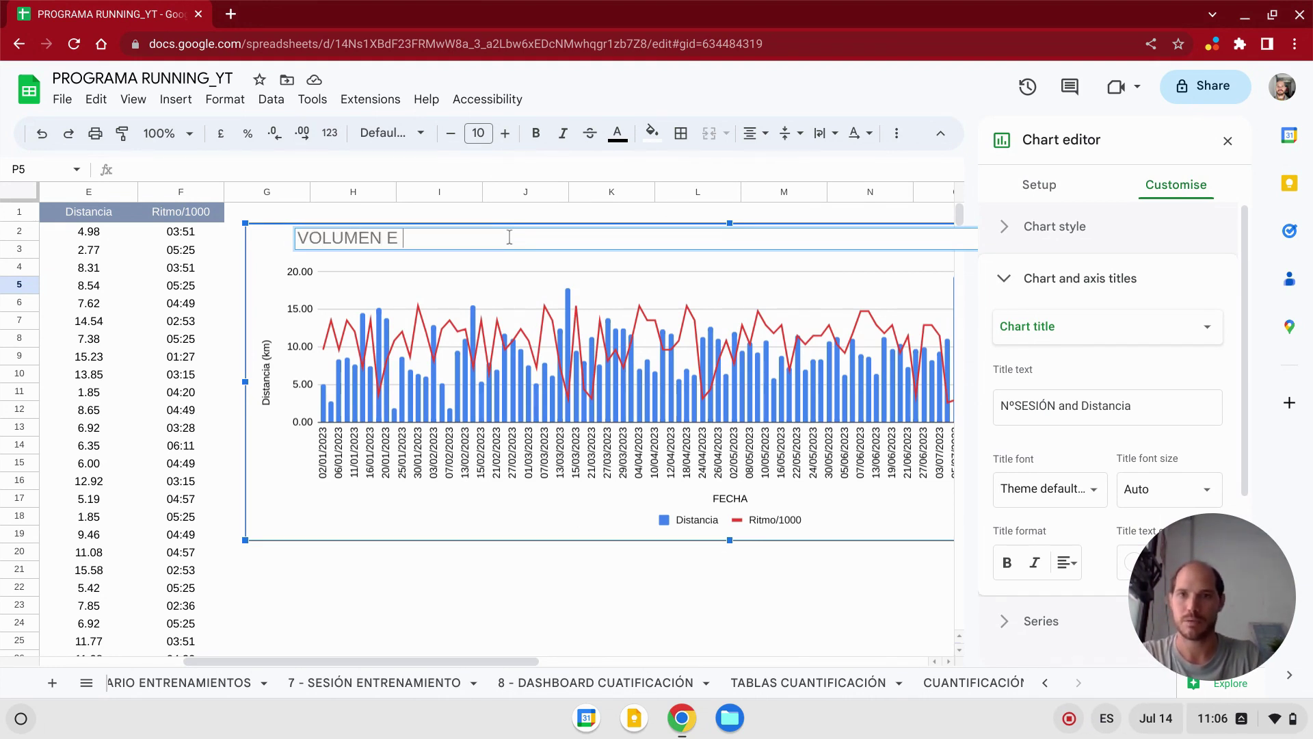
type("INTENSIDAD")
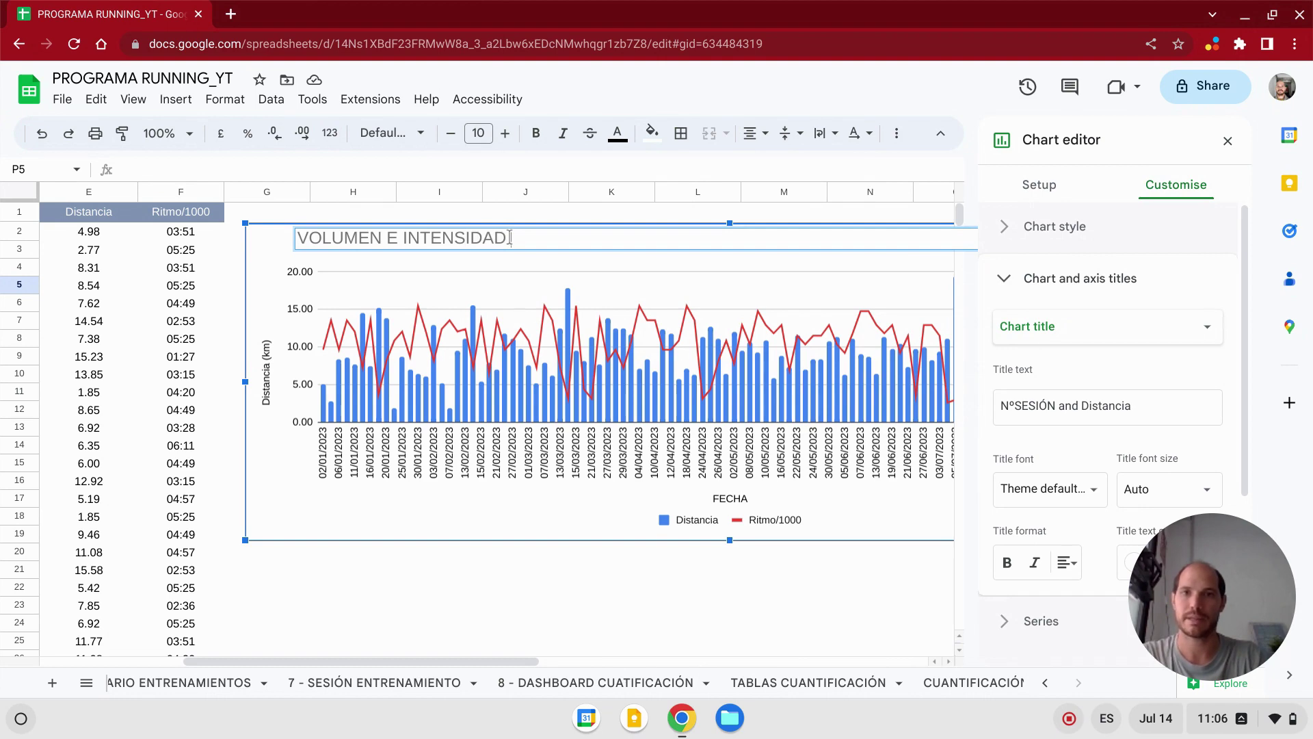
type(" CARR")
key("BackSpace")
key("BackSpace")
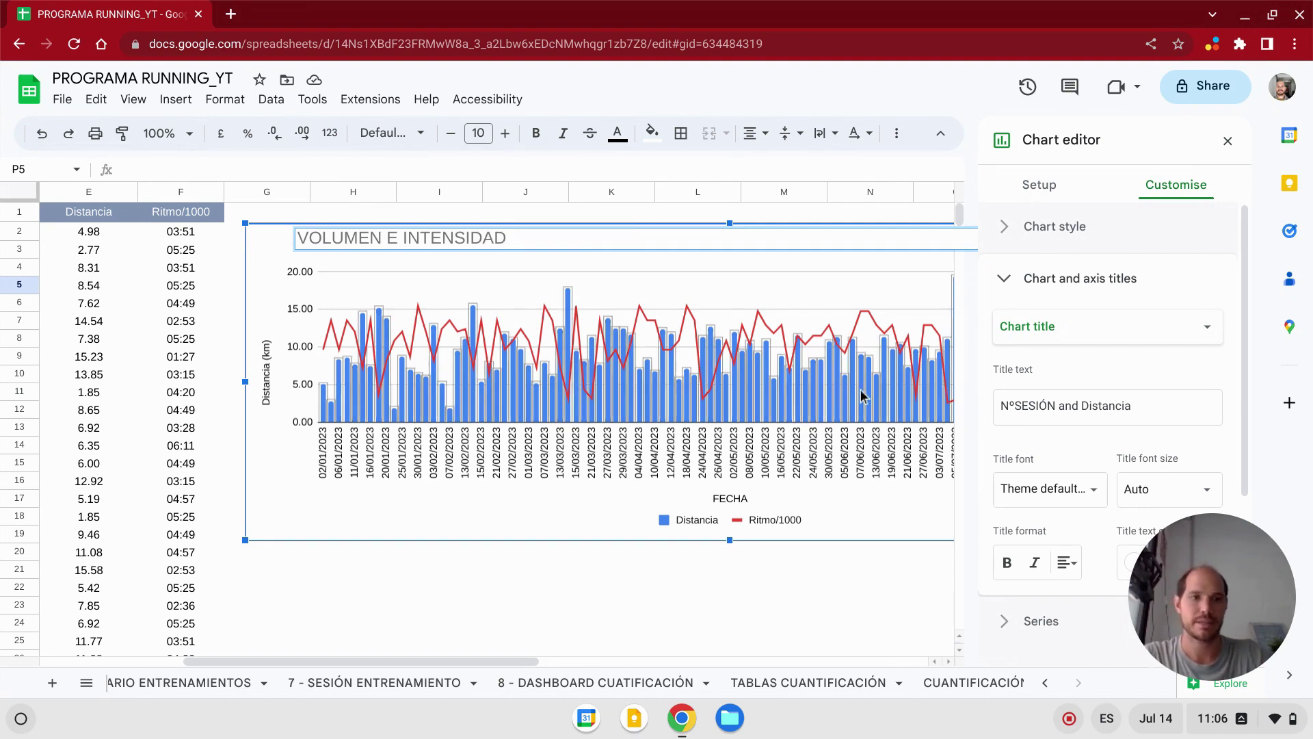
- Centre the chart title above the plot and close the chart editor
scroll(1046, 479, "down", 2)
left_click(1074, 520)
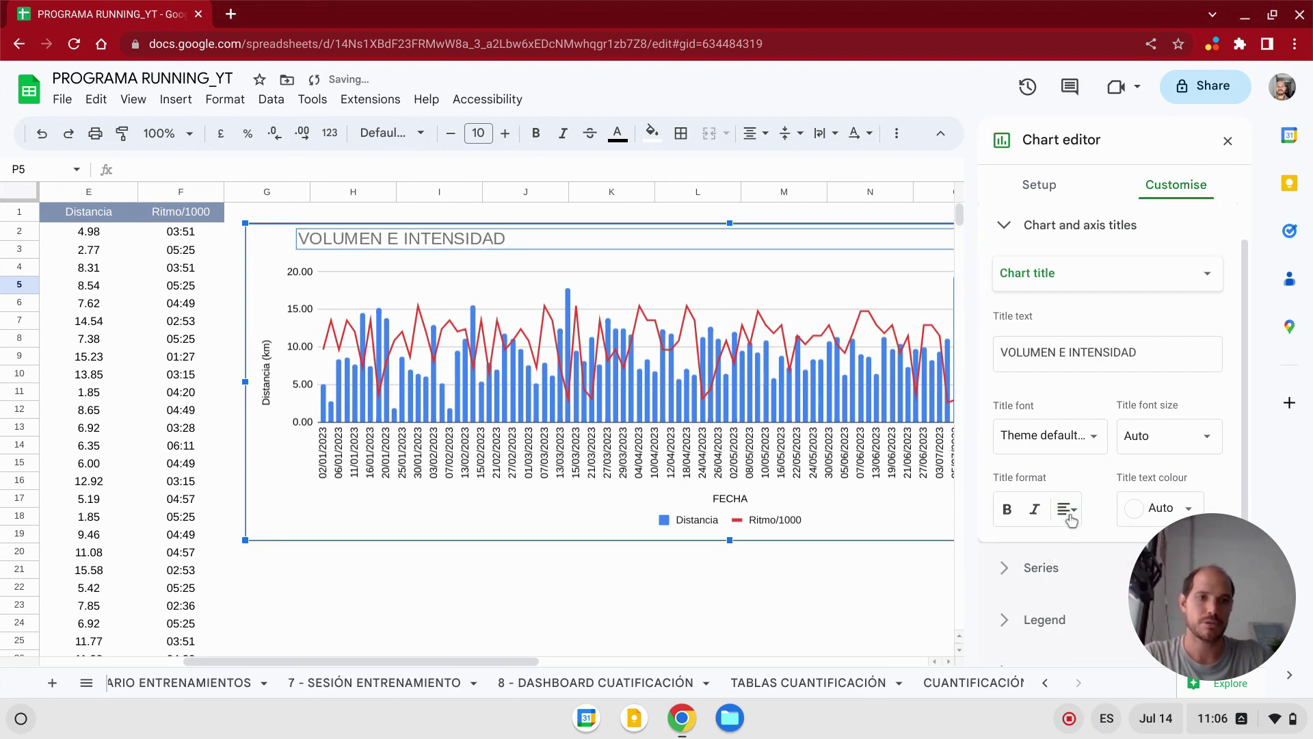
left_click(1091, 543)
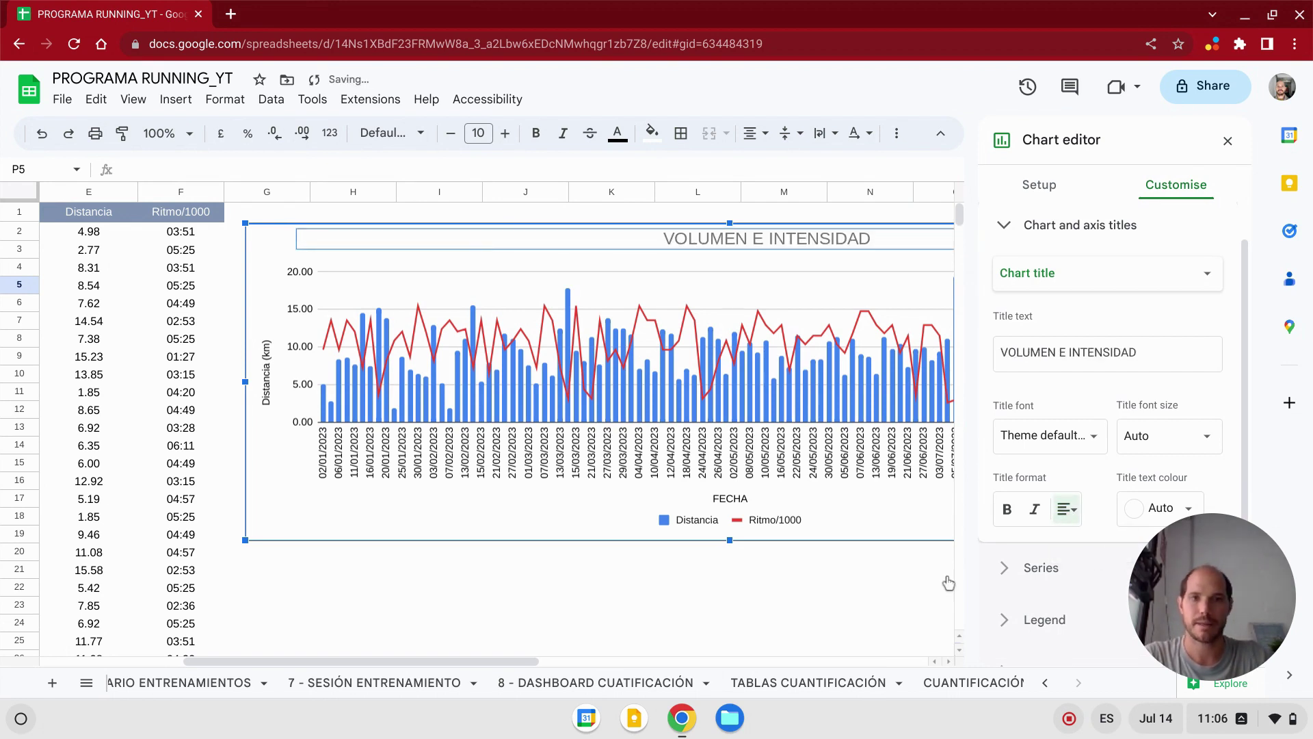
left_click(888, 604)
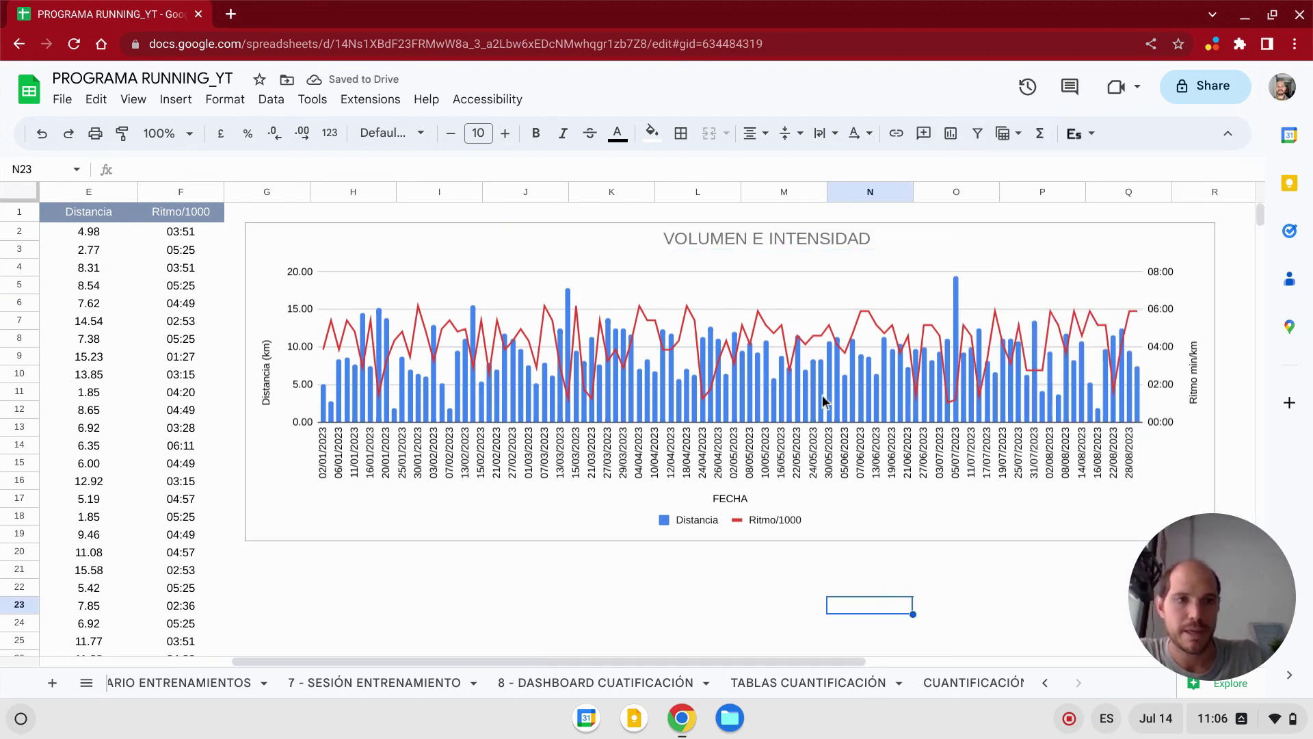
left_click(187, 137)
left_click(162, 187)
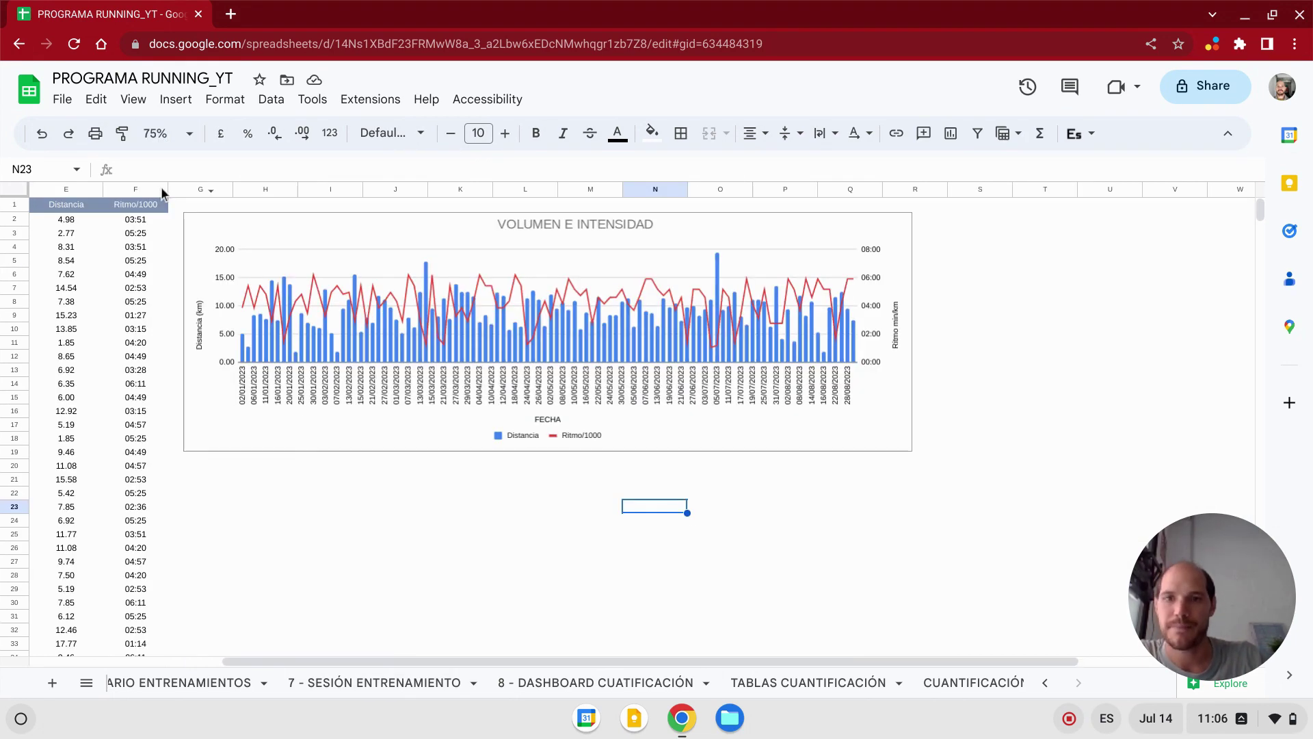
left_click_drag(395, 661, 259, 662)
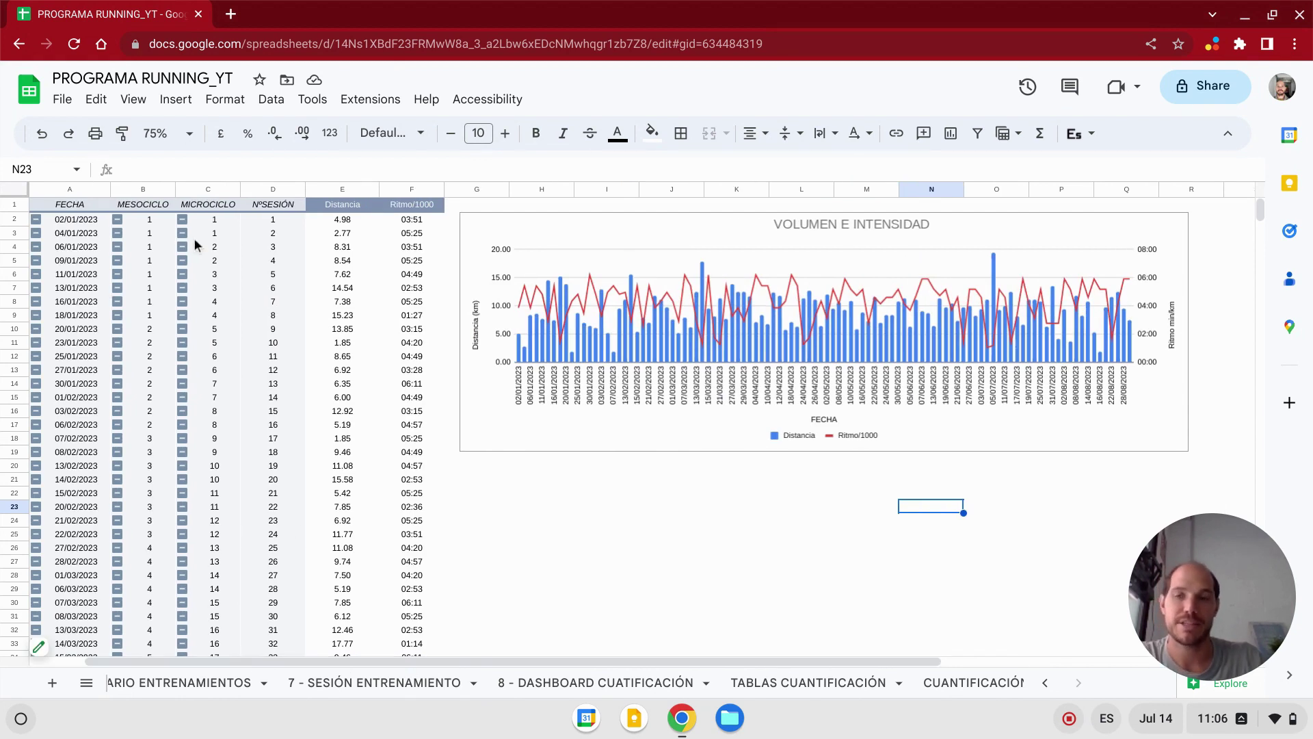
left_click(1178, 227)
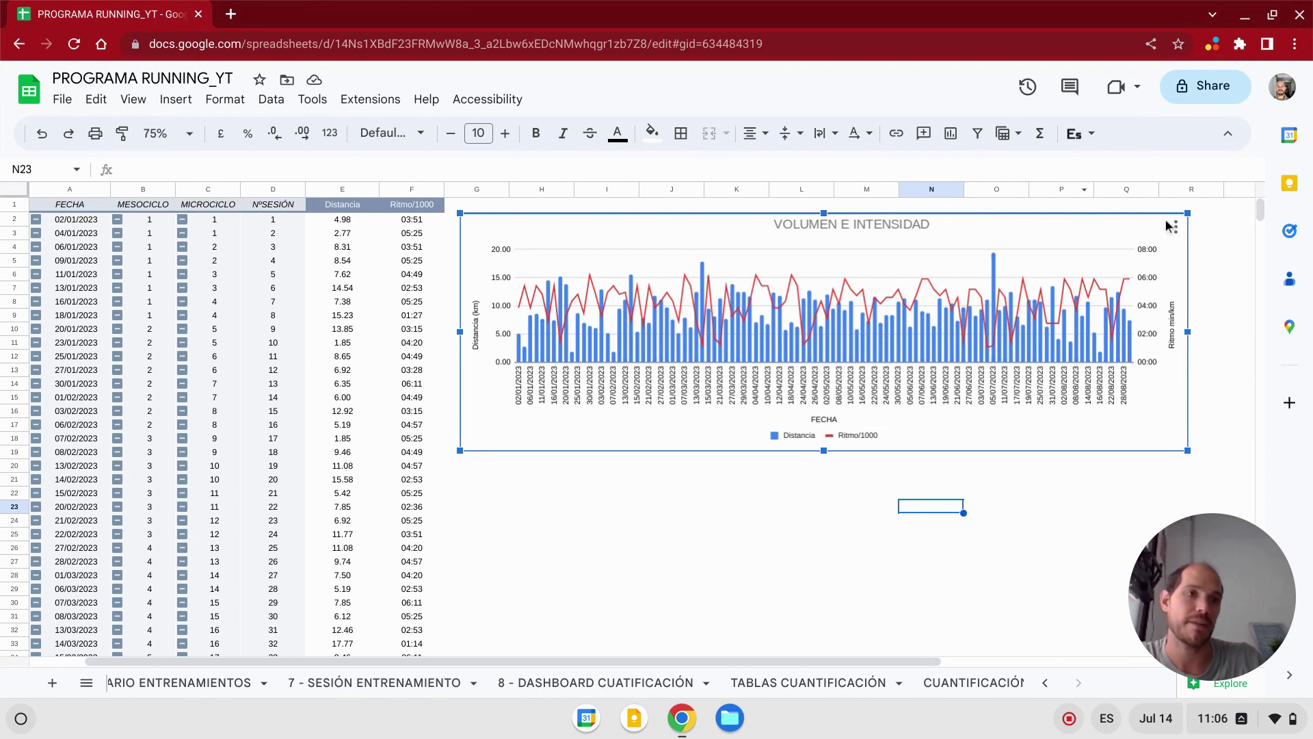
left_click(1174, 227)
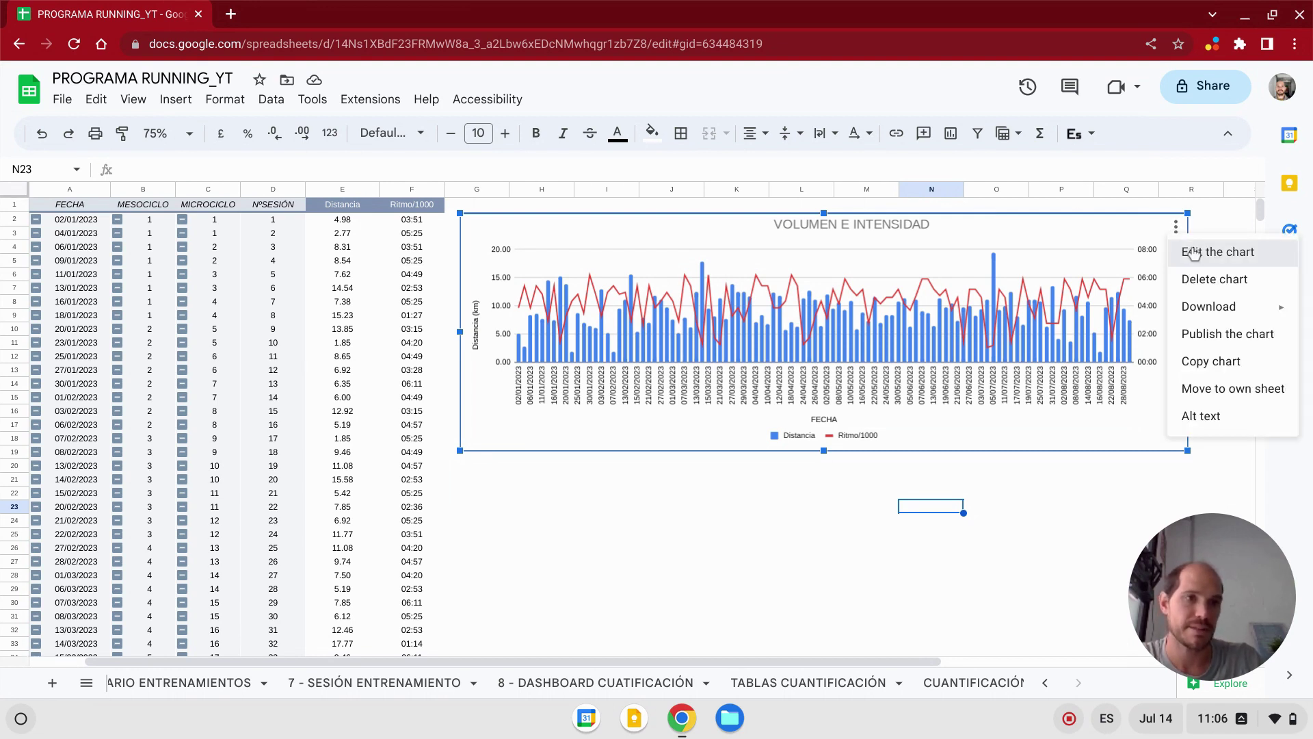
left_click(1193, 253)
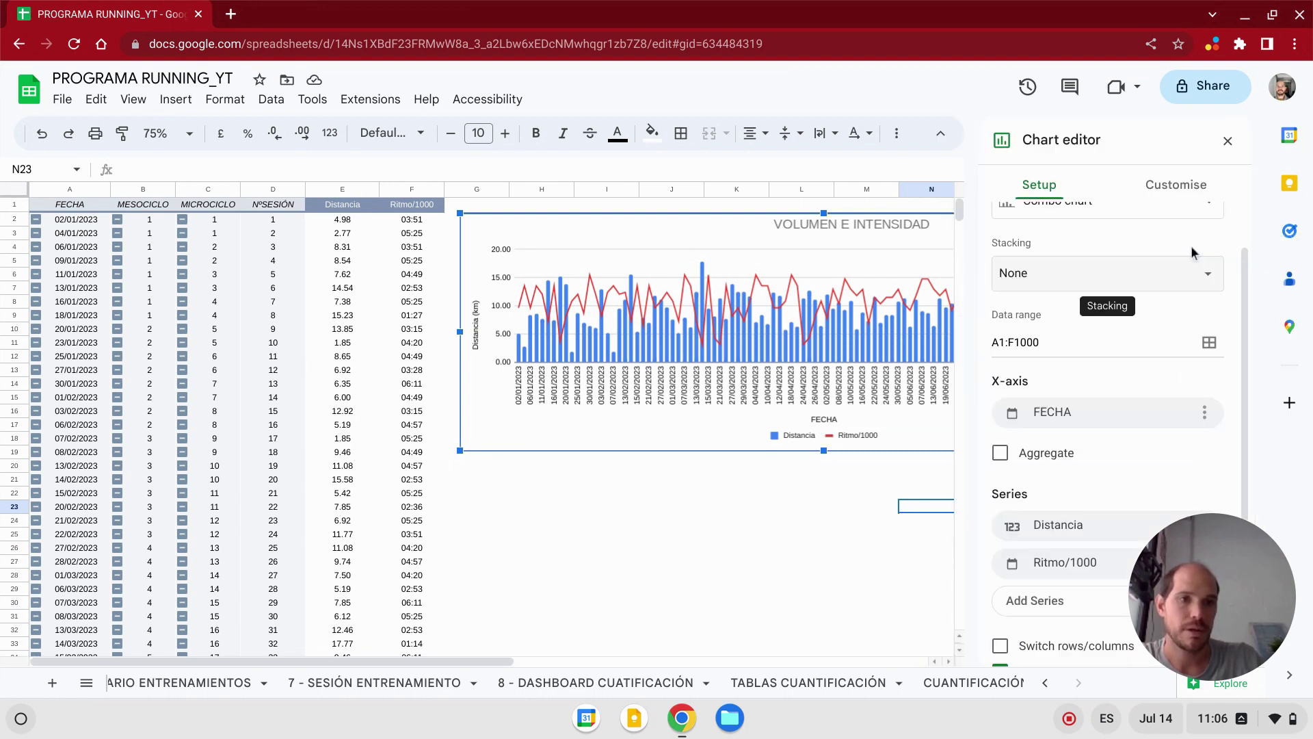
left_click(1001, 453)
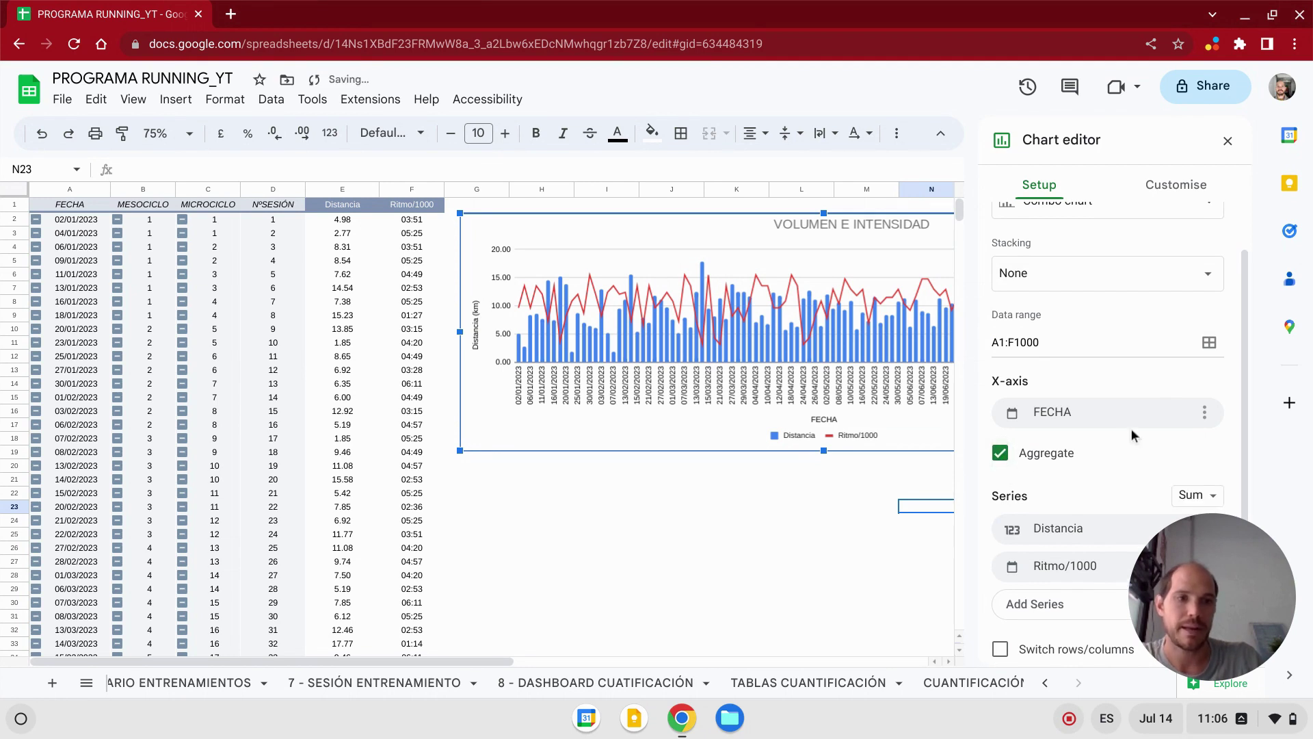
scroll(1132, 435, "down", 1)
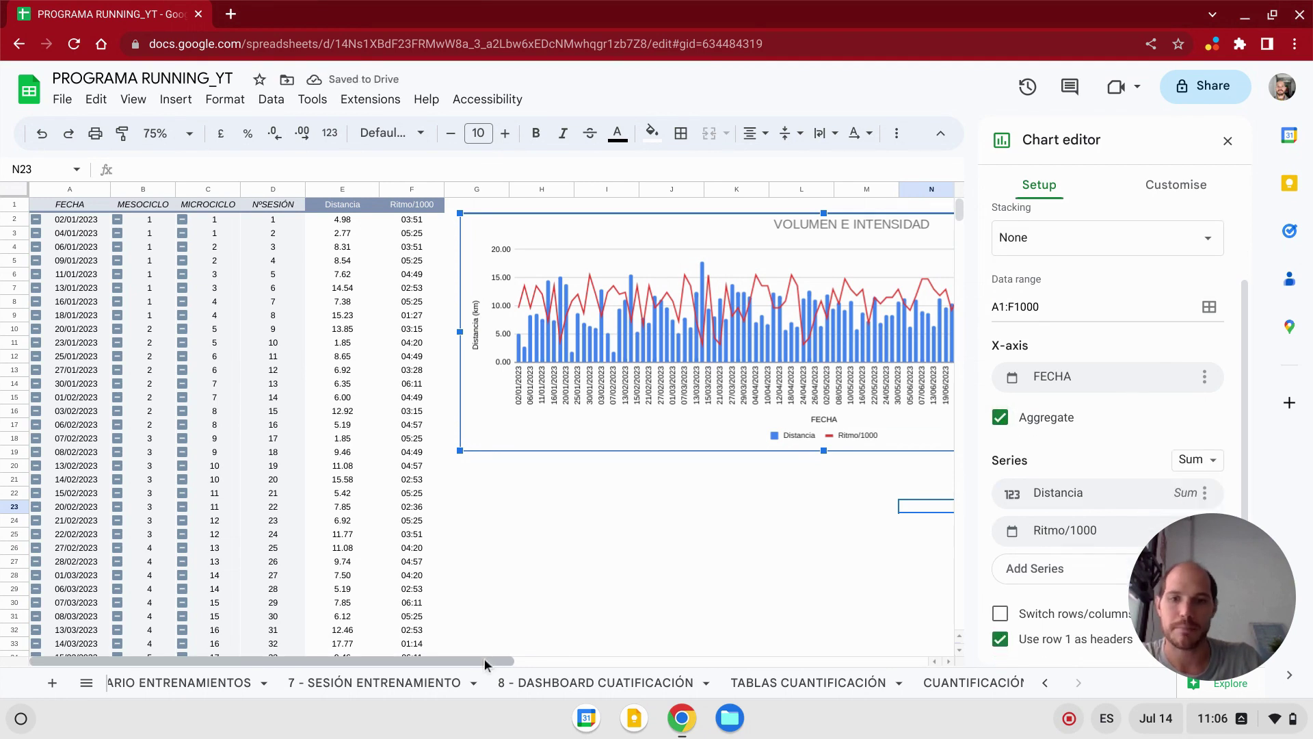
left_click_drag(485, 661, 619, 660)
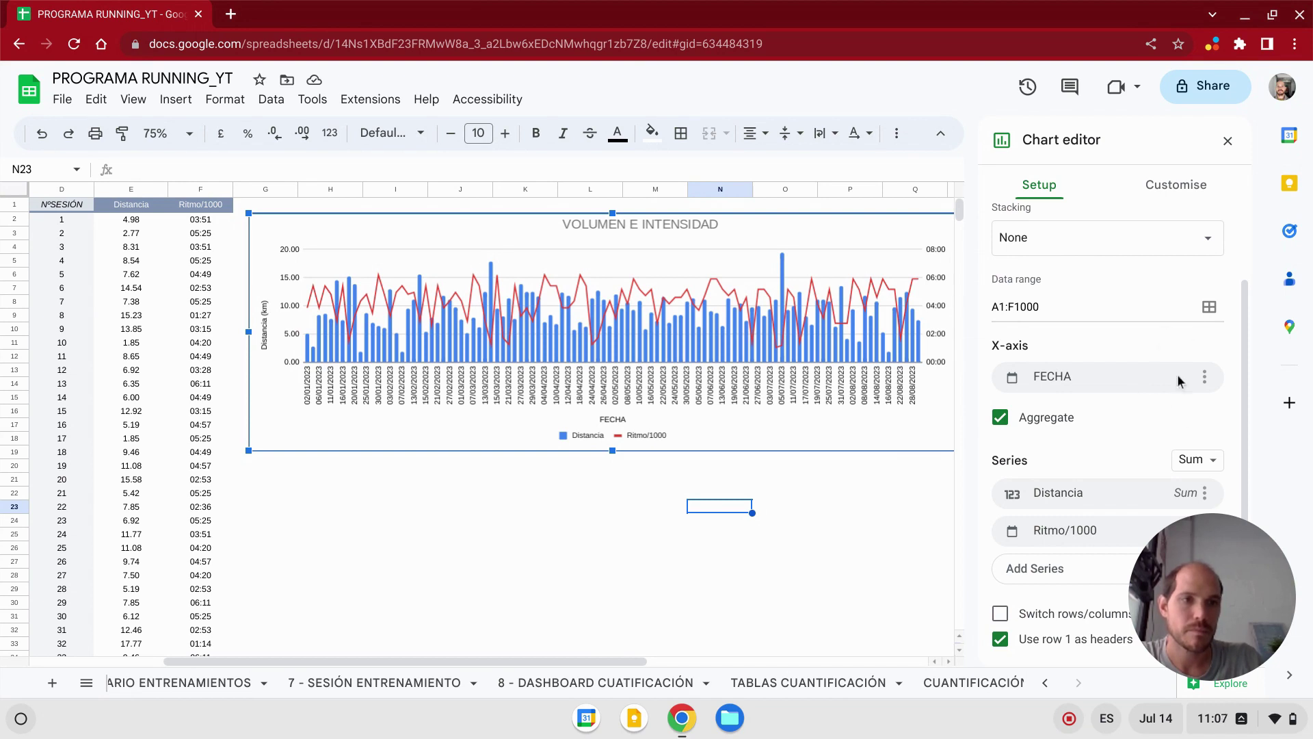
left_click(1000, 418)
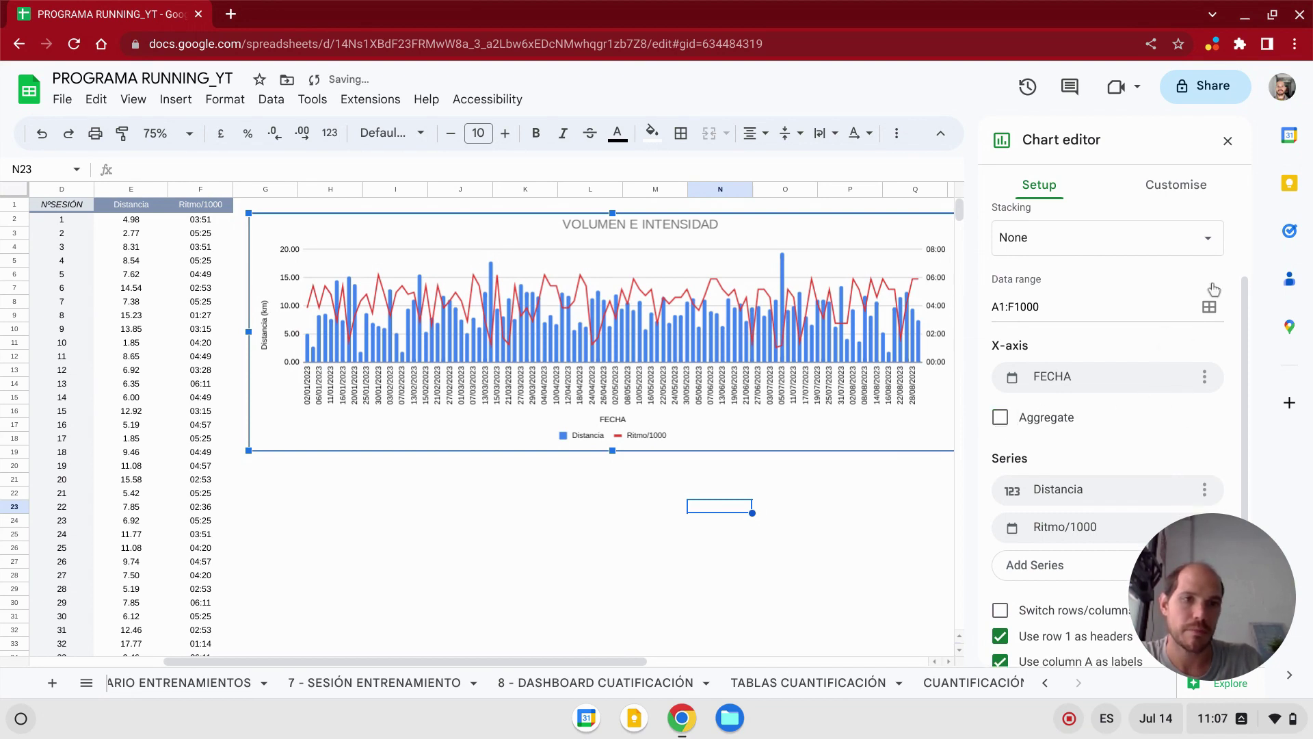
left_click(1226, 140)
- Collapse all MICROCICLO groups, then undo it and review the regrouped table
left_click_drag(224, 660, 119, 658)
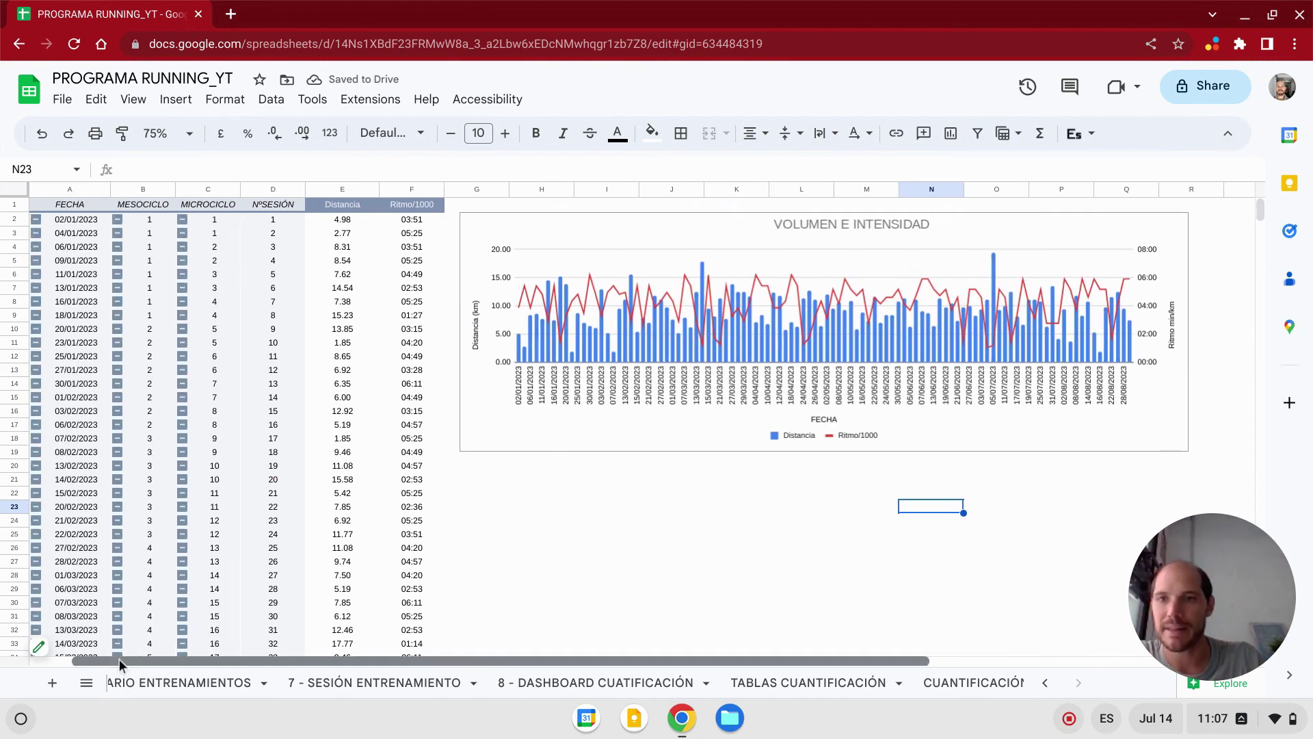
right_click(210, 283)
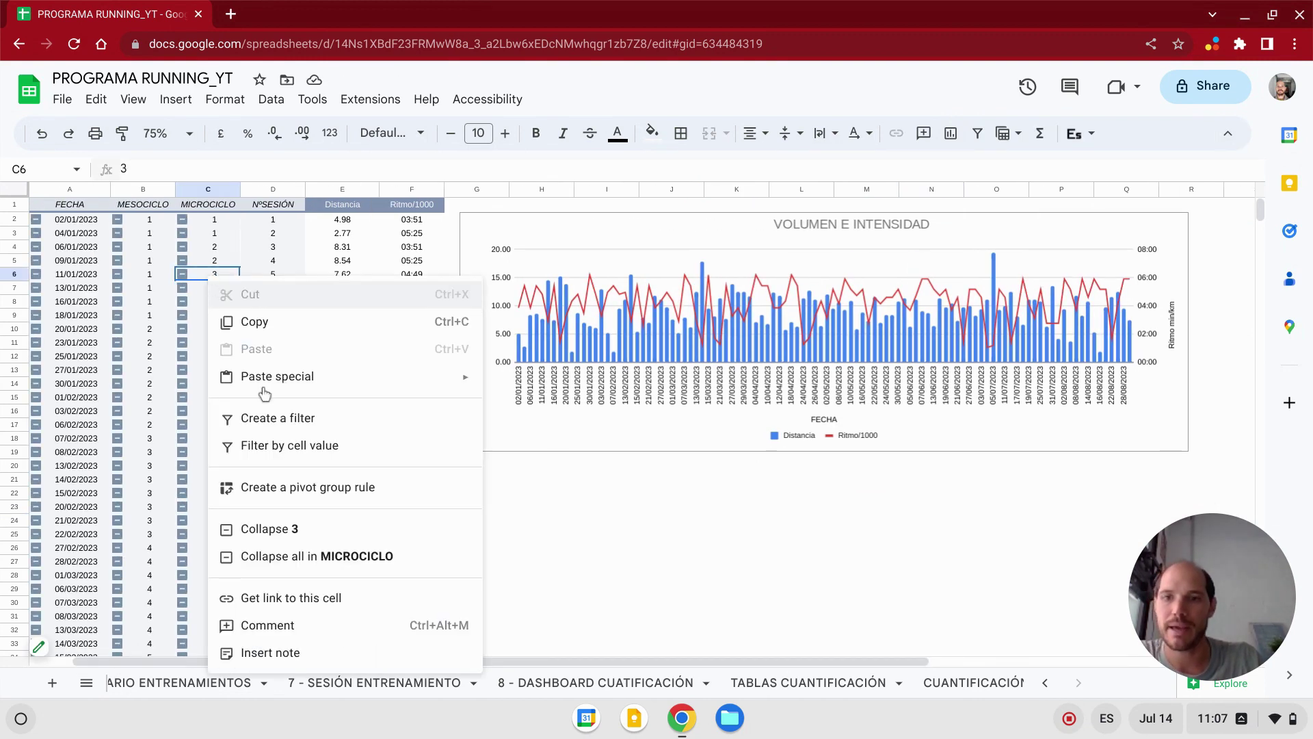
left_click(330, 551)
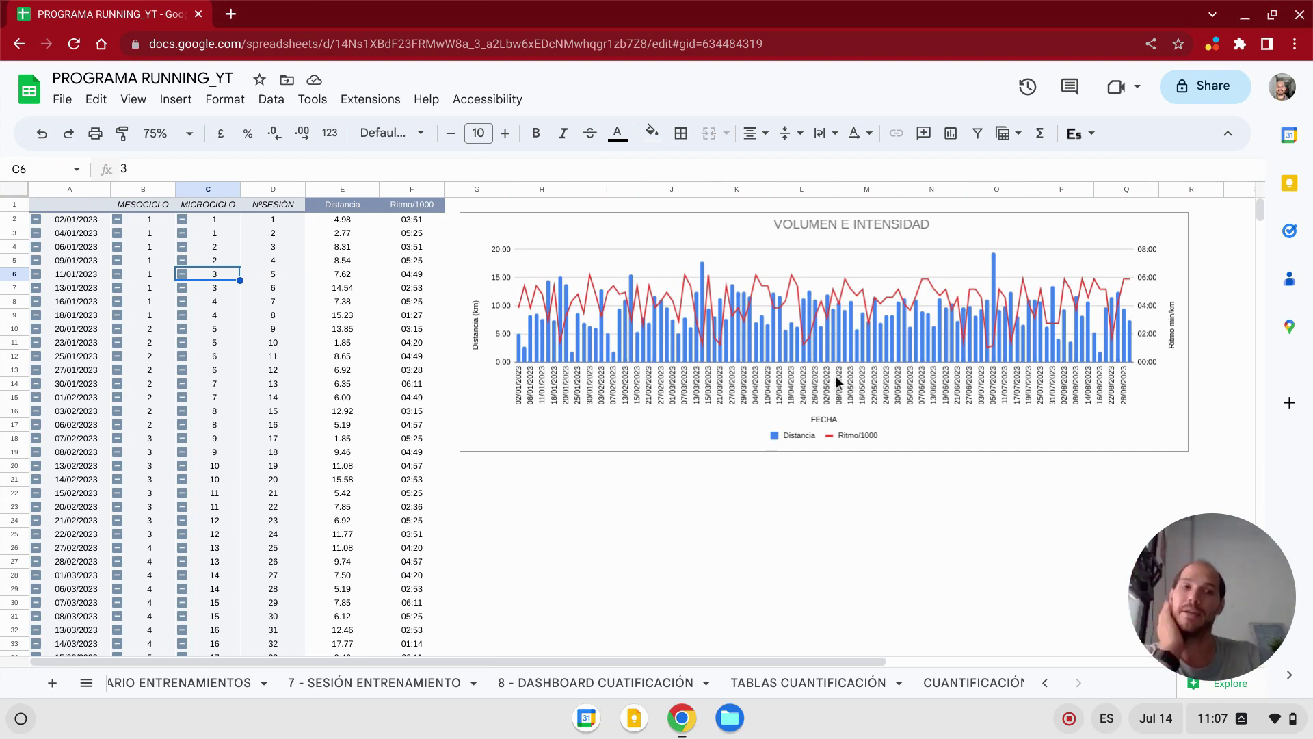
key("ctrl+z")
key("ctrl+z")
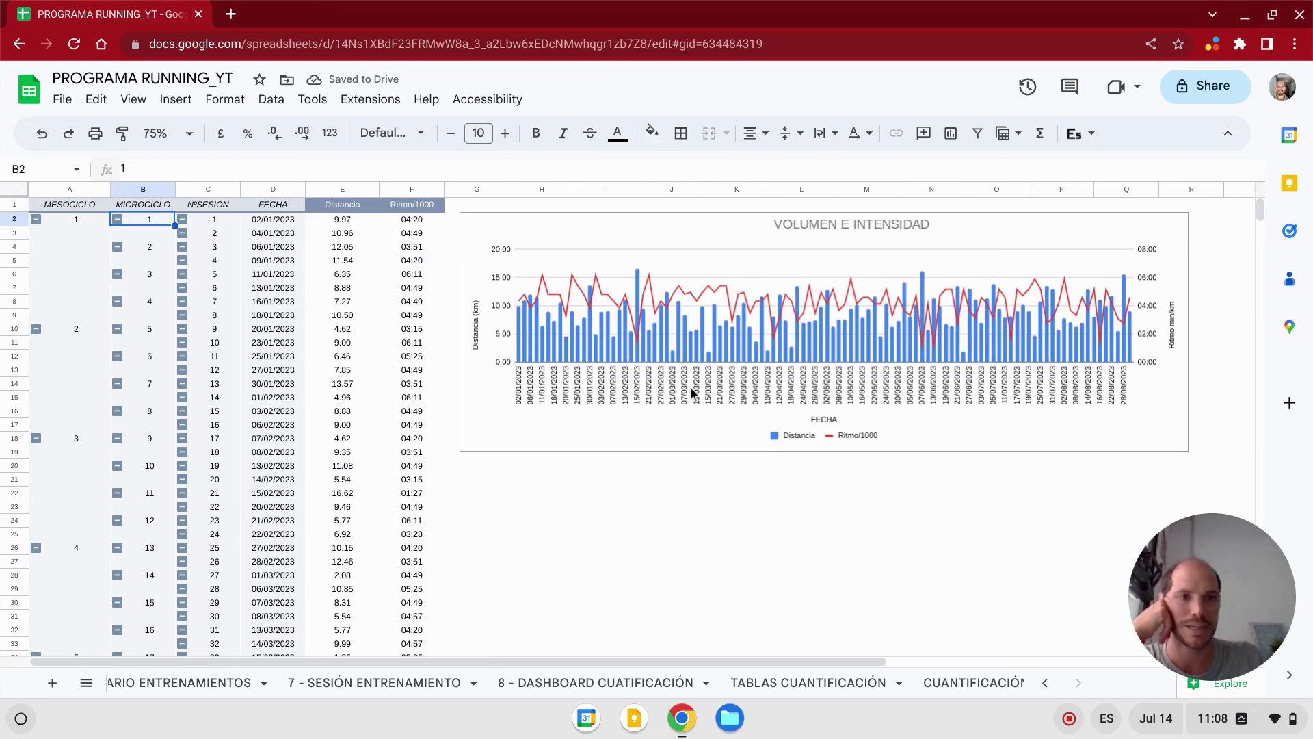
scroll(170, 433, "down", 10)
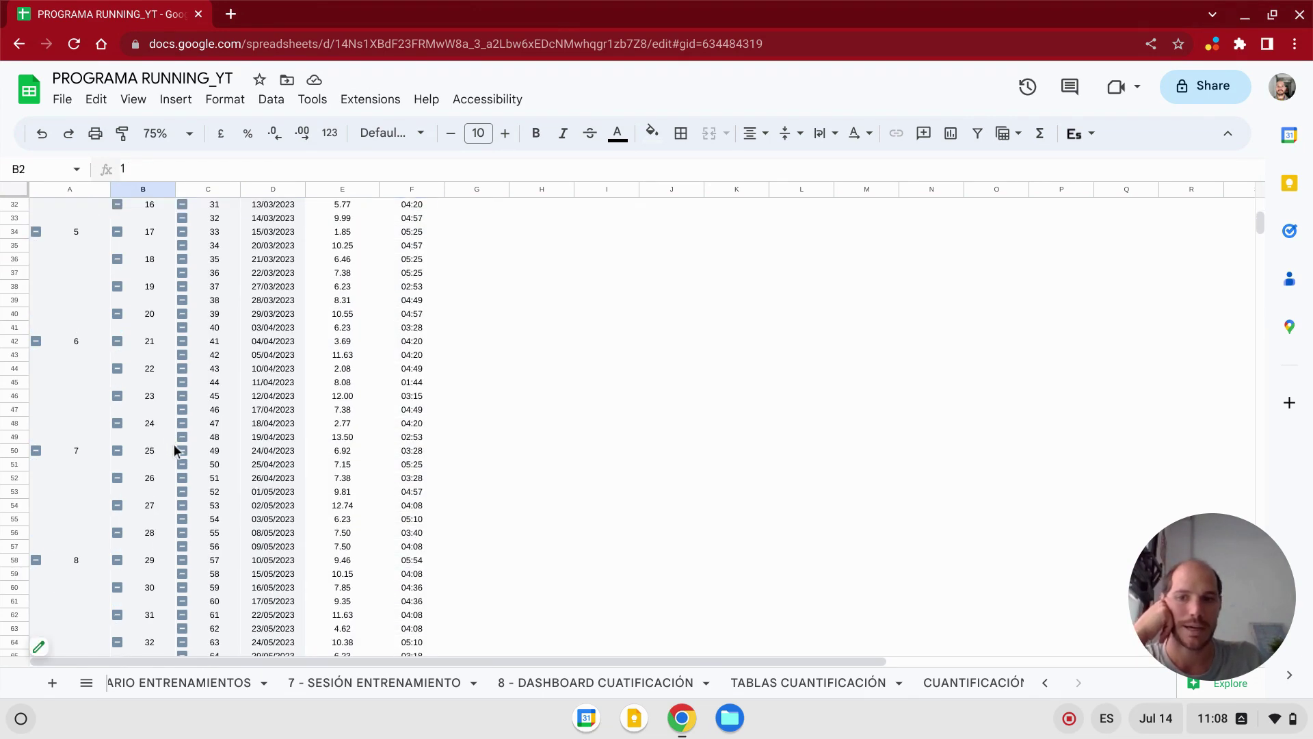
scroll(277, 511, "down", 8)
scroll(683, 451, "up", 18)
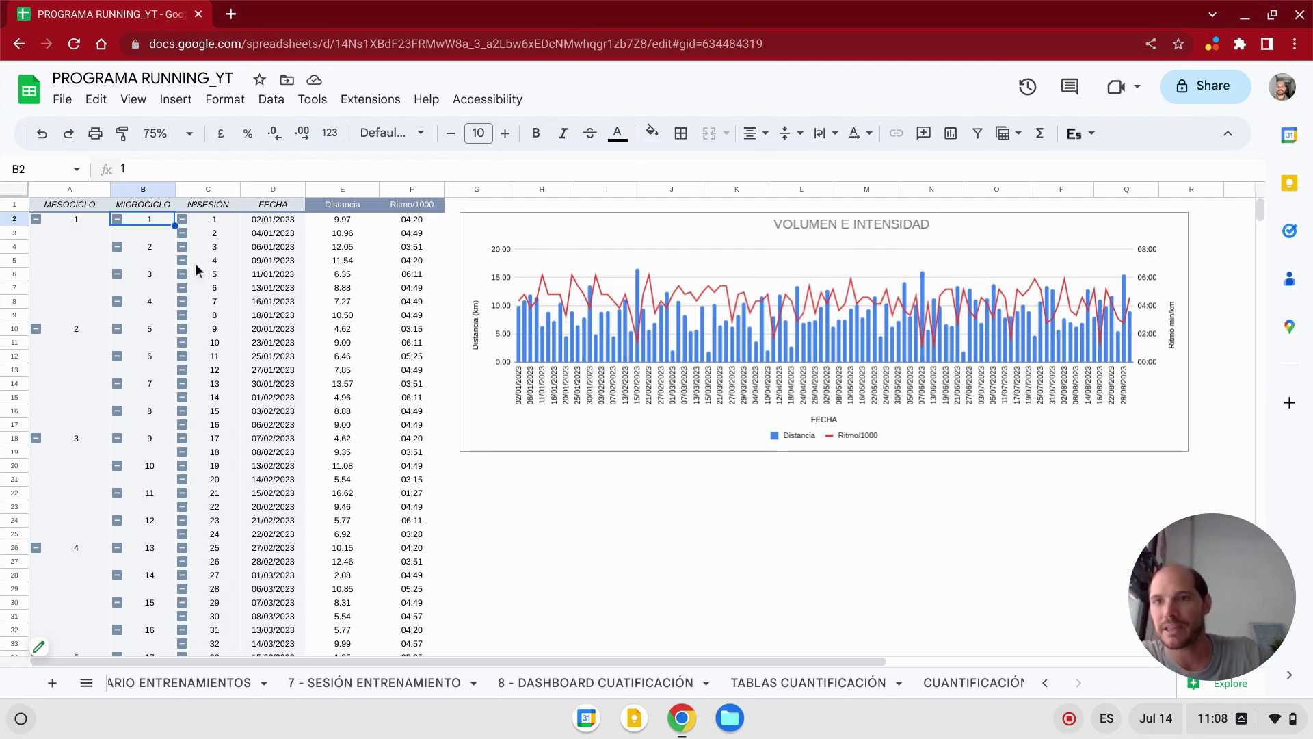
- Collapse all MICROCICLO and MESOCICLO groups to their totals, leaving 13 mesocycle rows
right_click(215, 220)
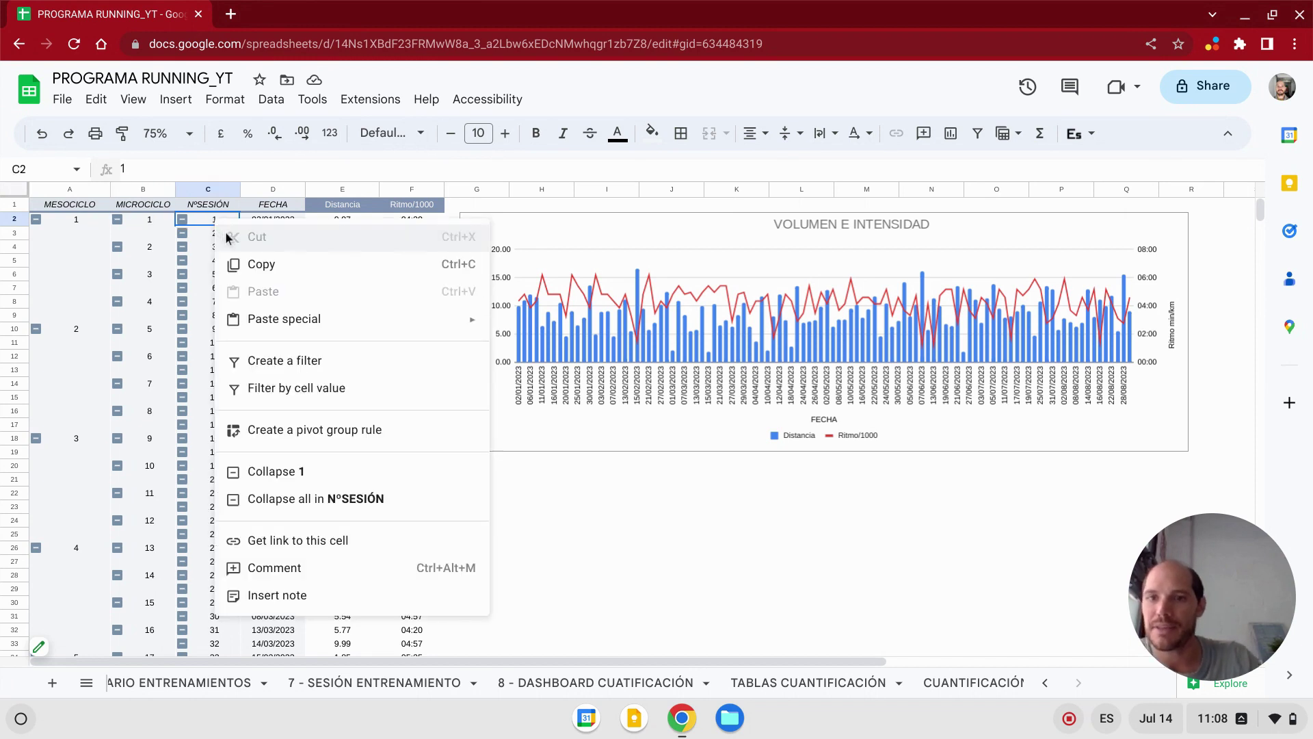
left_click(346, 498)
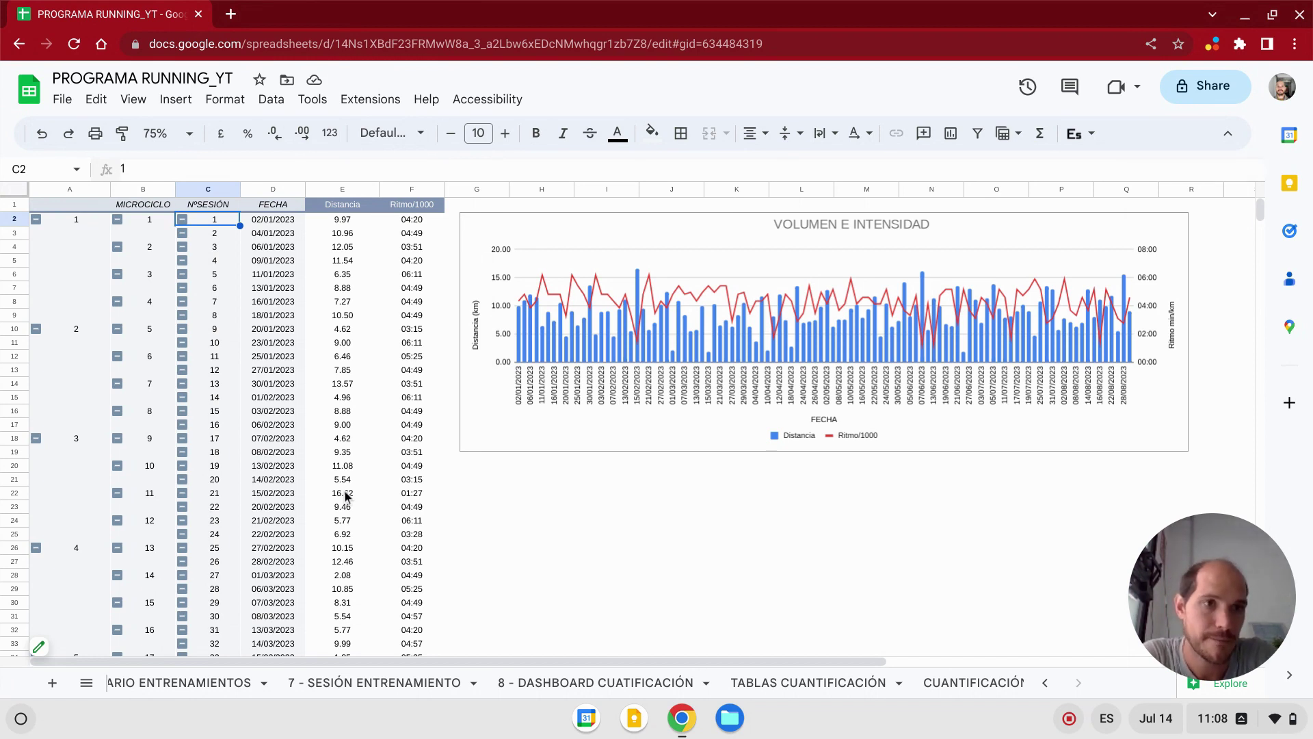
key("ctrl+z")
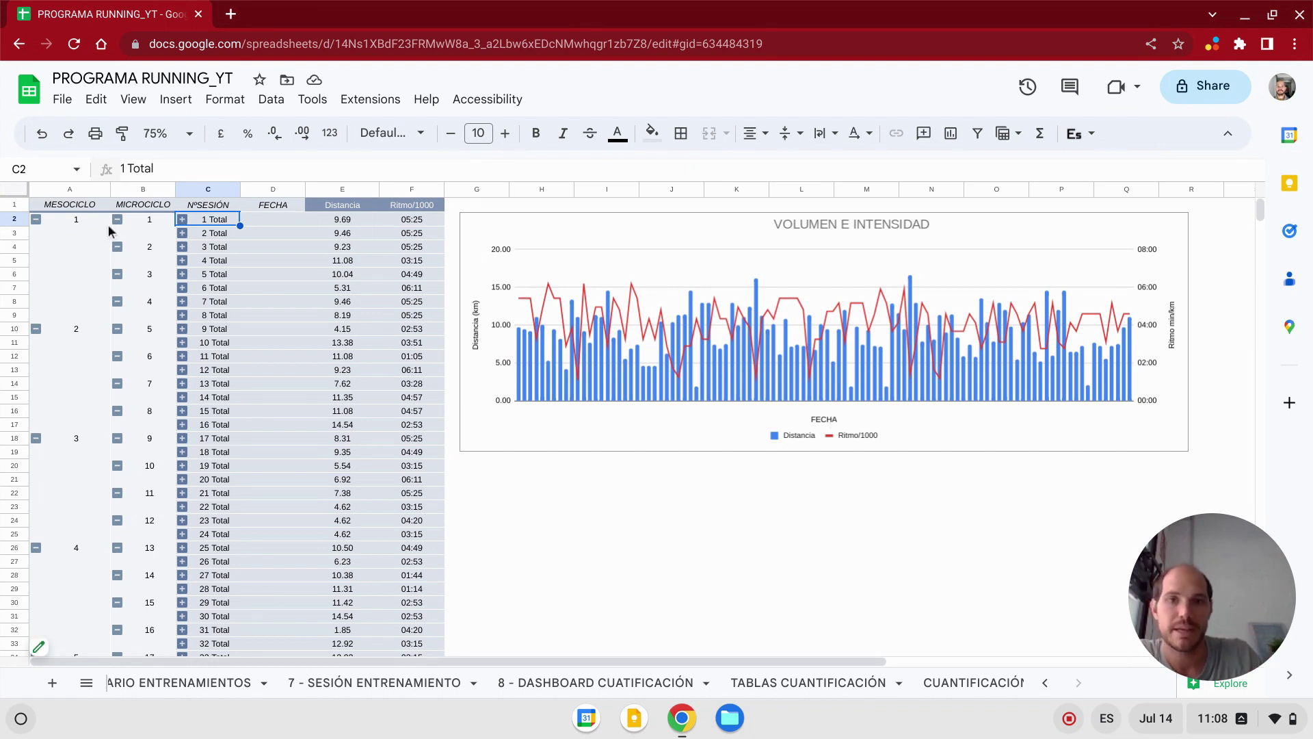
right_click(154, 220)
left_click(317, 497)
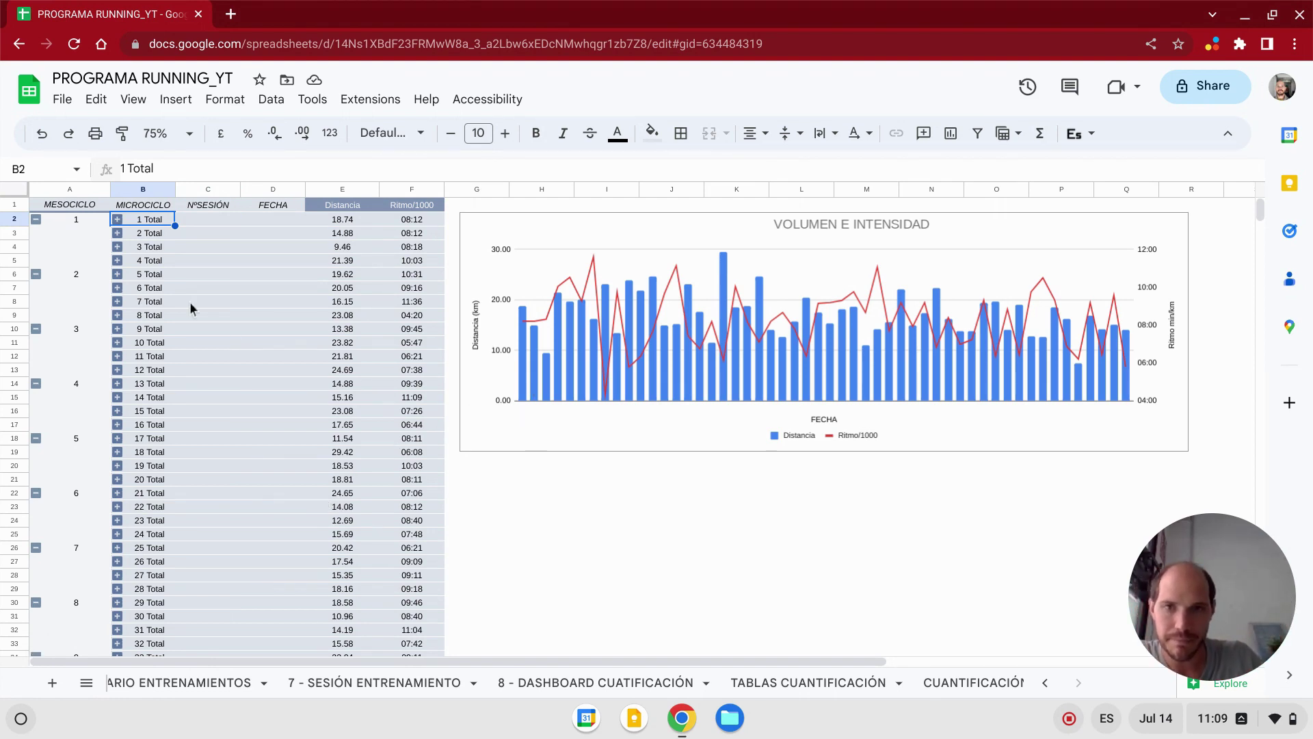
right_click(93, 224)
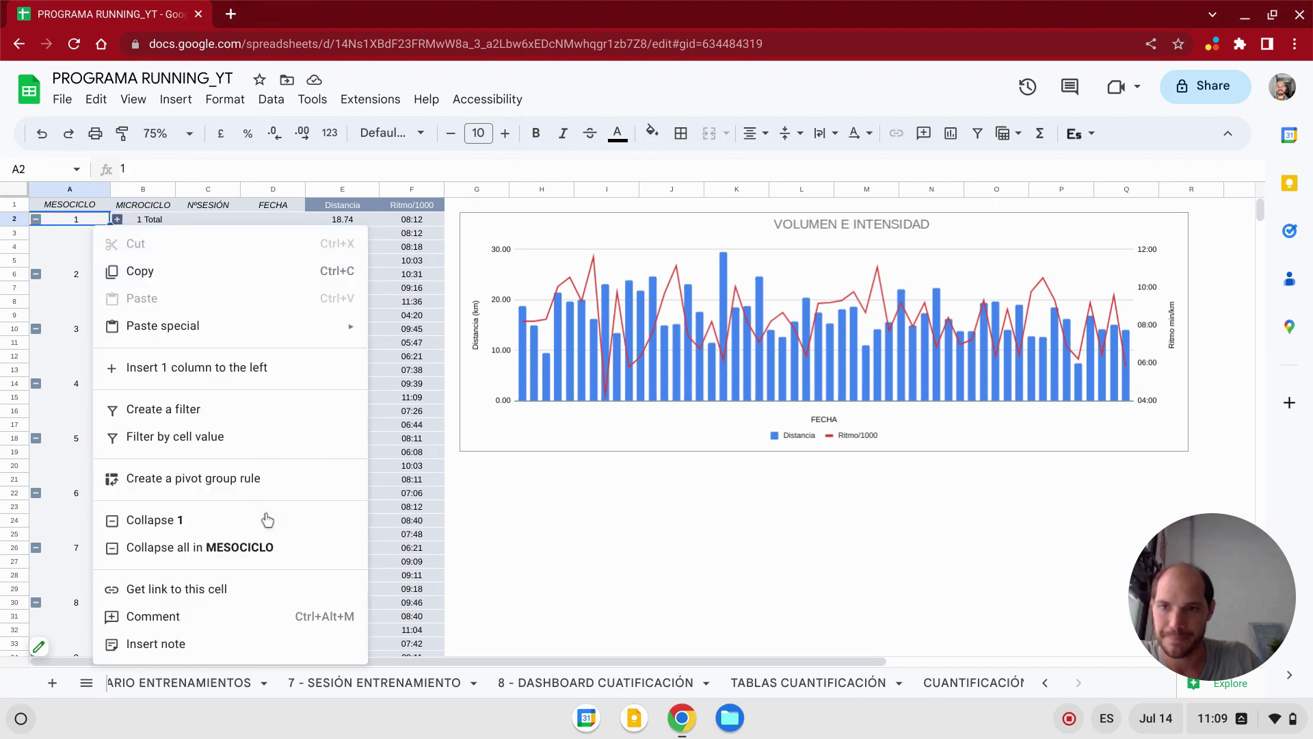
left_click(262, 548)
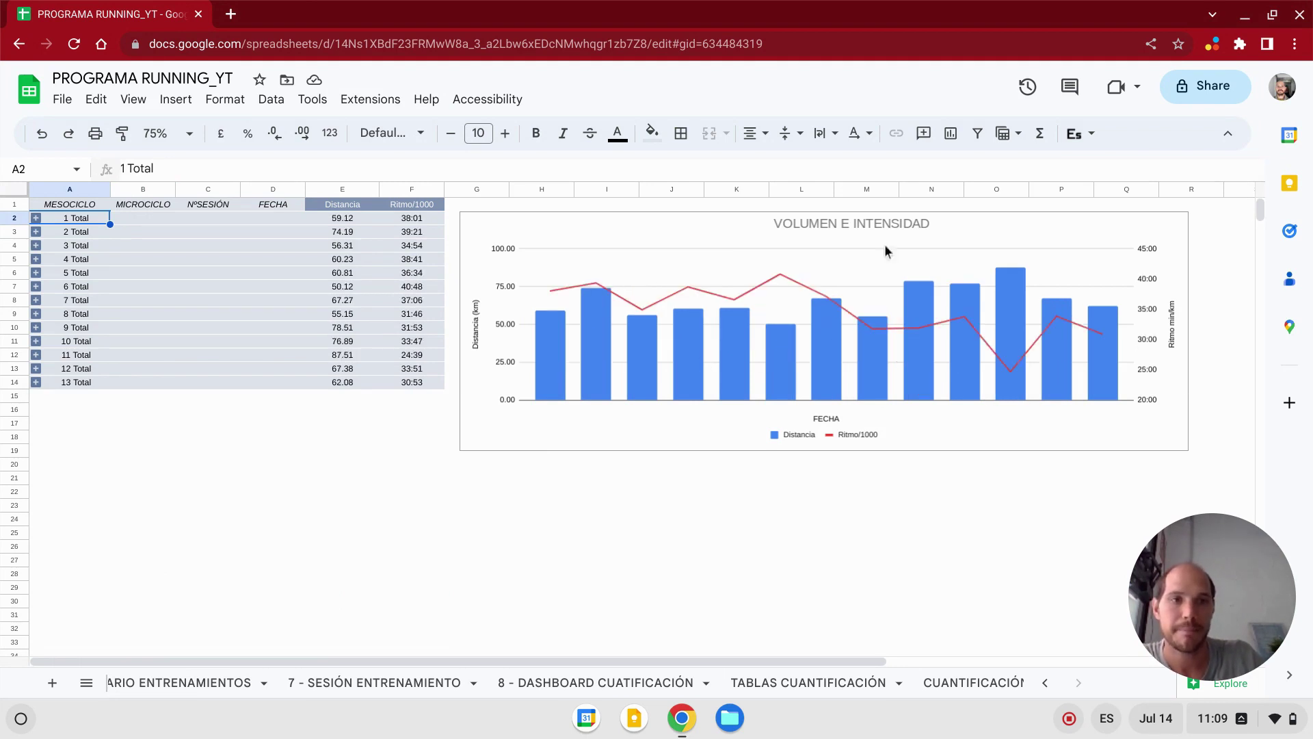
- Set MESOCICLO as the X-axis of the VOLUMEN E INTENSIDAD chart, labelling bars 1 Total–13 Total
left_click(1159, 230)
left_click(1177, 227)
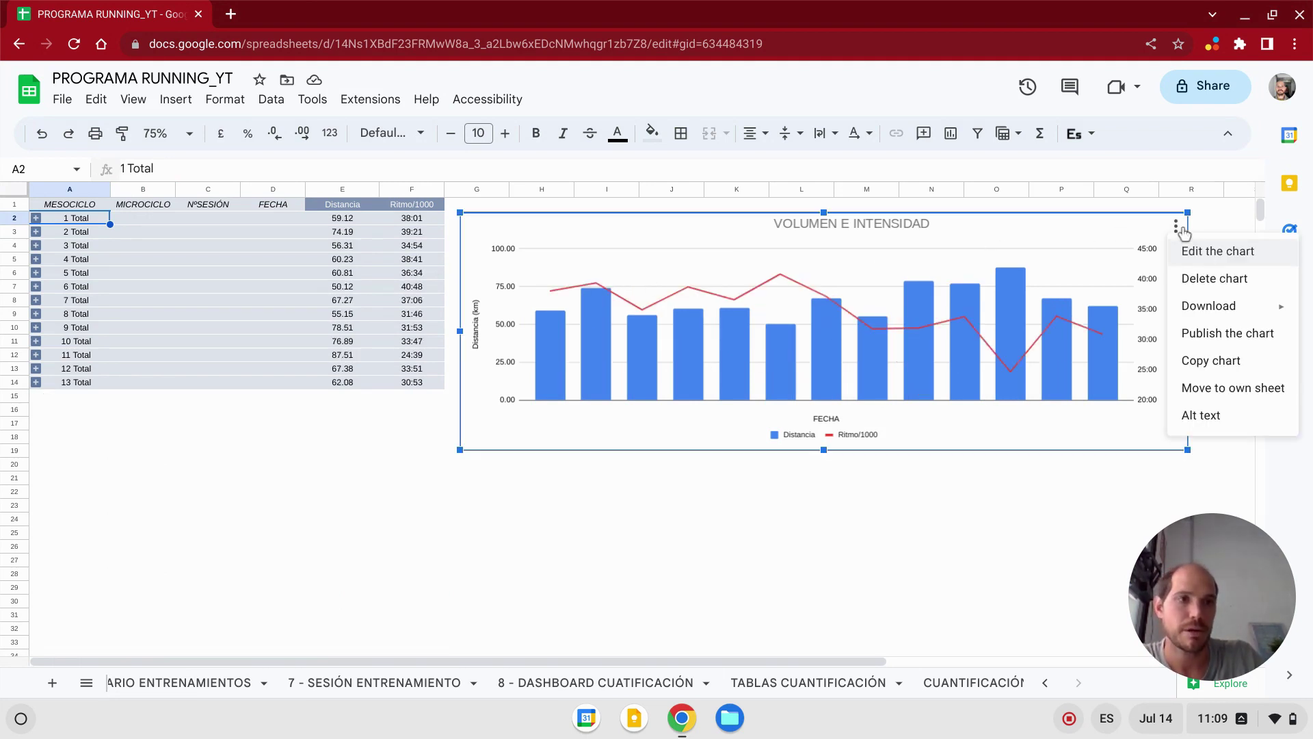
left_click(1201, 253)
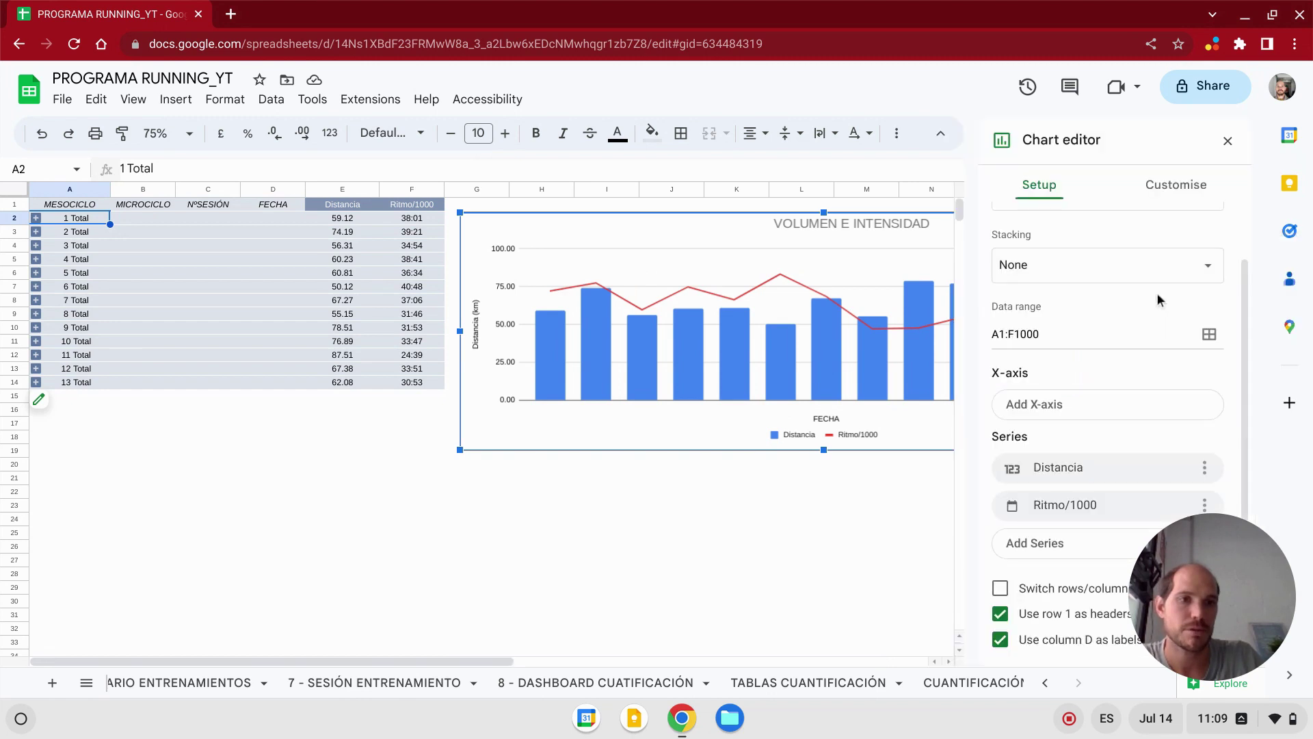
left_click(1060, 408)
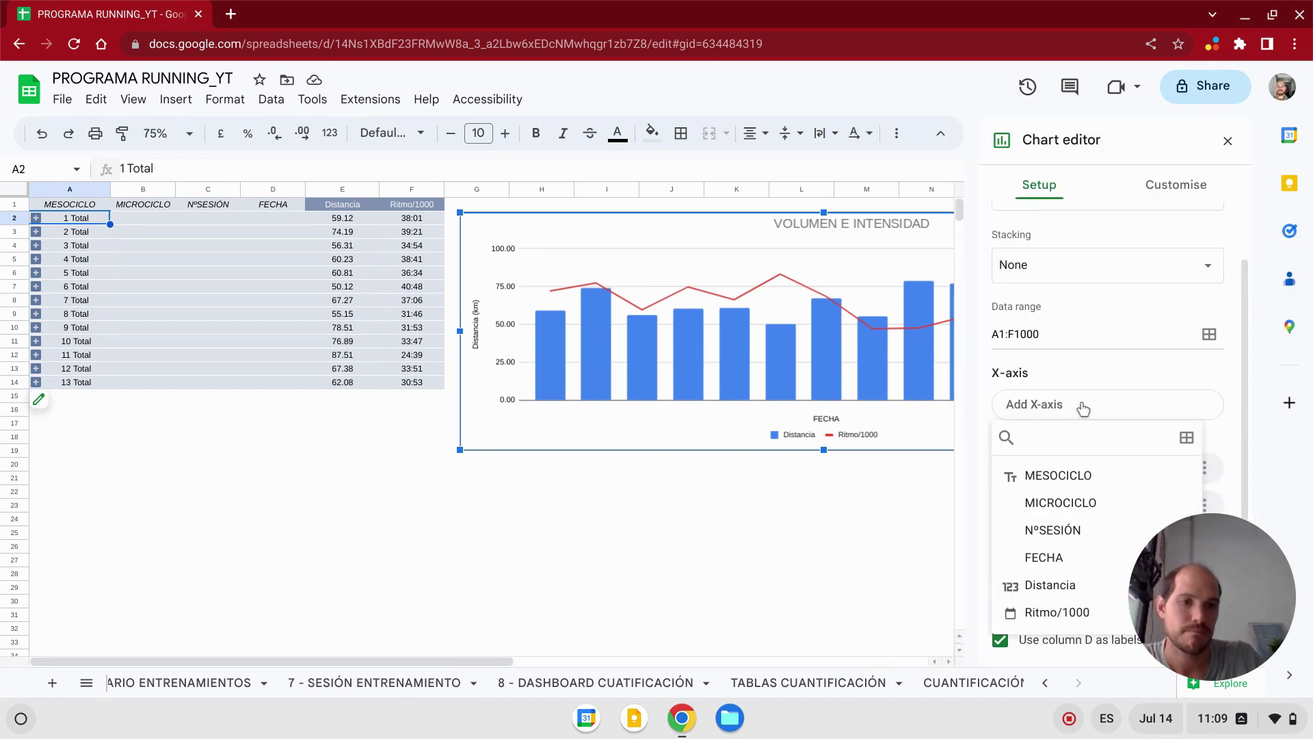
left_click(1078, 482)
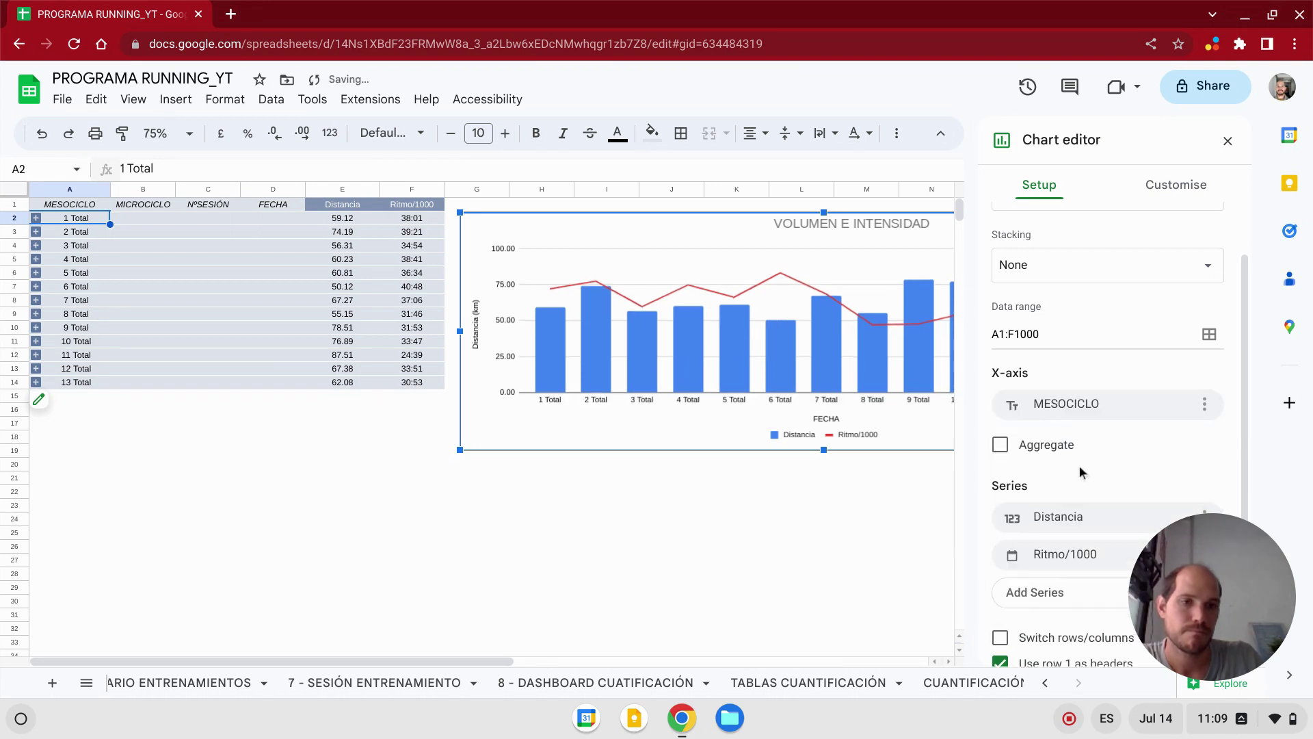
left_click(1228, 142)
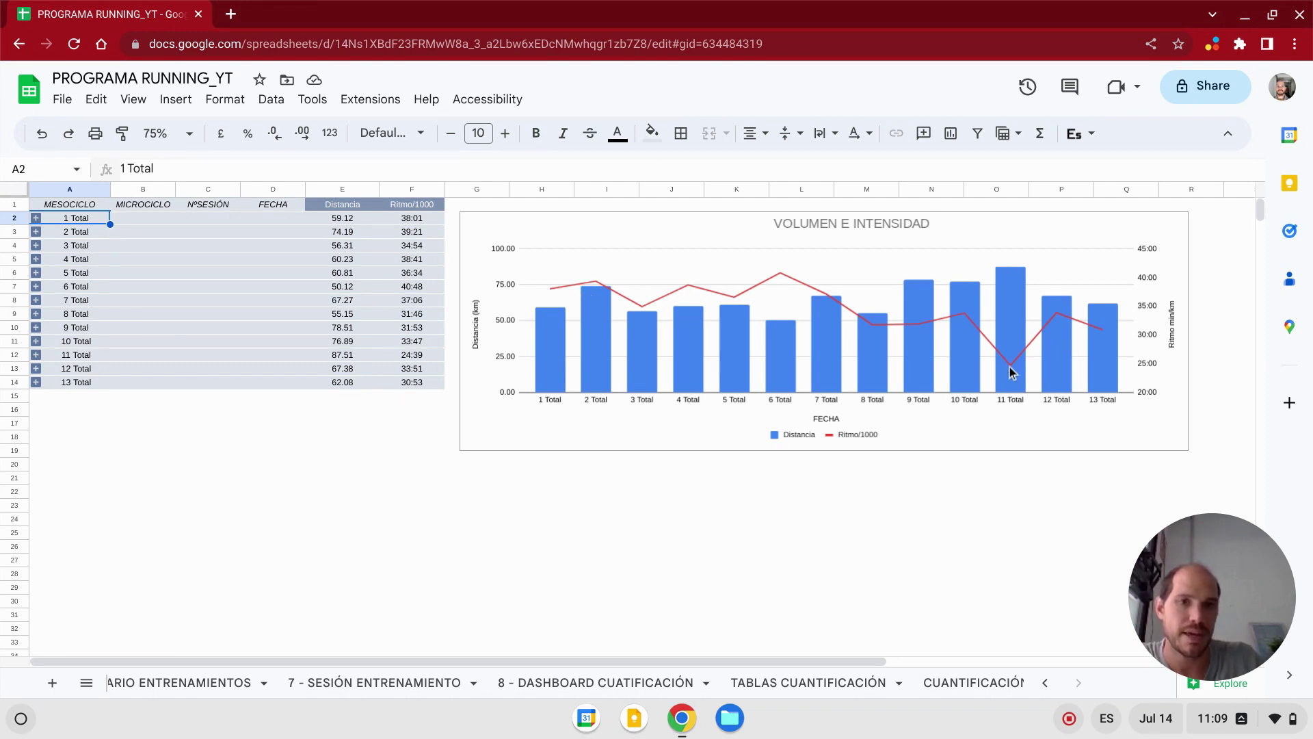
- Expand all MESOCICLO groups, then all MICROCICLO groups, back to per-session rows
right_click(61, 217)
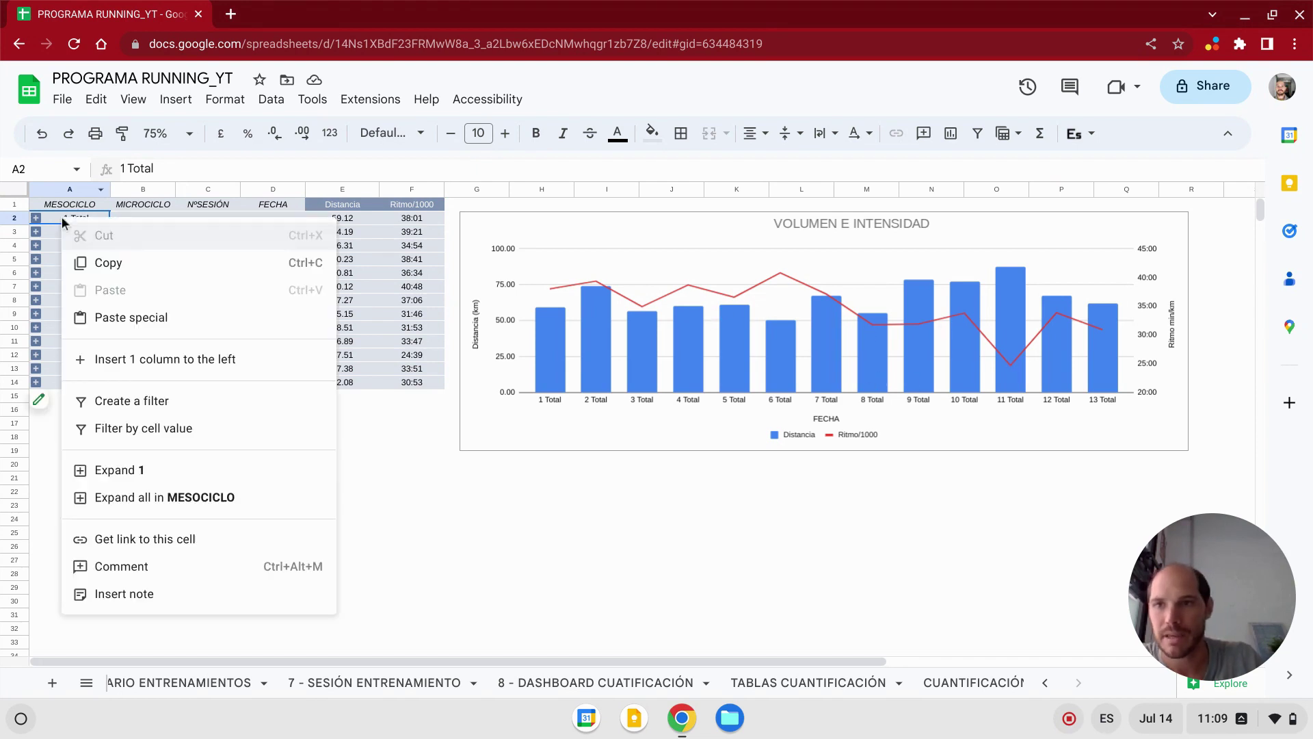
left_click(194, 498)
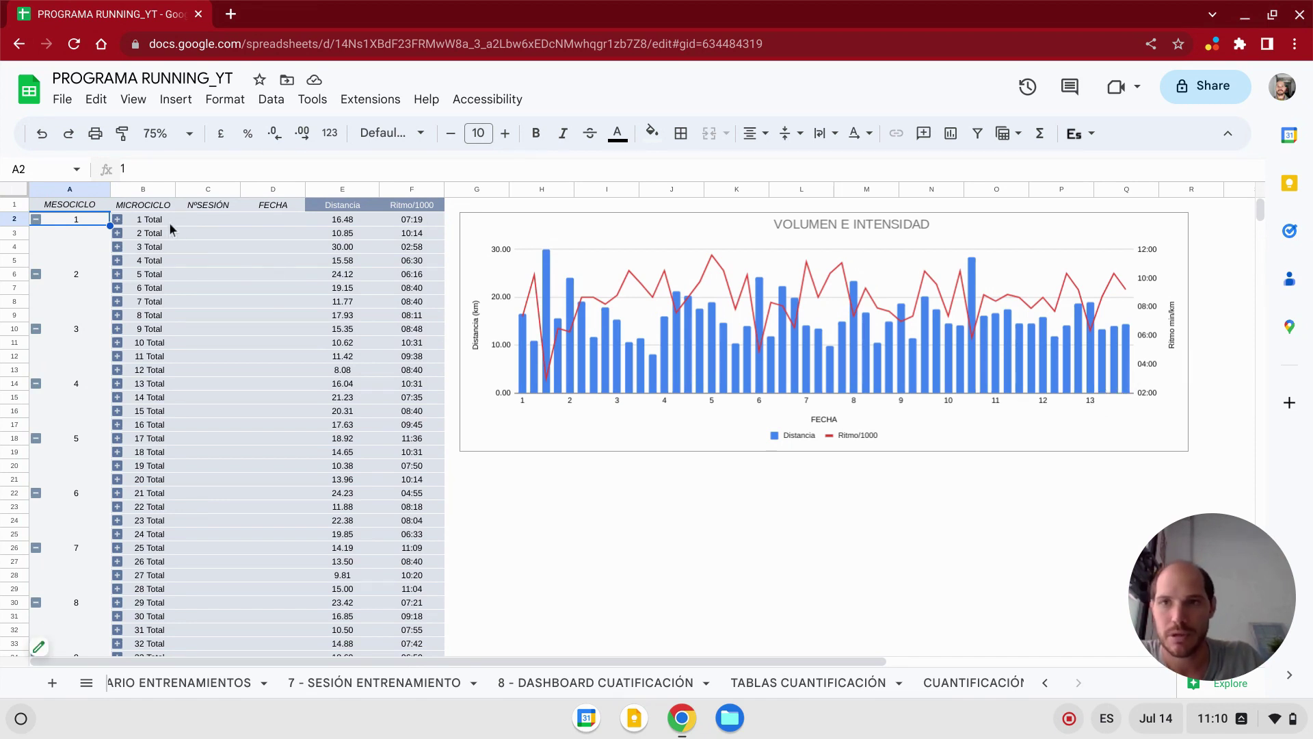
right_click(144, 225)
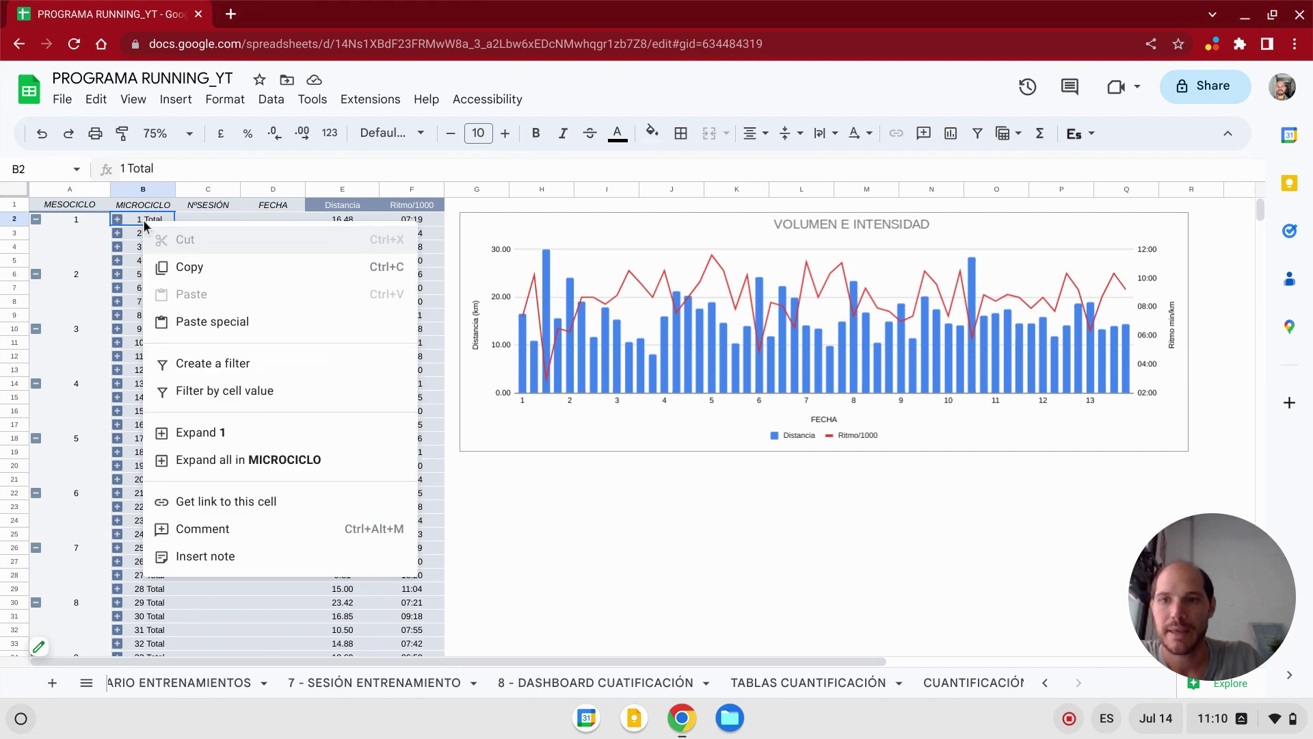
left_click(264, 461)
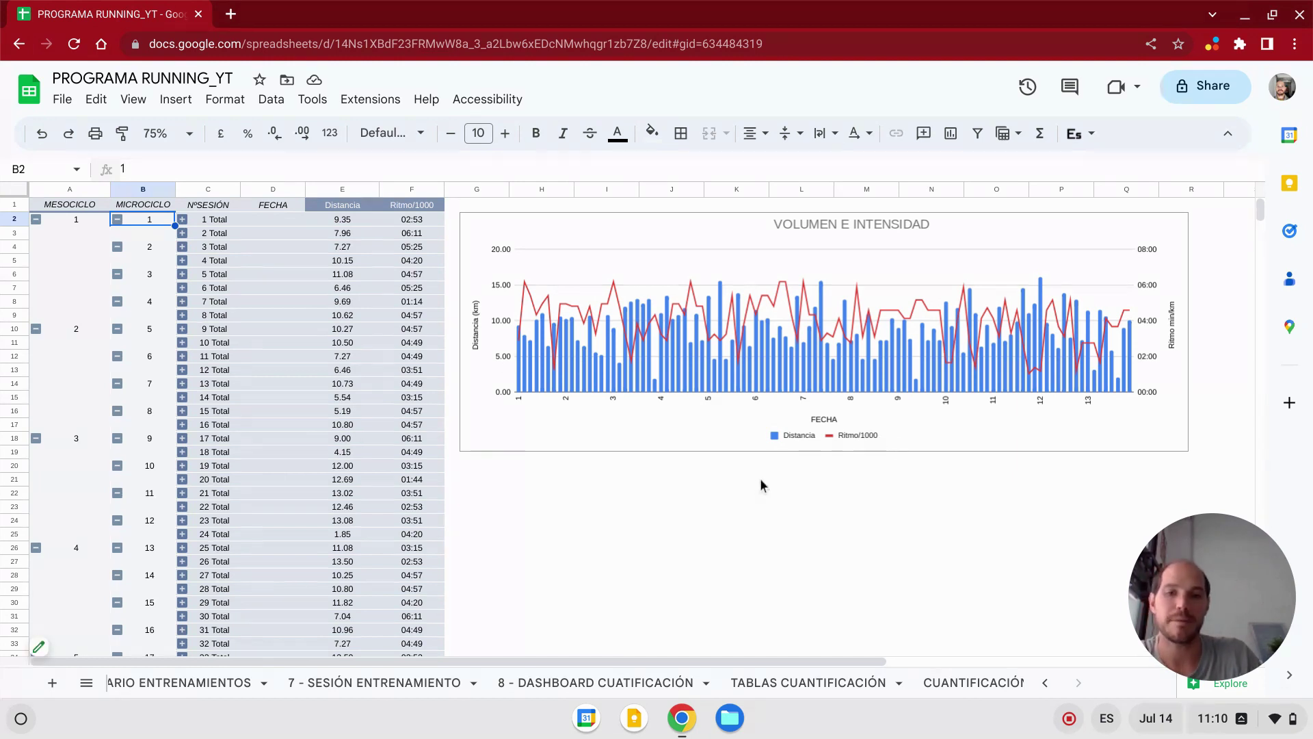
- On the TABLAS CUANTIFICACIÓN sheet, add a Grand Total row to the MÉTODO pivot table
left_click(812, 684)
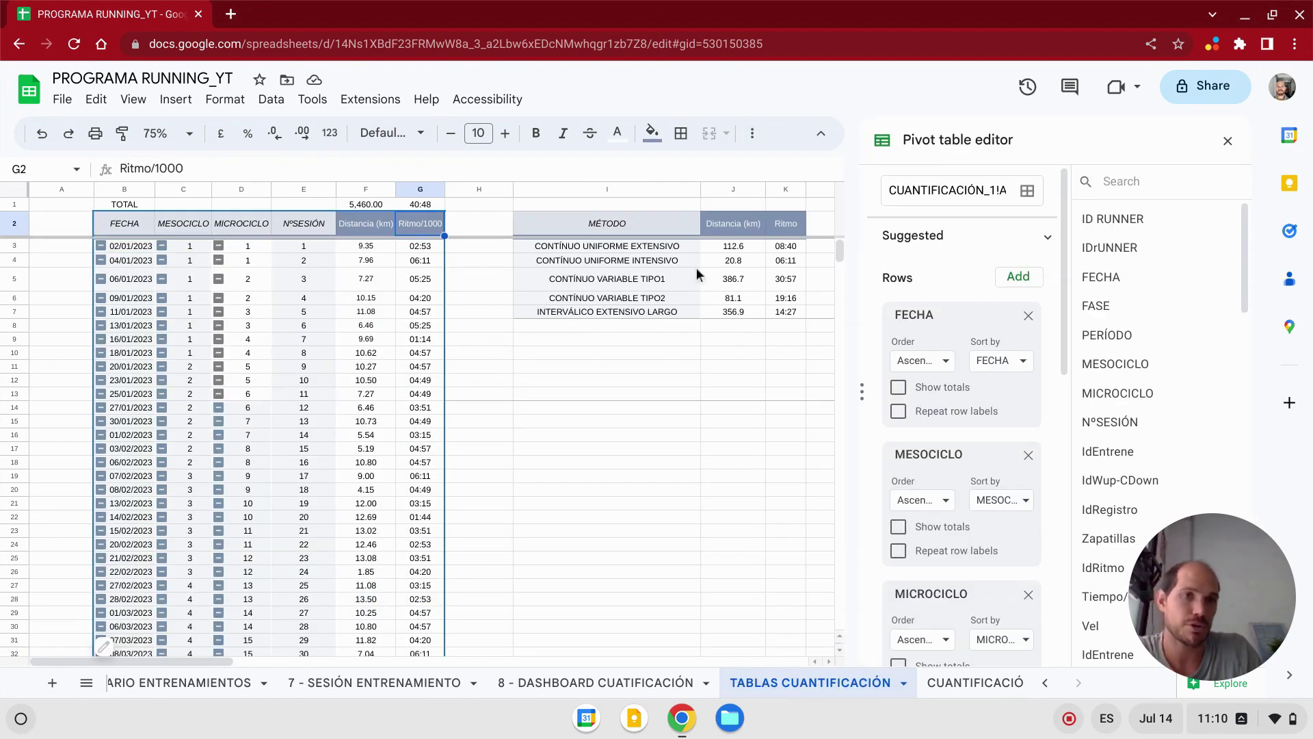
left_click(1227, 140)
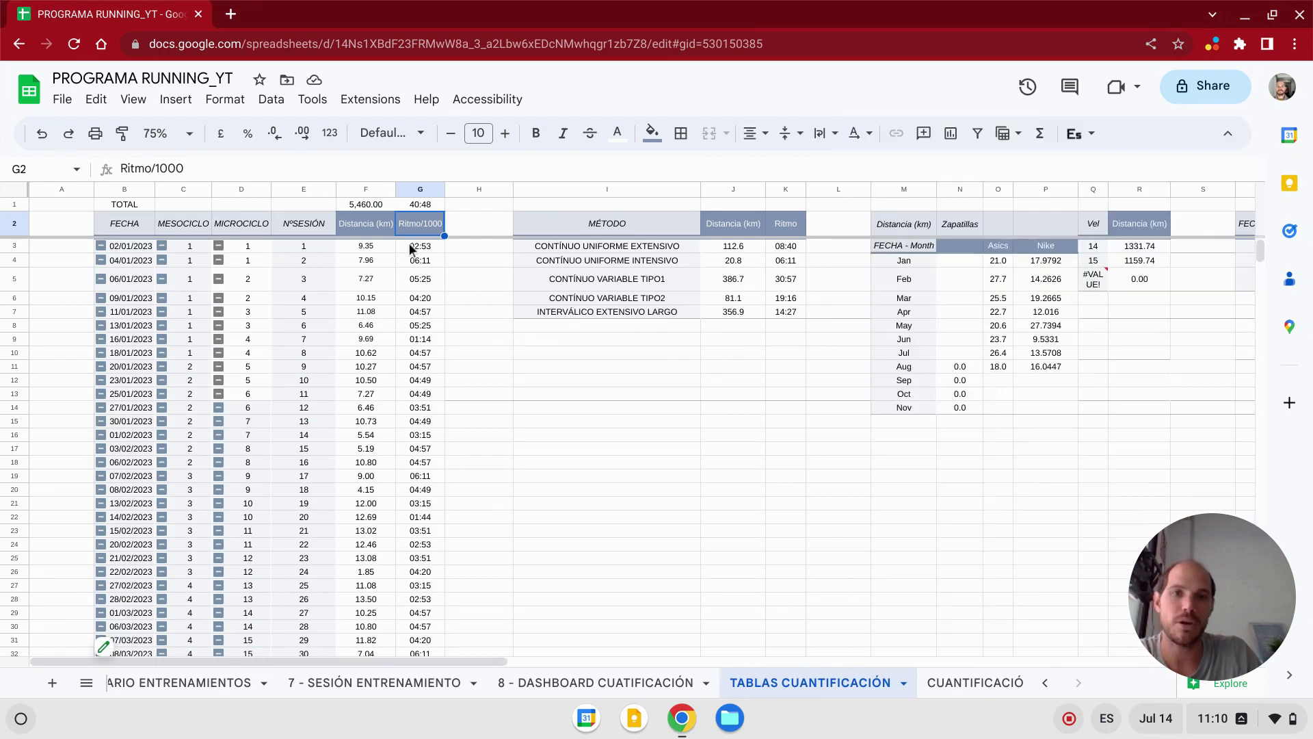
left_click(139, 260)
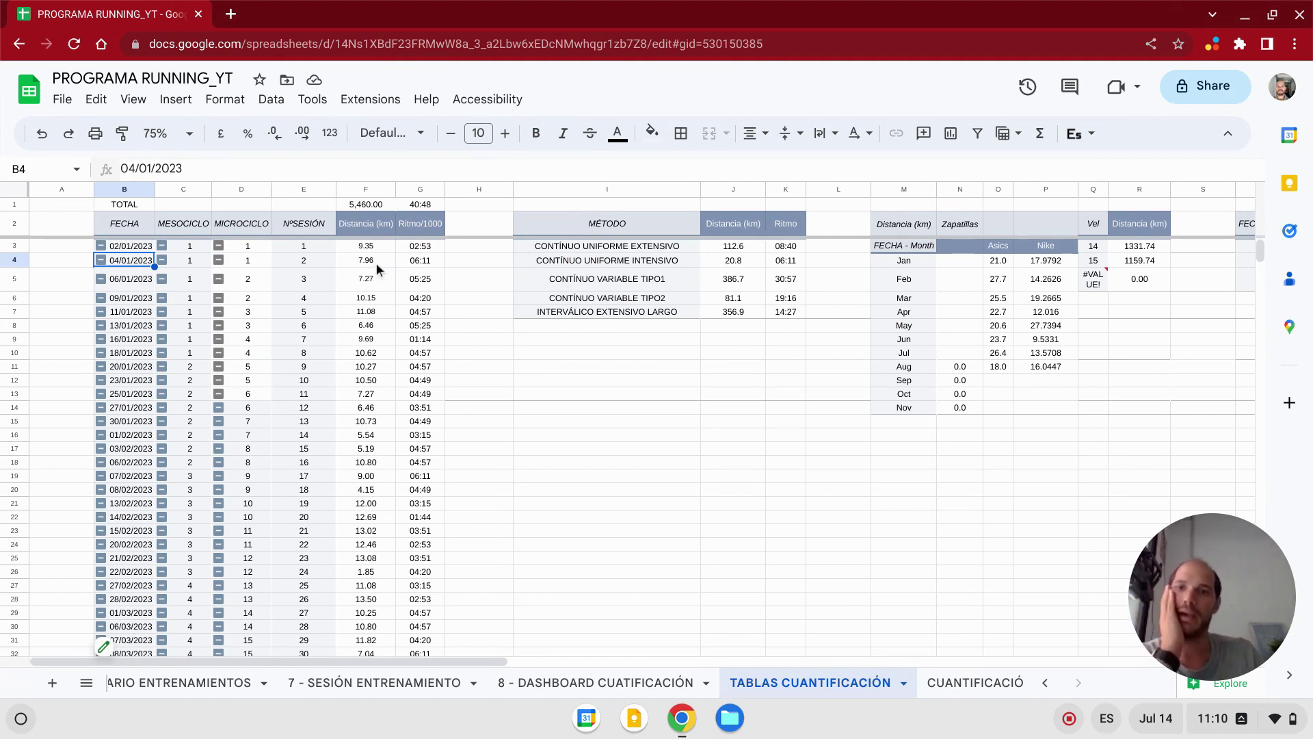
left_click(565, 232)
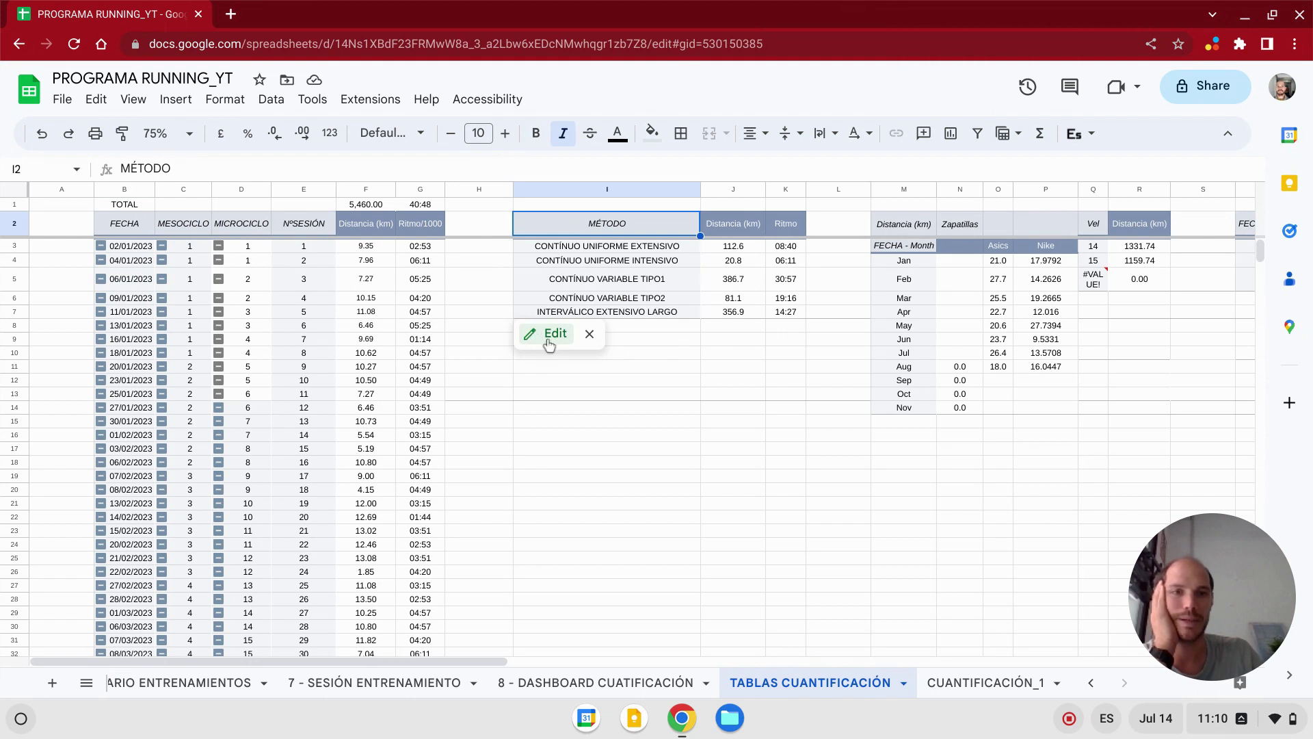
left_click(549, 335)
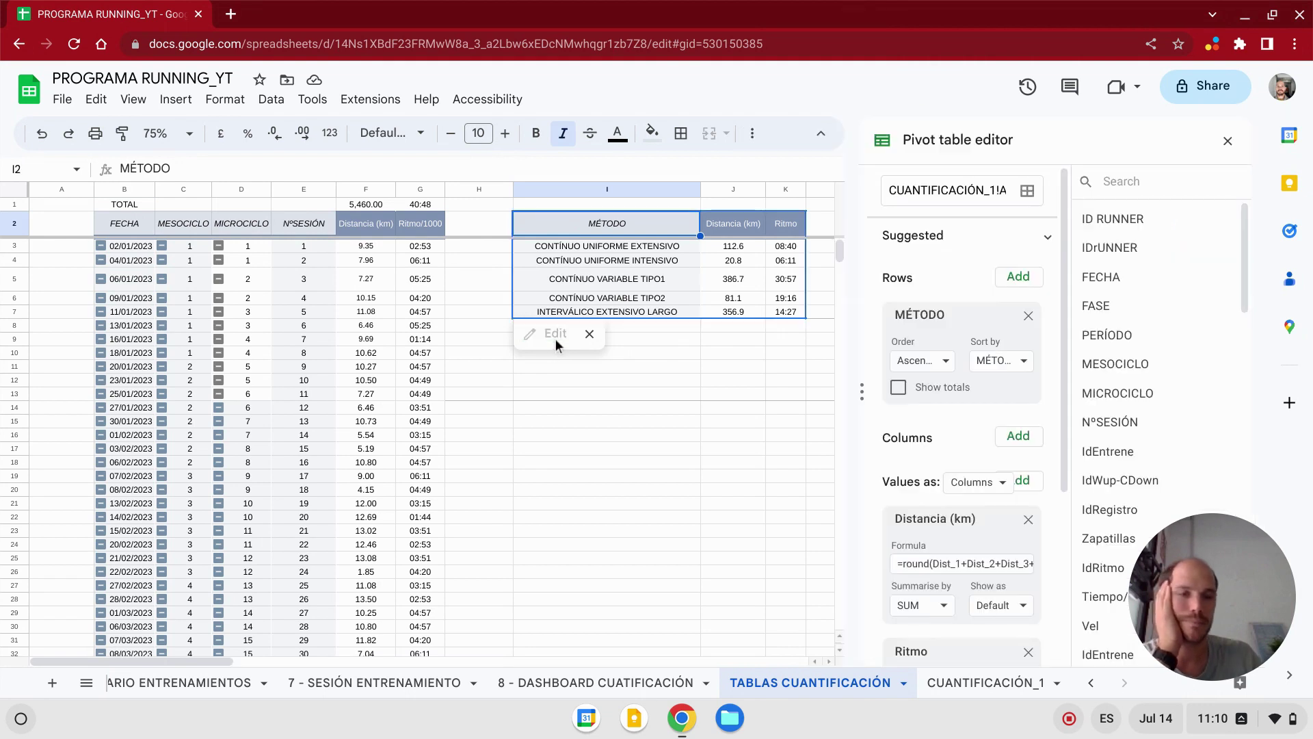
left_click(899, 388)
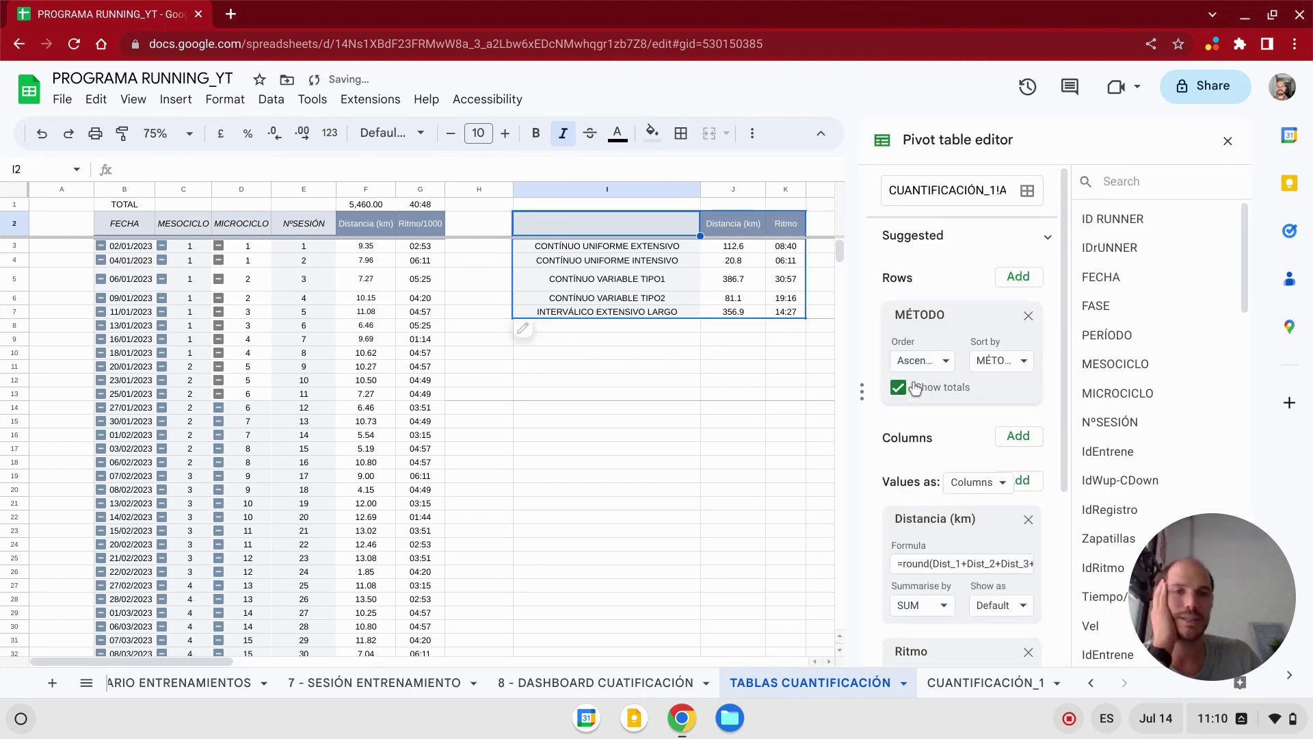
left_click(1229, 142)
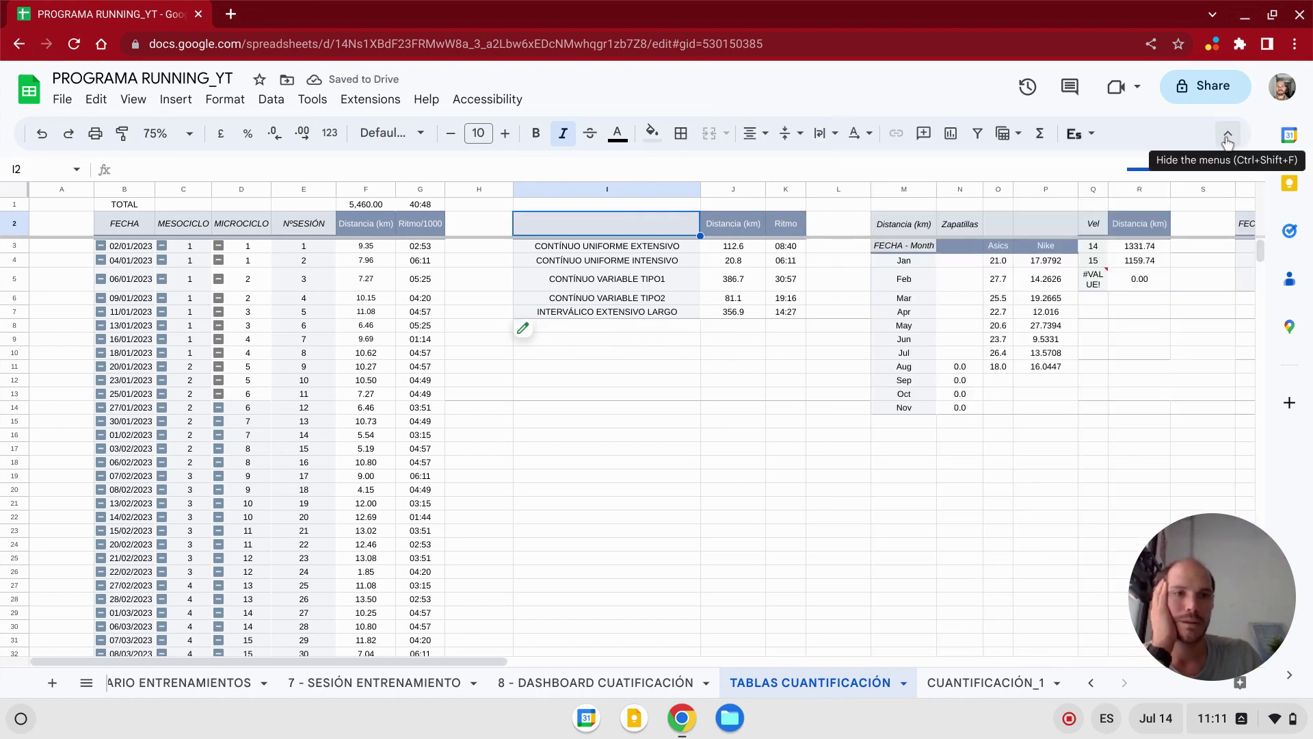
- Add a Grand Total row to the monthly Zapatillas pivot table
left_click(902, 226)
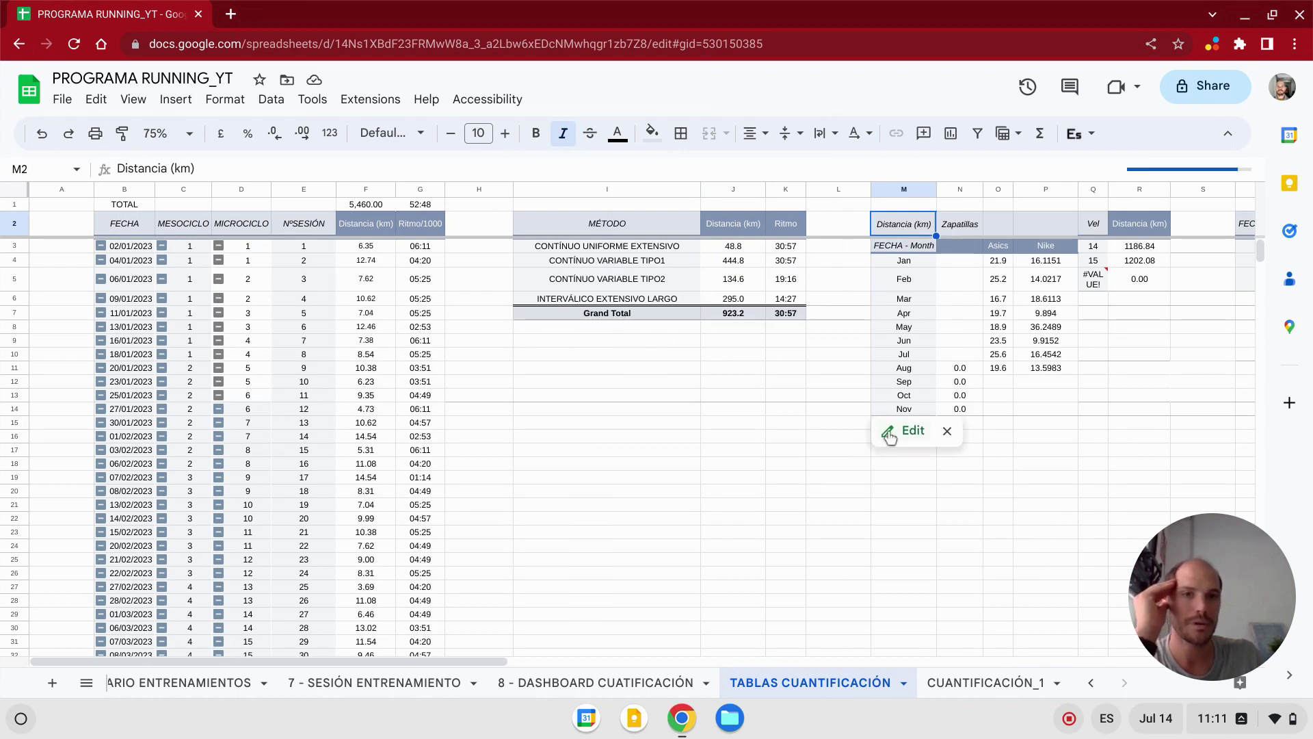
left_click(907, 431)
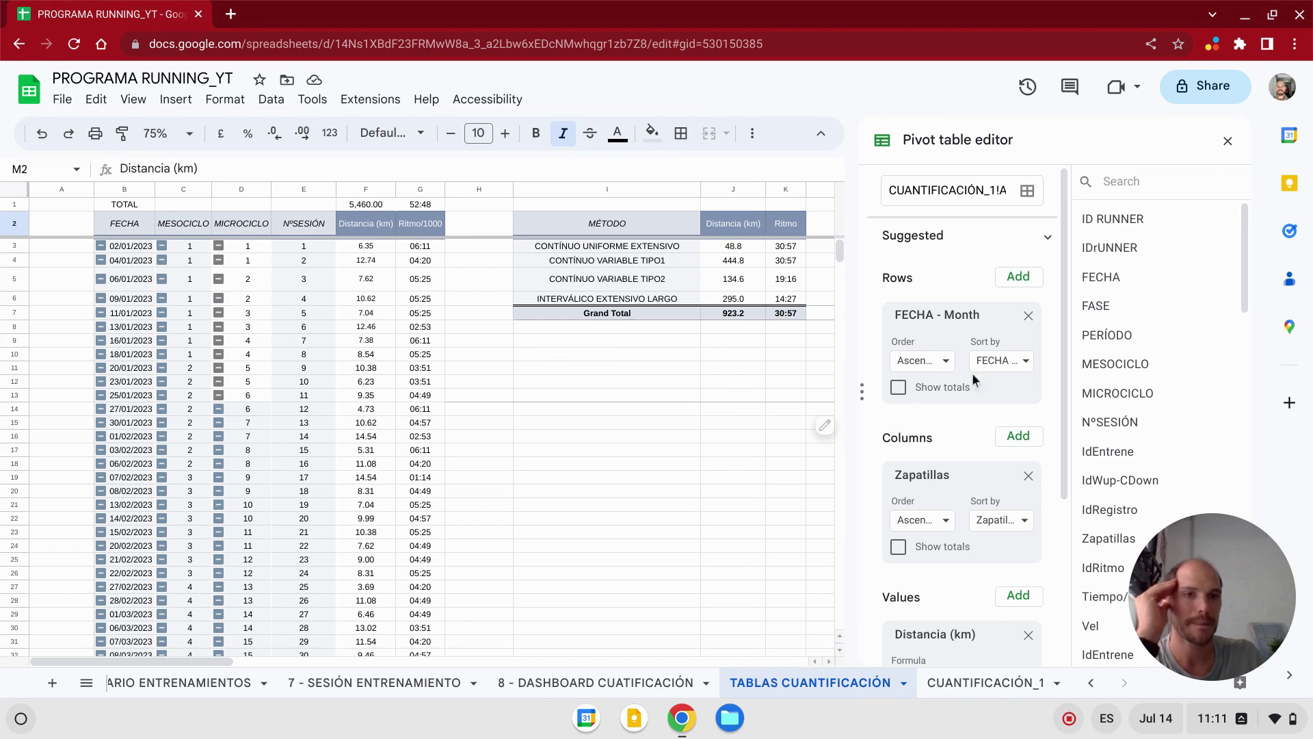
left_click(898, 387)
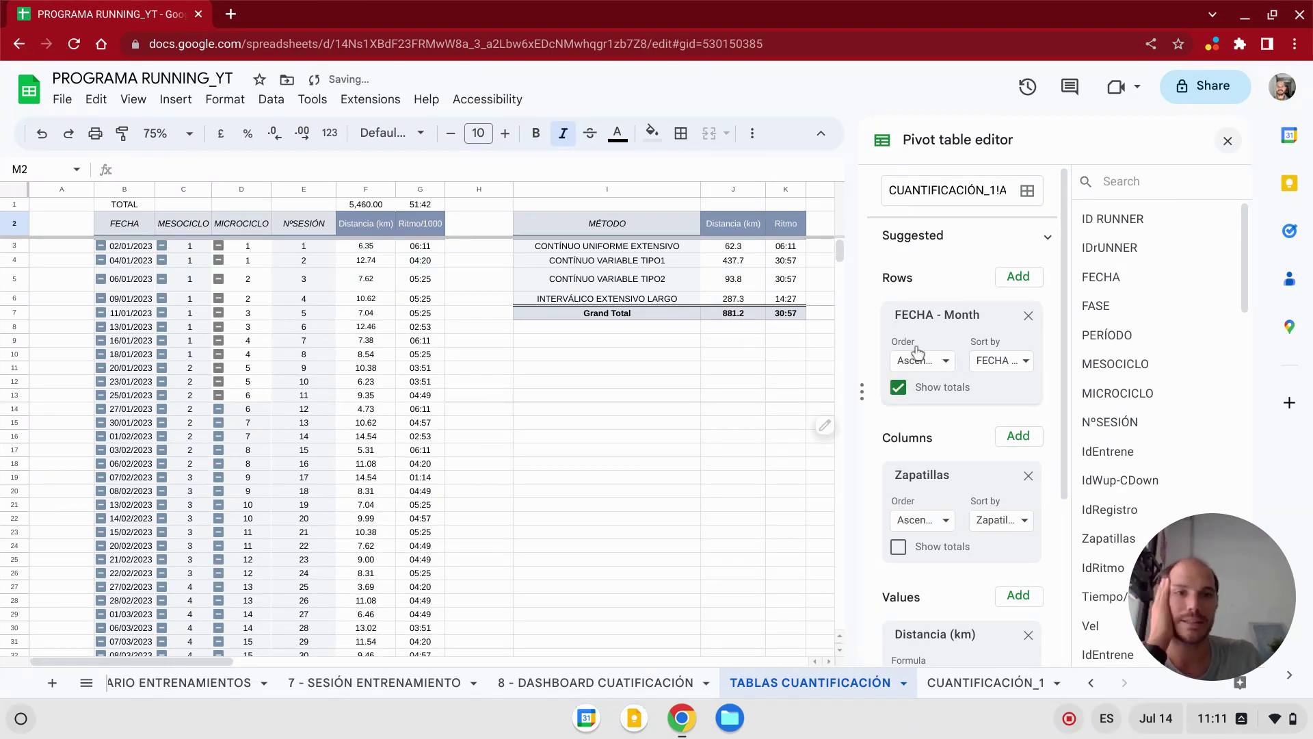
left_click(475, 399)
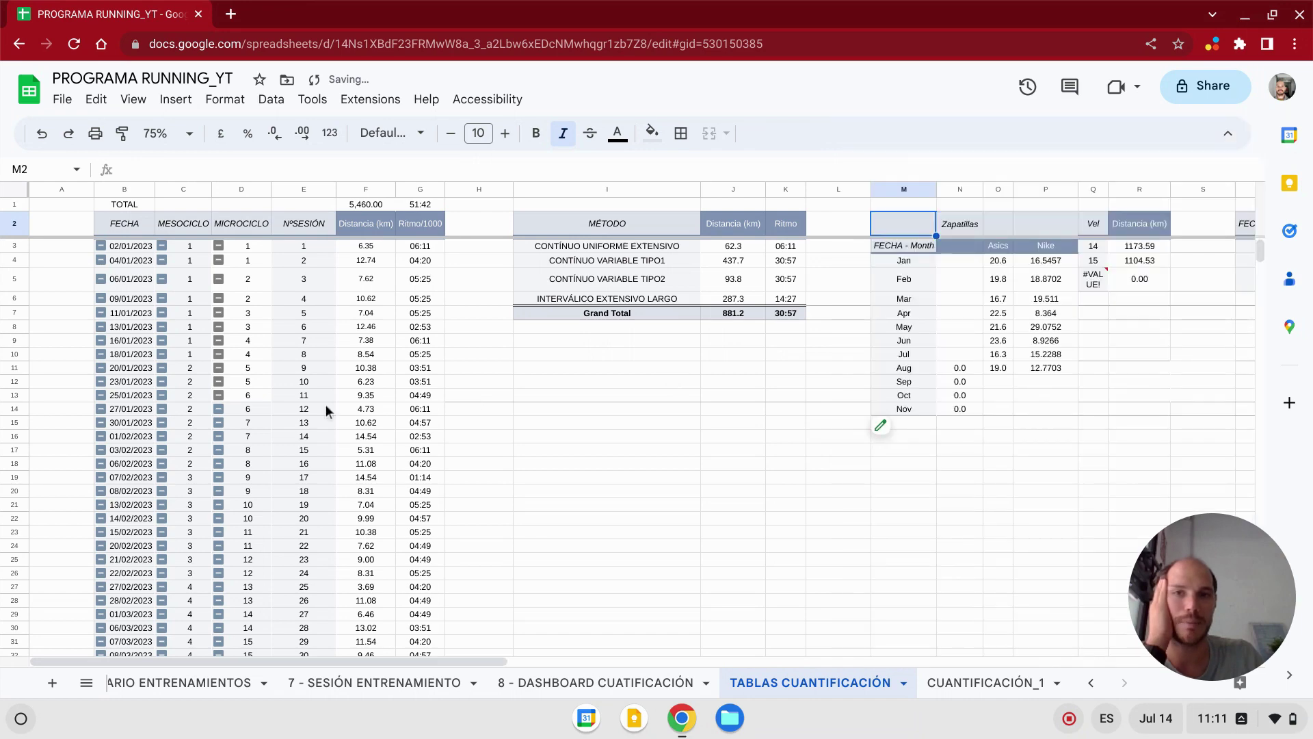
left_click(359, 204)
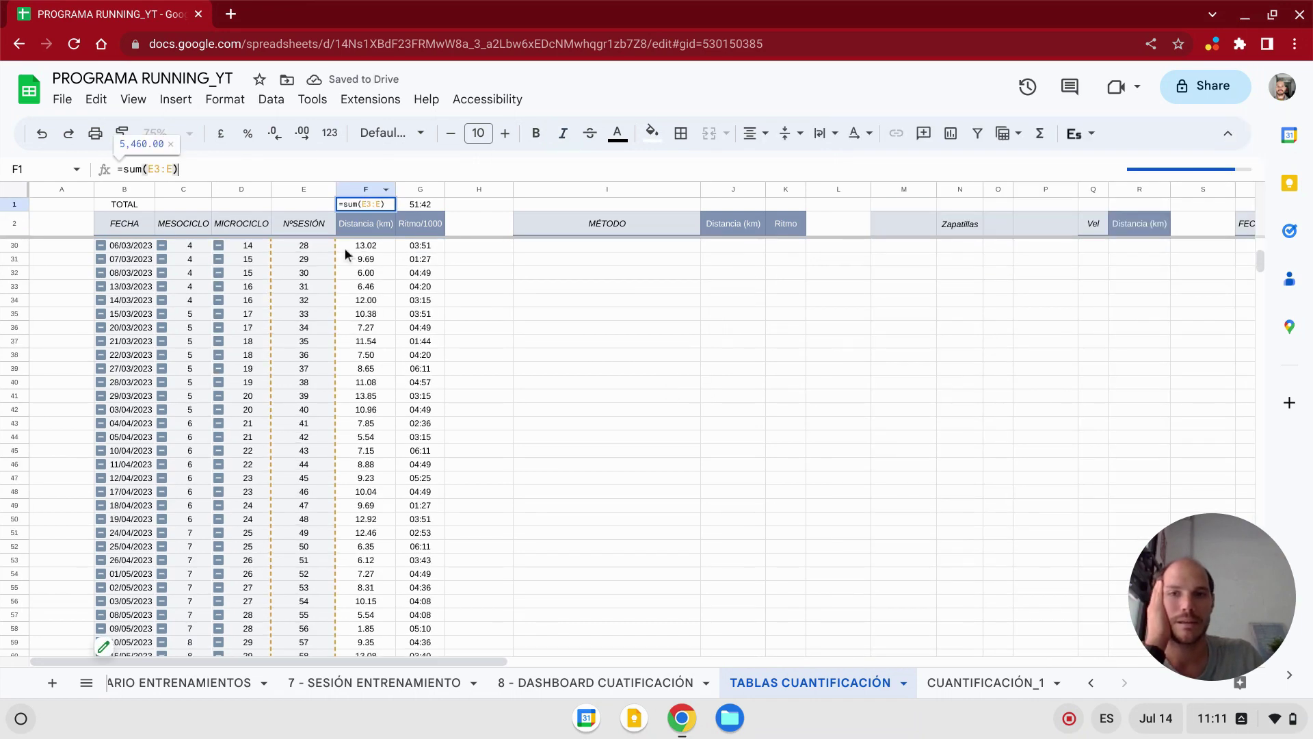
- Change F1's TOTAL formula to =sum(F3:F), showing 879.92, and widen column O slightly
left_click(166, 170)
left_click(177, 168)
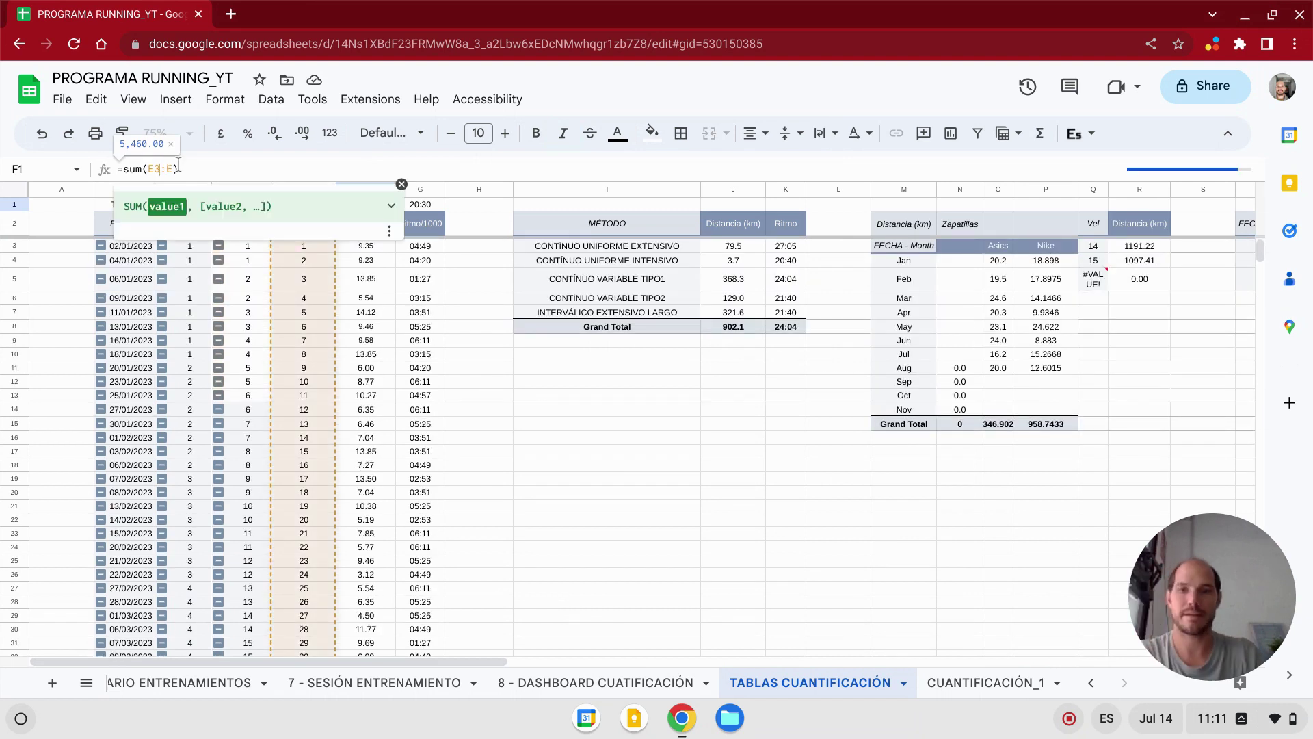
key("BackSpace")
key("BackSpace")
key("BackSpace")
type("F3:E")
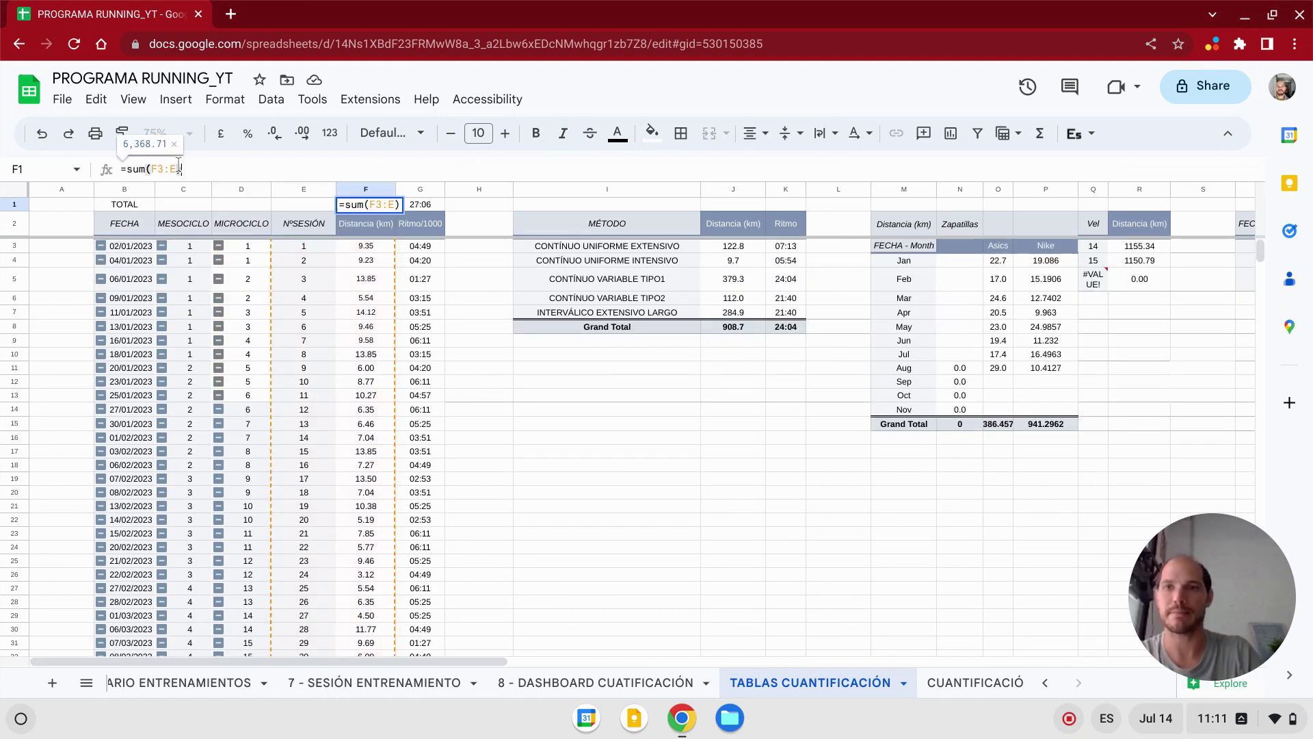
key("BackSpace")
type("F")
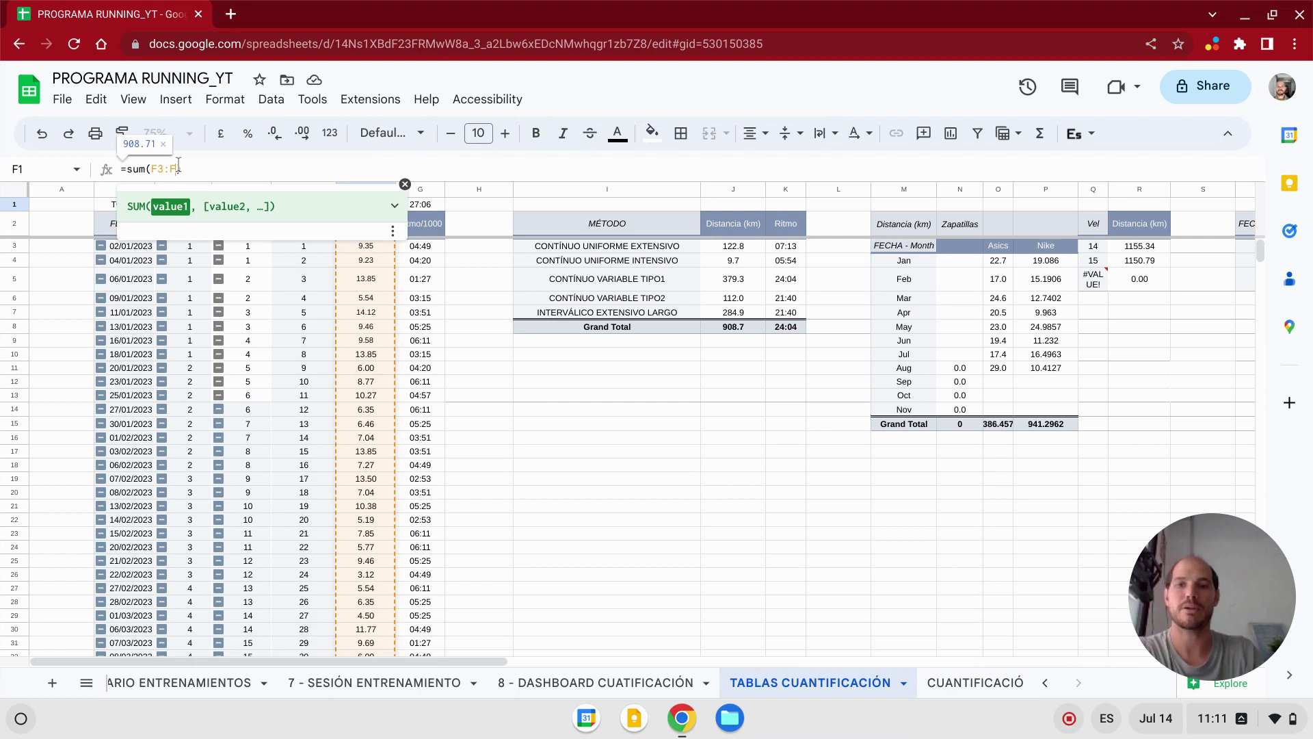
key("Return")
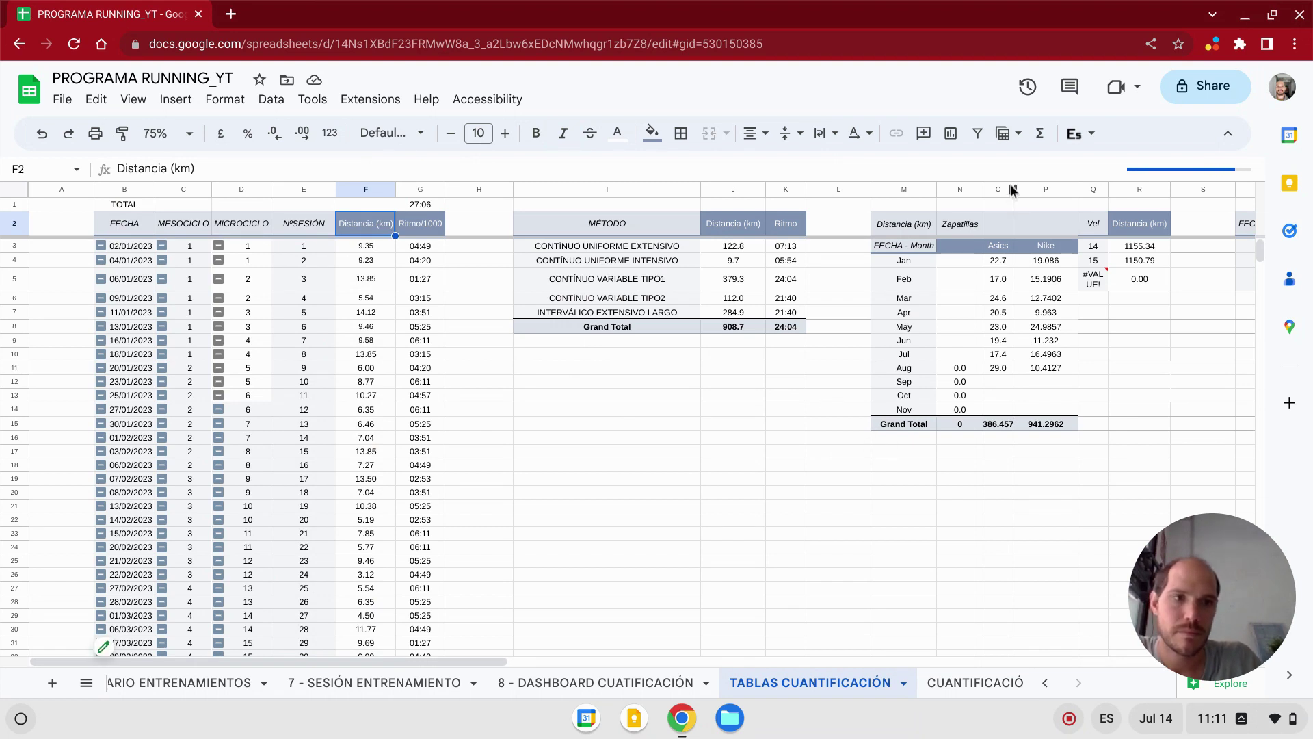
left_click_drag(1013, 190, 1029, 190)
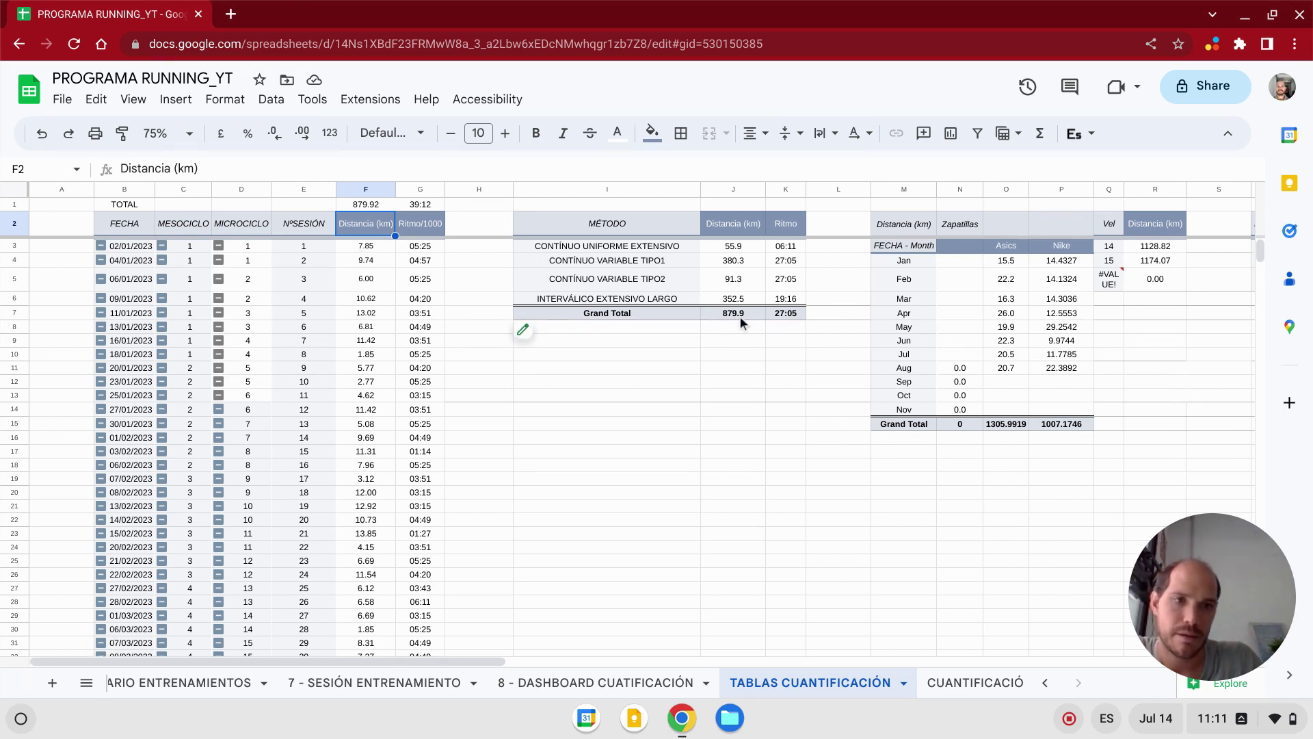
- Insert an empty column Q between the Zapatillas pivot and the Vel table, then check the dashboard
left_click(897, 227)
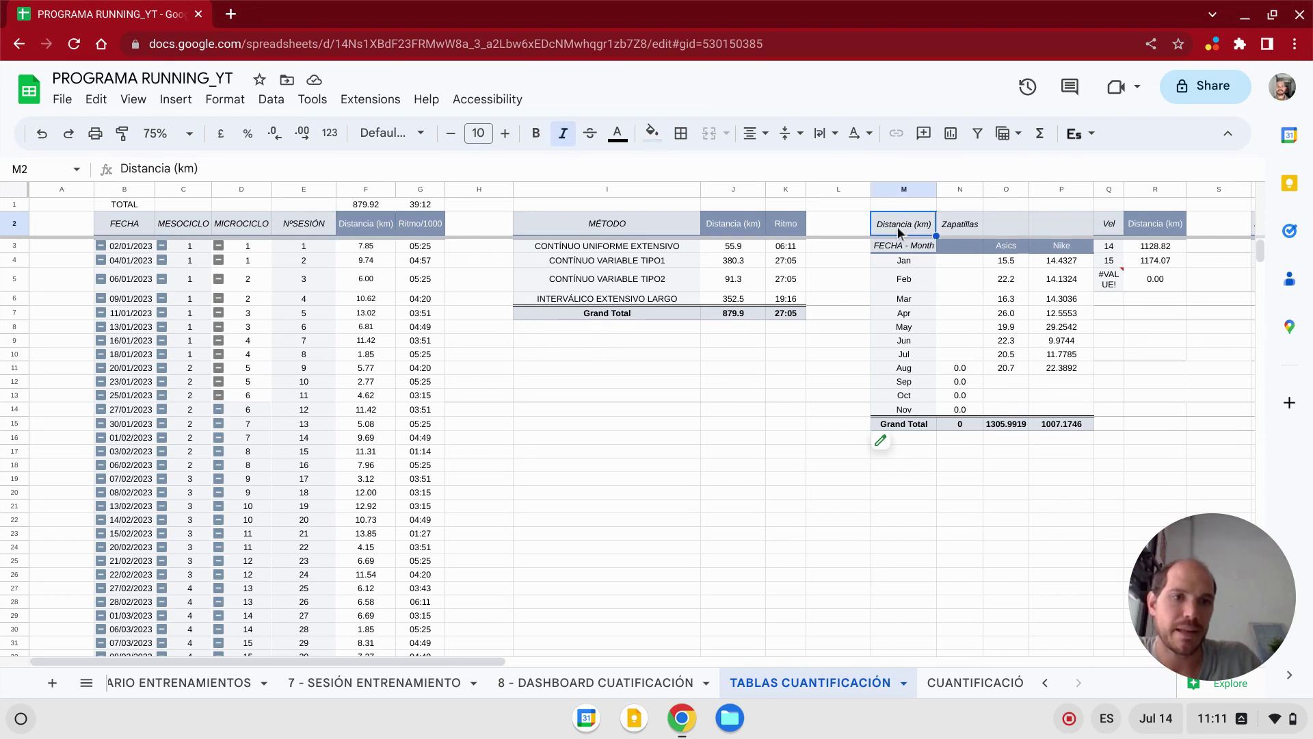
left_click(1117, 190)
right_click(1117, 190)
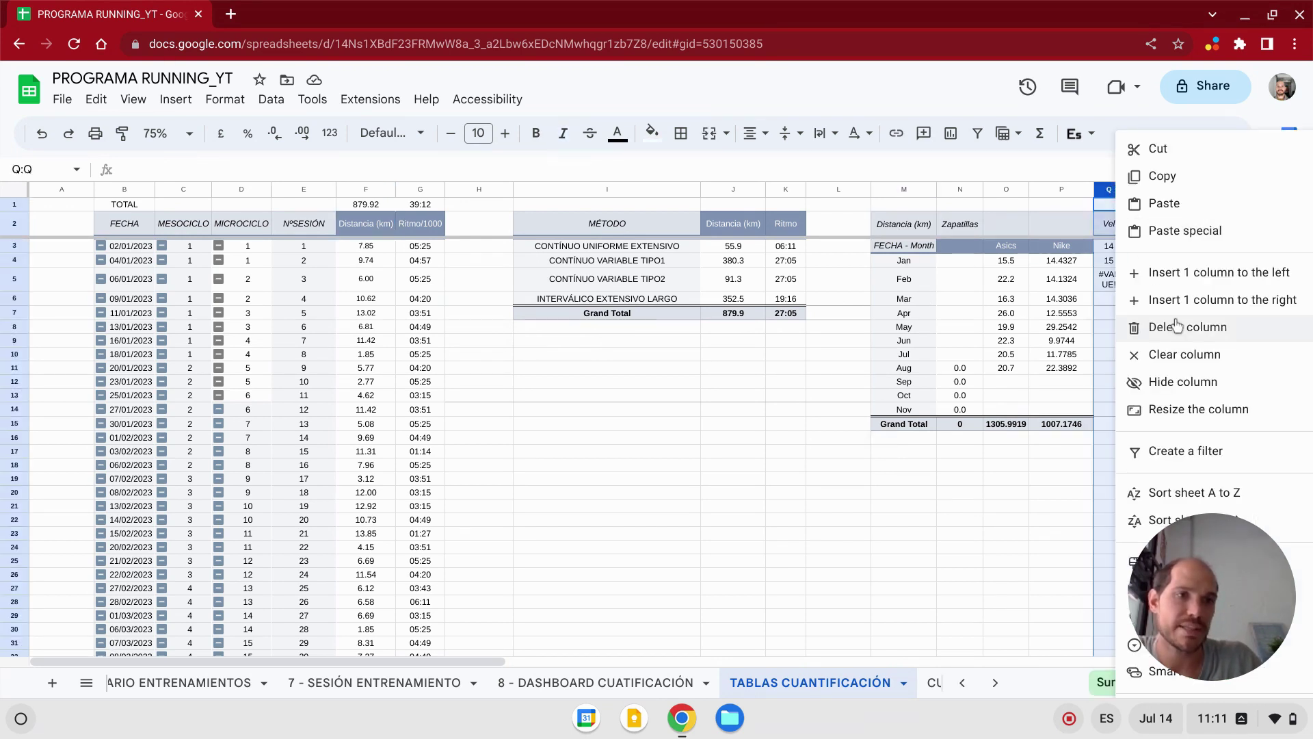
left_click(1175, 274)
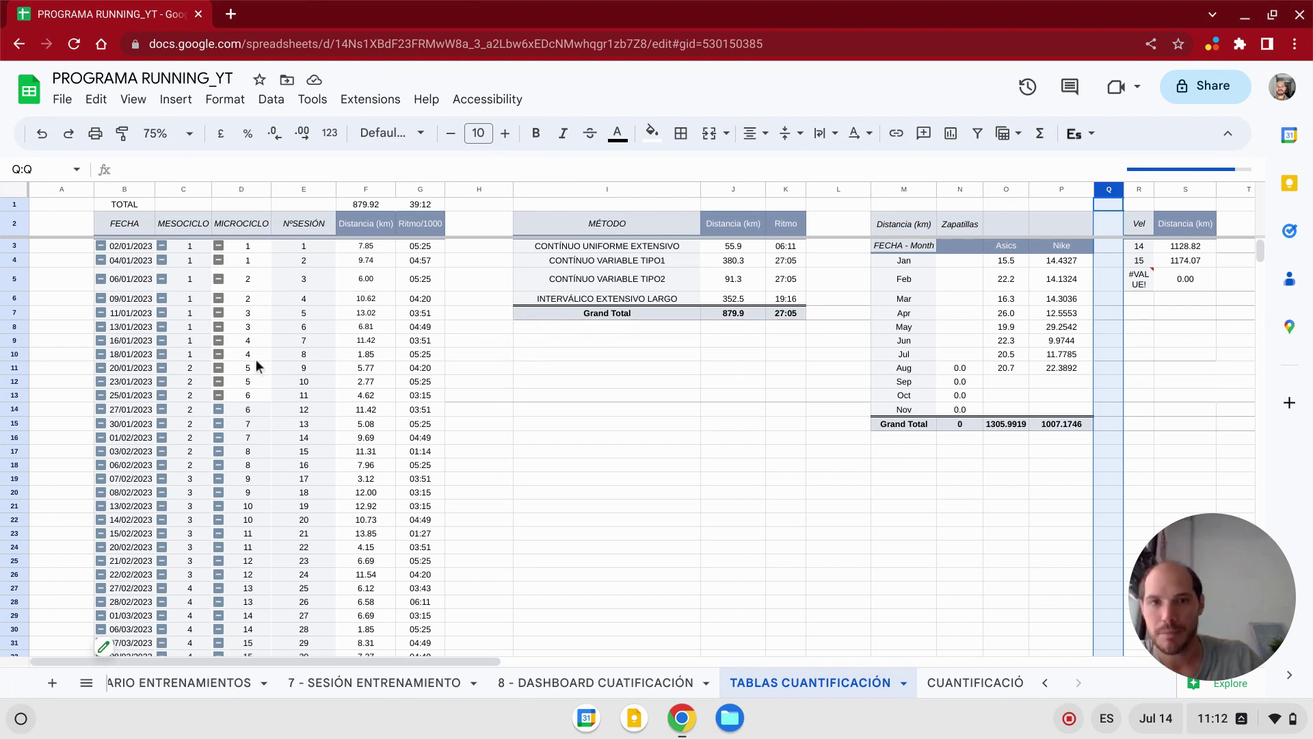
left_click(602, 684)
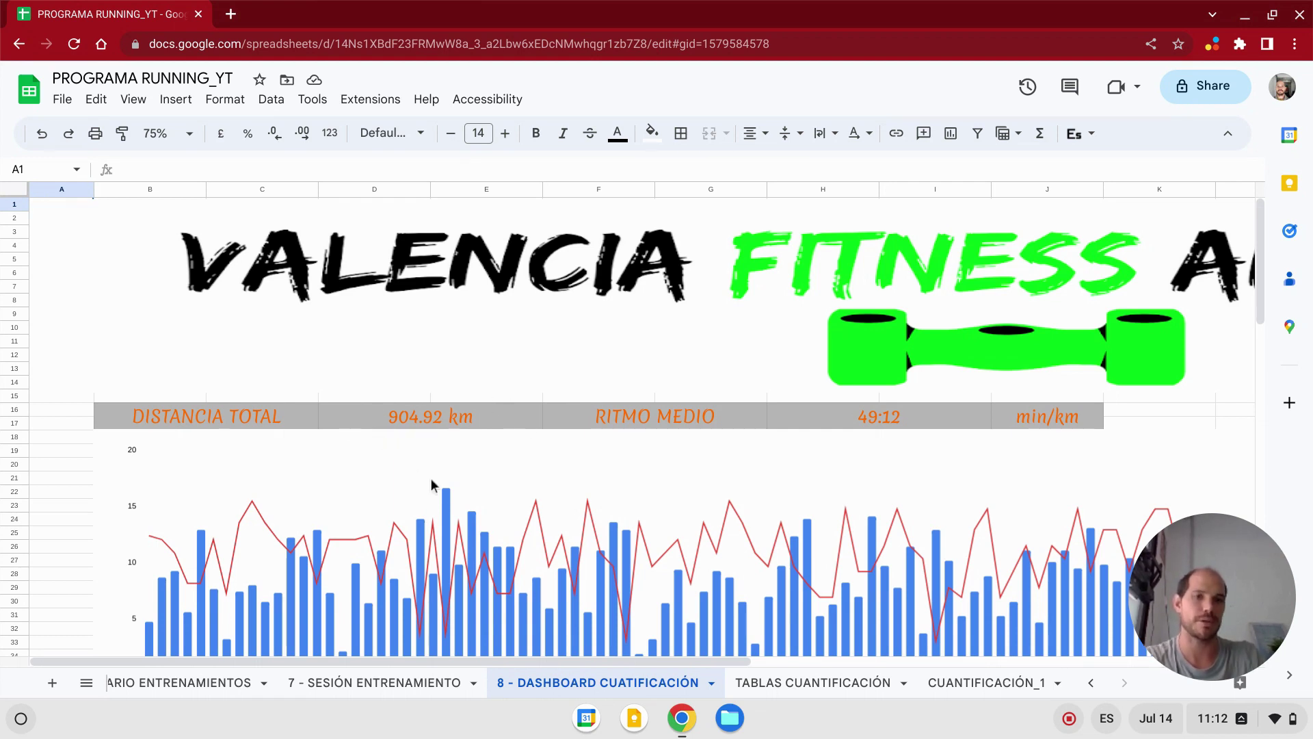
left_click(769, 681)
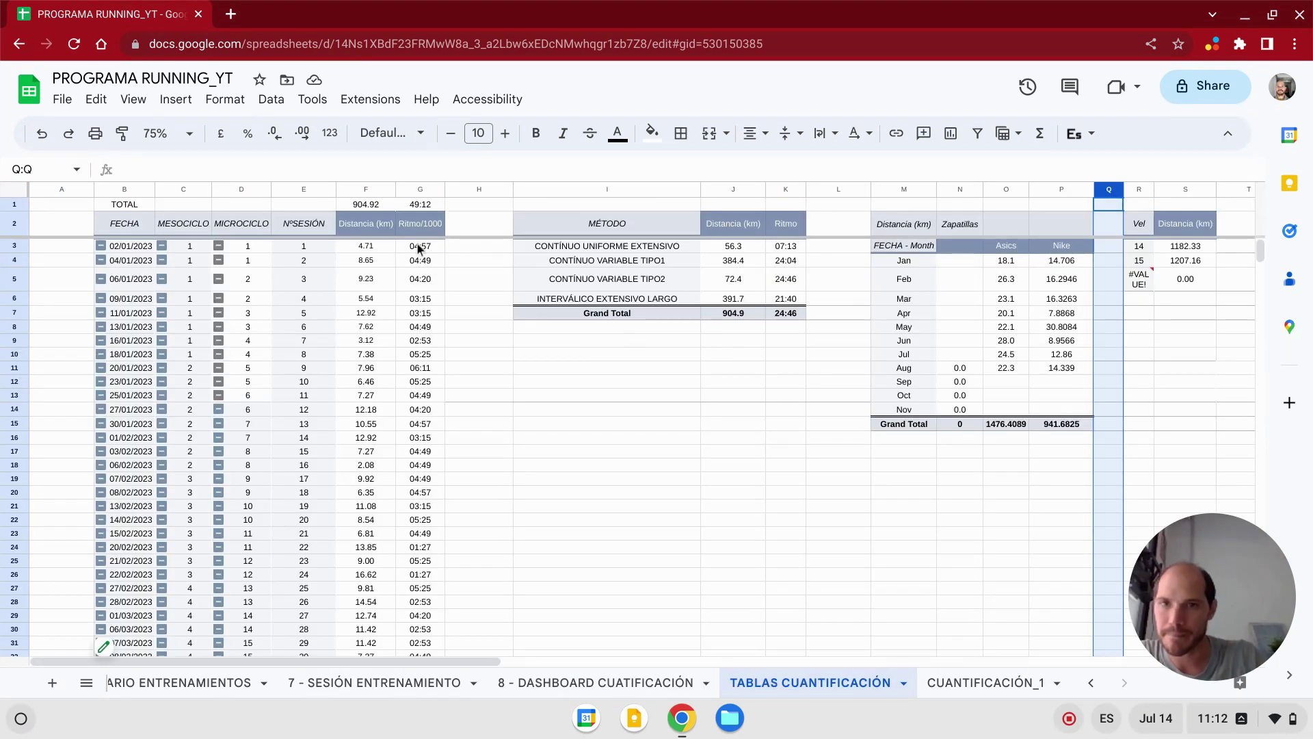
- Change G1's formula from =average(F3:F) to =average(G3:G) so it averages pace
left_click(420, 192)
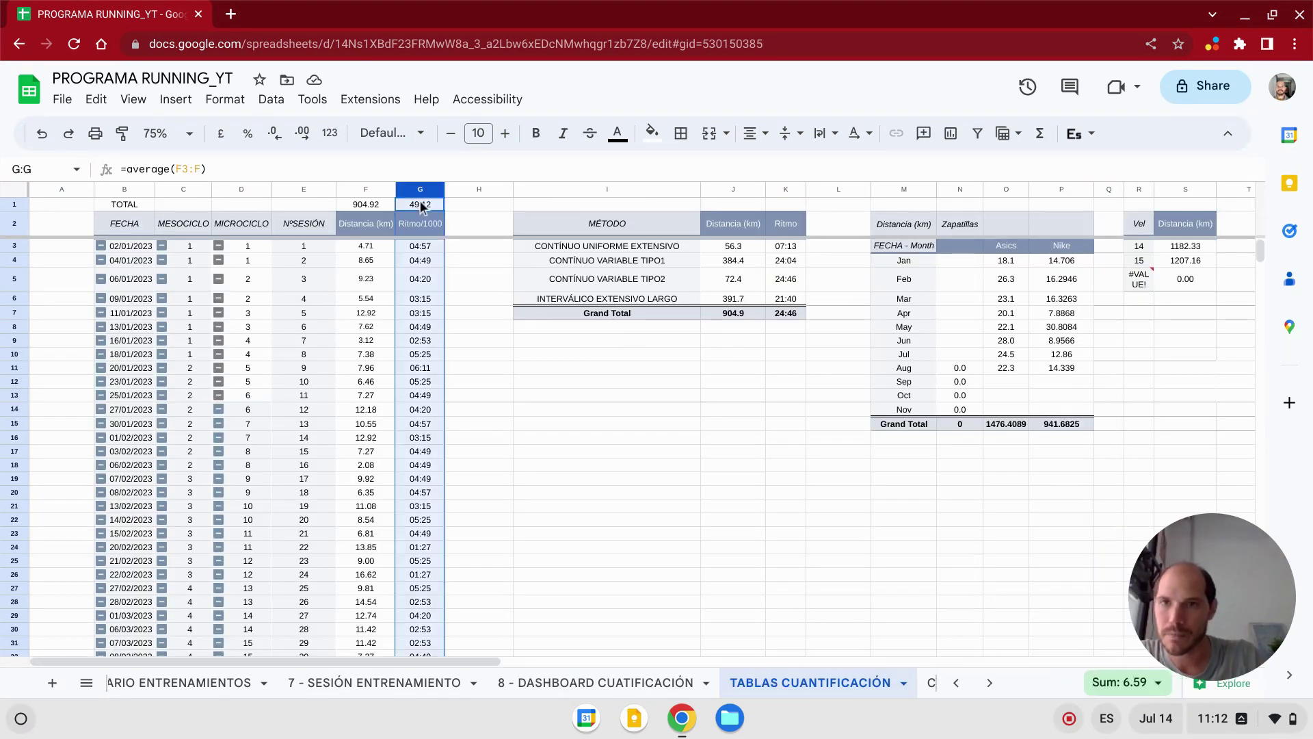
left_click(420, 203)
left_click(179, 169)
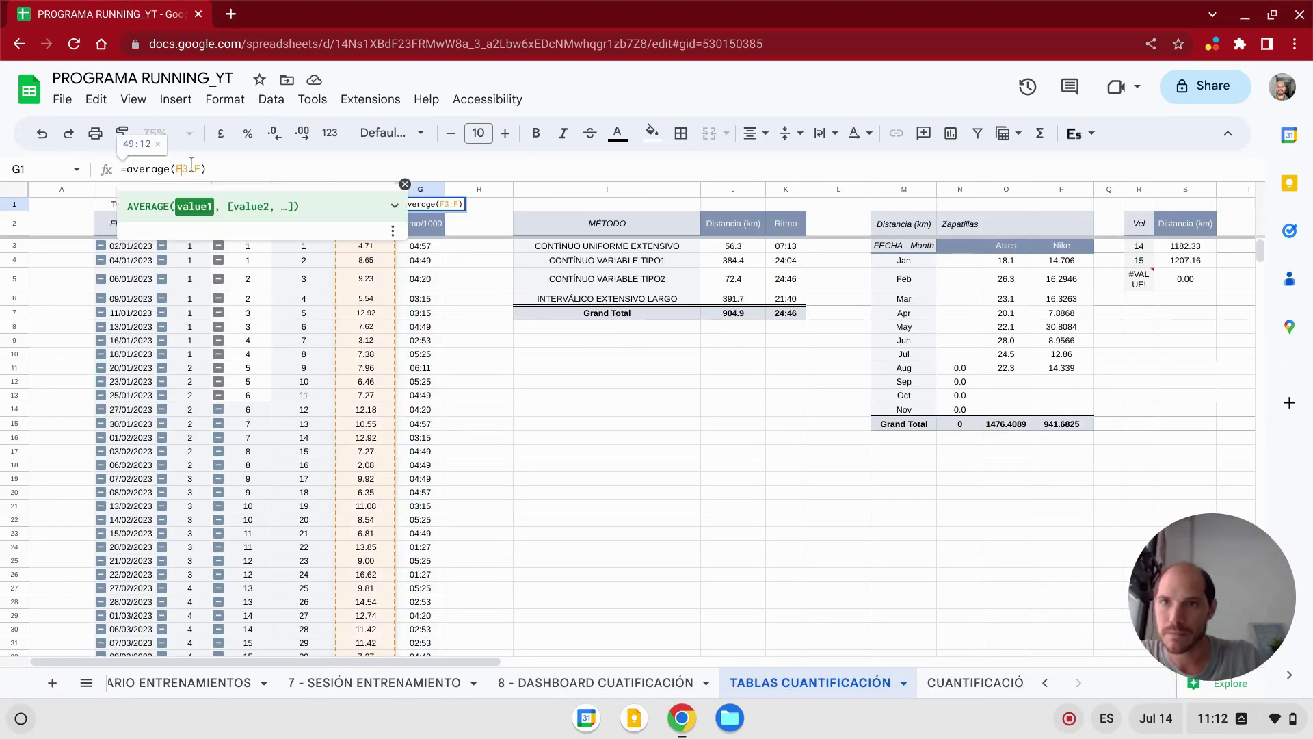
key("BackSpace")
type("G")
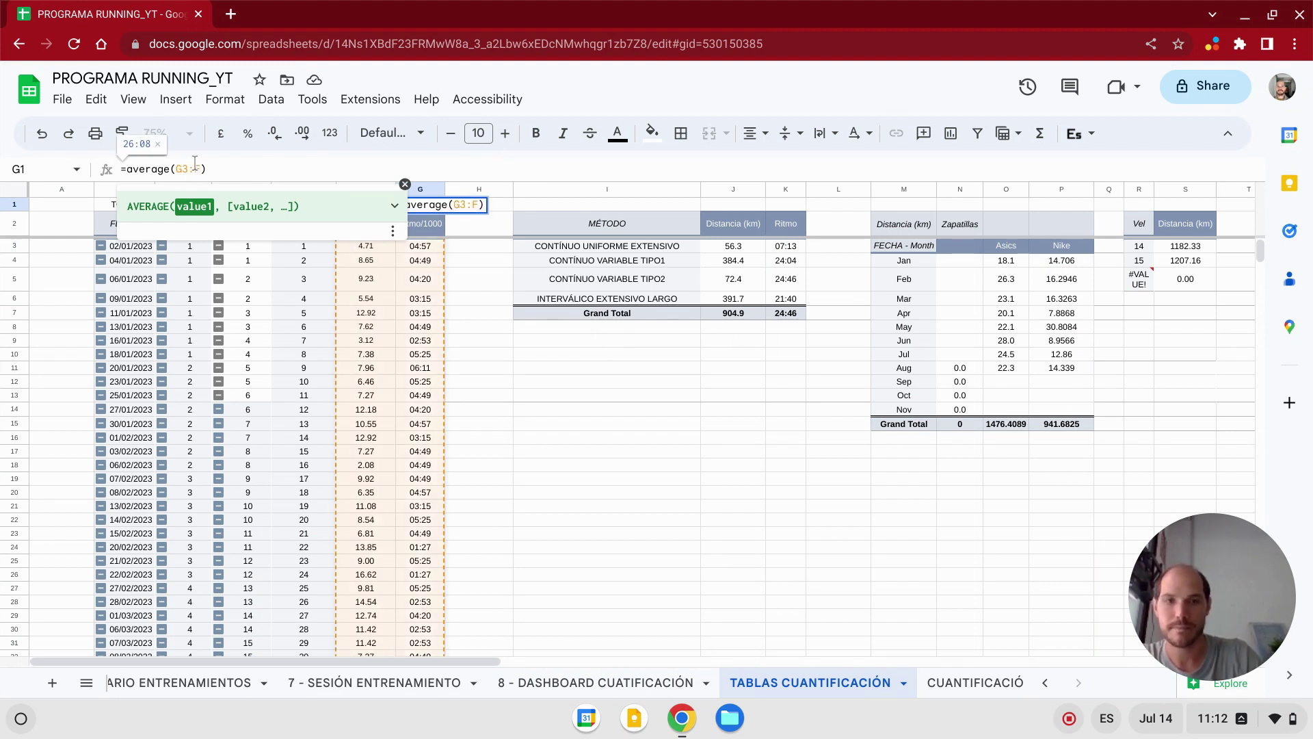
key("Return")
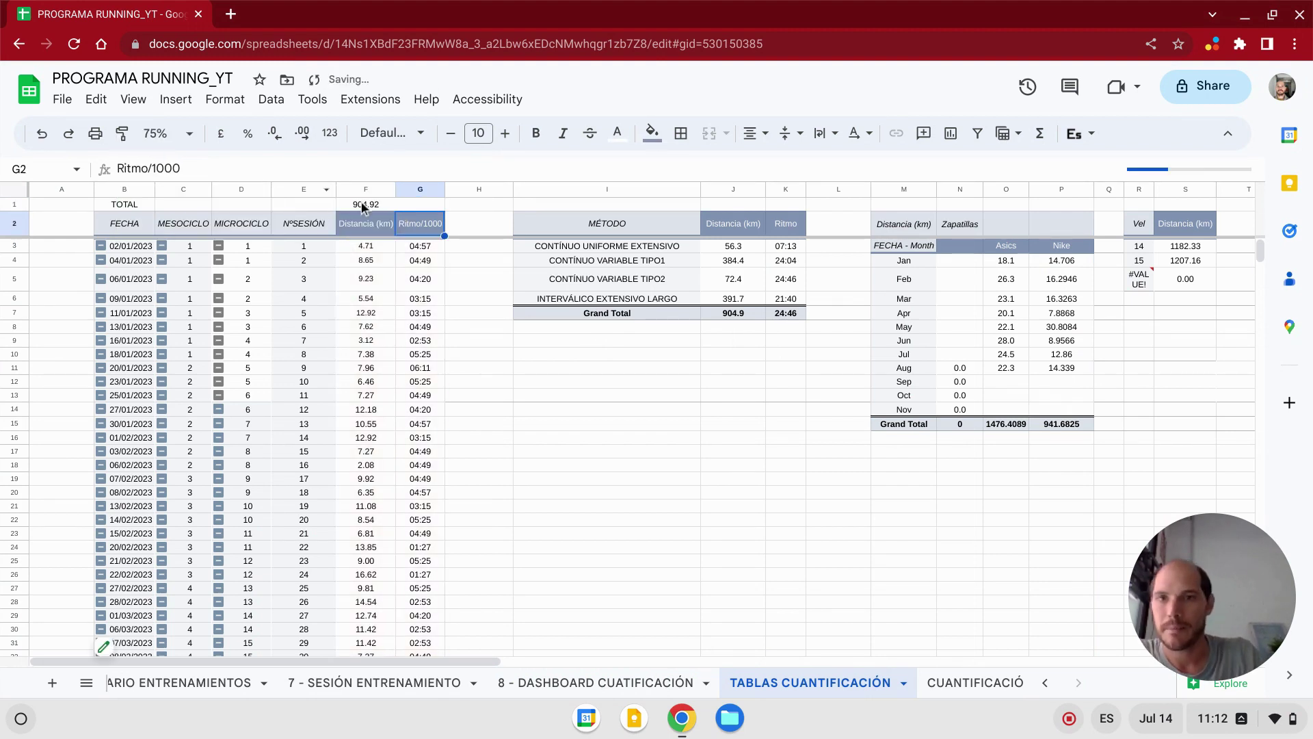
- Verify the F1 and G1 formulas and view the dashboard showing 03:09 pace and 942.34 km
left_click(365, 205)
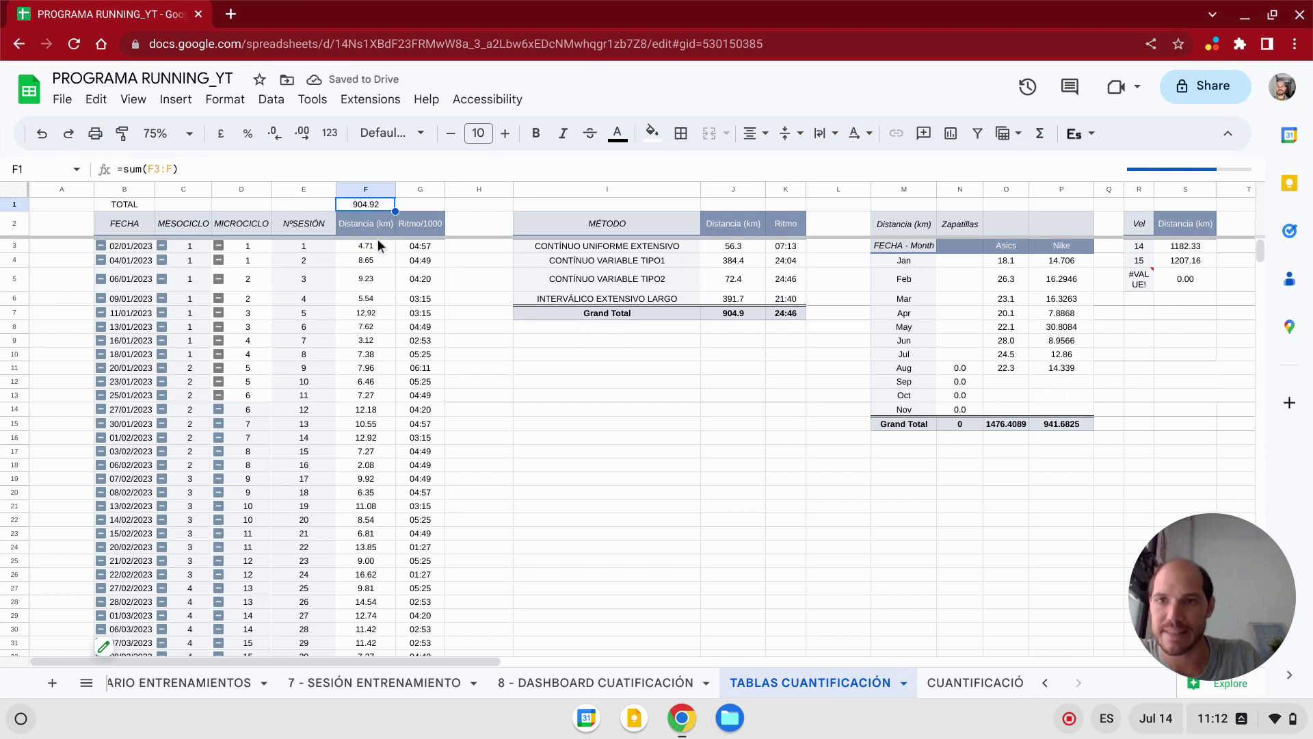
left_click(426, 203)
type("=average(G3:G)")
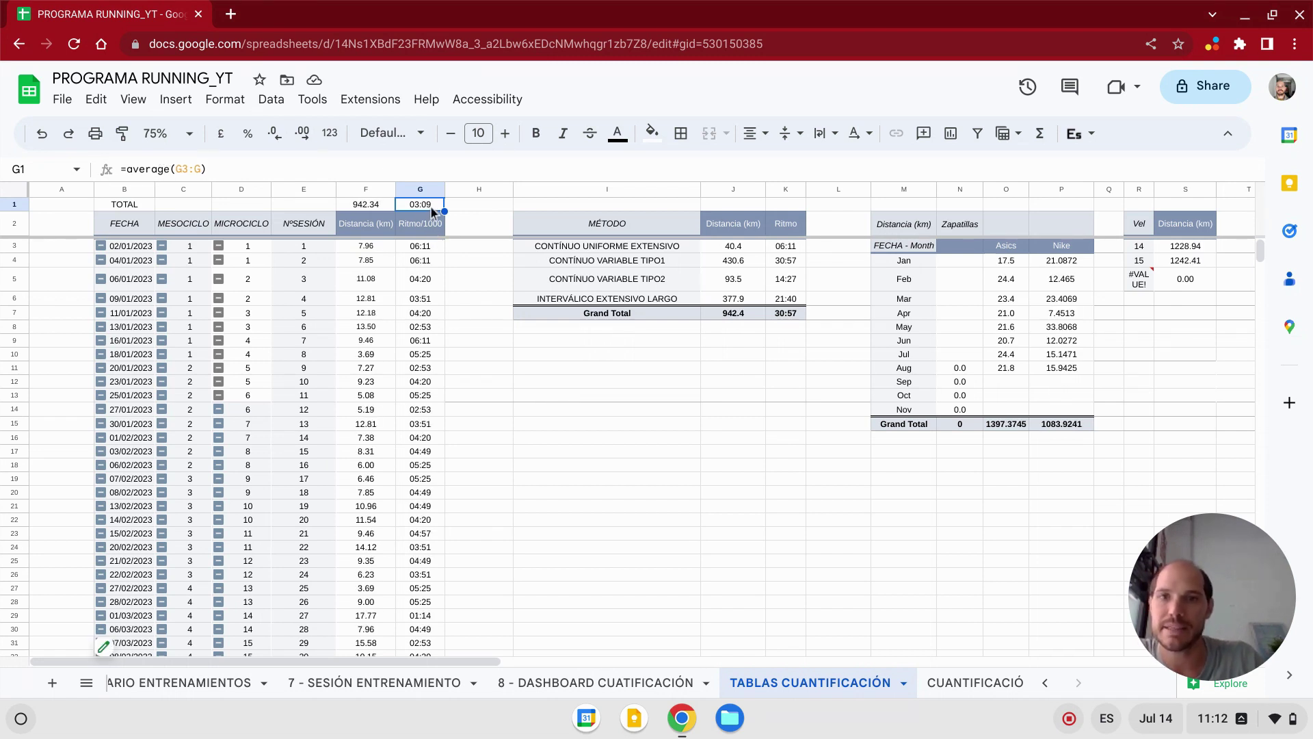
left_click(661, 690)
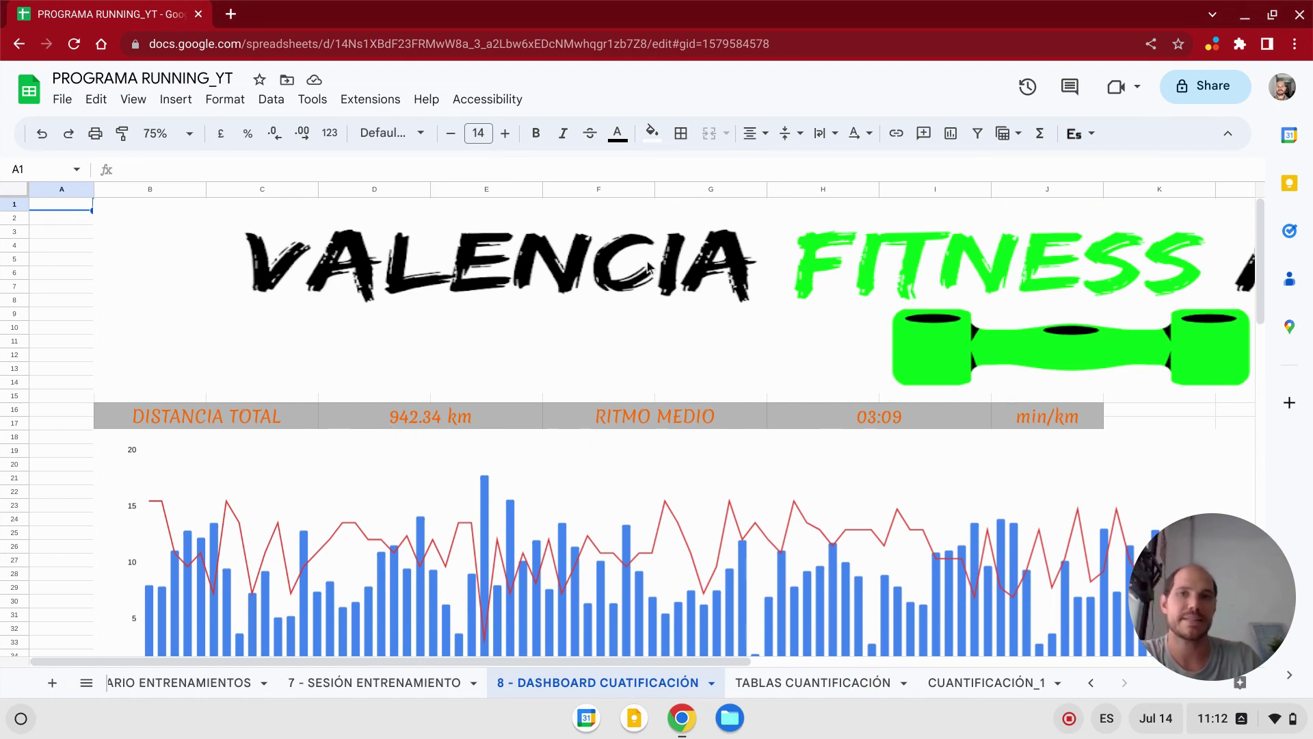
- Zoom the sheet out to 50%
left_click(189, 134)
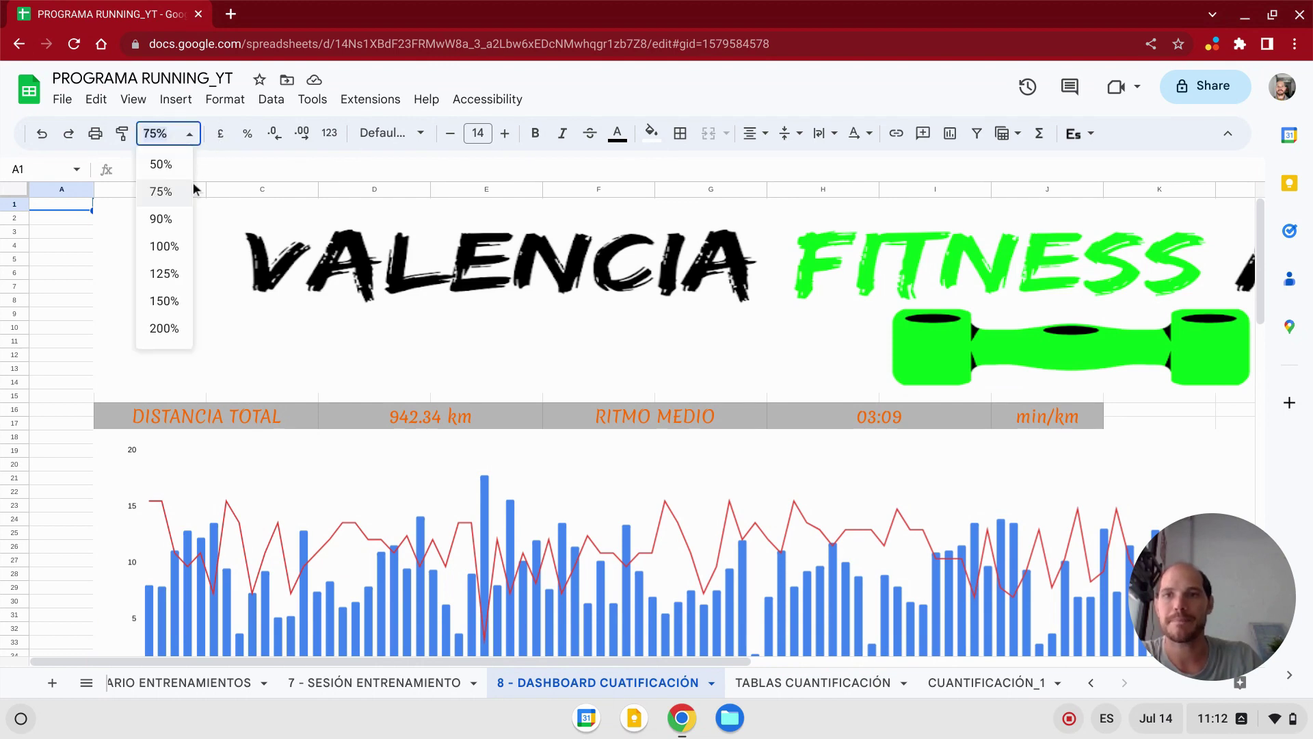
key("Return")
scroll(602, 380, "down", 2)
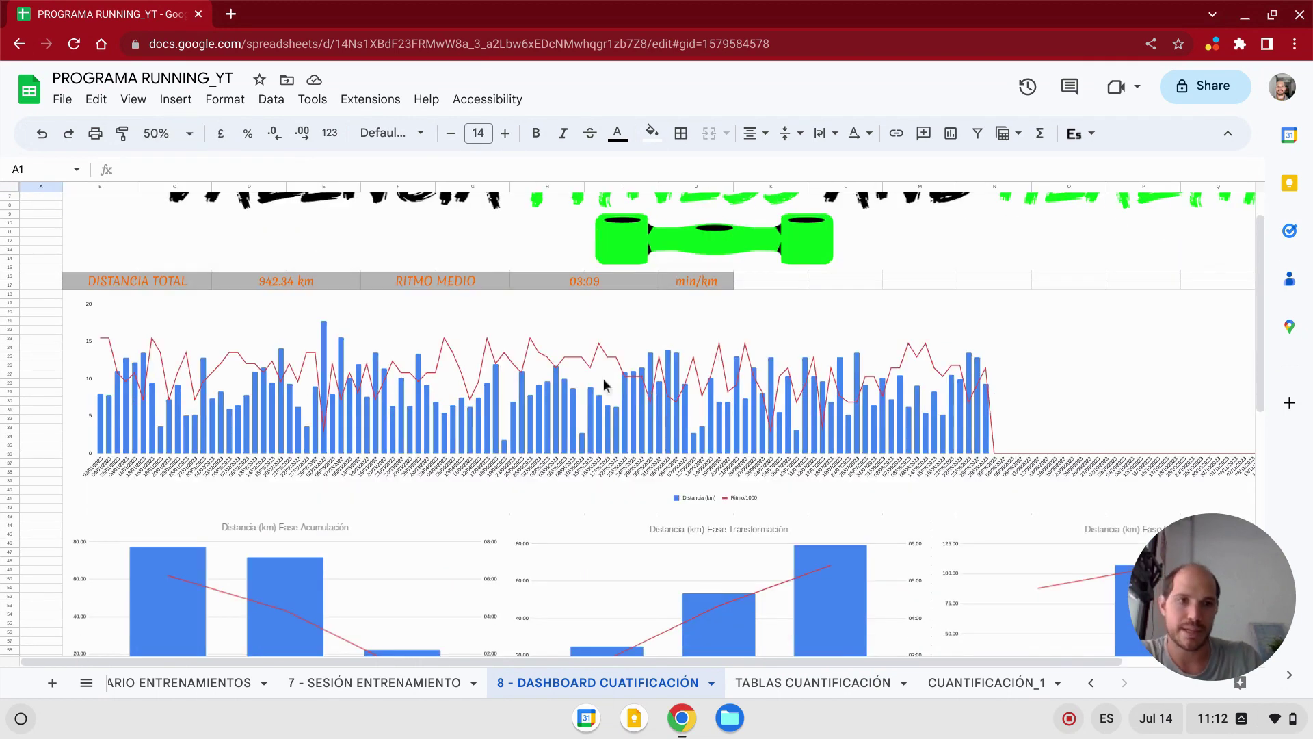
- On TABLAS CUANTIFICACIÓN, select E106 holding the last logged session, 104
left_click(797, 684)
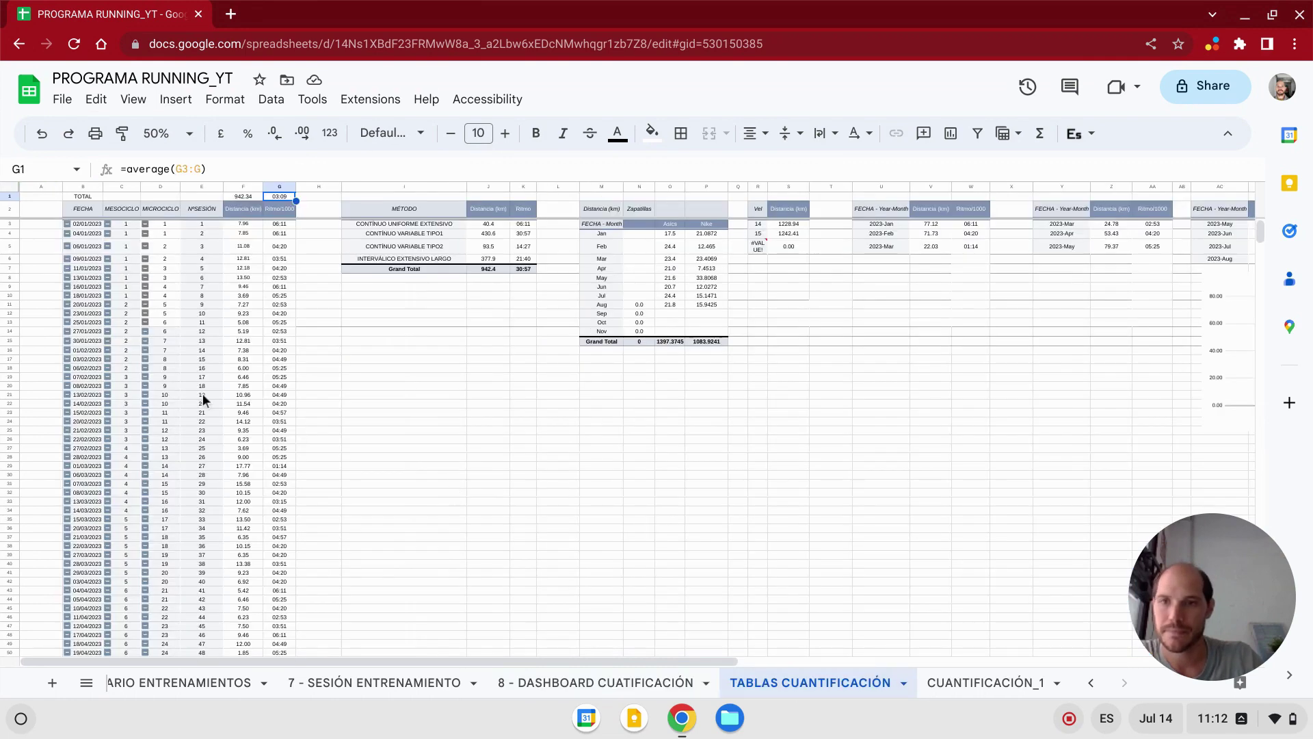
scroll(198, 398, "down", 10)
scroll(198, 399, "down", 5)
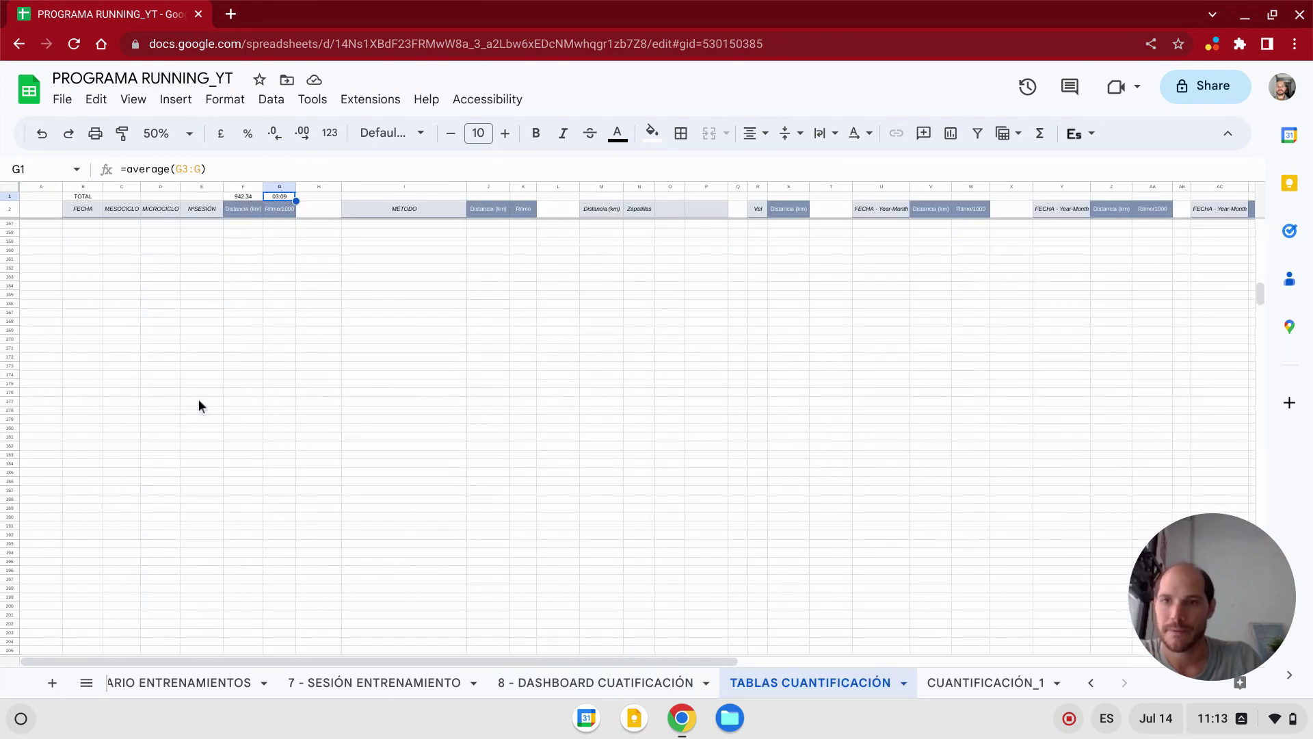
scroll(199, 400, "up", 3)
scroll(200, 396, "up", 3)
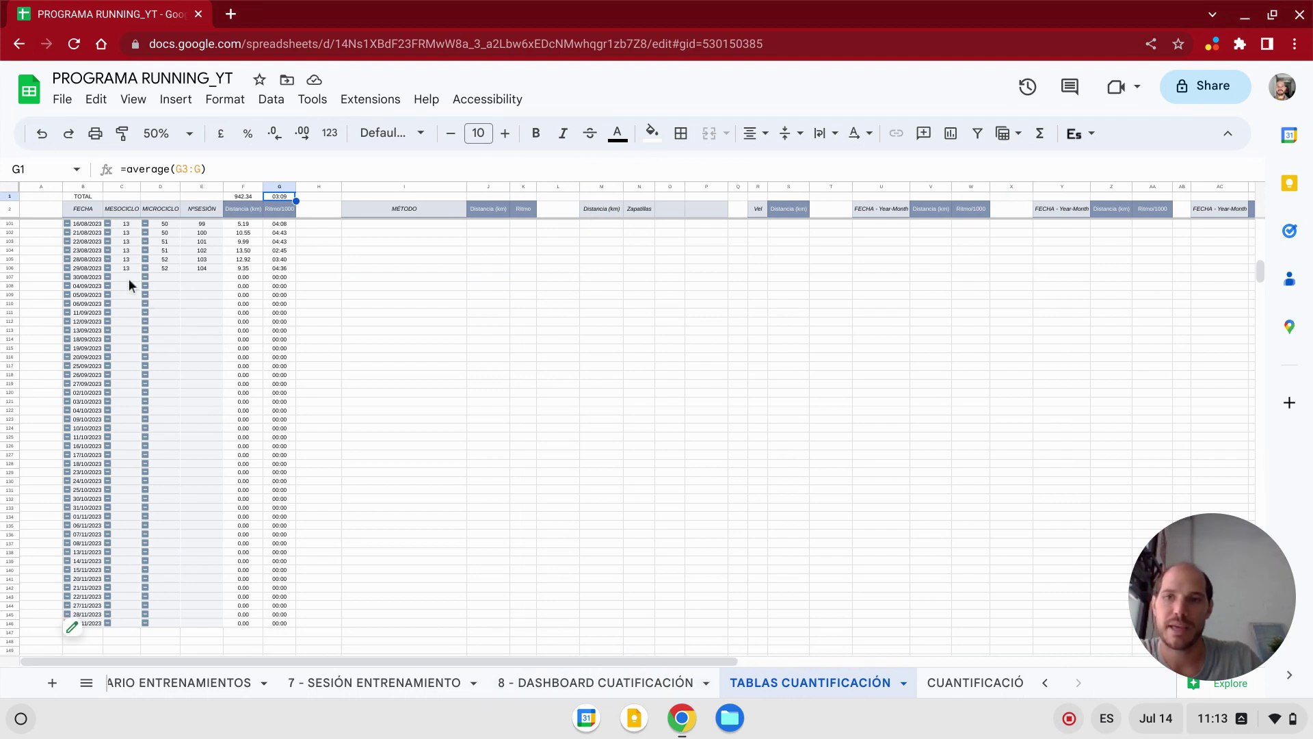
left_click(204, 268)
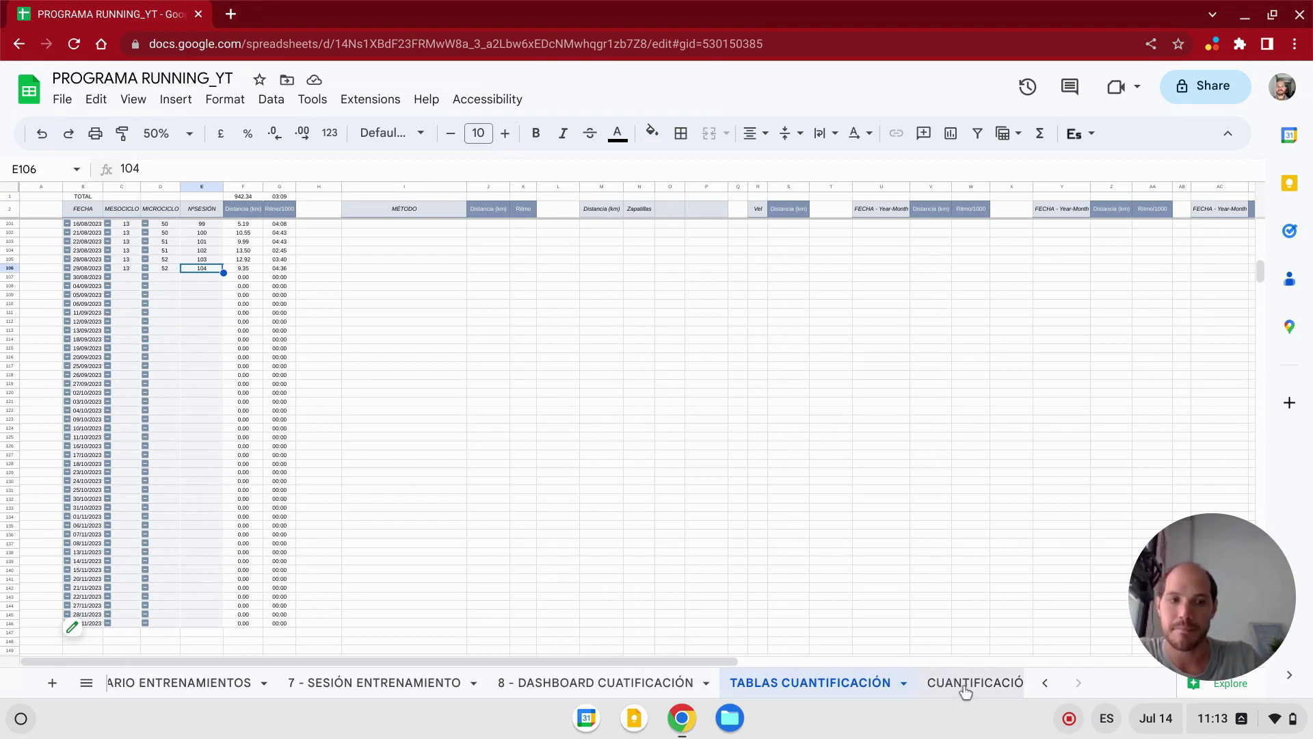
- Enter runner ID 1 in cell A2 of CUANTIFICACIÓN_1 to load that runner's sessions
left_click(972, 691)
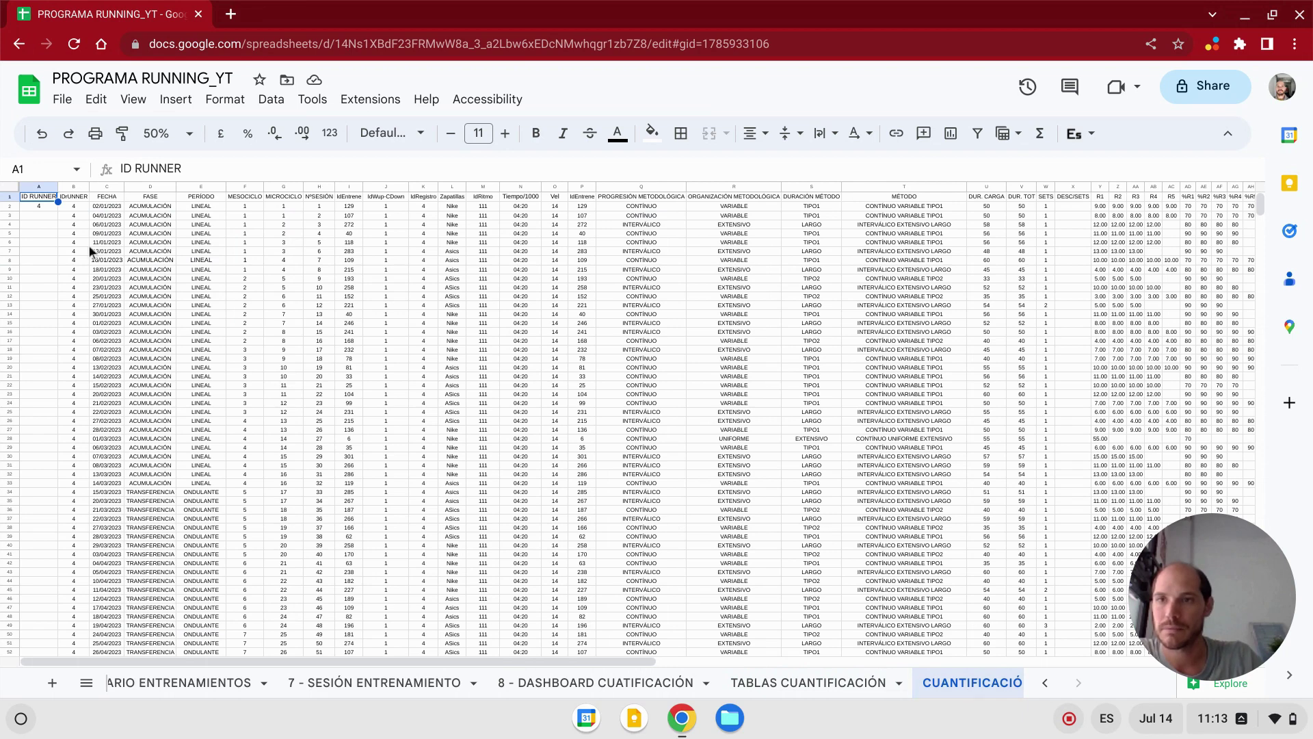
left_click(43, 205)
type("1")
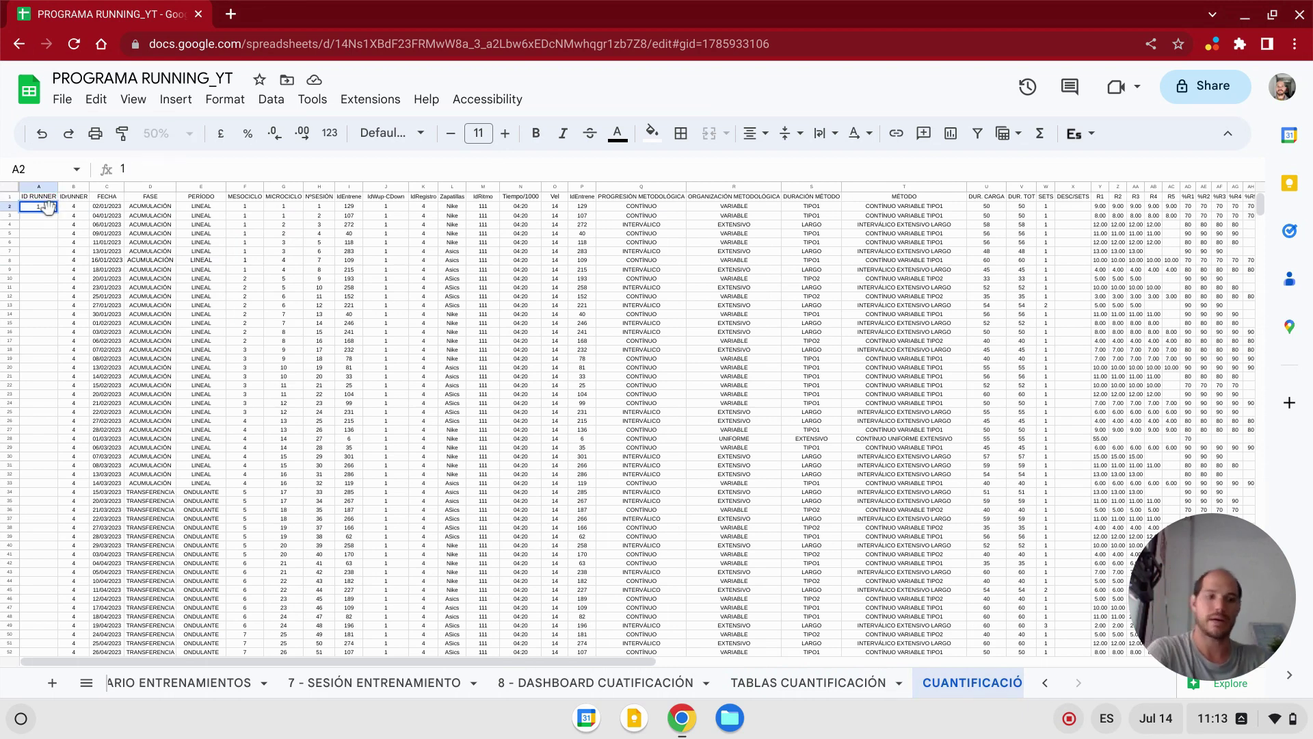
key("Return")
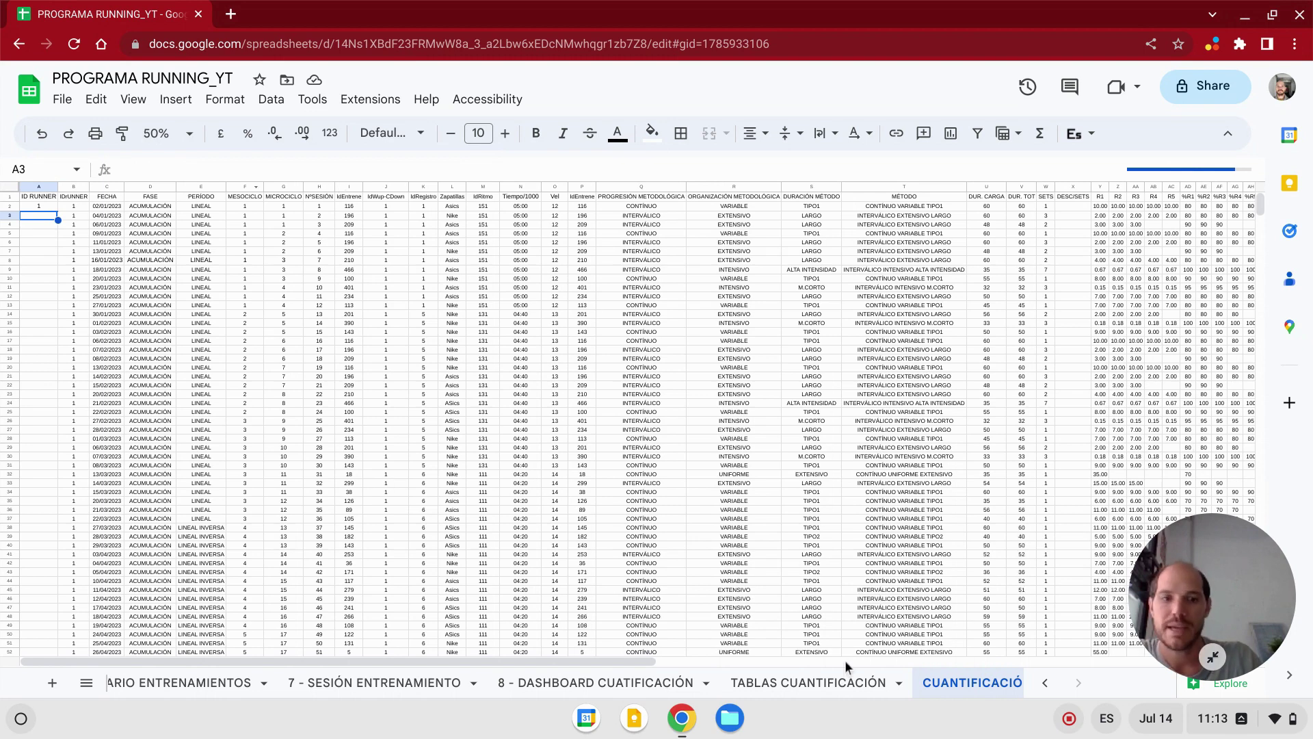
left_click(652, 688)
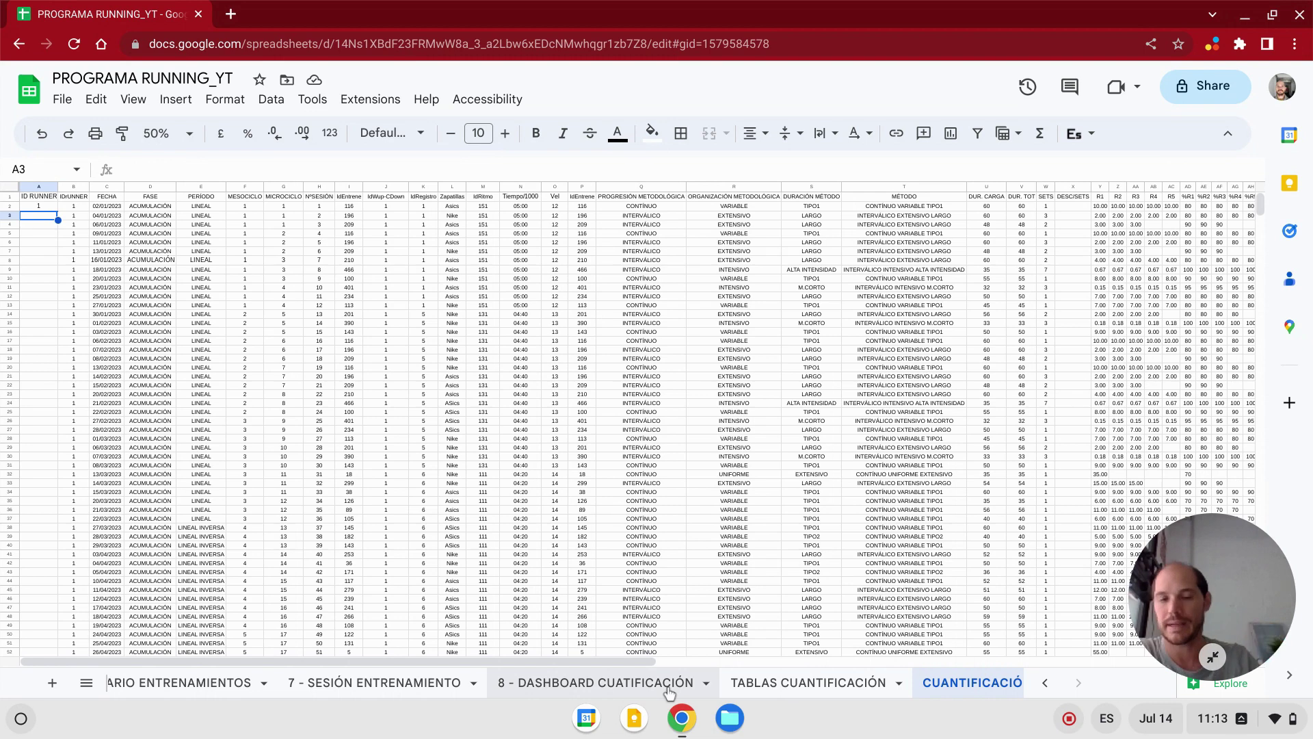
- Review the new runner's dashboard charts, then return to TABLAS CUANTIFICACIÓN showing 1,010.98 km at 04:38
left_click(624, 695)
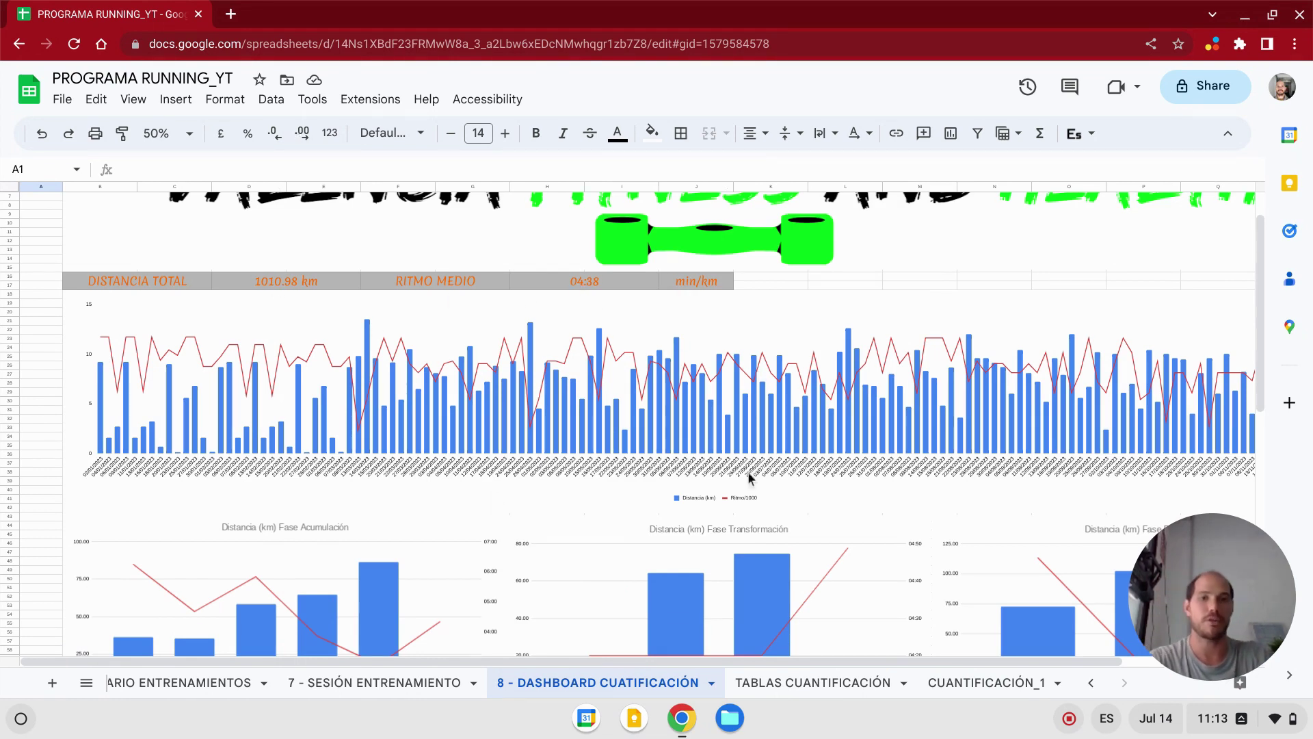
left_click_drag(635, 663, 672, 662)
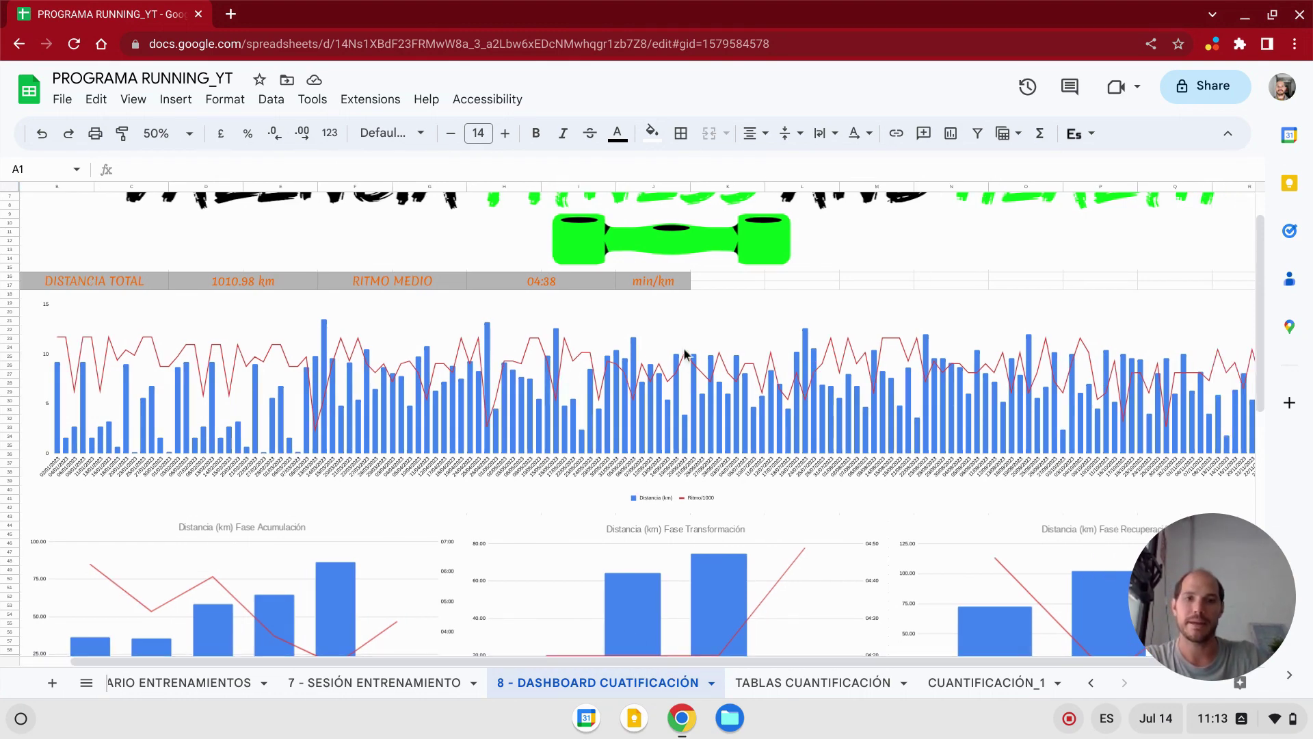
left_click_drag(775, 659, 785, 659)
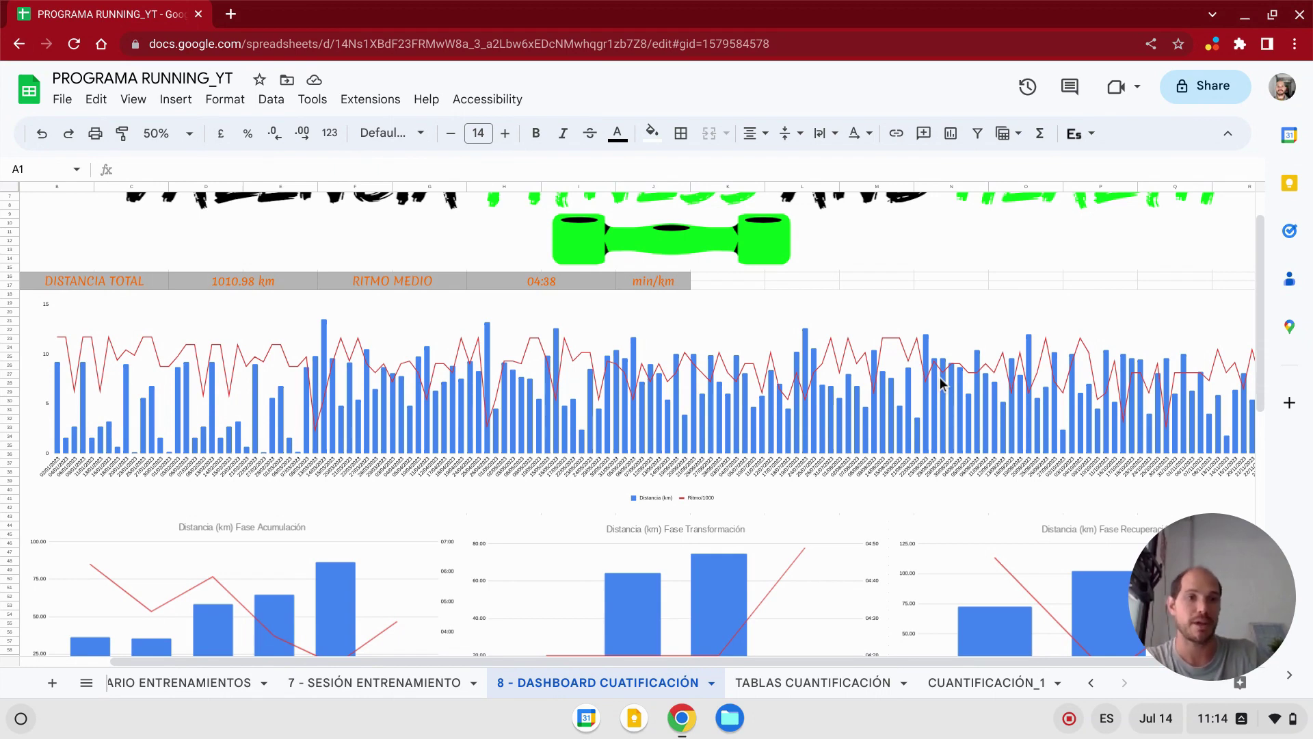
left_click(801, 682)
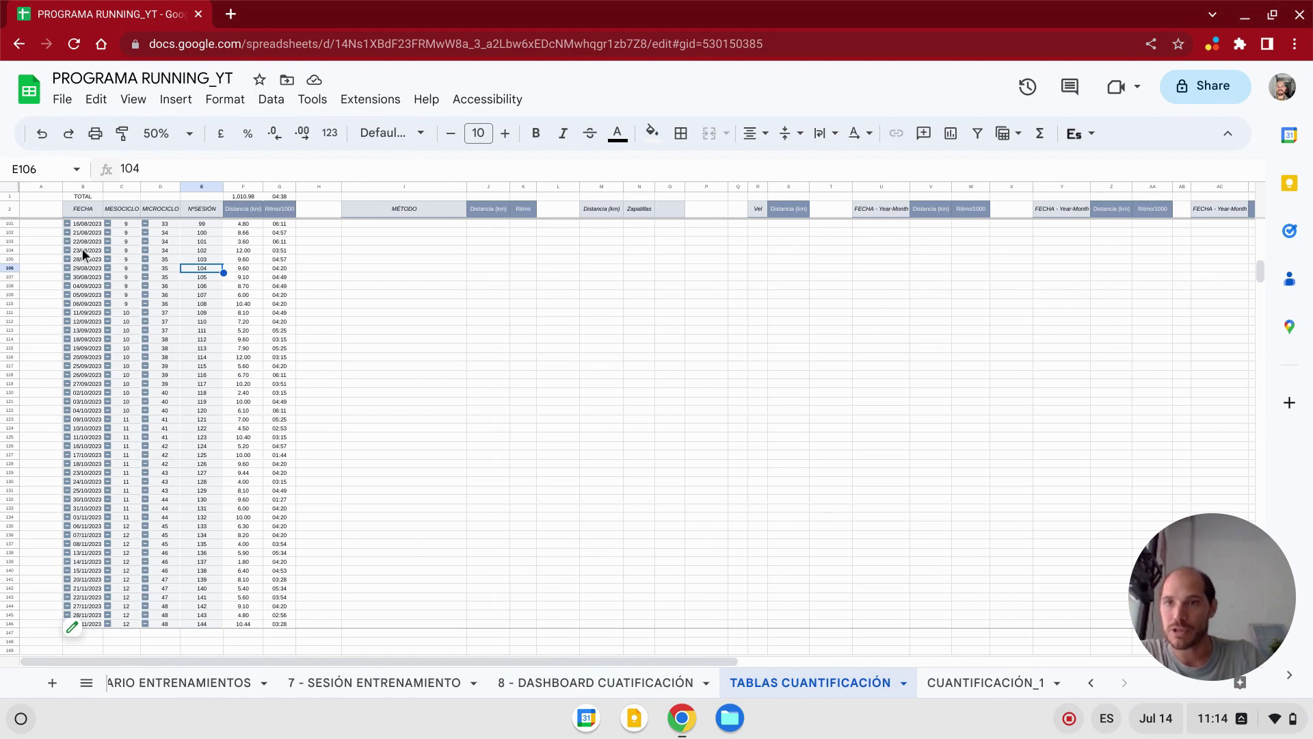
- Group the pivot table's FECHA dates by Year-Month instead of individual days
right_click(84, 316)
mouse_move(181, 512)
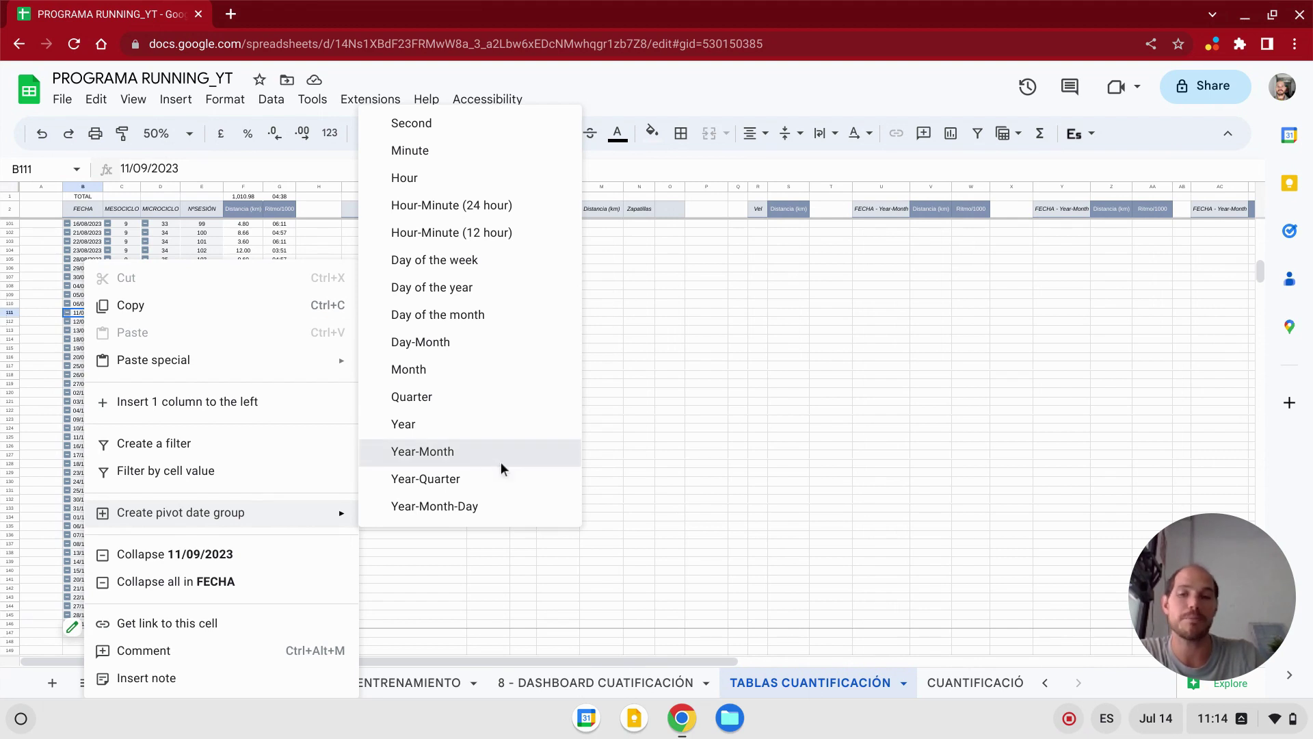
left_click(502, 462)
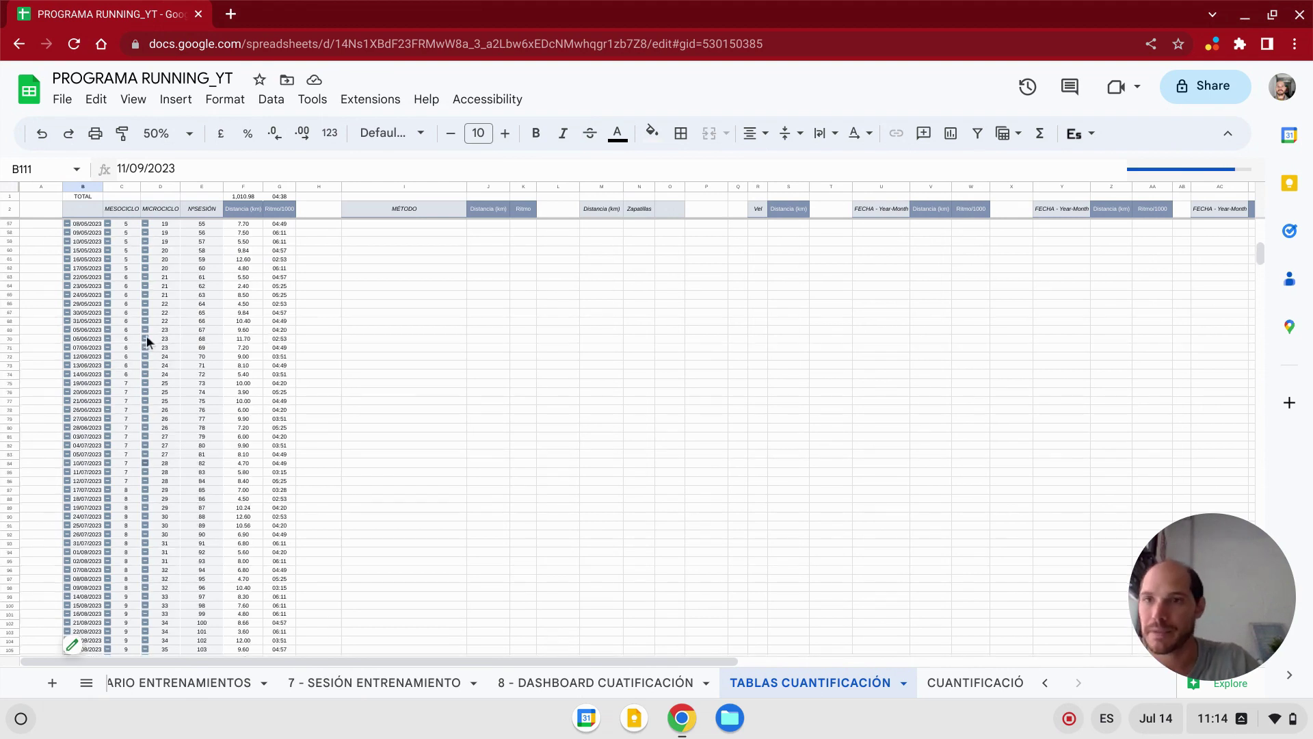
scroll(81, 248, "up", 20)
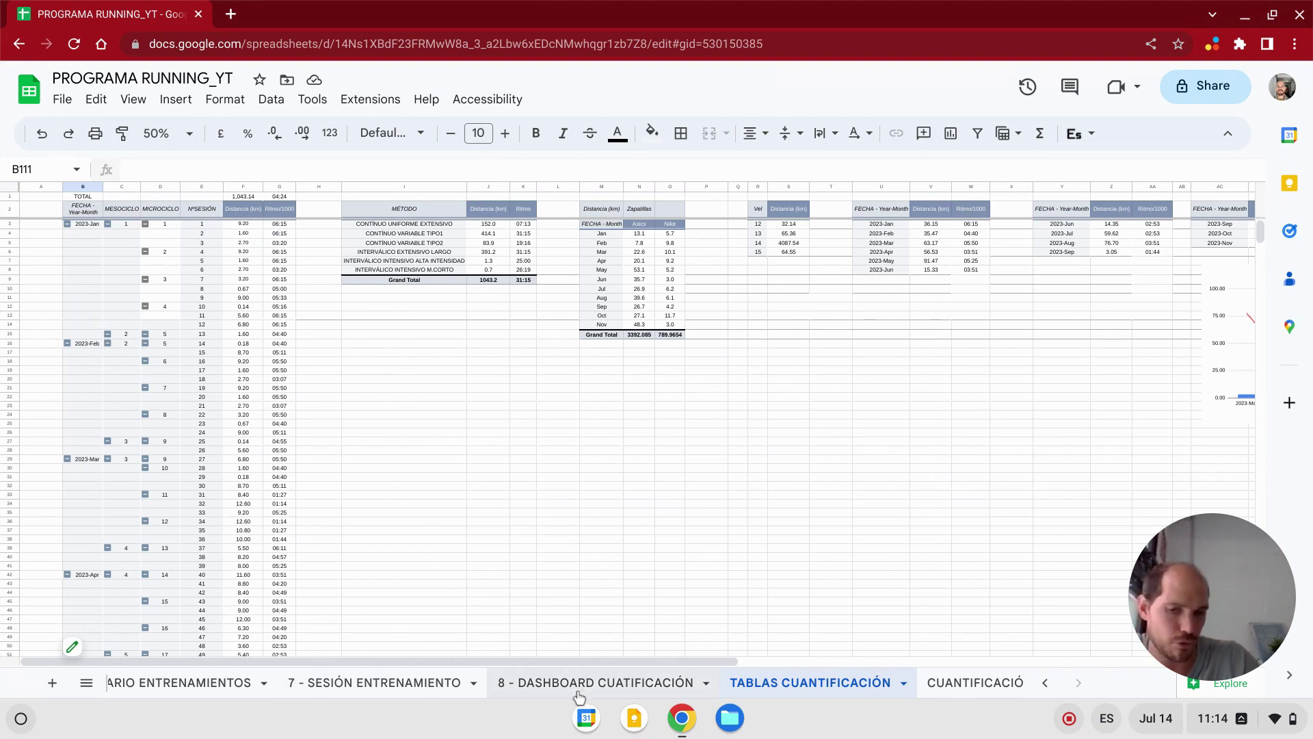
left_click(584, 693)
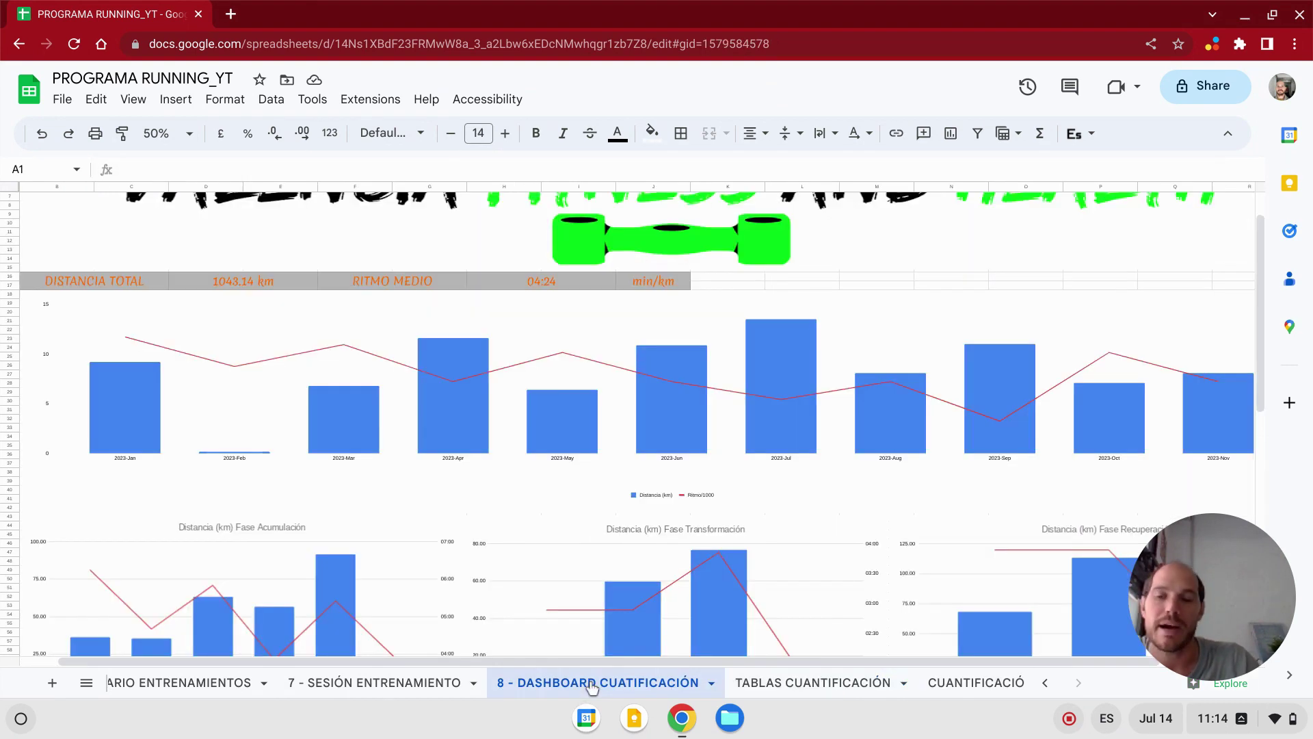
left_click(590, 689)
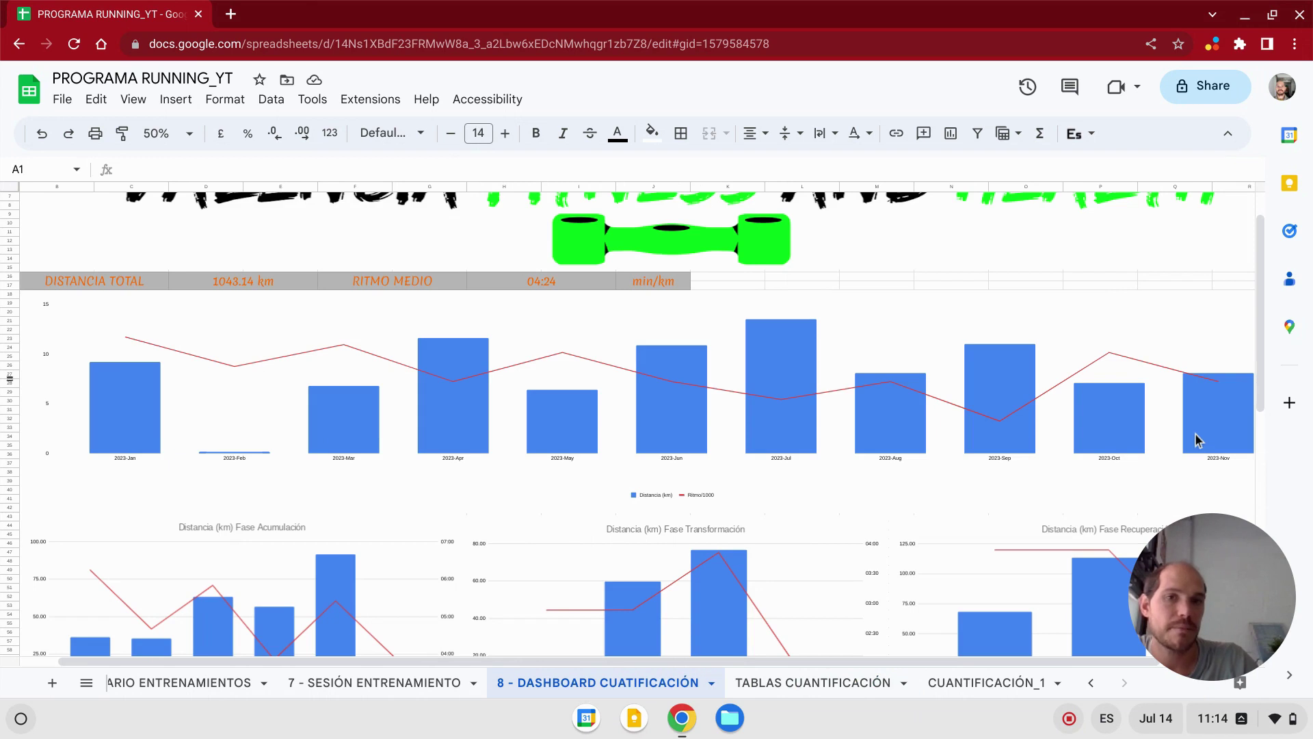
left_click(823, 680)
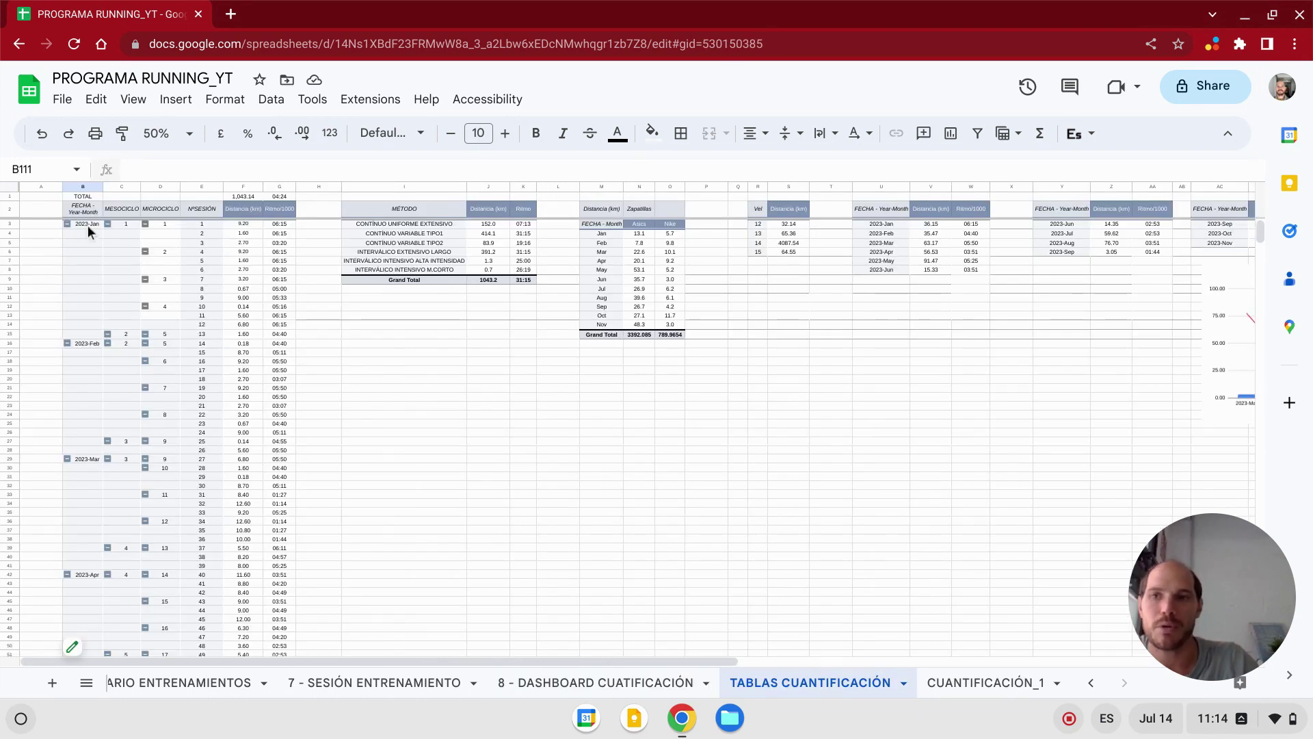
right_click(88, 226)
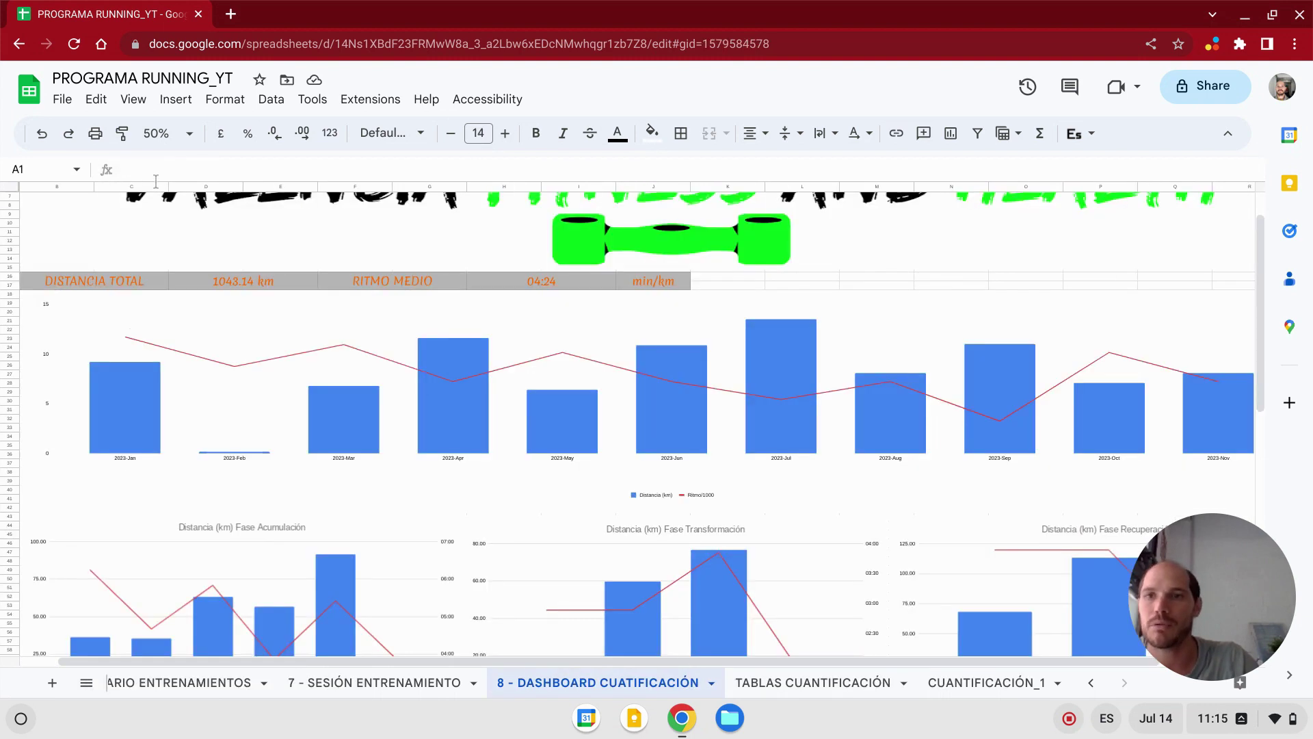
left_click(595, 682)
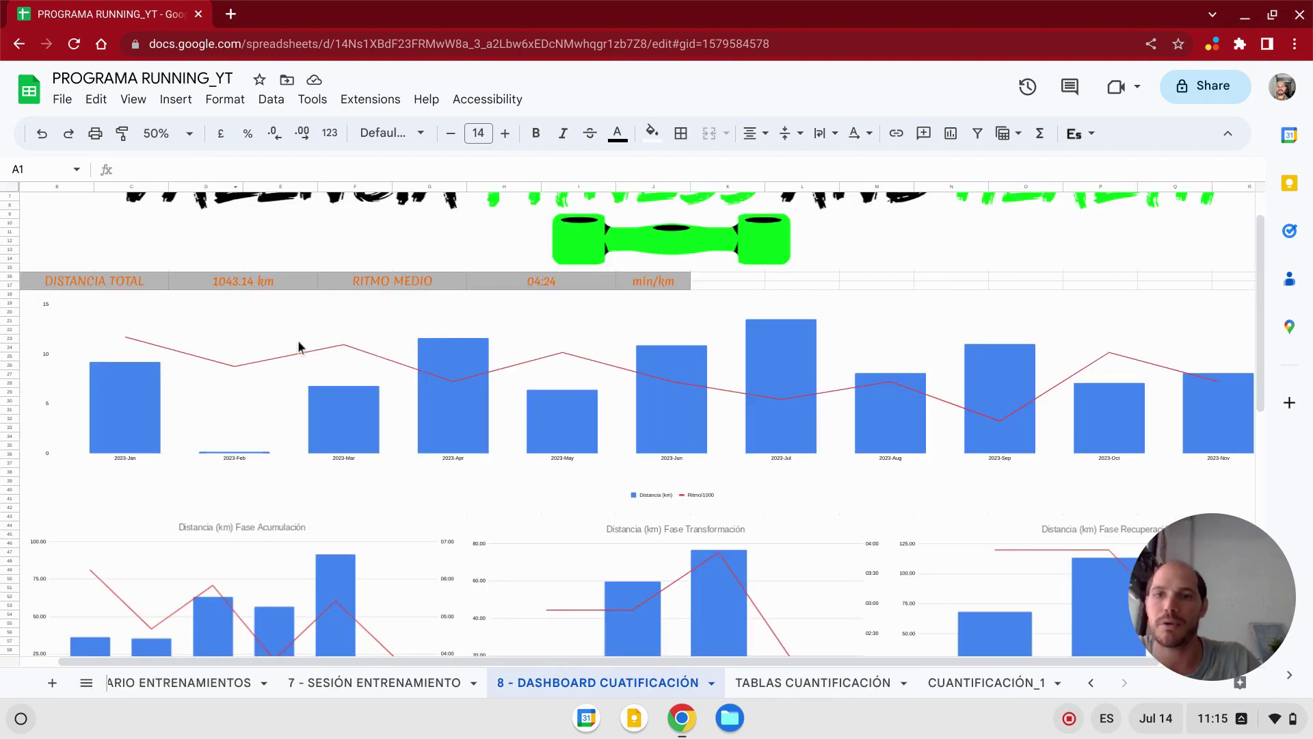
scroll(298, 347, "down", 1)
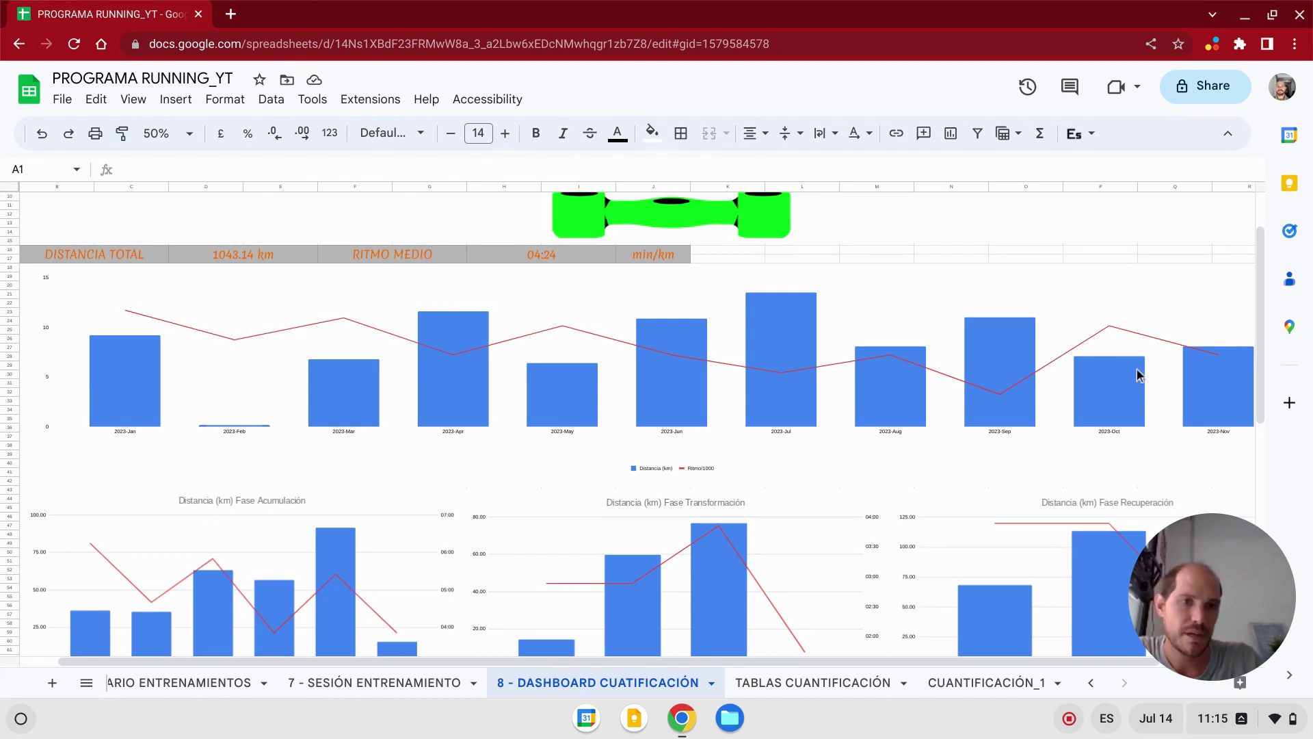
scroll(636, 401, "down", 3)
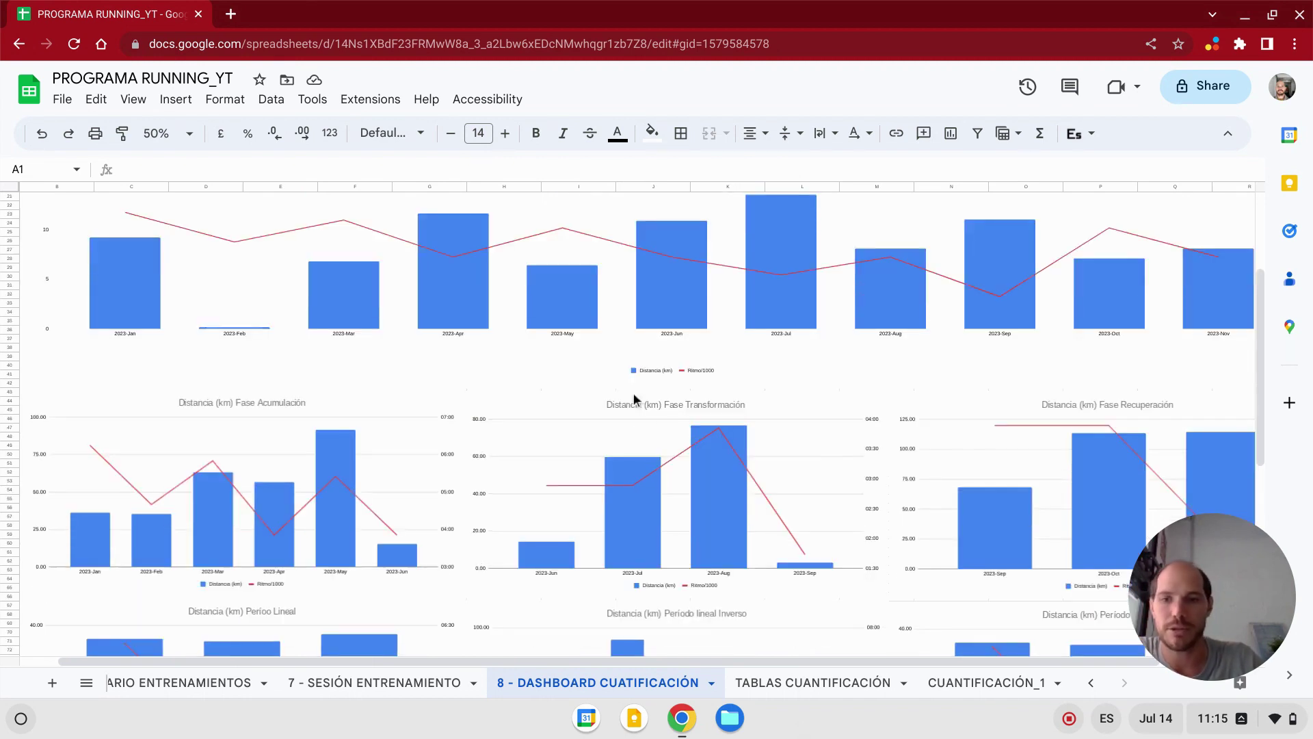
scroll(624, 400, "down", 2)
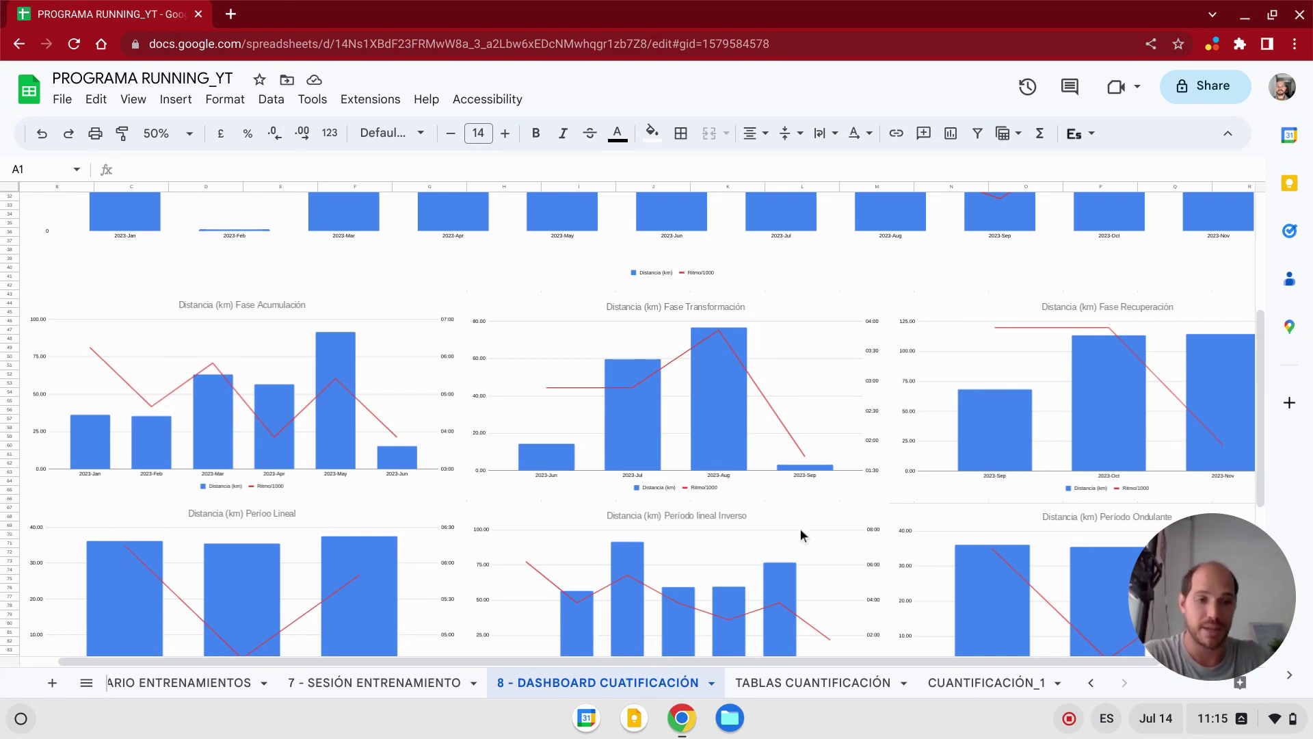
left_click_drag(791, 660, 861, 659)
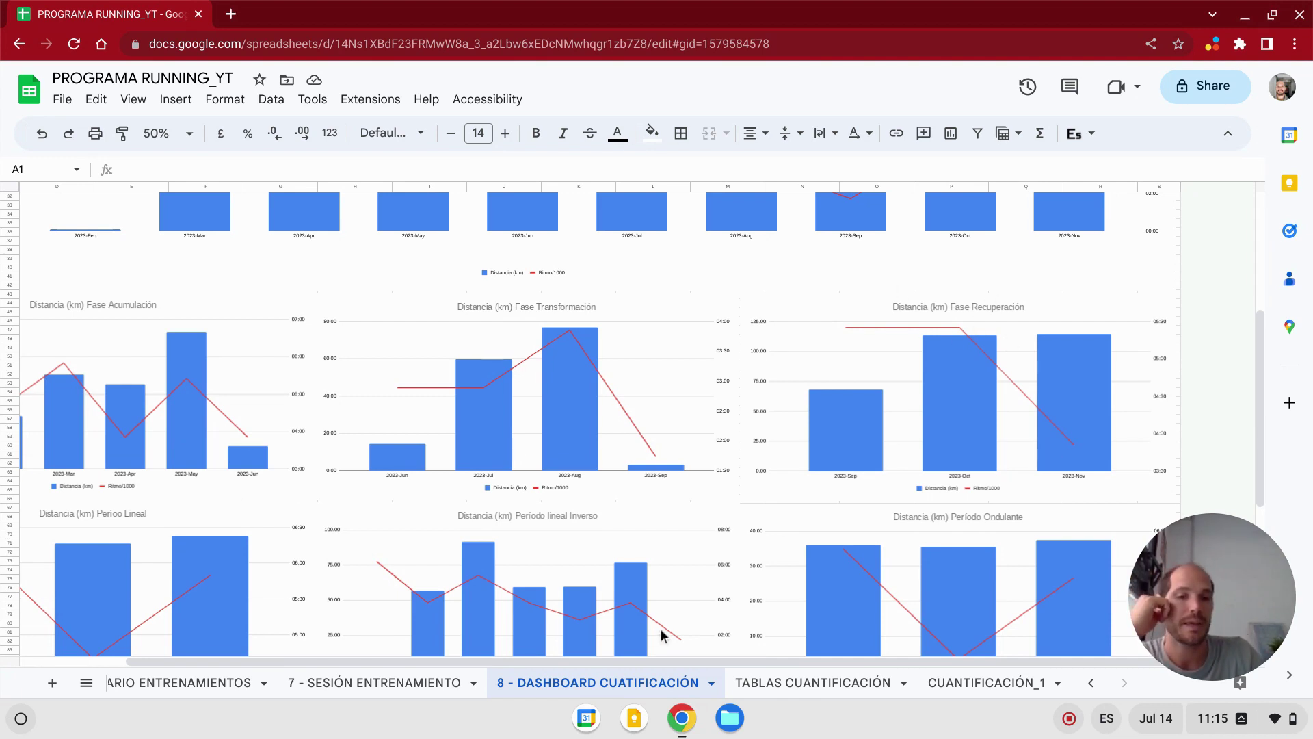
scroll(661, 661, "left", 3)
scroll(520, 547, "down", 2)
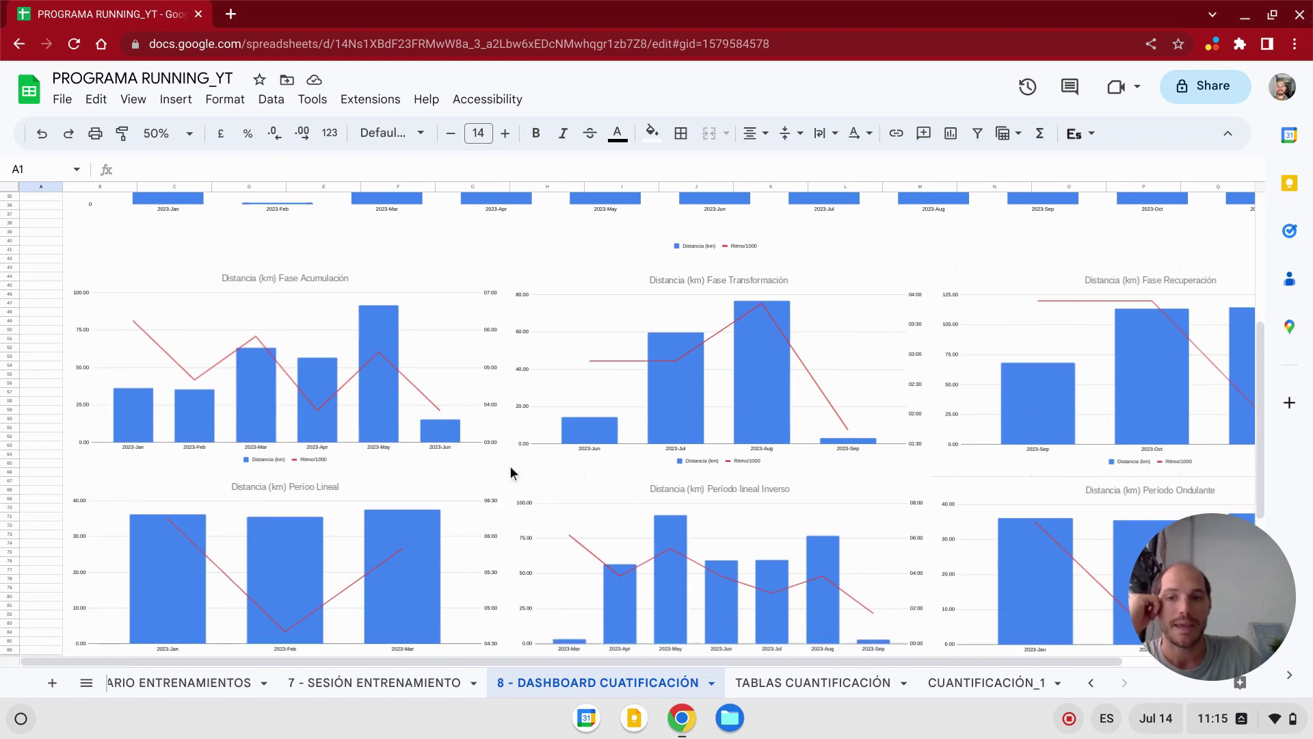
scroll(510, 466, "down", 3)
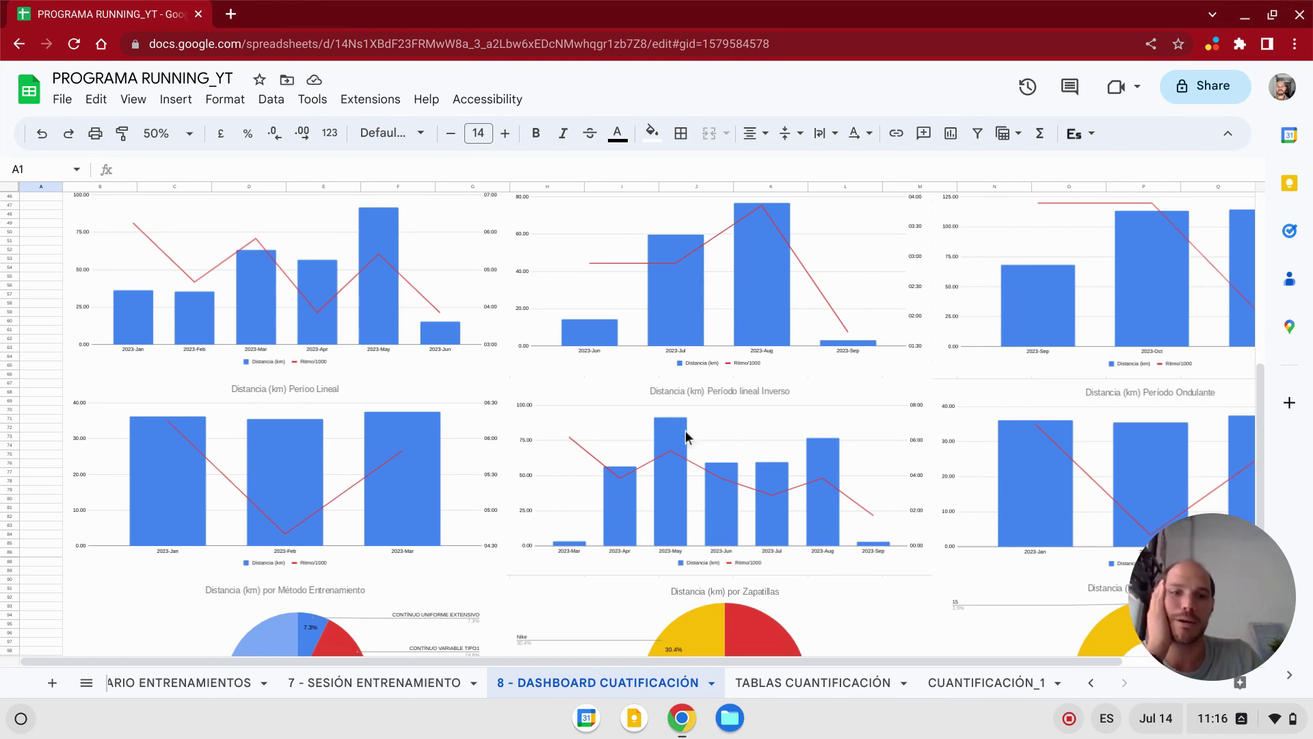
left_click_drag(879, 660, 981, 664)
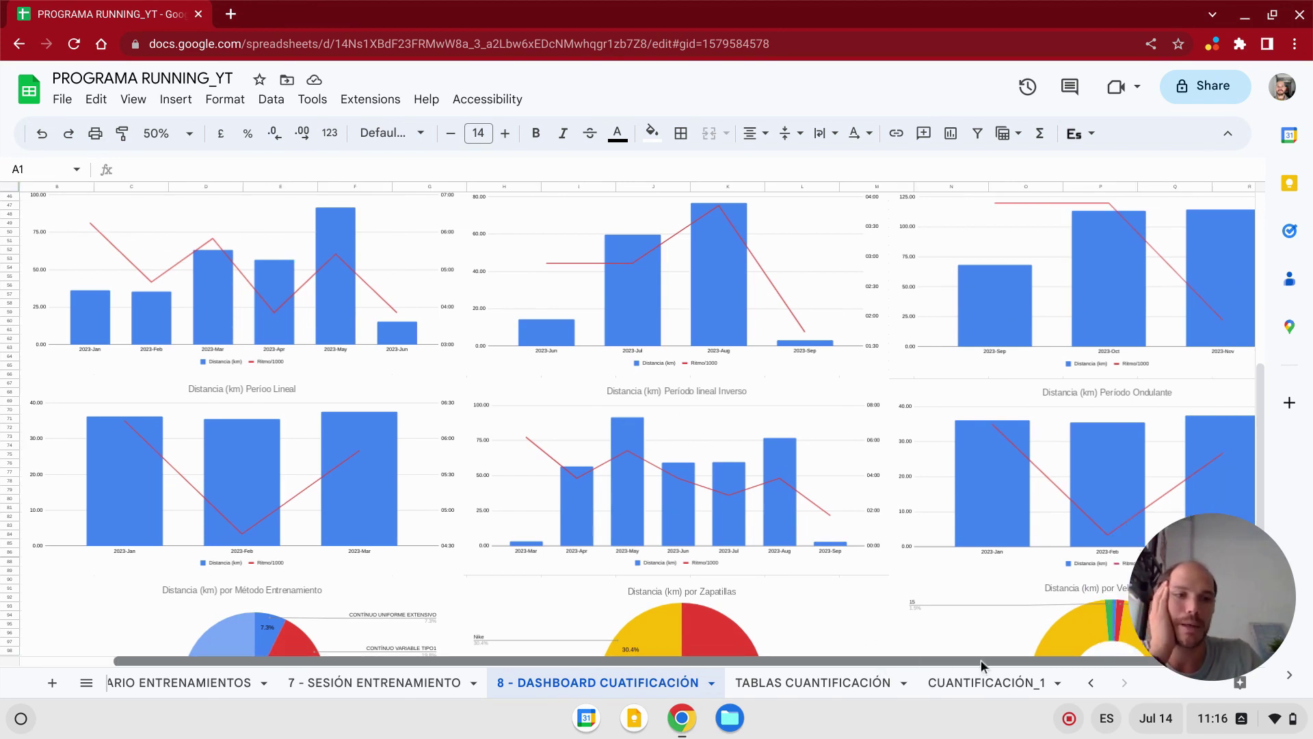
scroll(867, 477, "down", 2)
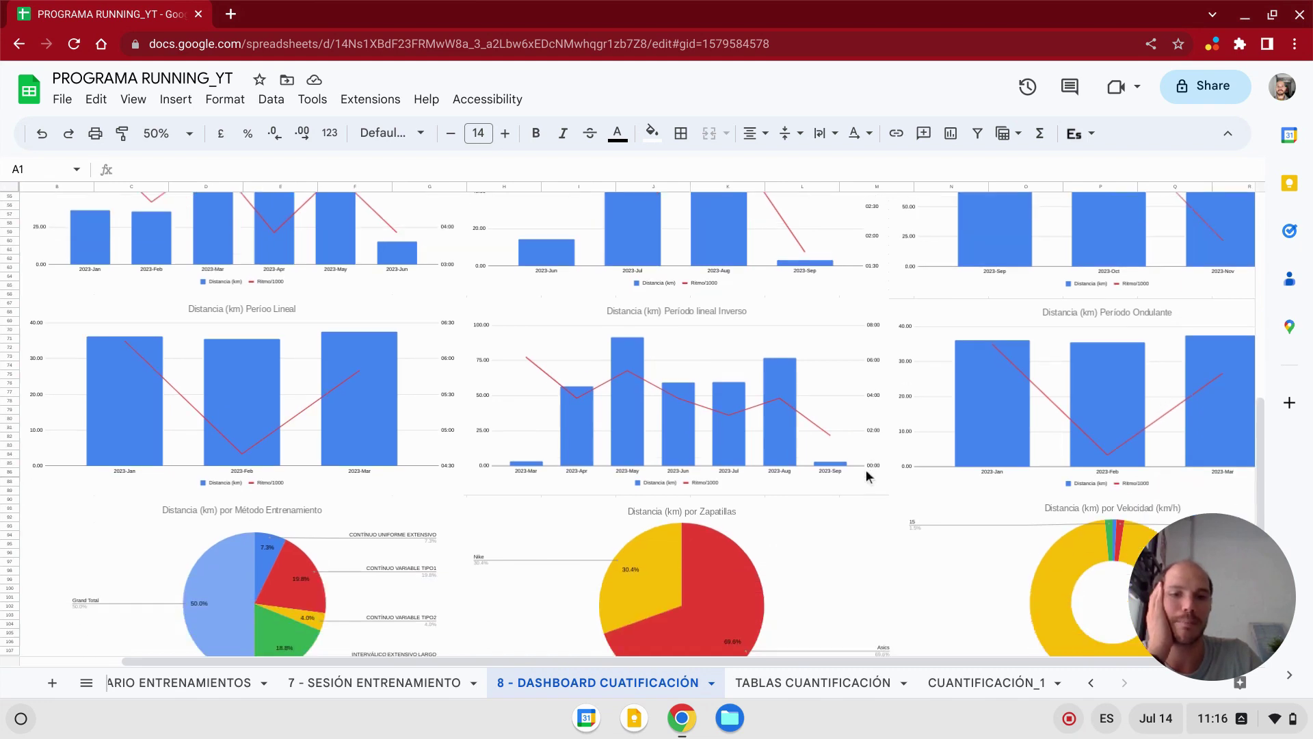
scroll(930, 351, "down", 2)
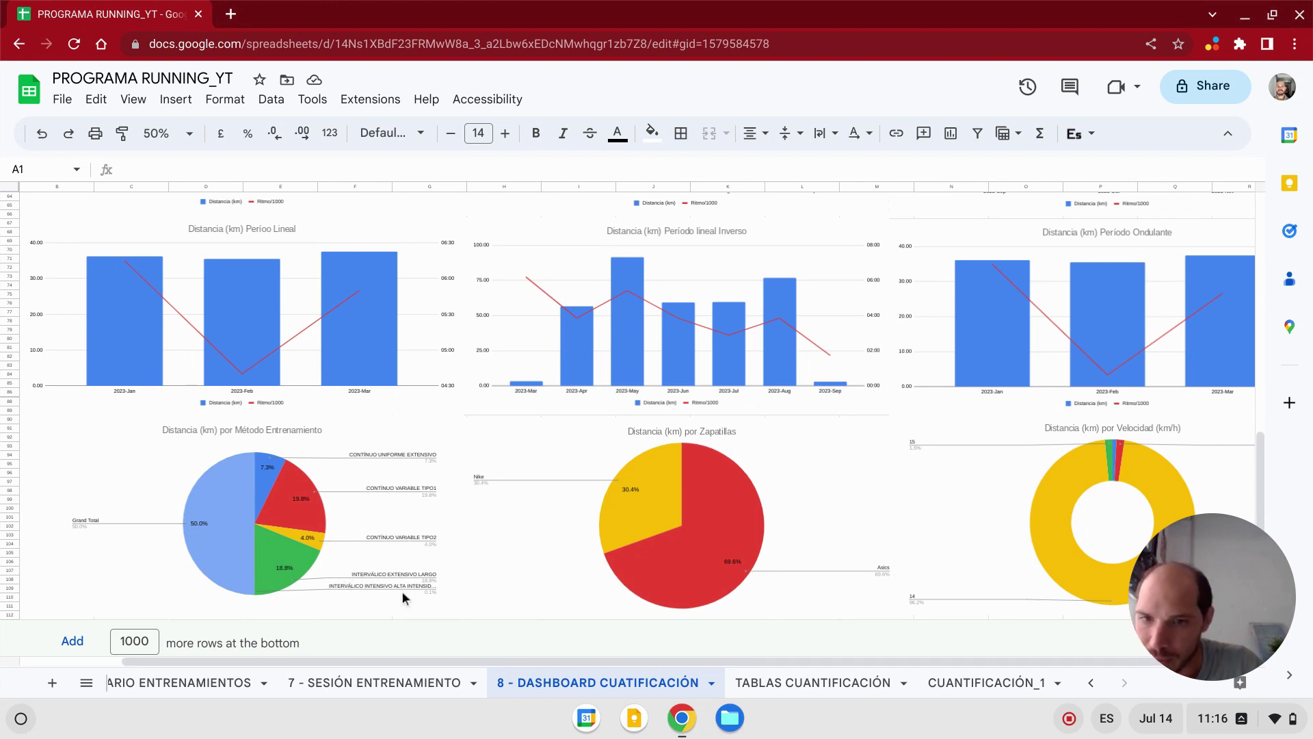
left_click(162, 454)
left_click(451, 433)
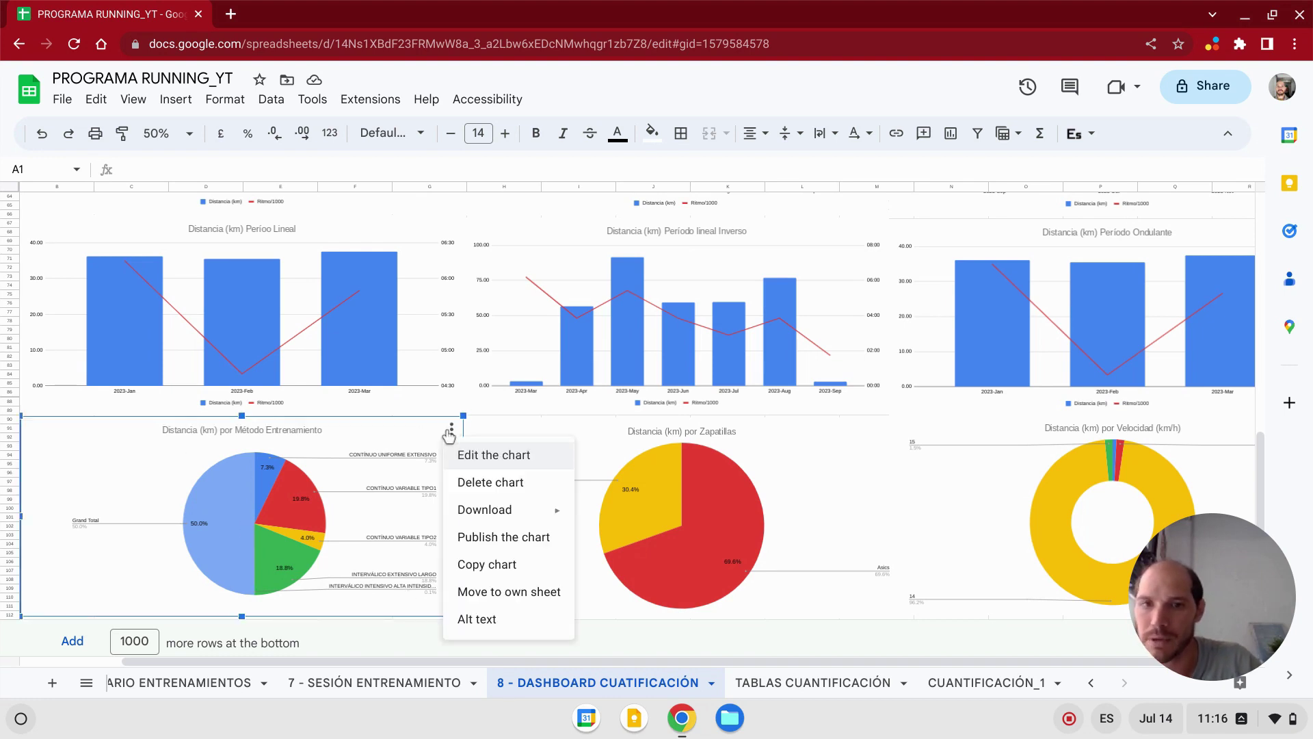
left_click(477, 456)
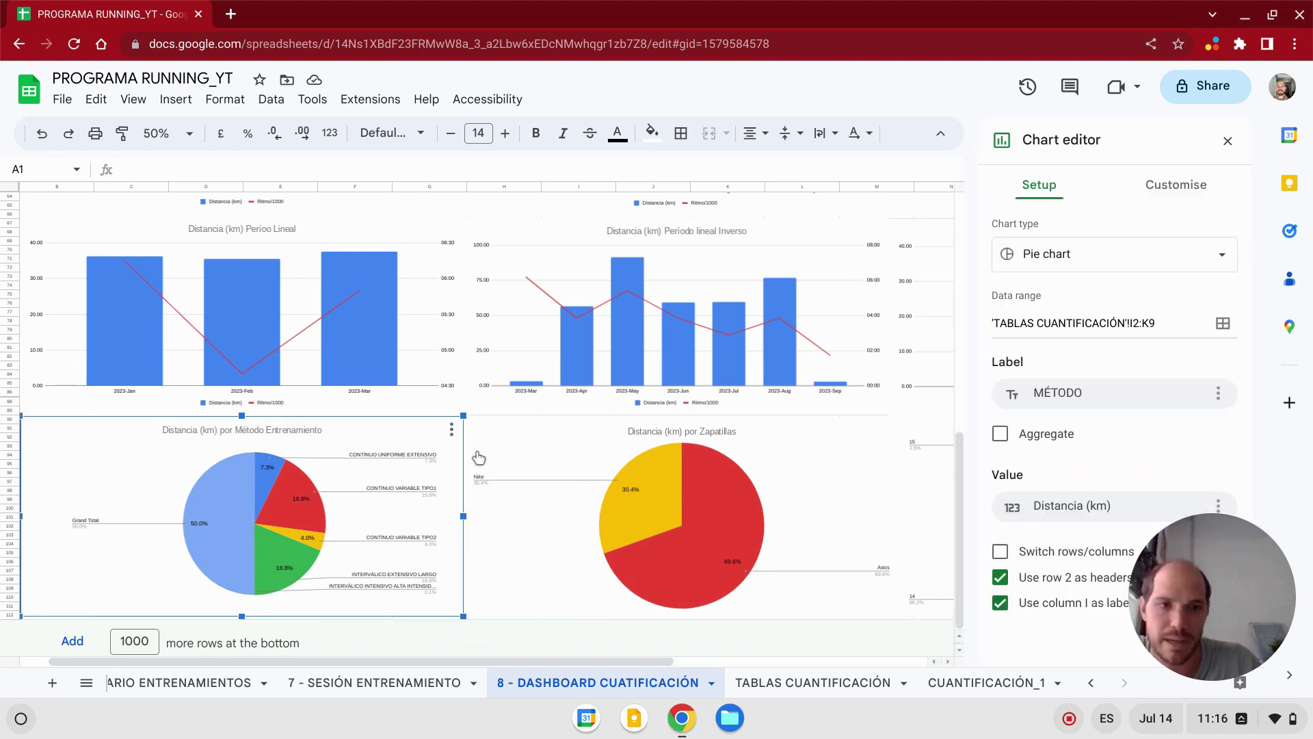
left_click(1001, 578)
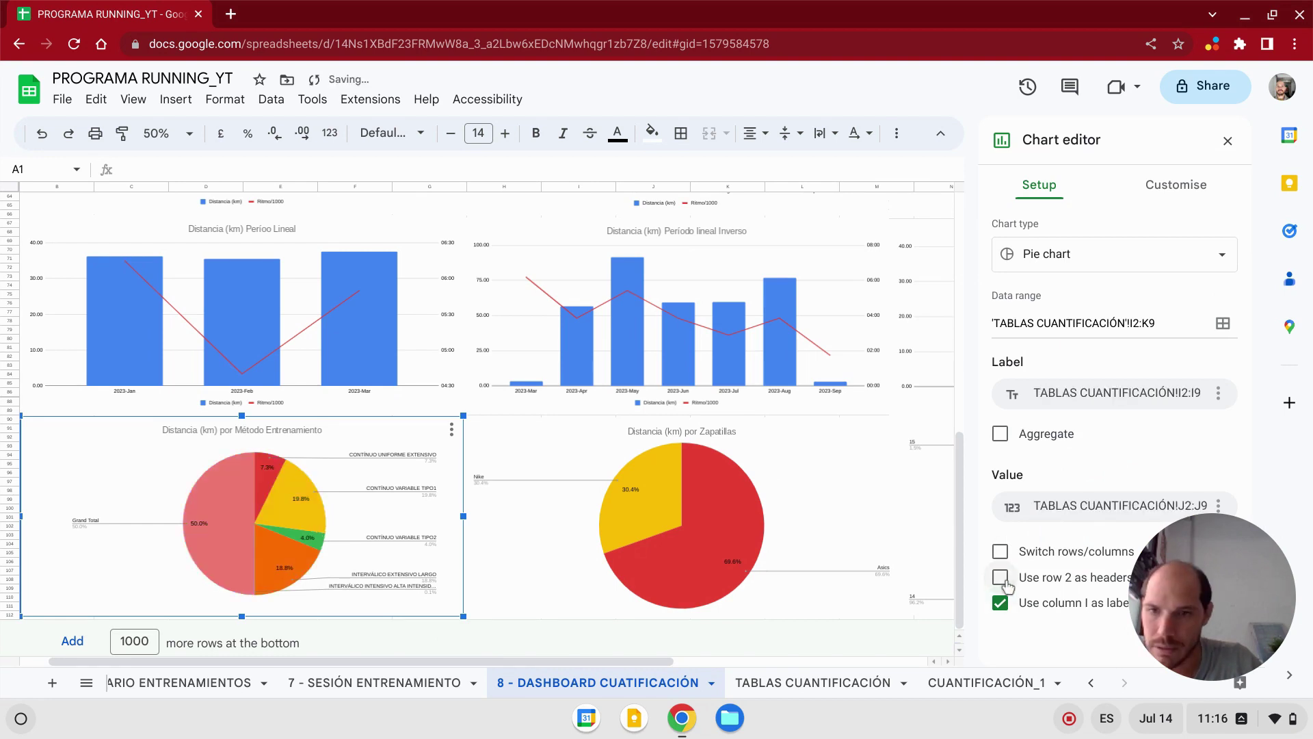
left_click(1002, 580)
left_click(1003, 605)
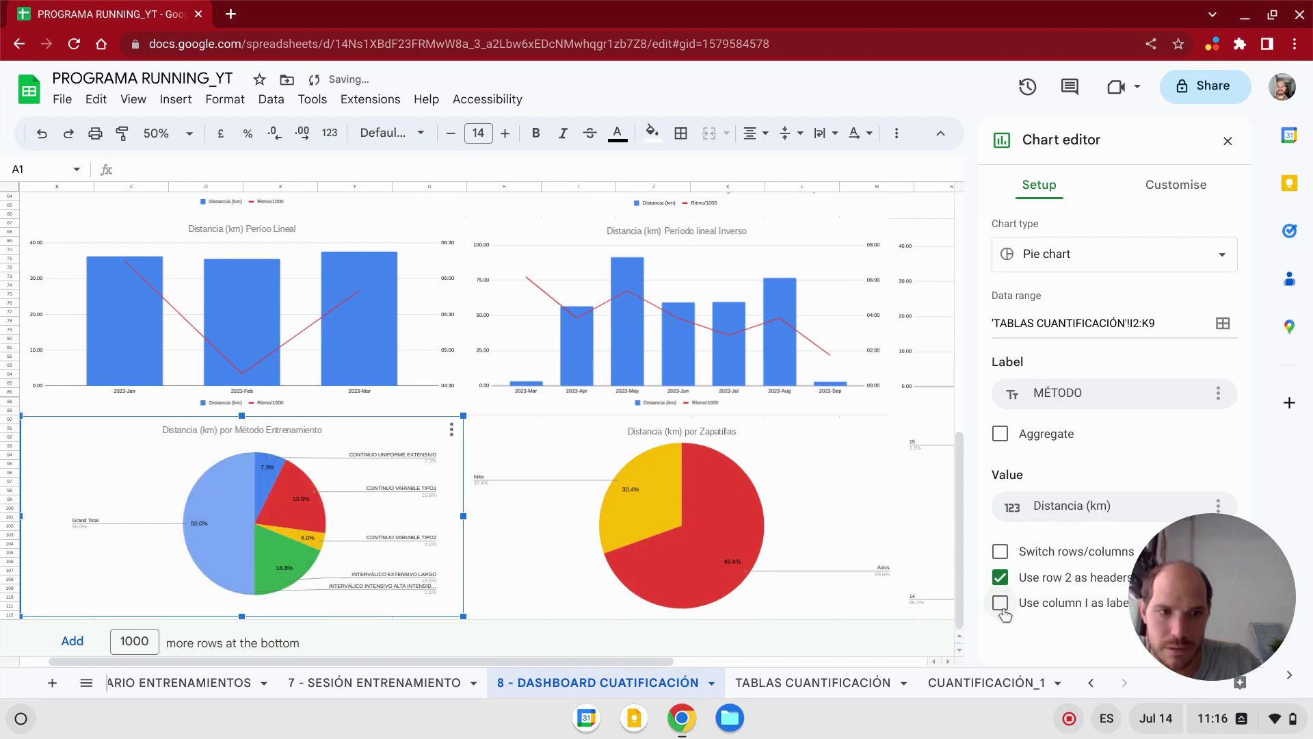
left_click(1001, 605)
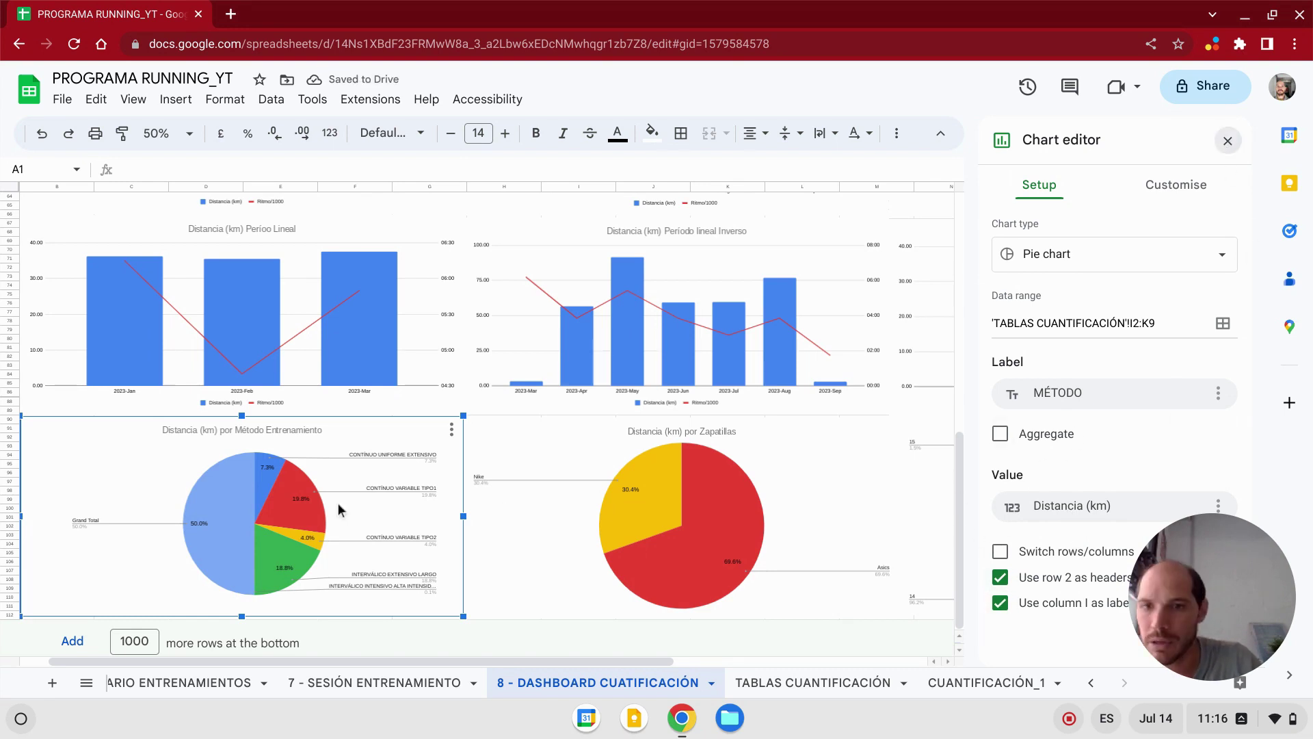
key("Escape")
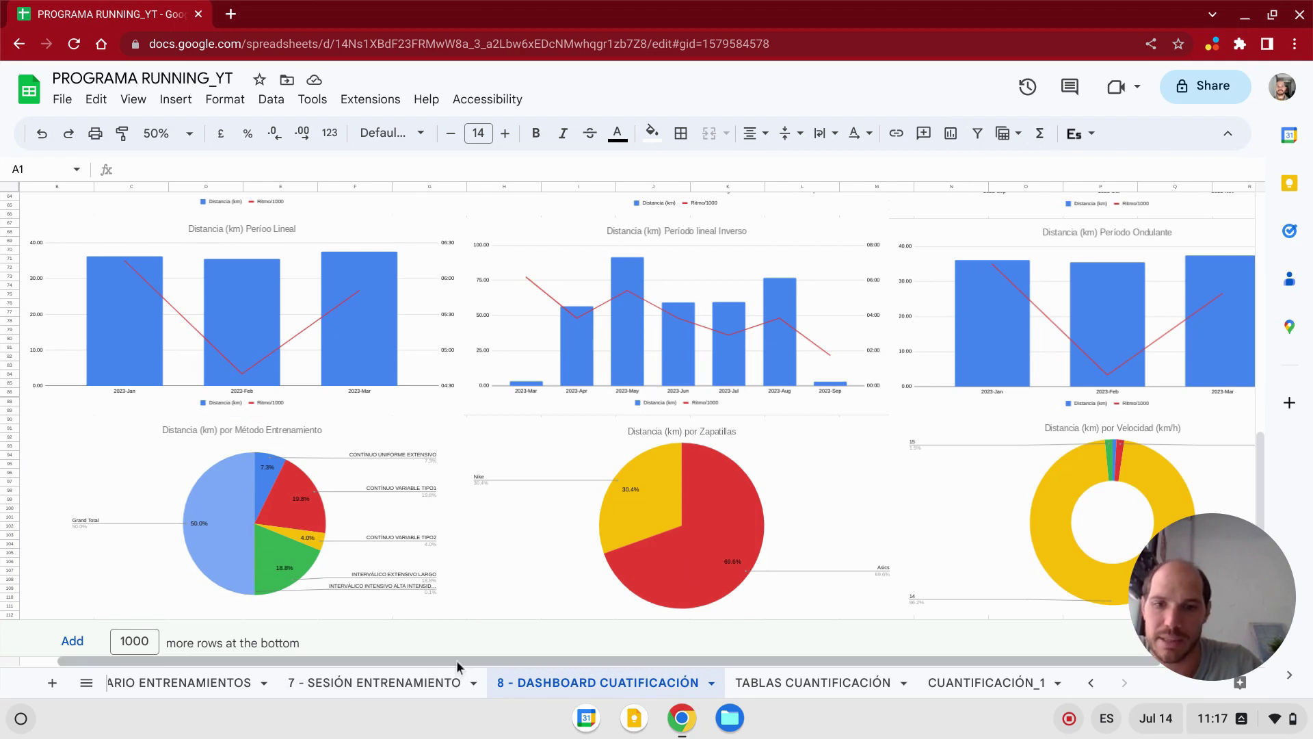
scroll(457, 660, "right", 2)
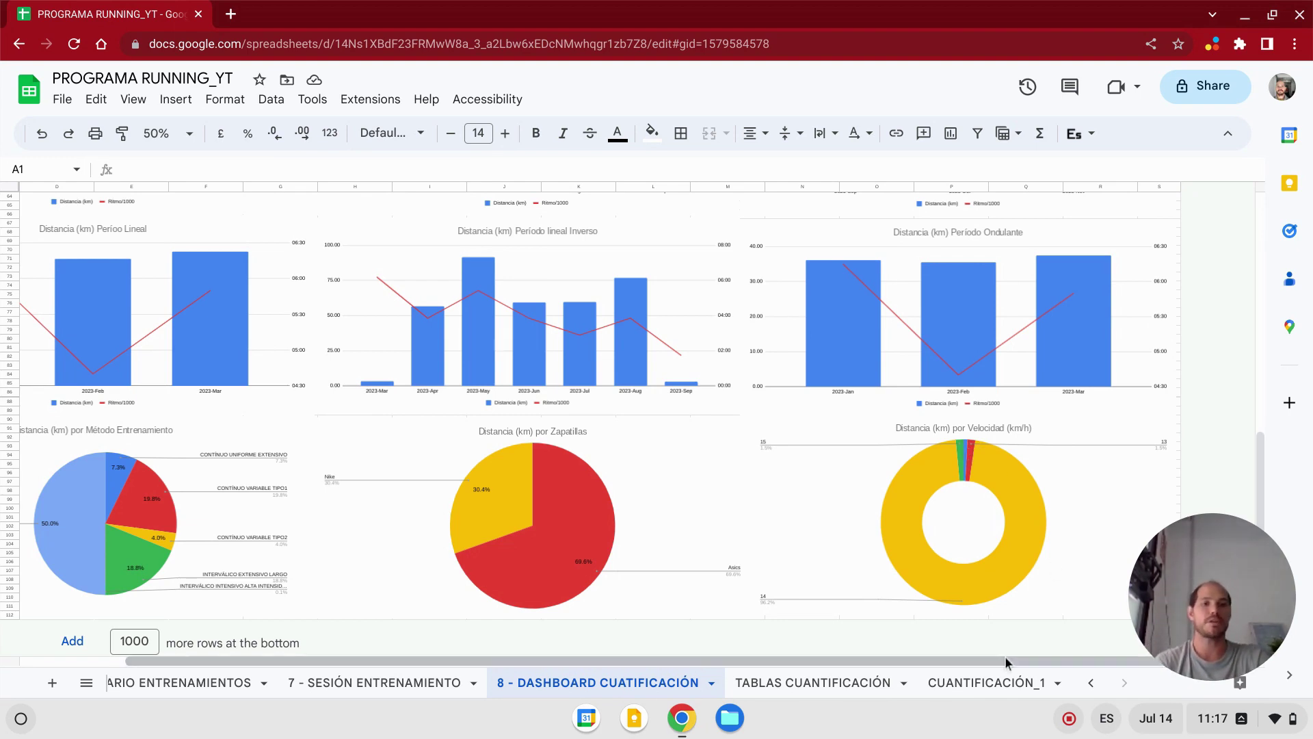
left_click_drag(1004, 655, 949, 659)
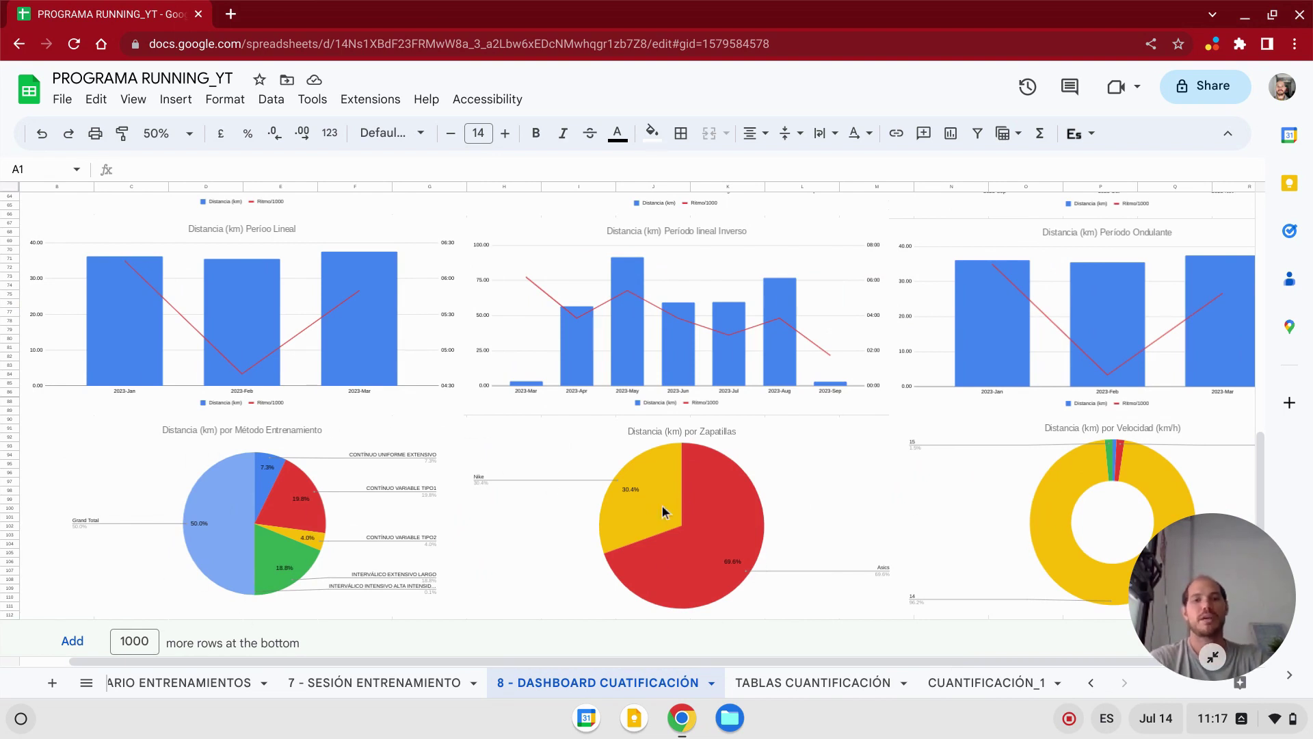
scroll(716, 522, "up", 3)
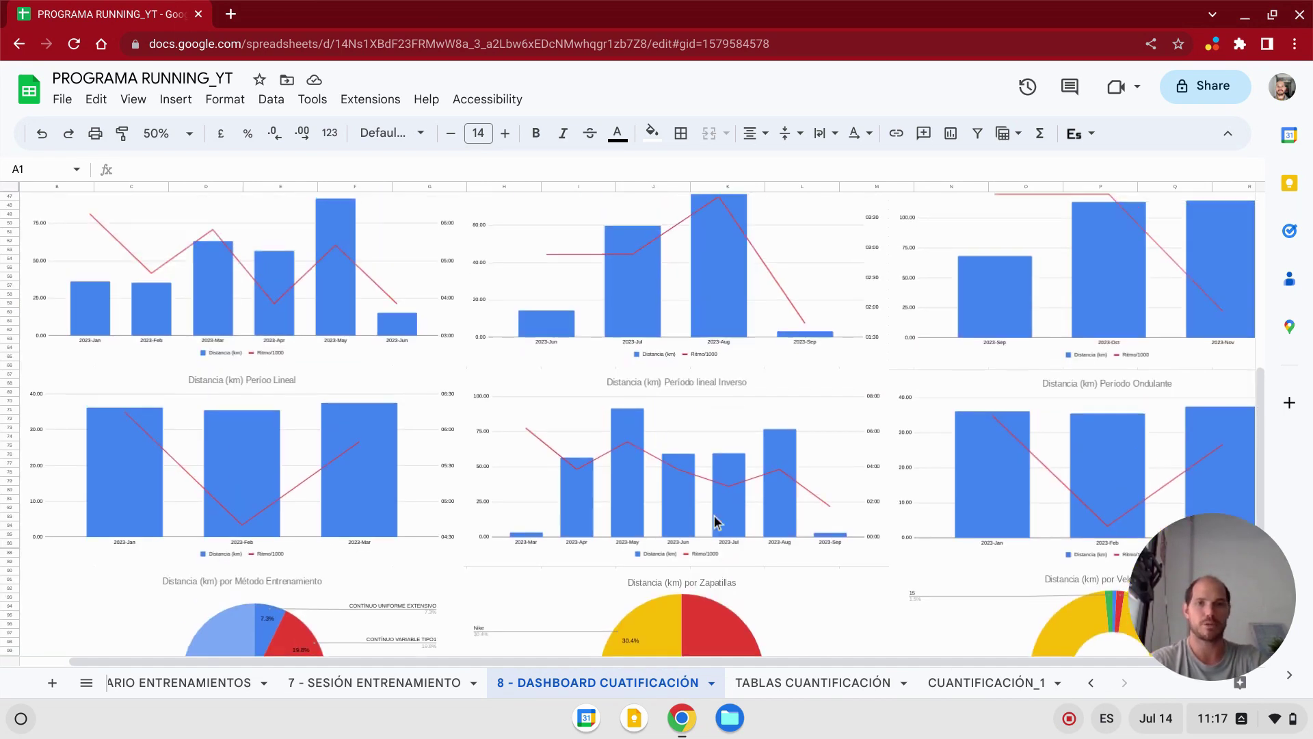
scroll(1188, 279, "up", 3)
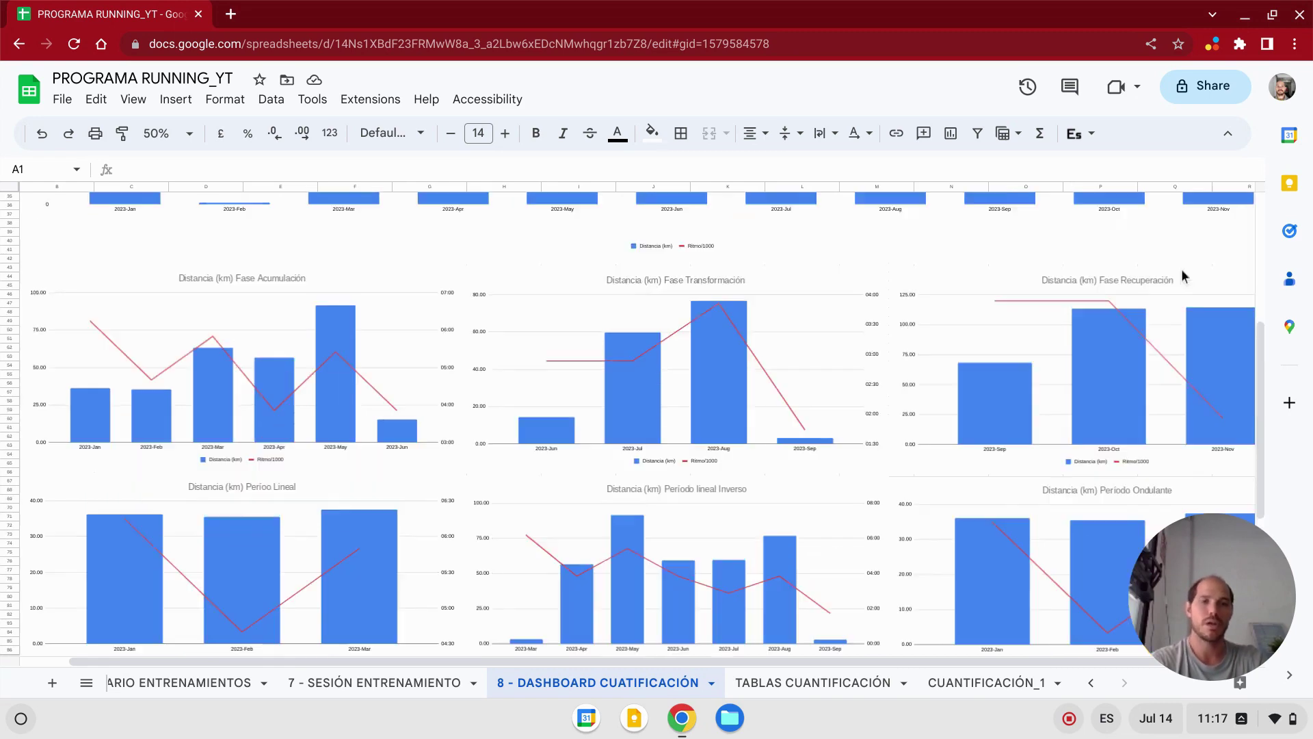
scroll(445, 431, "up", 2)
scroll(265, 346, "up", 2)
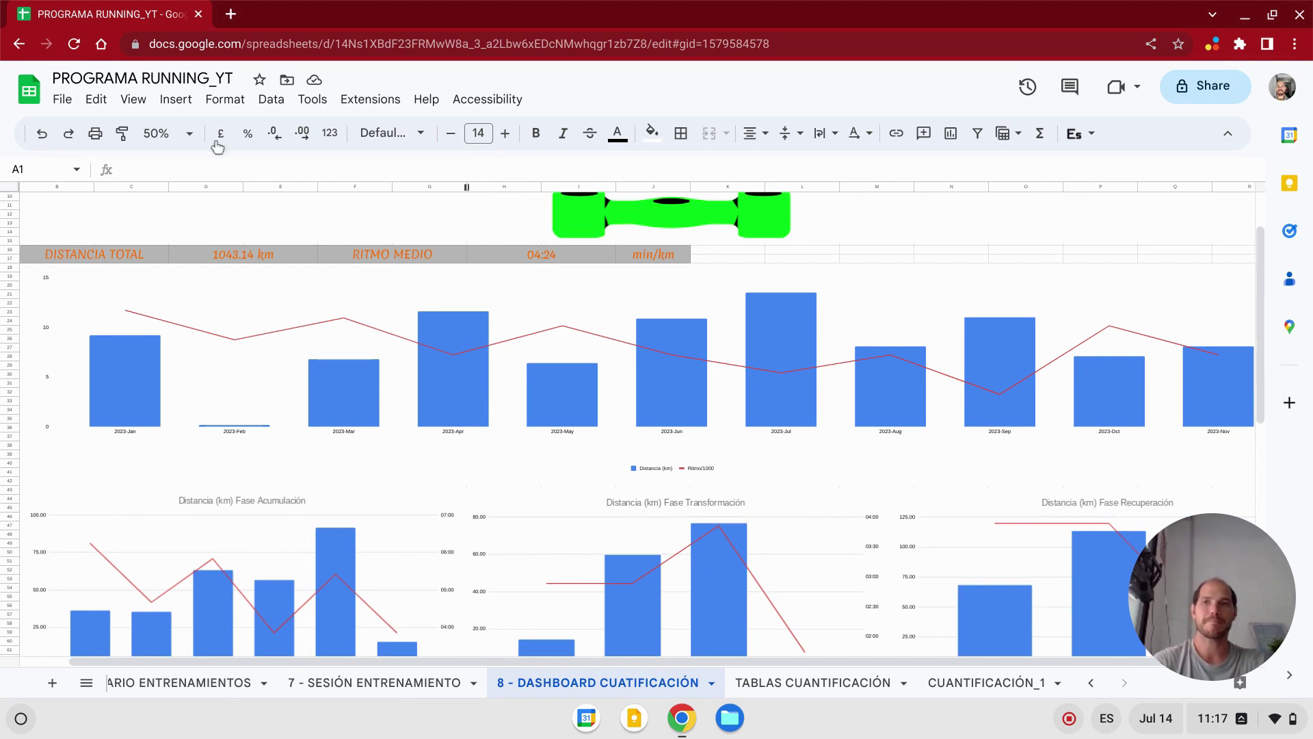
- Download the dashboard sheet as a landscape PDF (.pdf) and open the downloaded file
left_click(62, 99)
mouse_move(154, 306)
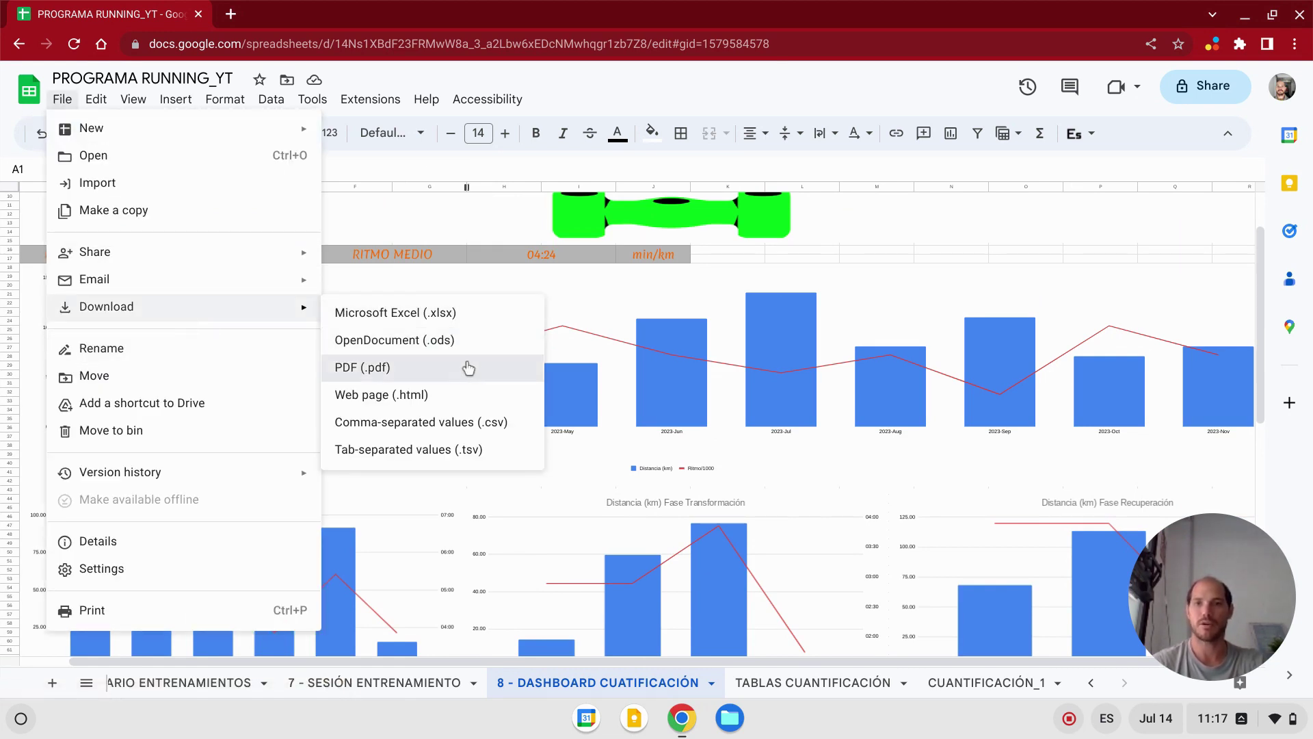
left_click(471, 367)
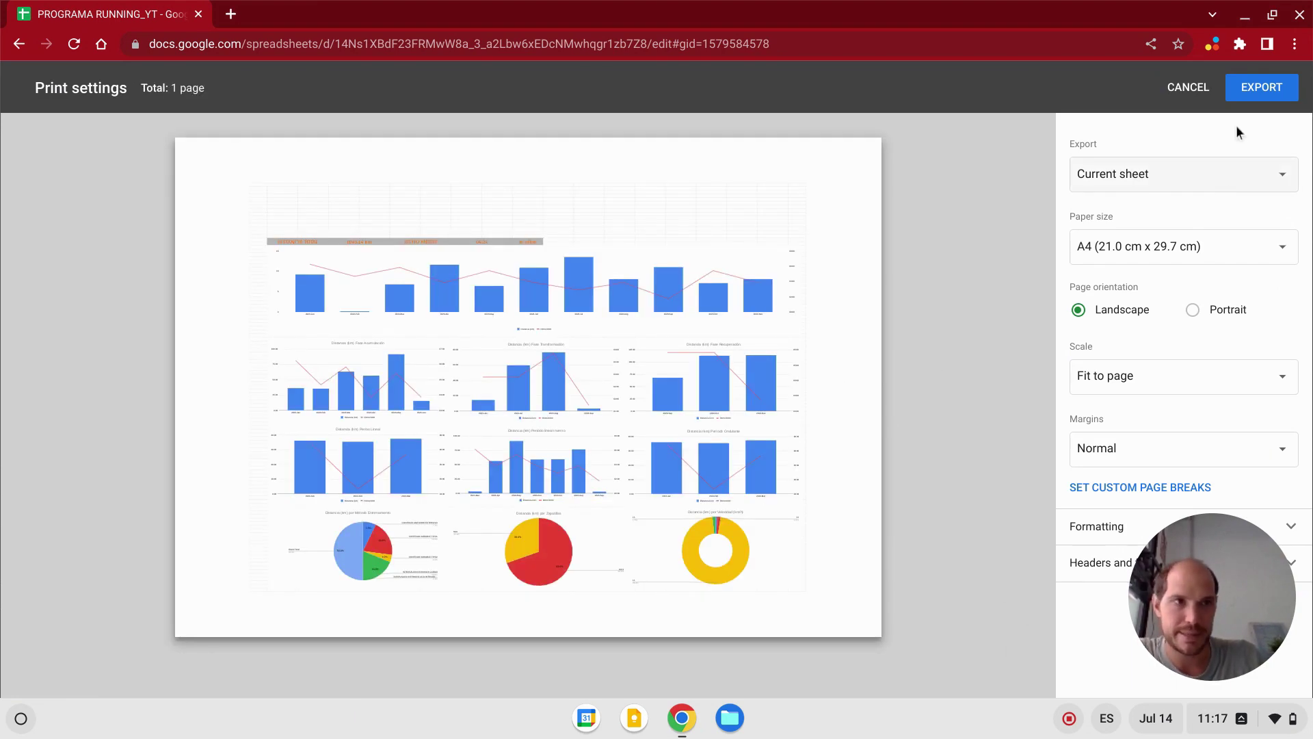
left_click(1244, 102)
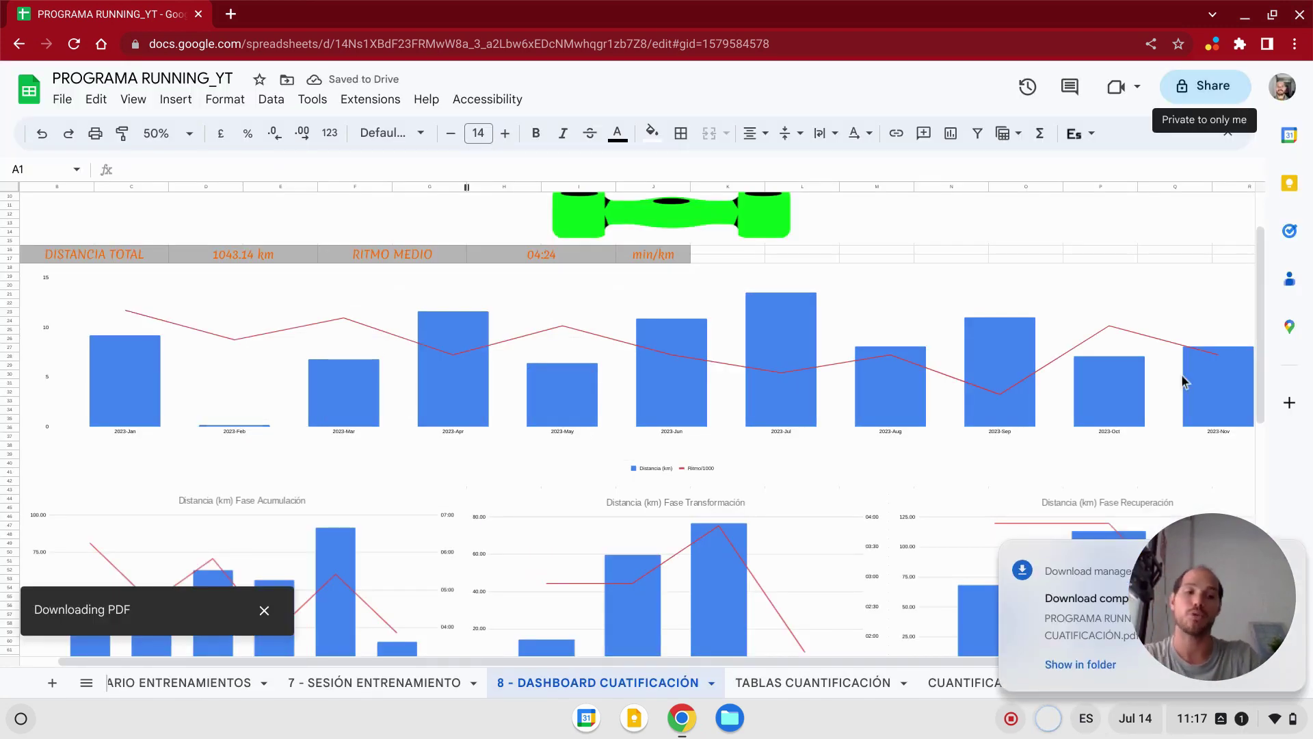
left_click(1096, 611)
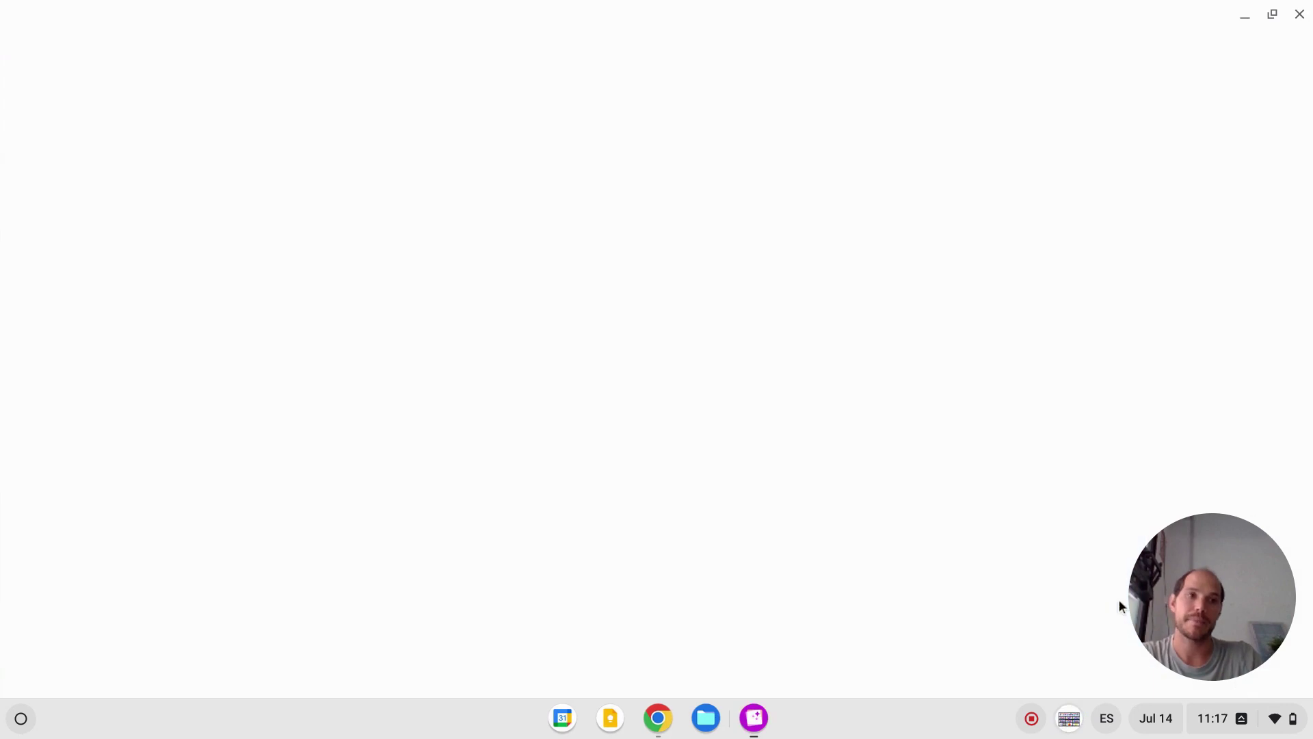